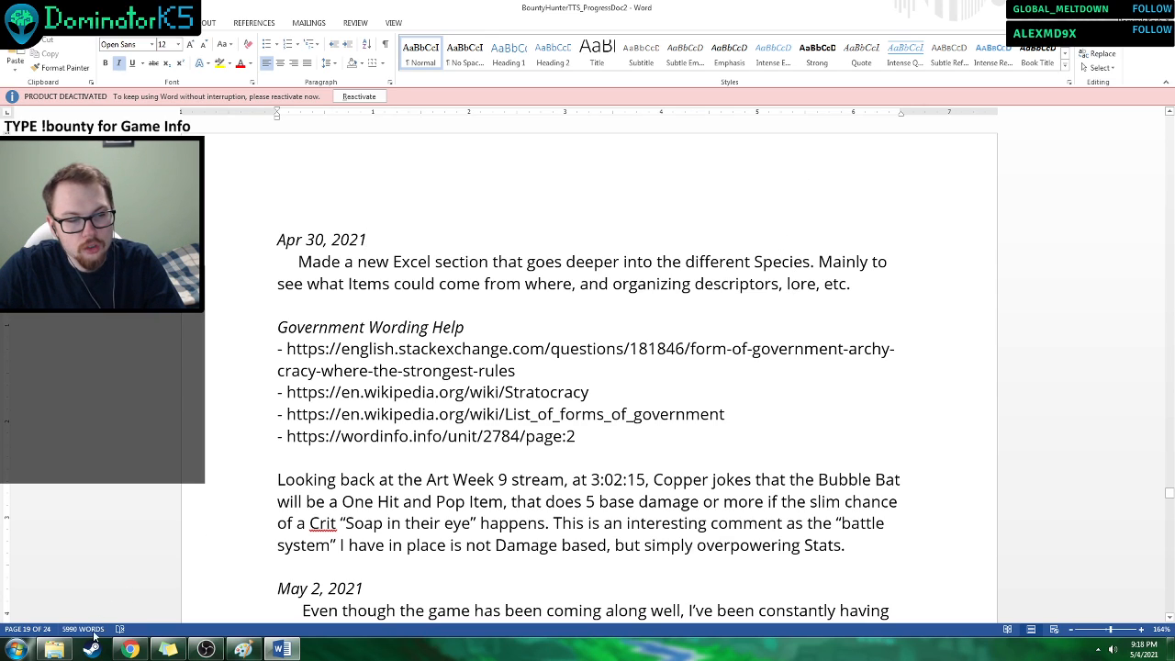
Open the BOUNTYCards Excel workbook from the BountyBoardGame project folder.
{"action": "left_click", "coordinate": [54, 649]}
{"action": "left_click", "coordinate": [422, 136]}
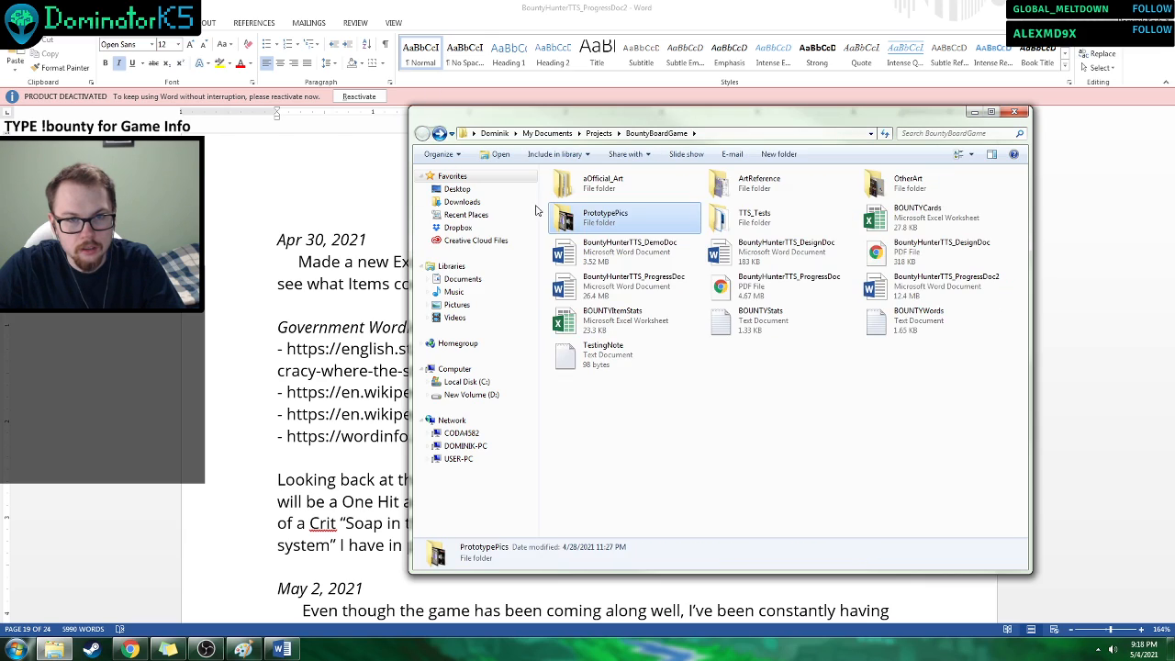
{"action": "left_click", "coordinate": [916, 217]}
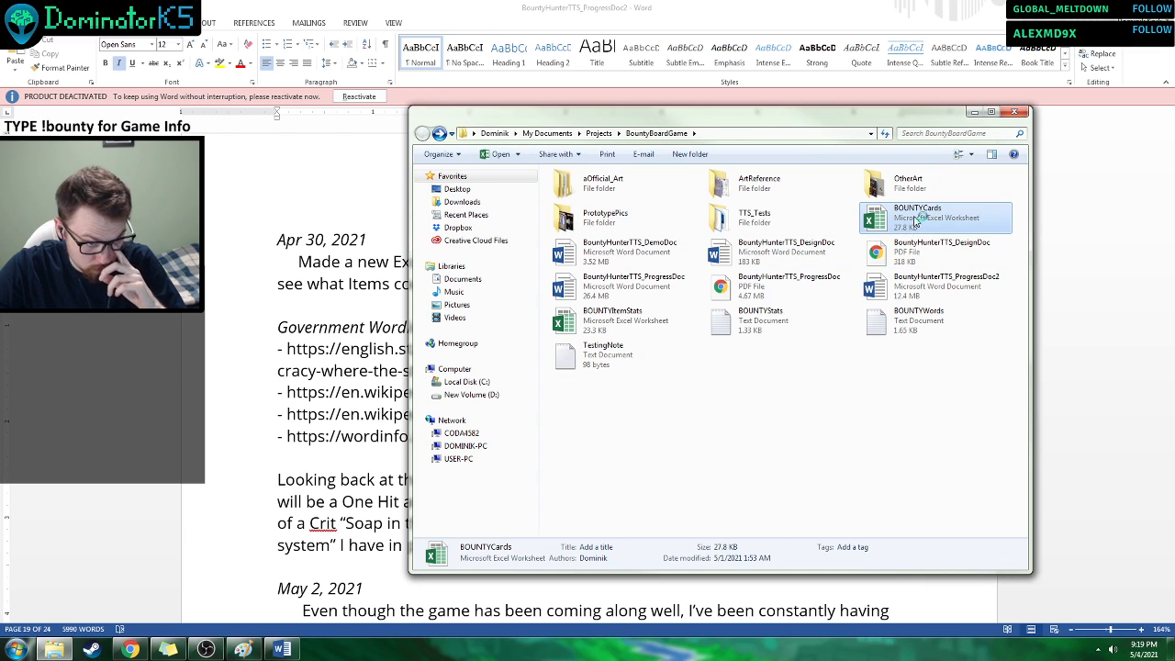
{"action": "double_click", "coordinate": [916, 218]}
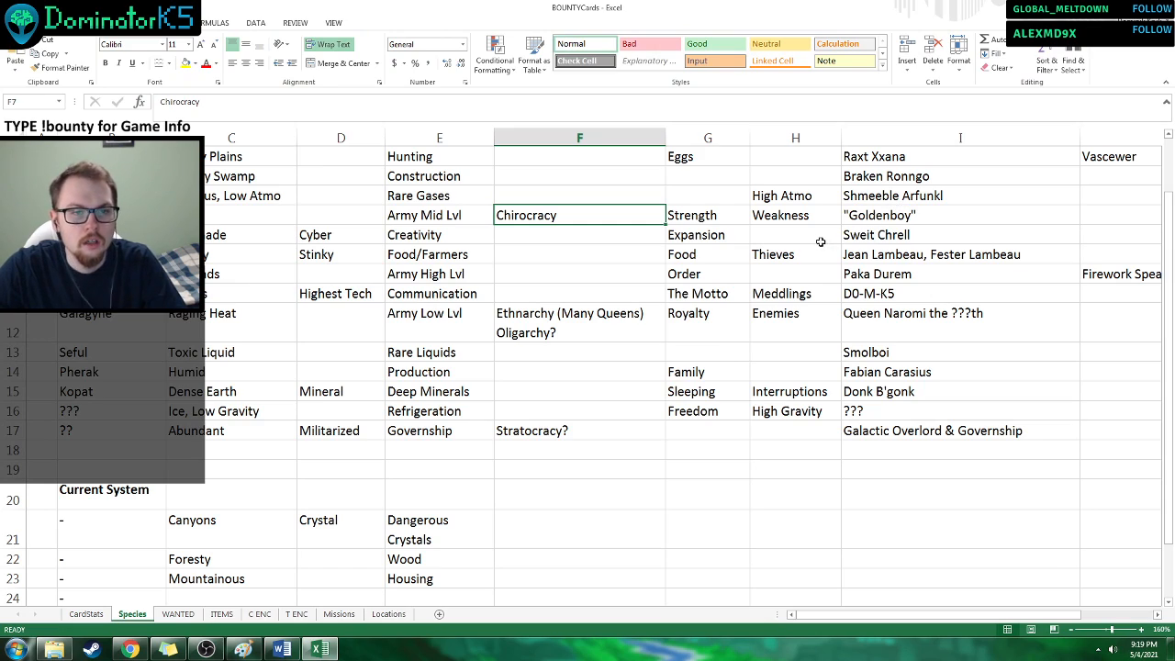
Show the ITEMS sheet, dismiss the product activation notice, and widen column A so the item names sit clear of the webcam overlay.
{"action": "left_click", "coordinate": [766, 296]}
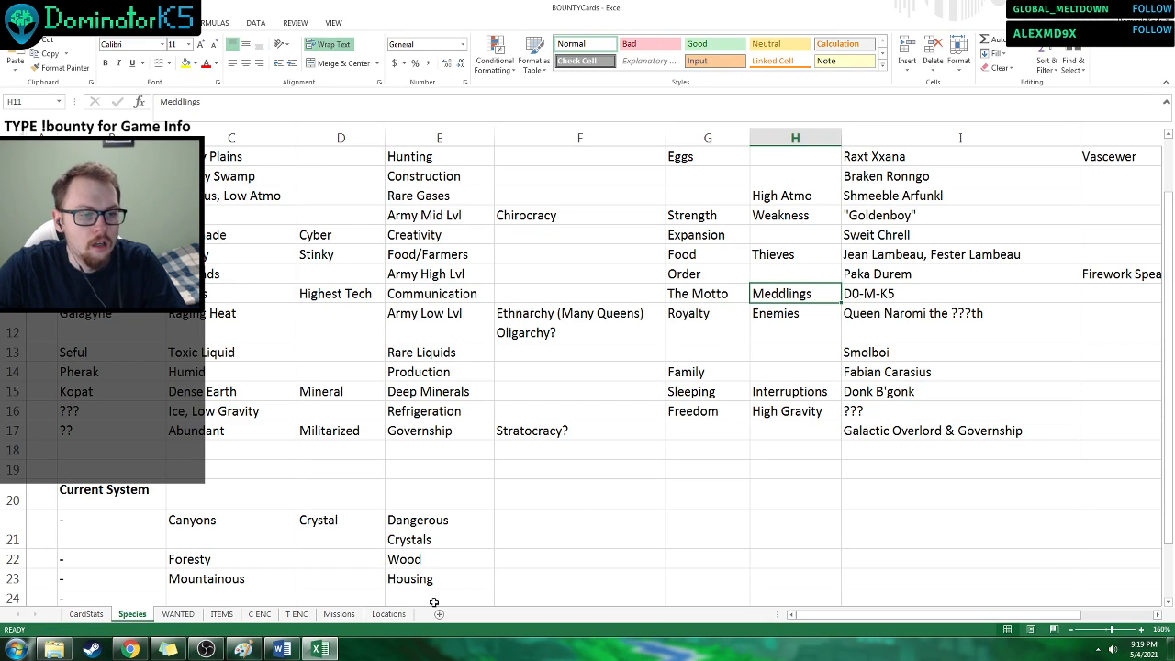
{"action": "left_click", "coordinate": [225, 615]}
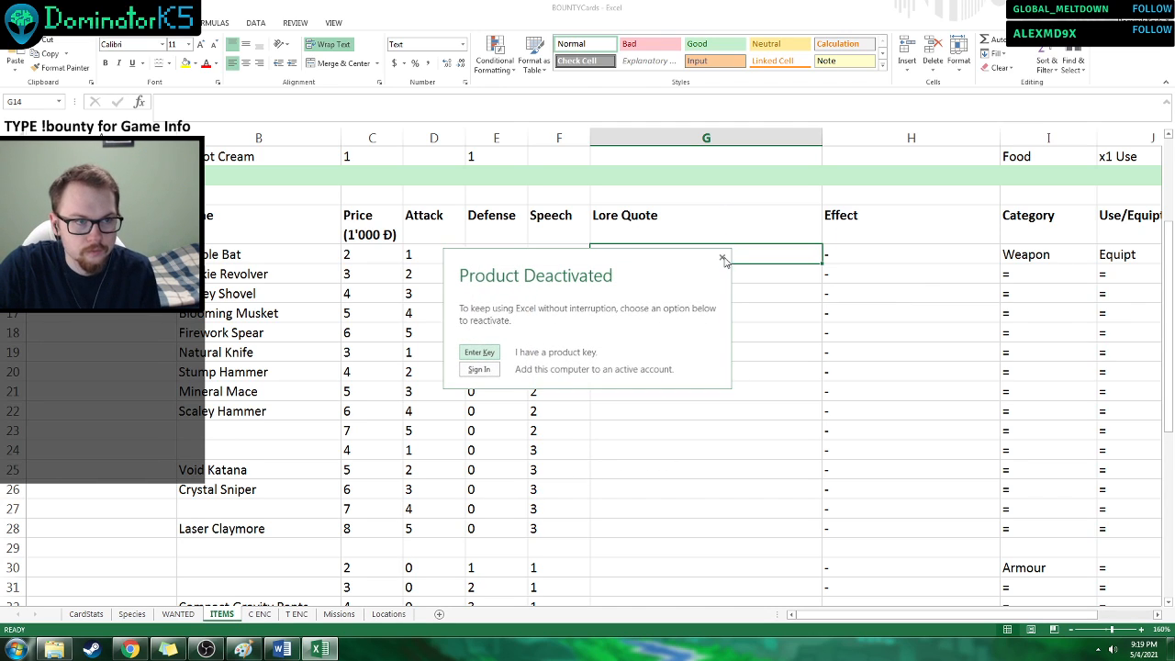
{"action": "left_click", "coordinate": [723, 260]}
{"action": "scroll", "coordinate": [619, 386], "scroll_direction": "up", "scroll_amount": 2}
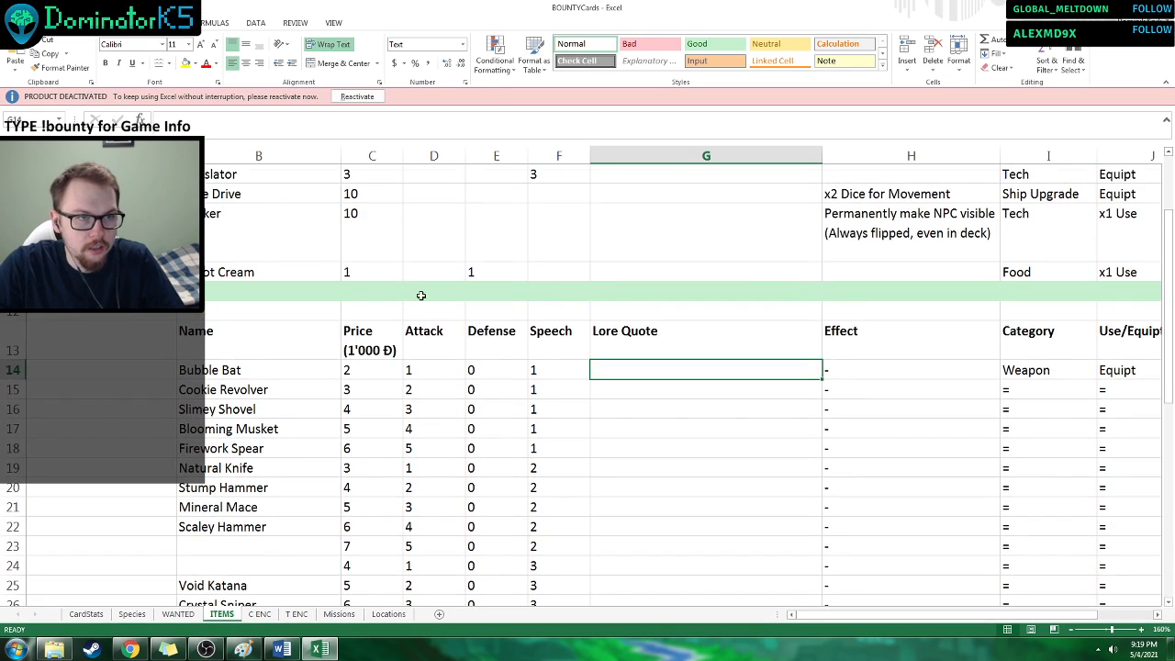
{"action": "scroll", "coordinate": [421, 295], "scroll_direction": "up", "scroll_amount": 2}
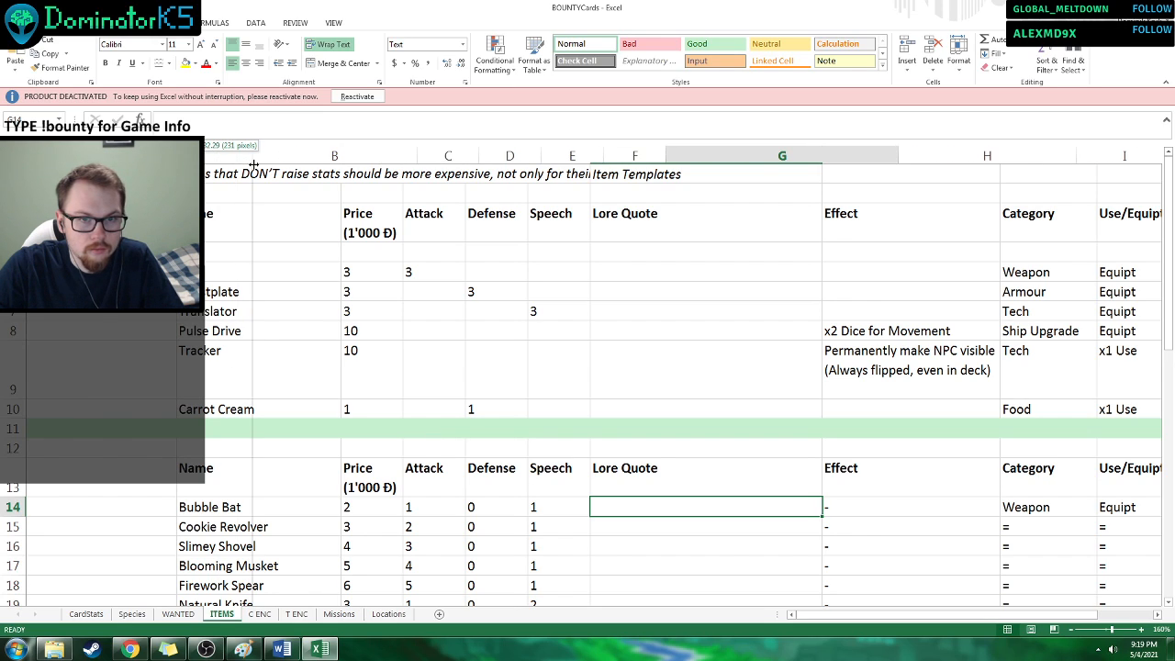
{"action": "scroll", "coordinate": [255, 165], "scroll_direction": "left", "scroll_amount": 1}
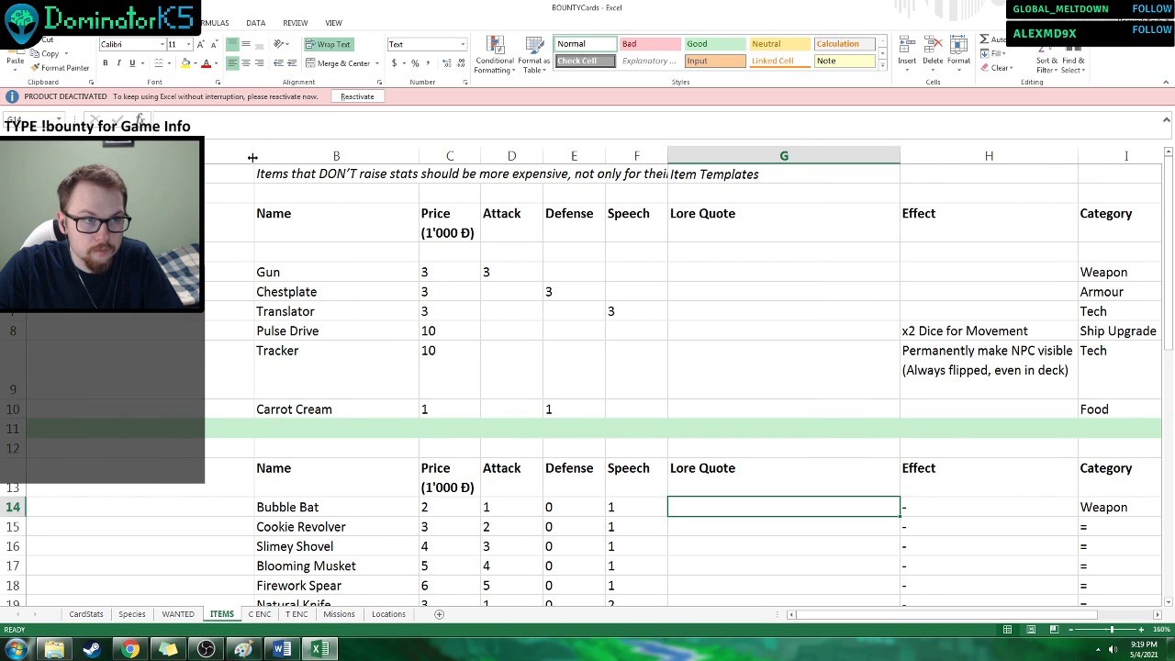
{"action": "left_click_drag", "start_coordinate": [255, 156], "coordinate": [204, 156]}
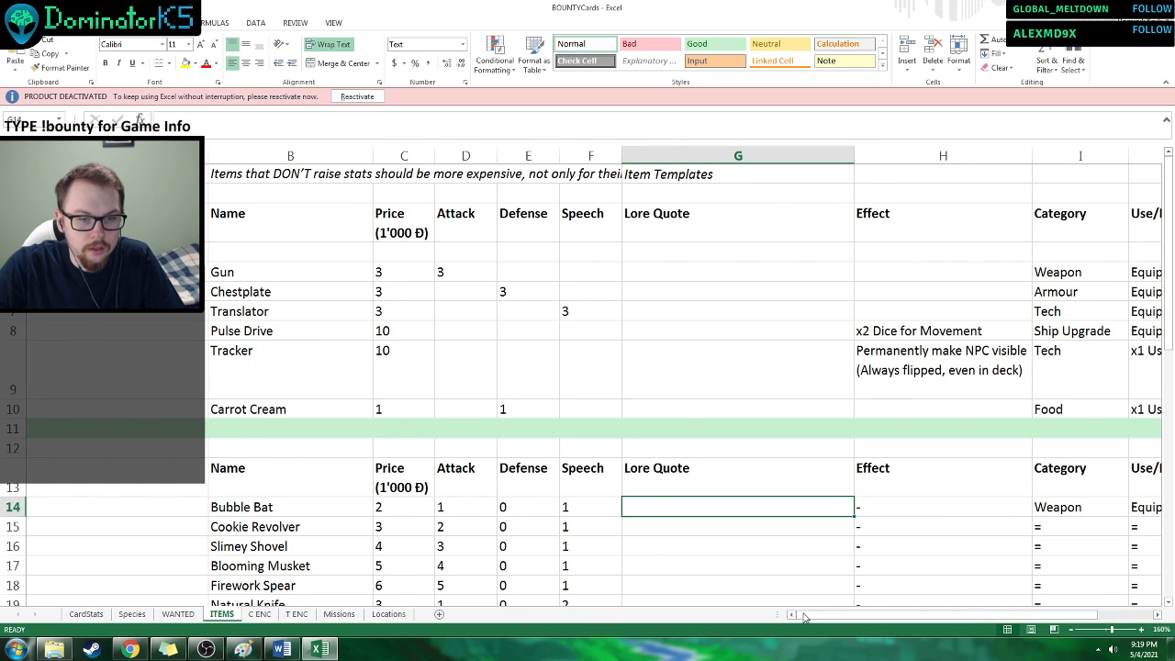
Examine the item tables on the ITEMS sheet, covering names, prices, stats, lore quotes, effects, categories and item tiers.
{"action": "left_click_drag", "start_coordinate": [807, 618], "coordinate": [907, 618]}
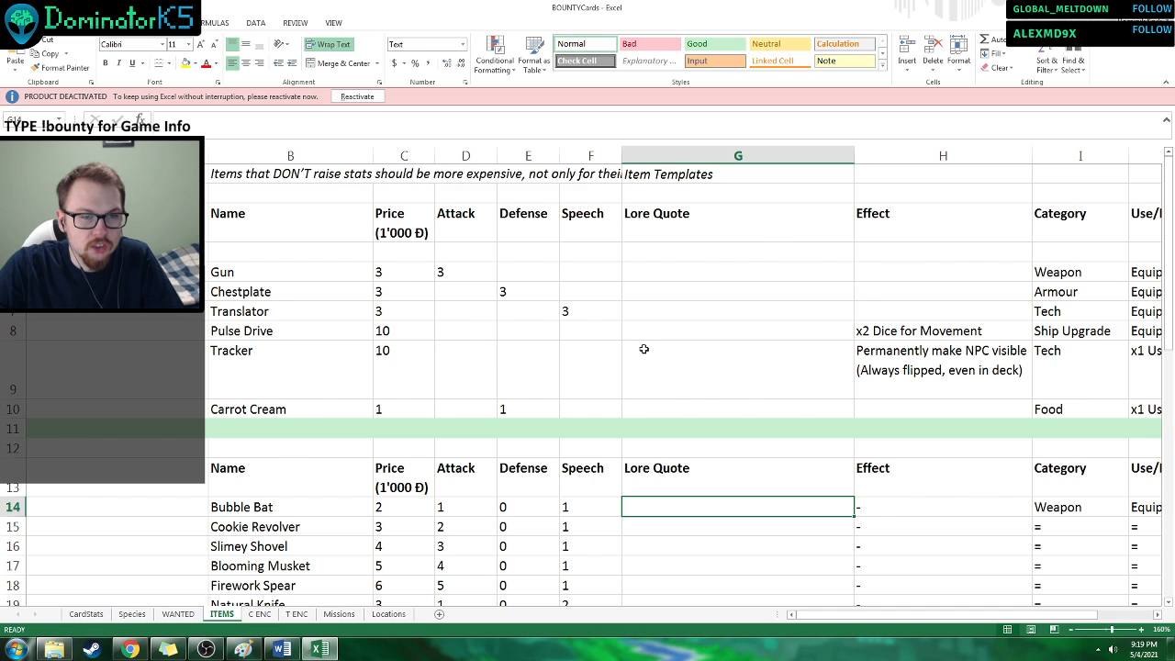
{"action": "left_click", "coordinate": [403, 292]}
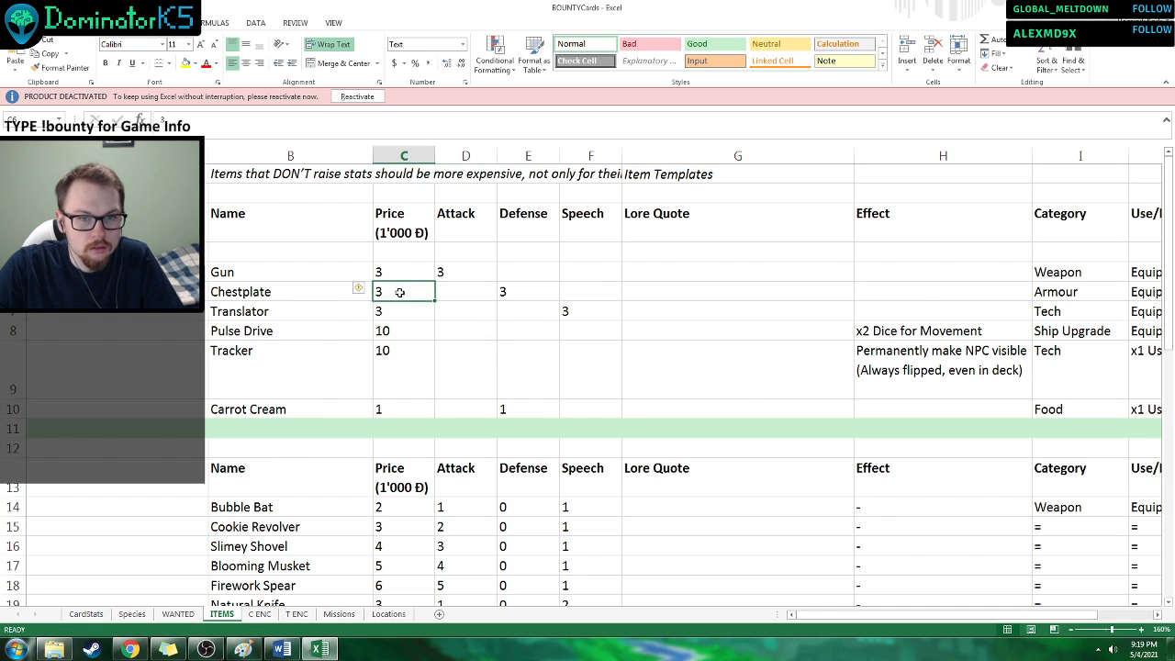
{"action": "scroll", "coordinate": [403, 291], "scroll_direction": "down", "scroll_amount": 3}
{"action": "scroll", "coordinate": [307, 270], "scroll_direction": "down", "scroll_amount": 1}
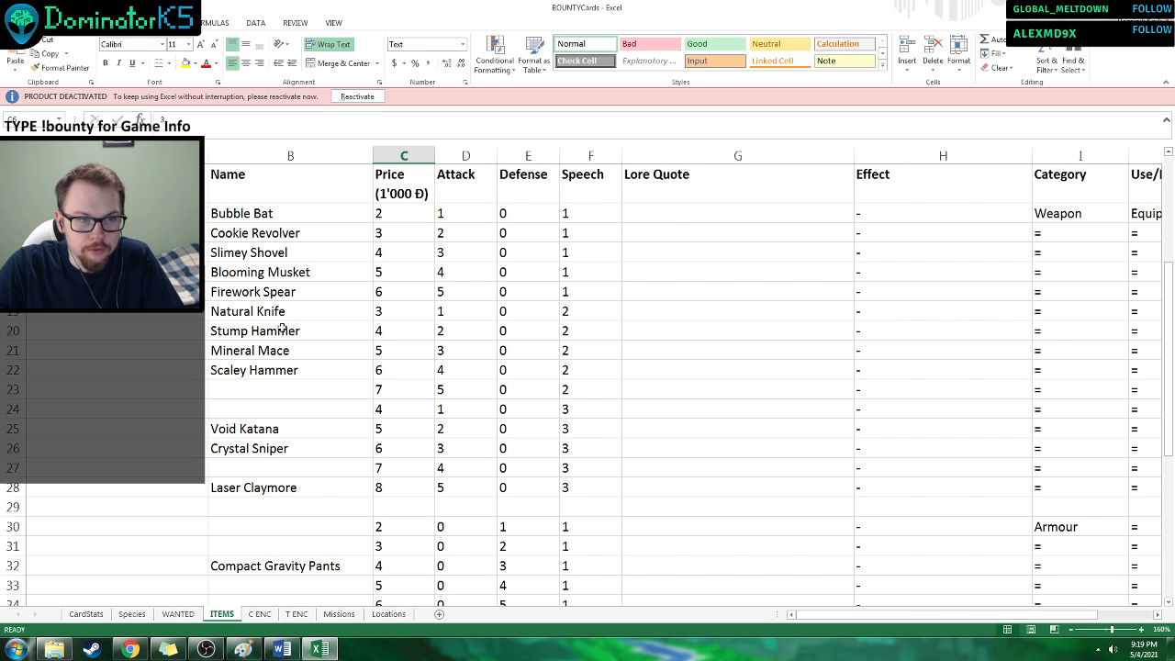
{"action": "scroll", "coordinate": [507, 235], "scroll_direction": "down", "scroll_amount": 1}
{"action": "scroll", "coordinate": [507, 235], "scroll_direction": "up", "scroll_amount": 1}
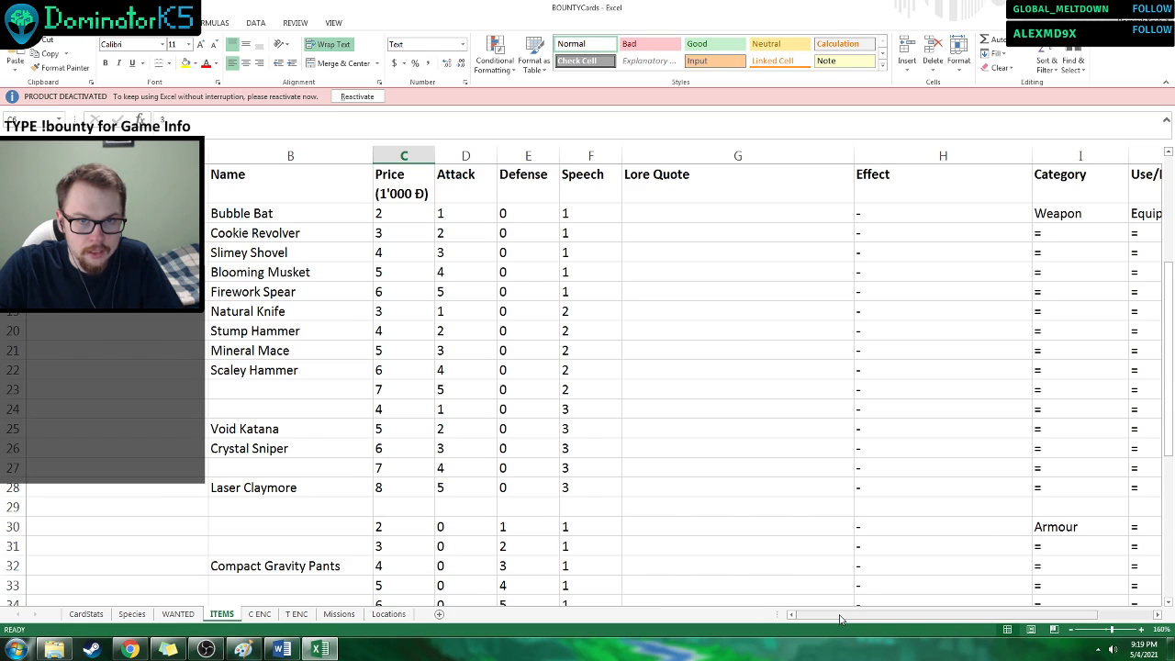
{"action": "left_click_drag", "start_coordinate": [839, 619], "coordinate": [925, 617]}
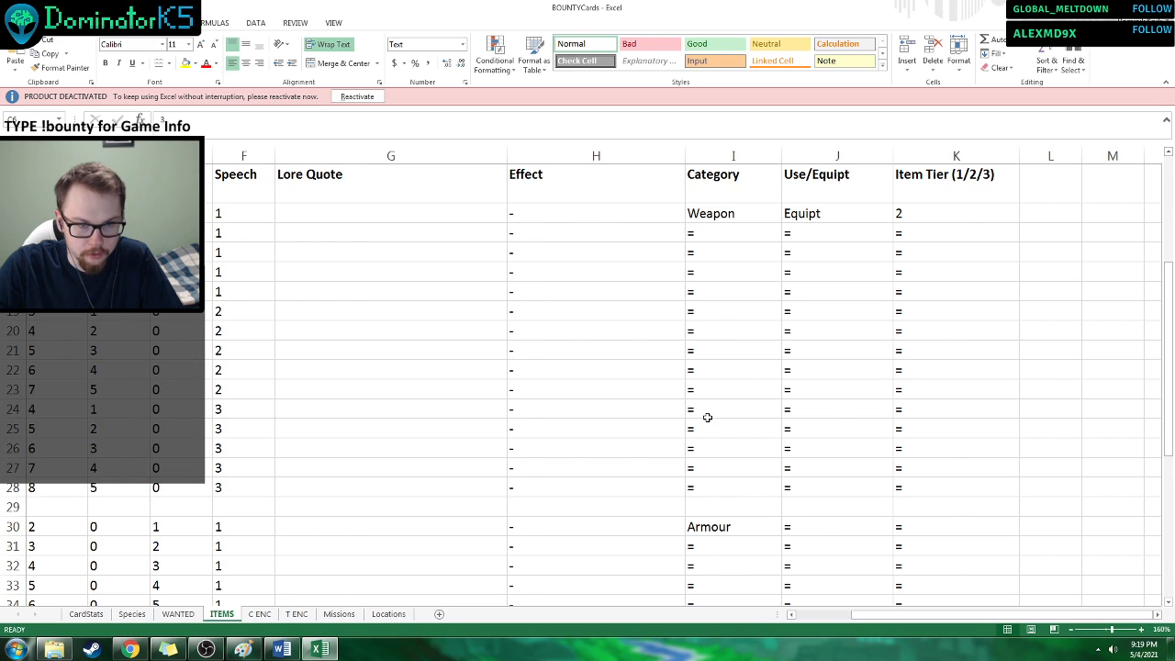
{"action": "left_click_drag", "start_coordinate": [887, 620], "coordinate": [823, 626]}
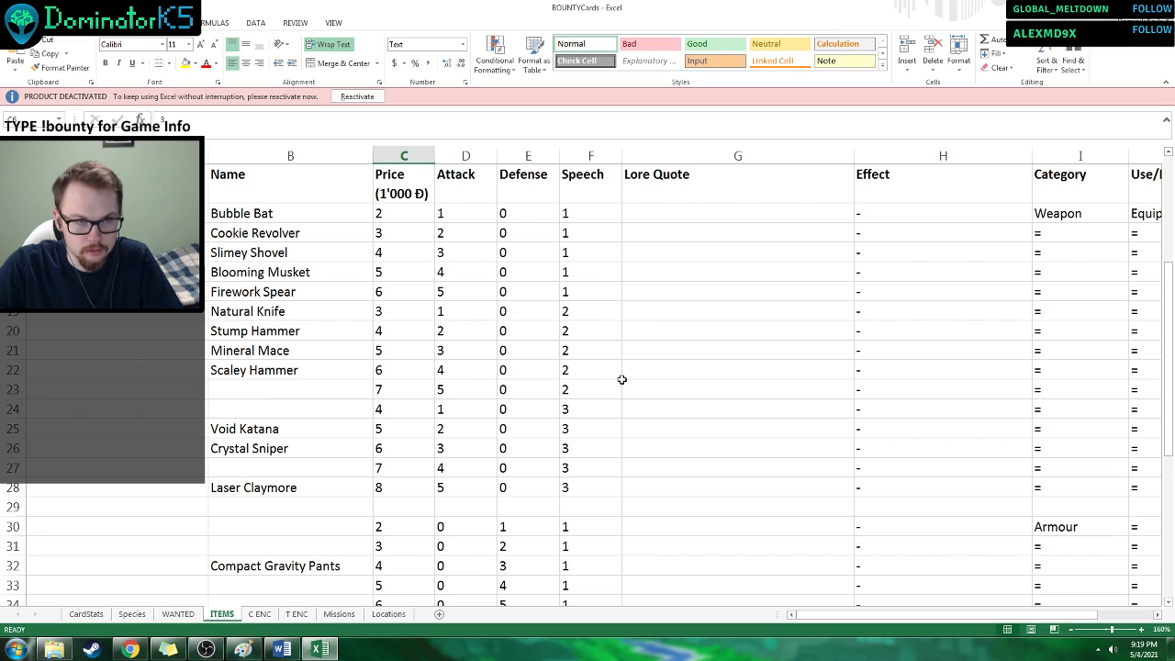
{"action": "left_click", "coordinate": [668, 234]}
{"action": "left_click", "coordinate": [669, 254]}
{"action": "left_click", "coordinate": [667, 307]}
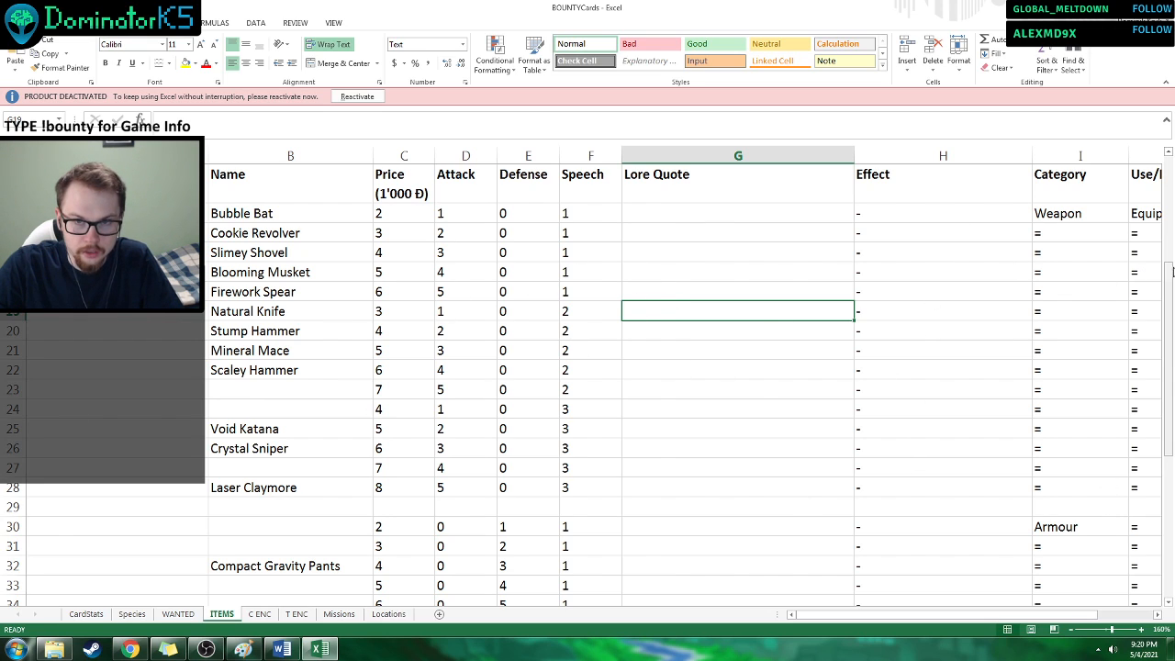
{"action": "left_click_drag", "start_coordinate": [1171, 272], "coordinate": [1131, 215]}
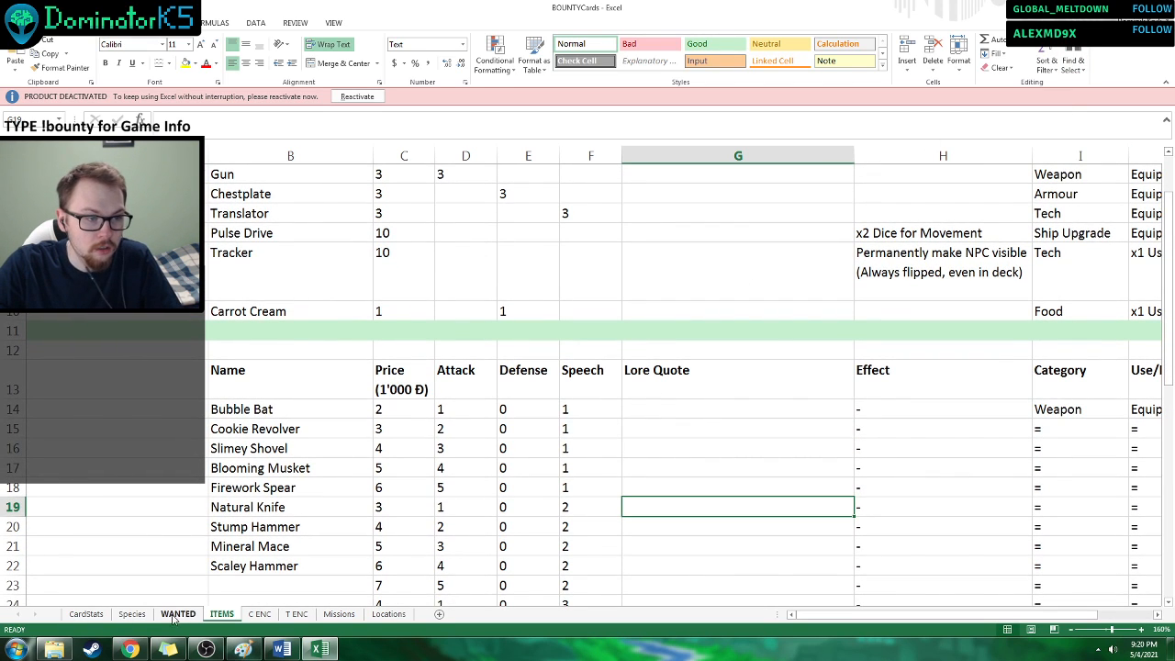
Show the headings of the Species sheet and widen column A so the species names sit clear of the webcam overlay.
{"action": "left_click", "coordinate": [132, 614]}
{"action": "scroll", "coordinate": [569, 413], "scroll_direction": "up", "scroll_amount": 1}
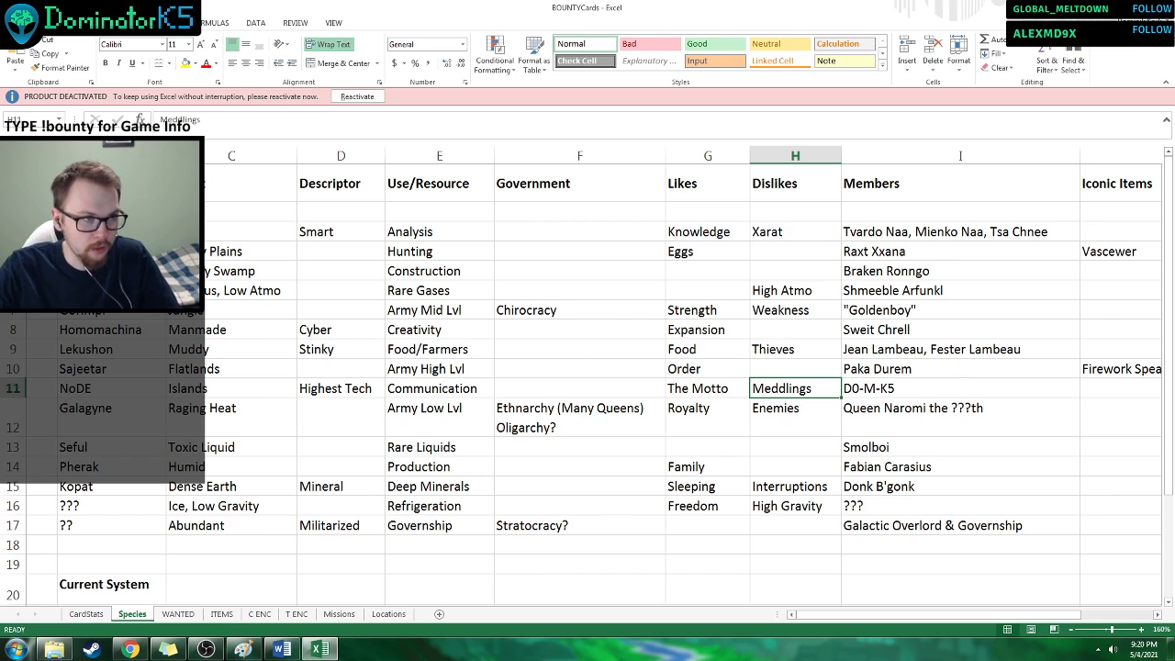
{"action": "scroll", "coordinate": [209, 166], "scroll_direction": "left", "scroll_amount": 2}
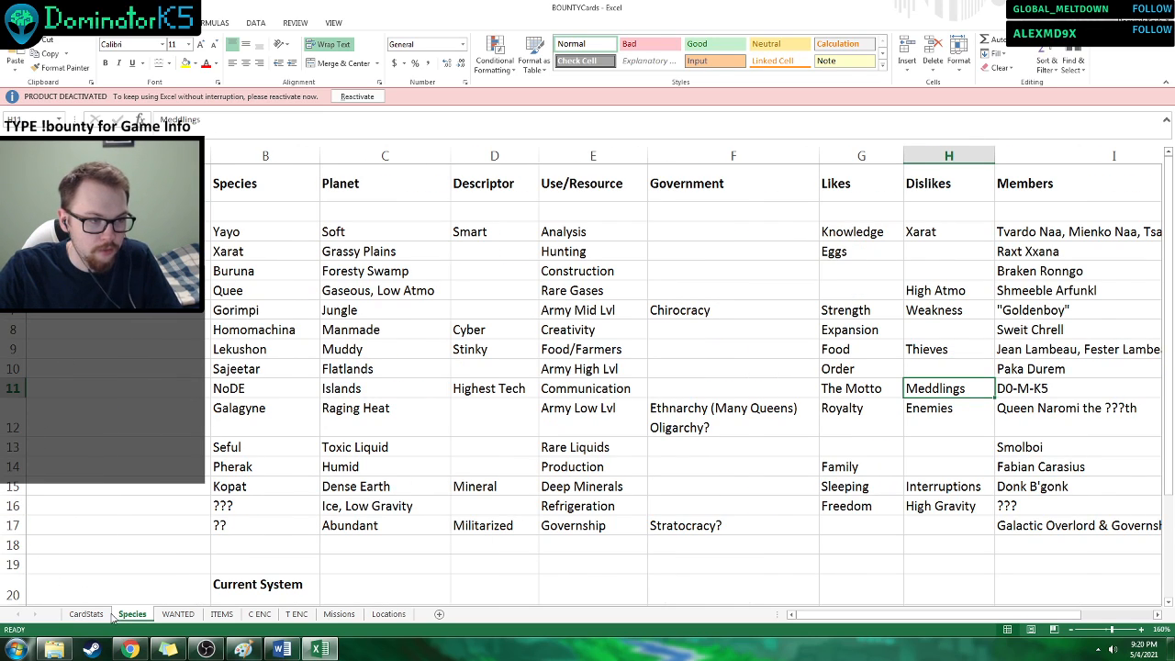
Check the WANTED sheet, and examine Lekushon's planet, descriptor, resource, likes and dislikes on the Species sheet.
{"action": "left_click", "coordinate": [178, 614]}
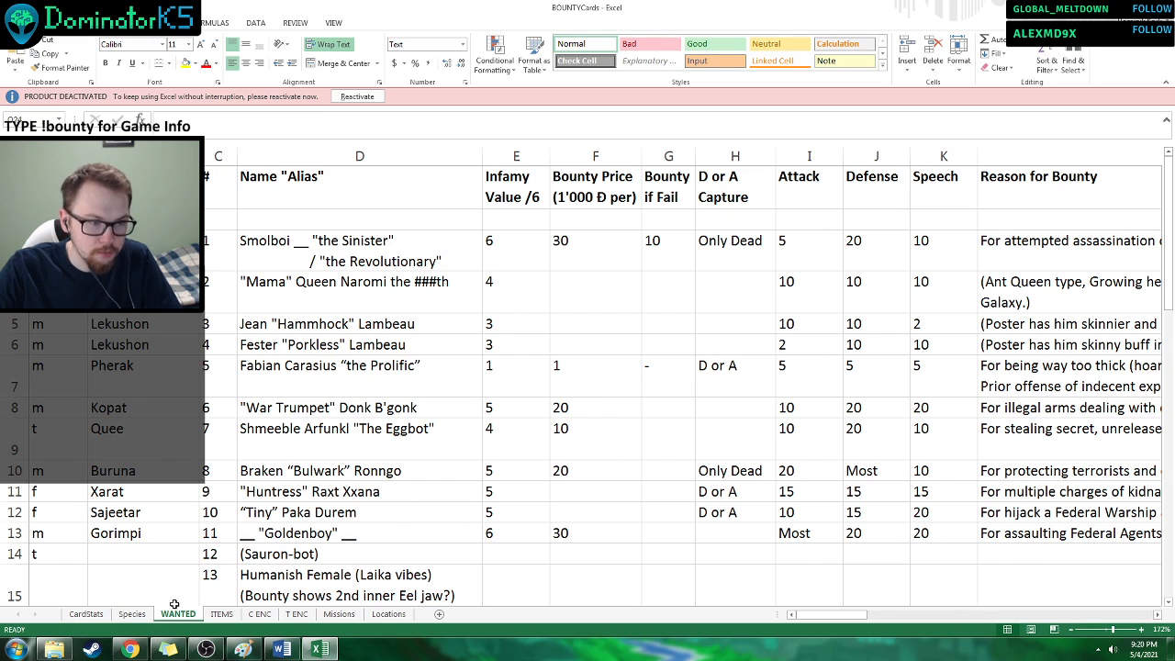
{"action": "left_click", "coordinate": [134, 615]}
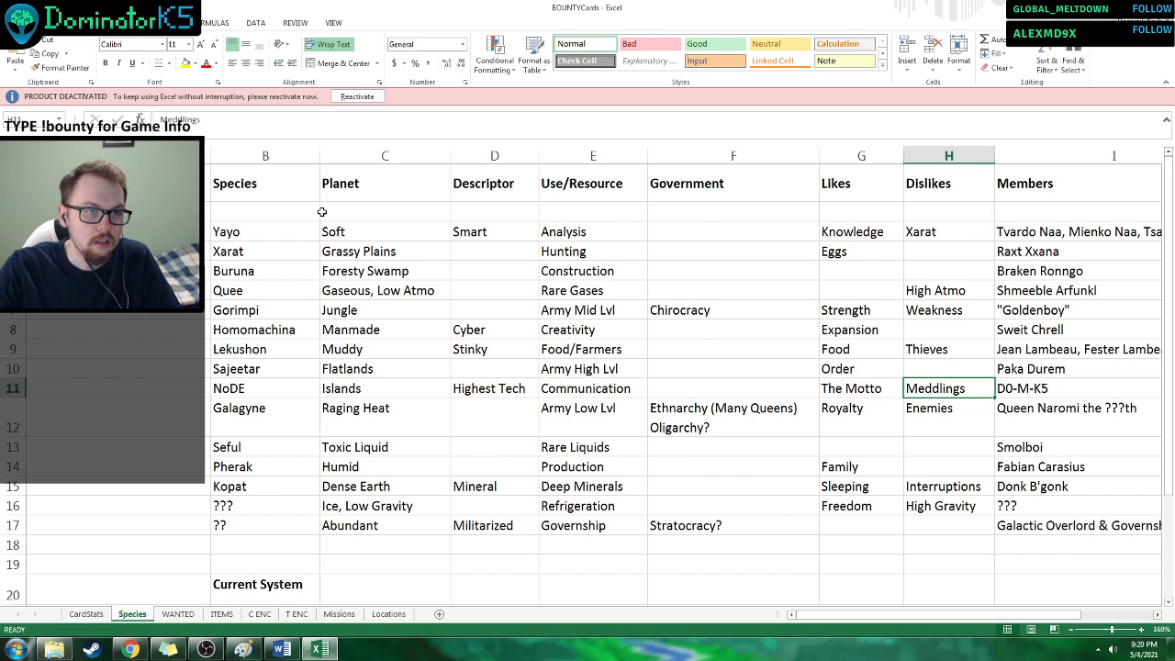
{"action": "left_click", "coordinate": [308, 354]}
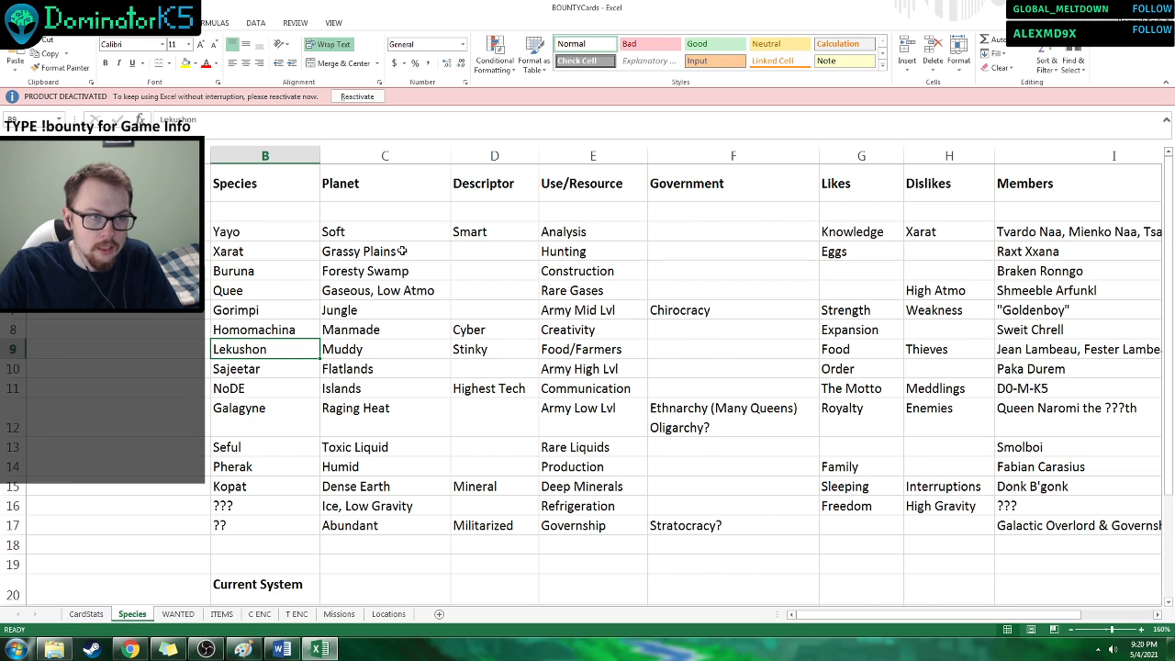
{"action": "left_click", "coordinate": [364, 198]}
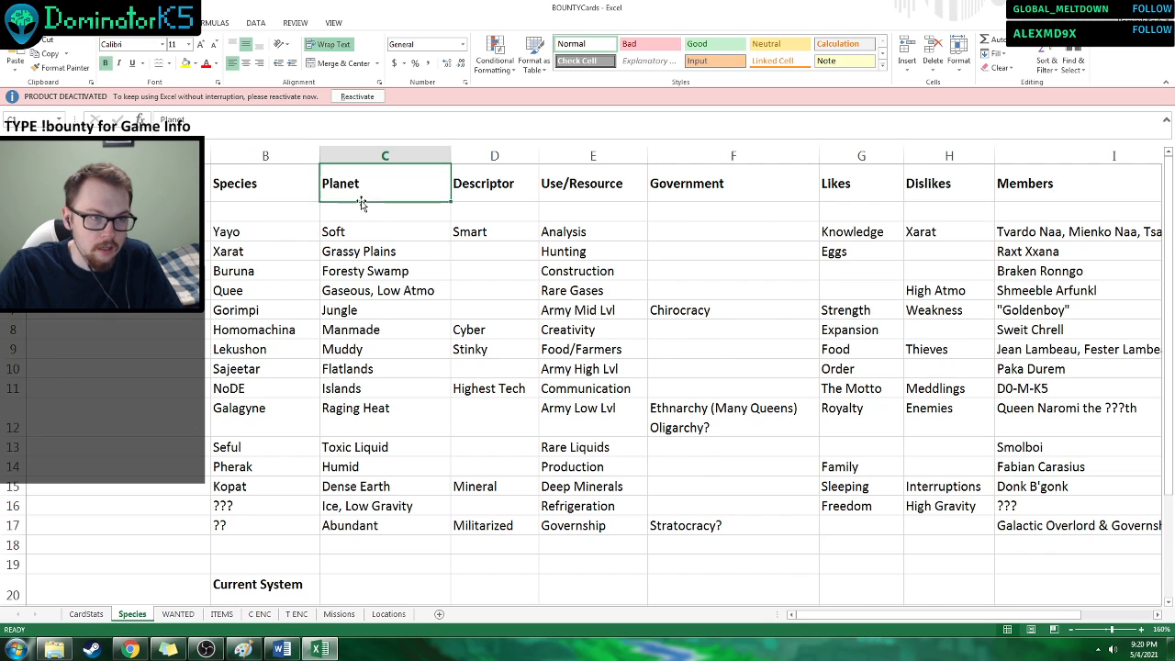
{"action": "left_click", "coordinate": [365, 353]}
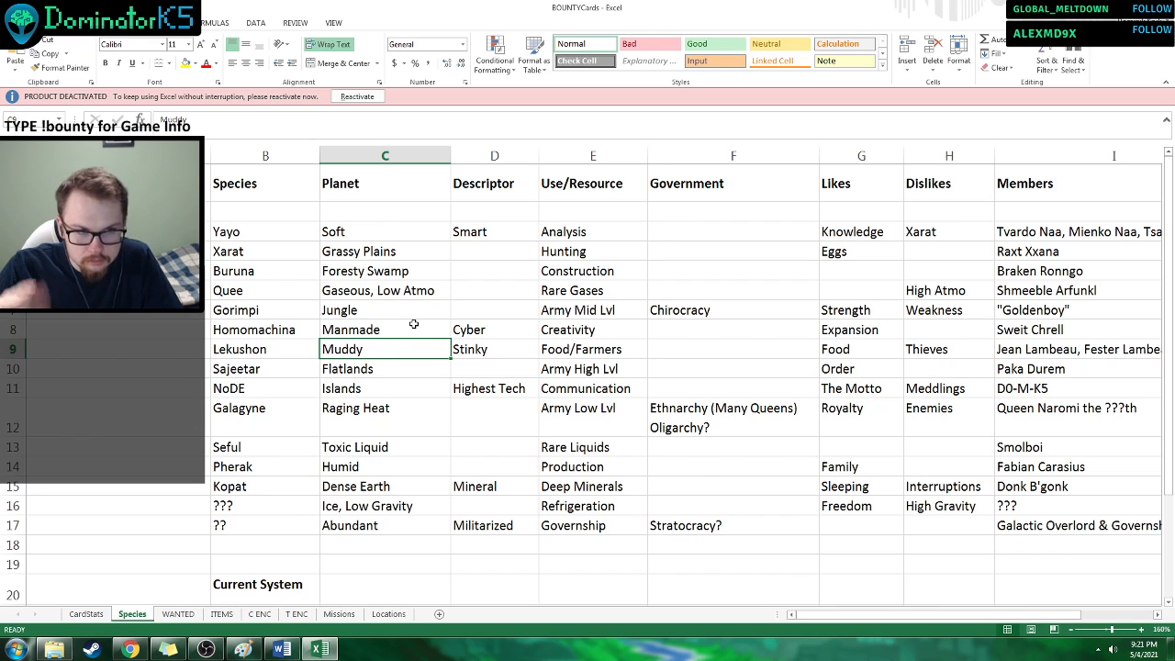
{"action": "left_click", "coordinate": [487, 345]}
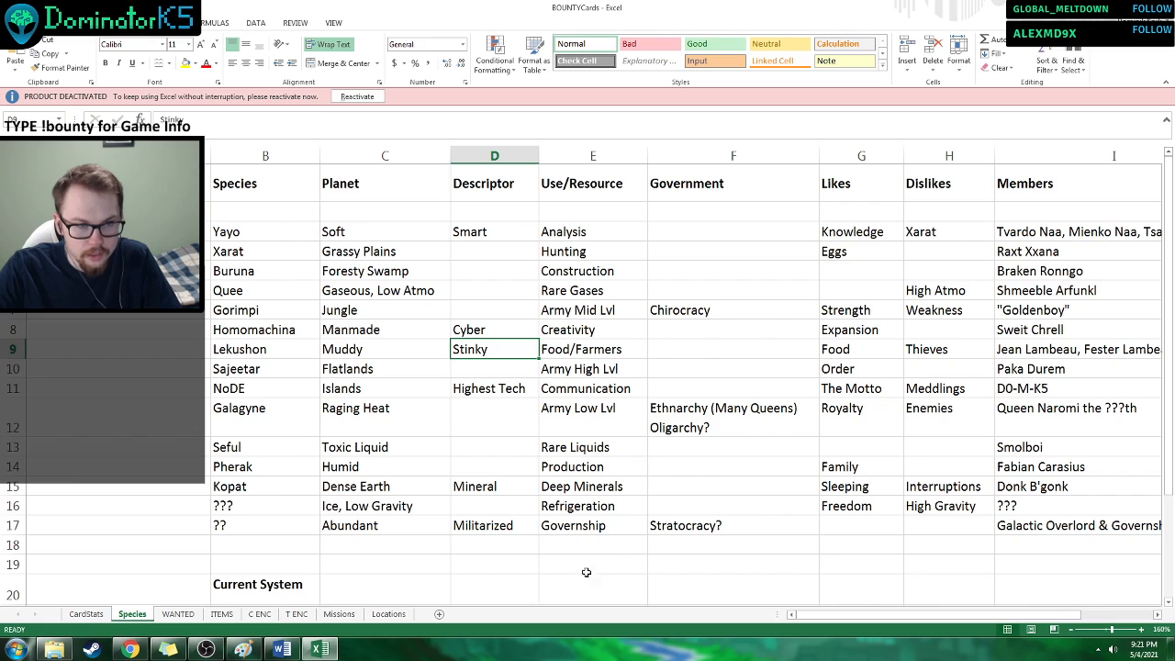
{"action": "left_click", "coordinate": [497, 501]}
{"action": "left_click", "coordinate": [493, 491]}
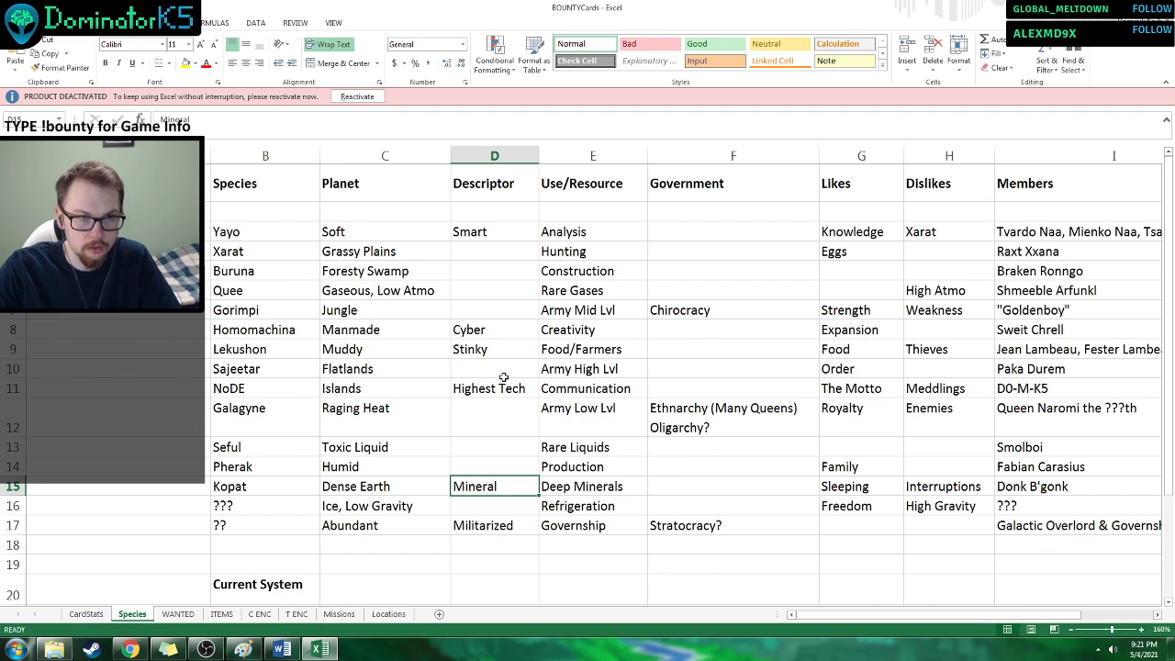
{"action": "left_click", "coordinate": [494, 346]}
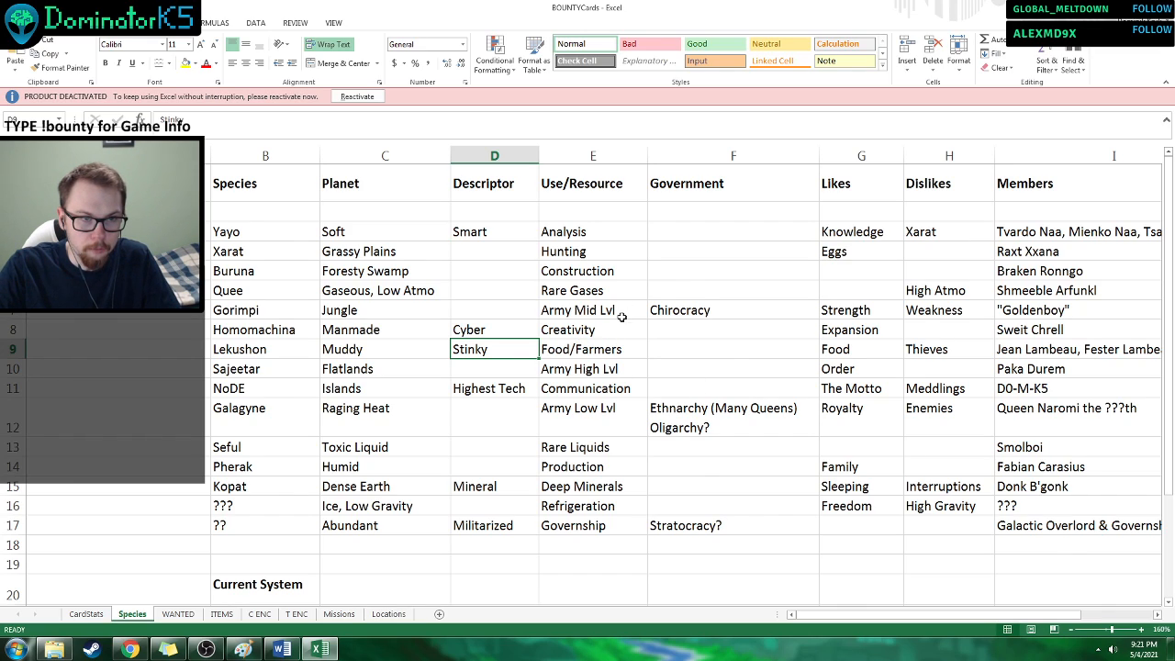
{"action": "left_click", "coordinate": [569, 348]}
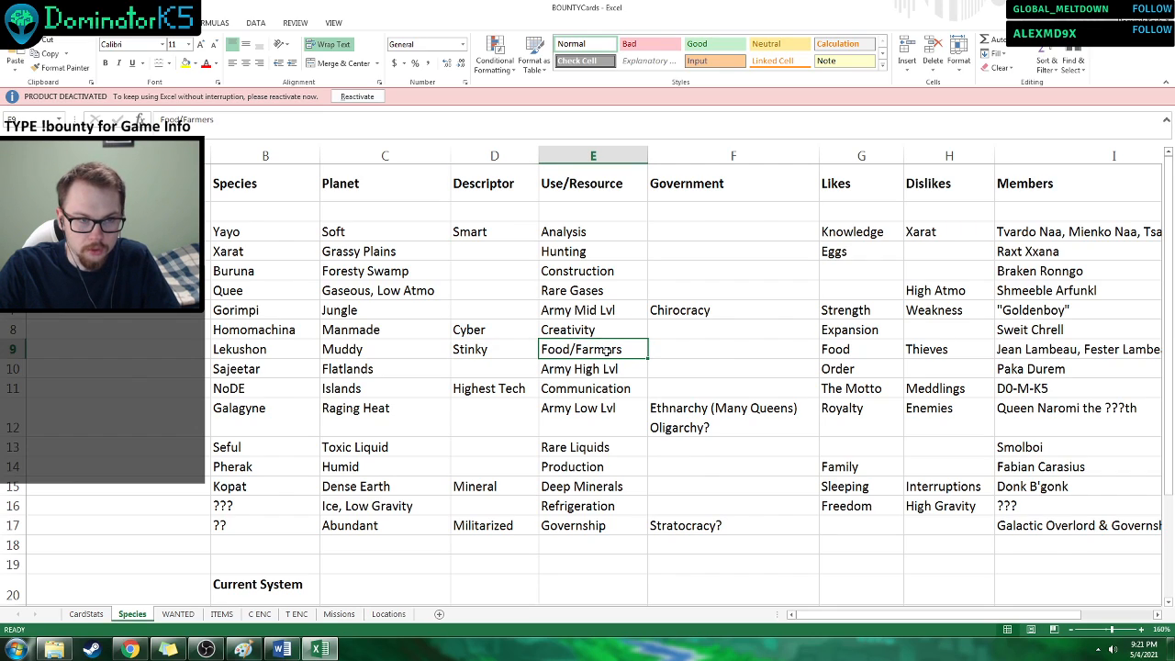
{"action": "left_click", "coordinate": [857, 349]}
{"action": "left_click", "coordinate": [959, 358]}
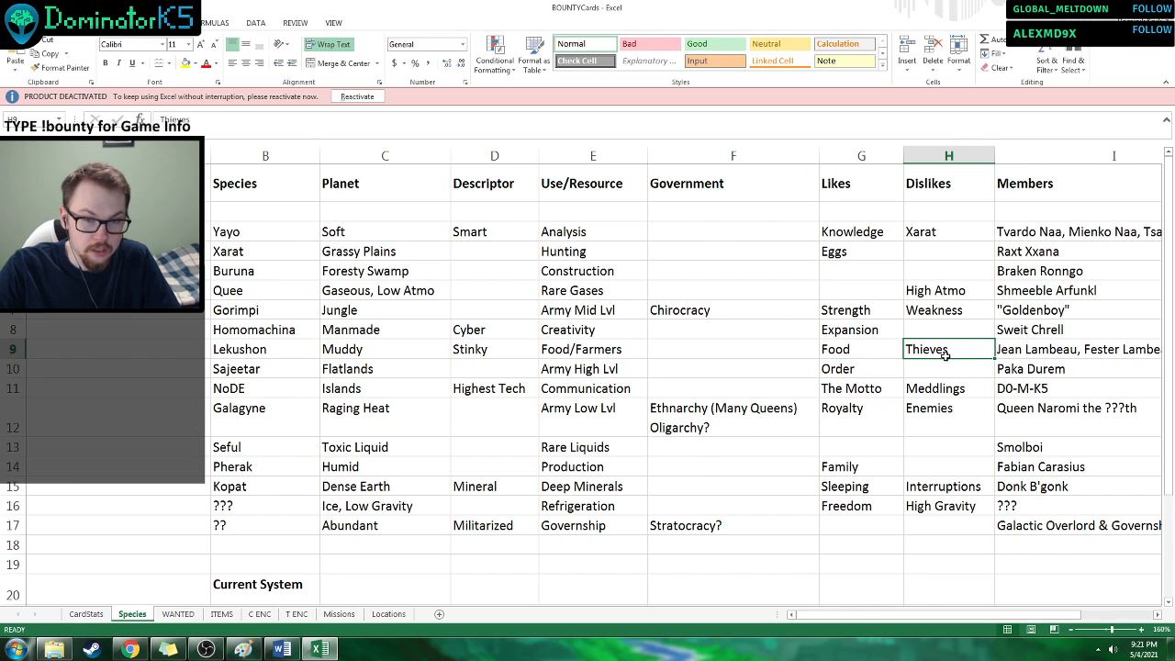
{"action": "left_click", "coordinate": [882, 350]}
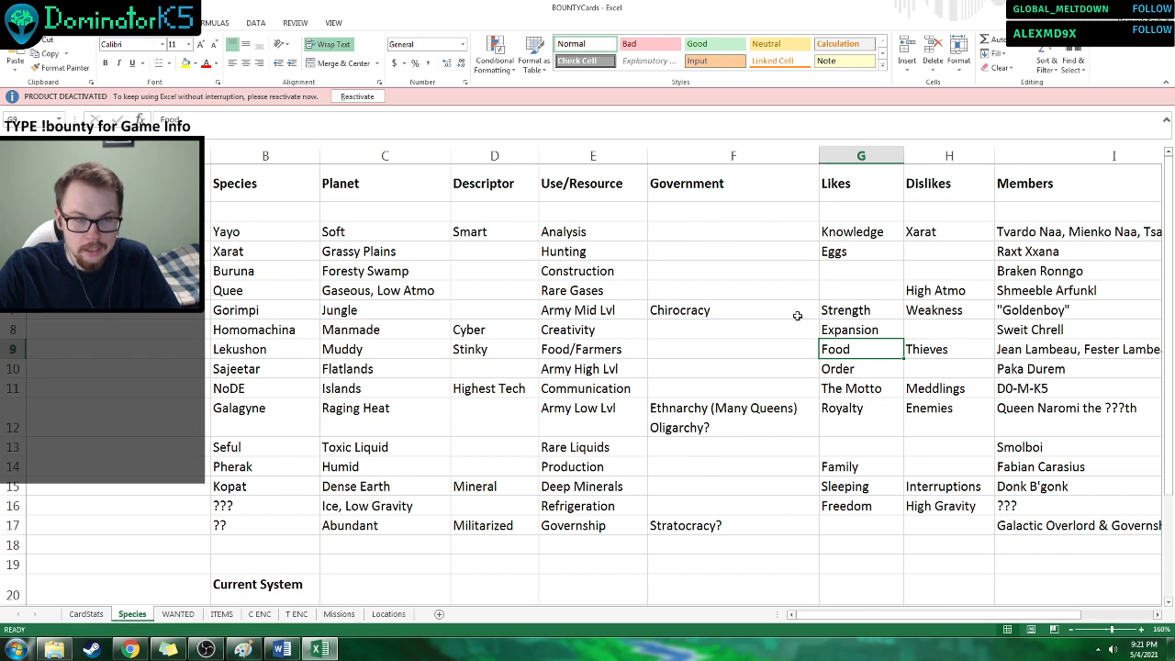
Examine the Government column on the Species sheet, comparing the entries for Galagyne and Gorimpi and the rows still blank.
{"action": "mouse_move", "coordinate": [722, 217]}
{"action": "left_mouse_down"}
{"action": "mouse_move", "coordinate": [734, 548]}
{"action": "mouse_move", "coordinate": [722, 545]}
{"action": "mouse_move", "coordinate": [722, 226]}
{"action": "left_mouse_up"}
{"action": "left_click", "coordinate": [722, 213]}
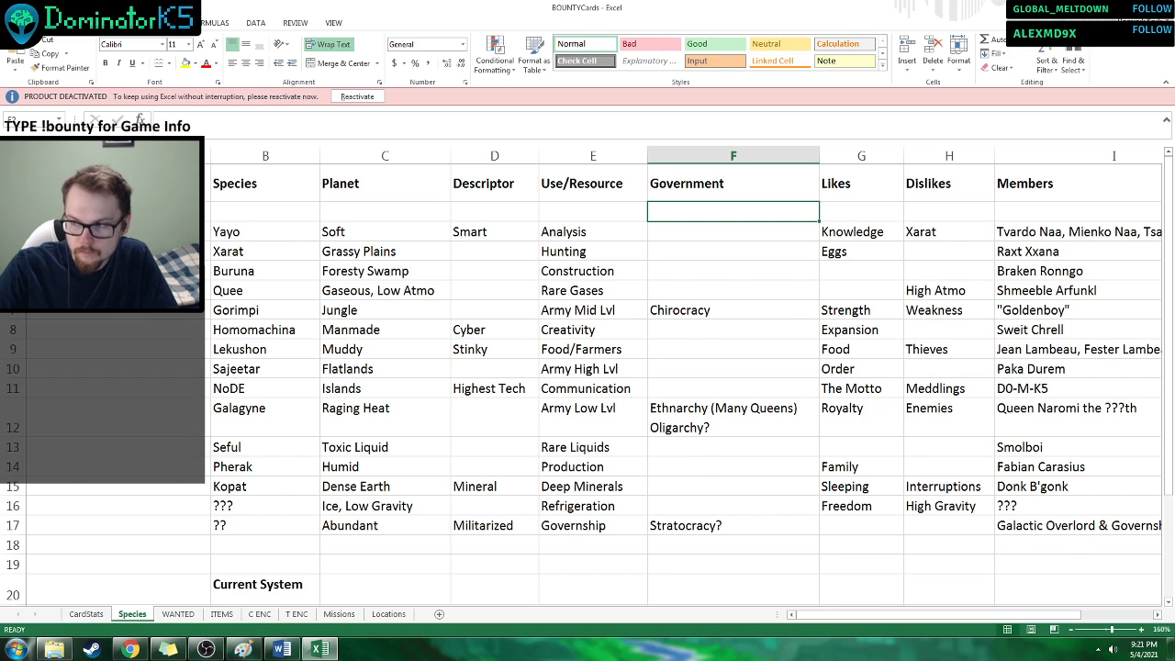
{"action": "key", "text": "alt+Tab"}
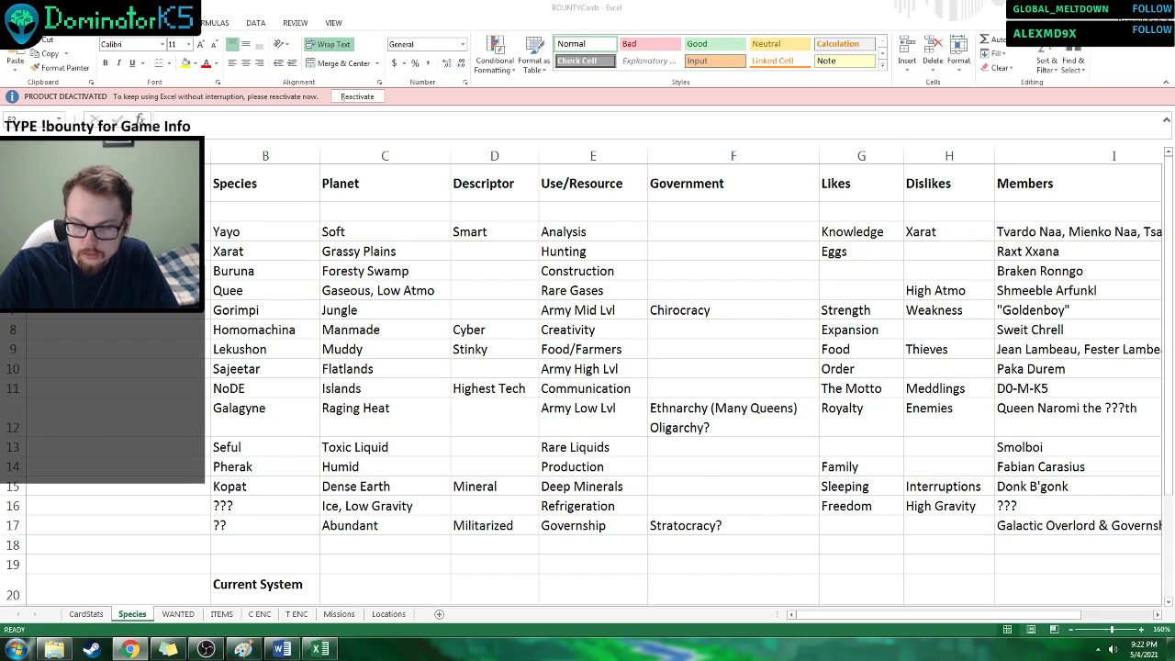
{"action": "key", "text": "alt+Tab"}
{"action": "left_click", "coordinate": [248, 422]}
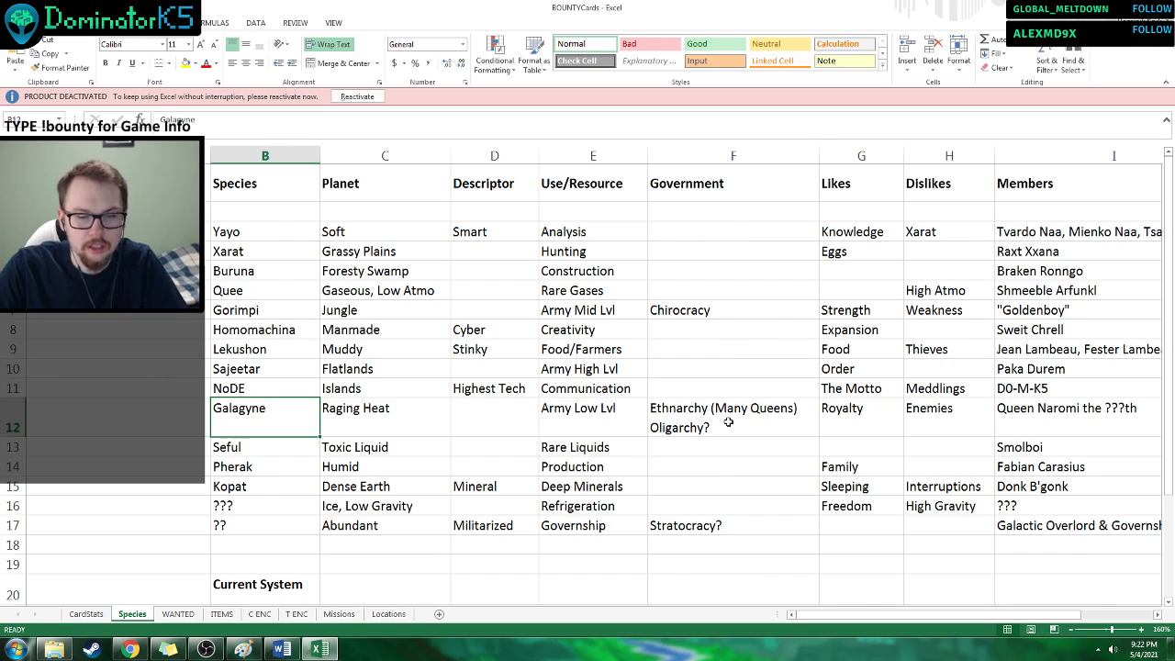
{"action": "left_click", "coordinate": [728, 422]}
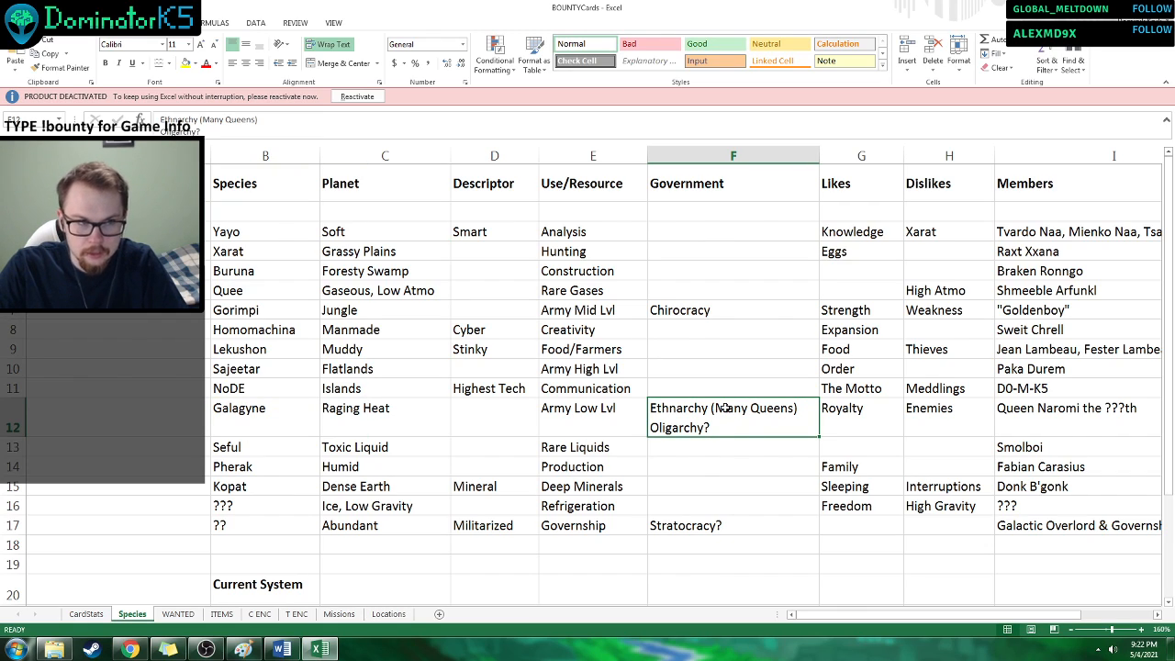
{"action": "left_click", "coordinate": [275, 316]}
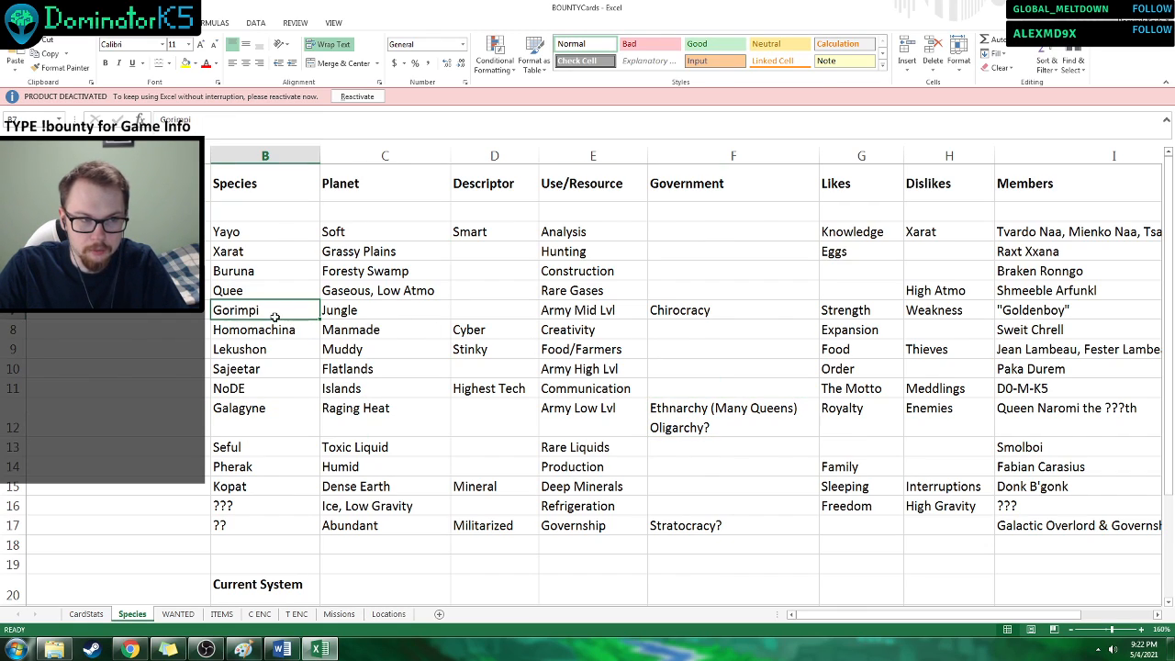
{"action": "left_click", "coordinate": [722, 312]}
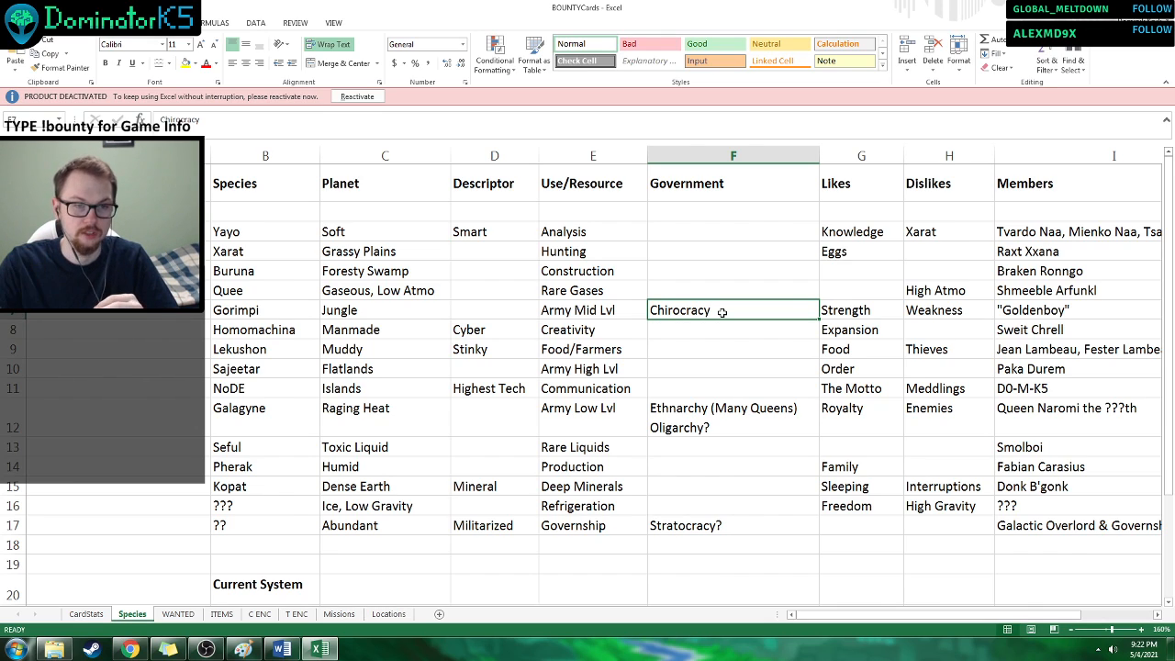
{"action": "left_click", "coordinate": [705, 294]}
{"action": "left_click", "coordinate": [697, 316]}
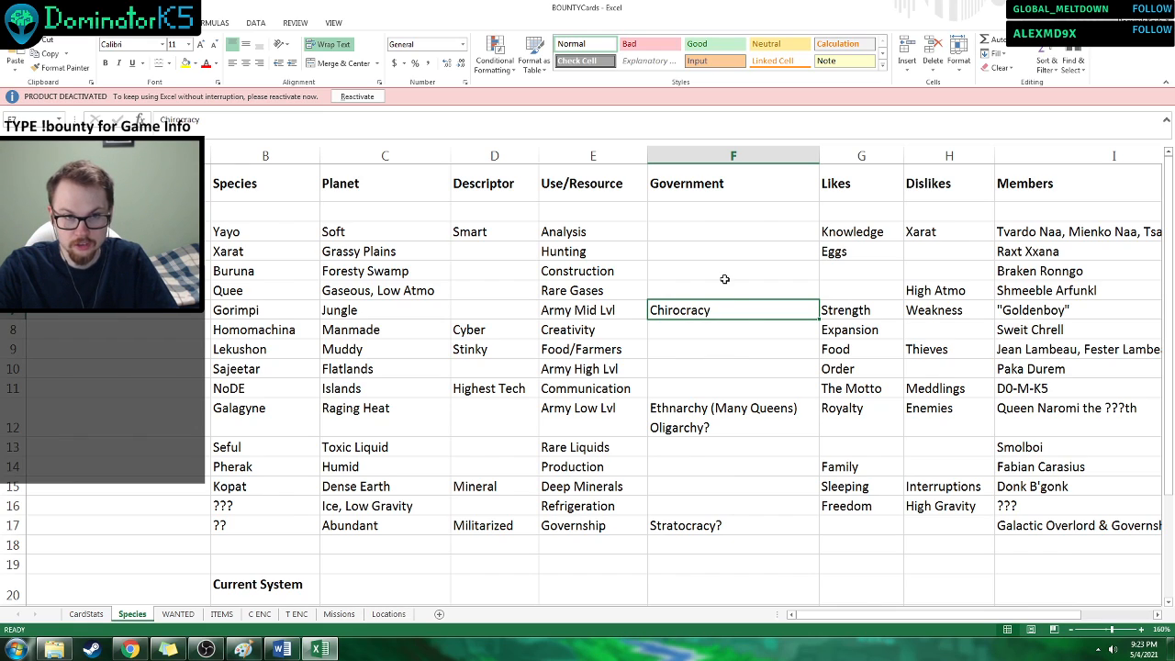
{"action": "left_click_drag", "start_coordinate": [725, 236], "coordinate": [740, 523]}
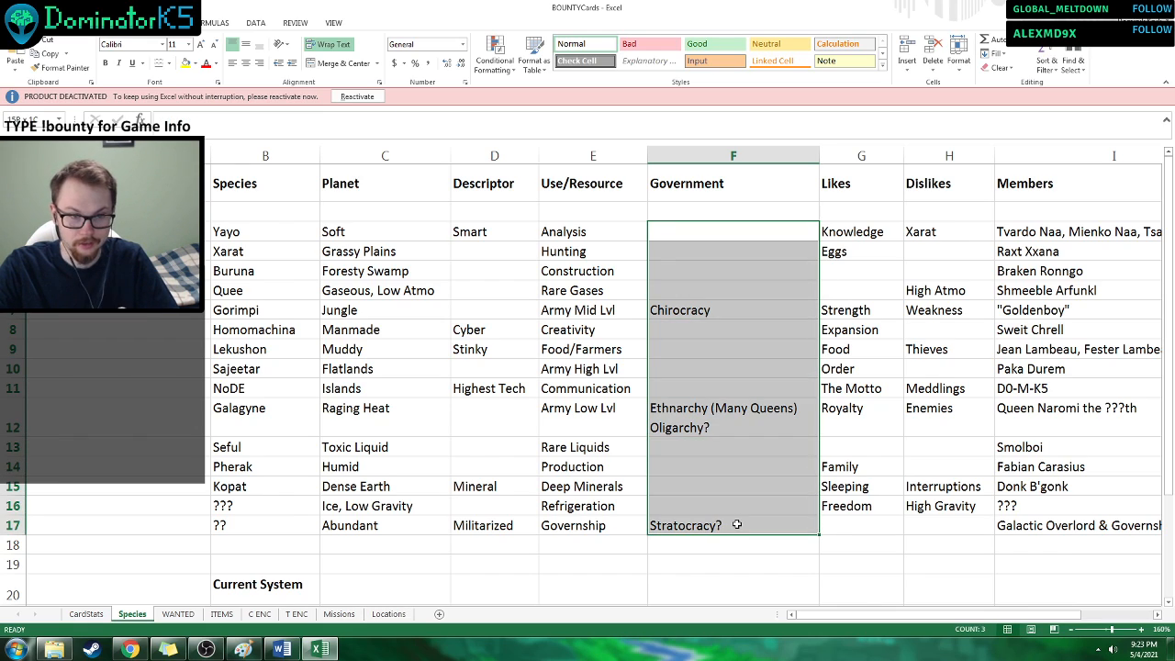
{"action": "left_click", "coordinate": [760, 482]}
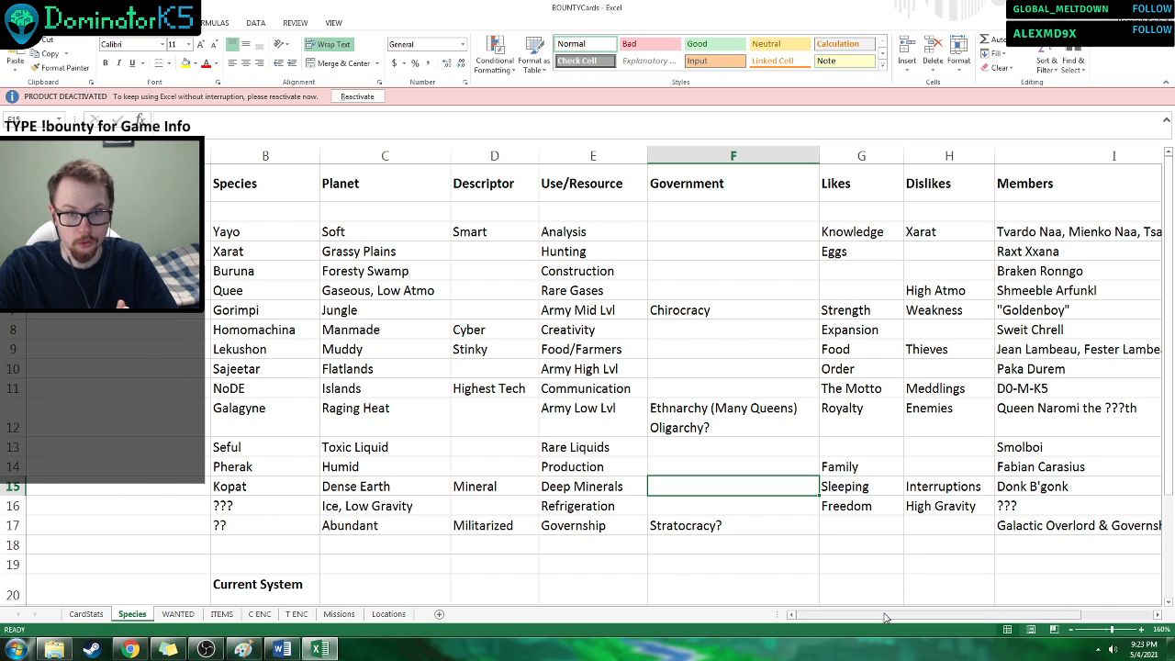
Examine the Iconic Items column on the Species sheet, from the Yayo row down to the last species row.
{"action": "left_click_drag", "start_coordinate": [886, 617], "coordinate": [945, 622]}
{"action": "left_click_drag", "start_coordinate": [991, 230], "coordinate": [1000, 486]}
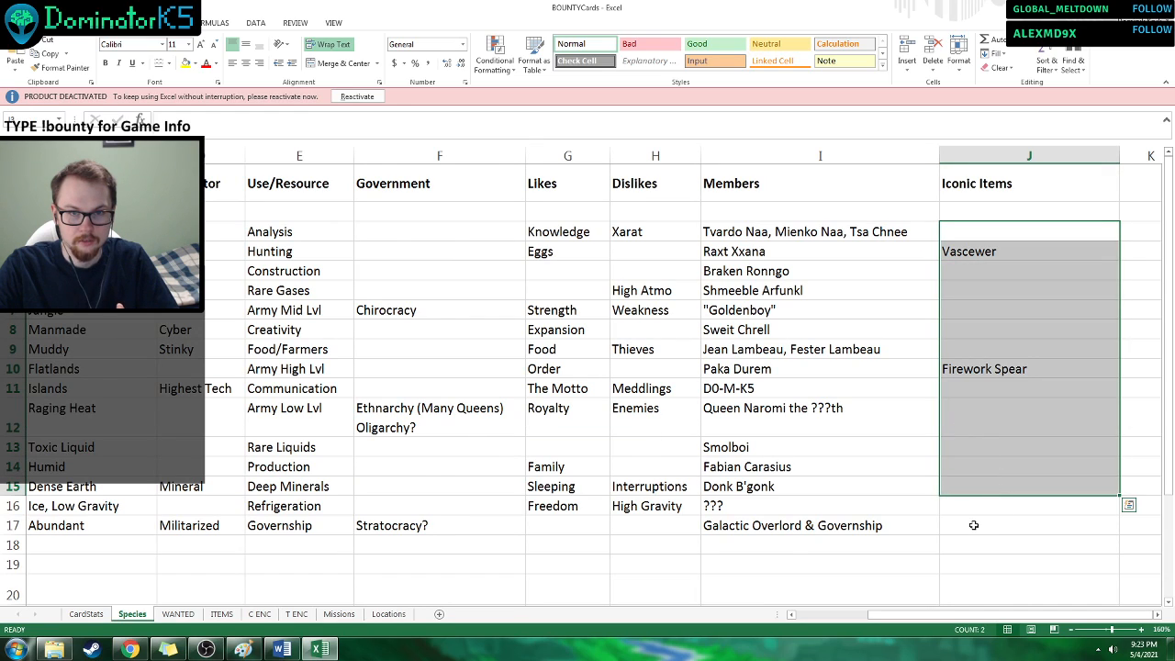
{"action": "left_click", "coordinate": [973, 525]}
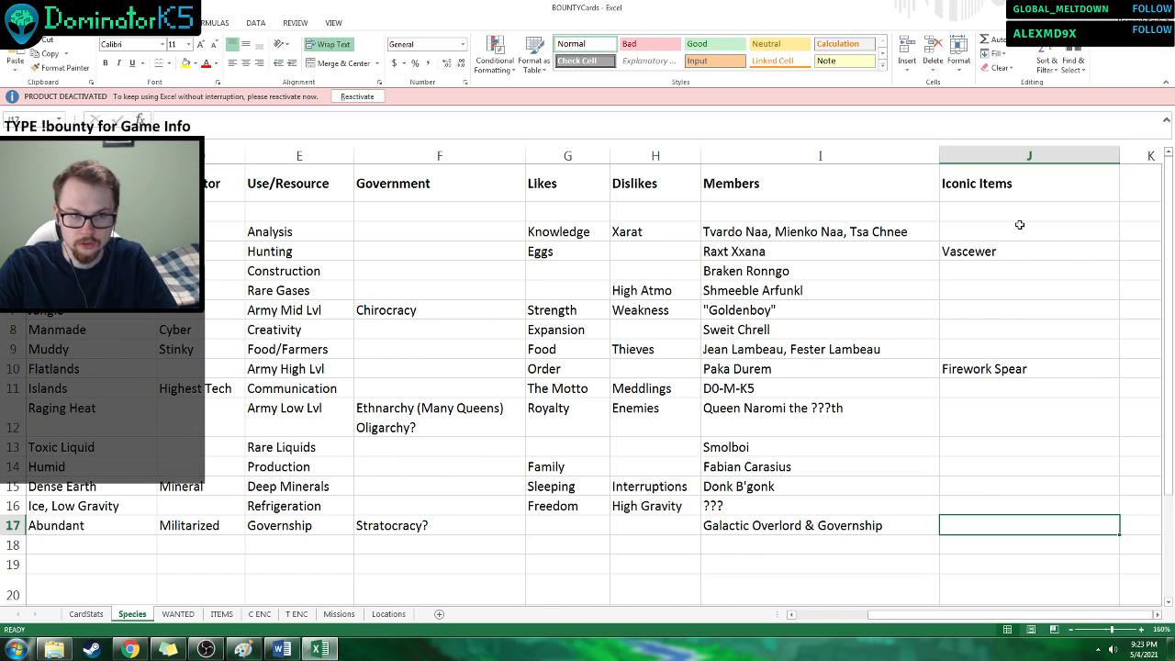
{"action": "left_click_drag", "start_coordinate": [1019, 228], "coordinate": [1031, 477]}
{"action": "left_click", "coordinate": [1020, 522]}
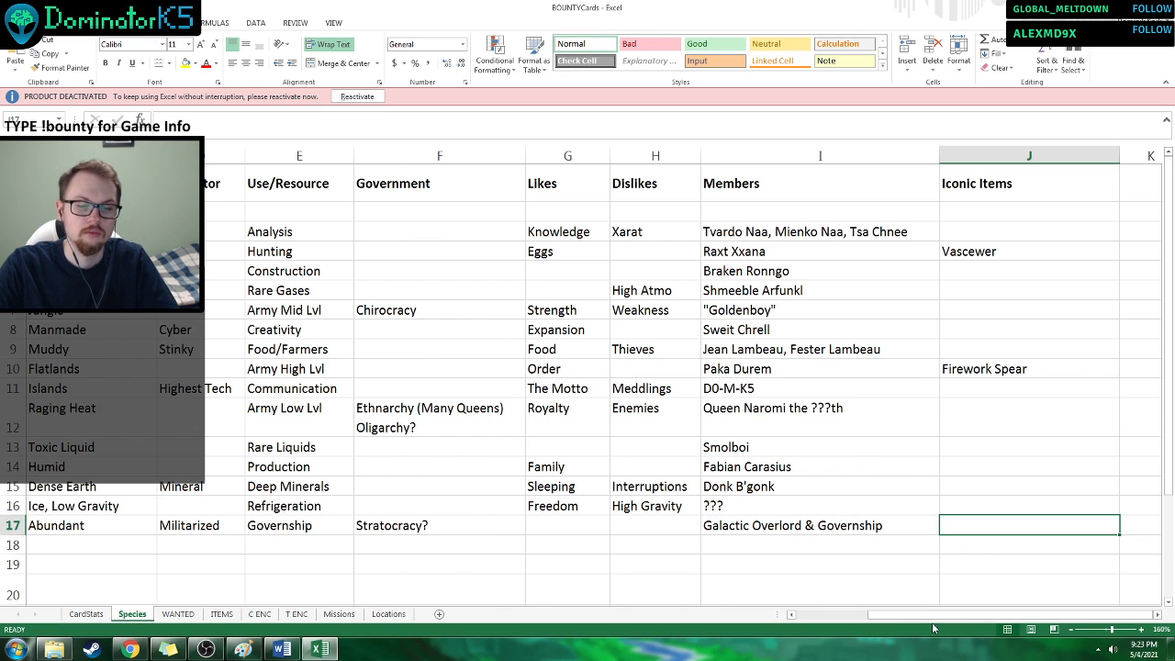
Check the Current System rows, and view the Planet5_Canyon image from the TTS_Tests folder of BountyBoardGame.
{"action": "left_click_drag", "start_coordinate": [948, 614], "coordinate": [861, 614]}
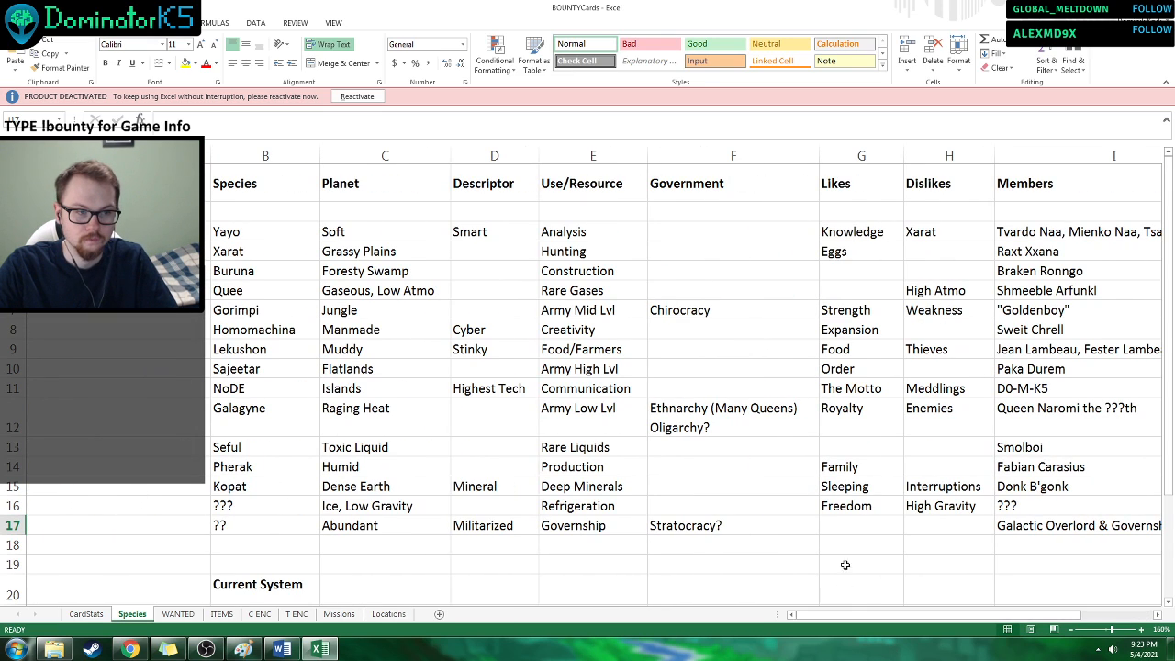
{"action": "scroll", "coordinate": [844, 565], "scroll_direction": "down", "scroll_amount": 3}
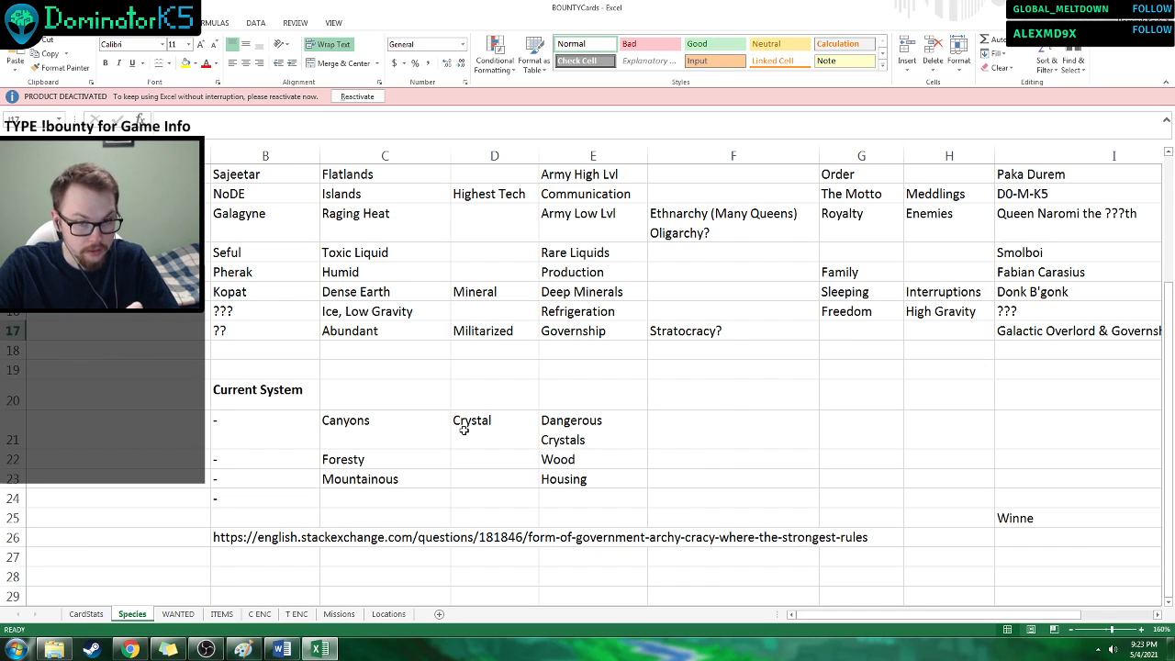
{"action": "left_click", "coordinate": [54, 649]}
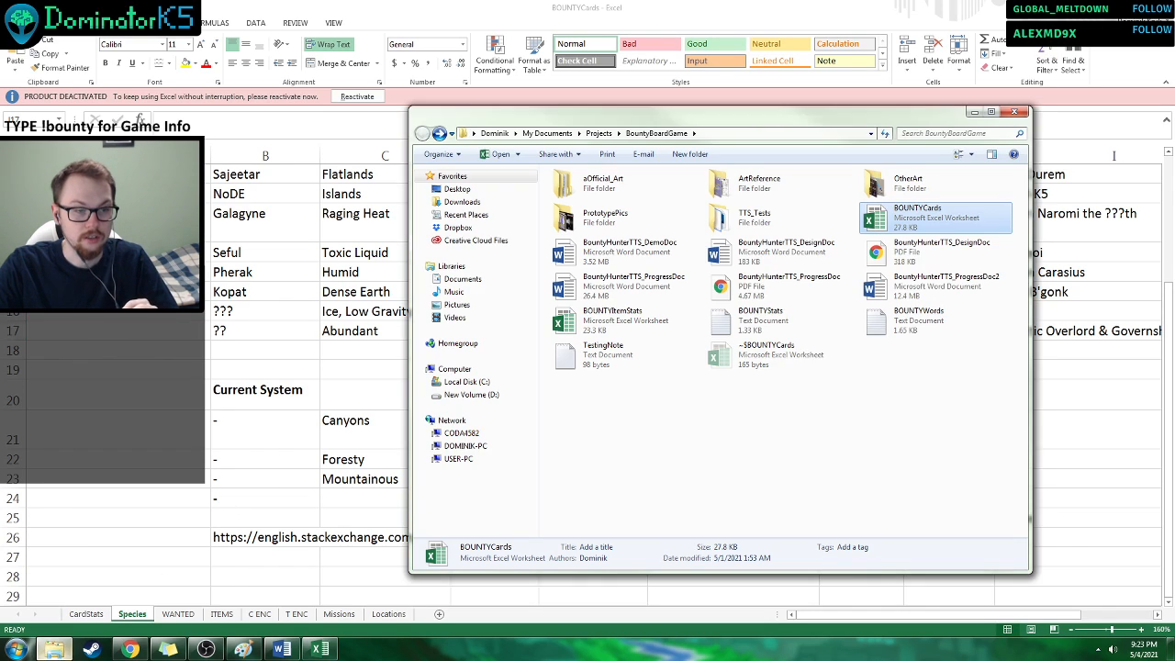
{"action": "double_click", "coordinate": [726, 184]}
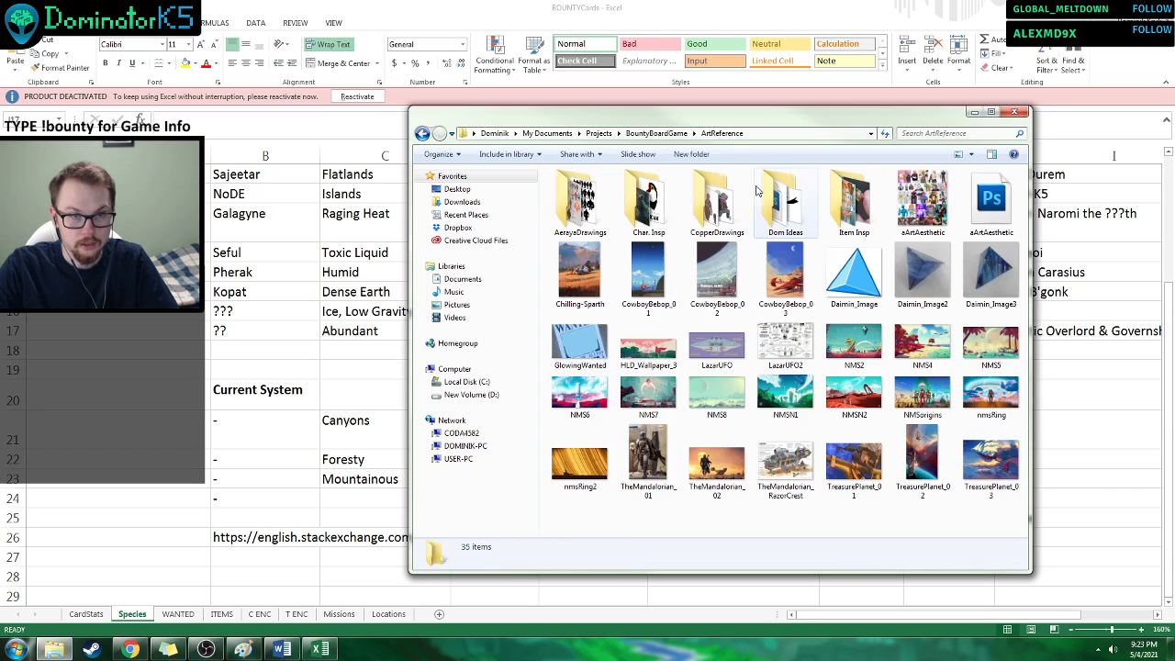
{"action": "left_click", "coordinate": [423, 134]}
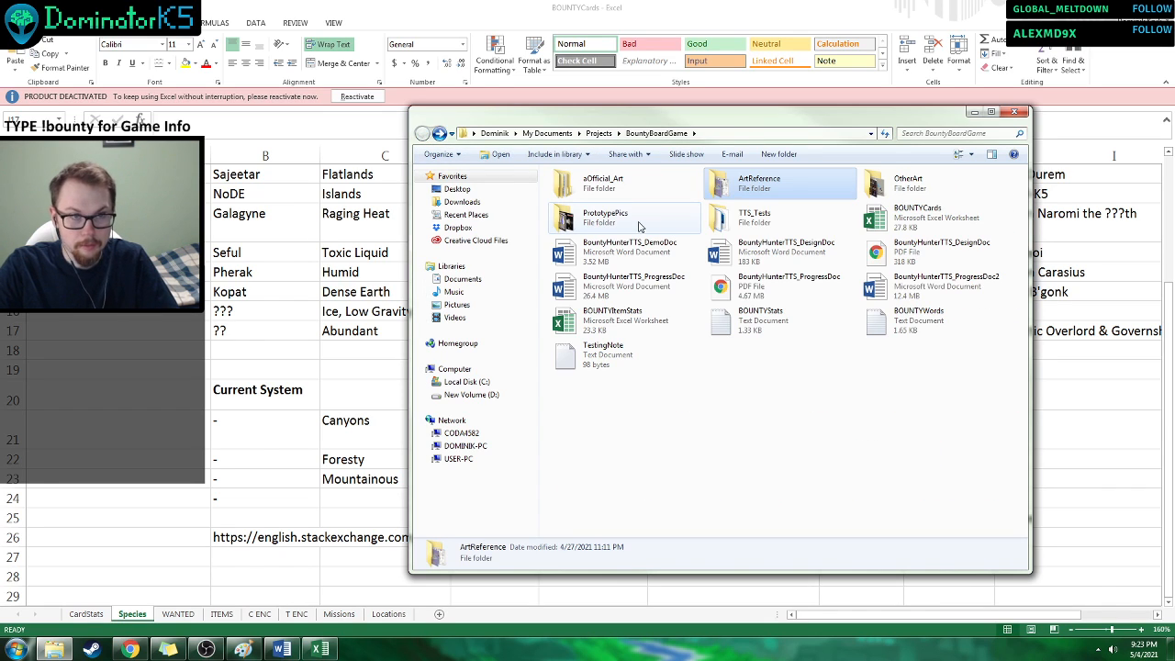
{"action": "double_click", "coordinate": [739, 217]}
{"action": "scroll", "coordinate": [975, 345], "scroll_direction": "down", "scroll_amount": 5}
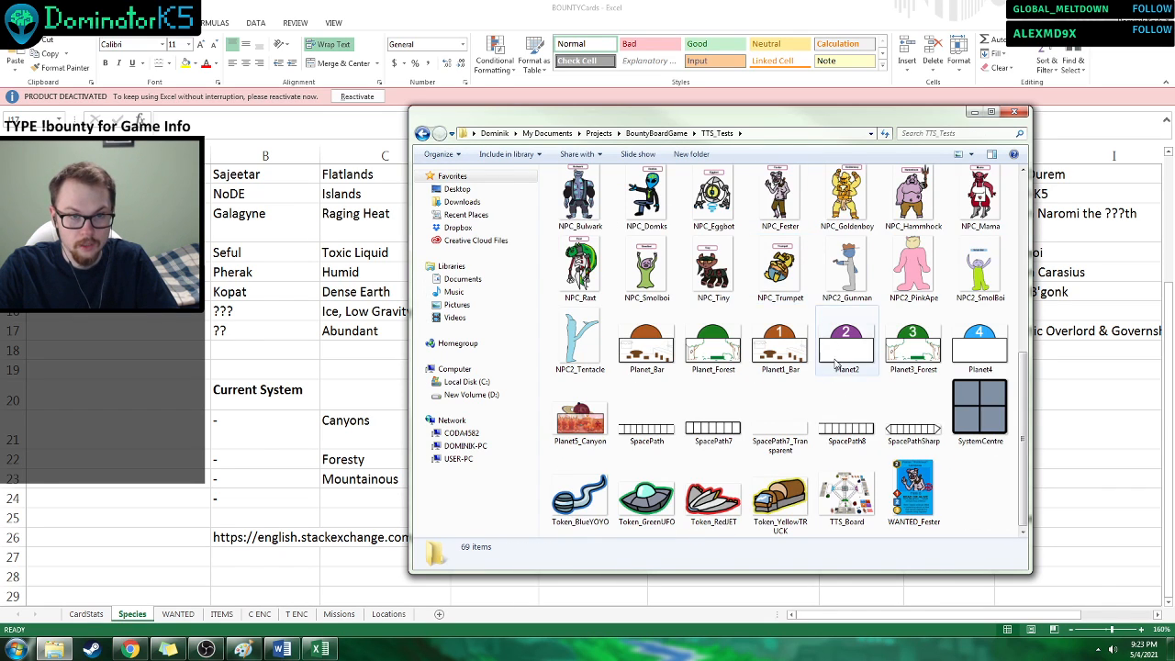
{"action": "key", "text": "Return"}
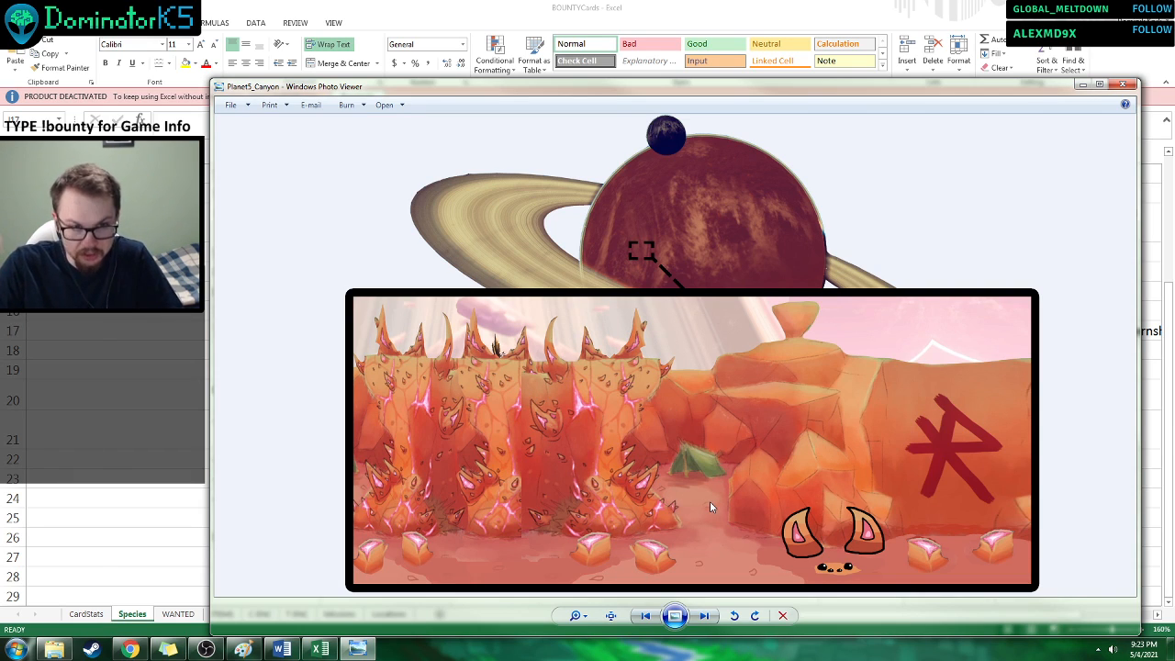
{"action": "left_click", "coordinate": [1123, 84]}
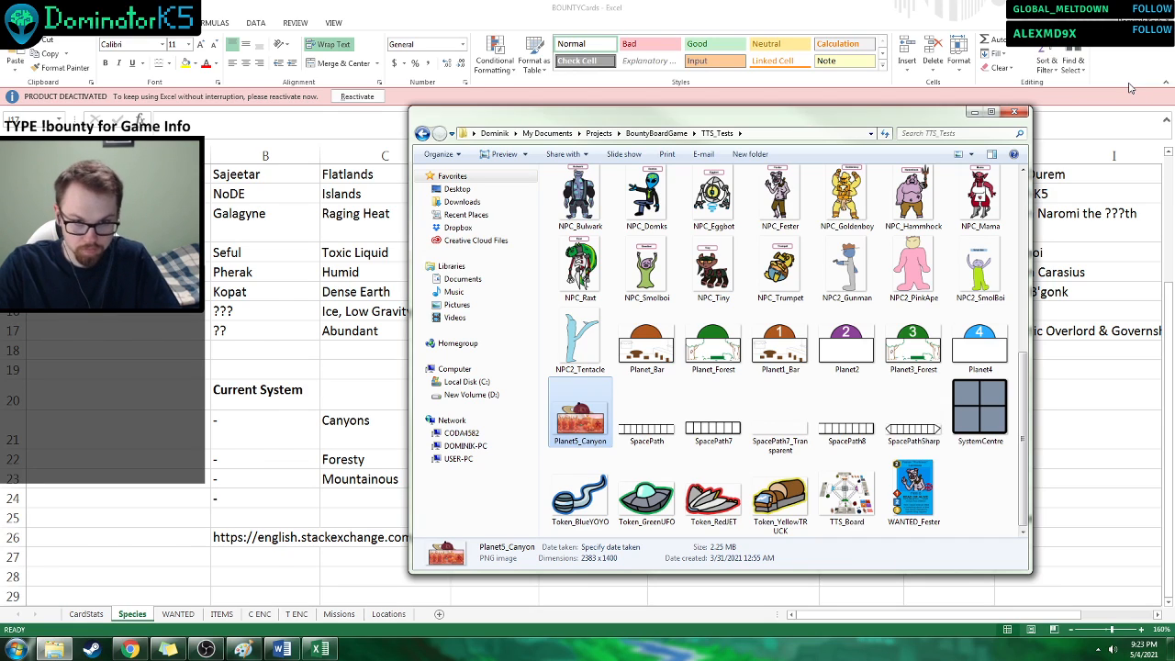
{"action": "left_click", "coordinate": [978, 112]}
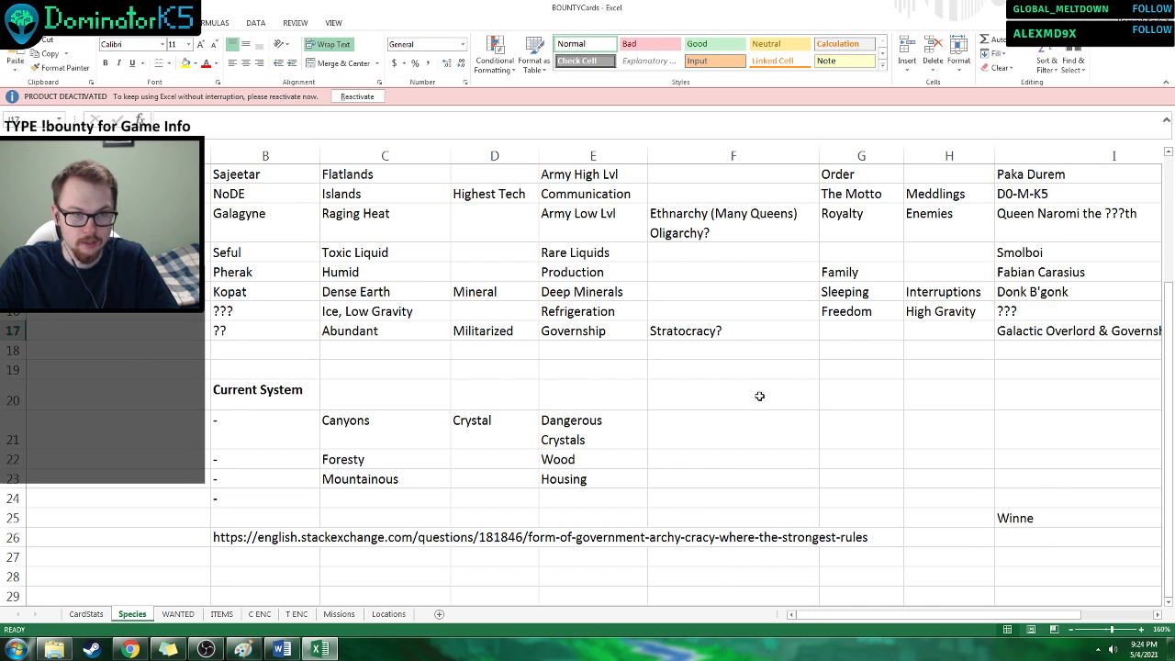
Examine the Planet column for the species from Yayo to Kopat, and show the bounty target list on the WANTED sheet.
{"action": "scroll", "coordinate": [720, 473], "scroll_direction": "down", "scroll_amount": 2}
{"action": "scroll", "coordinate": [720, 467], "scroll_direction": "up", "scroll_amount": 5}
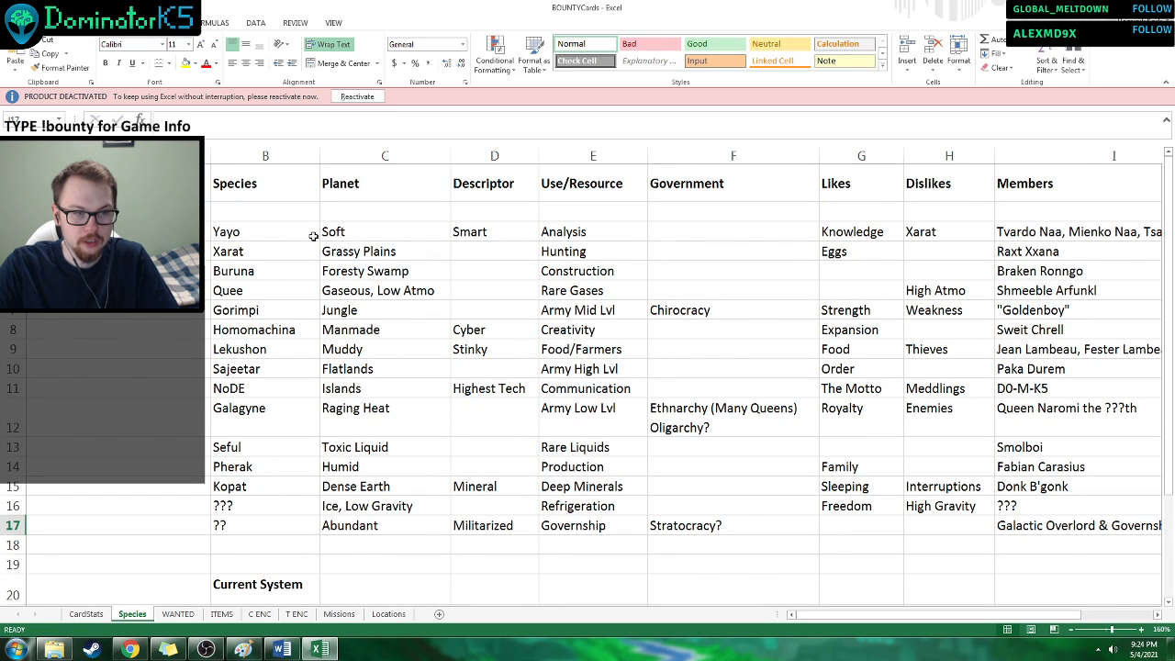
{"action": "left_click_drag", "start_coordinate": [347, 233], "coordinate": [371, 489]}
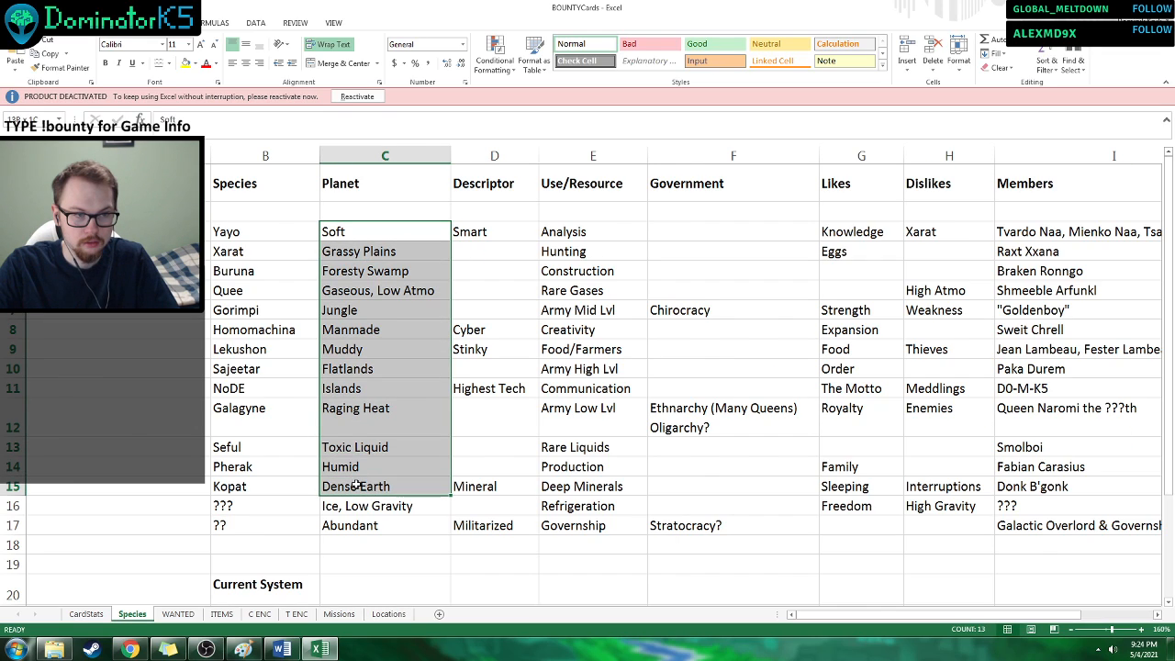
{"action": "left_click", "coordinate": [569, 469]}
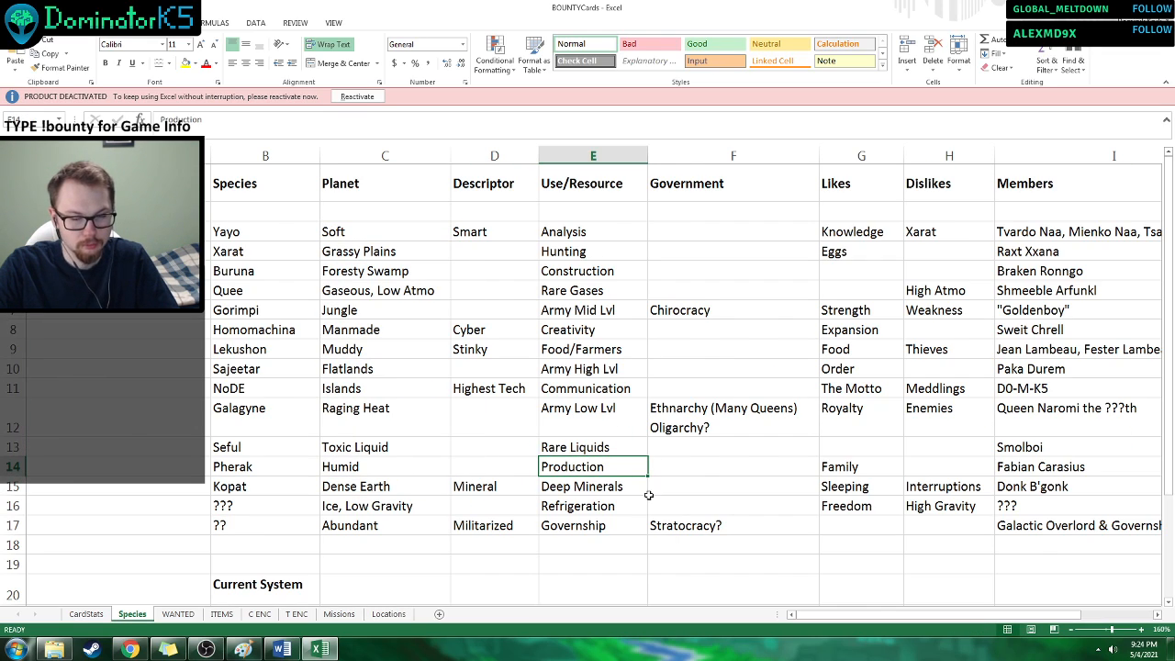
{"action": "left_click", "coordinate": [184, 614]}
{"action": "left_click", "coordinate": [143, 614]}
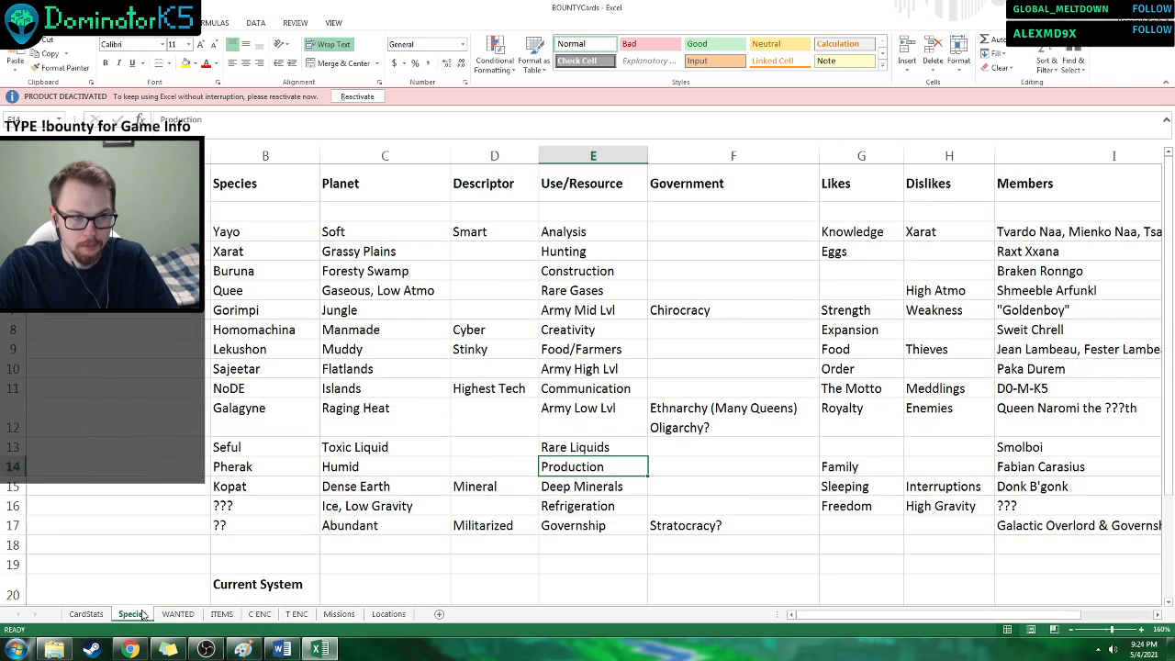
{"action": "left_click", "coordinate": [178, 614]}
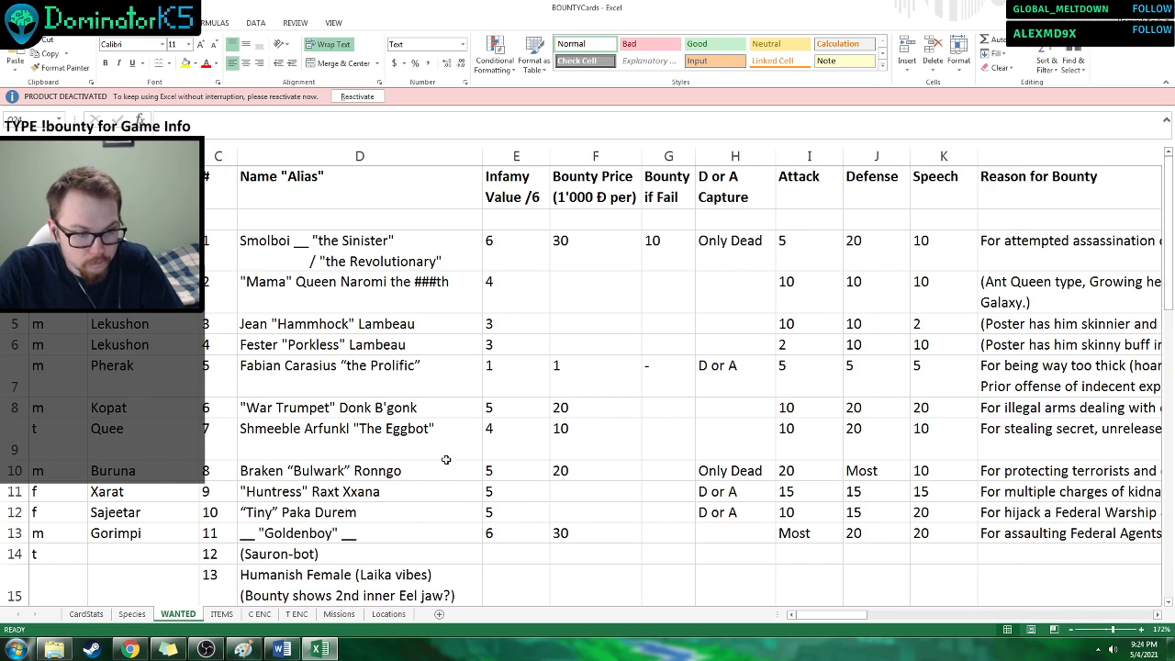
Switch to the BountyHunterTTS_ProgressDoc2 document in Word and examine the Government Wording Help links under Apr 30, 2021.
{"action": "left_click", "coordinate": [282, 649]}
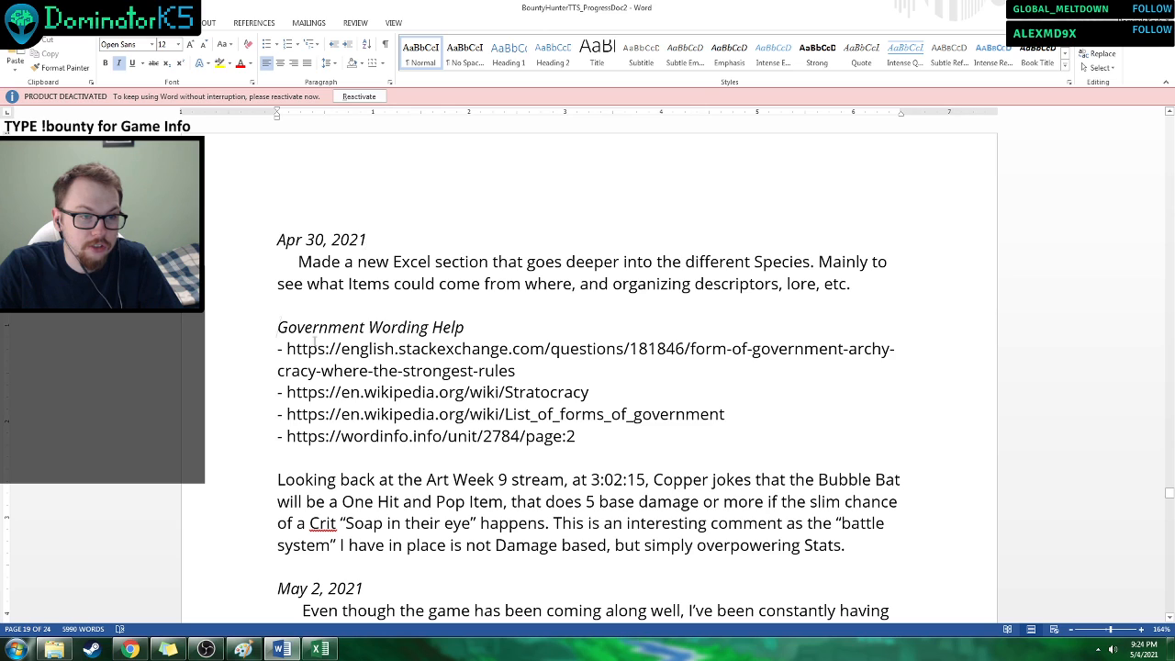
{"action": "left_click_drag", "start_coordinate": [277, 322], "coordinate": [705, 481]}
{"action": "left_click", "coordinate": [556, 457]}
{"action": "scroll", "coordinate": [551, 379], "scroll_direction": "down", "scroll_amount": 2}
{"action": "scroll", "coordinate": [549, 377], "scroll_direction": "down", "scroll_amount": 1}
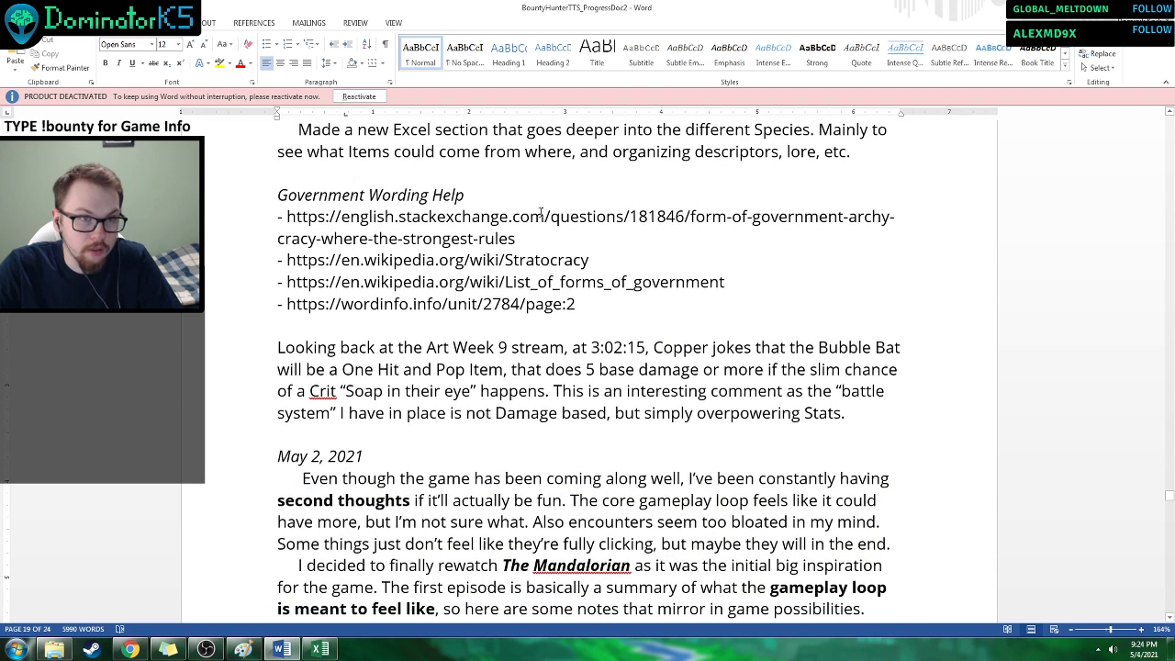
{"action": "left_click_drag", "start_coordinate": [551, 304], "coordinate": [239, 191]}
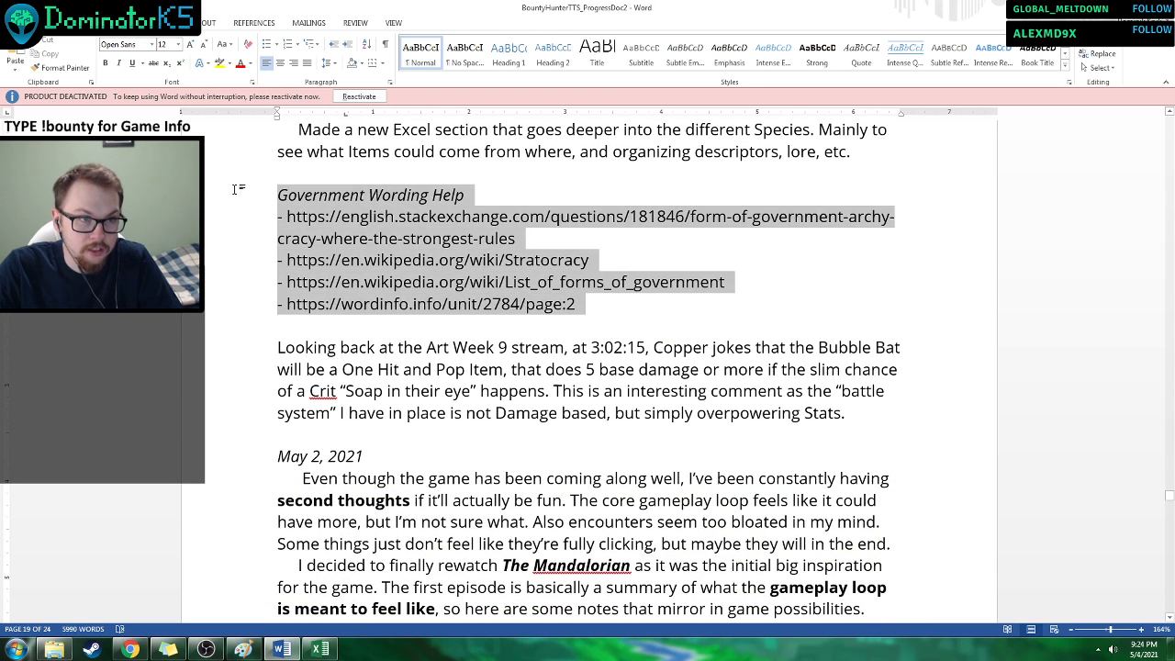
{"action": "left_click", "coordinate": [614, 347]}
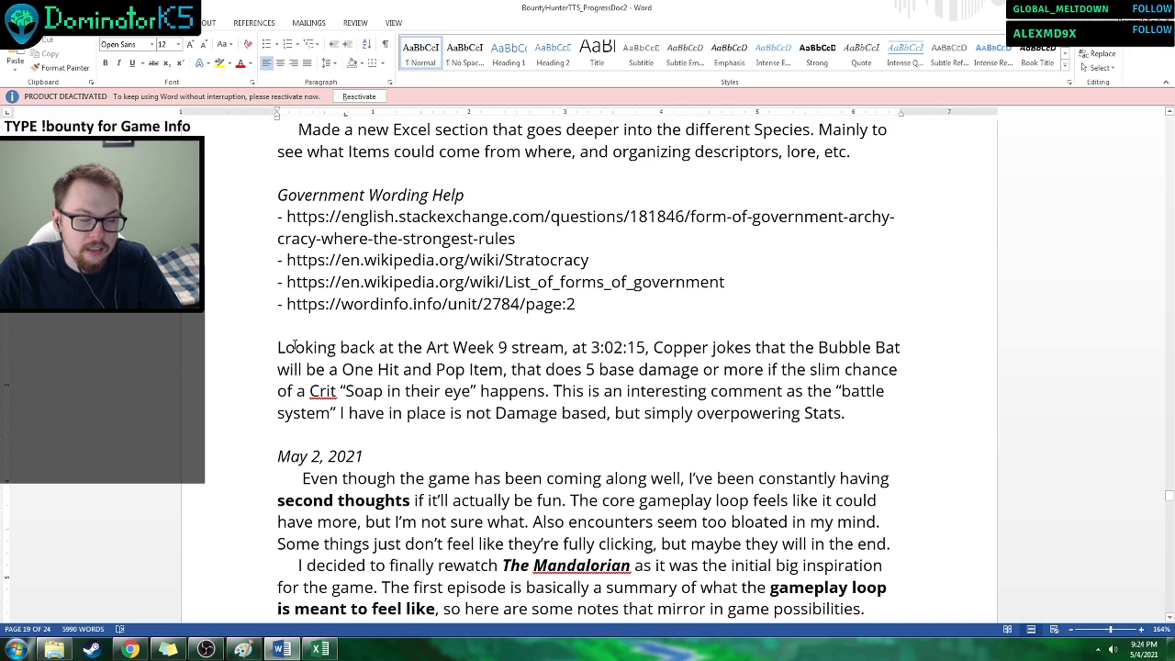
Read the Bubble Bat note, the May 2, 2021 entry on the gameplay loop, and the start of The Mandalorian S1E1 Walkthrough.
{"action": "scroll", "coordinate": [289, 341], "scroll_direction": "down", "scroll_amount": 1}
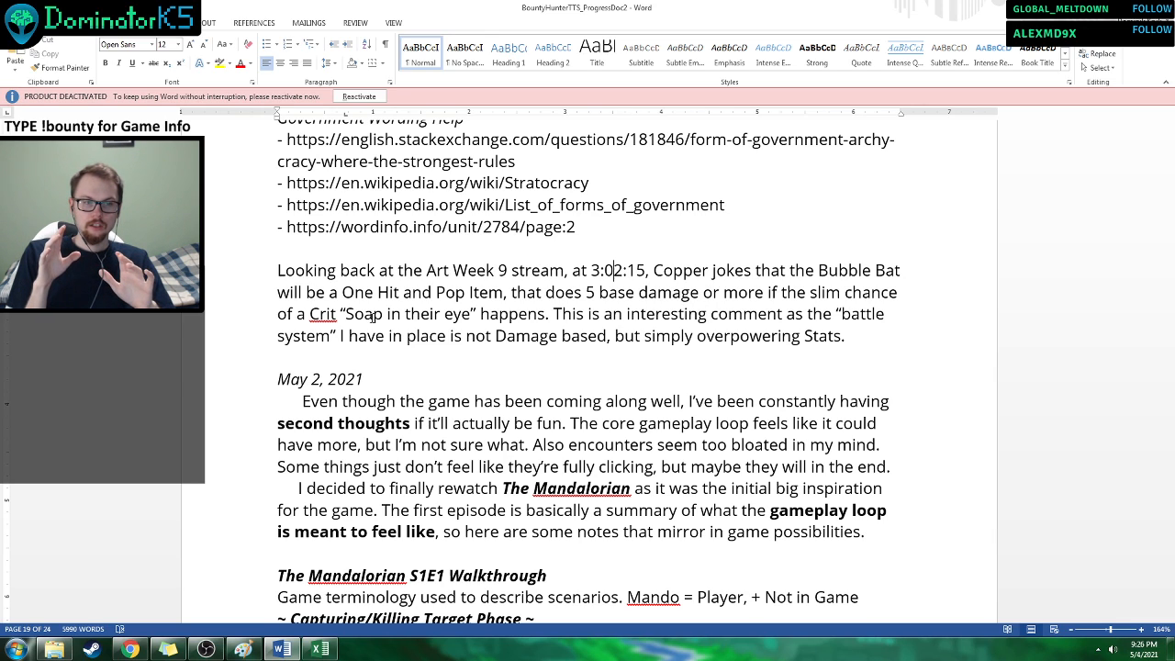
{"action": "scroll", "coordinate": [578, 335], "scroll_direction": "down", "scroll_amount": 1}
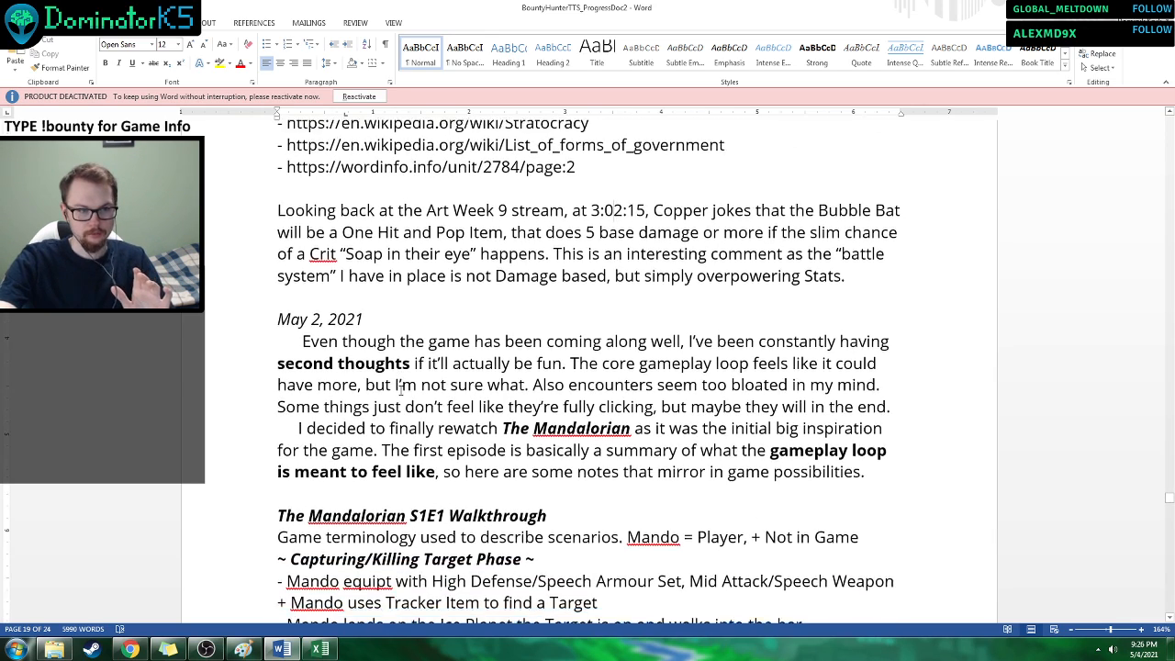
{"action": "scroll", "coordinate": [578, 335], "scroll_direction": "down", "scroll_amount": 1}
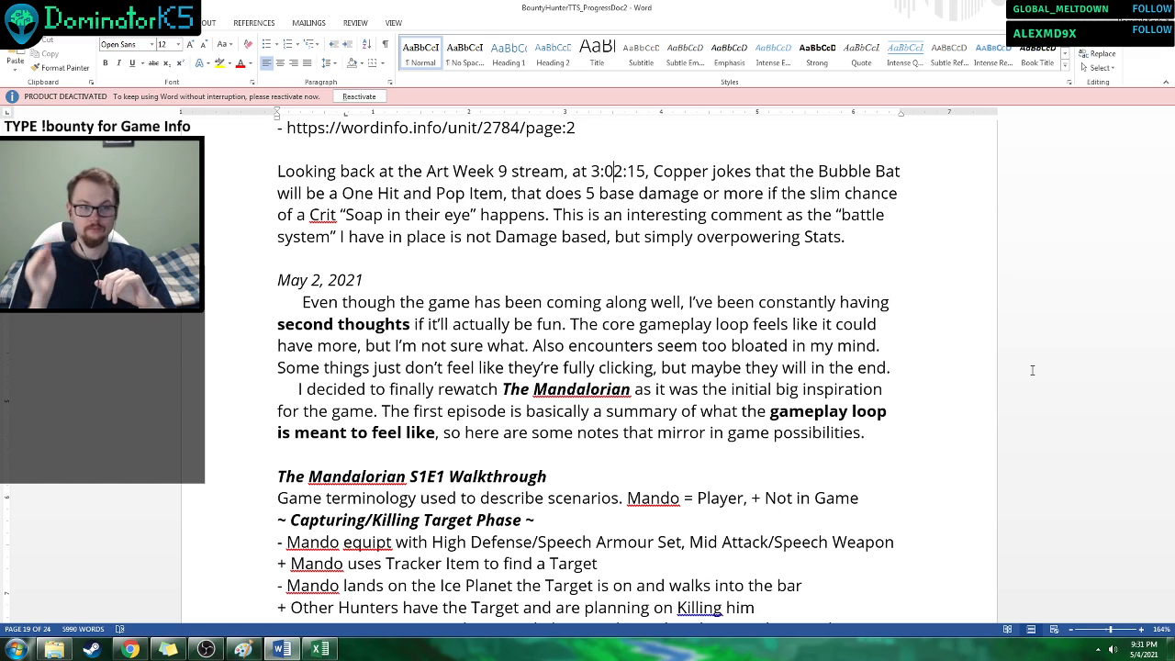
{"action": "left_click_drag", "start_coordinate": [280, 389], "coordinate": [435, 411]}
{"action": "left_click", "coordinate": [469, 411]}
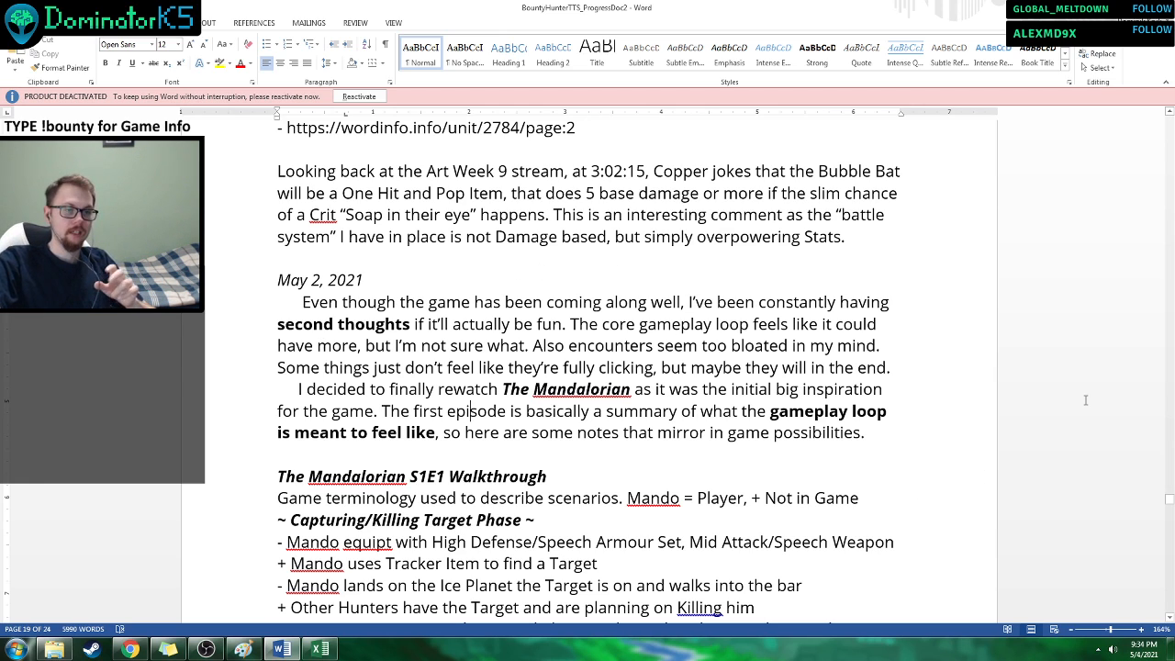
{"action": "scroll", "coordinate": [1085, 400], "scroll_direction": "down", "scroll_amount": 4}
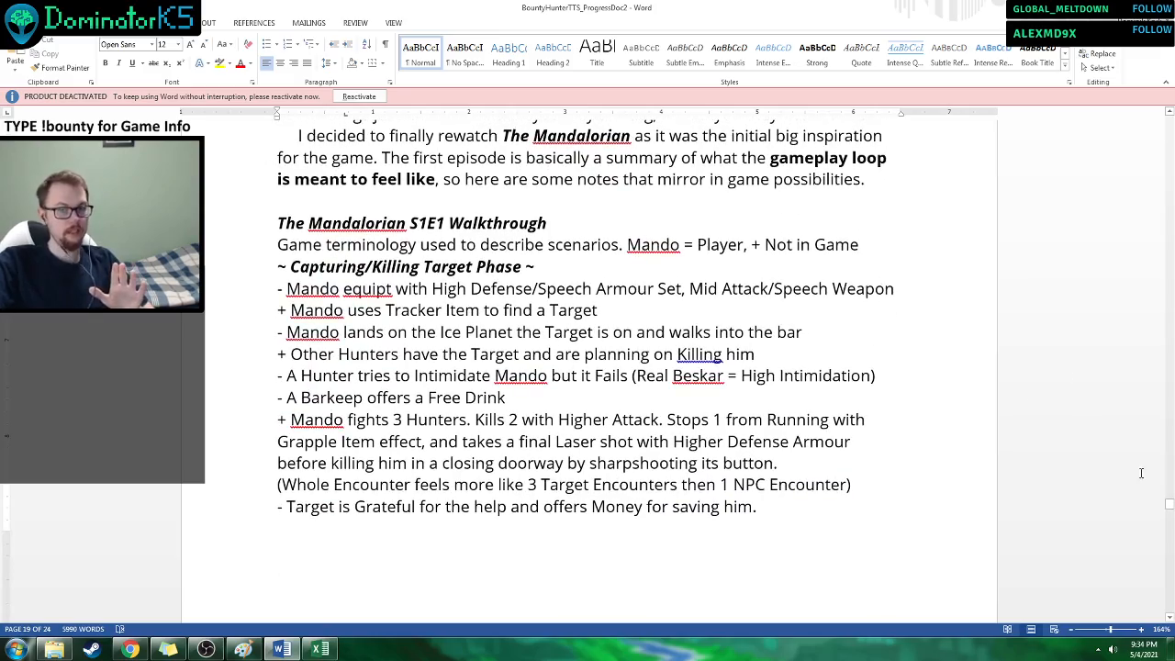
Read the Capturing/Killing Target Phase notes under The Mandalorian S1E1 Walkthrough, noting the - and + markers.
{"action": "mouse_move", "coordinate": [1168, 504]}
{"action": "left_mouse_down"}
{"action": "mouse_move", "coordinate": [1166, 534]}
{"action": "mouse_move", "coordinate": [1165, 491]}
{"action": "mouse_move", "coordinate": [1166, 502]}
{"action": "left_mouse_up"}
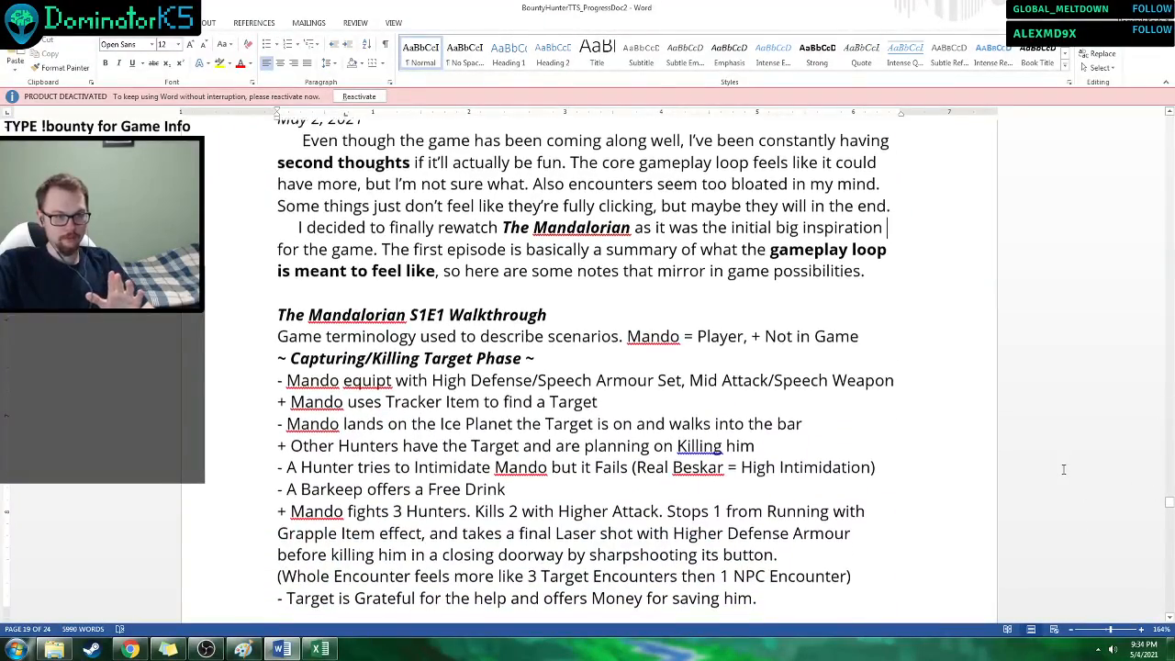
{"action": "scroll", "coordinate": [1063, 469], "scroll_direction": "down", "scroll_amount": 1}
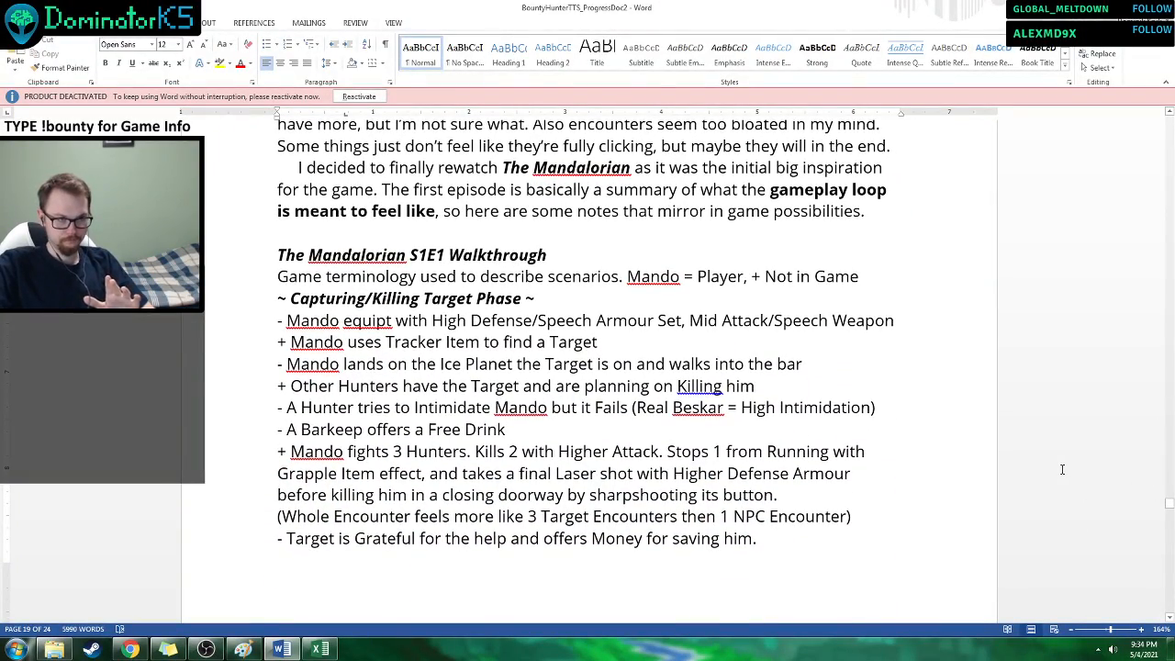
{"action": "scroll", "coordinate": [1028, 413], "scroll_direction": "down", "scroll_amount": 1}
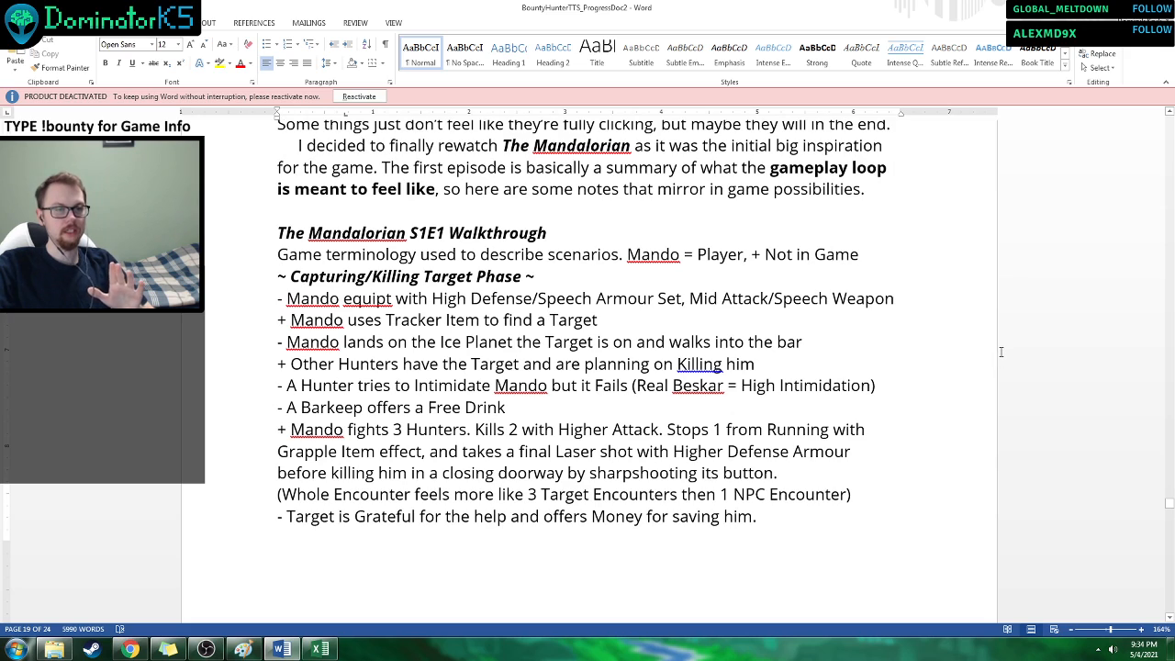
{"action": "scroll", "coordinate": [996, 347], "scroll_direction": "down", "scroll_amount": 1}
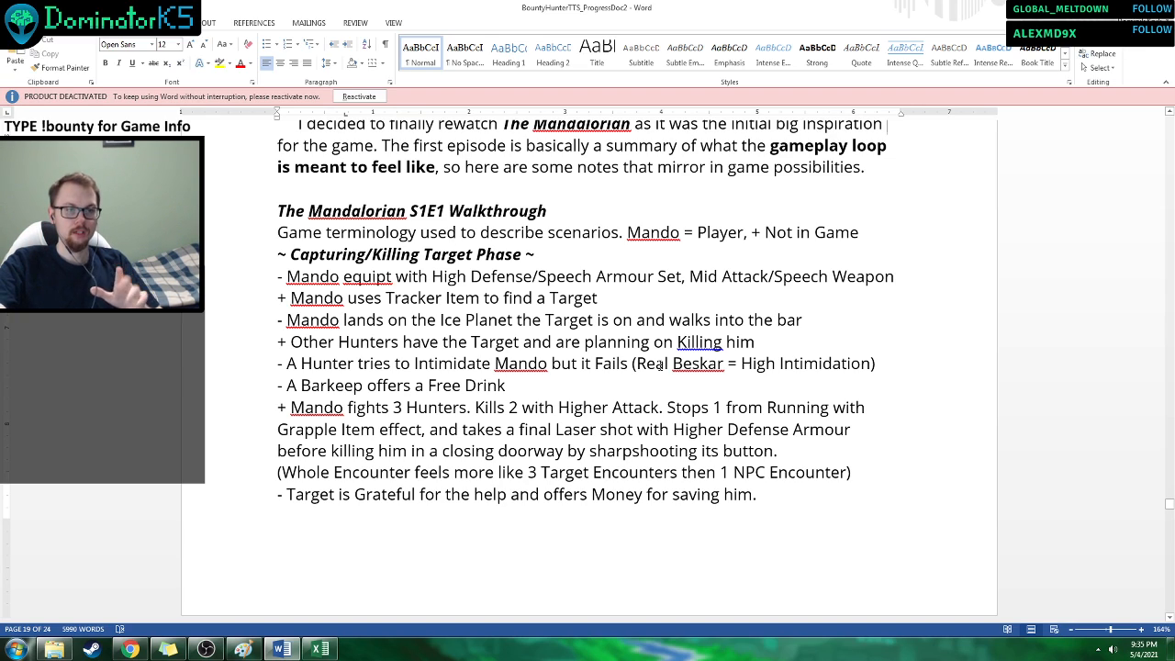
{"action": "left_click_drag", "start_coordinate": [286, 281], "coordinate": [280, 284]}
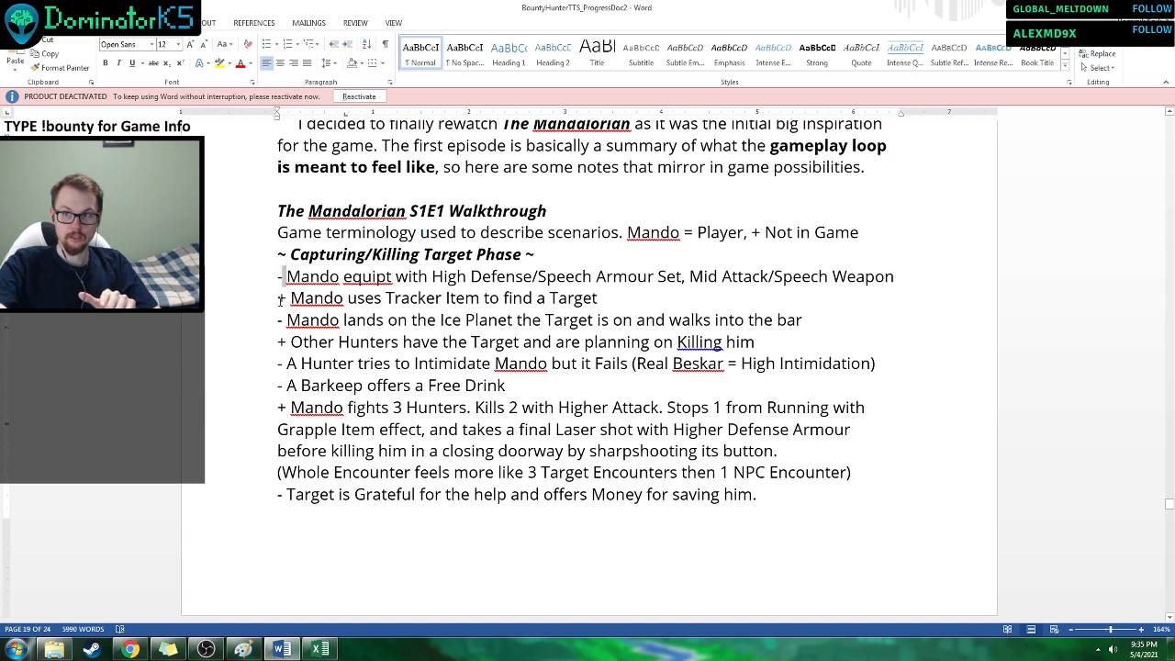
{"action": "left_click", "coordinate": [278, 298]}
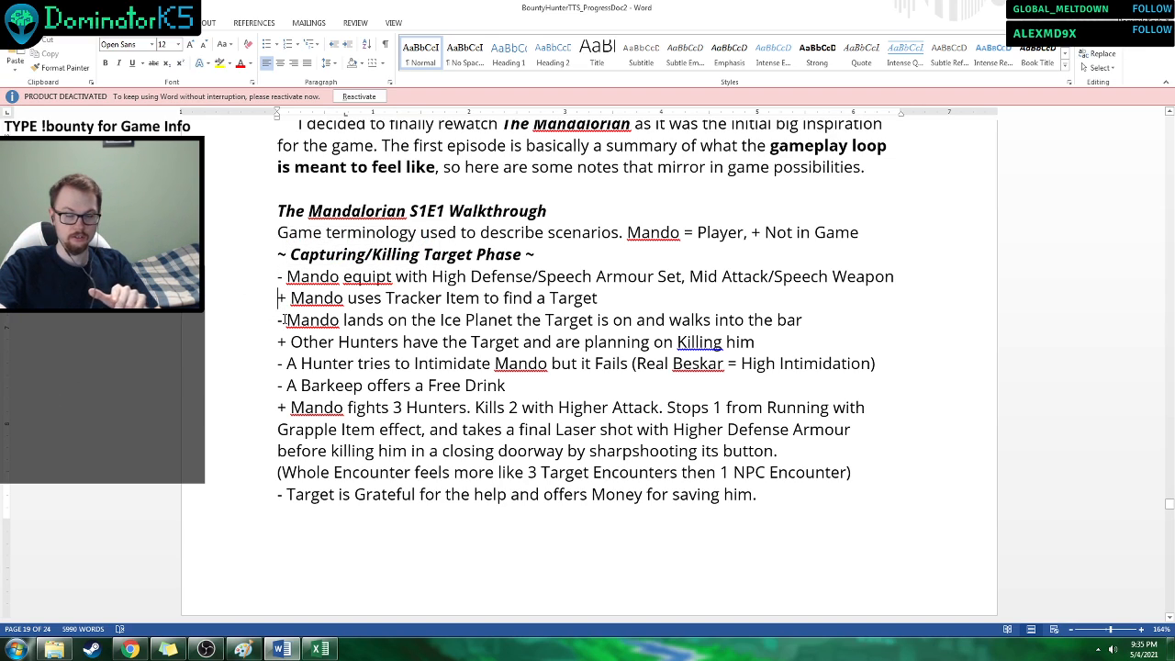
Enlarge the document view to 180% and examine the lines about Mando's armour and weapon set and the Tracker Item.
{"action": "left_click", "coordinate": [1141, 629]}
{"action": "left_click", "coordinate": [1142, 629]}
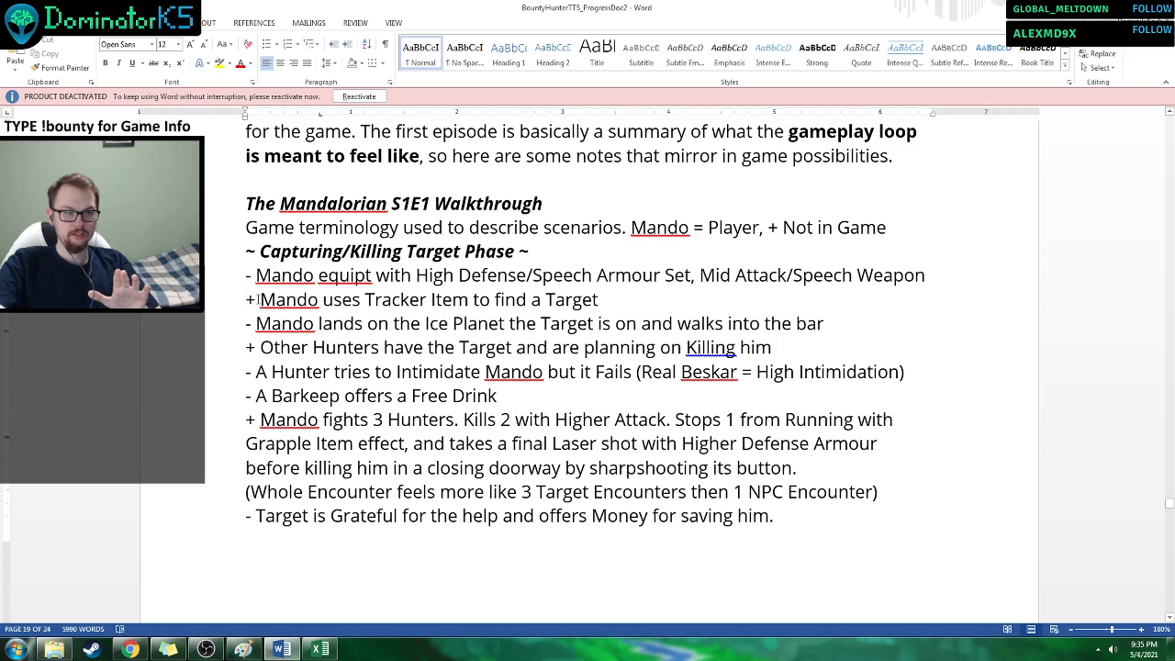
{"action": "left_click_drag", "start_coordinate": [247, 275], "coordinate": [937, 275]}
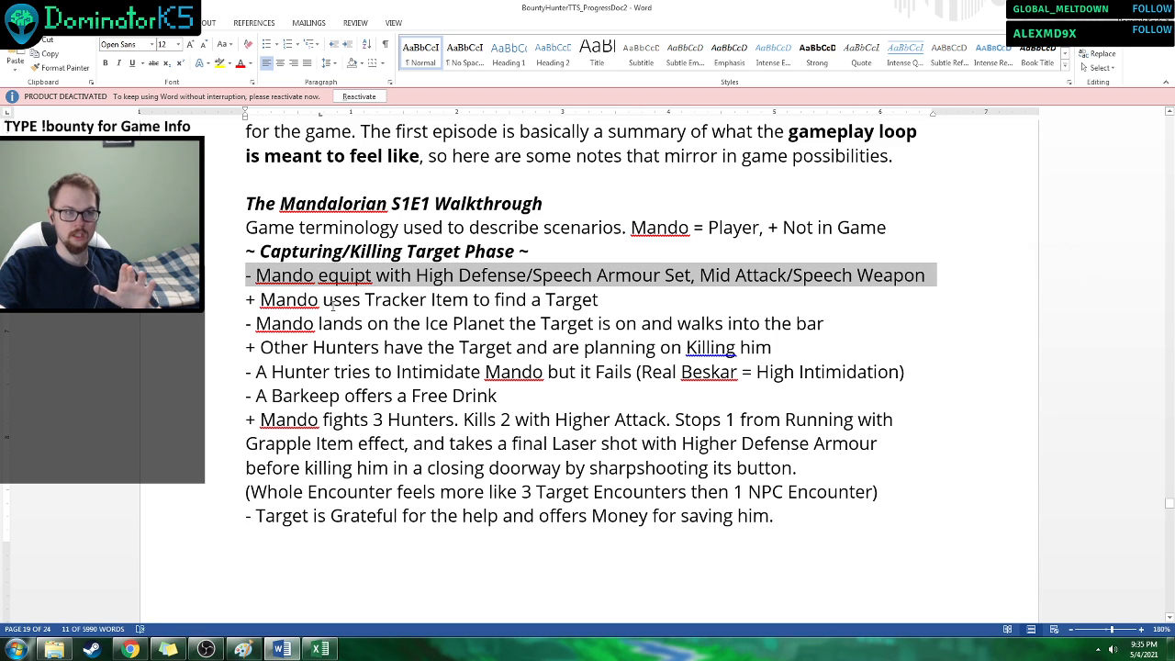
{"action": "left_click_drag", "start_coordinate": [243, 299], "coordinate": [608, 300]}
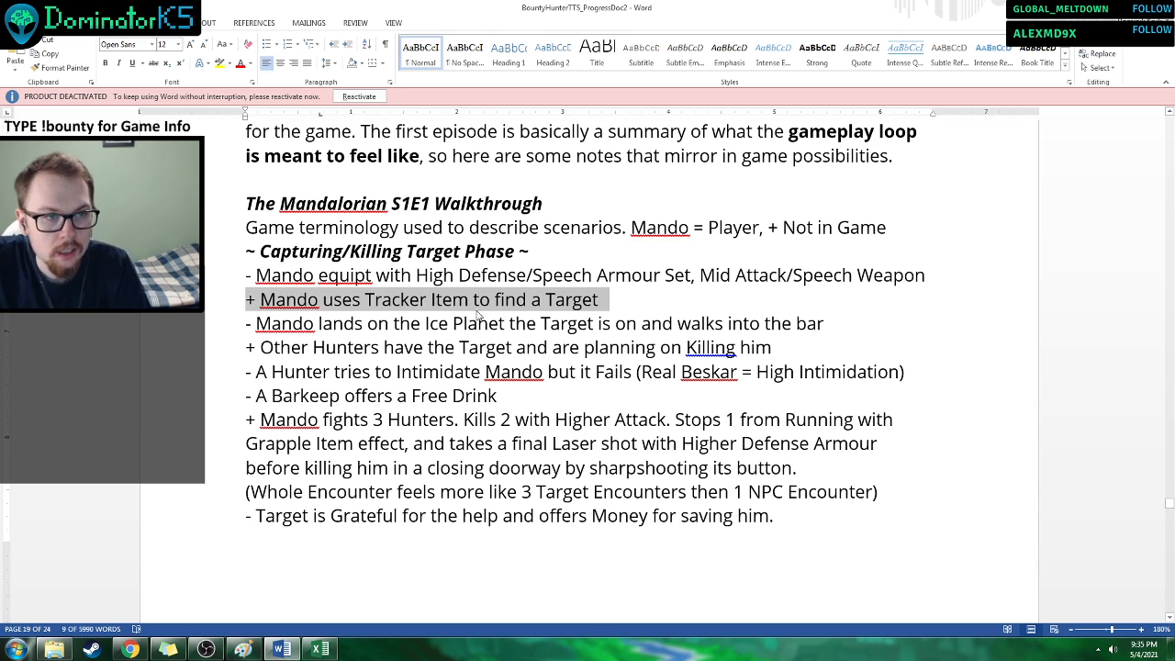
{"action": "left_click", "coordinate": [756, 347]}
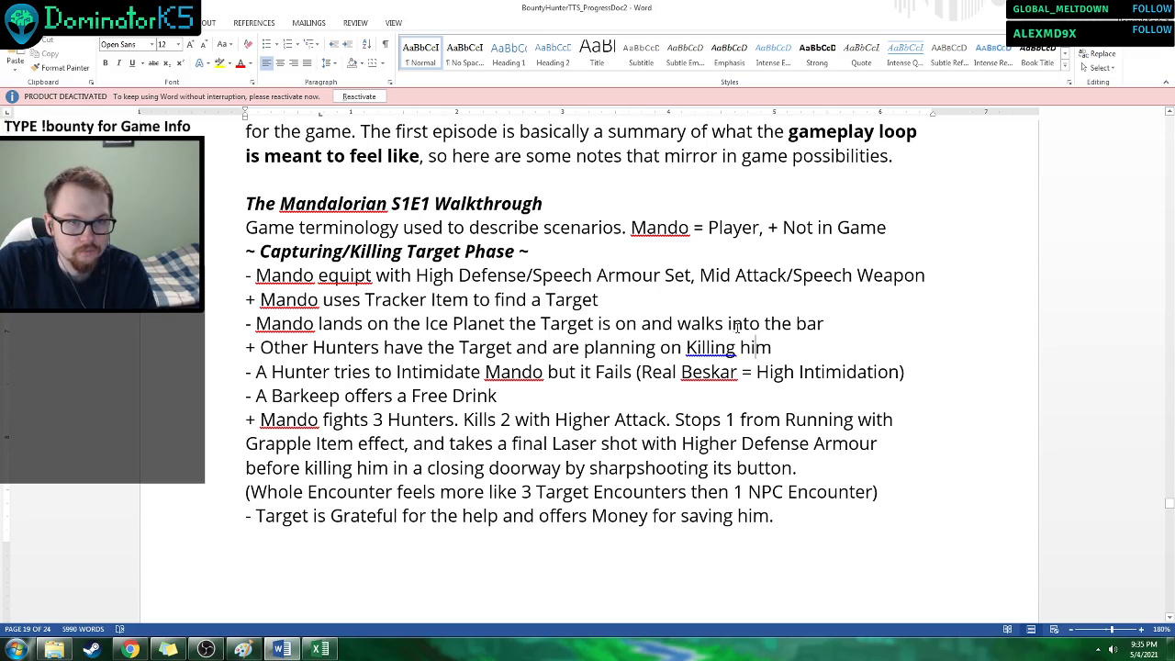
In the Weapons line of Mando's Current Item Inventory, move "Mid A/S Blaster Pistol," after "High A/S Disruptor Sniper," and save the document.
{"action": "left_click_drag", "start_coordinate": [1169, 505], "coordinate": [1160, 538]}
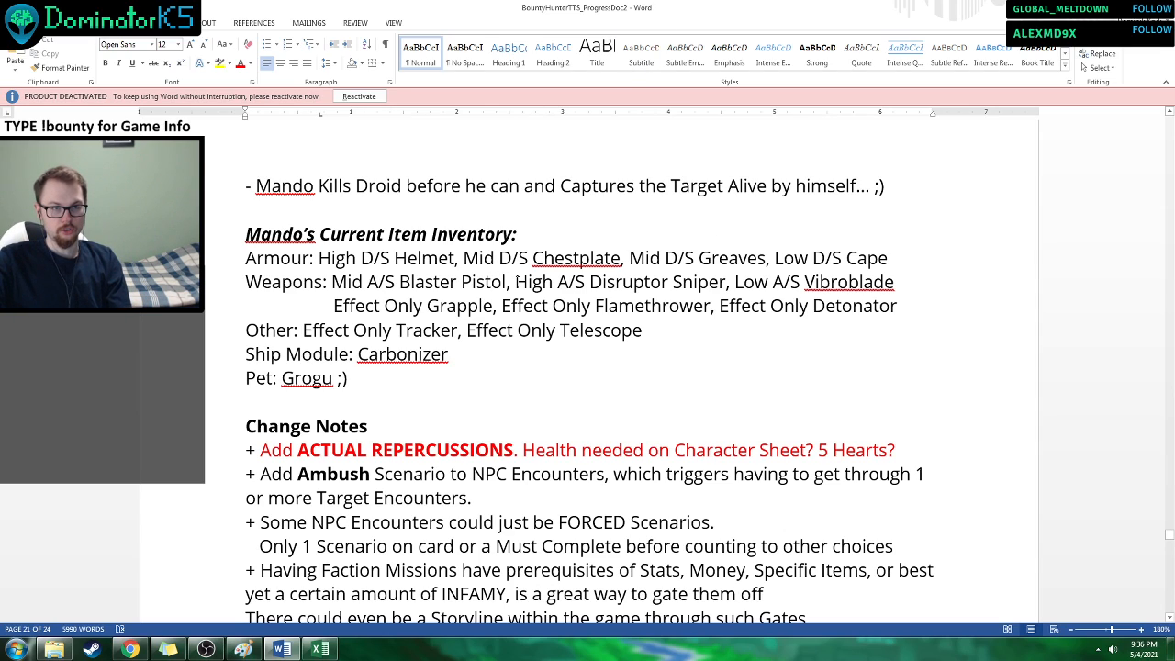
{"action": "left_click_drag", "start_coordinate": [516, 282], "coordinate": [338, 285]}
{"action": "key", "text": "ctrl+x"}
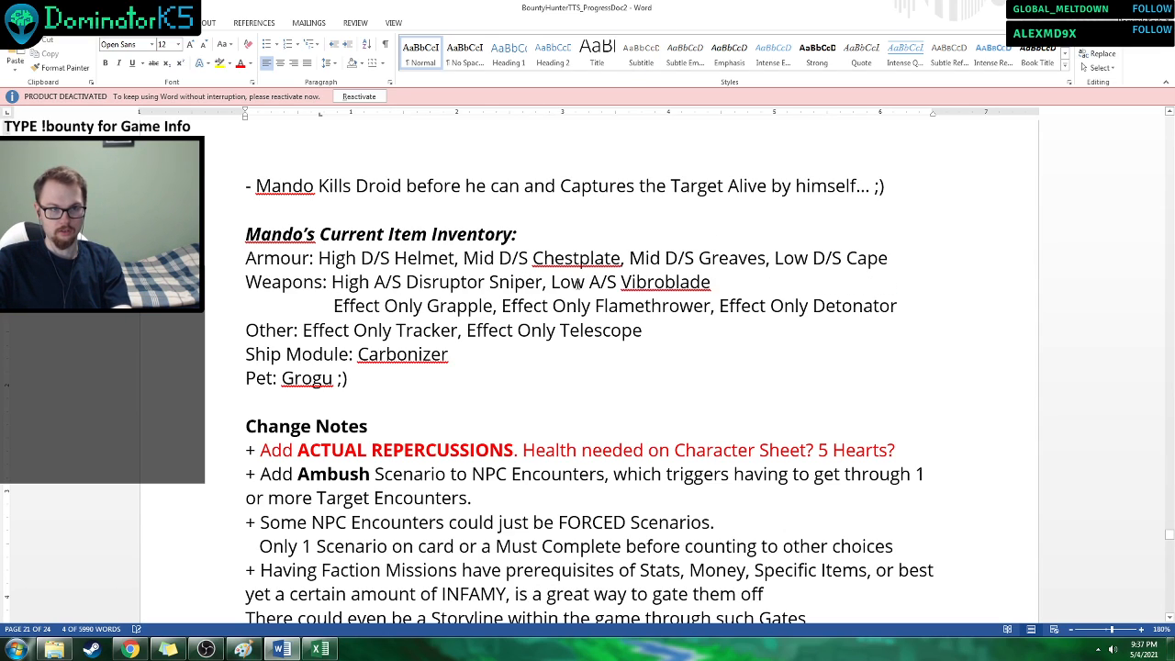
{"action": "left_click", "coordinate": [551, 282]}
{"action": "key", "text": "ctrl+v"}
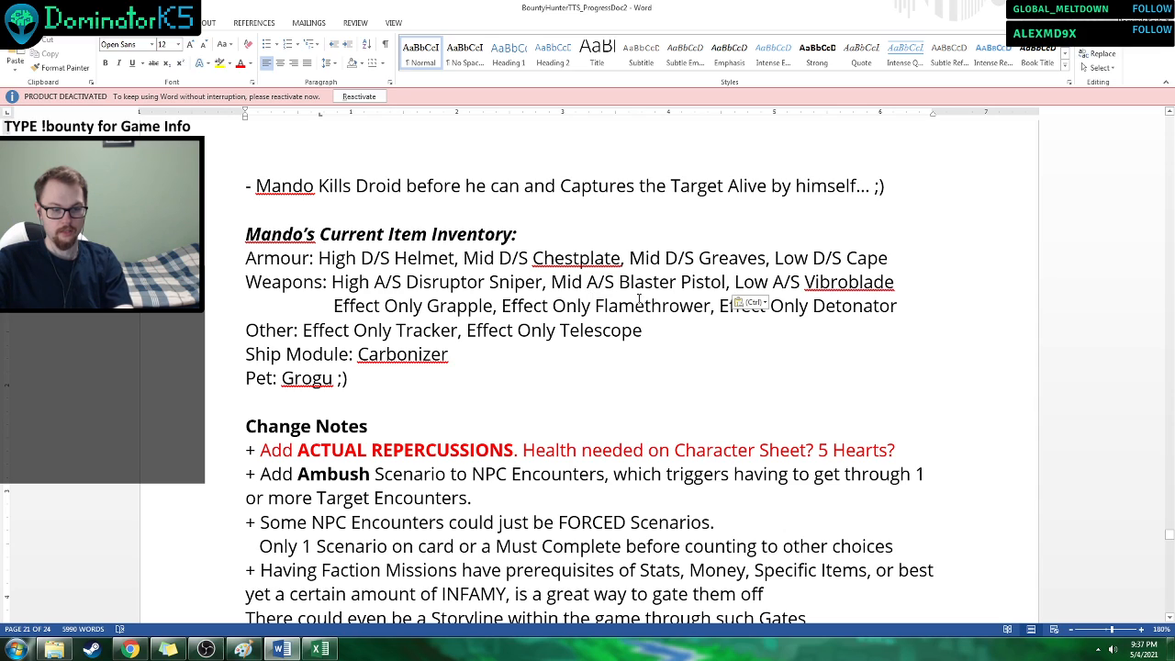
{"action": "key", "text": "Down"}
{"action": "key", "text": "Down"}
{"action": "key", "text": "Down"}
{"action": "key", "text": "Down"}
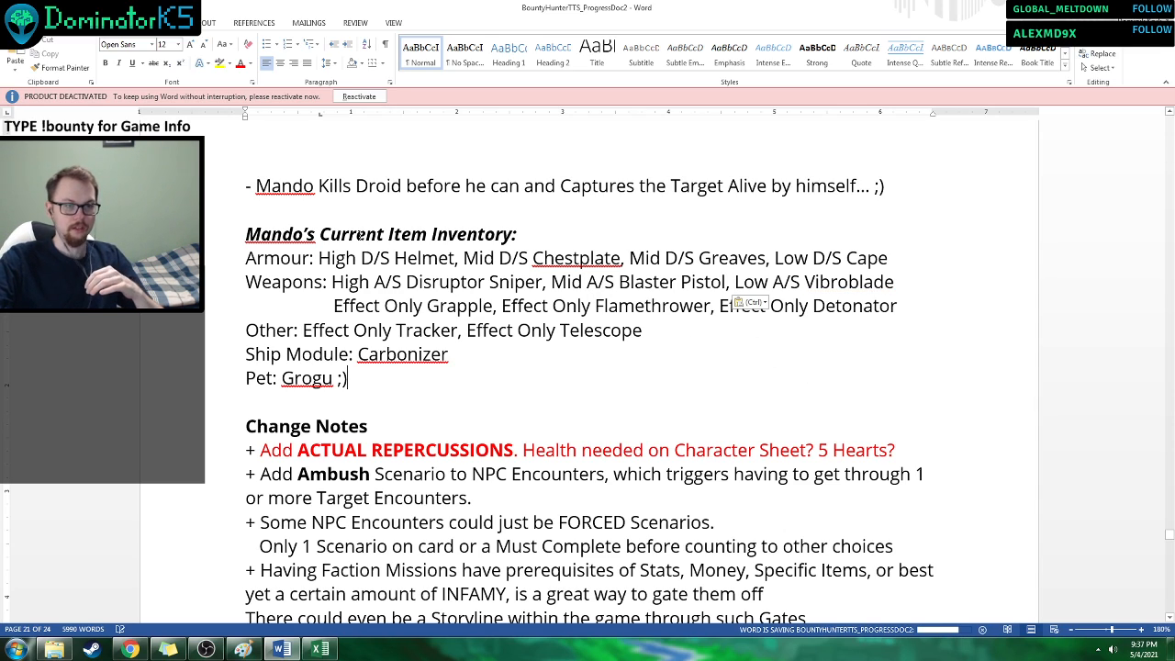
{"action": "key", "text": "Down"}
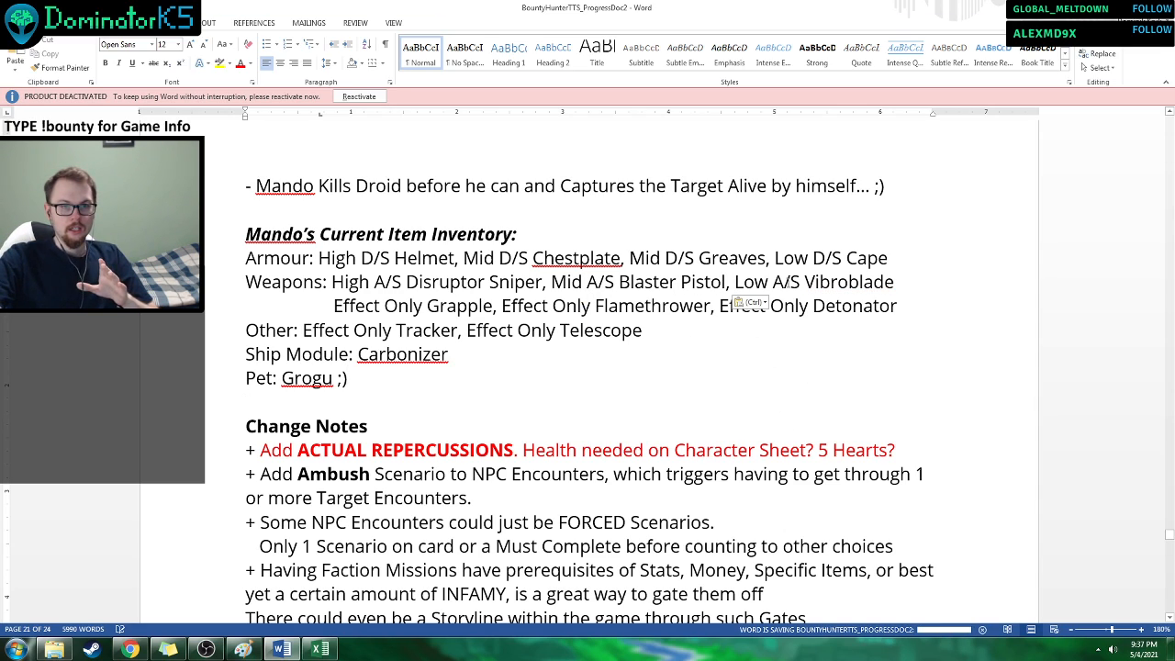
Examine the Armour, Weapons, Other and Ship Module entries in Mando's Current Item Inventory.
{"action": "left_click", "coordinate": [831, 283]}
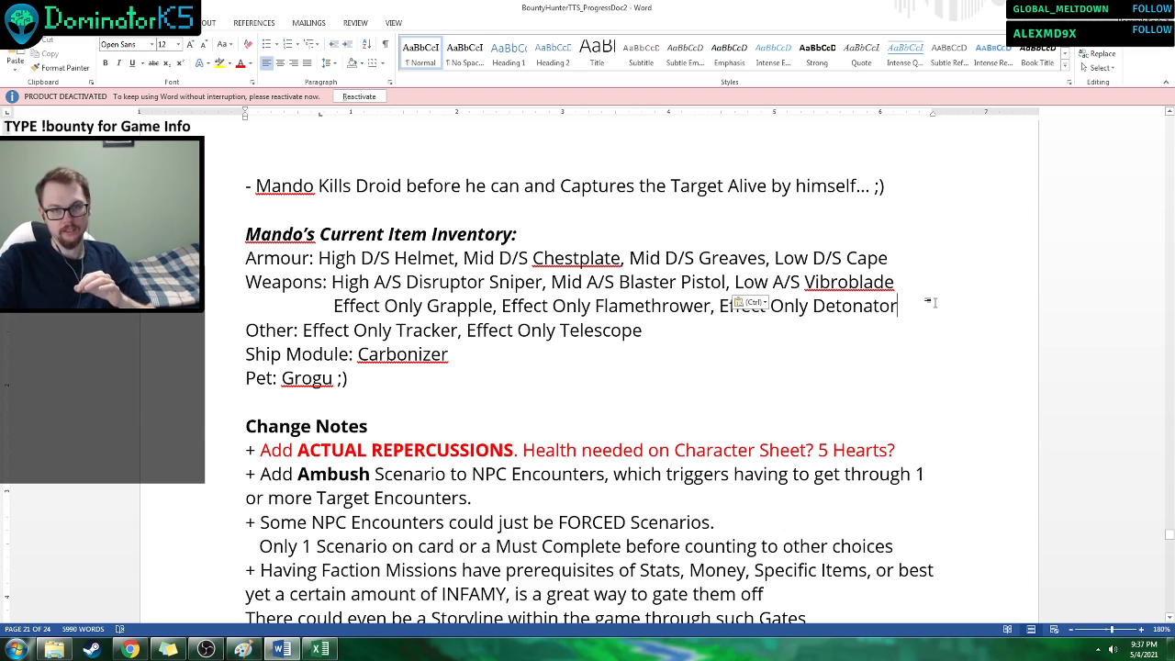
{"action": "left_click", "coordinate": [918, 265]}
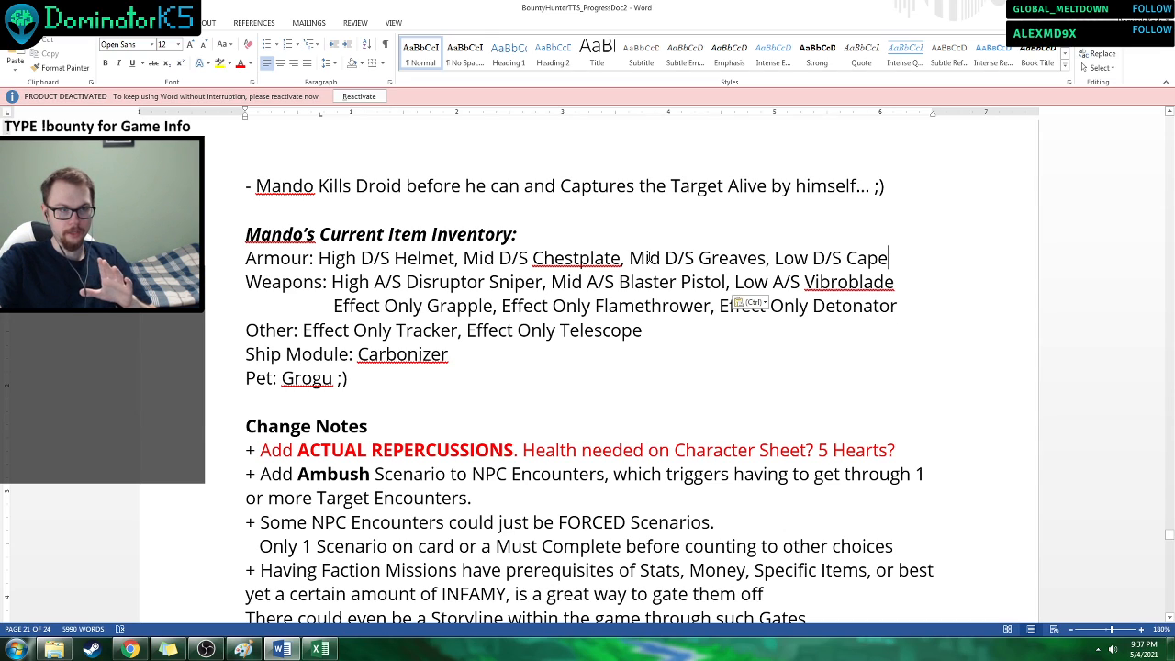
{"action": "left_click", "coordinate": [488, 282]}
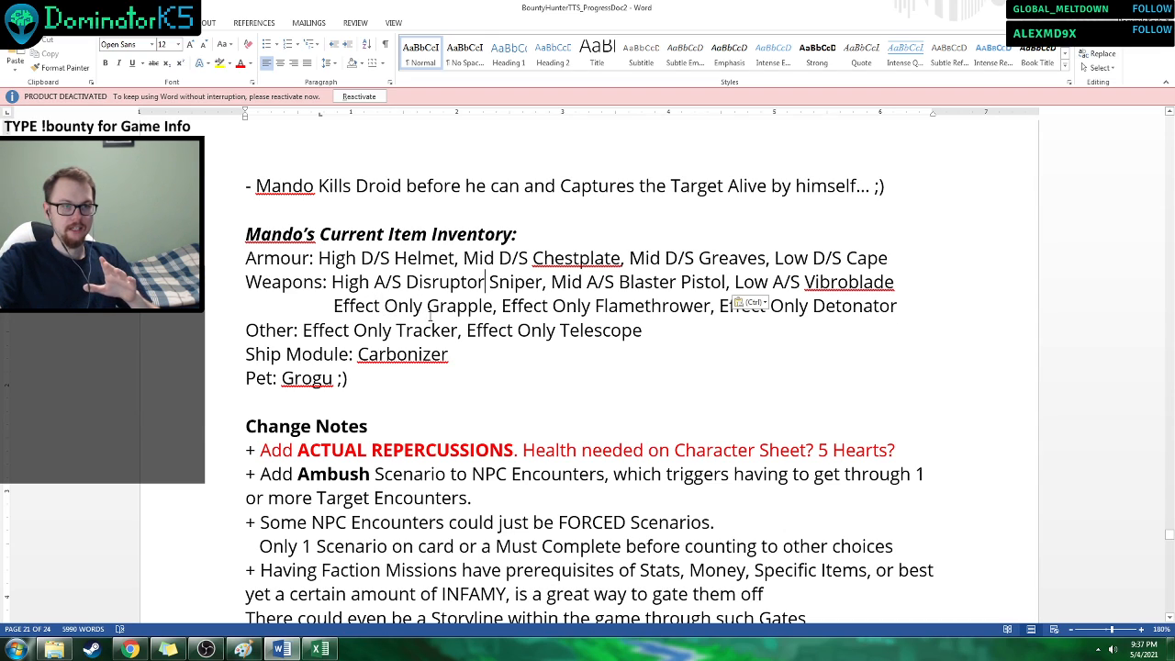
{"action": "left_click", "coordinate": [767, 340]}
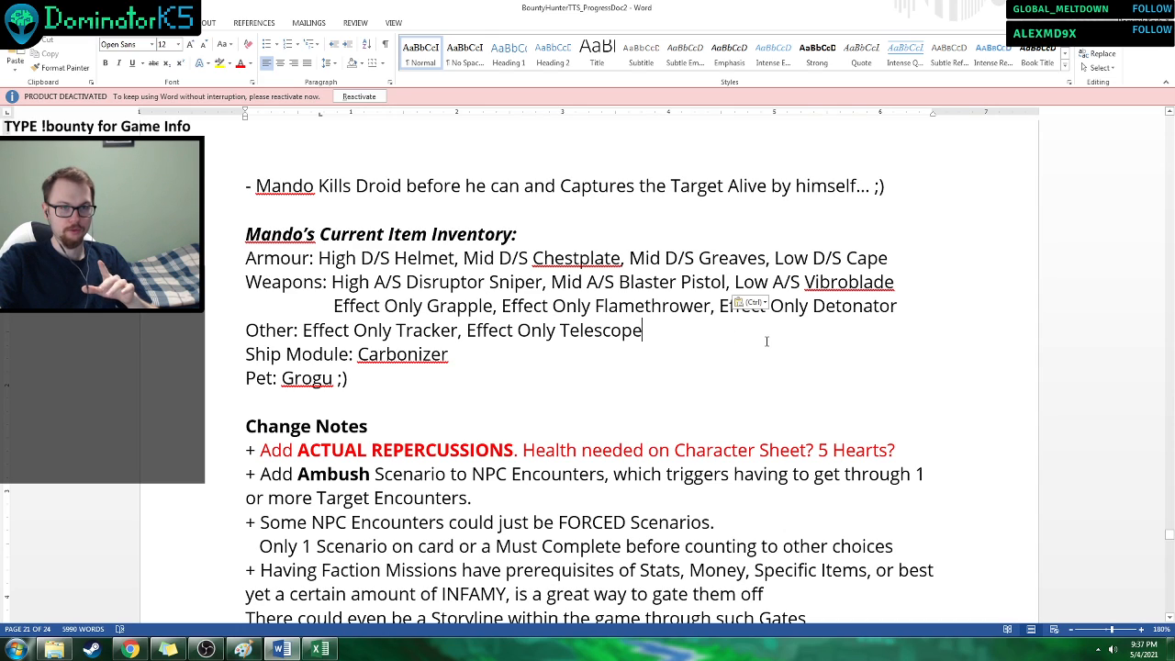
{"action": "left_click", "coordinate": [763, 303]}
{"action": "left_click", "coordinate": [844, 289]}
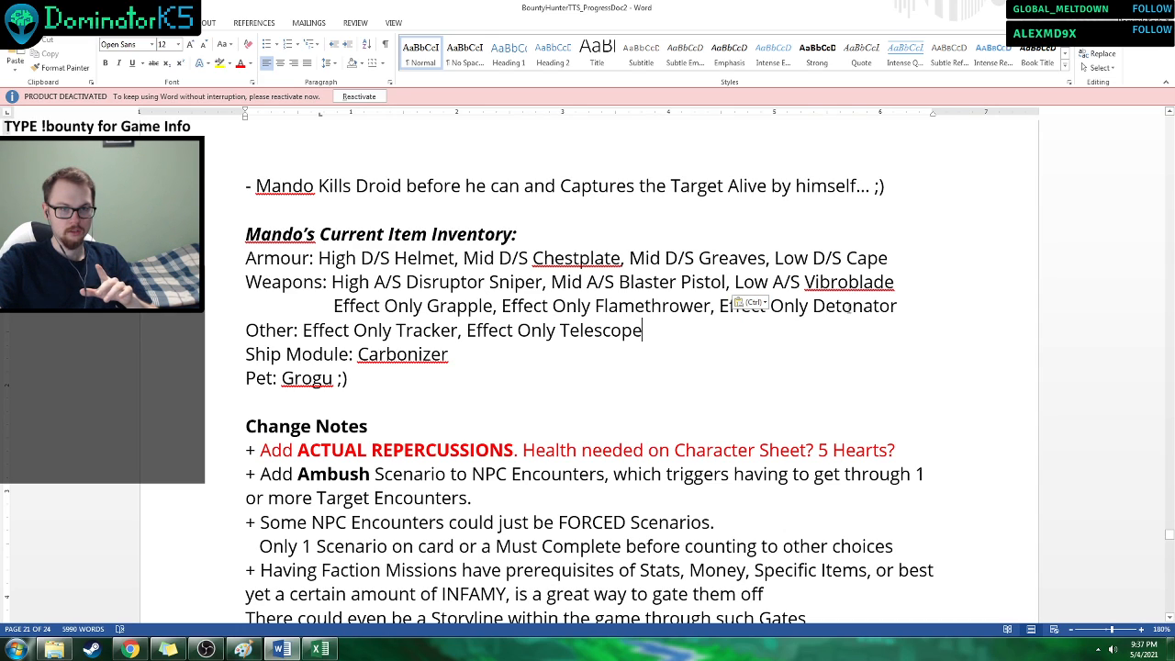
{"action": "left_click", "coordinate": [765, 304]}
{"action": "left_click", "coordinate": [913, 333]}
{"action": "left_click", "coordinate": [914, 333]}
{"action": "left_click", "coordinate": [768, 355]}
{"action": "right_click", "coordinate": [767, 355]}
Look over the first Change Notes below the inventory, including the ACTUAL REPERCUSSIONS line about health on the Character Sheet.
{"action": "left_click", "coordinate": [682, 456]}
{"action": "double_click", "coordinate": [683, 456]}
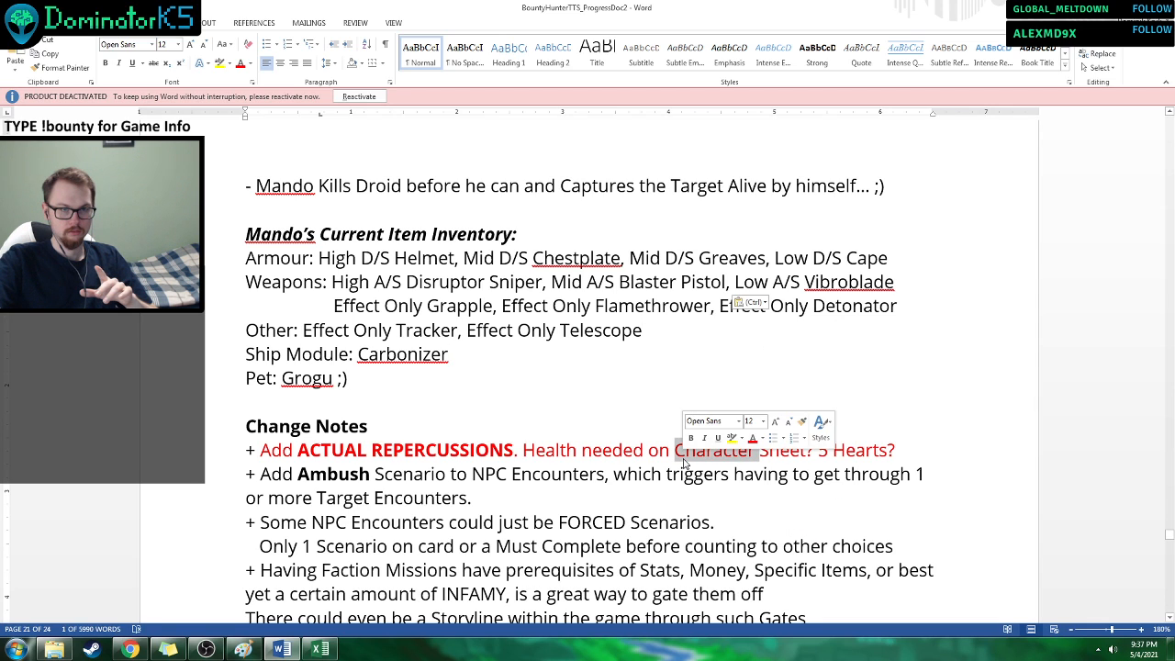
{"action": "left_click", "coordinate": [616, 441]}
{"action": "scroll", "coordinate": [616, 441], "scroll_direction": "down", "scroll_amount": 2}
{"action": "scroll", "coordinate": [680, 386], "scroll_direction": "up", "scroll_amount": 2}
{"action": "left_click", "coordinate": [705, 363]}
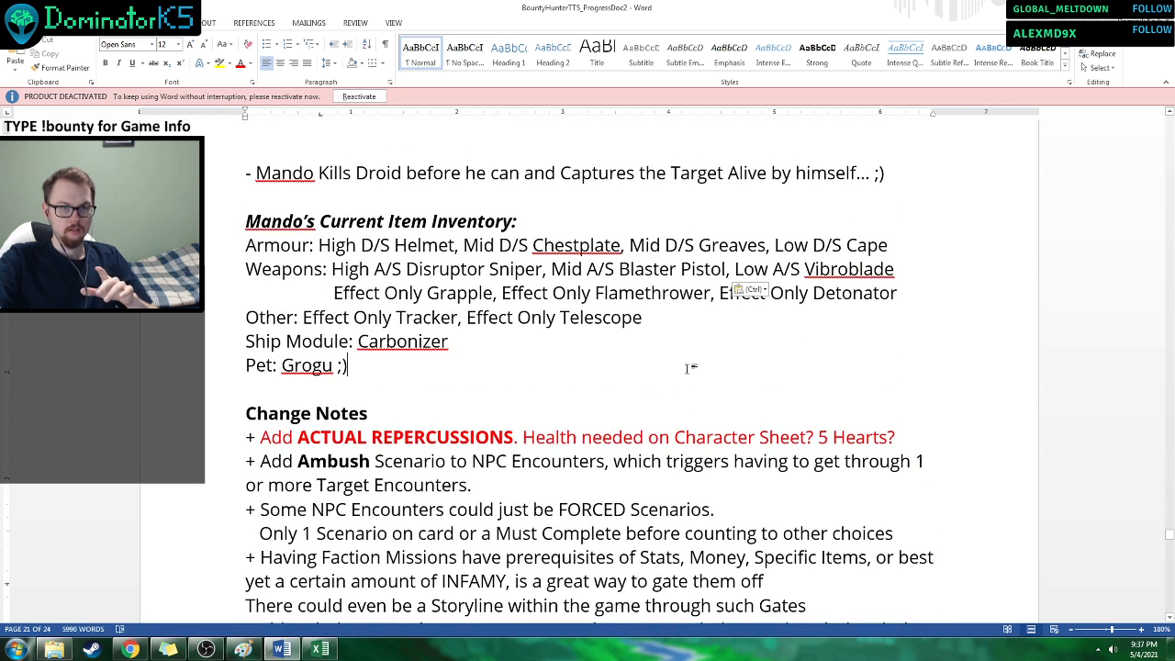
{"action": "scroll", "coordinate": [763, 347], "scroll_direction": "down", "scroll_amount": 2}
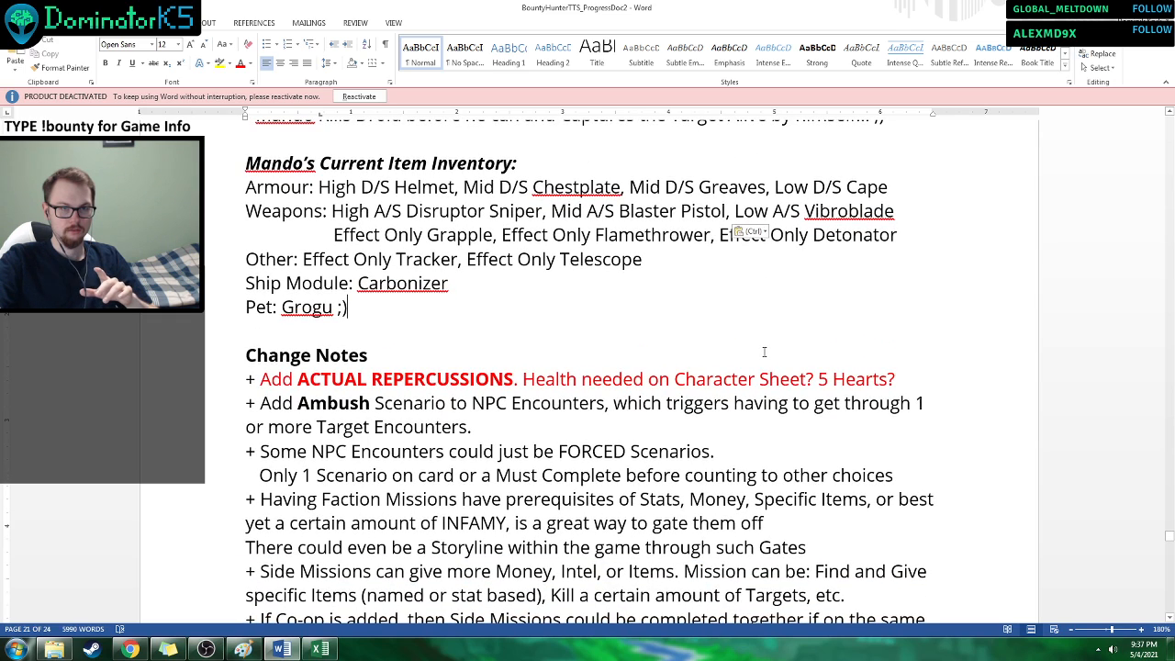
{"action": "scroll", "coordinate": [763, 349], "scroll_direction": "up", "scroll_amount": 1}
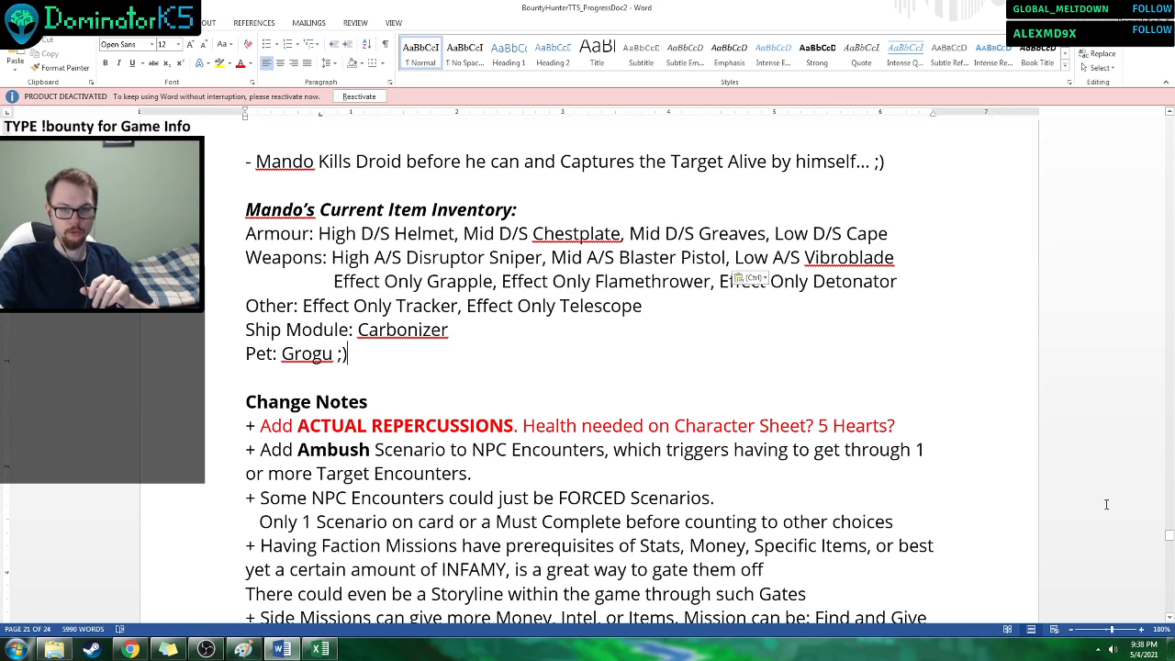
Return to the Capturing/Killing Target Phase notes and read the lines on the Hunter's intimidation, the Barkeep's drink and the fight.
{"action": "left_click_drag", "start_coordinate": [1169, 534], "coordinate": [1163, 508]}
{"action": "scroll", "coordinate": [982, 450], "scroll_direction": "up", "scroll_amount": 1}
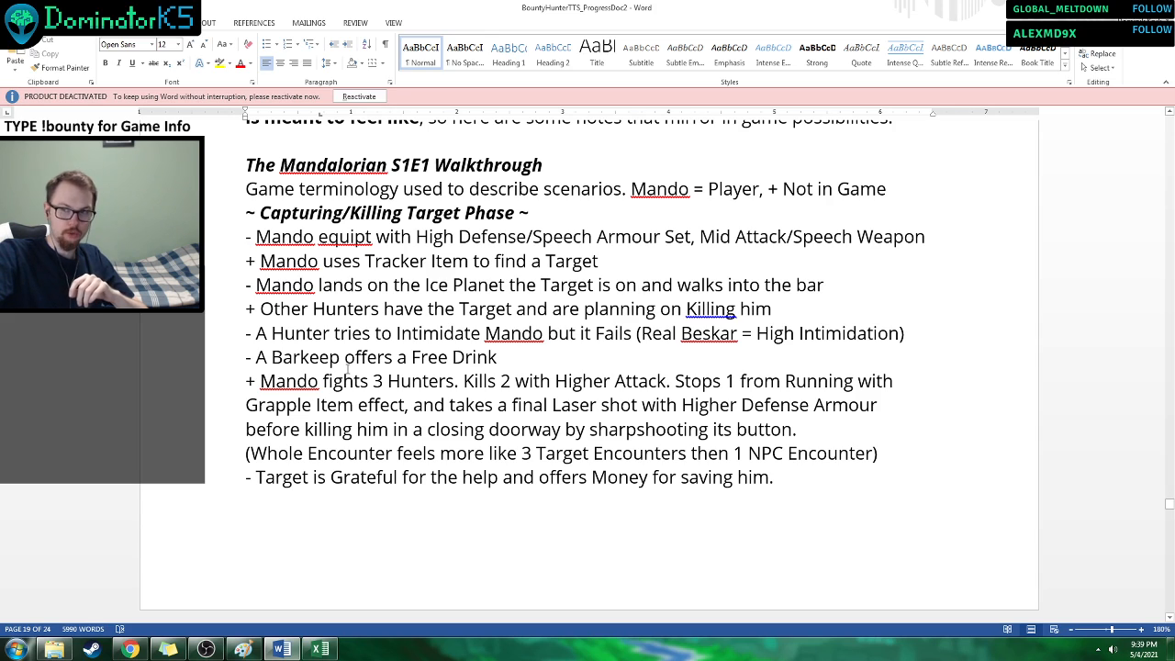
{"action": "scroll", "coordinate": [348, 368], "scroll_direction": "up", "scroll_amount": 1}
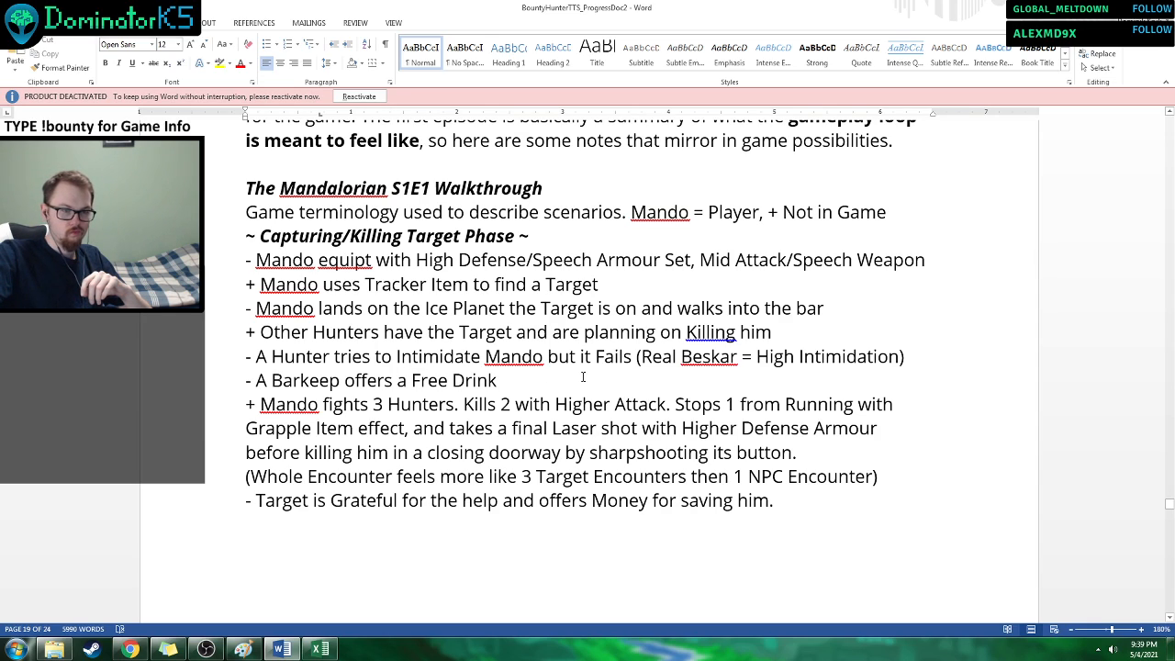
{"action": "left_click_drag", "start_coordinate": [414, 356], "coordinate": [539, 360]}
{"action": "left_click", "coordinate": [540, 379]}
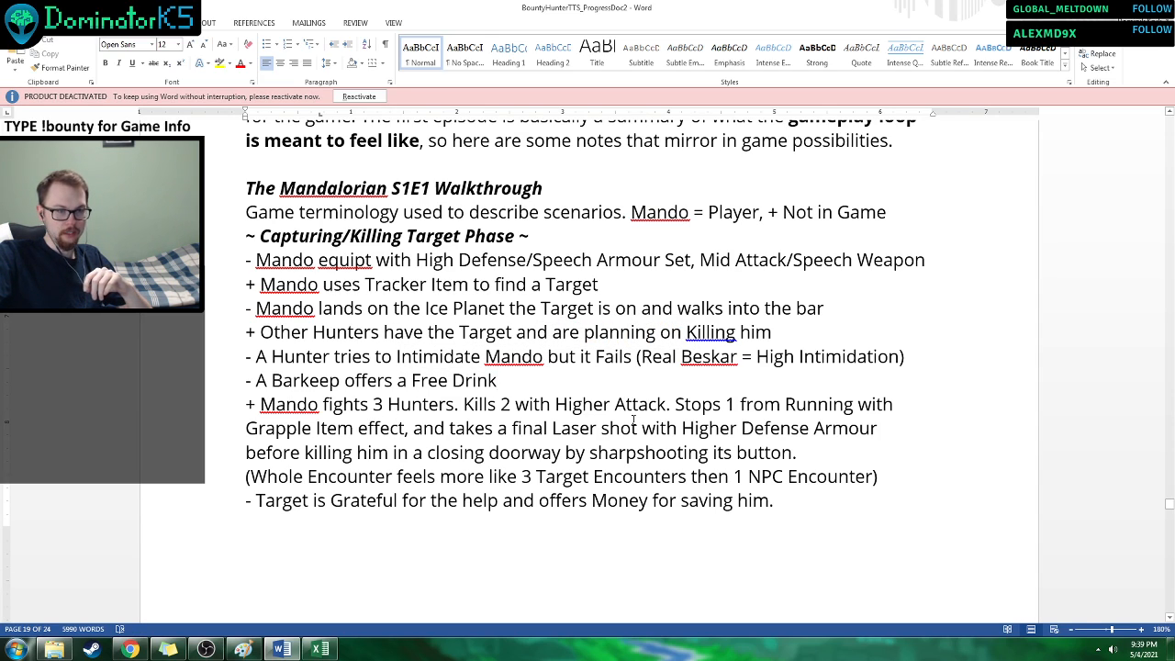
{"action": "scroll", "coordinate": [634, 420], "scroll_direction": "down", "scroll_amount": 1}
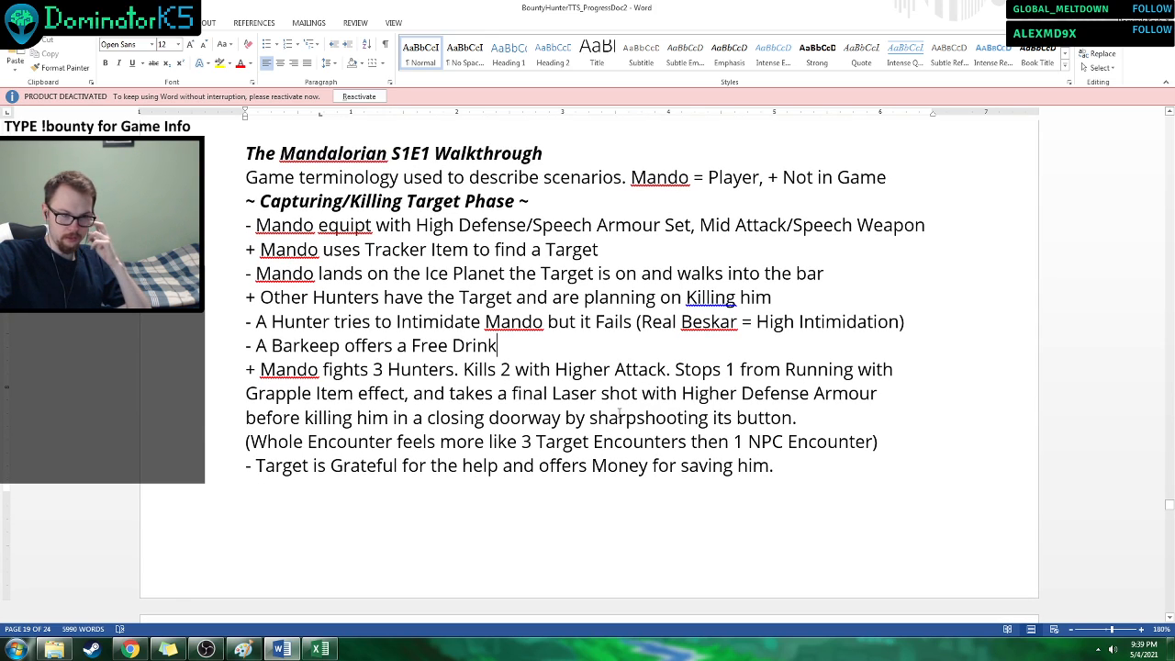
Insert "more" between "3 Target Encounters" and "then 1 NPC Encounter" in the Whole Encounter note, and save the document.
{"action": "left_click_drag", "start_coordinate": [262, 441], "coordinate": [354, 451]}
{"action": "left_click", "coordinate": [359, 455]}
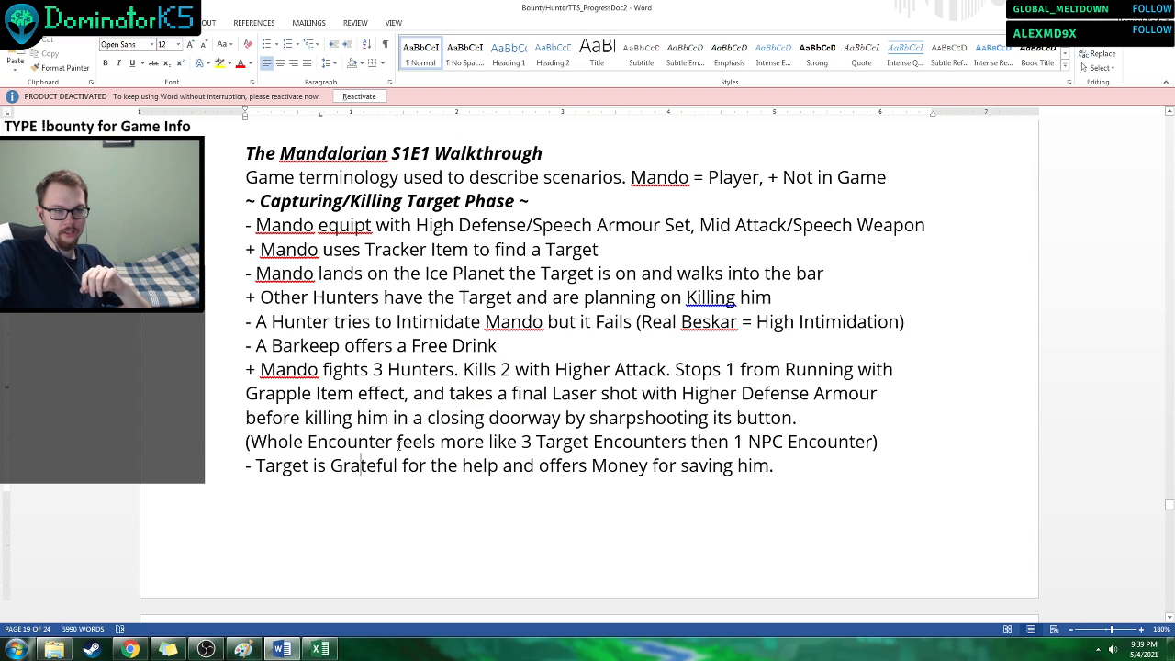
{"action": "left_click", "coordinate": [686, 442]}
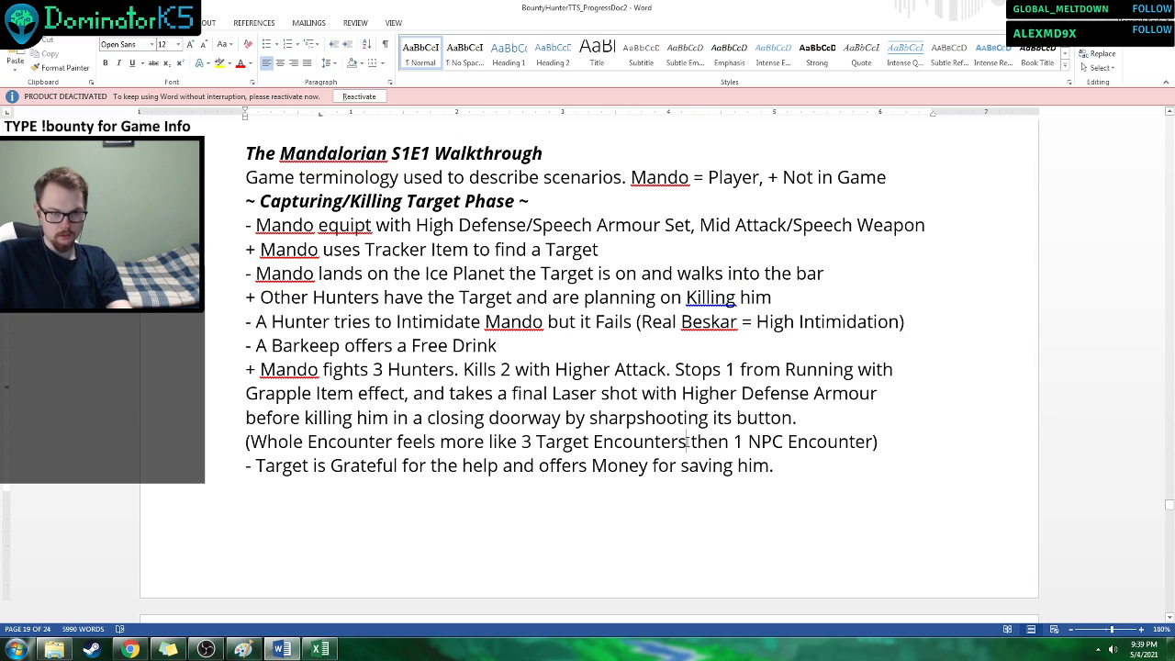
{"action": "type", "text": "more"}
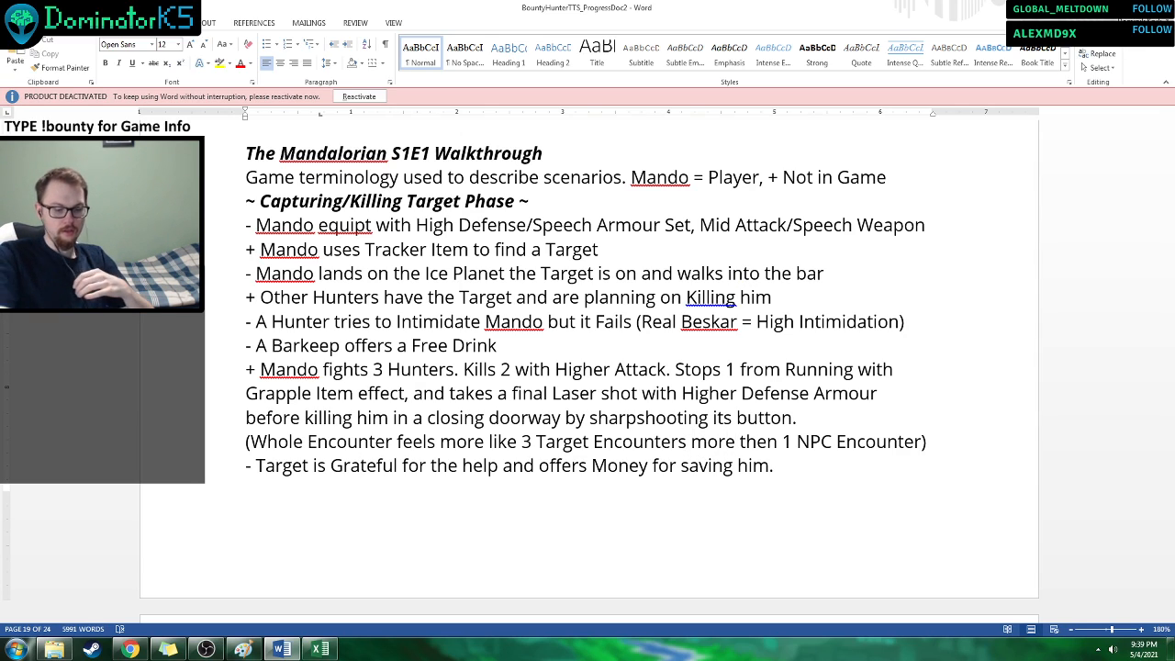
{"action": "key", "text": "ctrl+s"}
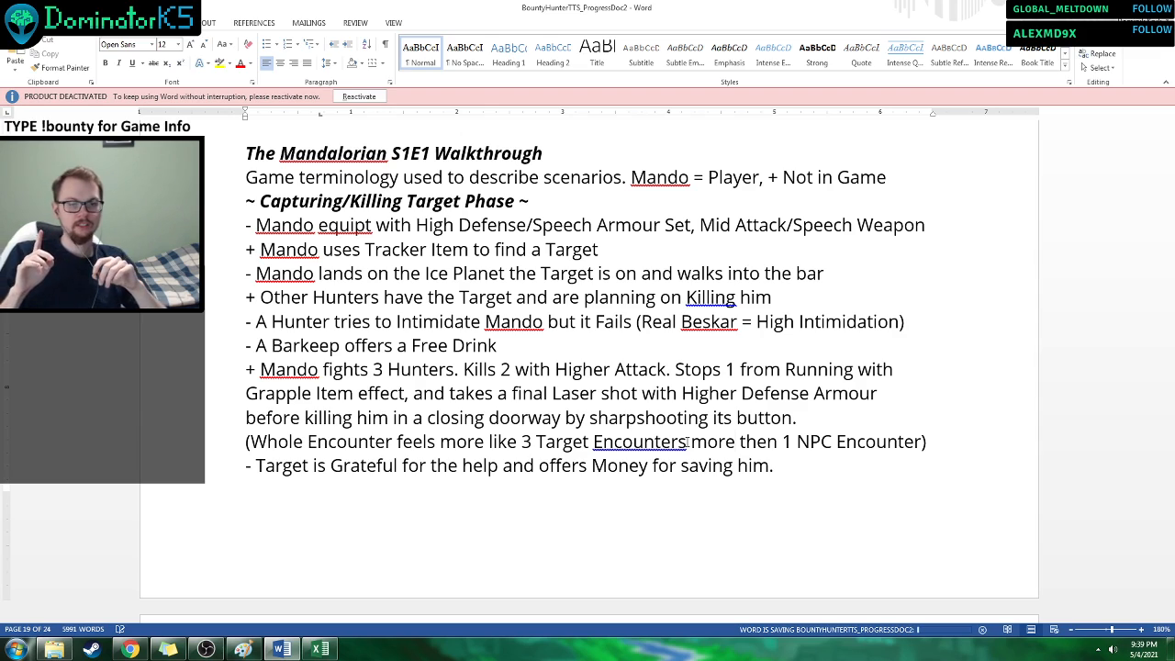
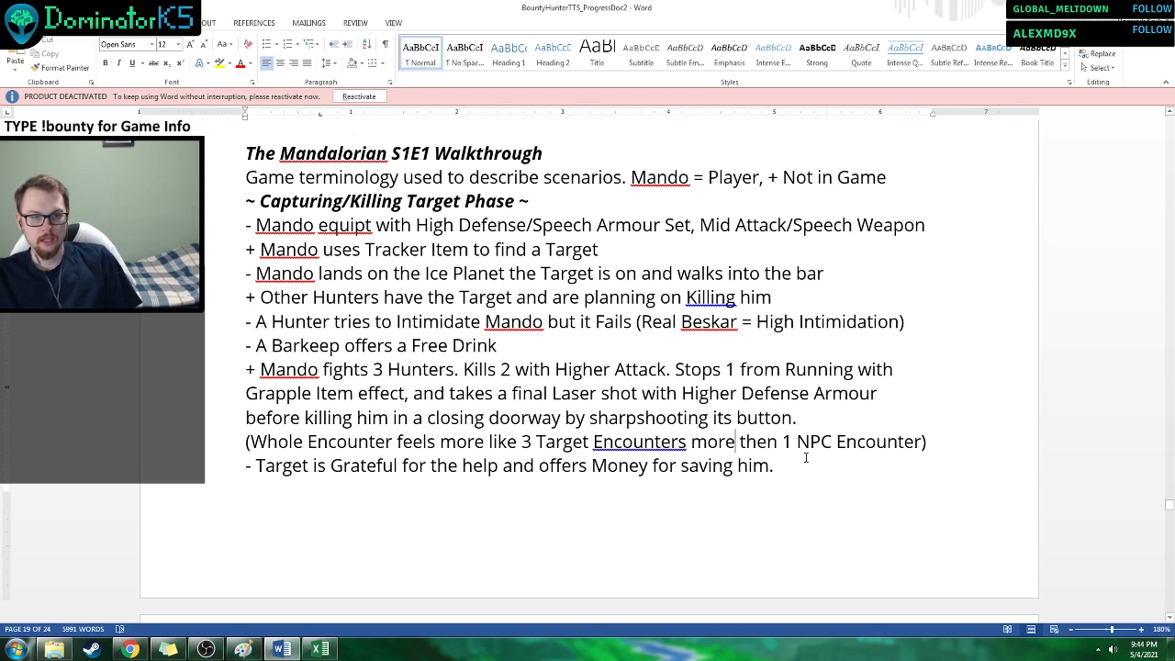
Read the closing Capturing/Killing Target Phase lines, from the grateful Target's money offer through Mando's Intimidation and the Target's live capture.
{"action": "left_click", "coordinate": [770, 465]}
{"action": "left_click", "coordinate": [1110, 475]}
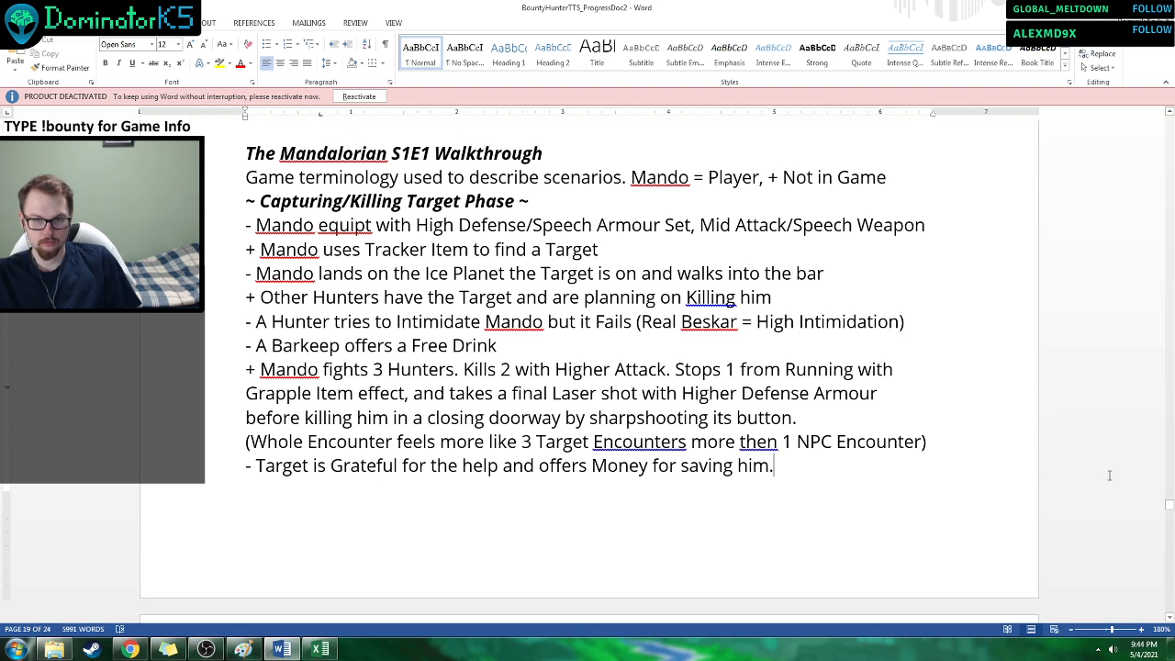
{"action": "scroll", "coordinate": [1166, 507], "scroll_direction": "down", "scroll_amount": 1}
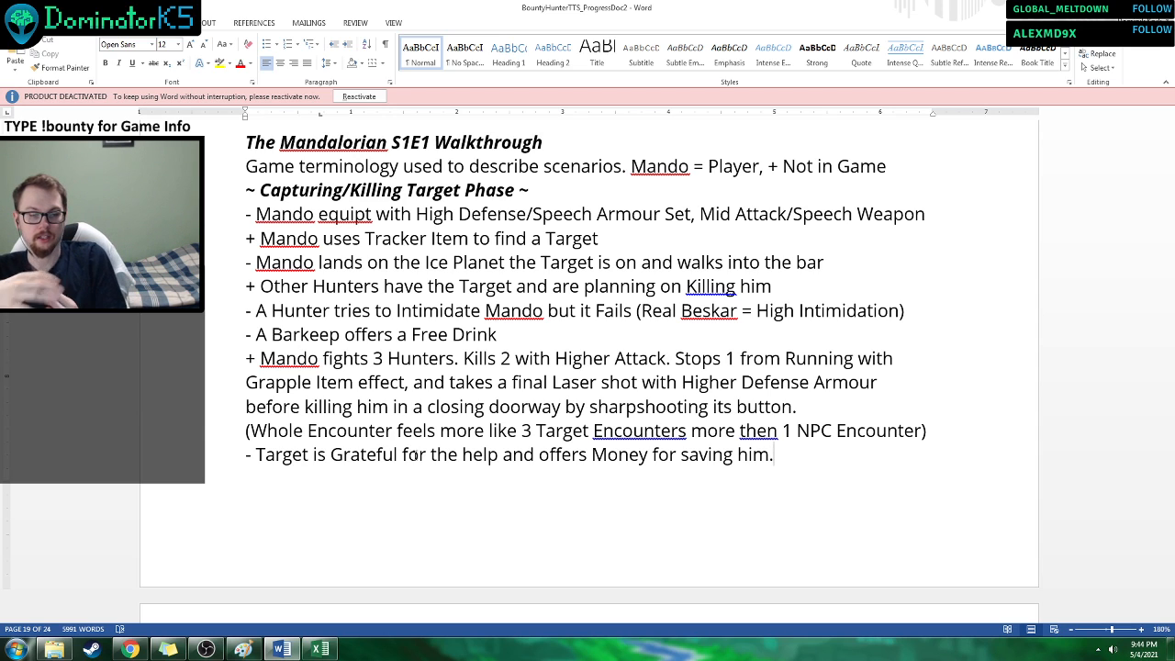
{"action": "scroll", "coordinate": [418, 449], "scroll_direction": "down", "scroll_amount": 4}
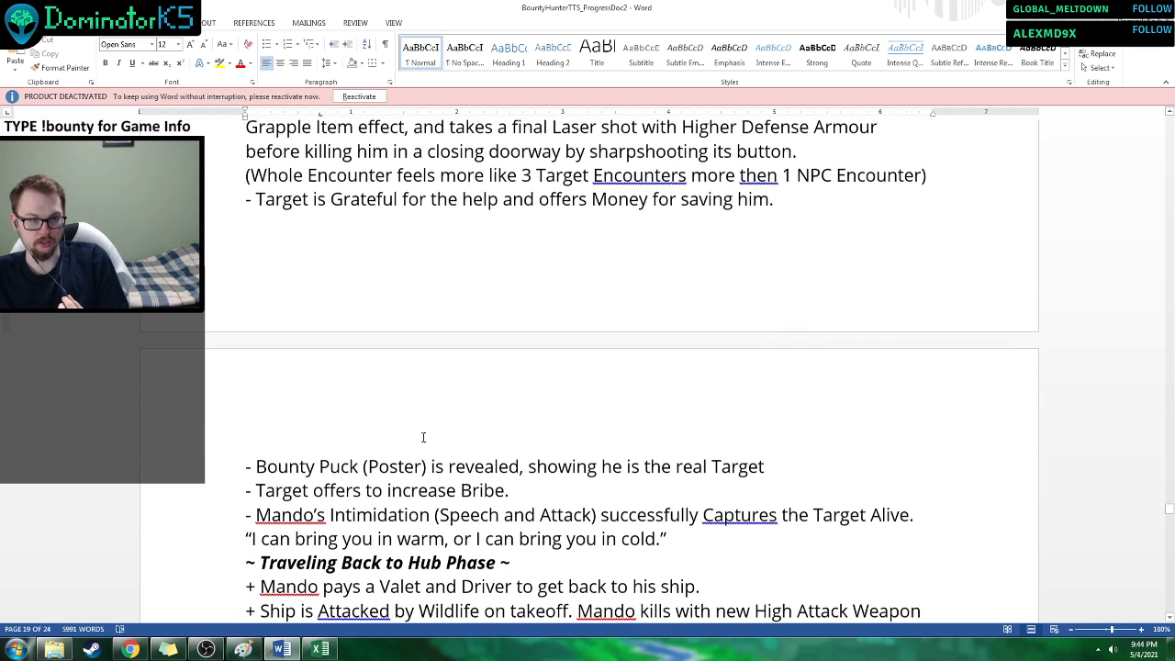
{"action": "scroll", "coordinate": [423, 437], "scroll_direction": "down", "scroll_amount": 1}
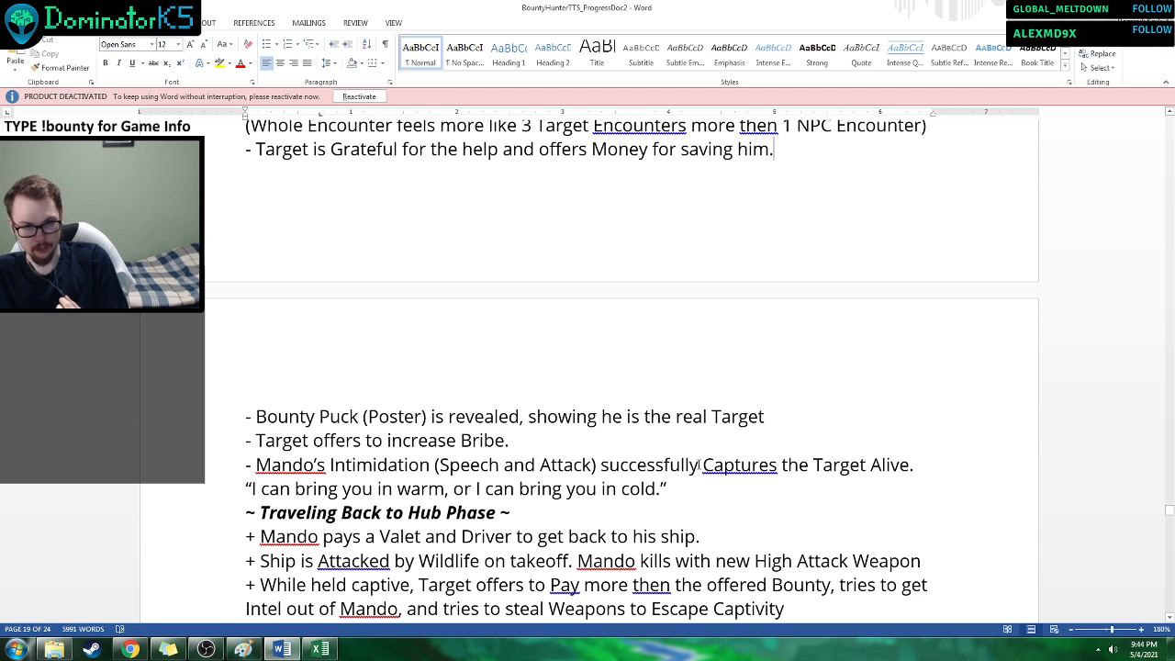
{"action": "scroll", "coordinate": [701, 474], "scroll_direction": "down", "scroll_amount": 1}
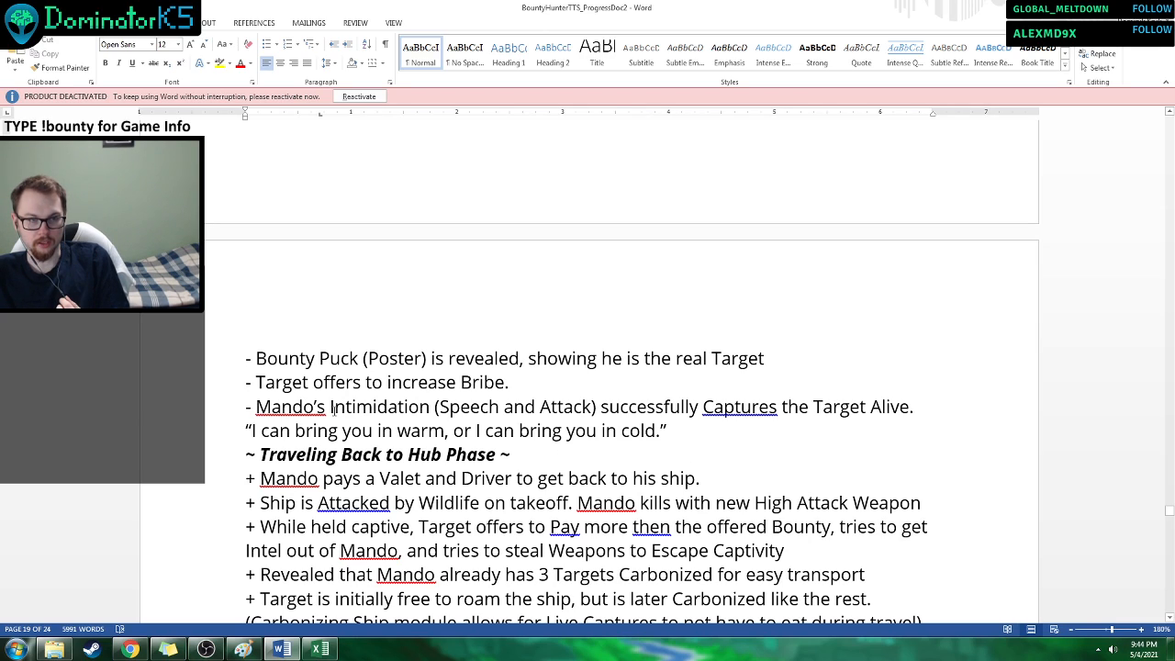
{"action": "left_click", "coordinate": [450, 407]}
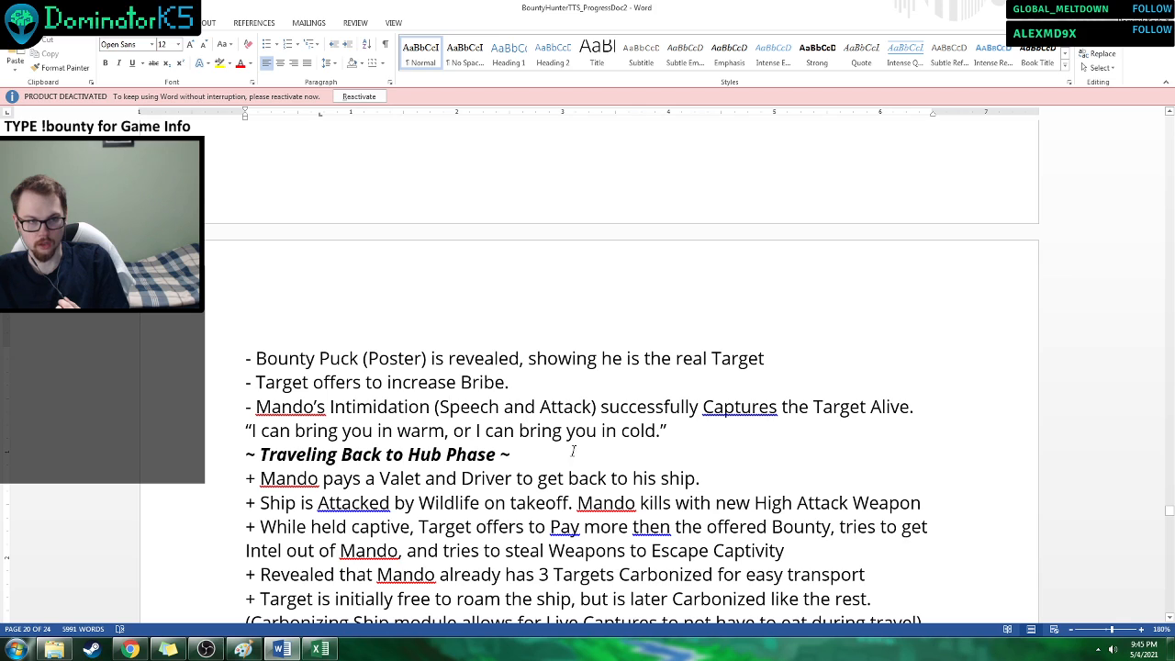
Examine the first Traveling Back to Hub Phase line, about Mando paying a Valet and Driver to reach his ship.
{"action": "scroll", "coordinate": [304, 393], "scroll_direction": "down", "scroll_amount": 1}
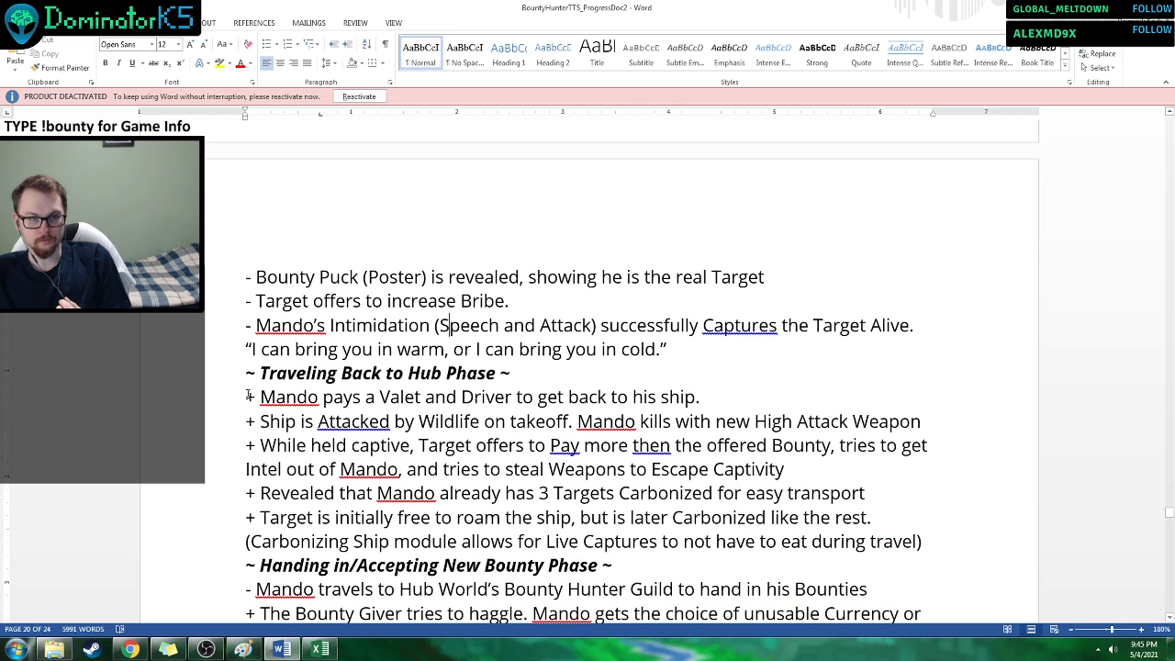
{"action": "left_click_drag", "start_coordinate": [248, 396], "coordinate": [700, 397]}
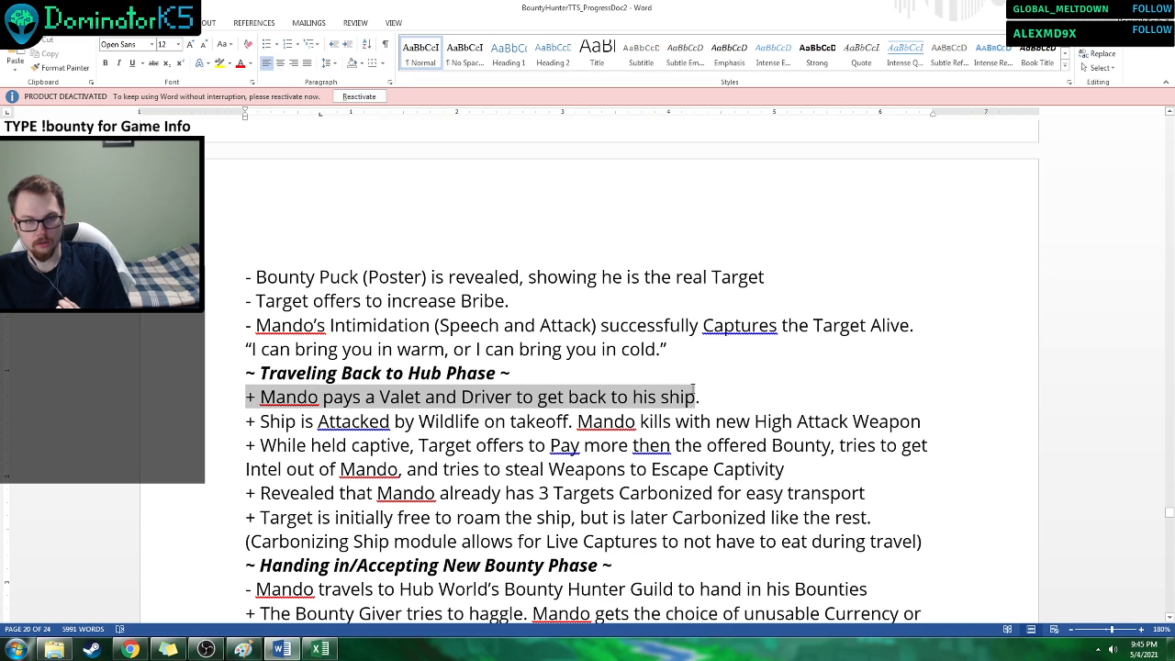
{"action": "left_click", "coordinate": [716, 399]}
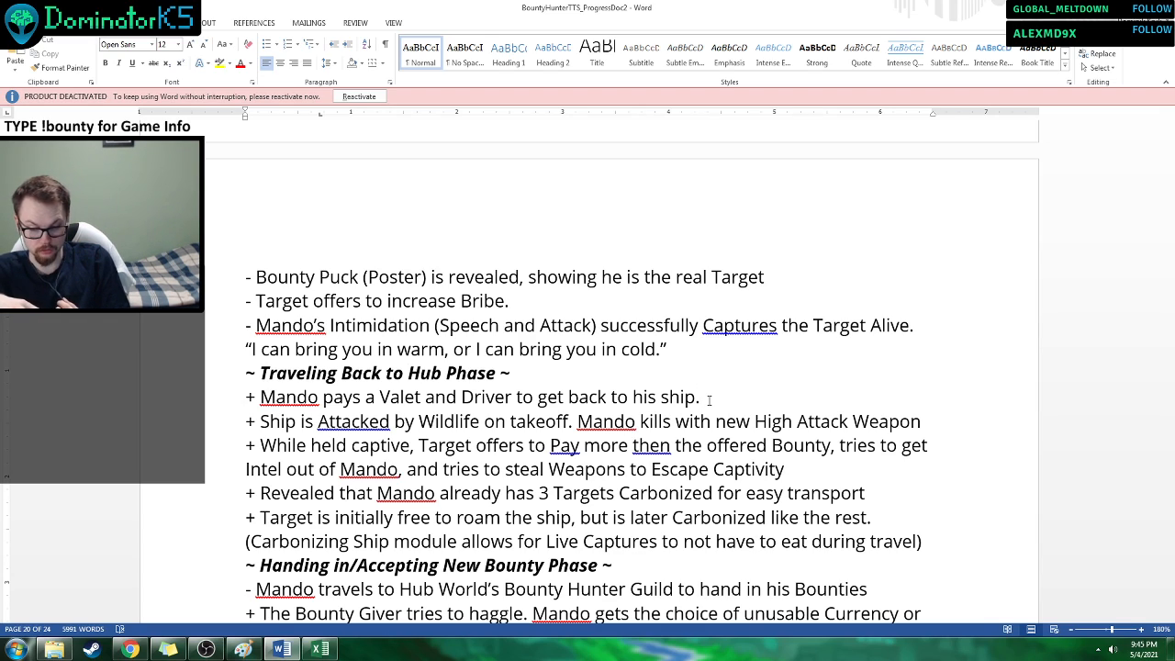
Read the Traveling Back to Hub Phase lines on the Wildlife attack at takeoff and the captive Target's payment offer and escape attempt.
{"action": "scroll", "coordinate": [717, 405], "scroll_direction": "down", "scroll_amount": 2}
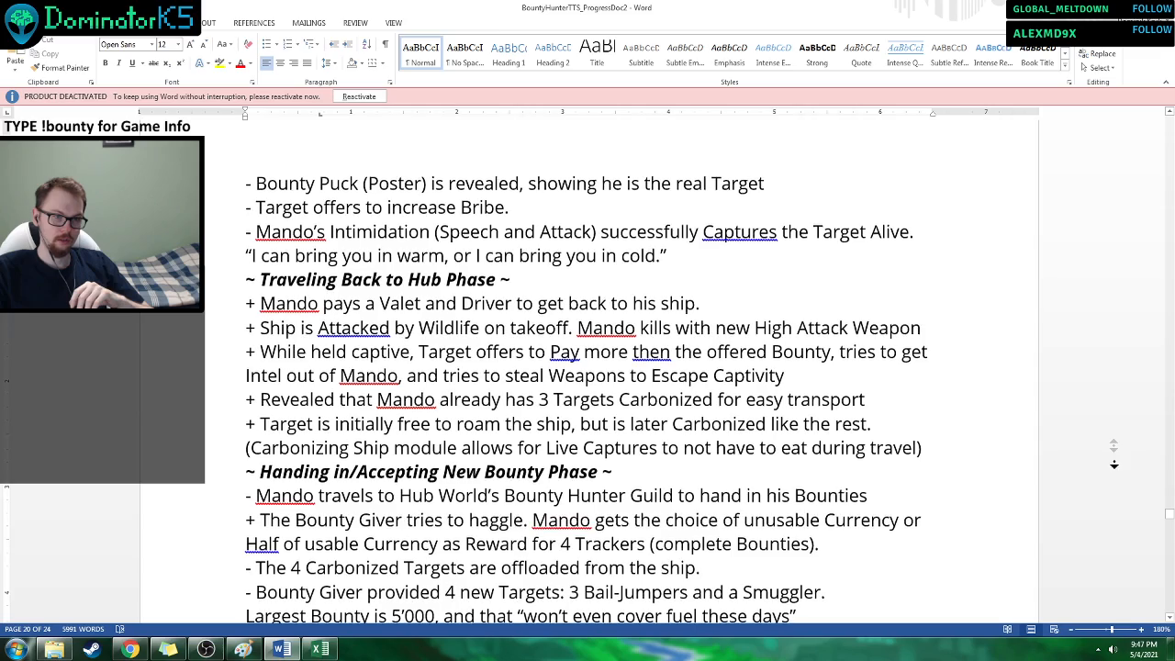
{"action": "scroll", "coordinate": [1114, 471], "scroll_direction": "down", "scroll_amount": 1}
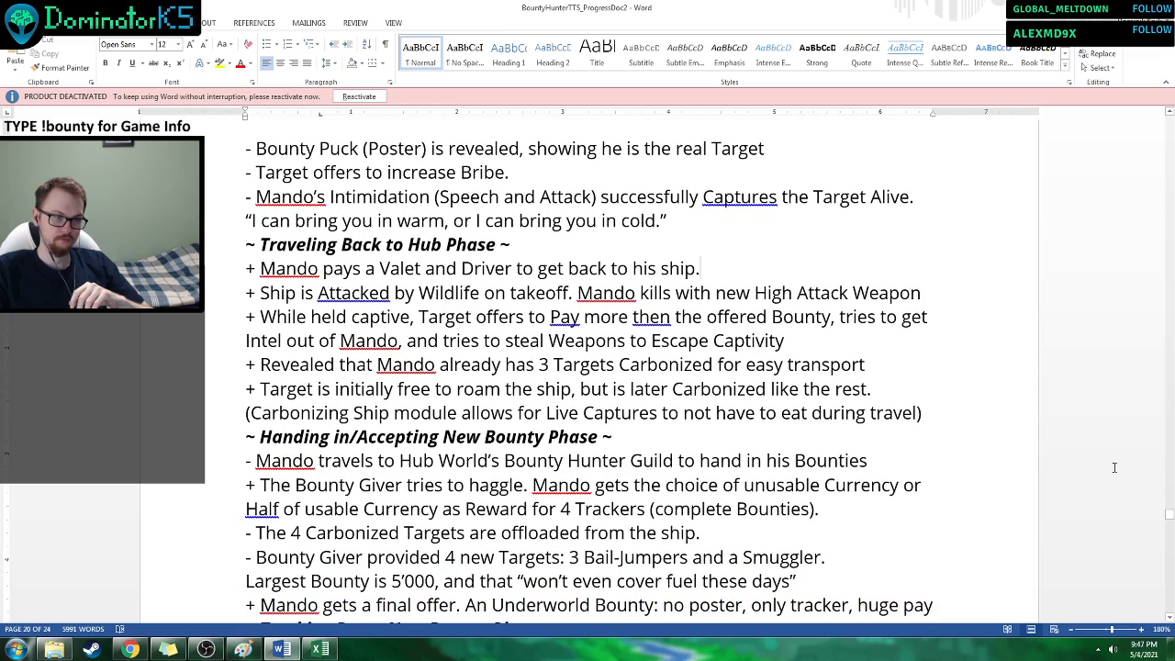
{"action": "left_click_drag", "start_coordinate": [1171, 524], "coordinate": [1169, 526]}
{"action": "scroll", "coordinate": [1086, 466], "scroll_direction": "up", "scroll_amount": 2}
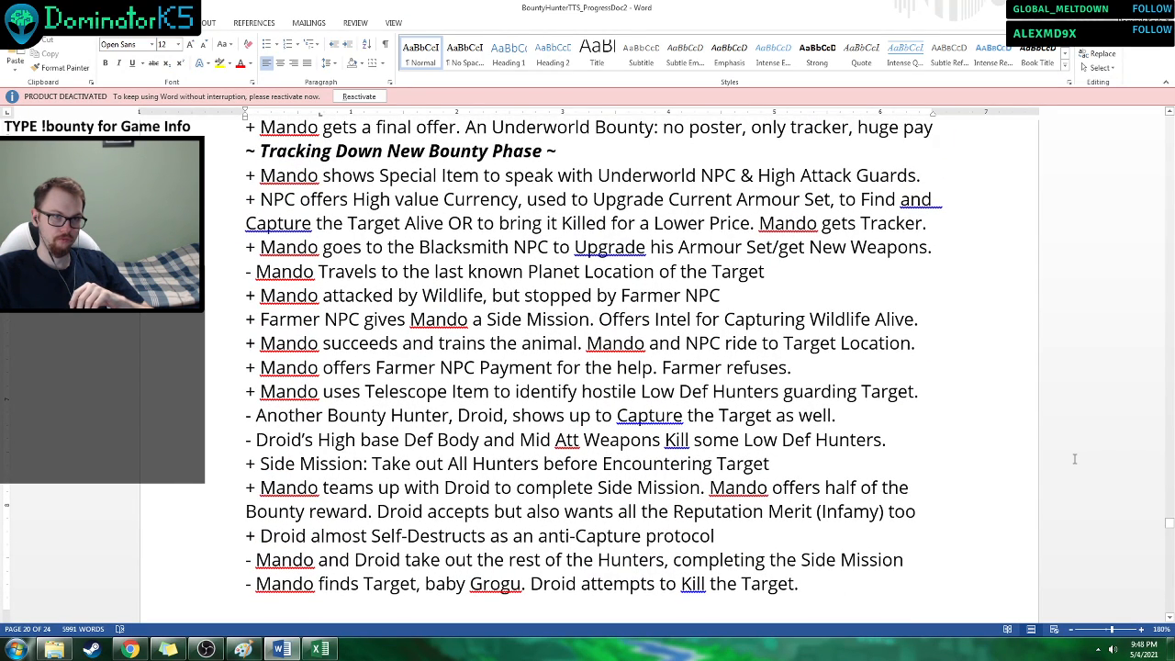
{"action": "scroll", "coordinate": [1074, 459], "scroll_direction": "up", "scroll_amount": 14}
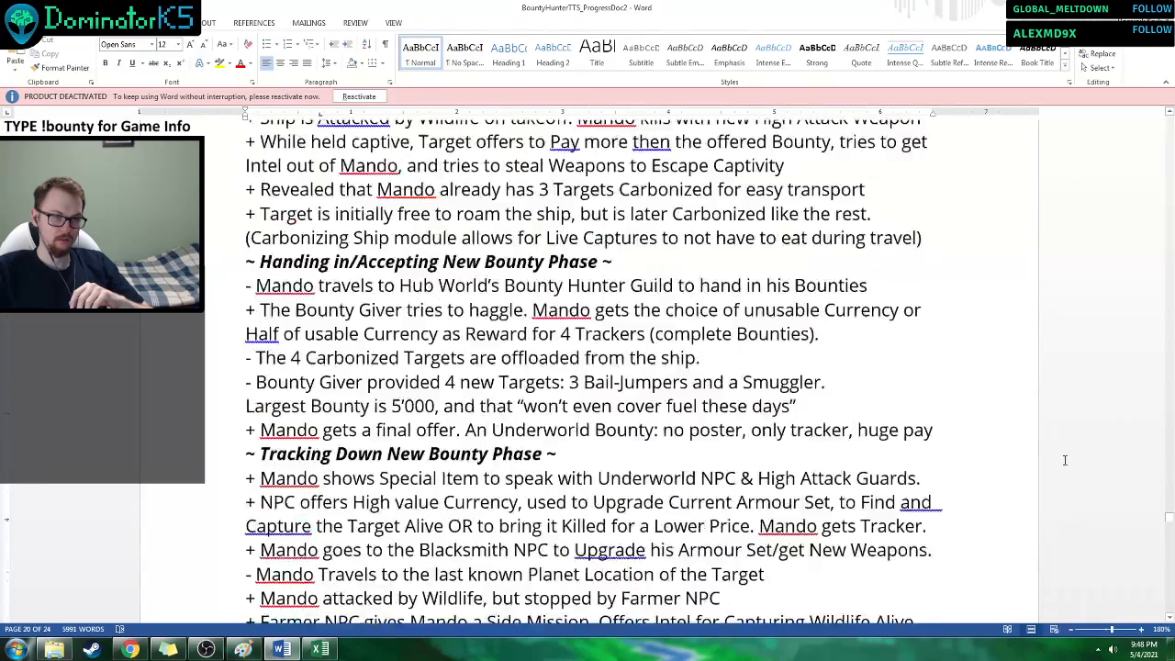
{"action": "scroll", "coordinate": [1064, 460], "scroll_direction": "up", "scroll_amount": 2}
{"action": "left_click", "coordinate": [1064, 456]}
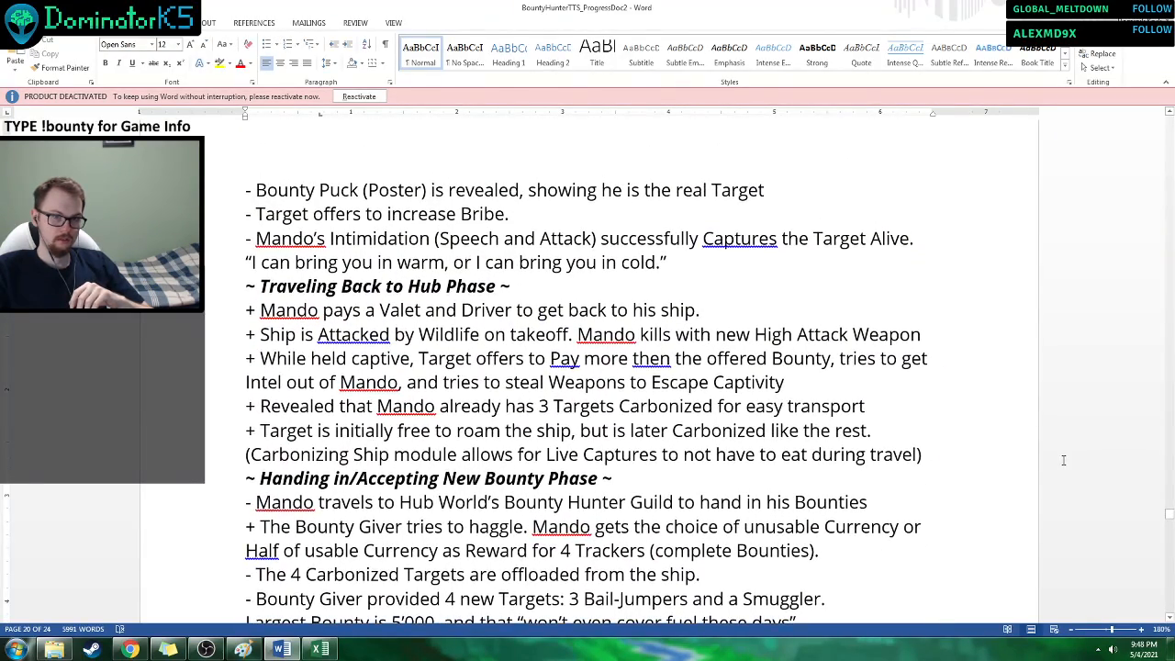
{"action": "left_click", "coordinate": [1169, 621]}
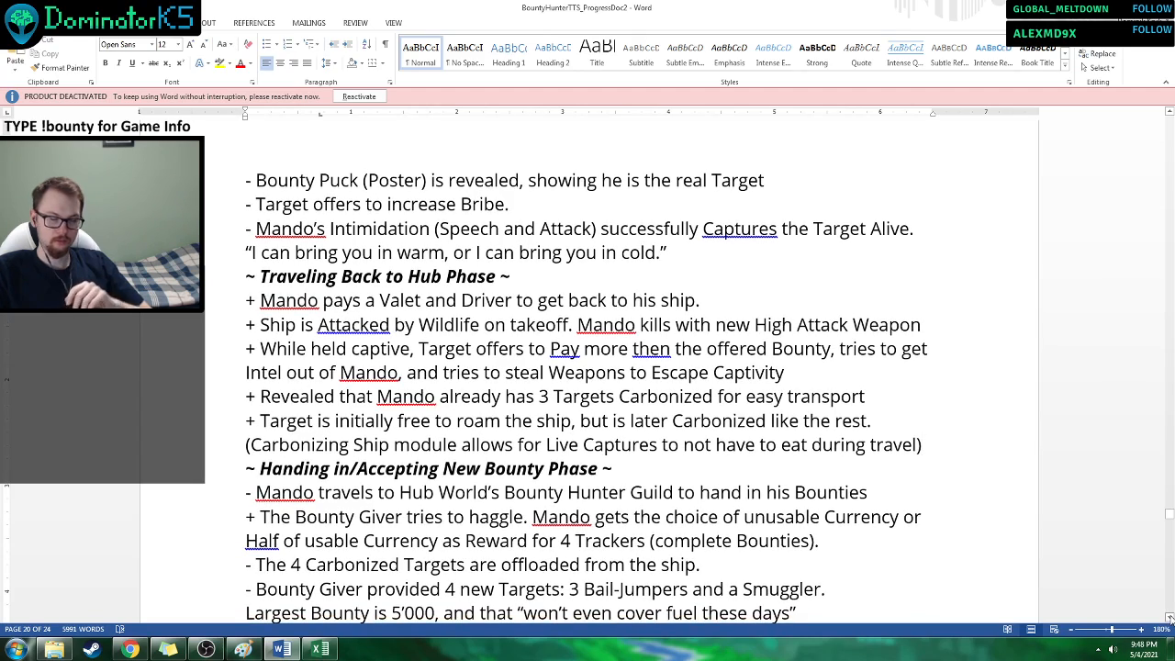
{"action": "left_click", "coordinate": [1169, 621]}
{"action": "left_click", "coordinate": [1168, 621]}
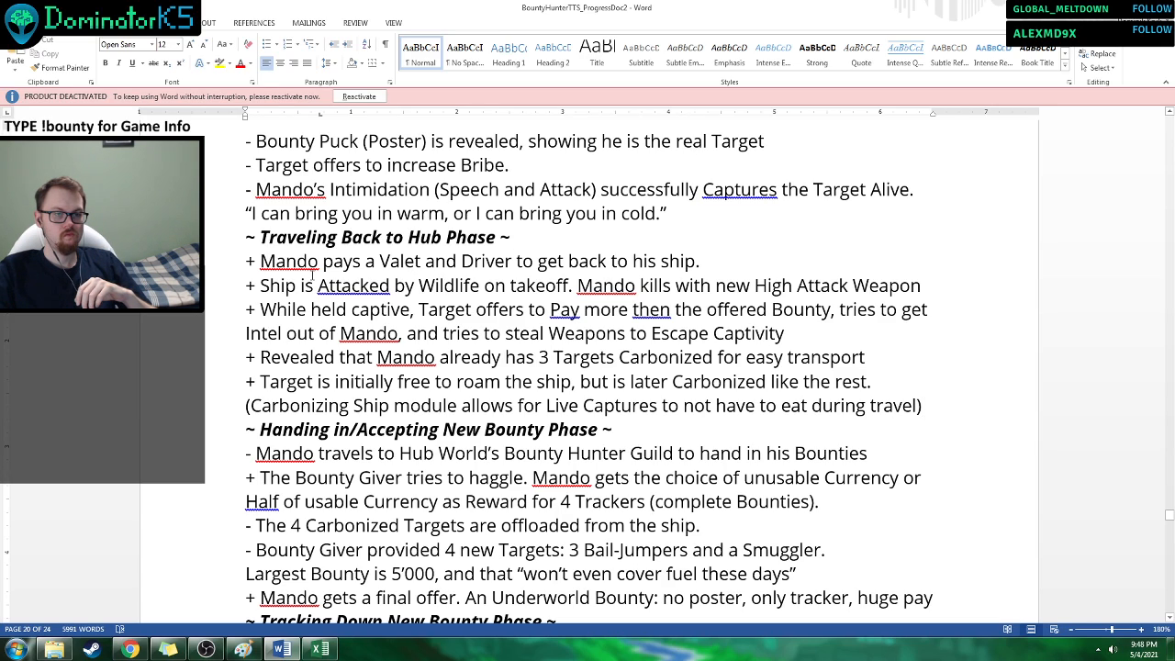
{"action": "left_click_drag", "start_coordinate": [417, 287], "coordinate": [479, 287]}
{"action": "left_click", "coordinate": [414, 314]}
{"action": "left_click", "coordinate": [457, 333]}
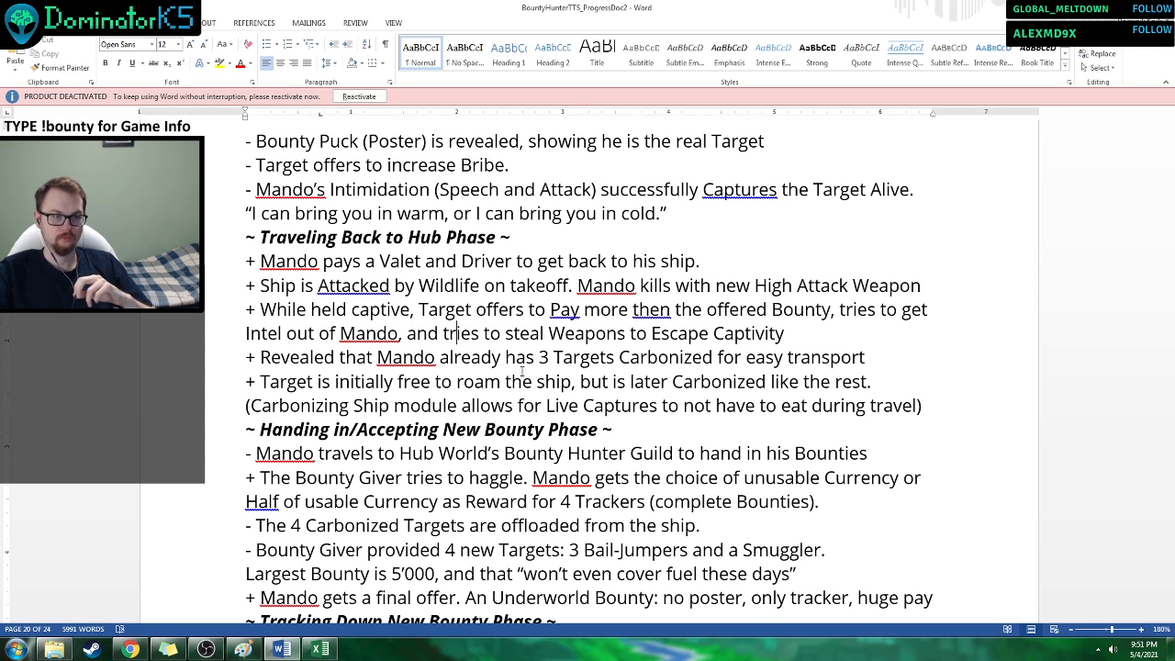
Go over the Carbonized Targets notes and the opening Handing in/Accepting New Bounty Phase lines about the Guild and the Bounty Giver's haggling.
{"action": "scroll", "coordinate": [522, 370], "scroll_direction": "down", "scroll_amount": 3}
{"action": "scroll", "coordinate": [911, 348], "scroll_direction": "up", "scroll_amount": 1}
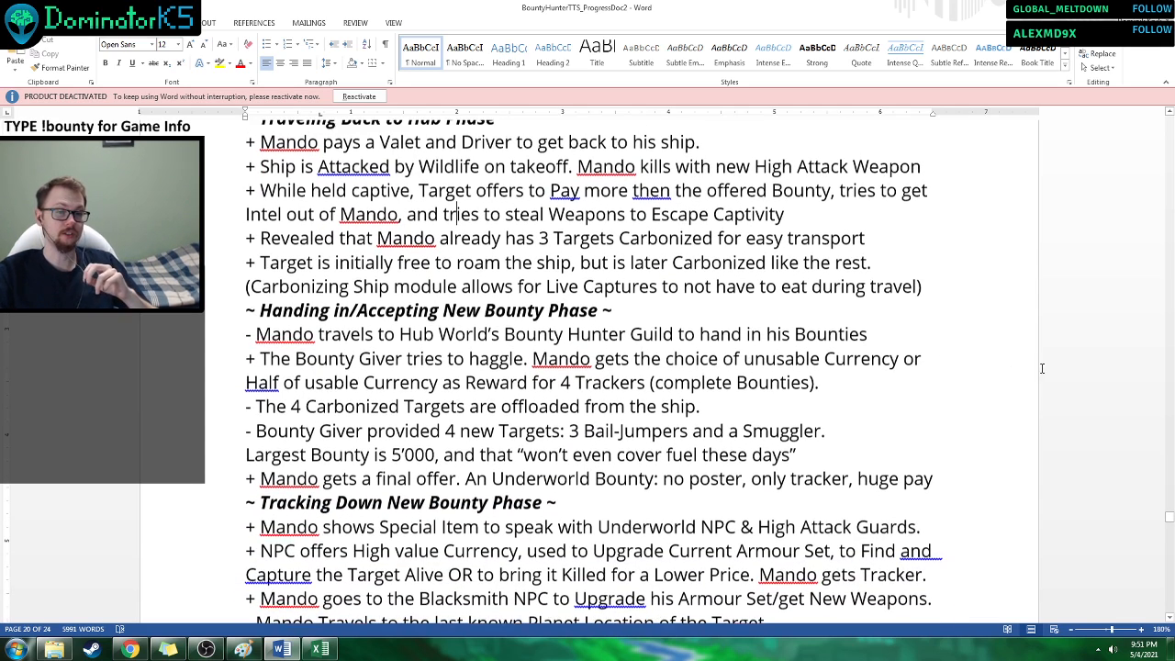
{"action": "scroll", "coordinate": [1070, 363], "scroll_direction": "up", "scroll_amount": 1}
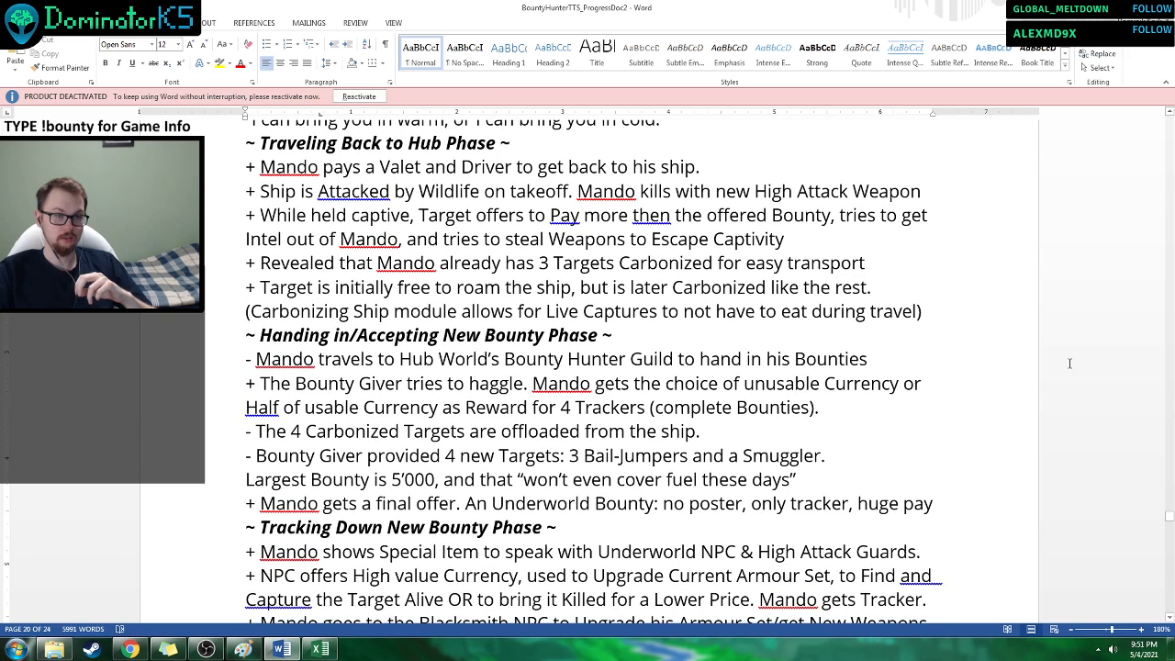
{"action": "scroll", "coordinate": [1069, 363], "scroll_direction": "down", "scroll_amount": 1}
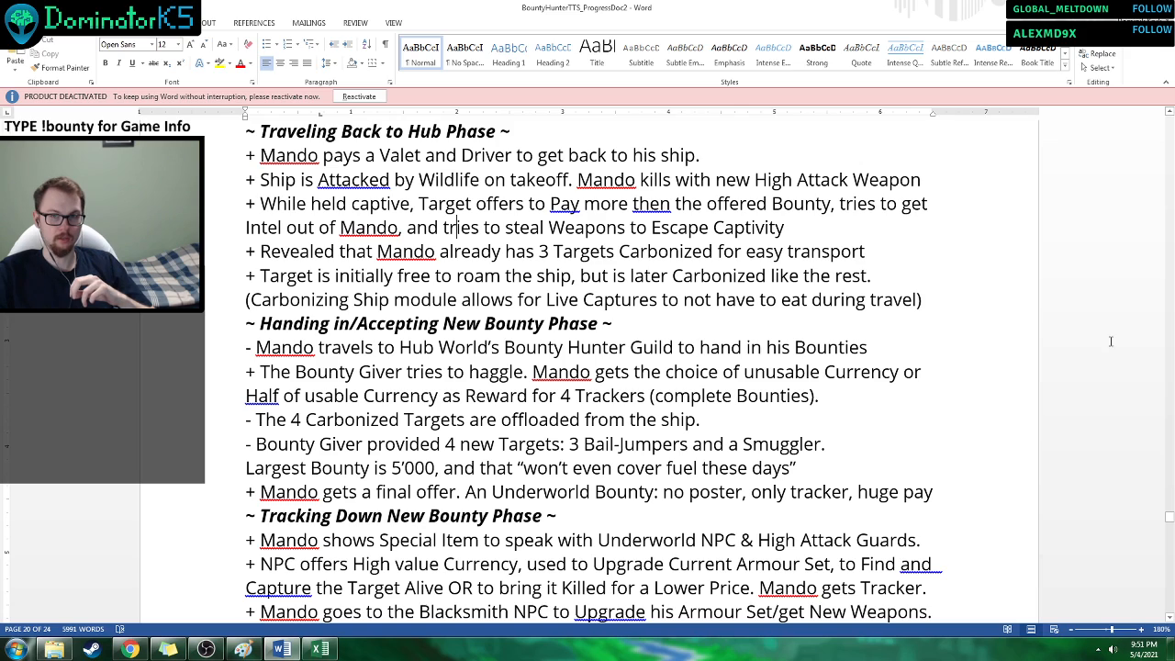
{"action": "scroll", "coordinate": [1102, 344], "scroll_direction": "down", "scroll_amount": 1}
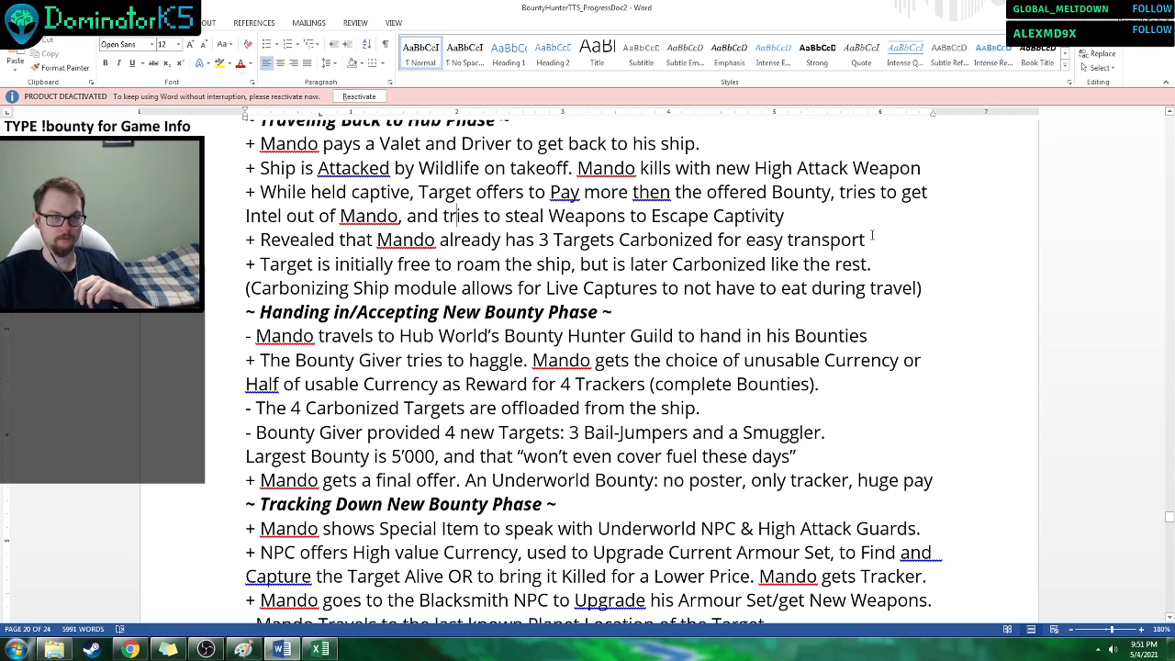
{"action": "scroll", "coordinate": [251, 275], "scroll_direction": "down", "scroll_amount": 1}
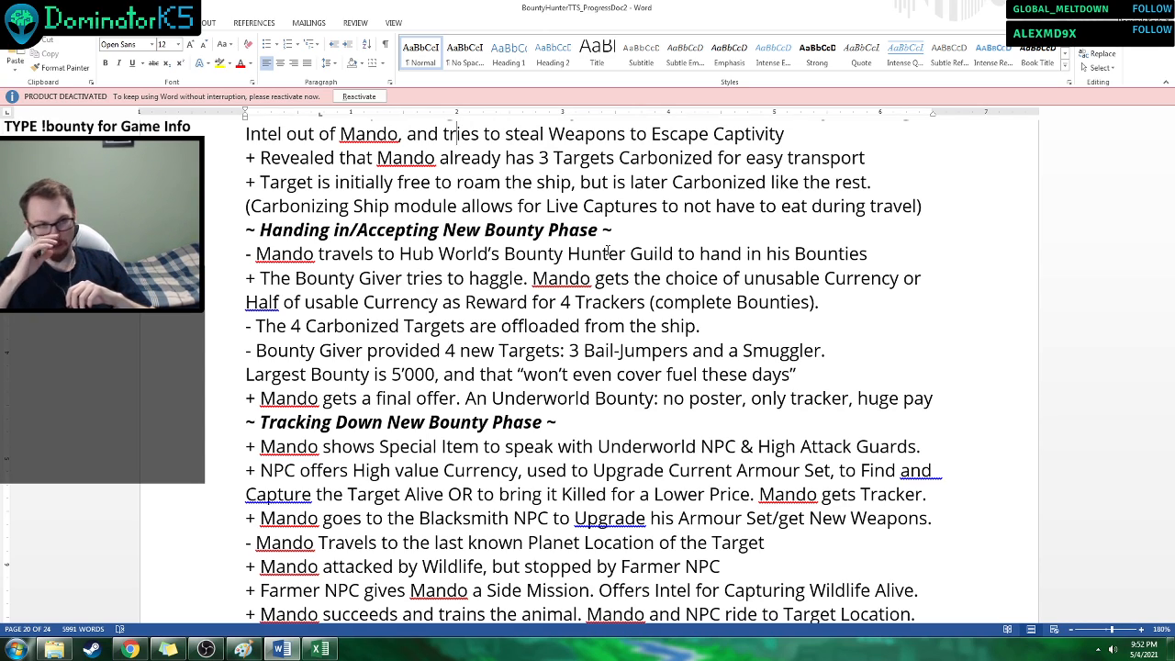
{"action": "scroll", "coordinate": [906, 265], "scroll_direction": "down", "scroll_amount": 2}
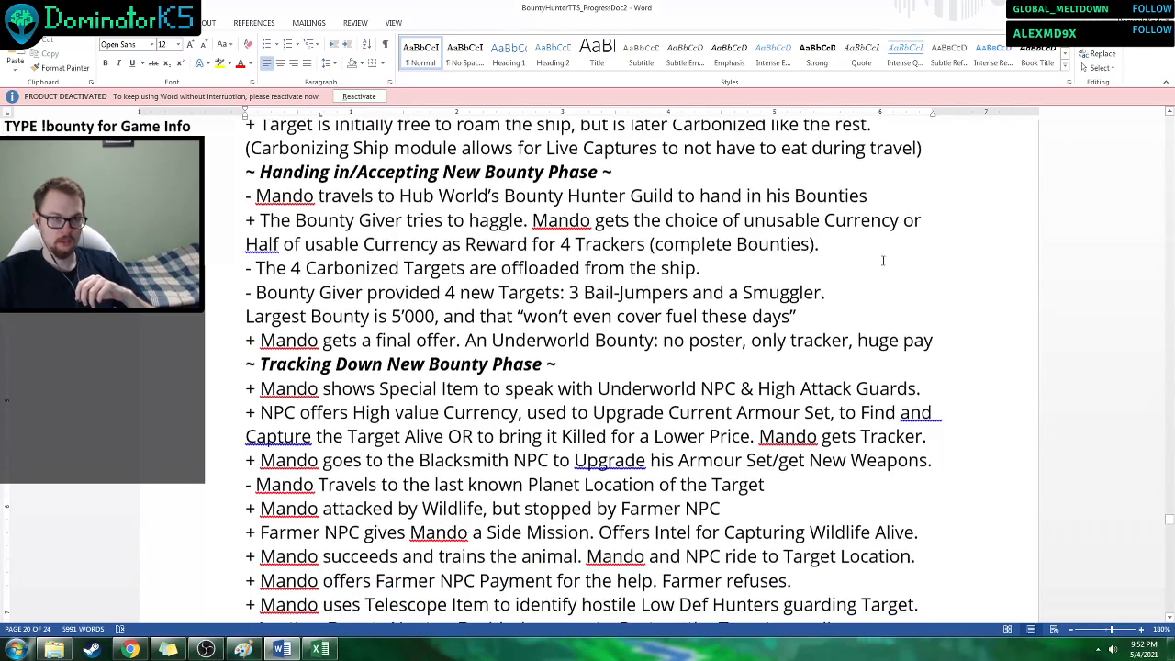
Examine the Bounty Giver's new Targets, covering the Bail-Jumpers and Smuggler and the Largest Bounty line about fuel.
{"action": "left_click_drag", "start_coordinate": [614, 258], "coordinate": [687, 264]}
{"action": "left_click", "coordinate": [687, 275]}
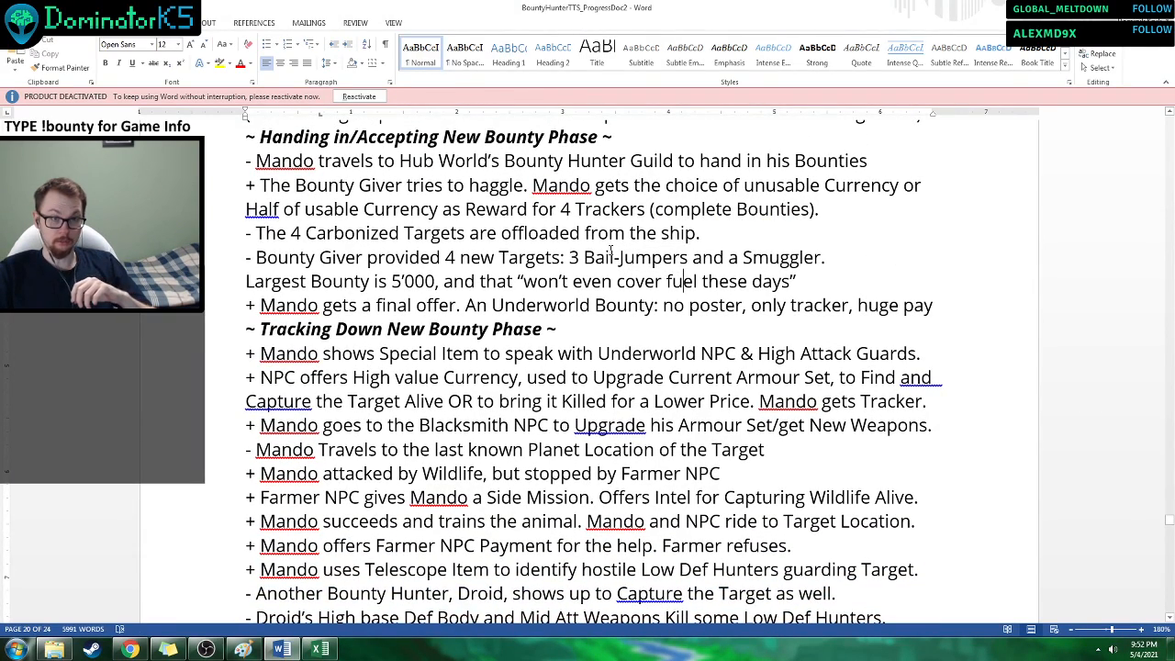
{"action": "left_click_drag", "start_coordinate": [588, 258], "coordinate": [740, 260]}
{"action": "left_click", "coordinate": [708, 278]}
{"action": "left_click", "coordinate": [798, 281]}
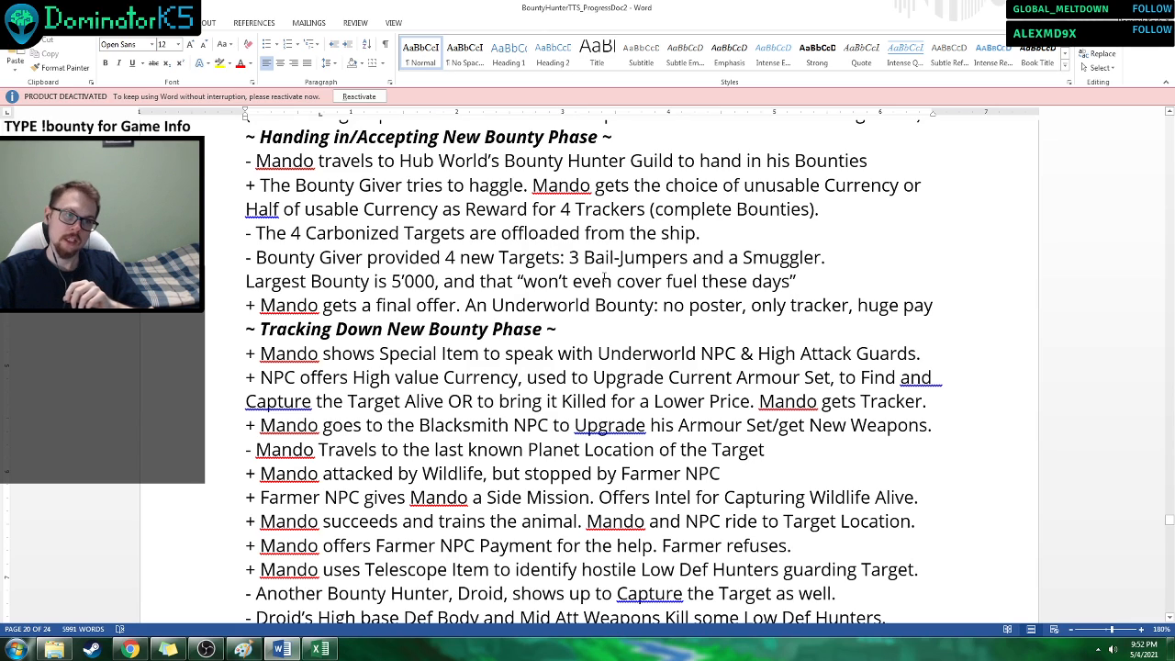
{"action": "left_click_drag", "start_coordinate": [391, 281], "coordinate": [435, 287]}
{"action": "left_click", "coordinate": [465, 304]}
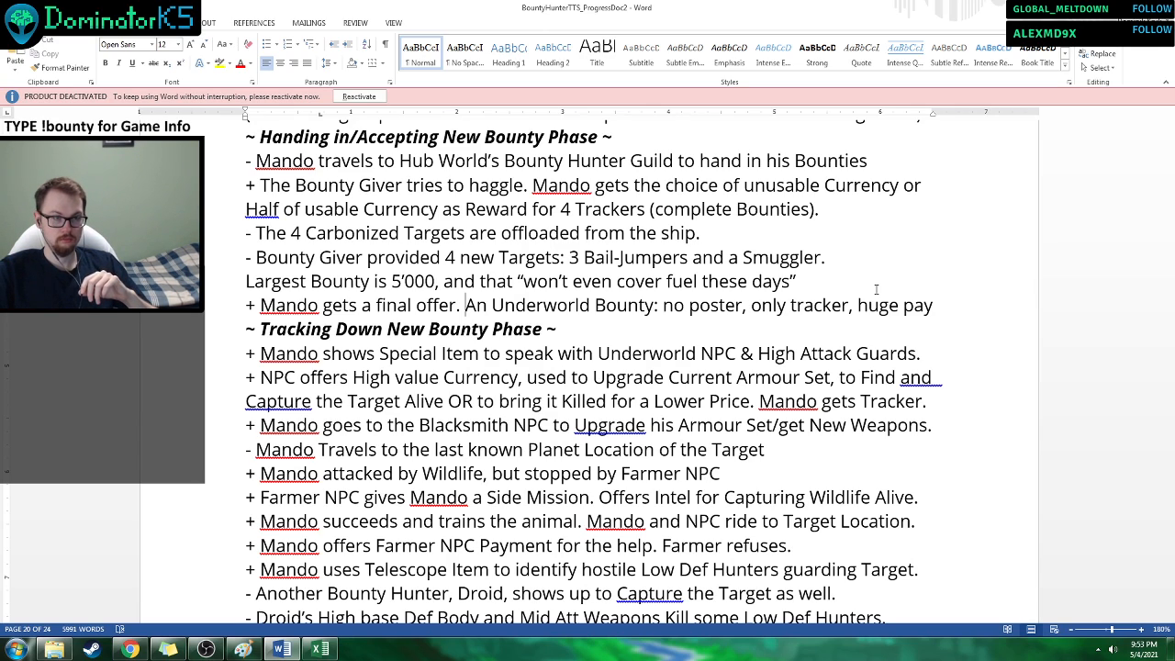
Read the Underworld Bounty line in Mando's final offer, noting the poster, tracker and pay conditions.
{"action": "scroll", "coordinate": [843, 253], "scroll_direction": "down", "scroll_amount": 1}
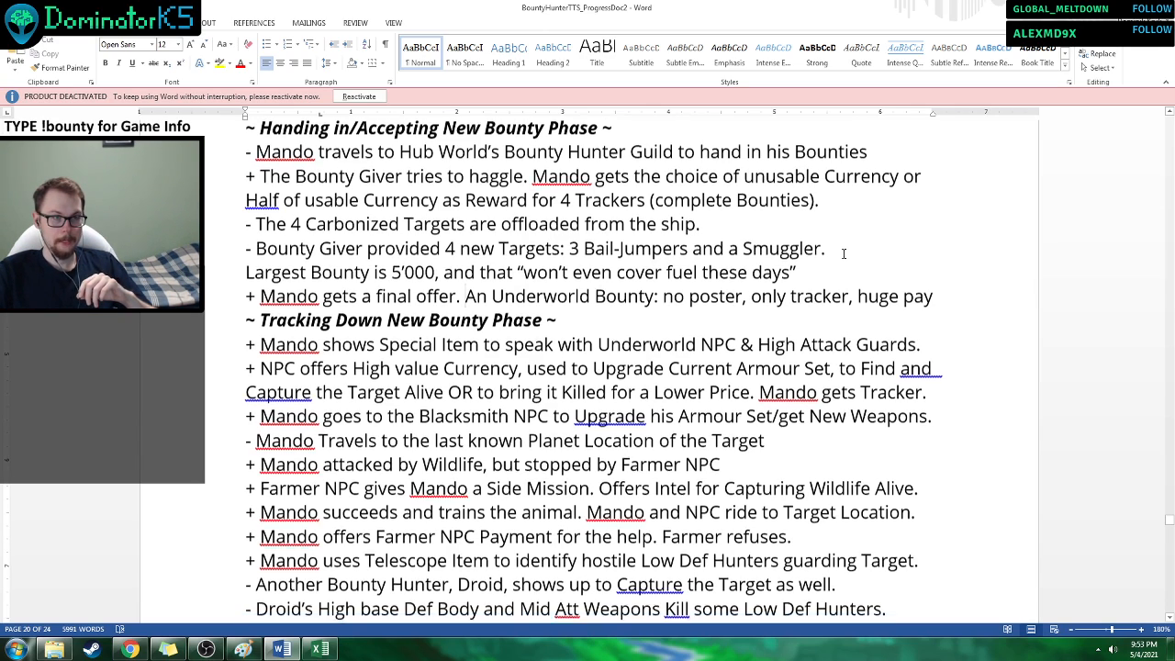
{"action": "scroll", "coordinate": [843, 253], "scroll_direction": "down", "scroll_amount": 1}
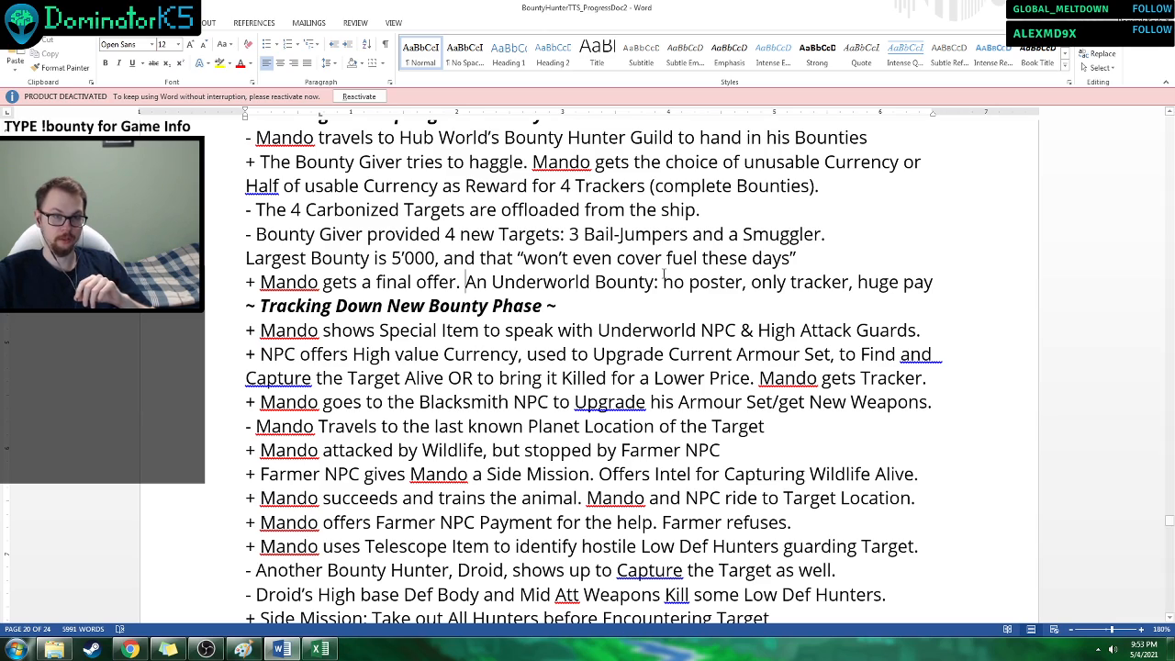
{"action": "left_click_drag", "start_coordinate": [662, 282], "coordinate": [820, 289]}
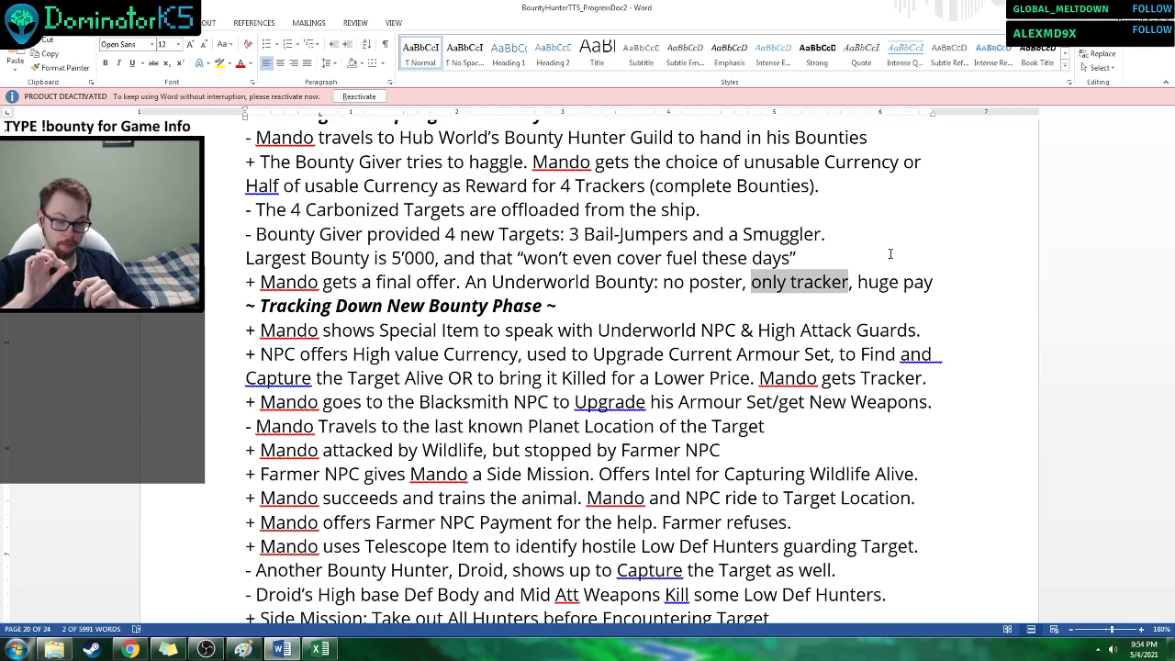
{"action": "left_click_drag", "start_coordinate": [864, 284], "coordinate": [933, 284]}
{"action": "left_click", "coordinate": [929, 288]}
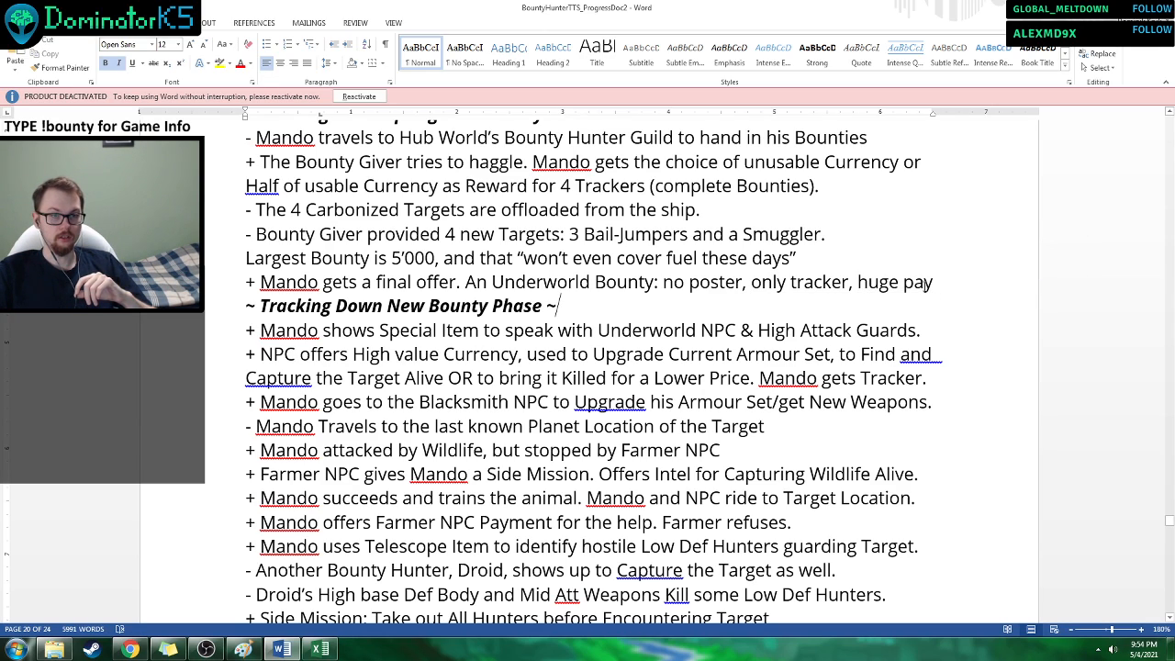
Compare the Largest Bounty amount with the "huge pay" of the Underworld Bounty.
{"action": "left_click_drag", "start_coordinate": [392, 258], "coordinate": [417, 259]}
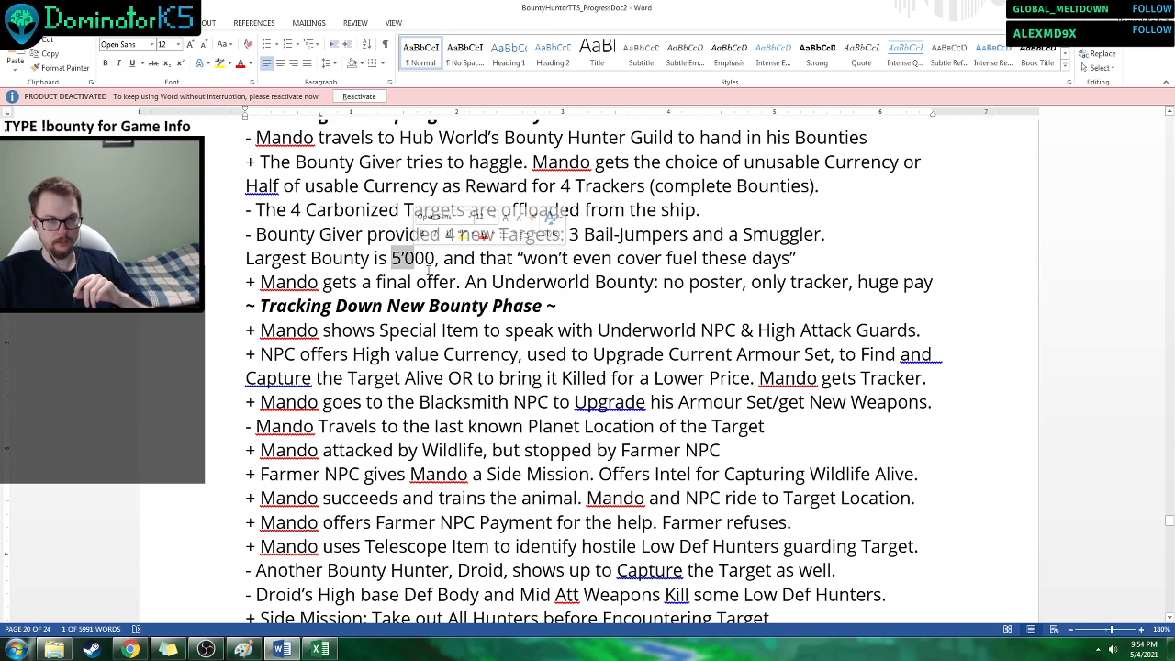
{"action": "left_click", "coordinate": [427, 283]}
{"action": "left_click_drag", "start_coordinate": [858, 283], "coordinate": [888, 283]}
{"action": "left_click", "coordinate": [937, 300]}
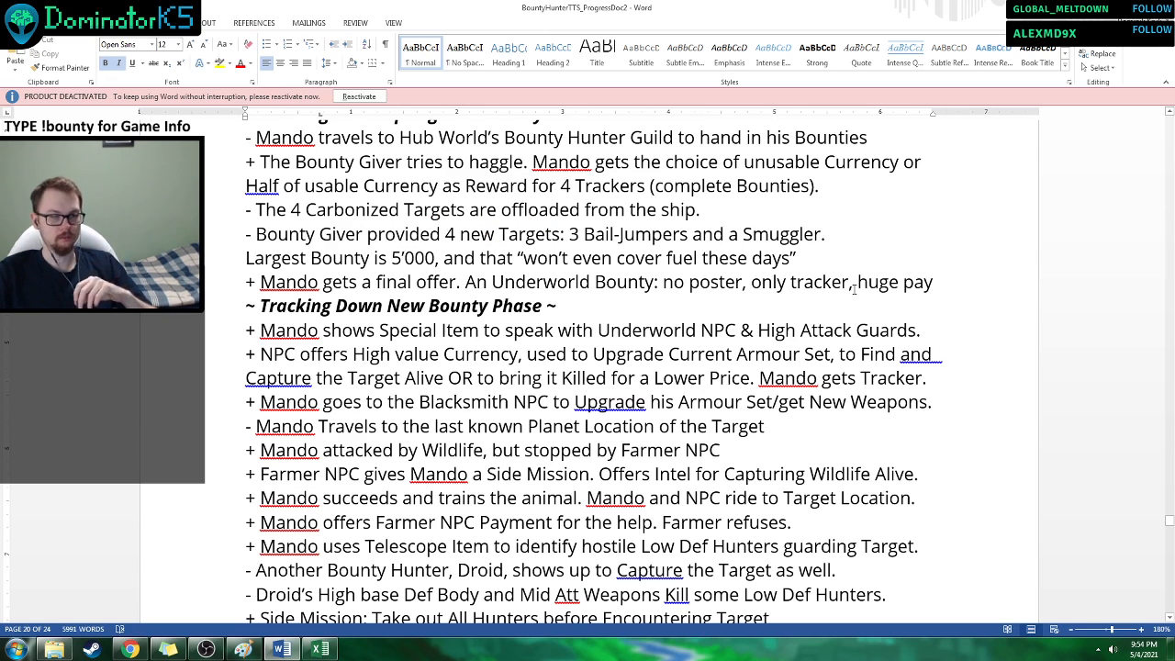
Read the Tracking Down New Bounty Phase lines on the Underworld NPC, the Blacksmith and the Farmer NPC's Side Mission.
{"action": "scroll", "coordinate": [795, 282], "scroll_direction": "down", "scroll_amount": 2}
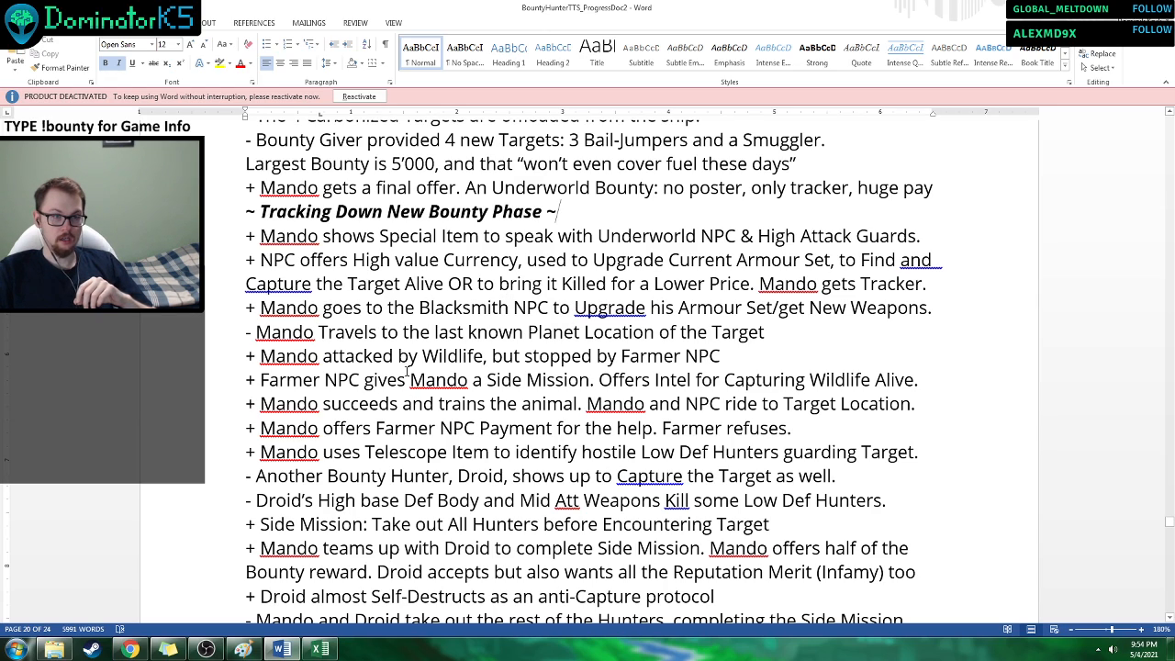
{"action": "left_click_drag", "start_coordinate": [408, 369], "coordinate": [519, 402]}
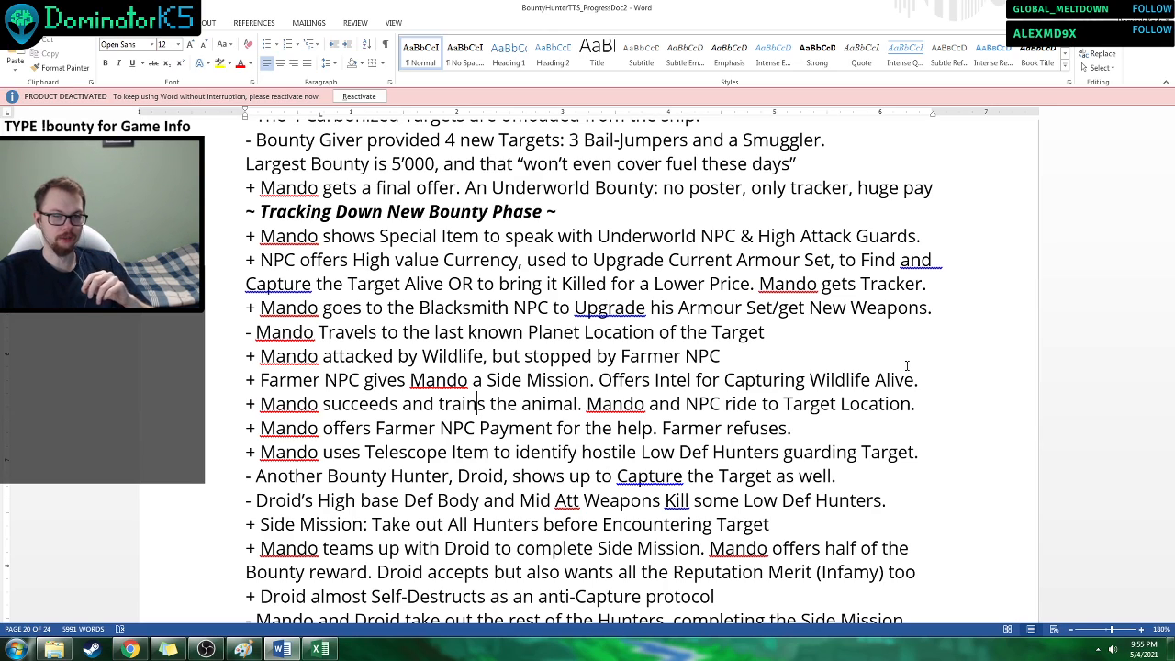
{"action": "scroll", "coordinate": [886, 334], "scroll_direction": "down", "scroll_amount": 3}
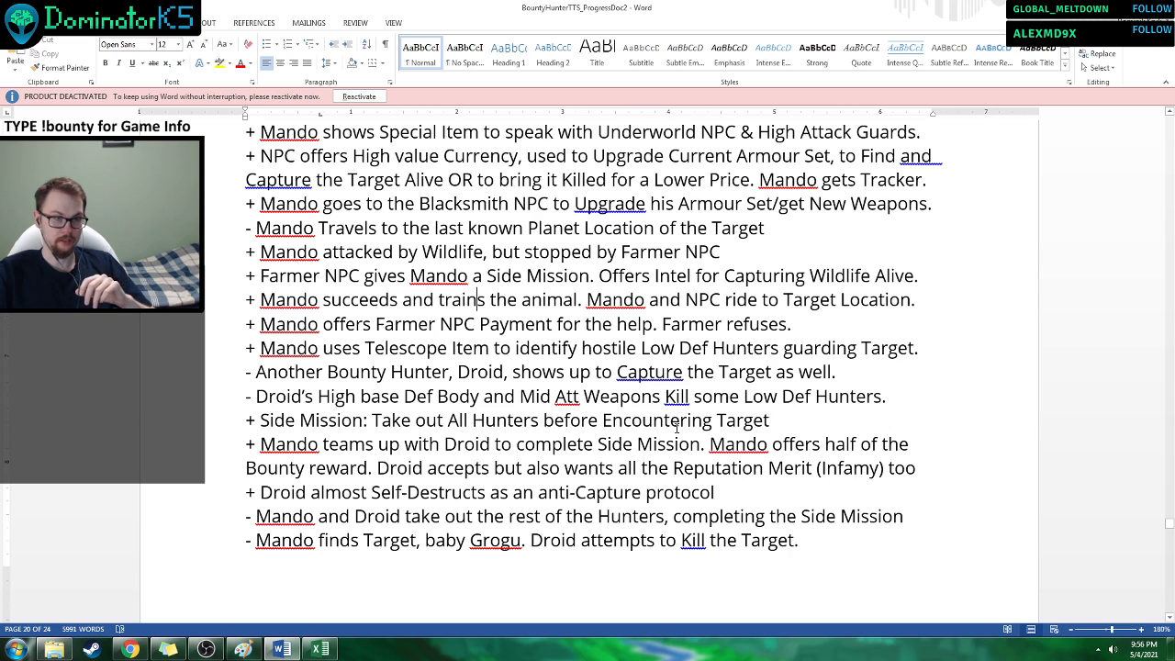
Read the walkthrough's final lines on the Droid team-up, finding Grogu, and Mando capturing the Target Alive by himself.
{"action": "scroll", "coordinate": [677, 431], "scroll_direction": "down", "scroll_amount": 2}
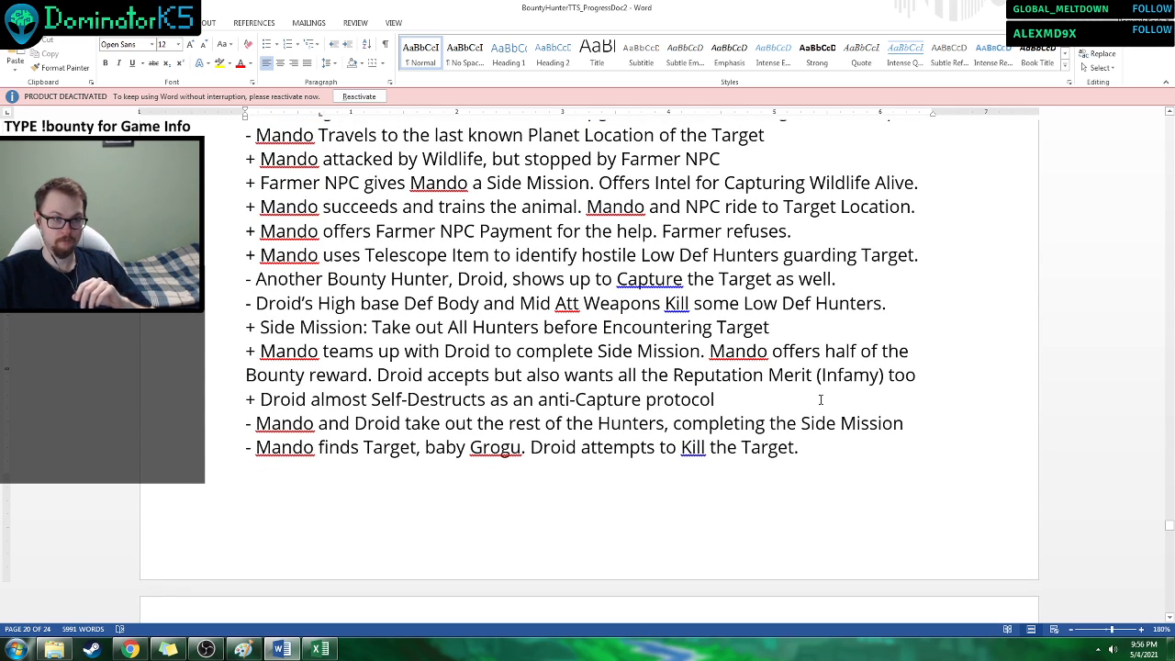
{"action": "scroll", "coordinate": [820, 399], "scroll_direction": "down", "scroll_amount": 2}
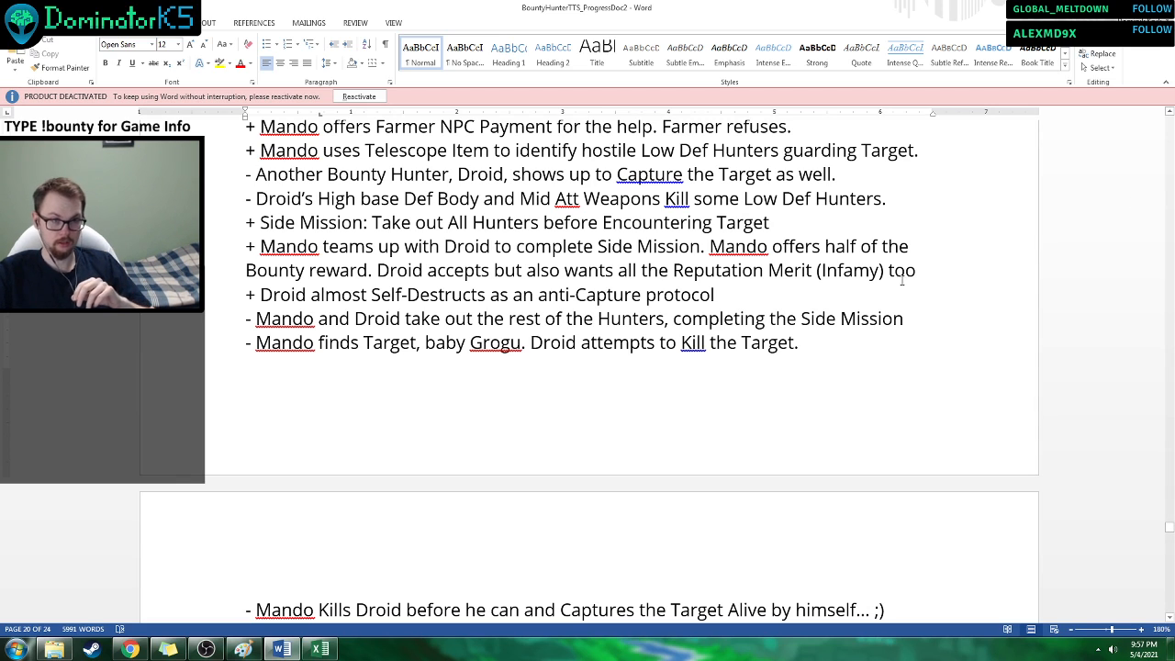
{"action": "scroll", "coordinate": [1059, 290], "scroll_direction": "down", "scroll_amount": 2}
{"action": "scroll", "coordinate": [1058, 290], "scroll_direction": "down", "scroll_amount": 3}
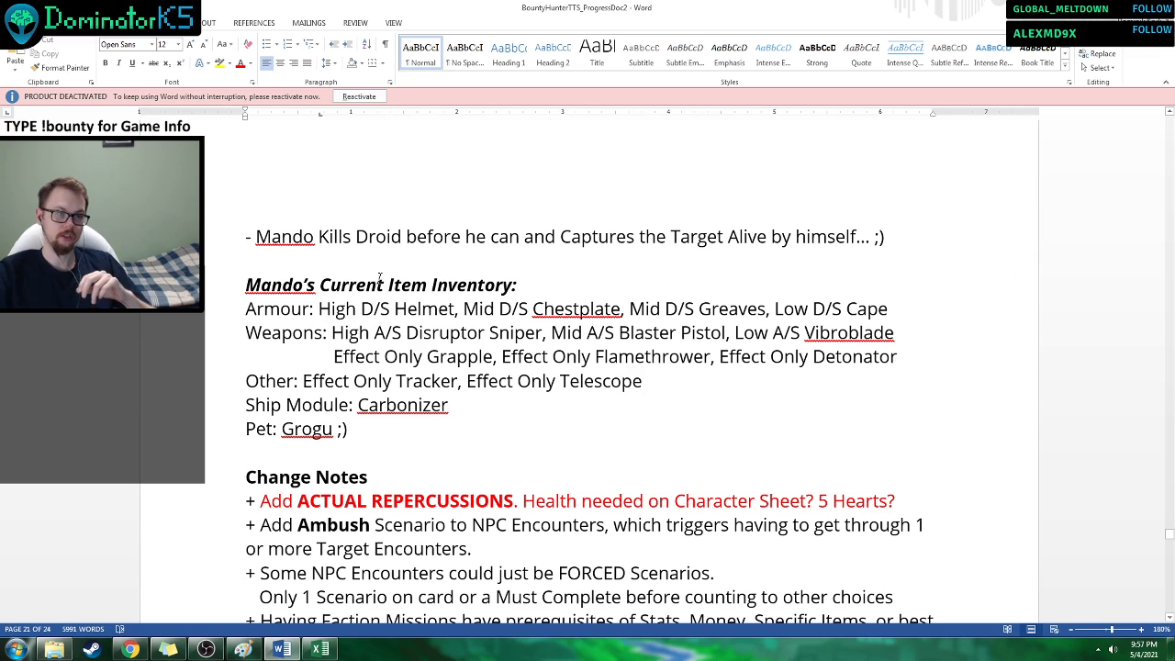
{"action": "left_click_drag", "start_coordinate": [282, 237], "coordinate": [425, 235]}
{"action": "left_click", "coordinate": [432, 236]}
{"action": "left_click", "coordinate": [307, 258]}
{"action": "left_click", "coordinate": [514, 256]}
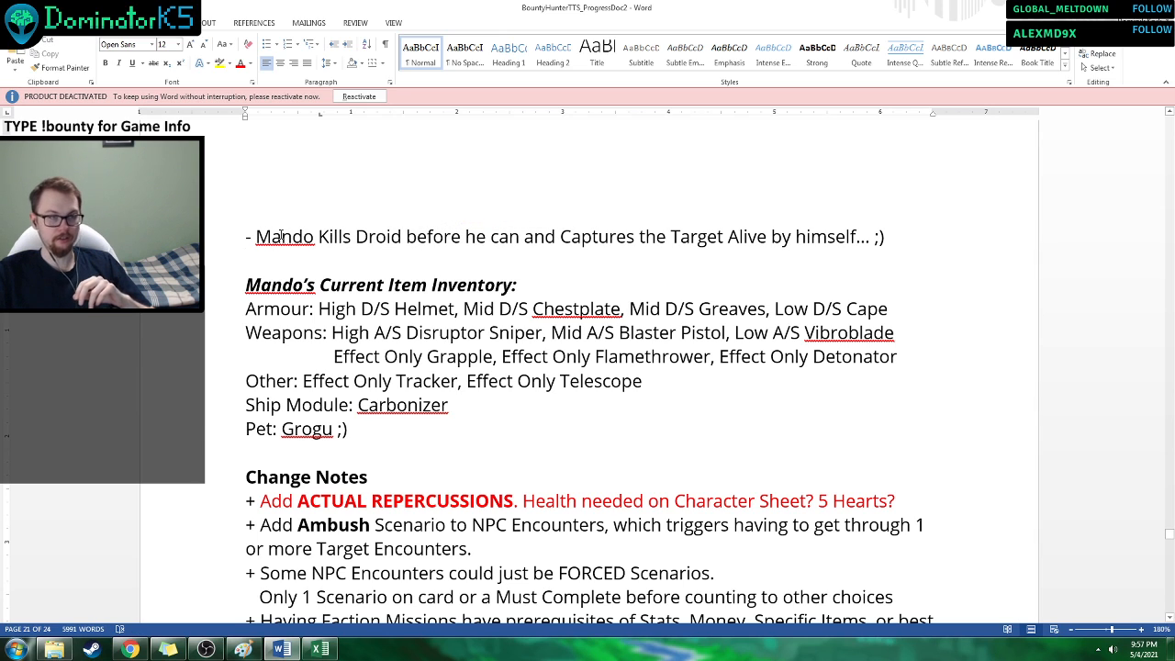
{"action": "left_click_drag", "start_coordinate": [280, 236], "coordinate": [672, 237]}
{"action": "left_click", "coordinate": [673, 270]}
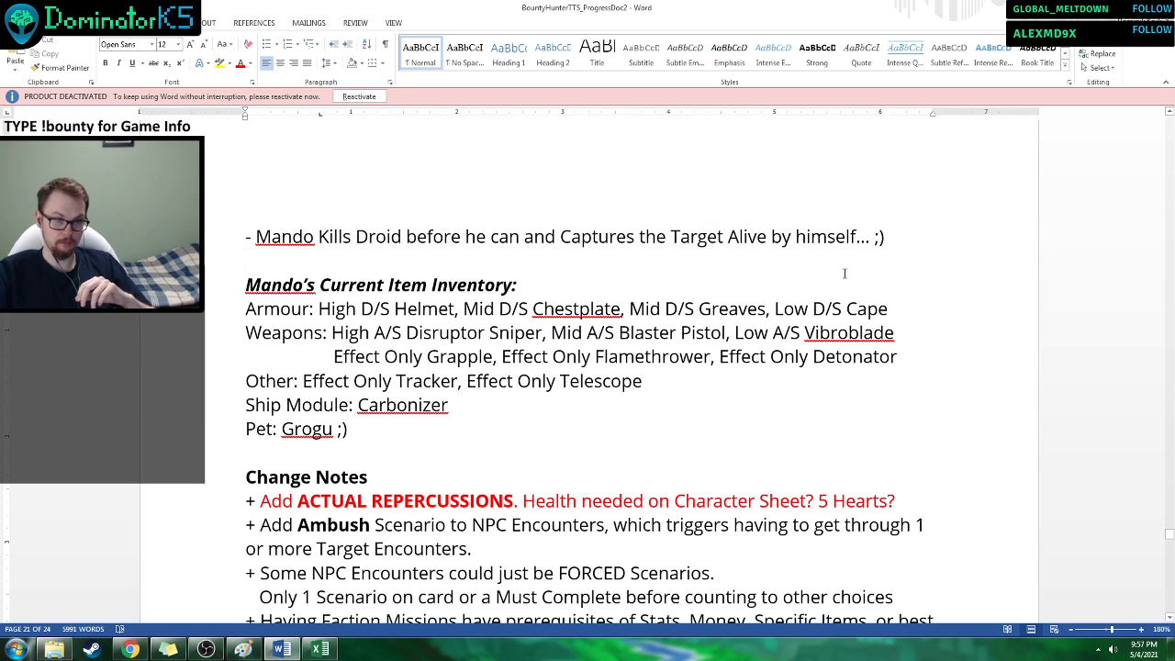
Examine Mando's Current Item Inventory and skim the Change Notes beneath it.
{"action": "scroll", "coordinate": [845, 197], "scroll_direction": "down", "scroll_amount": 4}
{"action": "scroll", "coordinate": [721, 278], "scroll_direction": "up", "scroll_amount": 3}
{"action": "scroll", "coordinate": [721, 278], "scroll_direction": "up", "scroll_amount": 2}
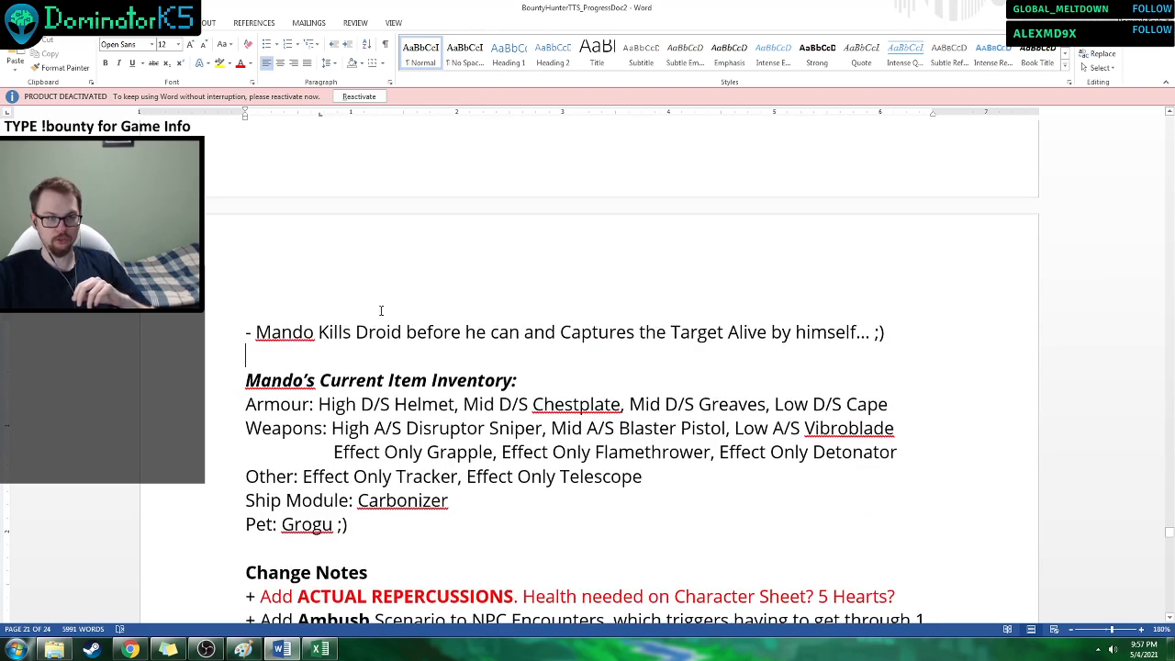
{"action": "left_click_drag", "start_coordinate": [415, 340], "coordinate": [538, 355]}
{"action": "left_click", "coordinate": [585, 359]}
{"action": "scroll", "coordinate": [585, 359], "scroll_direction": "down", "scroll_amount": 2}
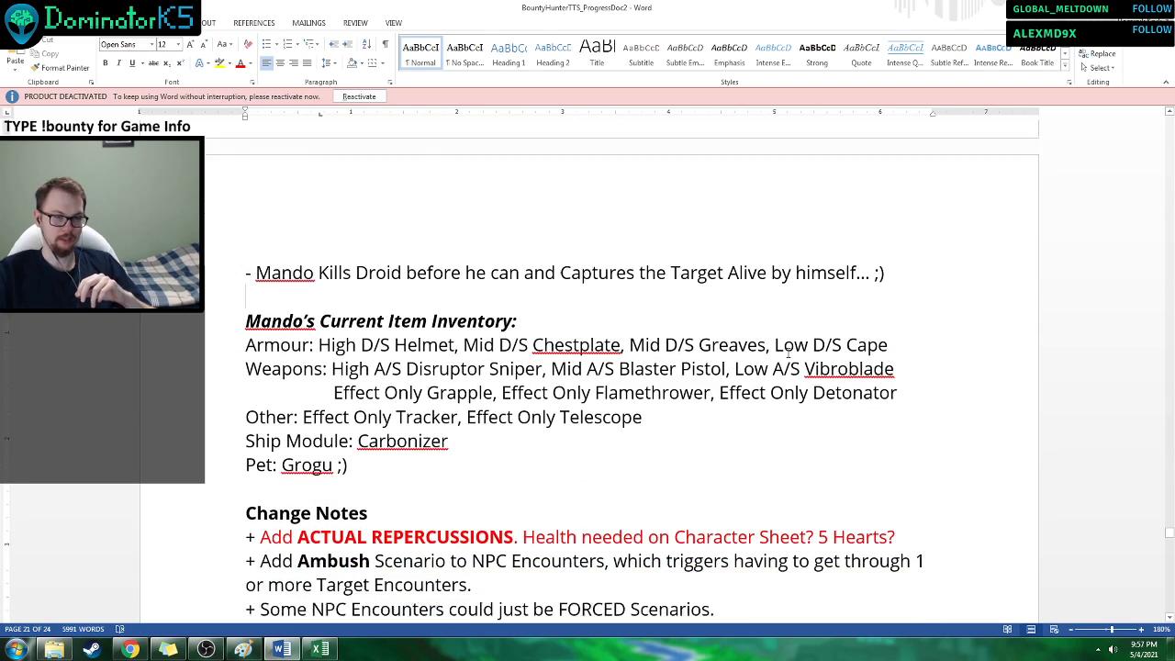
{"action": "scroll", "coordinate": [837, 361], "scroll_direction": "down", "scroll_amount": 2}
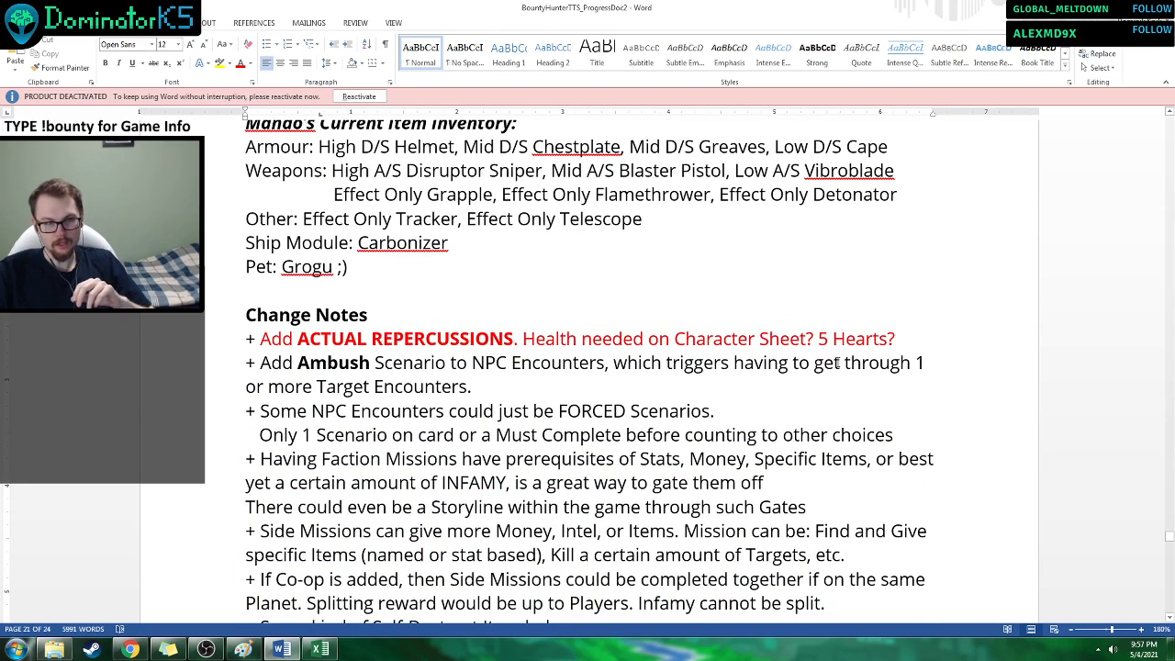
{"action": "scroll", "coordinate": [837, 361], "scroll_direction": "down", "scroll_amount": 2}
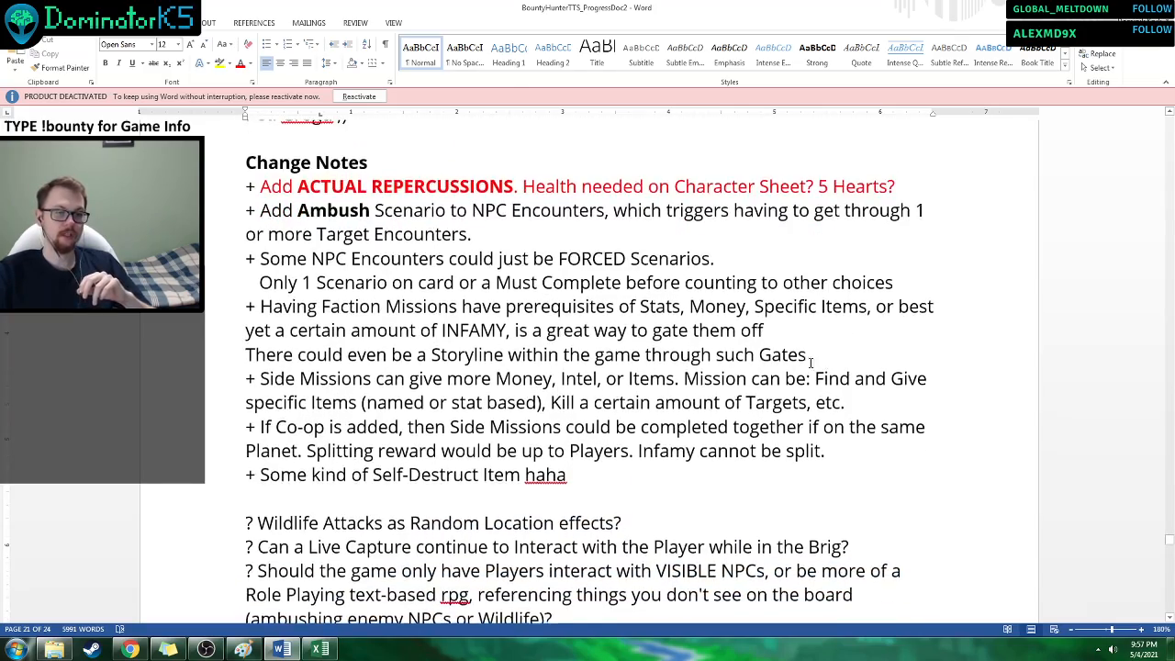
{"action": "scroll", "coordinate": [810, 363], "scroll_direction": "down", "scroll_amount": 12}
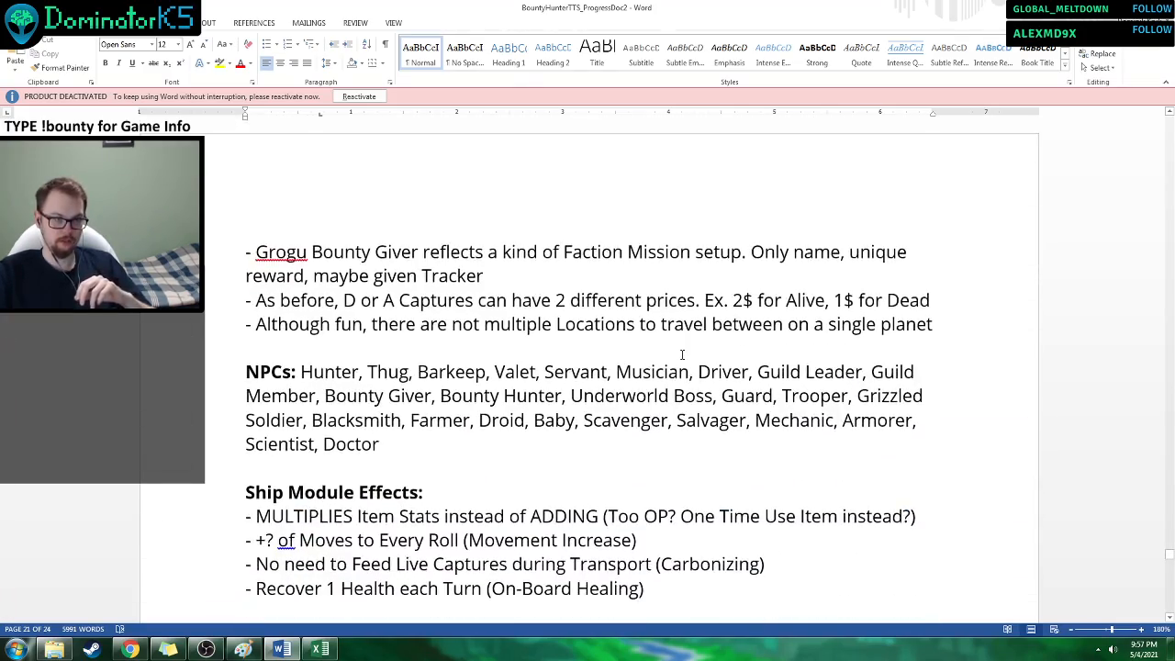
Read the NPCs list and the Ship Module Effects section, including the Carbonizing and On-Board Healing lines.
{"action": "scroll", "coordinate": [682, 354], "scroll_direction": "down", "scroll_amount": 1}
{"action": "left_click_drag", "start_coordinate": [380, 426], "coordinate": [247, 351]}
{"action": "left_click", "coordinate": [396, 426]}
{"action": "scroll", "coordinate": [459, 404], "scroll_direction": "down", "scroll_amount": 1}
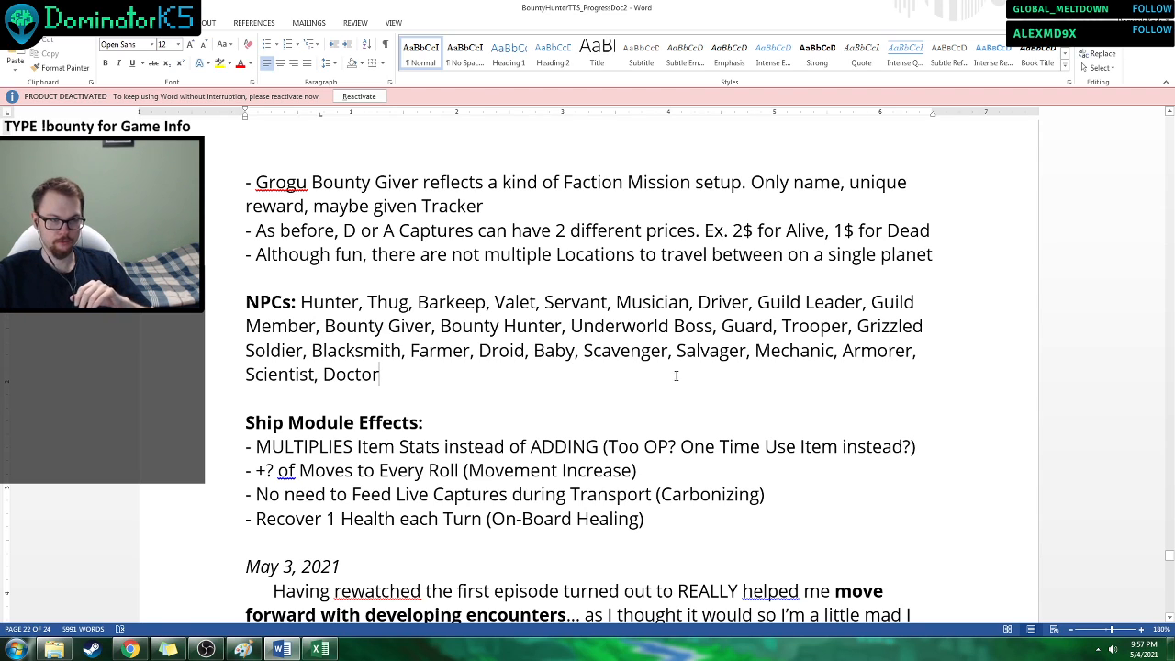
{"action": "mouse_move", "coordinate": [246, 423]}
{"action": "left_mouse_down"}
{"action": "mouse_move", "coordinate": [661, 451]}
{"action": "mouse_move", "coordinate": [709, 526]}
{"action": "mouse_move", "coordinate": [717, 510]}
{"action": "left_mouse_up"}
{"action": "left_click", "coordinate": [709, 525]}
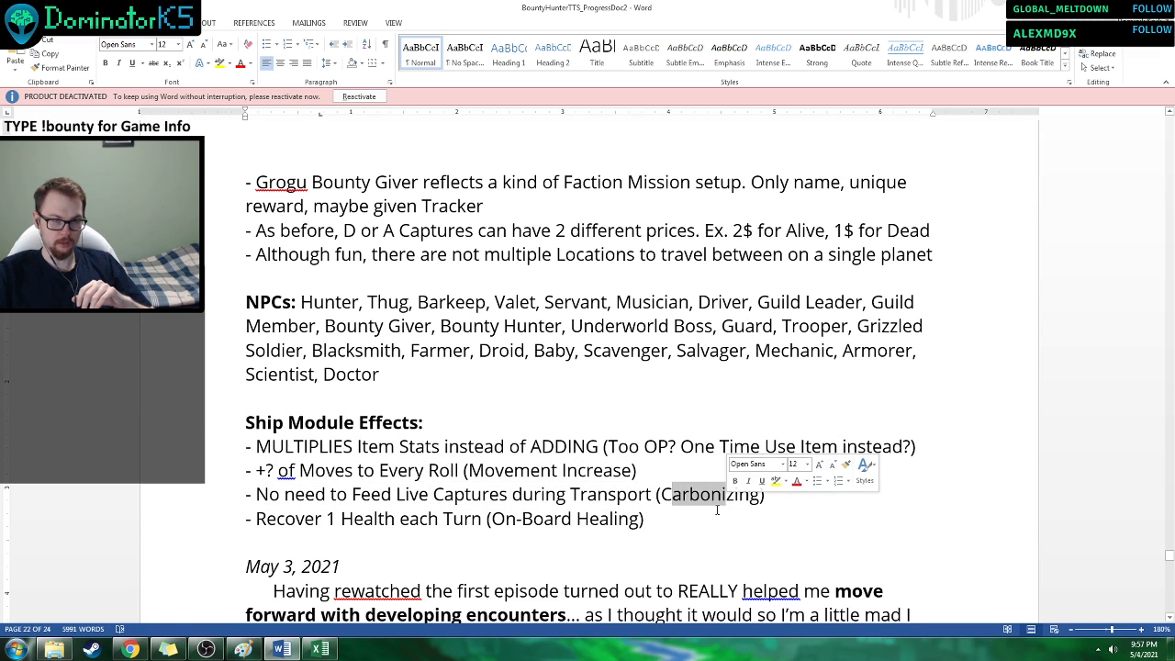
{"action": "left_click", "coordinate": [717, 511]}
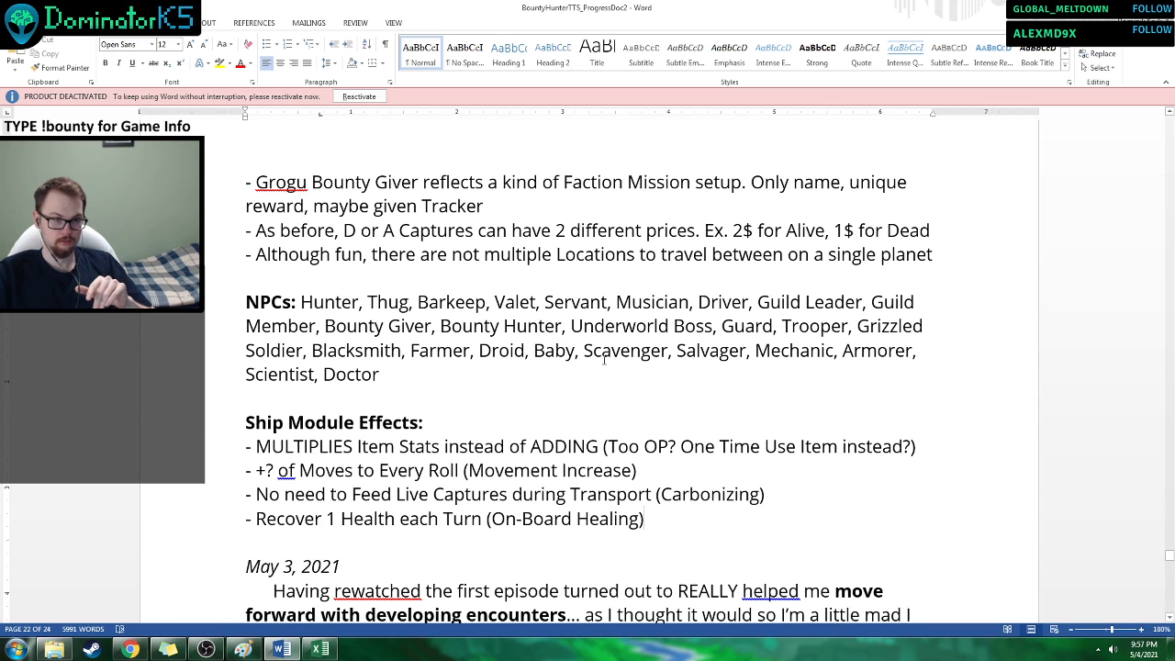
{"action": "scroll", "coordinate": [606, 353], "scroll_direction": "down", "scroll_amount": 1}
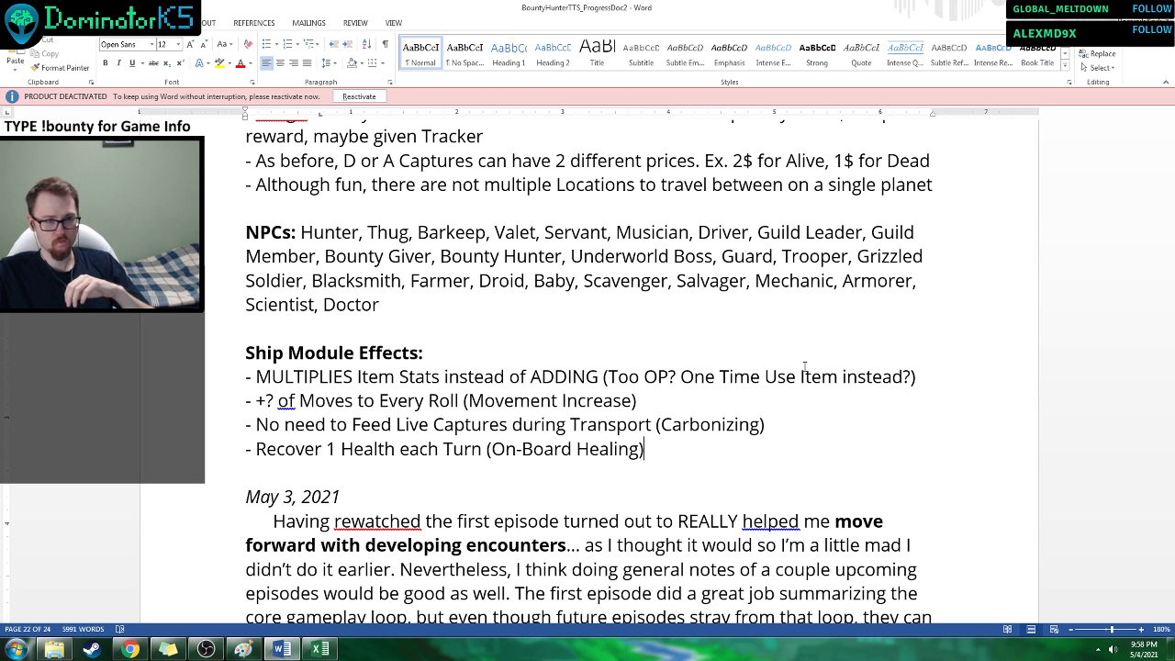
Review the Change Notes again, from ACTUAL REPERCUSSIONS through the open questions to the Bounty Guild and Currency remarks.
{"action": "scroll", "coordinate": [804, 367], "scroll_direction": "up", "scroll_amount": 8}
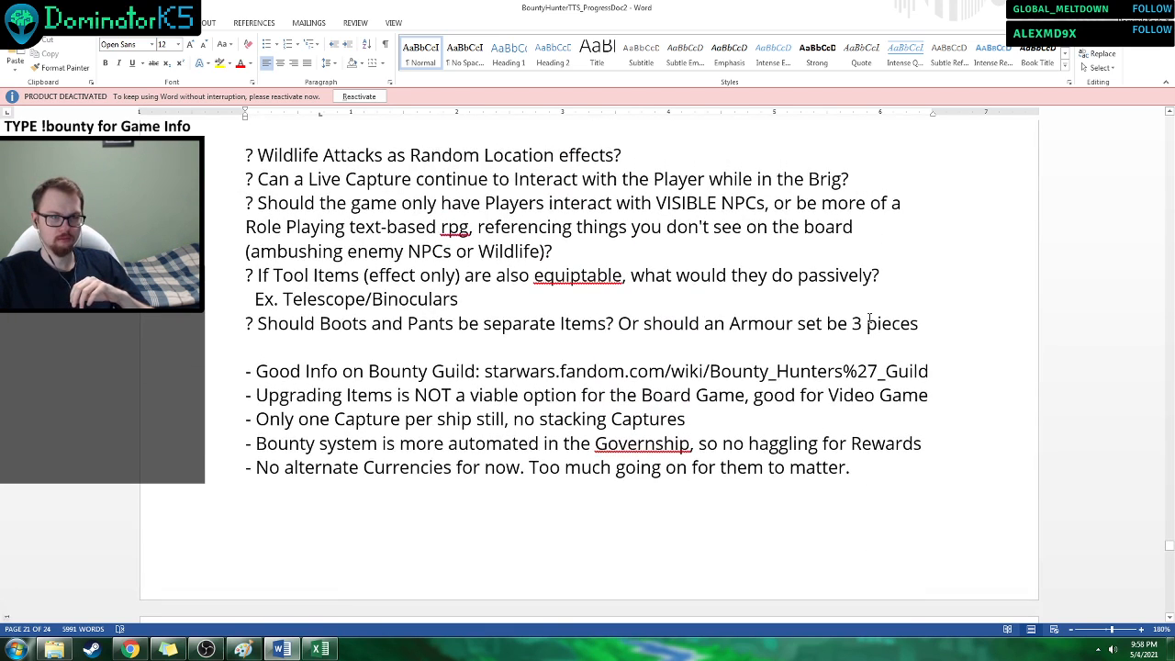
{"action": "scroll", "coordinate": [868, 317], "scroll_direction": "up", "scroll_amount": 5}
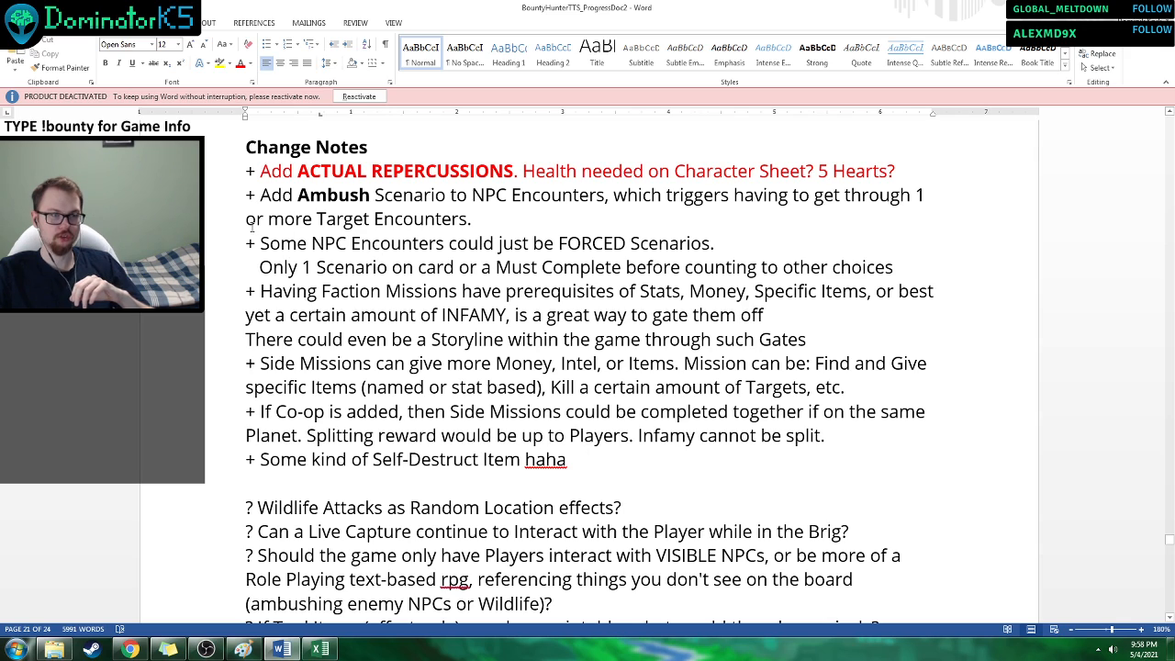
{"action": "scroll", "coordinate": [240, 182], "scroll_direction": "down", "scroll_amount": 1}
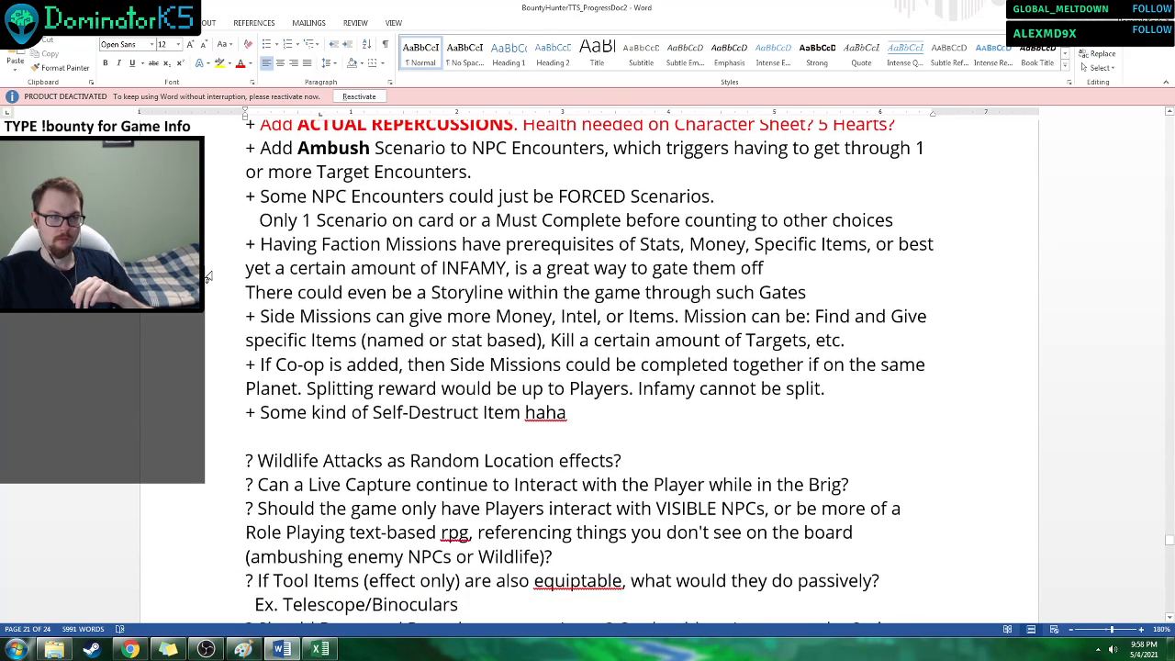
{"action": "scroll", "coordinate": [240, 182], "scroll_direction": "up", "scroll_amount": 1}
{"action": "left_click_drag", "start_coordinate": [241, 182], "coordinate": [255, 206]}
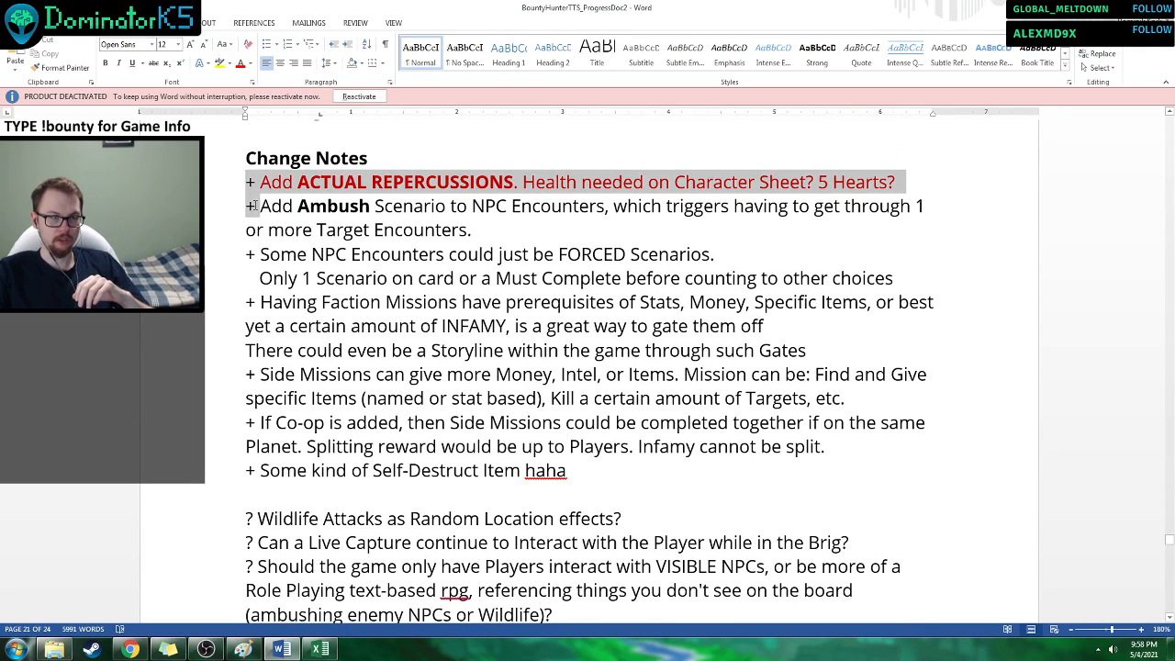
{"action": "left_click", "coordinate": [296, 401]}
{"action": "scroll", "coordinate": [267, 408], "scroll_direction": "down", "scroll_amount": 4}
{"action": "left_click_drag", "start_coordinate": [232, 350], "coordinate": [249, 398]}
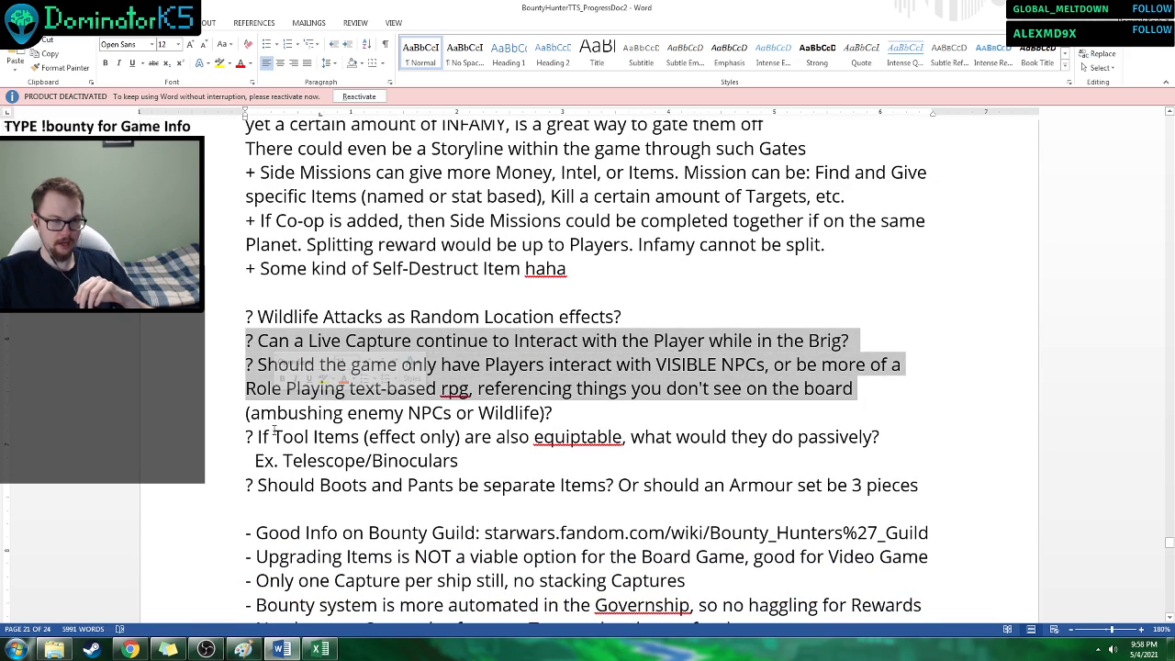
{"action": "left_click", "coordinate": [273, 436]}
{"action": "scroll", "coordinate": [242, 400], "scroll_direction": "down", "scroll_amount": 3}
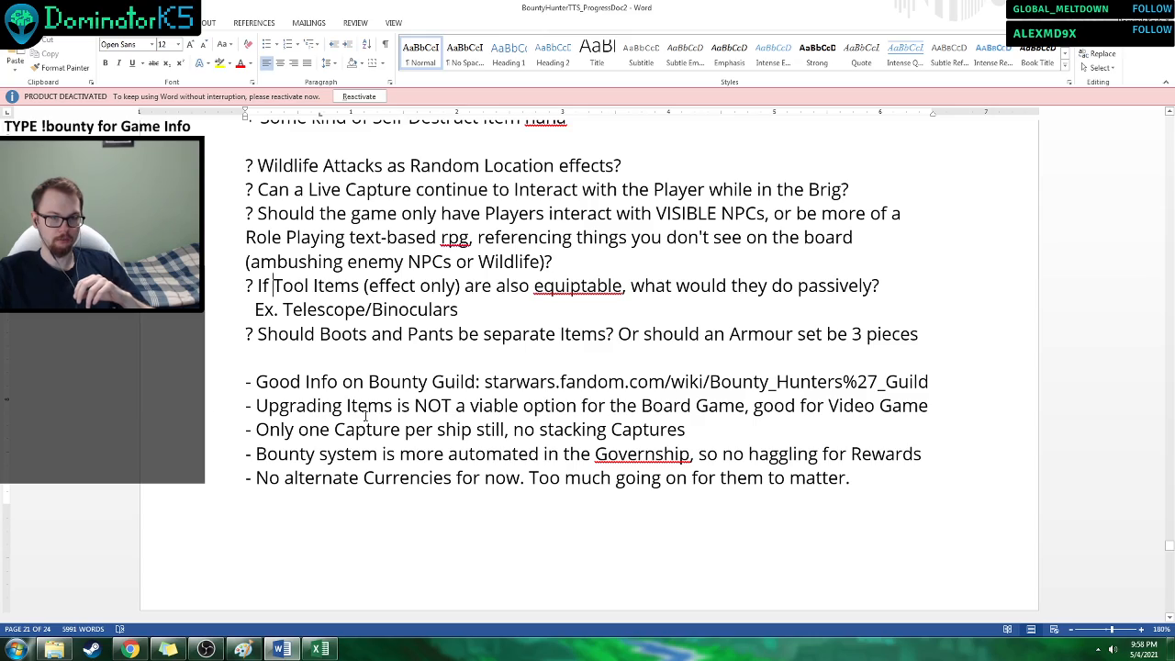
{"action": "scroll", "coordinate": [580, 450], "scroll_direction": "up", "scroll_amount": 9}
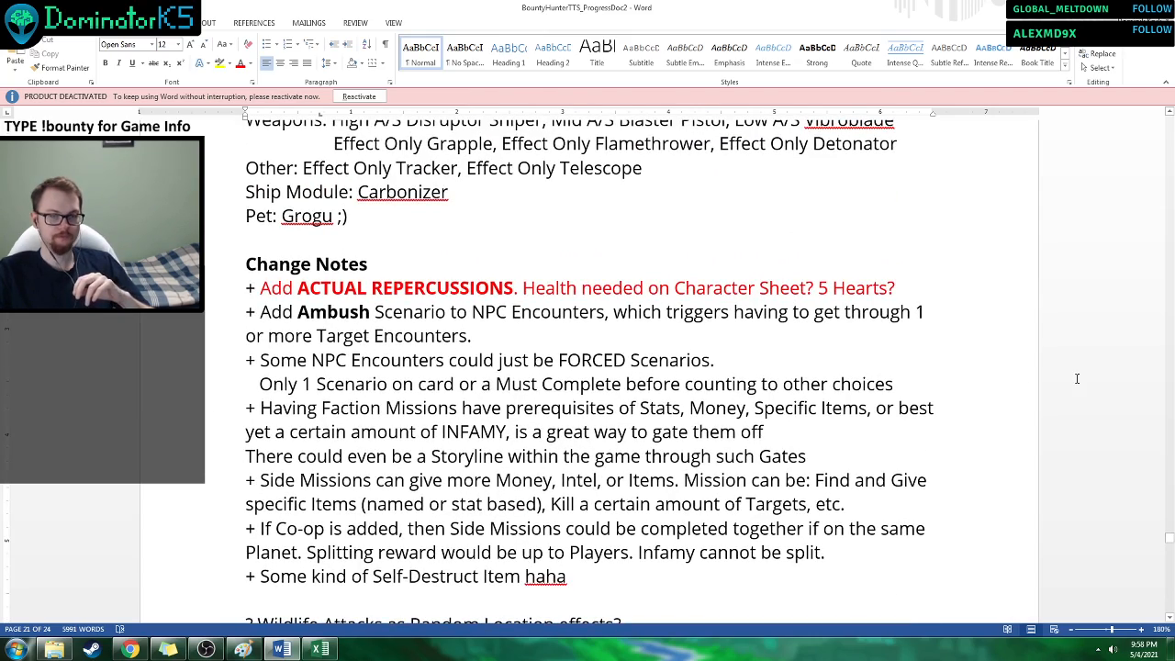
{"action": "scroll", "coordinate": [580, 449], "scroll_direction": "down", "scroll_amount": 1}
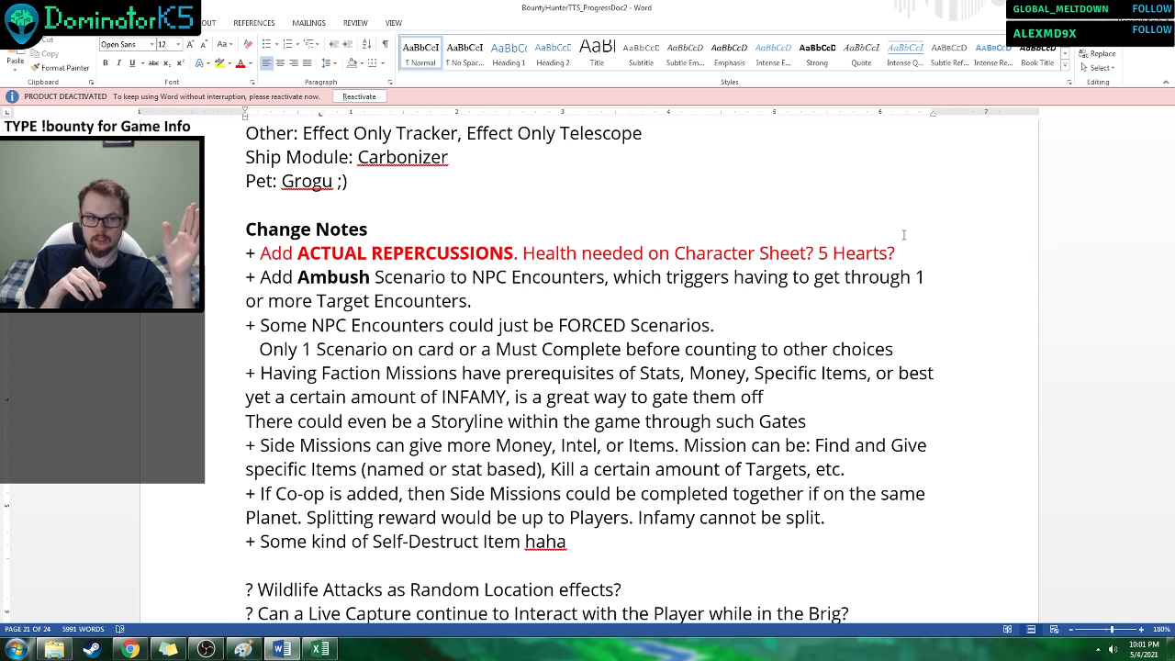
Switch to the file manager, view the V.062_TTS_CharacterSheetFull image from the PrototypePics folder, and close it.
{"action": "left_click", "coordinate": [40, 649]}
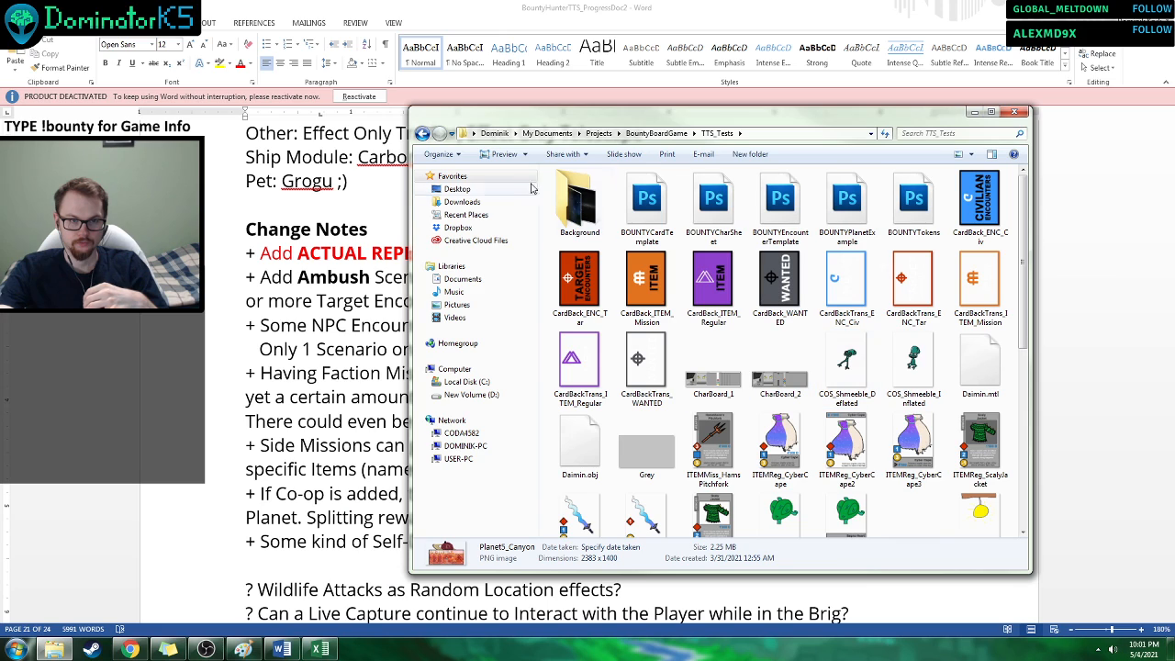
{"action": "left_click", "coordinate": [422, 134]}
{"action": "double_click", "coordinate": [659, 214]}
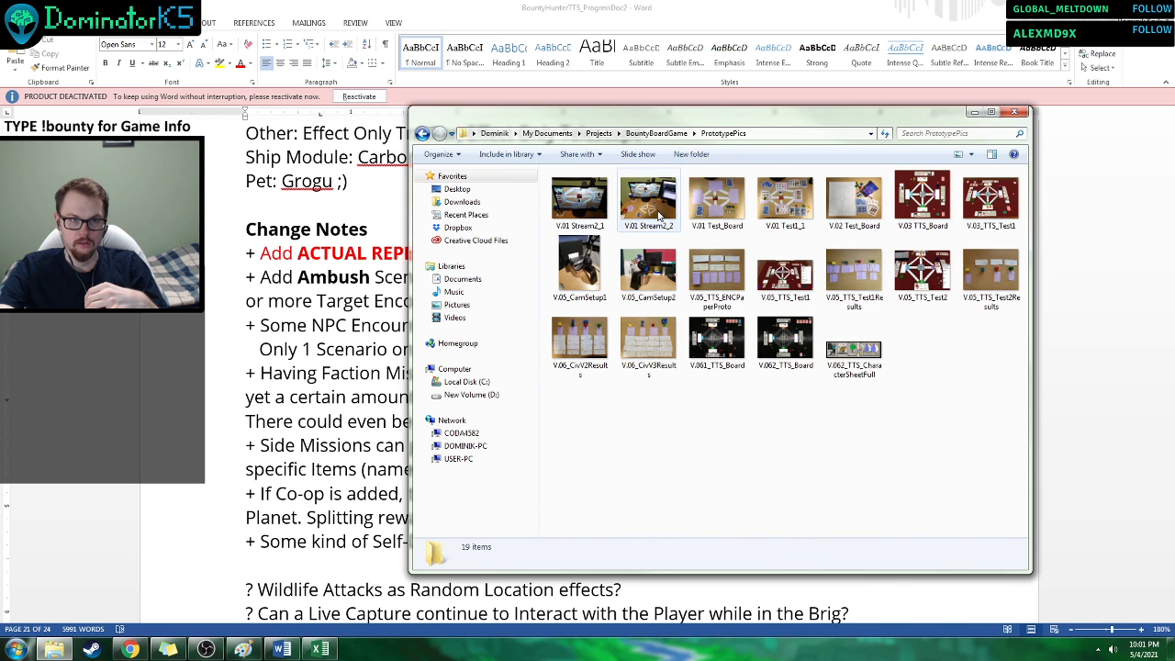
{"action": "double_click", "coordinate": [853, 349]}
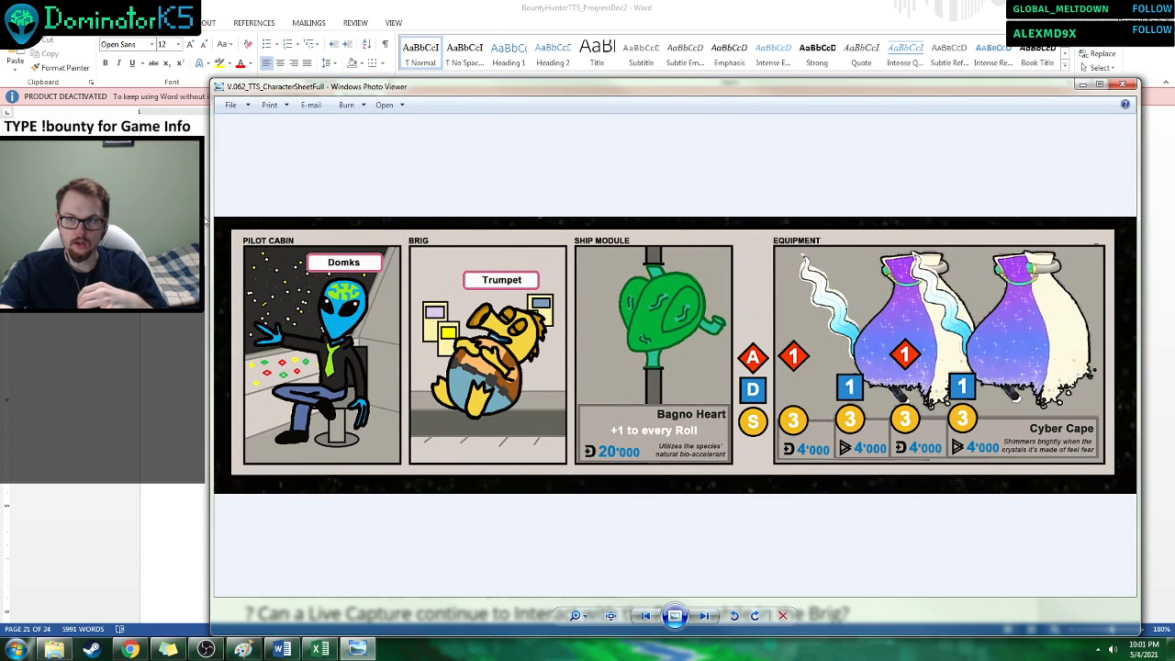
{"action": "left_click_drag", "start_coordinate": [332, 81], "coordinate": [347, 77]}
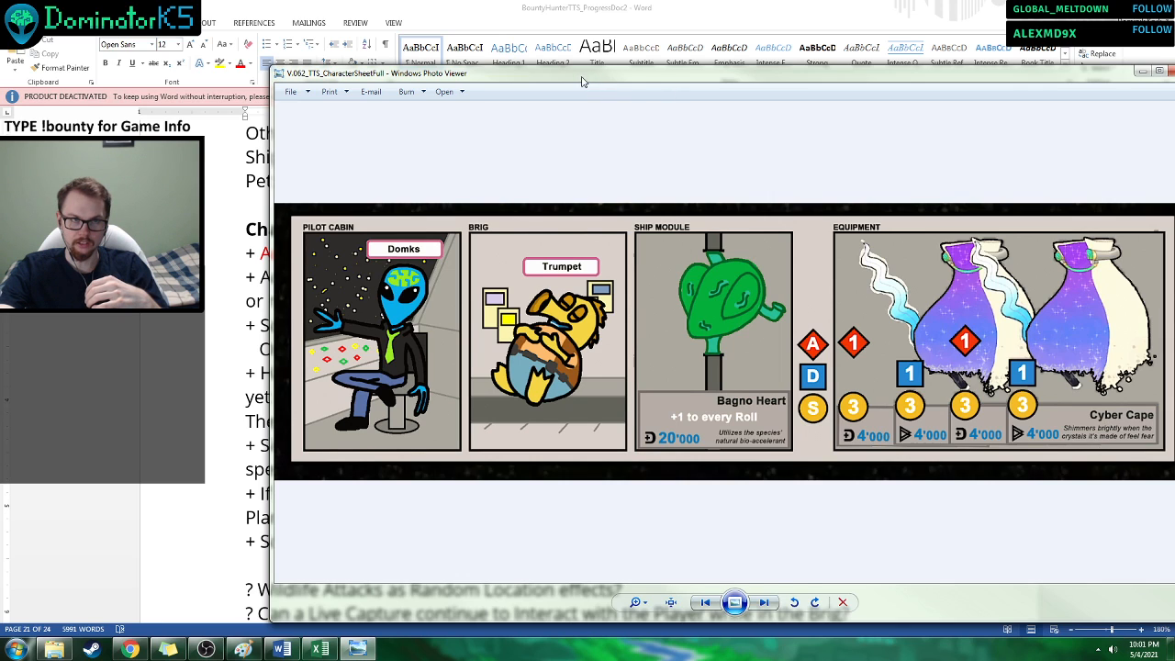
{"action": "left_click_drag", "start_coordinate": [582, 83], "coordinate": [521, 78]}
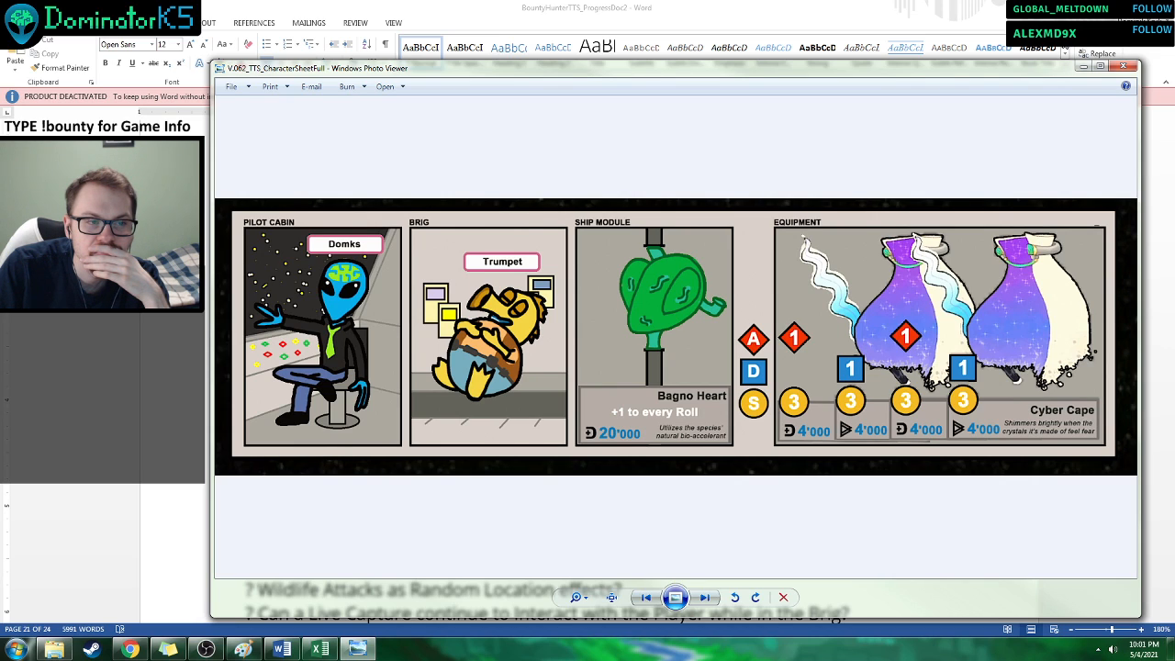
{"action": "left_click", "coordinate": [1122, 66]}
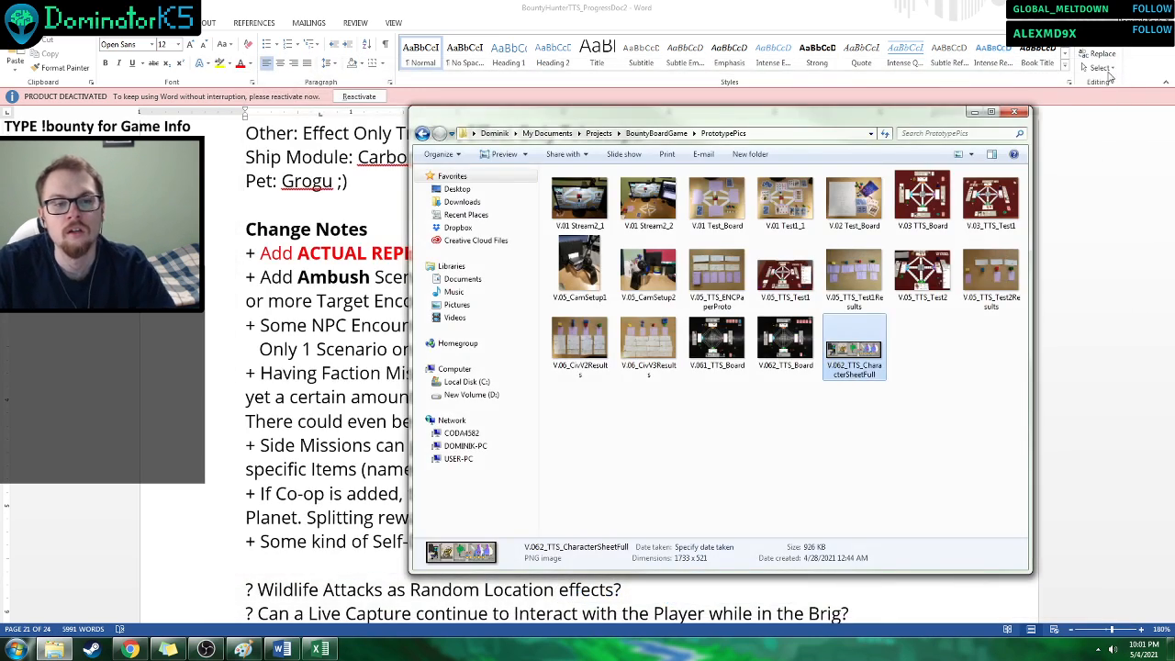
Return to the Word document and bold "if on the same Planet" in the Co-op Change Note.
{"action": "key", "text": "alt+Tab"}
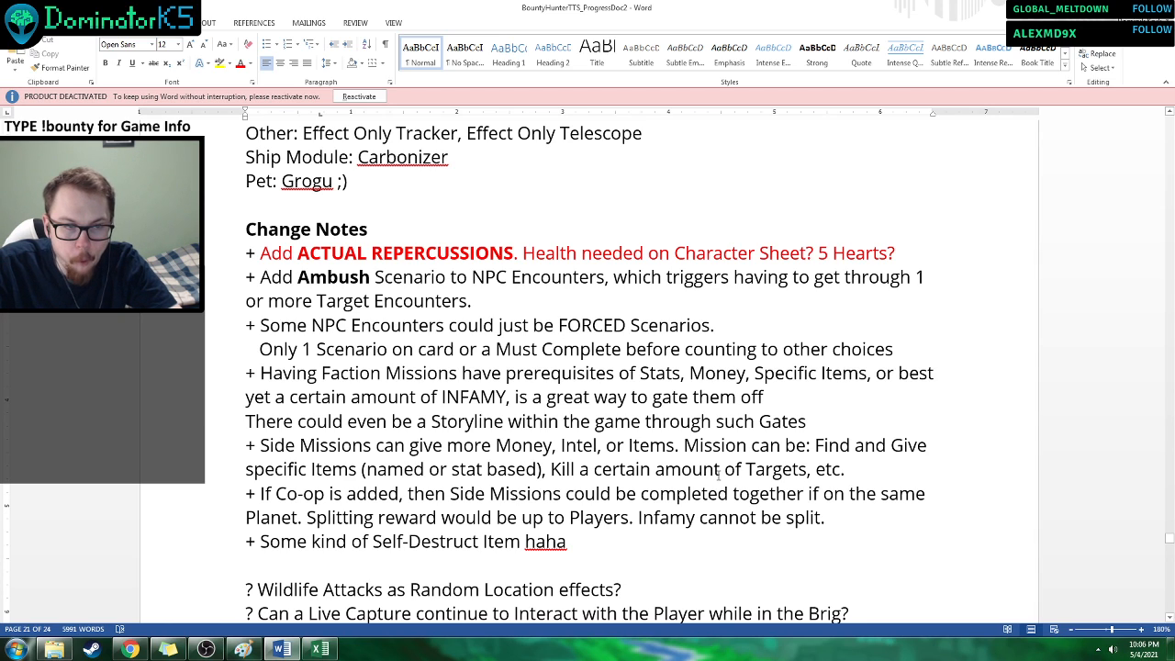
{"action": "scroll", "coordinate": [392, 397], "scroll_direction": "down", "scroll_amount": 2}
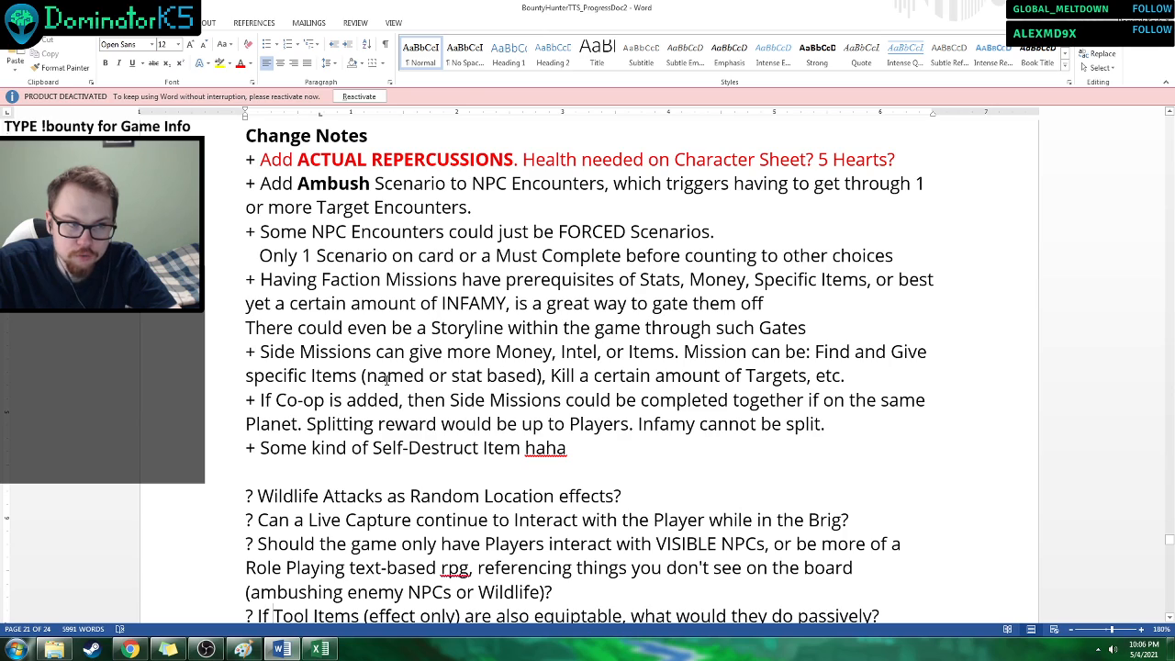
{"action": "left_click_drag", "start_coordinate": [299, 423], "coordinate": [815, 401]}
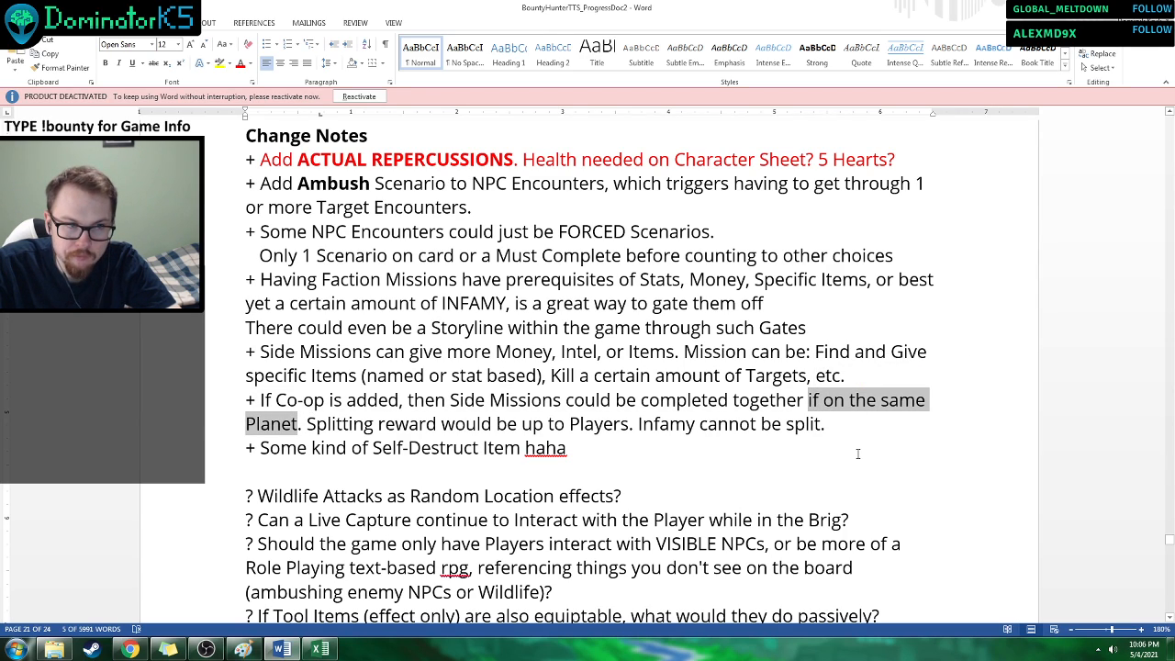
{"action": "key", "text": "ctrl+b"}
{"action": "left_click", "coordinate": [718, 400]}
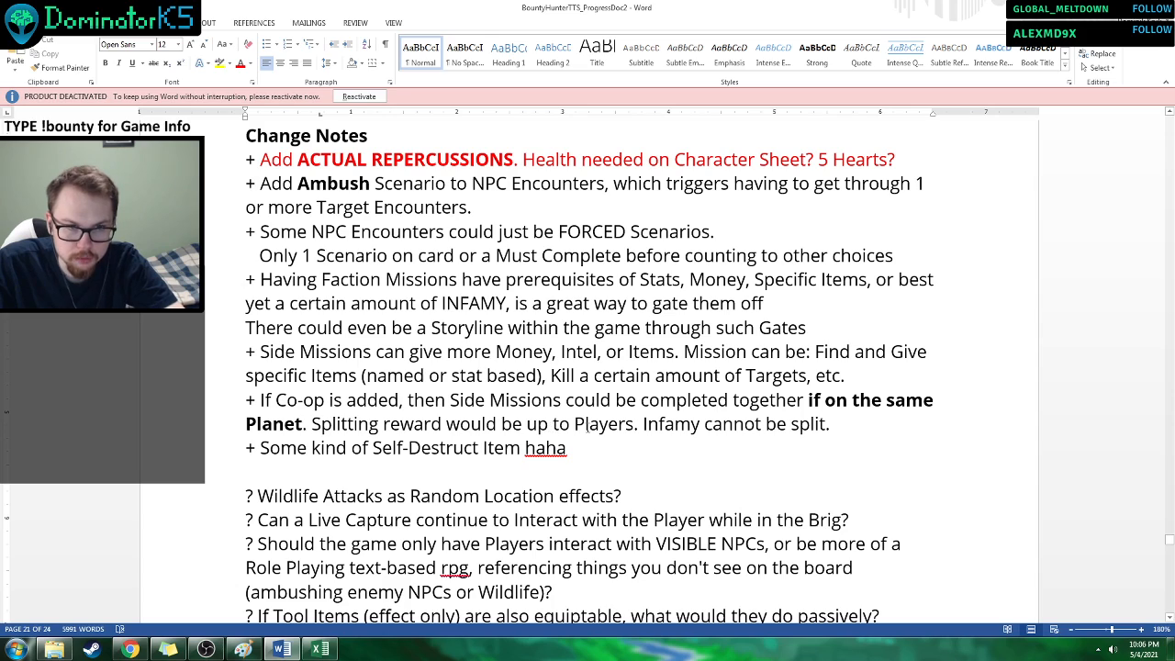
Read the Co-op reward-splitting and Self-Destruct Item notes, and the question about VISIBLE NPCs versus text-based role playing.
{"action": "left_click_drag", "start_coordinate": [333, 451], "coordinate": [461, 428]}
{"action": "left_click", "coordinate": [464, 450]}
{"action": "scroll", "coordinate": [513, 449], "scroll_direction": "down", "scroll_amount": 2}
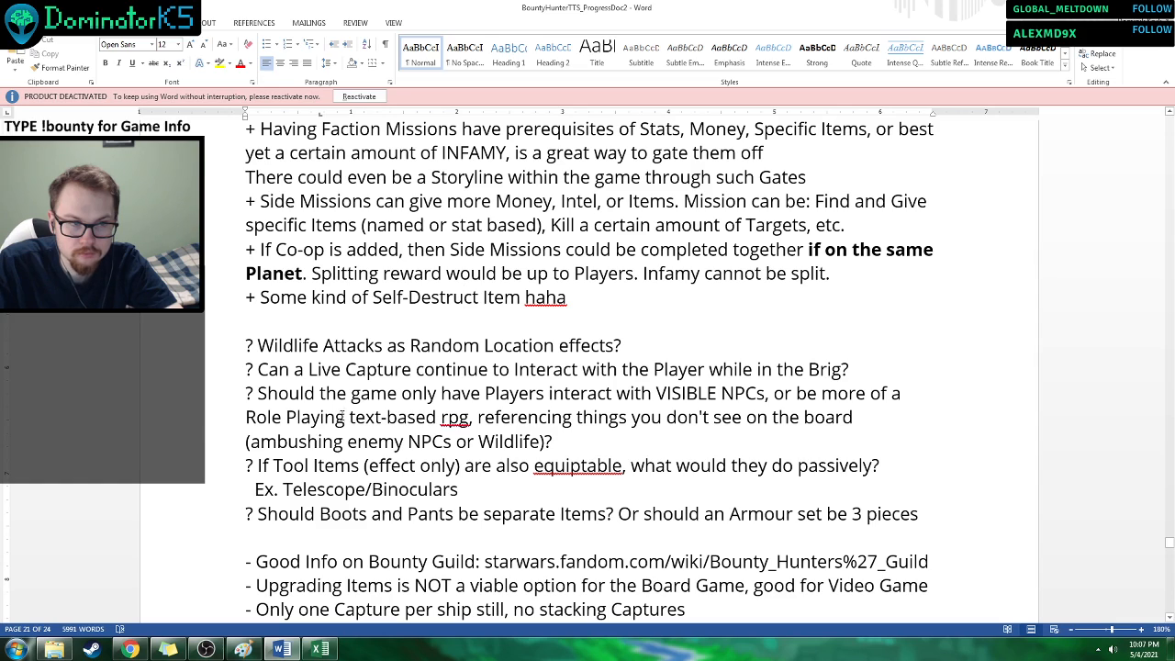
{"action": "left_click_drag", "start_coordinate": [356, 415], "coordinate": [246, 418]}
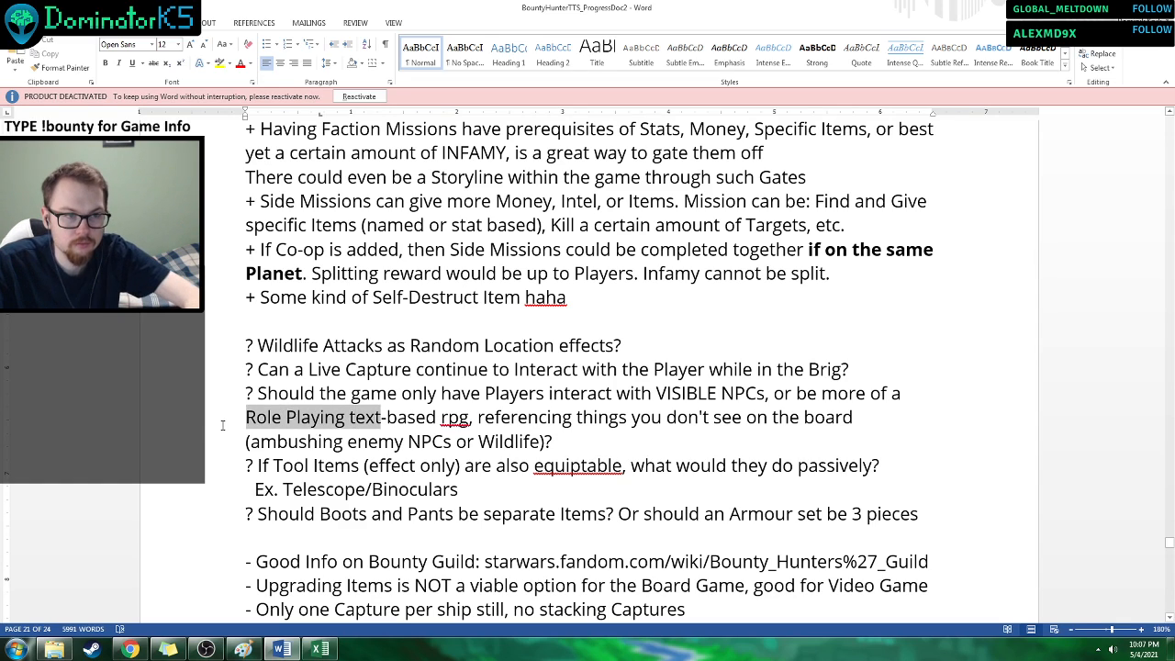
{"action": "left_click", "coordinate": [421, 441]}
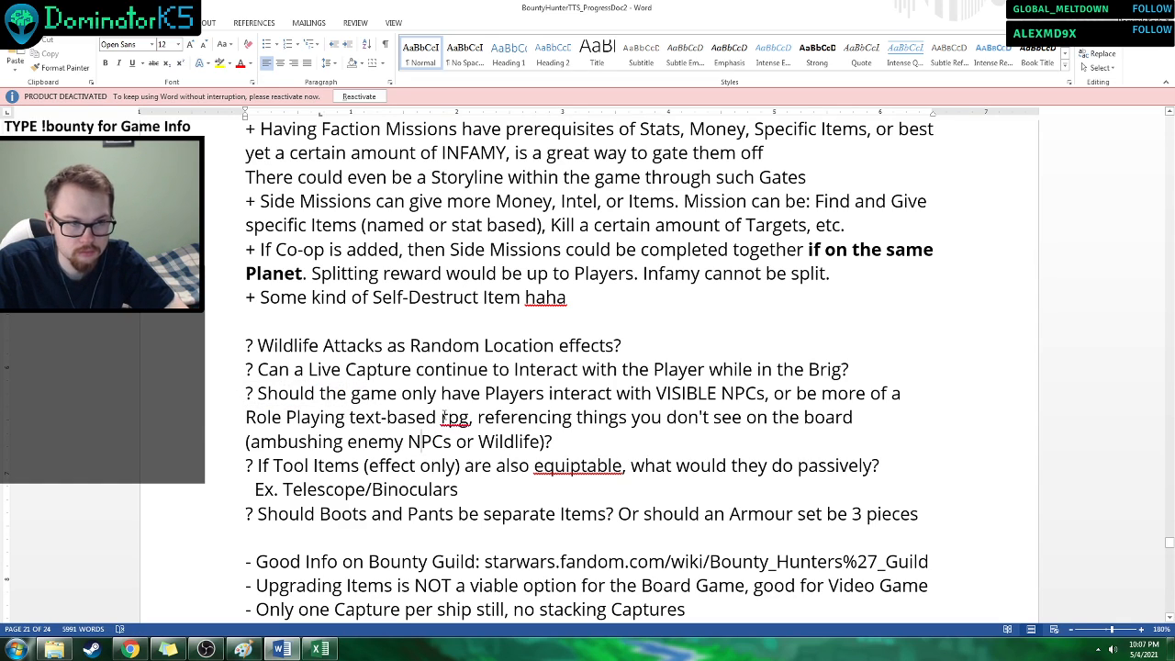
Replace "rpg" with "experience" in the question about VISIBLE NPCs and text-based role playing, and save the document.
{"action": "left_click_drag", "start_coordinate": [441, 417], "coordinate": [470, 418]}
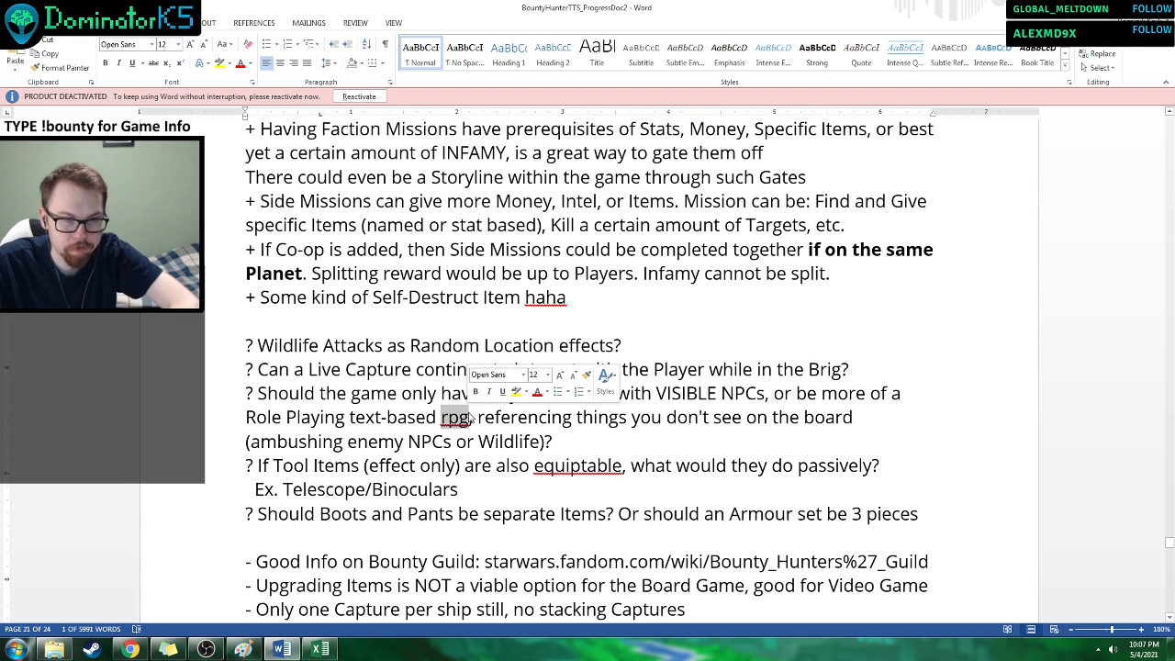
{"action": "type", "text": "experience"}
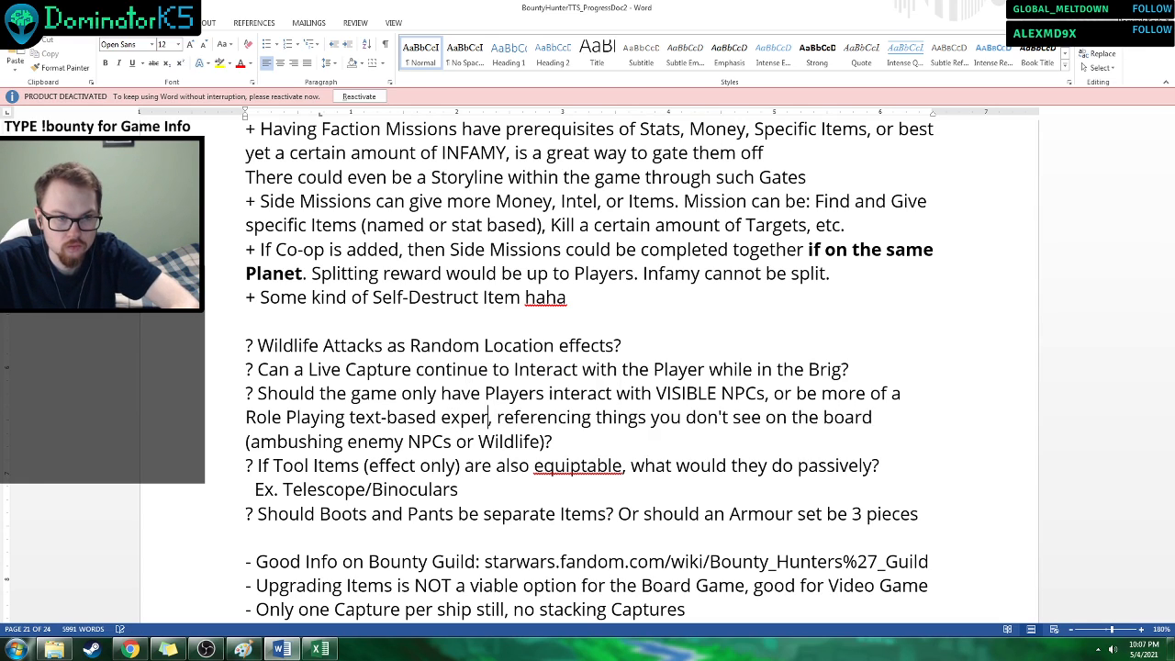
{"action": "key", "text": "ctrl+s"}
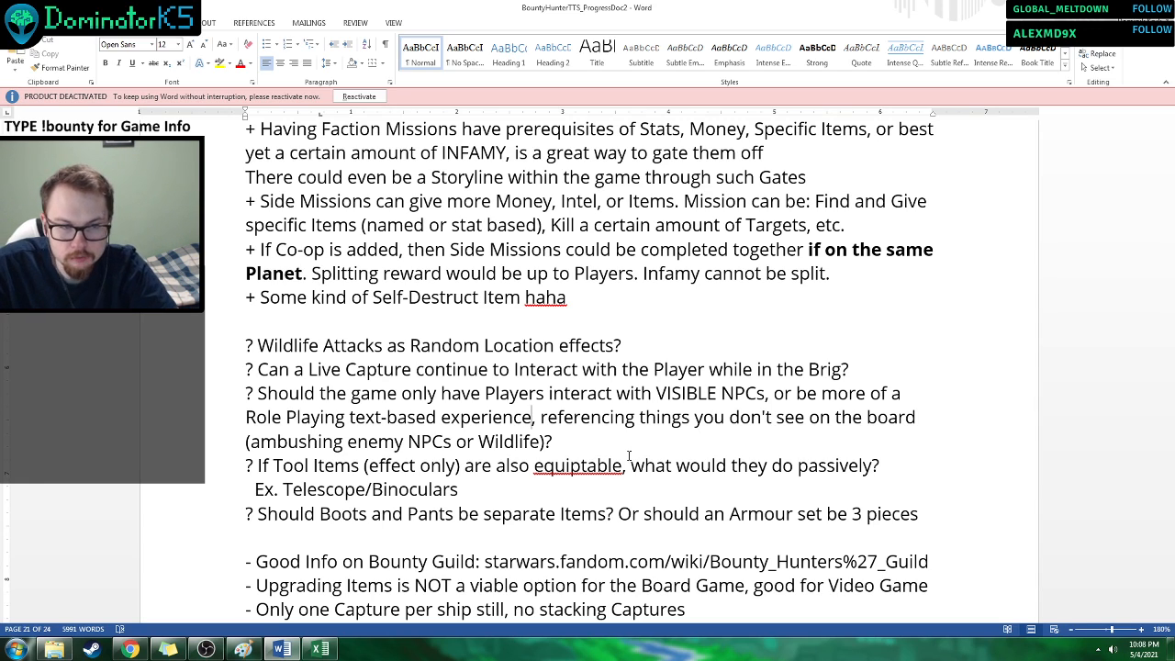
Add the question "? Do full sets have unique bonuses?" on a new line below the Boots and Pants question.
{"action": "scroll", "coordinate": [596, 375], "scroll_direction": "down", "scroll_amount": 2}
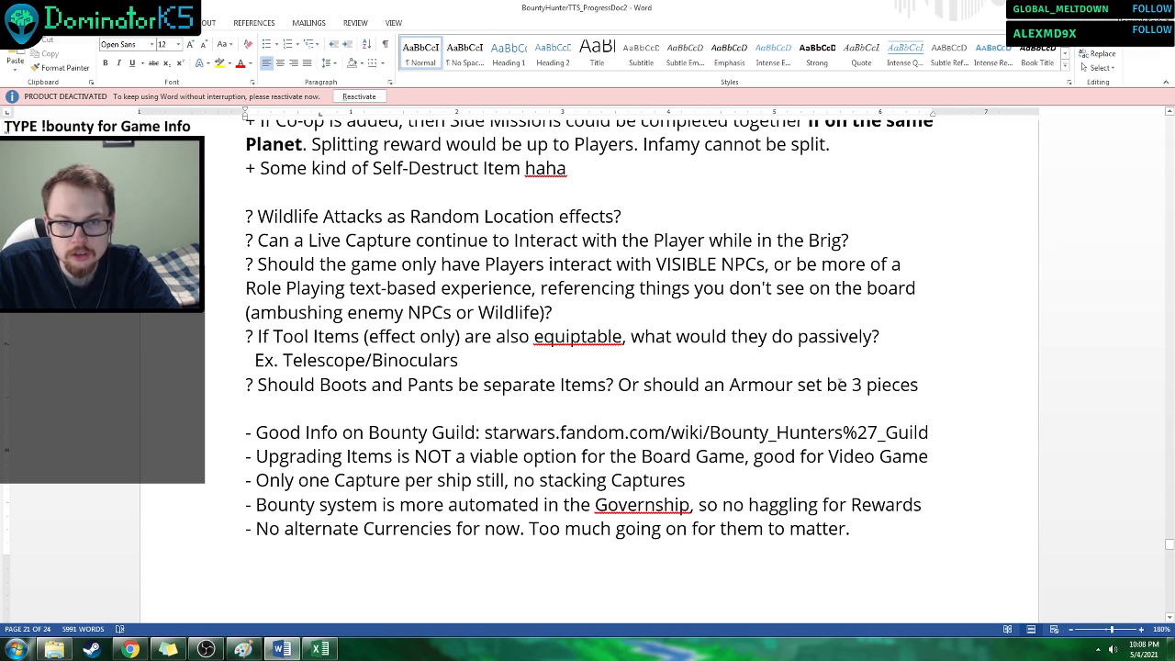
{"action": "left_click_drag", "start_coordinate": [850, 385], "coordinate": [918, 396]}
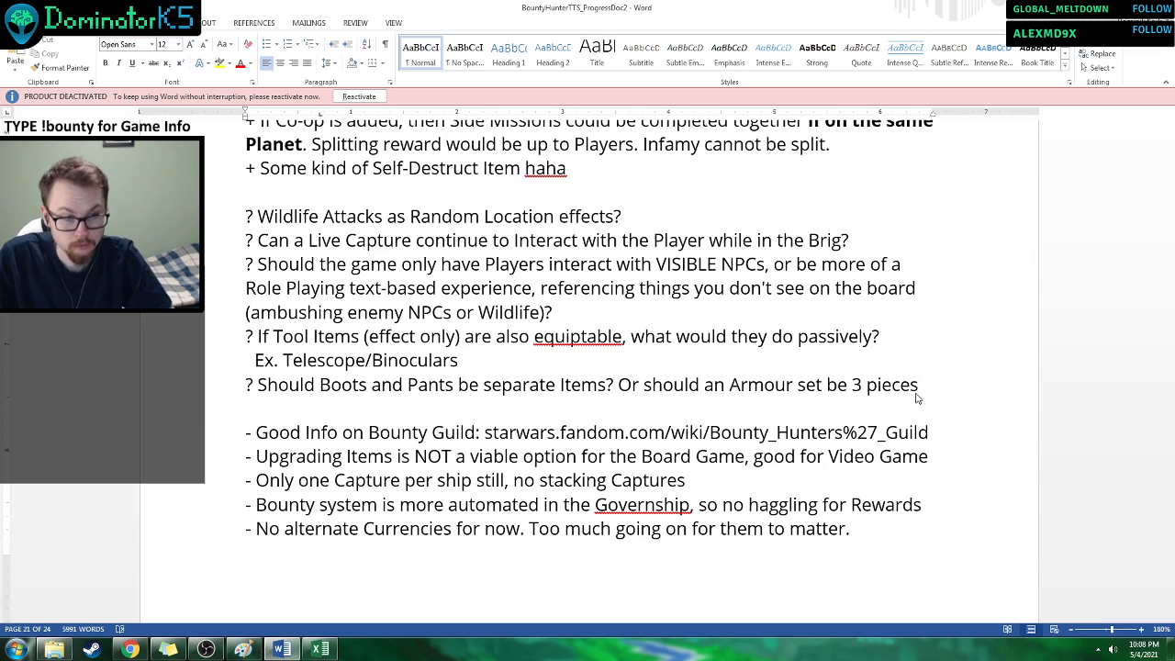
{"action": "scroll", "coordinate": [565, 353], "scroll_direction": "down", "scroll_amount": 4}
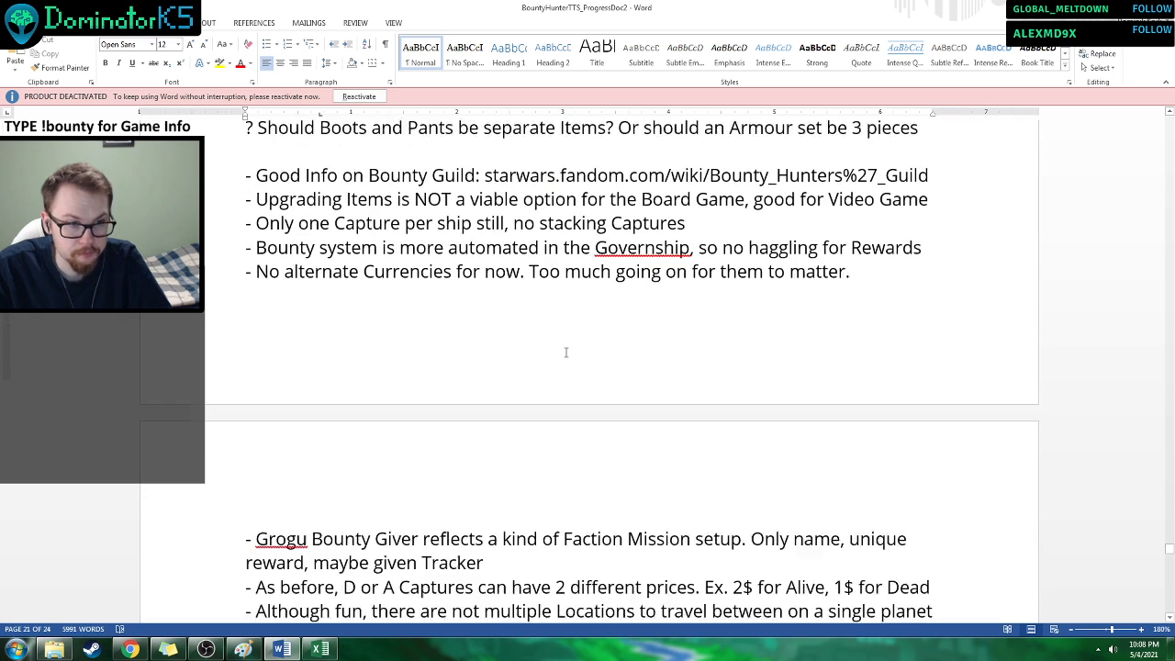
{"action": "key", "text": "Return"}
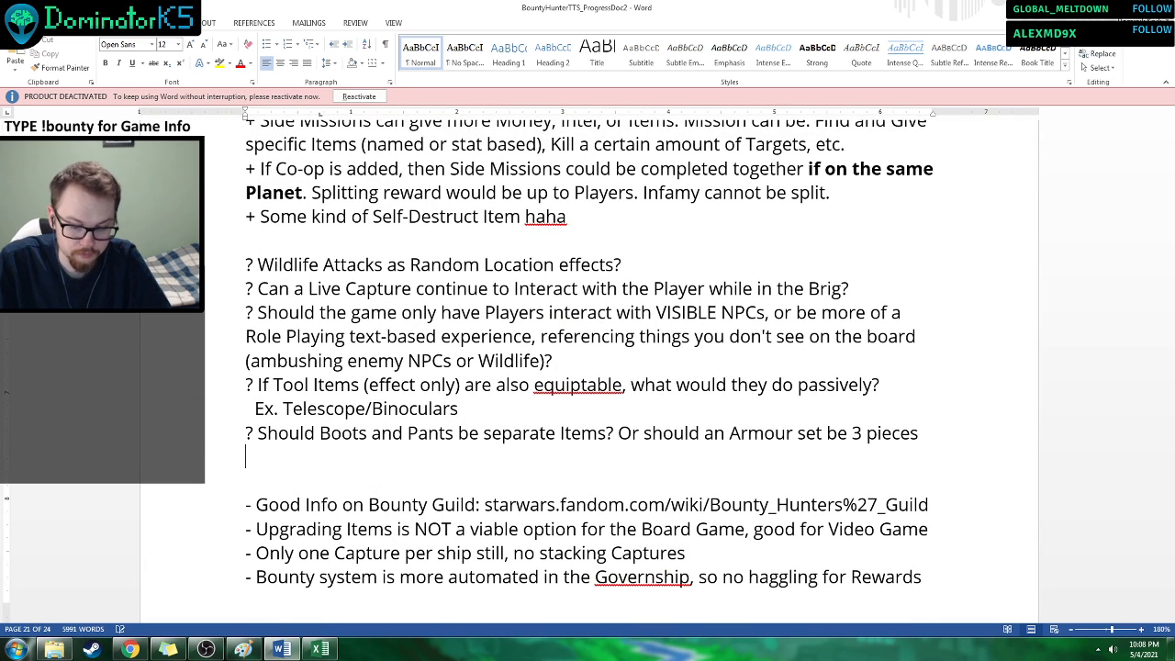
{"action": "type", "text": "? Do"}
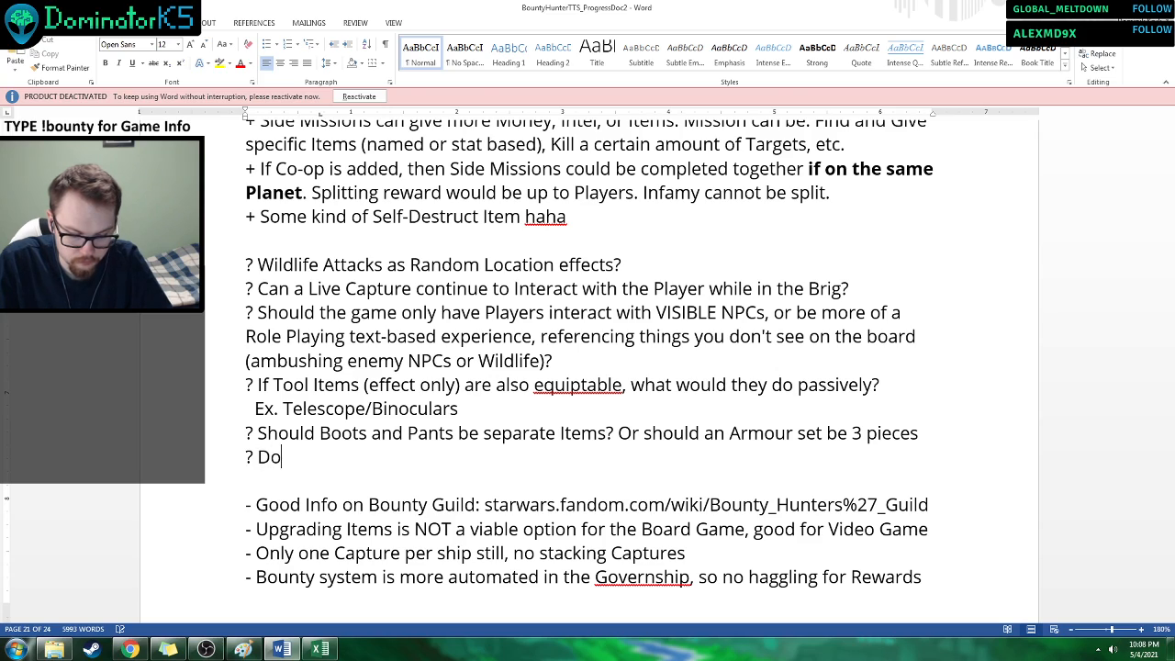
{"action": "type", "text": " full sets"}
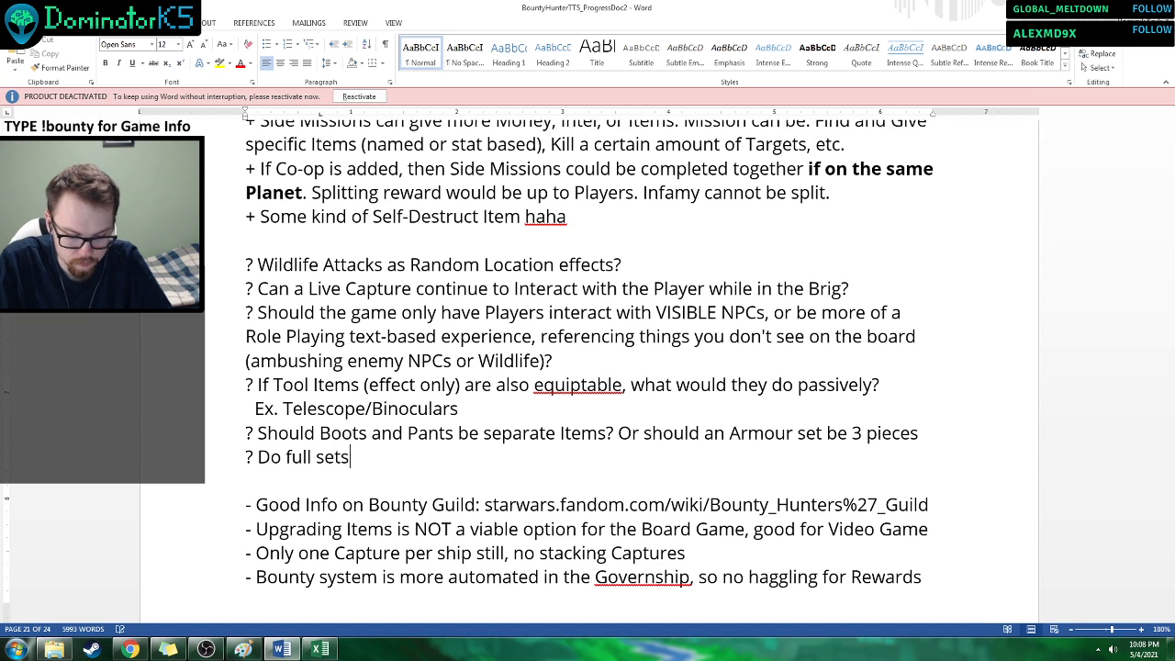
{"action": "type", "text": " have unique bo"}
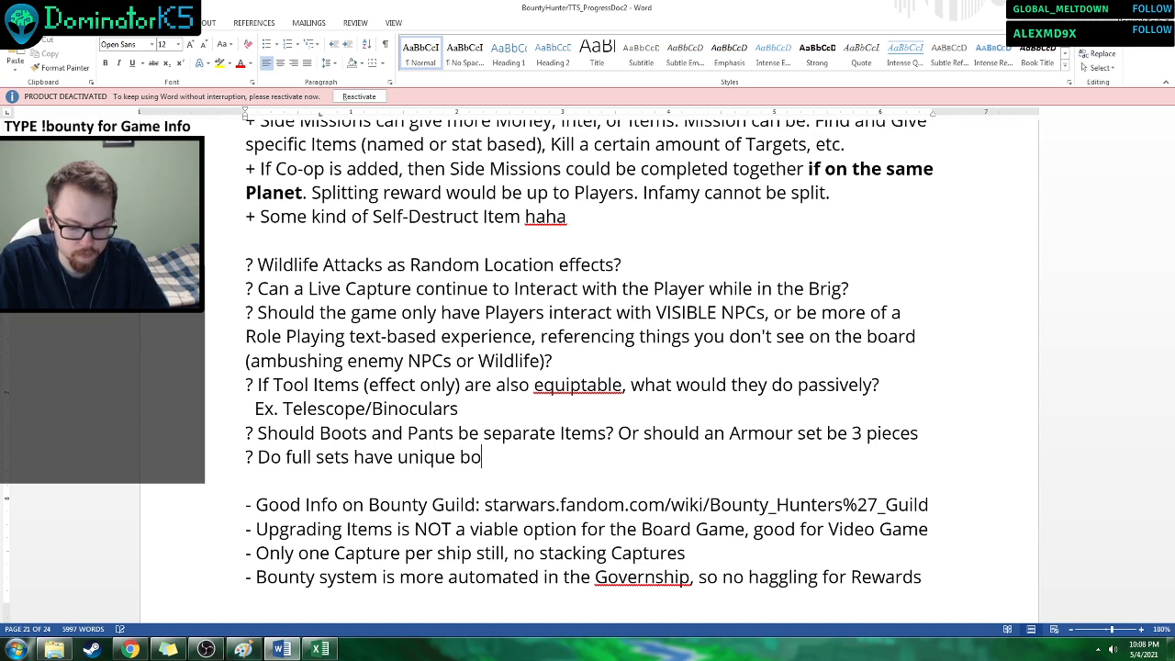
{"action": "type", "text": "nuses?"}
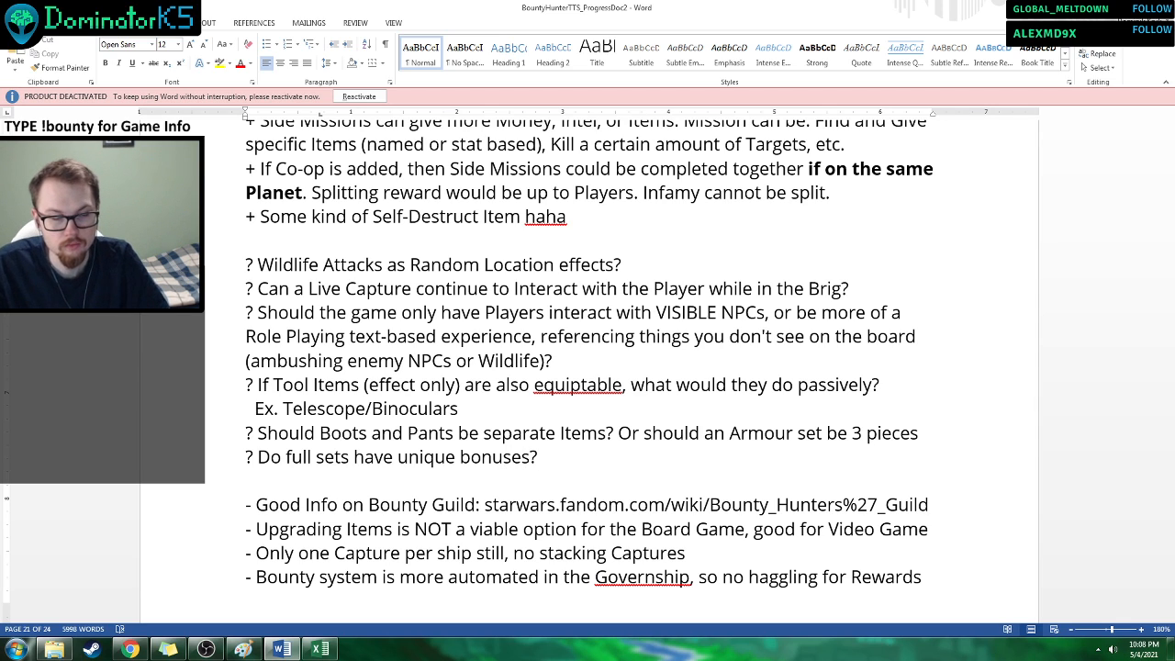
Read the remaining Change Notes remarks, from the Bounty Guild info through Currencies and Captures to the NPCs list.
{"action": "scroll", "coordinate": [692, 389], "scroll_direction": "down", "scroll_amount": 2}
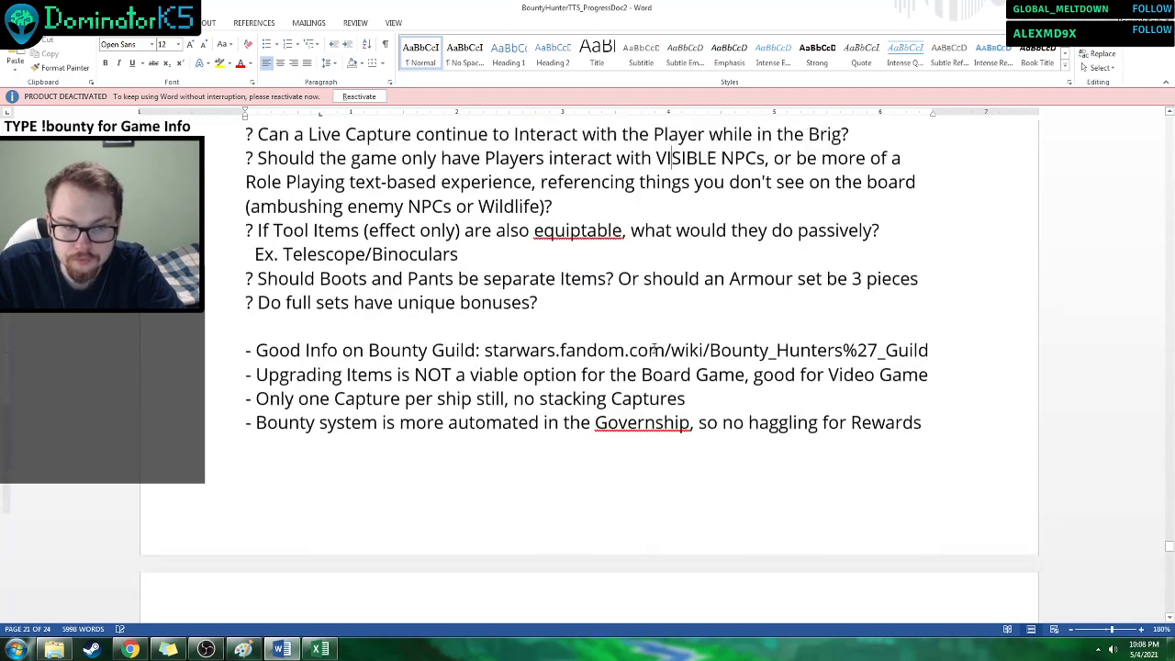
{"action": "scroll", "coordinate": [654, 348], "scroll_direction": "down", "scroll_amount": 1}
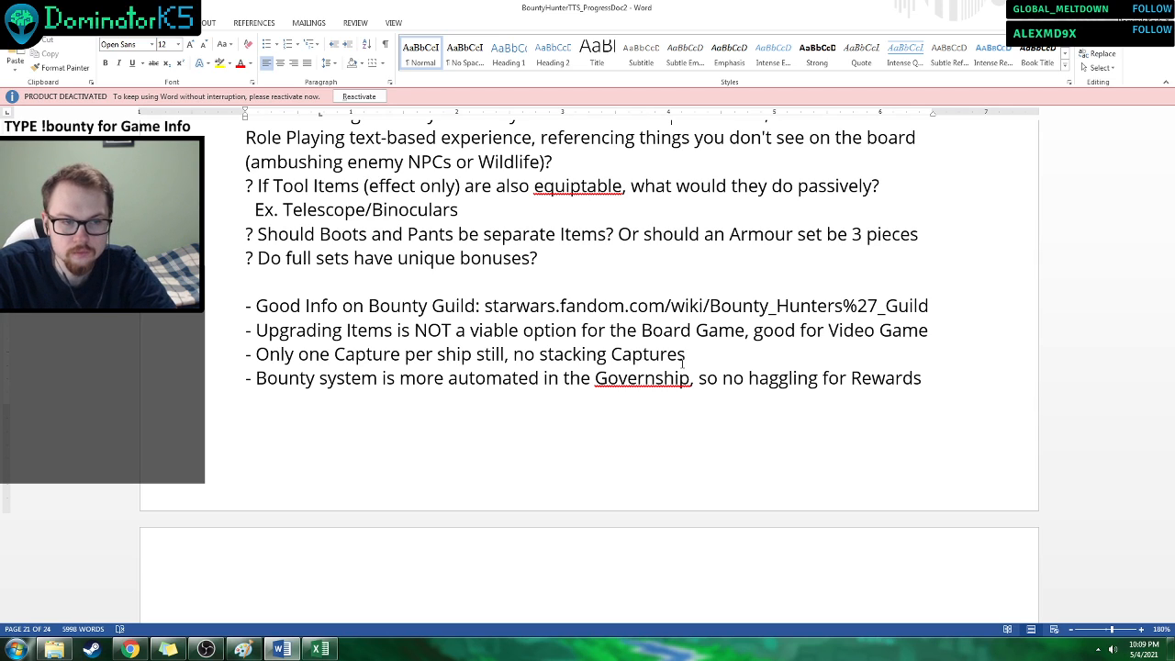
{"action": "scroll", "coordinate": [506, 443], "scroll_direction": "down", "scroll_amount": 3}
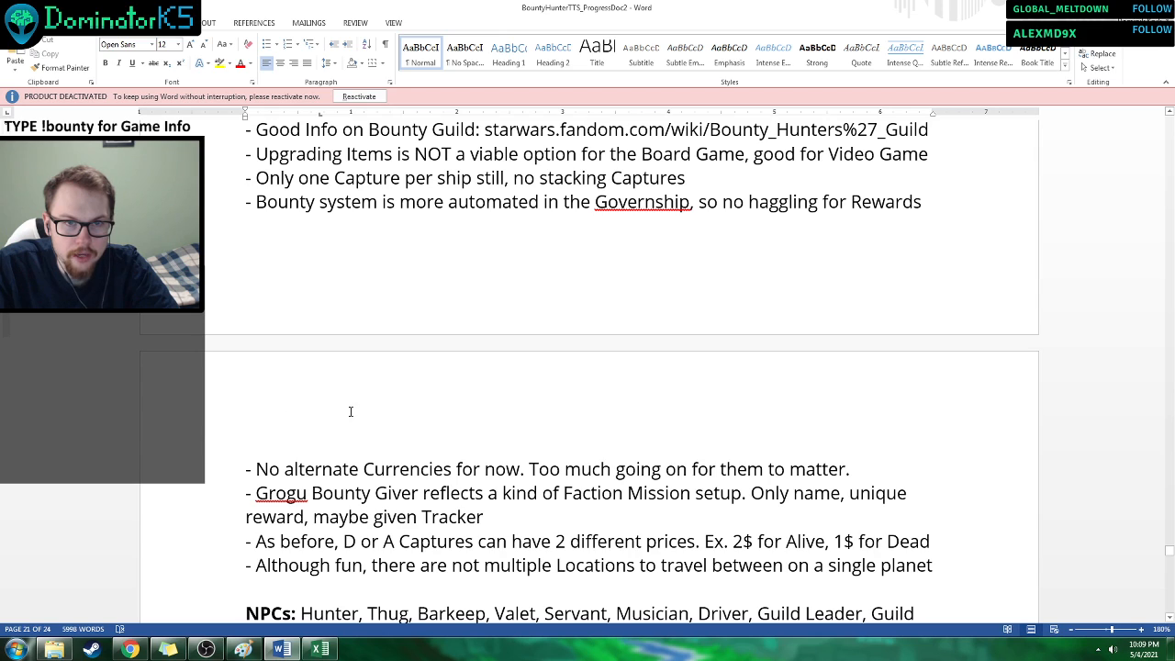
{"action": "scroll", "coordinate": [269, 399], "scroll_direction": "down", "scroll_amount": 2}
{"action": "scroll", "coordinate": [271, 386], "scroll_direction": "down", "scroll_amount": 2}
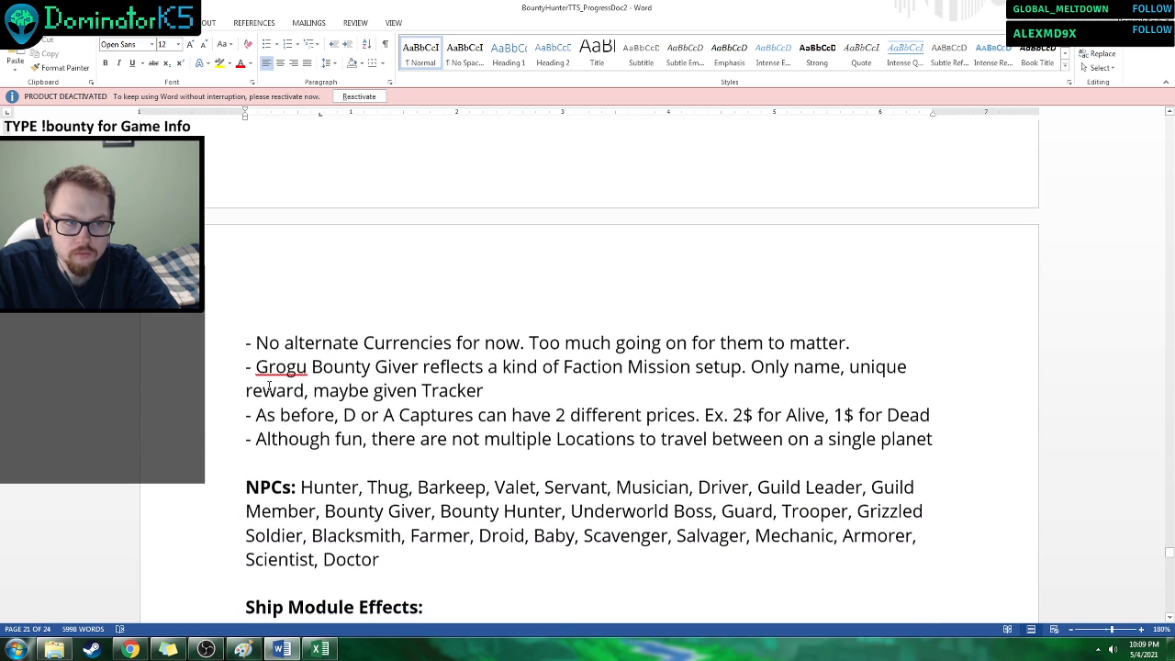
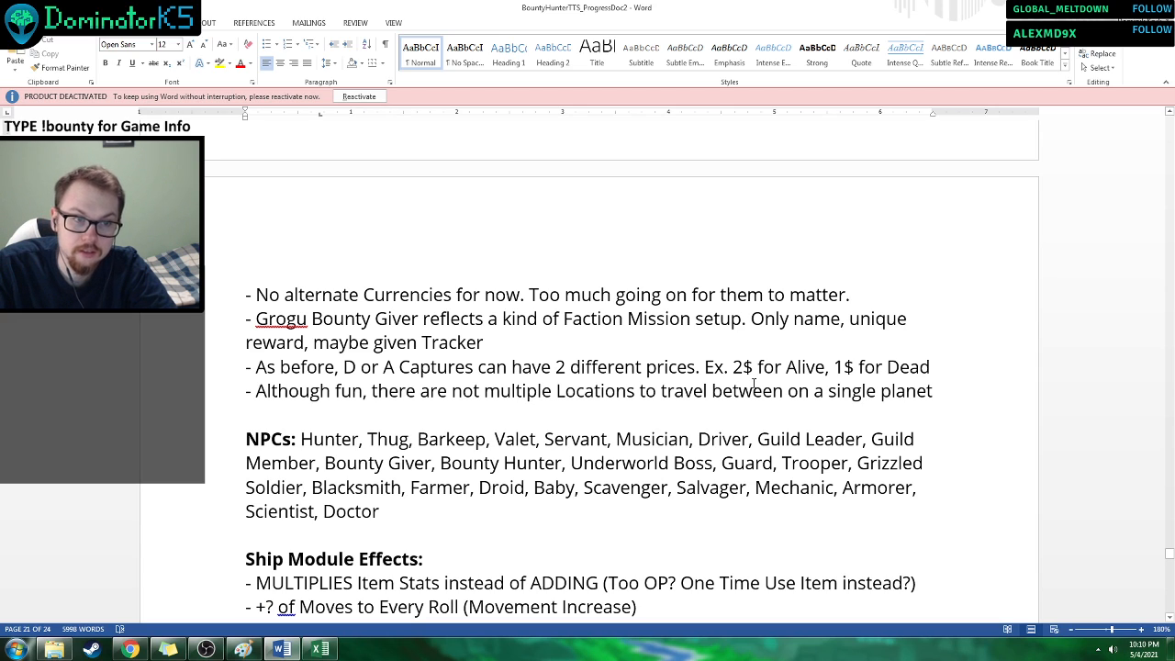
Open the V.062_TTS_CharacterSheetFull picture from the PrototypePics folder, examine its ship module and equipment, and return to the Ship Module Effects notes.
{"action": "scroll", "coordinate": [707, 390], "scroll_direction": "down", "scroll_amount": 3}
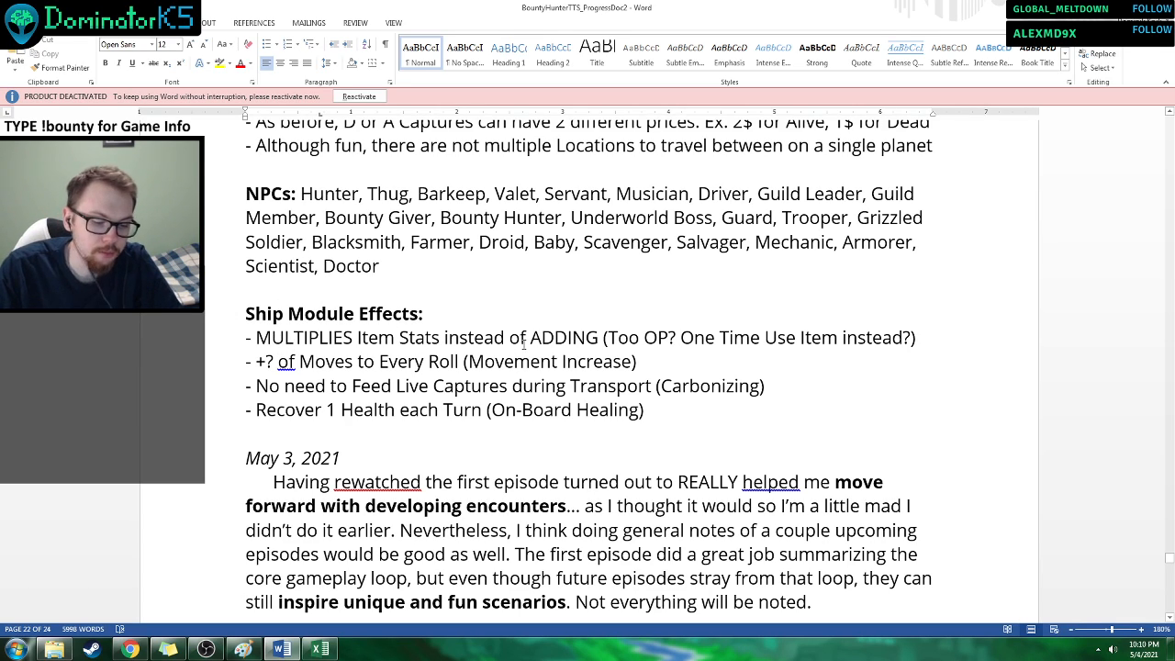
{"action": "left_click", "coordinate": [54, 649]}
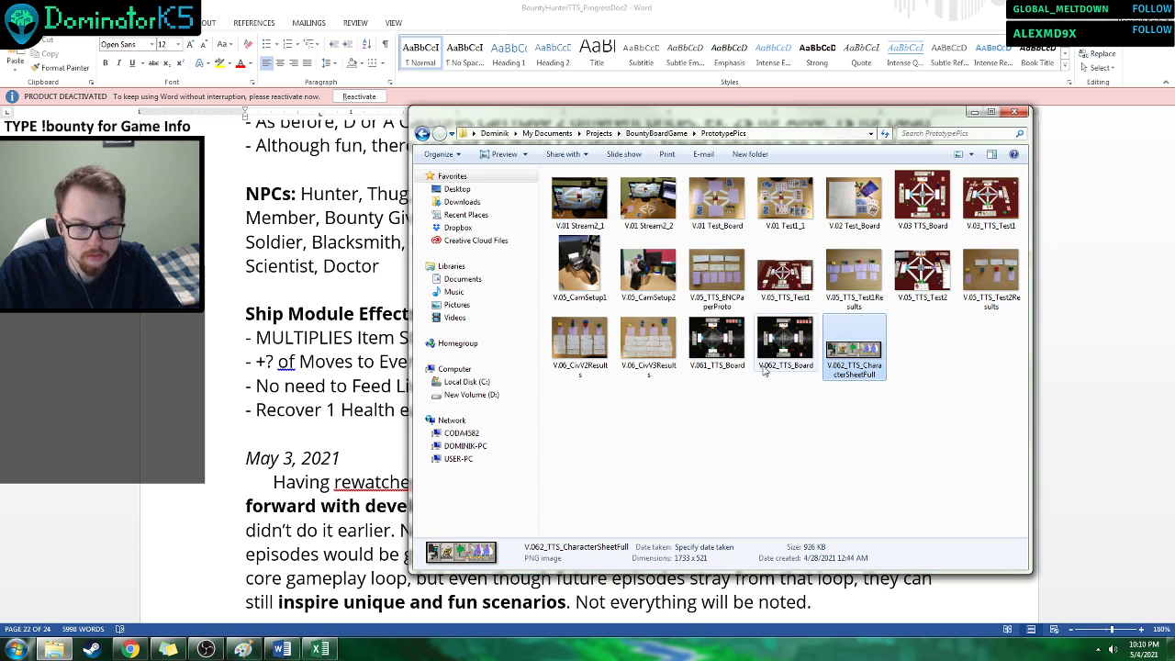
{"action": "double_click", "coordinate": [843, 340]}
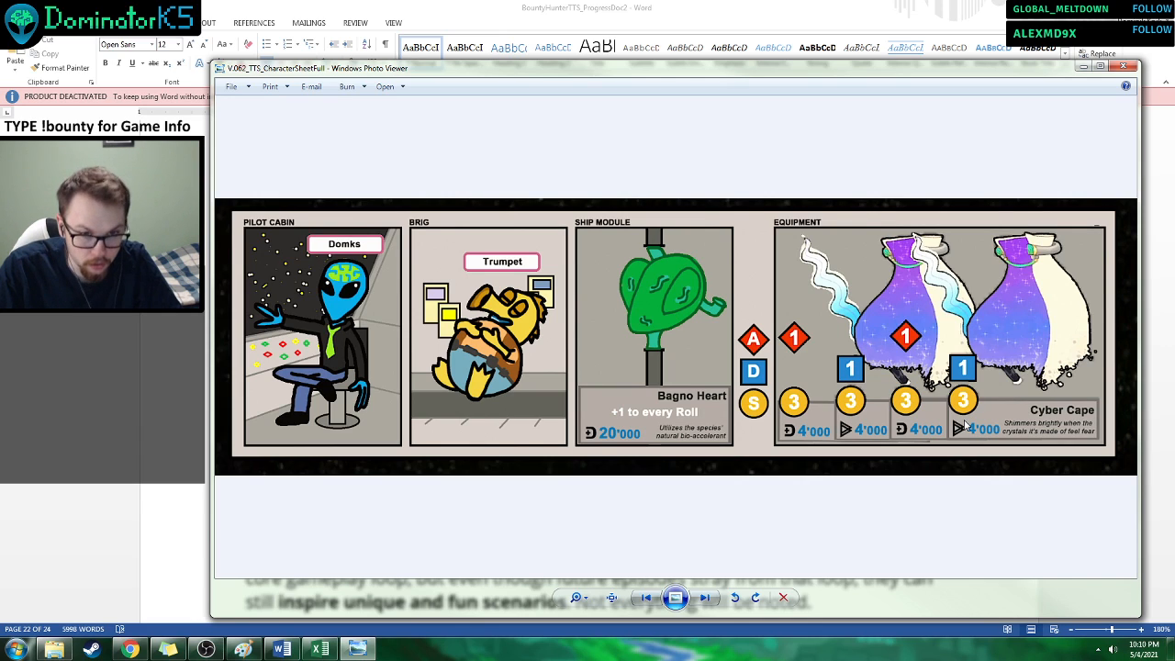
{"action": "left_click", "coordinate": [5, 420]}
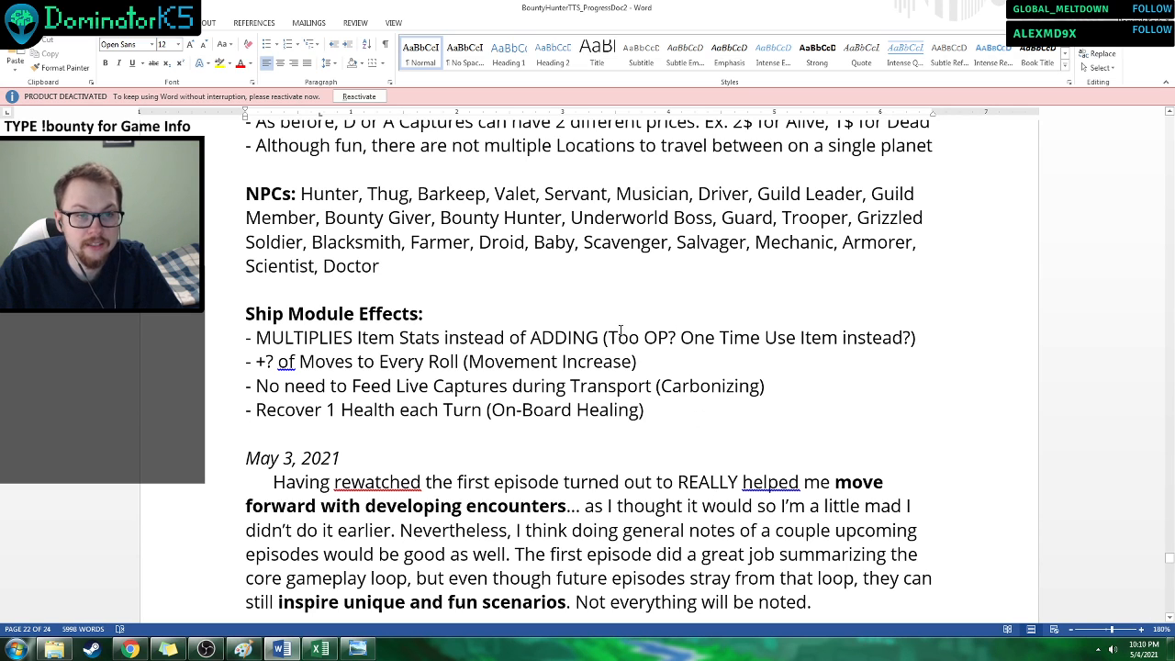
Insert "#" before the question mark in the Moves to Every Roll line under Ship Module Effects.
{"action": "left_click_drag", "start_coordinate": [621, 336], "coordinate": [903, 340]}
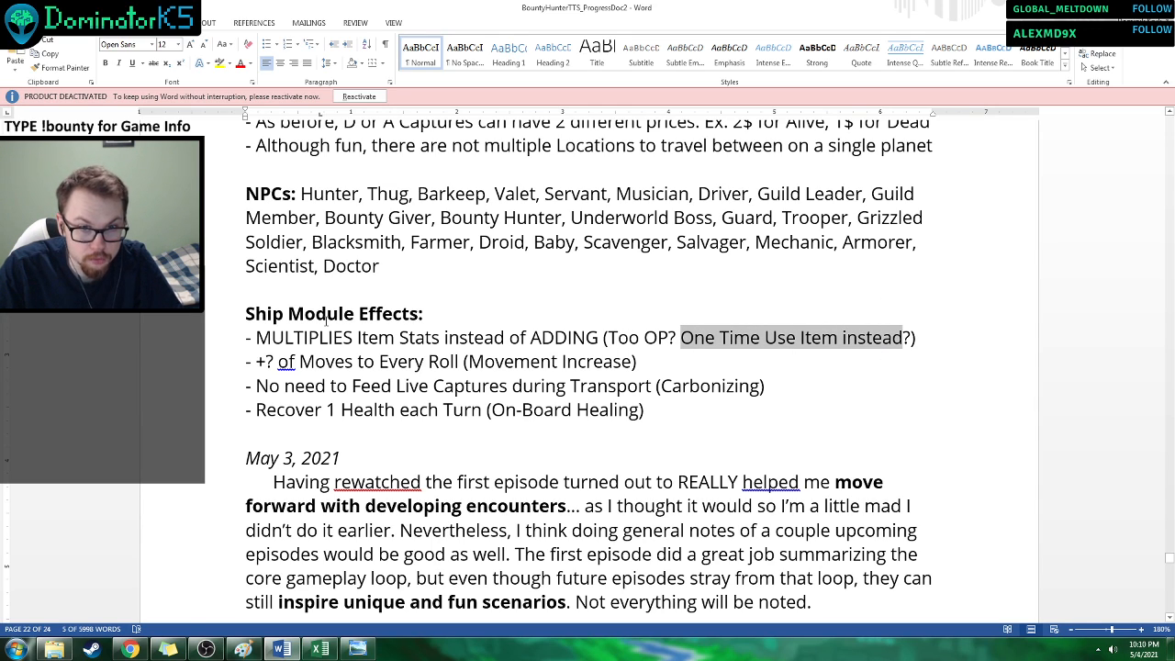
{"action": "scroll", "coordinate": [328, 331], "scroll_direction": "up", "scroll_amount": 1}
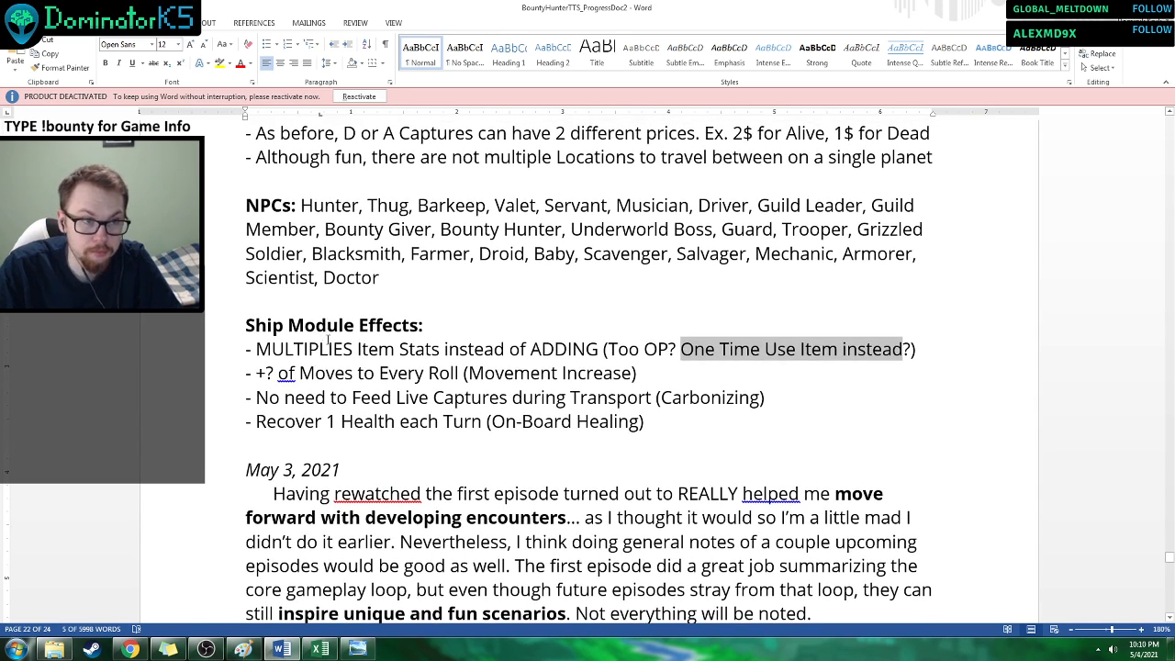
{"action": "left_click", "coordinate": [334, 348]}
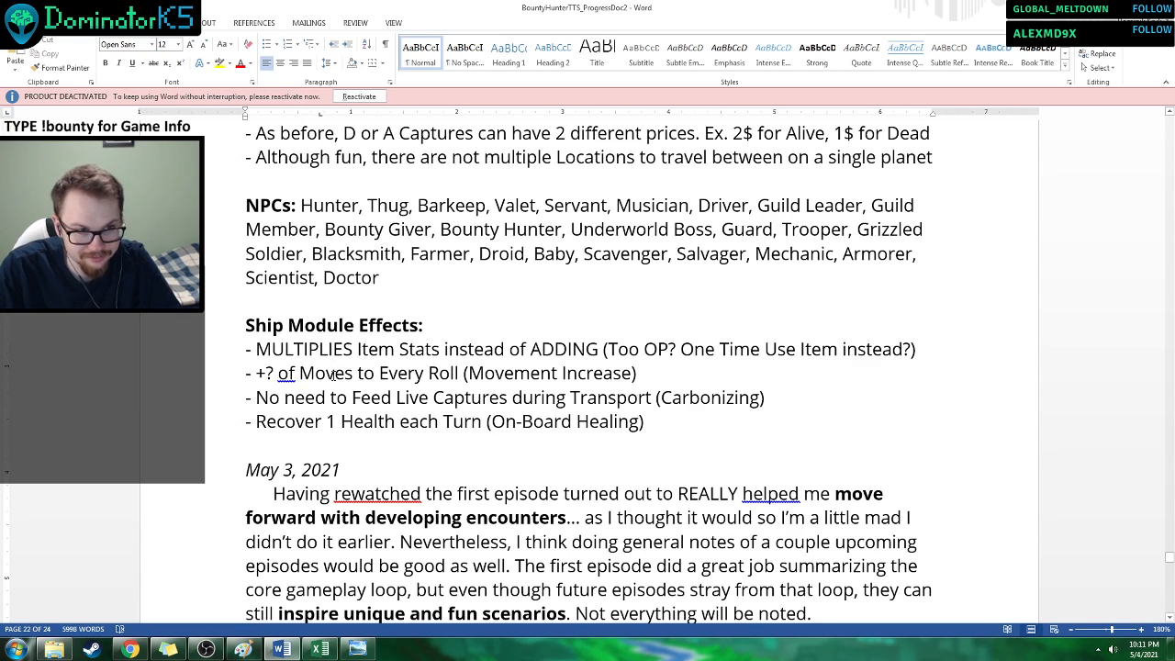
{"action": "left_click", "coordinate": [266, 374]}
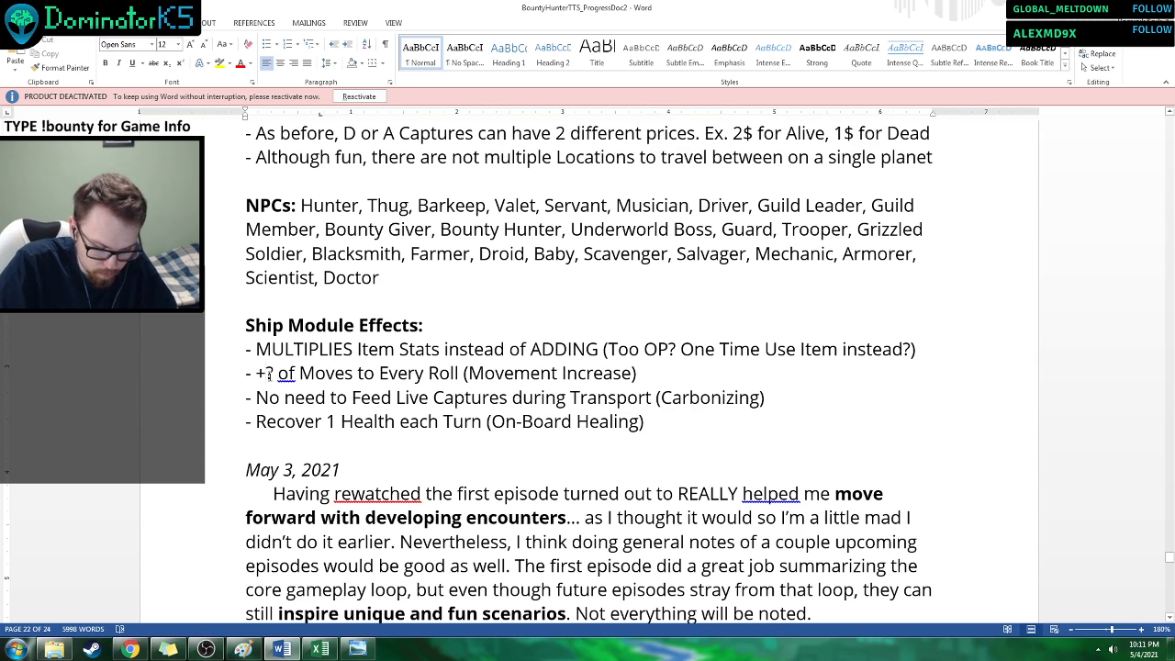
{"action": "type", "text": "#"}
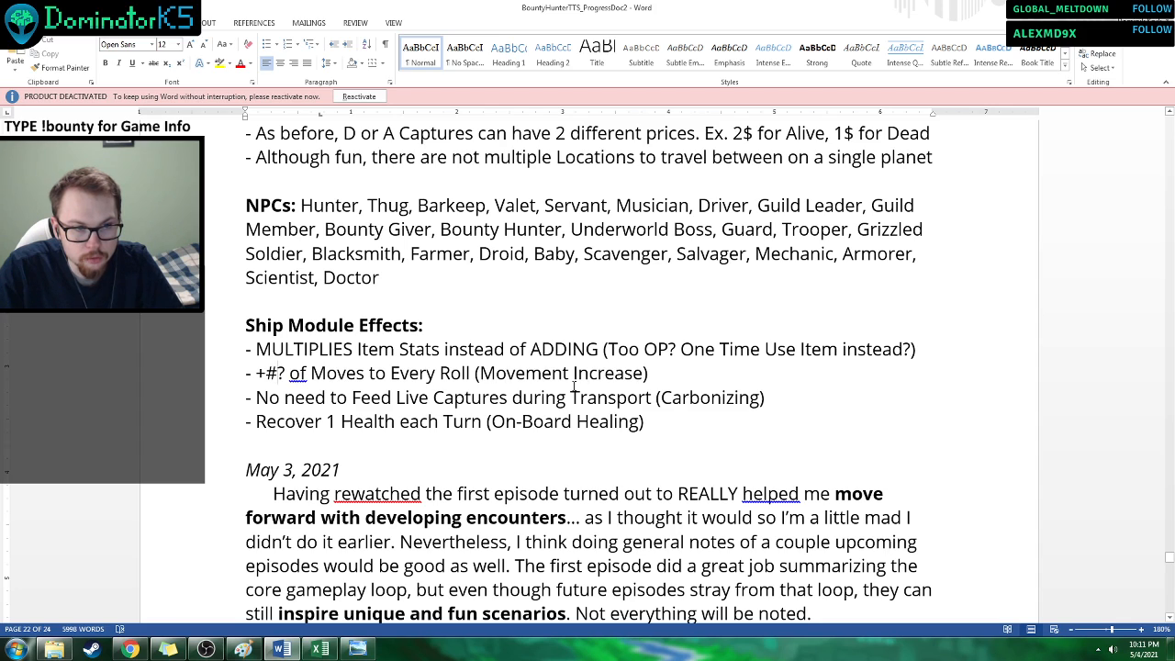
Recheck the ship module on the character sheet picture, and read the May 3, 2021 entry through the S1E2 Walkthrough.
{"action": "left_click", "coordinate": [357, 649]}
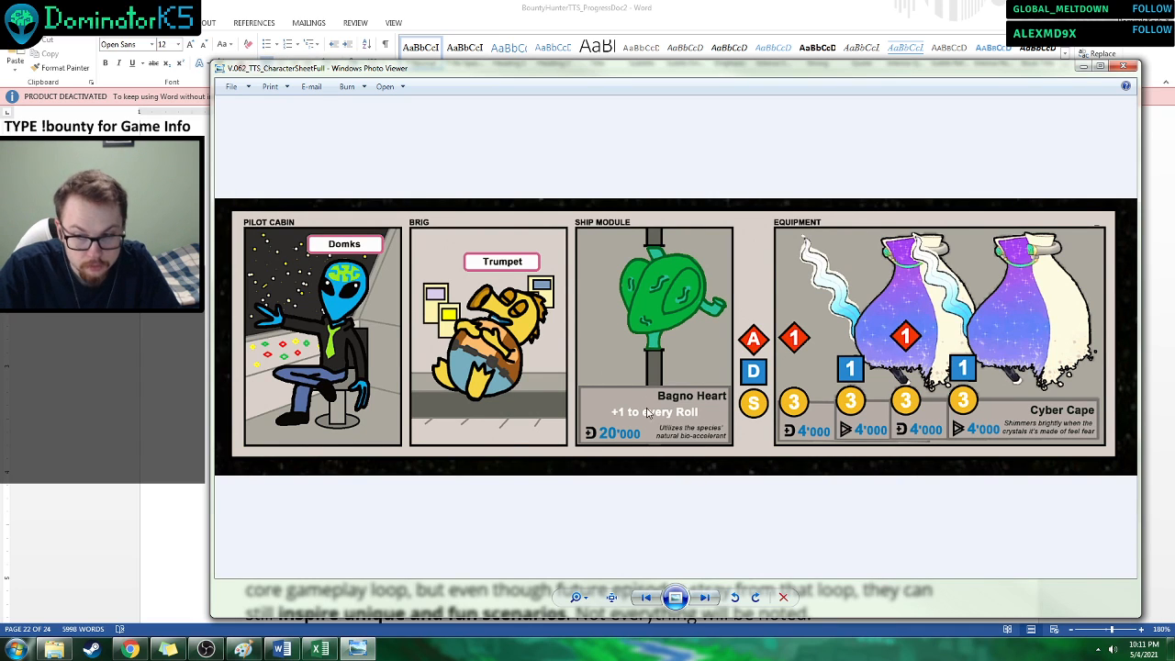
{"action": "left_click", "coordinate": [357, 649]}
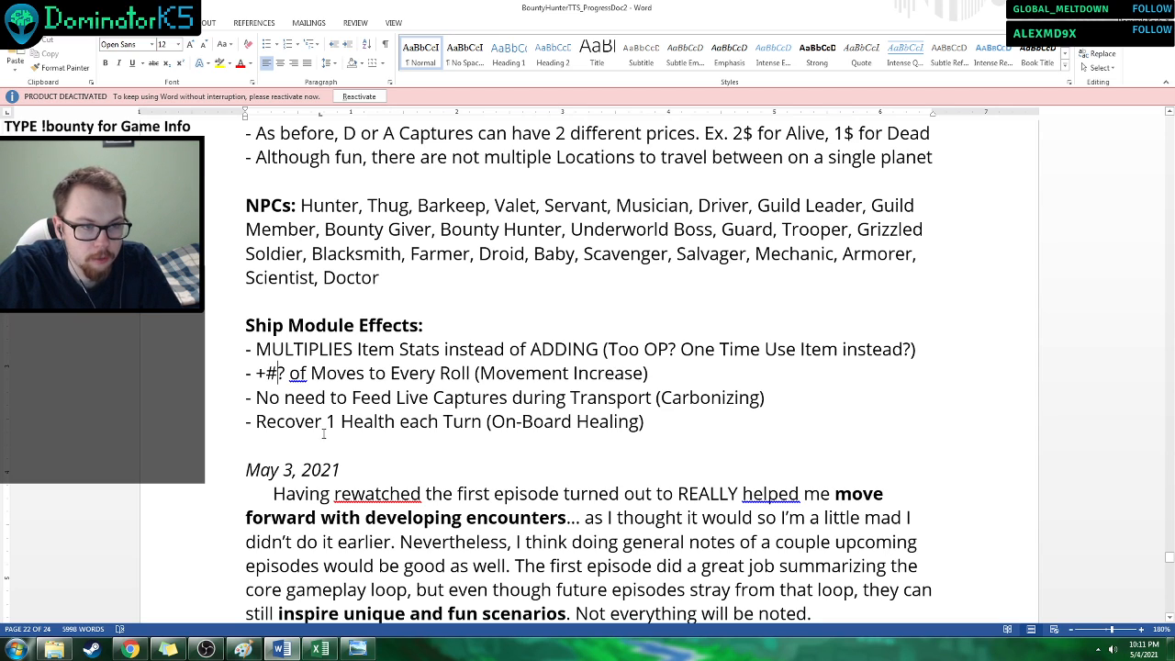
{"action": "scroll", "coordinate": [530, 493], "scroll_direction": "down", "scroll_amount": 2}
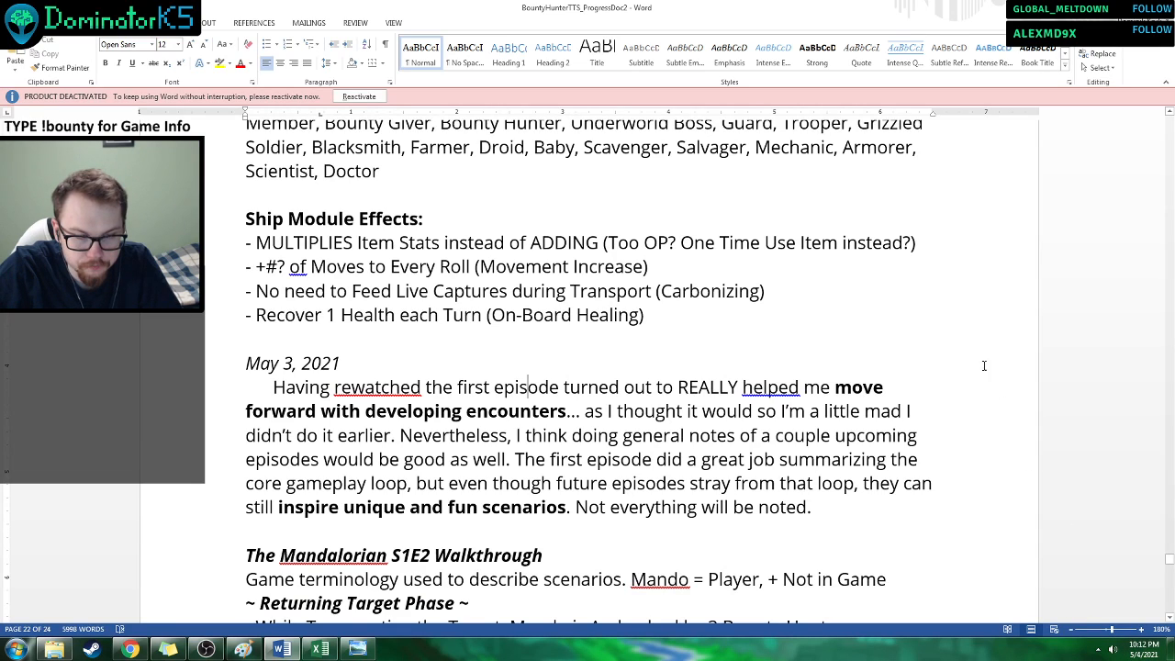
{"action": "scroll", "coordinate": [866, 353], "scroll_direction": "down", "scroll_amount": 2}
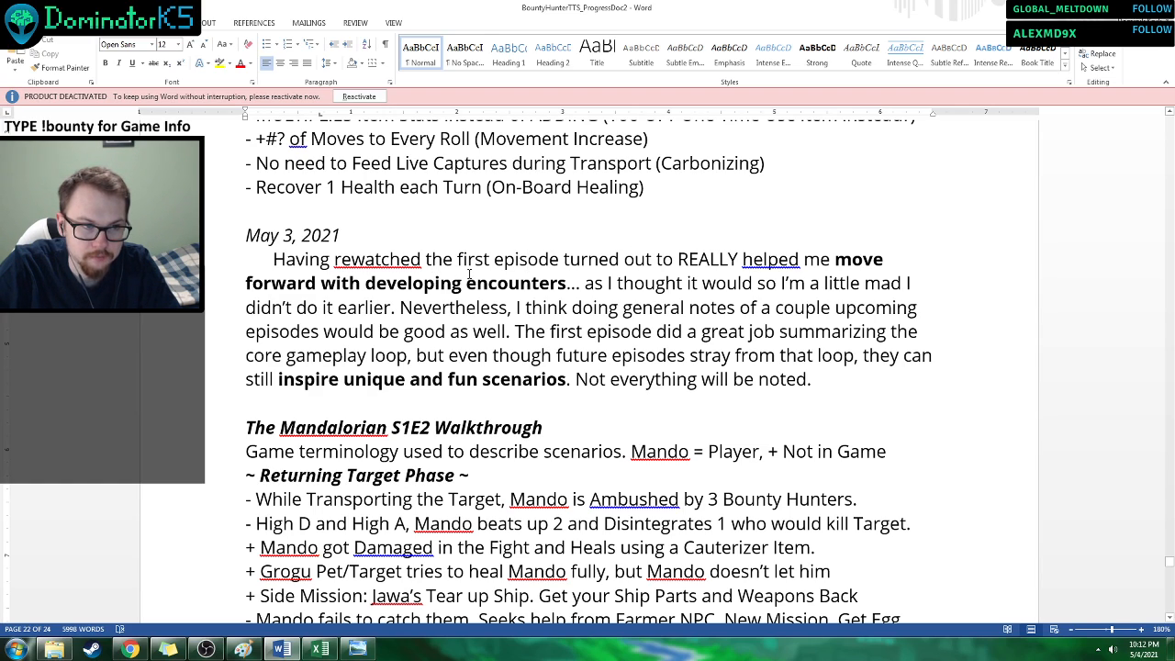
{"action": "scroll", "coordinate": [469, 273], "scroll_direction": "down", "scroll_amount": 1}
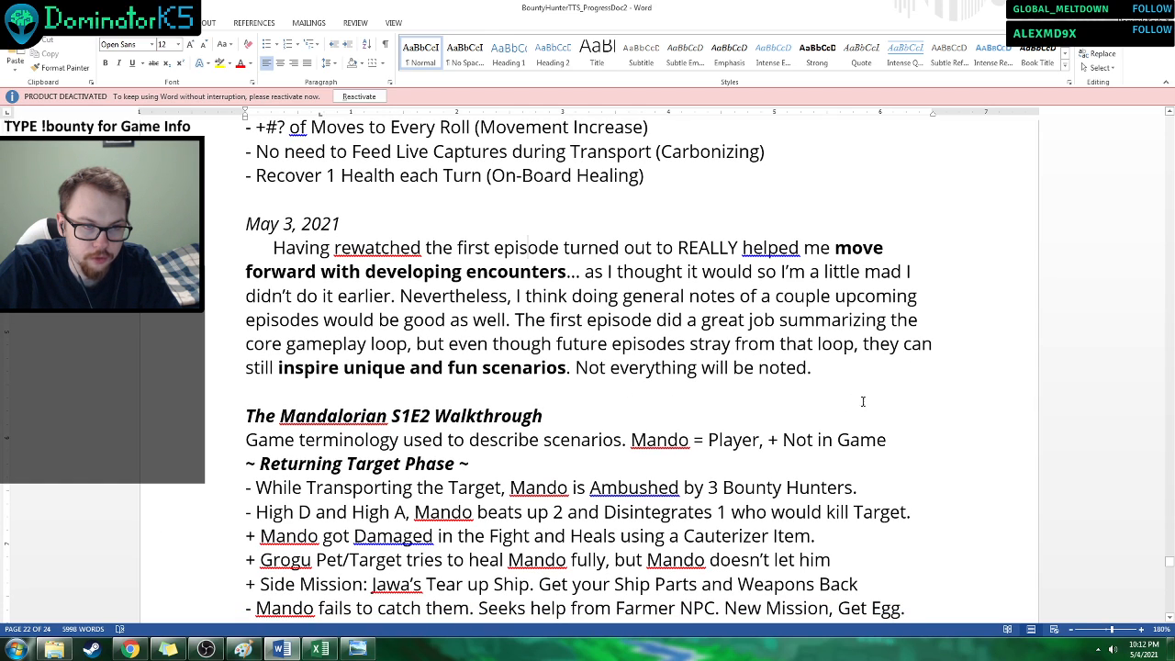
{"action": "scroll", "coordinate": [996, 386], "scroll_direction": "down", "scroll_amount": 2}
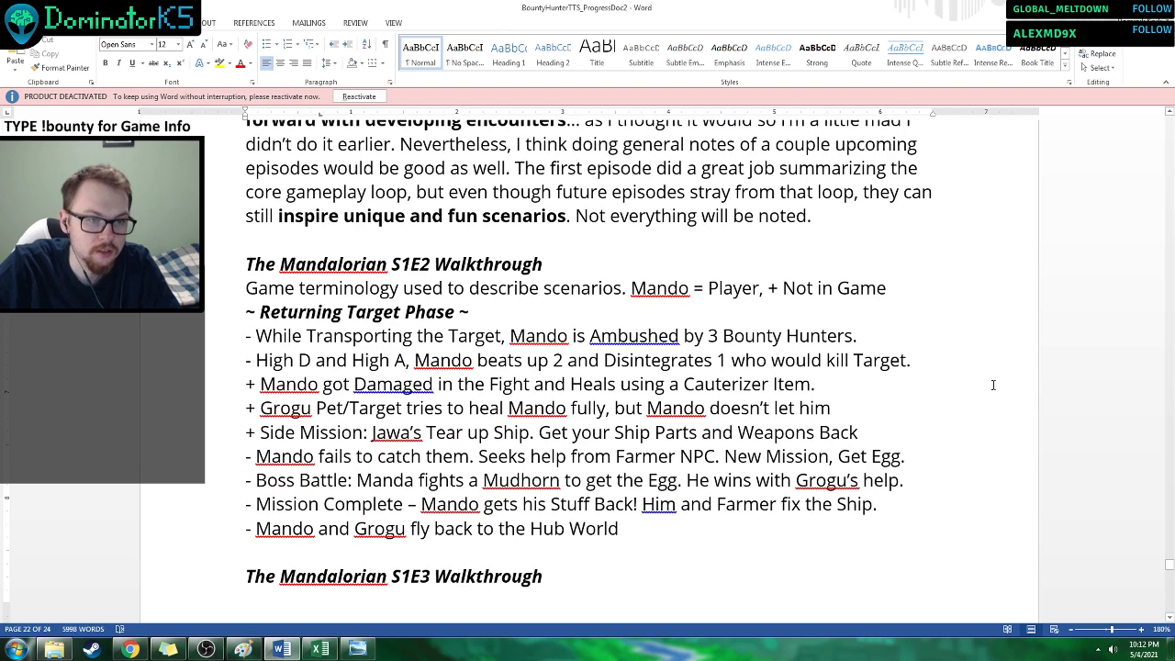
{"action": "scroll", "coordinate": [973, 367], "scroll_direction": "down", "scroll_amount": 3}
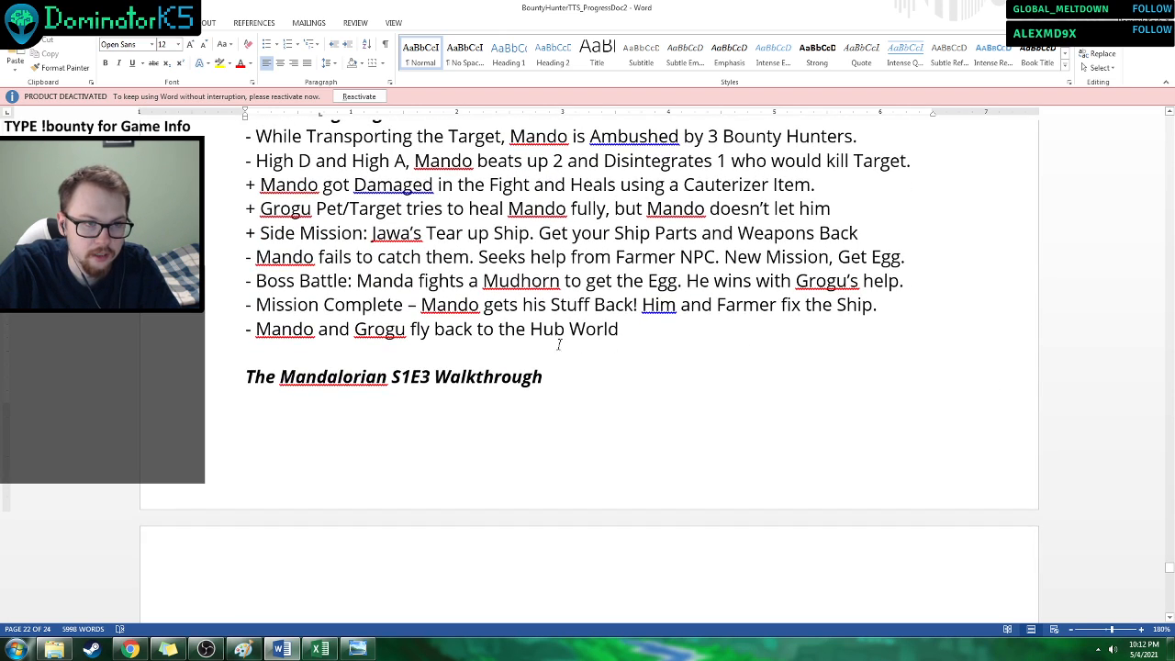
Add an extra blank line between the S1E2 notes and the heading The Mandalorian S1E3 Walkthrough.
{"action": "scroll", "coordinate": [558, 344], "scroll_direction": "up", "scroll_amount": 2}
{"action": "left_click", "coordinate": [346, 477]}
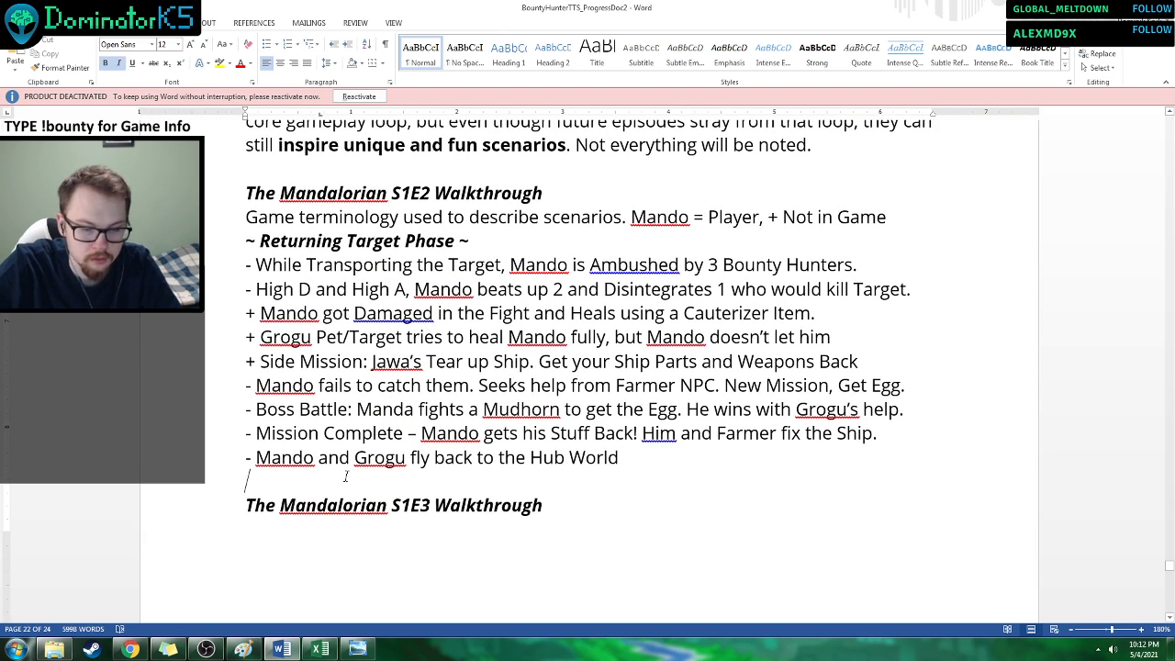
{"action": "key", "text": "Return"}
{"action": "scroll", "coordinate": [454, 451], "scroll_direction": "up", "scroll_amount": 2}
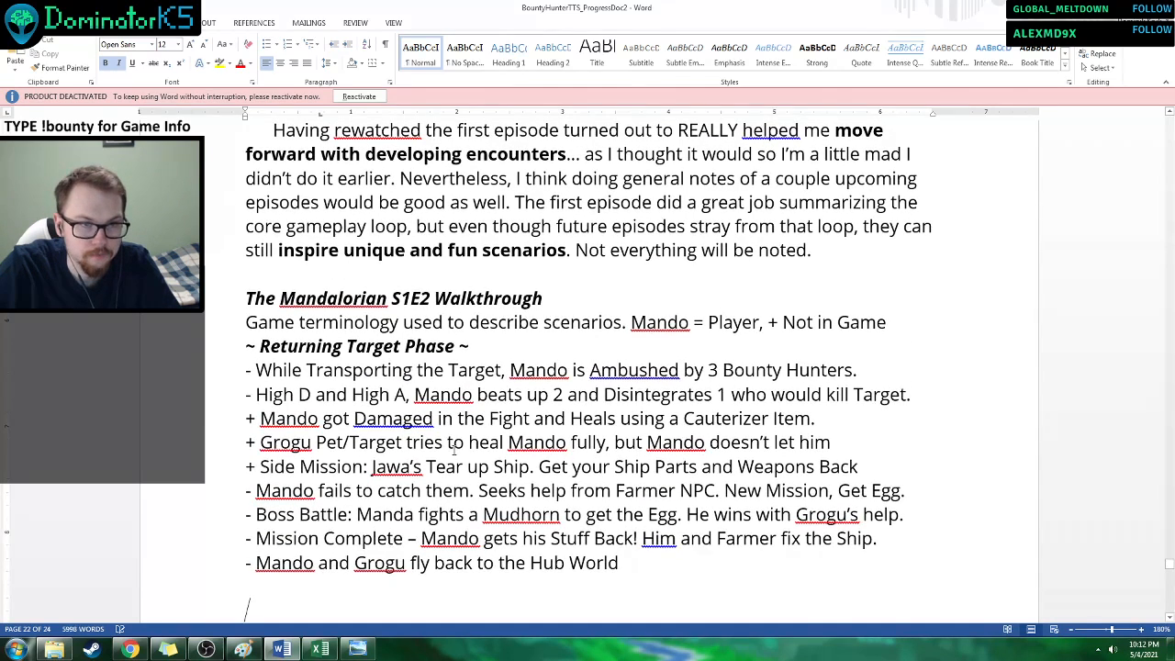
{"action": "left_click", "coordinate": [1068, 378]}
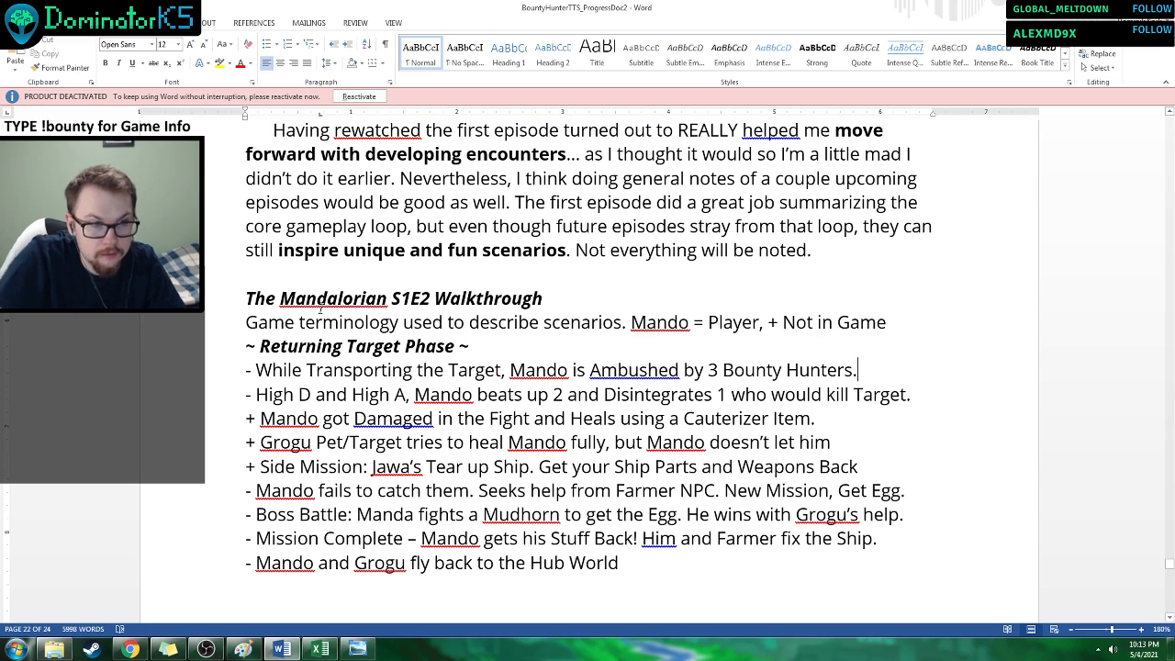
Copy "Cauterizer" from the S1E2 notes, append ", Effect Only Cauterizer" to the Other line of Mando's Current Item Inventory, and save the document.
{"action": "scroll", "coordinate": [336, 290], "scroll_direction": "down", "scroll_amount": 1}
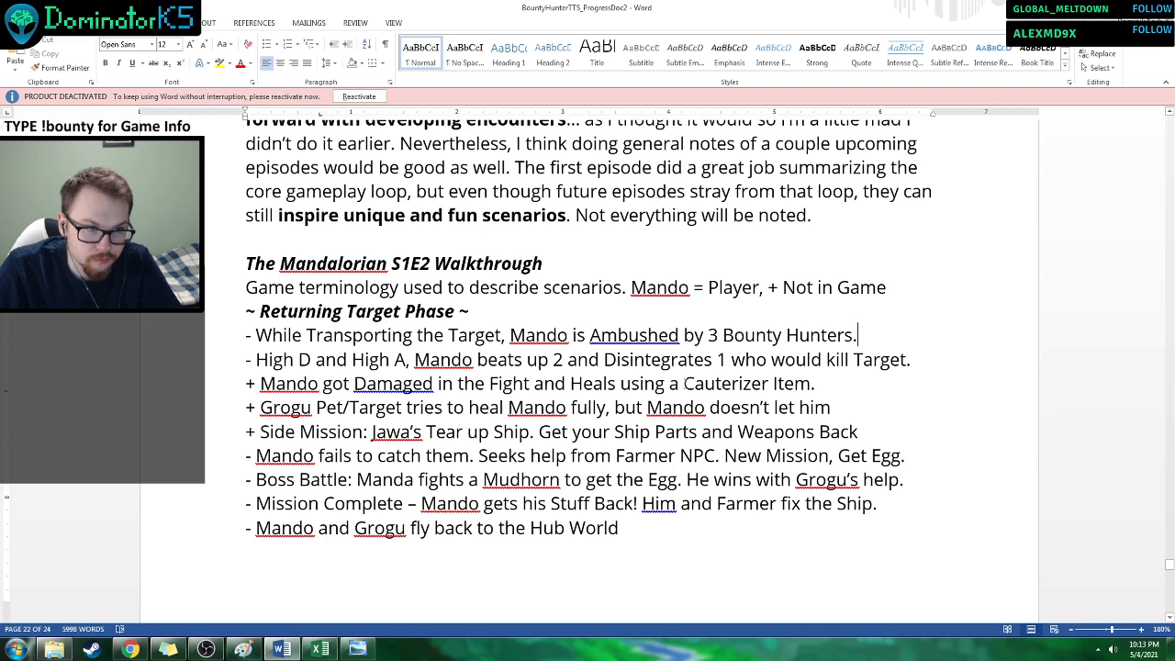
{"action": "left_click_drag", "start_coordinate": [684, 383], "coordinate": [771, 387]}
{"action": "key", "text": "ctrl+c"}
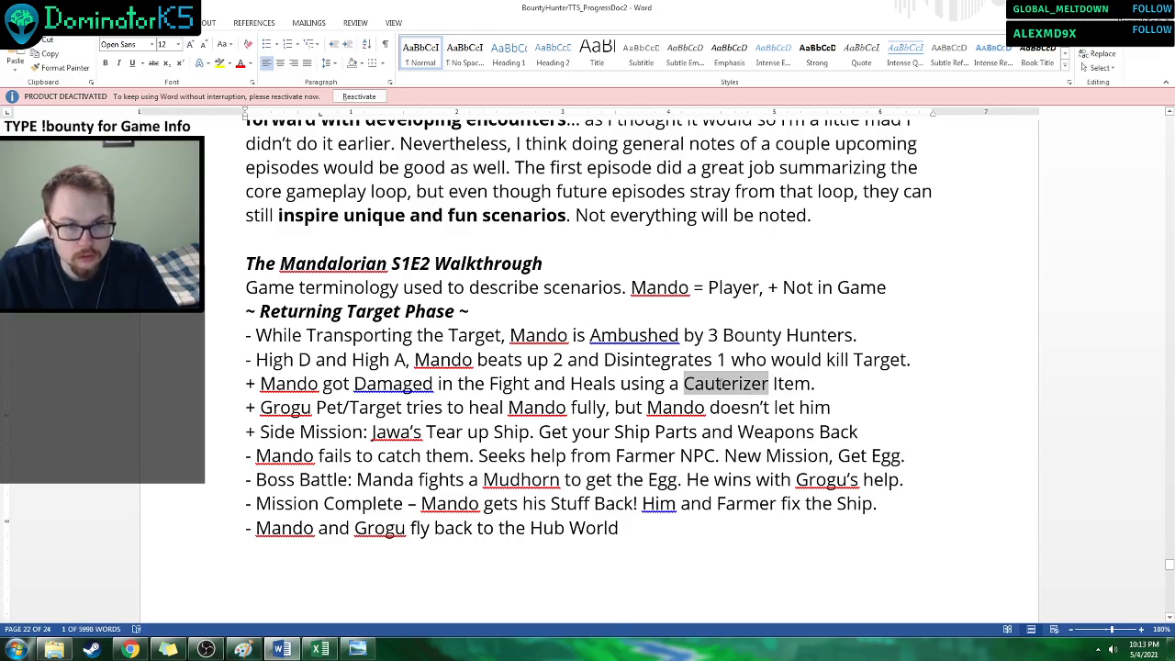
{"action": "scroll", "coordinate": [637, 390], "scroll_direction": "up", "scroll_amount": 18}
{"action": "scroll", "coordinate": [637, 390], "scroll_direction": "up", "scroll_amount": 2}
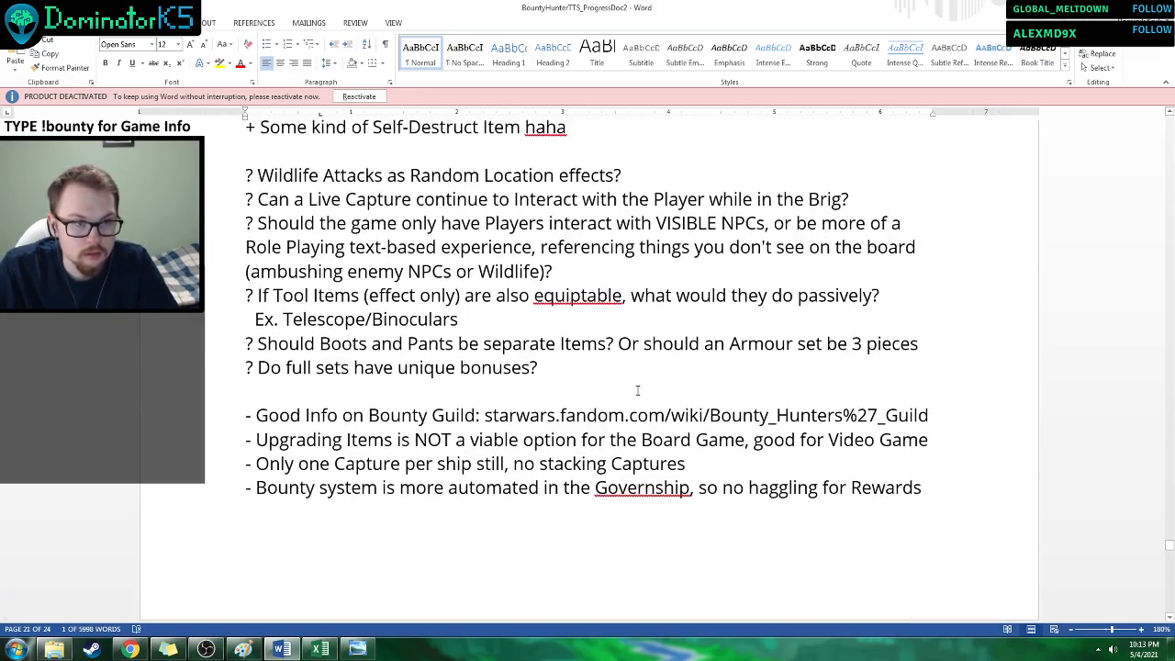
{"action": "scroll", "coordinate": [631, 404], "scroll_direction": "down", "scroll_amount": 5}
{"action": "scroll", "coordinate": [627, 420], "scroll_direction": "up", "scroll_amount": 12}
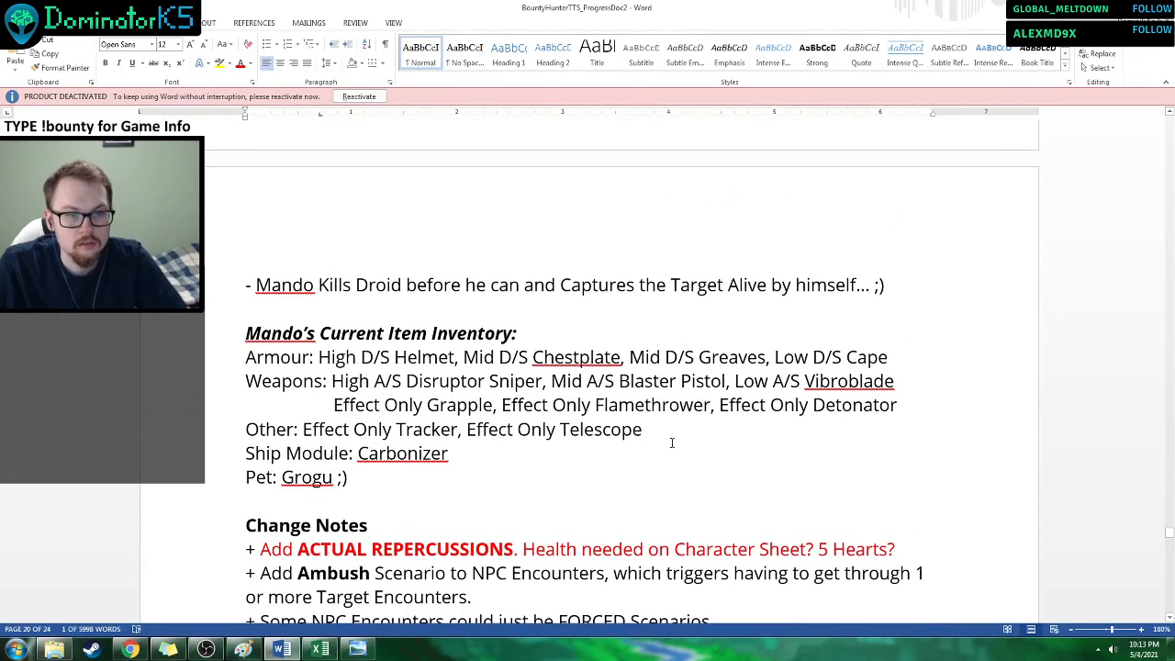
{"action": "left_click", "coordinate": [672, 443]}
{"action": "type", "text": ", E"}
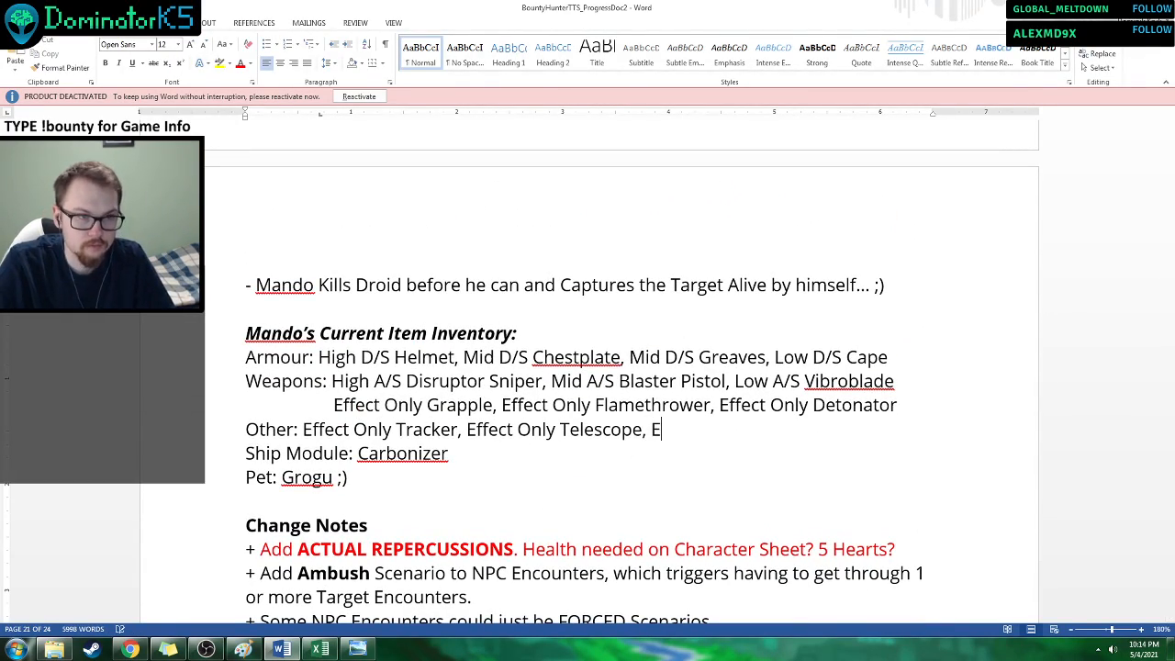
{"action": "type", "text": "ffect Only"}
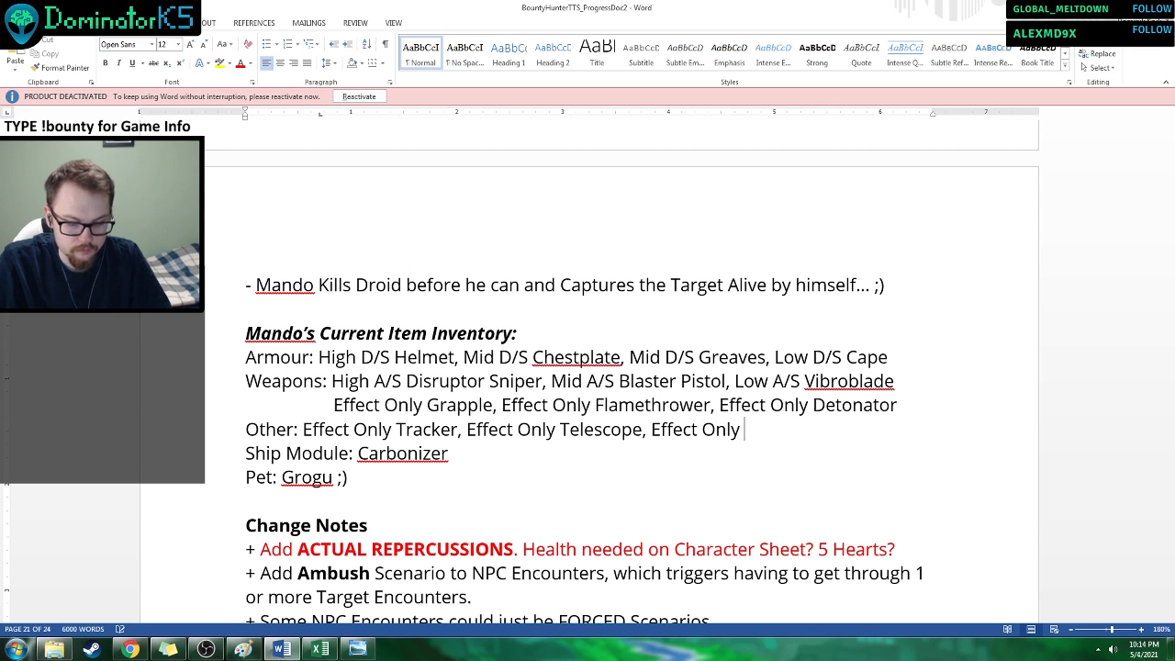
{"action": "key", "text": "ctrl+v"}
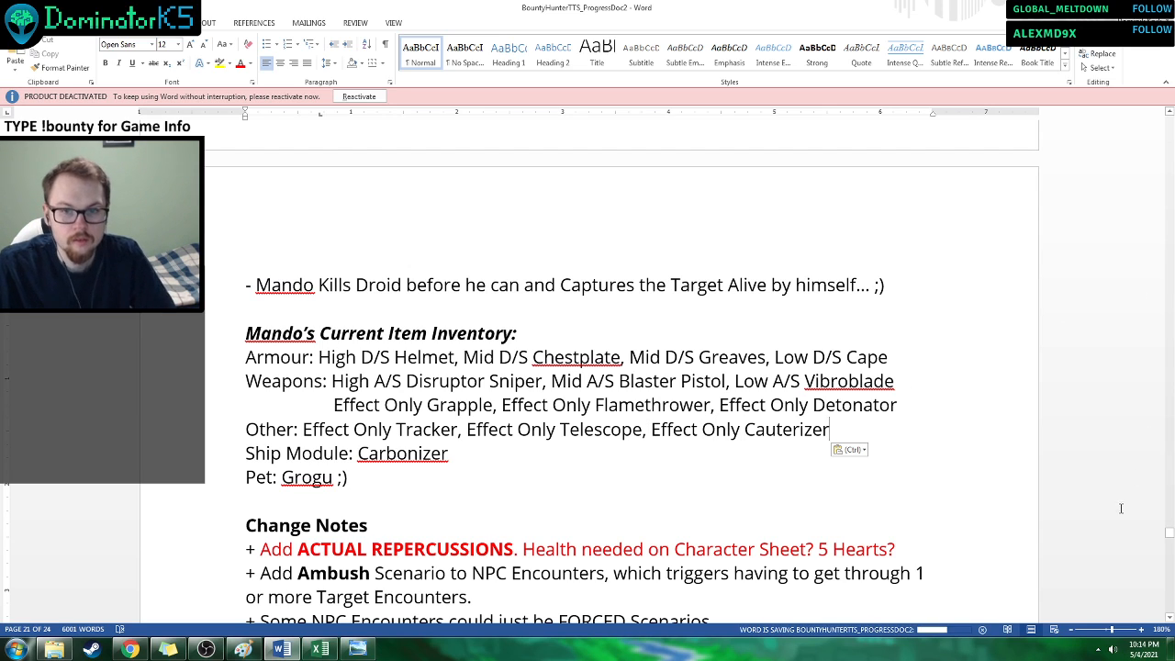
Read the S1E2 Returning Target Phase notes, from Grogu's healing attempt to the flight back to the Hub World.
{"action": "left_click_drag", "start_coordinate": [1170, 532], "coordinate": [1163, 580]}
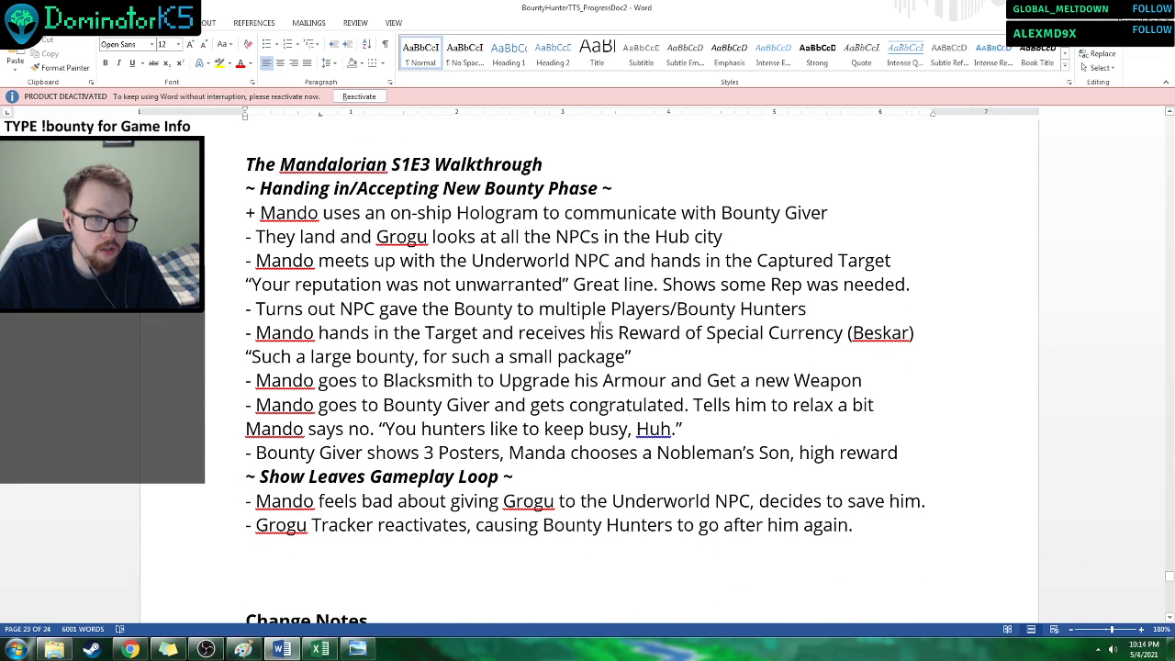
{"action": "scroll", "coordinate": [559, 283], "scroll_direction": "up", "scroll_amount": 10}
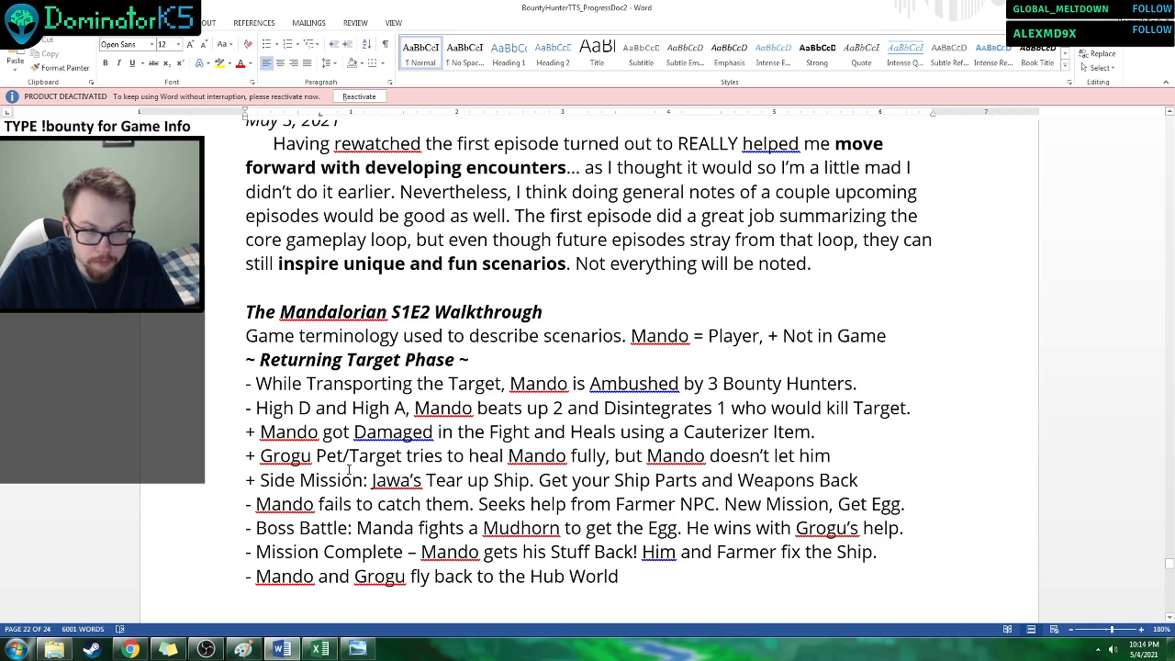
{"action": "left_click_drag", "start_coordinate": [359, 456], "coordinate": [374, 456]}
{"action": "left_click", "coordinate": [530, 504]}
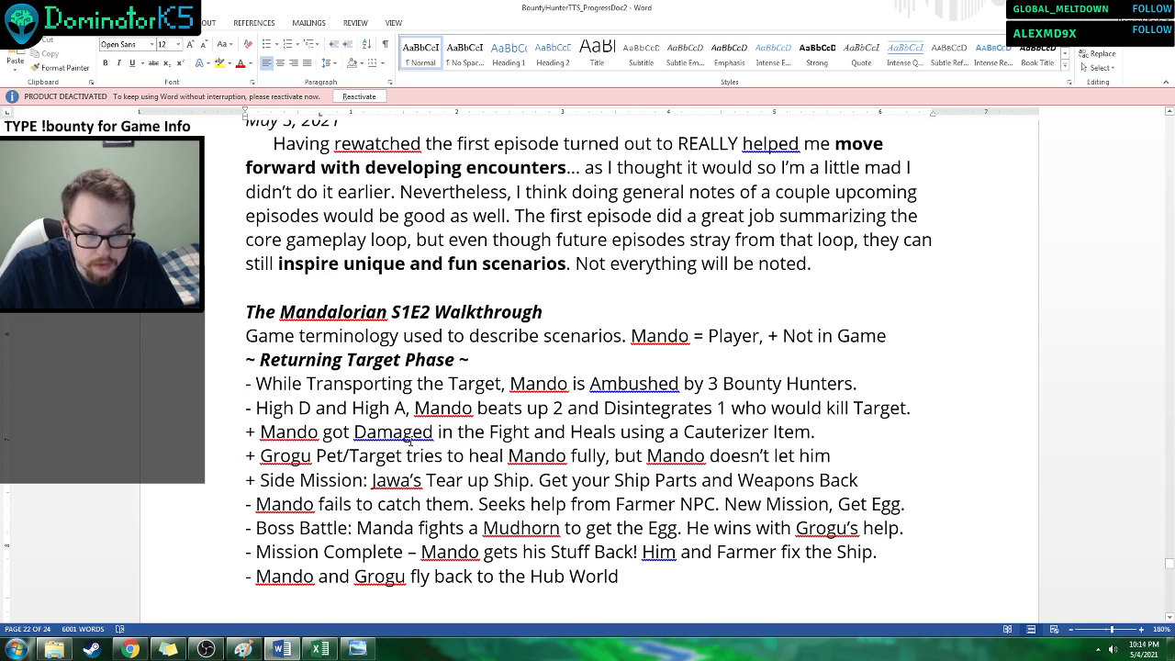
{"action": "scroll", "coordinate": [411, 439], "scroll_direction": "down", "scroll_amount": 2}
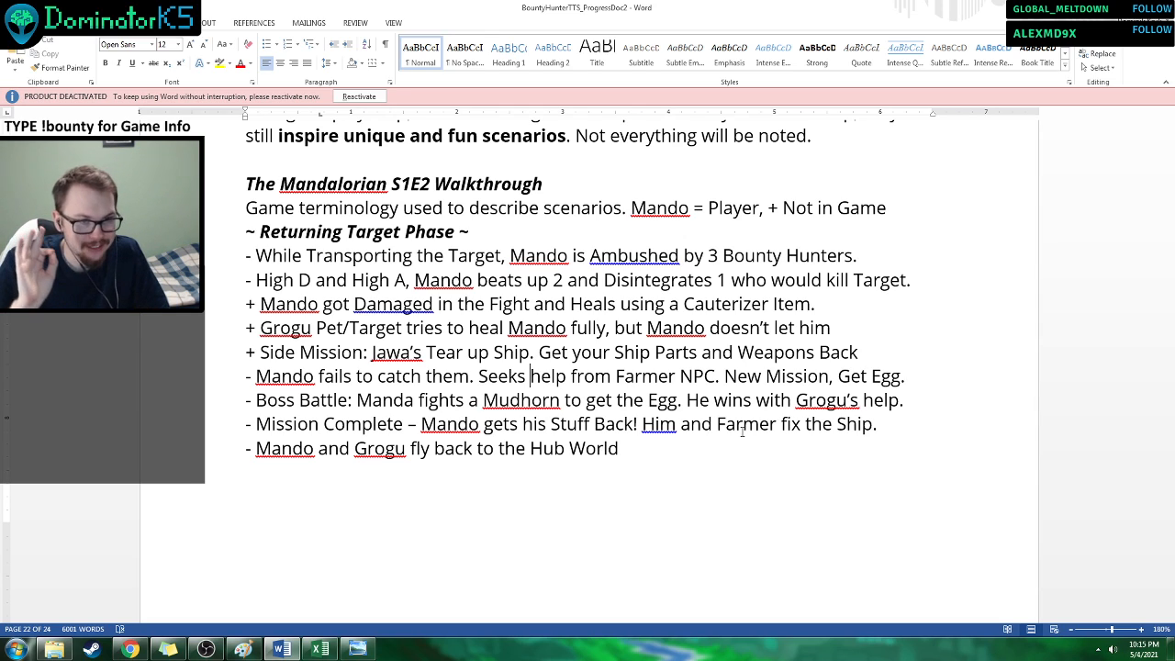
{"action": "scroll", "coordinate": [741, 431], "scroll_direction": "up", "scroll_amount": 1}
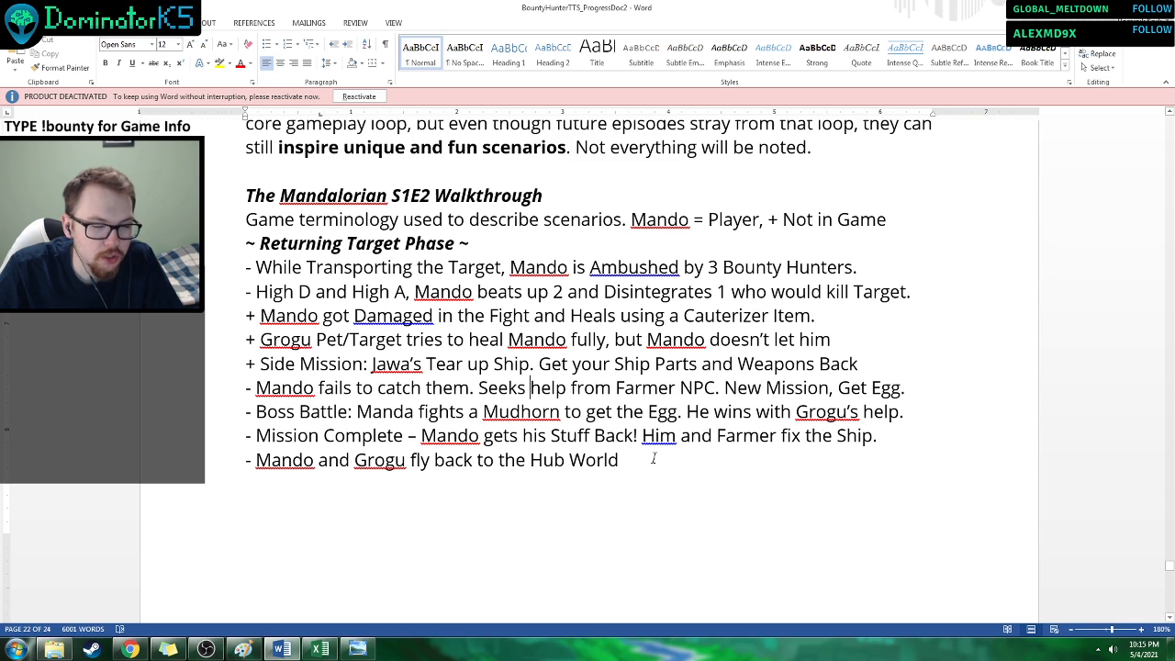
{"action": "scroll", "coordinate": [569, 459], "scroll_direction": "down", "scroll_amount": 6}
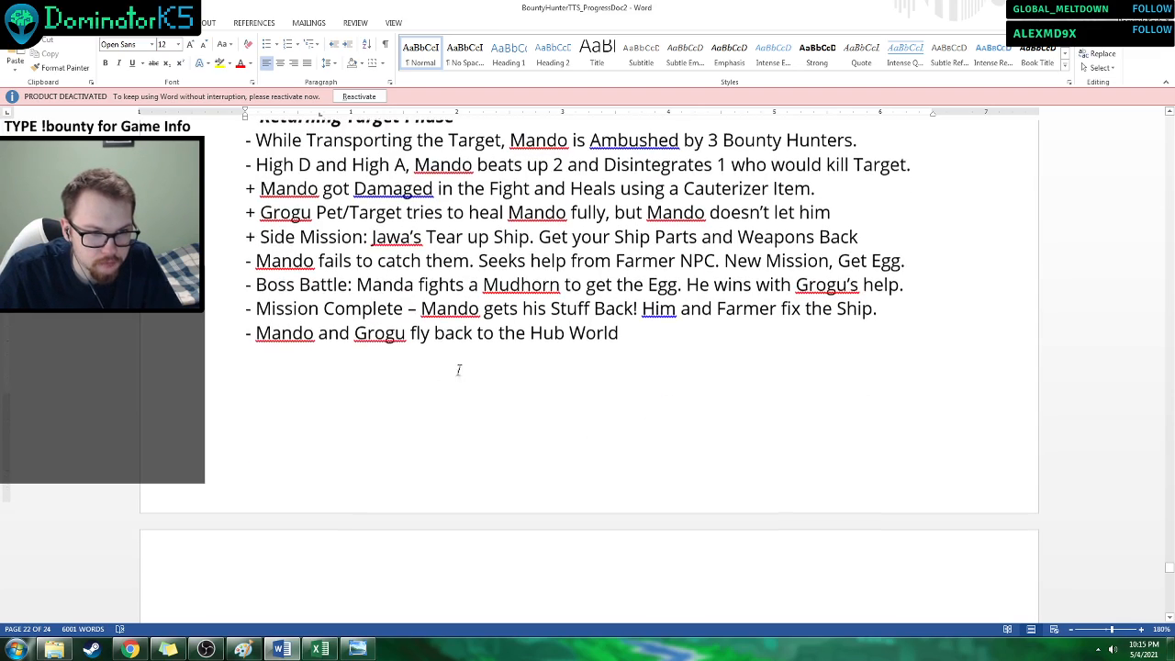
Read the Handing in/Accepting New Bounty Phase notes in the S1E3 Walkthrough.
{"action": "scroll", "coordinate": [542, 418], "scroll_direction": "down", "scroll_amount": 3}
{"action": "scroll", "coordinate": [561, 301], "scroll_direction": "up", "scroll_amount": 1}
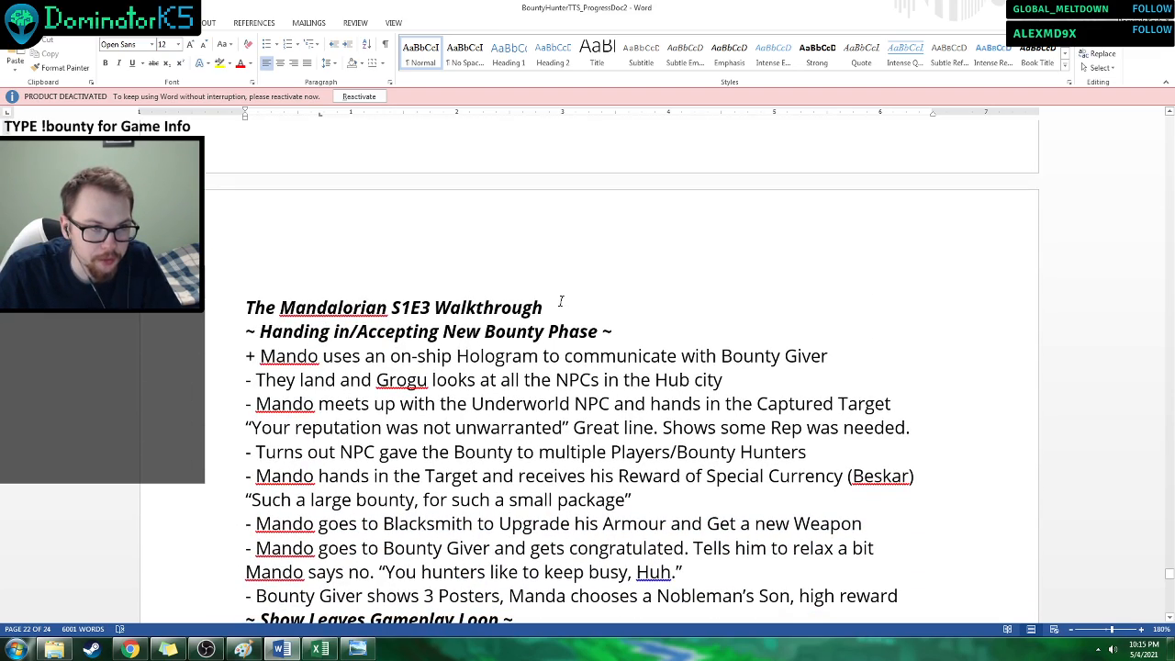
{"action": "scroll", "coordinate": [561, 301], "scroll_direction": "down", "scroll_amount": 2}
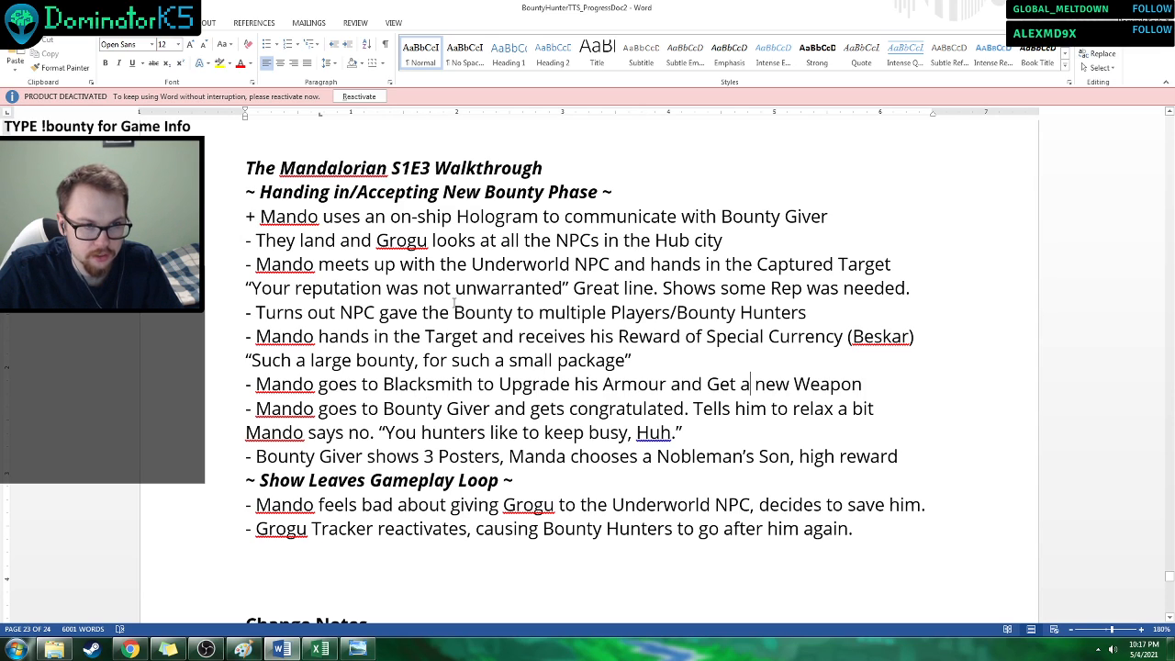
{"action": "left_click_drag", "start_coordinate": [459, 289], "coordinate": [527, 306]}
{"action": "left_click", "coordinate": [481, 360]}
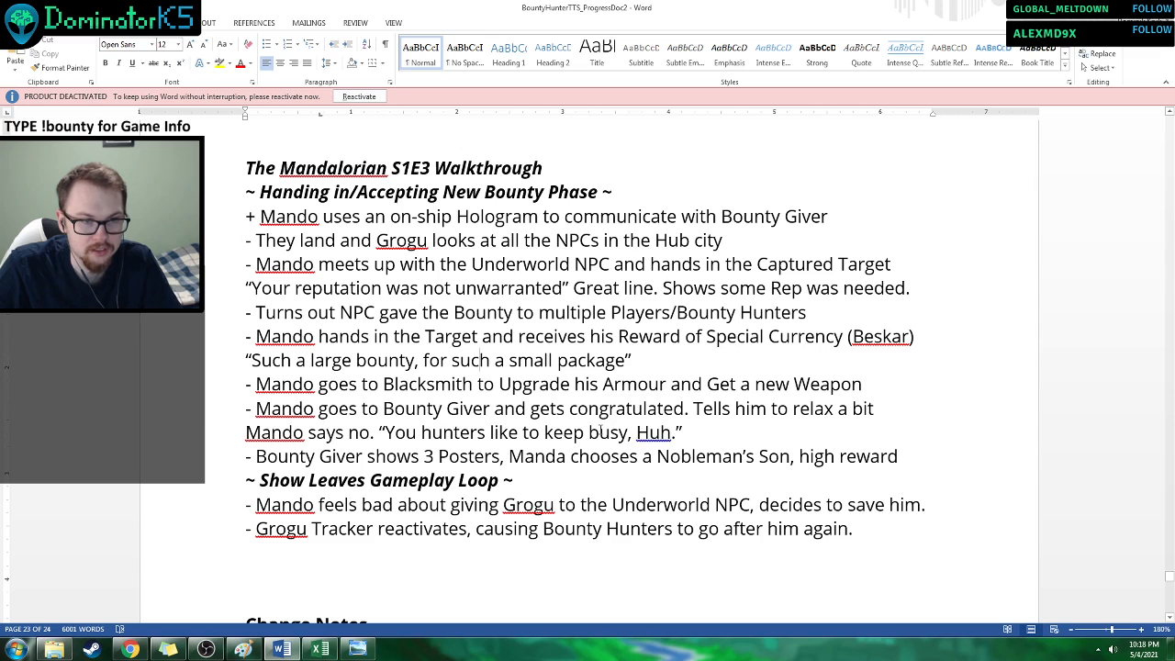
Read the Bounty Giver conversation and Show Leaves Gameplay Loop notes at the end of the S1E3 Walkthrough.
{"action": "left_click_drag", "start_coordinate": [672, 435], "coordinate": [392, 429]}
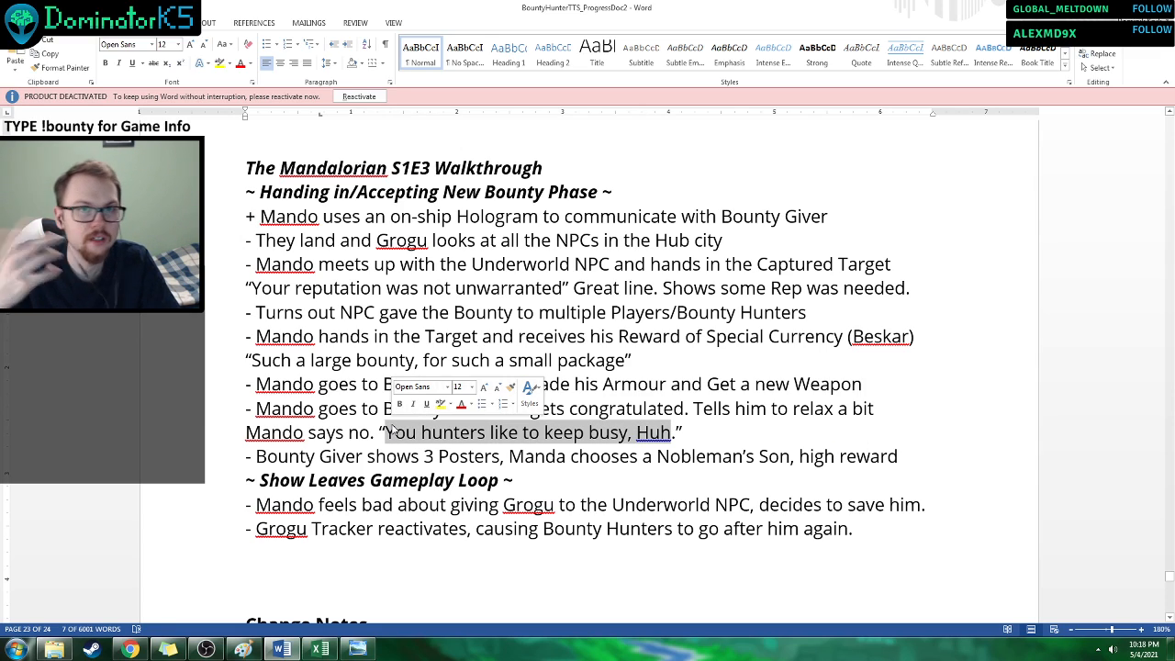
{"action": "left_click", "coordinate": [418, 433]}
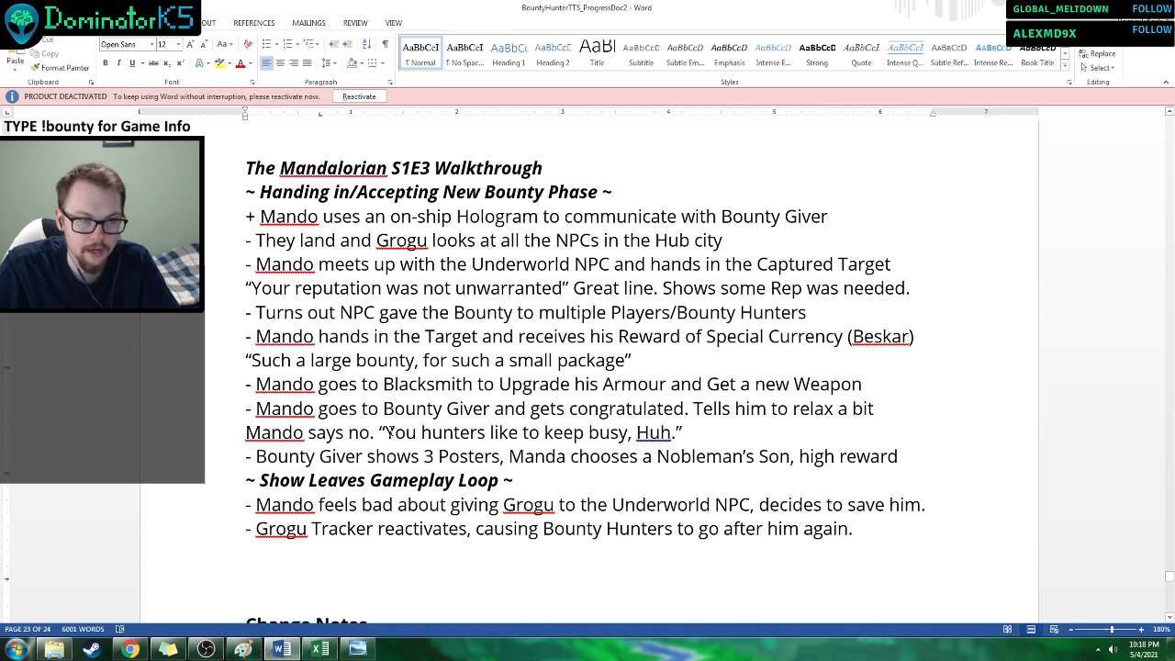
{"action": "left_click_drag", "start_coordinate": [386, 433], "coordinate": [678, 433]}
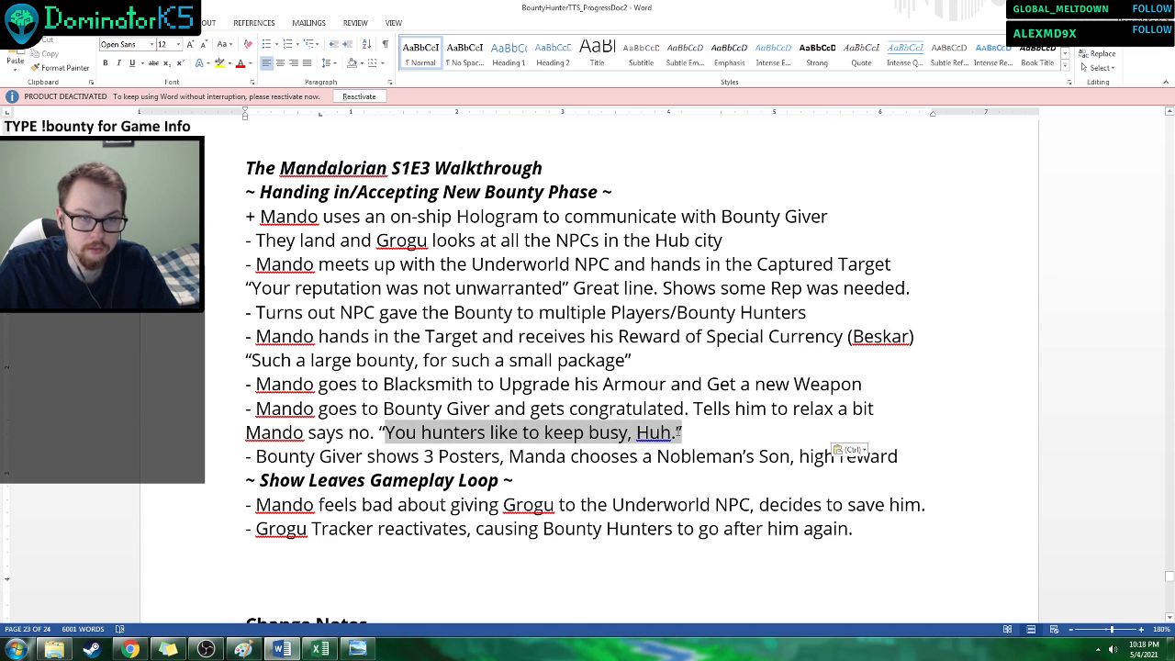
{"action": "left_click", "coordinate": [665, 452]}
{"action": "left_click", "coordinate": [671, 456]}
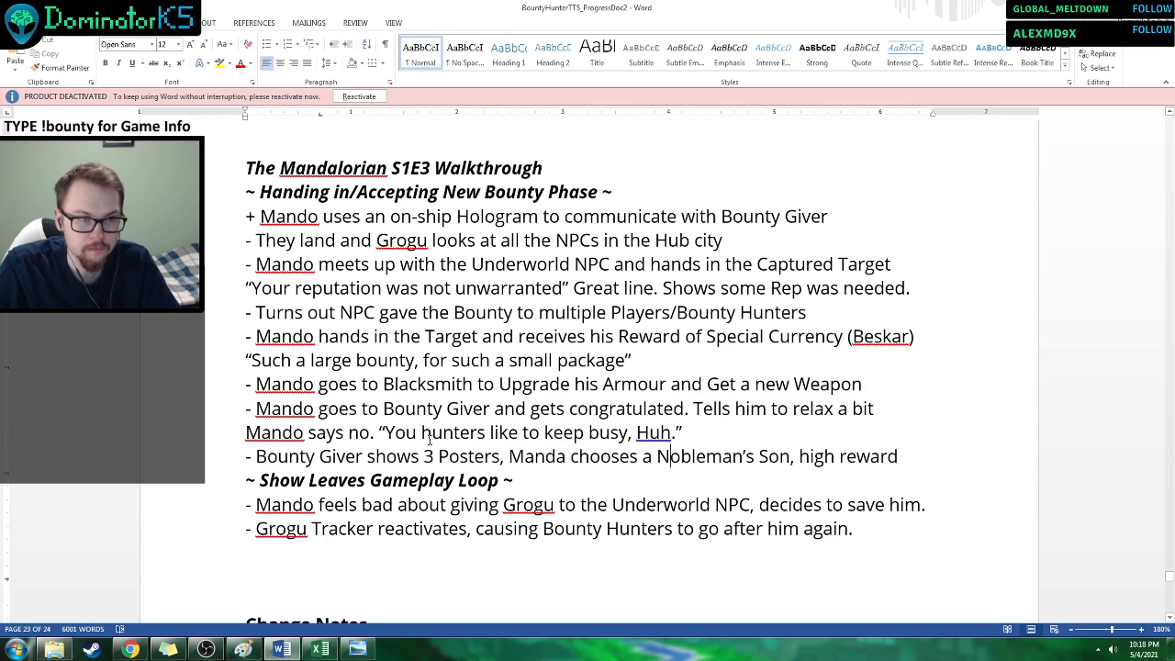
{"action": "scroll", "coordinate": [679, 450], "scroll_direction": "down", "scroll_amount": 2}
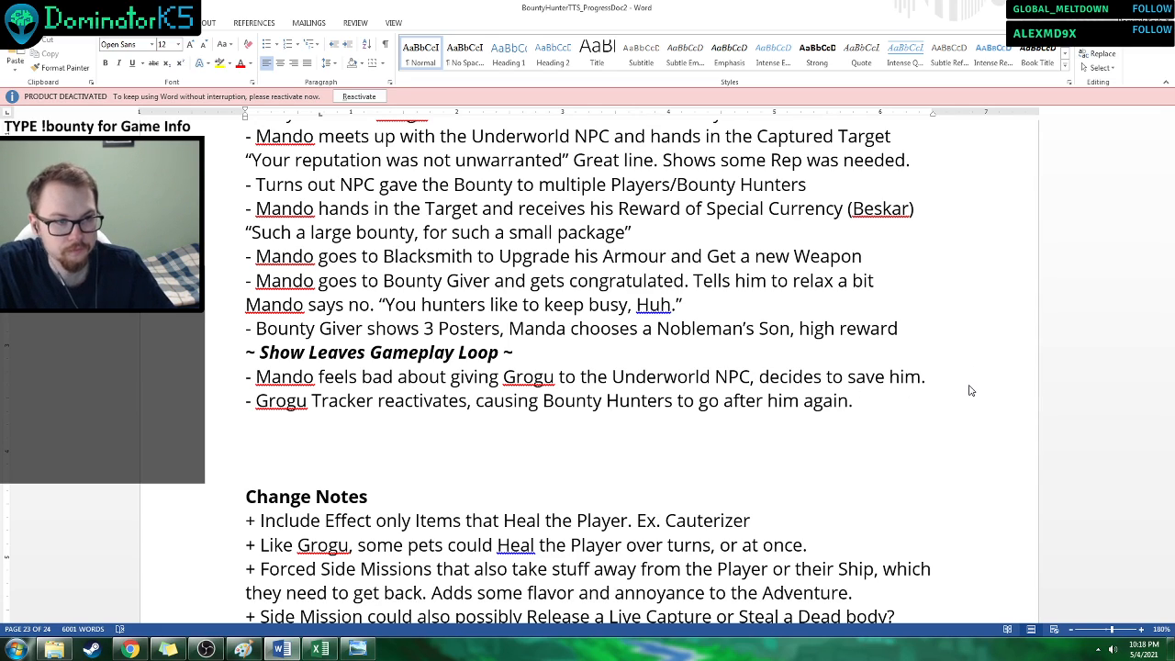
{"action": "key", "text": "alt+Tab"}
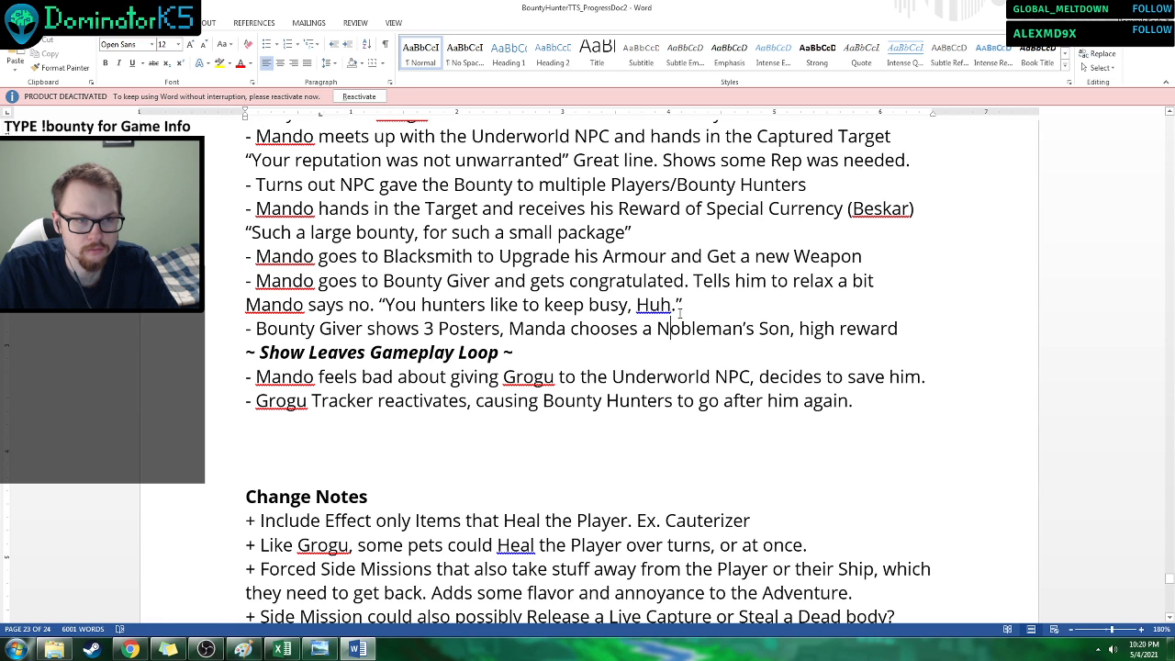
Delete the empty dash item after the Mandalorian armor link, leaving one blank line before the Previous "Repercussions" Notes heading.
{"action": "scroll", "coordinate": [674, 285], "scroll_direction": "down", "scroll_amount": 2}
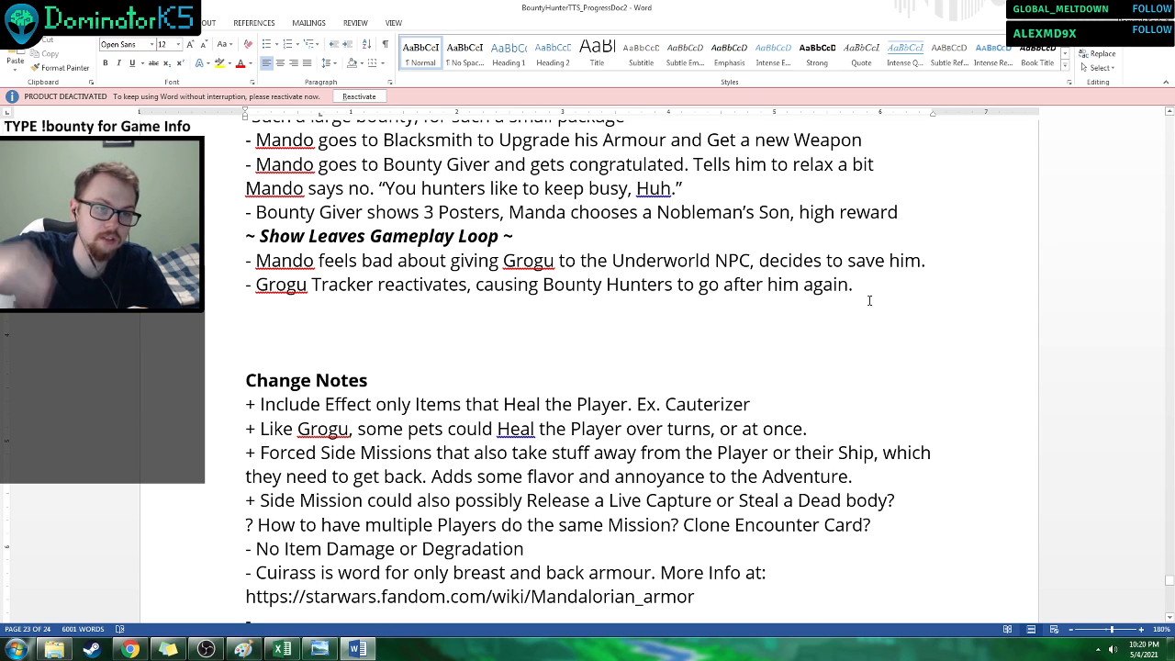
{"action": "scroll", "coordinate": [878, 266], "scroll_direction": "down", "scroll_amount": 2}
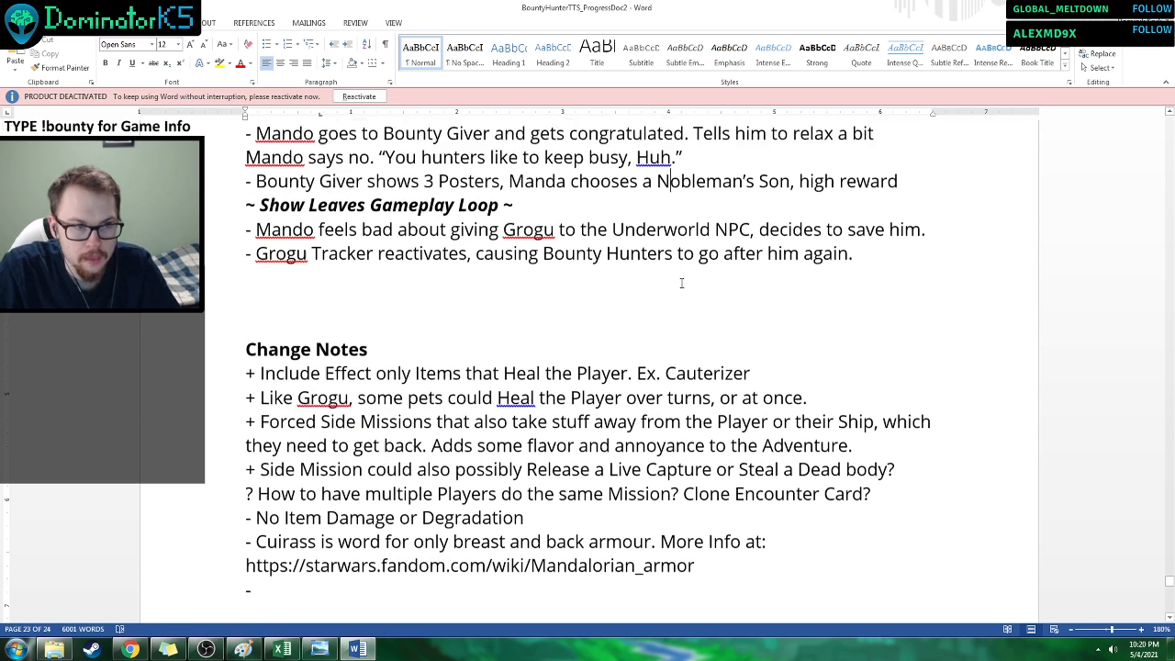
{"action": "left_click", "coordinate": [278, 504]}
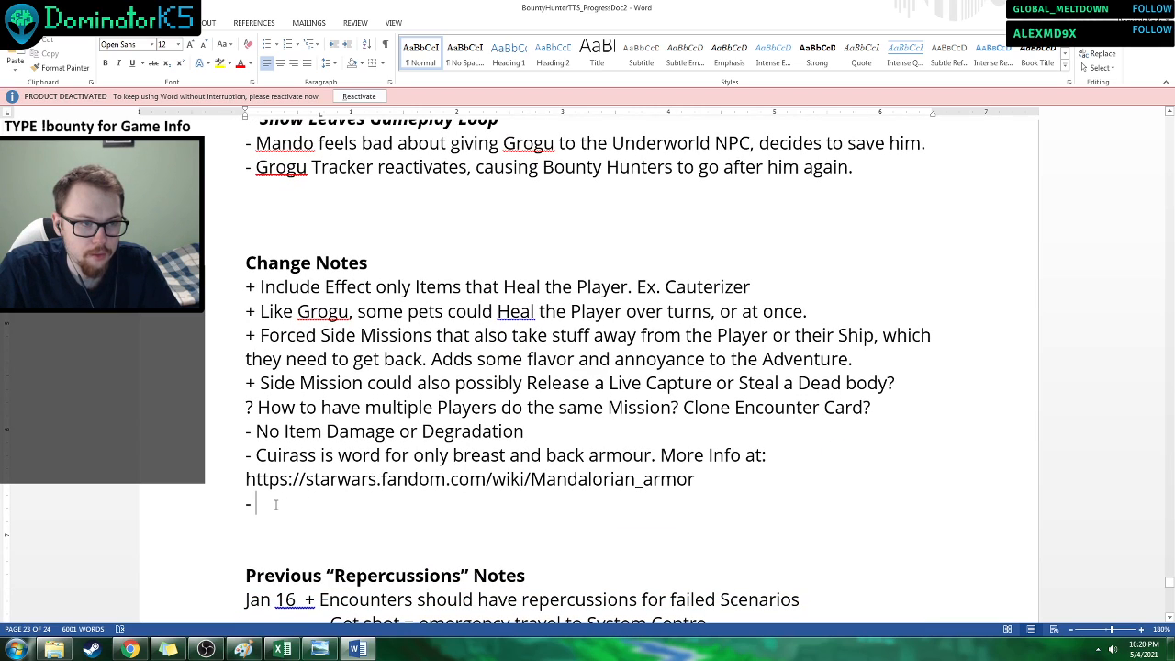
{"action": "key", "text": "BackSpace"}
{"action": "key", "text": "BackSpace"}
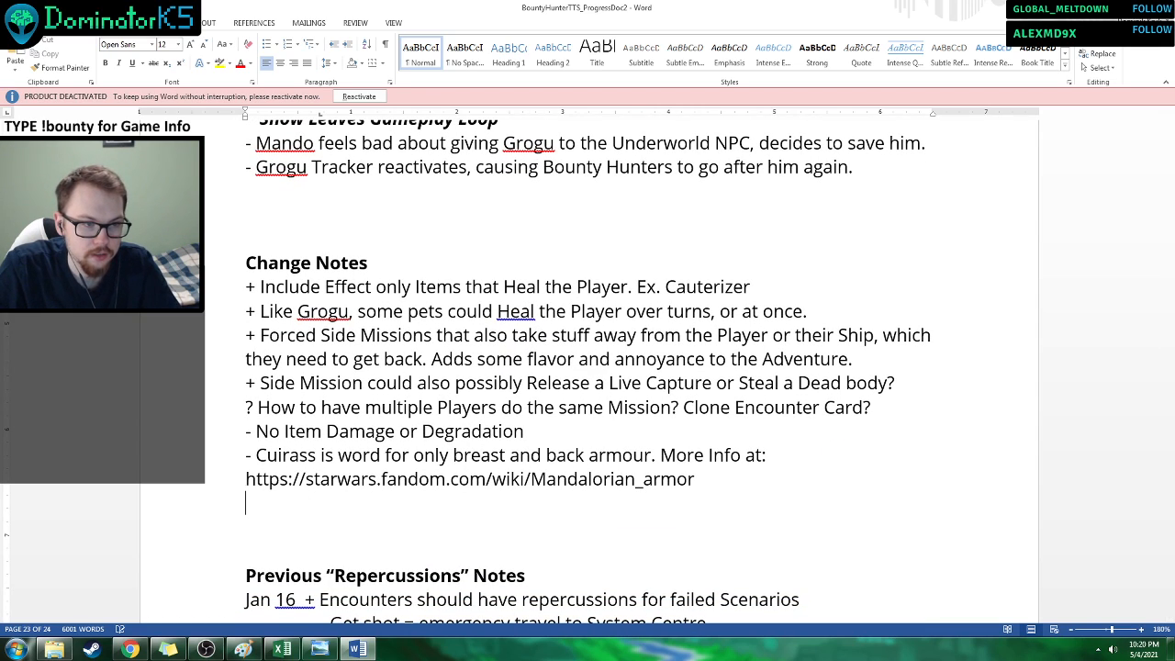
{"action": "key", "text": "Delete"}
{"action": "key", "text": "Delete"}
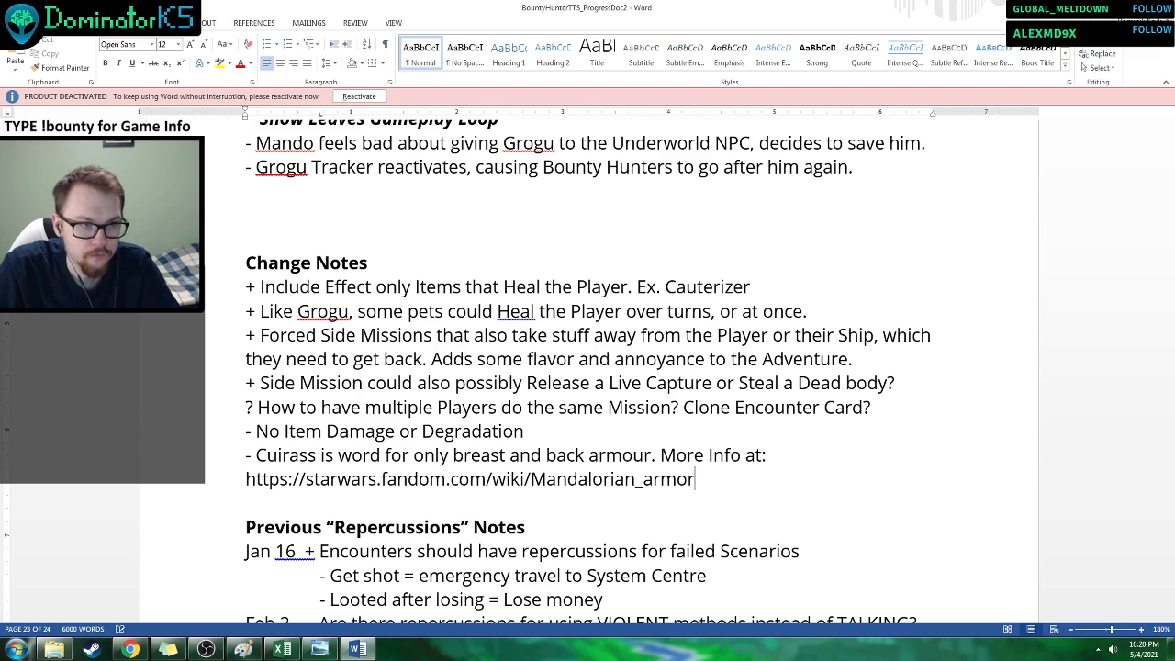
Remove two surplus blank lines above the Change Notes heading, leaving a single one after the S1E3 notes.
{"action": "left_click", "coordinate": [278, 238]}
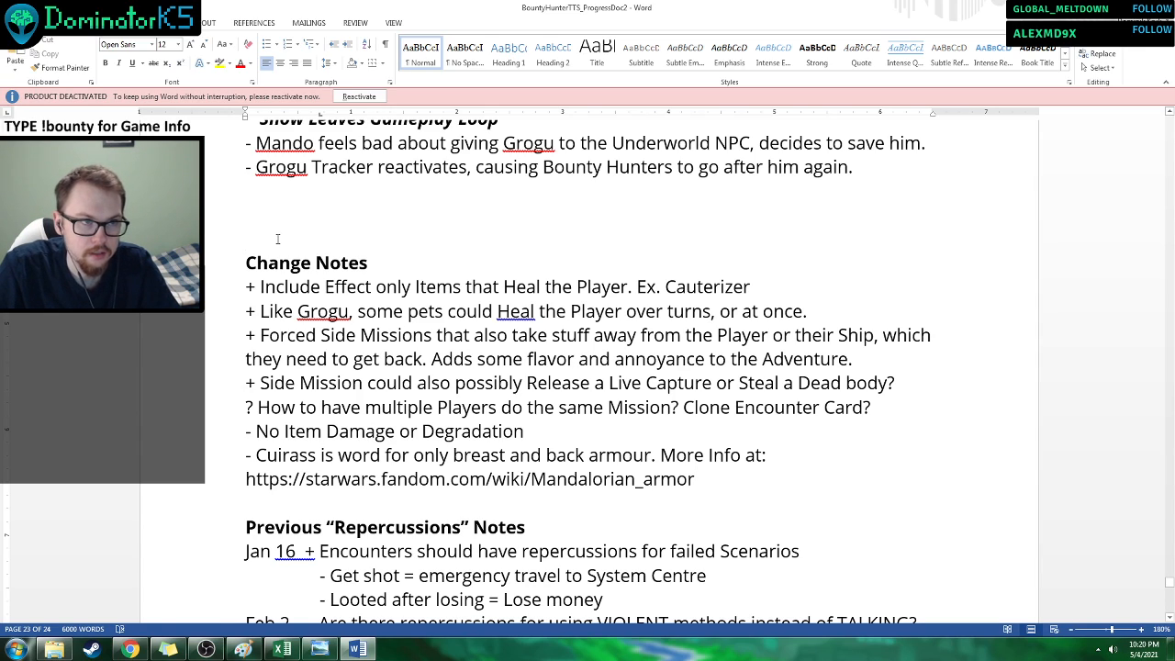
{"action": "key", "text": "BackSpace"}
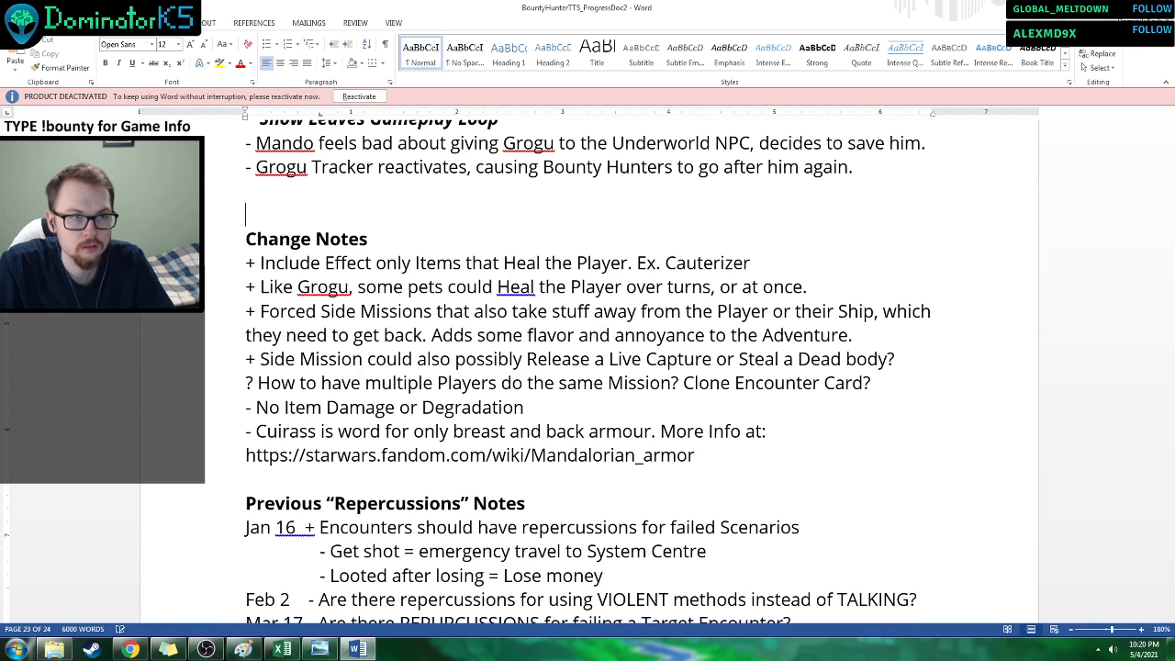
{"action": "key", "text": "BackSpace"}
{"action": "scroll", "coordinate": [462, 264], "scroll_direction": "up", "scroll_amount": 2}
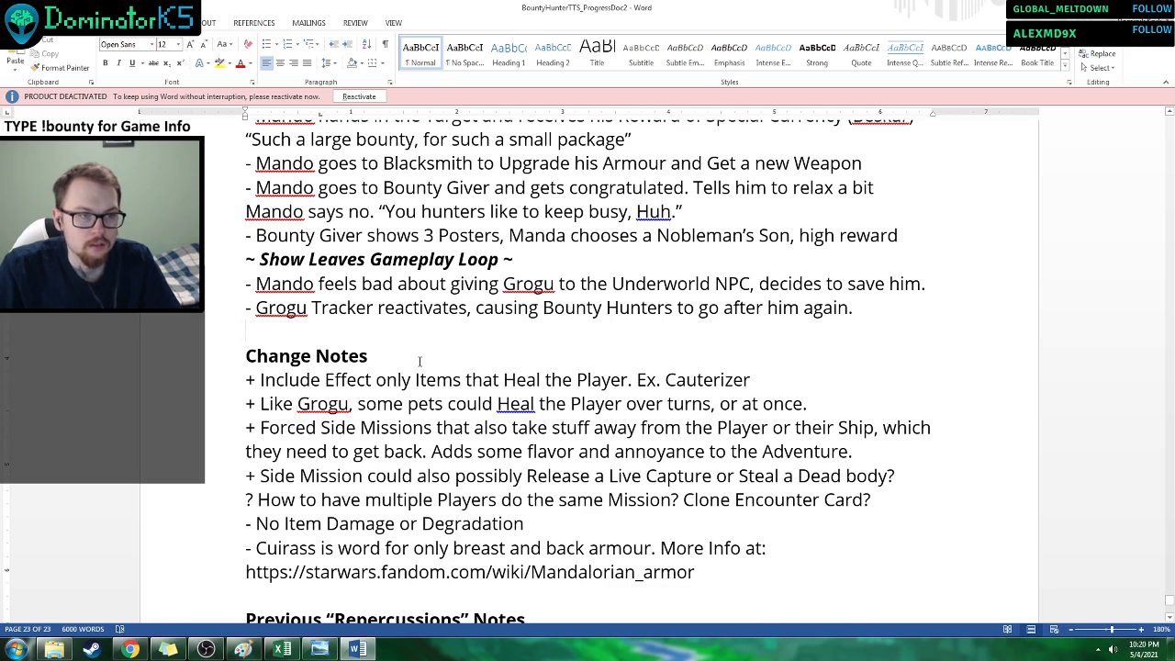
Read the Change Notes, down to the entries on item damage or degradation and the meaning of cuirass.
{"action": "scroll", "coordinate": [420, 362], "scroll_direction": "down", "scroll_amount": 1}
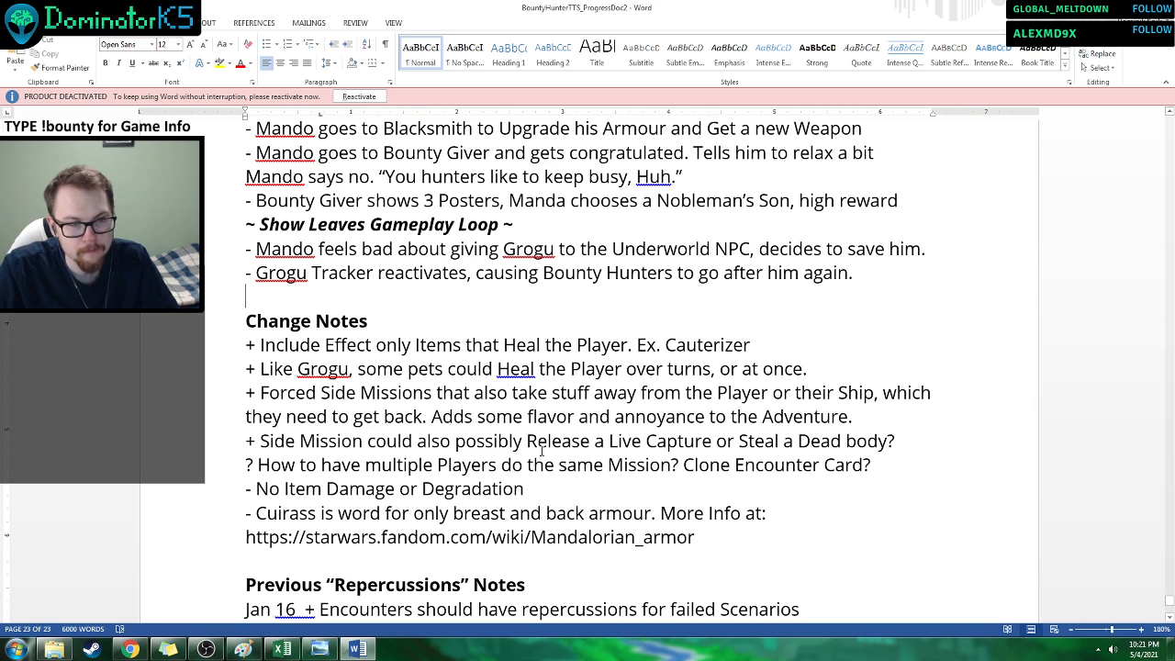
{"action": "scroll", "coordinate": [383, 397], "scroll_direction": "down", "scroll_amount": 1}
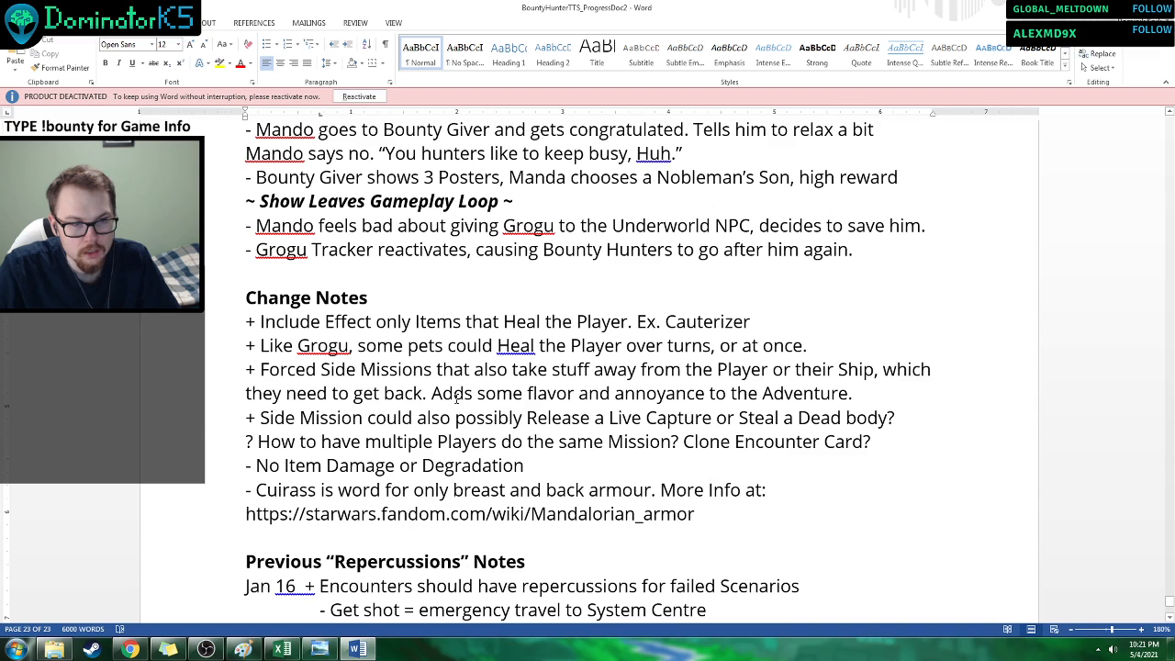
{"action": "left_click_drag", "start_coordinate": [262, 465], "coordinate": [279, 465]}
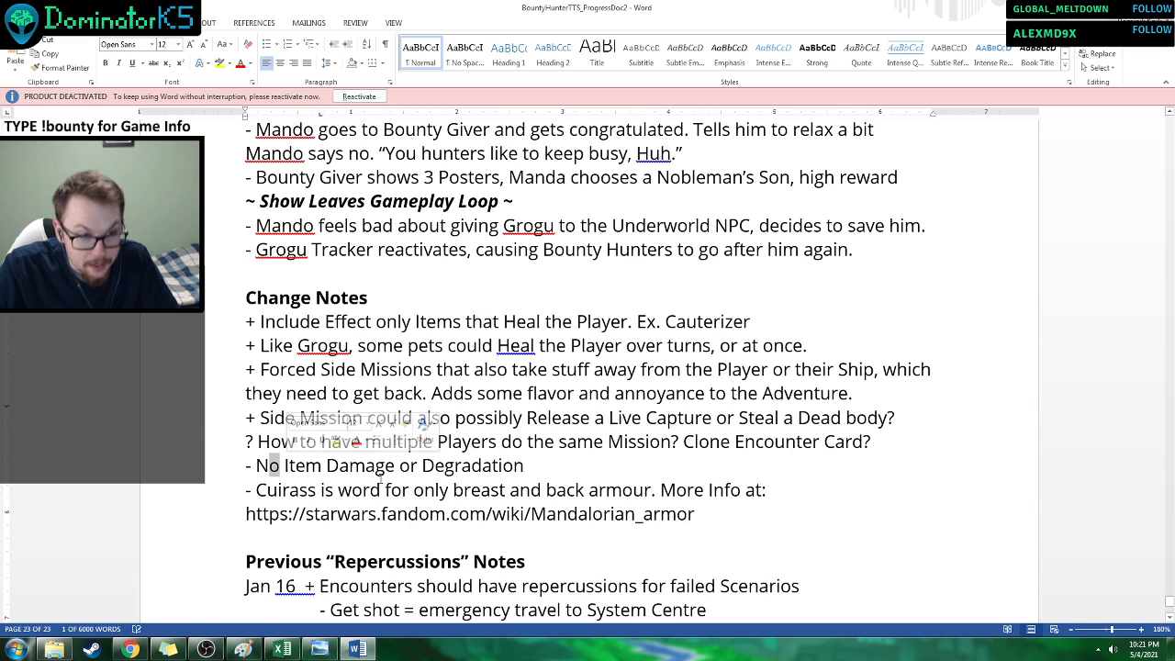
{"action": "left_click", "coordinate": [417, 468]}
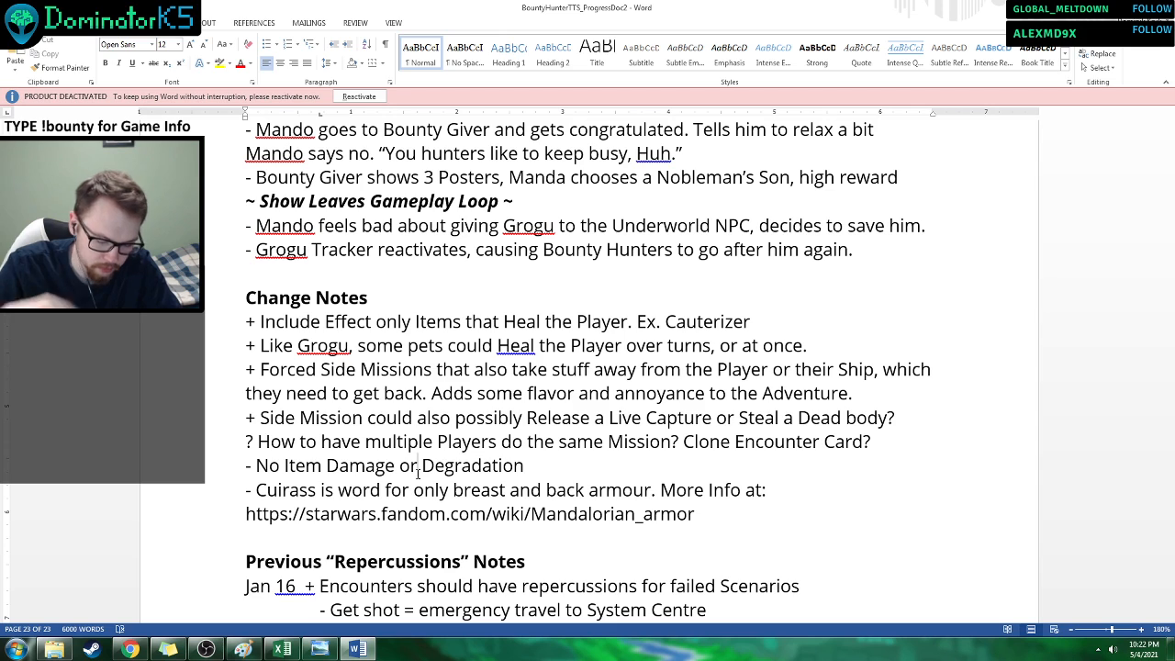
{"action": "scroll", "coordinate": [418, 471], "scroll_direction": "up", "scroll_amount": 1}
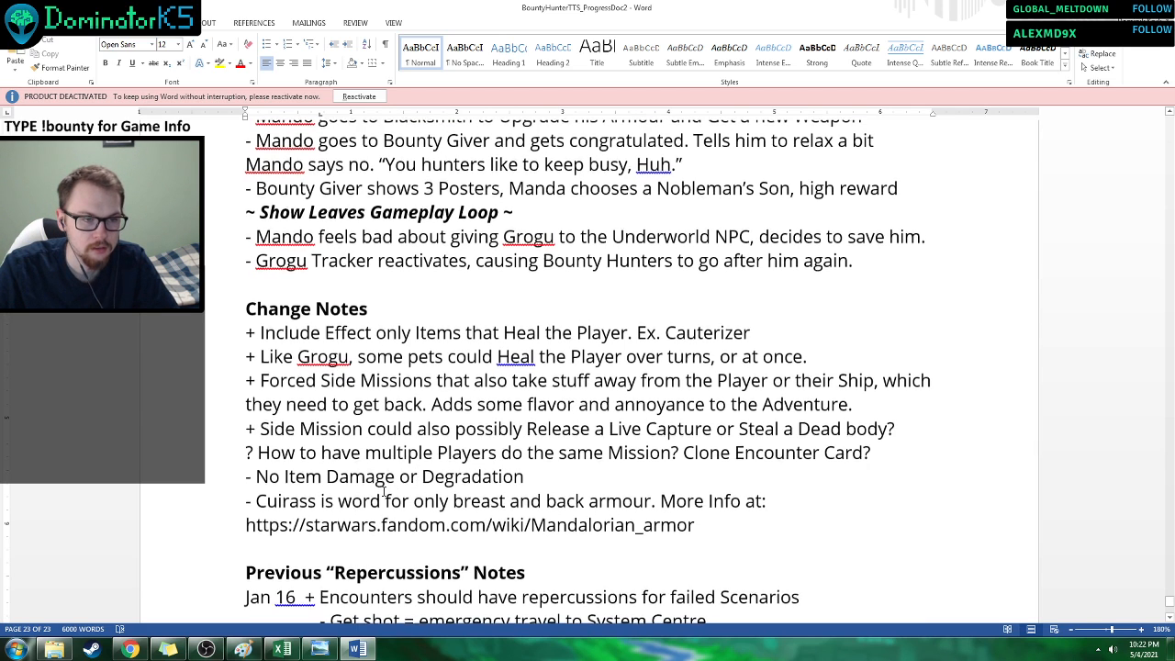
{"action": "scroll", "coordinate": [539, 468], "scroll_direction": "down", "scroll_amount": 2}
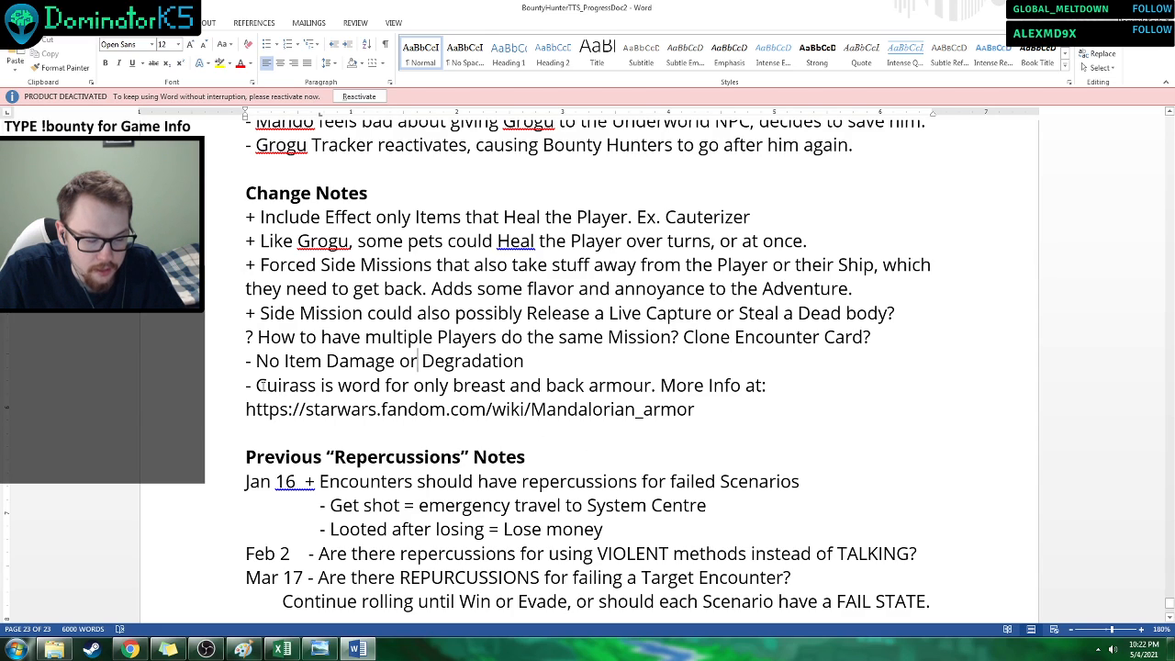
{"action": "left_click_drag", "start_coordinate": [257, 386], "coordinate": [320, 386]}
{"action": "left_click", "coordinate": [445, 405]}
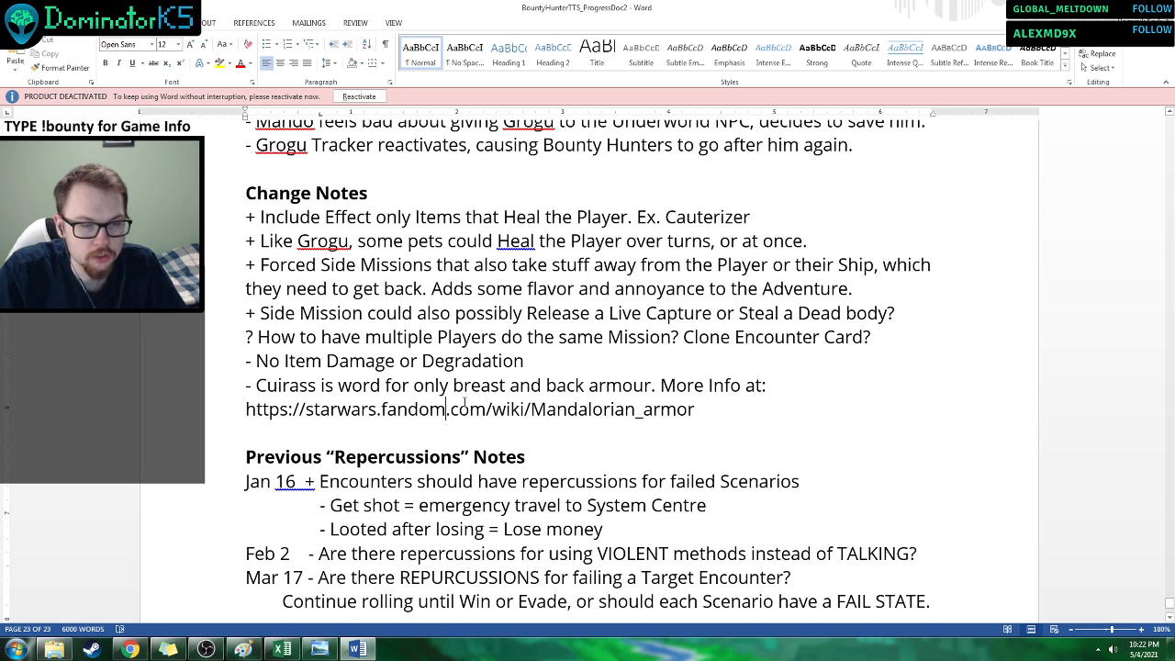
Look over the Previous "Repercussions" Notes and the May 4, 2021 entry, examining the Jan 16 points on getting shot and being looted.
{"action": "scroll", "coordinate": [572, 415], "scroll_direction": "down", "scroll_amount": 2}
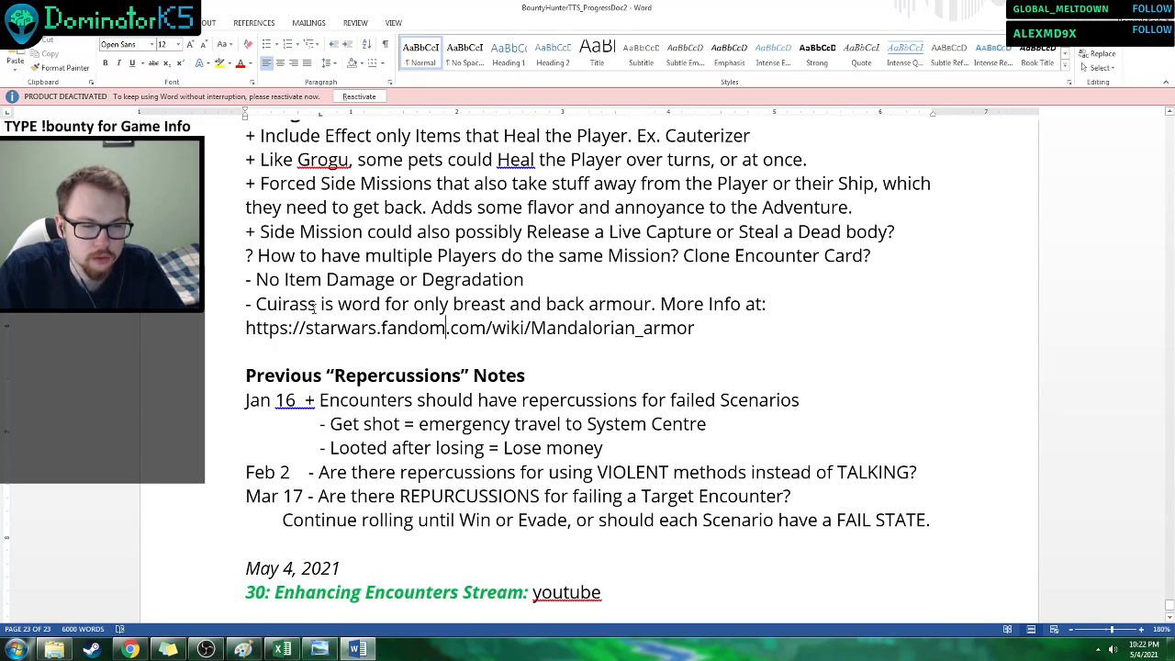
{"action": "scroll", "coordinate": [316, 310], "scroll_direction": "down", "scroll_amount": 1}
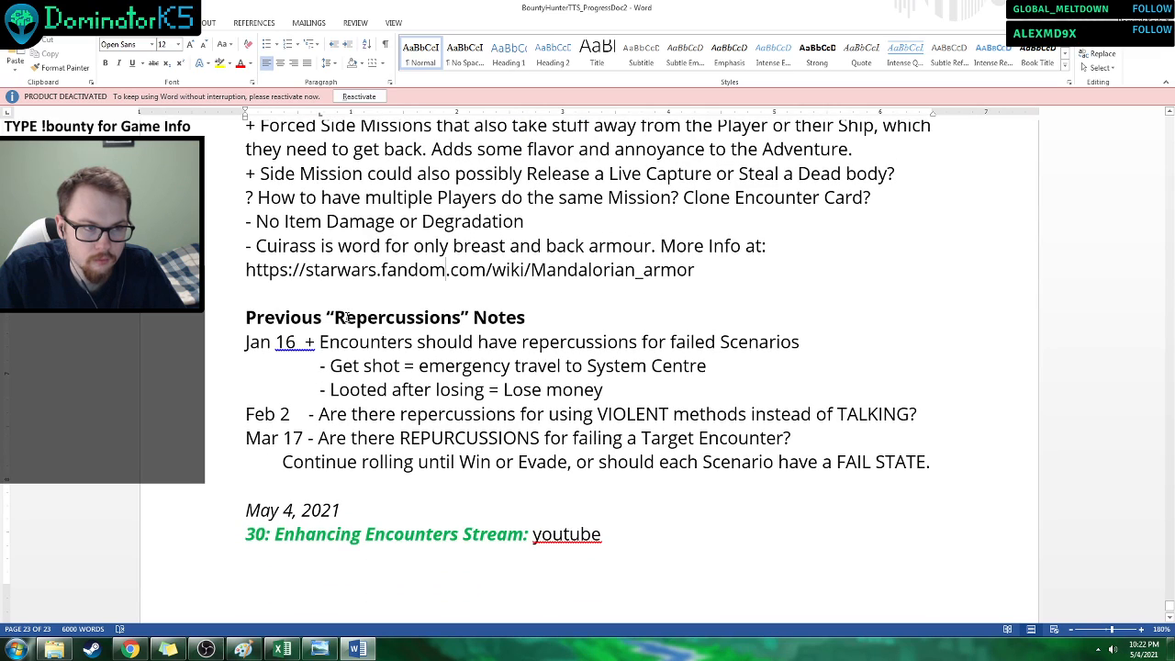
{"action": "scroll", "coordinate": [313, 309], "scroll_direction": "down", "scroll_amount": 2}
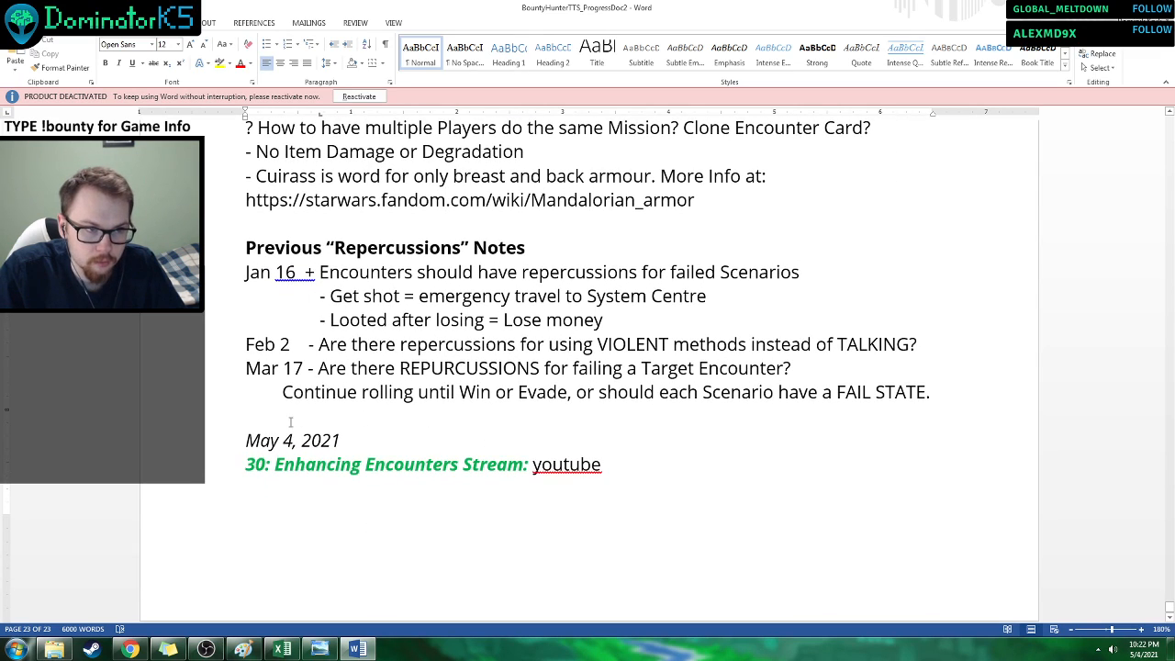
{"action": "left_click_drag", "start_coordinate": [246, 439], "coordinate": [710, 514]}
{"action": "left_click", "coordinate": [709, 542]}
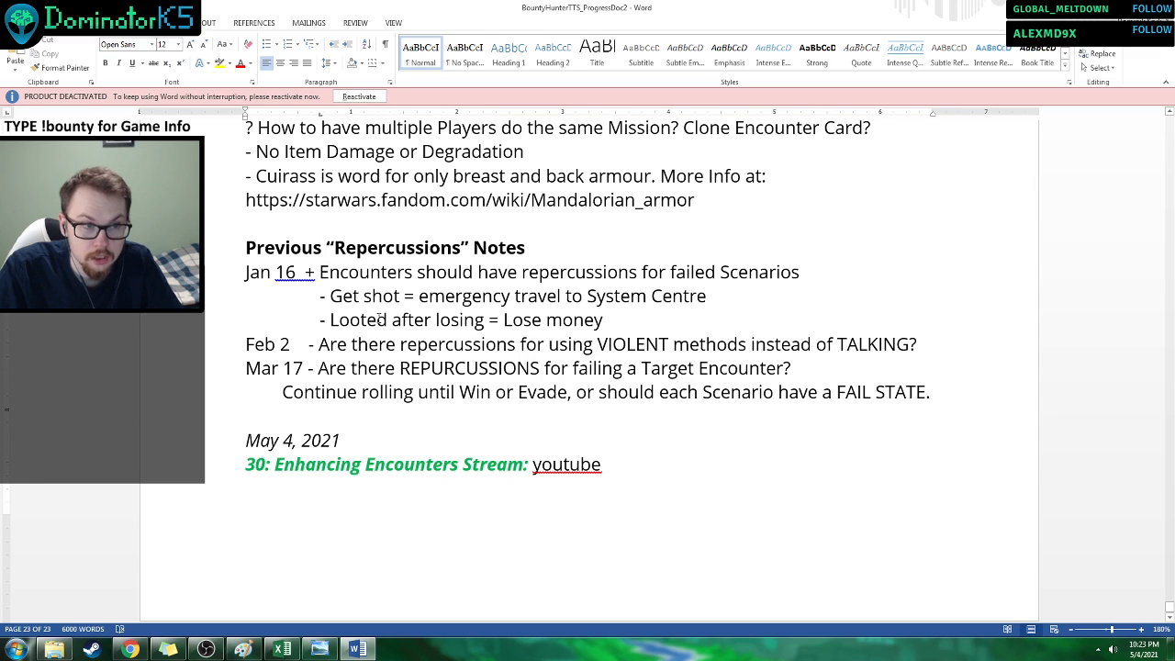
{"action": "left_click_drag", "start_coordinate": [503, 319], "coordinate": [602, 320]}
{"action": "left_click", "coordinate": [598, 333]}
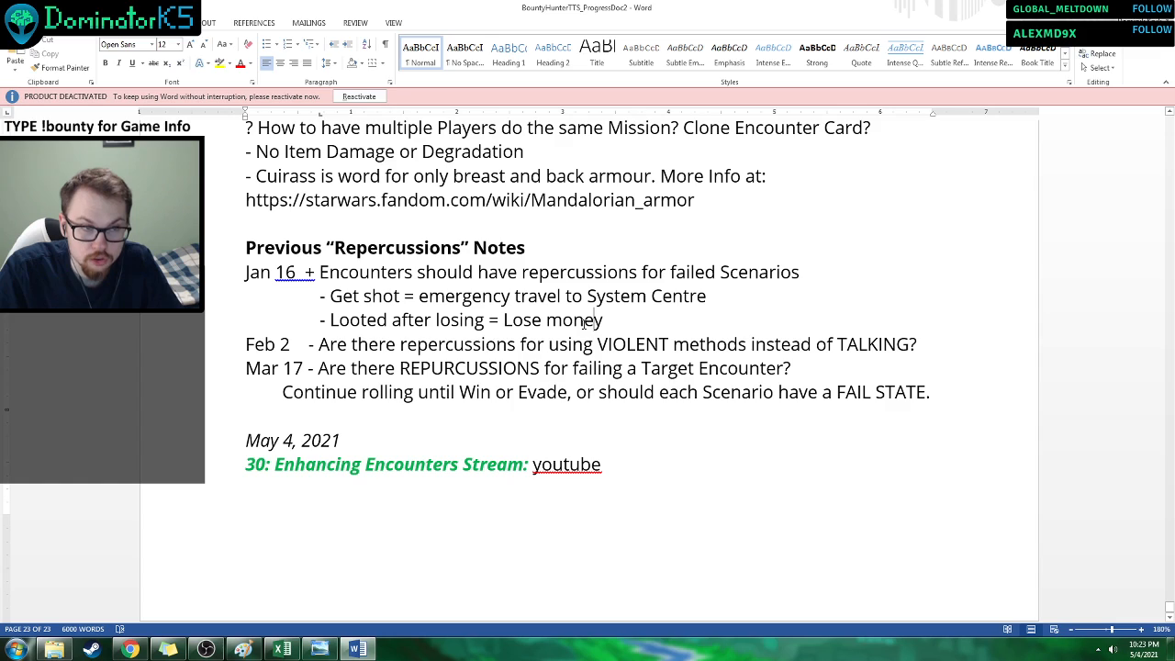
{"action": "left_click_drag", "start_coordinate": [360, 295], "coordinate": [747, 295]}
{"action": "left_click", "coordinate": [629, 315]}
{"action": "left_click", "coordinate": [350, 296]}
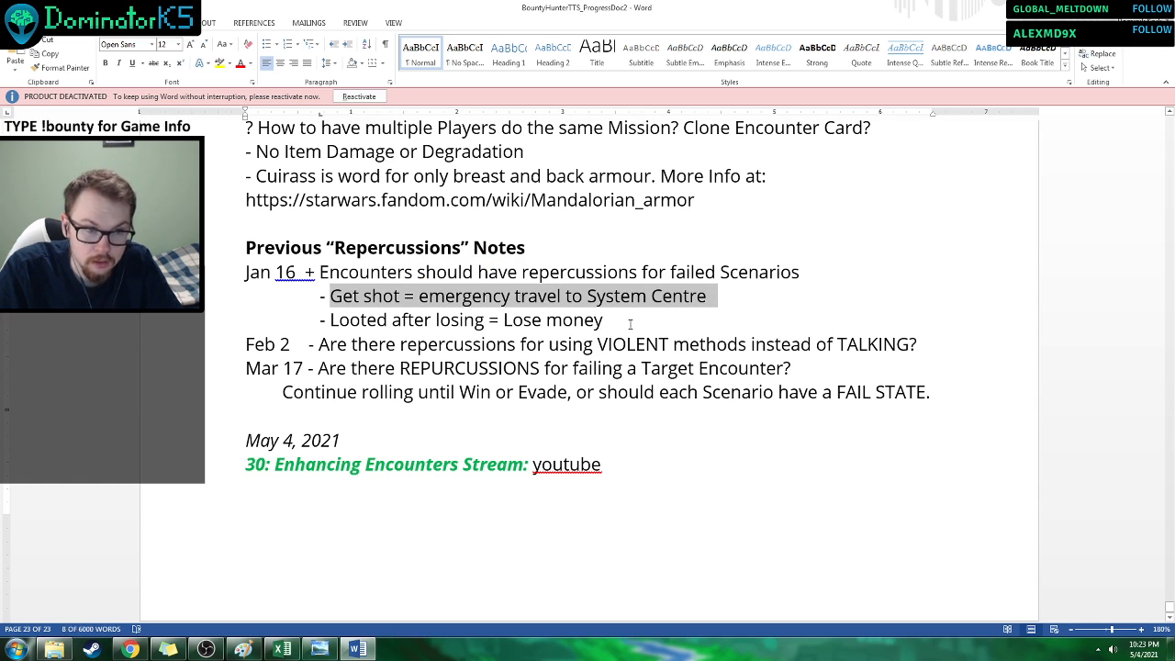
{"action": "left_click_drag", "start_coordinate": [604, 320], "coordinate": [330, 319]}
{"action": "left_click", "coordinate": [361, 331]}
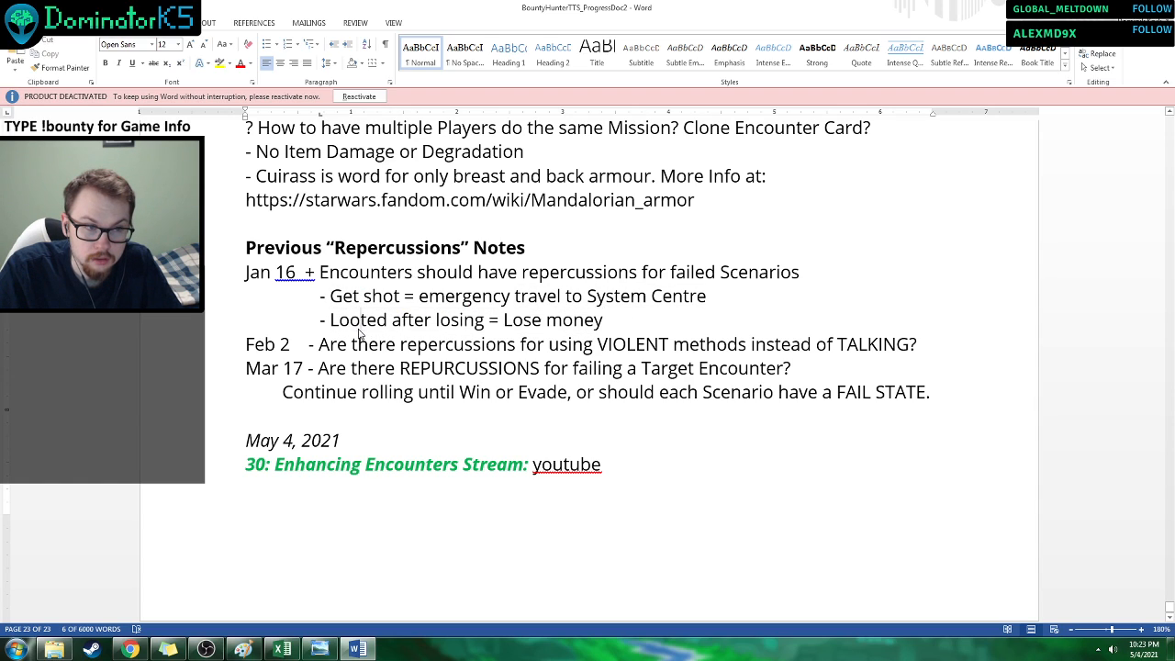
{"action": "left_click_drag", "start_coordinate": [392, 295], "coordinate": [342, 296]}
{"action": "left_click", "coordinate": [603, 319]}
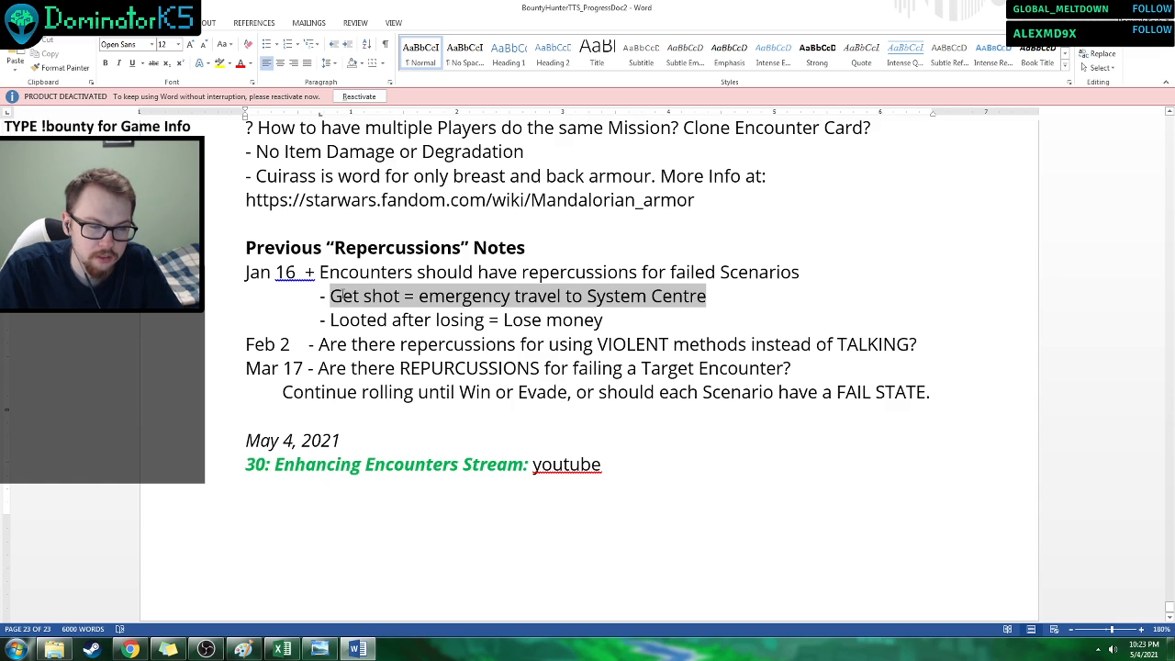
{"action": "left_click", "coordinate": [337, 343]}
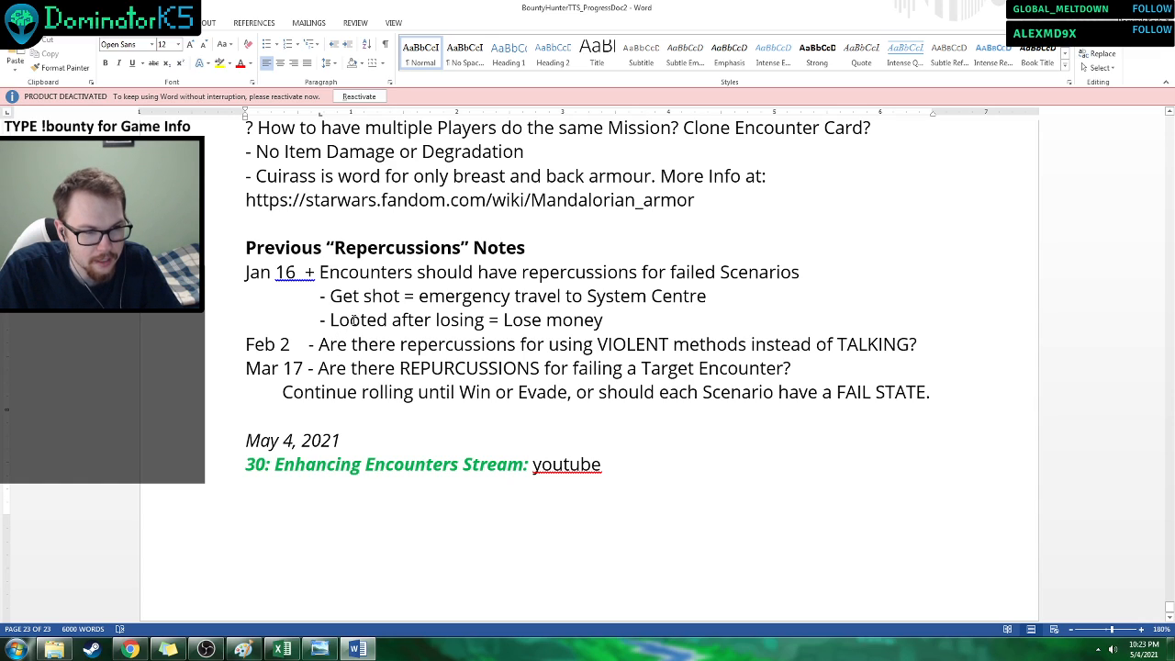
{"action": "left_click_drag", "start_coordinate": [330, 320], "coordinate": [602, 324]}
{"action": "left_click", "coordinate": [568, 344]}
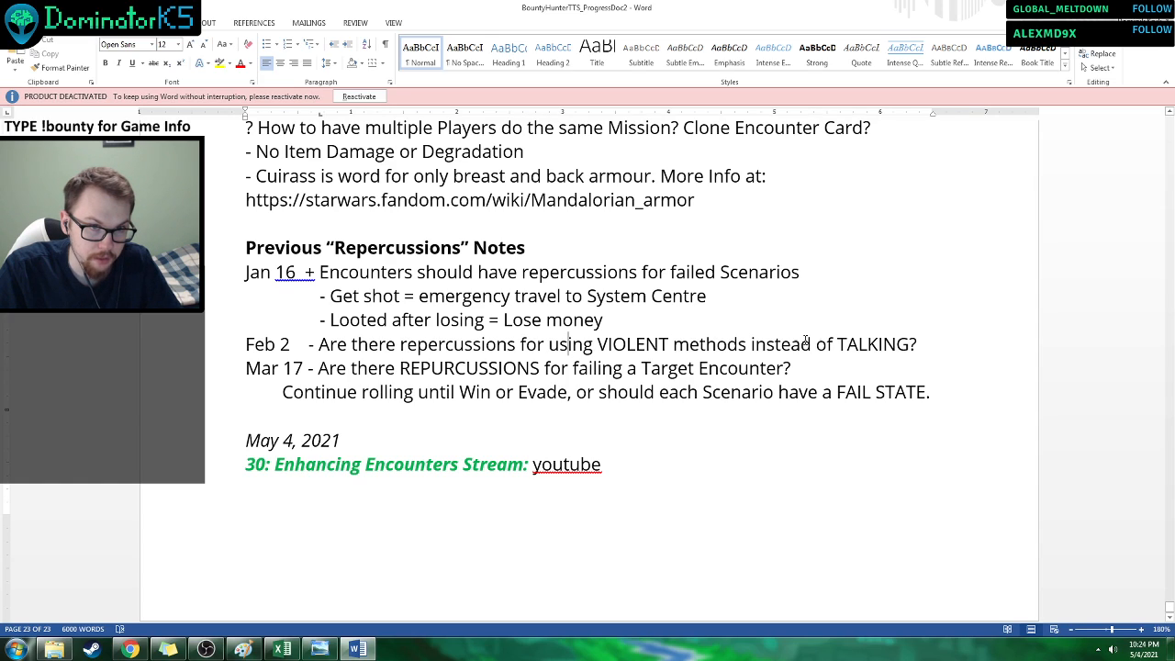
Read the Feb 2 note on repercussions for using violent methods instead of talking.
{"action": "left_click_drag", "start_coordinate": [566, 342], "coordinate": [615, 342]}
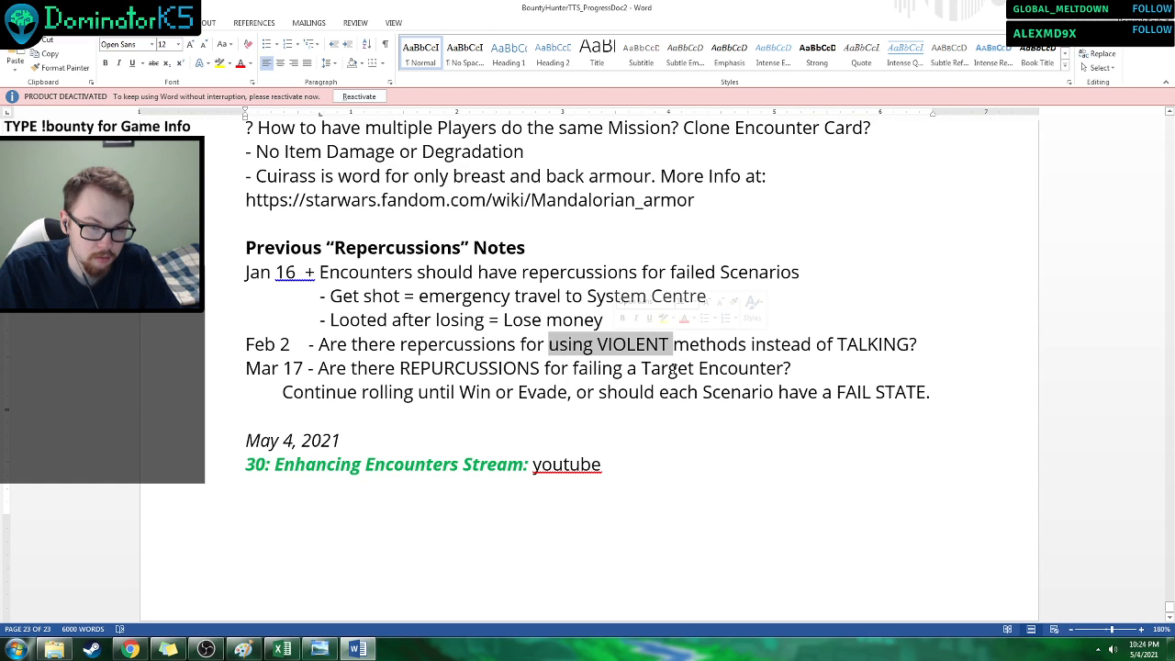
{"action": "left_click", "coordinate": [700, 369]}
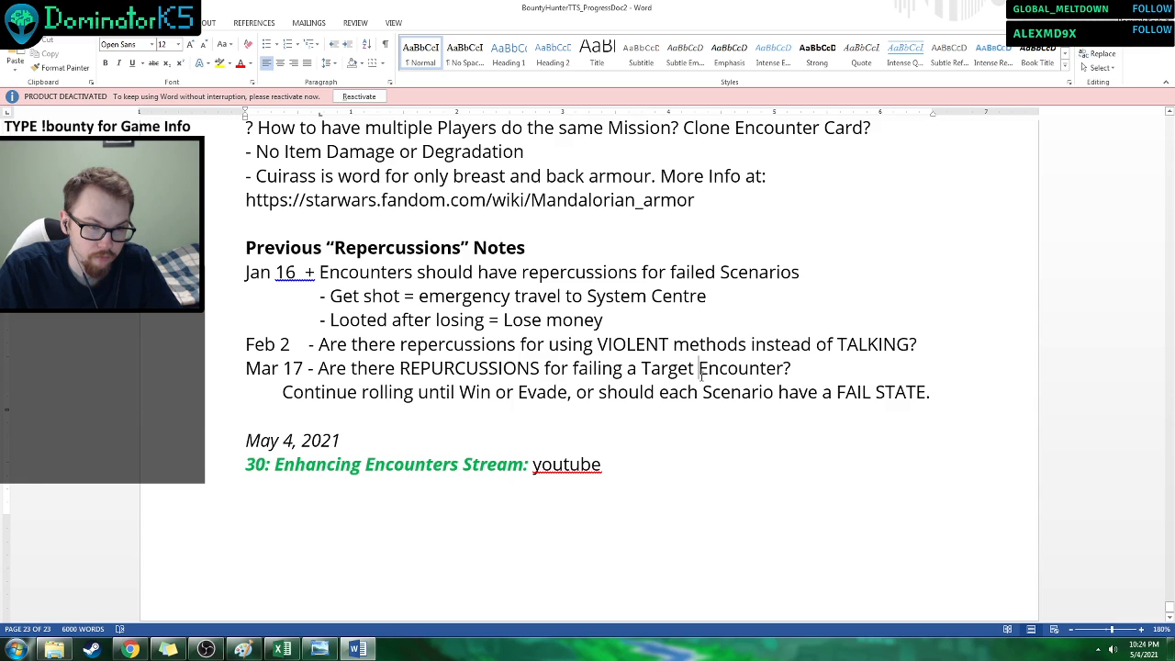
{"action": "left_click_drag", "start_coordinate": [607, 344], "coordinate": [746, 344]}
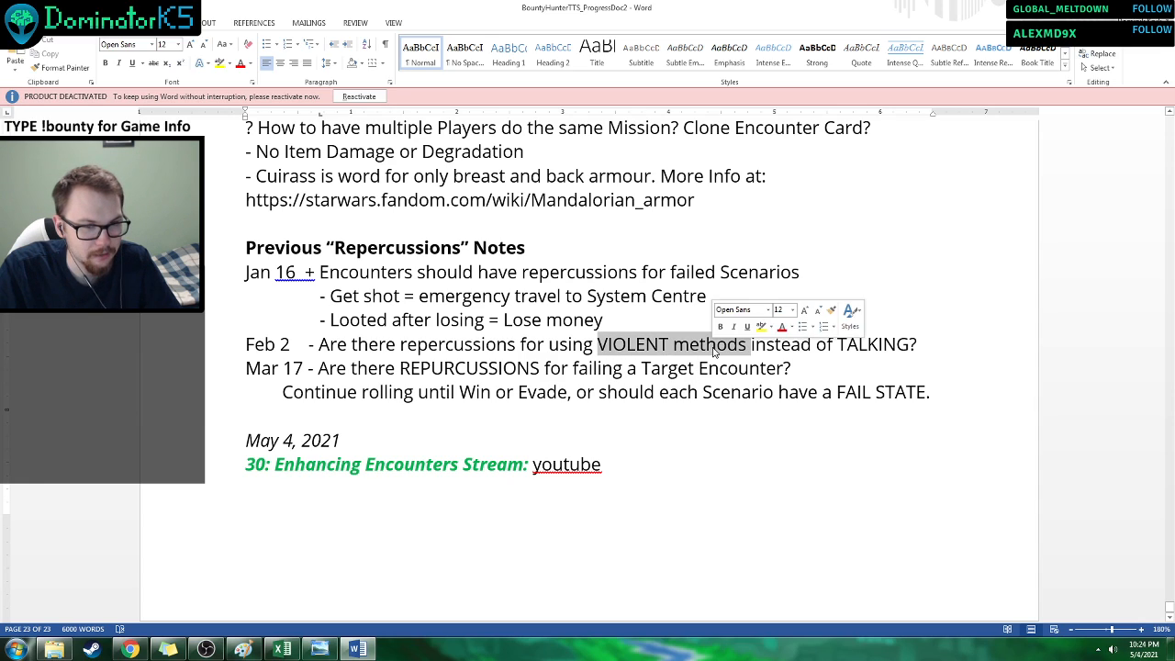
{"action": "left_click", "coordinate": [707, 367]}
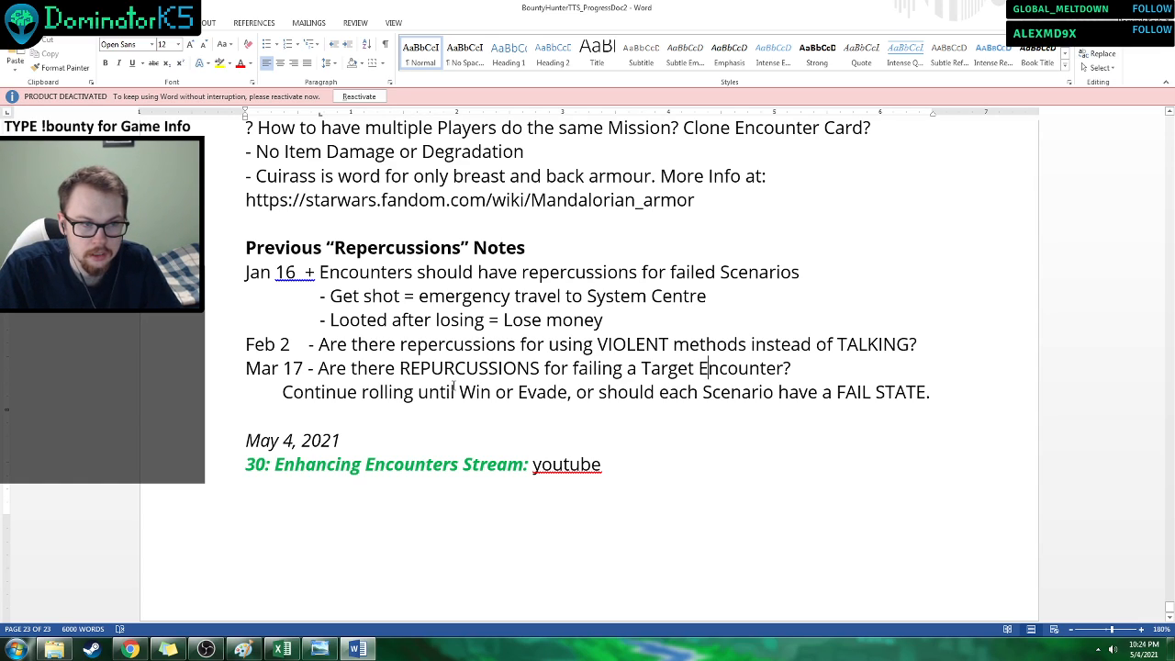
Replace the full stop after FAIL STATE in the Mar 17 note with a question mark and save the document.
{"action": "left_click_drag", "start_coordinate": [329, 394], "coordinate": [938, 395]}
{"action": "left_click", "coordinate": [654, 405]}
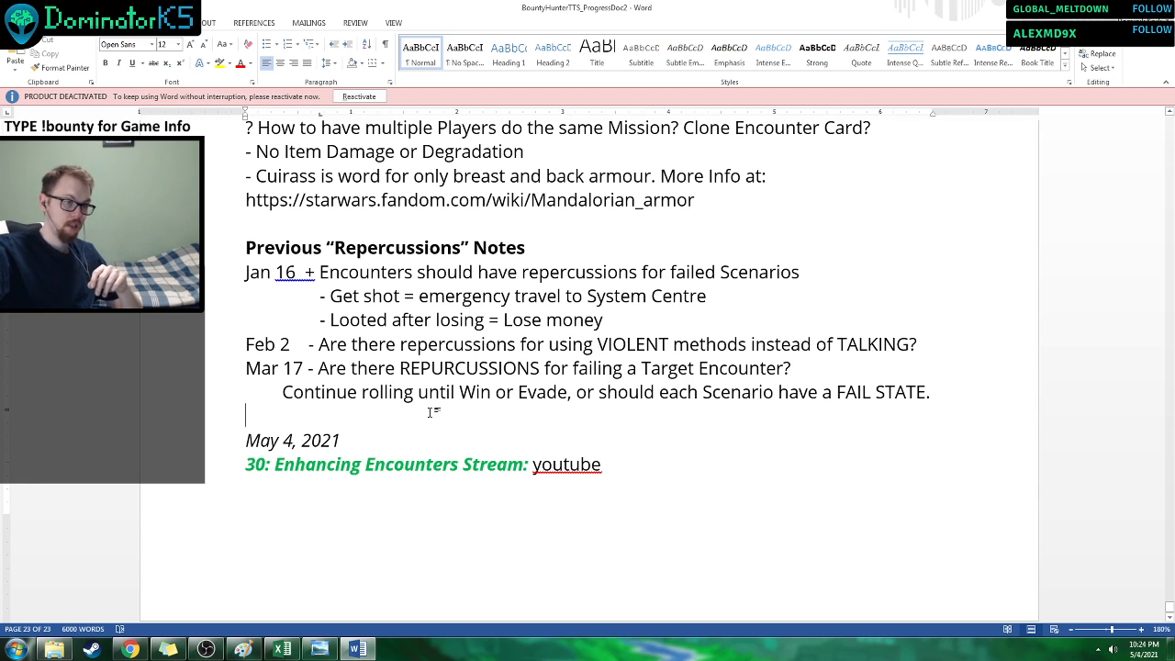
{"action": "left_click", "coordinate": [942, 392]}
{"action": "key", "text": "BackSpace"}
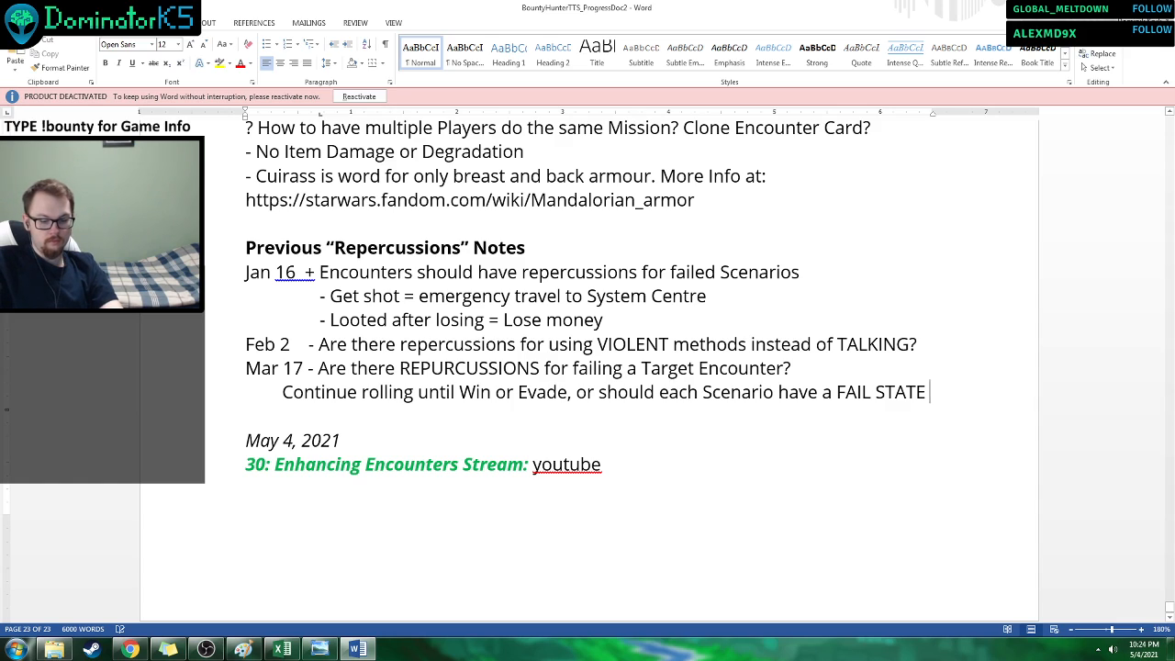
{"action": "type", "text": "?"}
{"action": "key", "text": "ctrl+s"}
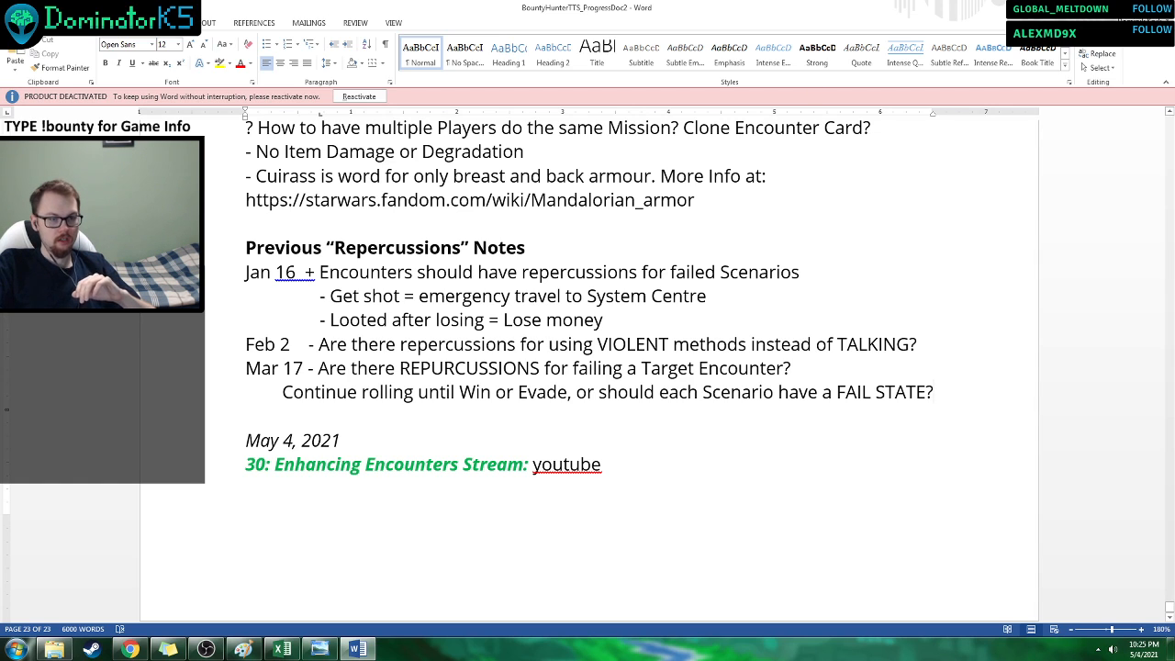
{"action": "scroll", "coordinate": [951, 393], "scroll_direction": "down", "scroll_amount": 1}
Look over the WANTED, Species and ITEMS sheets of the BOUNTYCards workbook in Excel, and close the workbook.
{"action": "left_click", "coordinate": [284, 649]}
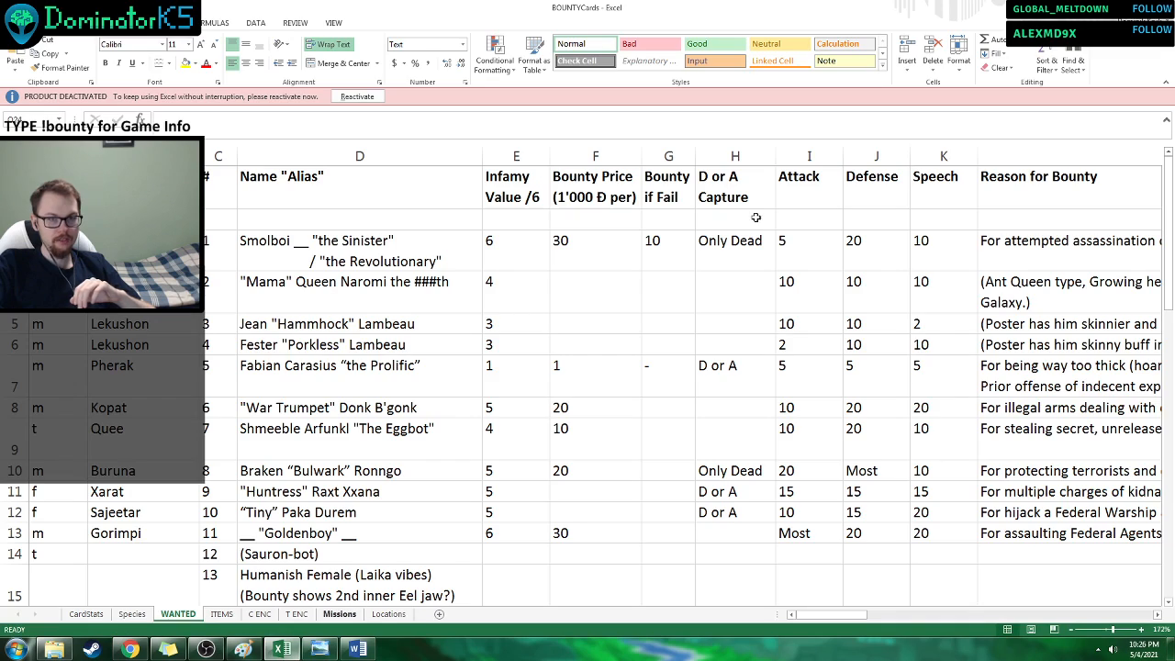
{"action": "left_click", "coordinate": [1160, 8]}
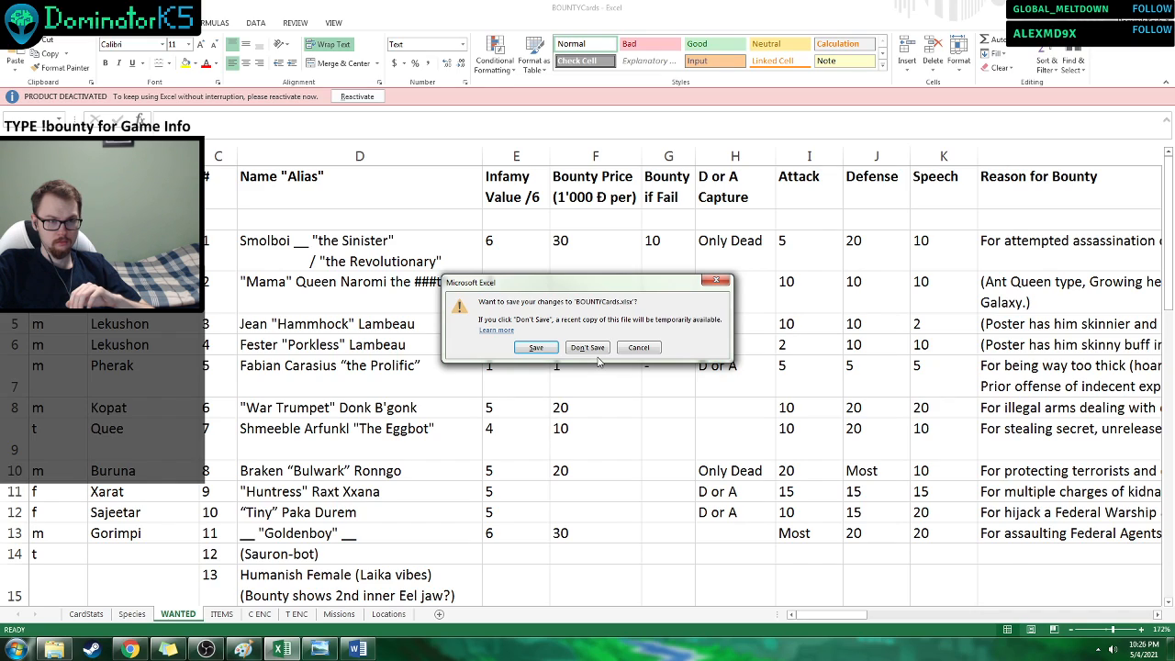
{"action": "left_click", "coordinate": [637, 348]}
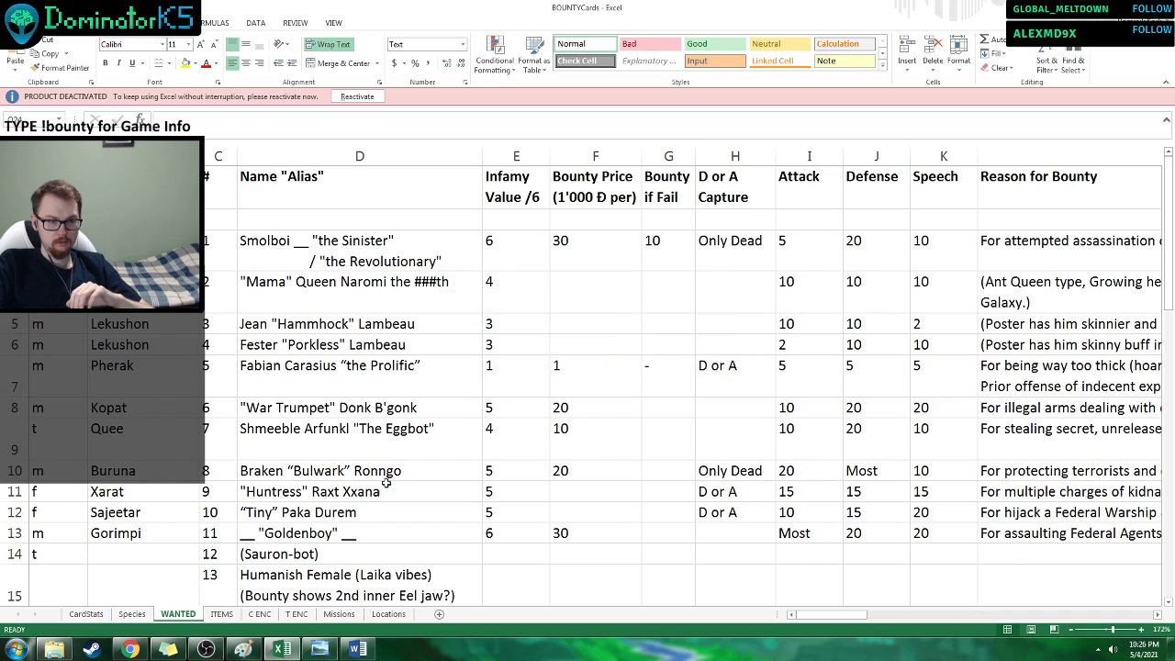
{"action": "left_click", "coordinate": [143, 615]}
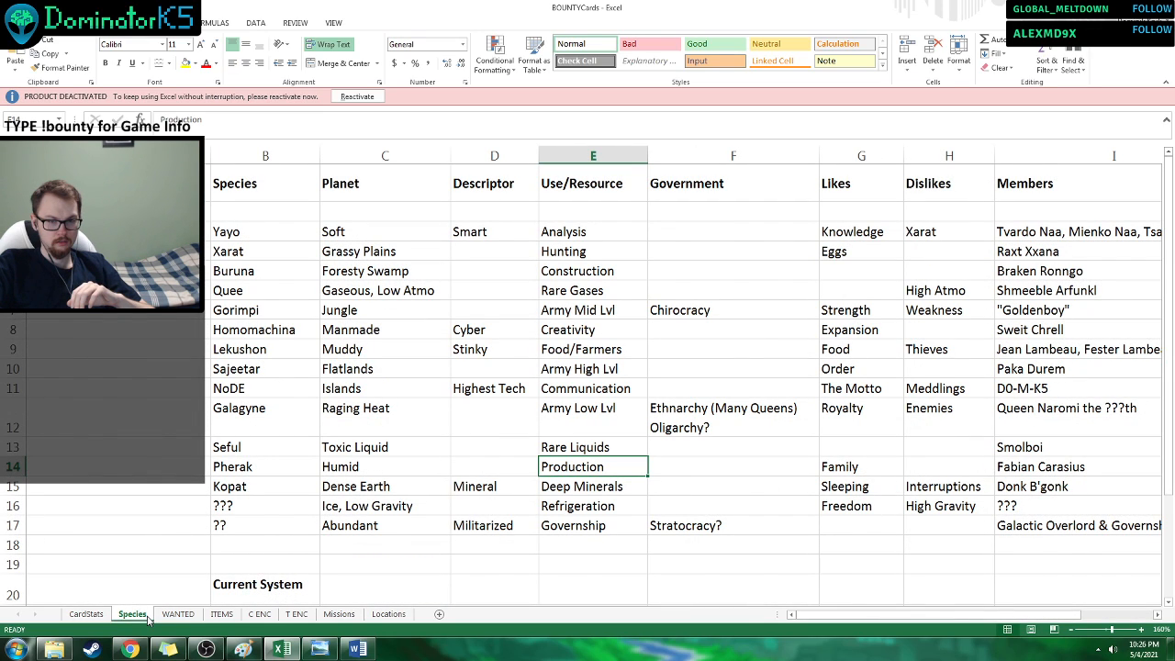
{"action": "left_click", "coordinate": [220, 615]}
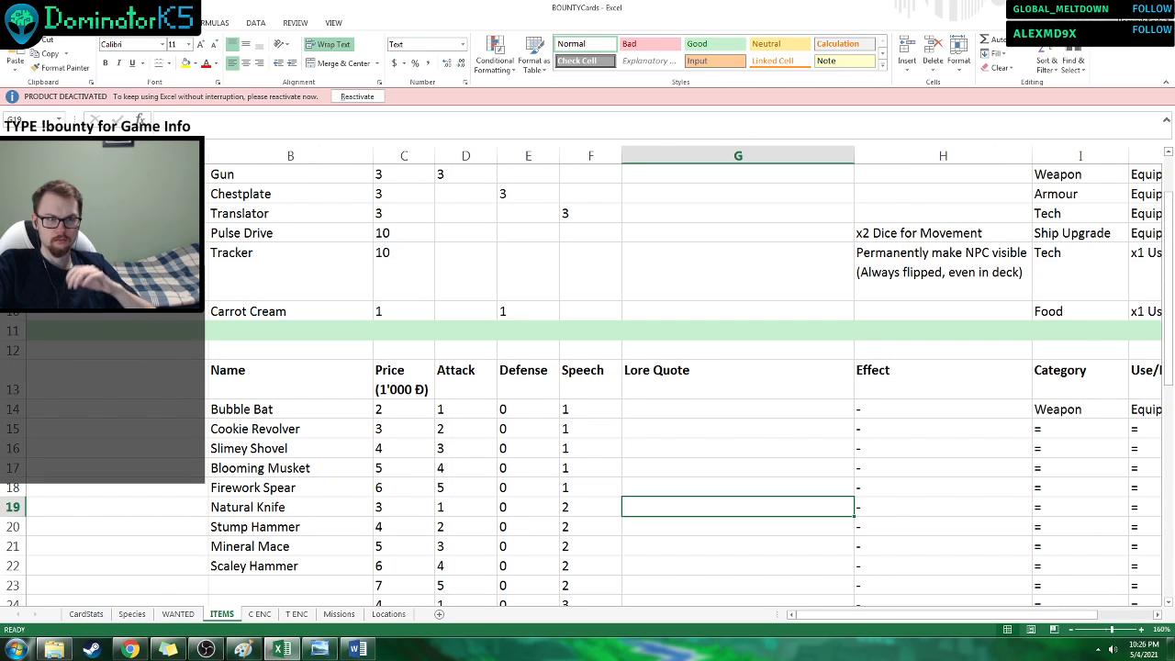
{"action": "key", "text": "alt+Tab"}
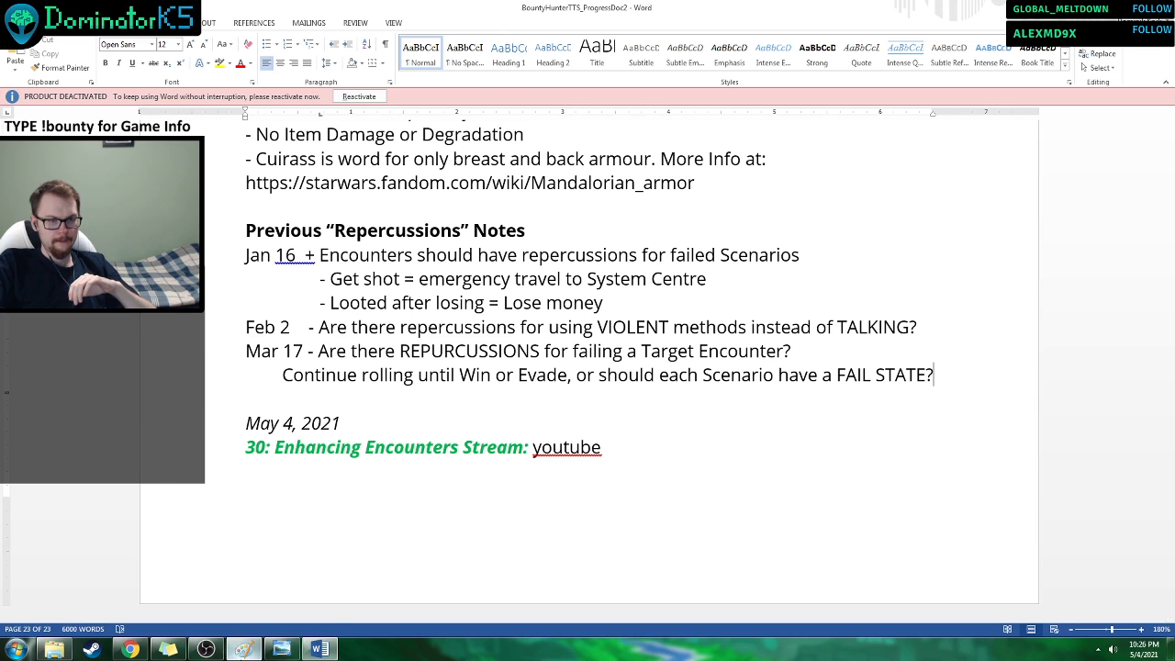
View and close the character sheet image in Windows Photo Viewer, and bring up the Varmint Hunter scenario card sketch in Paint.
{"action": "left_click", "coordinate": [243, 649]}
{"action": "left_click", "coordinate": [1118, 7]}
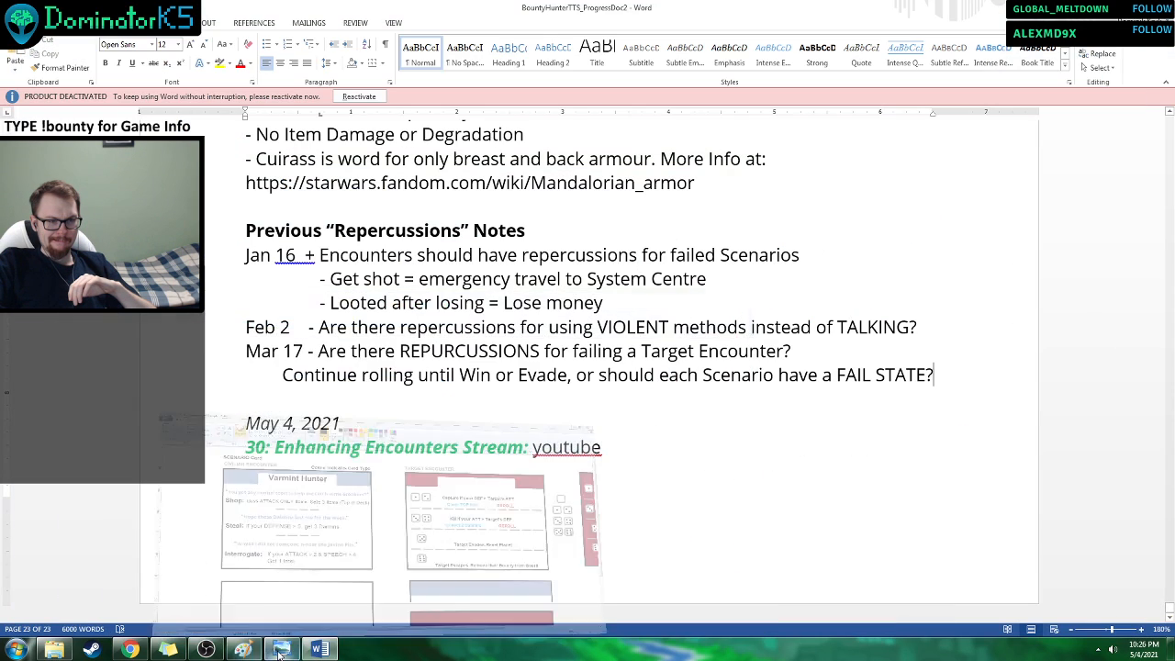
{"action": "left_click", "coordinate": [282, 649]}
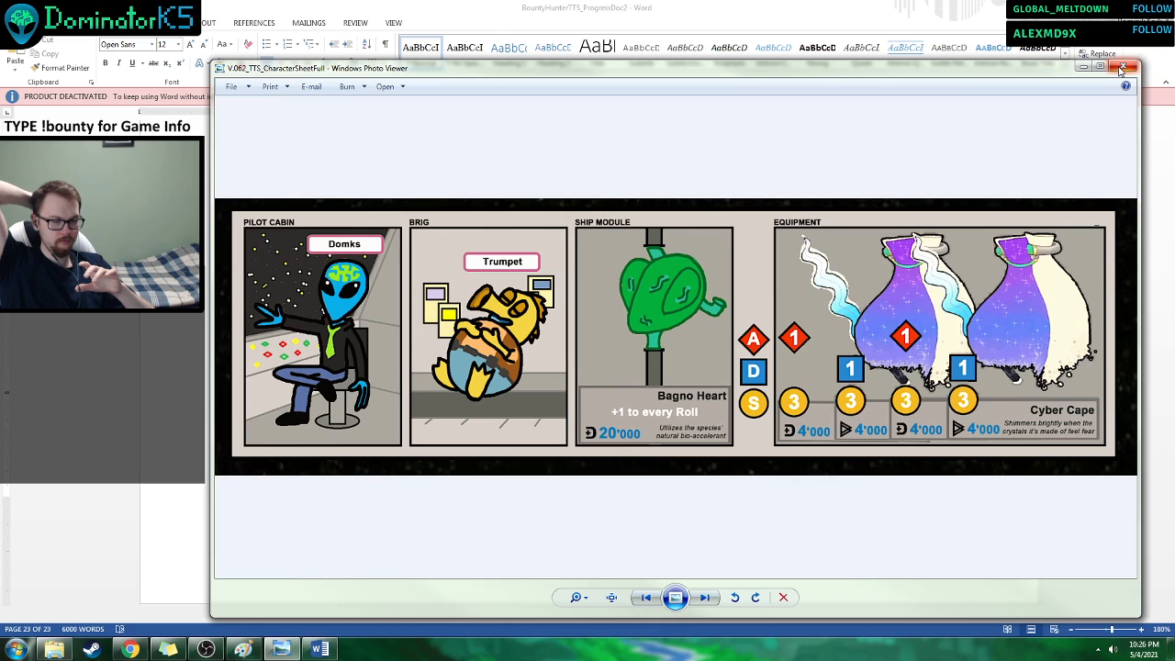
{"action": "left_click", "coordinate": [1121, 69]}
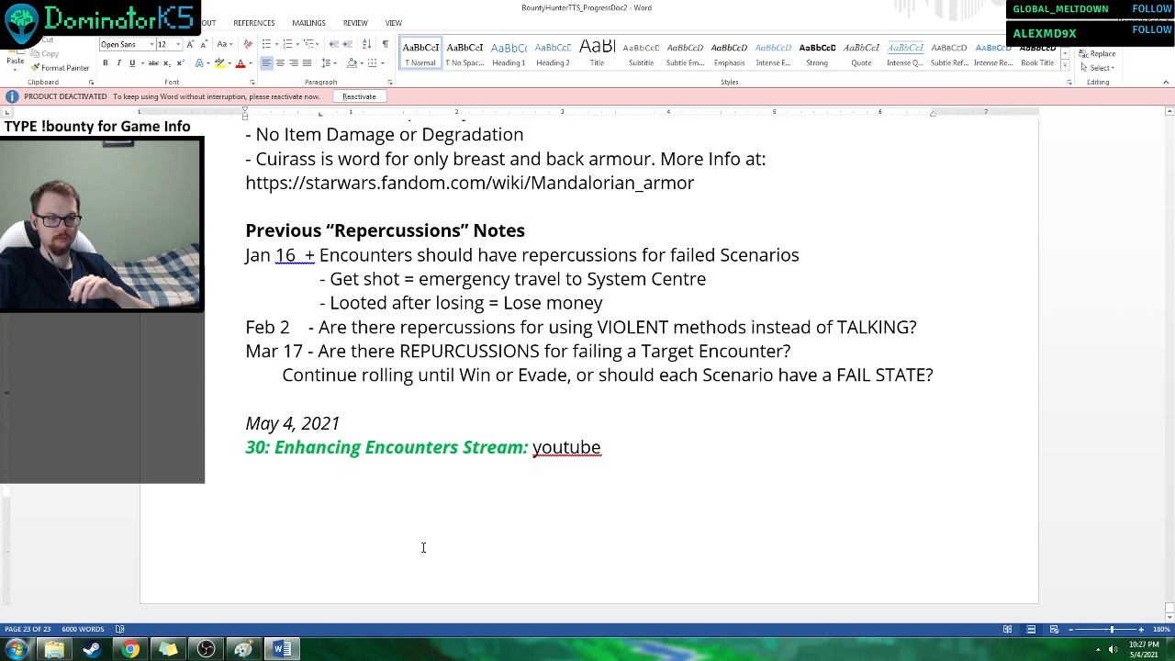
{"action": "left_click", "coordinate": [239, 650]}
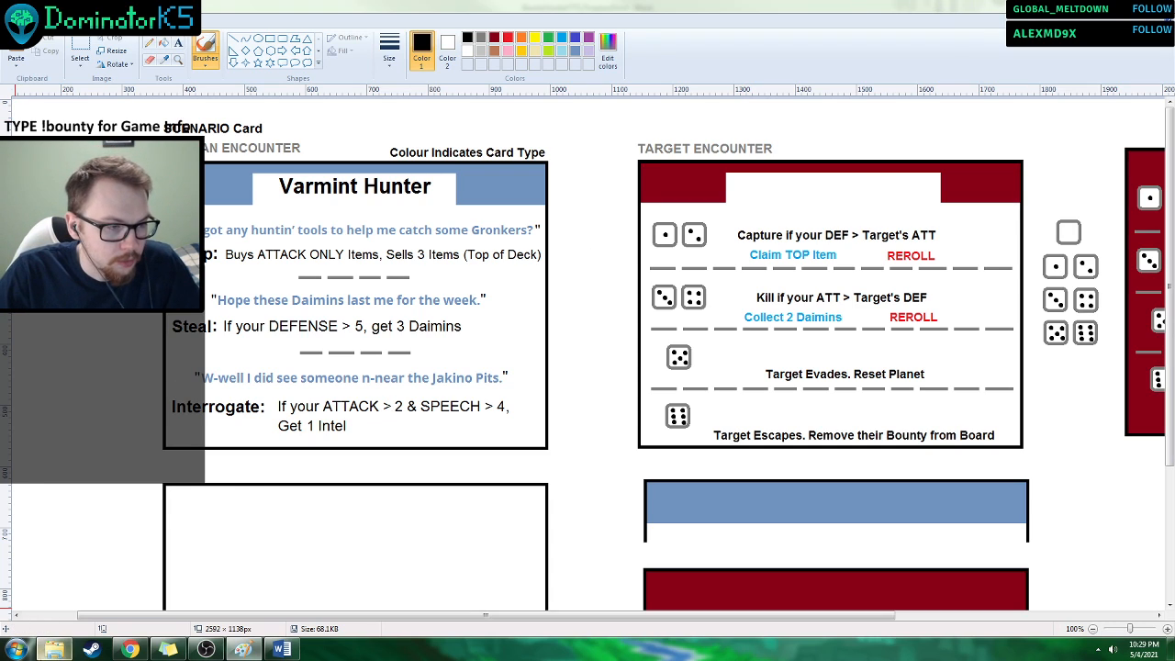
Open BOUNTYEncounterTemplate from the BountyBoardGame project's TTS_Tests folder in Photoshop, and close the card sketch in Paint.
{"action": "left_click", "coordinate": [54, 649]}
{"action": "left_click", "coordinate": [425, 134]}
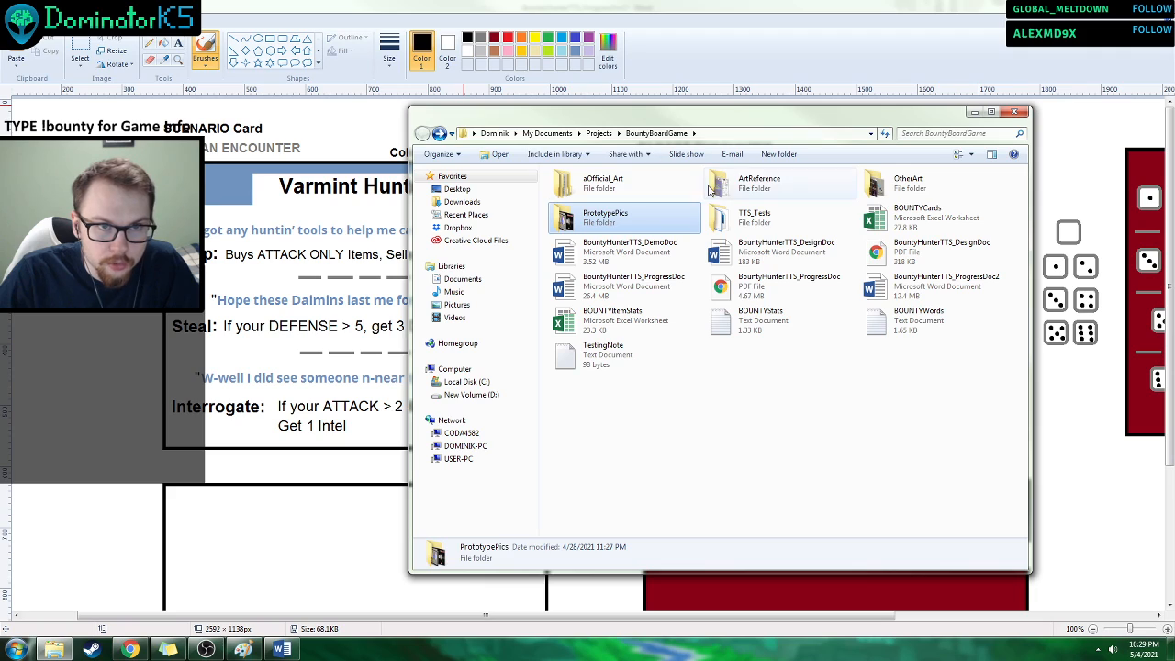
{"action": "double_click", "coordinate": [788, 222]}
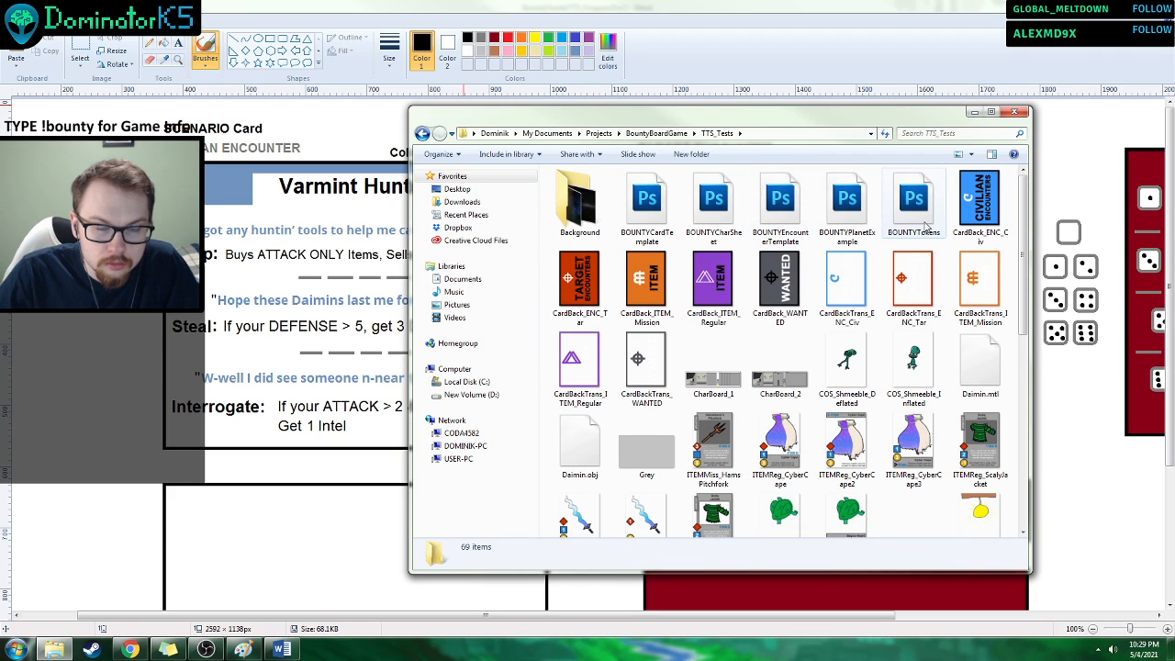
{"action": "left_click", "coordinate": [799, 213]}
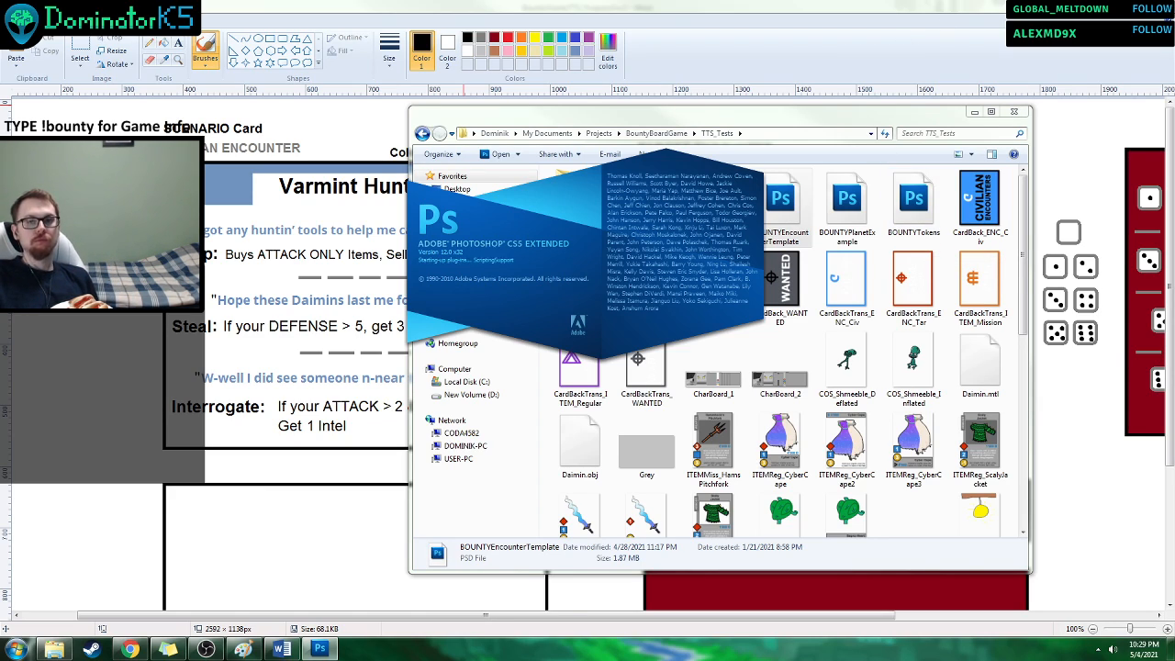
{"action": "left_click", "coordinate": [1160, 6]}
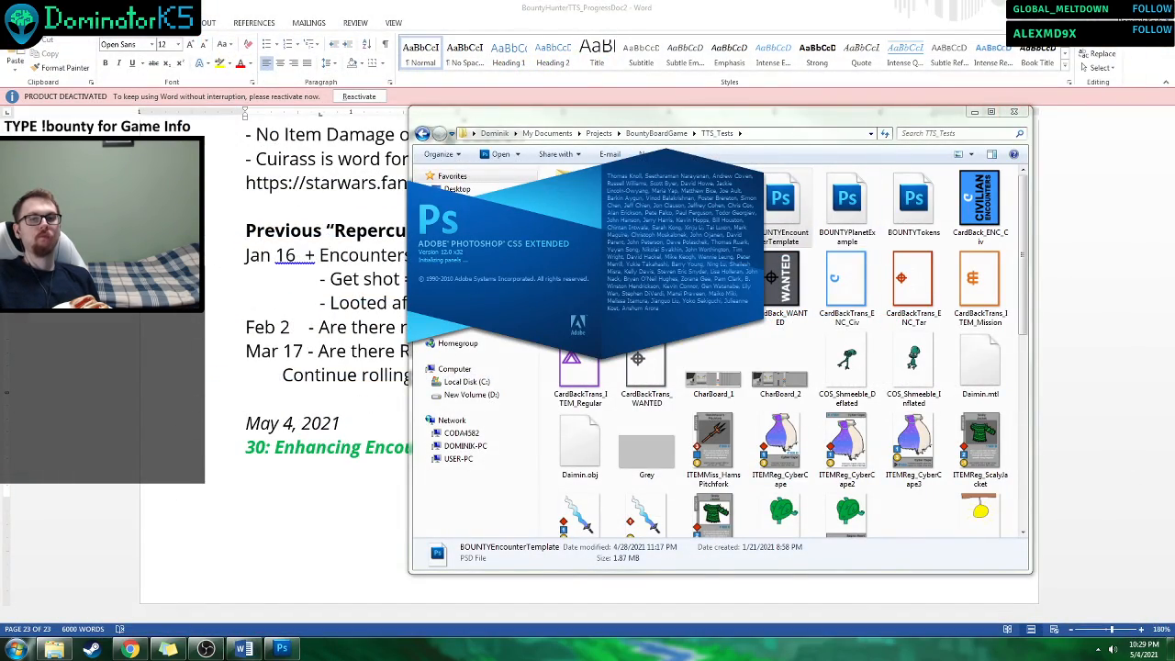
{"action": "left_click", "coordinate": [1120, 7]}
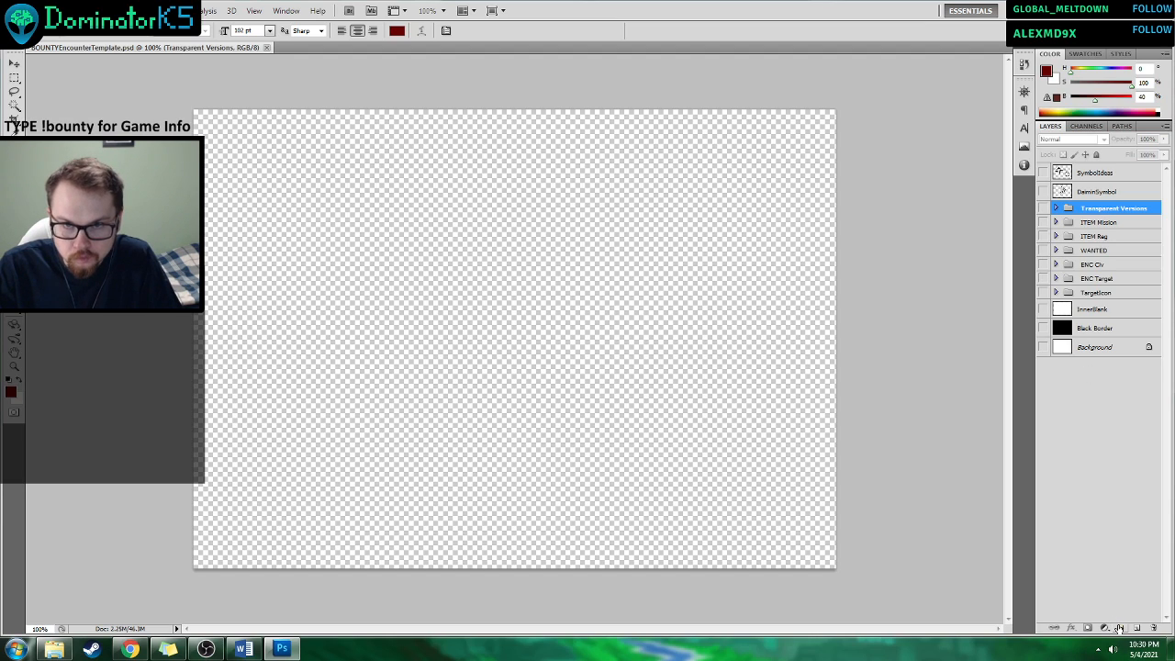
Create a layer group above Transparent Versions and name it Civ Encounter.
{"action": "left_click", "coordinate": [1119, 628]}
{"action": "double_click", "coordinate": [1098, 210]}
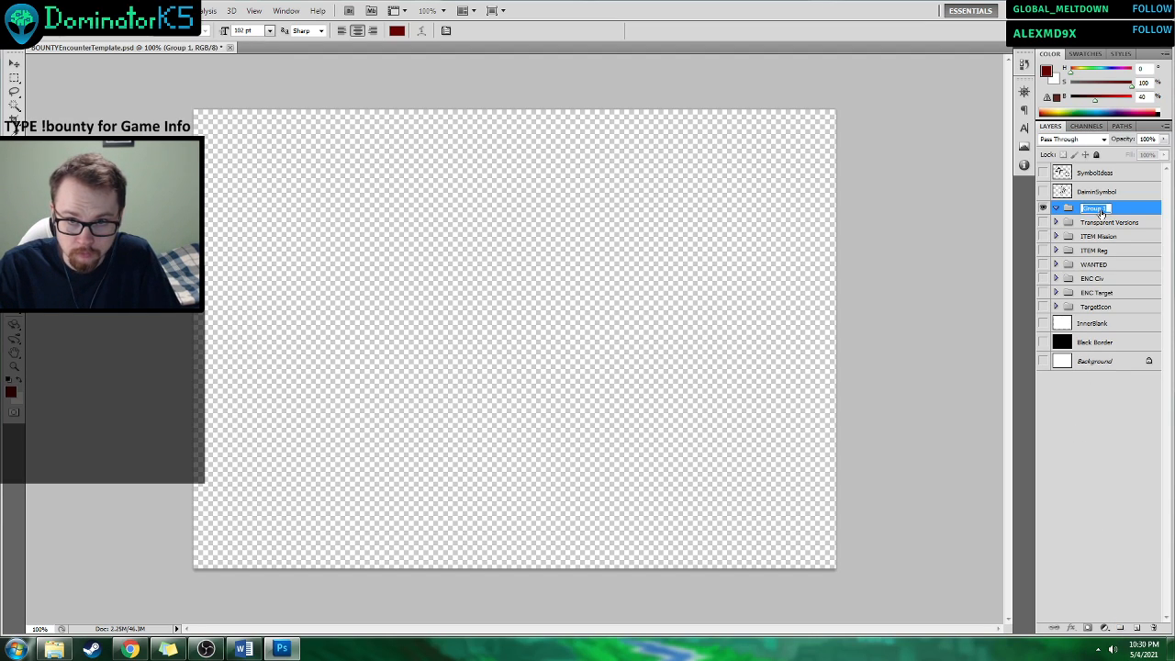
{"action": "type", "text": "Civ Enc"}
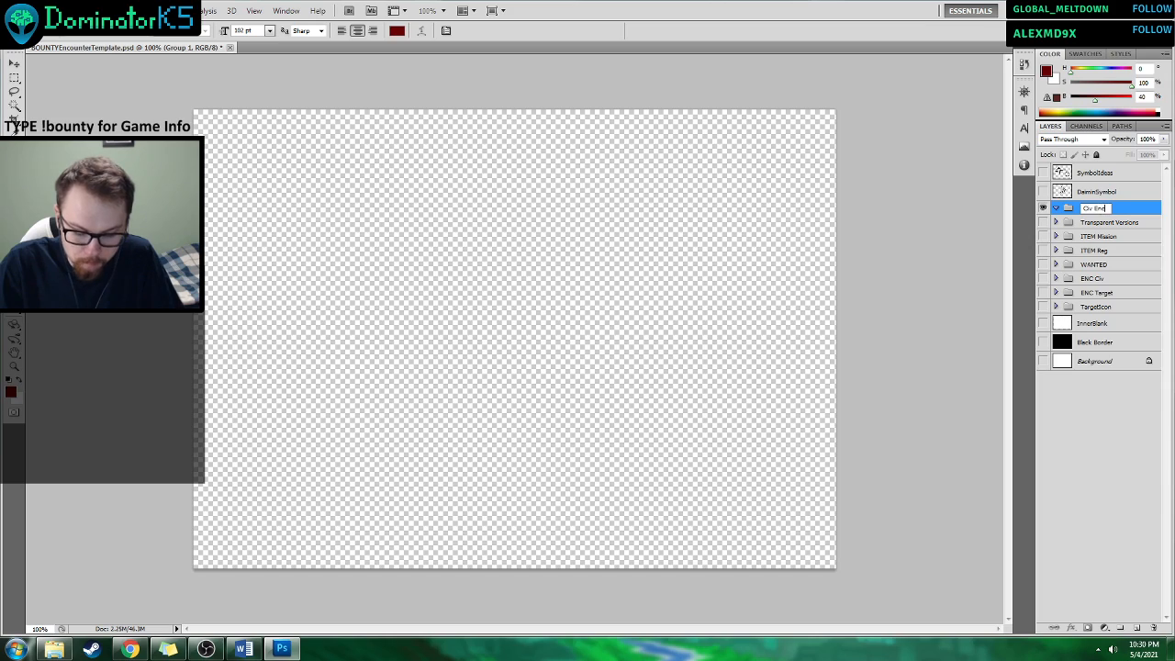
{"action": "type", "text": "ounter"}
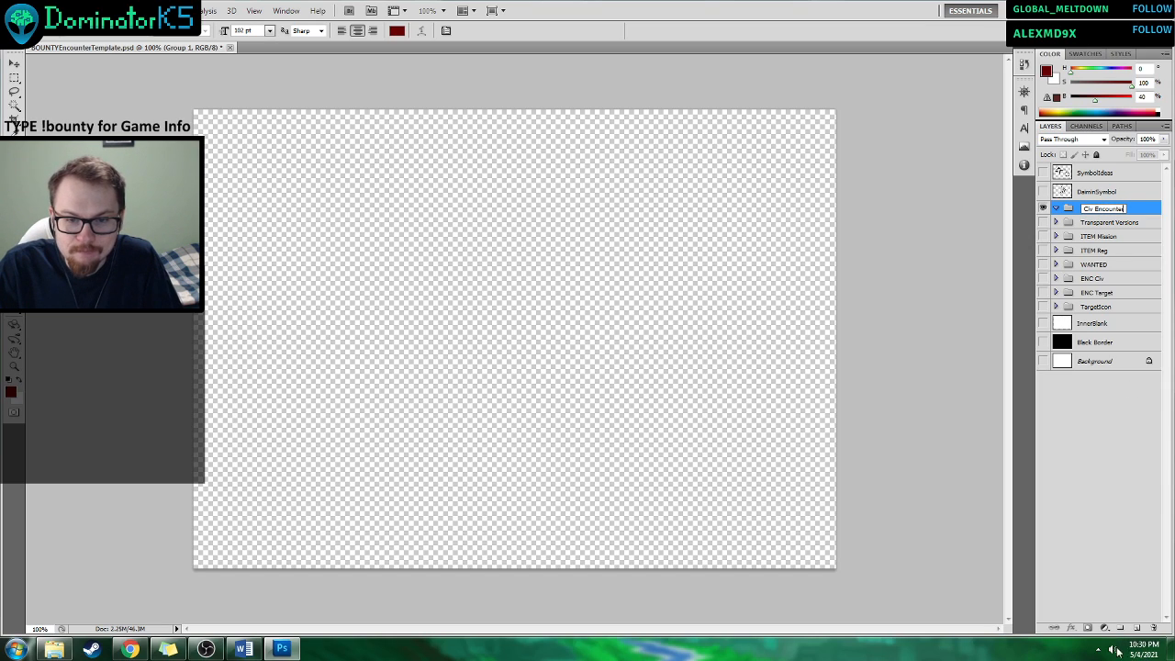
Create another layer group above Civ Encounter and name it Tar Encounter.
{"action": "left_click", "coordinate": [1120, 628]}
{"action": "double_click", "coordinate": [1095, 210]}
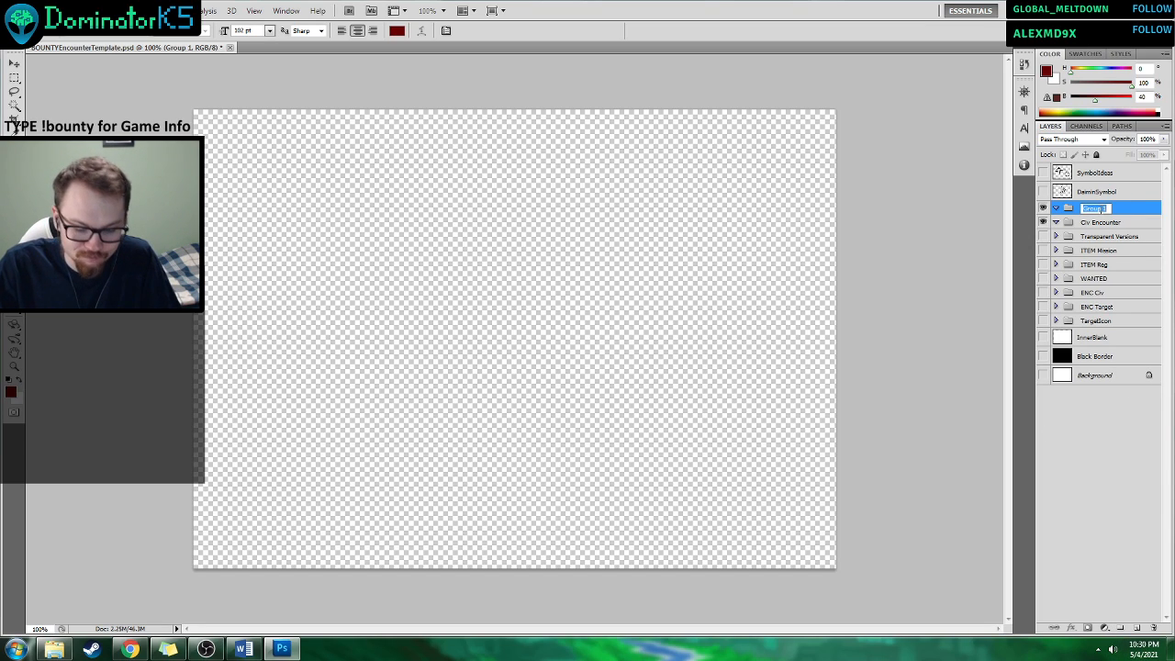
{"action": "type", "text": "Targe"}
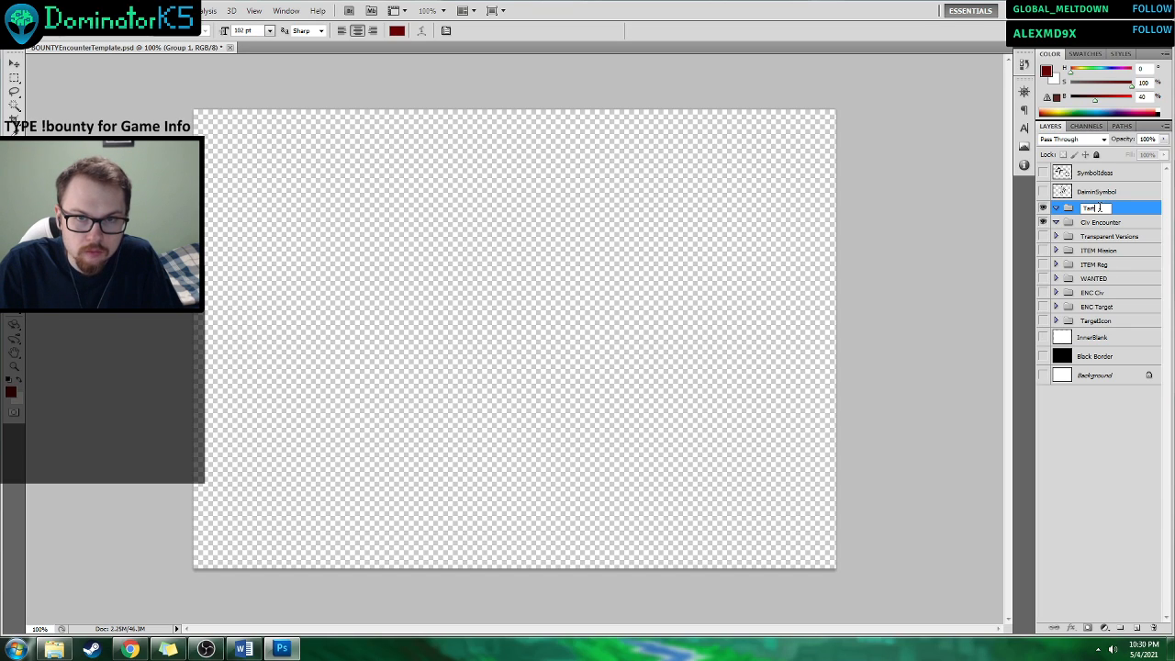
{"action": "type", "text": " Encounter"}
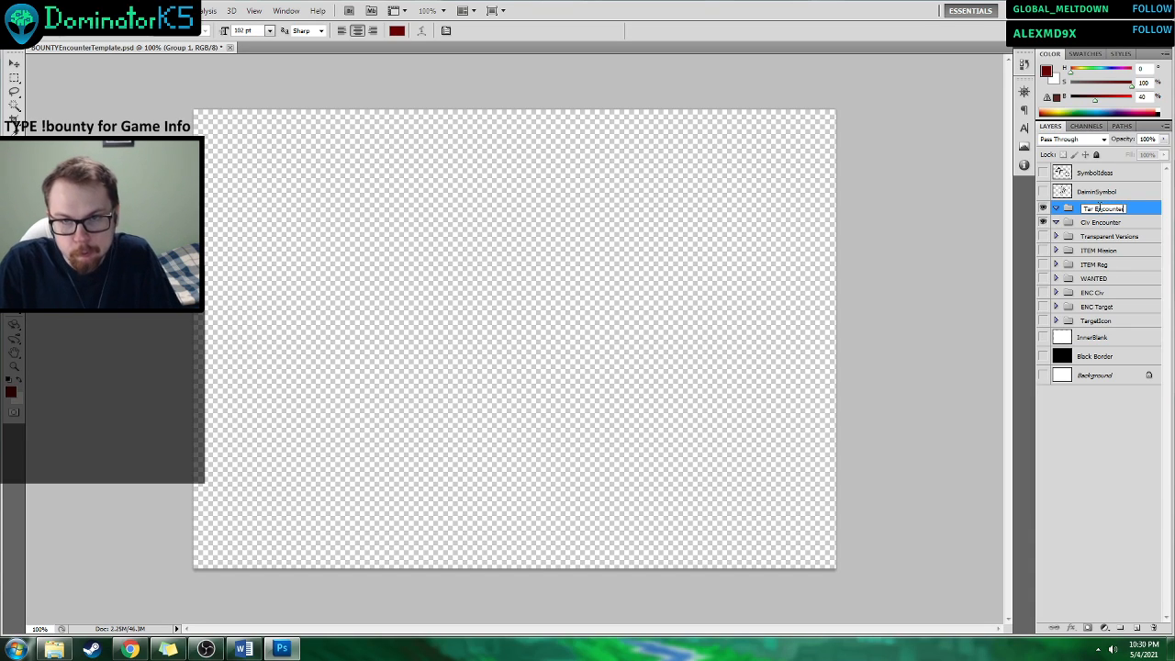
{"action": "left_click", "coordinate": [1100, 238]}
Collapse the Tar Encounter group and place the CharBoard_2 image from the TTS_Tests folder inside the Civ Encounter group.
{"action": "left_click", "coordinate": [1083, 223]}
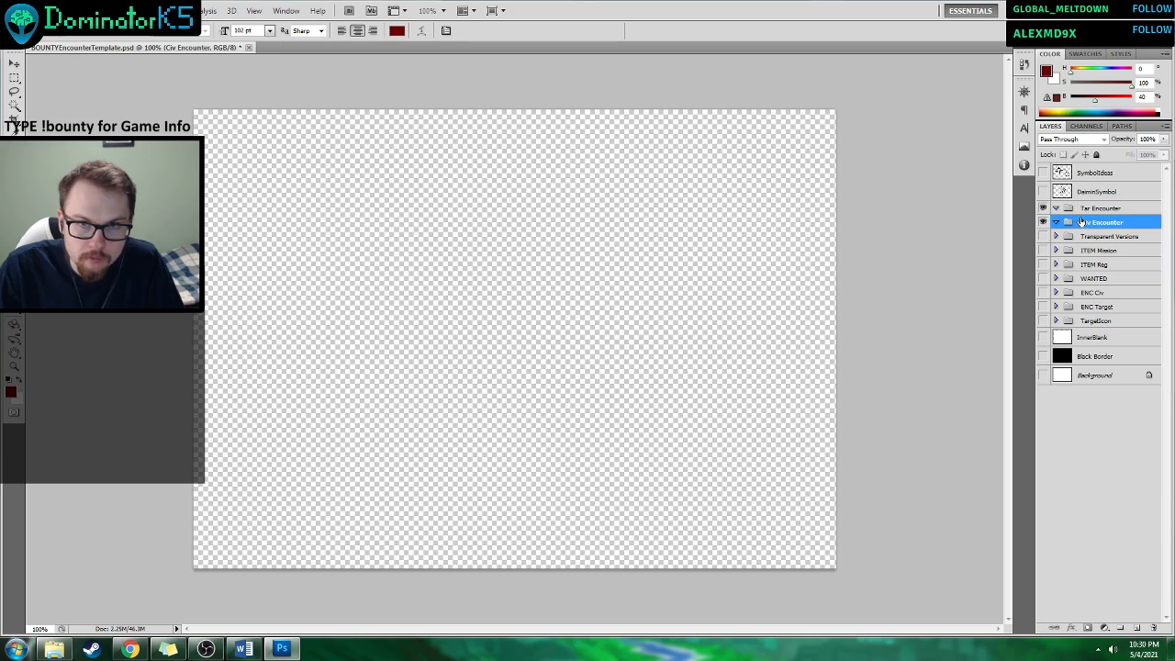
{"action": "left_click", "coordinate": [1055, 208]}
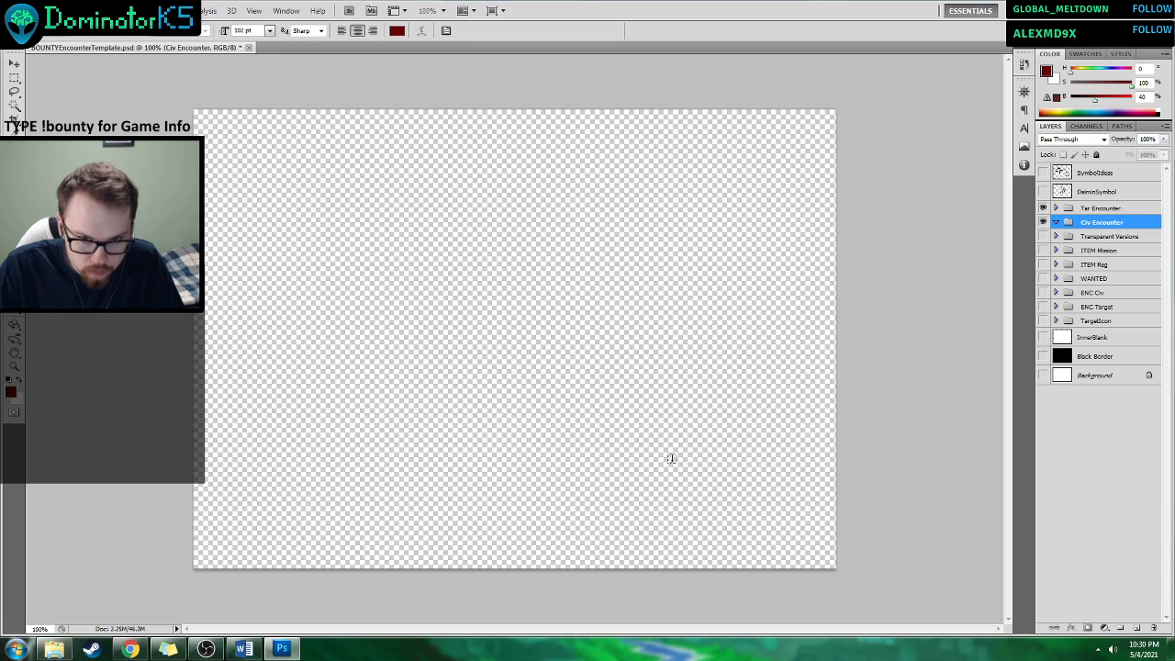
{"action": "left_click", "coordinate": [1136, 628]}
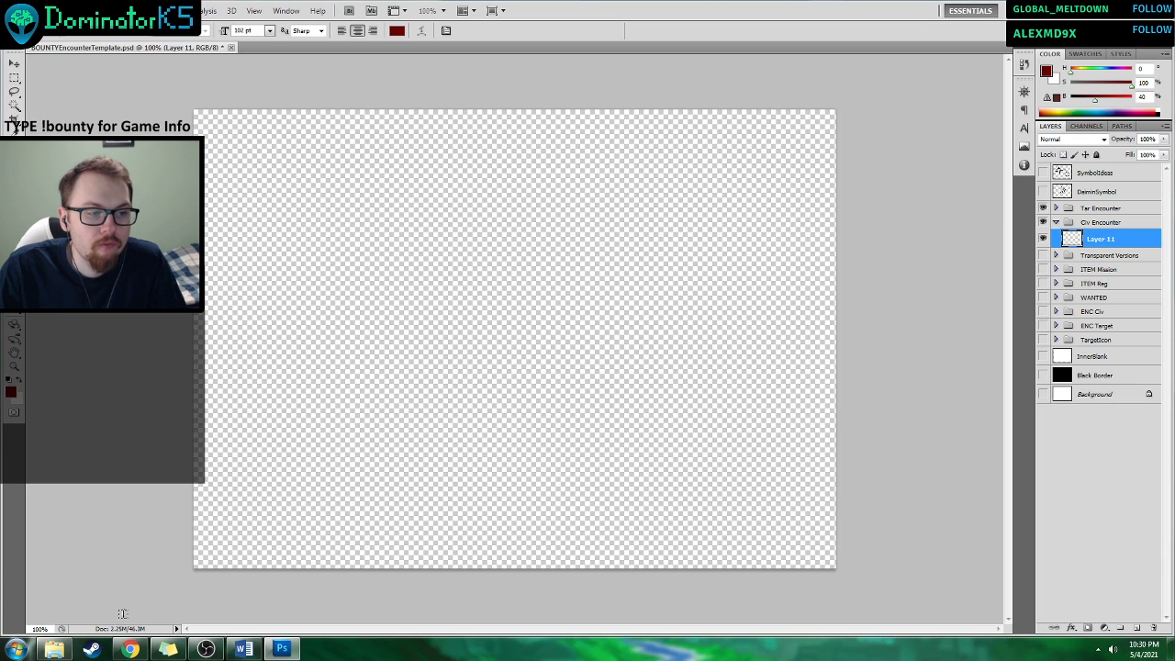
{"action": "left_click", "coordinate": [54, 649]}
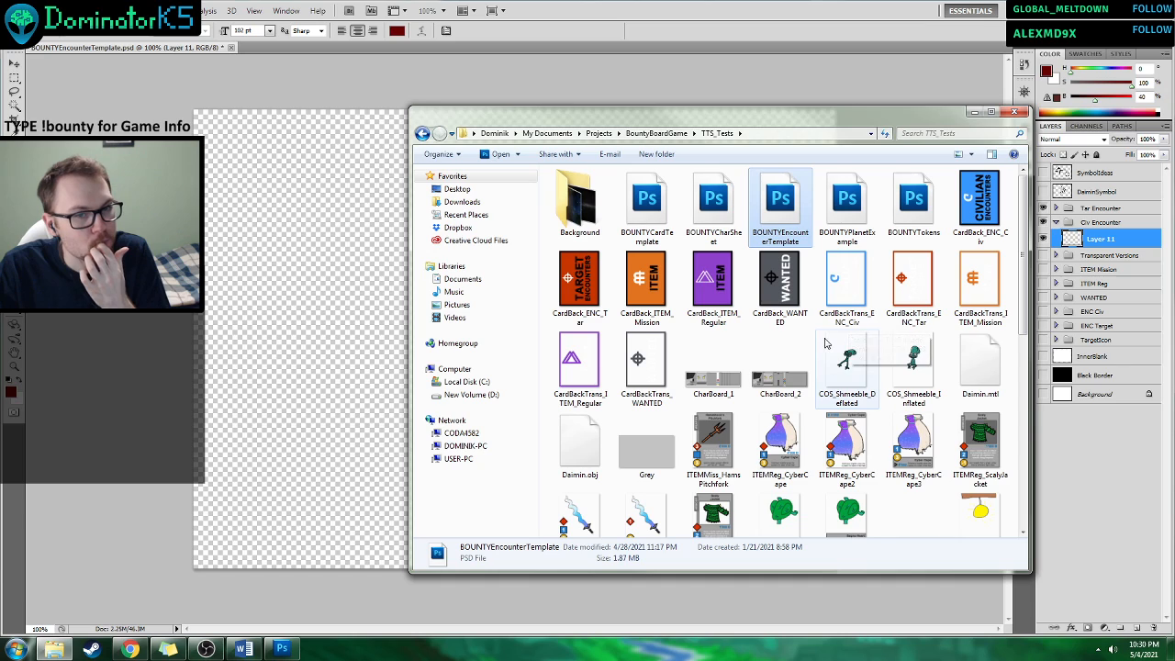
{"action": "left_click", "coordinate": [787, 369]}
{"action": "left_click", "coordinate": [254, 285]}
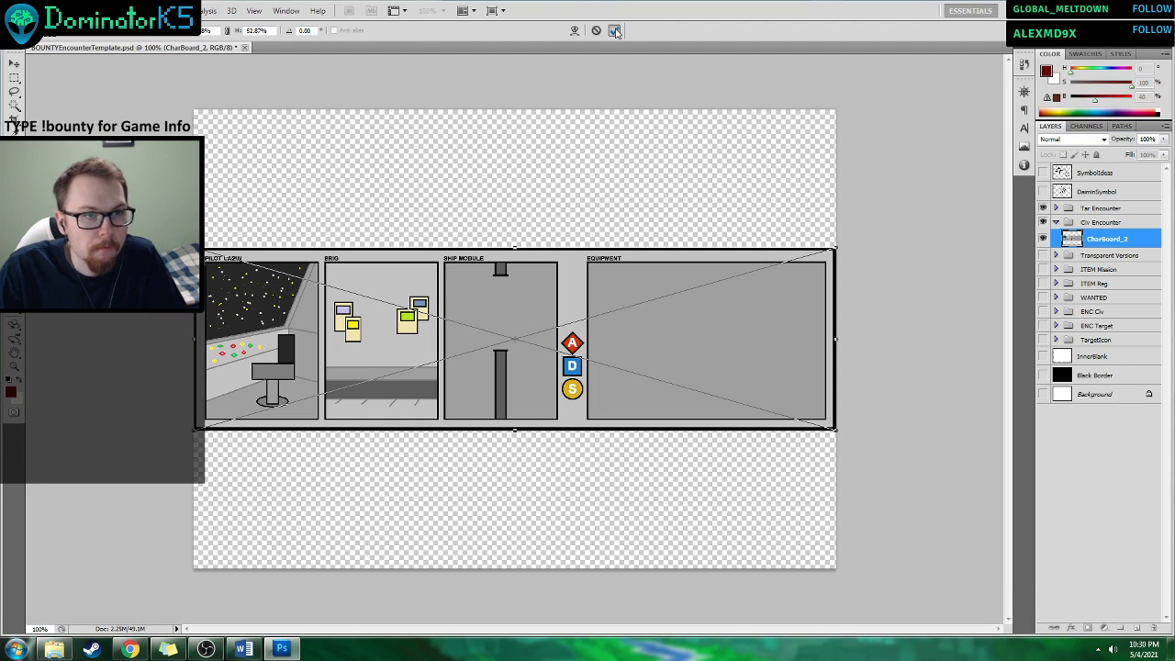
{"action": "left_click", "coordinate": [613, 30]}
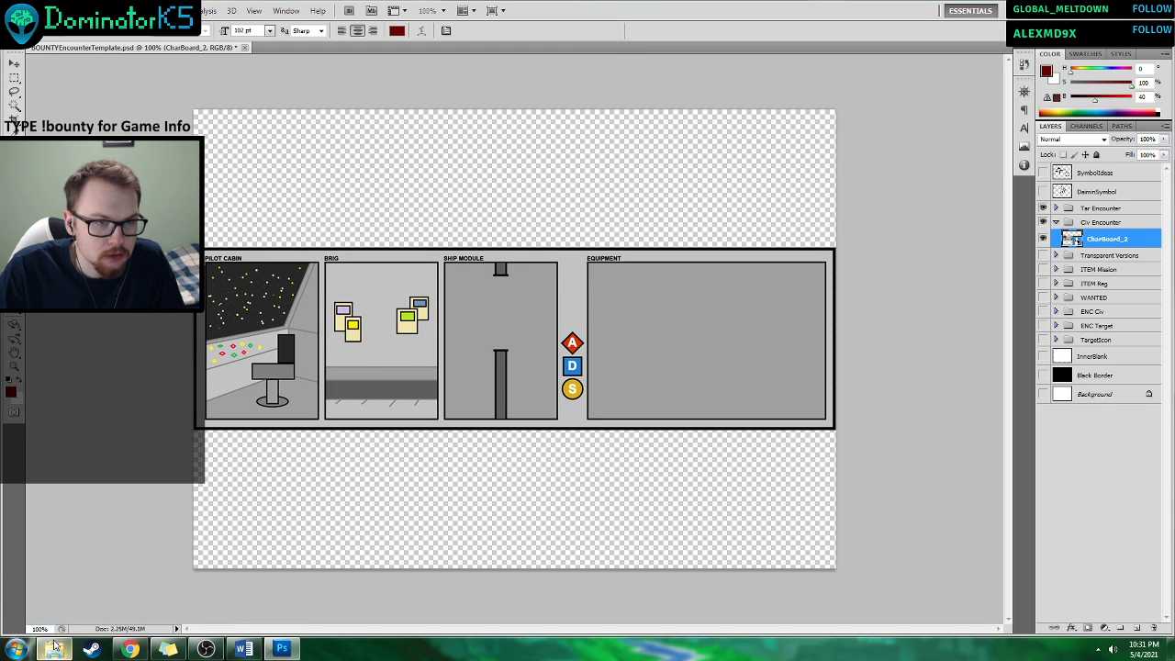
Place the ITEMReg_VoidKatana1 image from the TTS_Tests folder inside the Civ Encounter group, enlarged and positioned over the ship module and equipment areas.
{"action": "mouse_move", "coordinate": [55, 647]}
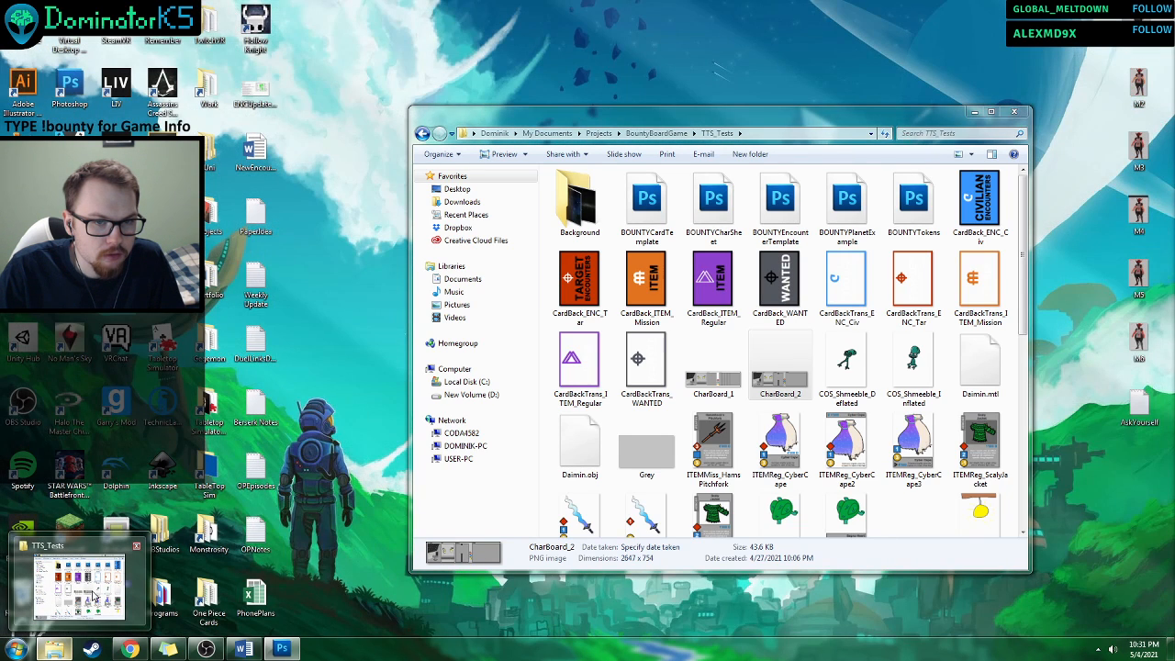
{"action": "left_click", "coordinate": [92, 597]}
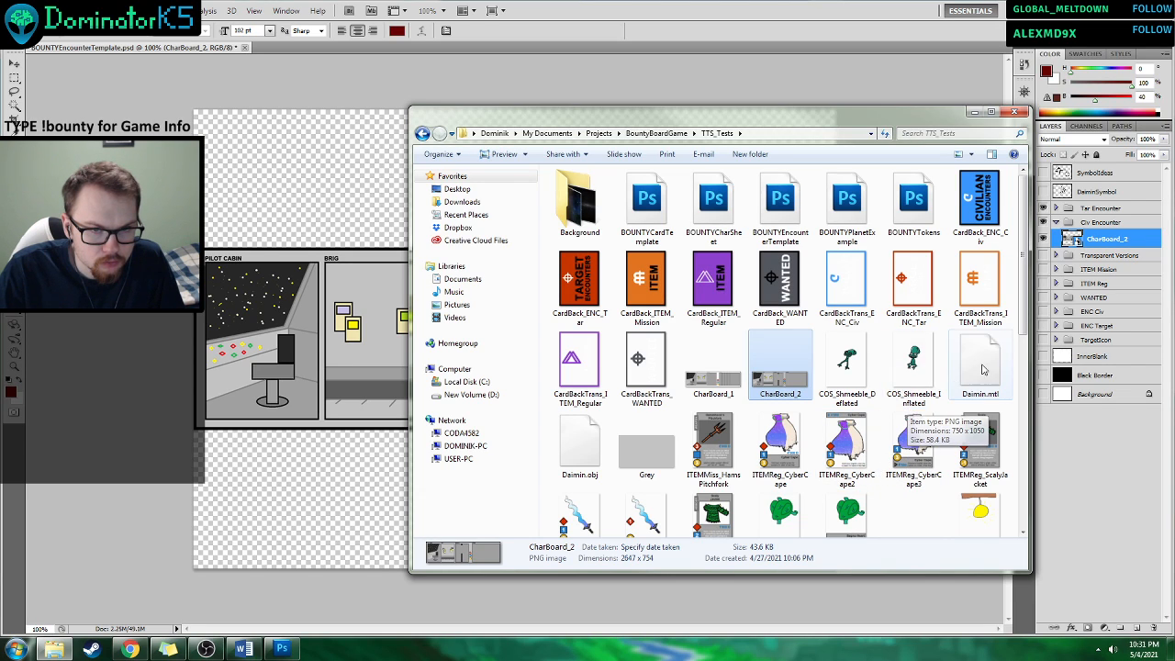
{"action": "scroll", "coordinate": [998, 346], "scroll_direction": "down", "scroll_amount": 5}
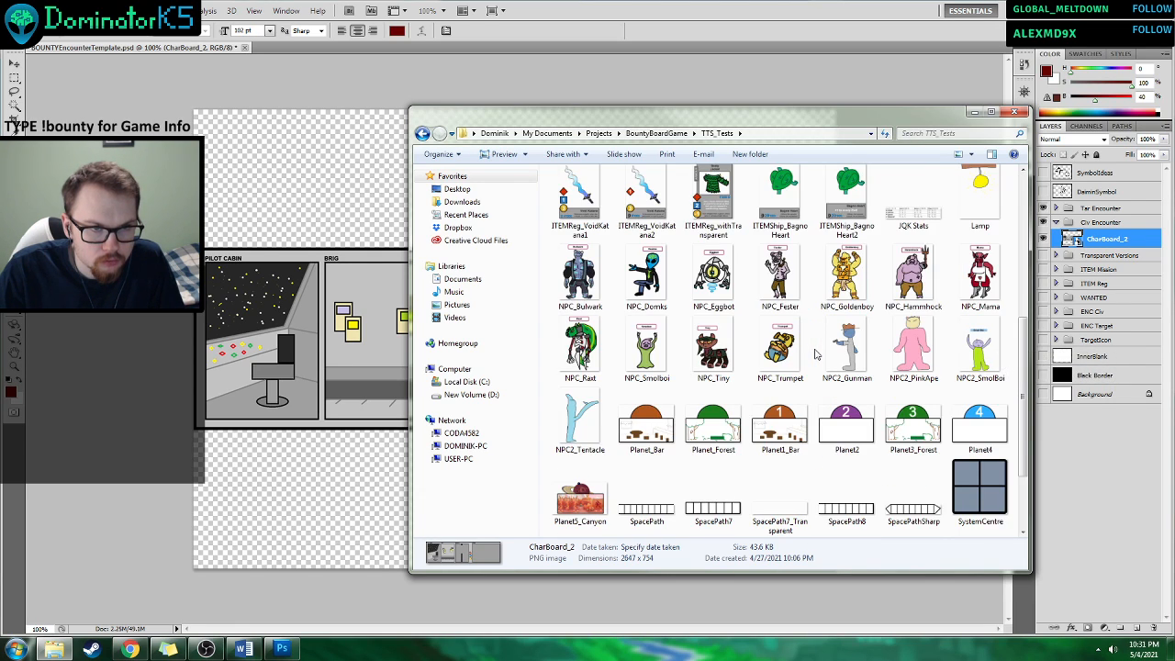
{"action": "scroll", "coordinate": [826, 353], "scroll_direction": "up", "scroll_amount": 5}
{"action": "scroll", "coordinate": [816, 353], "scroll_direction": "down", "scroll_amount": 4}
{"action": "scroll", "coordinate": [815, 353], "scroll_direction": "up", "scroll_amount": 2}
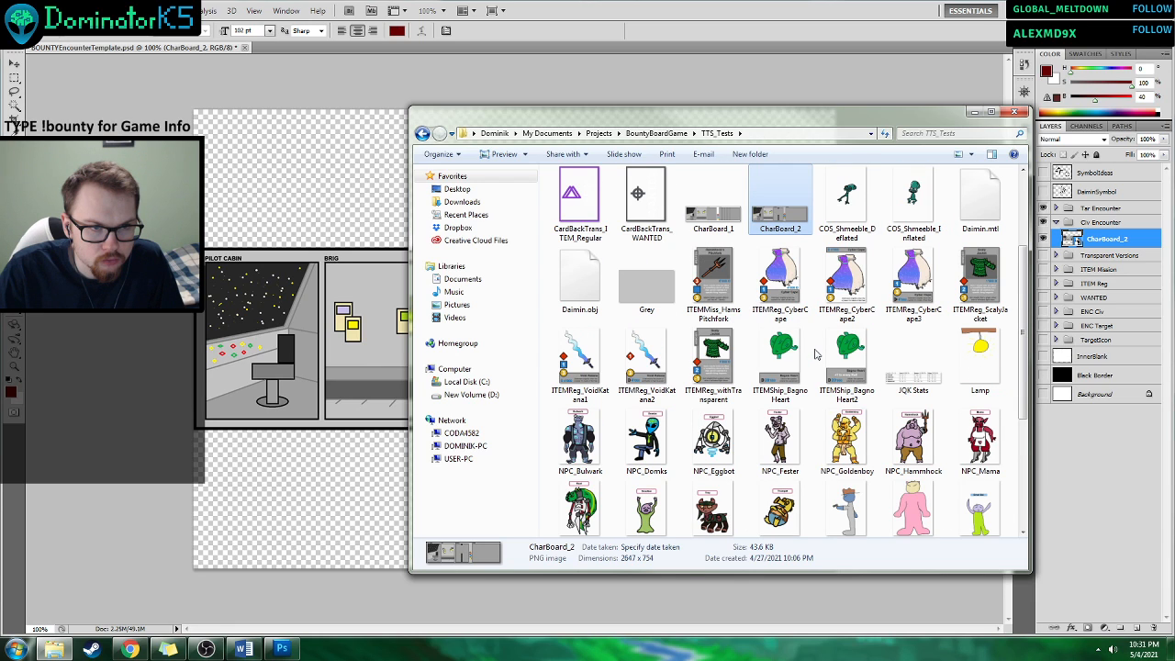
{"action": "left_click_drag", "start_coordinate": [580, 366], "coordinate": [378, 390]}
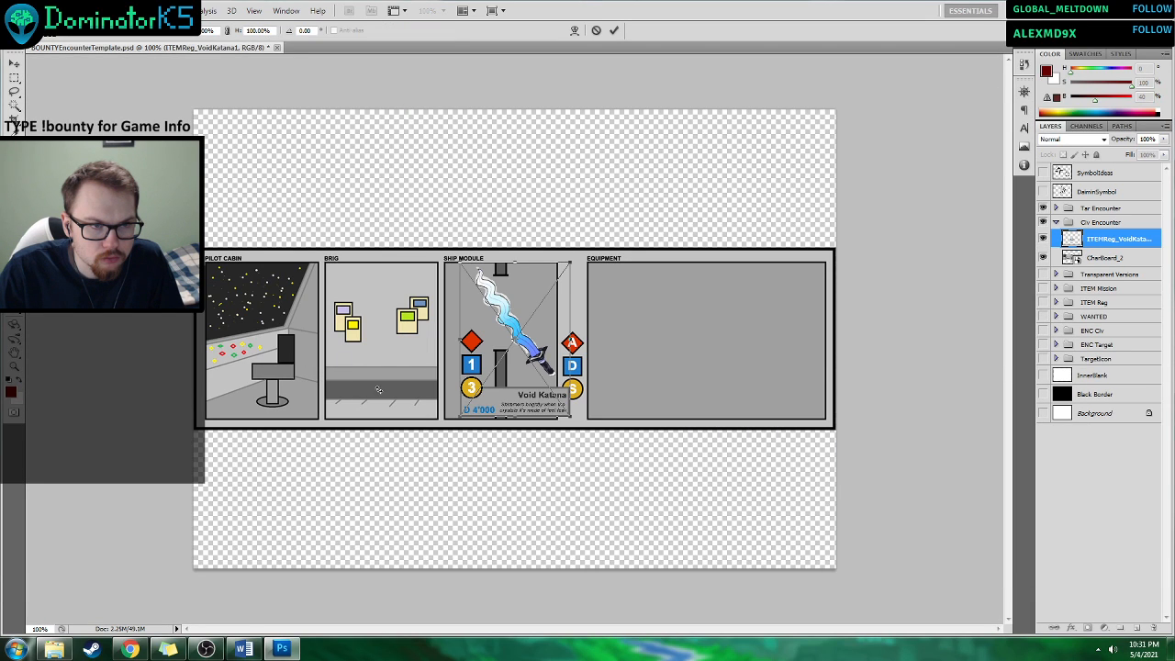
{"action": "left_click_drag", "start_coordinate": [569, 417], "coordinate": [695, 555]}
{"action": "left_click_drag", "start_coordinate": [605, 463], "coordinate": [644, 393]}
{"action": "left_click", "coordinate": [615, 31]}
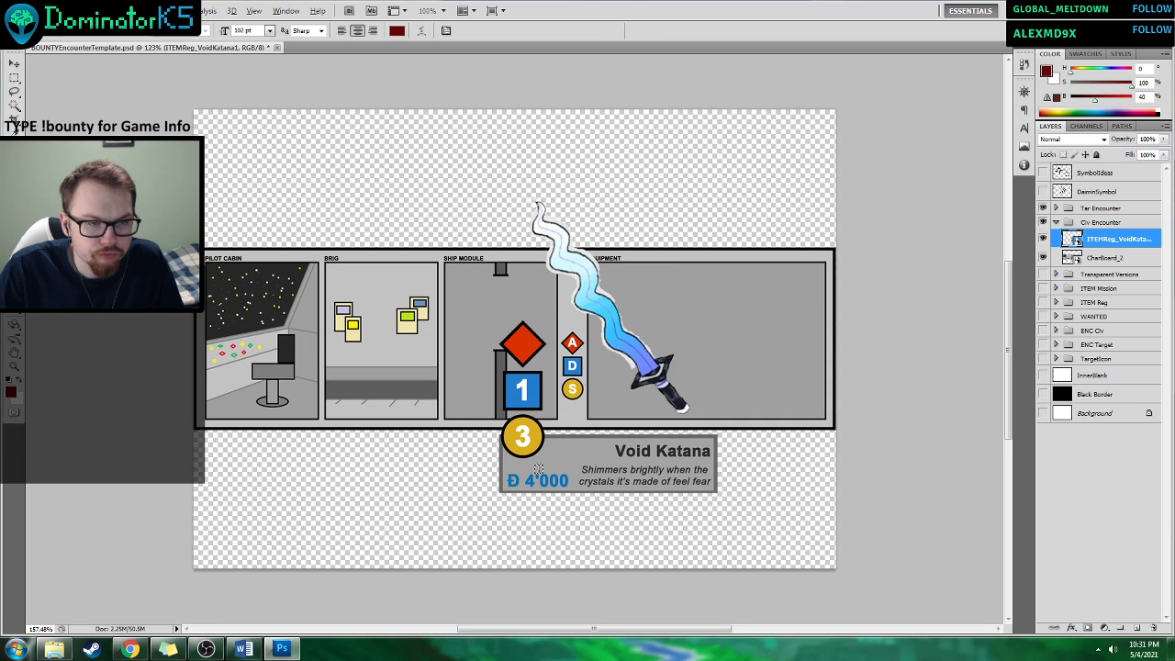
Try to erase the dark grey frame around the Void Katana text panel, rasterizing the layer, and revert the attempt.
{"action": "scroll", "coordinate": [528, 424], "scroll_direction": "up", "scroll_amount": 3}
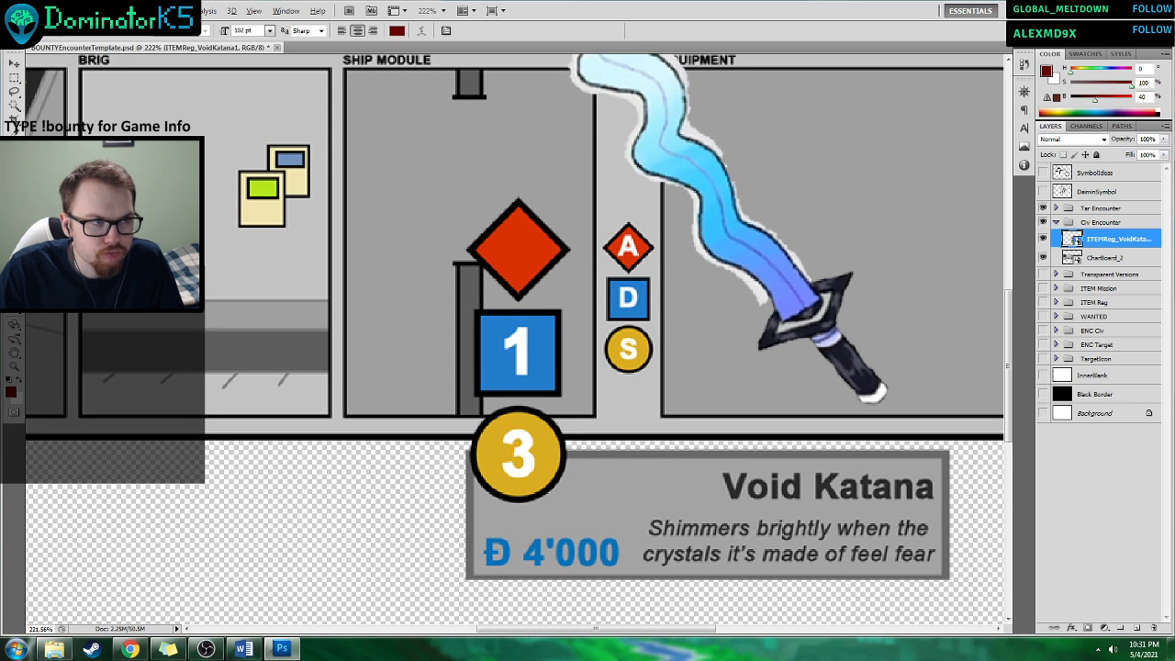
{"action": "left_click", "coordinate": [15, 107]}
{"action": "left_click", "coordinate": [592, 454]}
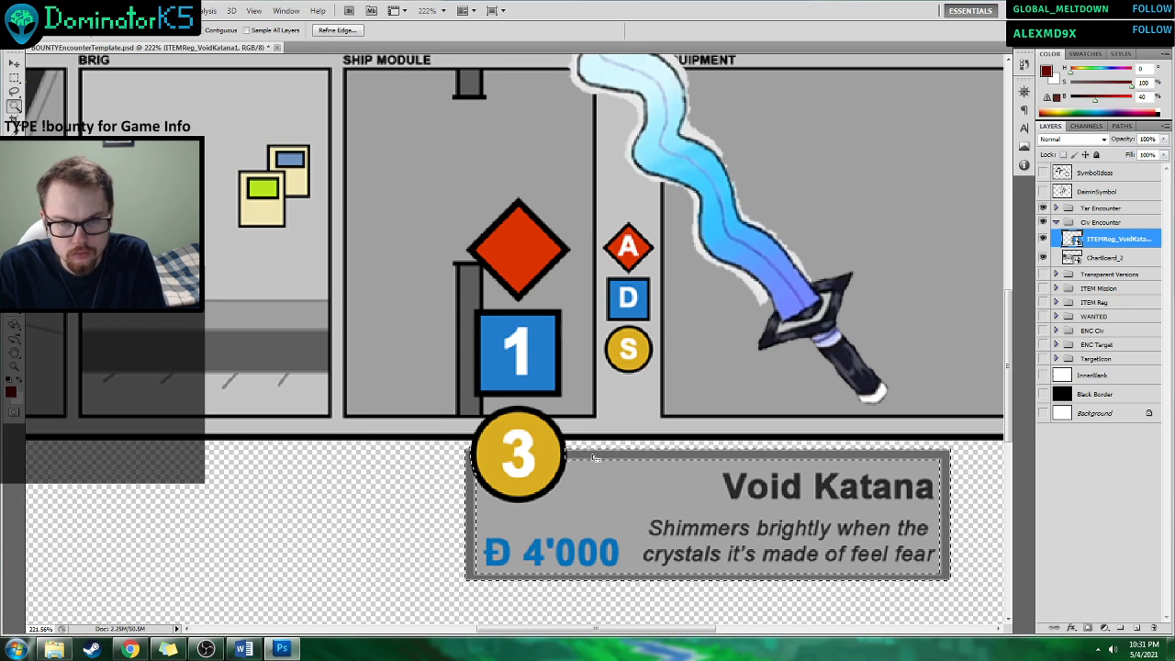
{"action": "key", "text": "g"}
{"action": "left_click", "coordinate": [596, 457]}
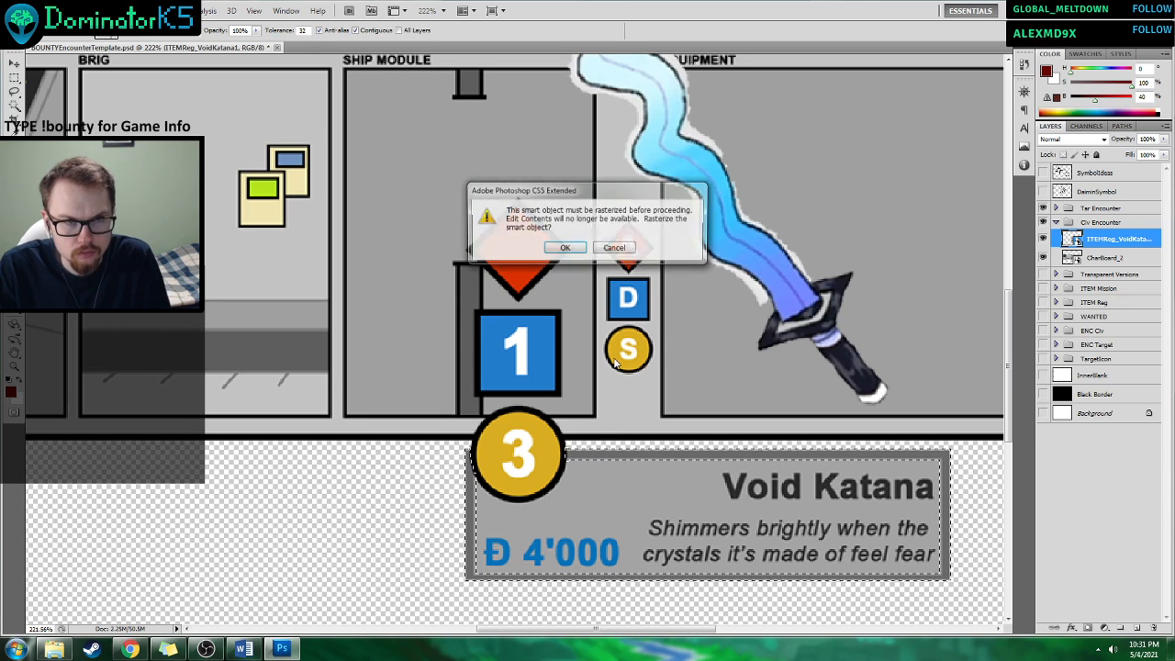
{"action": "left_click", "coordinate": [569, 248]}
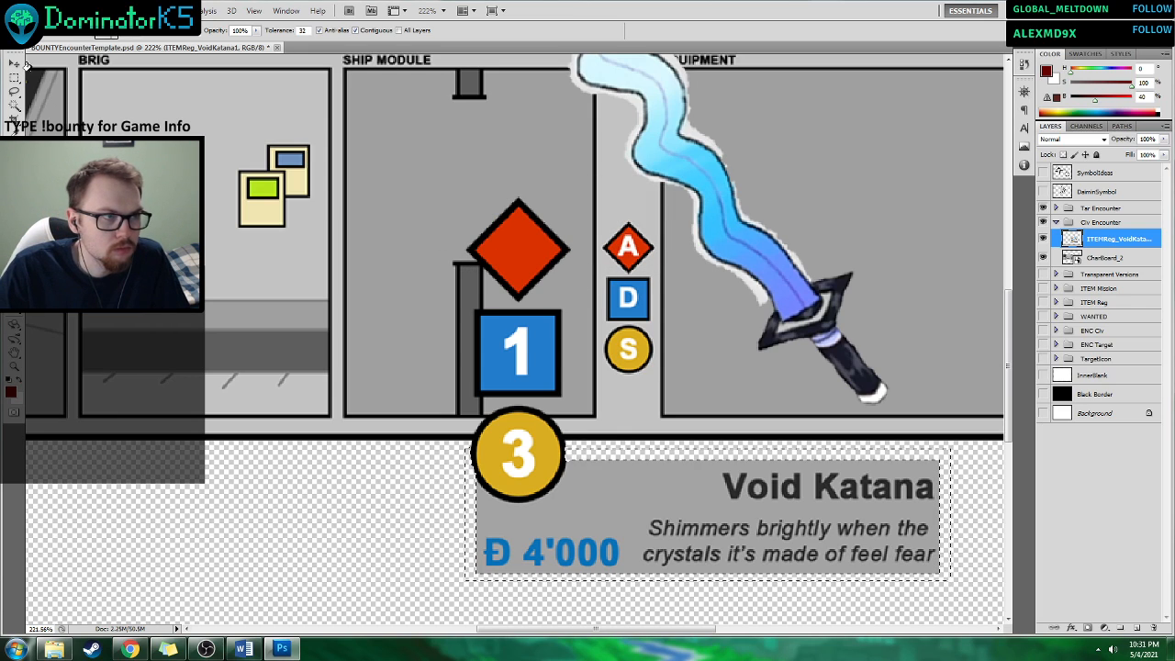
{"action": "left_click", "coordinate": [15, 79]}
{"action": "left_click", "coordinate": [391, 189]}
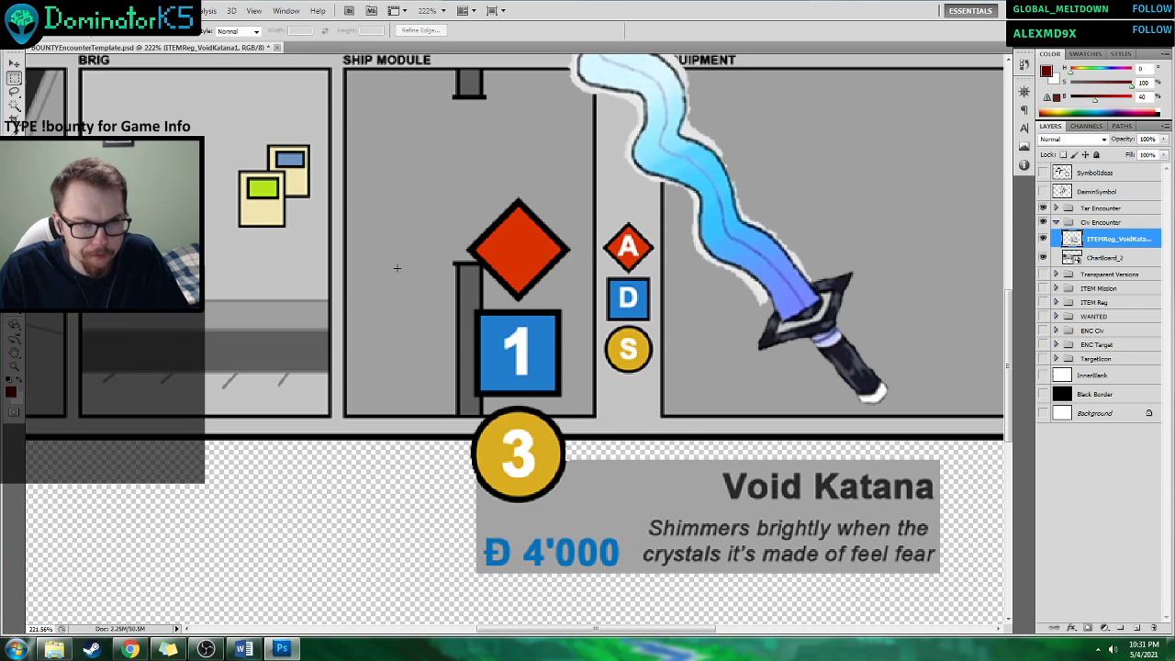
{"action": "key", "text": "ctrl+shift+d"}
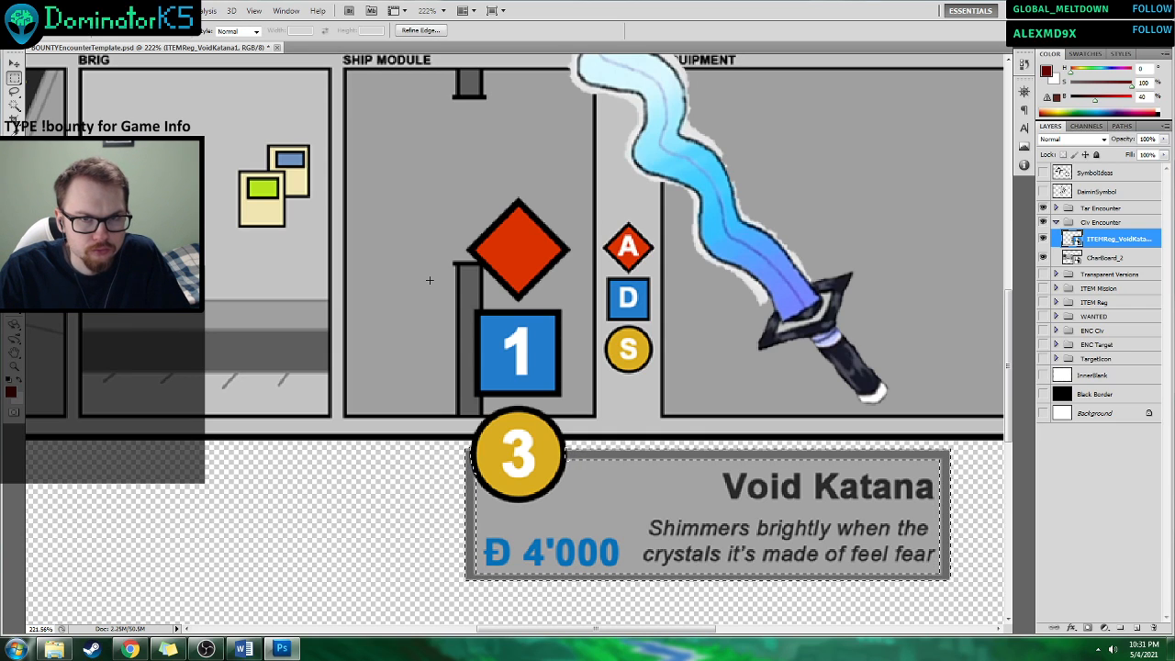
{"action": "scroll", "coordinate": [427, 282], "scroll_direction": "down", "scroll_amount": 5}
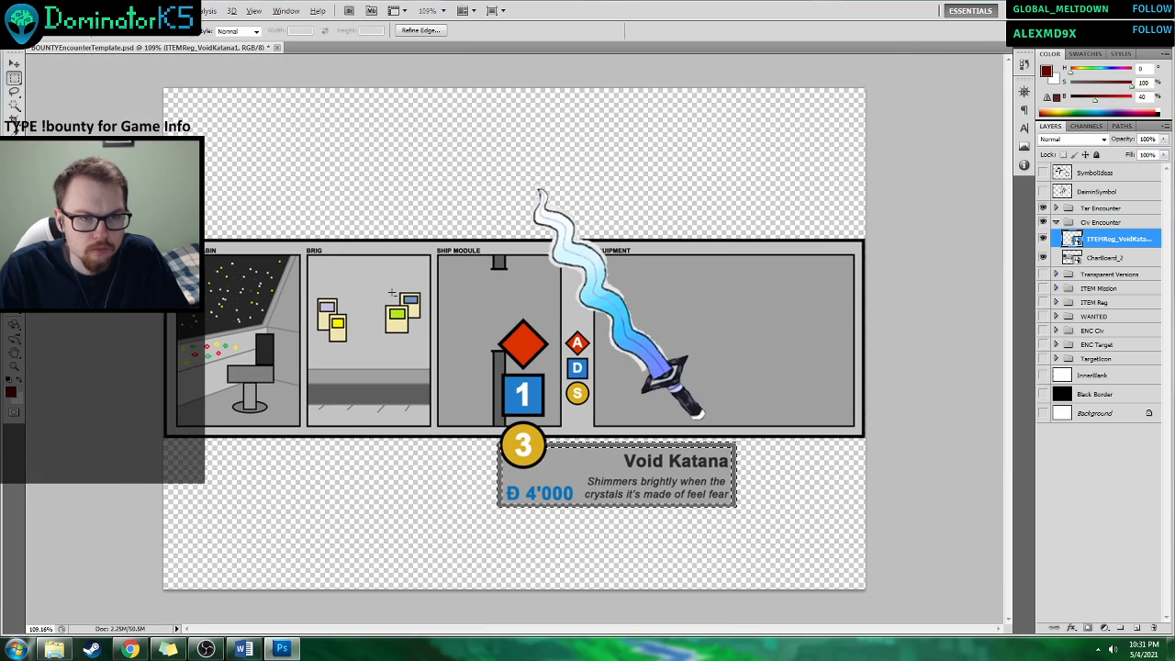
Try to delete the CharBoard_2 and ITEMReg_VoidKatana1 smart object layers, clearing the frame selection between attempts.
{"action": "left_click", "coordinate": [1106, 257]}
{"action": "key", "text": "Delete"}
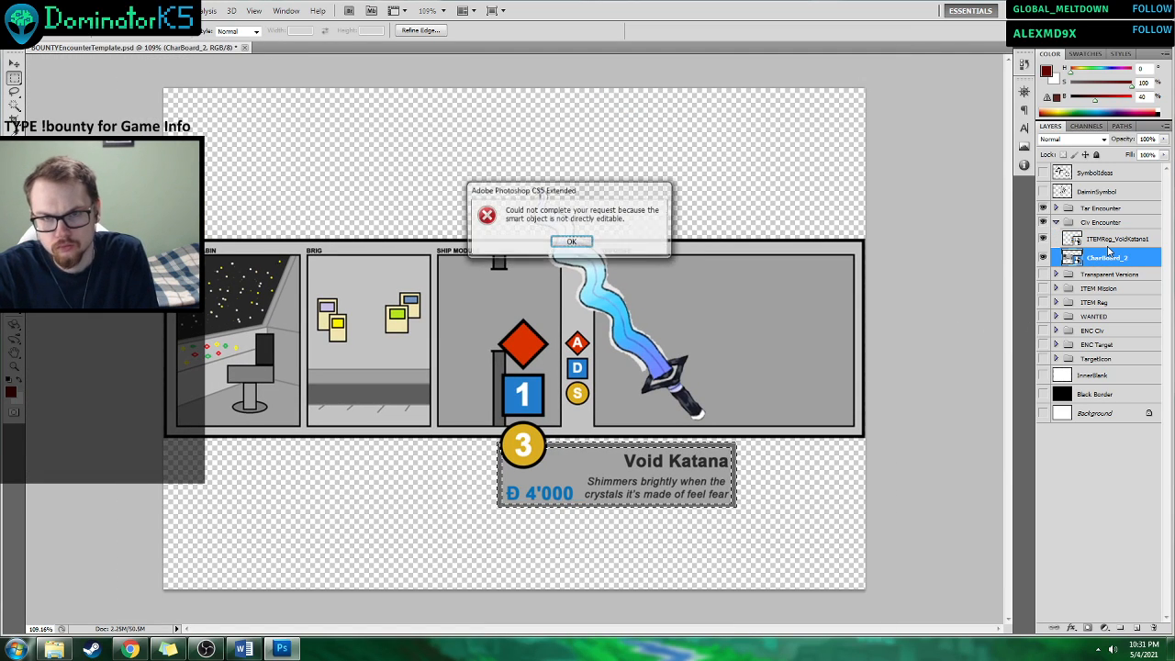
{"action": "left_click", "coordinate": [586, 240]}
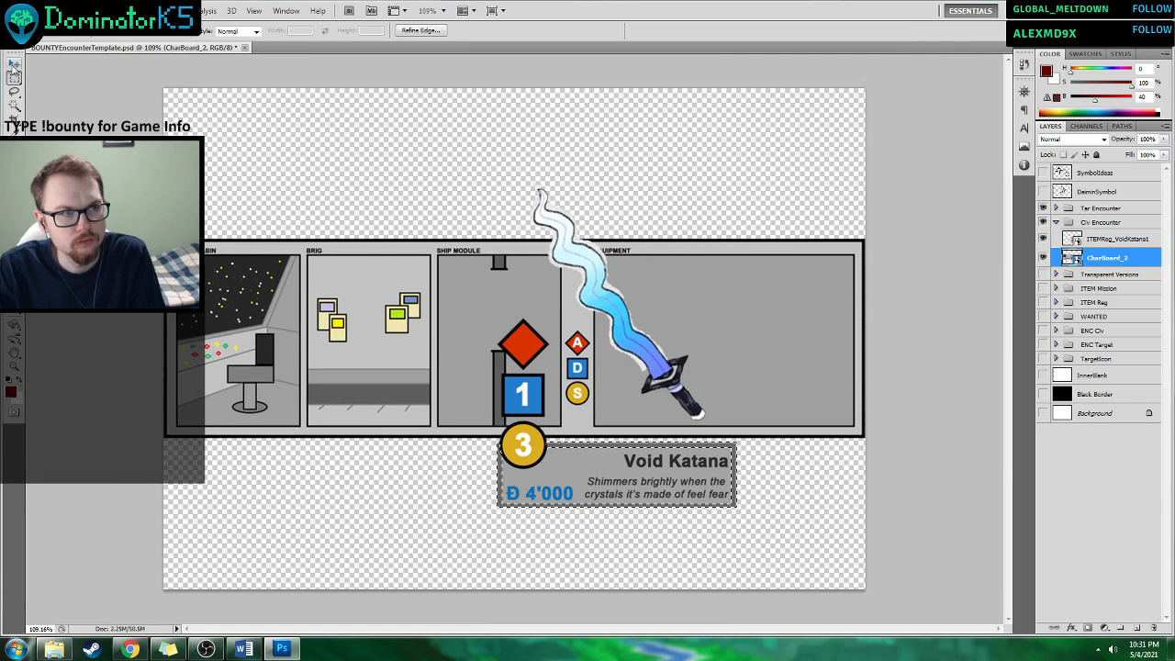
{"action": "left_click", "coordinate": [319, 169]}
{"action": "left_click", "coordinate": [1103, 240]}
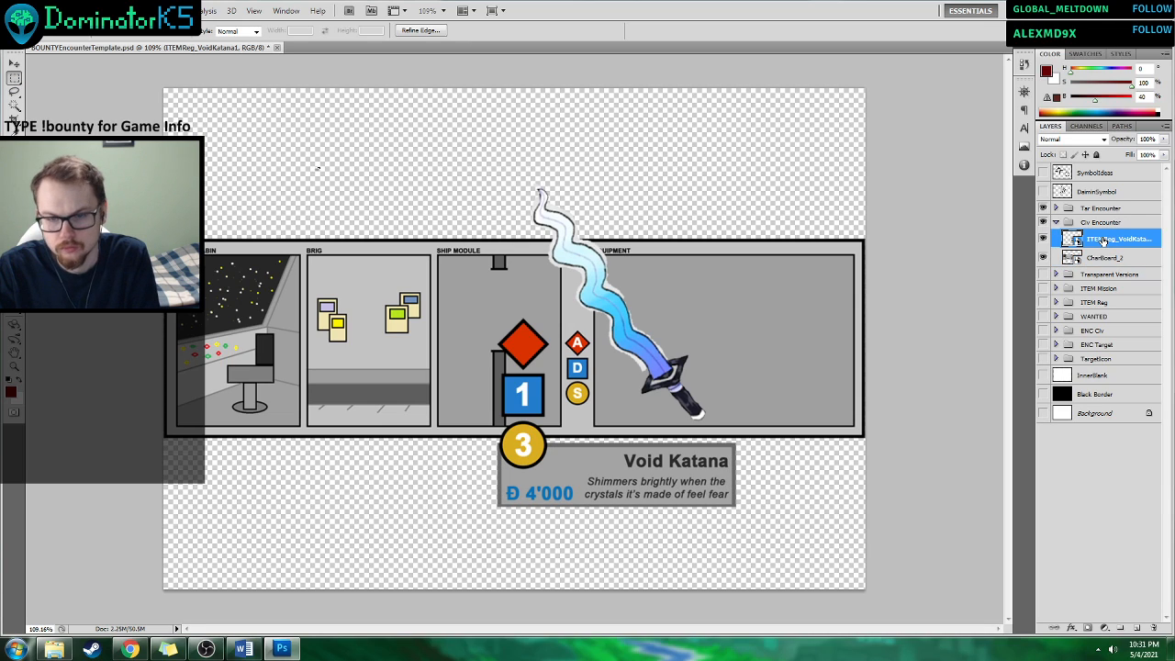
{"action": "key", "text": "Delete"}
{"action": "left_click", "coordinate": [569, 242]}
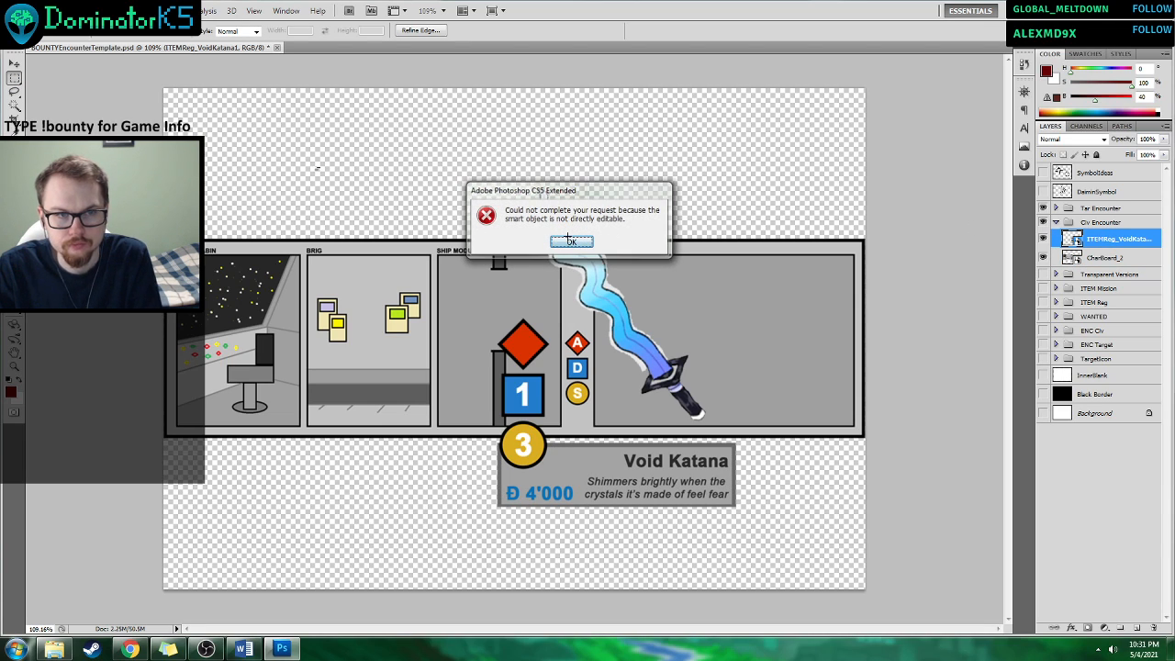
Rasterize the ITEMReg_VoidKatana1 smart object with the Magic Eraser.
{"action": "key", "text": "g"}
{"action": "left_click", "coordinate": [612, 274]}
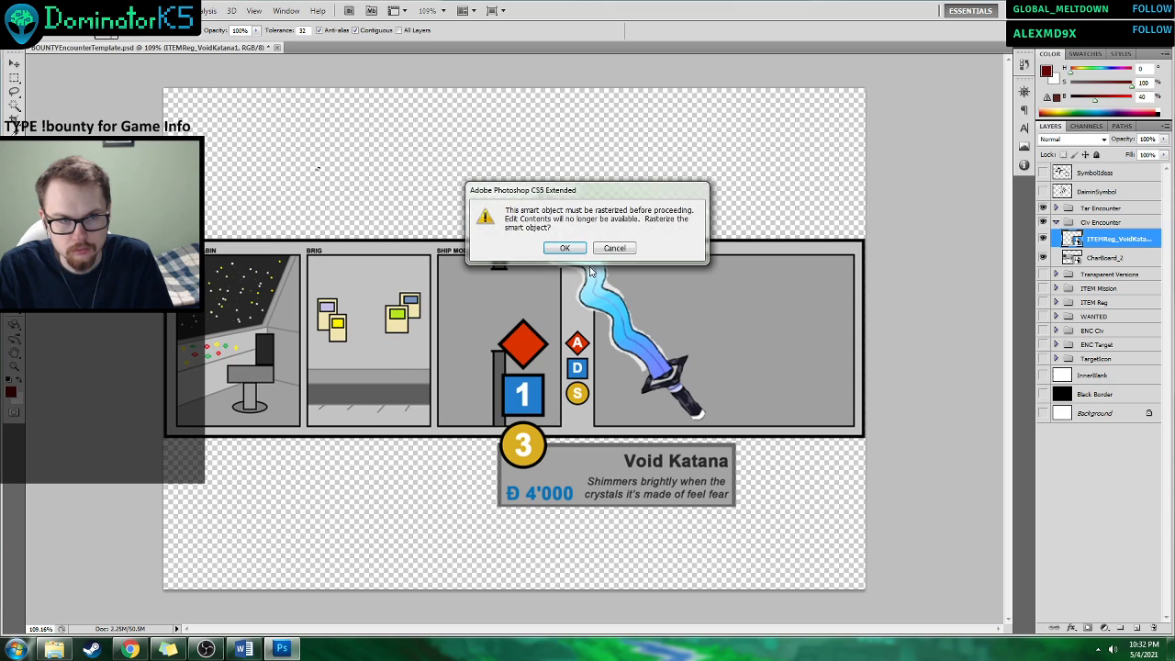
{"action": "left_click", "coordinate": [562, 250]}
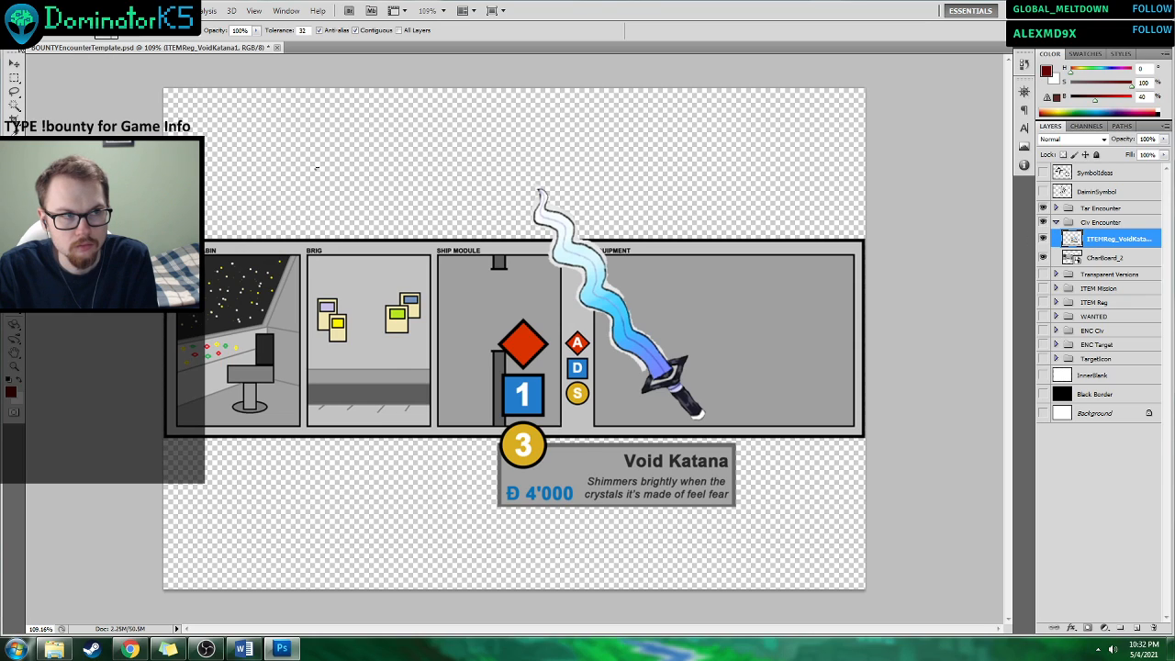
Shift the Void Katana artwork slightly up and to the left, and delete its layer from the Civ Encounter group.
{"action": "key", "text": "v"}
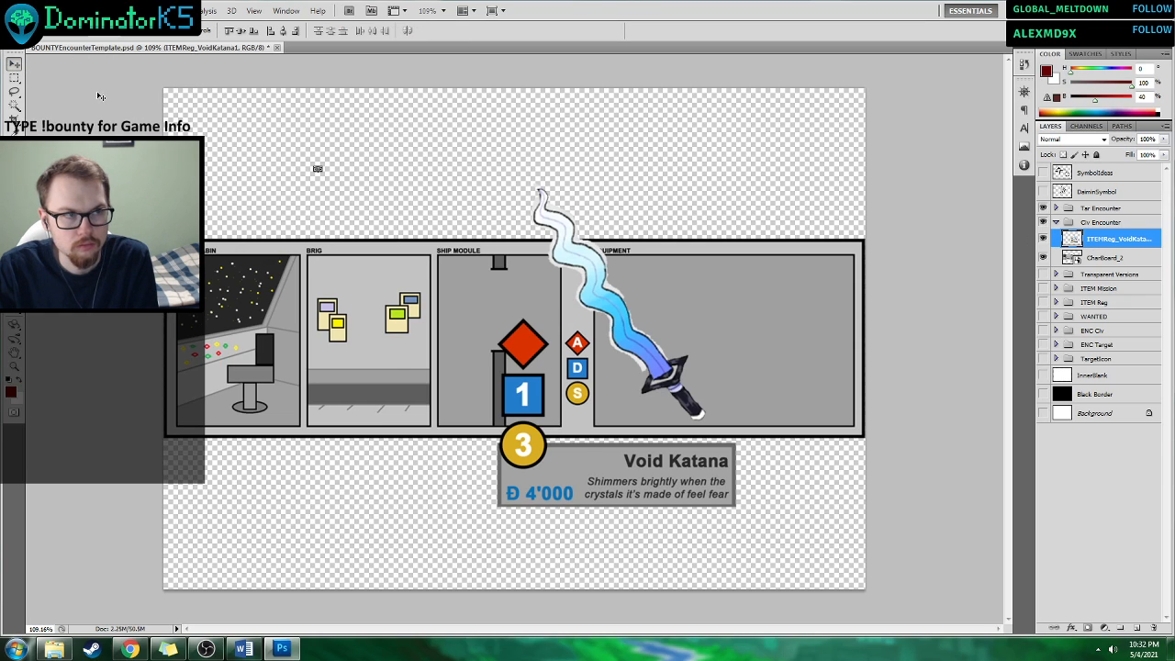
{"action": "left_click", "coordinate": [1107, 258]}
{"action": "left_click", "coordinate": [1103, 239]}
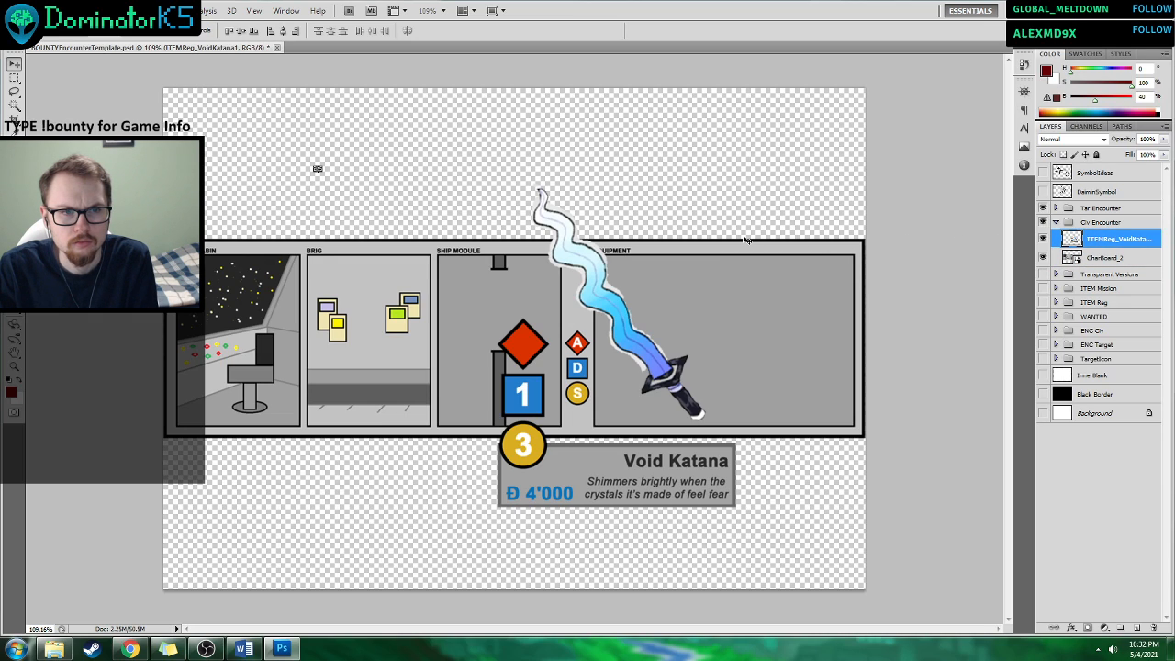
{"action": "left_click", "coordinate": [1109, 261]}
{"action": "left_click", "coordinate": [1101, 241]}
{"action": "left_click_drag", "start_coordinate": [658, 351], "coordinate": [599, 330]}
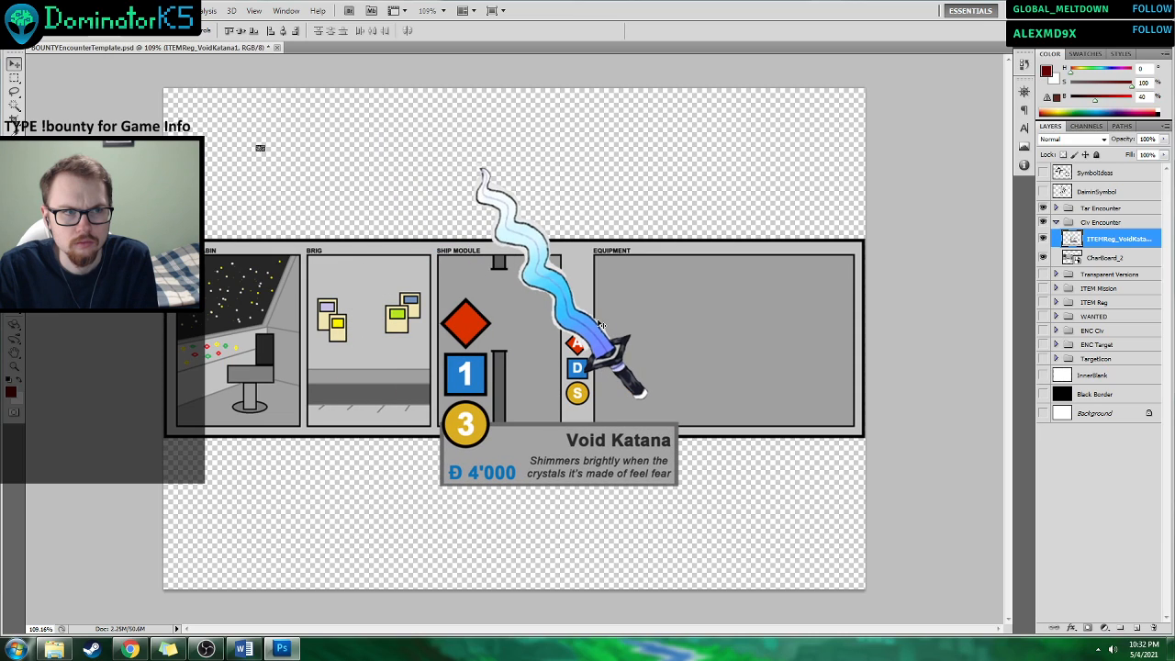
{"action": "left_click", "coordinate": [16, 77]}
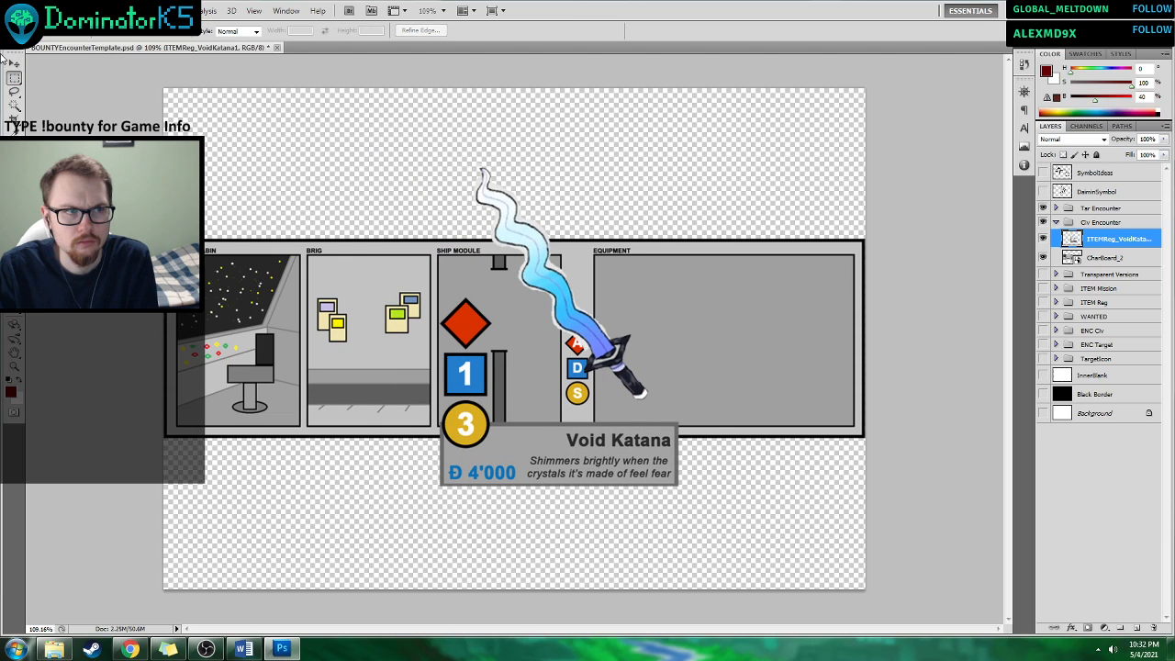
{"action": "left_click", "coordinate": [14, 62]}
{"action": "key", "text": "Delete"}
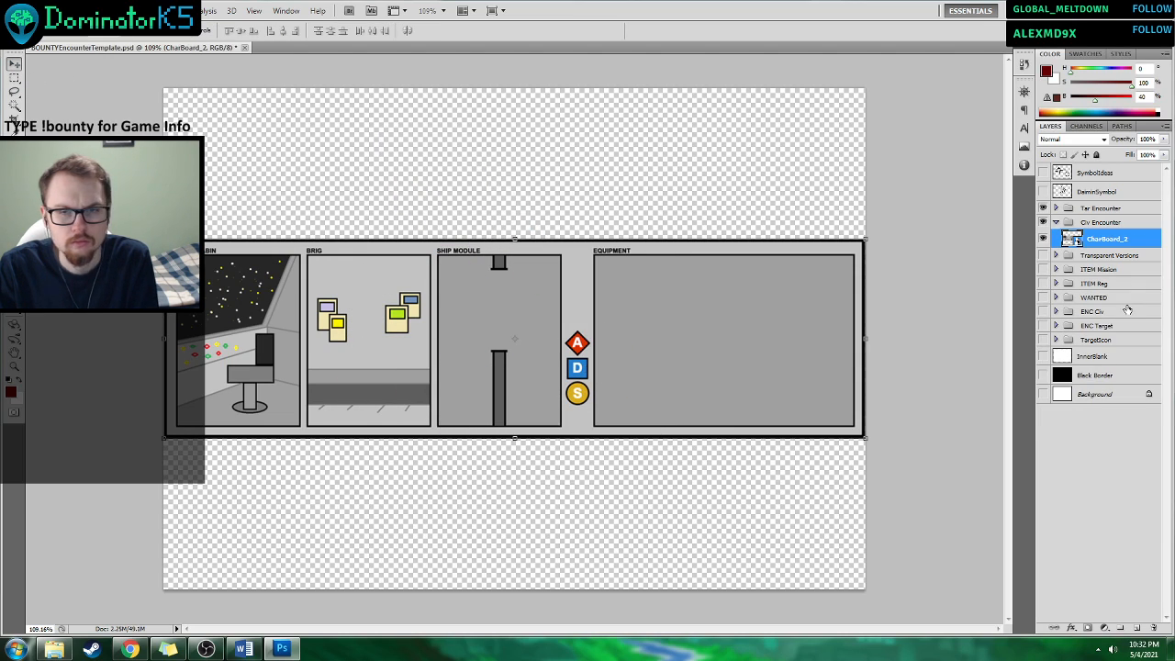
{"action": "left_click", "coordinate": [64, 649]}
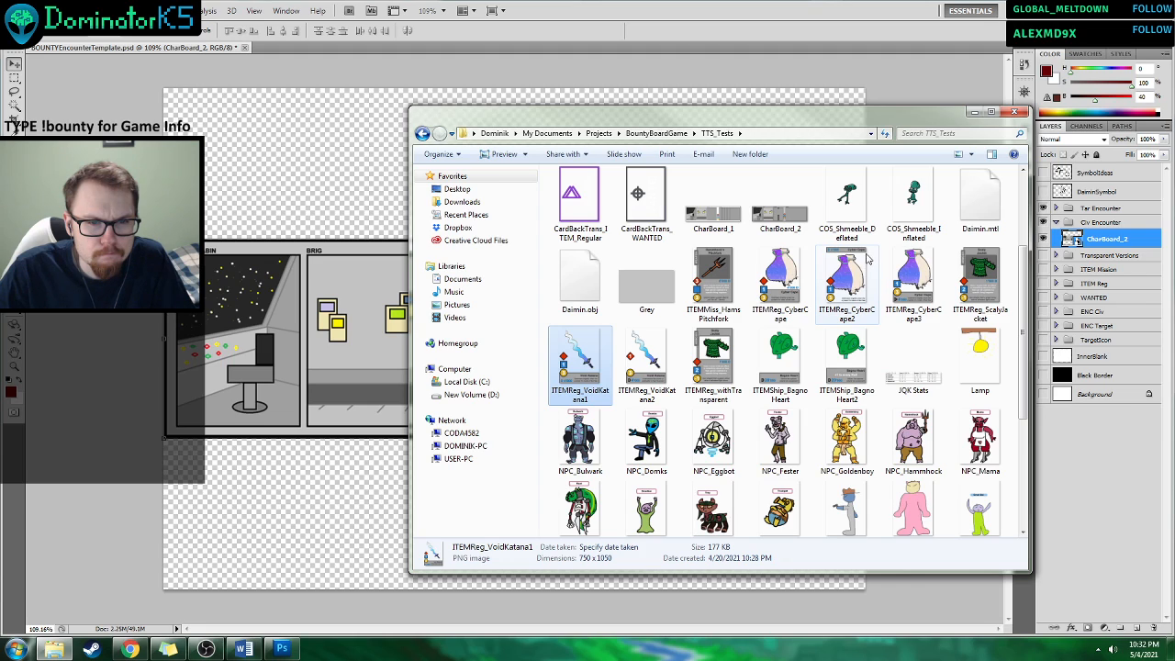
{"action": "scroll", "coordinate": [868, 261], "scroll_direction": "down", "scroll_amount": 3}
{"action": "scroll", "coordinate": [871, 265], "scroll_direction": "up", "scroll_amount": 5}
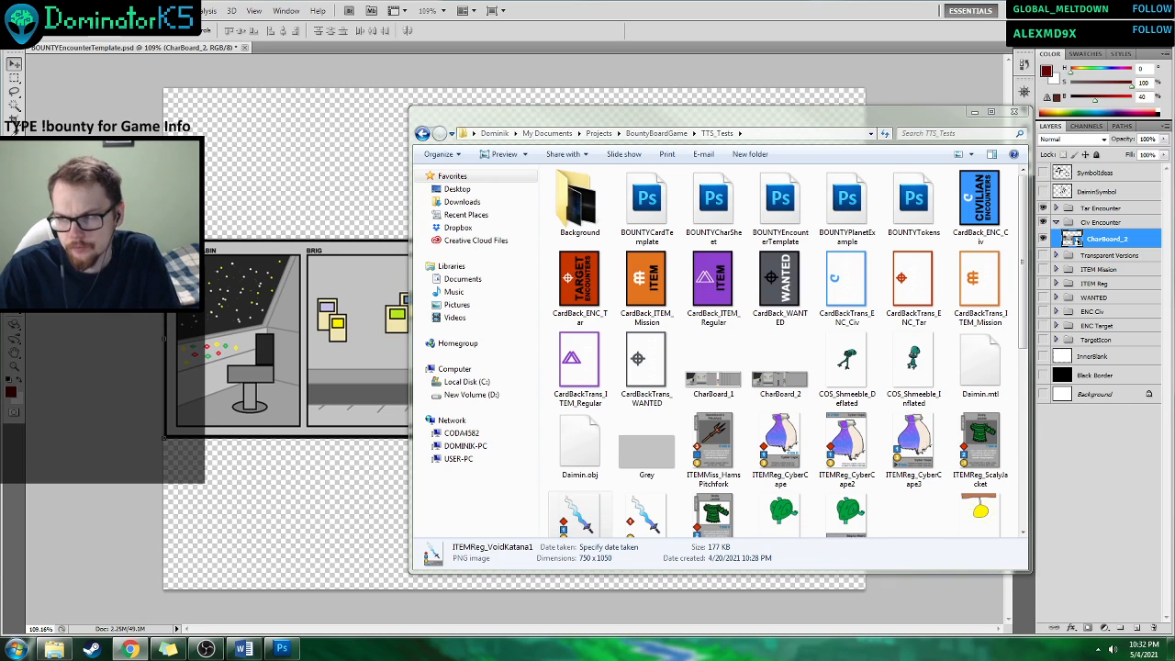
{"action": "left_click", "coordinate": [320, 413]}
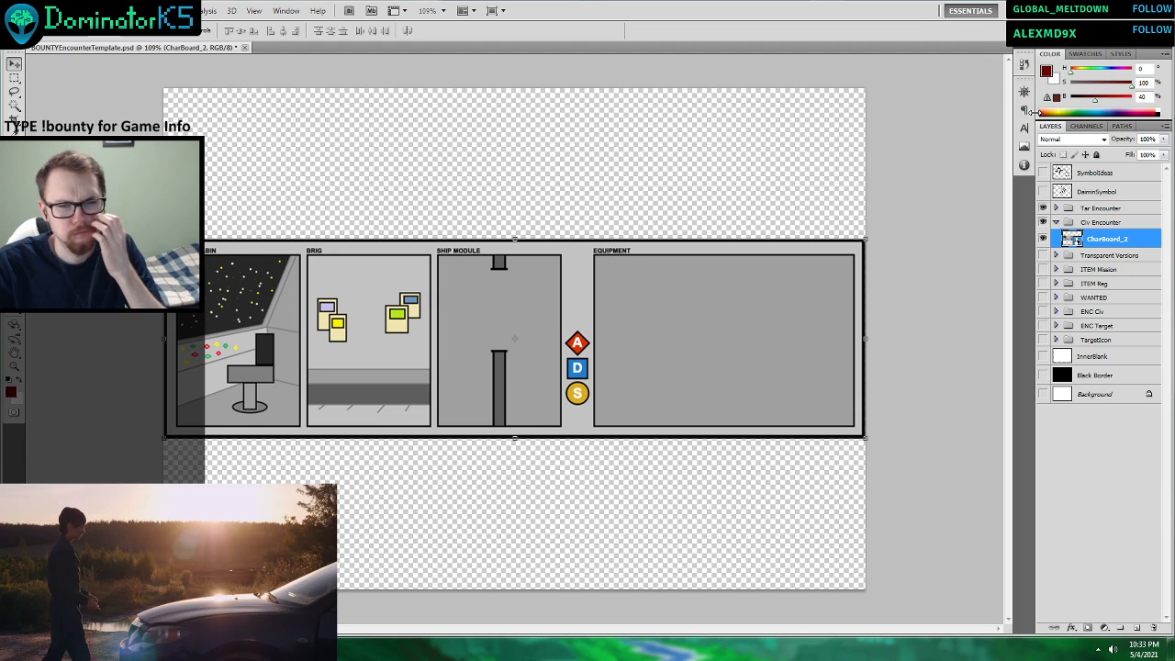
Rasterize the CharBoard_2 smart object in the Civ Encounter group with the Magic Eraser.
{"action": "key", "text": "e"}
{"action": "left_click", "coordinate": [593, 275]}
{"action": "key", "text": "Return"}
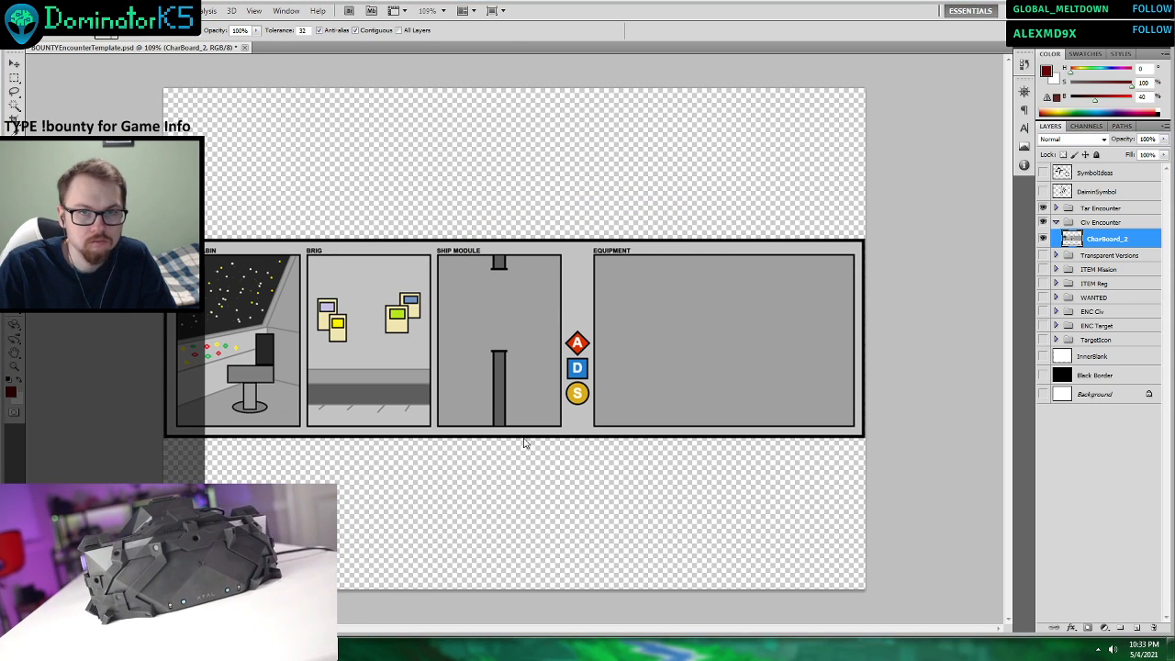
{"action": "left_click", "coordinate": [183, 649]}
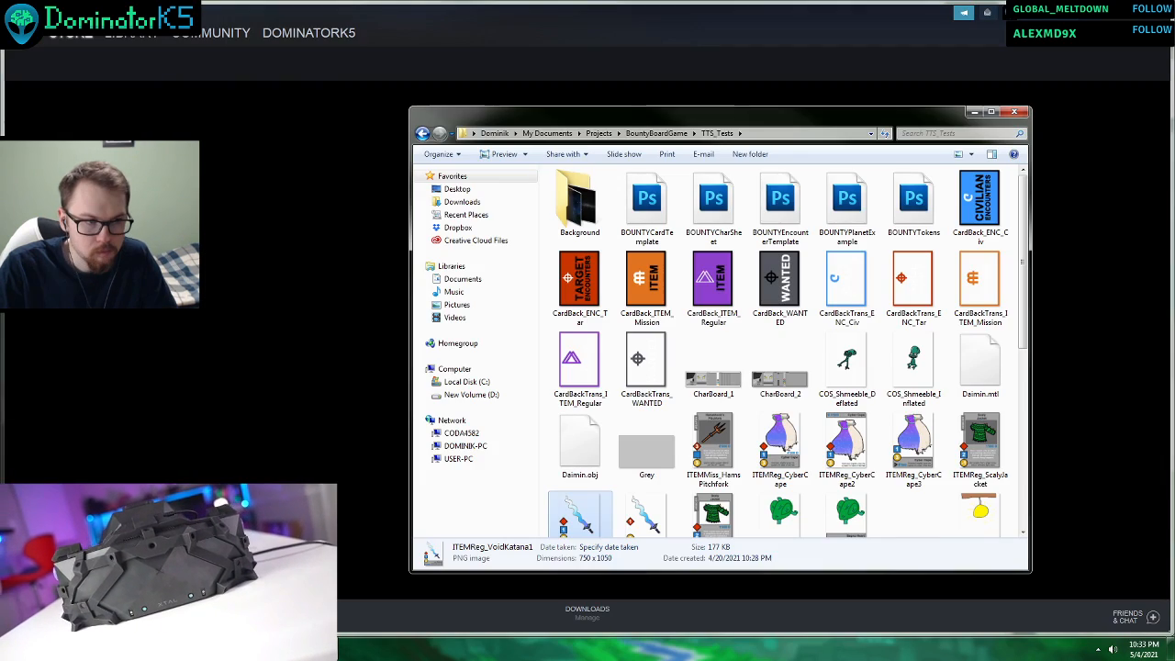
{"action": "left_click", "coordinate": [183, 649]}
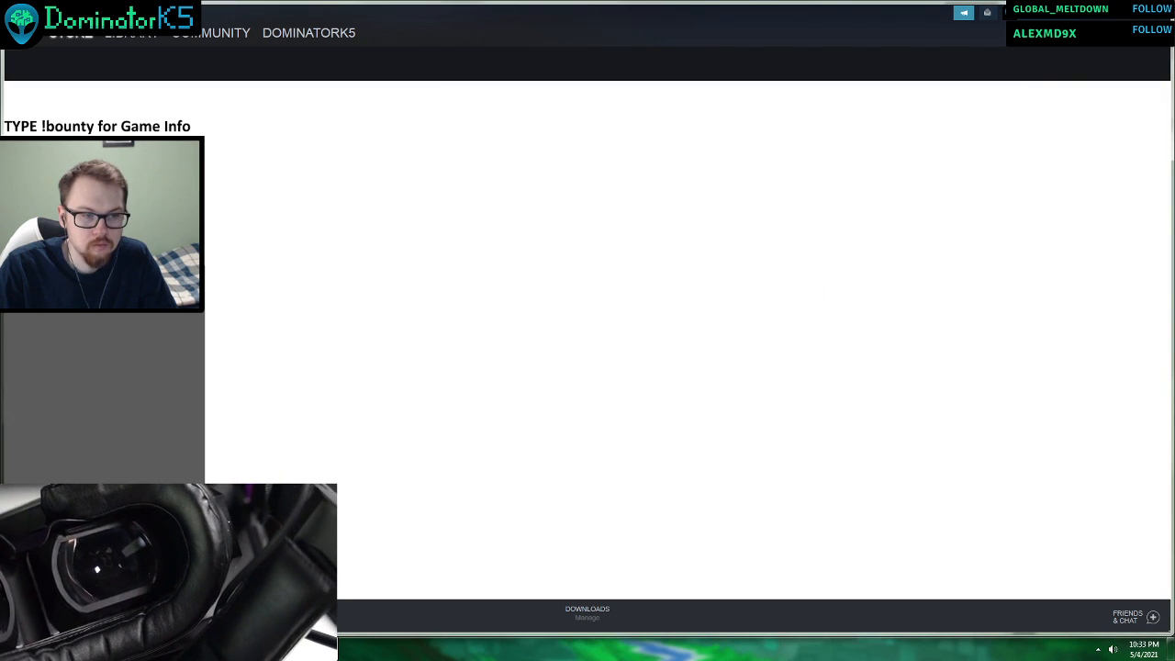
{"action": "right_click", "coordinate": [320, 649]}
{"action": "left_click", "coordinate": [317, 615]}
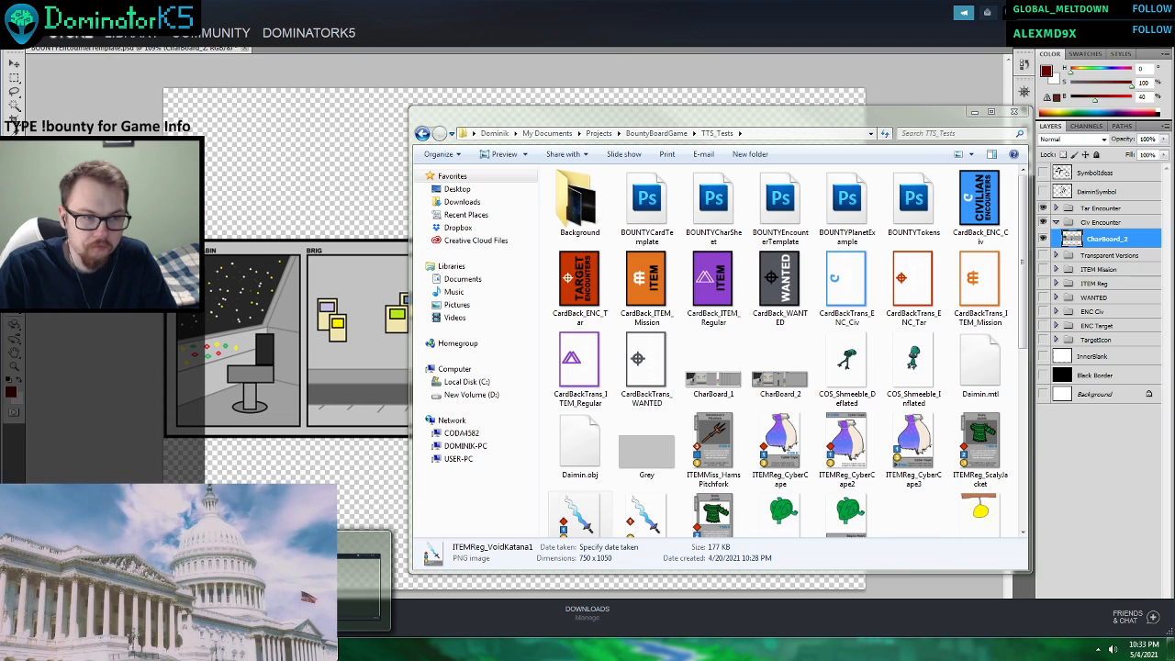
{"action": "right_click", "coordinate": [320, 649]}
{"action": "left_click", "coordinate": [364, 647]}
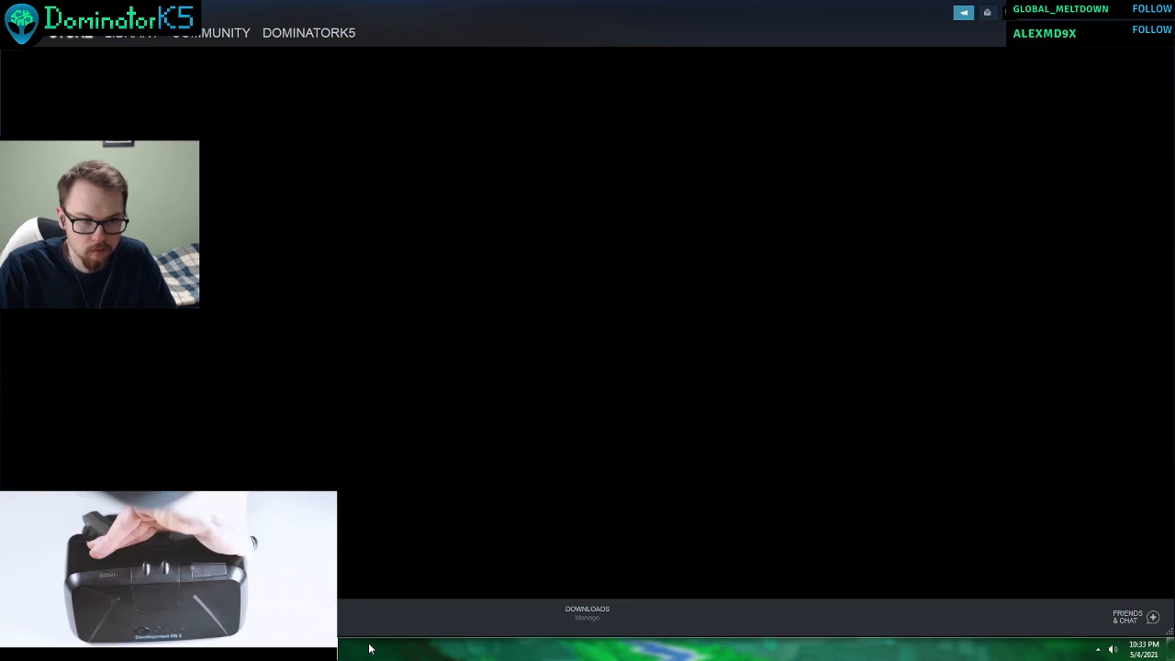
{"action": "right_click", "coordinate": [319, 649]}
{"action": "left_click", "coordinate": [362, 615]}
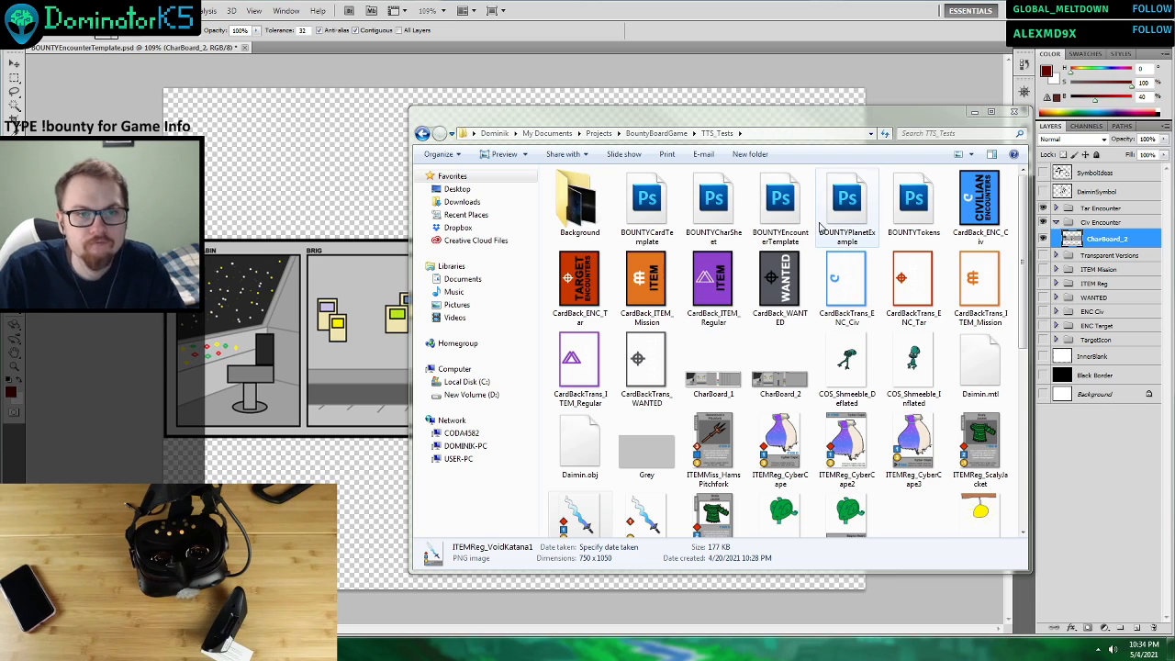
Open the BOUNTYCharSheet document from the TTS_Tests folder in Photoshop.
{"action": "double_click", "coordinate": [699, 217]}
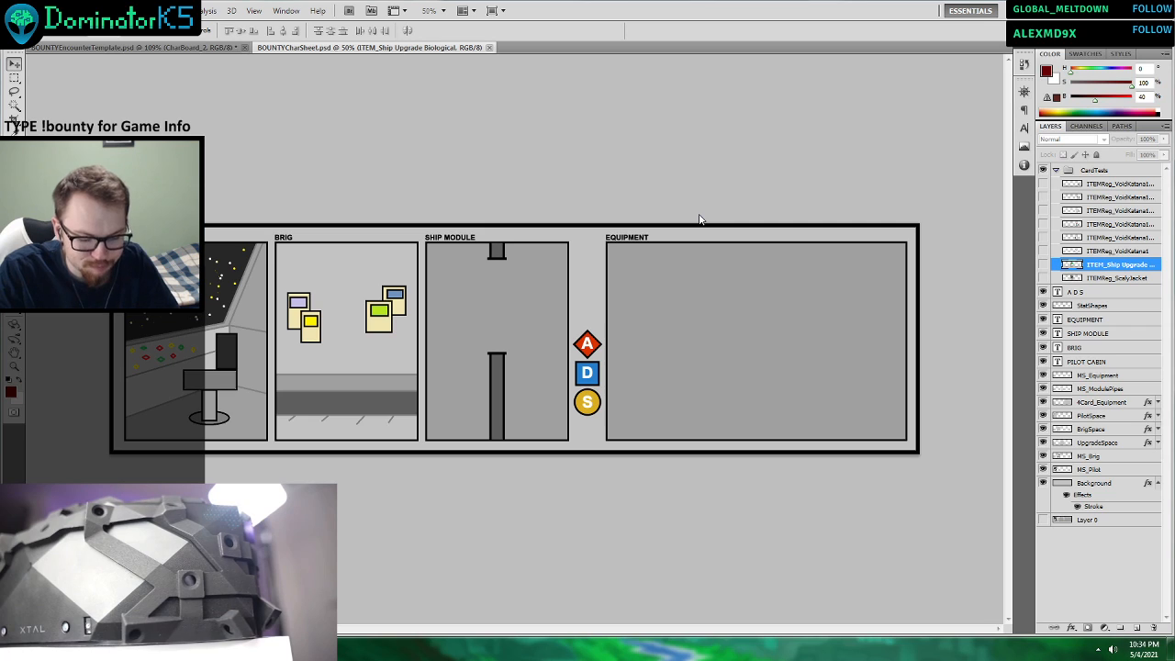
{"action": "scroll", "coordinate": [578, 310], "scroll_direction": "up", "scroll_amount": 4}
{"action": "scroll", "coordinate": [722, 437], "scroll_direction": "up", "scroll_amount": 1}
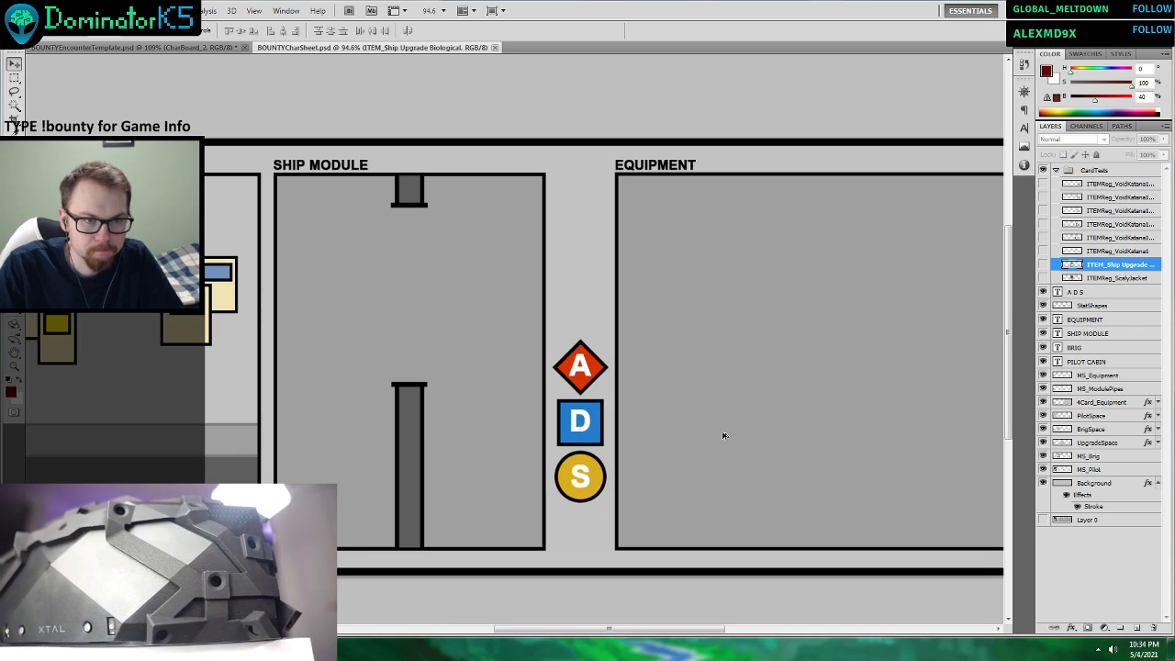
Collapse the CardTests group, check which layers hold the stat letters and symbols, and select the StatShapes layer.
{"action": "scroll", "coordinate": [661, 409], "scroll_direction": "up", "scroll_amount": 1}
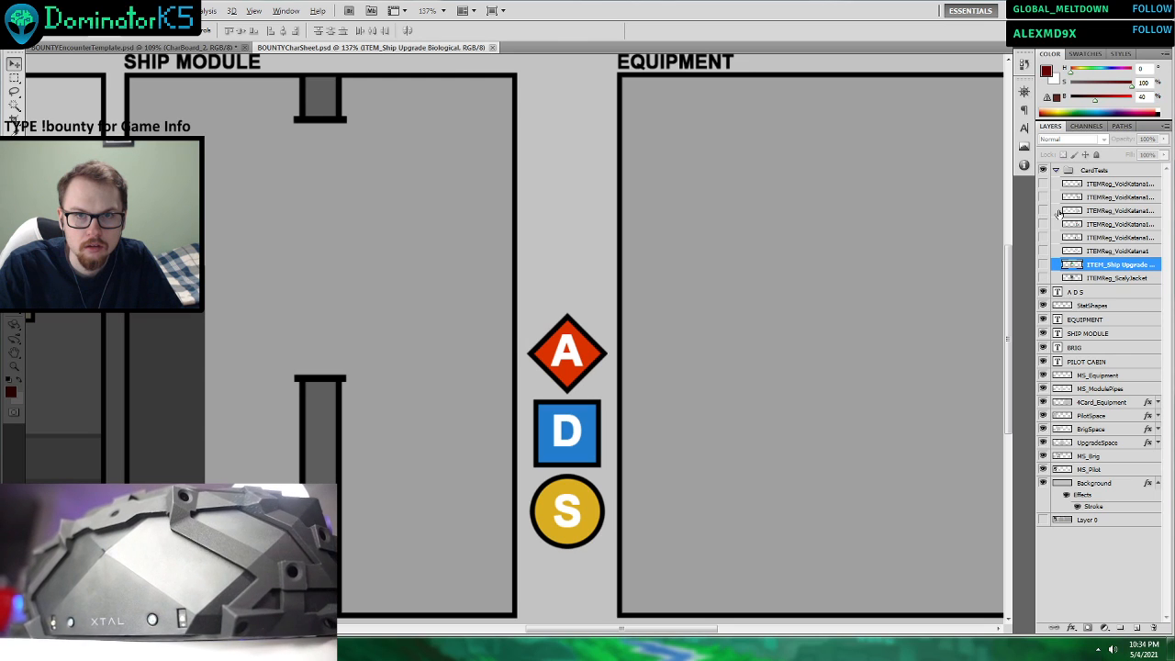
{"action": "left_click", "coordinate": [1055, 172]}
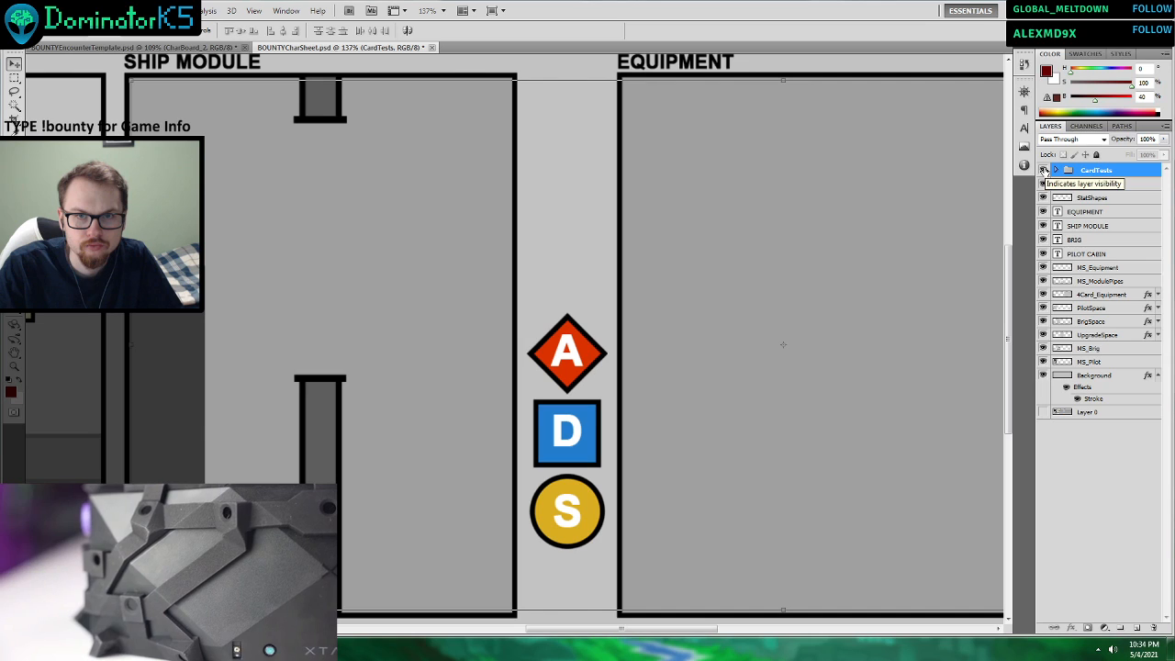
{"action": "left_click", "coordinate": [1057, 172]}
{"action": "left_click", "coordinate": [1057, 172]}
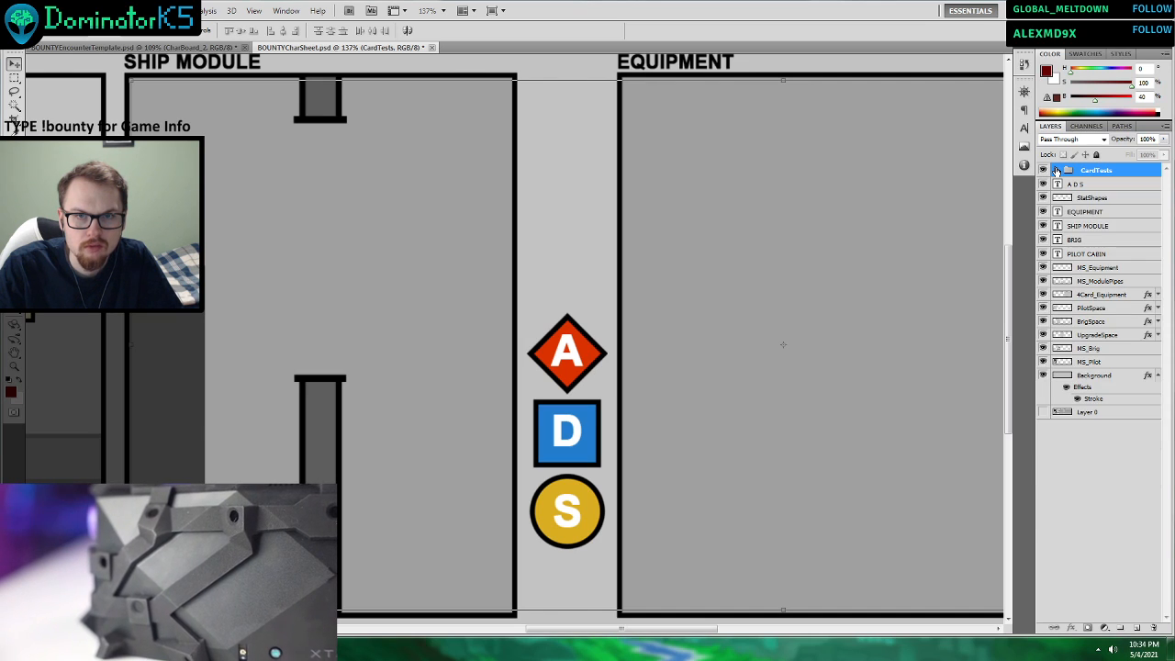
{"action": "left_click", "coordinate": [1044, 184]}
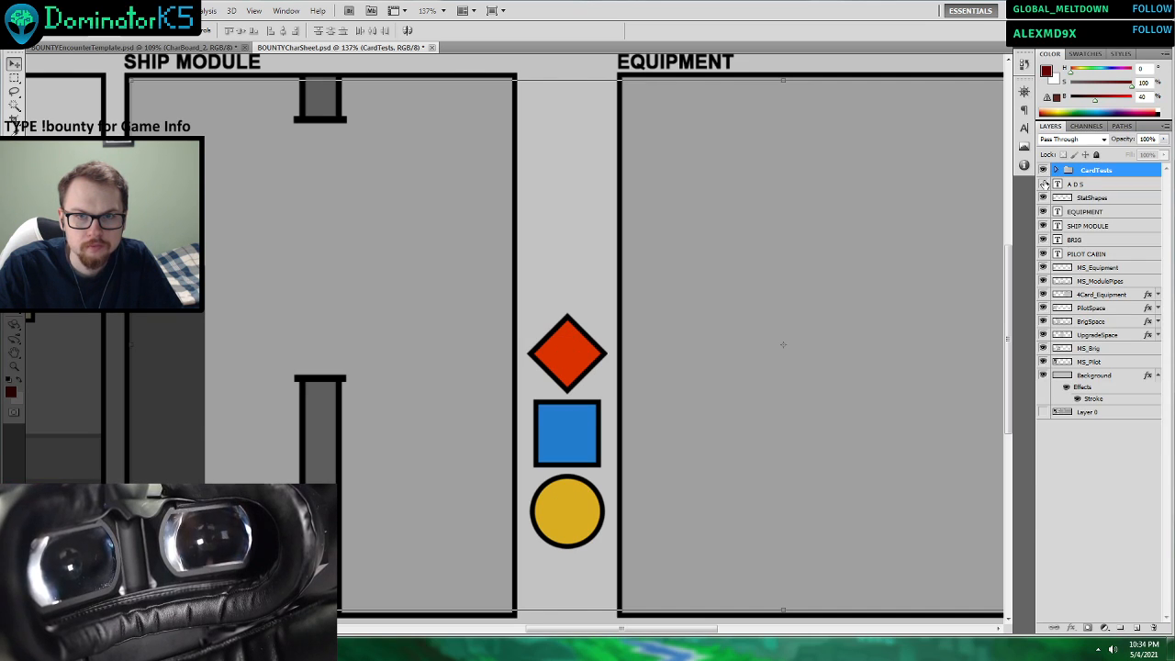
{"action": "left_click", "coordinate": [1043, 198]}
{"action": "left_click", "coordinate": [1044, 197]}
{"action": "left_click", "coordinate": [1088, 199]}
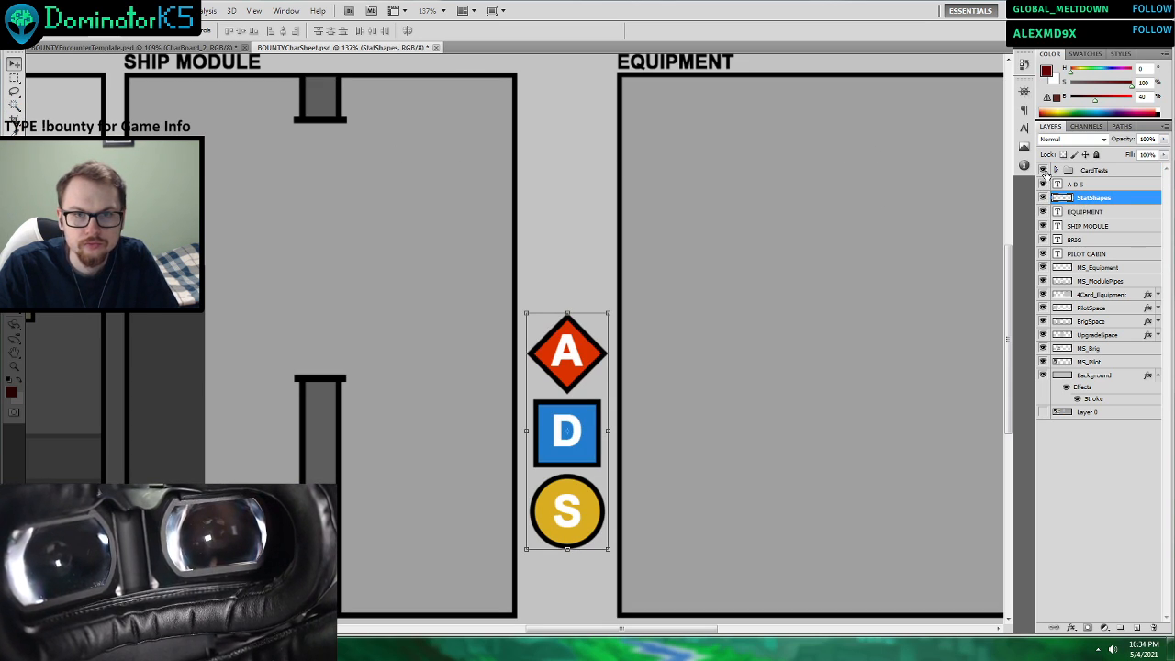
{"action": "left_click", "coordinate": [174, 48]}
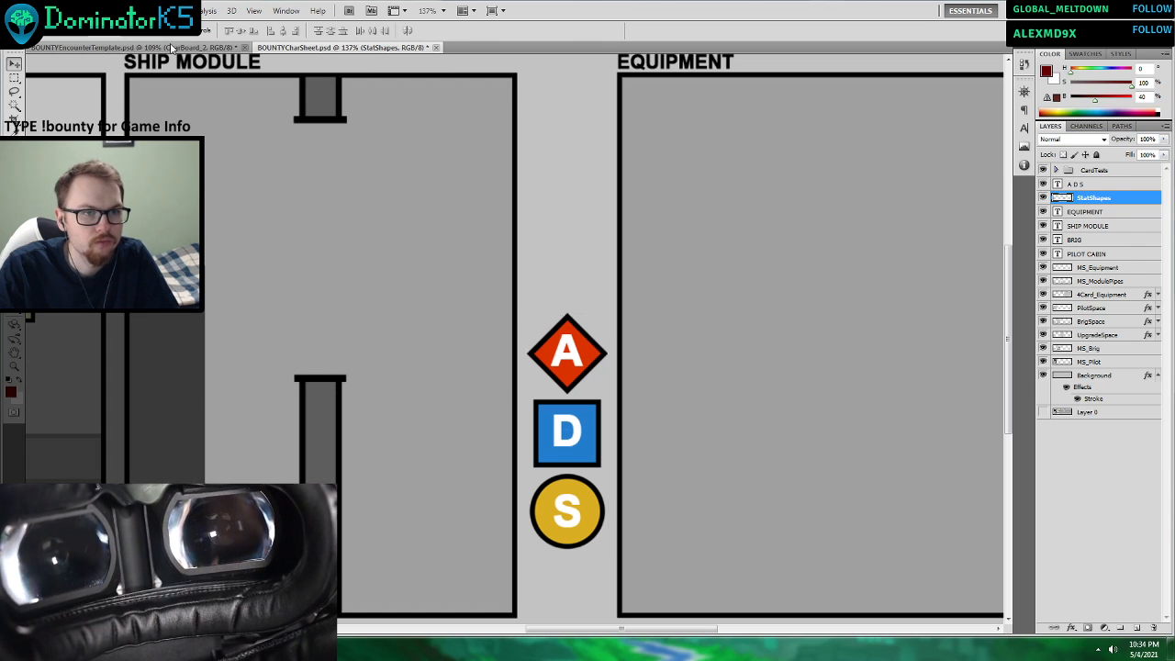
{"action": "key", "text": "ctrl+v"}
{"action": "key", "text": "ctrl+z"}
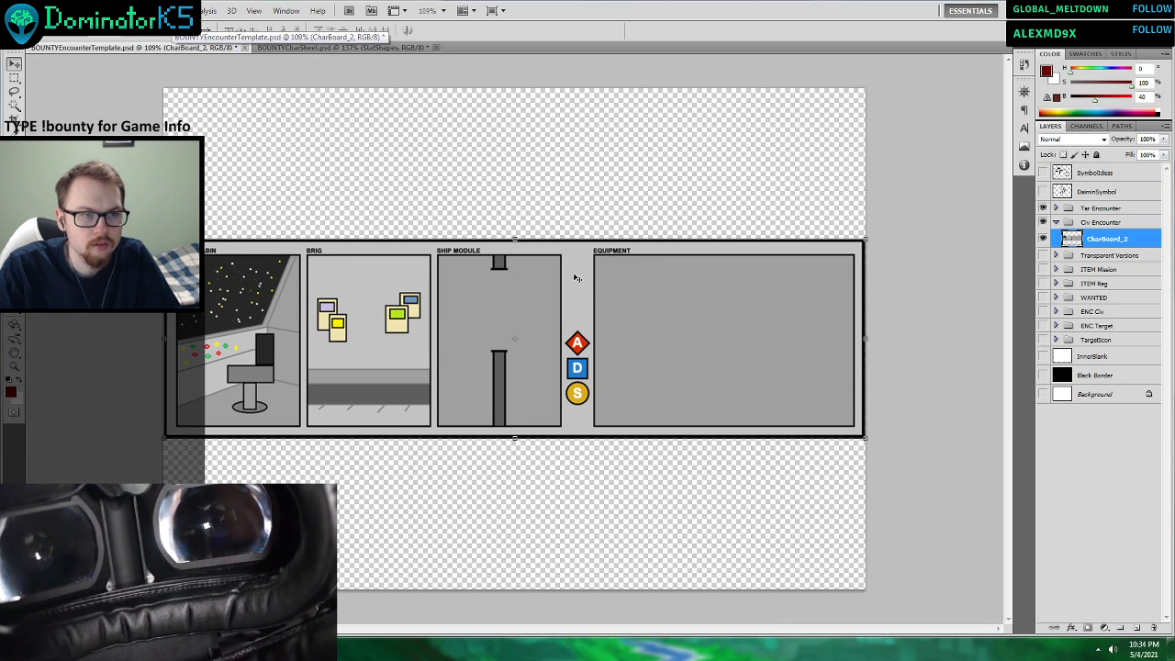
{"action": "left_click", "coordinate": [326, 46]}
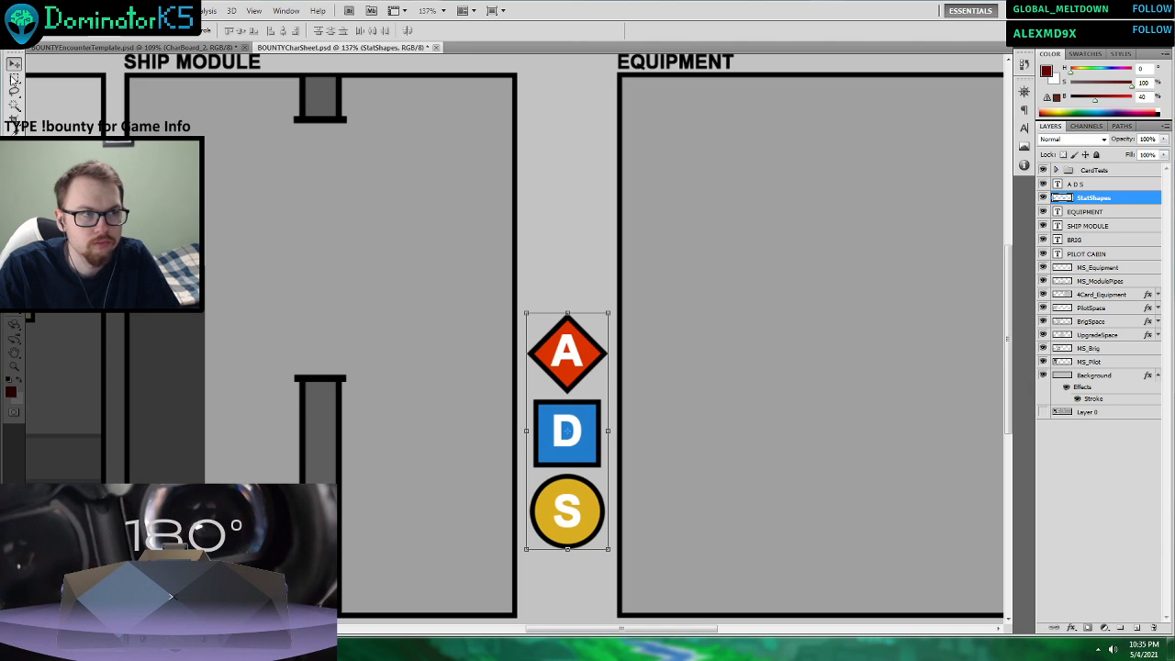
Marquee-select the three stat shapes on the StatShapes layer and copy them into the BOUNTYEncounterTemplate document's Civ Encounter group.
{"action": "left_click", "coordinate": [14, 78]}
{"action": "scroll", "coordinate": [470, 261], "scroll_direction": "down", "scroll_amount": 2}
{"action": "left_click_drag", "start_coordinate": [468, 182], "coordinate": [666, 529]}
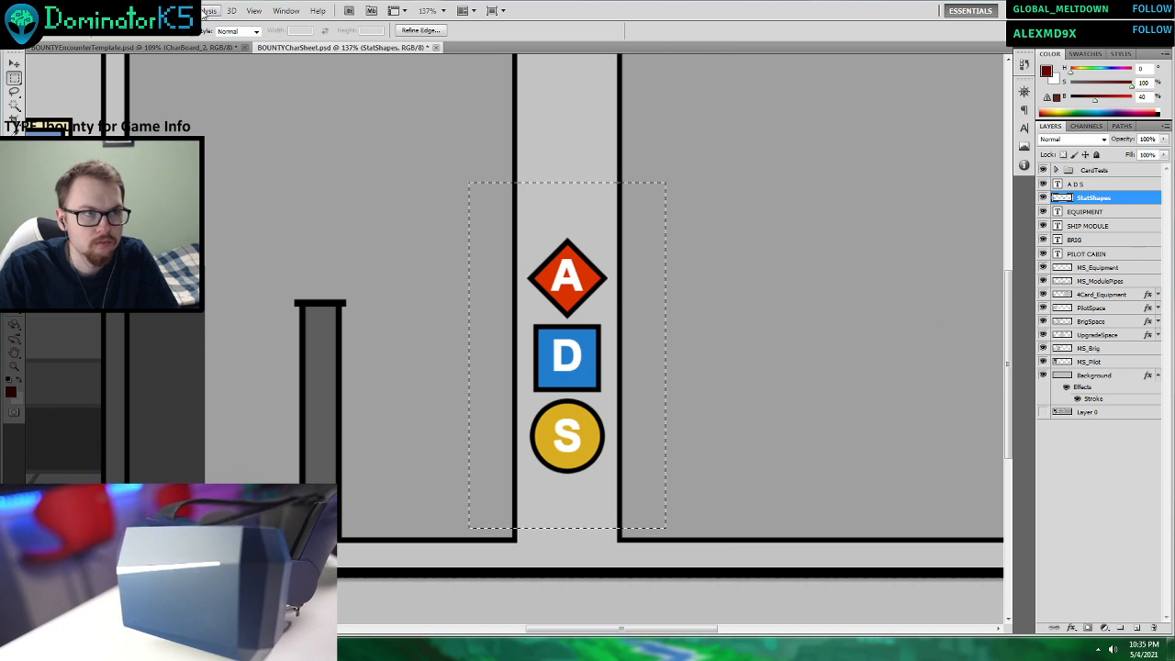
{"action": "left_click", "coordinate": [135, 47]}
{"action": "key", "text": "ctrl+v"}
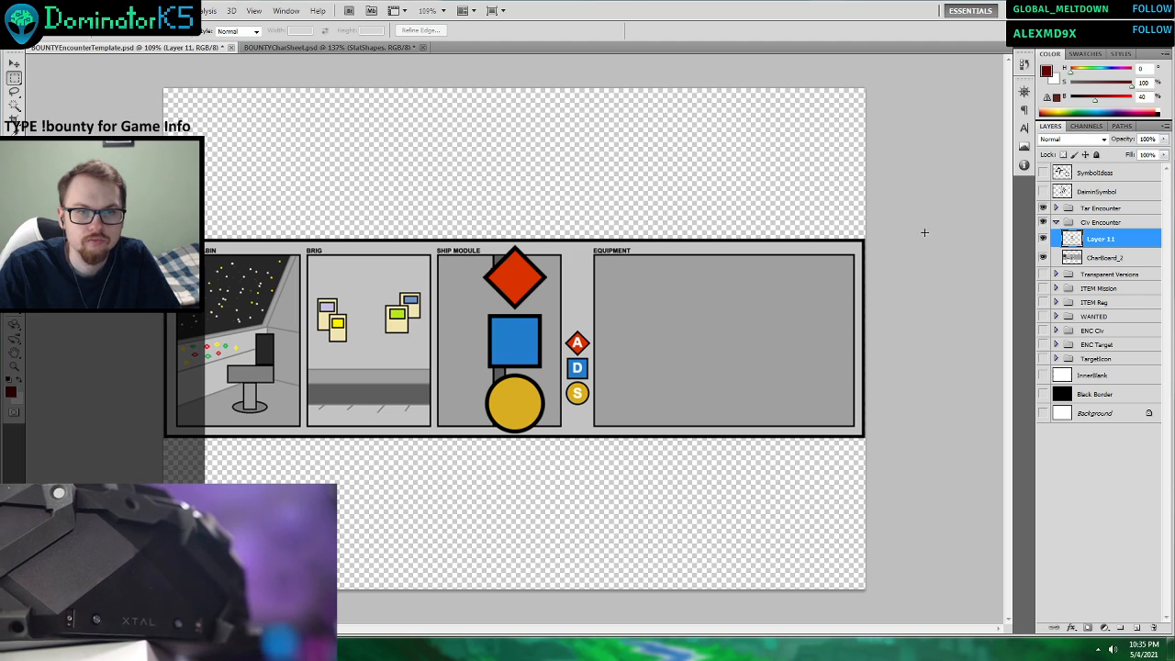
Separate the red diamond and the yellow circle from the pasted stat shapes, placing each on its own layer.
{"action": "left_click_drag", "start_coordinate": [617, 312], "coordinate": [621, 312]}
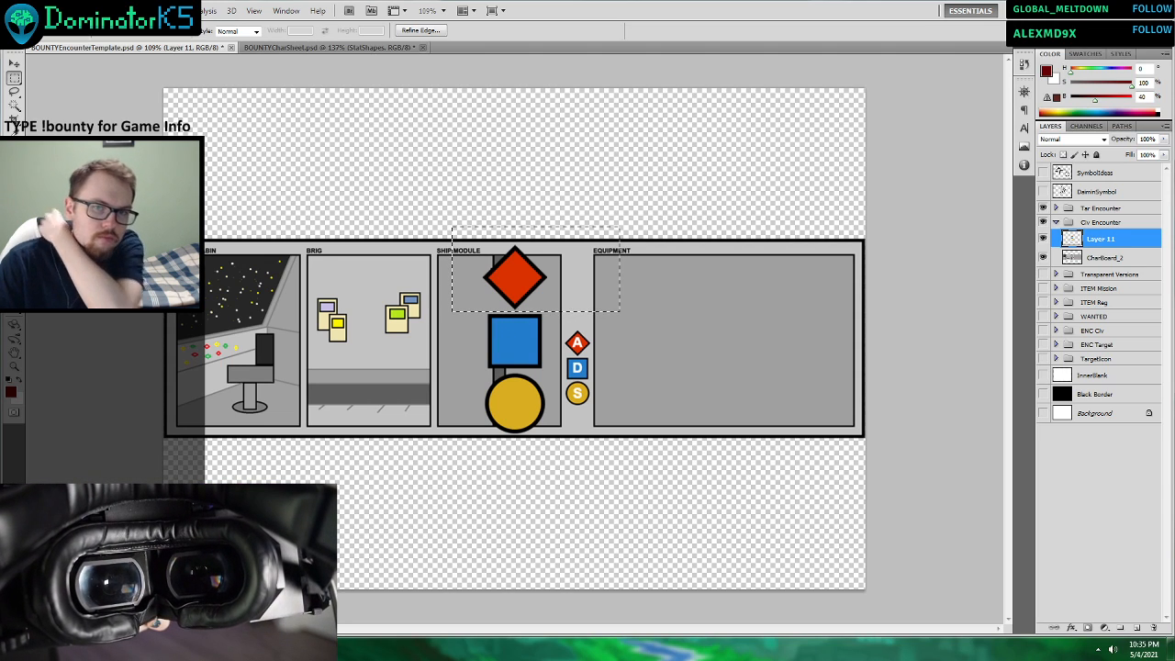
{"action": "key", "text": "ctrl+x"}
{"action": "key", "text": "ctrl+v"}
{"action": "left_click", "coordinate": [1096, 261]}
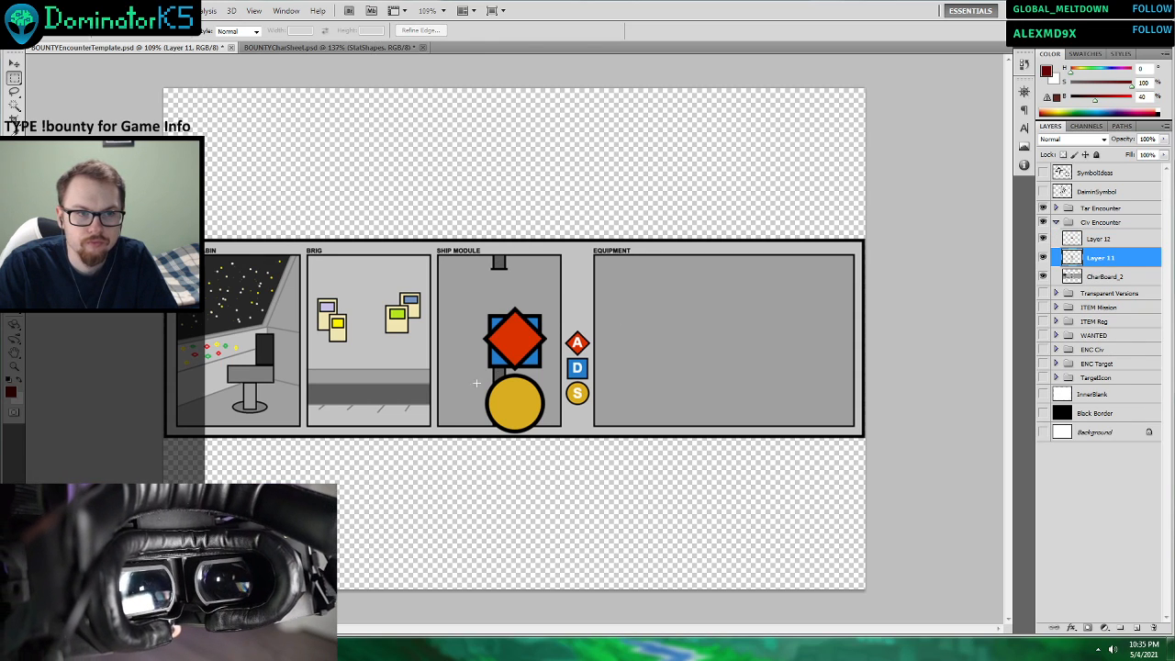
{"action": "left_click_drag", "start_coordinate": [430, 459], "coordinate": [607, 372]}
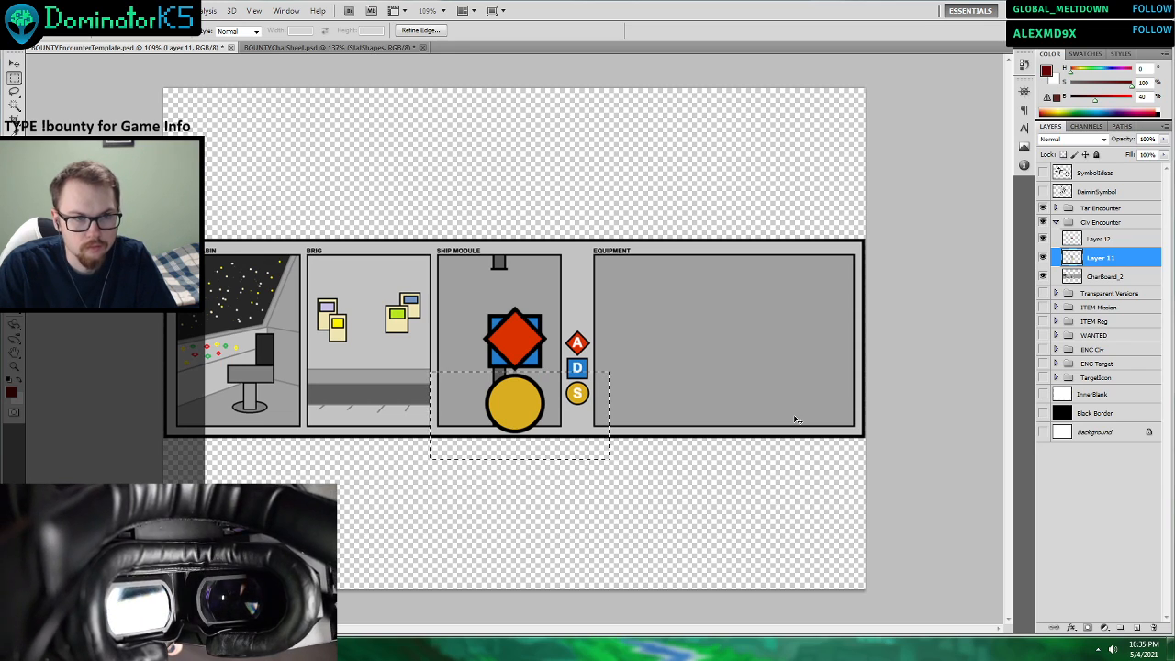
{"action": "key", "text": "ctrl+x"}
{"action": "key", "text": "ctrl+v"}
Show the white Background layer and hide the CharBoard_2 layer.
{"action": "left_click", "coordinate": [1043, 451]}
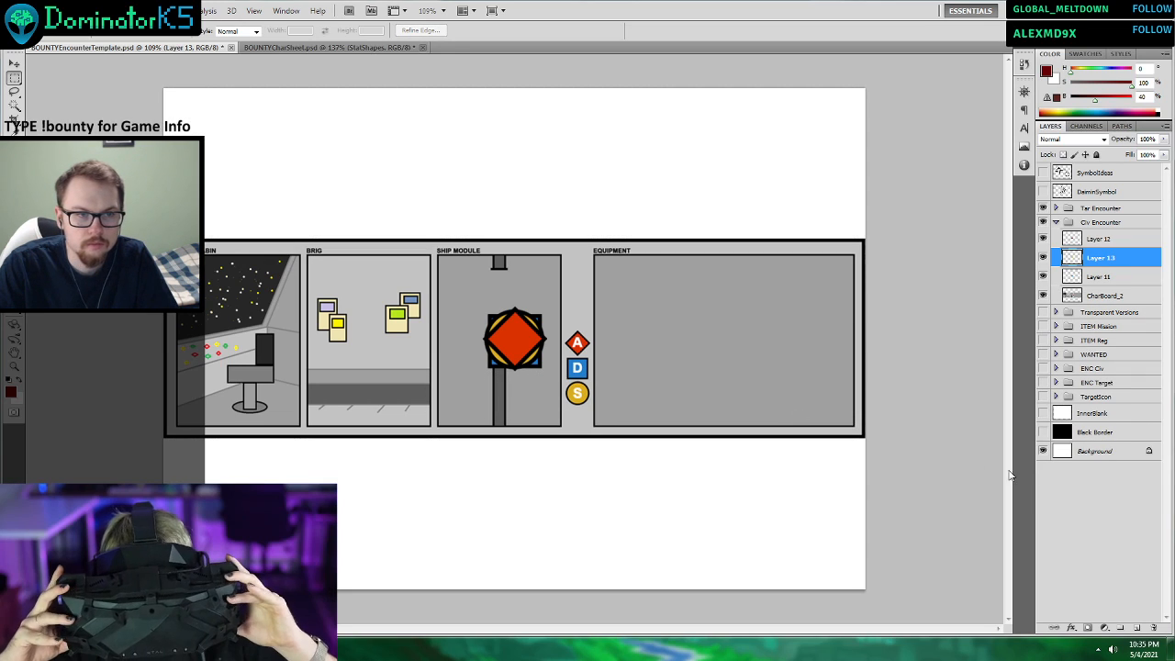
{"action": "scroll", "coordinate": [489, 277], "scroll_direction": "up", "scroll_amount": 2}
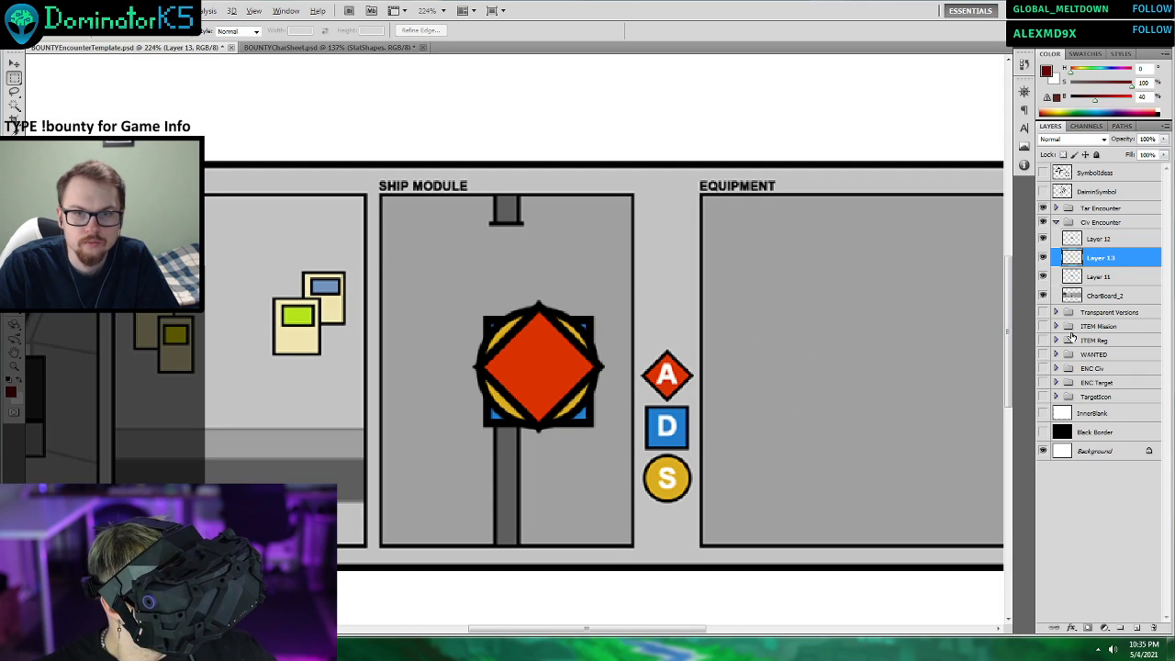
{"action": "left_click", "coordinate": [1080, 295]}
{"action": "left_click", "coordinate": [1043, 296]}
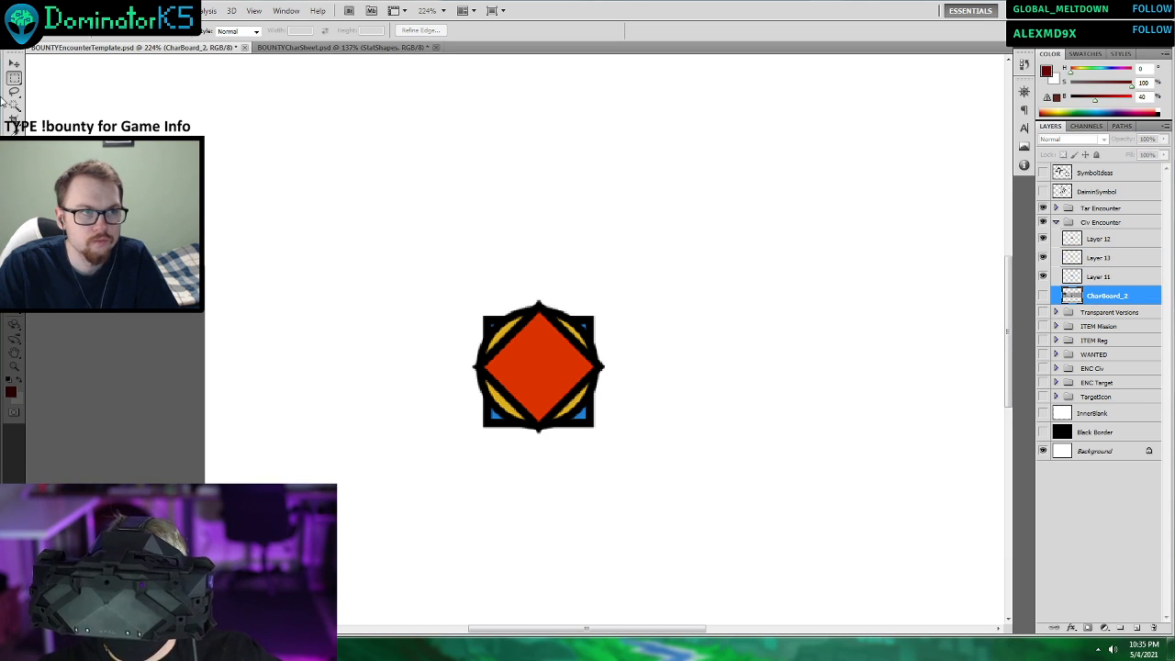
Move the blue square straight up above the yellow circle, and the red diamond straight up above the square.
{"action": "left_click", "coordinate": [14, 64]}
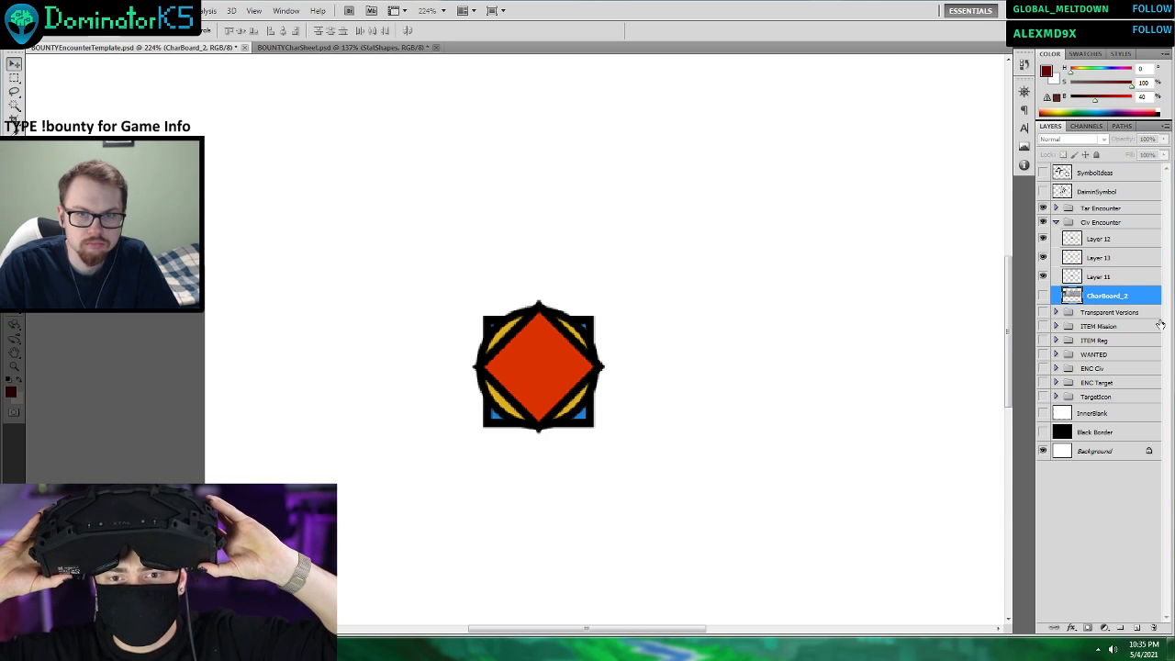
{"action": "left_click", "coordinate": [1120, 277]}
{"action": "left_click_drag", "start_coordinate": [623, 424], "coordinate": [622, 282]}
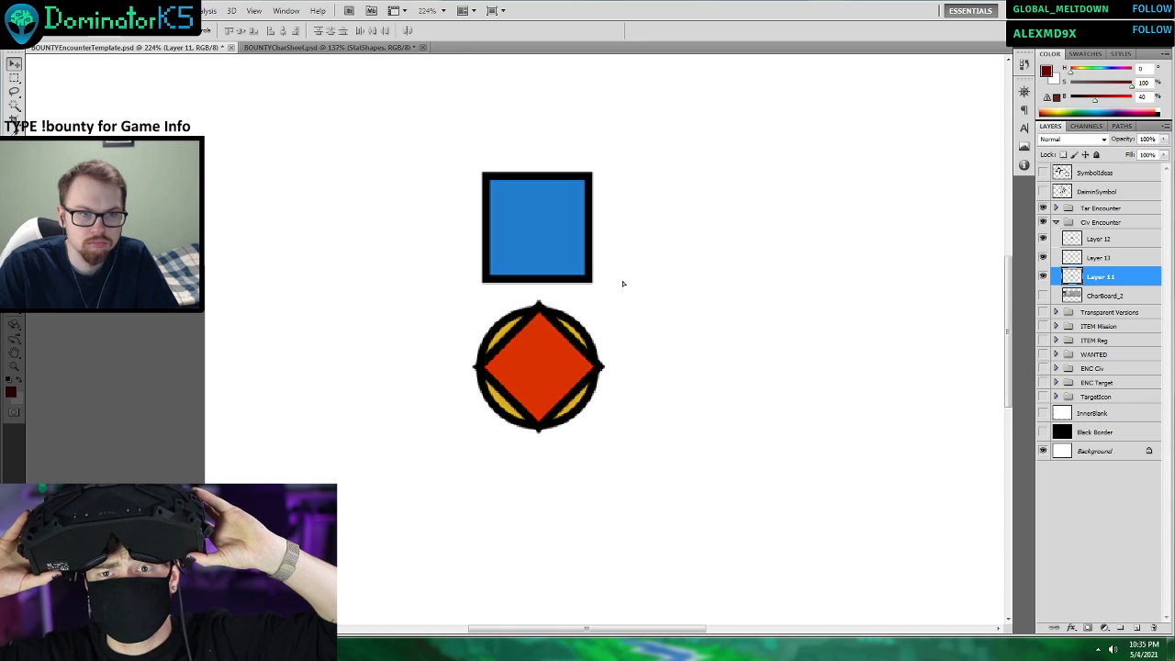
{"action": "left_click", "coordinate": [1089, 244]}
{"action": "left_click_drag", "start_coordinate": [649, 488], "coordinate": [648, 196]}
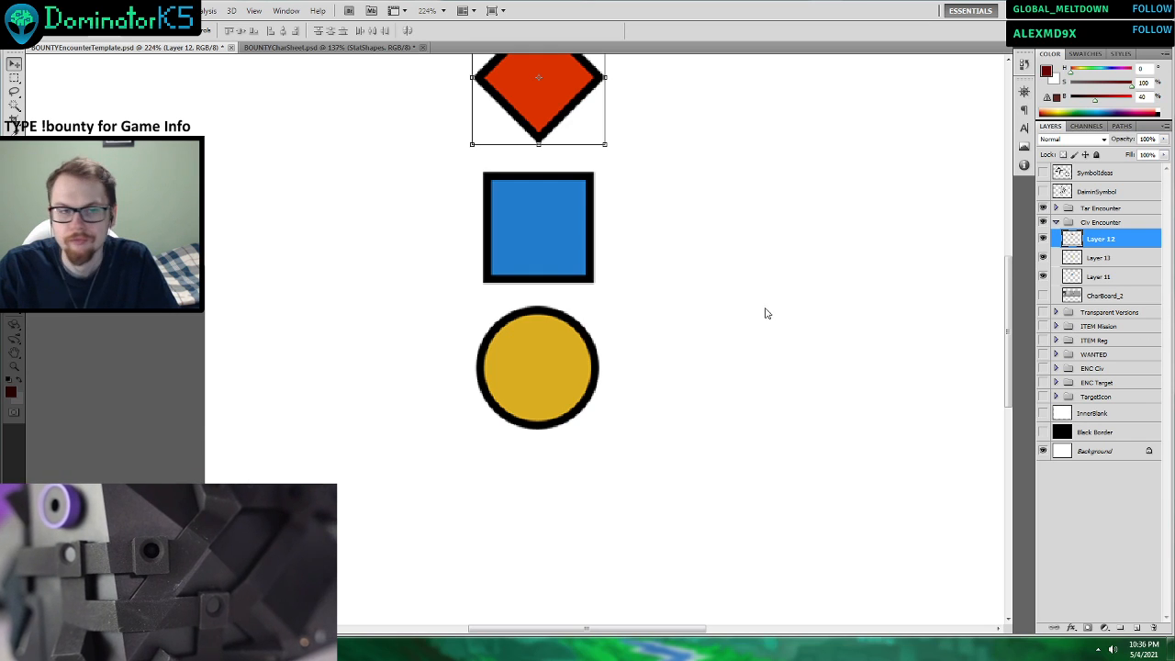
Rename the red diamond's layer as ShapeAttack.
{"action": "scroll", "coordinate": [739, 314], "scroll_direction": "up", "scroll_amount": 2}
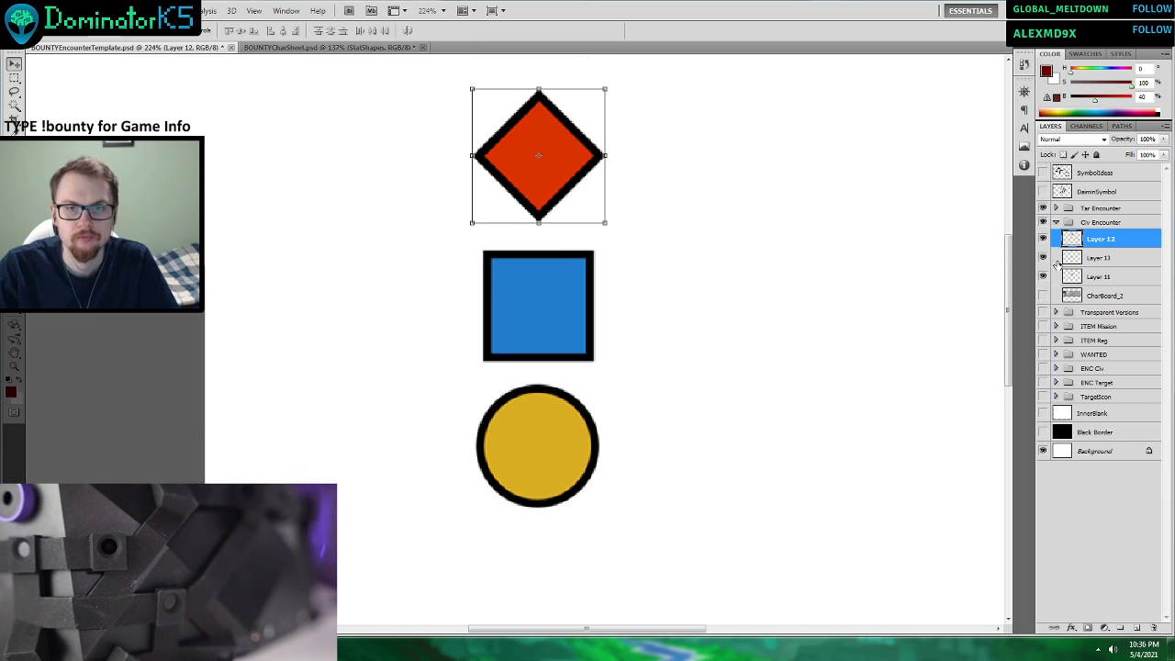
{"action": "double_click", "coordinate": [1102, 239]}
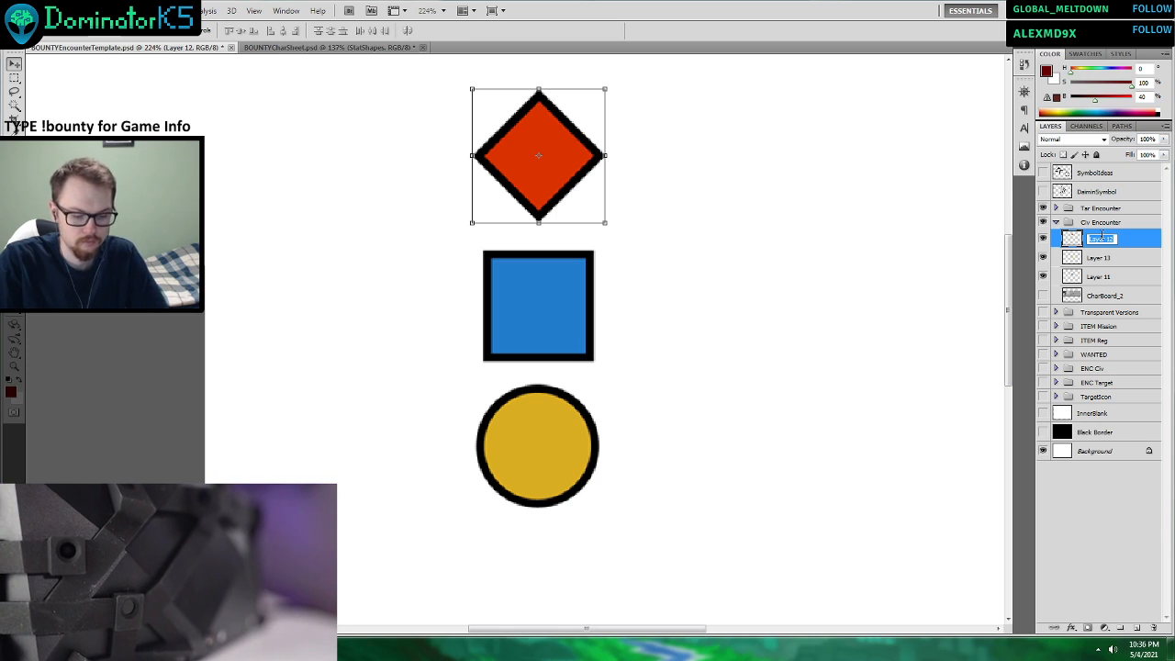
{"action": "type", "text": "Shape"}
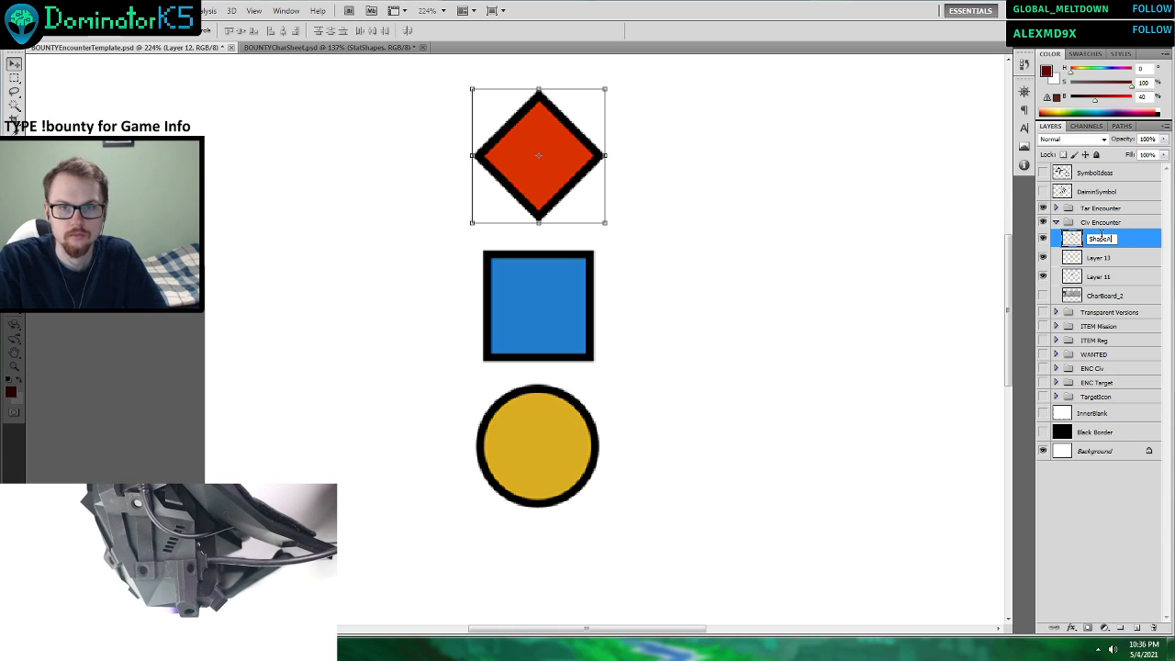
{"action": "type", "text": "Attack"}
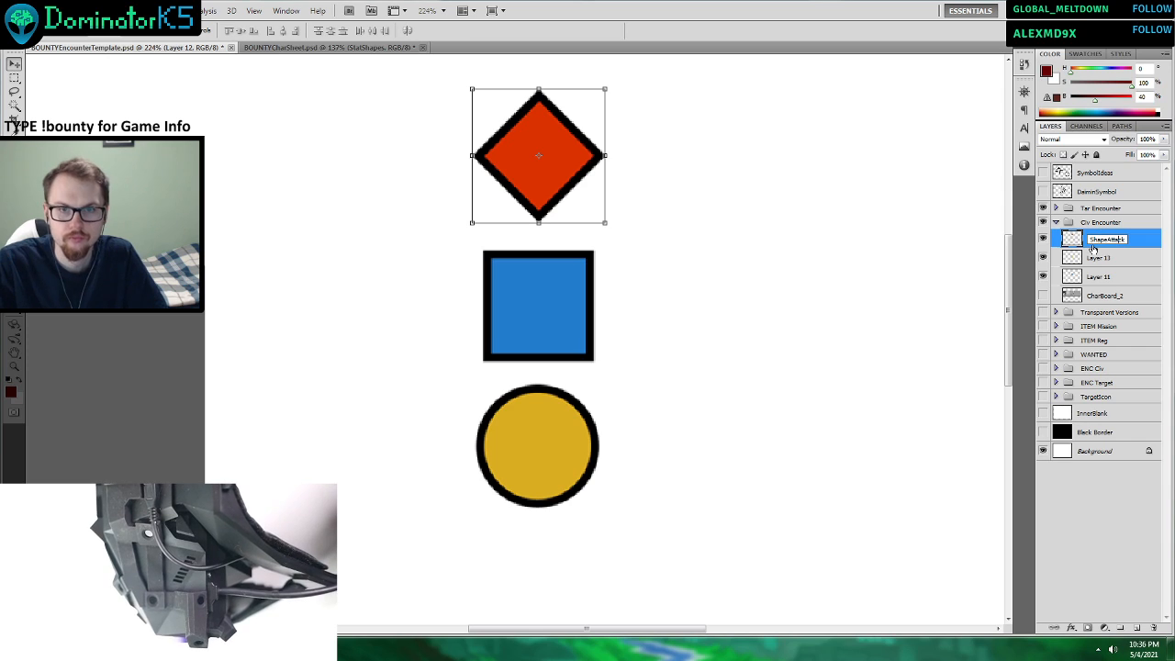
Rename the yellow circle's layer as ShapeDefense.
{"action": "left_click", "coordinate": [1089, 258]}
{"action": "double_click", "coordinate": [1095, 258]}
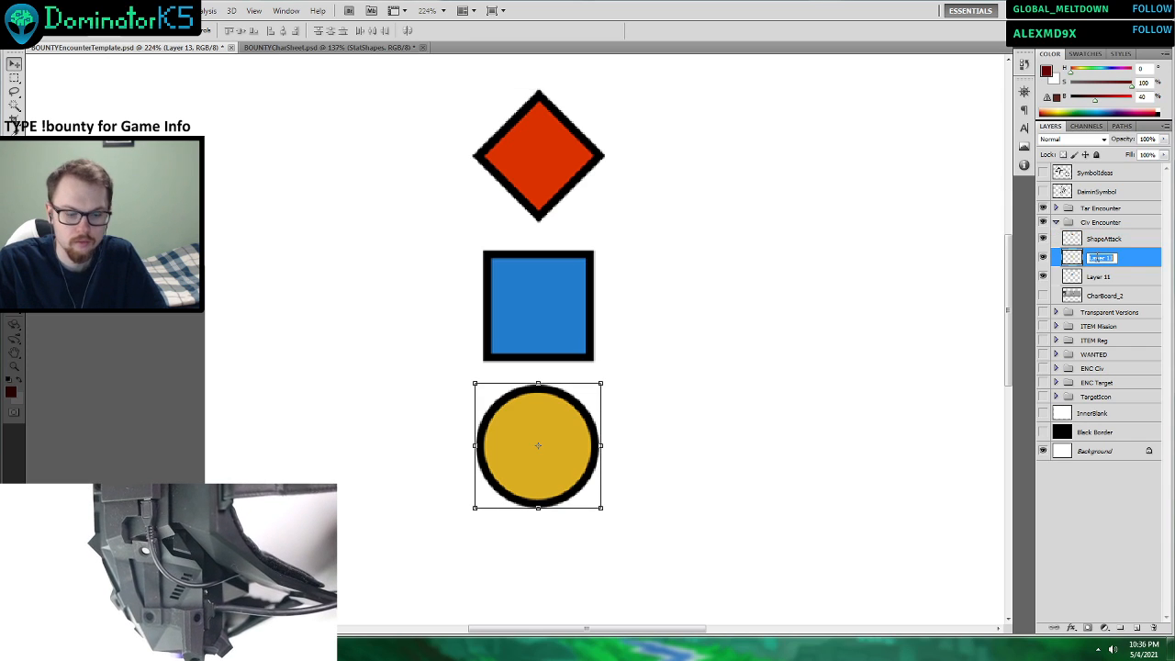
{"action": "type", "text": "Shape"}
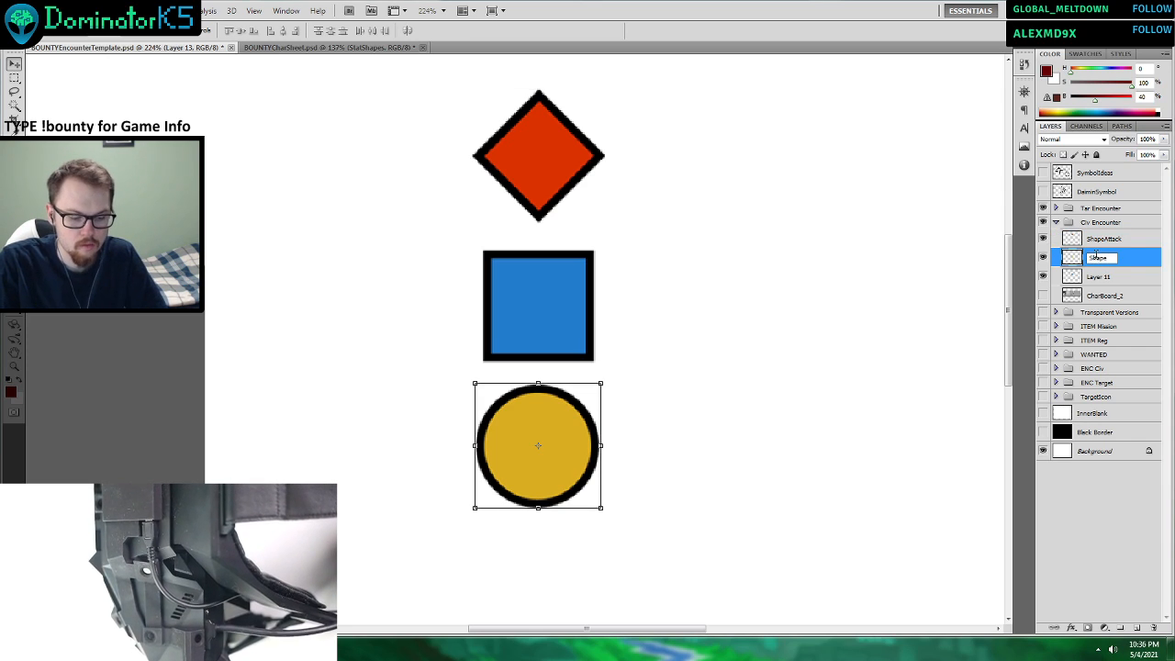
{"action": "type", "text": "Defense"}
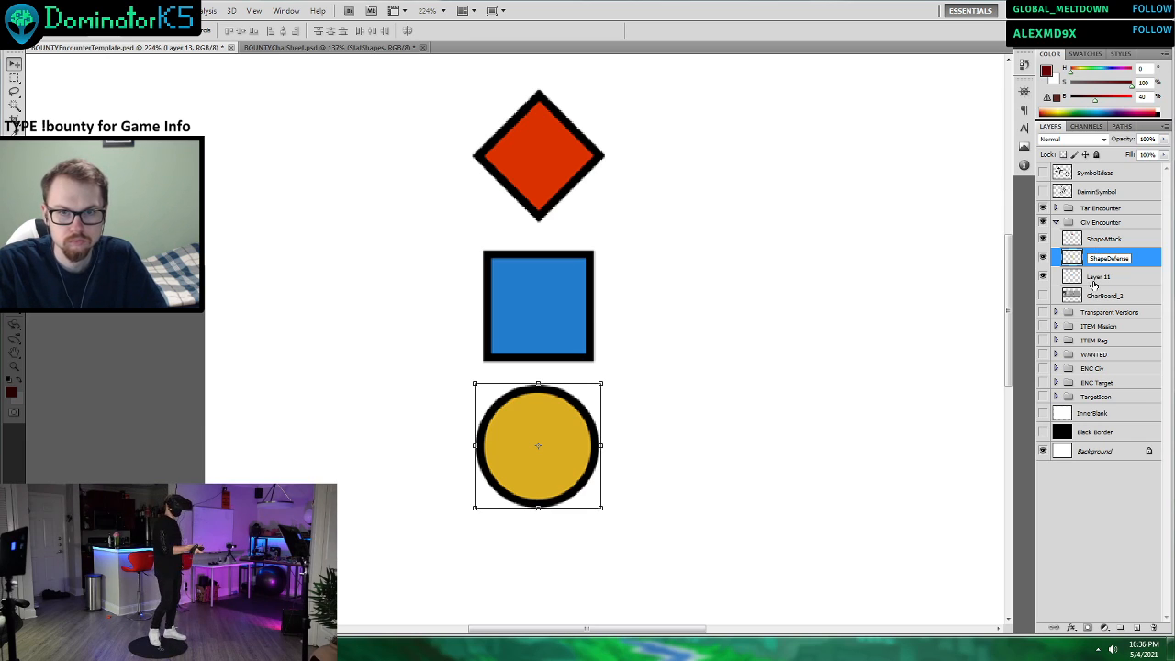
Move the yellow circle's layer below the blue square's layer and rename it ShapeSpeech.
{"action": "left_click", "coordinate": [1093, 283]}
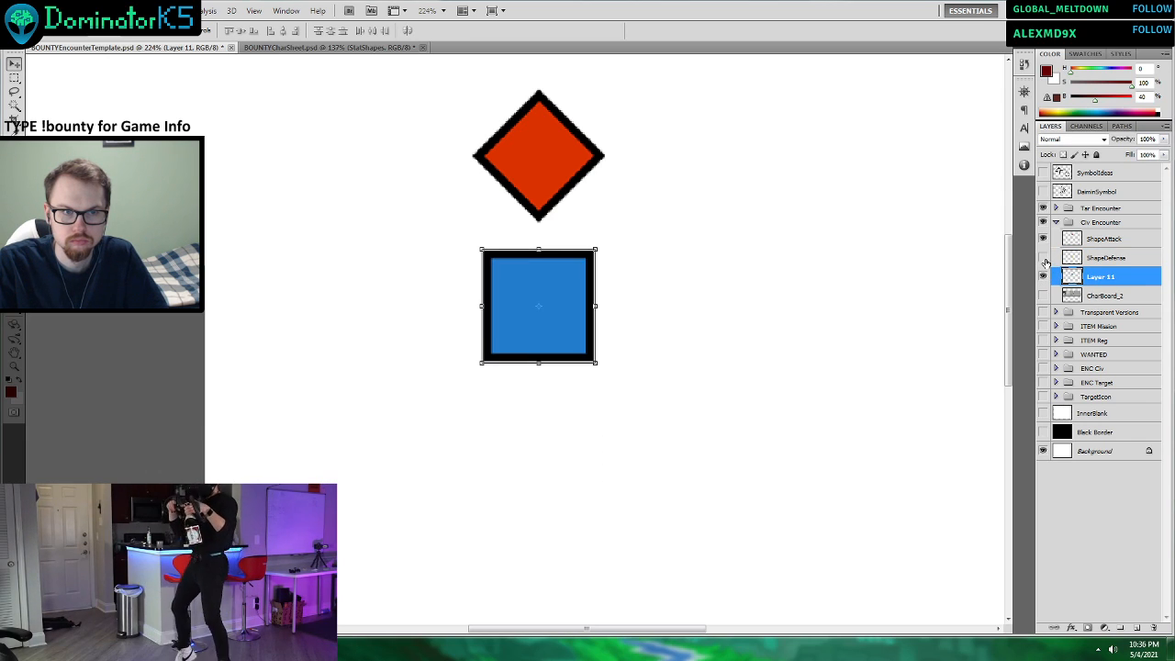
{"action": "left_click_drag", "start_coordinate": [1069, 261], "coordinate": [1129, 277]}
{"action": "double_click", "coordinate": [1105, 278]}
{"action": "type", "text": "ShapeSpeech"}
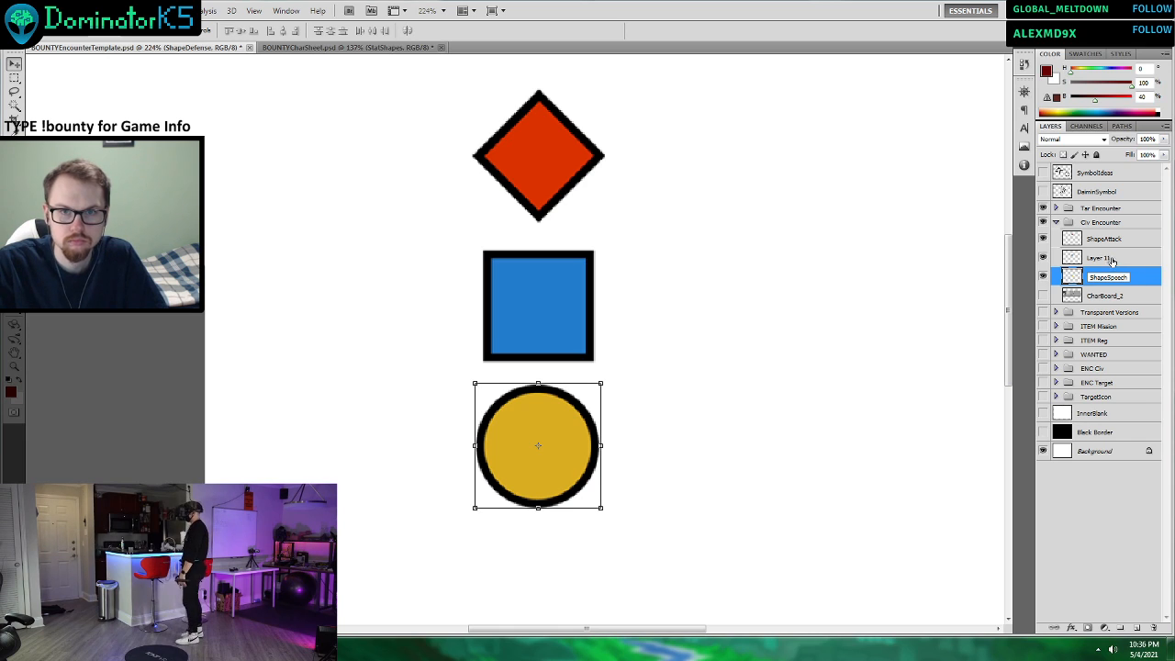
Rename the blue square's layer as ShapeDefense.
{"action": "double_click", "coordinate": [1102, 258]}
{"action": "type", "text": "Sh"}
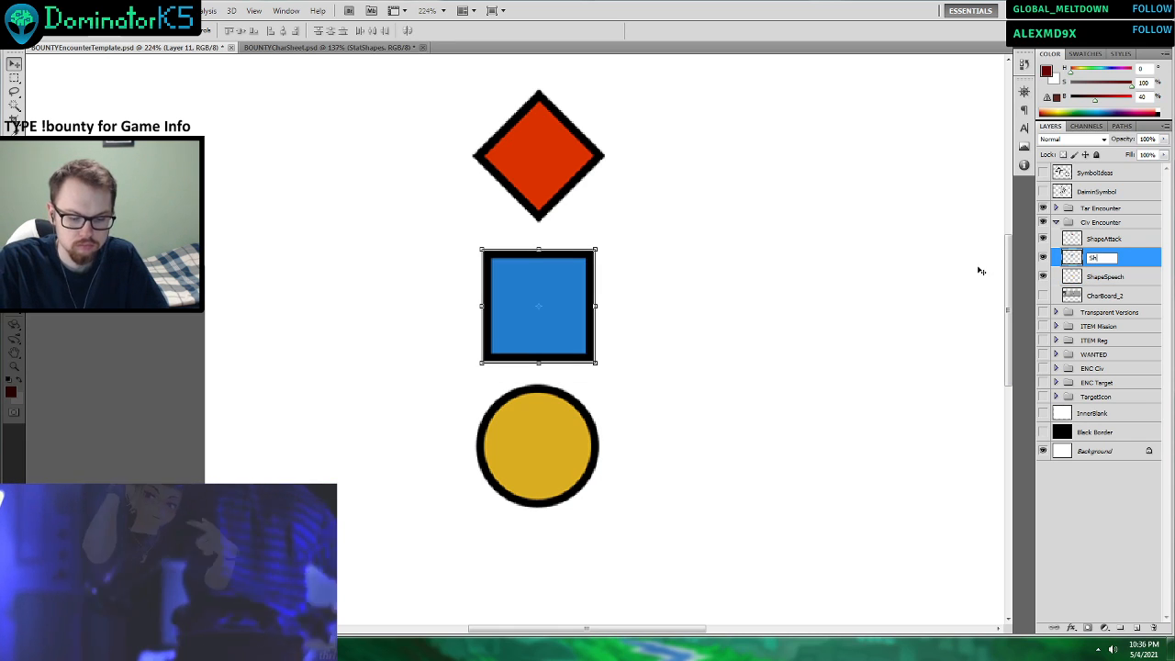
{"action": "type", "text": "apeDef"}
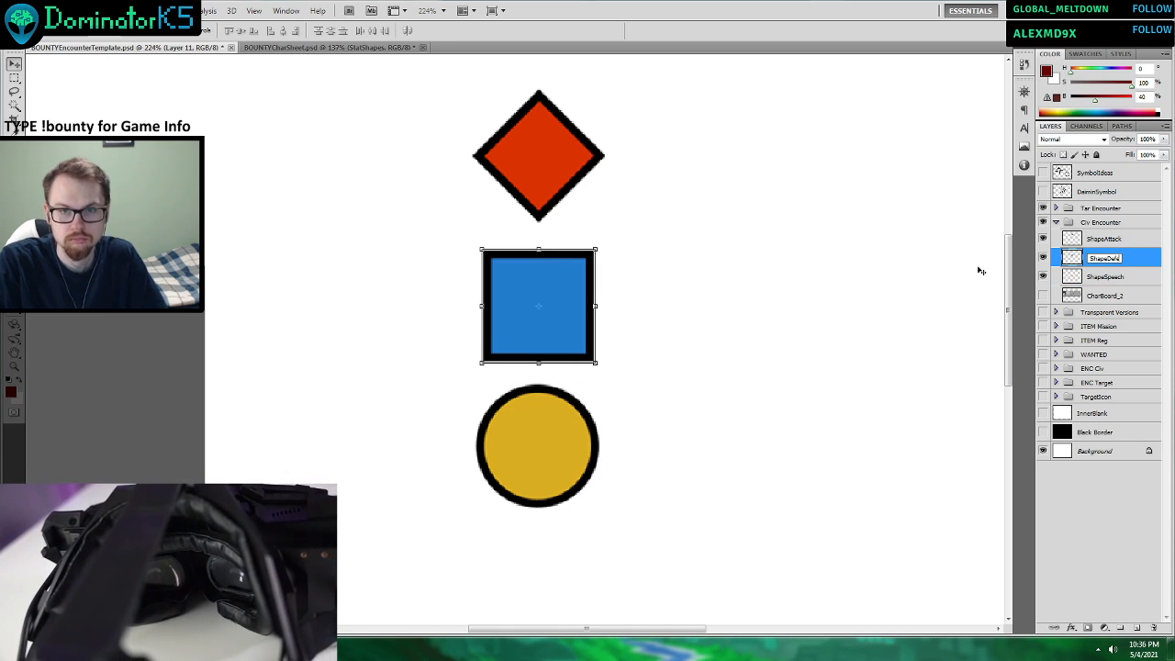
{"action": "type", "text": "ense"}
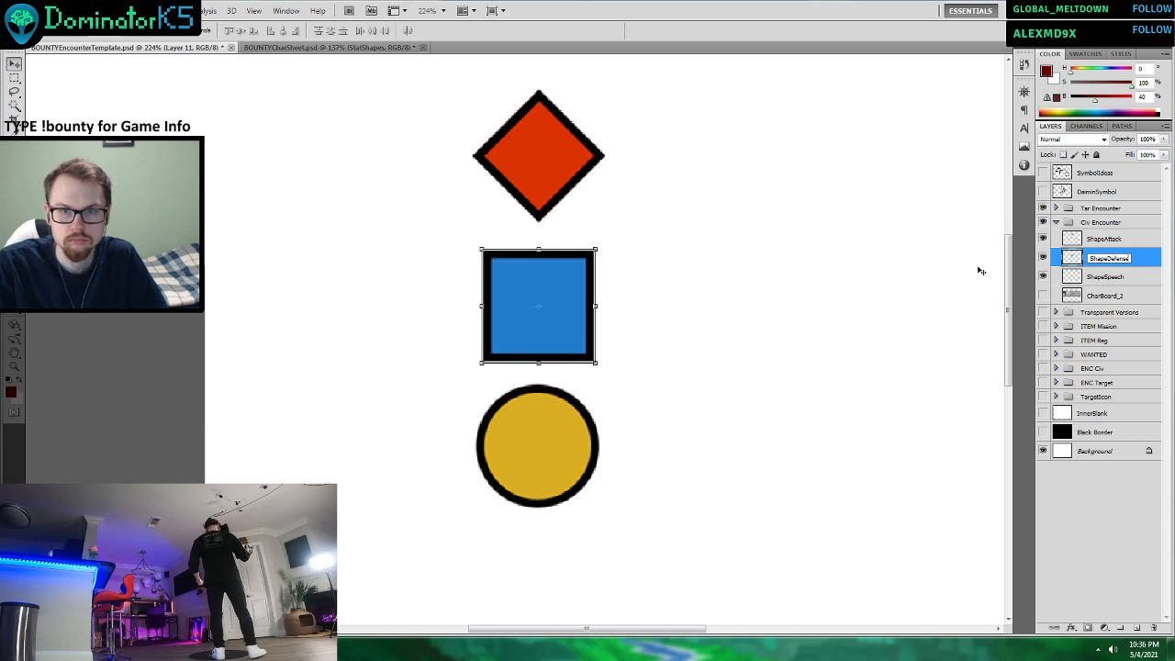
Select the ShapeAttack, ShapeDefense and ShapeSpeech layers together and move the shapes to the lower left of the canvas.
{"action": "left_click", "coordinate": [1092, 237]}
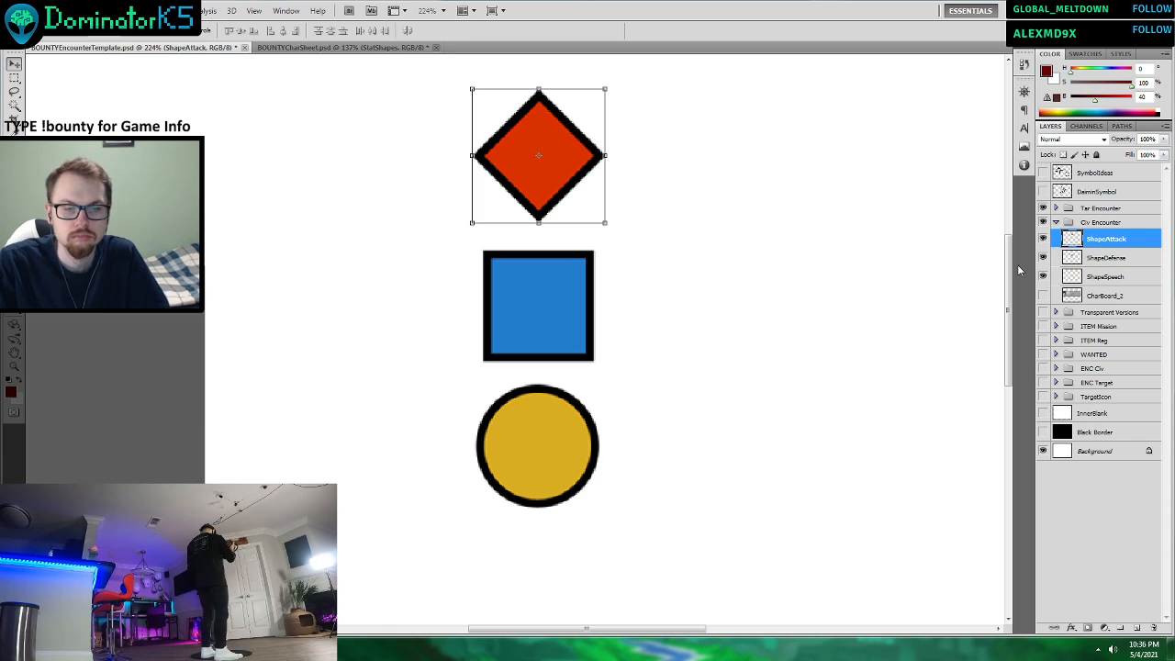
{"action": "scroll", "coordinate": [714, 321], "scroll_direction": "down", "scroll_amount": 3}
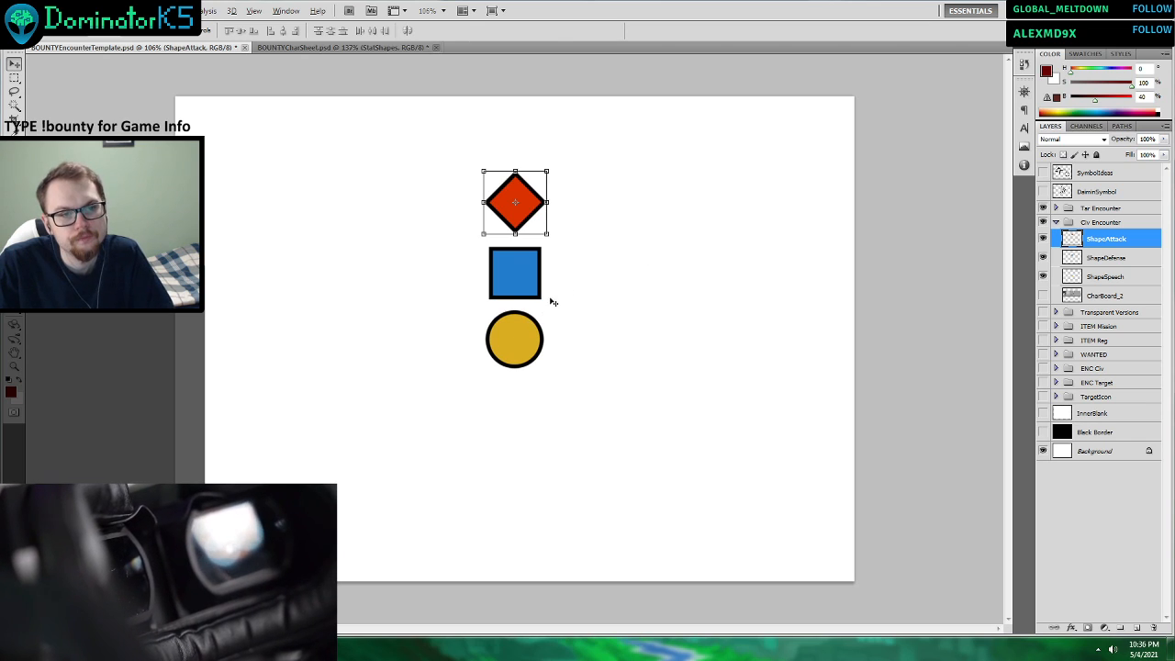
{"action": "left_click", "coordinate": [1102, 275], "text": "shift"}
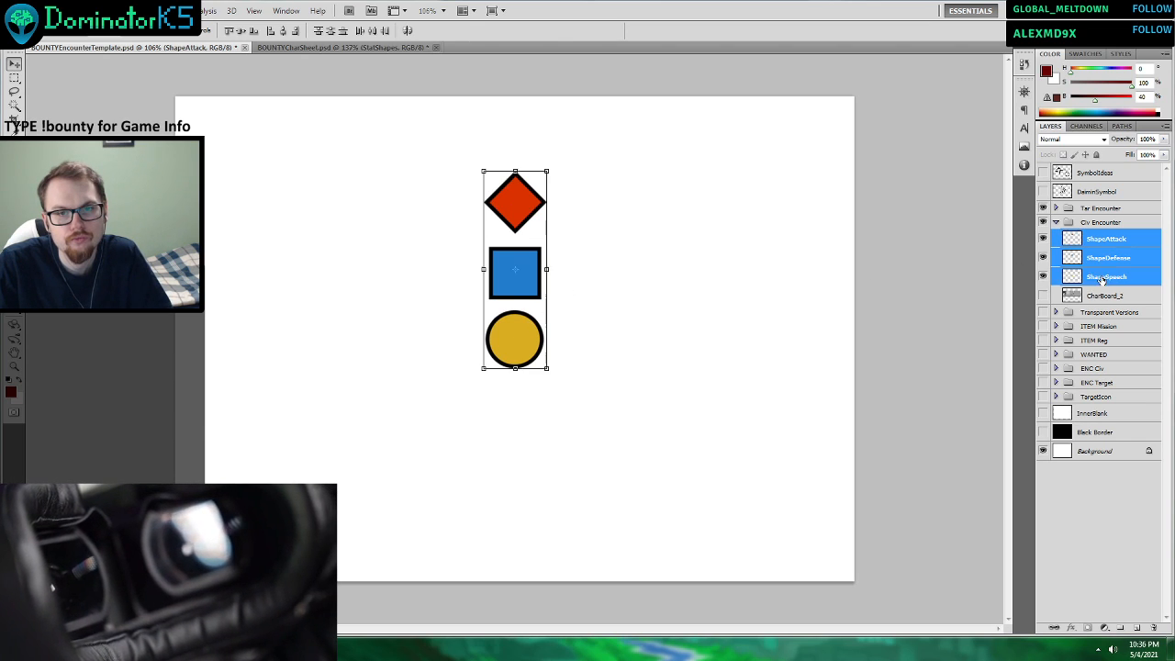
{"action": "left_click_drag", "start_coordinate": [524, 231], "coordinate": [310, 374]}
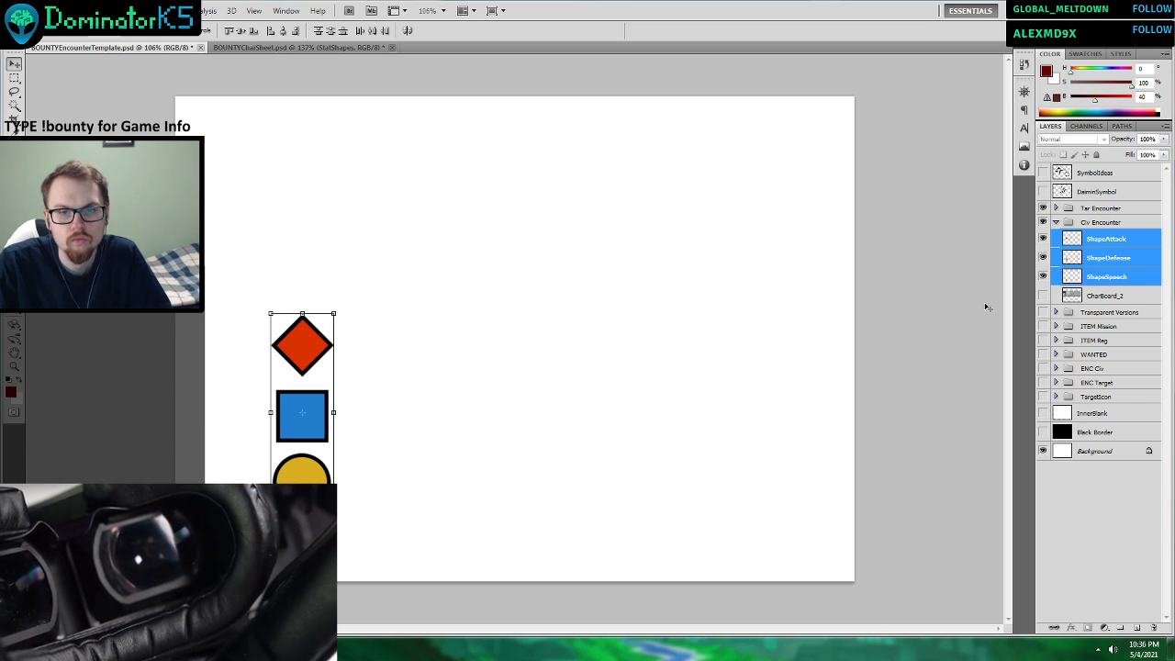
Show the InnerBlank and Black Border layers to check the card's border, and restore the plain white background.
{"action": "left_click", "coordinate": [1041, 414]}
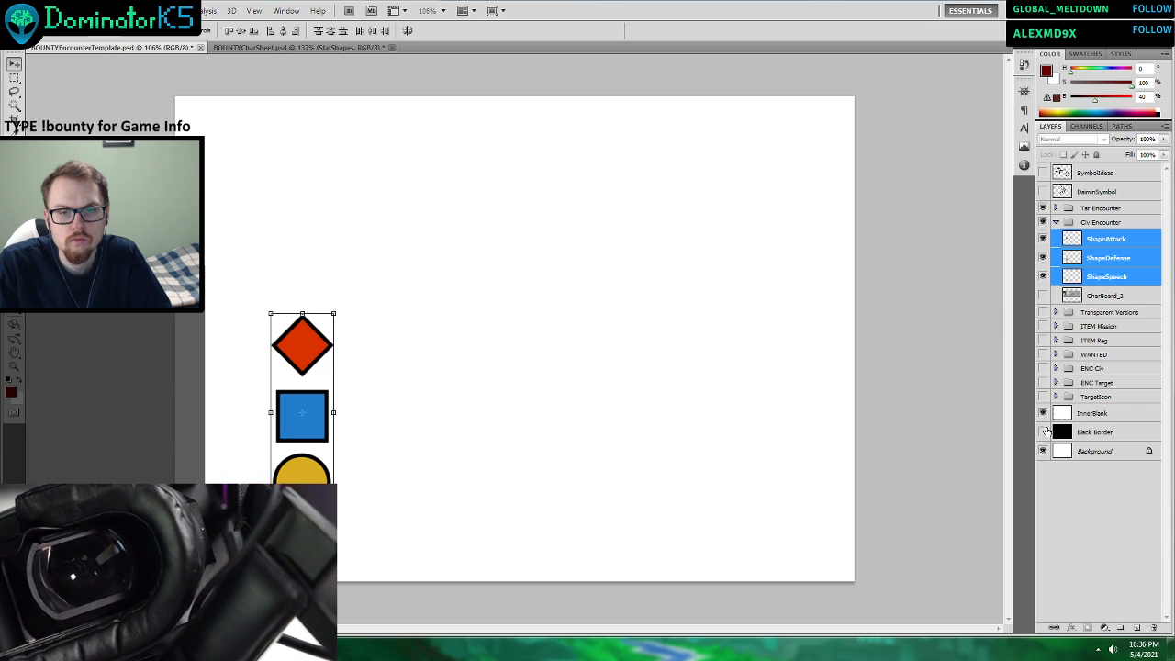
{"action": "left_click", "coordinate": [1043, 432]}
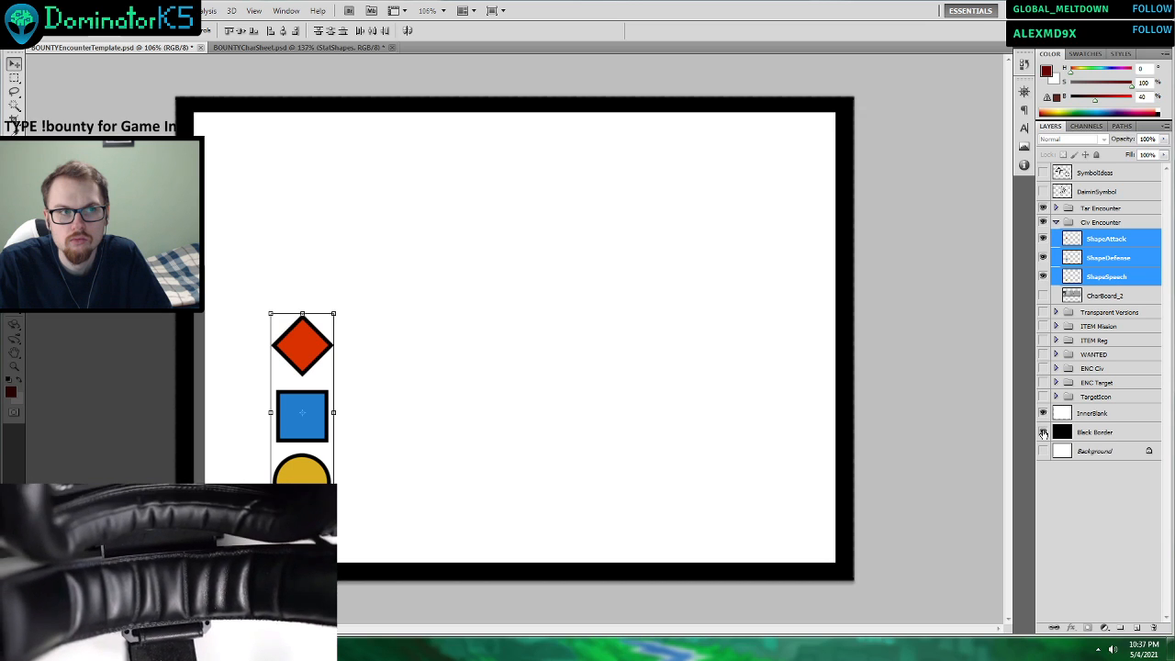
{"action": "left_click", "coordinate": [1043, 432]}
{"action": "left_click", "coordinate": [1042, 415]}
{"action": "left_click", "coordinate": [1043, 451]}
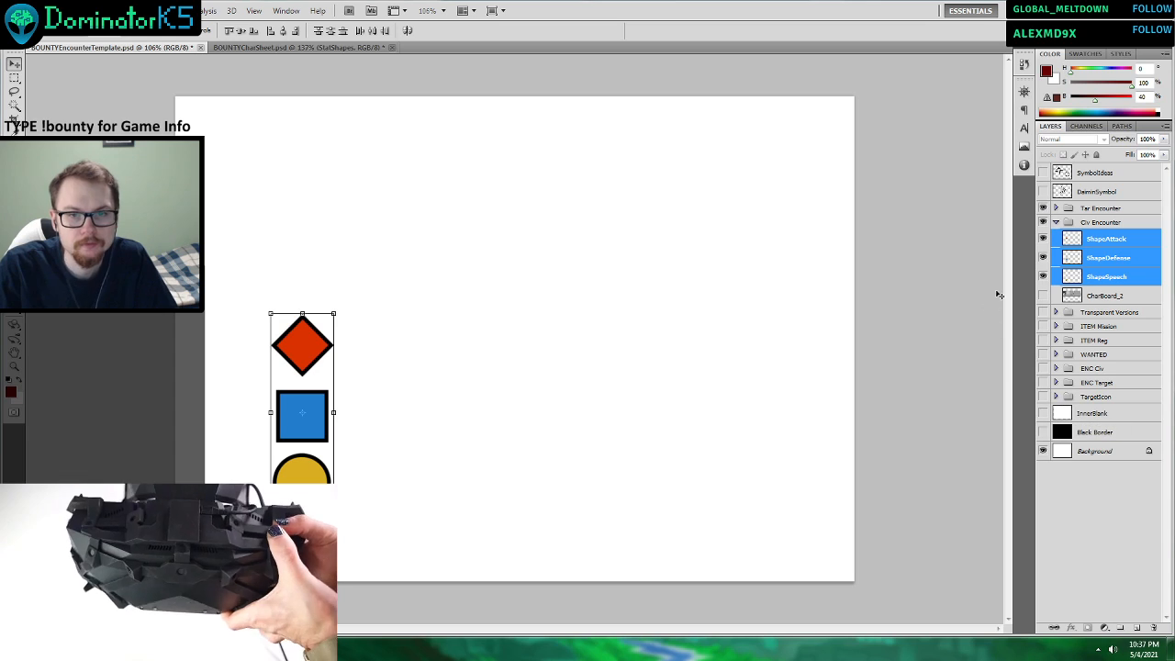
Switch to the TTS_Tests folder in Windows Explorer and view ITEMReg_CyberCape3 to examine the existing item card's layout.
{"action": "key", "text": "alt+Tab"}
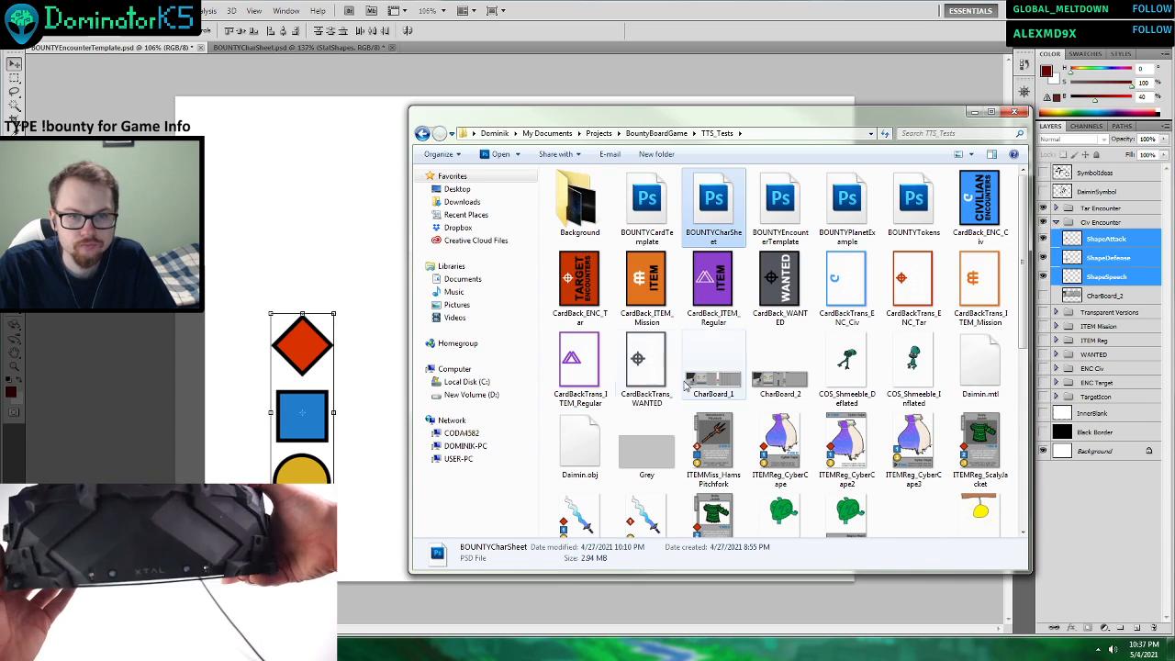
{"action": "scroll", "coordinate": [948, 350], "scroll_direction": "down", "scroll_amount": 1}
{"action": "left_click", "coordinate": [921, 358]}
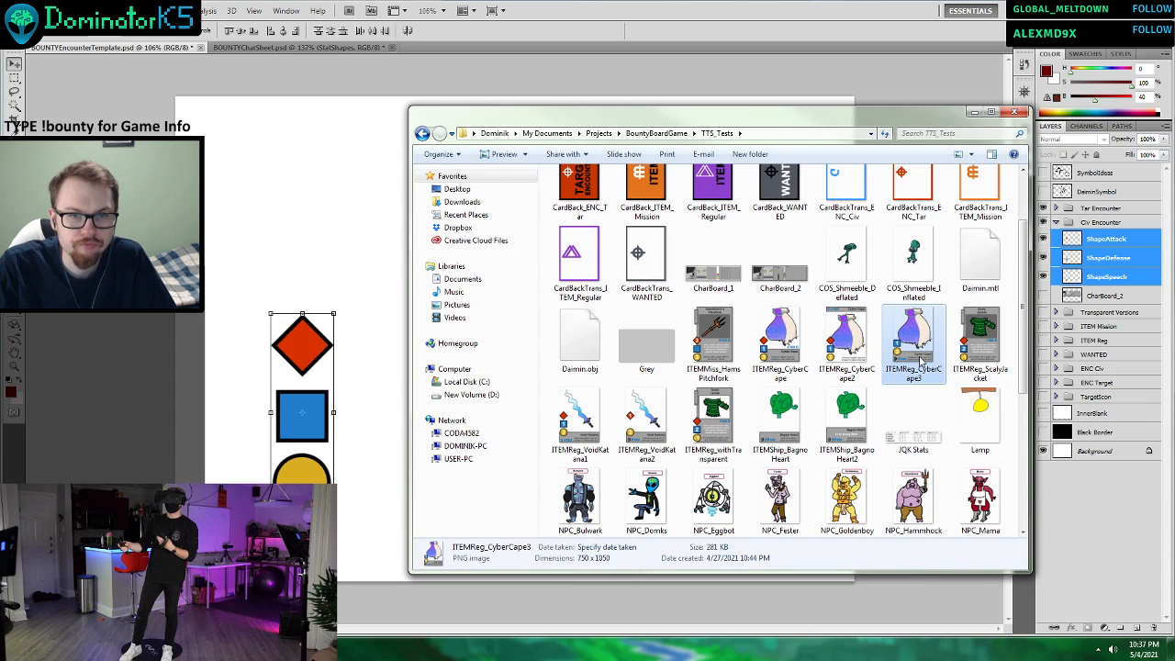
{"action": "double_click", "coordinate": [916, 354]}
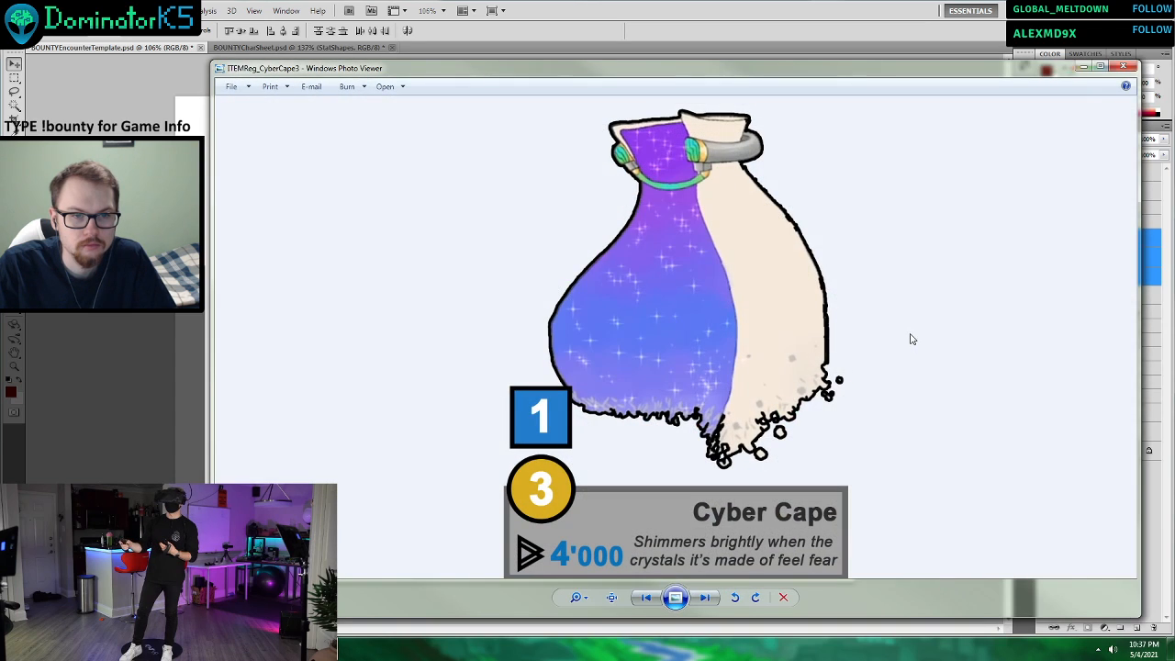
{"action": "left_click", "coordinate": [1123, 67]}
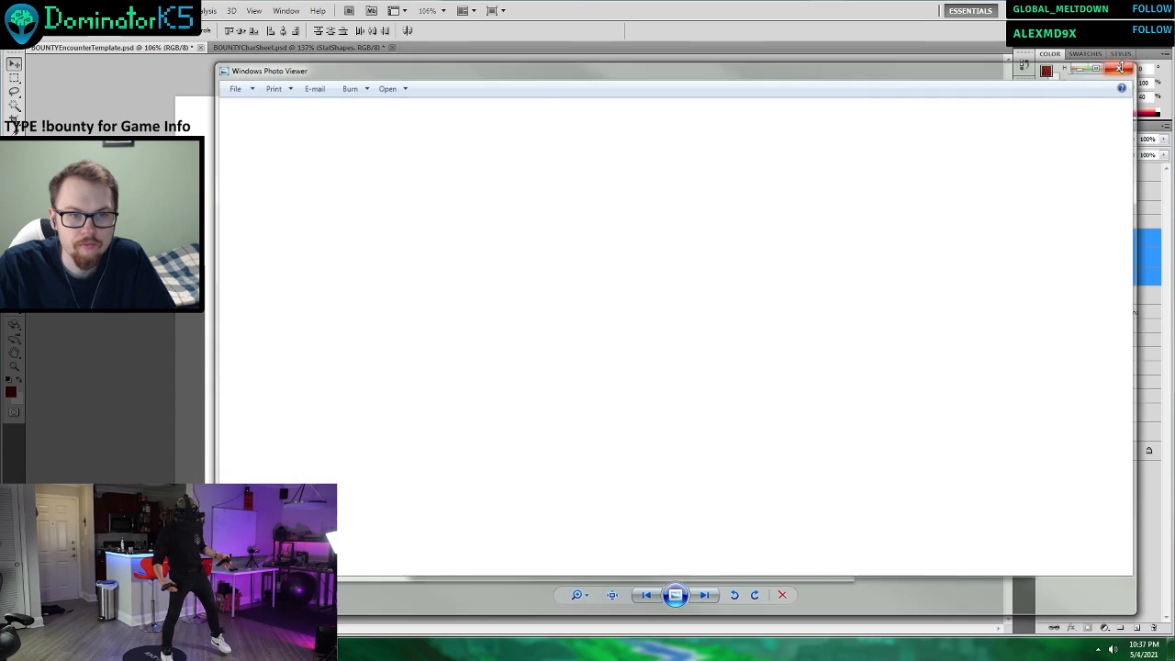
Place ITEMReg_CyberCape3 into the encounter template, scale it proportionally to about 197% and position it right of the three shapes.
{"action": "left_click_drag", "start_coordinate": [916, 344], "coordinate": [367, 239]}
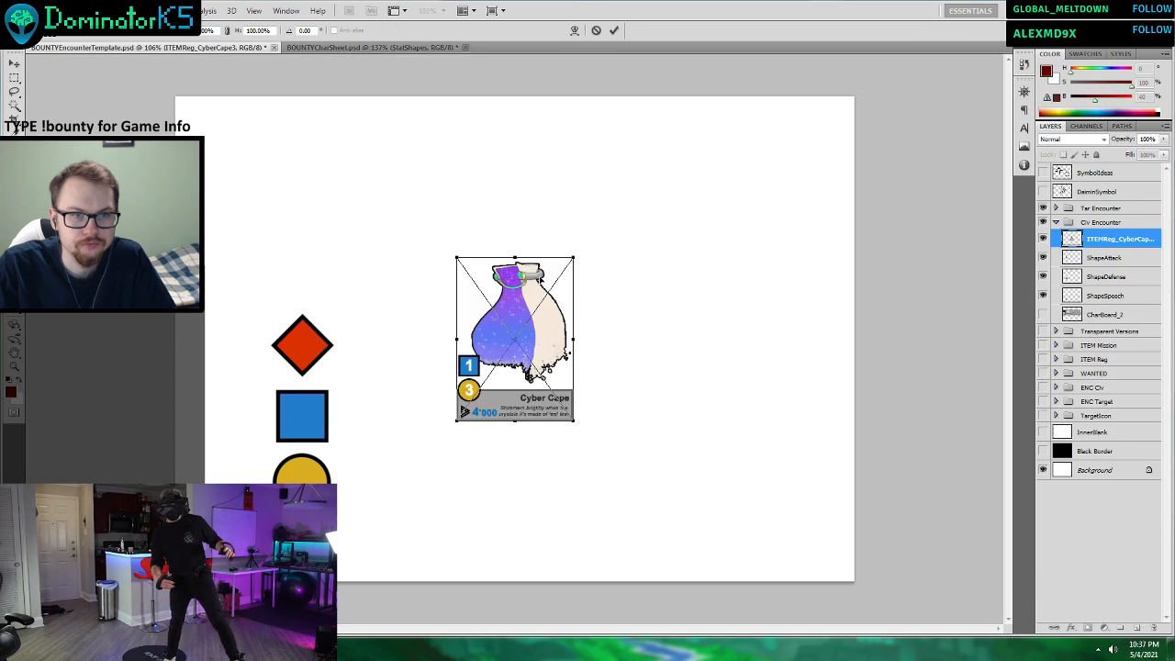
{"action": "left_click_drag", "start_coordinate": [573, 421], "coordinate": [687, 578]}
{"action": "left_click_drag", "start_coordinate": [606, 504], "coordinate": [640, 383]}
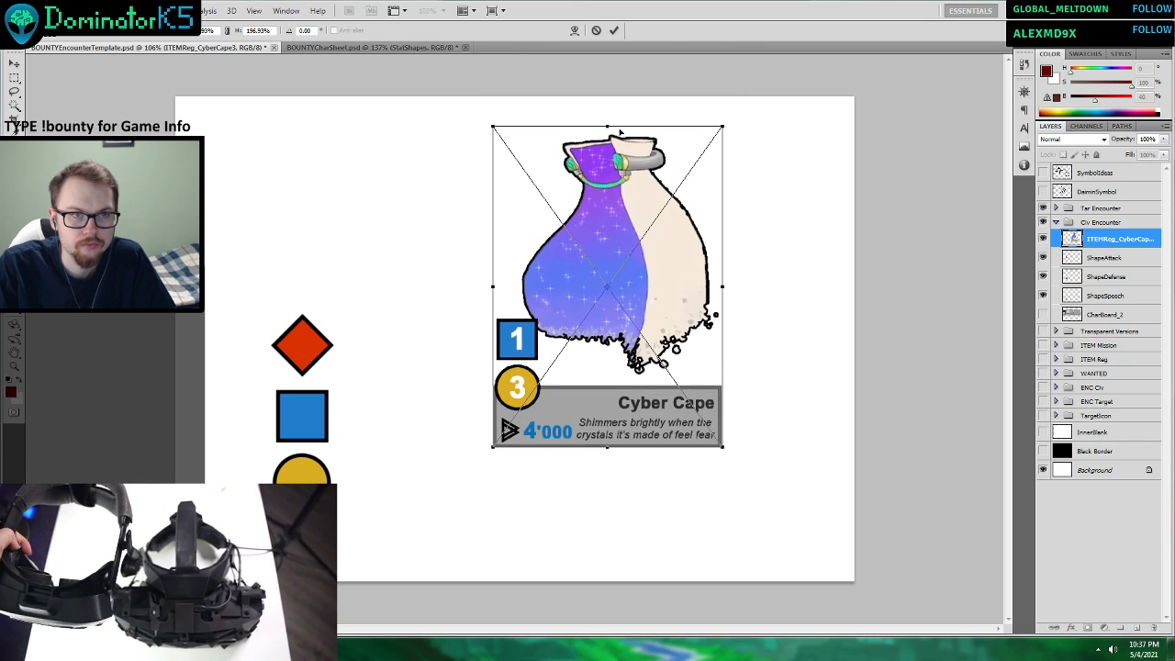
{"action": "left_click", "coordinate": [614, 30]}
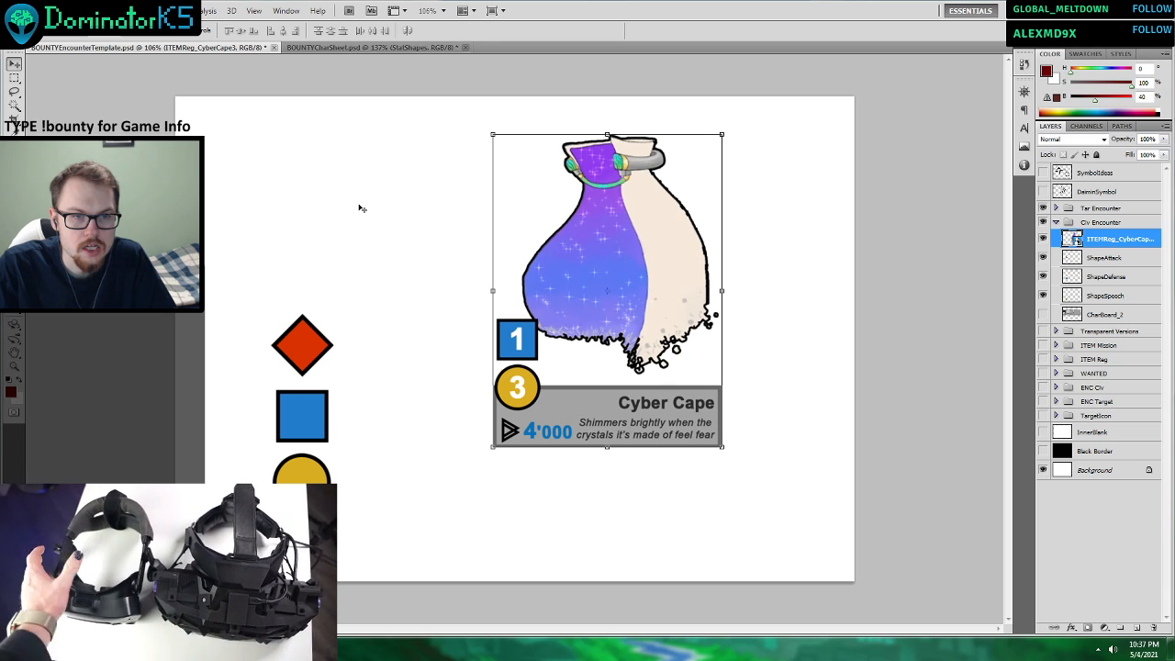
Activate the Eyedropper to sample a colour from the placed Cyber Cape card.
{"action": "left_click", "coordinate": [14, 124]}
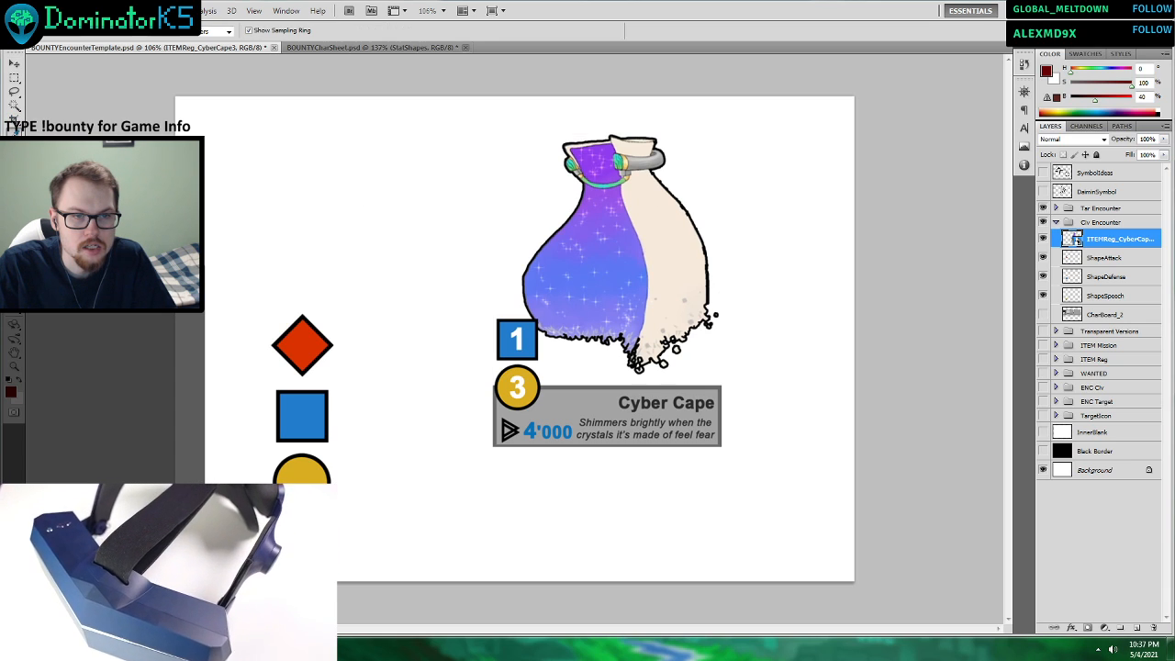
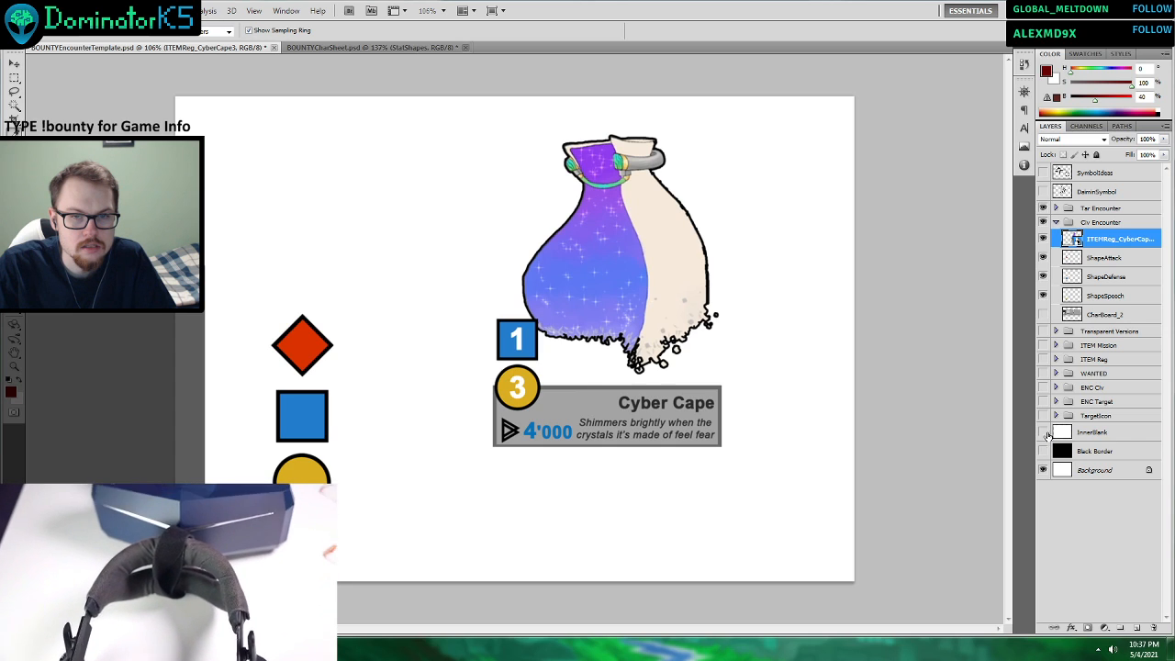
Duplicate the InnerBlank layer under its default name and show both the copy and the Black Border layer.
{"action": "left_click", "coordinate": [1088, 432]}
{"action": "right_click", "coordinate": [1088, 437]}
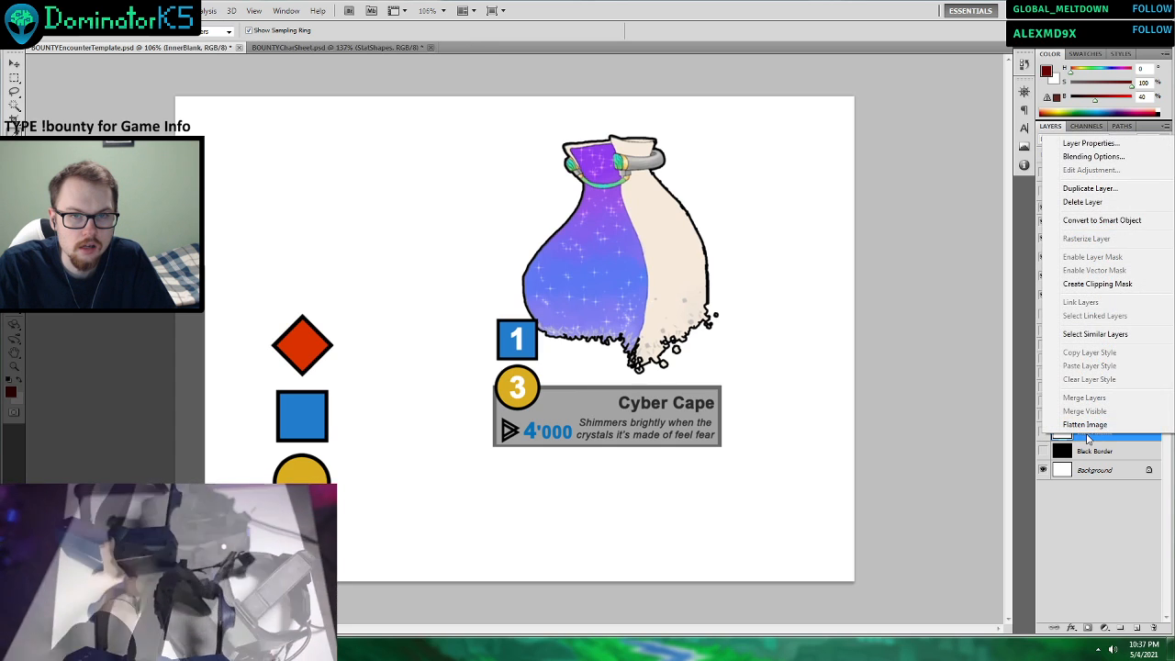
{"action": "left_click", "coordinate": [1090, 188]}
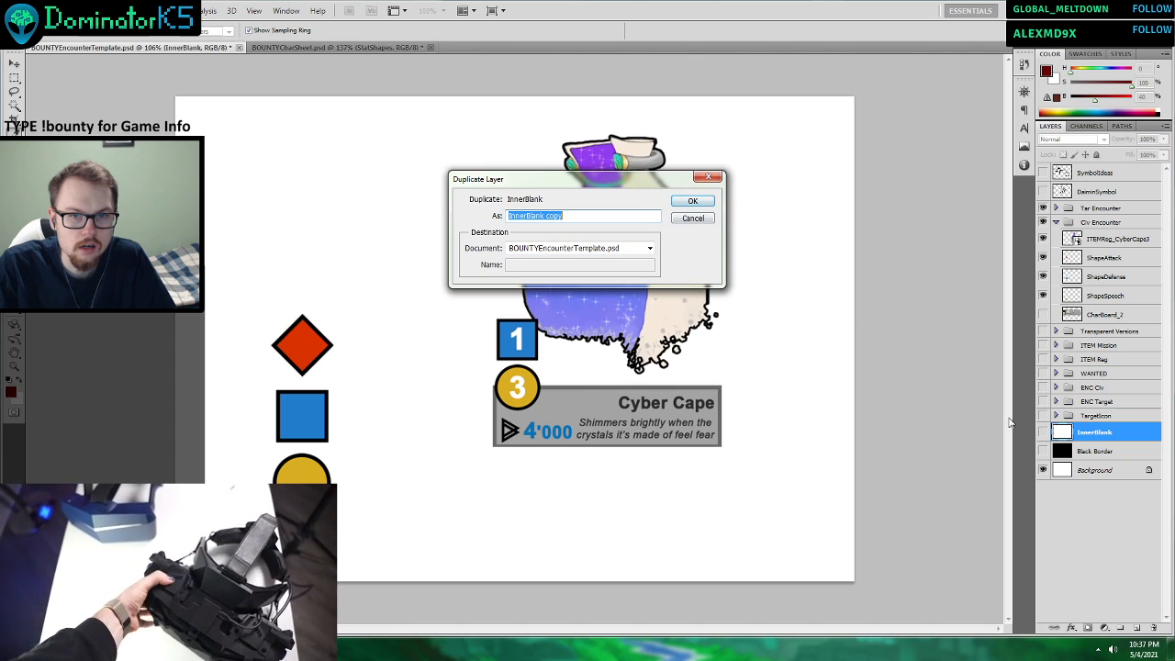
{"action": "left_click", "coordinate": [695, 202]}
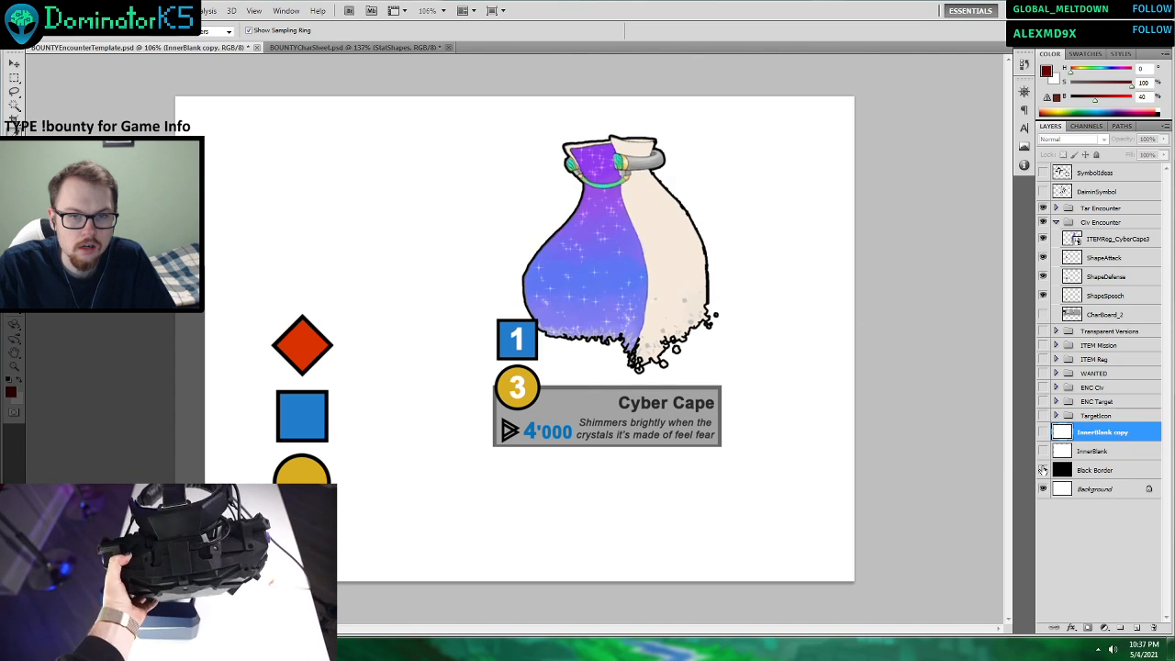
{"action": "left_click", "coordinate": [1043, 470]}
{"action": "left_click", "coordinate": [1043, 433]}
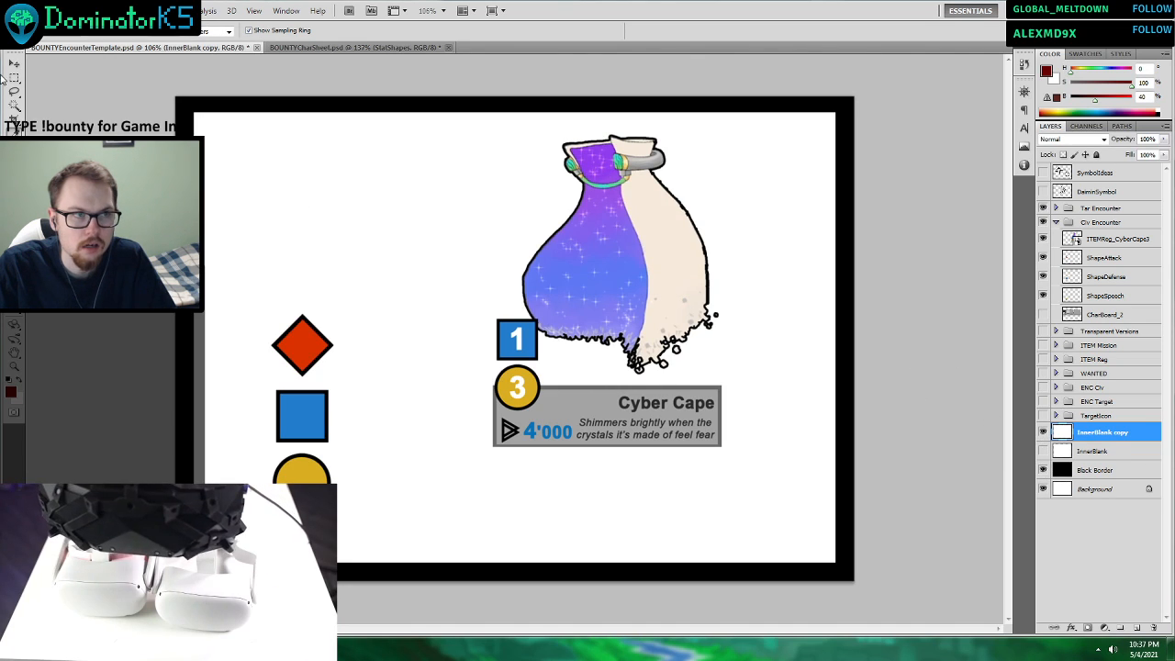
Move the InnerBlank copy toward the canvas's upper-left corner and enlarge it to about 105%, leaving a thin black border all round.
{"action": "left_click", "coordinate": [14, 62]}
{"action": "left_click_drag", "start_coordinate": [317, 218], "coordinate": [306, 211]}
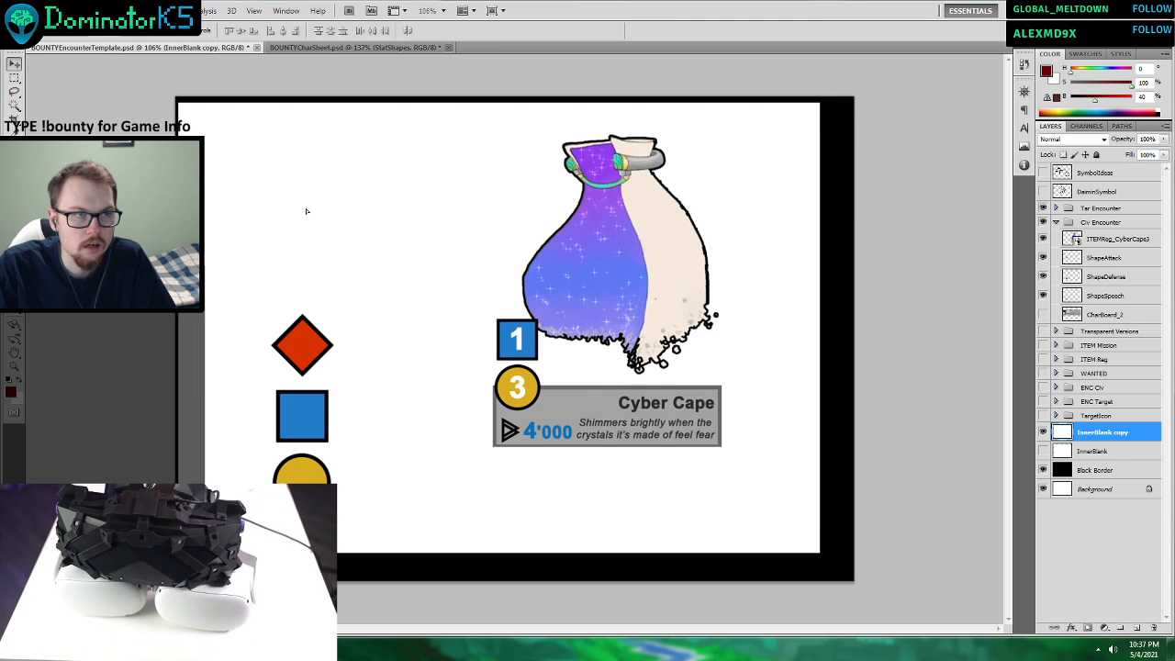
{"action": "key", "text": "Right"}
{"action": "key", "text": "Right"}
{"action": "key", "text": "Right"}
{"action": "key", "text": "ctrl+t"}
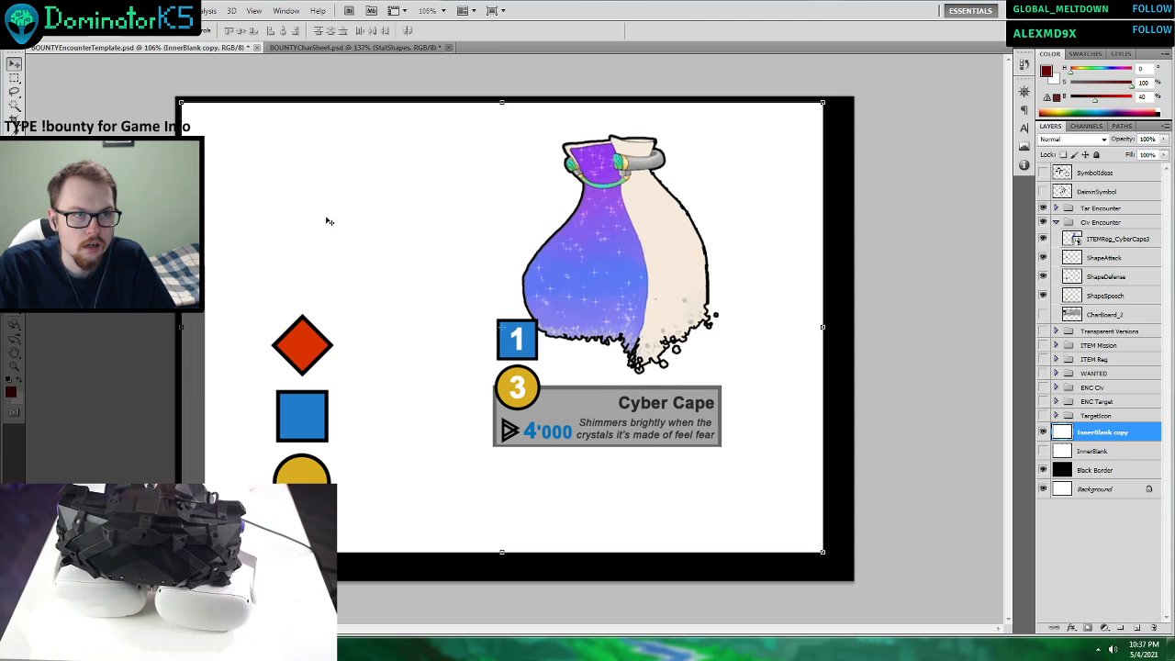
{"action": "left_click_drag", "start_coordinate": [823, 551], "coordinate": [849, 578]}
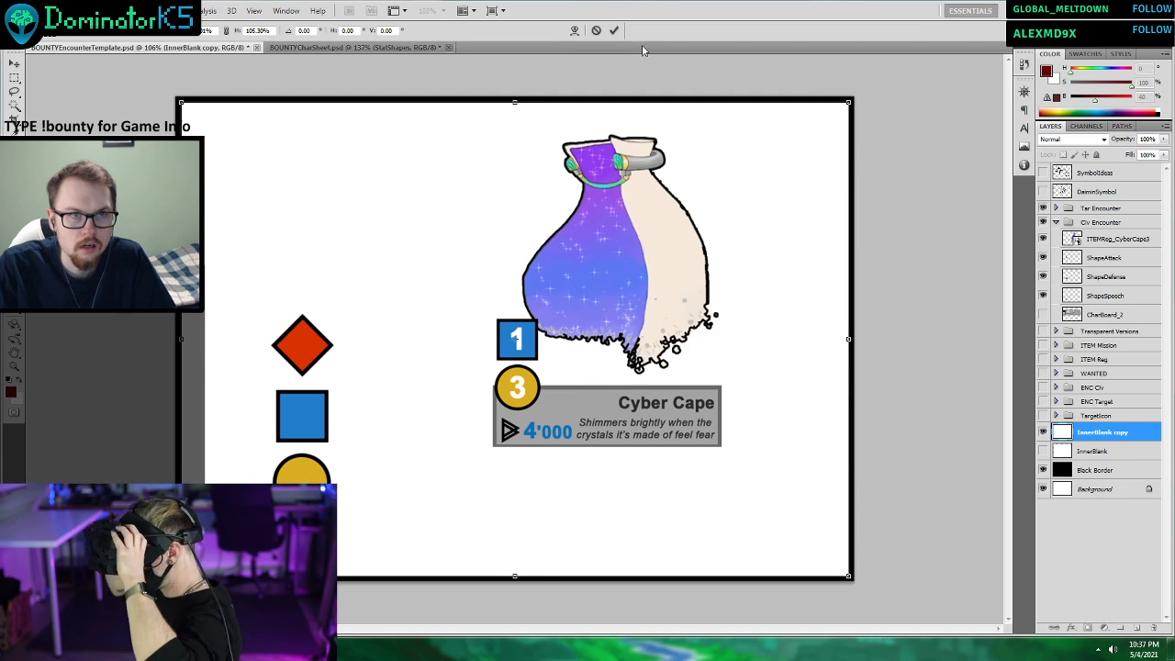
{"action": "left_click", "coordinate": [614, 31]}
Reduce the InnerBlank copy's height to about 99.6% by raising its lower edge.
{"action": "left_click", "coordinate": [1101, 451]}
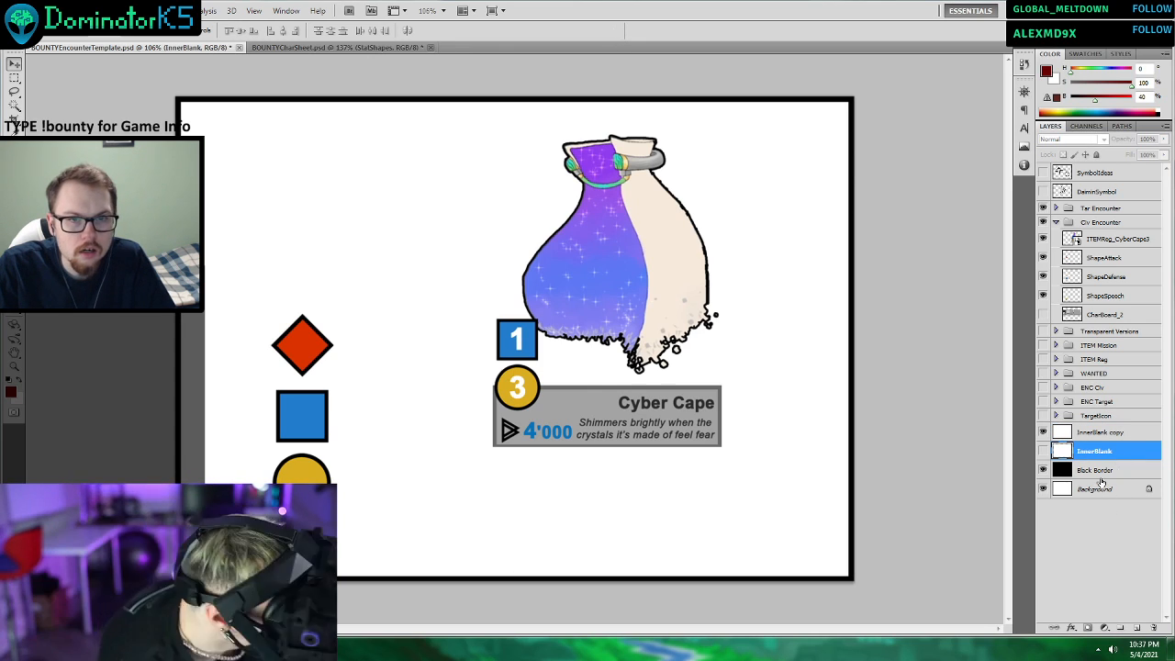
{"action": "left_click", "coordinate": [1102, 431]}
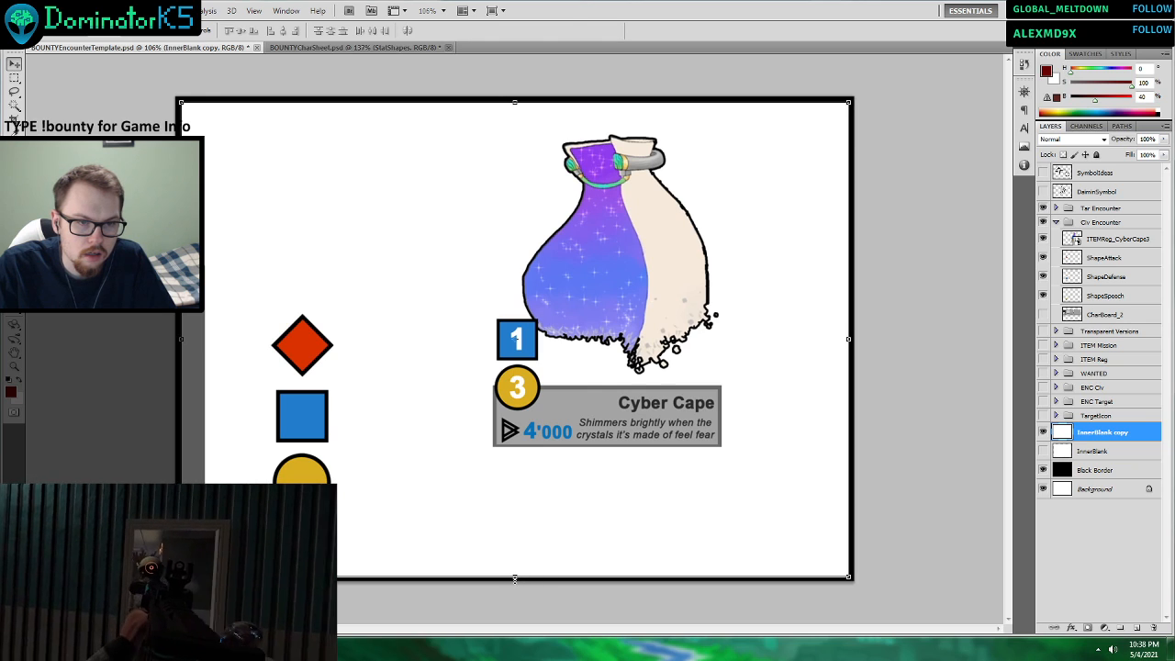
{"action": "left_click_drag", "start_coordinate": [514, 580], "coordinate": [514, 577]}
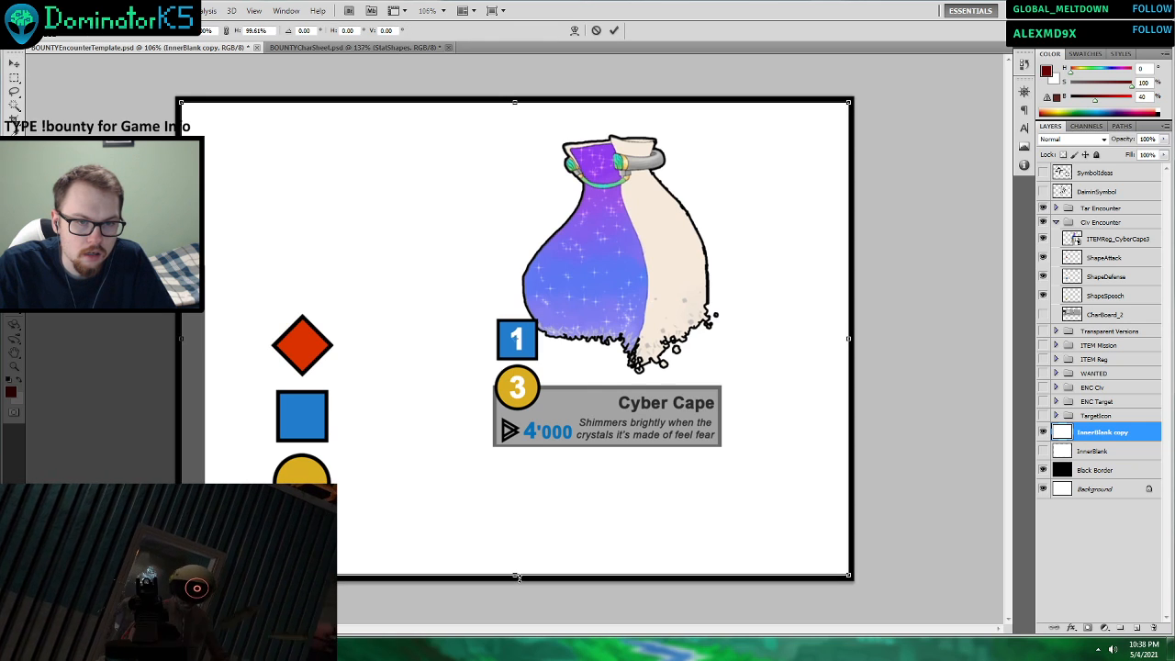
{"action": "left_click", "coordinate": [614, 32]}
{"action": "left_click", "coordinate": [1111, 491]}
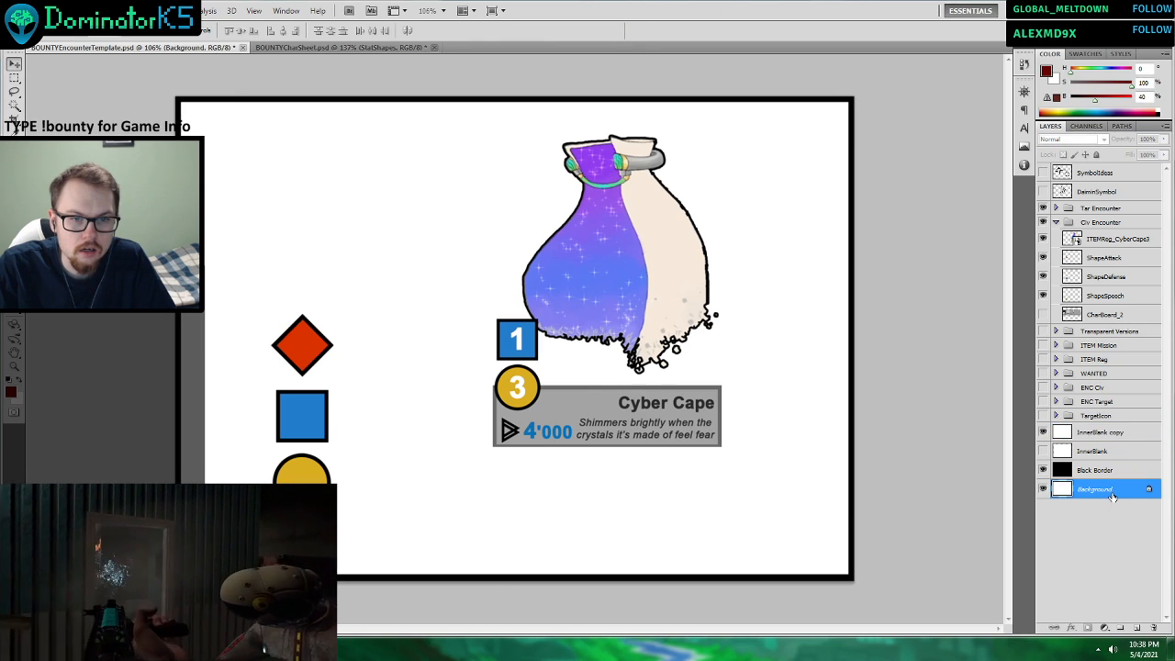
Nudge the InnerBlank copy up slightly and stretch its height to about 100.5% to even out the black border.
{"action": "left_click", "coordinate": [1102, 432]}
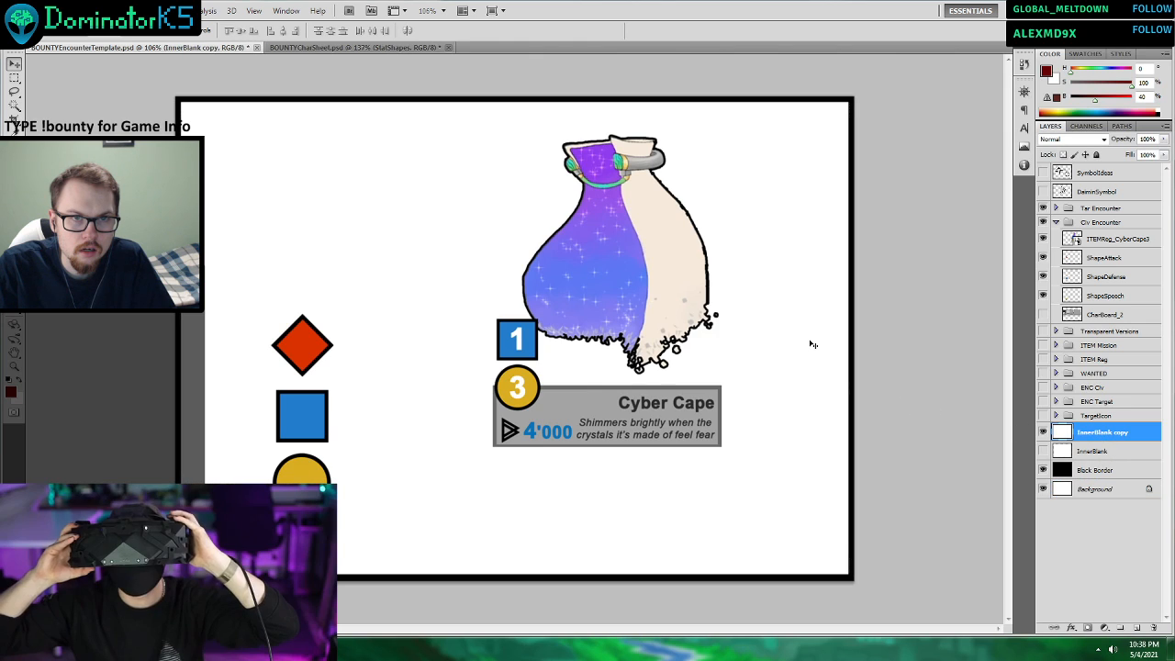
{"action": "key", "text": "shift+Down"}
{"action": "key", "text": "shift+Up"}
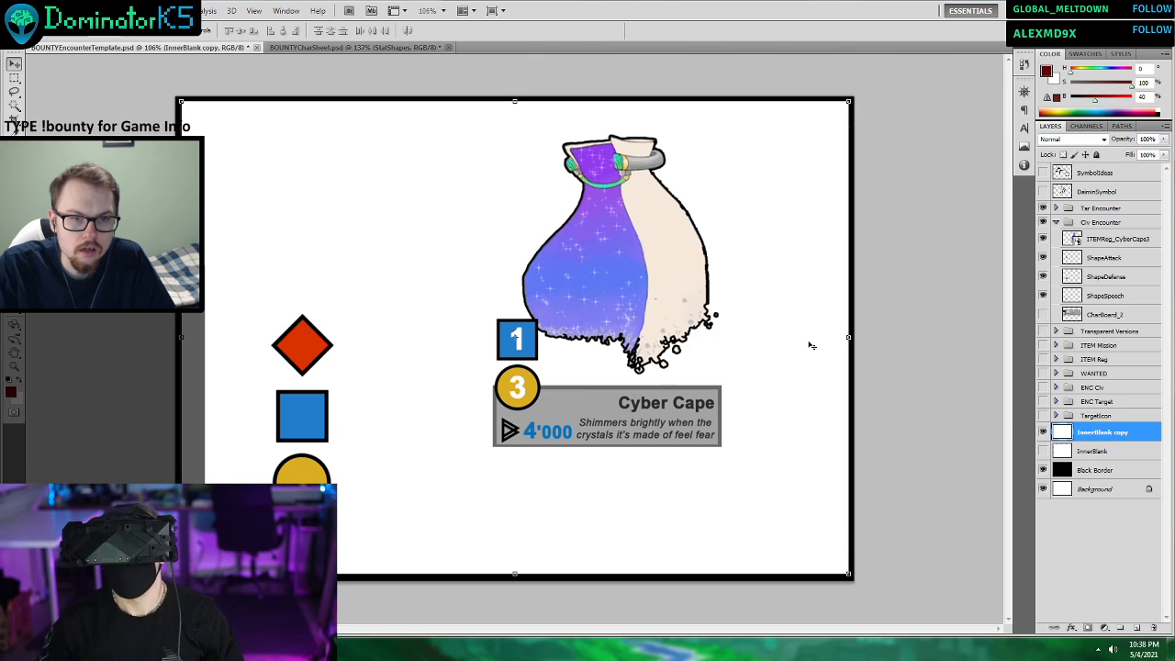
{"action": "left_click_drag", "start_coordinate": [514, 576], "coordinate": [517, 575]}
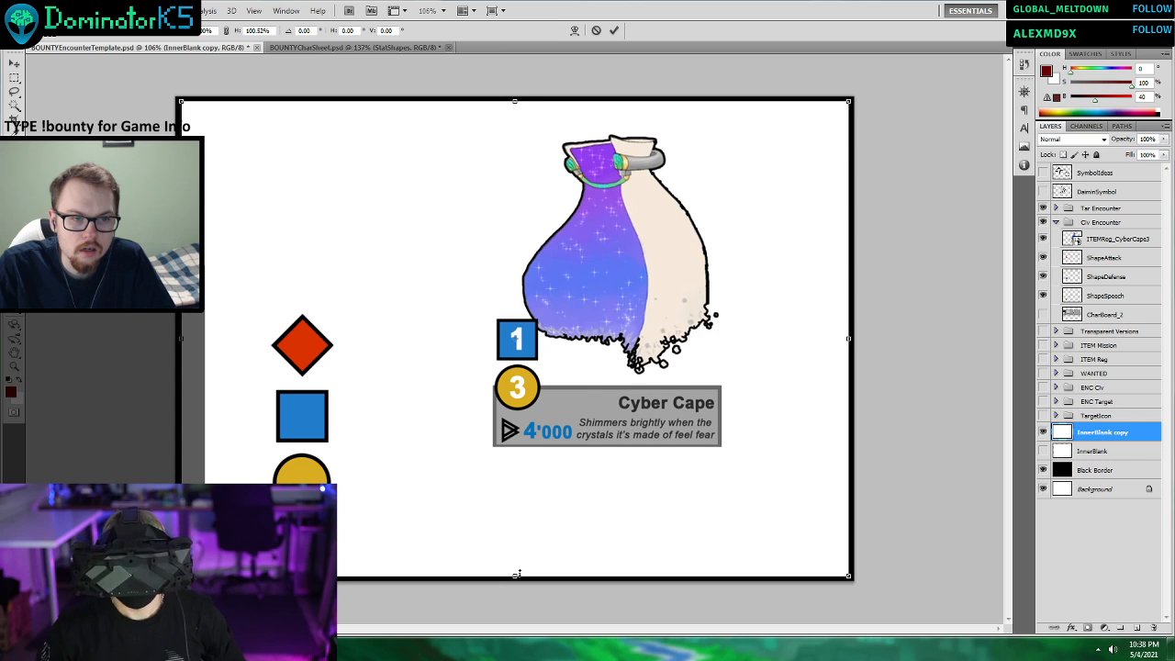
{"action": "left_click", "coordinate": [614, 31]}
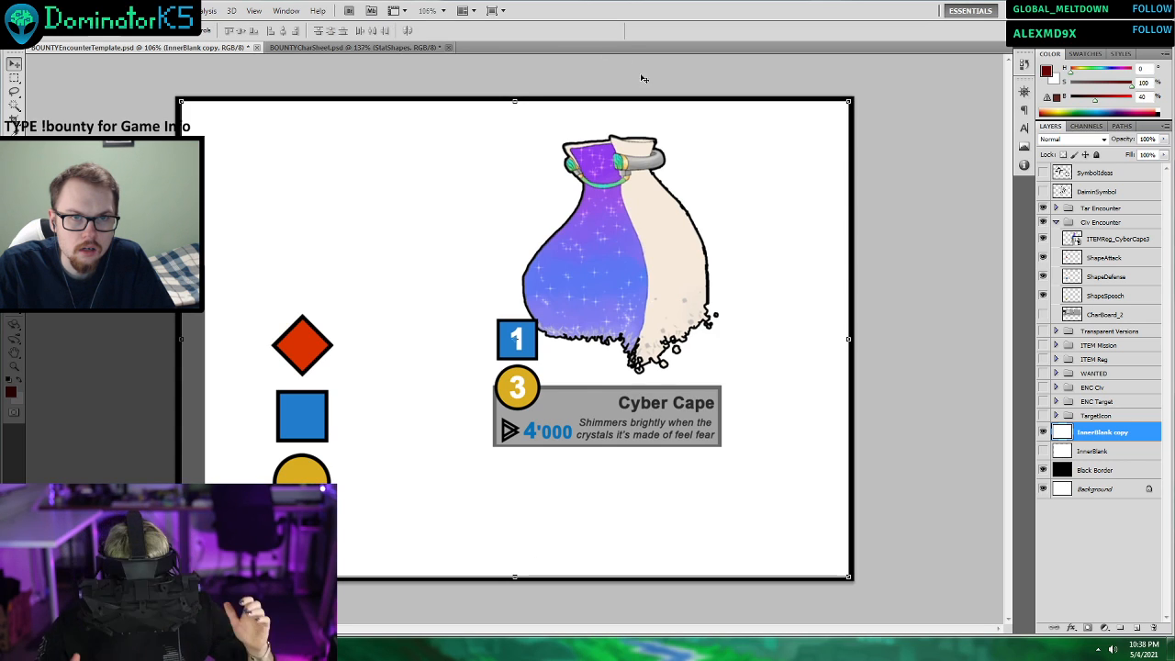
{"action": "left_click", "coordinate": [1127, 473]}
{"action": "left_click", "coordinate": [1111, 492]}
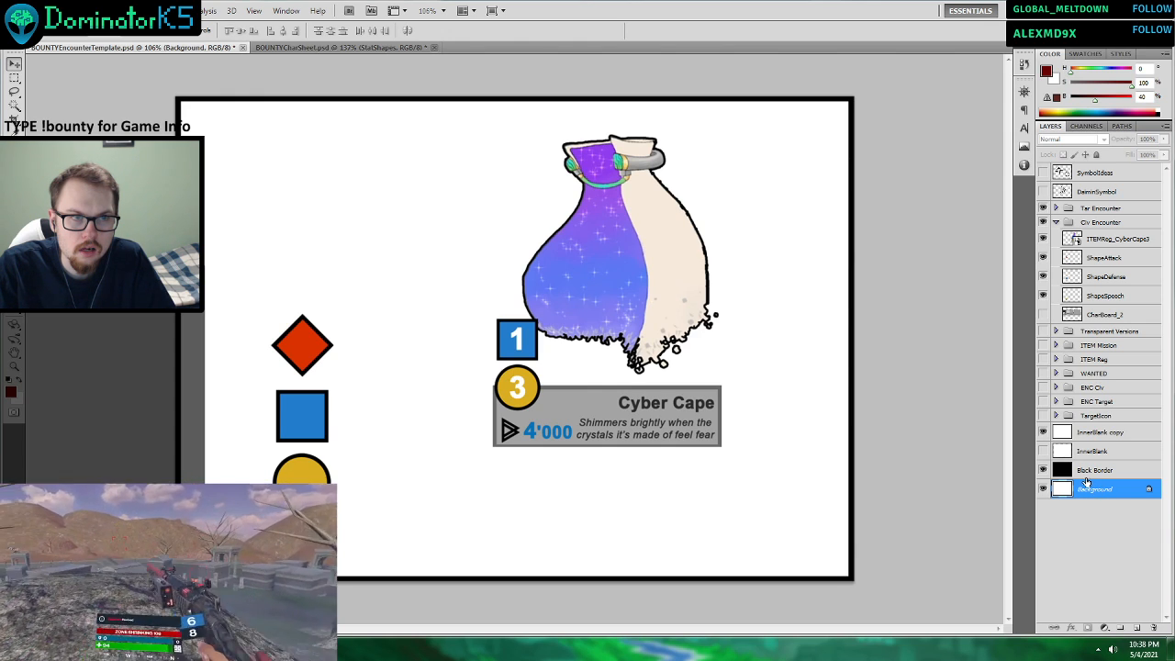
Shrink the InnerBlank copy around its centre to about 99% and raise its lower edge slightly for a thicker border.
{"action": "left_click", "coordinate": [1093, 433]}
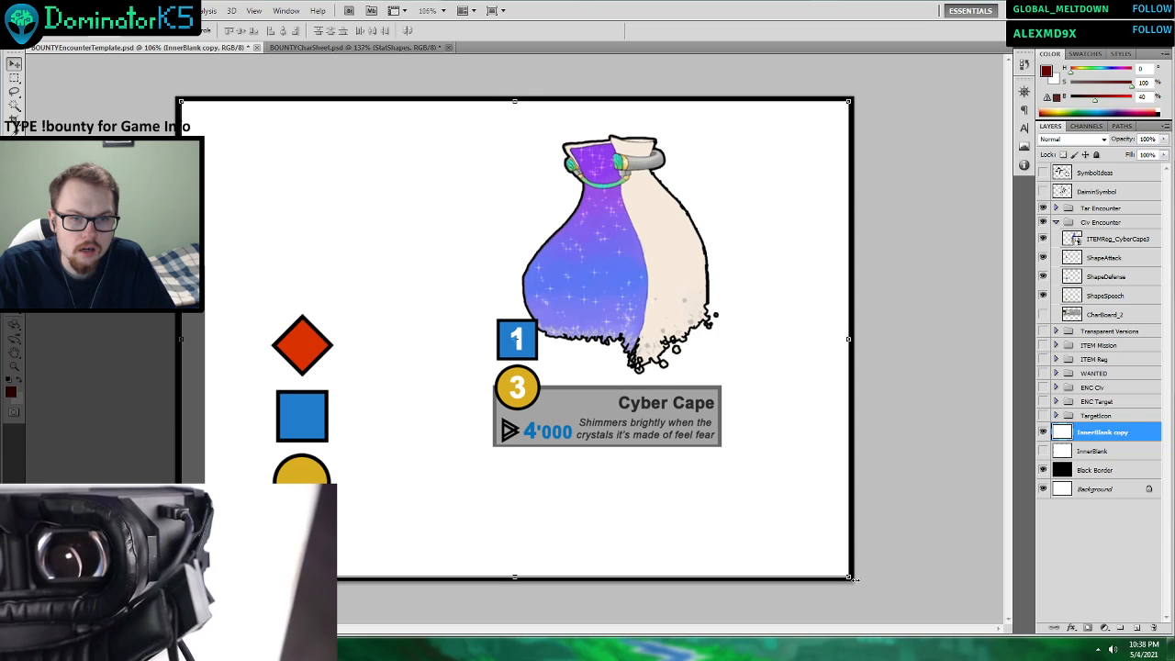
{"action": "left_click_drag", "start_coordinate": [851, 579], "coordinate": [823, 551]}
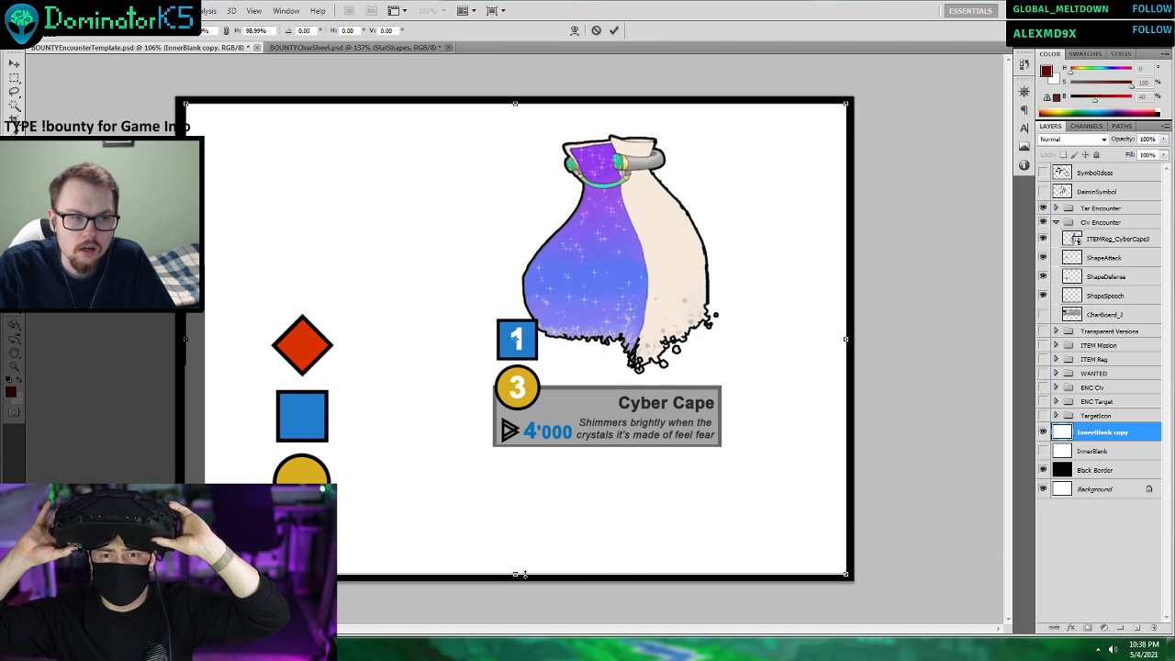
{"action": "left_click_drag", "start_coordinate": [523, 574], "coordinate": [531, 571]}
{"action": "left_click", "coordinate": [614, 30]}
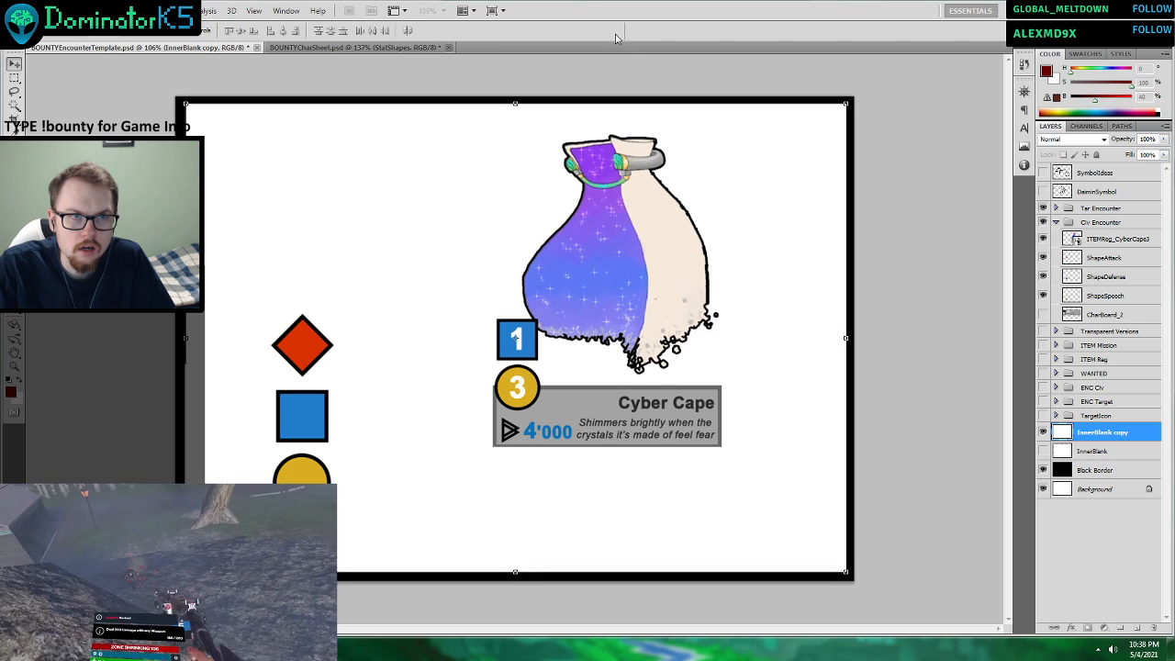
{"action": "left_click", "coordinate": [1109, 471]}
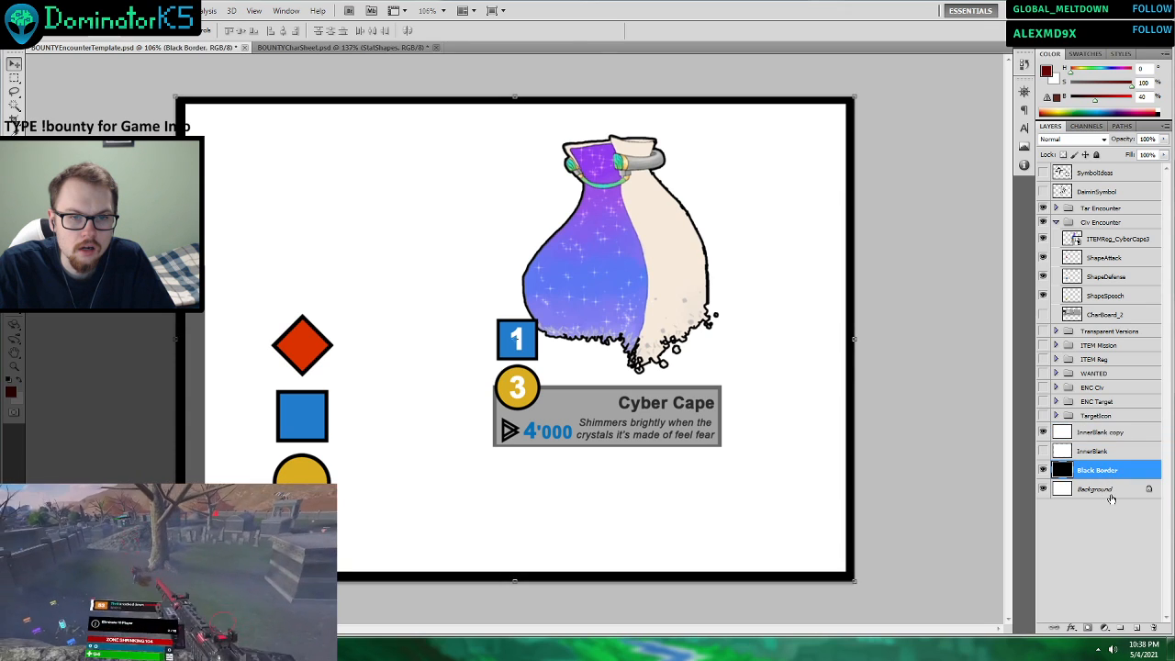
Nudge the InnerBlank copy slightly left so the border is equally wide on both sides.
{"action": "left_click", "coordinate": [1094, 437]}
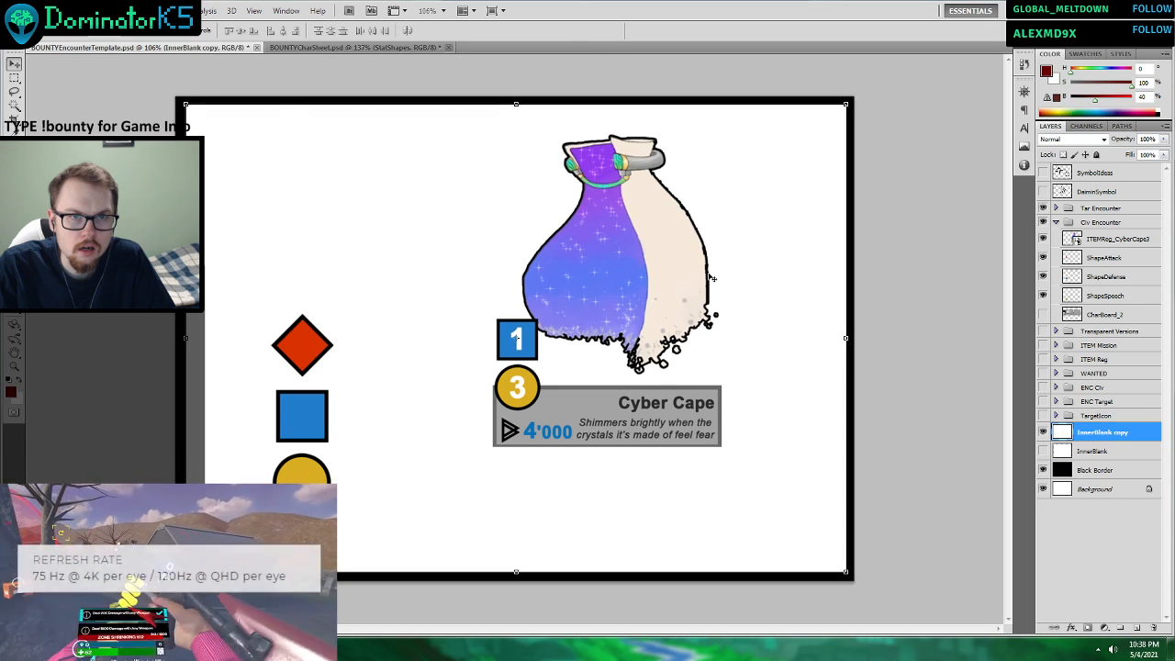
{"action": "left_click_drag", "start_coordinate": [735, 274], "coordinate": [733, 271]}
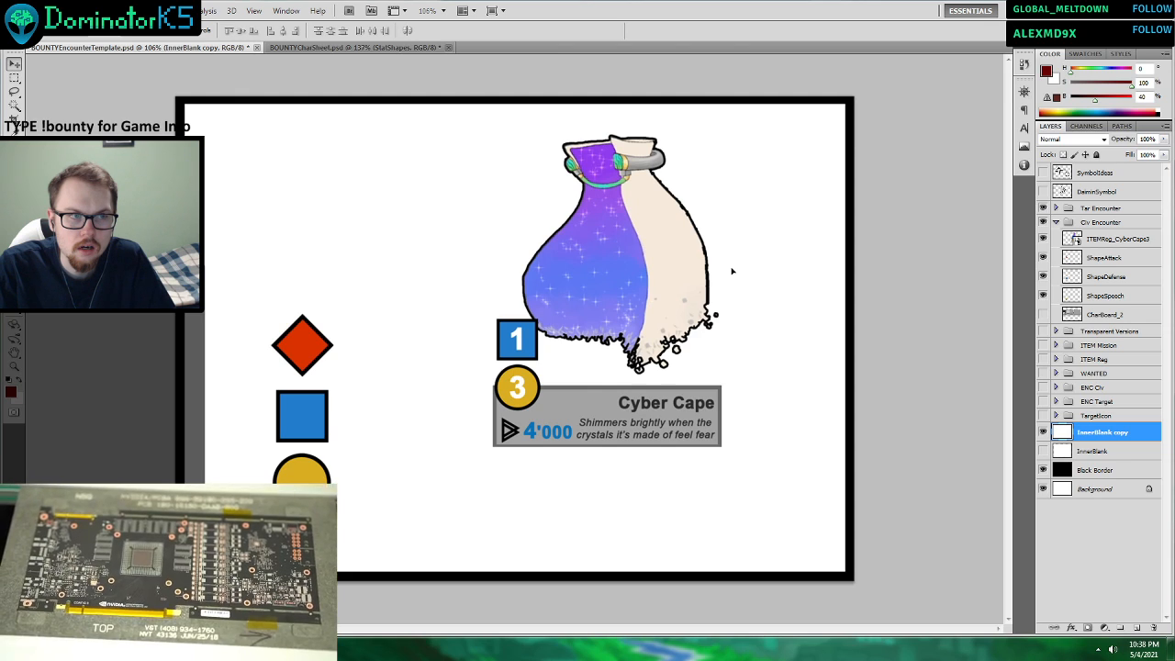
{"action": "left_click_drag", "start_coordinate": [733, 271], "coordinate": [732, 271]}
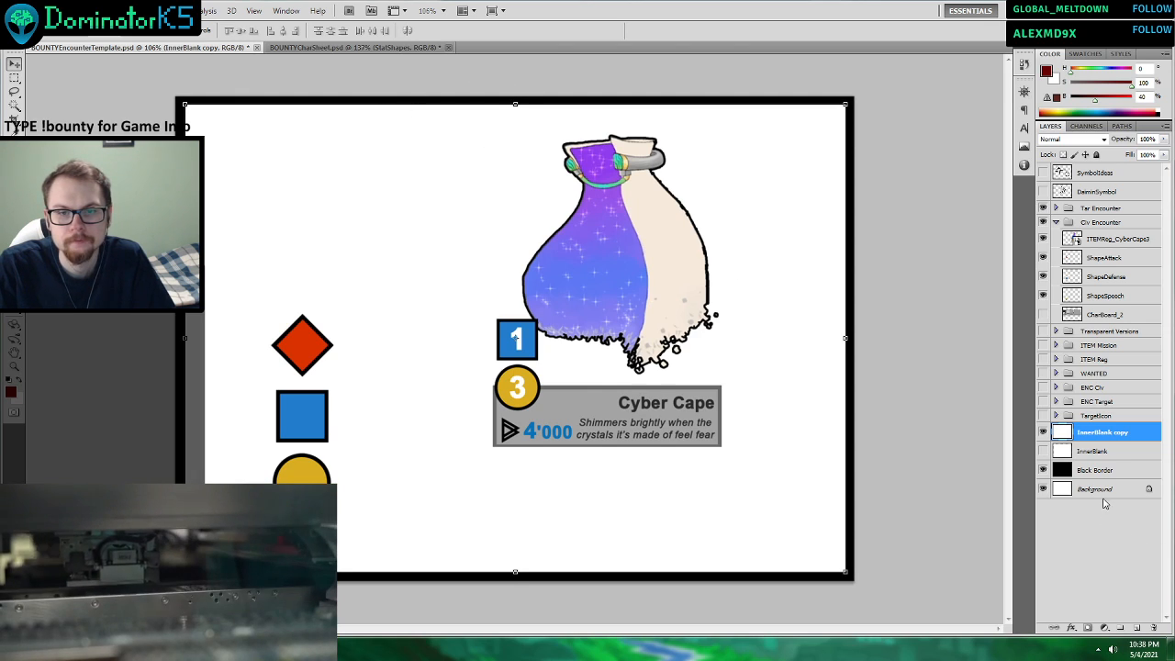
Add a new layer above Black Border and fill it with the dark grey sampled from the Cyber Cape text box's outline.
{"action": "left_click", "coordinate": [1091, 473]}
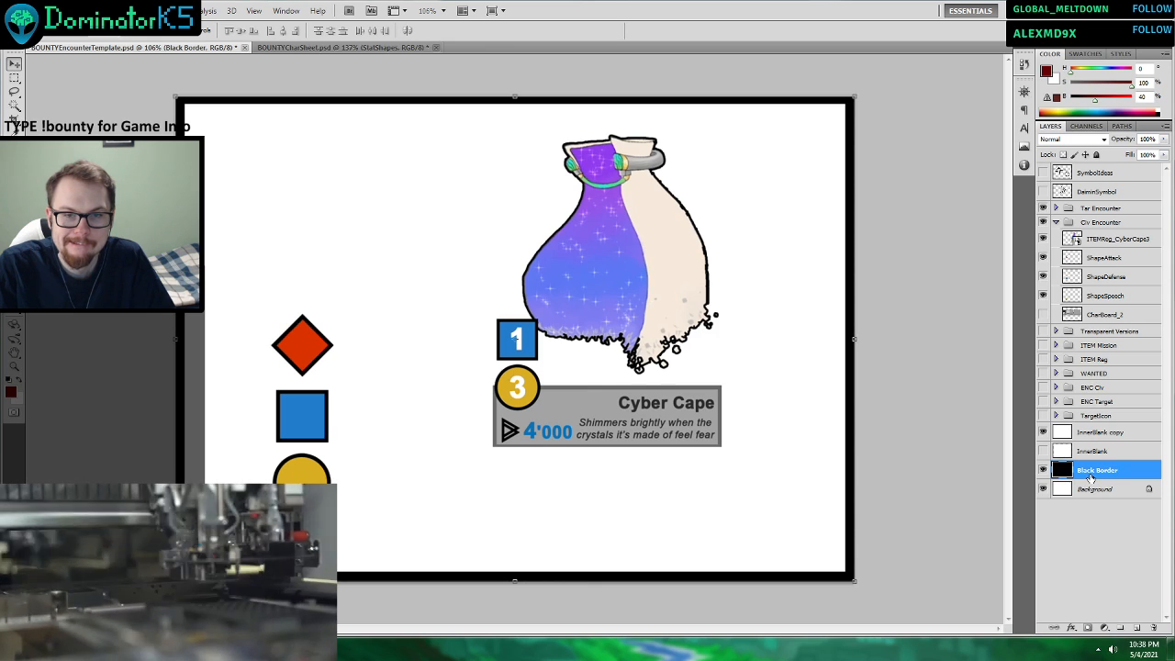
{"action": "left_click", "coordinate": [1136, 628]}
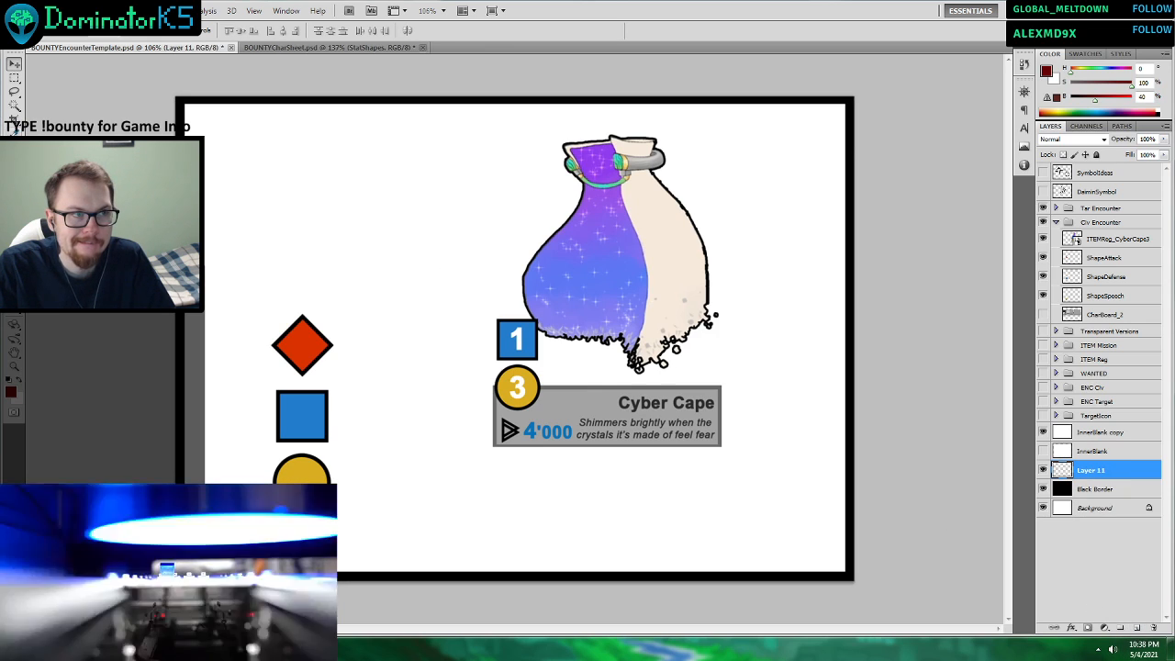
{"action": "key", "text": "i"}
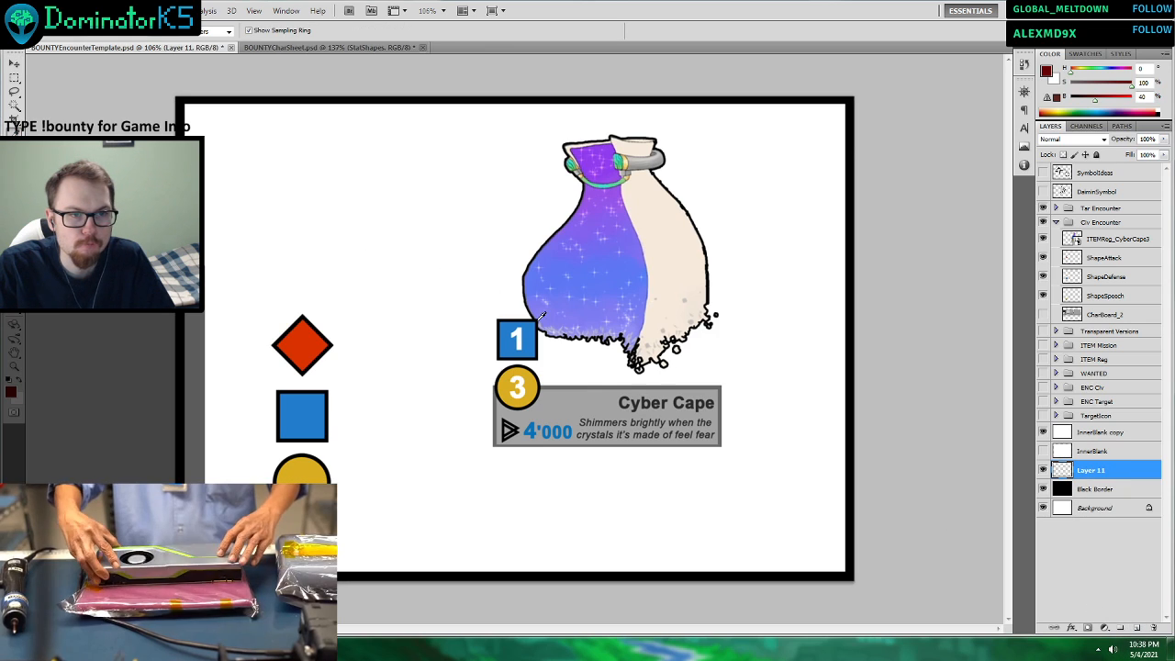
{"action": "left_click", "coordinate": [584, 384]}
{"action": "key", "text": "g"}
{"action": "left_click", "coordinate": [494, 254]}
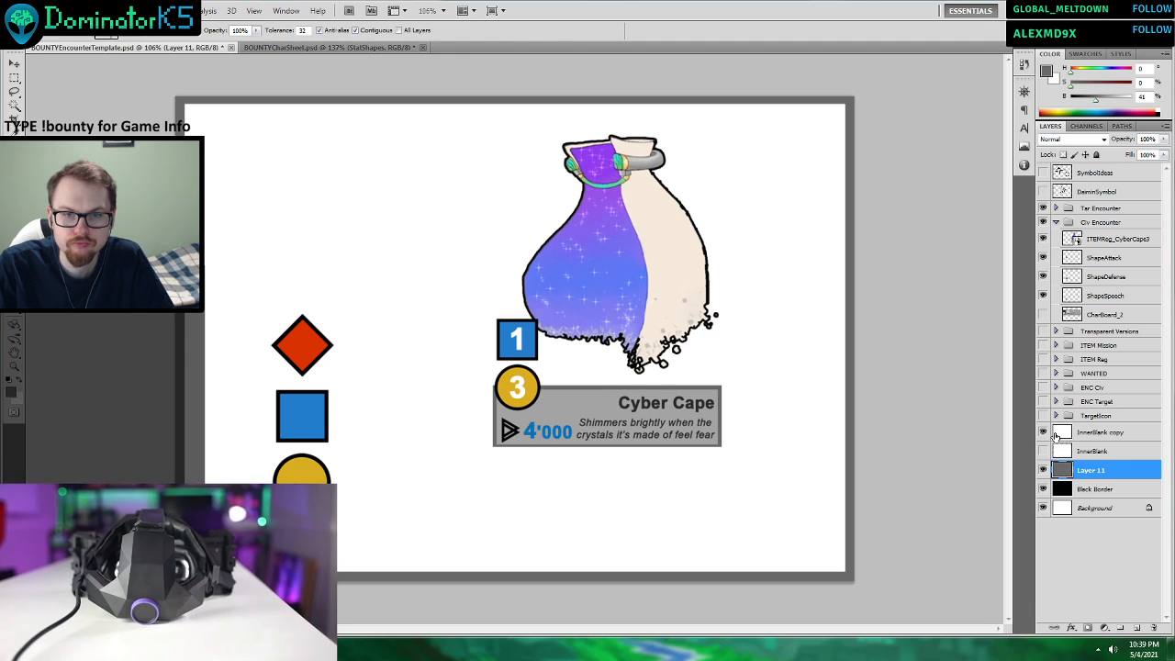
Move the dark grey layer directly above InnerBlank and rename it Back DGrey.
{"action": "double_click", "coordinate": [1102, 433]}
{"action": "left_click_drag", "start_coordinate": [1089, 470], "coordinate": [1089, 454]}
{"action": "double_click", "coordinate": [1091, 452]}
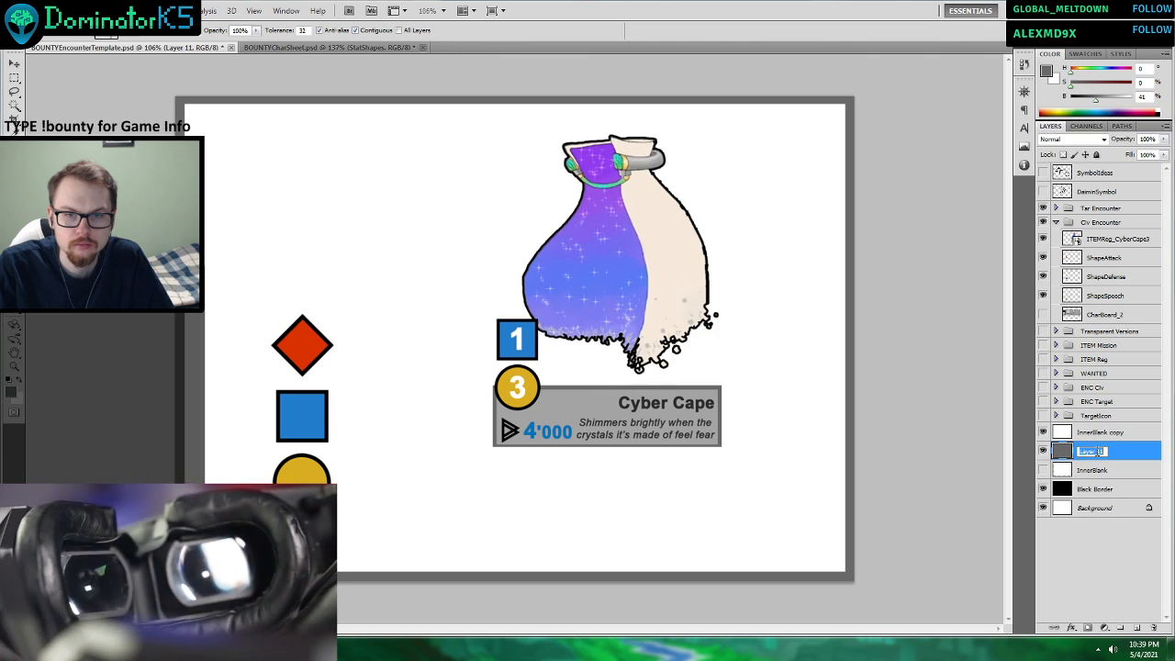
{"action": "type", "text": "Back"}
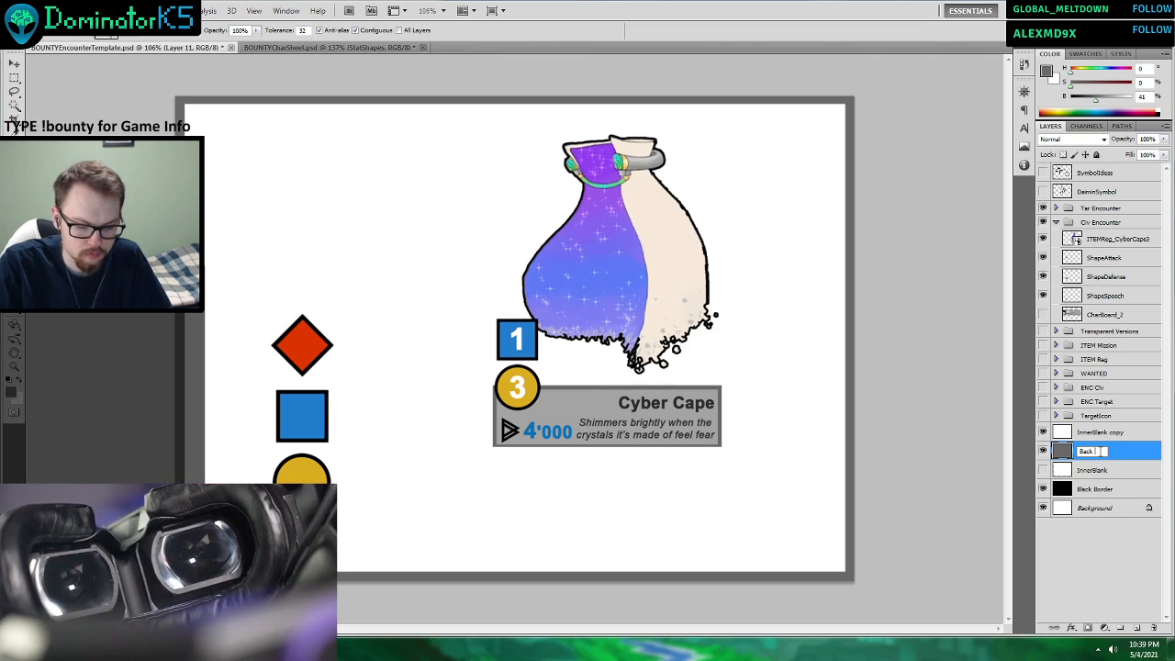
{"action": "type", "text": " Grd"}
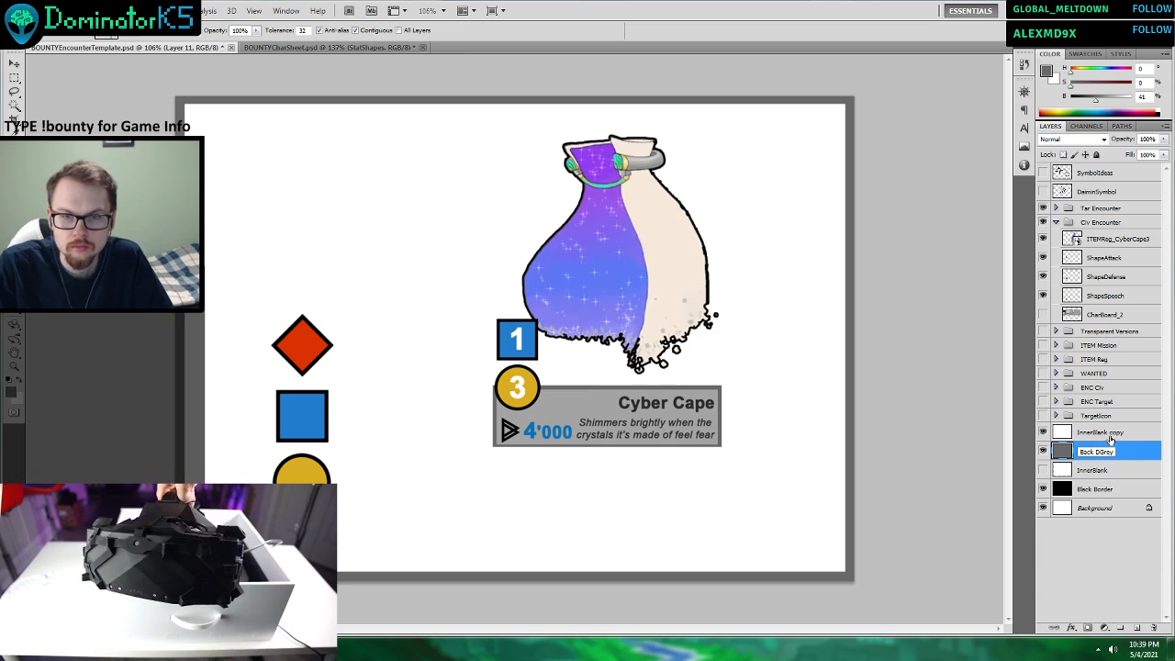
{"action": "left_click", "coordinate": [1111, 439]}
Rename the InnerBlank copy layer as Inner Grey.
{"action": "left_click", "coordinate": [1106, 435]}
{"action": "double_click", "coordinate": [1102, 433]}
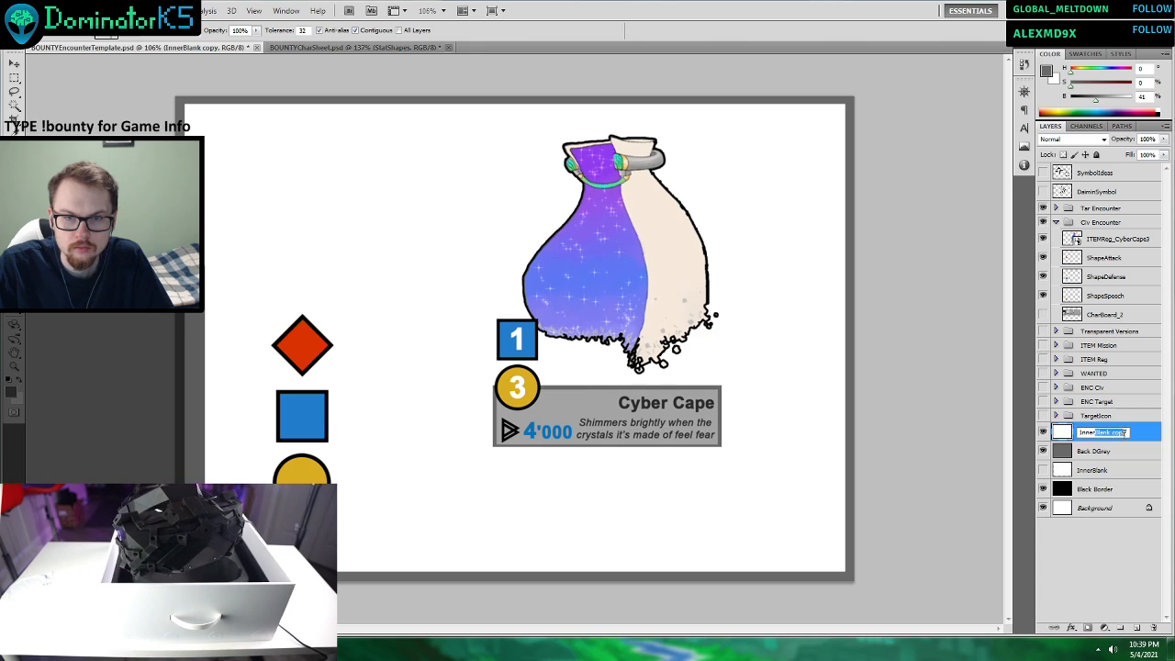
{"action": "key", "text": "BackSpace"}
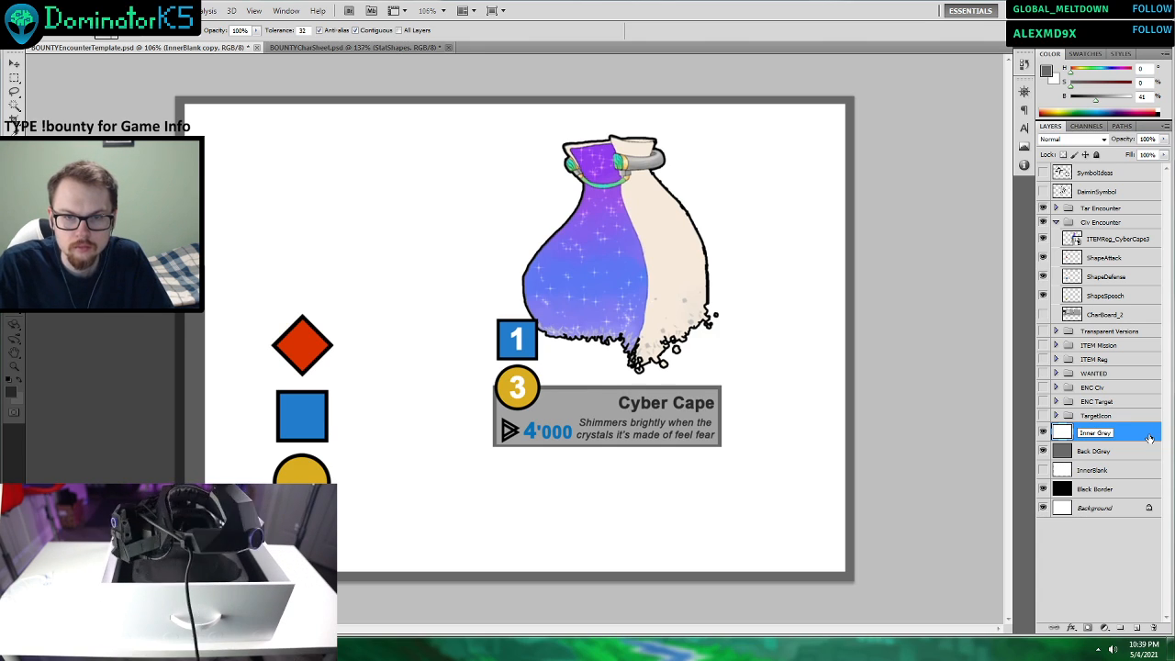
{"action": "left_click", "coordinate": [1128, 453]}
Add a Color Overlay to the Inner Grey layer using the light grey a3a3a3 sampled from the Cyber Cape text box.
{"action": "left_click", "coordinate": [1090, 438]}
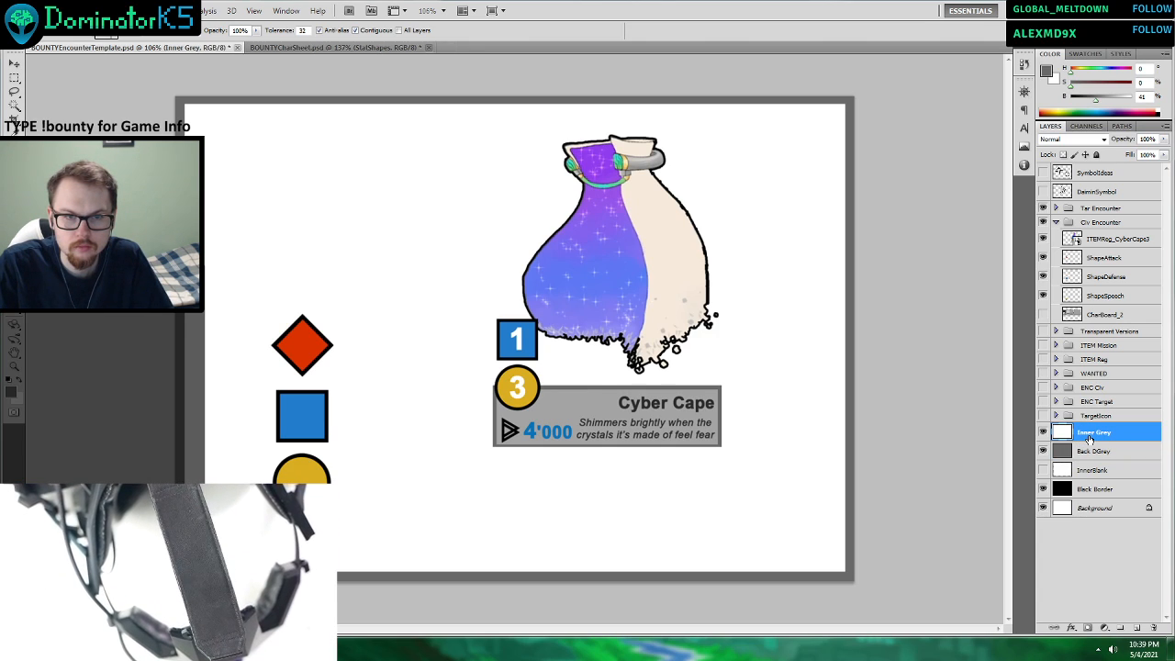
{"action": "right_click", "coordinate": [1089, 438]}
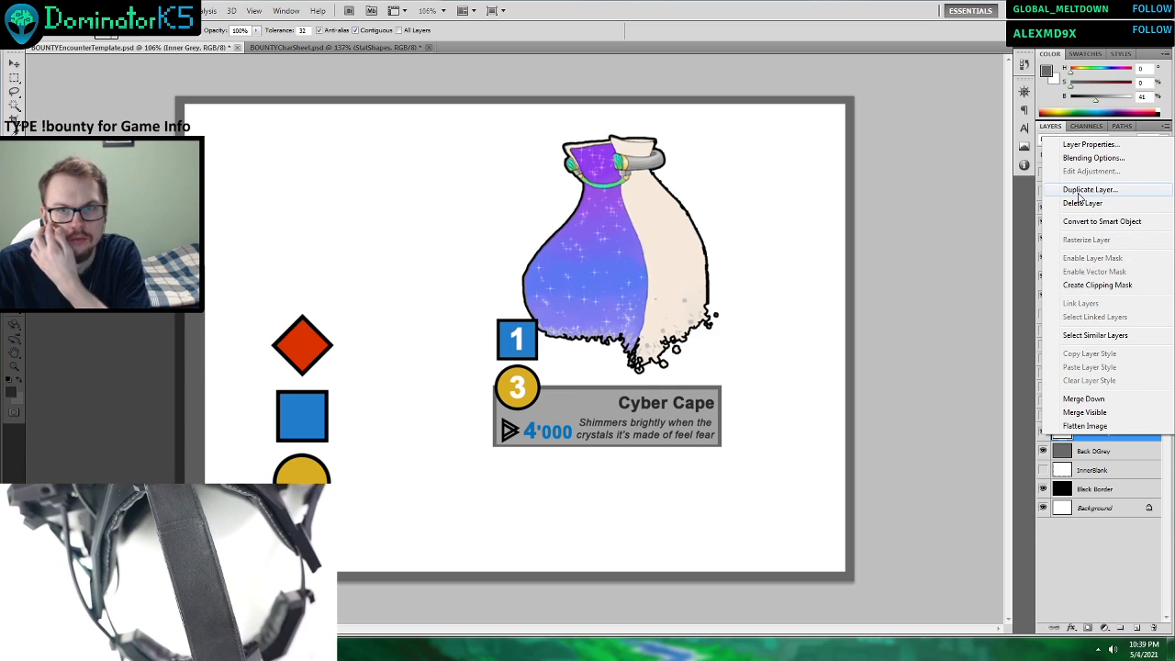
{"action": "left_click", "coordinate": [1092, 158]}
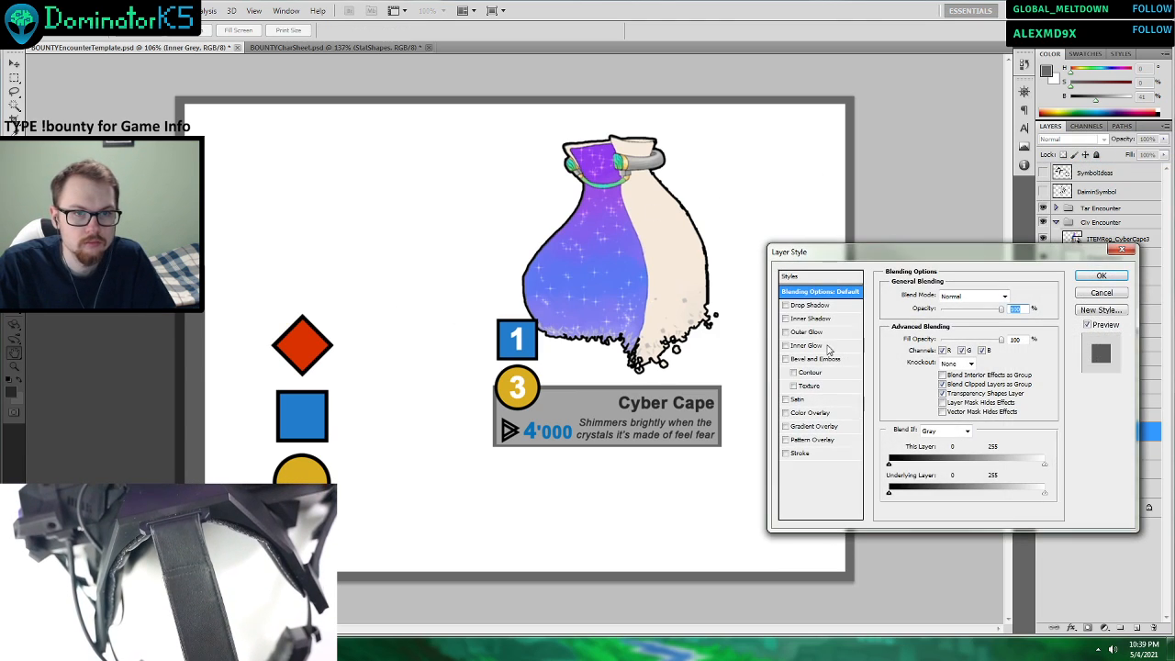
{"action": "left_click", "coordinate": [809, 414]}
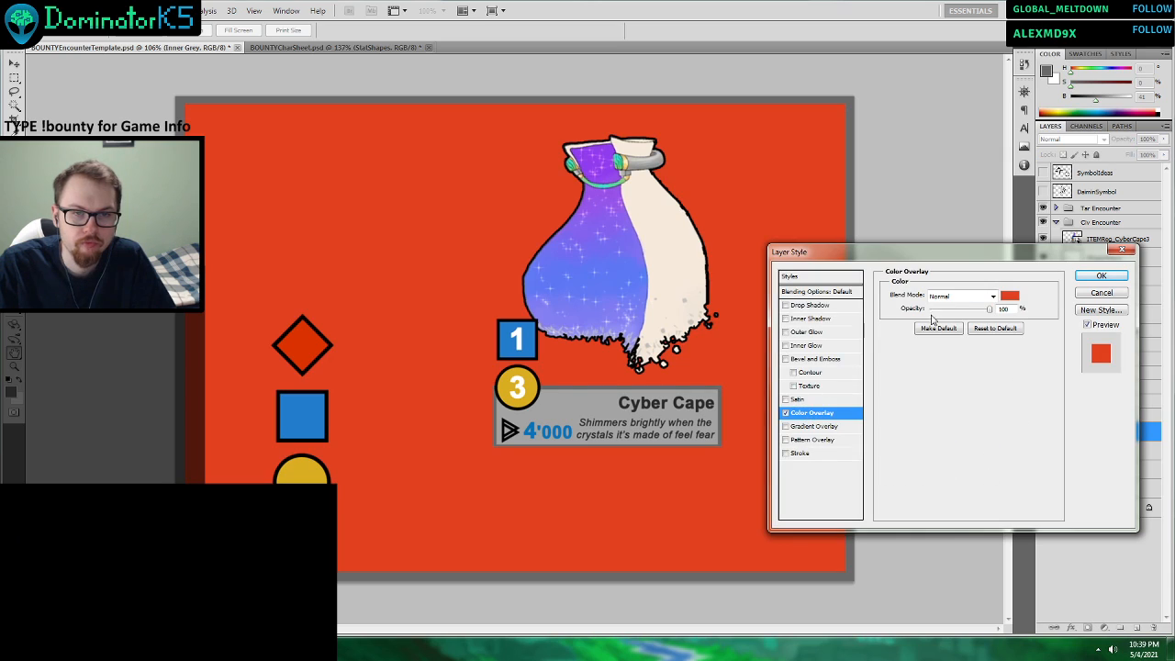
{"action": "left_click", "coordinate": [1009, 294]}
{"action": "left_click", "coordinate": [604, 391]}
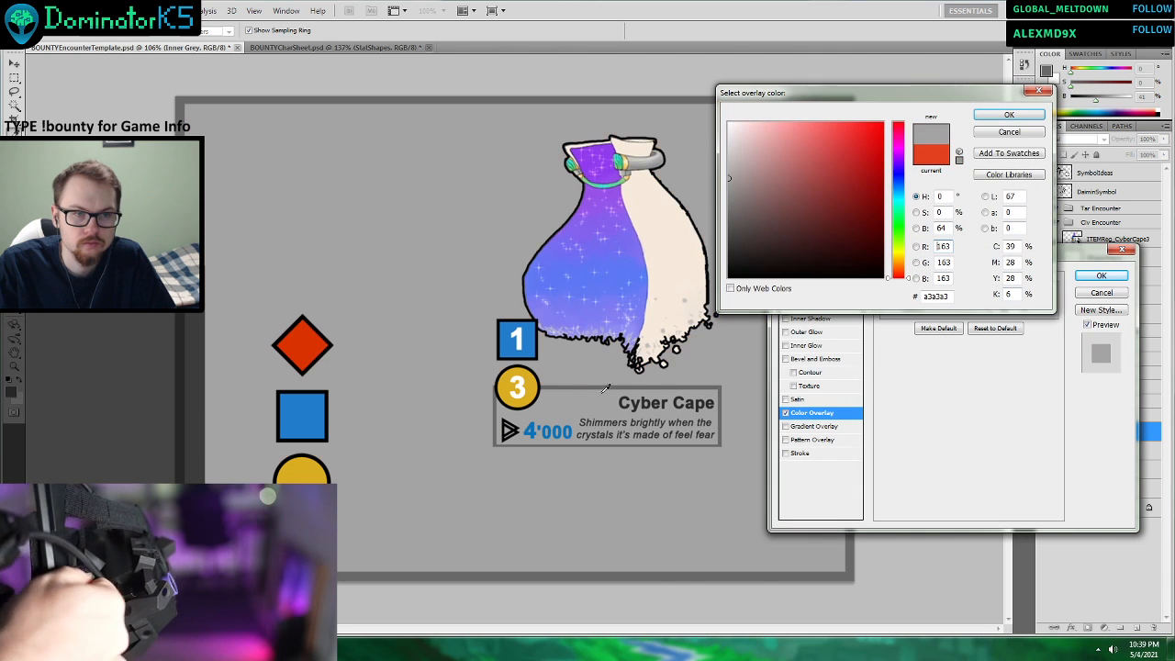
{"action": "left_click", "coordinate": [993, 122]}
{"action": "left_click", "coordinate": [1101, 276]}
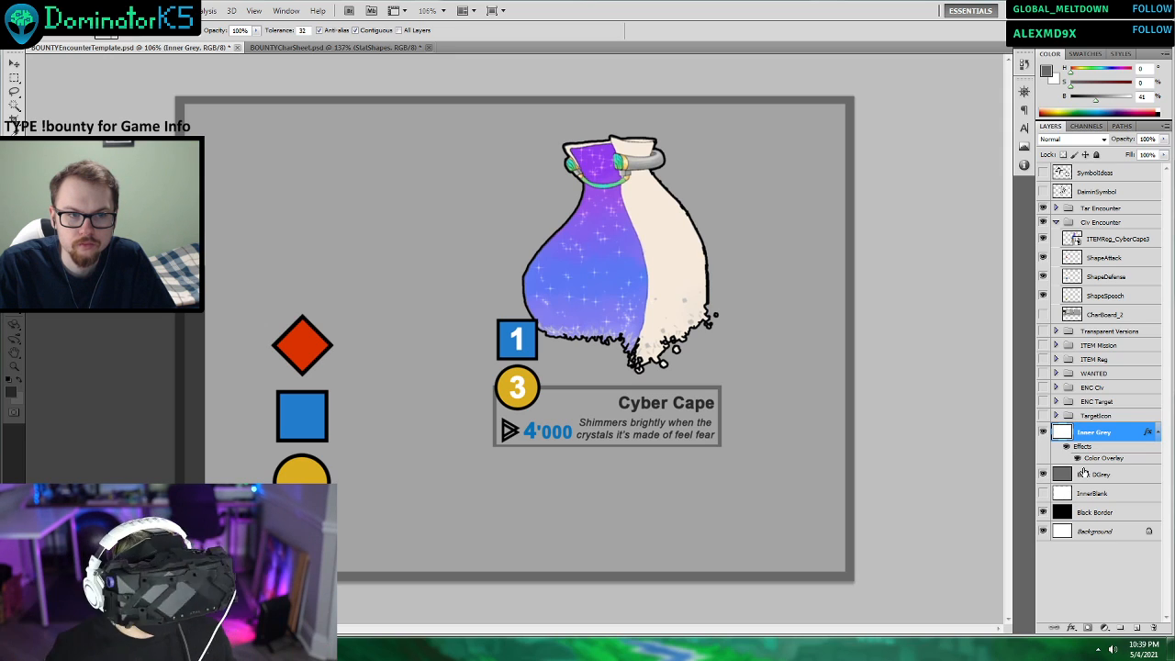
Delete the Cyber Cape item card layer from the Civ Encounter group.
{"action": "left_click", "coordinate": [14, 64]}
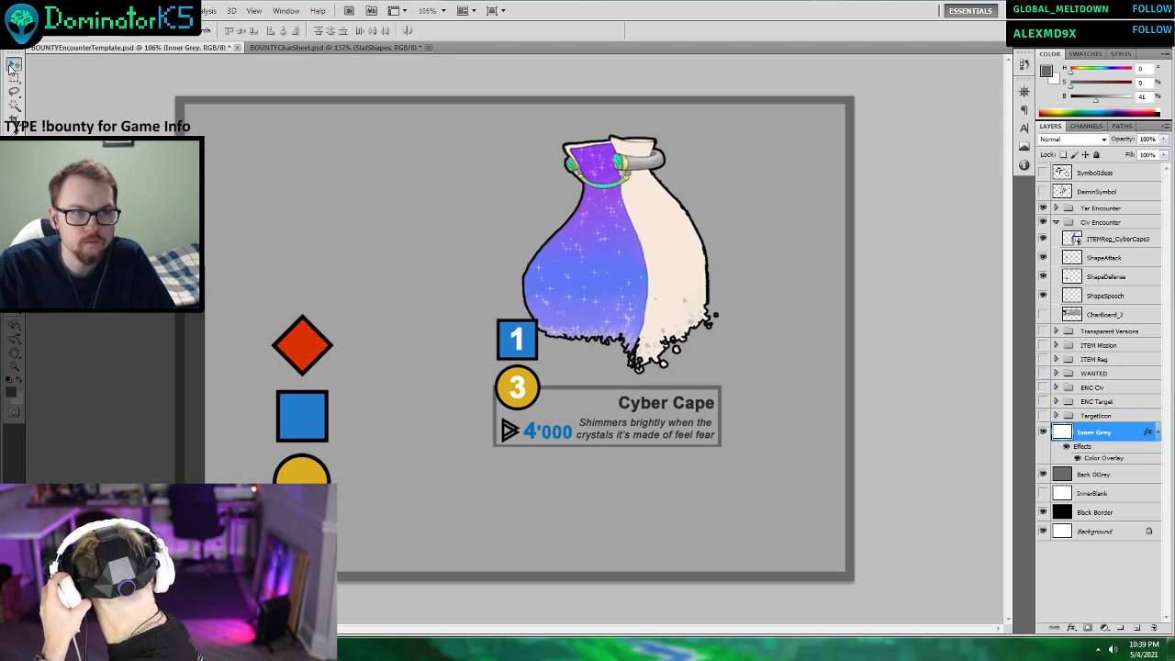
{"action": "left_click", "coordinate": [646, 259]}
{"action": "key", "text": "Delete"}
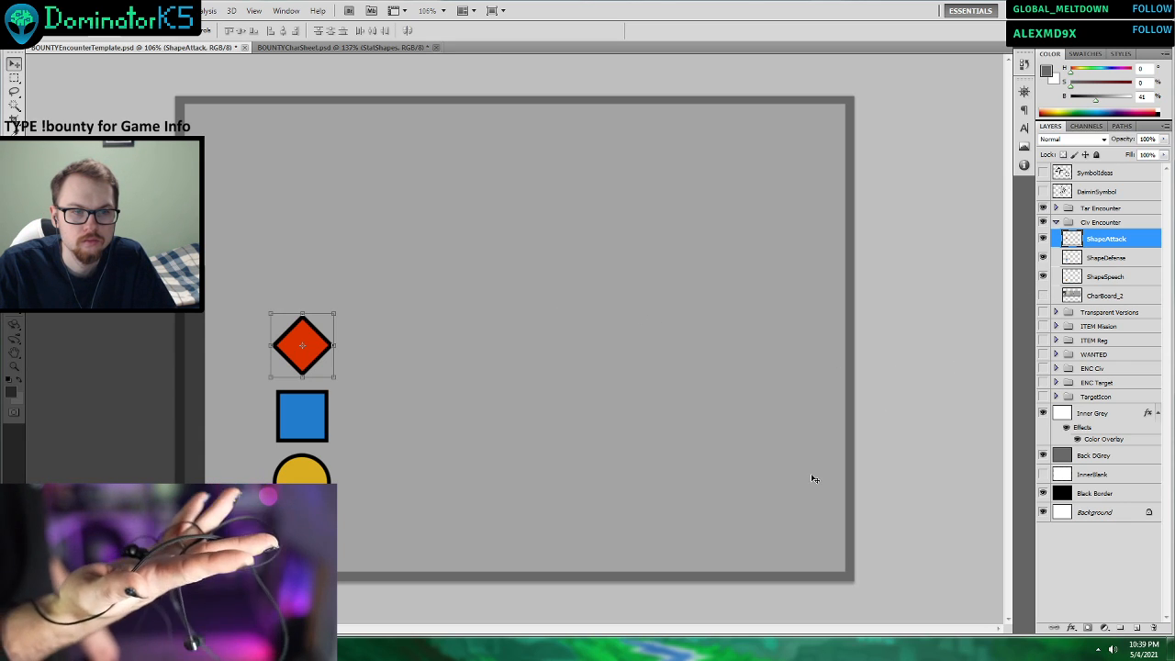
In BOUNTYCharSheet.psd, clear the selection and copy the letter A from the A D S text layer.
{"action": "left_click", "coordinate": [309, 49]}
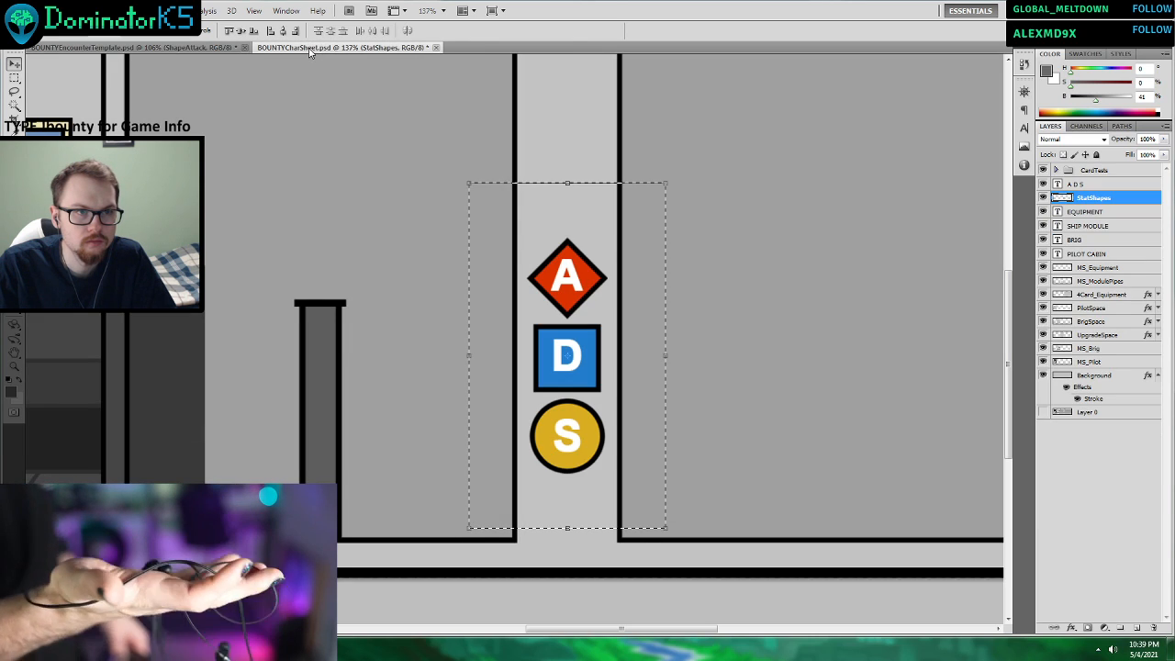
{"action": "scroll", "coordinate": [676, 240], "scroll_direction": "down", "scroll_amount": 4}
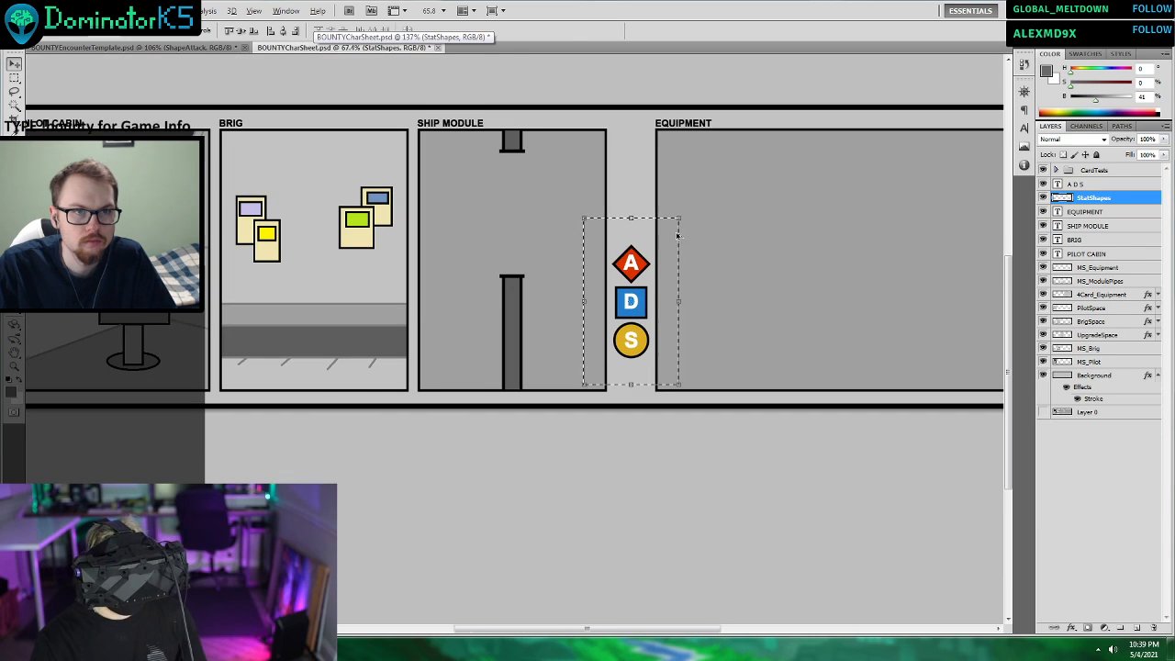
{"action": "scroll", "coordinate": [677, 237], "scroll_direction": "up", "scroll_amount": 2}
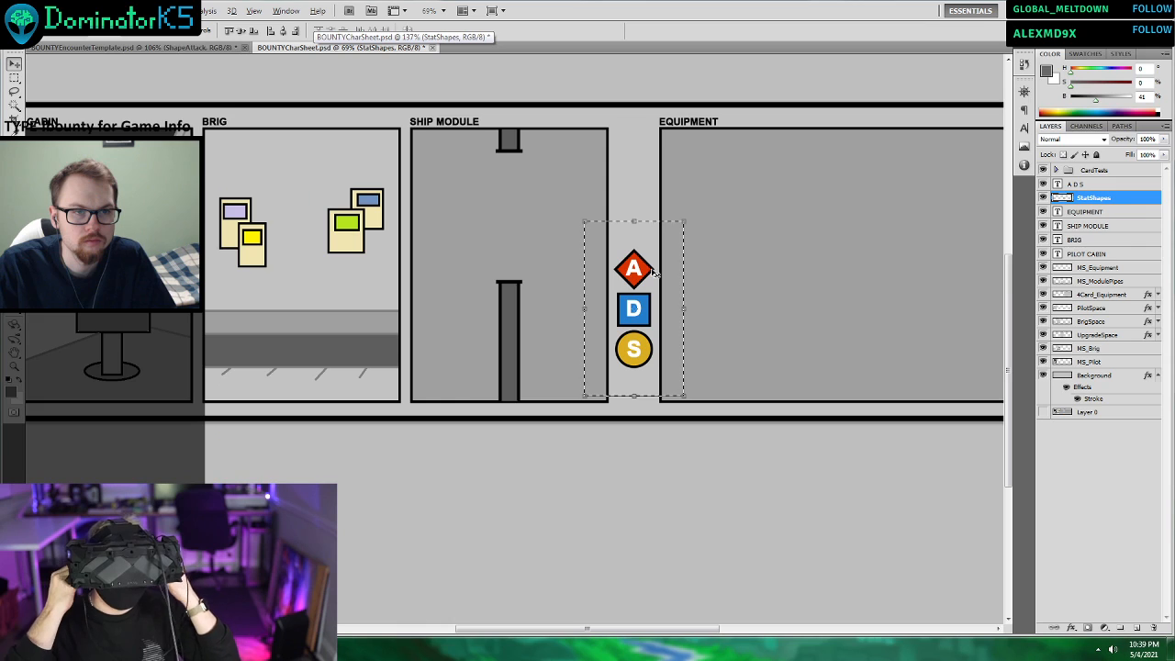
{"action": "scroll", "coordinate": [705, 258], "scroll_direction": "up", "scroll_amount": 2}
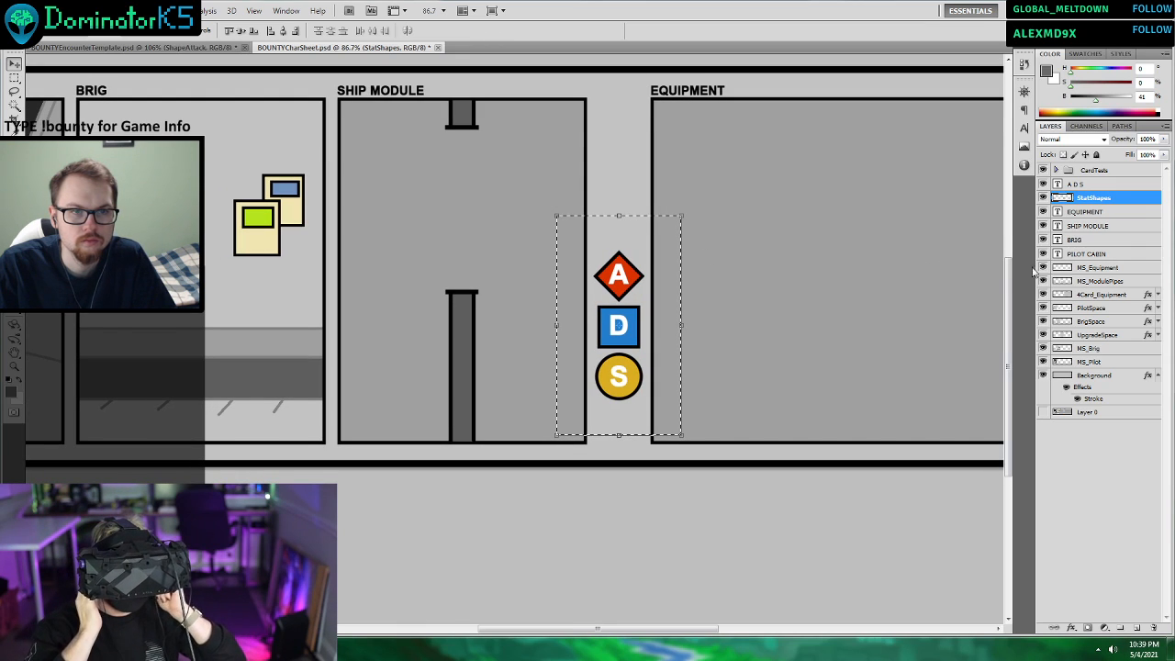
{"action": "key", "text": "ctrl+d"}
{"action": "key", "text": "m"}
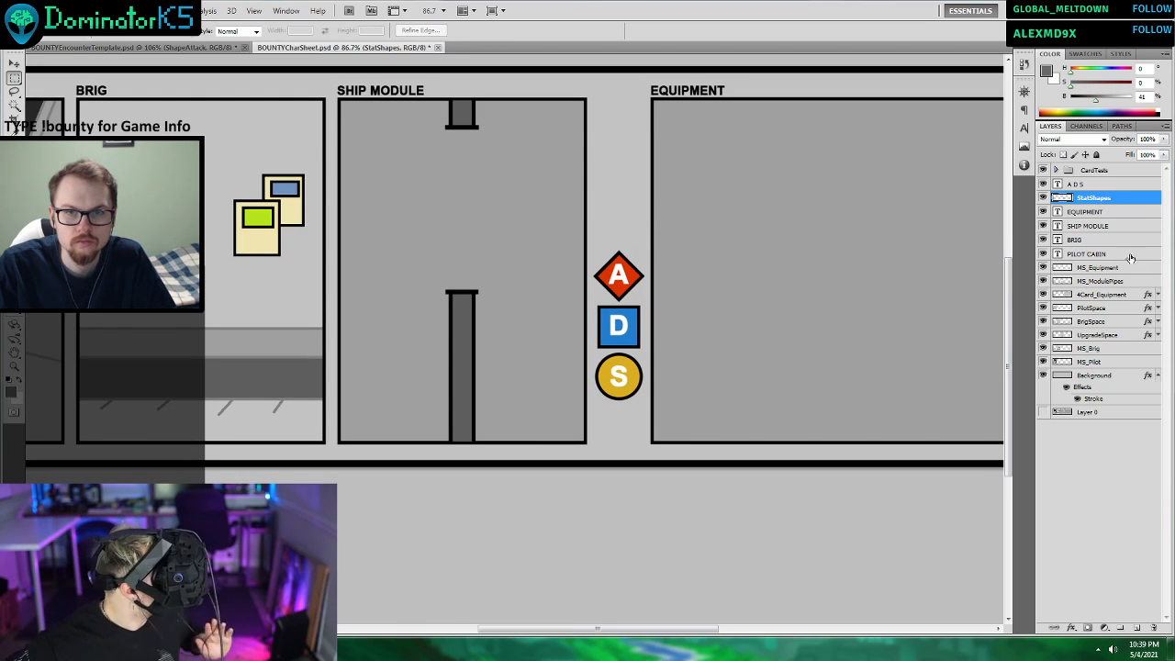
{"action": "left_click", "coordinate": [1078, 186]}
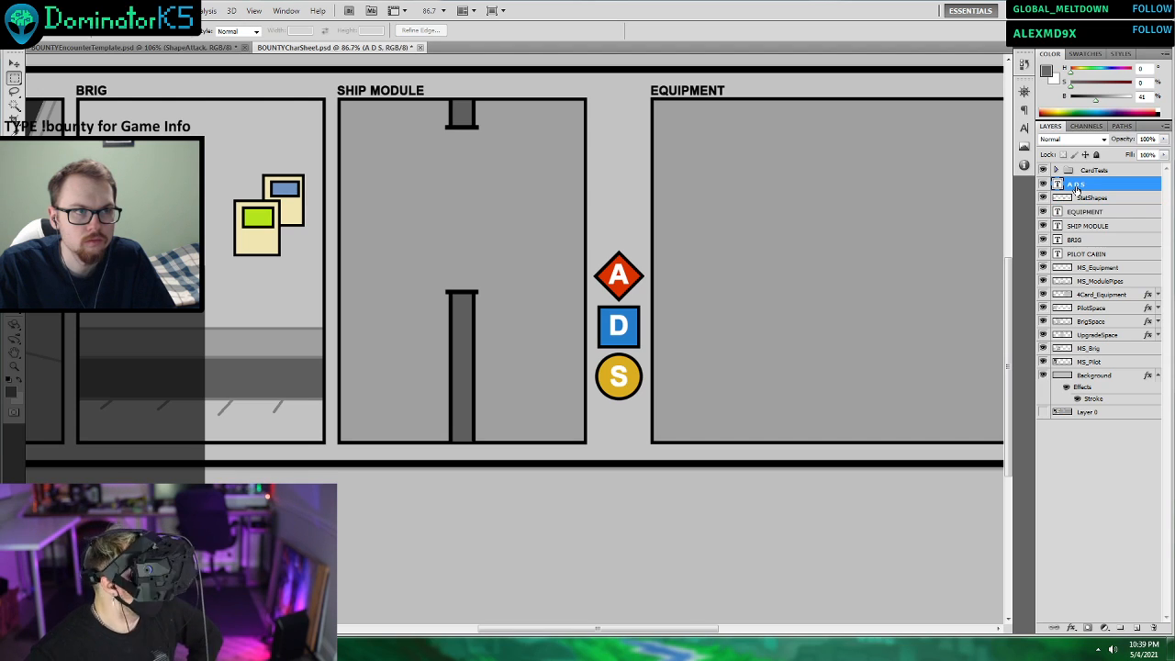
{"action": "key", "text": "t"}
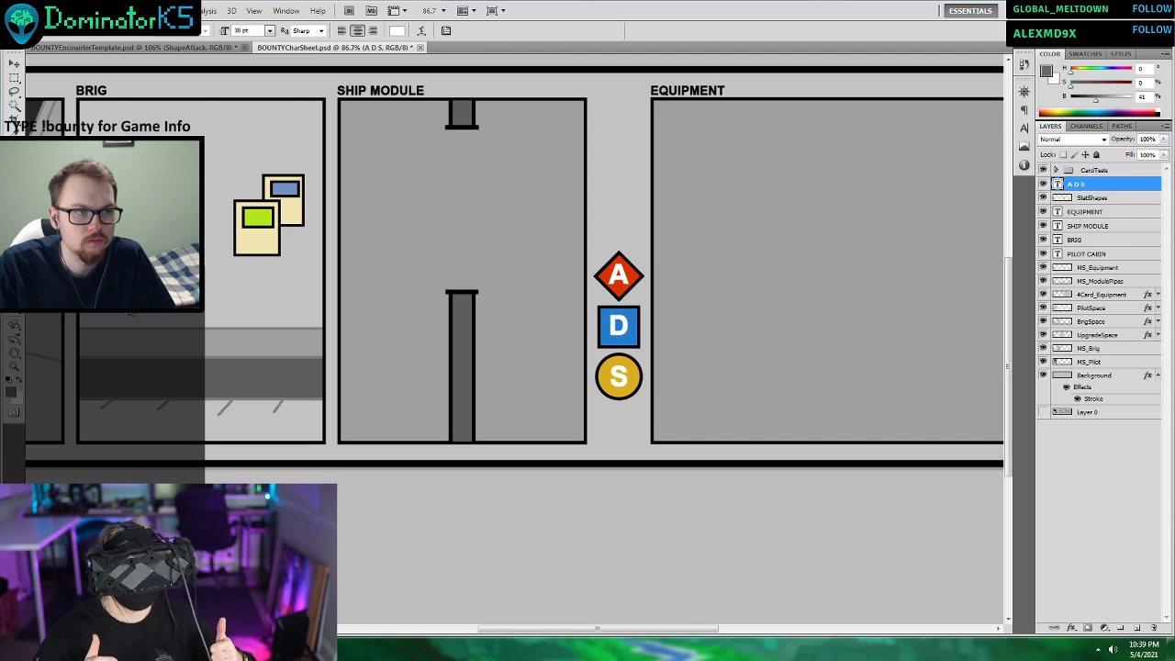
{"action": "left_click", "coordinate": [619, 379]}
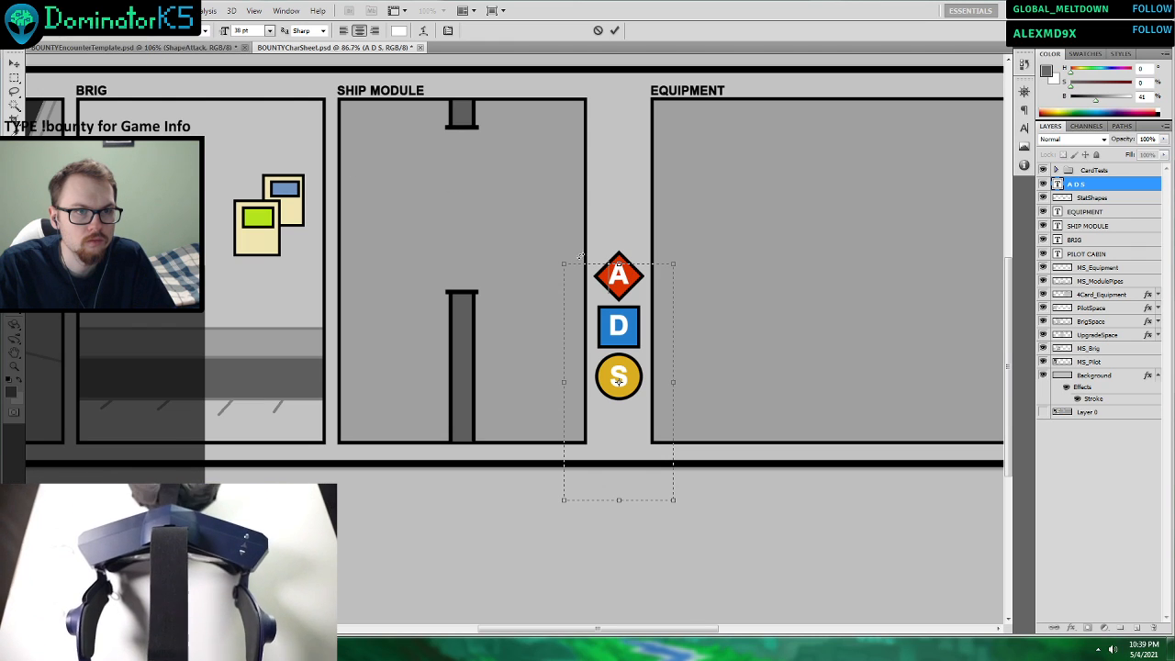
{"action": "left_click_drag", "start_coordinate": [632, 276], "coordinate": [585, 268]}
{"action": "key", "text": "ctrl+c"}
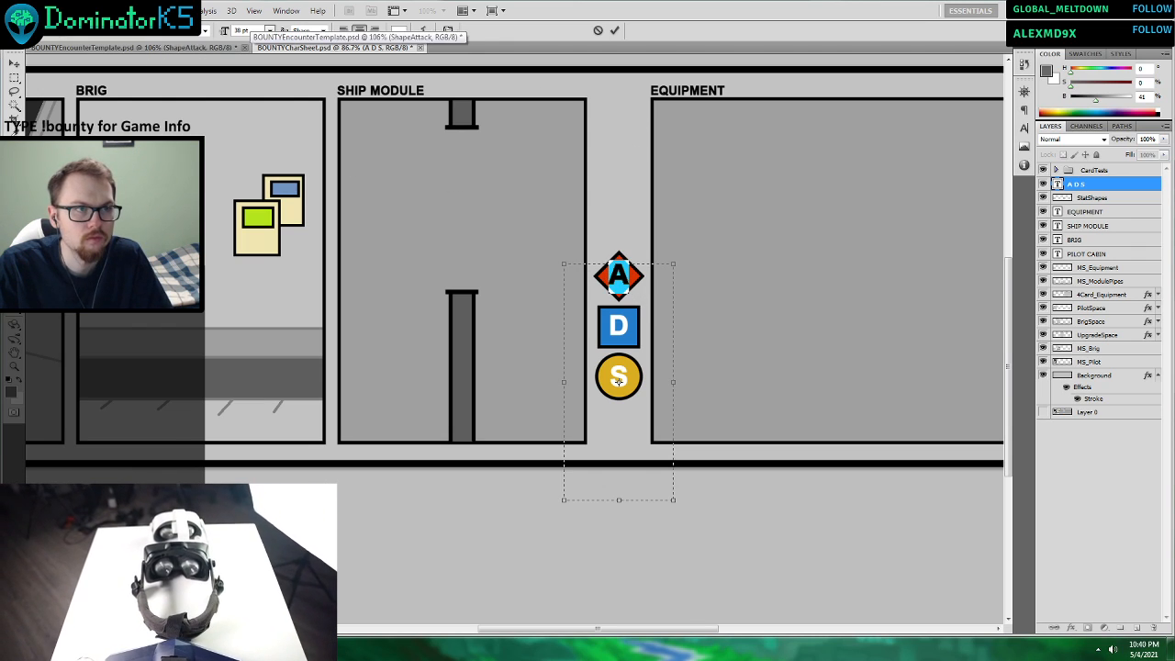
Paste the copied A into a new text box in the middle of the card in BOUNTYEncounterTemplate.psd.
{"action": "left_click", "coordinate": [152, 49]}
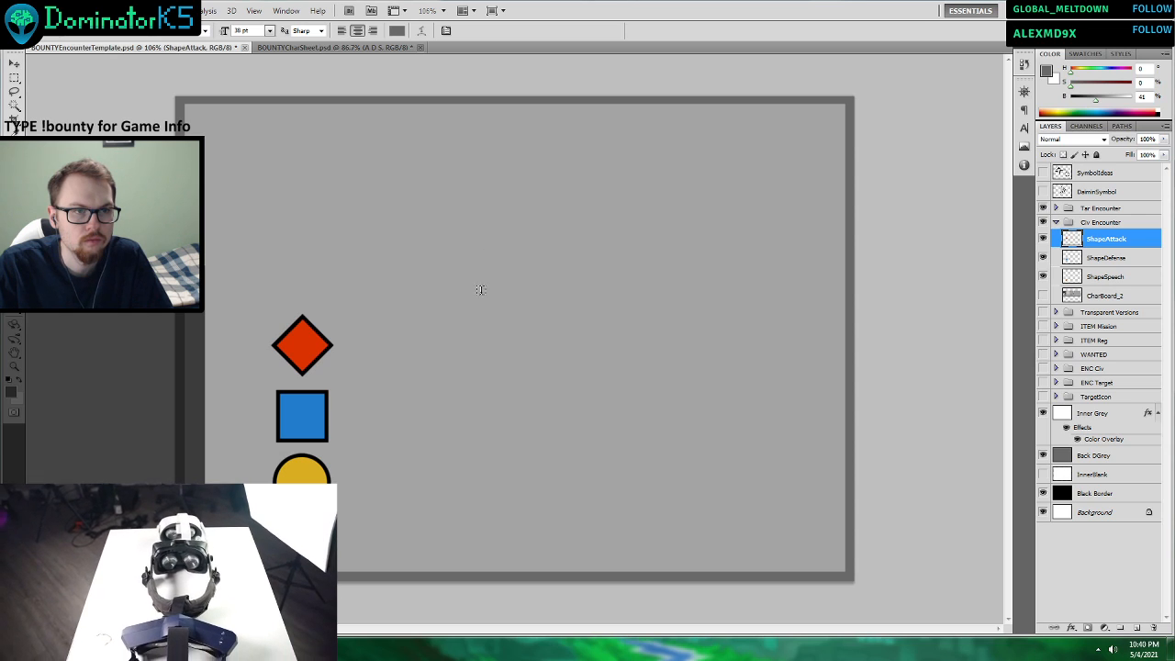
{"action": "left_click_drag", "start_coordinate": [450, 267], "coordinate": [610, 356]}
{"action": "key", "text": "ctrl+v"}
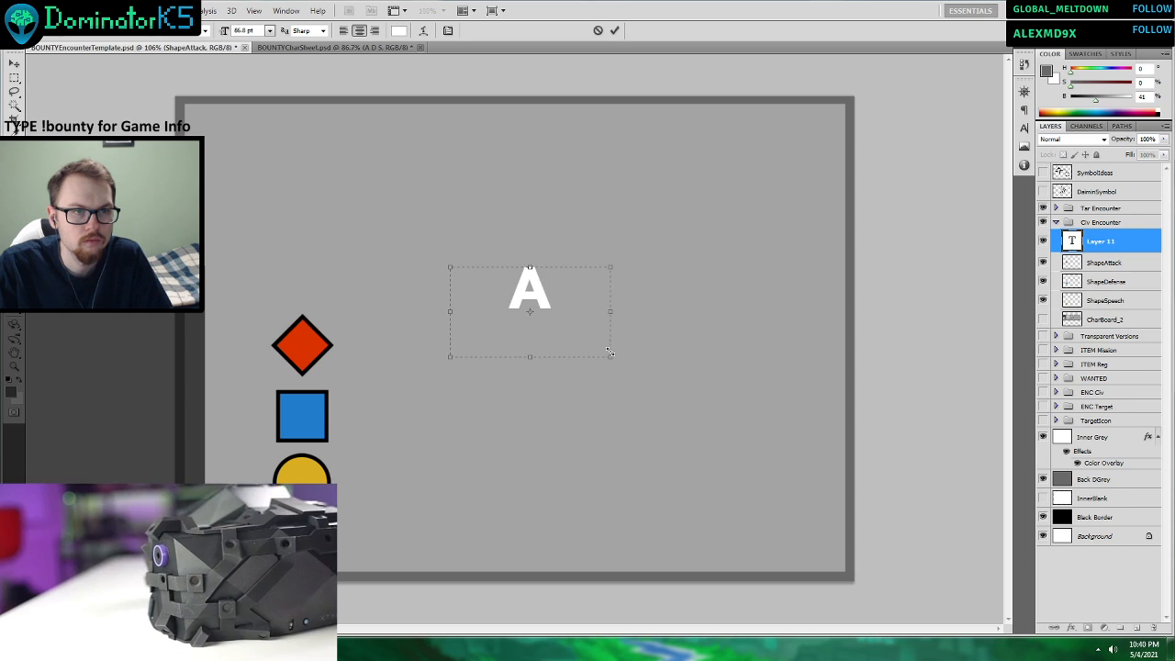
Set the pasted A to 38 pt and move it onto the red attack diamond.
{"action": "left_click", "coordinate": [269, 31]}
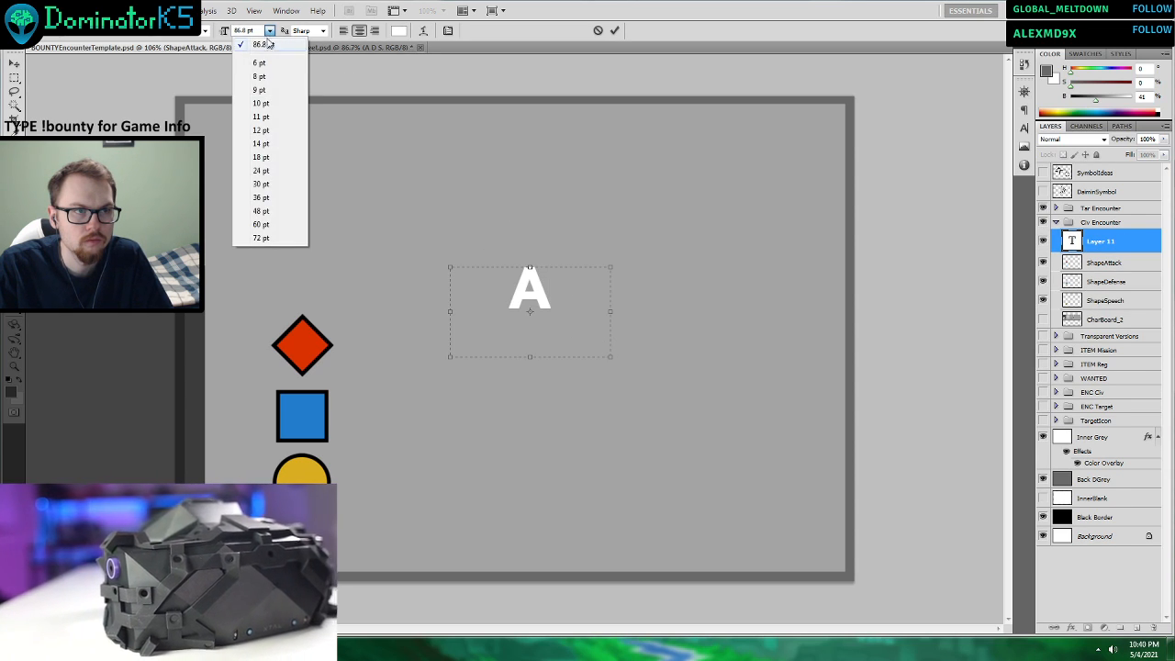
{"action": "left_click", "coordinate": [269, 198]}
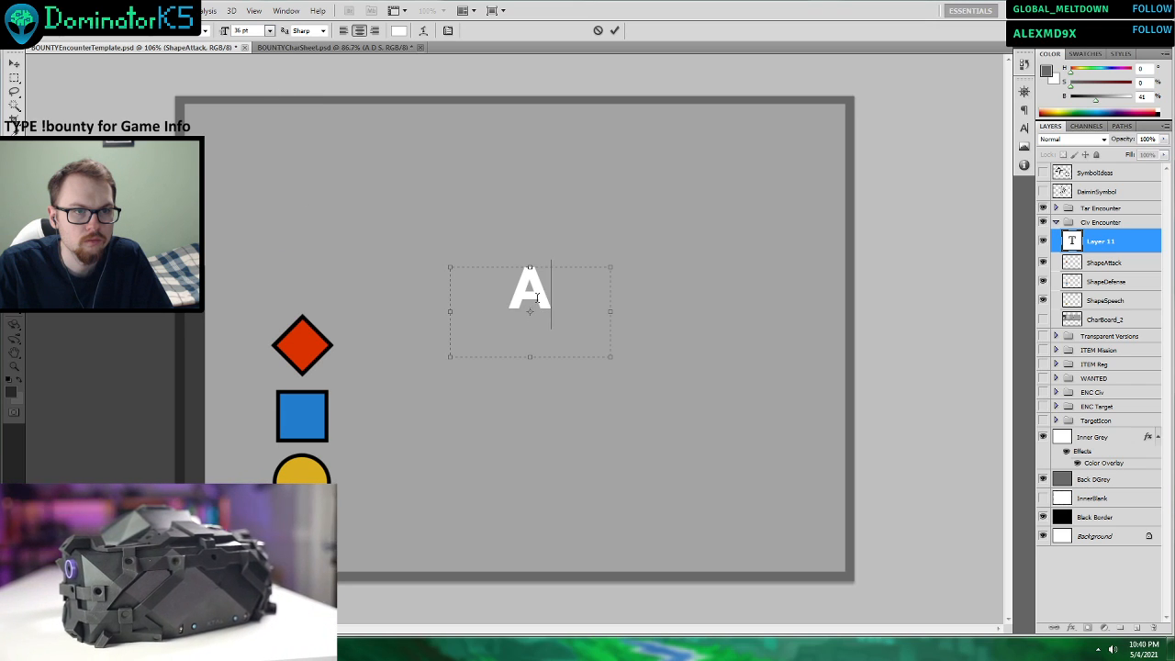
{"action": "key", "text": "ctrl+a"}
{"action": "left_click_drag", "start_coordinate": [246, 29], "coordinate": [177, 41]}
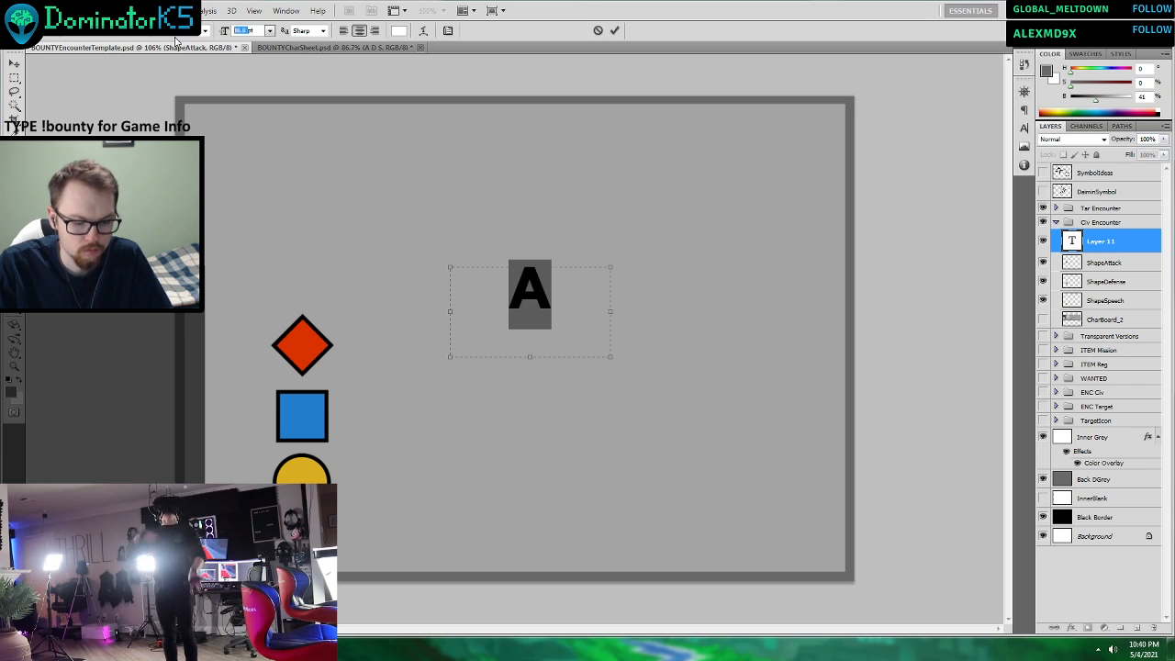
{"action": "type", "text": "38"}
{"action": "key", "text": "Return"}
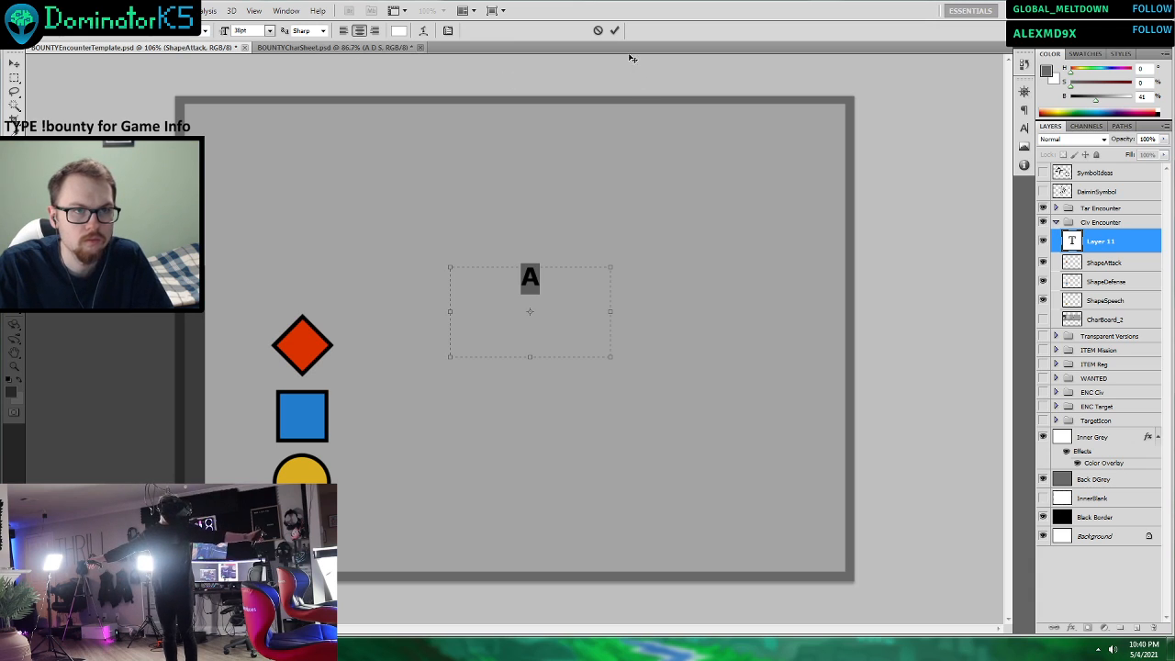
{"action": "left_click", "coordinate": [614, 30]}
{"action": "left_click", "coordinate": [14, 64]}
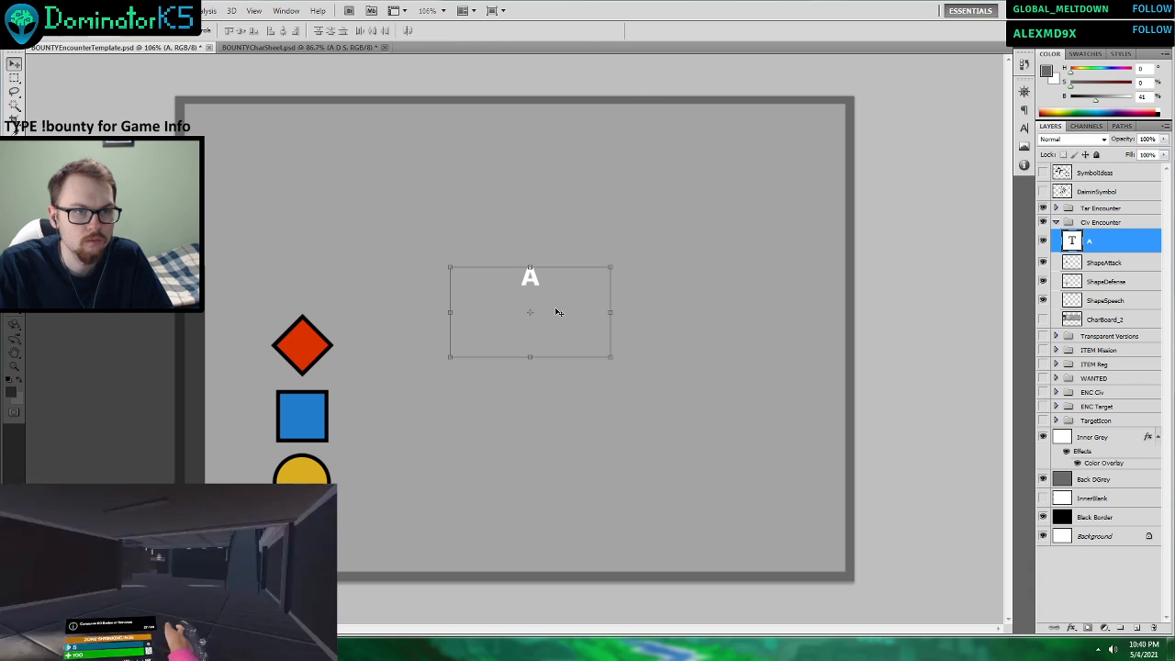
{"action": "left_click_drag", "start_coordinate": [560, 312], "coordinate": [335, 370]}
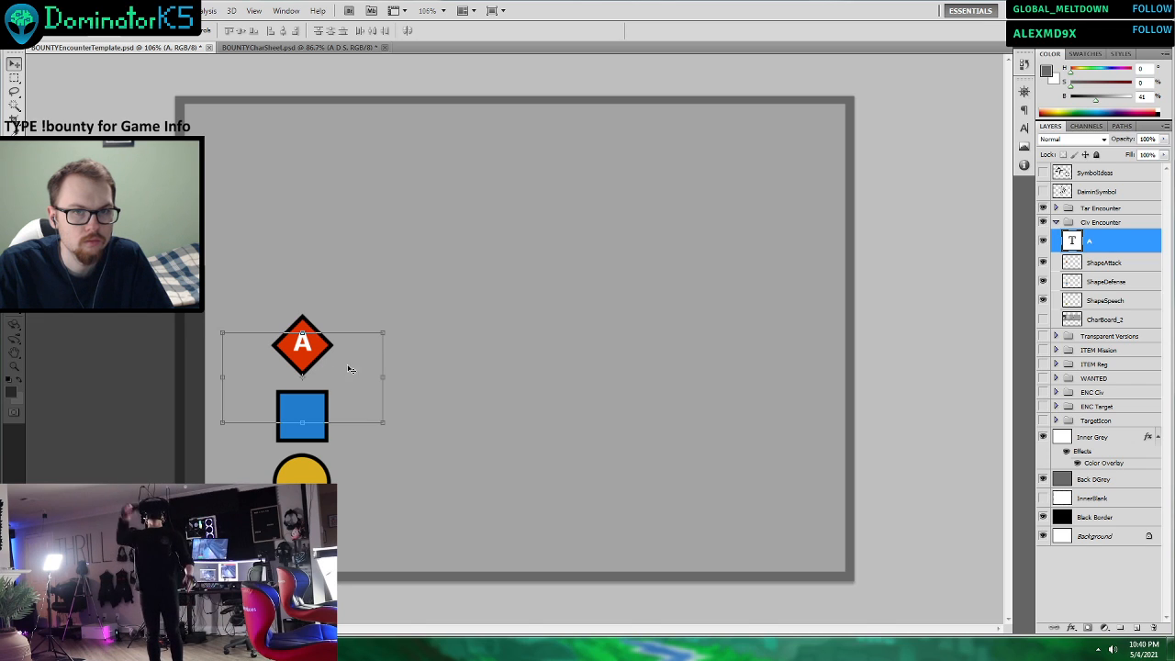
Compare the A with the character sheet's stat letters and enlarge it to 48 pt on the red diamond.
{"action": "left_click", "coordinate": [284, 48]}
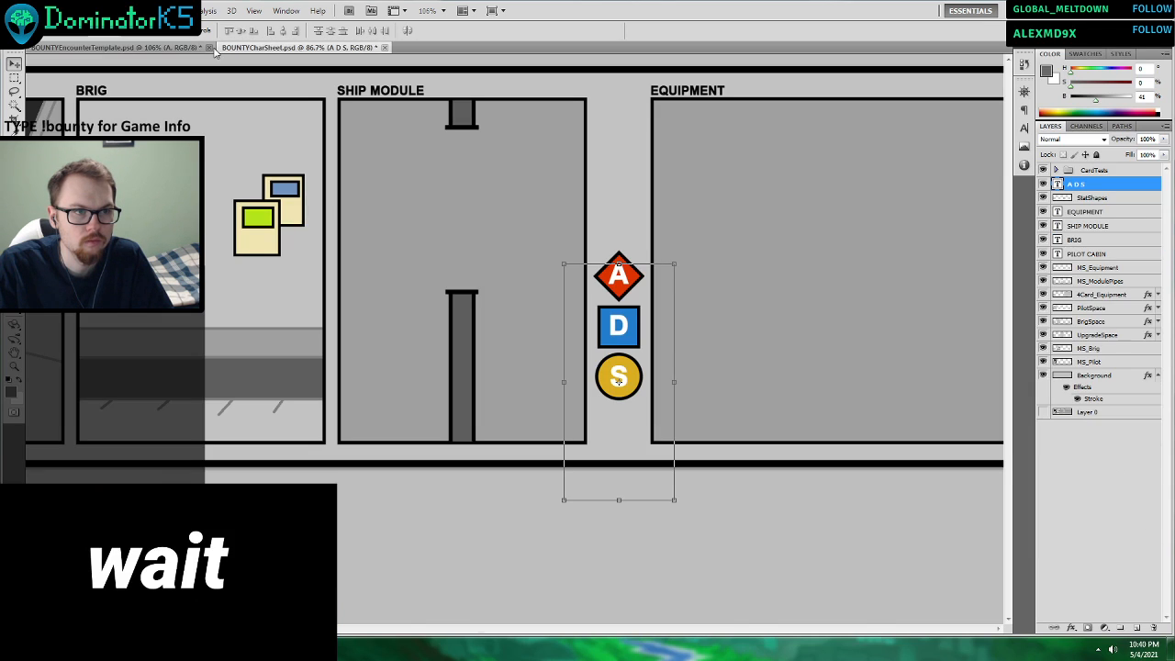
{"action": "left_click", "coordinate": [138, 47]}
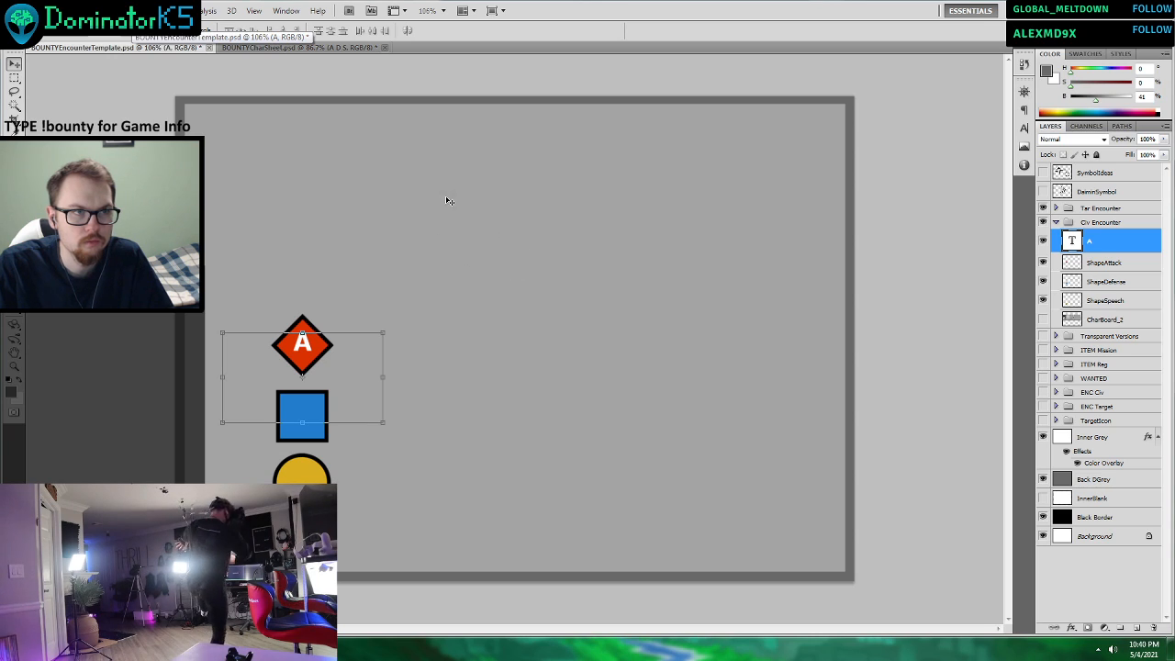
{"action": "left_click", "coordinate": [13, 280]}
{"action": "left_click", "coordinate": [306, 345]}
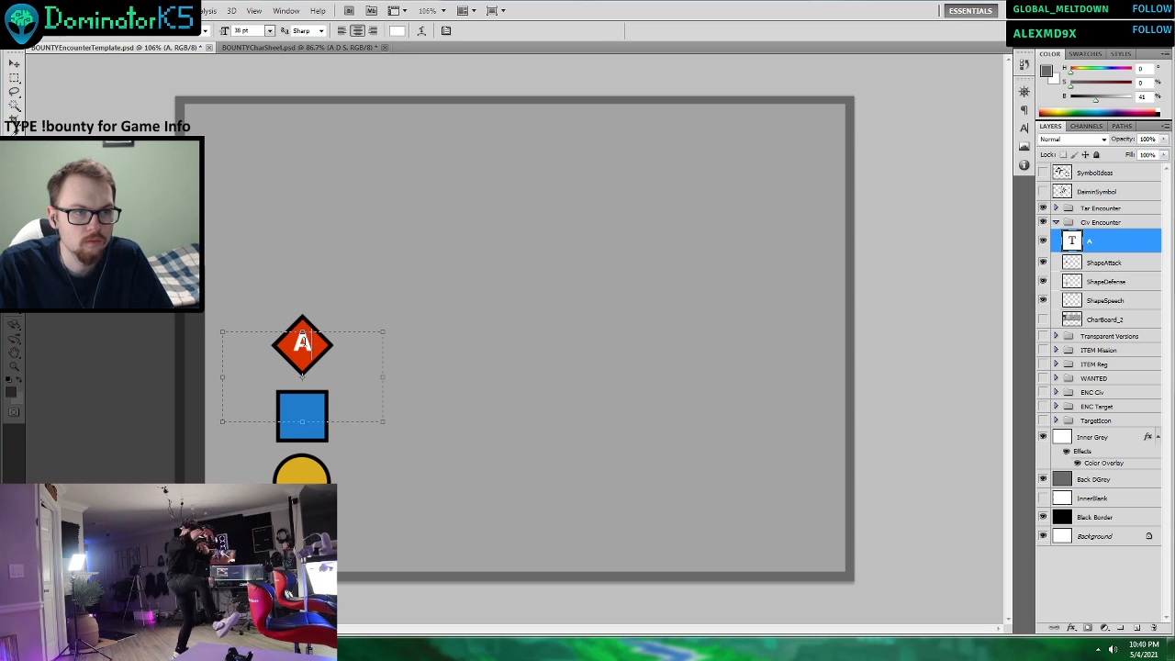
{"action": "key", "text": "ctrl+a"}
{"action": "left_click", "coordinate": [269, 30]}
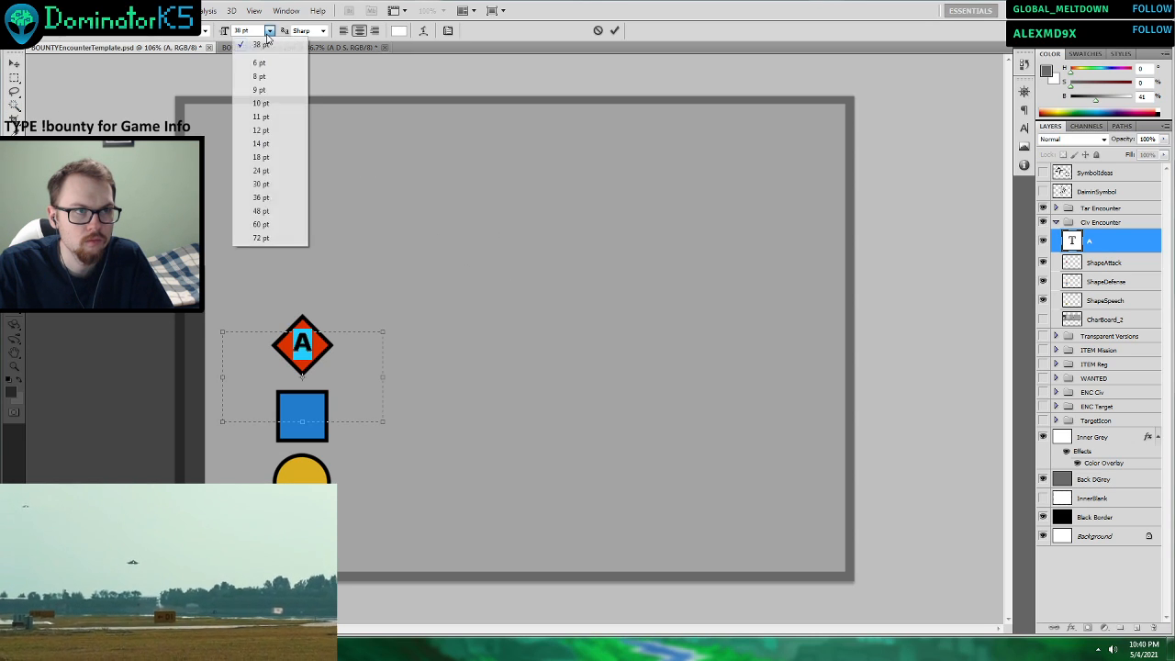
{"action": "left_click", "coordinate": [264, 227]}
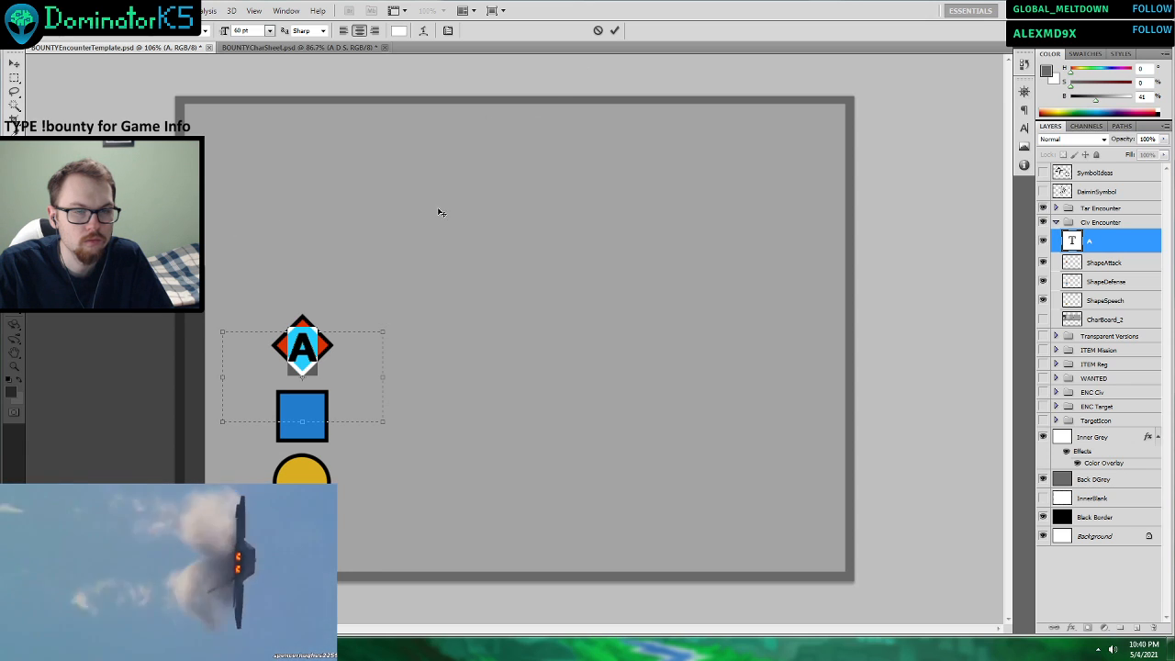
{"action": "left_click", "coordinate": [269, 30]}
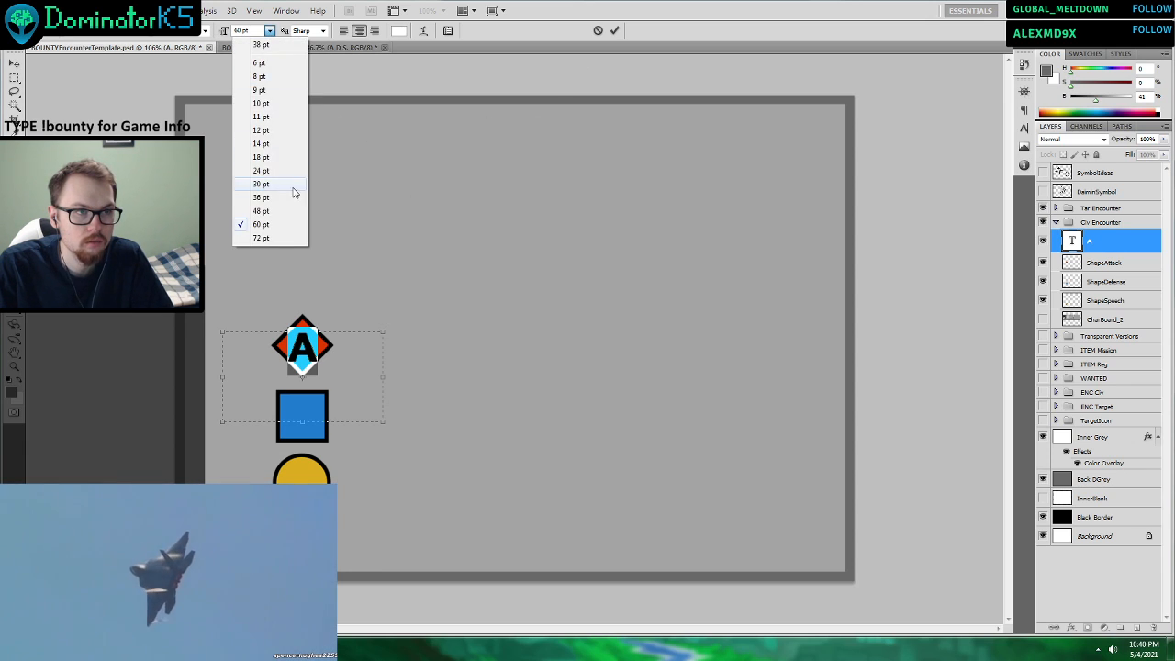
{"action": "left_click", "coordinate": [280, 211]}
{"action": "left_click", "coordinate": [614, 30]}
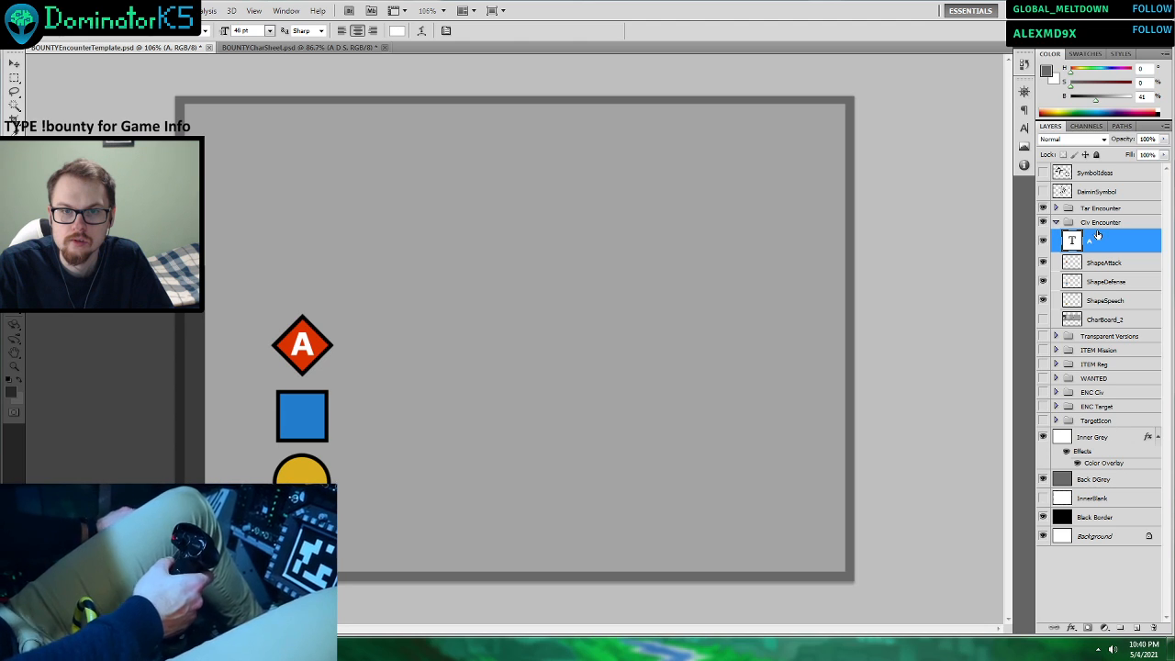
Collapse the Civ Encounter group and preview the TargetIcon and ENC Target groups one after the other.
{"action": "left_click", "coordinate": [1057, 223]}
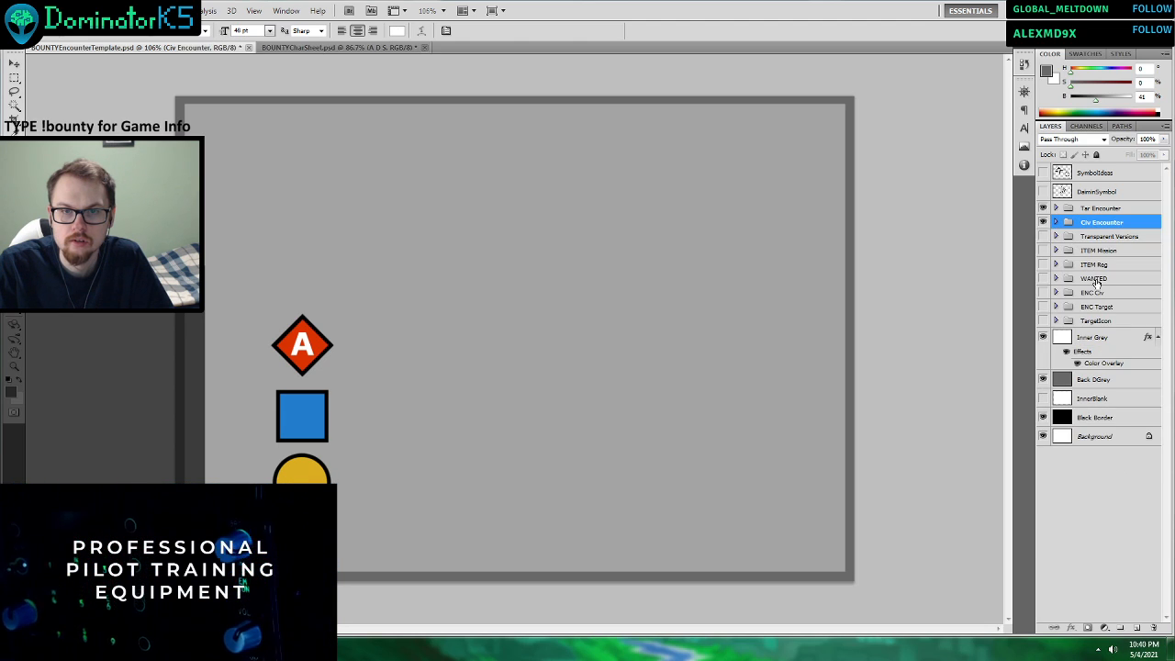
{"action": "left_click", "coordinate": [1043, 321]}
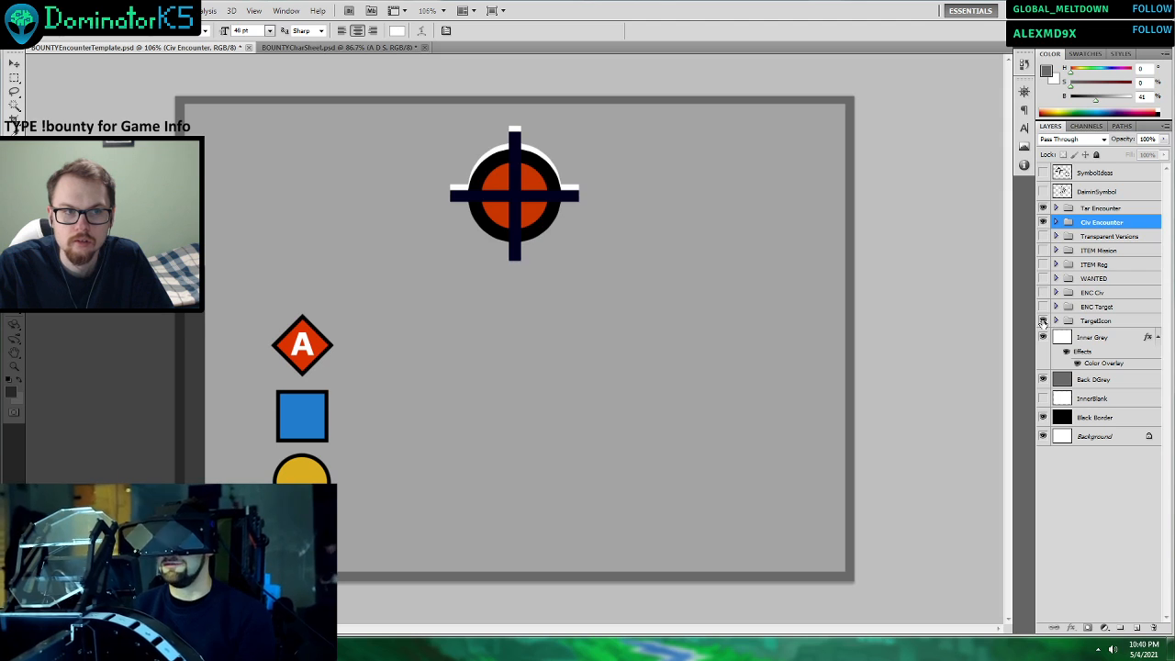
{"action": "left_click", "coordinate": [1043, 321]}
{"action": "left_click", "coordinate": [1043, 307]}
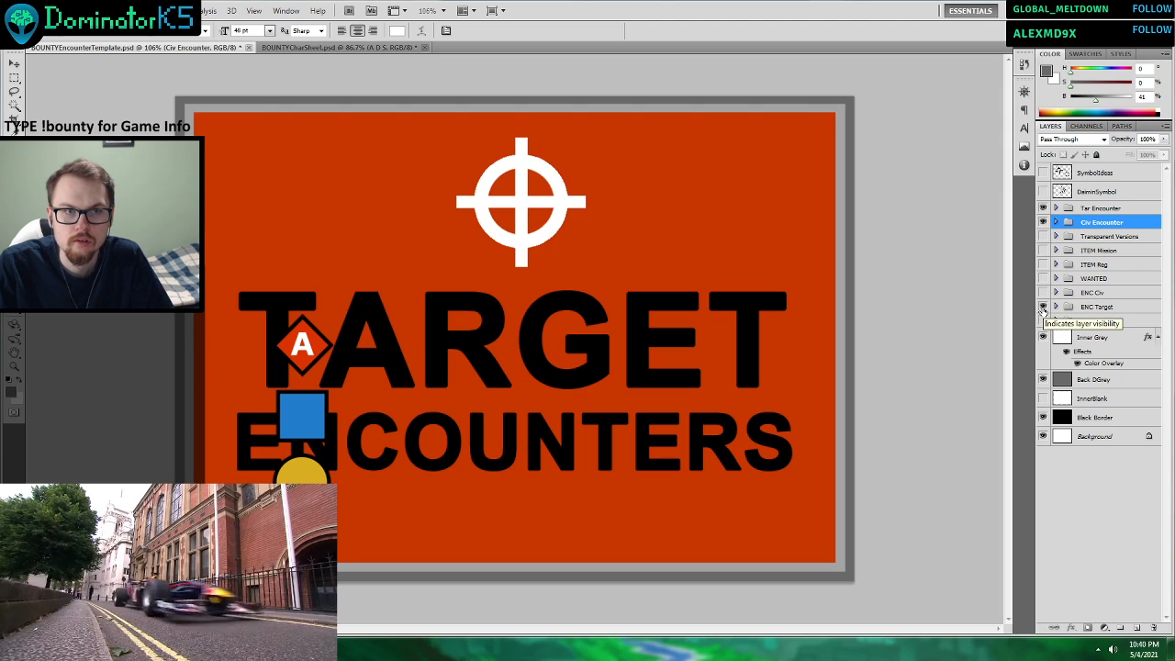
Hide the ENC Target group, and show and expand the ENC Target copy group inside Transparent Versions to identify its crosshair layer.
{"action": "left_click", "coordinate": [1042, 308]}
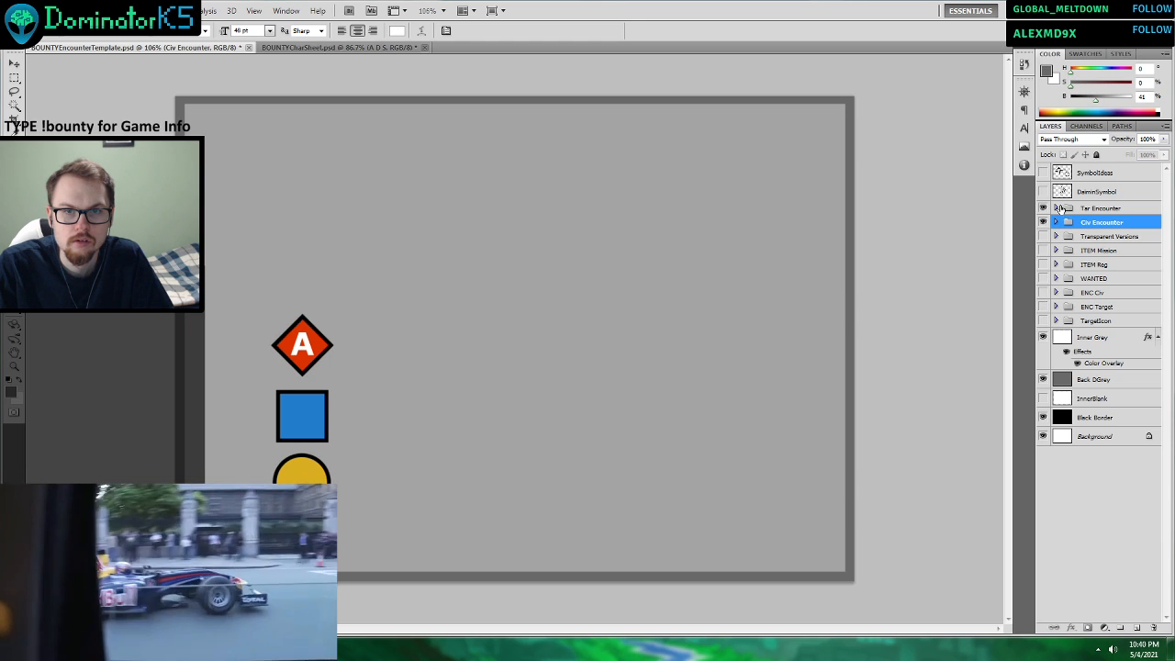
{"action": "left_click", "coordinate": [1055, 236]}
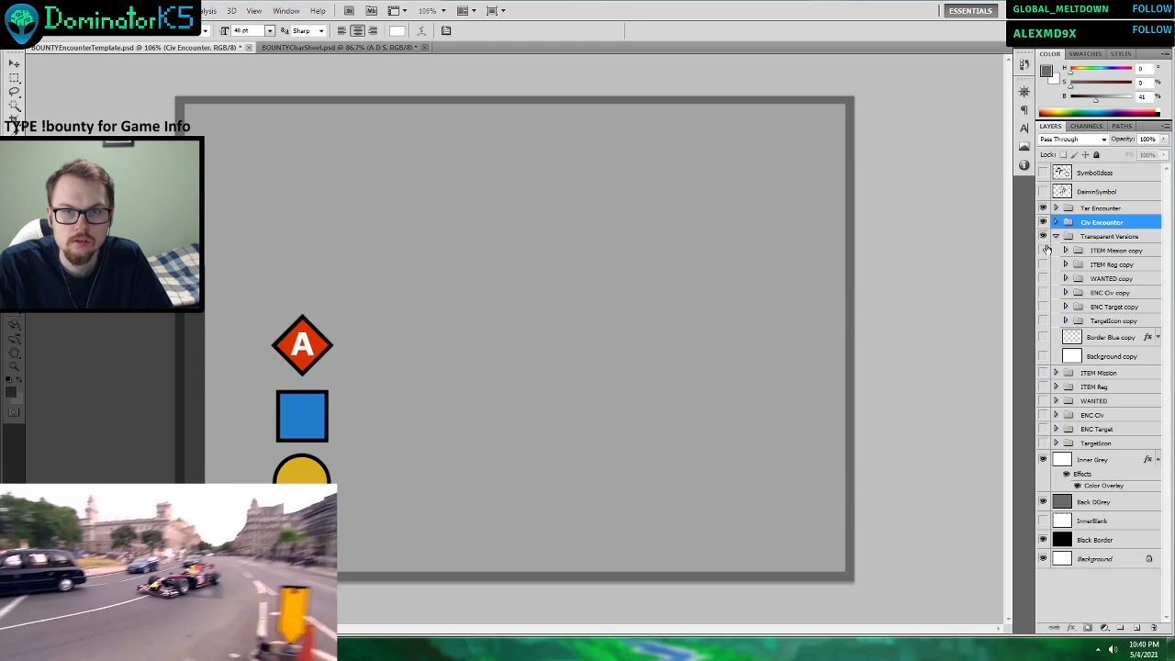
{"action": "left_click", "coordinate": [1043, 306]}
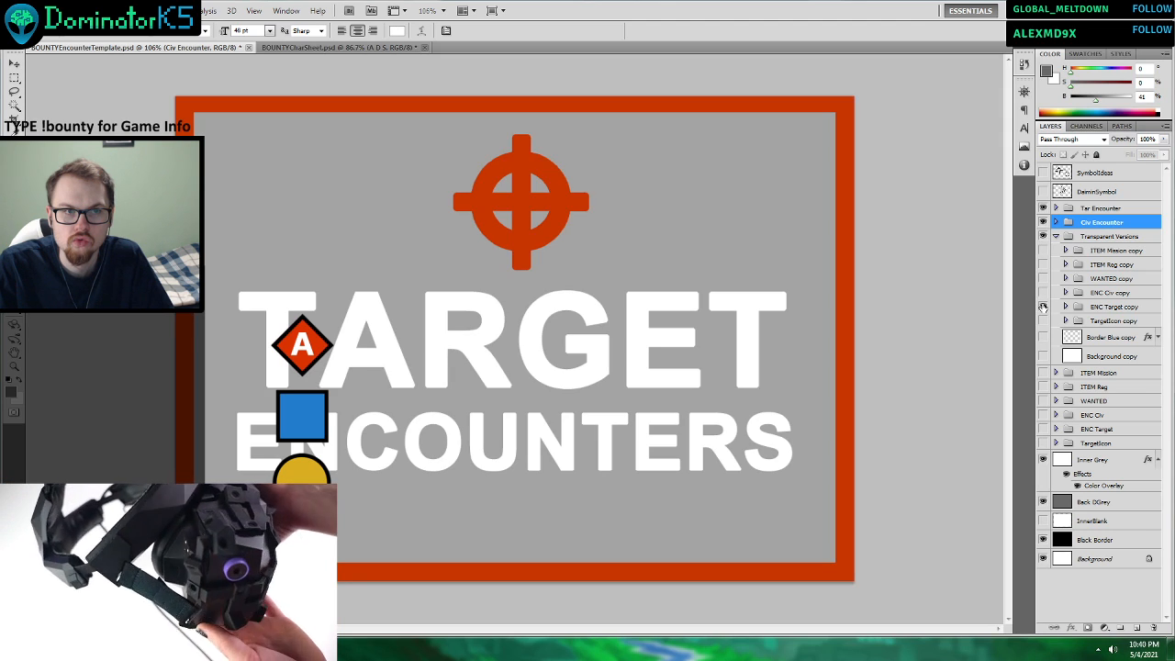
{"action": "key", "text": "v"}
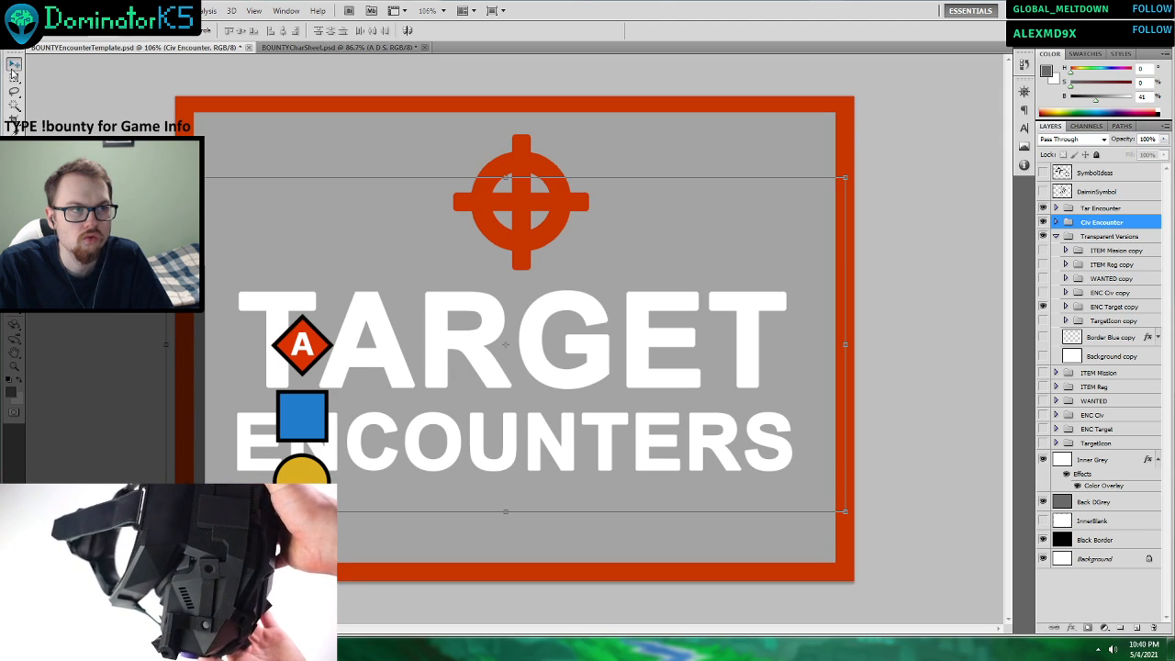
{"action": "left_click", "coordinate": [1064, 306]}
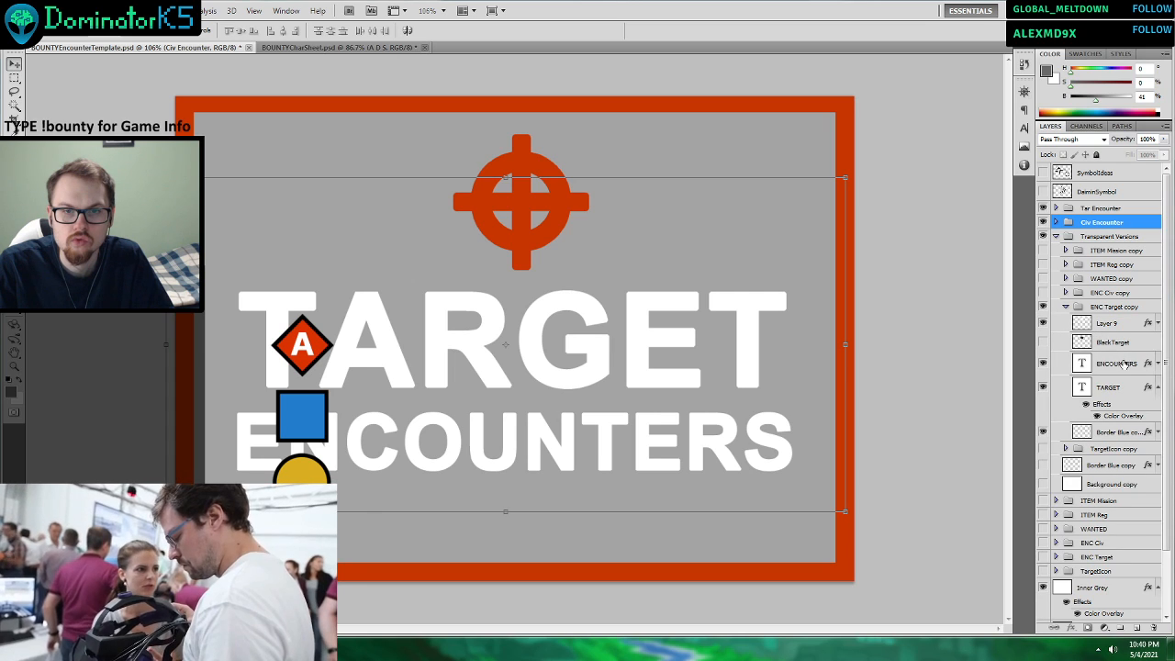
{"action": "left_click", "coordinate": [1043, 323]}
{"action": "left_click", "coordinate": [1042, 323]}
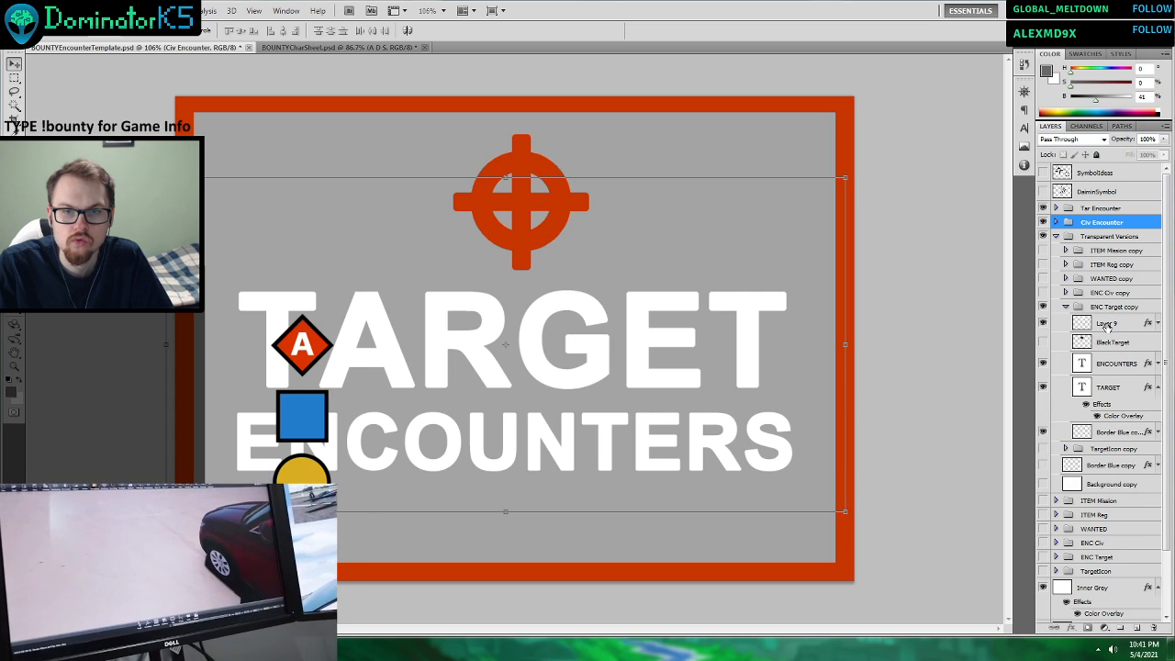
Duplicate the Layer 9 crosshair, move the duplicate into the Civ Encounter group, and hide and collapse Transparent Versions.
{"action": "left_click", "coordinate": [1106, 323]}
{"action": "right_click", "coordinate": [1108, 326]}
{"action": "left_click", "coordinate": [1092, 345]}
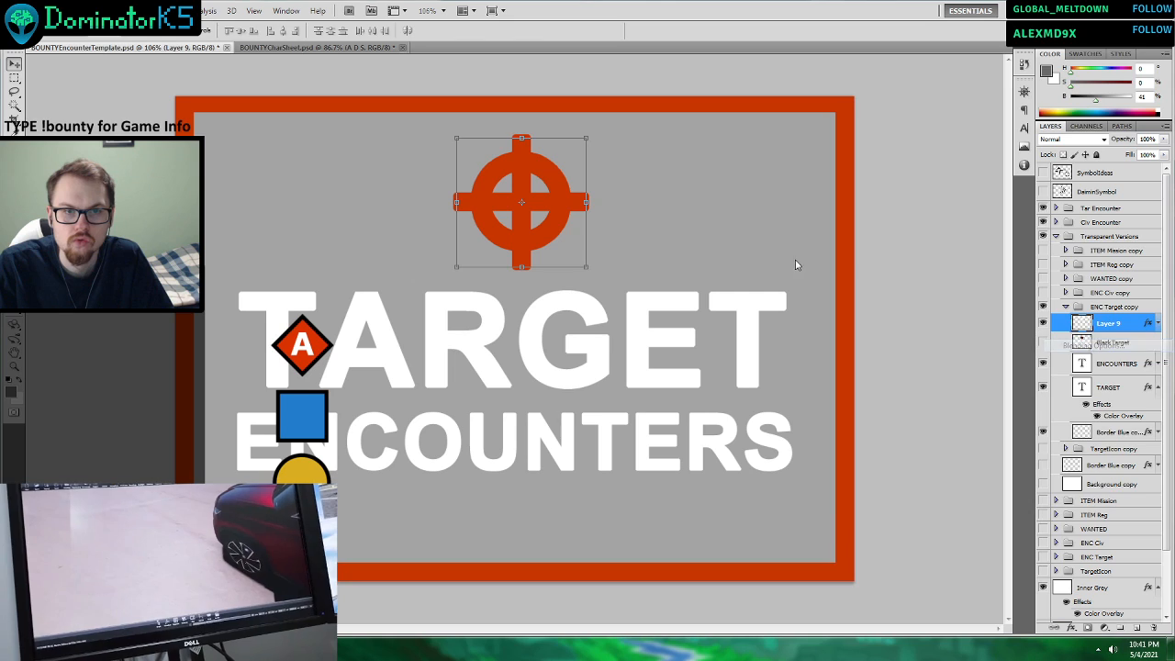
{"action": "left_click", "coordinate": [1102, 291]}
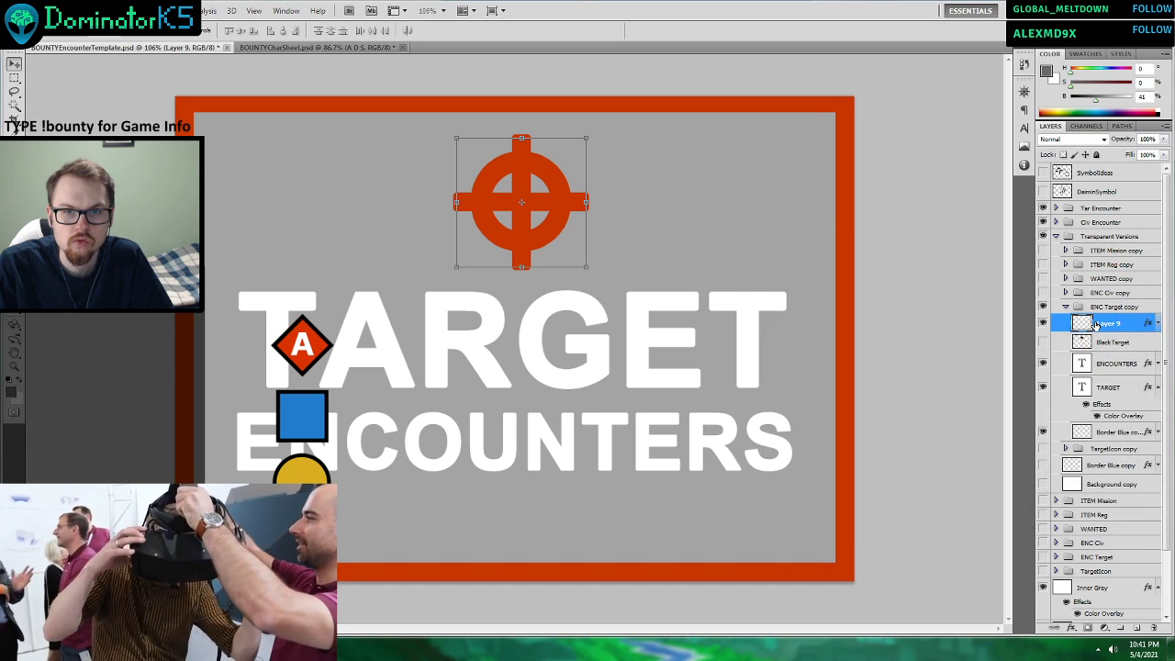
{"action": "right_click", "coordinate": [1094, 323]}
{"action": "left_click", "coordinate": [1088, 378]}
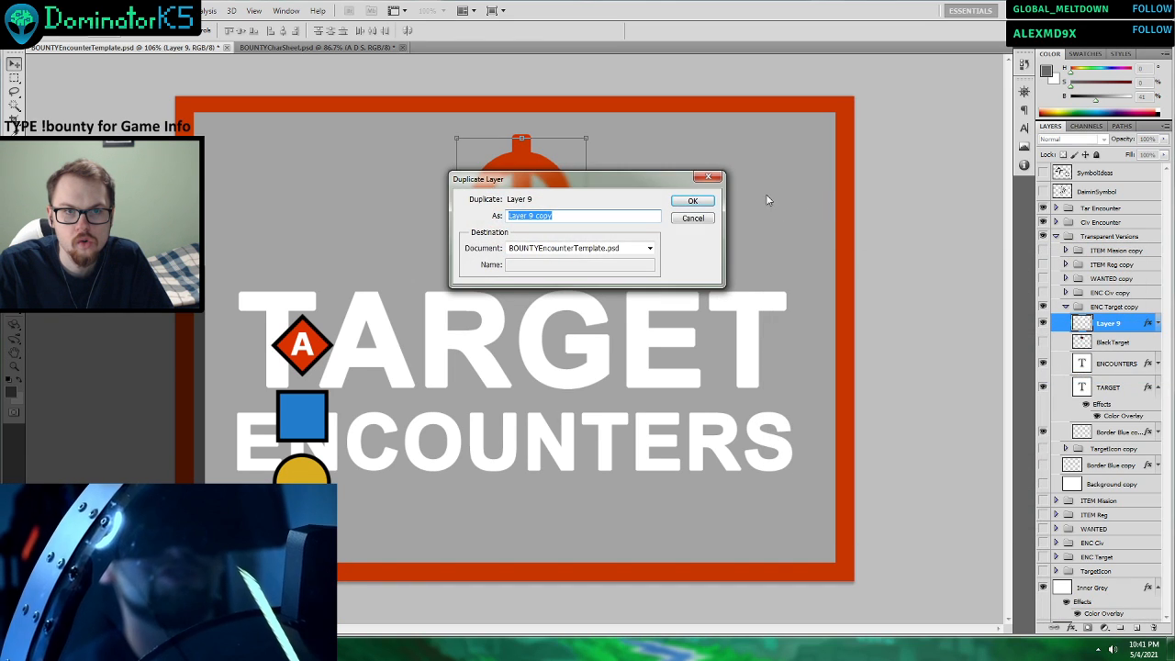
{"action": "left_click", "coordinate": [685, 196]}
{"action": "left_click_drag", "start_coordinate": [1106, 325], "coordinate": [1094, 226]}
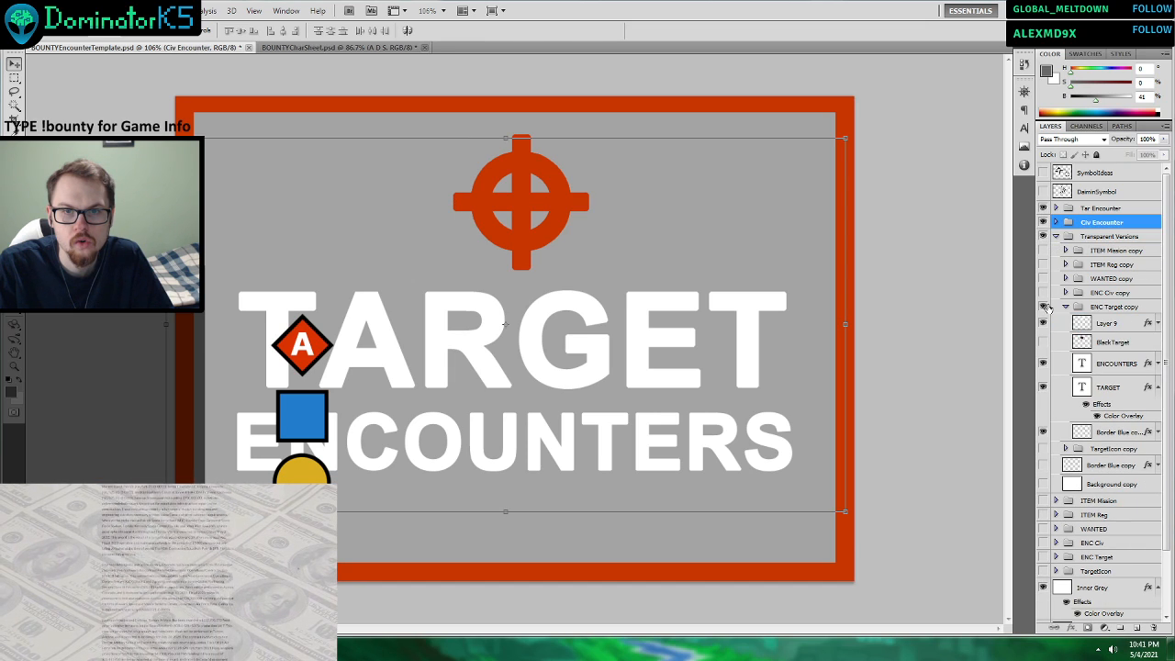
{"action": "left_click", "coordinate": [1042, 237]}
{"action": "left_click", "coordinate": [1055, 236]}
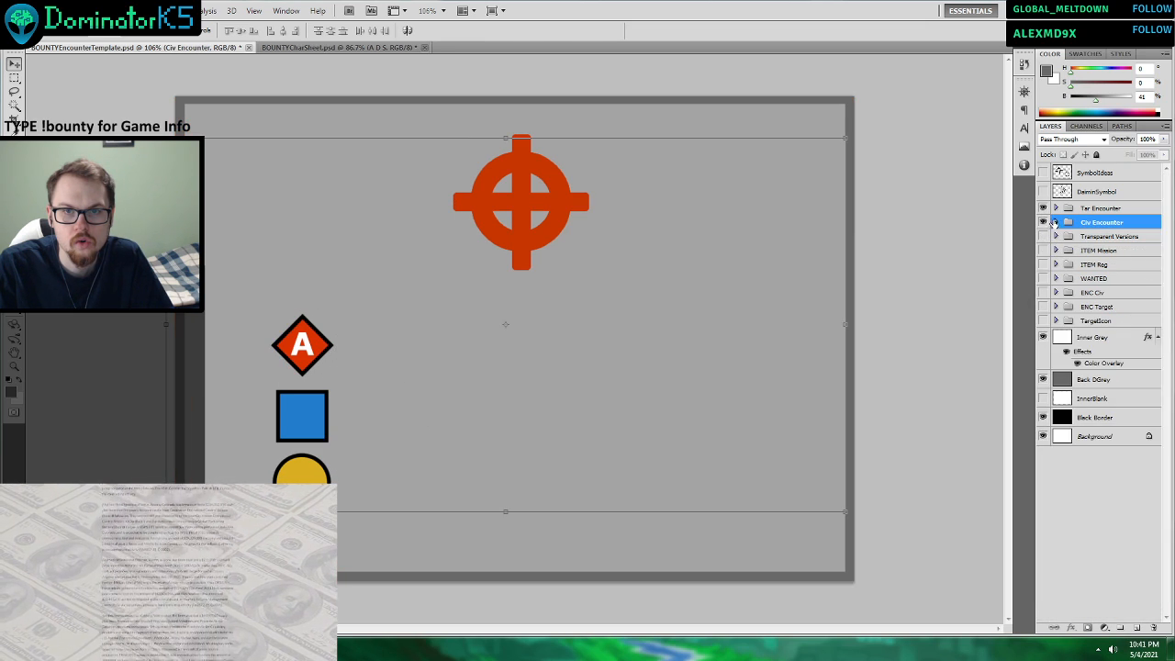
Place the duplicated crosshair layer directly above ShapeAttack in the Civ Encounter group and rename it Target.
{"action": "left_click", "coordinate": [1055, 222]}
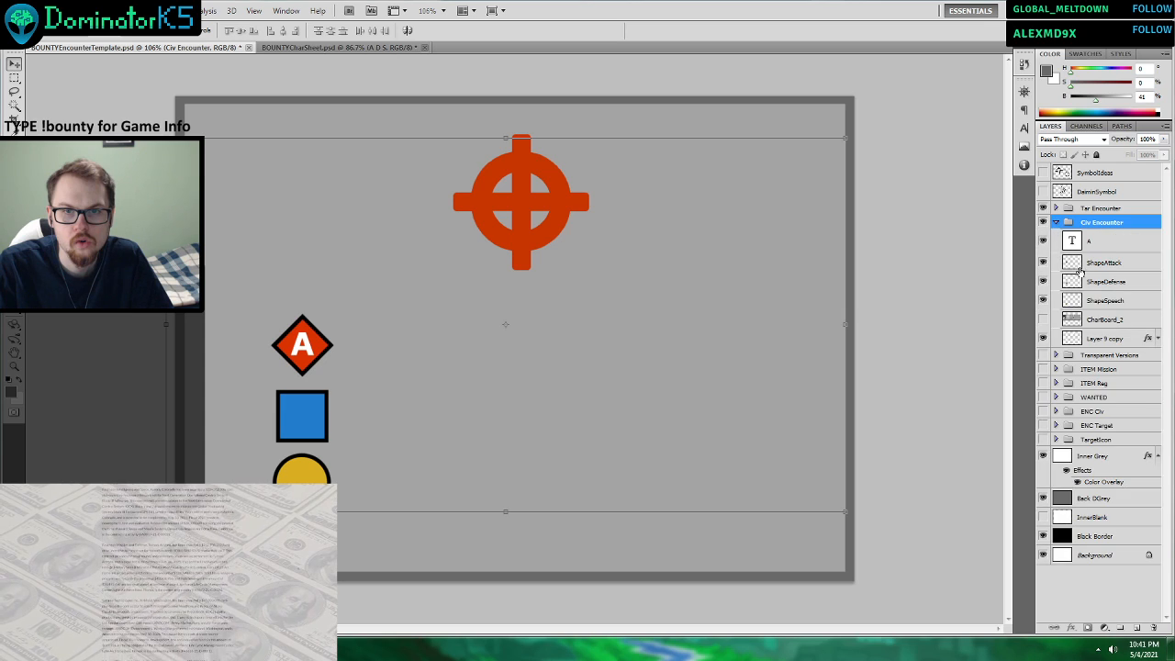
{"action": "left_click", "coordinate": [1102, 339]}
{"action": "left_click", "coordinate": [1096, 322]}
{"action": "left_click_drag", "start_coordinate": [1093, 338], "coordinate": [1098, 262]}
{"action": "double_click", "coordinate": [1098, 262]}
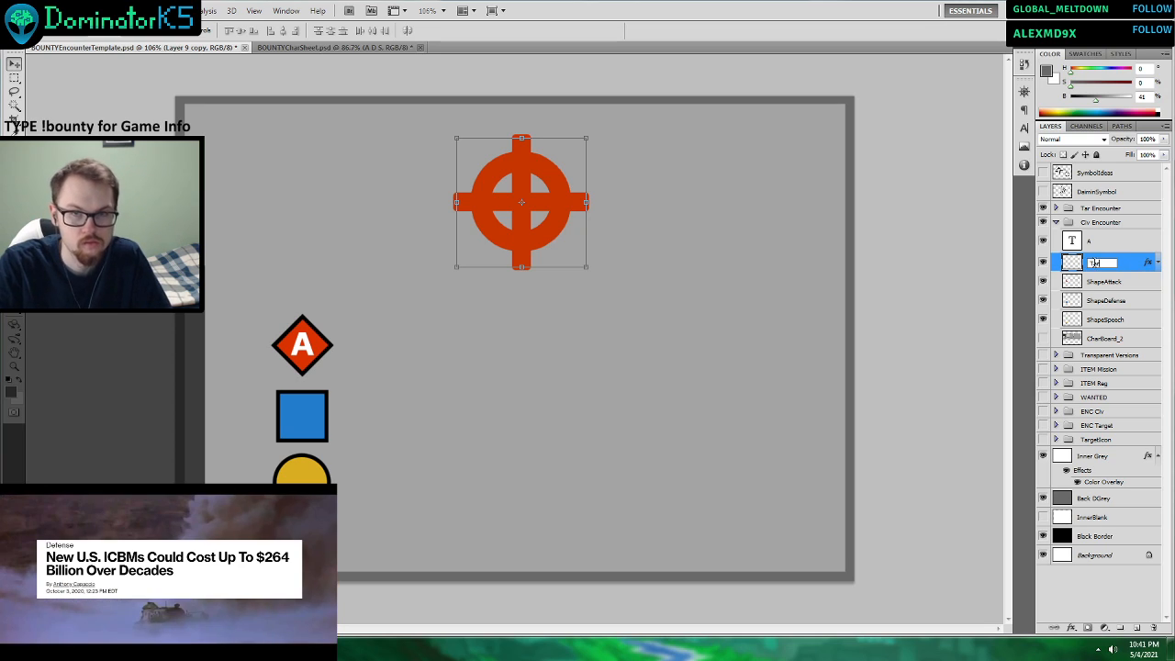
{"action": "type", "text": "Target"}
{"action": "left_click", "coordinate": [1096, 244]}
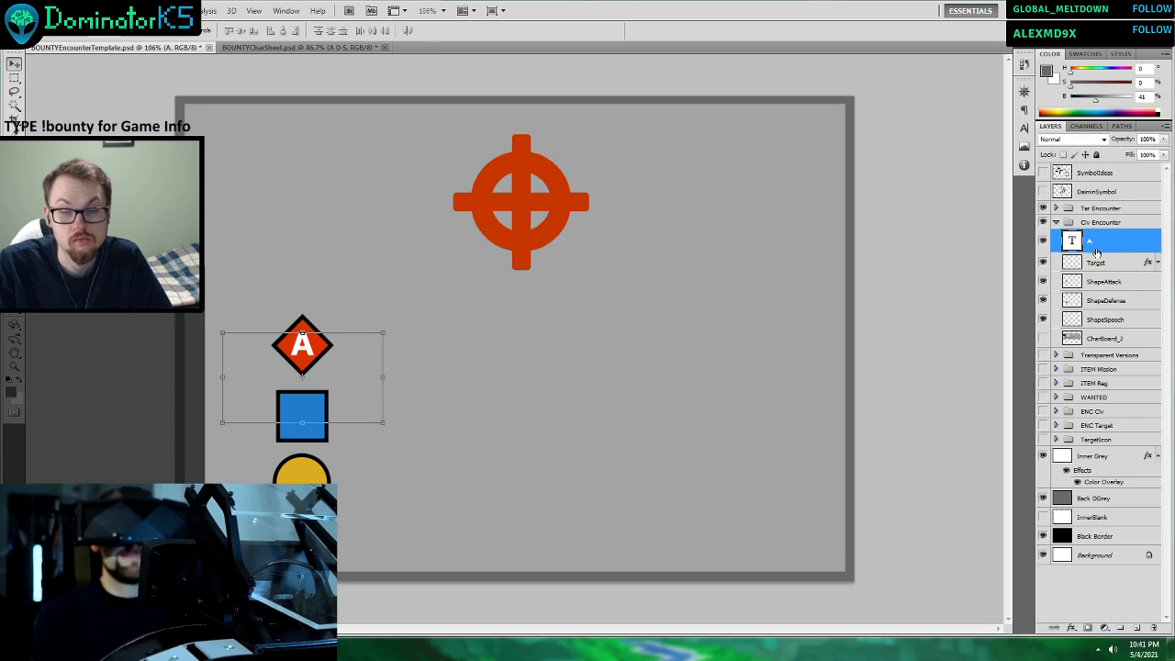
Turn off the Target layer's Color Overlay and change its stroke colour to white (ffffff).
{"action": "right_click", "coordinate": [1096, 262]}
{"action": "key", "text": "space"}
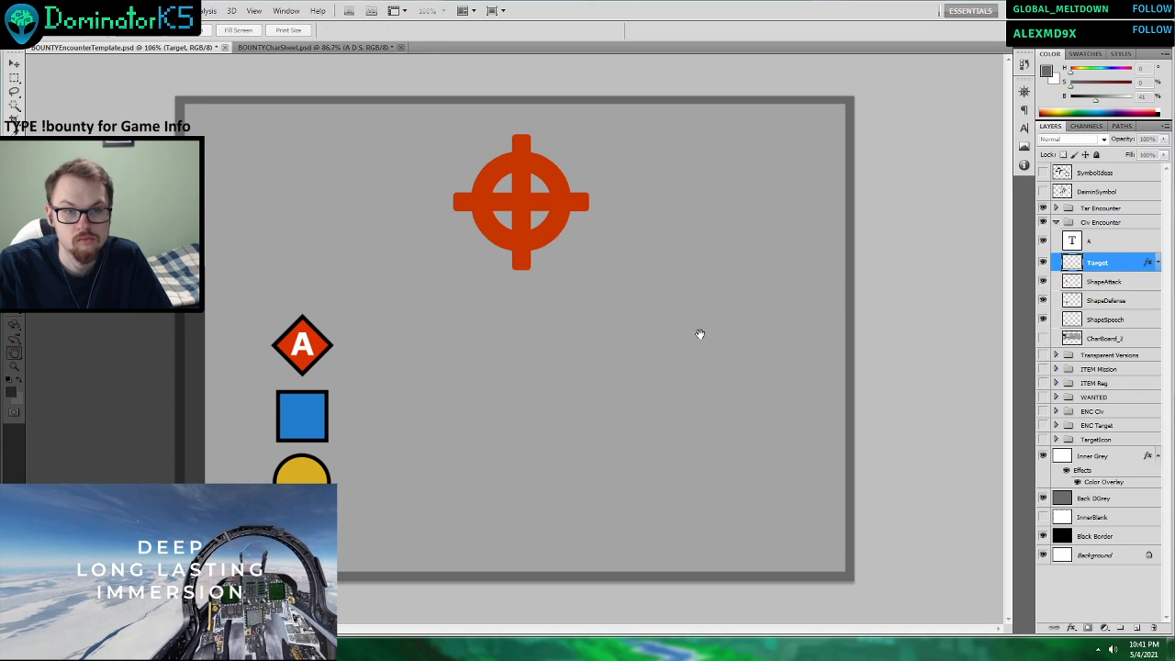
{"action": "left_click", "coordinate": [845, 414]}
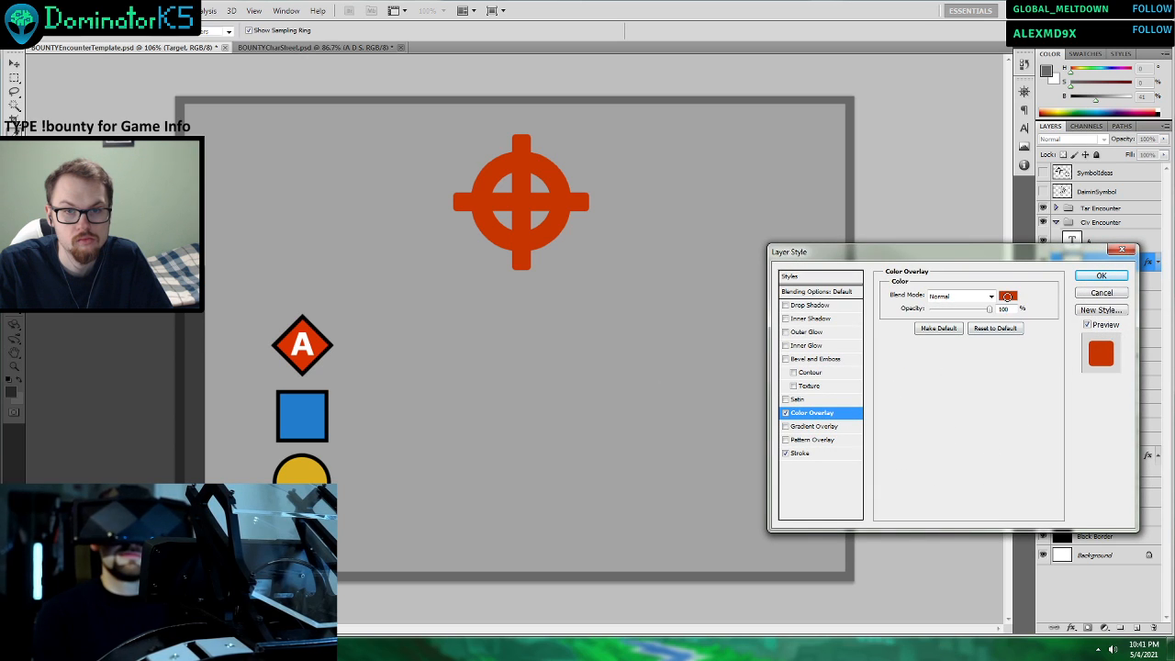
{"action": "left_click", "coordinate": [1007, 297]}
{"action": "left_click", "coordinate": [1010, 140]}
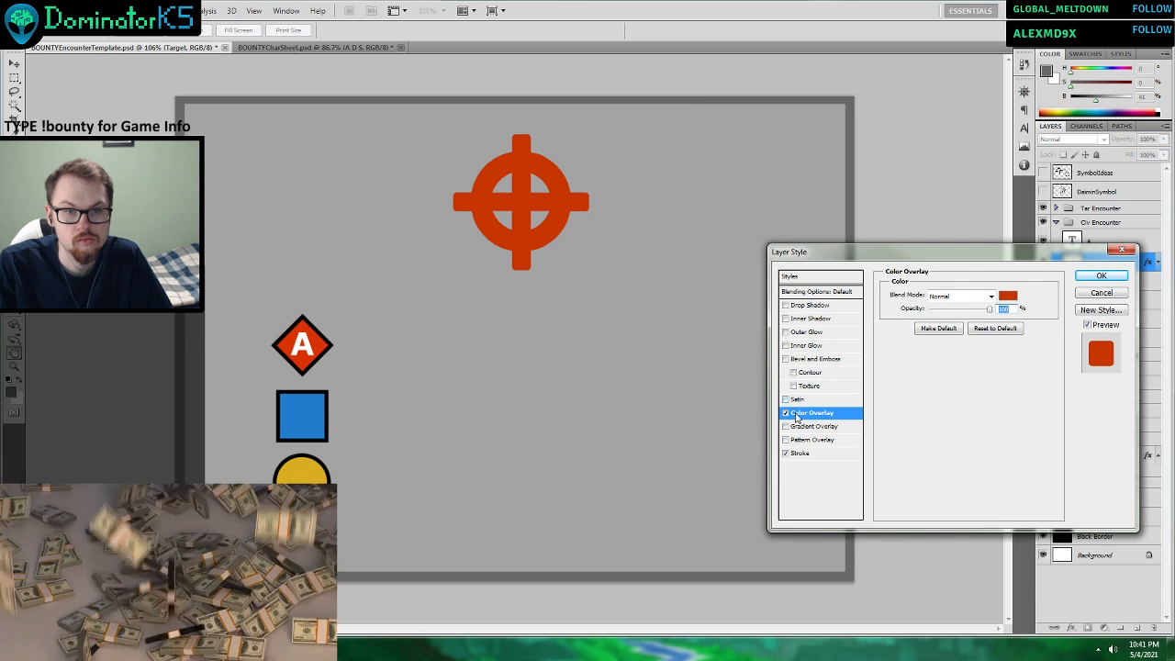
{"action": "left_click", "coordinate": [786, 414]}
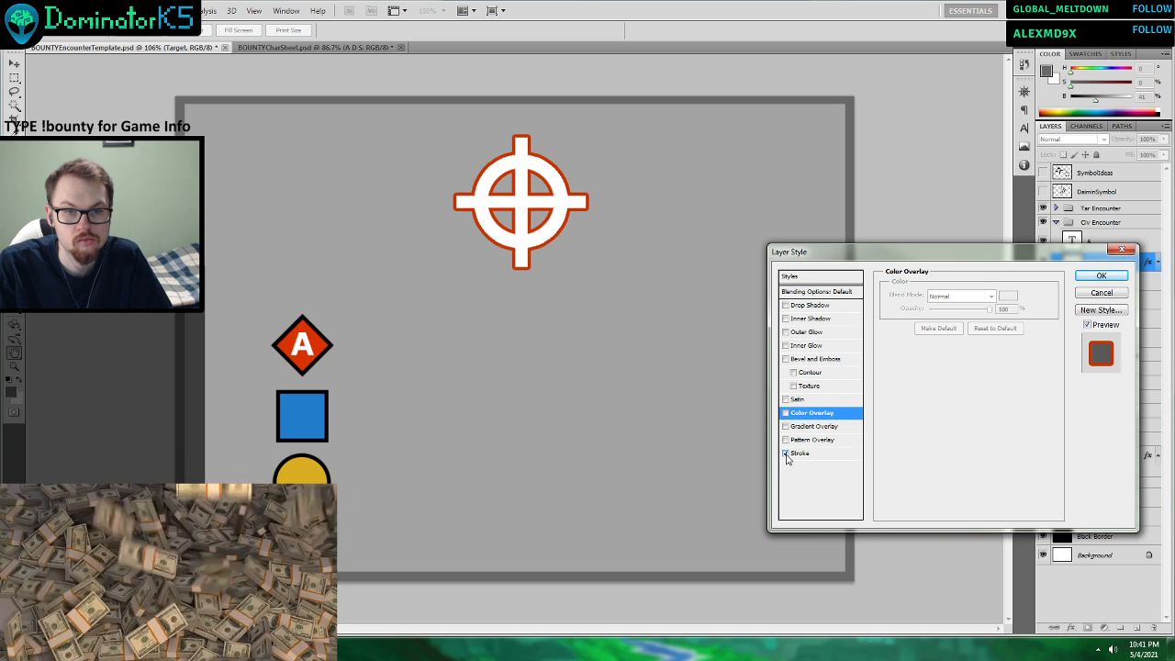
{"action": "left_click", "coordinate": [786, 454]}
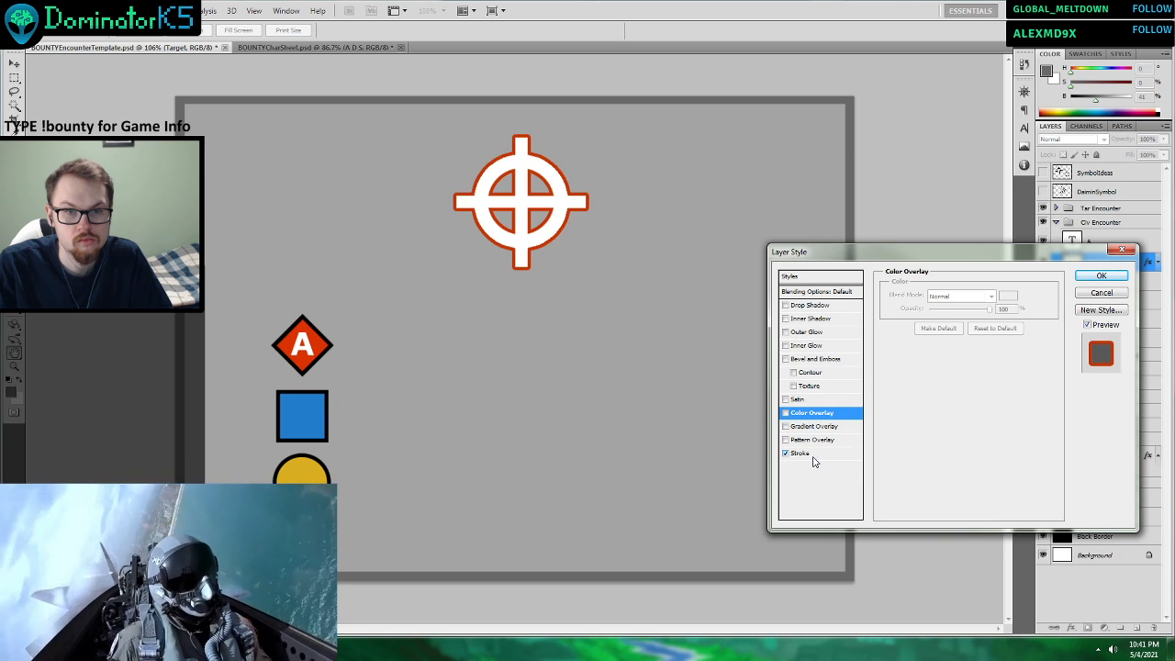
{"action": "left_click", "coordinate": [797, 453]}
{"action": "left_click", "coordinate": [915, 373]}
{"action": "left_click", "coordinate": [735, 123]}
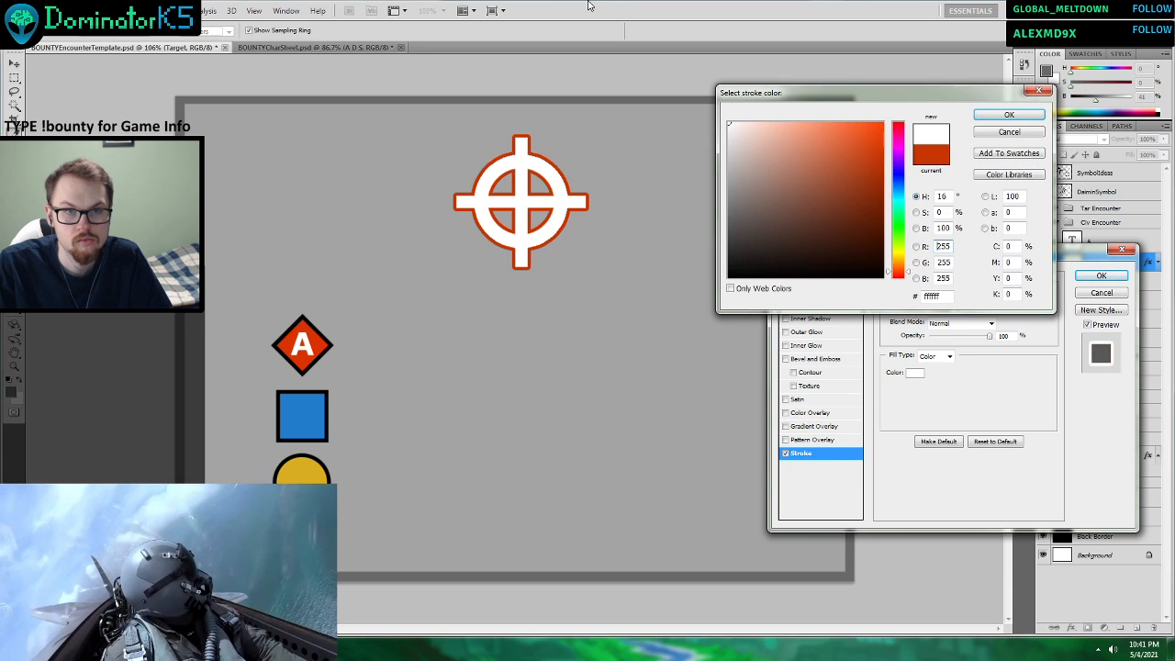
{"action": "left_click", "coordinate": [1006, 116]}
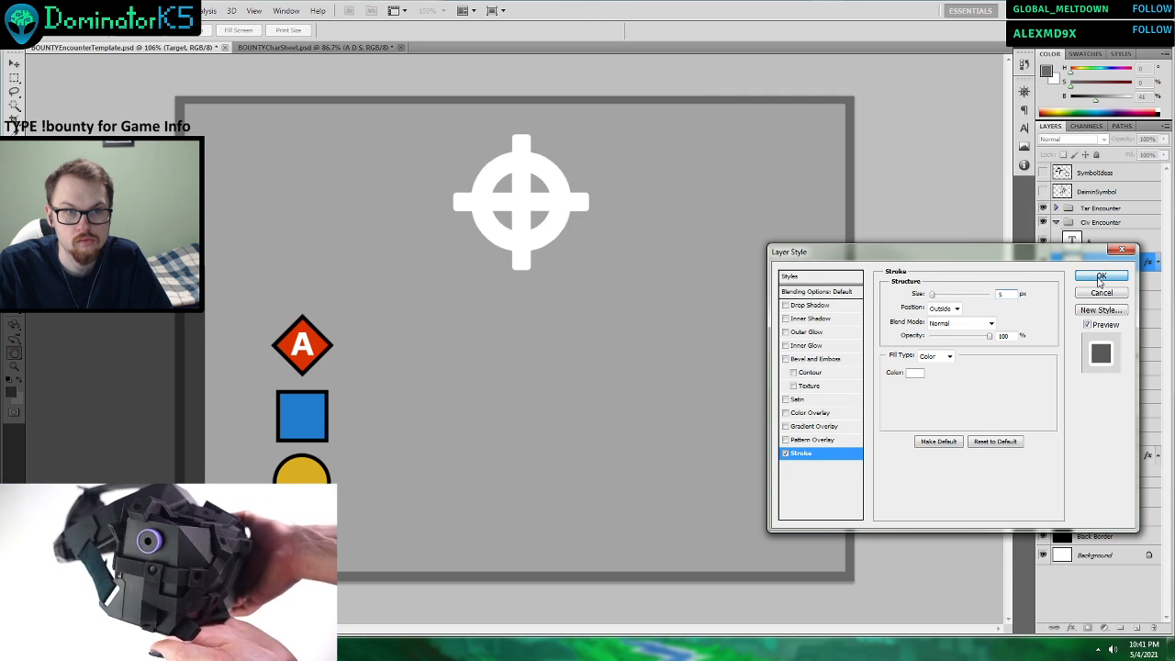
{"action": "left_click", "coordinate": [1100, 276]}
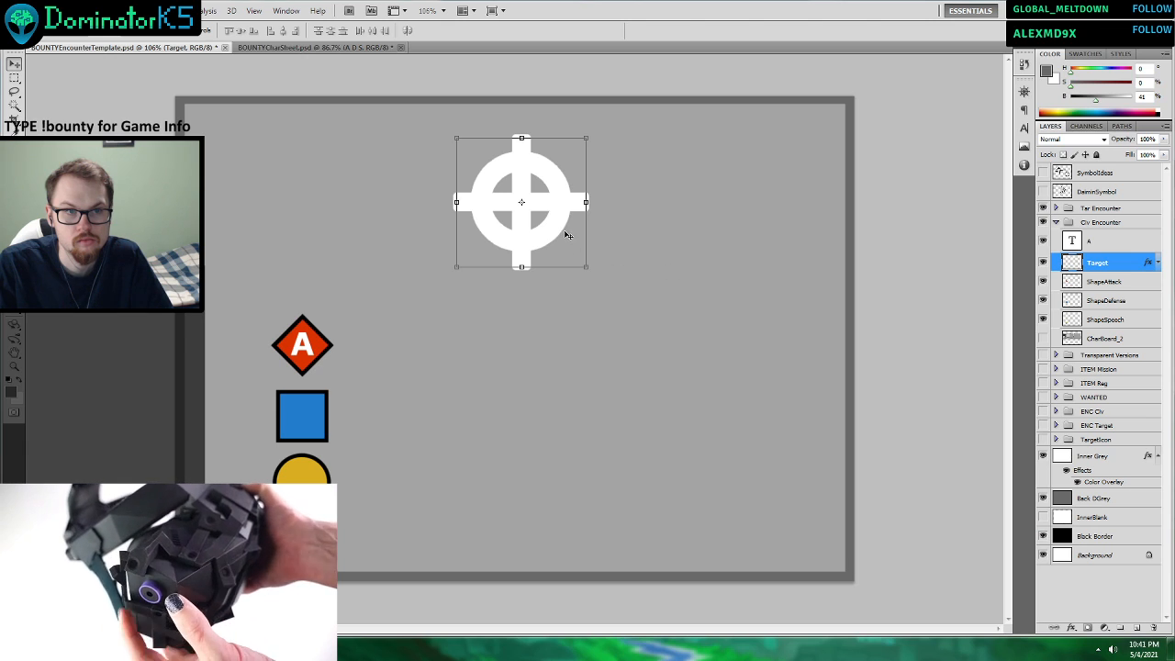
Duplicate the Target layer, turn off the stroke on the duplicate and hide the original.
{"action": "left_click_drag", "start_coordinate": [592, 136], "coordinate": [526, 203]}
{"action": "left_click", "coordinate": [596, 30]}
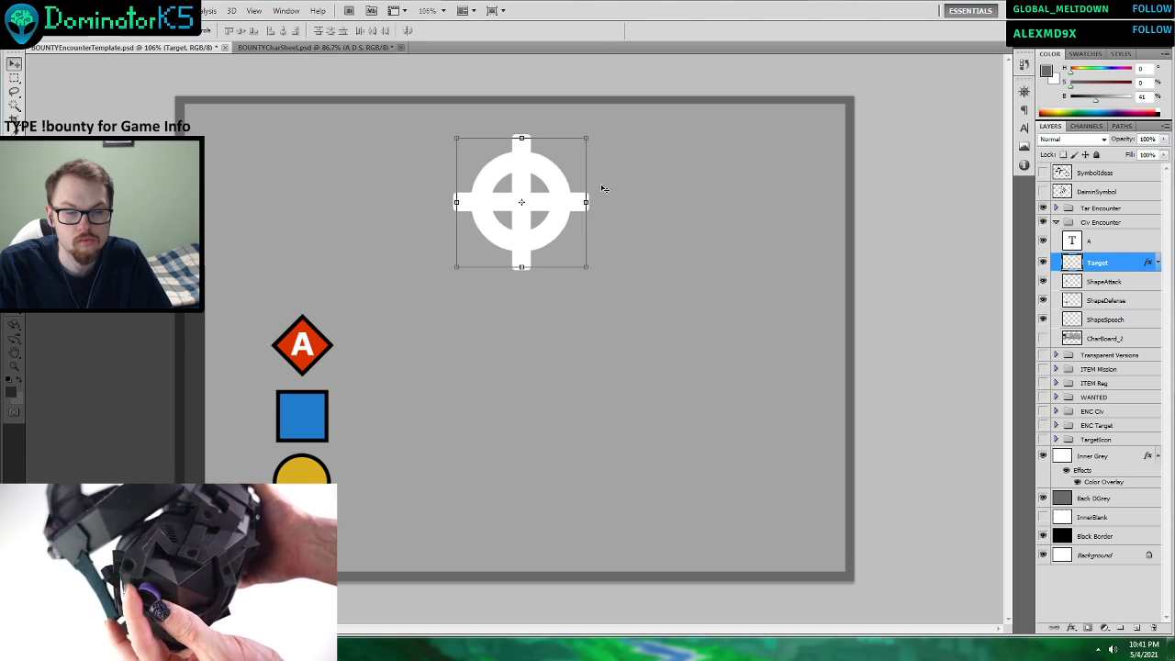
{"action": "right_click", "coordinate": [1096, 265]}
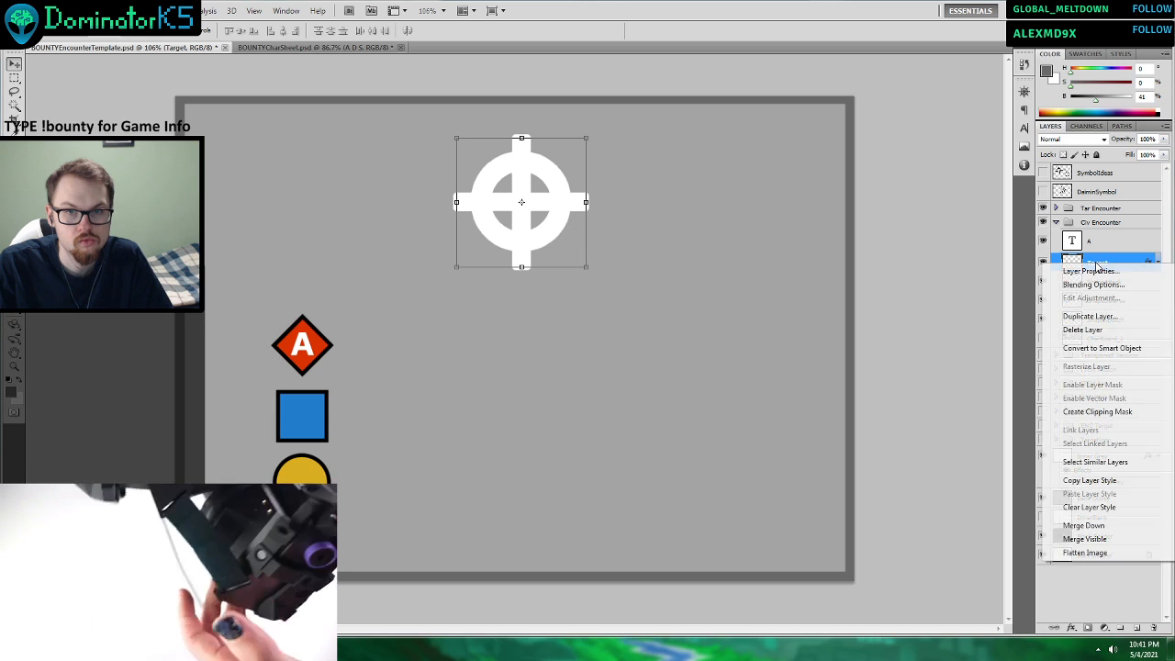
{"action": "left_click", "coordinate": [1093, 317]}
{"action": "left_click", "coordinate": [696, 201]}
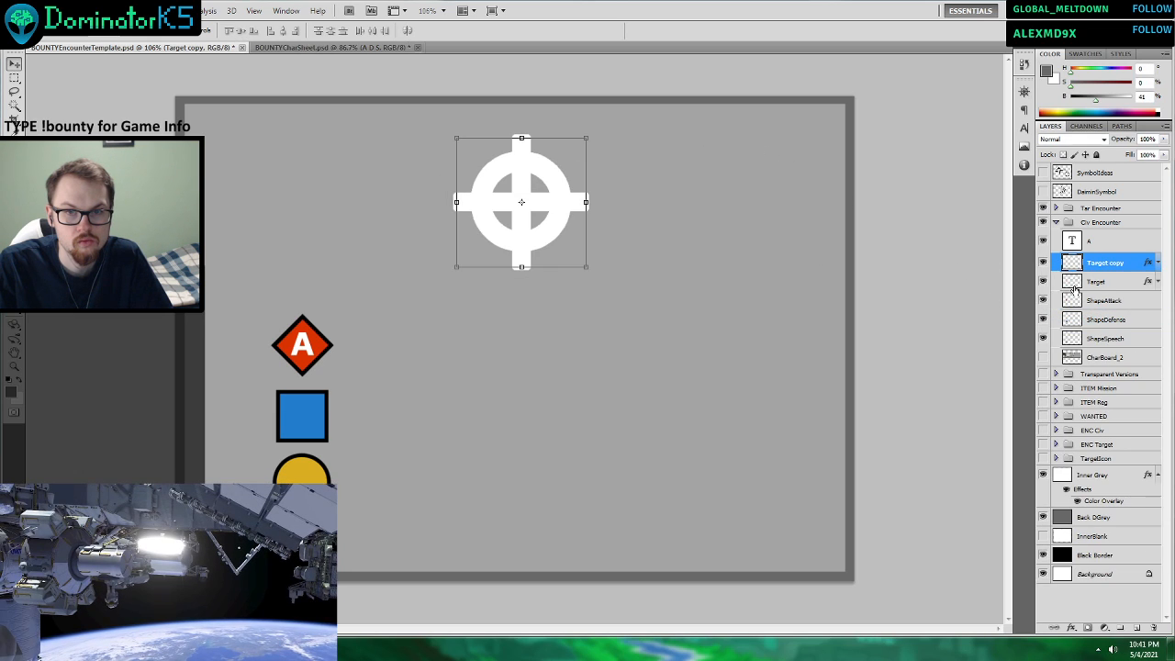
{"action": "right_click", "coordinate": [1090, 266]}
{"action": "left_click", "coordinate": [1093, 284]}
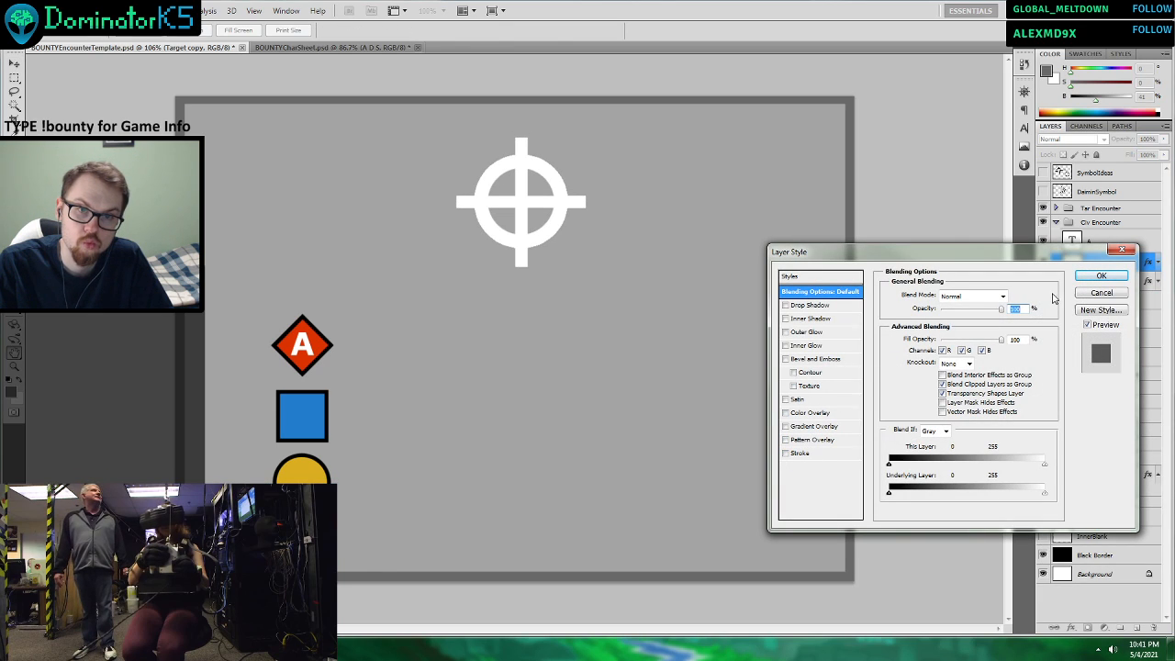
{"action": "left_click", "coordinate": [1100, 275]}
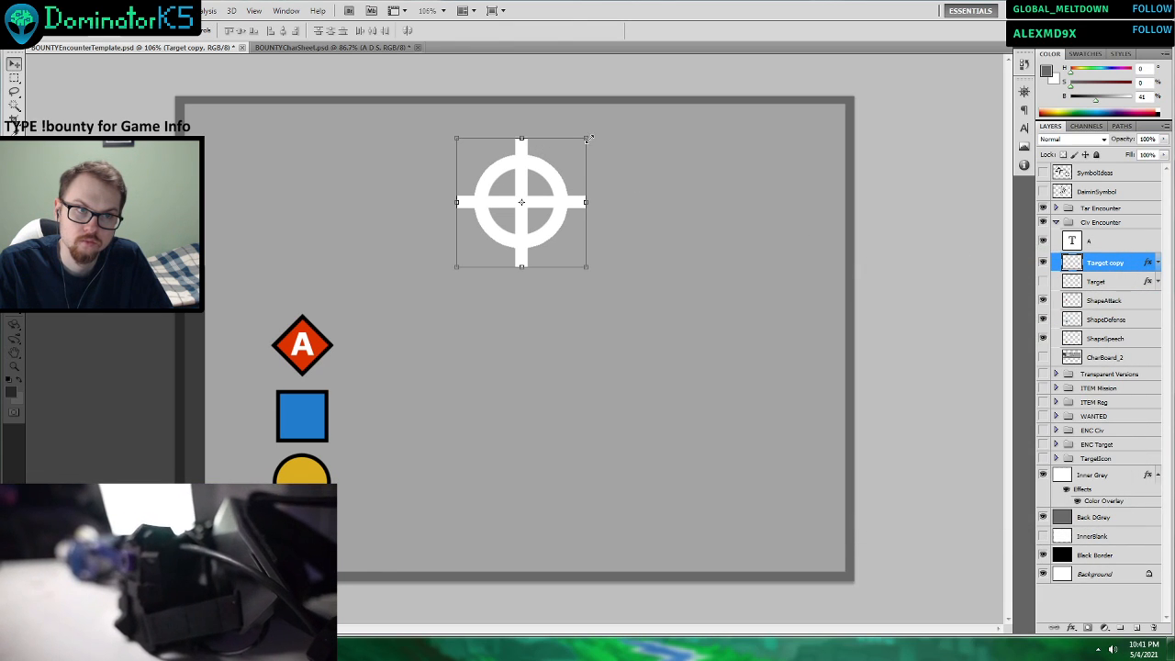
Scale the duplicated crosshair to about 34%, place it on the red attack diamond and hide the letter A.
{"action": "left_click_drag", "start_coordinate": [585, 139], "coordinate": [302, 350]}
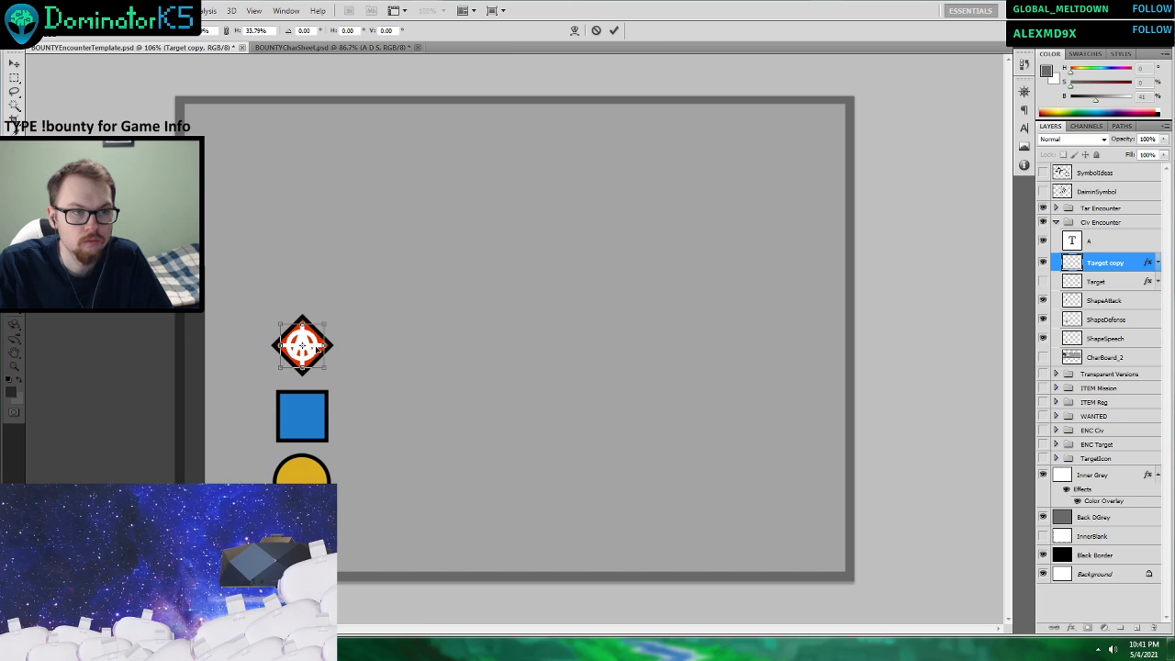
{"action": "left_click", "coordinate": [614, 30]}
{"action": "left_click", "coordinate": [1046, 243]}
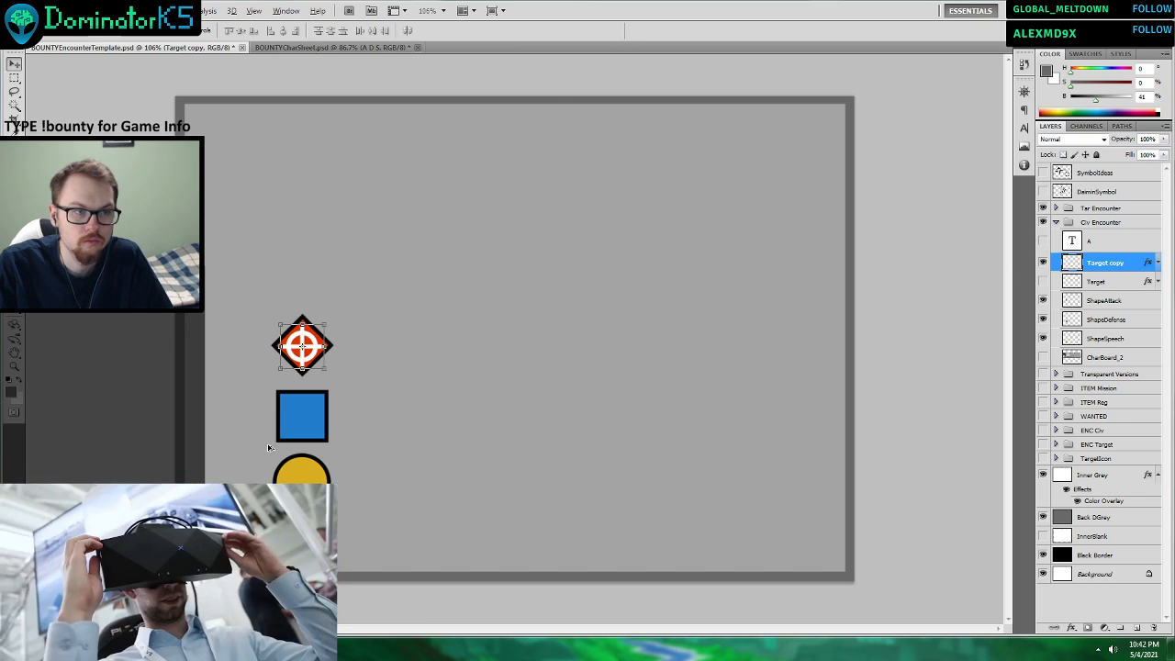
{"action": "scroll", "coordinate": [270, 446], "scroll_direction": "up", "scroll_amount": 3}
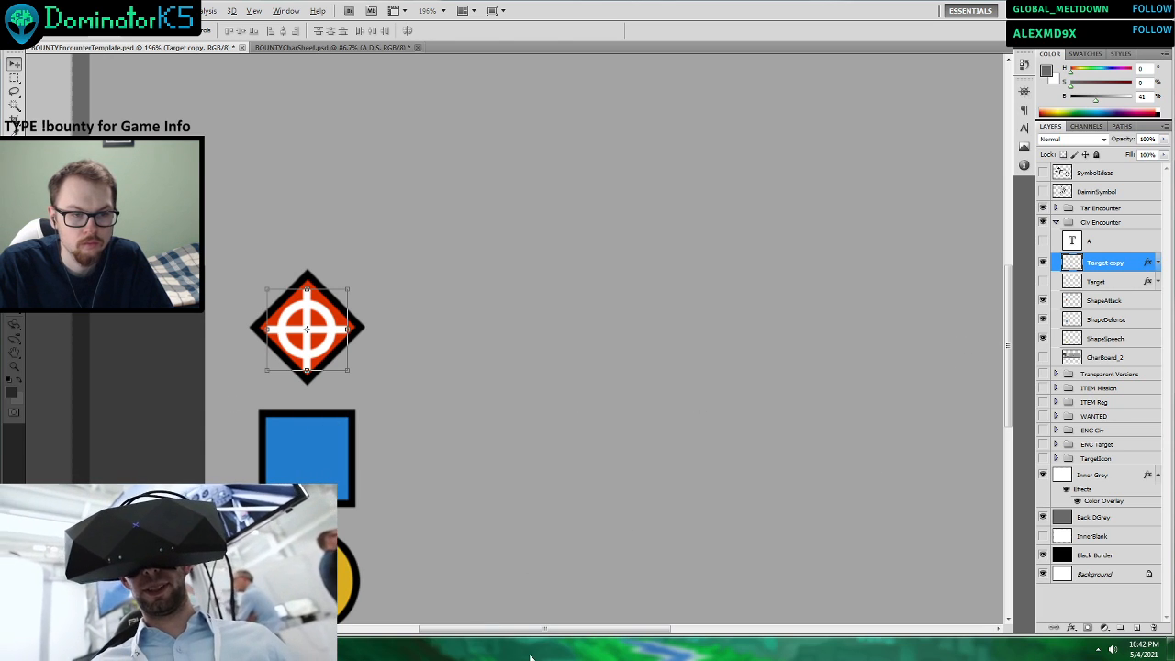
{"action": "left_click_drag", "start_coordinate": [503, 631], "coordinate": [436, 632]}
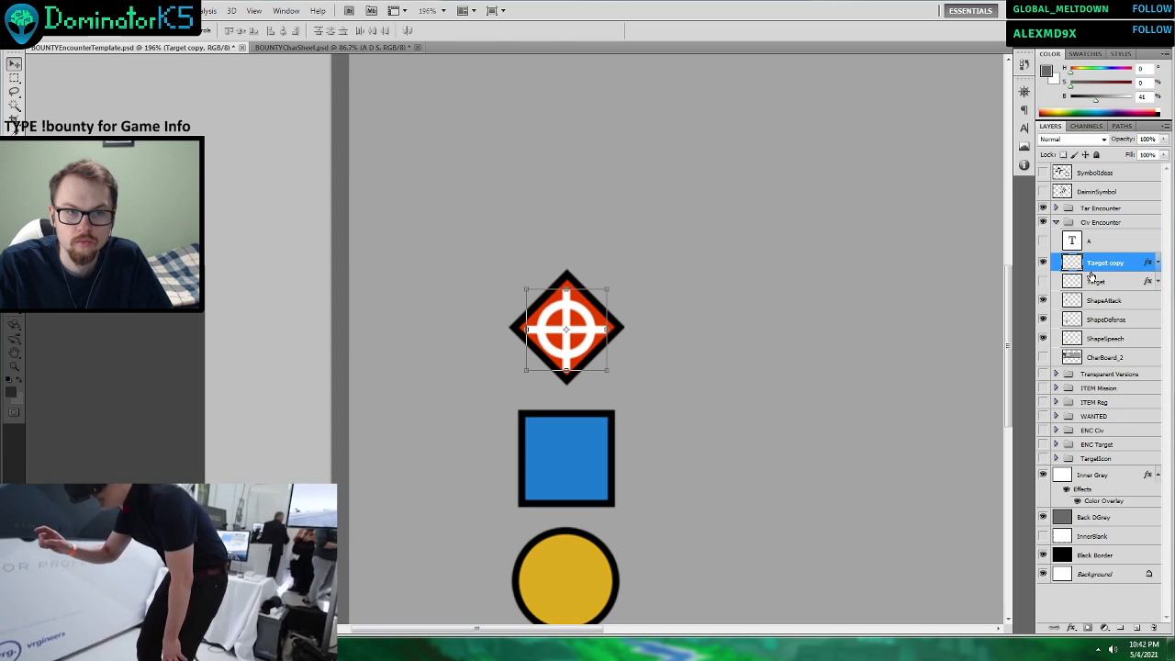
{"action": "left_click", "coordinate": [1115, 341]}
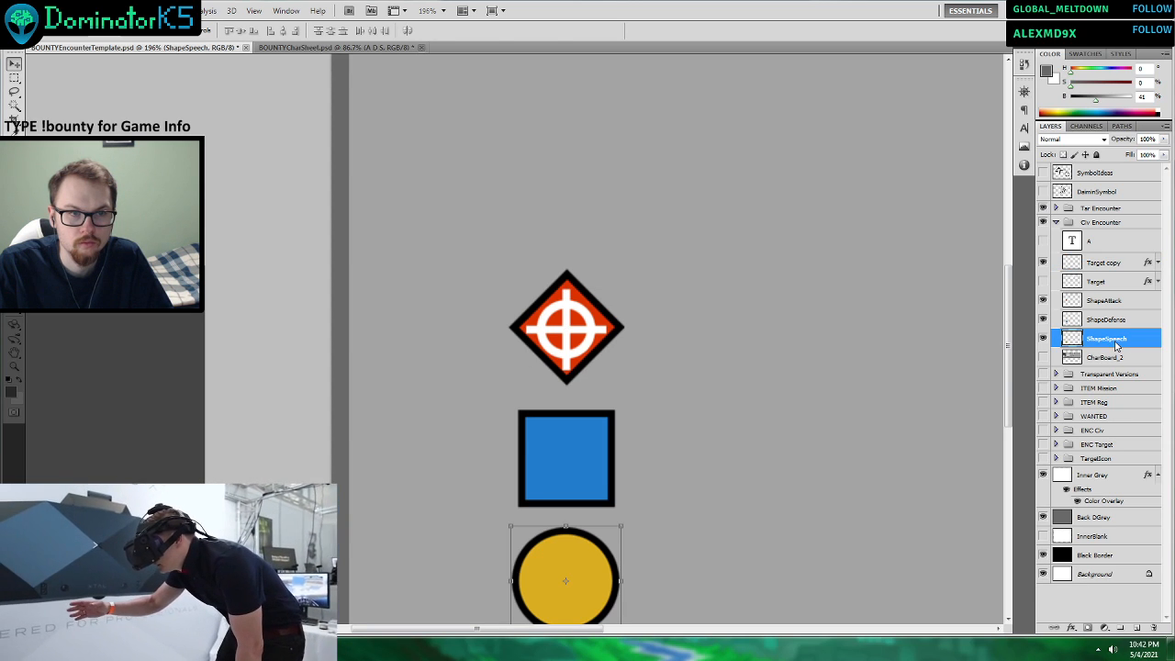
{"action": "left_click", "coordinate": [1111, 266]}
{"action": "left_click_drag", "start_coordinate": [608, 290], "coordinate": [601, 293]}
{"action": "left_click_drag", "start_coordinate": [577, 320], "coordinate": [581, 321]}
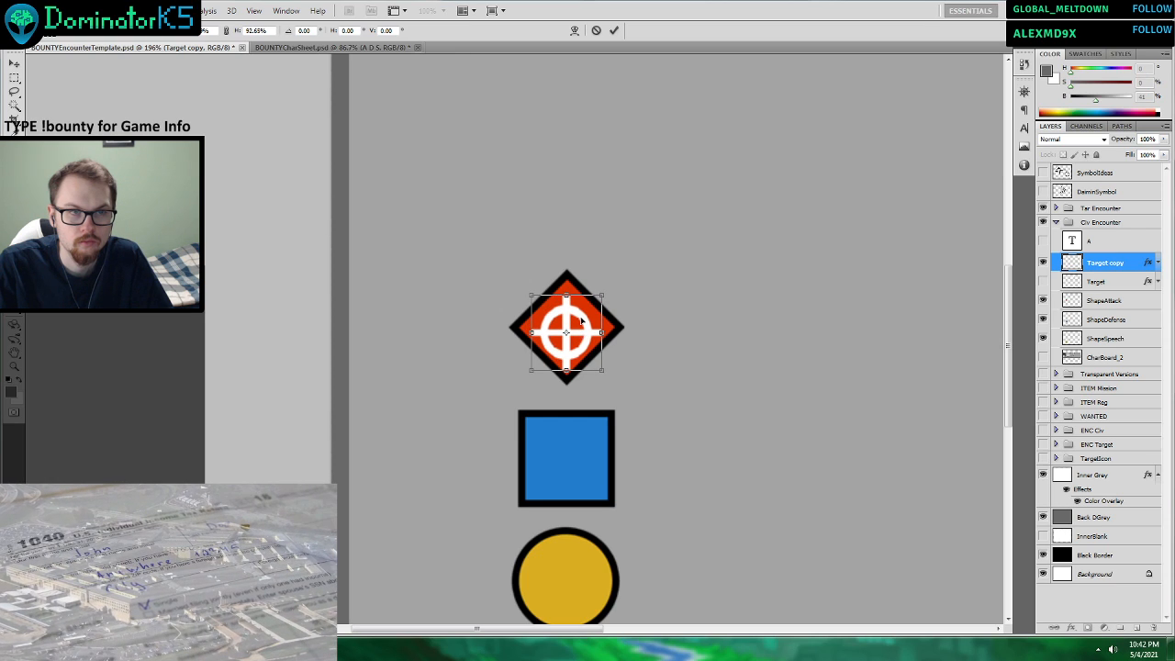
{"action": "left_click", "coordinate": [598, 31]}
Shrink the crosshair on the red attack diamond to about 83% and centre it within the shape.
{"action": "left_click_drag", "start_coordinate": [607, 371], "coordinate": [587, 348]}
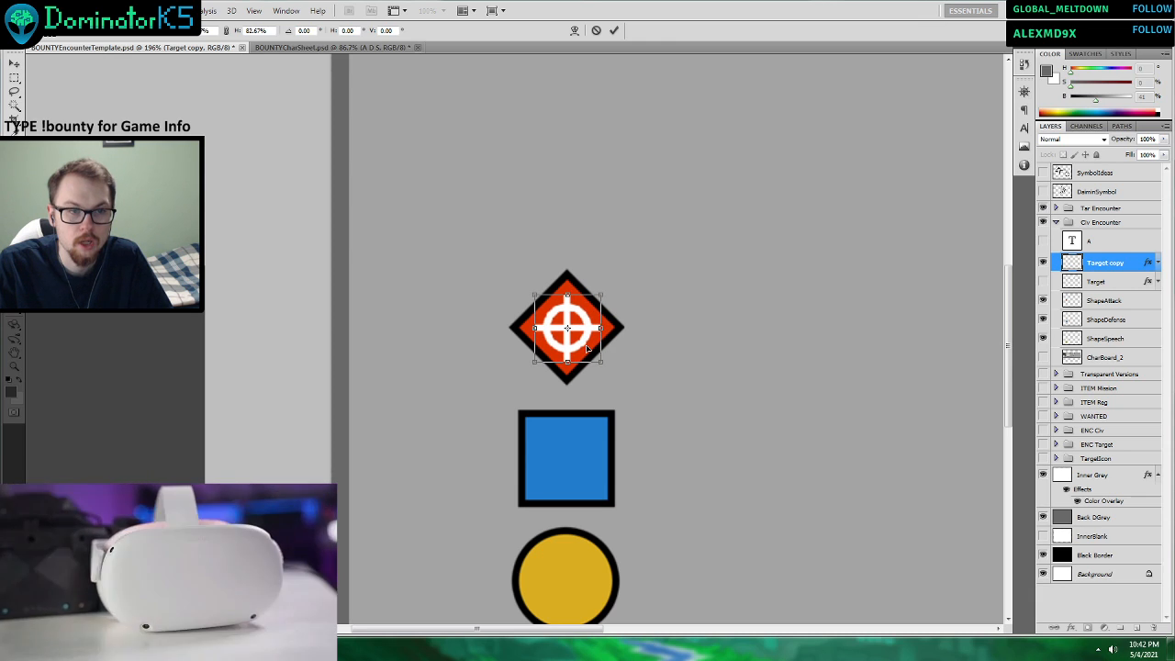
{"action": "left_click", "coordinate": [614, 30]}
{"action": "left_click", "coordinate": [1107, 322]}
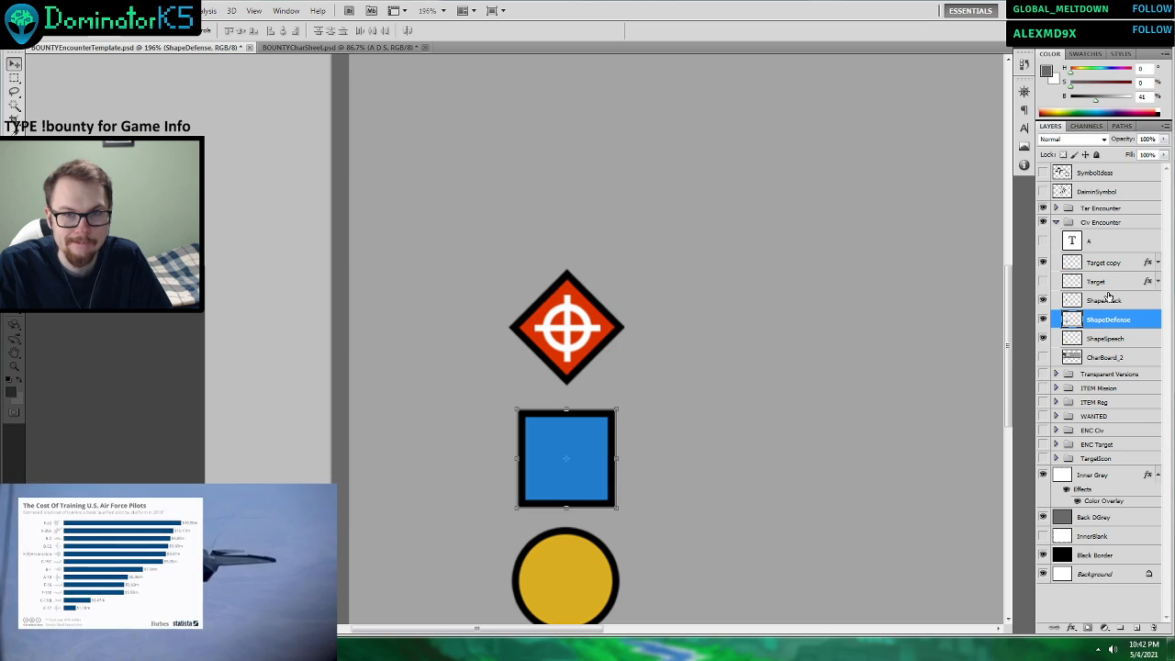
Add a 1 px stroke to the Target copy crosshair on the red attack diamond.
{"action": "left_click", "coordinate": [1106, 268]}
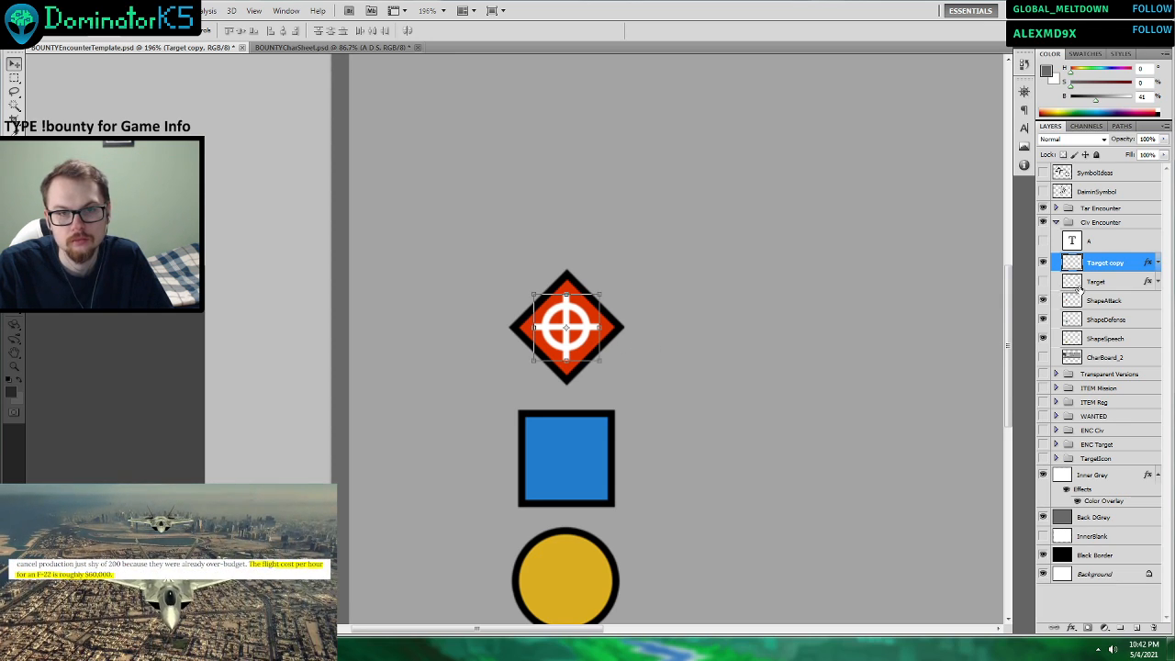
{"action": "left_click", "coordinate": [1102, 321]}
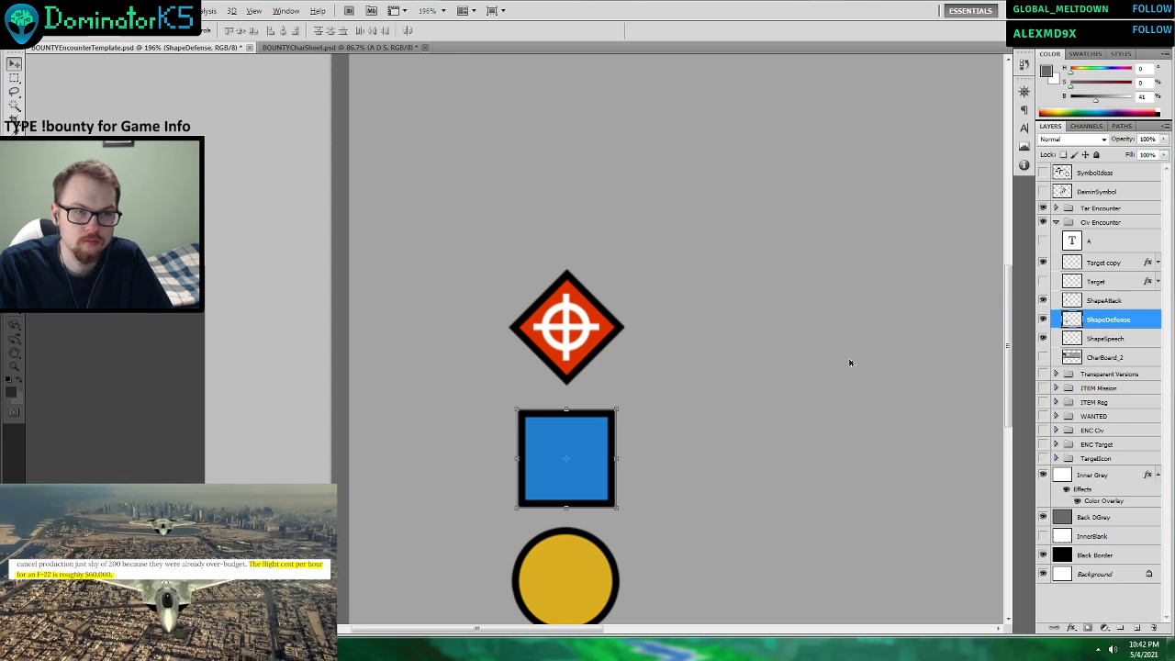
{"action": "scroll", "coordinate": [850, 362], "scroll_direction": "down", "scroll_amount": 5}
{"action": "scroll", "coordinate": [185, 375], "scroll_direction": "up", "scroll_amount": 6}
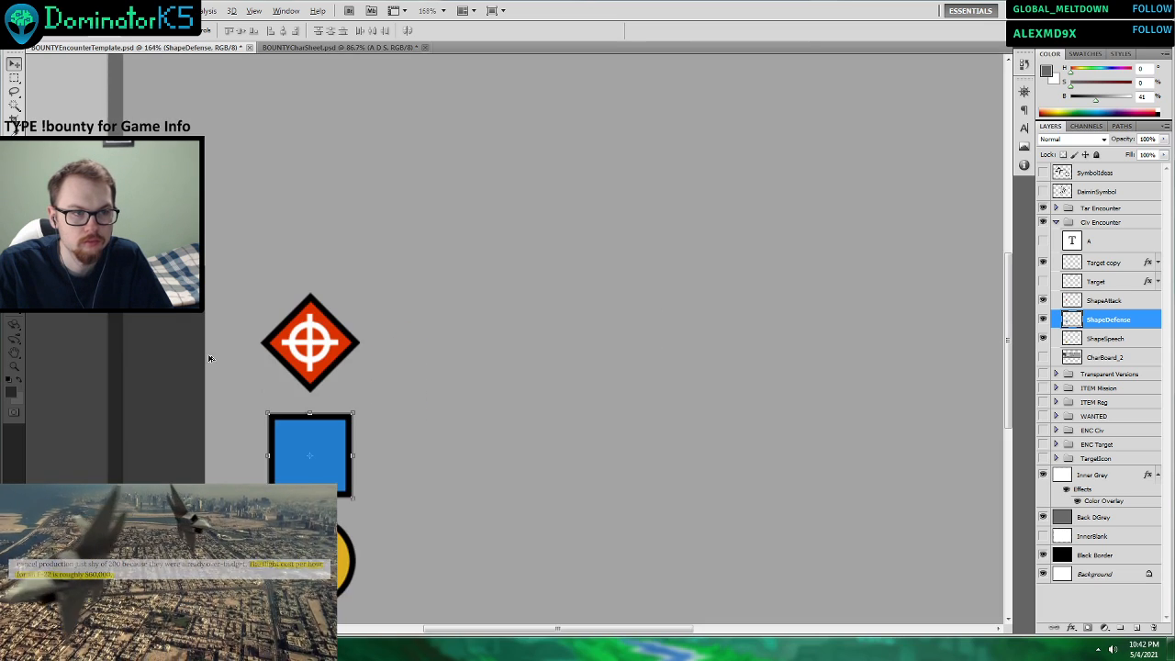
{"action": "left_click", "coordinate": [399, 345]}
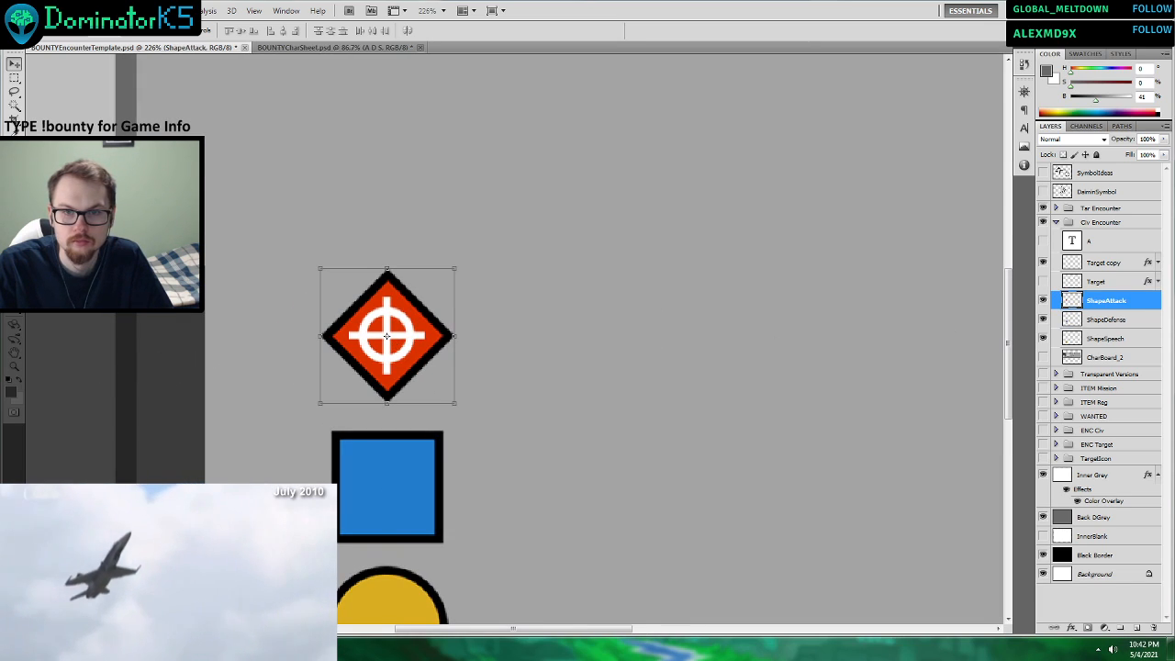
{"action": "right_click", "coordinate": [1100, 267]}
{"action": "key", "text": "Escape"}
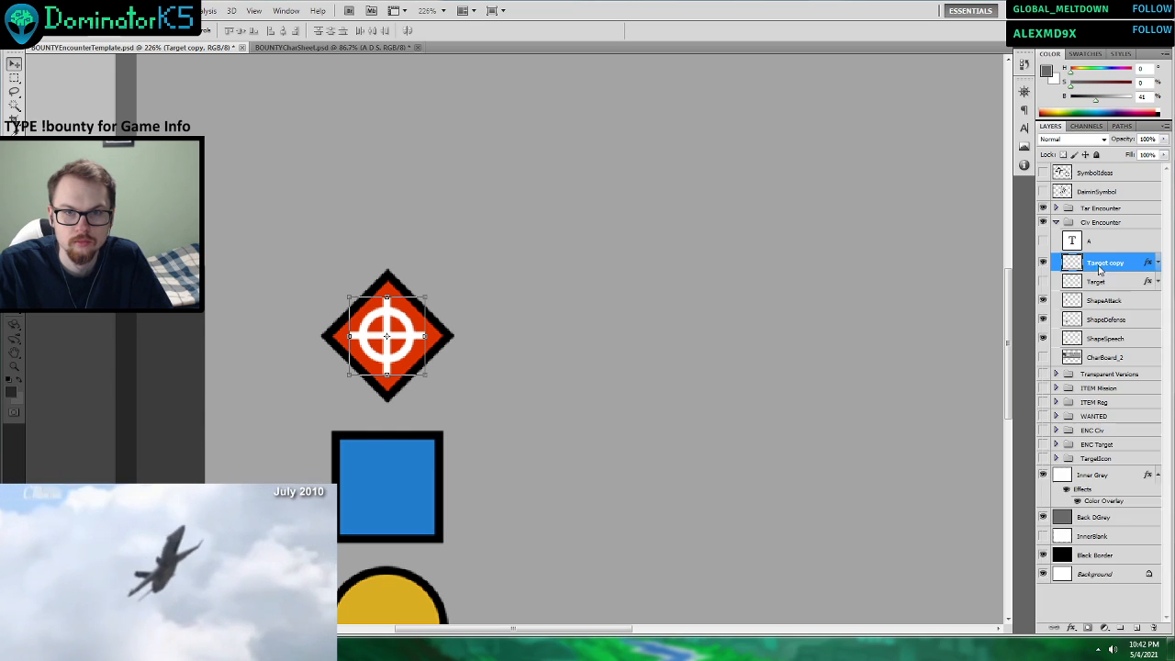
{"action": "right_click", "coordinate": [1098, 268]}
{"action": "left_click", "coordinate": [1083, 286]}
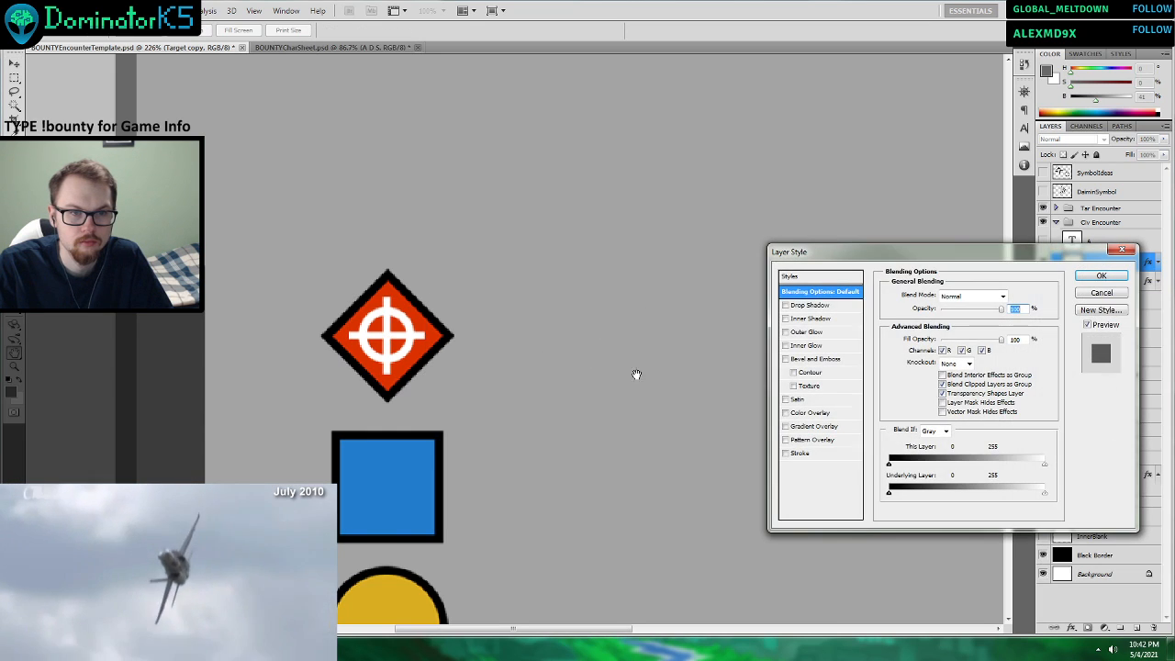
{"action": "left_click", "coordinate": [786, 453]}
{"action": "left_click", "coordinate": [812, 457]}
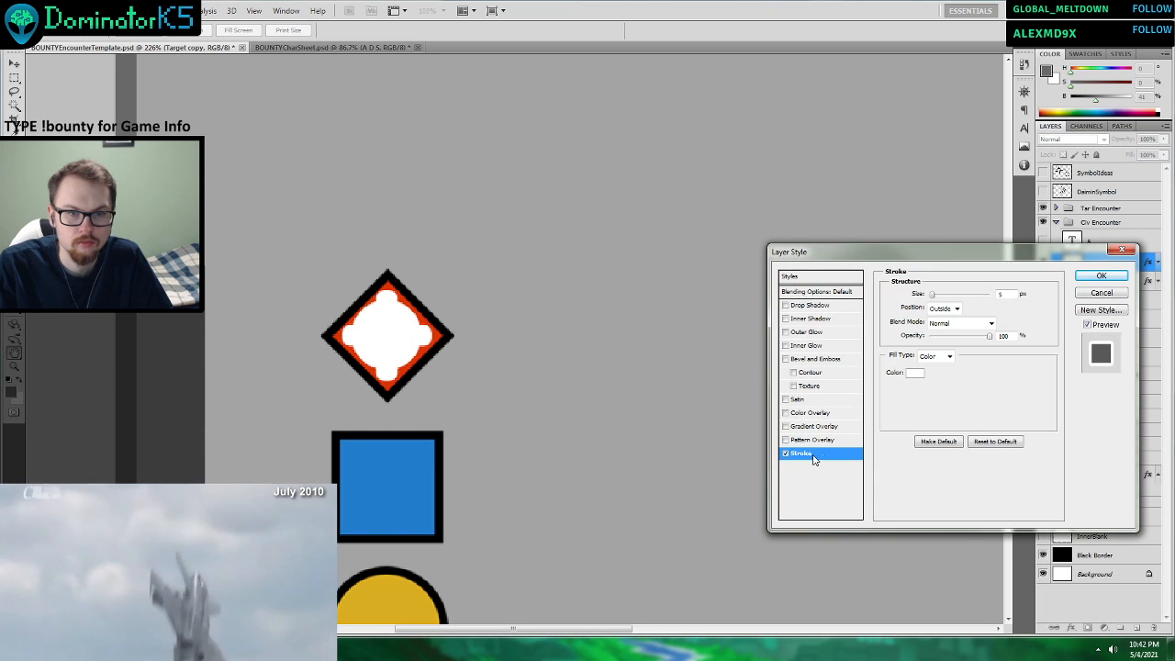
{"action": "left_click_drag", "start_coordinate": [934, 294], "coordinate": [918, 300]}
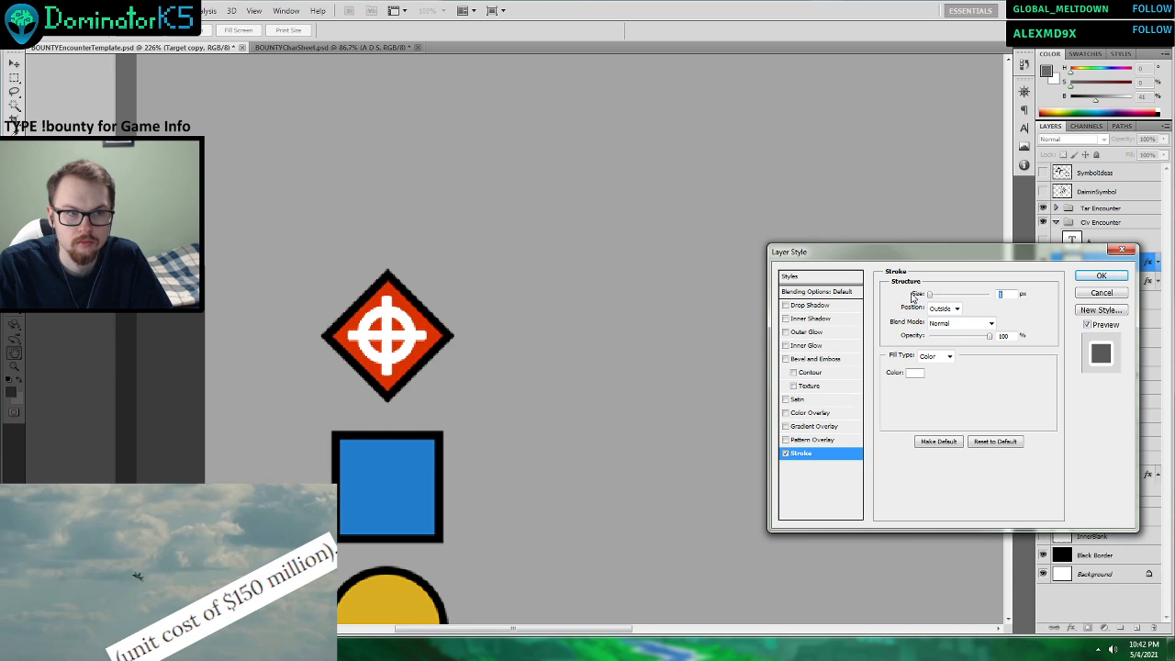
{"action": "left_click", "coordinate": [1101, 275]}
Turn off the stroke on the crosshair layer of the red attack diamond.
{"action": "scroll", "coordinate": [669, 307], "scroll_direction": "down", "scroll_amount": 5}
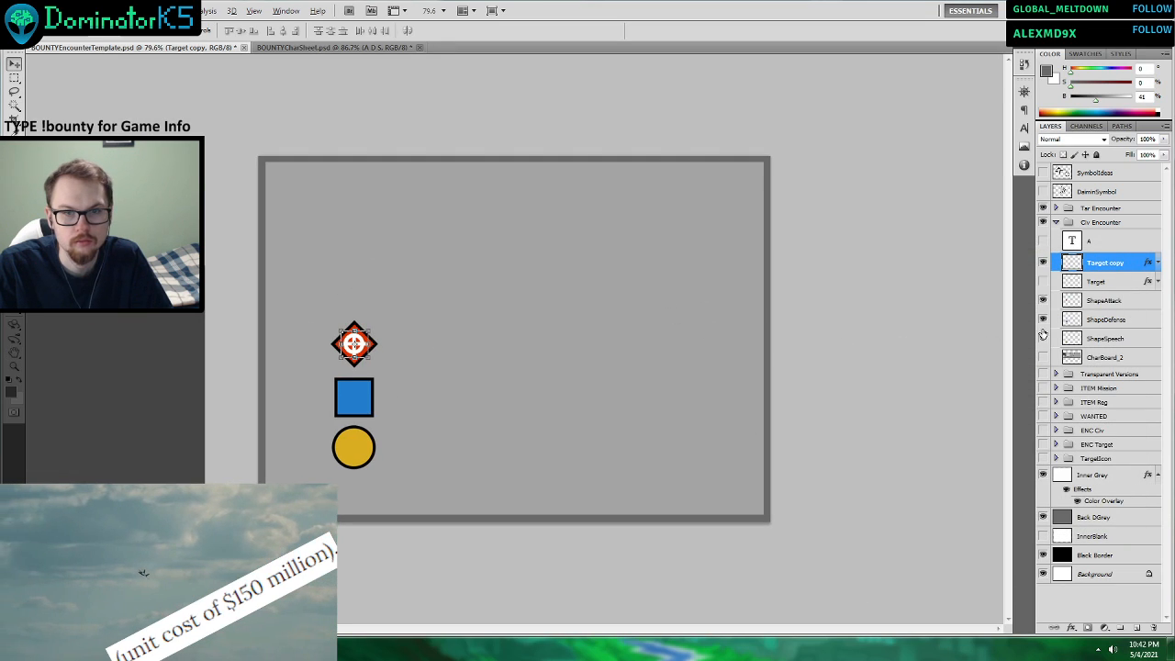
{"action": "left_click", "coordinate": [1106, 339]}
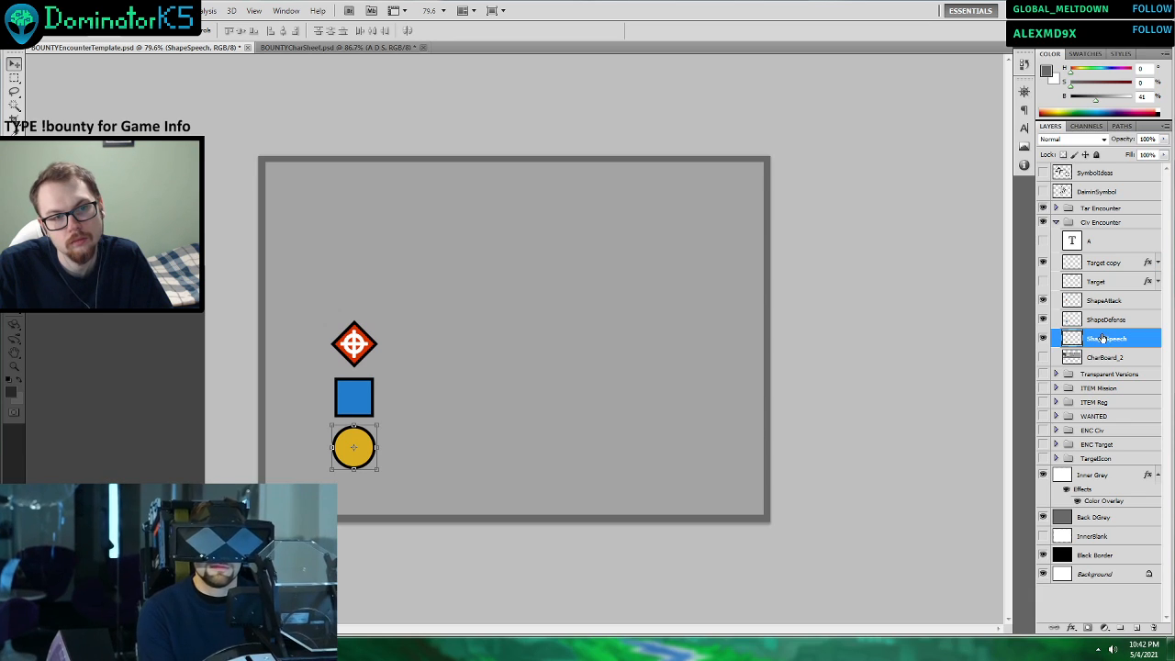
{"action": "left_click", "coordinate": [1102, 262]}
{"action": "right_click", "coordinate": [1101, 262]}
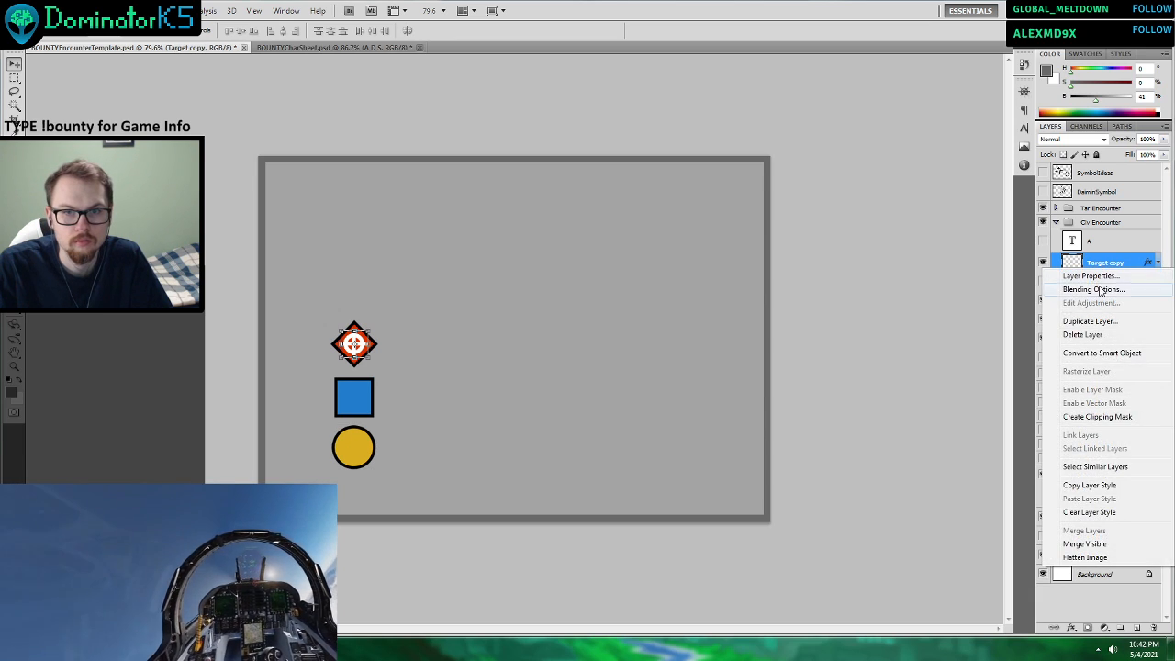
{"action": "left_click", "coordinate": [1102, 290]}
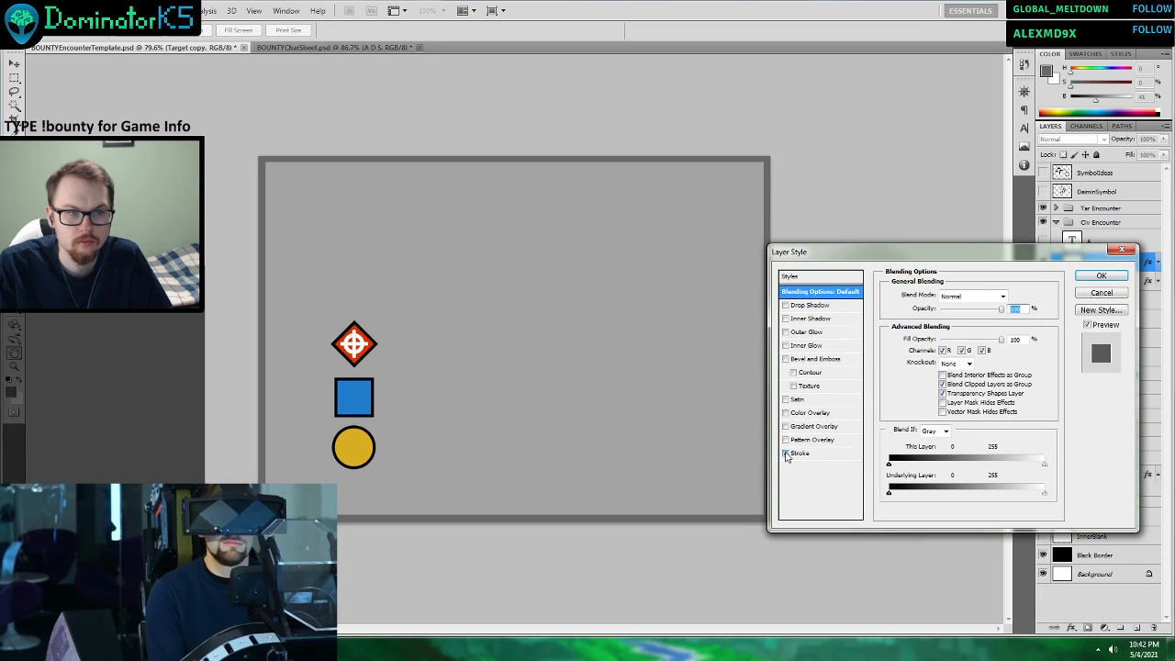
{"action": "left_click", "coordinate": [787, 454]}
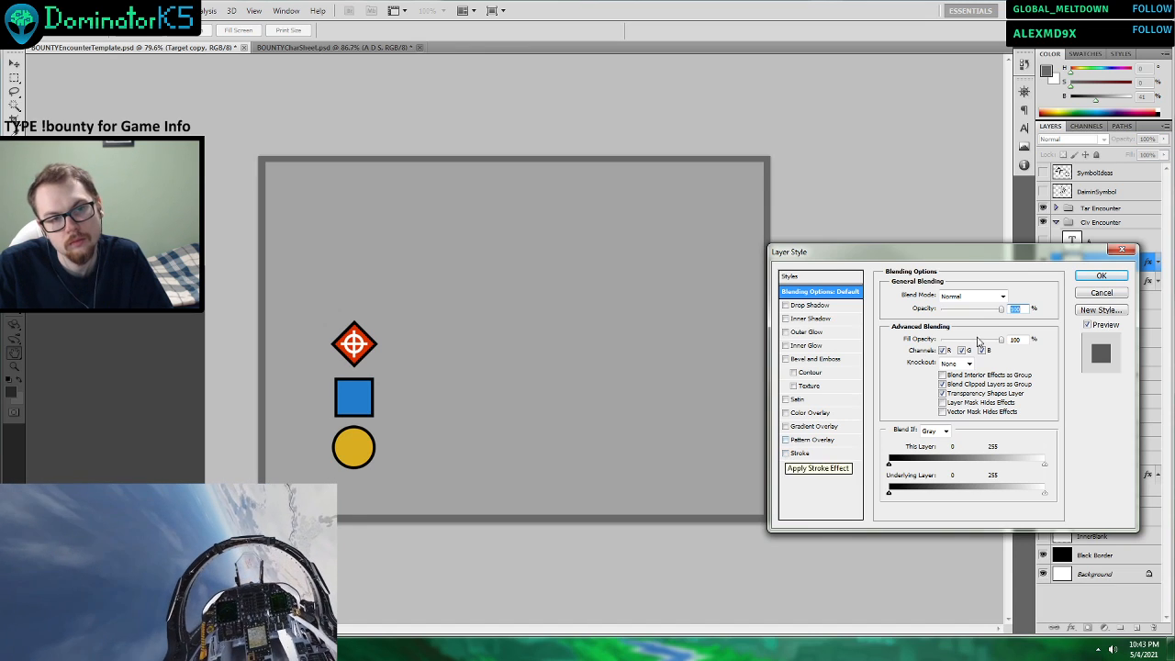
{"action": "left_click", "coordinate": [1102, 276]}
Duplicate the Target copy layer and place the new crosshair on the blue defense square.
{"action": "right_click", "coordinate": [1100, 263]}
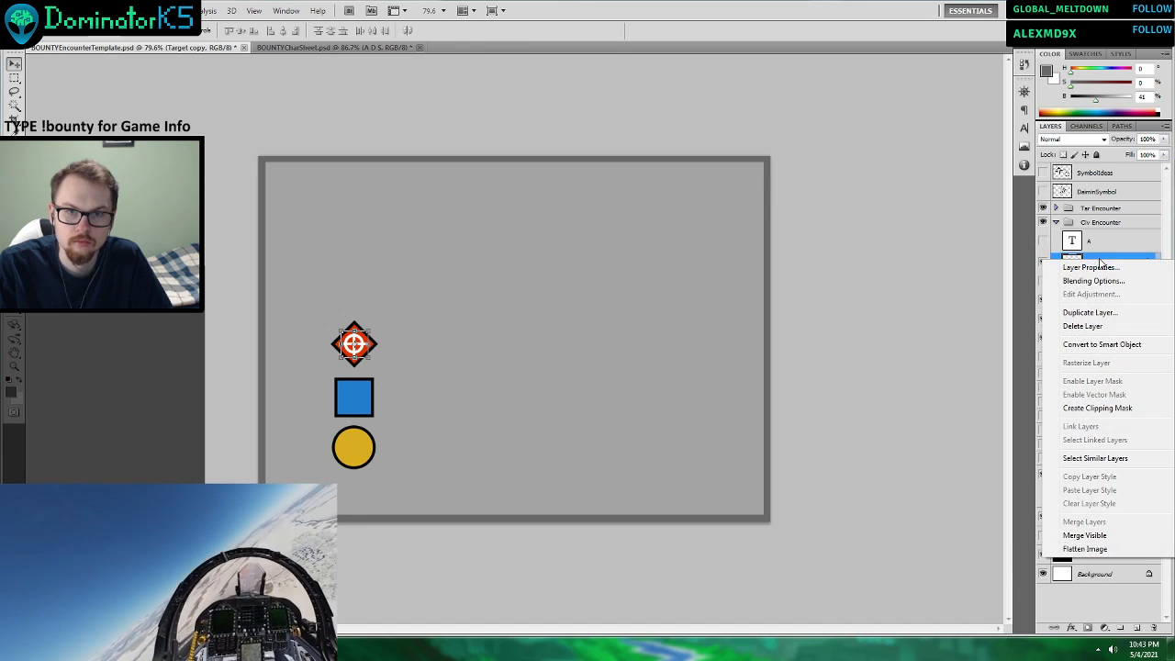
{"action": "left_click", "coordinate": [1080, 312]}
{"action": "left_click", "coordinate": [684, 201]}
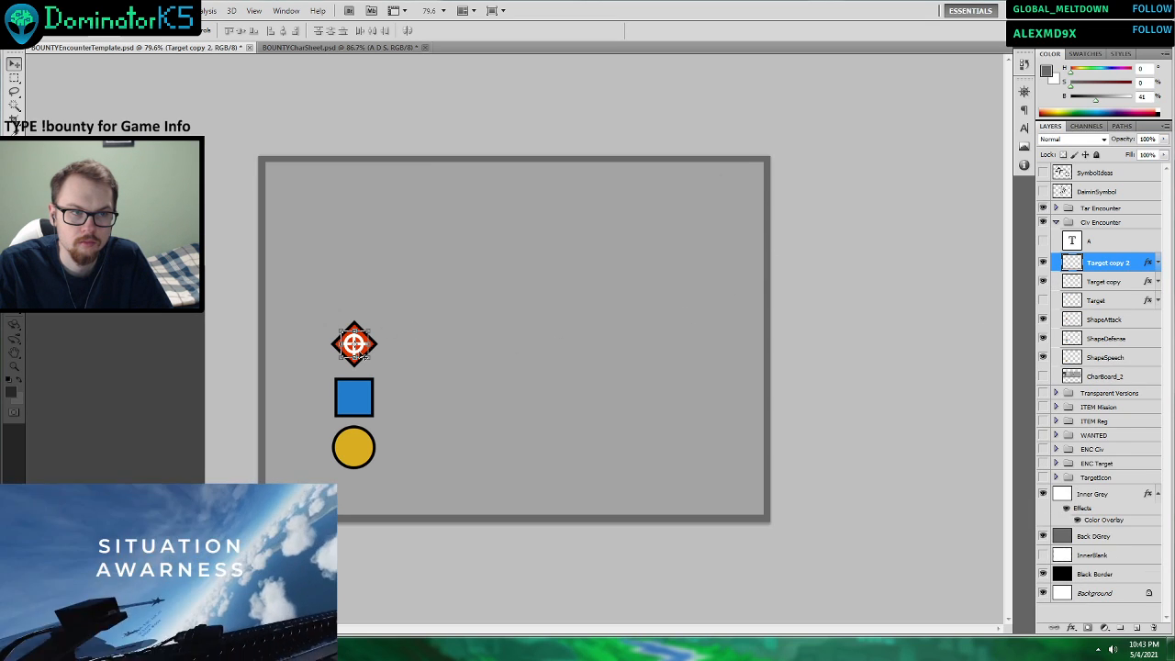
{"action": "left_click_drag", "start_coordinate": [361, 356], "coordinate": [360, 409]}
{"action": "key", "text": "ctrl+t"}
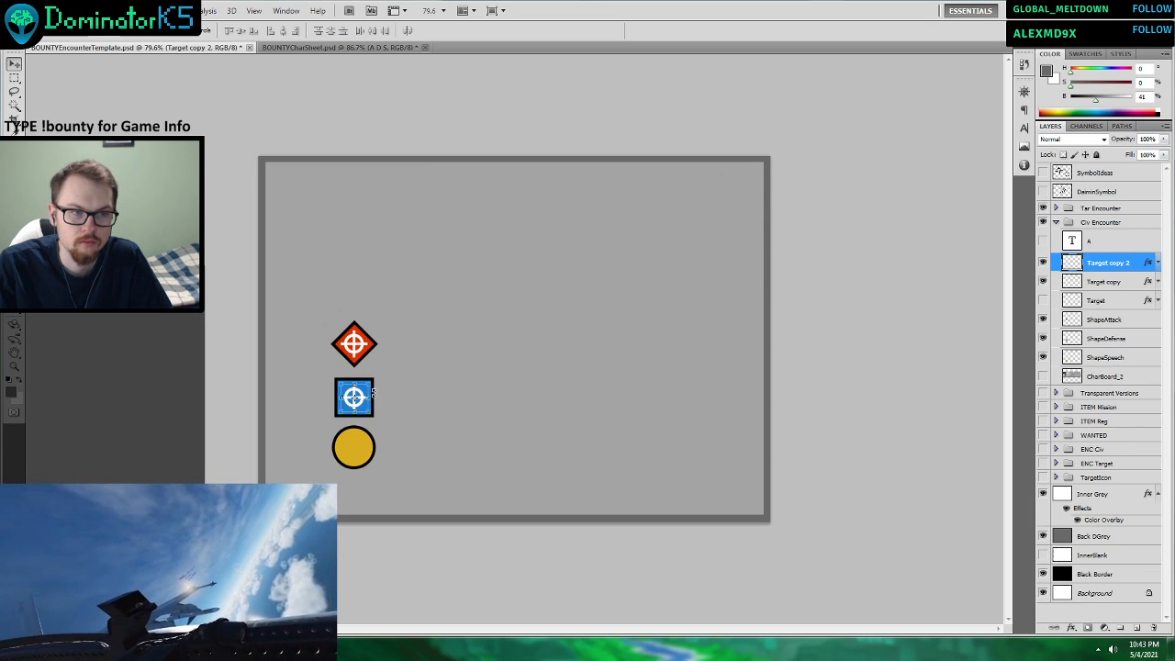
Duplicate the blue square's crosshair layer and place the new crosshair on the yellow speech circle.
{"action": "right_click", "coordinate": [1085, 267]}
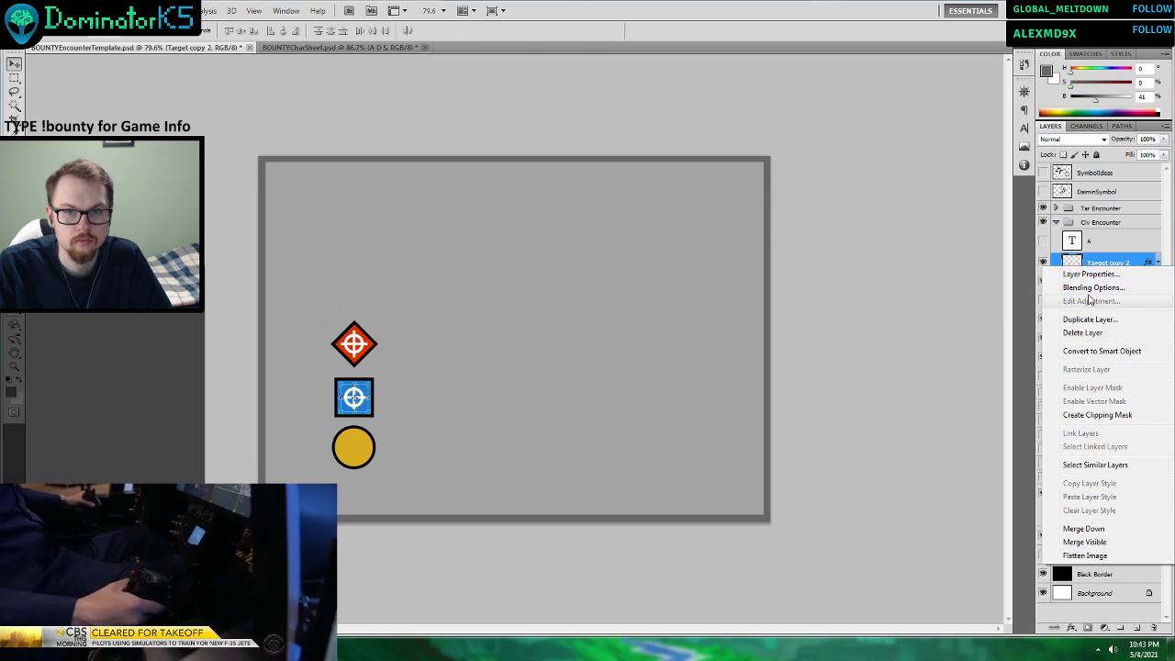
{"action": "left_click", "coordinate": [1086, 319]}
{"action": "key", "text": "Return"}
{"action": "scroll", "coordinate": [455, 351], "scroll_direction": "up", "scroll_amount": 3}
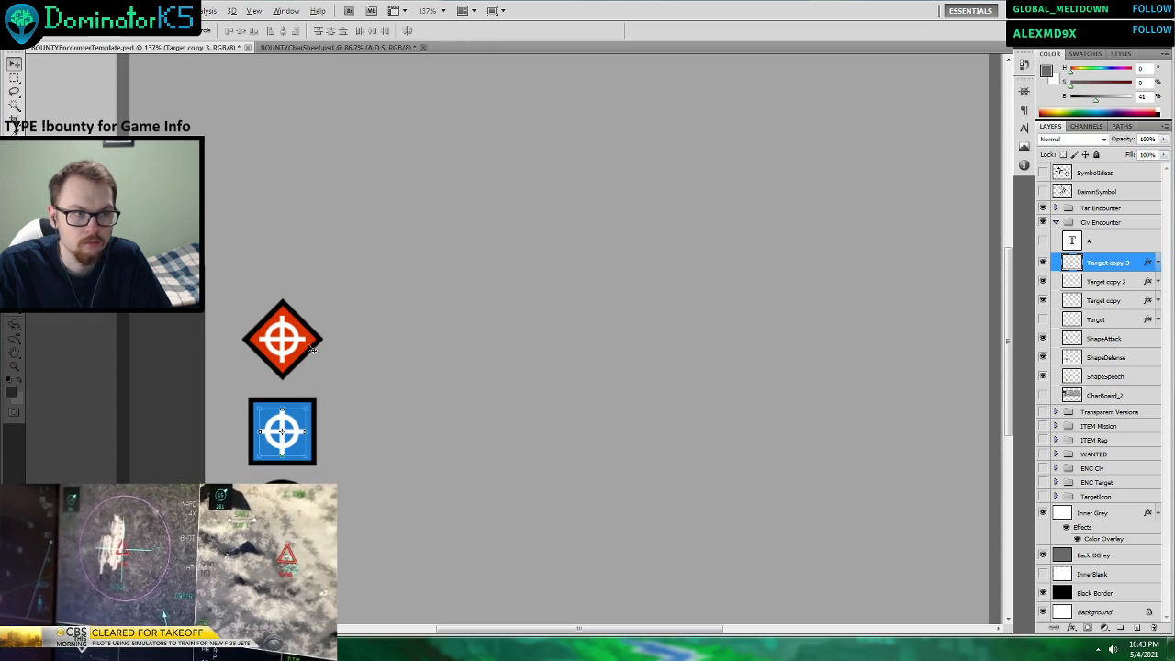
{"action": "left_click_drag", "start_coordinate": [298, 416], "coordinate": [294, 450]}
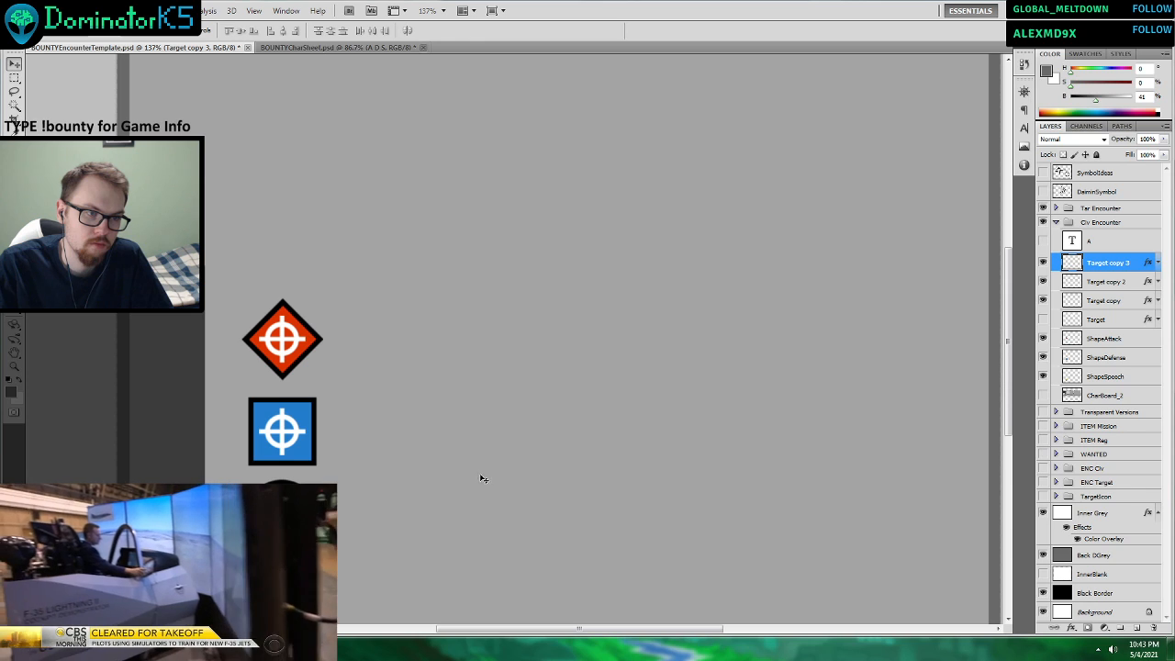
Enable the 1 px outside stroke on the yellow circle's crosshair layer.
{"action": "right_click", "coordinate": [1113, 261]}
{"action": "left_click", "coordinate": [1102, 283]}
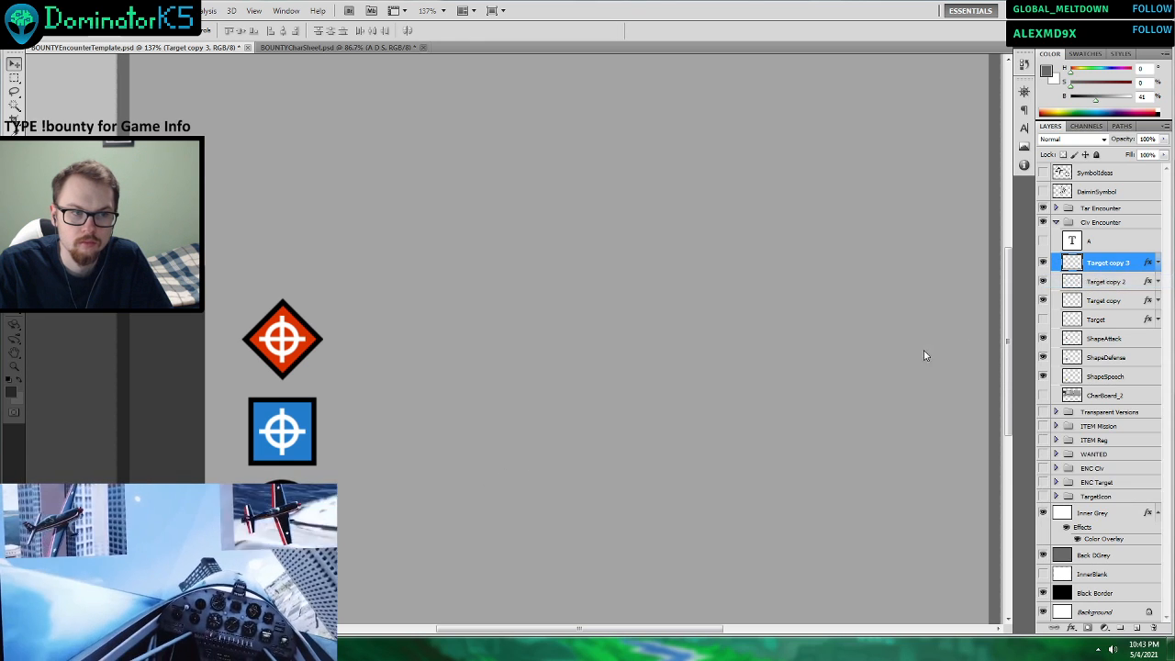
{"action": "left_click", "coordinate": [797, 453]}
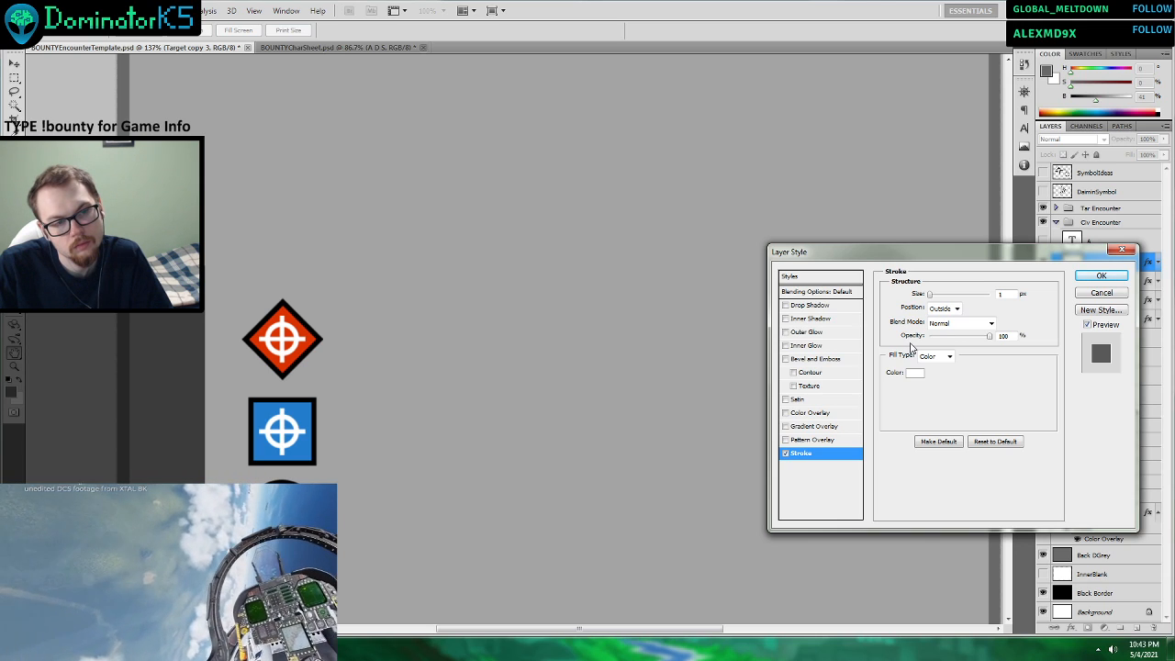
{"action": "left_click", "coordinate": [1102, 275]}
{"action": "key", "text": "ctrl+0"}
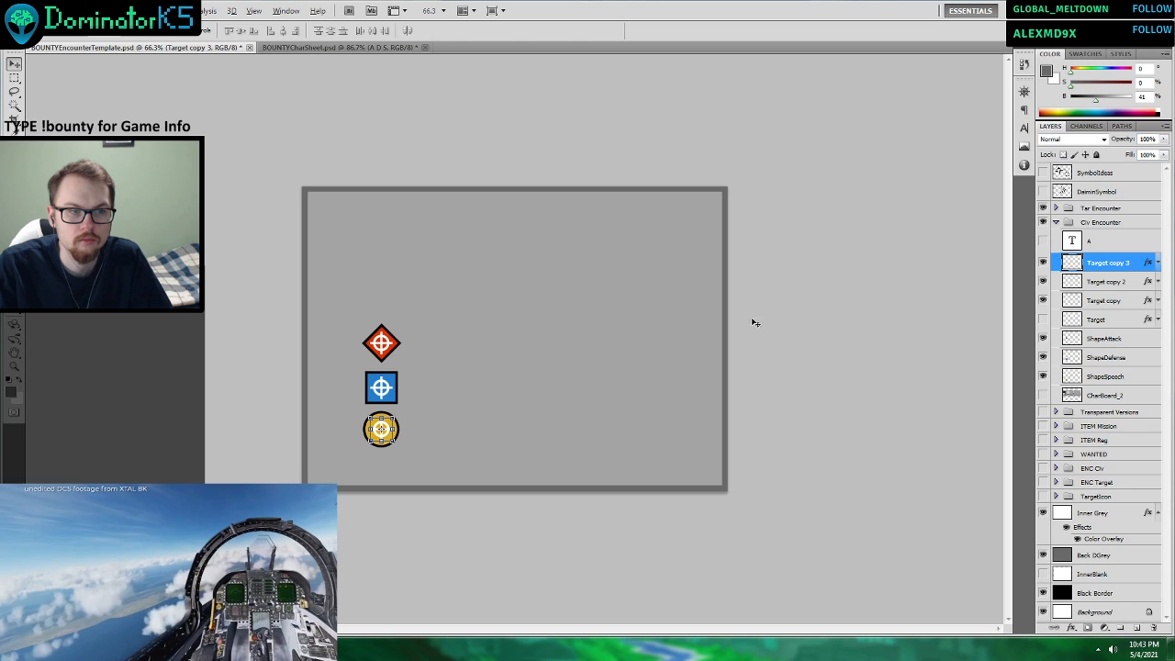
{"action": "left_click", "coordinate": [1109, 359]}
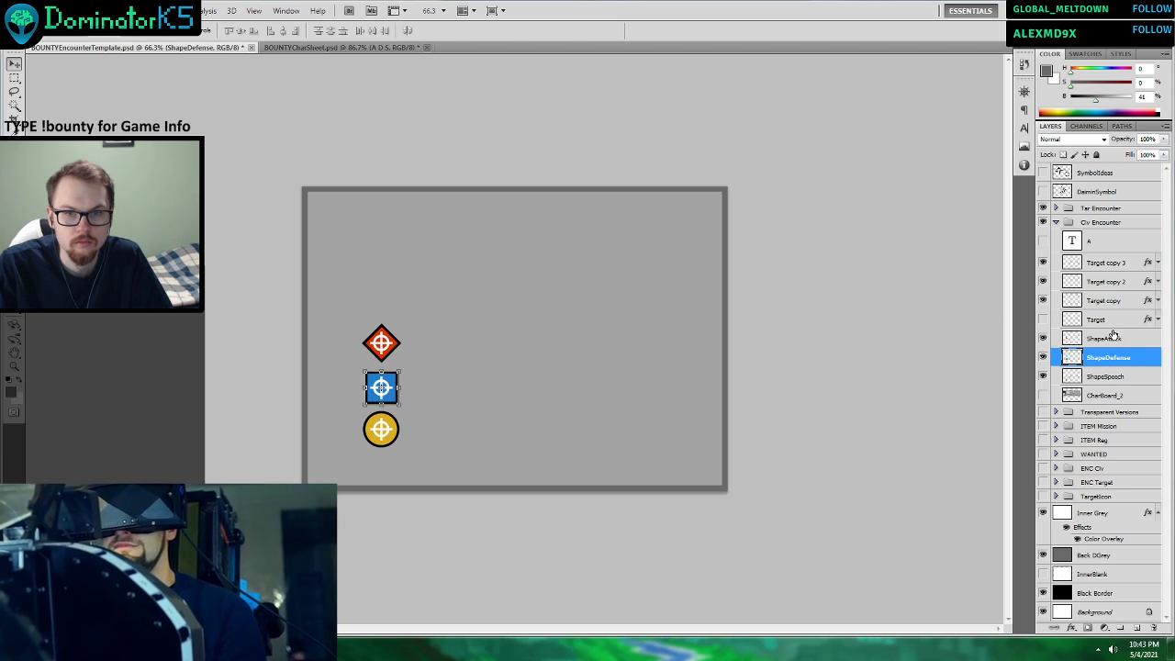
{"action": "left_click", "coordinate": [1098, 341]}
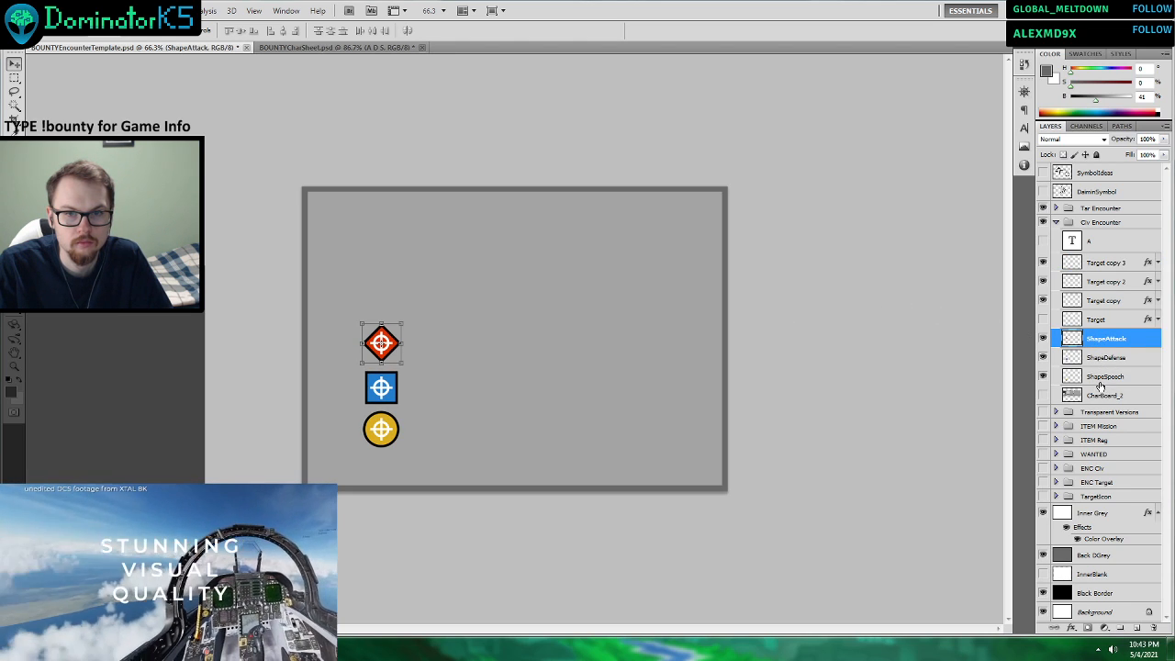
{"action": "left_click", "coordinate": [1101, 377], "text": "shift"}
{"action": "right_click", "coordinate": [1102, 338]}
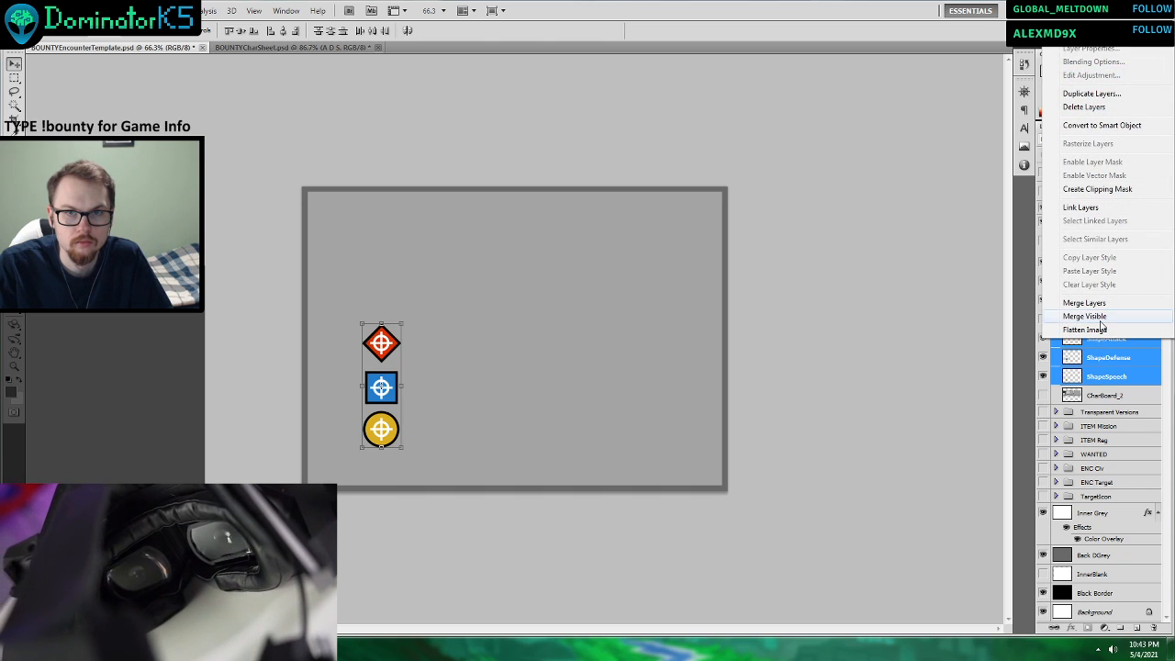
{"action": "left_click", "coordinate": [1102, 392]}
{"action": "left_click", "coordinate": [1102, 340]}
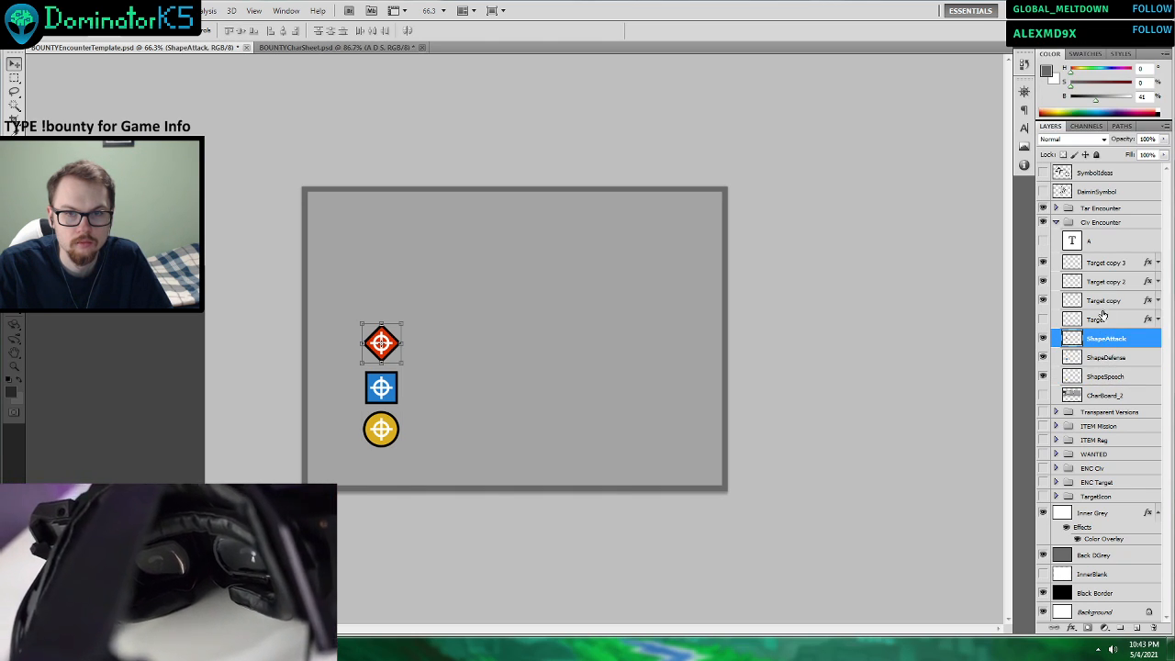
Reorder the Civ Encounter group so the hidden Target layer sits above its three copies.
{"action": "left_click", "coordinate": [1103, 300]}
{"action": "left_click", "coordinate": [1104, 264], "text": "shift"}
{"action": "left_click_drag", "start_coordinate": [1102, 303], "coordinate": [1105, 328]}
{"action": "left_click", "coordinate": [1101, 300]}
Check by its visibility which copy marks the yellow speech circle, and rename that layer as TarSpeech.
{"action": "left_click", "coordinate": [1044, 284]}
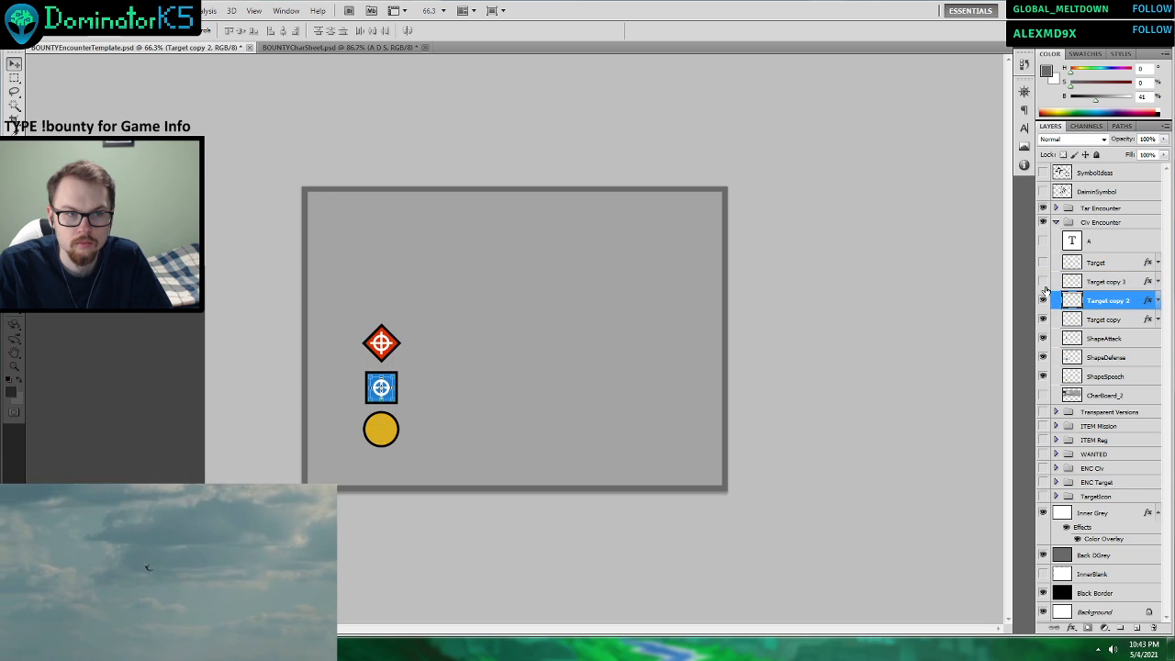
{"action": "left_click", "coordinate": [1044, 284]}
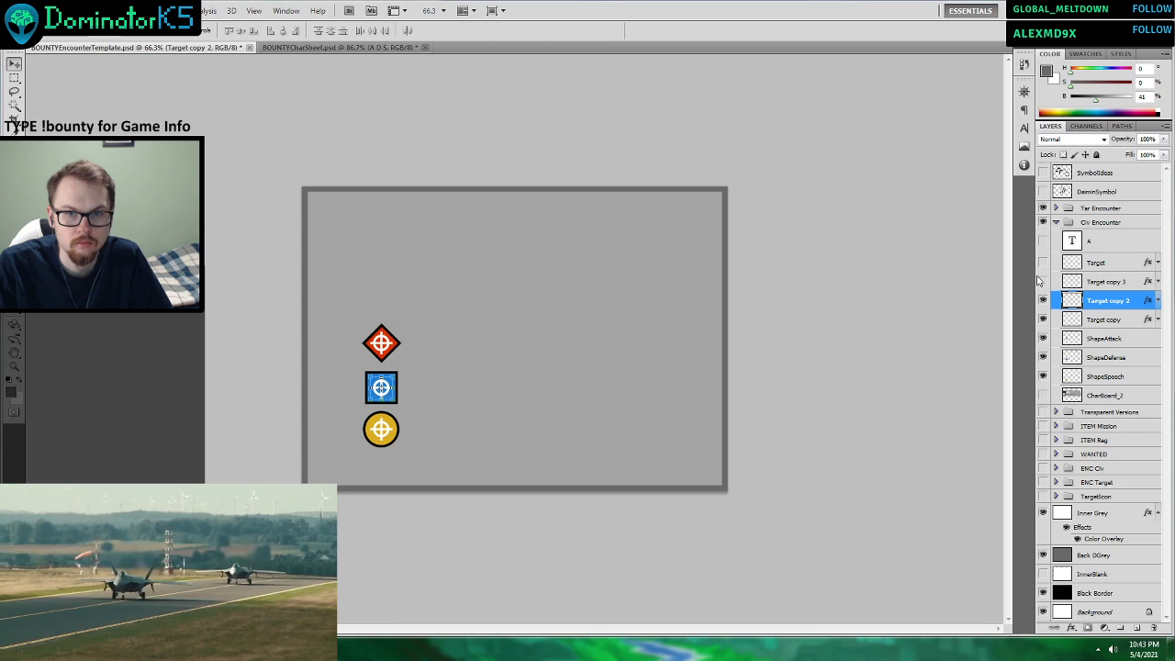
{"action": "left_click", "coordinate": [1042, 284]}
{"action": "double_click", "coordinate": [1109, 290]}
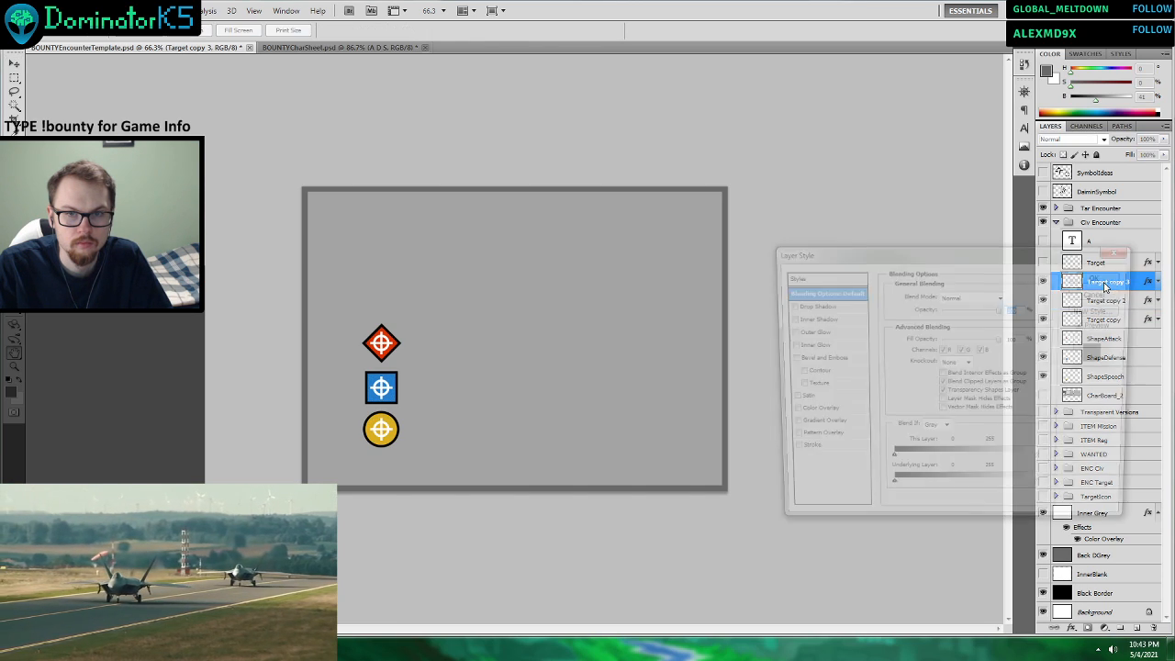
{"action": "left_click", "coordinate": [1108, 290]}
{"action": "double_click", "coordinate": [1108, 283]}
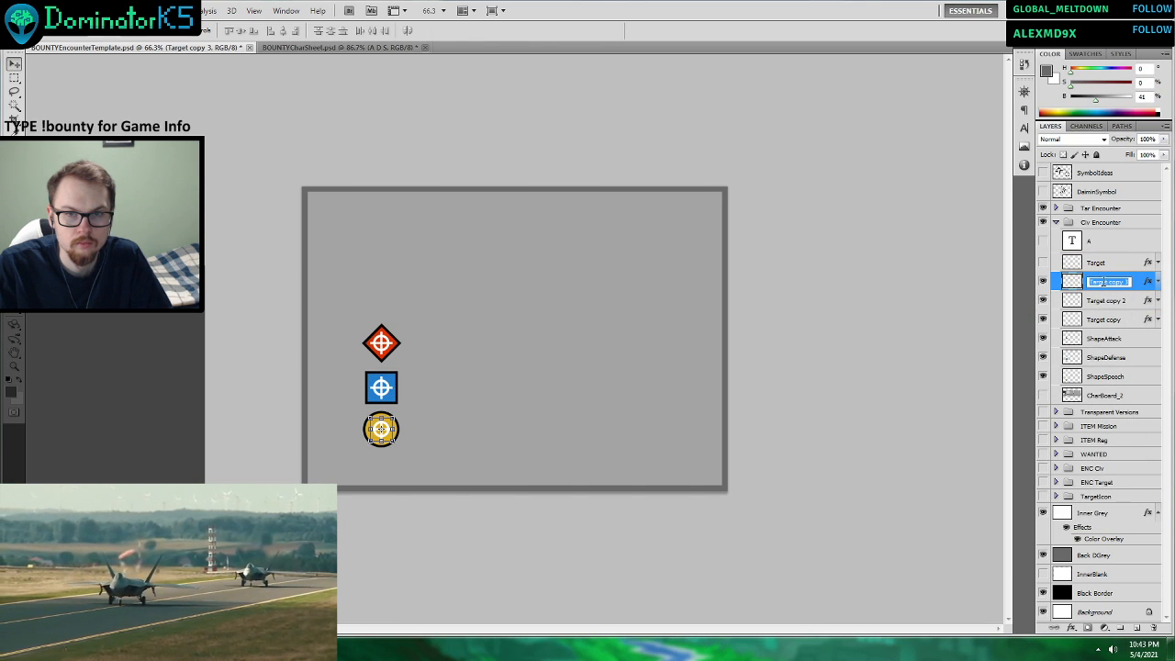
{"action": "type", "text": "TarSpeed"}
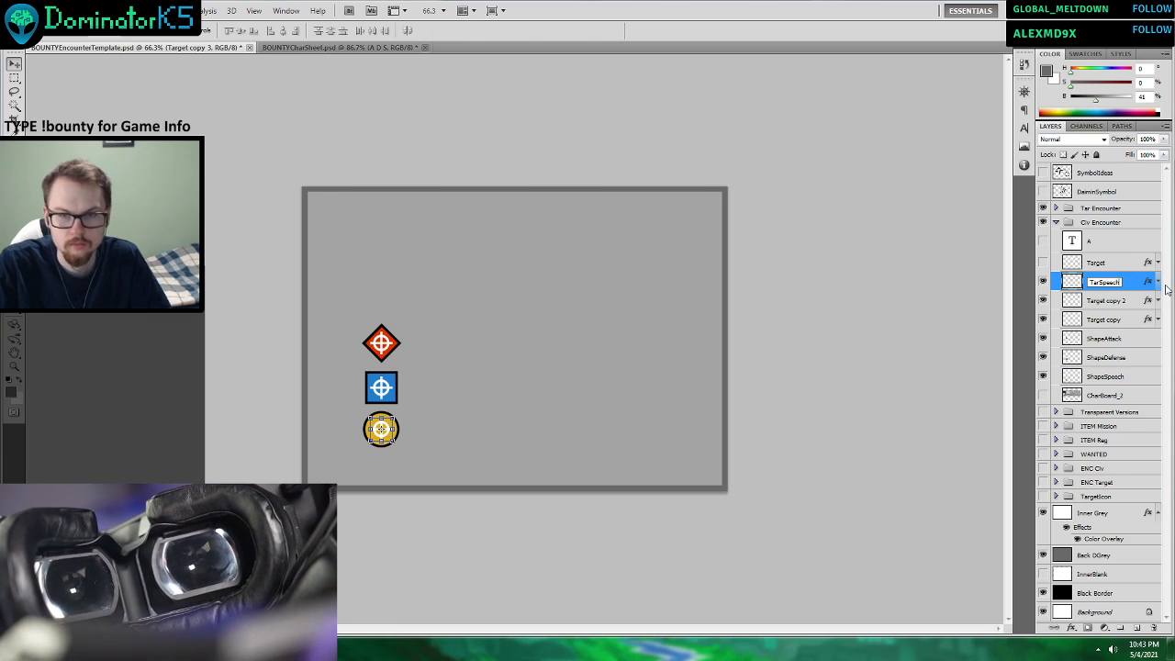
Rename the blue defense square's crosshair layer, Target copy 2, as TarDefense.
{"action": "left_click", "coordinate": [1109, 303]}
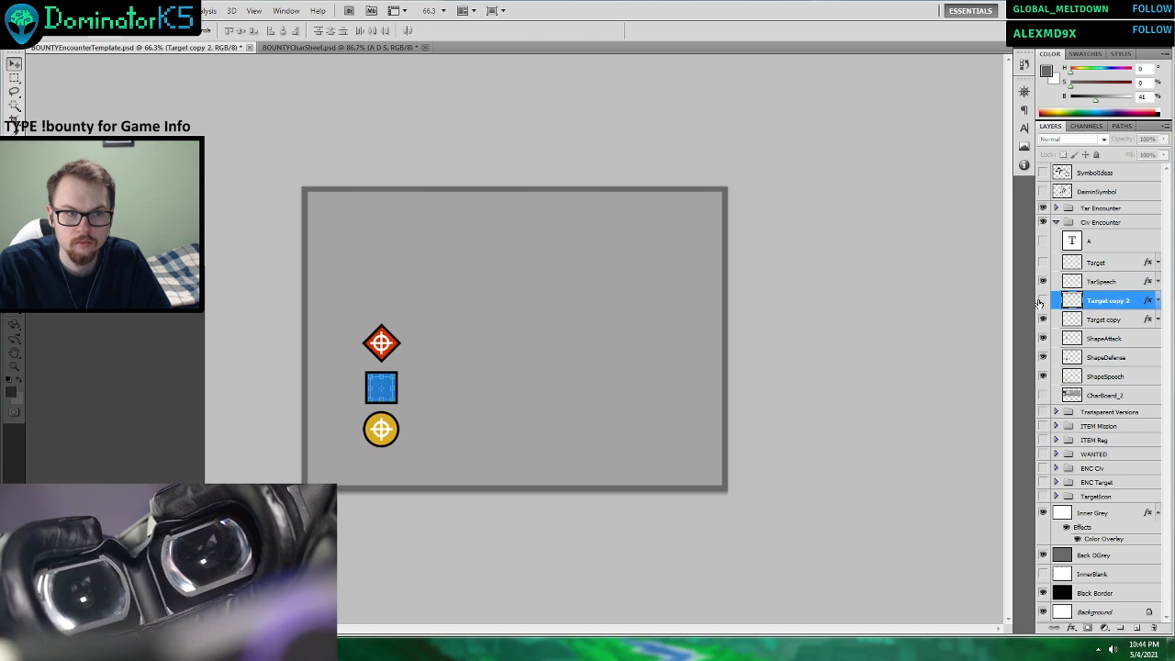
{"action": "double_click", "coordinate": [1117, 302]}
{"action": "type", "text": "T"}
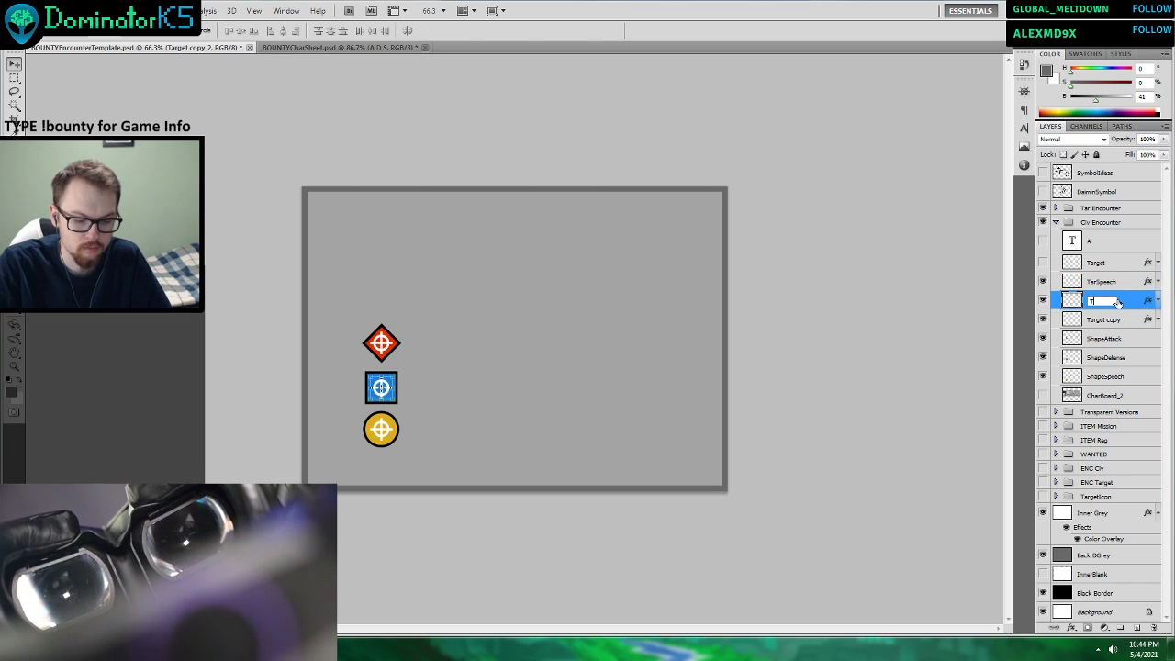
{"action": "type", "text": "arDefens"}
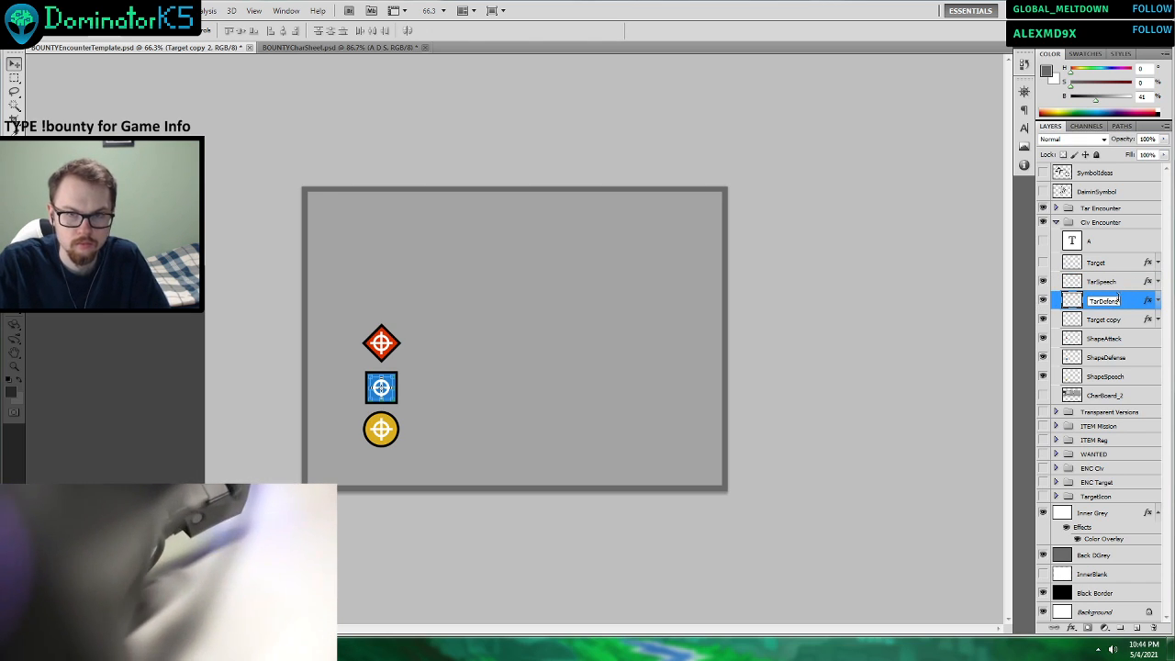
{"action": "type", "text": "e"}
{"action": "key", "text": "Return"}
Rename the red diamond's crosshair layer as TarAttack, and place TarDefense and TarSpeech directly above their matching shape layers.
{"action": "double_click", "coordinate": [1106, 320]}
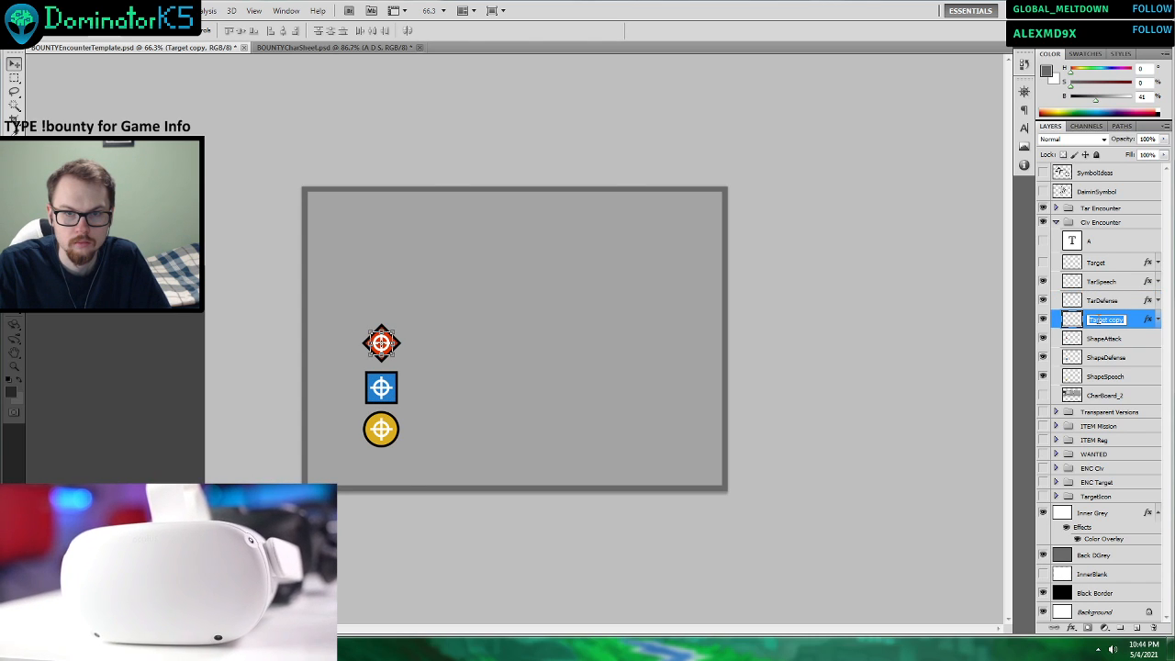
{"action": "type", "text": "TarAttack"}
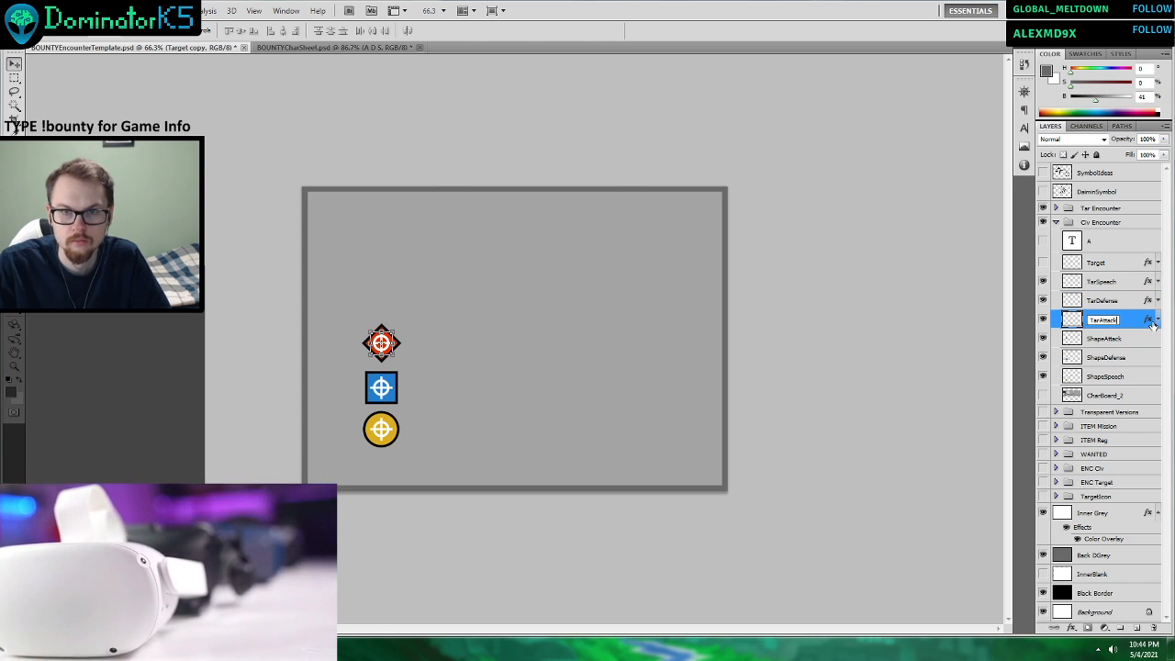
{"action": "left_click", "coordinate": [1117, 339]}
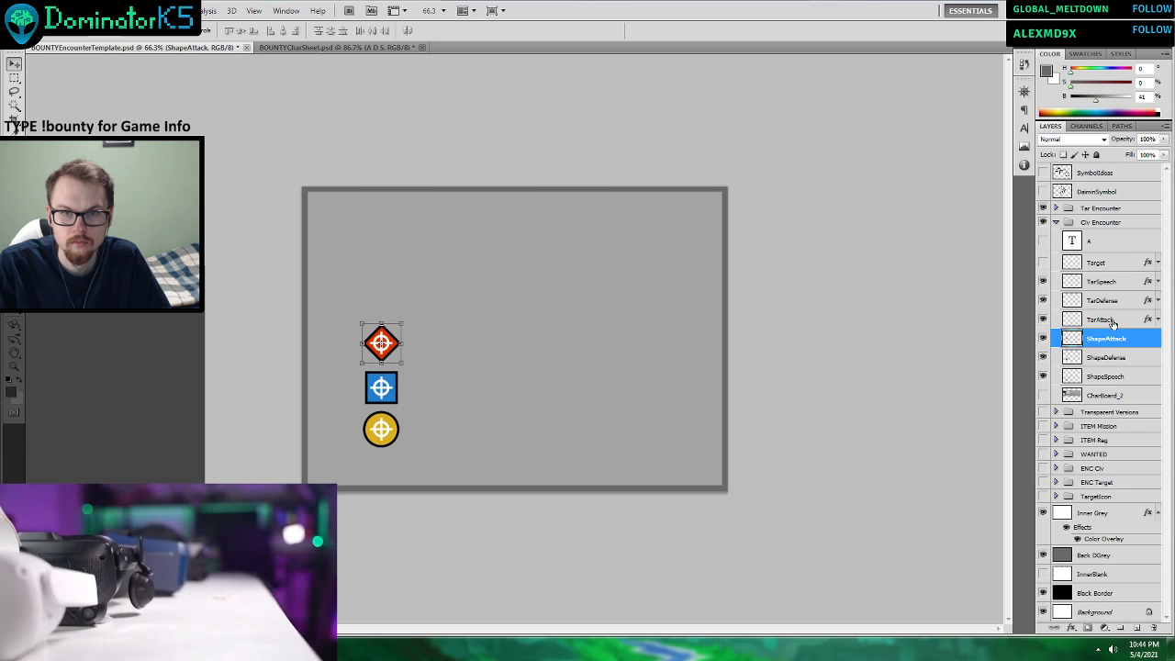
{"action": "left_click_drag", "start_coordinate": [1111, 303], "coordinate": [1113, 349]}
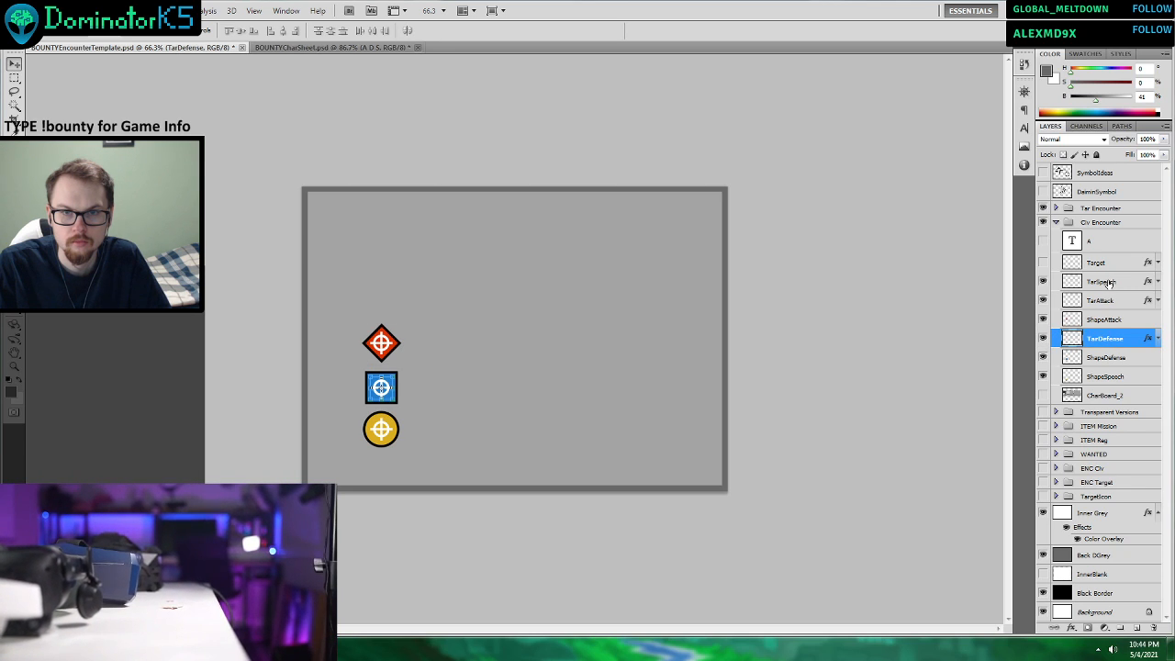
{"action": "left_click_drag", "start_coordinate": [1108, 285], "coordinate": [1111, 367]}
Duplicate the ShapeAttack, ShapeDefense and ShapeSpeech layers together within the same document.
{"action": "left_click", "coordinate": [1108, 301]}
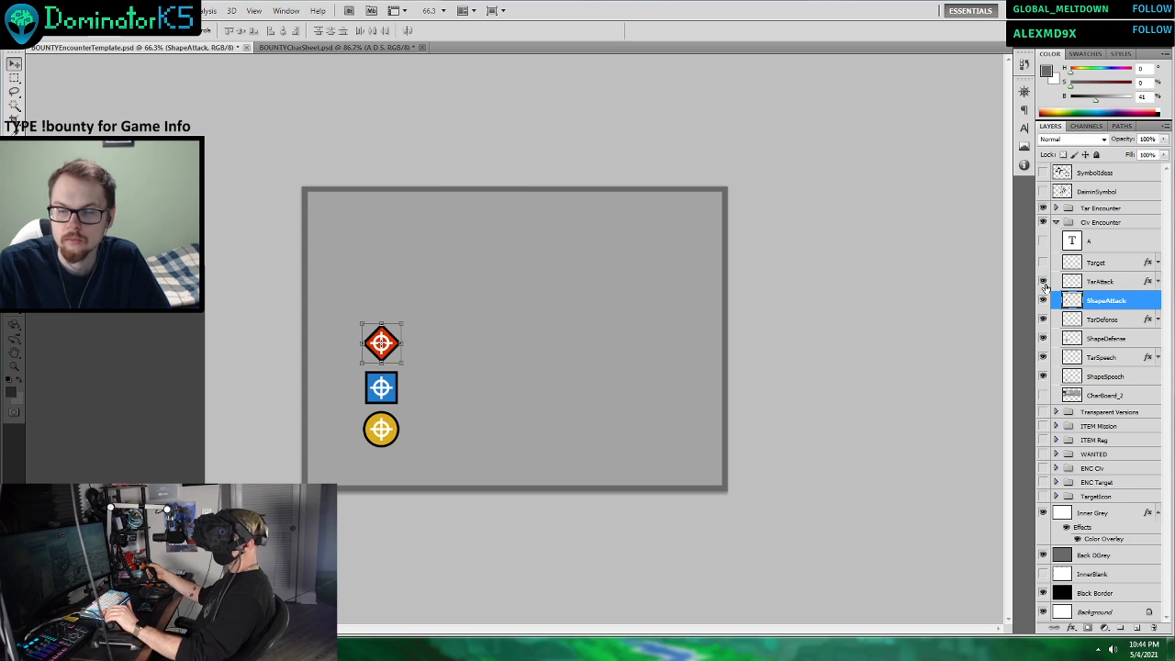
{"action": "left_click", "coordinate": [1115, 339], "text": "ctrl"}
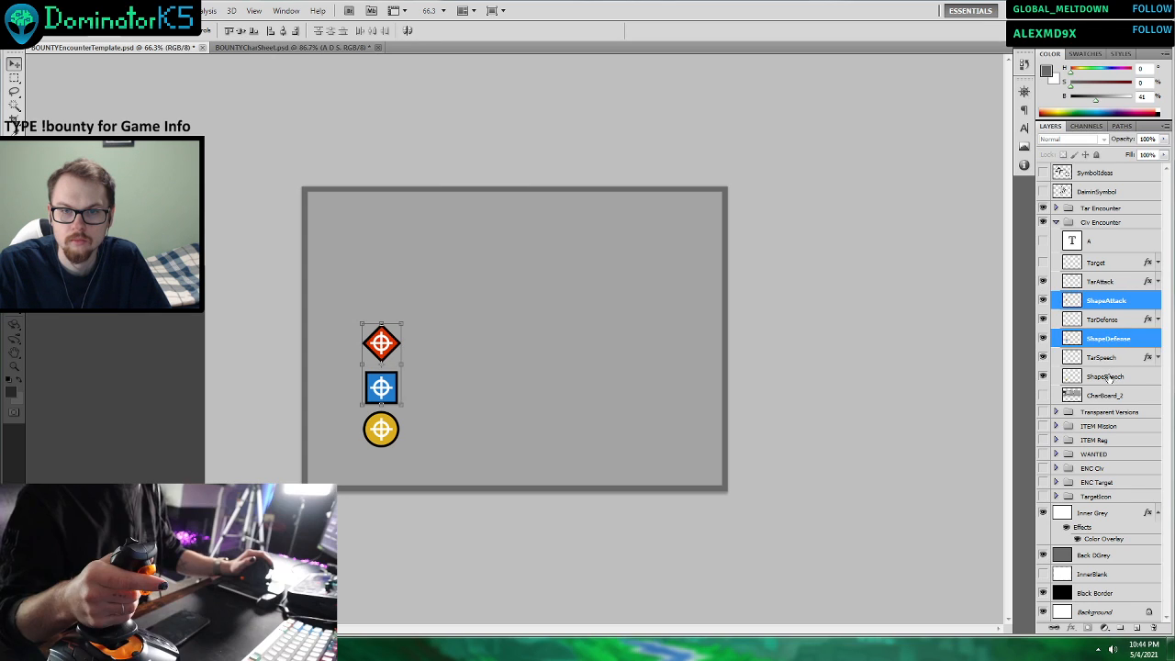
{"action": "left_click", "coordinate": [1114, 376], "text": "ctrl"}
{"action": "right_click", "coordinate": [1112, 303]}
{"action": "left_click", "coordinate": [1091, 356]}
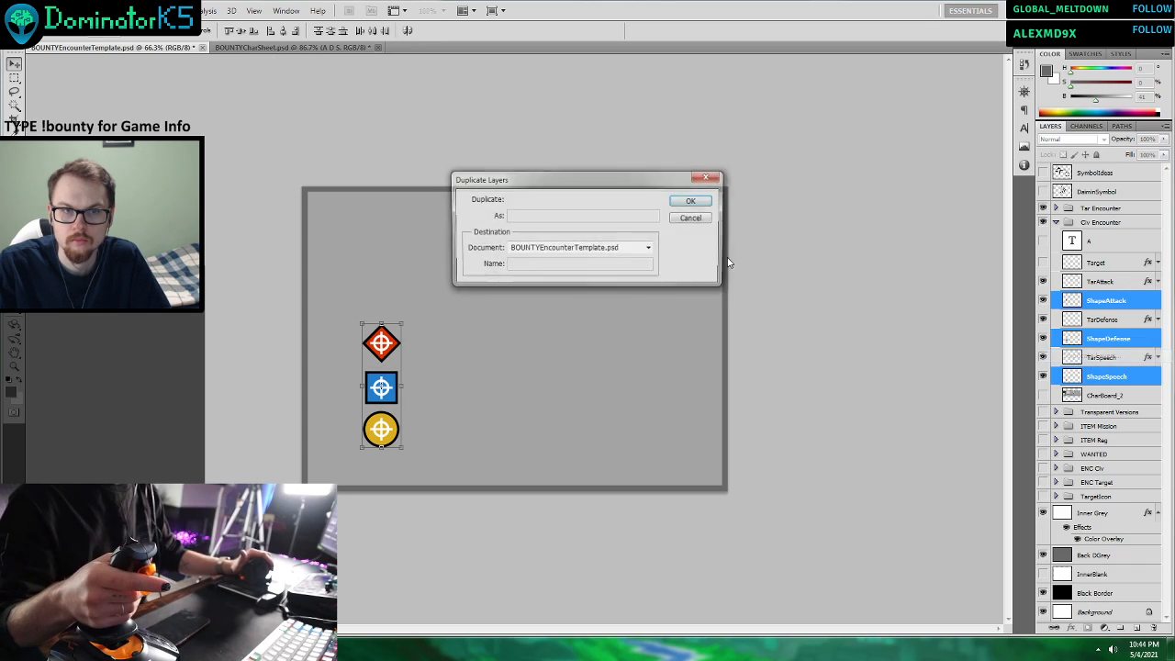
{"action": "left_click", "coordinate": [695, 206]}
Hide the original shape layers and all three crosshair layers, and move TarAttack directly above the original ShapeAttack.
{"action": "left_click", "coordinate": [1105, 379]}
{"action": "left_click_drag", "start_coordinate": [1044, 358], "coordinate": [1044, 433]}
{"action": "left_click", "coordinate": [1096, 339]}
{"action": "left_click", "coordinate": [1097, 301]}
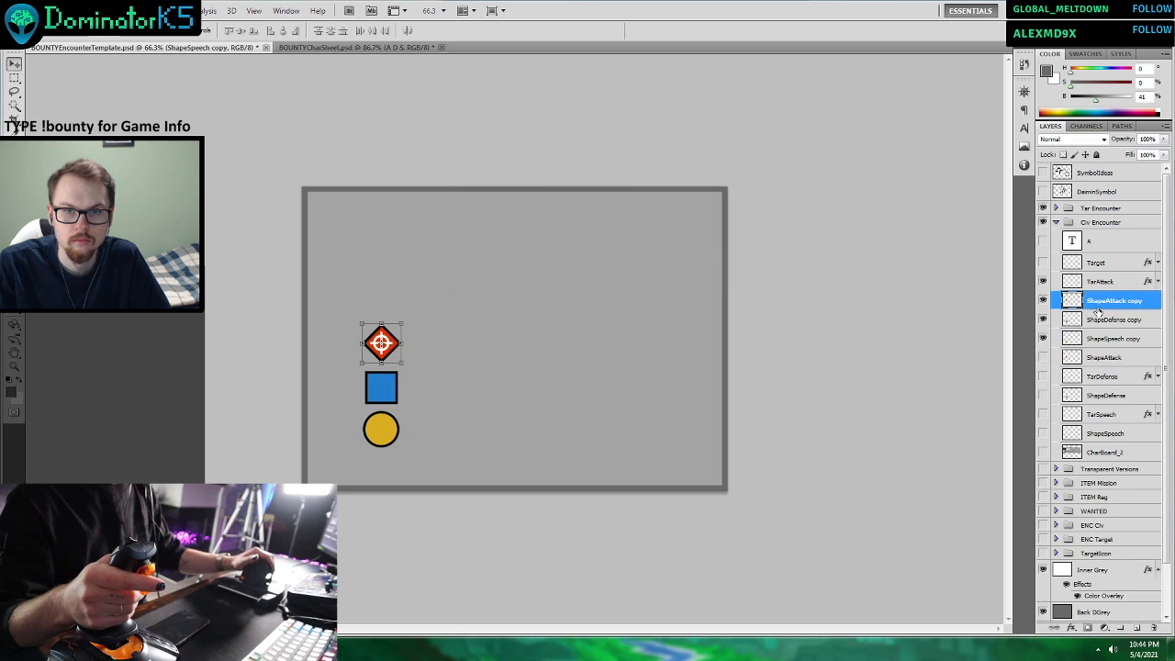
{"action": "left_click", "coordinate": [1043, 337]}
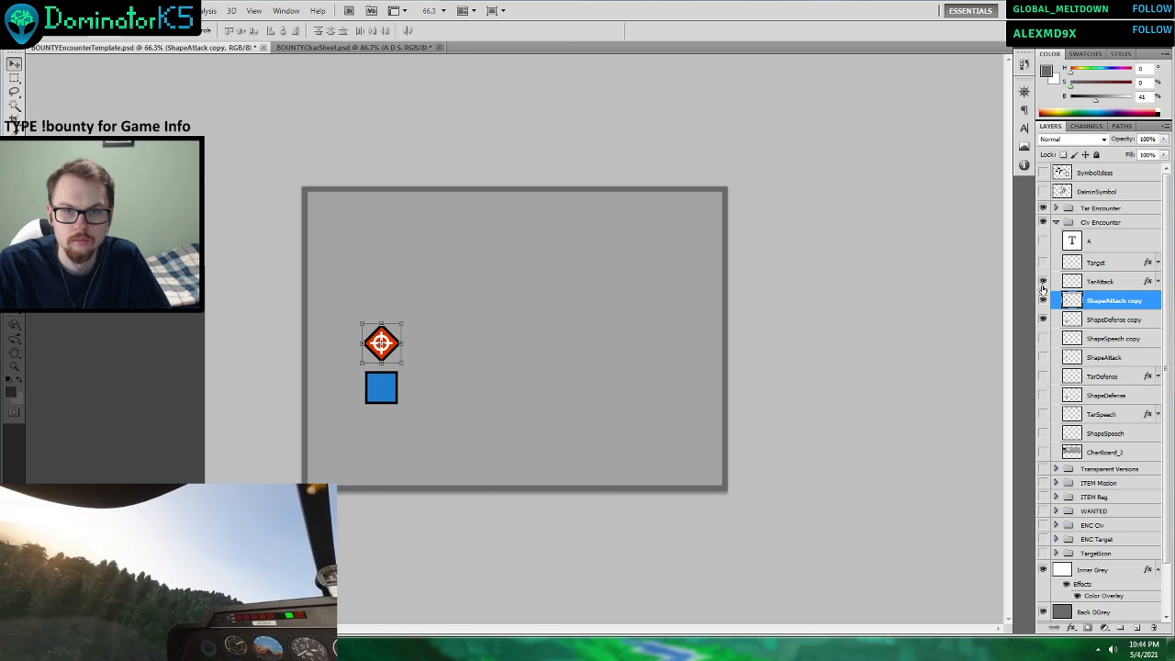
{"action": "left_click", "coordinate": [1043, 339]}
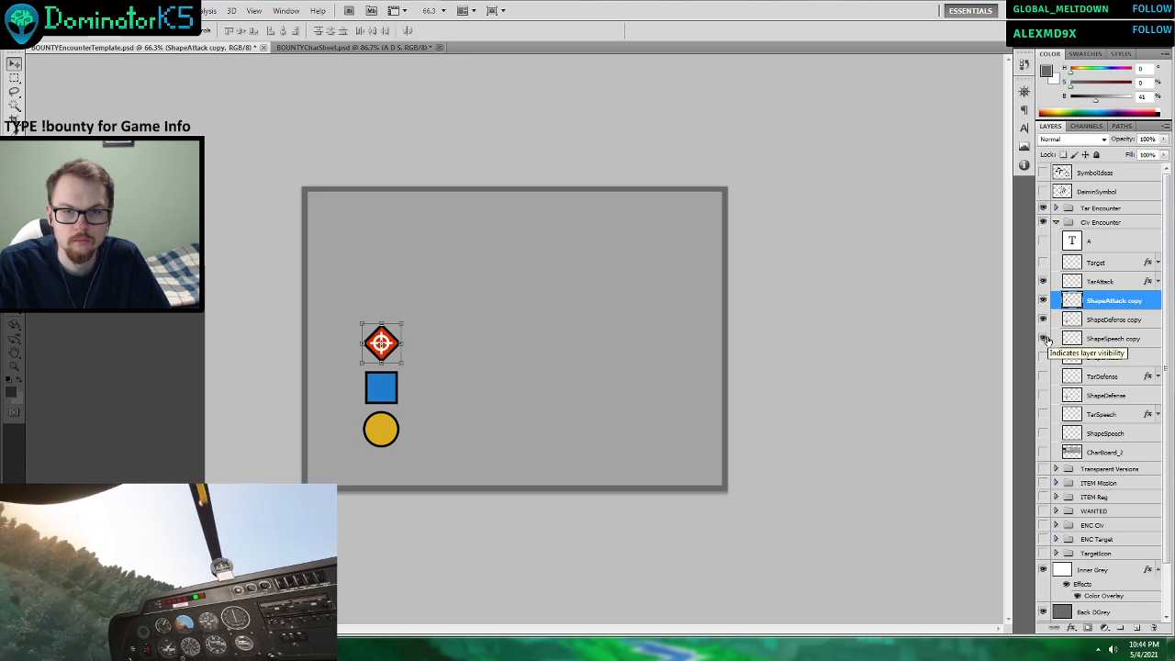
{"action": "left_click", "coordinate": [1043, 281]}
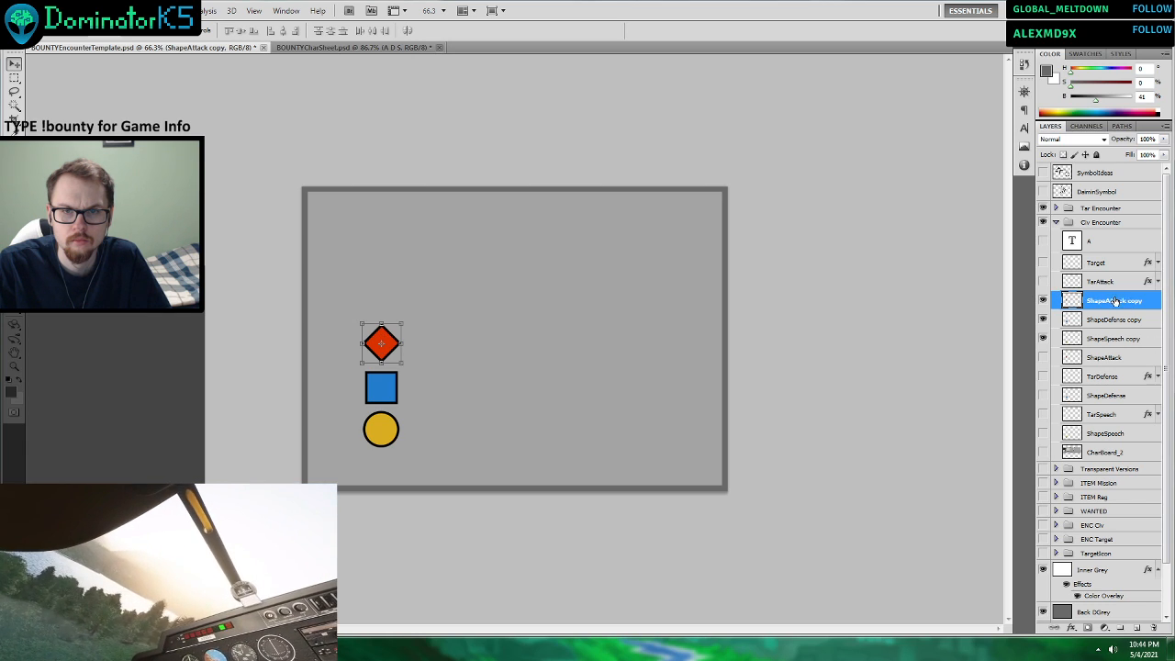
{"action": "left_click_drag", "start_coordinate": [1100, 281], "coordinate": [1113, 358]}
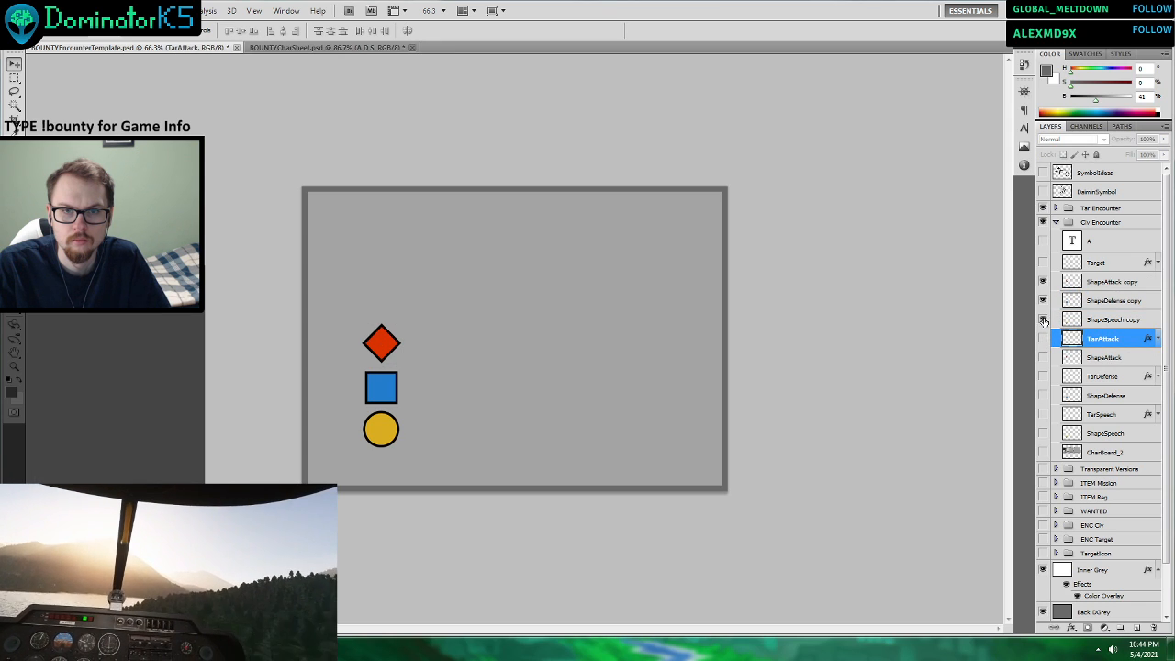
Show the A text layer and move the hidden Target layer below CharBoard_2 in the Civ Encounter group.
{"action": "left_click_drag", "start_coordinate": [1043, 320], "coordinate": [1044, 281]}
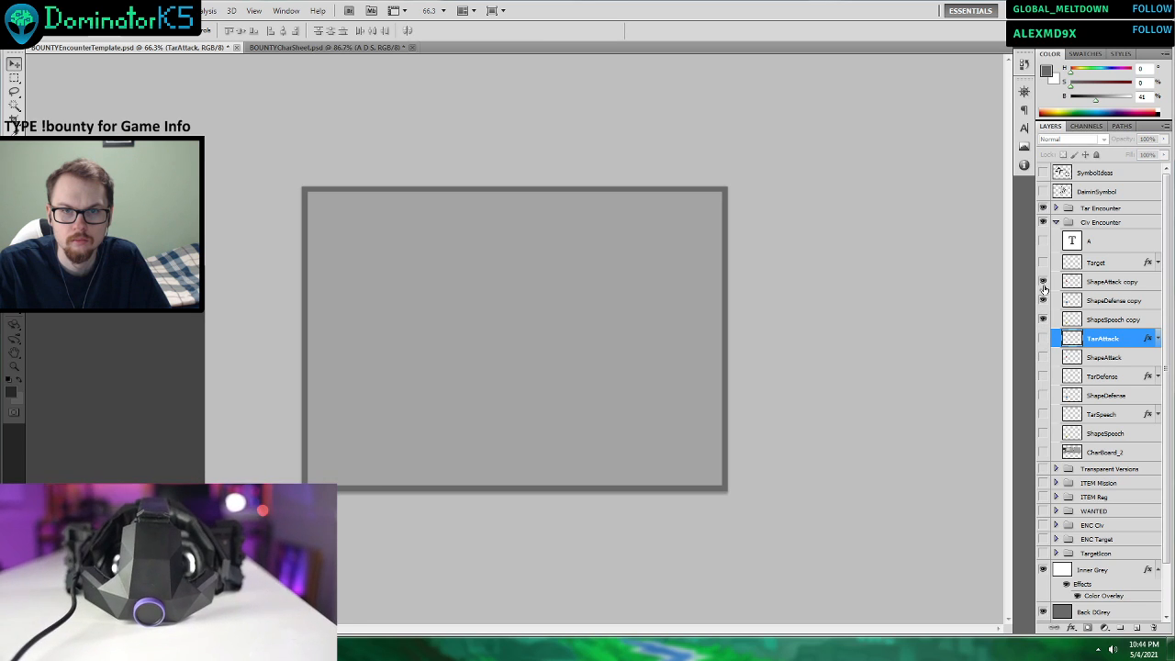
{"action": "left_click", "coordinate": [1045, 264]}
{"action": "left_click", "coordinate": [1046, 263]}
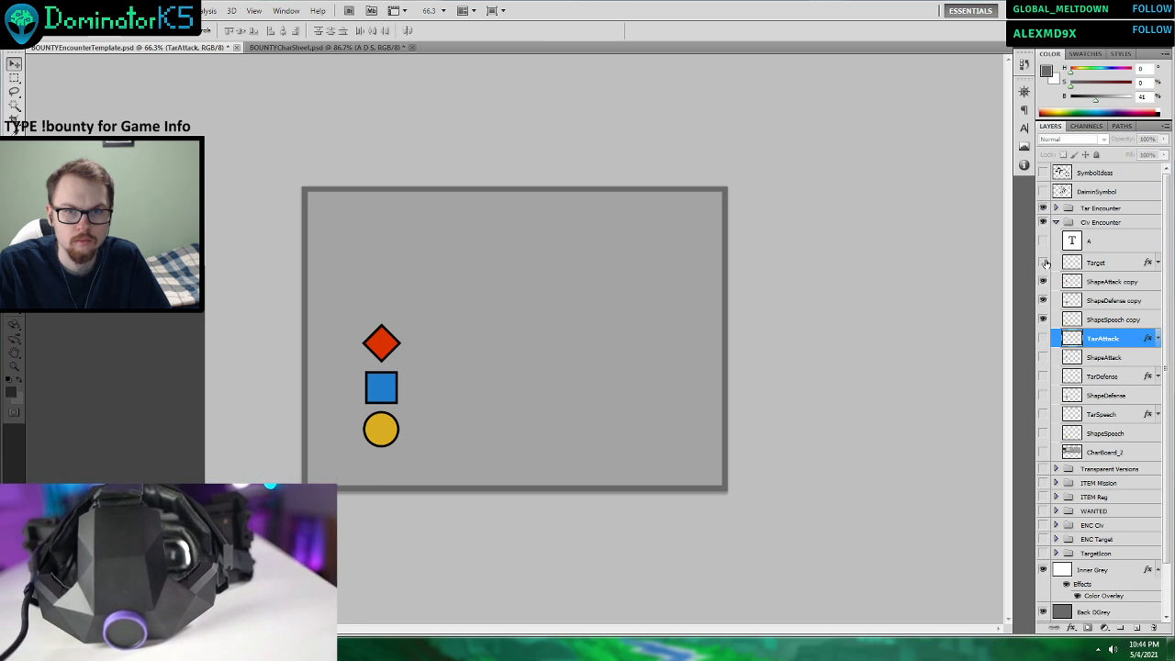
{"action": "left_click", "coordinate": [1043, 241]}
{"action": "left_click_drag", "start_coordinate": [1097, 263], "coordinate": [1107, 455]}
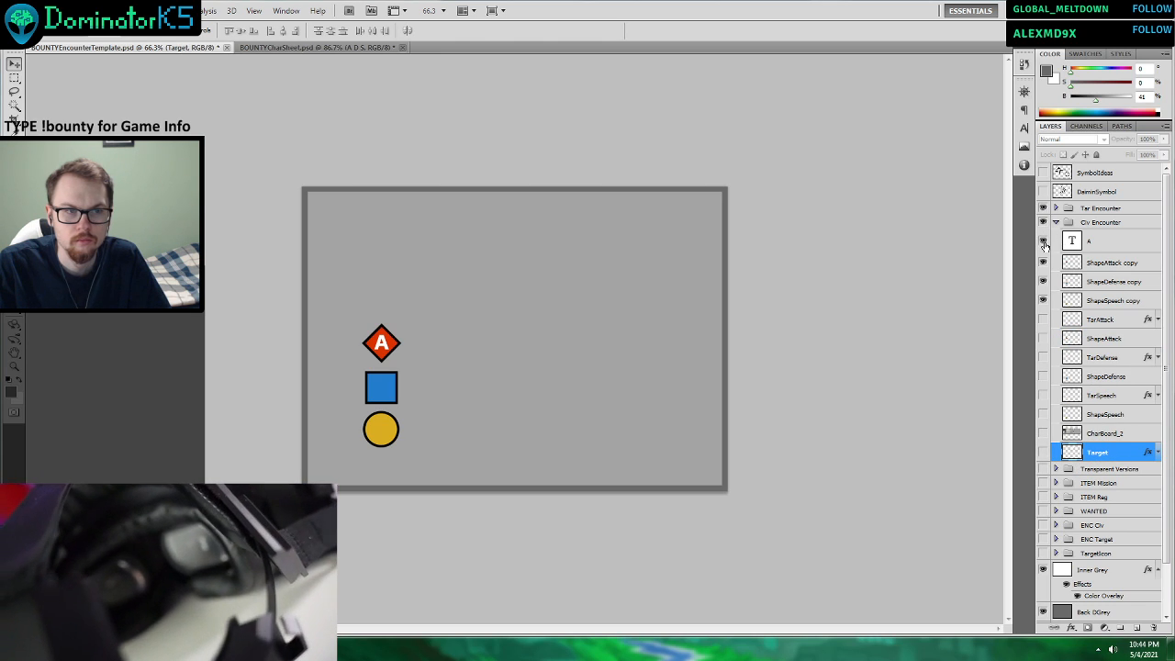
Try to move the letter A from the red diamond onto the blue square, and undo the move.
{"action": "scroll", "coordinate": [294, 418], "scroll_direction": "up", "scroll_amount": 7}
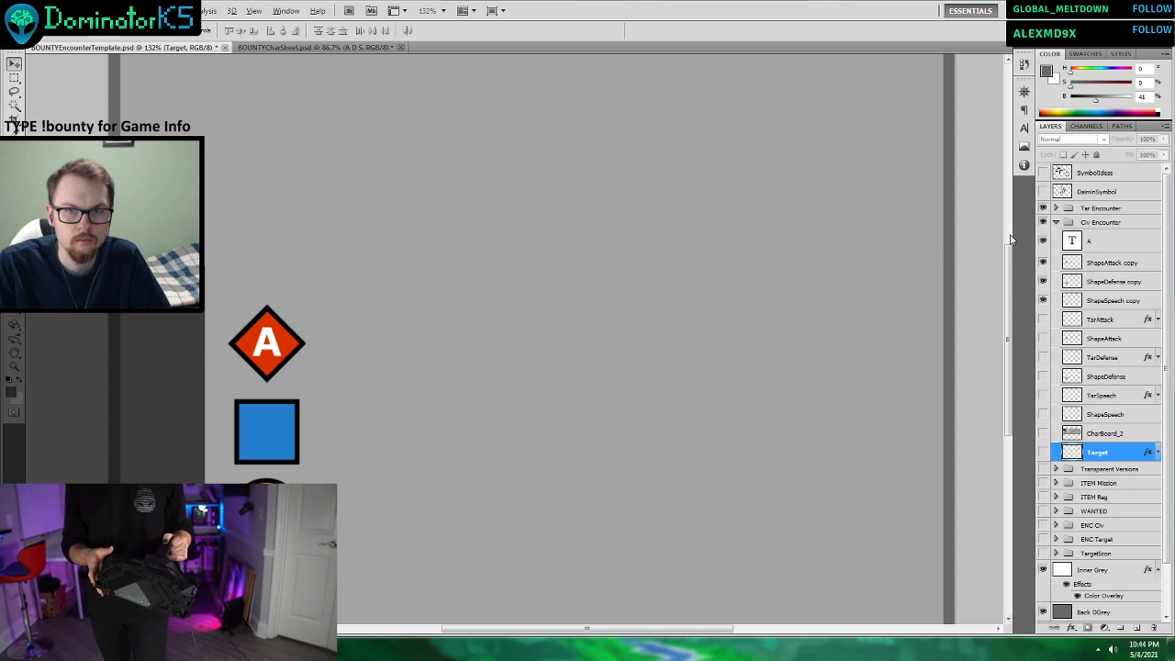
{"action": "left_click", "coordinate": [1100, 242]}
{"action": "left_click_drag", "start_coordinate": [321, 393], "coordinate": [318, 468]}
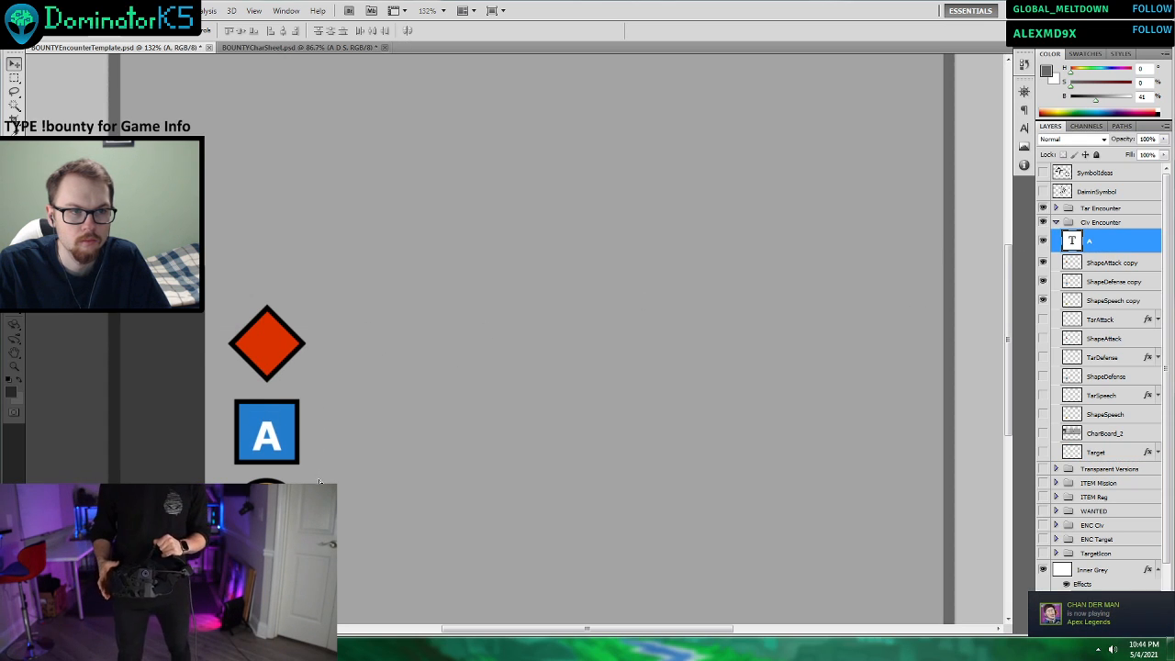
{"action": "key", "text": "ctrl+z"}
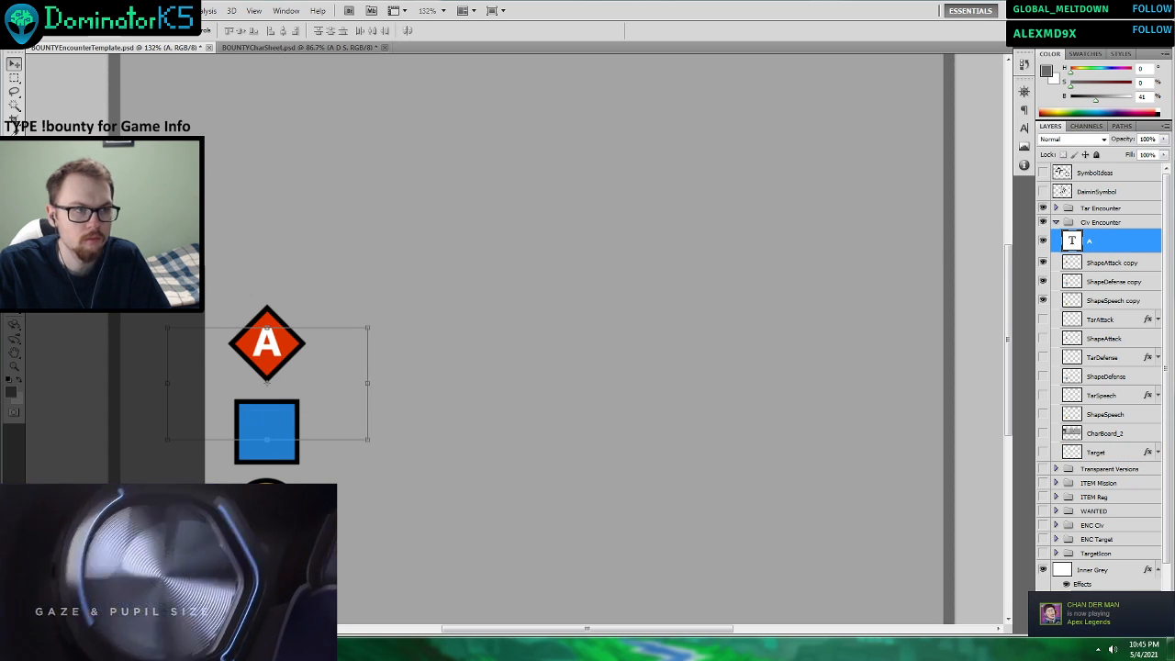
Set the font size of the letter A on the red diamond to 50 pt.
{"action": "key", "text": "t"}
{"action": "double_click", "coordinate": [258, 339]}
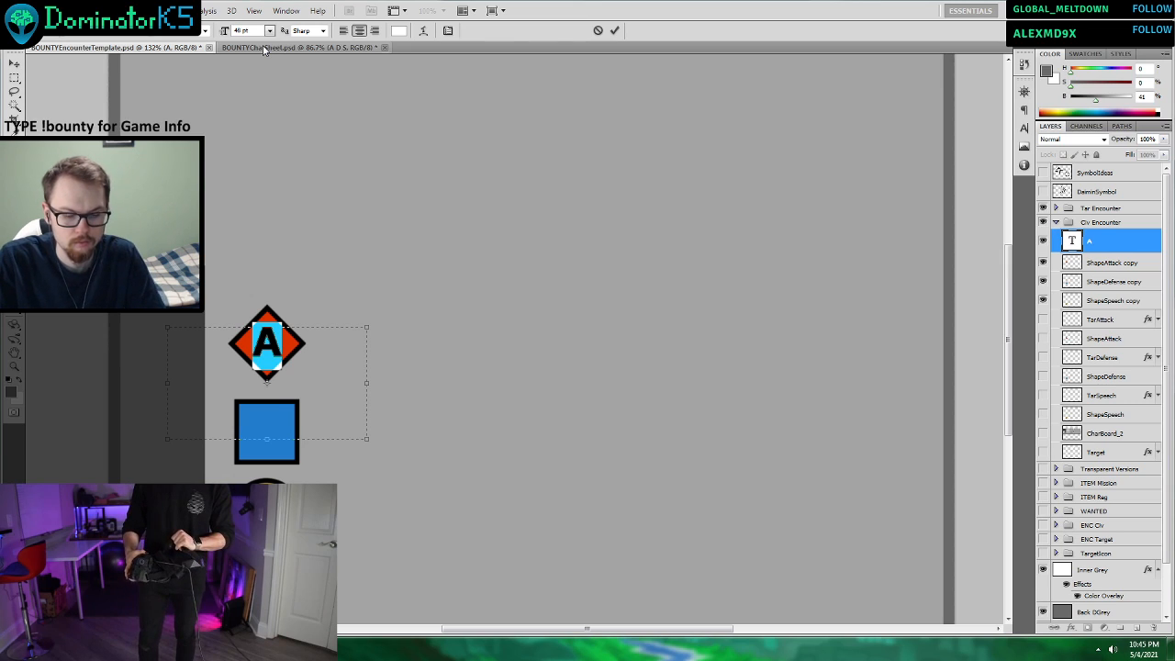
{"action": "key", "text": "BackSpace"}
{"action": "key", "text": "BackSpace"}
{"action": "type", "text": "5"}
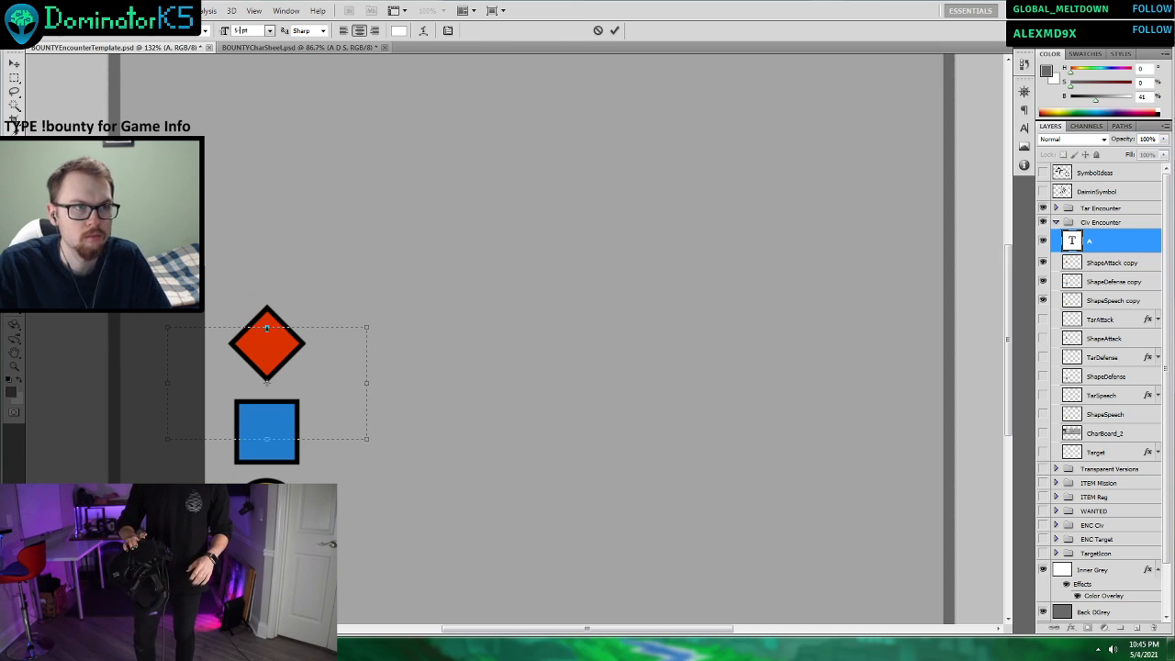
{"action": "type", "text": "0"}
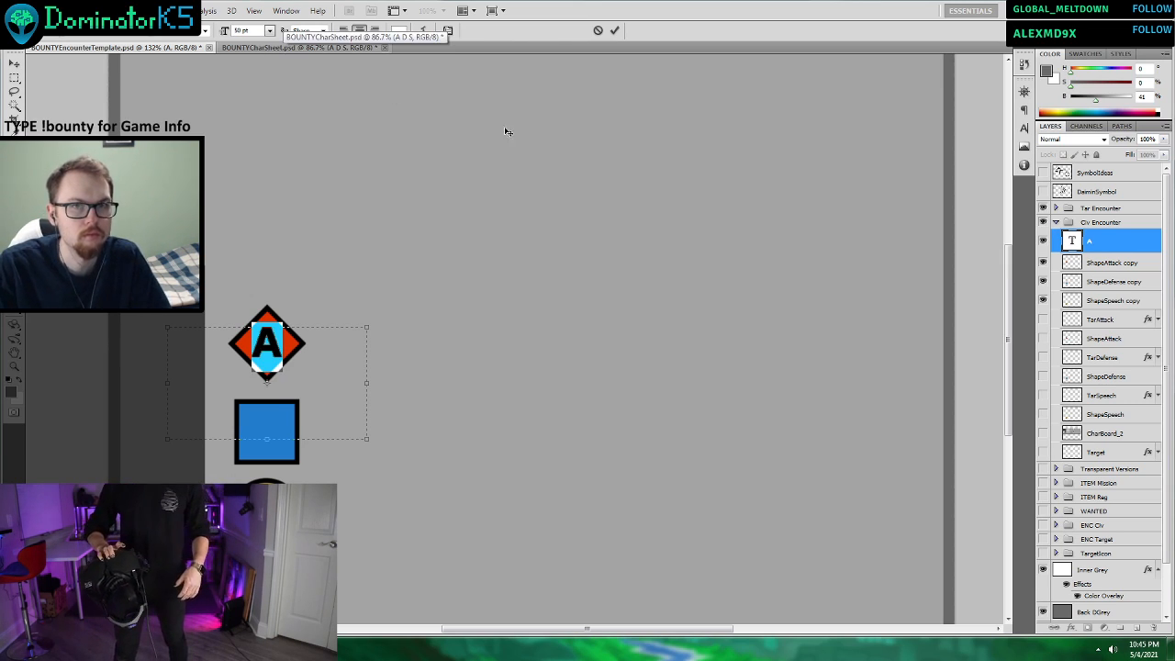
{"action": "left_click", "coordinate": [614, 31]}
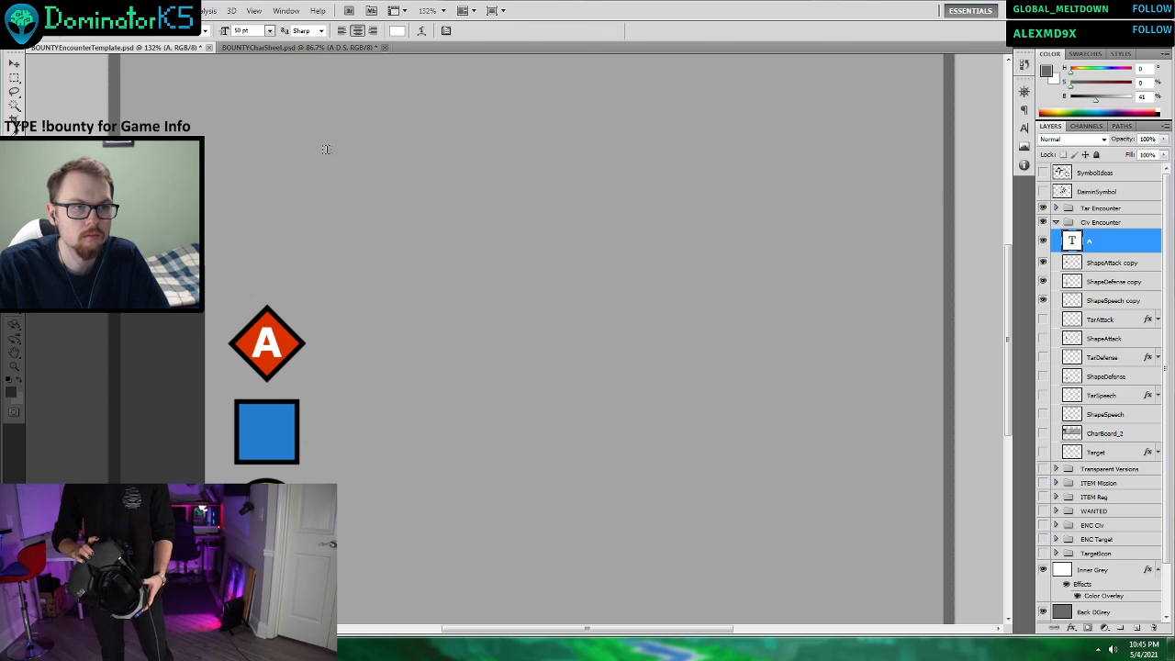
Try to move the letter A from the red diamond down towards the yellow circle, and undo the move.
{"action": "left_click", "coordinate": [14, 64]}
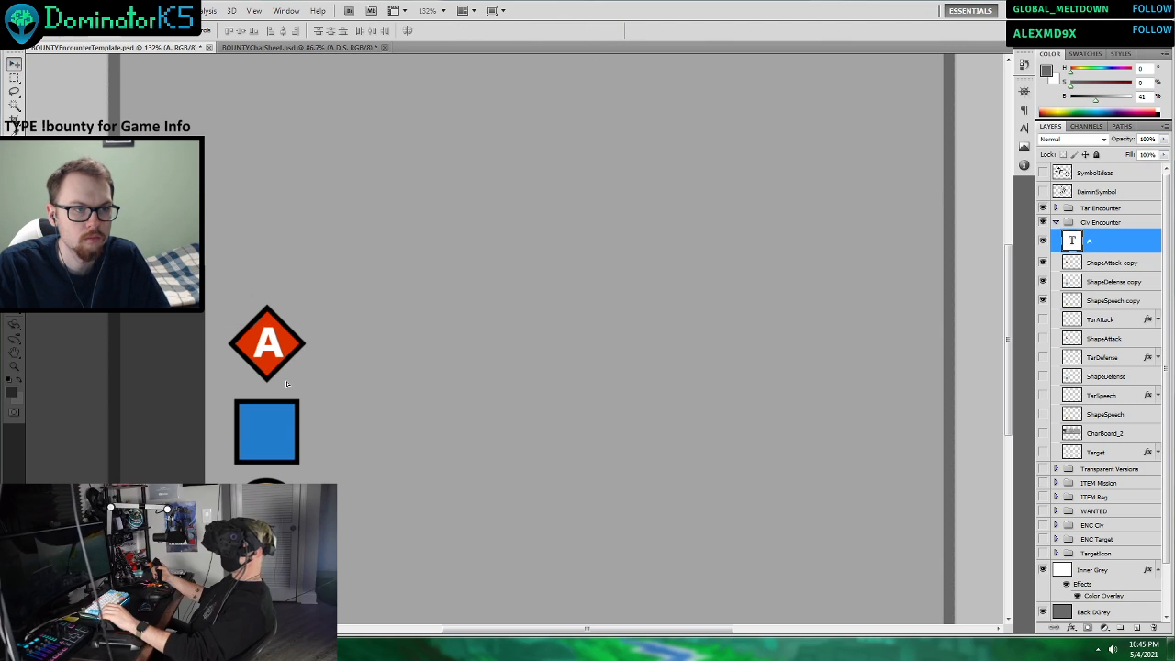
{"action": "left_click_drag", "start_coordinate": [283, 382], "coordinate": [309, 503]}
{"action": "key", "text": "Left"}
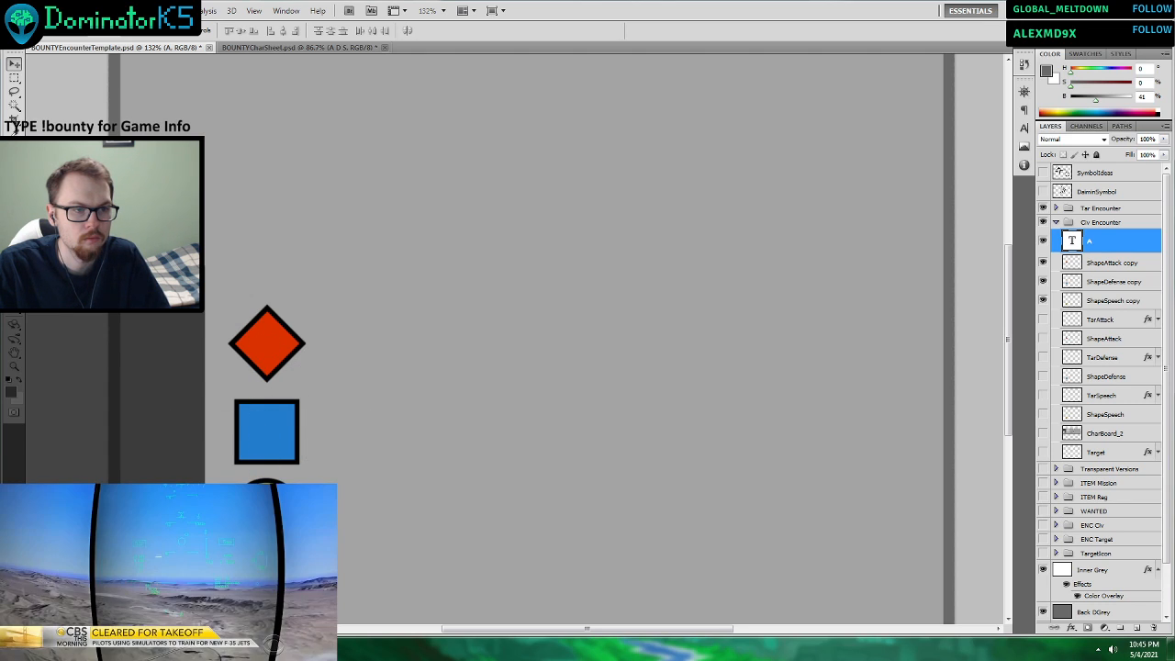
{"action": "key", "text": "ctrl+z"}
Replace the letter A on the red diamond with the number 5, after trying 23 and 9.
{"action": "left_click", "coordinate": [1070, 395]}
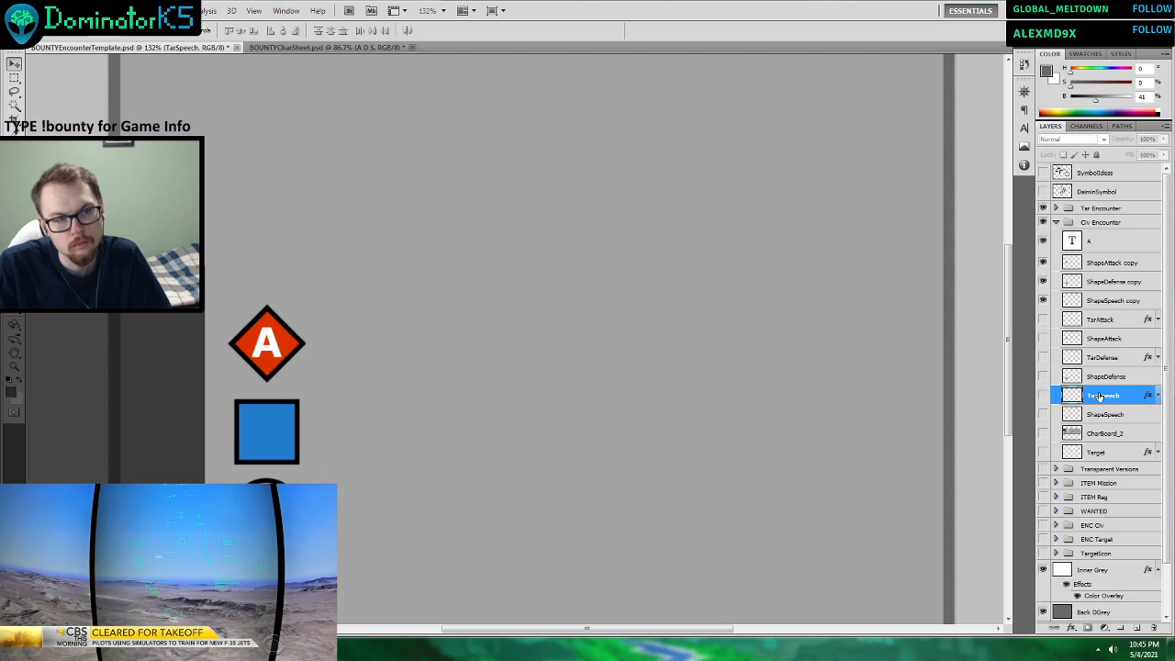
{"action": "scroll", "coordinate": [652, 323], "scroll_direction": "down", "scroll_amount": 2}
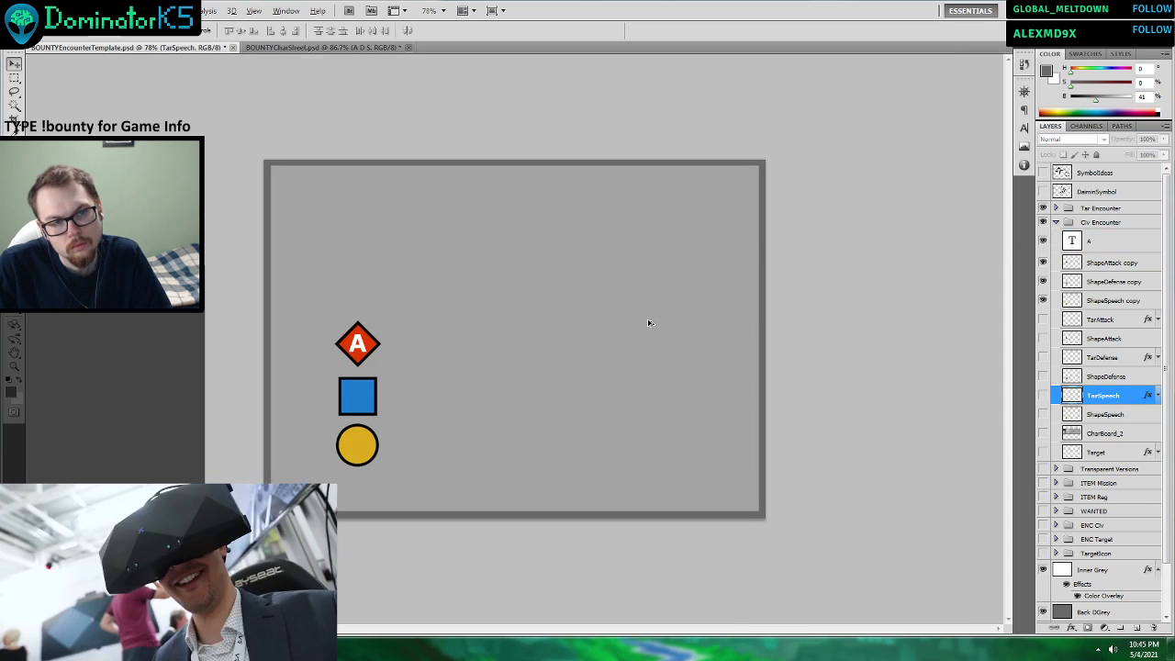
{"action": "key", "text": "t"}
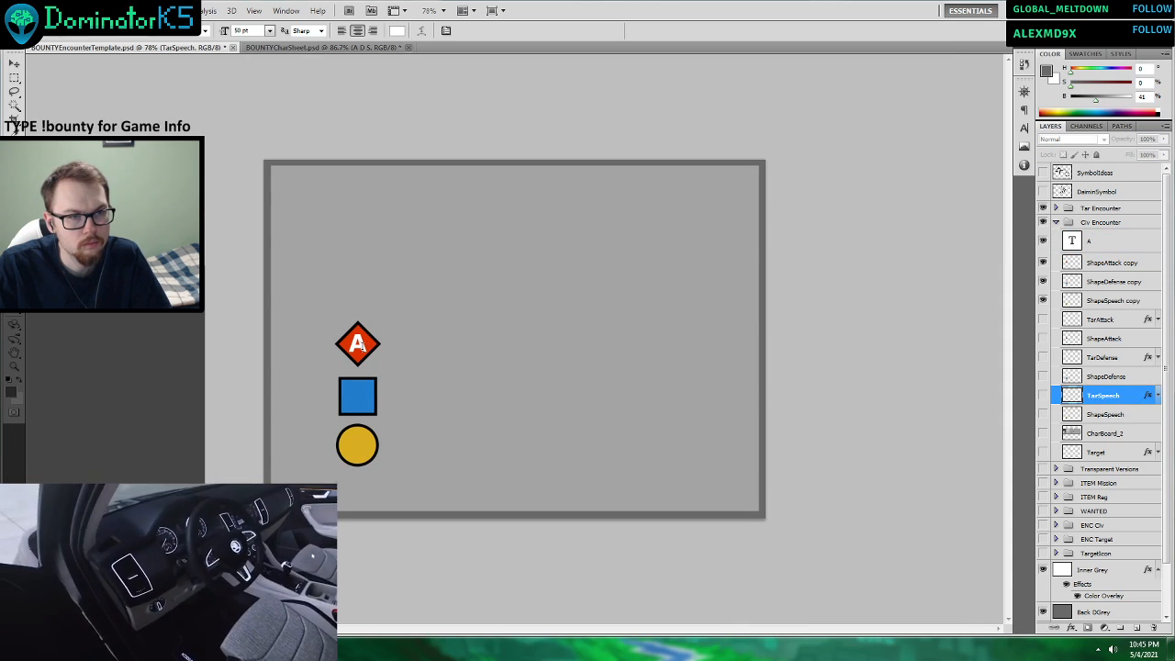
{"action": "double_click", "coordinate": [357, 345]}
{"action": "type", "text": "23"}
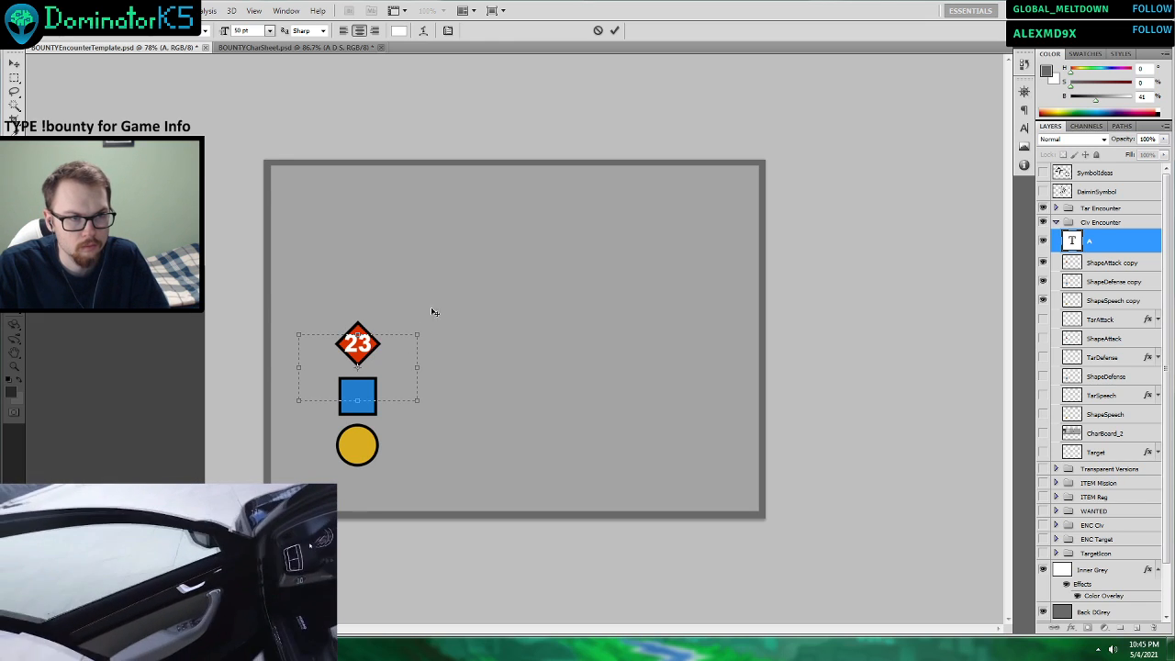
{"action": "key", "text": "BackSpace"}
{"action": "key", "text": "BackSpace"}
{"action": "type", "text": "9"}
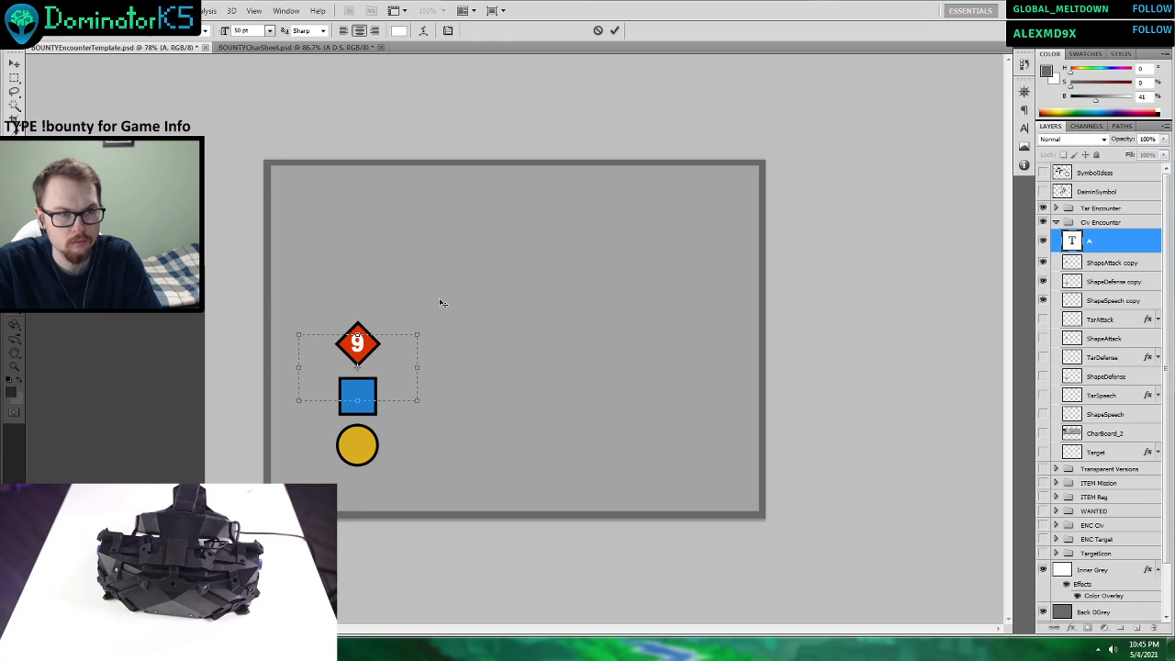
{"action": "key", "text": "BackSpace"}
{"action": "type", "text": "8"}
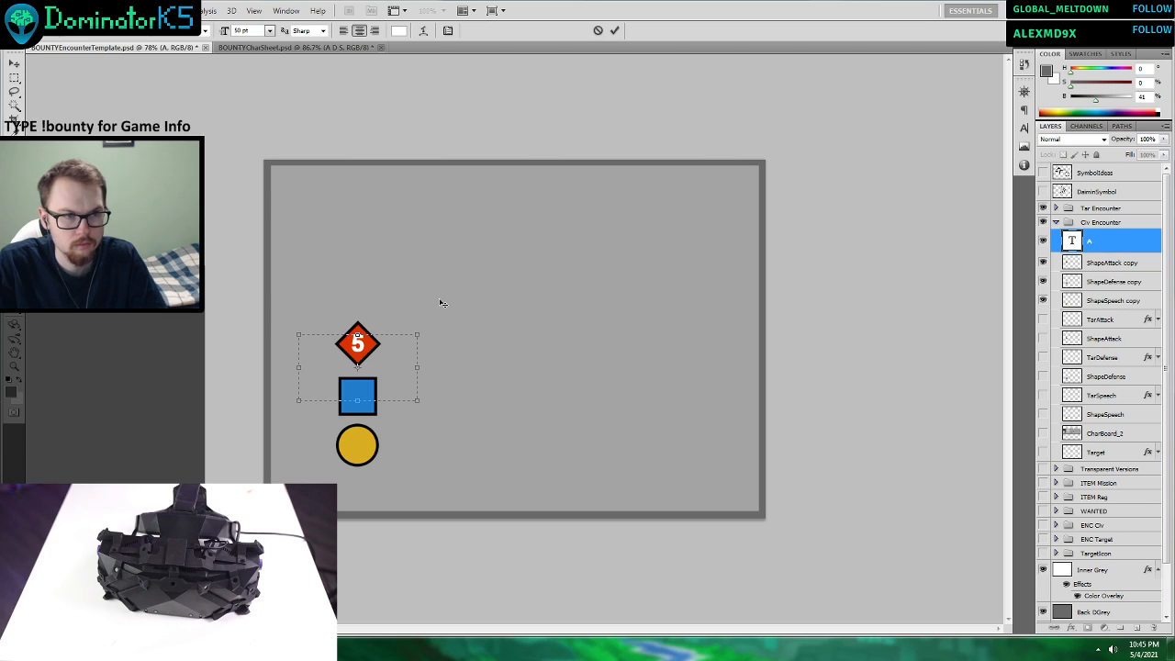
{"action": "left_click", "coordinate": [614, 30]}
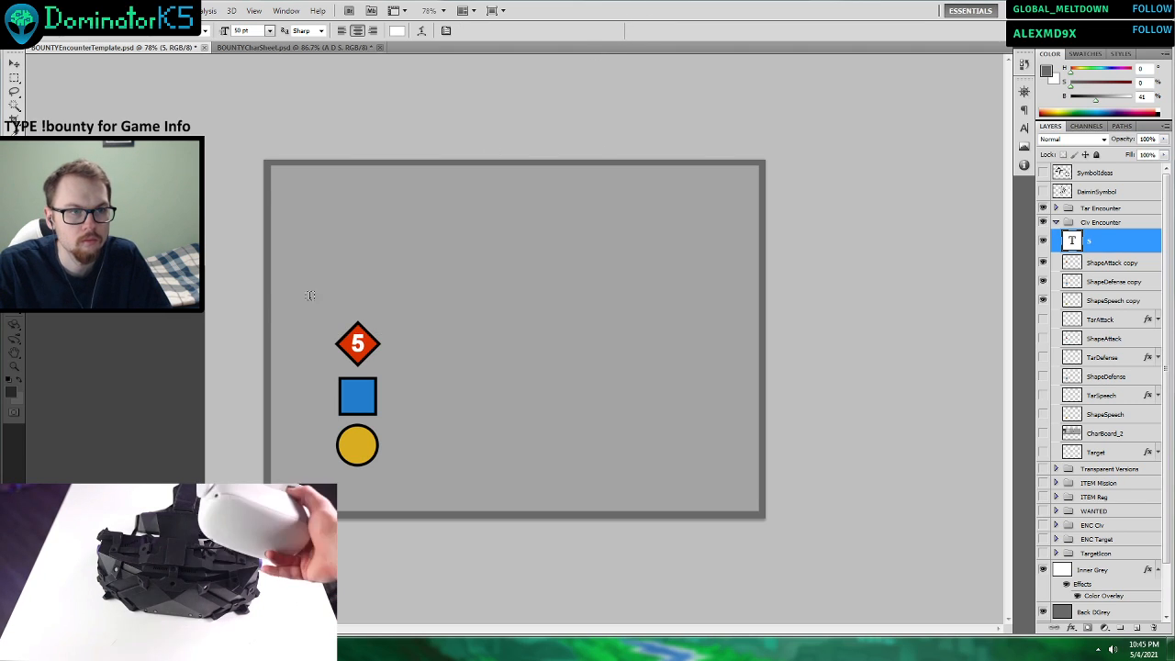
Set the font size of the number 5 on the red diamond to 60 pt.
{"action": "key", "text": "ctrl+plus"}
{"action": "left_click", "coordinate": [280, 351]}
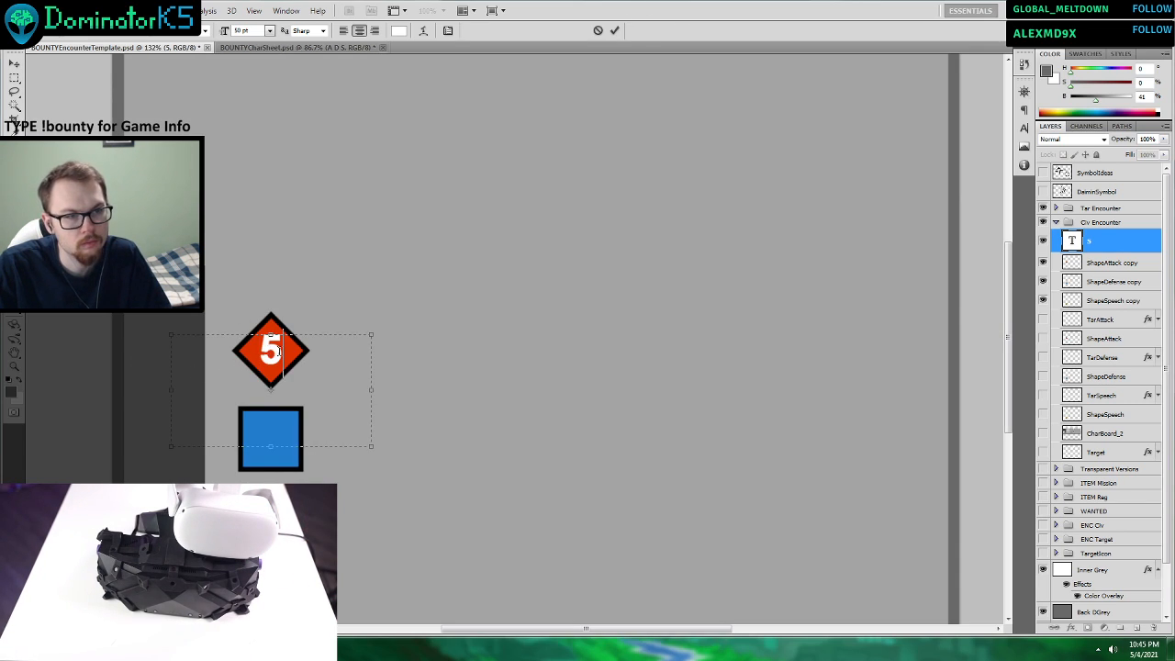
{"action": "double_click", "coordinate": [280, 352]}
{"action": "left_click", "coordinate": [269, 30]}
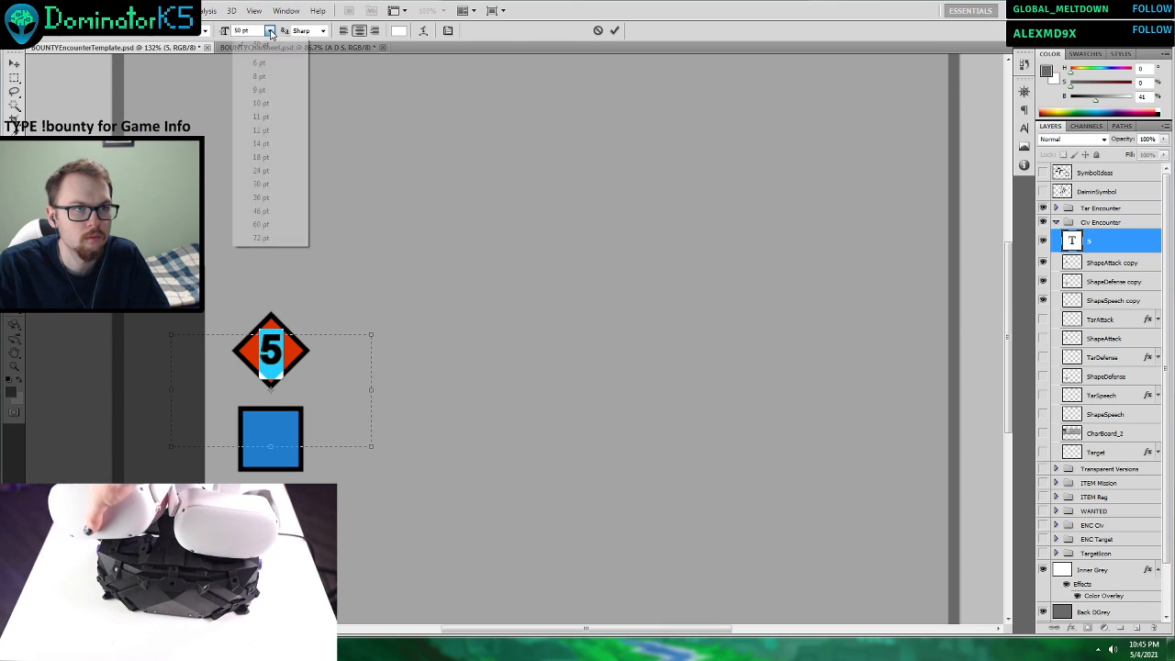
{"action": "left_click", "coordinate": [262, 224]}
{"action": "left_click", "coordinate": [614, 30]}
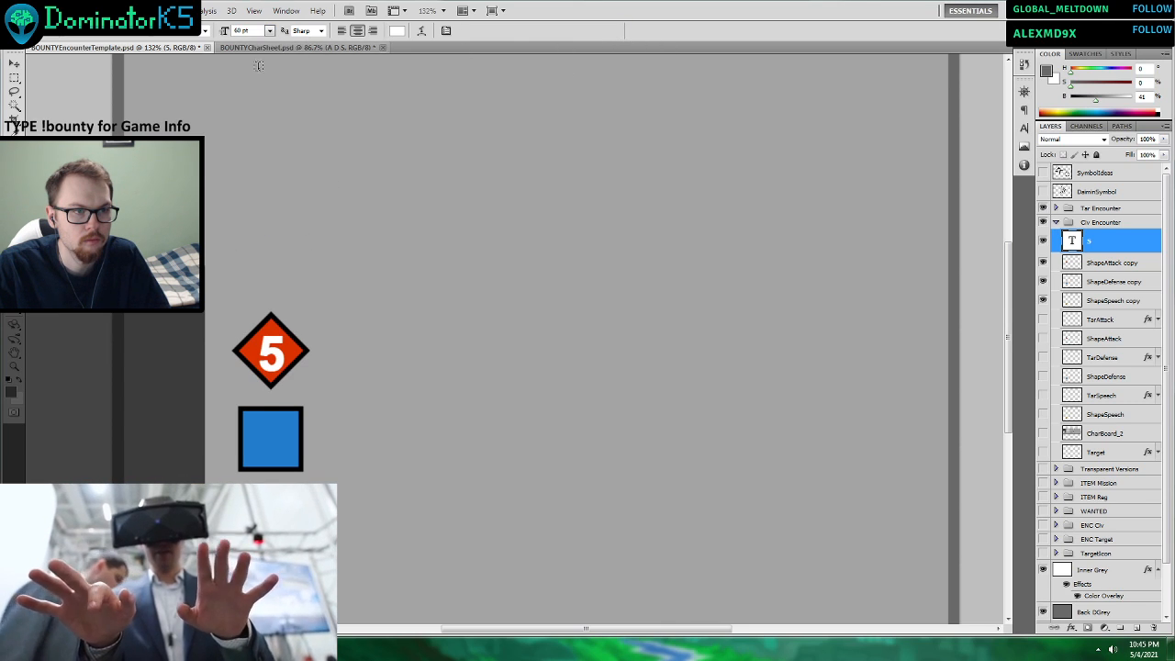
{"action": "key", "text": "v"}
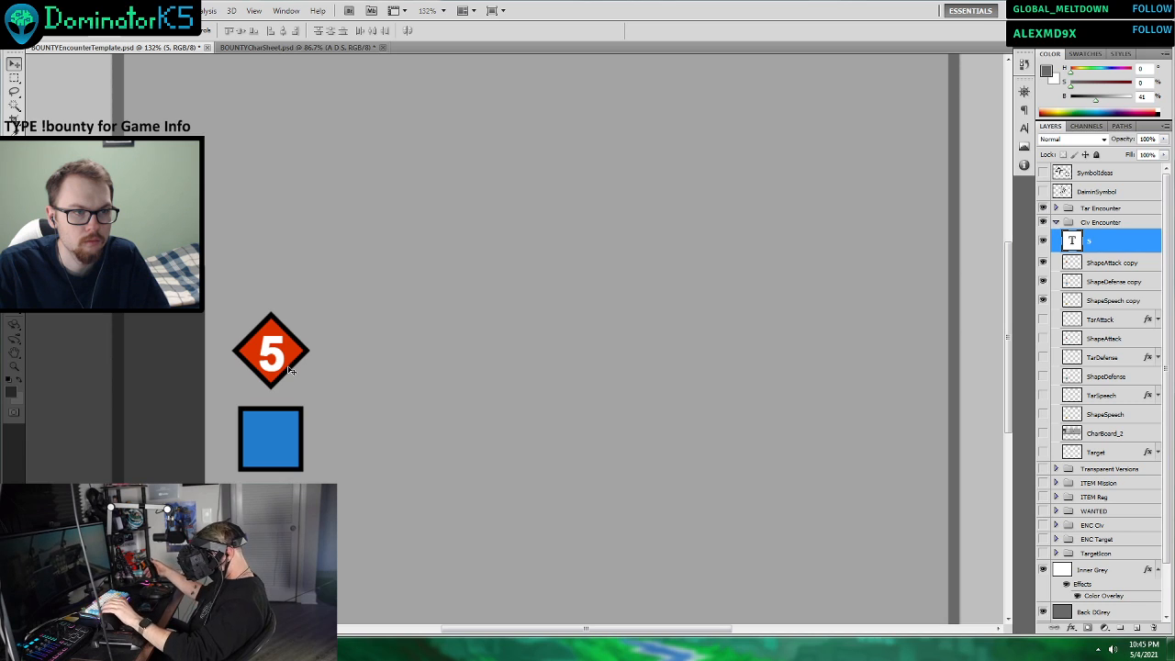
Move the number 5 slightly so it sits centred on the red diamond.
{"action": "left_click_drag", "start_coordinate": [289, 367], "coordinate": [289, 402]}
{"action": "key", "text": "ctrl+z"}
{"action": "left_click", "coordinate": [301, 381]}
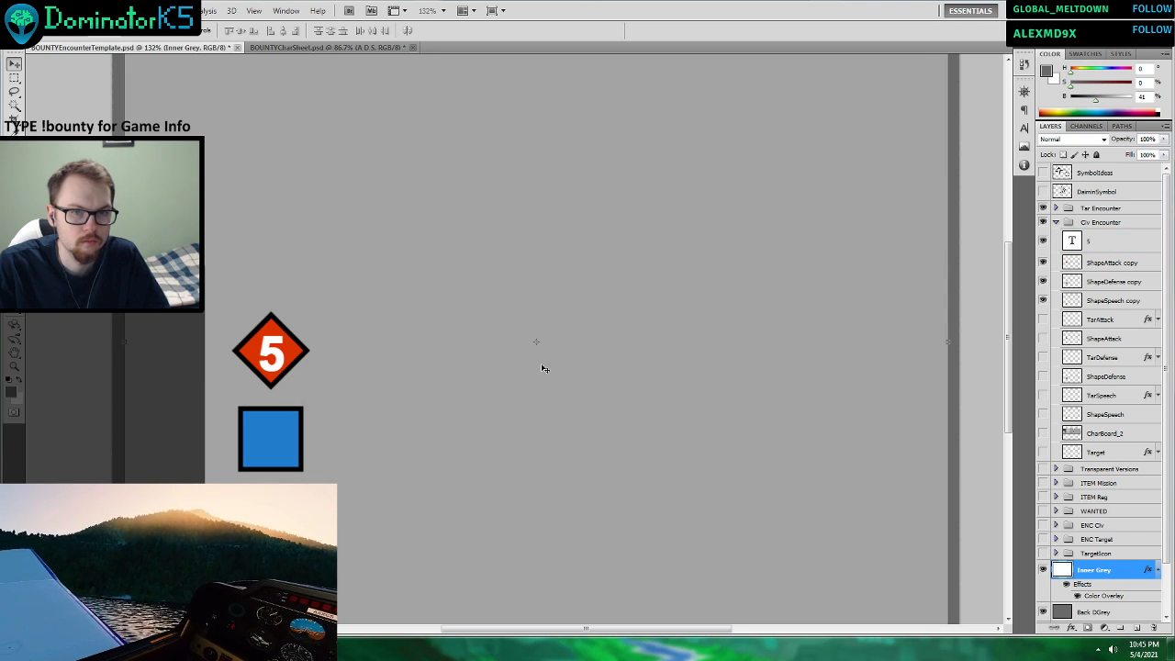
{"action": "key", "text": "ctrl+z"}
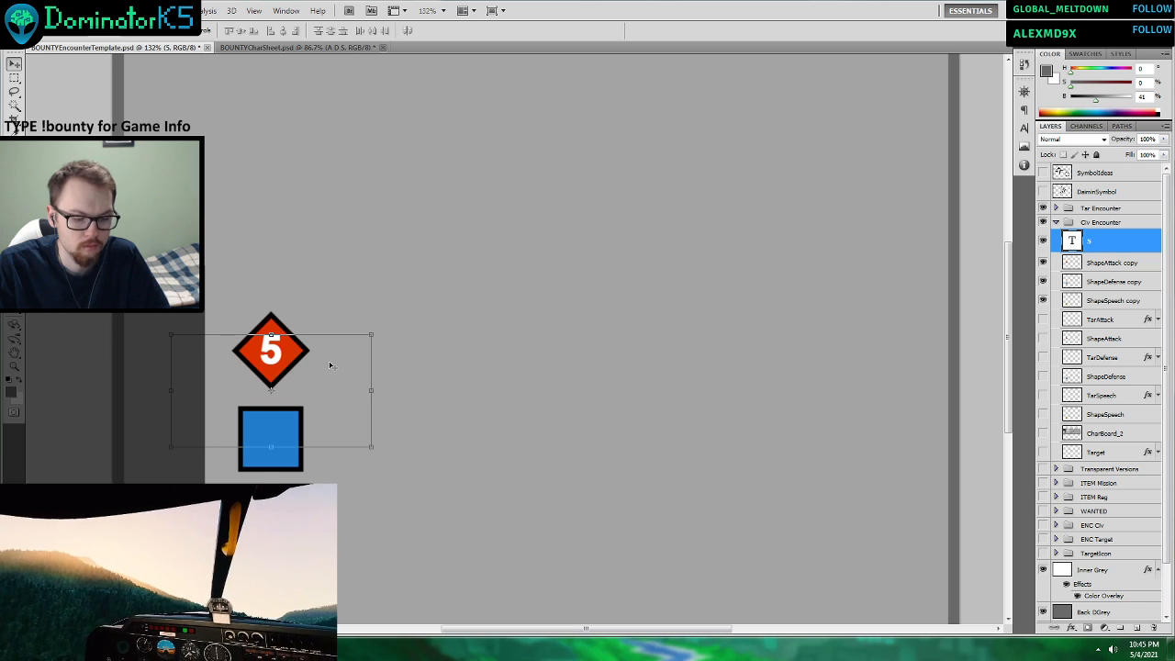
{"action": "key", "text": "ctrl+shift+z"}
{"action": "left_click_drag", "start_coordinate": [276, 356], "coordinate": [276, 353]}
Try the number 1 in place of the 5 on the red diamond, and undo the change.
{"action": "left_click", "coordinate": [1102, 378]}
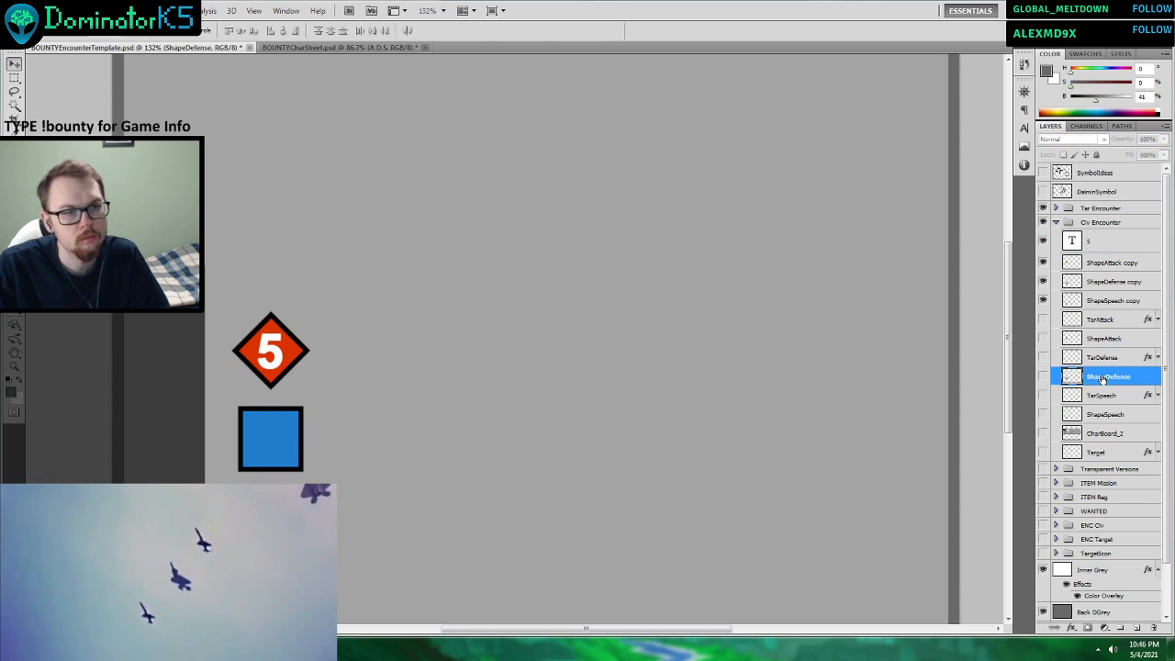
{"action": "scroll", "coordinate": [579, 378], "scroll_direction": "down", "scroll_amount": 4}
{"action": "scroll", "coordinate": [361, 353], "scroll_direction": "up", "scroll_amount": 3}
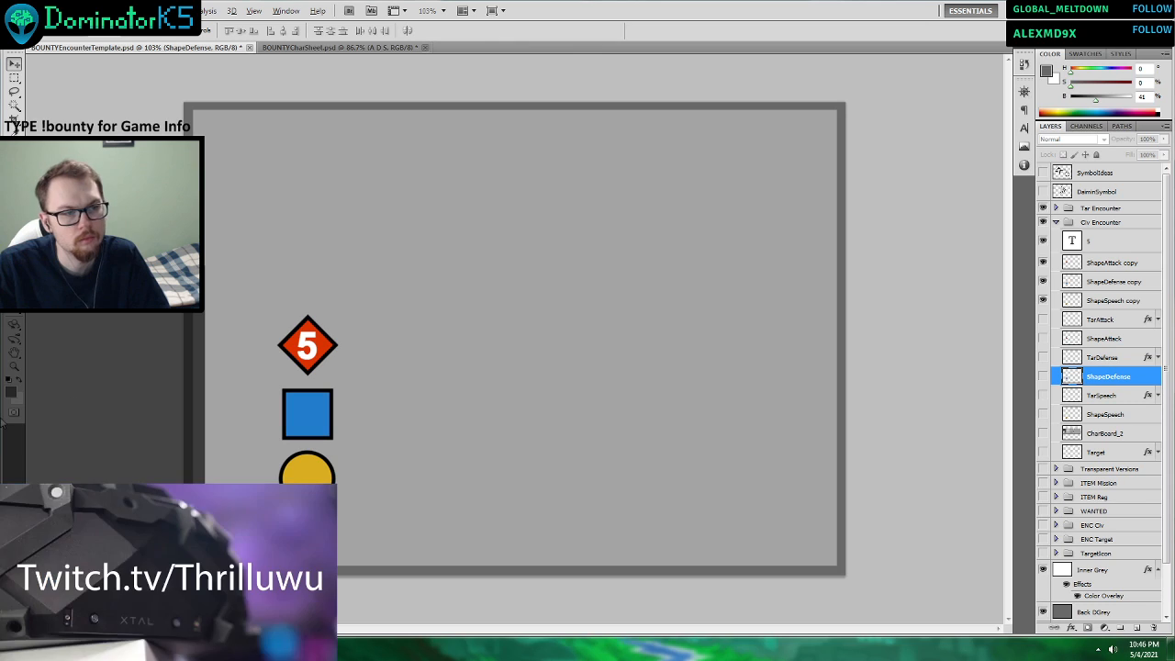
{"action": "key", "text": "t"}
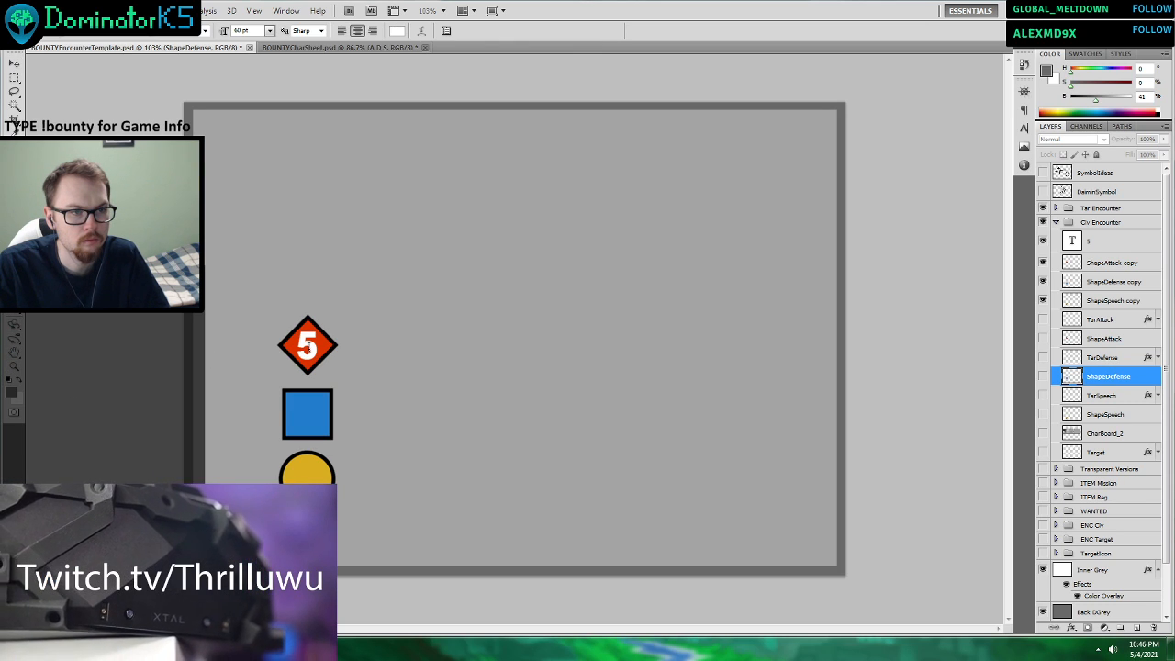
{"action": "double_click", "coordinate": [281, 345]}
{"action": "type", "text": "1"}
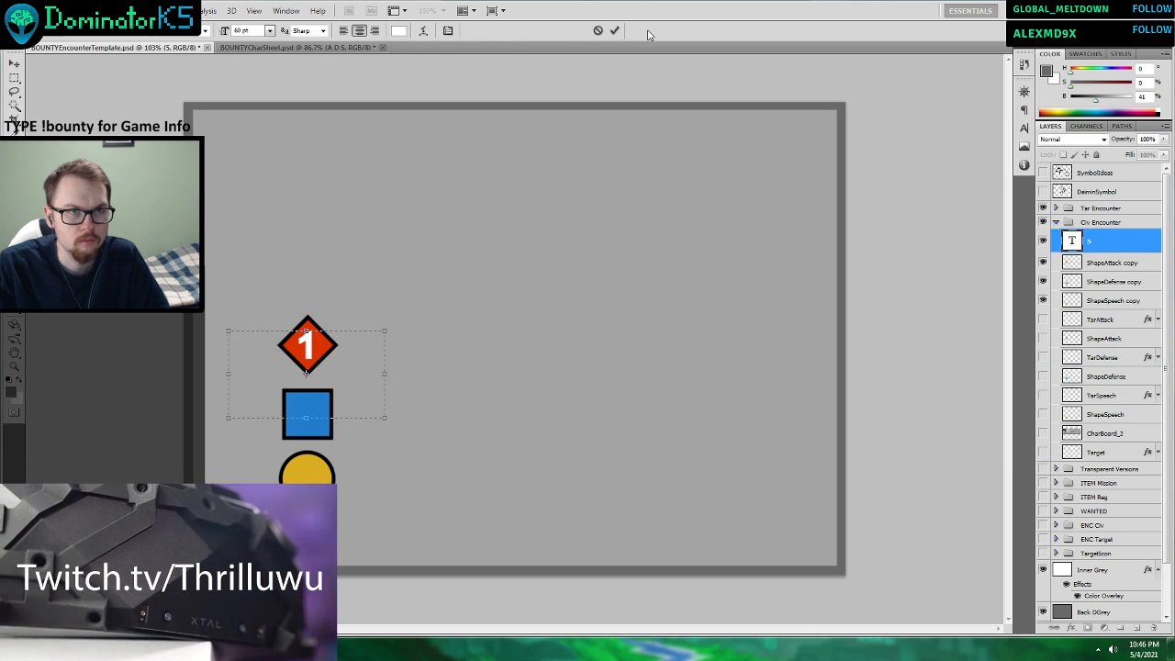
{"action": "left_click", "coordinate": [615, 31]}
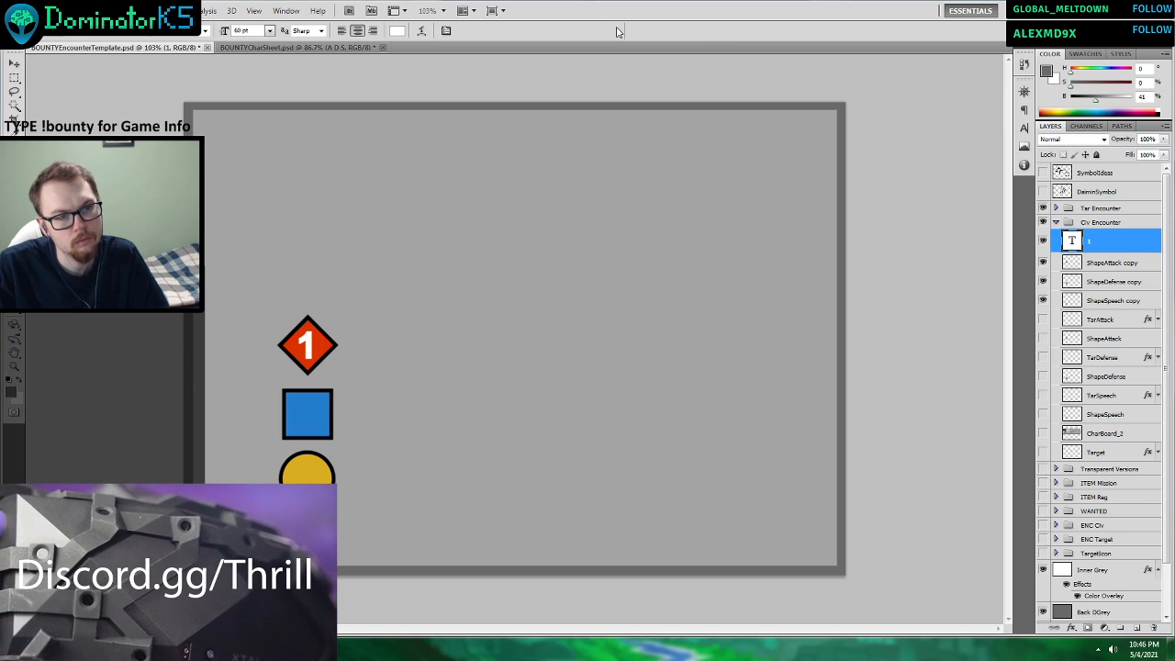
{"action": "key", "text": "ctrl+z"}
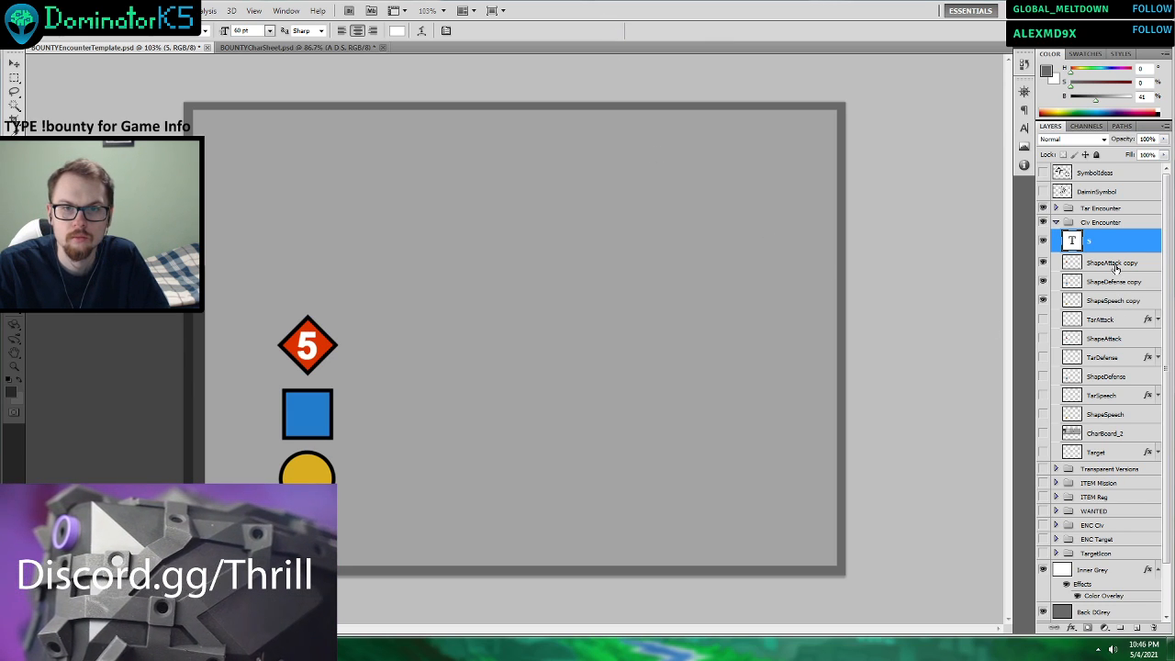
Create a layer group named StatShapes at the top of the Civ Encounter group.
{"action": "scroll", "coordinate": [631, 313], "scroll_direction": "down", "scroll_amount": 3}
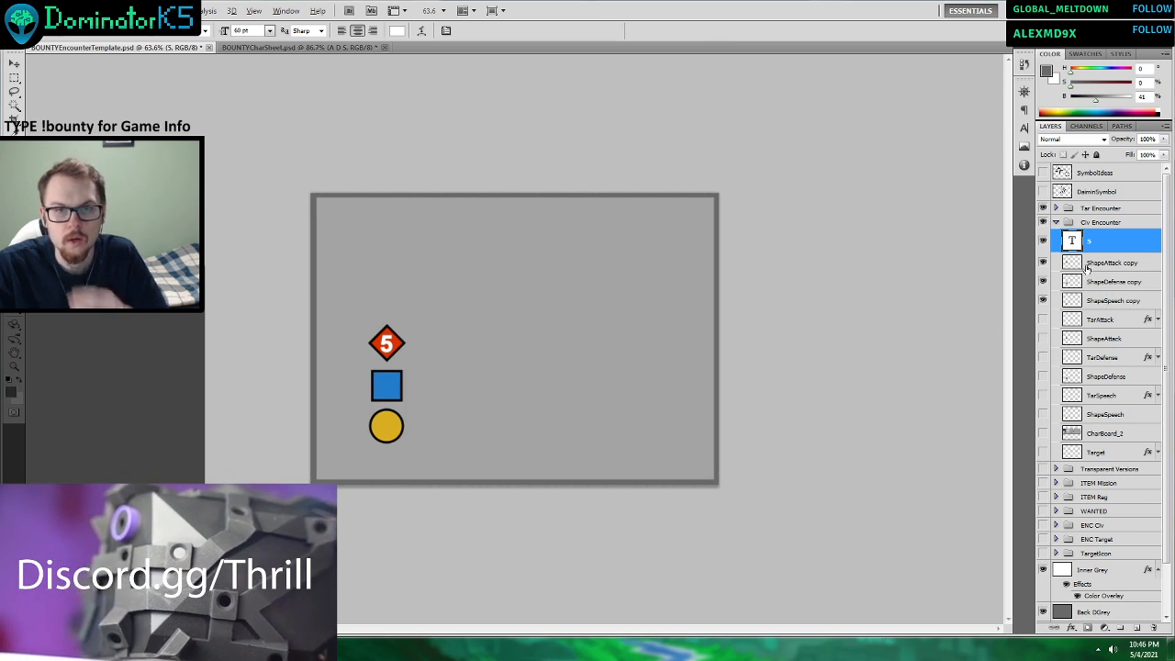
{"action": "left_click", "coordinate": [1119, 629]}
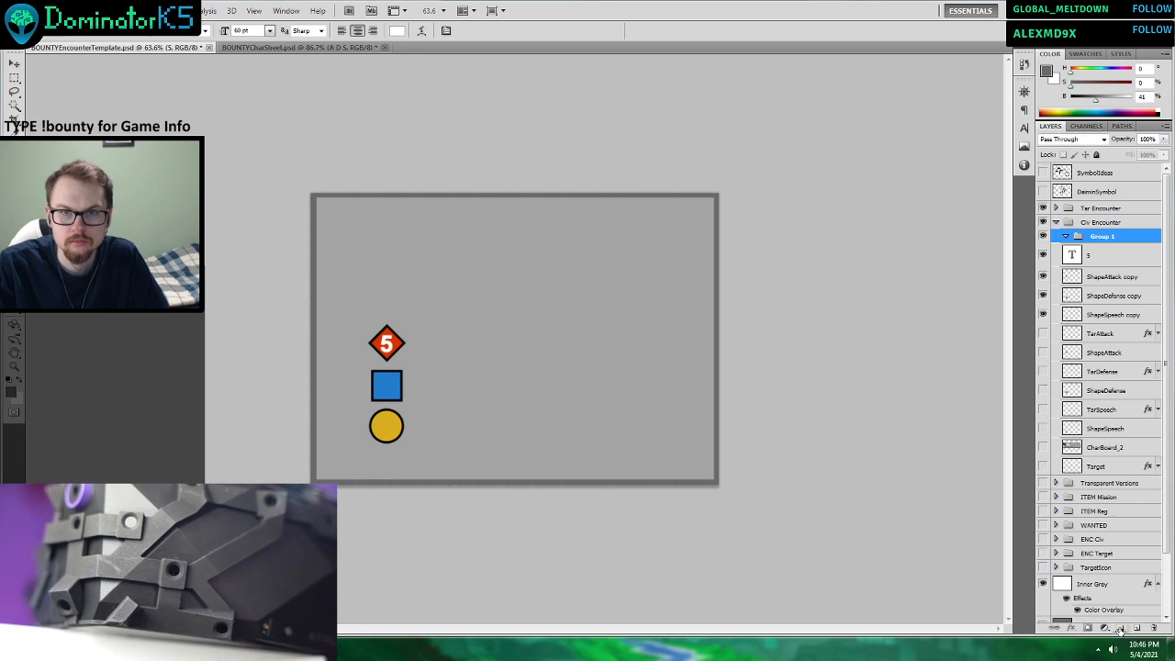
{"action": "double_click", "coordinate": [1100, 238]}
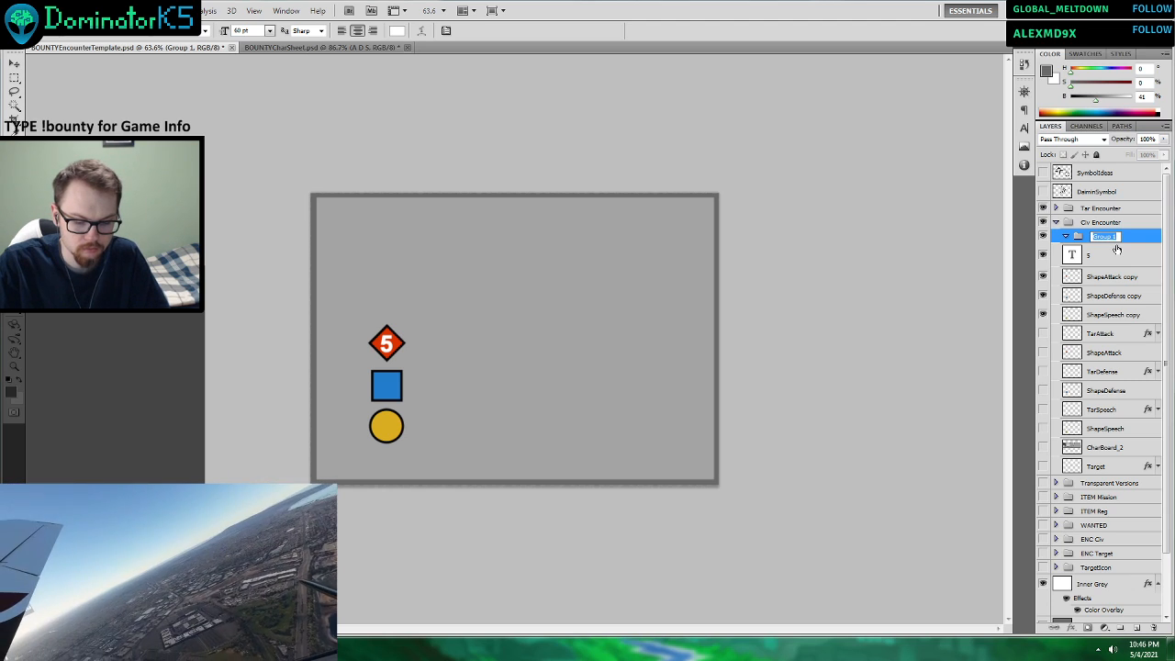
{"action": "type", "text": "StatShapes"}
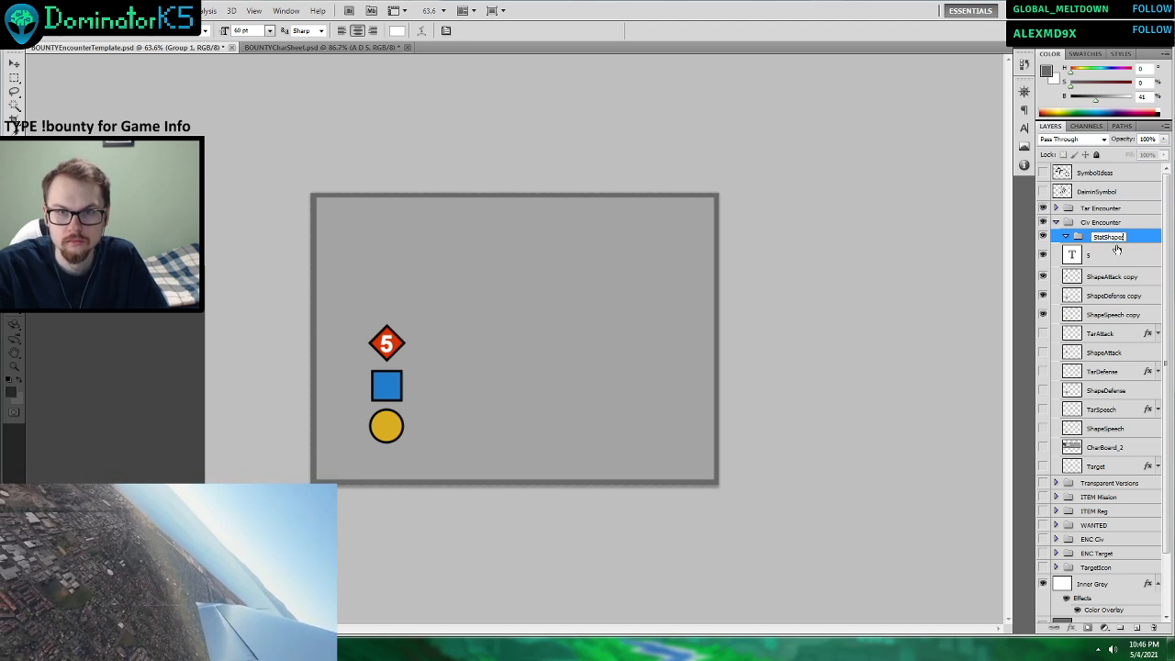
Move all layers from the number 5 text through ShapeSpeech into the StatShapes group.
{"action": "left_click", "coordinate": [1092, 254]}
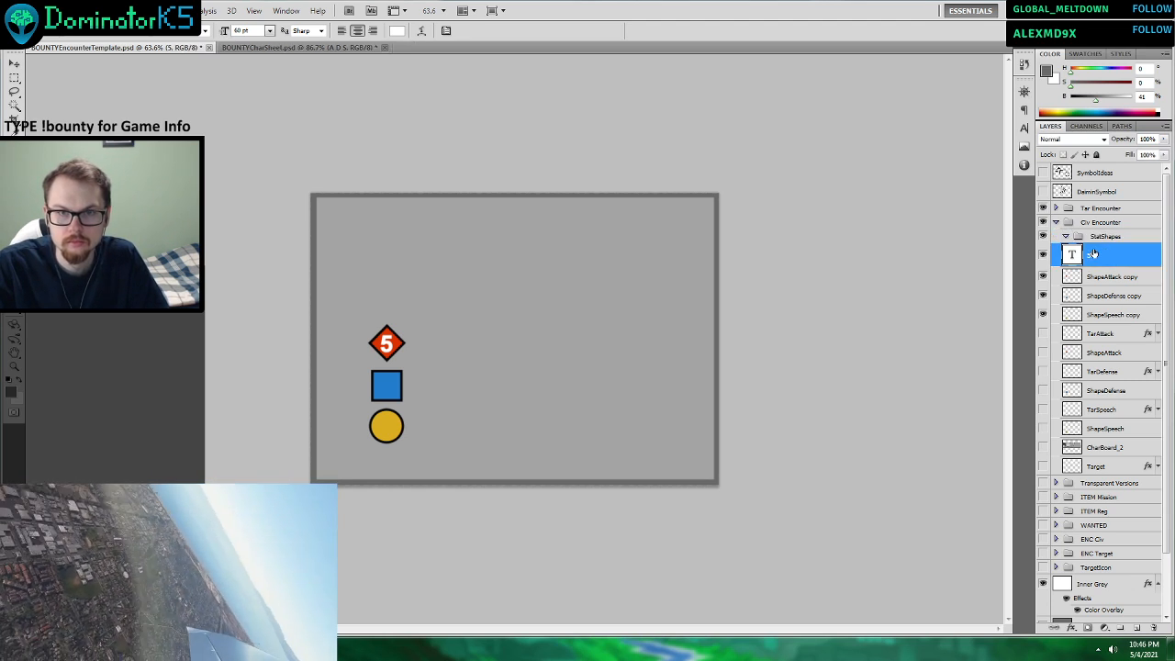
{"action": "left_click", "coordinate": [1104, 429], "text": "shift"}
{"action": "left_click_drag", "start_coordinate": [1103, 260], "coordinate": [1104, 238]}
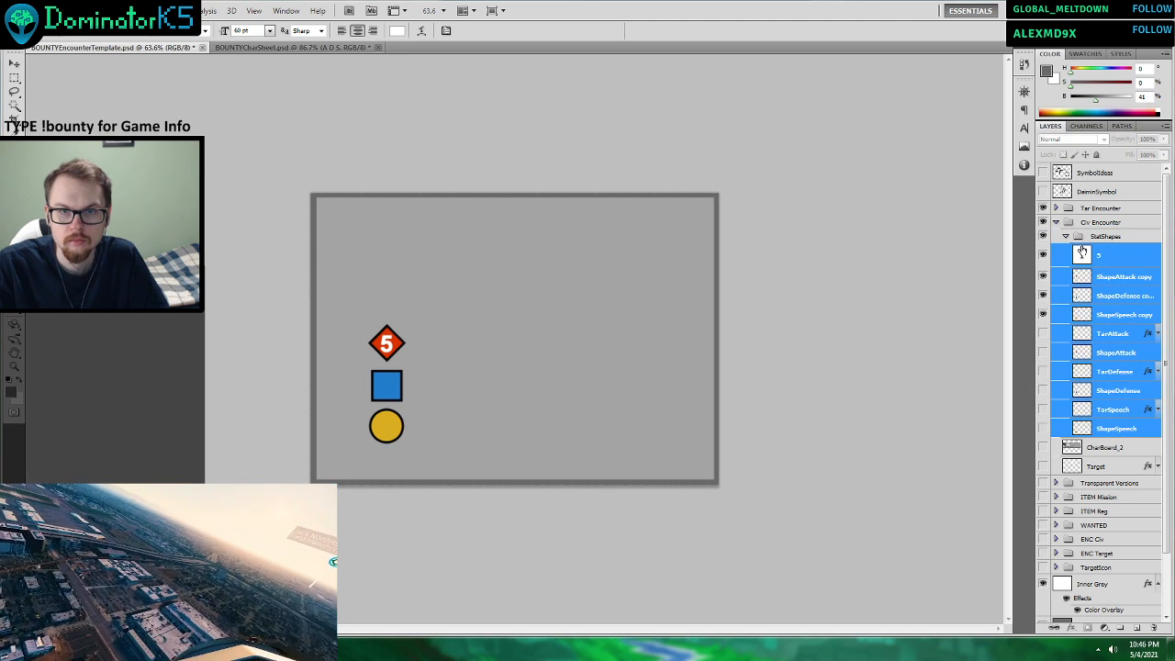
Collapse the StatShapes group, move it out of Civ Encounter to just below TargetIcon, and leave it hidden.
{"action": "left_click", "coordinate": [1066, 236]}
{"action": "left_click", "coordinate": [1044, 237]}
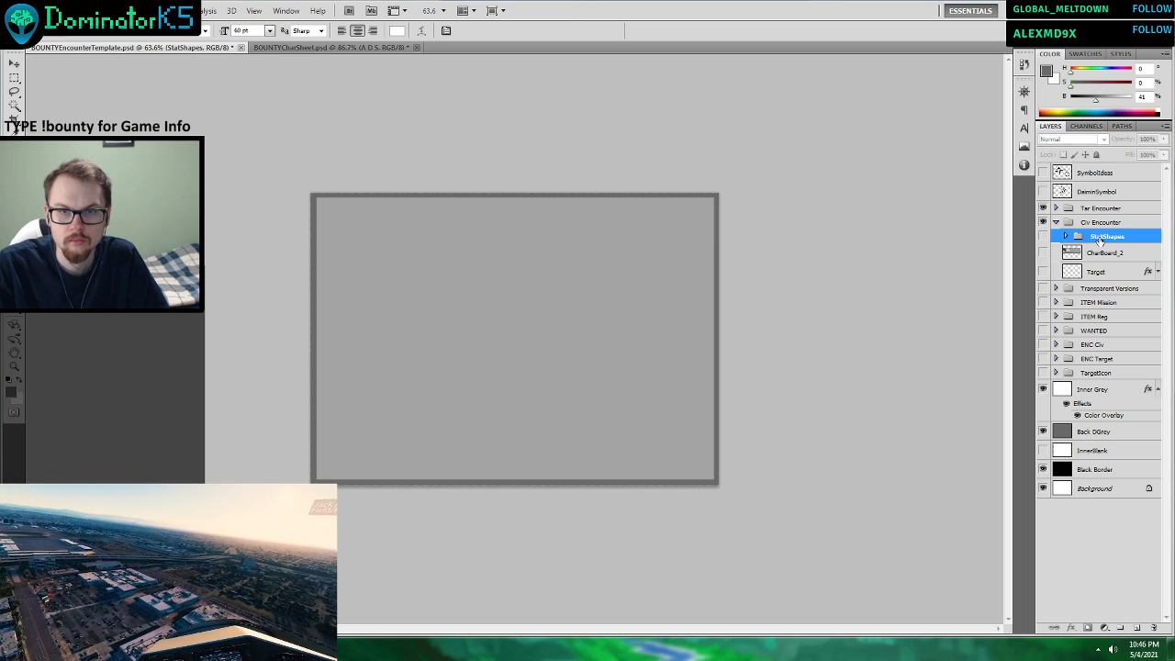
{"action": "left_click_drag", "start_coordinate": [1102, 239], "coordinate": [1099, 382]}
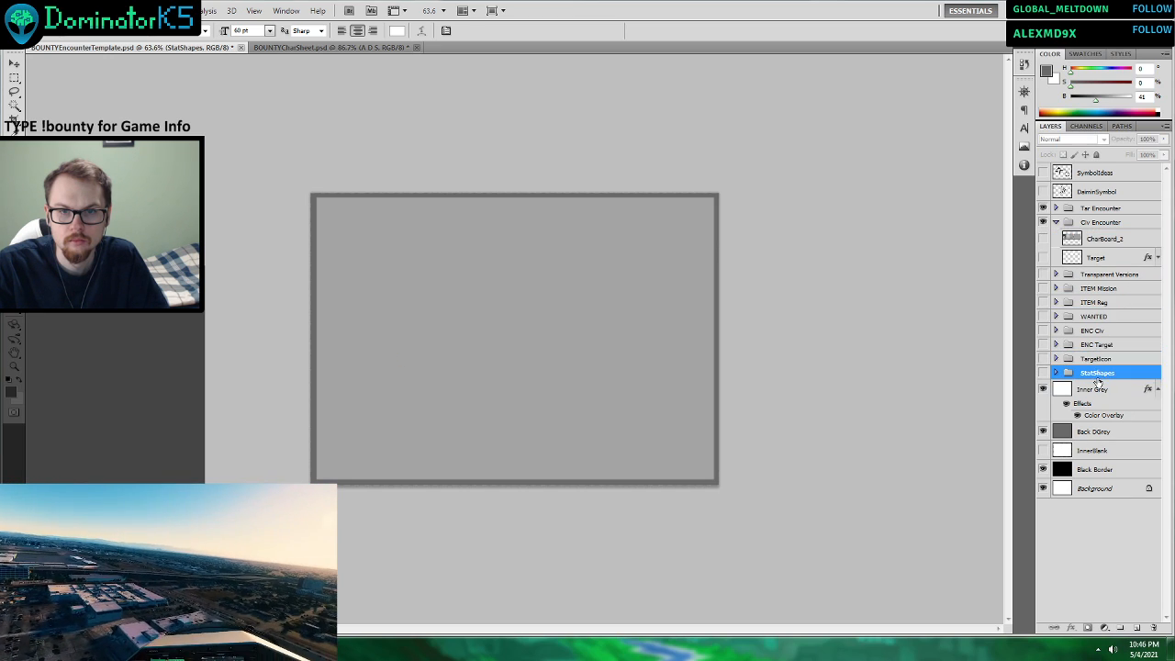
{"action": "left_click", "coordinate": [1044, 373]}
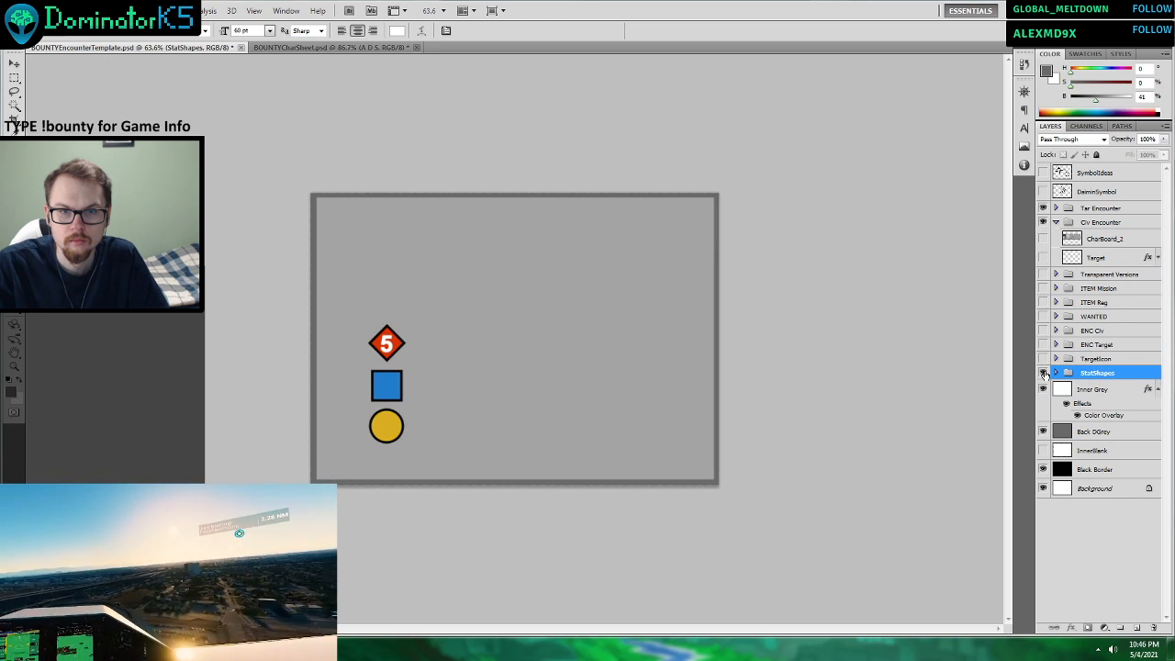
{"action": "left_click", "coordinate": [1044, 372]}
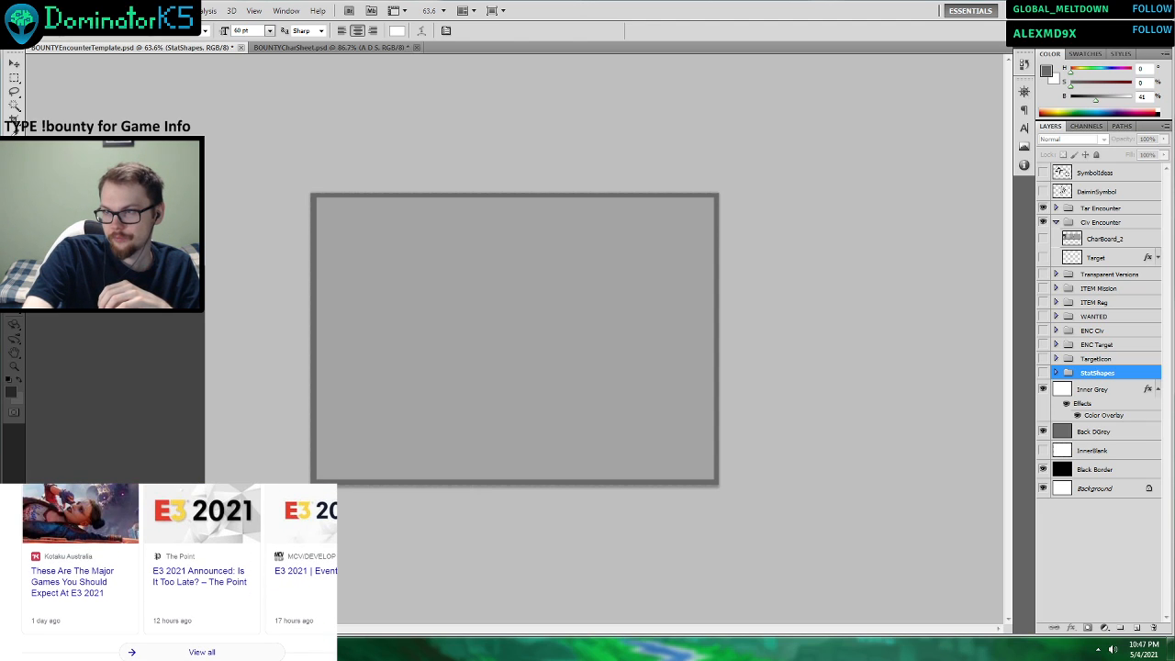
{"action": "left_click", "coordinate": [1130, 649]}
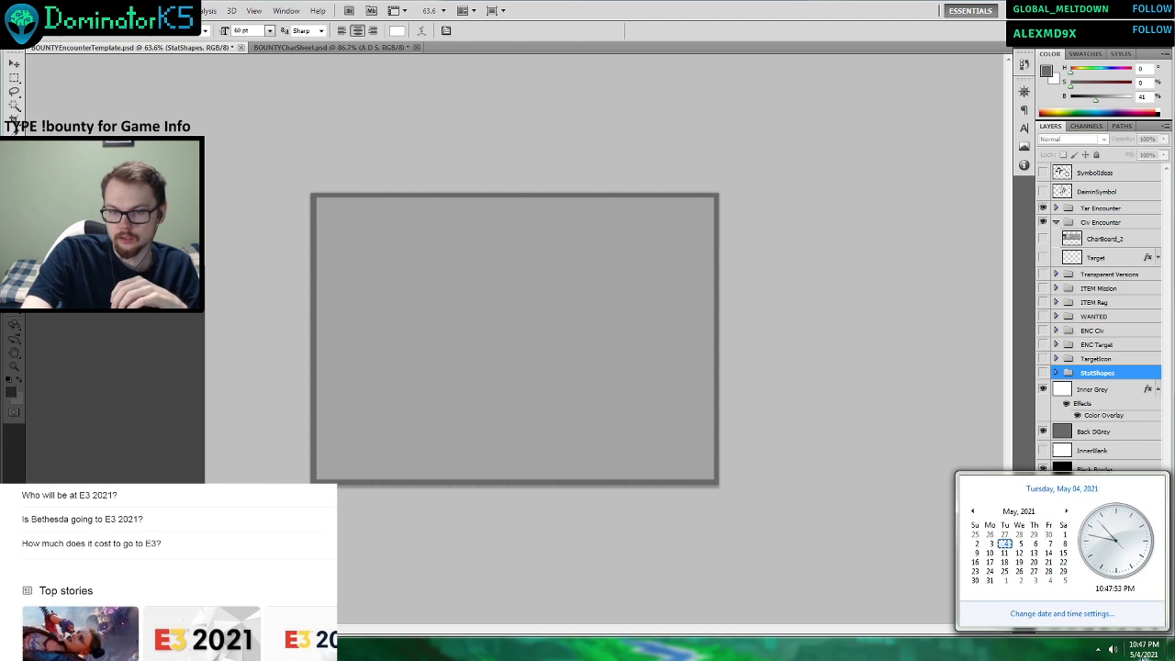
{"action": "left_click", "coordinate": [1143, 658]}
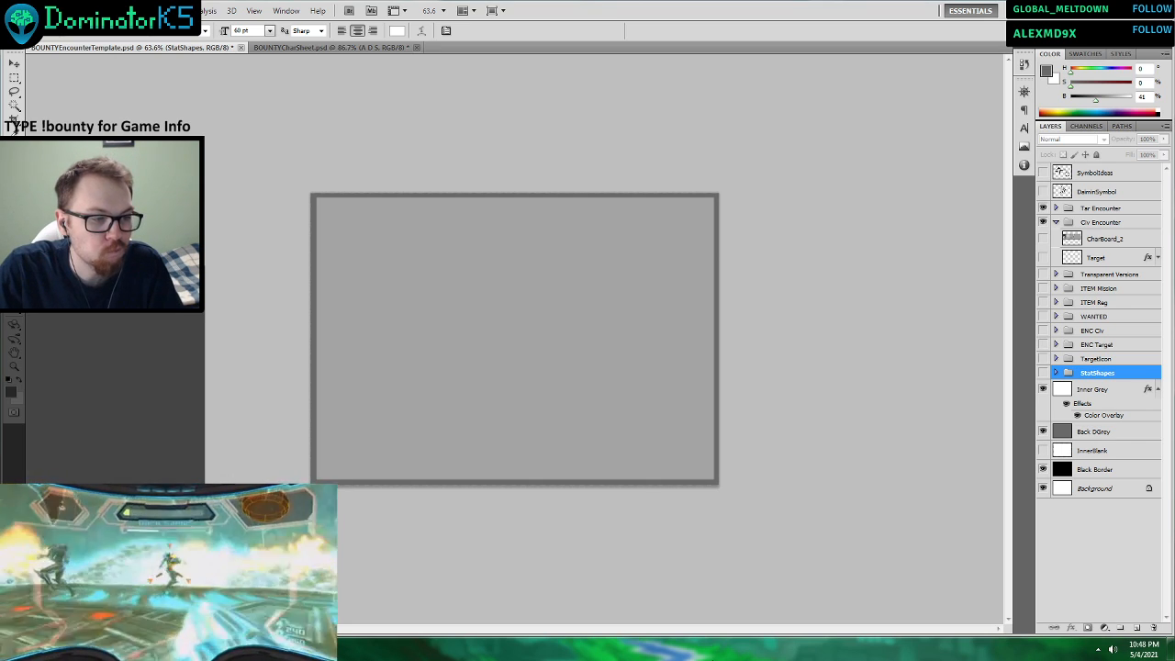
{"action": "key", "text": "super"}
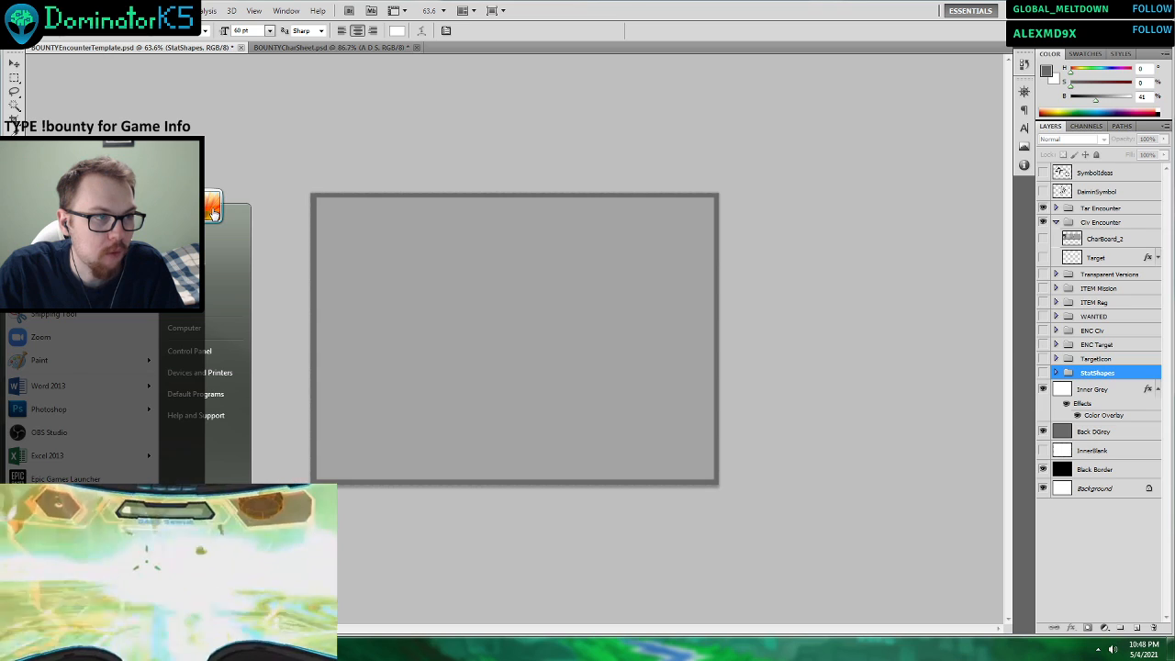
{"action": "mouse_move", "coordinate": [110, 245]}
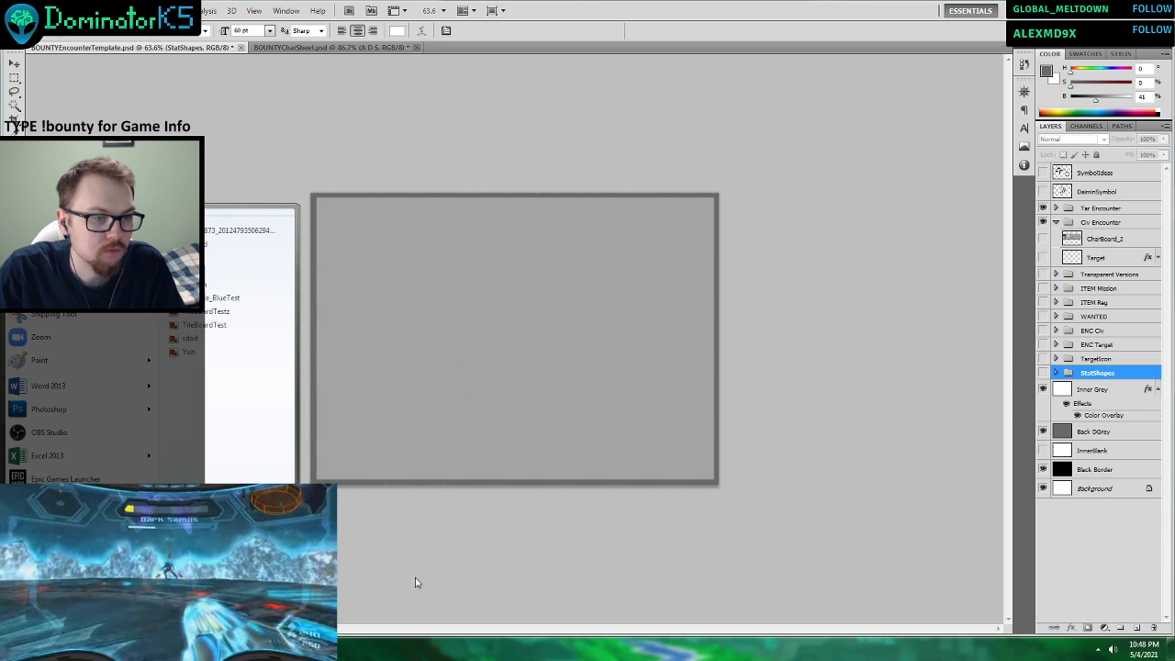
Switch to Windows Explorer and look through the TTS_Tests and PrototypePics folders of BountyBoardGame for the encounter card reference.
{"action": "left_click", "coordinate": [407, 650]}
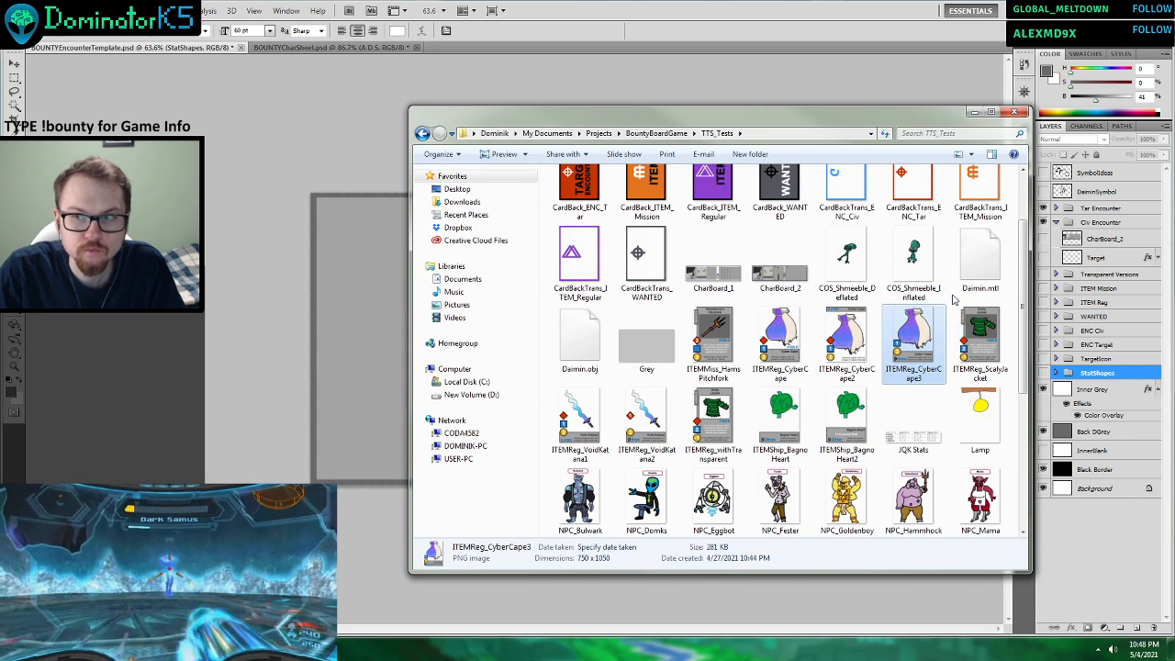
{"action": "key", "text": "super"}
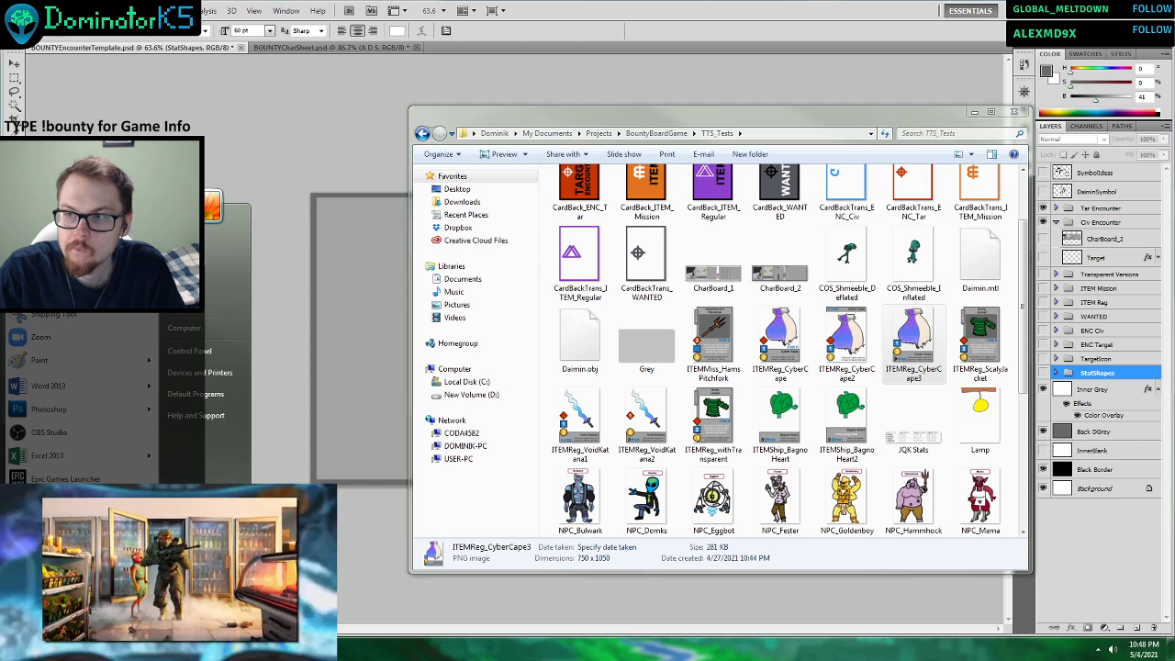
{"action": "left_click", "coordinate": [909, 323]}
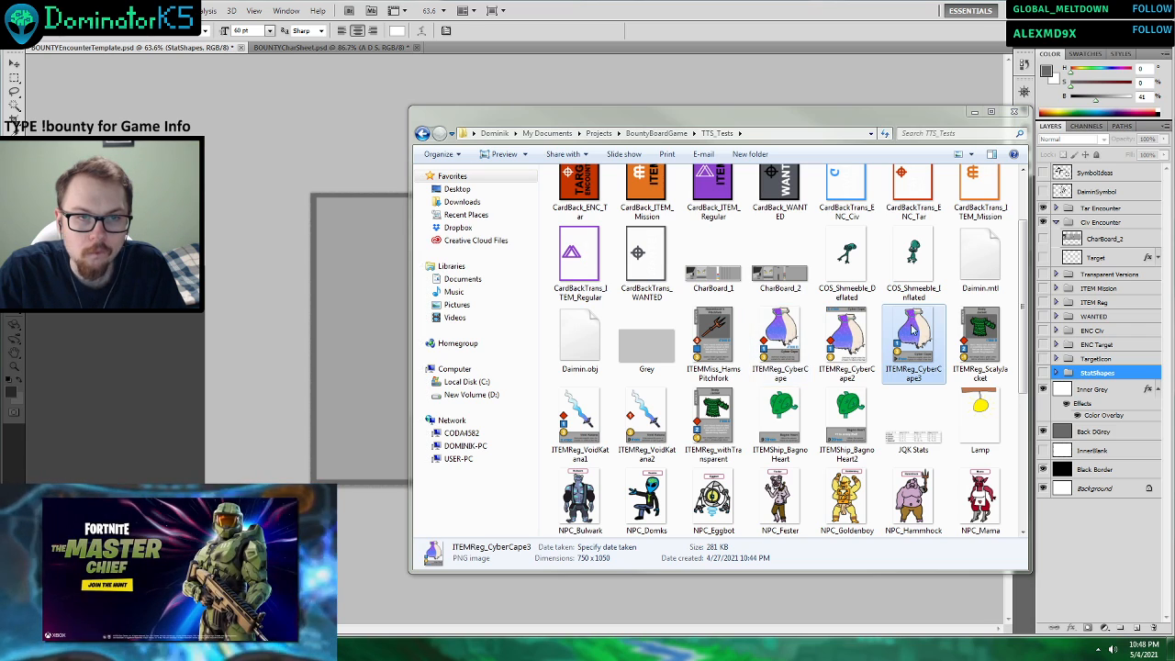
{"action": "left_click", "coordinate": [422, 133]}
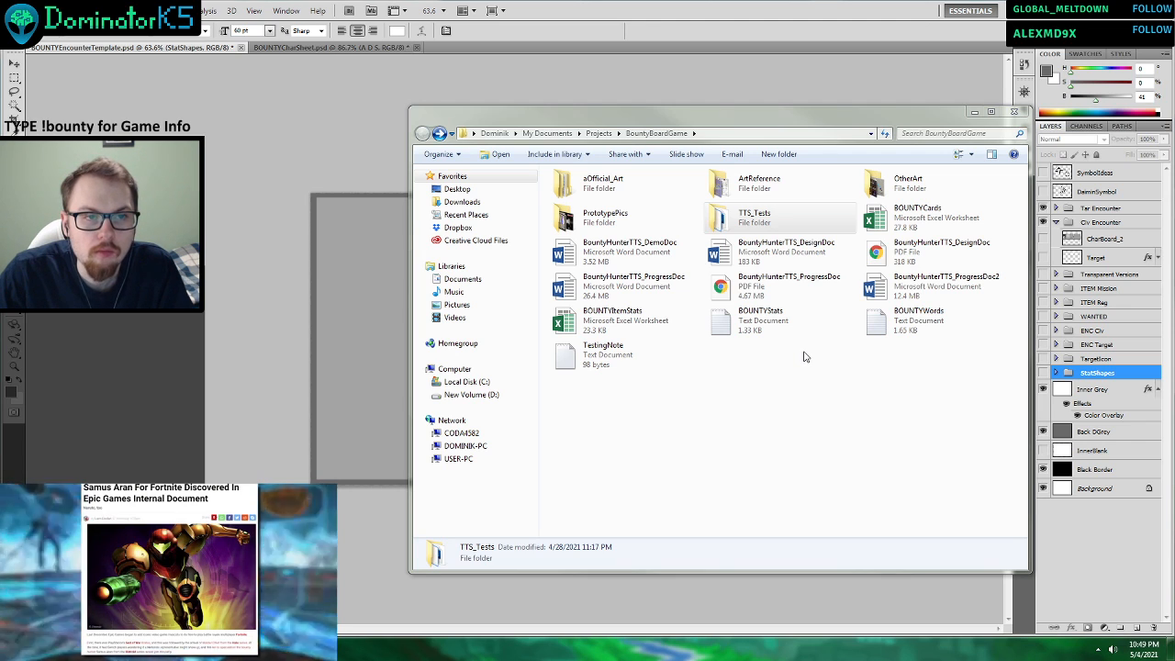
{"action": "double_click", "coordinate": [669, 231]}
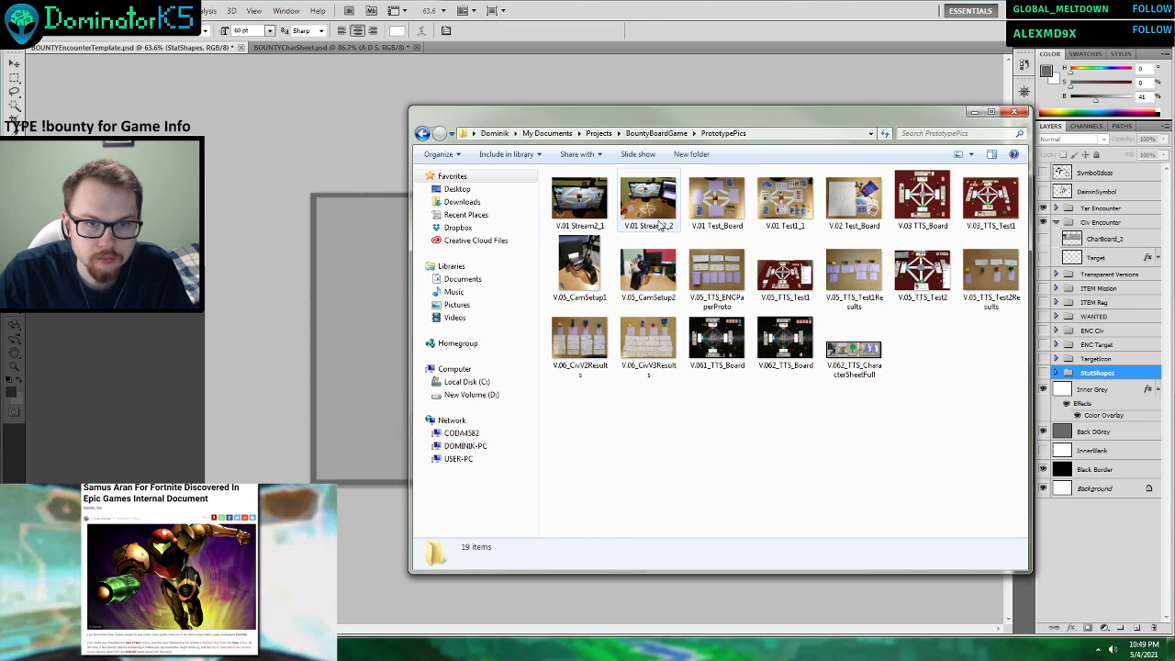
{"action": "left_click", "coordinate": [422, 133]}
{"action": "double_click", "coordinate": [744, 217]}
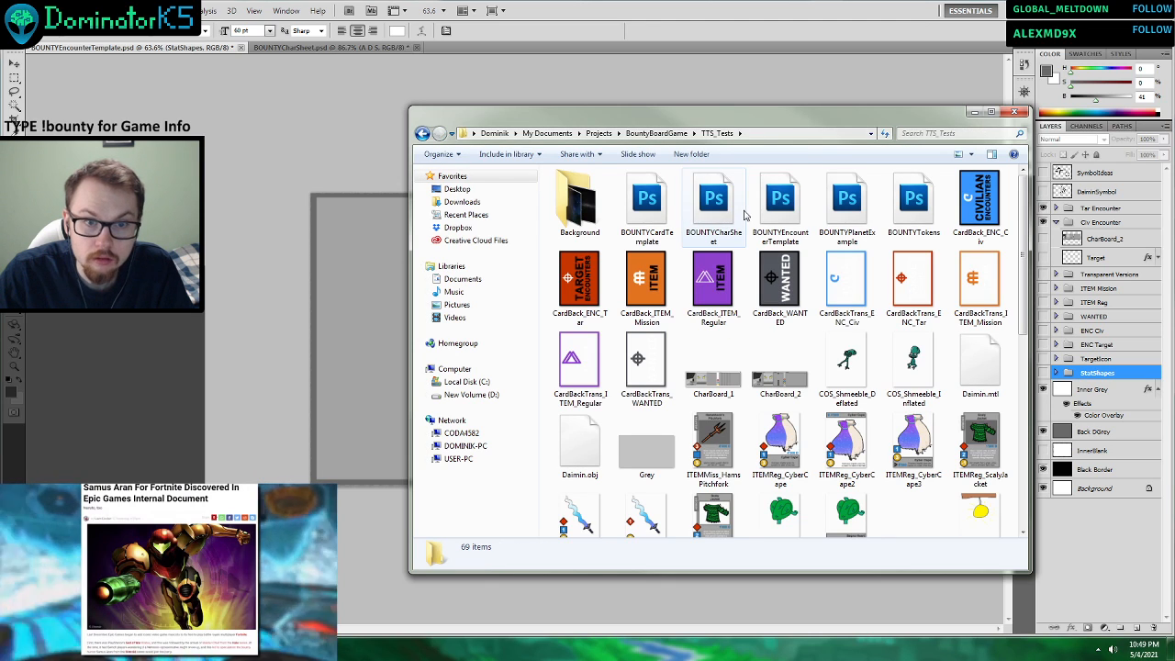
{"action": "scroll", "coordinate": [707, 275], "scroll_direction": "down", "scroll_amount": 5}
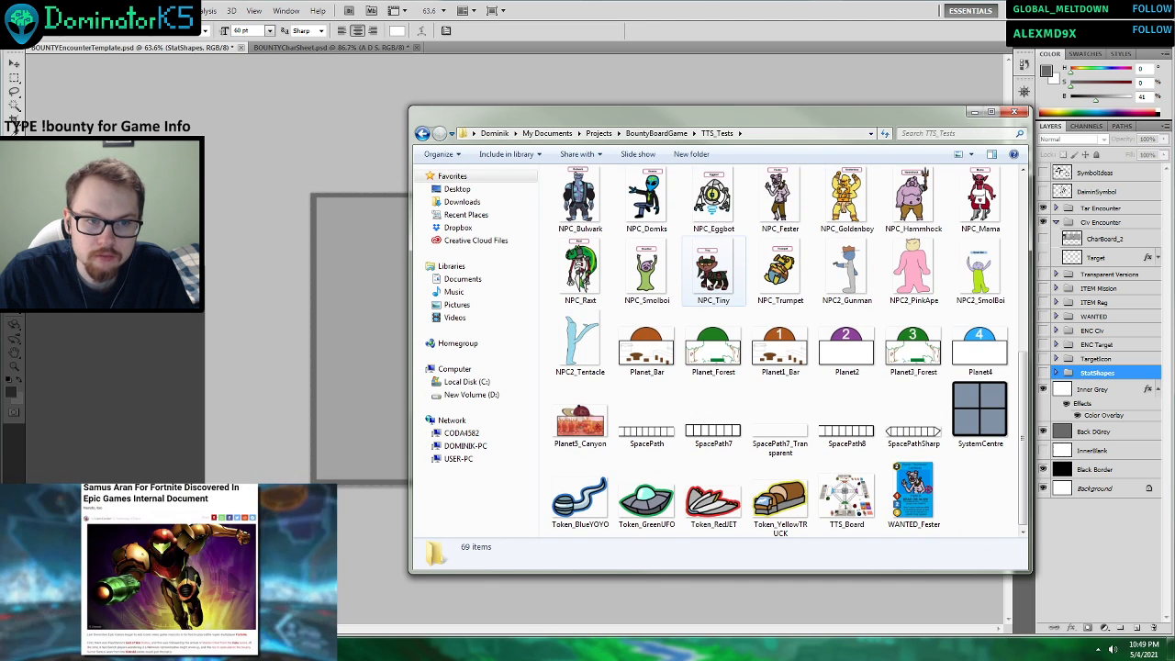
{"action": "scroll", "coordinate": [712, 276], "scroll_direction": "up", "scroll_amount": 5}
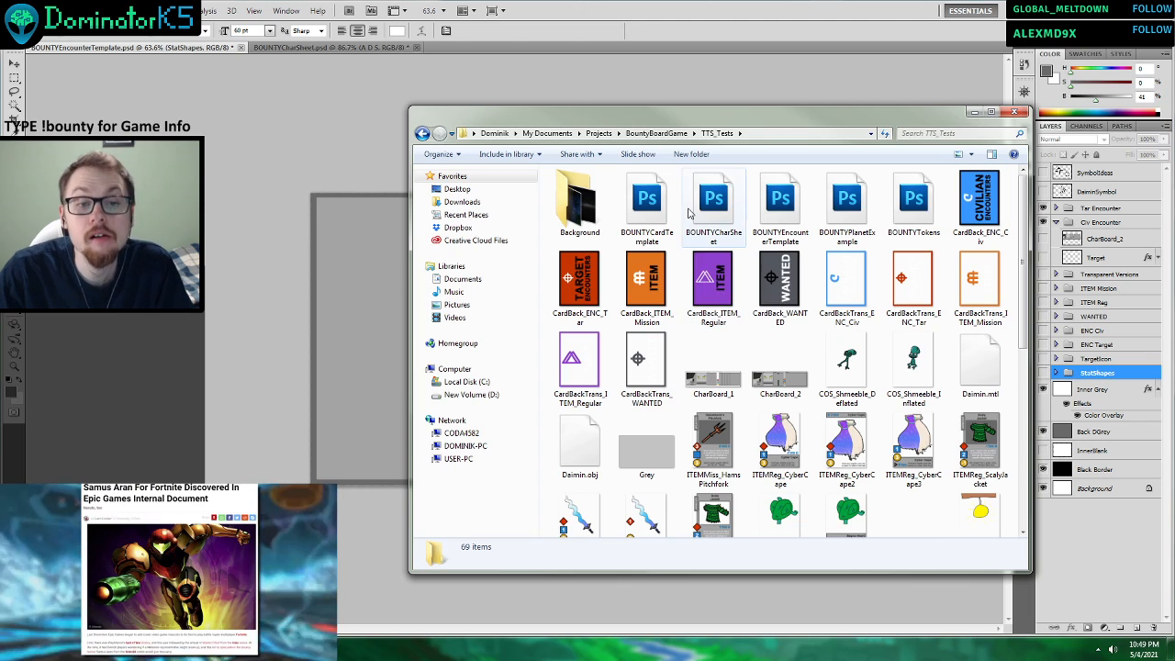
Open the ScenarioCard_Example image from the OtherArt folder in Paint.
{"action": "left_click", "coordinate": [422, 133]}
{"action": "double_click", "coordinate": [908, 182]}
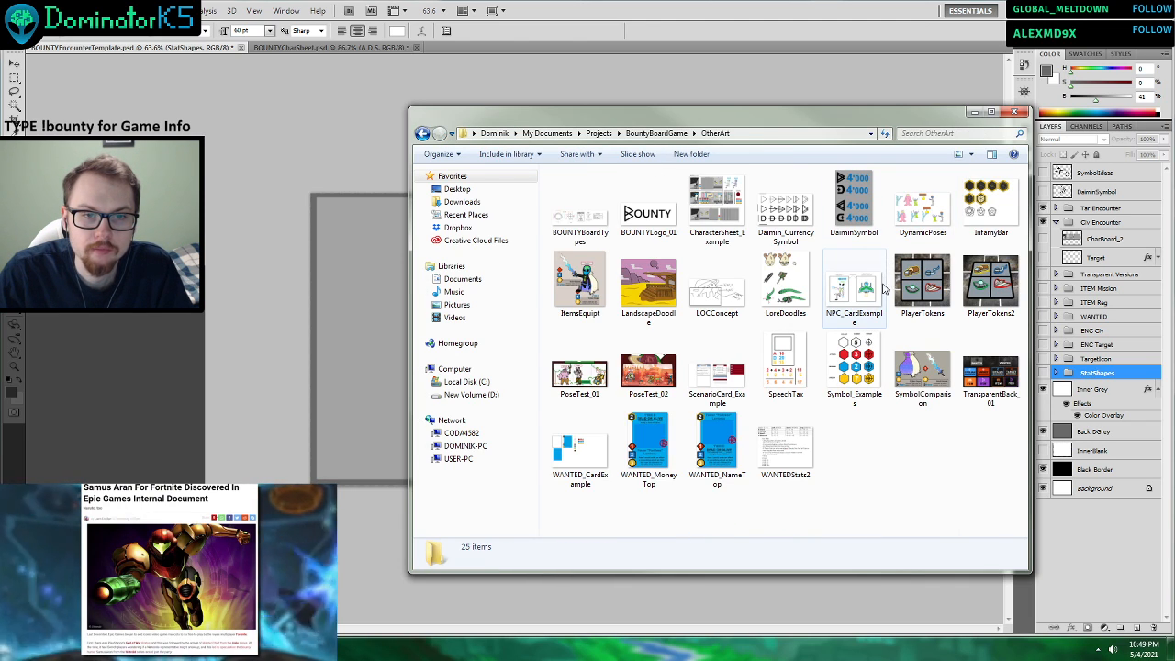
{"action": "right_click", "coordinate": [726, 376]}
{"action": "mouse_move", "coordinate": [801, 163]}
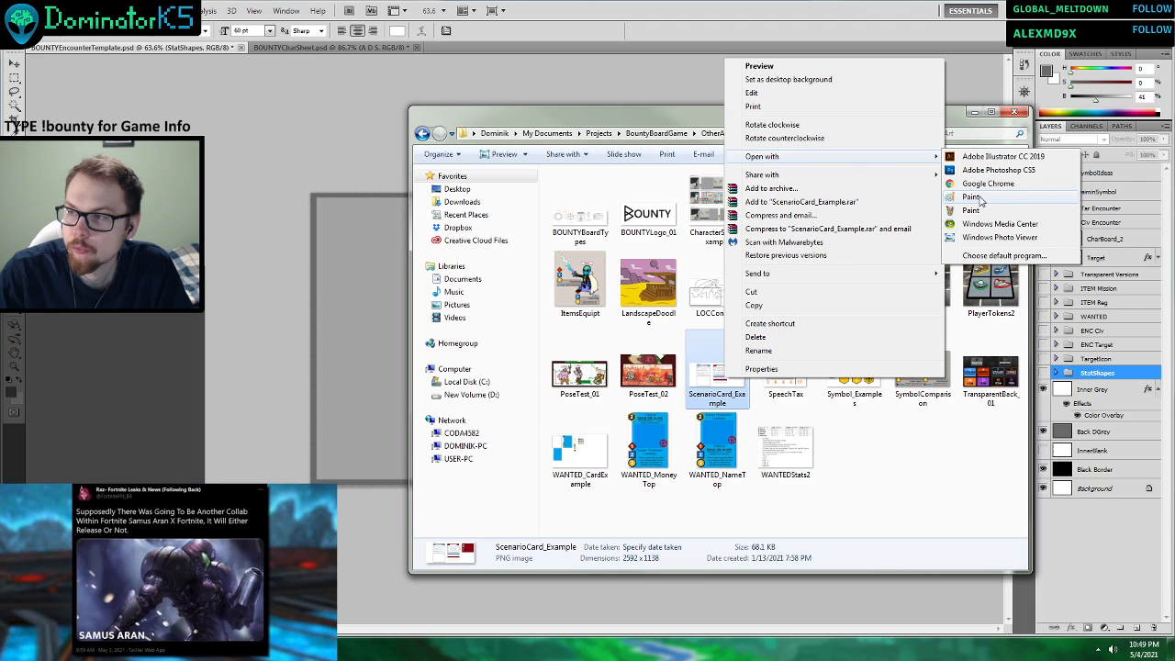
{"action": "left_click", "coordinate": [979, 197]}
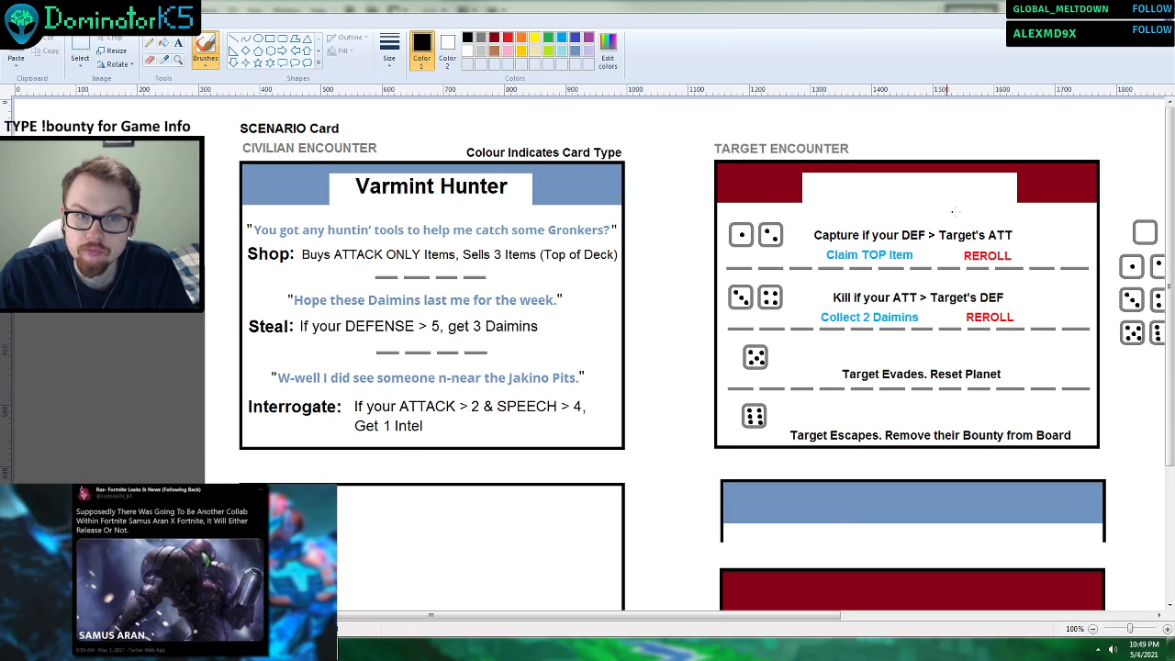
Copy the Civilian and Target Encounter cards from ScenarioCard_Example and paste them into BOUNTYEncounterTemplate above CharBoard_2 in the Civ Encounter group.
{"action": "left_click", "coordinate": [80, 48]}
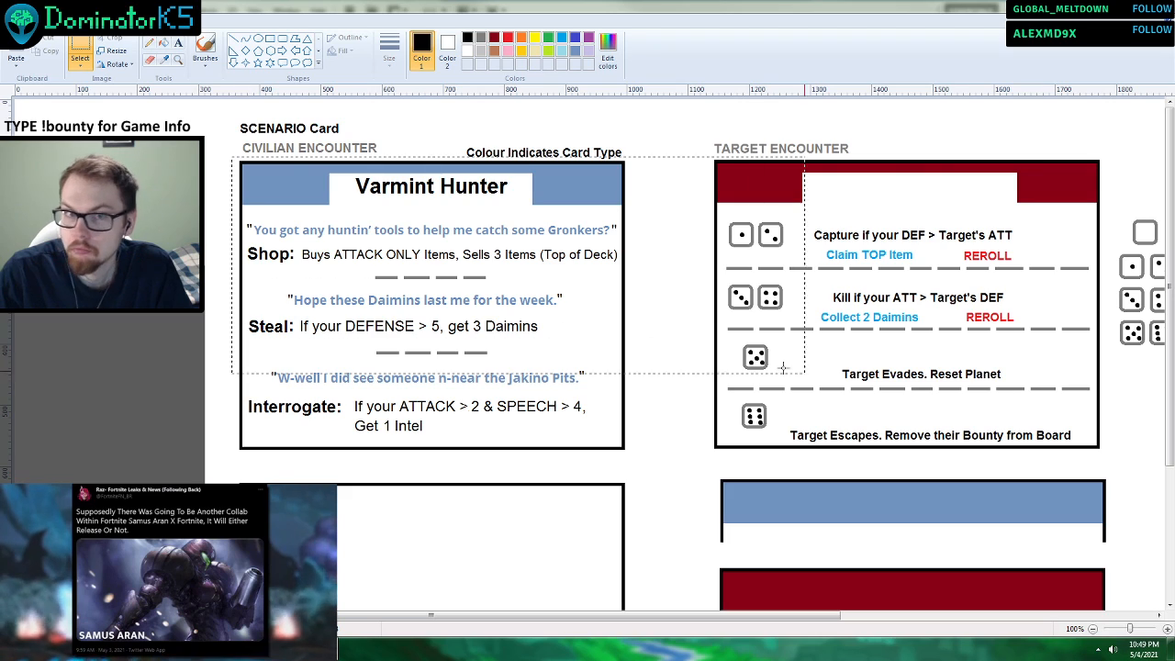
{"action": "left_click_drag", "start_coordinate": [783, 368], "coordinate": [1106, 454]}
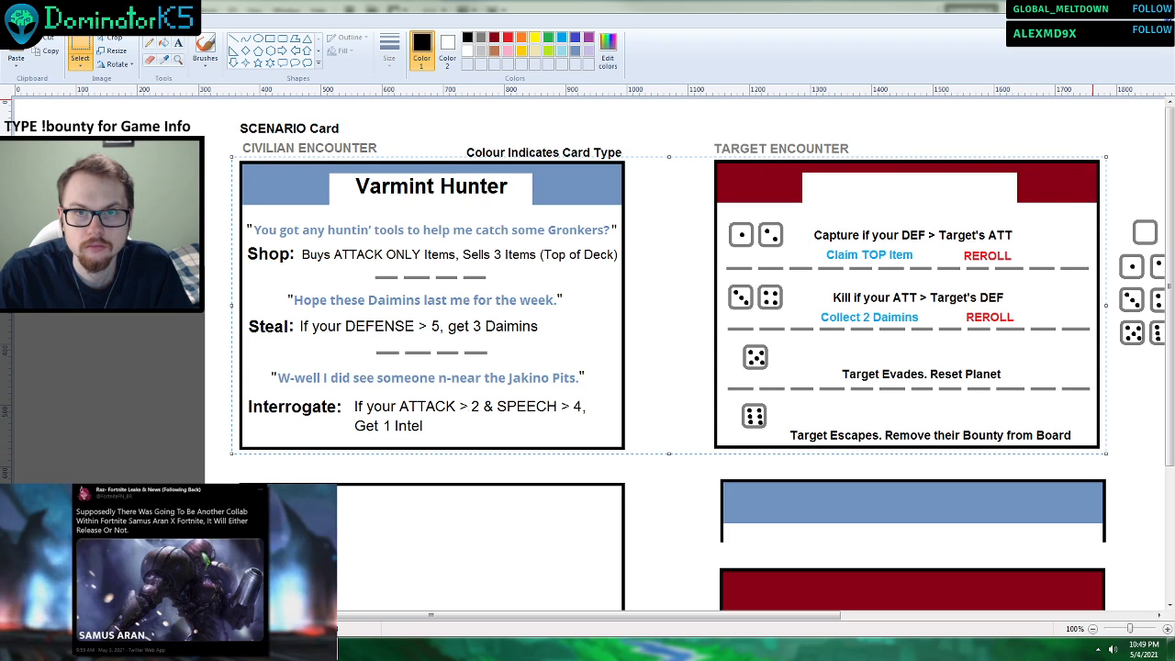
{"action": "left_click", "coordinate": [1117, 6]}
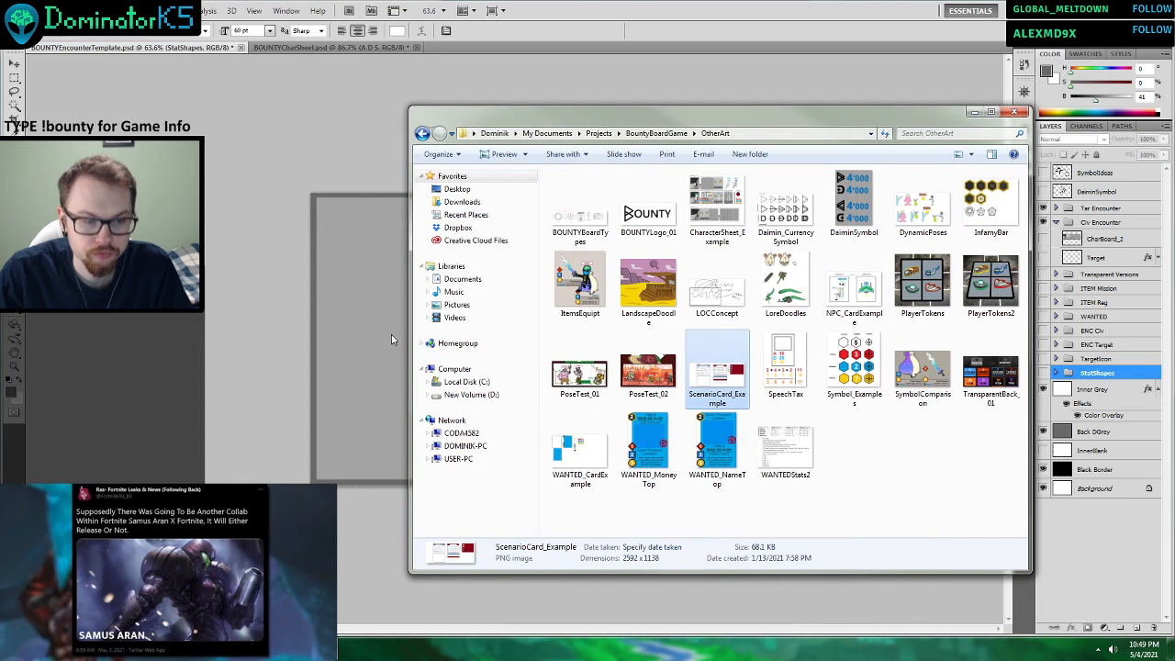
{"action": "left_click", "coordinate": [387, 333]}
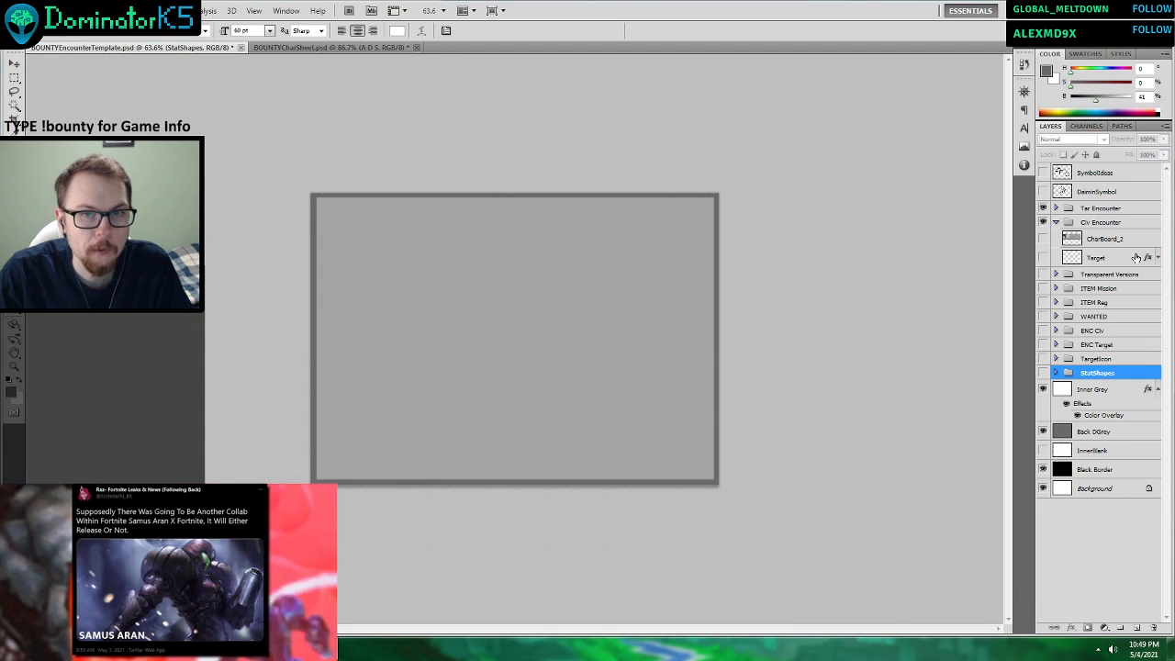
{"action": "left_click", "coordinate": [1101, 237]}
{"action": "key", "text": "v"}
{"action": "key", "text": "ctrl+v"}
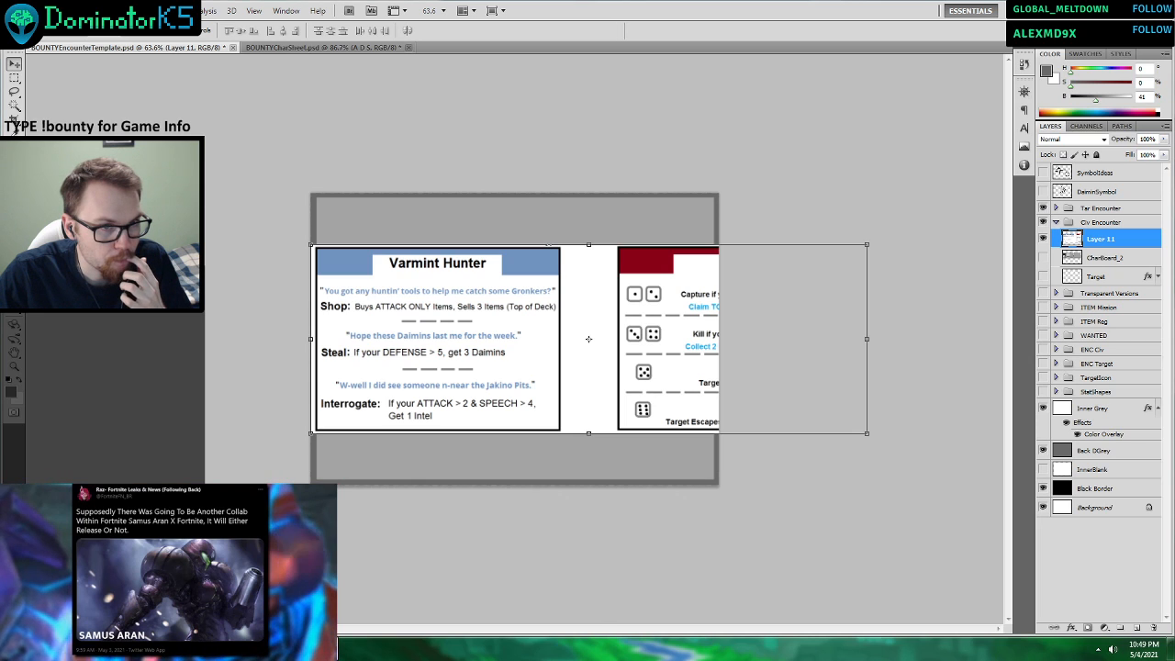
Dismiss the Paint reference, return to the OtherArt folder and view the Symbol_Examples and InfamyBar images.
{"action": "key", "text": "alt+Tab"}
{"action": "left_click", "coordinate": [1159, 6]}
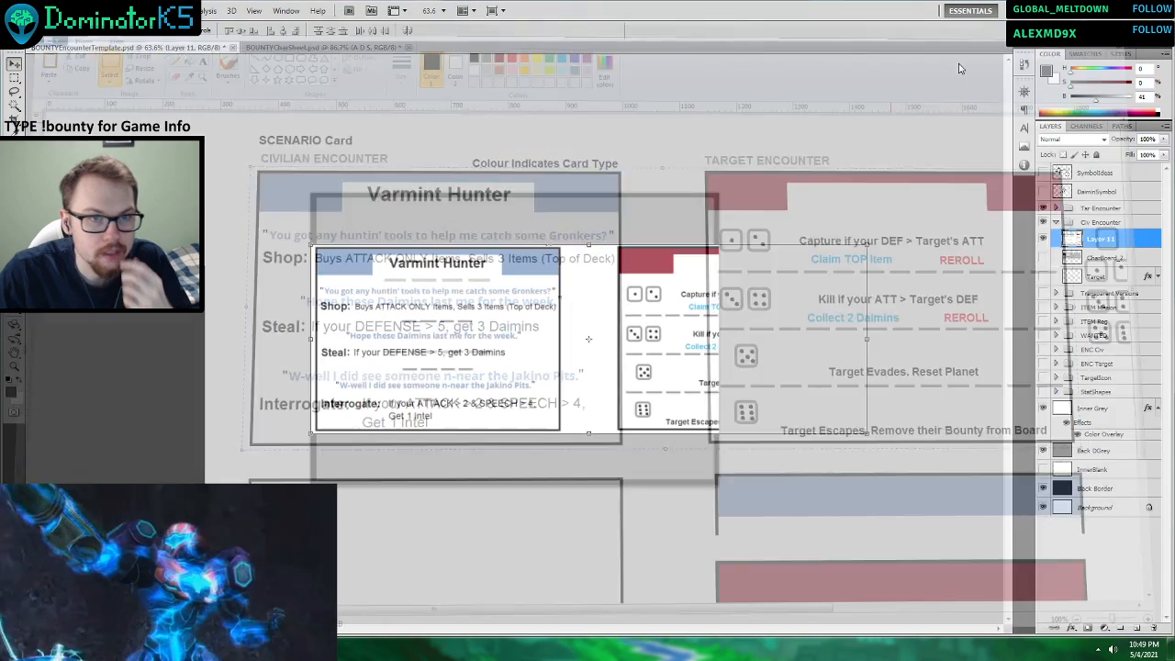
{"action": "key", "text": "alt+Tab"}
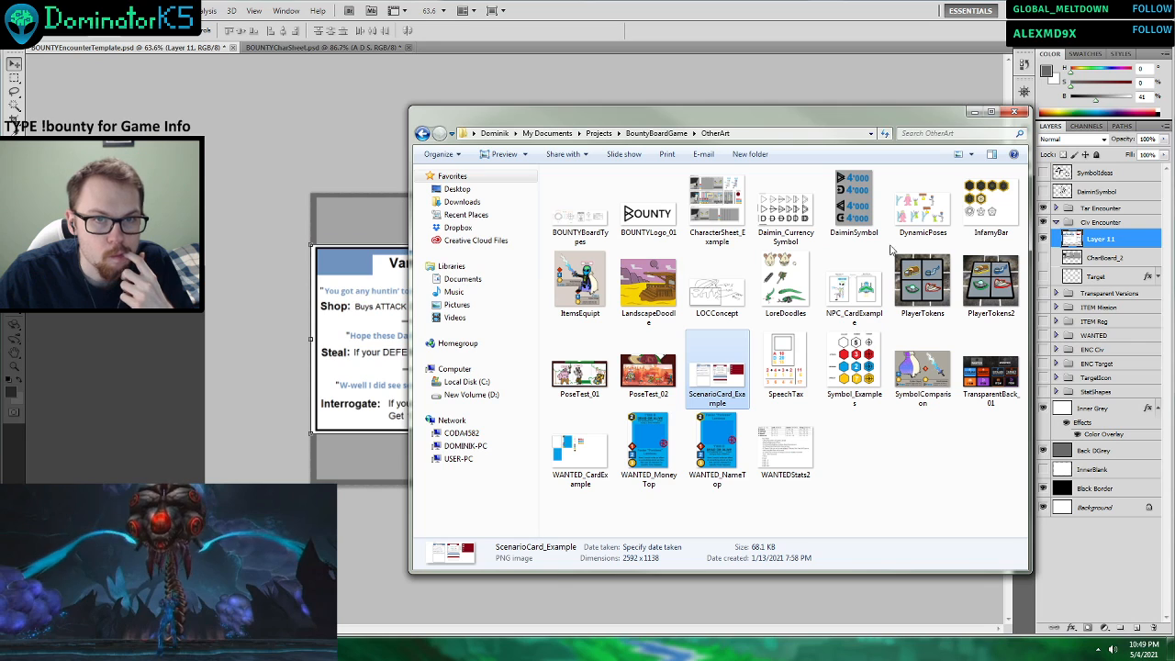
{"action": "right_click", "coordinate": [992, 213]}
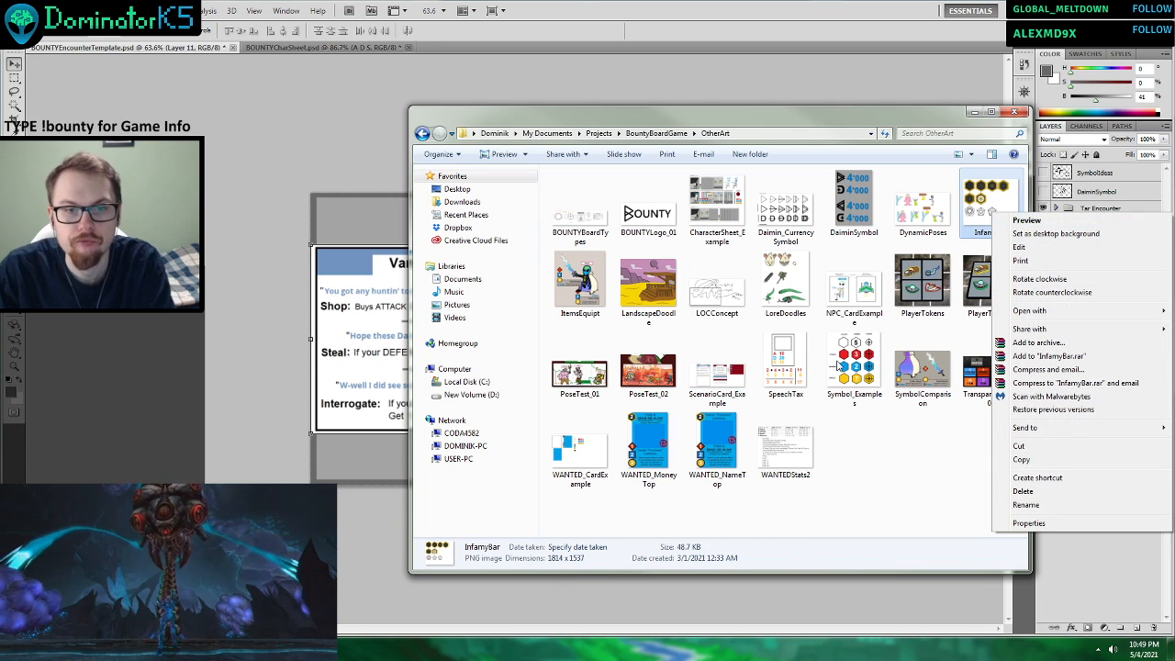
{"action": "double_click", "coordinate": [838, 367]}
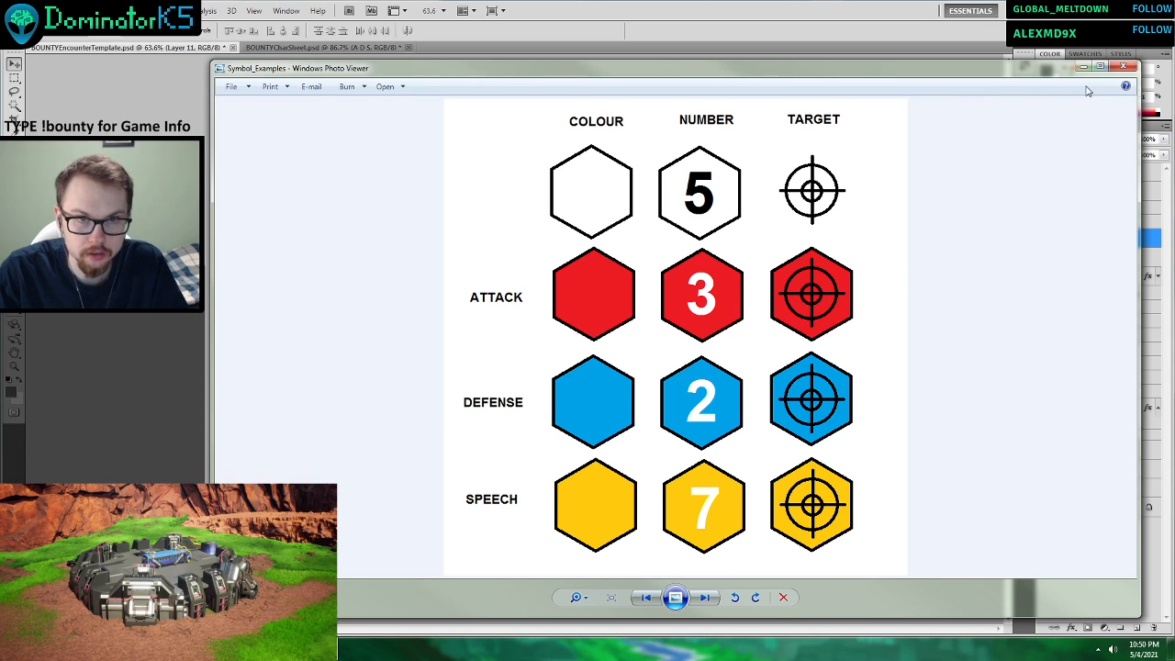
{"action": "left_click", "coordinate": [1119, 70]}
{"action": "double_click", "coordinate": [992, 201]}
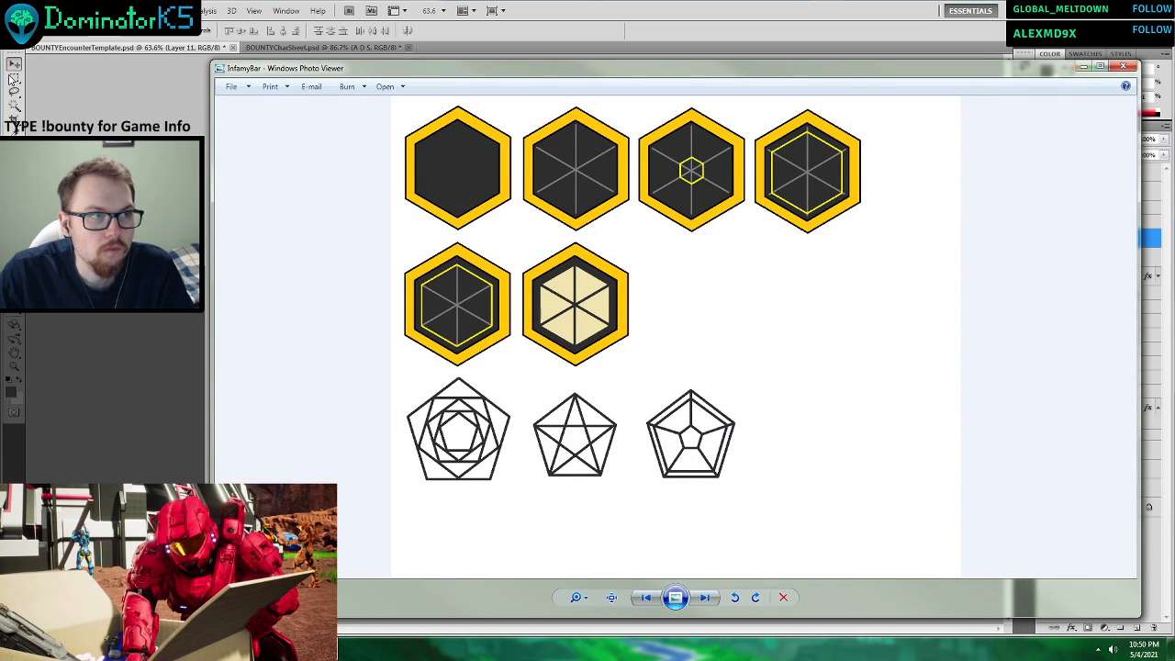
{"action": "left_click", "coordinate": [1120, 69]}
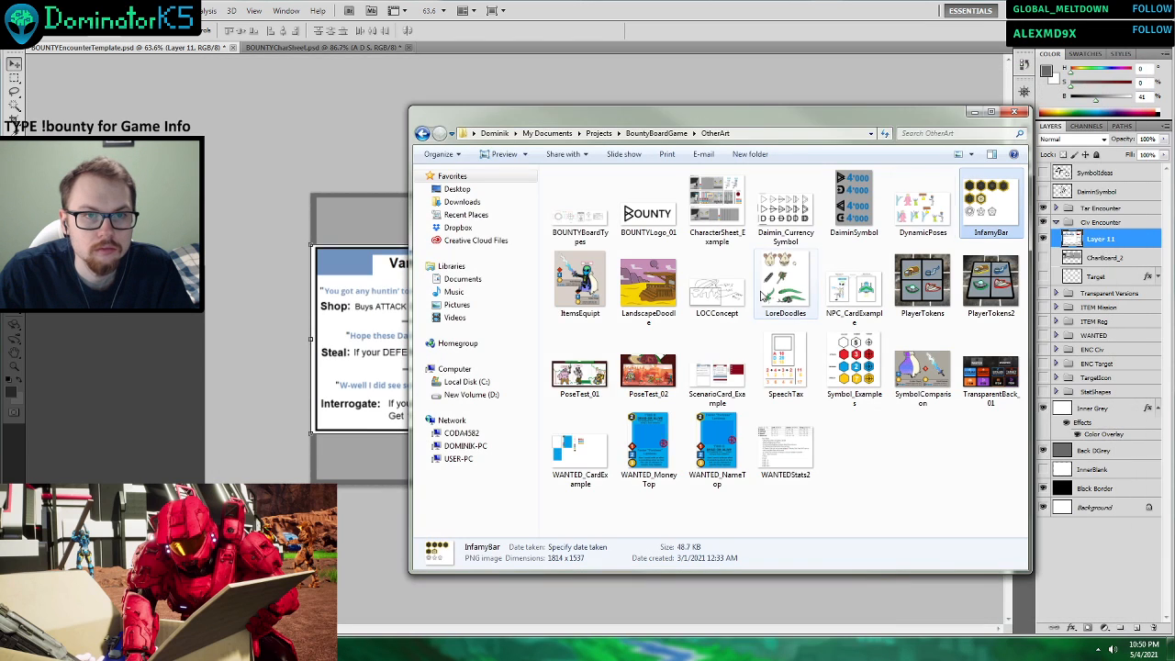
Open InfamyBar in Paint, copy the hexagon with the cream segments and paste it into the encounter template as a new layer.
{"action": "right_click", "coordinate": [997, 198]}
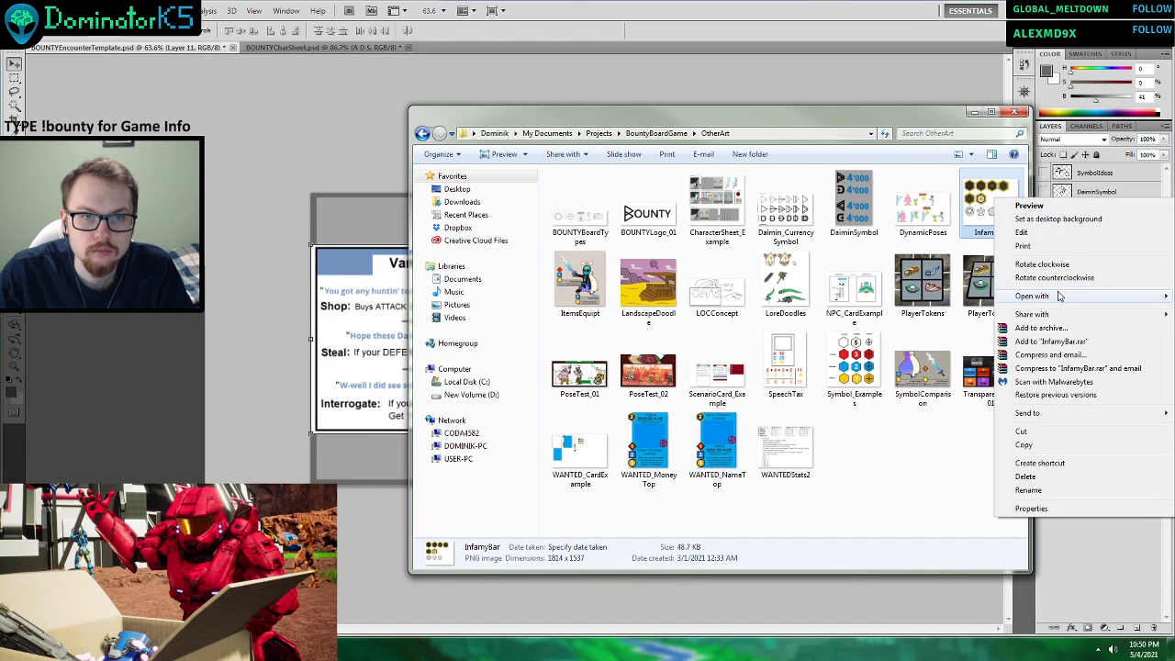
{"action": "mouse_move", "coordinate": [1037, 295]}
{"action": "left_click", "coordinate": [887, 337]}
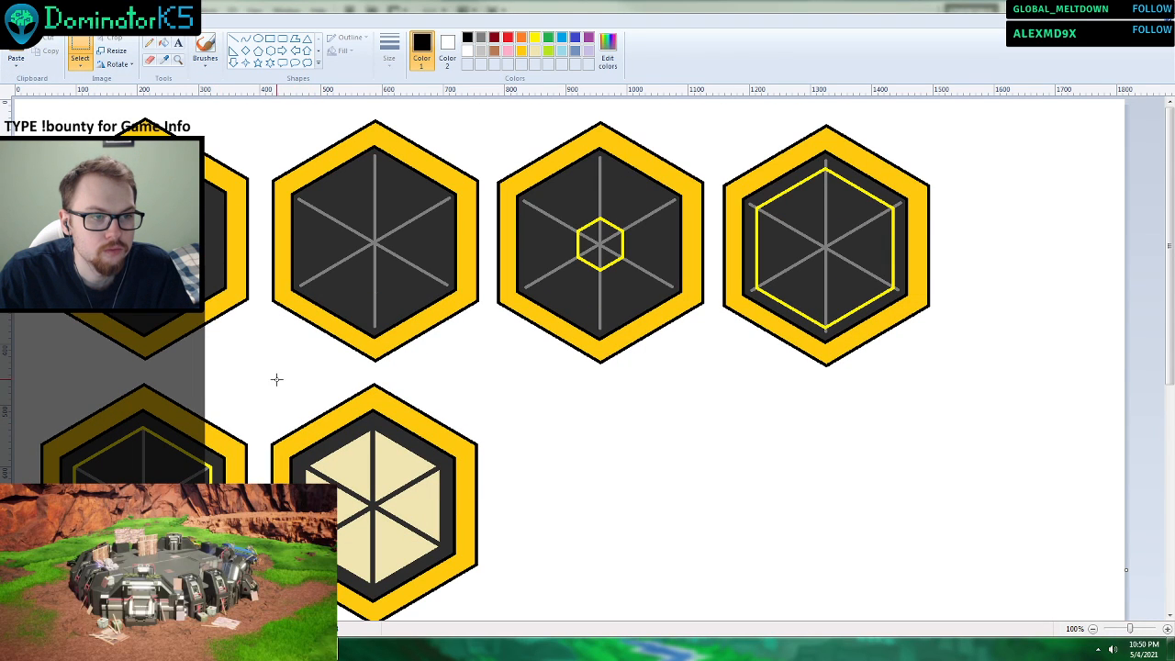
{"action": "left_click_drag", "start_coordinate": [264, 371], "coordinate": [490, 380]}
{"action": "left_click", "coordinate": [897, 200]}
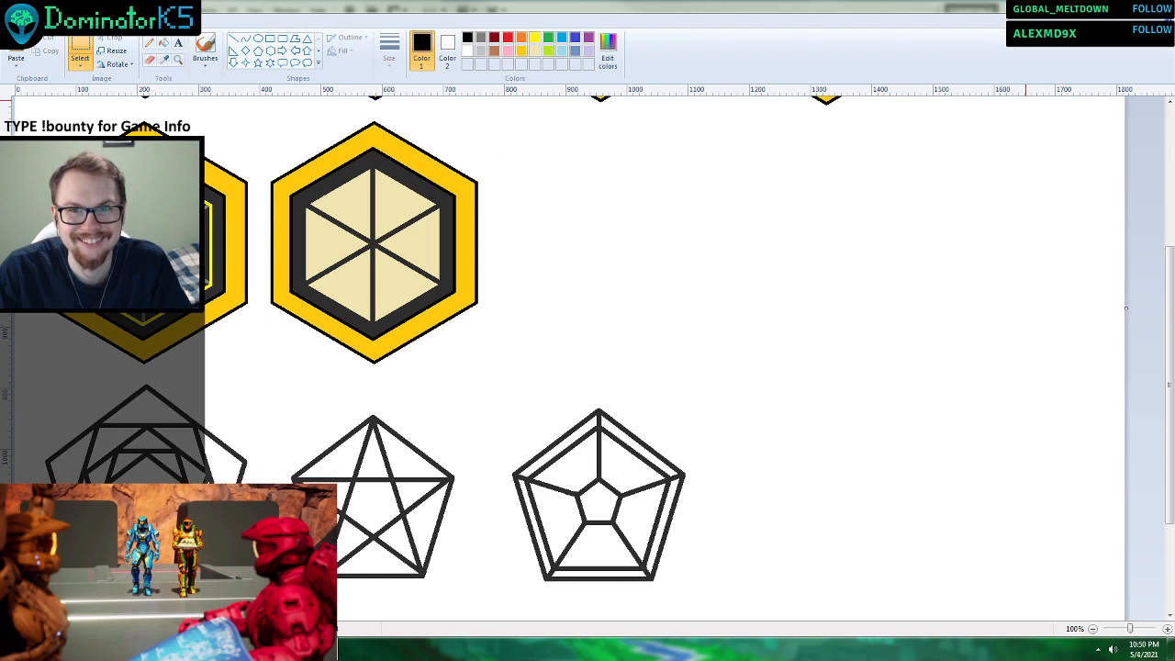
{"action": "left_click", "coordinate": [1158, 5]}
{"action": "left_click", "coordinate": [347, 309]}
{"action": "key", "text": "ctrl+v"}
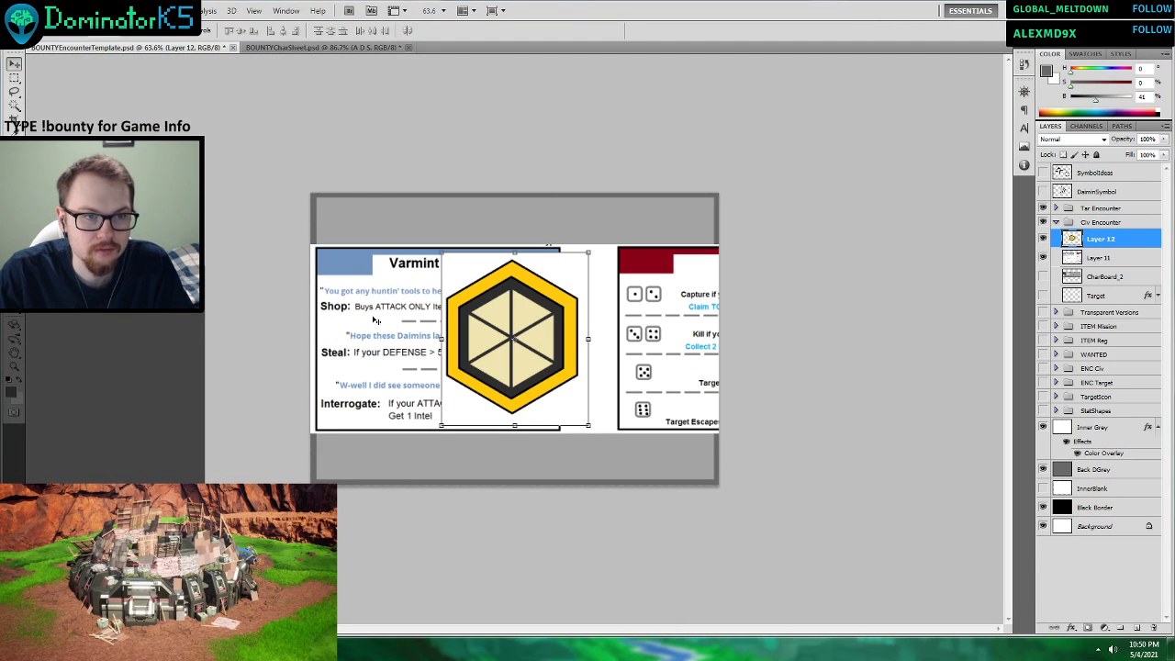
Remove the white background around the pasted hexagon with the Magic Wand and clear the selection.
{"action": "left_click", "coordinate": [15, 106]}
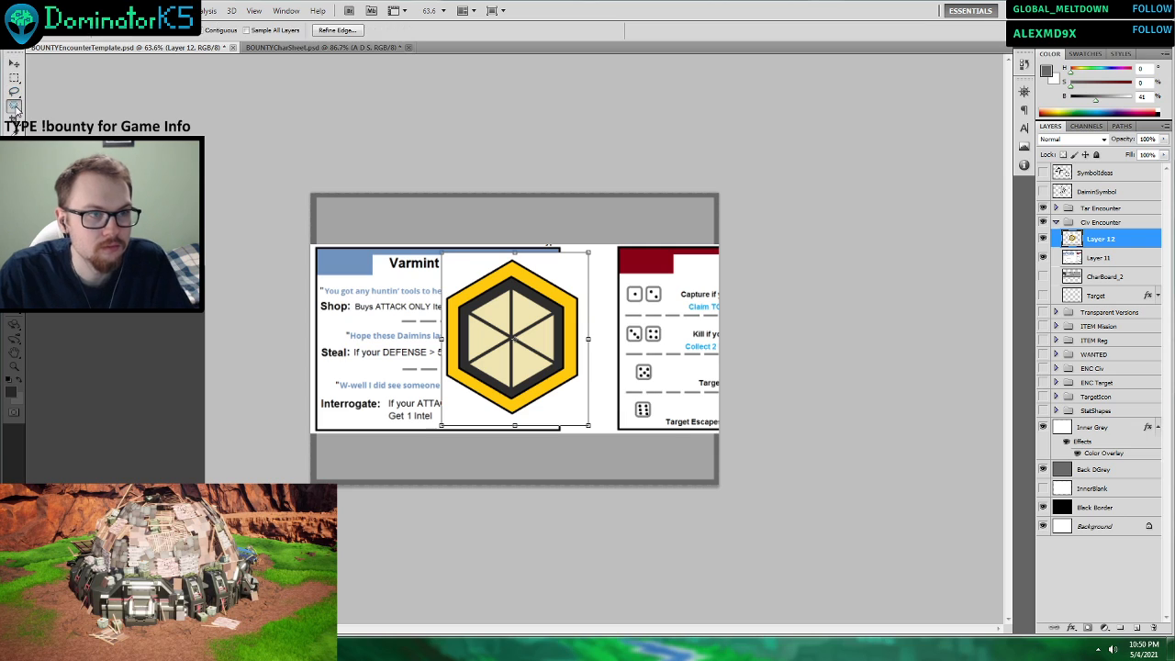
{"action": "left_click", "coordinate": [570, 272]}
{"action": "key", "text": "Delete"}
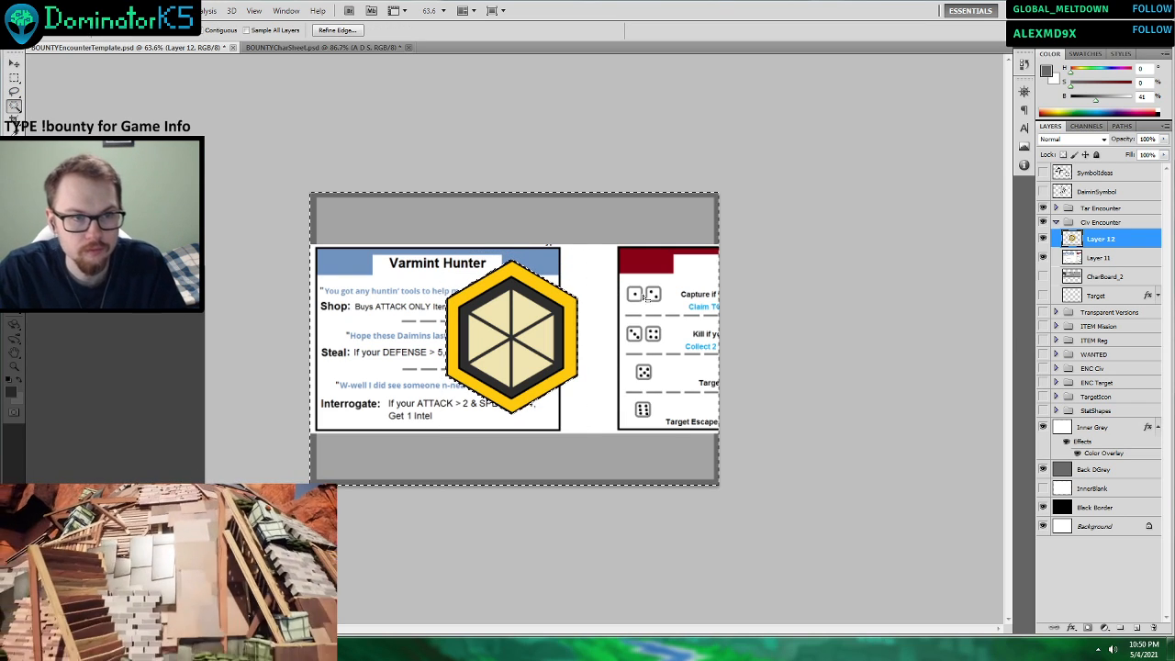
{"action": "key", "text": "ctrl+d"}
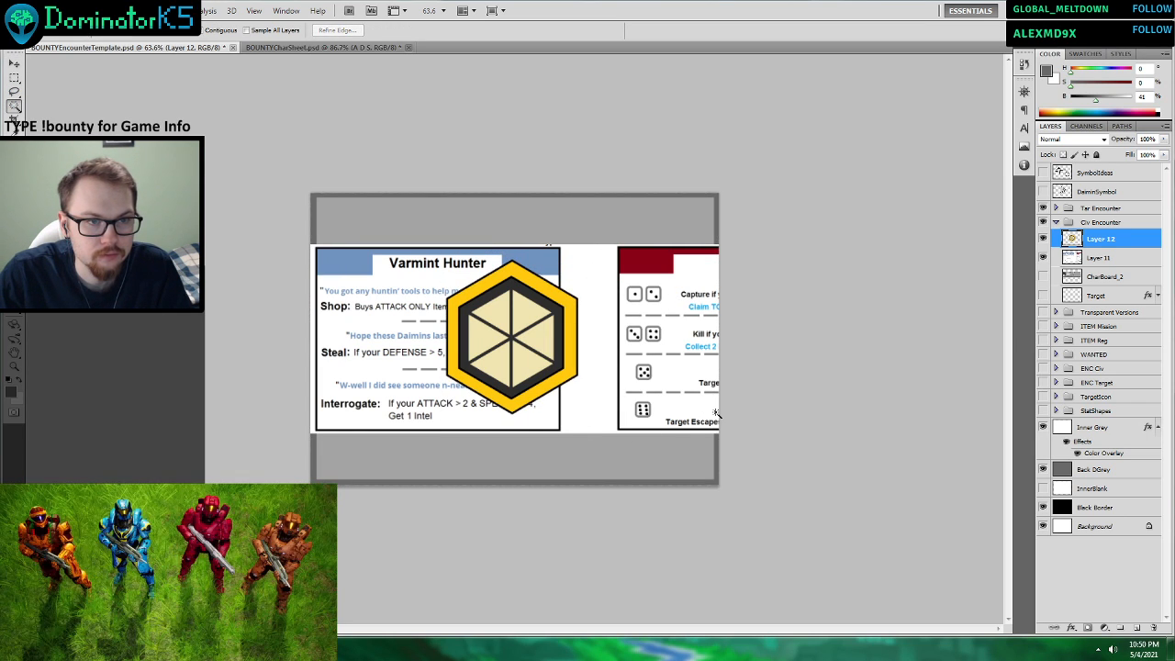
Add a black outside Stroke layer style to the hexagon layer.
{"action": "right_click", "coordinate": [1099, 248]}
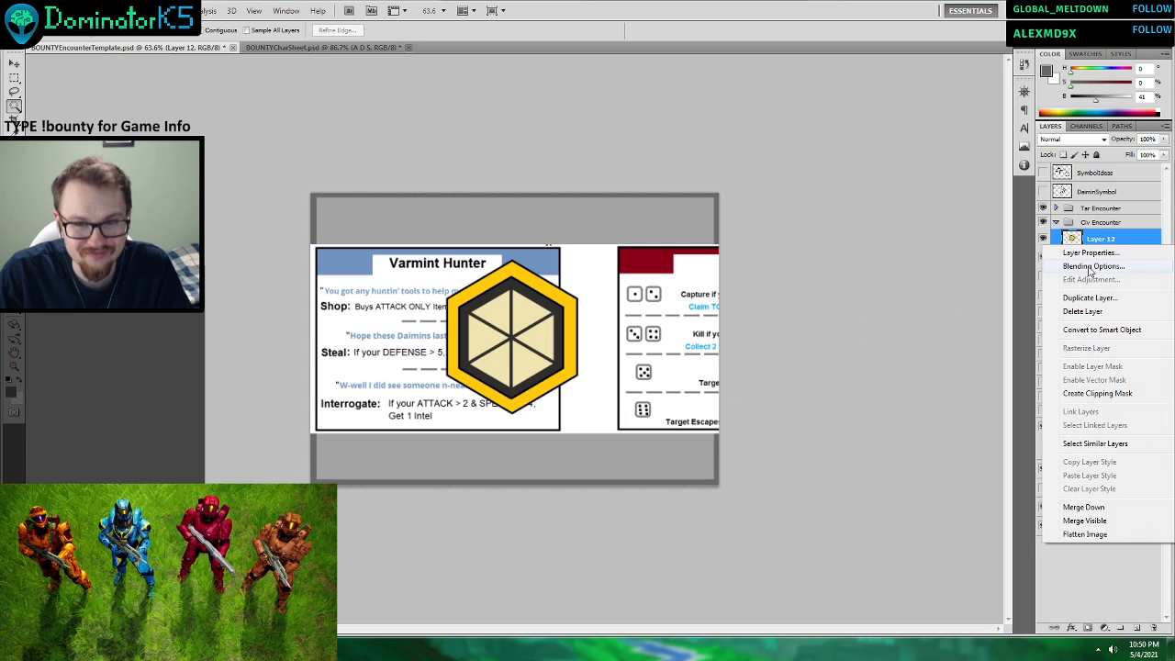
{"action": "left_click", "coordinate": [1092, 274]}
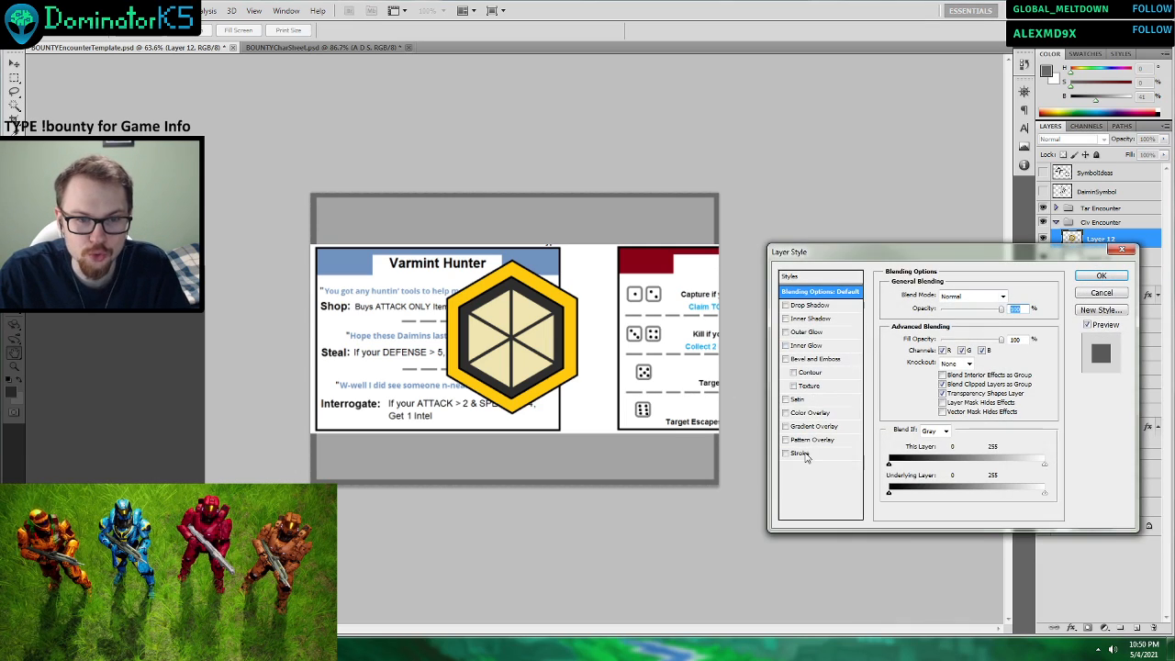
{"action": "left_click", "coordinate": [800, 454]}
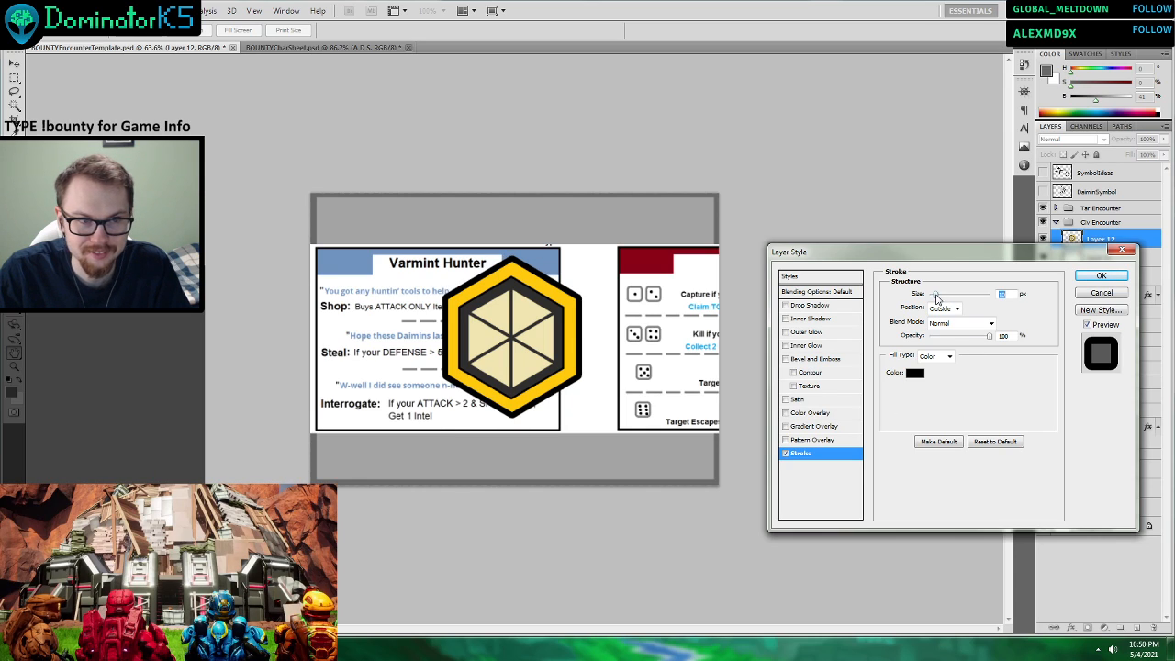
{"action": "left_click", "coordinate": [1089, 275]}
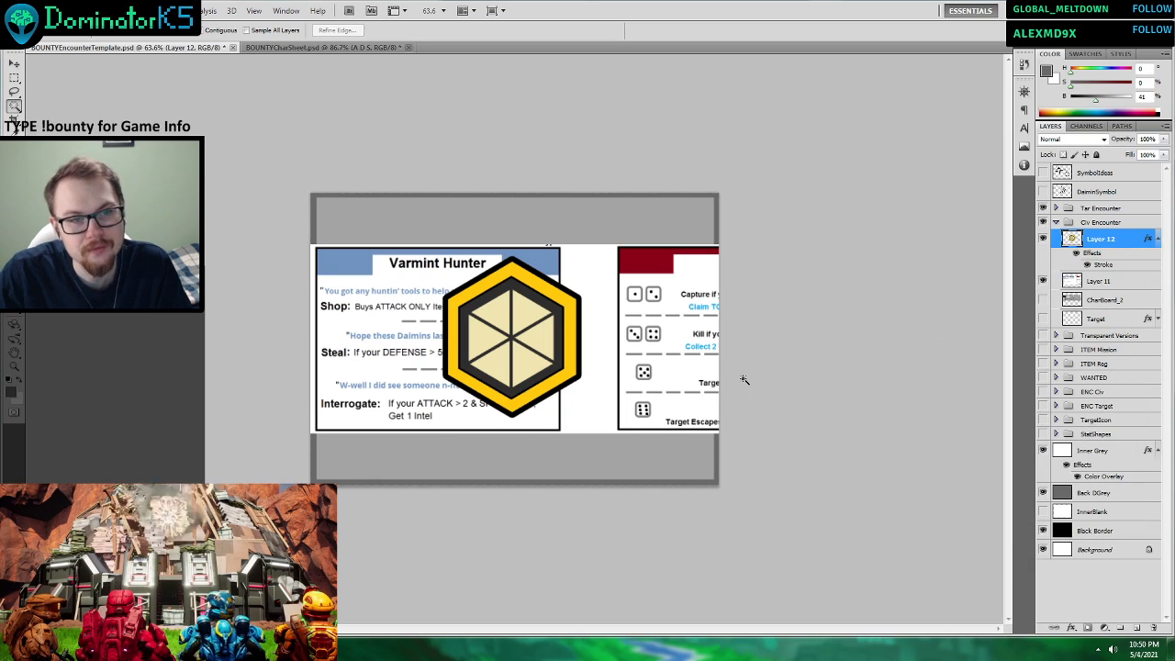
Sample the blue of the Varmint Hunter header as the foreground colour, leaving the pasted hexagon and card reference layers hidden.
{"action": "left_click", "coordinate": [1044, 240]}
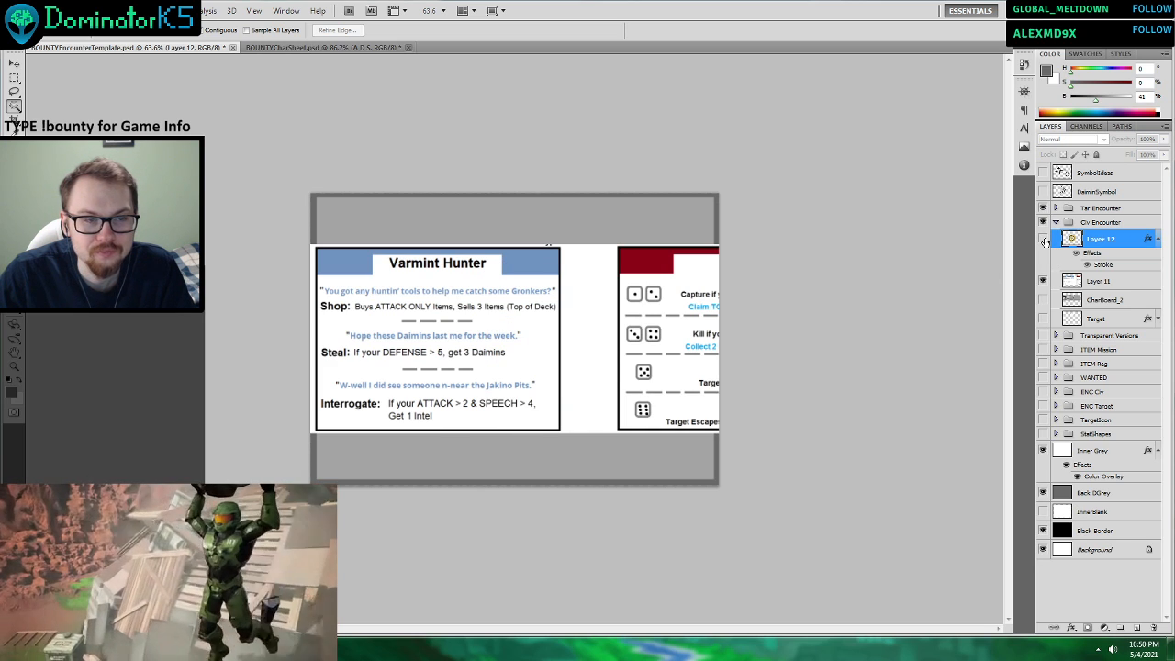
{"action": "left_click", "coordinate": [1044, 284]}
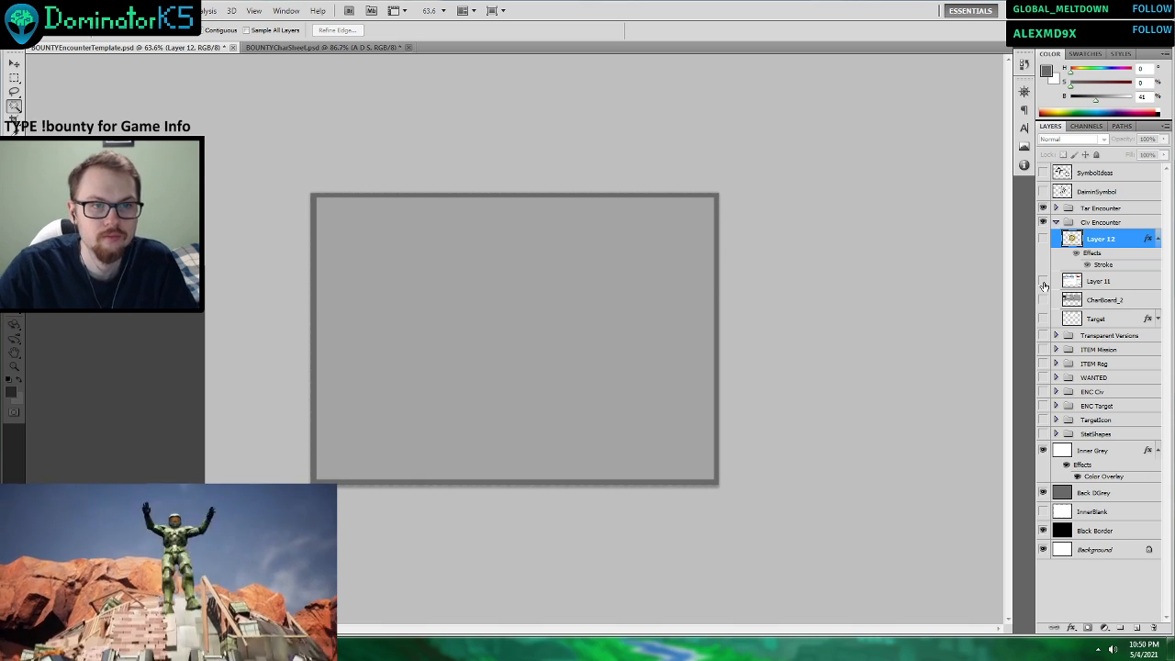
{"action": "scroll", "coordinate": [429, 278], "scroll_direction": "up", "scroll_amount": 4}
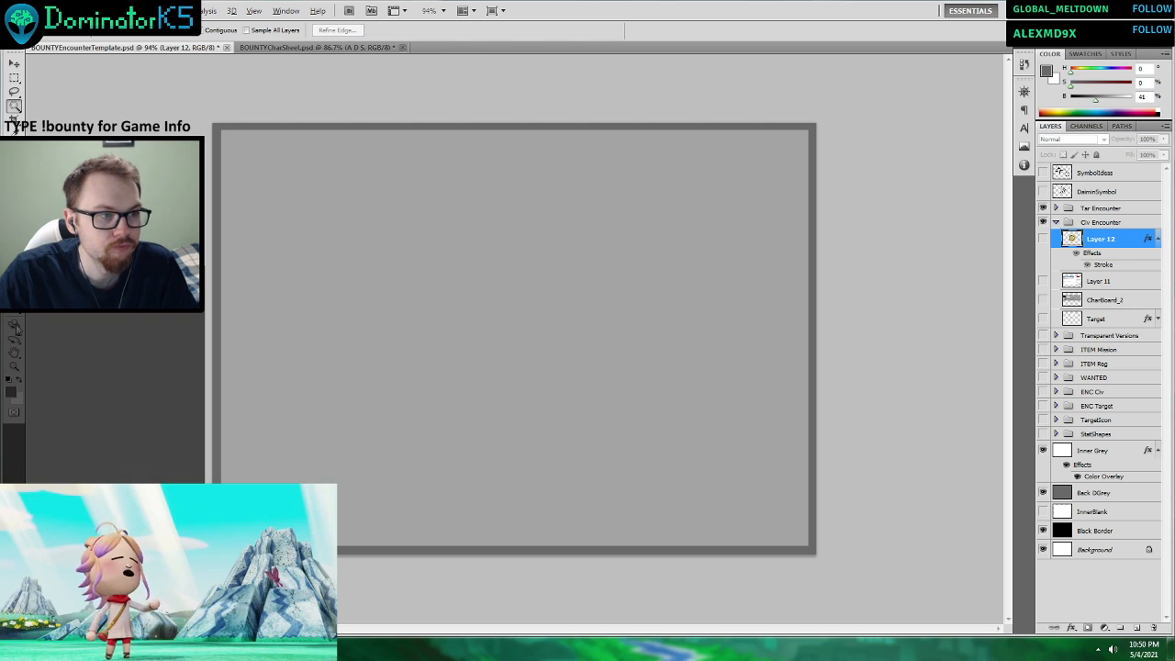
{"action": "left_click", "coordinate": [1043, 280]}
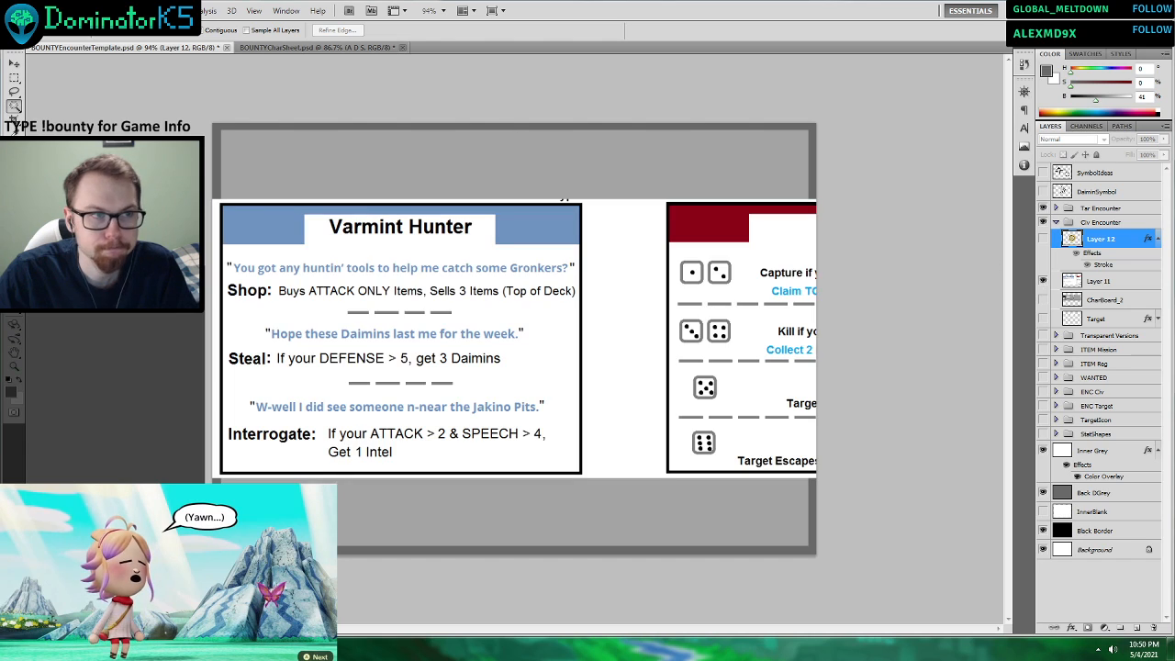
{"action": "left_click", "coordinate": [14, 128]}
{"action": "left_click", "coordinate": [288, 233]}
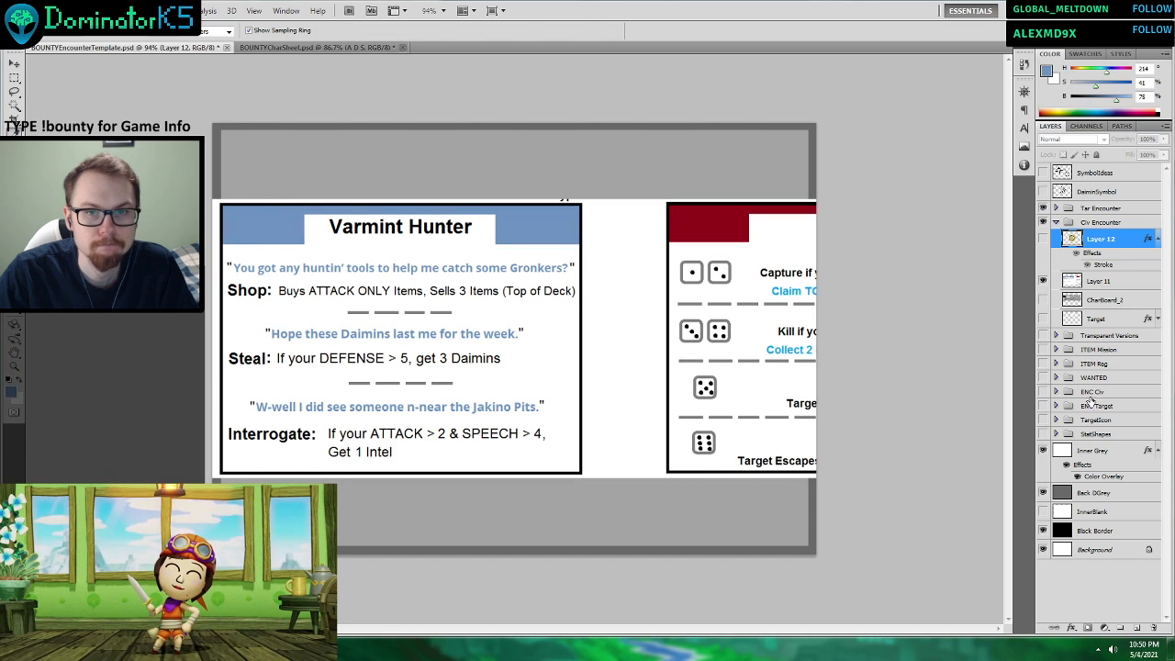
{"action": "left_click", "coordinate": [1043, 280]}
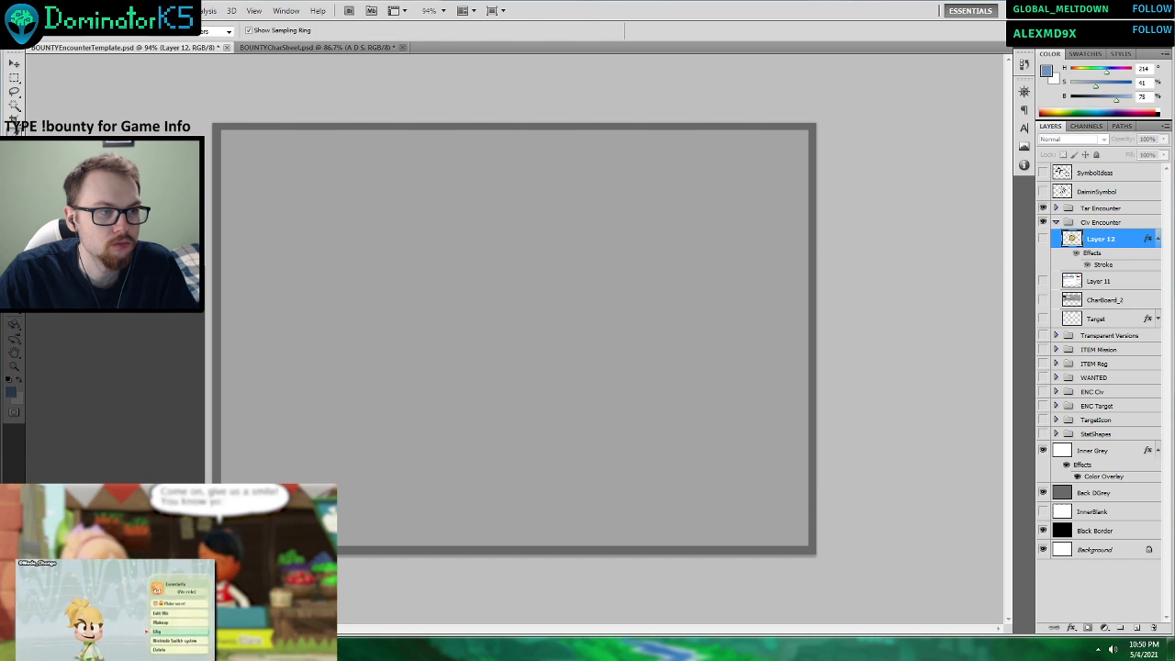
Switch to the shape tool and add a new empty layer above the hexagon layer in the Civ Encounter group.
{"action": "key", "text": "t"}
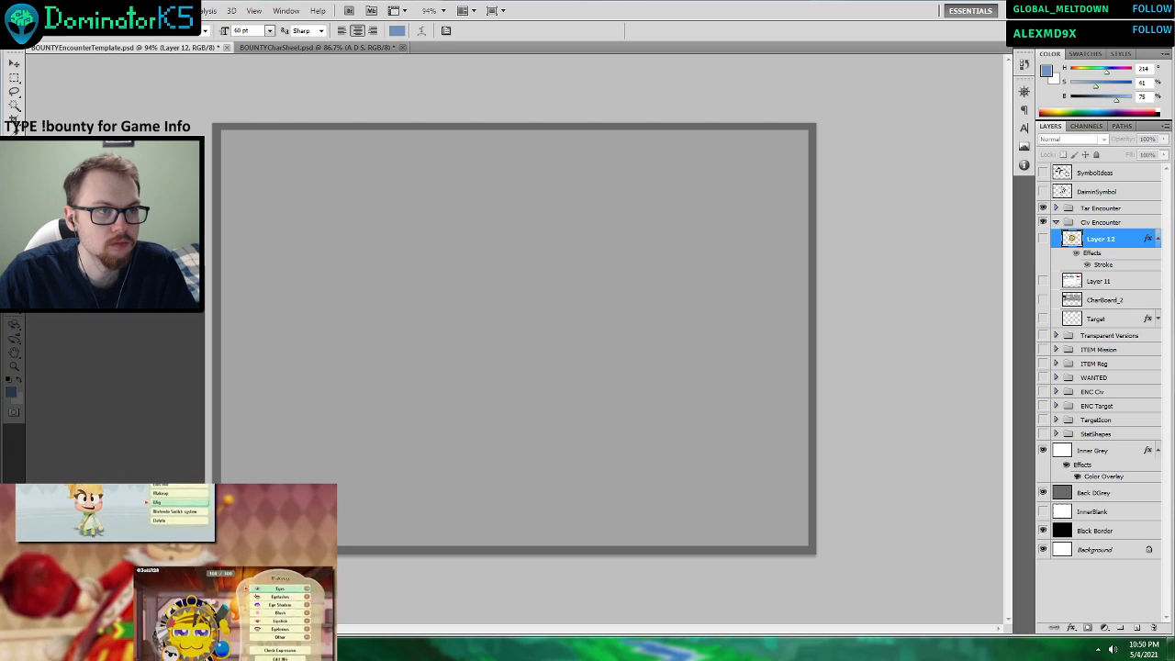
{"action": "left_click", "coordinate": [14, 310]}
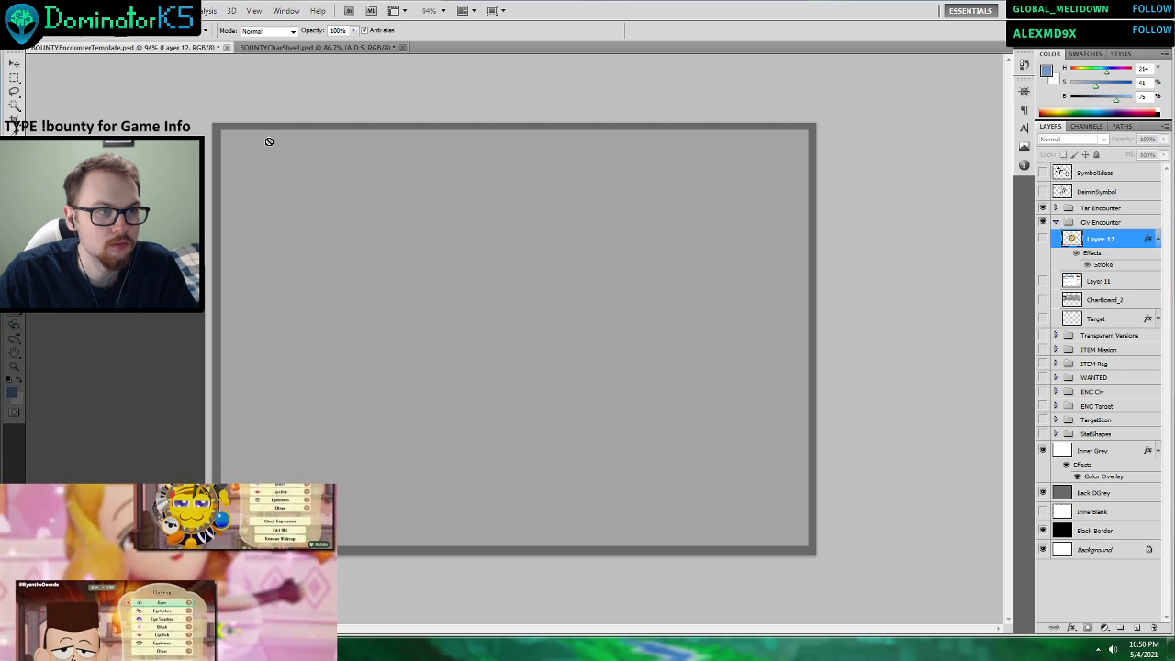
{"action": "left_click", "coordinate": [1120, 628]}
{"action": "key", "text": "ctrl+z"}
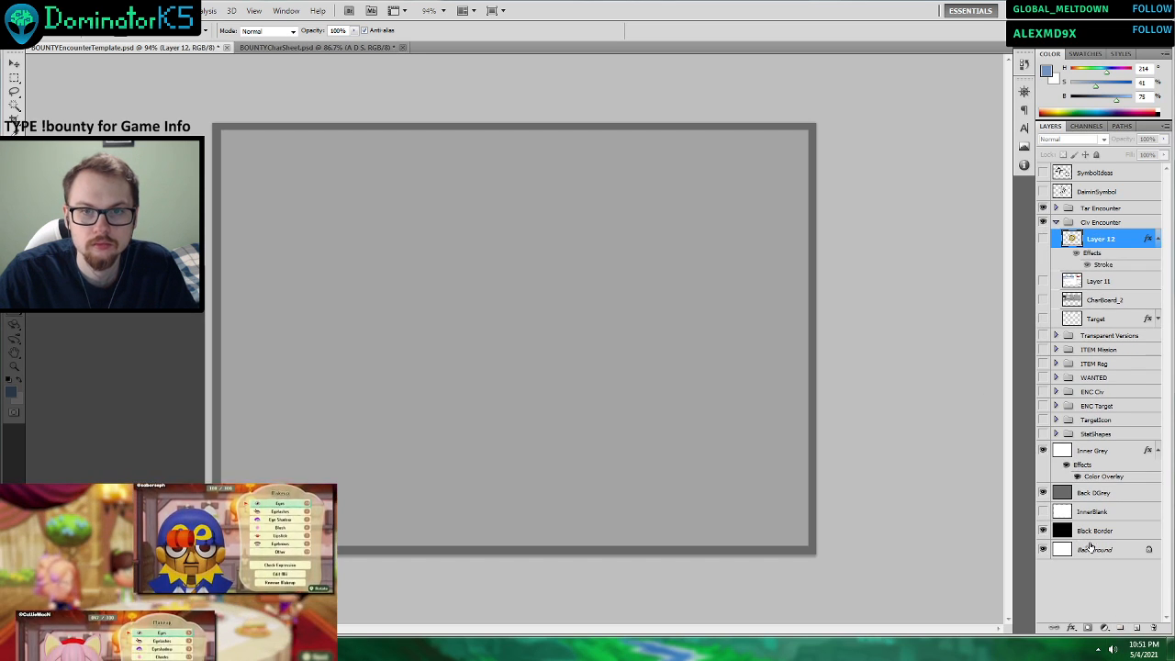
{"action": "left_click", "coordinate": [1137, 628]}
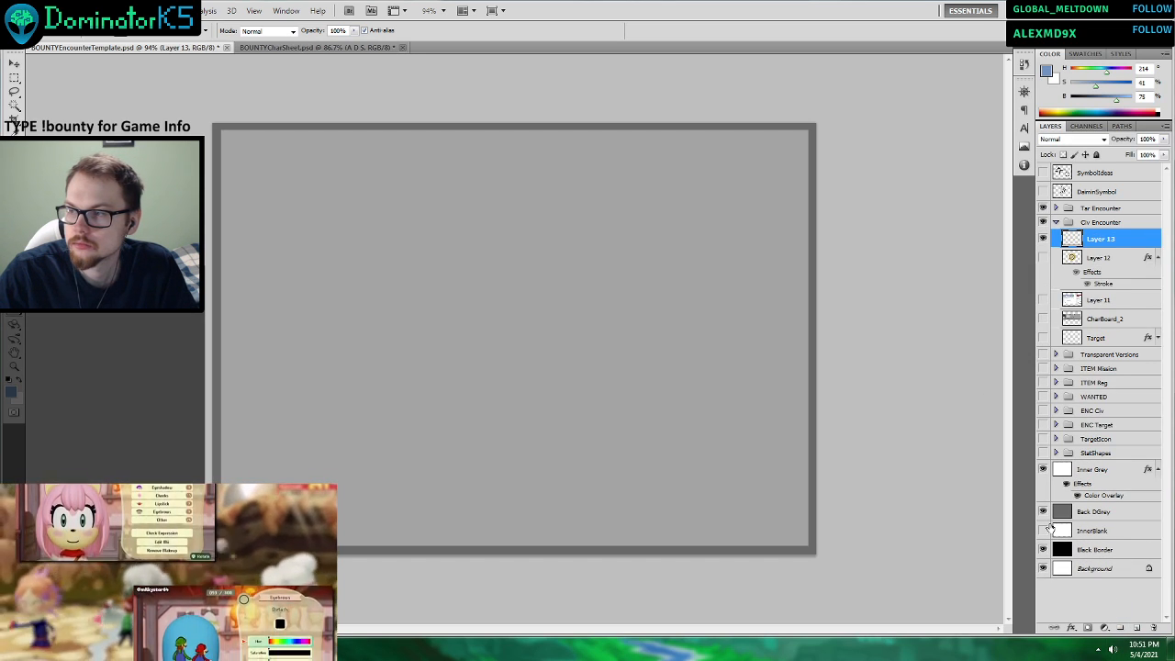
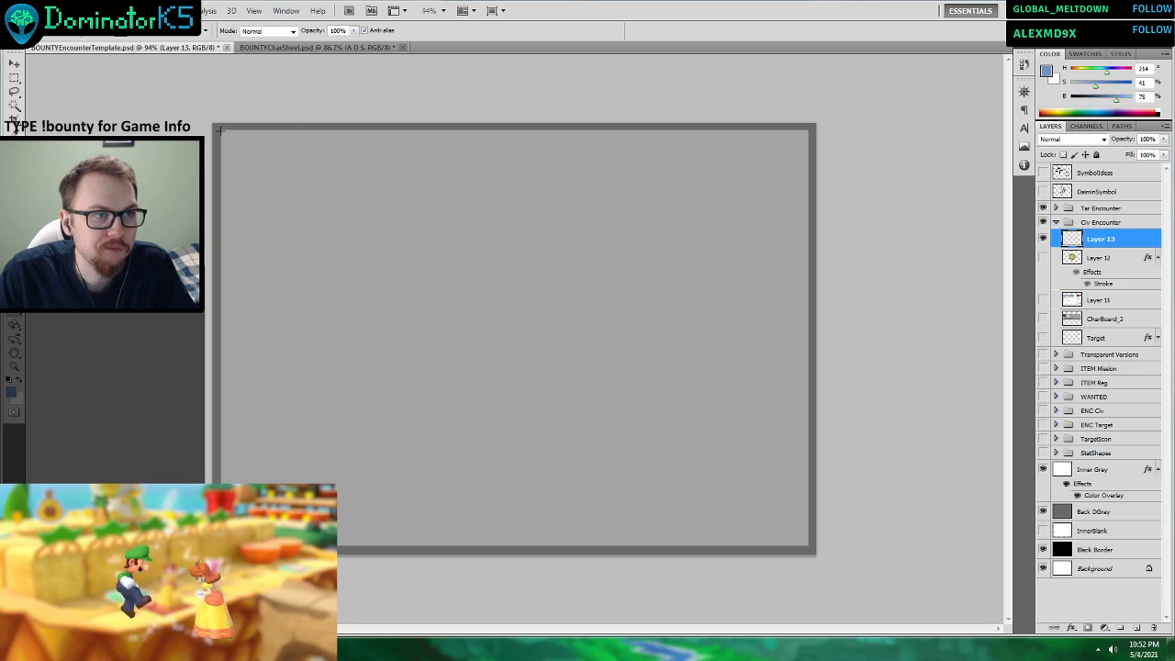
Draw a blue filled rectangle across the upper part of the inner grey area and align its left edge with that area.
{"action": "left_click_drag", "start_coordinate": [220, 130], "coordinate": [808, 196]}
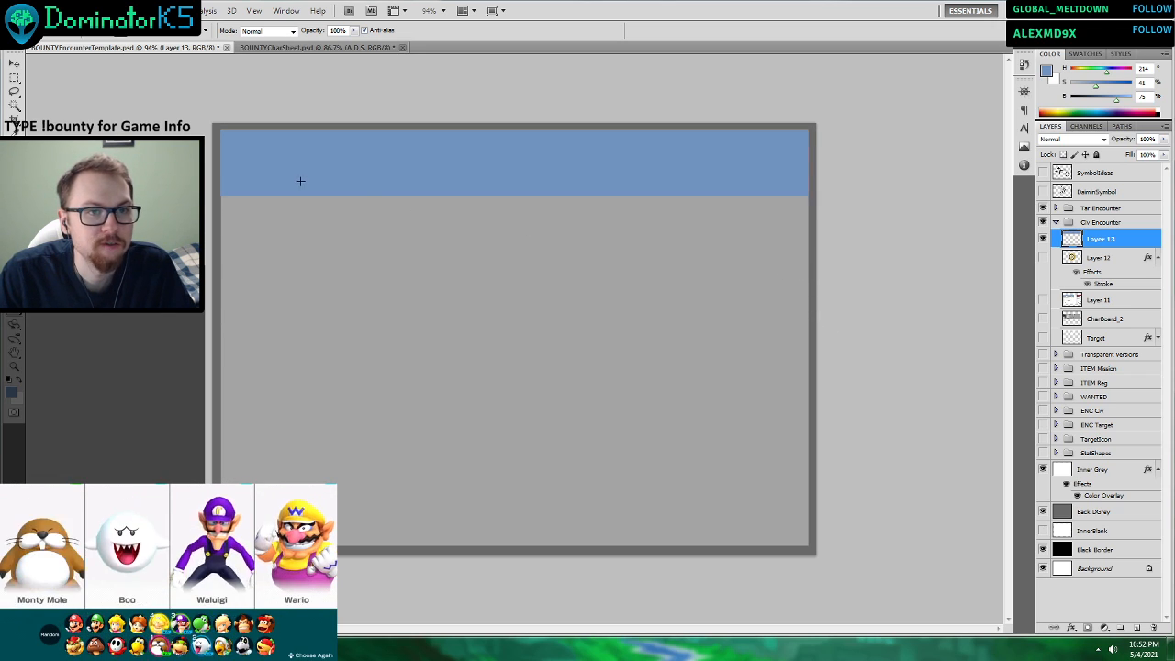
{"action": "left_click", "coordinate": [14, 63]}
{"action": "left_click_drag", "start_coordinate": [219, 163], "coordinate": [221, 163]}
{"action": "left_click", "coordinate": [614, 30]}
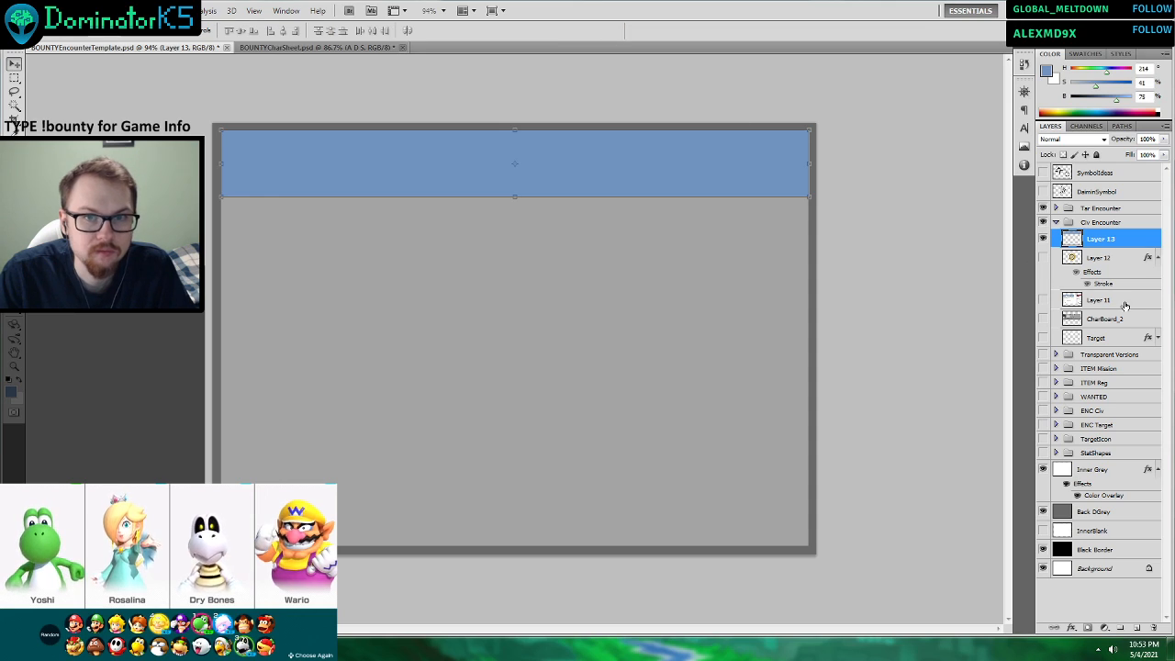
Enlarge the blue header band on Layer 13 so it covers the card's dark grey border on both sides and above.
{"action": "left_click", "coordinate": [1122, 317]}
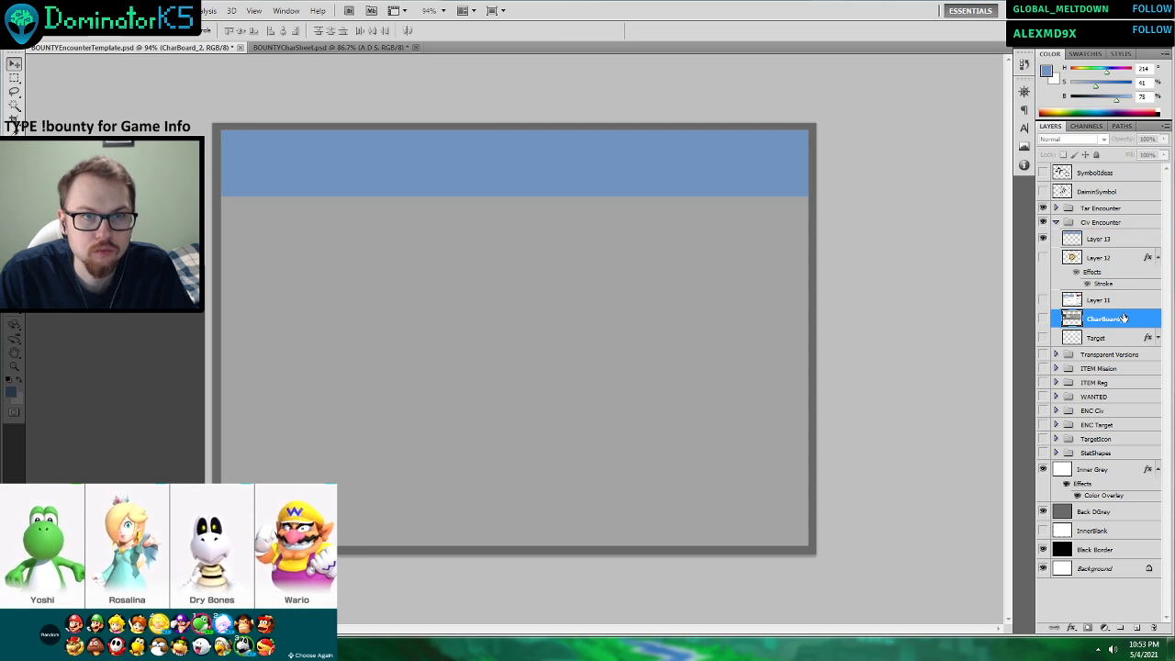
{"action": "left_click", "coordinate": [354, 160]}
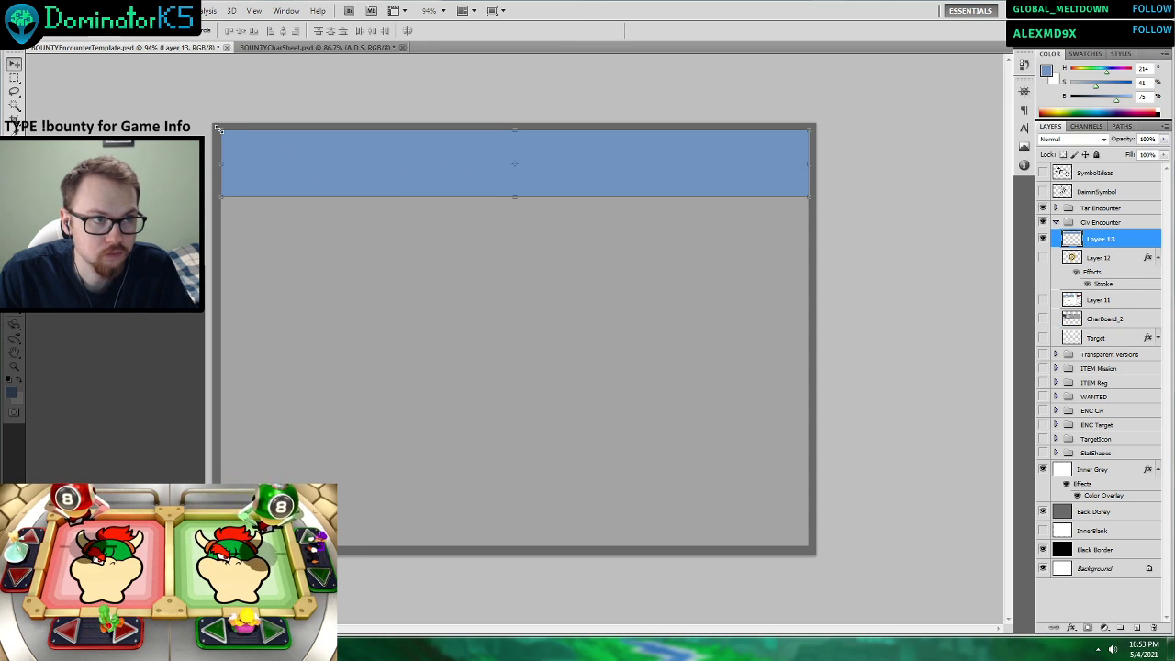
{"action": "mouse_move", "coordinate": [217, 128]}
{"action": "left_mouse_down"}
{"action": "mouse_move", "coordinate": [202, 123]}
{"action": "mouse_move", "coordinate": [212, 123]}
{"action": "left_mouse_up"}
{"action": "left_click_drag", "start_coordinate": [810, 198], "coordinate": [822, 203]}
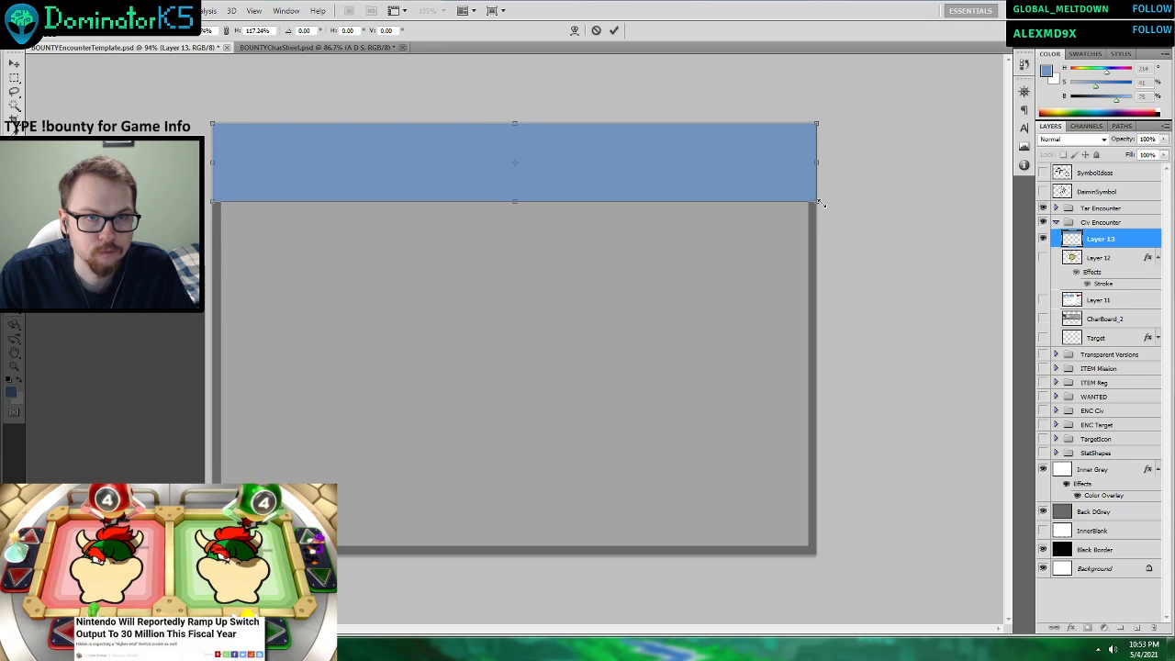
{"action": "left_click", "coordinate": [614, 31]}
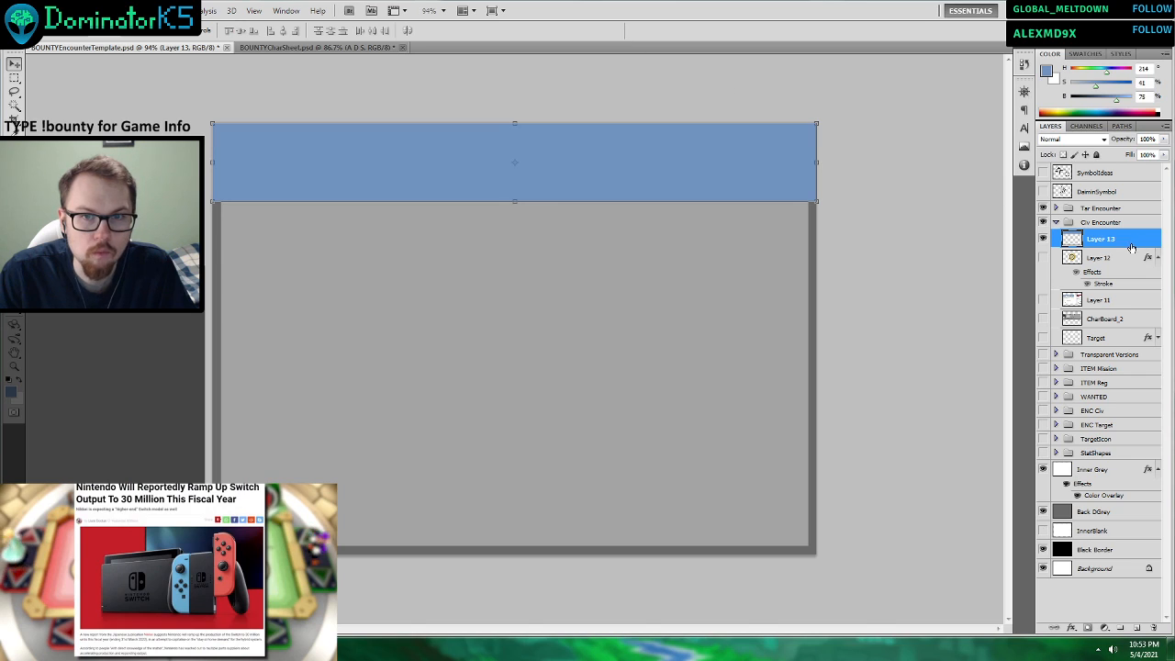
Set the blending opacity of the blue header band's layer to 81%.
{"action": "right_click", "coordinate": [1131, 248]}
{"action": "left_click", "coordinate": [1025, 263]}
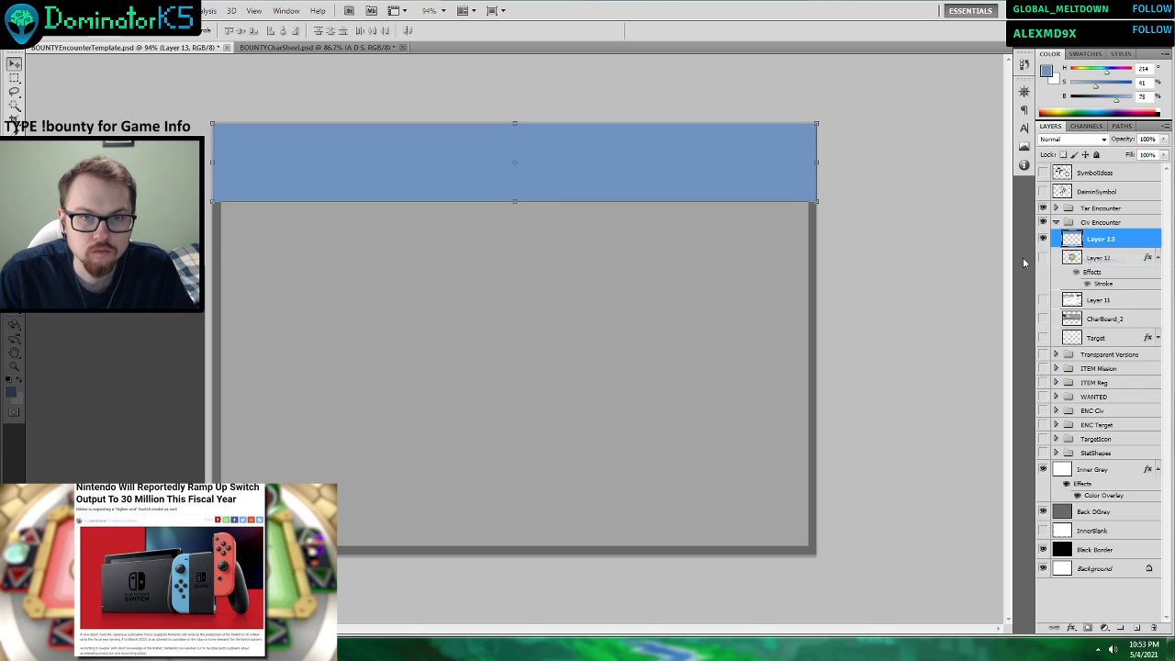
{"action": "left_click_drag", "start_coordinate": [959, 310], "coordinate": [990, 313]}
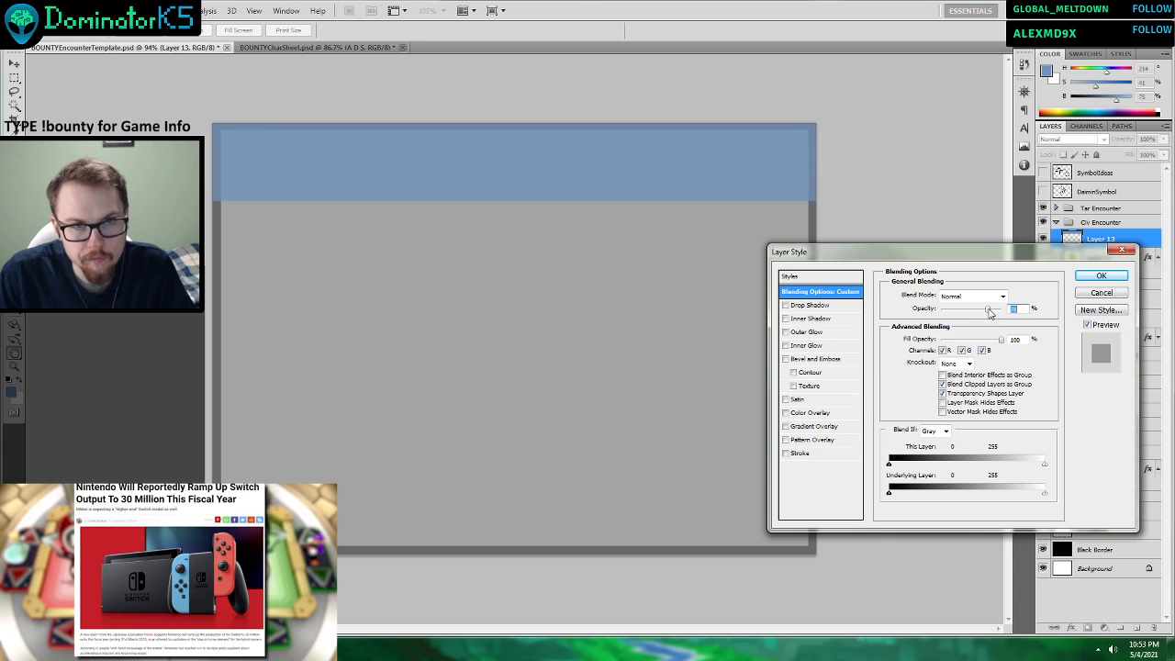
{"action": "left_click", "coordinate": [1092, 276]}
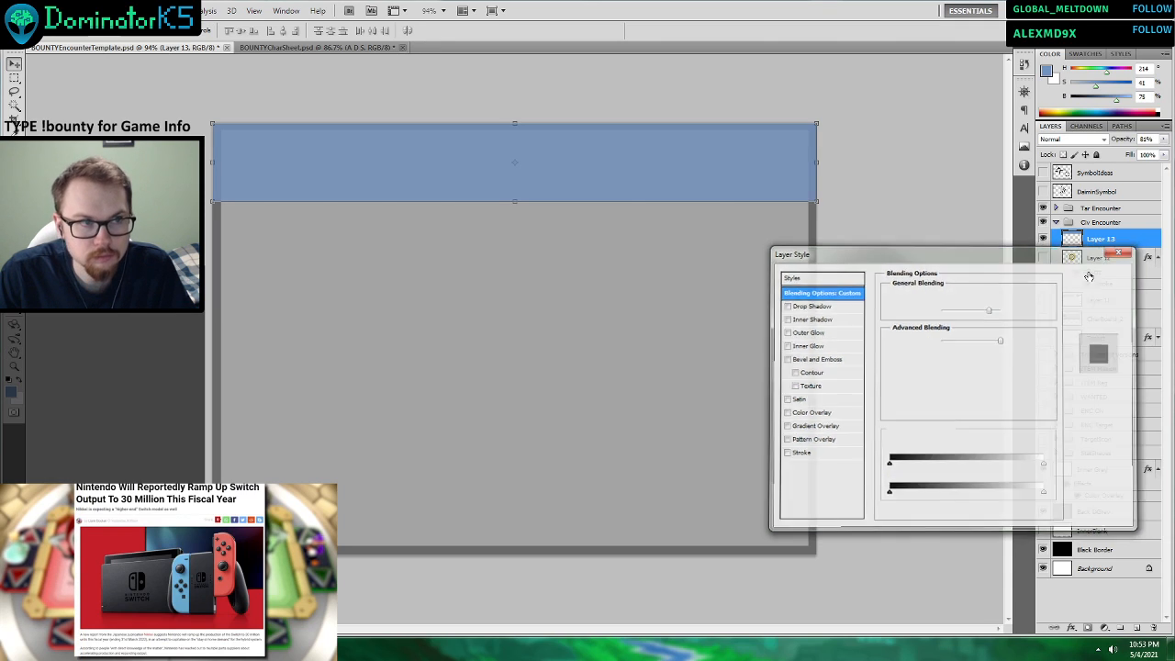
Stretch the header band past the card's upper-left and upper-right corners, keeping its lower edge in place.
{"action": "left_click_drag", "start_coordinate": [212, 123], "coordinate": [194, 112]}
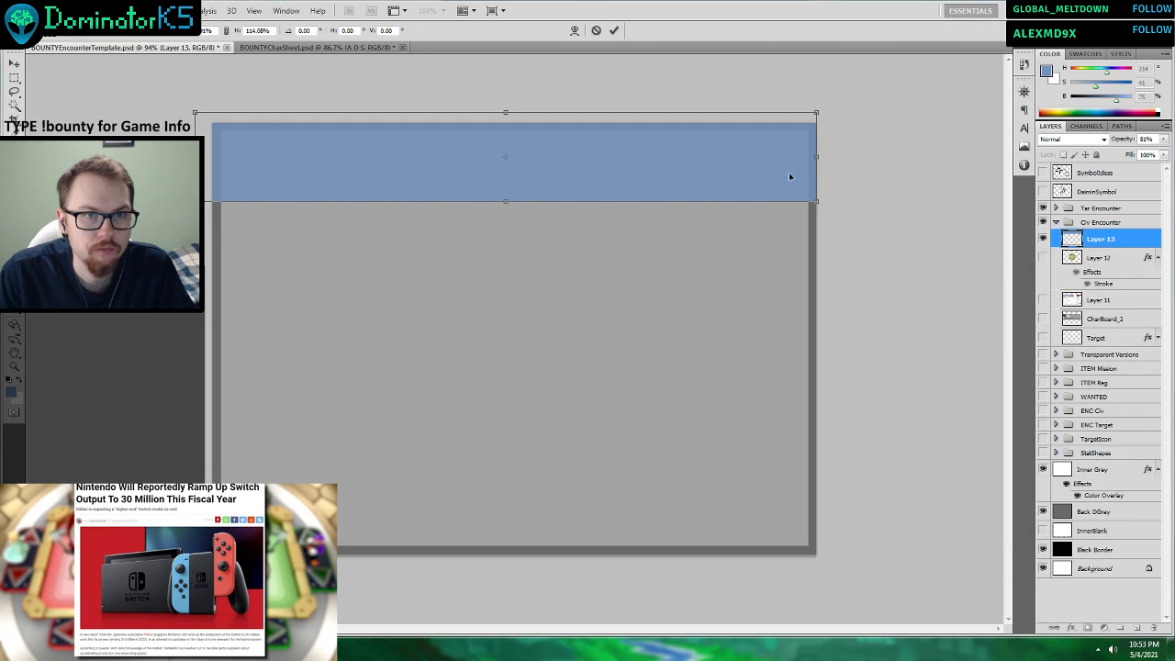
{"action": "left_click_drag", "start_coordinate": [820, 109], "coordinate": [858, 106]}
{"action": "key", "text": "Return"}
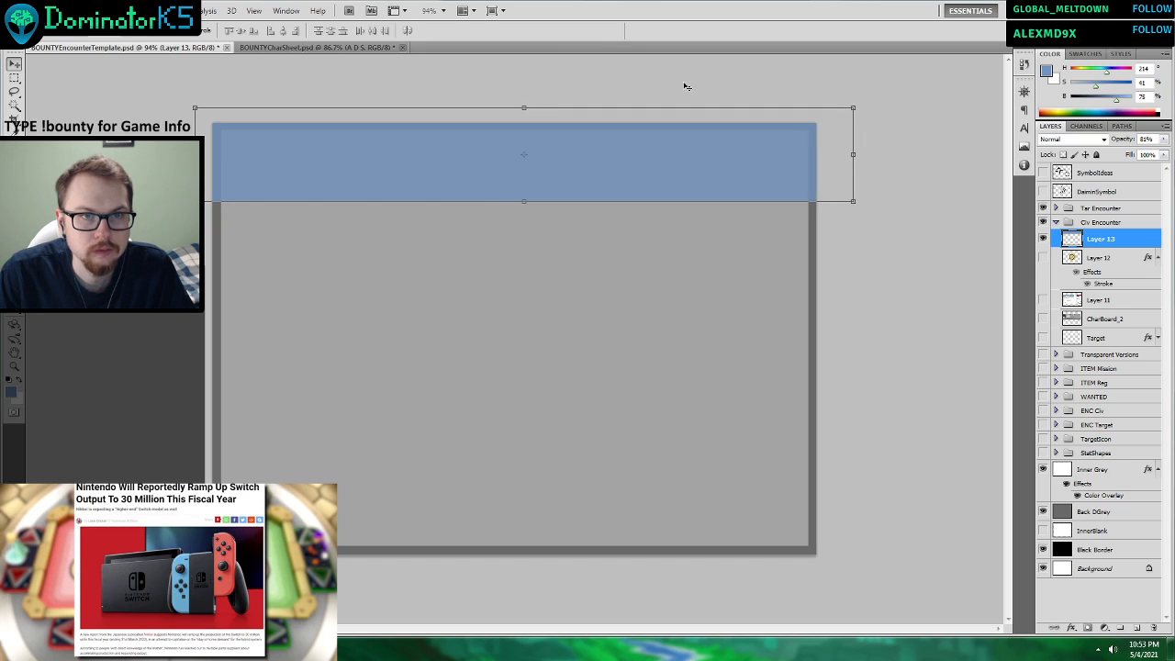
Set the foreground colour's saturation to 57% and add only a Color Overlay layer style to the header band.
{"action": "right_click", "coordinate": [1102, 239]}
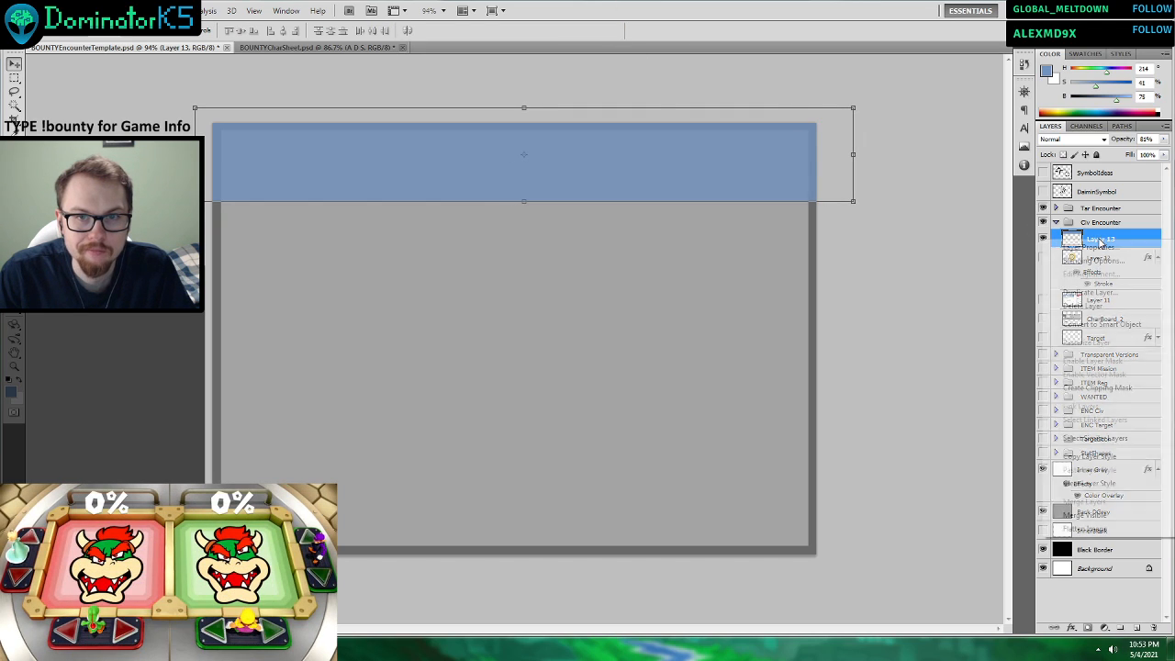
{"action": "left_click_drag", "start_coordinate": [1096, 87], "coordinate": [1107, 91]}
{"action": "right_click", "coordinate": [1102, 240]}
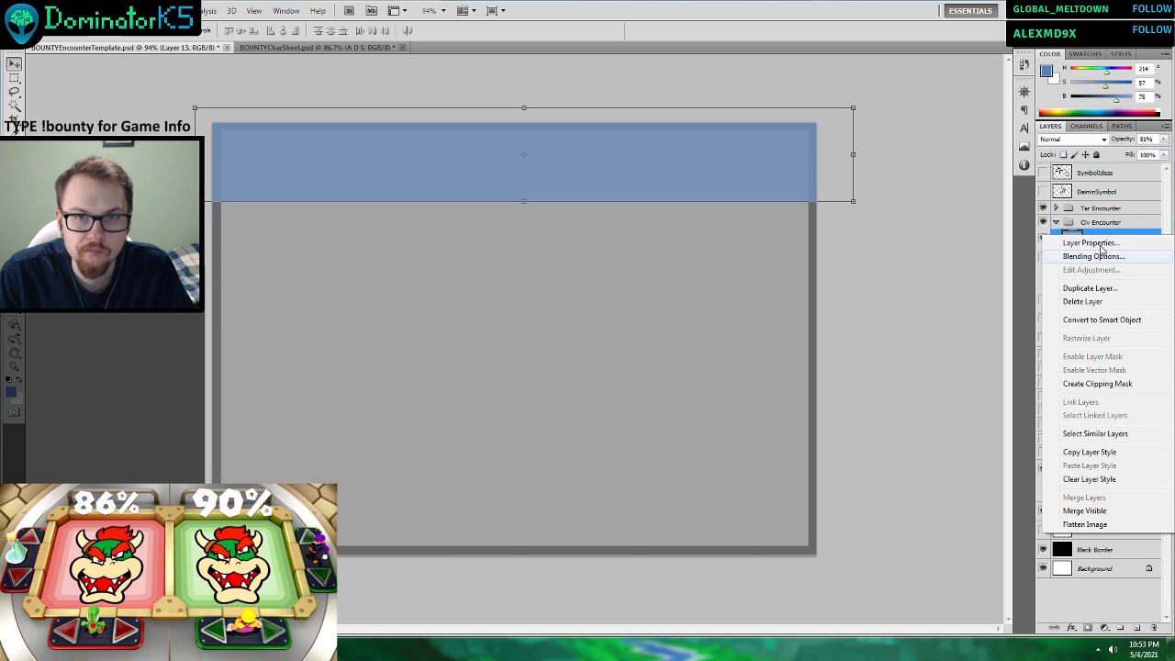
{"action": "left_click", "coordinate": [1087, 259]}
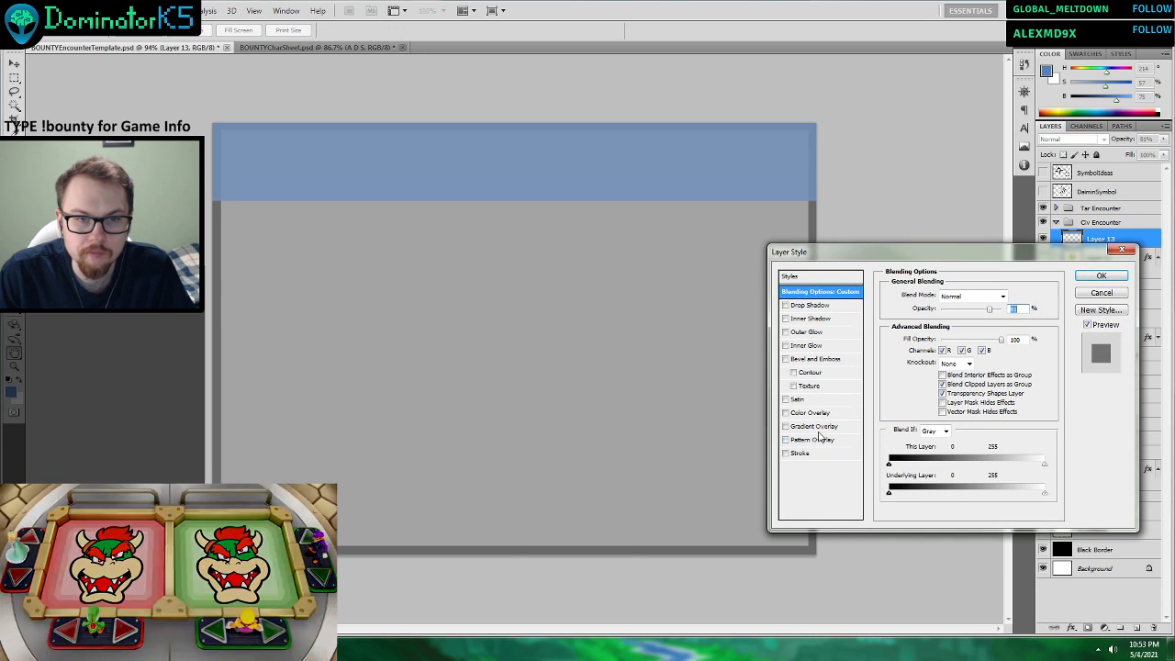
{"action": "left_click", "coordinate": [816, 427]}
{"action": "left_click", "coordinate": [811, 413]}
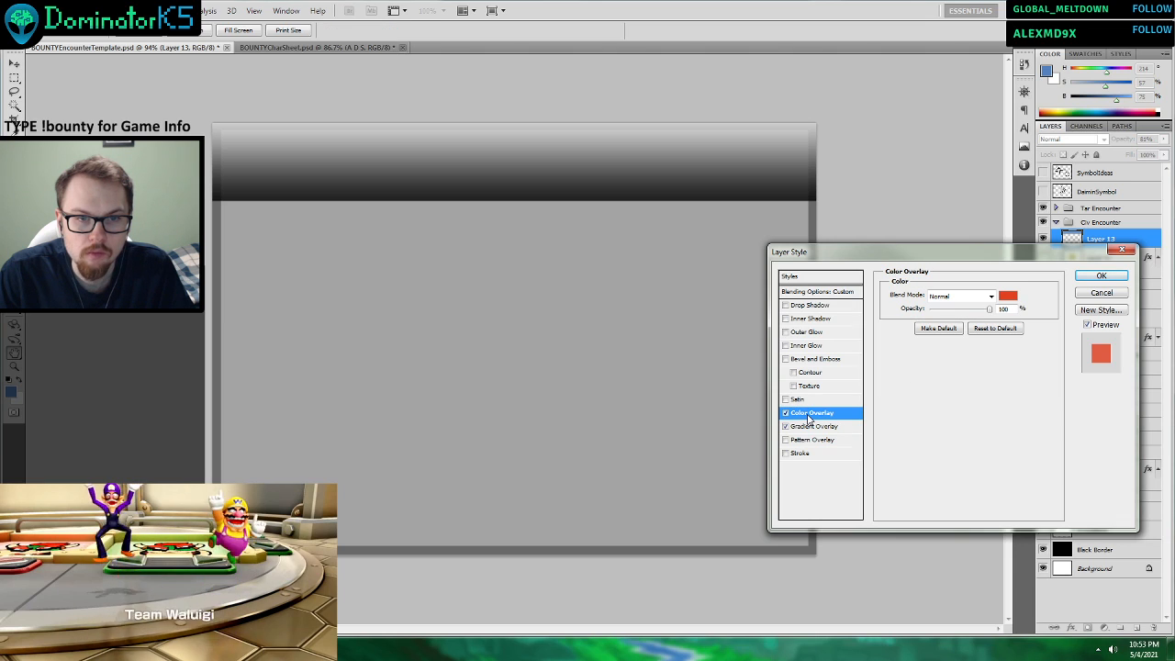
{"action": "left_click", "coordinate": [786, 427]}
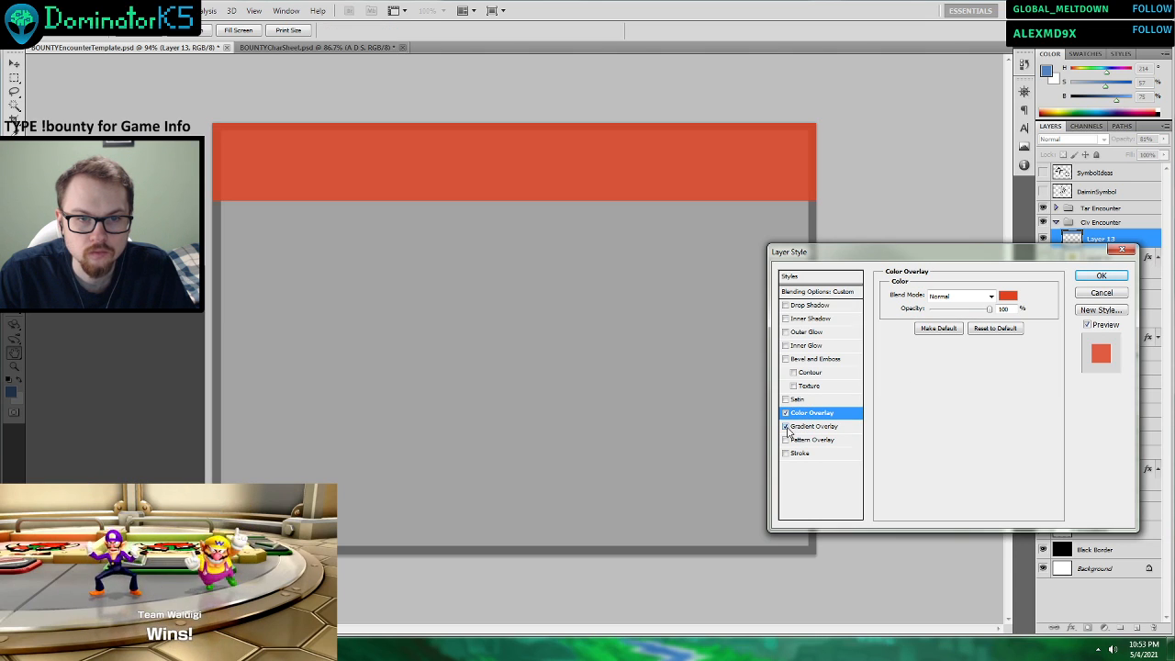
Change the header band's overlay colour to blue #3388d0 and apply the layer style.
{"action": "left_click", "coordinate": [1007, 296]}
{"action": "left_click_drag", "start_coordinate": [897, 206], "coordinate": [901, 187]}
{"action": "mouse_move", "coordinate": [853, 154]}
{"action": "left_mouse_down"}
{"action": "mouse_move", "coordinate": [839, 149]}
{"action": "mouse_move", "coordinate": [848, 165]}
{"action": "mouse_move", "coordinate": [834, 148]}
{"action": "mouse_move", "coordinate": [844, 150]}
{"action": "left_mouse_up"}
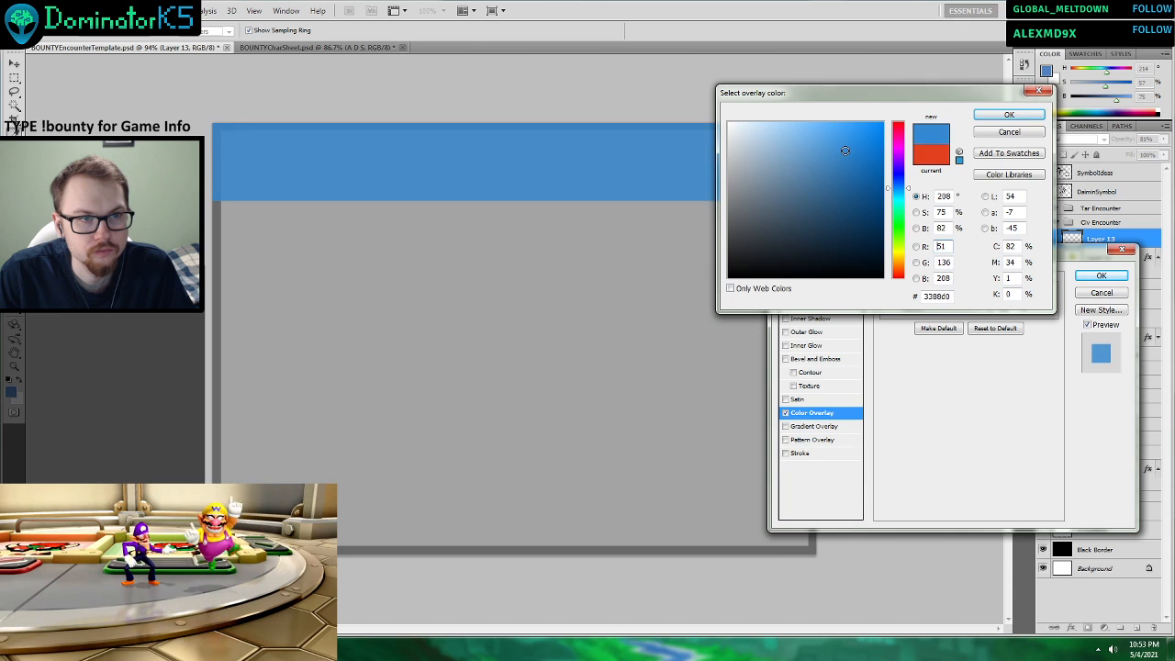
{"action": "left_click", "coordinate": [1009, 115]}
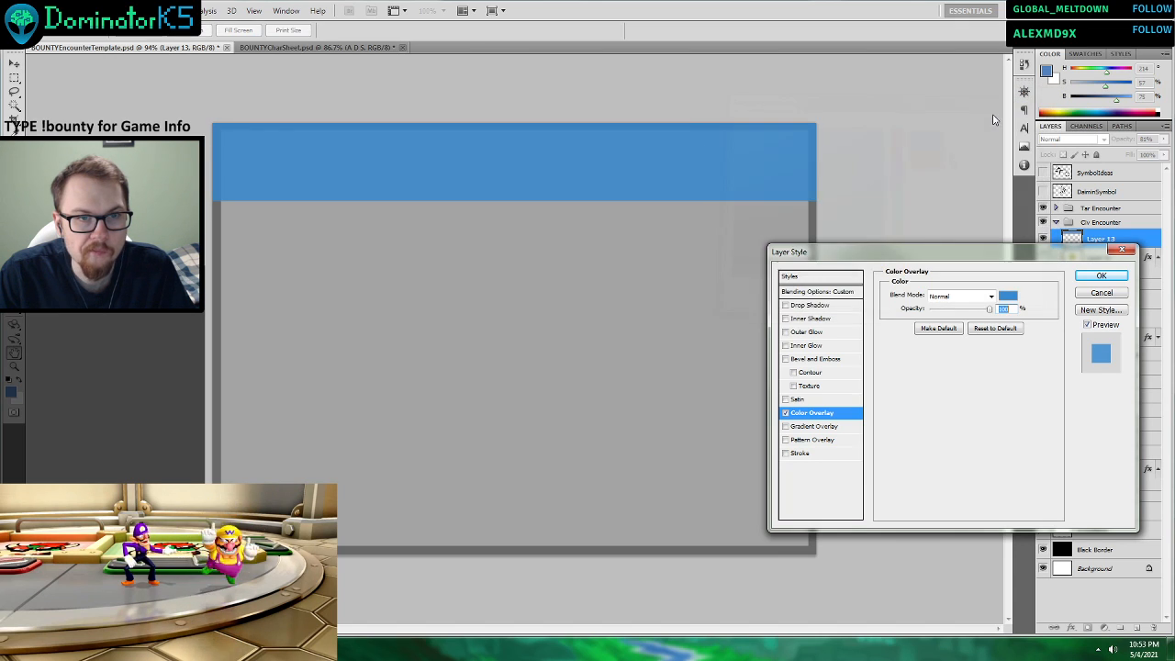
{"action": "left_click", "coordinate": [1102, 275]}
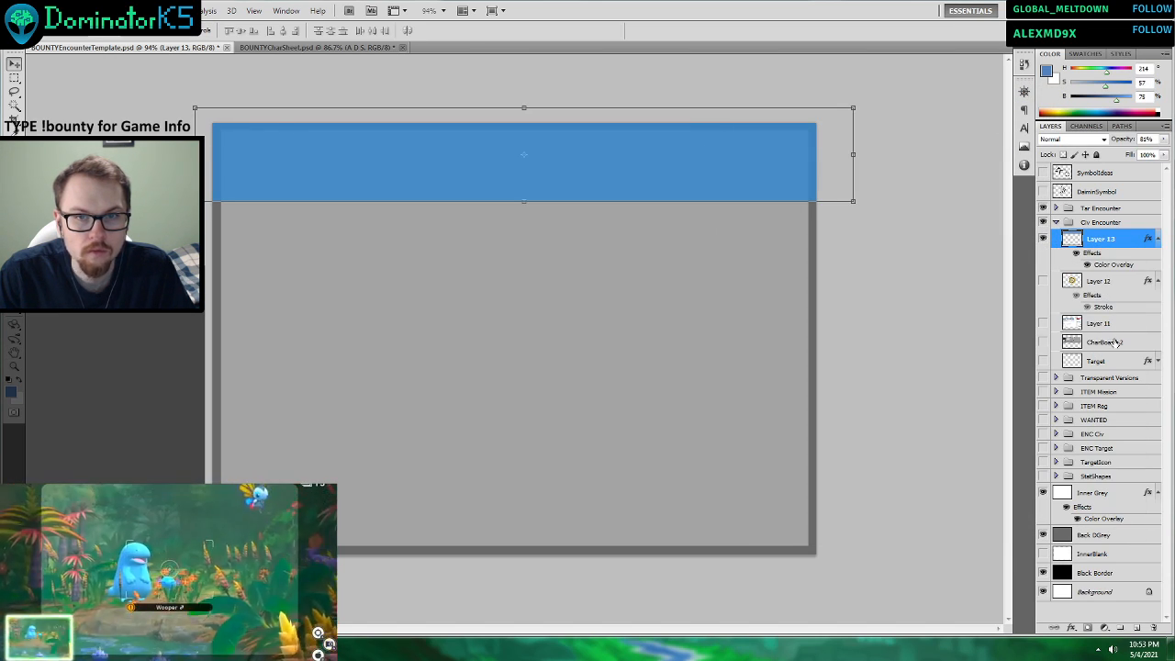
Browse in Windows Explorer to BountyBoardGame's TTS_Tests folder and try to open the BOUNTYCardTemplate file.
{"action": "left_click", "coordinate": [1115, 342]}
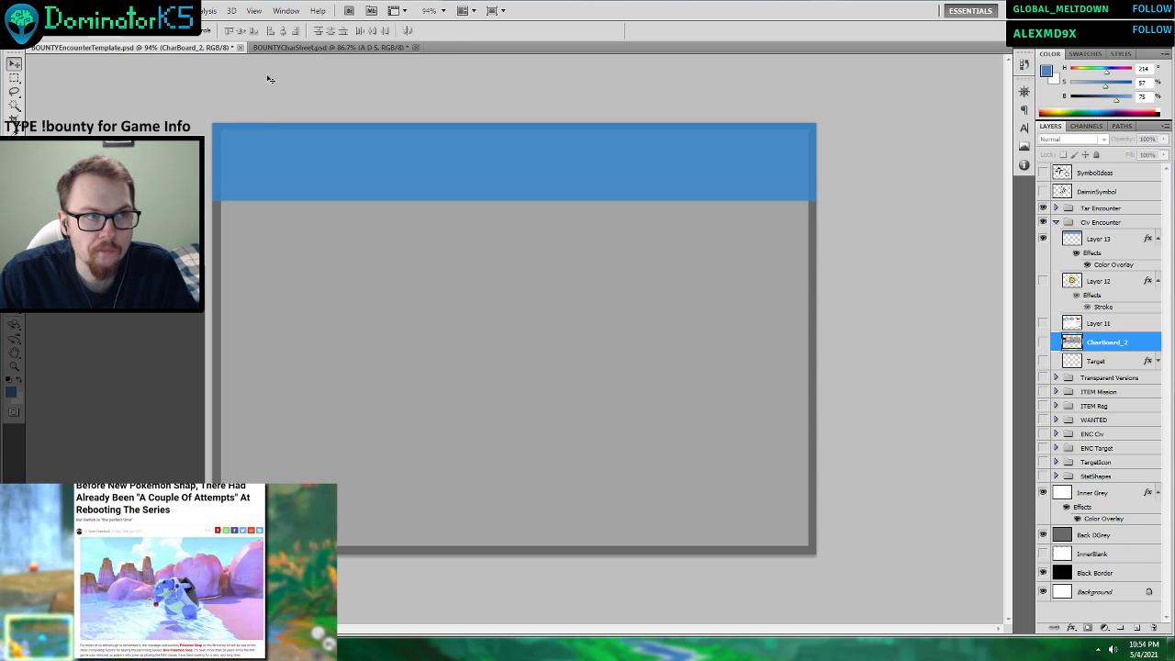
{"action": "left_click", "coordinate": [326, 47]}
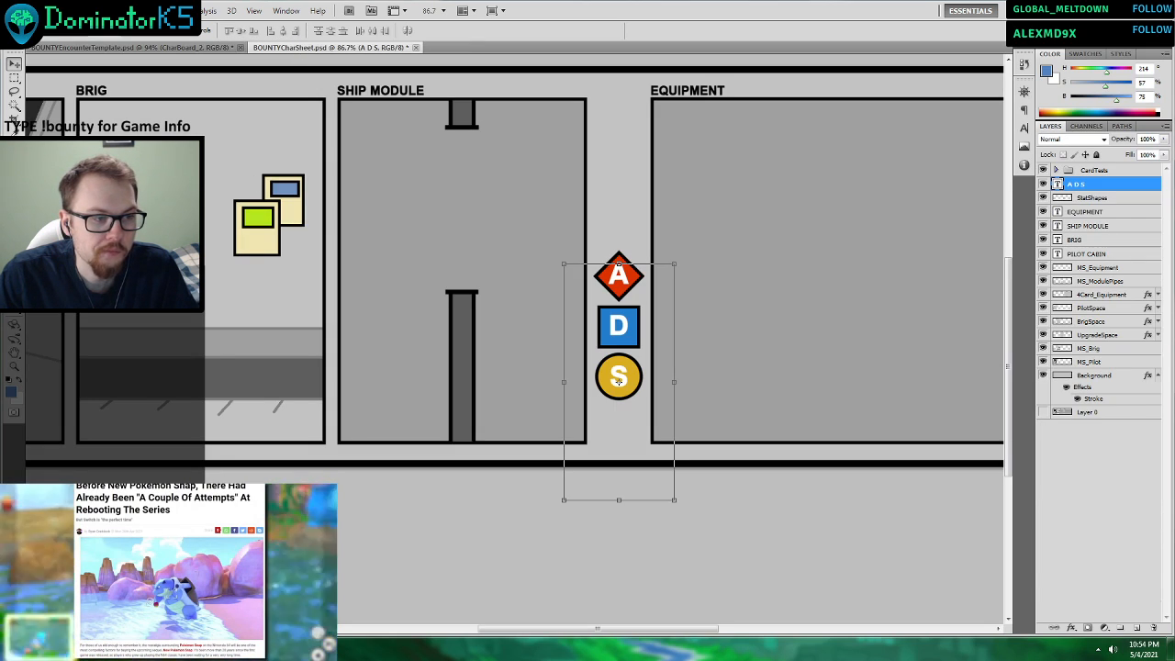
{"action": "left_click", "coordinate": [119, 648]}
{"action": "left_click", "coordinate": [423, 134]}
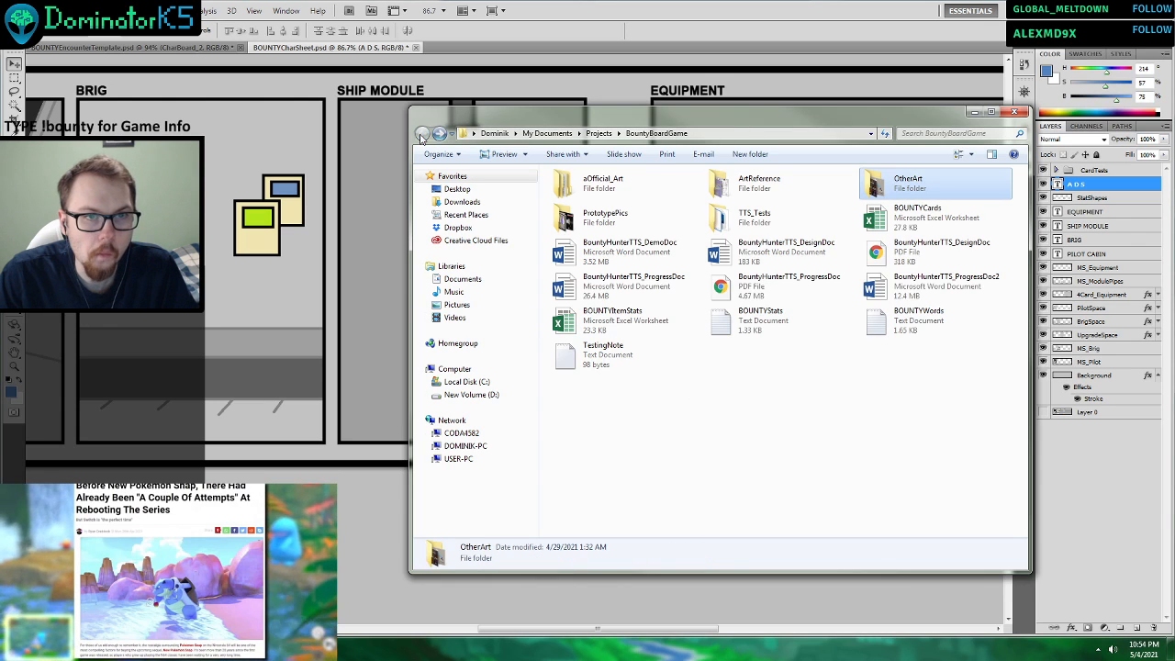
{"action": "double_click", "coordinate": [744, 188]}
{"action": "left_click", "coordinate": [423, 134]}
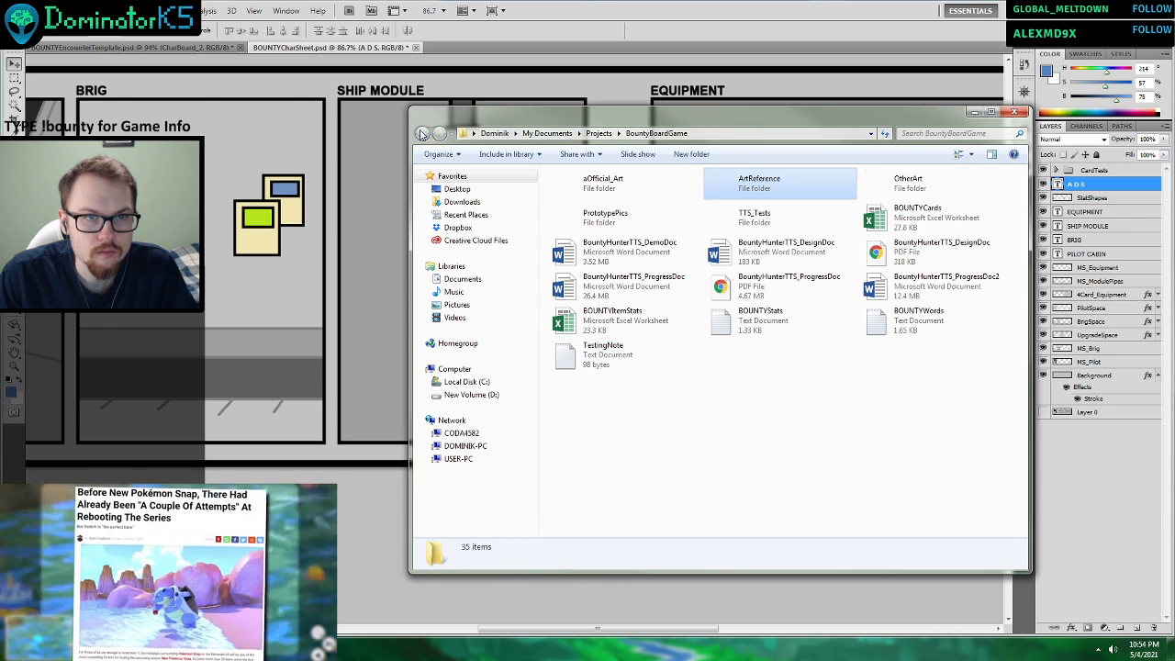
{"action": "double_click", "coordinate": [762, 216]}
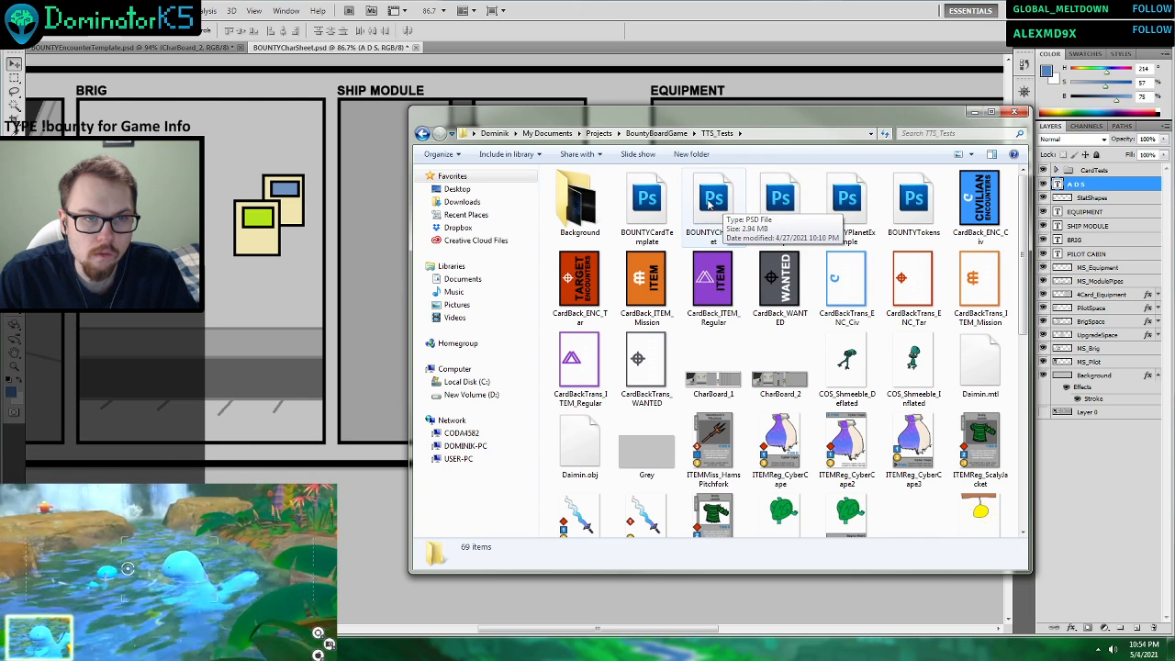
{"action": "double_click", "coordinate": [663, 207]}
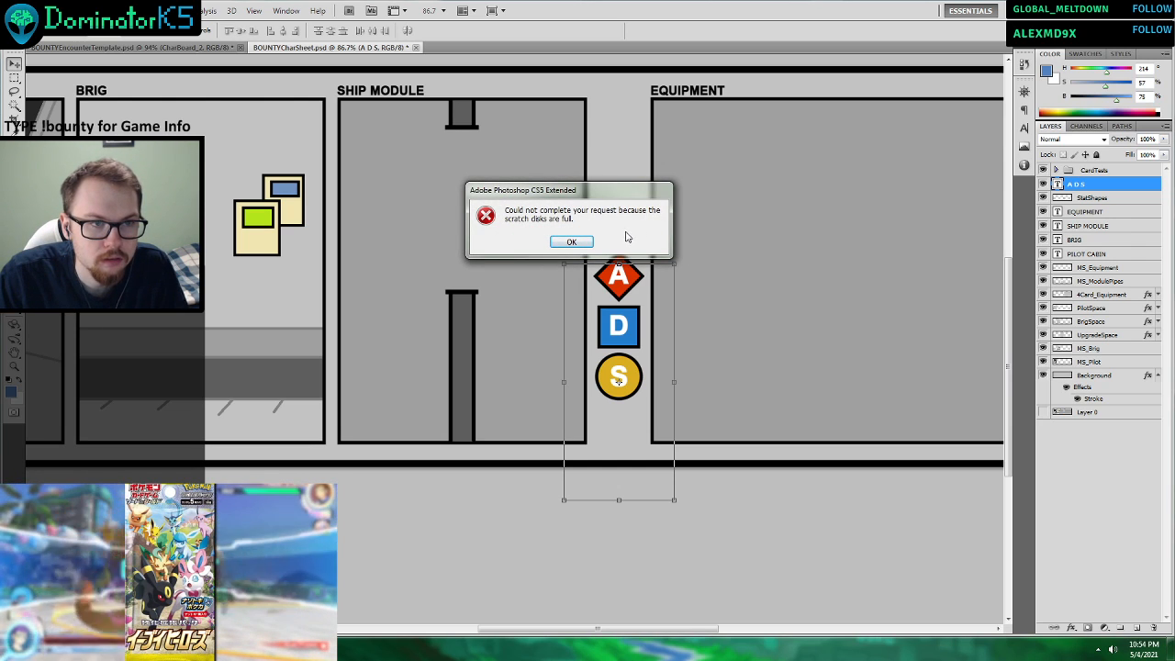
{"action": "left_click", "coordinate": [571, 242]}
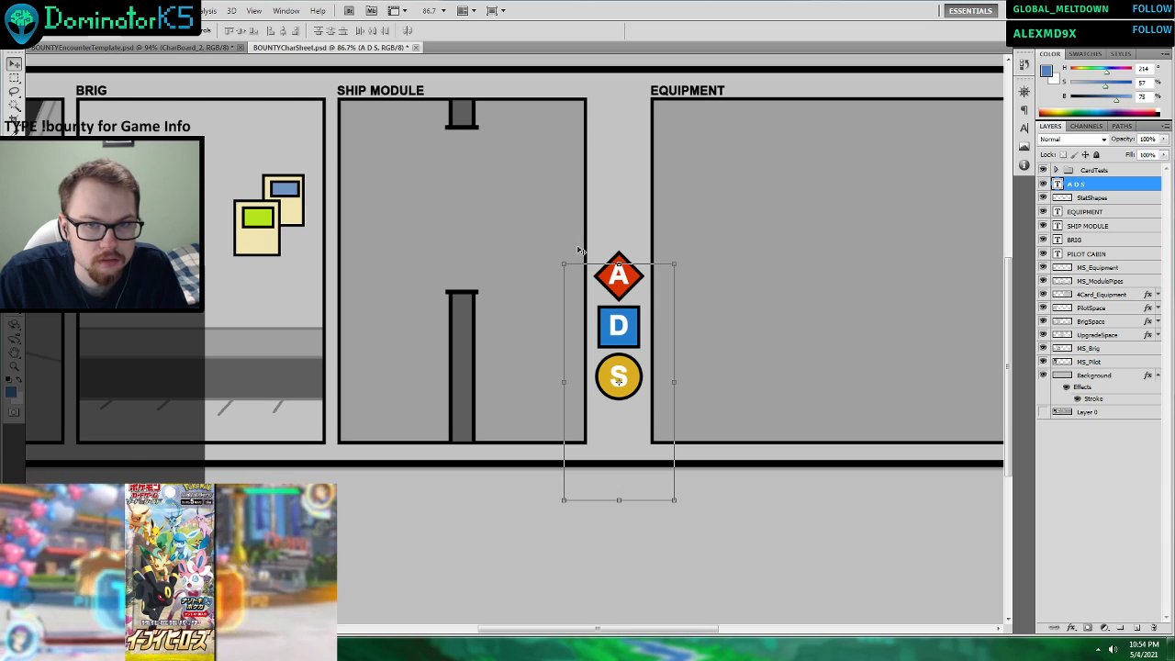
Close BOUNTYCharSheet.psd without saving and try again to open BOUNTYCardTemplate from the TTS_Tests folder.
{"action": "left_click", "coordinate": [416, 47]}
{"action": "left_click", "coordinate": [579, 248]}
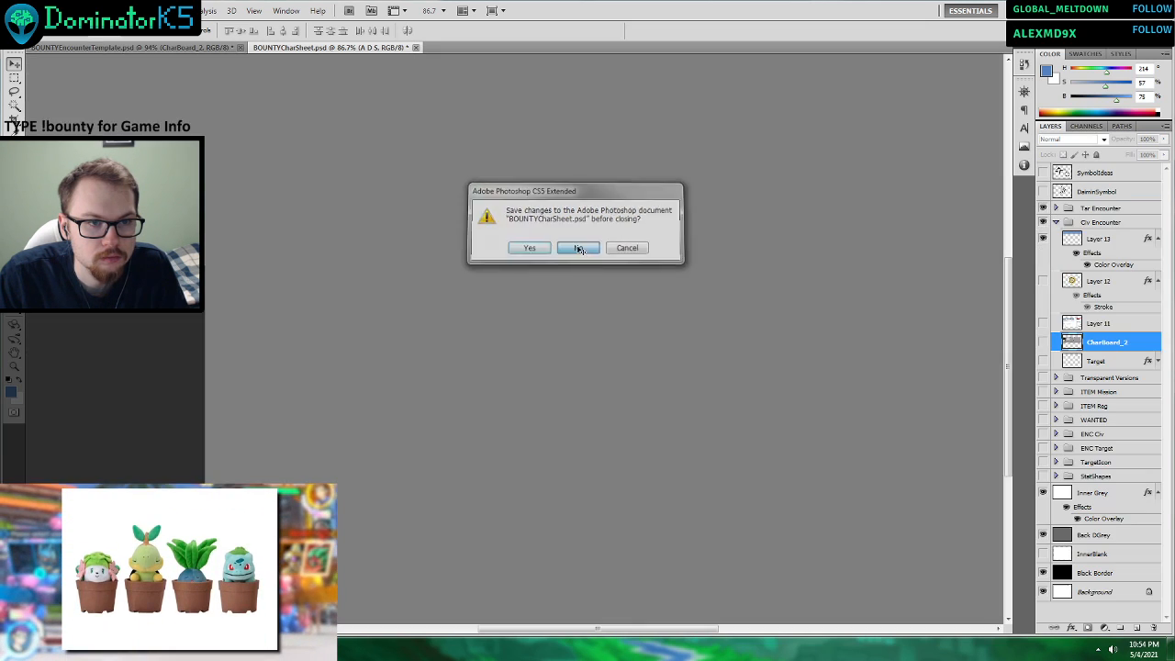
{"action": "left_click", "coordinate": [17, 649]}
{"action": "left_click", "coordinate": [69, 649]}
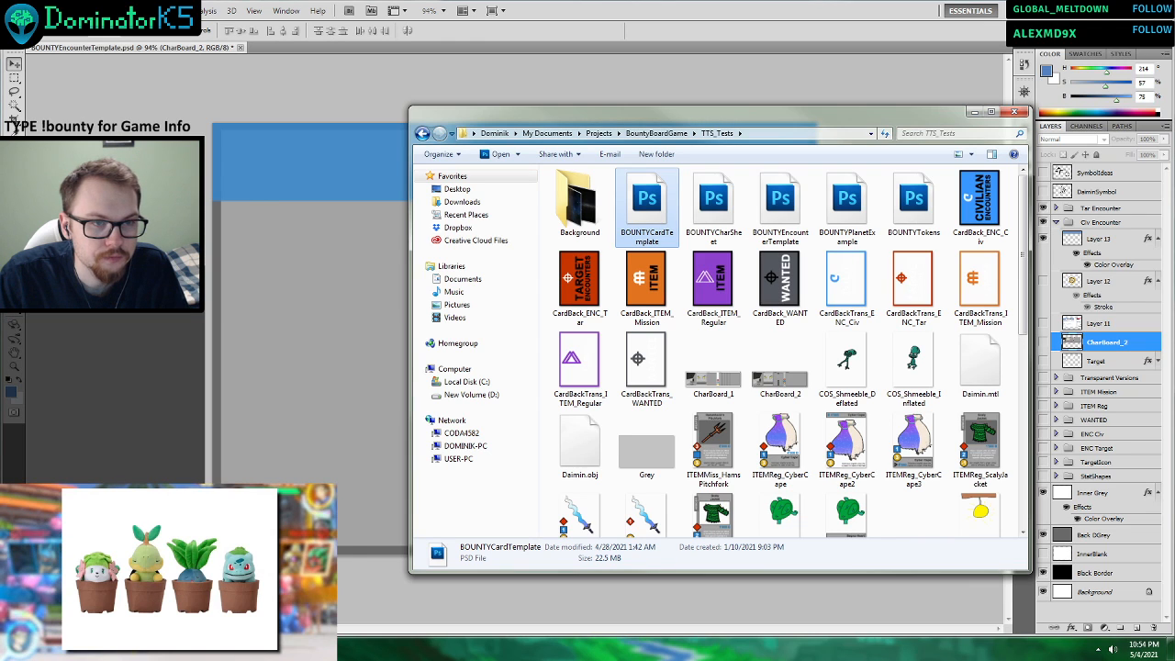
{"action": "double_click", "coordinate": [663, 226]}
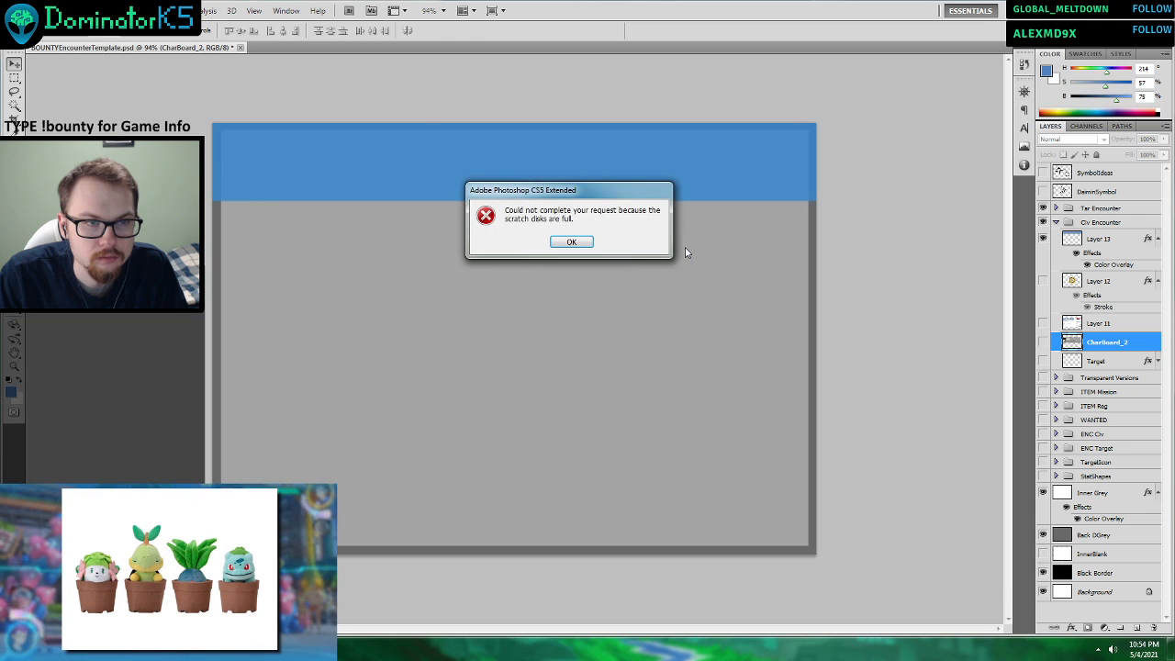
{"action": "left_click", "coordinate": [573, 243]}
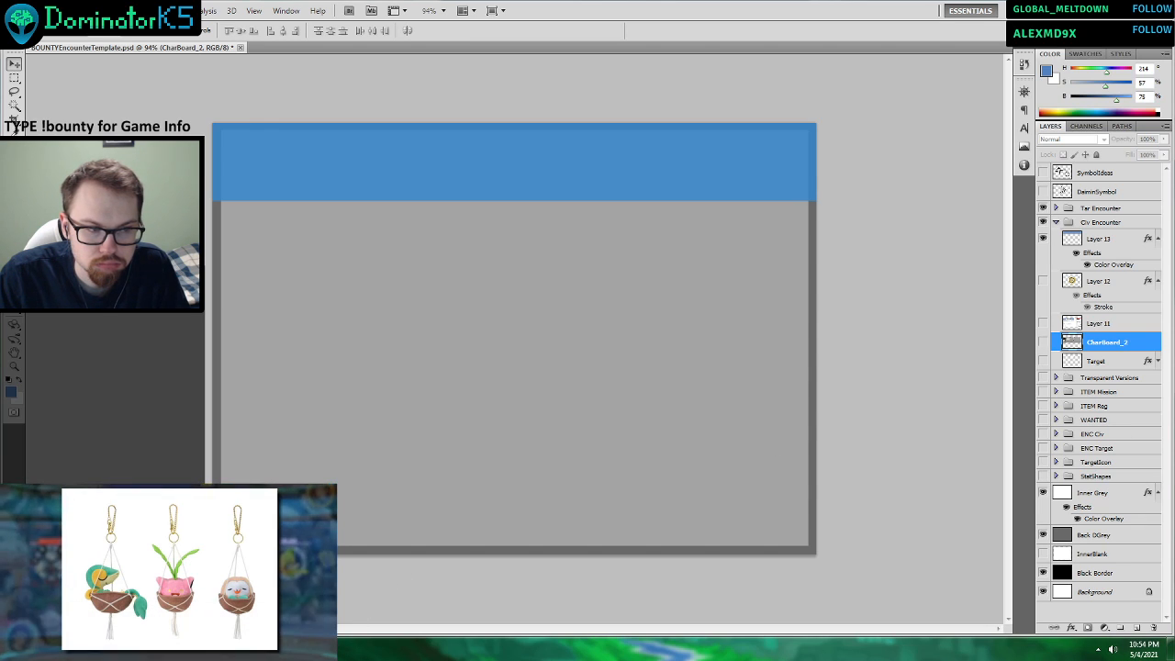
View the ITEMReg_CyberCape card image from the TTS_Tests folder, close it and return to the folder.
{"action": "key", "text": "alt+Tab"}
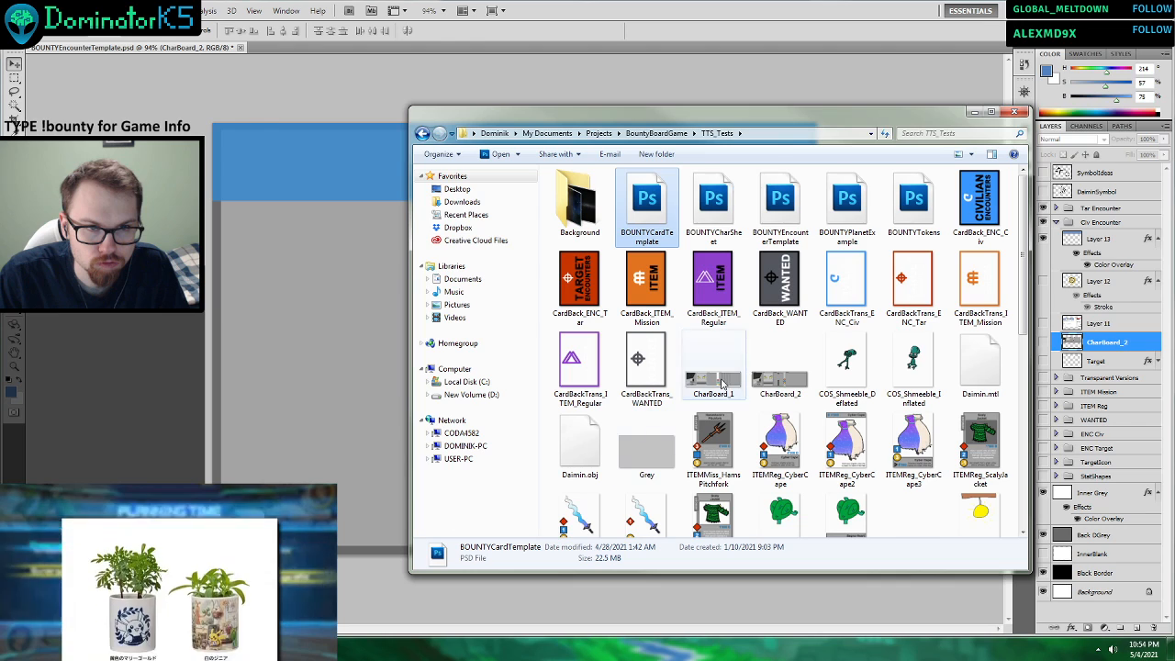
{"action": "double_click", "coordinate": [798, 446]}
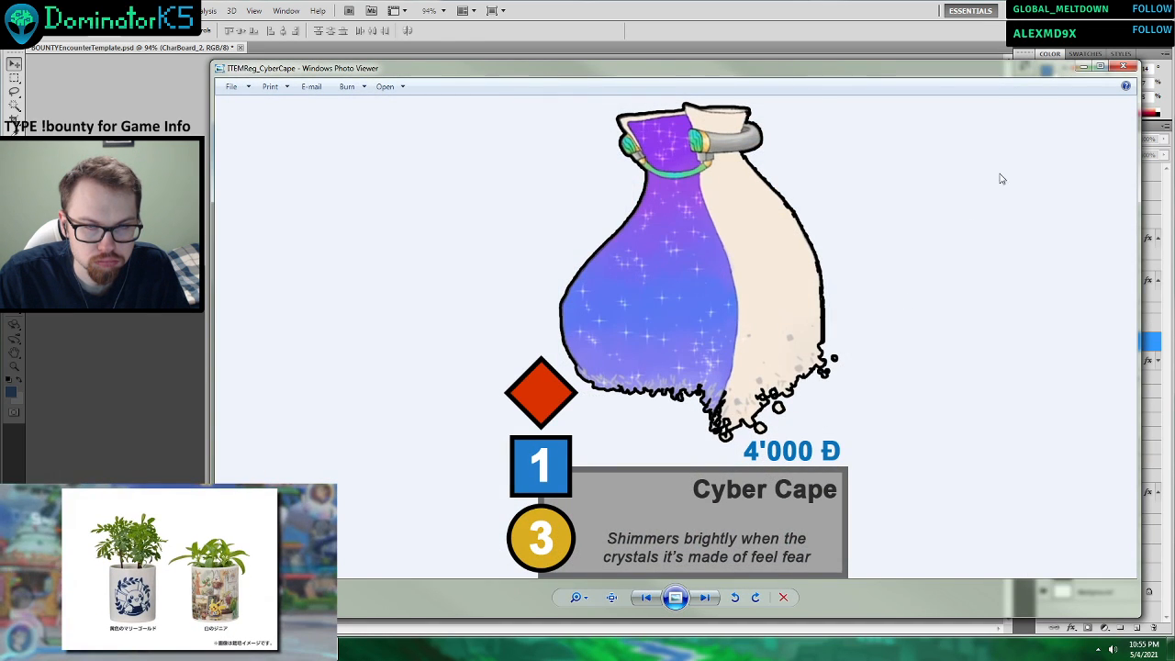
{"action": "left_click", "coordinate": [1123, 67]}
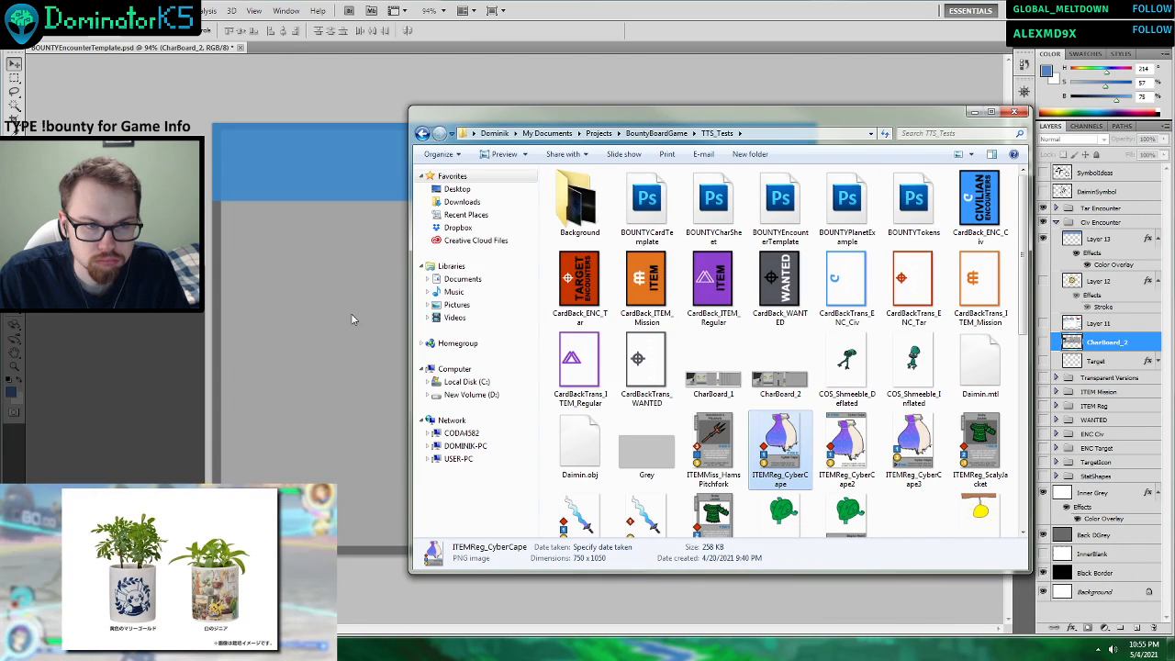
{"action": "left_click", "coordinate": [295, 324]}
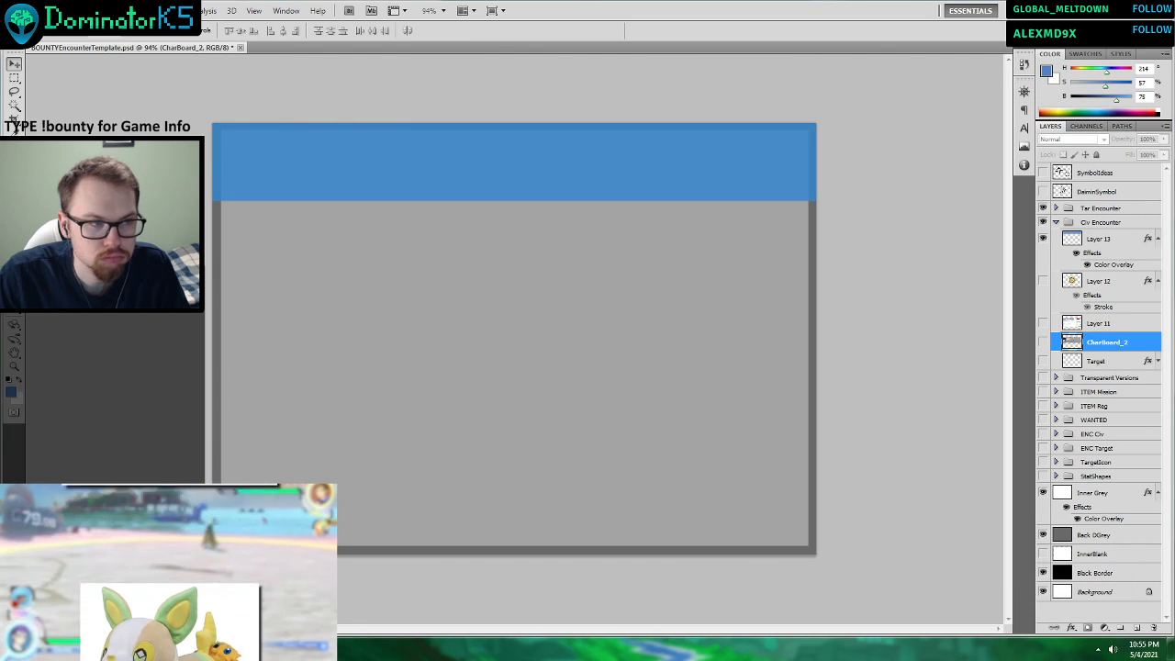
{"action": "key", "text": "alt+Tab"}
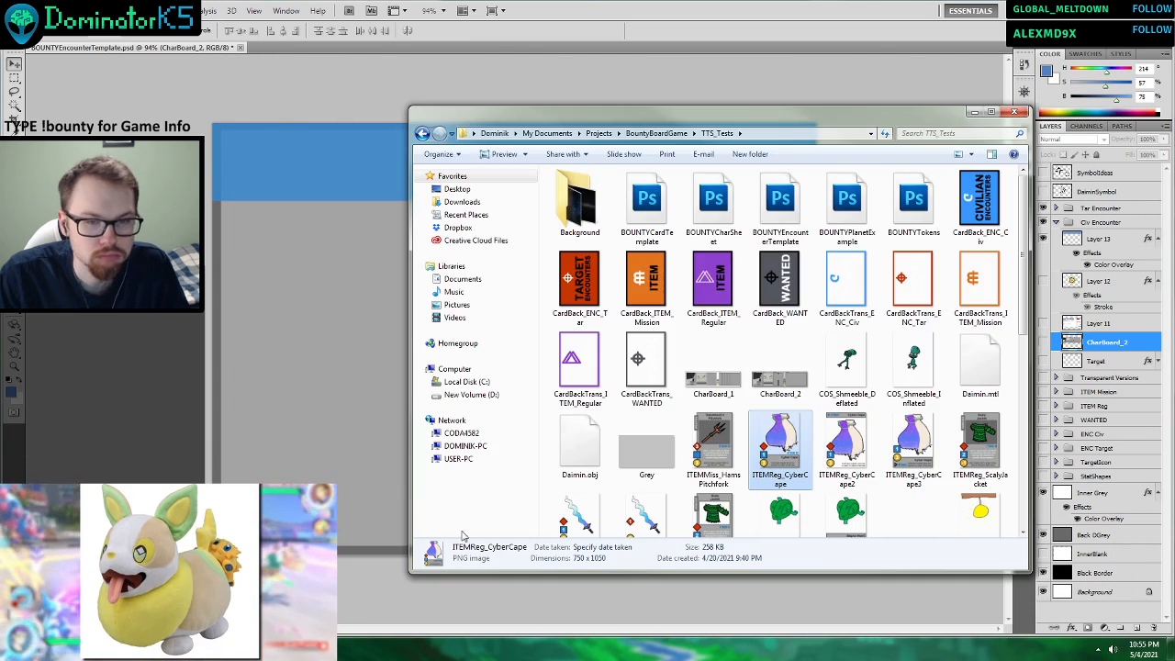
Place the ITEMReg_CyberCape image from the TTS_Tests folder into the encounter template, enlarge it and position it near the canvas centre.
{"action": "left_click_drag", "start_coordinate": [786, 448], "coordinate": [343, 276]}
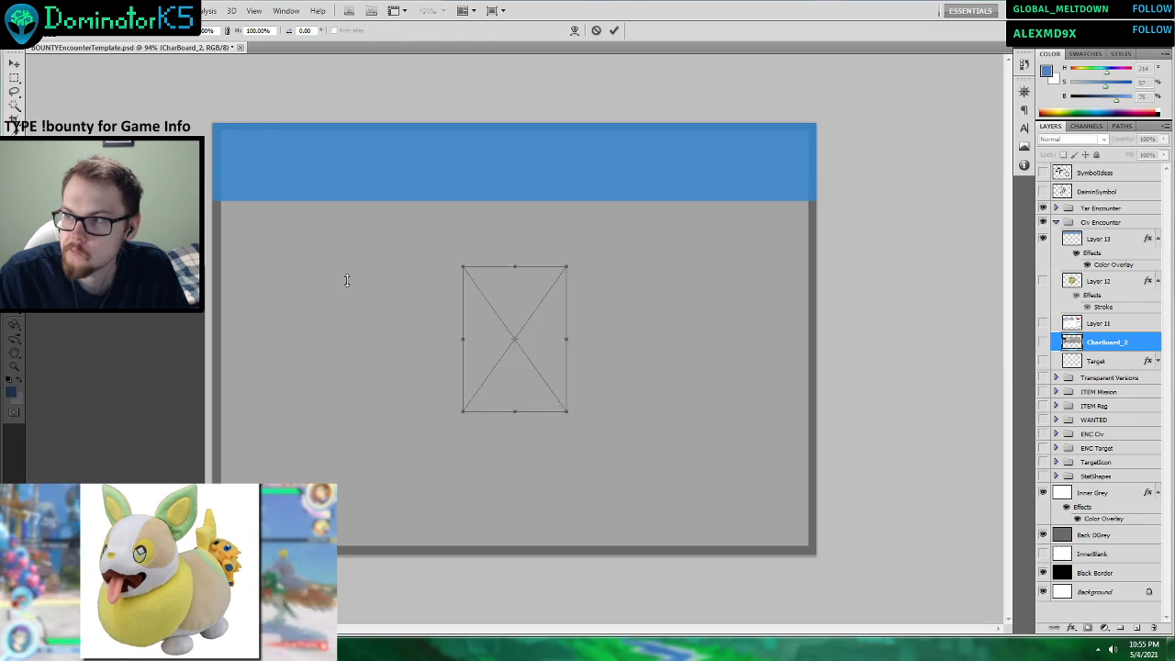
{"action": "left_click_drag", "start_coordinate": [569, 416], "coordinate": [672, 558]}
{"action": "left_click_drag", "start_coordinate": [585, 438], "coordinate": [597, 332]}
{"action": "left_click", "coordinate": [614, 30]}
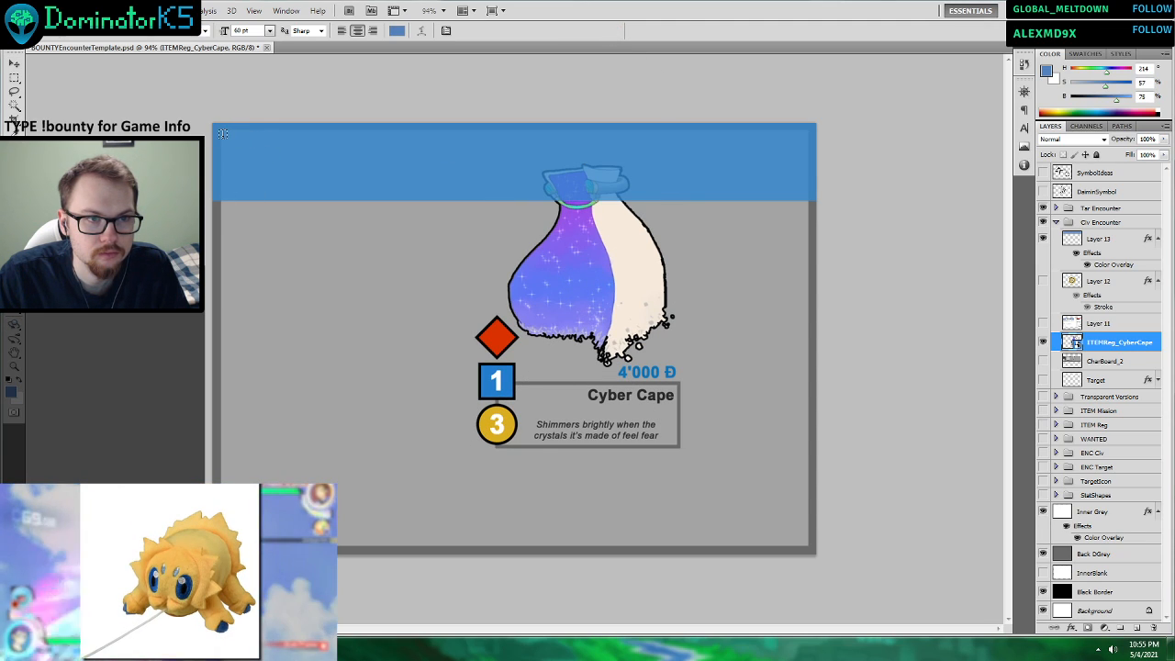
Create a text box containing V over the blue header band, above Layer 13 in the Civ Encounter group, and delete the empty spare text layer.
{"action": "left_click_drag", "start_coordinate": [385, 188], "coordinate": [385, 188]}
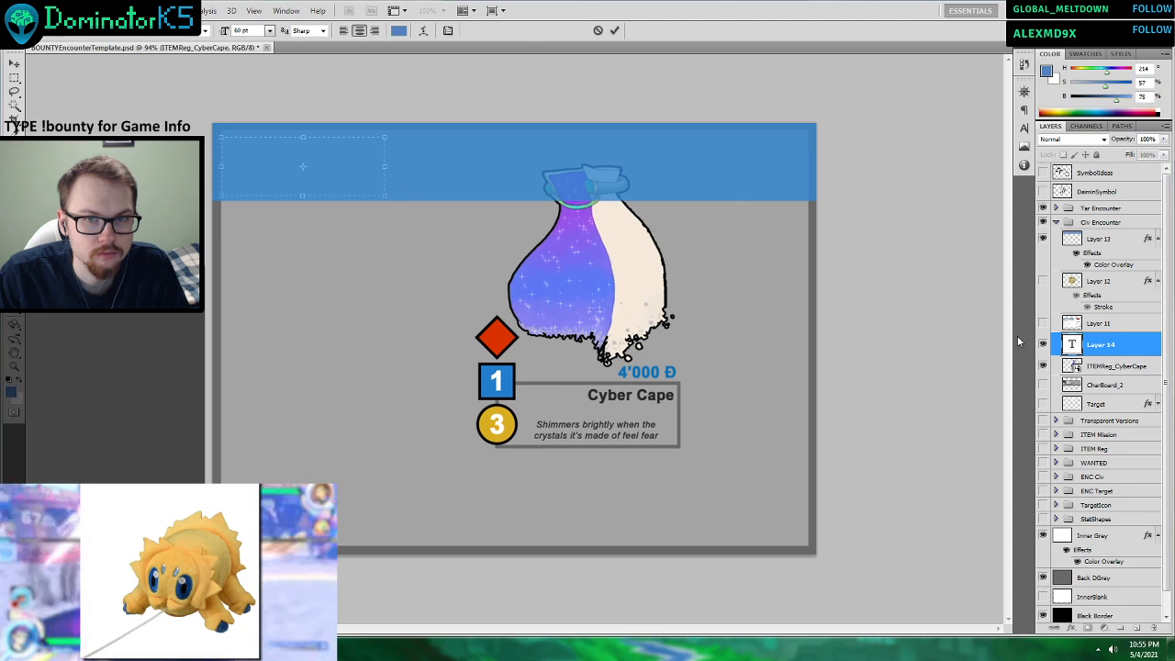
{"action": "left_click_drag", "start_coordinate": [1104, 342], "coordinate": [1092, 240]}
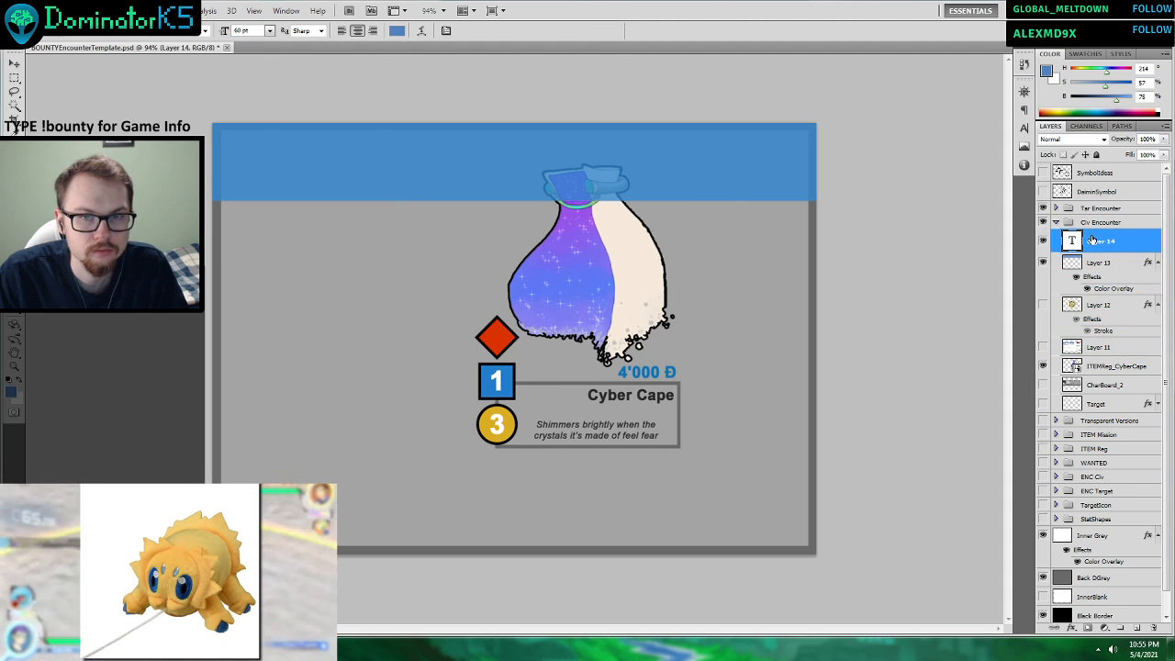
{"action": "left_click", "coordinate": [270, 149]}
{"action": "left_click", "coordinate": [598, 31]}
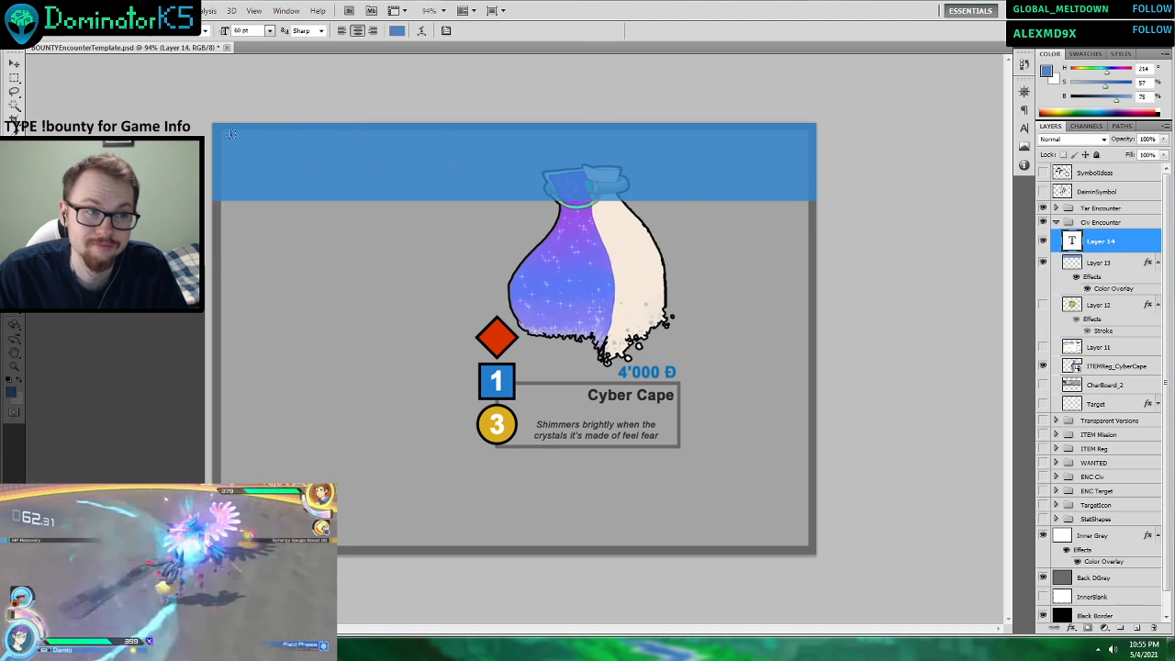
{"action": "left_click_drag", "start_coordinate": [469, 181], "coordinate": [227, 137]}
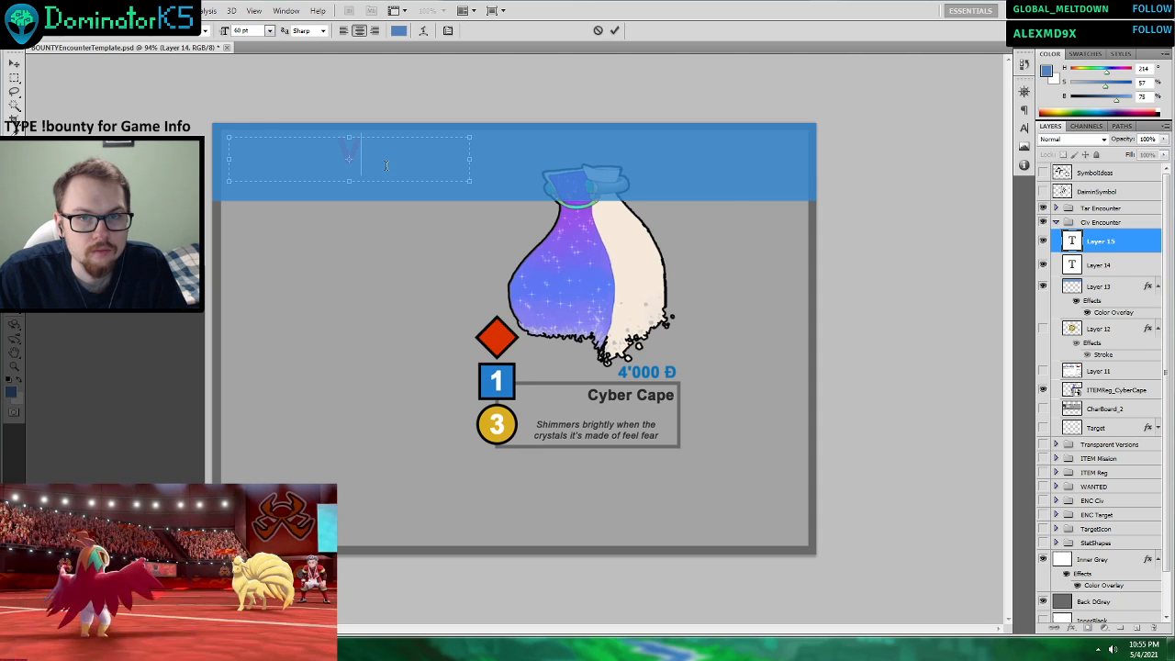
{"action": "left_click", "coordinate": [614, 31]}
{"action": "left_click", "coordinate": [1097, 265]}
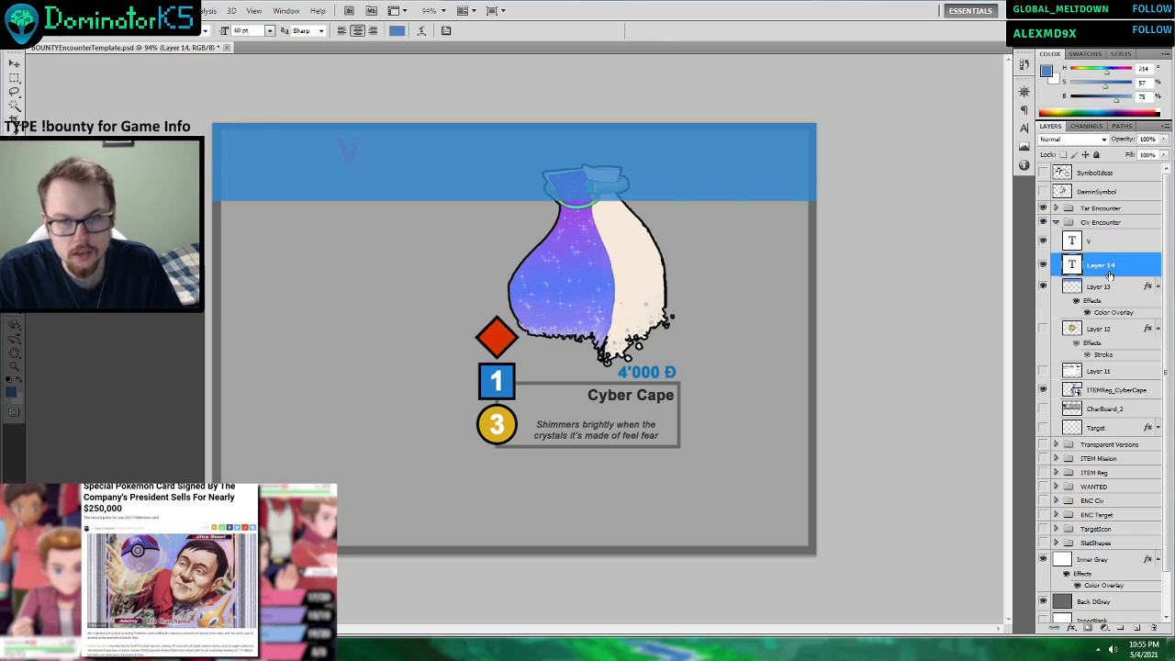
{"action": "key", "text": "Delete"}
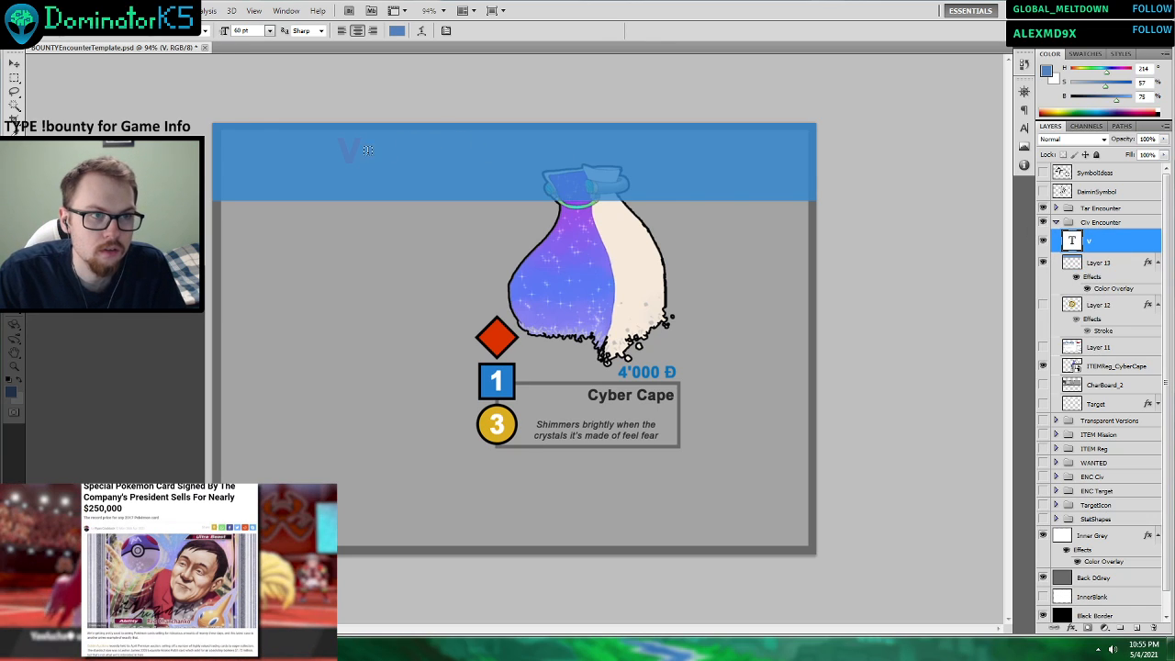
Recolour the V in the header band to black #000000.
{"action": "double_click", "coordinate": [348, 151]}
{"action": "left_click", "coordinate": [1048, 72]}
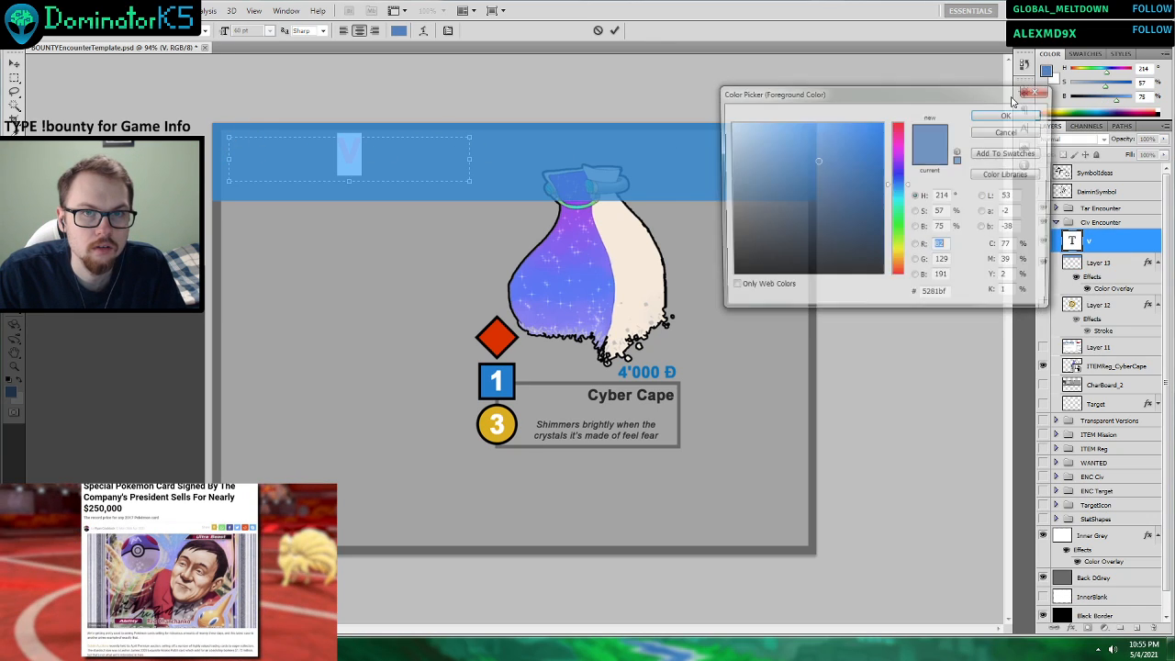
{"action": "mouse_move", "coordinate": [775, 182]}
{"action": "left_mouse_down"}
{"action": "mouse_move", "coordinate": [740, 190]}
{"action": "mouse_move", "coordinate": [728, 278]}
{"action": "left_mouse_up"}
{"action": "left_click", "coordinate": [1006, 118]}
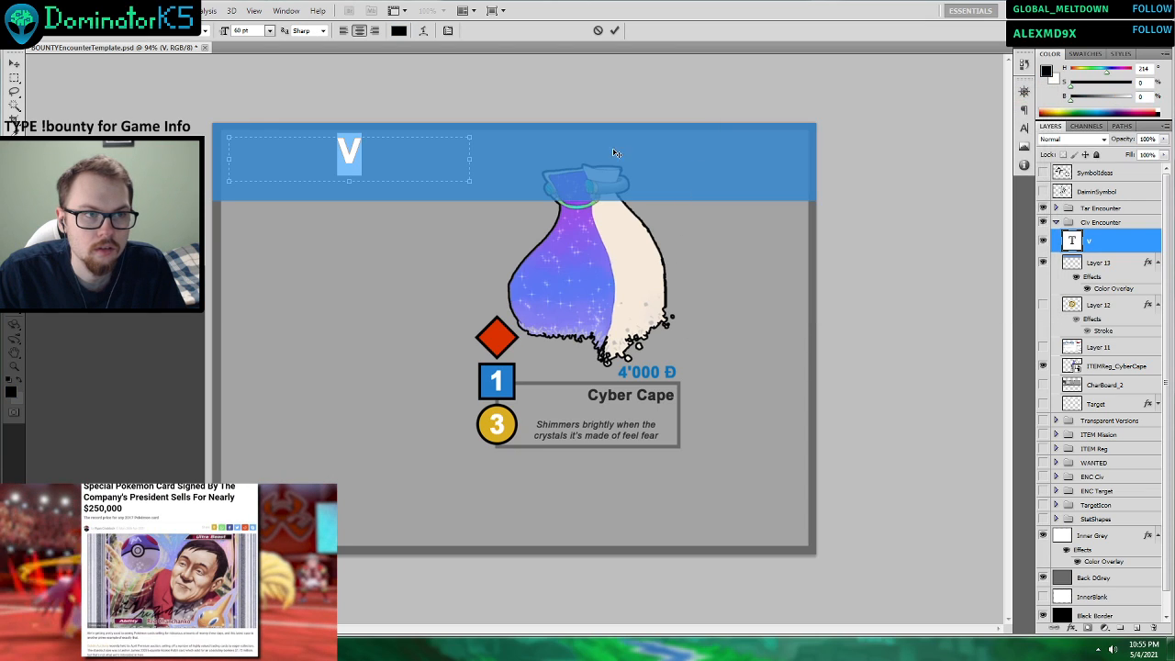
{"action": "left_click", "coordinate": [420, 164]}
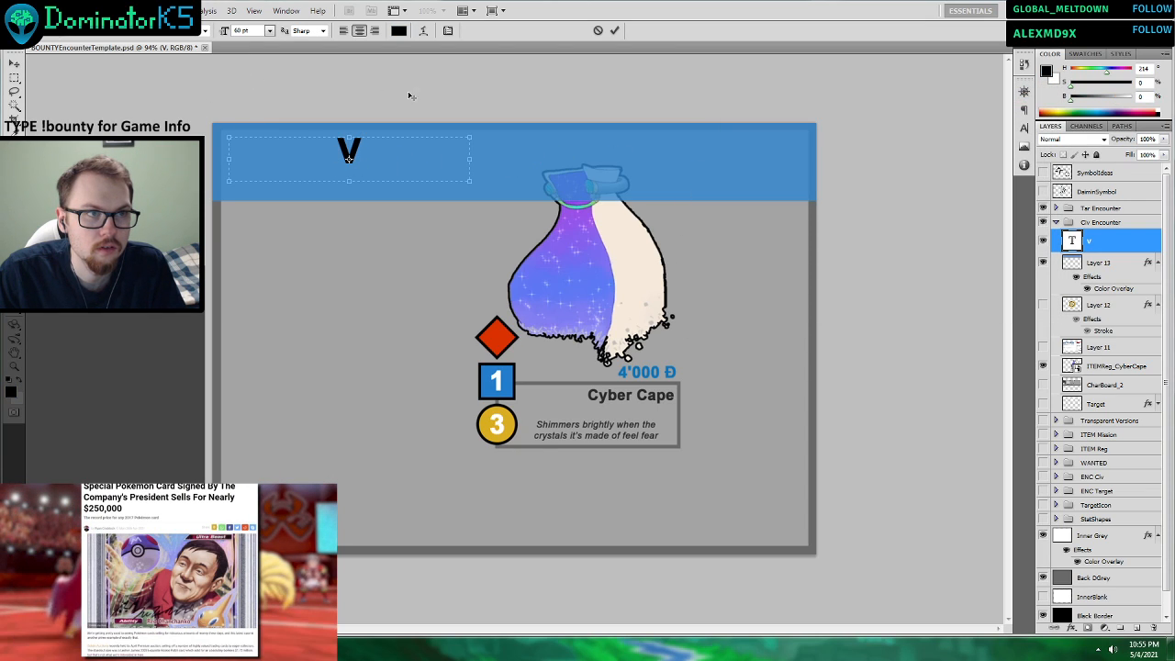
Left-align the header text and recolour it dark grey #292929, sampled from the Cyber Cape title on the reference card.
{"action": "left_click", "coordinate": [346, 30]}
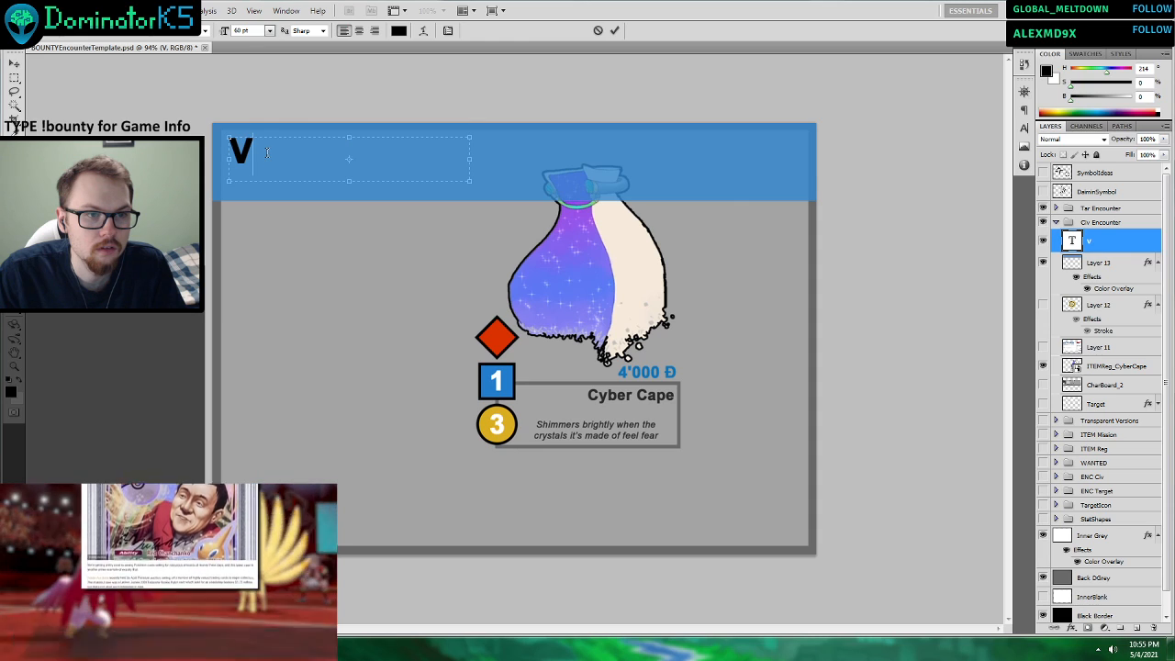
{"action": "left_click", "coordinate": [1047, 68]}
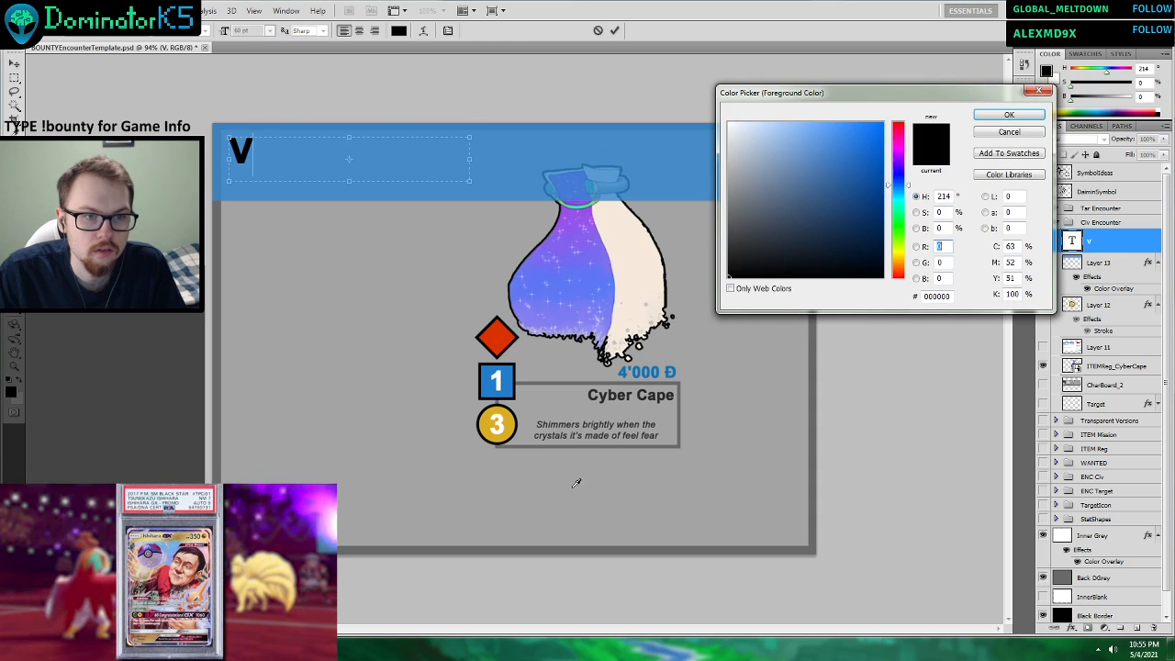
{"action": "left_click", "coordinate": [613, 393]}
{"action": "left_click", "coordinate": [612, 393]}
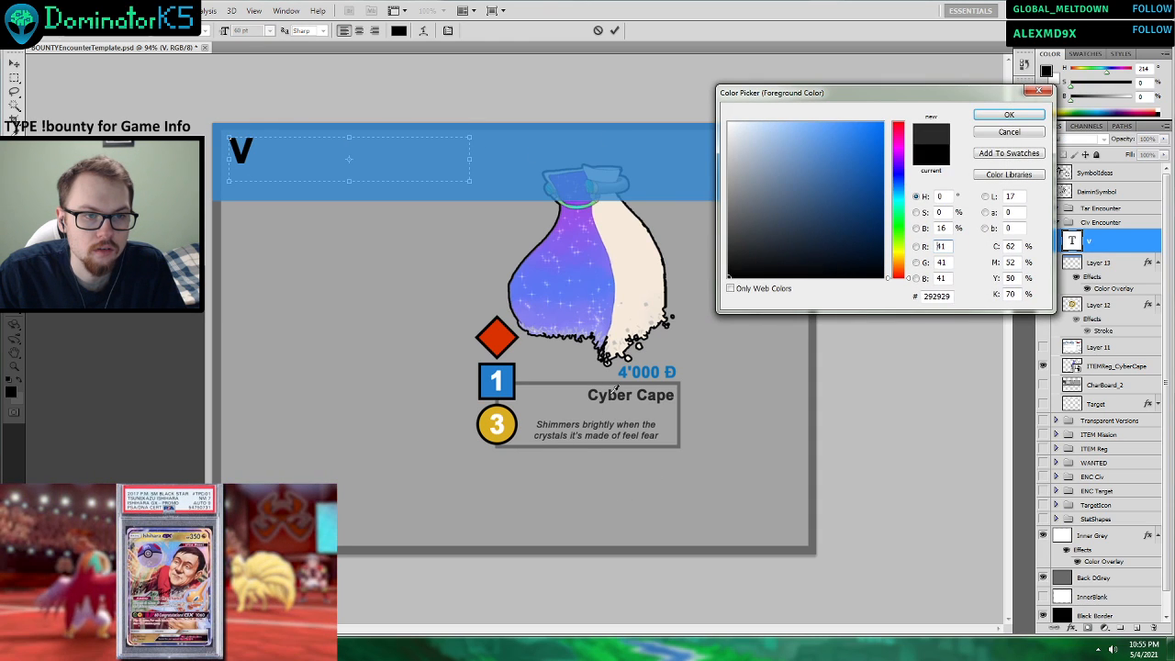
{"action": "left_click", "coordinate": [990, 116]}
{"action": "key", "text": "ctrl+a"}
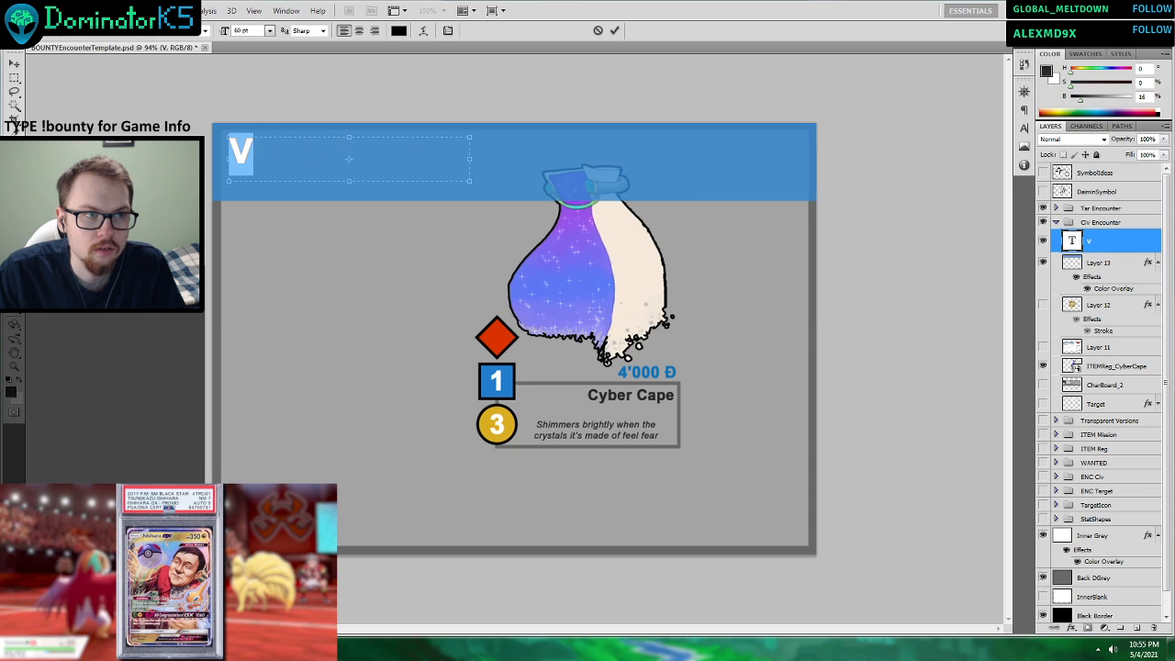
{"action": "left_click", "coordinate": [1048, 67]}
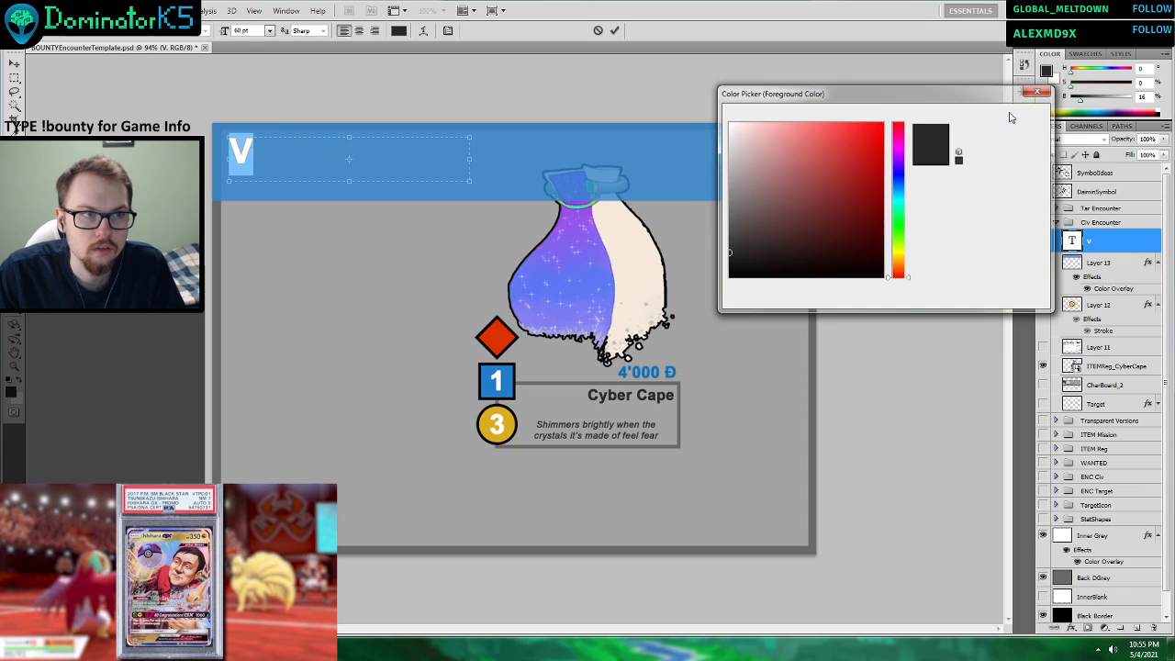
{"action": "left_click", "coordinate": [1009, 115]}
{"action": "left_click", "coordinate": [298, 159]}
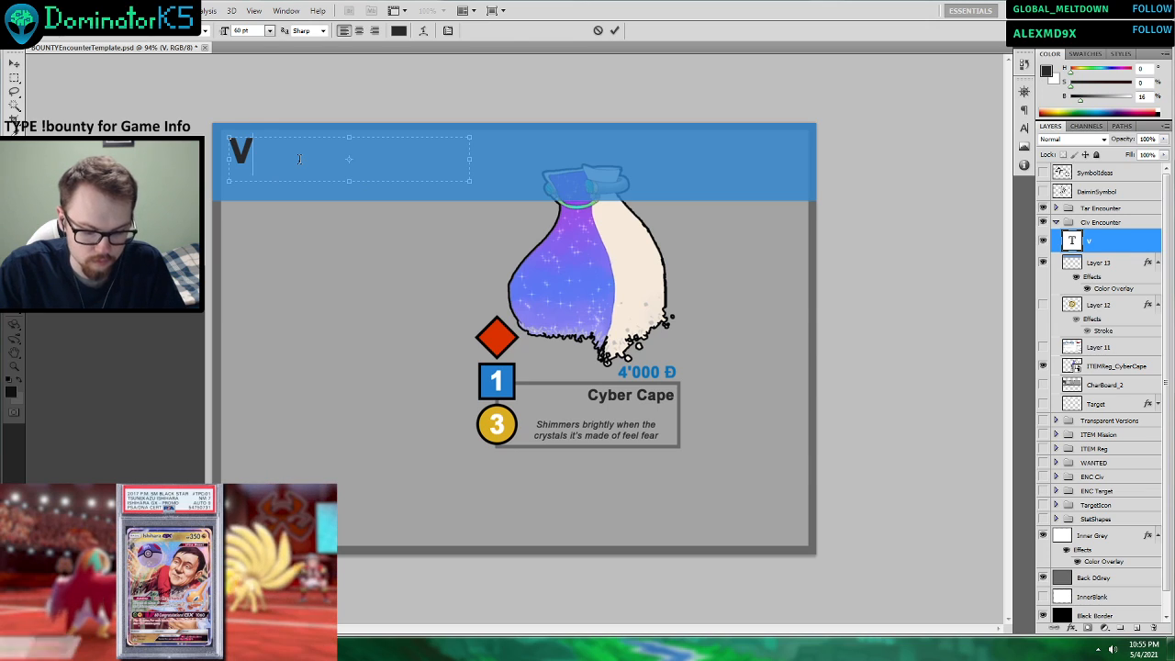
Complete the header title as VARMIN HUNTER and enlarge its text box so the title fits on one line.
{"action": "type", "text": "AR"}
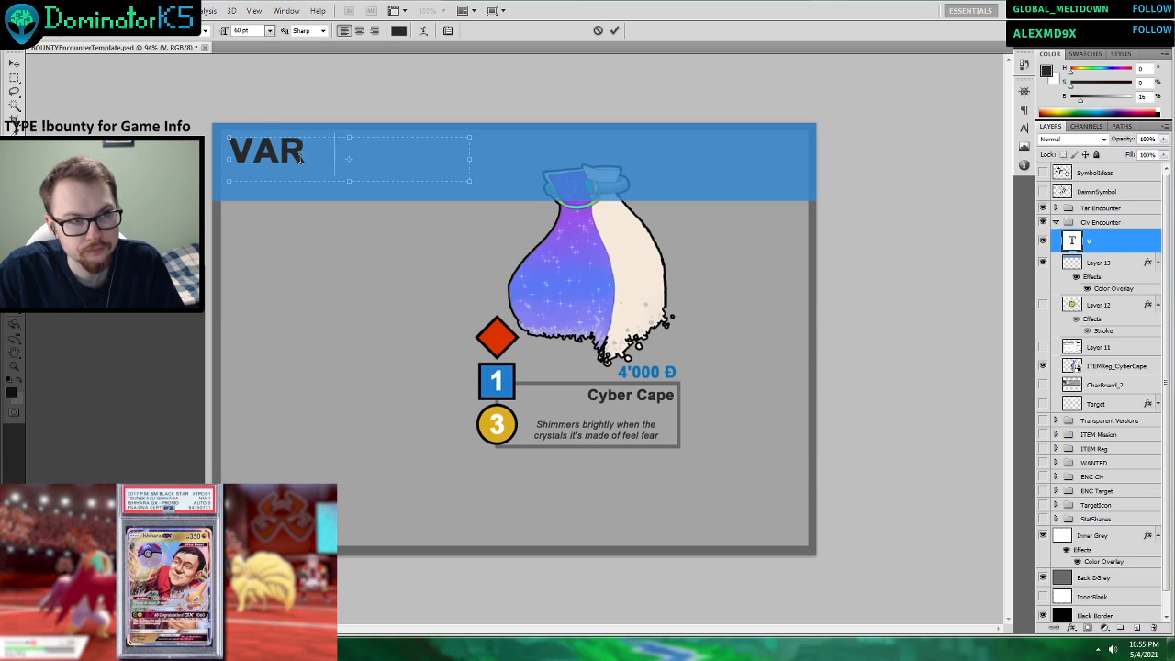
{"action": "type", "text": "MIN HUN"}
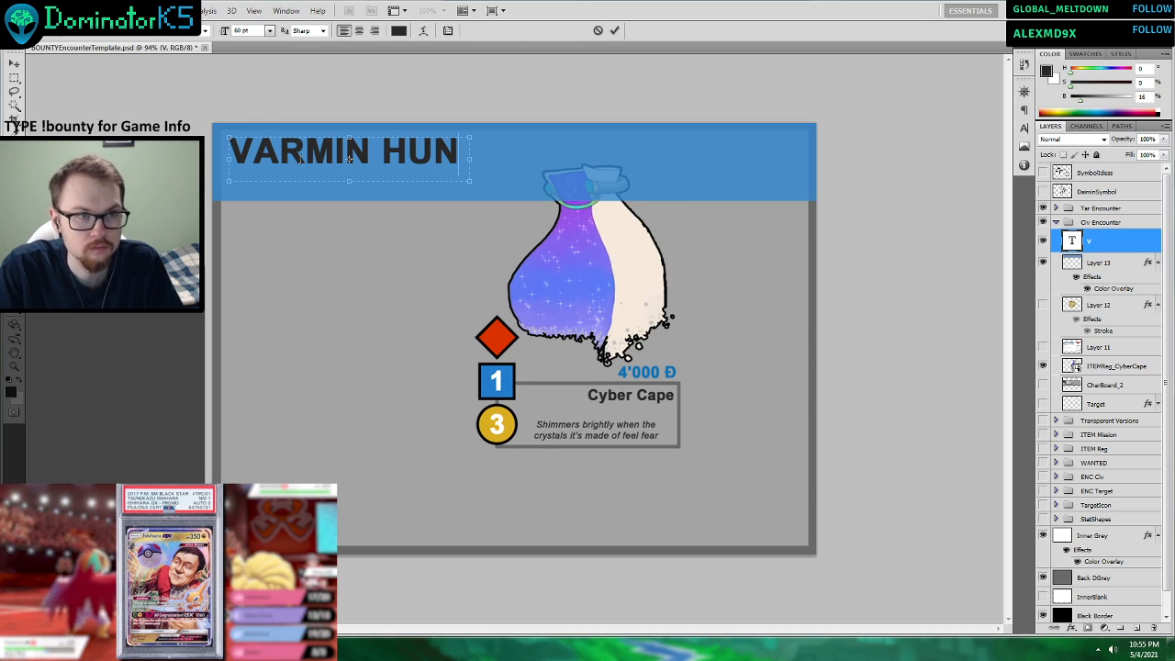
{"action": "key", "text": "BackSpace"}
{"action": "key", "text": "BackSpace"}
{"action": "key", "text": "BackSpace"}
{"action": "key", "text": "BackSpace"}
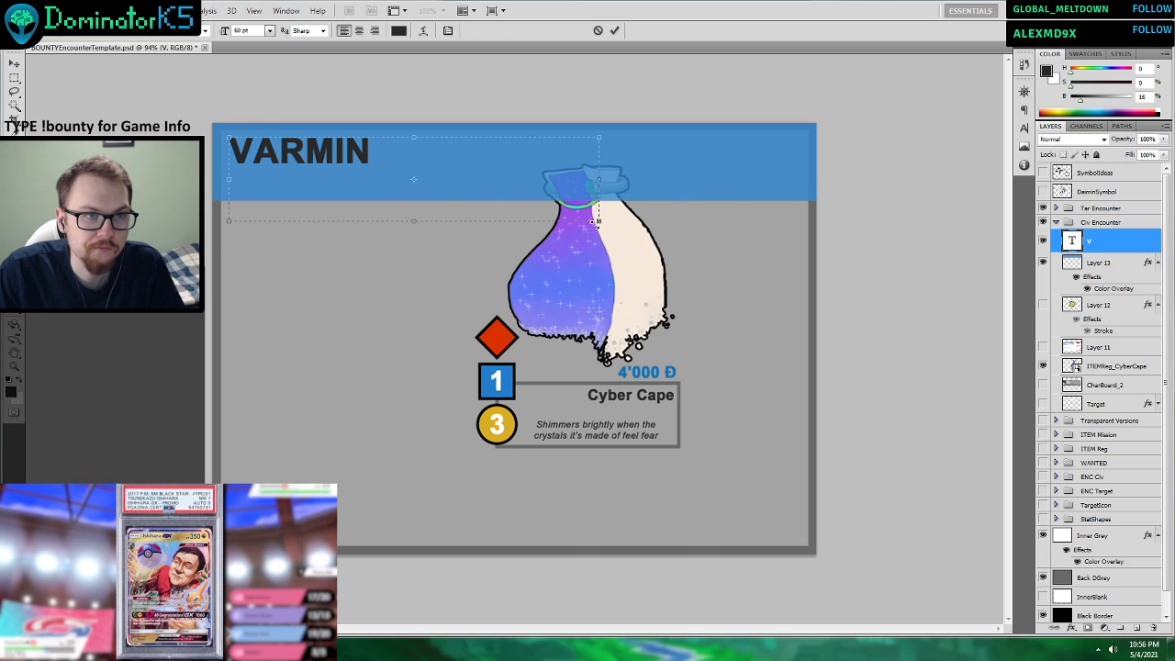
{"action": "type", "text": "HUNTER"}
Try the VARMIN HUNTER title at 36 pt and 30 pt, and apply a font size of 48 pt.
{"action": "left_click_drag", "start_coordinate": [531, 152], "coordinate": [129, 108]}
{"action": "left_click", "coordinate": [269, 30]}
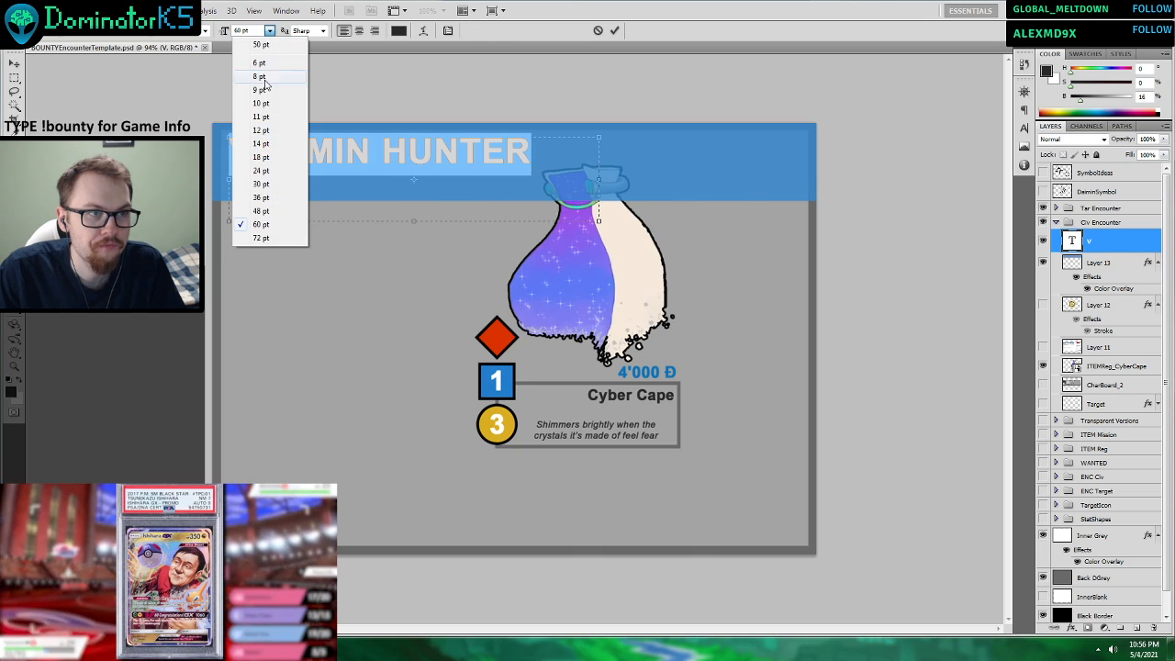
{"action": "left_click", "coordinate": [266, 195]}
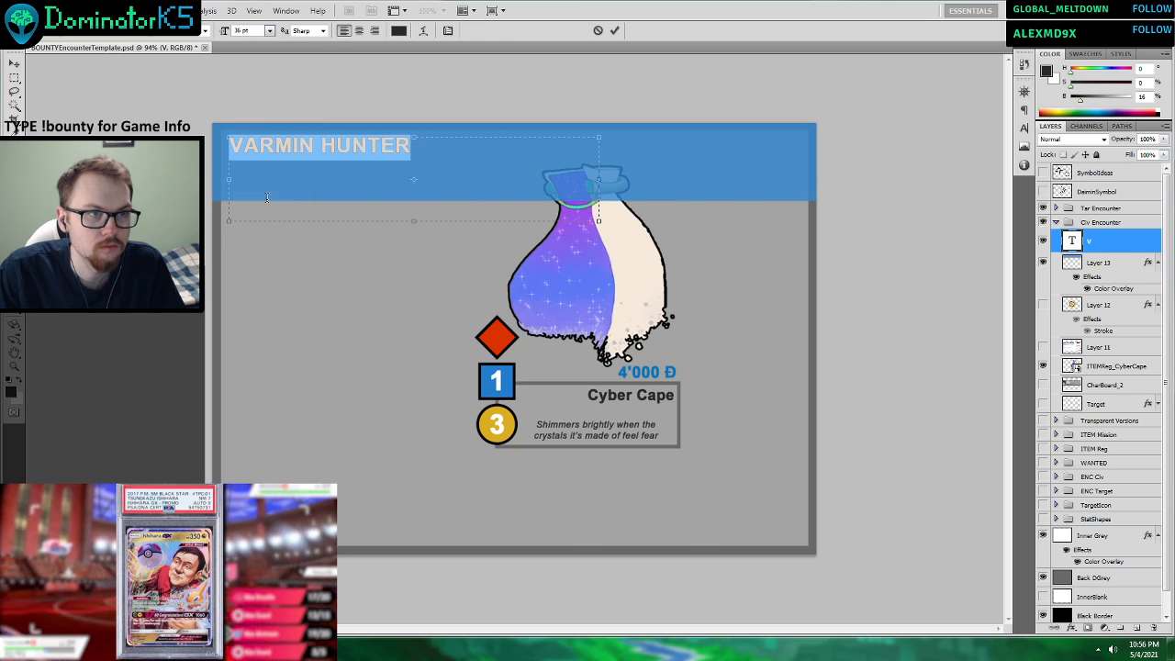
{"action": "left_click", "coordinate": [269, 31]}
{"action": "left_click", "coordinate": [272, 184]}
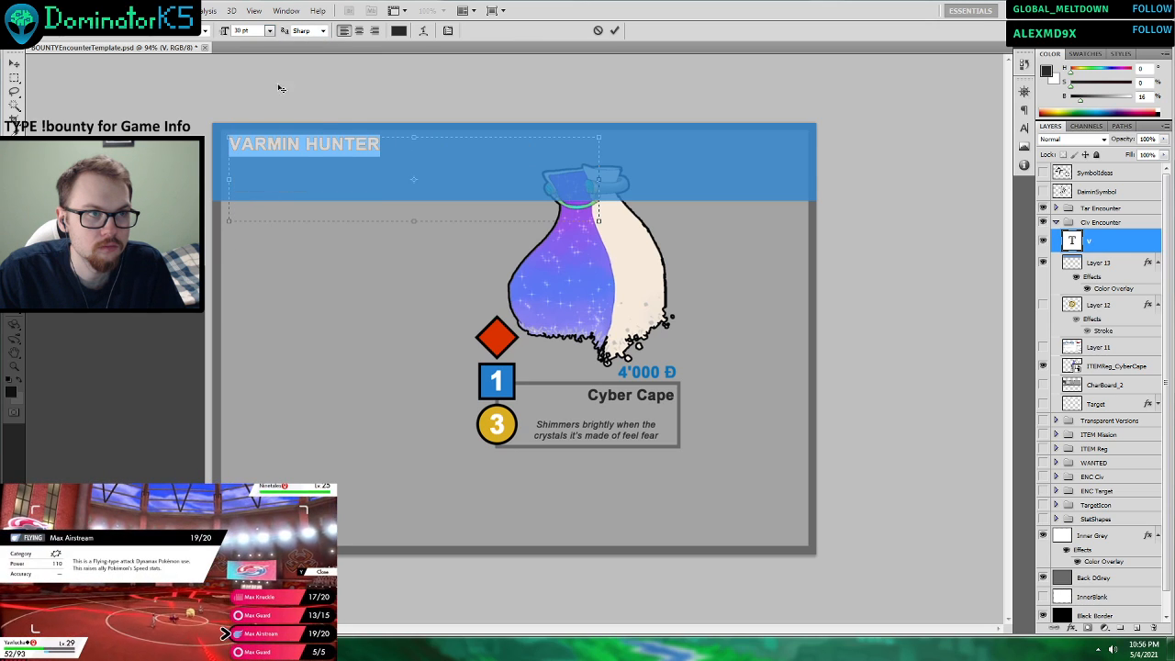
{"action": "left_click", "coordinate": [269, 30]}
{"action": "left_click", "coordinate": [279, 212]}
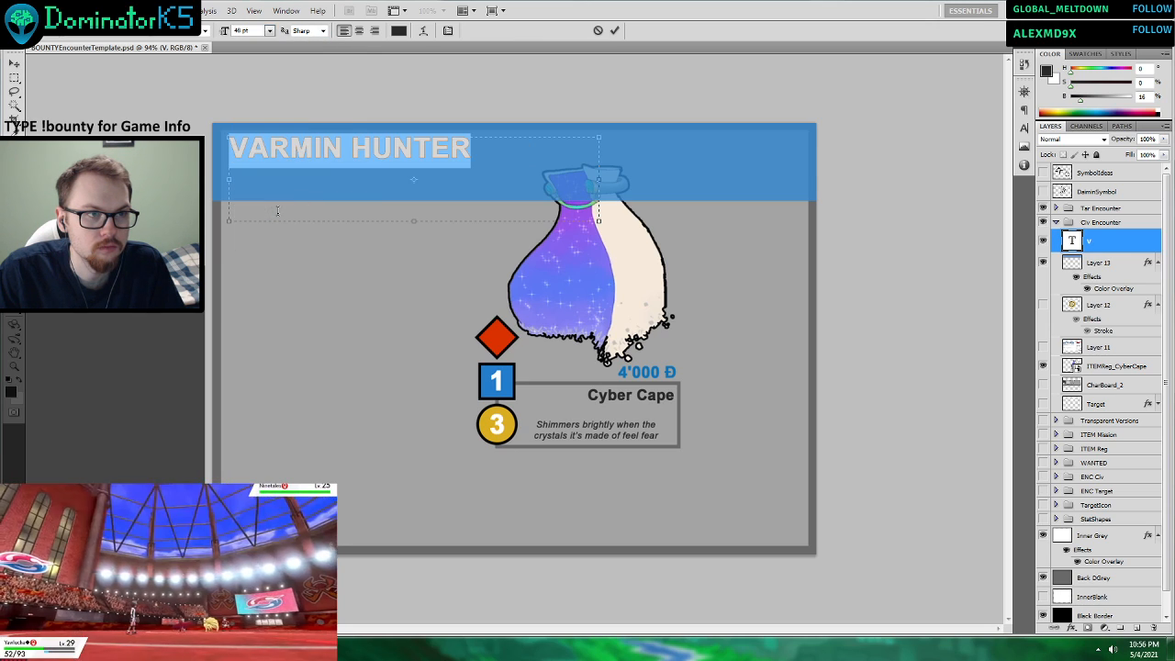
{"action": "left_click", "coordinate": [614, 30]}
Shift the VARMIN HUNTER title slightly down in the header band and set its font size to 60 pt.
{"action": "left_click", "coordinate": [13, 62]}
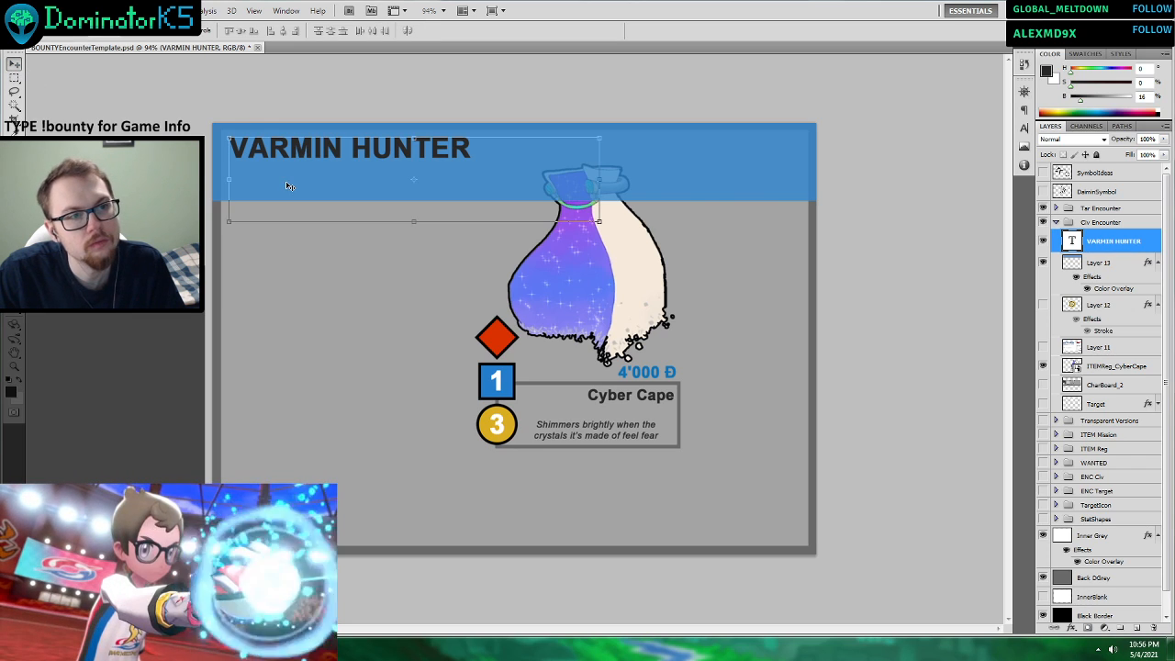
{"action": "left_click_drag", "start_coordinate": [313, 178], "coordinate": [314, 181]}
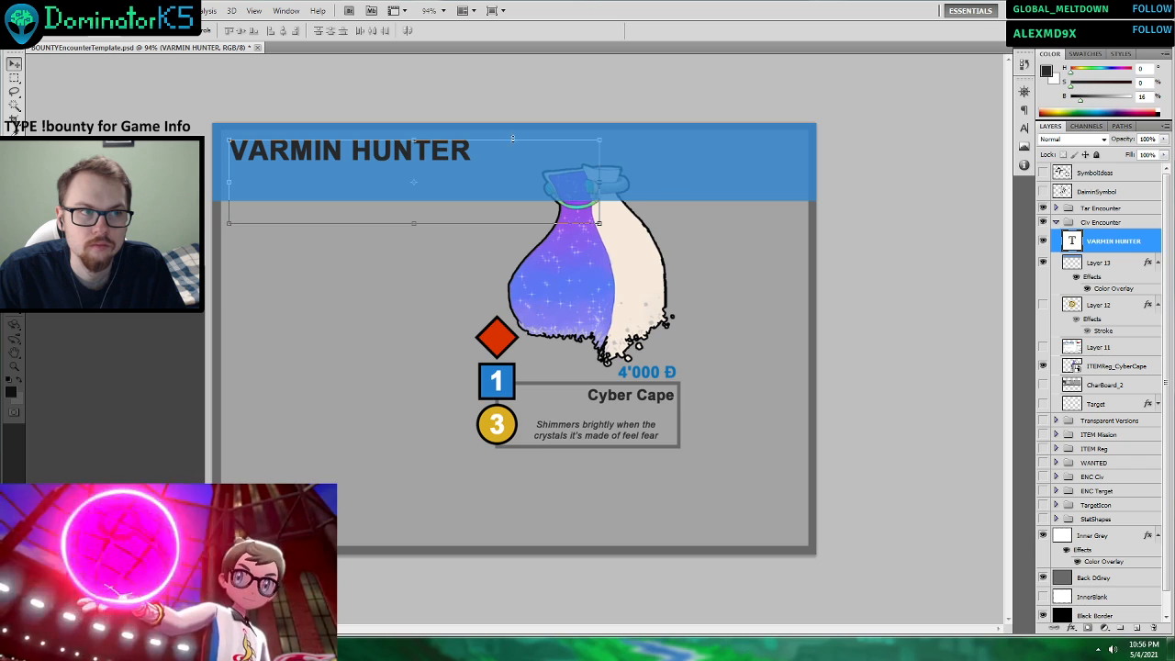
{"action": "key", "text": "t"}
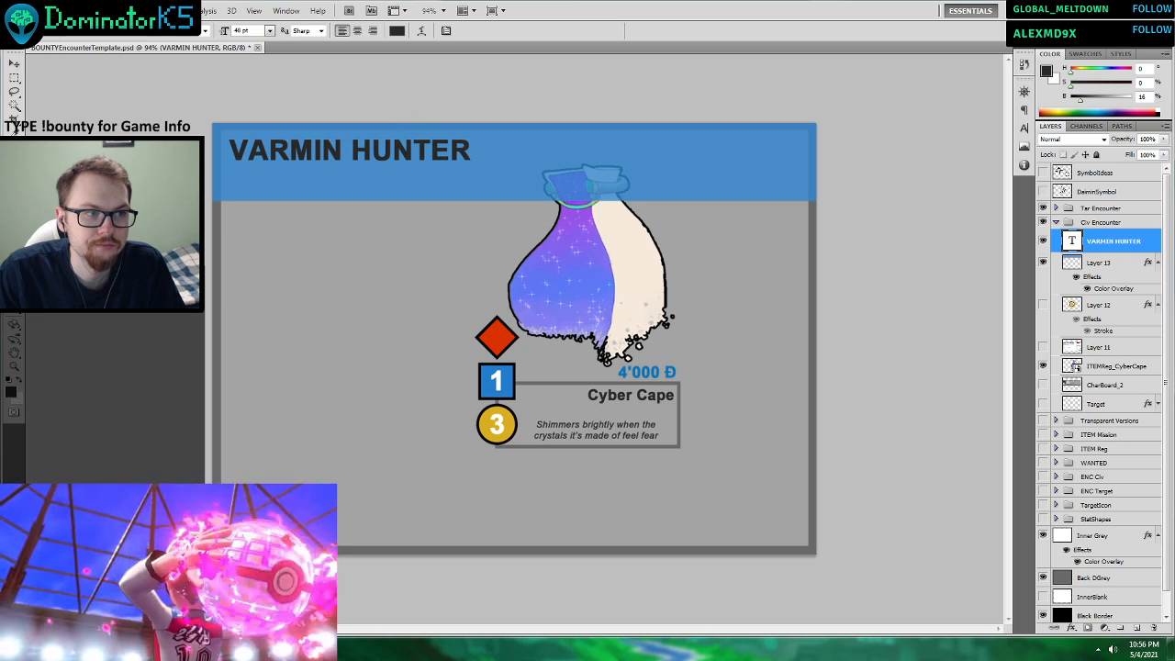
{"action": "left_click", "coordinate": [357, 154]}
{"action": "key", "text": "ctrl+a"}
{"action": "left_click", "coordinate": [268, 32]}
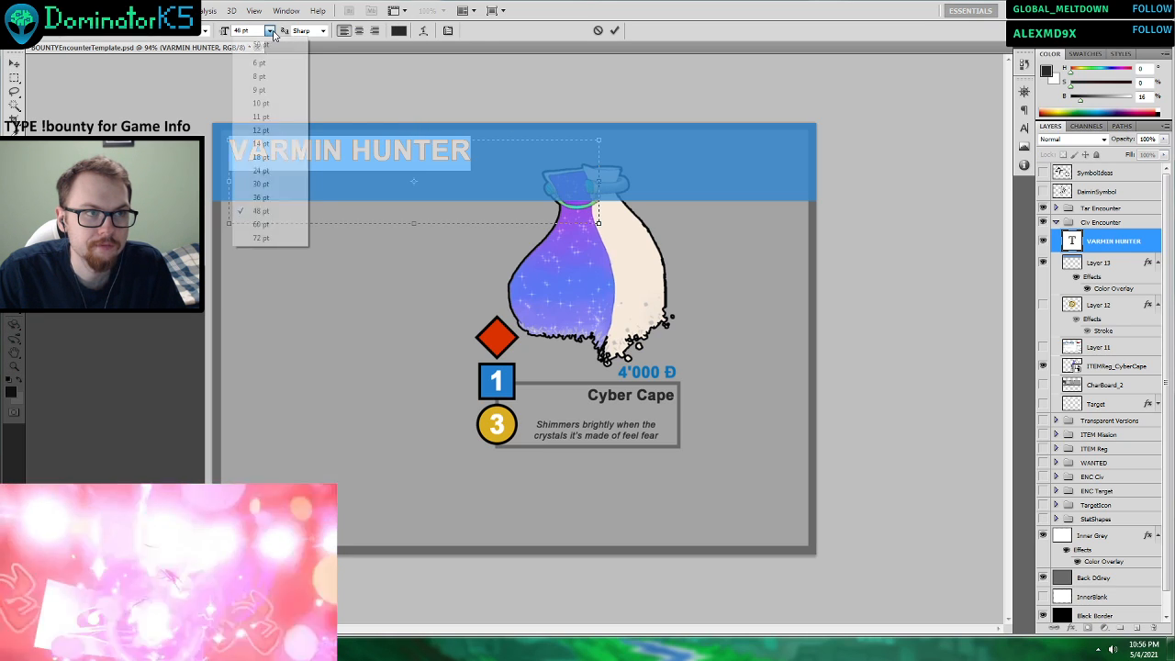
{"action": "left_click", "coordinate": [268, 228]}
{"action": "left_click", "coordinate": [614, 31]}
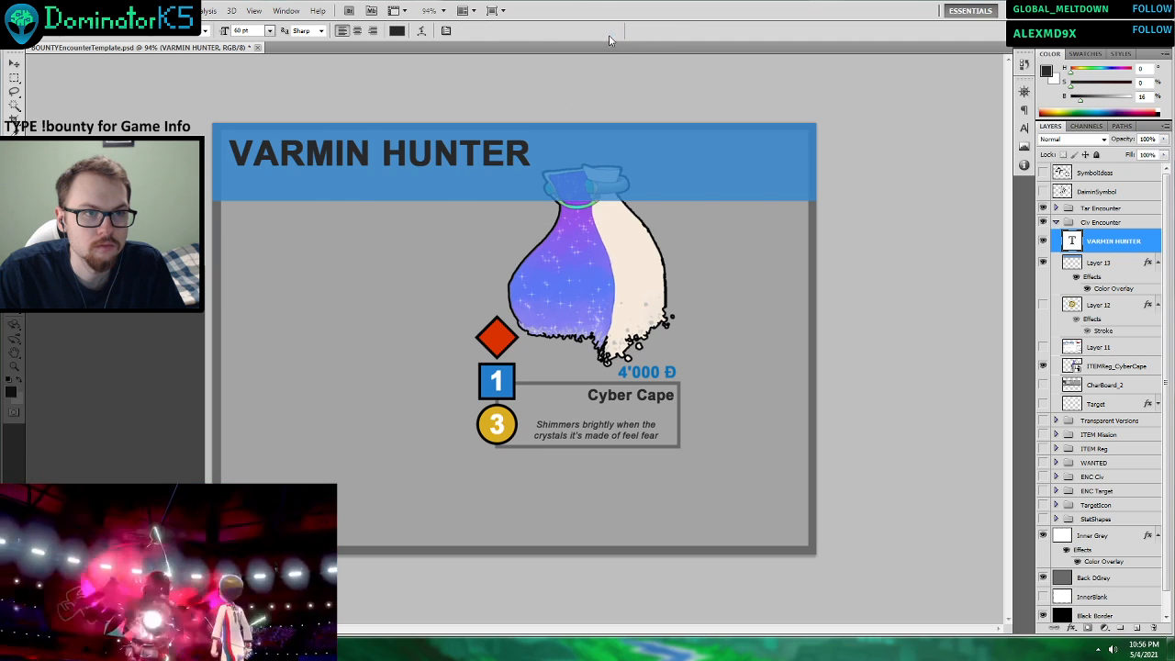
Rasterize the ITEMReg_CyberCape layer and store it hidden beneath the CharBoard_2 layer.
{"action": "left_click", "coordinate": [1094, 367]}
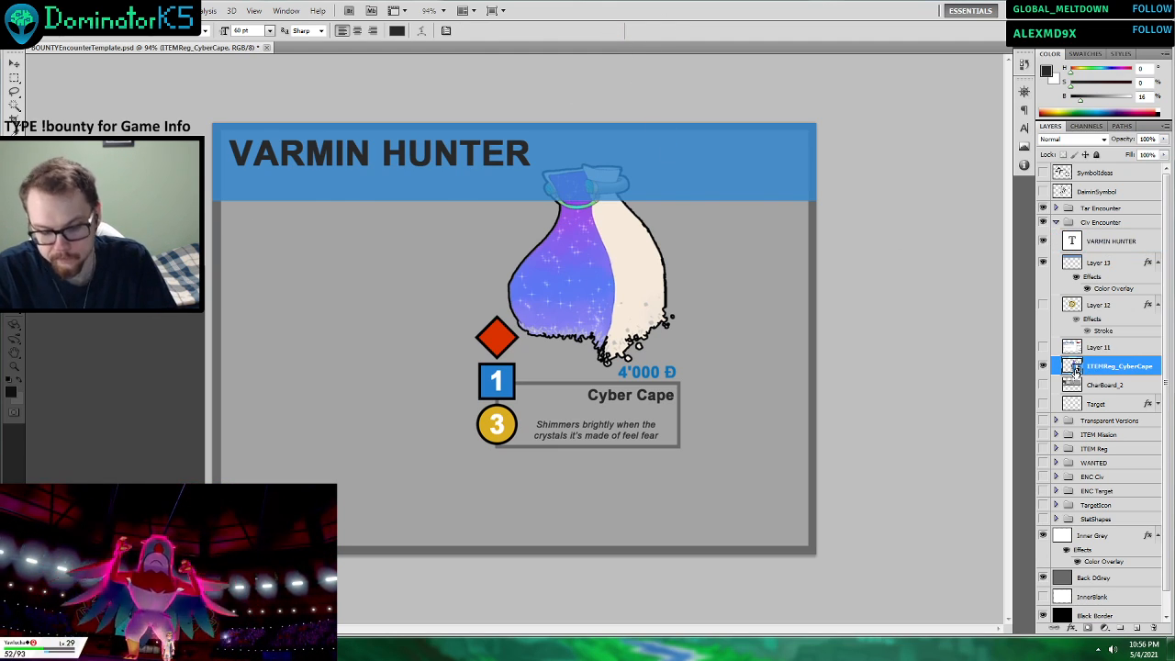
{"action": "key", "text": "g"}
{"action": "left_click", "coordinate": [752, 328]}
{"action": "left_click", "coordinate": [566, 248]}
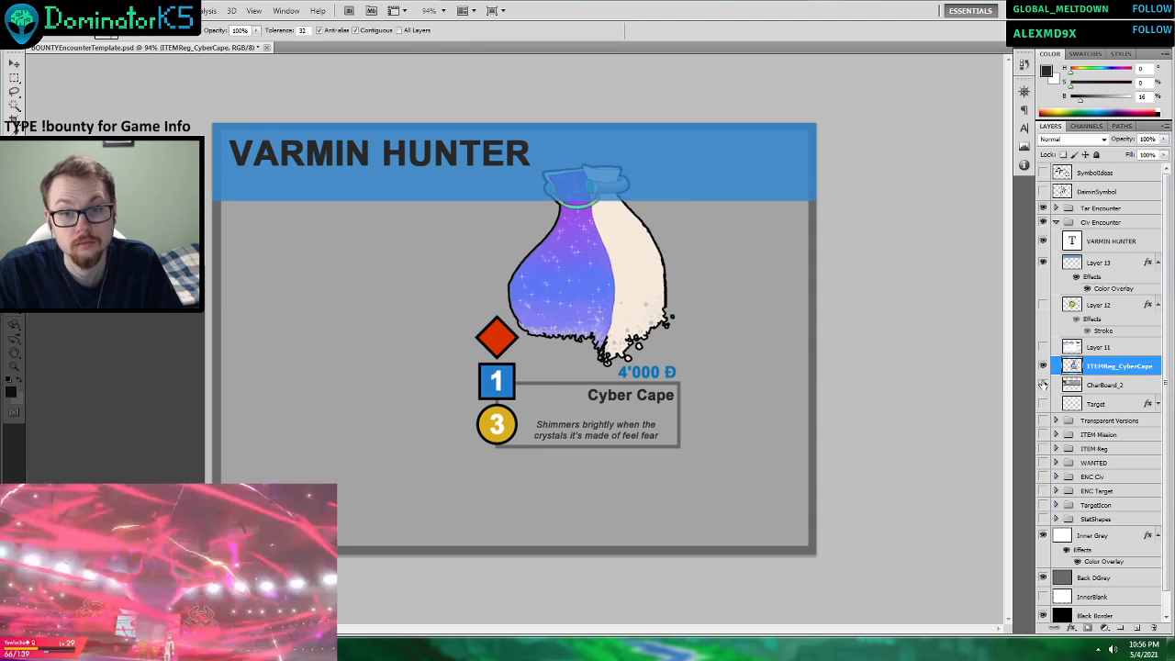
{"action": "left_click_drag", "start_coordinate": [1083, 370], "coordinate": [1091, 385]}
{"action": "left_click", "coordinate": [1042, 385]}
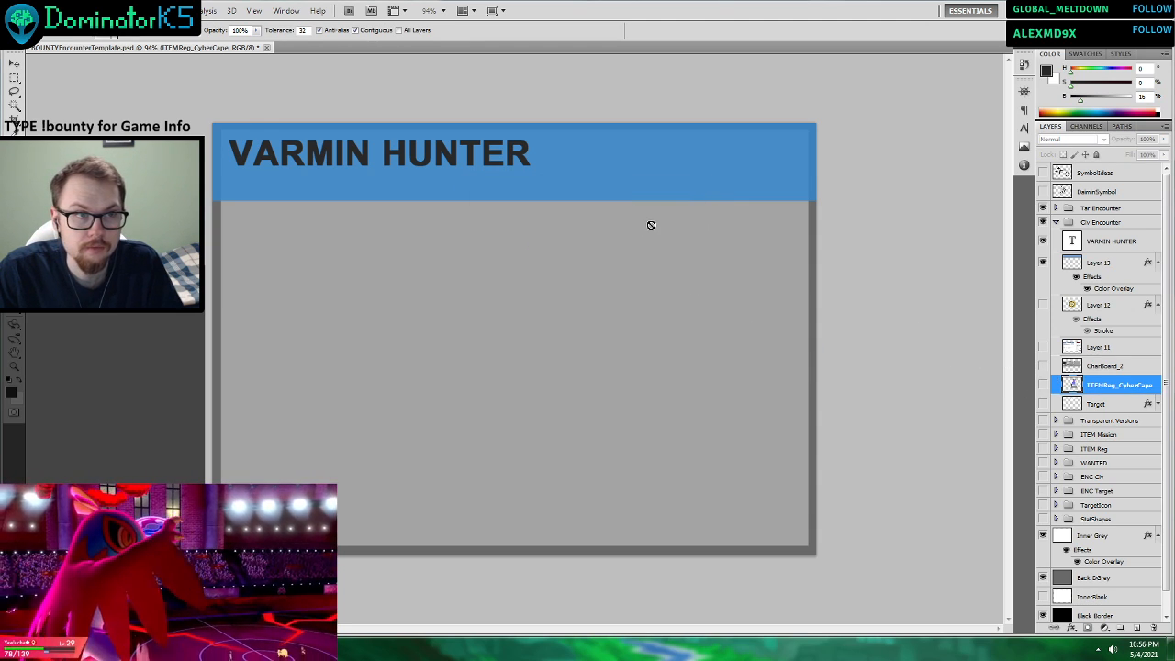
Move the blue header band on Layer 13 upward to reduce its visible height around the VARMIN HUNTER title.
{"action": "left_click", "coordinate": [14, 64]}
{"action": "left_click", "coordinate": [1098, 263]}
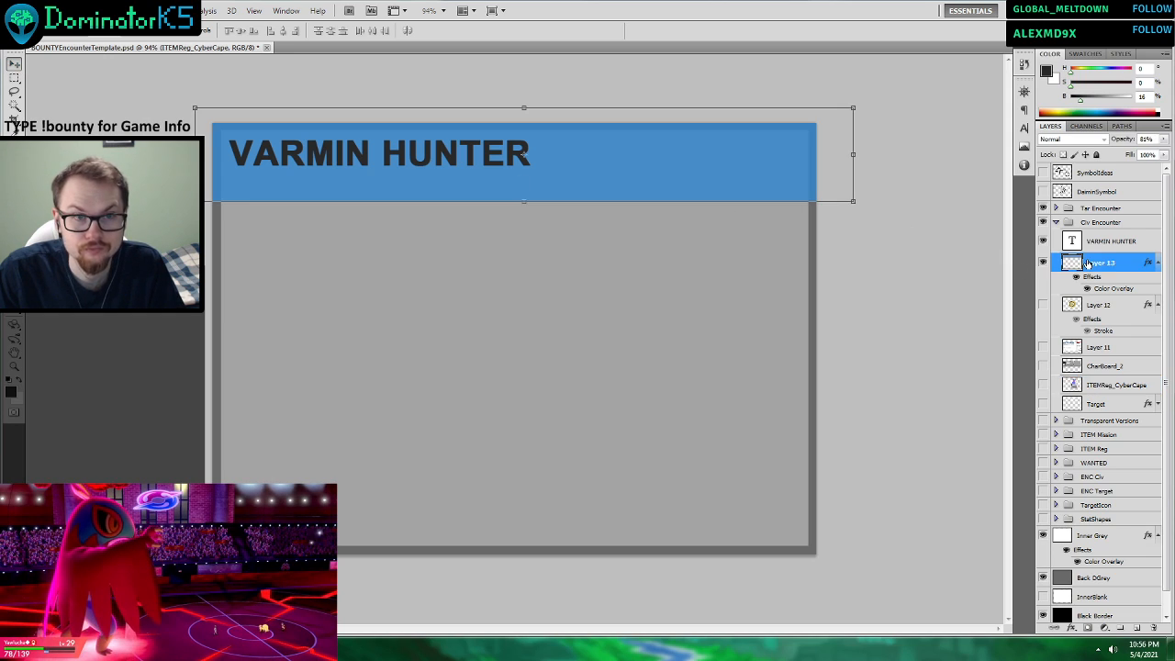
{"action": "left_click_drag", "start_coordinate": [672, 172], "coordinate": [665, 150]}
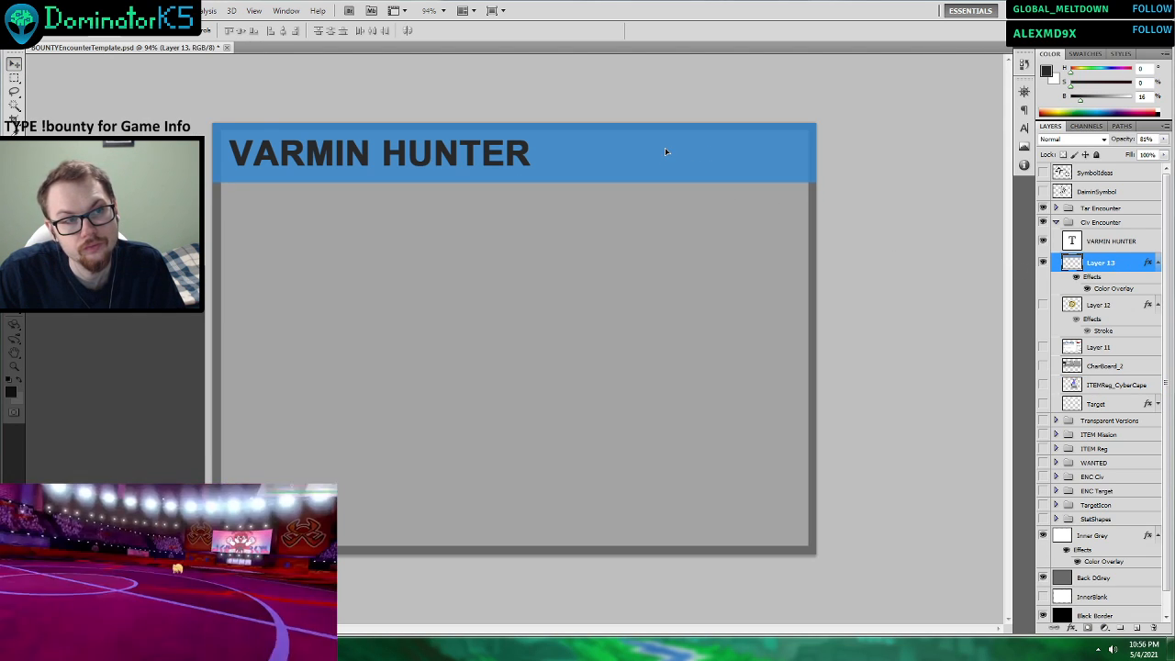
{"action": "left_click_drag", "start_coordinate": [665, 151], "coordinate": [666, 150]}
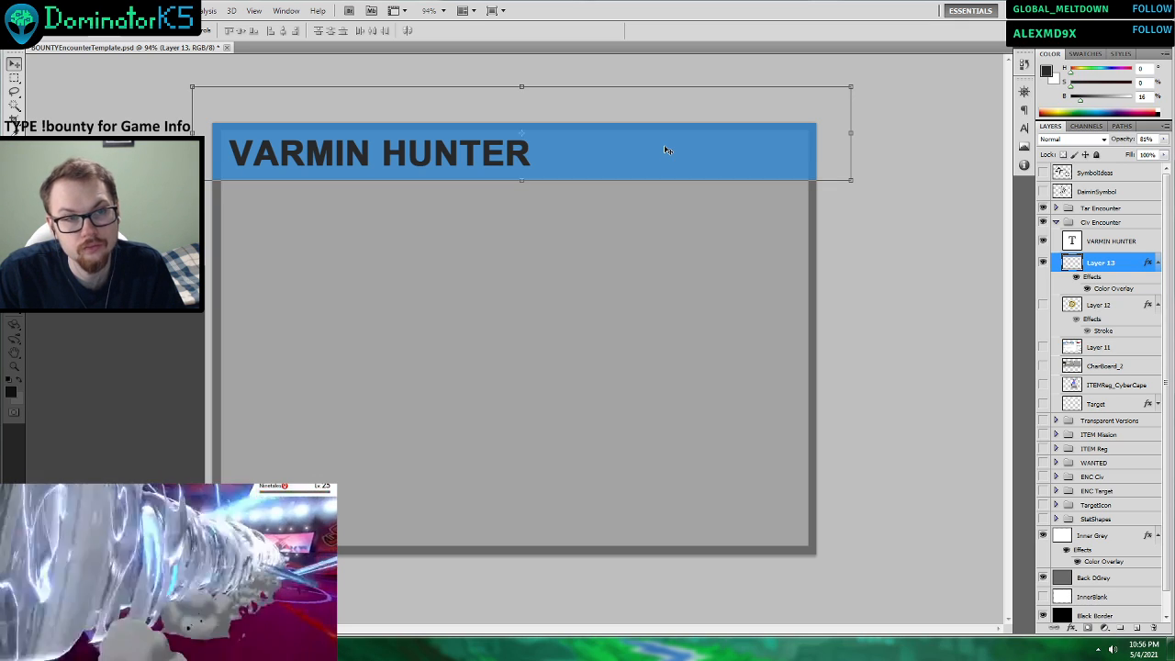
Briefly show the ITEMReg_CyberCape reference and retype the header title in mixed case as "Varmin Hunter".
{"action": "left_click", "coordinate": [1043, 384]}
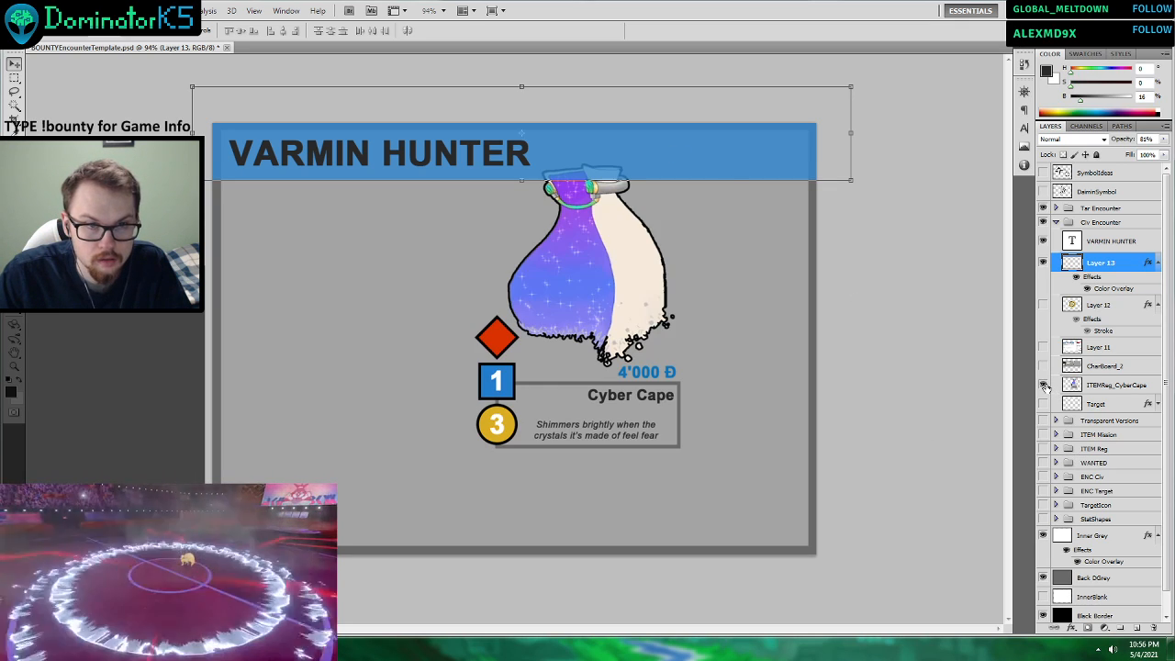
{"action": "left_click", "coordinate": [1042, 385]}
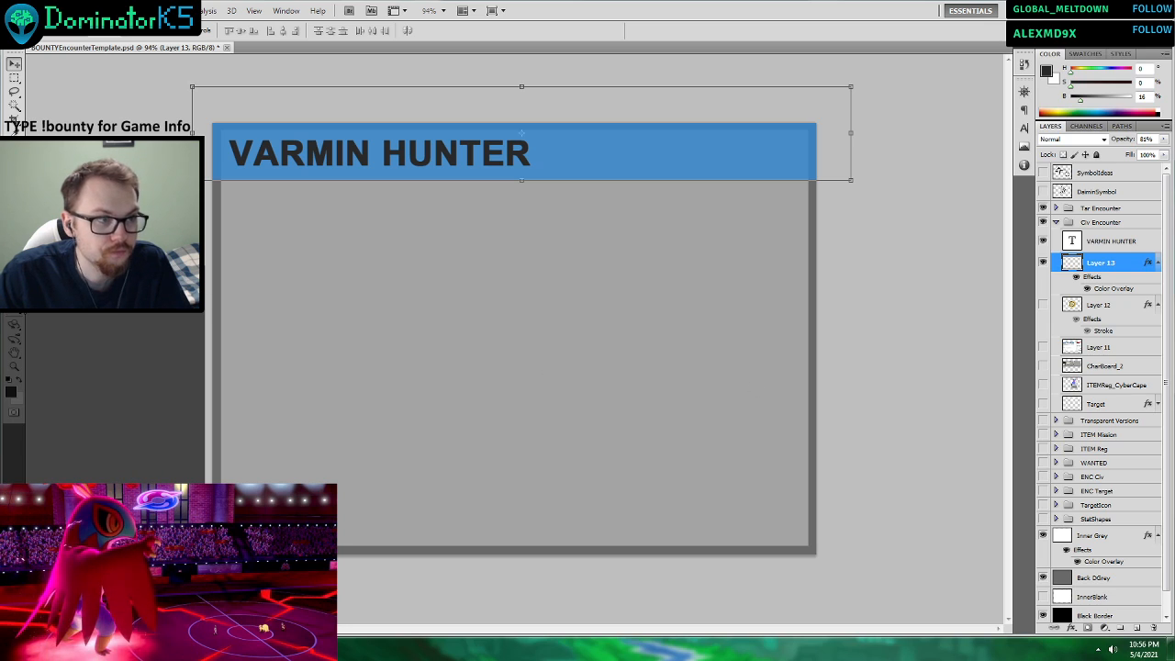
{"action": "key", "text": "t"}
{"action": "left_click_drag", "start_coordinate": [247, 163], "coordinate": [529, 167]}
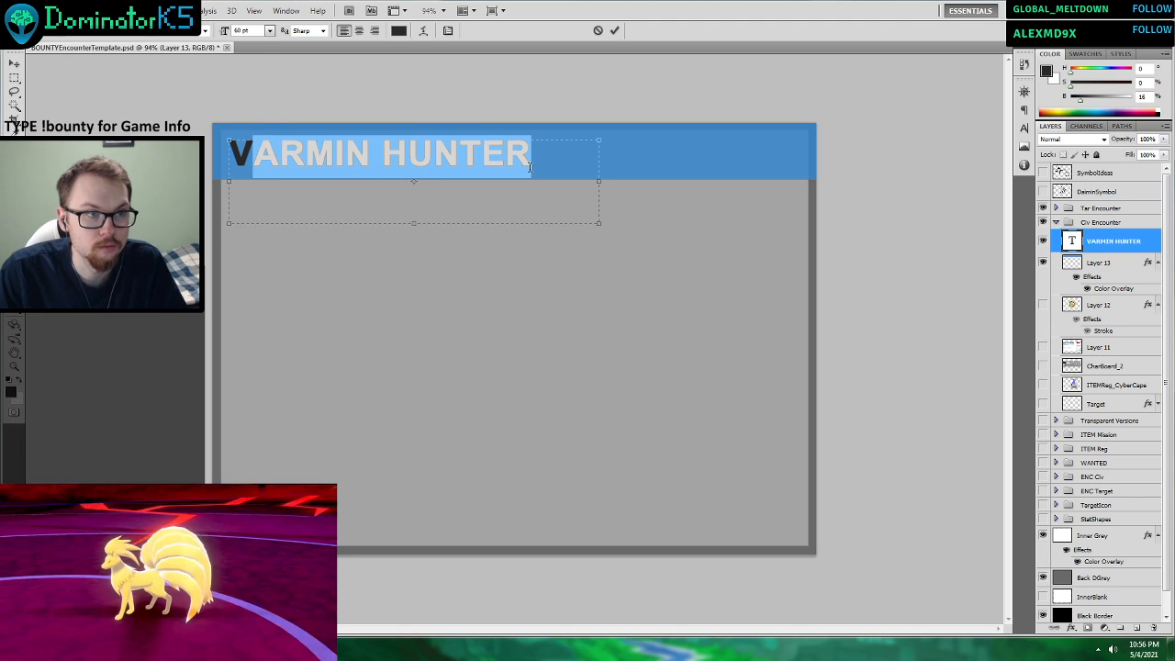
{"action": "type", "text": "armin H"}
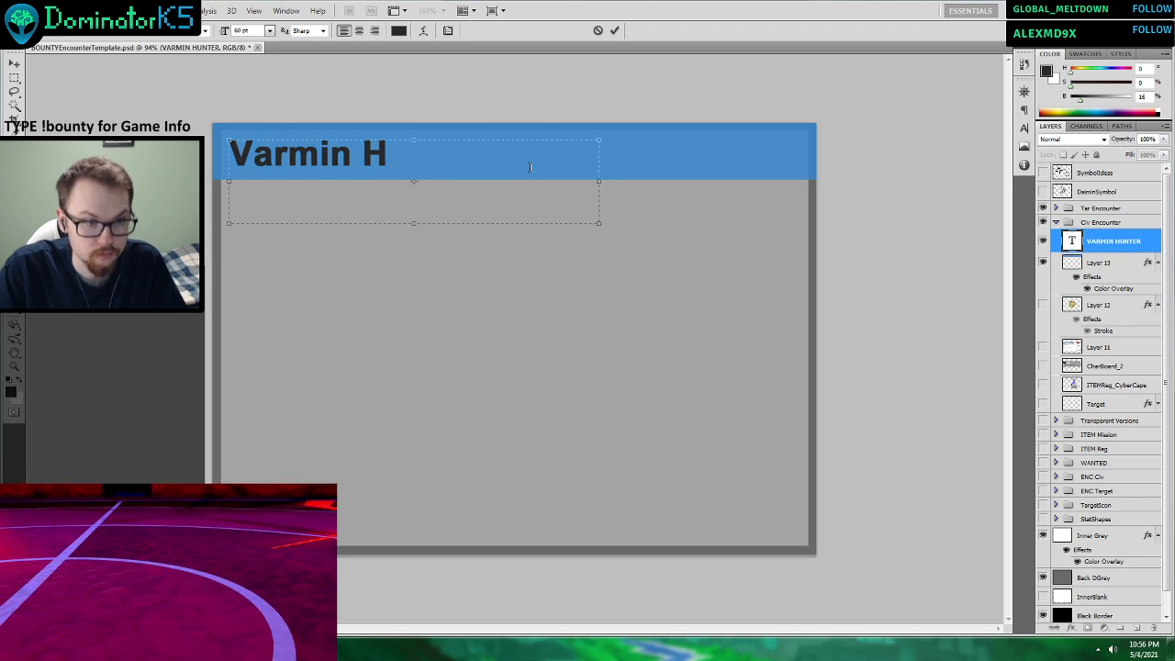
{"action": "type", "text": "unter"}
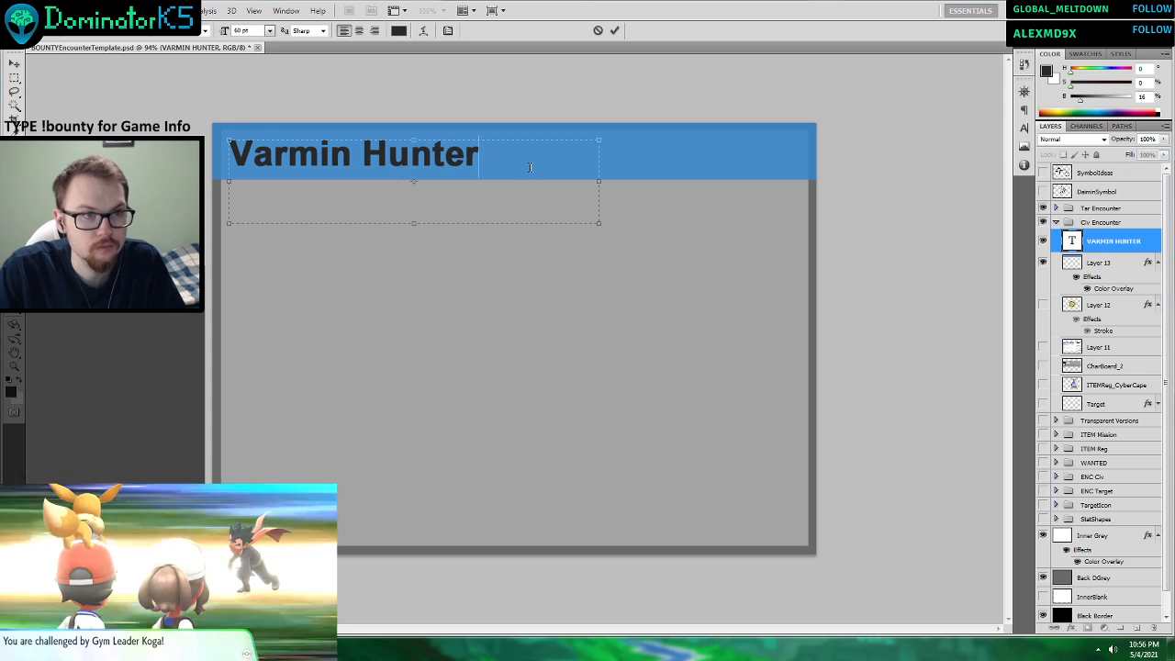
{"action": "left_click", "coordinate": [615, 31]}
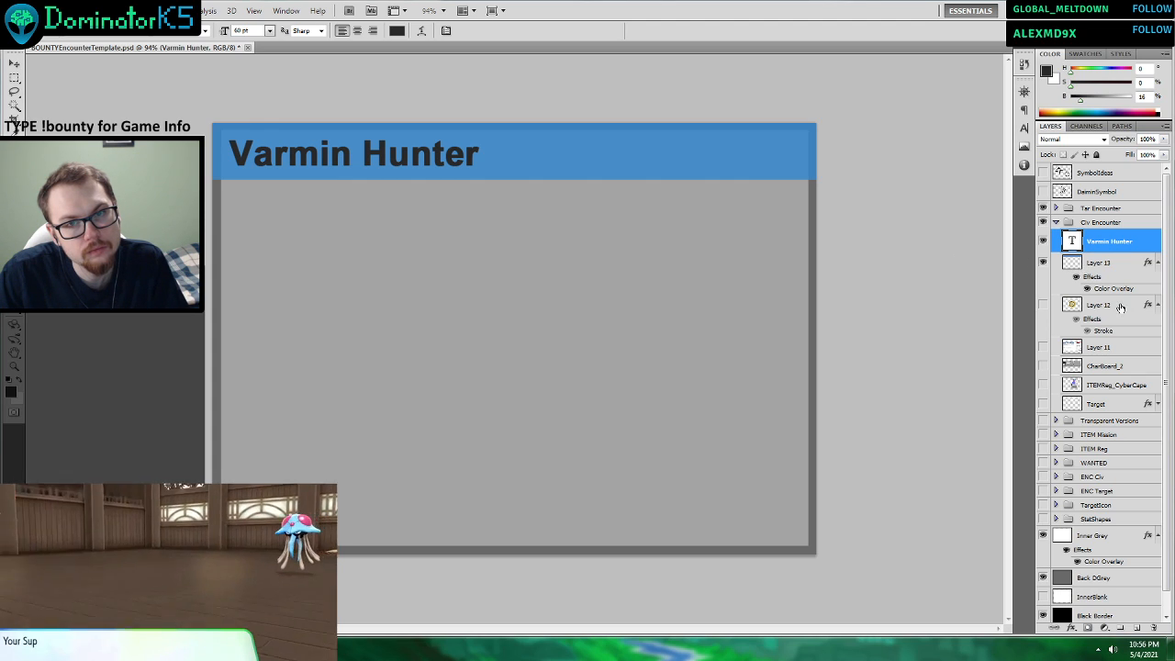
Raise the opacity of the blue header band on Layer 13 to 100% in its blending options.
{"action": "right_click", "coordinate": [1090, 263]}
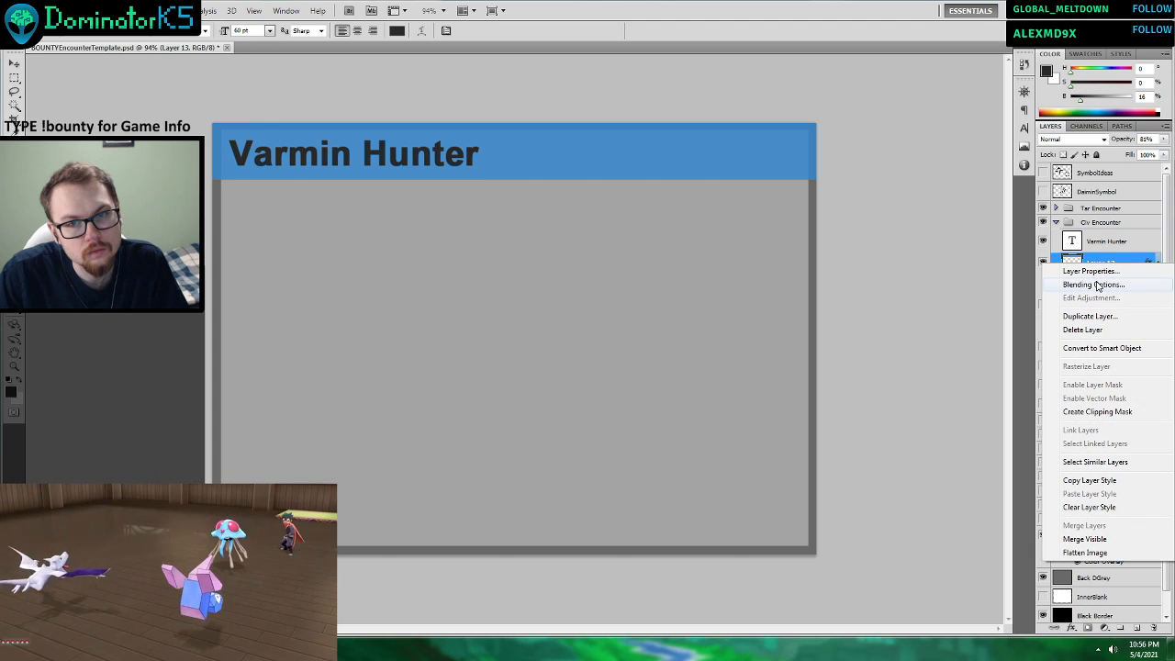
{"action": "left_click", "coordinate": [1098, 284]}
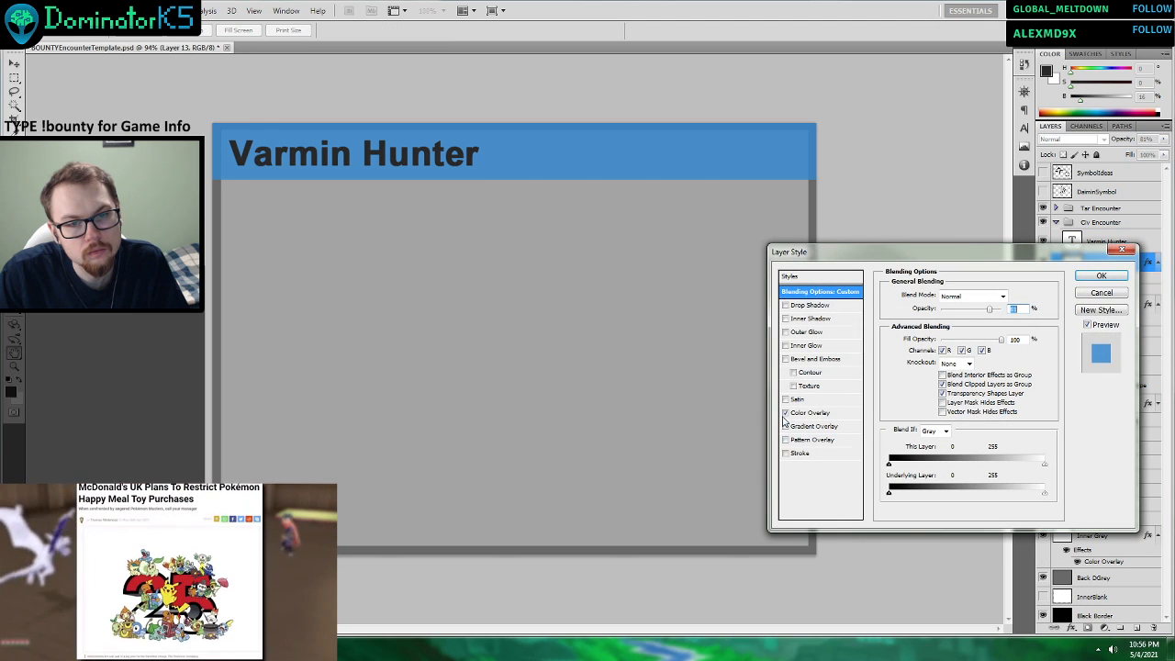
{"action": "left_click", "coordinate": [820, 276]}
{"action": "left_click", "coordinate": [830, 292]}
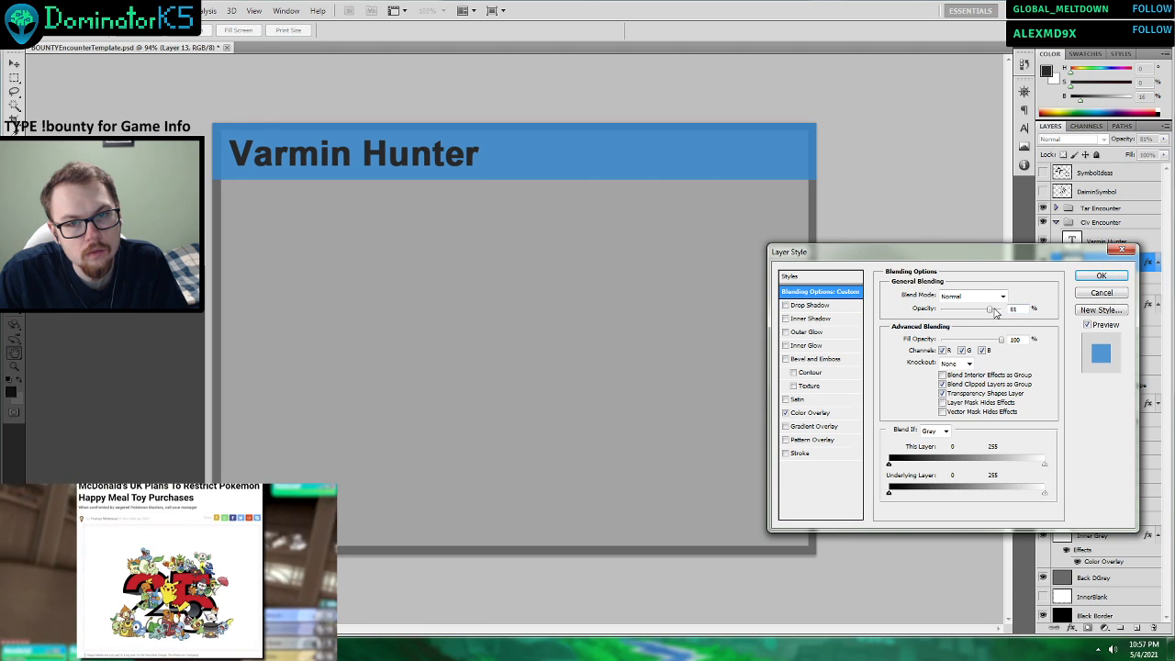
{"action": "left_click_drag", "start_coordinate": [996, 312], "coordinate": [1027, 312]}
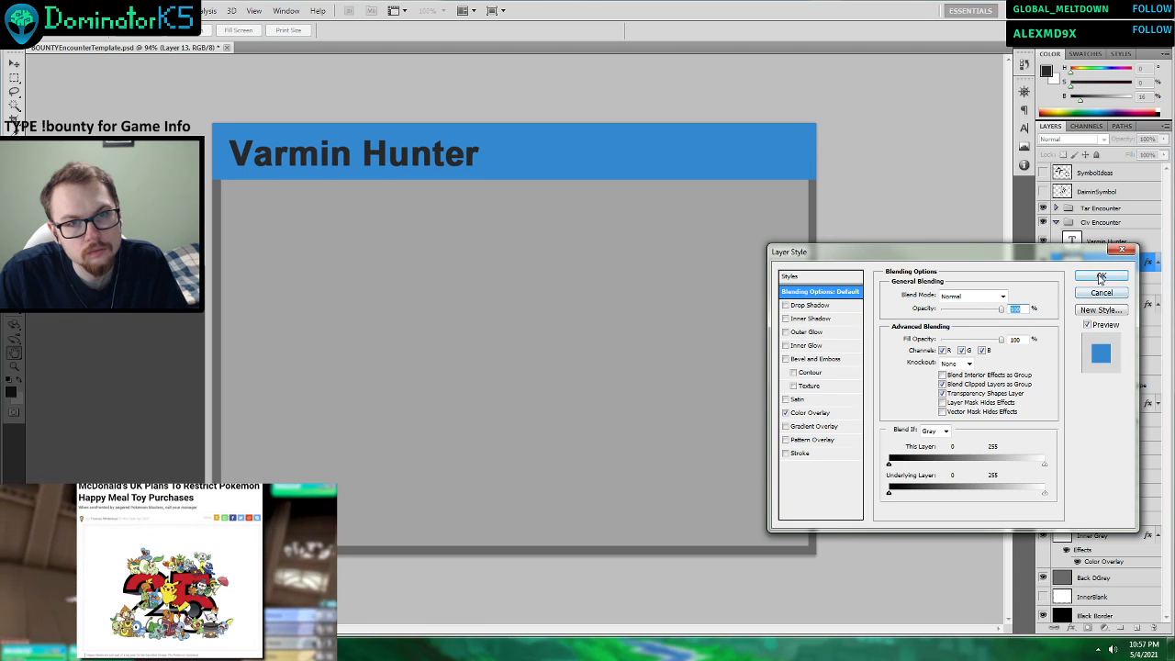
{"action": "left_click", "coordinate": [1101, 277]}
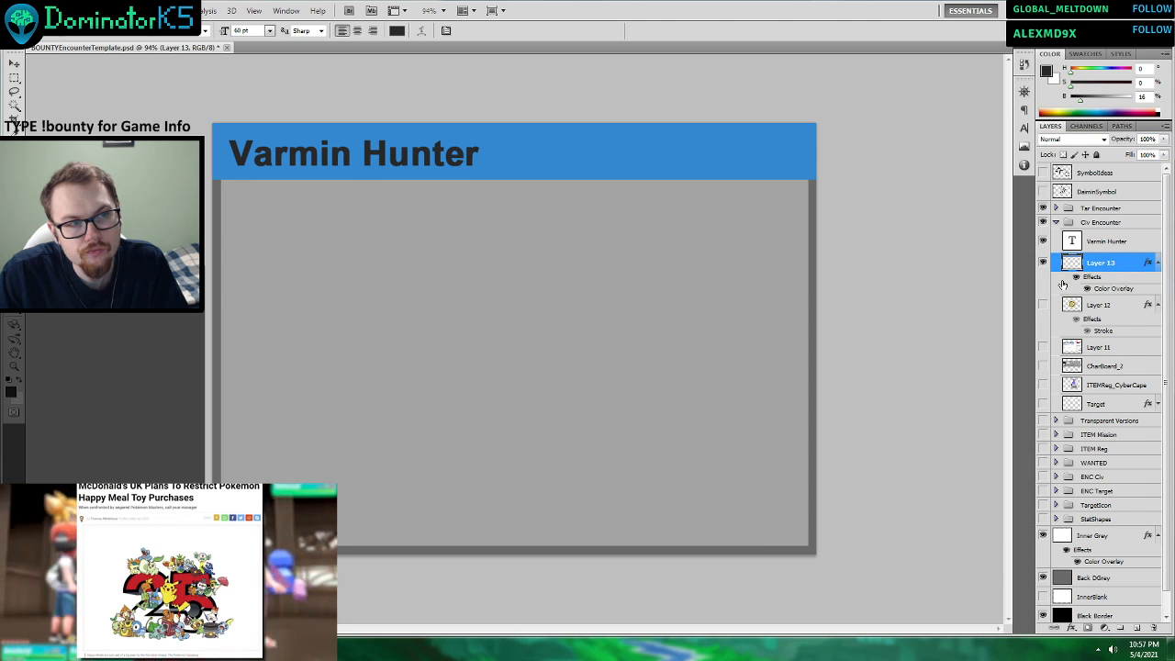
Move the Varmin Hunter title slightly upward within the blue header band.
{"action": "left_click", "coordinate": [15, 64]}
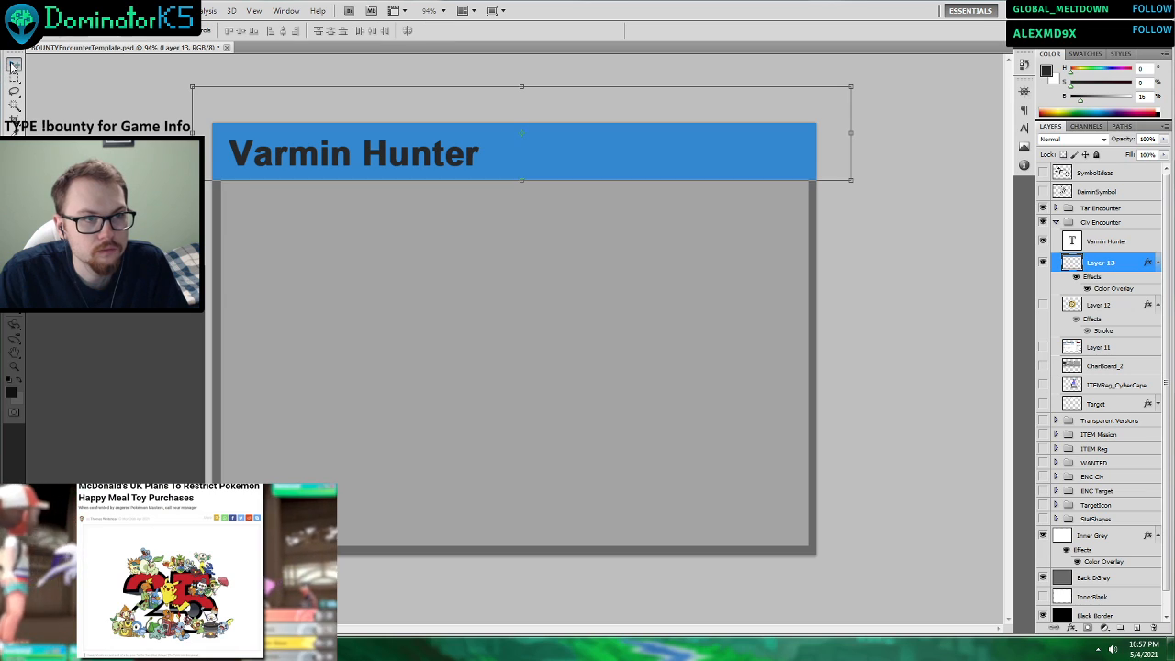
{"action": "left_click", "coordinate": [439, 162]}
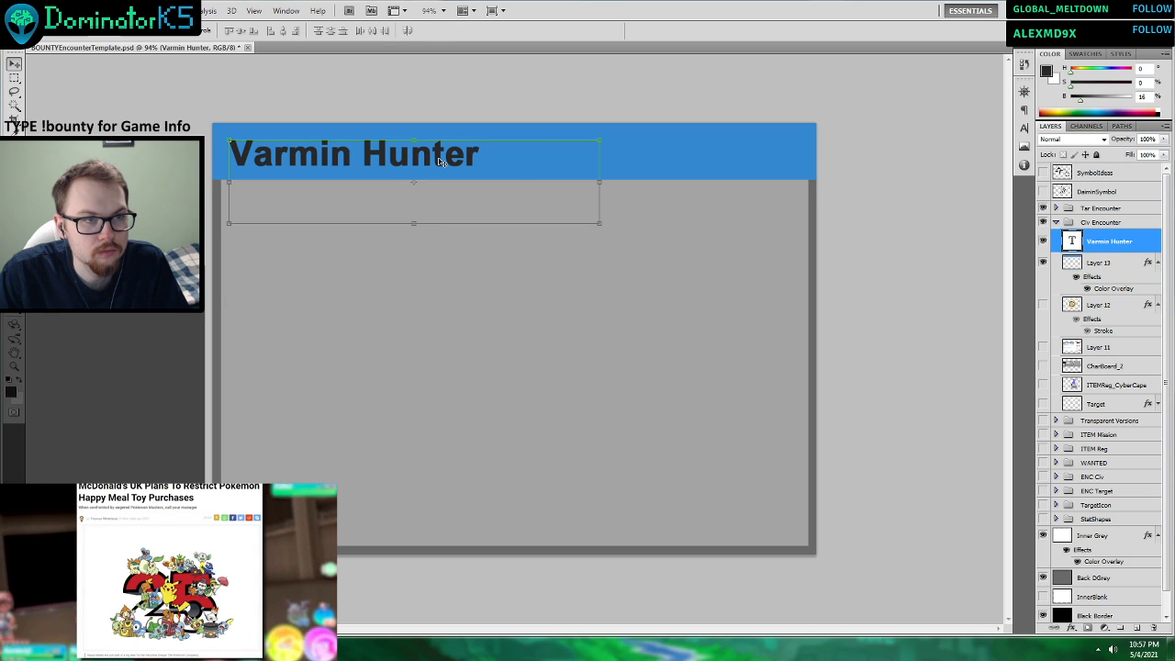
{"action": "left_click_drag", "start_coordinate": [439, 162], "coordinate": [439, 158]}
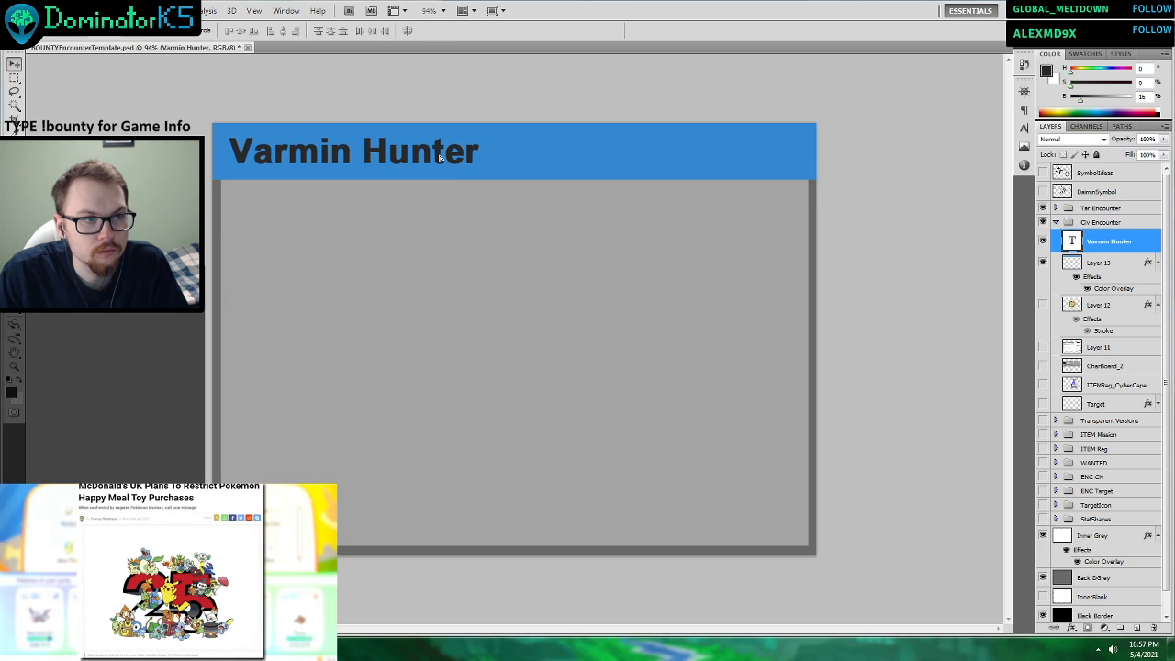
Hide the blue header band on Layer 13, leaving the Varmin Hunter title on the plain grey card.
{"action": "left_click", "coordinate": [1131, 348]}
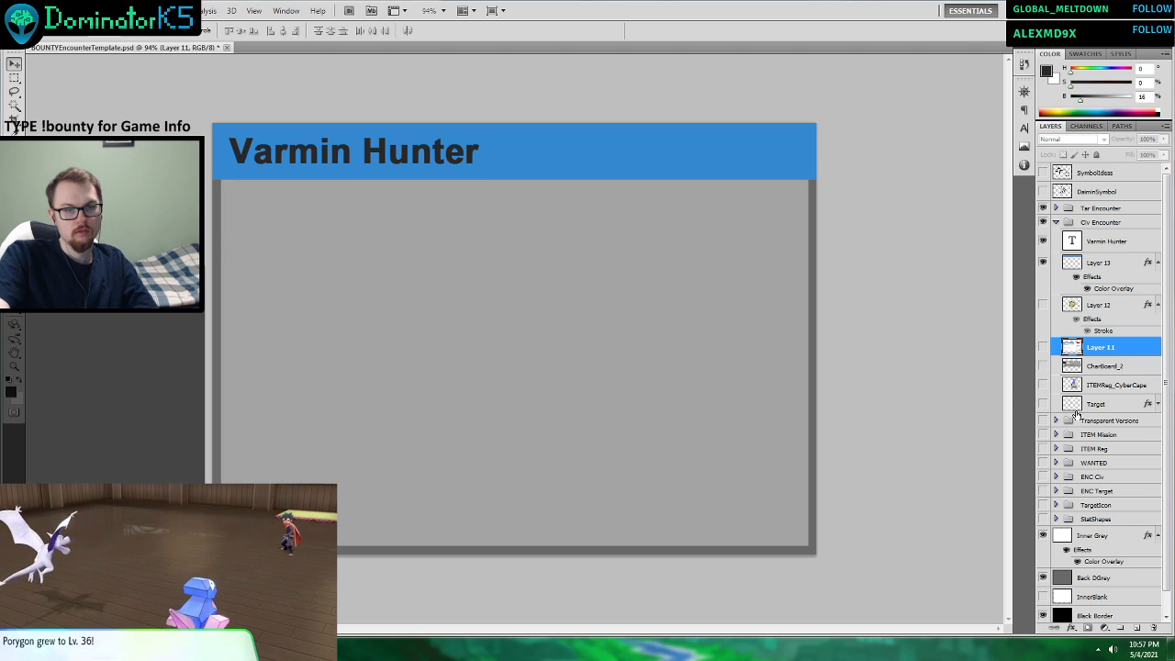
{"action": "left_click", "coordinate": [1042, 264]}
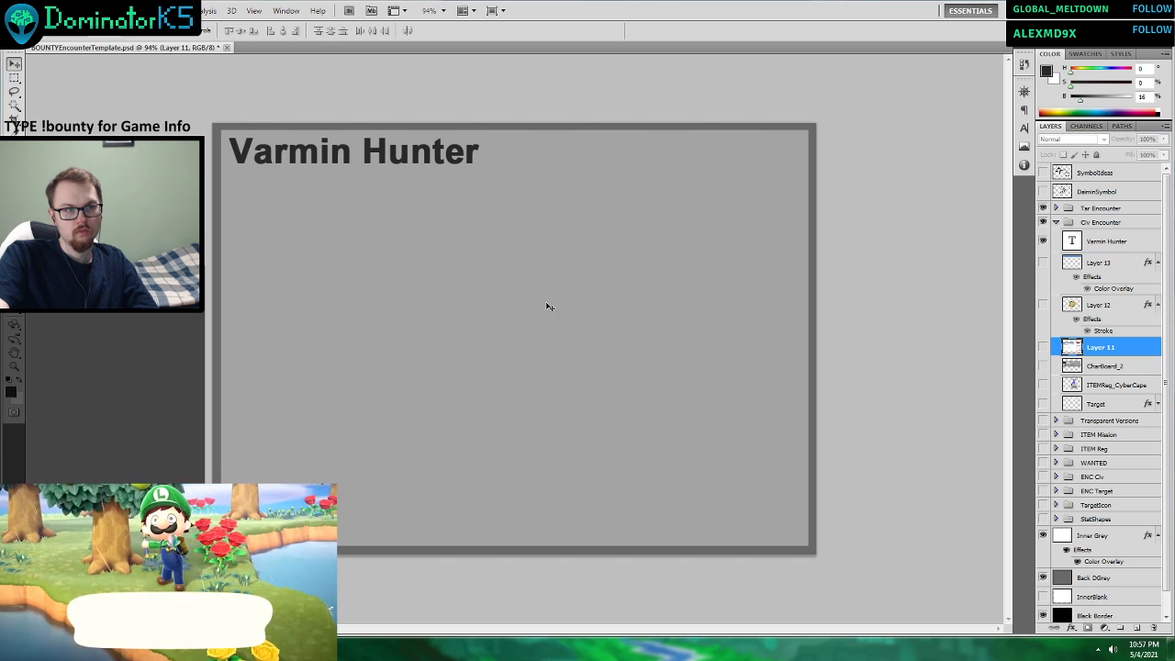
{"action": "left_click", "coordinate": [645, 333]}
{"action": "left_click", "coordinate": [1099, 491]}
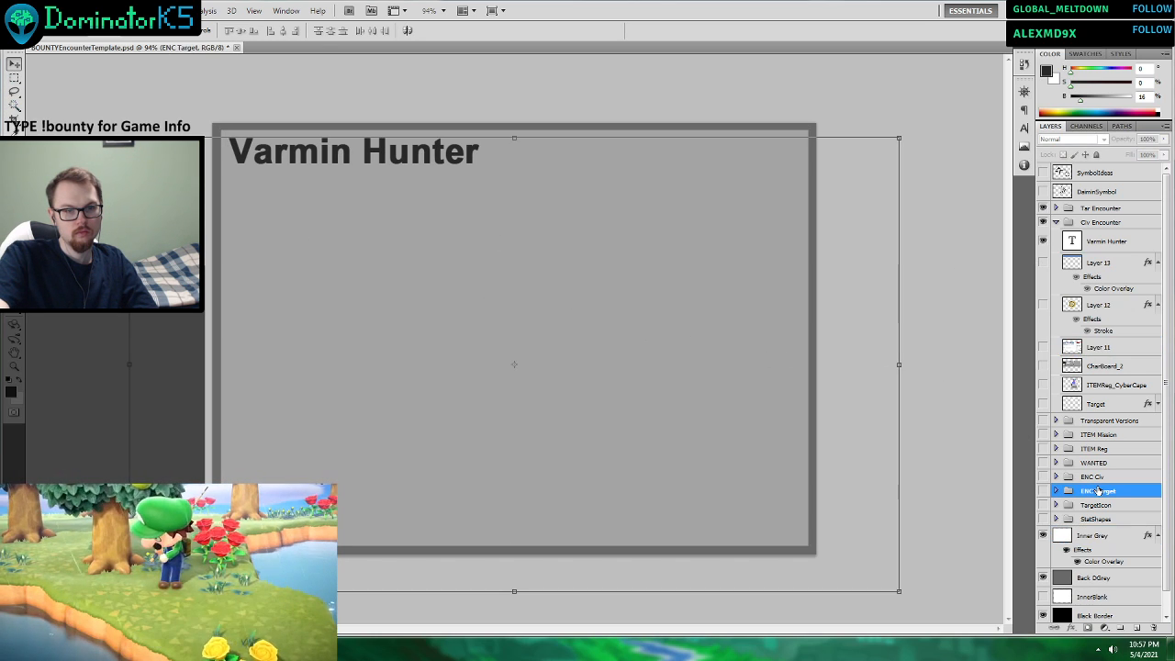
{"action": "left_click", "coordinate": [612, 233]}
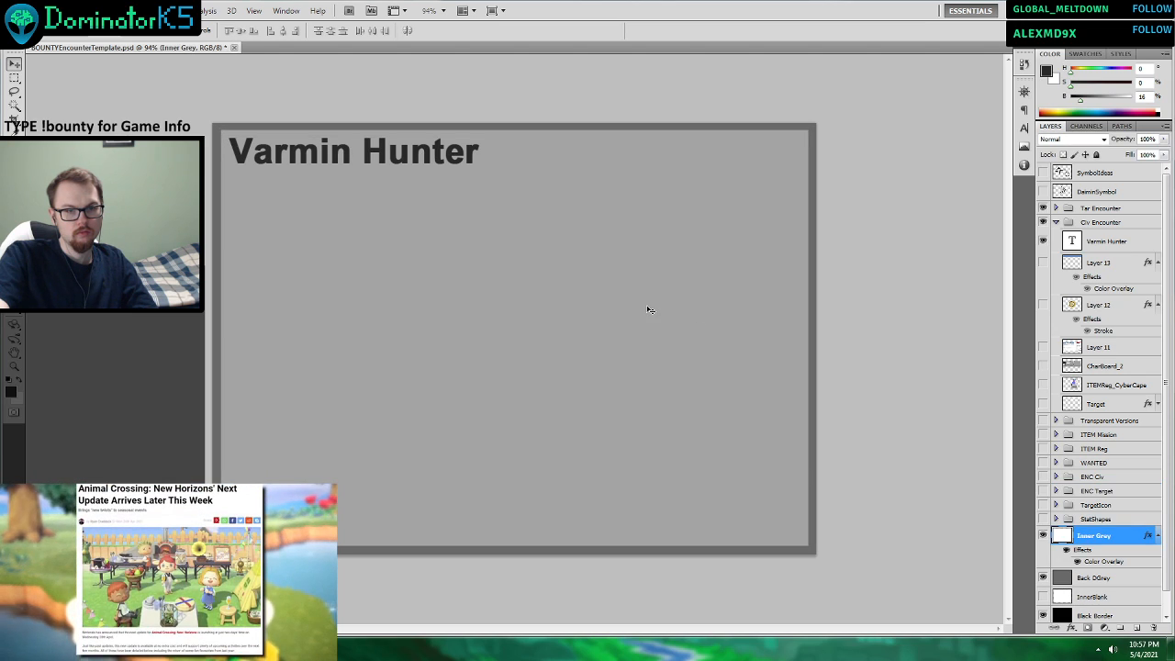
{"action": "left_click_drag", "start_coordinate": [647, 312], "coordinate": [652, 316]}
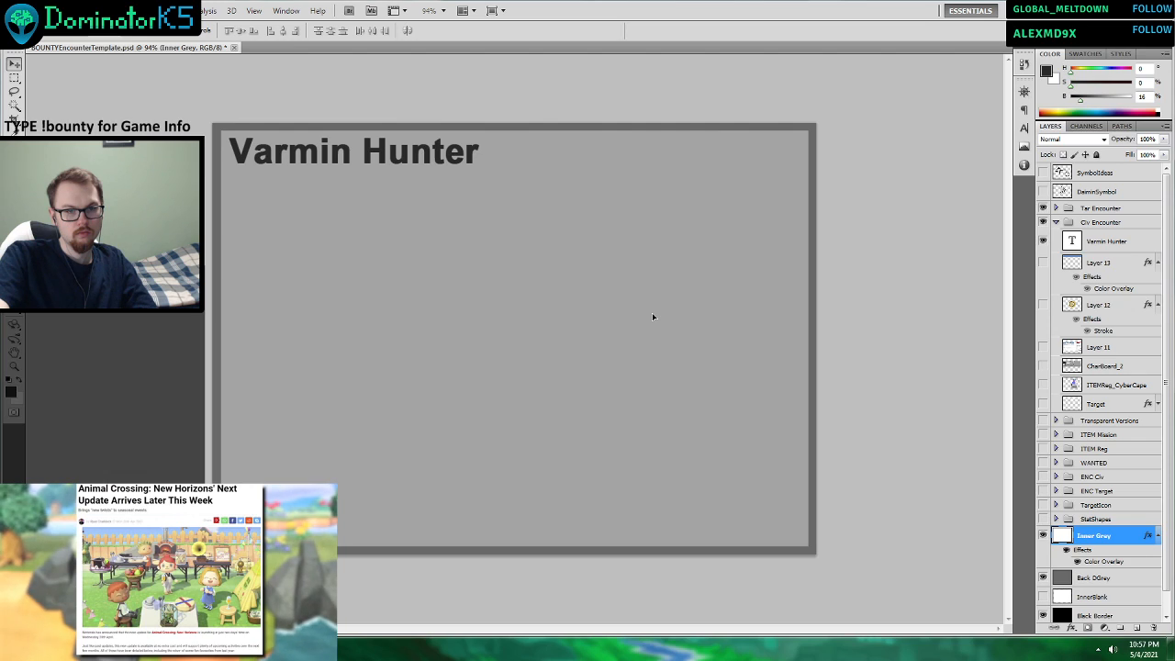
{"action": "left_click_drag", "start_coordinate": [653, 317], "coordinate": [653, 317]}
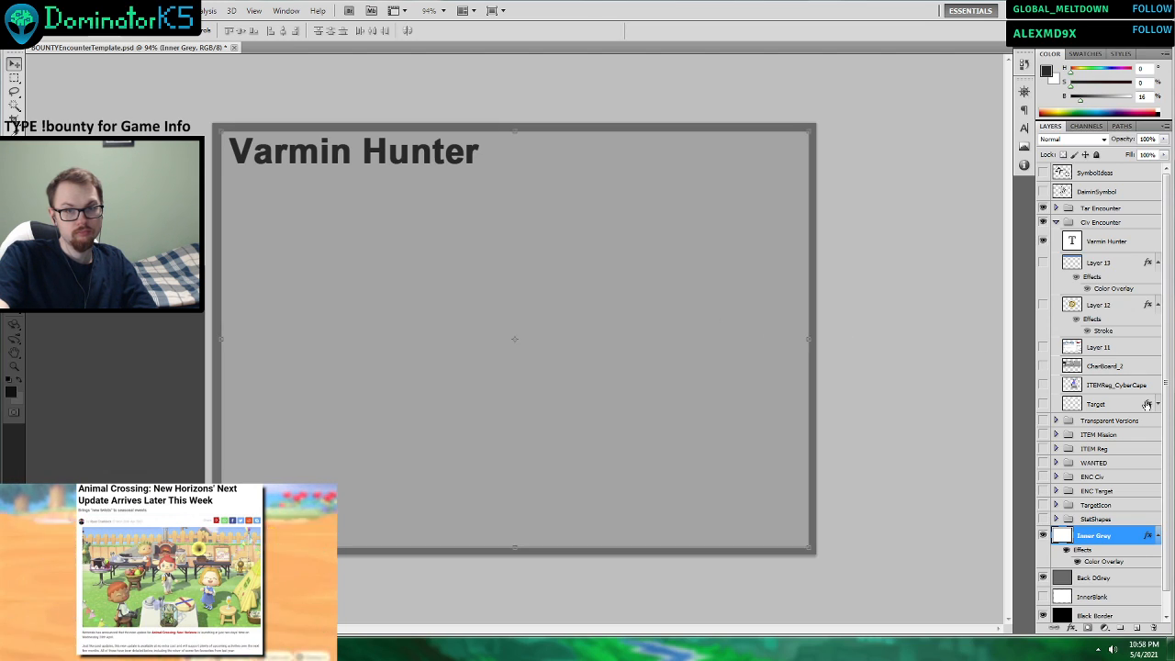
{"action": "left_click", "coordinate": [1116, 450]}
{"action": "left_click", "coordinate": [1117, 346]}
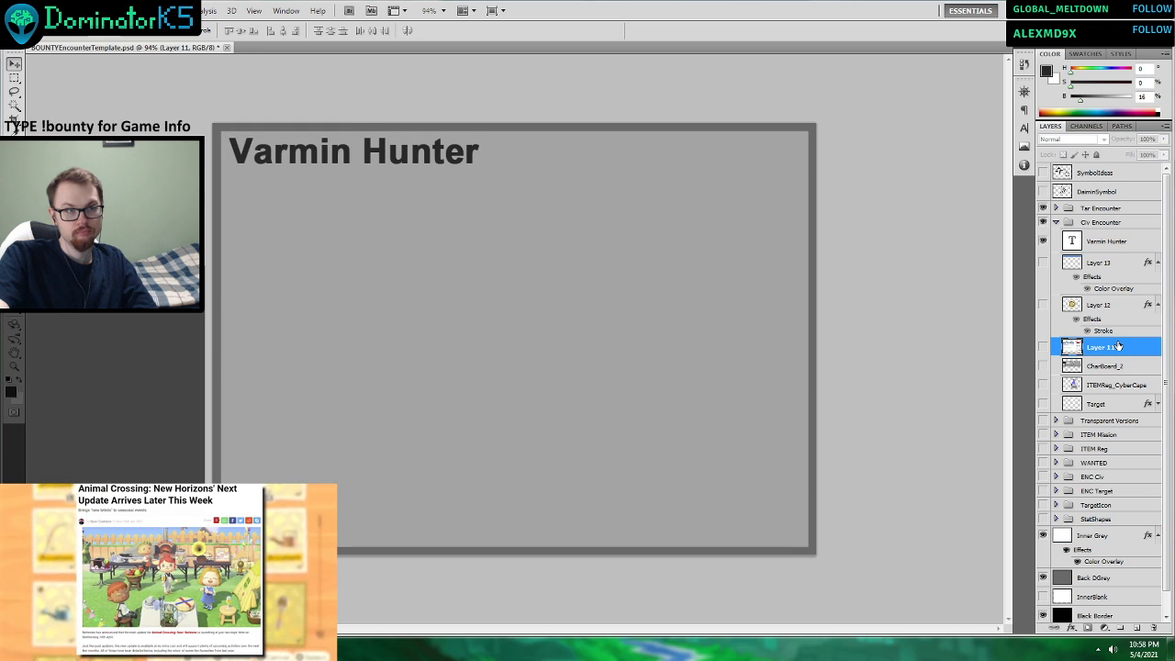
{"action": "left_click", "coordinate": [713, 296]}
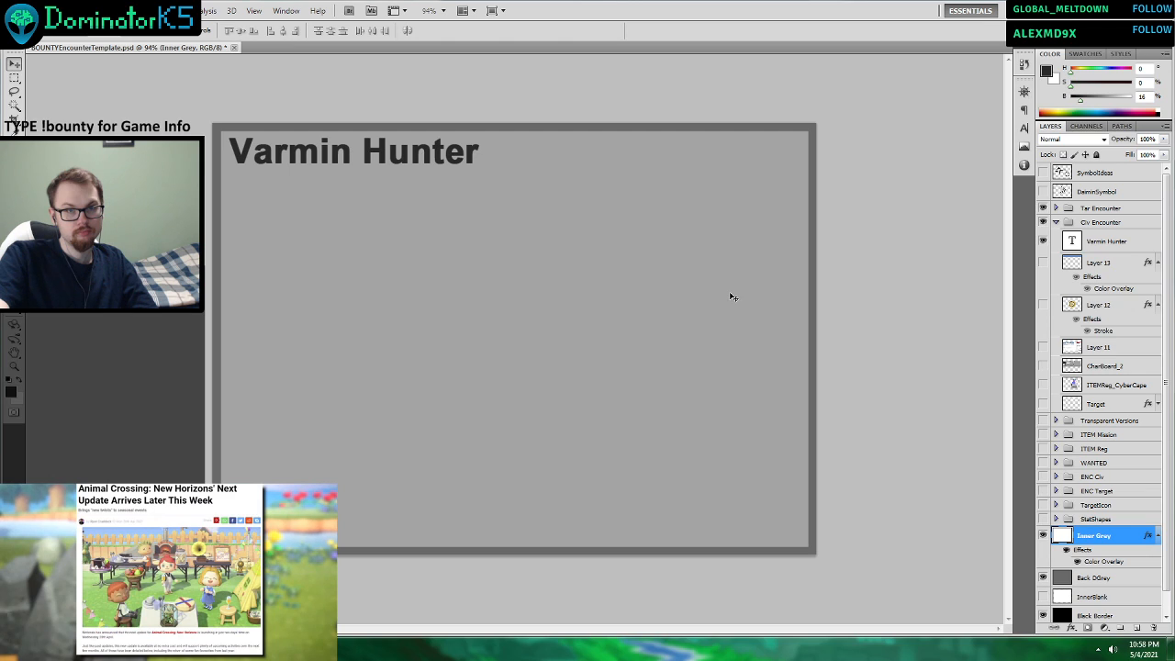
{"action": "left_click_drag", "start_coordinate": [731, 293], "coordinate": [737, 303]}
{"action": "key", "text": "ctrl+z"}
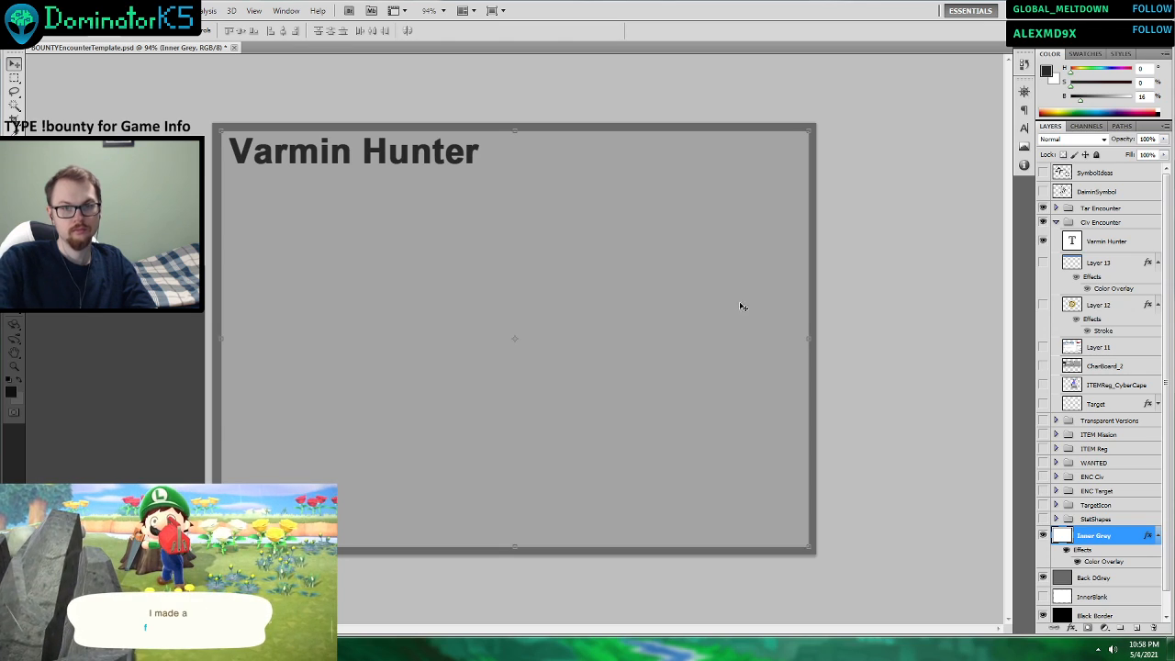
{"action": "left_click", "coordinate": [1126, 306]}
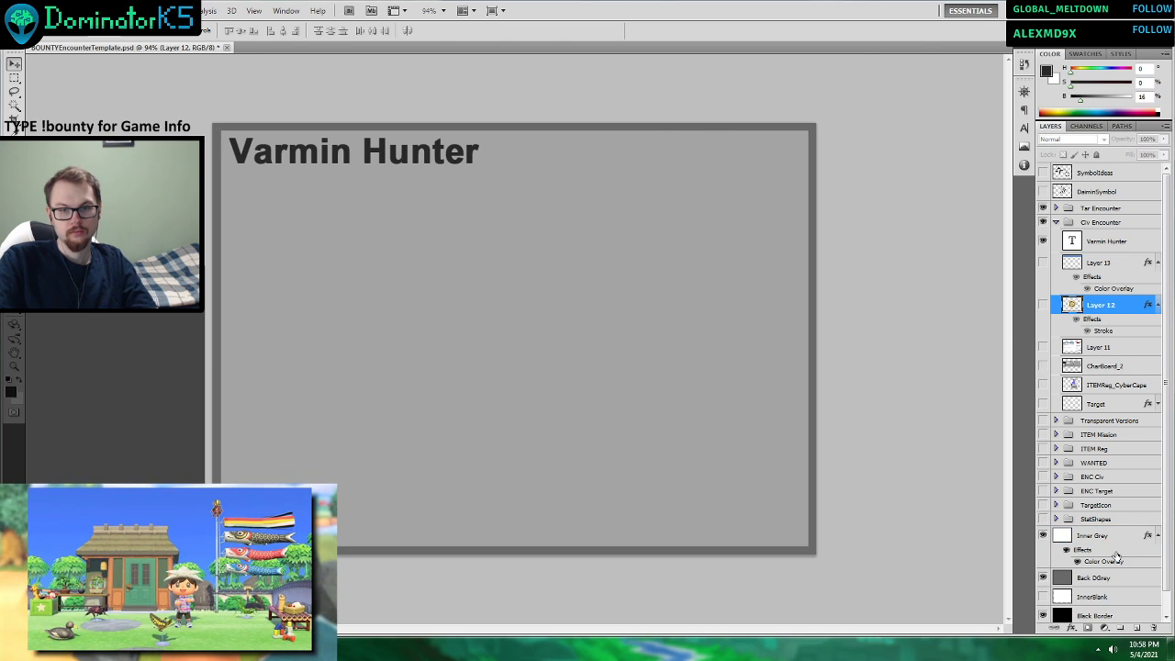
{"action": "left_click", "coordinate": [1094, 547]}
{"action": "left_click", "coordinate": [1091, 580]}
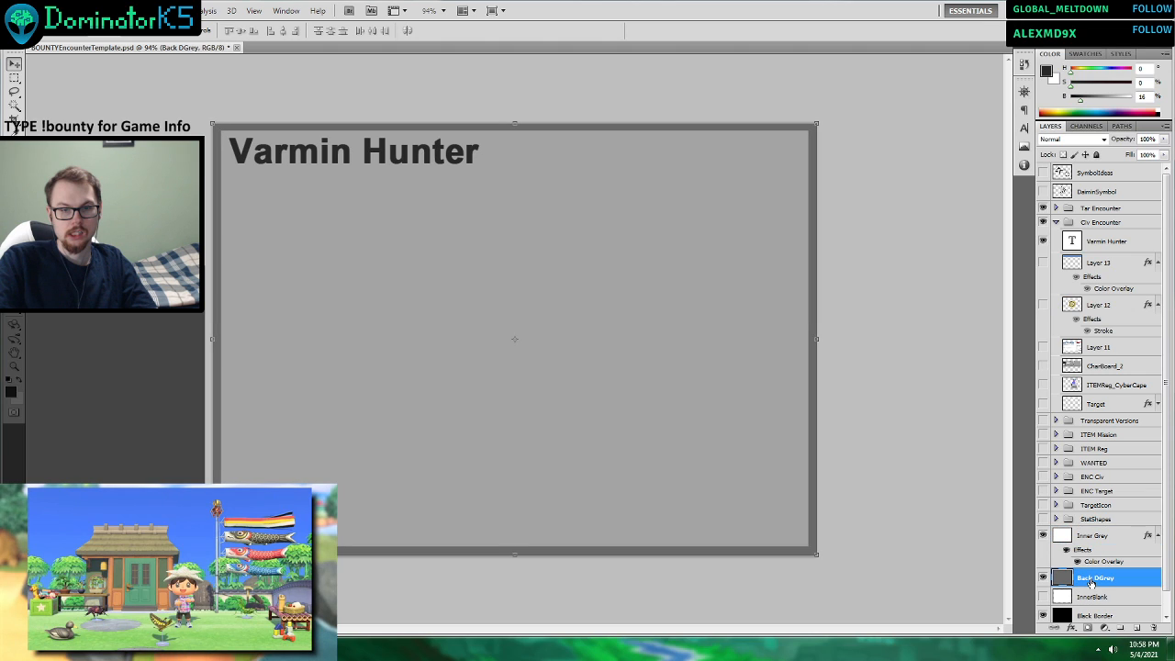
{"action": "left_click", "coordinate": [1090, 537], "text": "shift"}
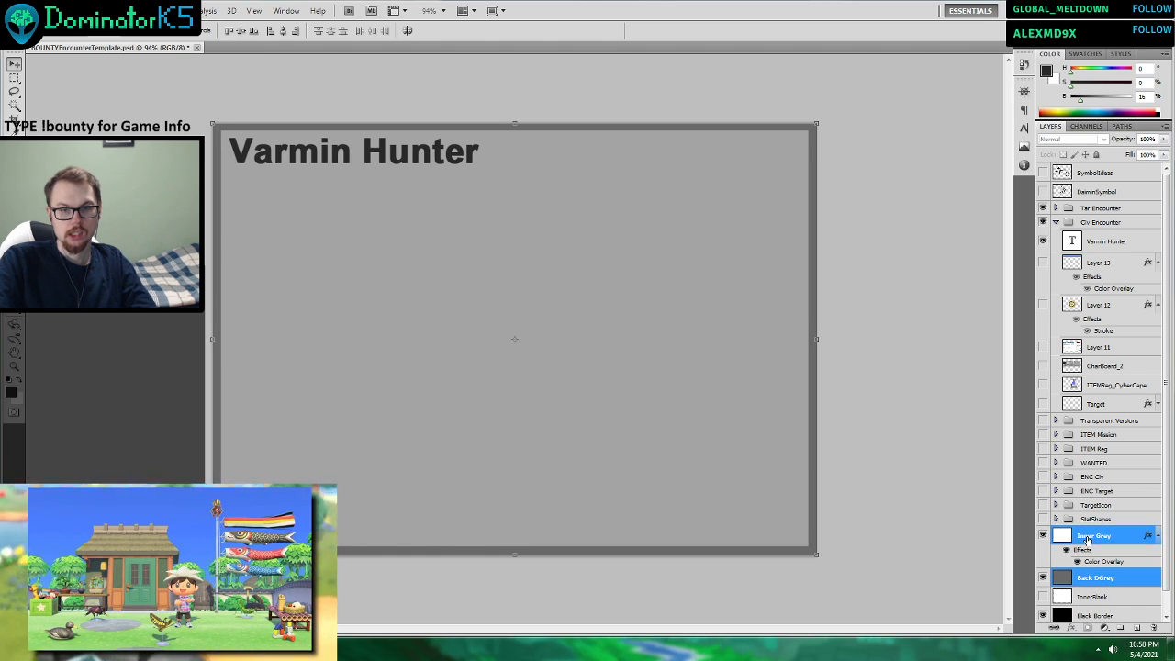
{"action": "right_click", "coordinate": [1091, 537]}
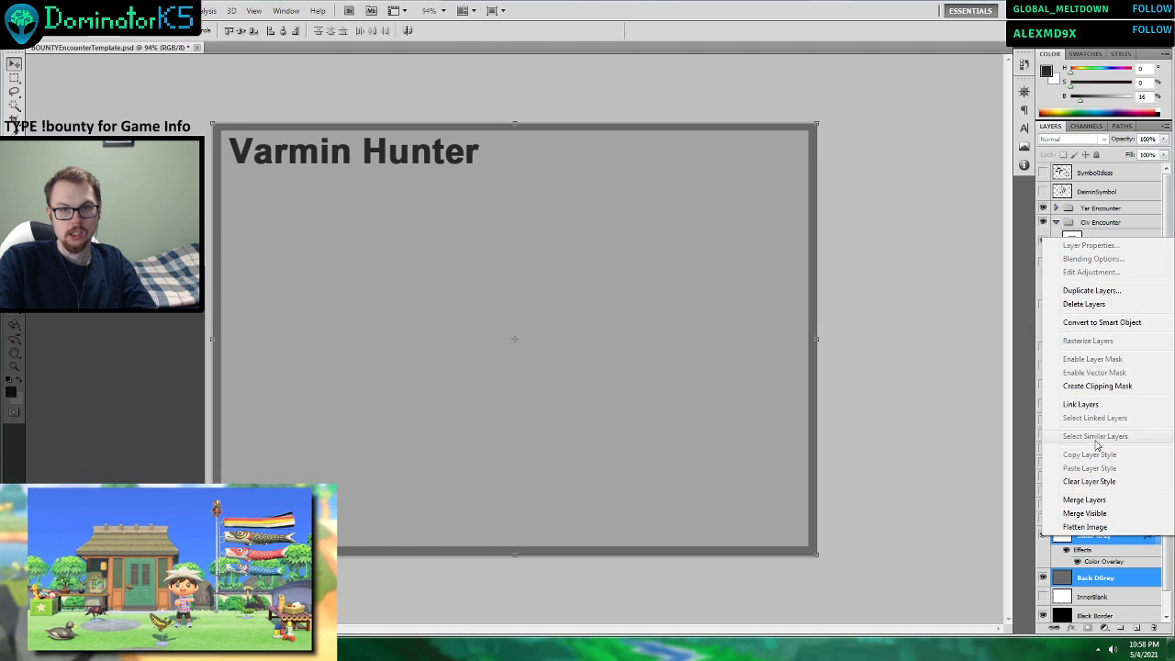
{"action": "left_click", "coordinate": [1090, 290]}
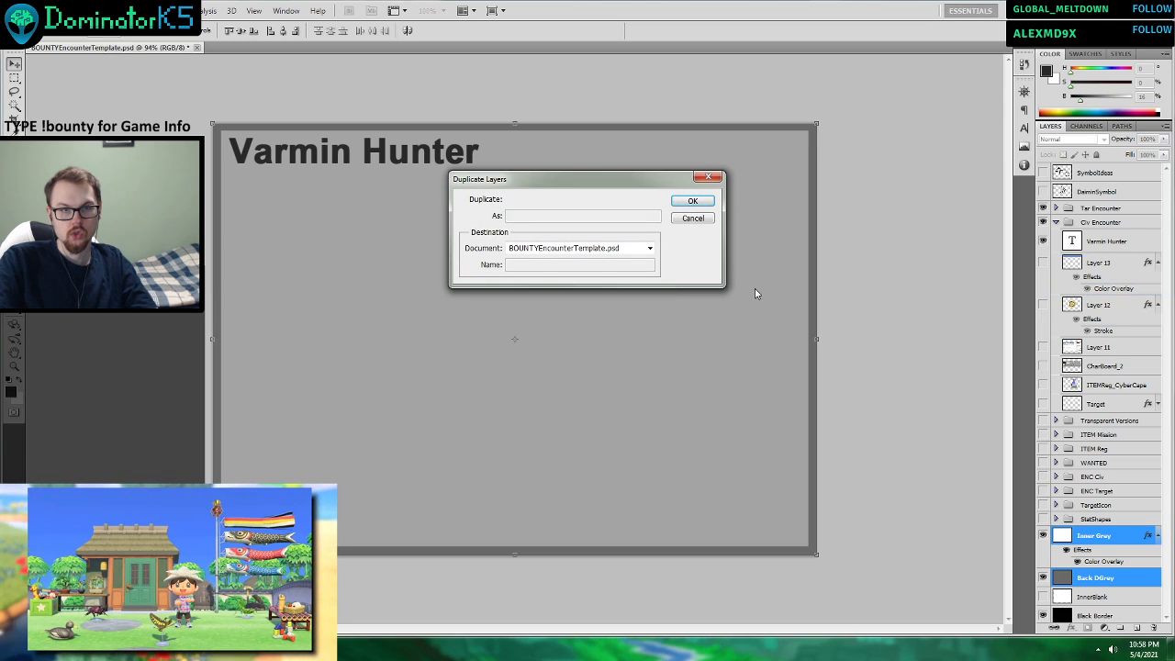
{"action": "left_click", "coordinate": [692, 219]}
Duplicate the Back DGrey layer as "Back DGrey copy" and hide the original Back DGrey layer.
{"action": "left_click", "coordinate": [1057, 577]}
{"action": "right_click", "coordinate": [1057, 577]}
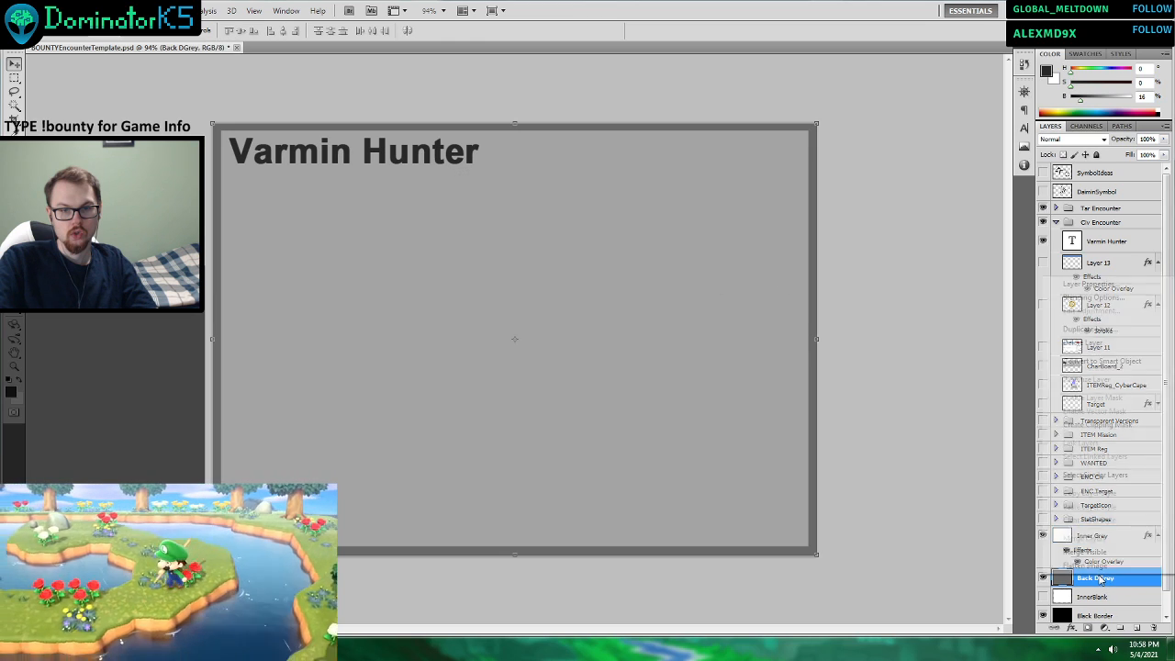
{"action": "left_click", "coordinate": [1089, 329]}
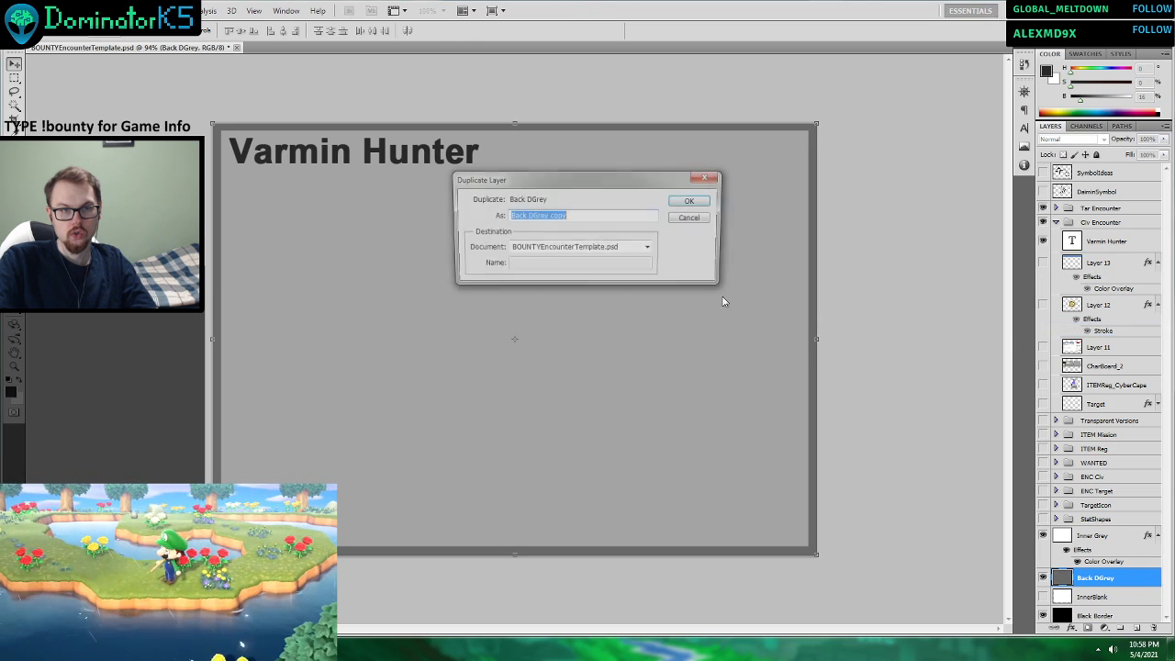
{"action": "left_click", "coordinate": [695, 202]}
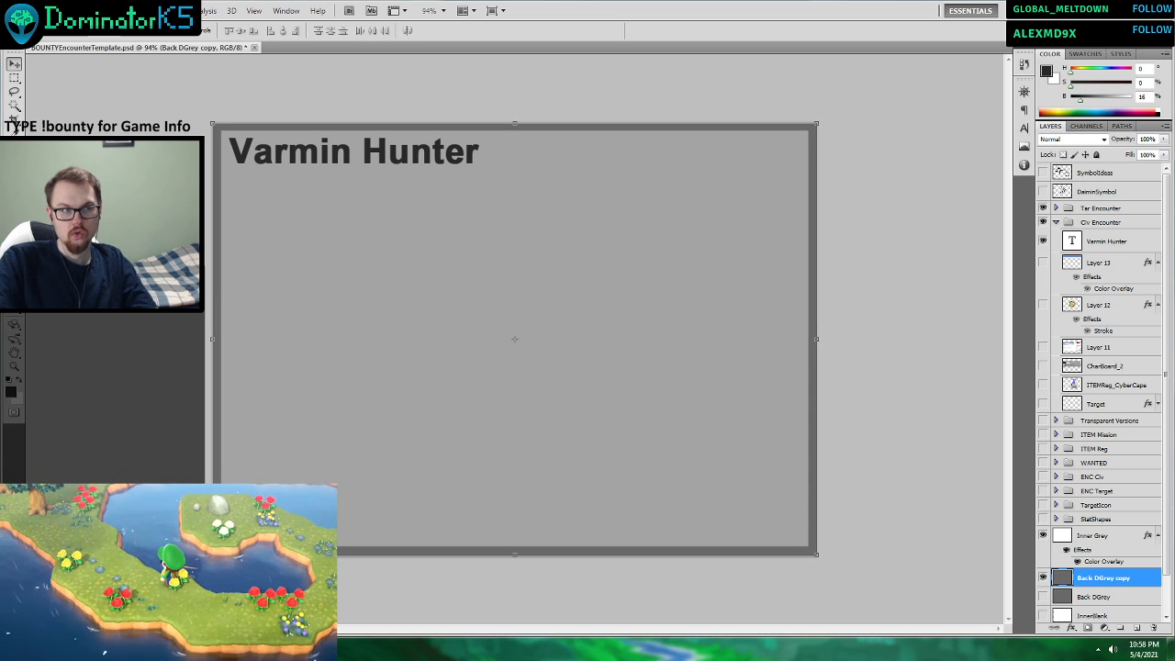
Select the Inner Grey panel area with the Magic Wand and invert the selection to cover the surrounding dark border frame.
{"action": "left_click", "coordinate": [14, 107]}
{"action": "left_click", "coordinate": [259, 125]}
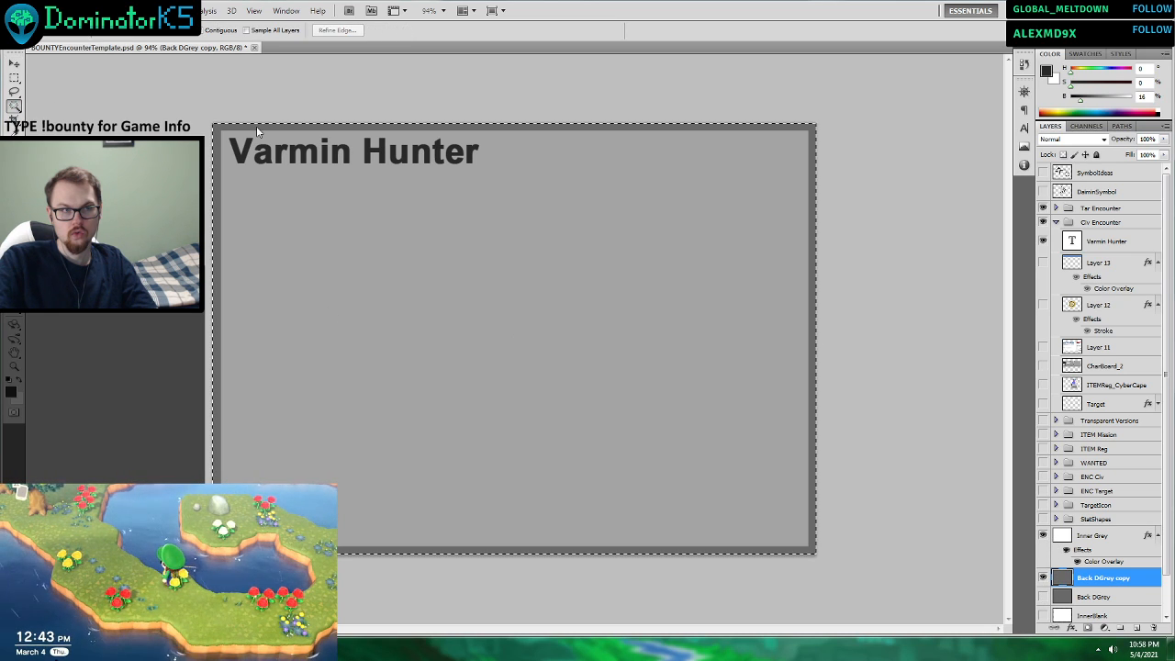
{"action": "left_click", "coordinate": [1099, 537]}
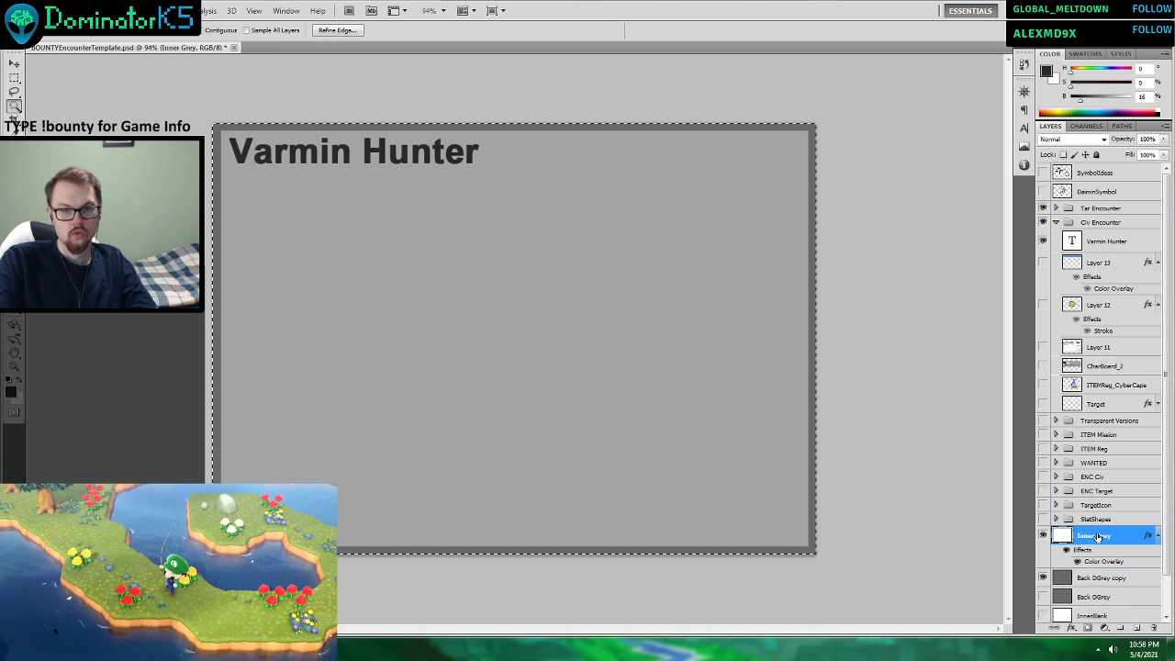
{"action": "left_click", "coordinate": [751, 257]}
{"action": "right_click", "coordinate": [748, 252]}
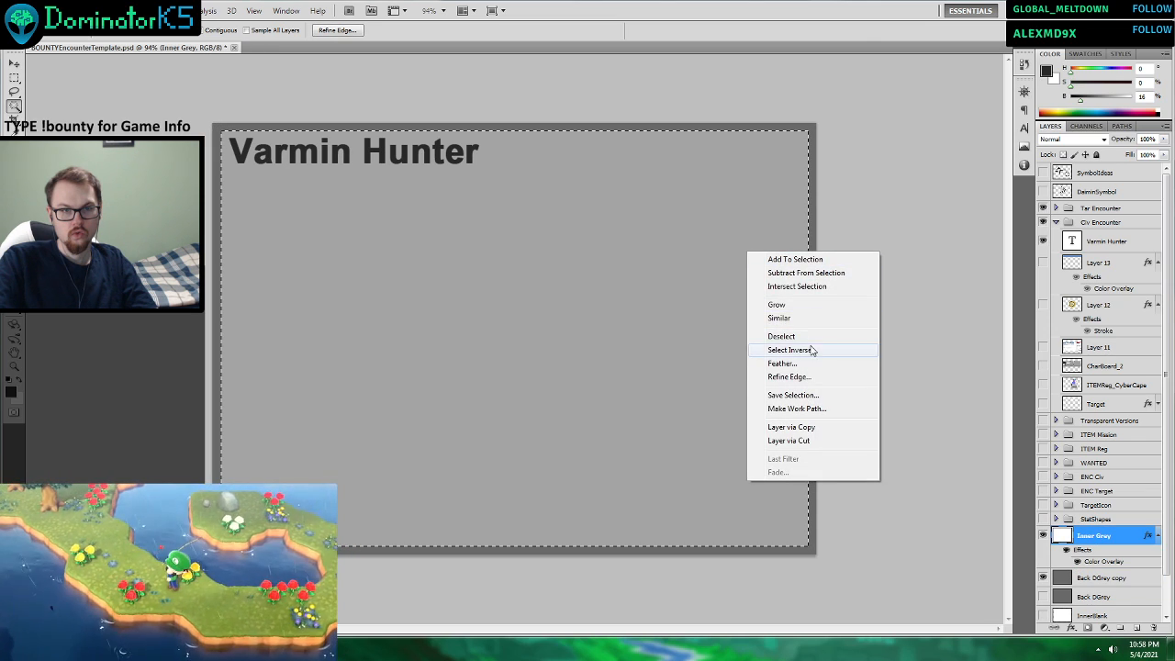
{"action": "left_click", "coordinate": [811, 350]}
{"action": "right_click", "coordinate": [716, 325]}
{"action": "left_click", "coordinate": [663, 303]}
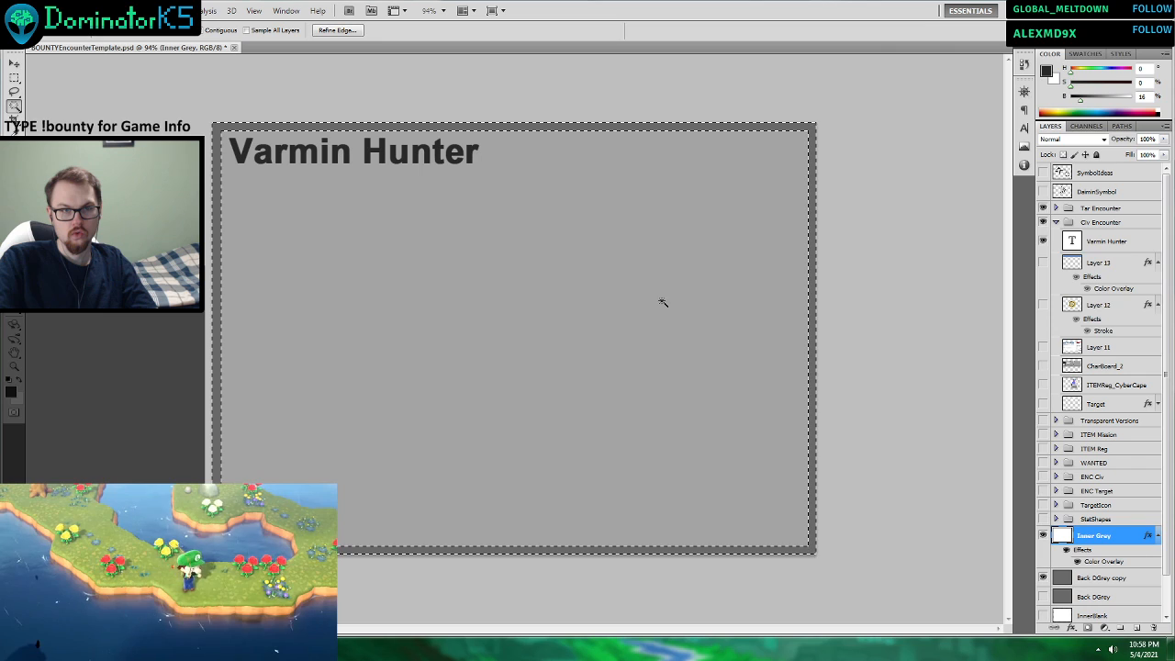
Clear the inner card area from the Back DGrey copy layer, leaving only the border frame, and briefly hide Inner Grey to check it.
{"action": "left_click", "coordinate": [1097, 579]}
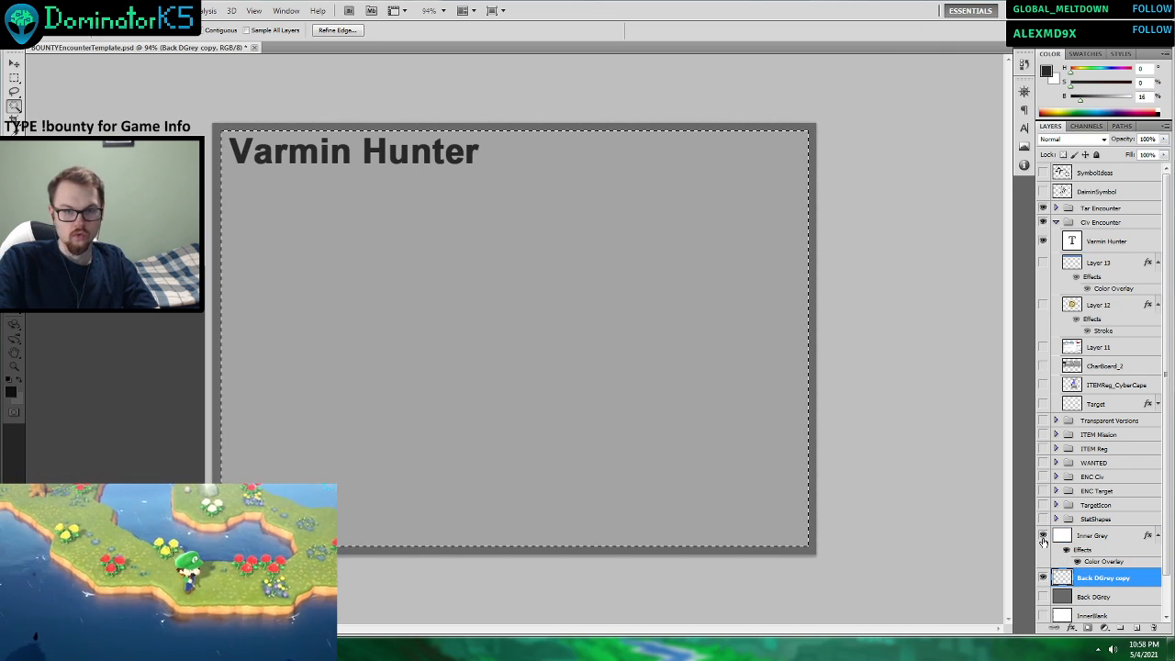
{"action": "left_click", "coordinate": [1043, 536]}
{"action": "scroll", "coordinate": [1084, 539], "scroll_direction": "down", "scroll_amount": 2}
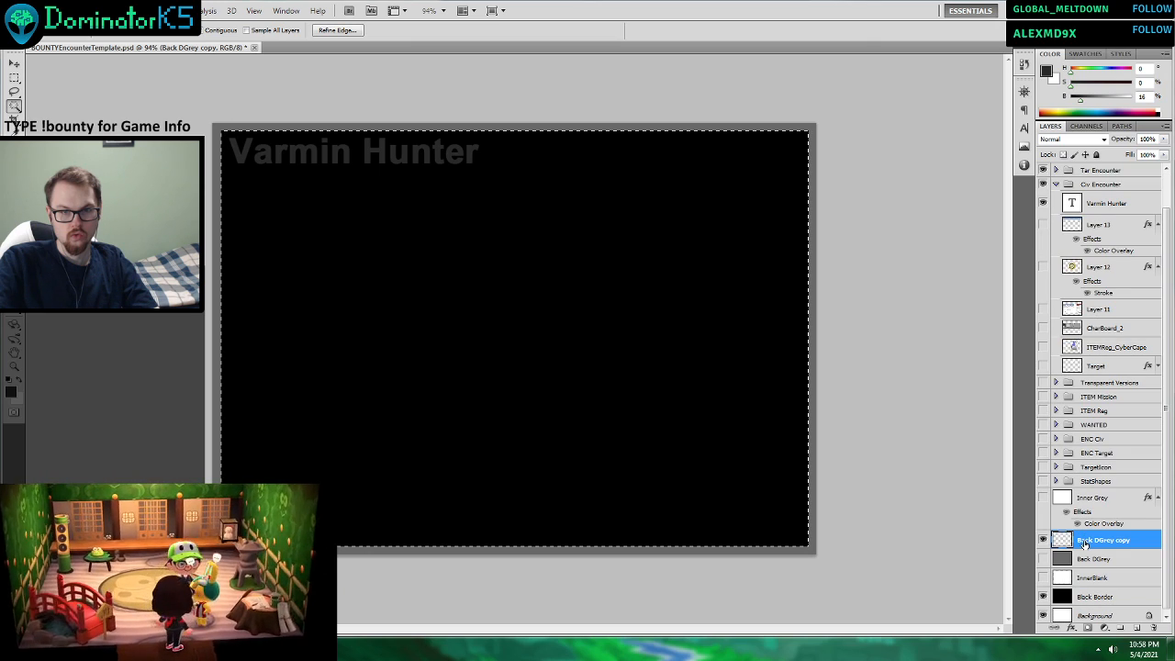
{"action": "left_click", "coordinate": [1043, 498]}
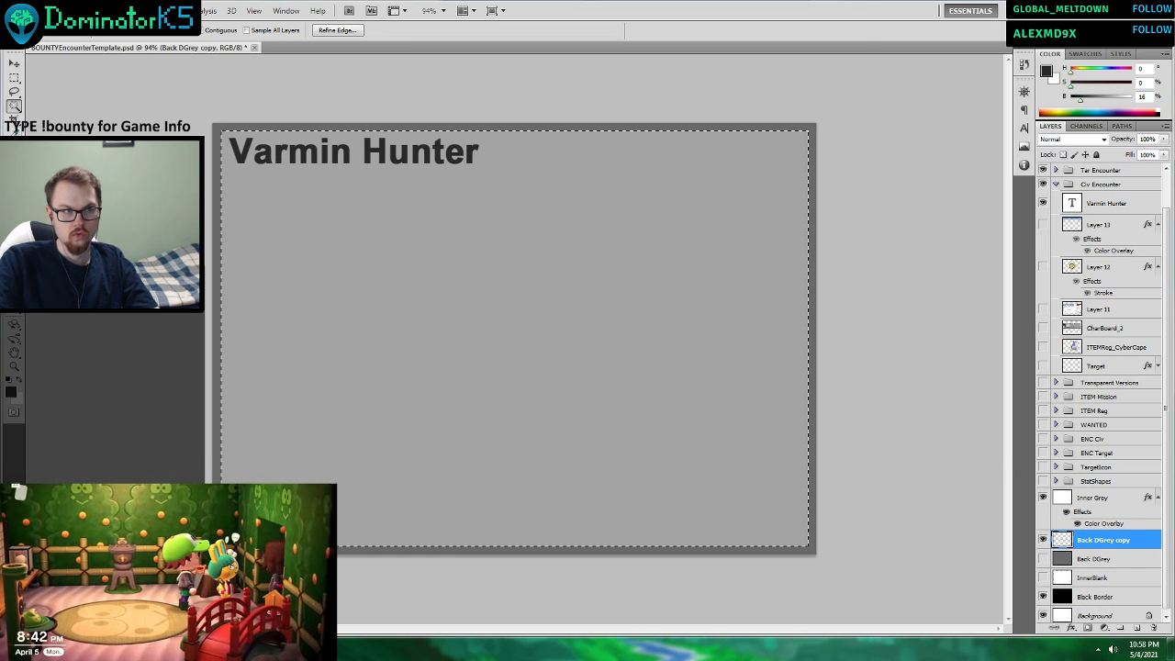
Sample the light grey of the inner panel and fill the selected area with it on a new layer above Back DGrey.
{"action": "left_click", "coordinate": [14, 132]}
{"action": "left_click", "coordinate": [465, 287]}
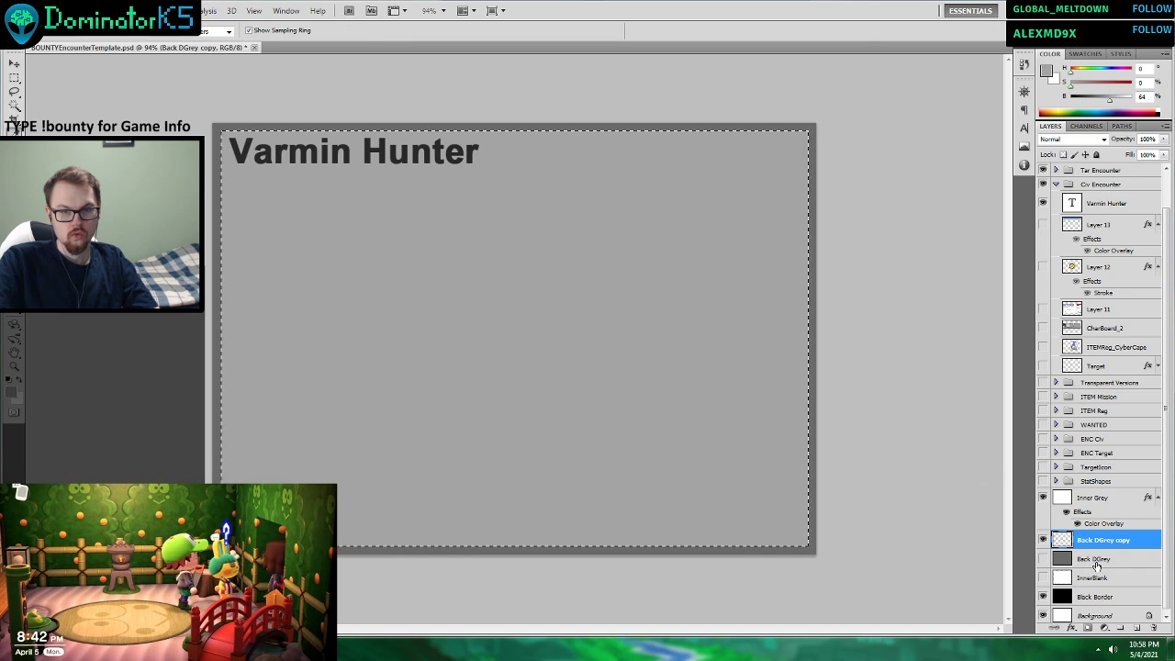
{"action": "left_click", "coordinate": [1097, 562]}
{"action": "left_click", "coordinate": [1135, 628]}
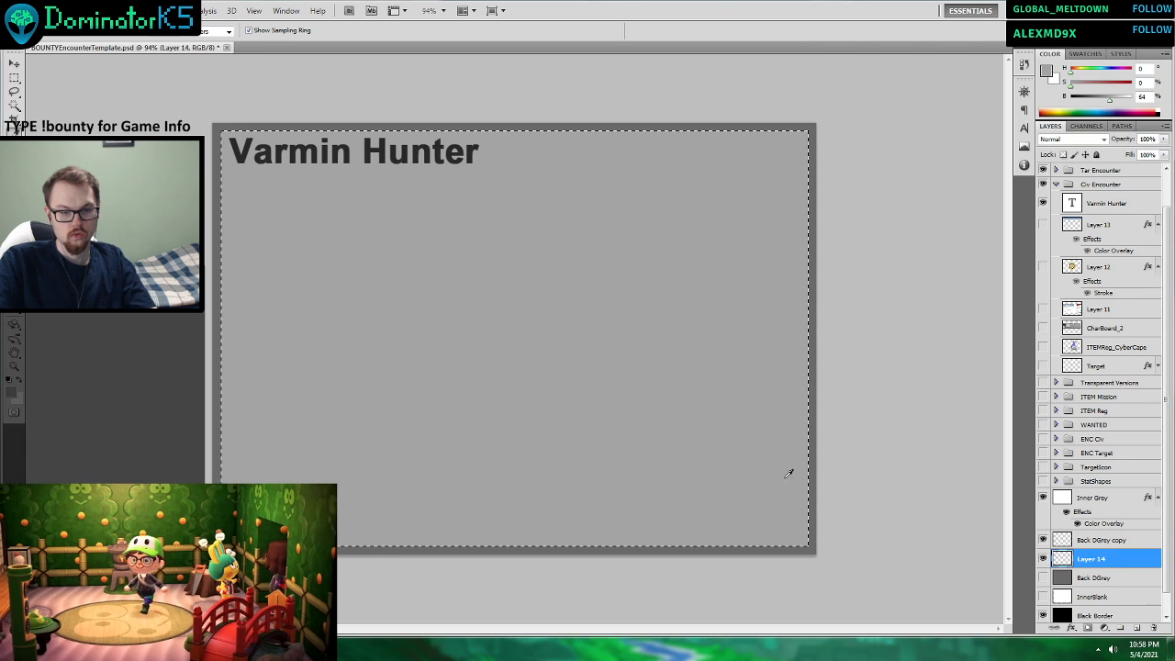
{"action": "key", "text": "g"}
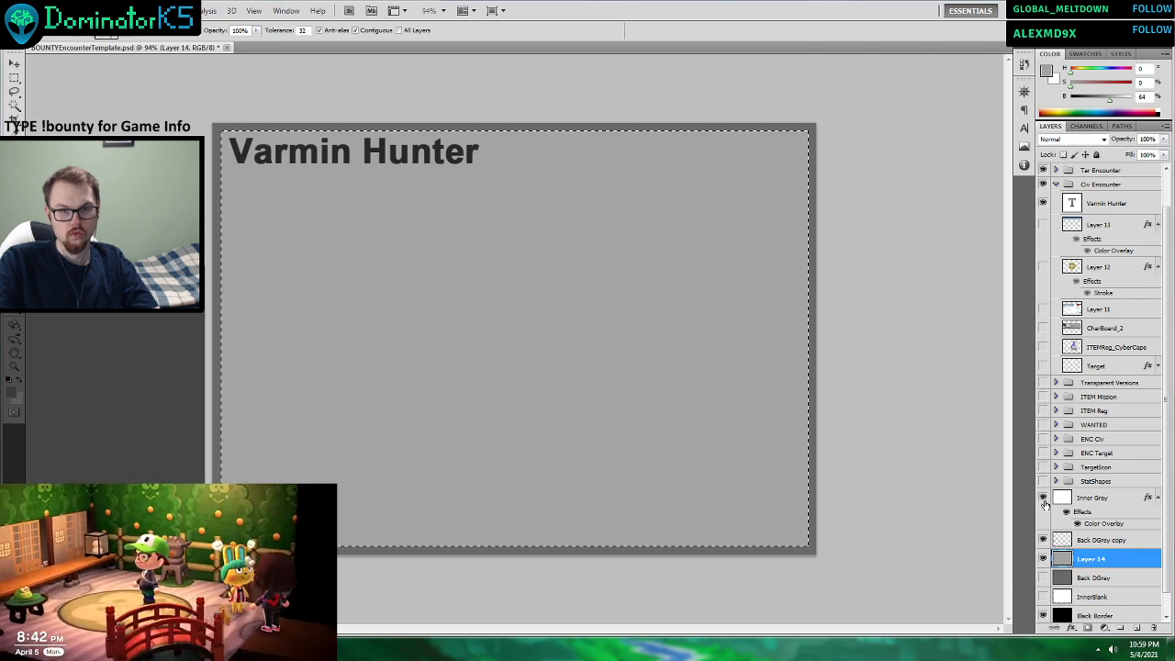
Hide the Inner Grey layer, move it below Layer 14, collapse its effects and clear the selection.
{"action": "left_click_drag", "start_coordinate": [1090, 507], "coordinate": [1083, 576]}
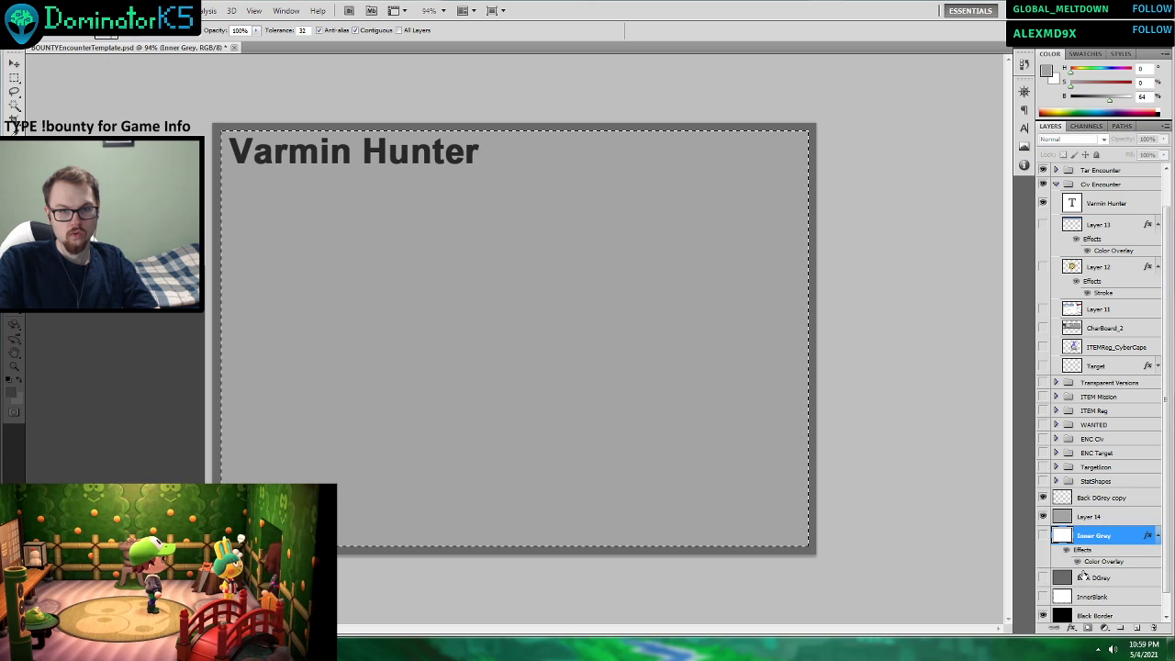
{"action": "left_click", "coordinate": [1153, 537]}
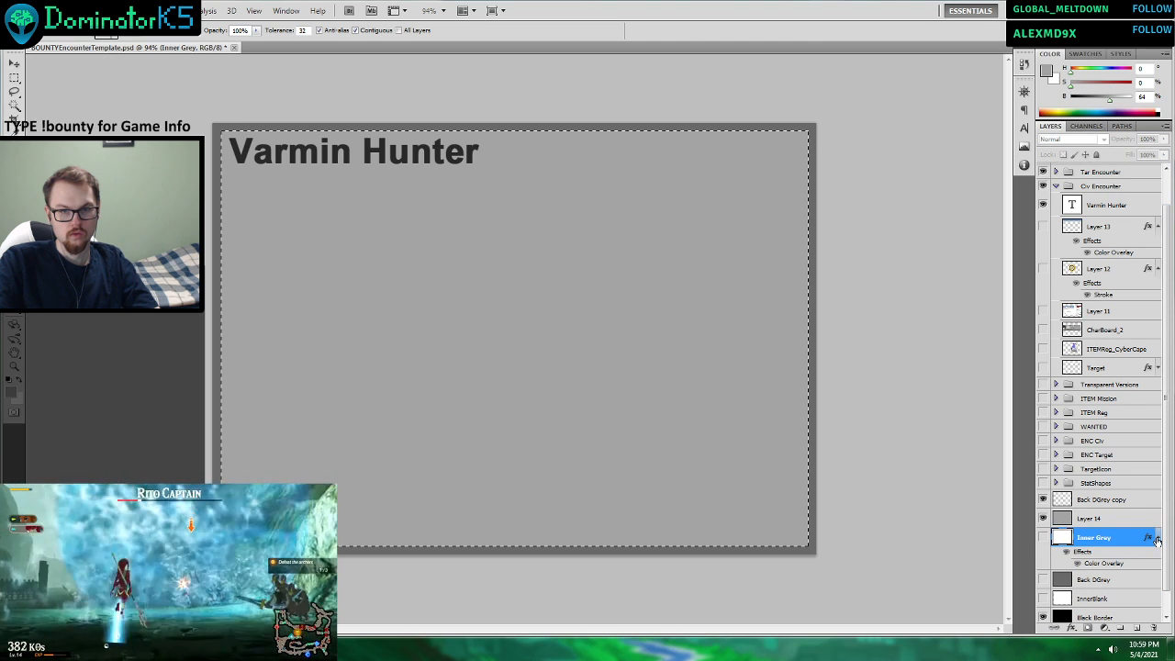
{"action": "key", "text": "m"}
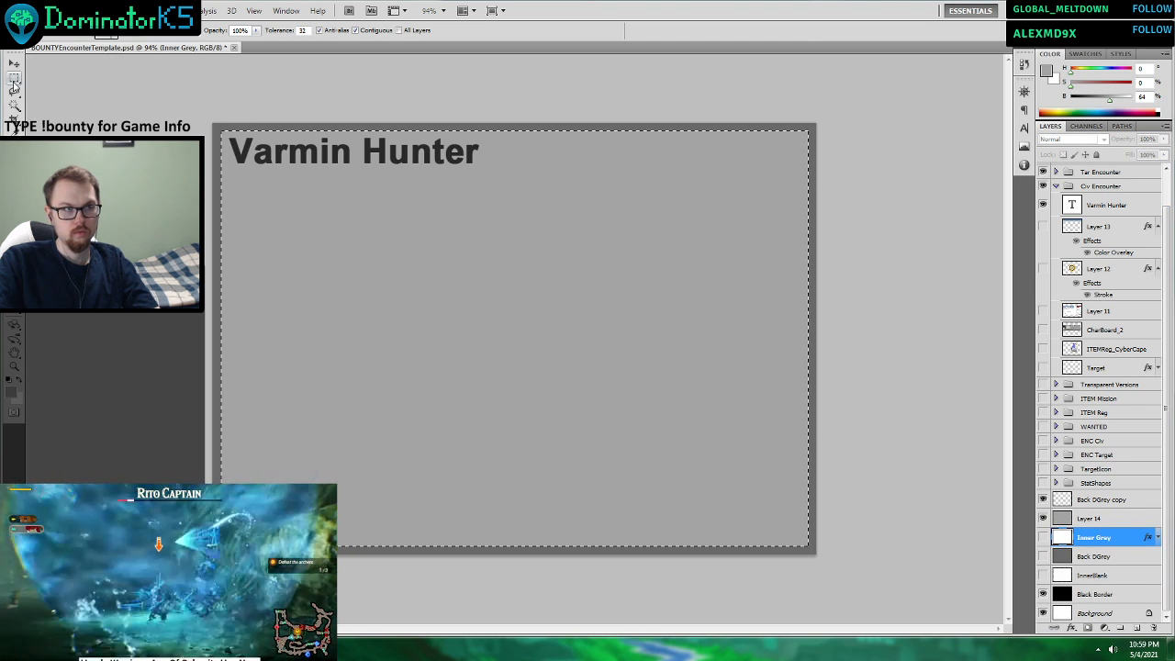
{"action": "left_click", "coordinate": [450, 303]}
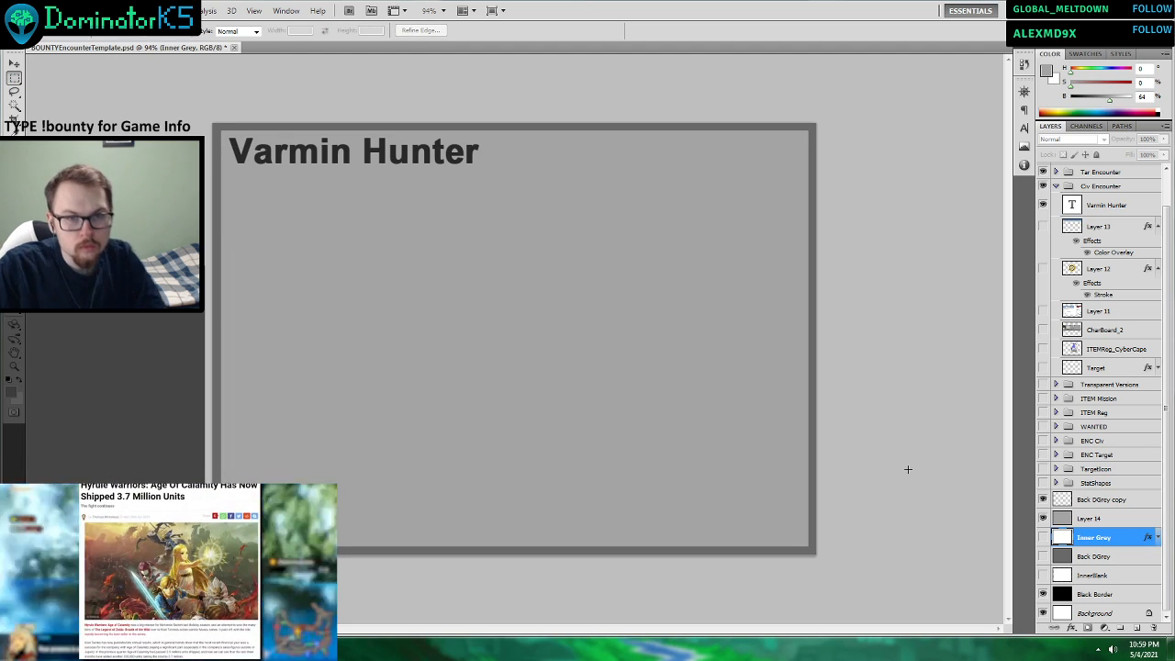
Show the blue header band on Layer 13 and move Back DGrey copy above the title inside the Civ Encounter group.
{"action": "left_click", "coordinate": [1043, 228]}
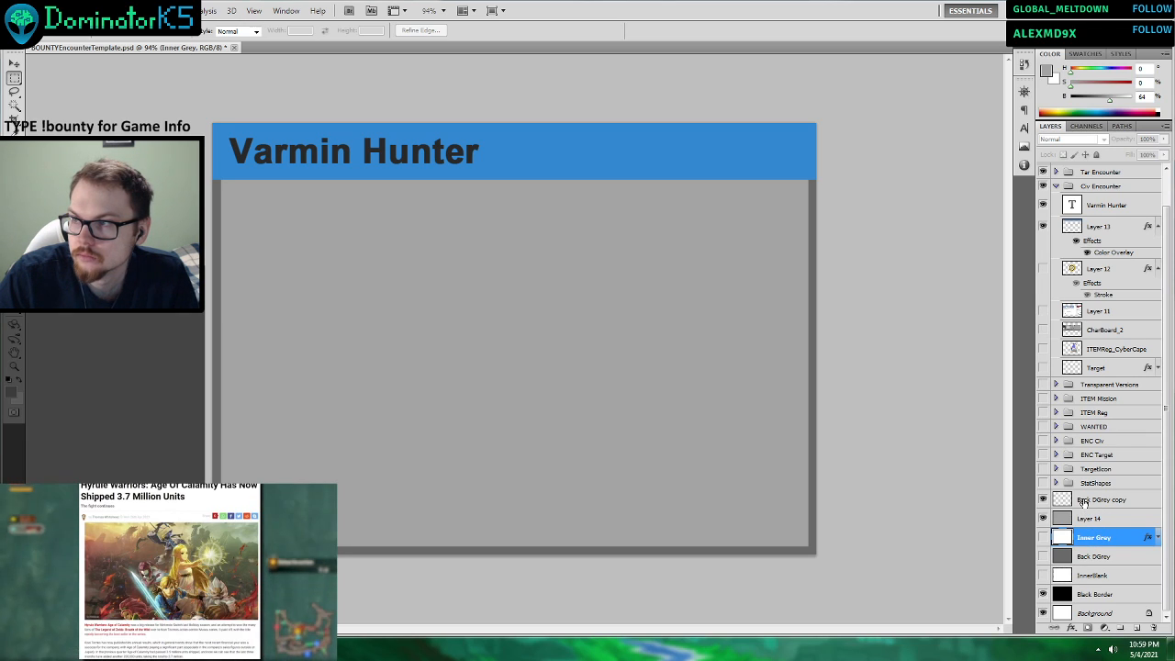
{"action": "left_click_drag", "start_coordinate": [1083, 501], "coordinate": [1109, 198]}
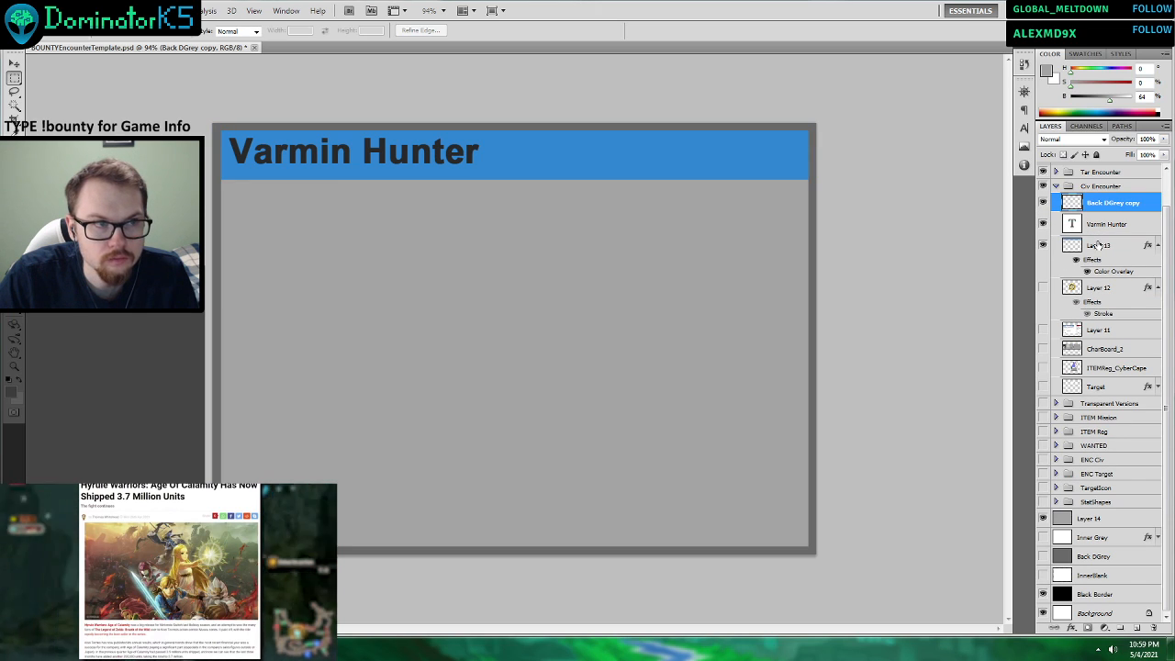
Move the Varmin Hunter title and the blue header band together slightly downward within the frame.
{"action": "left_click", "coordinate": [15, 65]}
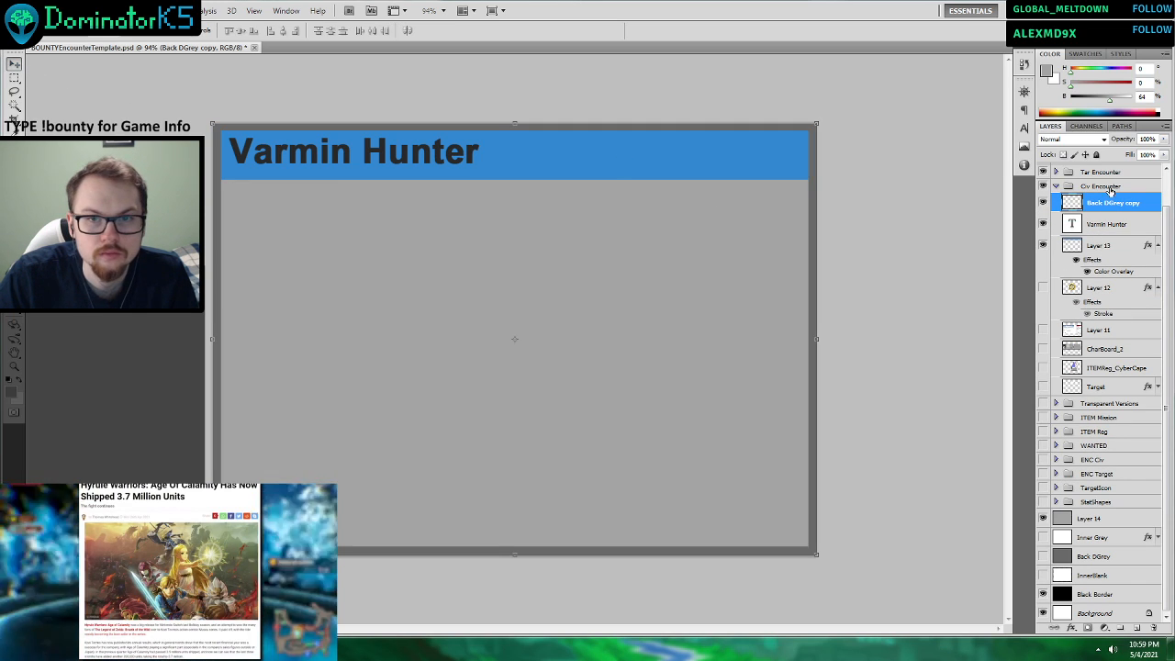
{"action": "left_click", "coordinate": [1107, 224]}
{"action": "left_click", "coordinate": [1102, 244], "text": "shift"}
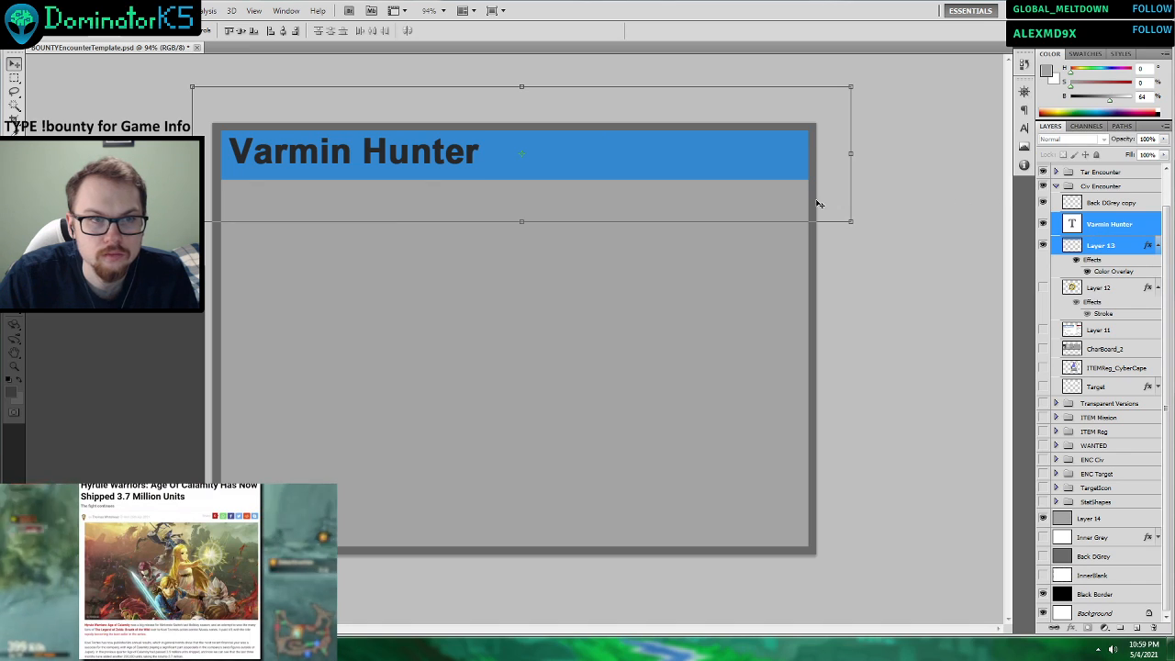
{"action": "left_click_drag", "start_coordinate": [592, 163], "coordinate": [592, 166]}
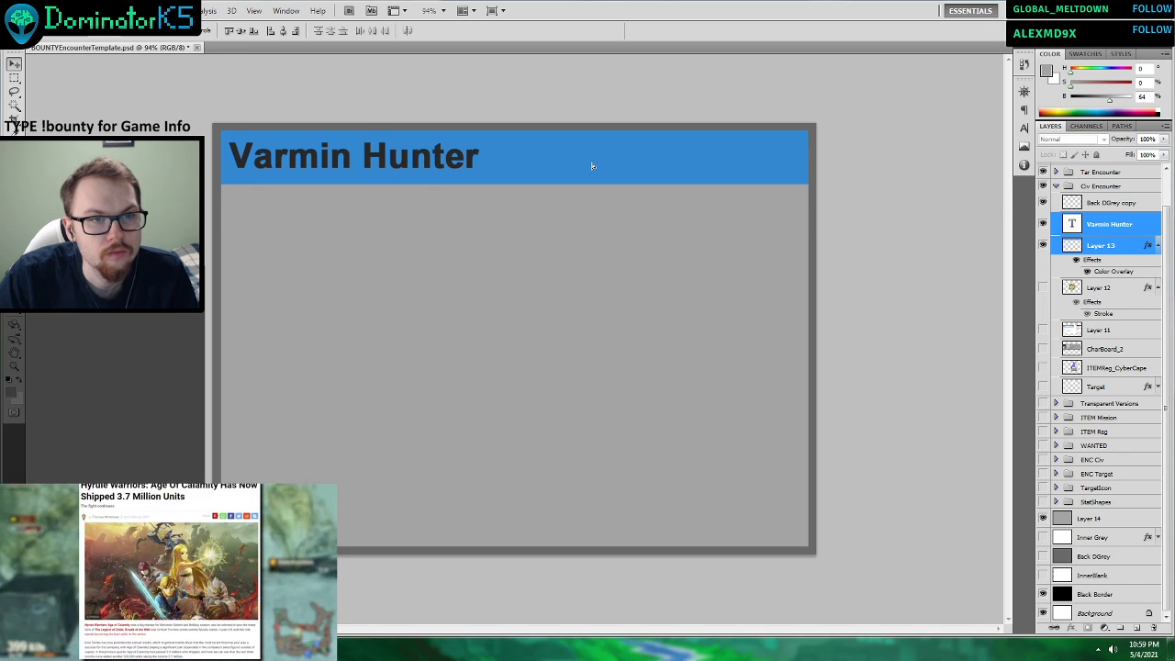
Draw a dark grey horizontal band across the card's middle on a new layer above Layer 12, using the frame's sampled colour.
{"action": "left_click", "coordinate": [1110, 248]}
{"action": "left_click", "coordinate": [1101, 288]}
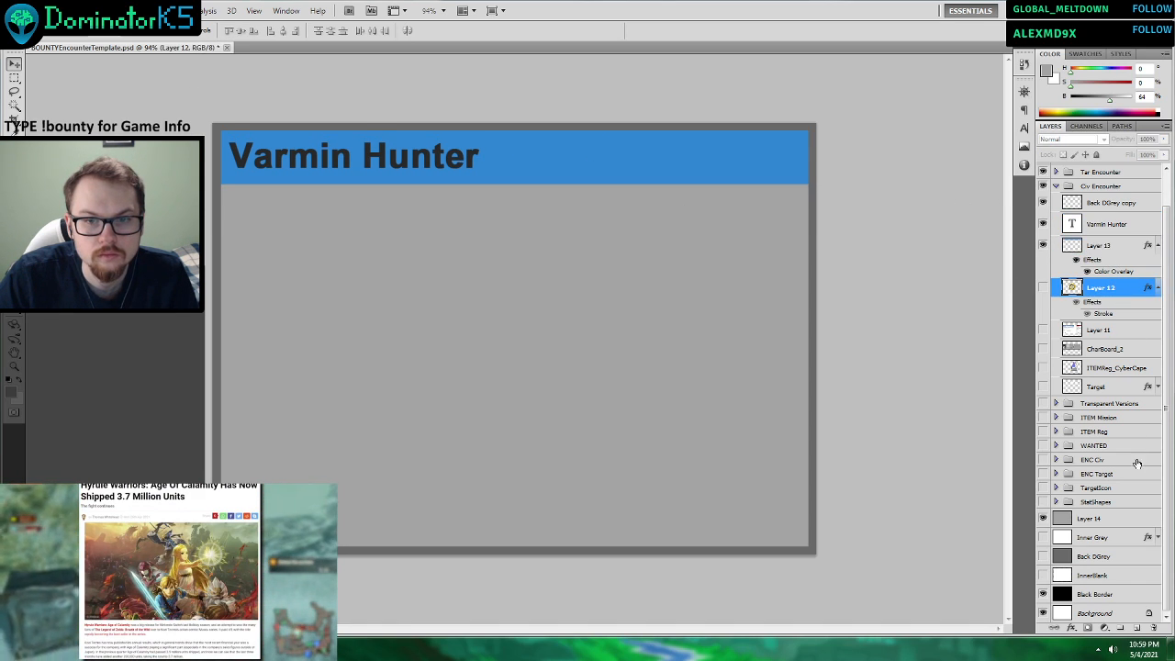
{"action": "left_click", "coordinate": [1137, 628]}
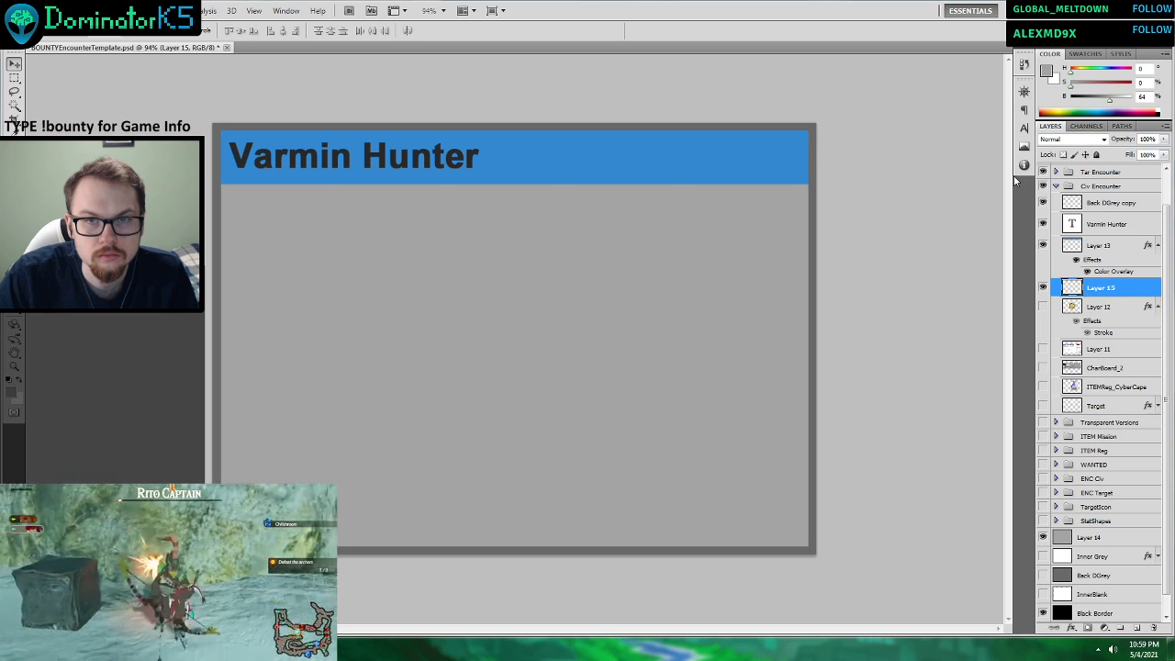
{"action": "left_click", "coordinate": [13, 317]}
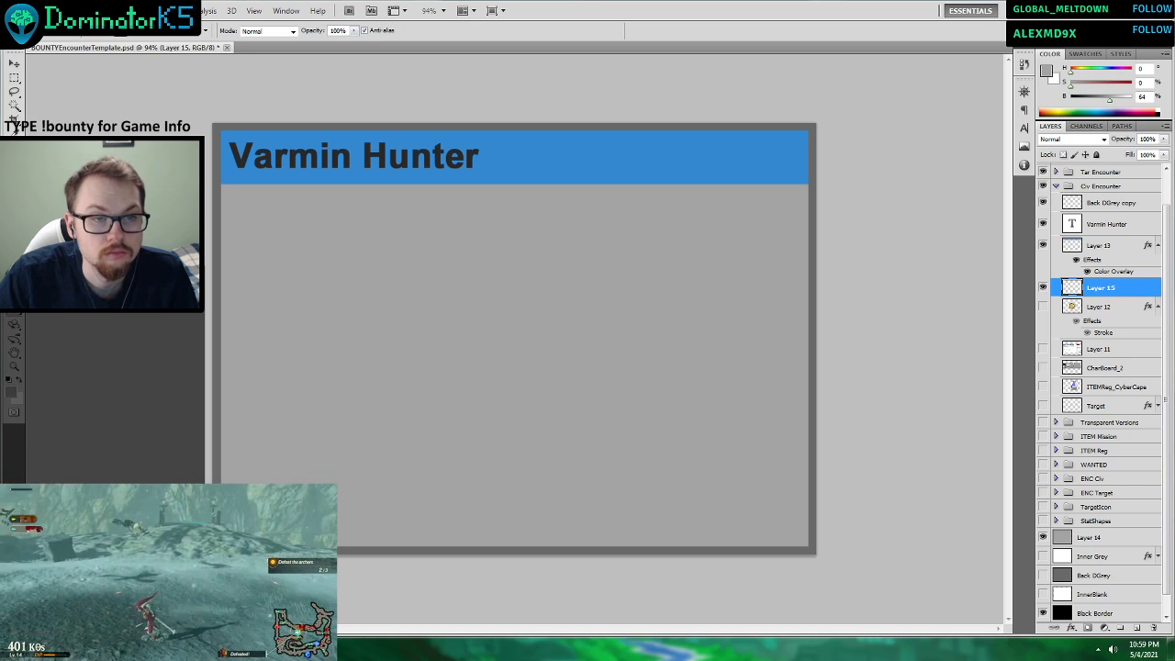
{"action": "left_click", "coordinate": [14, 129]}
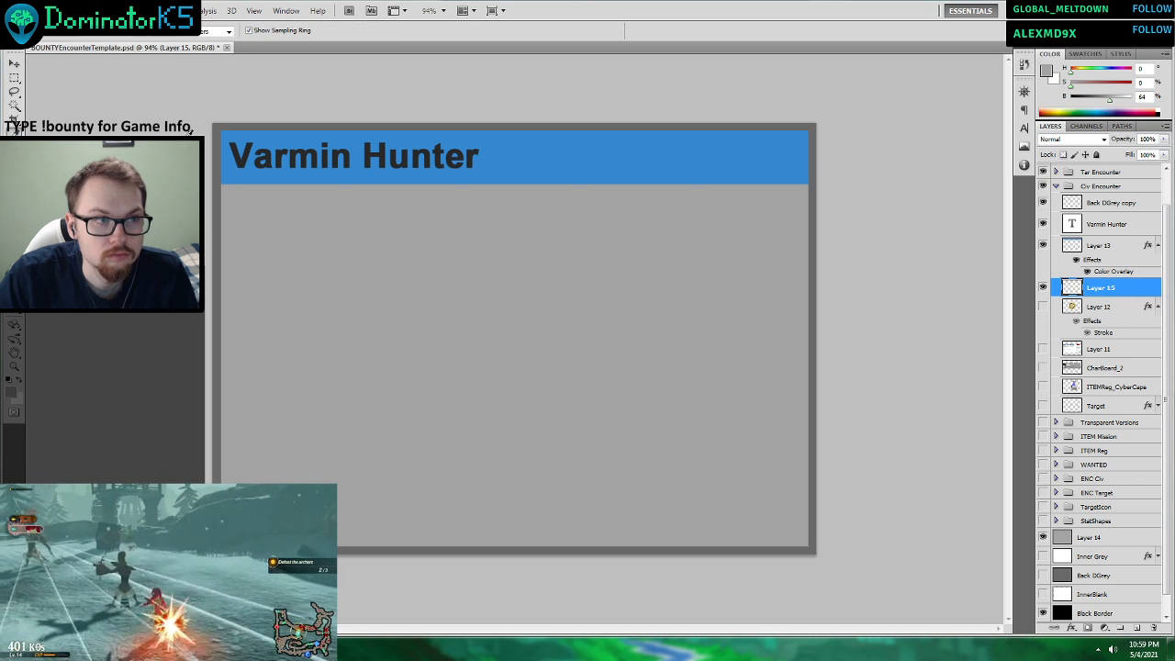
{"action": "left_click", "coordinate": [13, 316]}
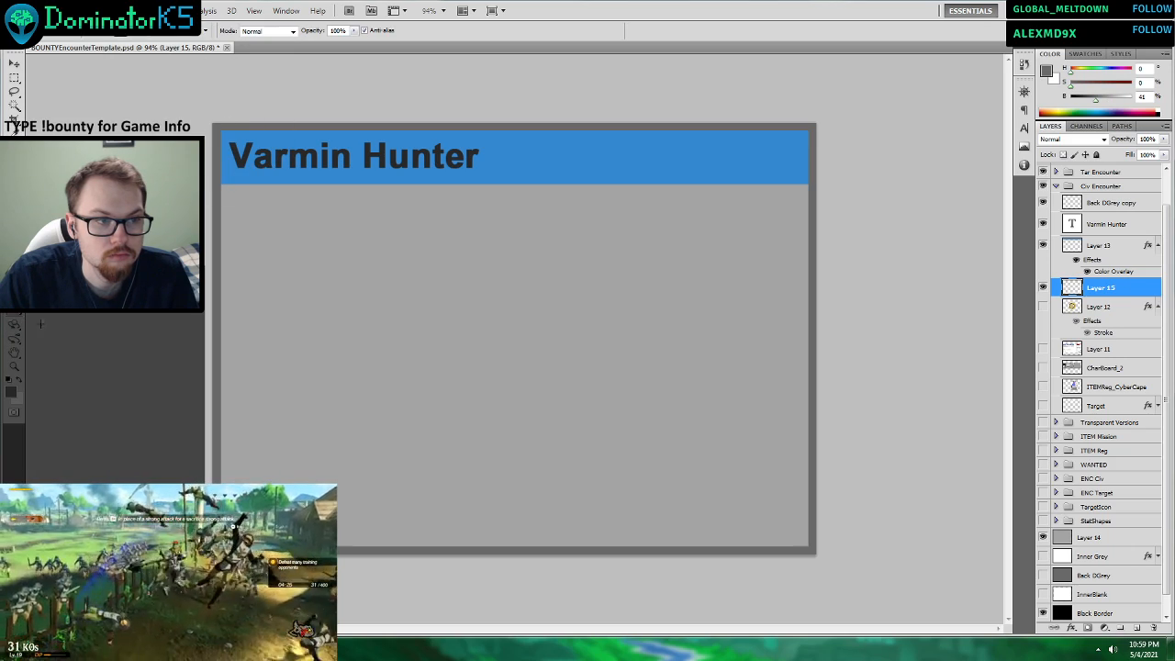
{"action": "left_click_drag", "start_coordinate": [161, 303], "coordinate": [892, 393]}
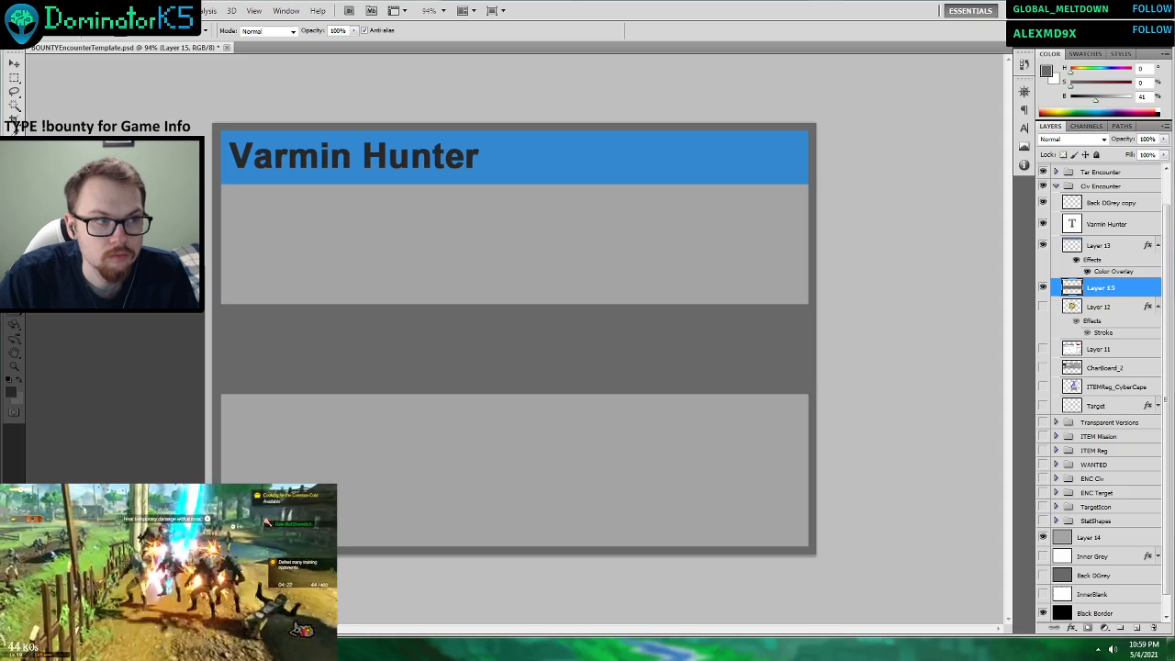
Lower the opacity of the horizontal band on Layer 15 to 30% in its blending options.
{"action": "right_click", "coordinate": [1074, 288]}
{"action": "left_click", "coordinate": [1092, 309]}
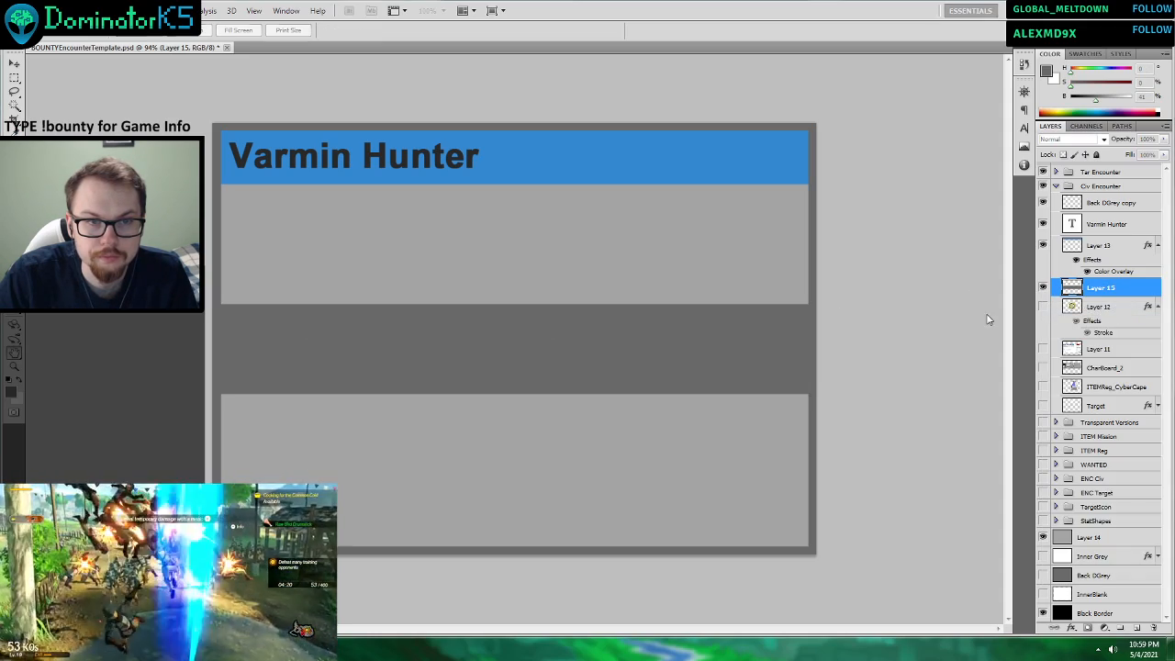
{"action": "left_click", "coordinate": [825, 279]}
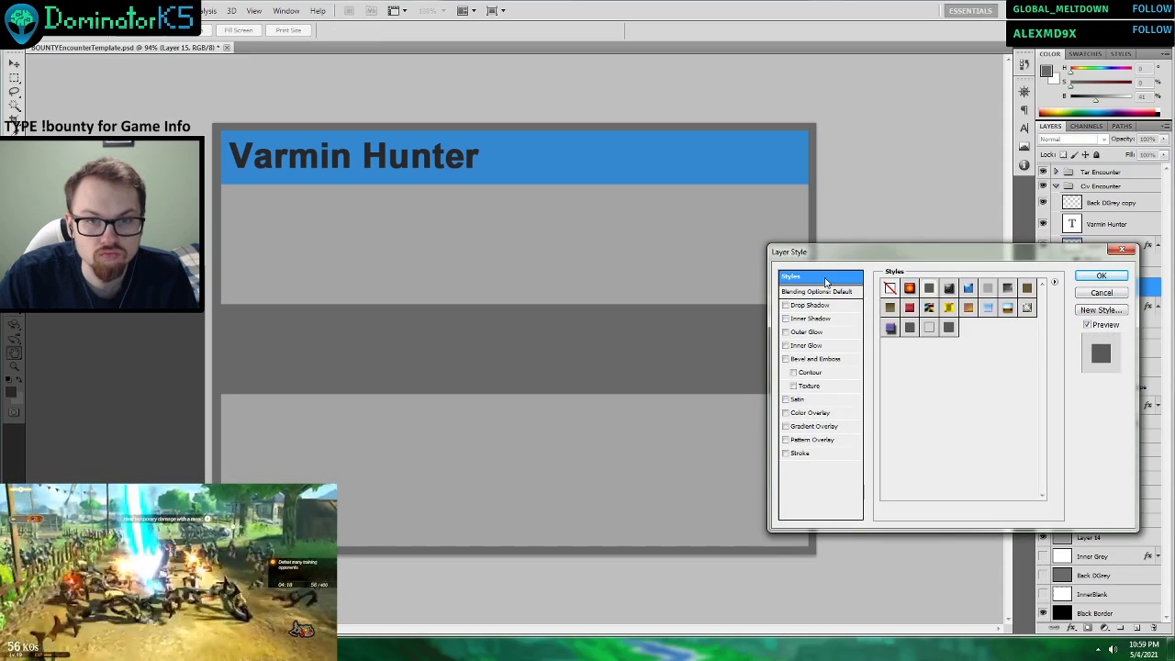
{"action": "left_click", "coordinate": [824, 292]}
{"action": "left_click_drag", "start_coordinate": [991, 317], "coordinate": [966, 313]}
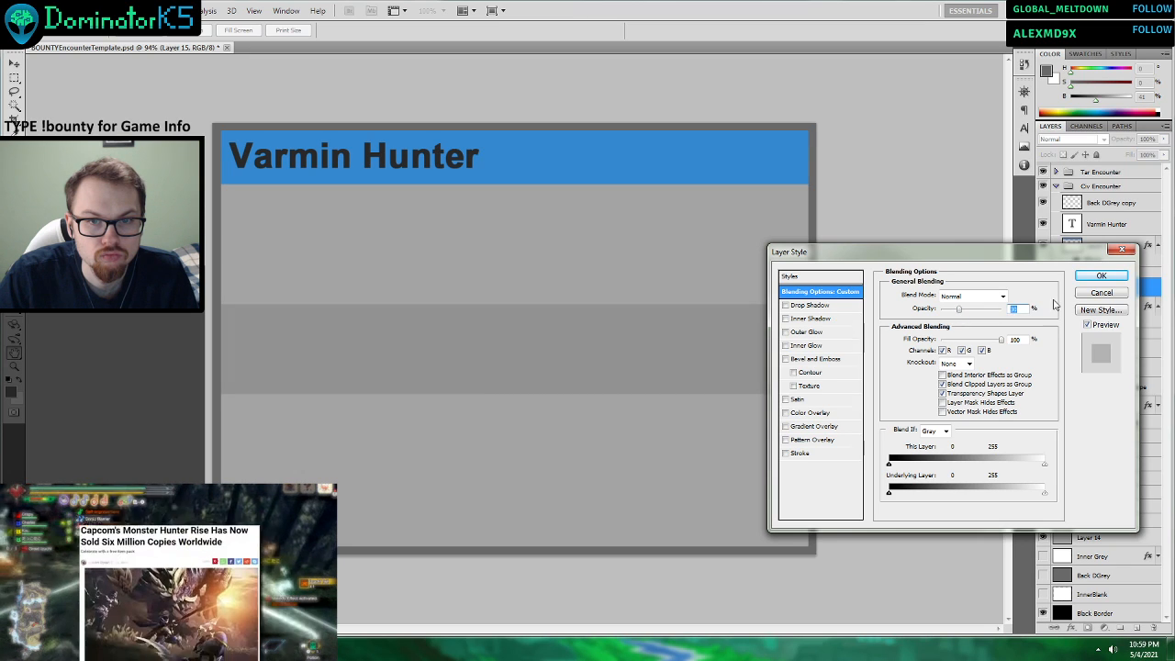
{"action": "left_click", "coordinate": [1094, 278]}
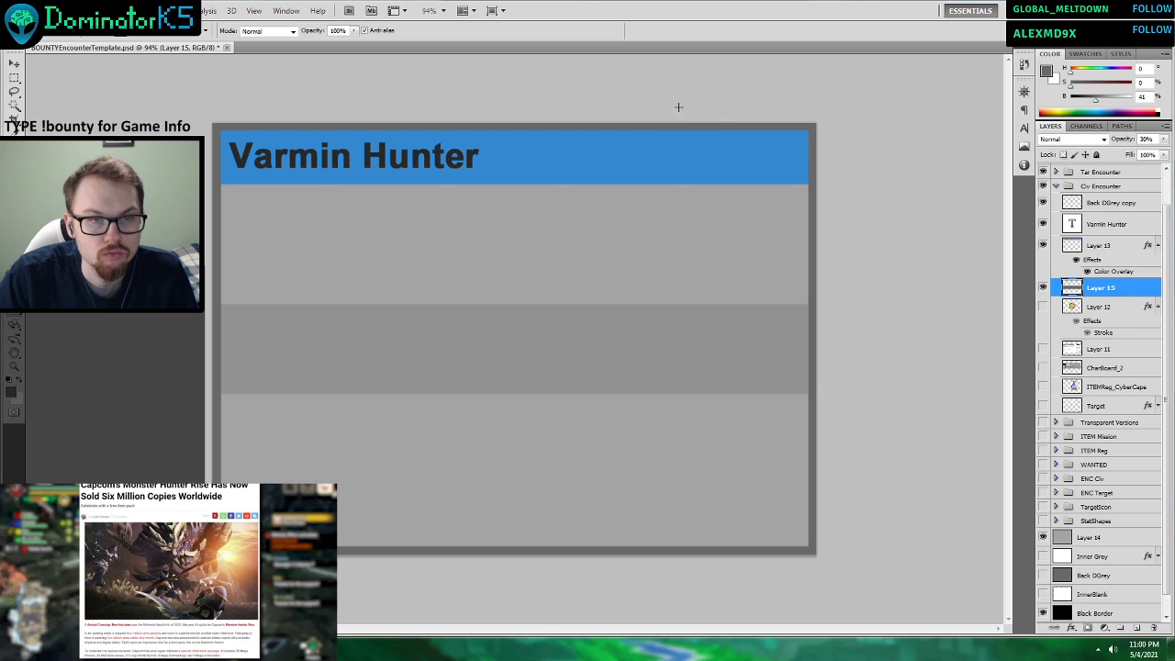
Draw a light green vertical strip down the card's right side on a new layer, instead of adding it to Layer 15.
{"action": "left_click_drag", "start_coordinate": [663, 102], "coordinate": [865, 586]}
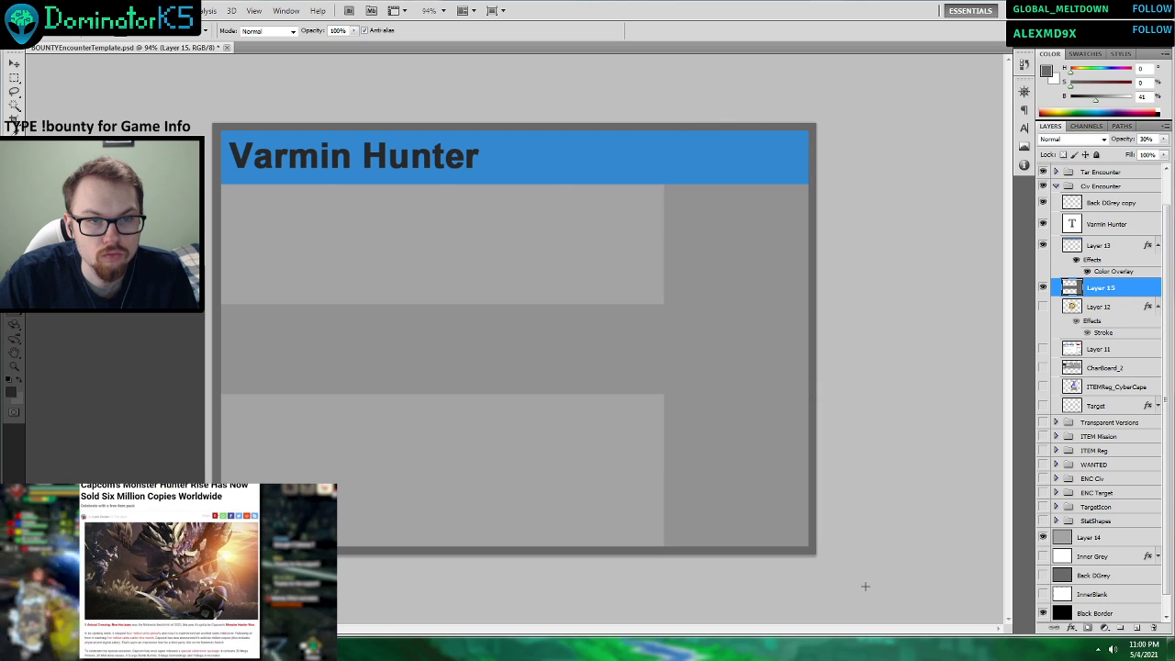
{"action": "key", "text": "ctrl+z"}
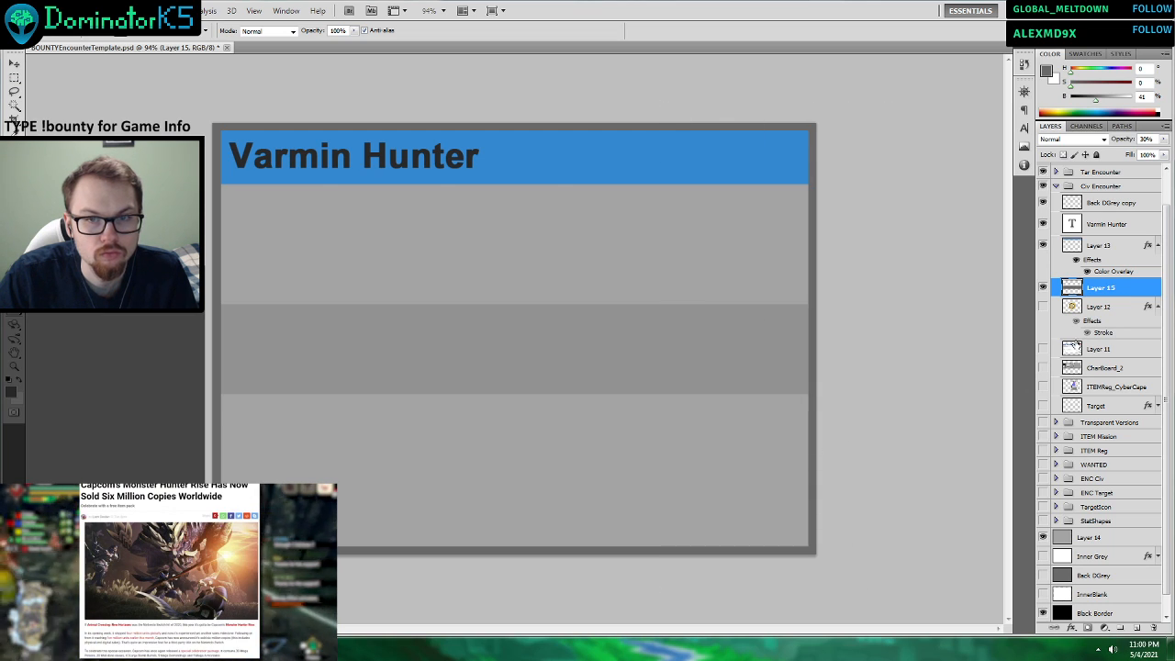
{"action": "left_click", "coordinate": [1137, 630]}
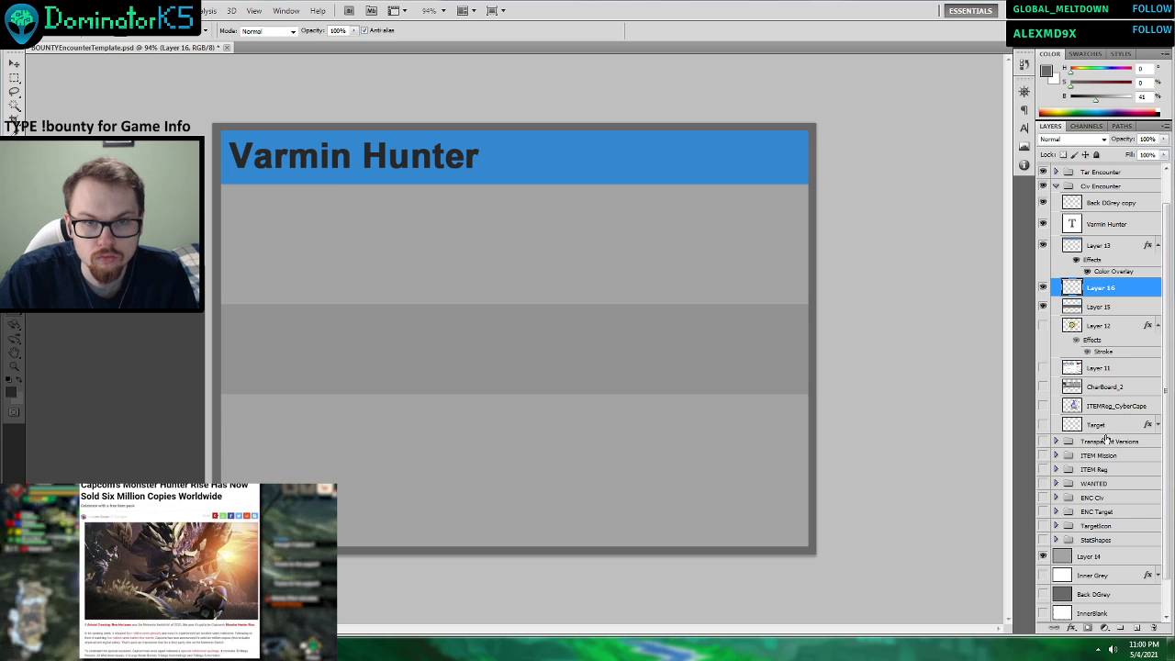
{"action": "left_click", "coordinate": [1081, 113]}
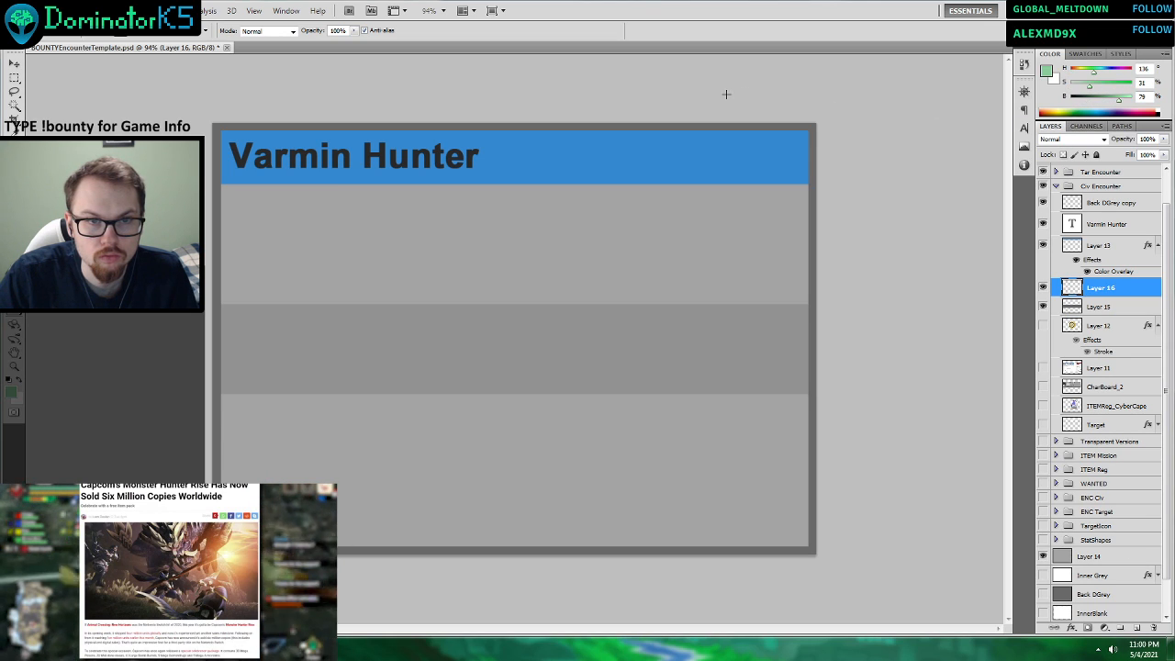
{"action": "left_click_drag", "start_coordinate": [726, 93], "coordinate": [952, 579]}
{"action": "key", "text": "alt+BackSpace"}
{"action": "key", "text": "ctrl+d"}
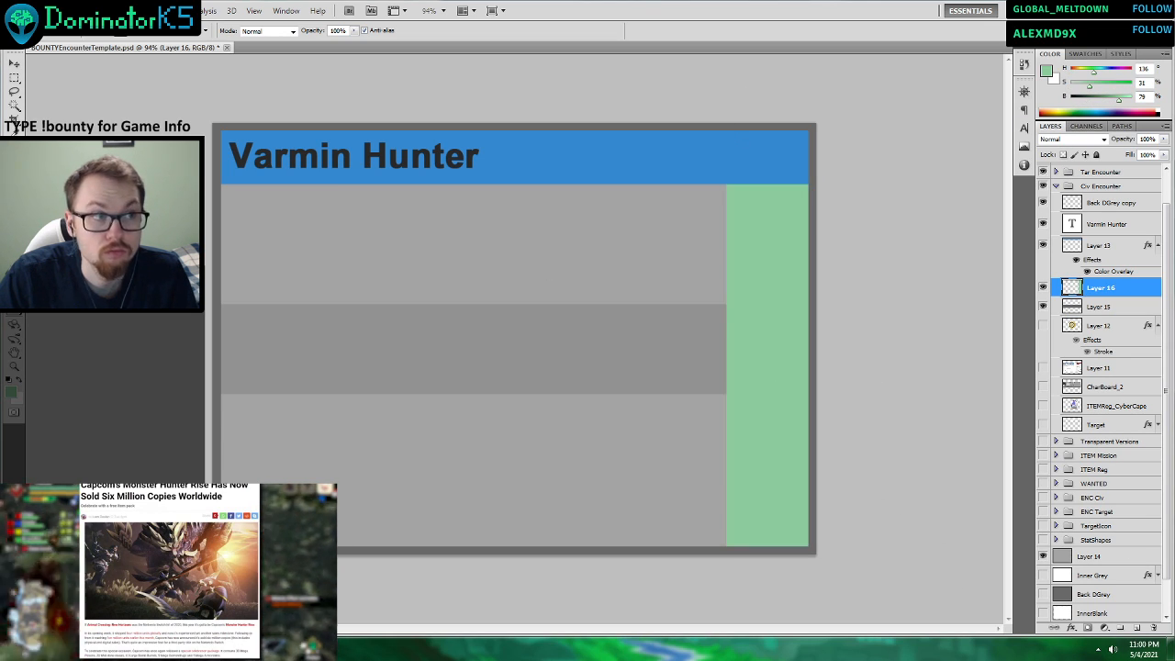
Set the green strip's opacity to 50% in its blending options and widen the strip slightly toward the card's centre.
{"action": "left_click", "coordinate": [14, 64]}
{"action": "right_click", "coordinate": [1101, 288]}
{"action": "left_click", "coordinate": [1079, 305]}
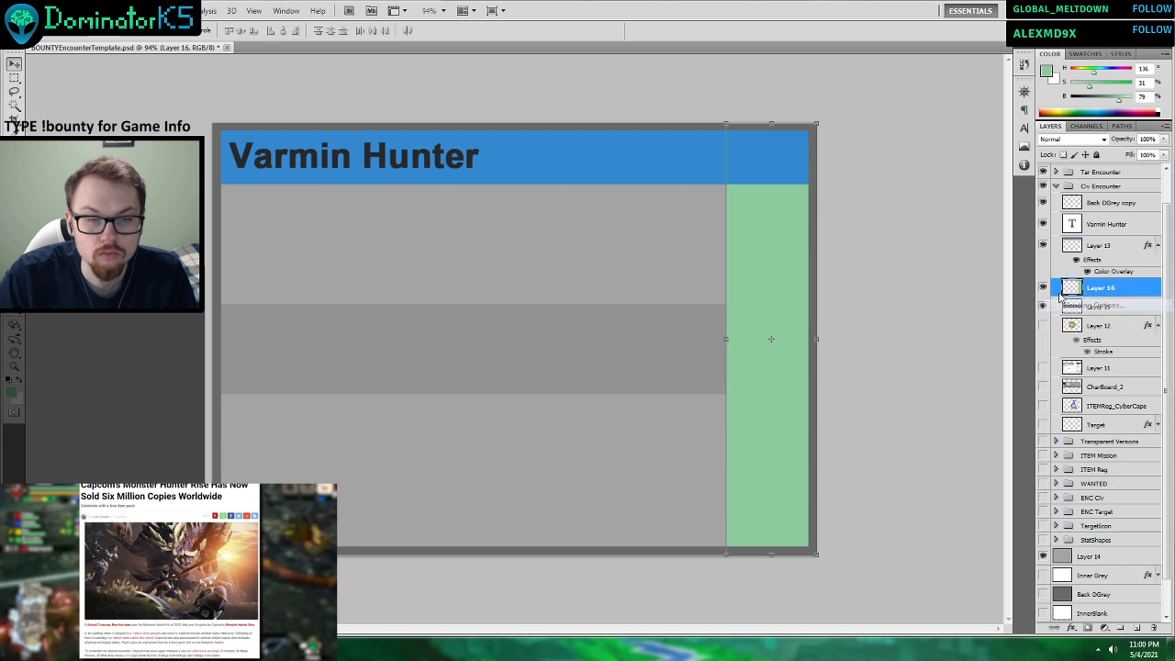
{"action": "left_click_drag", "start_coordinate": [977, 311], "coordinate": [967, 313]}
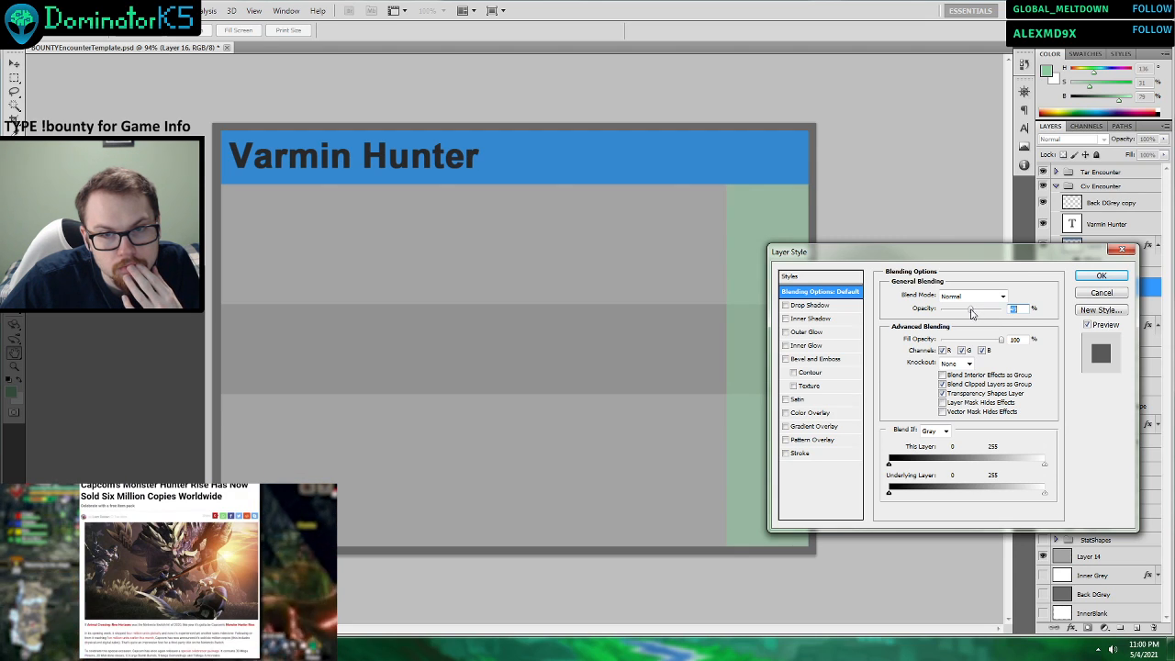
{"action": "left_click", "coordinate": [1099, 277]}
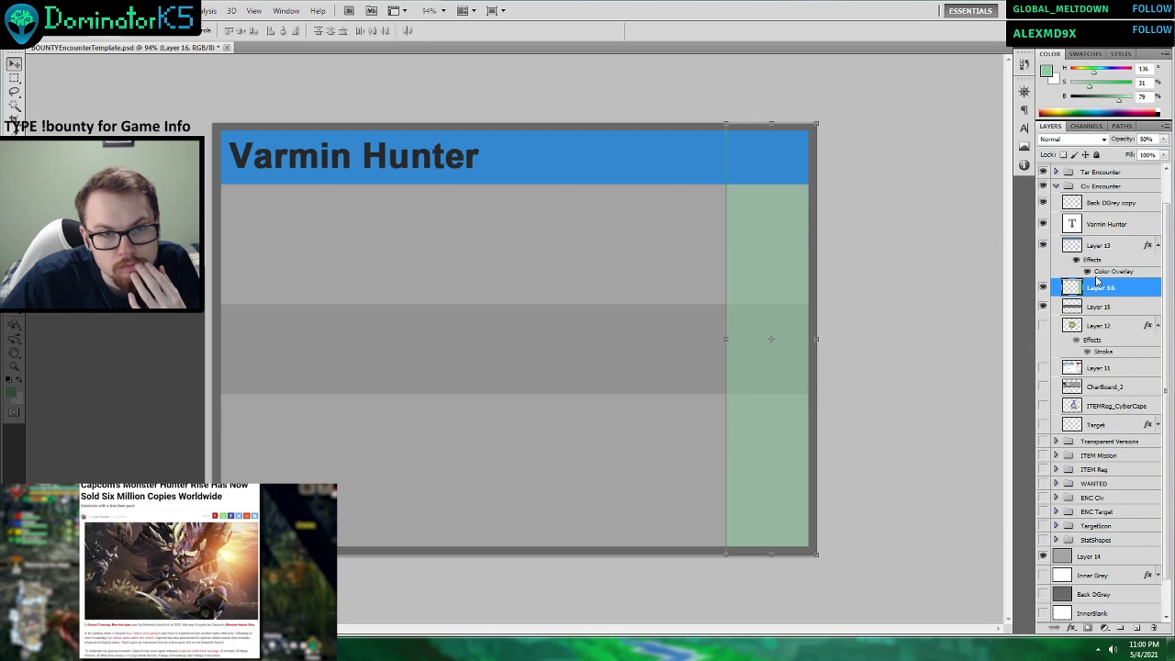
{"action": "left_click_drag", "start_coordinate": [728, 339], "coordinate": [718, 339]}
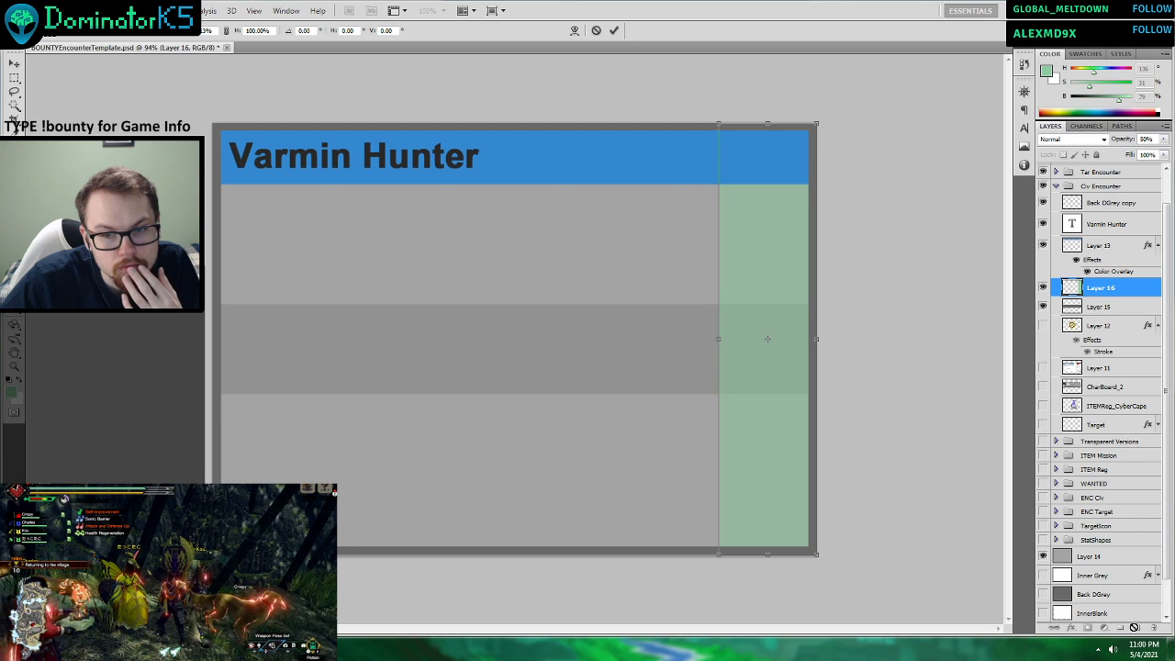
{"action": "left_click", "coordinate": [614, 31]}
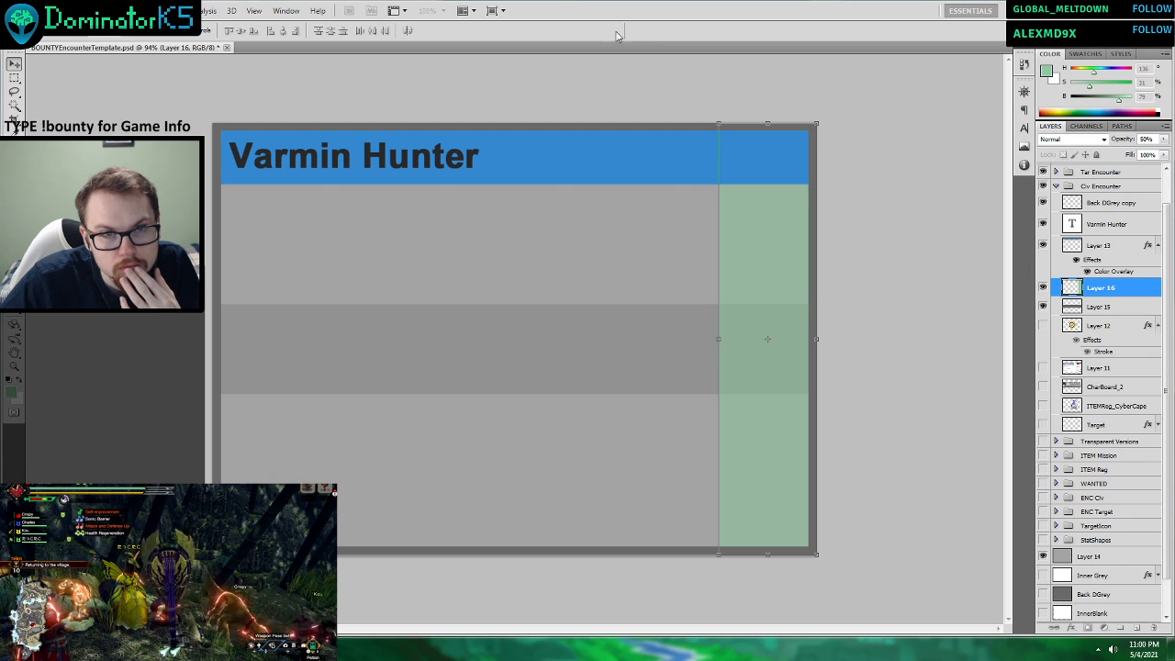
Draw a red vertical strip beside the green strip on a new layer above Layer 16, replacing the green attempt there.
{"action": "left_click", "coordinate": [1136, 628]}
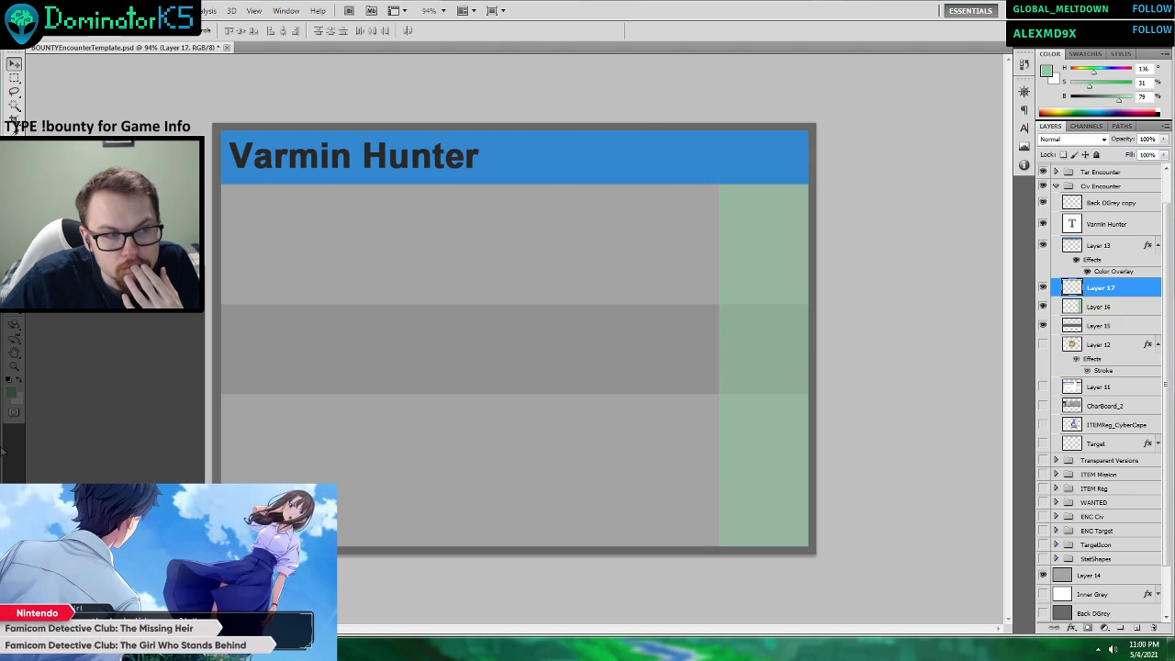
{"action": "left_click", "coordinate": [13, 310]}
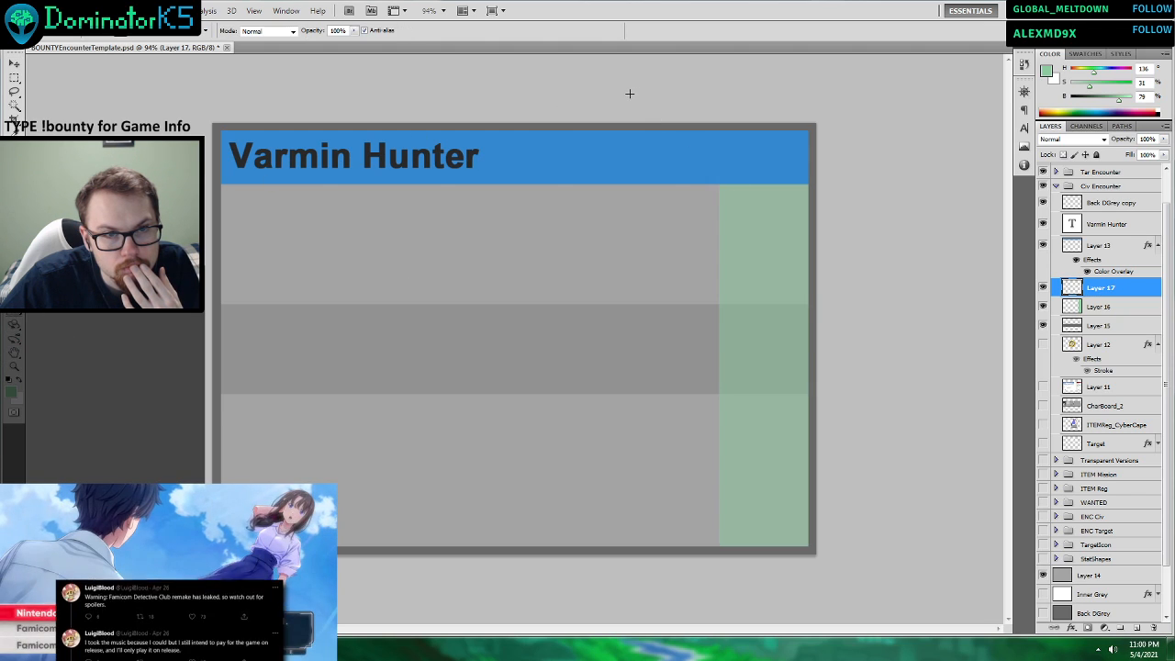
{"action": "left_click_drag", "start_coordinate": [630, 94], "coordinate": [720, 587]}
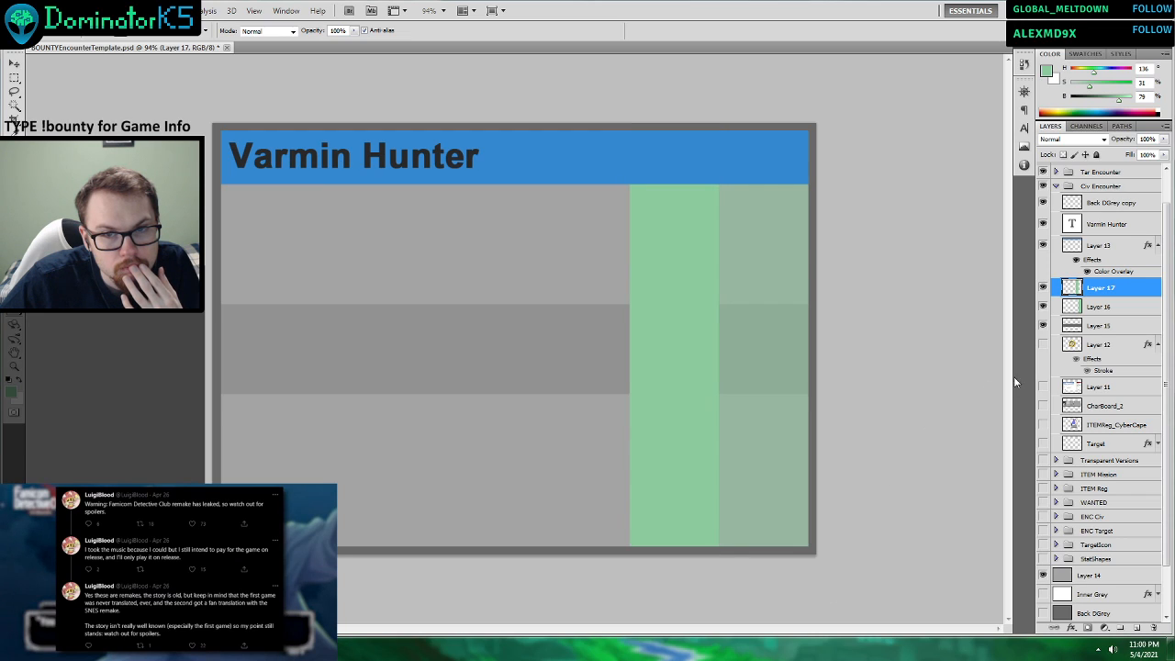
{"action": "left_click_drag", "start_coordinate": [1155, 111], "coordinate": [1154, 114]}
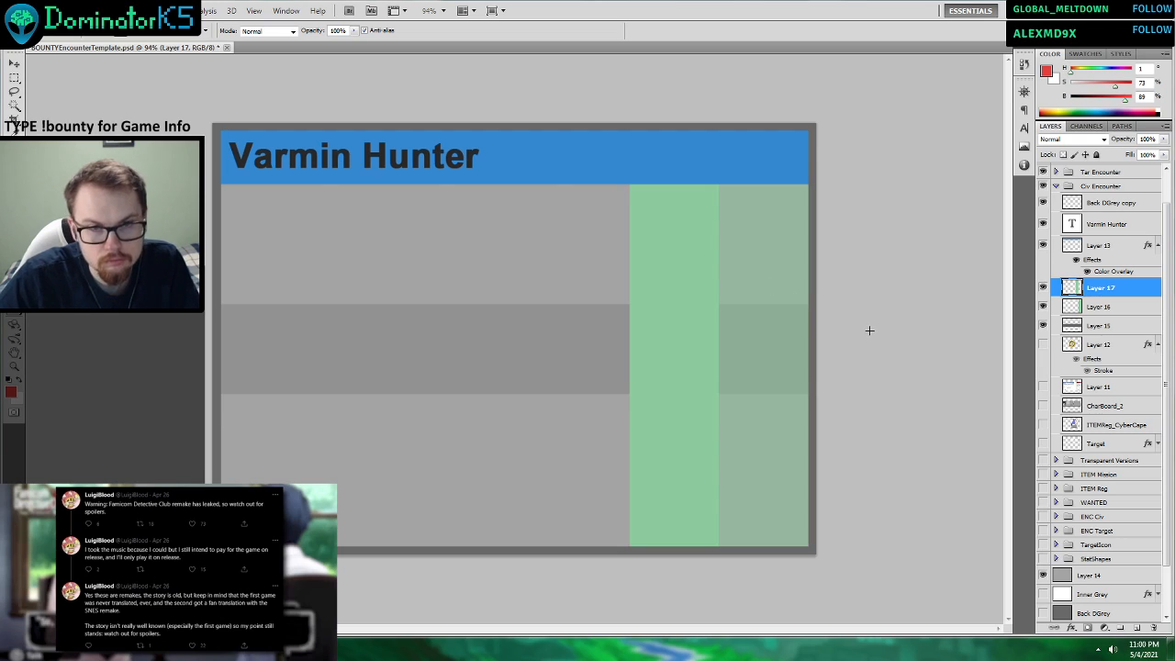
{"action": "key", "text": "ctrl+z"}
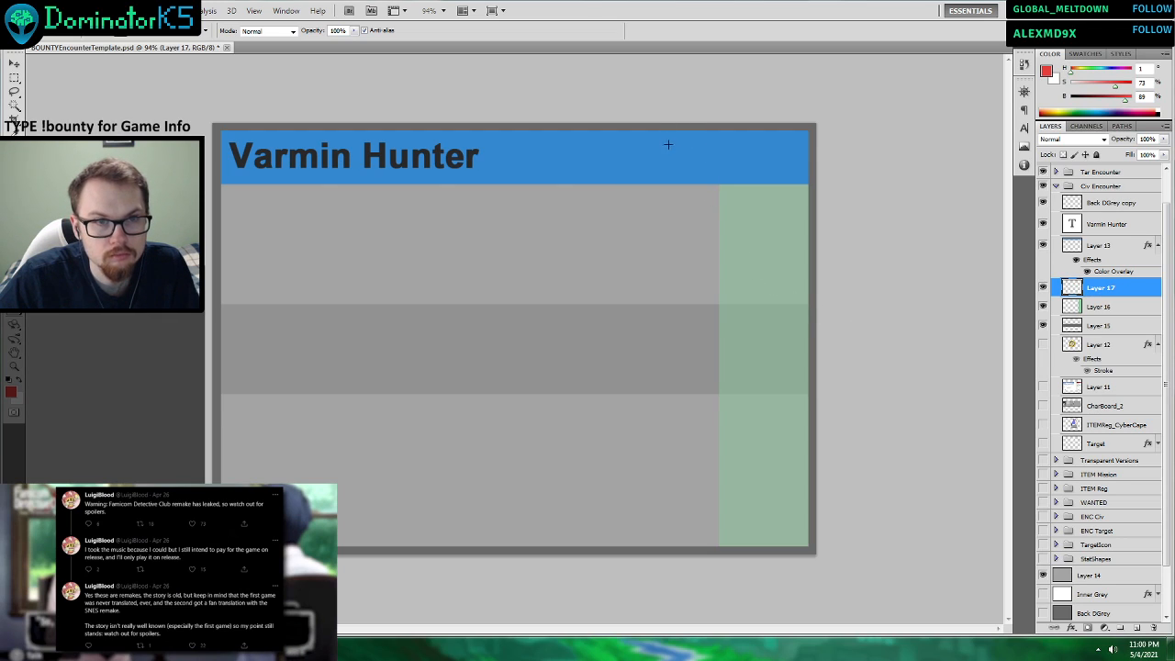
{"action": "left_click_drag", "start_coordinate": [619, 93], "coordinate": [720, 579]}
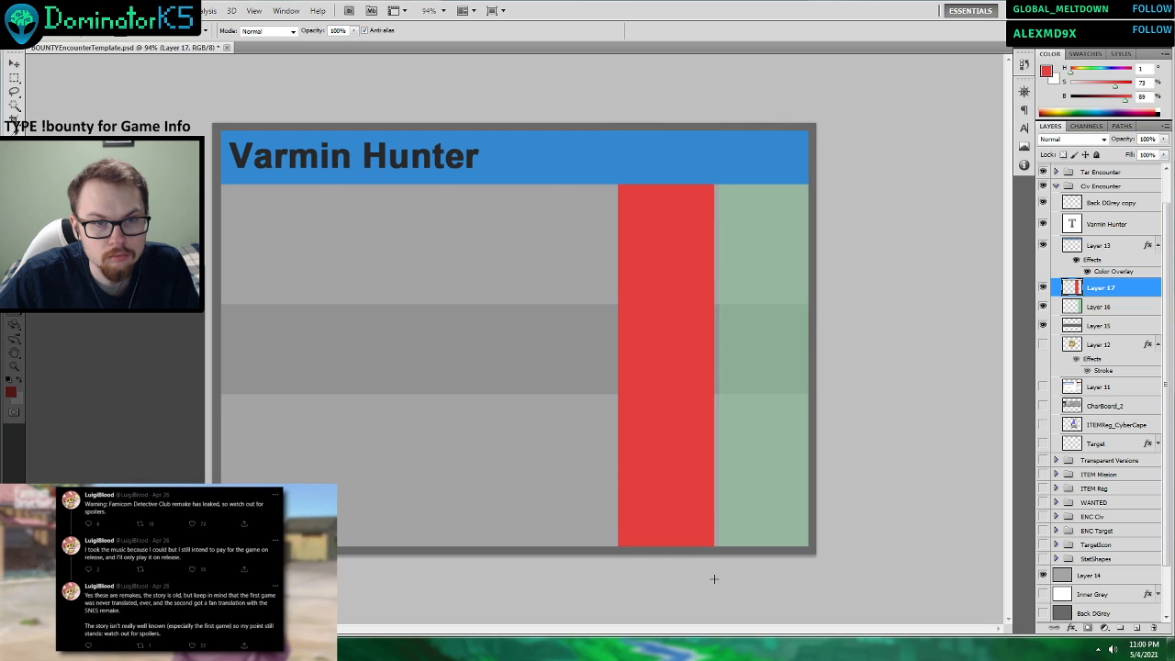
{"action": "key", "text": "alt+BackSpace"}
{"action": "key", "text": "ctrl+d"}
{"action": "left_click", "coordinate": [15, 64]}
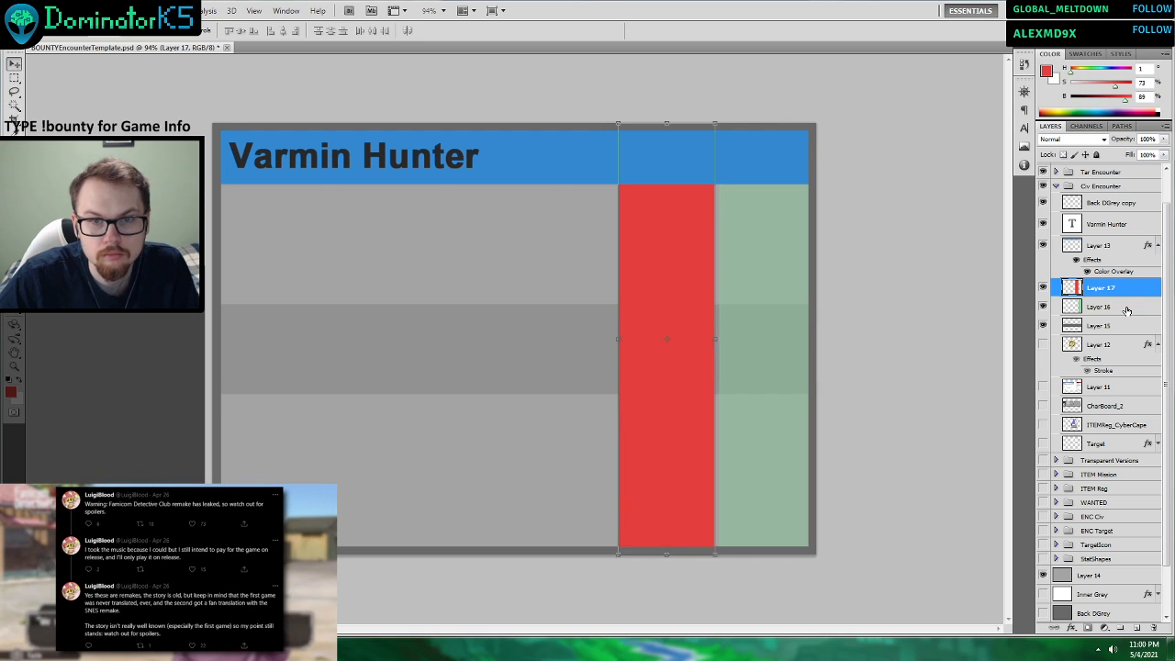
Widen the green strip on Layer 16 toward the card's centre so its inner edge meets the red strip.
{"action": "left_click", "coordinate": [776, 349], "text": "ctrl+shift"}
{"action": "left_click_drag", "start_coordinate": [779, 349], "coordinate": [768, 350]}
{"action": "key", "text": "ctrl+z"}
{"action": "left_click", "coordinate": [1106, 289]}
{"action": "left_click", "coordinate": [1112, 310]}
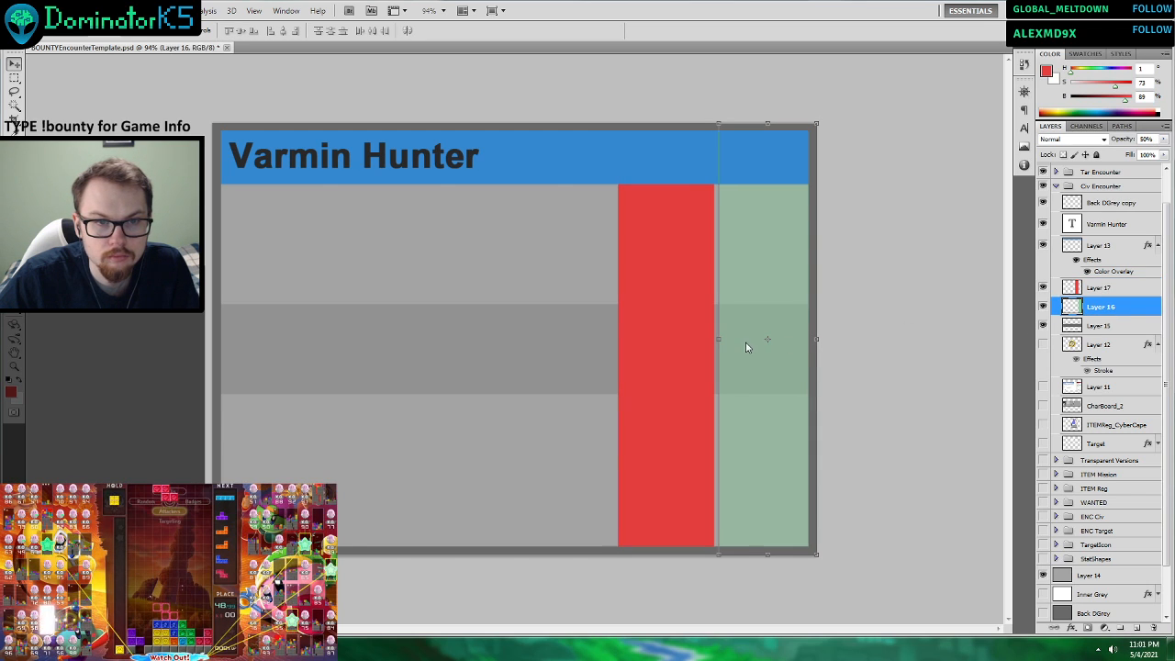
{"action": "left_click_drag", "start_coordinate": [762, 400], "coordinate": [746, 401]}
{"action": "key", "text": "ctrl+z"}
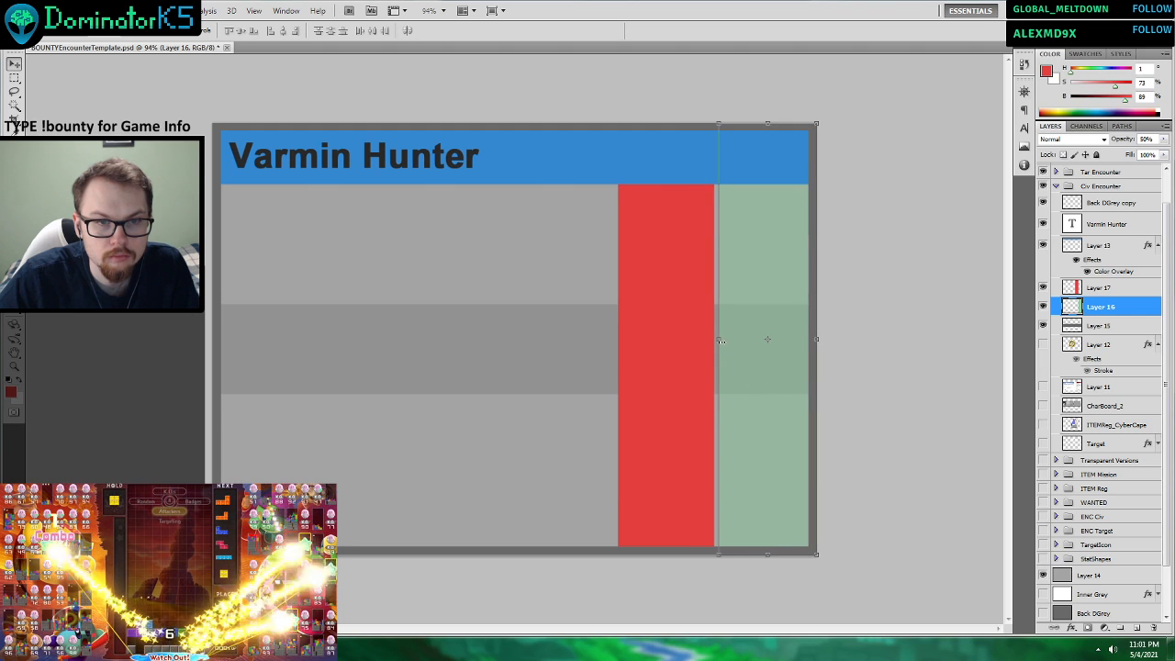
{"action": "key", "text": "ctrl+t"}
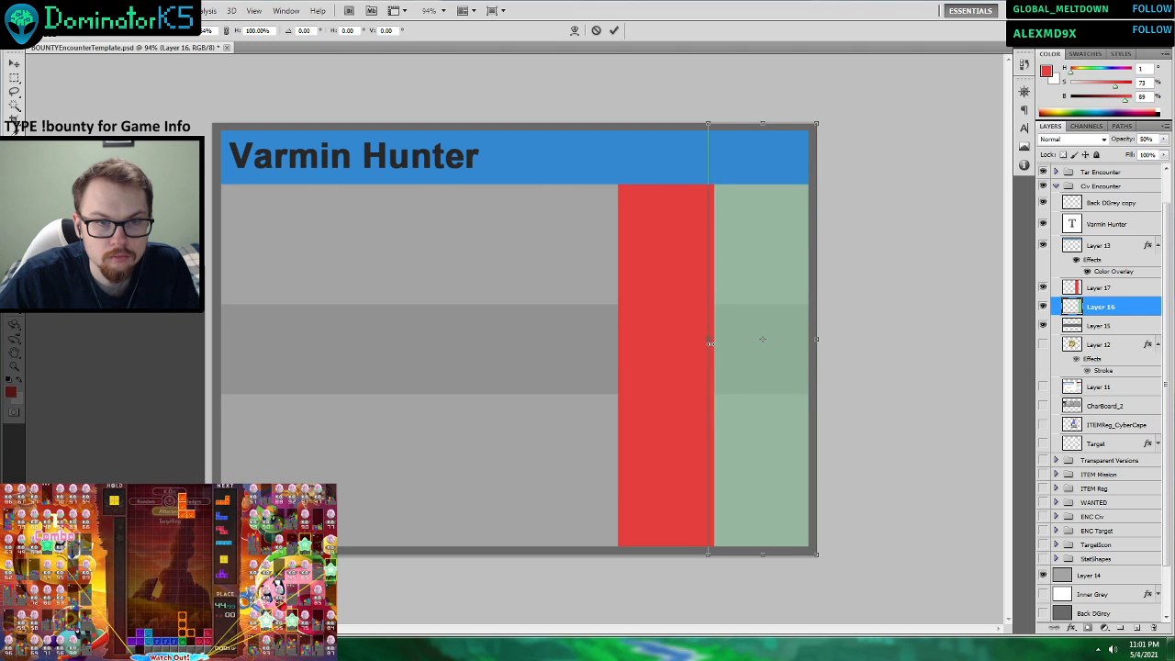
{"action": "key", "text": "Return"}
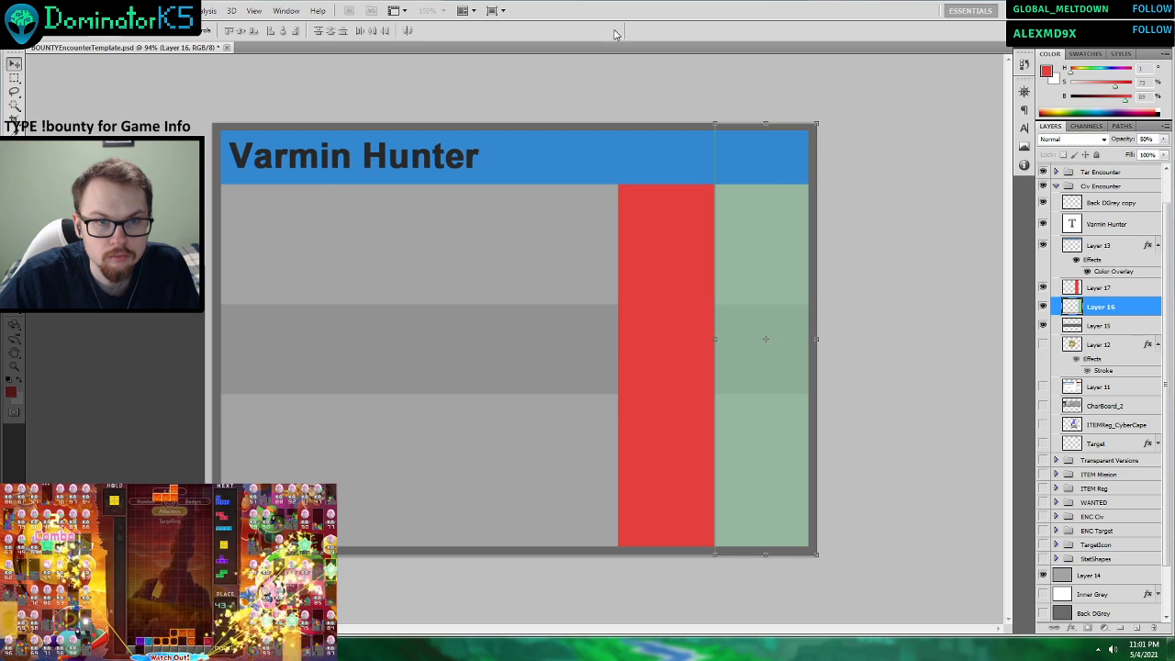
Lower the red strip's opacity on Layer 17 to 50% in its blending options.
{"action": "left_click", "coordinate": [1097, 353]}
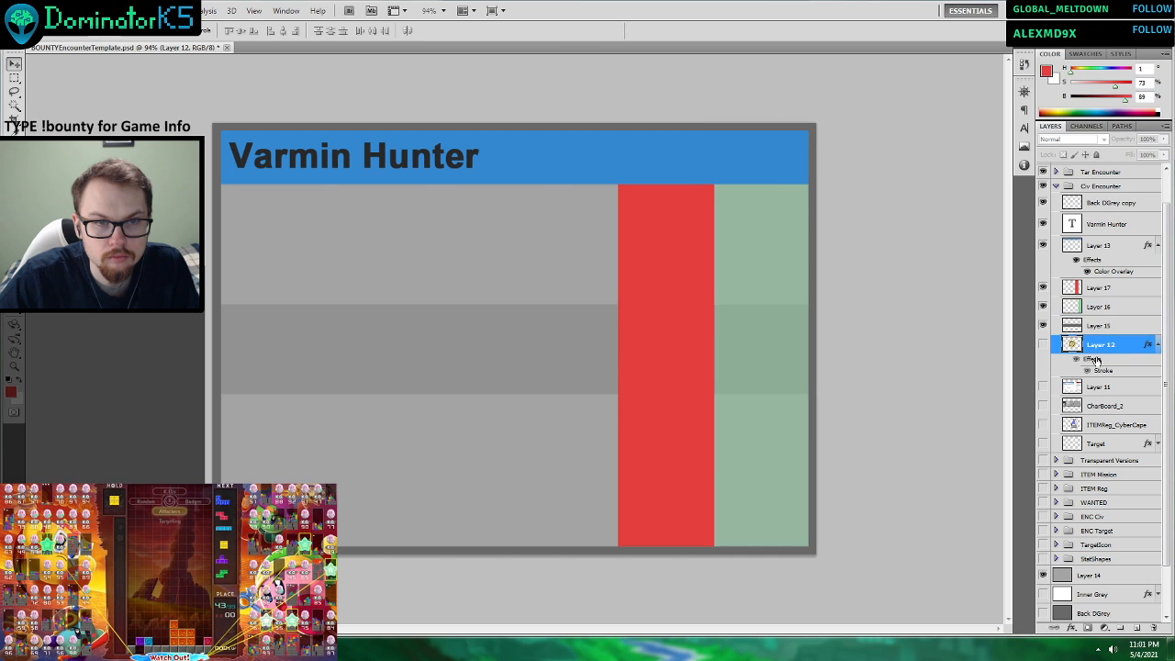
{"action": "right_click", "coordinate": [1093, 283]}
{"action": "left_click", "coordinate": [1082, 305]}
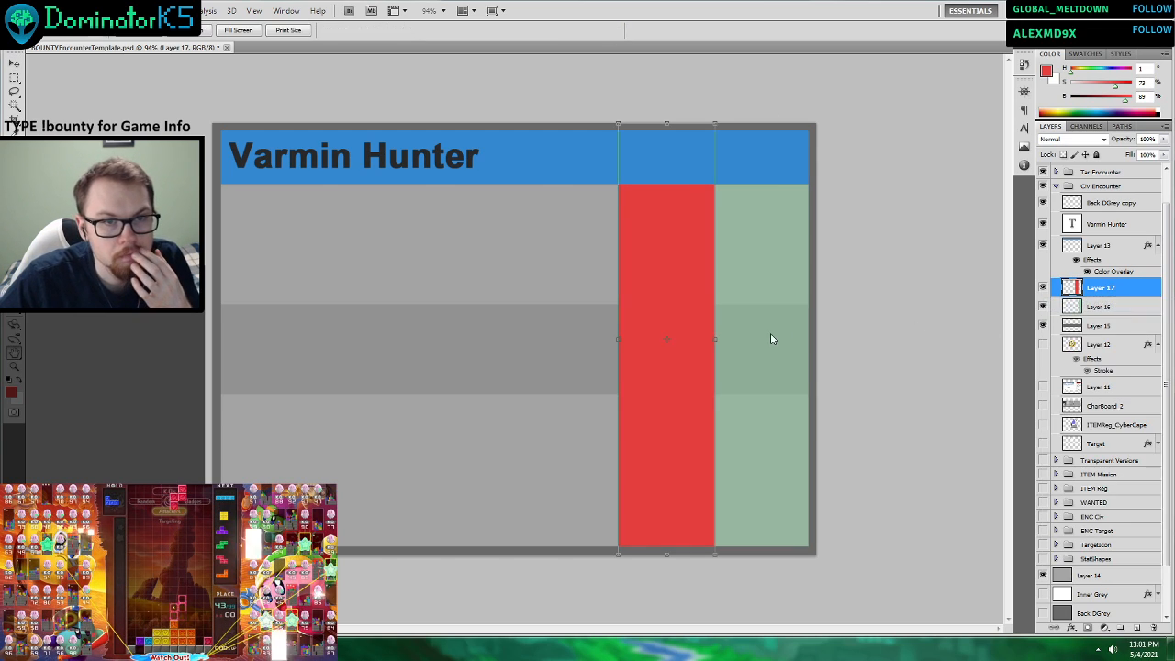
{"action": "left_click_drag", "start_coordinate": [1000, 309], "coordinate": [970, 314]}
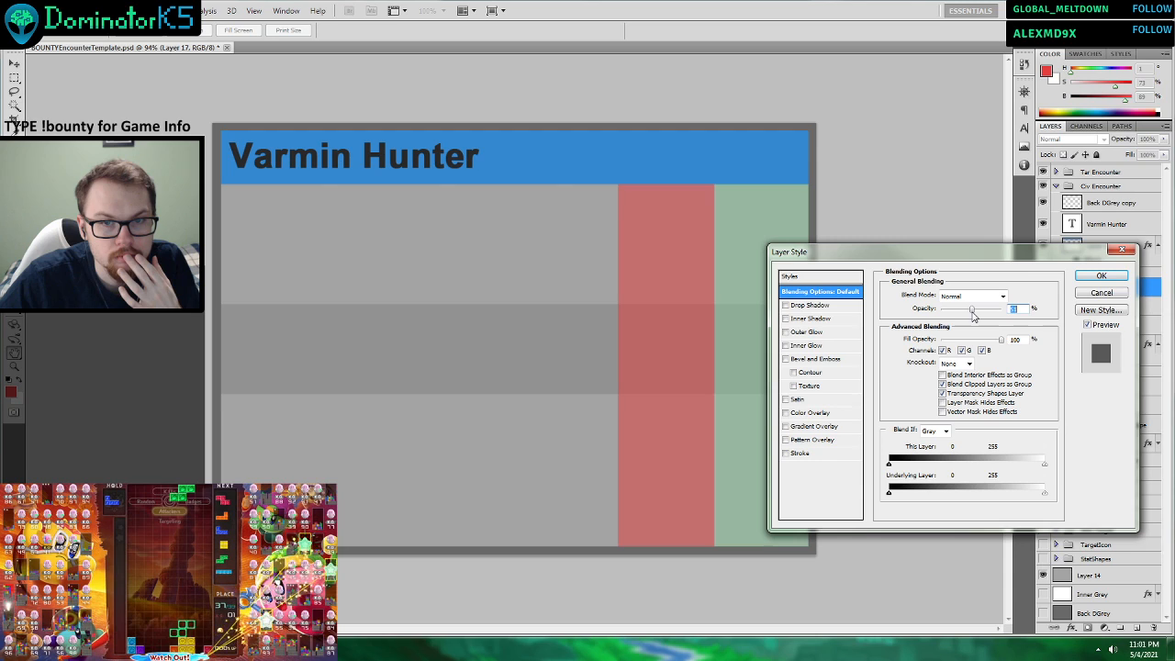
{"action": "left_click_drag", "start_coordinate": [972, 312], "coordinate": [971, 312]}
{"action": "left_click", "coordinate": [1101, 275]}
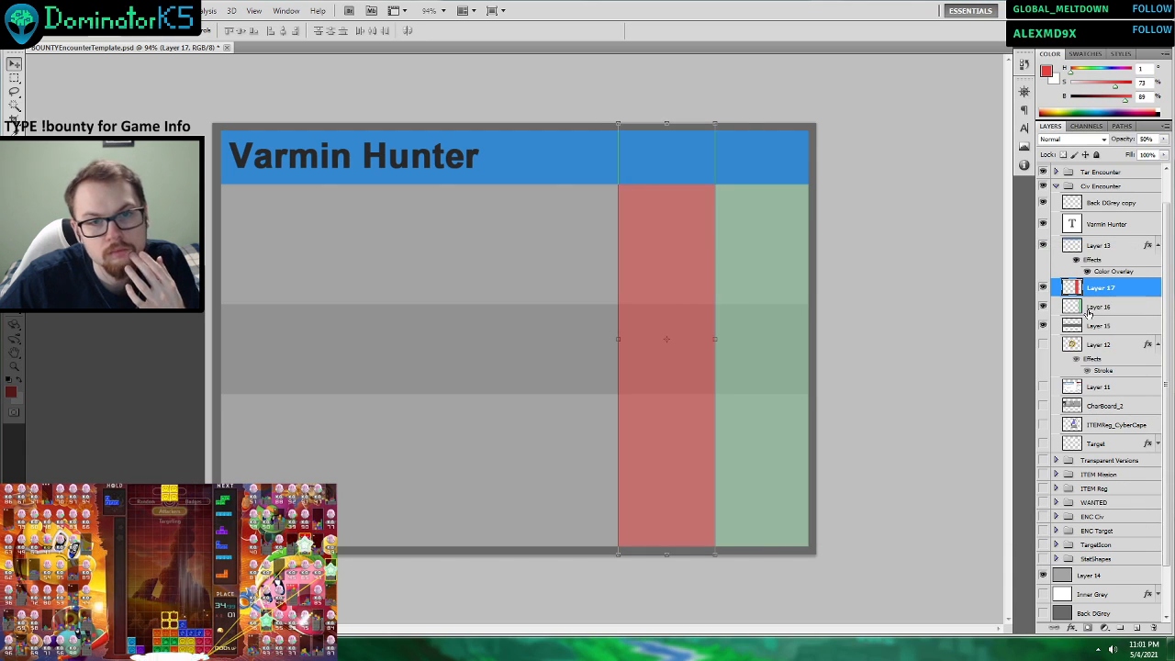
Swap the two strips, moving the red one against the card's right edge and the green one directly beside it.
{"action": "left_click_drag", "start_coordinate": [686, 307], "coordinate": [775, 445]}
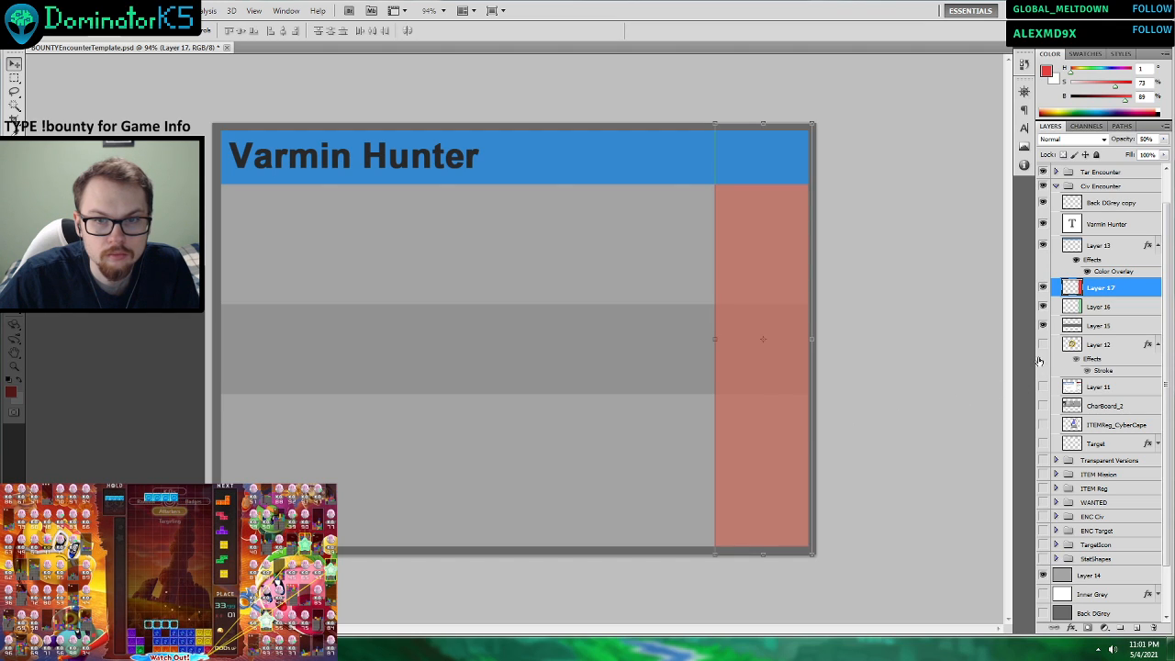
{"action": "left_click", "coordinate": [1102, 311], "text": "shift"}
{"action": "left_click_drag", "start_coordinate": [687, 441], "coordinate": [679, 440]}
{"action": "key", "text": "ctrl+z"}
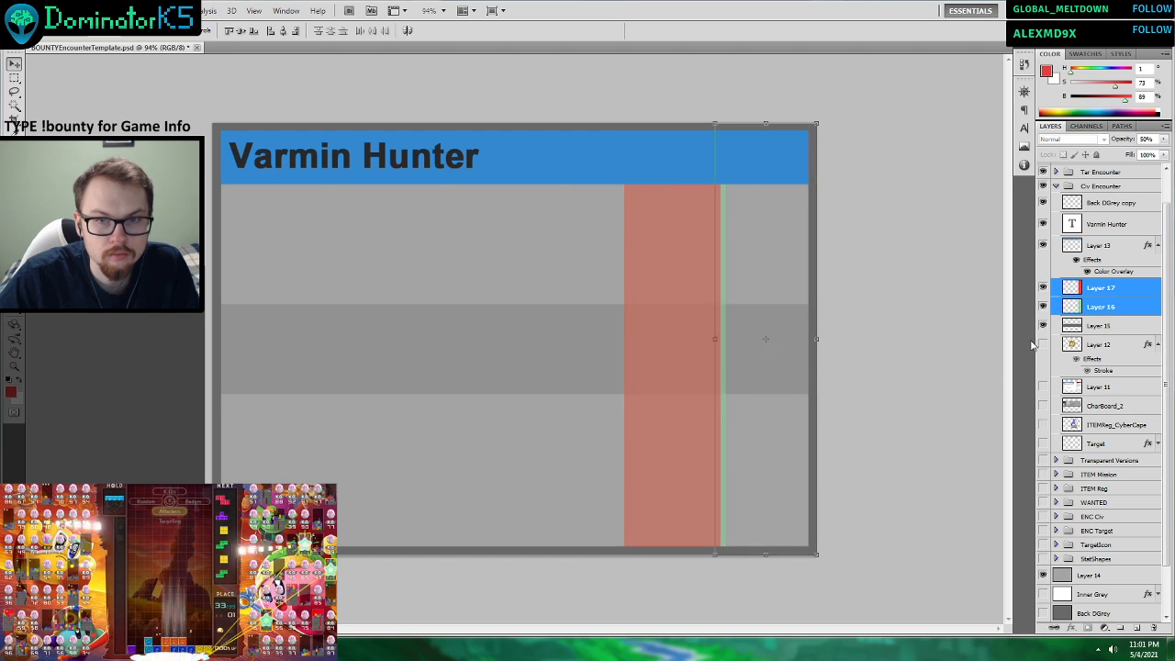
{"action": "left_click", "coordinate": [1118, 310]}
{"action": "left_click_drag", "start_coordinate": [772, 402], "coordinate": [669, 422]}
{"action": "left_click", "coordinate": [1125, 349]}
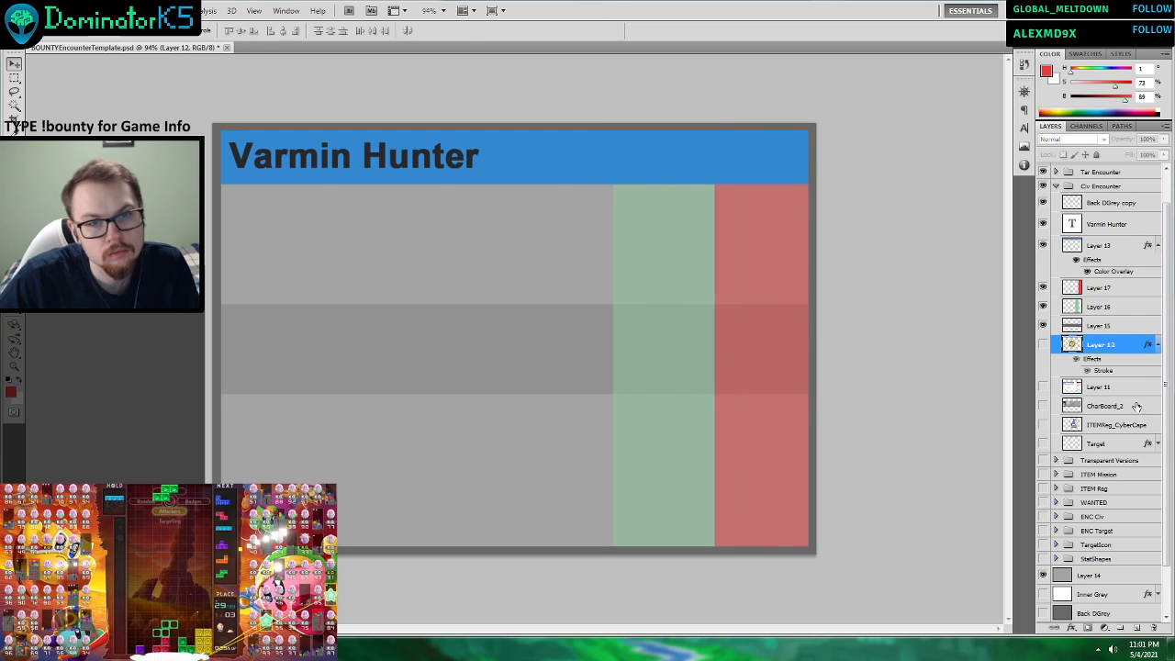
Stretch the grey middle band on Layer 15 downward to about 118% of its height.
{"action": "scroll", "coordinate": [684, 385], "scroll_direction": "down", "scroll_amount": 5}
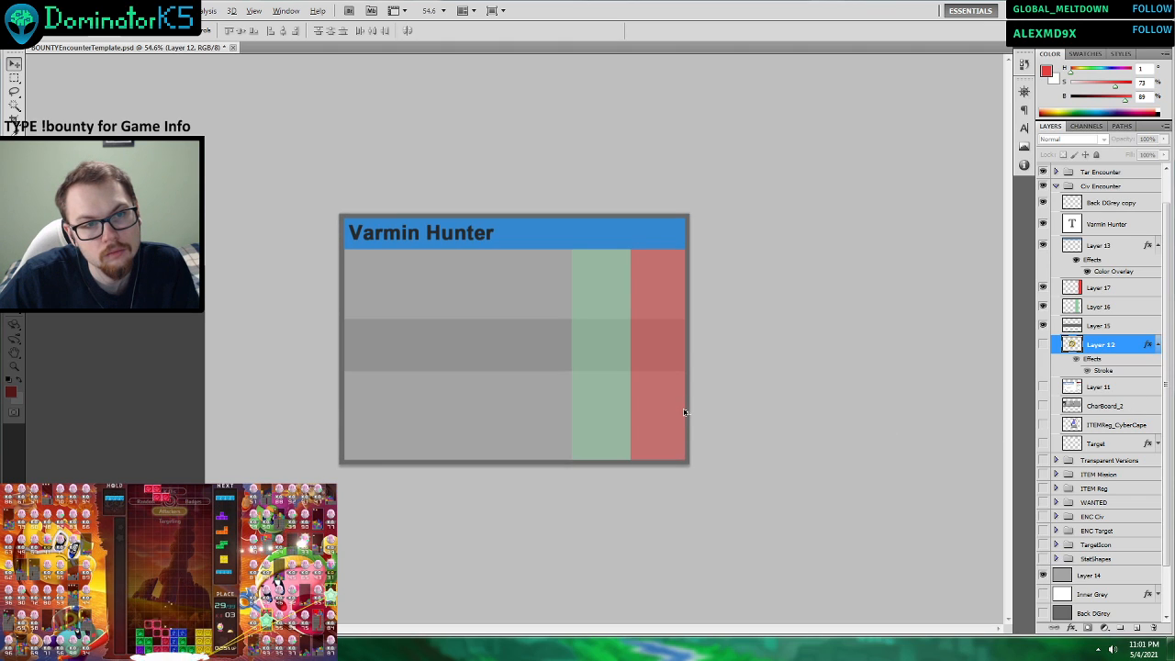
{"action": "scroll", "coordinate": [697, 367], "scroll_direction": "up", "scroll_amount": 5}
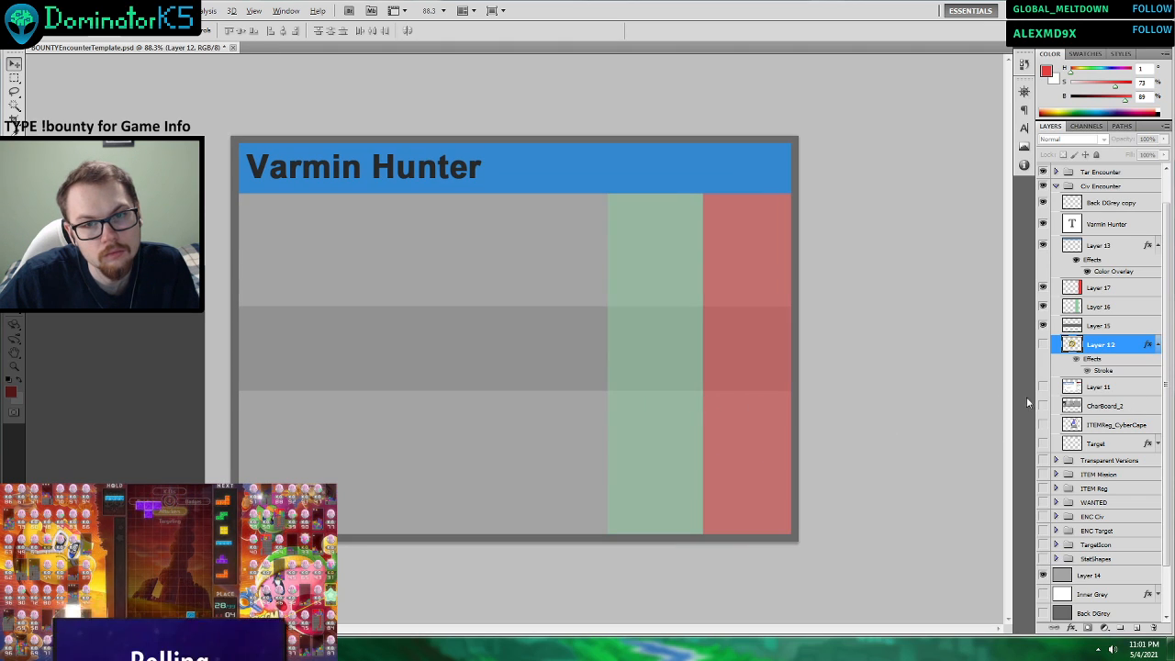
{"action": "left_click", "coordinate": [1105, 327]}
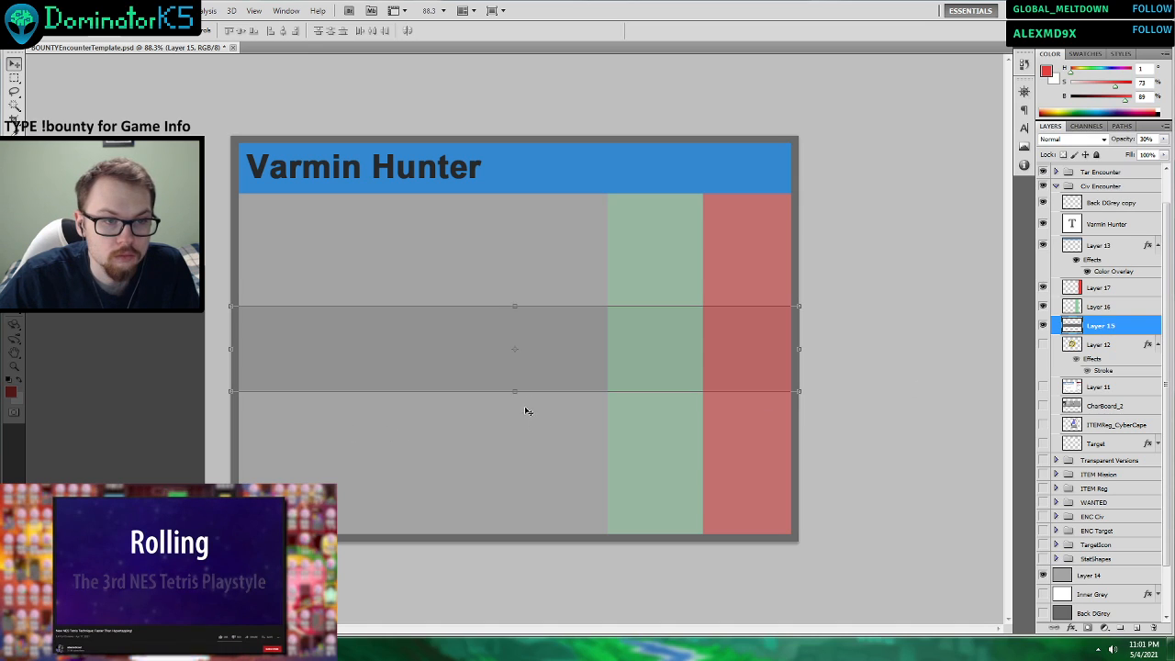
{"action": "mouse_move", "coordinate": [514, 391]}
{"action": "left_mouse_down"}
{"action": "mouse_move", "coordinate": [517, 418]}
{"action": "mouse_move", "coordinate": [519, 407]}
{"action": "left_mouse_up"}
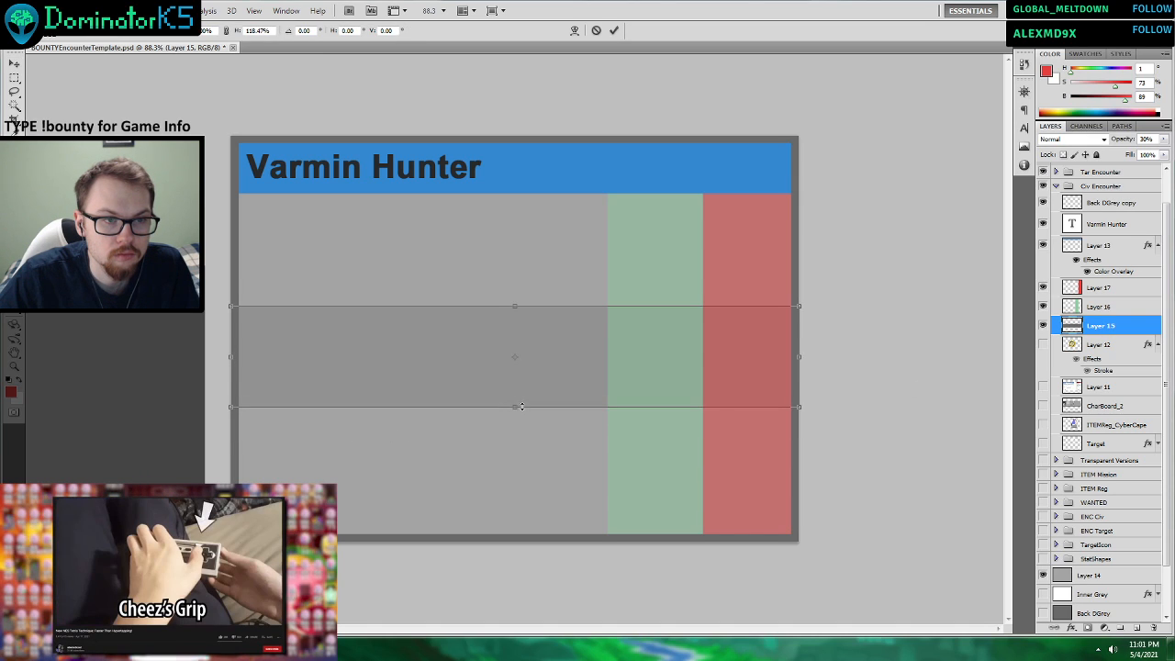
{"action": "key", "text": "Return"}
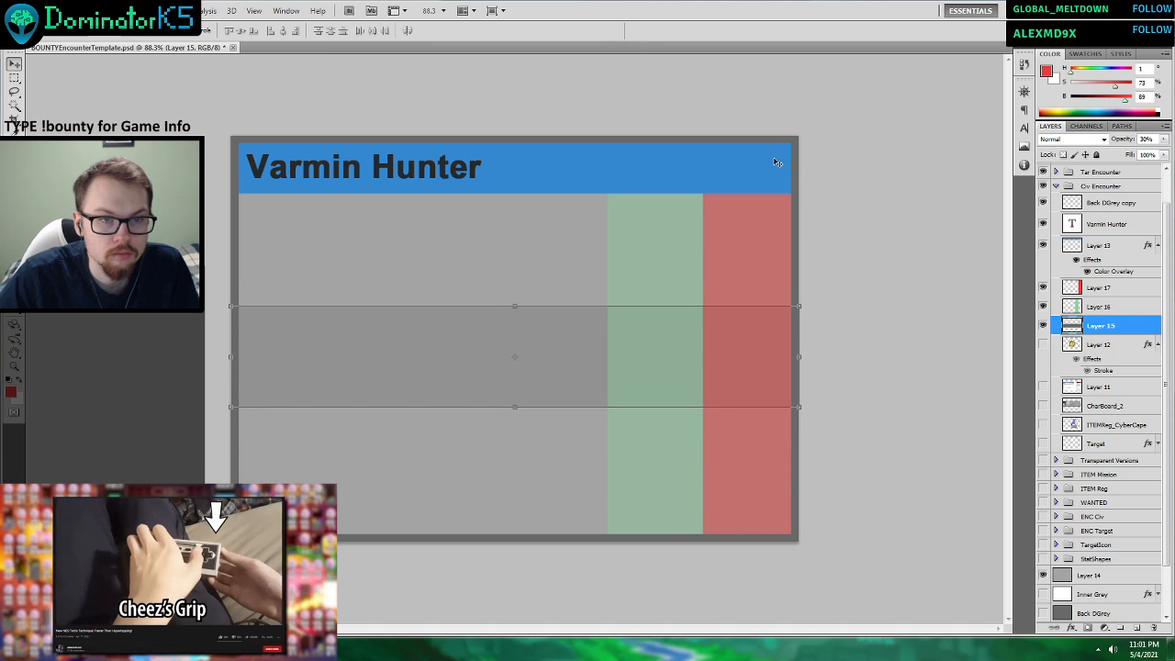
{"action": "left_click", "coordinate": [1093, 389]}
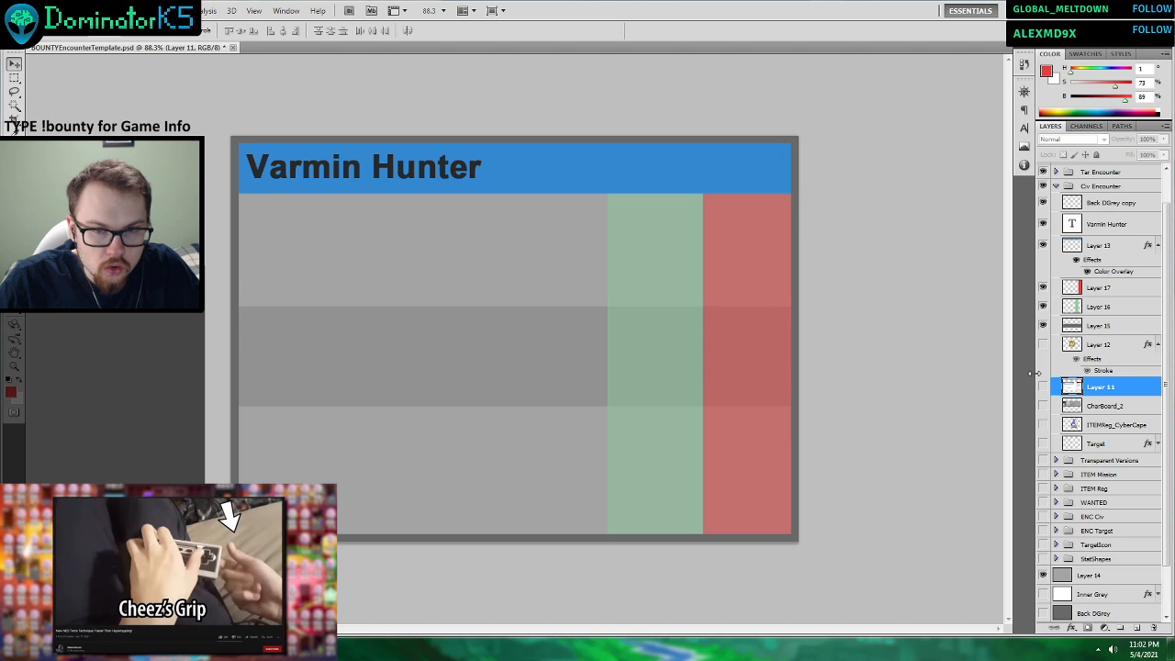
{"action": "right_click", "coordinate": [1090, 246]}
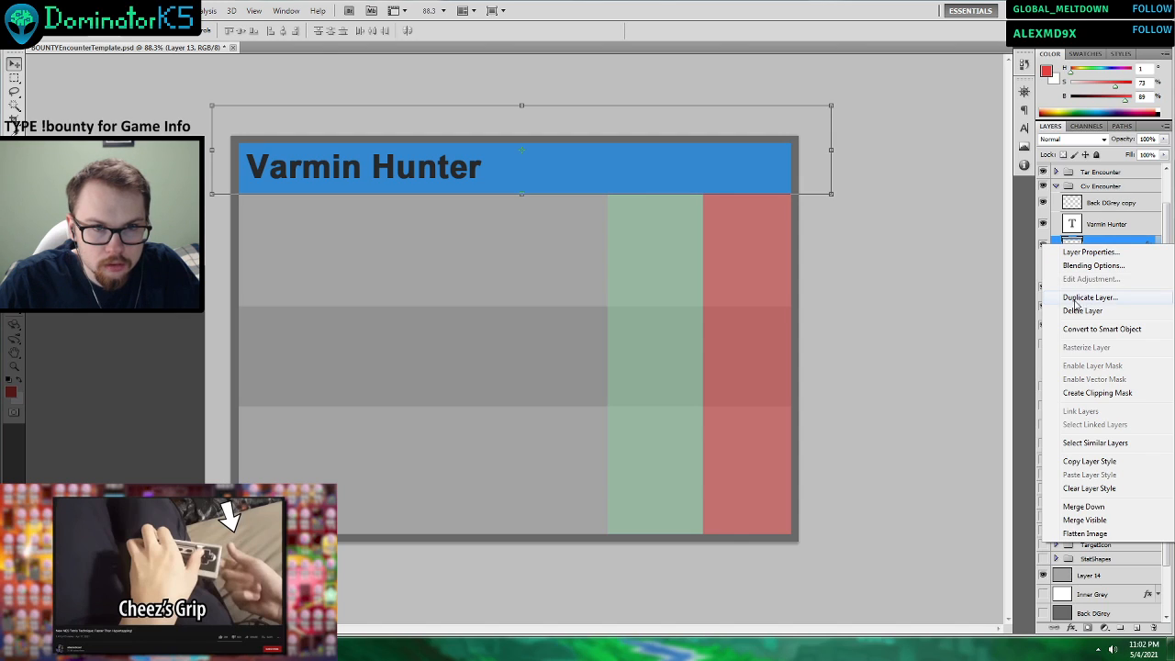
{"action": "left_click", "coordinate": [973, 379]}
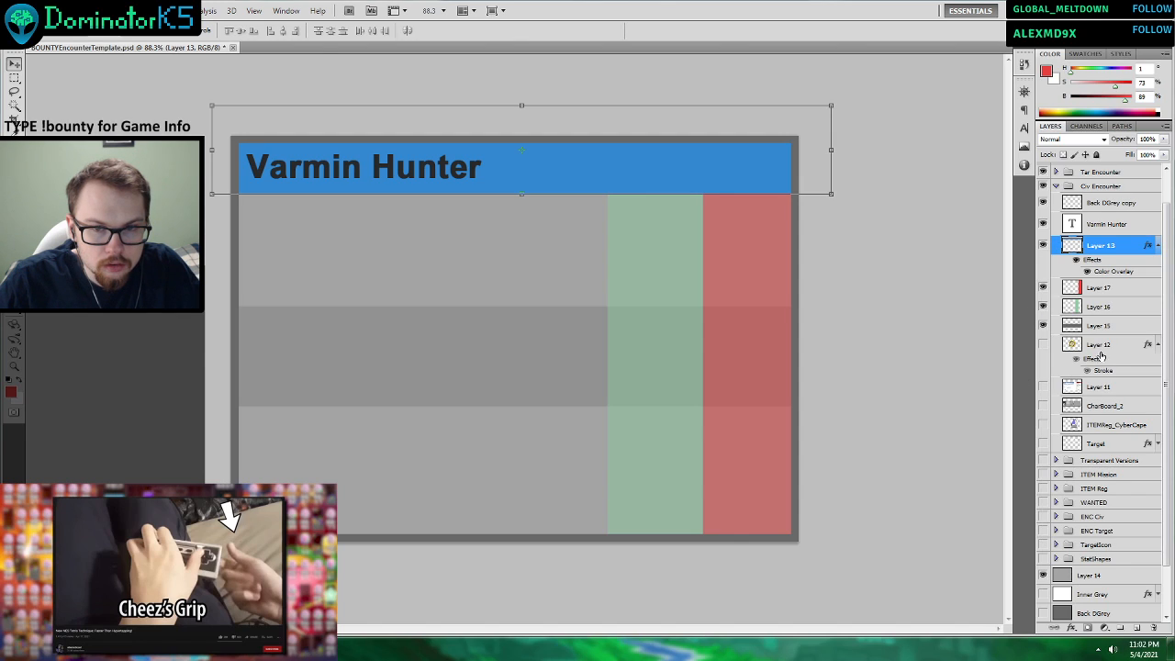
Show the Layer 11 reference, shift it to reveal the target card, sample its dark red header colour, and hide the reference again.
{"action": "left_click", "coordinate": [1042, 387]}
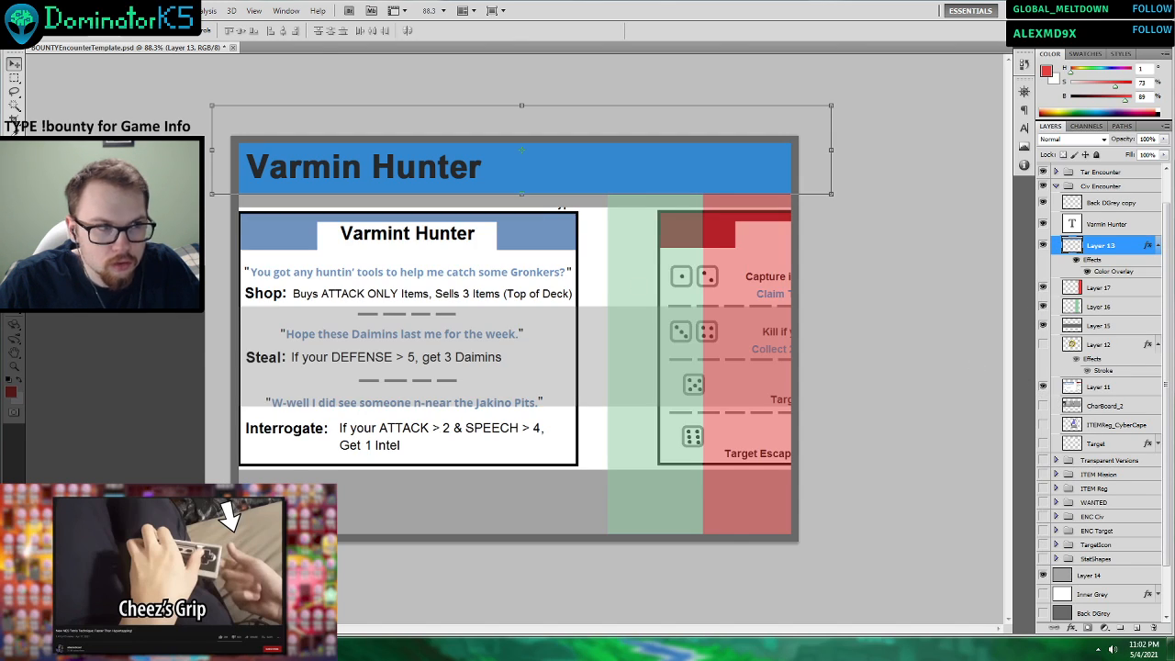
{"action": "key", "text": "i"}
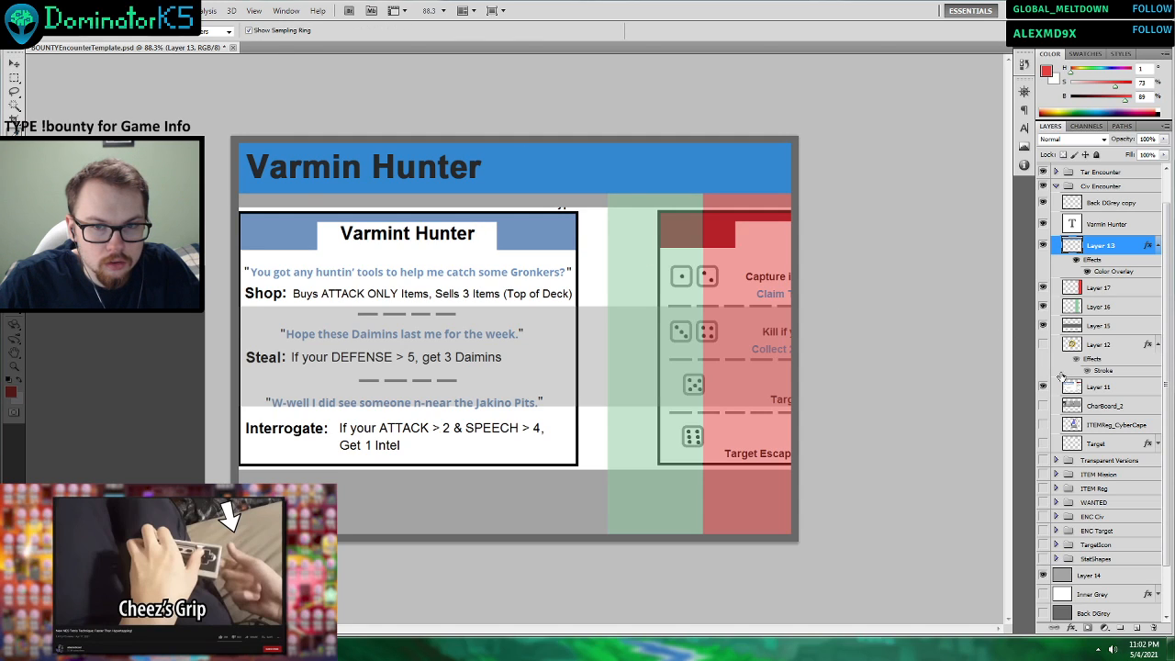
{"action": "left_click", "coordinate": [1090, 390]}
{"action": "left_click", "coordinate": [11, 65]}
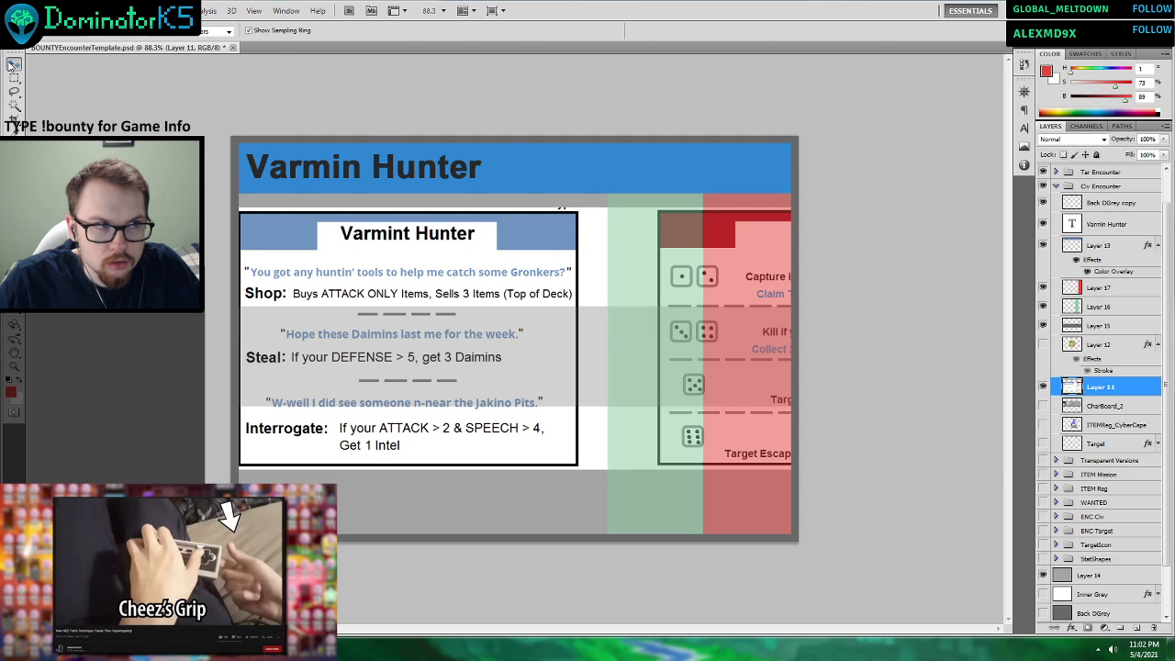
{"action": "left_click_drag", "start_coordinate": [431, 307], "coordinate": [54, 324]}
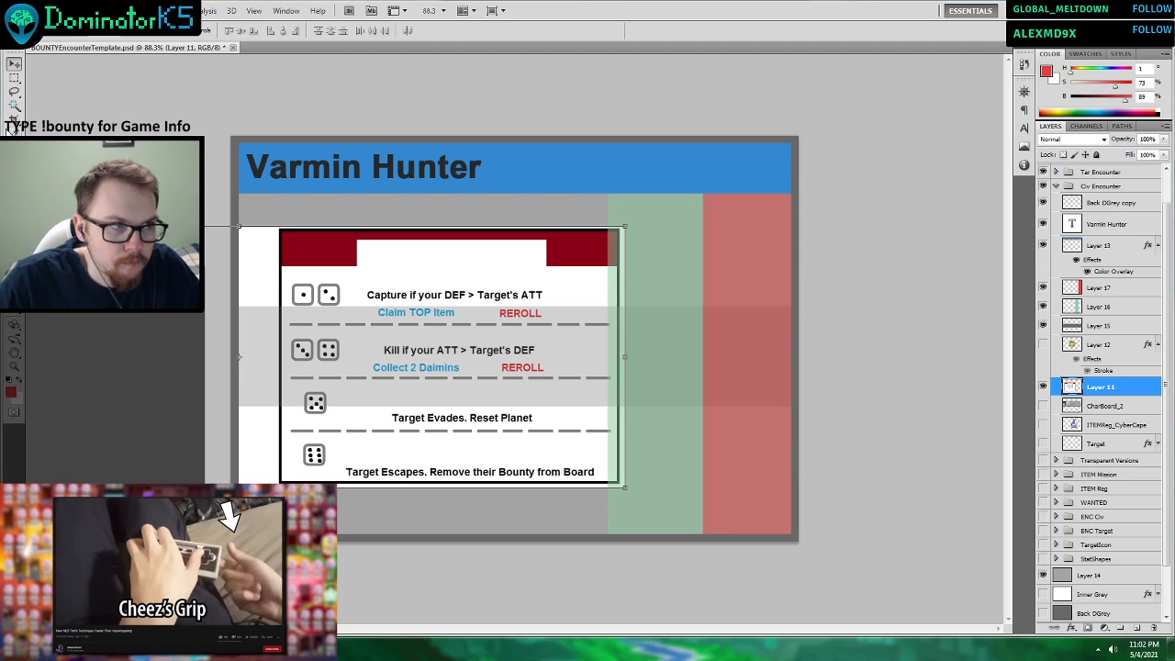
{"action": "left_click", "coordinate": [11, 122]}
{"action": "left_click", "coordinate": [294, 248]}
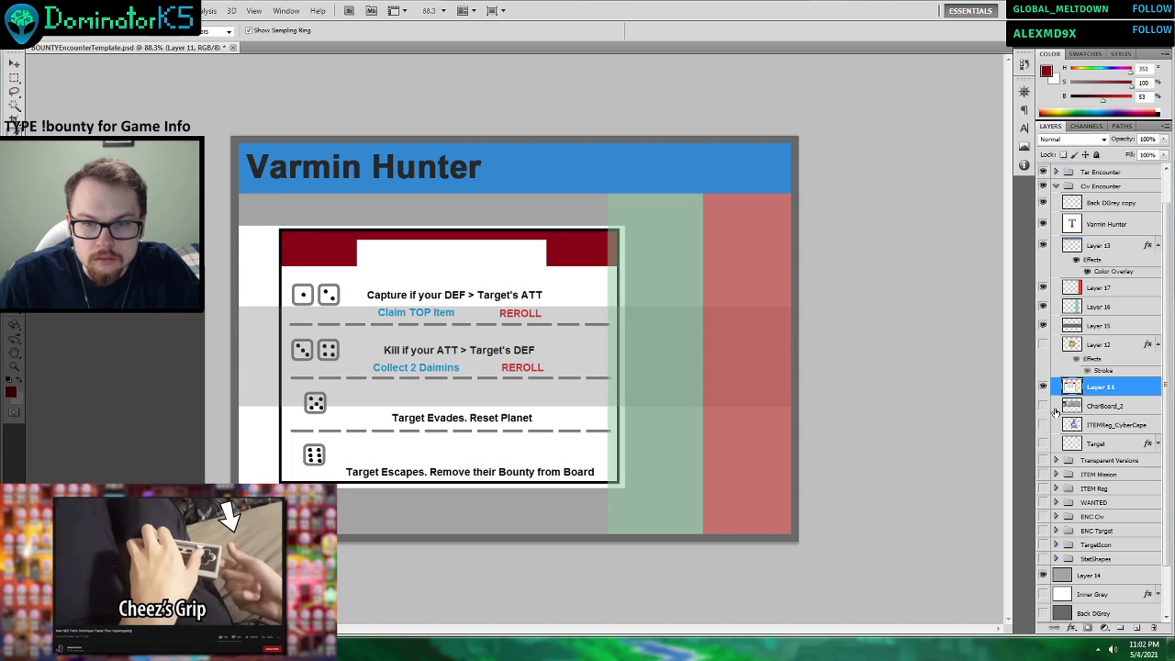
{"action": "left_click", "coordinate": [1043, 386]}
Draw a dark red header band behind the title on a new layer above Layer 13, and hide the blue band on Layer 13.
{"action": "left_click", "coordinate": [1106, 245]}
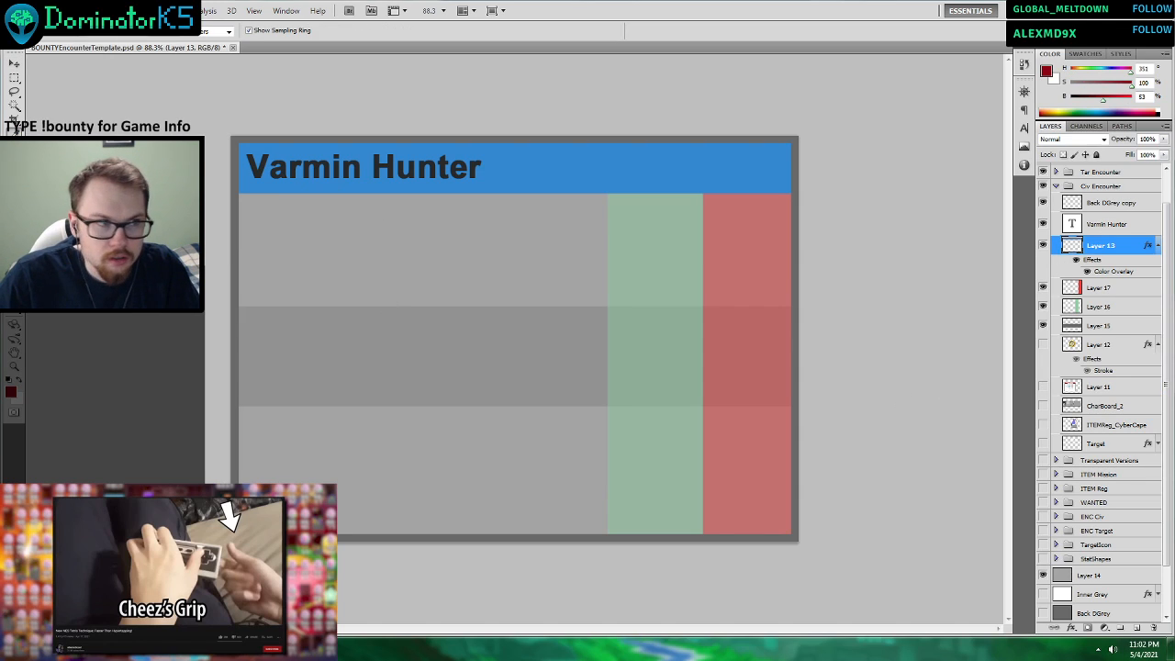
{"action": "left_click", "coordinate": [13, 313]}
{"action": "left_click_drag", "start_coordinate": [186, 89], "coordinate": [994, 196]}
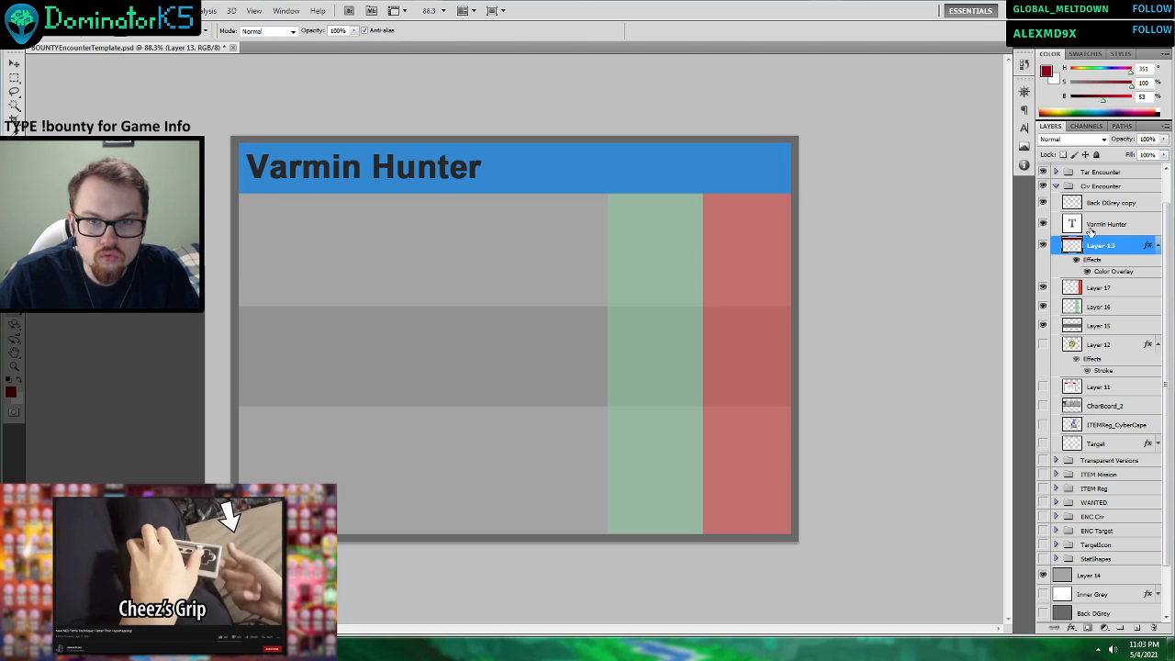
{"action": "left_click", "coordinate": [1138, 628]}
{"action": "left_click_drag", "start_coordinate": [184, 110], "coordinate": [958, 196]}
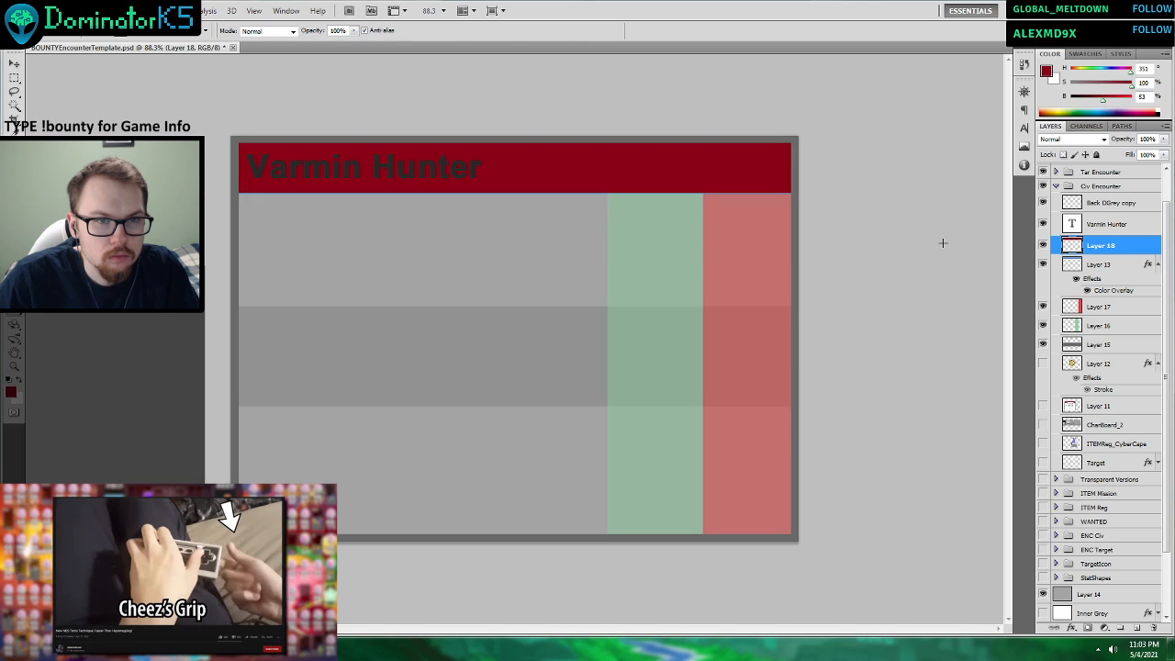
{"action": "left_click", "coordinate": [1044, 264]}
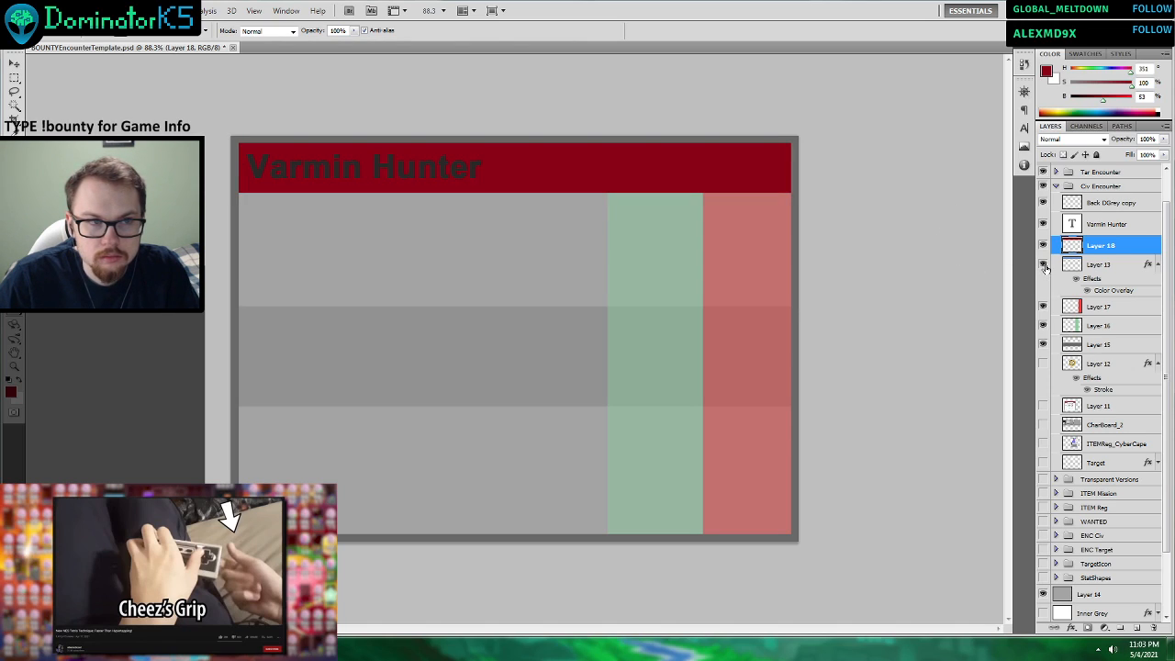
Toggle the header bands on Layer 13 and Layer 18 to compare their coverage behind the title.
{"action": "left_click", "coordinate": [1044, 264]}
{"action": "left_click", "coordinate": [1043, 245]}
{"action": "left_click", "coordinate": [1043, 245]}
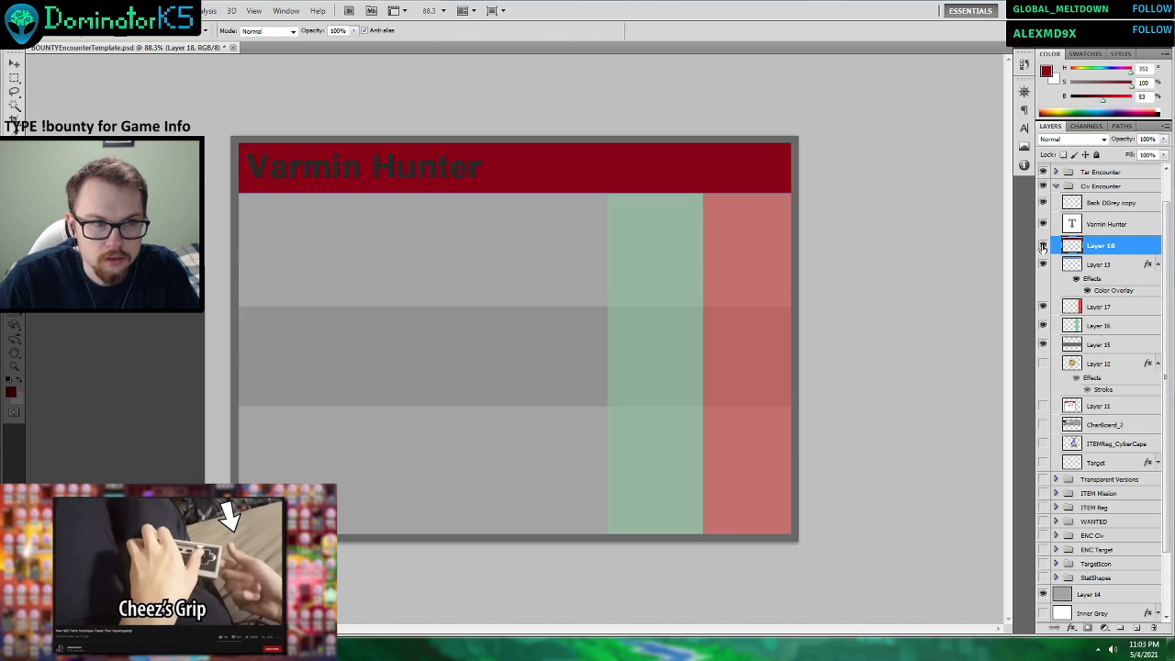
Add a lighter orange-red Color Overlay to the header band on Layer 18.
{"action": "right_click", "coordinate": [1094, 247]}
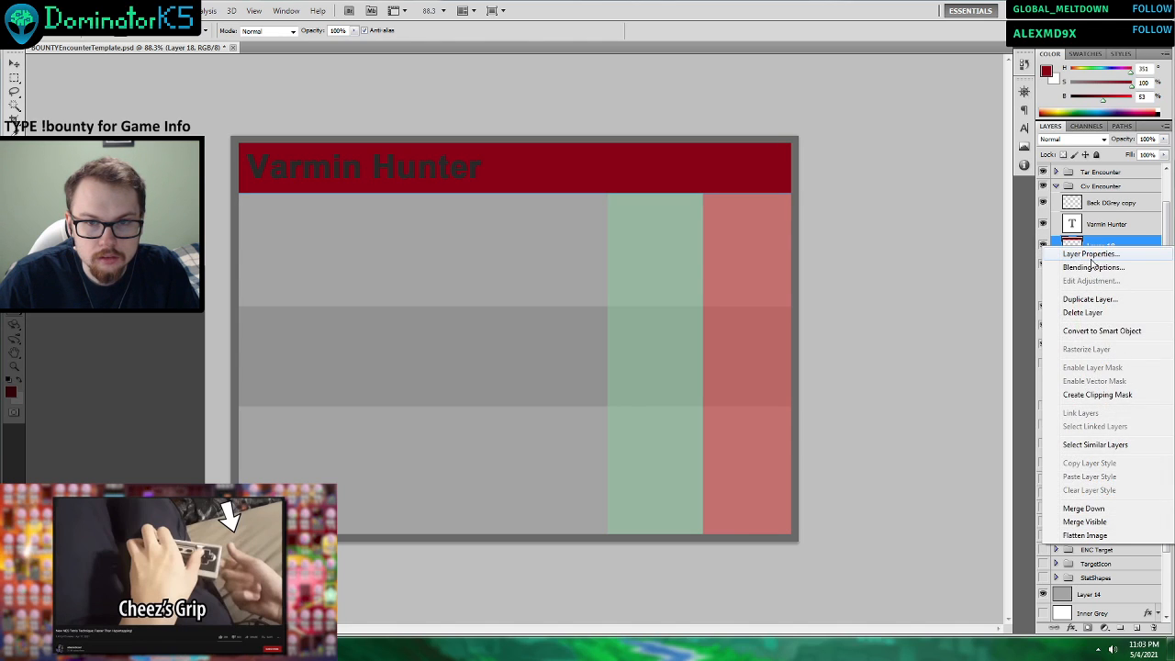
{"action": "left_click", "coordinate": [1083, 268]}
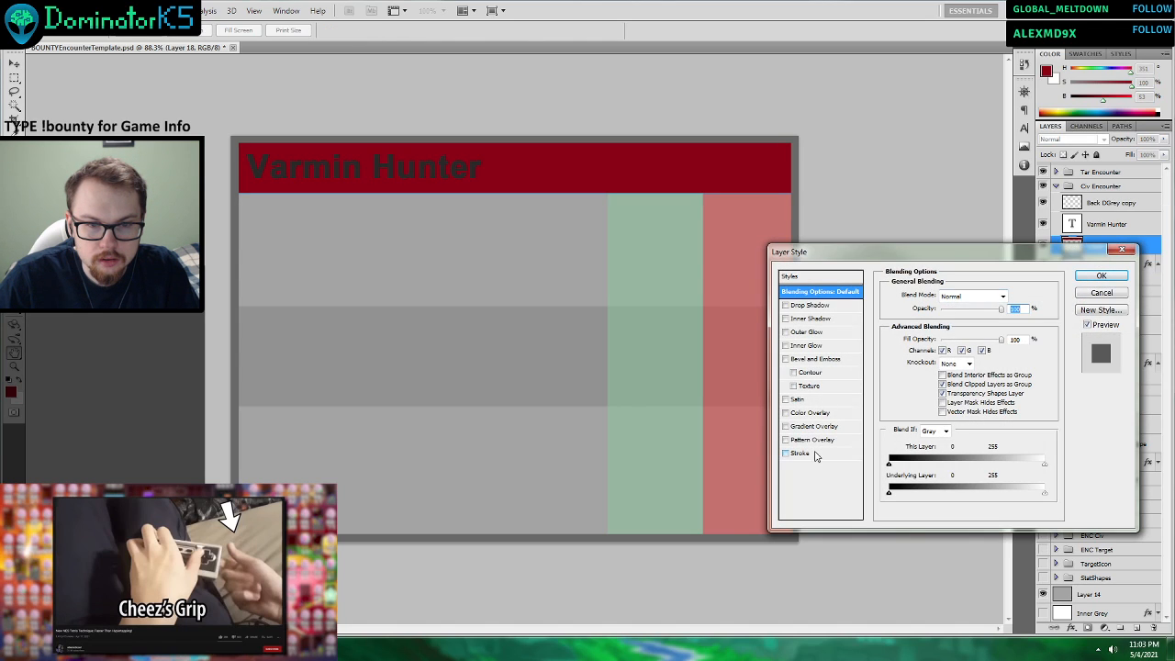
{"action": "left_click", "coordinate": [810, 412]}
{"action": "left_click", "coordinate": [1006, 295]}
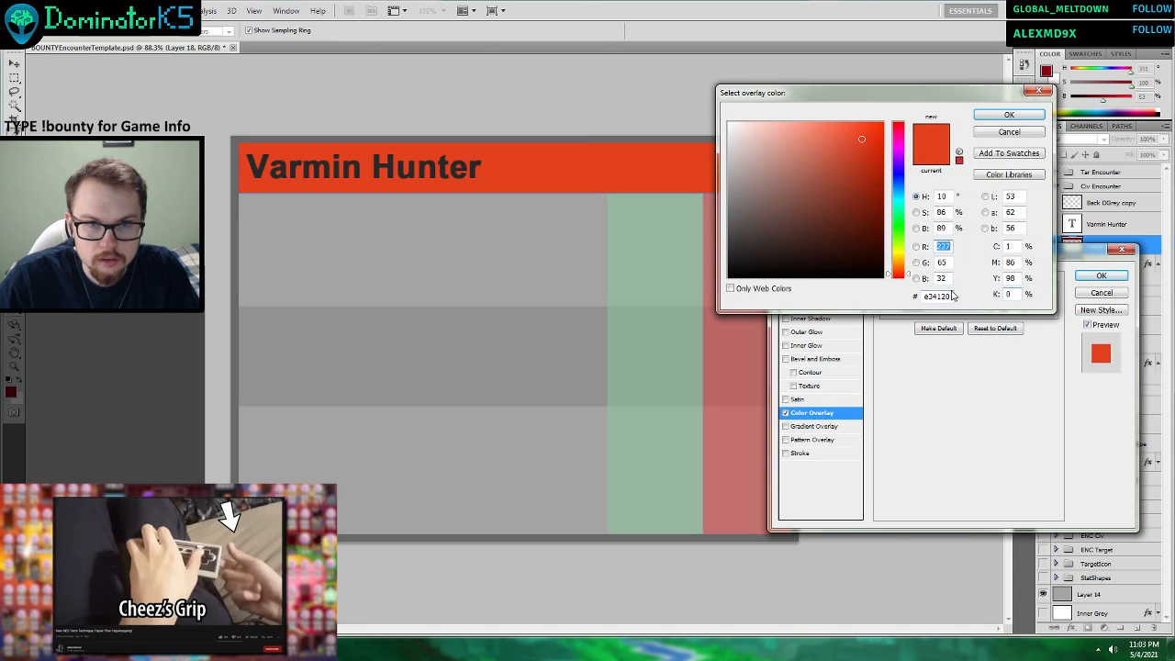
{"action": "left_click_drag", "start_coordinate": [839, 164], "coordinate": [834, 151]}
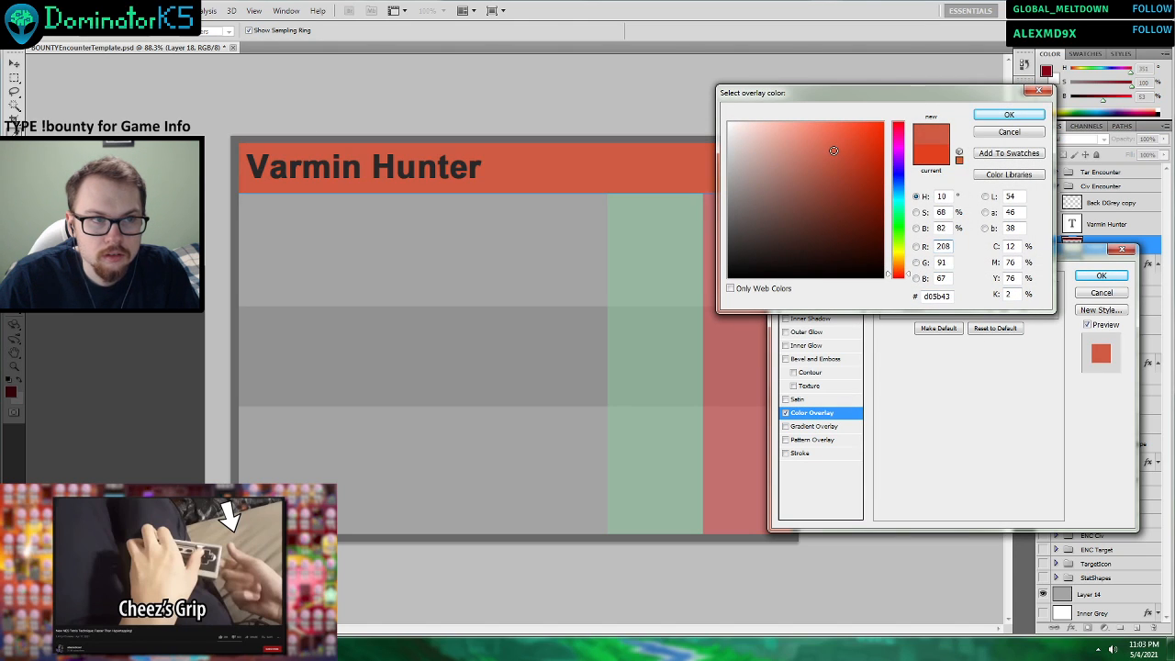
{"action": "left_click", "coordinate": [859, 162]}
{"action": "left_click", "coordinate": [840, 148]}
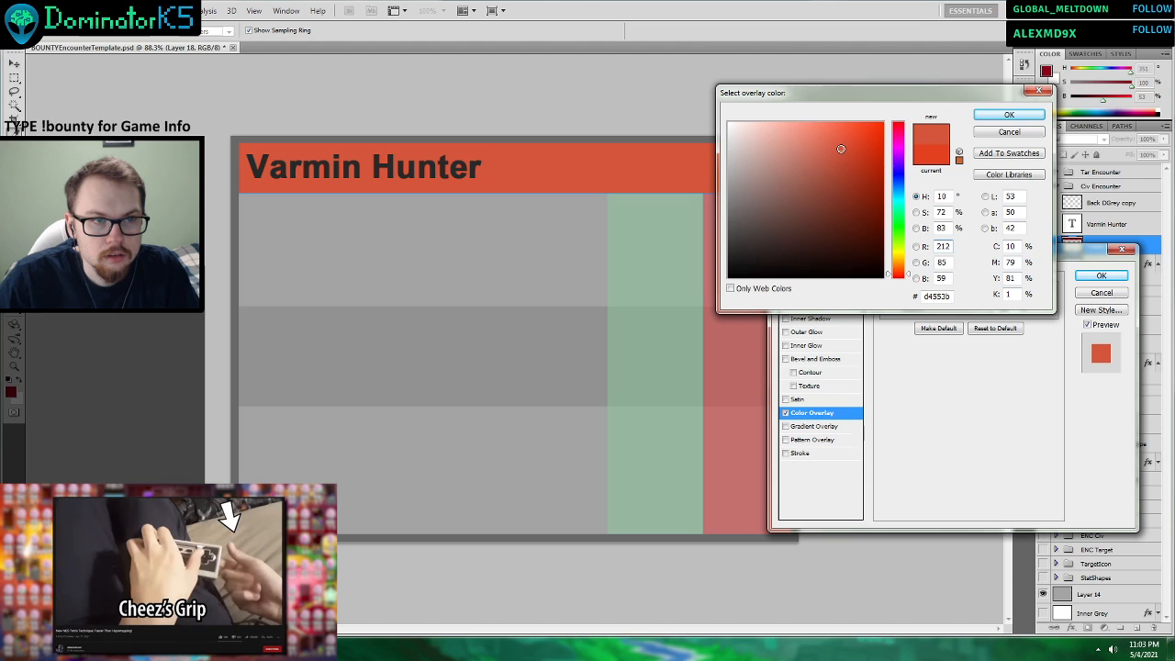
{"action": "left_click", "coordinate": [986, 116]}
{"action": "left_click", "coordinate": [1098, 278]}
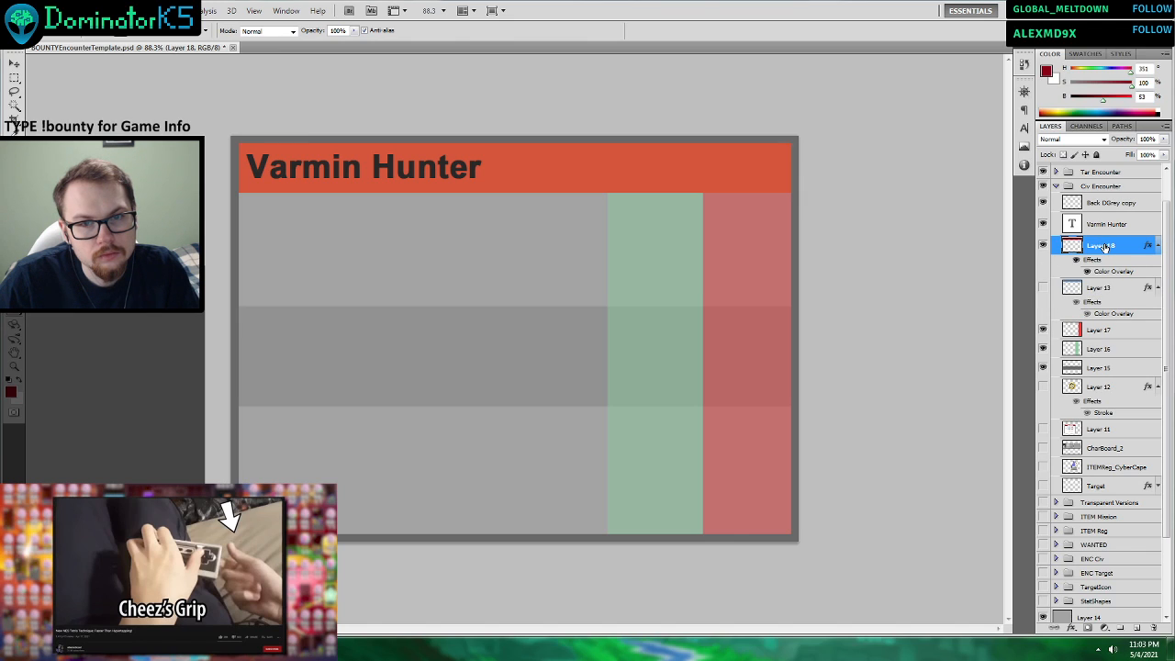
Place the CardBack_ENC_Tar image from the TTS_Tests folder as a reference, sample its orange-red, and delete the placed image.
{"action": "scroll", "coordinate": [1042, 283], "scroll_direction": "down", "scroll_amount": 3}
{"action": "left_click", "coordinate": [267, 649]}
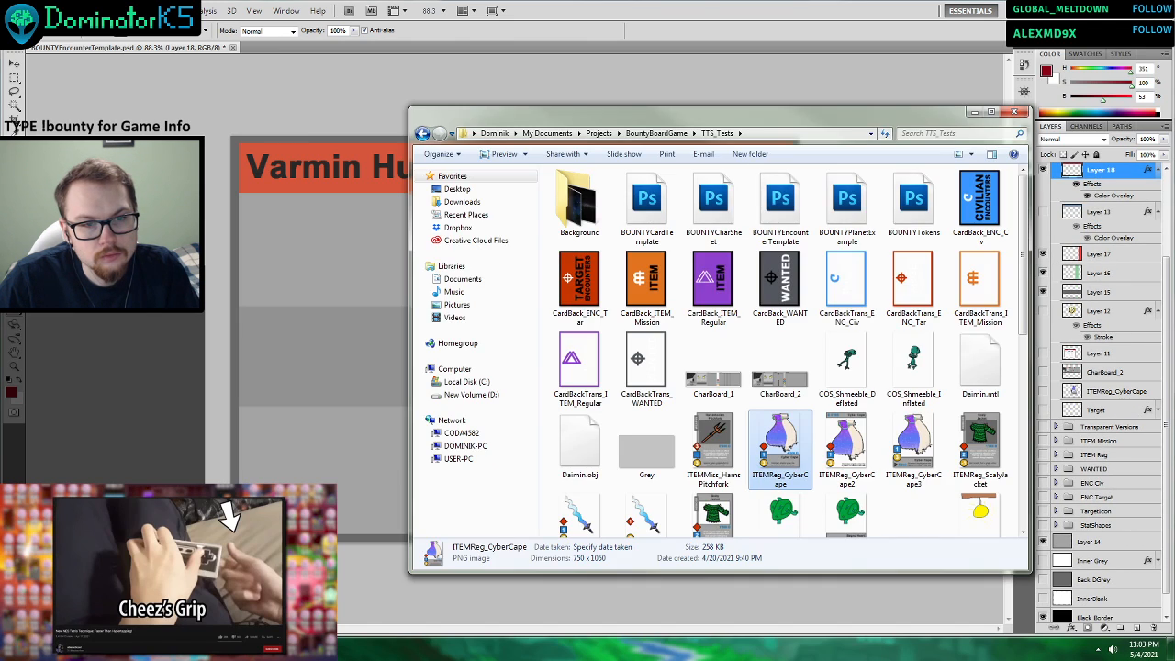
{"action": "left_click_drag", "start_coordinate": [580, 282], "coordinate": [324, 320]}
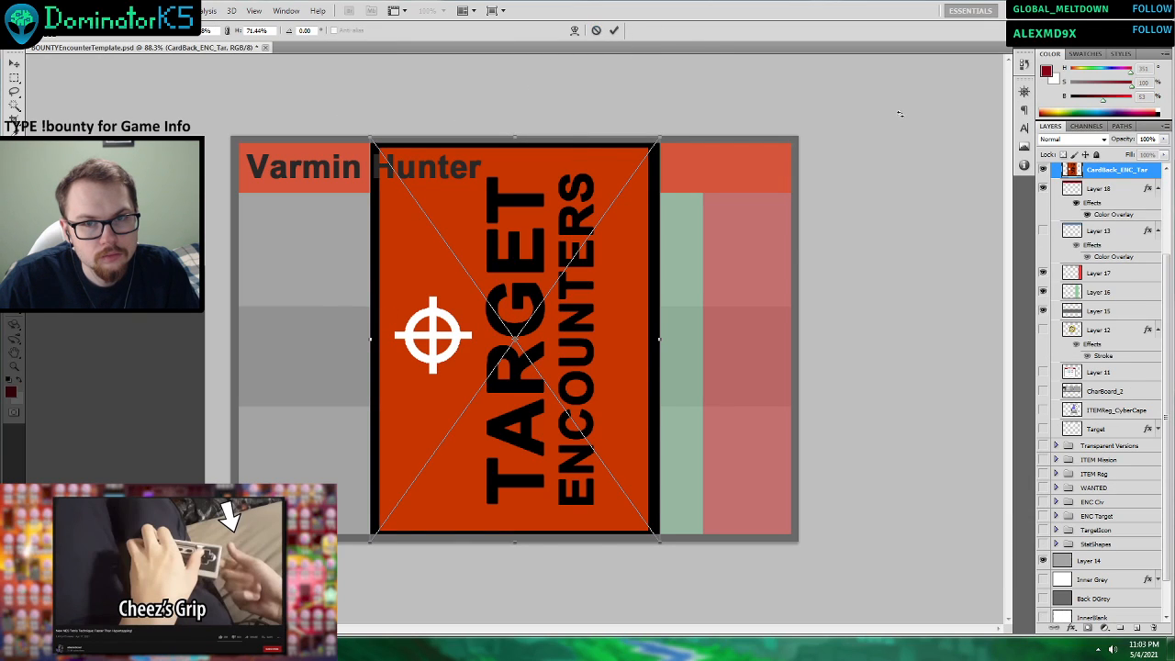
{"action": "left_click", "coordinate": [14, 63]}
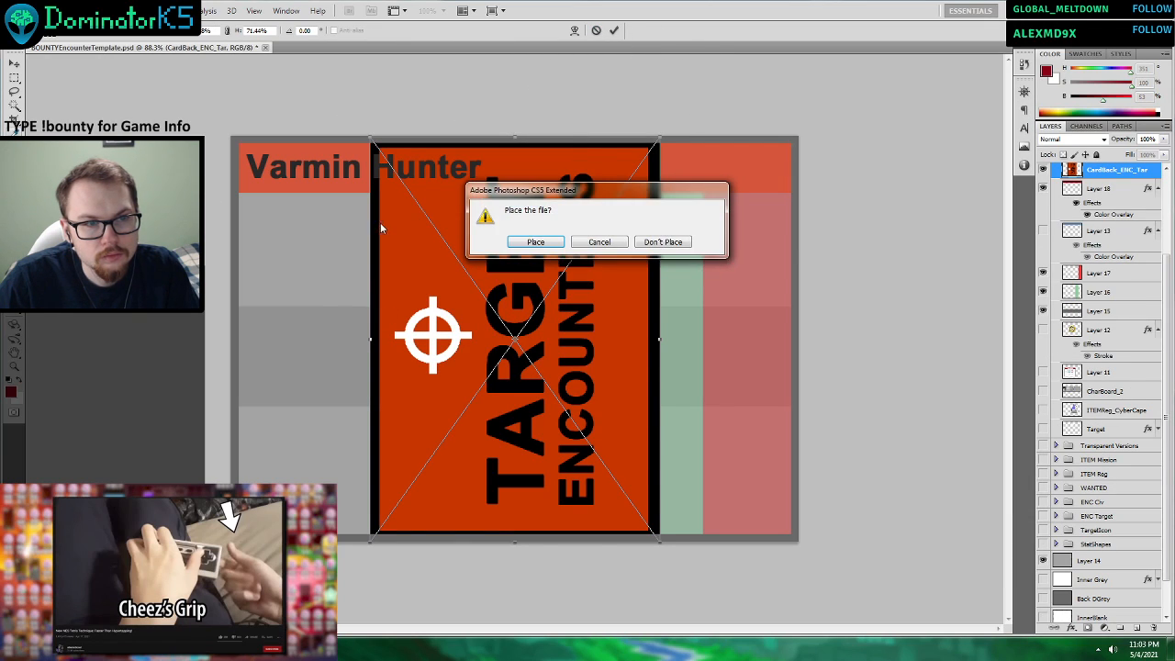
{"action": "left_click", "coordinate": [537, 242]}
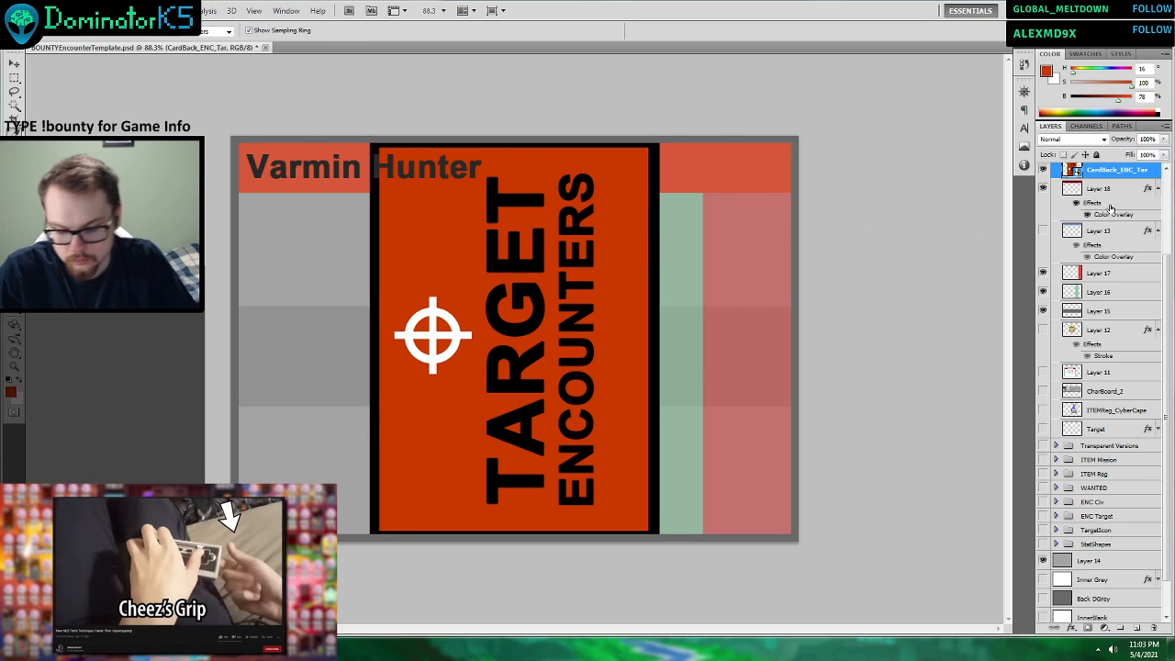
{"action": "key", "text": "Delete"}
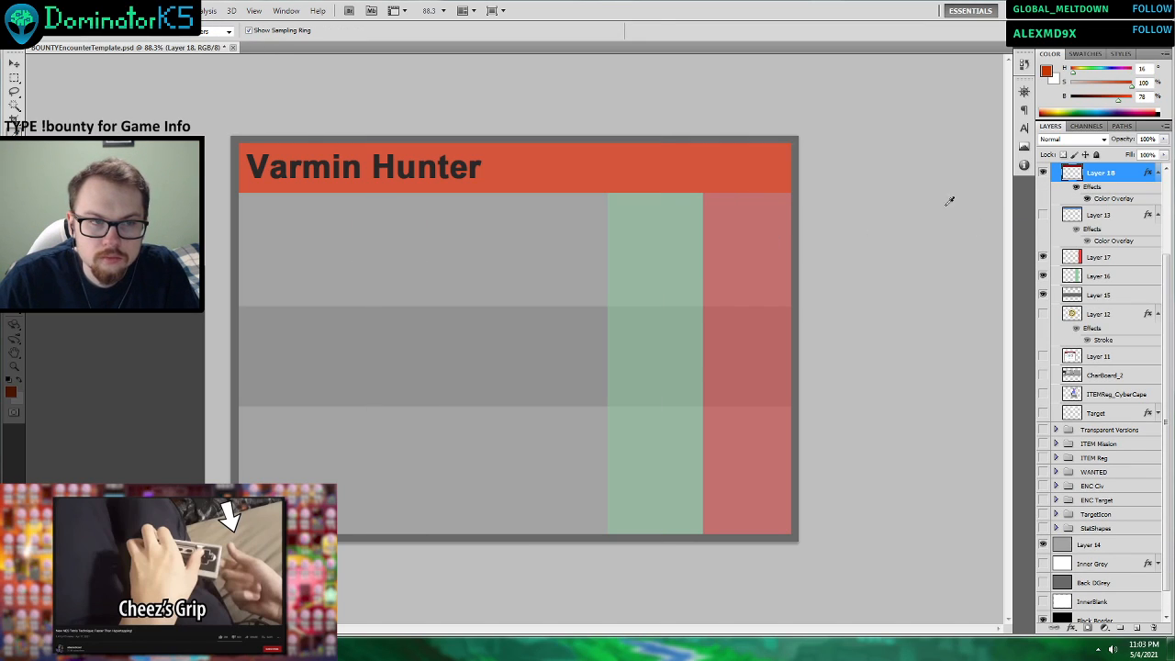
Change the Color Overlay on the Layer 18 header band to burnt orange #c2471a.
{"action": "right_click", "coordinate": [1106, 178]}
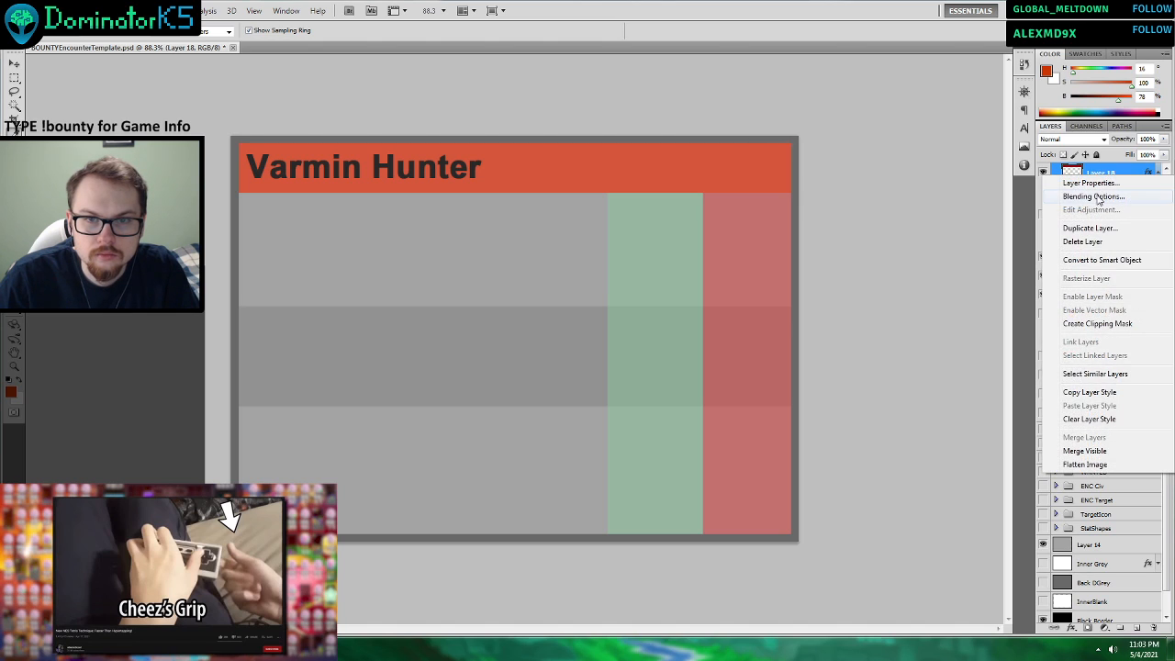
{"action": "left_click", "coordinate": [1113, 194]}
{"action": "left_click", "coordinate": [812, 419]}
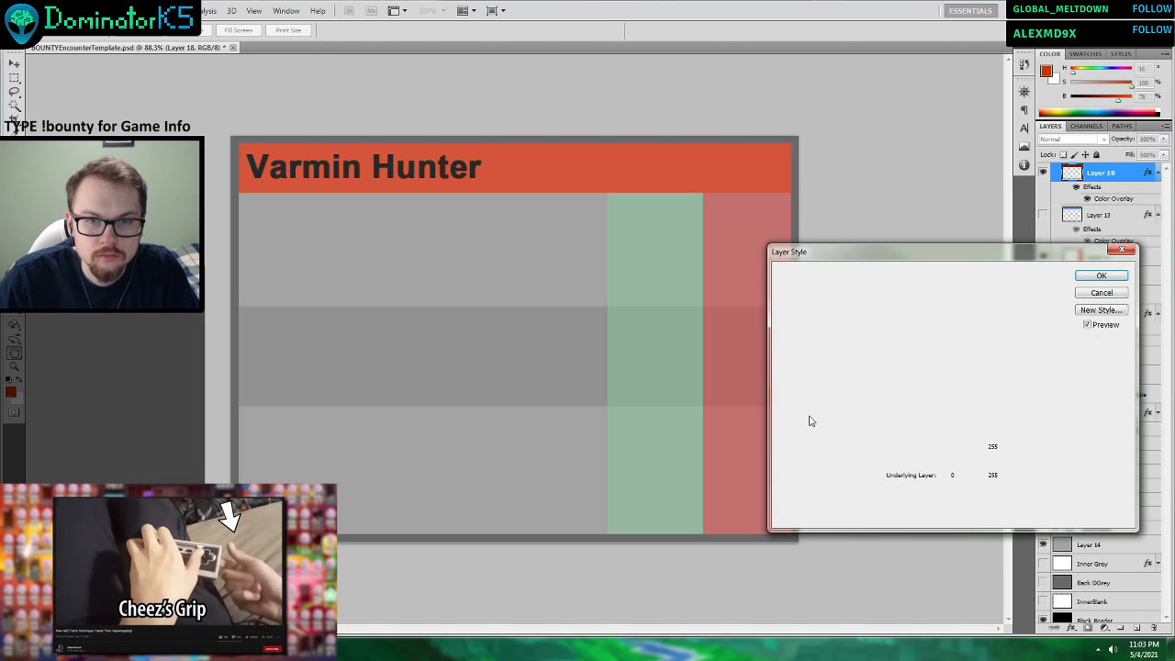
{"action": "left_click", "coordinate": [1006, 303]}
{"action": "mouse_move", "coordinate": [839, 149]}
{"action": "left_mouse_down"}
{"action": "mouse_move", "coordinate": [883, 156]}
{"action": "mouse_move", "coordinate": [862, 158]}
{"action": "left_mouse_up"}
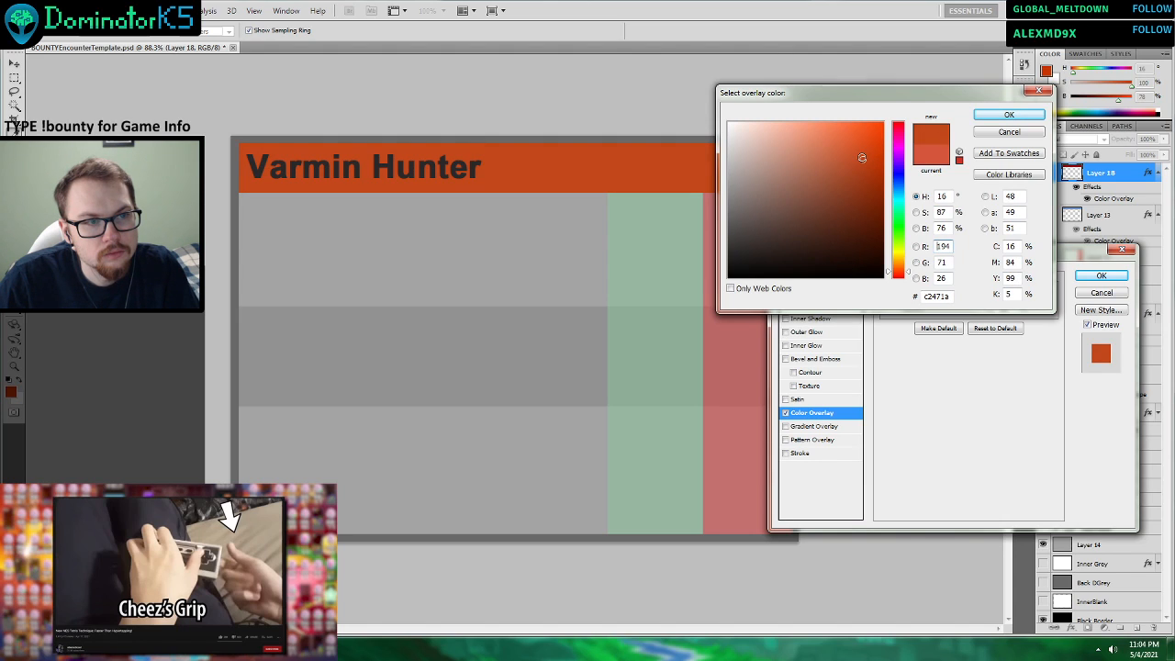
{"action": "left_click", "coordinate": [1009, 114]}
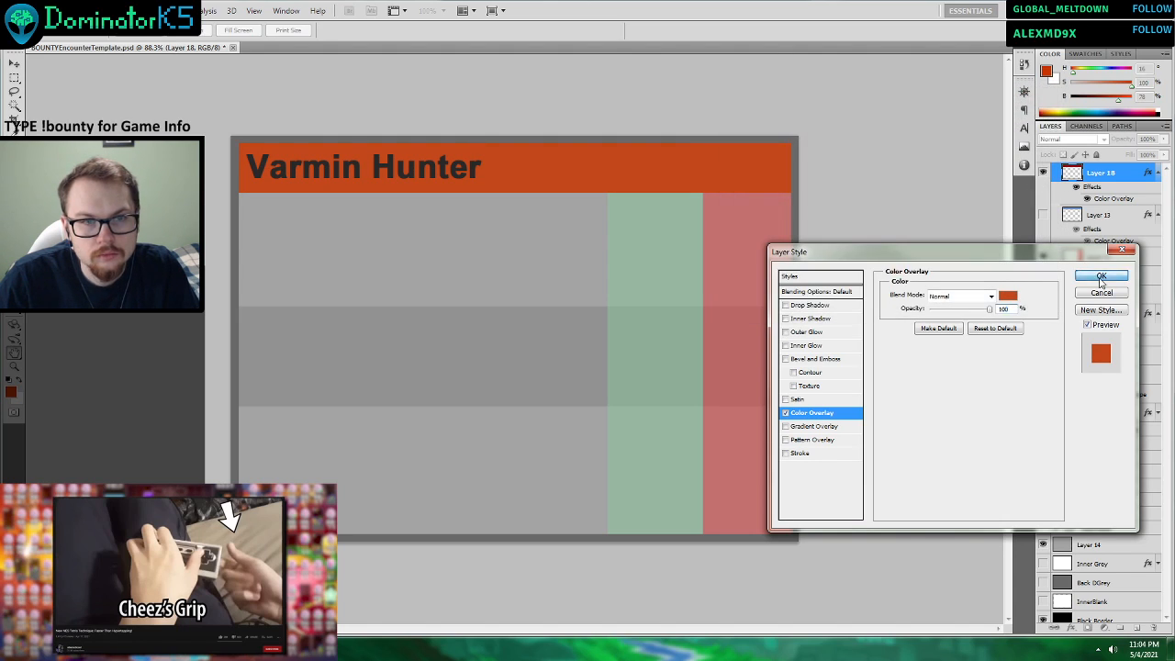
{"action": "left_click", "coordinate": [1100, 276]}
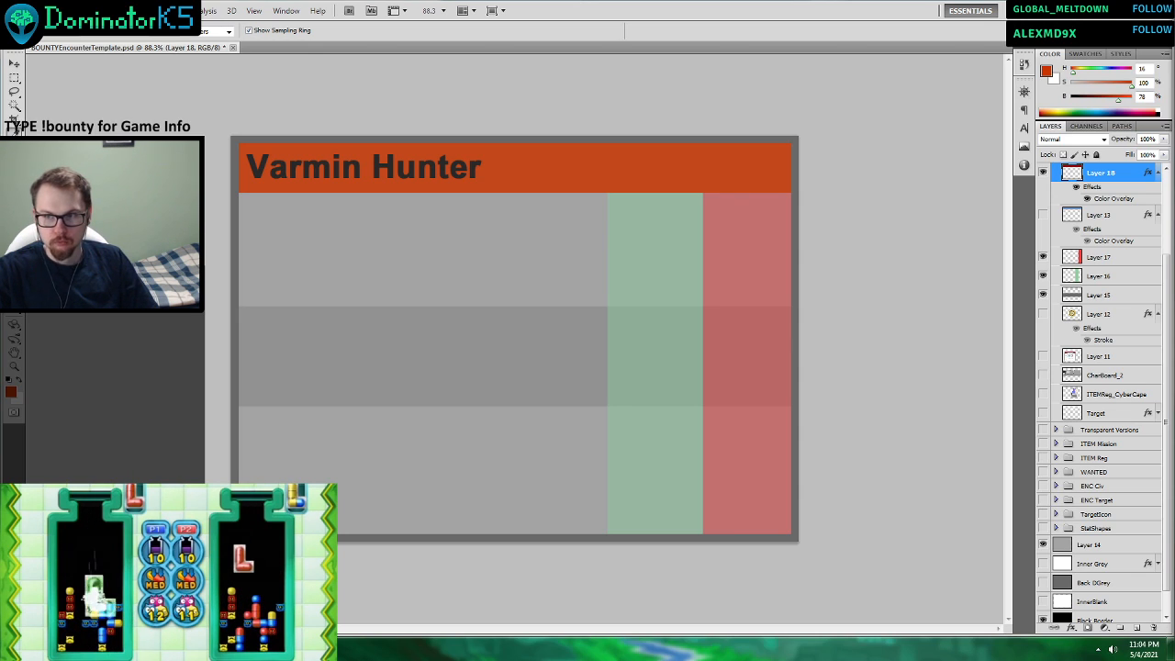
Stretch the grey middle band on Layer 15 to about 119% of its height, keeping it near mid-card.
{"action": "left_click", "coordinate": [14, 63]}
{"action": "left_click", "coordinate": [310, 312]}
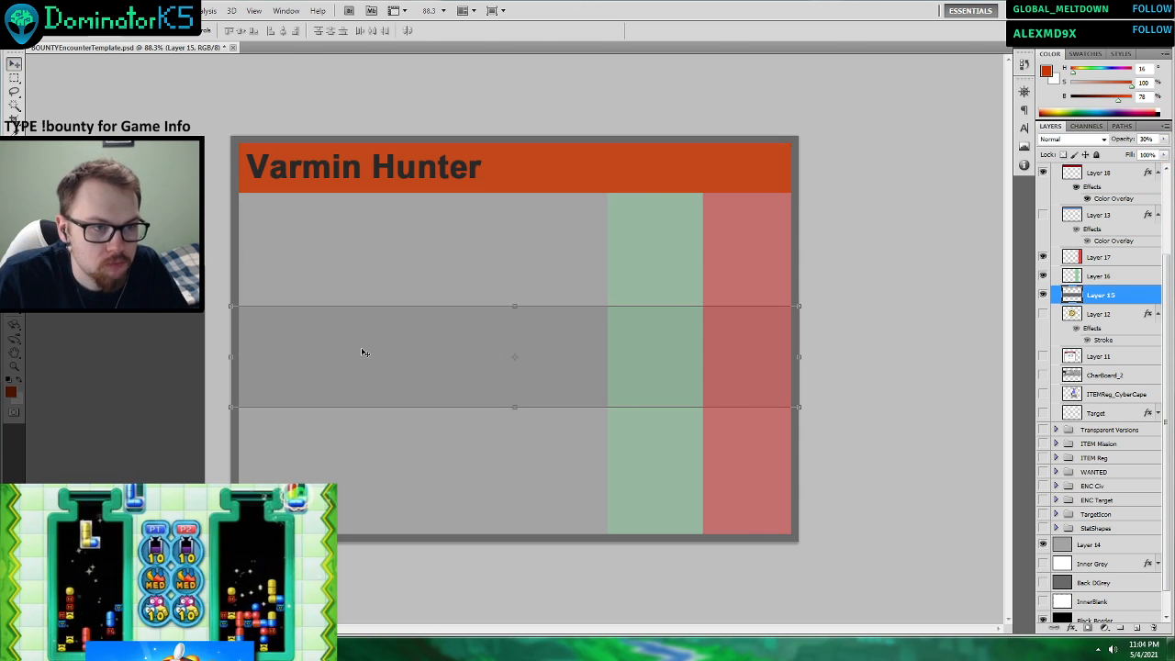
{"action": "left_click_drag", "start_coordinate": [517, 307], "coordinate": [539, 285]}
{"action": "left_click_drag", "start_coordinate": [555, 327], "coordinate": [557, 340]}
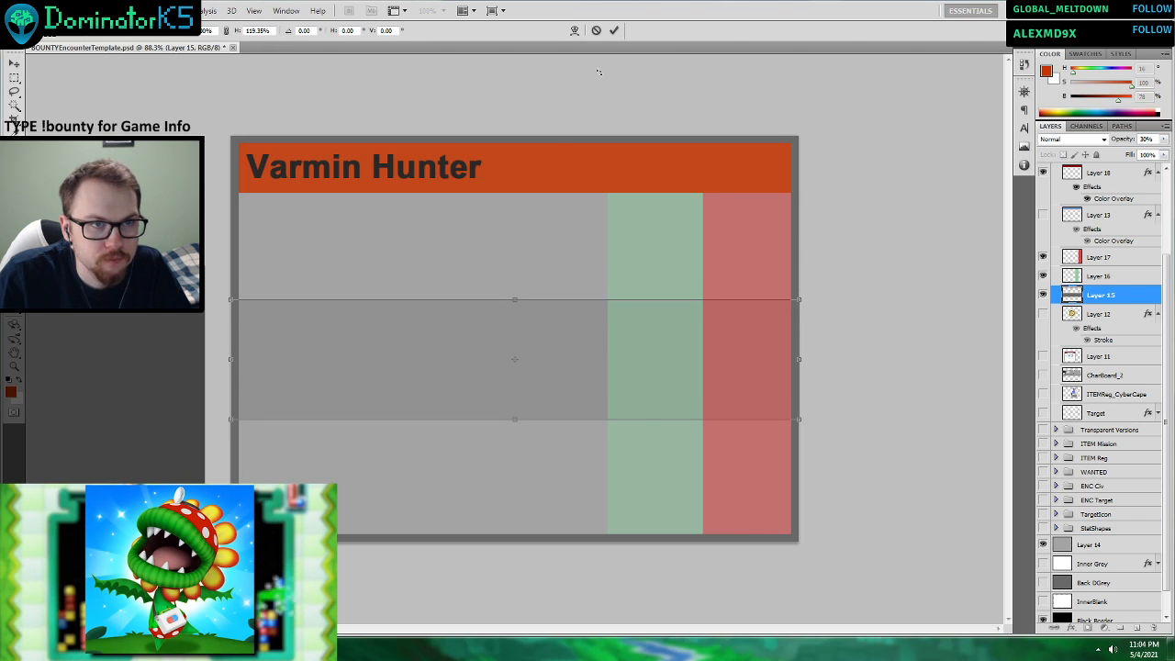
{"action": "left_click", "coordinate": [614, 30]}
{"action": "left_click", "coordinate": [1120, 317]}
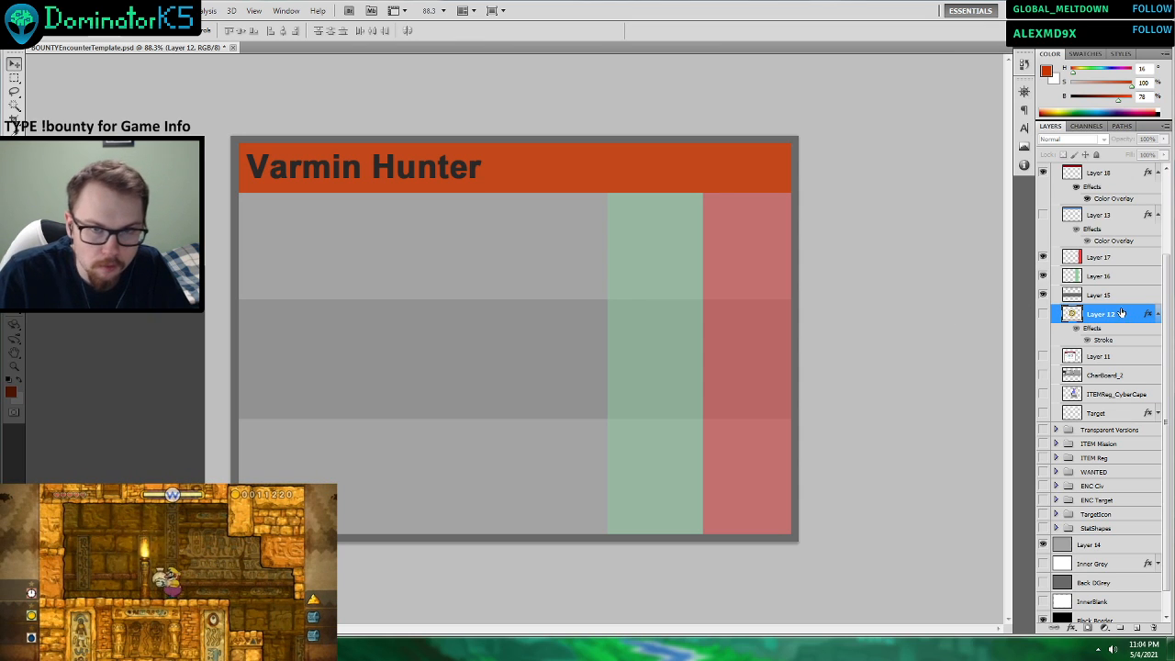
Duplicate the Layer 15 band twice, and hide Layer 15 and its first copy.
{"action": "right_click", "coordinate": [1060, 295]}
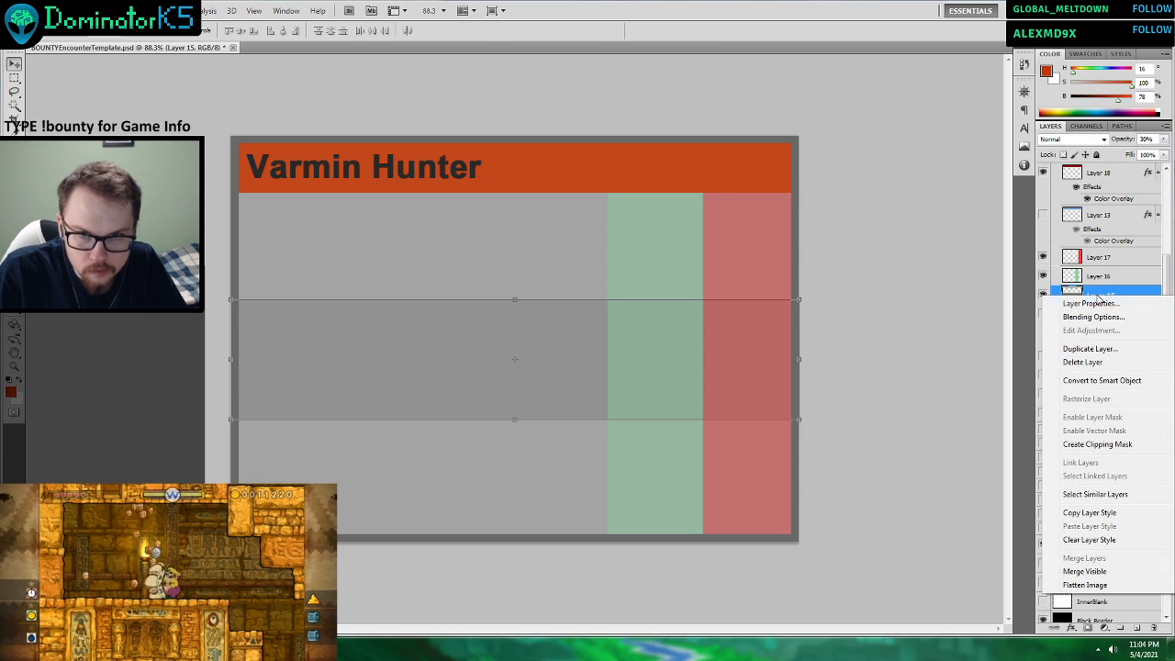
{"action": "left_click", "coordinate": [1090, 348]}
{"action": "key", "text": "Return"}
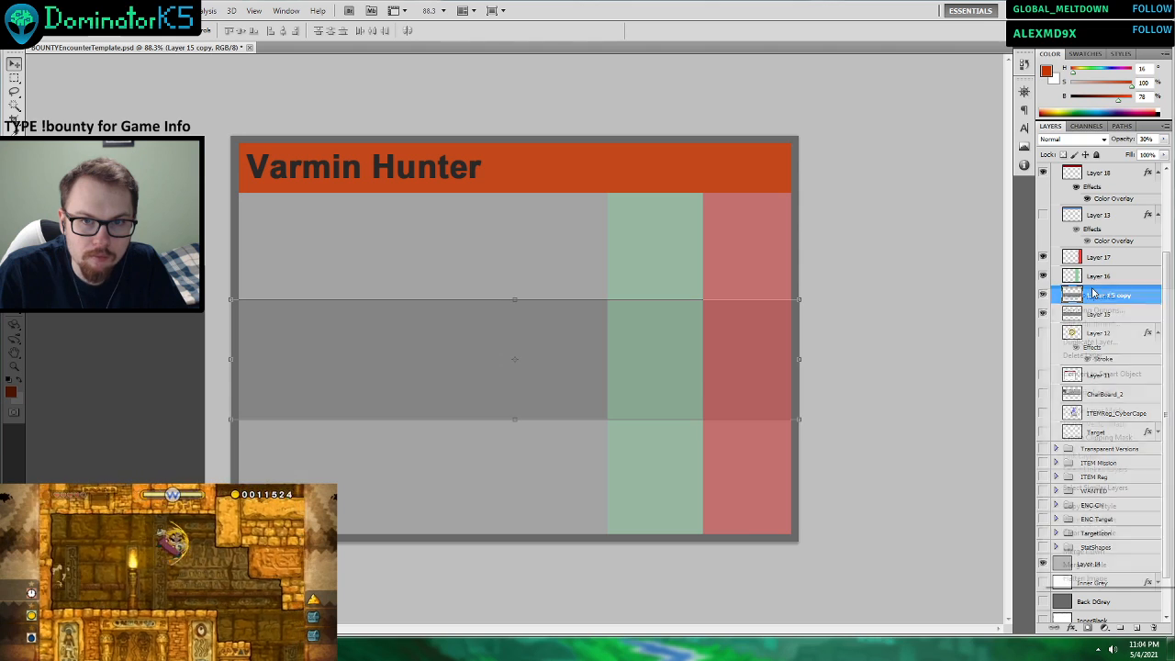
{"action": "right_click", "coordinate": [1055, 294]}
{"action": "left_click", "coordinate": [1083, 341]}
{"action": "key", "text": "Return"}
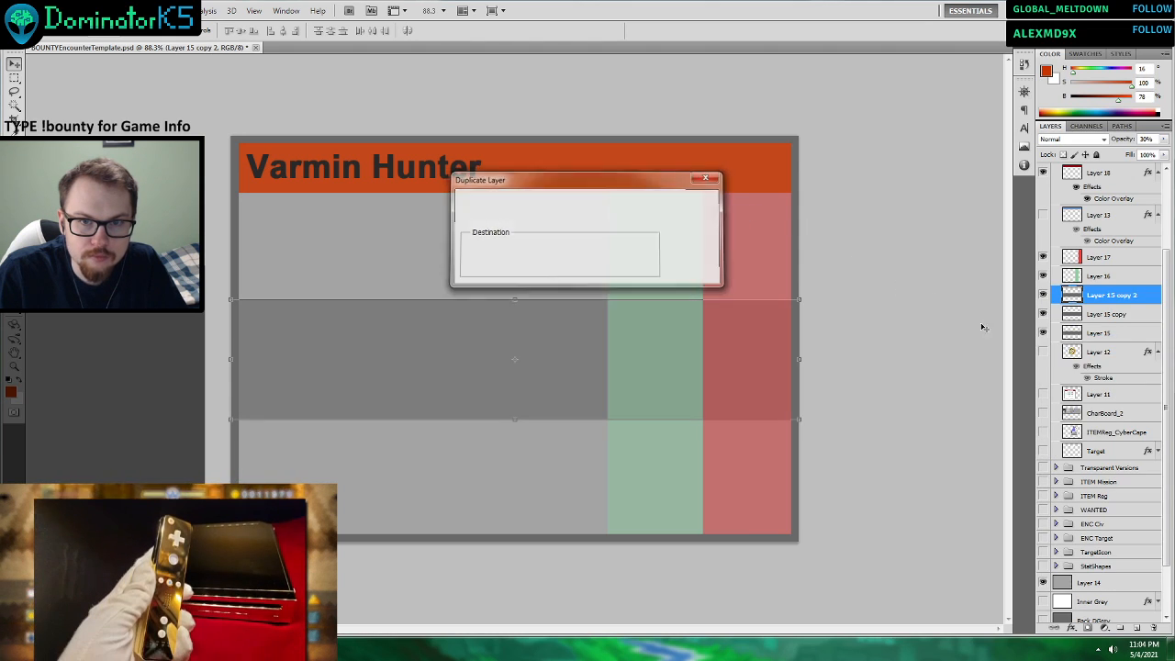
{"action": "left_click", "coordinate": [1043, 314]}
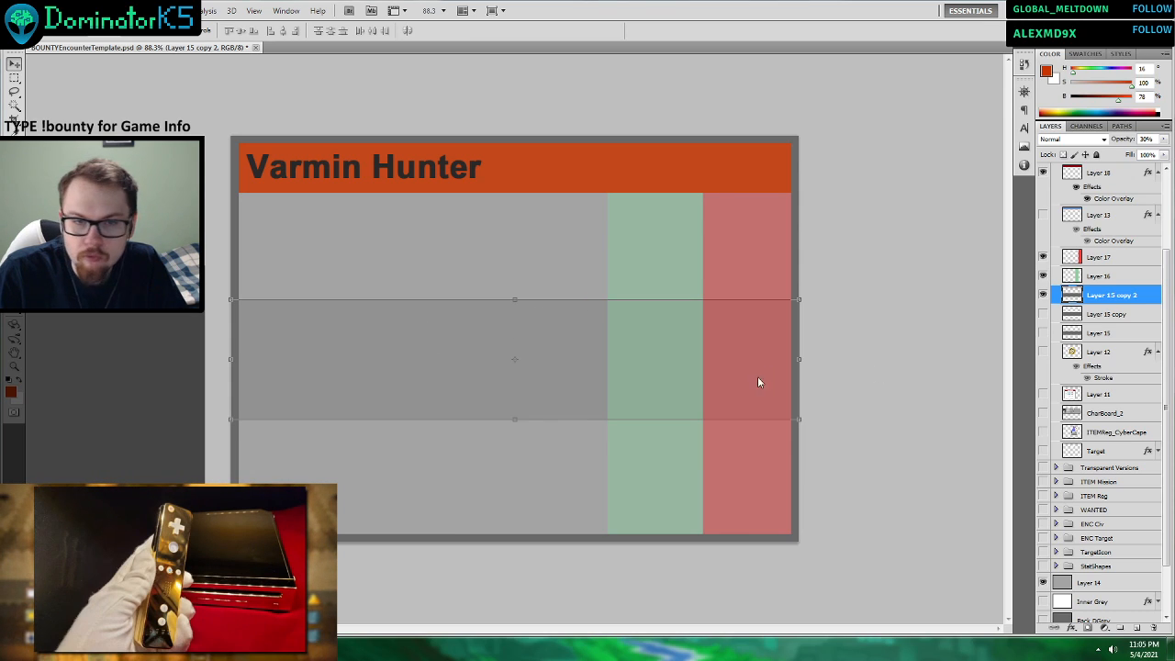
Move the Layer 15 copy 2 band up toward the header and shrink it to about 55% of its height.
{"action": "left_click_drag", "start_coordinate": [592, 344], "coordinate": [553, 296]}
{"action": "left_click_drag", "start_coordinate": [512, 376], "coordinate": [513, 323]}
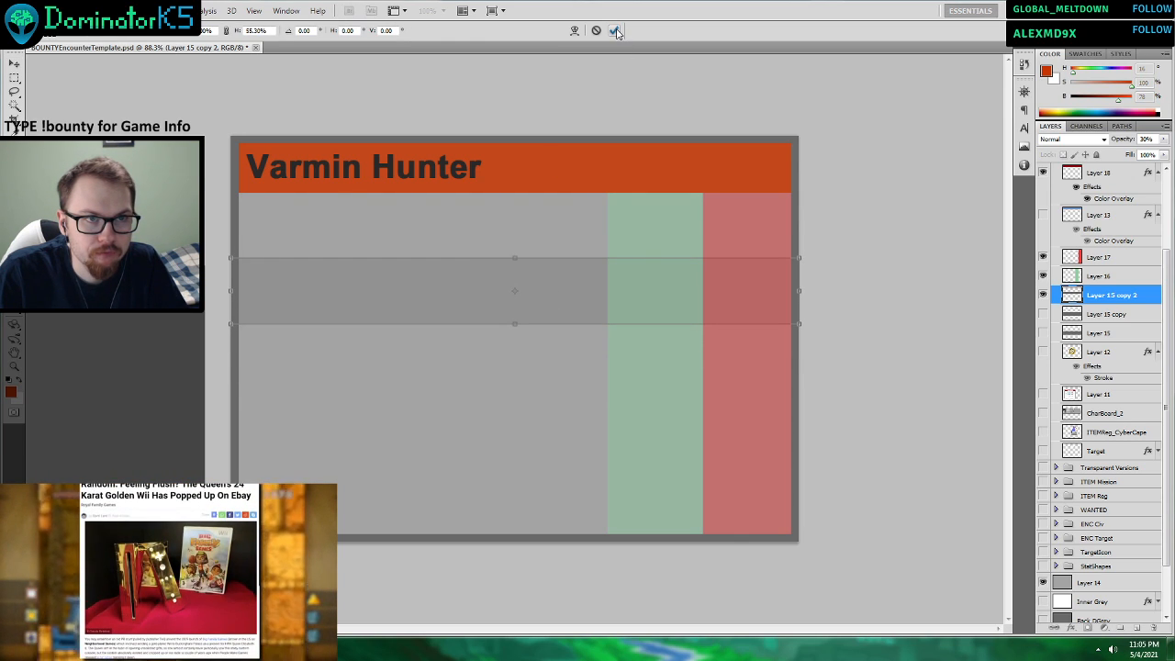
{"action": "key", "text": "Return"}
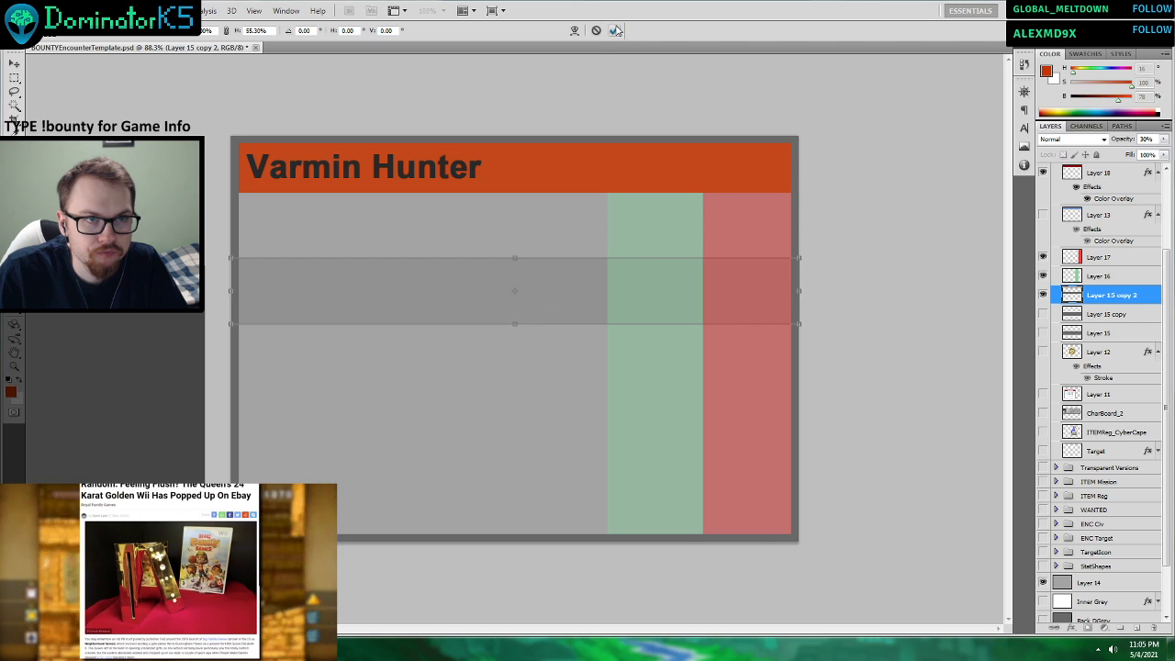
Show the Layer 15 copy band and move it down to the card's bottom edge.
{"action": "left_click", "coordinate": [1043, 314]}
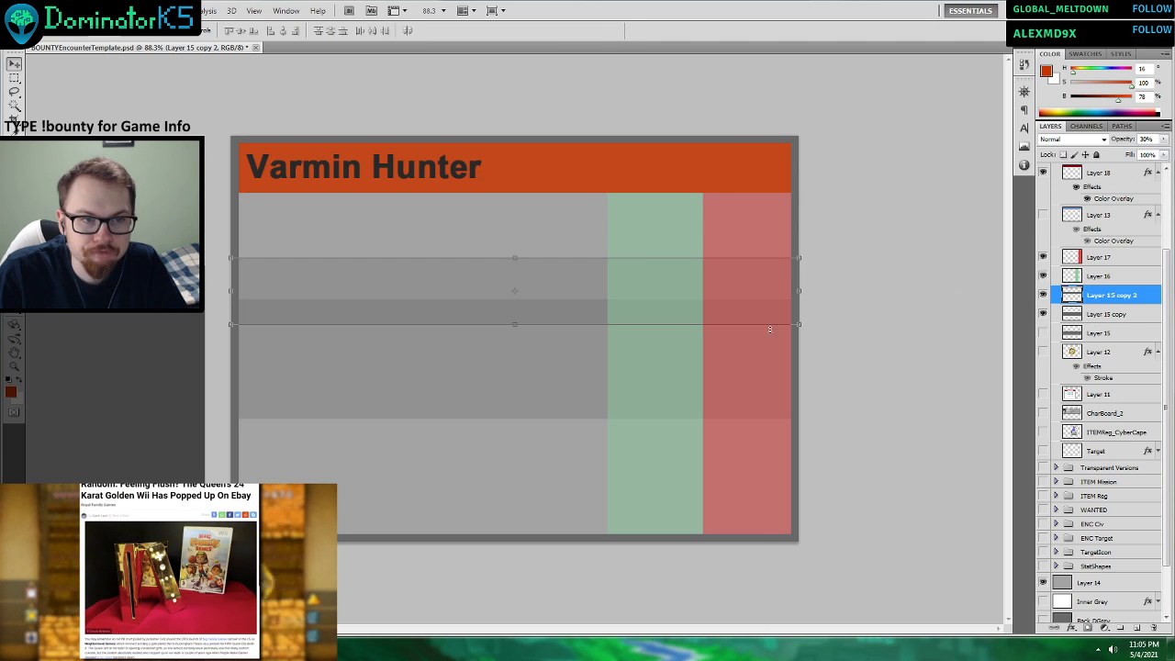
{"action": "left_click", "coordinate": [1107, 314]}
{"action": "left_click_drag", "start_coordinate": [556, 372], "coordinate": [577, 507]}
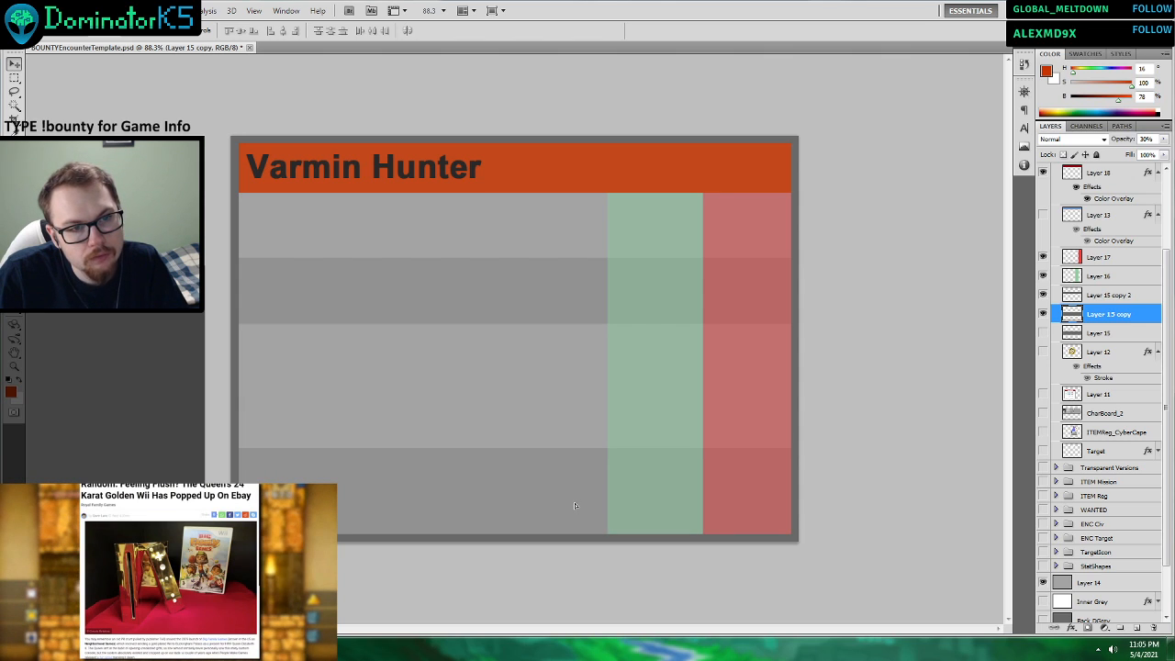
Restore the Layer 15 copy 2 band to its full height, and reposition the Layer 15 copy band at the card's bottom edge.
{"action": "left_click", "coordinate": [511, 323]}
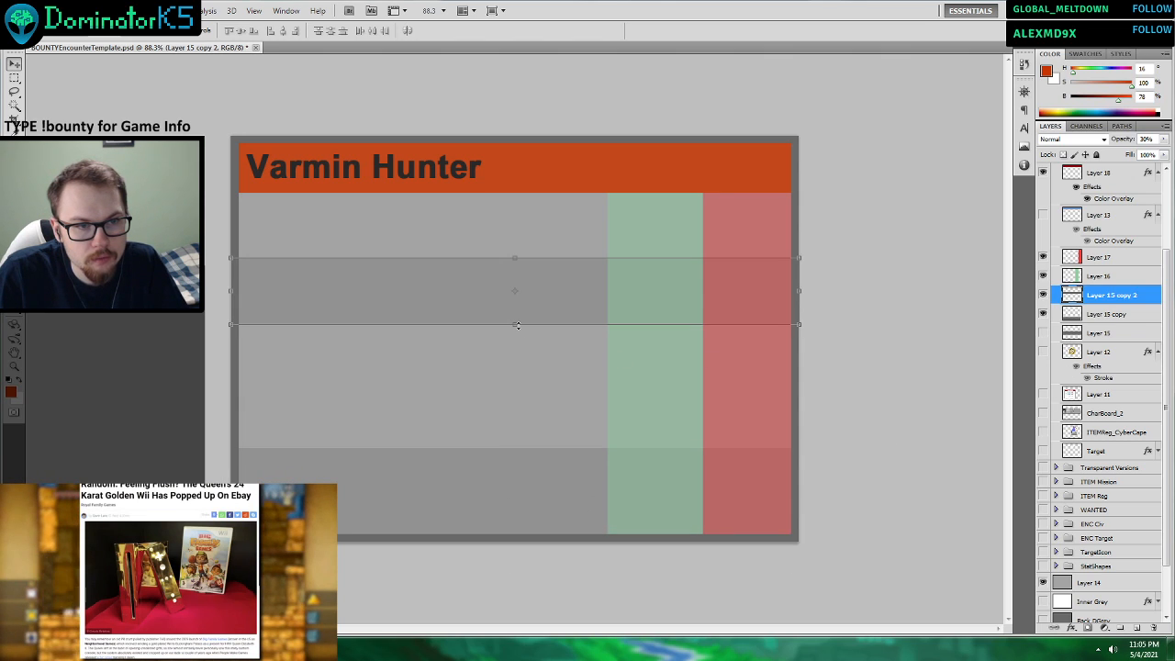
{"action": "left_click_drag", "start_coordinate": [517, 325], "coordinate": [517, 378]}
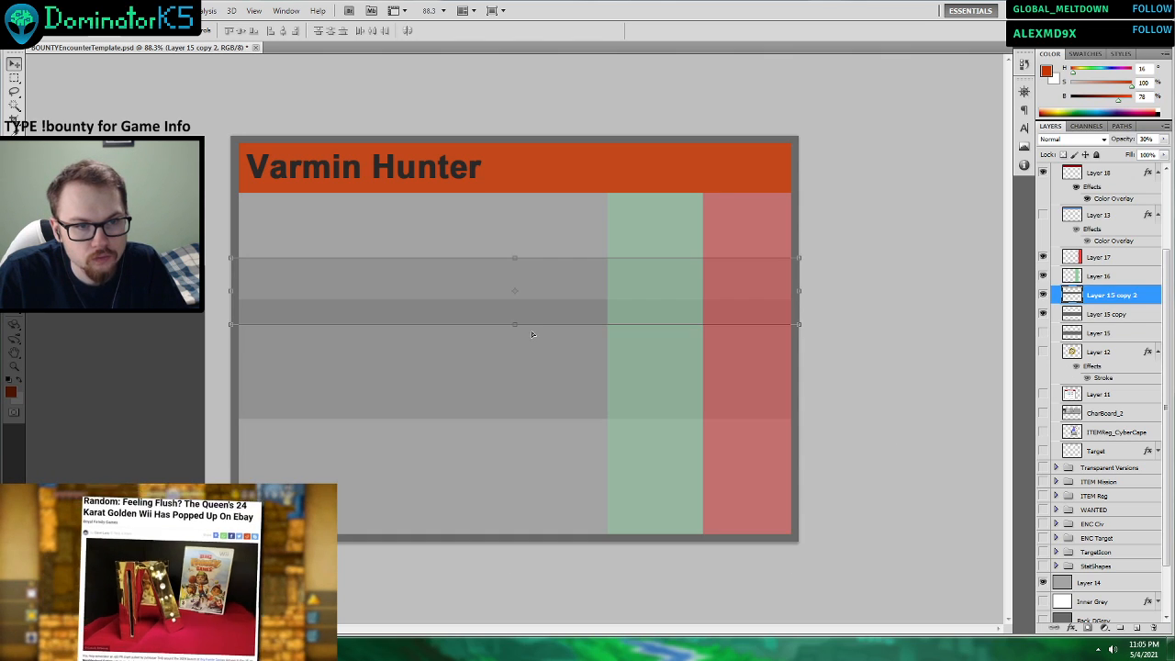
{"action": "left_click", "coordinate": [1103, 316]}
{"action": "left_click_drag", "start_coordinate": [617, 393], "coordinate": [620, 541]}
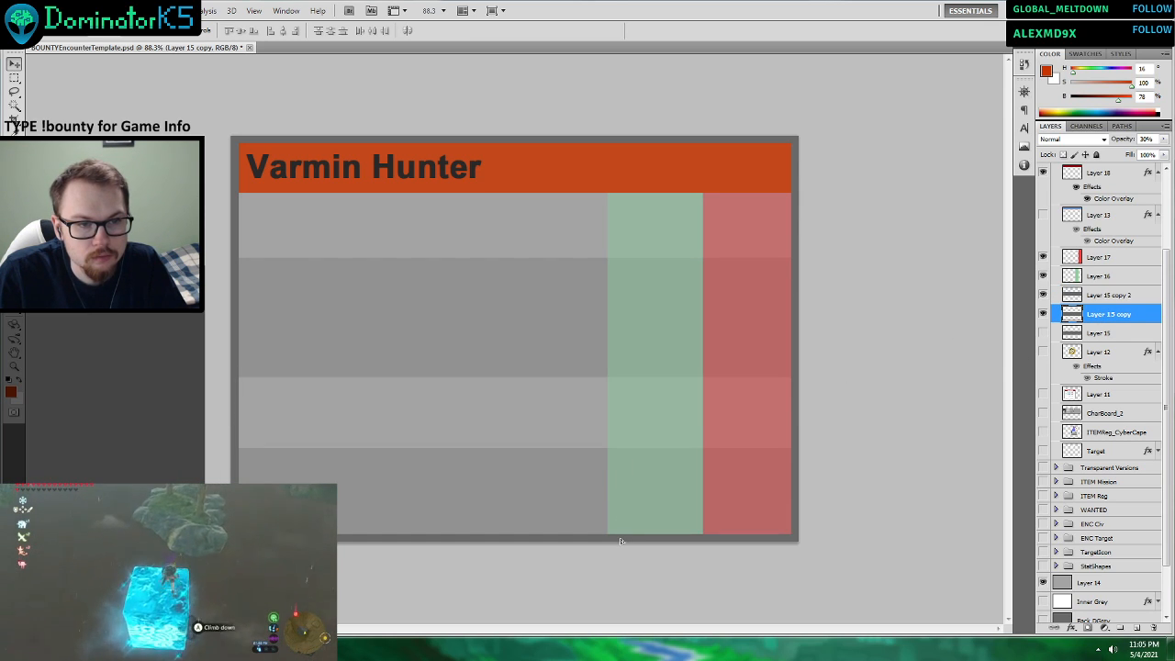
Reduce the height of the Layer 15 copy 2 band and centre it so the rows below the header are about equally tall.
{"action": "left_click", "coordinate": [1106, 295]}
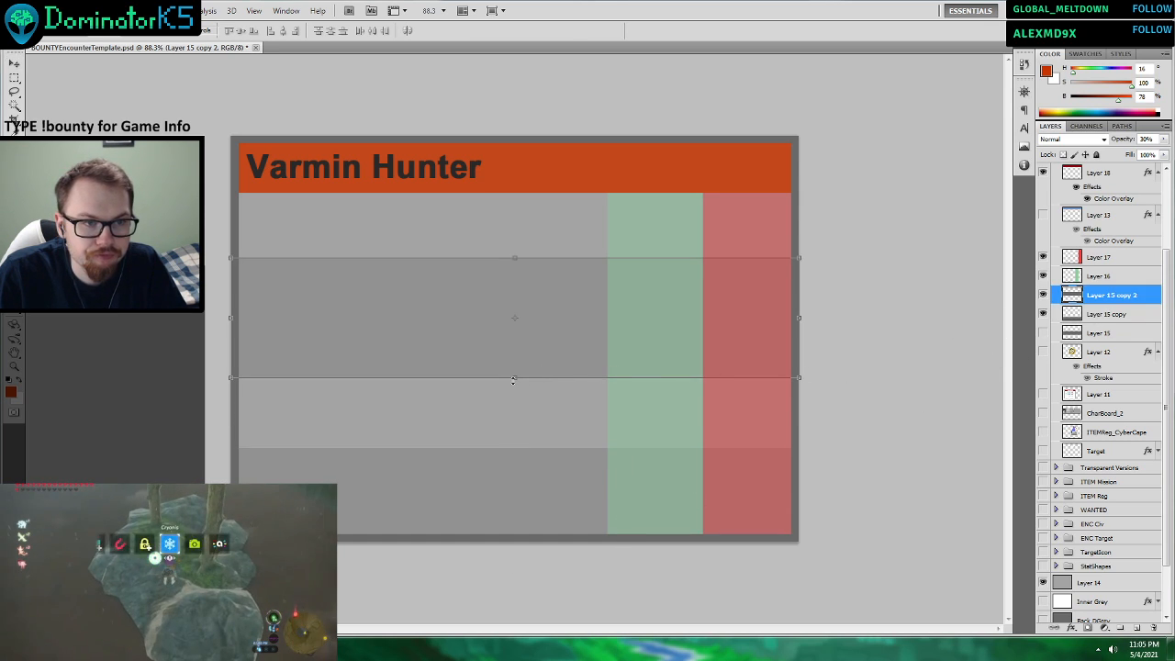
{"action": "left_click_drag", "start_coordinate": [513, 379], "coordinate": [514, 345]}
{"action": "left_click_drag", "start_coordinate": [559, 311], "coordinate": [558, 327]}
{"action": "left_click", "coordinate": [614, 31]}
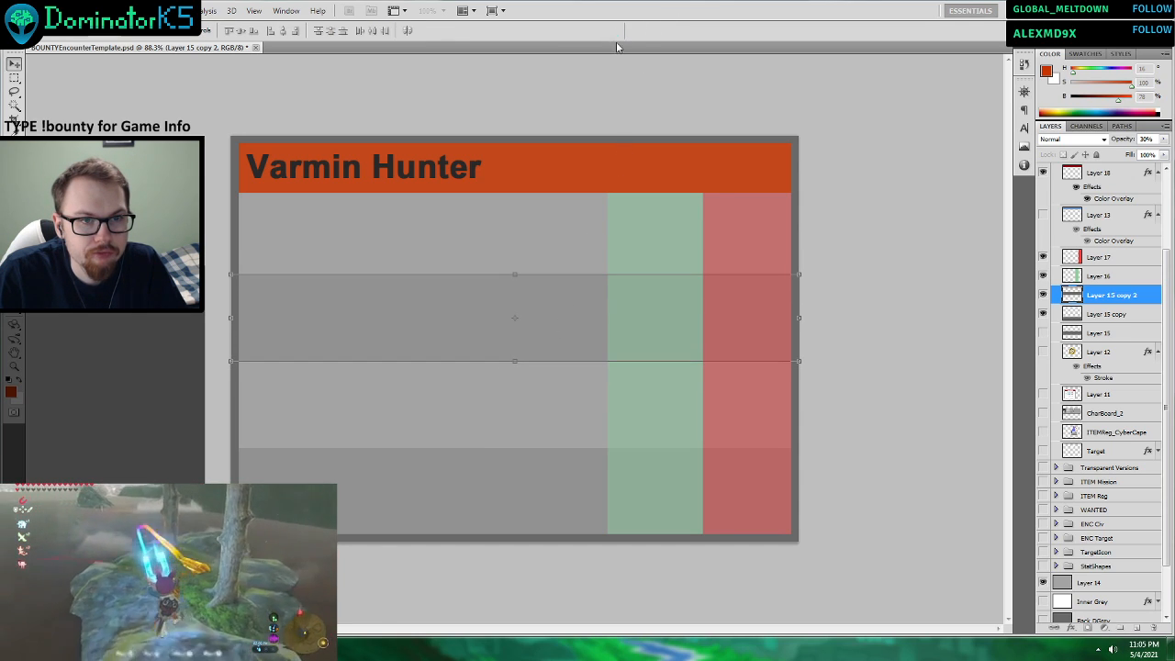
{"action": "left_click", "coordinate": [1115, 352]}
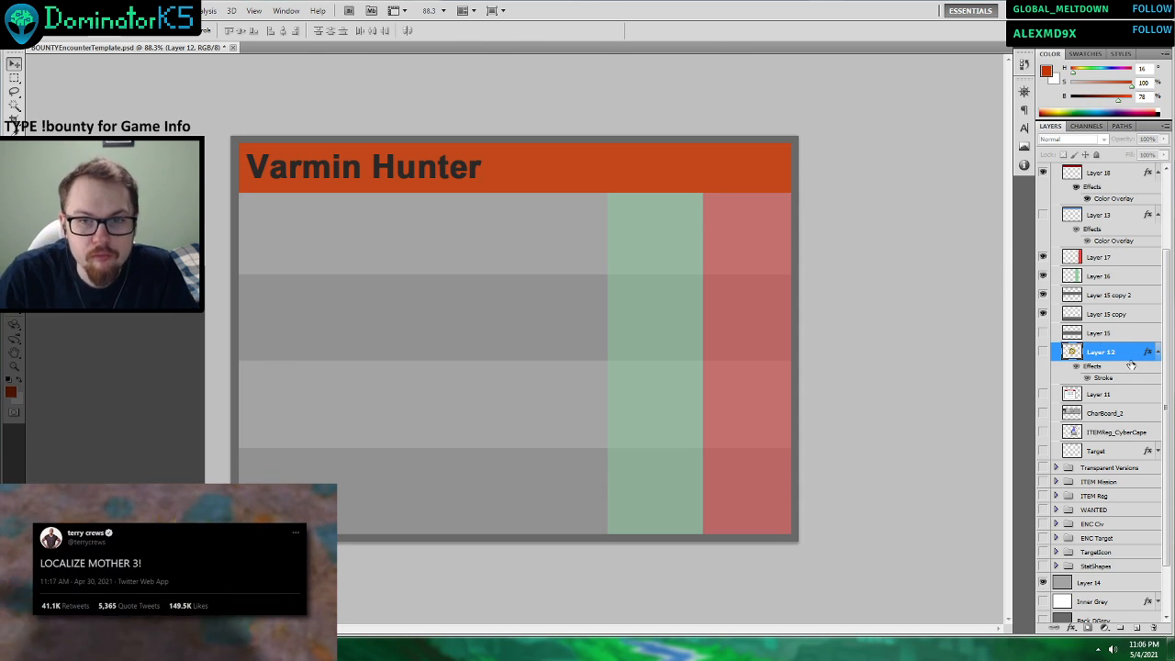
Duplicate the green strip layer, Layer 16, within the same document.
{"action": "left_click", "coordinate": [1089, 279]}
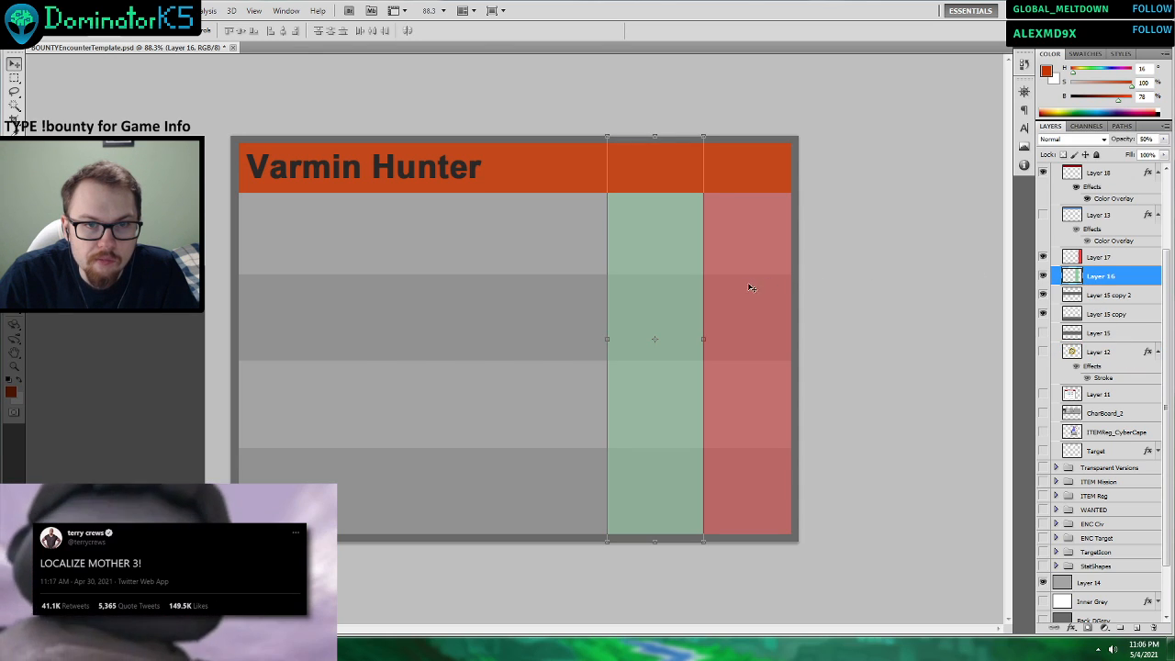
{"action": "left_click", "coordinate": [1043, 257]}
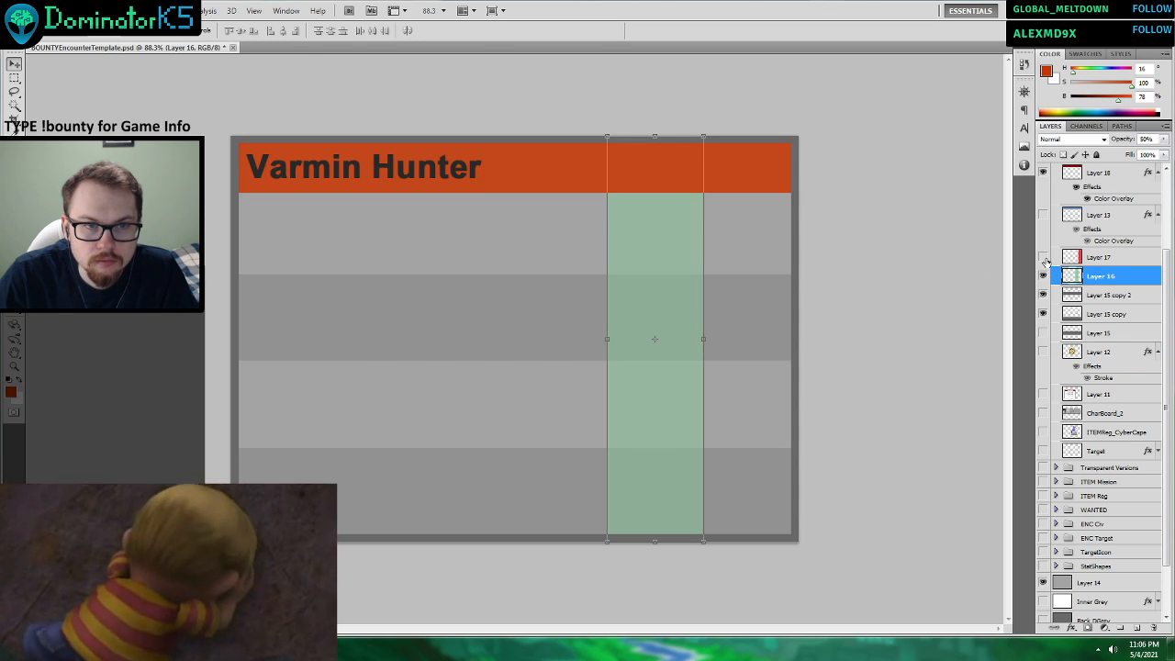
{"action": "left_click", "coordinate": [1043, 257]}
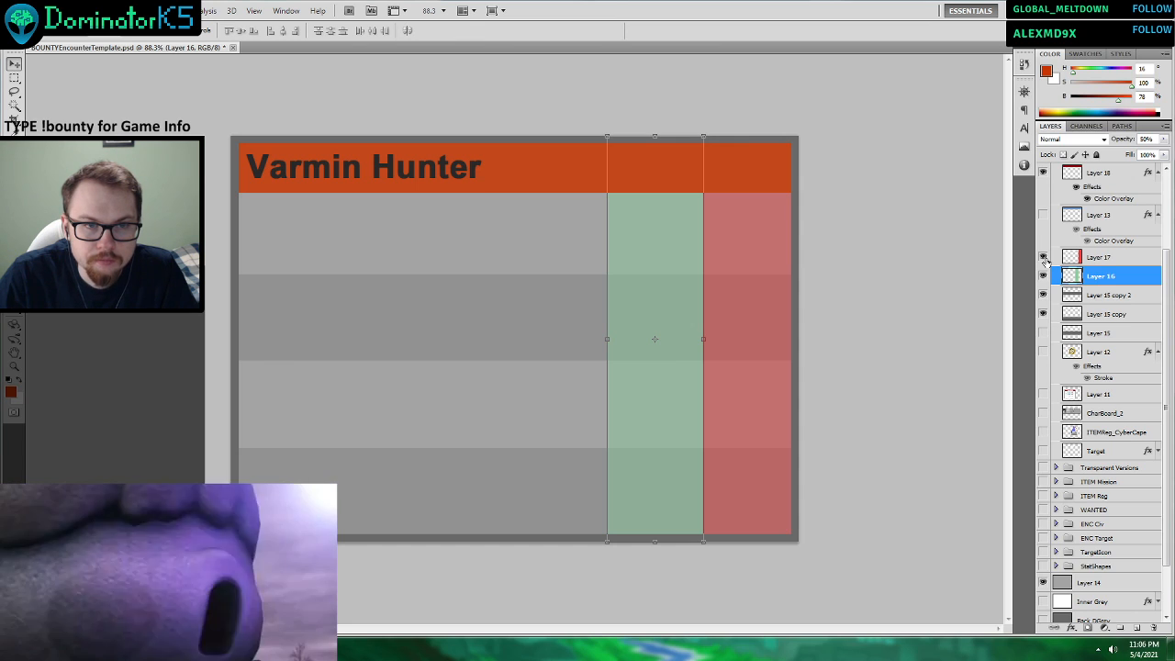
{"action": "right_click", "coordinate": [1092, 279]}
{"action": "left_click", "coordinate": [1089, 325]}
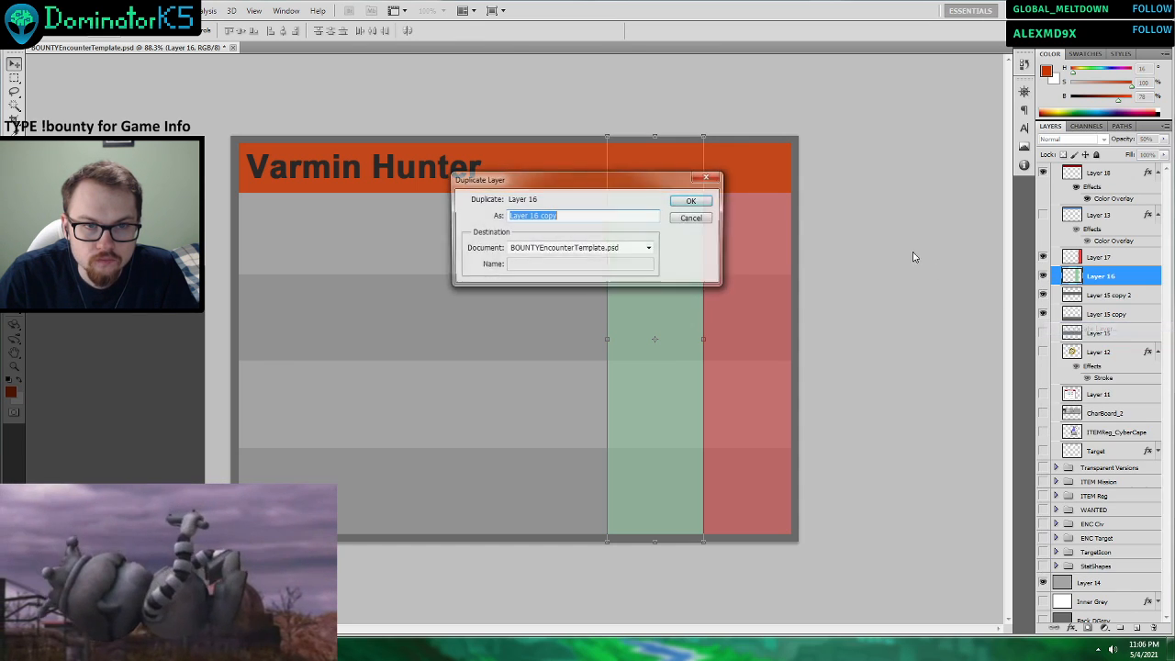
{"action": "left_click", "coordinate": [690, 202]}
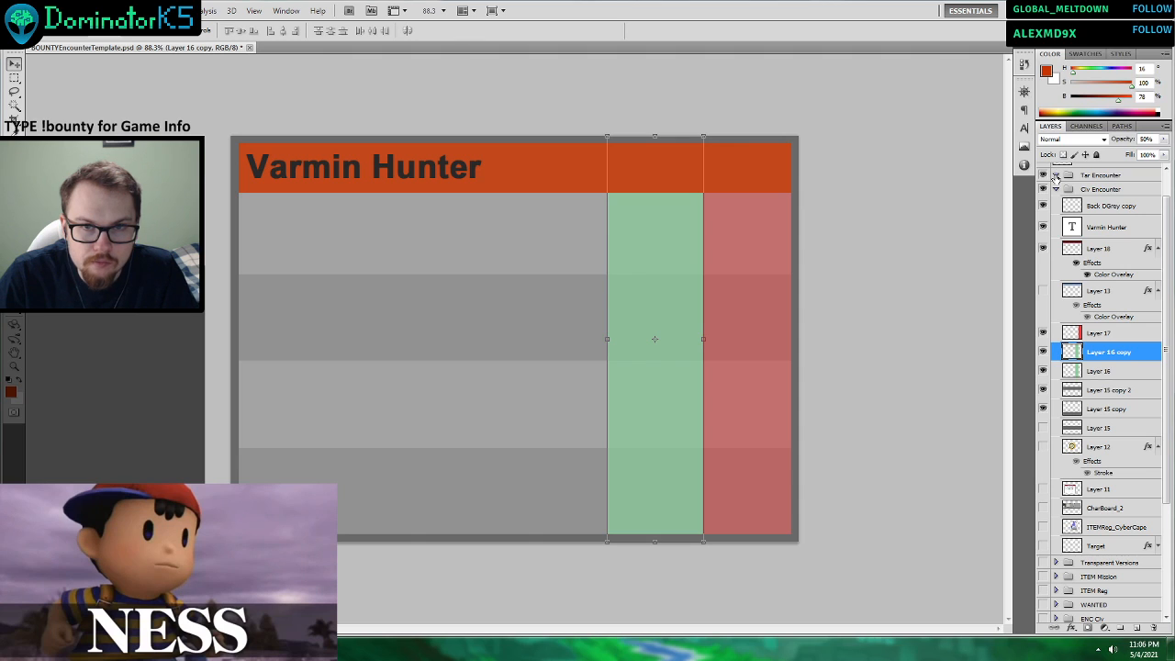
Move the Back DGrey copy border layer out of the Civ Encounter group and above the Tar Encounter group.
{"action": "left_click", "coordinate": [1101, 249]}
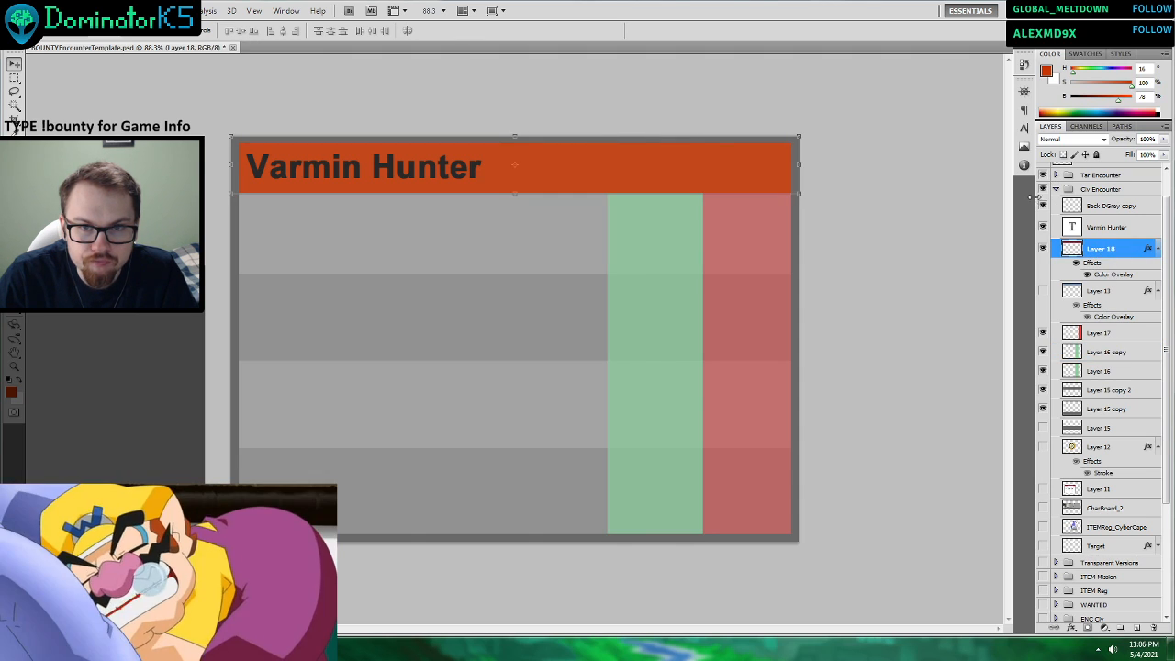
{"action": "left_click", "coordinate": [1042, 207]}
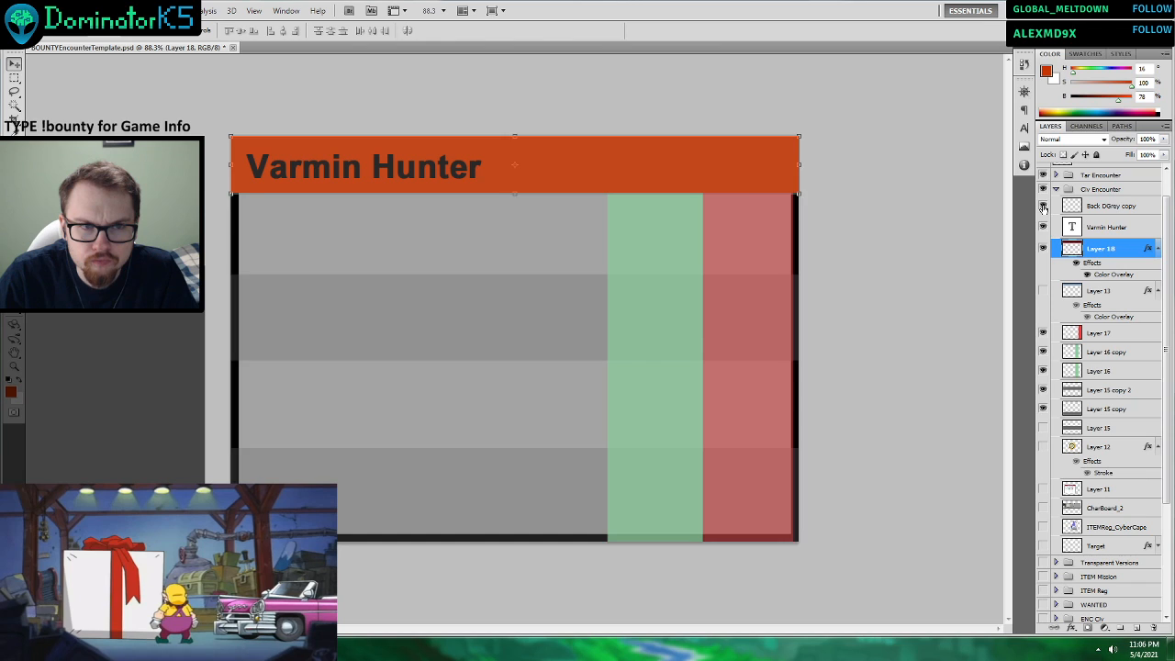
{"action": "left_click", "coordinate": [1042, 208]}
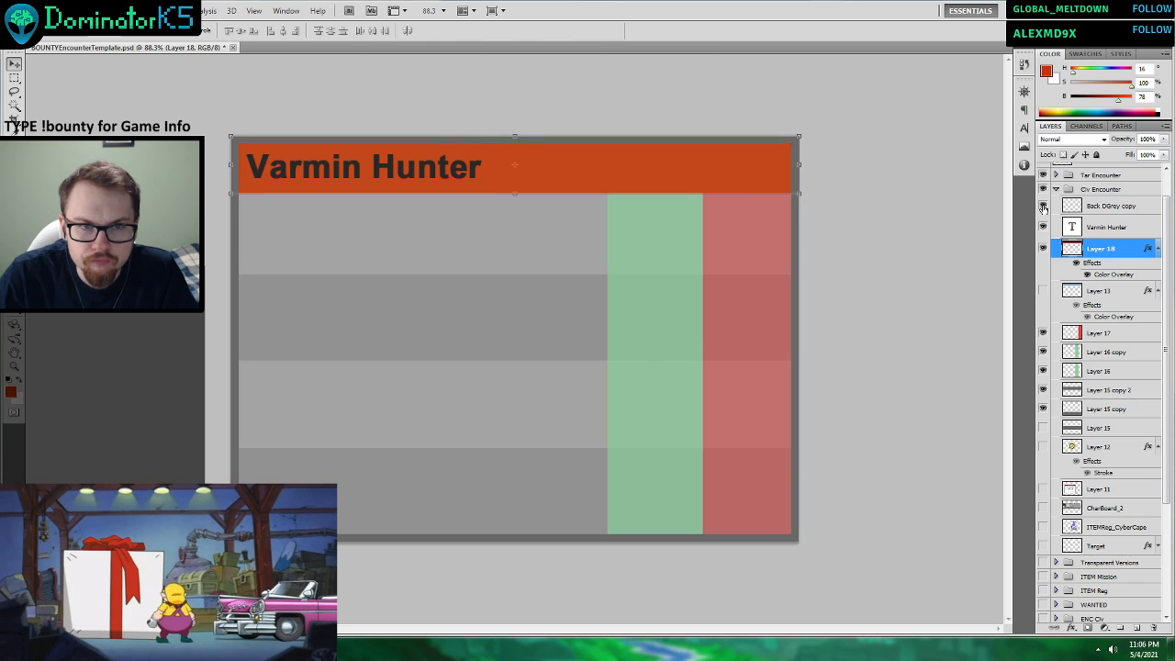
{"action": "scroll", "coordinate": [1102, 207], "scroll_direction": "up", "scroll_amount": 1}
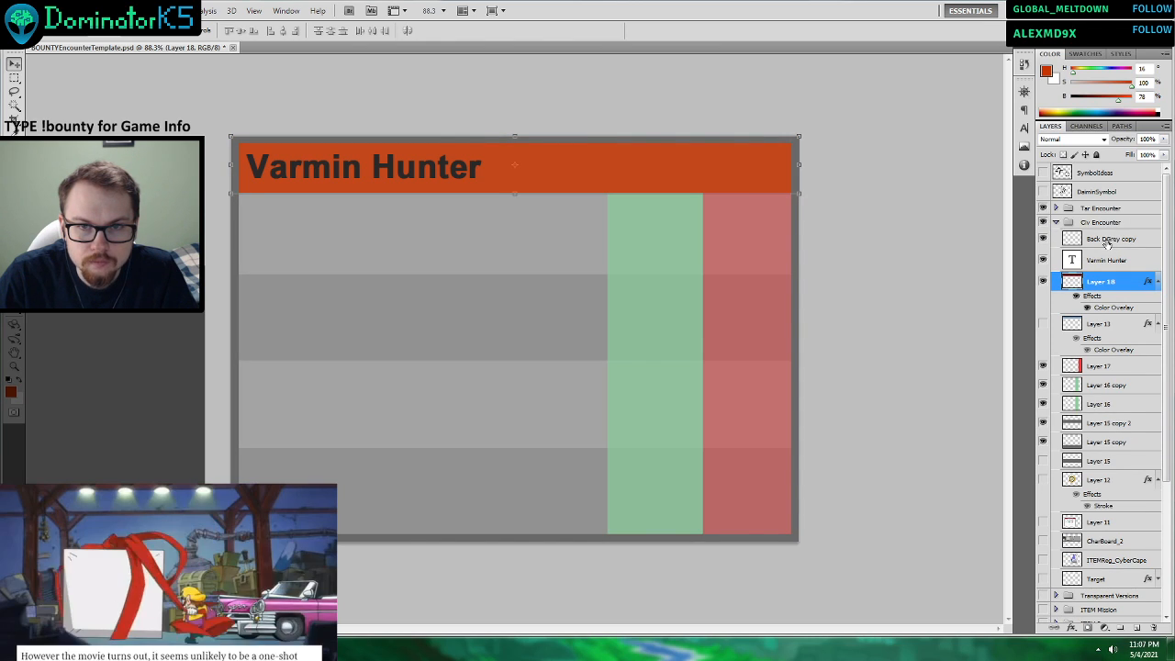
{"action": "left_click", "coordinate": [1102, 239]}
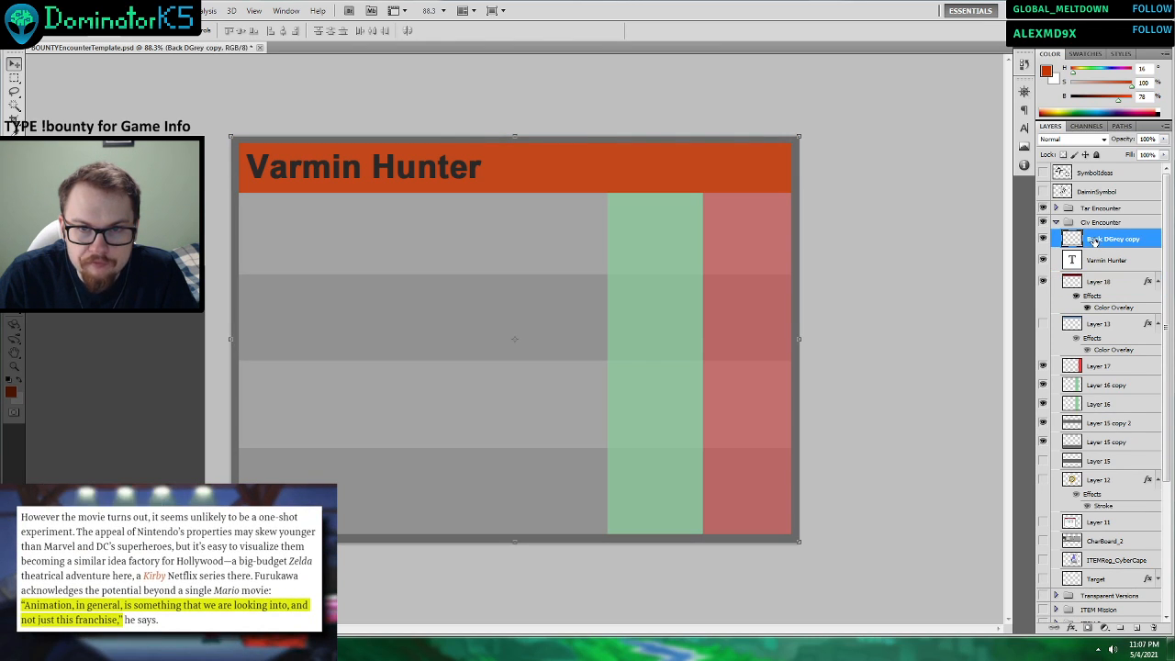
{"action": "left_click_drag", "start_coordinate": [1102, 242], "coordinate": [1106, 203]}
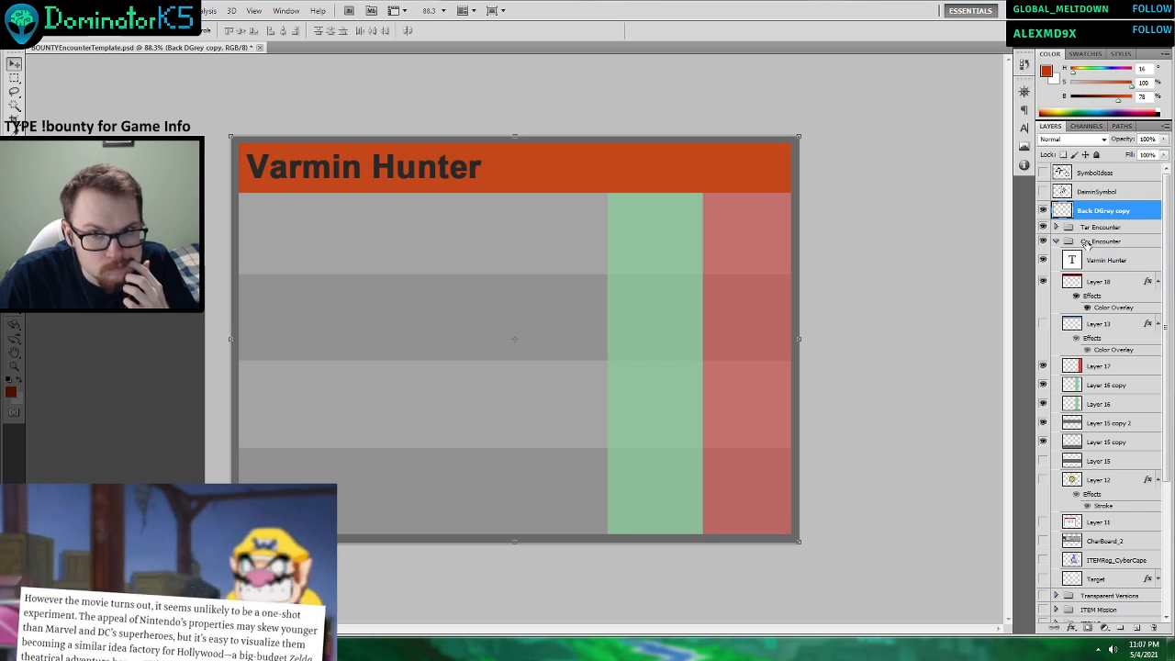
Move Layer 18, Layer 17 and Layer 16 from the Civ Encounter group into the Tar Encounter group.
{"action": "left_click", "coordinate": [1104, 284]}
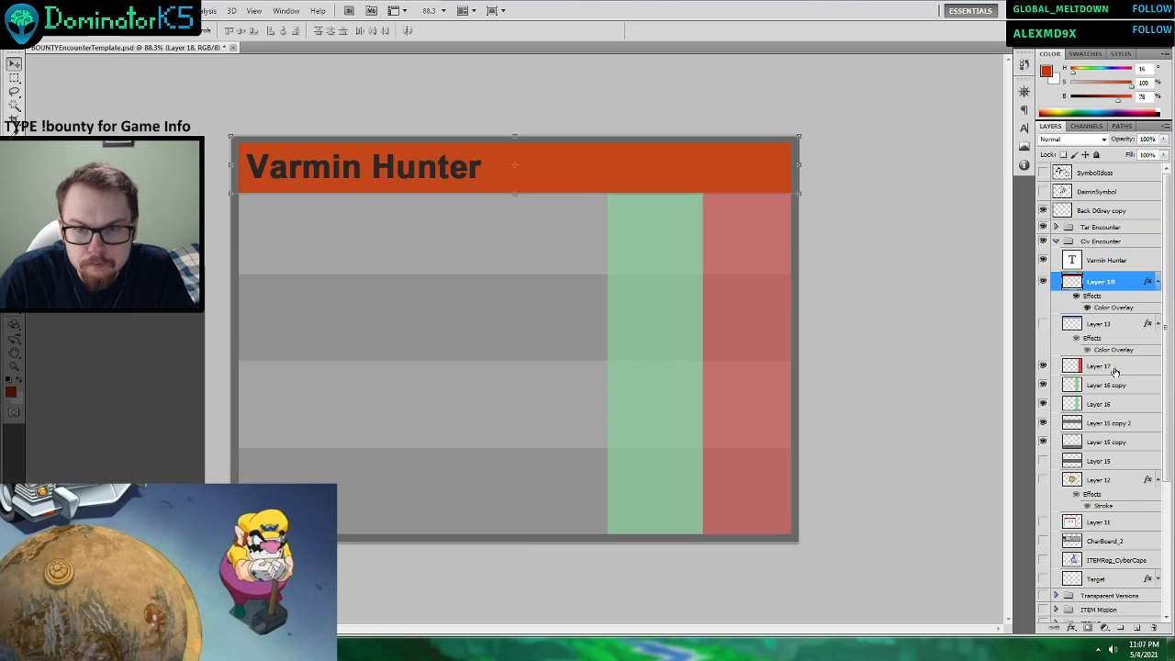
{"action": "left_click", "coordinate": [1106, 367], "text": "ctrl"}
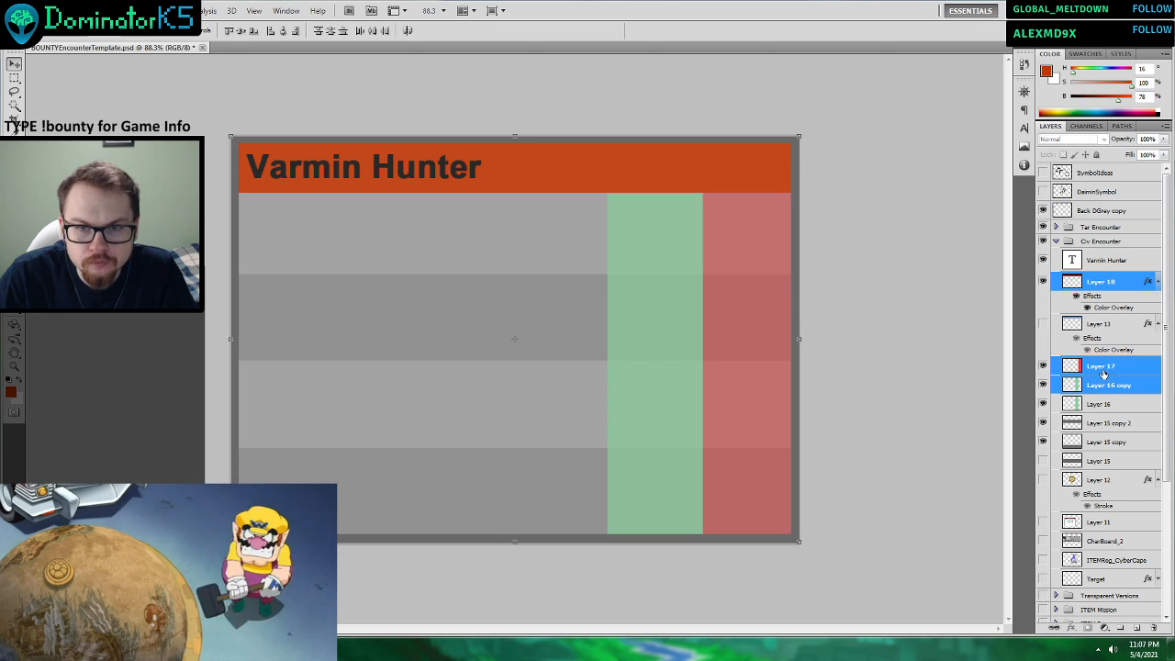
{"action": "left_click", "coordinate": [1102, 385], "text": "ctrl"}
{"action": "left_click", "coordinate": [1101, 385], "text": "ctrl"}
{"action": "left_click", "coordinate": [1101, 404], "text": "ctrl"}
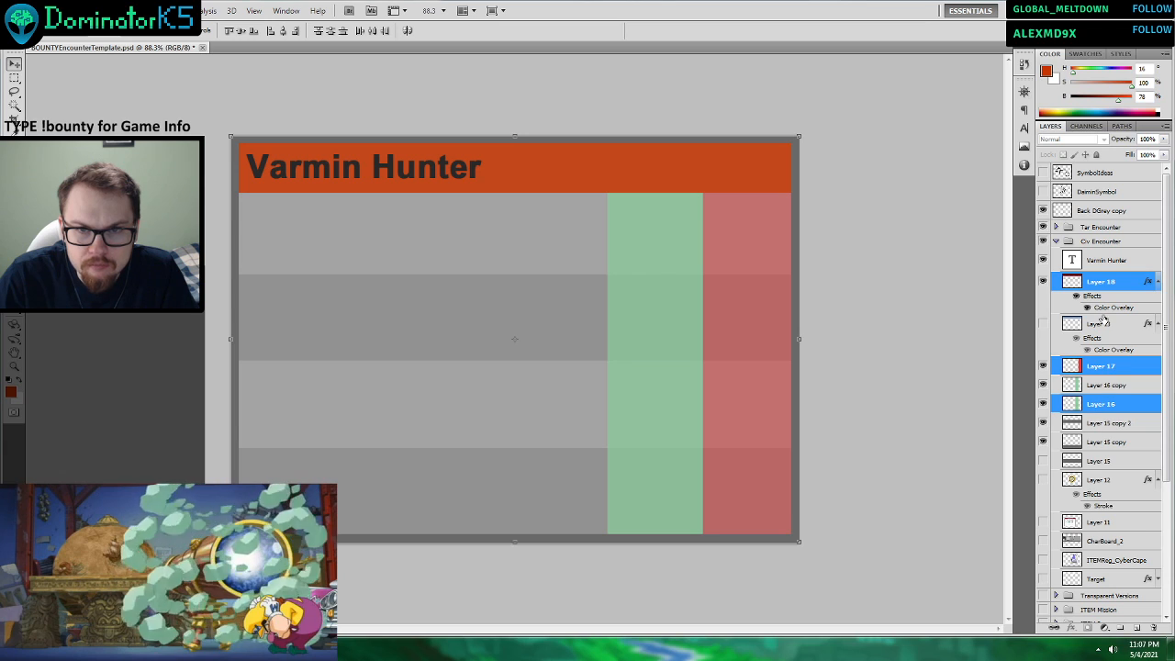
{"action": "left_click_drag", "start_coordinate": [1101, 278], "coordinate": [1091, 236]}
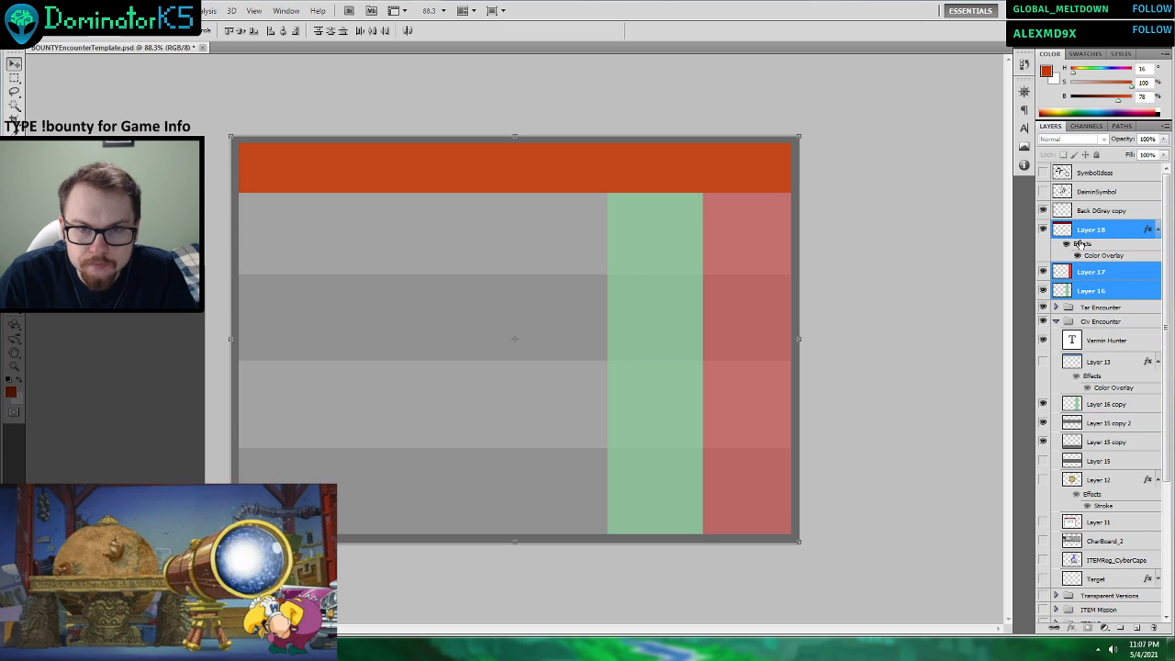
{"action": "left_click", "coordinate": [1158, 232]}
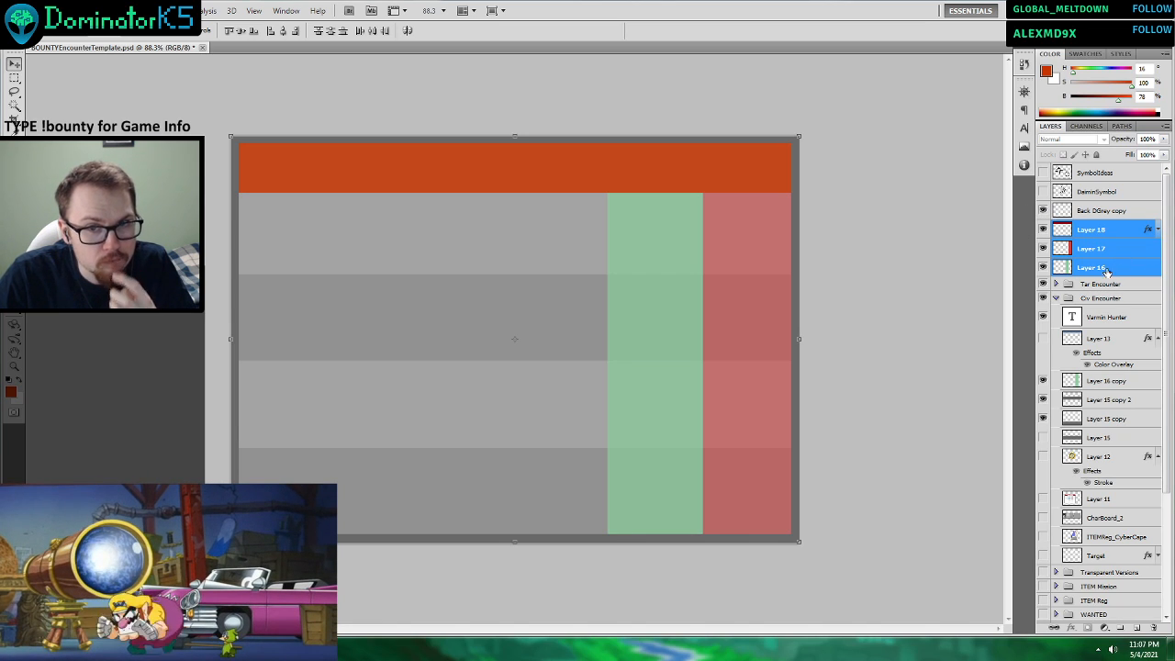
{"action": "left_click_drag", "start_coordinate": [1090, 270], "coordinate": [1096, 284]}
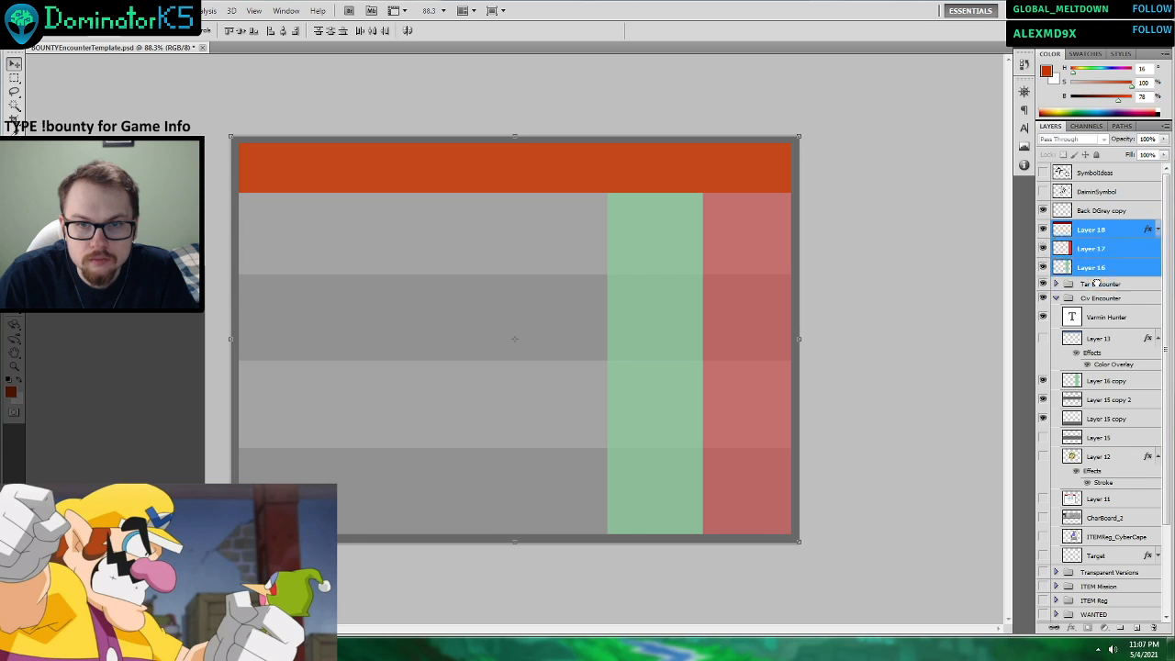
{"action": "left_click", "coordinate": [1056, 227]}
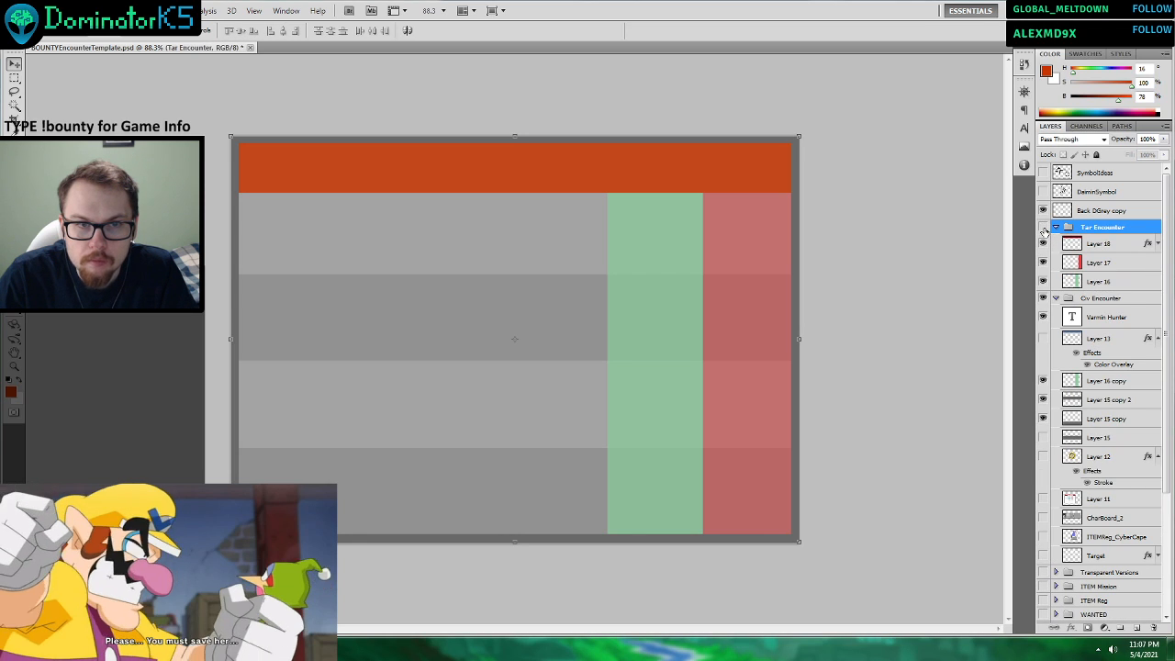
Hide the Tar Encounter group and show the blue Layer 13 header in the Civ Encounter group.
{"action": "left_click", "coordinate": [1043, 228]}
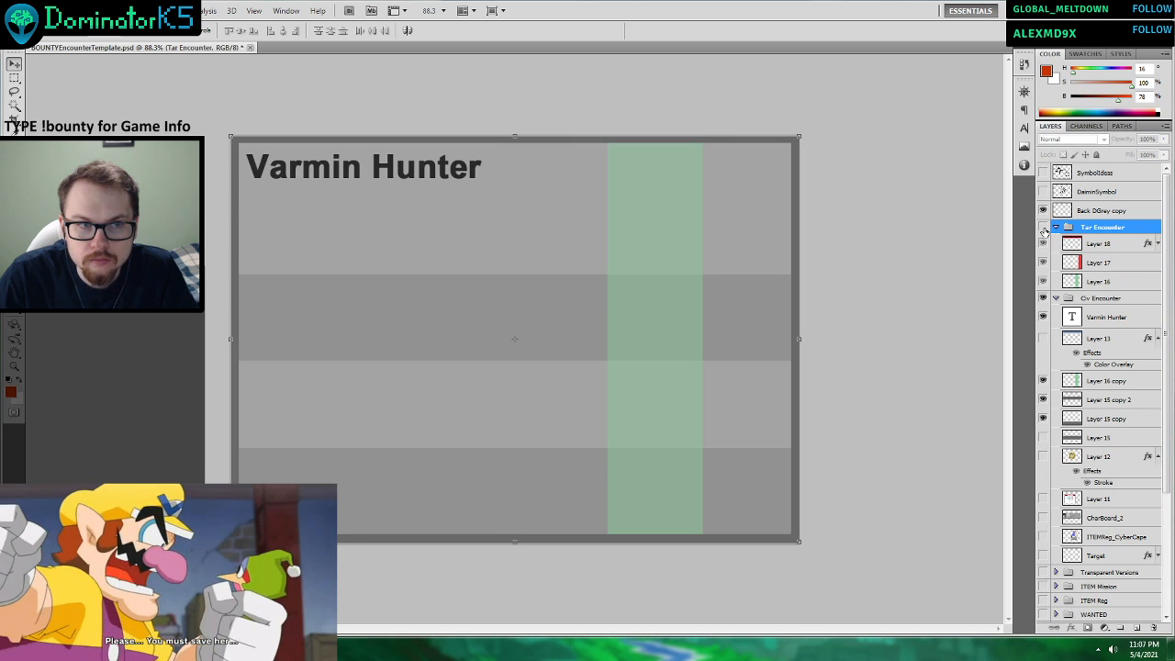
{"action": "left_click", "coordinate": [1043, 339]}
{"action": "left_click", "coordinate": [1043, 228]}
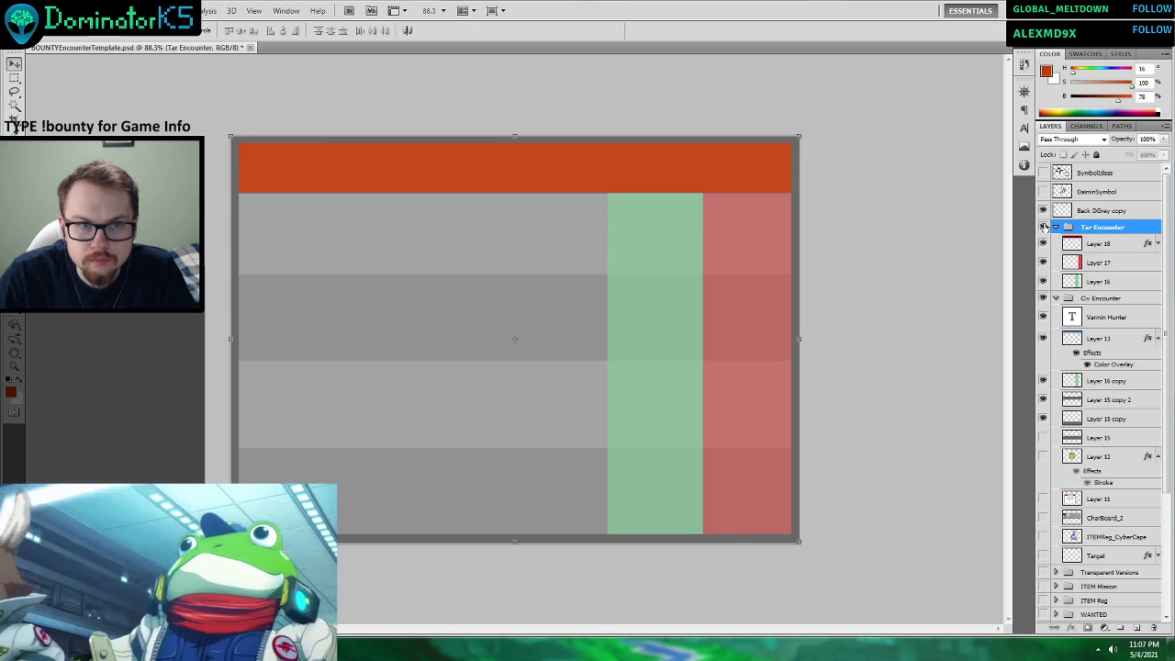
{"action": "left_click", "coordinate": [1043, 228]}
Shift the green Layer 16 copy strip toward the card's right edge and widen it past that edge.
{"action": "left_click", "coordinate": [1099, 383]}
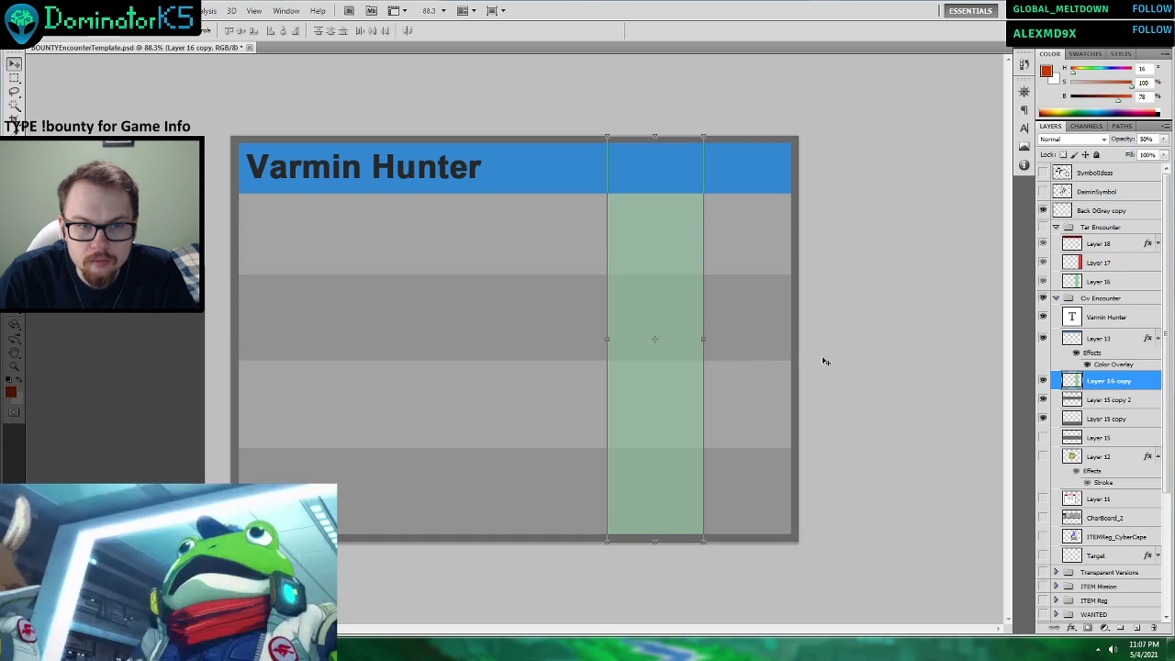
{"action": "left_click_drag", "start_coordinate": [690, 320], "coordinate": [825, 337]}
{"action": "left_click", "coordinate": [615, 30]}
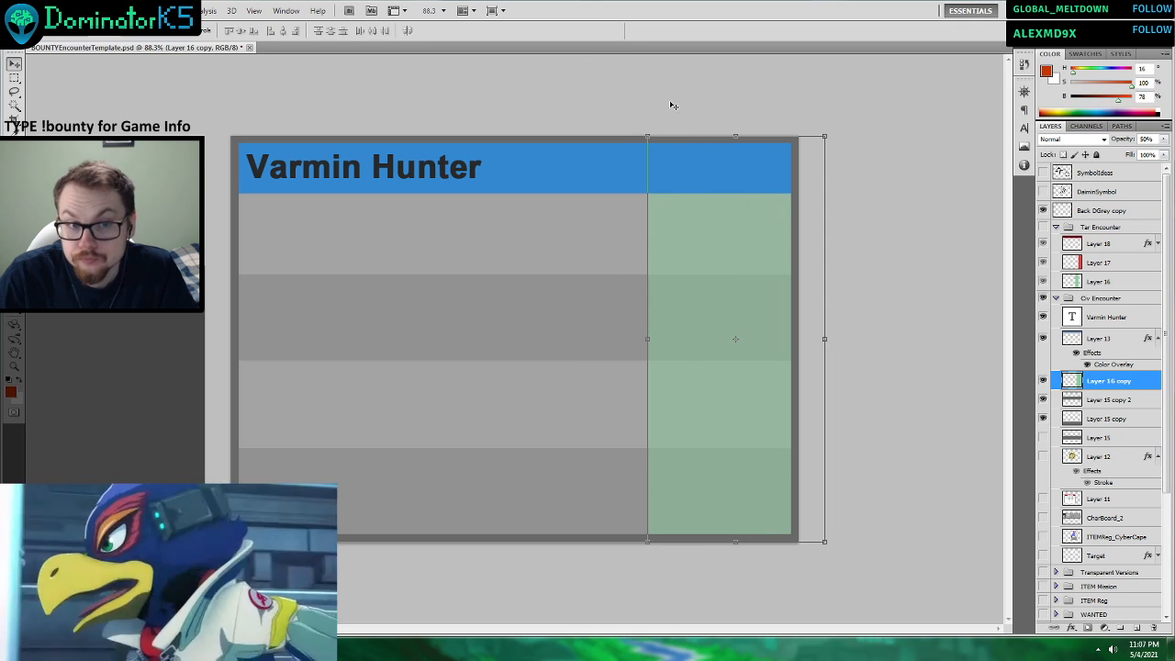
Undo the widening of the Layer 16 copy strip, keeping its shifted position.
{"action": "left_click", "coordinate": [1100, 342]}
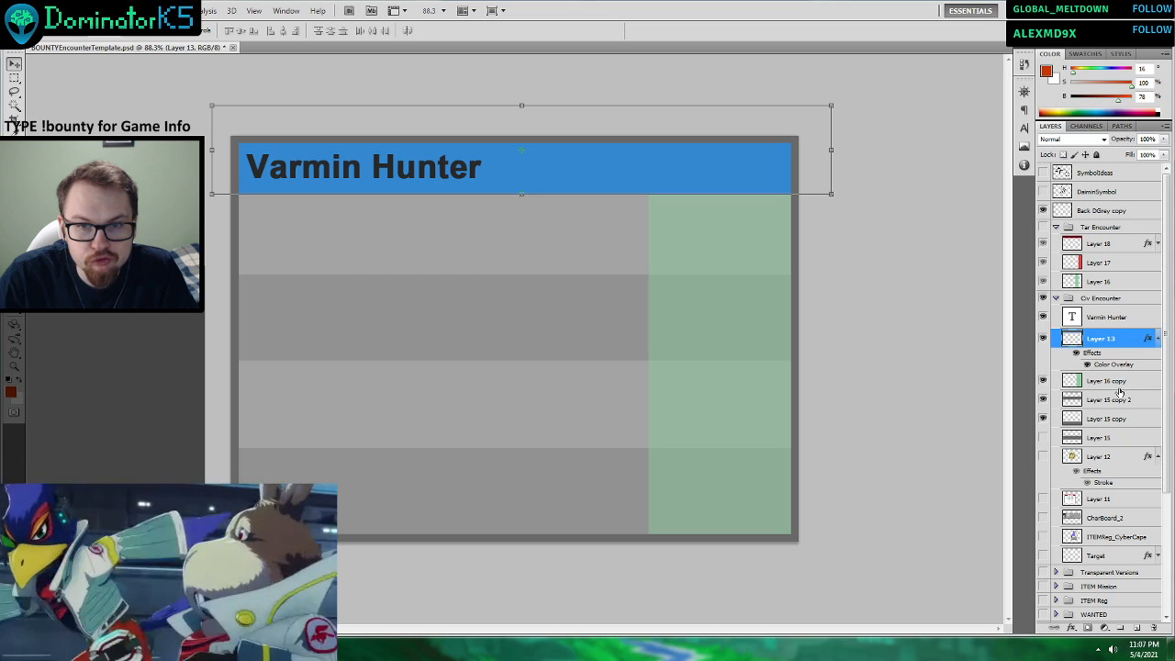
{"action": "left_click", "coordinate": [1106, 401]}
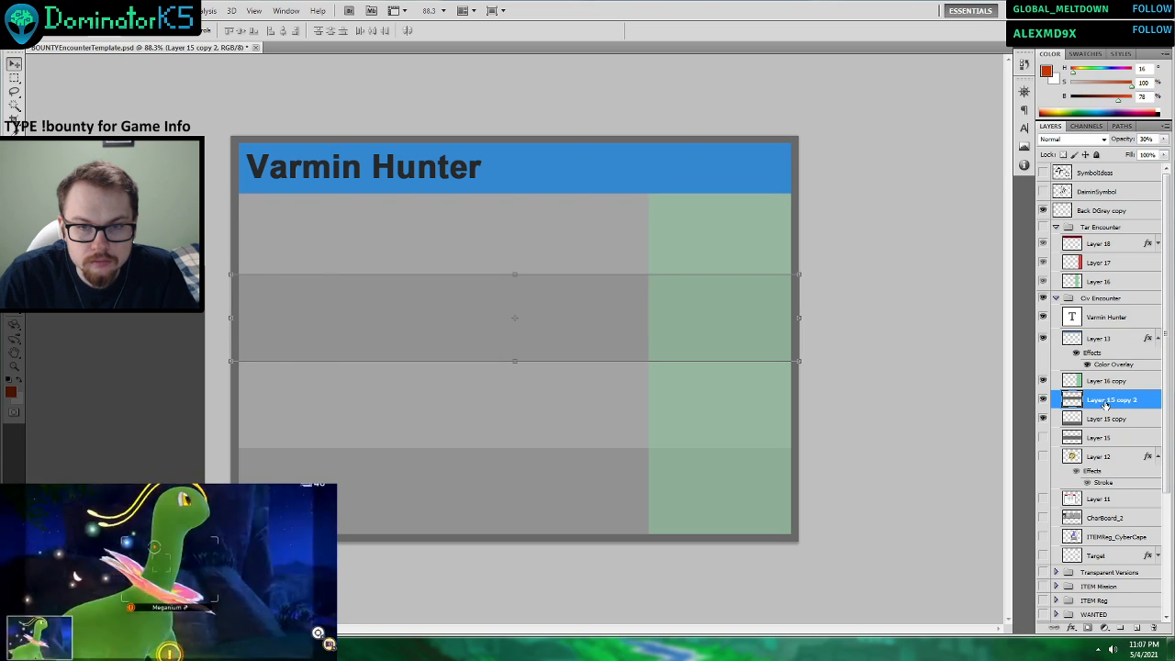
{"action": "left_click", "coordinate": [1106, 381]}
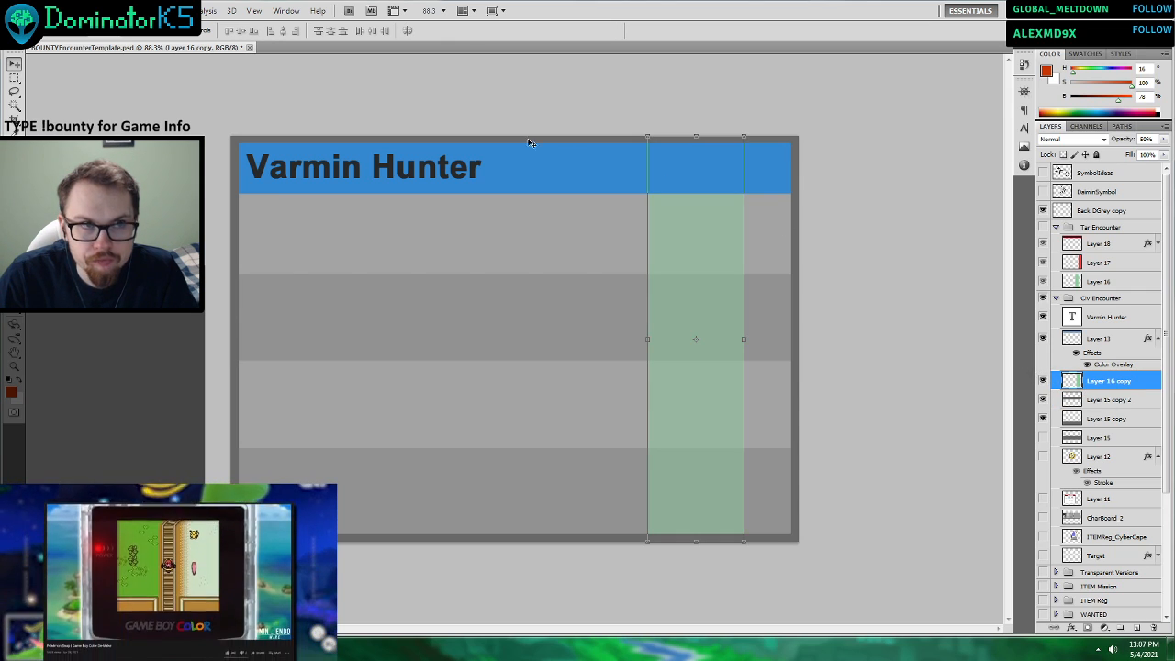
{"action": "right_click", "coordinate": [677, 247]}
{"action": "key", "text": "Escape"}
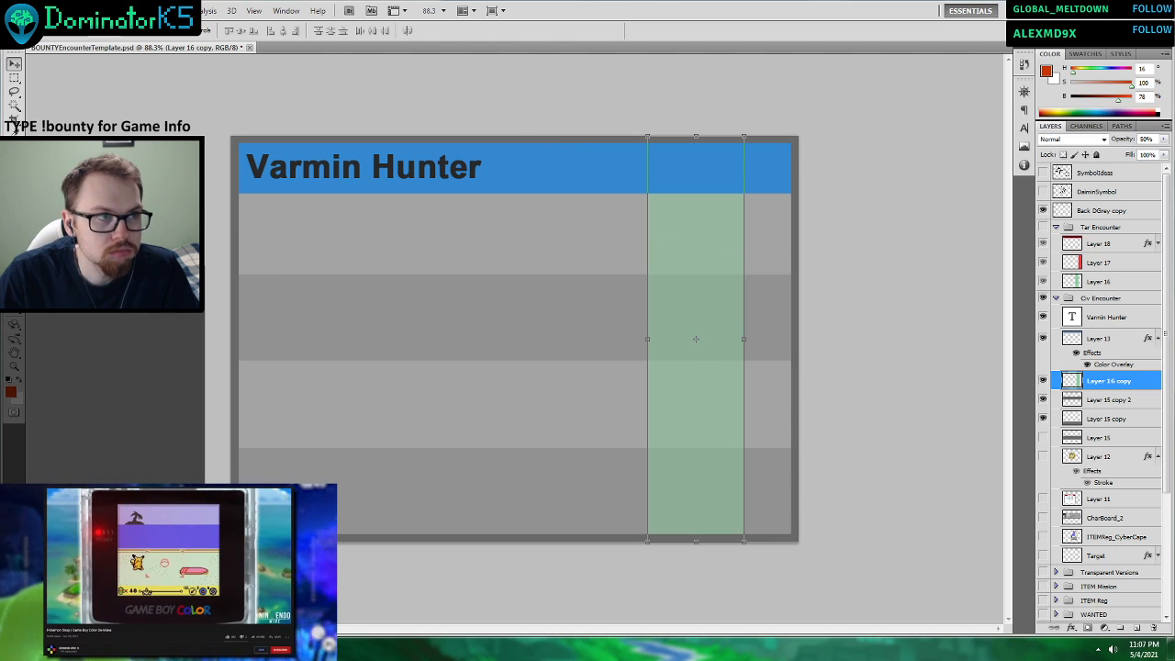
Set the image interpolation preference to Bilinear.
{"action": "left_click", "coordinate": [59, 11]}
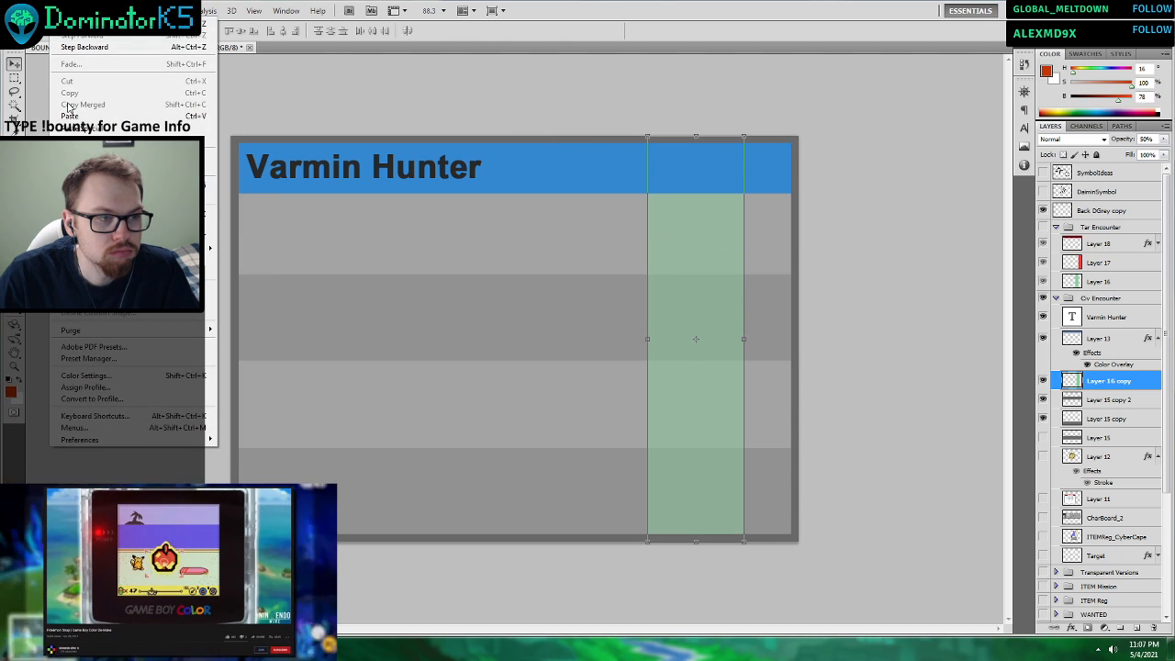
{"action": "mouse_move", "coordinate": [138, 440]}
{"action": "left_click", "coordinate": [255, 441]}
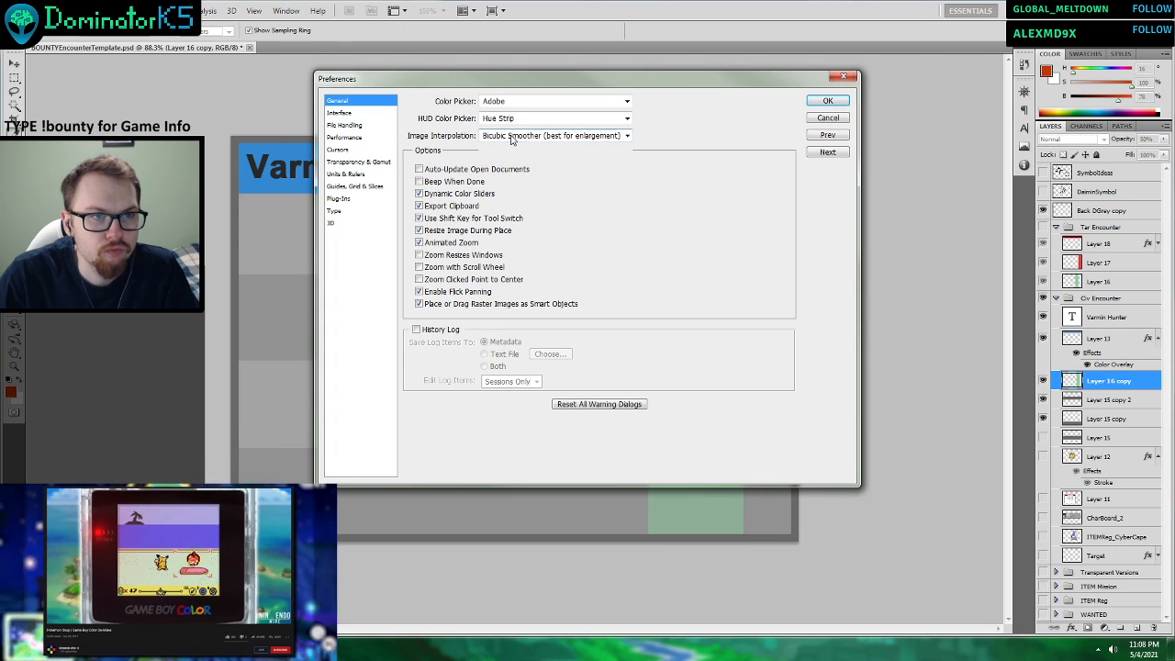
{"action": "left_click", "coordinate": [511, 137]}
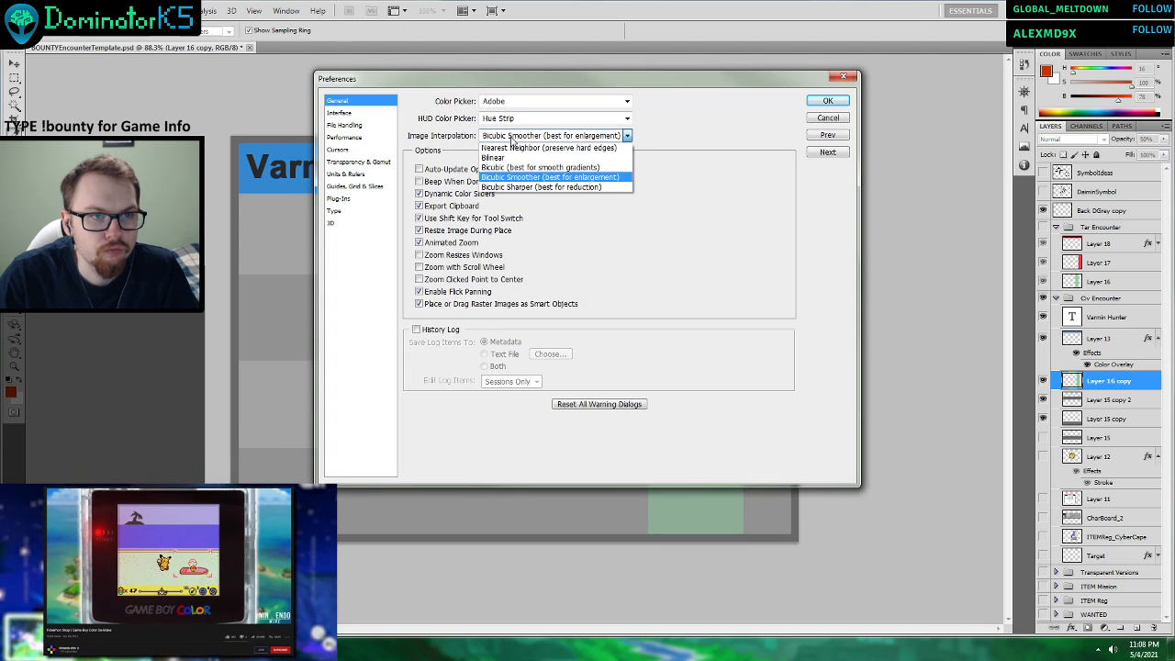
{"action": "left_click", "coordinate": [506, 157]}
{"action": "left_click", "coordinate": [827, 101]}
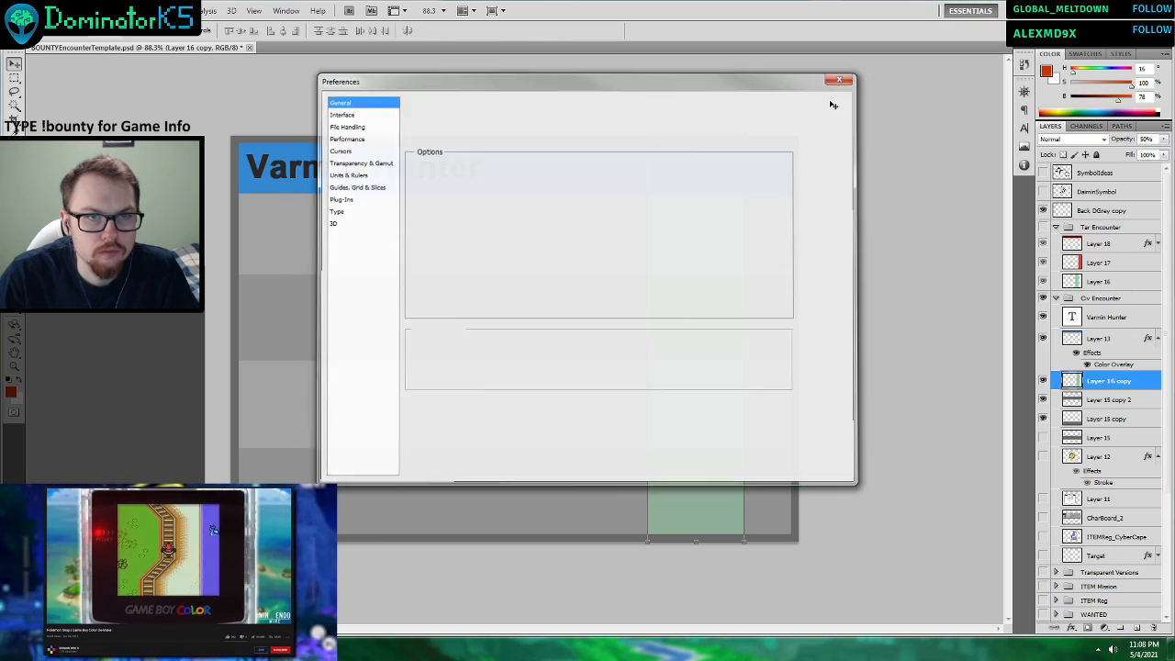
Stretch the Layer 16 copy strip horizontally until it extends past the card's right edge.
{"action": "key", "text": "ctrl+t"}
{"action": "left_click_drag", "start_coordinate": [760, 345], "coordinate": [846, 342]}
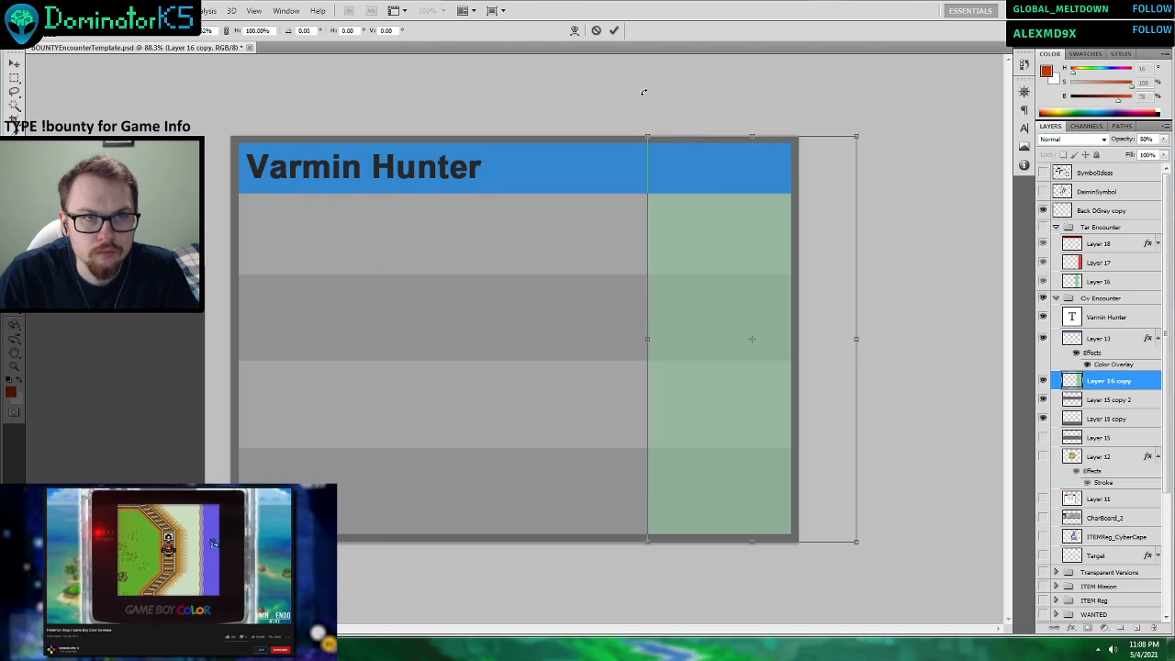
{"action": "left_click", "coordinate": [614, 30]}
Inspect the stretched green strip's left edge up close, and undo the stretch.
{"action": "left_click", "coordinate": [1108, 402]}
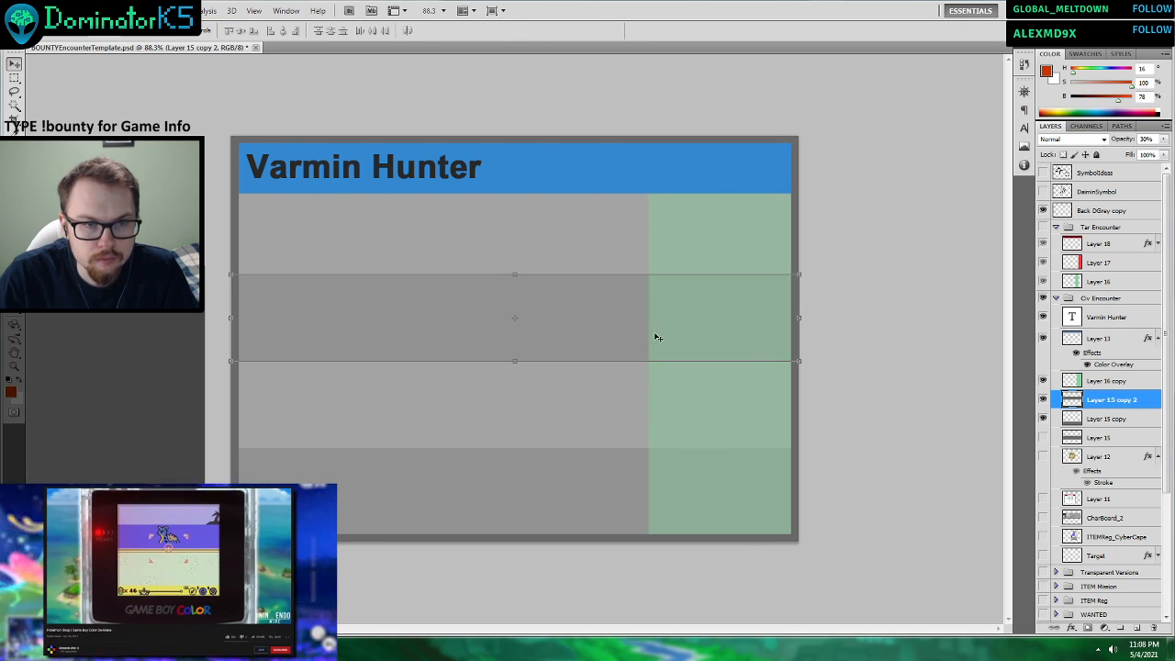
{"action": "scroll", "coordinate": [628, 314], "scroll_direction": "up", "scroll_amount": 7}
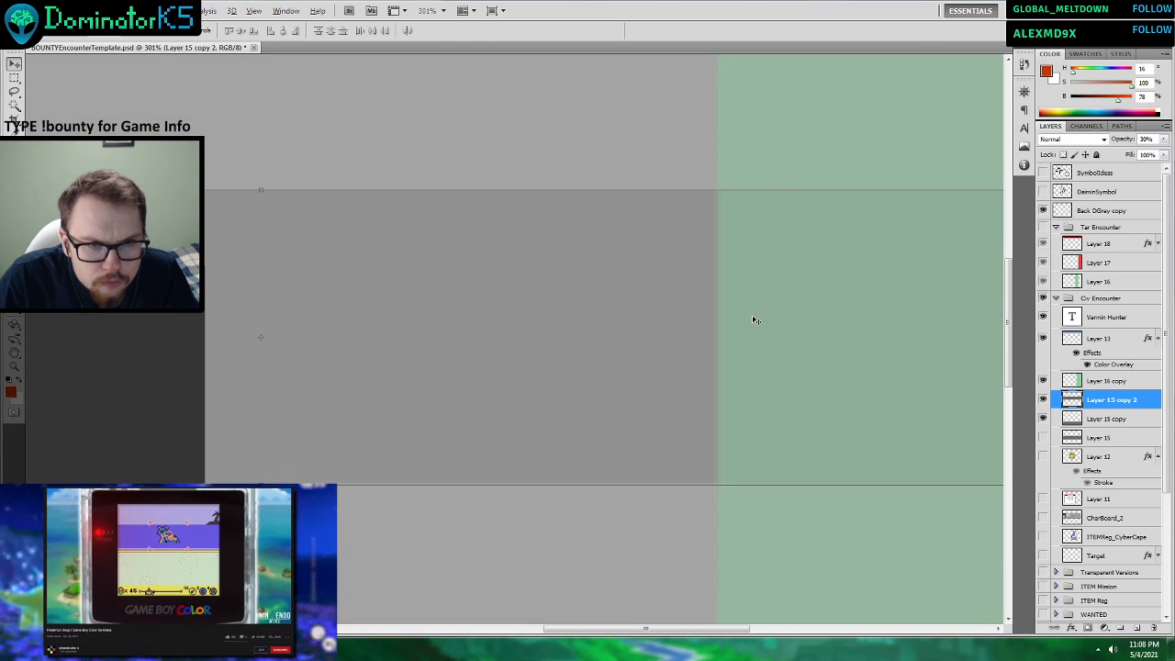
{"action": "left_click", "coordinate": [1044, 381]}
{"action": "scroll", "coordinate": [829, 380], "scroll_direction": "down", "scroll_amount": 10}
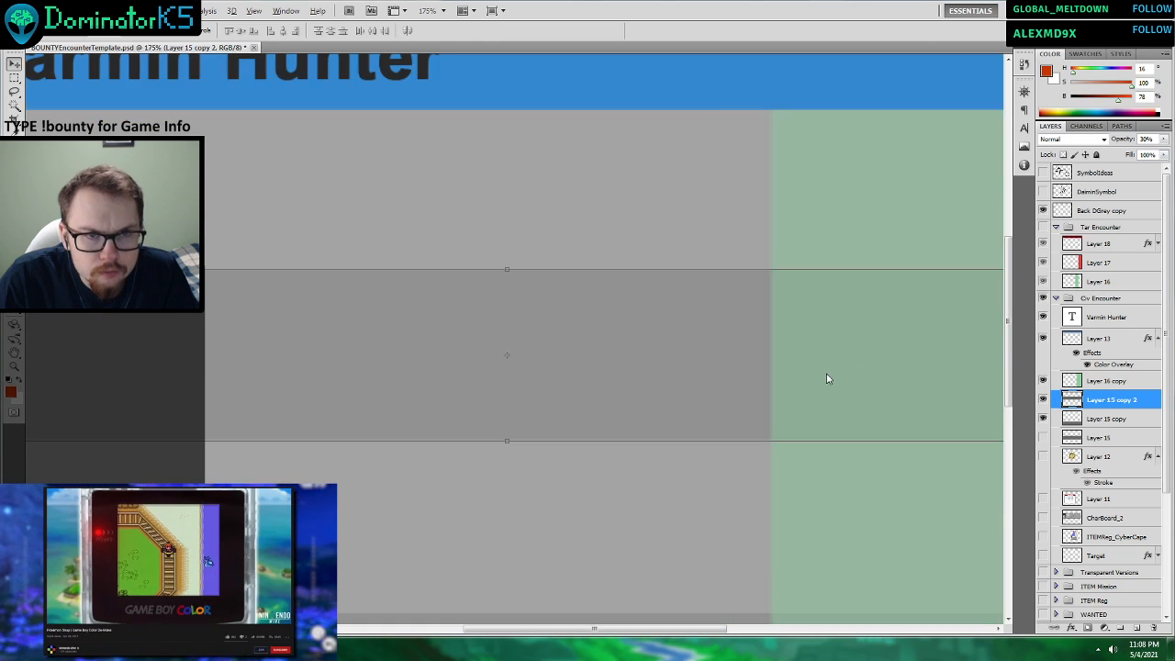
{"action": "key", "text": "ctrl+z"}
{"action": "scroll", "coordinate": [651, 266], "scroll_direction": "up", "scroll_amount": 10}
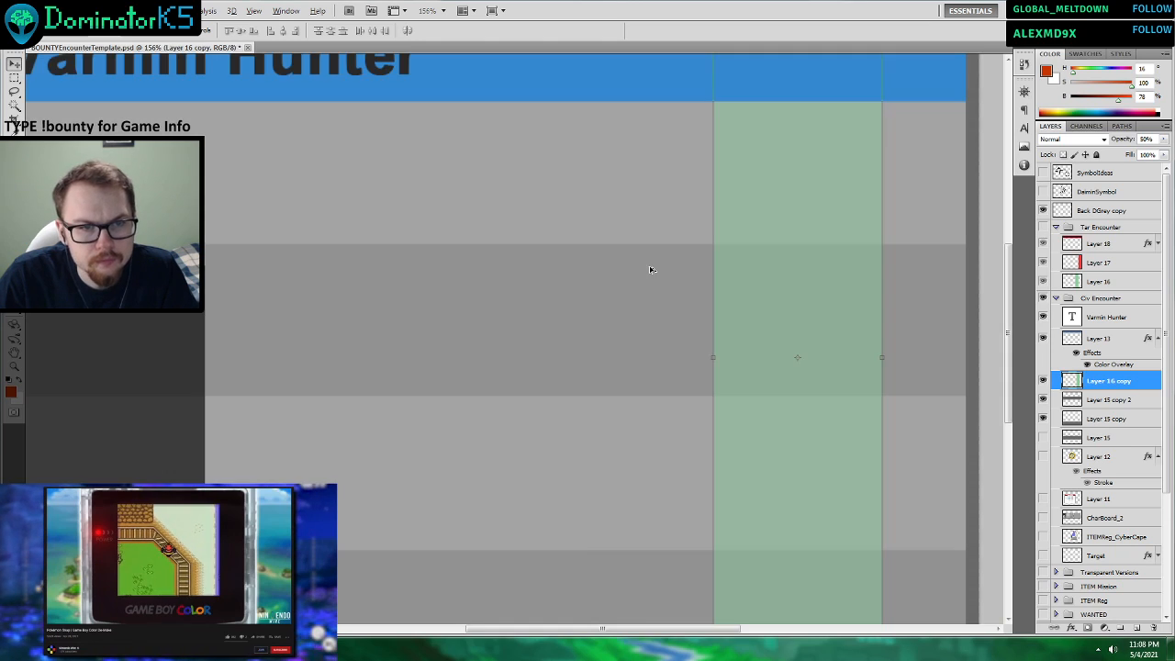
Check the green strip's left edge up close, and move the Layer 16 copy strip flush against the card's inner right border.
{"action": "left_click", "coordinate": [1122, 458]}
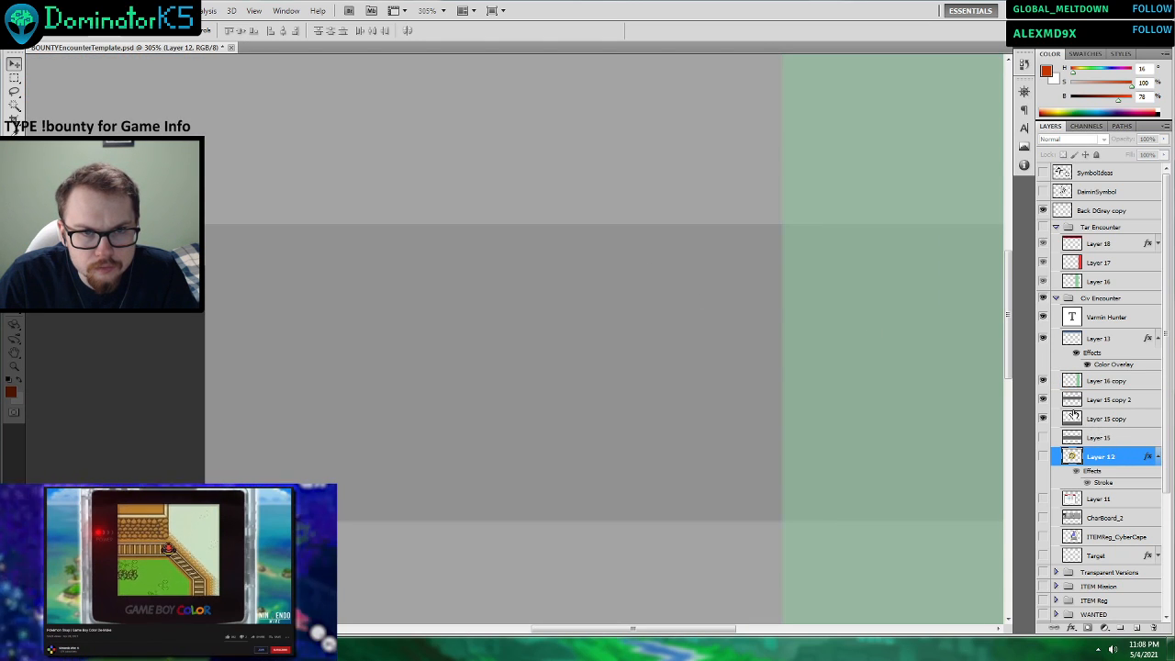
{"action": "scroll", "coordinate": [826, 347], "scroll_direction": "down", "scroll_amount": 3}
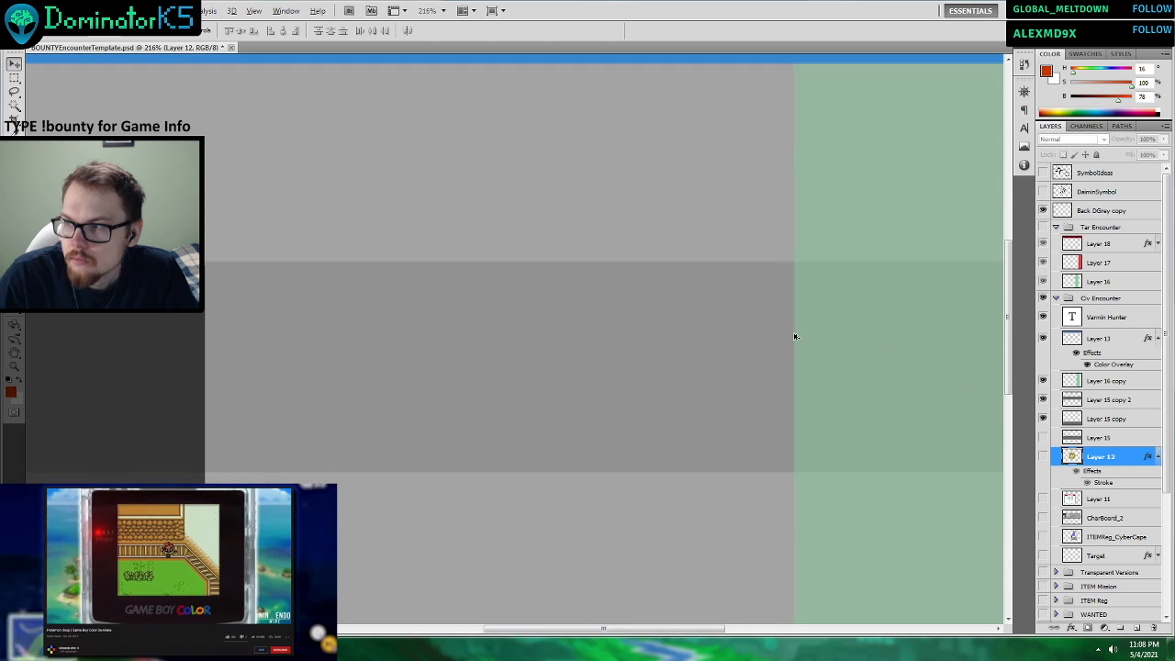
{"action": "scroll", "coordinate": [795, 336], "scroll_direction": "down", "scroll_amount": 4}
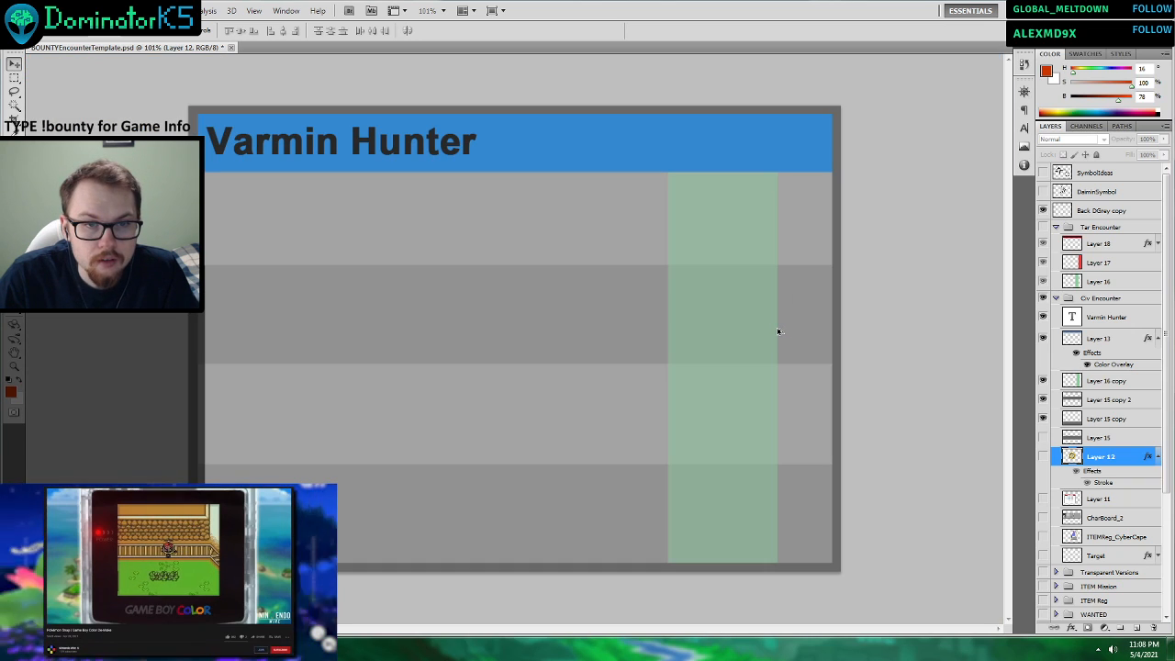
{"action": "left_click", "coordinate": [1097, 384]}
{"action": "left_click_drag", "start_coordinate": [762, 365], "coordinate": [819, 367]}
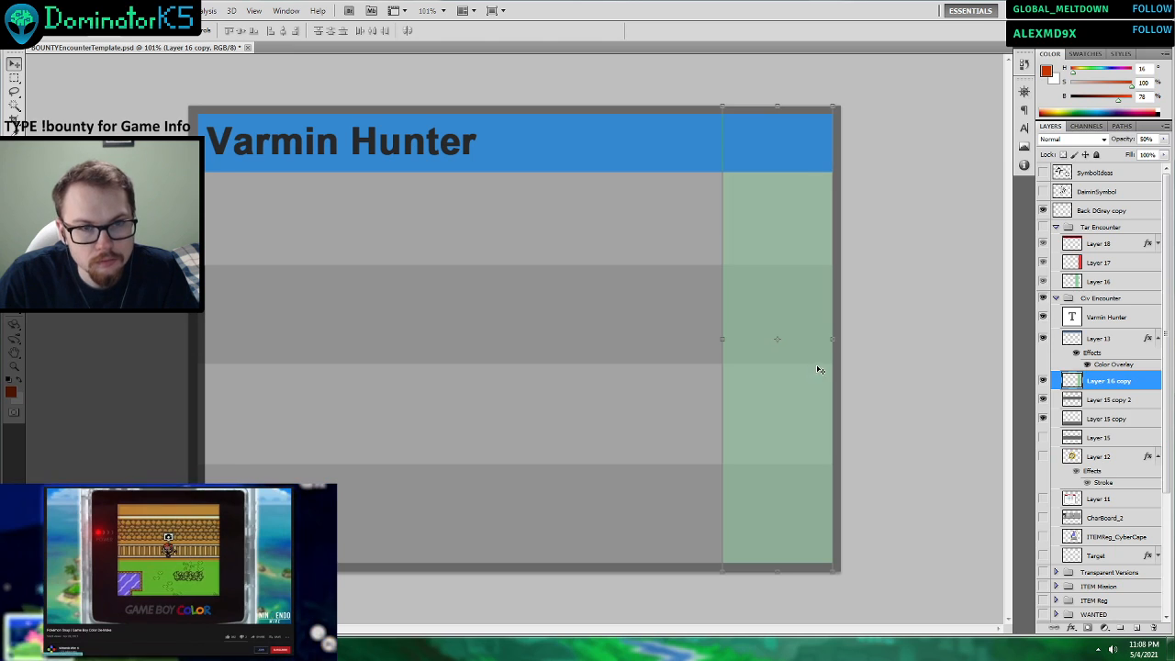
Widen the Layer 16 copy strip by extending its left edge inward, keeping its right edge on the card's border.
{"action": "scroll", "coordinate": [789, 330], "scroll_direction": "down", "scroll_amount": 2}
{"action": "scroll", "coordinate": [454, 284], "scroll_direction": "up", "scroll_amount": 1}
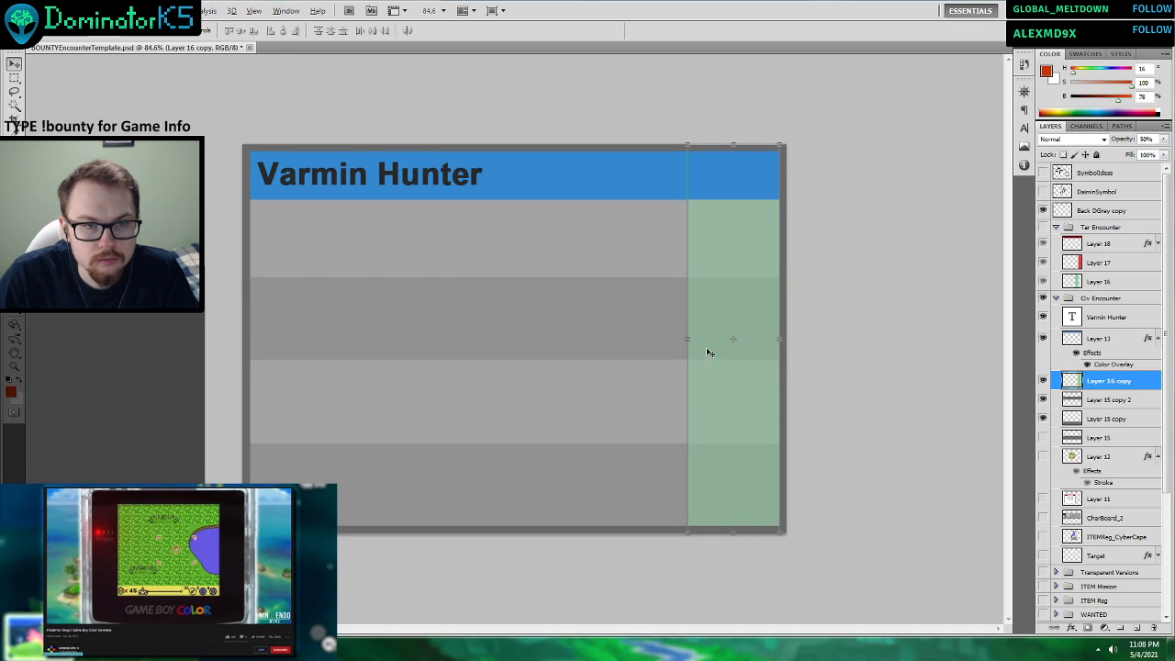
{"action": "left_click_drag", "start_coordinate": [684, 303], "coordinate": [655, 263]}
{"action": "left_click", "coordinate": [614, 30]}
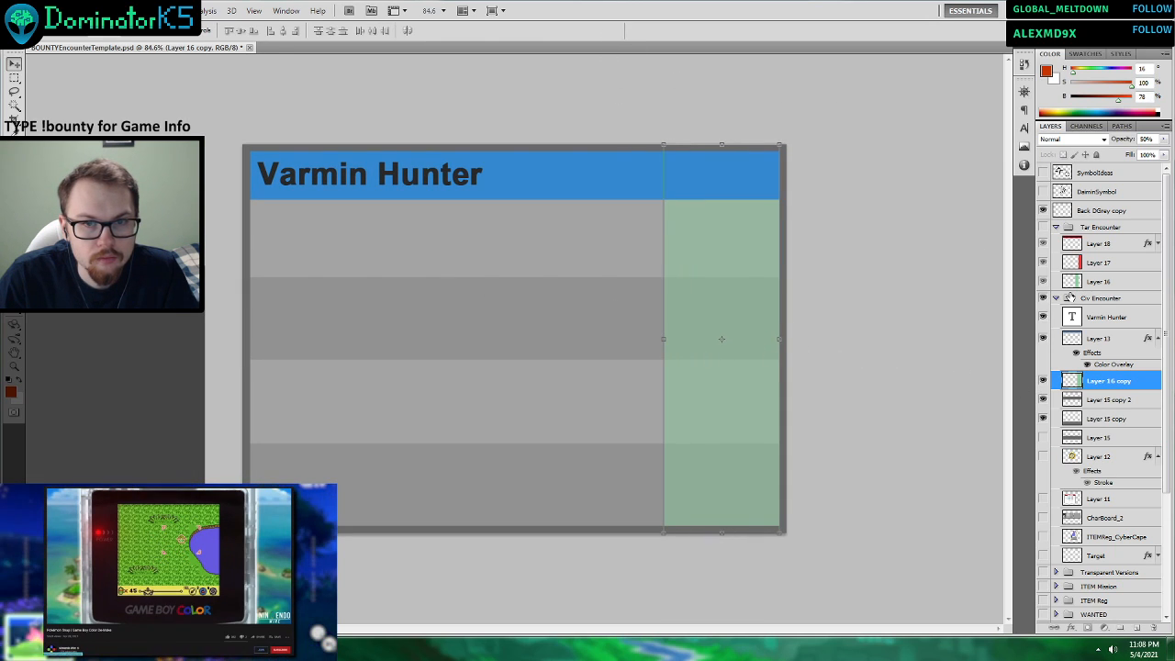
Select the Varmin Hunter text layer, and open the ScenarioCard_Example image from the BountyBoardGame project's OtherArt folder in Windows Photo Viewer.
{"action": "left_click", "coordinate": [1116, 365]}
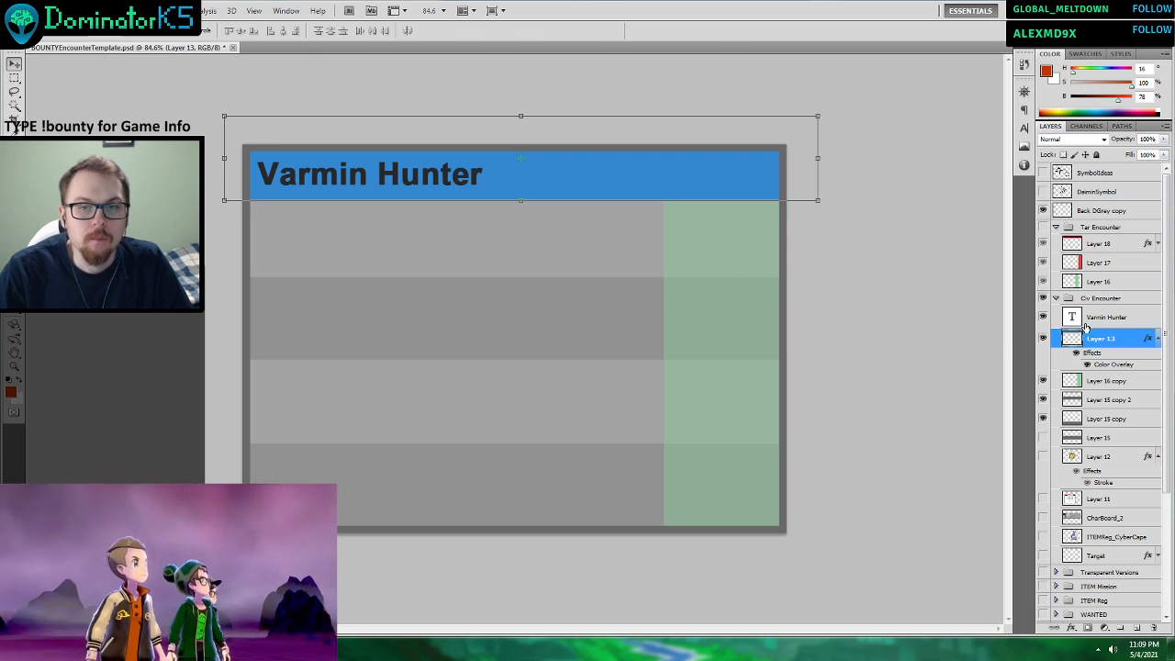
{"action": "left_click", "coordinate": [1097, 320]}
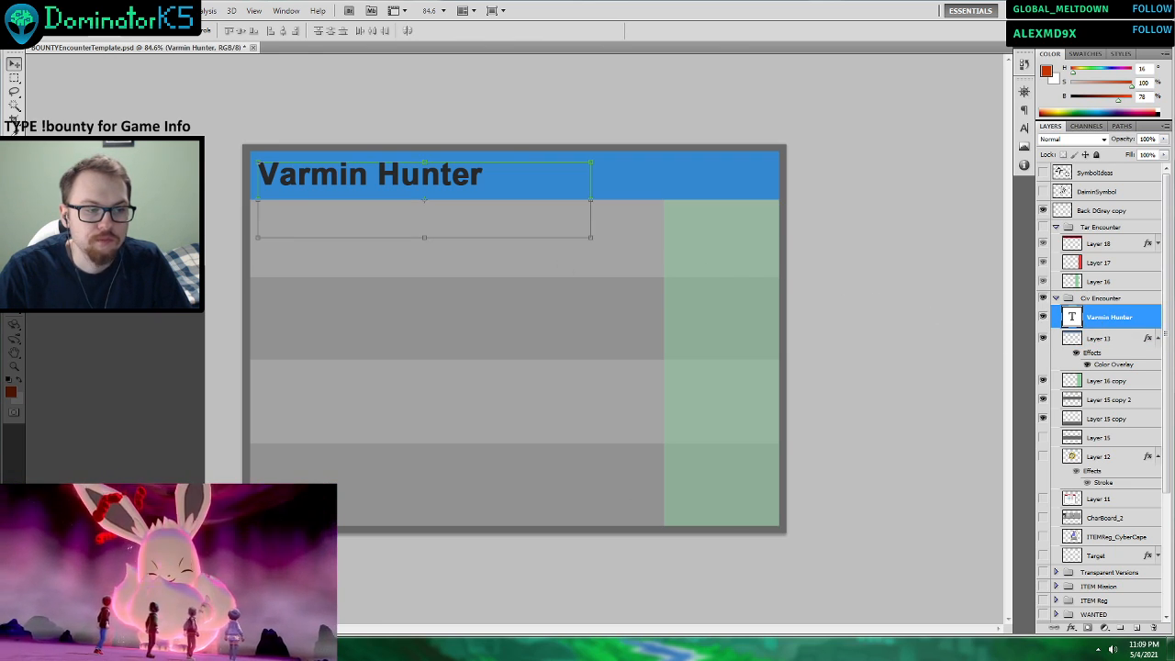
{"action": "left_click", "coordinate": [119, 649]}
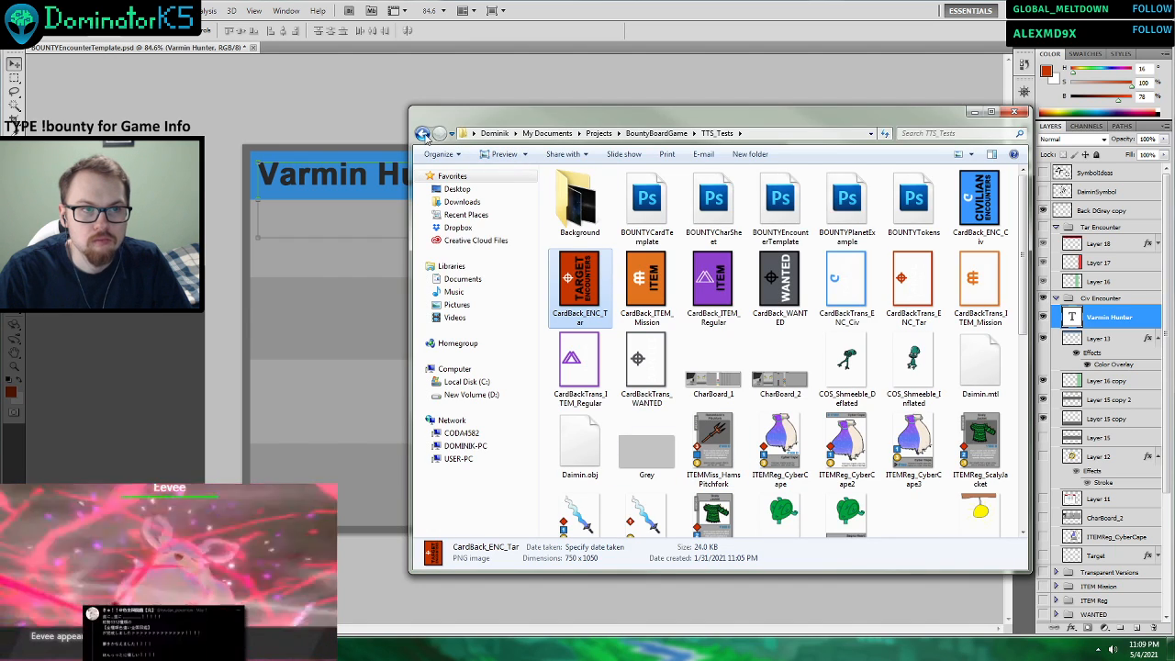
{"action": "left_click", "coordinate": [422, 133]}
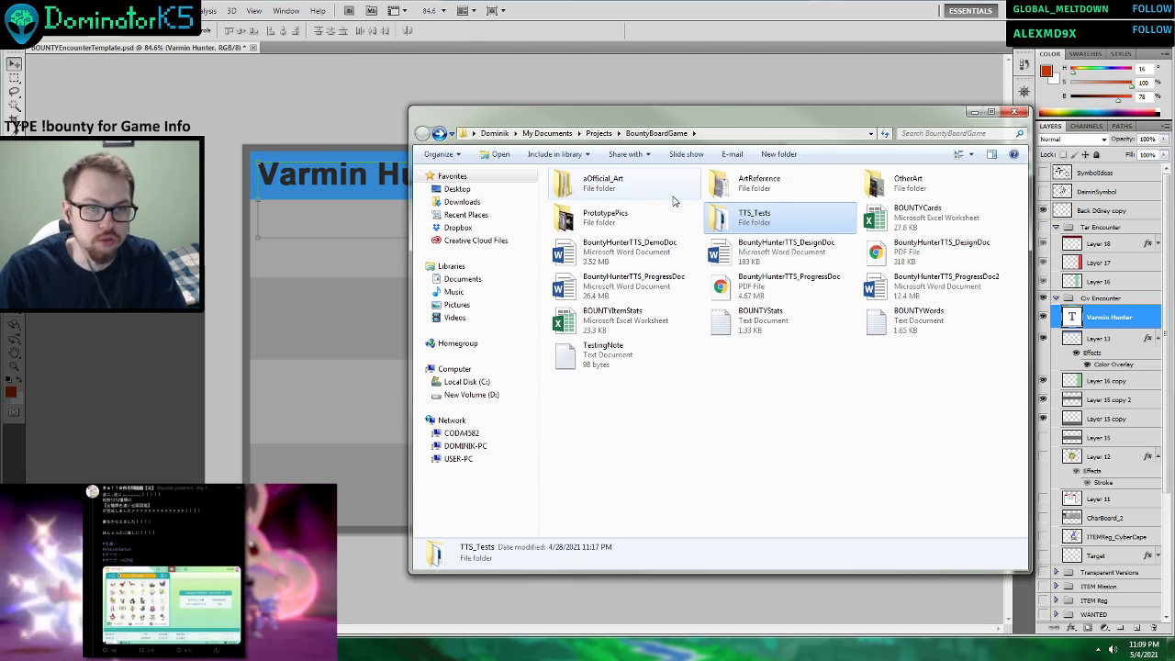
{"action": "double_click", "coordinate": [877, 194]}
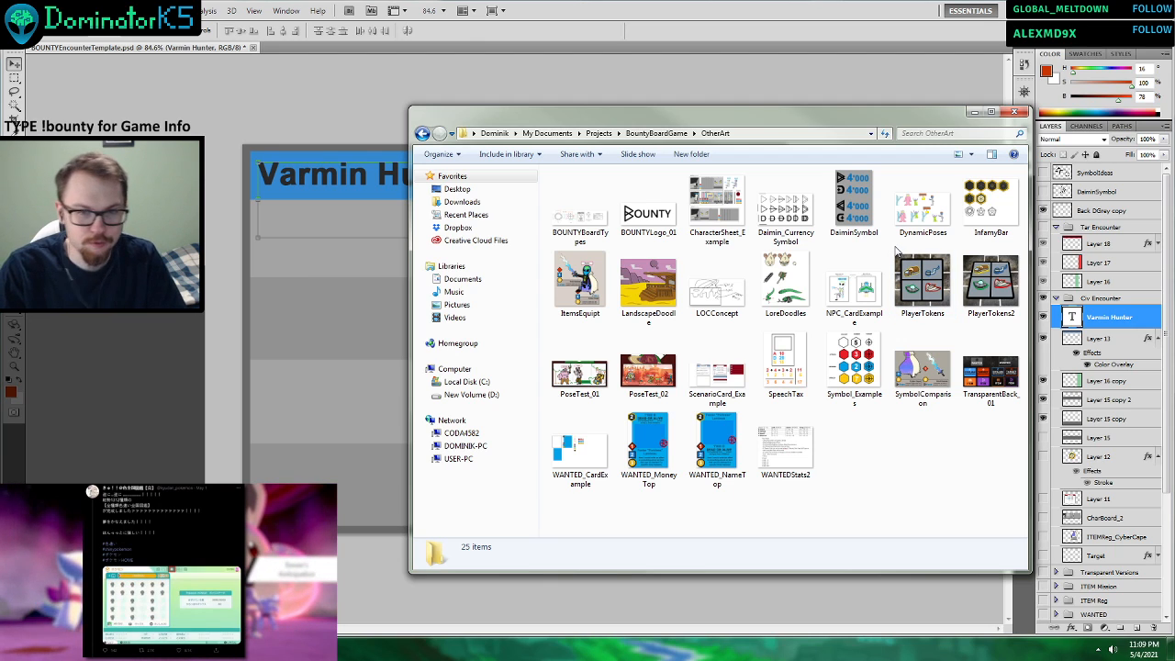
{"action": "left_click", "coordinate": [709, 386]}
{"action": "double_click", "coordinate": [708, 392]}
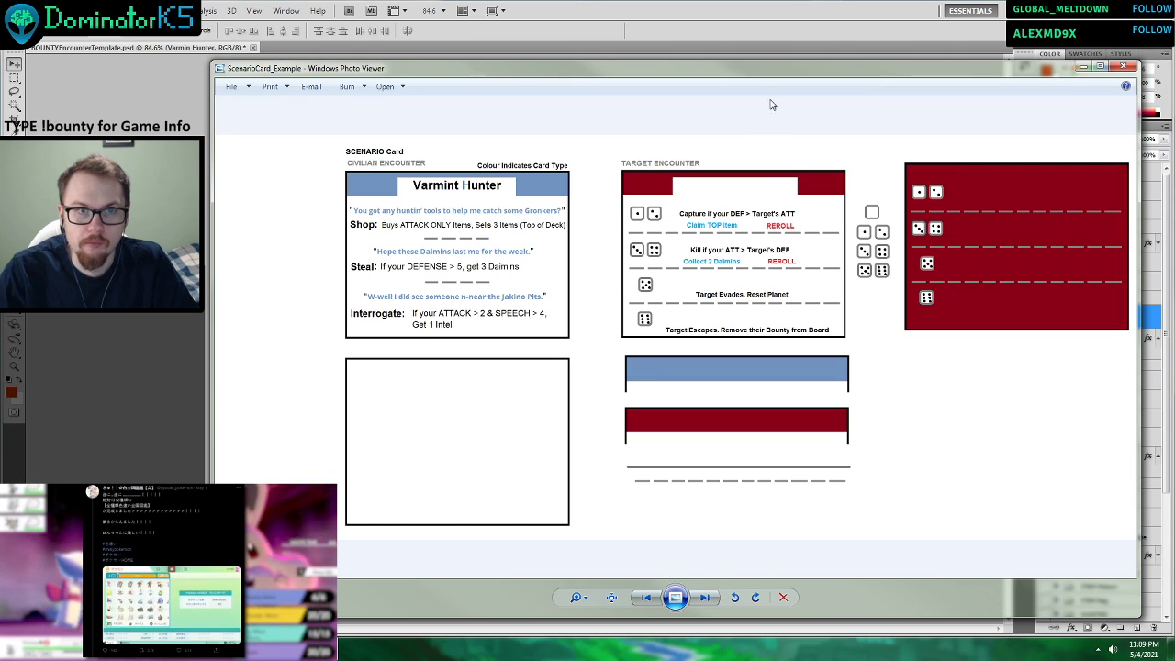
Snap the ScenarioCard_Example viewer to half of the screen beside the card template, keeping it in front.
{"action": "left_click_drag", "start_coordinate": [774, 69], "coordinate": [781, 3]}
{"action": "key", "text": "super+Right"}
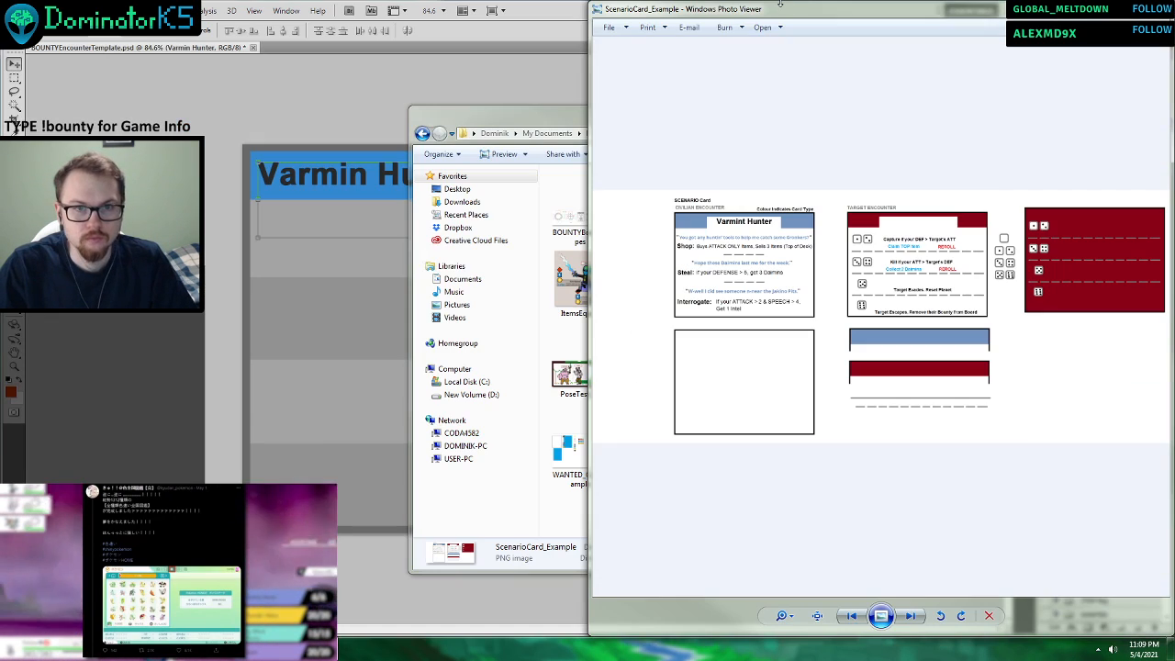
{"action": "key", "text": "super"}
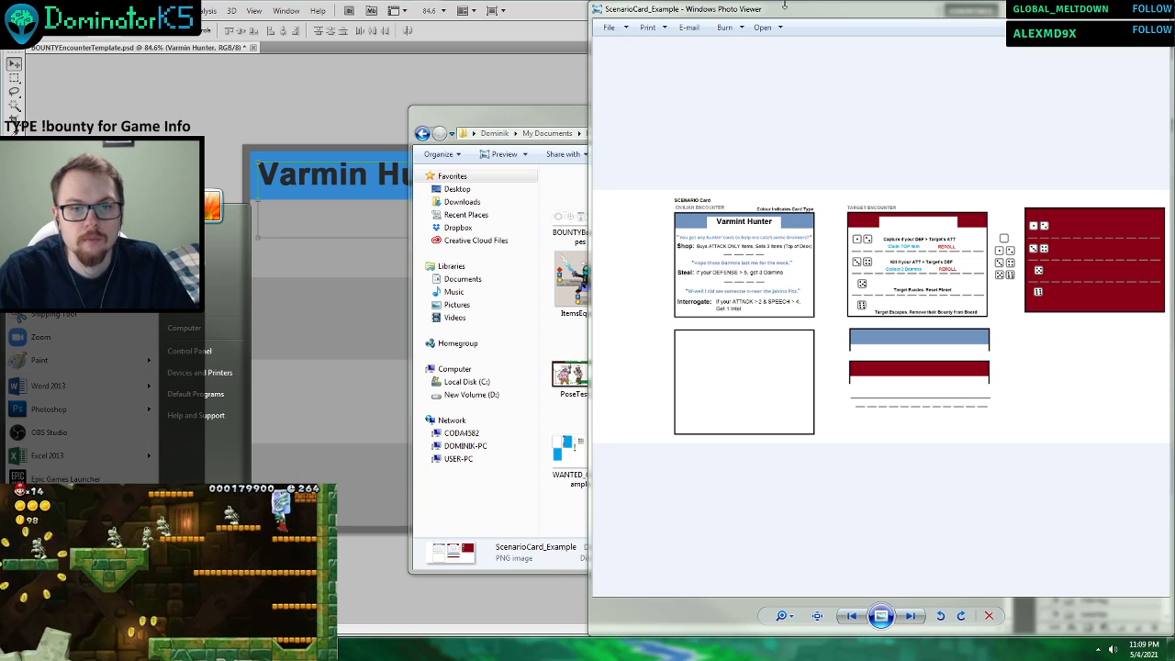
{"action": "left_click", "coordinate": [363, 288]}
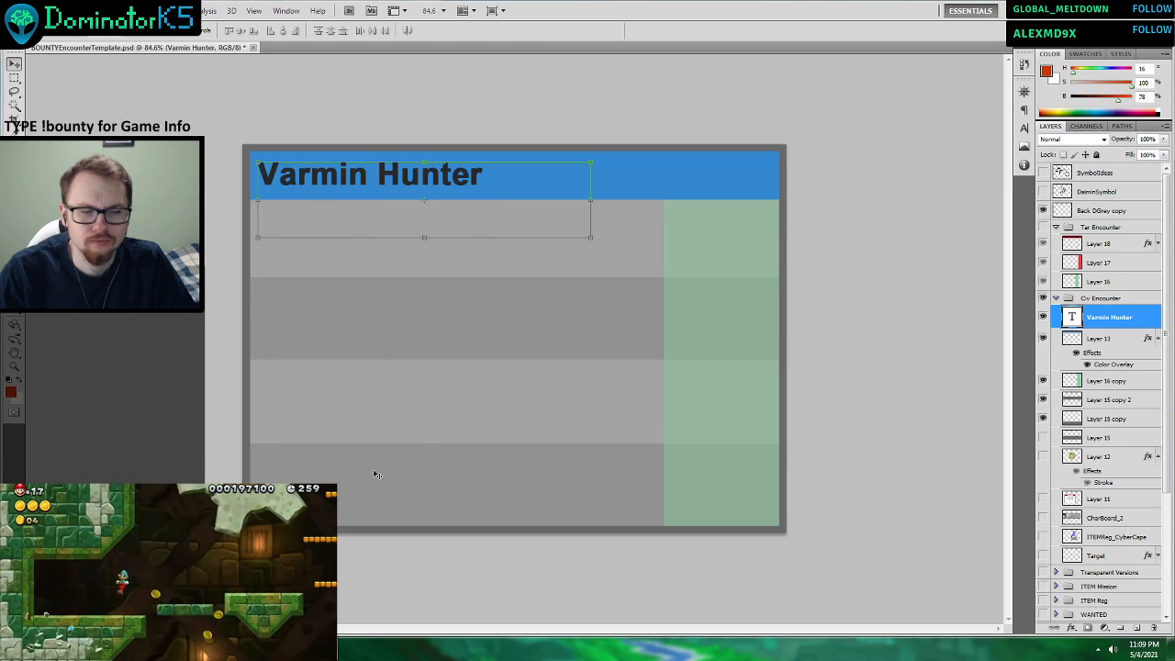
{"action": "key", "text": "alt+Tab"}
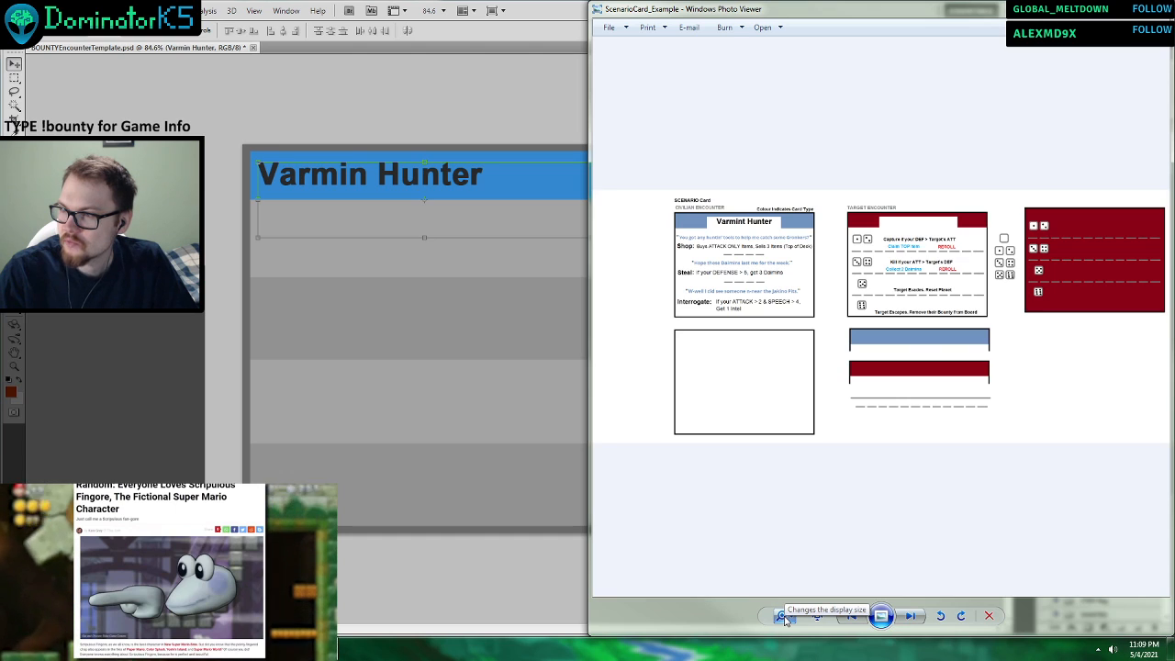
Adjust the reference image's zoom and widen its viewer so both the Civilian and Target Encounter example cards are readable.
{"action": "left_click", "coordinate": [781, 616]}
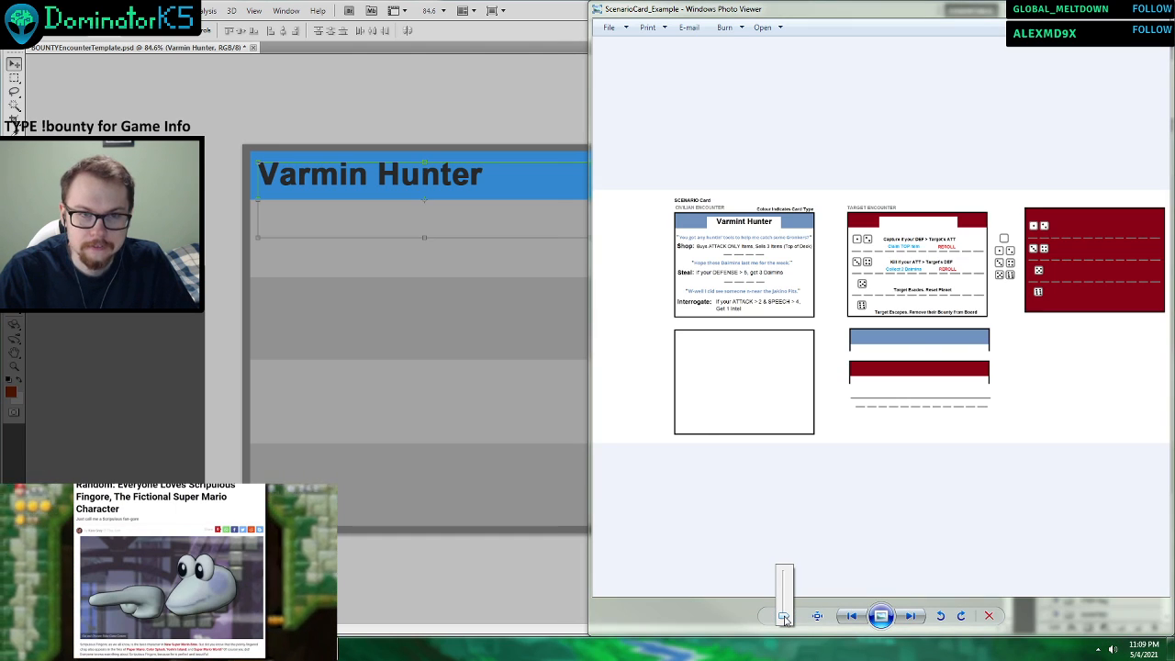
{"action": "left_click_drag", "start_coordinate": [784, 616], "coordinate": [787, 609]}
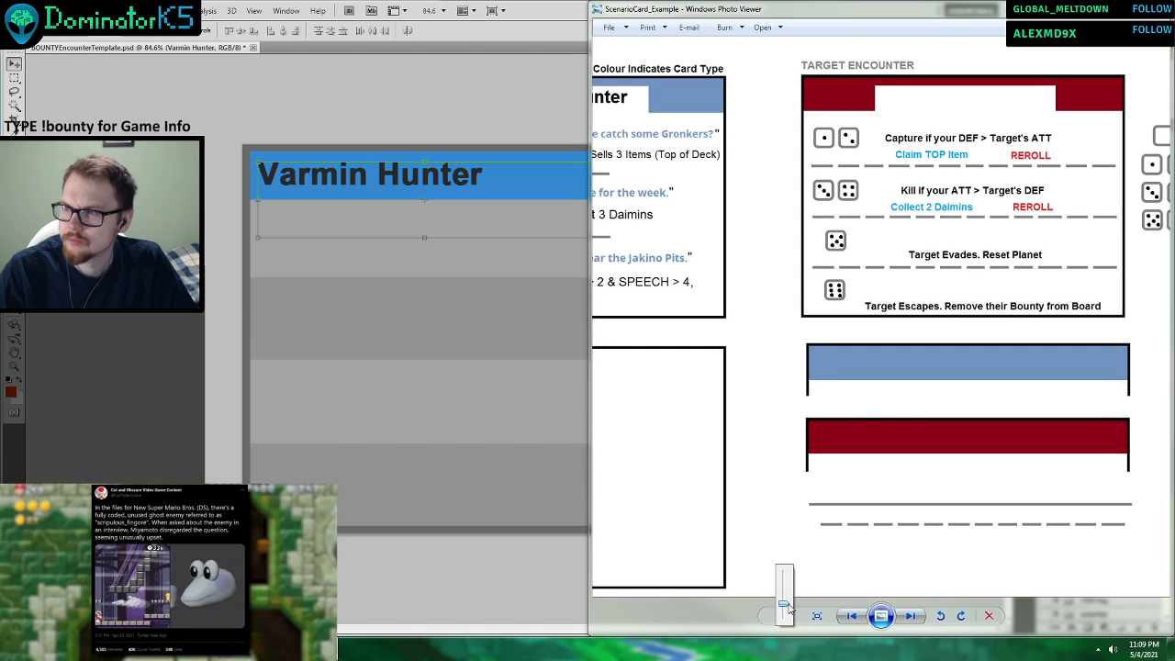
{"action": "left_click_drag", "start_coordinate": [787, 606], "coordinate": [789, 595]}
{"action": "left_click_drag", "start_coordinate": [713, 357], "coordinate": [871, 483]}
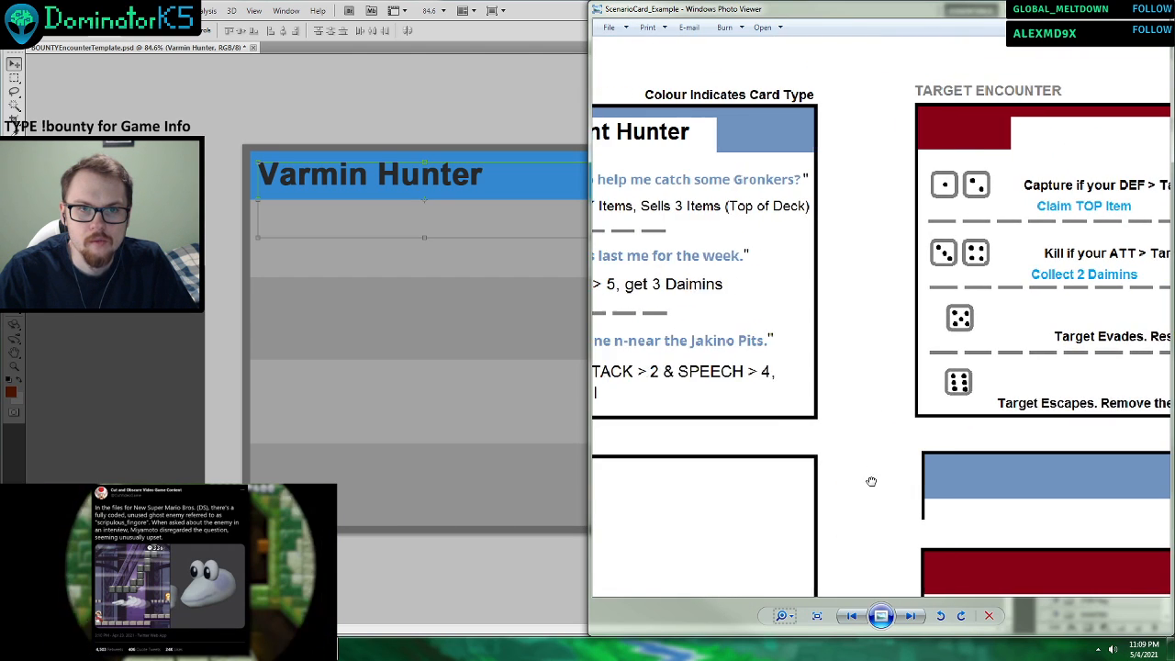
{"action": "left_click_drag", "start_coordinate": [590, 321], "coordinate": [306, 319]}
{"action": "left_click_drag", "start_coordinate": [635, 318], "coordinate": [728, 350]}
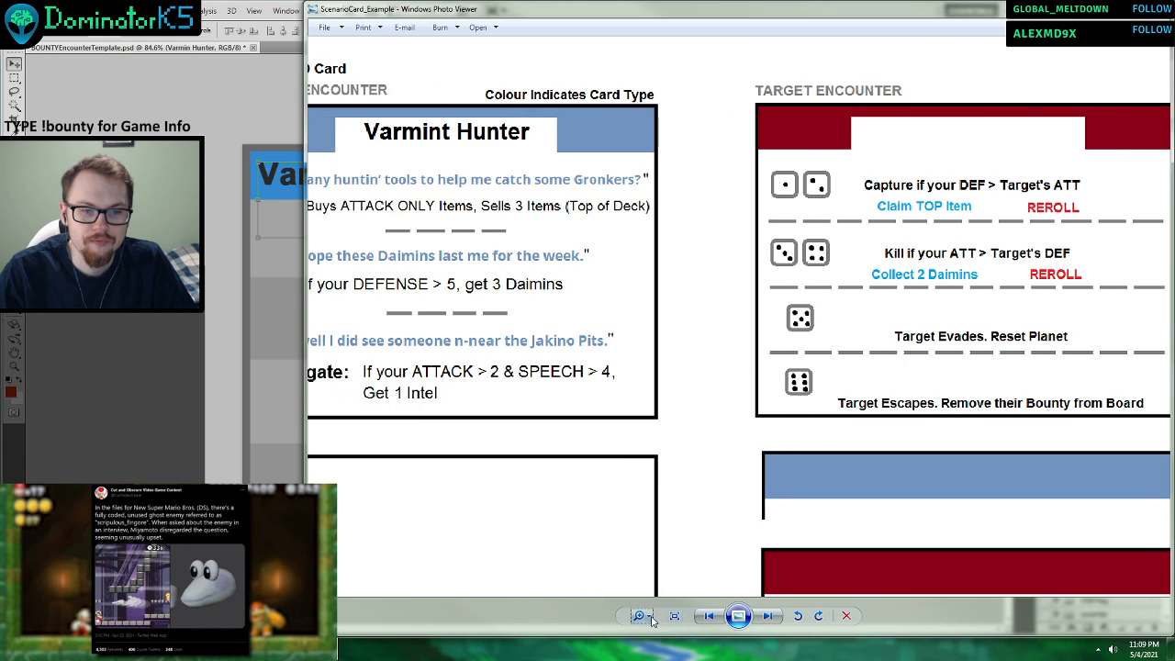
{"action": "left_click_drag", "start_coordinate": [639, 615], "coordinate": [648, 632]}
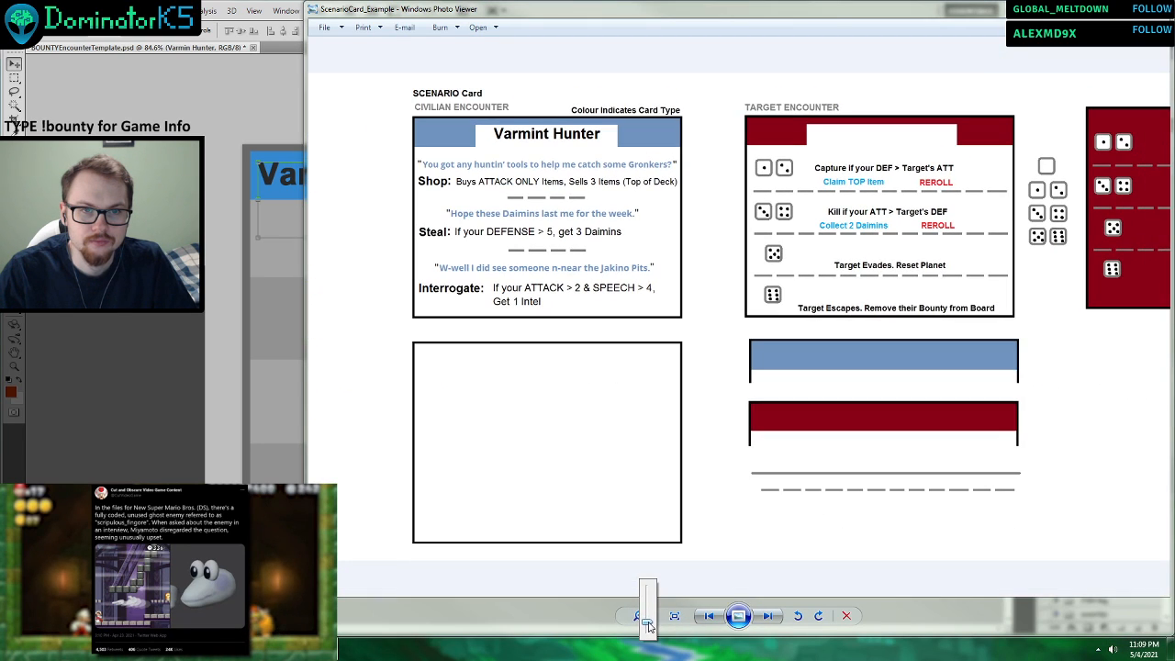
Shrink the viewer around the two example cards to compare them with the template, and minimize it.
{"action": "left_click_drag", "start_coordinate": [765, 3], "coordinate": [782, 280]}
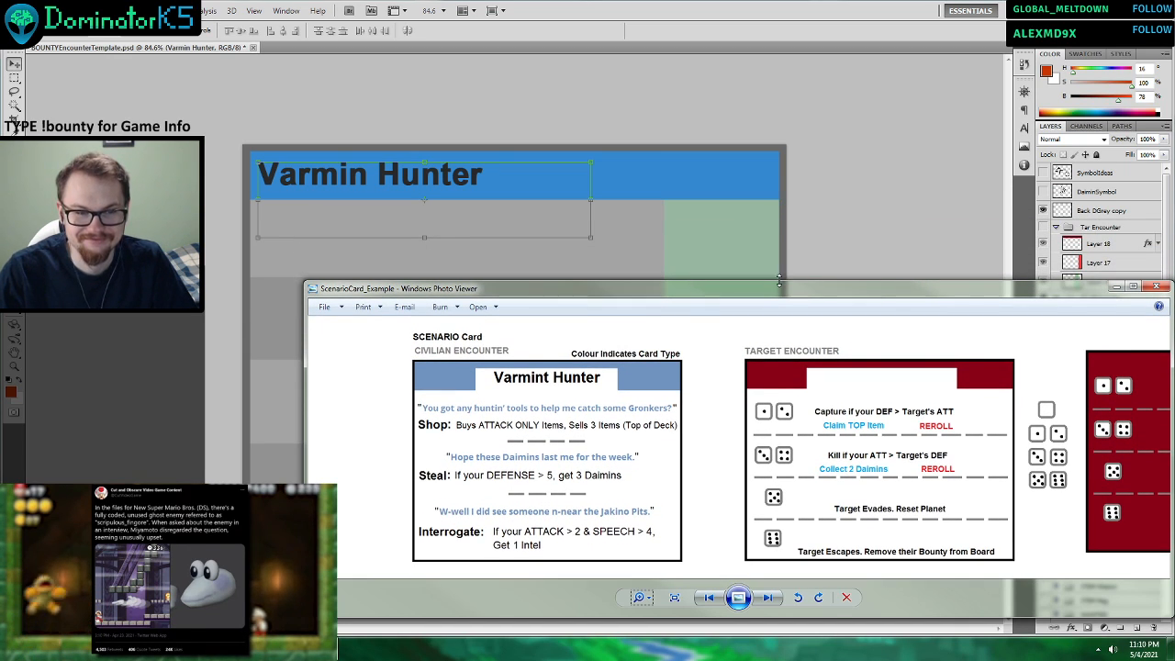
{"action": "left_click_drag", "start_coordinate": [308, 384], "coordinate": [519, 384]}
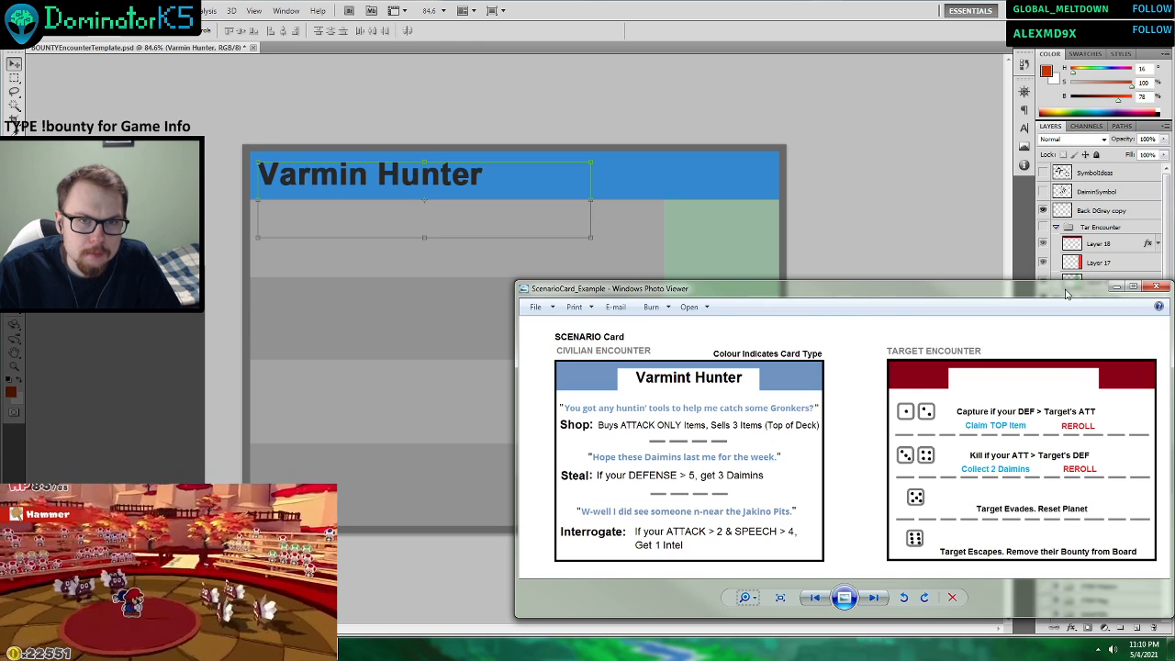
{"action": "left_click", "coordinate": [1116, 288]}
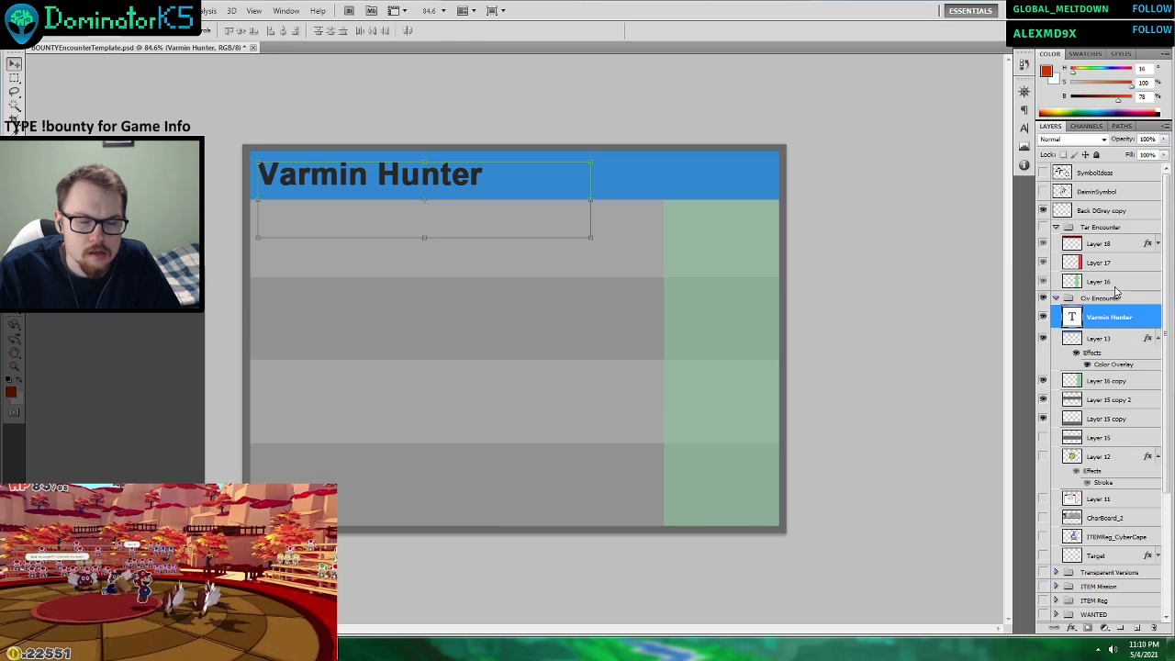
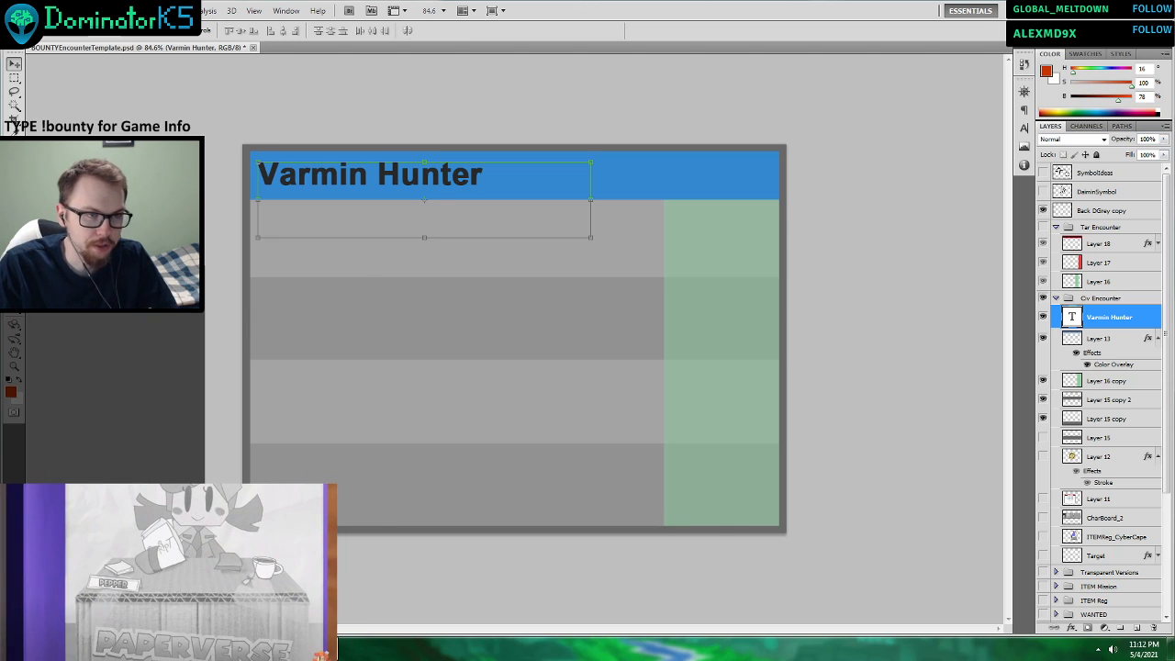
Bring up the ScenarioCard_Example image in Windows Photo Viewer to examine the civilian encounter layout, and move its window clear of the card.
{"action": "left_click", "coordinate": [239, 649]}
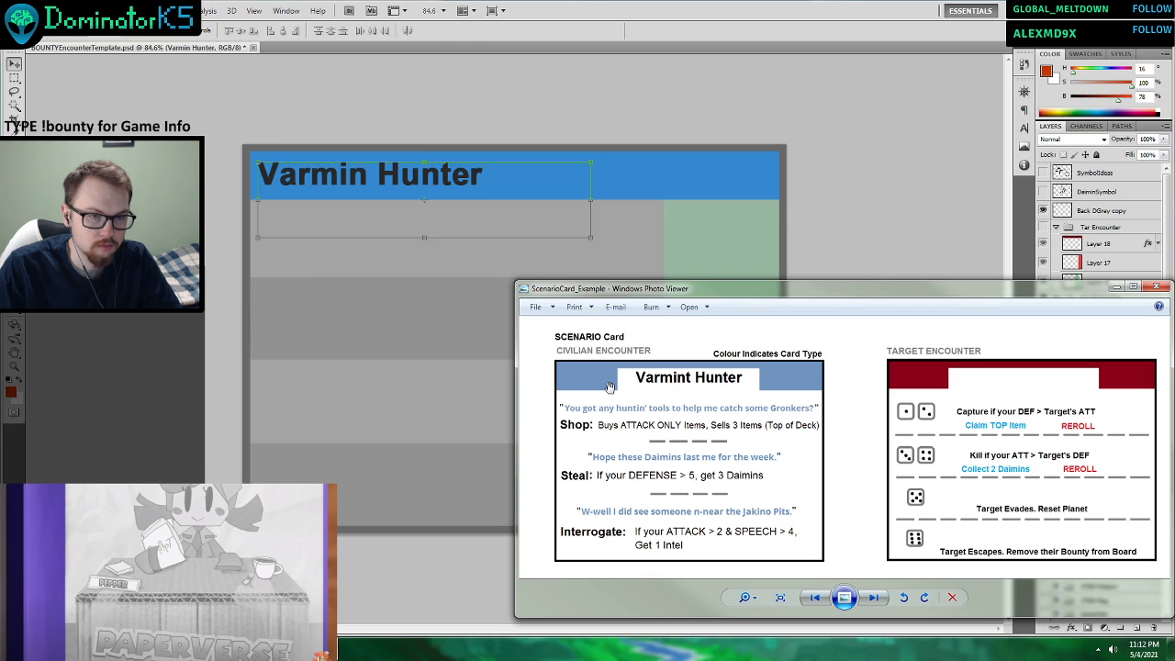
{"action": "left_click_drag", "start_coordinate": [648, 290], "coordinate": [1091, 266]}
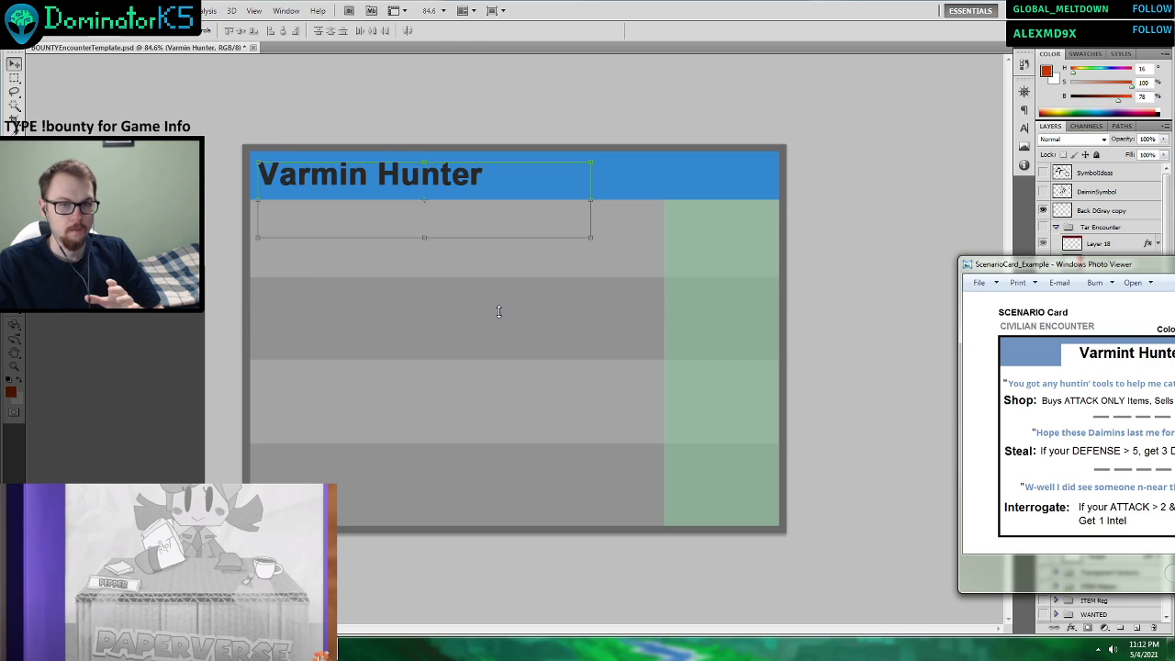
{"action": "left_click_drag", "start_coordinate": [982, 269], "coordinate": [468, 180]}
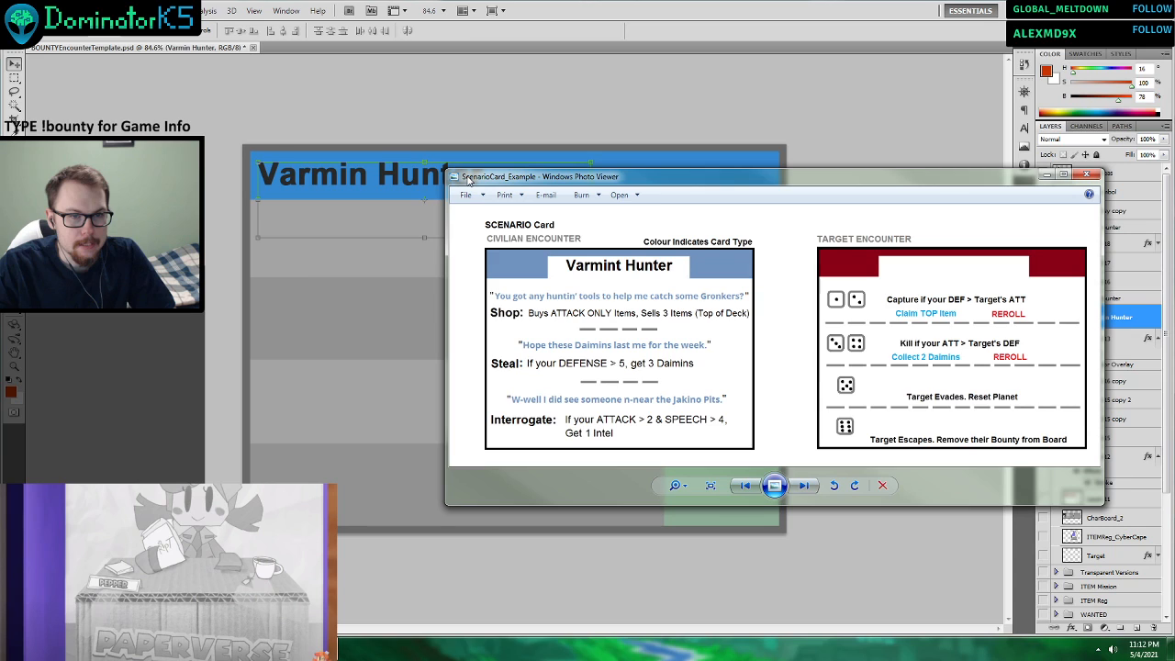
{"action": "left_click_drag", "start_coordinate": [630, 180], "coordinate": [1174, 271]}
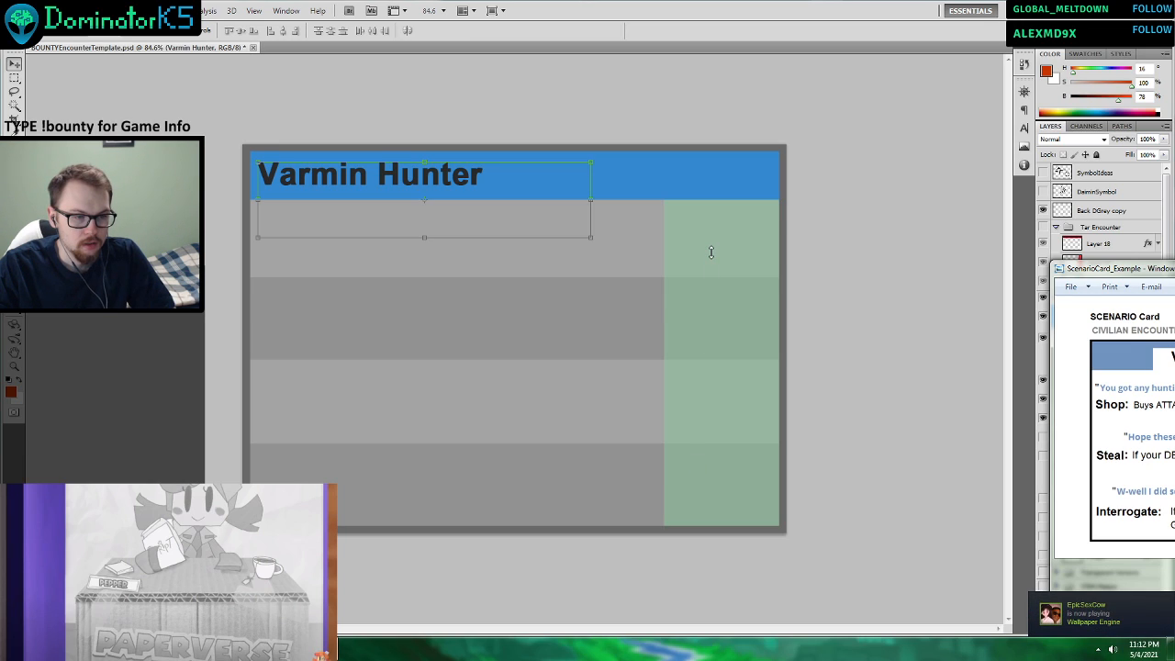
{"action": "left_click_drag", "start_coordinate": [1166, 269], "coordinate": [1174, 269]}
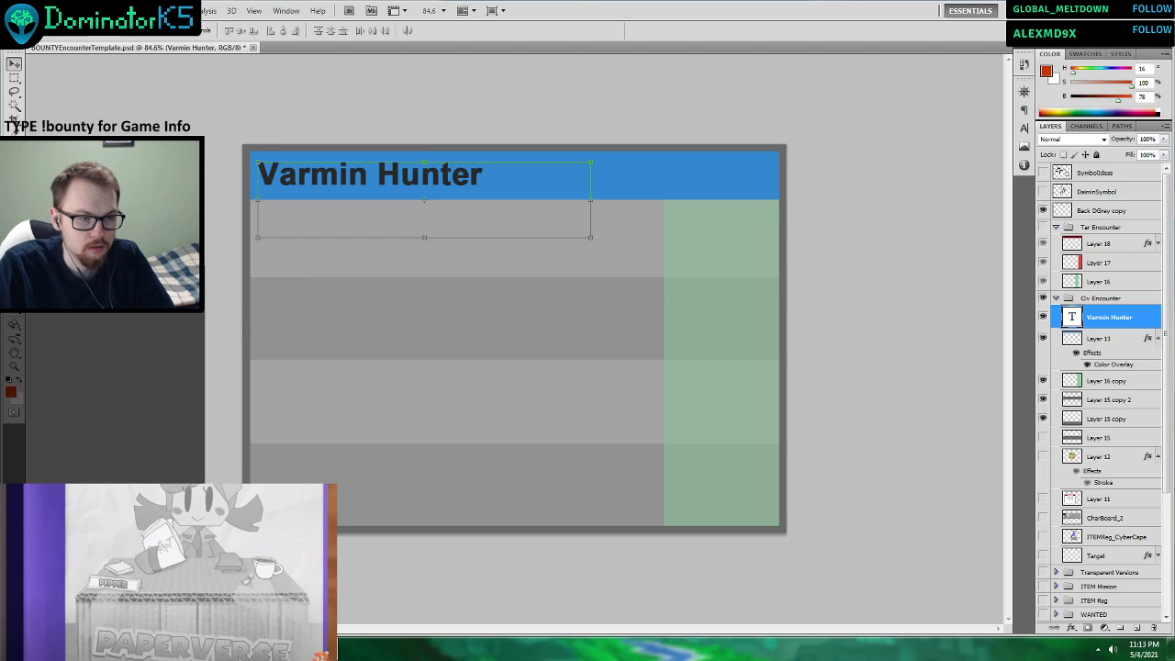
Switch to the BountyHunterTTS_ProgressDoc2 Word document and review the Civilian Encounter Prototype Cards V3 table before returning to Photoshop.
{"action": "key", "text": "alt+Tab"}
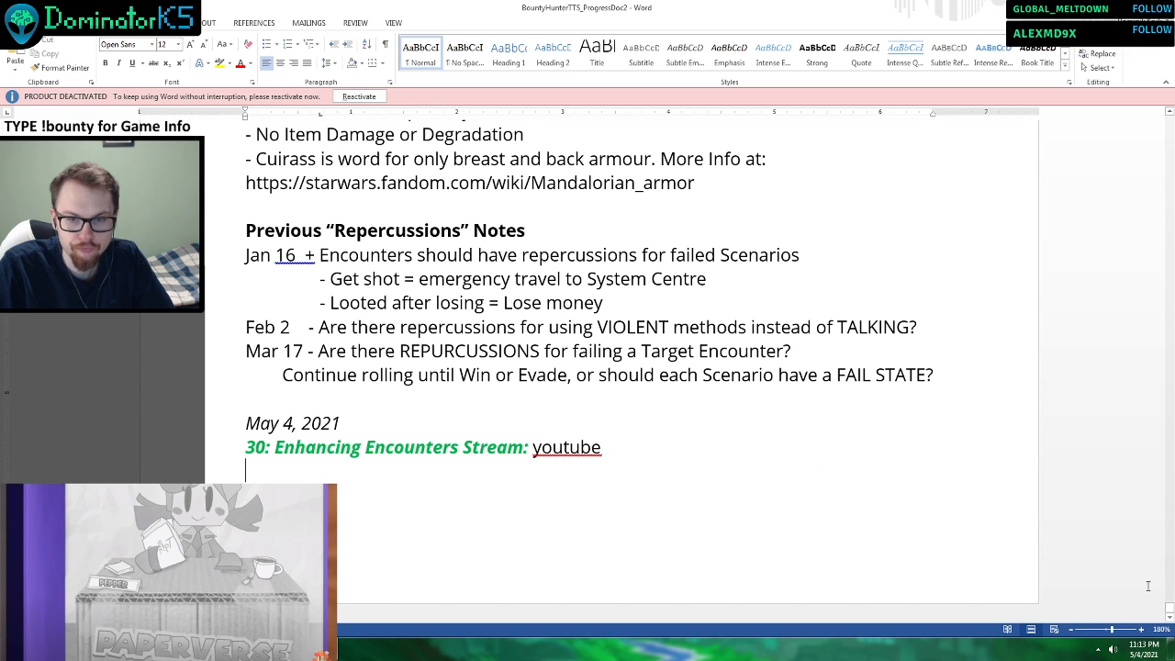
{"action": "left_click_drag", "start_coordinate": [1168, 606], "coordinate": [1163, 237]}
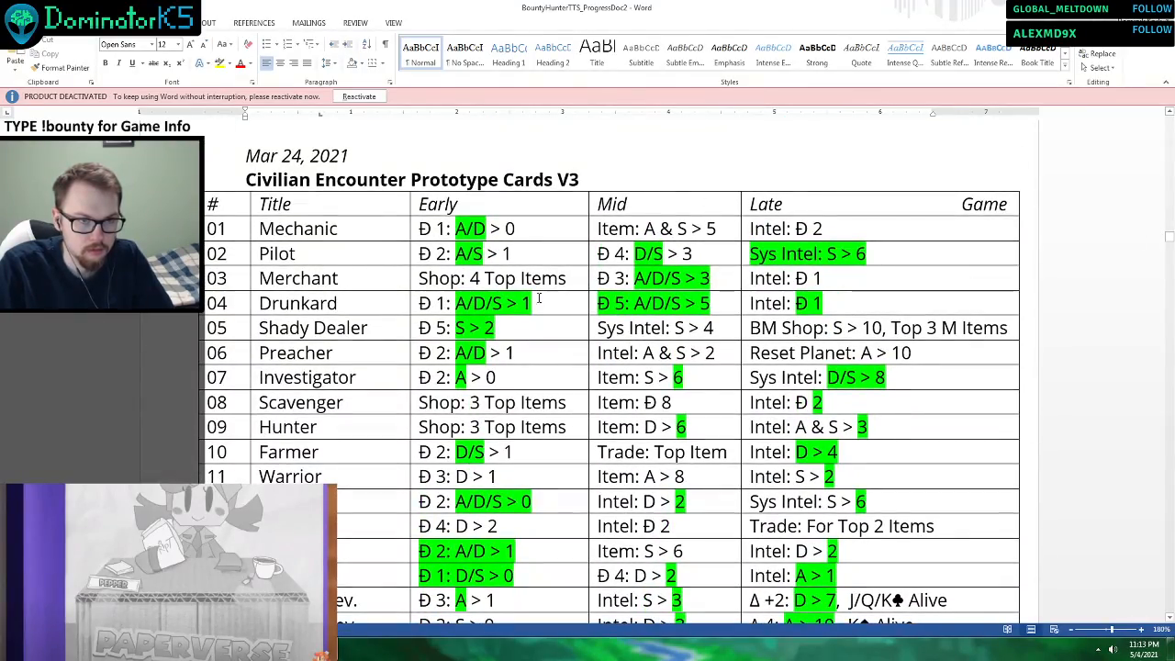
{"action": "scroll", "coordinate": [376, 280], "scroll_direction": "down", "scroll_amount": 3}
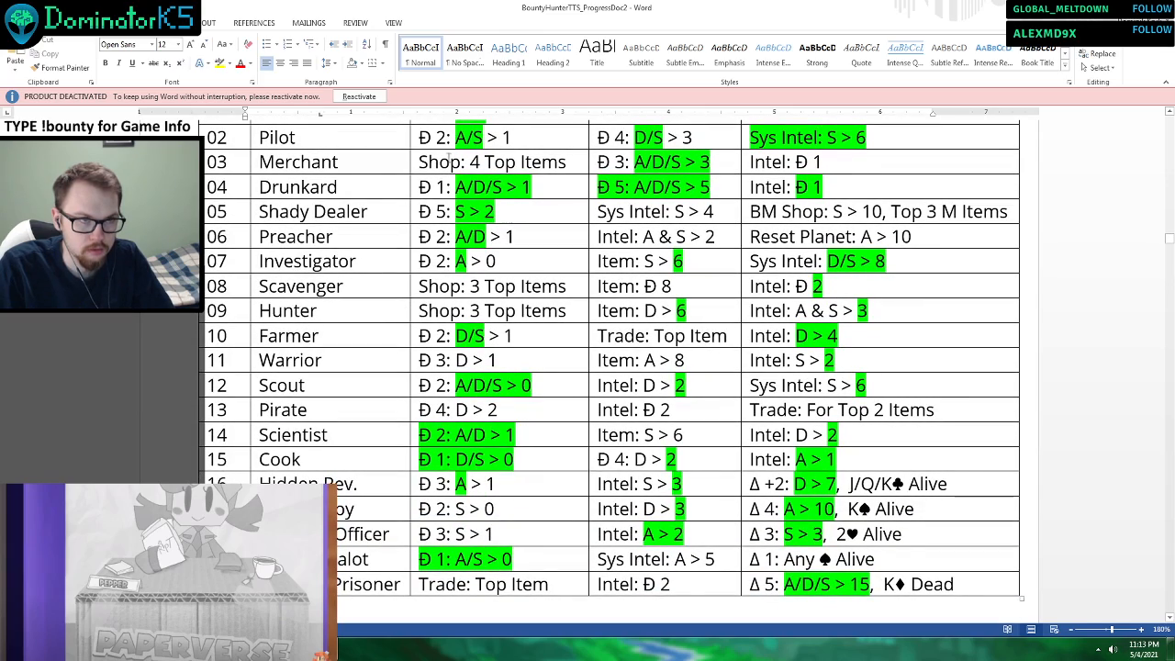
{"action": "scroll", "coordinate": [461, 226], "scroll_direction": "up", "scroll_amount": 2}
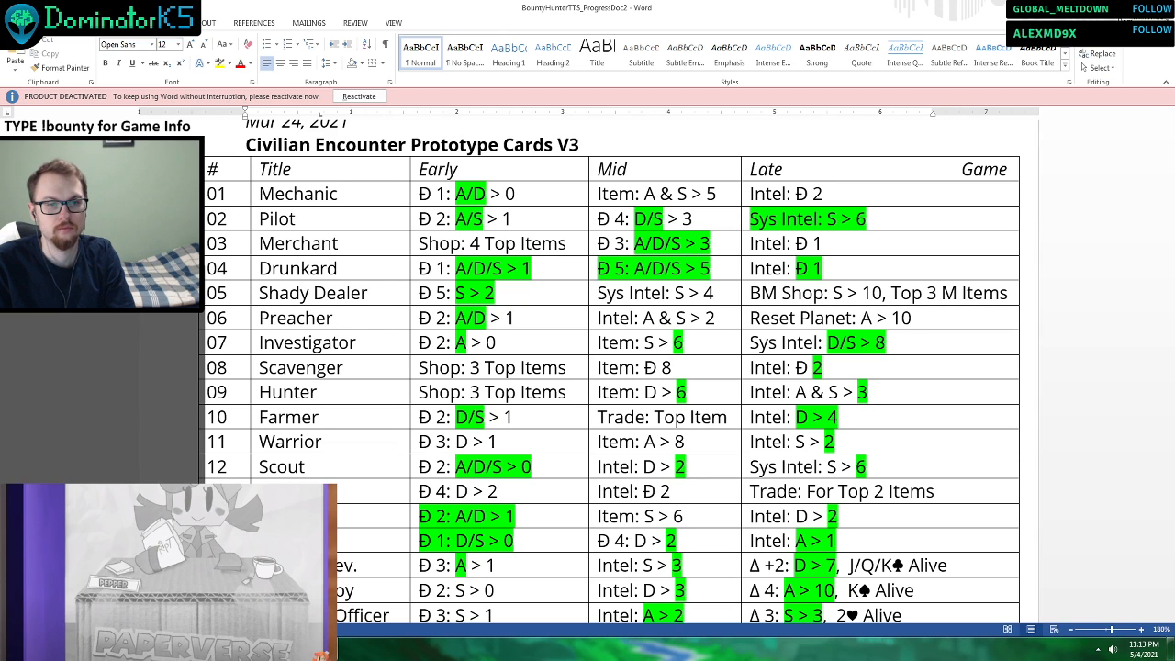
{"action": "key", "text": "alt+Tab"}
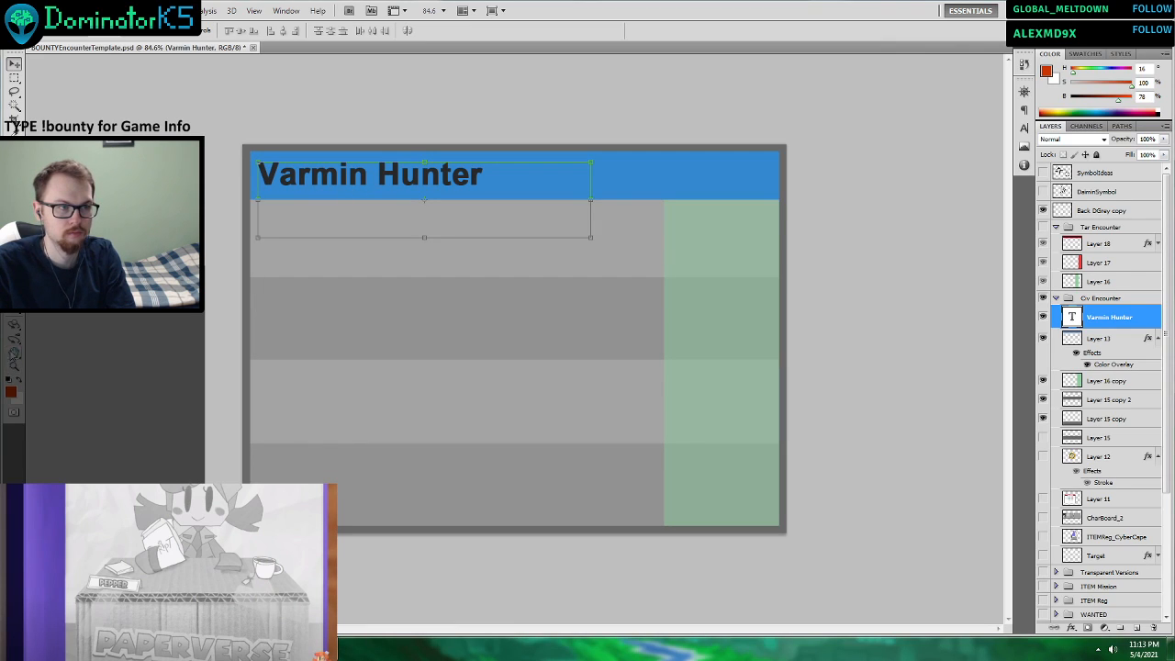
Replace the title text in the card's blue header with "Waste Scavenger".
{"action": "key", "text": "t"}
{"action": "left_click", "coordinate": [492, 178]}
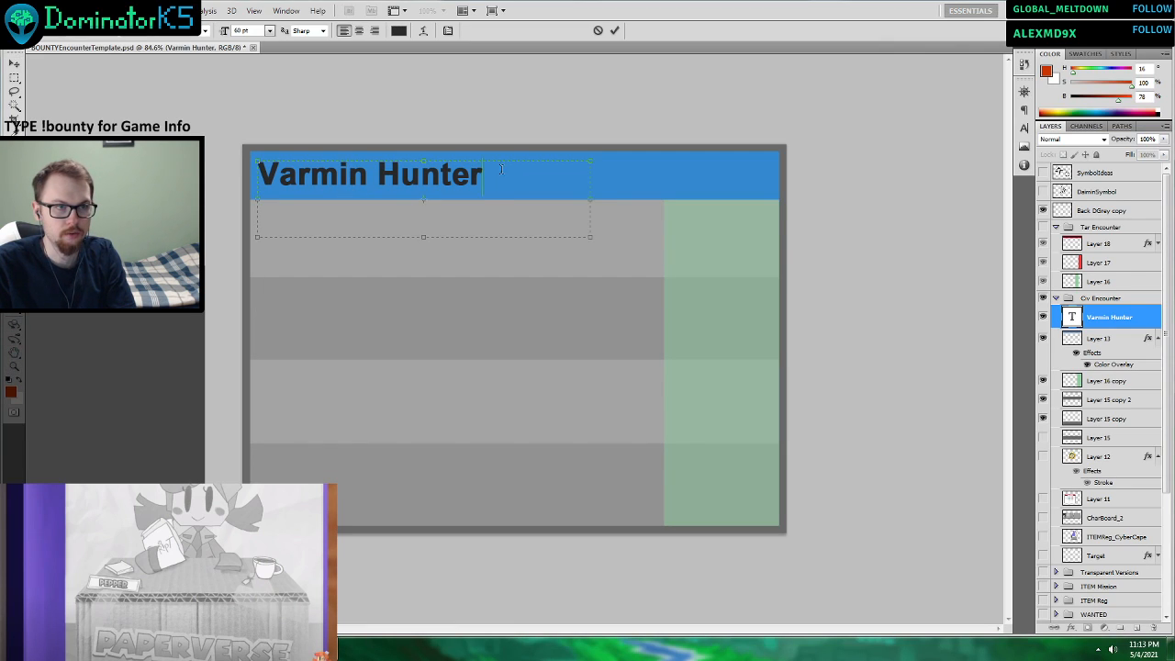
{"action": "key", "text": "ctrl+a"}
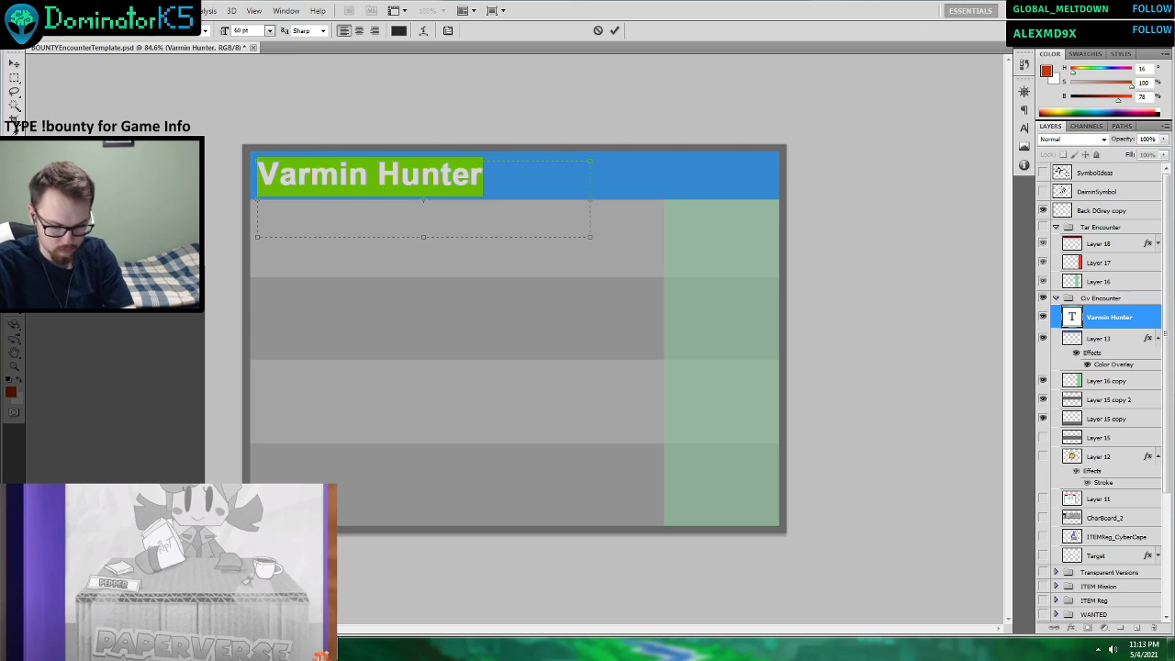
{"action": "type", "text": "W"}
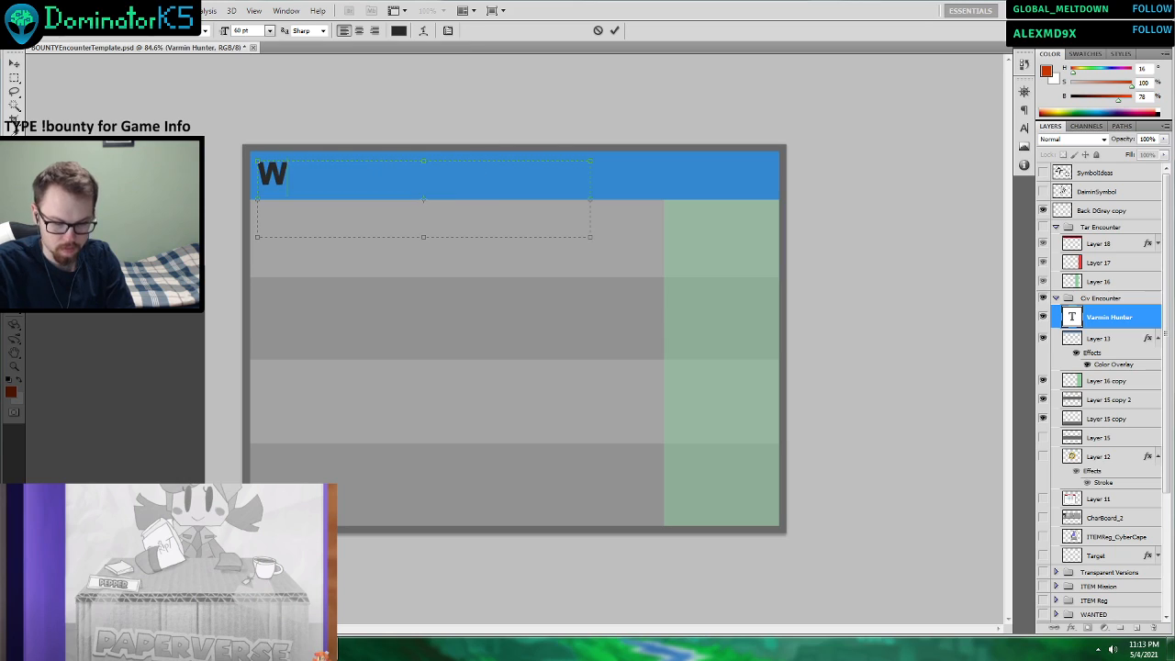
{"action": "type", "text": "aste Scavenger"}
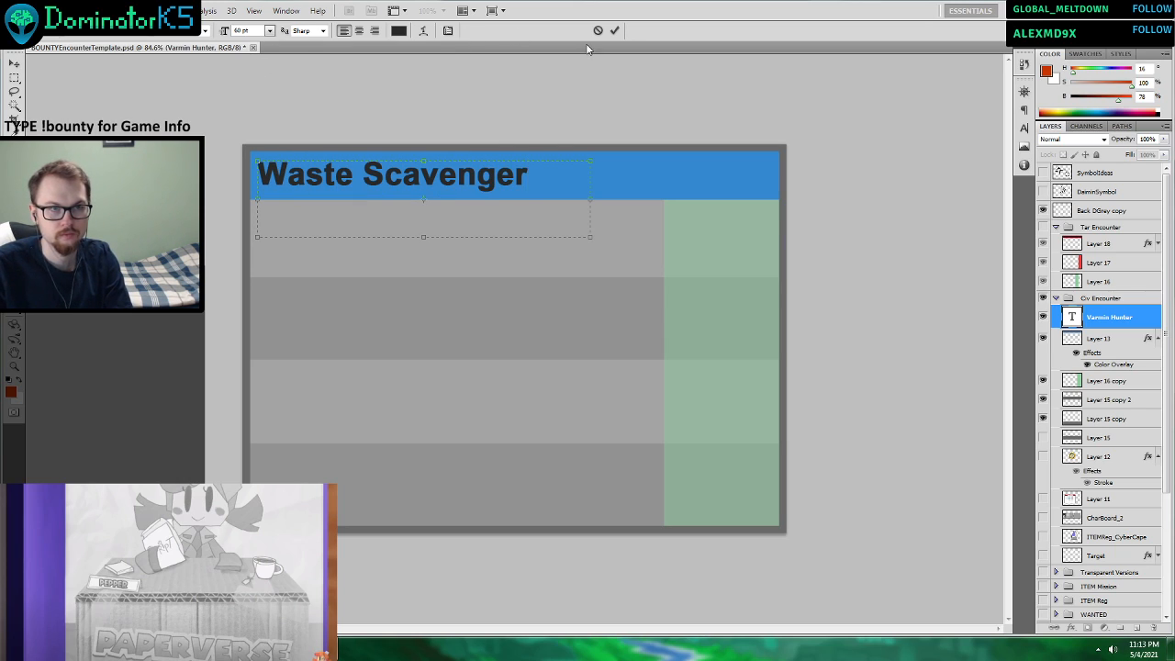
{"action": "left_click", "coordinate": [615, 30]}
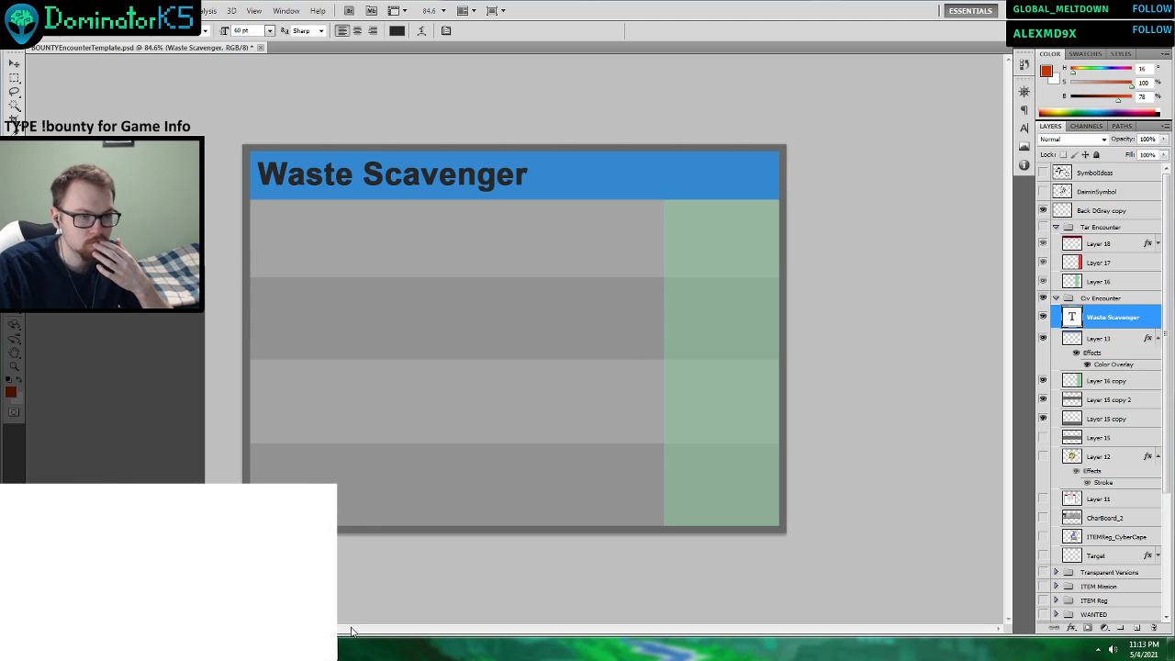
Switch the card to three rows by hiding Layer 15 copy 2 and Layer 15 copy and showing Layer 15.
{"action": "left_click", "coordinate": [1042, 399]}
{"action": "left_click", "coordinate": [1042, 418]}
{"action": "left_click", "coordinate": [1043, 436]}
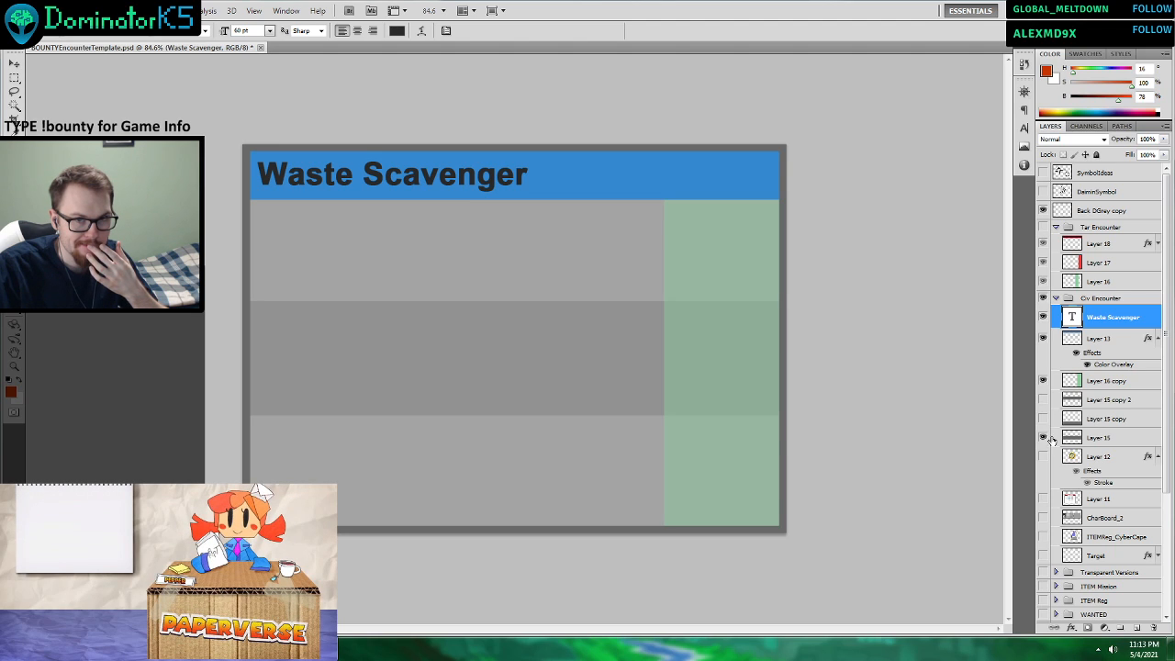
Collapse the Tar Encounter group and keep the Civ Encounter group expanded.
{"action": "left_click", "coordinate": [1055, 298]}
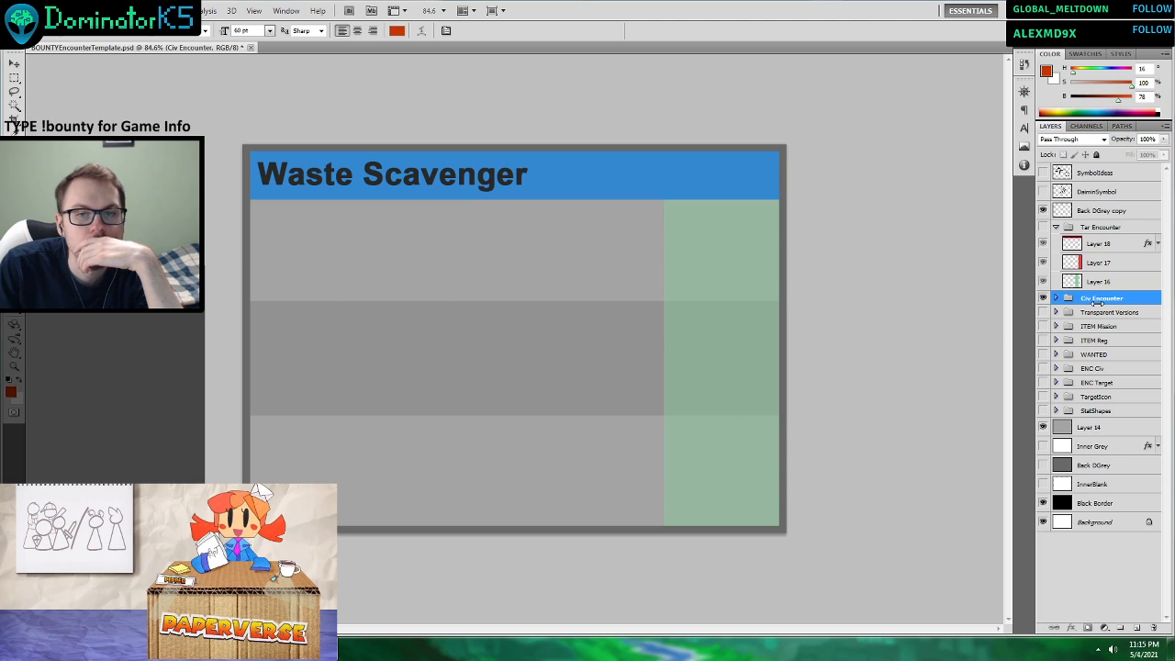
{"action": "left_click", "coordinate": [1056, 226]}
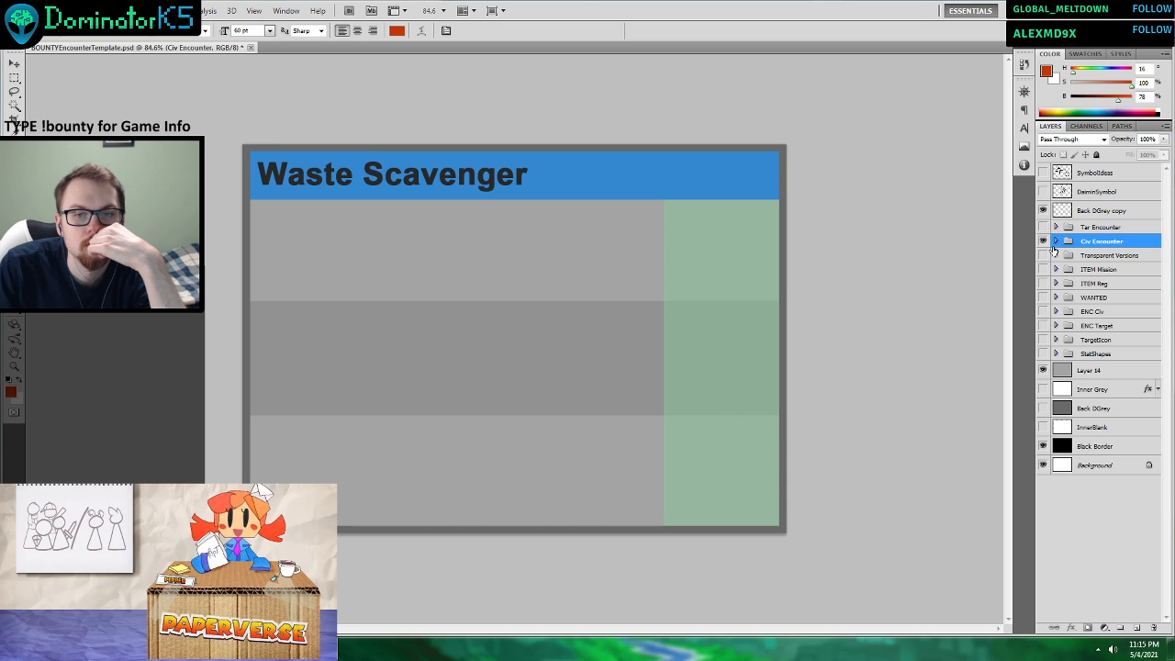
{"action": "left_click", "coordinate": [1057, 242]}
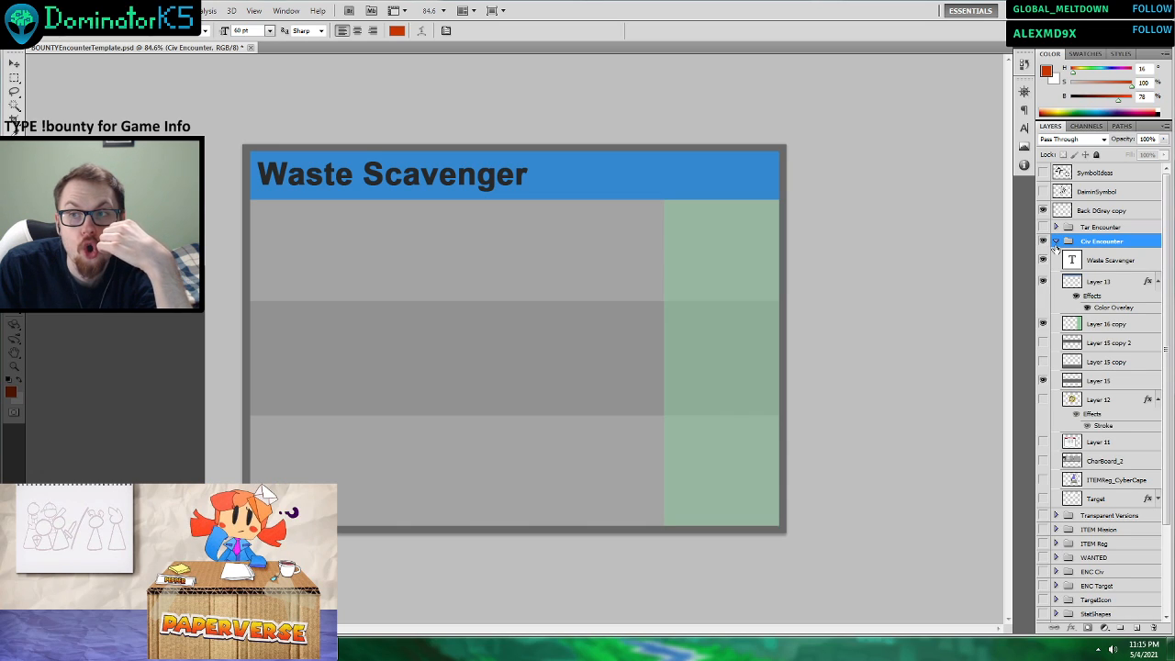
Preview the yellow hexagon emblem of Layer 12 on the card and hide it again.
{"action": "left_click", "coordinate": [1042, 400]}
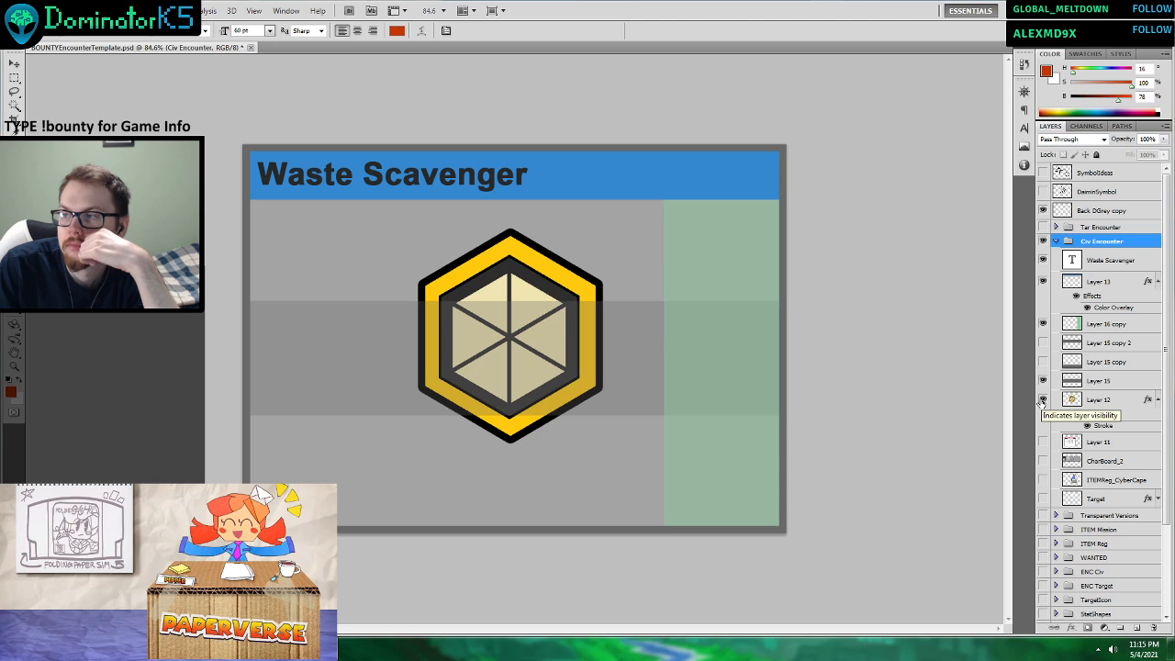
{"action": "left_click", "coordinate": [1043, 400]}
{"action": "left_click", "coordinate": [1043, 400]}
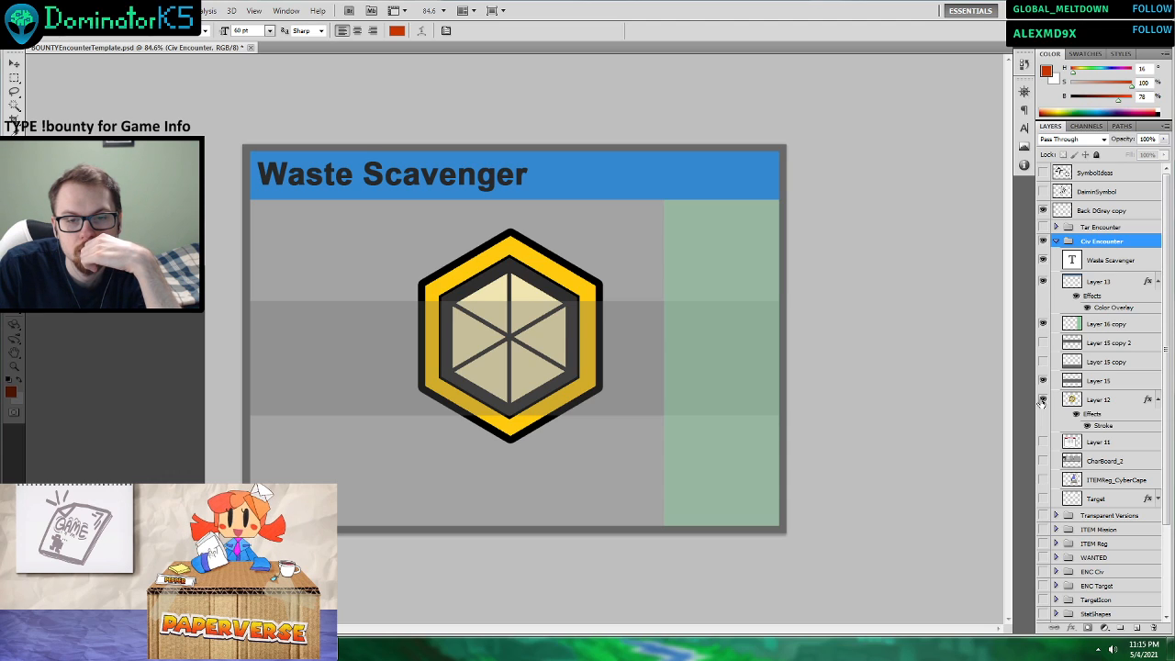
{"action": "left_click", "coordinate": [1042, 400]}
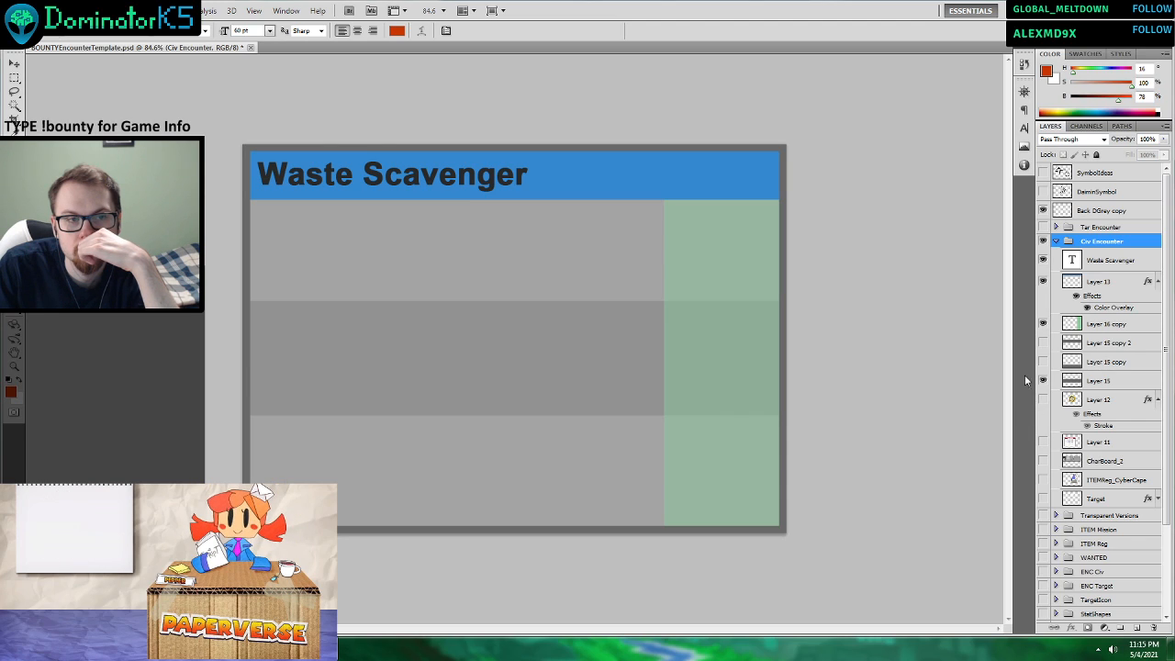
Create a group inside Civ Encounter, move the title text layer into it, and name the group "Waste Scavenger".
{"action": "left_click", "coordinate": [1104, 263]}
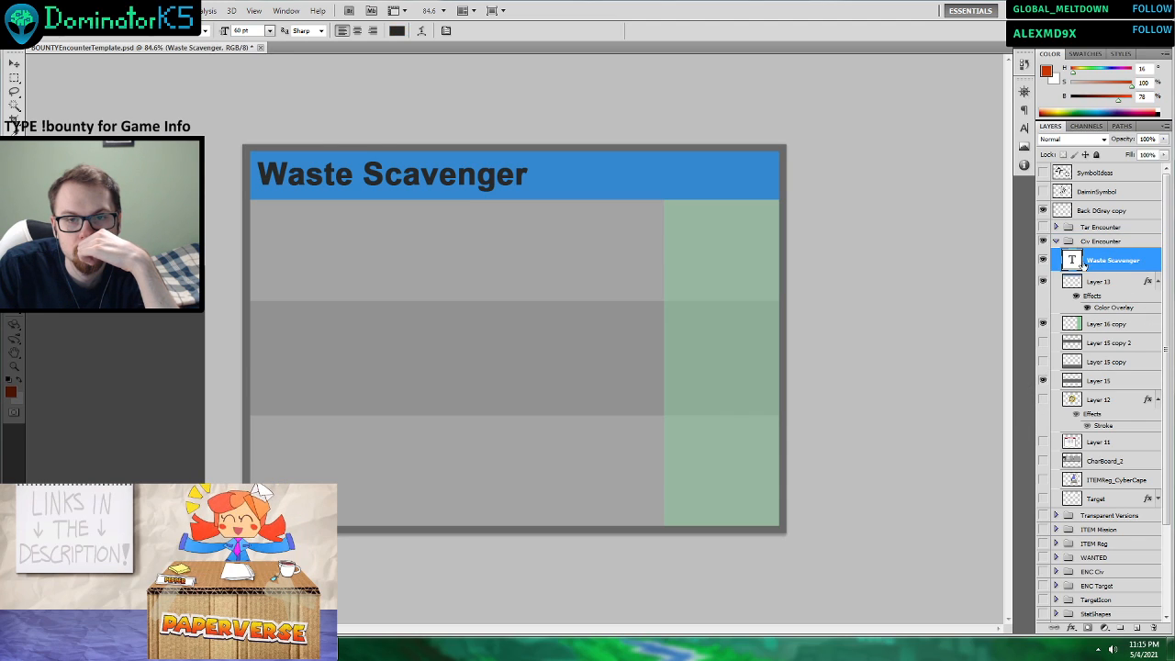
{"action": "left_click", "coordinate": [1105, 628]}
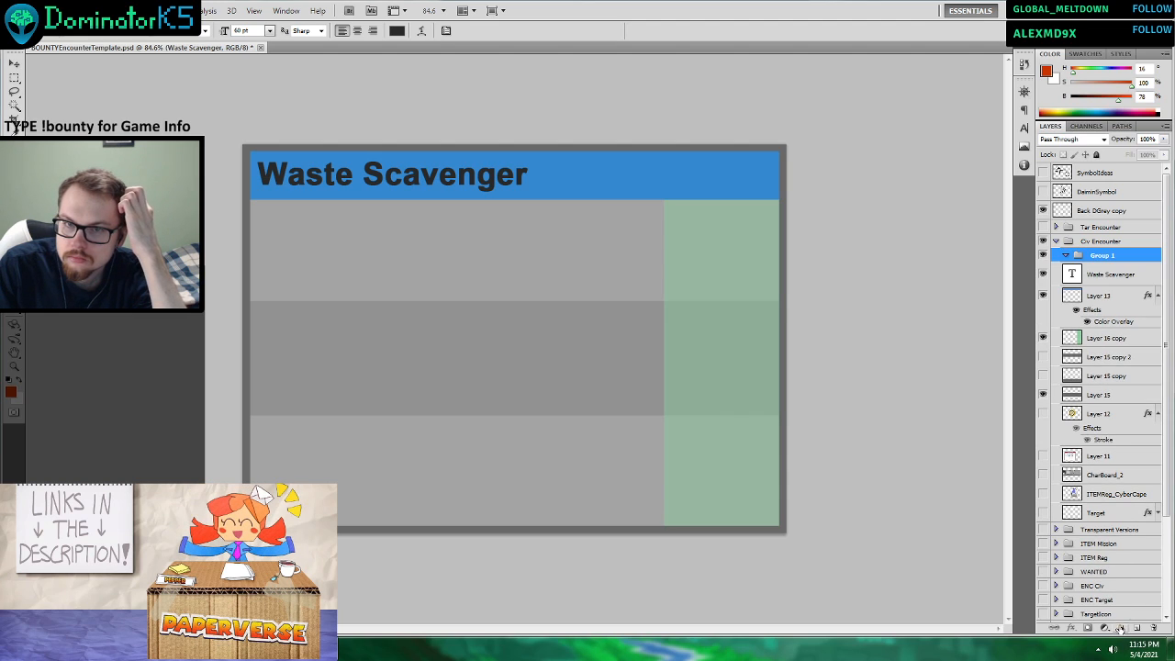
{"action": "left_click_drag", "start_coordinate": [1104, 273], "coordinate": [1104, 256]}
{"action": "double_click", "coordinate": [1104, 255]}
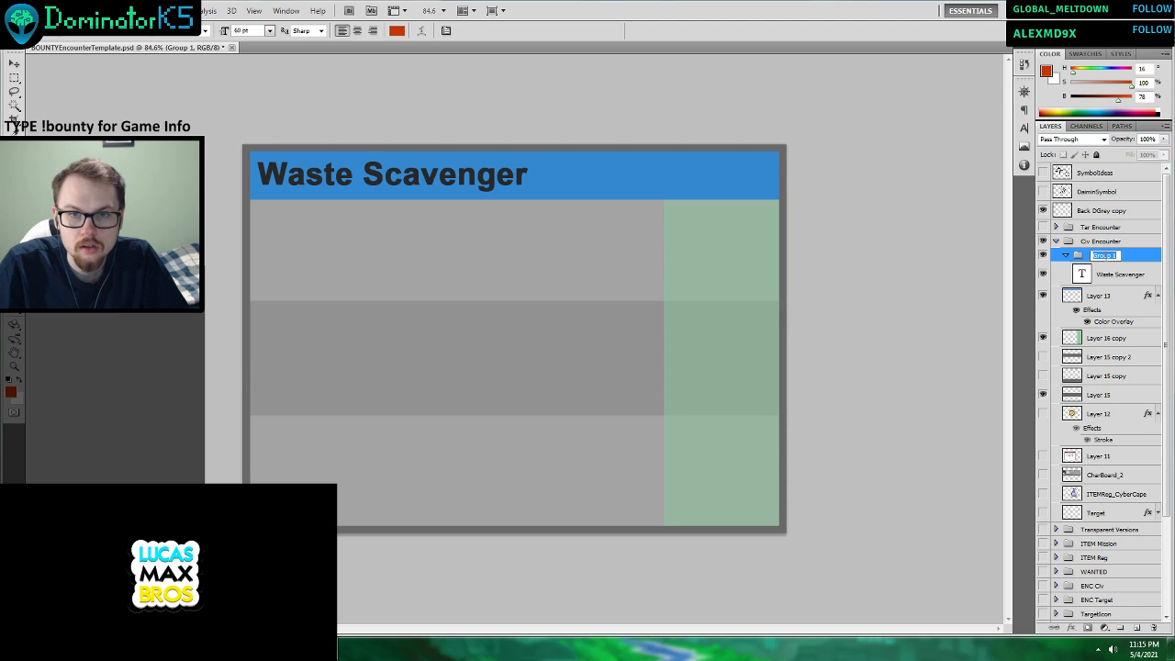
{"action": "type", "text": "Waste"}
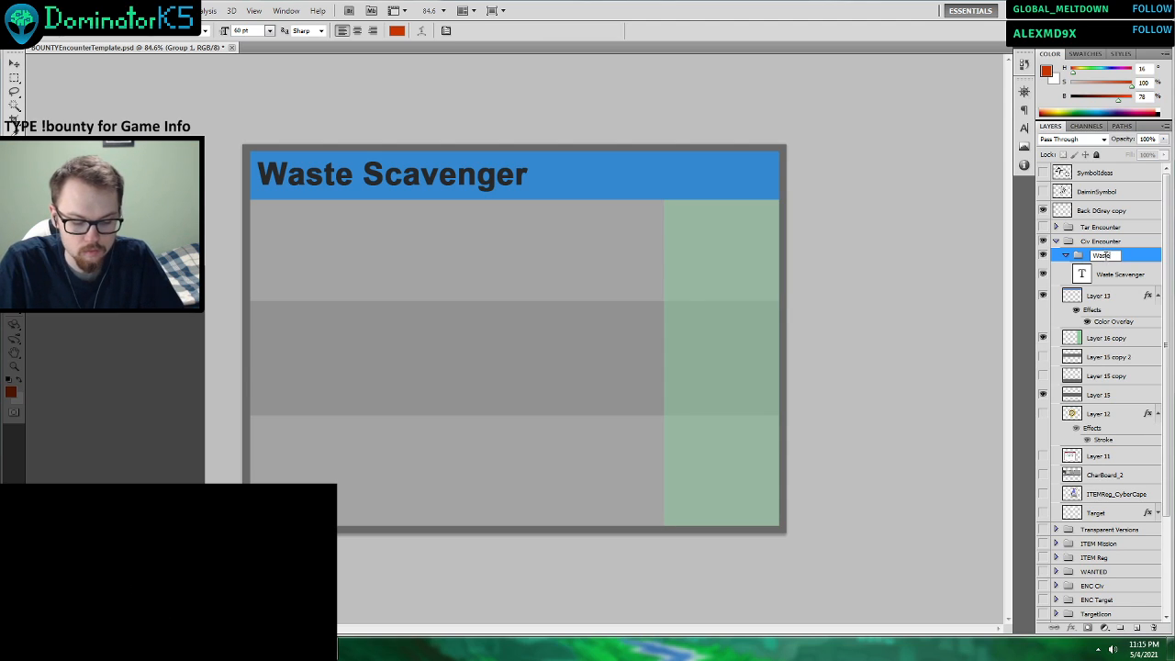
{"action": "type", "text": " Scavenger"}
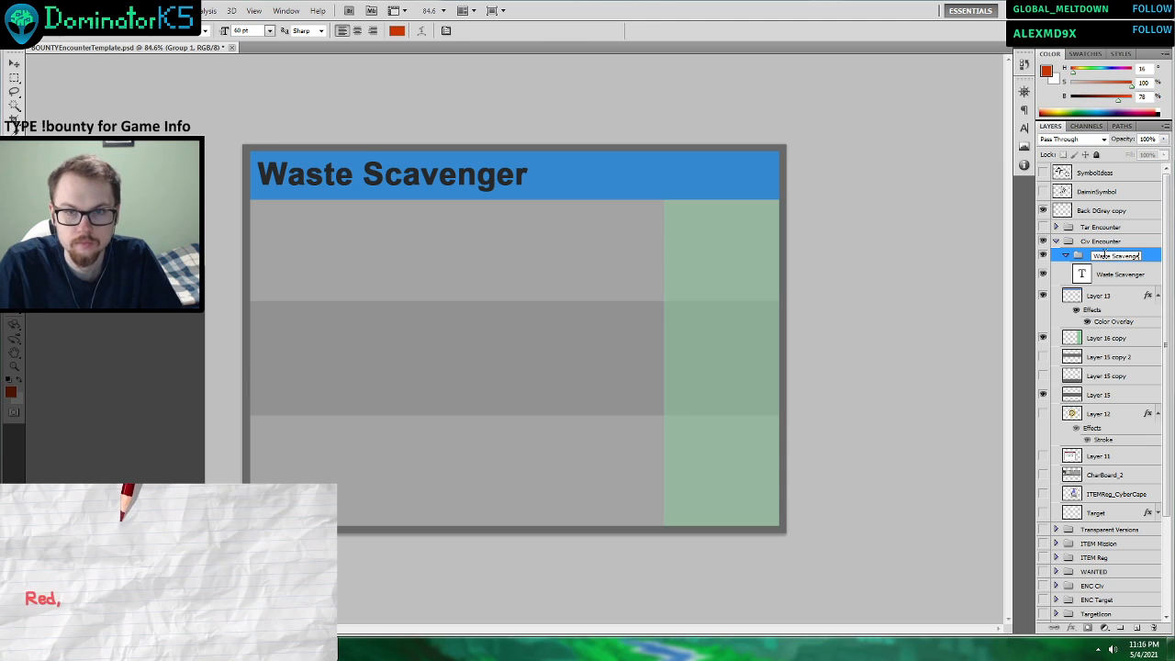
{"action": "key", "text": "Return"}
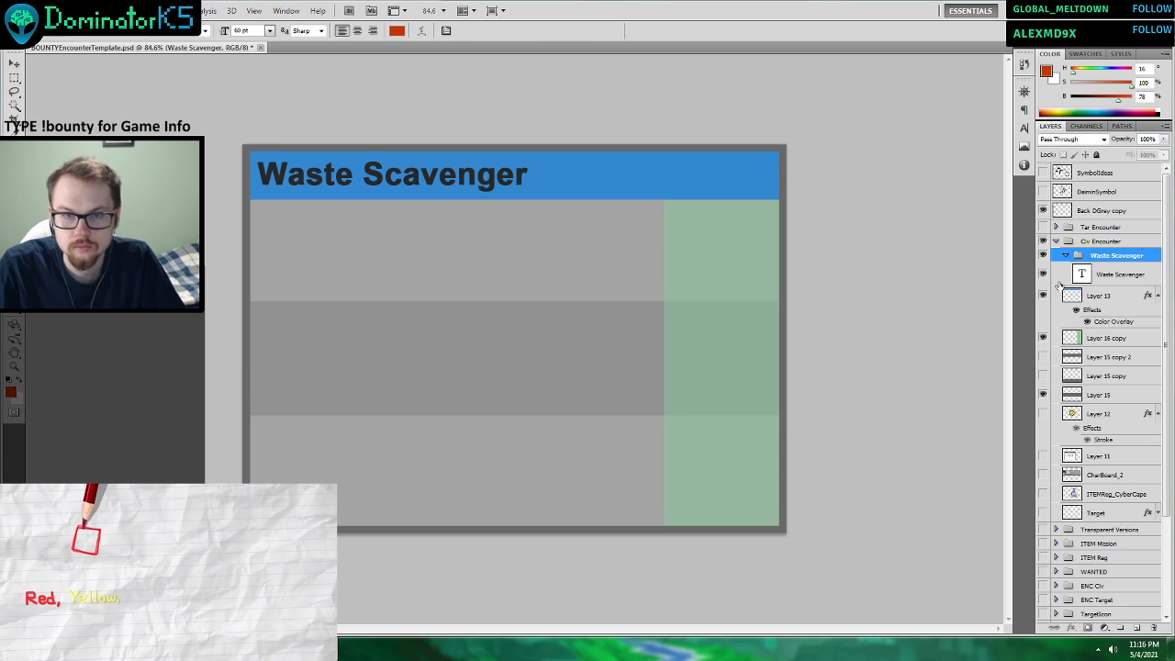
Consult the encounter table in Word and the ScenarioCard_Example image again, and minimize the image viewer with the title text layer selected.
{"action": "left_click", "coordinate": [316, 650]}
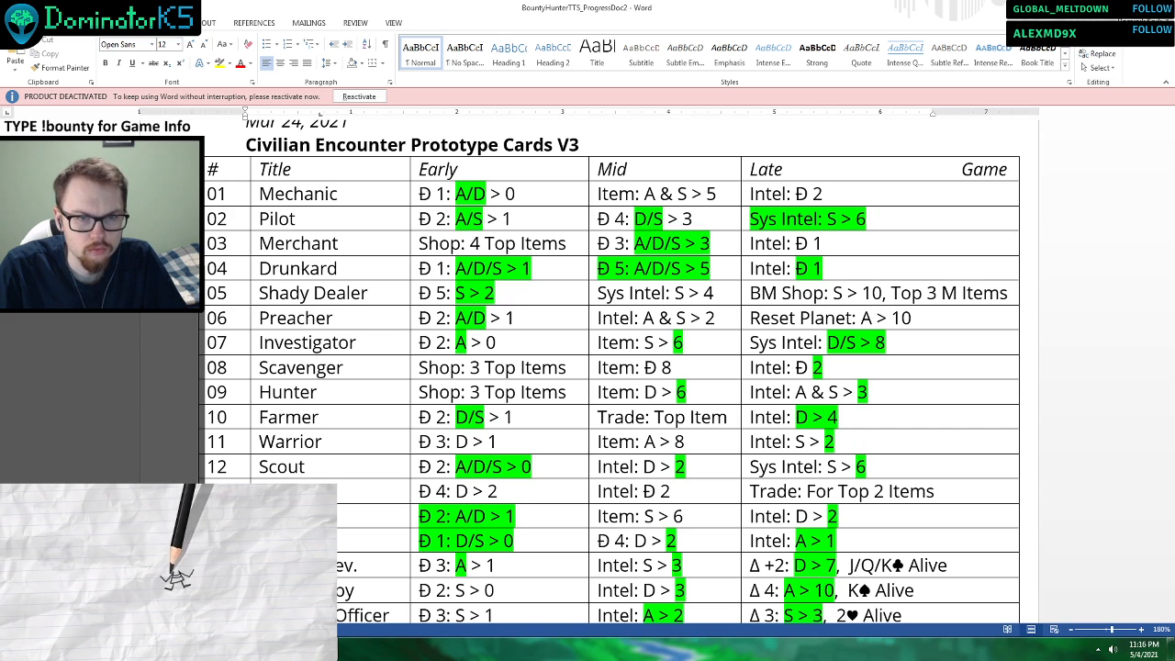
{"action": "key", "text": "alt+Tab"}
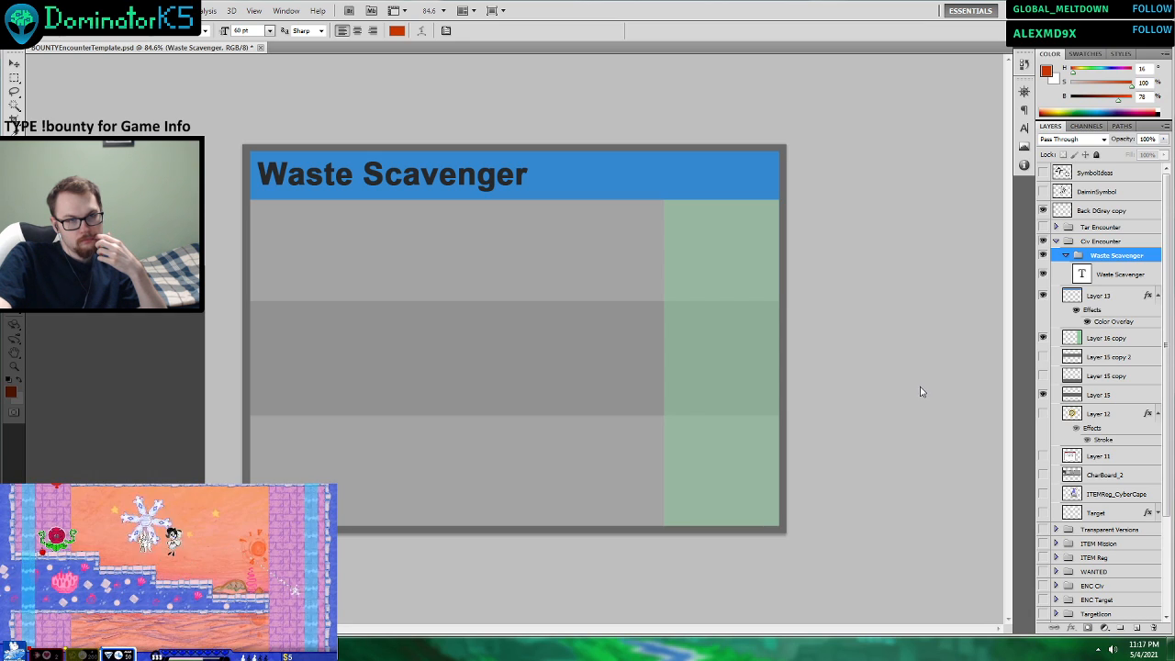
{"action": "left_click", "coordinate": [1095, 275]}
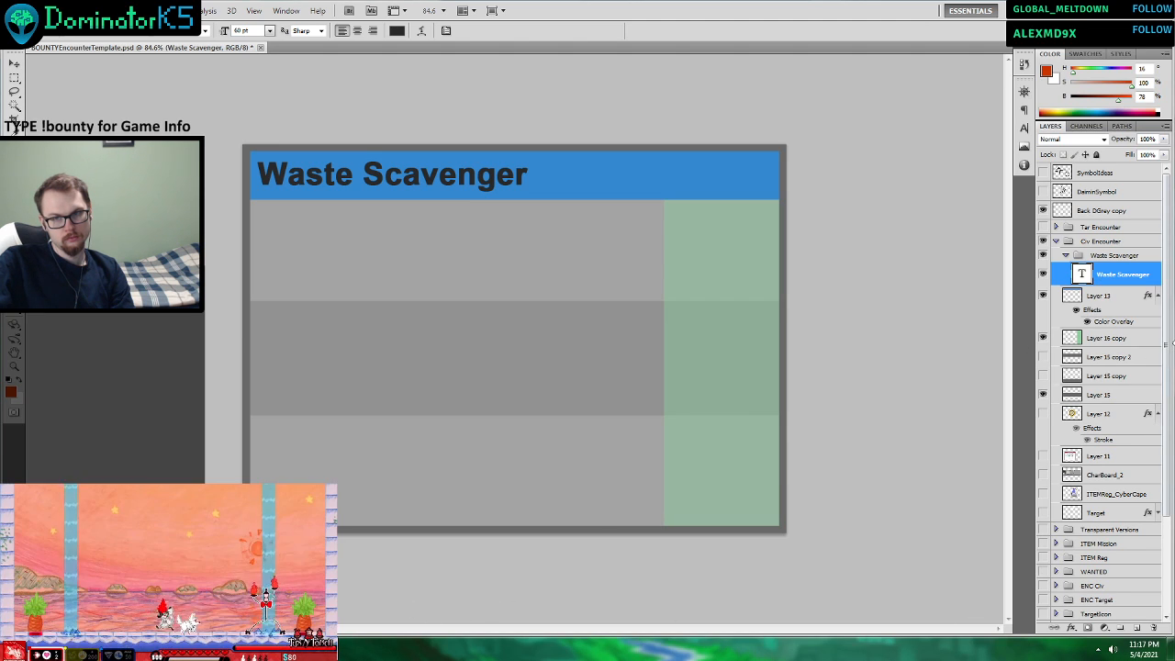
{"action": "left_click_drag", "start_coordinate": [1174, 235], "coordinate": [328, 213]}
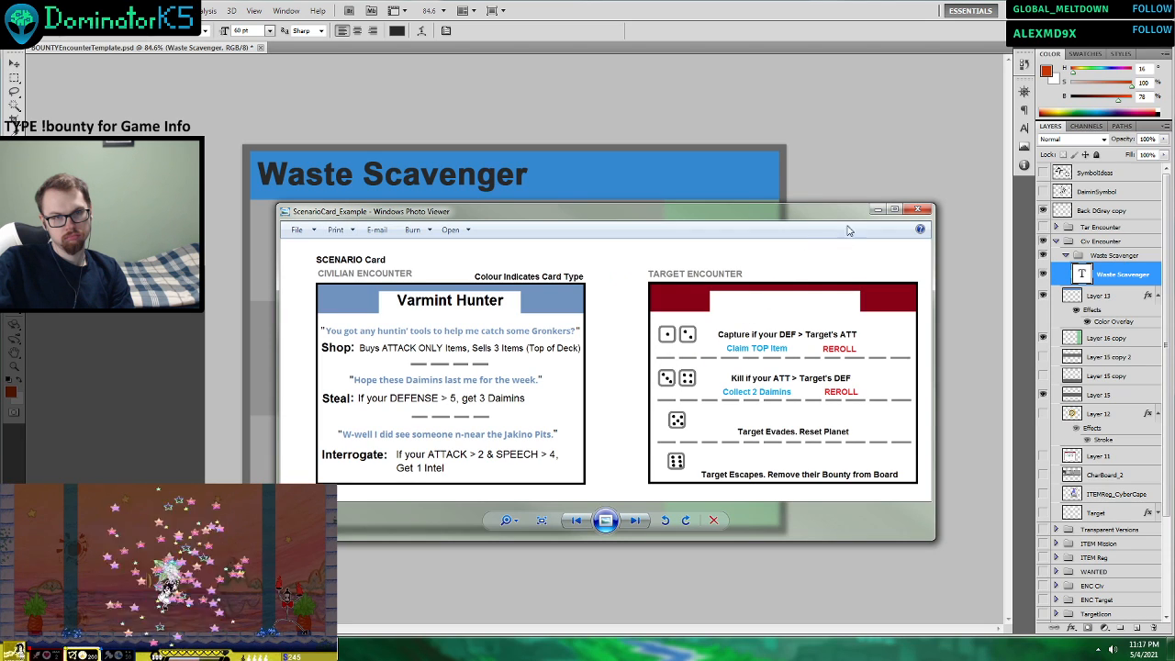
{"action": "left_click", "coordinate": [877, 211]}
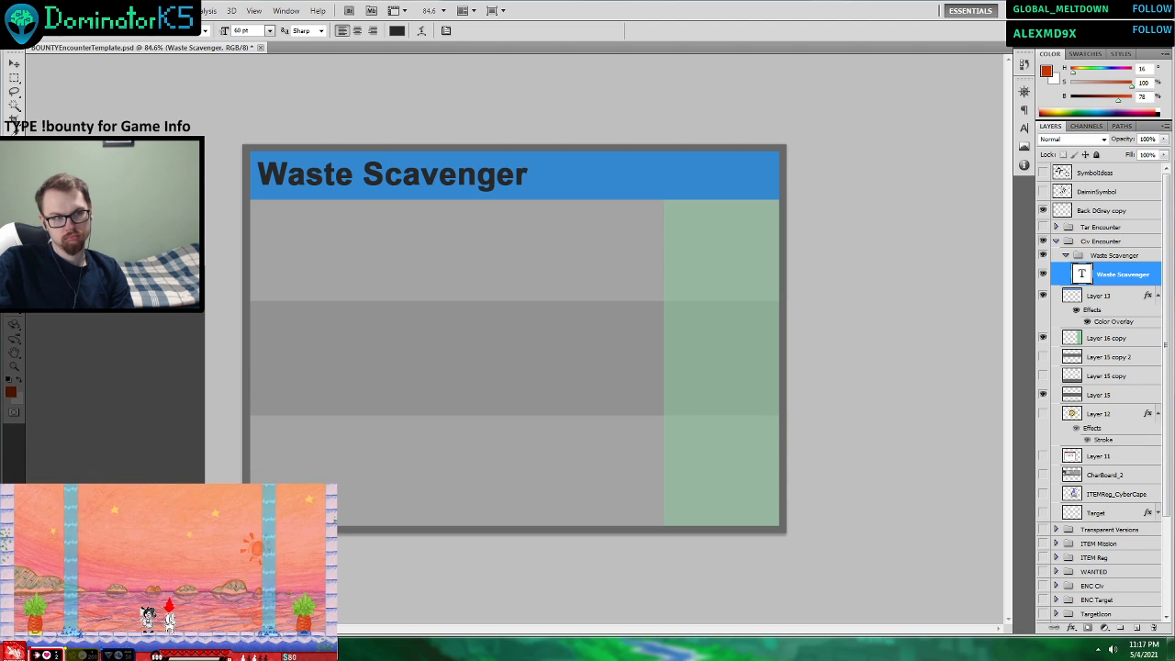
Add a "SHOP" text box to the card's upper grey row and shift it slightly up and left.
{"action": "right_click", "coordinate": [1090, 266]}
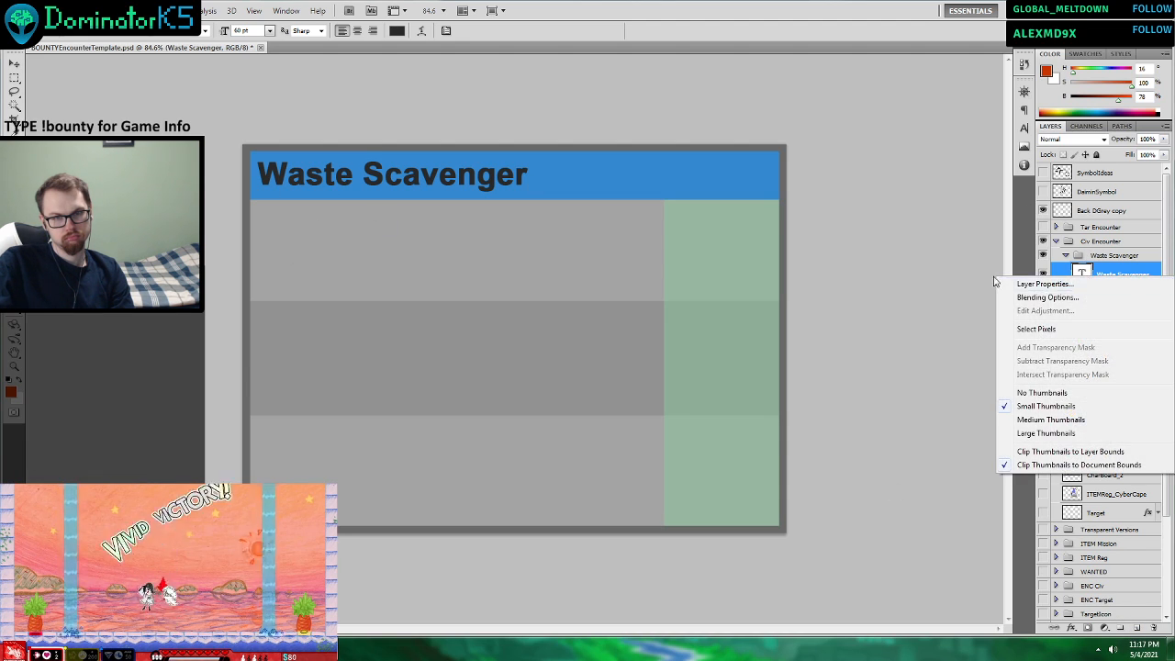
{"action": "left_click", "coordinate": [844, 276]}
{"action": "left_click_drag", "start_coordinate": [341, 214], "coordinate": [655, 300]}
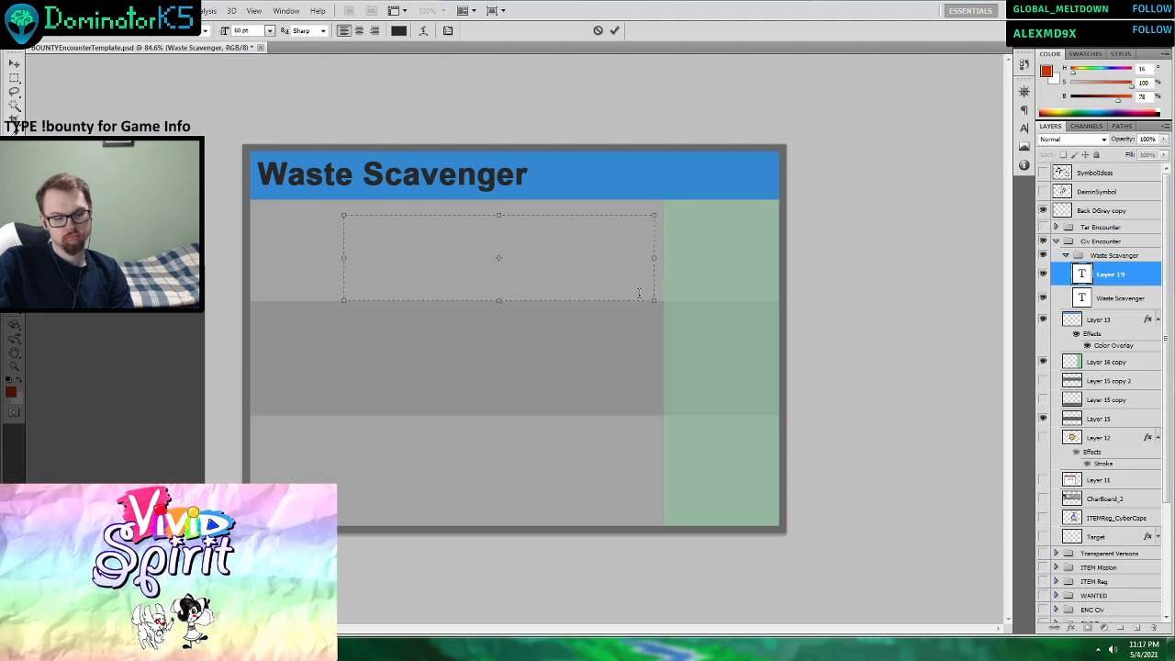
{"action": "type", "text": "SHOP"}
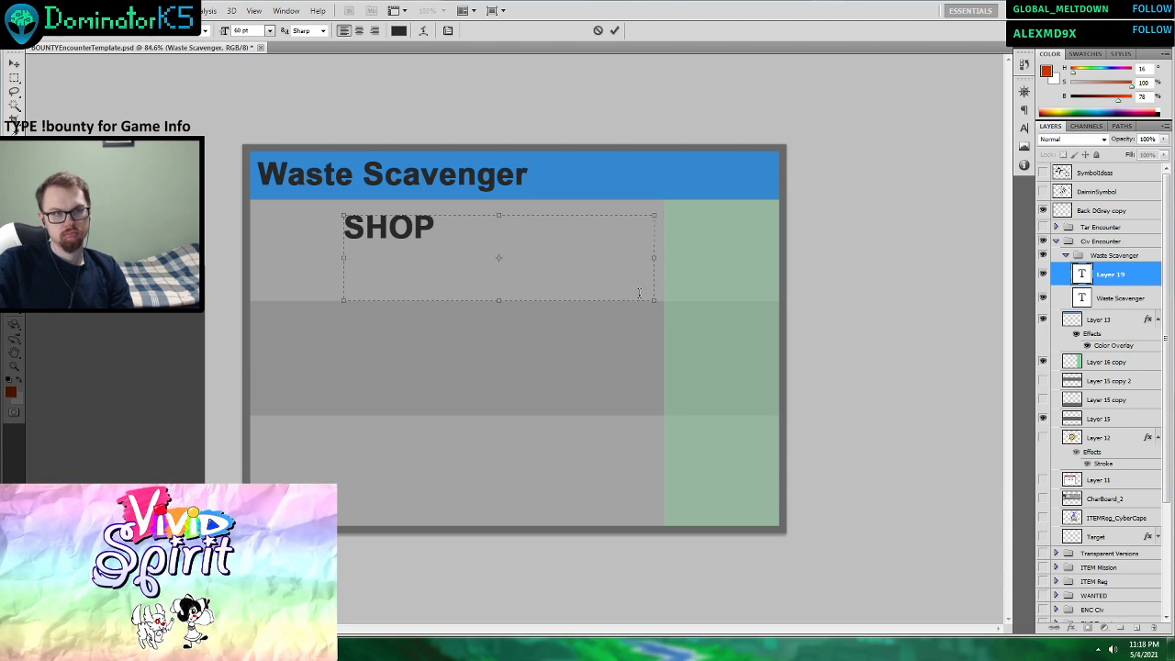
{"action": "left_click", "coordinate": [613, 32]}
{"action": "key", "text": "v"}
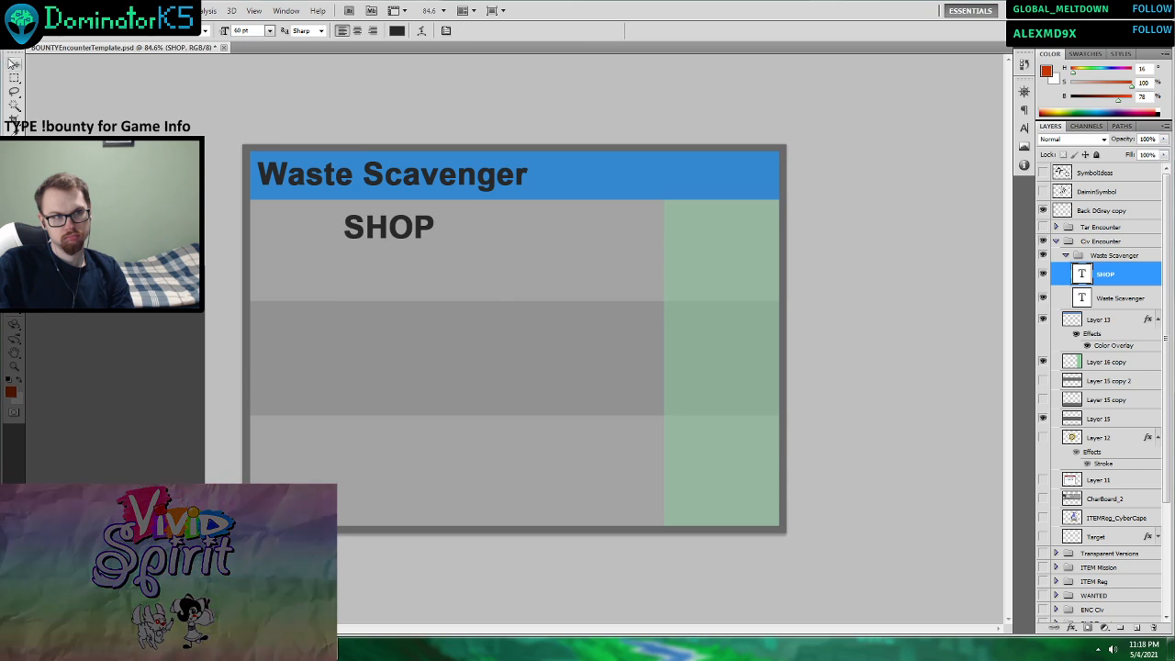
{"action": "left_click_drag", "start_coordinate": [428, 285], "coordinate": [389, 275]}
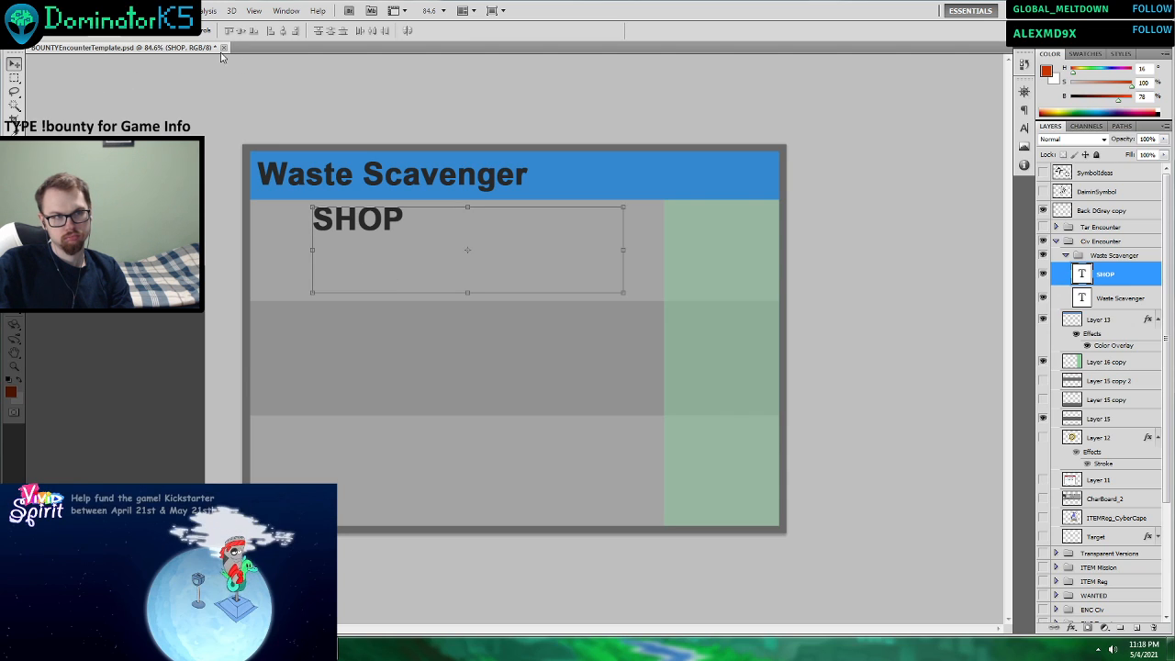
Center-align the SHOP text and lower the upper edge of its text box.
{"action": "key", "text": "t"}
{"action": "left_click", "coordinate": [381, 225]}
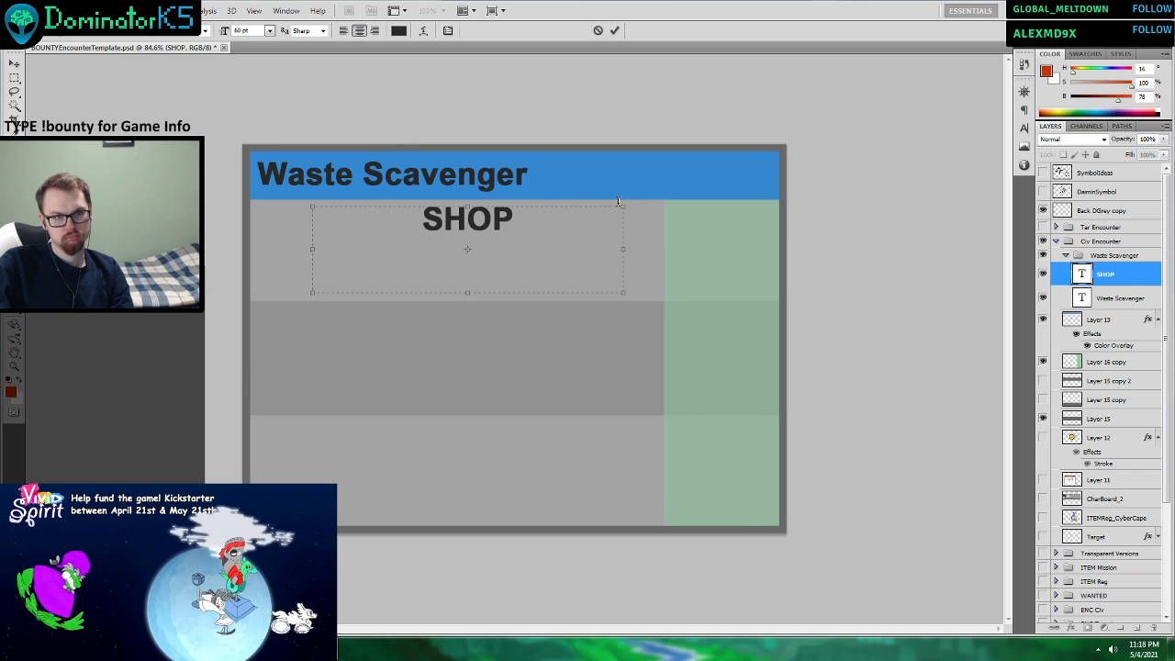
{"action": "left_click_drag", "start_coordinate": [623, 205], "coordinate": [628, 225]}
Try font sizes of 72 pt and 100 pt on the SHOP text.
{"action": "key", "text": "ctrl+a"}
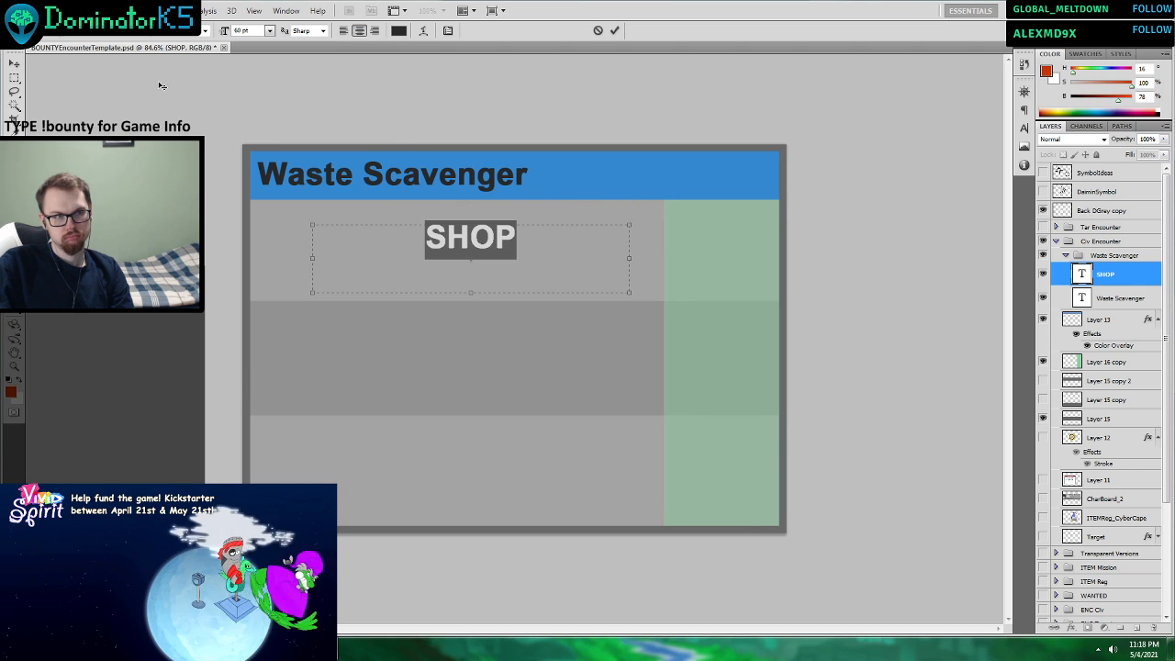
{"action": "left_click", "coordinate": [269, 31]}
{"action": "left_click", "coordinate": [261, 238]}
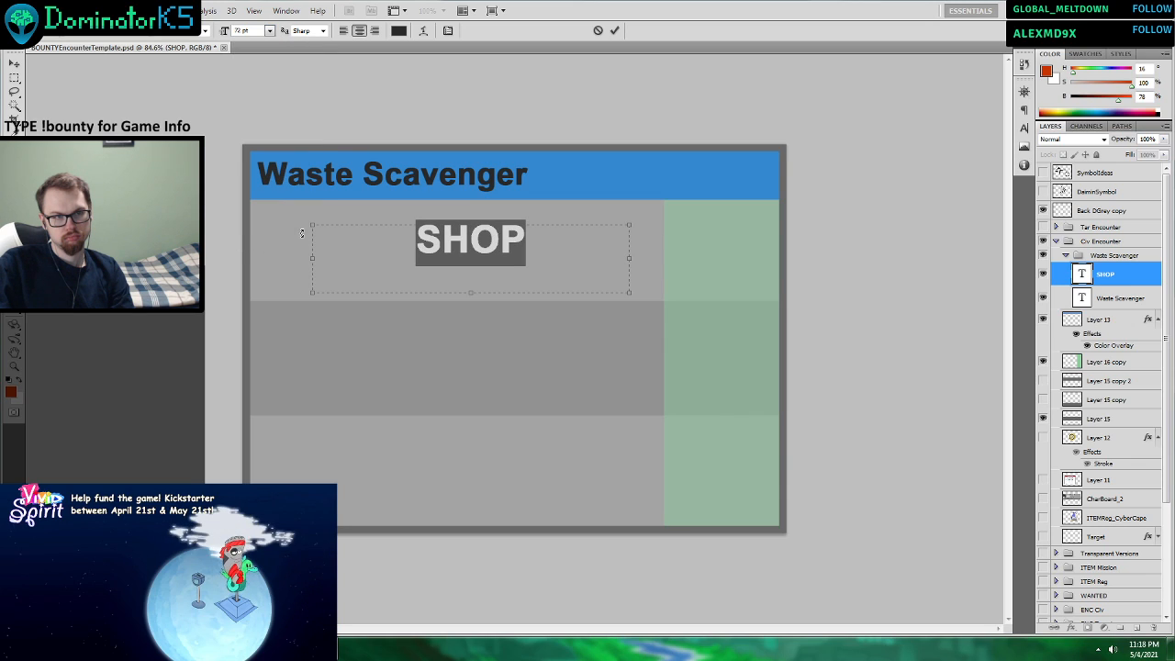
{"action": "left_click", "coordinate": [246, 31]}
{"action": "type", "text": "100"}
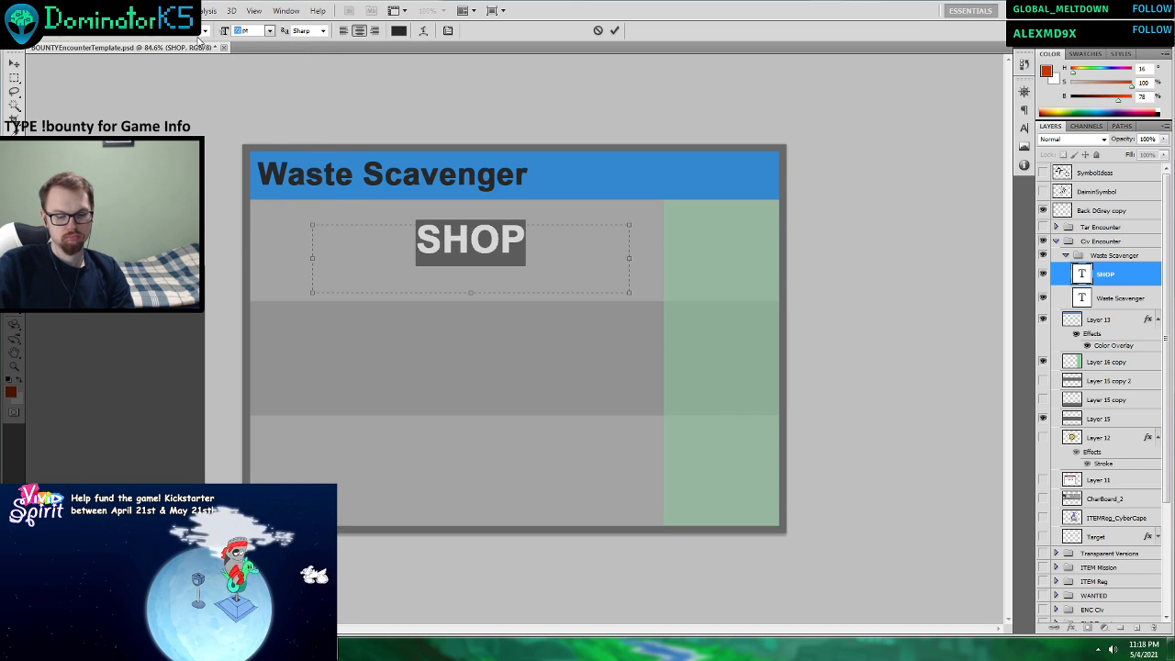
{"action": "key", "text": "Return"}
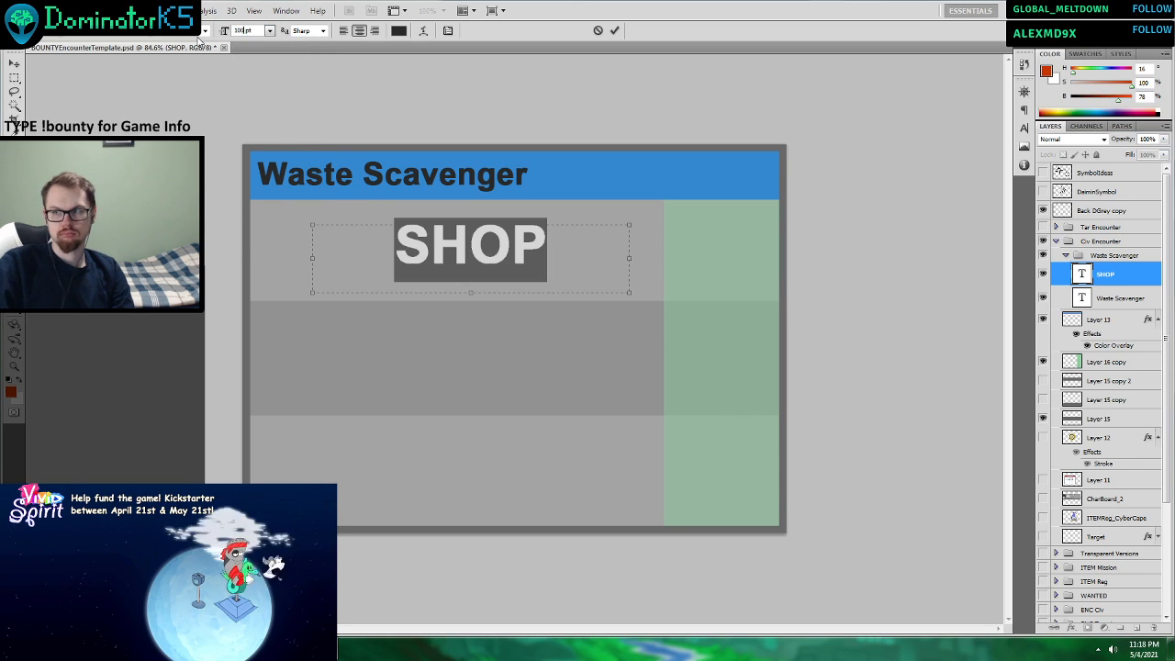
{"action": "left_click", "coordinate": [615, 32]}
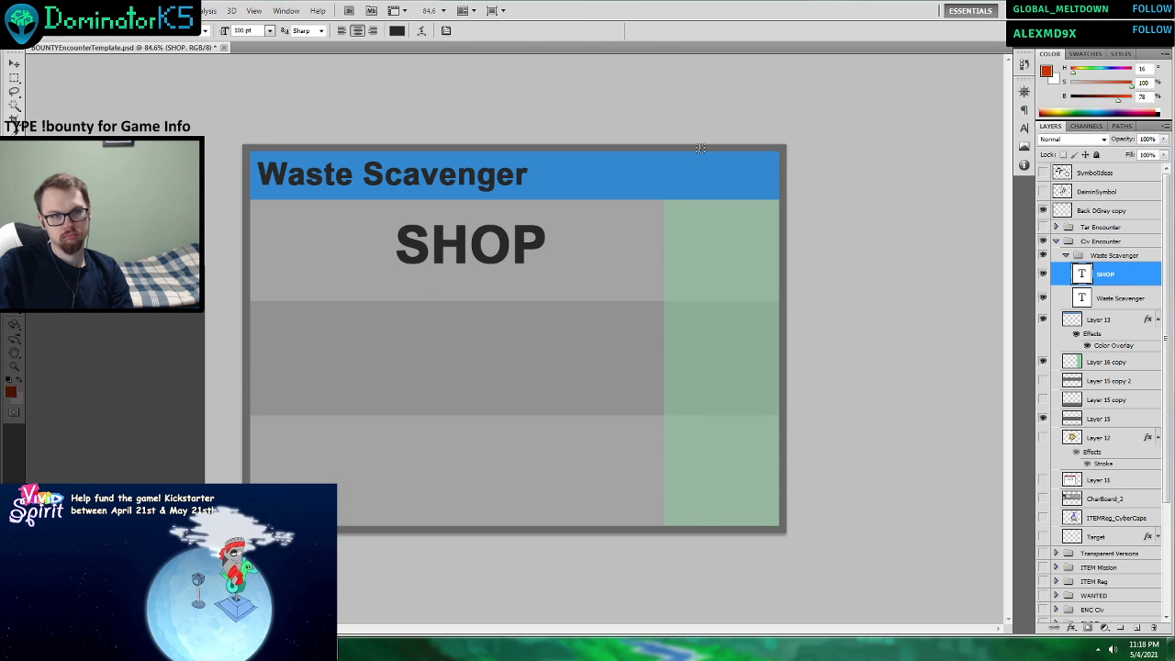
Set the font size of the SHOP text to 80 pt.
{"action": "left_click_drag", "start_coordinate": [571, 250], "coordinate": [247, 229]}
{"action": "left_click", "coordinate": [237, 30]}
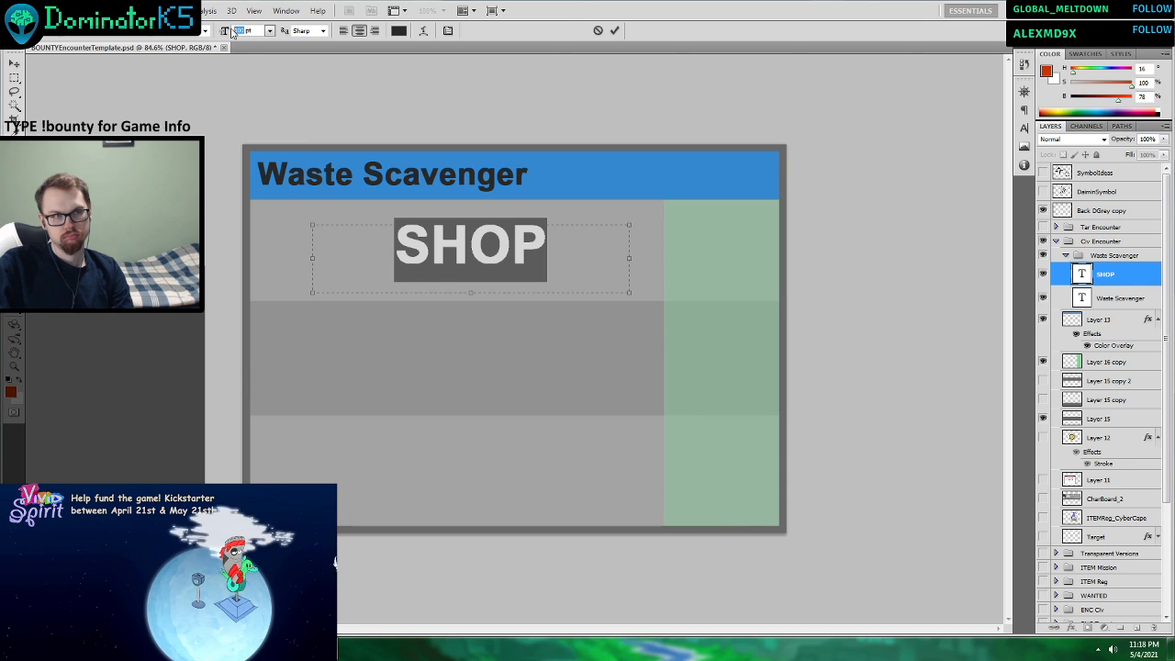
{"action": "type", "text": "80"}
{"action": "key", "text": "Return"}
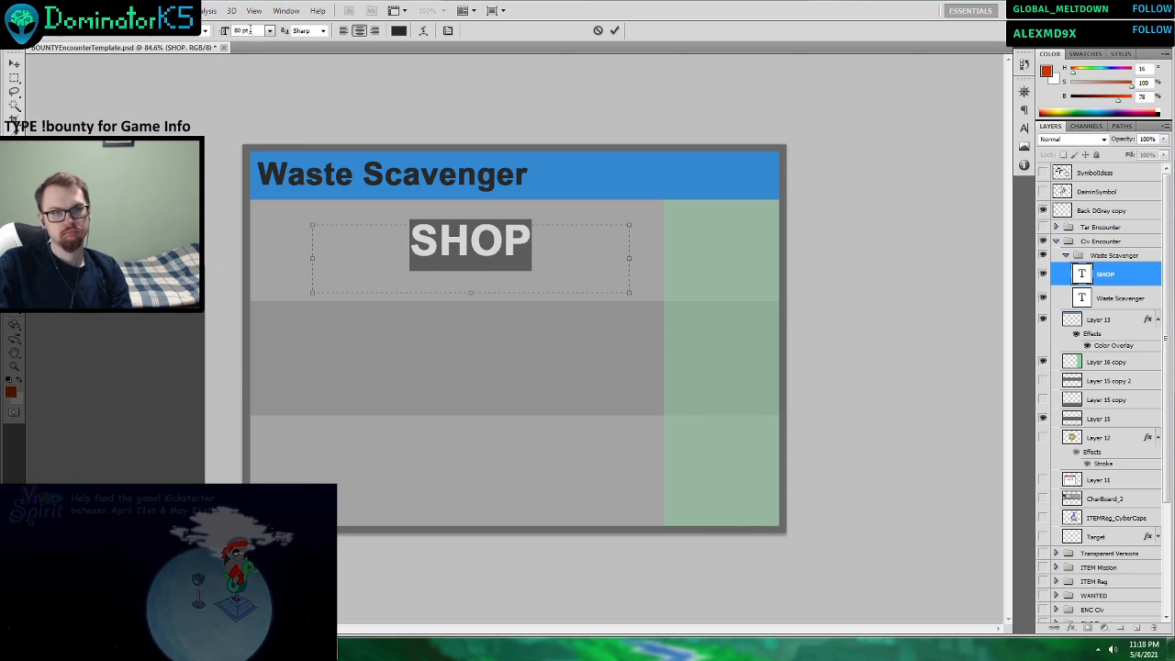
{"action": "left_click", "coordinate": [615, 30]}
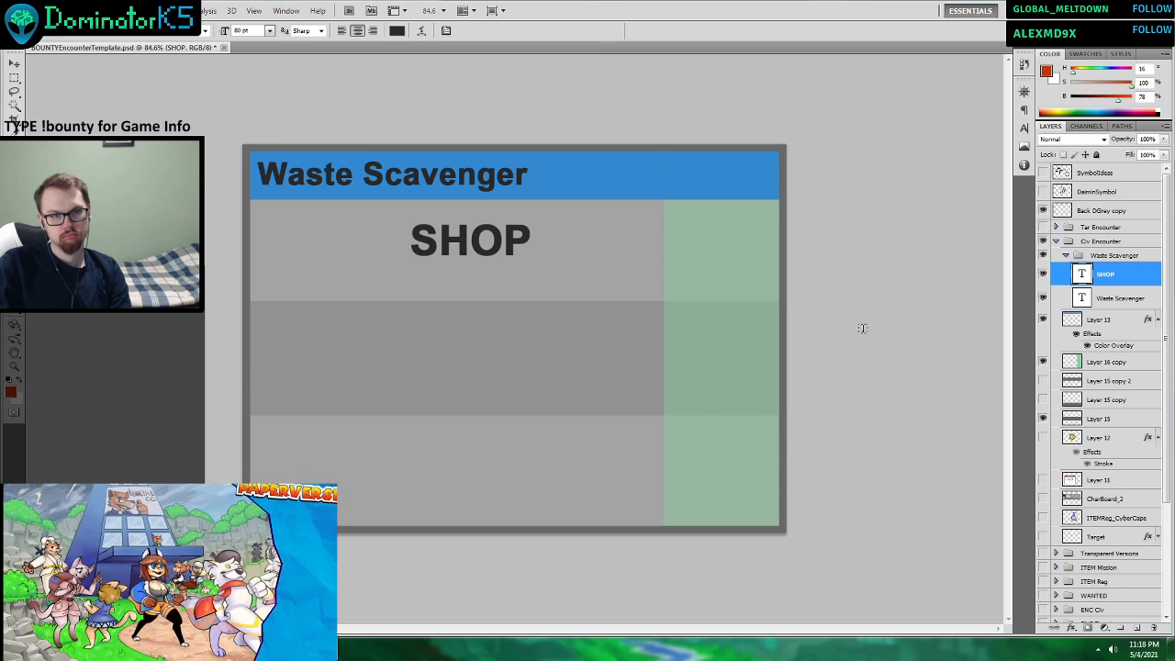
Widen the card's green column toward the left and shift the SHOP text left to center it in the remaining grey area.
{"action": "left_click", "coordinate": [1107, 362]}
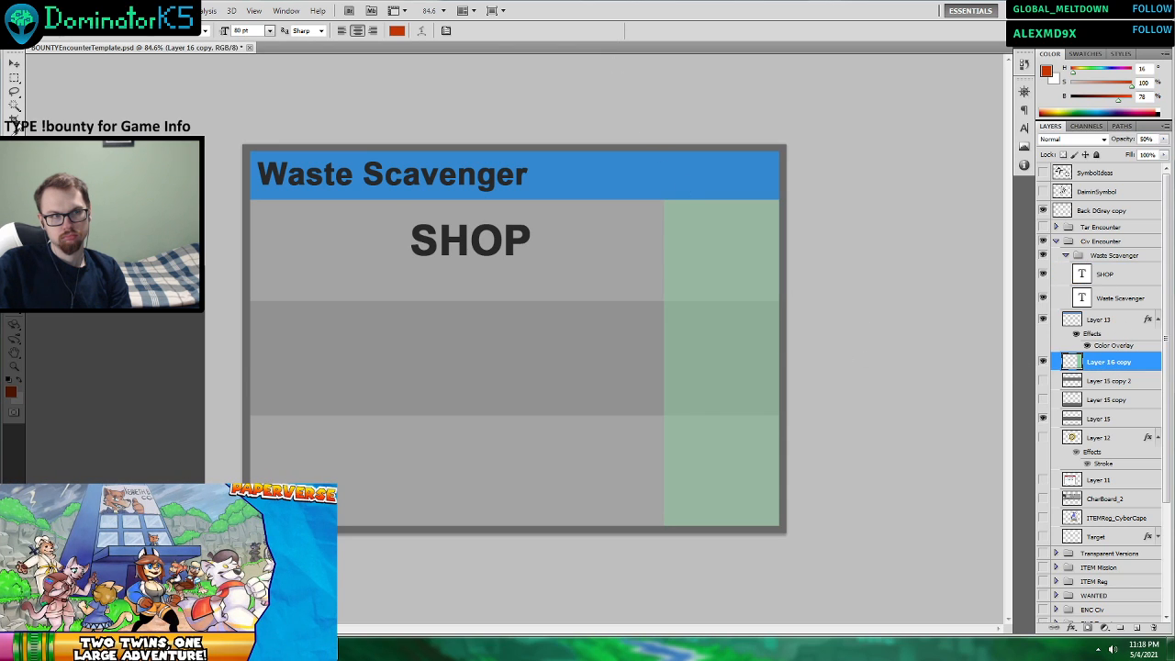
{"action": "left_click", "coordinate": [14, 62]}
{"action": "left_click_drag", "start_coordinate": [656, 351], "coordinate": [617, 339]}
{"action": "key", "text": "ctrl+z"}
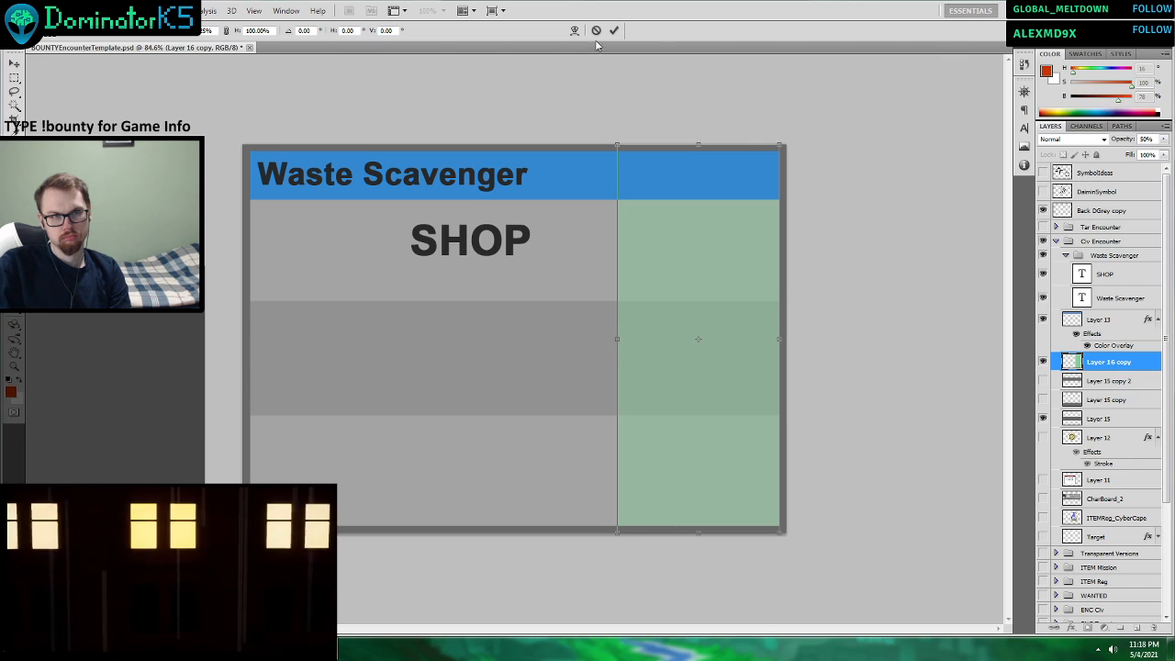
{"action": "left_click", "coordinate": [614, 30]}
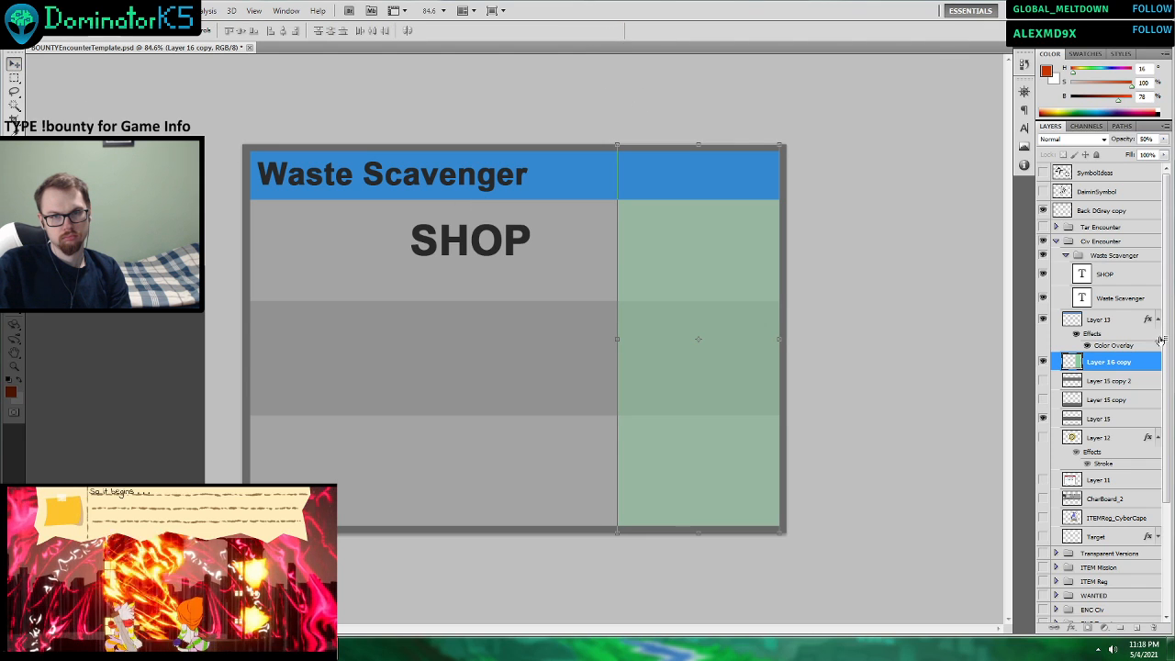
{"action": "left_click", "coordinate": [1111, 274]}
{"action": "left_click_drag", "start_coordinate": [576, 259], "coordinate": [530, 253]}
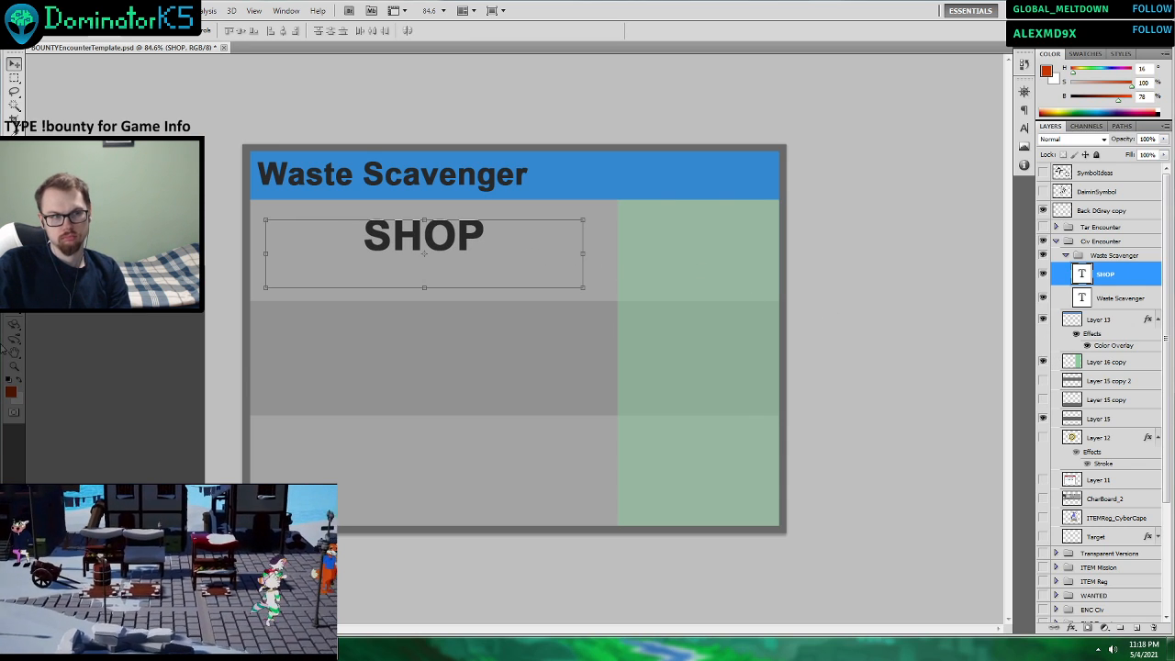
Add "3 Items" as two-line text in the upper part of the green column, in an enlarged text box.
{"action": "left_click", "coordinate": [13, 282]}
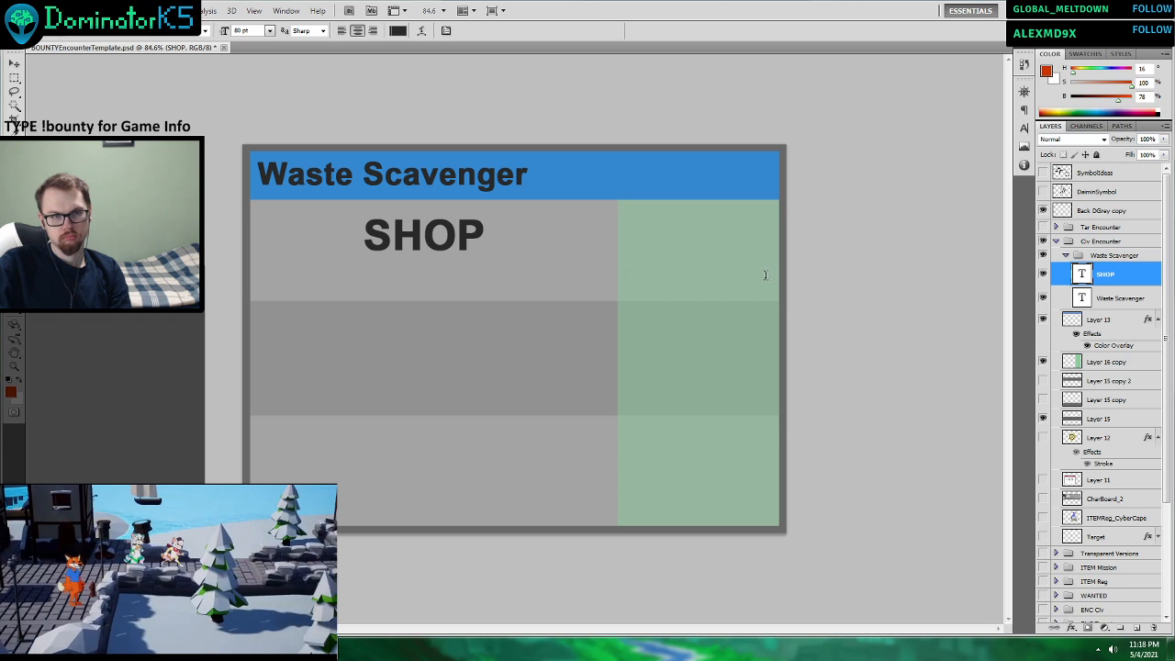
{"action": "left_click_drag", "start_coordinate": [635, 229], "coordinate": [765, 275]}
{"action": "type", "text": "3 Items"}
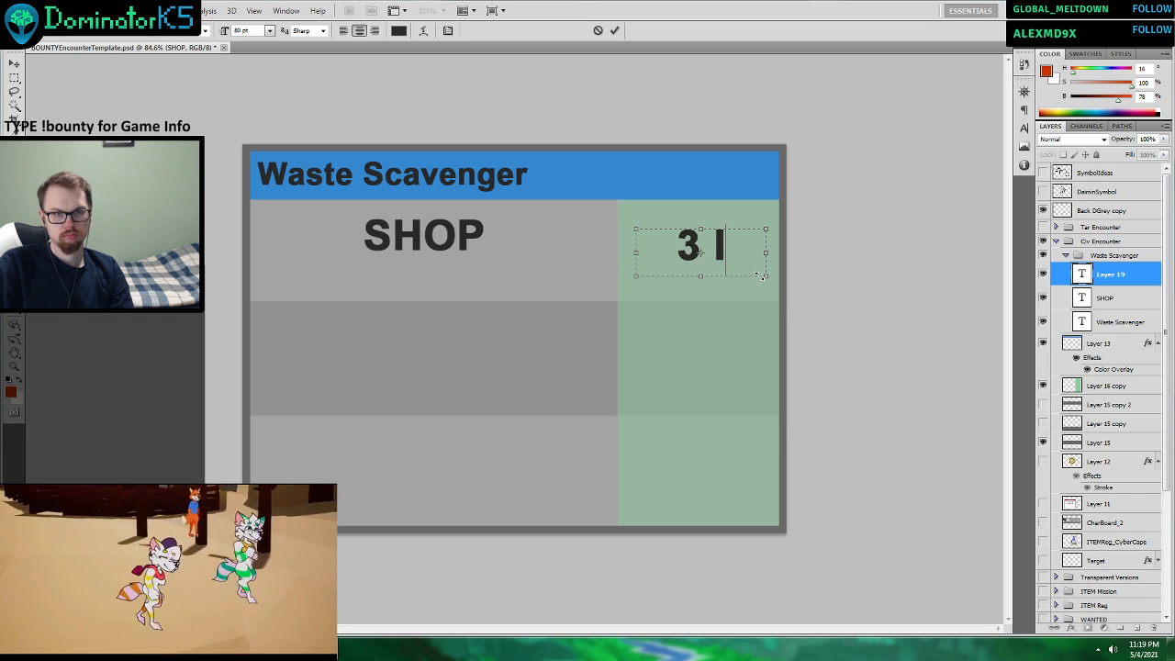
{"action": "left_click_drag", "start_coordinate": [767, 275], "coordinate": [793, 353]}
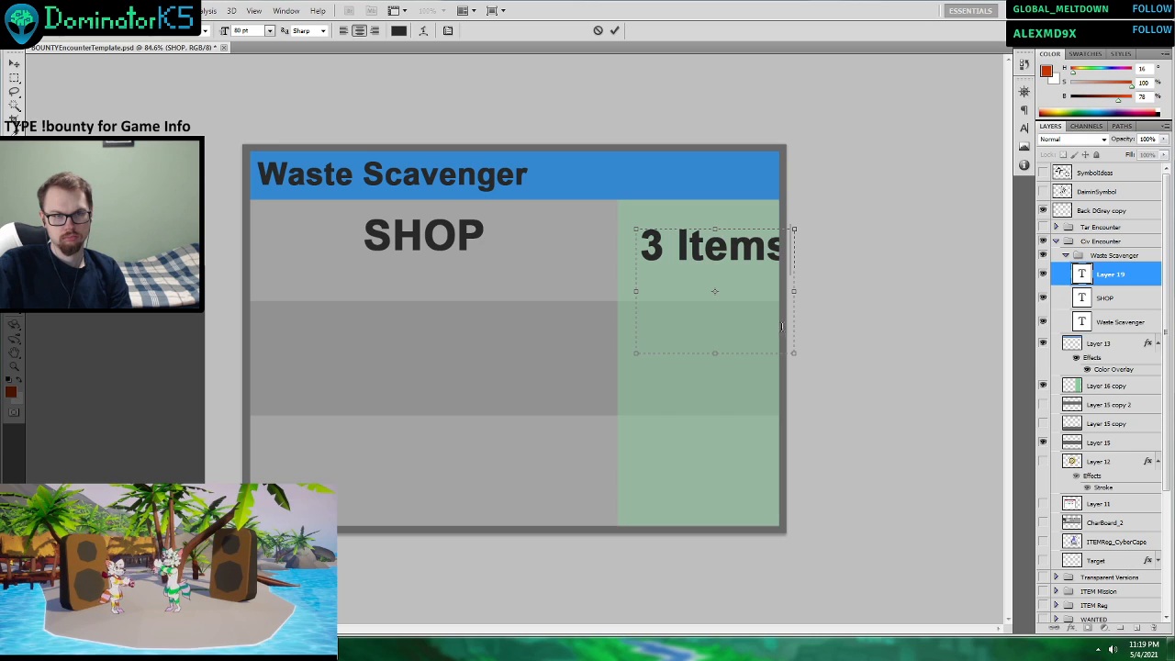
{"action": "left_click", "coordinate": [677, 243]}
{"action": "key", "text": "Return"}
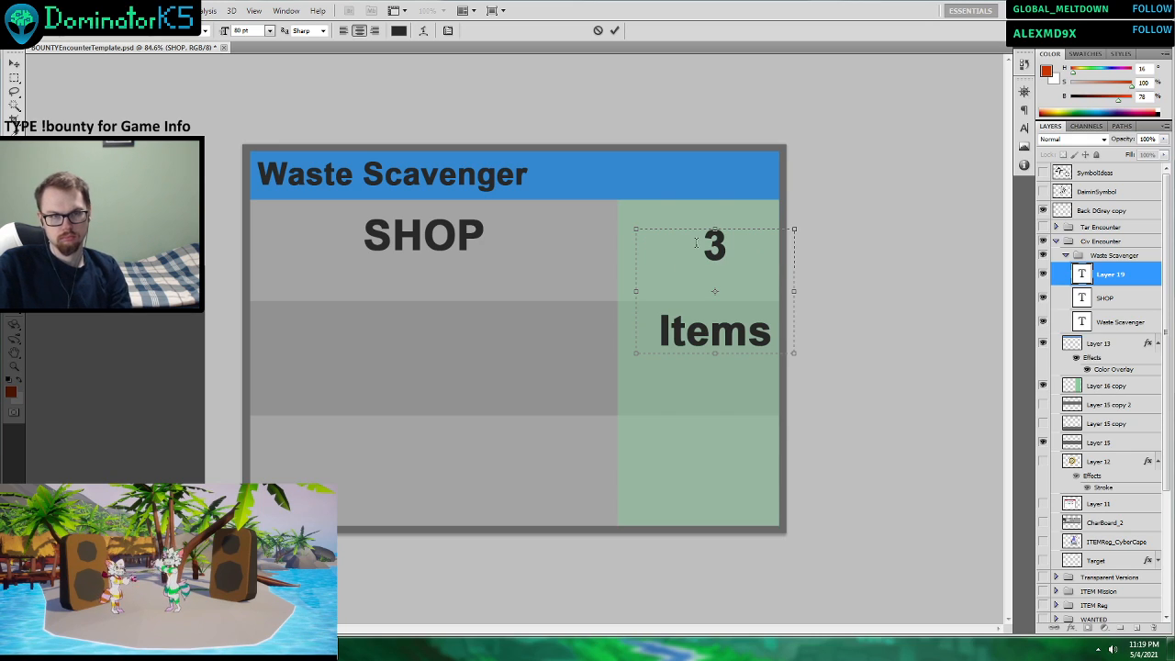
Reduce the font size of the "3 Items" text to 60 pt.
{"action": "key", "text": "ctrl+a"}
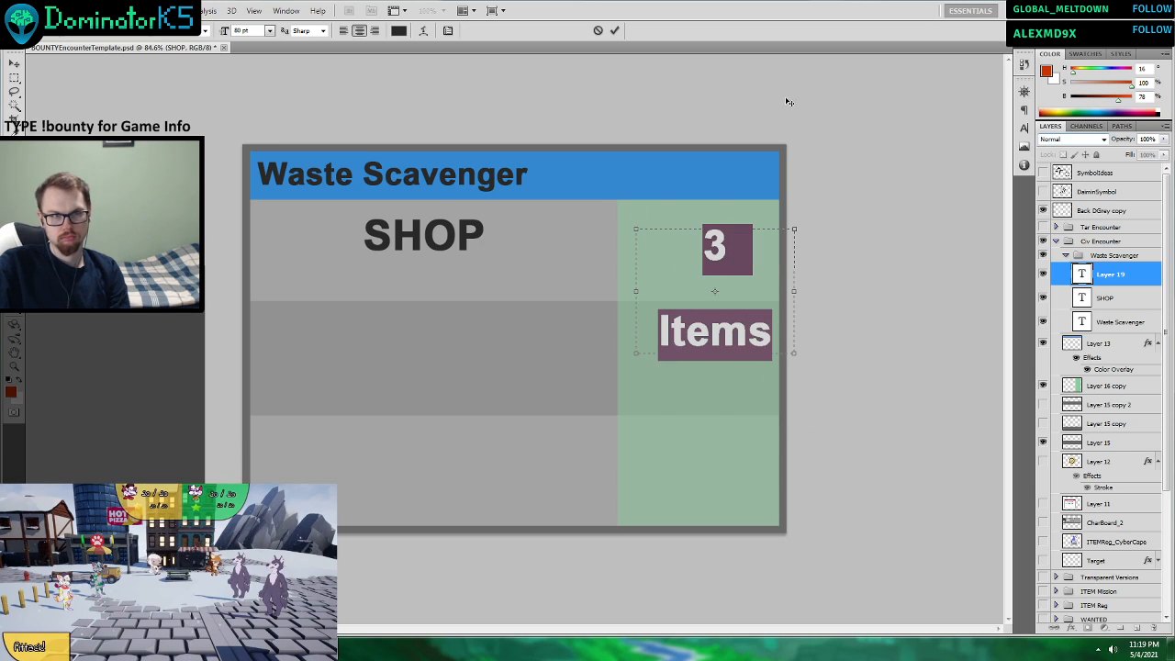
{"action": "left_click", "coordinate": [269, 31]}
{"action": "left_click", "coordinate": [263, 237]}
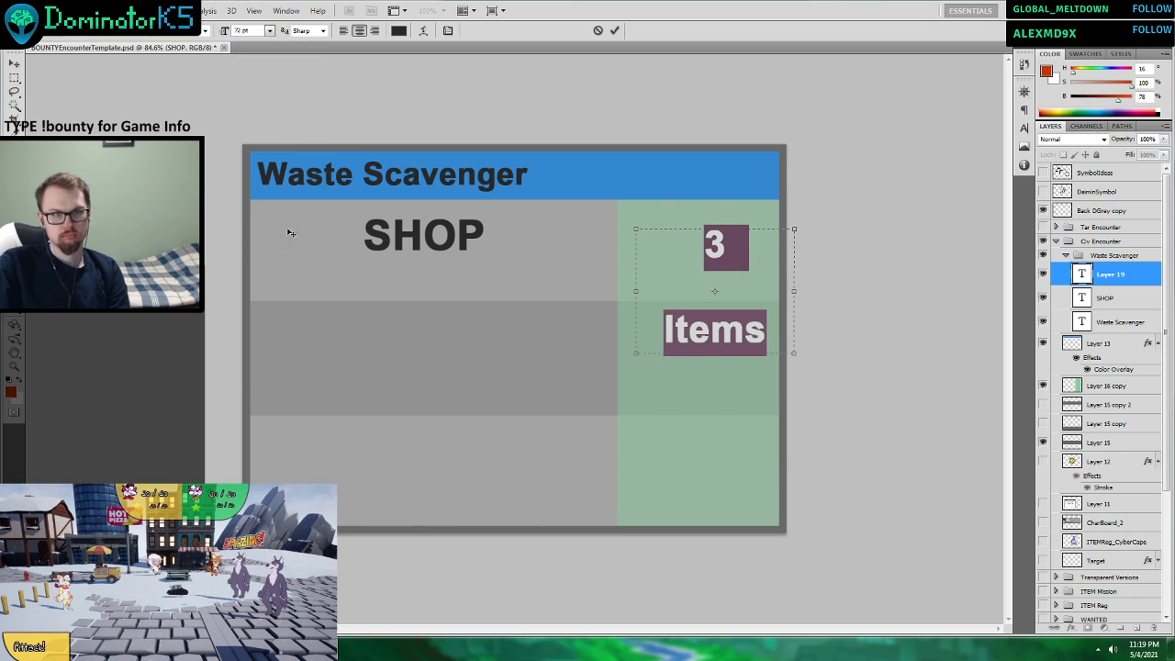
{"action": "left_click", "coordinate": [269, 31]}
{"action": "left_click", "coordinate": [267, 223]}
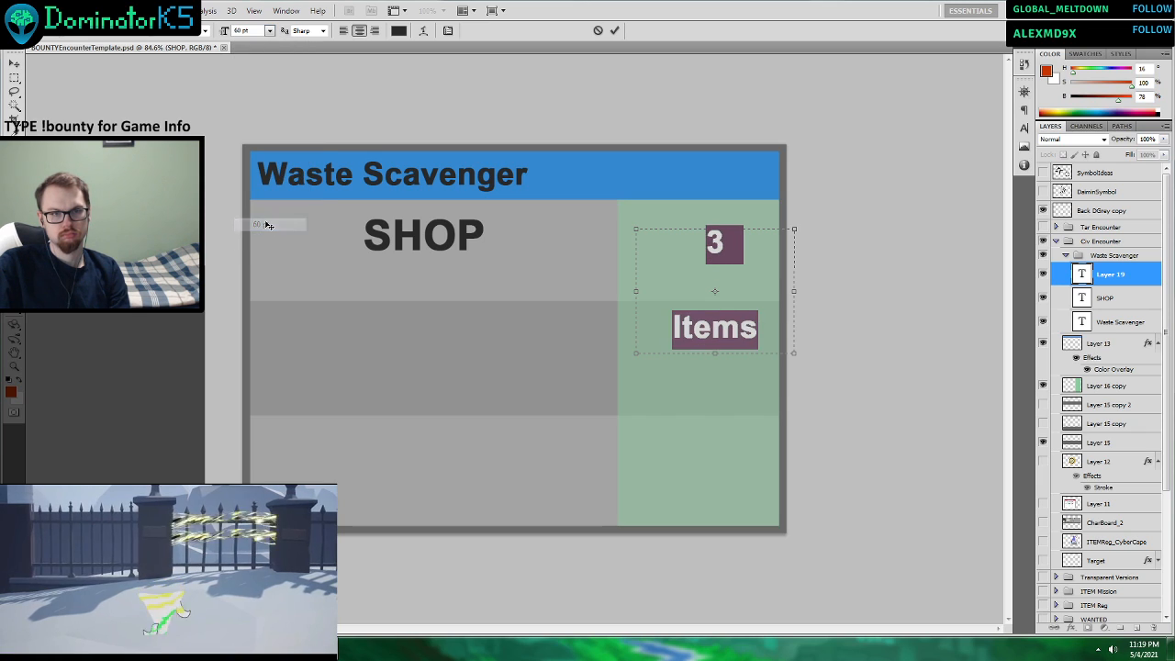
{"action": "left_click", "coordinate": [614, 30]}
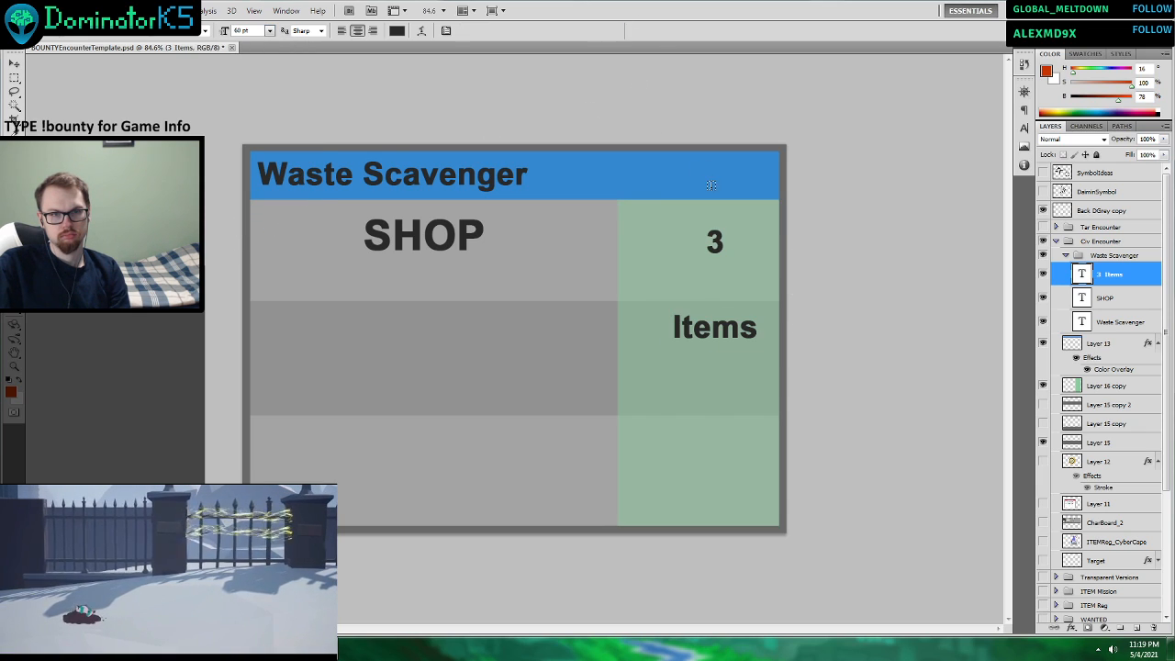
Set the leading of the "3 Items" text to Auto and center the text block in the green column beside SHOP.
{"action": "left_click", "coordinate": [712, 237]}
{"action": "key", "text": "ctrl+a"}
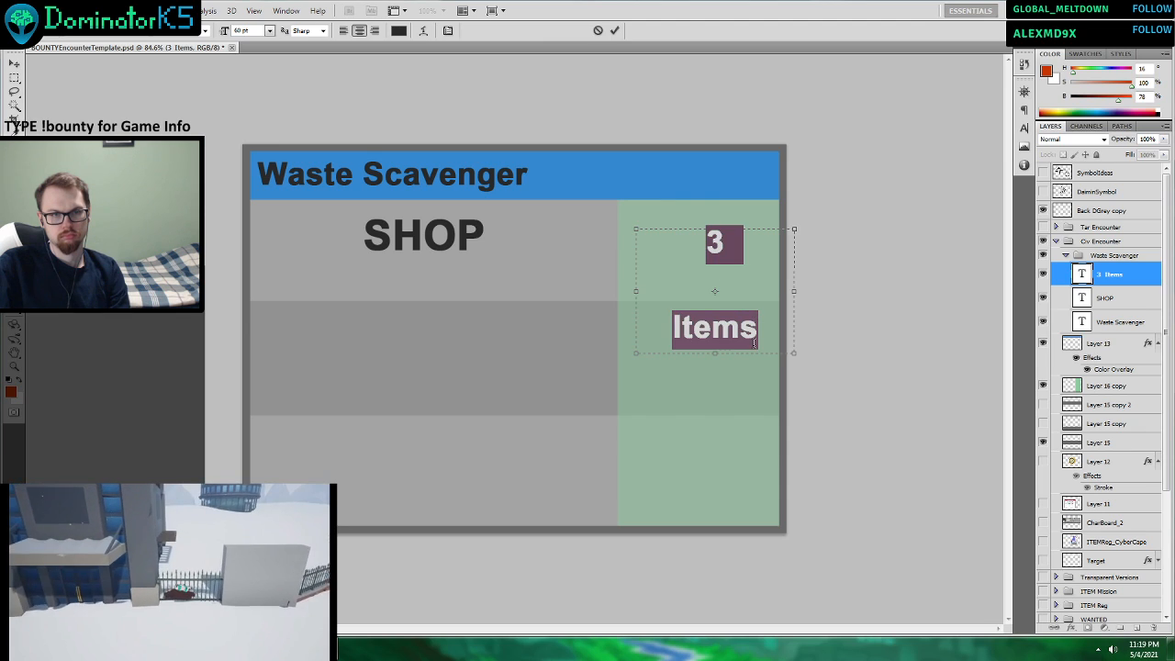
{"action": "left_click", "coordinate": [1023, 165]}
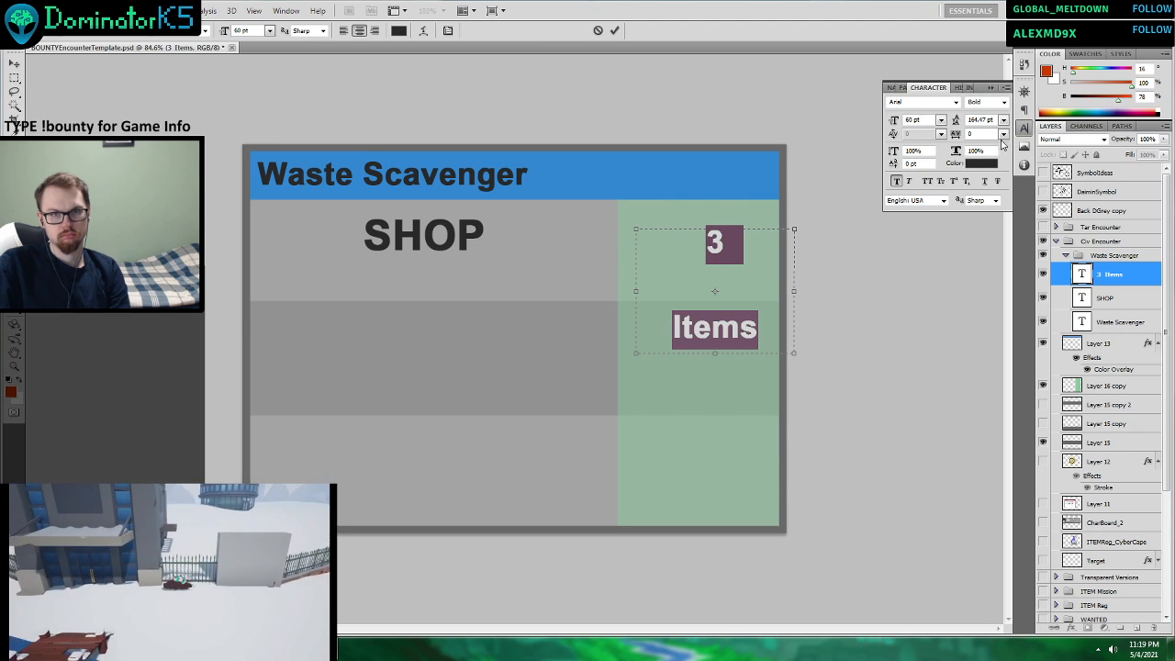
{"action": "left_click", "coordinate": [1003, 120]}
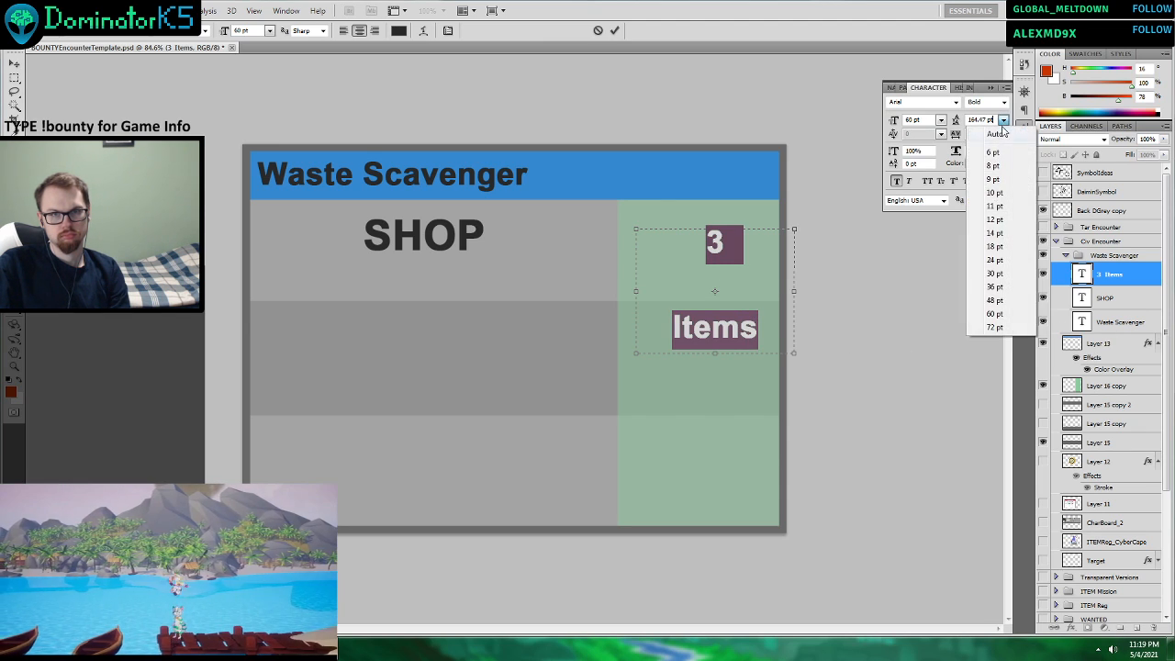
{"action": "left_click", "coordinate": [994, 135]}
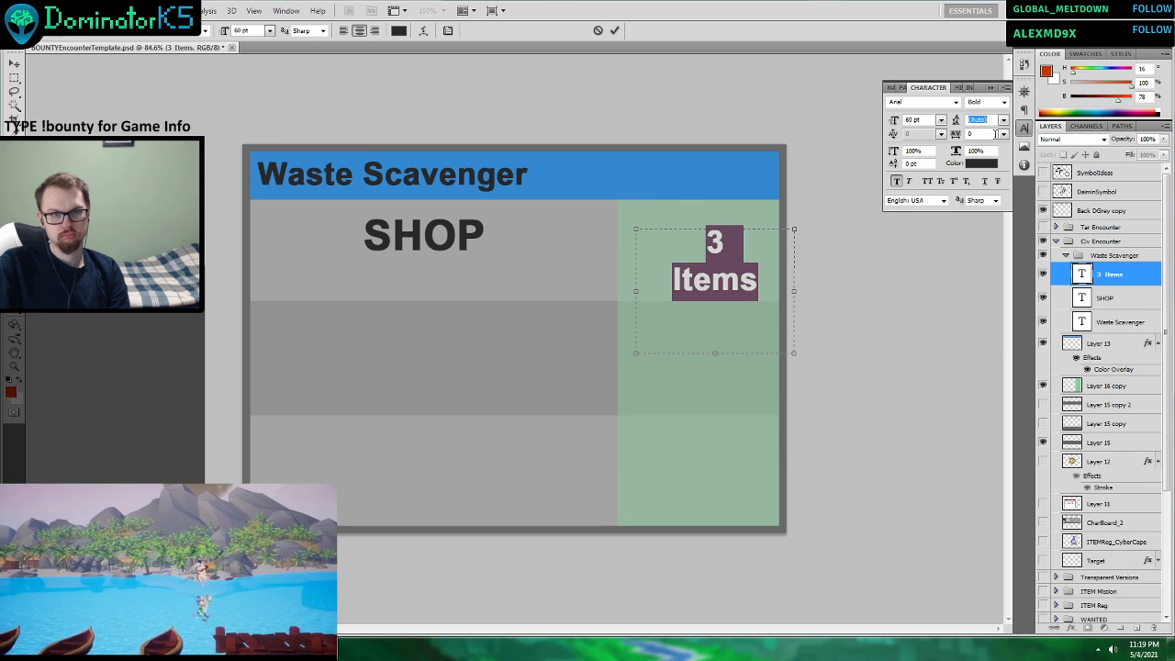
{"action": "left_click", "coordinate": [614, 30]}
{"action": "left_click", "coordinate": [15, 63]}
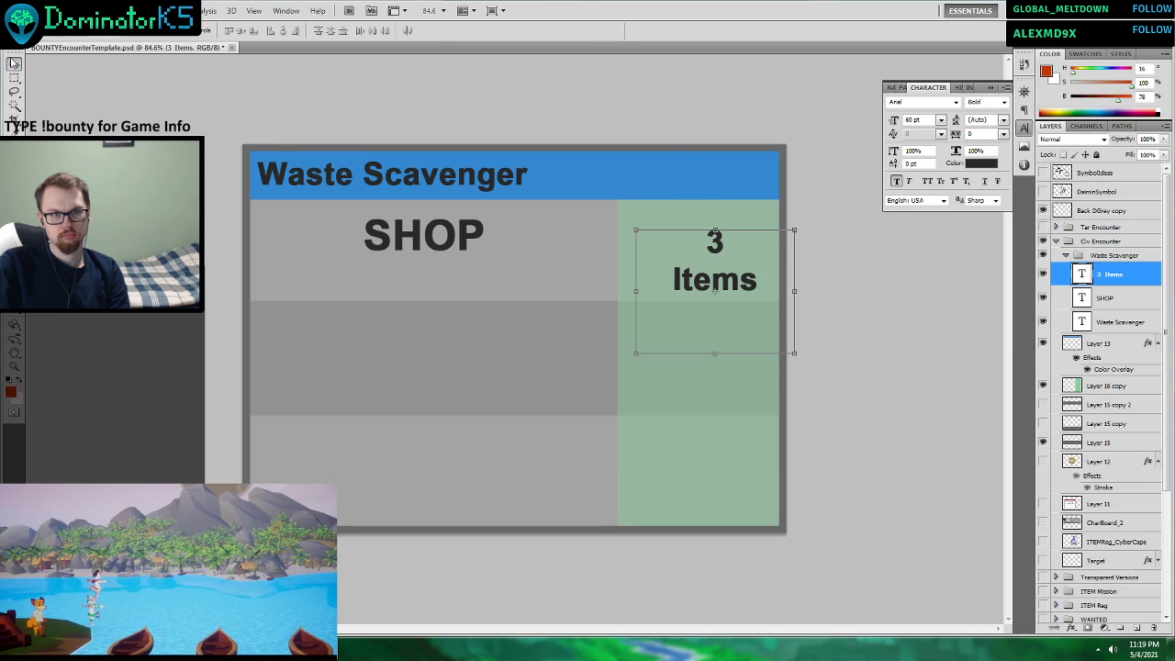
{"action": "left_click_drag", "start_coordinate": [765, 283], "coordinate": [754, 272]}
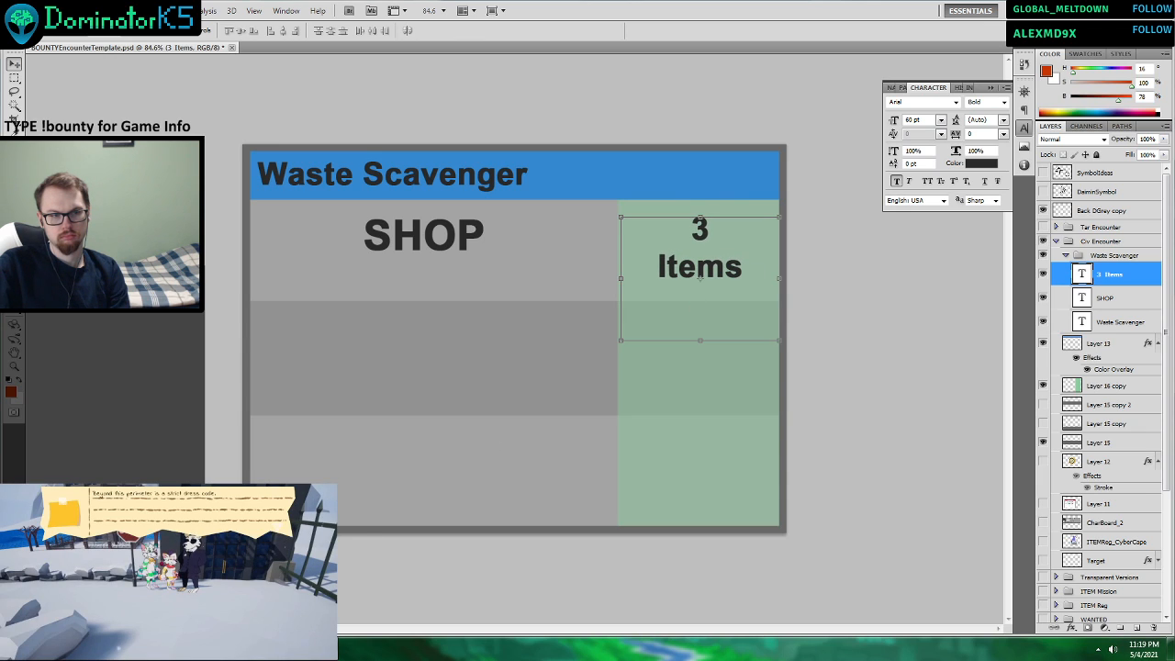
Check the Scavenger row of the civilian encounter table in Word, and return to Photoshop with the Waste Scavenger title layer selected.
{"action": "key", "text": "alt+Tab"}
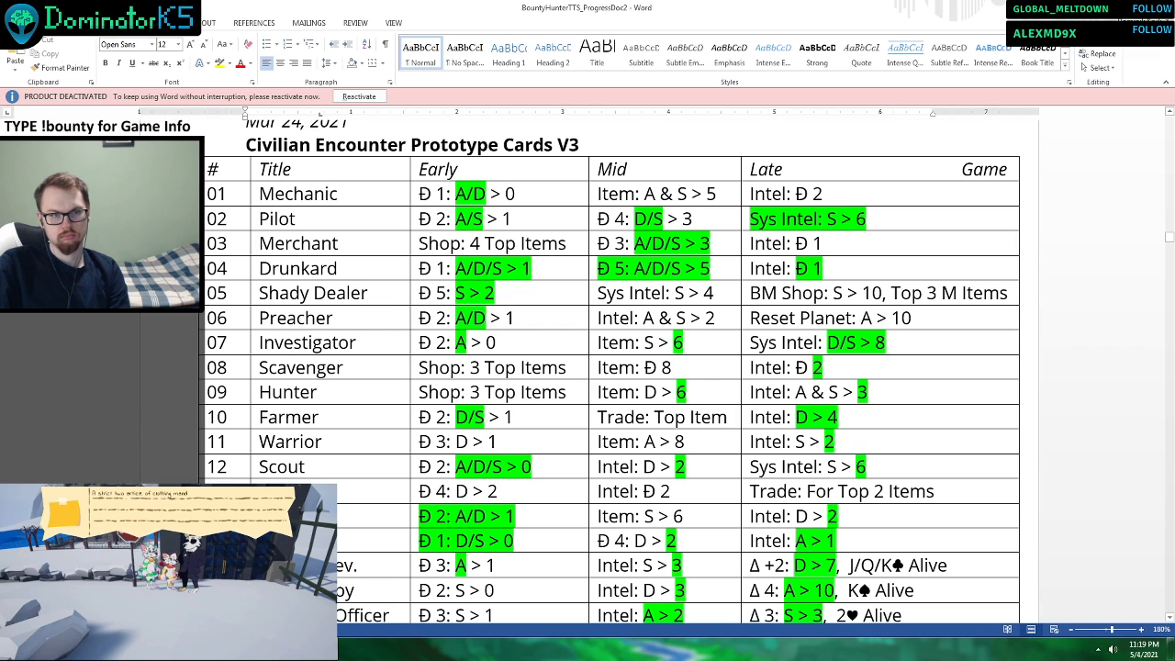
{"action": "key", "text": "alt+Tab"}
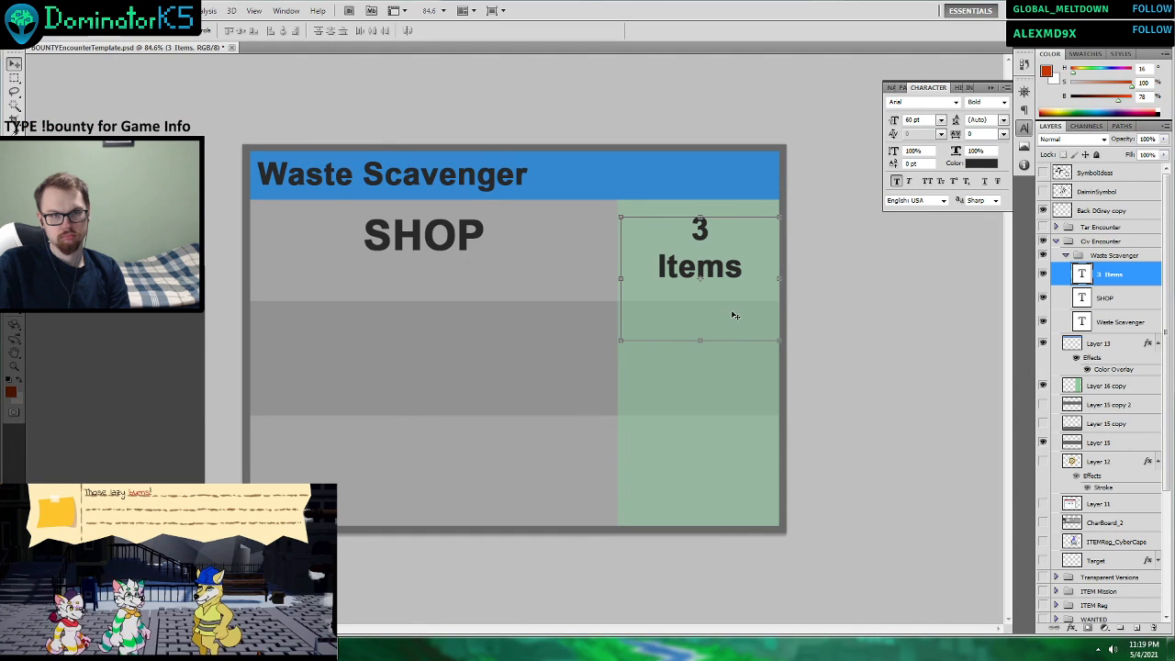
{"action": "left_click", "coordinate": [1111, 327]}
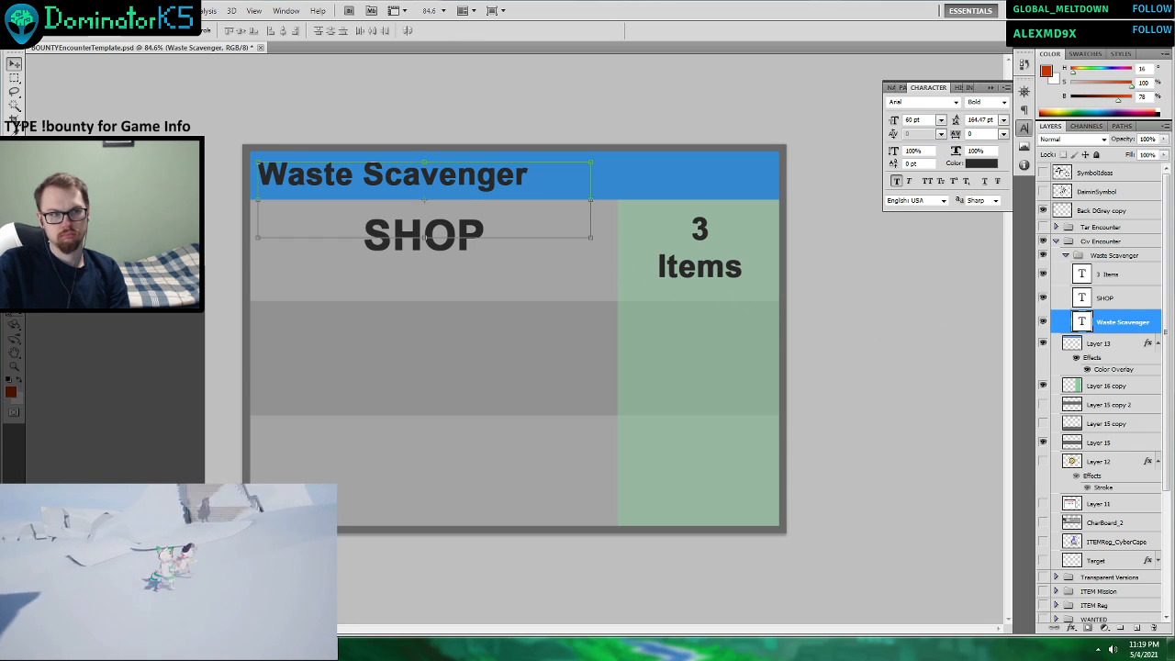
Edit the green column's text to read "3 Items" on the first line and "Tier 1 or 2" on the second.
{"action": "key", "text": "t"}
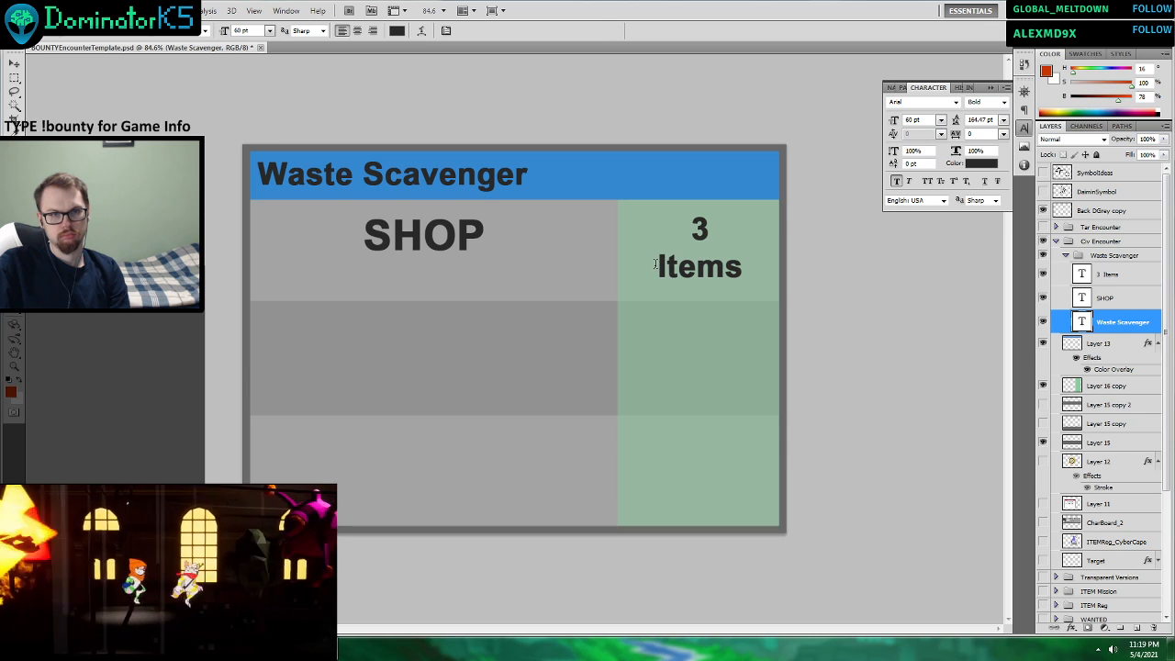
{"action": "left_click", "coordinate": [655, 265]}
{"action": "left_click", "coordinate": [597, 30]}
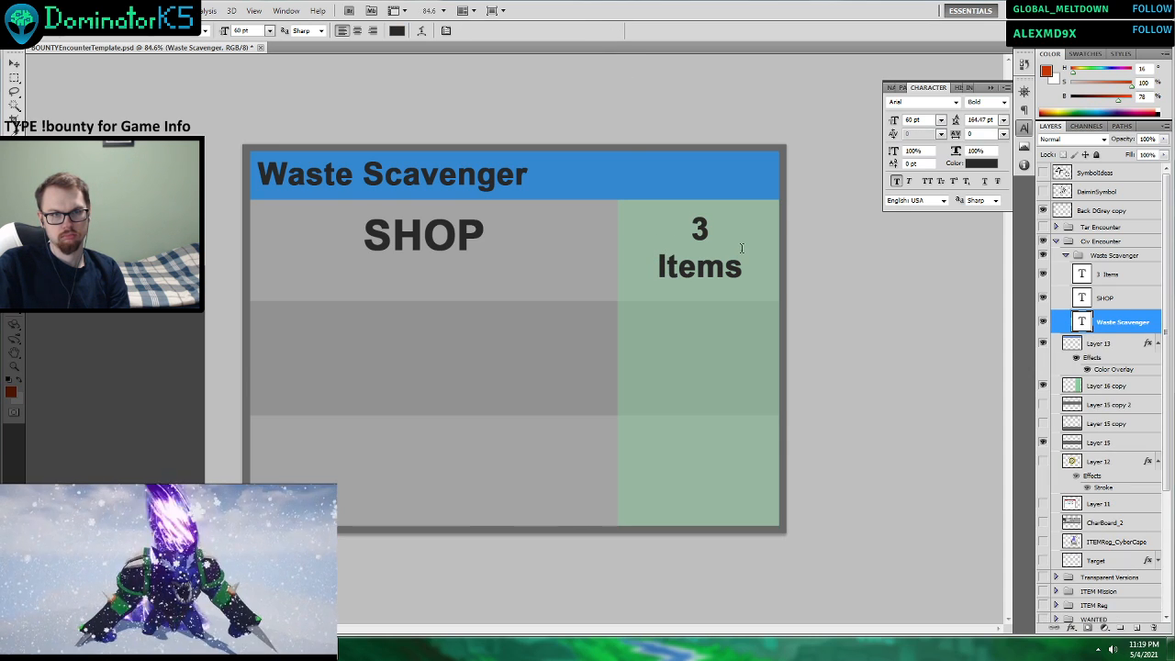
{"action": "left_click", "coordinate": [705, 227]}
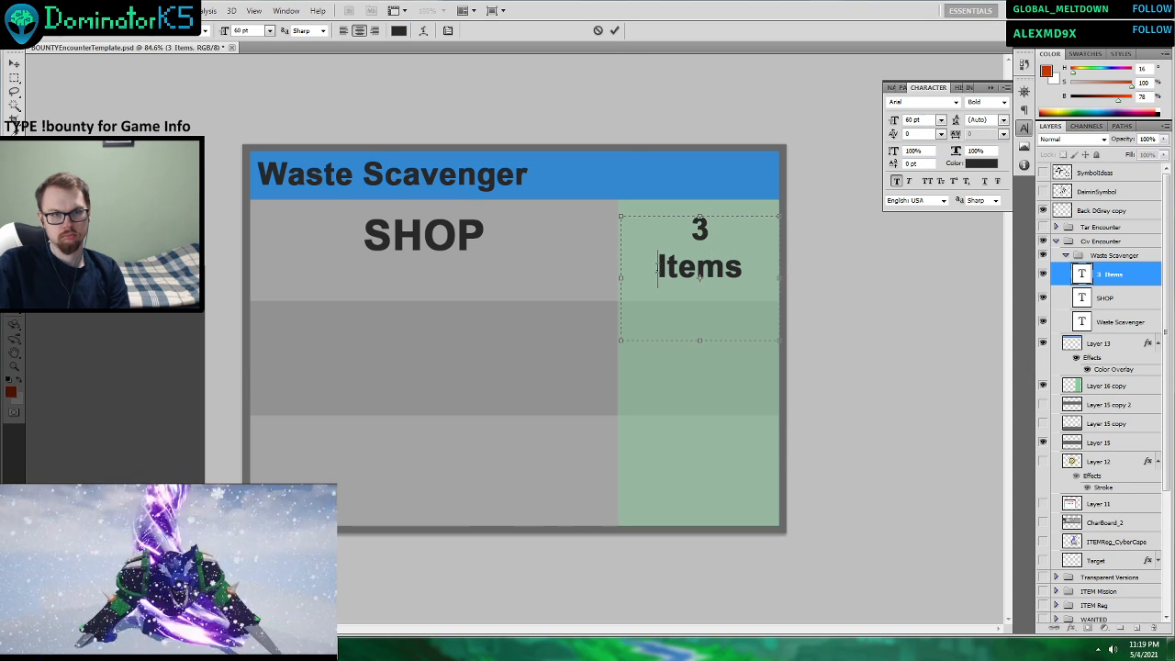
{"action": "key", "text": "Delete"}
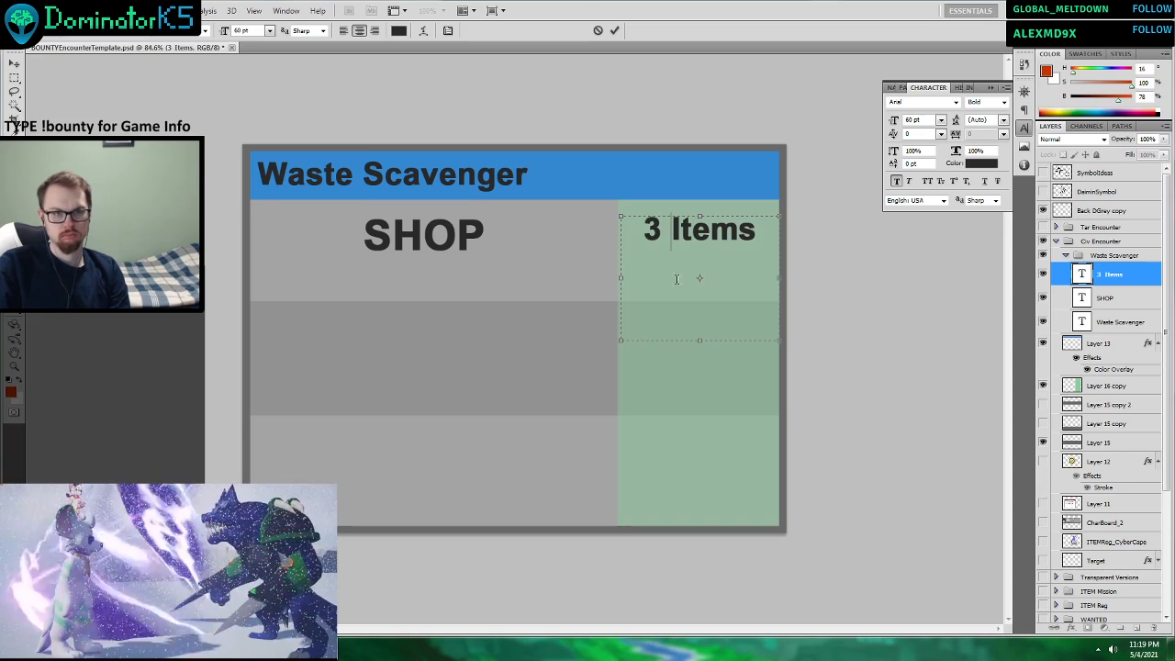
{"action": "type", "text": "Tier"}
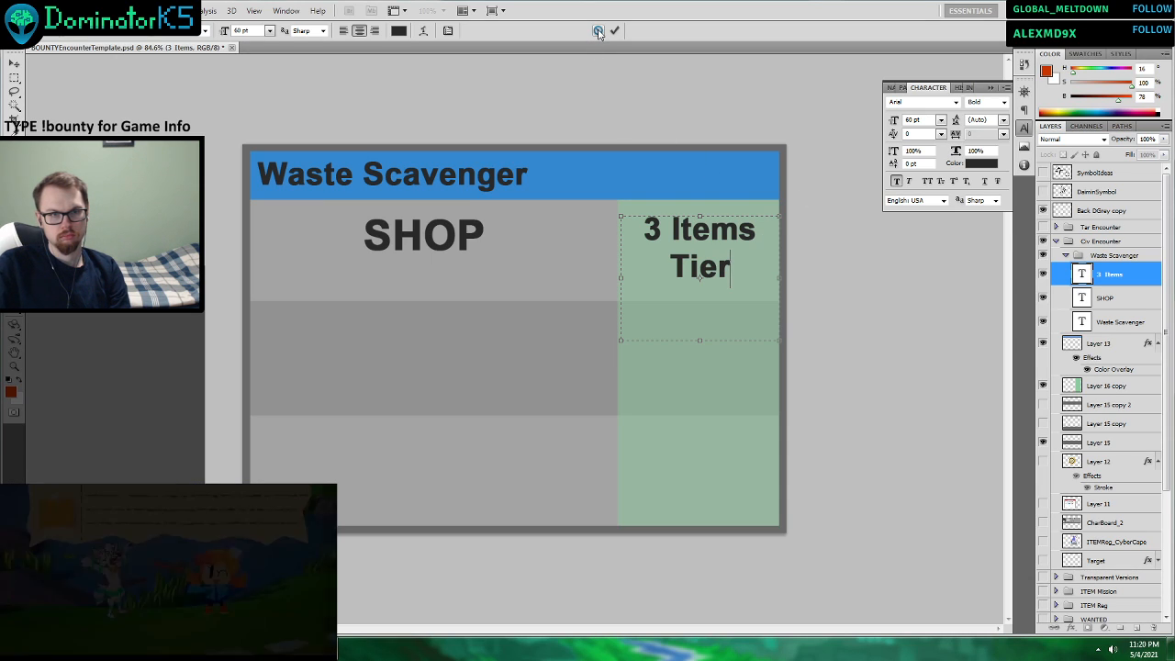
{"action": "type", "text": "1 or 2"}
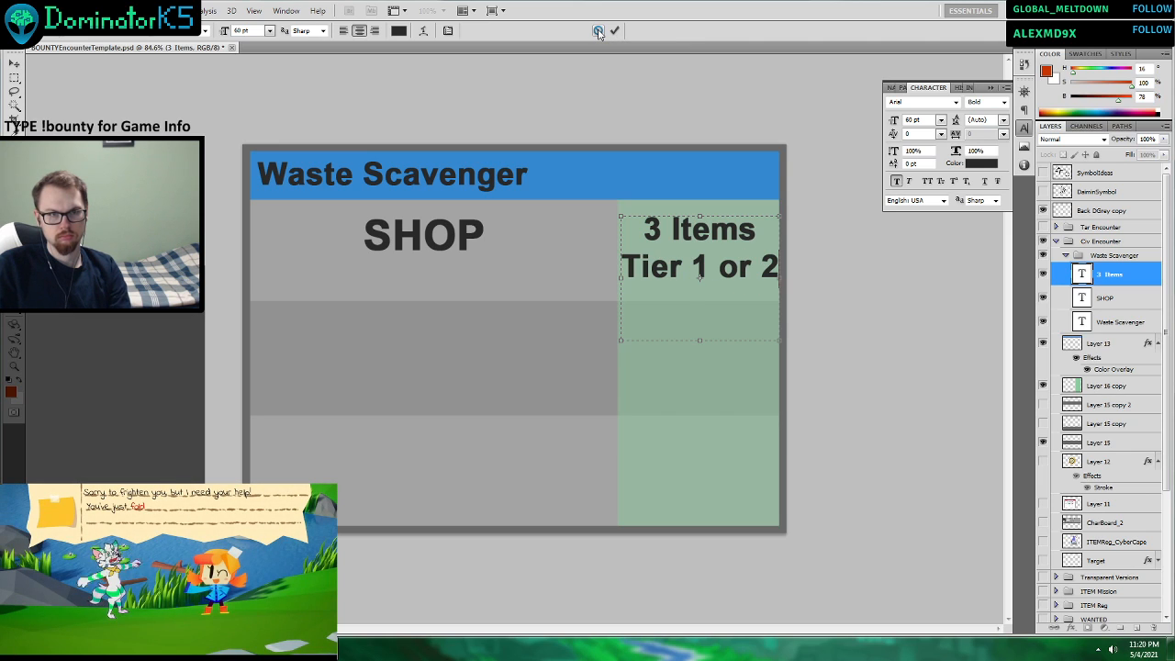
Reduce the font size of the whole "3 Items Tier 1 or 2" text to 48 pt.
{"action": "key", "text": "ctrl+a"}
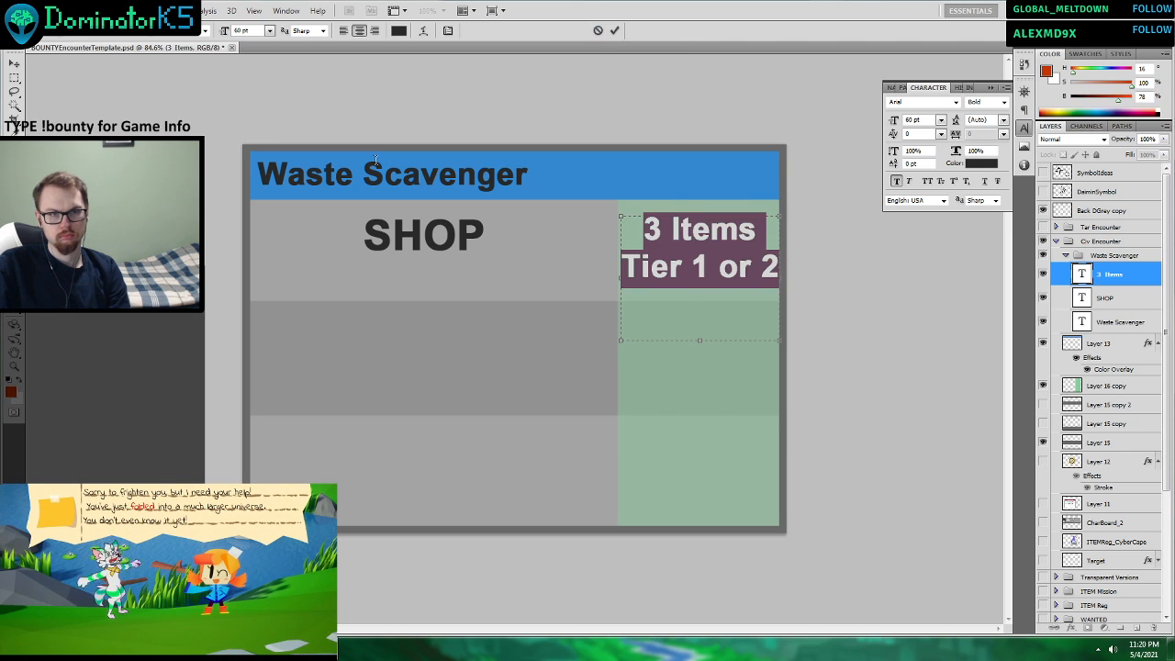
{"action": "left_click", "coordinate": [269, 30]}
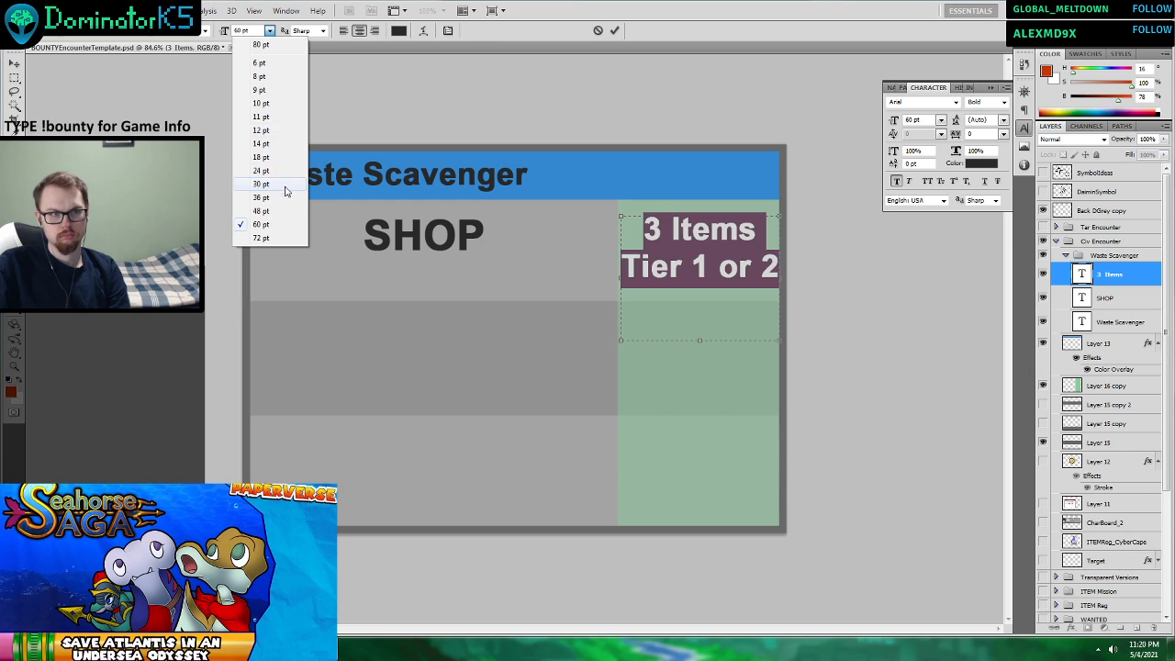
{"action": "left_click", "coordinate": [262, 210]}
{"action": "left_click", "coordinate": [614, 30]}
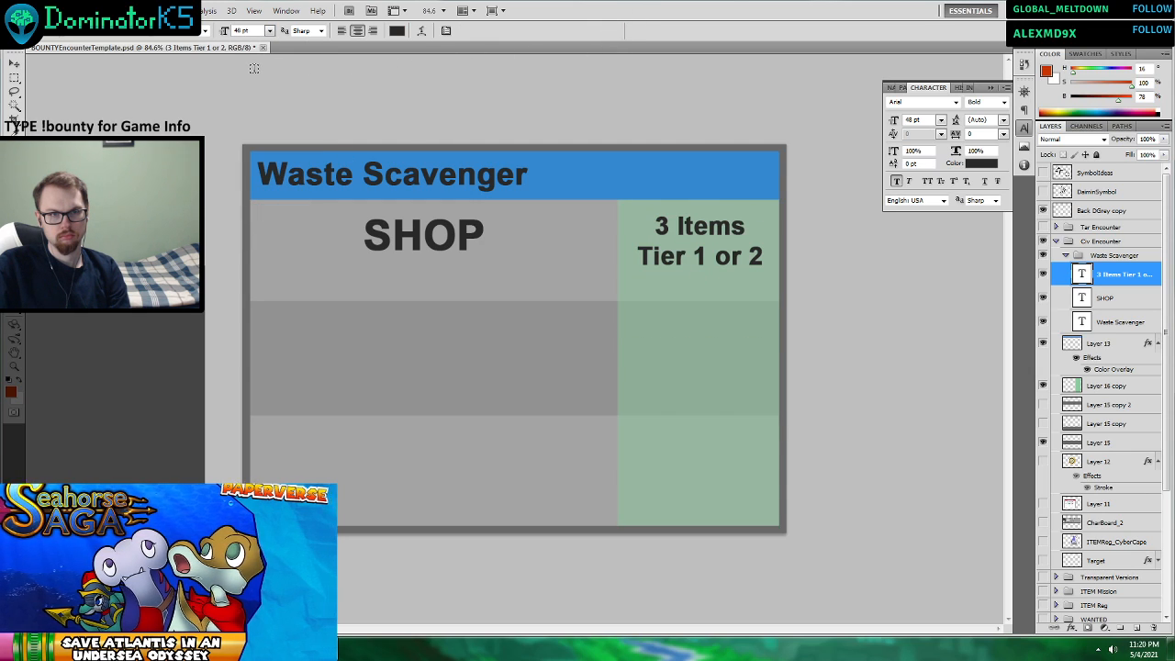
Set the font size of the entire "3 Items Tier 1 or 2" text to 55 pt and collapse the character settings.
{"action": "left_click", "coordinate": [733, 248]}
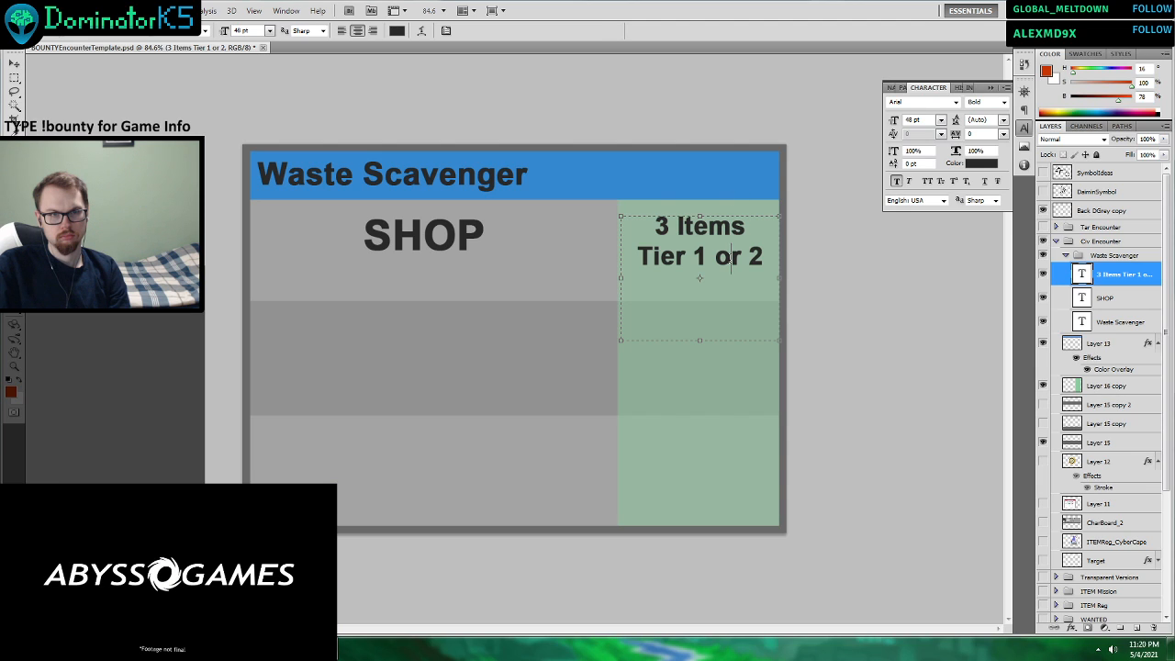
{"action": "key", "text": "ctrl+a"}
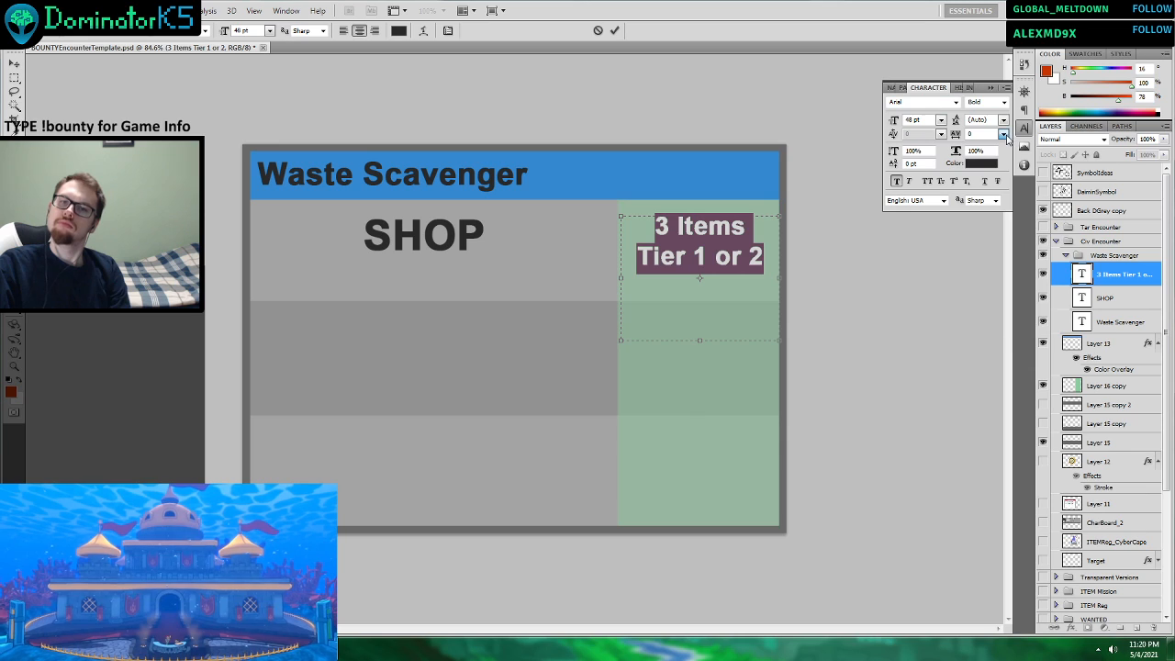
{"action": "left_click", "coordinate": [1003, 135]}
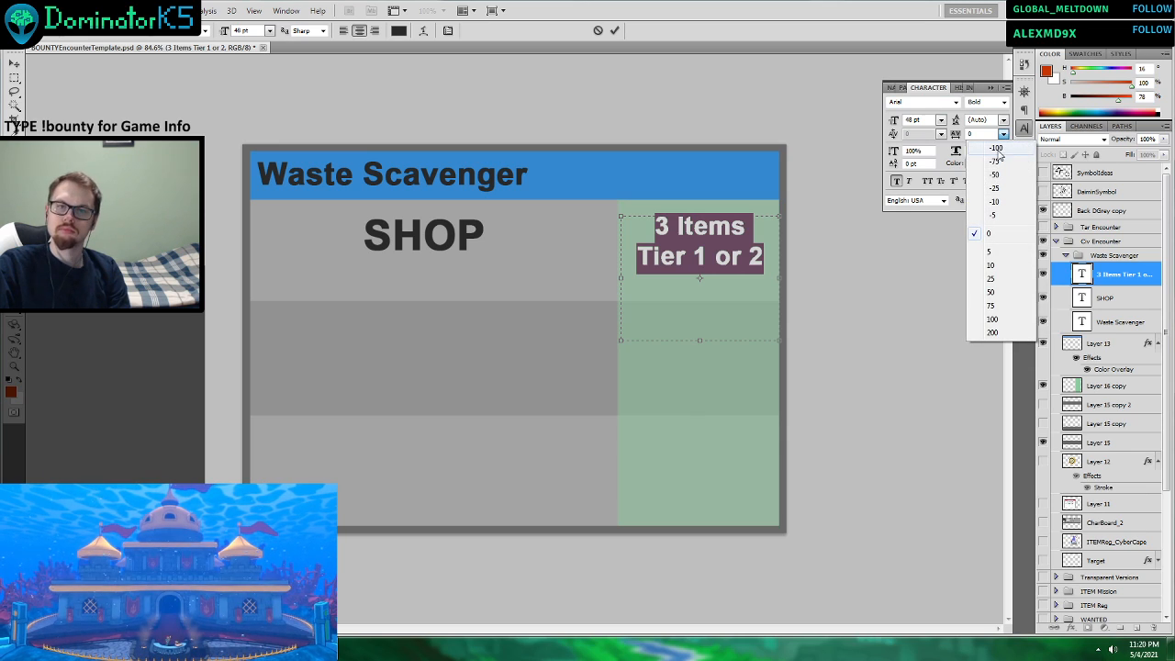
{"action": "left_click", "coordinate": [910, 121]}
{"action": "type", "text": "55"}
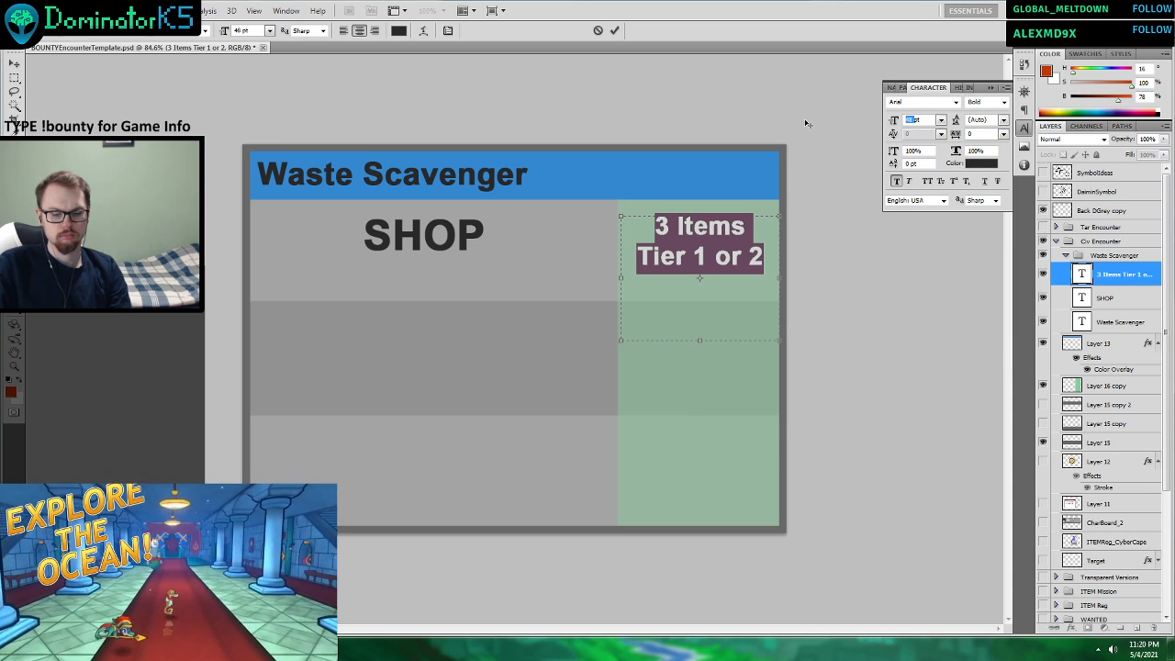
{"action": "key", "text": "Return"}
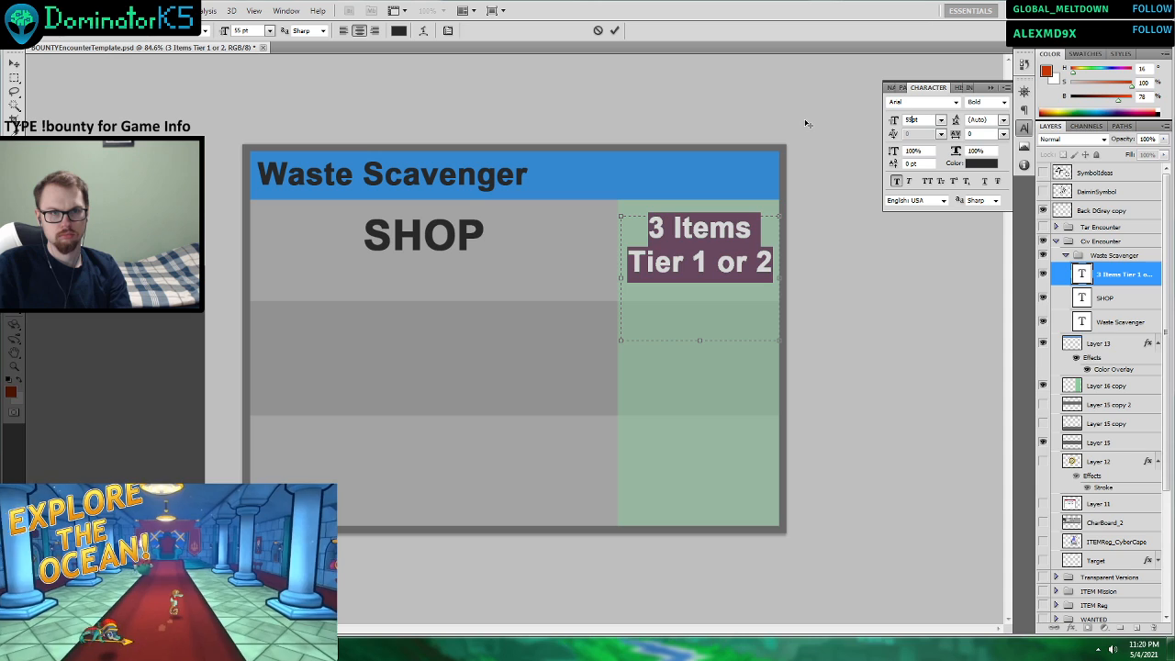
{"action": "left_click", "coordinate": [614, 31]}
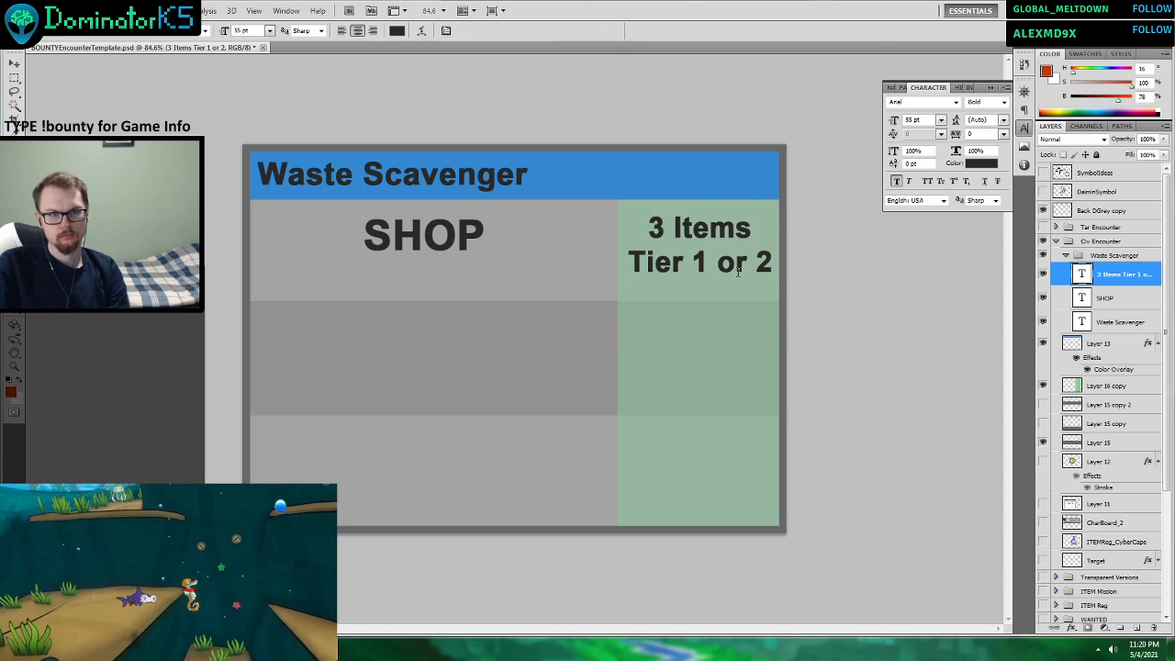
{"action": "left_click", "coordinate": [1024, 127]}
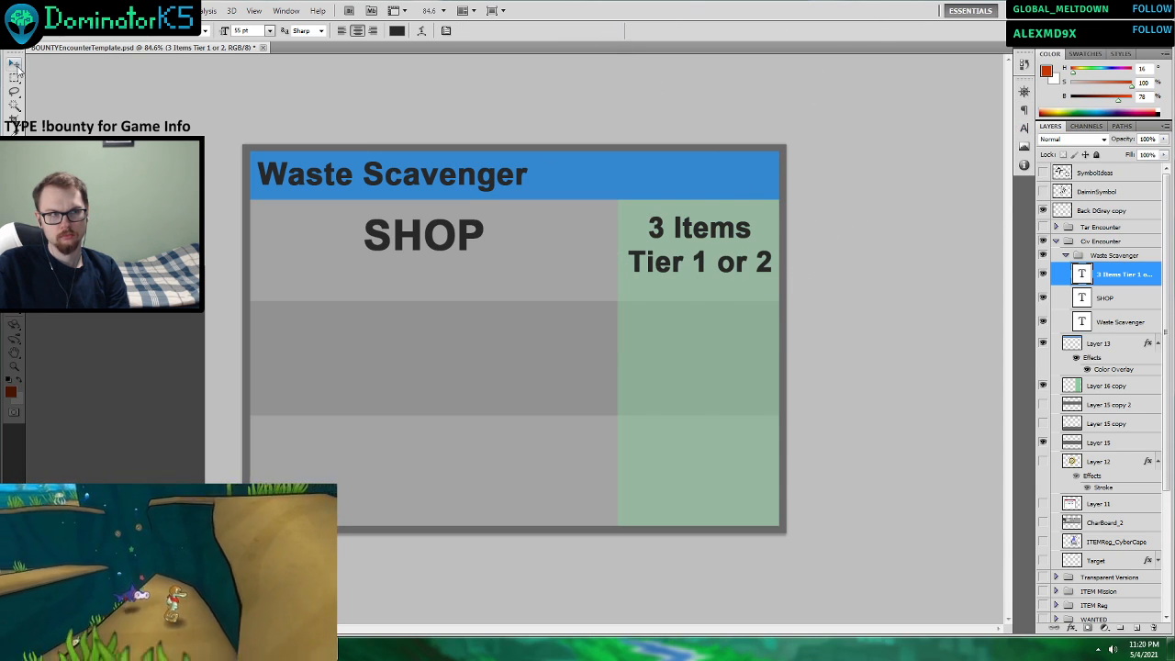
Move the "3 Items Tier 1 or 2" text slightly down and left within the green column beside SHOP.
{"action": "left_click", "coordinate": [15, 65]}
{"action": "key", "text": "Down"}
{"action": "key", "text": "Down"}
{"action": "key", "text": "Down"}
{"action": "key", "text": "Down"}
{"action": "key", "text": "Down"}
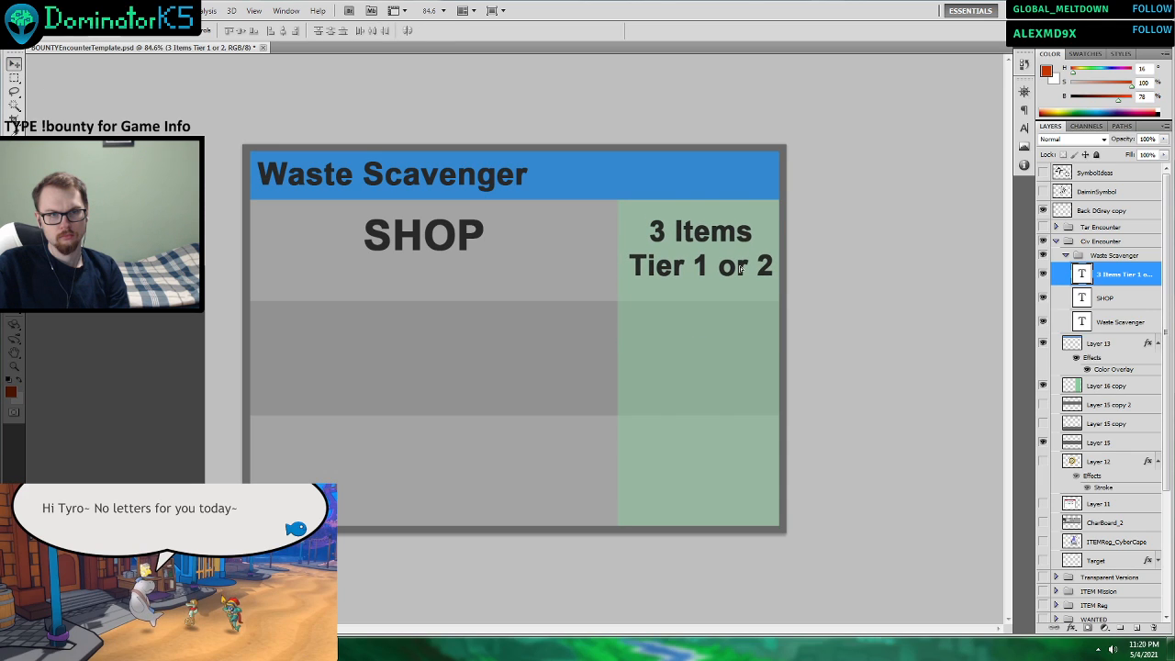
{"action": "left_click_drag", "start_coordinate": [740, 267], "coordinate": [736, 268]}
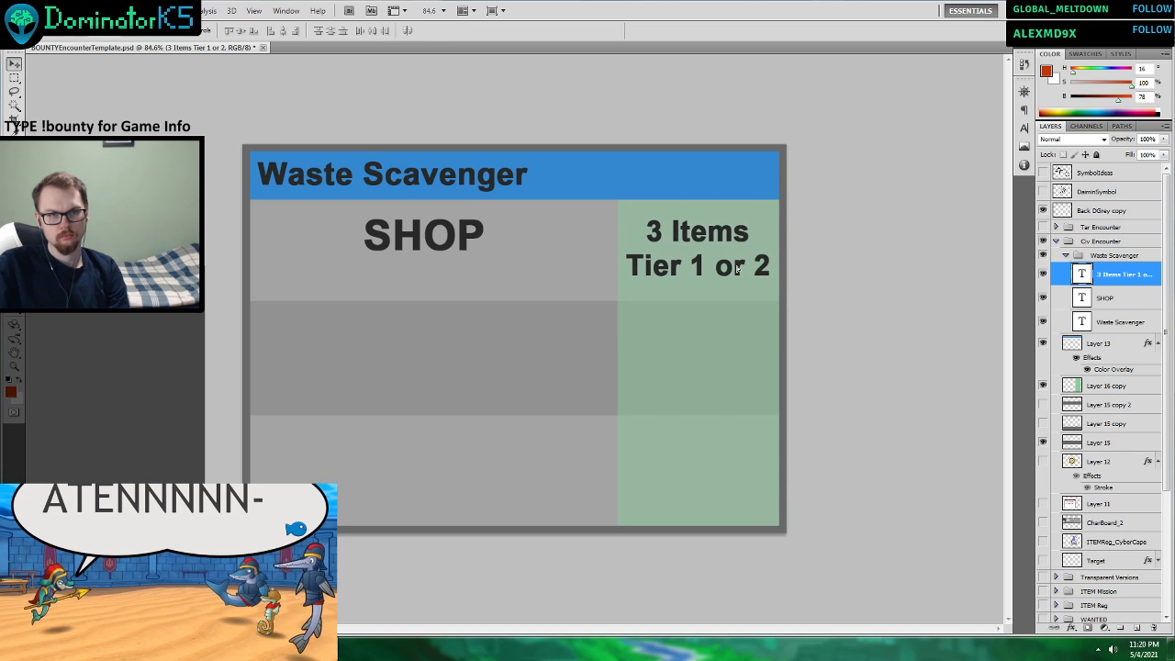
Shorten the second line of the green column's text to "Tier 1/2".
{"action": "key", "text": "ctrl+t"}
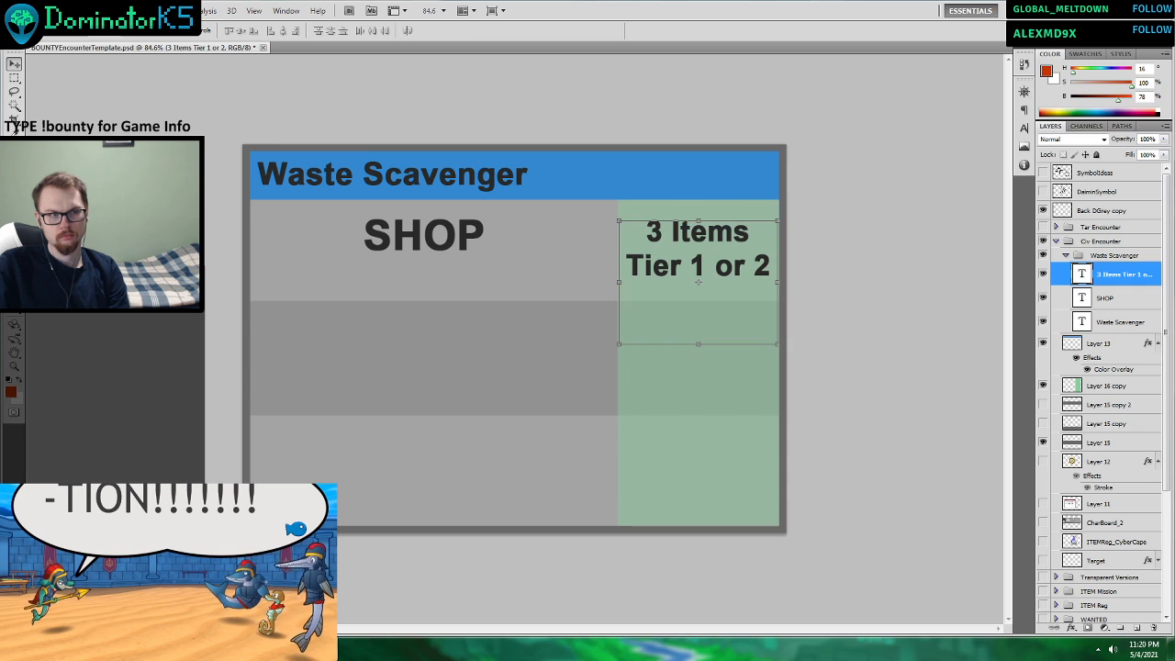
{"action": "key", "text": "t"}
{"action": "left_click", "coordinate": [718, 263]}
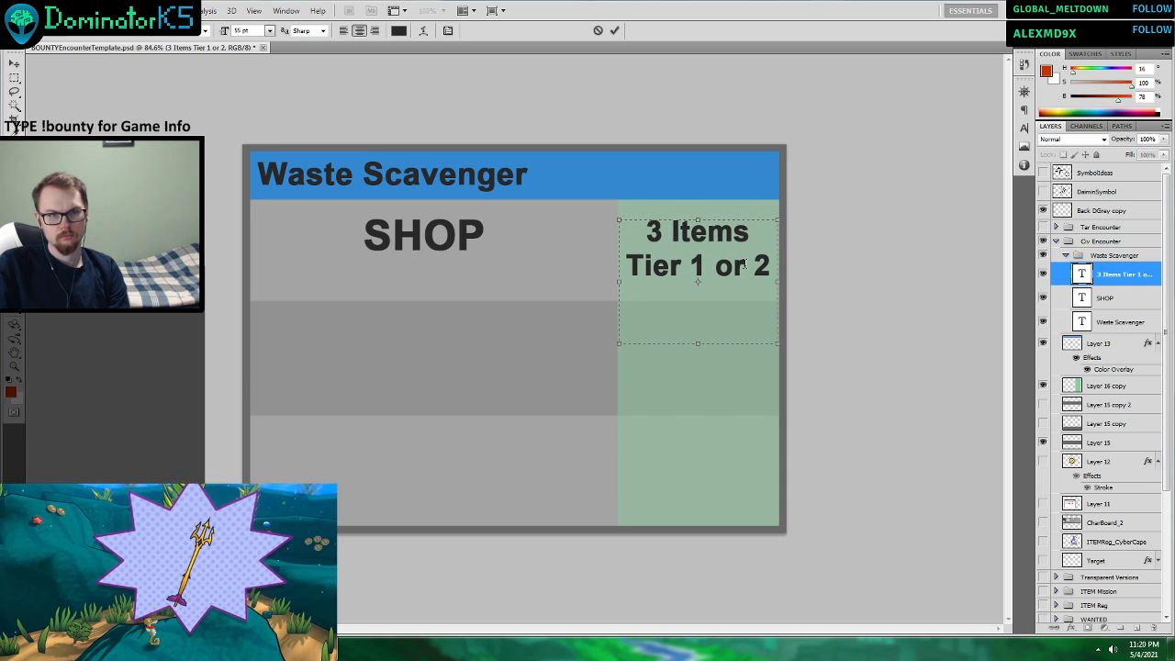
{"action": "left_click_drag", "start_coordinate": [746, 264], "coordinate": [699, 262]}
{"action": "type", "text": "/"}
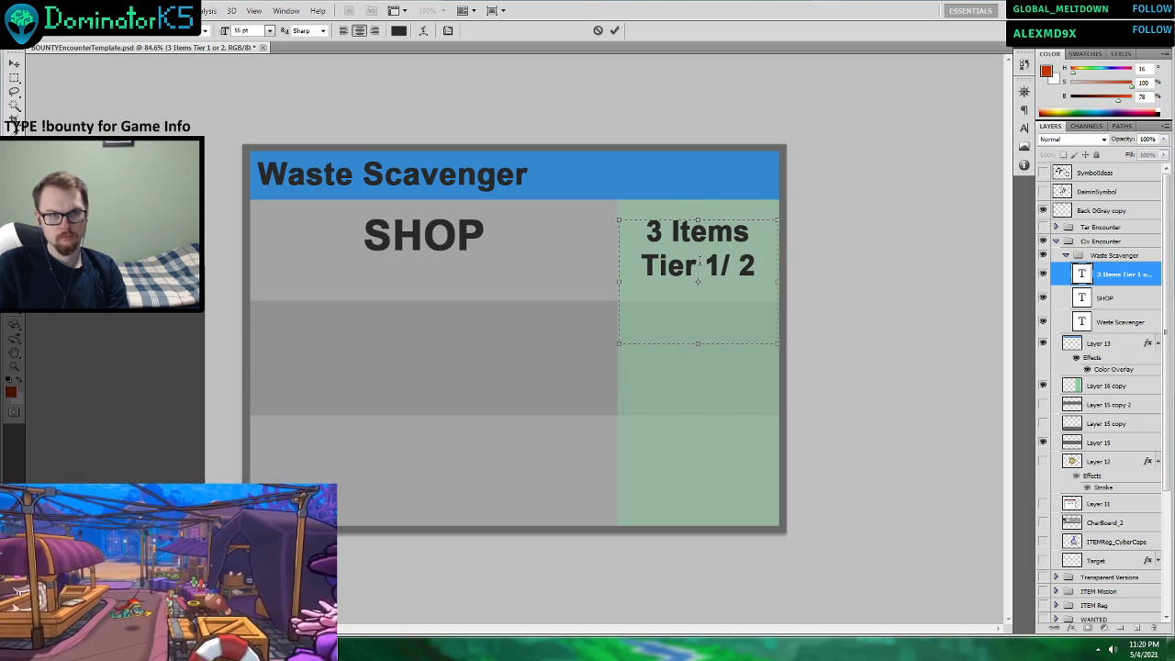
{"action": "key", "text": "Delete"}
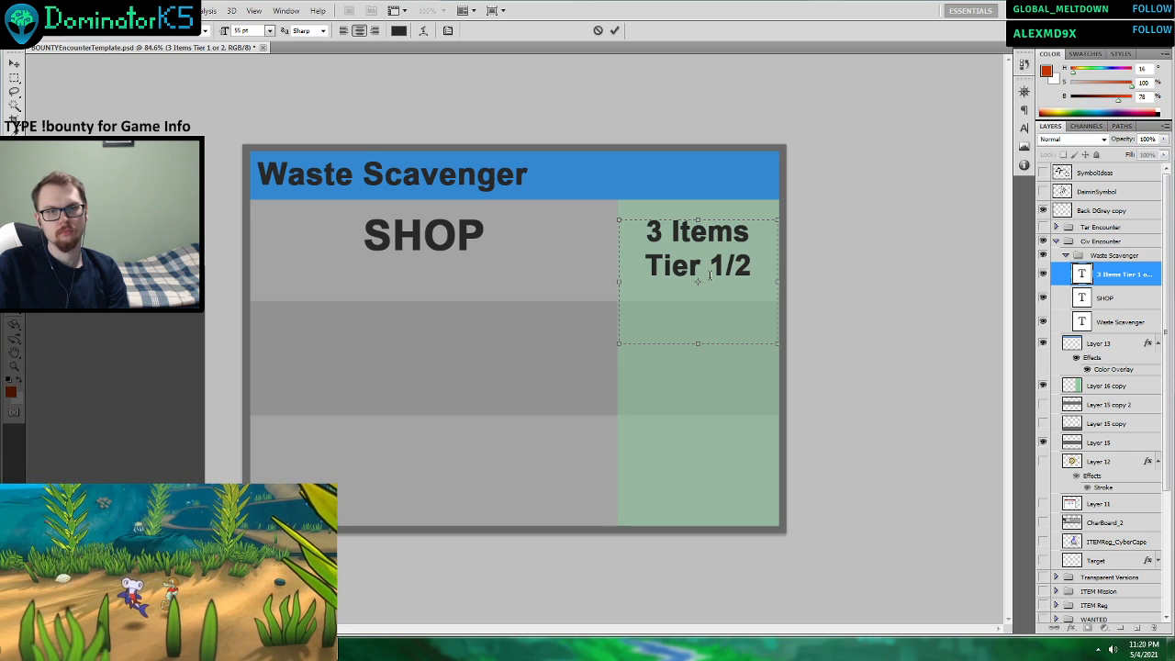
{"action": "left_click", "coordinate": [614, 30]}
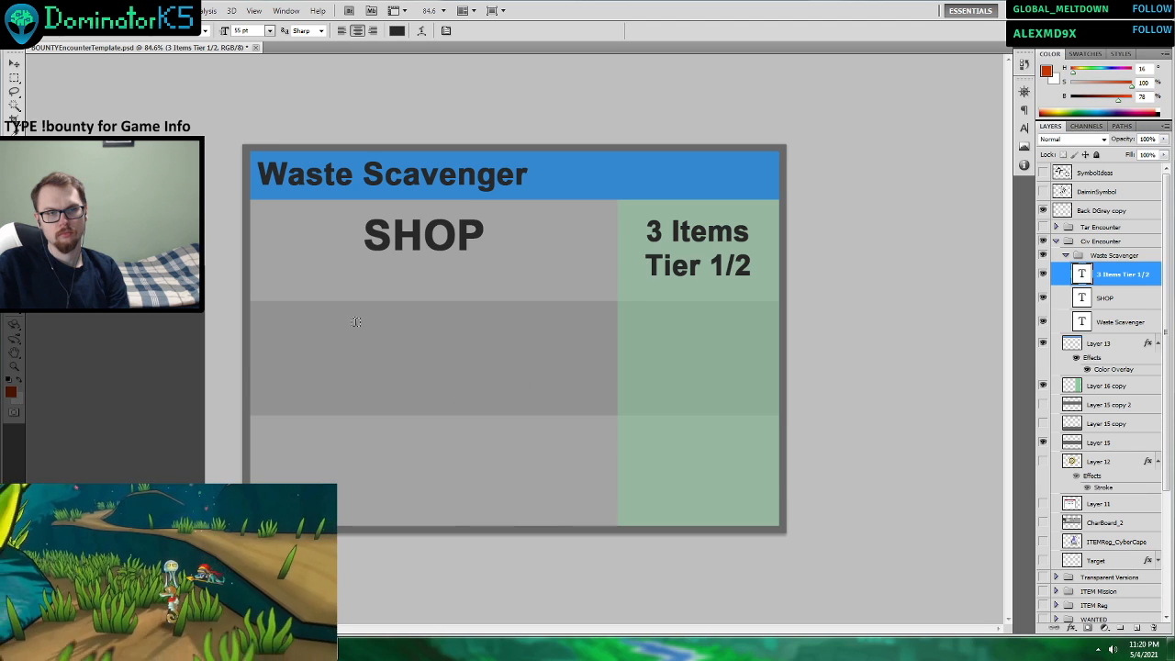
Duplicate the SHOP text layer and place the copy in the middle row, directly below the original.
{"action": "left_click", "coordinate": [13, 63]}
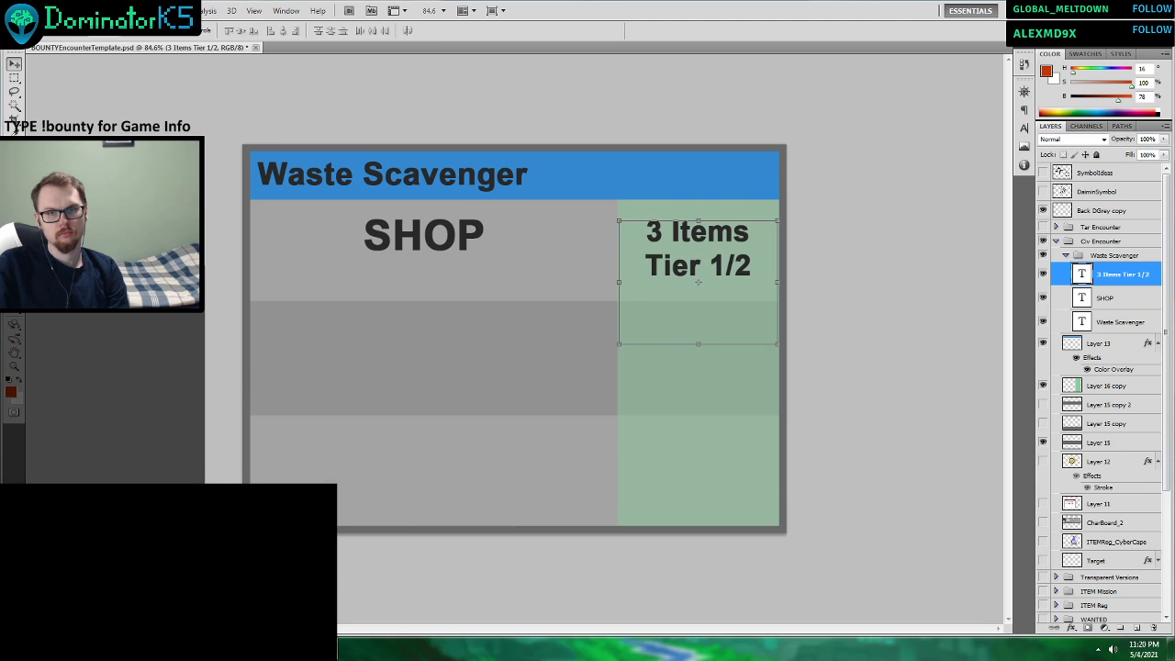
{"action": "left_click", "coordinate": [1105, 300]}
{"action": "right_click", "coordinate": [1105, 300]}
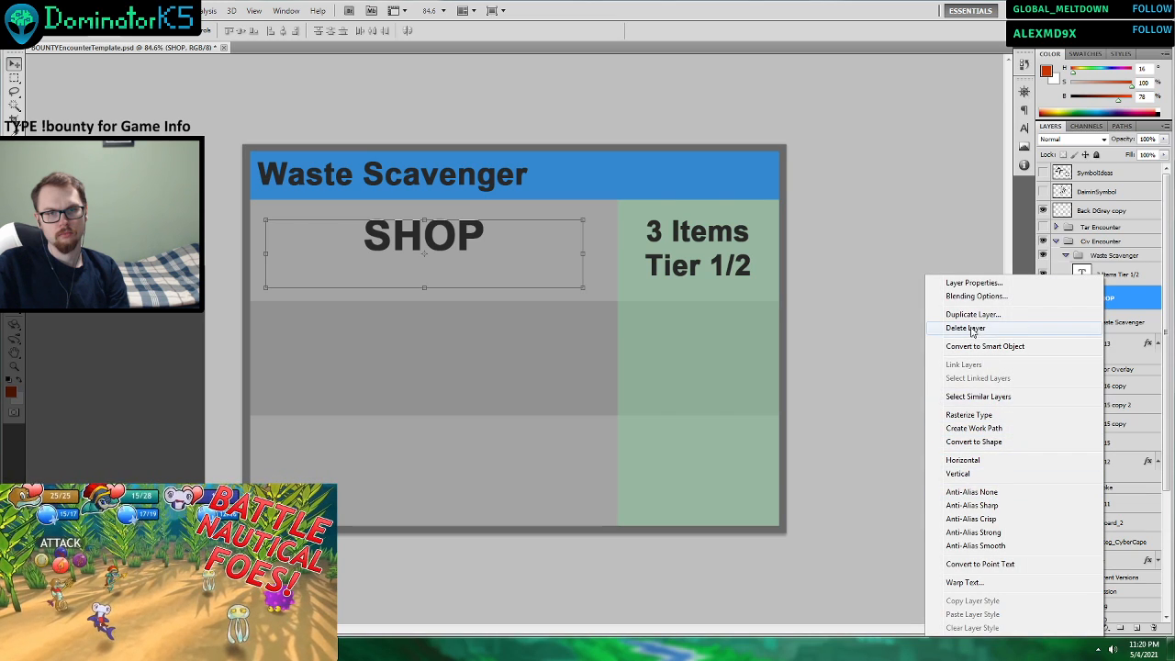
{"action": "left_click", "coordinate": [973, 314]}
{"action": "key", "text": "Return"}
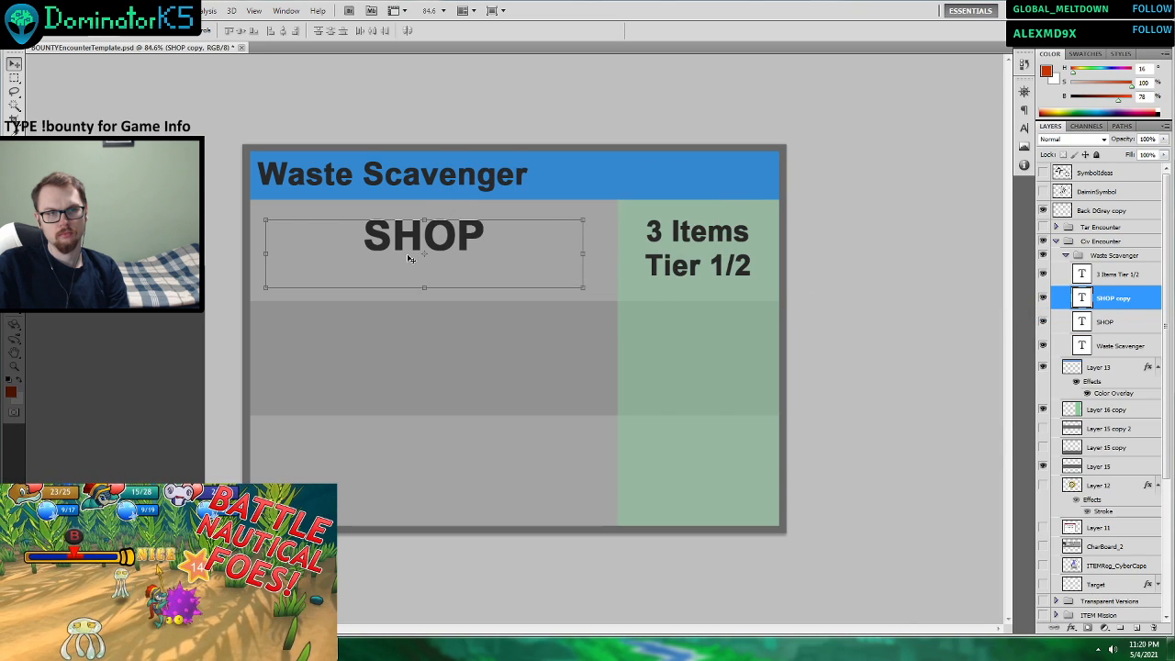
{"action": "left_click_drag", "start_coordinate": [433, 246], "coordinate": [439, 345]}
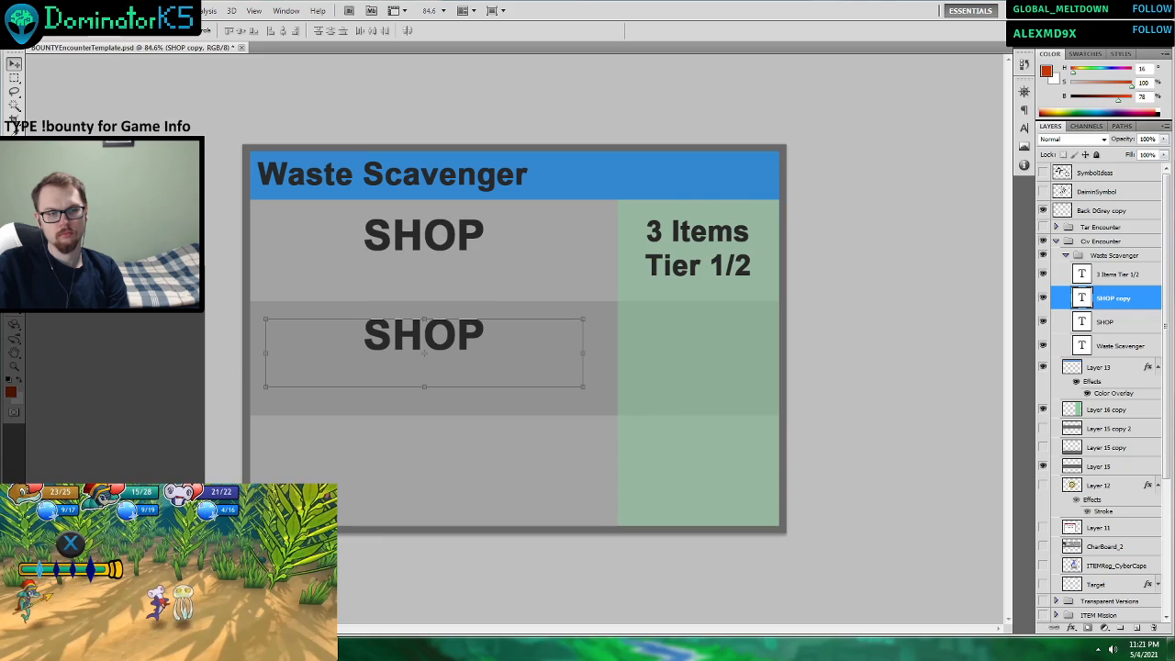
Check the Civilian Encounter Prototype Cards V3 table in Word and return to the card in Photoshop.
{"action": "left_click", "coordinate": [438, 650]}
{"action": "left_click", "coordinate": [437, 650]}
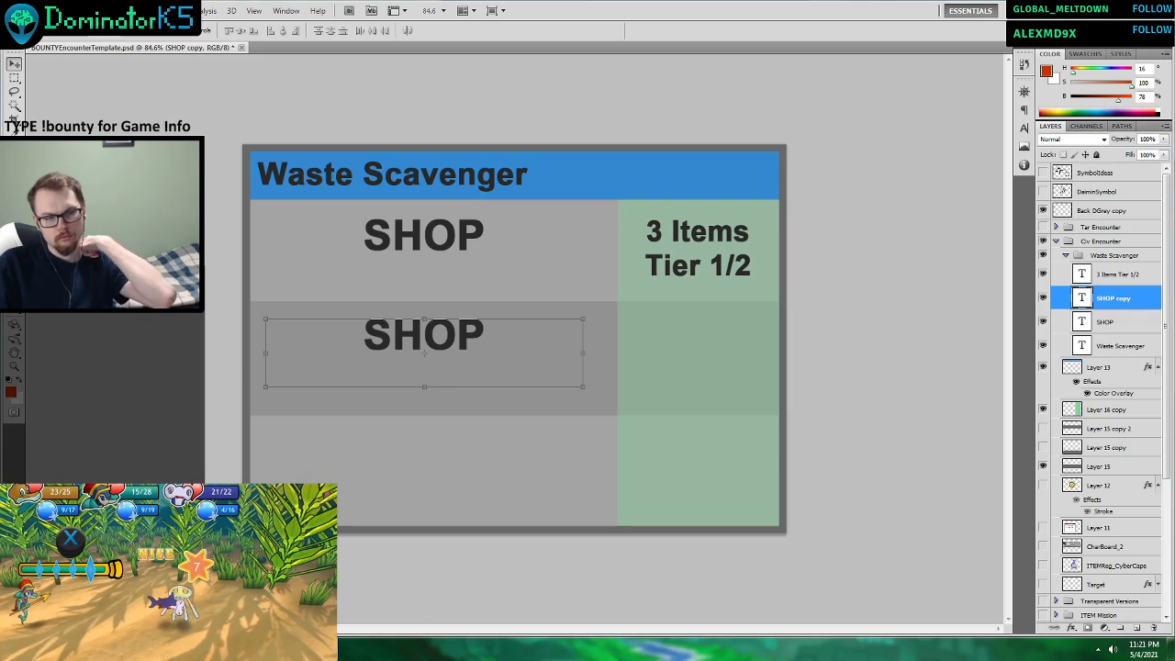
{"action": "left_click", "coordinate": [246, 650]}
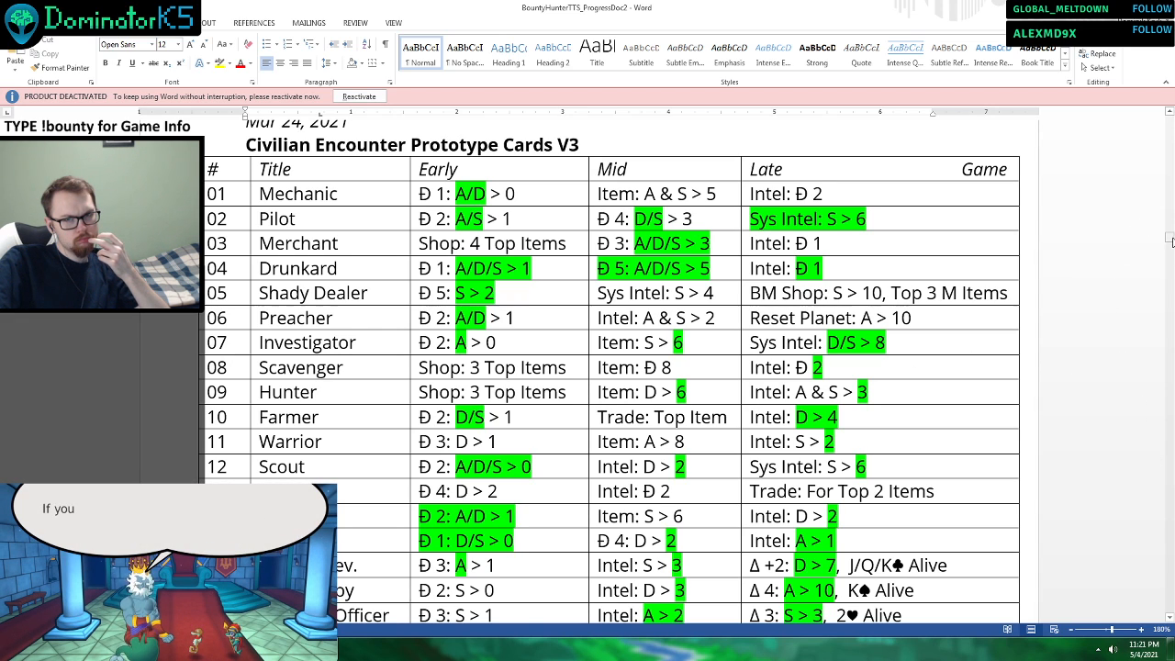
{"action": "mouse_move", "coordinate": [1169, 237]}
{"action": "left_mouse_down"}
{"action": "mouse_move", "coordinate": [1168, 427]}
{"action": "mouse_move", "coordinate": [1166, 266]}
{"action": "mouse_move", "coordinate": [1153, 238]}
{"action": "left_mouse_up"}
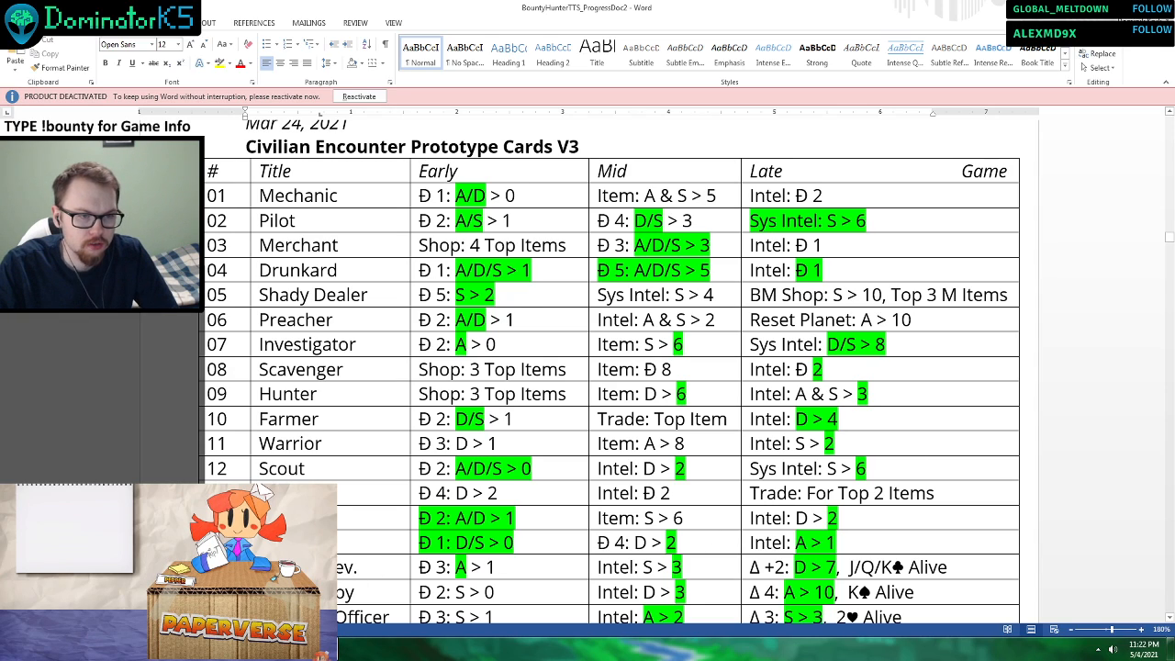
{"action": "key", "text": "alt+Tab"}
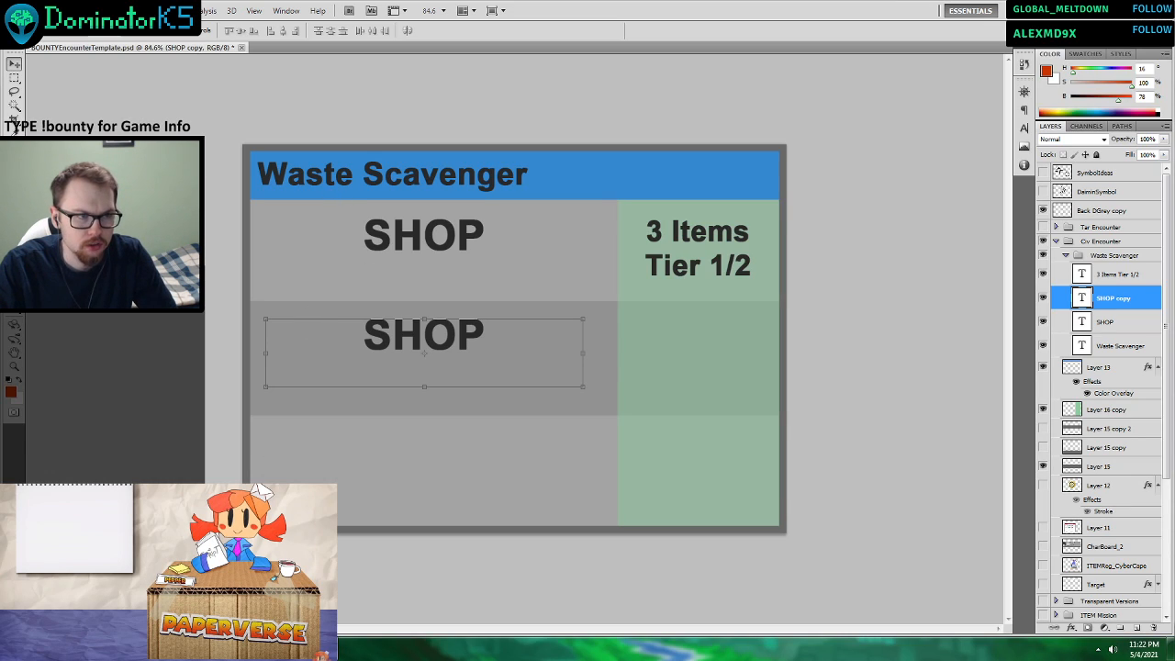
Replace the card's title with "Travelling Merchant".
{"action": "key", "text": "t"}
{"action": "left_click_drag", "start_coordinate": [530, 177], "coordinate": [257, 176]}
{"action": "type", "text": "Traveling Merchant"}
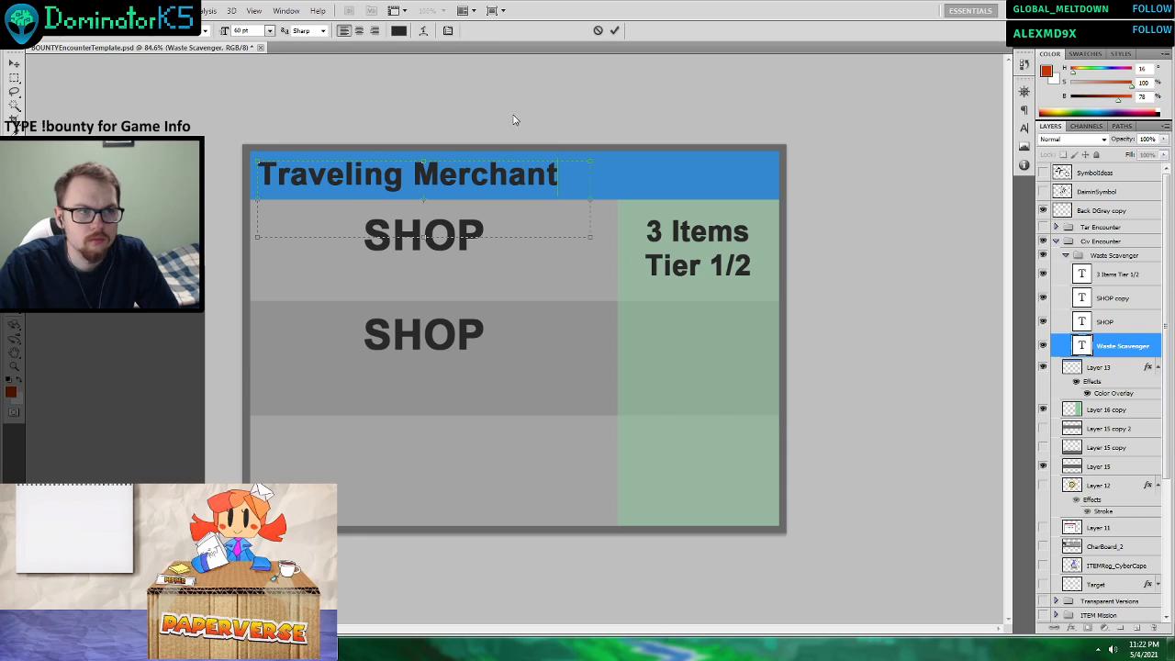
{"action": "left_click", "coordinate": [356, 180]}
{"action": "type", "text": "l"}
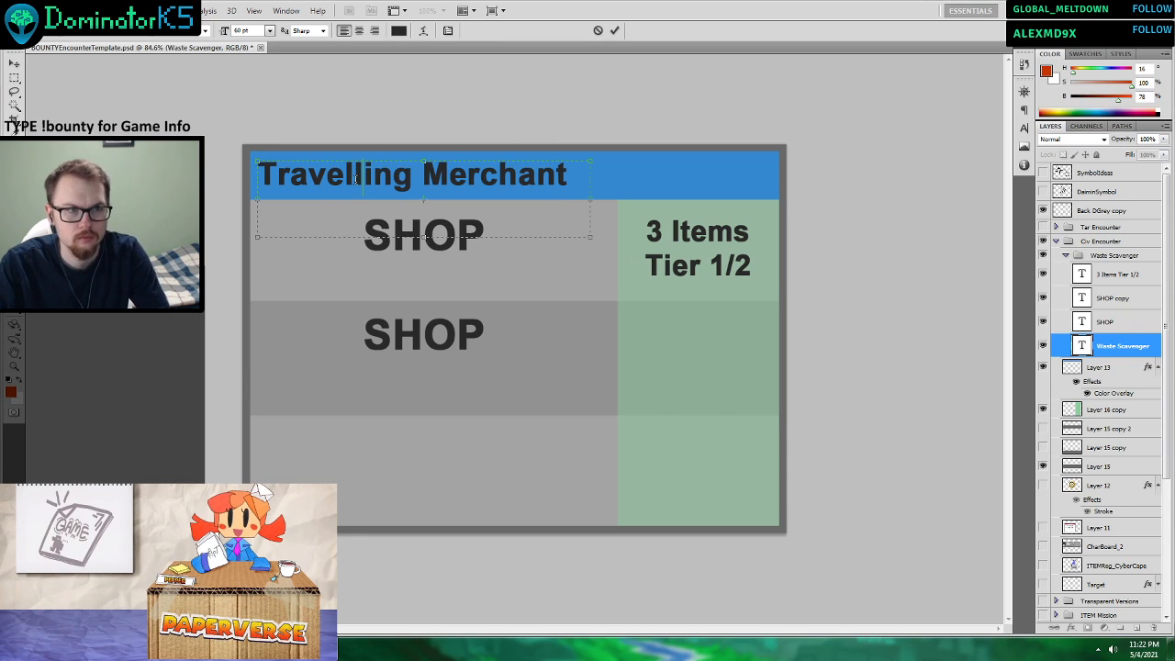
{"action": "left_click", "coordinate": [616, 31]}
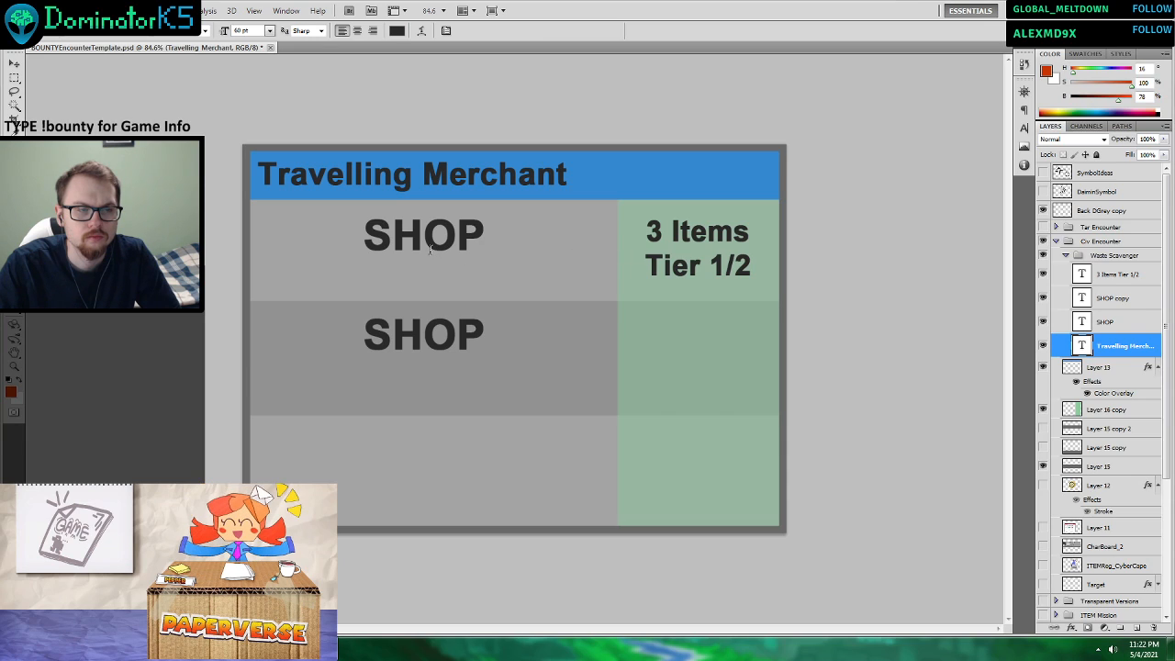
Change the first line of the green column's text to "4 Items".
{"action": "left_click", "coordinate": [647, 231]}
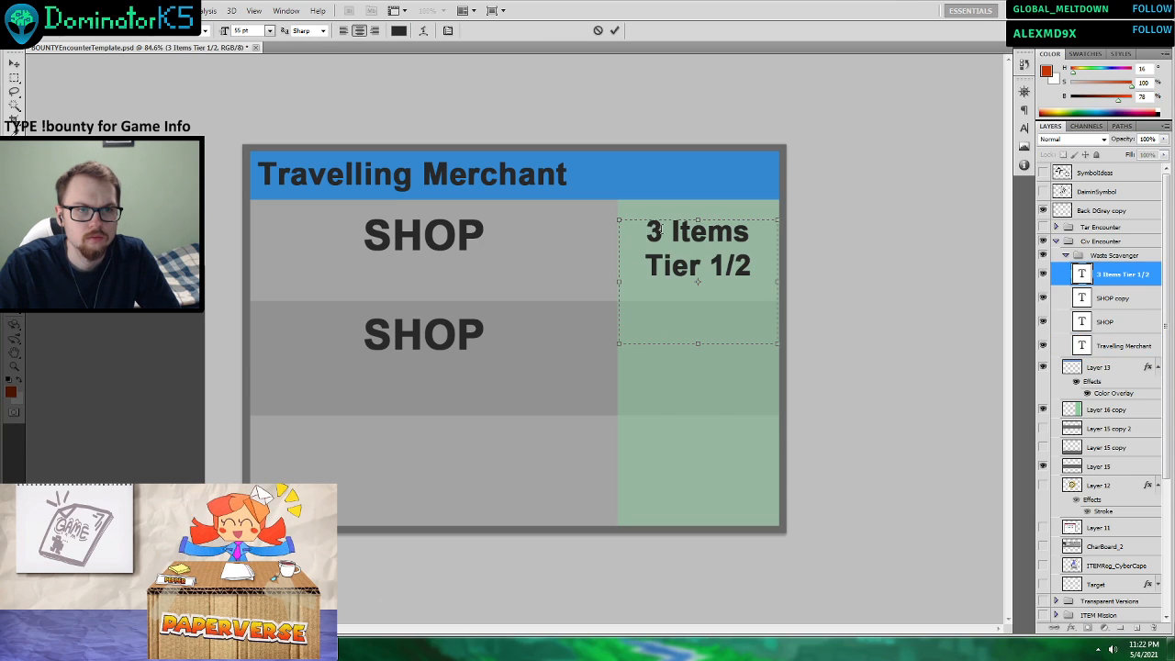
{"action": "left_click_drag", "start_coordinate": [646, 231], "coordinate": [663, 232]}
{"action": "type", "text": "4"}
{"action": "left_click", "coordinate": [616, 32]}
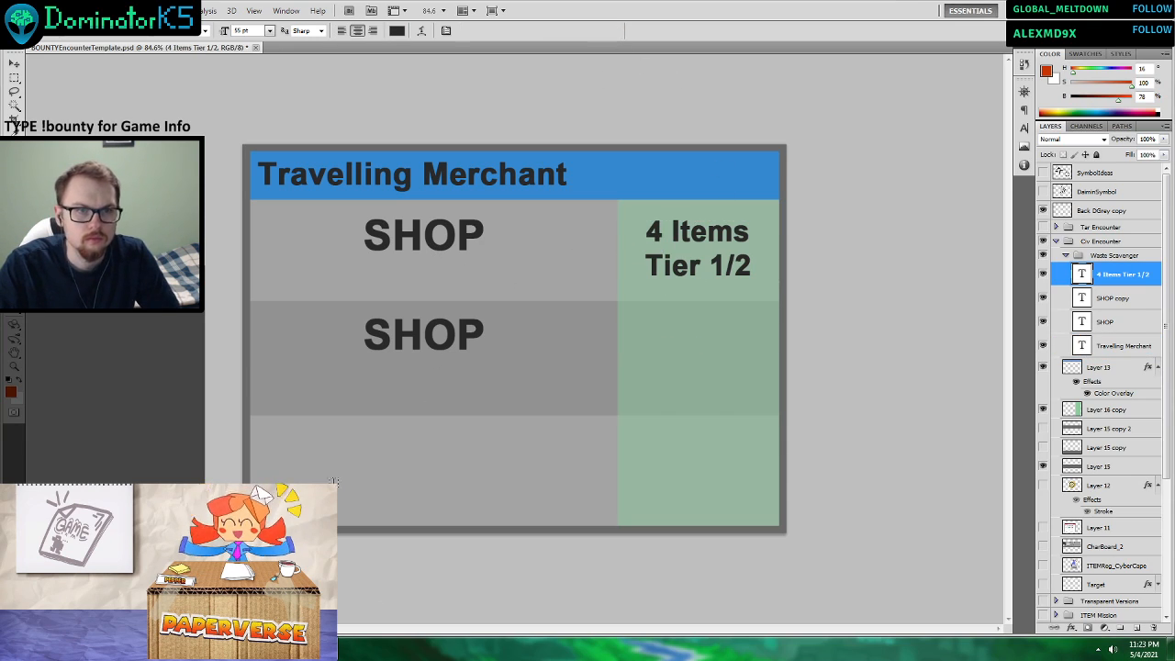
Check the civilian encounter table in Word, and identify the card's title and green-column text layers by toggling layer visibility.
{"action": "left_click", "coordinate": [321, 649]}
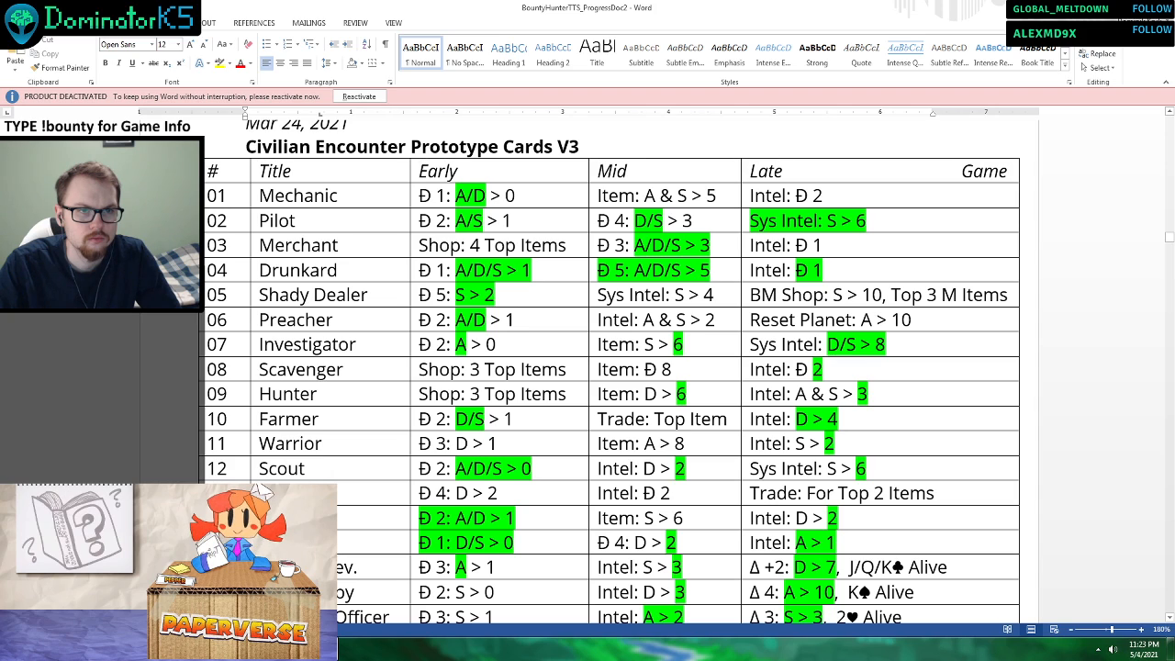
{"action": "left_click", "coordinate": [321, 649]}
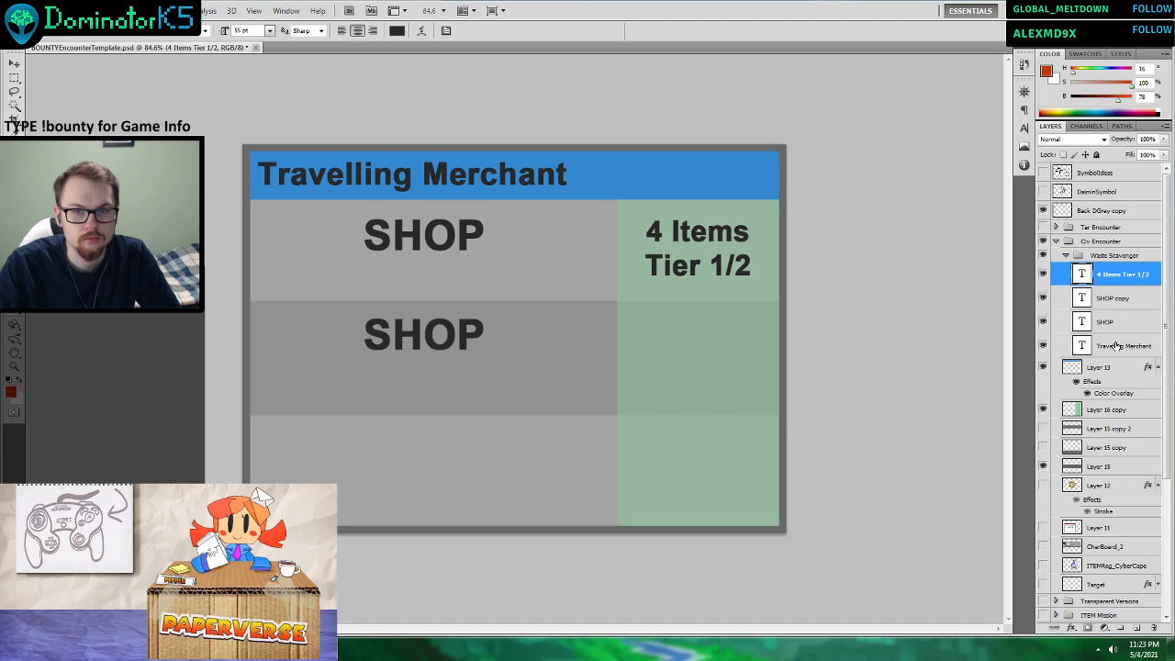
{"action": "left_click", "coordinate": [1111, 346]}
{"action": "left_click", "coordinate": [1043, 347]}
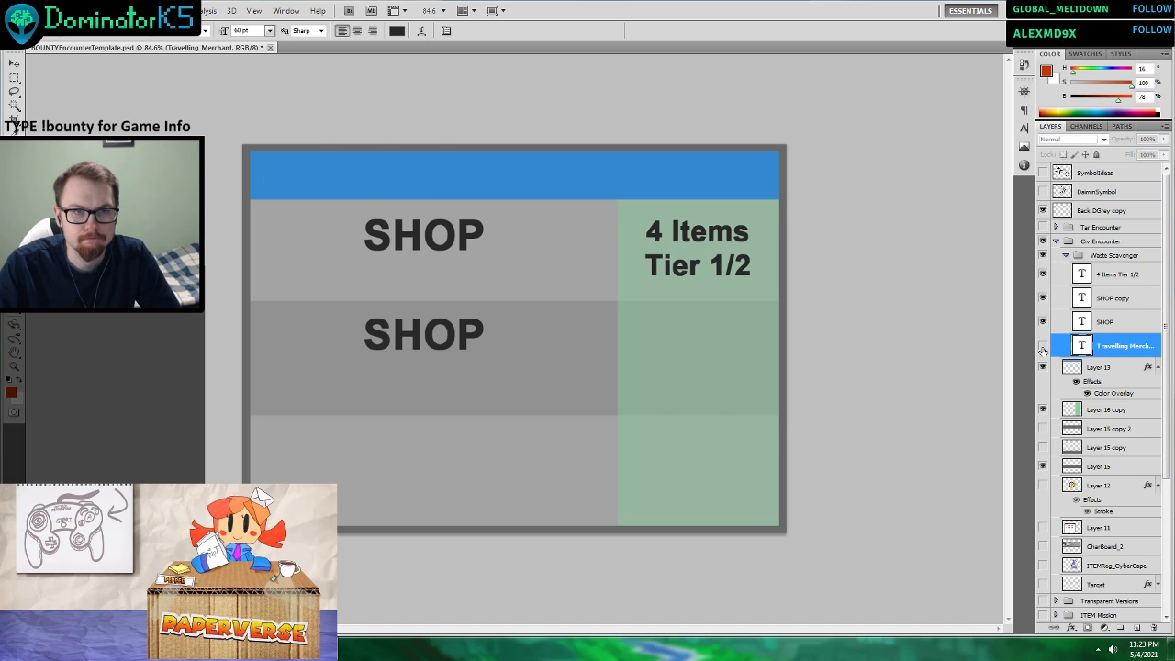
{"action": "left_click", "coordinate": [1043, 348]}
{"action": "left_click", "coordinate": [1043, 274]}
{"action": "left_click", "coordinate": [1042, 274]}
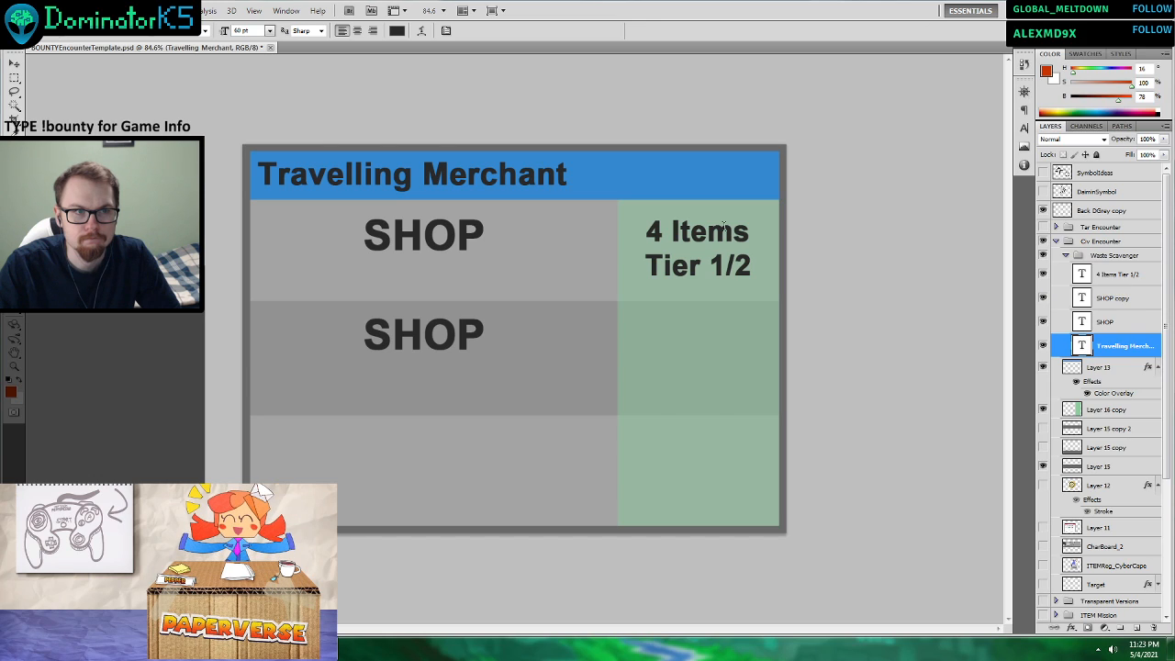
Sample the dark grey of the card's lettering as the foreground colour and return to the Type tool.
{"action": "left_click", "coordinate": [15, 128]}
{"action": "left_click_drag", "start_coordinate": [341, 92], "coordinate": [325, 176]}
{"action": "left_click_drag", "start_coordinate": [413, 218], "coordinate": [419, 224]}
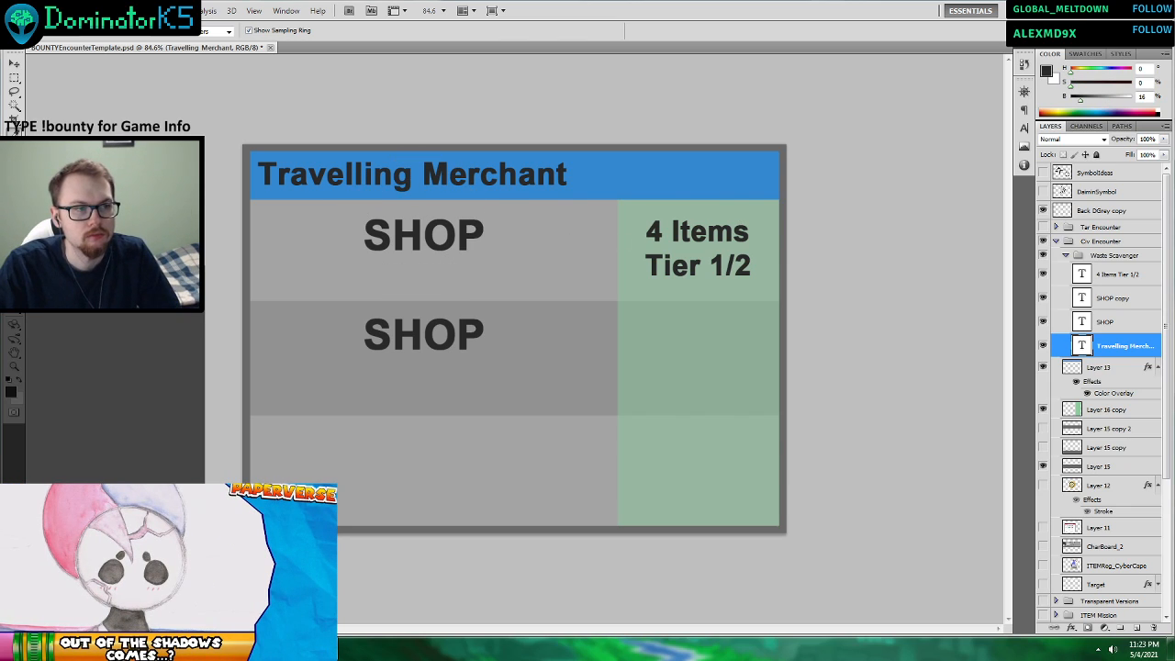
{"action": "key", "text": "t"}
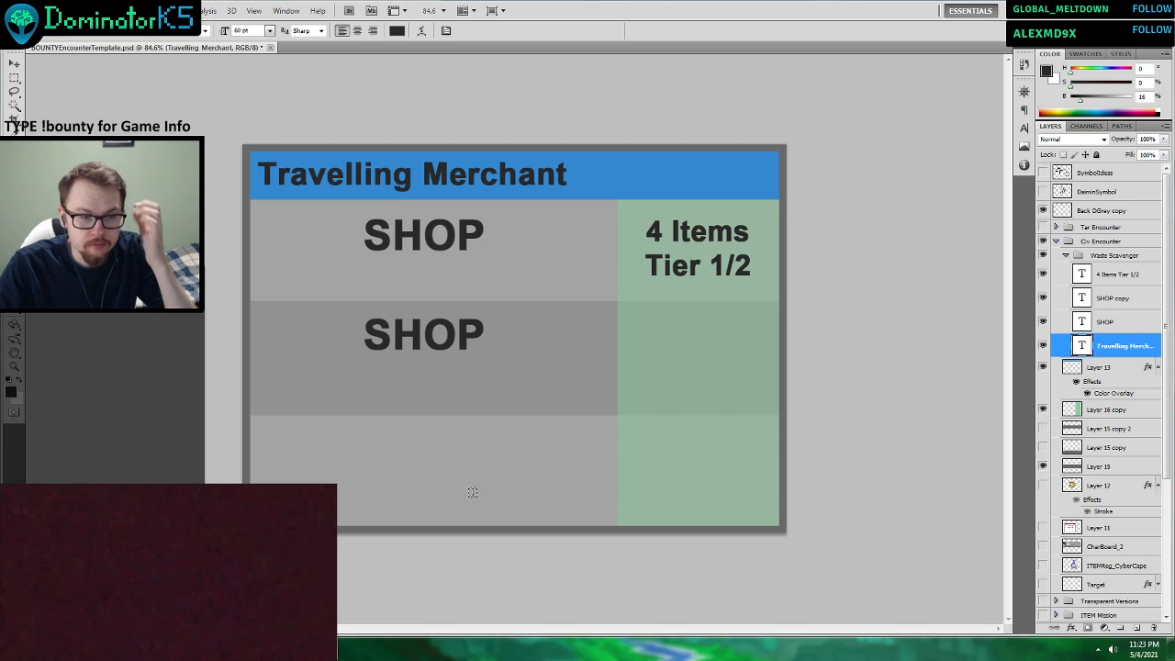
Reread the Civilian Encounter Prototype Cards V3 table in Word and return to the card in Photoshop.
{"action": "key", "text": "alt+Tab"}
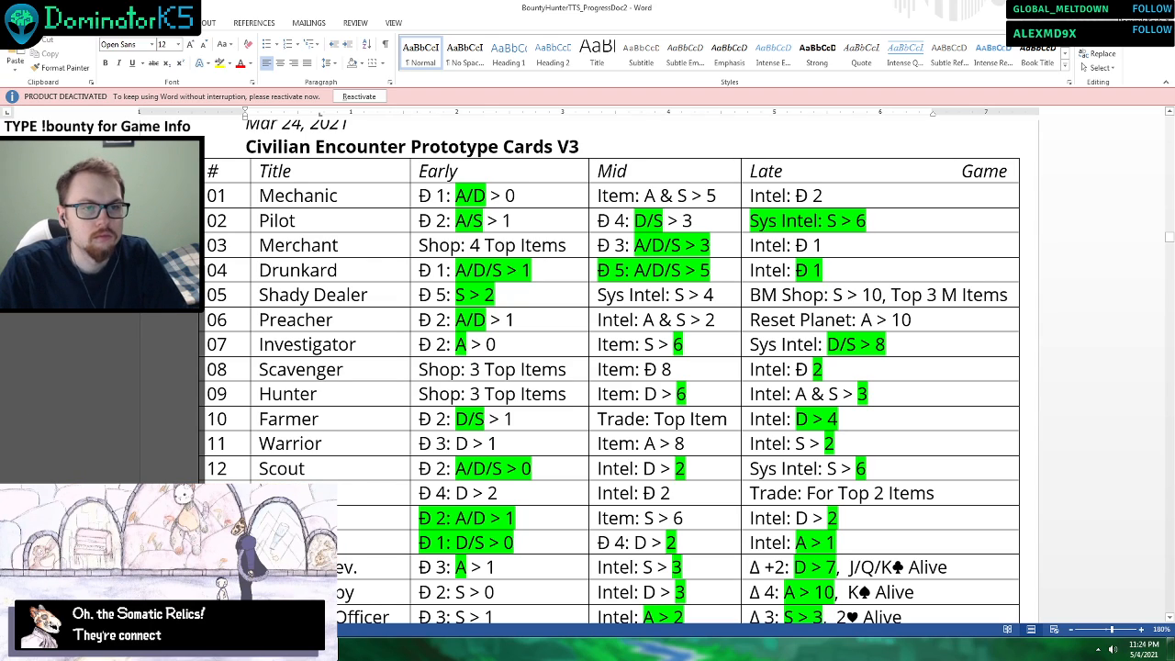
{"action": "mouse_move", "coordinate": [322, 650]}
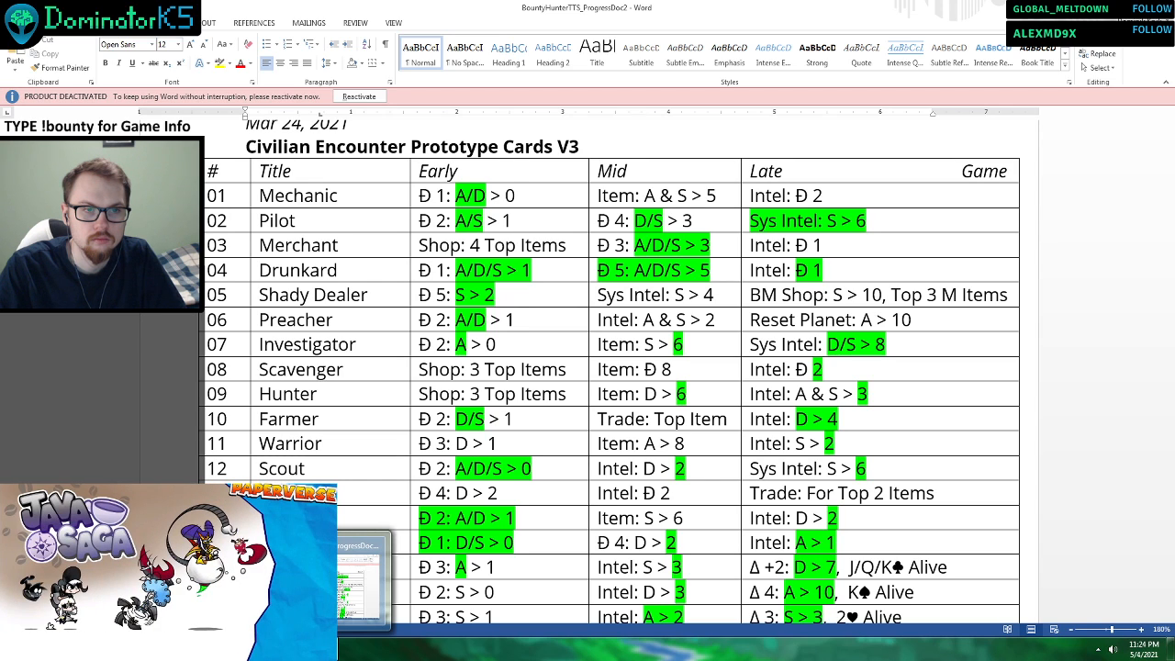
{"action": "left_click", "coordinate": [473, 630]}
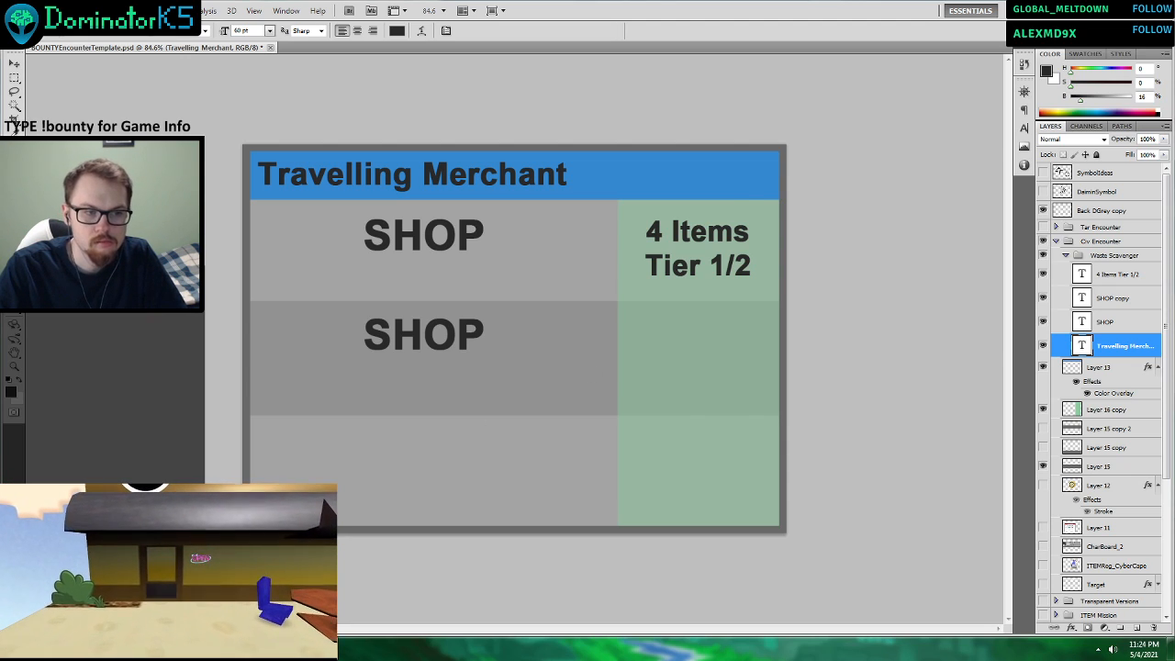
Browse the BountyBoardGame OtherArt folder and view the SymbolComparison image to compare the currency symbols.
{"action": "left_click", "coordinate": [1122, 8]}
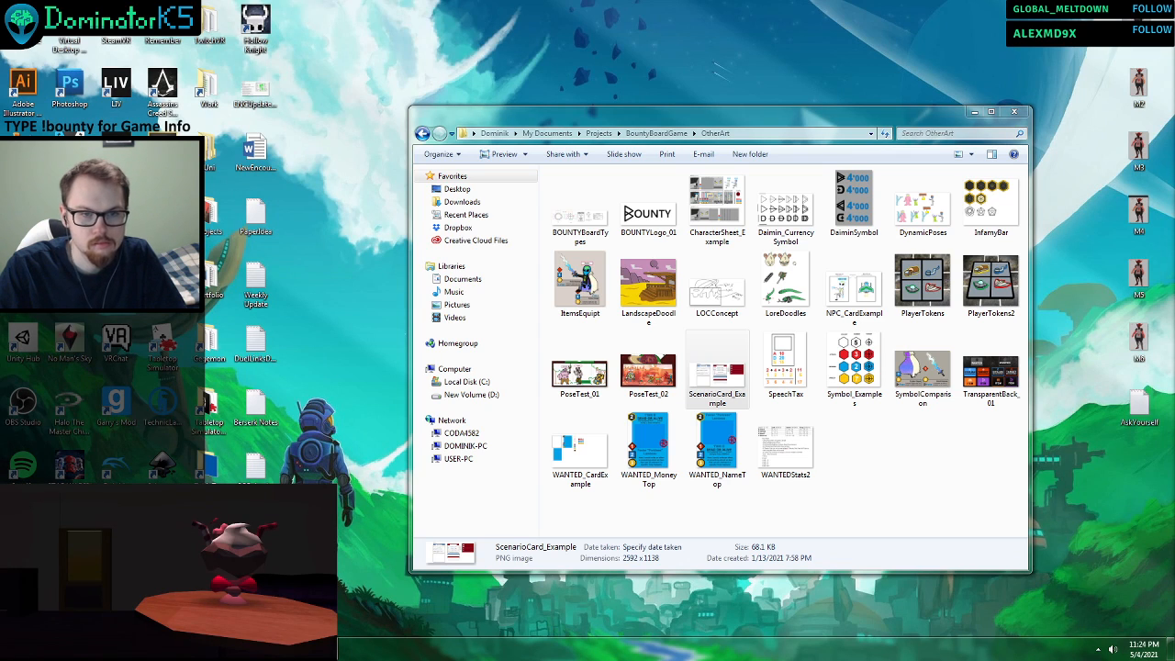
{"action": "left_click", "coordinate": [197, 587]}
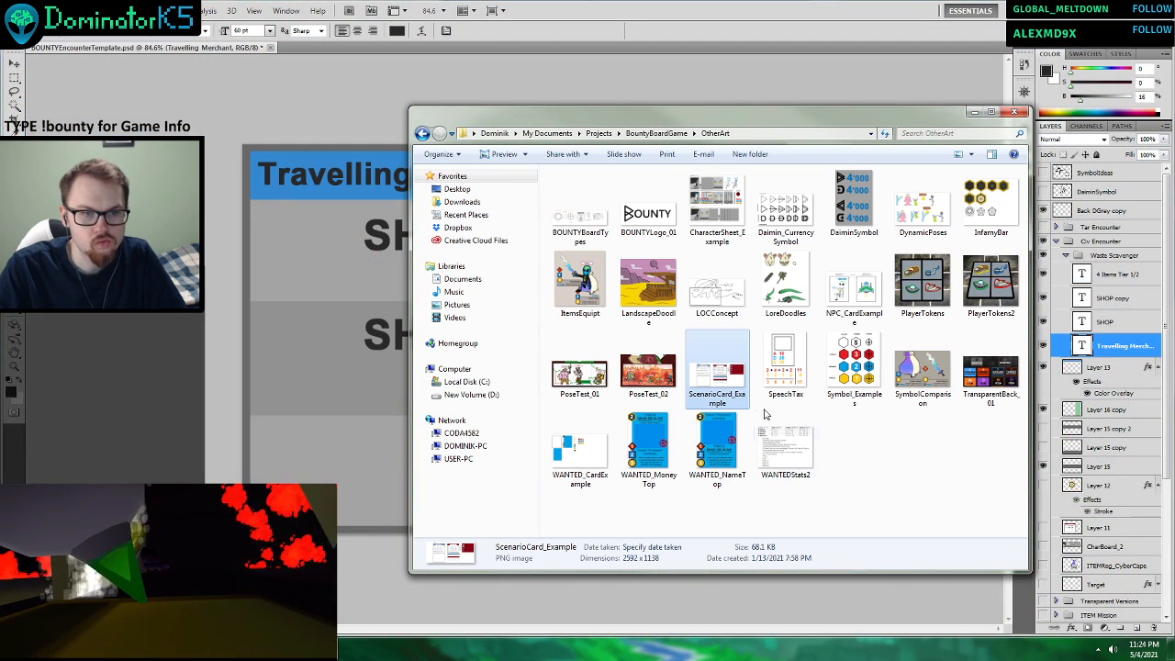
{"action": "left_click", "coordinate": [422, 134]}
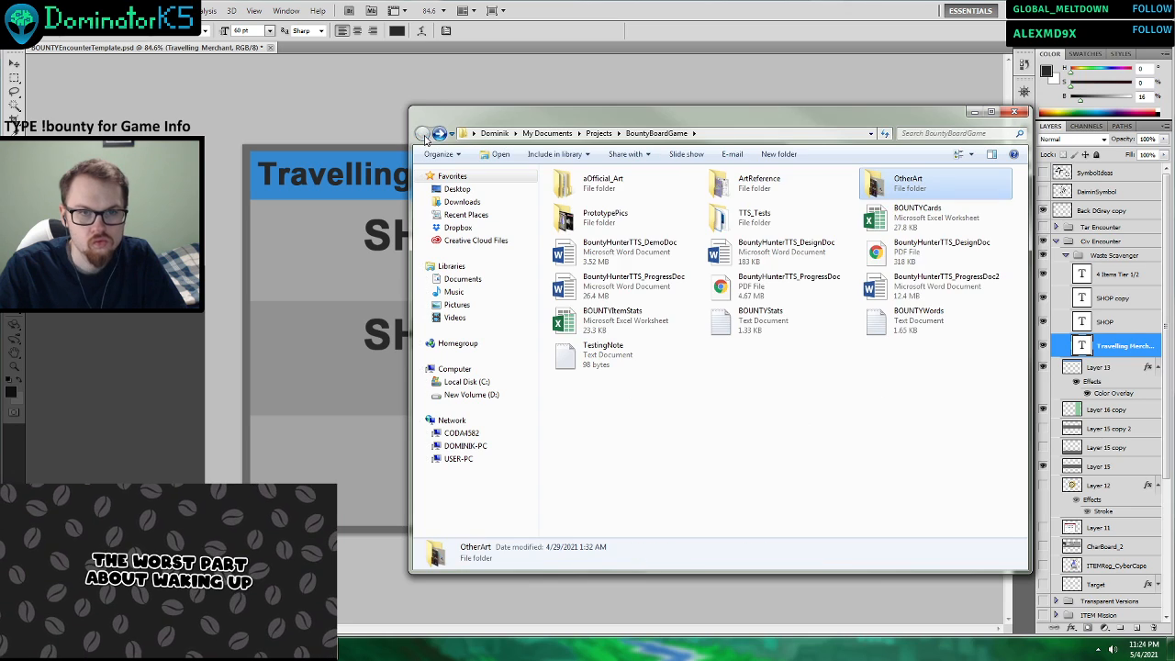
{"action": "left_click", "coordinate": [444, 135]}
{"action": "double_click", "coordinate": [934, 374]}
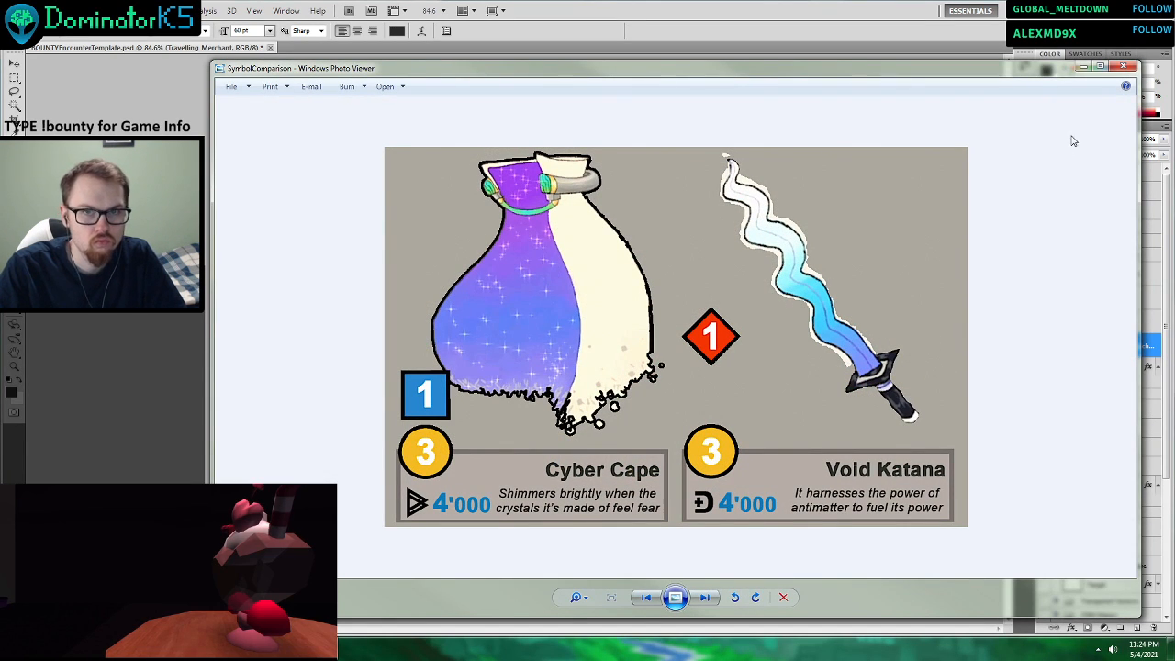
{"action": "left_click", "coordinate": [1122, 68]}
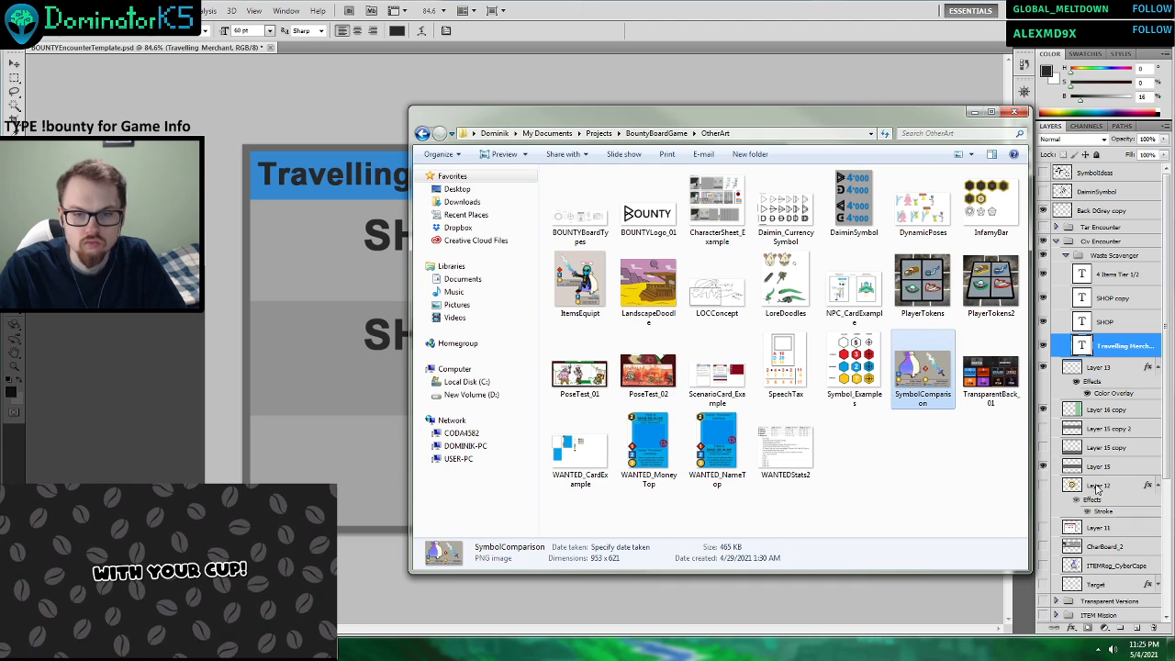
Show the ITEMReg_CyberCape layer and move it to the top of the Waste Scavenger group.
{"action": "left_click", "coordinate": [1052, 573]}
{"action": "left_click", "coordinate": [1044, 566]}
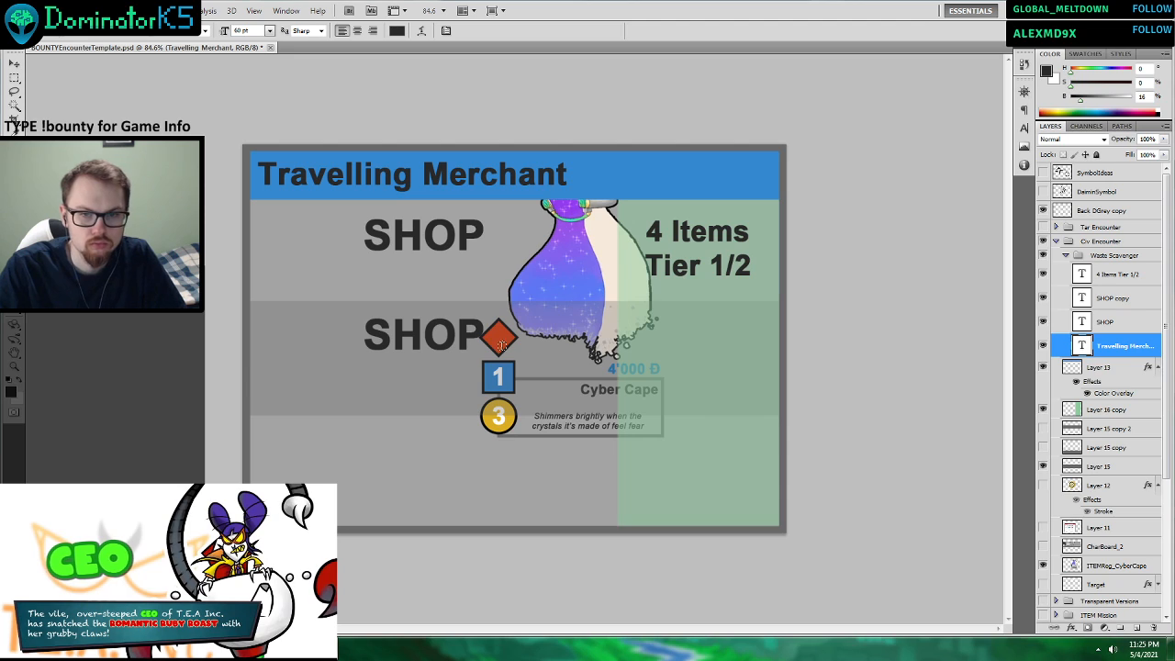
{"action": "left_click_drag", "start_coordinate": [1099, 567], "coordinate": [1098, 265]}
{"action": "scroll", "coordinate": [664, 345], "scroll_direction": "up", "scroll_amount": 1}
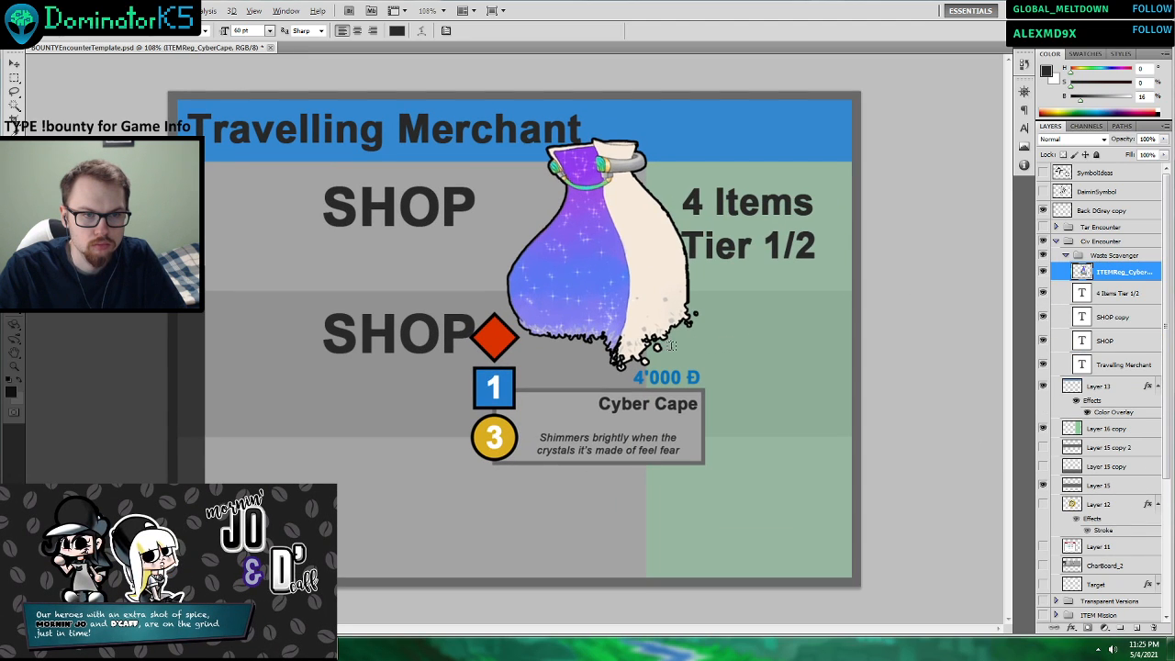
{"action": "scroll", "coordinate": [671, 345], "scroll_direction": "down", "scroll_amount": 1}
{"action": "scroll", "coordinate": [682, 341], "scroll_direction": "down", "scroll_amount": 1}
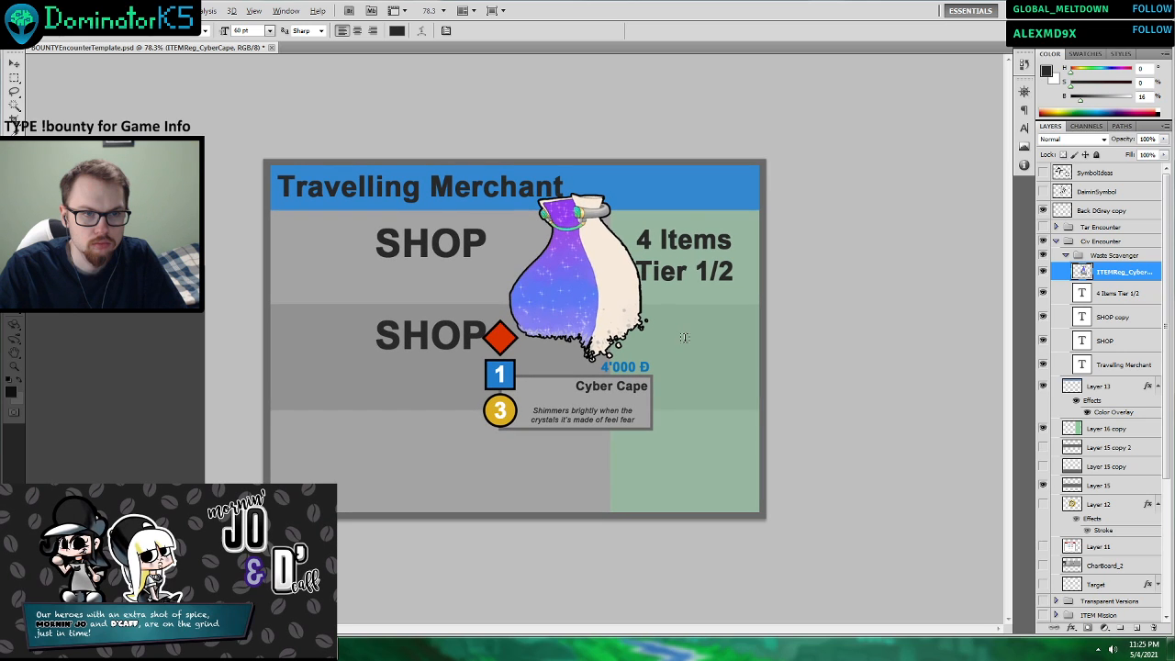
{"action": "scroll", "coordinate": [684, 337], "scroll_direction": "up", "scroll_amount": 1}
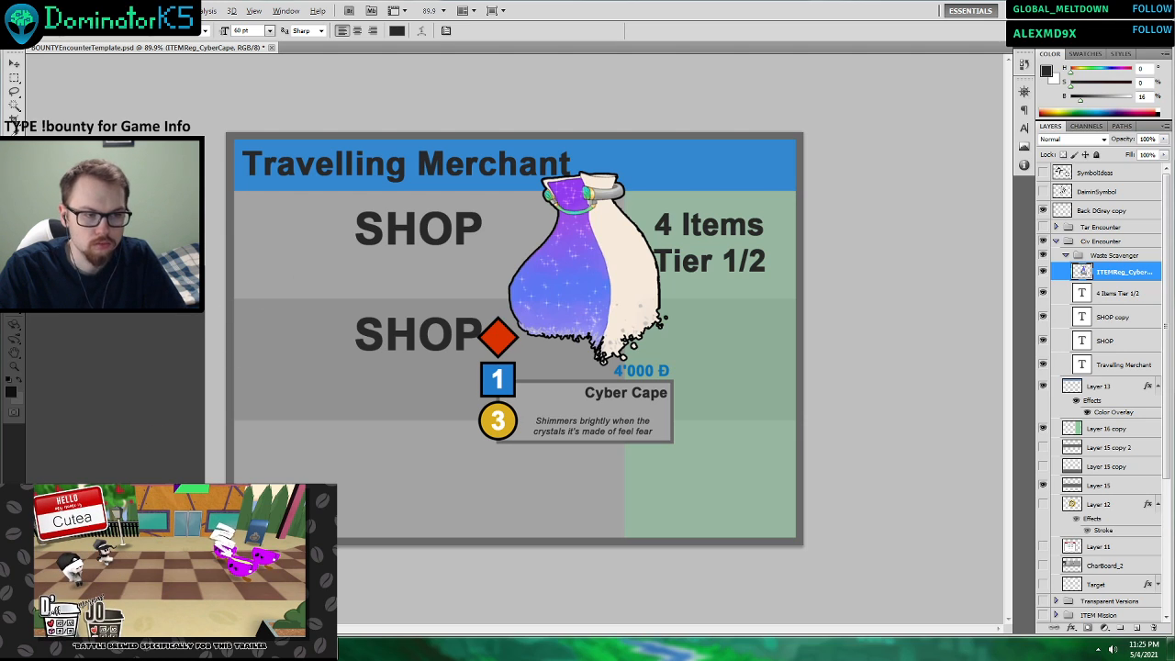
Find ITEMReg_CyberCape3 in the BountyBoardGame TTS_Tests folder and preview the image.
{"action": "key", "text": "alt+Tab"}
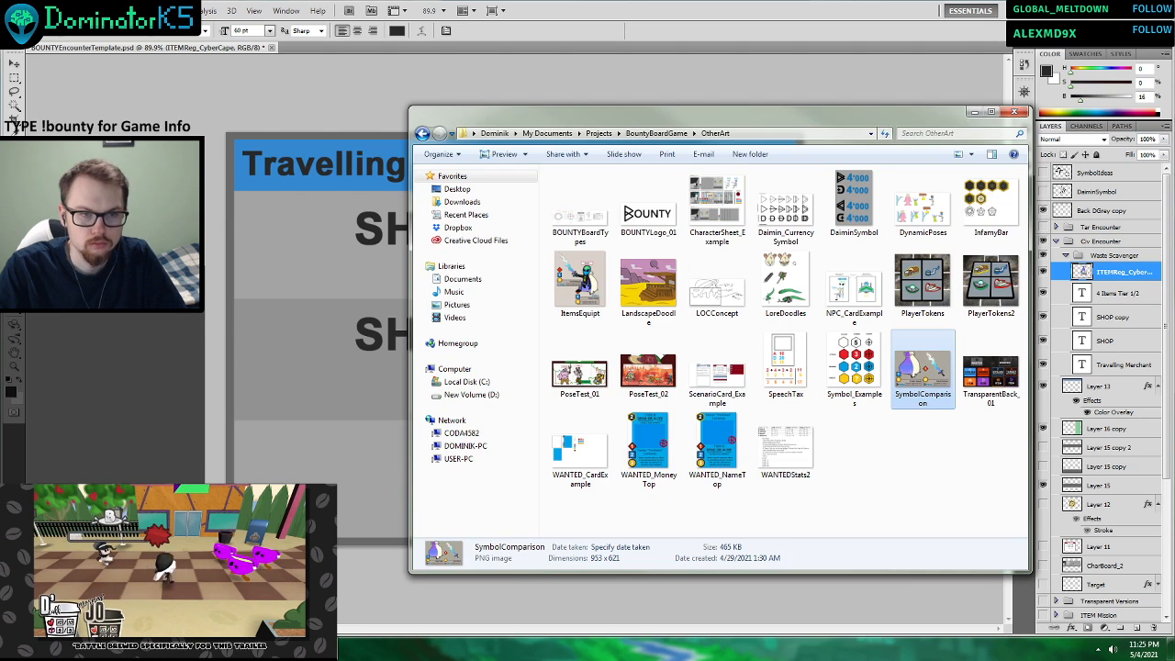
{"action": "left_click", "coordinate": [426, 135]}
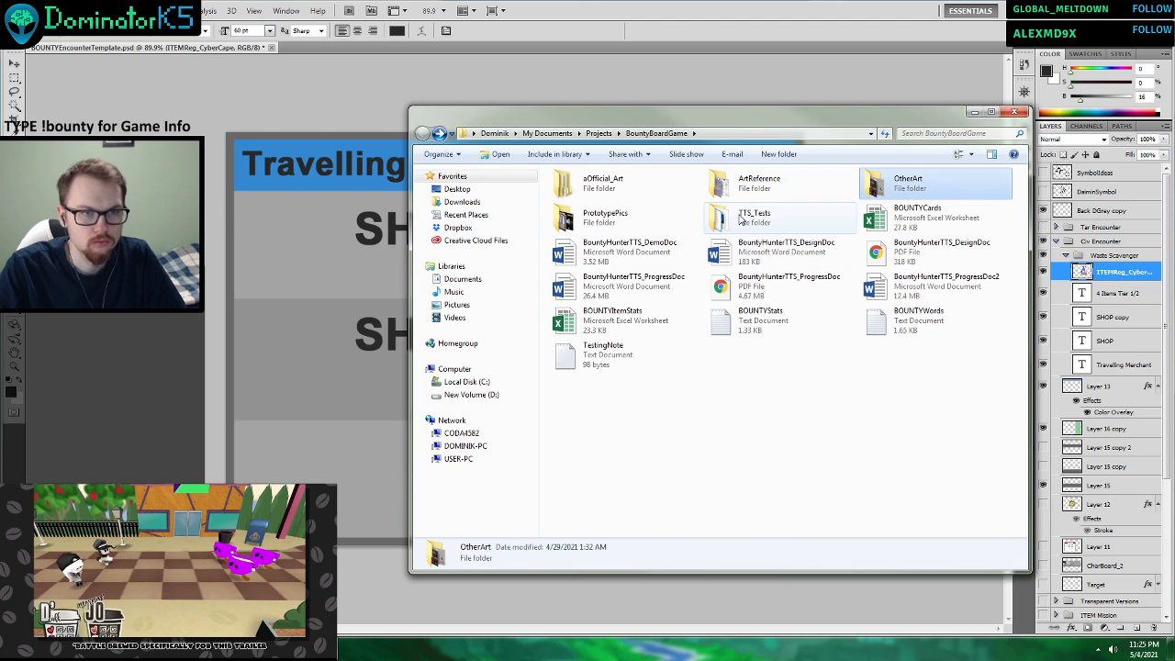
{"action": "double_click", "coordinate": [642, 216]}
{"action": "left_click", "coordinate": [424, 135]}
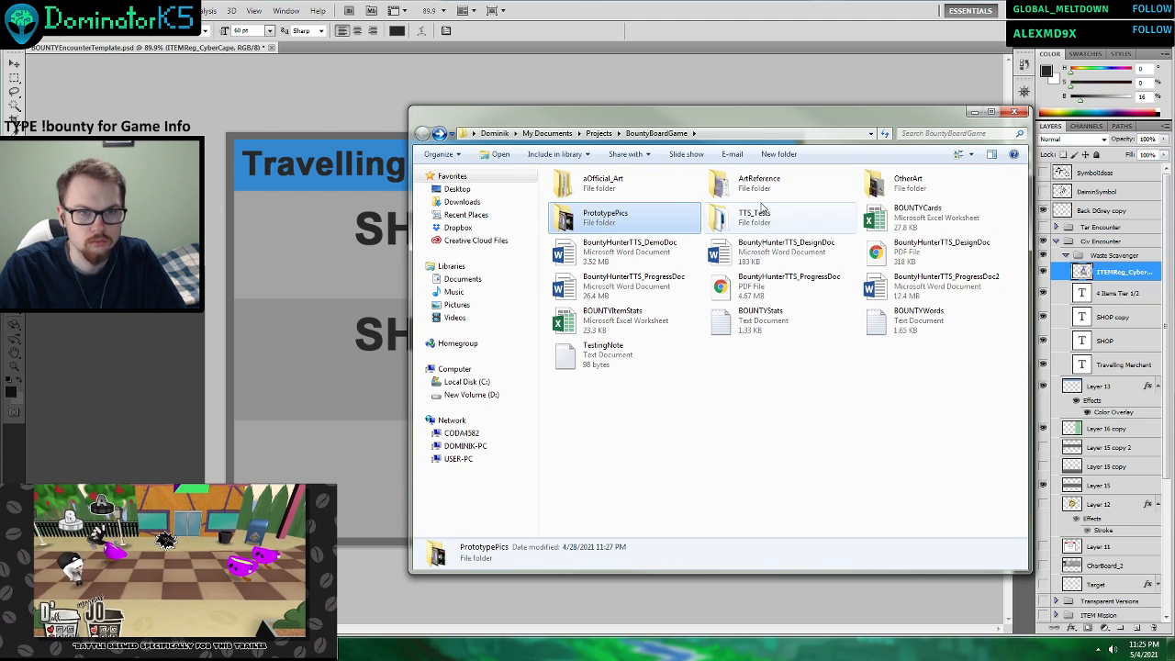
{"action": "double_click", "coordinate": [735, 218]}
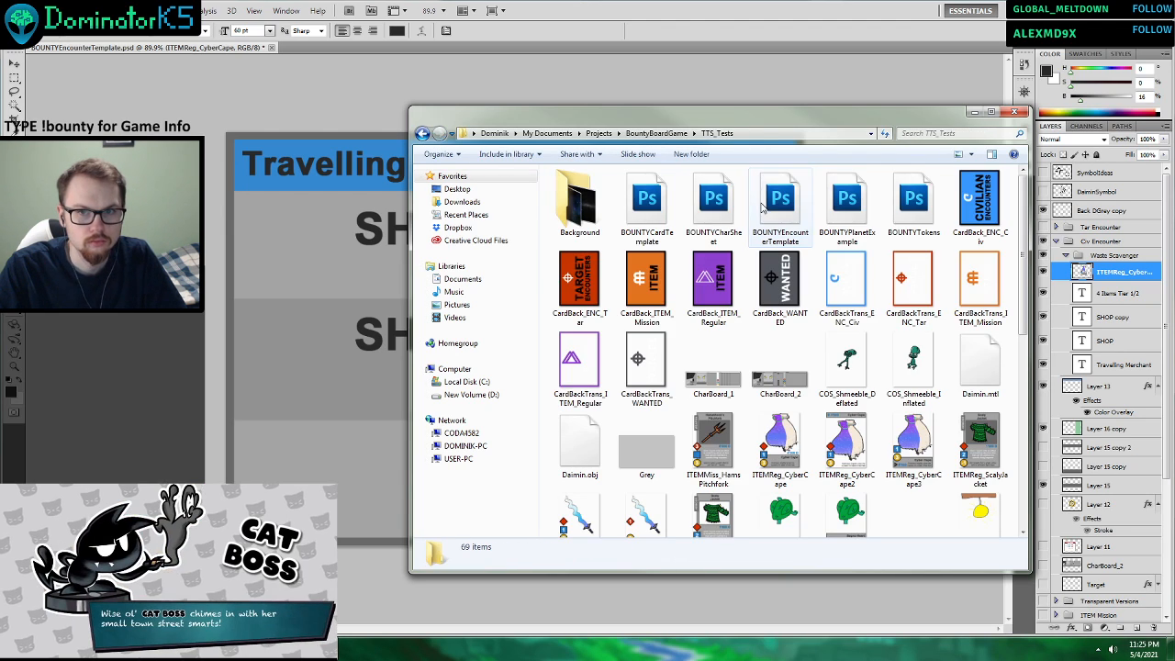
{"action": "double_click", "coordinate": [912, 422]}
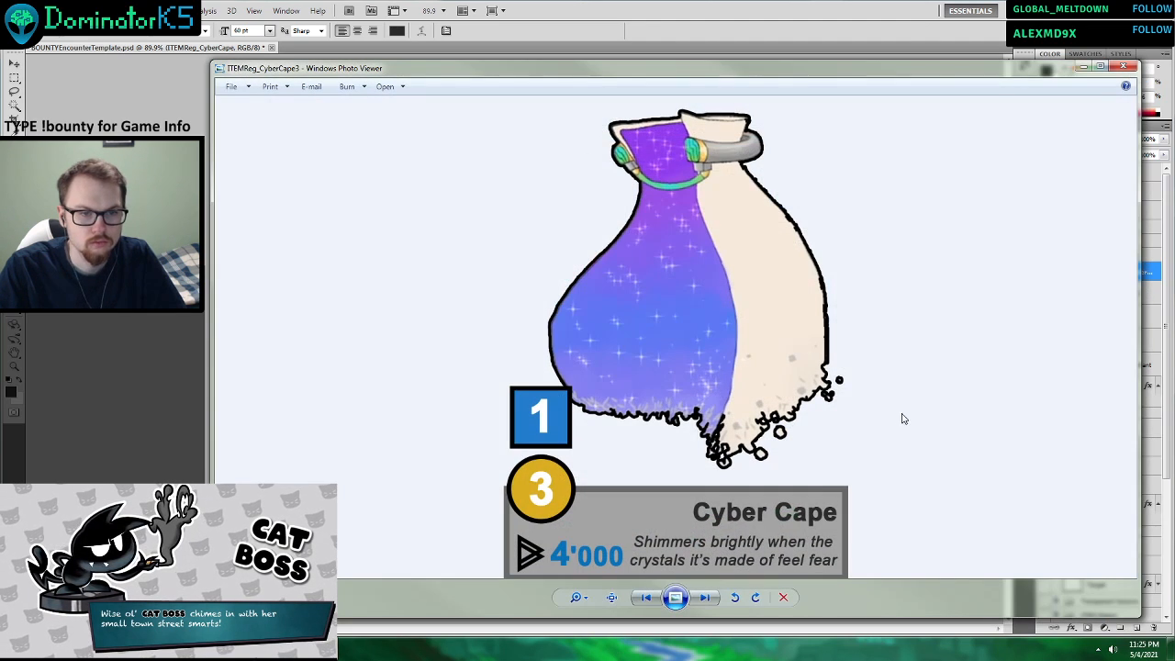
{"action": "left_click", "coordinate": [1122, 69]}
Place the ITEMReg_CyberCape3 image into the card, enlarged and positioned with its price panel across the lower rows.
{"action": "left_click_drag", "start_coordinate": [913, 448], "coordinate": [341, 388]}
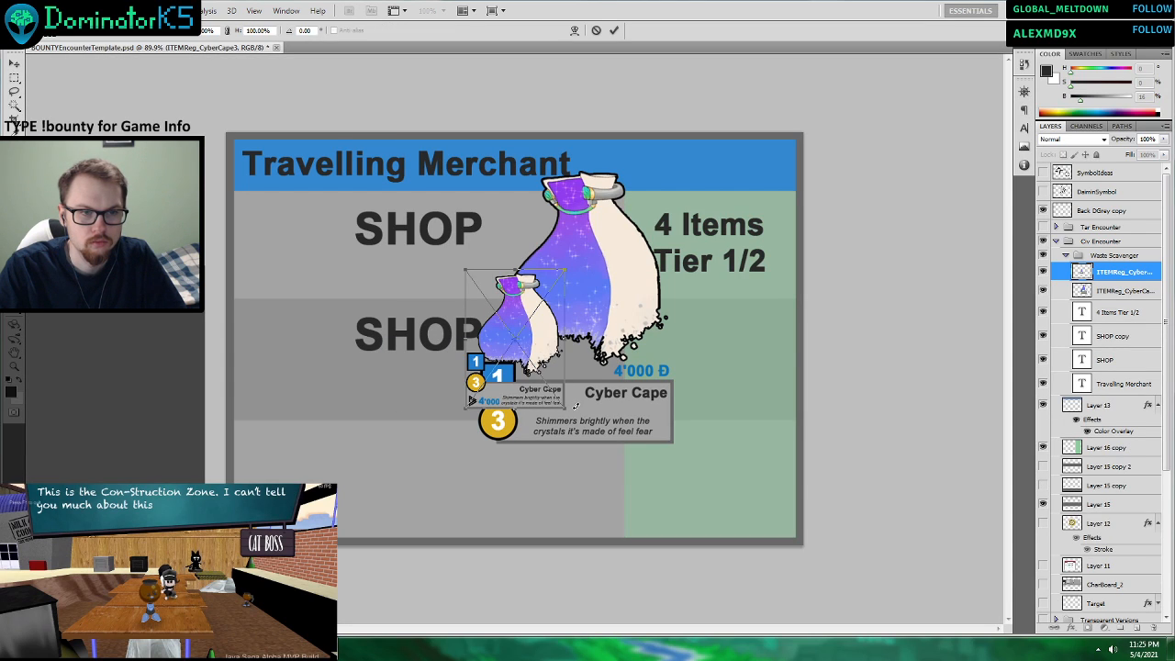
{"action": "left_click_drag", "start_coordinate": [565, 408], "coordinate": [805, 579]}
{"action": "left_click_drag", "start_coordinate": [575, 388], "coordinate": [563, 160]}
{"action": "left_click_drag", "start_coordinate": [716, 404], "coordinate": [806, 522]}
{"action": "left_click_drag", "start_coordinate": [699, 432], "coordinate": [628, 388]}
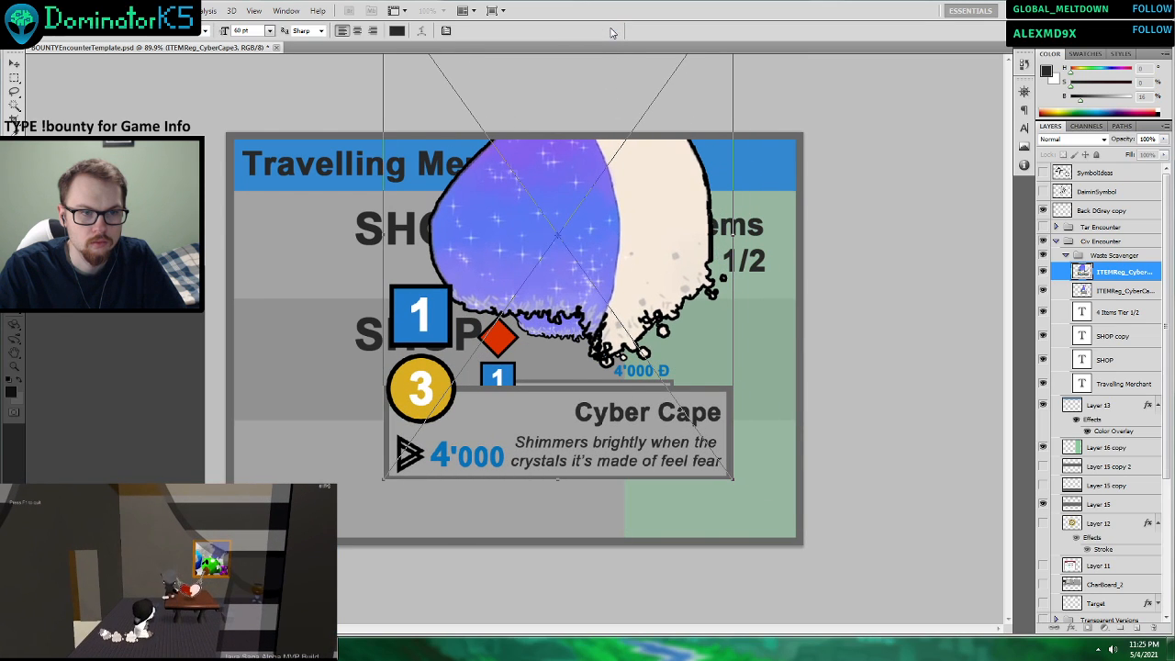
{"action": "left_click", "coordinate": [613, 30]}
{"action": "key", "text": "t"}
Rasterize the placed Cyber Cape image, cut its currency symbol and 4'000 price onto a new layer, and delete the leftover image layer.
{"action": "left_click", "coordinate": [14, 78]}
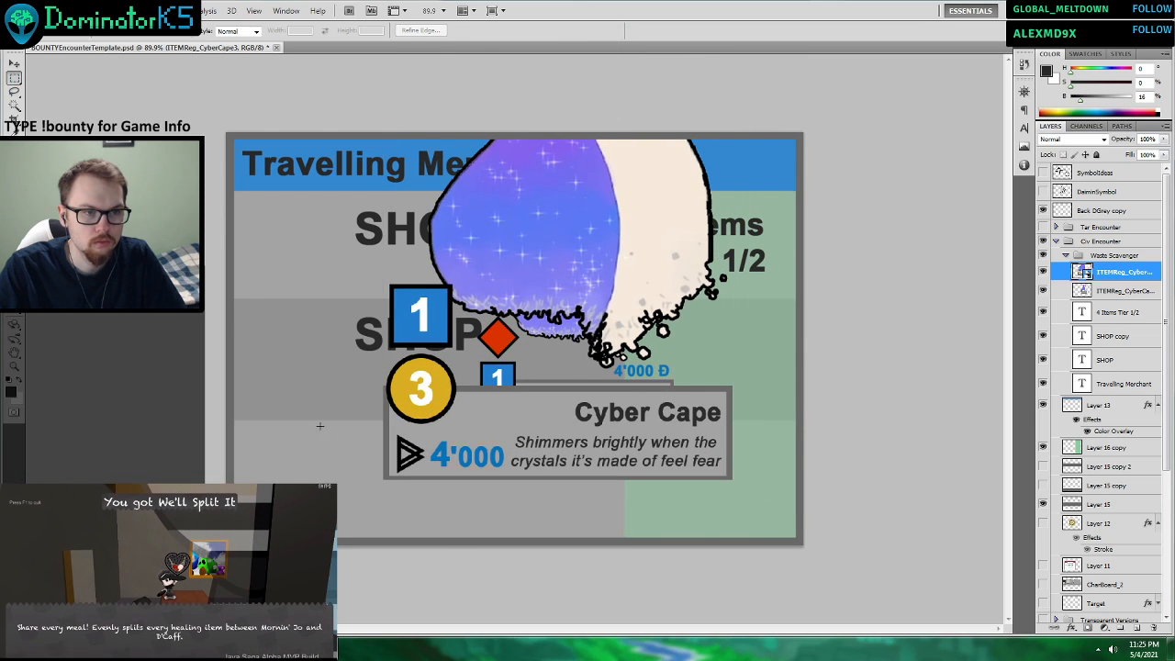
{"action": "left_click_drag", "start_coordinate": [392, 430], "coordinate": [507, 475]}
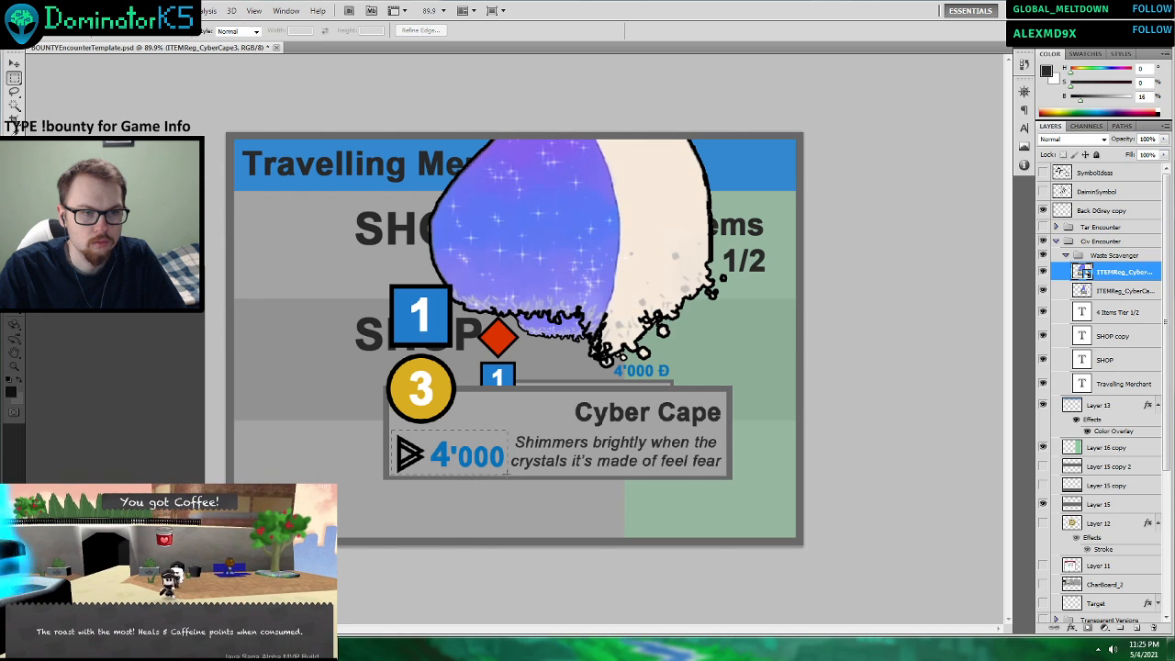
{"action": "key", "text": "w"}
{"action": "left_click", "coordinate": [552, 271]}
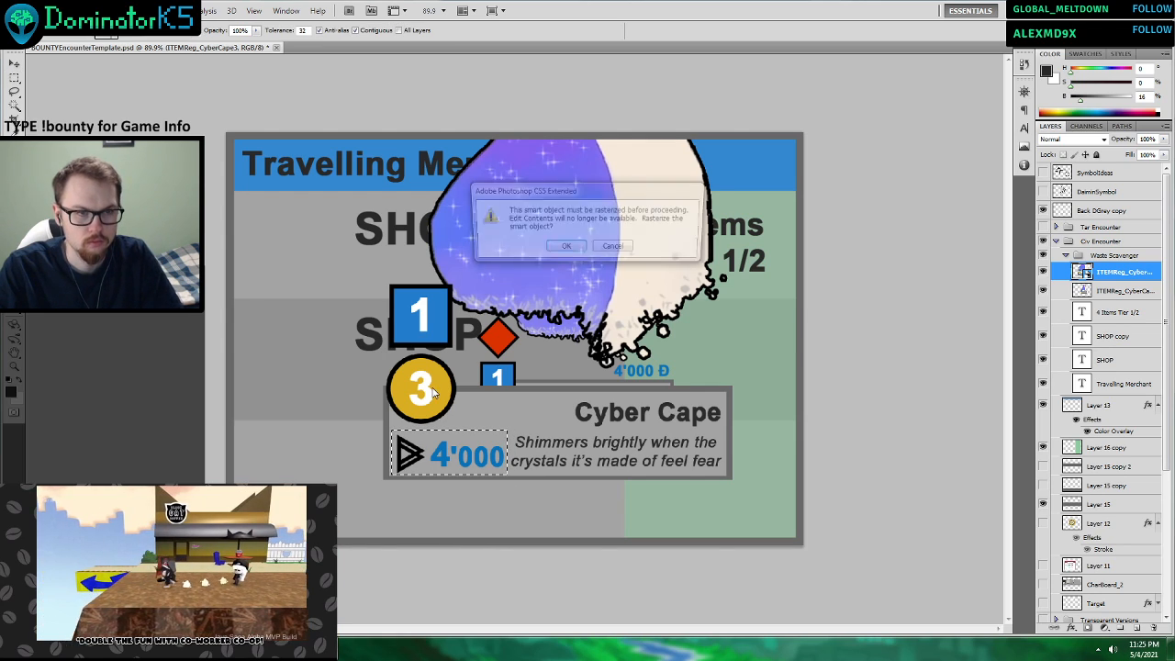
{"action": "left_click", "coordinate": [551, 248]}
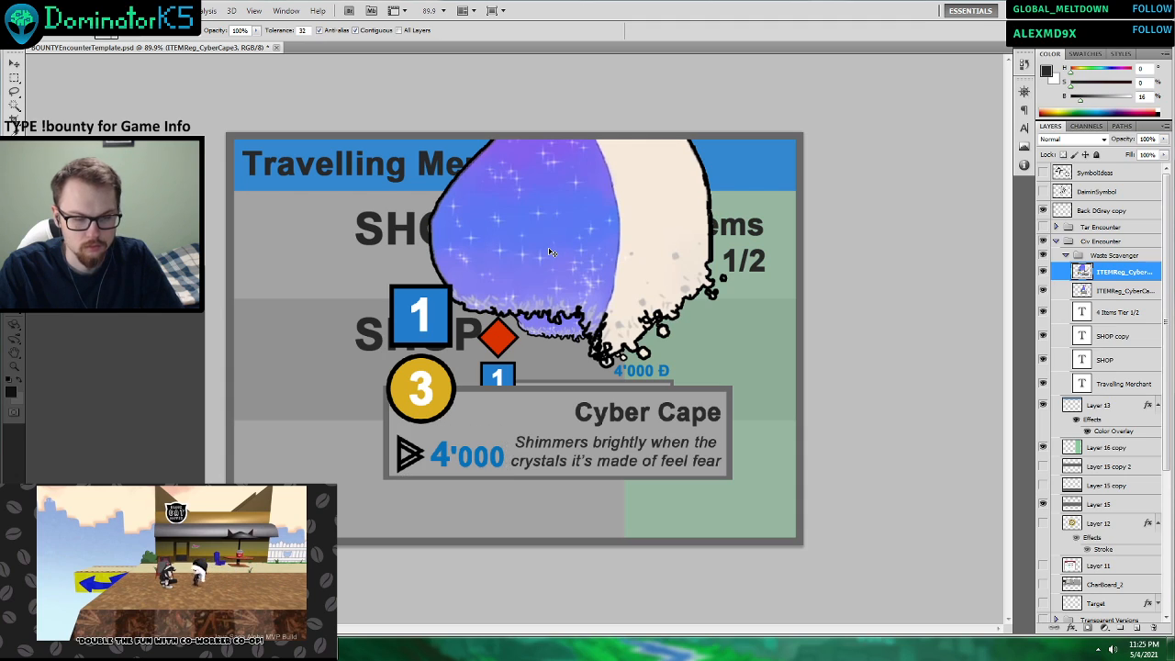
{"action": "key", "text": "ctrl+x"}
{"action": "key", "text": "ctrl+v"}
{"action": "left_click", "coordinate": [1118, 291]}
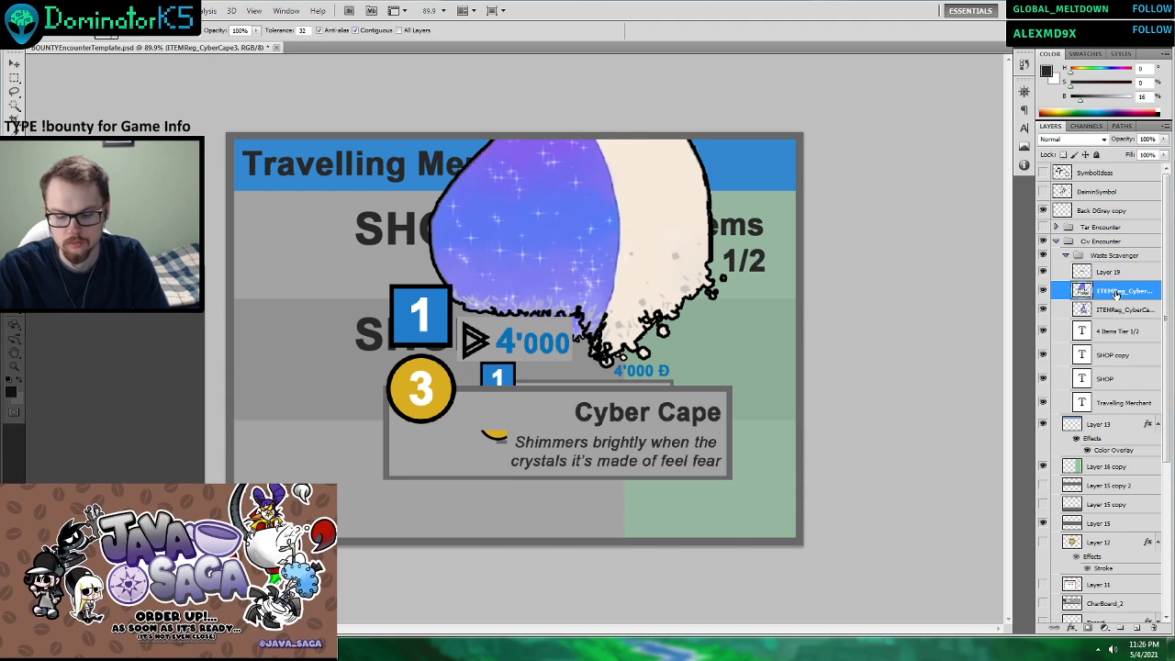
{"action": "key", "text": "Delete"}
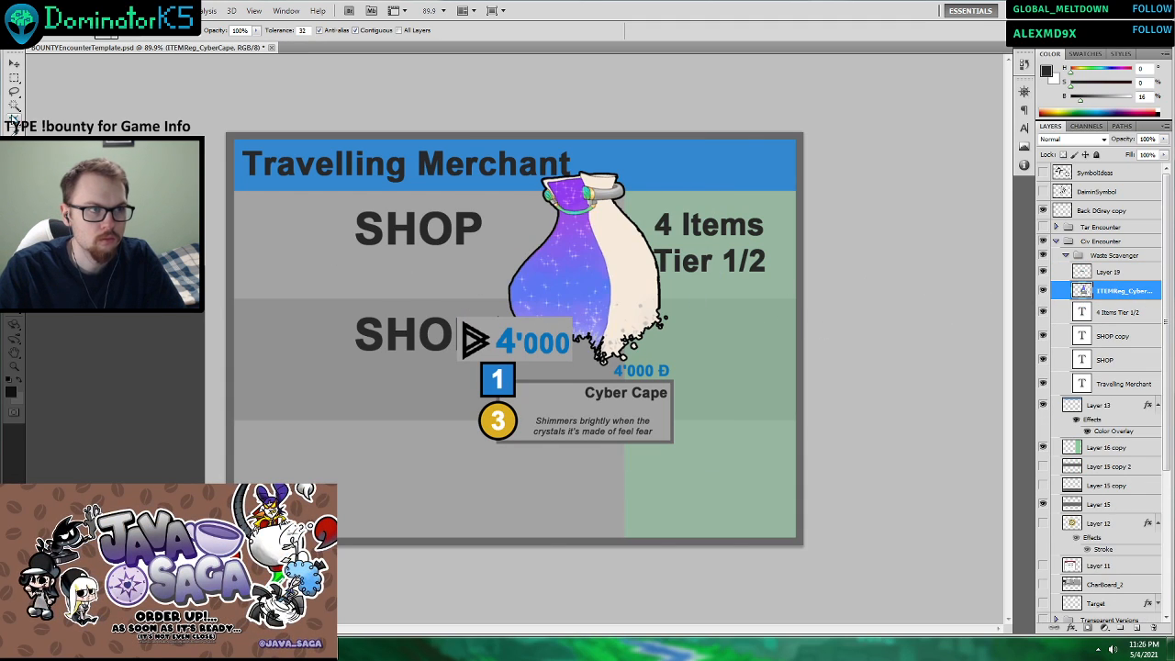
Select the grey backdrop around the cut-out currency symbol and 4'000 price with the Magic Wand on Layer 19 and delete it.
{"action": "left_click", "coordinate": [15, 108]}
{"action": "left_click", "coordinate": [503, 333]}
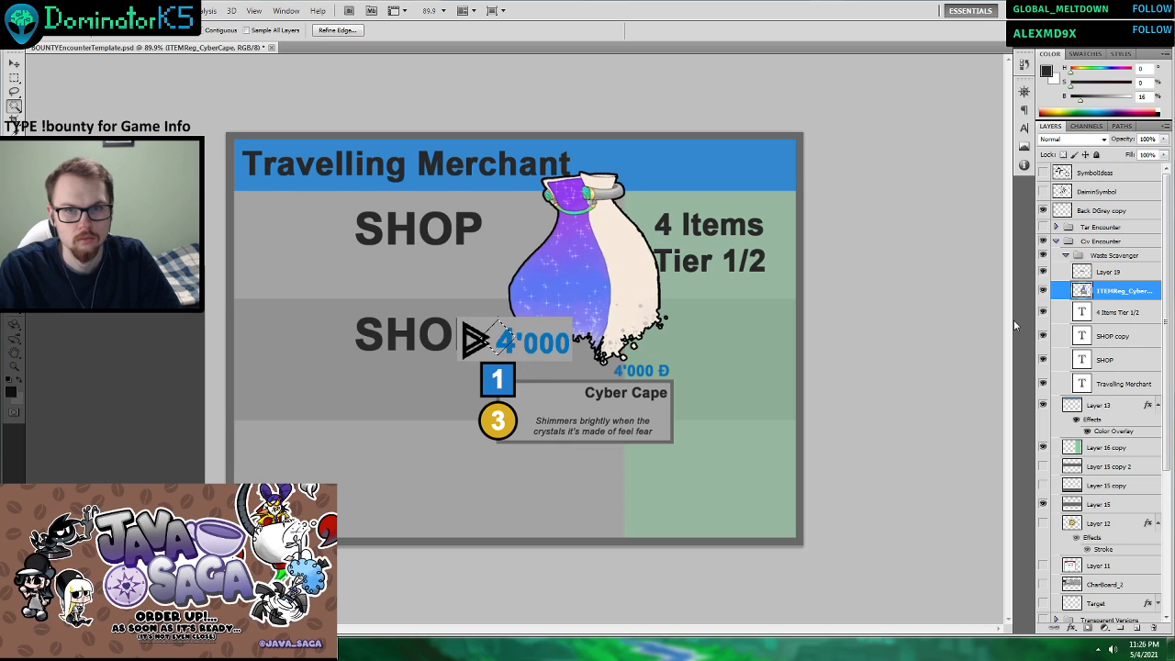
{"action": "left_click", "coordinate": [1112, 272]}
{"action": "left_click", "coordinate": [1117, 292]}
{"action": "left_click", "coordinate": [1109, 274]}
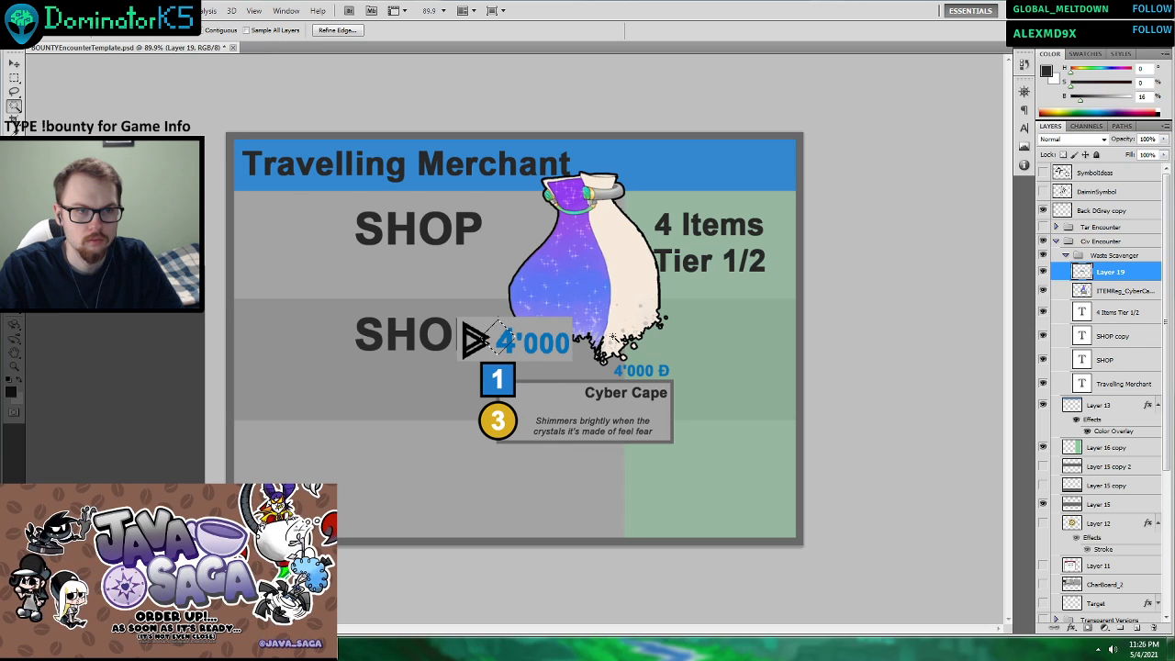
{"action": "key", "text": "ctrl+a"}
{"action": "left_click", "coordinate": [559, 336]}
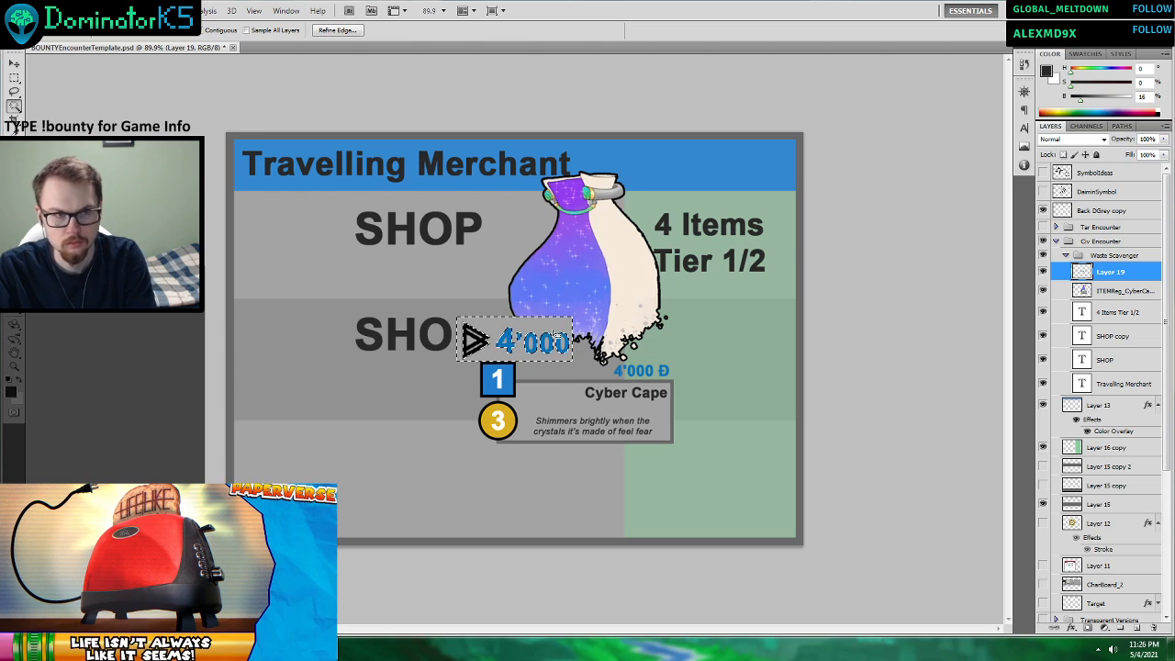
{"action": "key", "text": "ctrl+d"}
{"action": "left_click", "coordinate": [504, 341]}
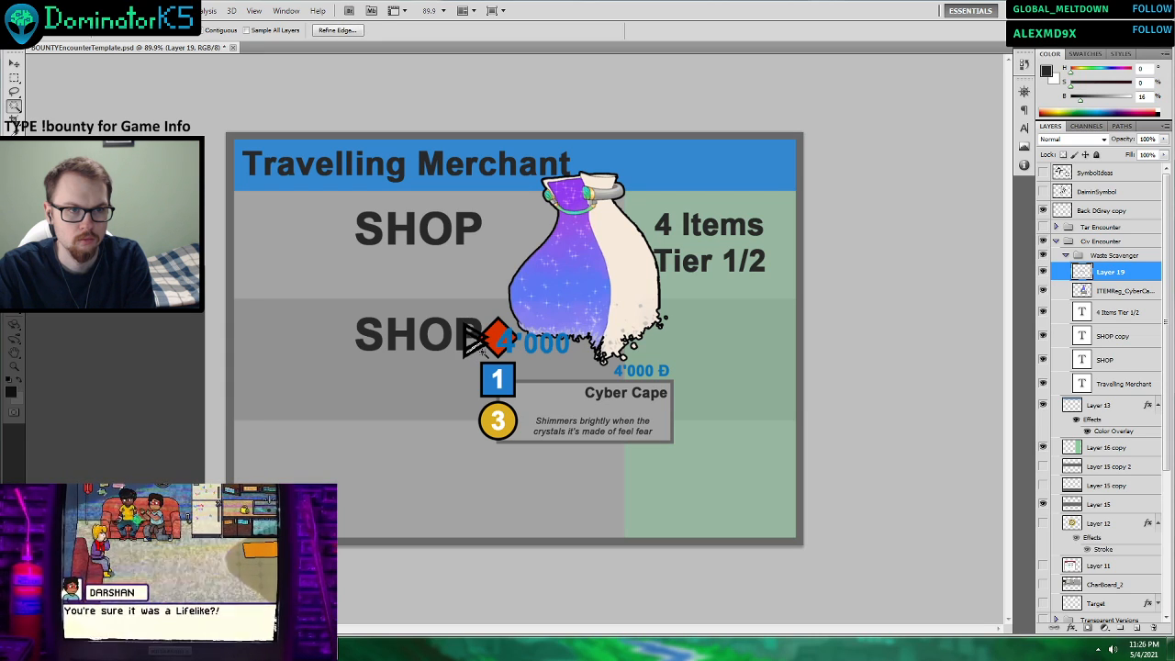
Move the Layer 19 currency symbol and price into the second row's green column.
{"action": "key", "text": "m"}
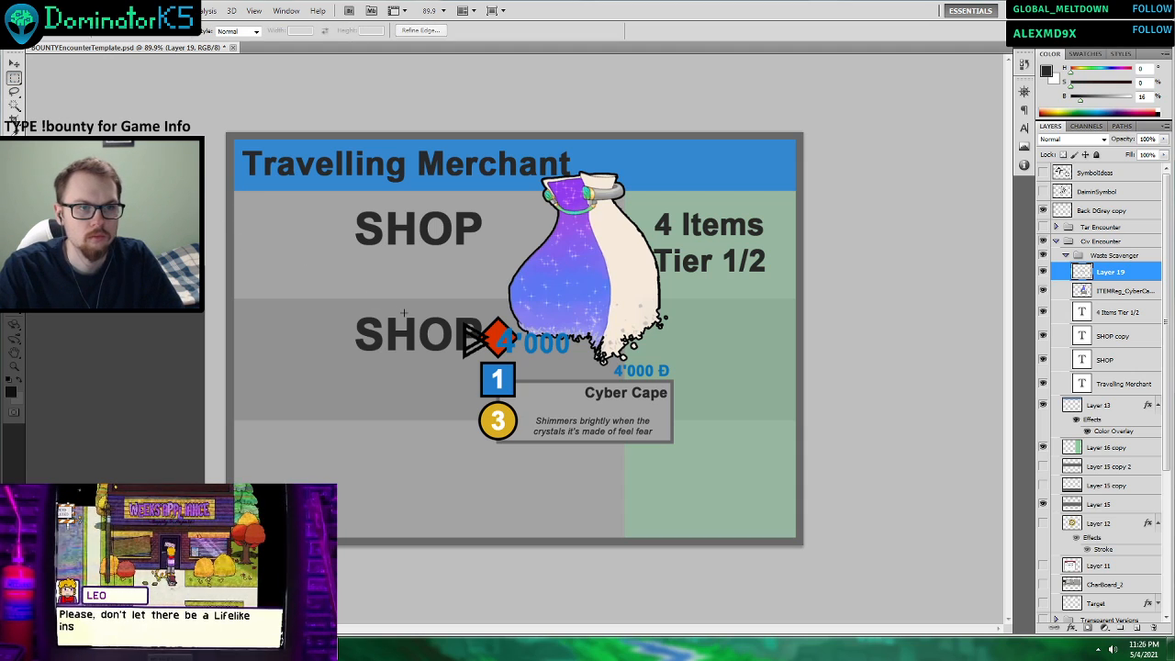
{"action": "left_click_drag", "start_coordinate": [403, 308], "coordinate": [459, 321]}
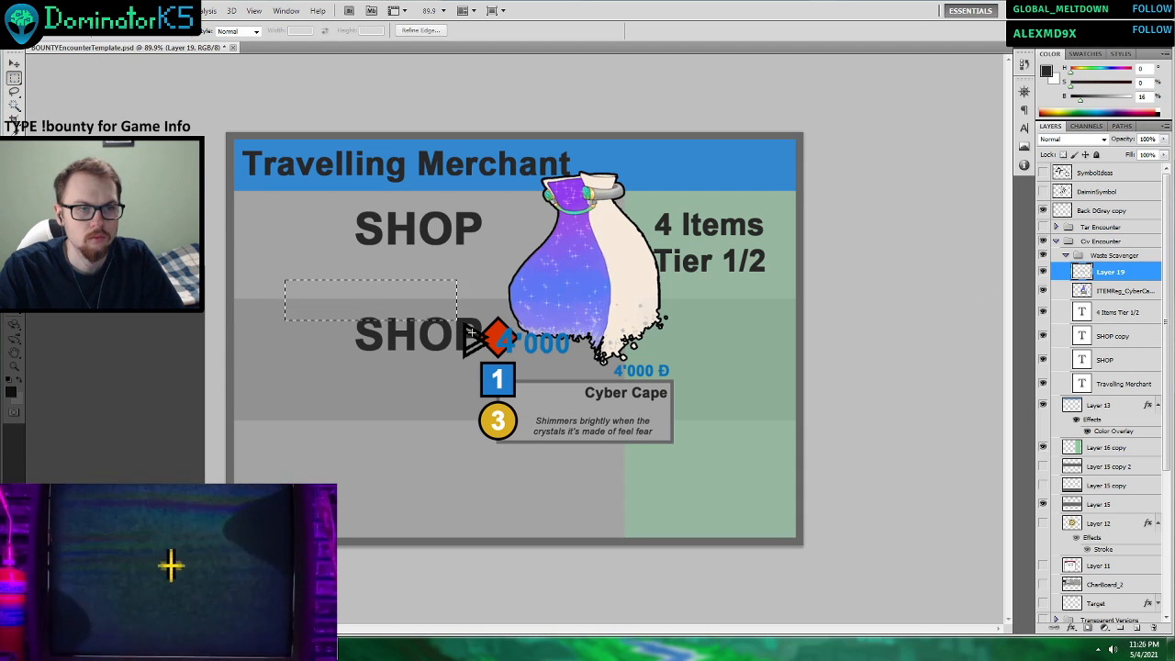
{"action": "left_click", "coordinate": [505, 267]}
{"action": "left_click", "coordinate": [14, 58]}
{"action": "left_click_drag", "start_coordinate": [336, 231], "coordinate": [510, 251]}
{"action": "left_click_drag", "start_coordinate": [743, 367], "coordinate": [782, 381]}
{"action": "left_click", "coordinate": [595, 31]}
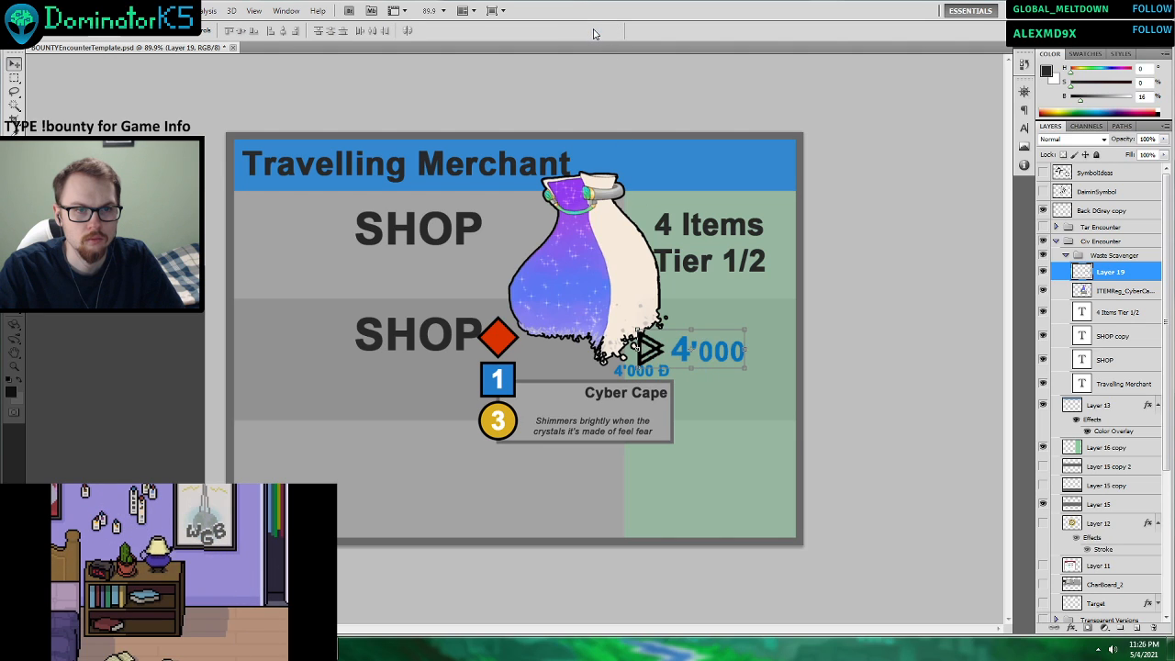
Switch to Windows Explorer, look through the TTS_Tests images and open the OtherArt folder of BountyBoardGame.
{"action": "left_click", "coordinate": [138, 649]}
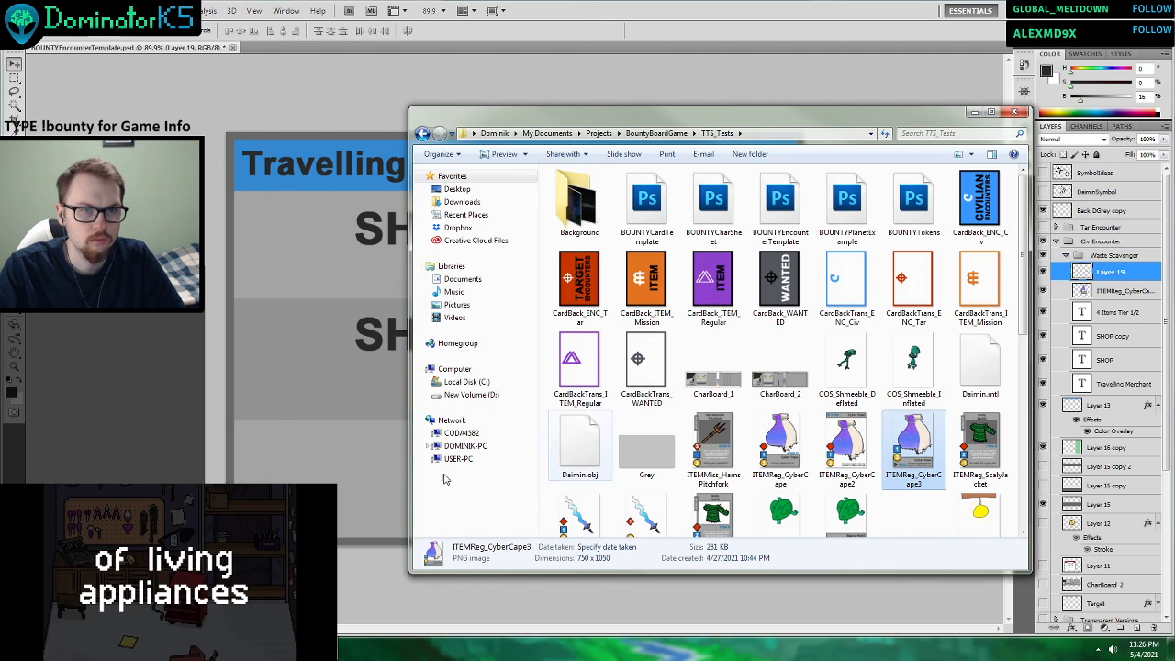
{"action": "scroll", "coordinate": [816, 339], "scroll_direction": "down", "scroll_amount": 3}
{"action": "scroll", "coordinate": [816, 338], "scroll_direction": "down", "scroll_amount": 1}
{"action": "scroll", "coordinate": [816, 339], "scroll_direction": "up", "scroll_amount": 6}
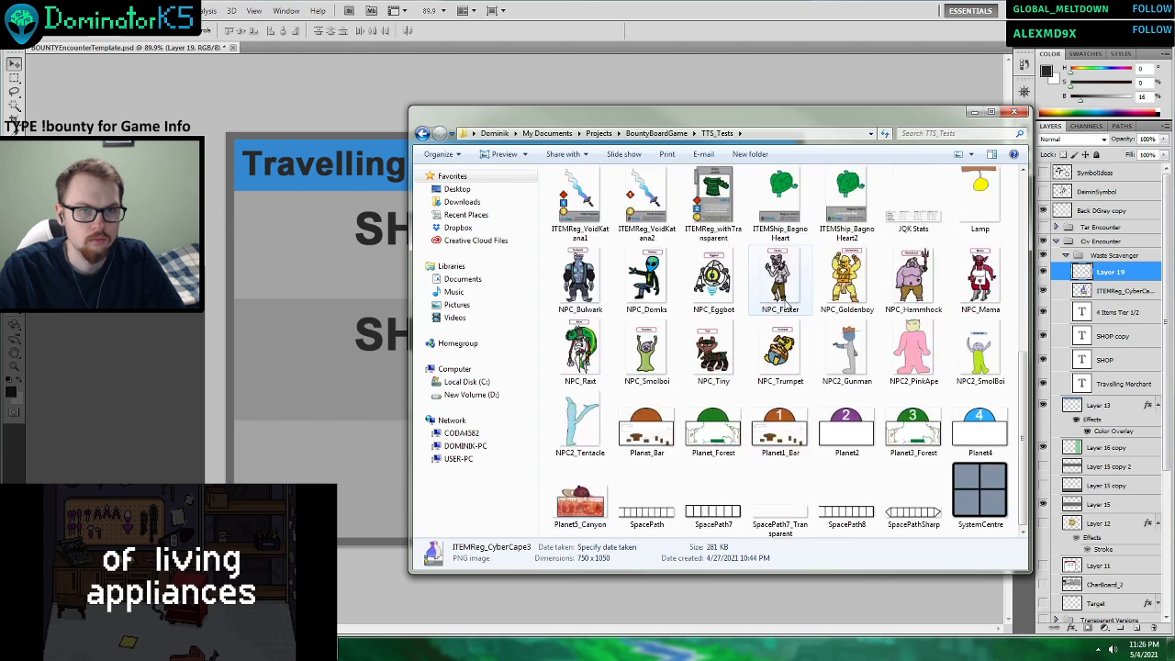
{"action": "left_click", "coordinate": [422, 133]}
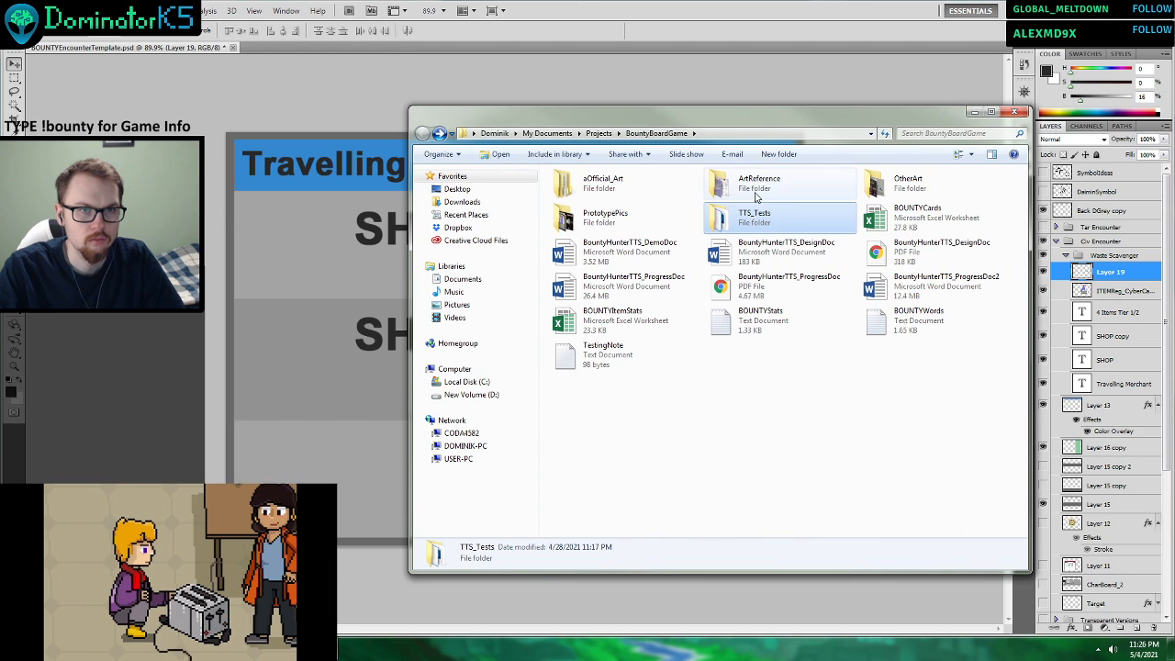
{"action": "double_click", "coordinate": [884, 196]}
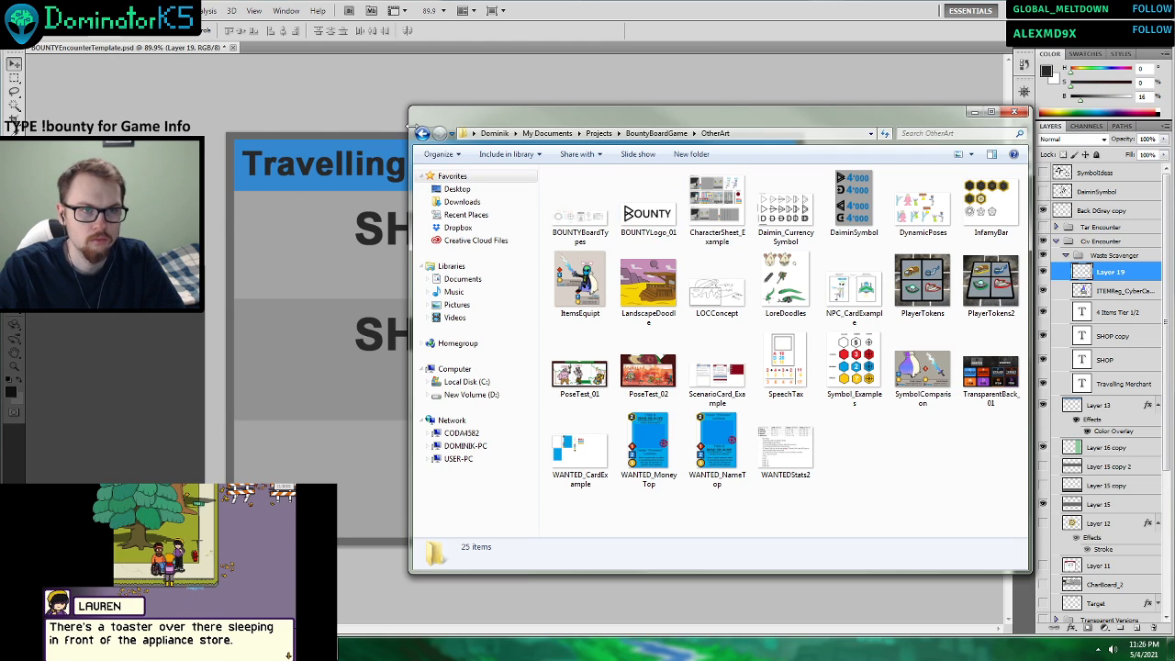
Place the DaiminSymbol image from the OtherArt folder over the middle of the card in Photoshop.
{"action": "left_click_drag", "start_coordinate": [845, 200], "coordinate": [514, 303]}
{"action": "left_click", "coordinate": [613, 31]}
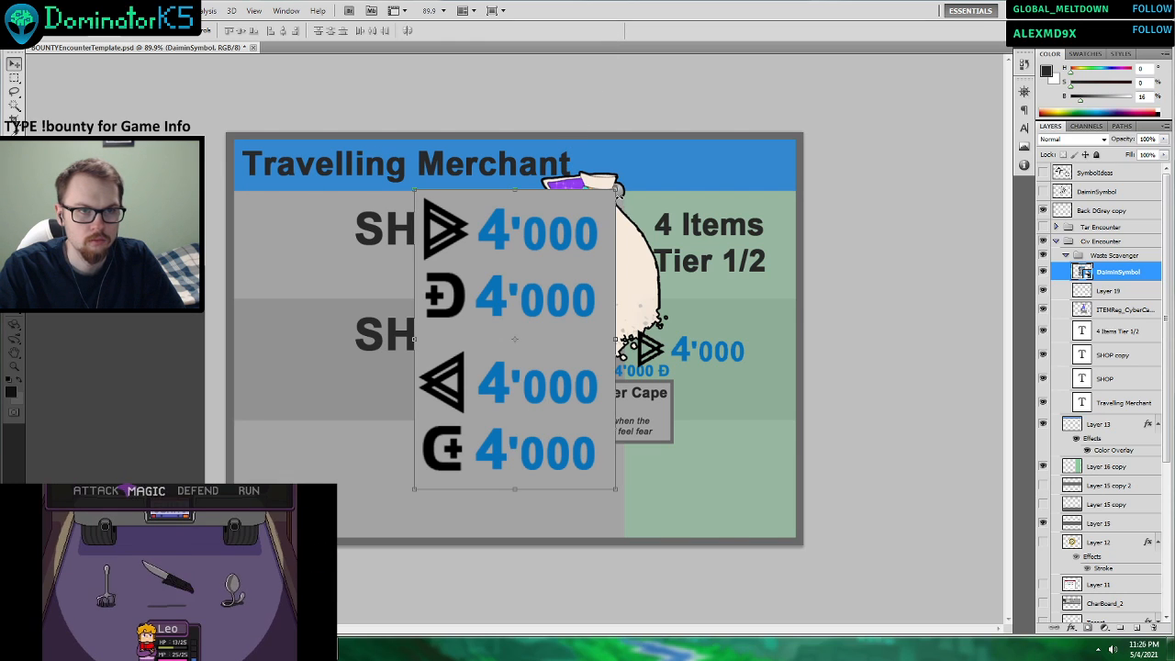
{"action": "key", "text": "ctrl+t"}
{"action": "left_click_drag", "start_coordinate": [616, 196], "coordinate": [560, 273]}
{"action": "left_click", "coordinate": [596, 31]}
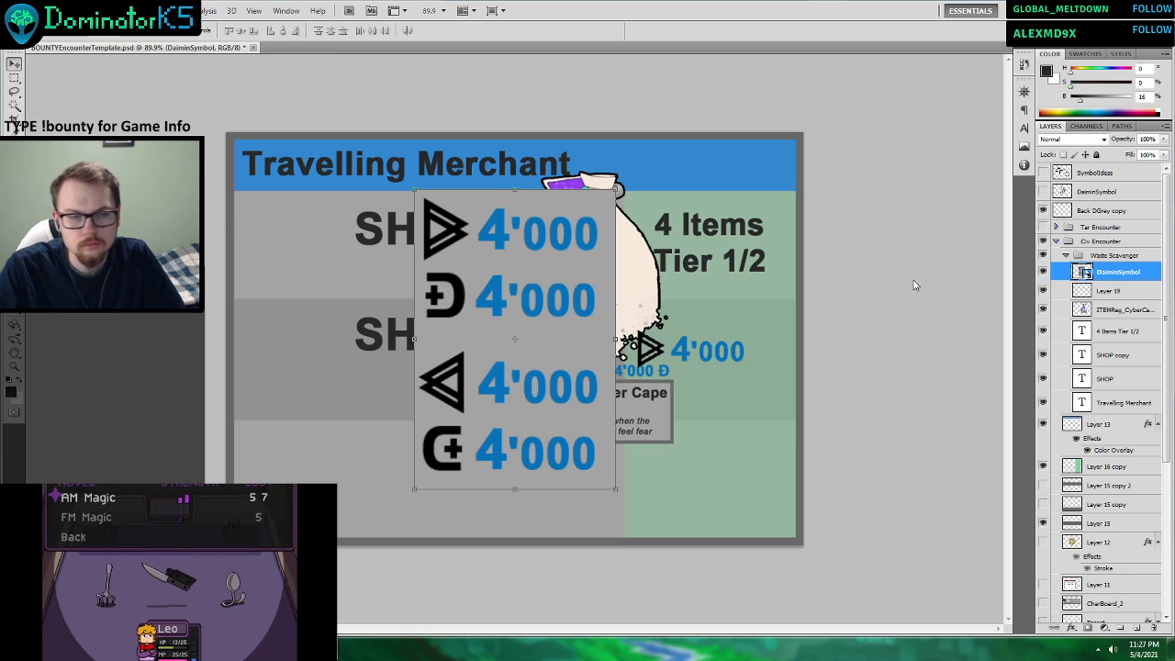
Rasterize the placed DaiminSymbol image and remove its grey background, keeping only the symbols and 4'000 prices.
{"action": "left_click", "coordinate": [13, 107]}
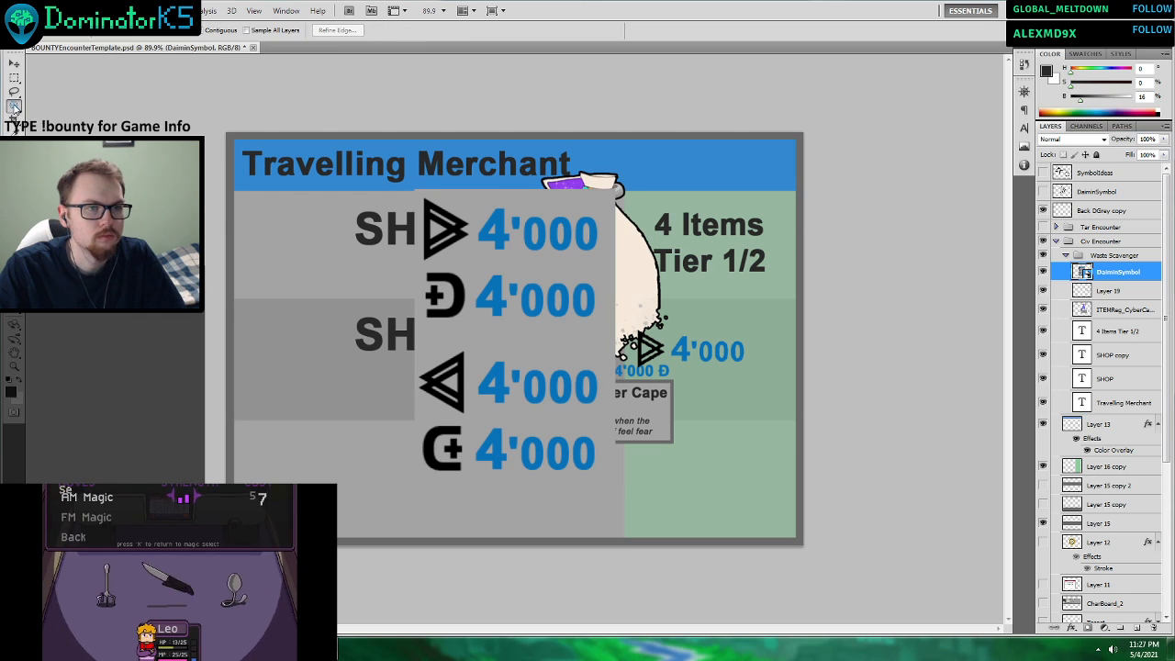
{"action": "left_click", "coordinate": [488, 269]}
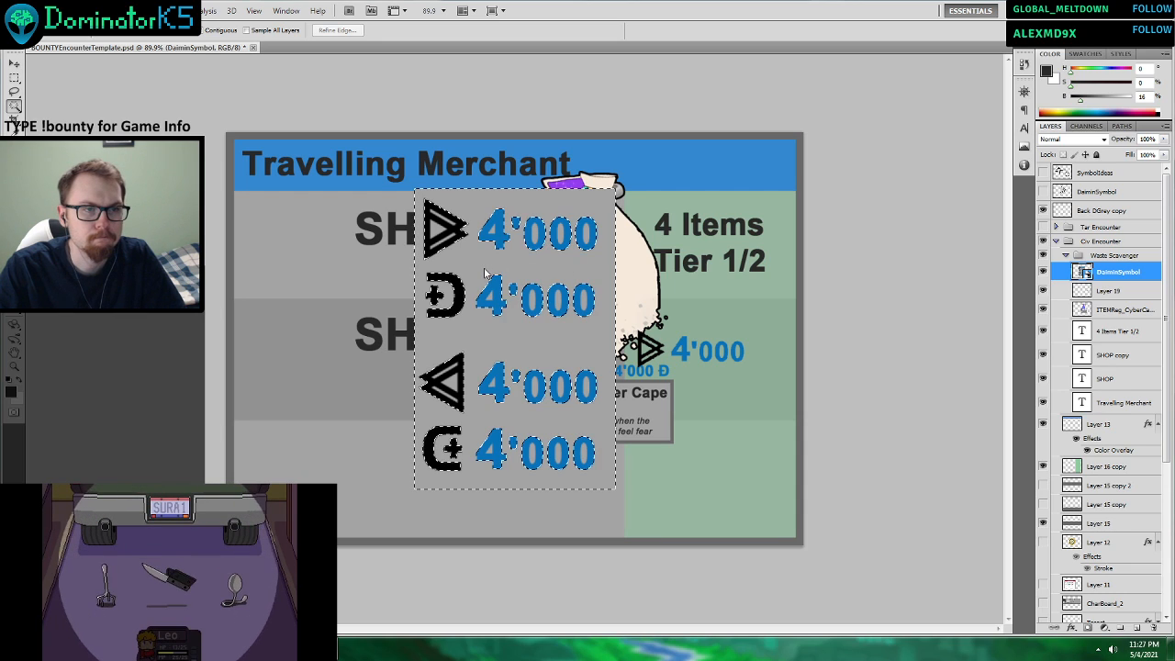
{"action": "key", "text": "Delete"}
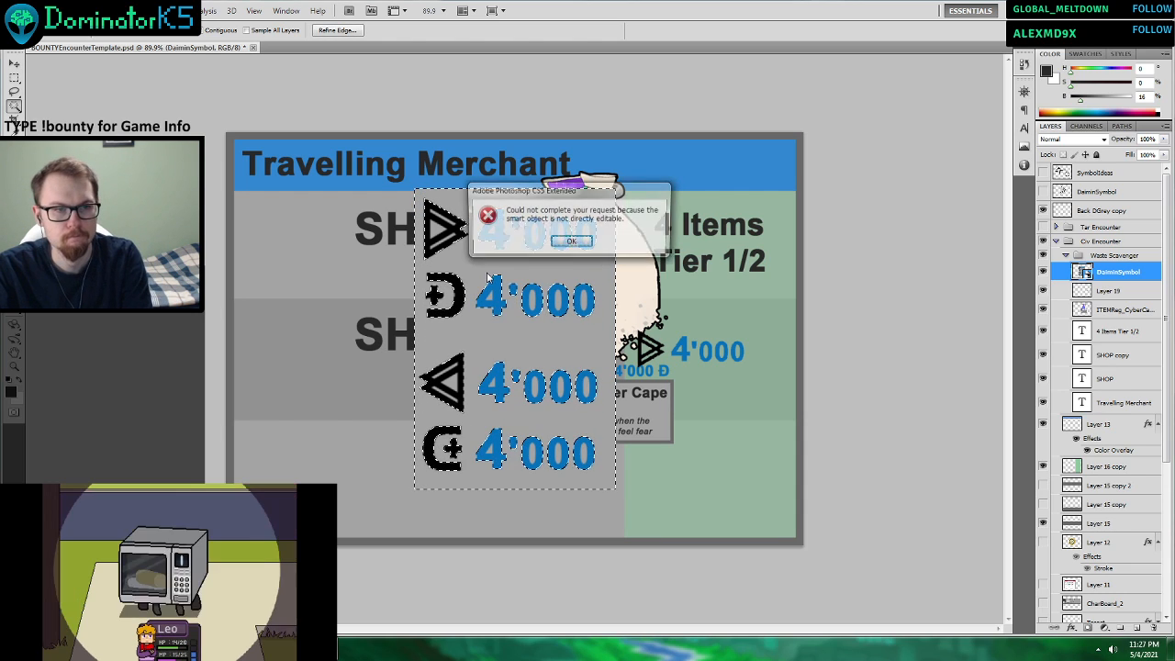
{"action": "left_click", "coordinate": [570, 241]}
{"action": "key", "text": "g"}
{"action": "left_click", "coordinate": [529, 271]}
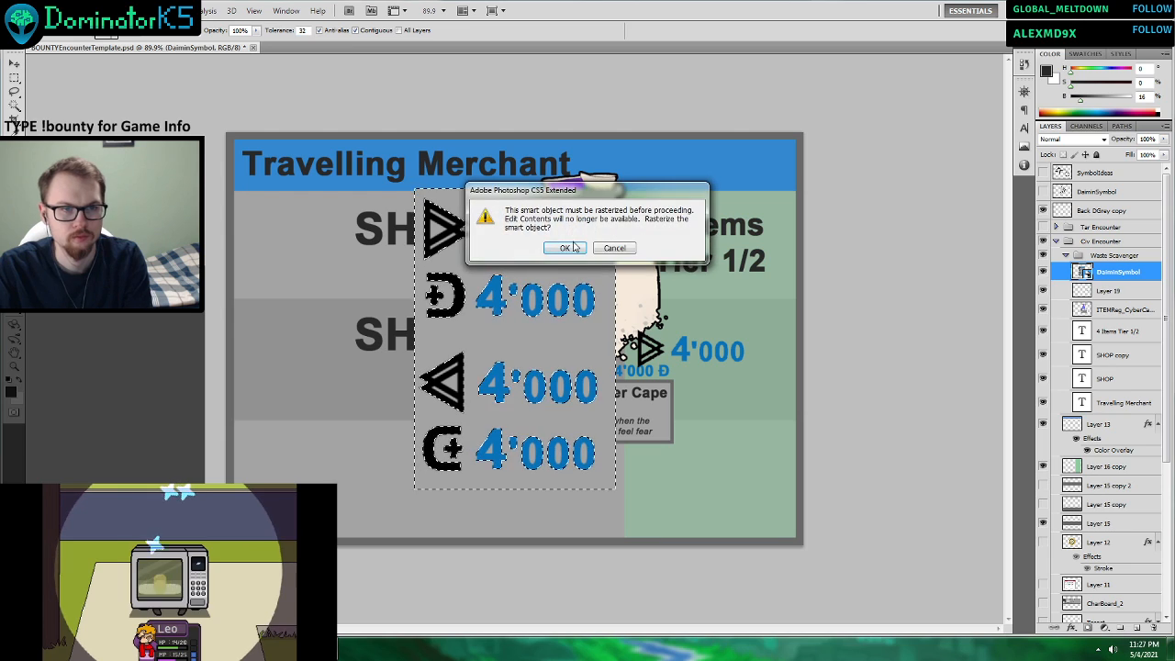
{"action": "left_click", "coordinate": [568, 243]}
{"action": "left_click", "coordinate": [478, 250]}
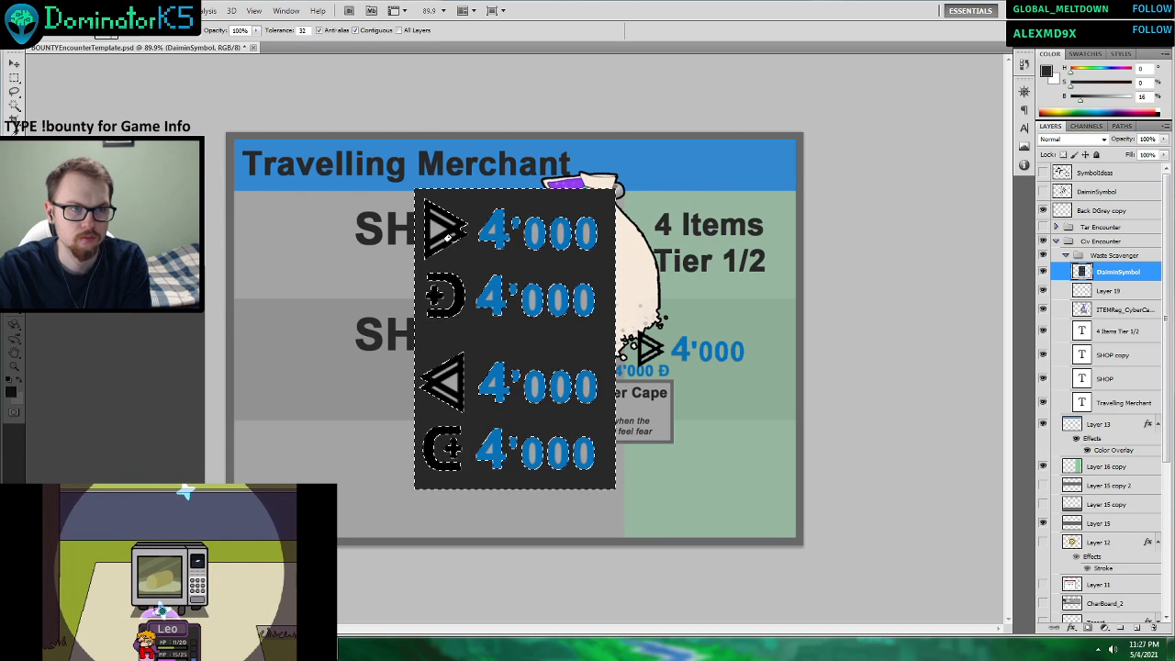
{"action": "key", "text": "ctrl+z"}
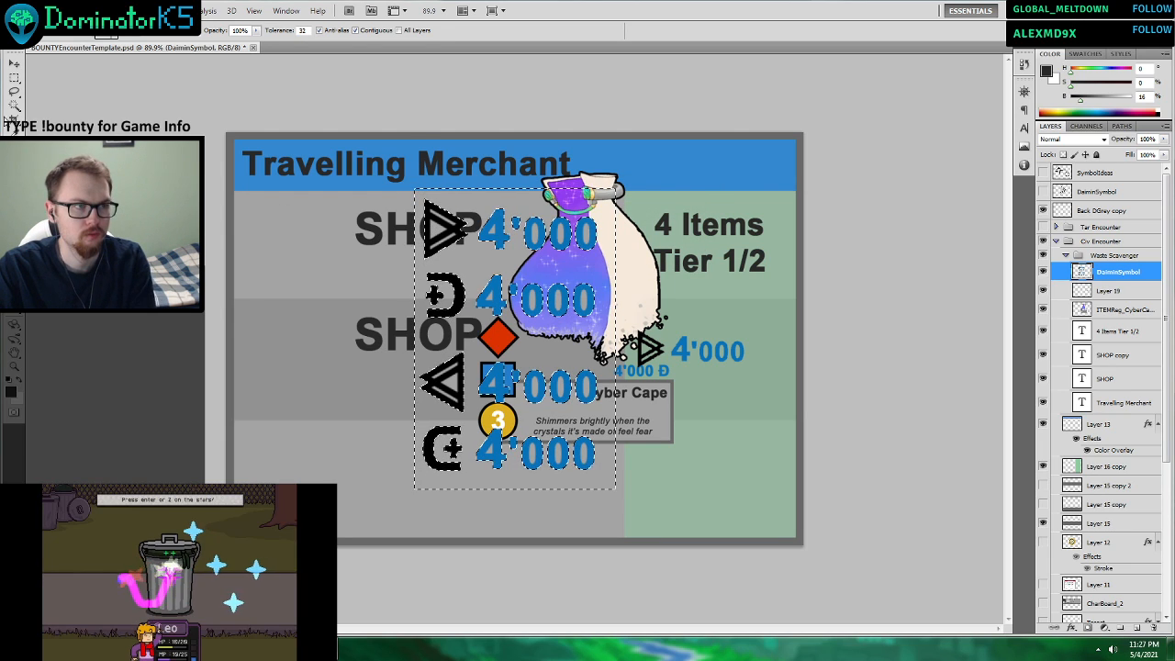
{"action": "key", "text": "w"}
{"action": "left_click", "coordinate": [433, 235]}
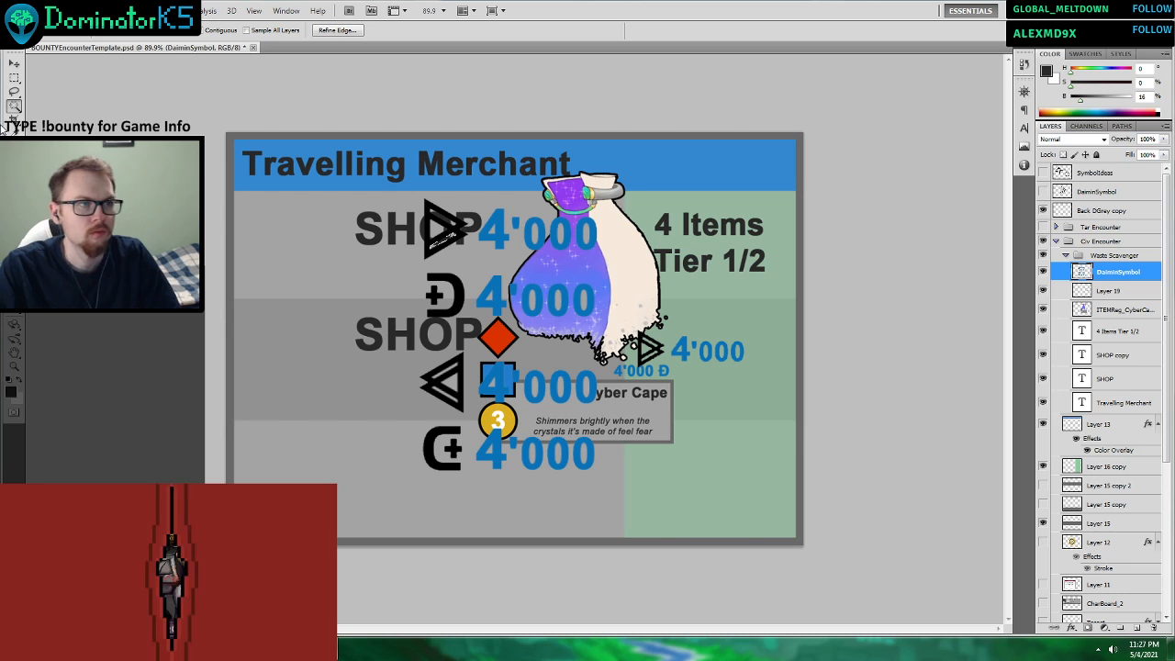
Cut the uppermost right-pointing triangle symbol out of the DaiminSymbol layer and paste it onto its own layer.
{"action": "key", "text": "m"}
{"action": "left_click_drag", "start_coordinate": [387, 179], "coordinate": [486, 257]}
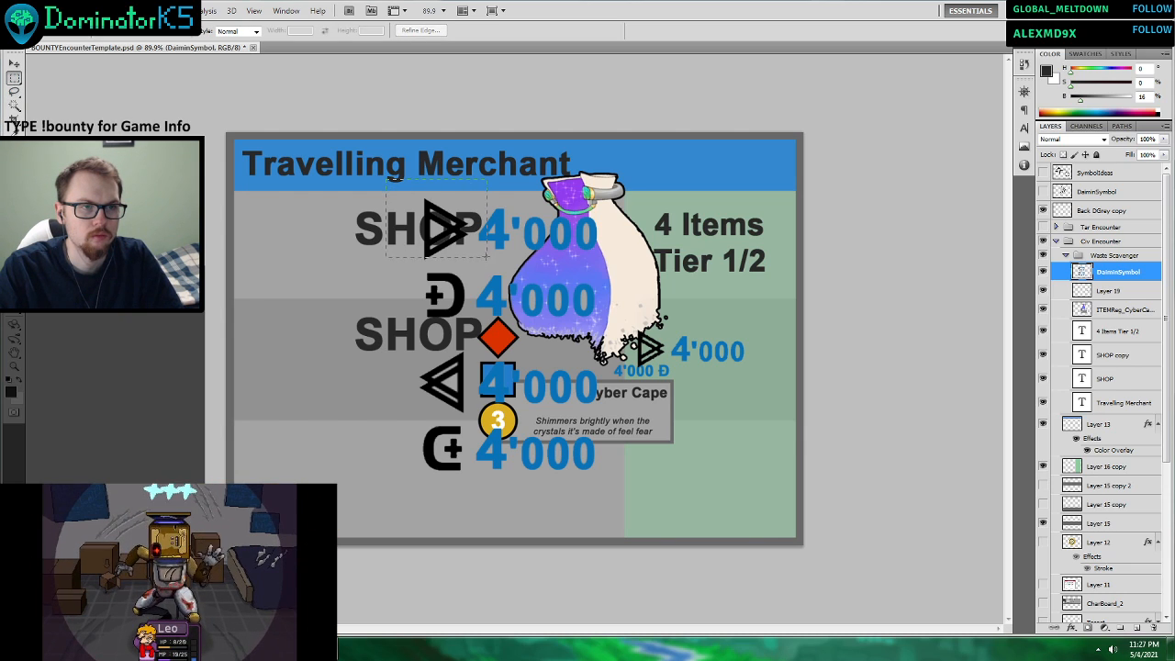
{"action": "key", "text": "ctrl+x"}
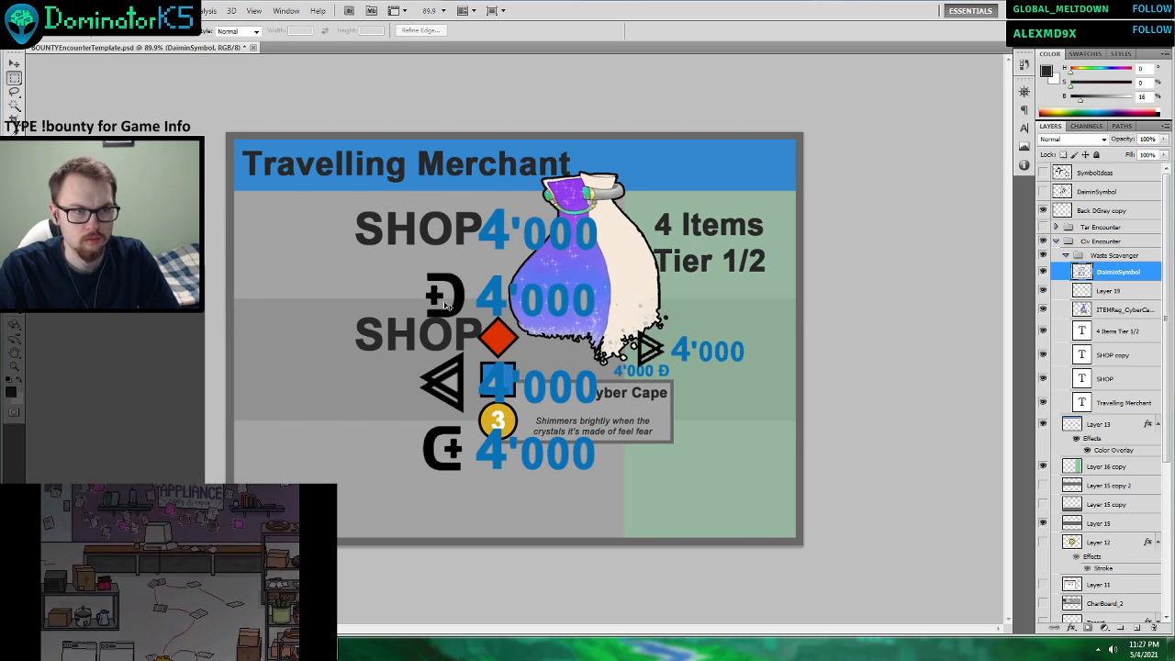
{"action": "key", "text": "ctrl+v"}
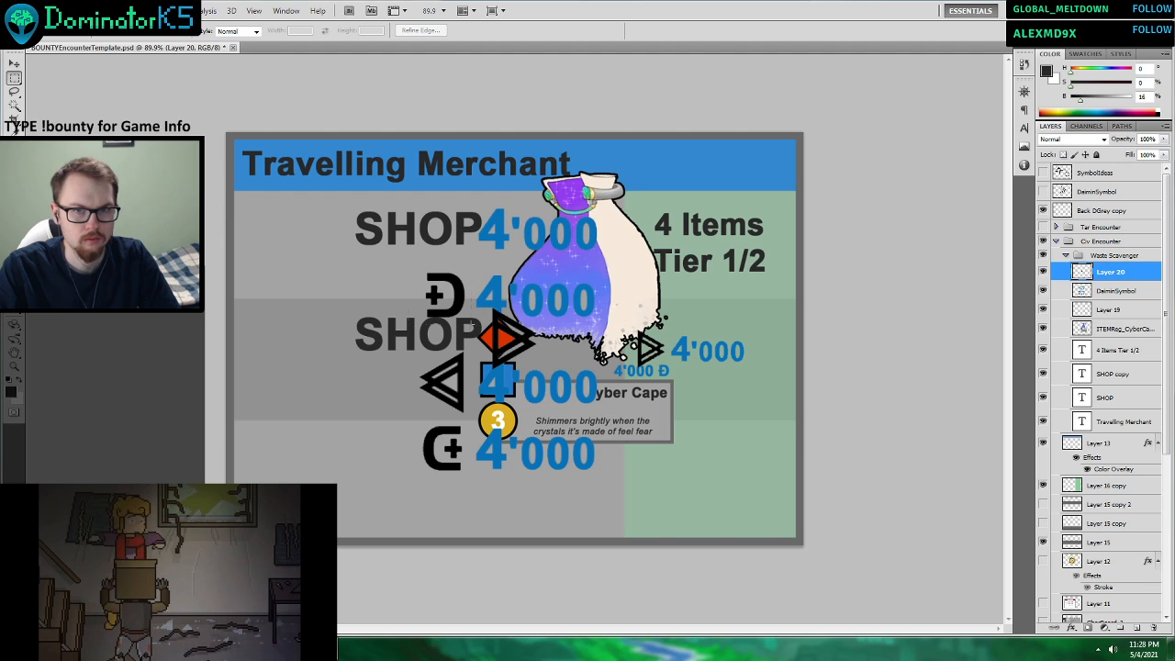
Cut the upper D-shaped symbol with the plus out of the DaiminSymbol layer and paste it onto its own layer.
{"action": "left_click_drag", "start_coordinate": [472, 323], "coordinate": [473, 325]}
{"action": "left_click", "coordinate": [1061, 294], "text": "ctrl"}
{"action": "key", "text": "ctrl+v"}
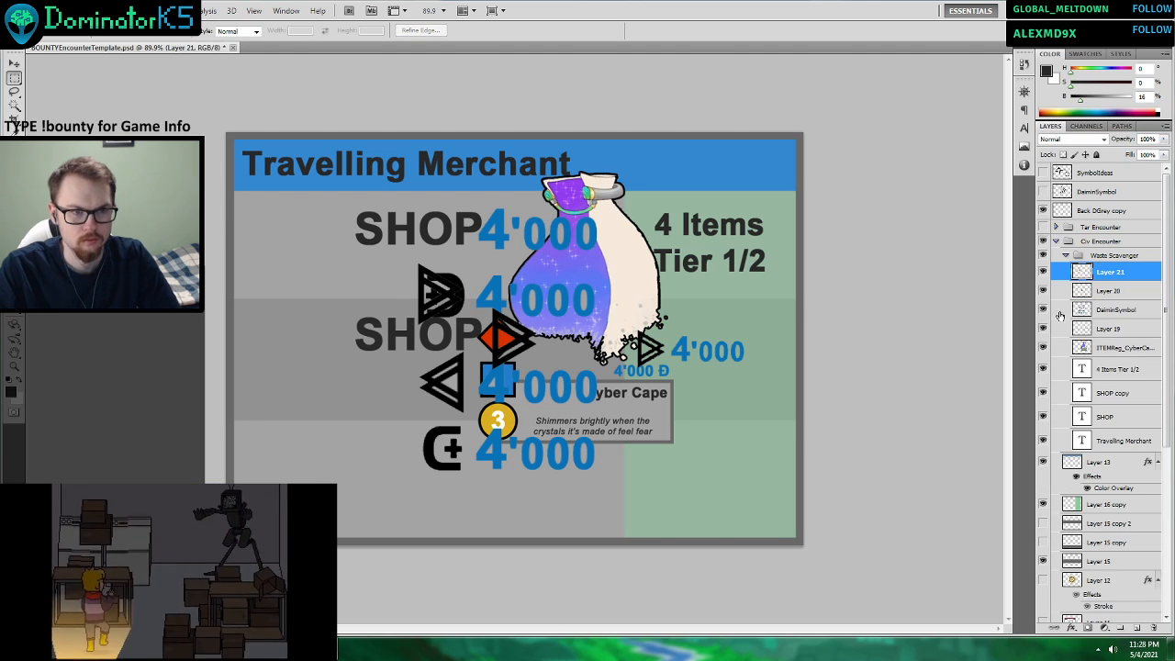
{"action": "key", "text": "ctrl+z"}
{"action": "left_click", "coordinate": [1111, 305]}
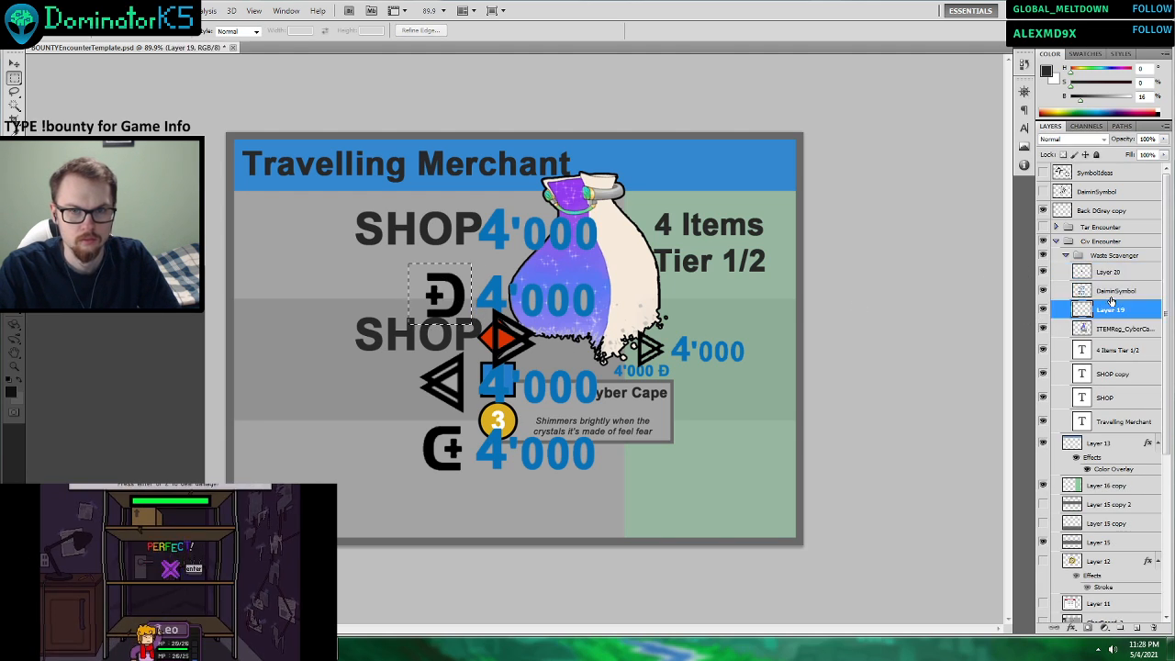
{"action": "left_click", "coordinate": [1108, 295]}
{"action": "key", "text": "ctrl+x"}
{"action": "key", "text": "ctrl+v"}
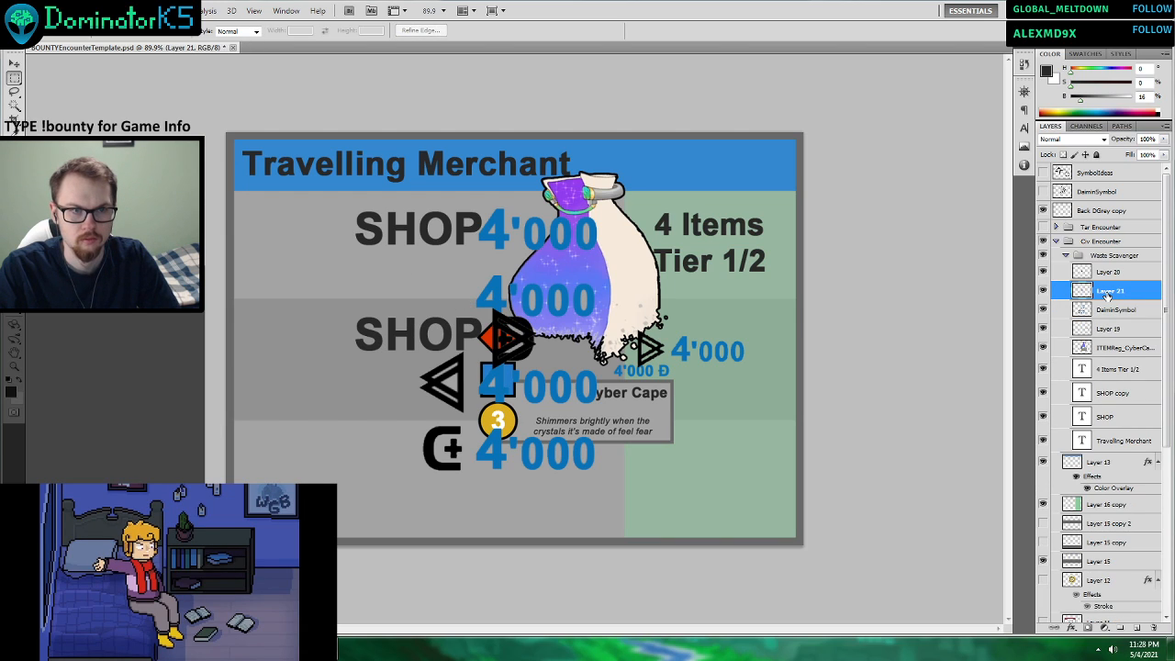
Delete the leftover DaiminSymbol layer and the ITEMReg_CyberCape layer.
{"action": "left_click", "coordinate": [1096, 311]}
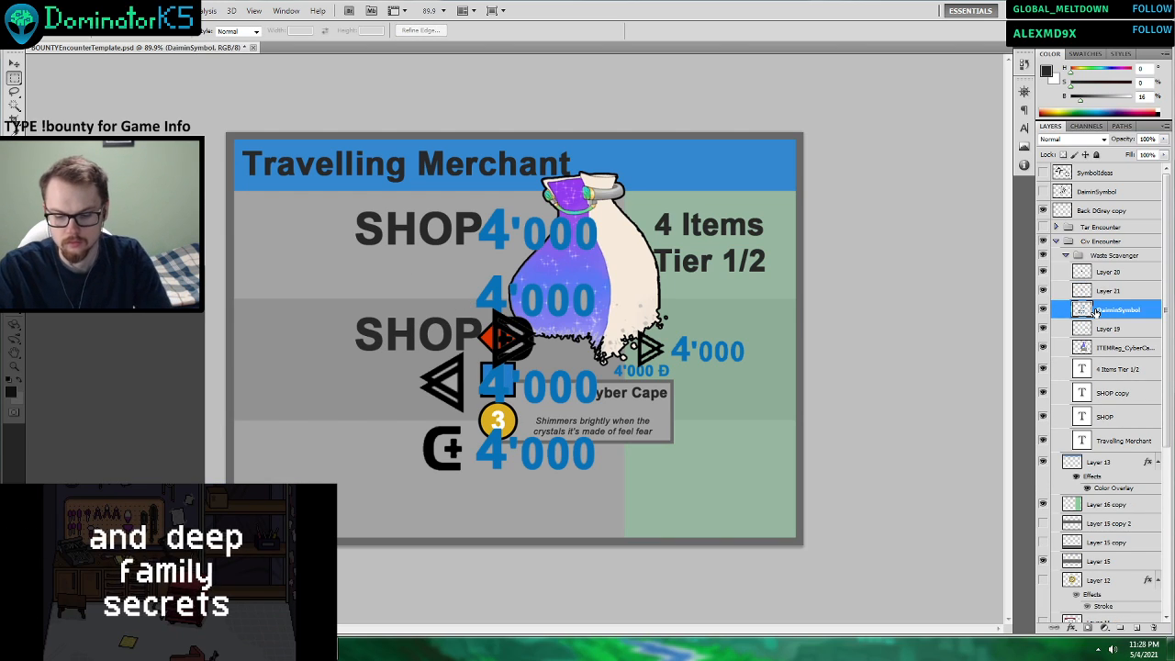
{"action": "key", "text": "Delete"}
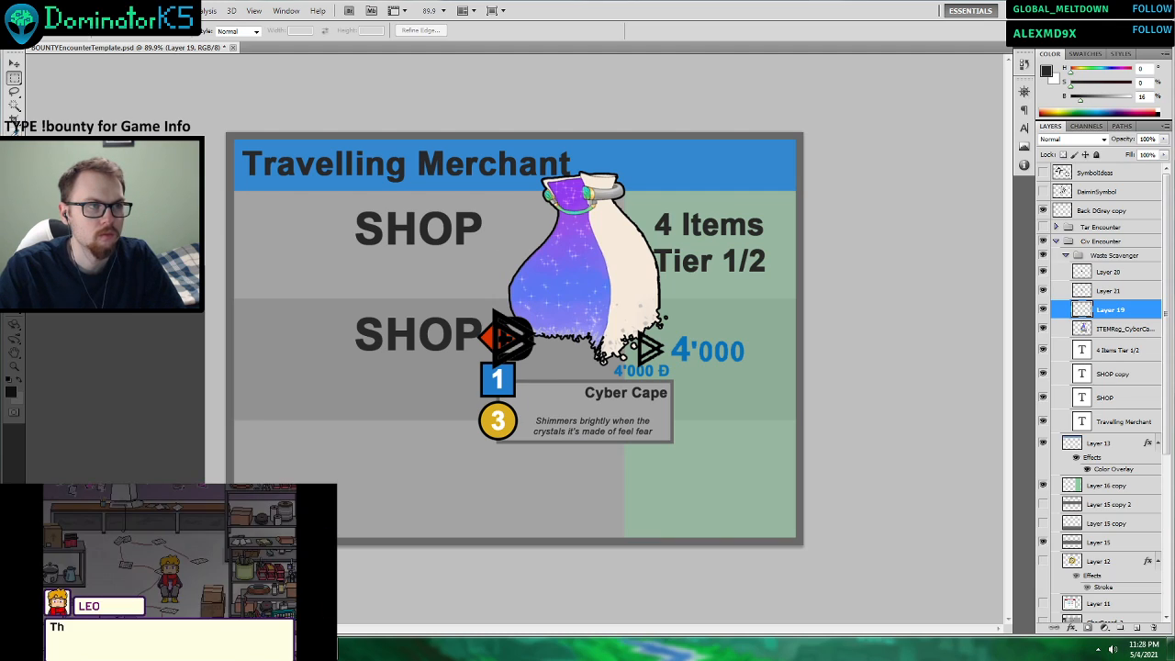
{"action": "left_click", "coordinate": [1106, 330]}
{"action": "key", "text": "Delete"}
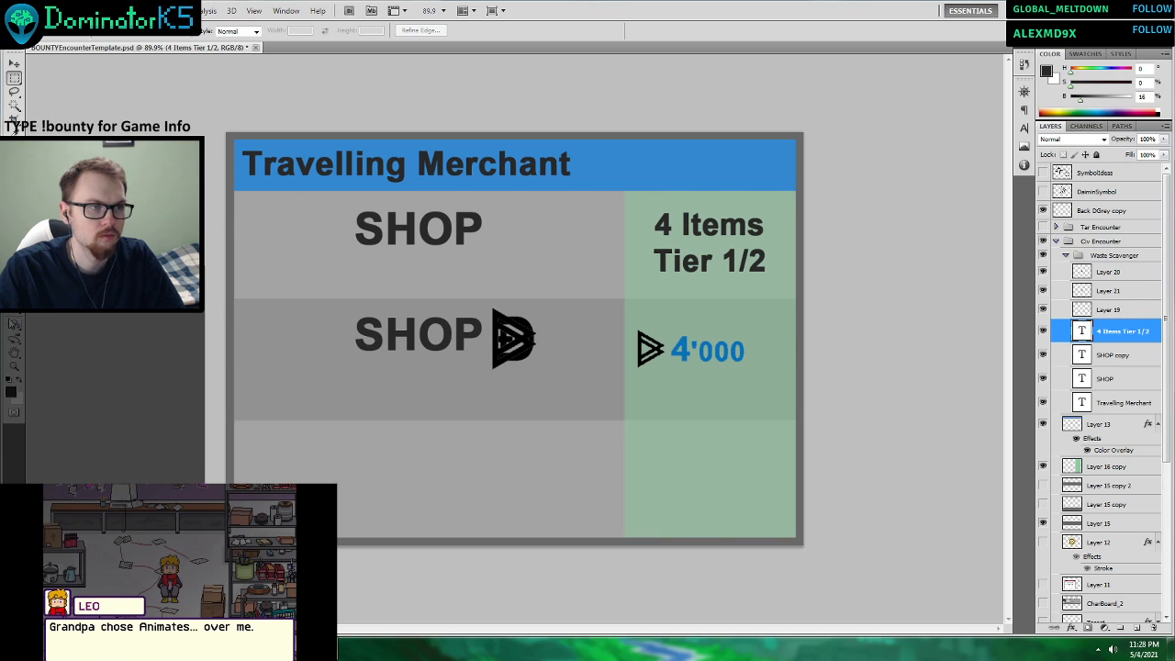
Add a text box reading 4'000 over the second row's green column.
{"action": "key", "text": "t"}
{"action": "left_click_drag", "start_coordinate": [788, 414], "coordinate": [788, 414]}
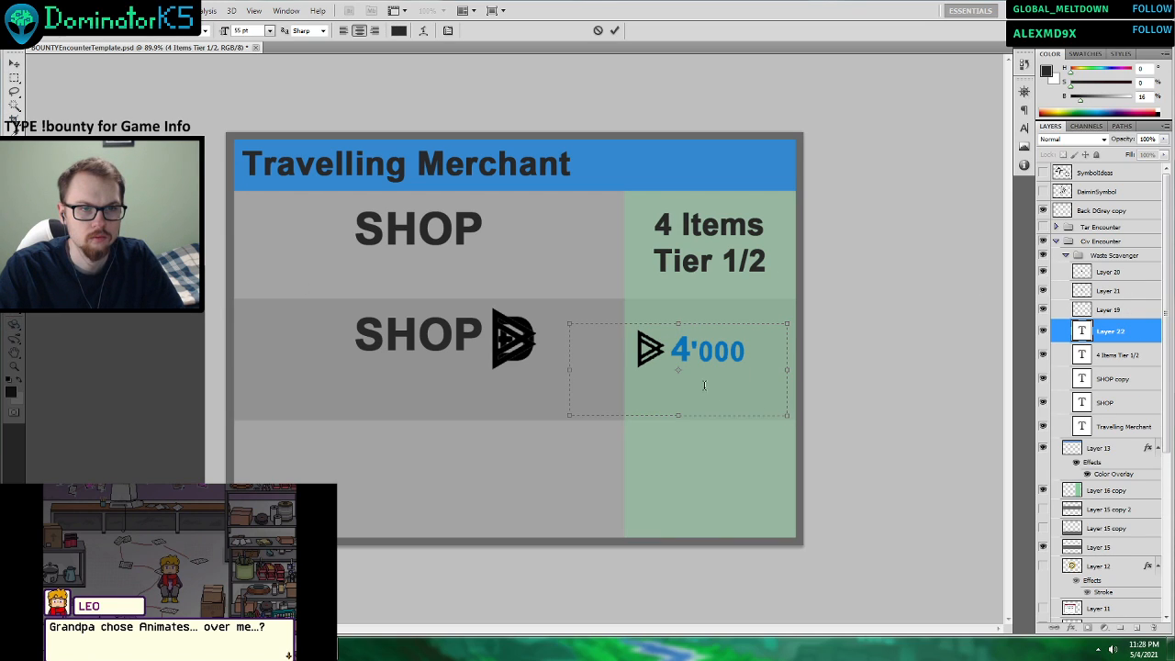
{"action": "type", "text": "4'000"}
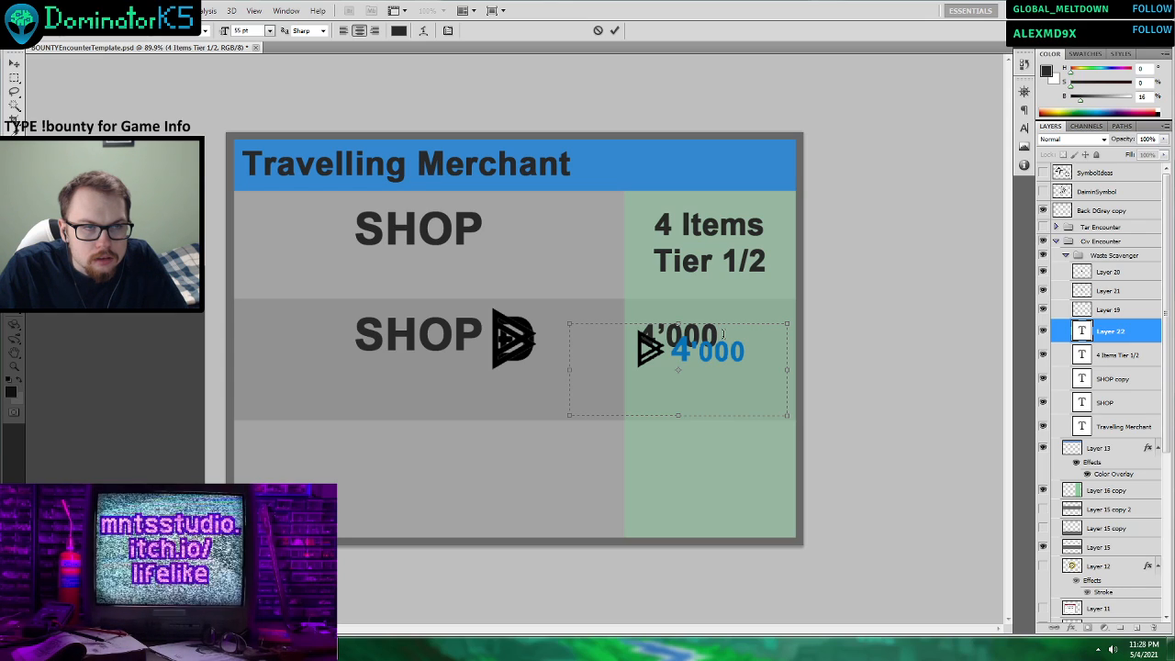
Try out a series of alternative fonts on the 4'000 text over the second row's green column.
{"action": "left_click_drag", "start_coordinate": [688, 335], "coordinate": [501, 334]}
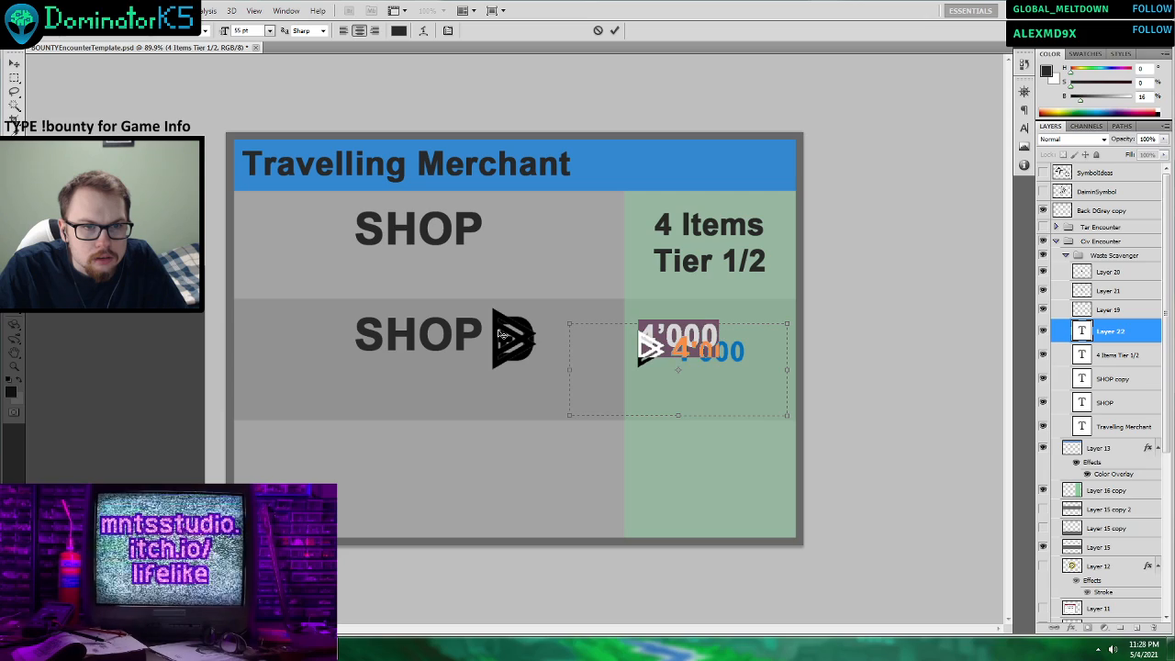
{"action": "left_click", "coordinate": [145, 37]}
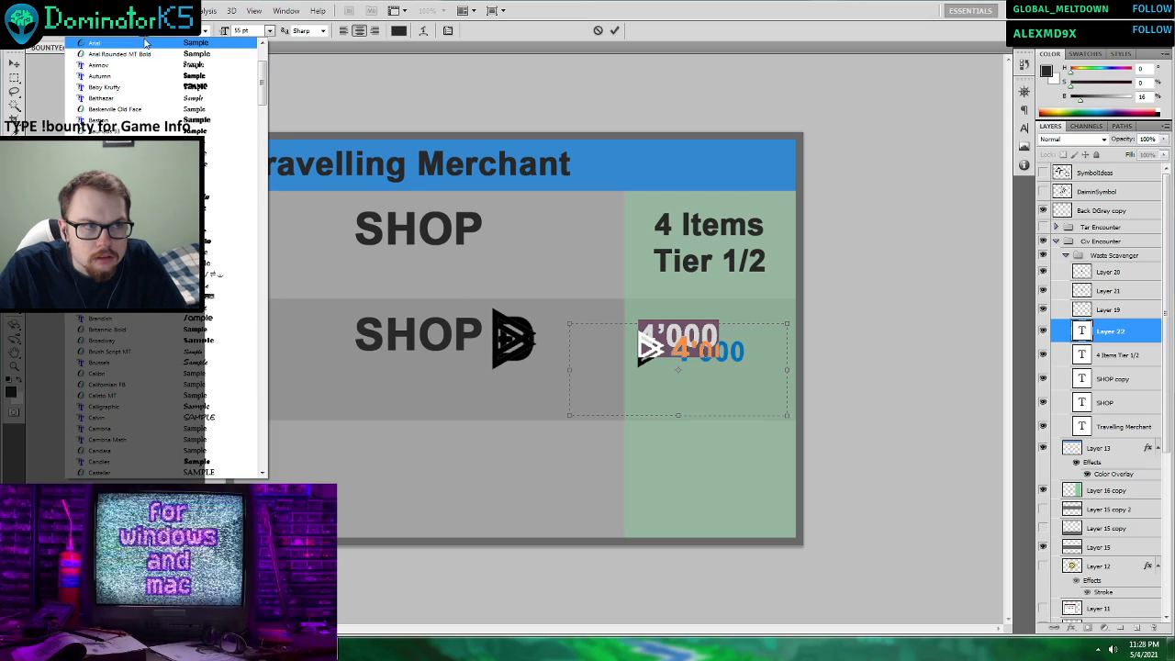
{"action": "left_click", "coordinate": [145, 55]}
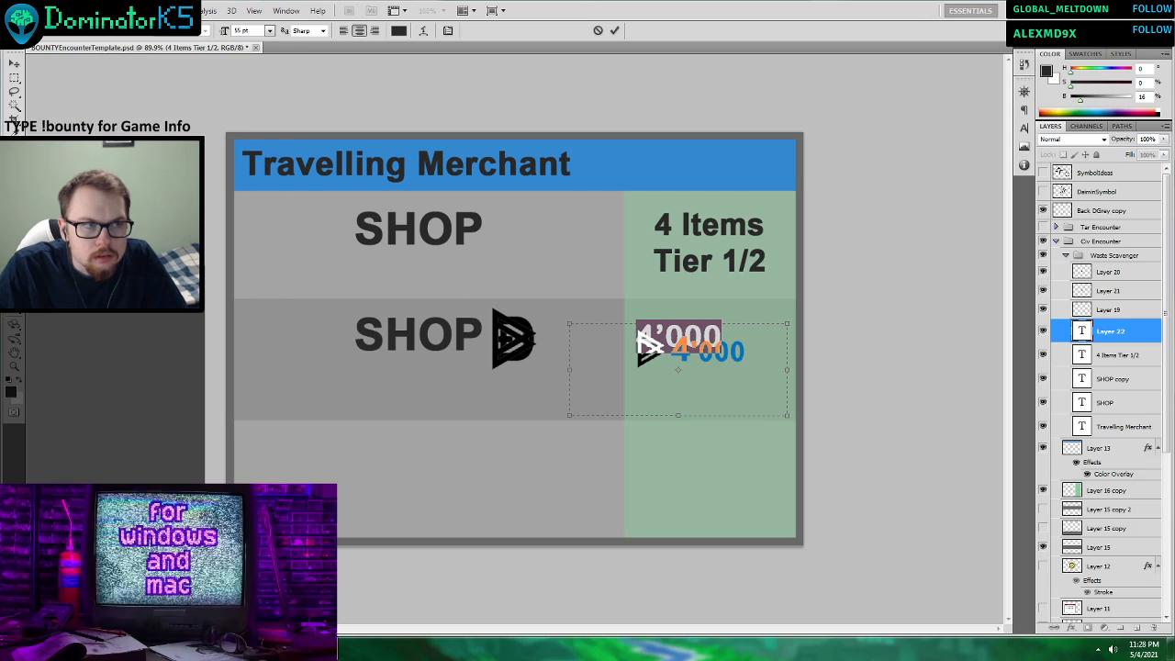
{"action": "key", "text": "Down"}
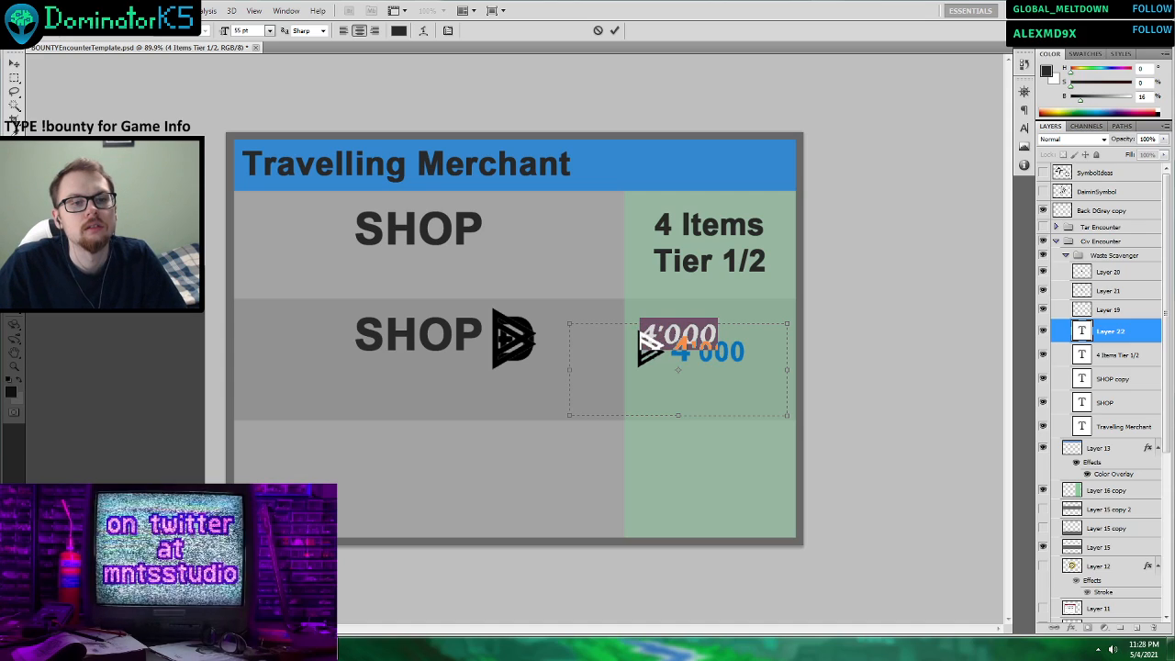
{"action": "key", "text": "Down"}
{"action": "key", "text": "Down"}
{"action": "key", "text": "Down"}
{"action": "key", "text": "Down"}
{"action": "key", "text": "Down"}
{"action": "key", "text": "Down"}
{"action": "key", "text": "Down"}
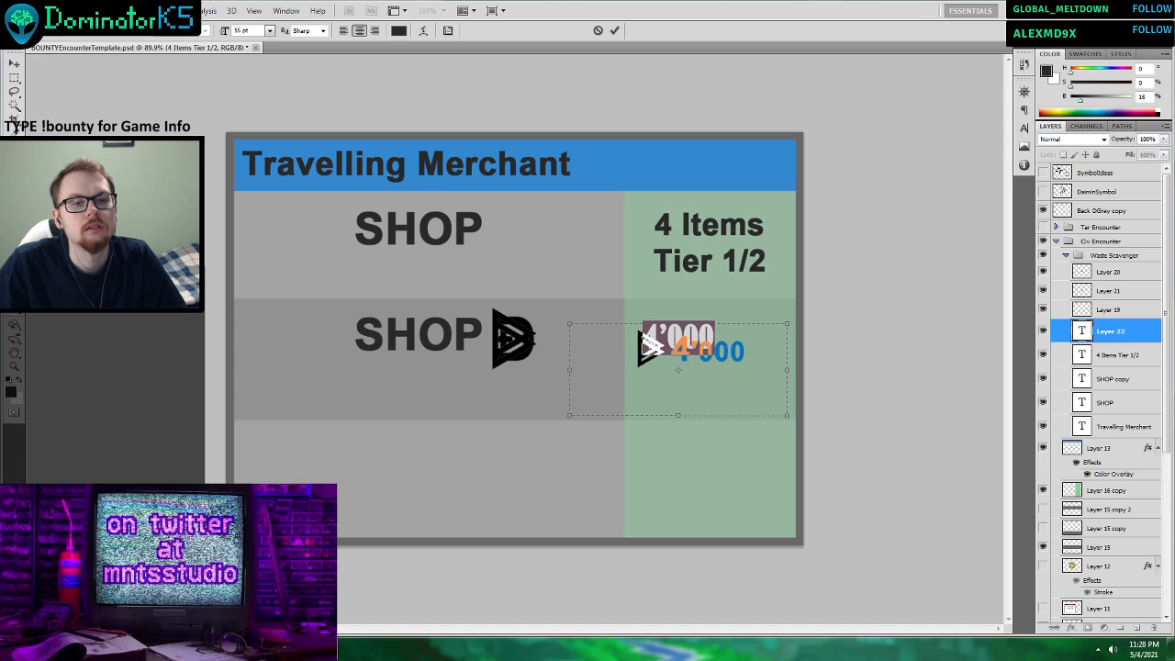
{"action": "key", "text": "Down"}
{"action": "key", "text": "Down"}
{"action": "key", "text": "Down"}
{"action": "key", "text": "Down"}
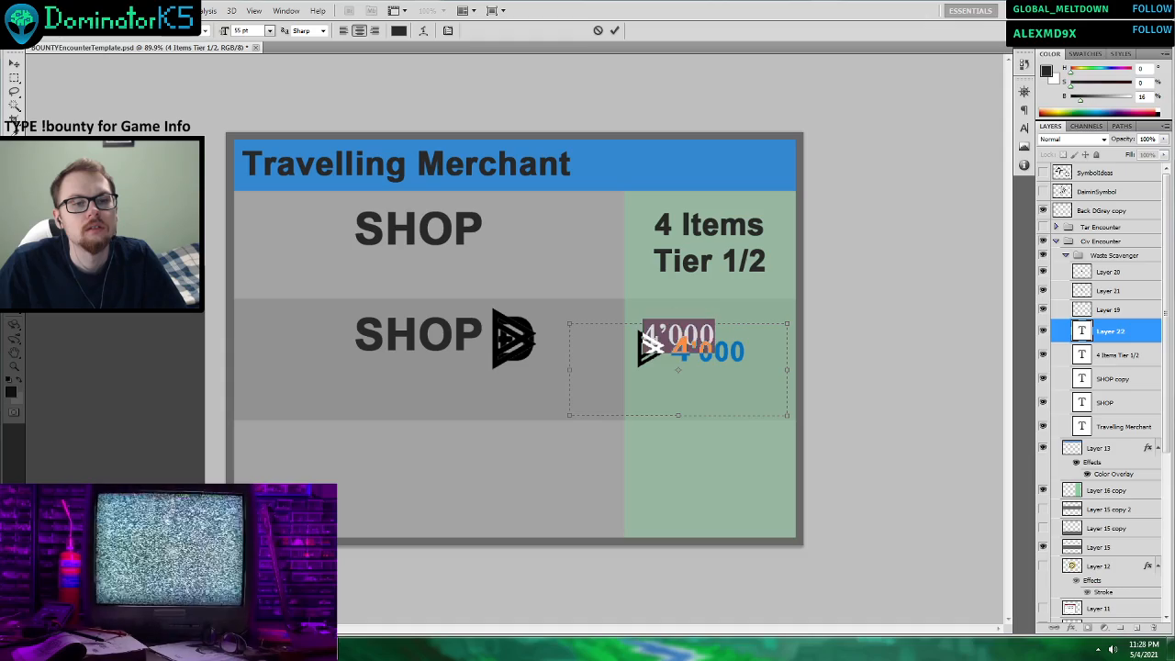
{"action": "key", "text": "Down"}
{"action": "key", "text": "Down"}
{"action": "key", "text": "Down"}
{"action": "key", "text": "Down"}
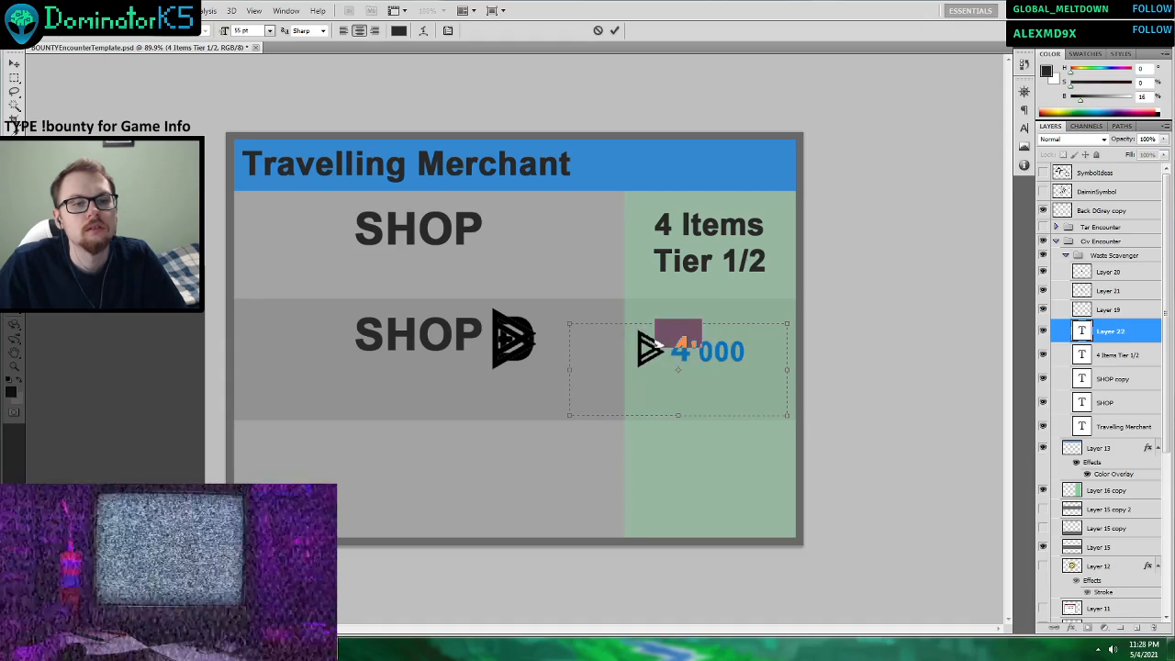
{"action": "key", "text": "Down"}
{"action": "key", "text": "Down"}
{"action": "key", "text": "Down"}
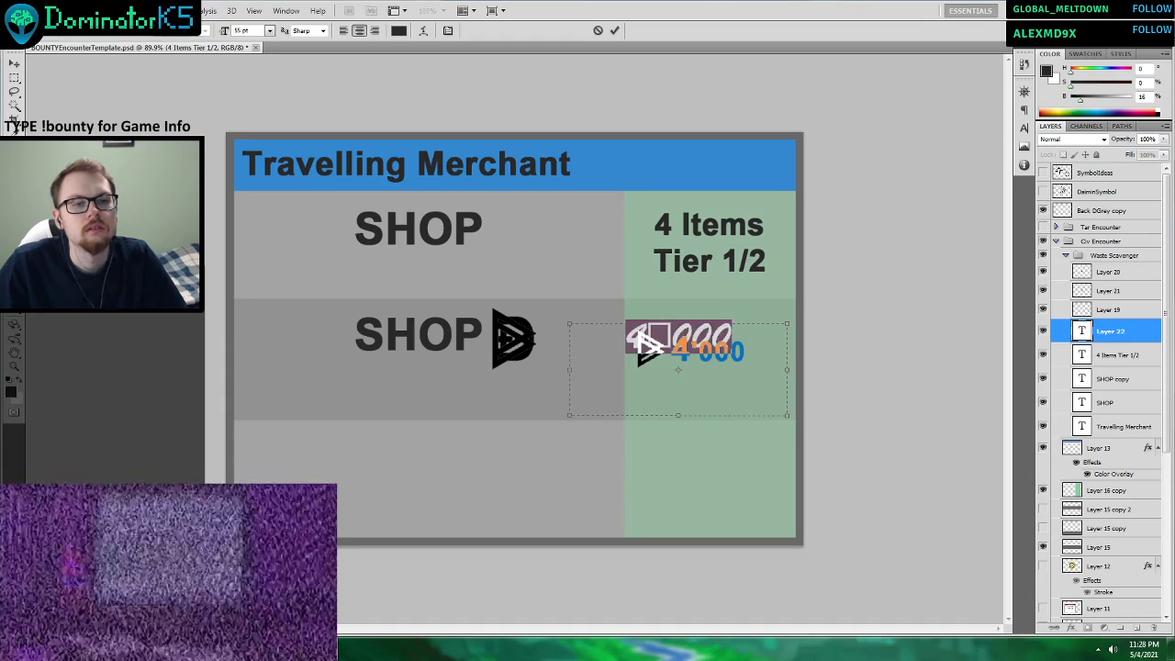
{"action": "key", "text": "Down"}
{"action": "key", "text": "Down"}
{"action": "key", "text": "Down"}
{"action": "key", "text": "Down"}
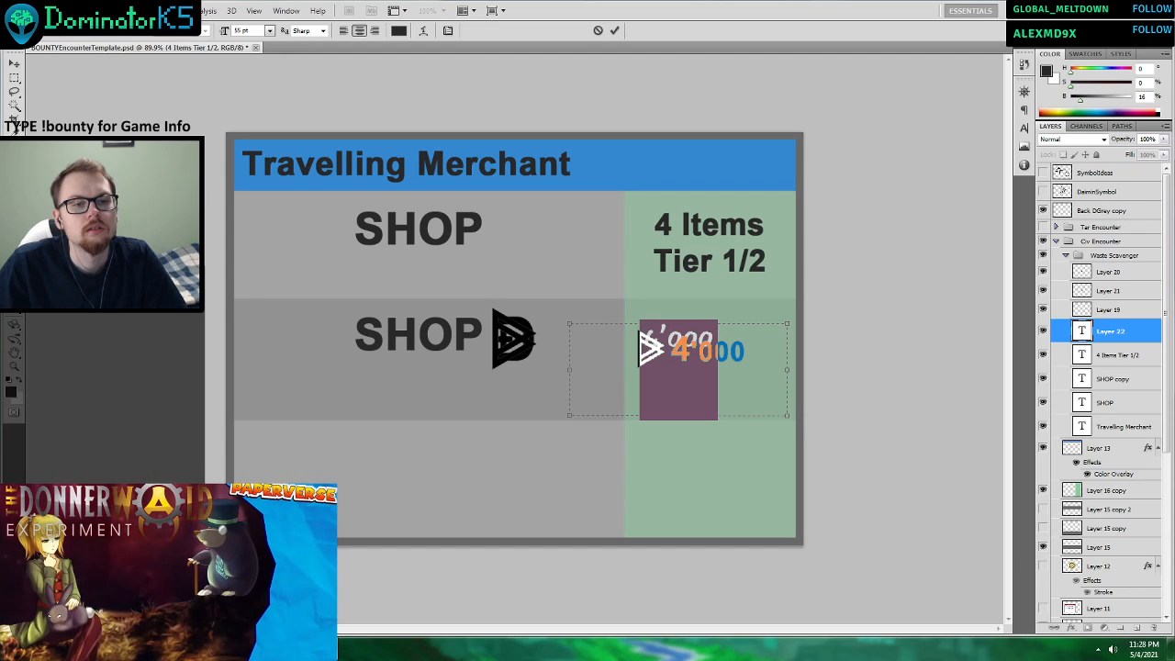
{"action": "key", "text": "Down"}
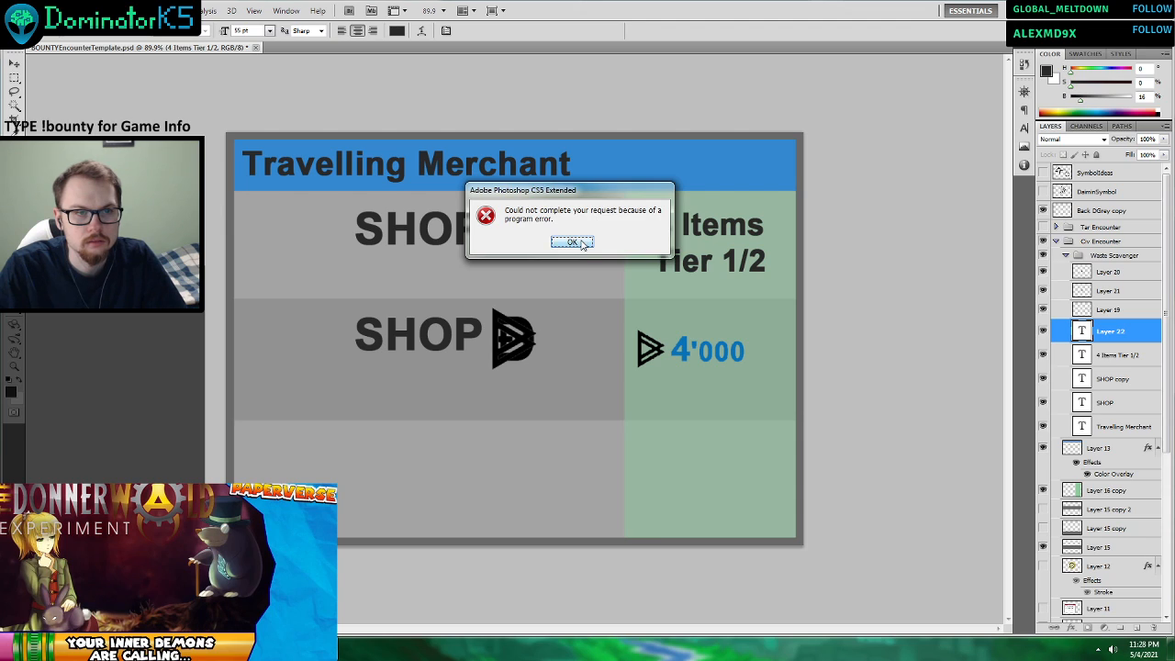
{"action": "left_click", "coordinate": [571, 242]}
Add a text box reading 4'000 in the third row, mostly over its grey area.
{"action": "left_click_drag", "start_coordinate": [433, 445], "coordinate": [644, 510]}
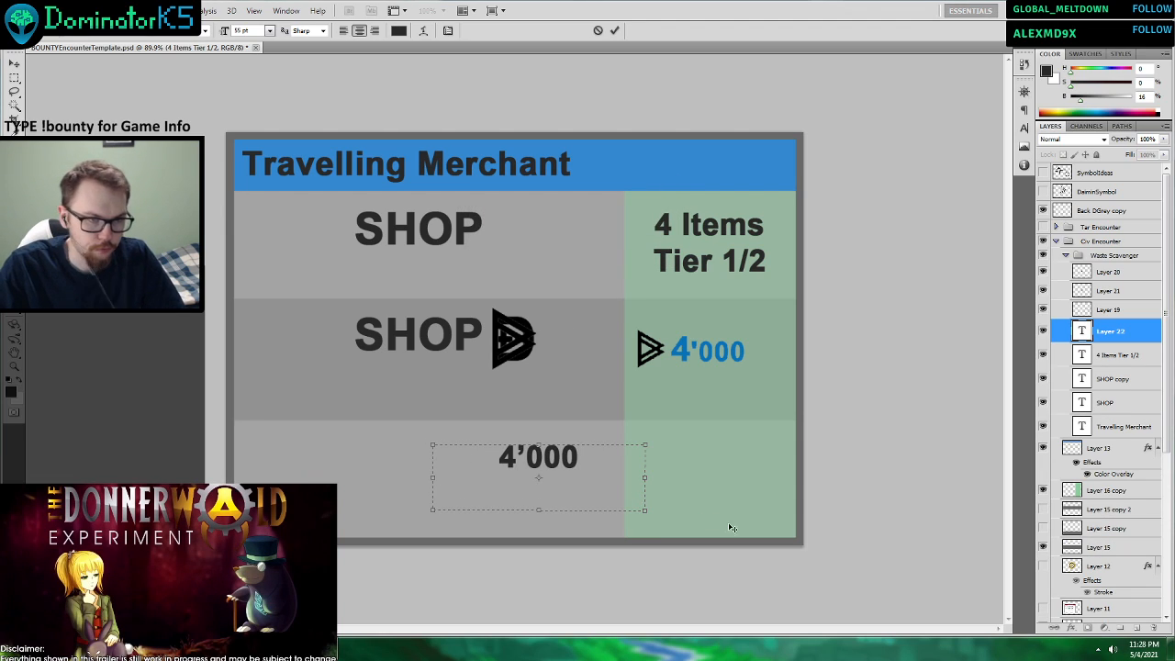
{"action": "key", "text": "ctrl+a"}
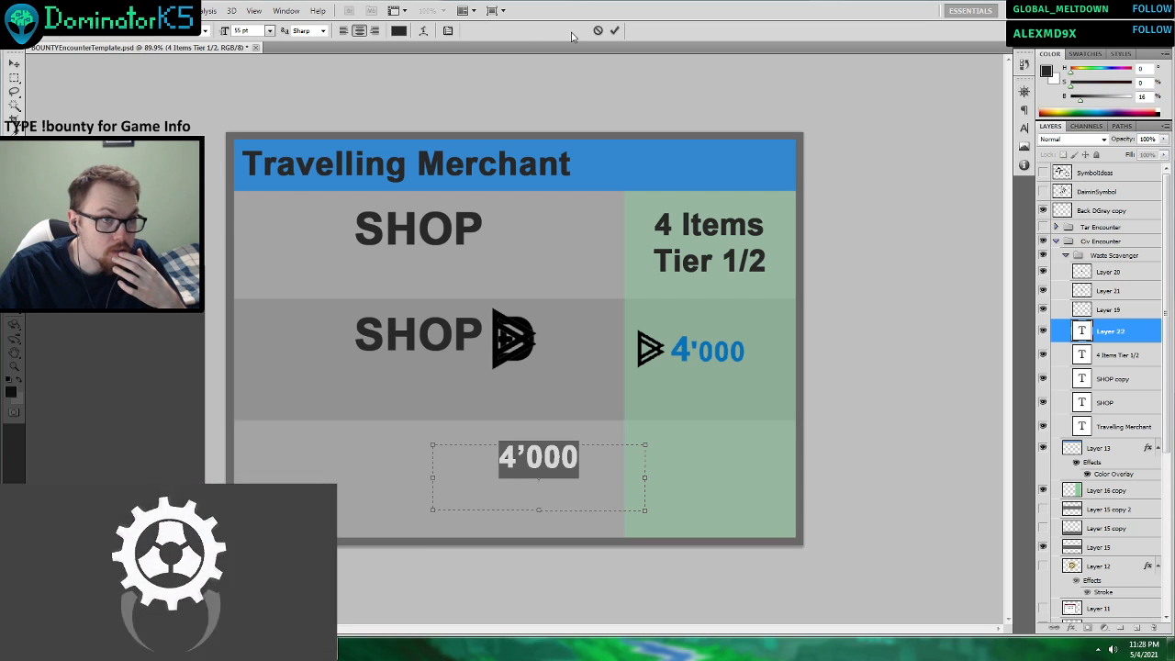
{"action": "left_click", "coordinate": [614, 31]}
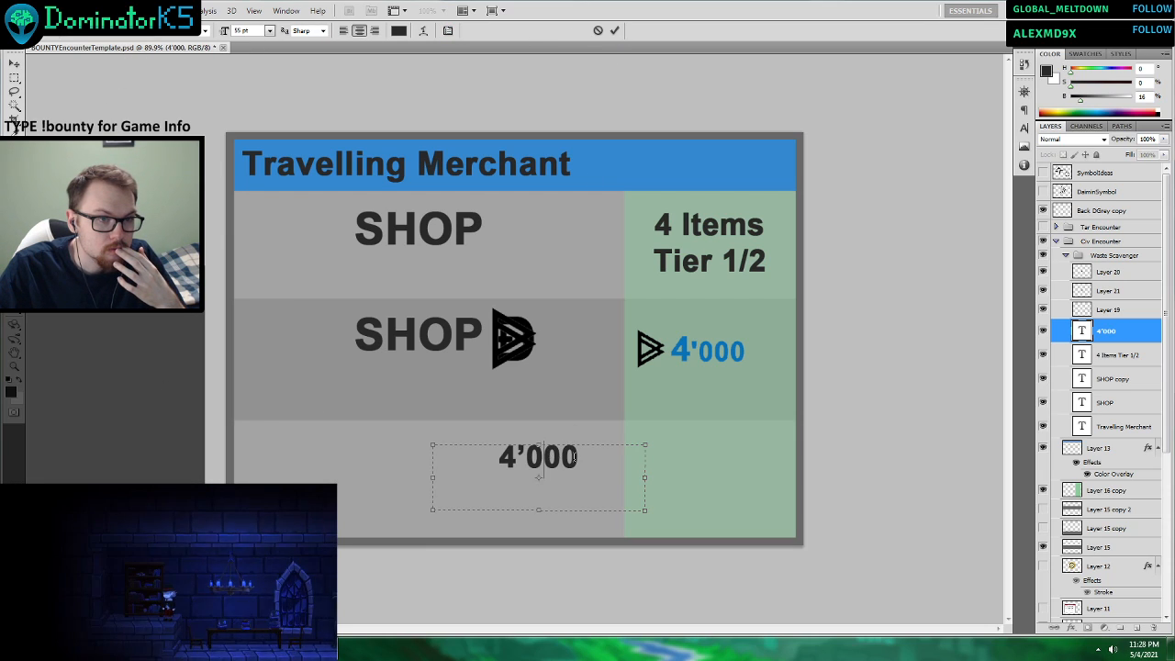
Try alternative fonts on the third row's 4'000 text, going through the list as far as Monotype Corsiva.
{"action": "left_click", "coordinate": [149, 33]}
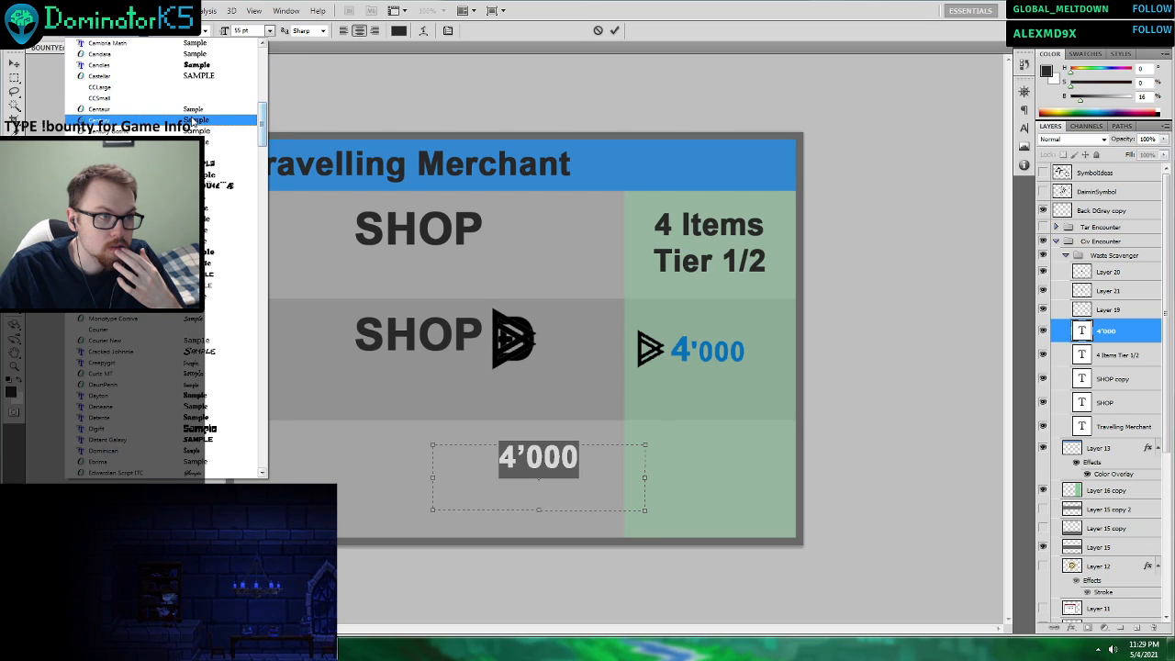
{"action": "left_click", "coordinate": [118, 67]}
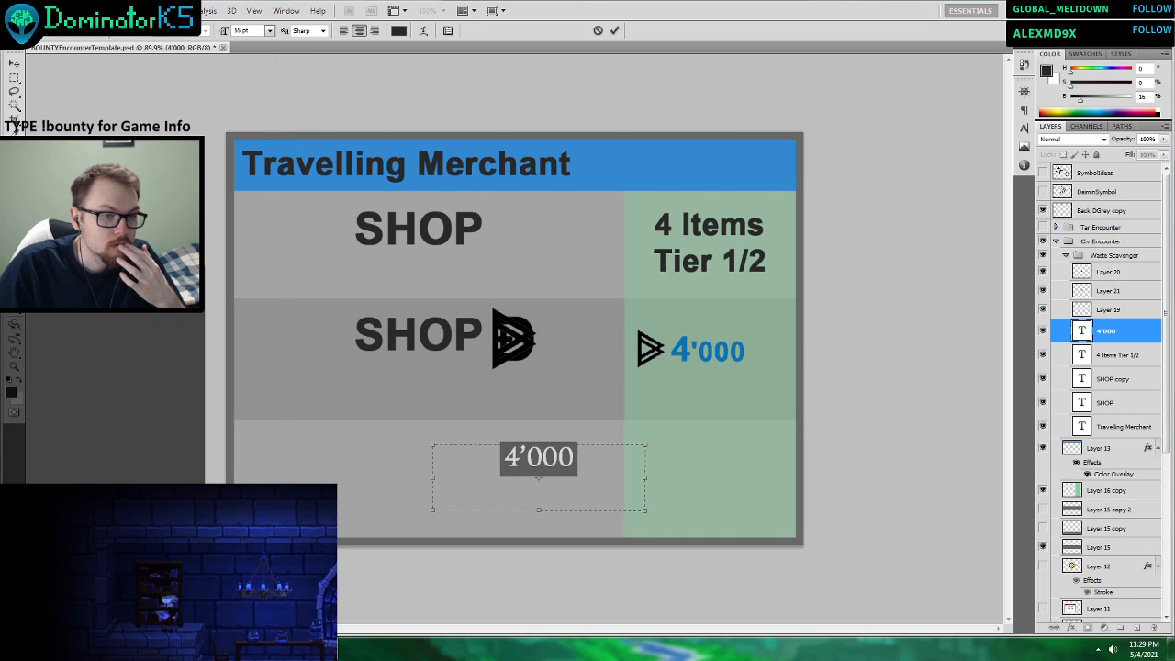
{"action": "scroll", "coordinate": [109, 35], "scroll_direction": "down", "scroll_amount": 4}
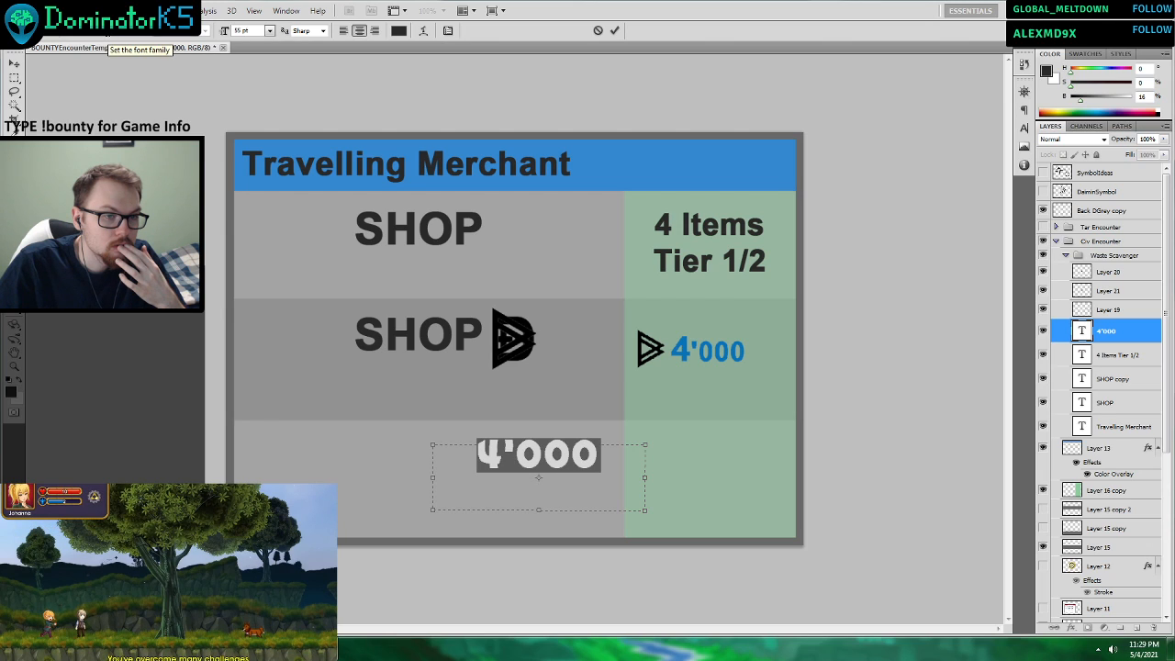
{"action": "scroll", "coordinate": [109, 35], "scroll_direction": "down", "scroll_amount": 3}
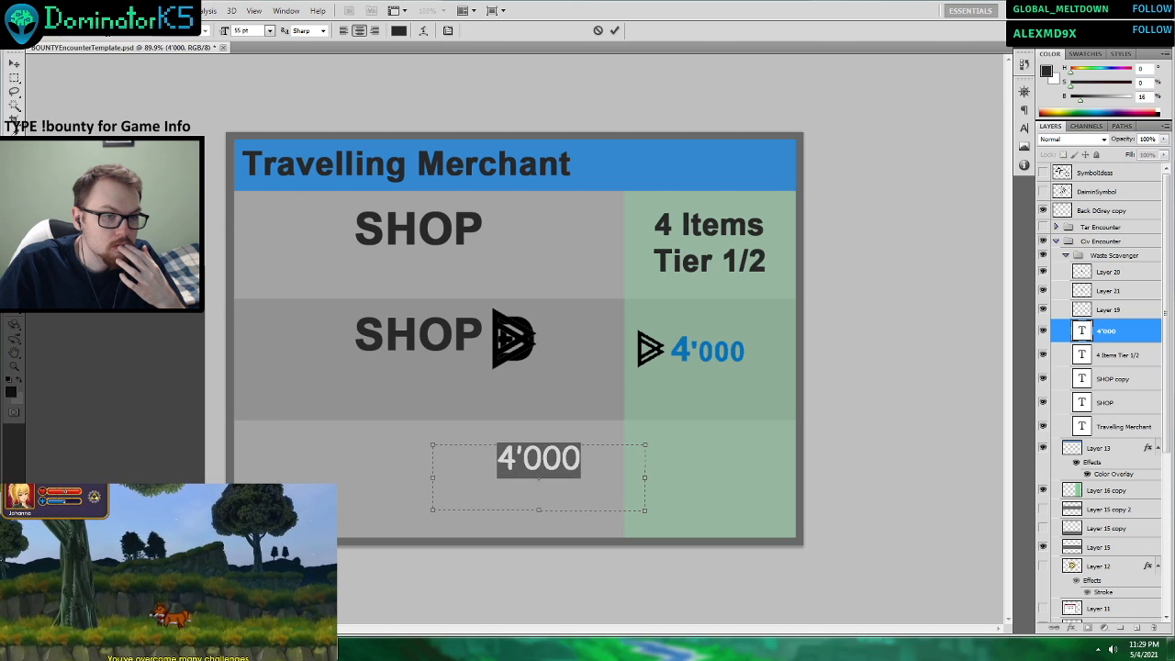
{"action": "scroll", "coordinate": [109, 35], "scroll_direction": "down", "scroll_amount": 1}
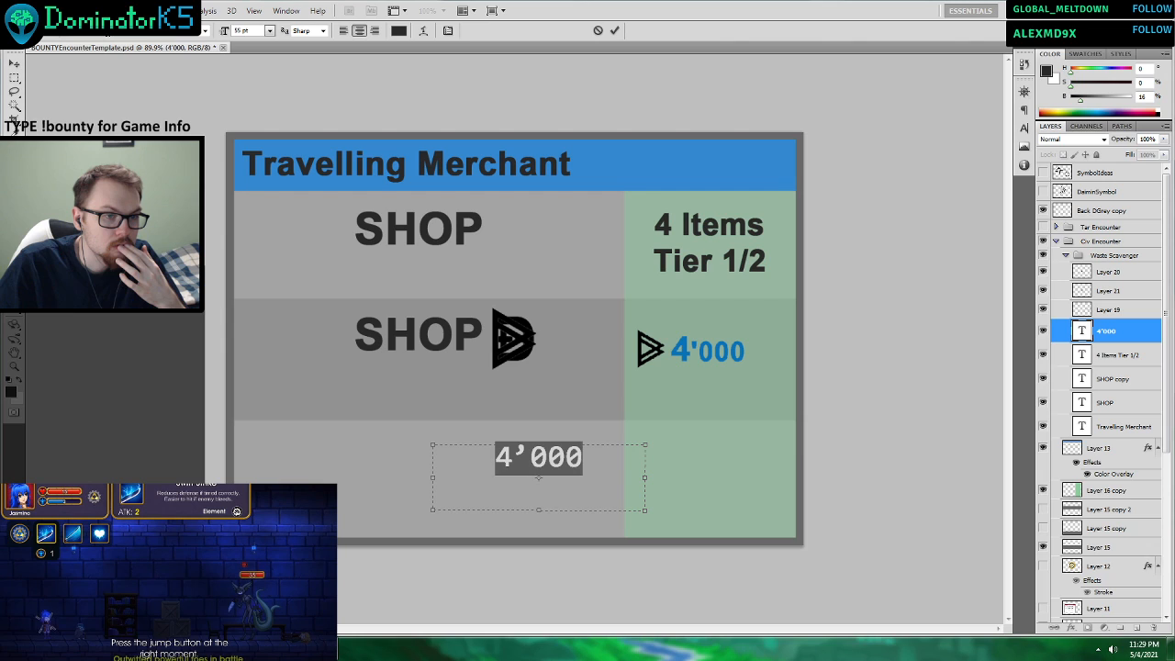
{"action": "scroll", "coordinate": [110, 35], "scroll_direction": "down", "scroll_amount": 1}
{"action": "left_click", "coordinate": [142, 33]}
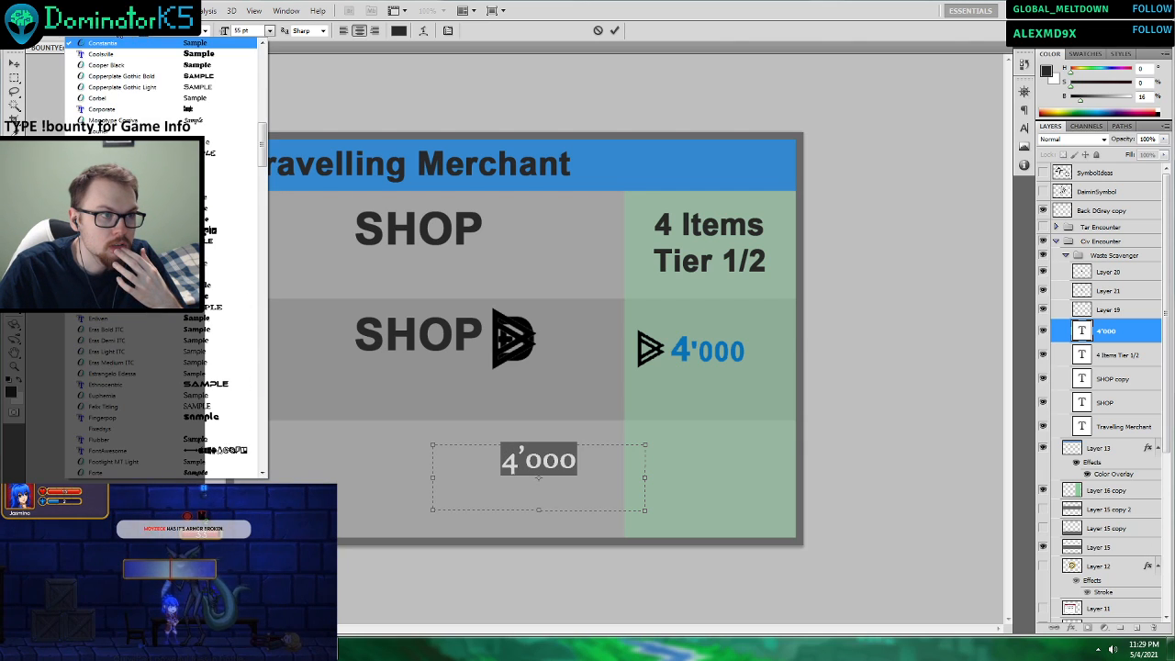
{"action": "left_click", "coordinate": [142, 33]}
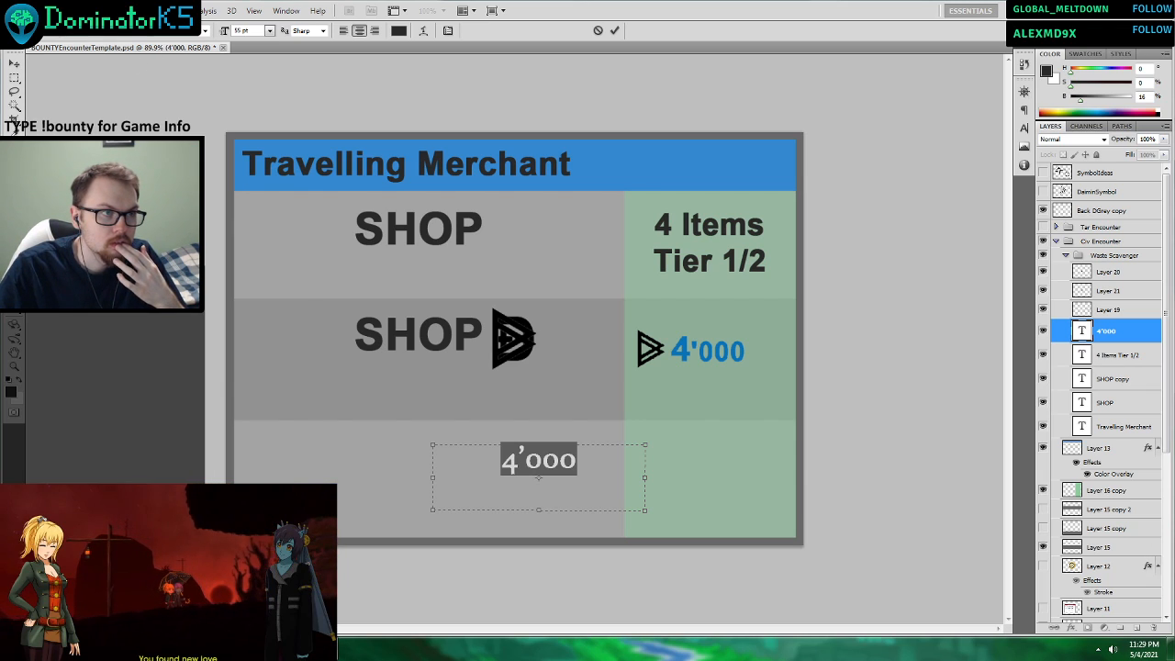
{"action": "left_click", "coordinate": [137, 34]}
{"action": "left_click", "coordinate": [138, 33]}
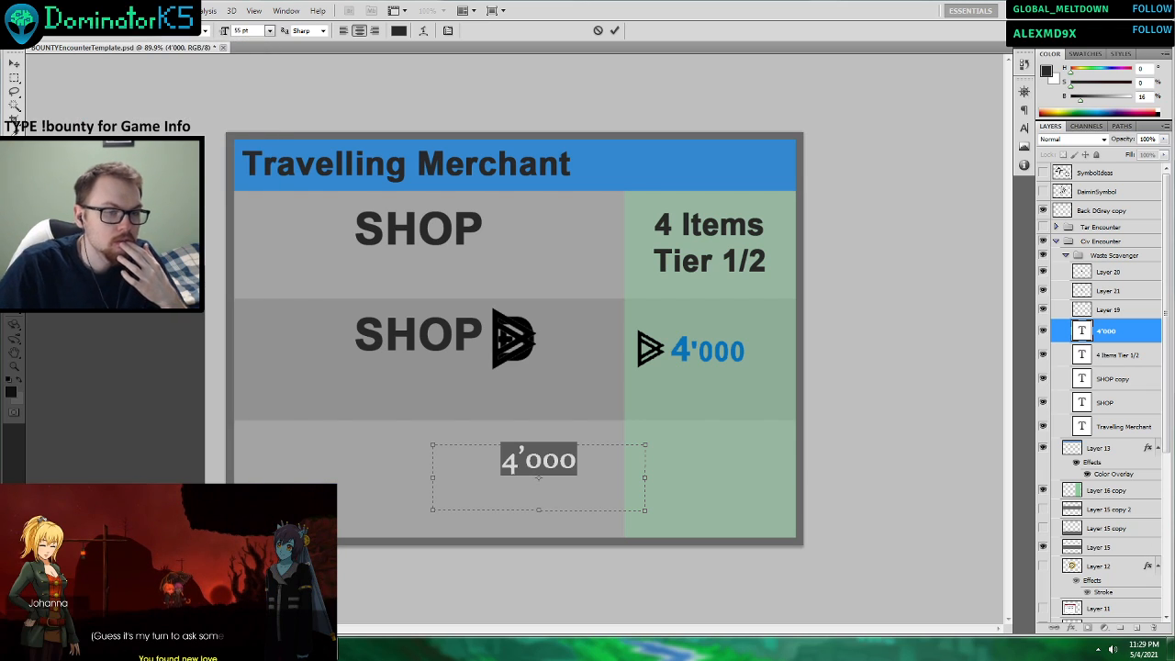
{"action": "key", "text": "Down"}
{"action": "key", "text": "Down"}
{"action": "key", "text": "Down"}
{"action": "key", "text": "Down"}
{"action": "key", "text": "Down"}
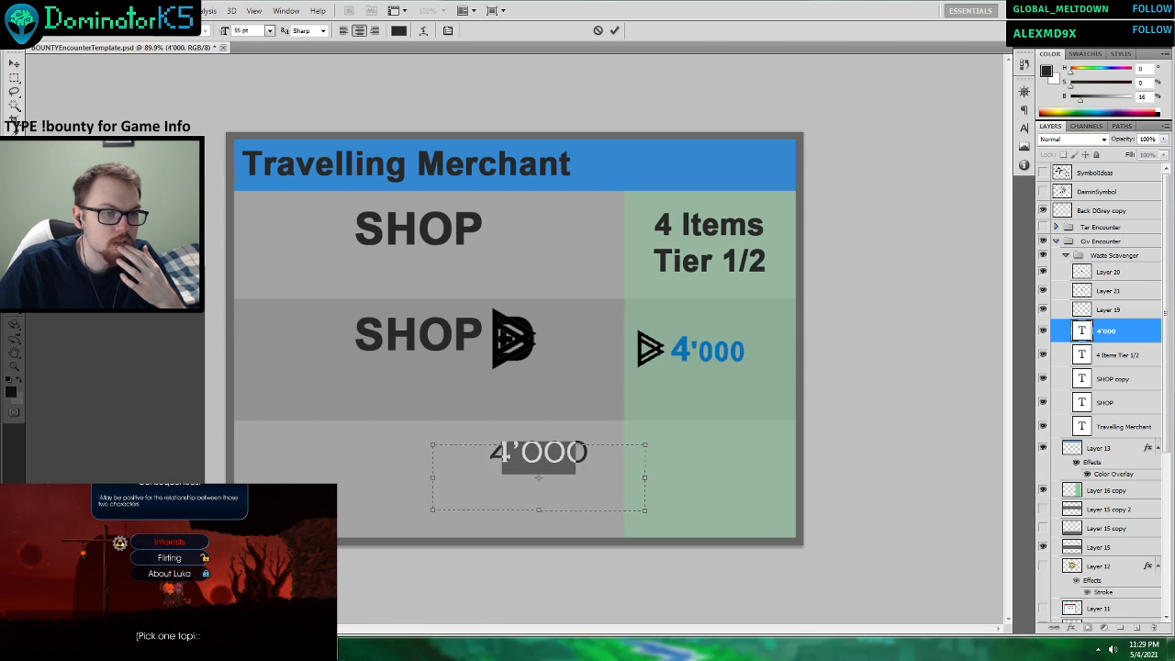
{"action": "key", "text": "Down"}
{"action": "key", "text": "Down"}
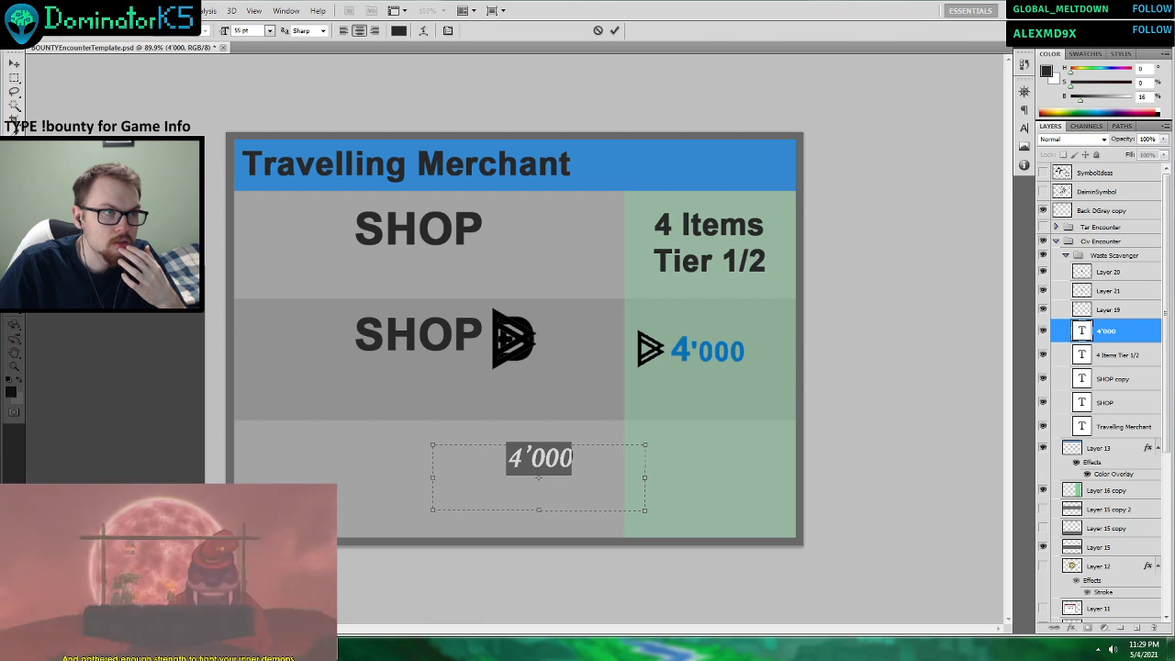
Try Courier New and the fonts listed after it on the third row's 4'000 text.
{"action": "left_click", "coordinate": [143, 34]}
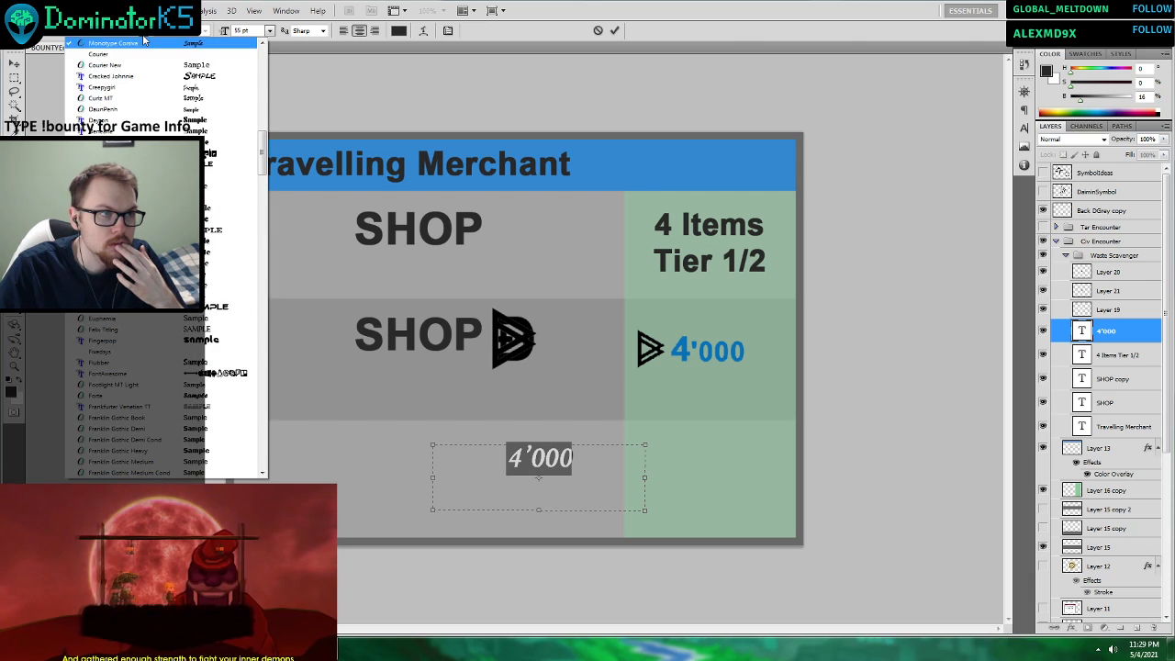
{"action": "left_click", "coordinate": [121, 70]}
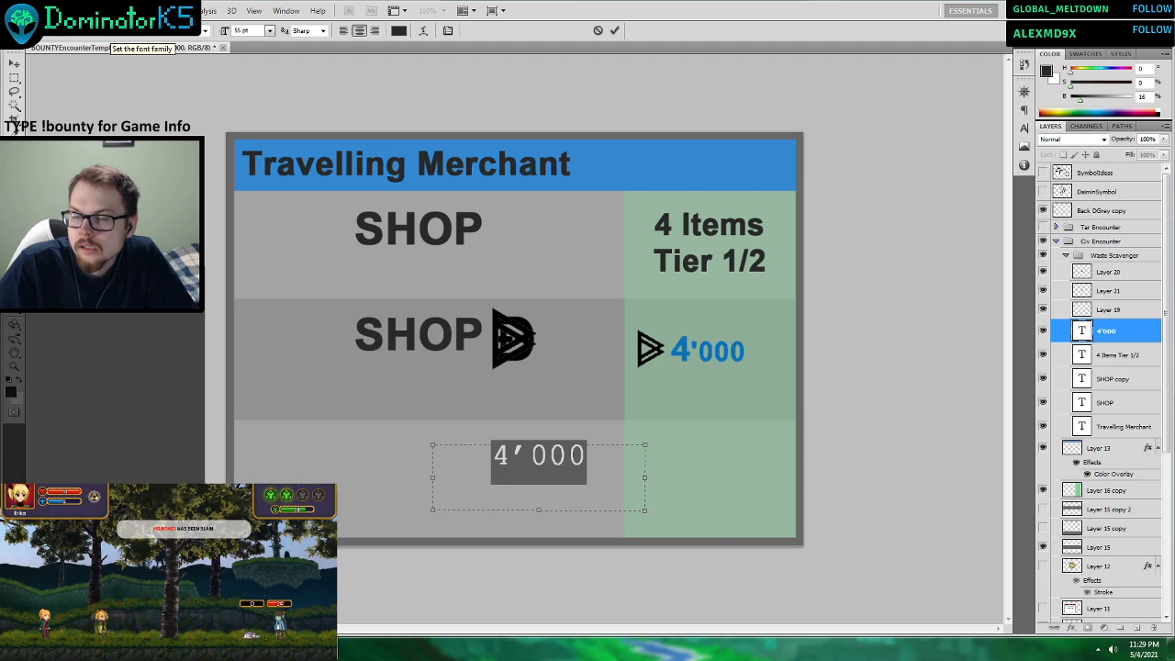
{"action": "key", "text": "Down"}
{"action": "key", "text": "Down"}
{"action": "key", "text": "Down"}
{"action": "key", "text": "Down"}
{"action": "key", "text": "Down"}
{"action": "key", "text": "Down"}
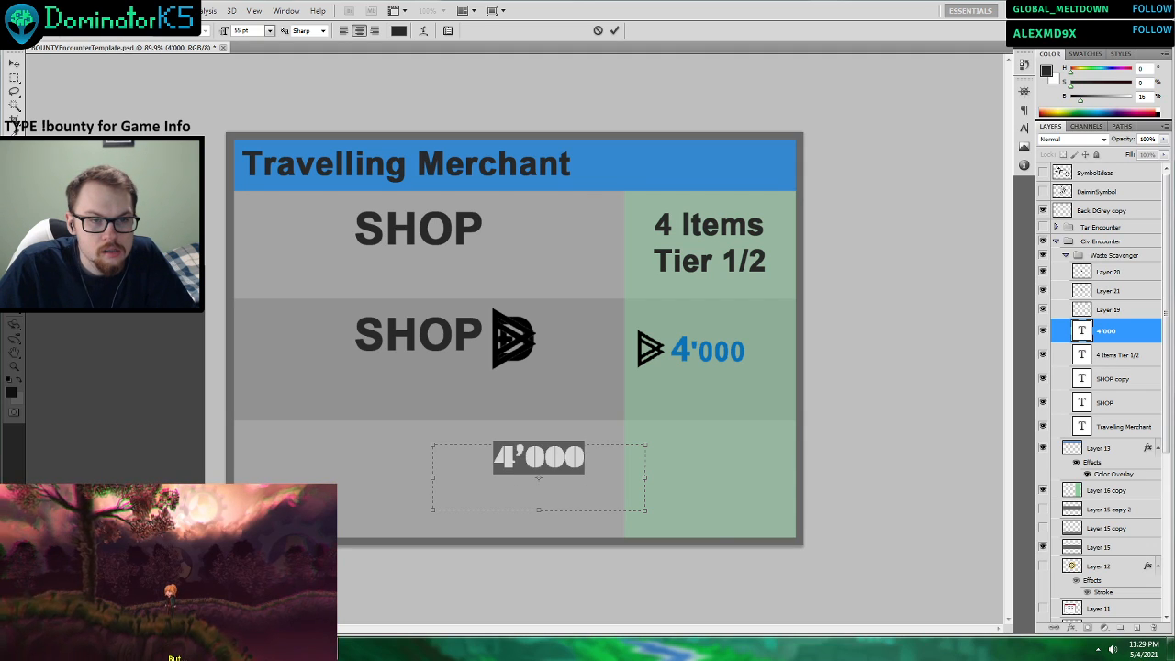
{"action": "key", "text": "Down"}
{"action": "key", "text": "Down"}
{"action": "key", "text": "Down"}
{"action": "key", "text": "Down"}
{"action": "key", "text": "Down"}
{"action": "key", "text": "Down"}
{"action": "key", "text": "Down"}
{"action": "key", "text": "Down"}
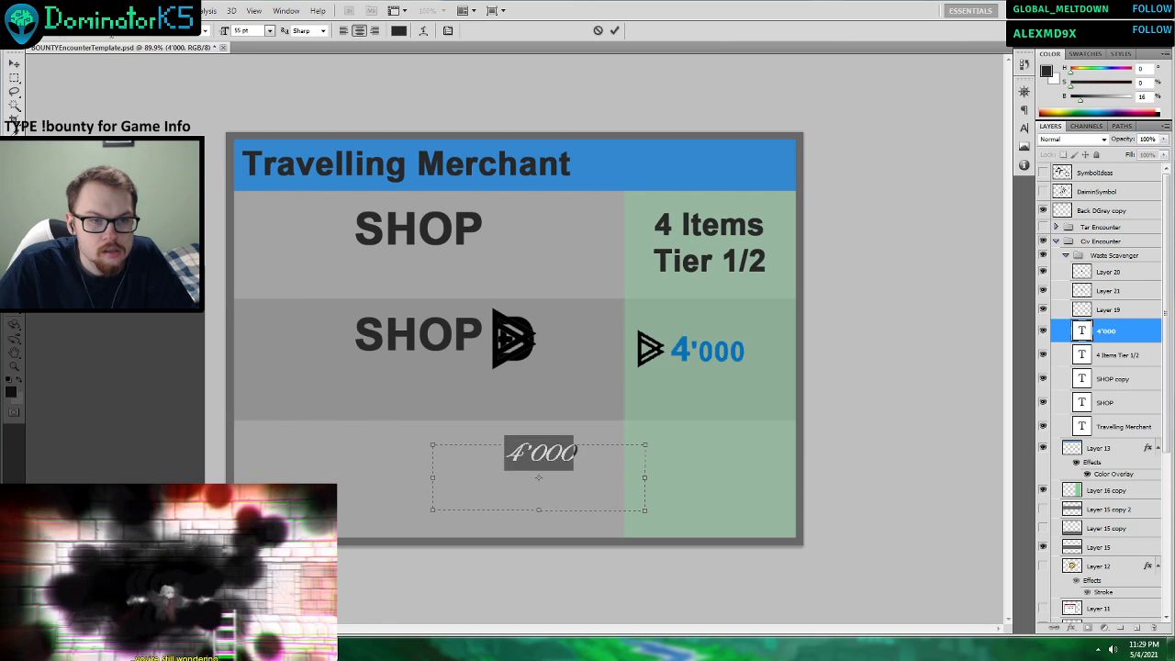
{"action": "key", "text": "Down"}
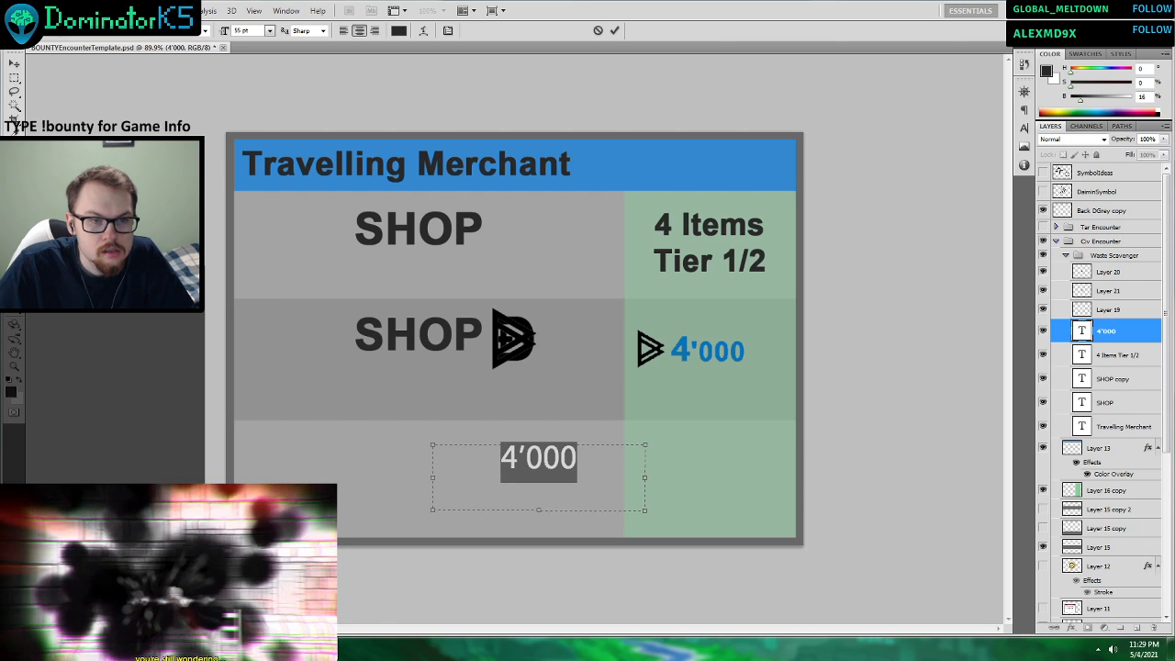
{"action": "key", "text": "Down"}
{"action": "key", "text": "Down"}
{"action": "key", "text": "Down"}
{"action": "key", "text": "Down"}
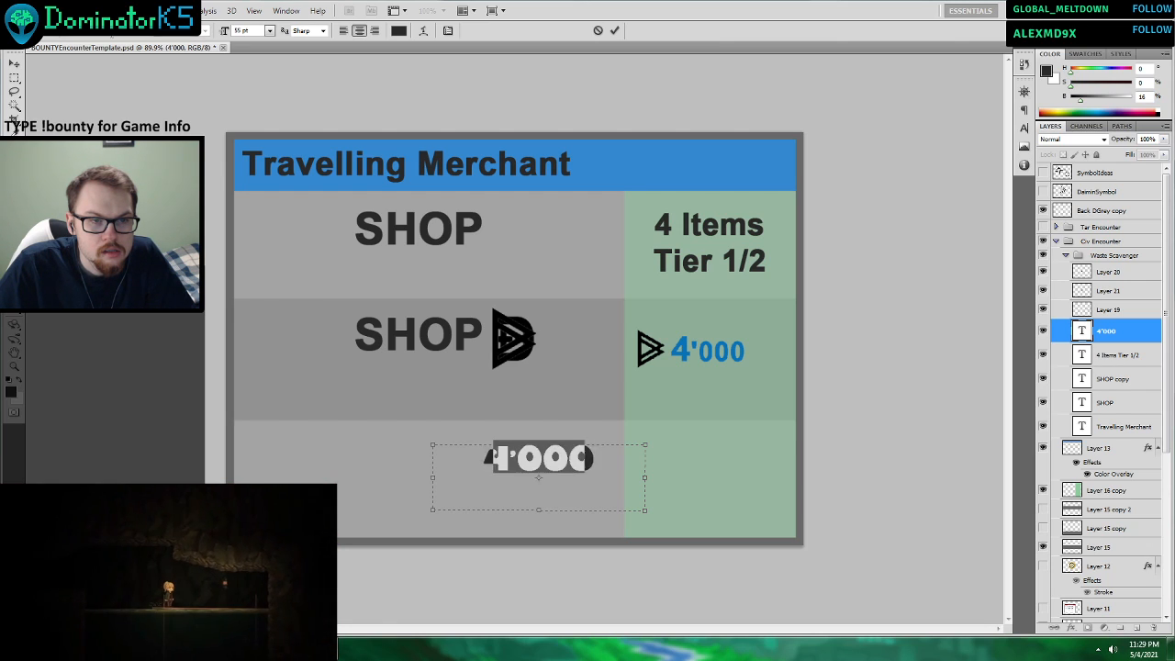
{"action": "key", "text": "Down"}
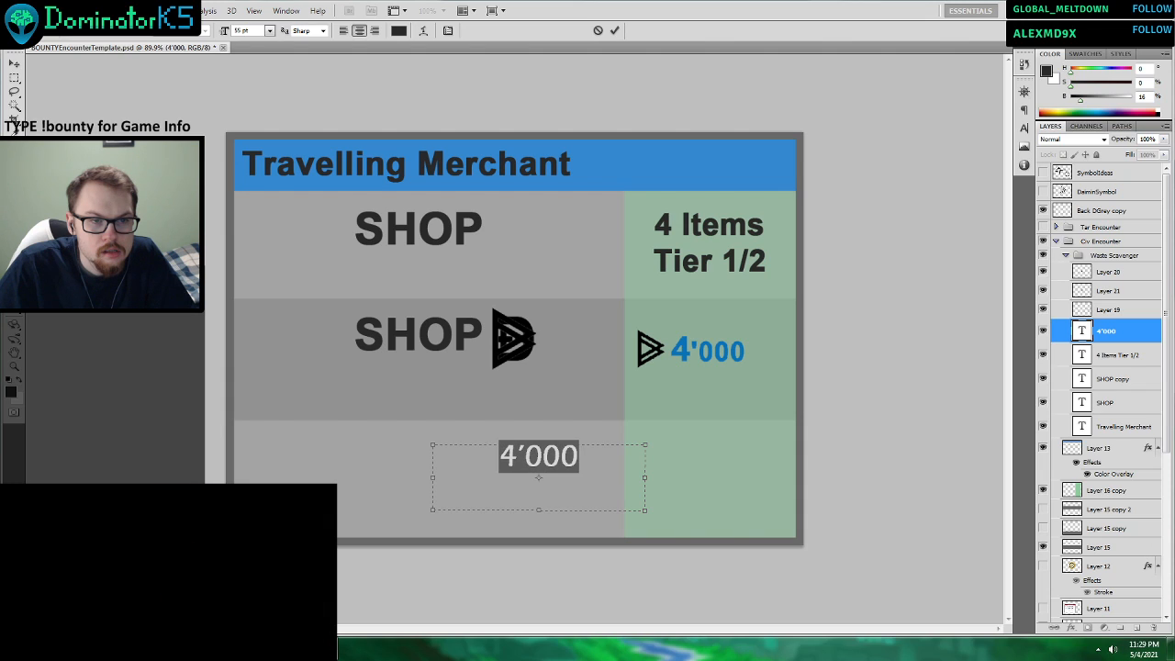
{"action": "key", "text": "Down"}
{"action": "key", "text": "Down"}
{"action": "key", "text": "Down"}
{"action": "key", "text": "Down"}
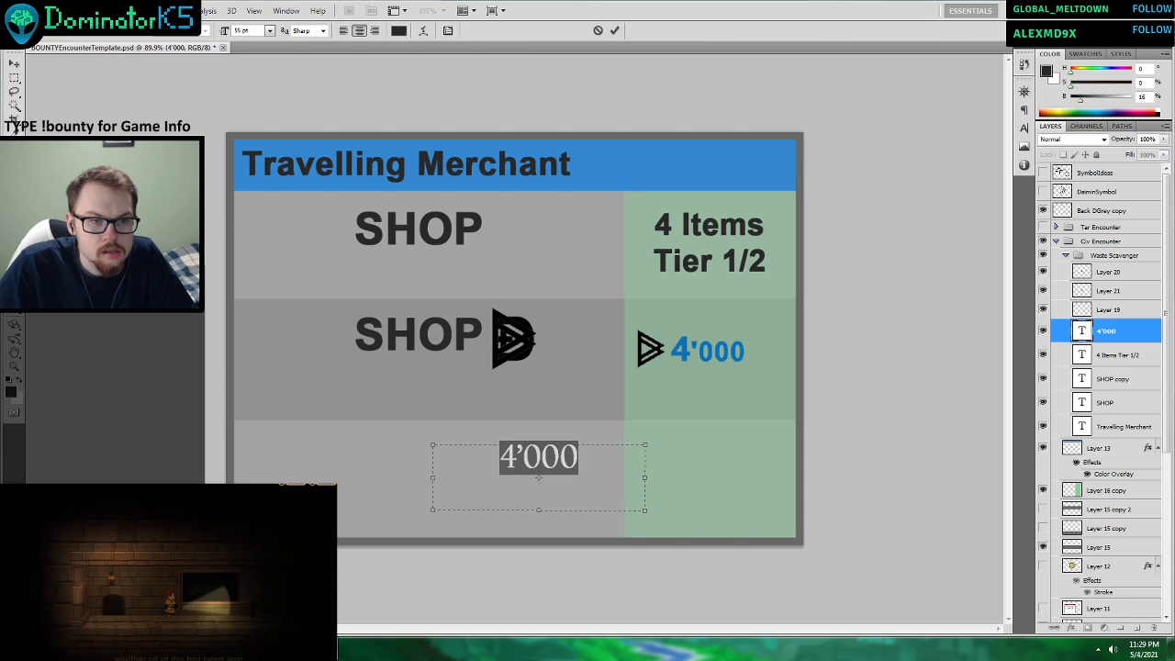
{"action": "key", "text": "Down"}
{"action": "key", "text": "Down"}
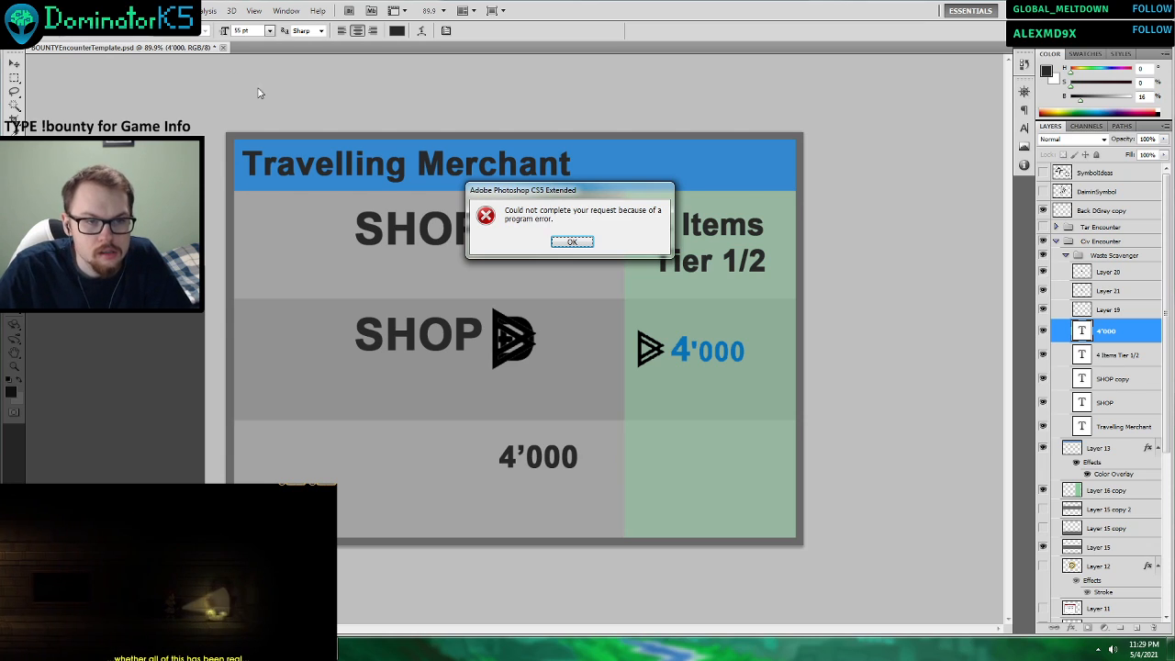
{"action": "left_click", "coordinate": [569, 242]}
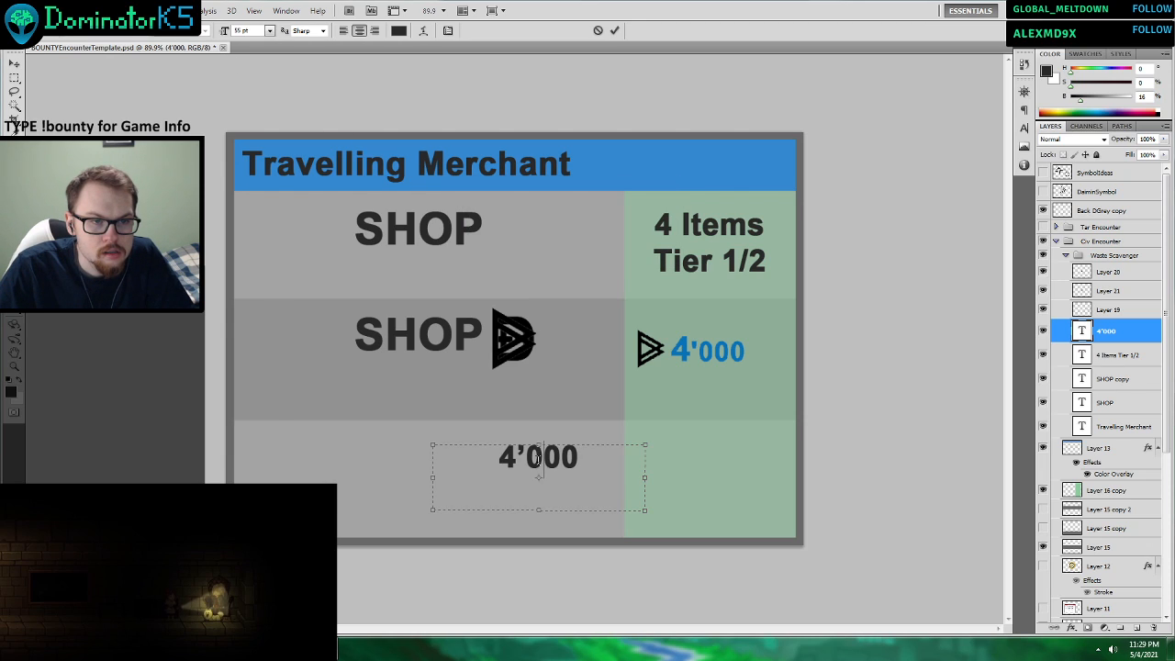
Try Courier New and the fonts listed after it, as far as Distant Galaxy, on the third row's 4'000 text.
{"action": "key", "text": "ctrl+a"}
{"action": "left_click", "coordinate": [140, 31]}
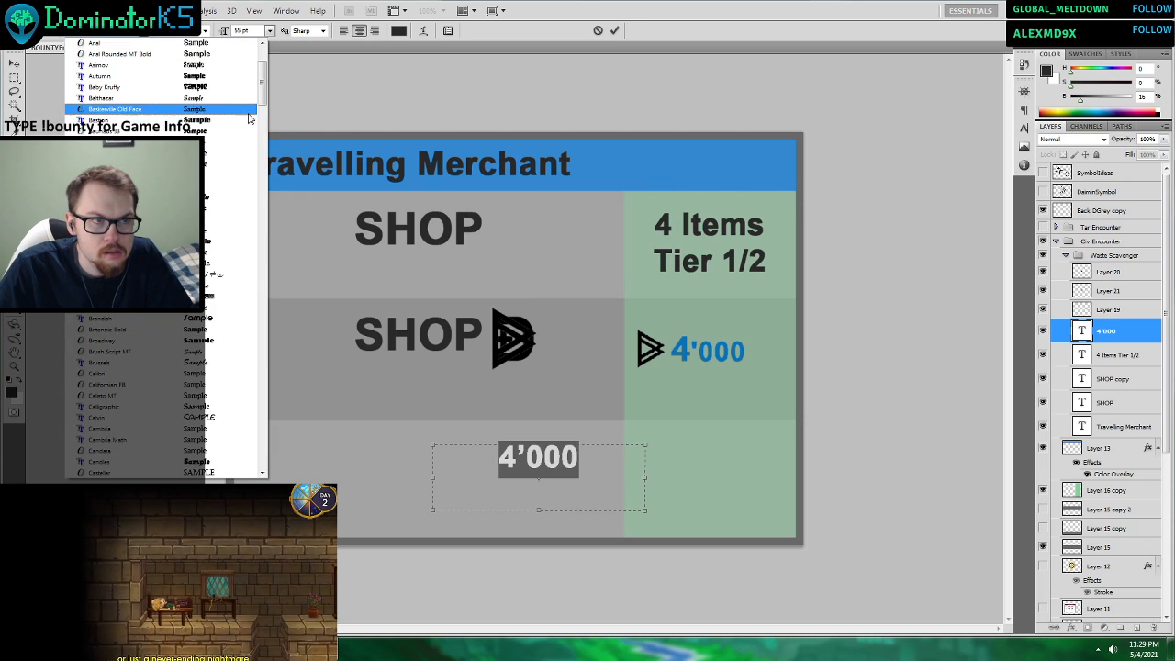
{"action": "scroll", "coordinate": [250, 119], "scroll_direction": "down", "scroll_amount": 12}
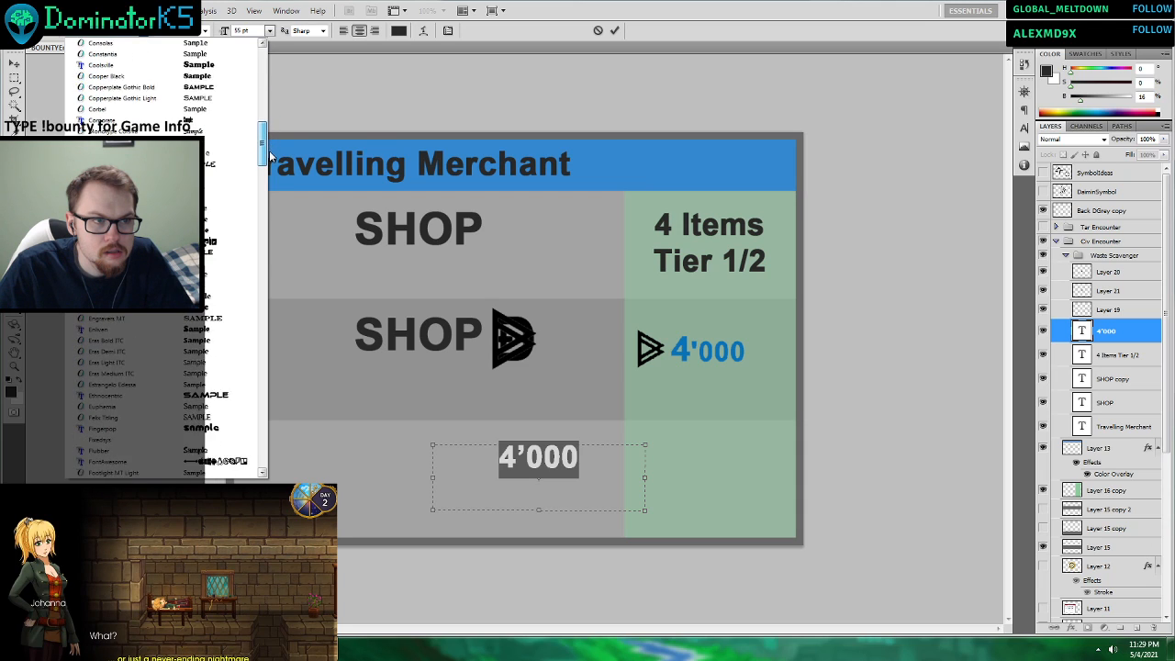
{"action": "scroll", "coordinate": [230, 264], "scroll_direction": "down", "scroll_amount": 2}
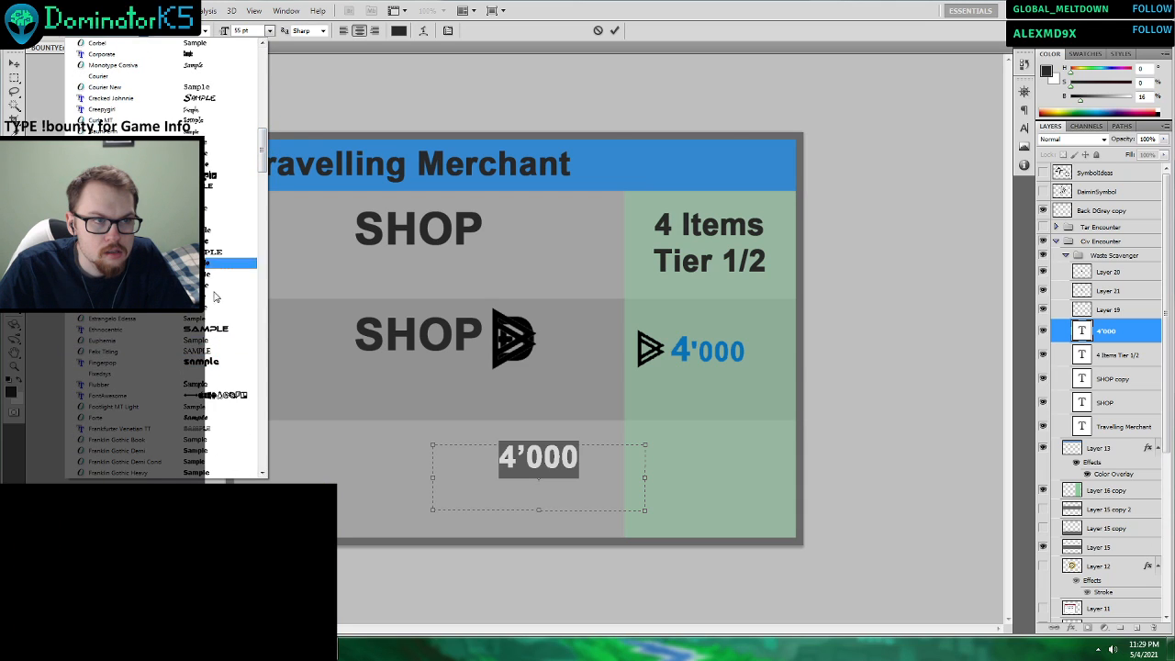
{"action": "left_click", "coordinate": [229, 87]}
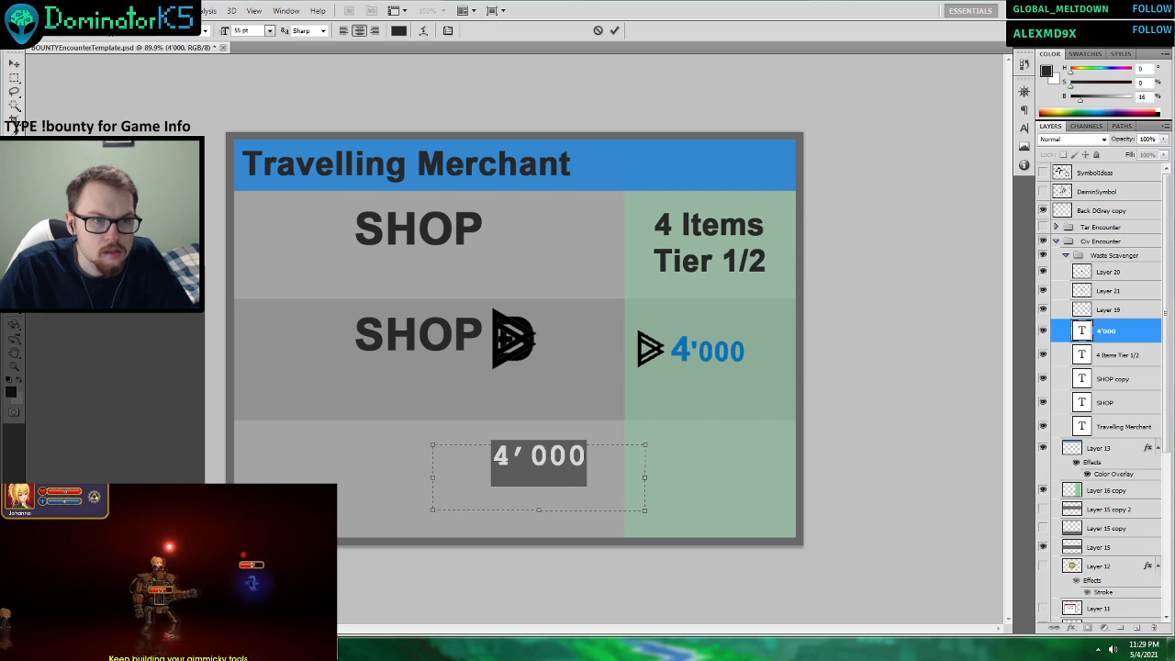
{"action": "scroll", "coordinate": [112, 32], "scroll_direction": "down", "scroll_amount": 3}
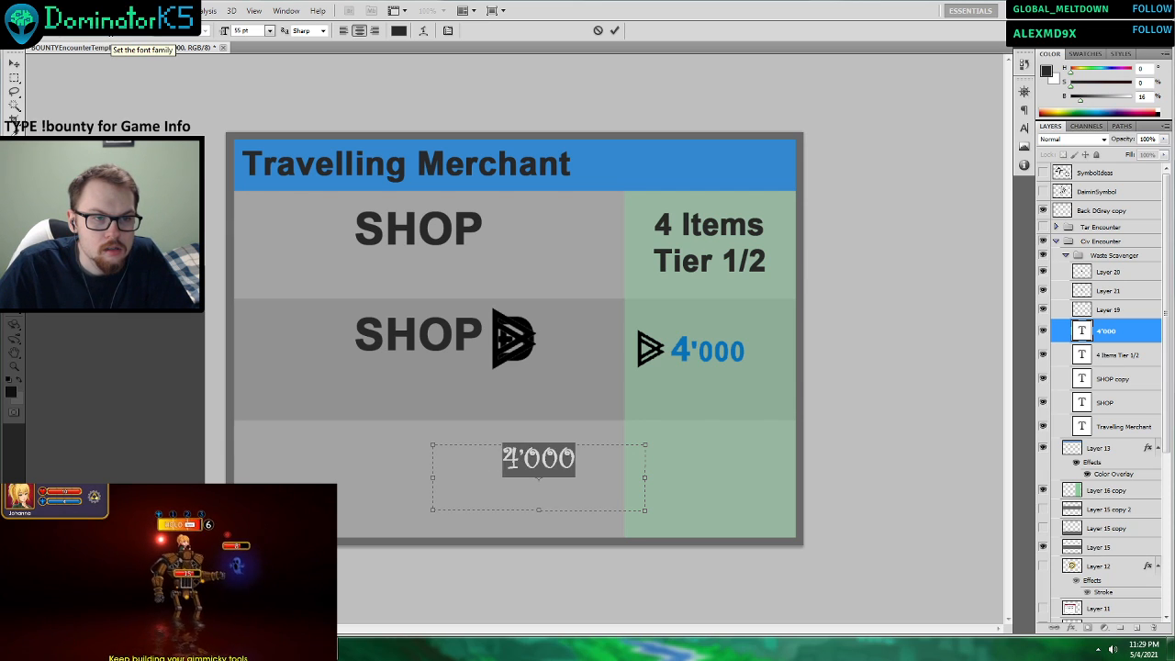
{"action": "scroll", "coordinate": [112, 31], "scroll_direction": "down", "scroll_amount": 4}
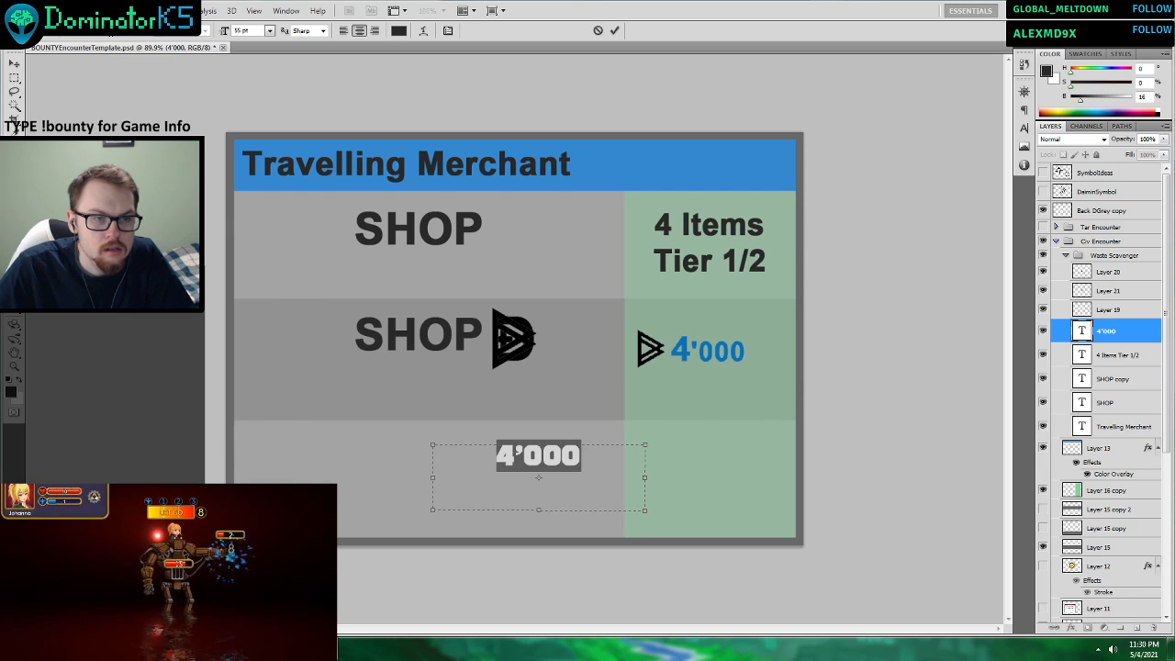
Try further fonts on the third row's 4'000 text, continuing past Distant Galaxy as far as Haettenschweiler.
{"action": "left_click", "coordinate": [151, 31]}
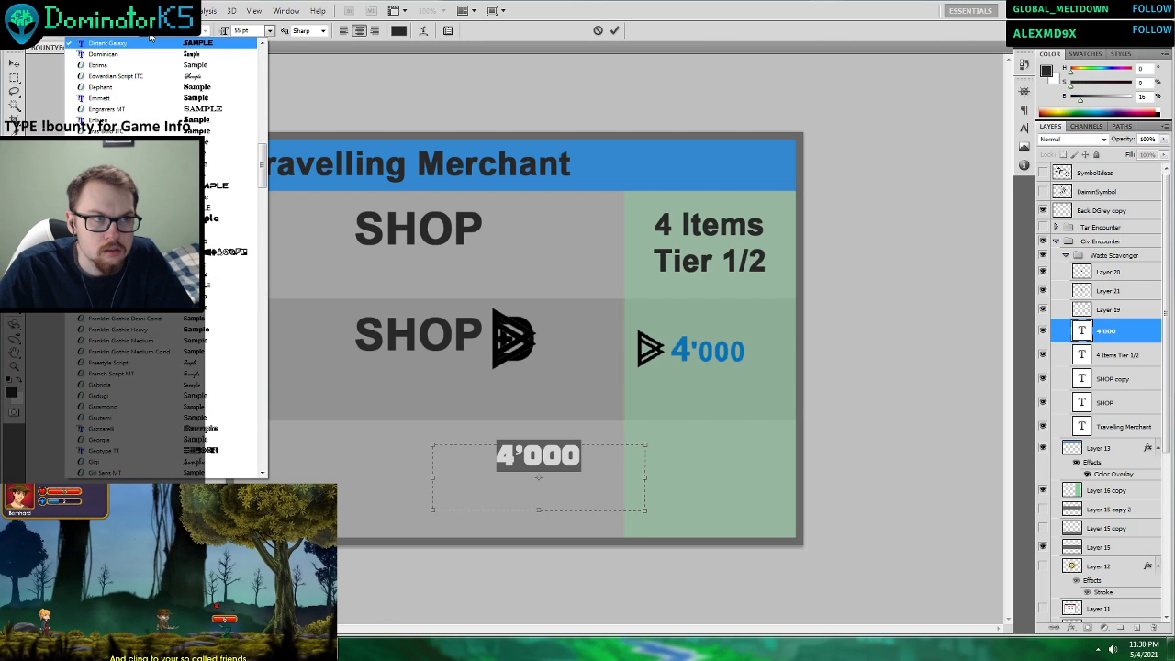
{"action": "left_click", "coordinate": [234, 237]}
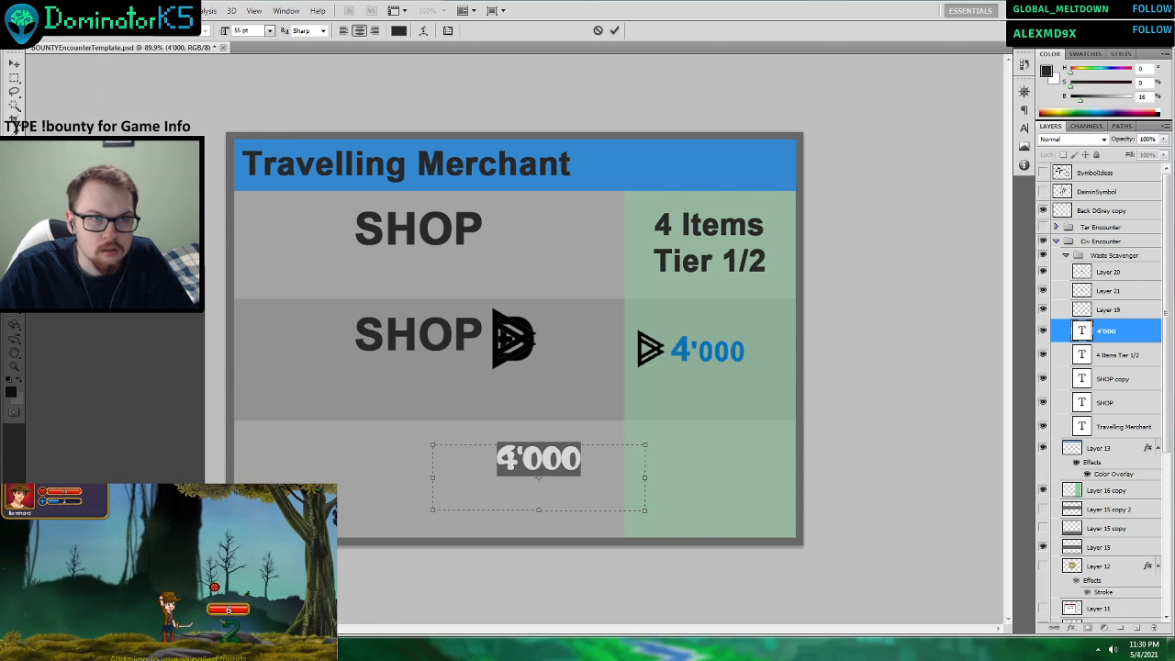
{"action": "scroll", "coordinate": [112, 32], "scroll_direction": "down", "scroll_amount": 4}
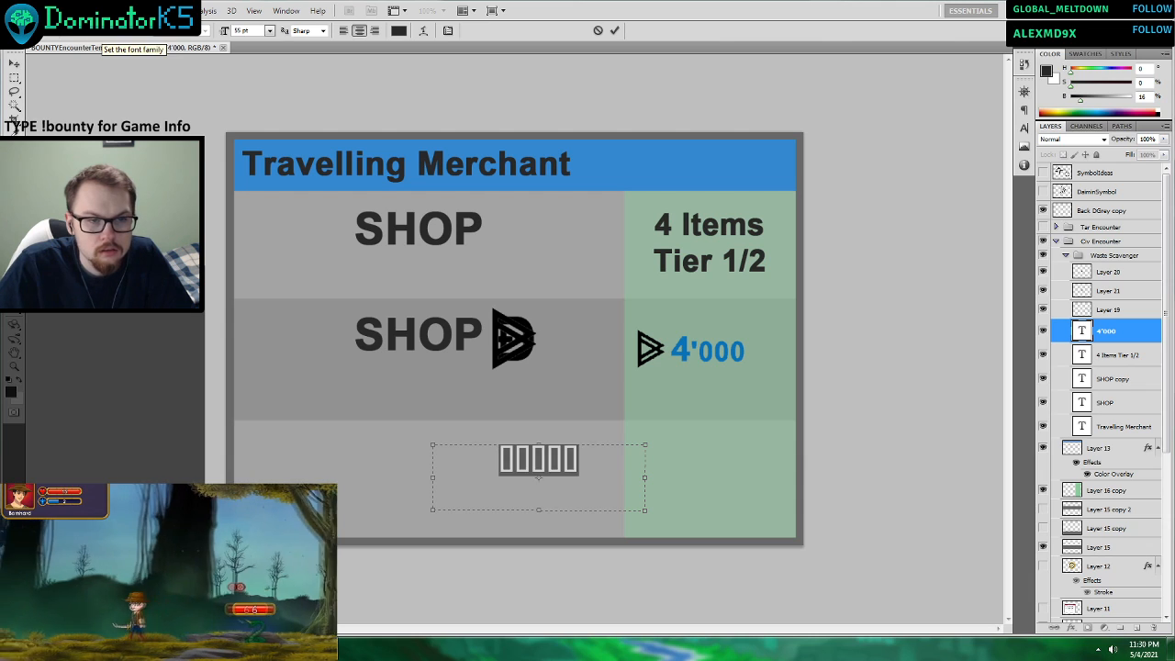
{"action": "scroll", "coordinate": [112, 32], "scroll_direction": "down", "scroll_amount": 4}
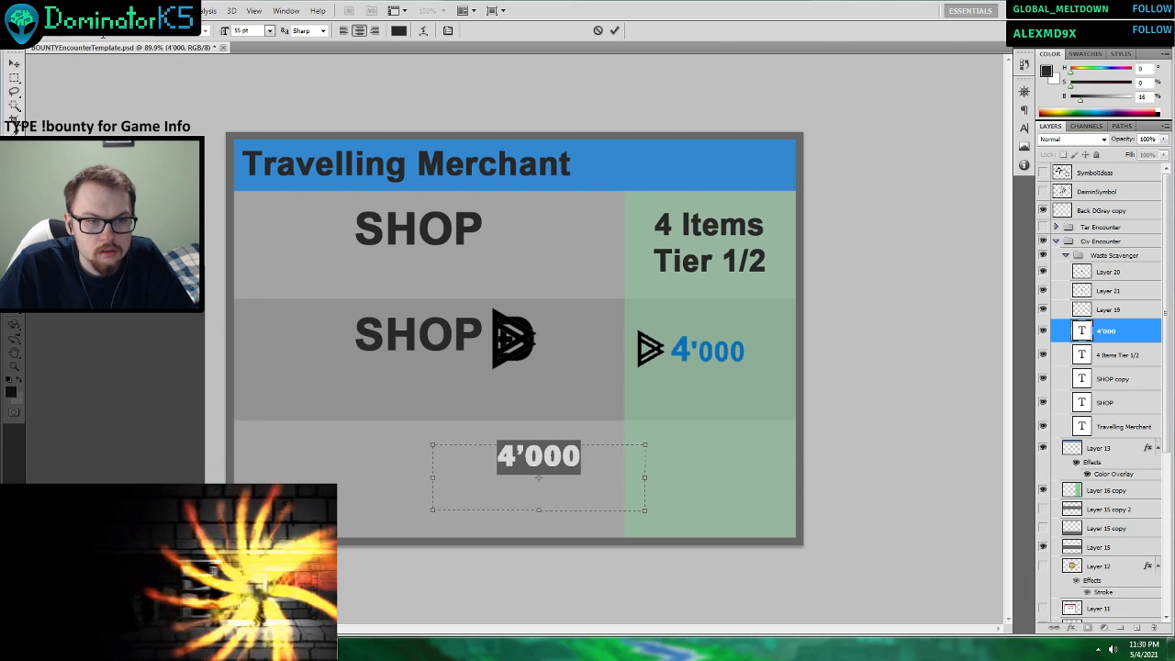
{"action": "scroll", "coordinate": [112, 31], "scroll_direction": "down", "scroll_amount": 4}
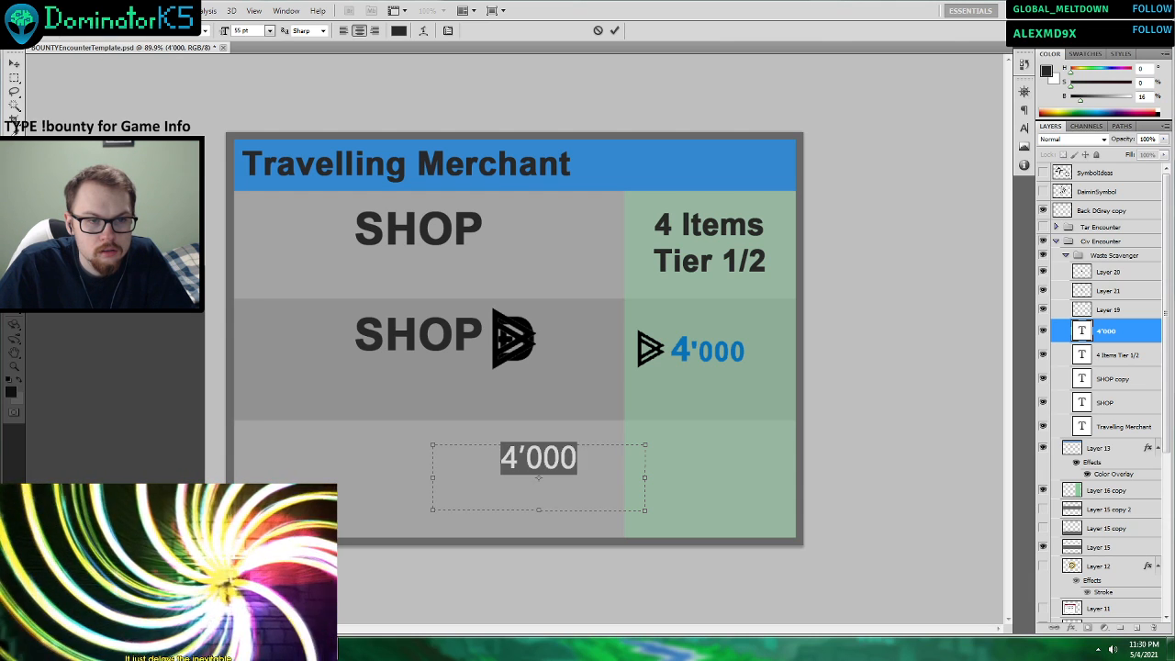
{"action": "scroll", "coordinate": [112, 31], "scroll_direction": "down", "scroll_amount": 4}
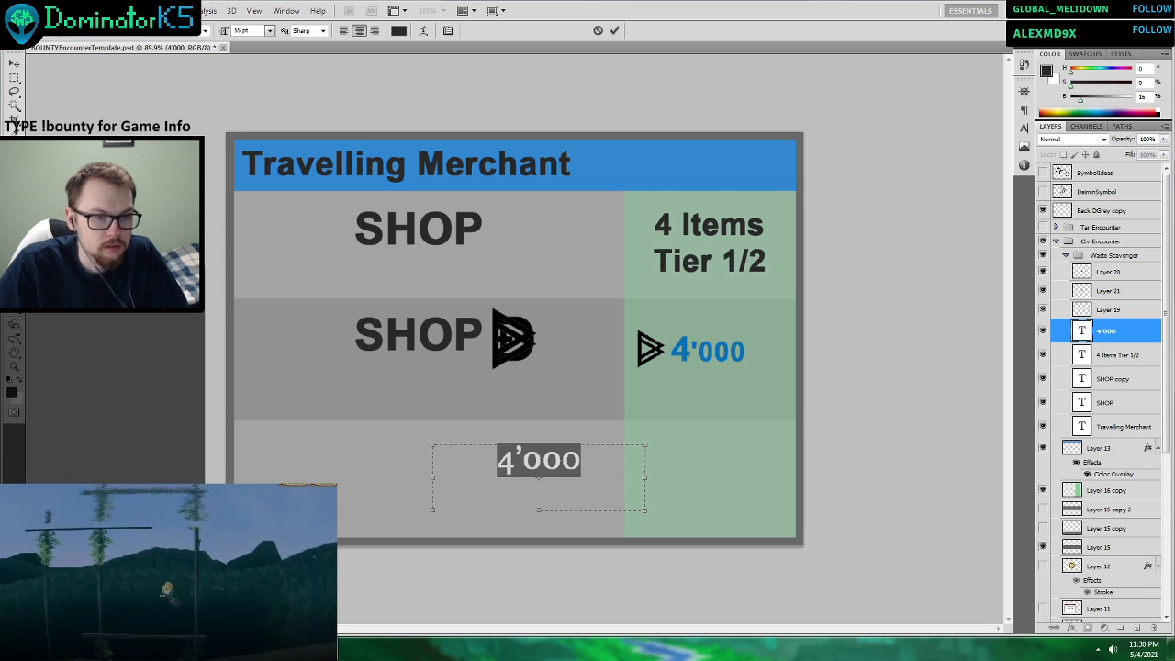
{"action": "scroll", "coordinate": [112, 31], "scroll_direction": "down", "scroll_amount": 2}
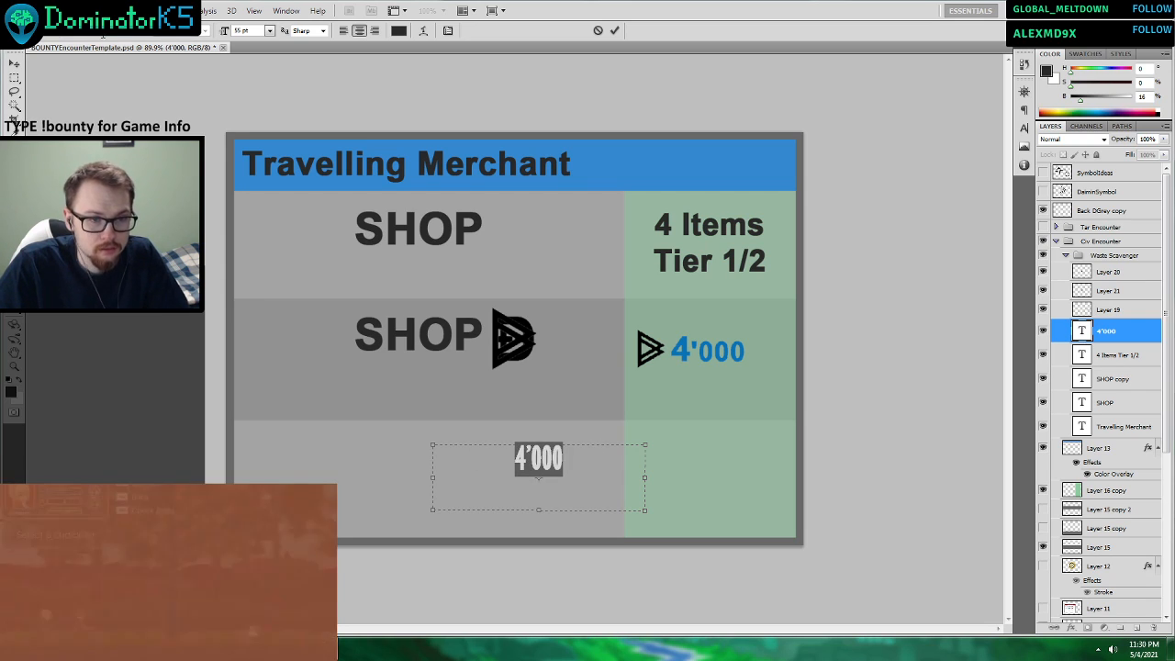
{"action": "scroll", "coordinate": [112, 31], "scroll_direction": "down", "scroll_amount": 1}
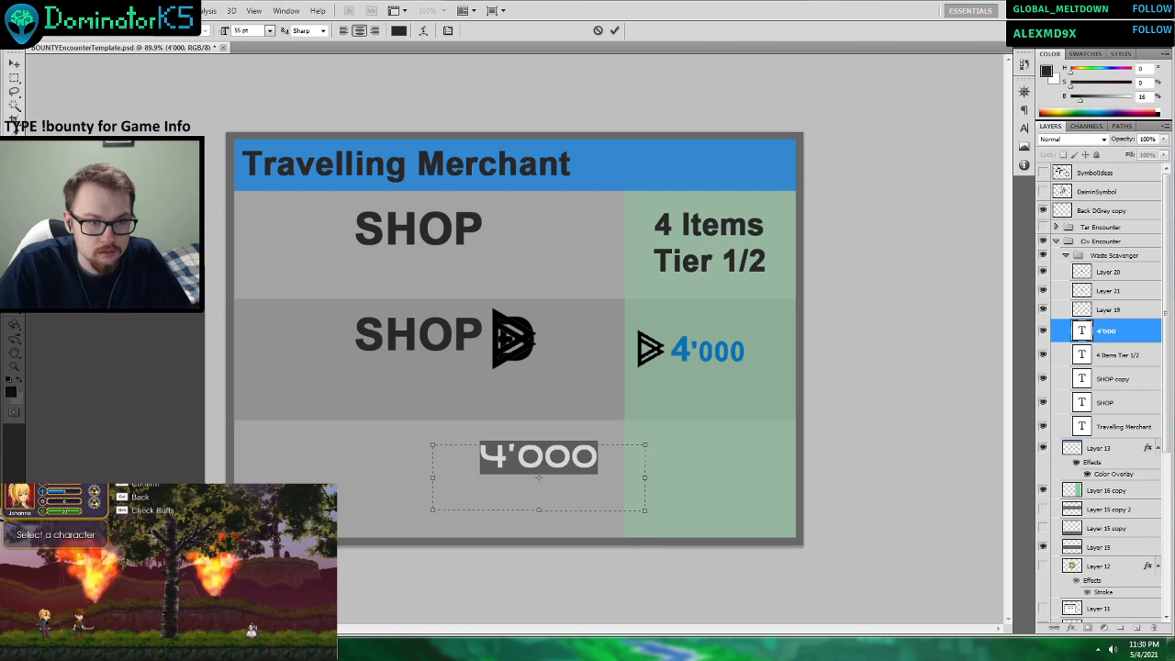
{"action": "scroll", "coordinate": [112, 31], "scroll_direction": "down", "scroll_amount": 4}
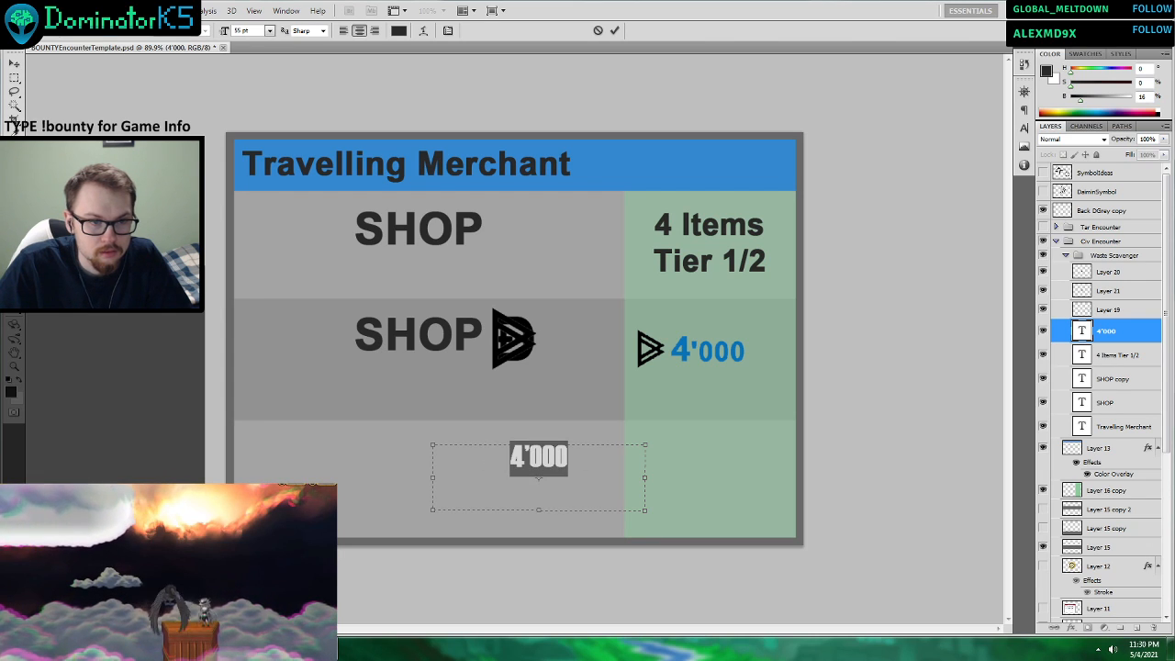
{"action": "left_click", "coordinate": [143, 31]}
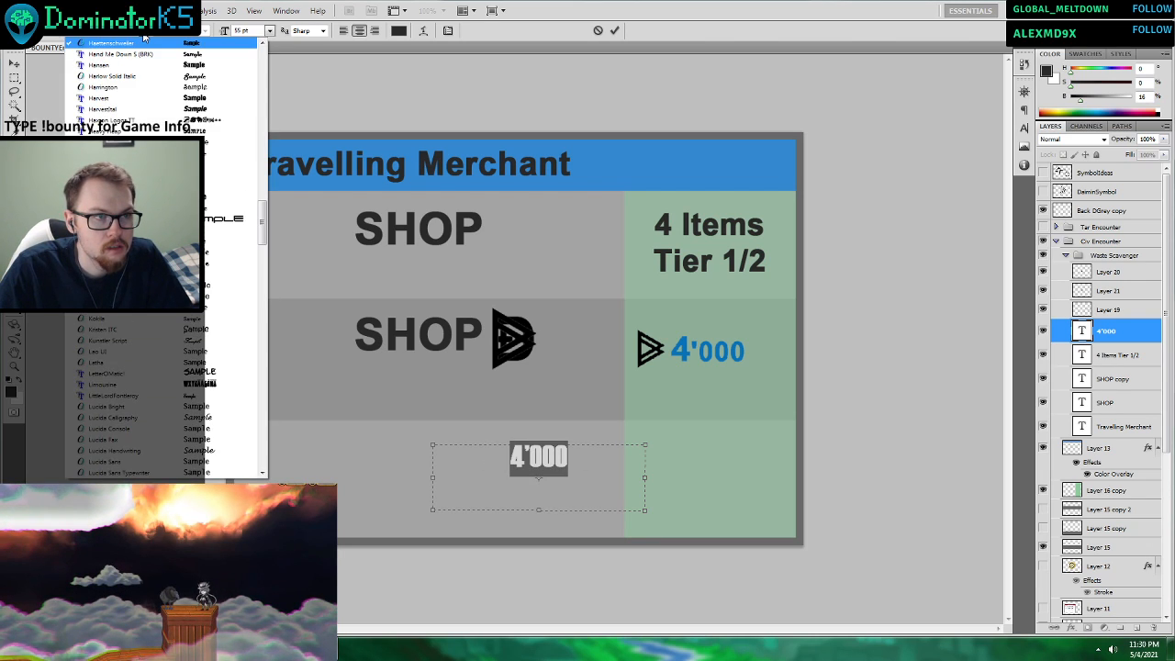
Try the fonts listed after Haettenschweiler one by one on the third row's 4'000 text.
{"action": "left_click", "coordinate": [112, 31]}
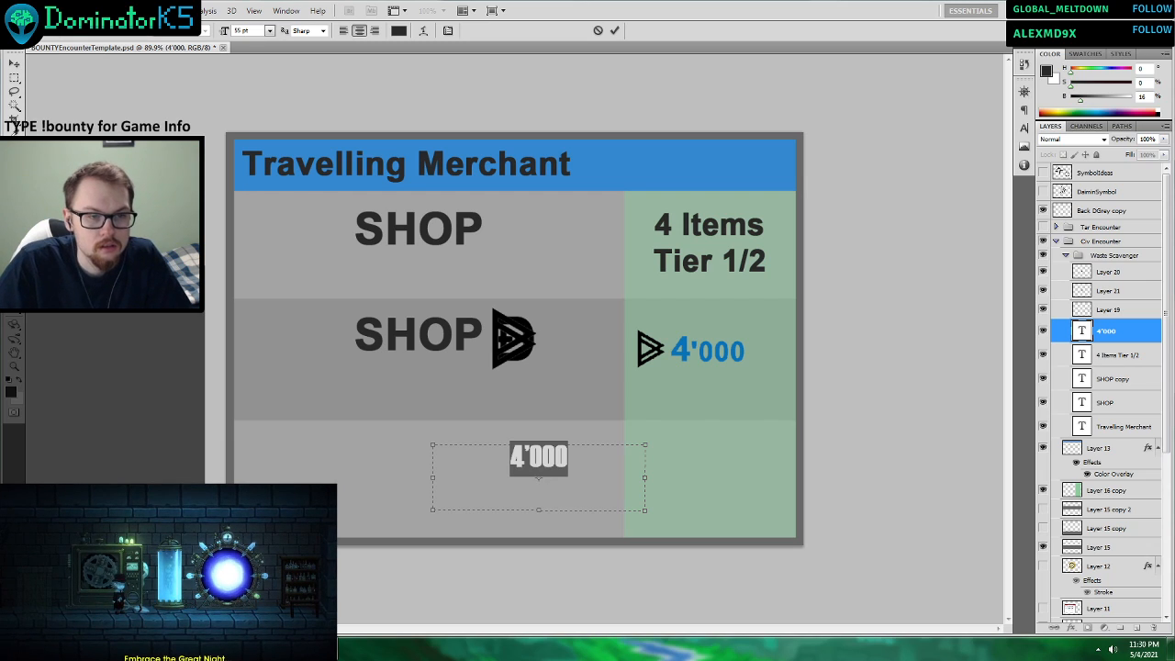
{"action": "scroll", "coordinate": [117, 34], "scroll_direction": "down", "scroll_amount": 1}
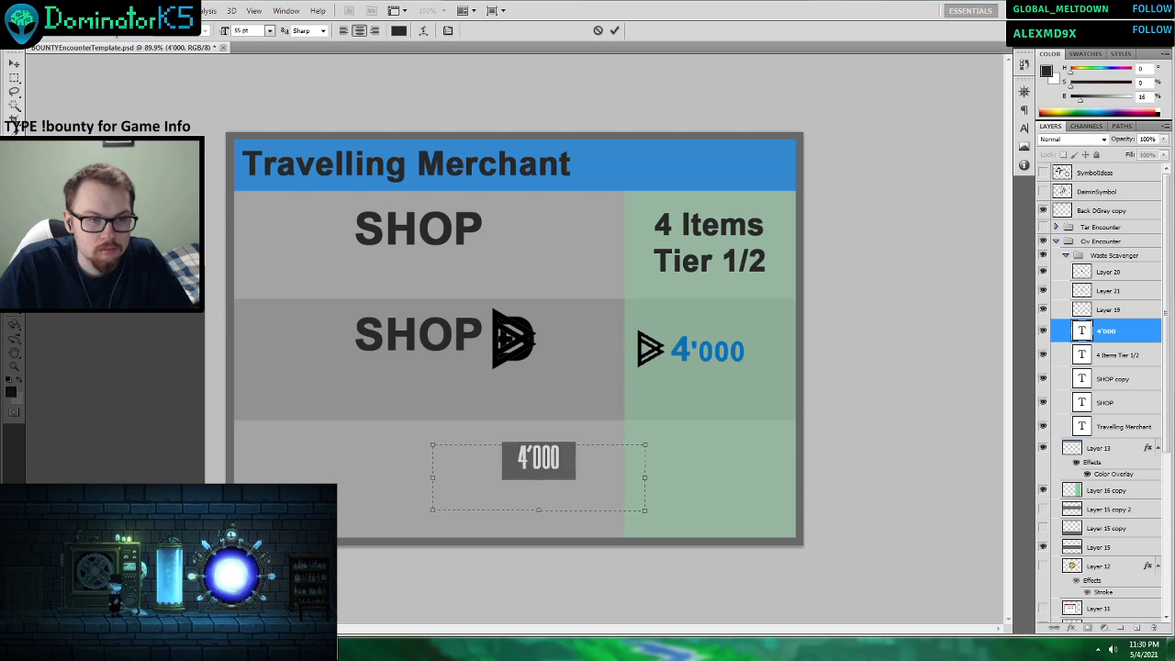
{"action": "scroll", "coordinate": [117, 34], "scroll_direction": "down", "scroll_amount": 1}
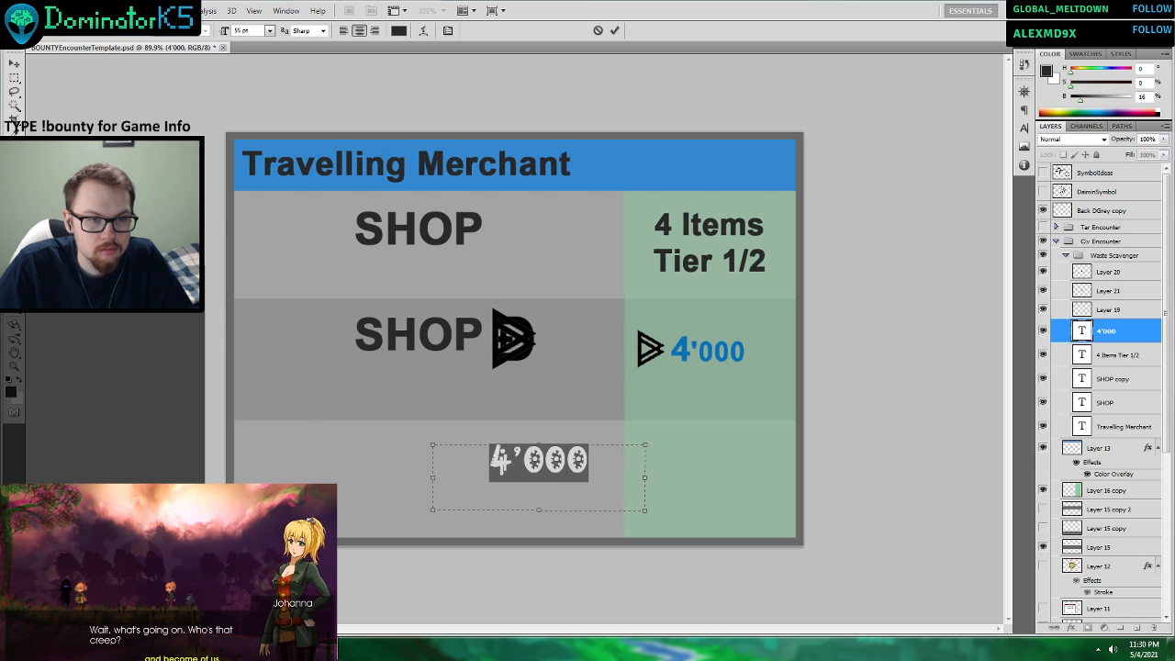
{"action": "scroll", "coordinate": [116, 33], "scroll_direction": "down", "scroll_amount": 1}
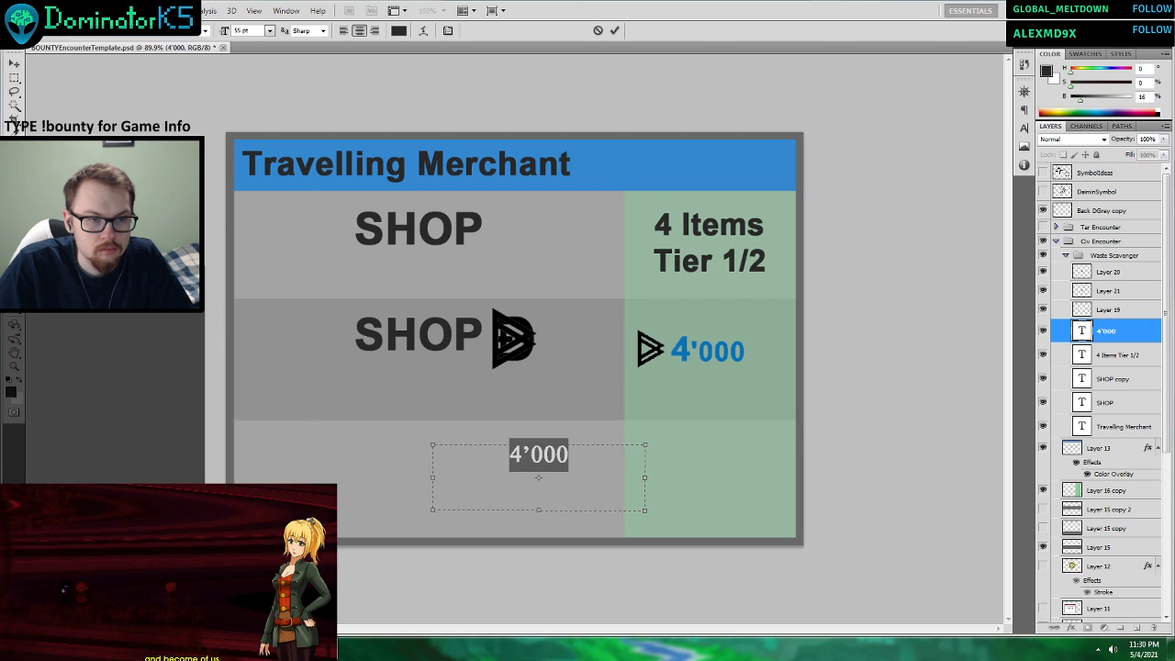
{"action": "scroll", "coordinate": [117, 33], "scroll_direction": "down", "scroll_amount": 1}
{"action": "scroll", "coordinate": [116, 33], "scroll_direction": "down", "scroll_amount": 1}
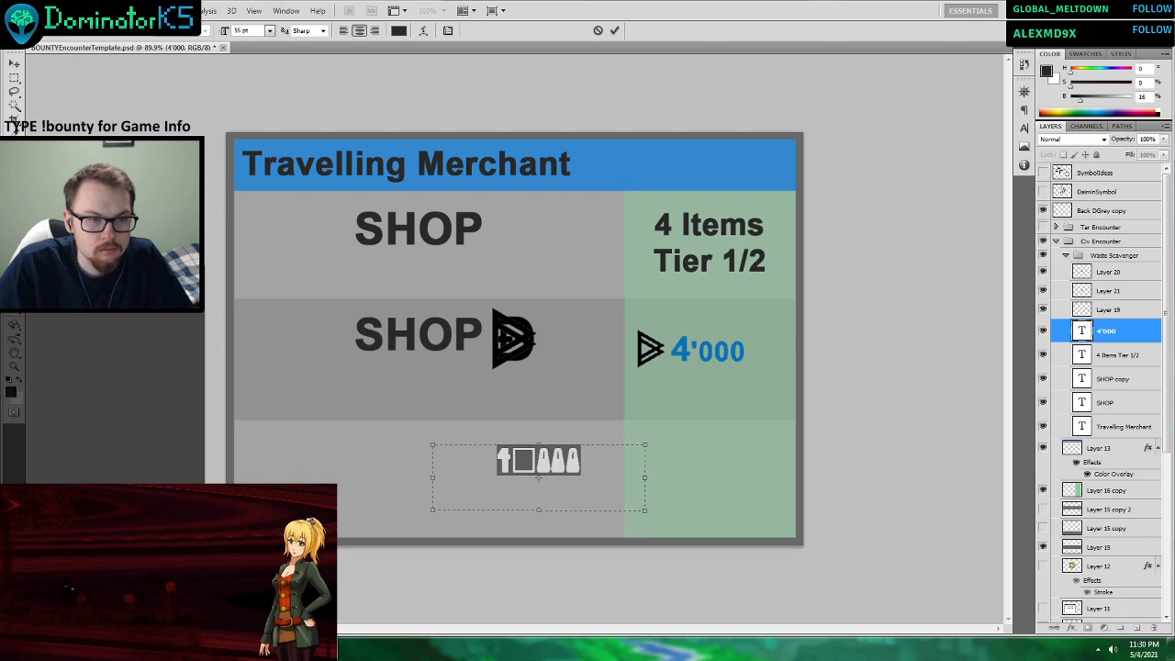
{"action": "key", "text": "Down"}
{"action": "key", "text": "Down"}
{"action": "key", "text": "Down"}
{"action": "key", "text": "Down"}
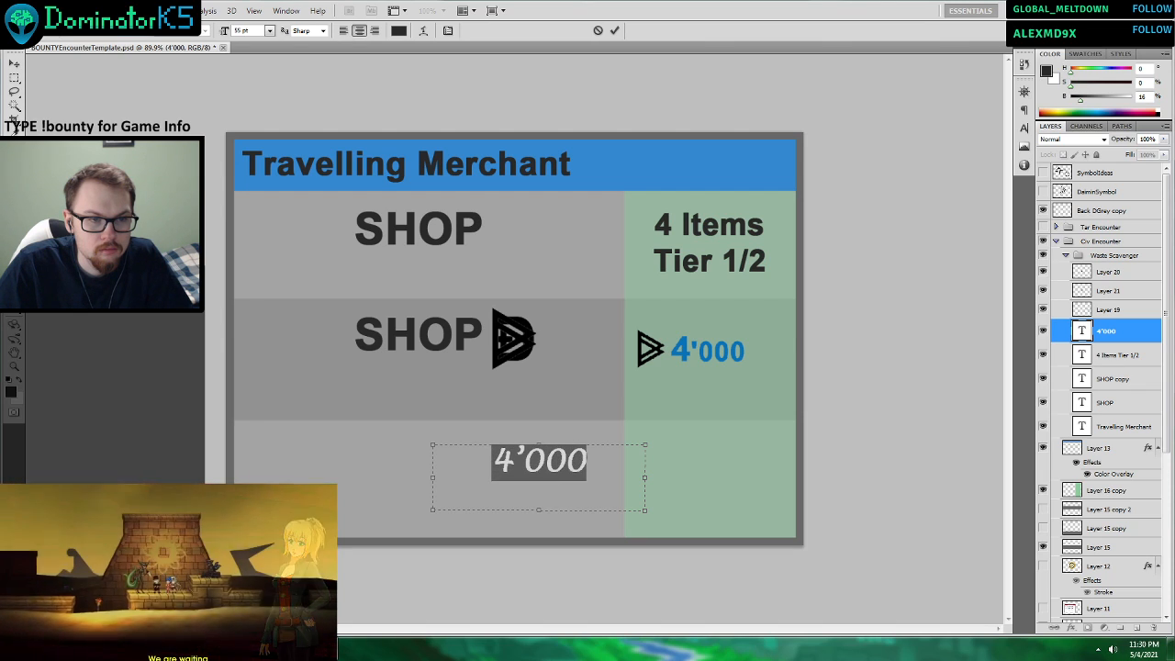
{"action": "key", "text": "Down"}
{"action": "key", "text": "Down"}
{"action": "key", "text": "Down"}
{"action": "key", "text": "Down"}
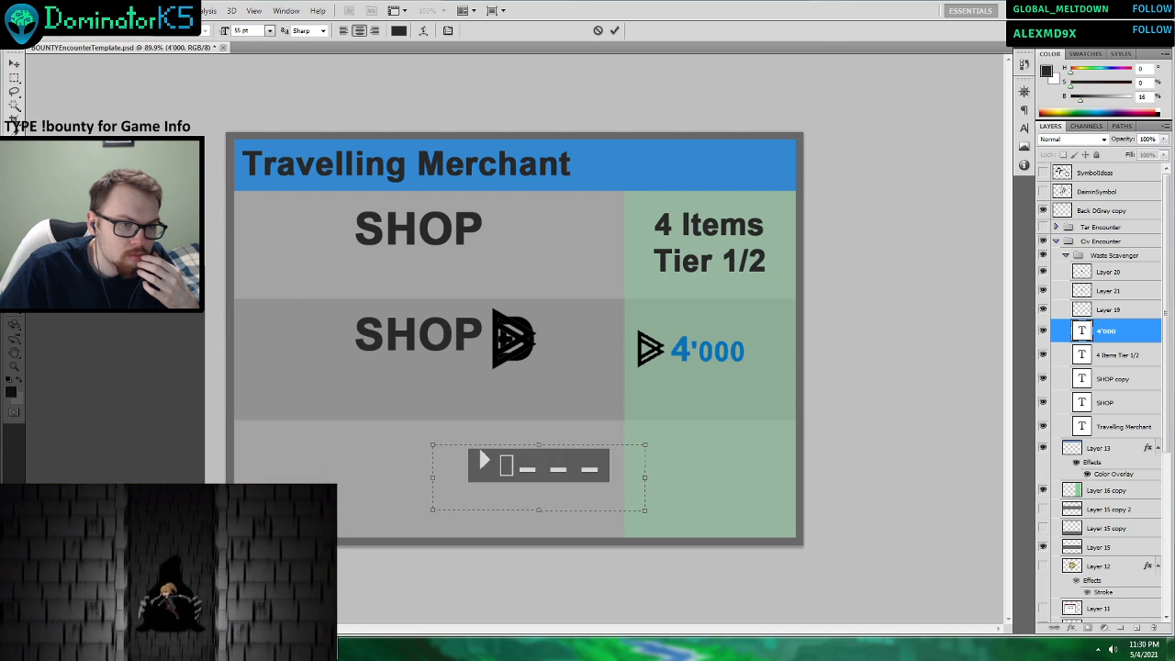
{"action": "key", "text": "Down"}
{"action": "key", "text": "Down"}
{"action": "key", "text": "Down"}
{"action": "key", "text": "Down"}
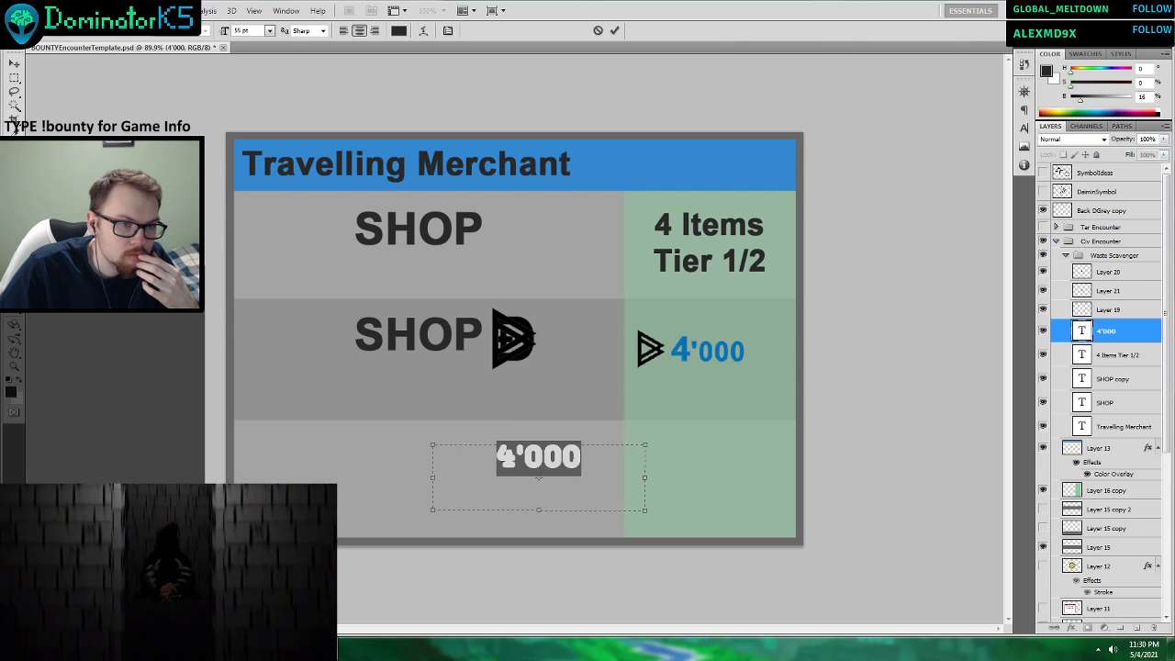
{"action": "key", "text": "Down"}
{"action": "key", "text": "Down"}
{"action": "key", "text": "Down"}
{"action": "key", "text": "Down"}
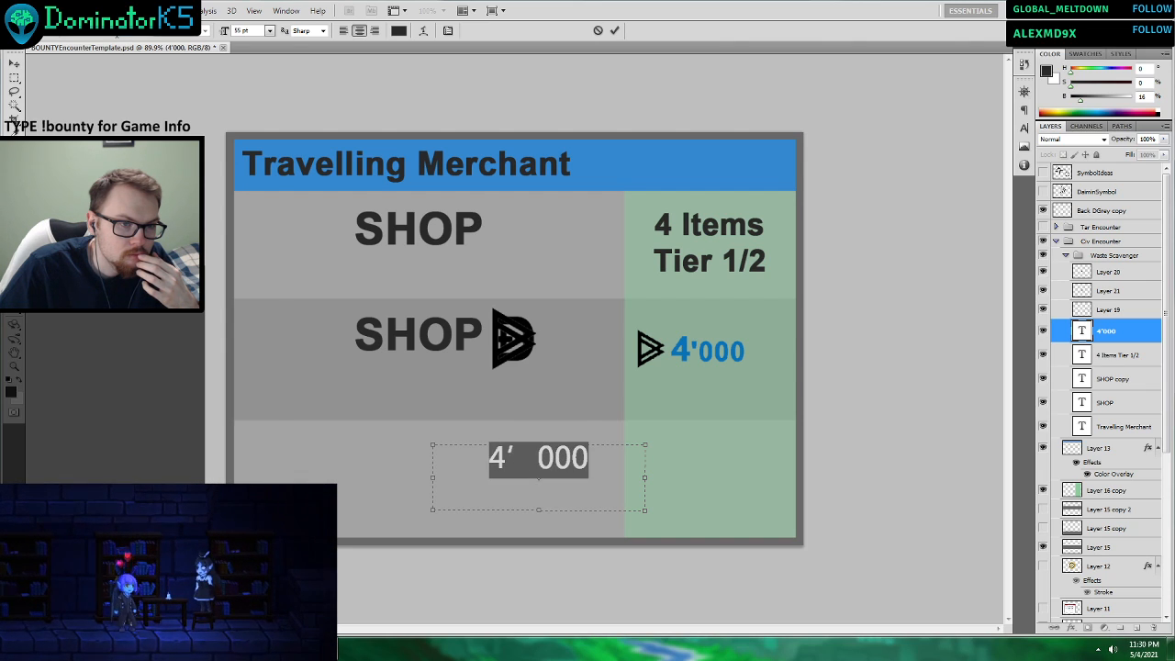
{"action": "key", "text": "Down"}
{"action": "key", "text": "Down"}
{"action": "key", "text": "Down"}
{"action": "key", "text": "Down"}
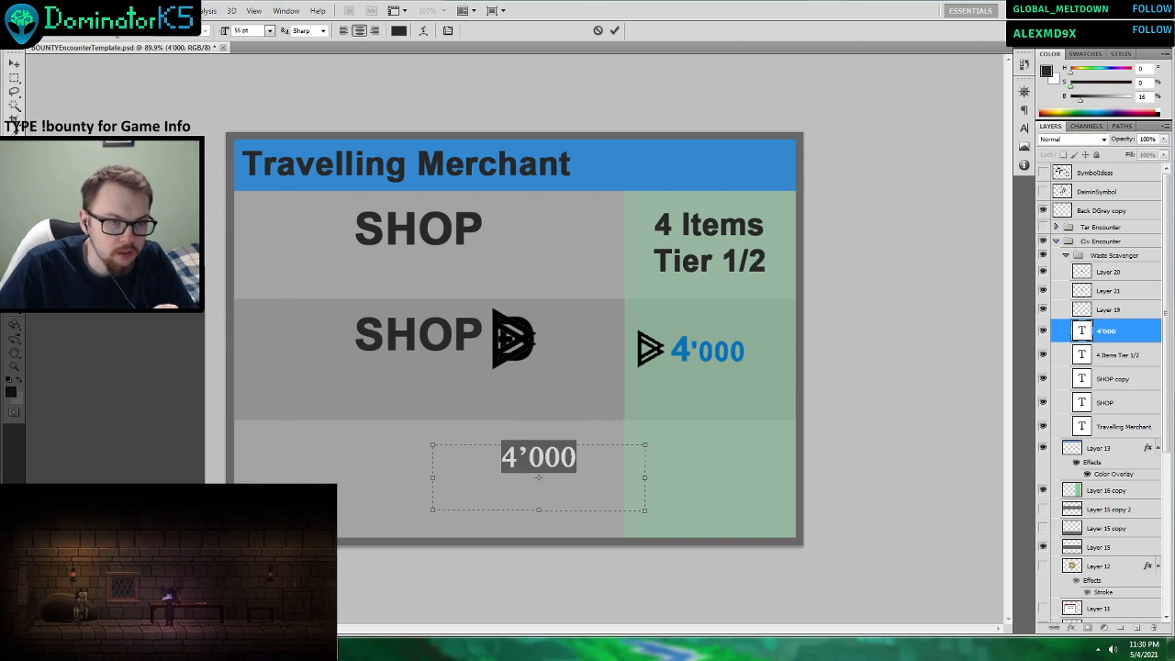
{"action": "key", "text": "Down"}
{"action": "key", "text": "Down"}
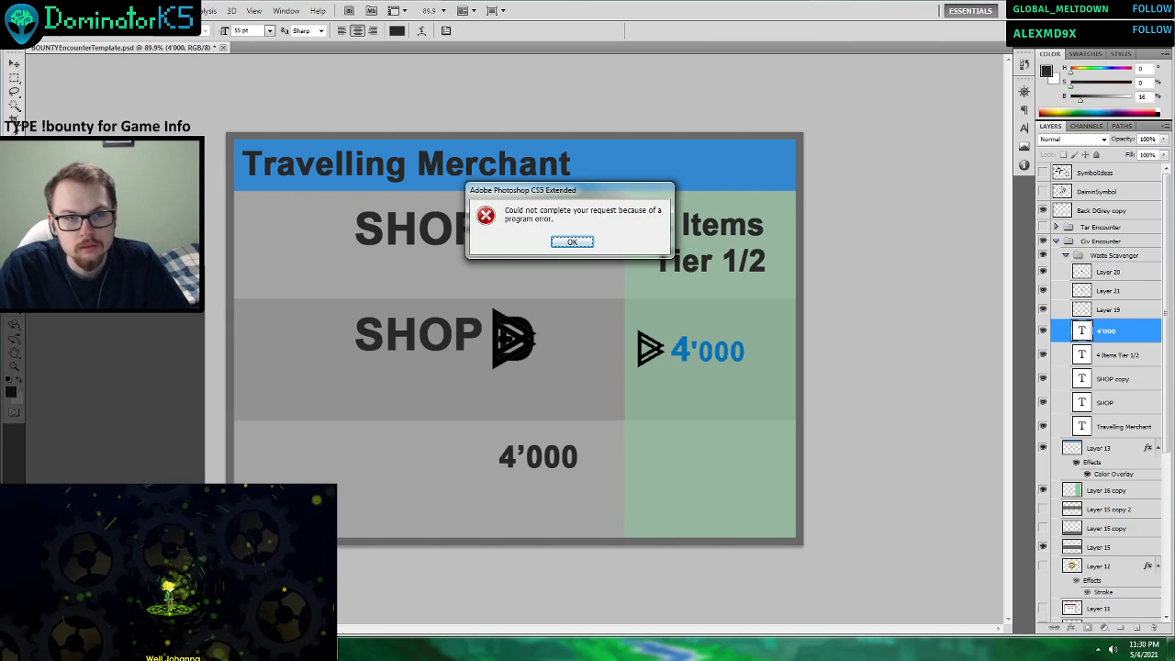
{"action": "key", "text": "Return"}
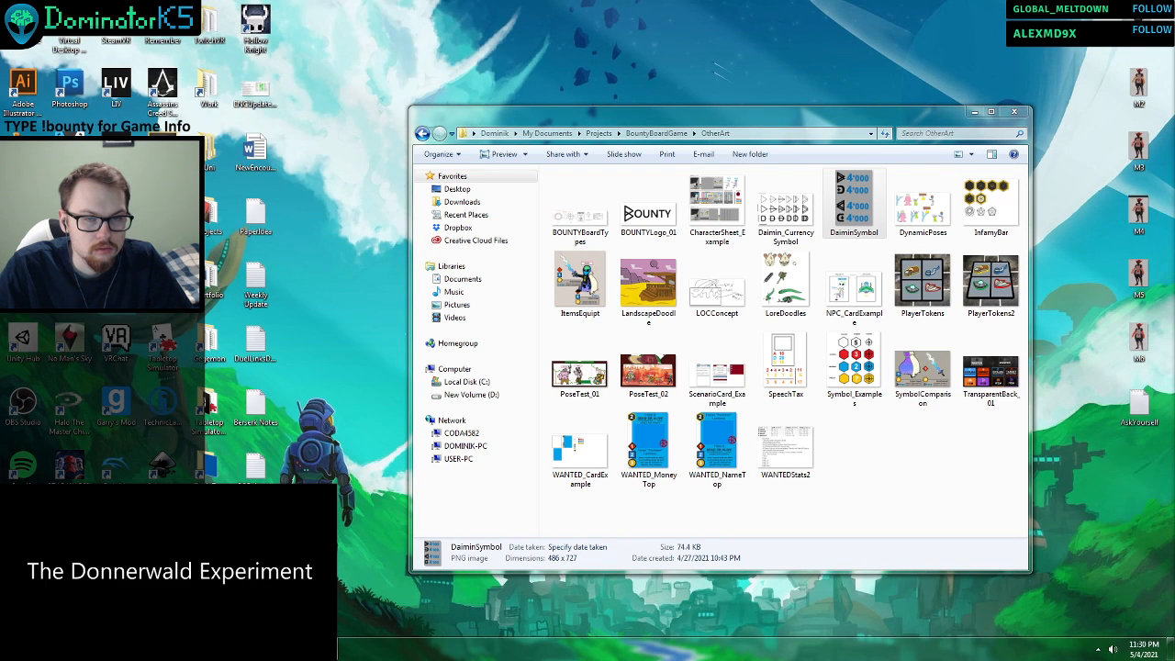
Switch to the file explorer and try to open BOUNTYCardTemplate from the TTS_Tests folder of BountyBoardGame in Photoshop.
{"action": "left_click", "coordinate": [229, 588]}
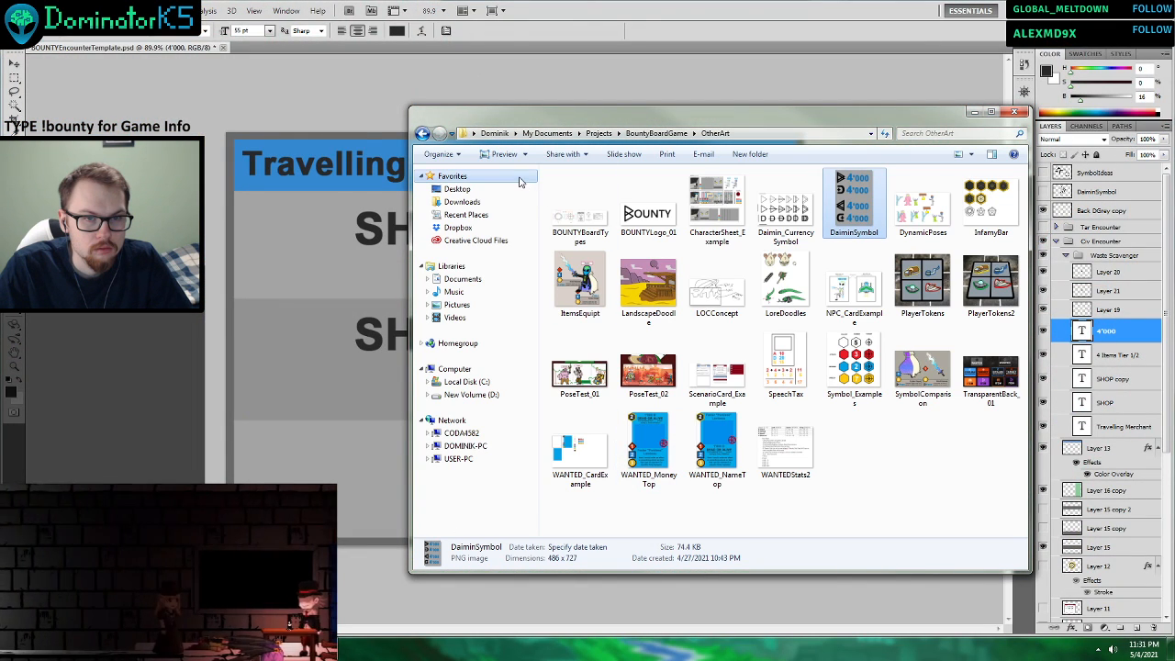
{"action": "left_click", "coordinate": [656, 133]}
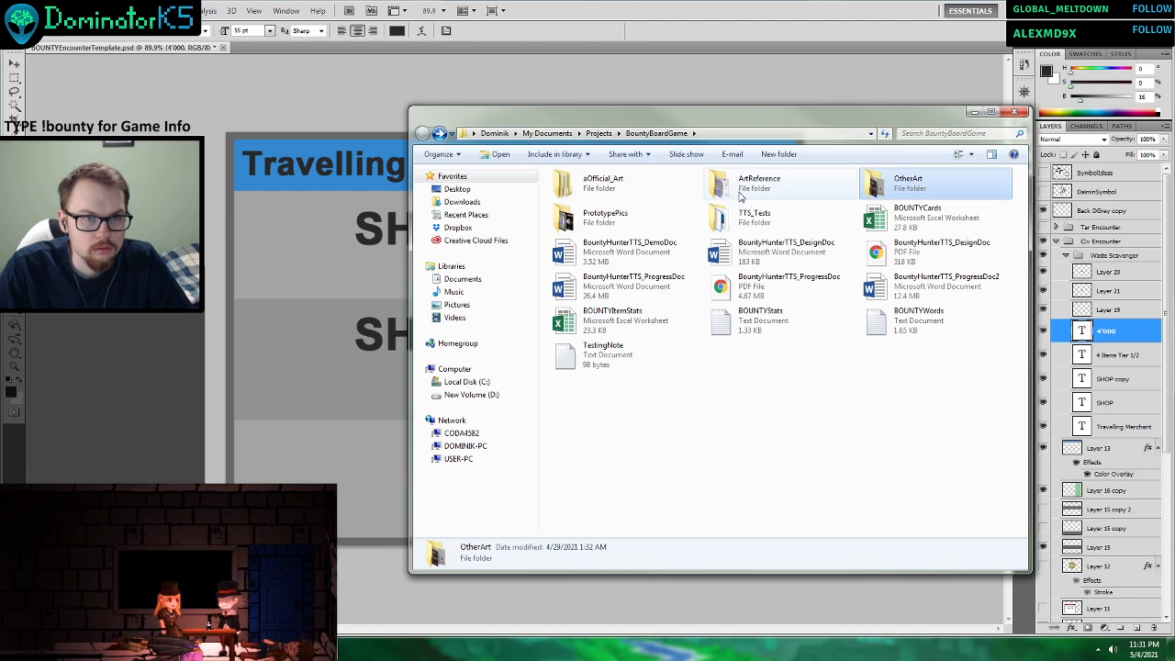
{"action": "double_click", "coordinate": [761, 217]}
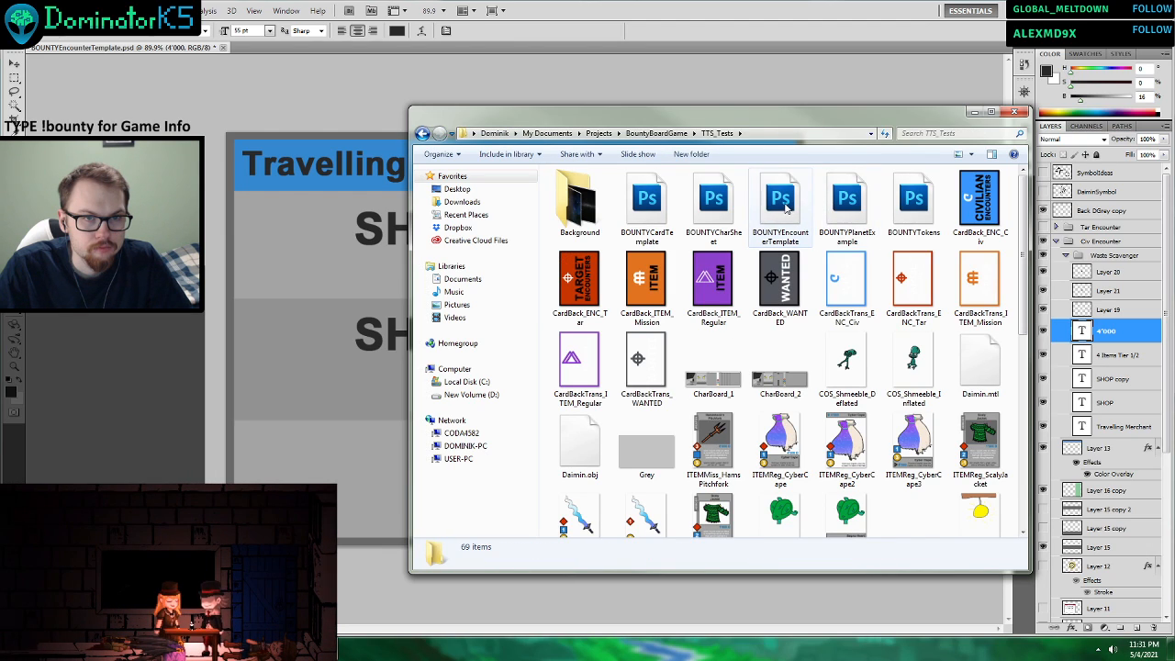
{"action": "left_click", "coordinate": [648, 204]}
{"action": "double_click", "coordinate": [647, 204]}
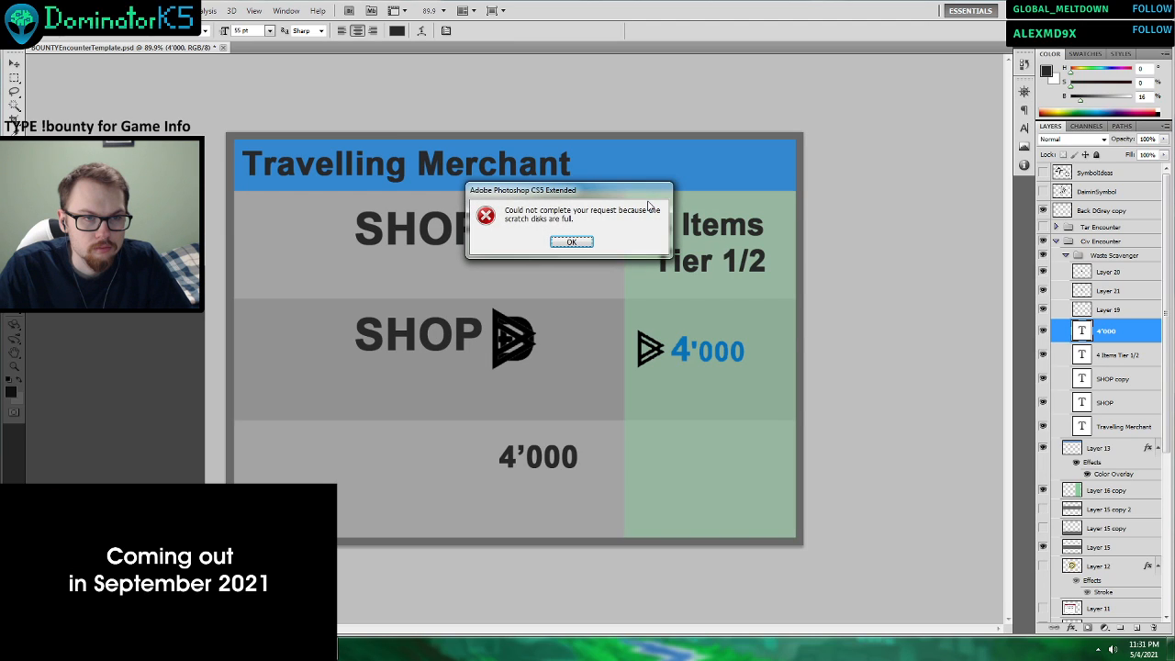
{"action": "left_click", "coordinate": [575, 242]}
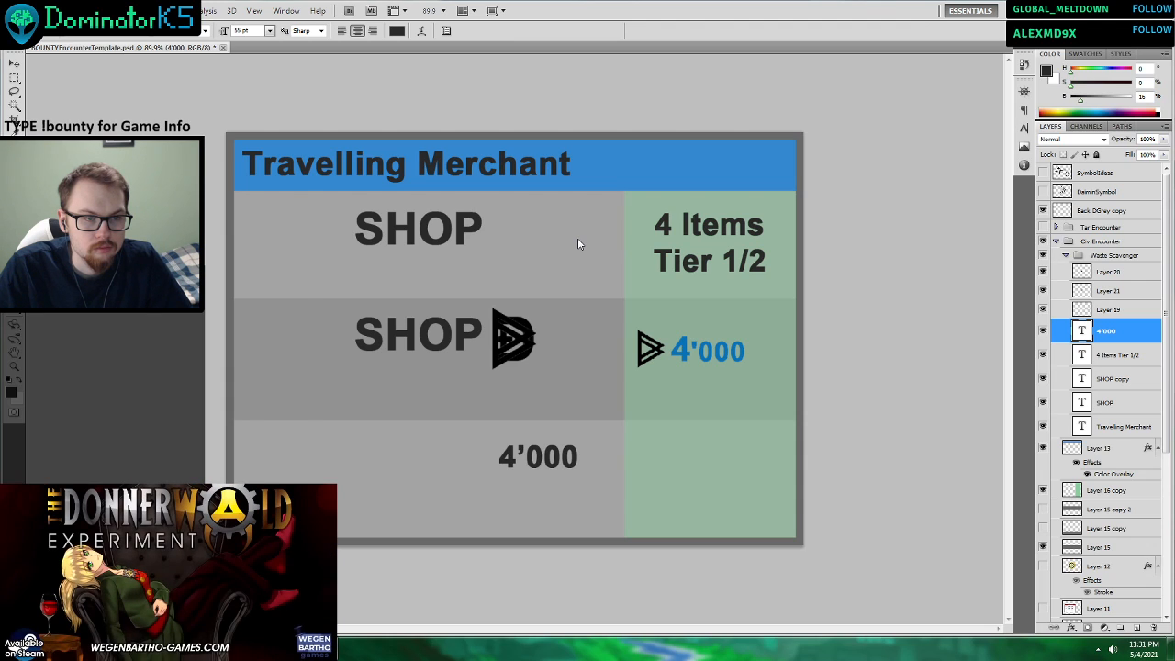
Recolour the third row's 4'000 text with the blue sampled from the second row's price.
{"action": "left_click_drag", "start_coordinate": [499, 456], "coordinate": [517, 456]}
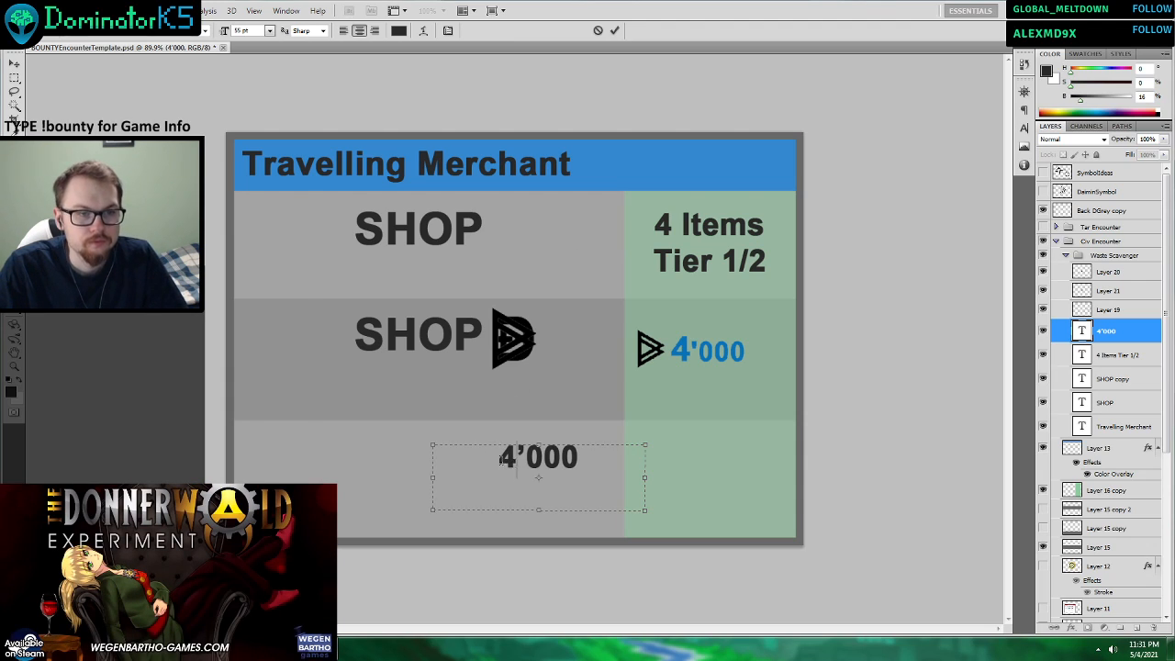
{"action": "key", "text": "ctrl+a"}
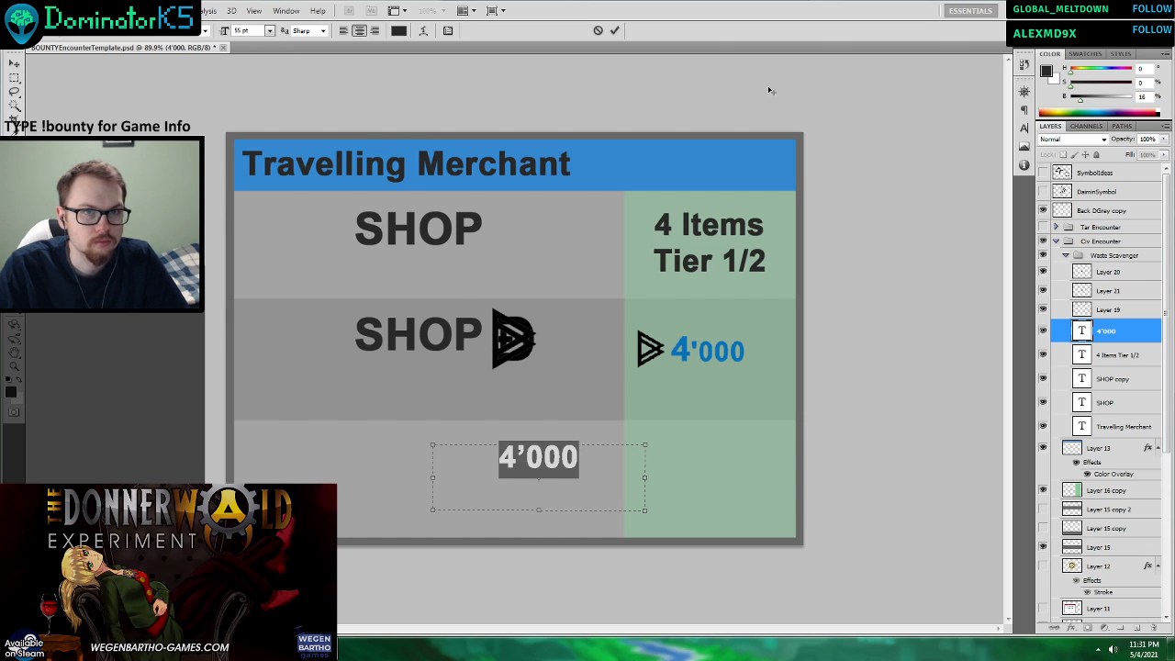
{"action": "left_click", "coordinate": [1047, 71]}
{"action": "left_click", "coordinate": [718, 346]}
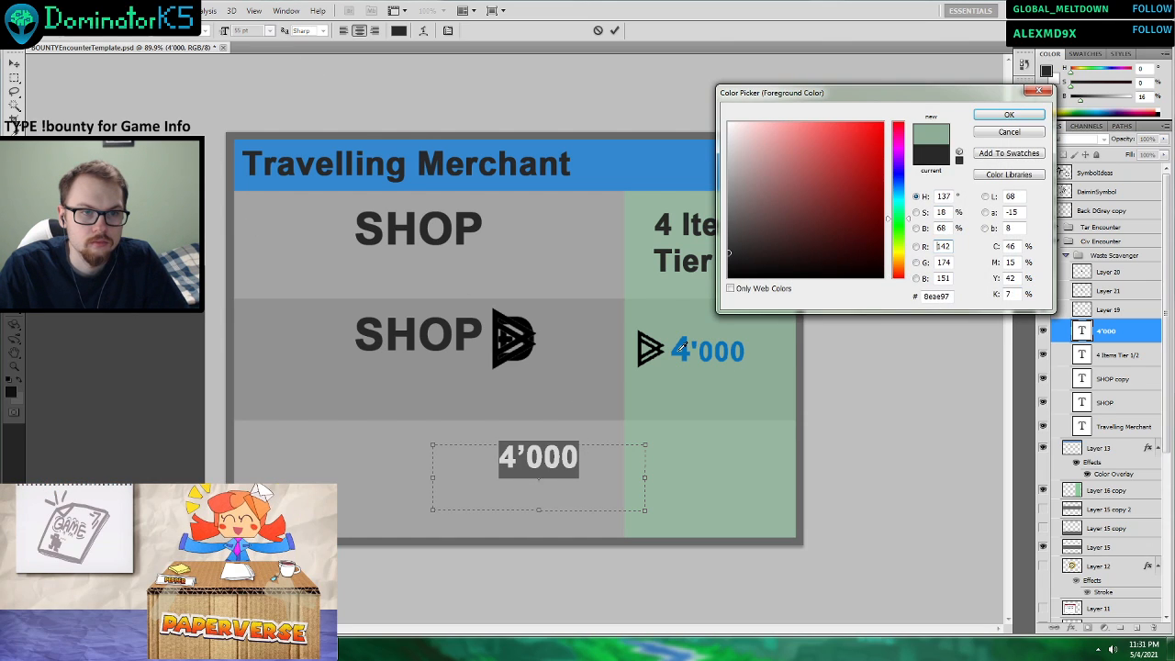
{"action": "left_click", "coordinate": [1006, 115]}
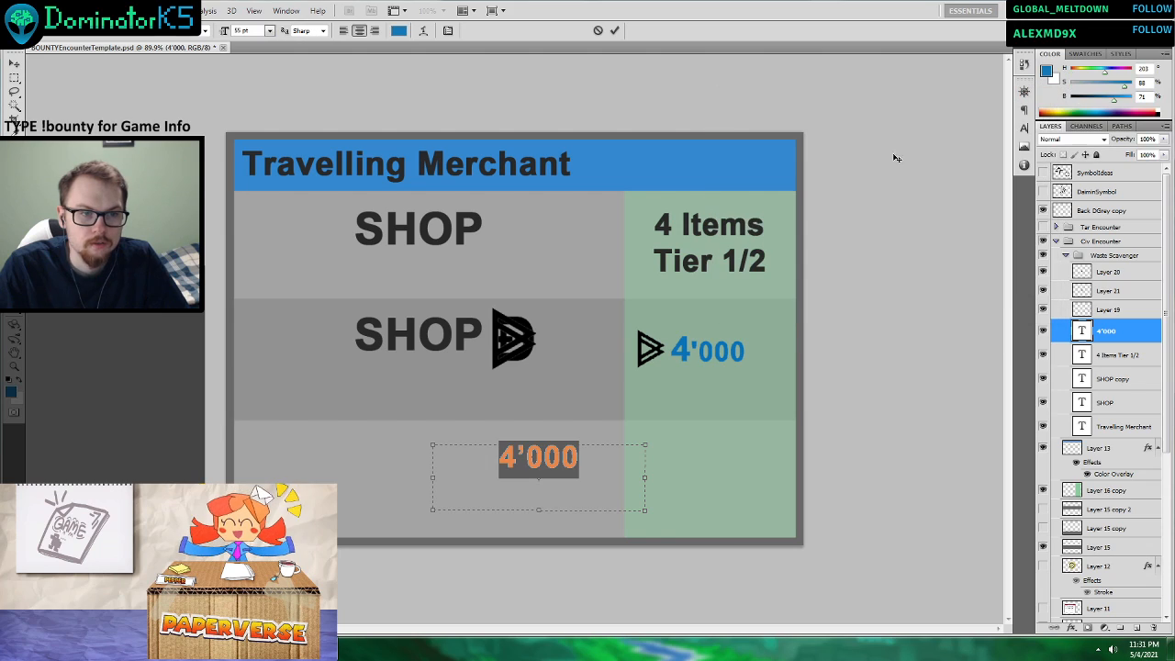
Enlarge only the leading 4 of the third row's 4'000 text to 72 pt.
{"action": "left_click", "coordinate": [527, 464]}
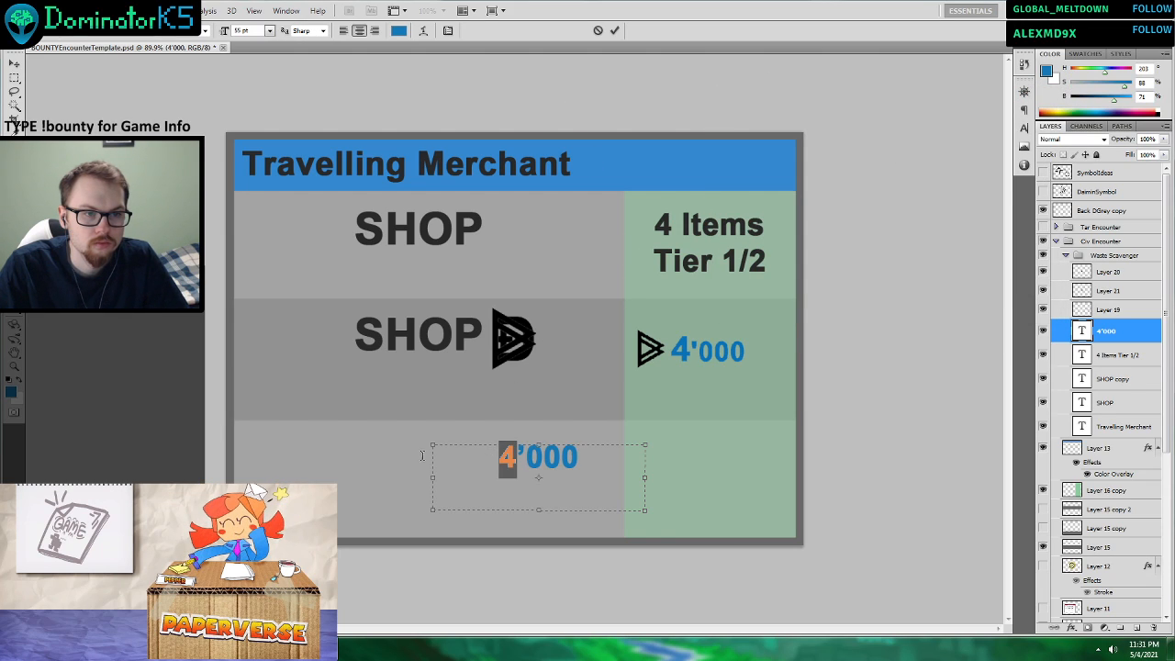
{"action": "left_click", "coordinate": [269, 31]}
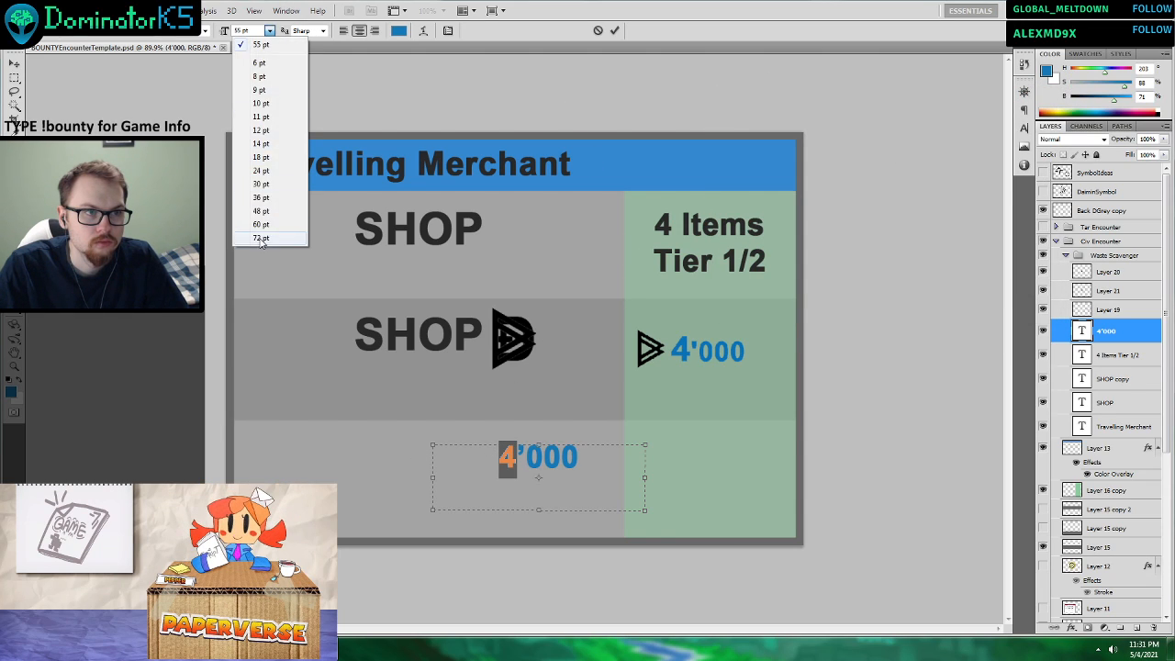
{"action": "left_click", "coordinate": [309, 240]}
{"action": "left_click", "coordinate": [615, 30]}
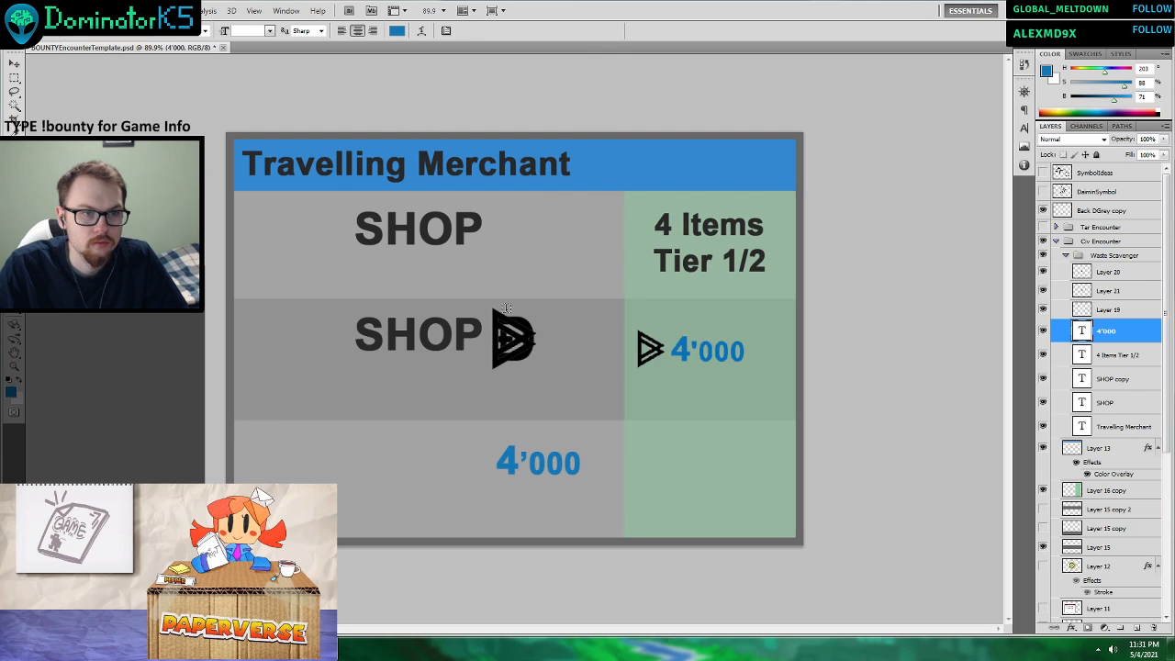
Delete Layer 19 with the old price and move the new 4'000 text into the second row's green cell.
{"action": "left_click", "coordinate": [14, 64]}
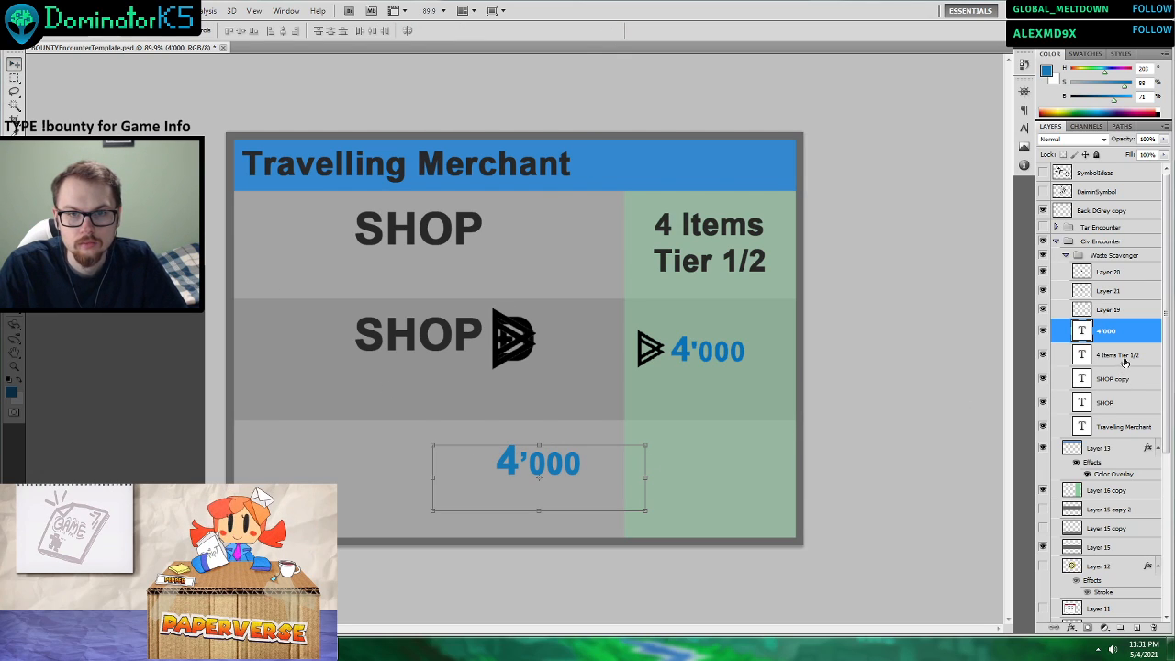
{"action": "left_click", "coordinate": [1112, 310]}
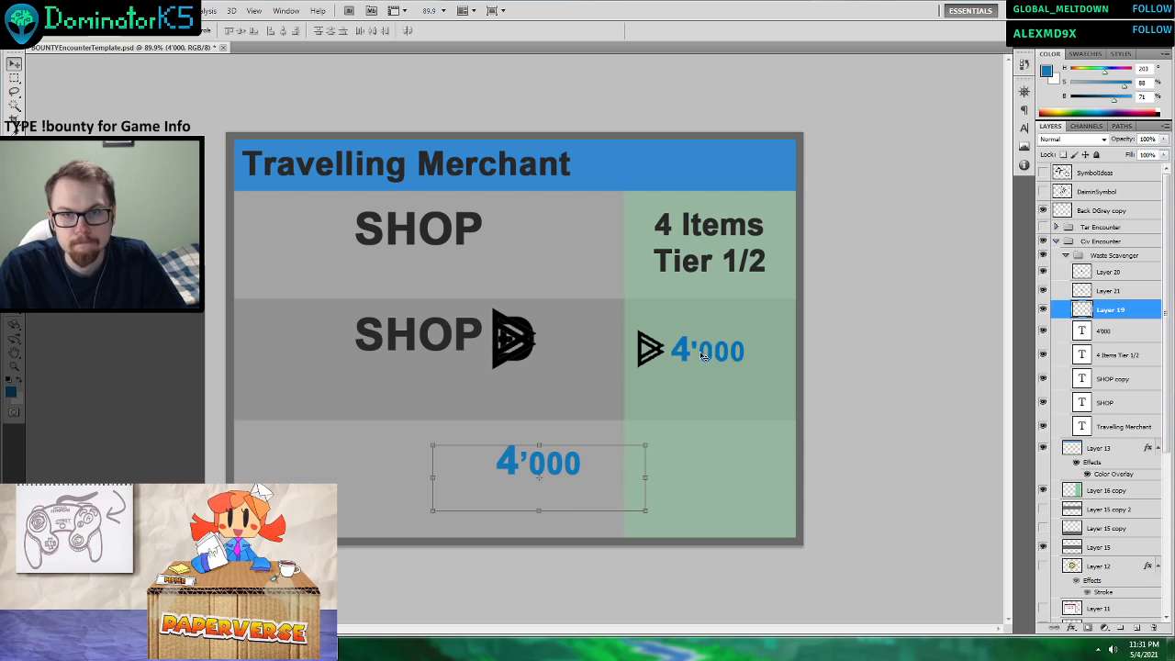
{"action": "key", "text": "Delete"}
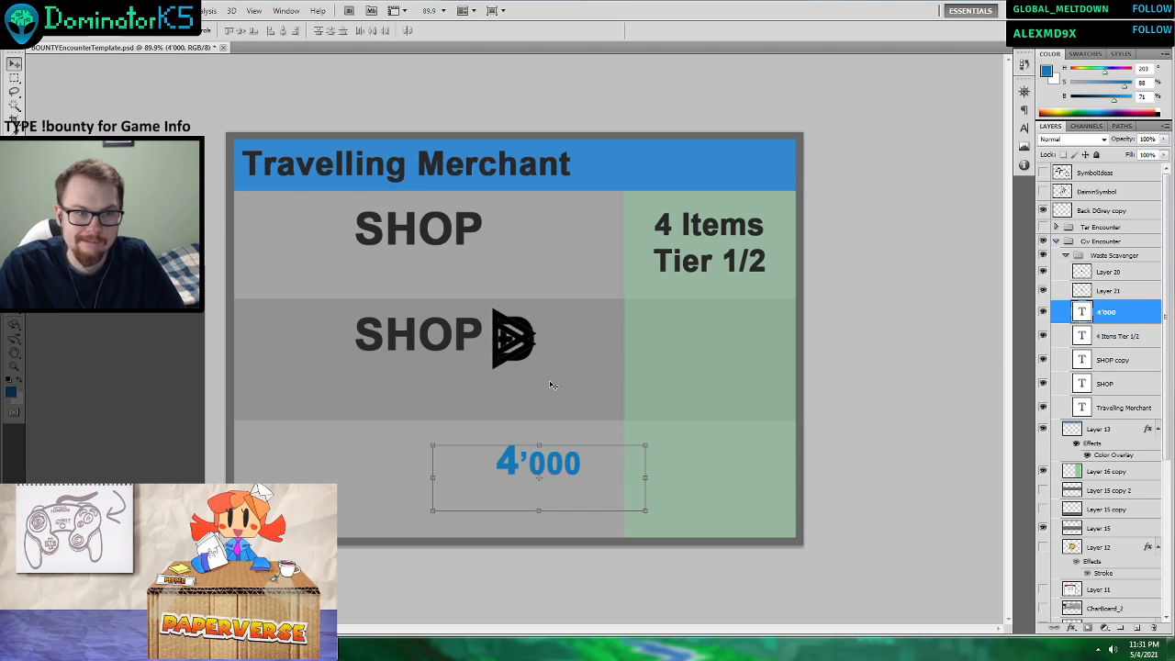
{"action": "left_click_drag", "start_coordinate": [549, 470], "coordinate": [733, 399]}
{"action": "left_click", "coordinate": [1118, 290]}
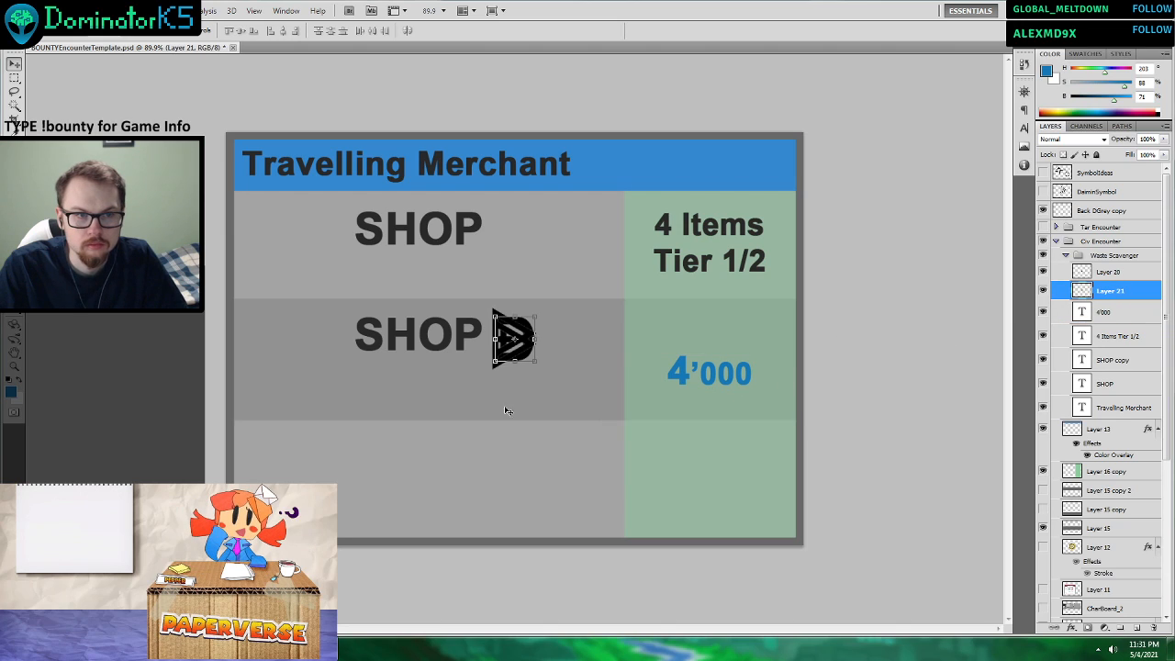
{"action": "left_click_drag", "start_coordinate": [506, 415], "coordinate": [703, 405]}
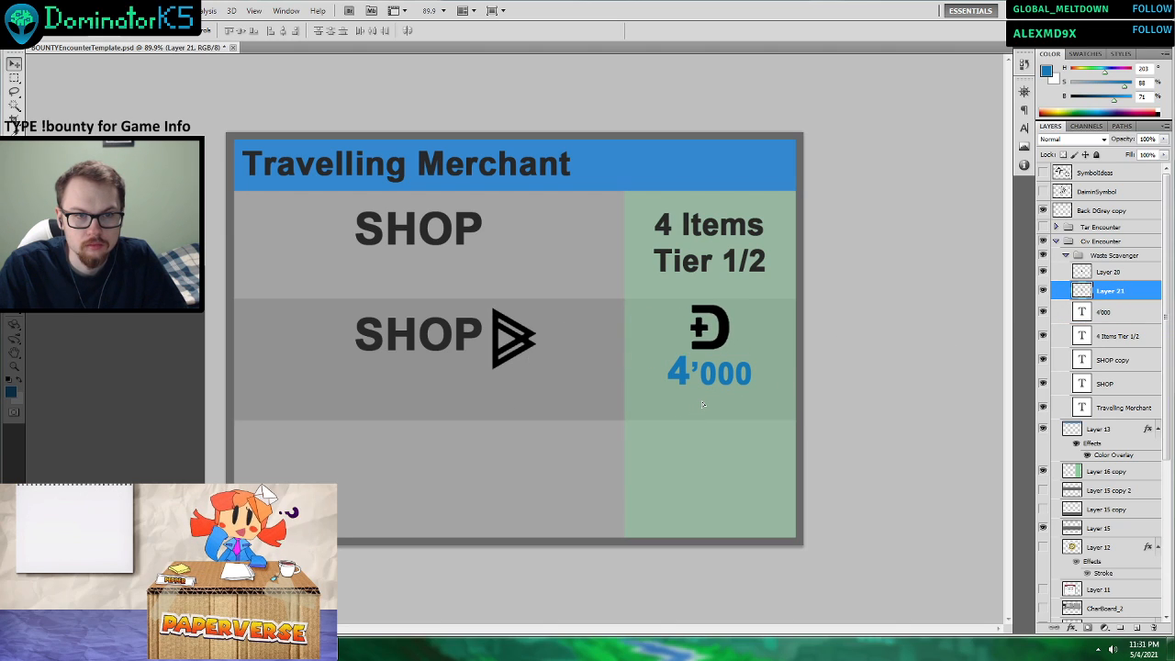
{"action": "key", "text": "ctrl+z"}
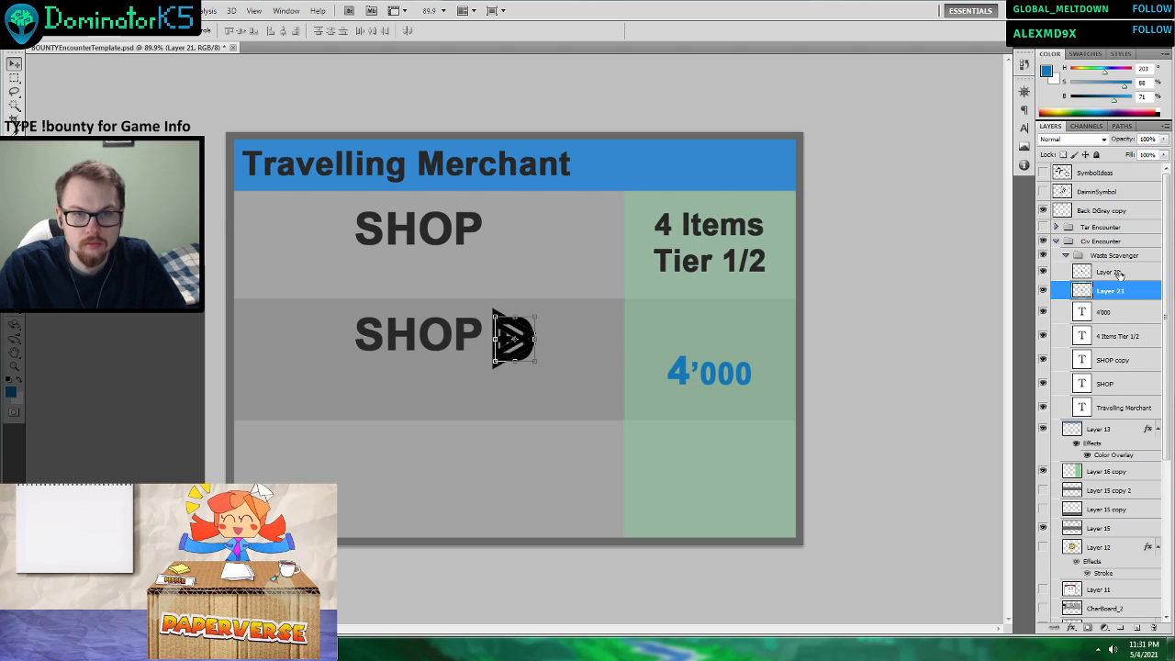
{"action": "left_click", "coordinate": [1110, 272]}
{"action": "left_click_drag", "start_coordinate": [539, 374], "coordinate": [525, 360]}
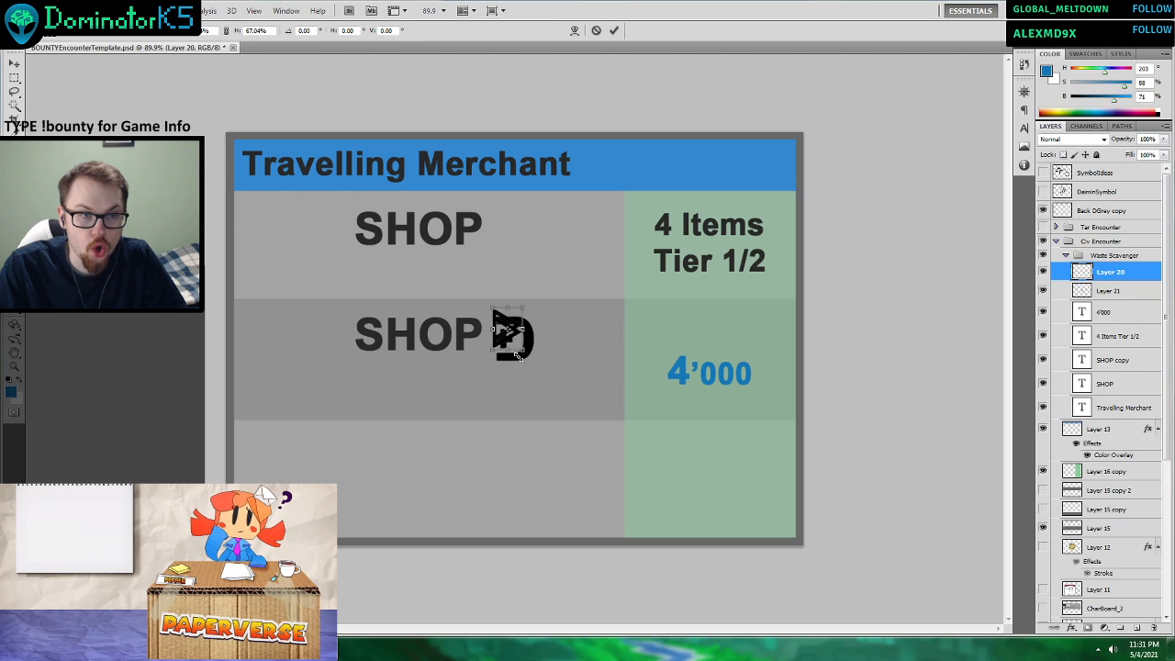
{"action": "left_click", "coordinate": [596, 30]}
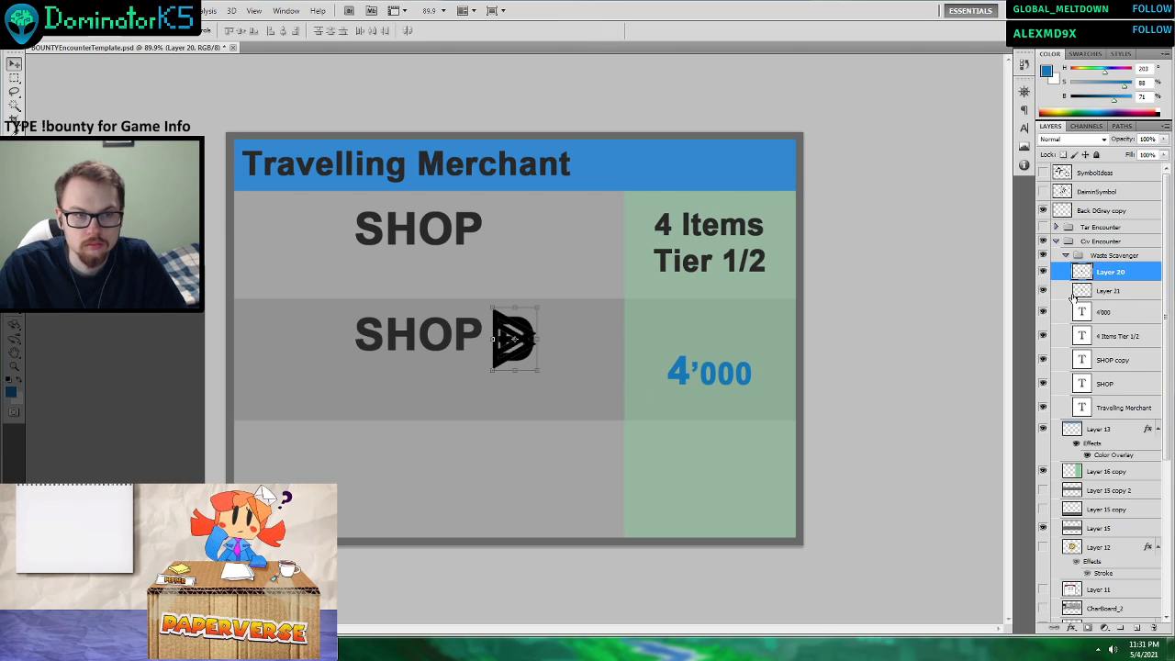
Move the triangle symbol beside the D symbol and scale both symbols down together to about 68%.
{"action": "left_click_drag", "start_coordinate": [655, 365], "coordinate": [681, 362]}
{"action": "left_click", "coordinate": [1107, 291], "text": "shift"}
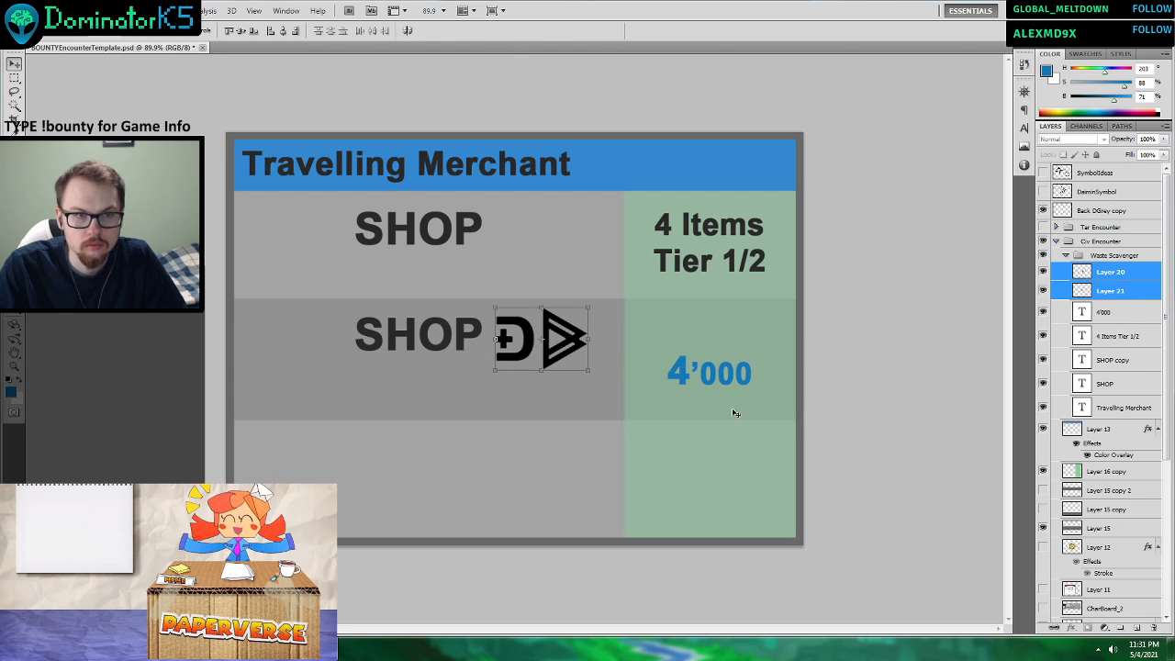
{"action": "left_click_drag", "start_coordinate": [588, 369], "coordinate": [559, 350]}
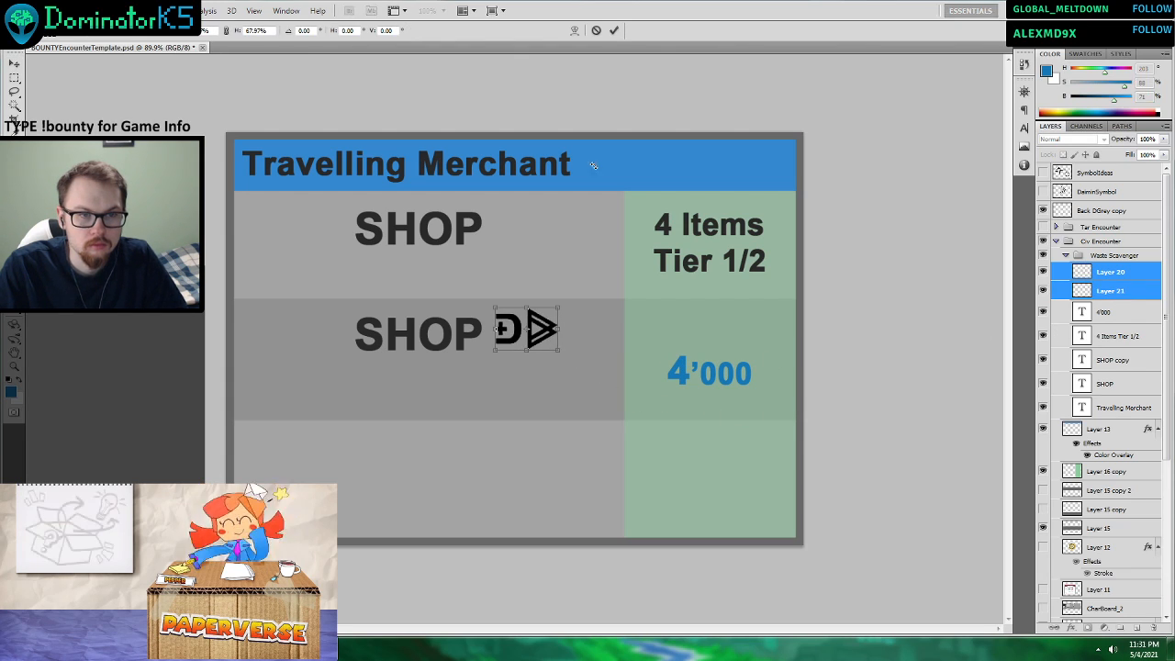
{"action": "left_click", "coordinate": [614, 31]}
Move the D symbol into the second row's green cell and line up the 4'000 text directly after it.
{"action": "left_click", "coordinate": [1094, 291]}
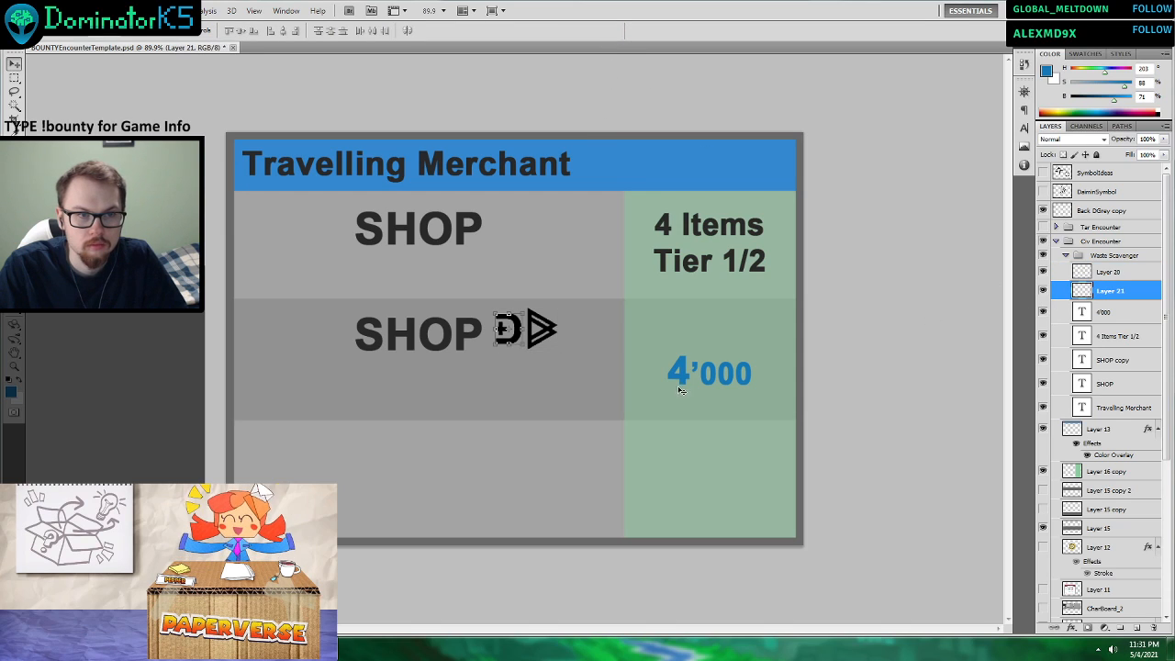
{"action": "left_click_drag", "start_coordinate": [613, 419], "coordinate": [724, 435]}
{"action": "left_click", "coordinate": [1106, 311]}
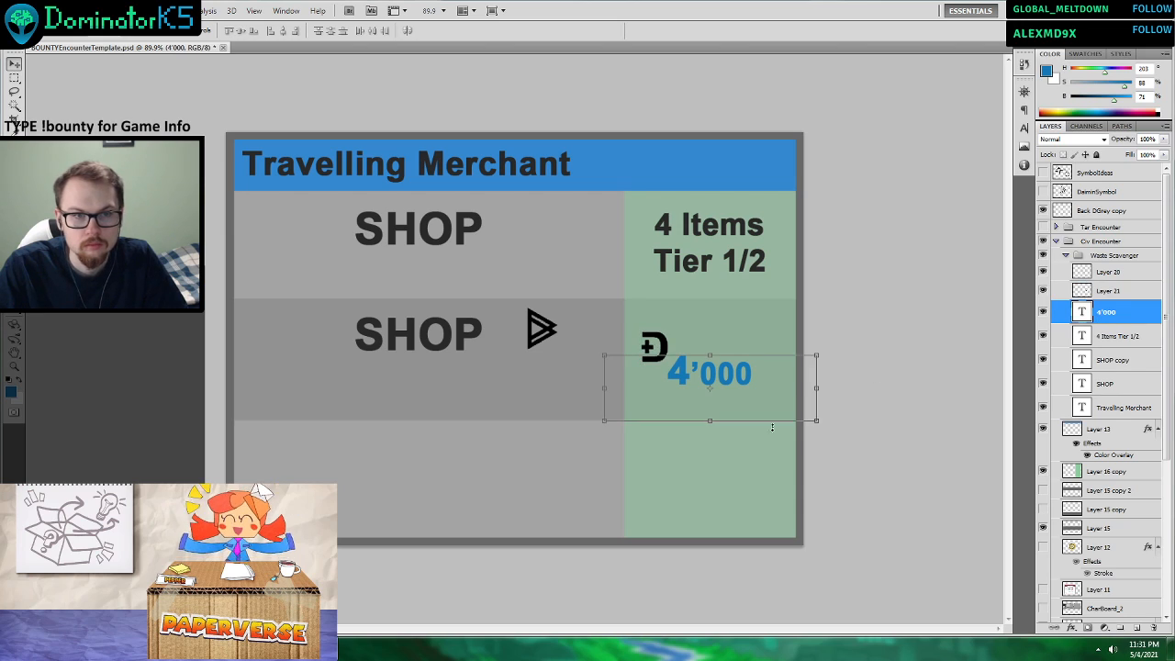
{"action": "left_click_drag", "start_coordinate": [646, 492], "coordinate": [655, 469]}
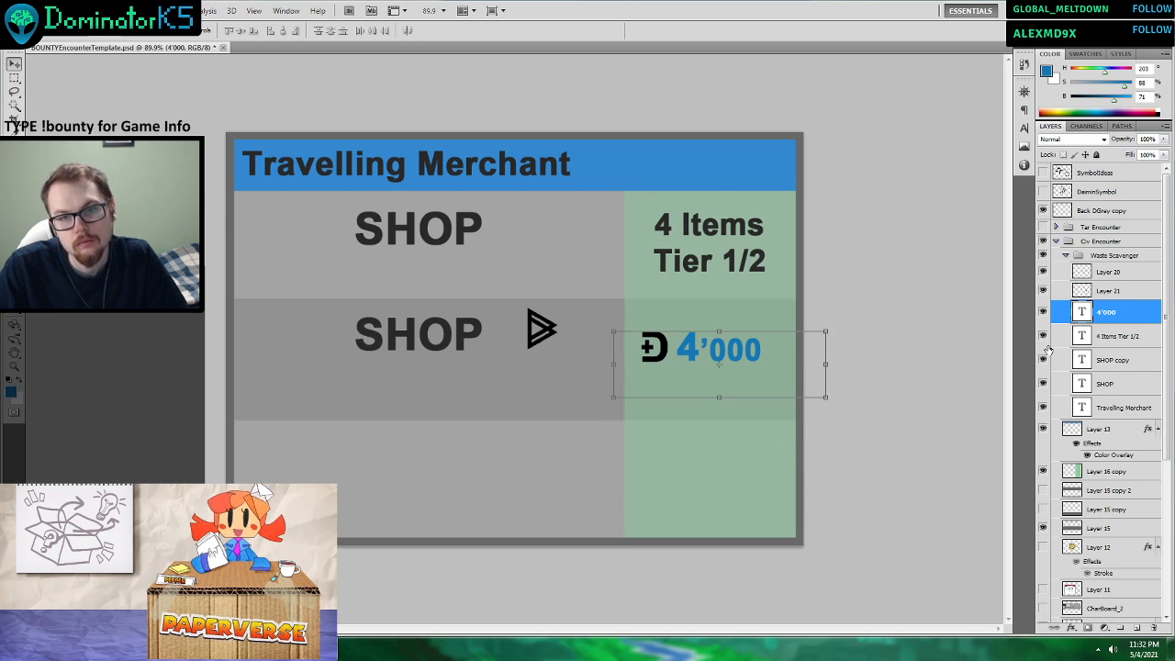
Move the triangle symbol on Layer 20 over the D symbol in front of the 4'000 price.
{"action": "left_click", "coordinate": [1106, 291], "text": "shift"}
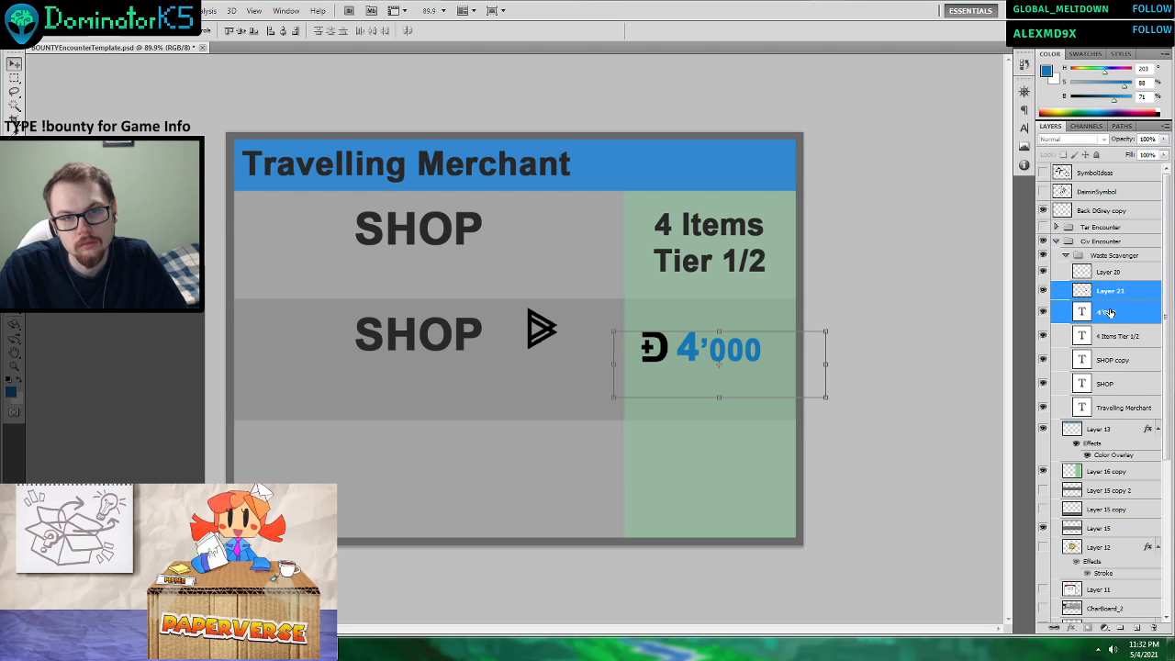
{"action": "left_click", "coordinate": [1111, 316]}
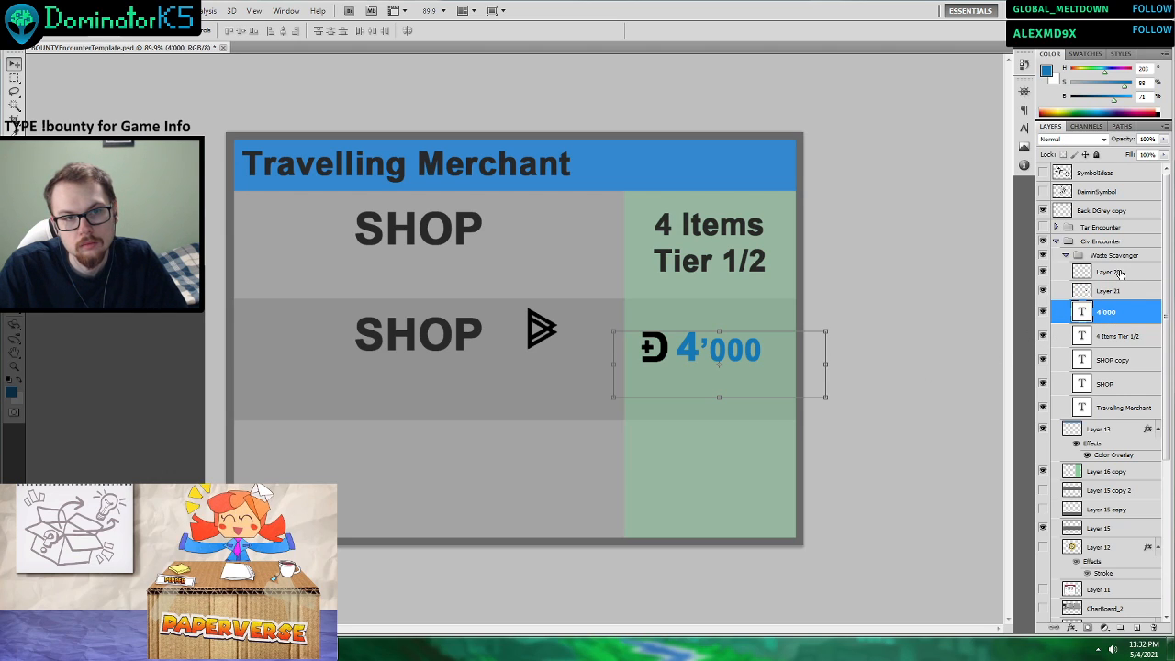
{"action": "left_click", "coordinate": [1120, 273]}
{"action": "left_click_drag", "start_coordinate": [554, 426], "coordinate": [674, 449]}
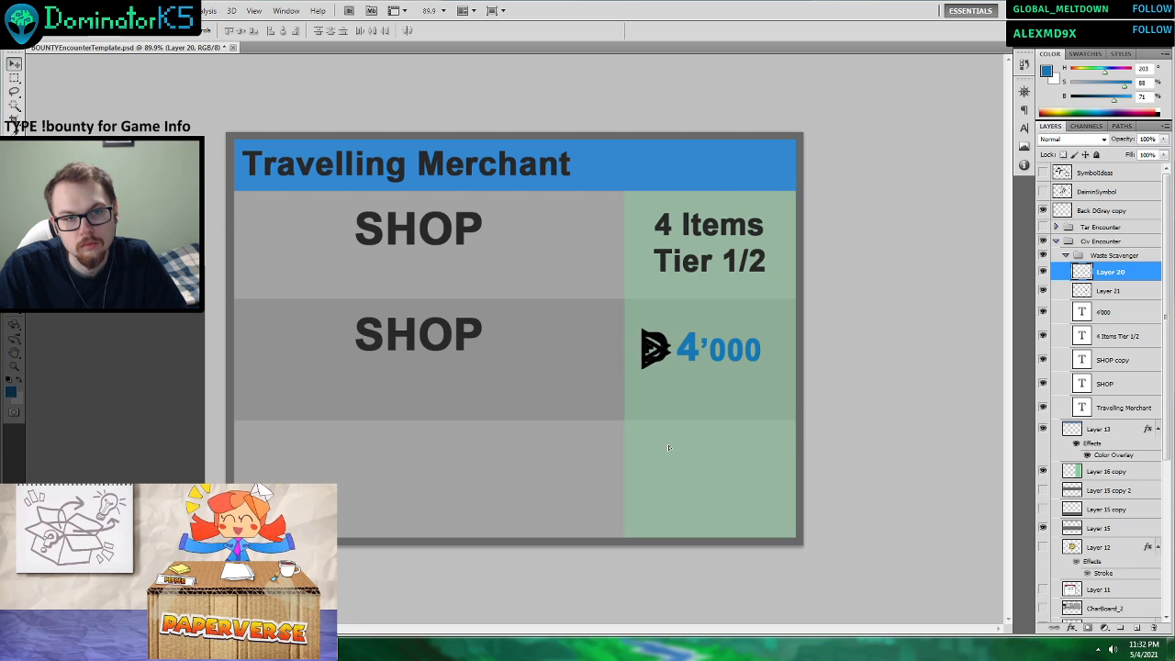
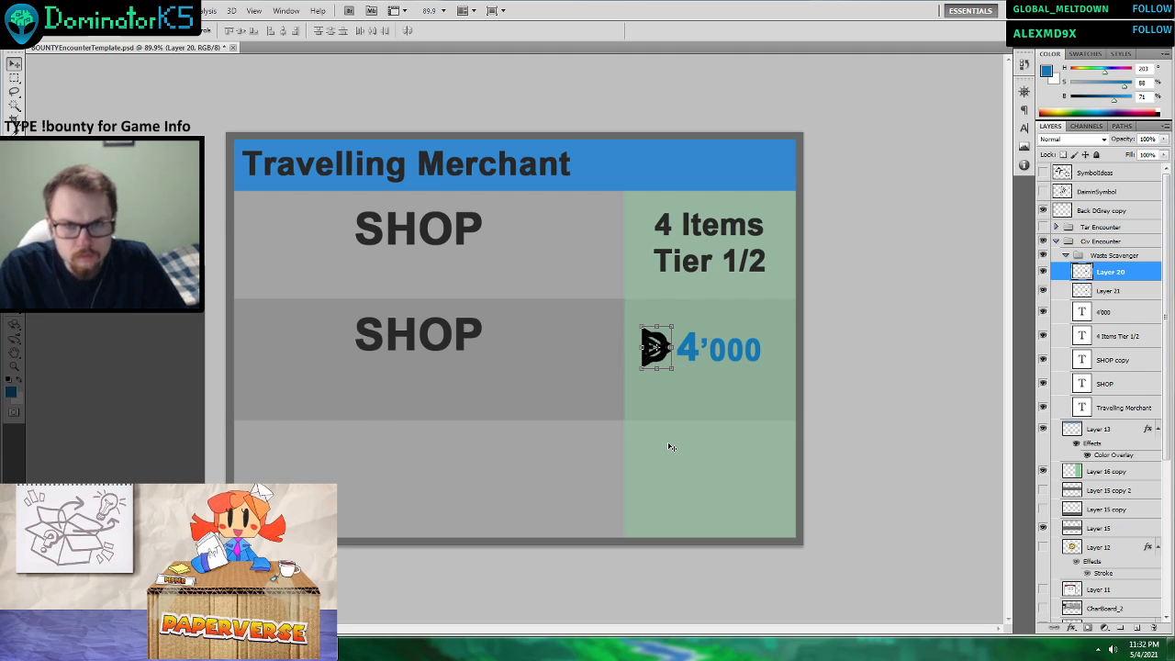
Hide the D symbol on Layer 21 and shift the triangle symbol and 4'000 price together slightly down and right in the green cell.
{"action": "left_click", "coordinate": [1052, 291]}
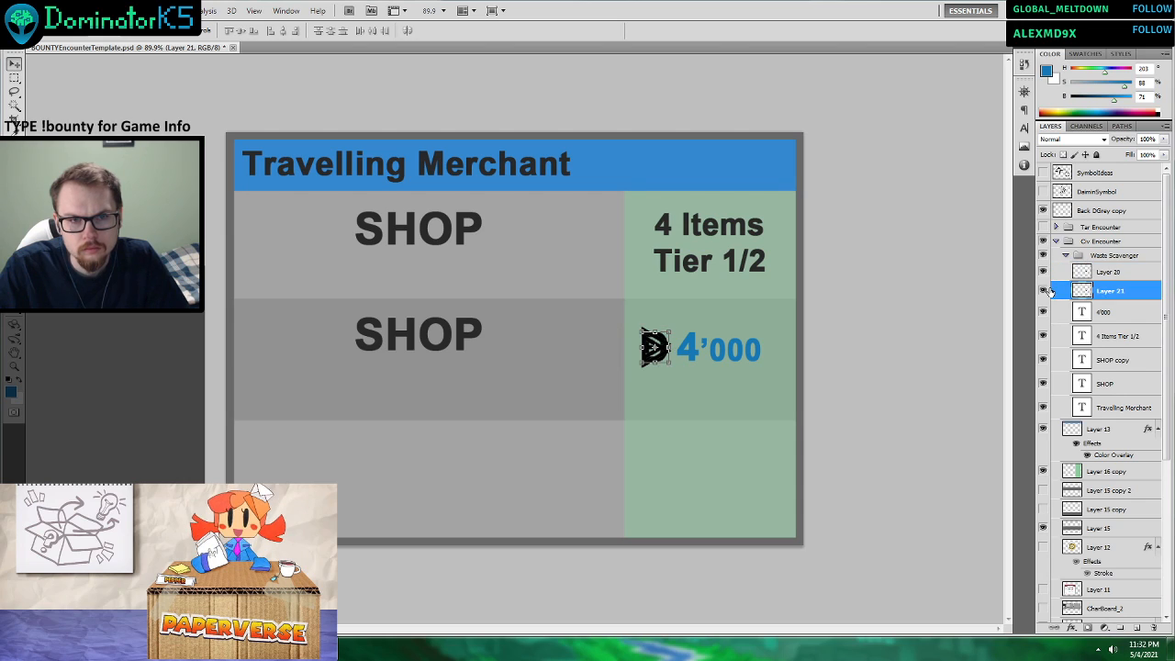
{"action": "left_click", "coordinate": [1038, 292]}
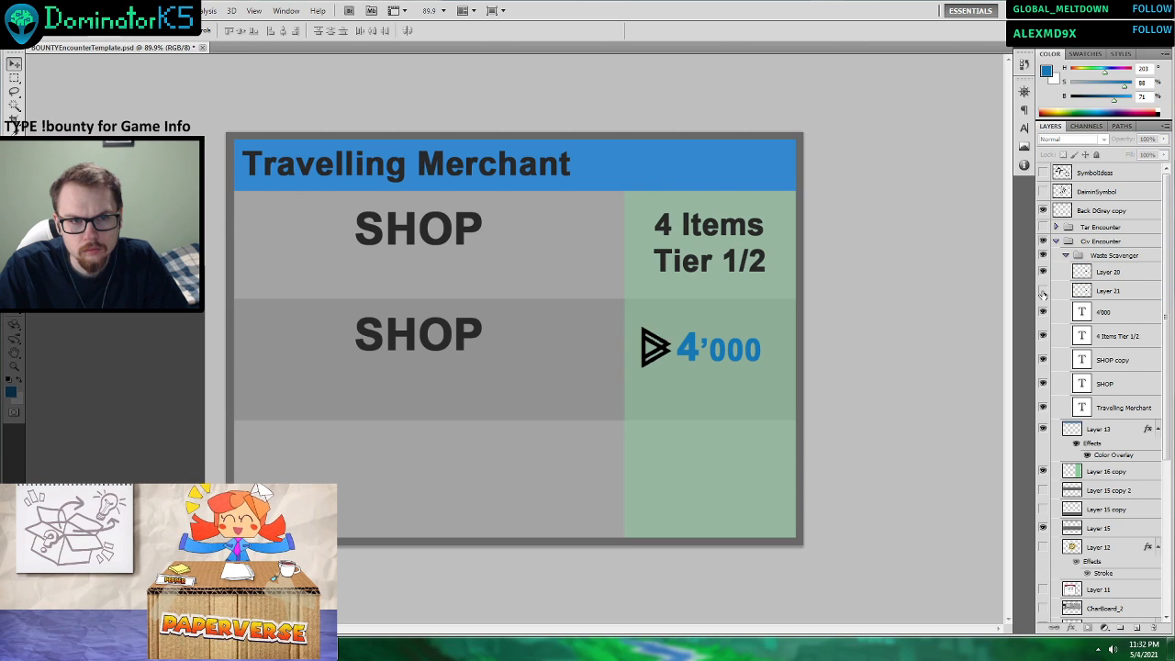
{"action": "left_click", "coordinate": [1092, 272]}
{"action": "left_click", "coordinate": [1106, 291], "text": "shift"}
{"action": "left_click", "coordinate": [1104, 312], "text": "shift"}
{"action": "left_click_drag", "start_coordinate": [769, 357], "coordinate": [778, 363]}
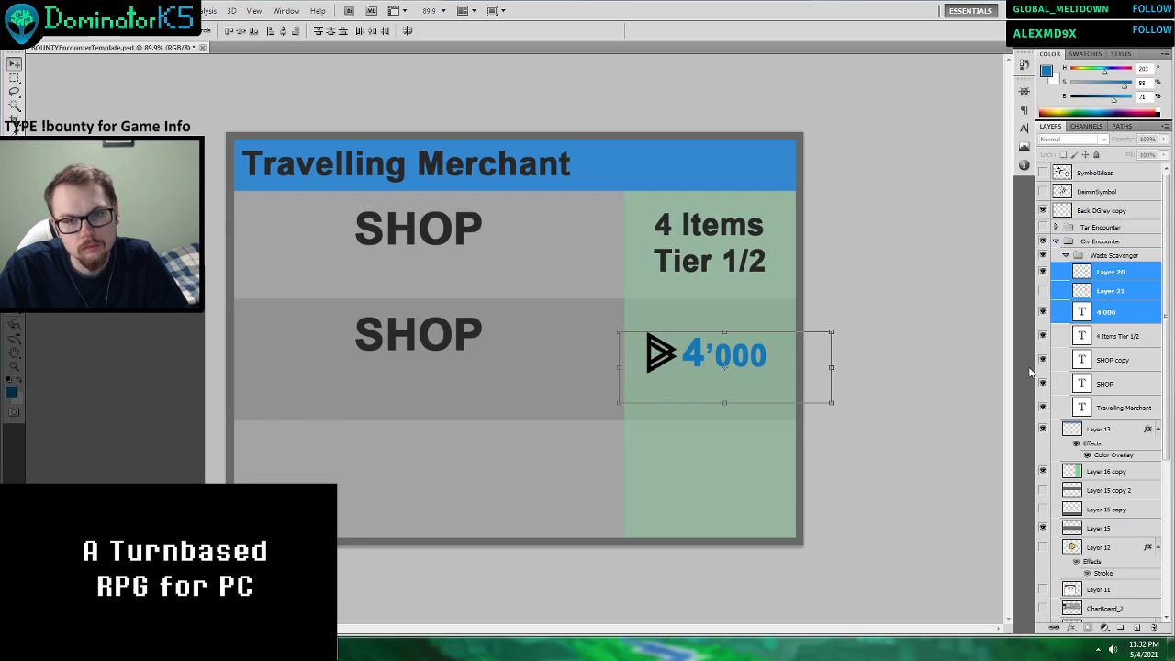
Check the Merchant row of the civilian encounter table in Word, and change the card's second-row price to 3'000.
{"action": "left_click", "coordinate": [1108, 360]}
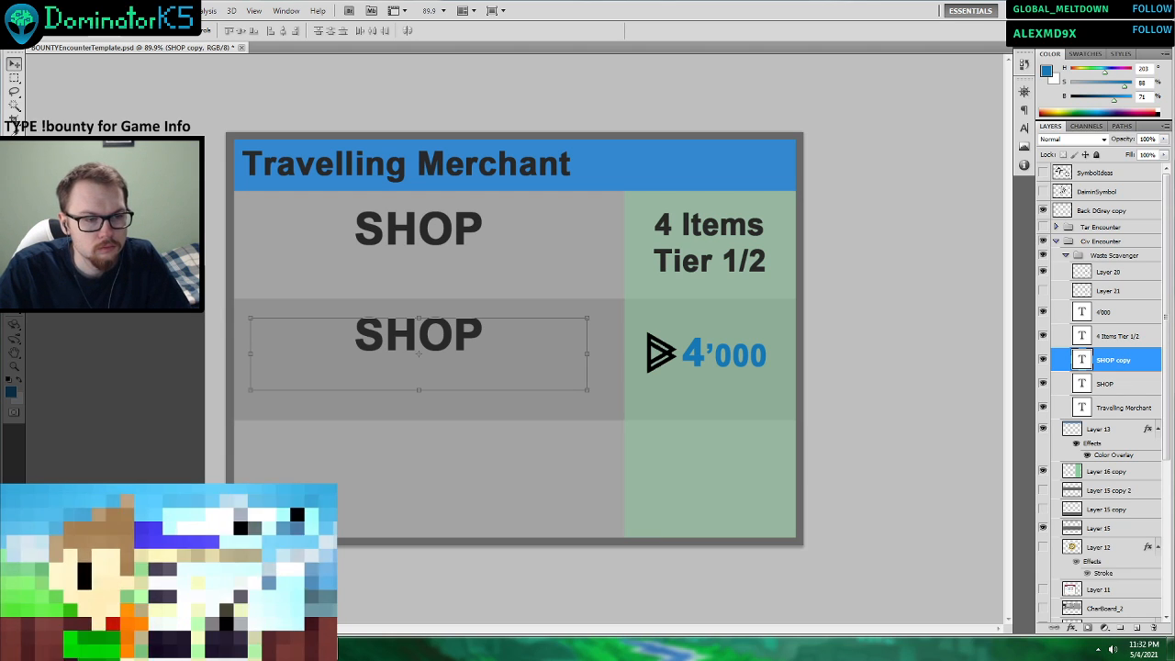
{"action": "key", "text": "alt+Tab"}
{"action": "key", "text": "alt+Tab"}
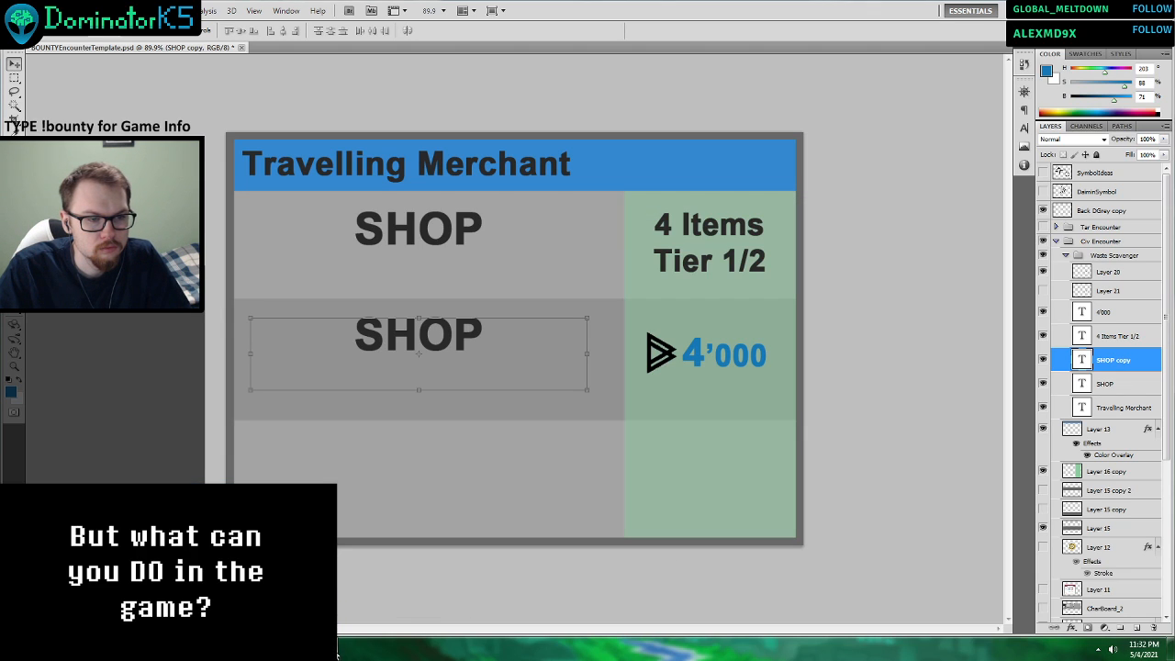
{"action": "key", "text": "alt+Tab"}
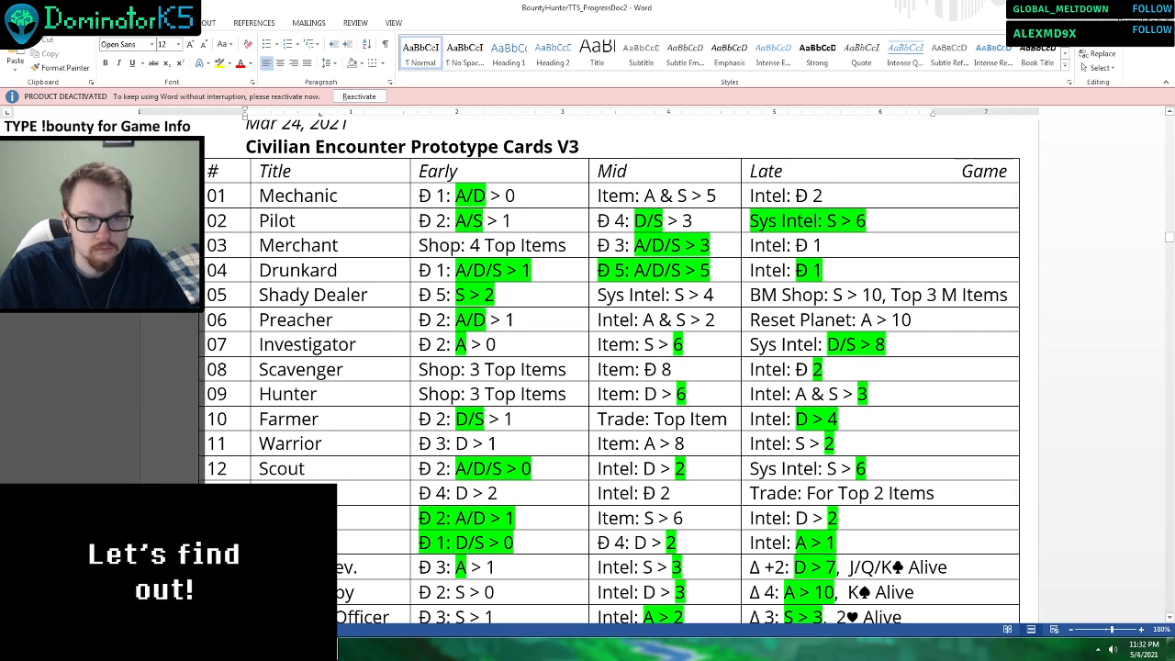
{"action": "key", "text": "alt+Tab"}
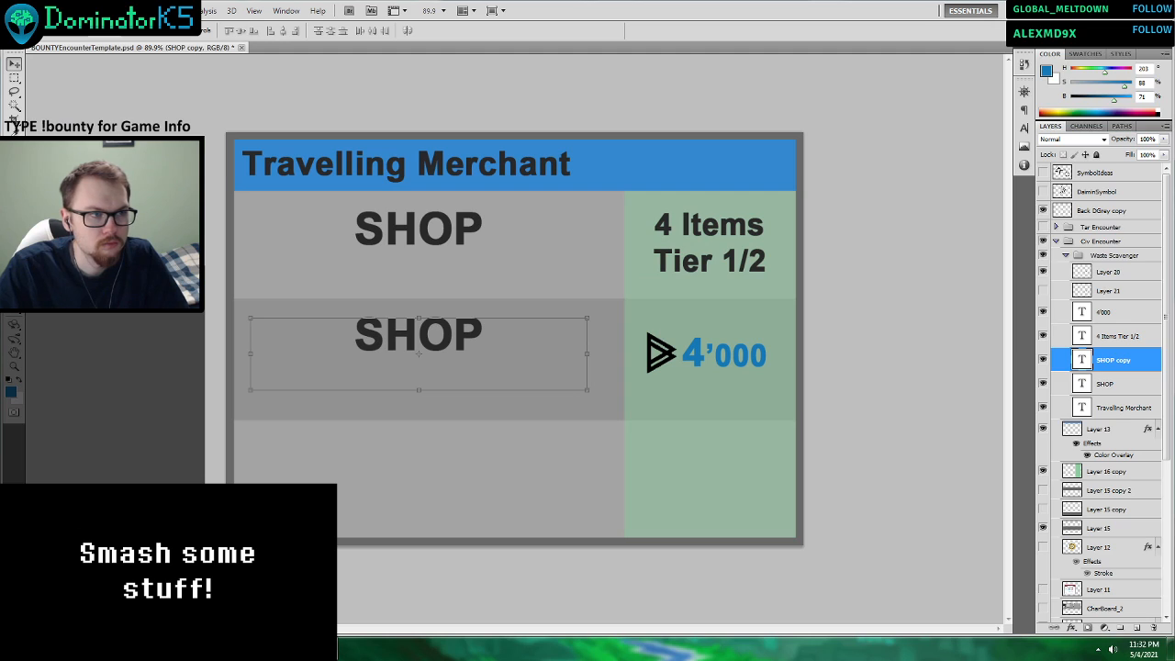
{"action": "key", "text": "t"}
{"action": "double_click", "coordinate": [691, 355]}
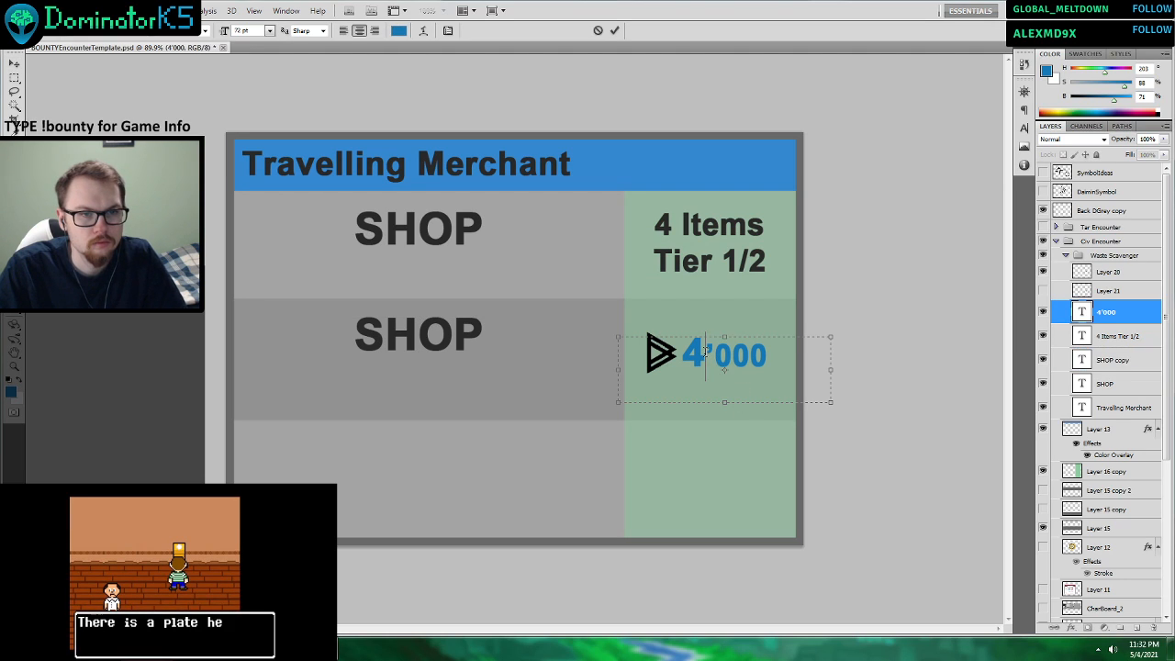
{"action": "left_click", "coordinate": [700, 356]}
{"action": "key", "text": "BackSpace"}
{"action": "type", "text": "3"}
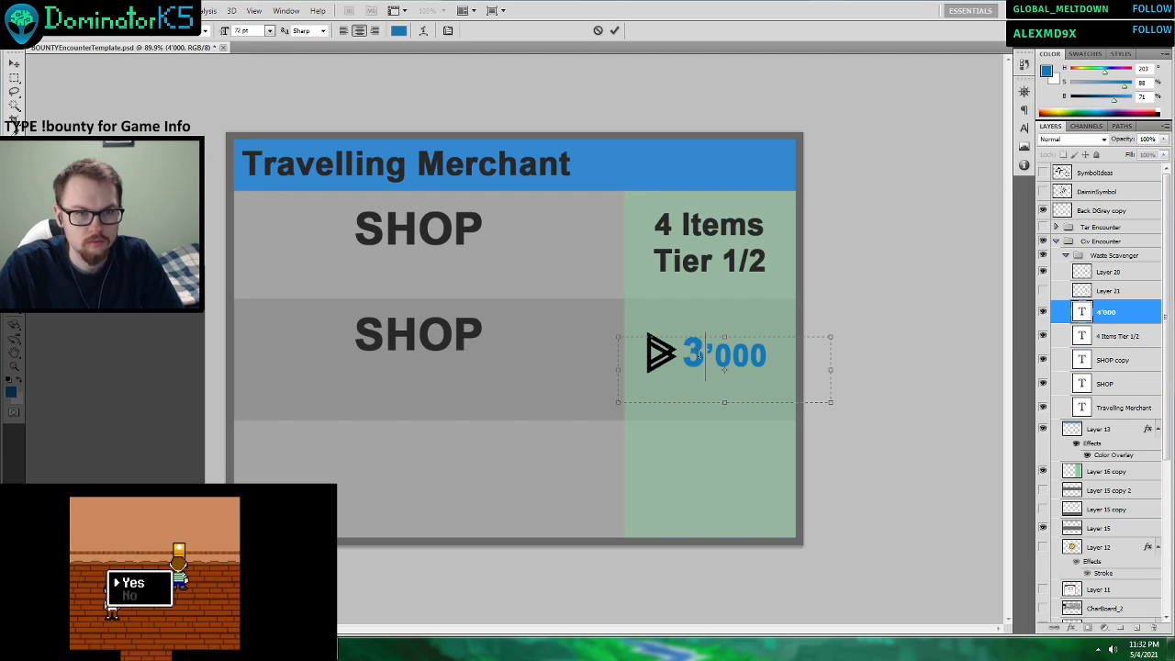
{"action": "left_click", "coordinate": [614, 31]}
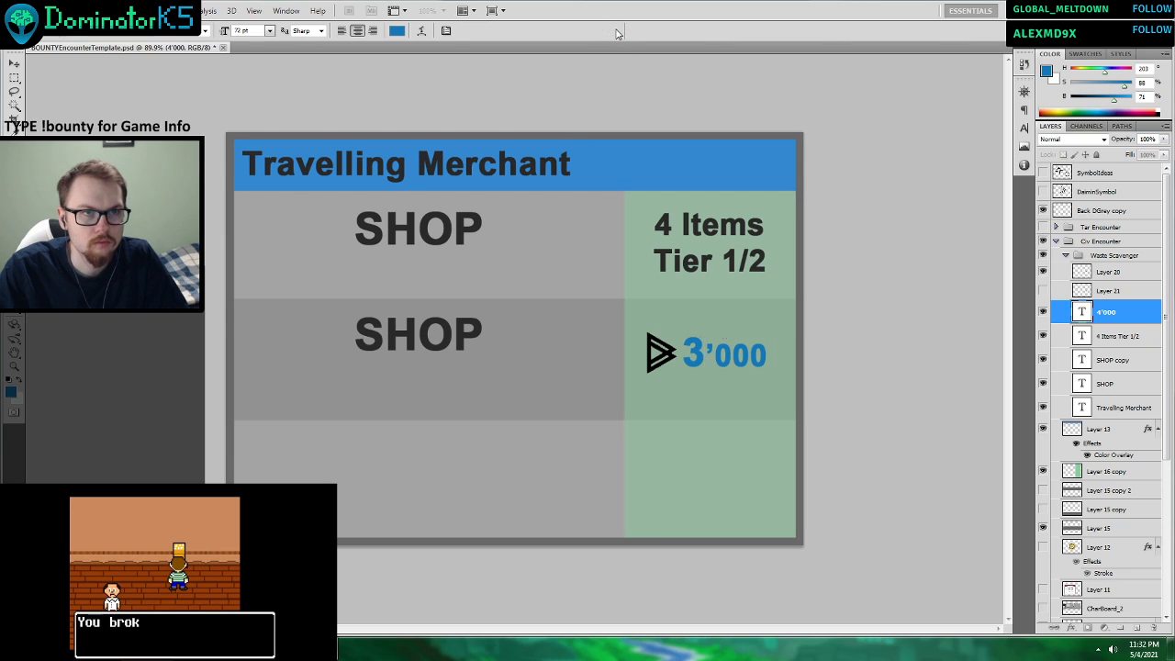
Recheck the Merchant entry in Word, replace the second row's SHOP text with two widely spaced slashes, and shift it down and left.
{"action": "key", "text": "alt+Tab"}
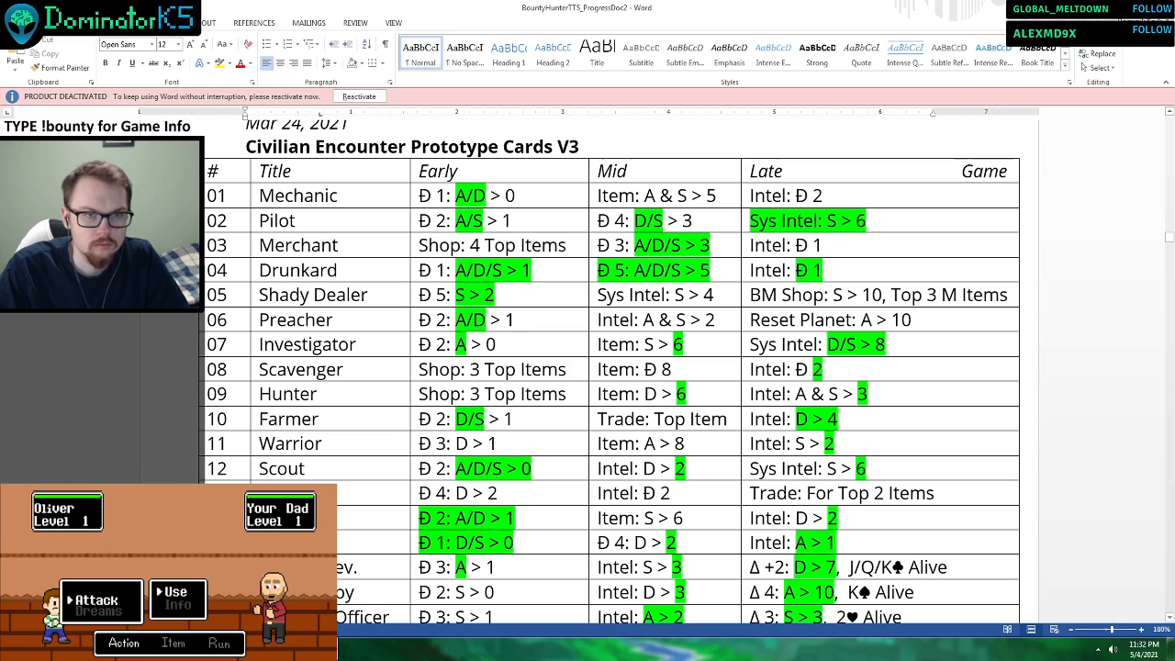
{"action": "left_click", "coordinate": [322, 649]}
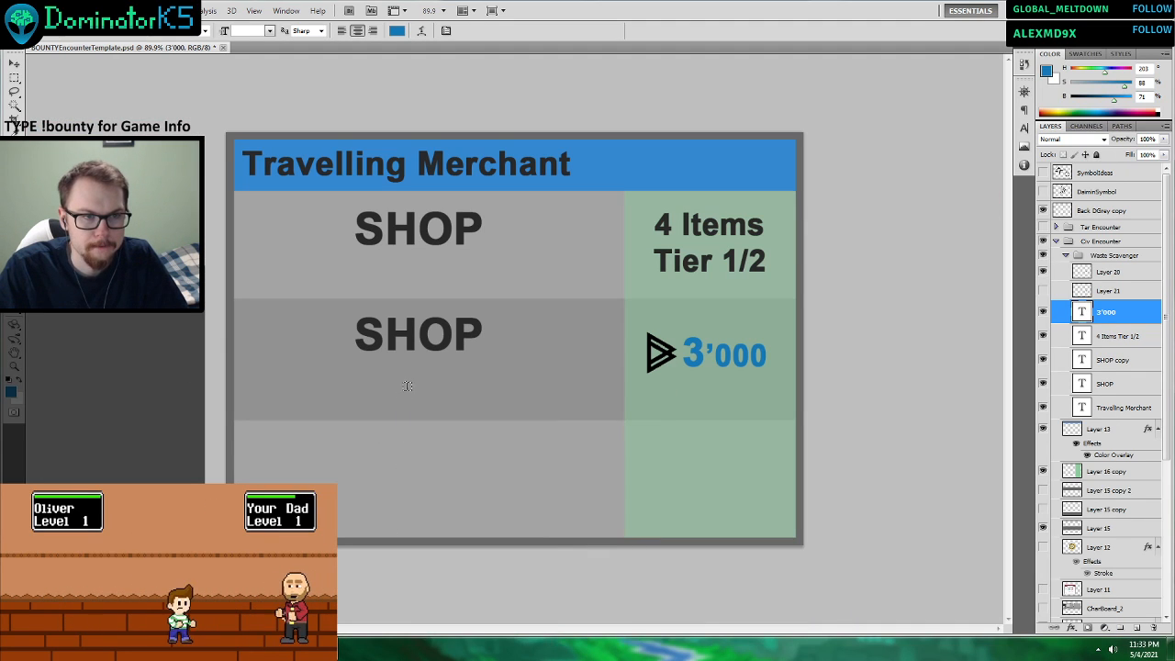
{"action": "left_click_drag", "start_coordinate": [483, 334], "coordinate": [292, 352]}
{"action": "key", "text": "ctrl+a"}
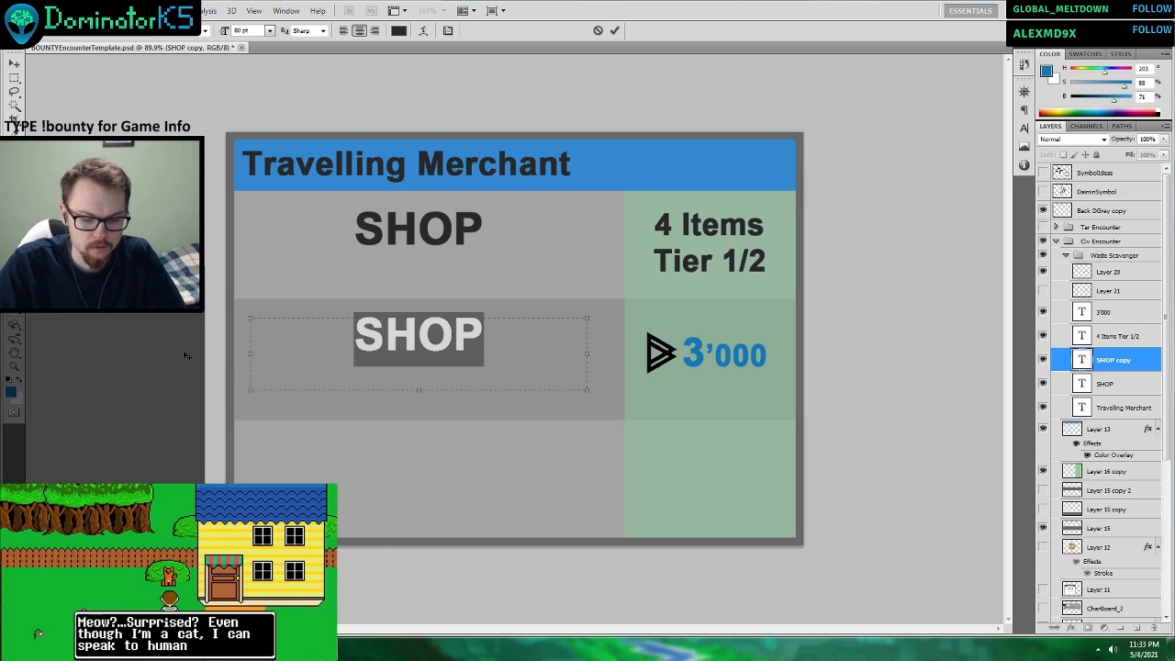
{"action": "type", "text": "?"}
{"action": "key", "text": "BackSpace"}
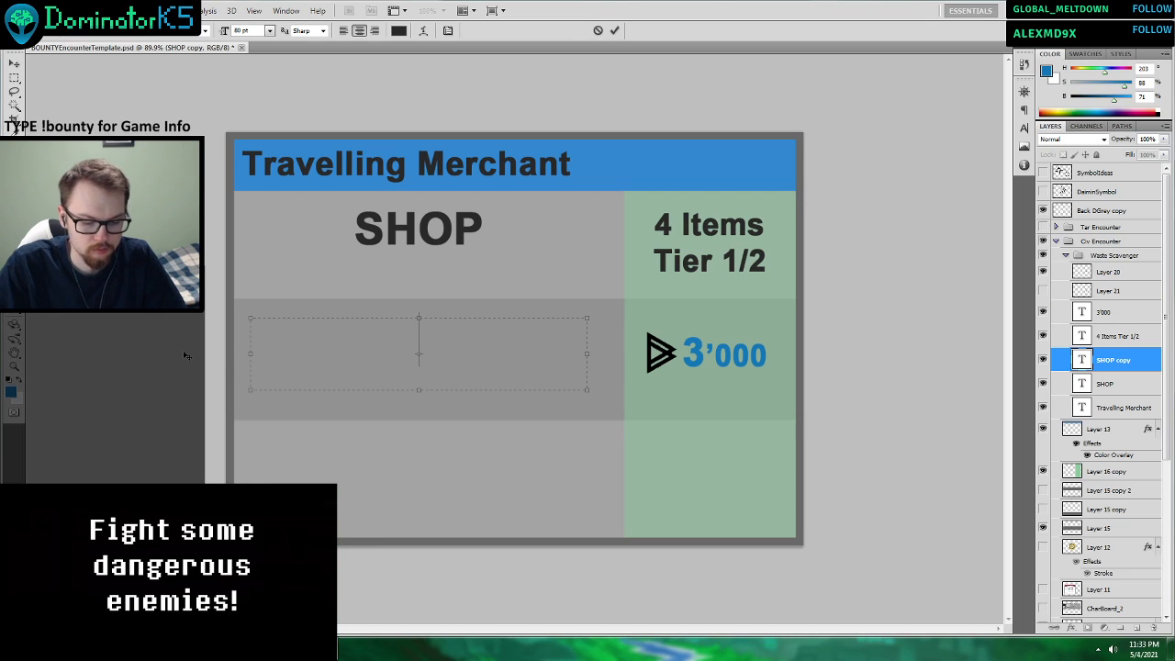
{"action": "type", "text": "/   /"}
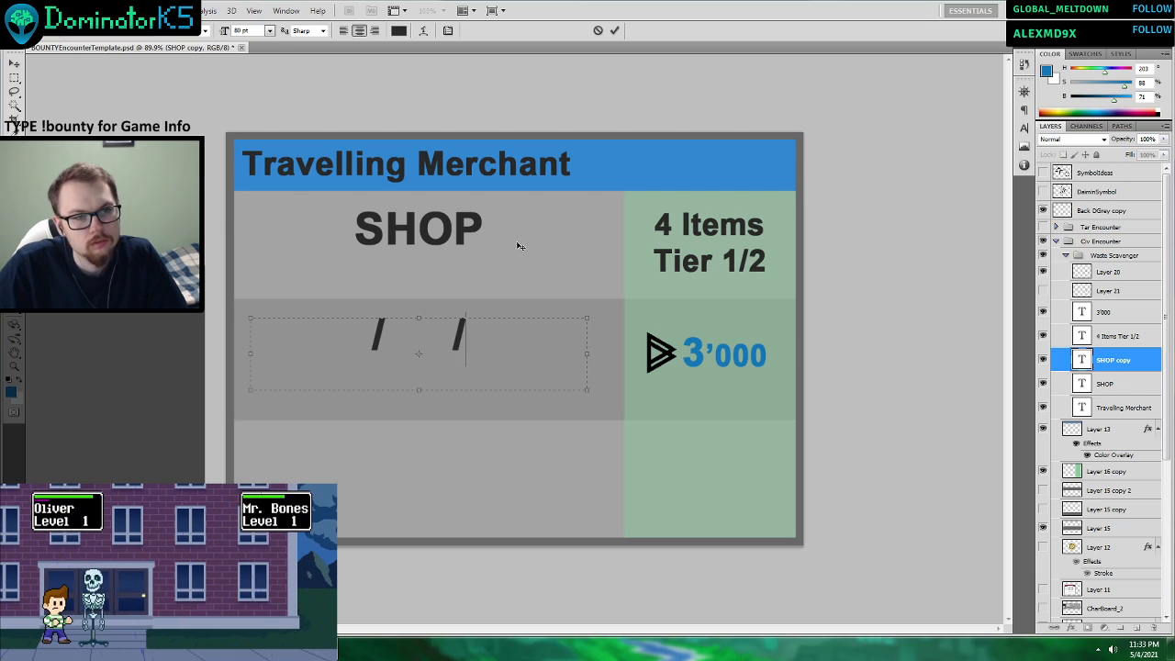
{"action": "key", "text": "Left"}
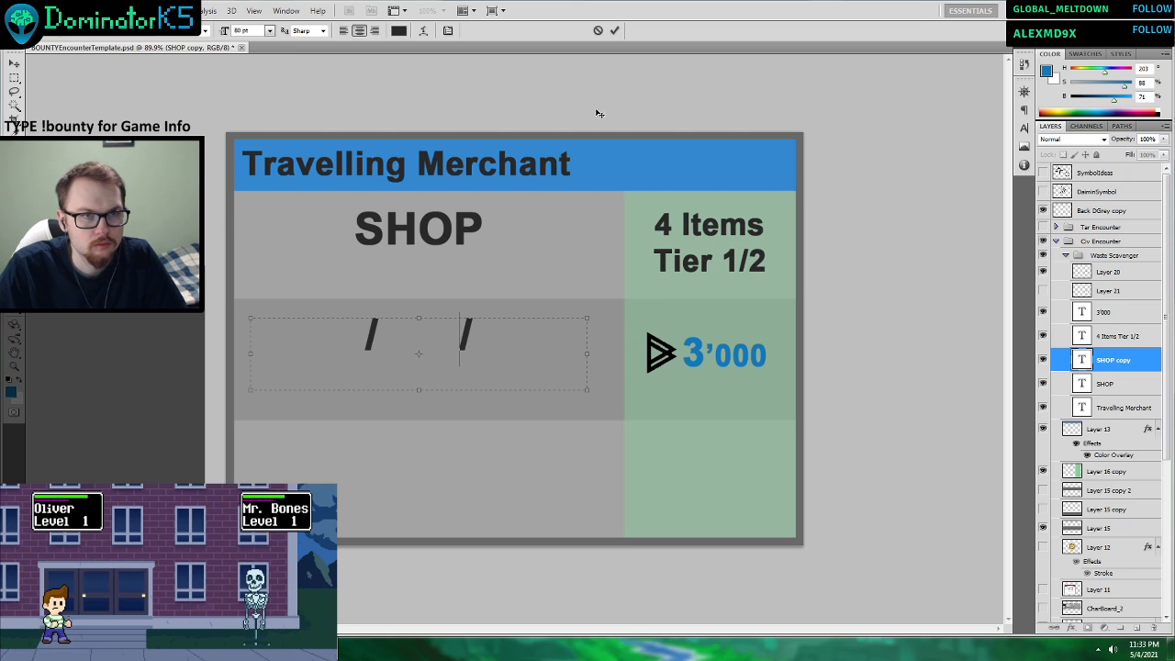
{"action": "left_click", "coordinate": [614, 30]}
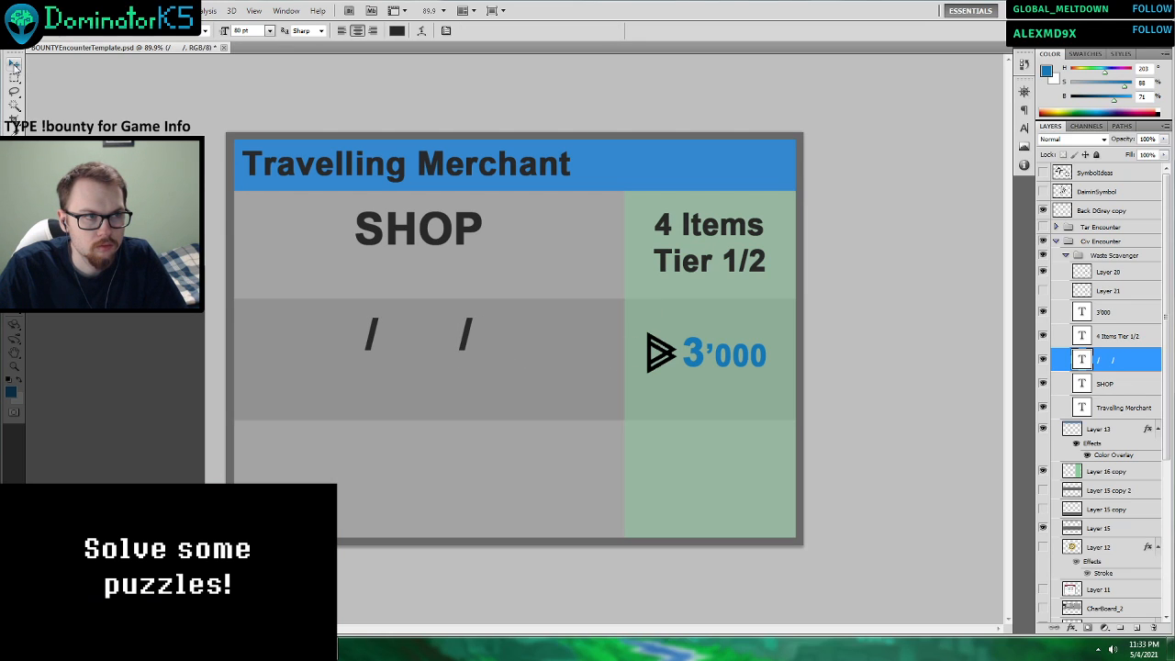
{"action": "left_click", "coordinate": [15, 65]}
{"action": "left_click_drag", "start_coordinate": [480, 363], "coordinate": [439, 388]}
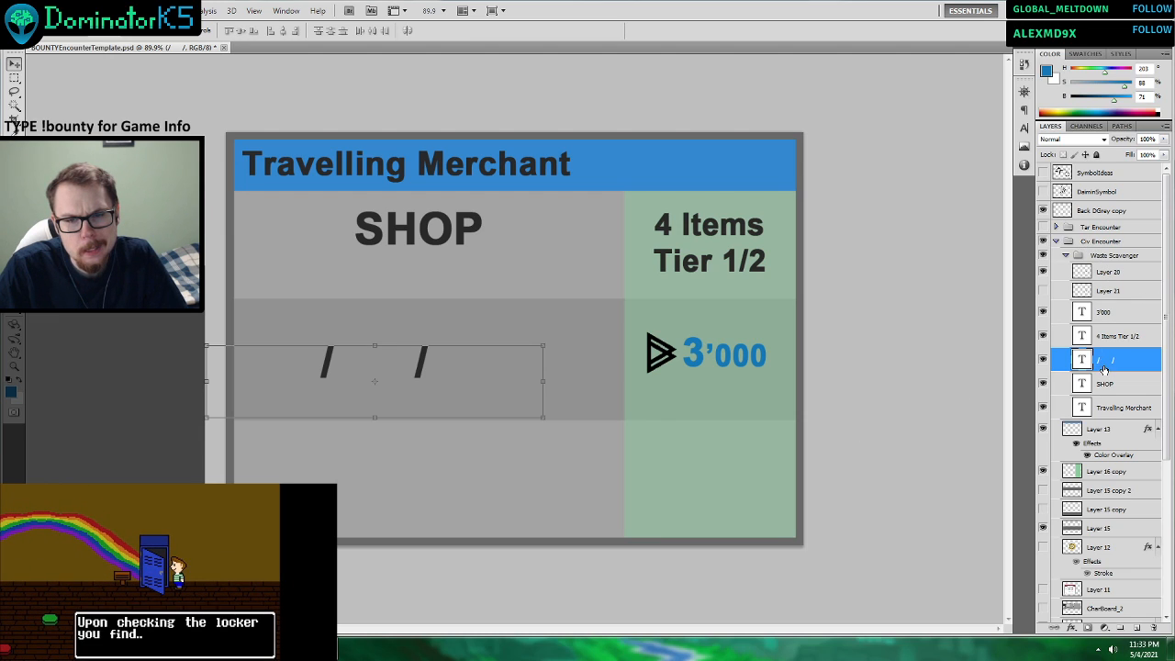
Duplicate the ShapeAttack copy, ShapeDefense copy and ShapeSpeech copy layers in the StatShapes group.
{"action": "scroll", "coordinate": [1105, 370], "scroll_direction": "down", "scroll_amount": 4}
{"action": "left_click", "coordinate": [1057, 590]}
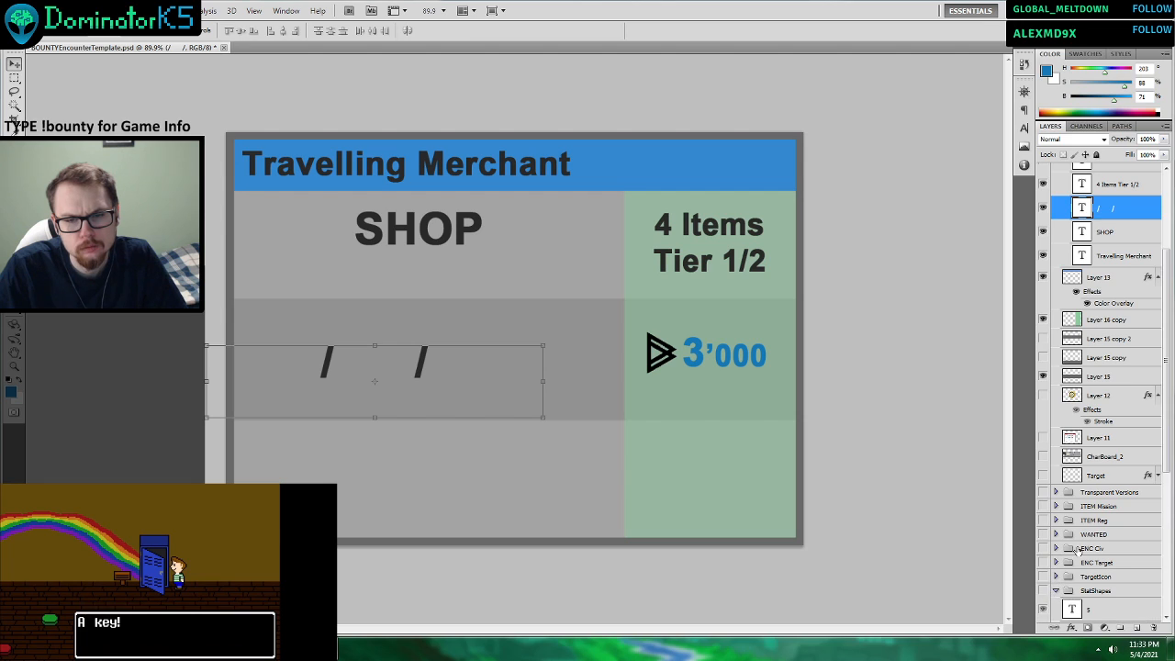
{"action": "scroll", "coordinate": [1102, 514], "scroll_direction": "down", "scroll_amount": 6}
{"action": "left_click", "coordinate": [1109, 443]}
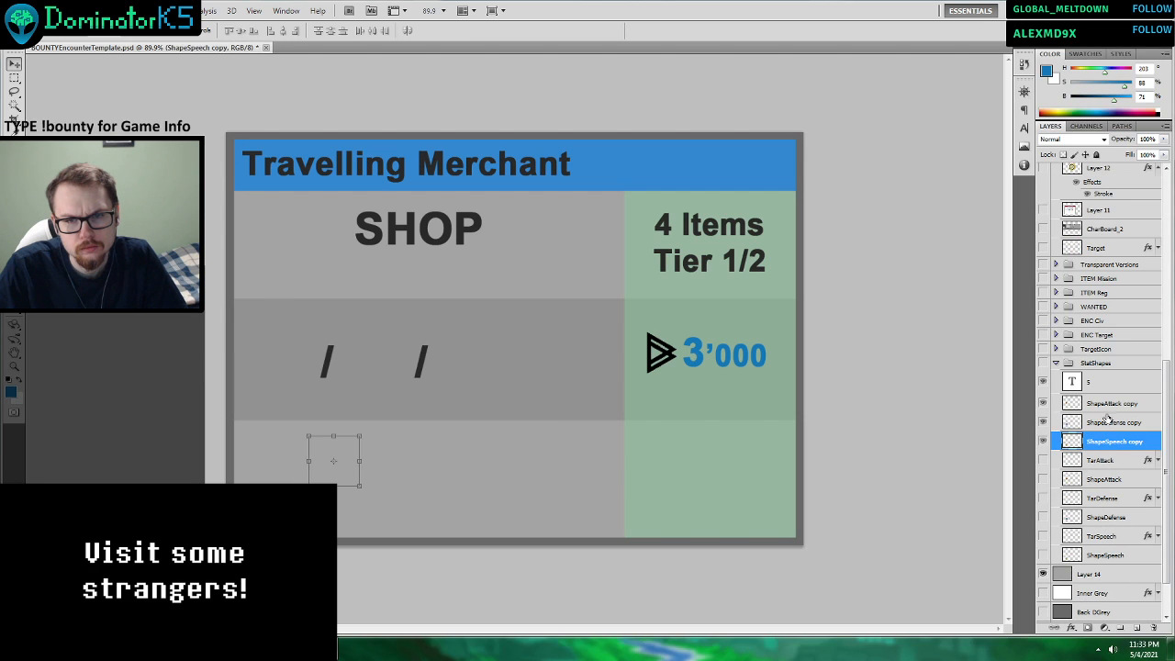
{"action": "left_click", "coordinate": [1111, 403], "text": "shift"}
{"action": "right_click", "coordinate": [1110, 418]}
{"action": "left_click", "coordinate": [1045, 170]}
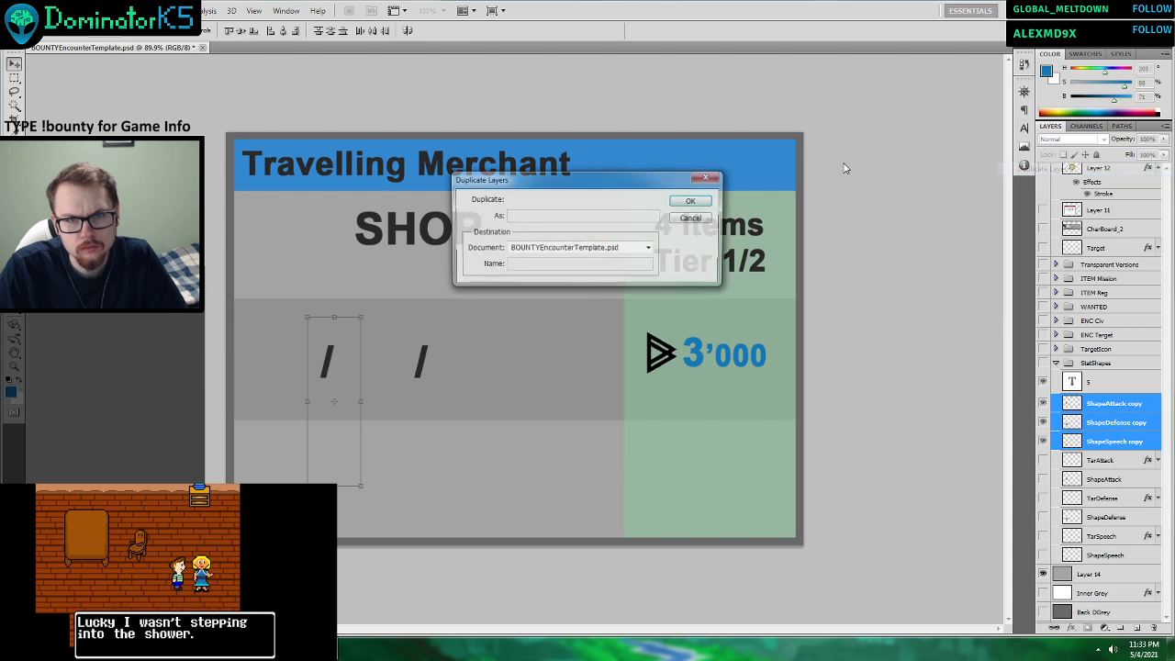
{"action": "left_click", "coordinate": [693, 202]}
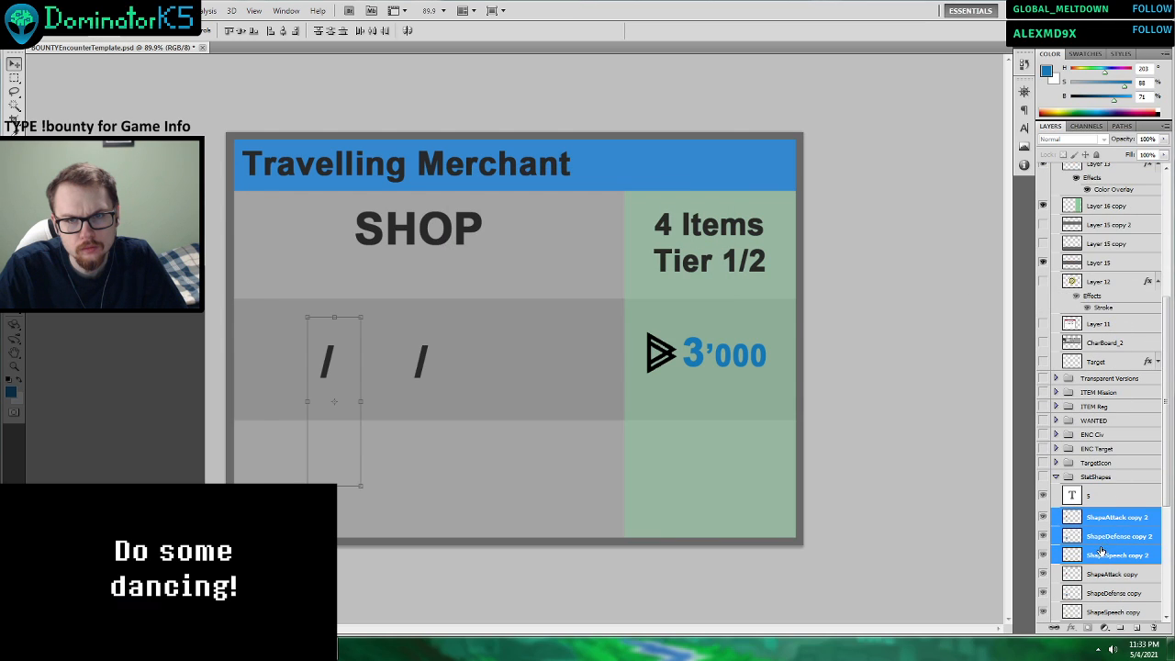
Move the three duplicated stat shape layers into the Waste Scavenger group above Layer 20.
{"action": "left_click_drag", "start_coordinate": [1100, 553], "coordinate": [1111, 256]}
{"action": "scroll", "coordinate": [1105, 284], "scroll_direction": "up", "scroll_amount": 4}
{"action": "left_click_drag", "start_coordinate": [1097, 477], "coordinate": [1103, 188]}
{"action": "scroll", "coordinate": [1112, 373], "scroll_direction": "down", "scroll_amount": 3}
{"action": "scroll", "coordinate": [1114, 372], "scroll_direction": "down", "scroll_amount": 6}
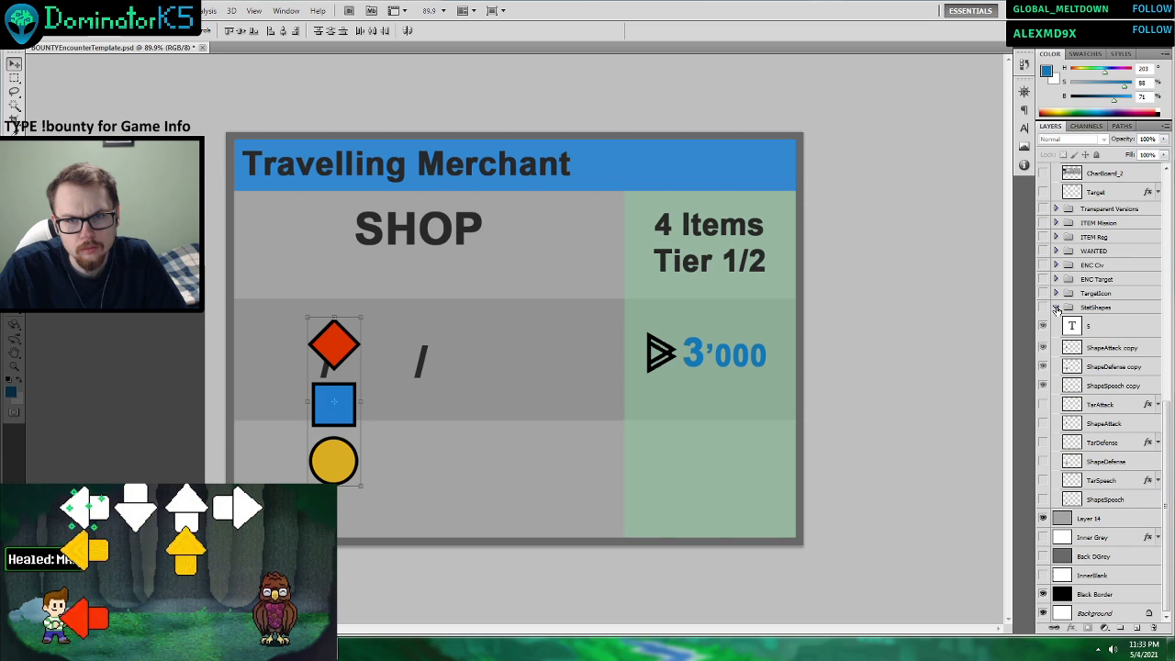
{"action": "scroll", "coordinate": [1102, 331], "scroll_direction": "up", "scroll_amount": 5}
Rename Layer 20 as DSharp and Layer 21 as DCurve.
{"action": "left_click", "coordinate": [1102, 310]}
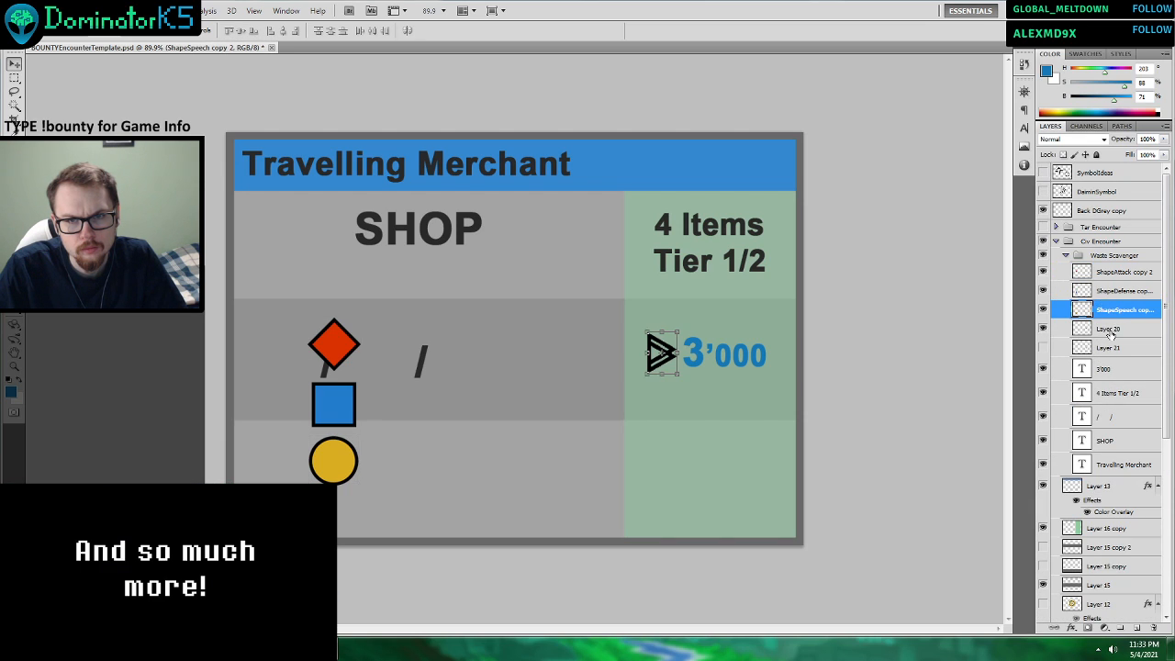
{"action": "double_click", "coordinate": [1109, 331]}
{"action": "type", "text": "S"}
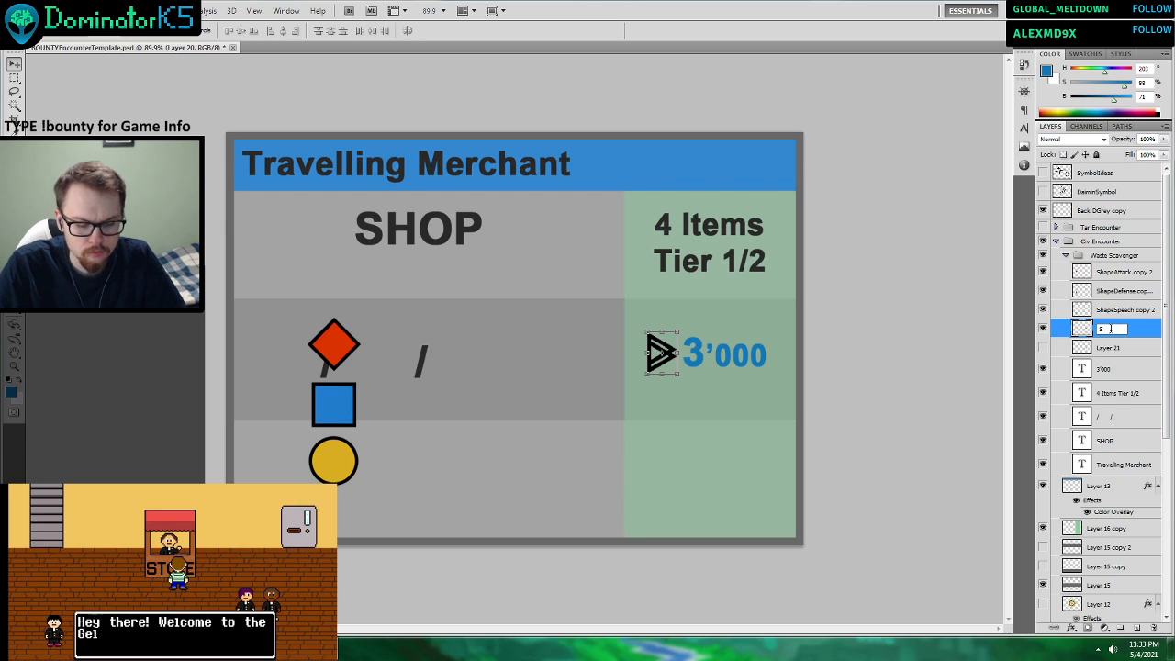
{"action": "type", "text": "Sharp"}
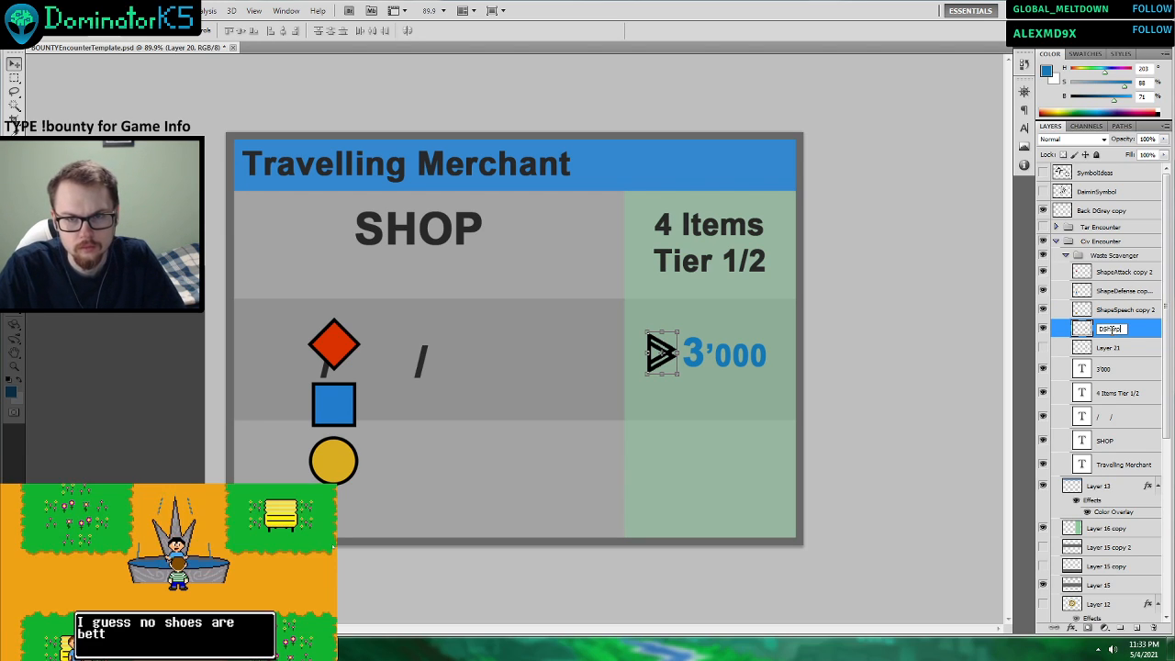
{"action": "double_click", "coordinate": [1105, 349]}
{"action": "type", "text": "DCurve"}
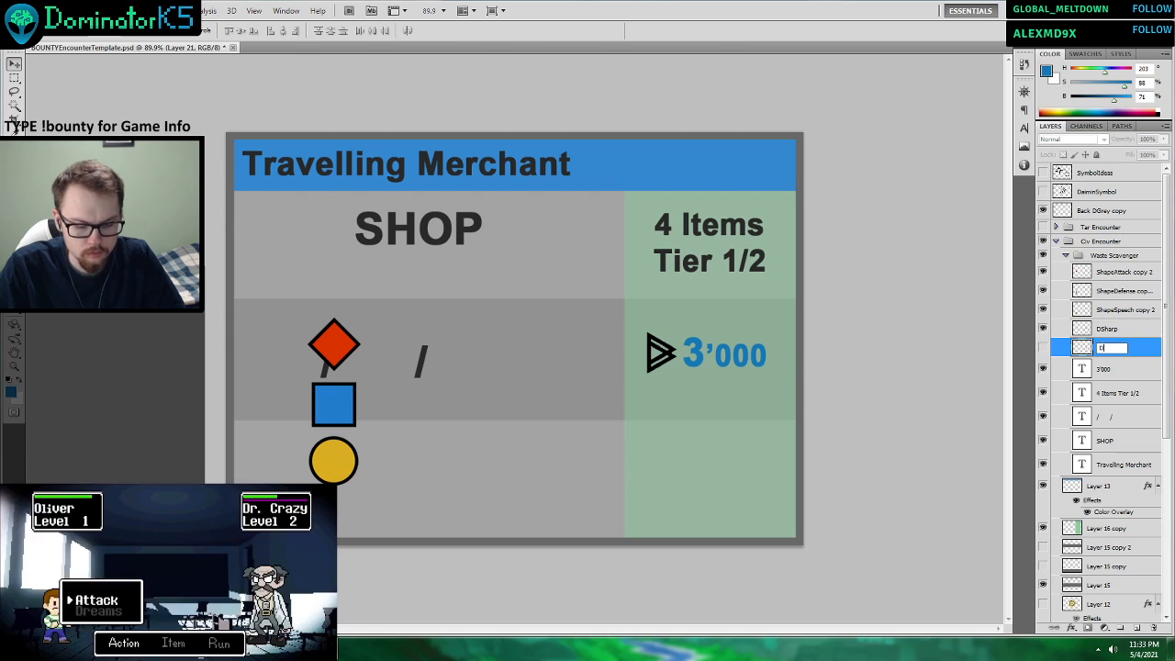
{"action": "left_click", "coordinate": [1111, 329]}
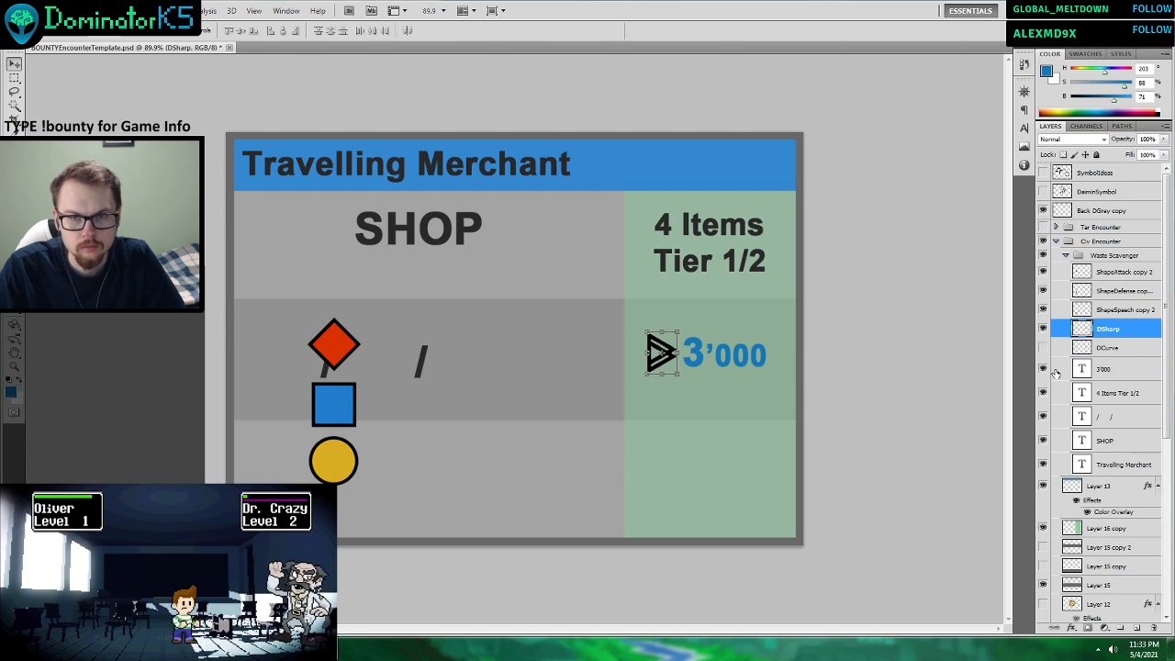
Arrange the stat shapes in the second row: red diamond before the first slash, blue square between the slashes, yellow circle after the second.
{"action": "left_click", "coordinate": [1121, 271]}
{"action": "left_click_drag", "start_coordinate": [490, 372], "coordinate": [446, 394]}
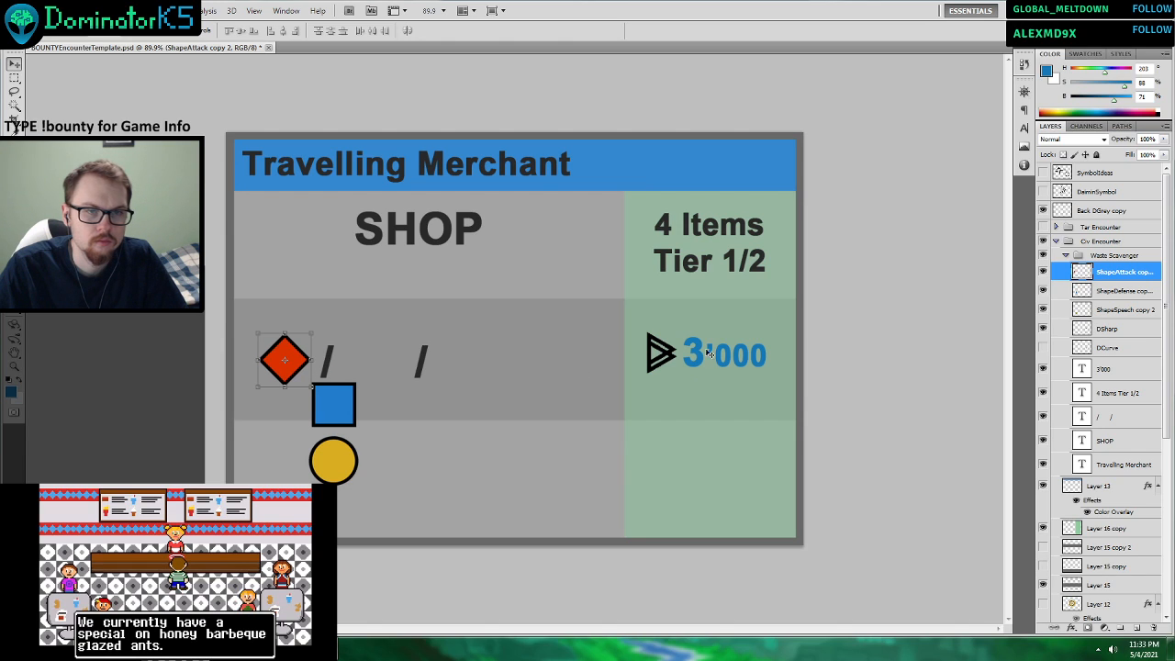
{"action": "left_click", "coordinate": [1122, 290]}
{"action": "left_click_drag", "start_coordinate": [512, 435], "coordinate": [548, 390]}
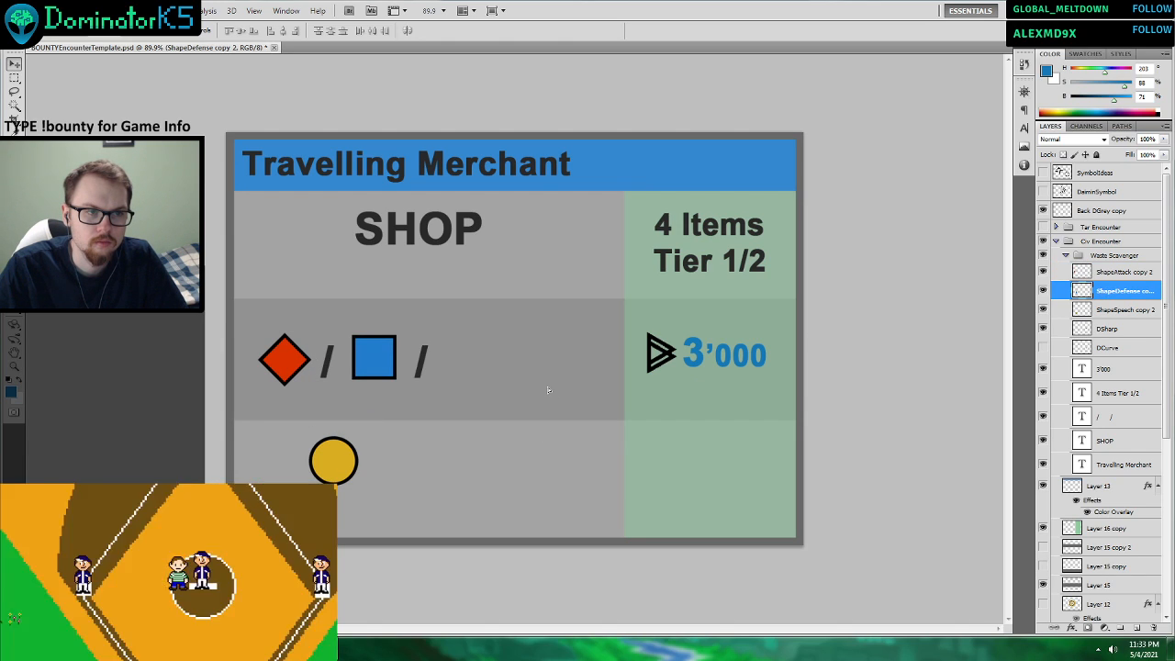
{"action": "key", "text": "ctrl+t"}
{"action": "left_click", "coordinate": [1122, 309]}
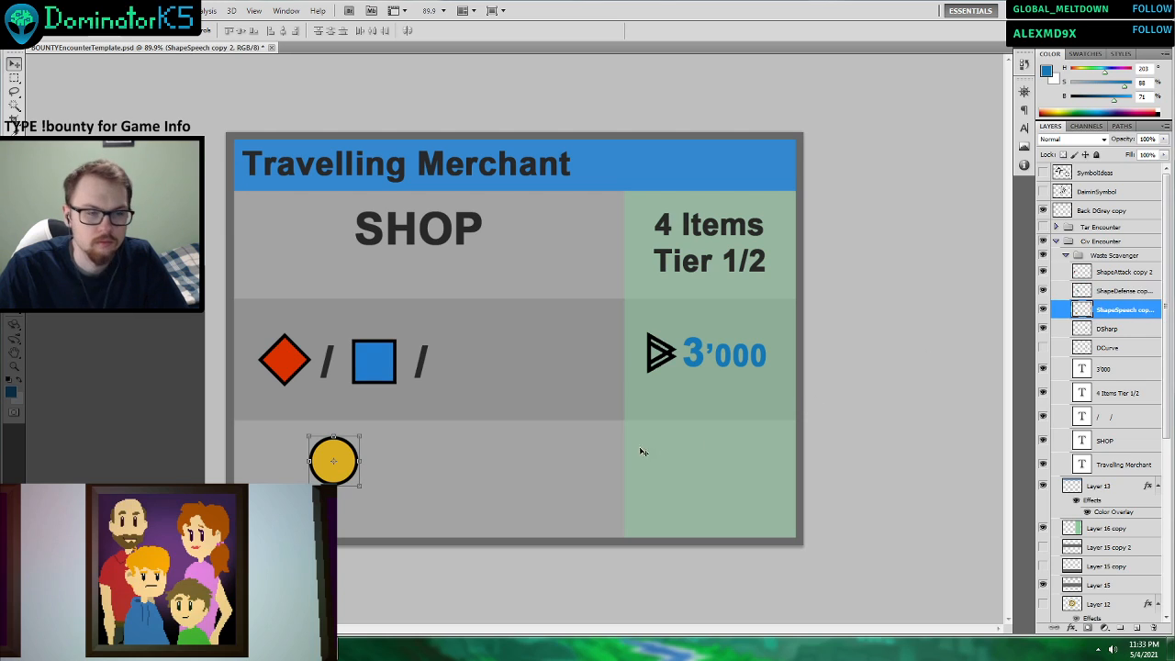
{"action": "left_click_drag", "start_coordinate": [413, 511], "coordinate": [535, 413]}
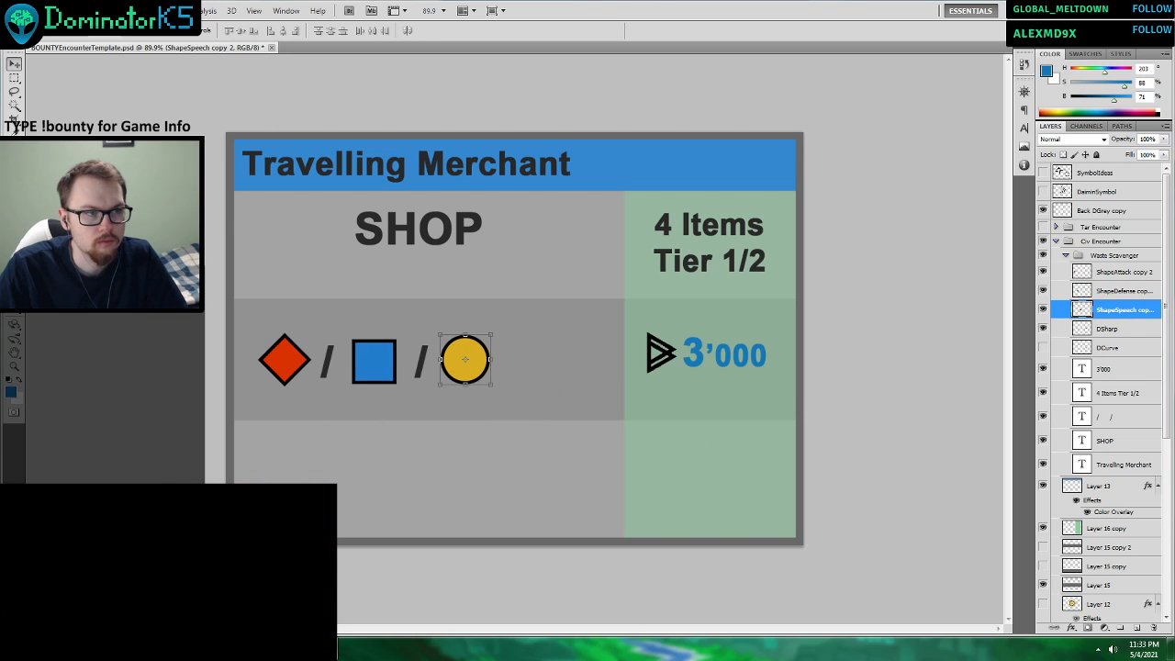
{"action": "key", "text": "Return"}
Reduce the spacing between the two slashes in the second row's text to bring them closer to the blue square.
{"action": "key", "text": "t"}
{"action": "left_click", "coordinate": [333, 365]}
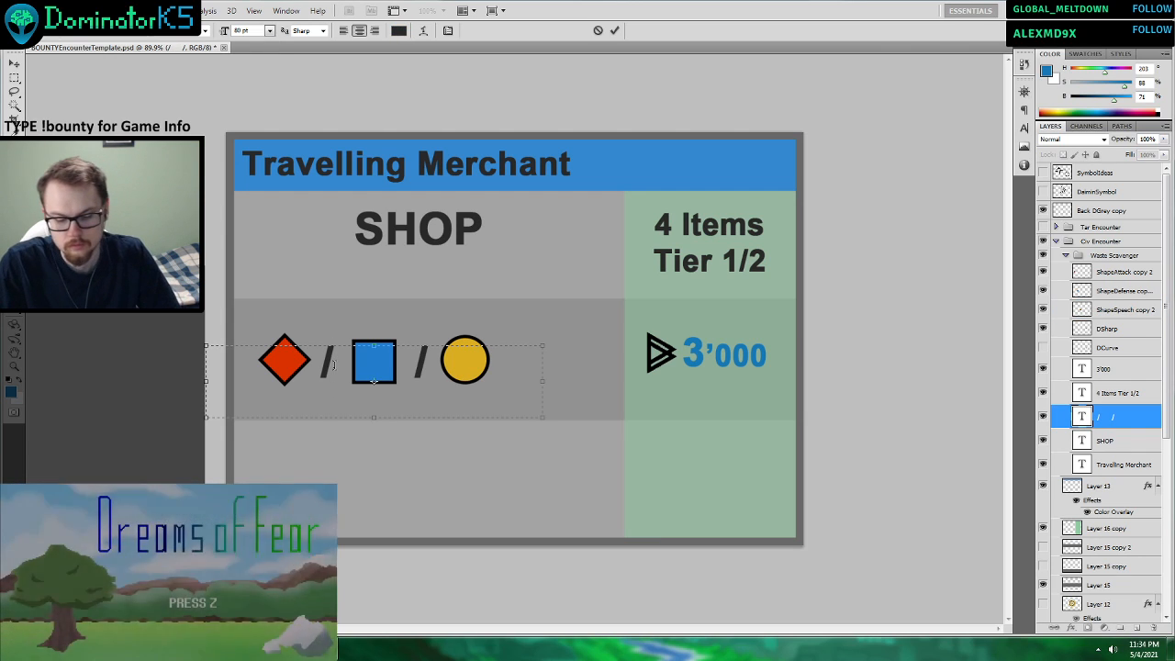
{"action": "key", "text": "Right"}
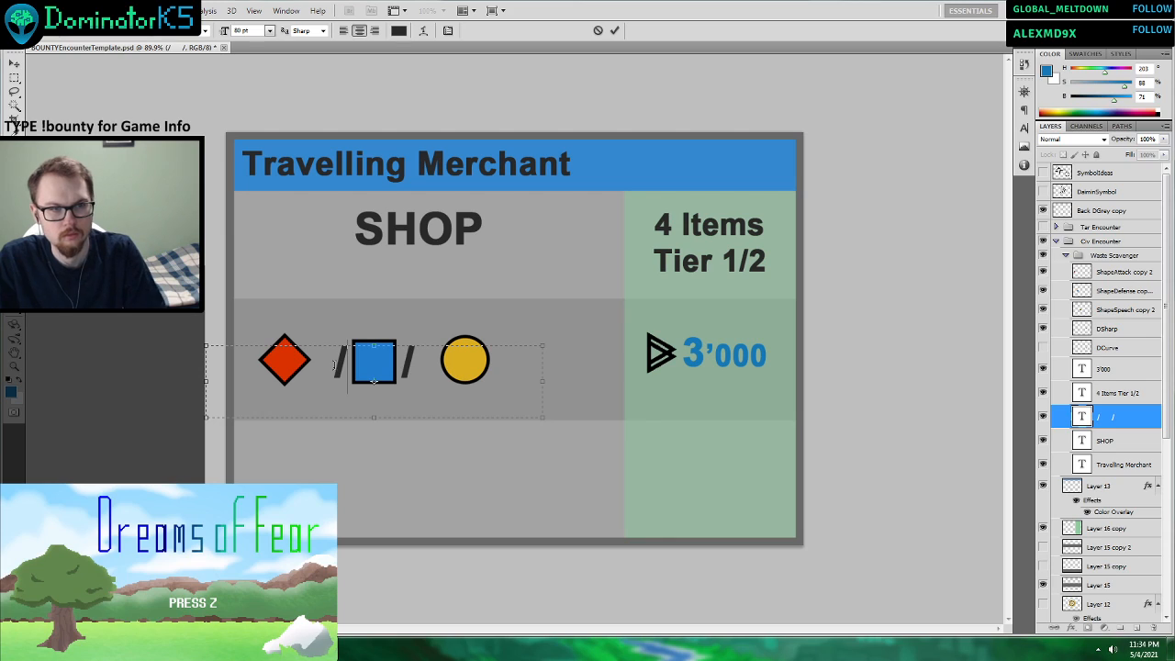
{"action": "left_click", "coordinate": [615, 32]}
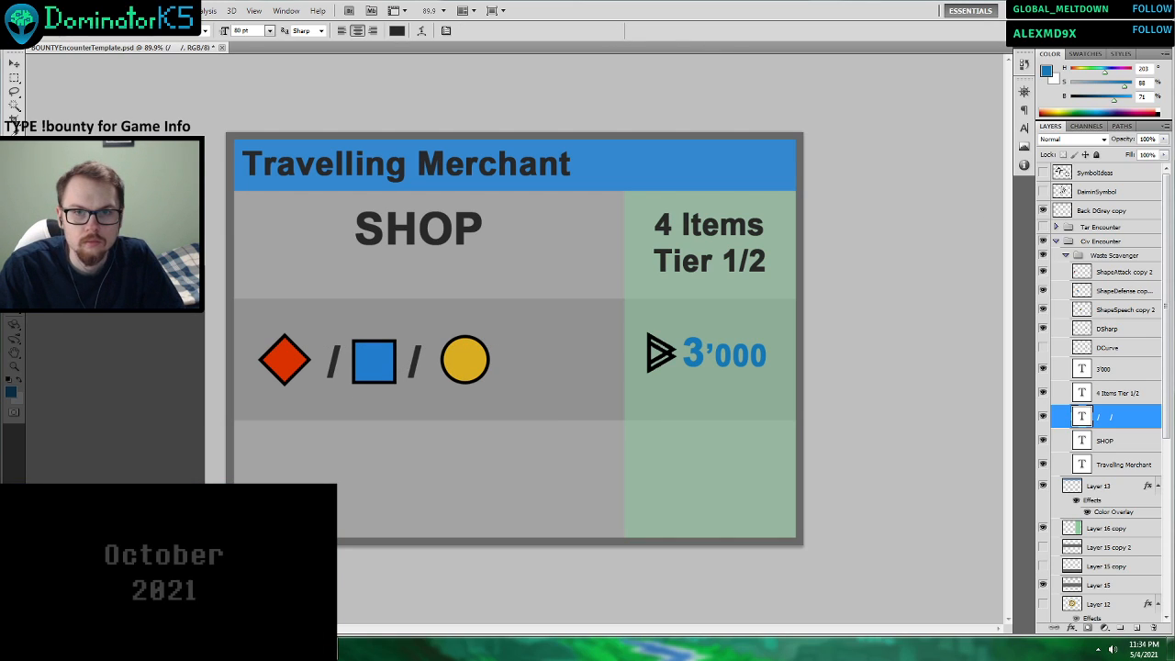
Move the red diamond closer to the first slash and the yellow circle closer to the second slash.
{"action": "left_click", "coordinate": [1111, 273]}
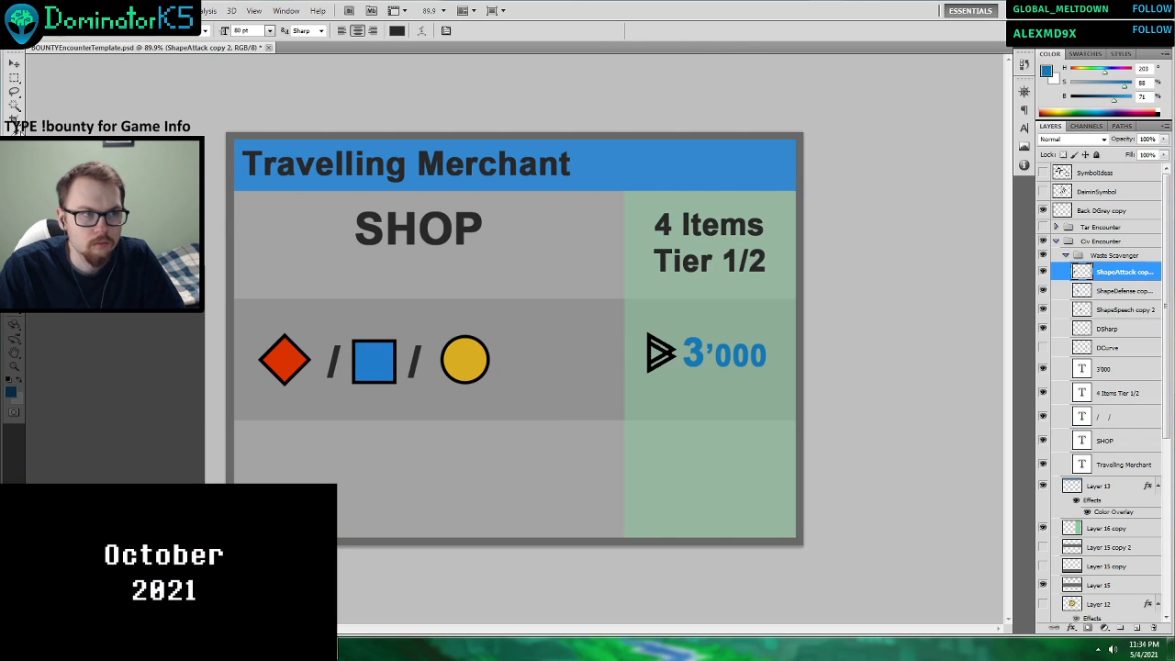
{"action": "left_click", "coordinate": [15, 64]}
{"action": "left_click_drag", "start_coordinate": [406, 396], "coordinate": [416, 395]}
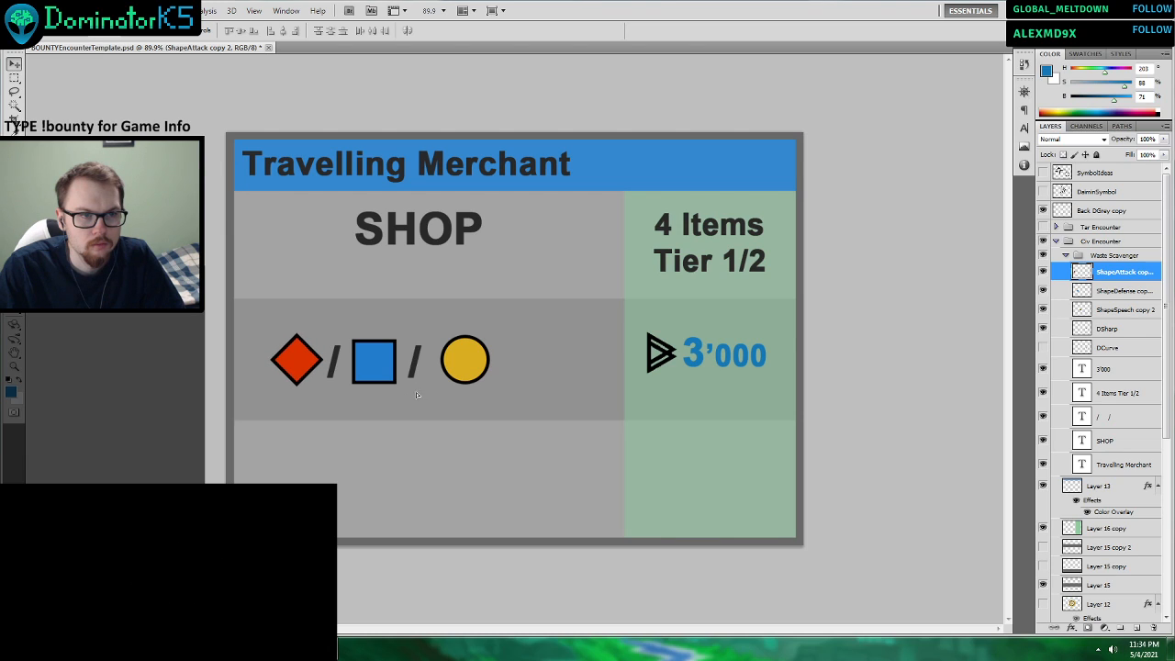
{"action": "left_click", "coordinate": [1074, 314]}
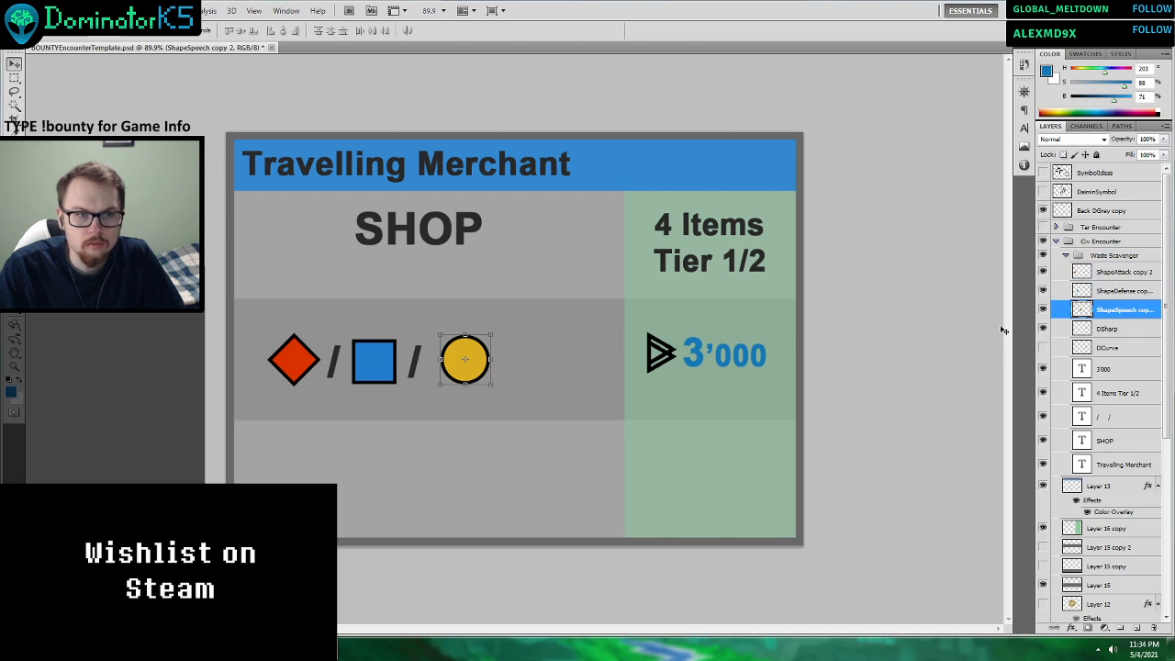
{"action": "left_click_drag", "start_coordinate": [626, 361], "coordinate": [613, 365]}
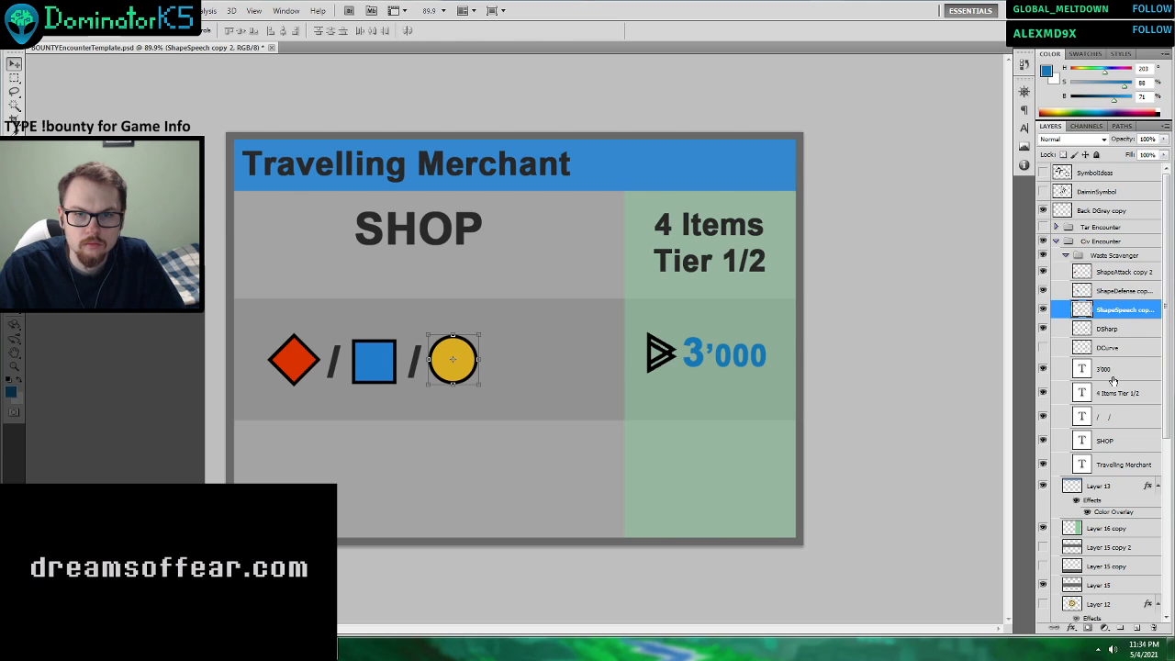
Place the slash text layer directly below ShapeSpeech copy 2, and shift it with the three stat shapes slightly left.
{"action": "left_click_drag", "start_coordinate": [1106, 415], "coordinate": [1114, 316]}
{"action": "left_click", "coordinate": [1109, 273], "text": "shift"}
{"action": "left_click_drag", "start_coordinate": [632, 372], "coordinate": [615, 371]}
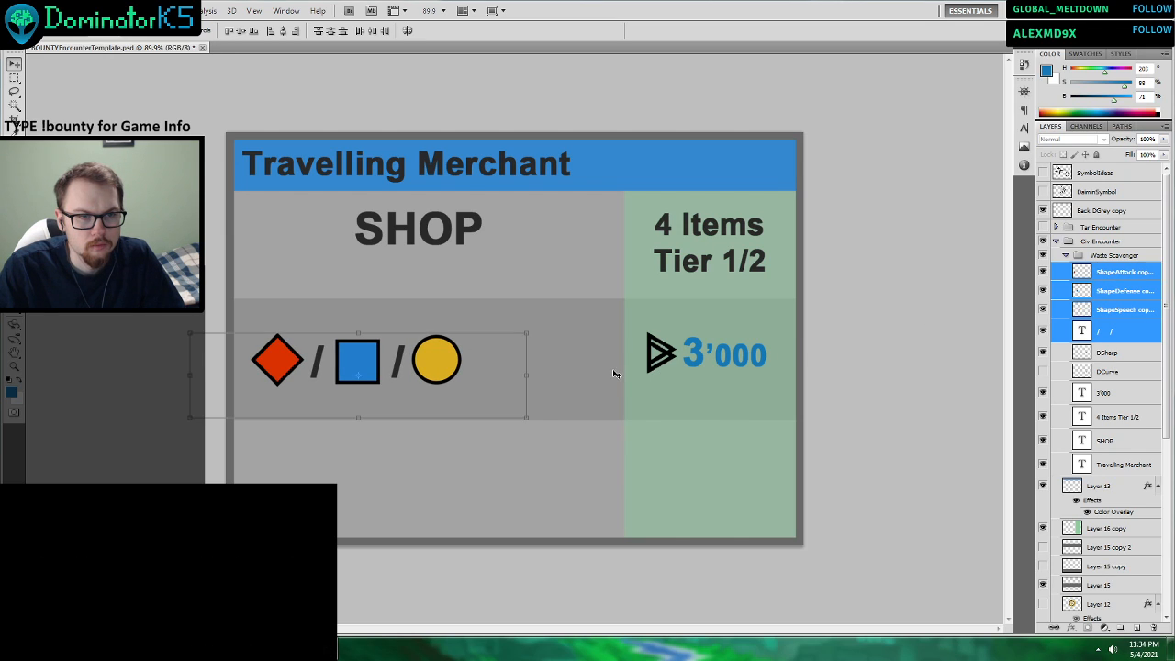
{"action": "right_click", "coordinate": [1111, 331]}
{"action": "left_click", "coordinate": [973, 315]}
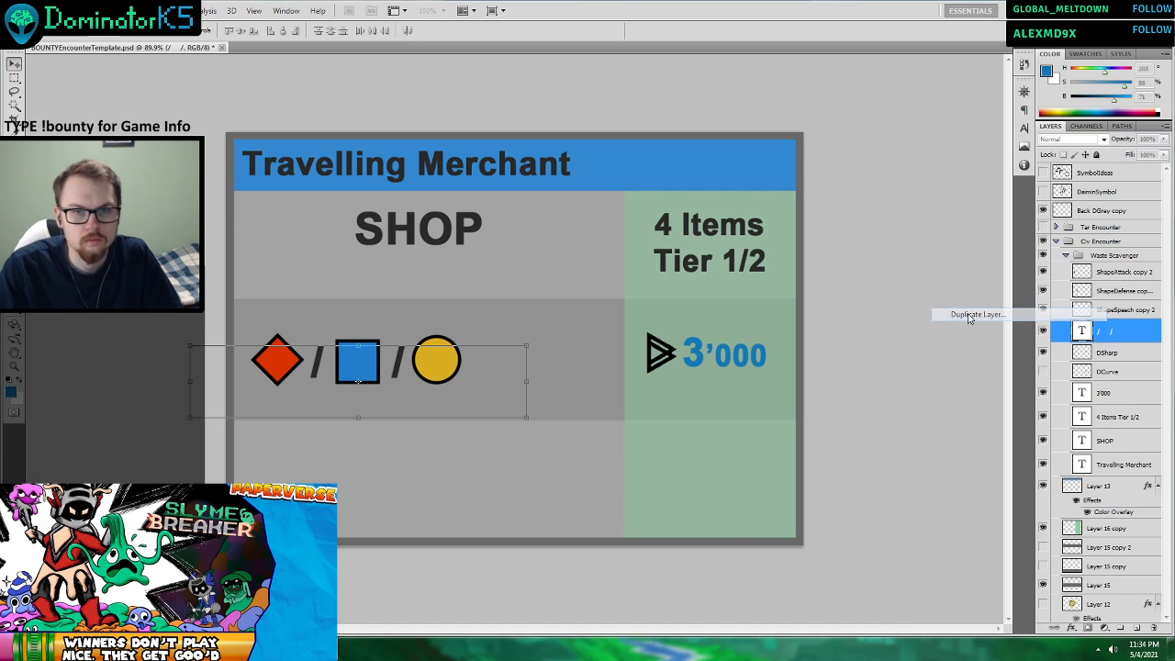
{"action": "left_click", "coordinate": [691, 220]}
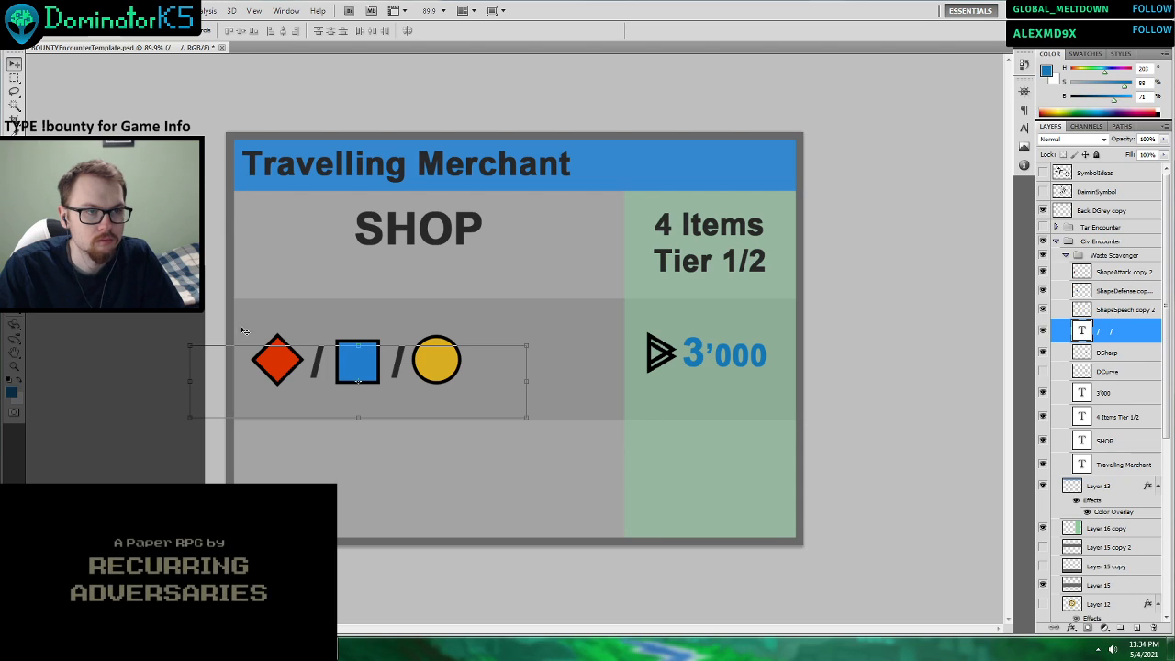
Left-align the slash text and reposition it so the slashes sit between the stat shapes again.
{"action": "key", "text": "t"}
{"action": "left_click", "coordinate": [395, 365]}
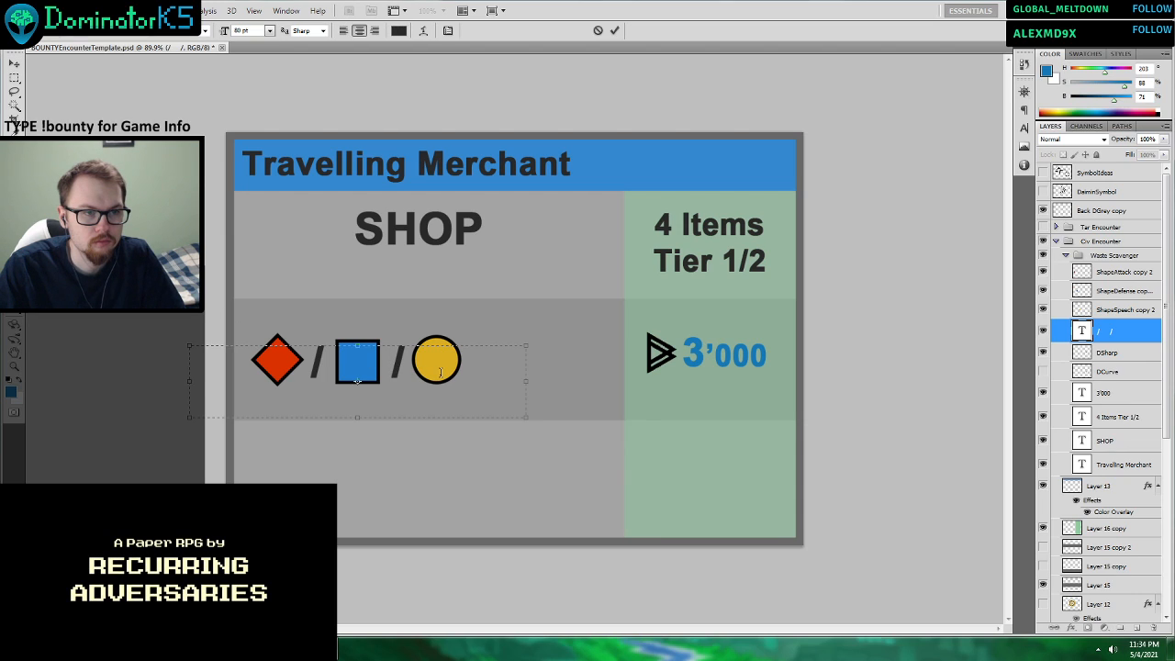
{"action": "left_click", "coordinate": [615, 35]}
{"action": "left_click", "coordinate": [16, 63]}
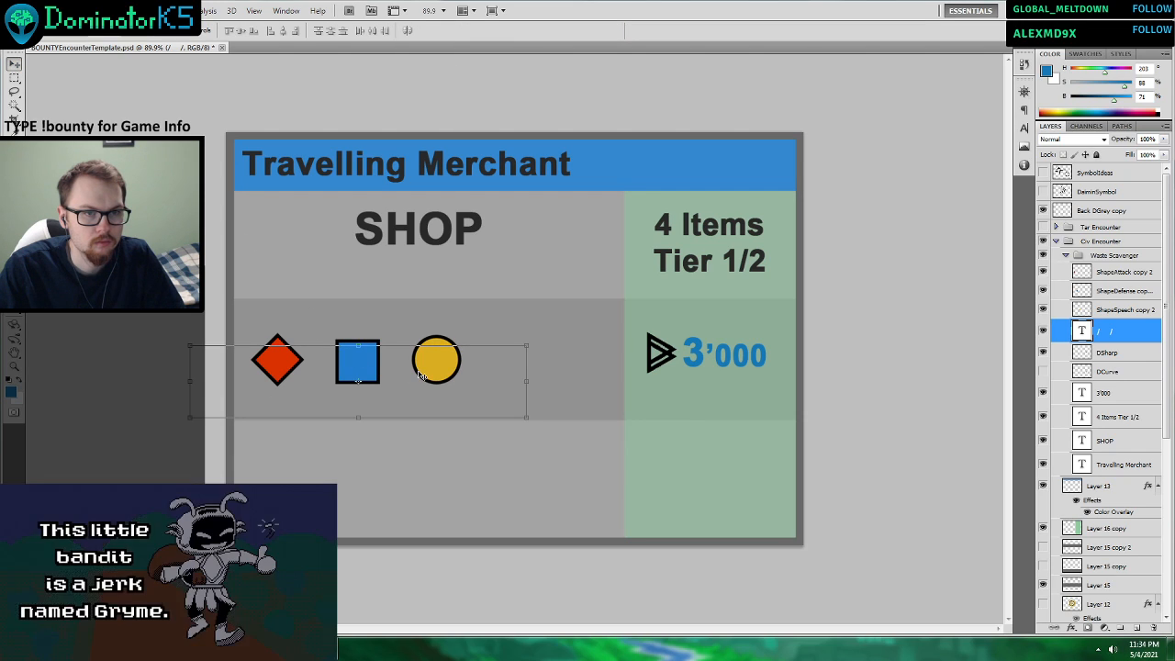
{"action": "left_click_drag", "start_coordinate": [416, 381], "coordinate": [536, 368]}
Extend the slash text with "> 3" after the yellow circle.
{"action": "key", "text": "t"}
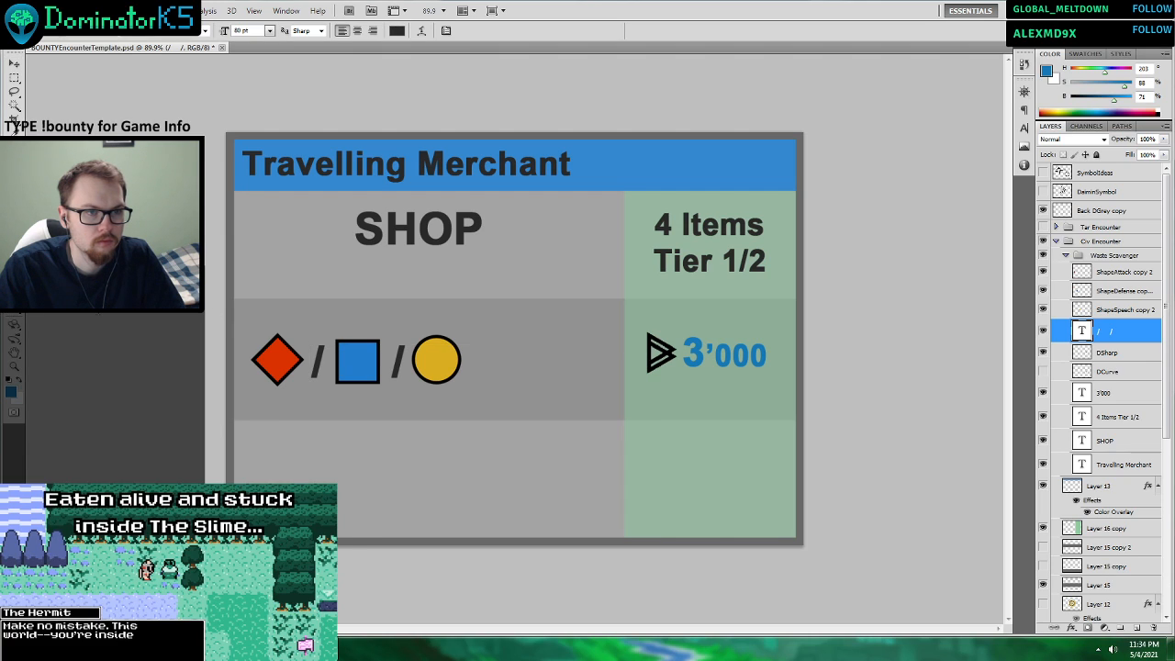
{"action": "left_click", "coordinate": [402, 363]}
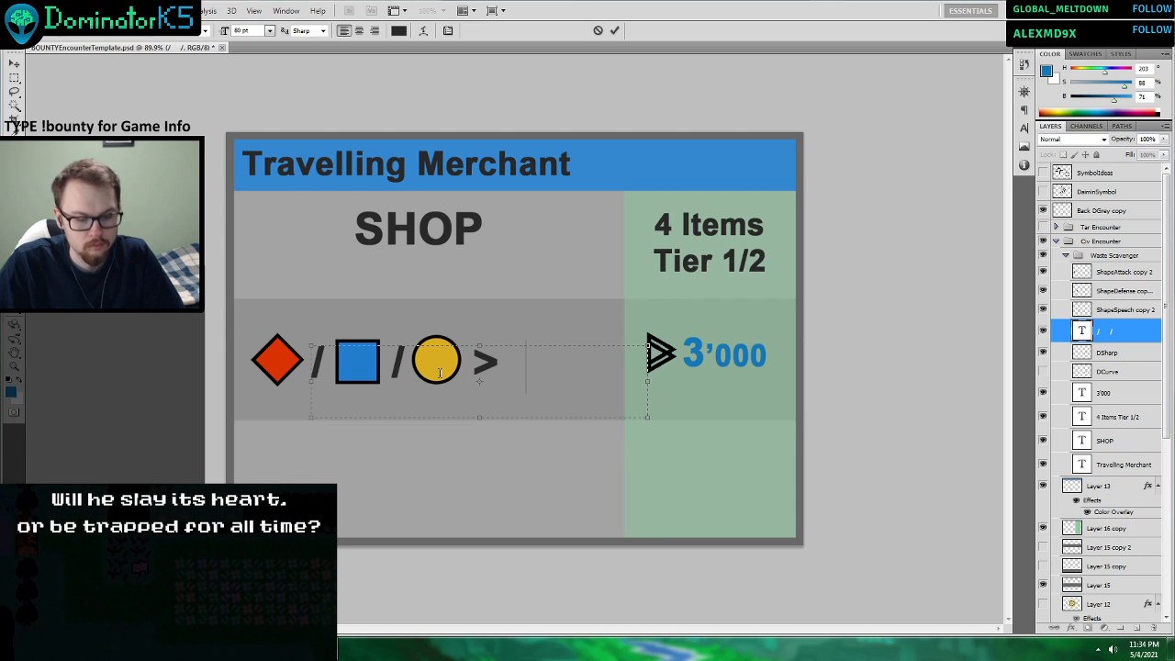
{"action": "type", "text": "3"}
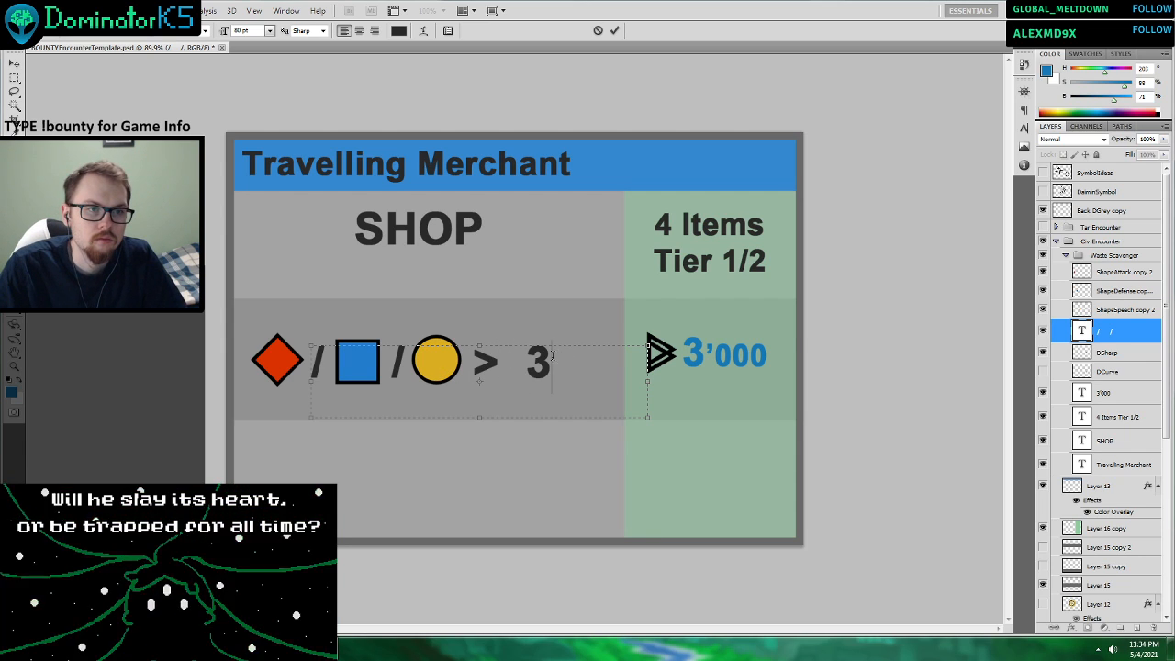
Color the 3 after the > sign white.
{"action": "key", "text": "shift+Left"}
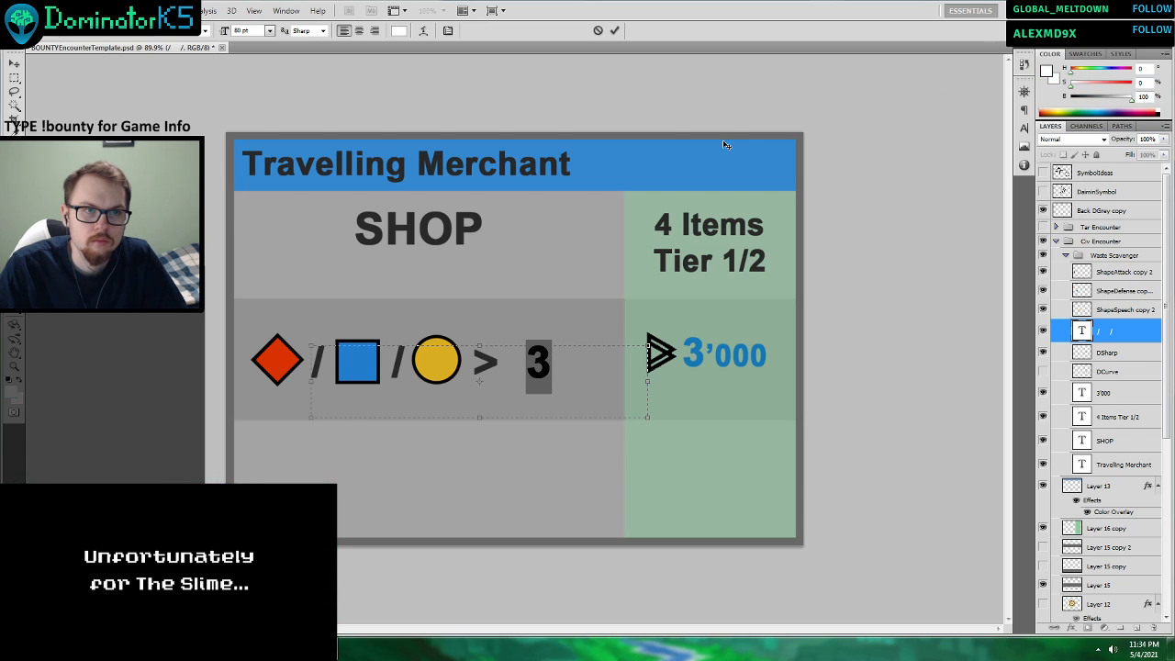
{"action": "left_click", "coordinate": [1047, 75]}
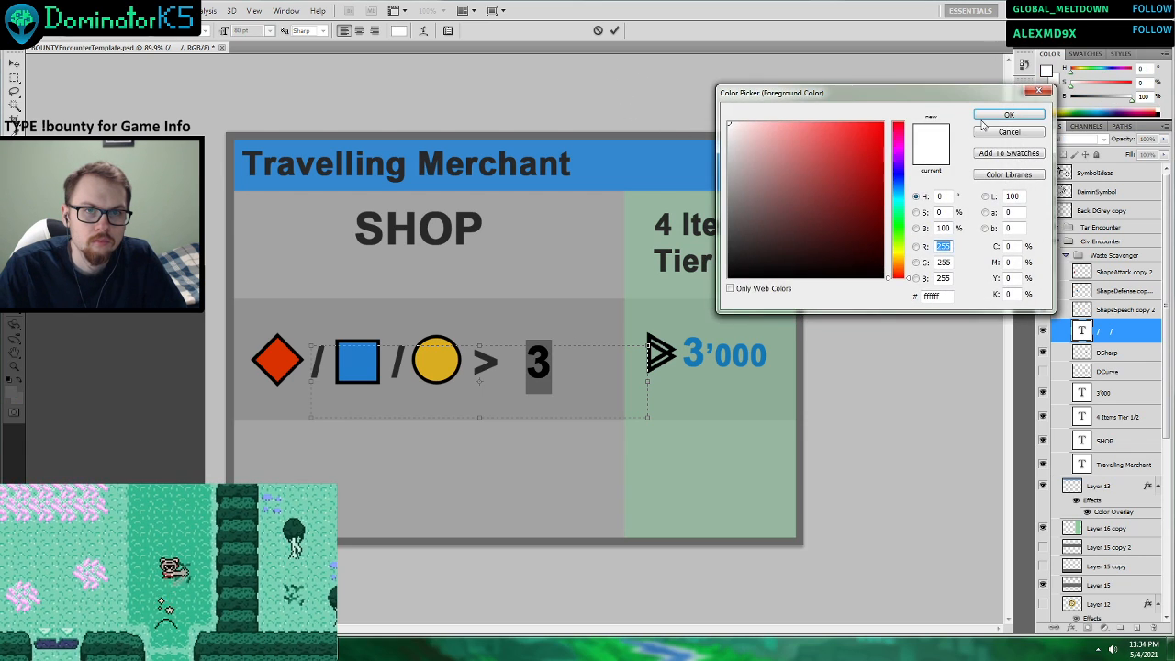
{"action": "left_click", "coordinate": [1006, 116]}
{"action": "left_click", "coordinate": [614, 30]}
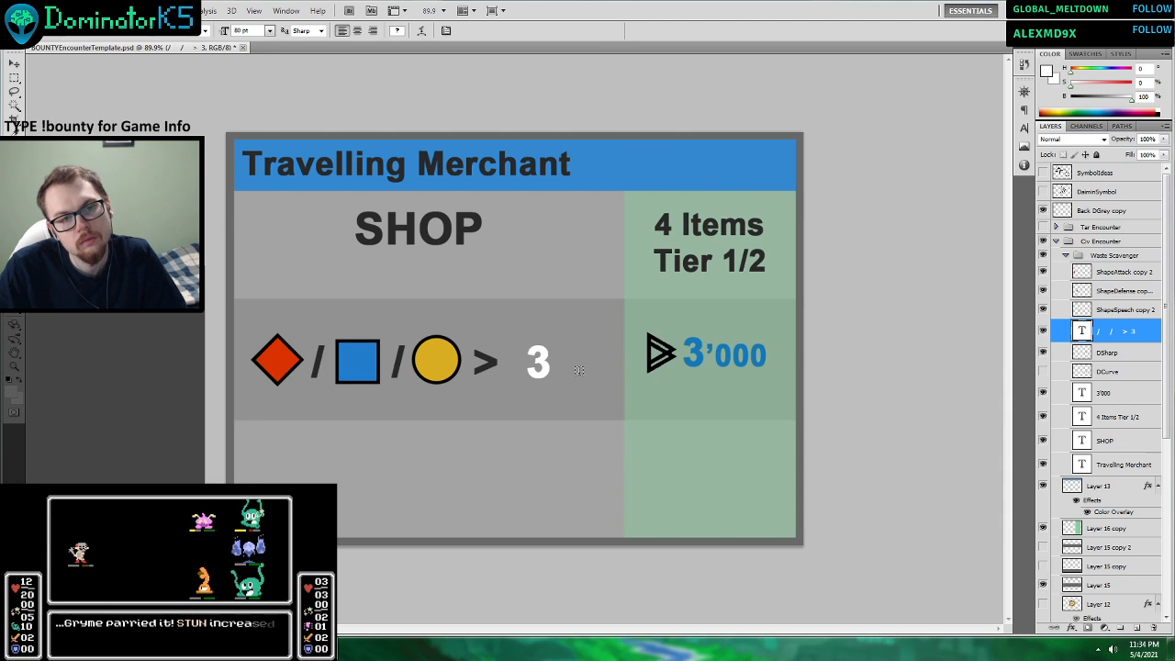
Color the 3 after the > sign light grey with 87% brightness.
{"action": "double_click", "coordinate": [545, 365]}
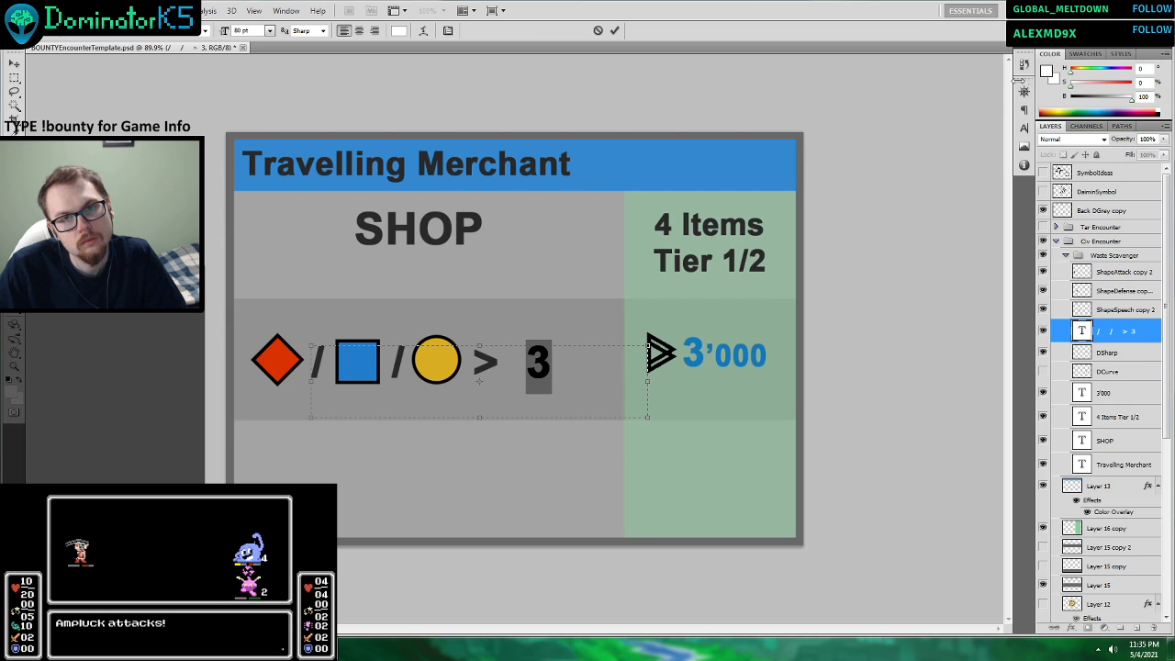
{"action": "left_click", "coordinate": [1046, 72]}
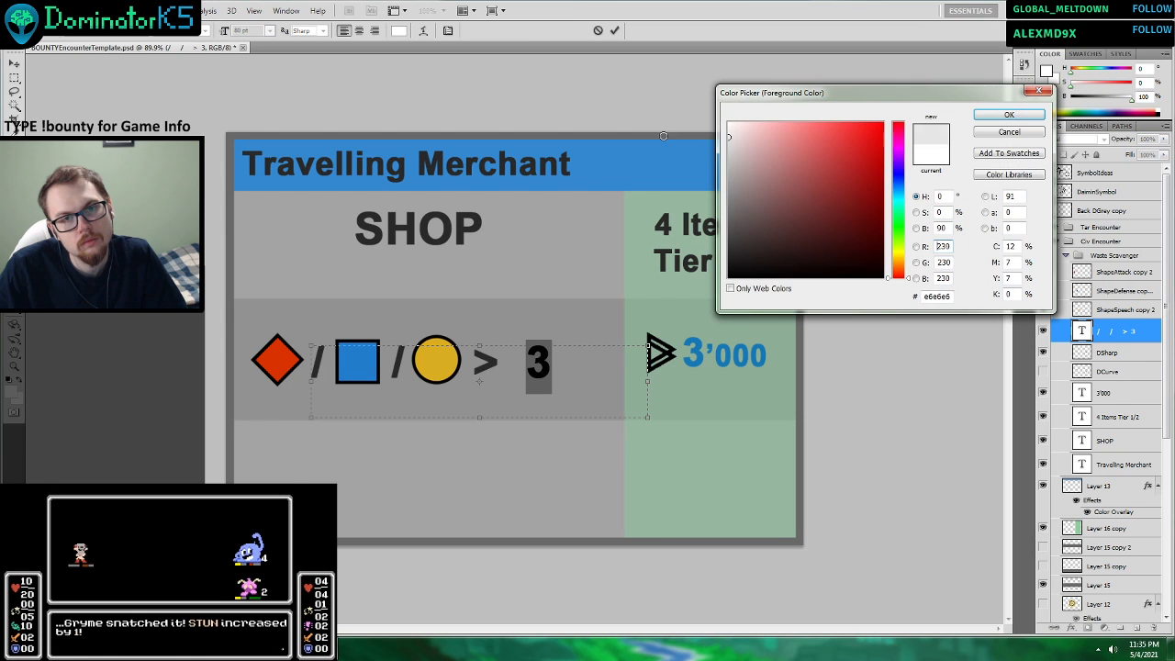
{"action": "left_click", "coordinate": [1009, 115]}
{"action": "key", "text": "ctrl+h"}
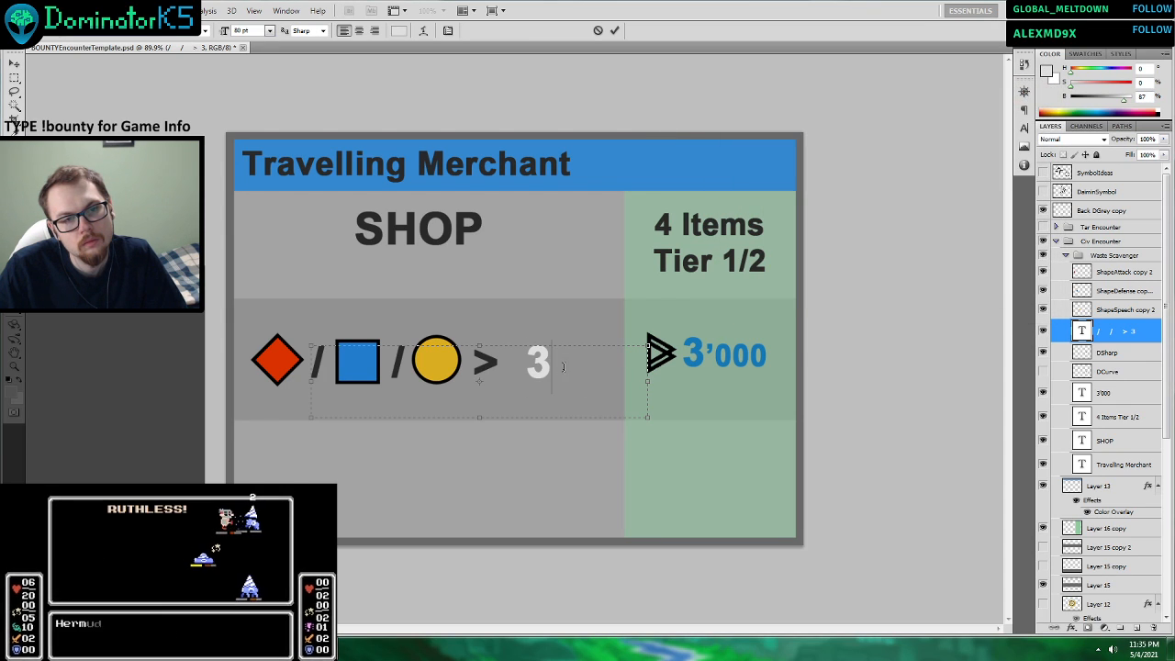
{"action": "left_click", "coordinate": [615, 31]}
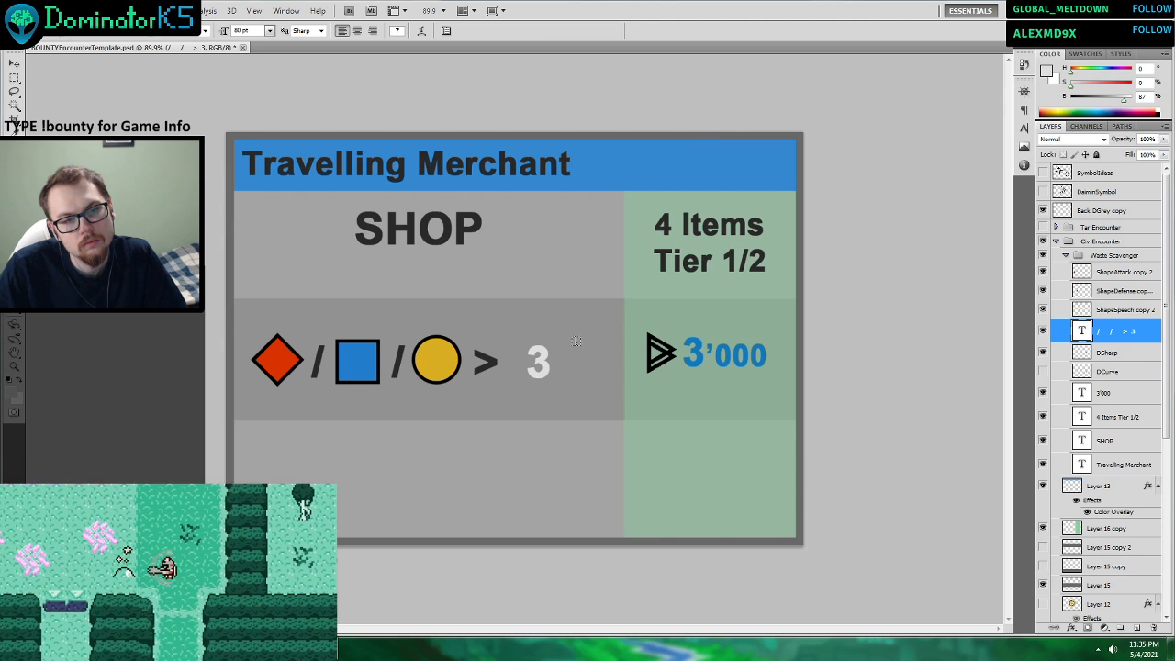
Set the font size of the 3 after the > sign to 100 pt.
{"action": "left_click_drag", "start_coordinate": [578, 338], "coordinate": [500, 363]}
{"action": "left_click", "coordinate": [270, 31]}
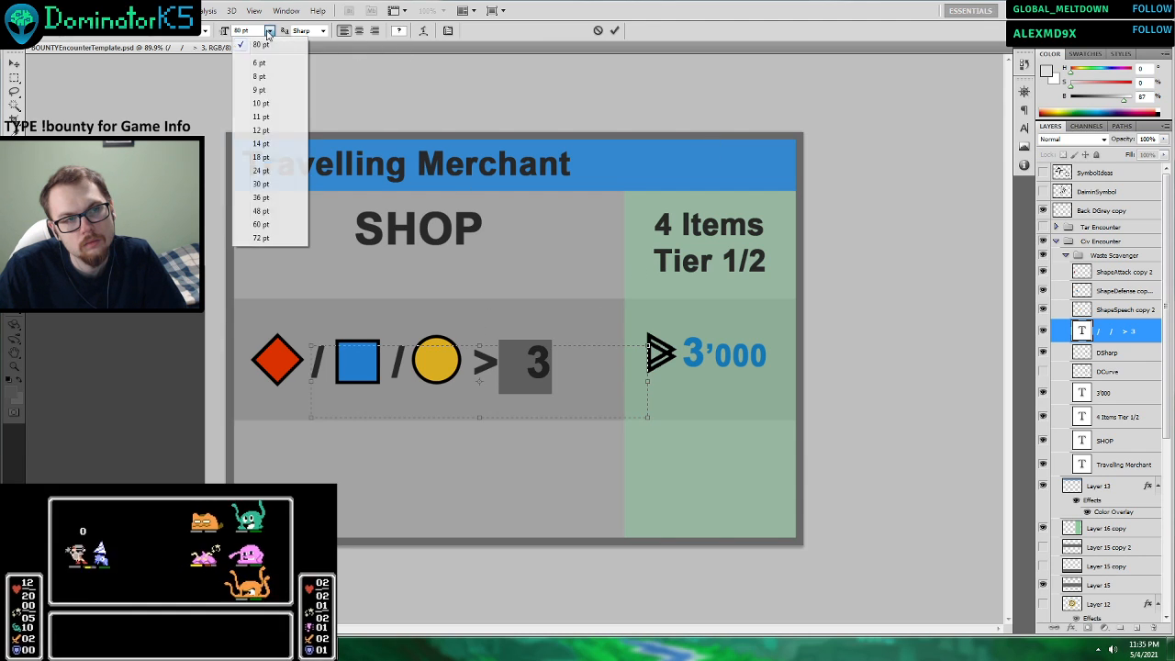
{"action": "left_click", "coordinate": [230, 7]}
{"action": "left_click_drag", "start_coordinate": [244, 30], "coordinate": [211, 38]}
{"action": "type", "text": "200"}
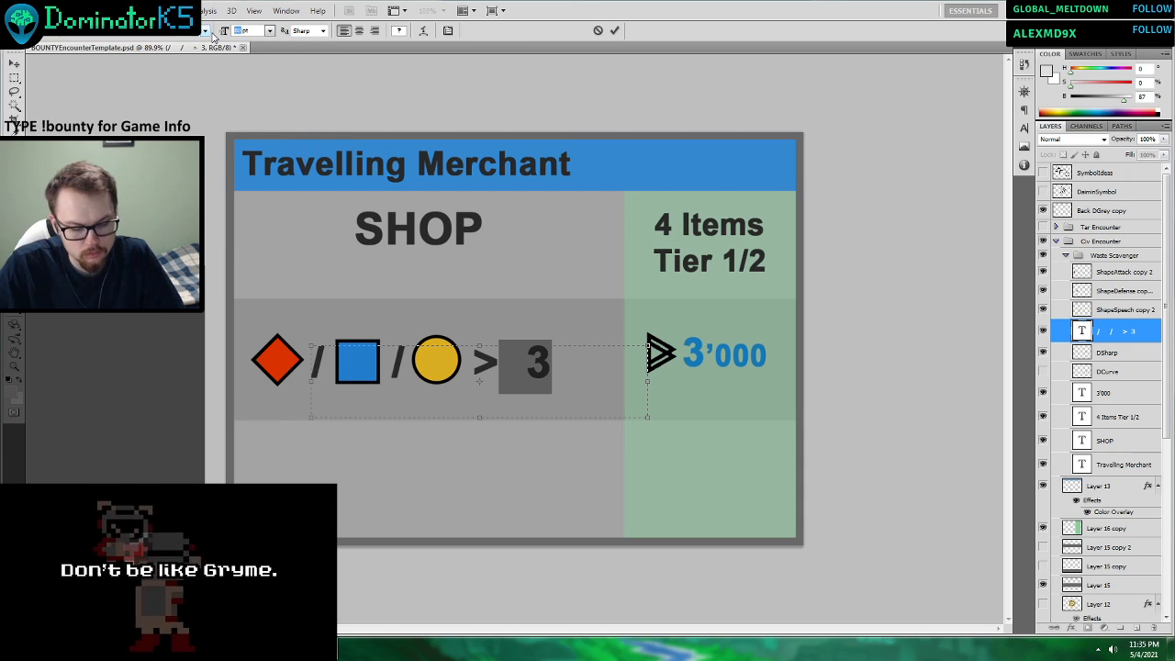
{"action": "key", "text": "Return"}
{"action": "key", "text": "BackSpace"}
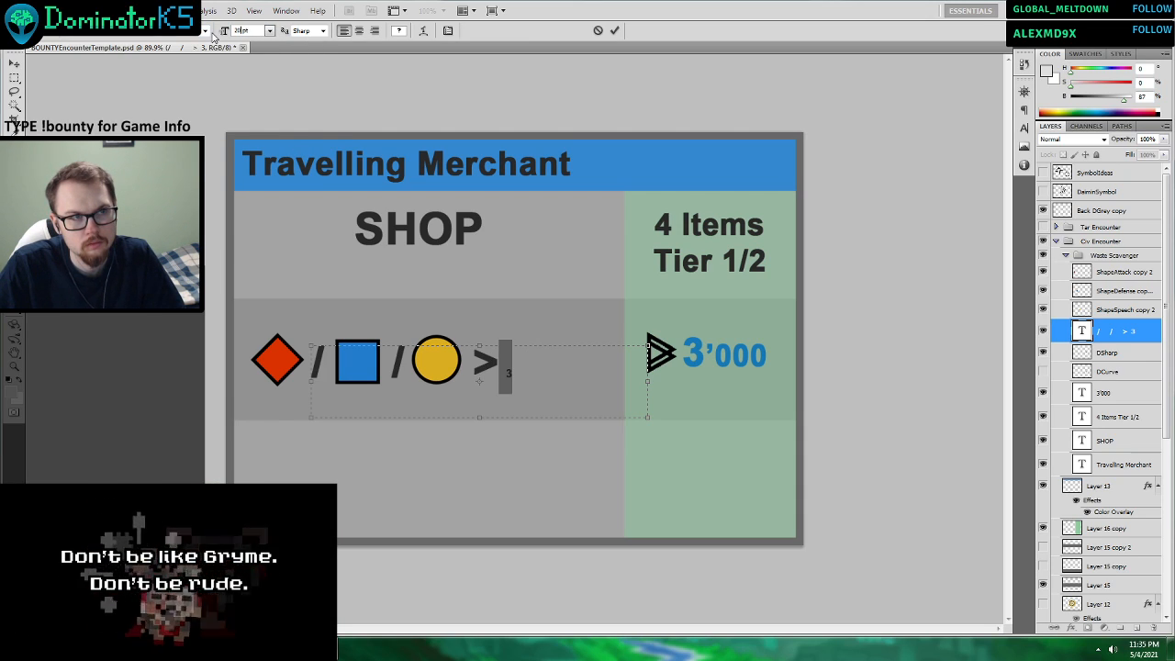
{"action": "type", "text": "1"}
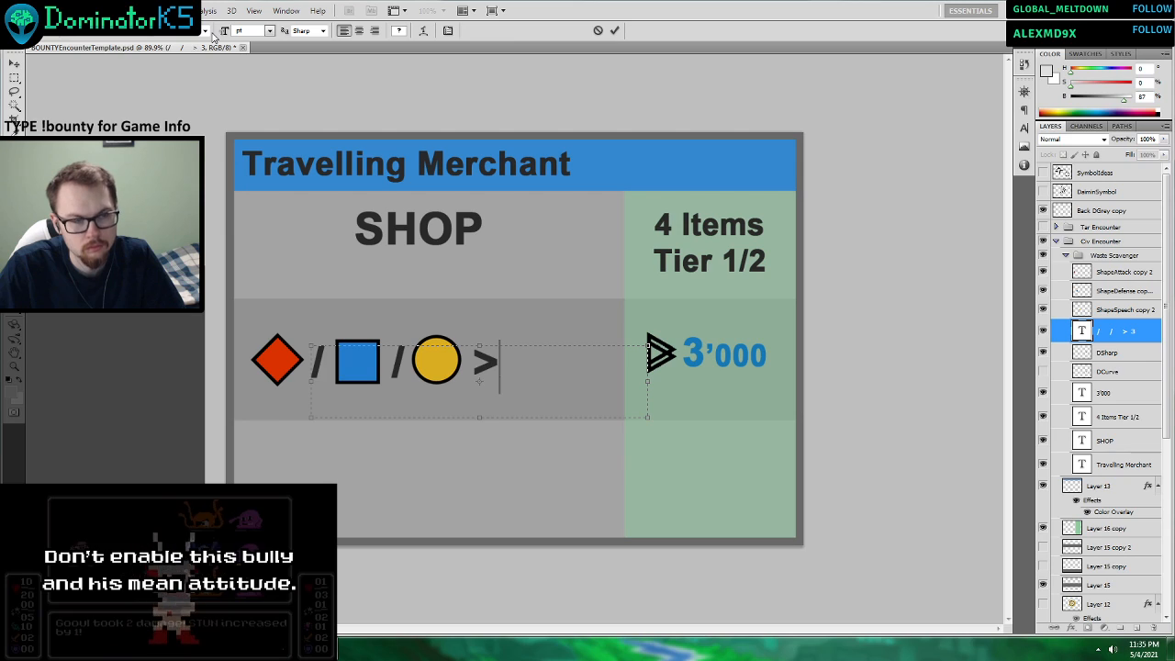
{"action": "type", "text": "00"}
{"action": "key", "text": "Return"}
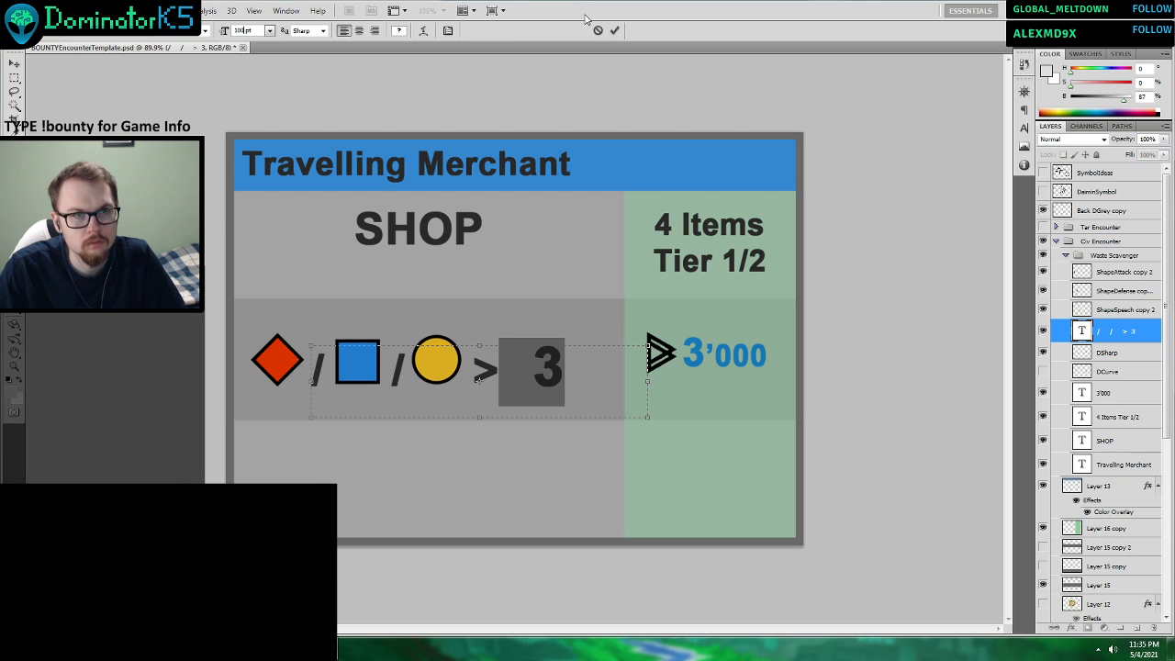
{"action": "left_click", "coordinate": [615, 30]}
Raise the text line to realign it with the stat shapes, shift the > sign right and tighten its gap to the 3.
{"action": "key", "text": "v"}
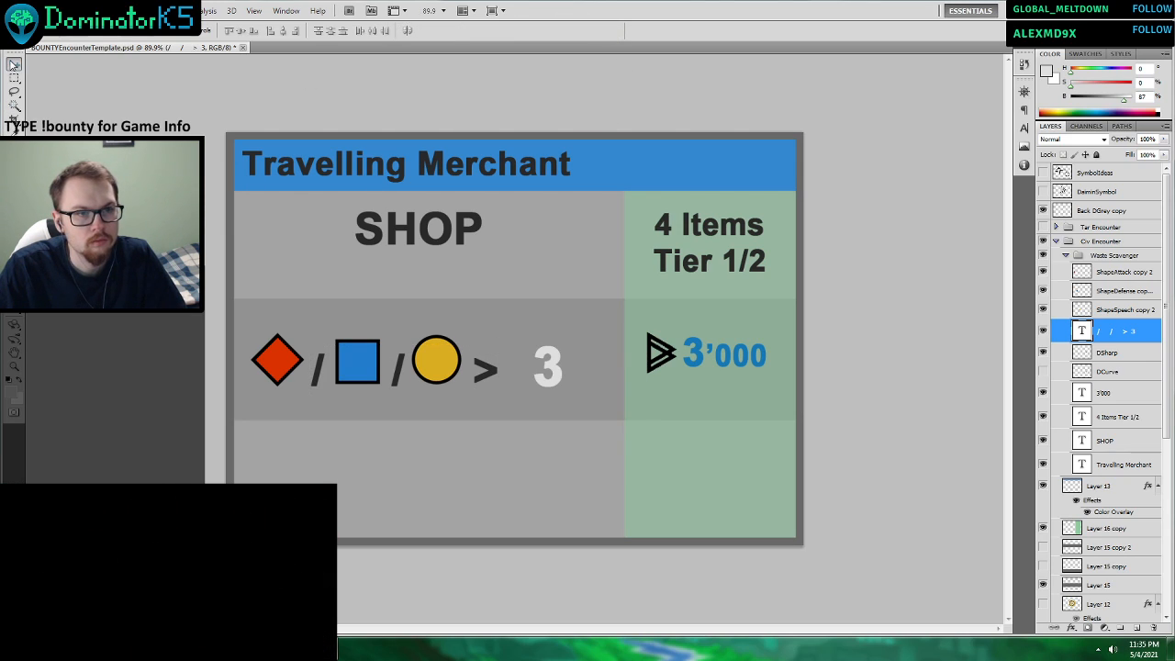
{"action": "left_click_drag", "start_coordinate": [529, 374], "coordinate": [544, 365]}
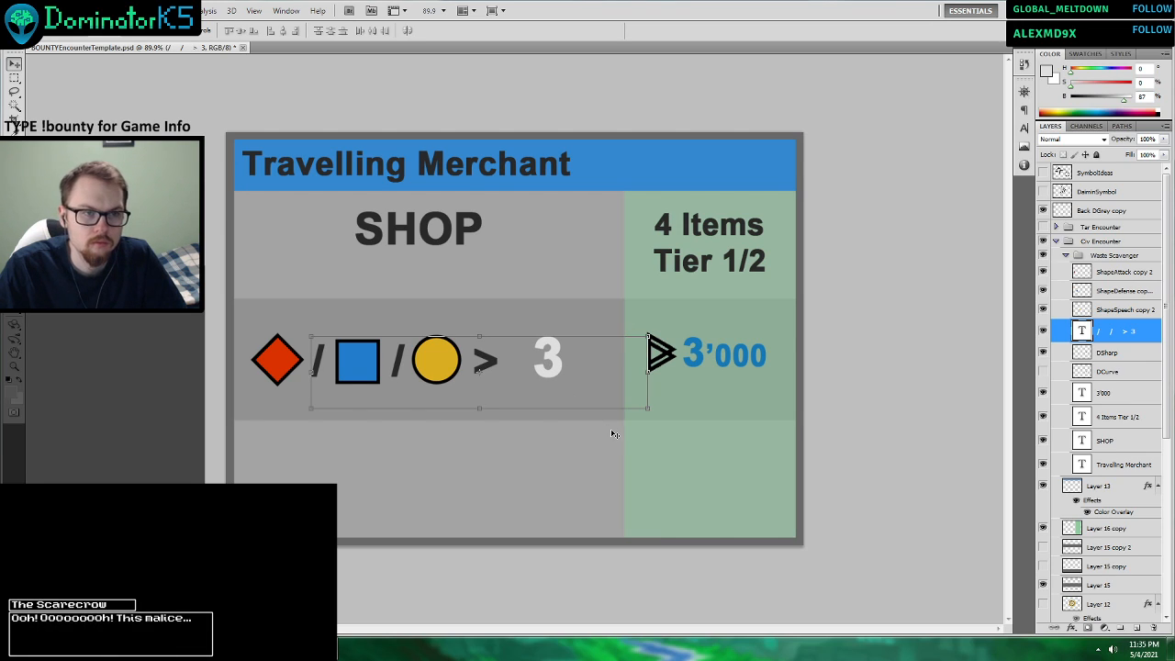
{"action": "key", "text": "t"}
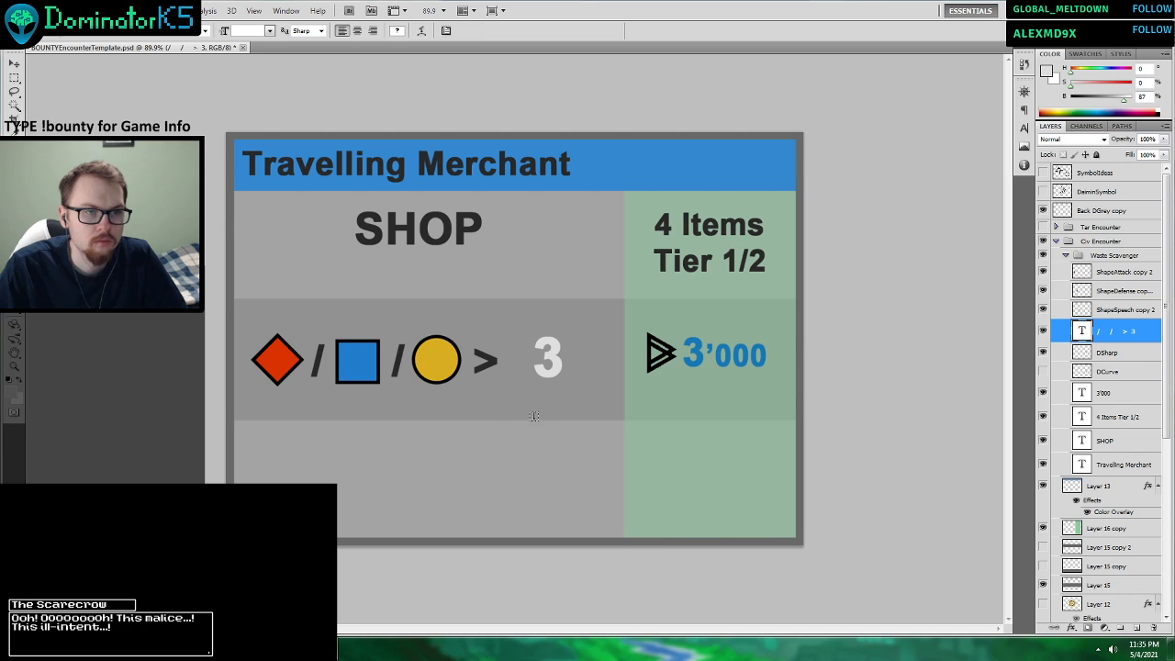
{"action": "left_click", "coordinate": [459, 361]}
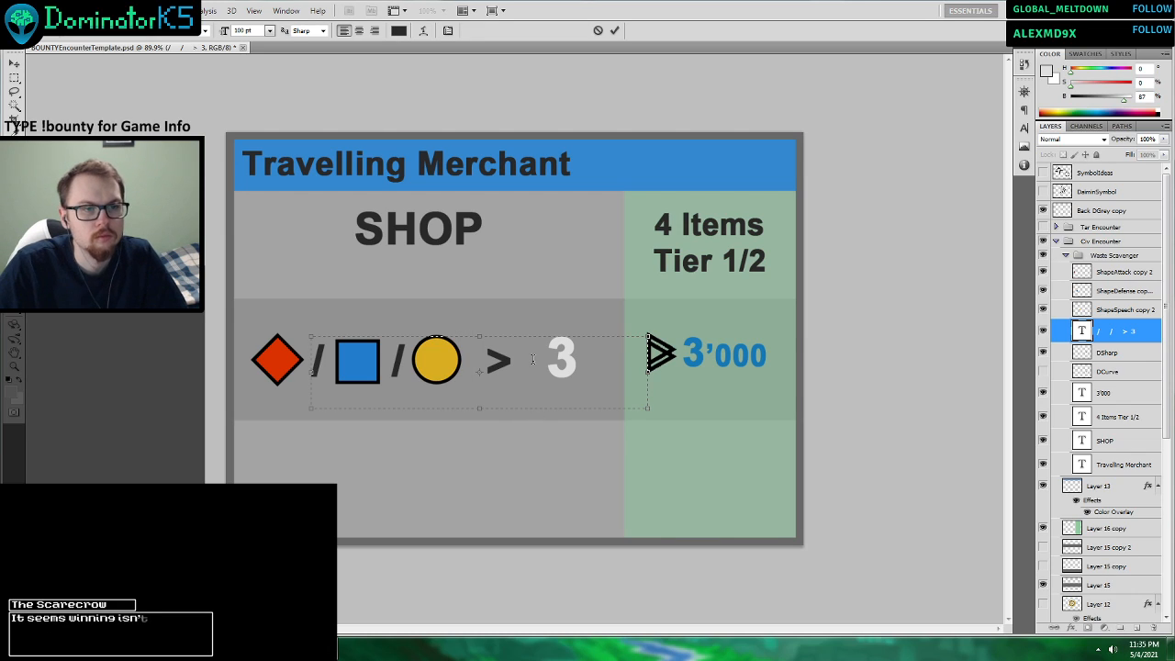
{"action": "key", "text": "BackSpace"}
{"action": "left_click", "coordinate": [614, 30]}
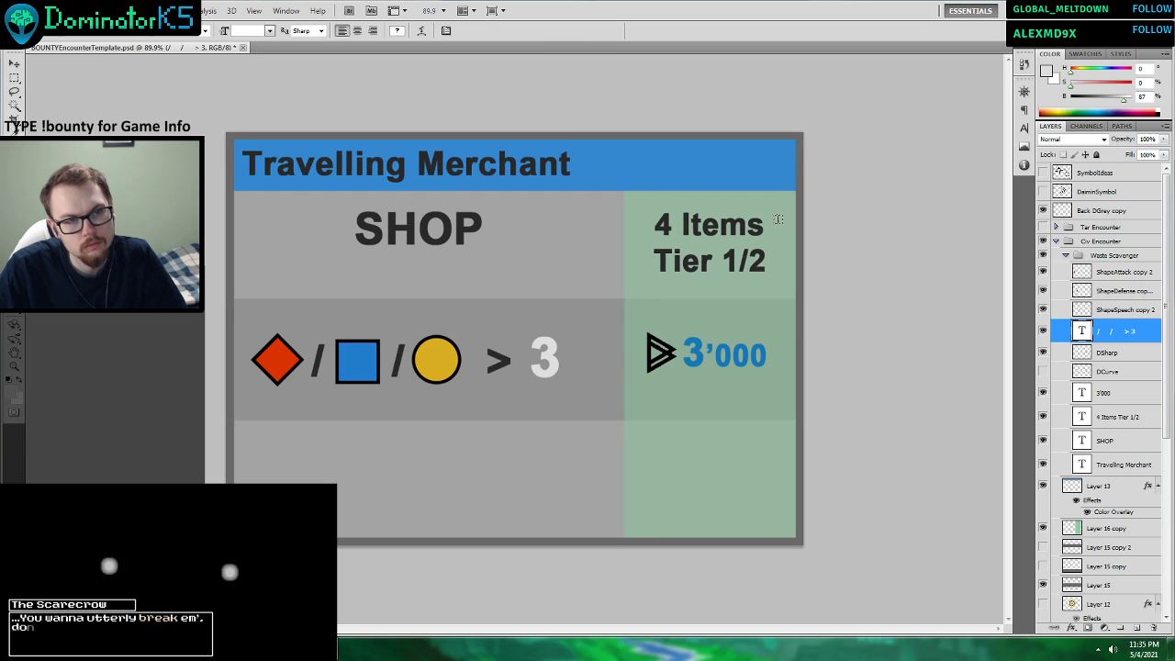
Move the three stat shapes and their text up and slightly right together, and check the civilian encounter table in Word.
{"action": "left_click", "coordinate": [1121, 273], "text": "shift"}
{"action": "mouse_move", "coordinate": [568, 362]}
{"action": "left_mouse_down"}
{"action": "mouse_move", "coordinate": [575, 334]}
{"action": "mouse_move", "coordinate": [571, 343]}
{"action": "left_mouse_up"}
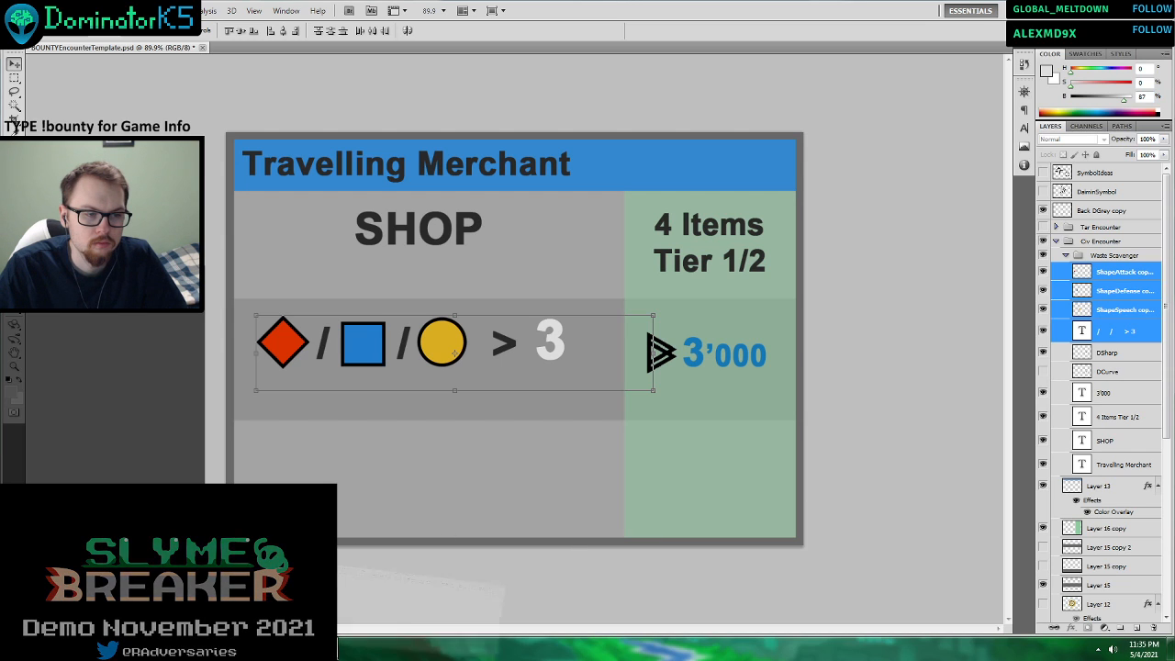
{"action": "left_click", "coordinate": [317, 650]}
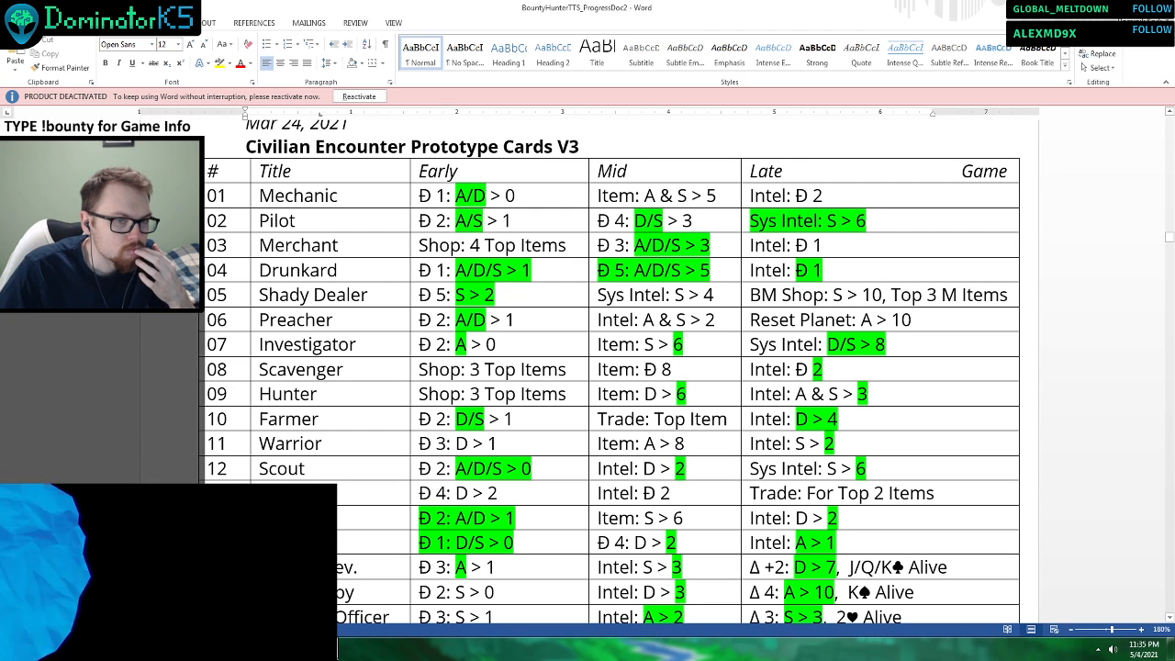
{"action": "left_click", "coordinate": [317, 652]}
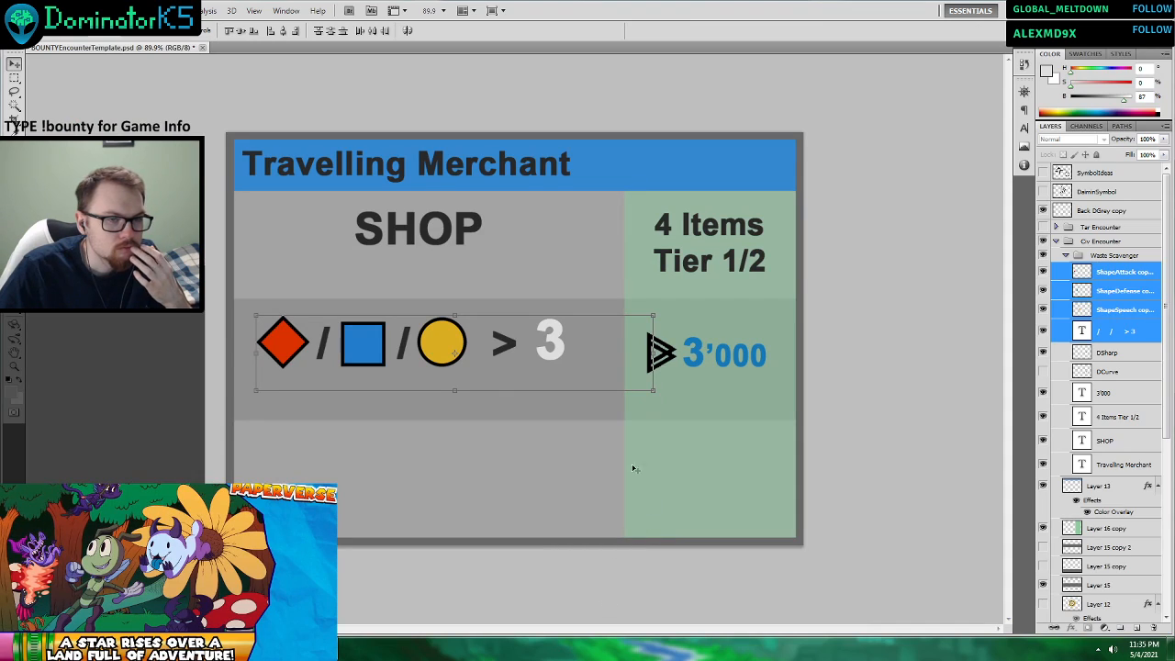
Duplicate the DSharp currency symbol and 3'000 text layers together and place the copies first in the Waste Scavenger group.
{"action": "key", "text": "t"}
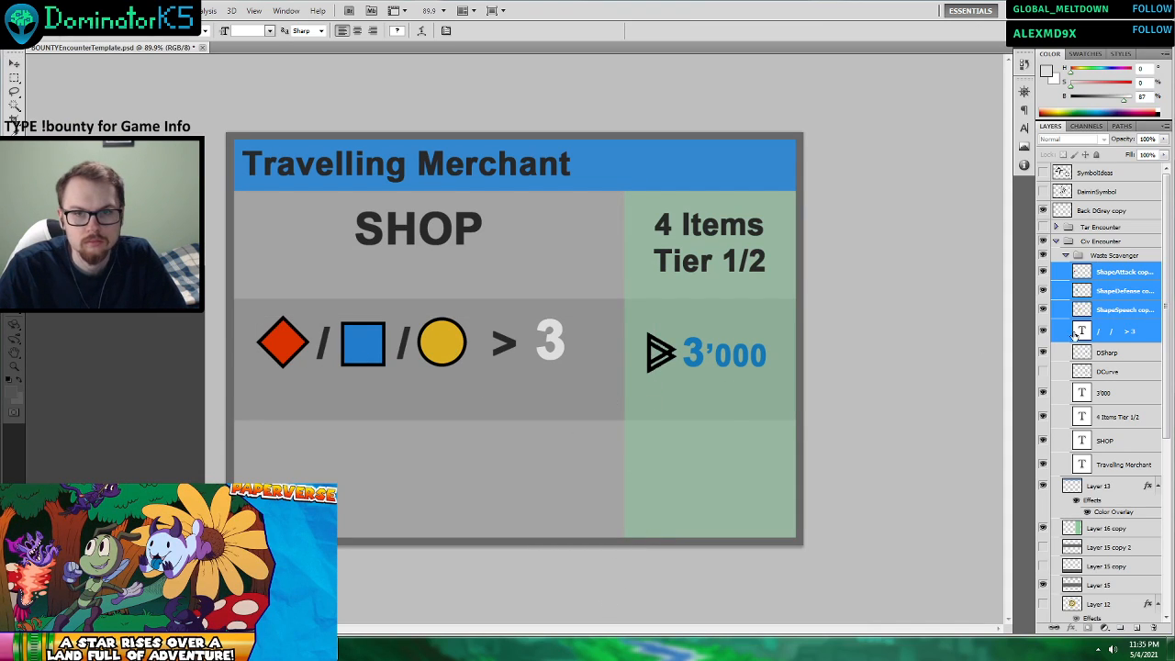
{"action": "left_click", "coordinate": [1115, 371]}
{"action": "left_click", "coordinate": [1113, 355]}
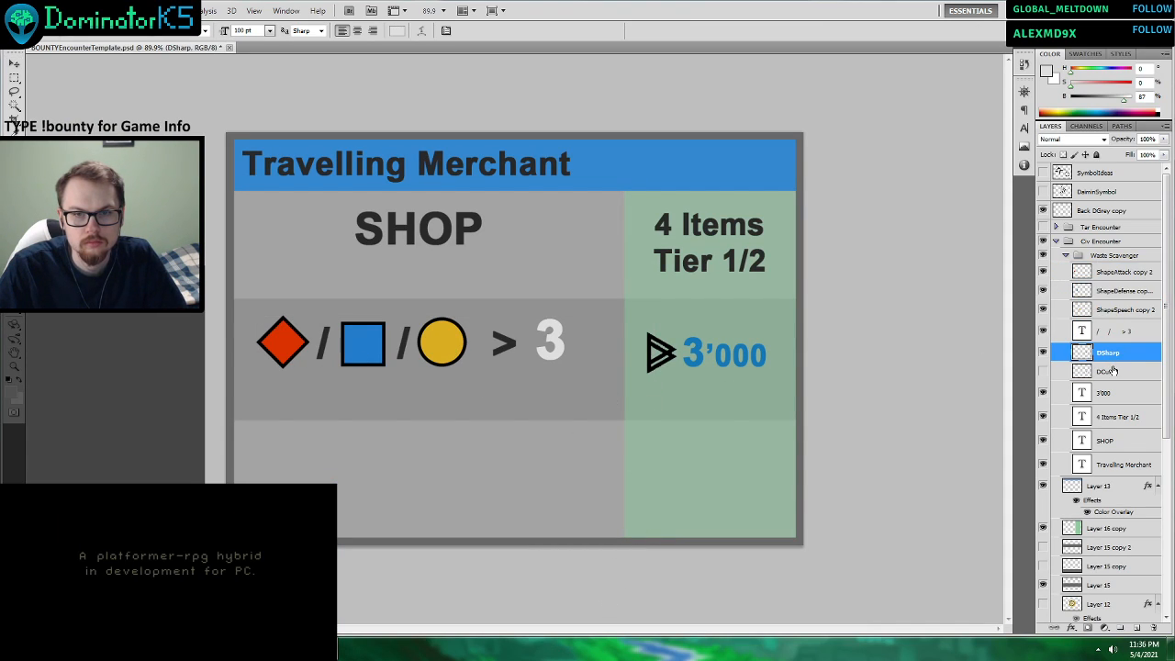
{"action": "left_click", "coordinate": [1106, 392], "text": "ctrl"}
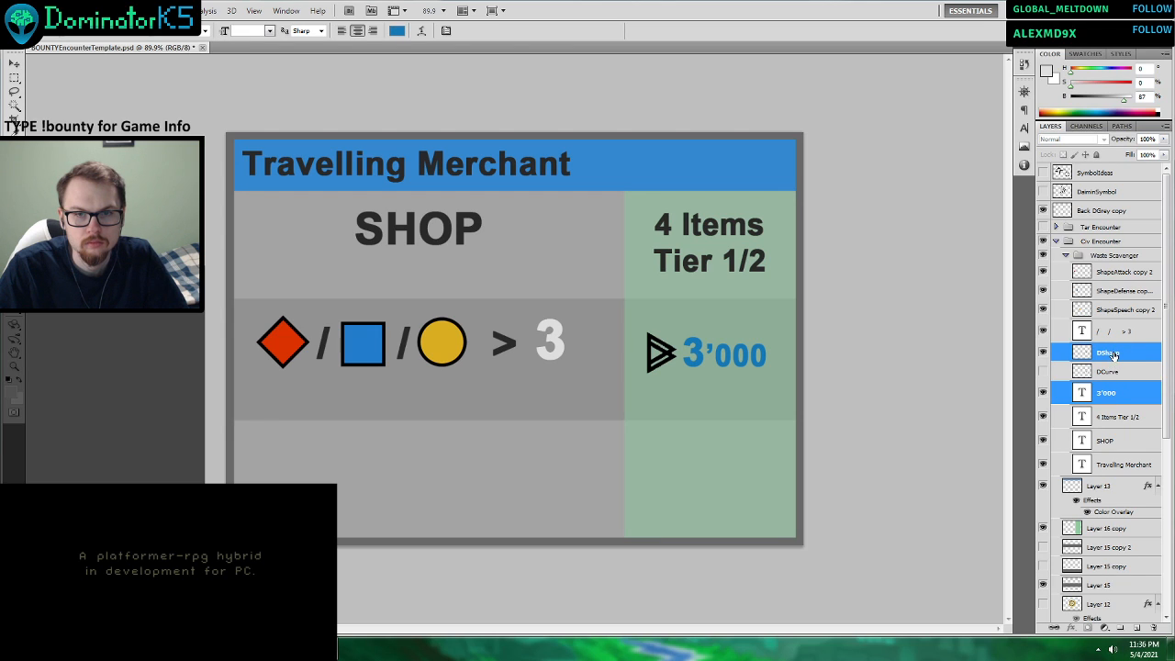
{"action": "right_click", "coordinate": [1115, 360]}
{"action": "left_click", "coordinate": [1038, 106]}
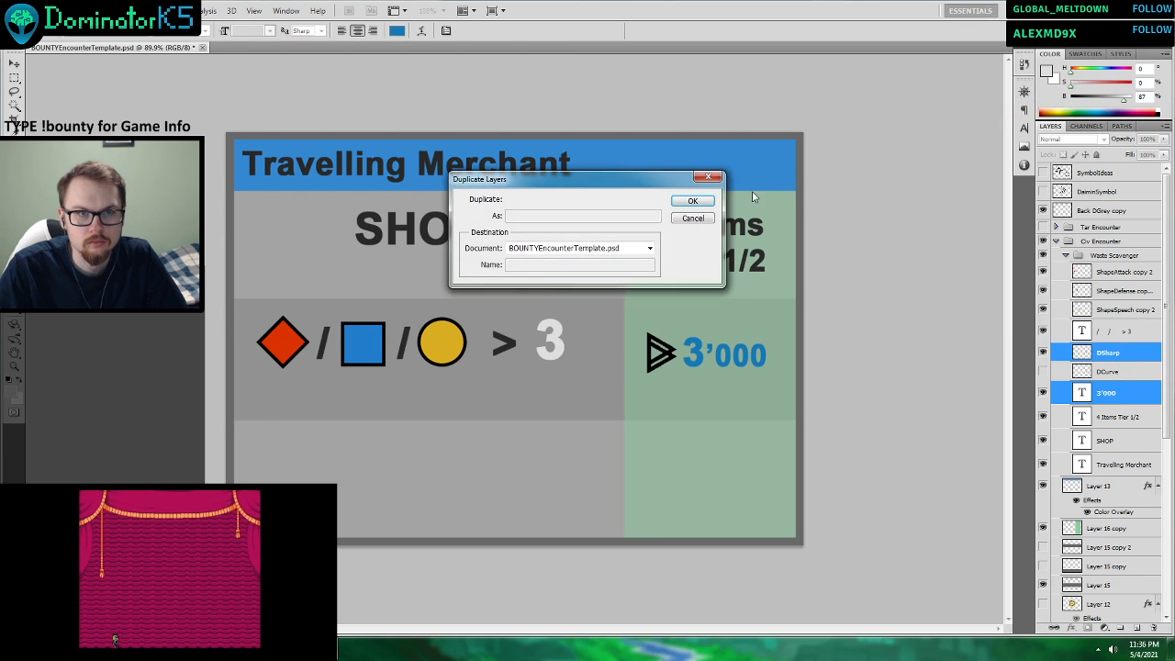
{"action": "left_click", "coordinate": [687, 200]}
{"action": "left_click_drag", "start_coordinate": [1119, 367], "coordinate": [1109, 267]}
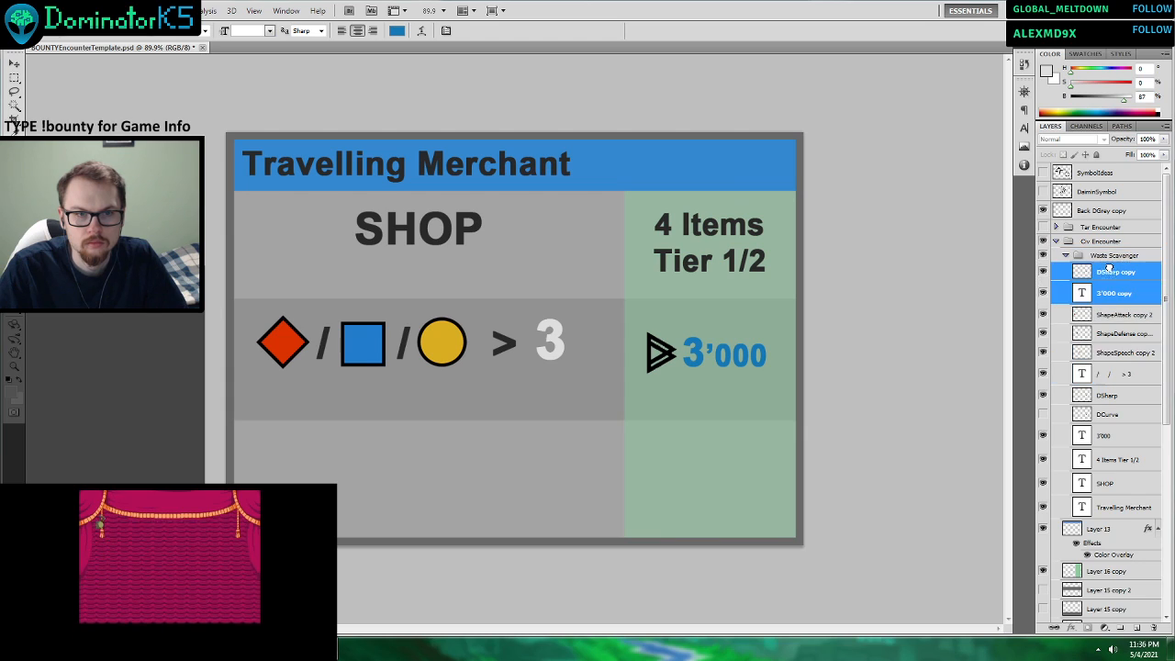
Move the copied symbol and price into the lowest row's grey cell, scale them to about 130%, and check the encounter table in Word.
{"action": "left_click", "coordinate": [16, 66]}
{"action": "left_click_drag", "start_coordinate": [722, 351], "coordinate": [424, 445]}
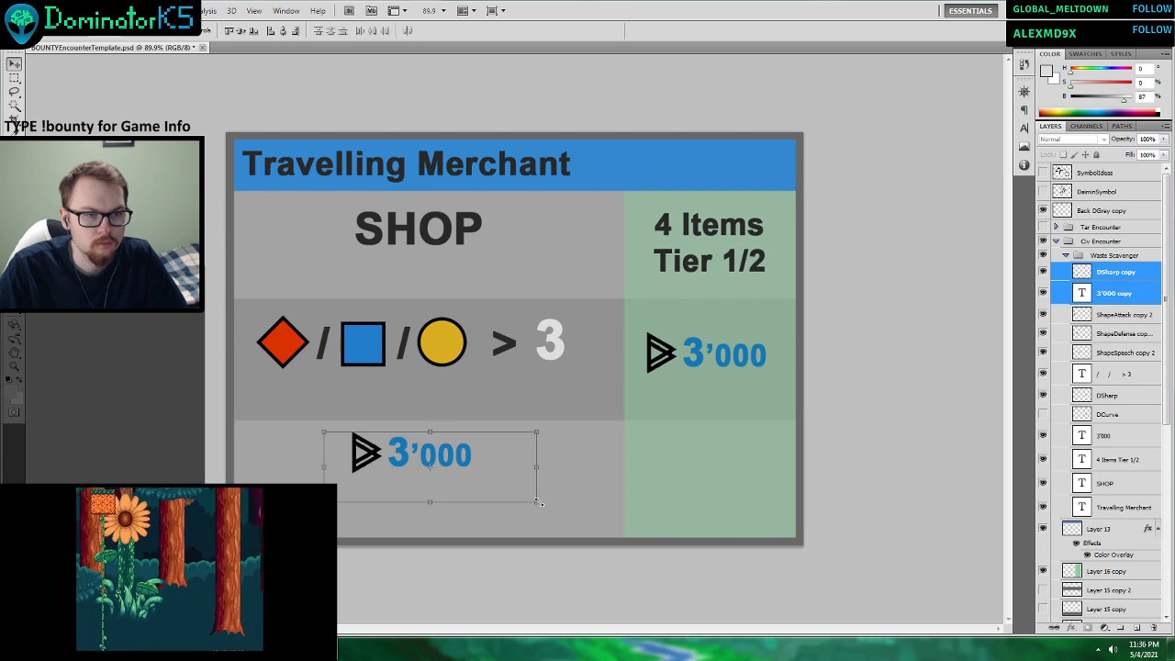
{"action": "left_click_drag", "start_coordinate": [539, 503], "coordinate": [599, 523]}
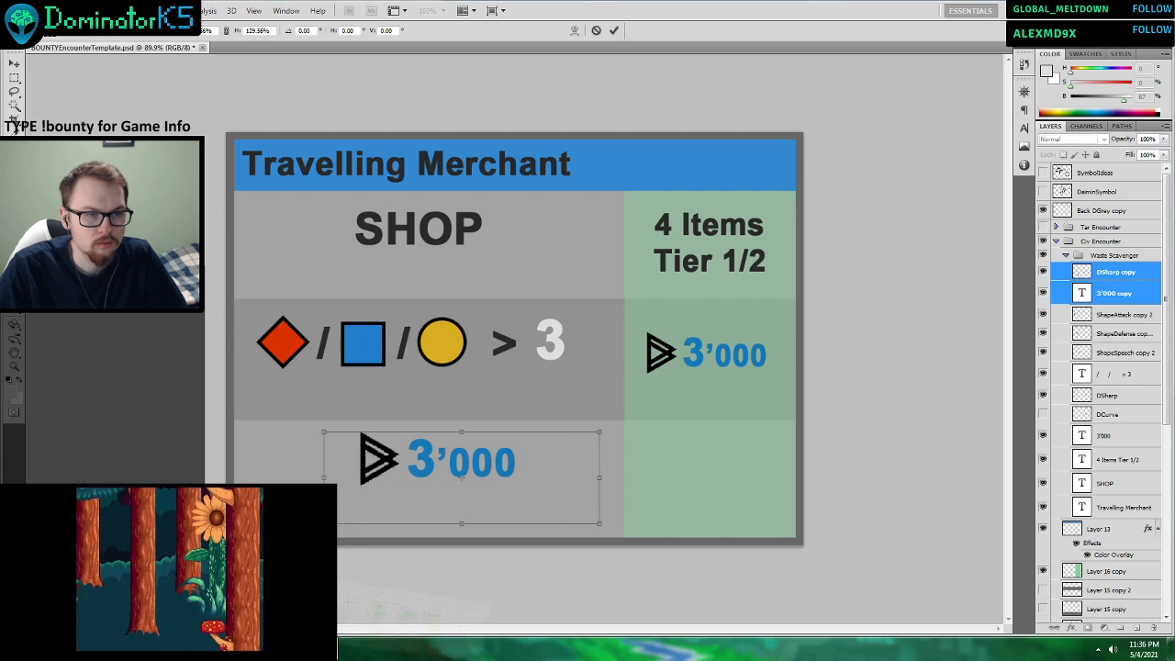
{"action": "key", "text": "alt+Tab"}
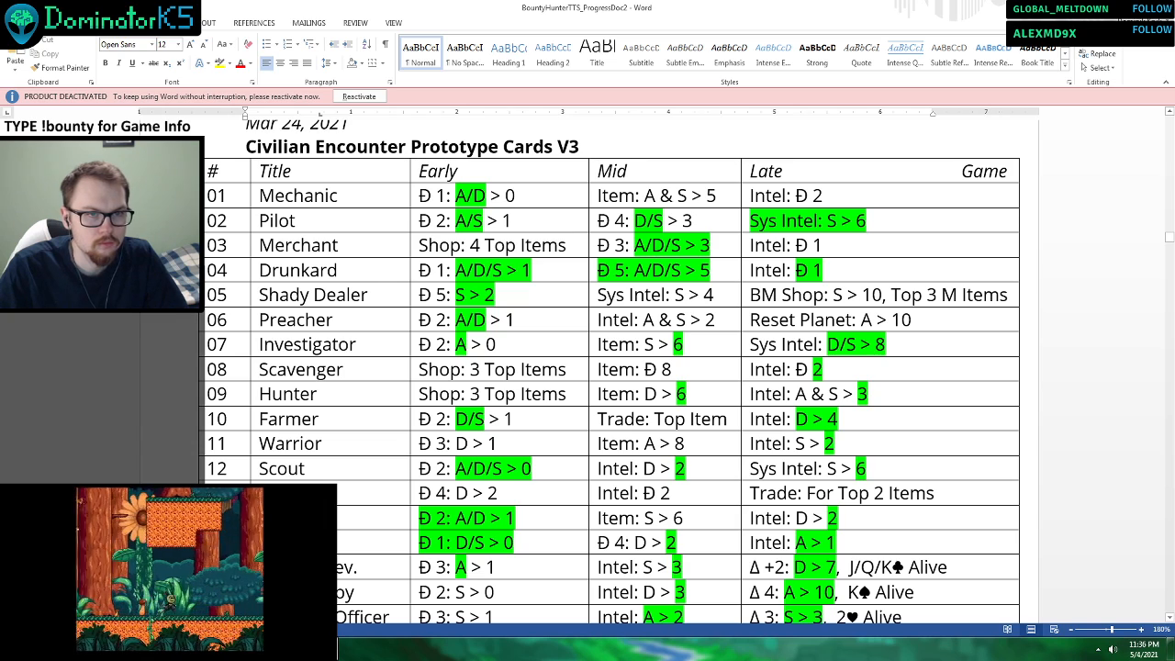
{"action": "key", "text": "alt+Tab"}
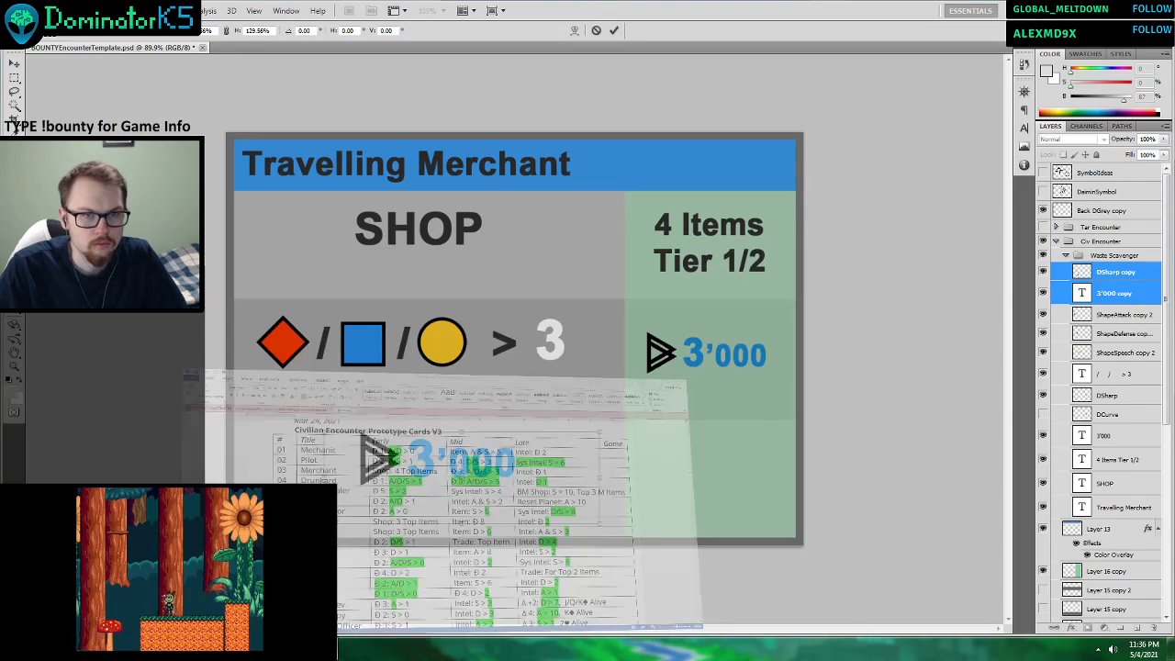
{"action": "left_click", "coordinate": [616, 31]}
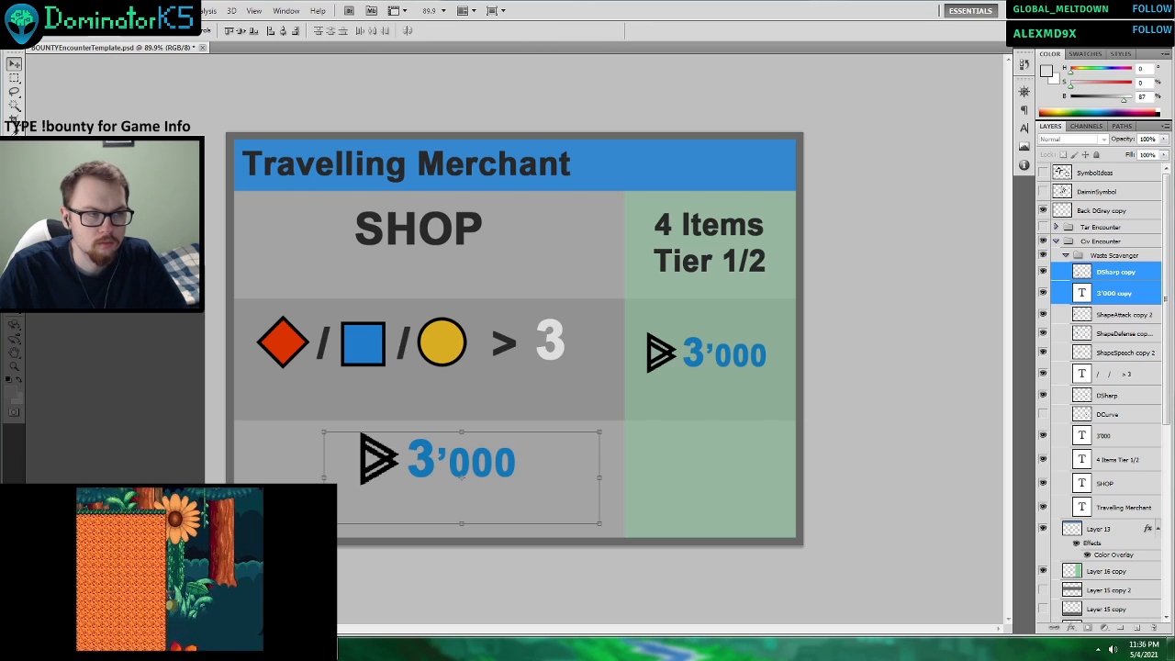
Change the copied price in the lowest row to 1'000.
{"action": "double_click", "coordinate": [420, 459]}
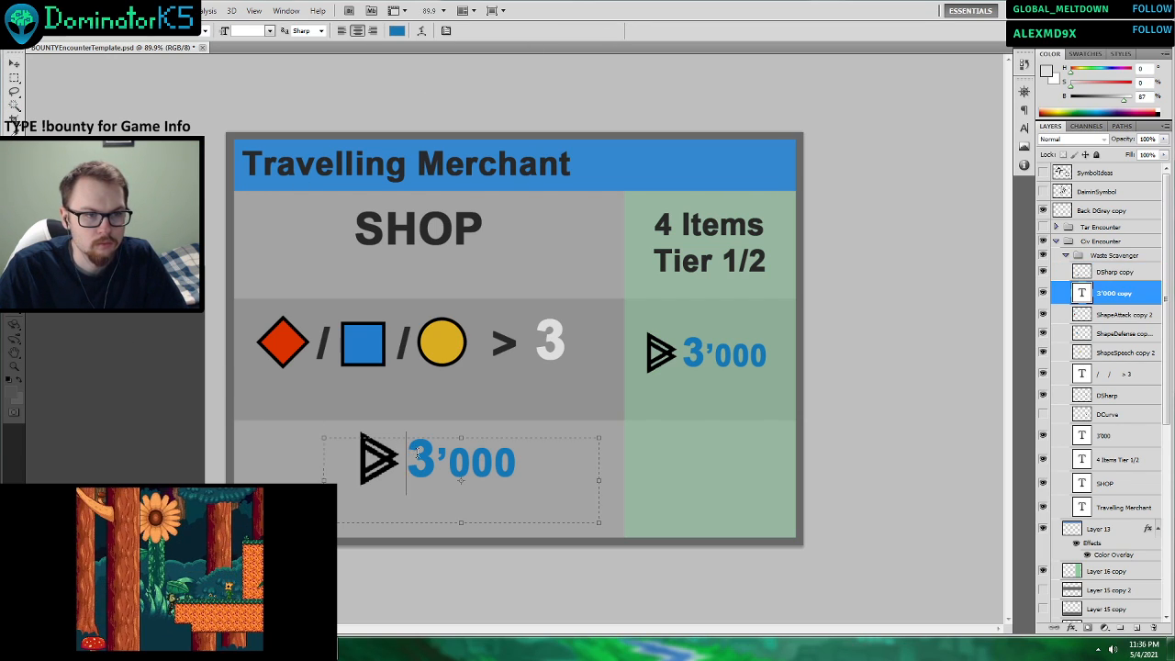
{"action": "type", "text": "1"}
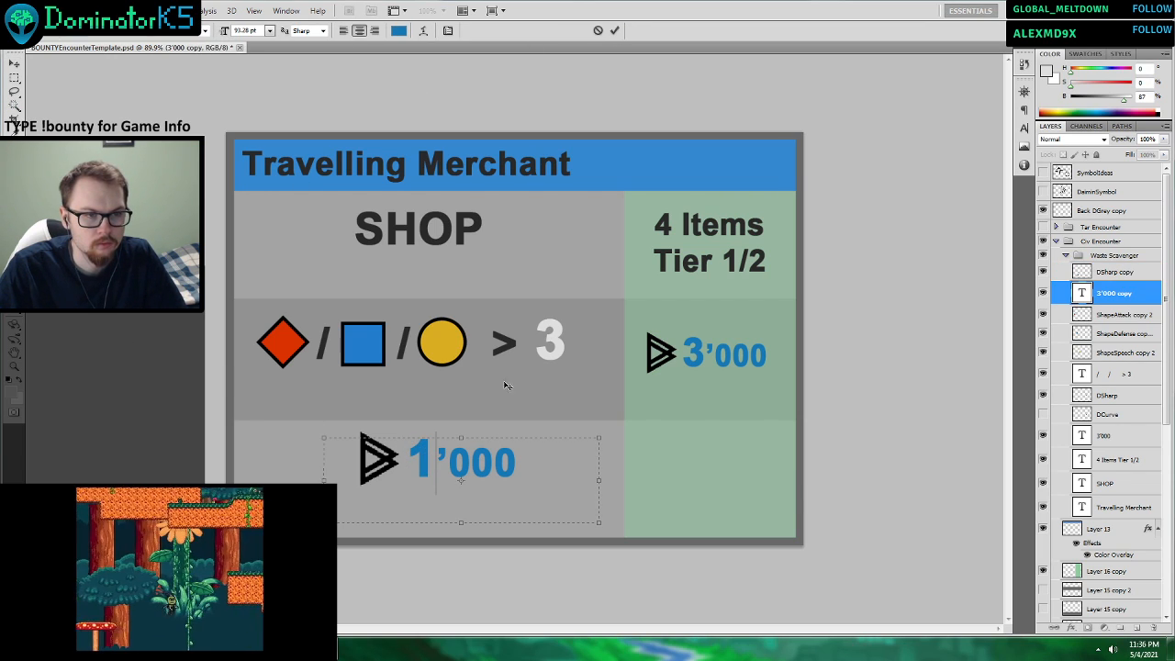
{"action": "left_click", "coordinate": [614, 30]}
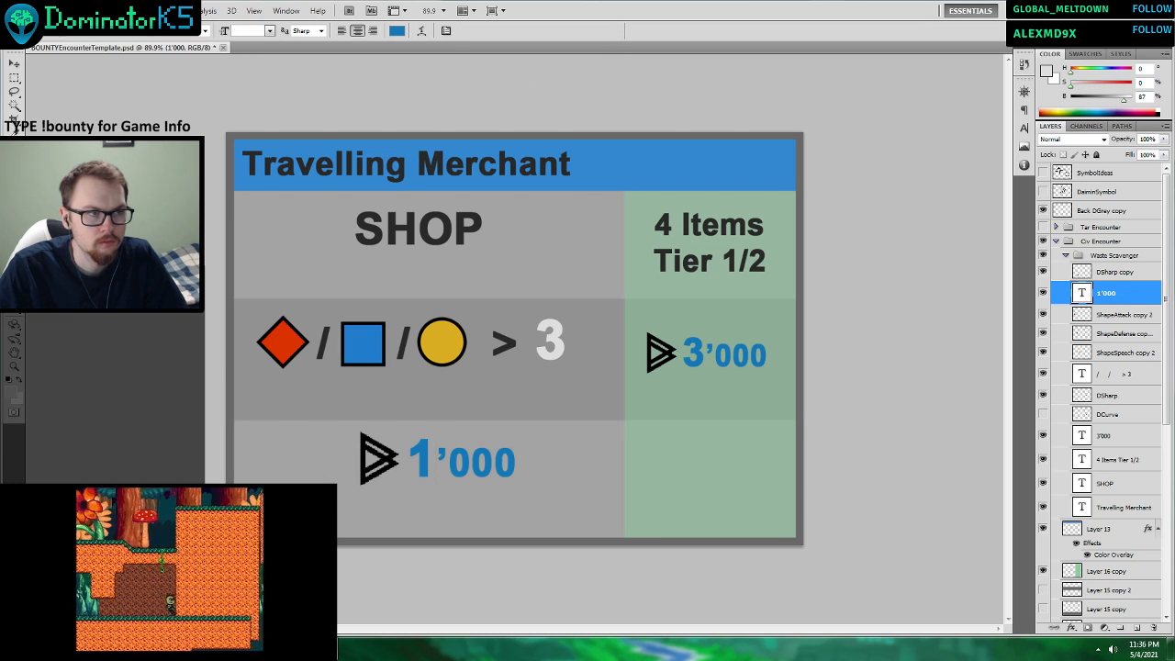
Shift the 1'000 price and its currency symbol together to the left and slightly up within the lowest row.
{"action": "key", "text": "v"}
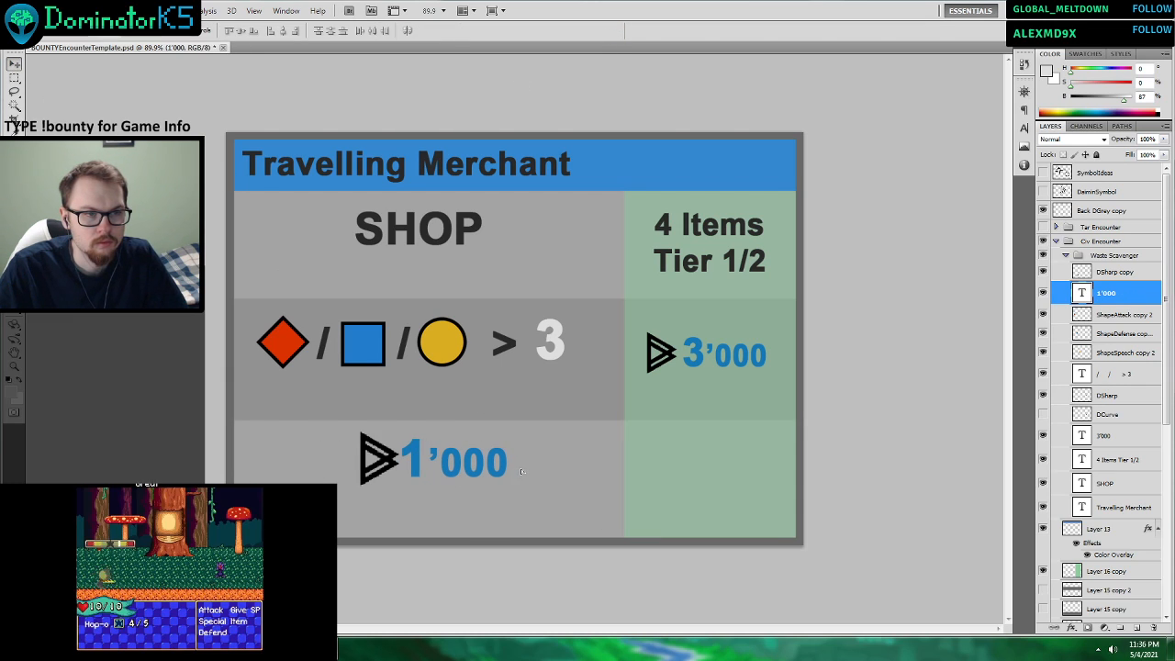
{"action": "left_click", "coordinate": [1111, 270], "text": "shift"}
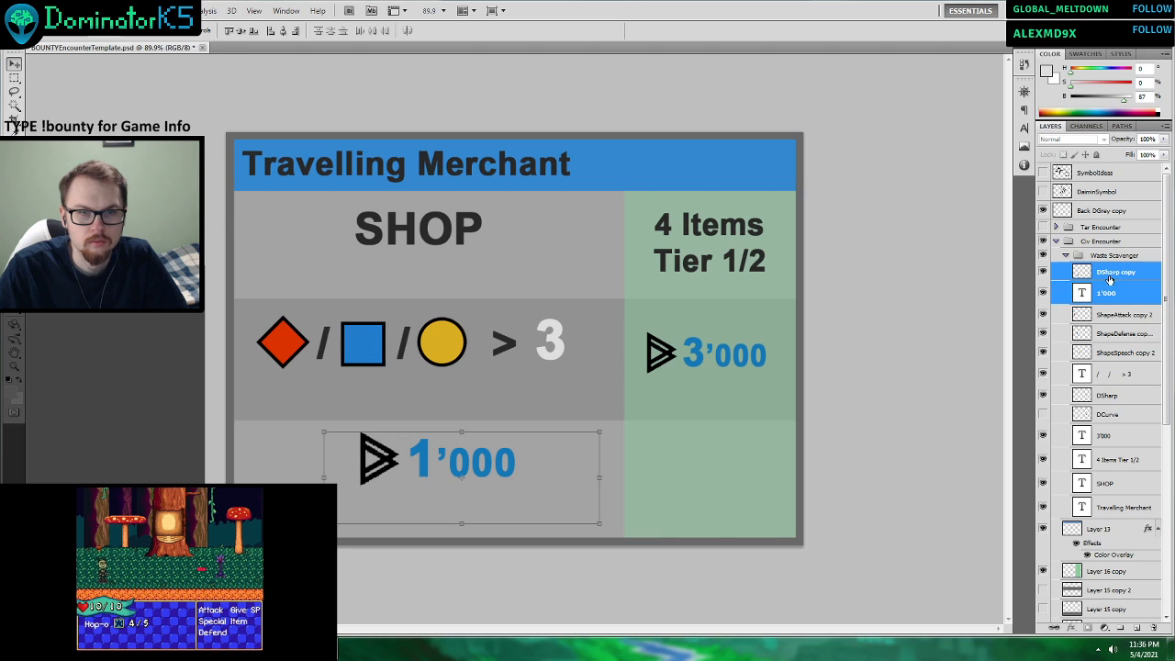
{"action": "left_click_drag", "start_coordinate": [533, 473], "coordinate": [501, 468]}
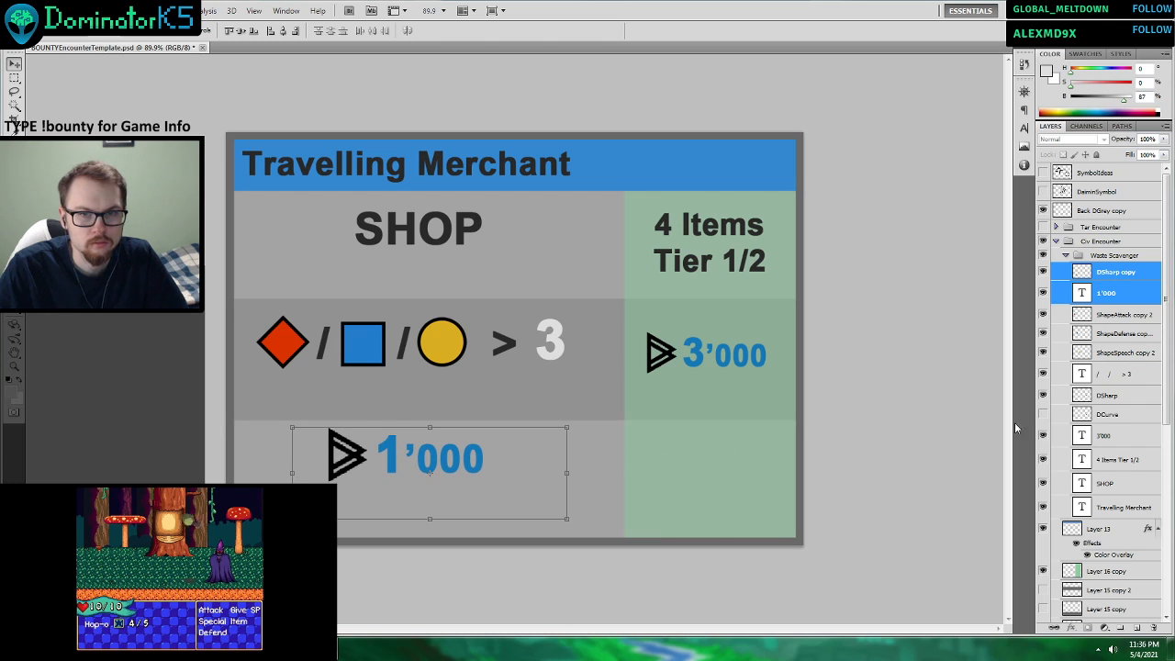
Duplicate the "4 Items Tier 1/2" text, place its layer first in the Waste Scavenger group, and move it down into the lowest green cell.
{"action": "left_click", "coordinate": [1120, 334]}
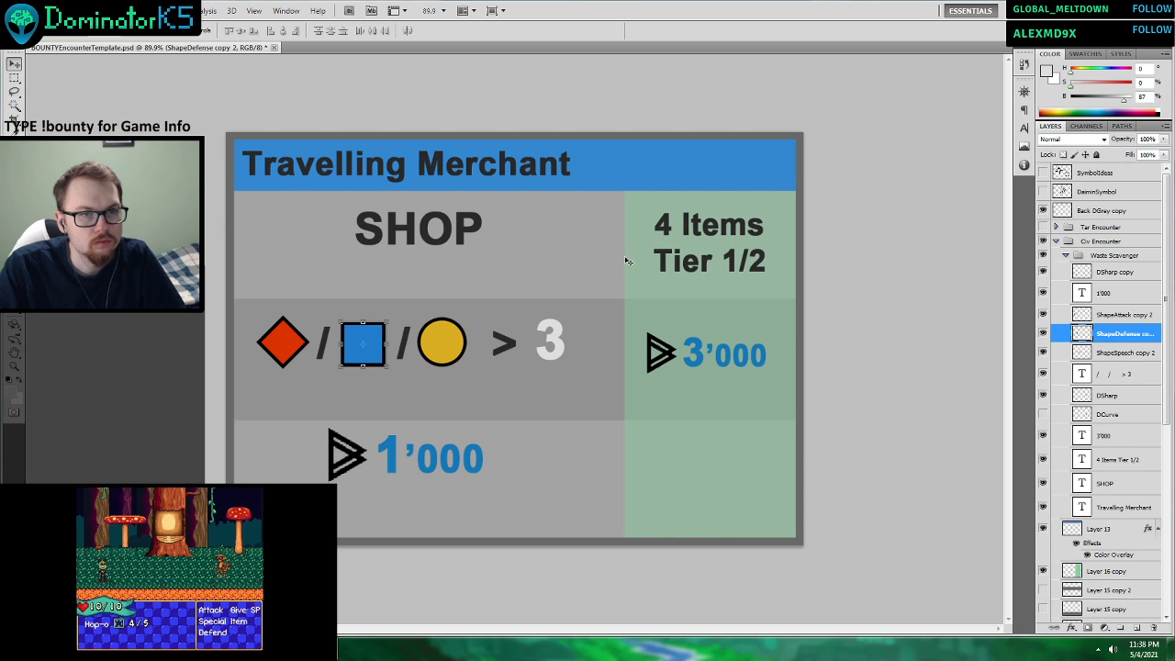
{"action": "left_click", "coordinate": [716, 279]}
{"action": "right_click", "coordinate": [1098, 452]}
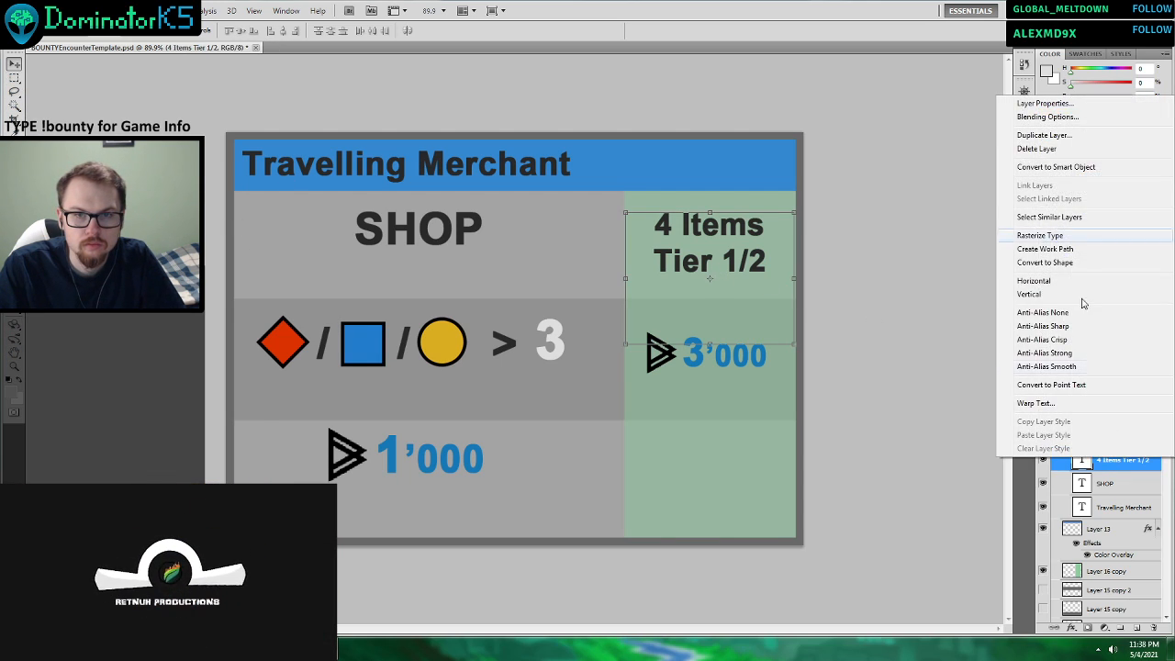
{"action": "left_click", "coordinate": [1044, 135]}
{"action": "key", "text": "Return"}
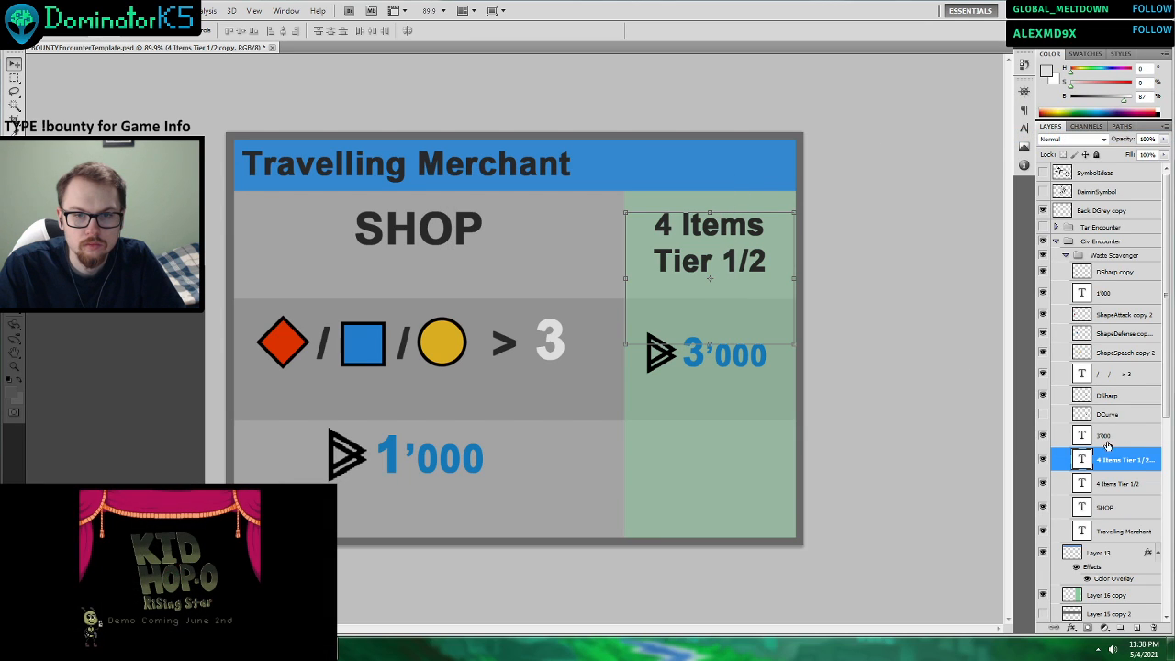
{"action": "left_click_drag", "start_coordinate": [1108, 456], "coordinate": [1108, 266]}
{"action": "left_click_drag", "start_coordinate": [728, 249], "coordinate": [728, 488]}
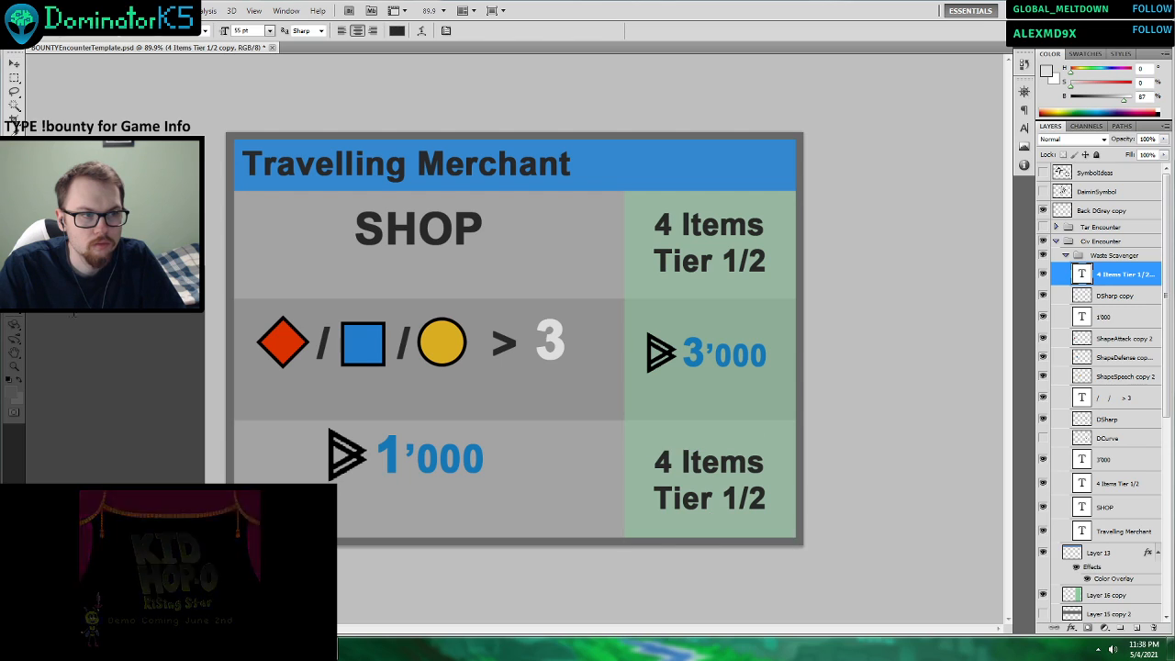
Replace the copied text in the lowest green cell with "Intel".
{"action": "double_click", "coordinate": [709, 496]}
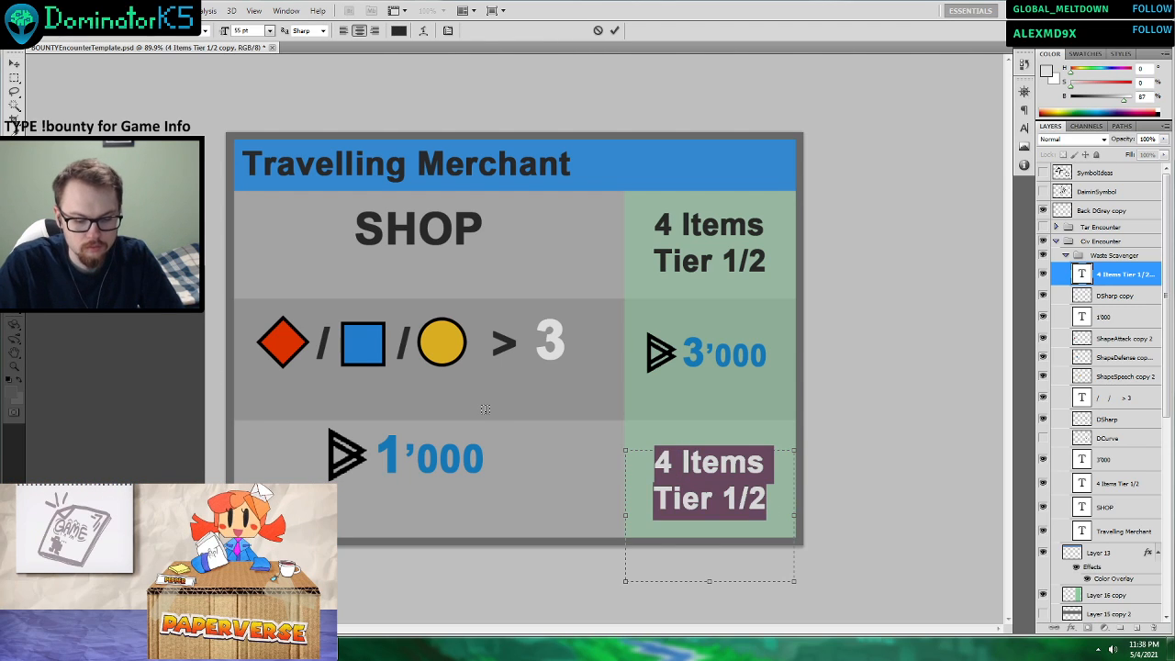
{"action": "type", "text": "Intel"}
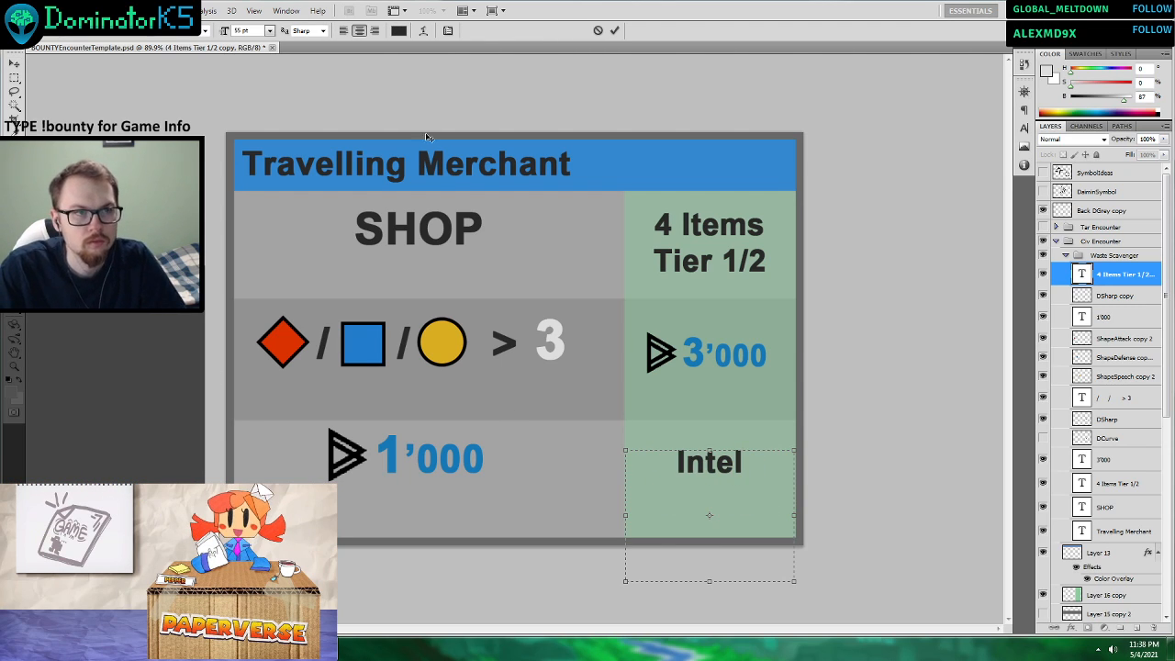
{"action": "left_click", "coordinate": [614, 30]}
Set the Intel text to 80 pt and lower it slightly in its cell.
{"action": "left_click_drag", "start_coordinate": [742, 465], "coordinate": [663, 424]}
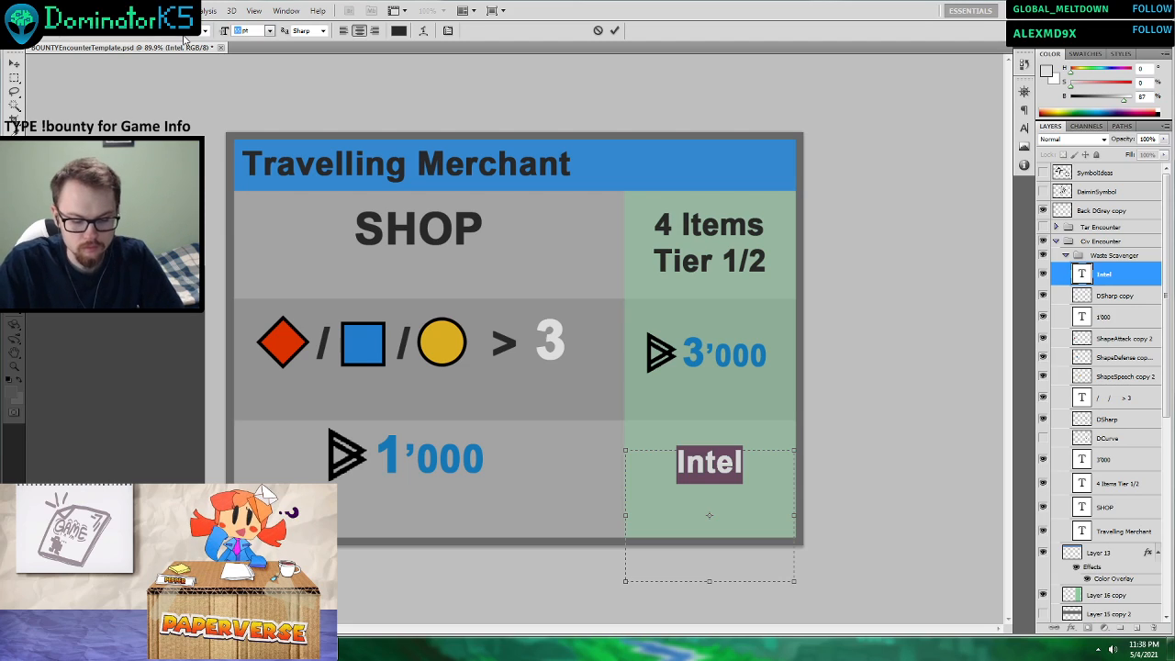
{"action": "type", "text": "80"}
{"action": "key", "text": "Return"}
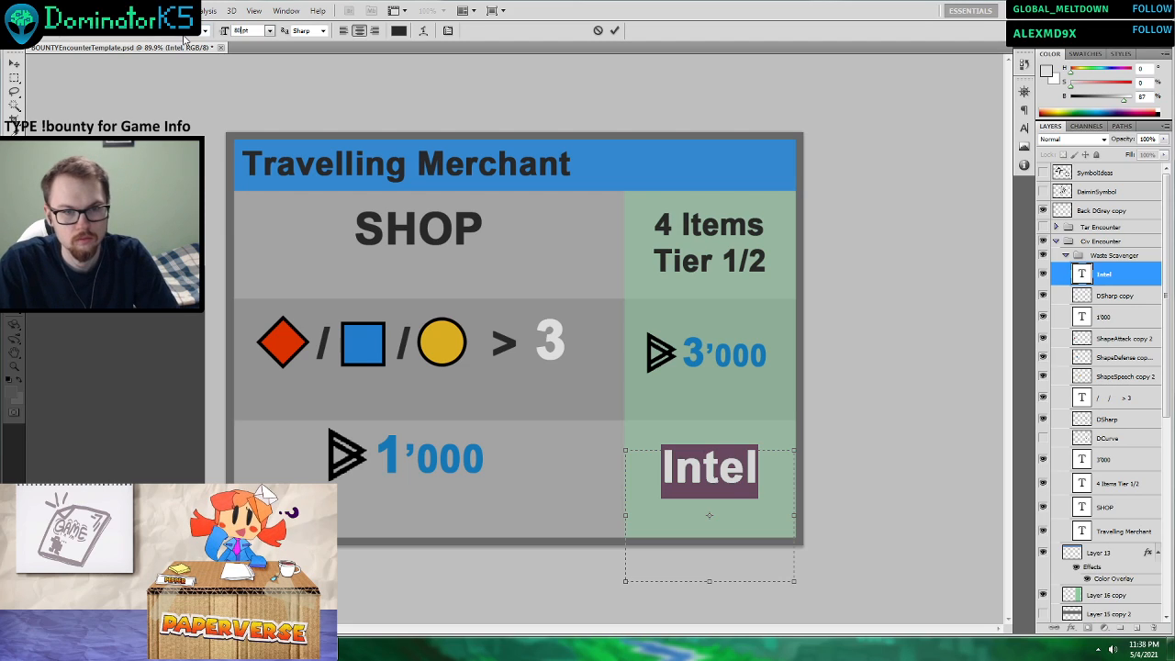
{"action": "left_click", "coordinate": [615, 31]}
{"action": "left_click", "coordinate": [15, 64]}
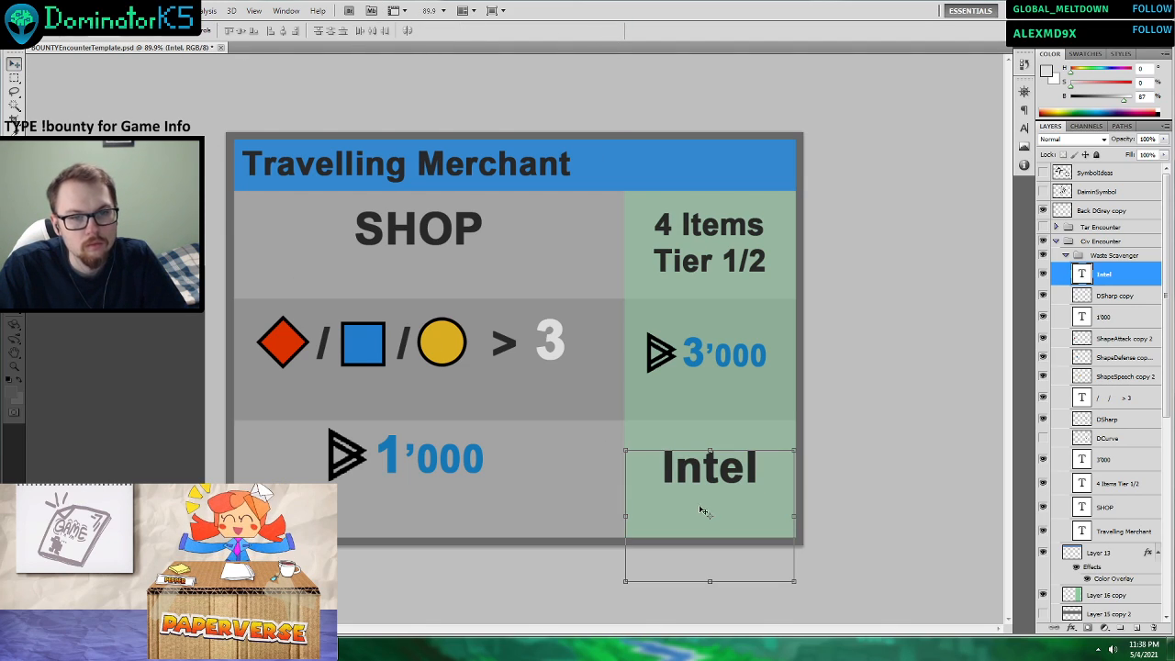
{"action": "left_click_drag", "start_coordinate": [741, 523], "coordinate": [743, 536]}
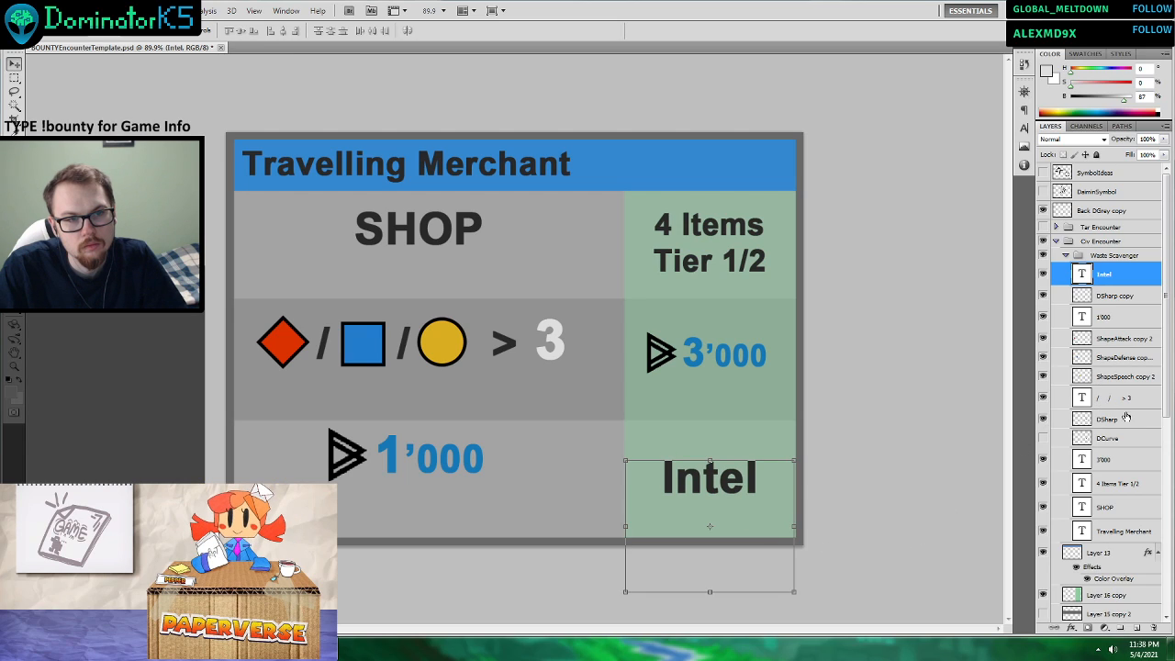
Draw a wide text box beneath SHOP, set its font size to 72 pt, and enter "s".
{"action": "left_click", "coordinate": [1125, 375]}
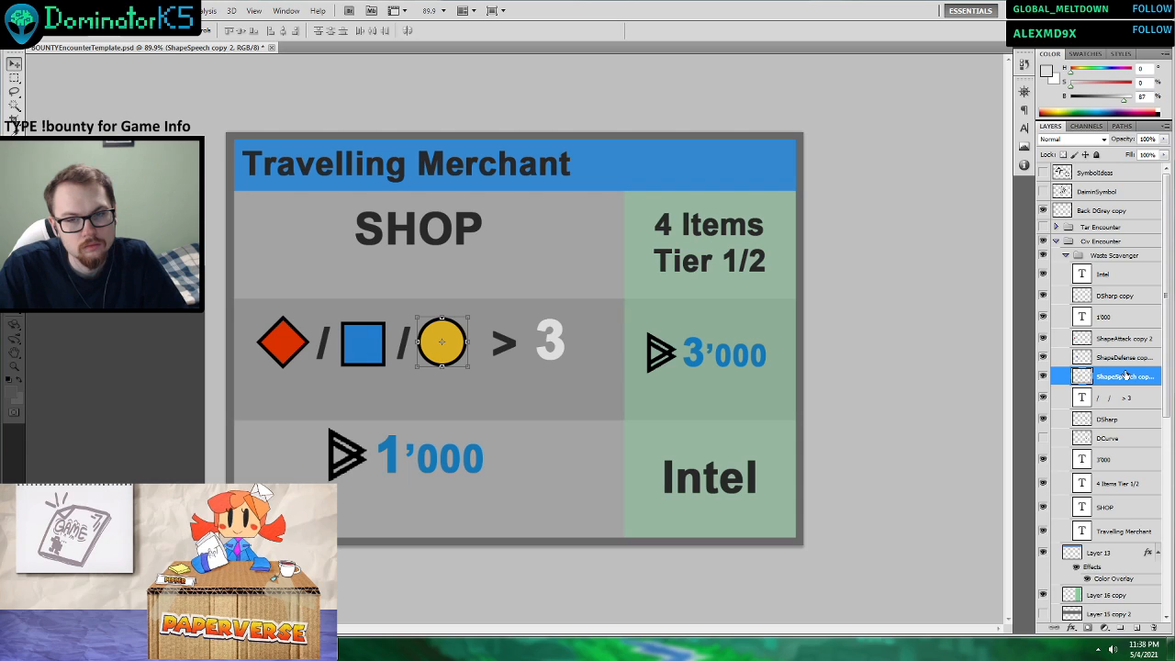
{"action": "left_click", "coordinate": [1114, 275]}
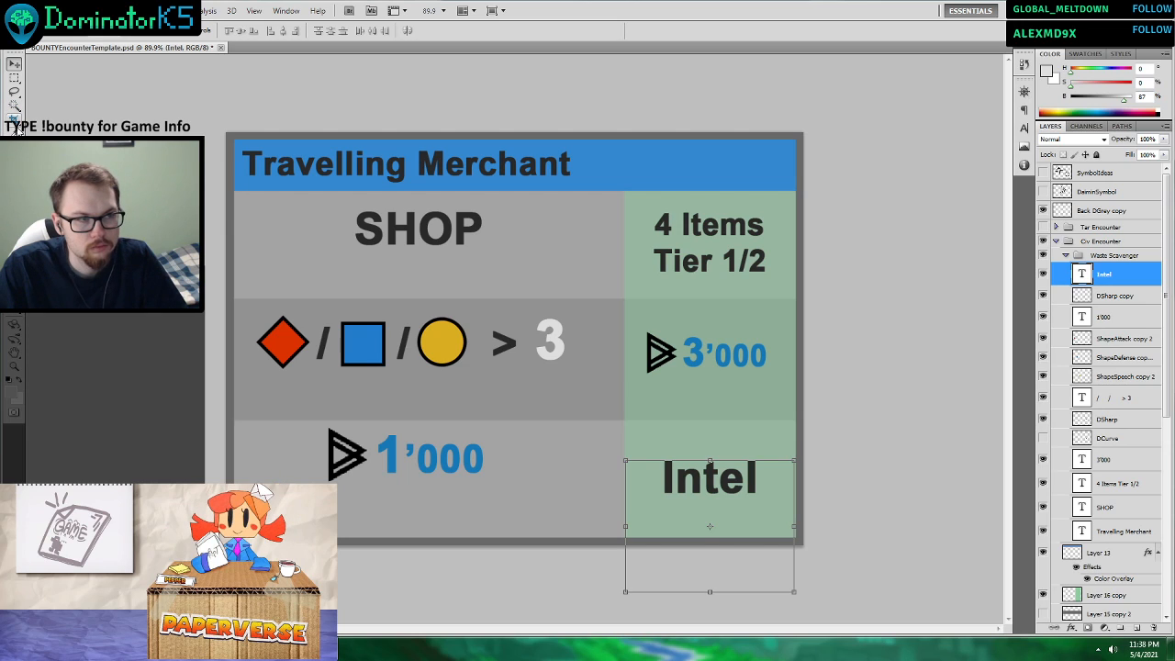
{"action": "key", "text": "t"}
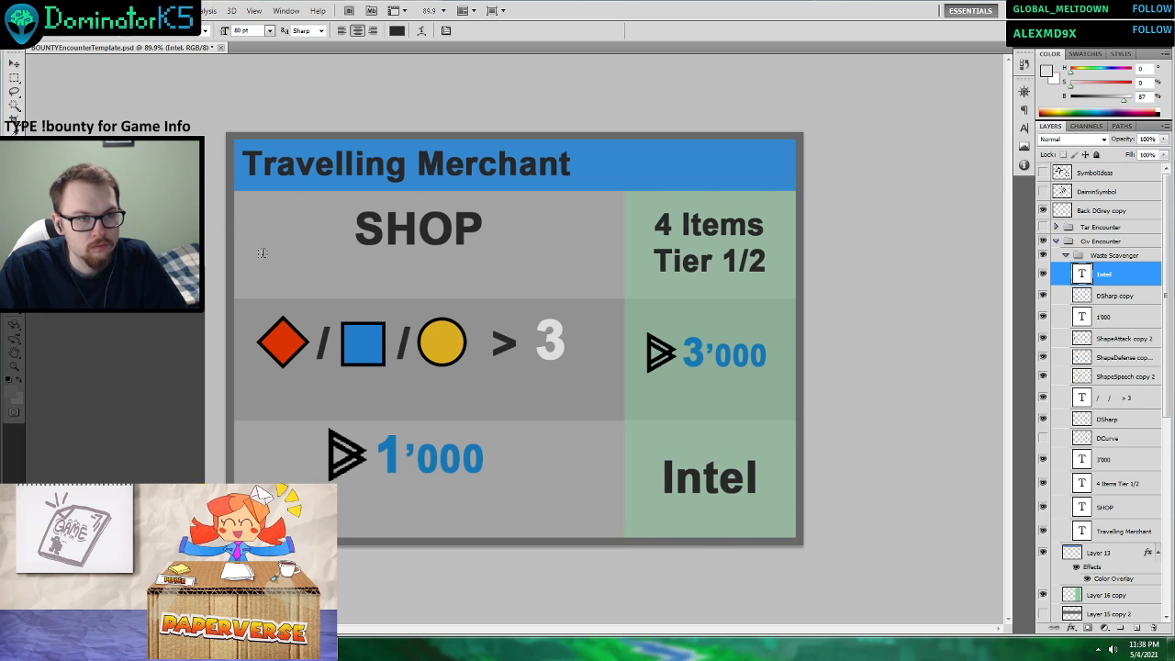
{"action": "left_click_drag", "start_coordinate": [604, 290], "coordinate": [603, 299]}
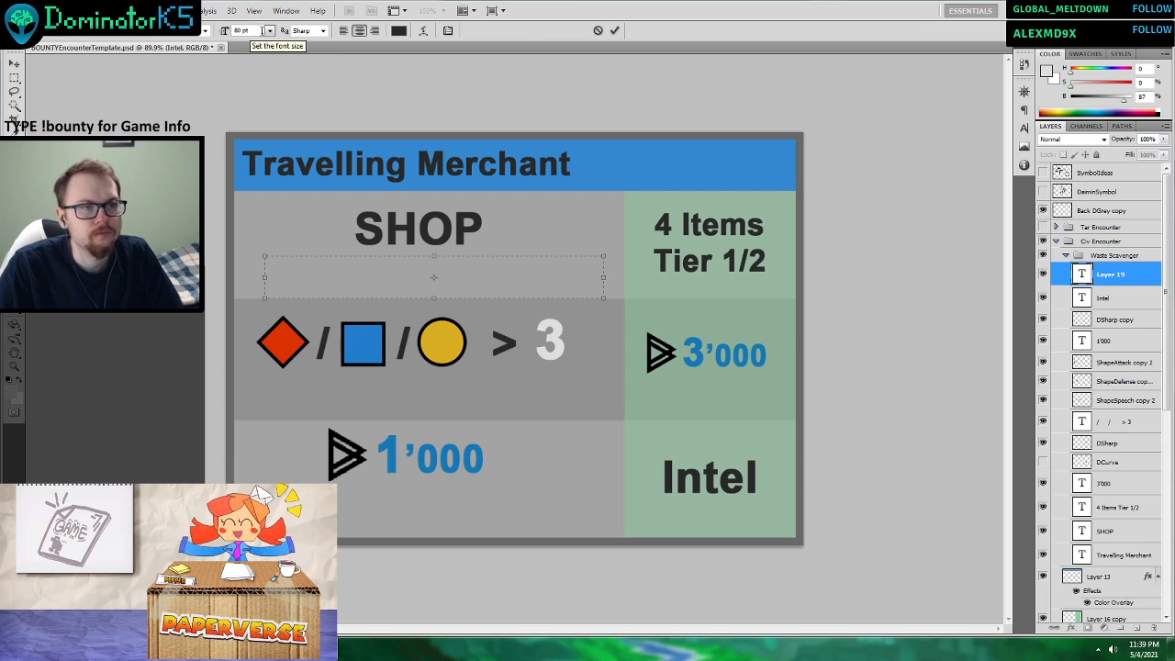
{"action": "left_click", "coordinate": [268, 30]}
{"action": "left_click", "coordinate": [262, 237]}
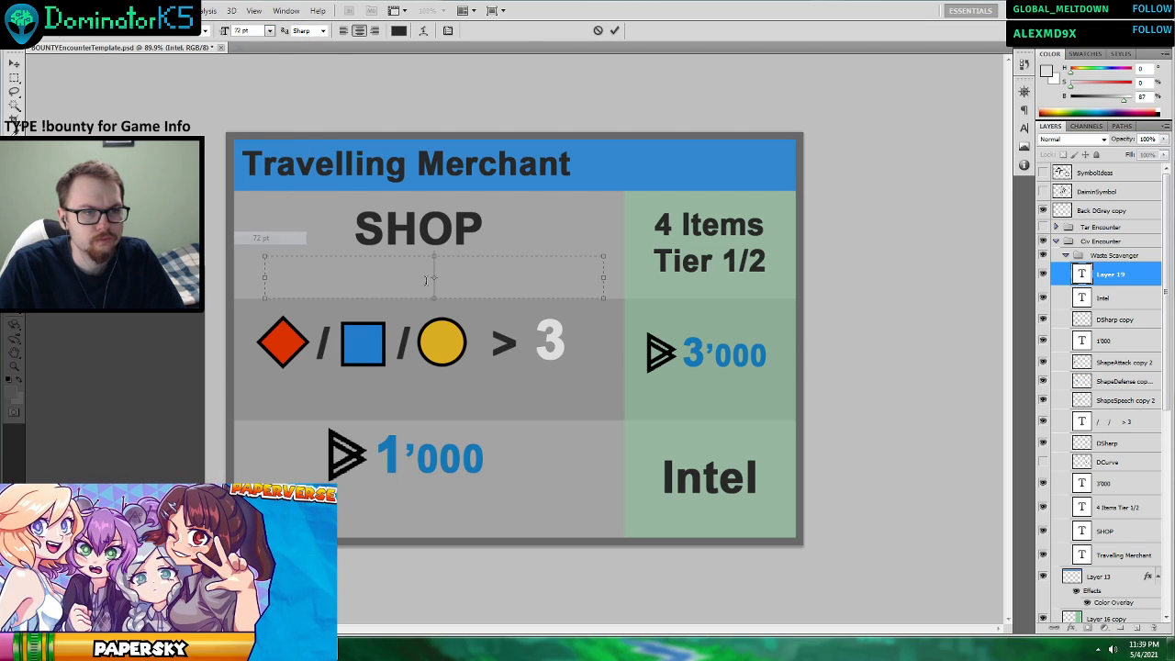
{"action": "type", "text": "s"}
Reduce the "s" beneath SHOP to 48 pt, try left alignment, and return it to centred.
{"action": "key", "text": "ctrl+a"}
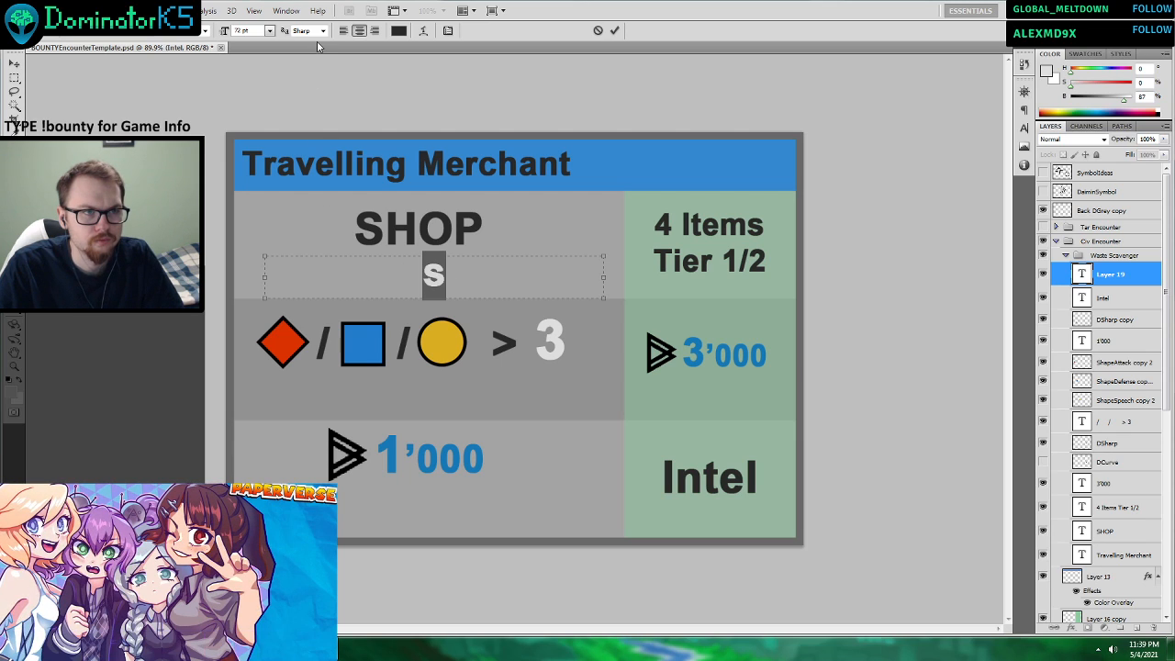
{"action": "left_click", "coordinate": [269, 30]}
{"action": "left_click", "coordinate": [268, 210]}
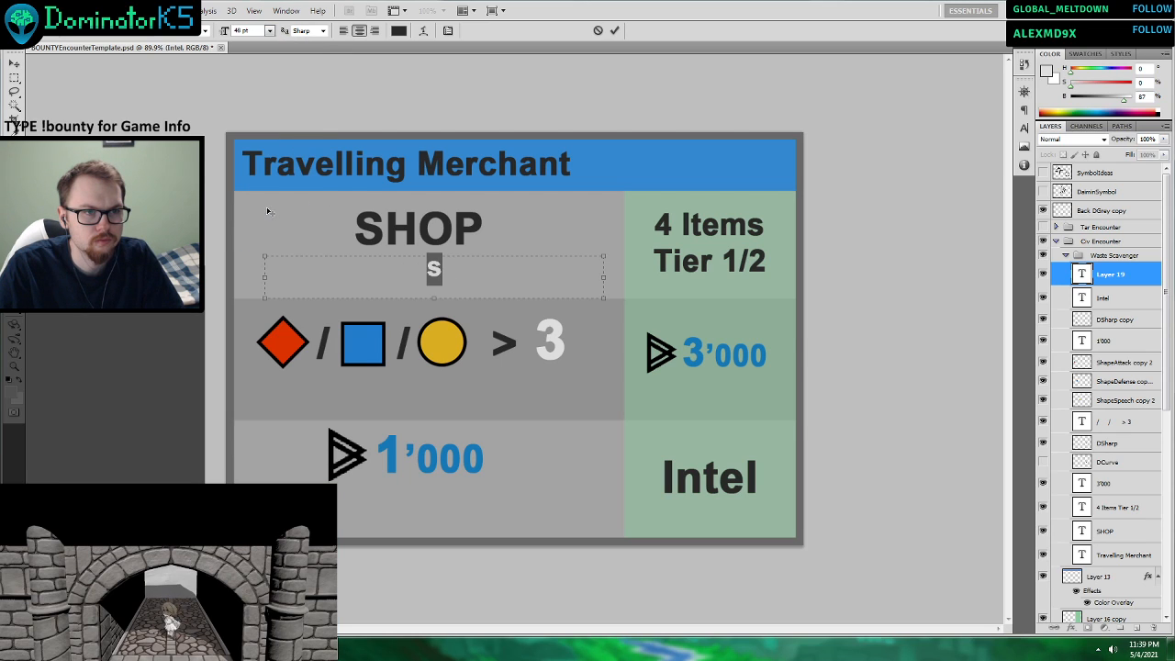
{"action": "left_click", "coordinate": [443, 269]}
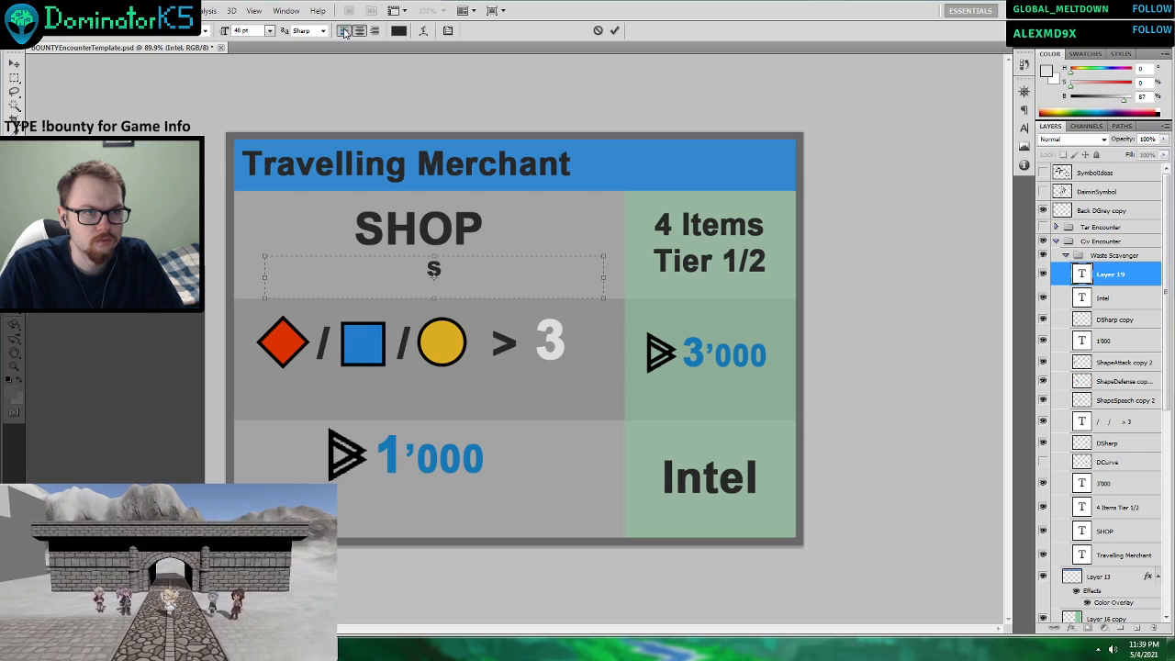
{"action": "left_click", "coordinate": [344, 31]}
{"action": "left_click", "coordinate": [359, 30]}
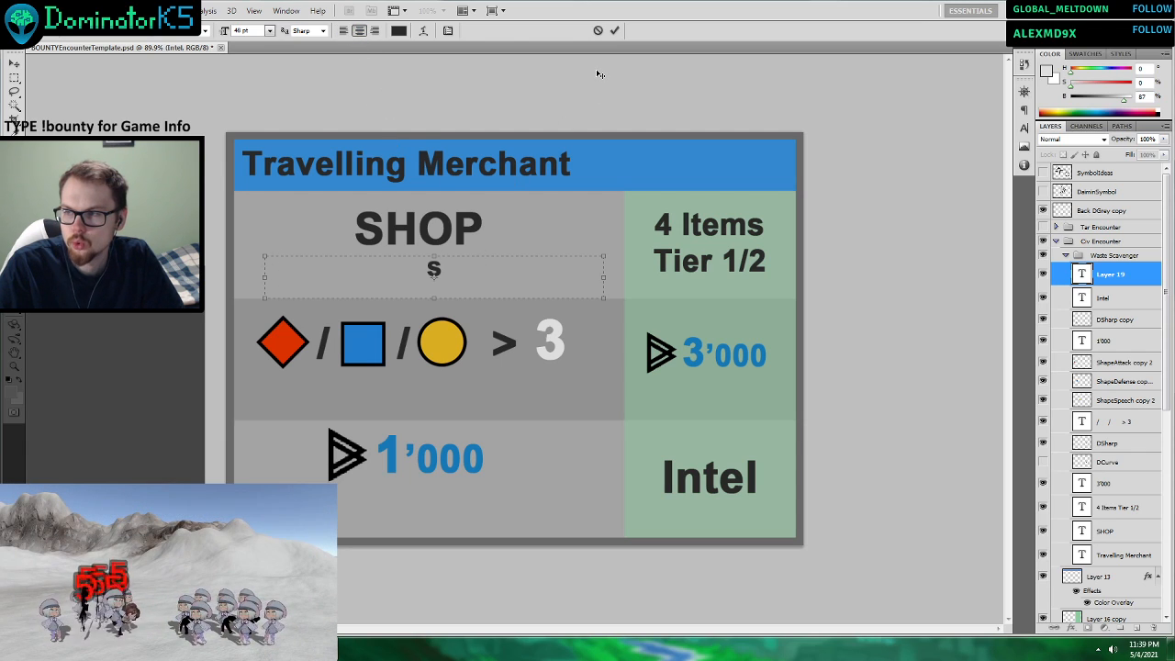
Nudge the "s" text box beneath SHOP slightly sideways and replace the letter with “Looking” in quotation marks.
{"action": "left_click", "coordinate": [614, 30]}
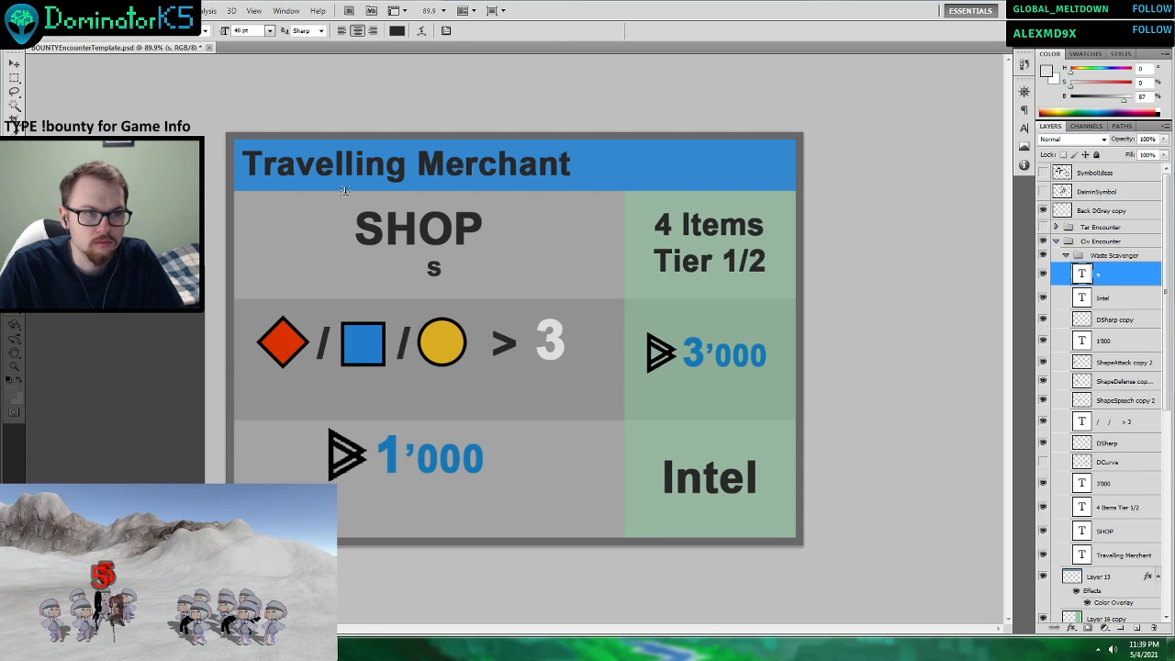
{"action": "left_click", "coordinate": [15, 61]}
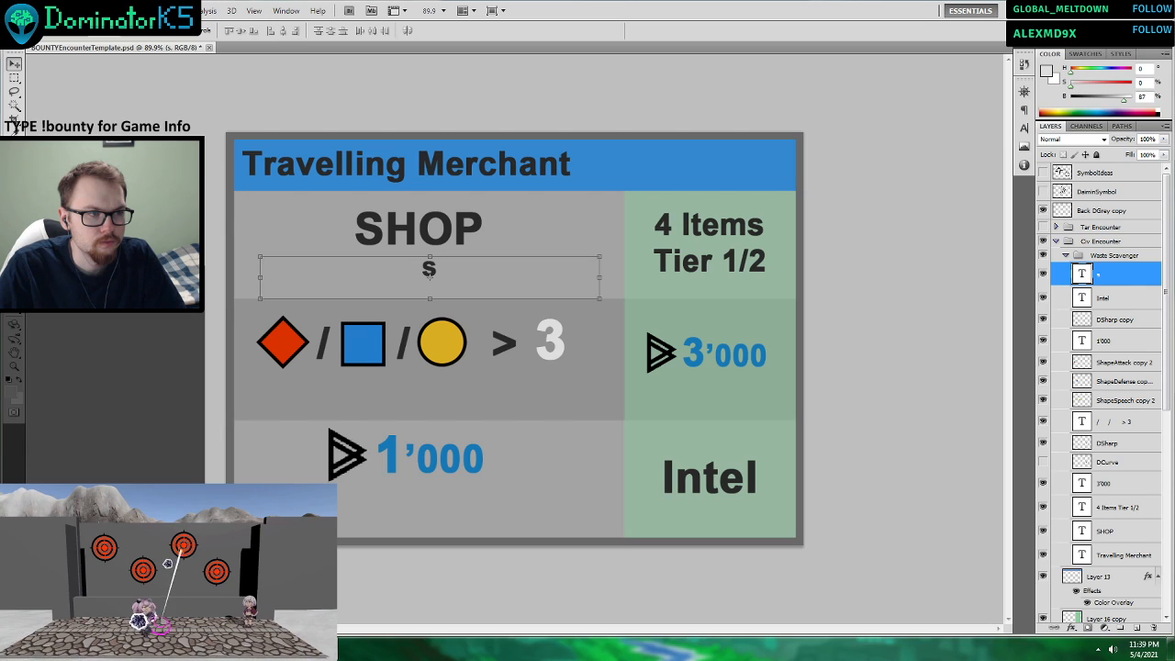
{"action": "key", "text": "t"}
{"action": "double_click", "coordinate": [428, 269]}
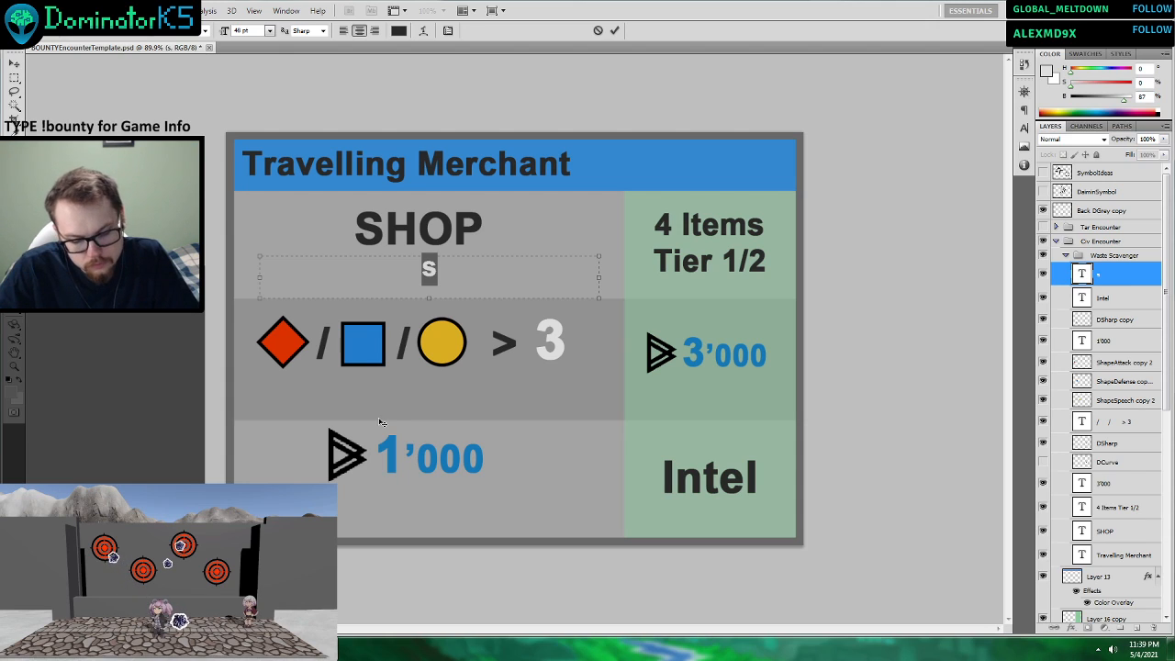
{"action": "type", "text": "\"\""}
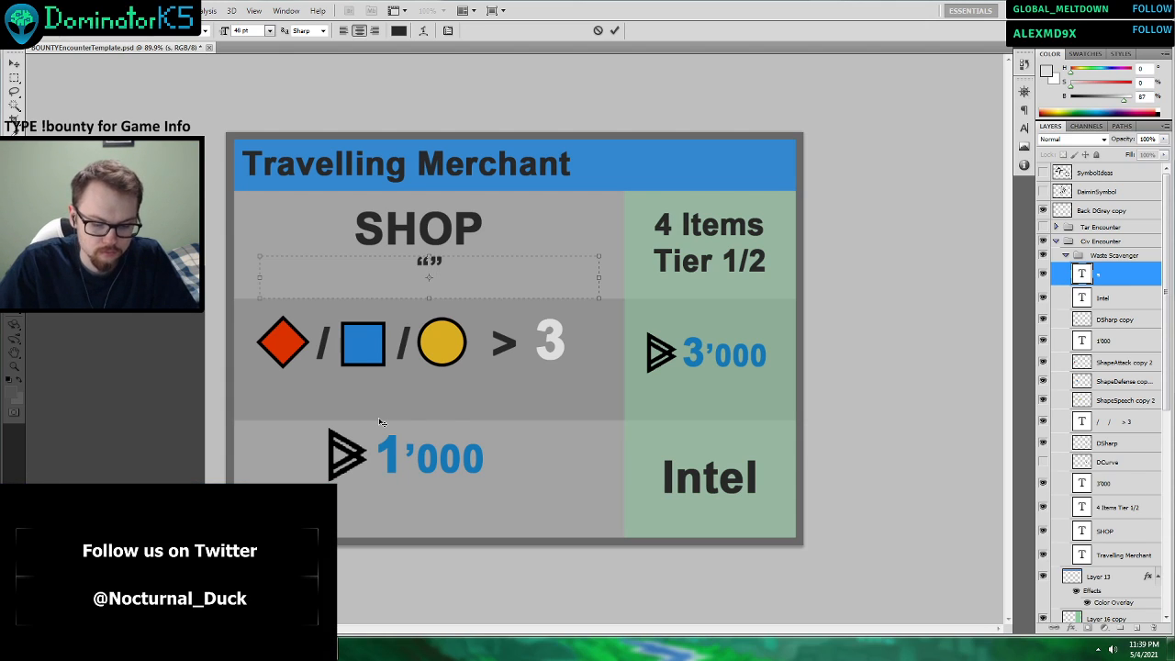
{"action": "type", "text": "Looking"}
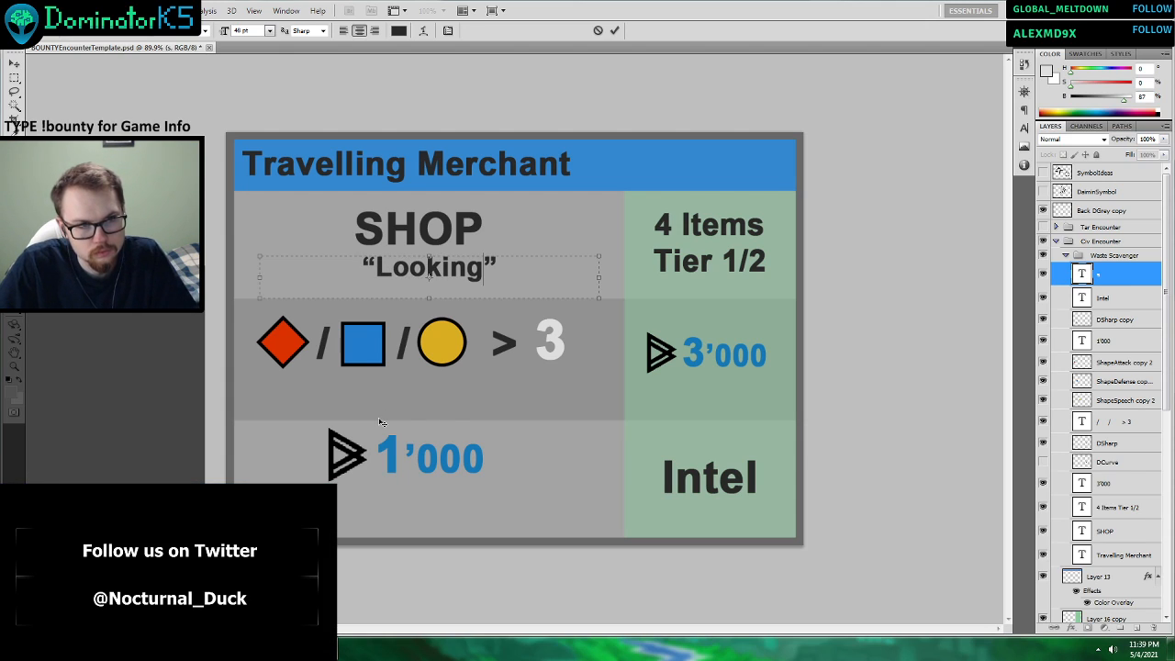
Consult the ScenarioCard_Example image and set the “Looking” text beneath SHOP to 30 pt.
{"action": "key", "text": "ctrl+a"}
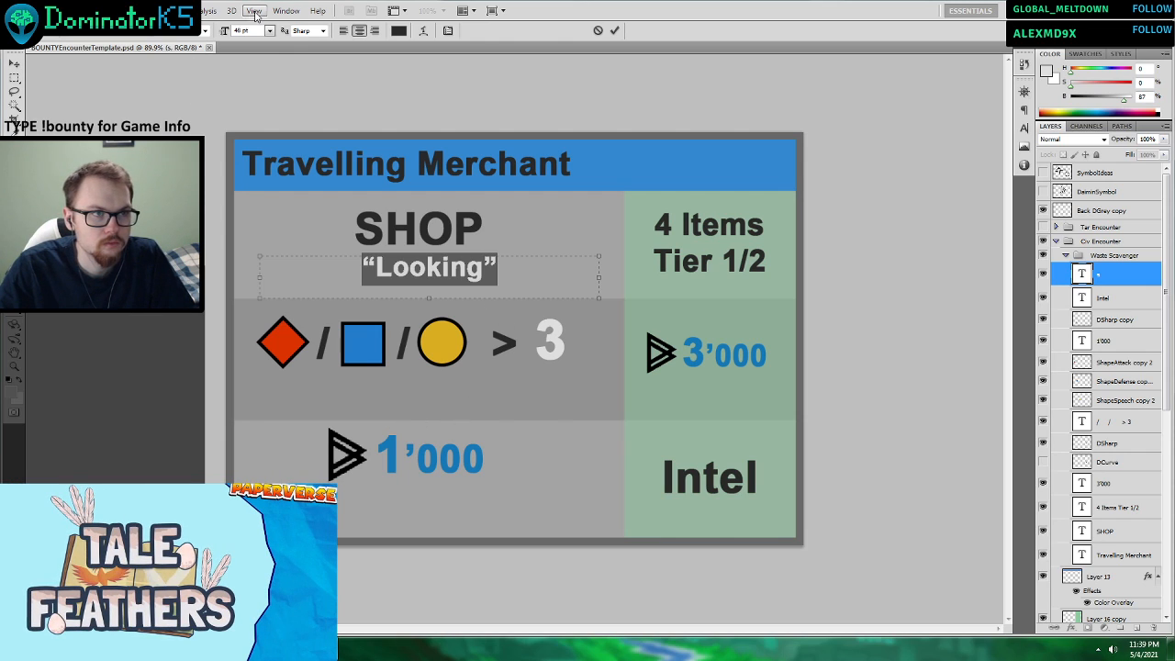
{"action": "left_click", "coordinate": [266, 649]}
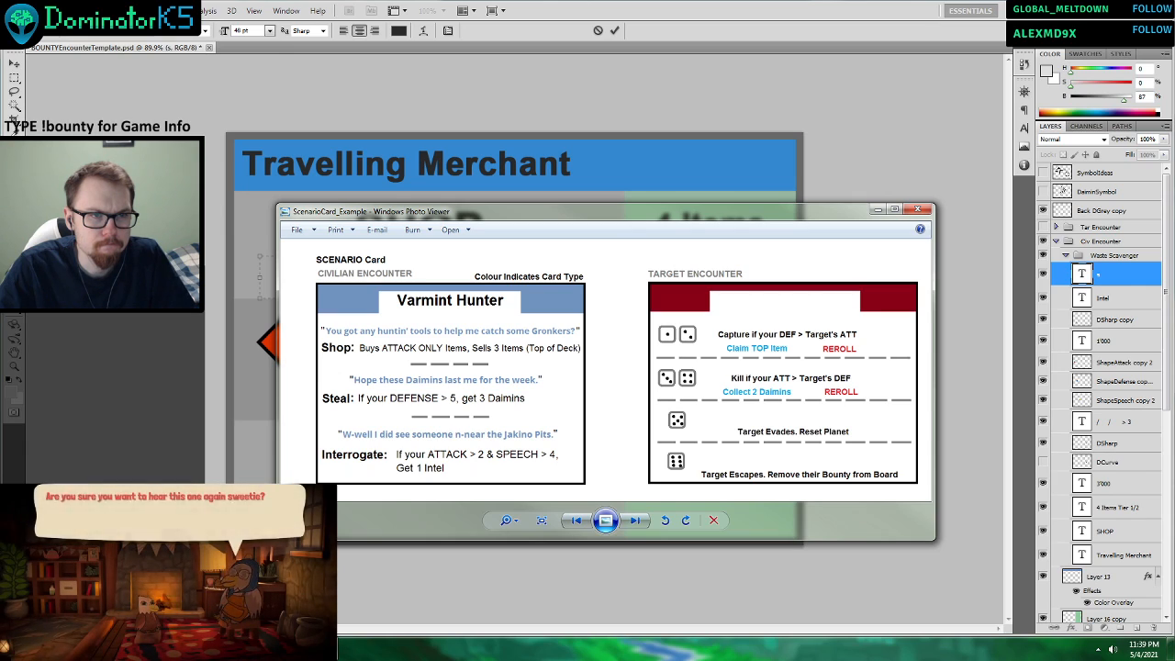
{"action": "left_click", "coordinate": [266, 649]}
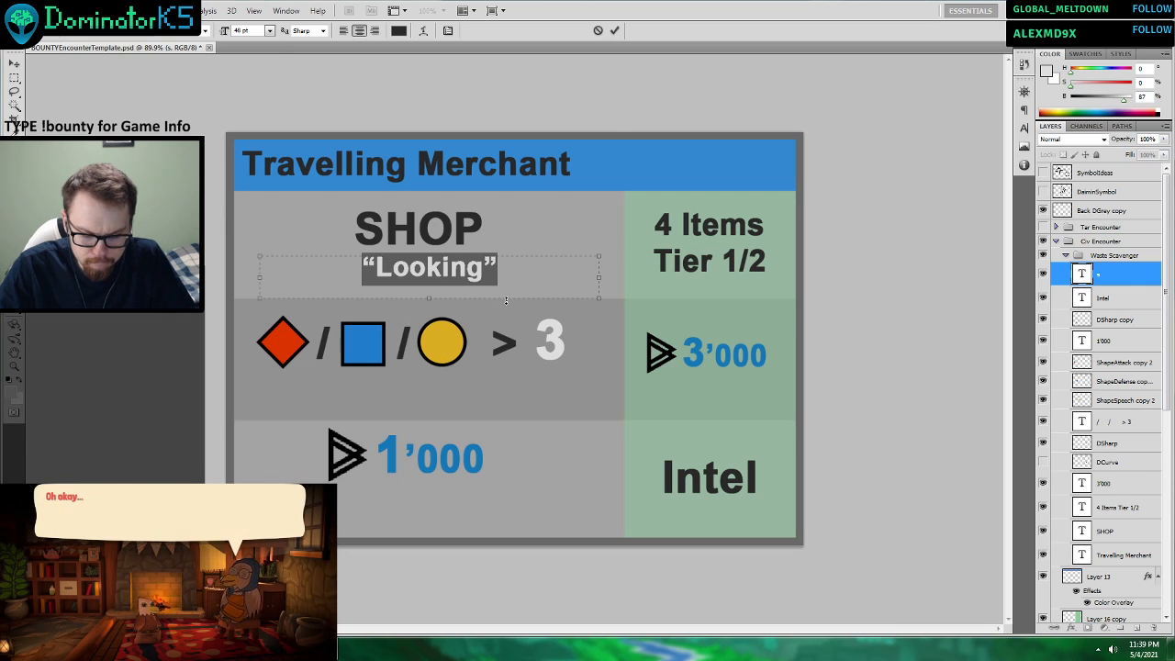
{"action": "left_click", "coordinate": [488, 266]}
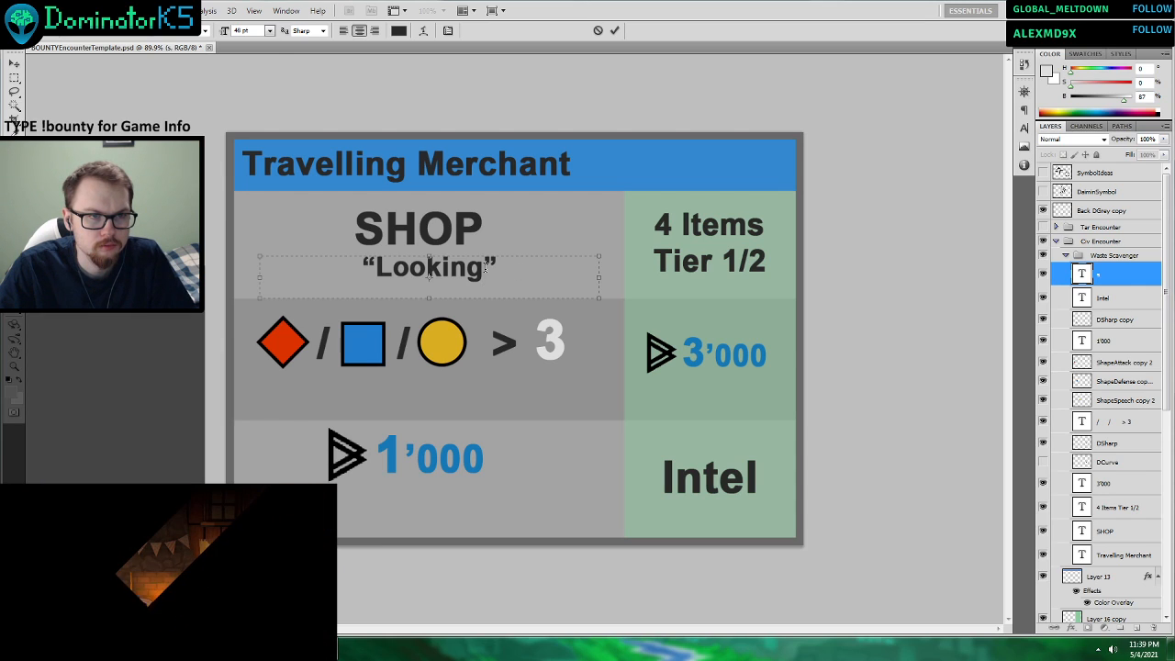
{"action": "left_click_drag", "start_coordinate": [482, 266], "coordinate": [260, 243]}
{"action": "left_click", "coordinate": [269, 30]}
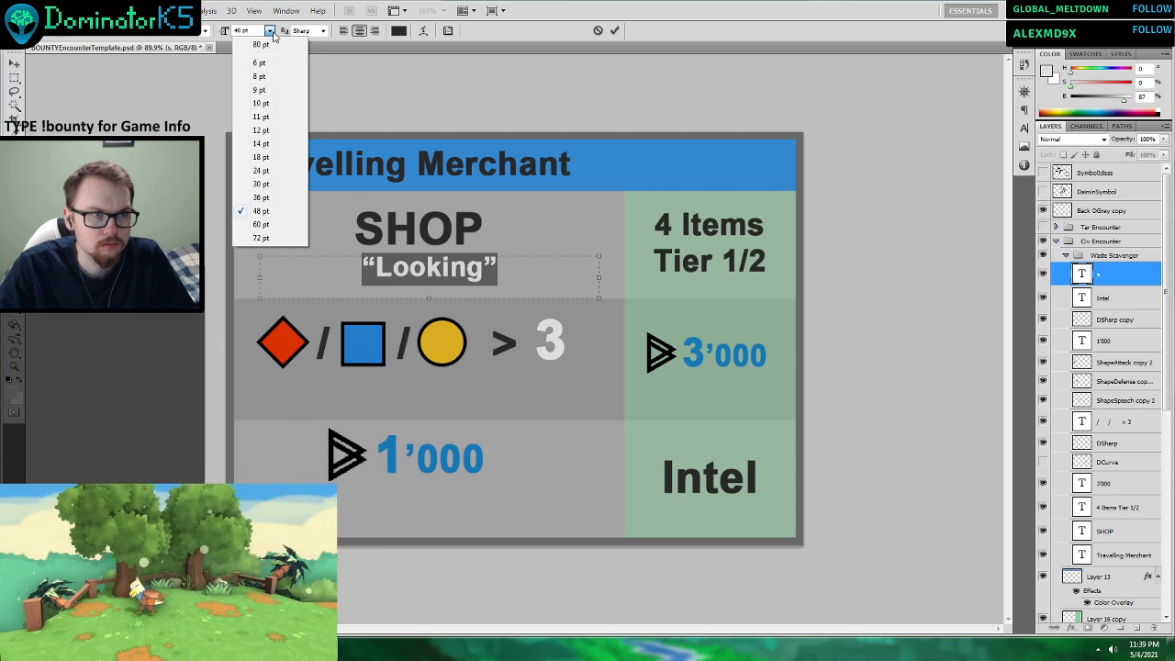
{"action": "left_click", "coordinate": [257, 175]}
Complete the quote beneath SHOP so it reads “Looking to buy some goods, are we?”.
{"action": "left_click", "coordinate": [479, 267]}
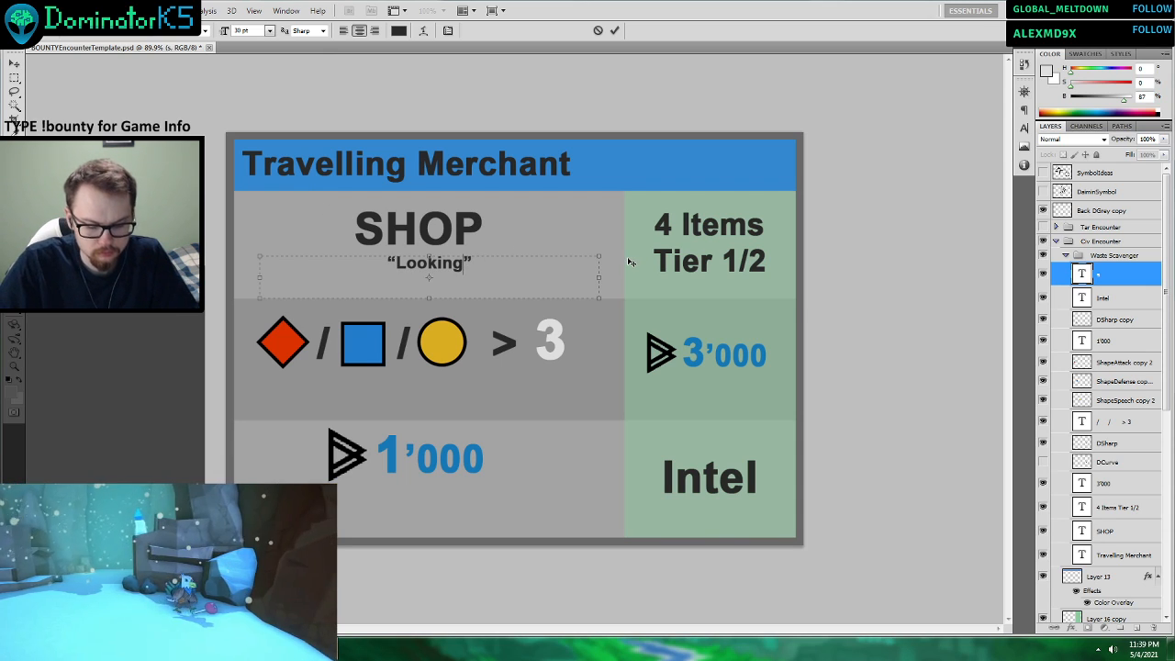
{"action": "type", "text": "to buy"}
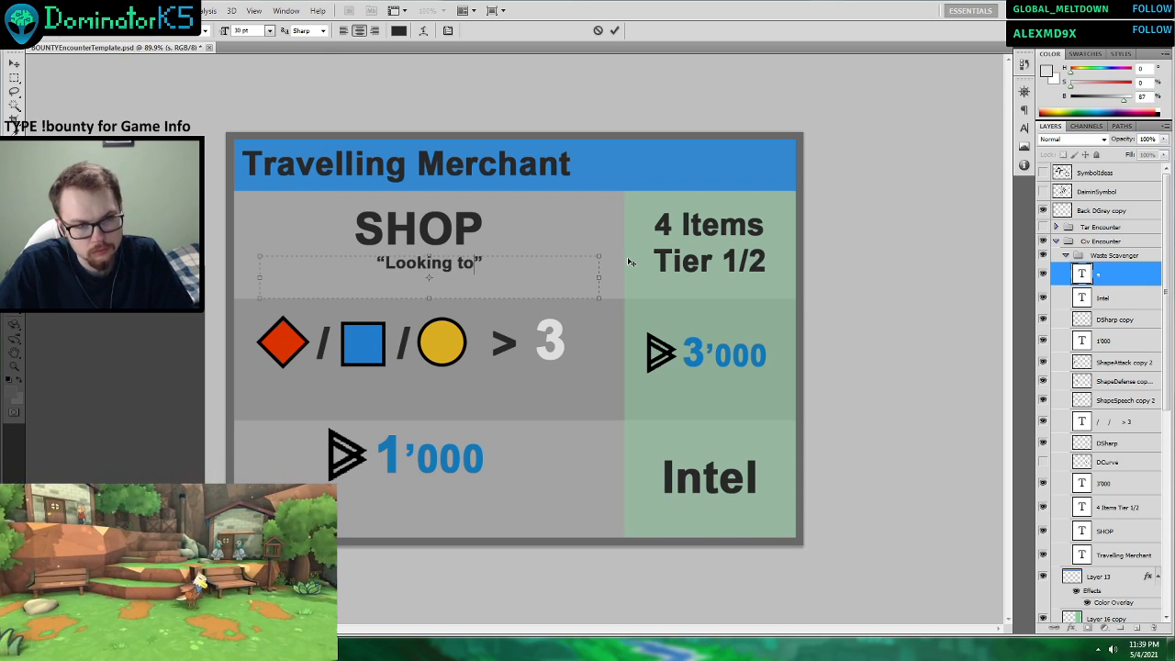
{"action": "type", "text": " some goods, a"}
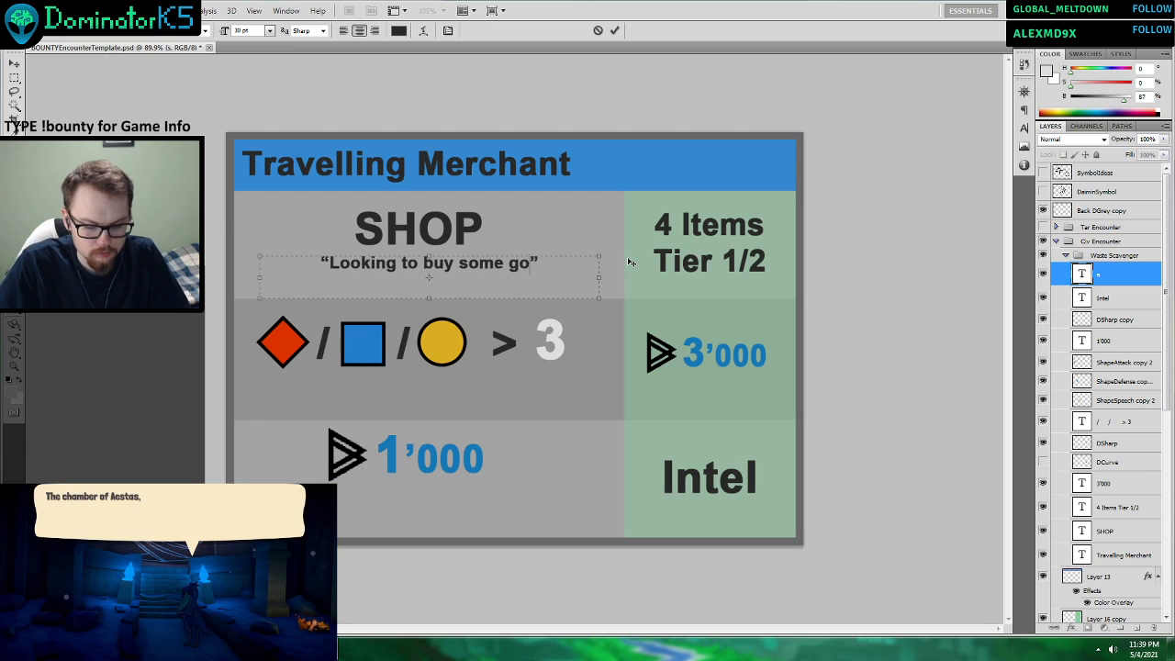
{"action": "type", "text": "re we?"}
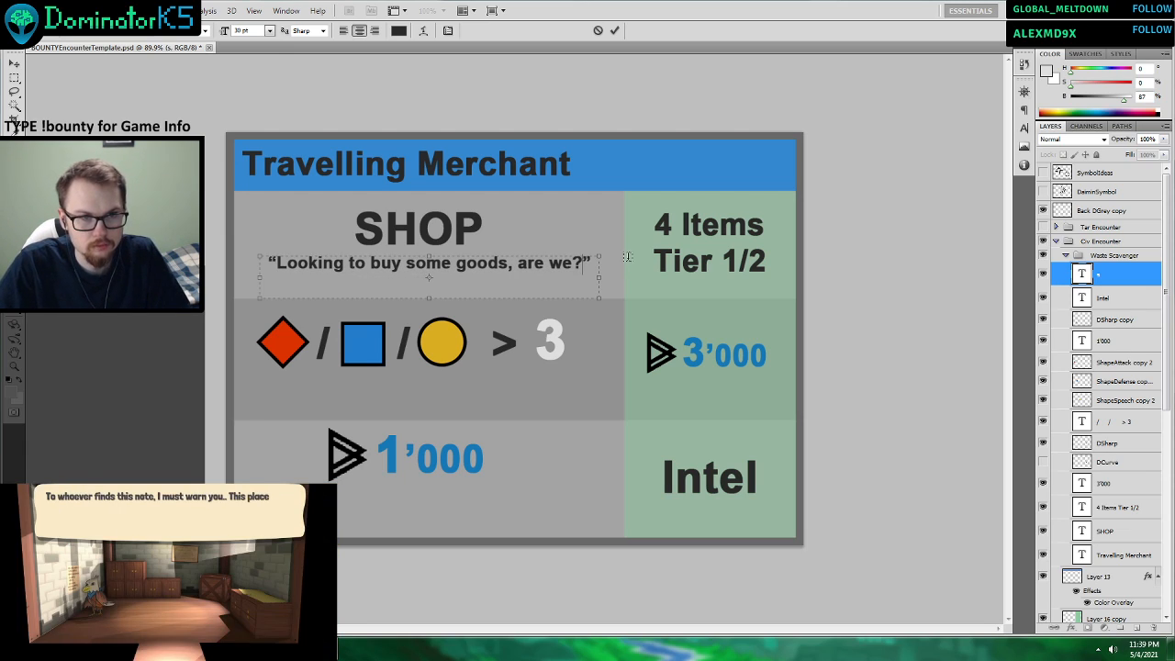
{"action": "left_click", "coordinate": [614, 30]}
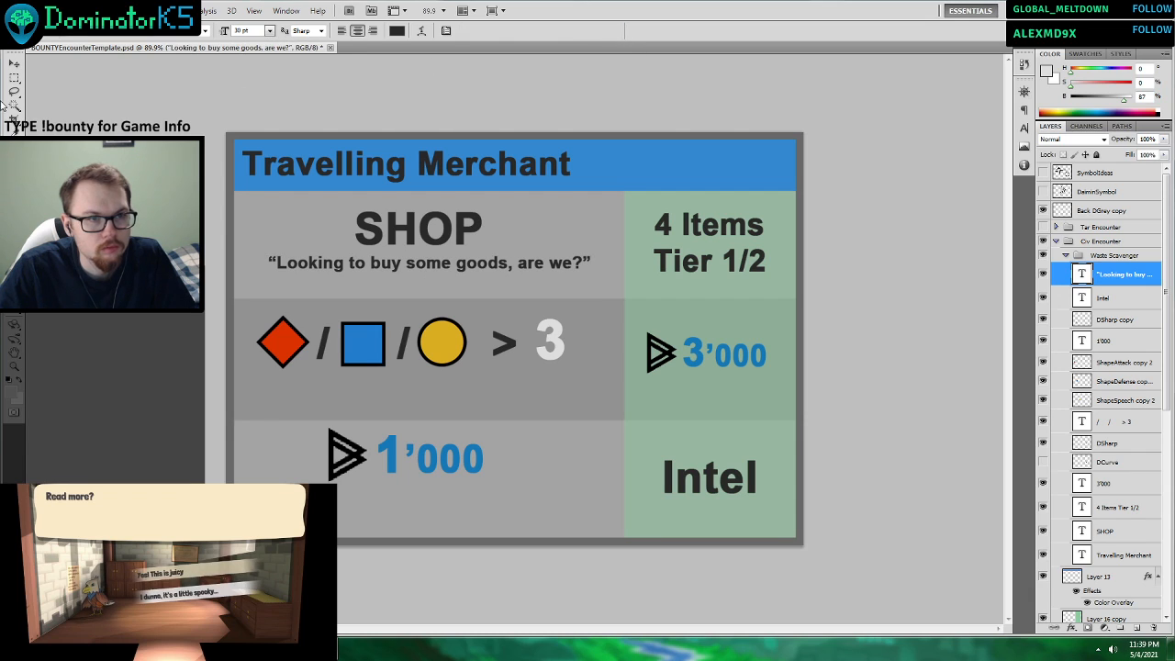
Move the finished shop quote slightly lower and a little sideways to centre it beneath the SHOP heading.
{"action": "left_click", "coordinate": [13, 68]}
{"action": "left_click_drag", "start_coordinate": [508, 273], "coordinate": [502, 282]}
{"action": "key", "text": "ctrl+t"}
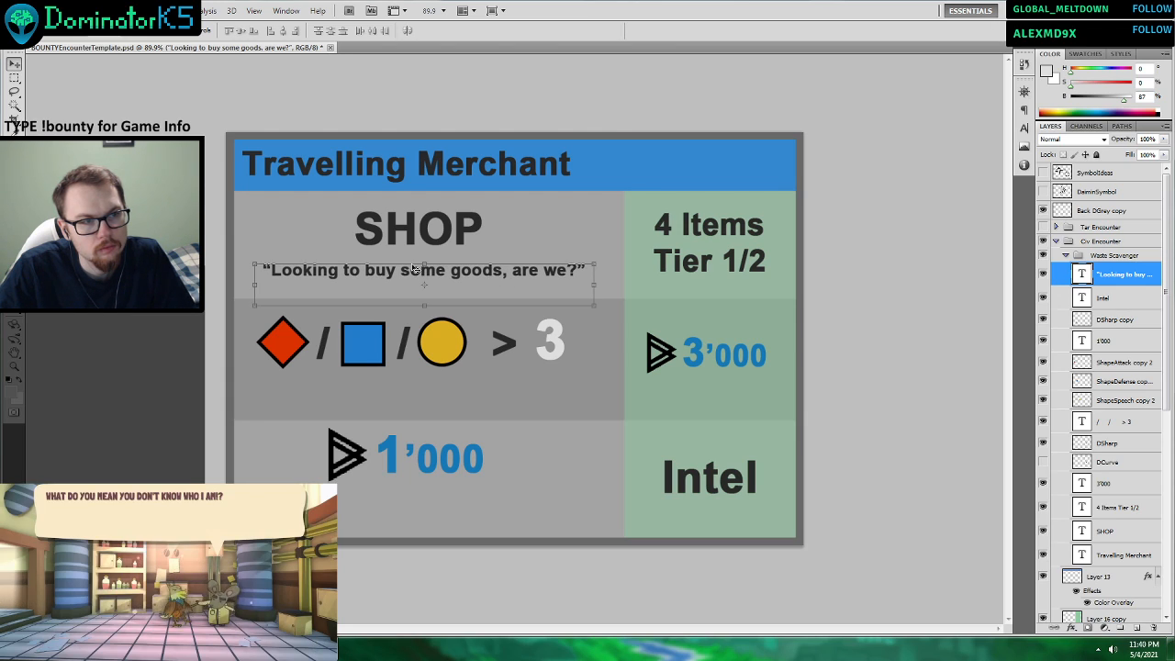
{"action": "key", "text": "t"}
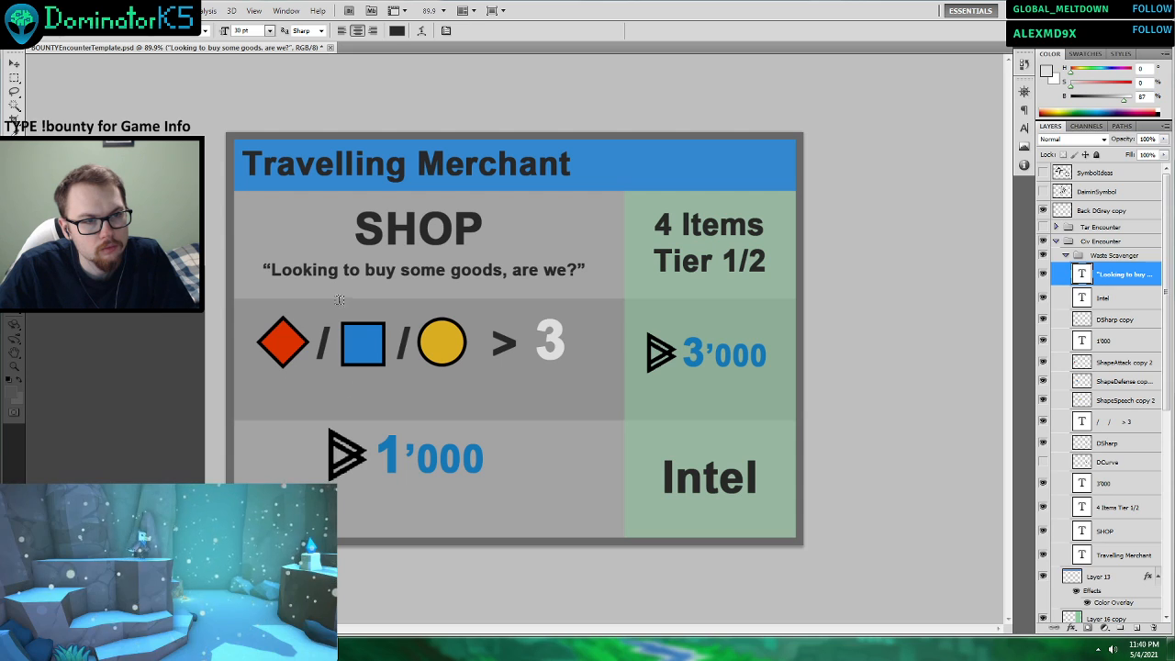
Duplicate the shop quote layer and place the copy beneath the symbols of the stat check row.
{"action": "right_click", "coordinate": [1109, 289]}
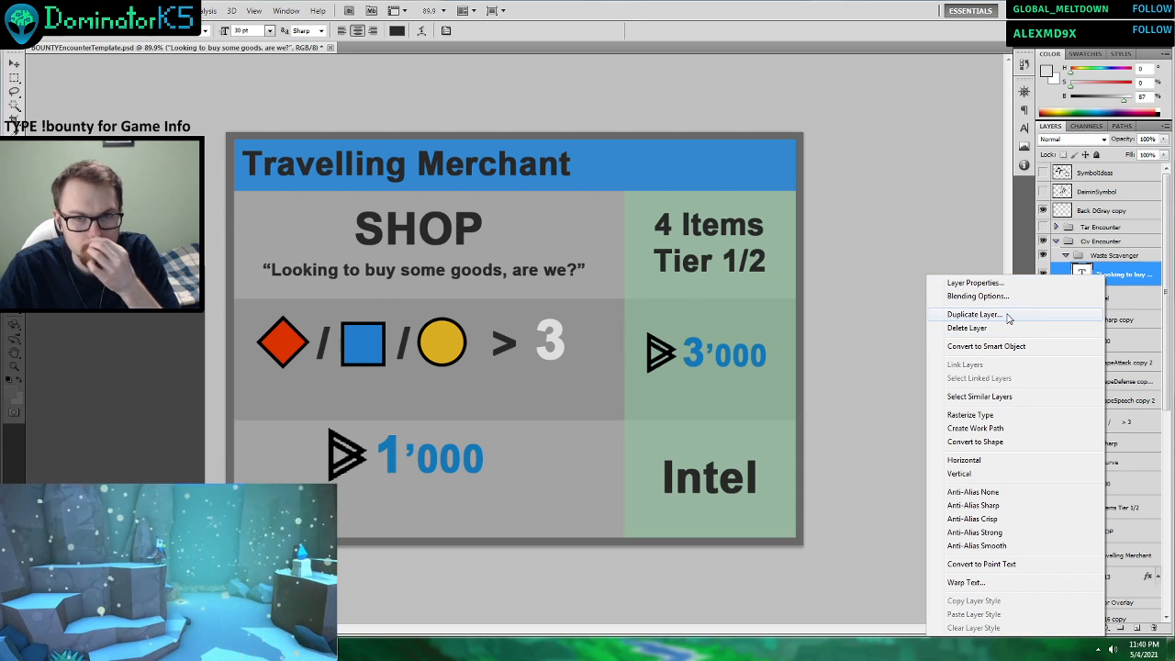
{"action": "left_click", "coordinate": [1047, 314]}
{"action": "left_click", "coordinate": [691, 201]}
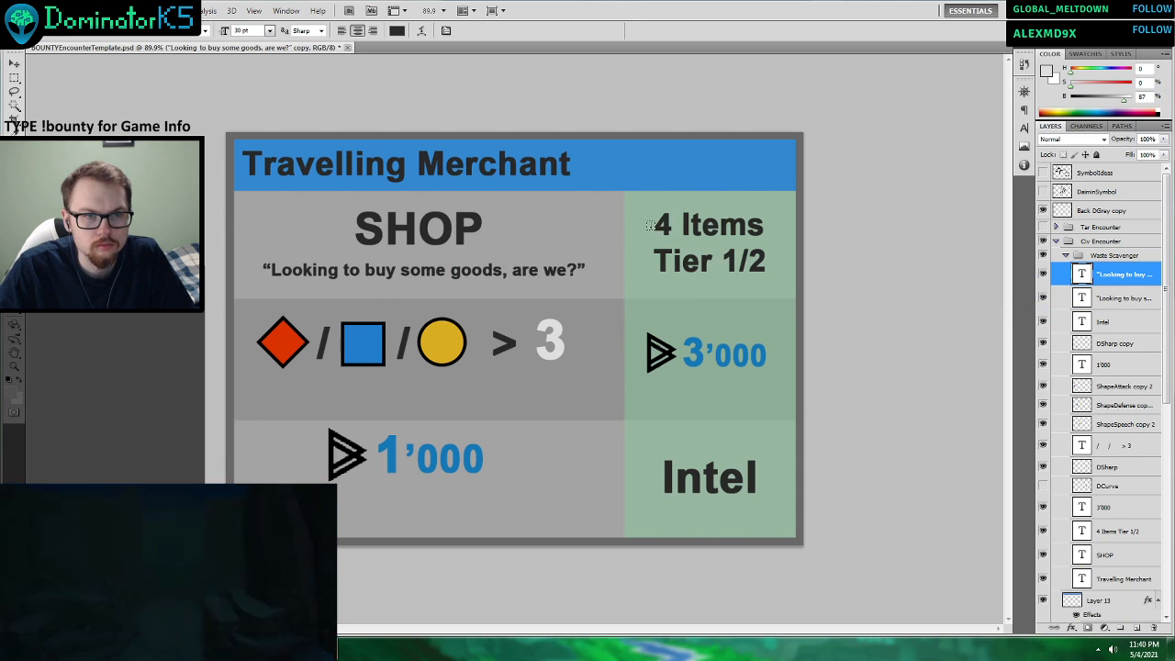
{"action": "key", "text": "v"}
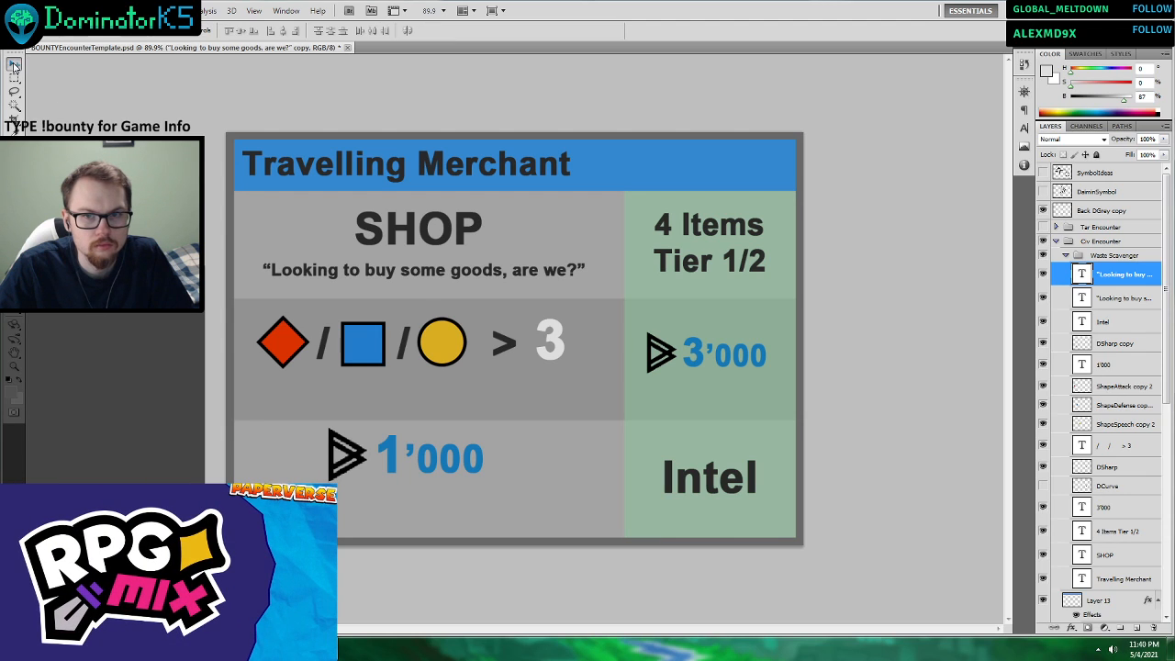
{"action": "left_click_drag", "start_coordinate": [468, 290], "coordinate": [474, 406]}
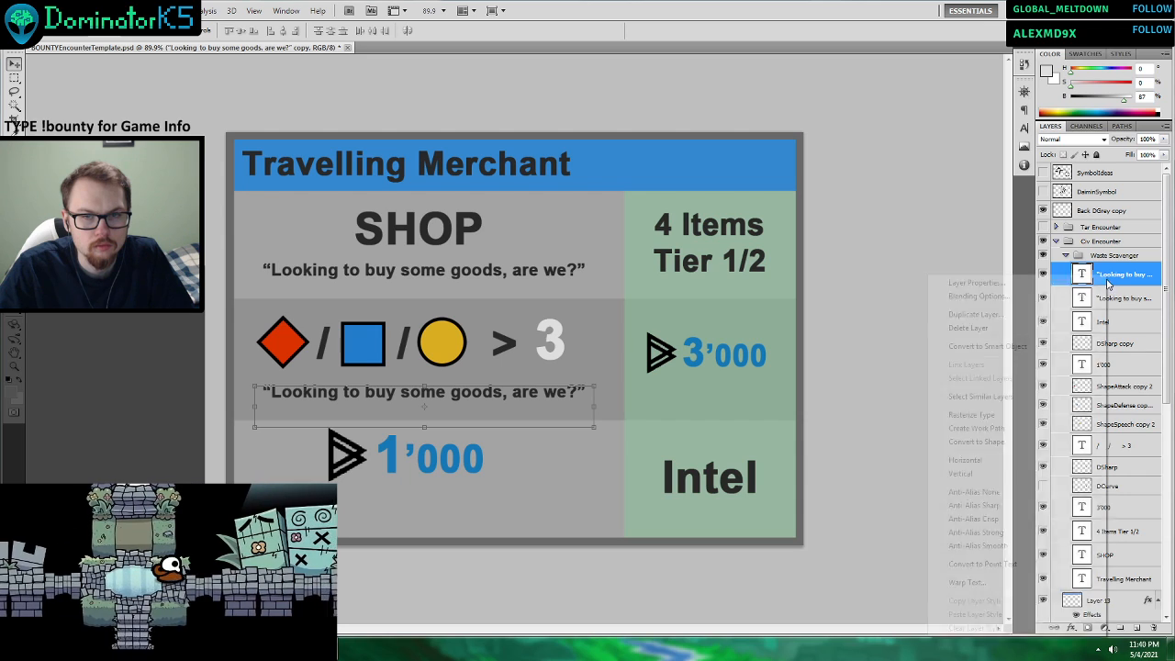
Duplicate the stat check row's quote layer and place the new copy beneath the 1'000 price.
{"action": "right_click", "coordinate": [1113, 275]}
{"action": "left_click", "coordinate": [973, 314]}
{"action": "left_click", "coordinate": [674, 198]}
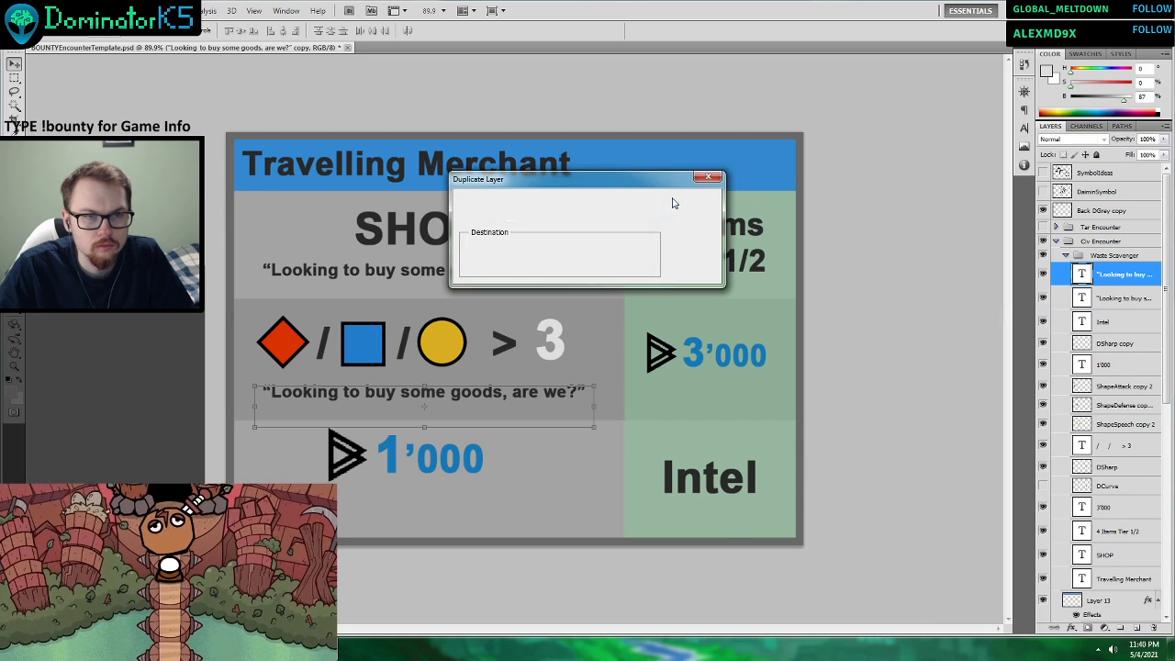
{"action": "left_click_drag", "start_coordinate": [493, 409], "coordinate": [483, 521]}
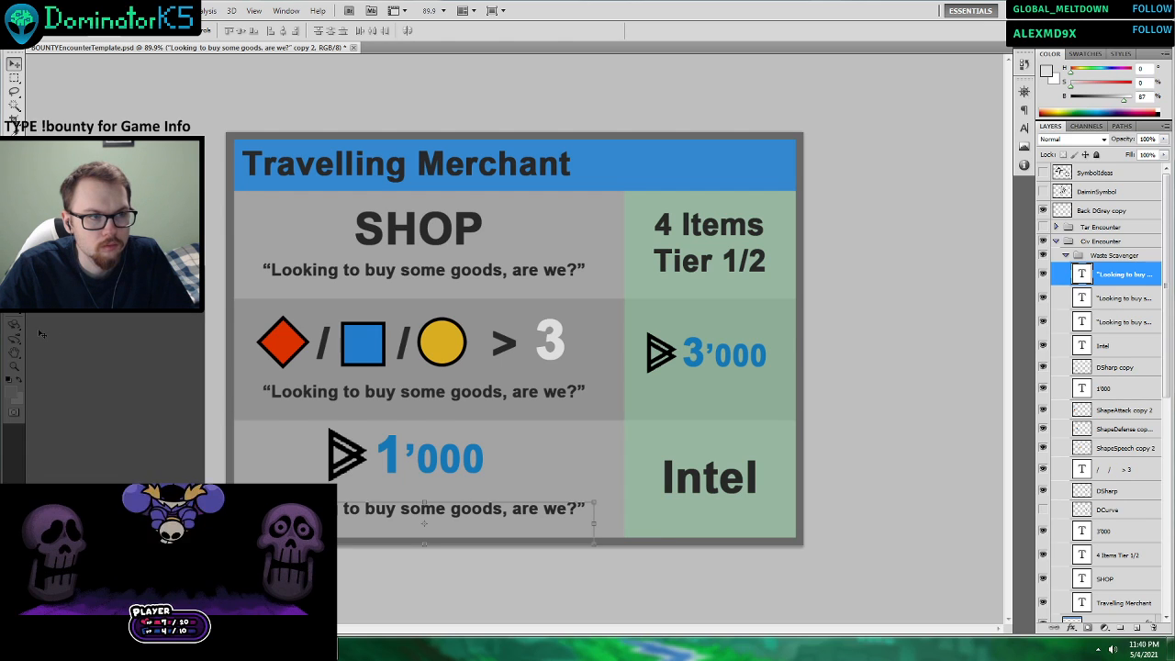
{"action": "key", "text": "t"}
{"action": "left_click", "coordinate": [403, 393]}
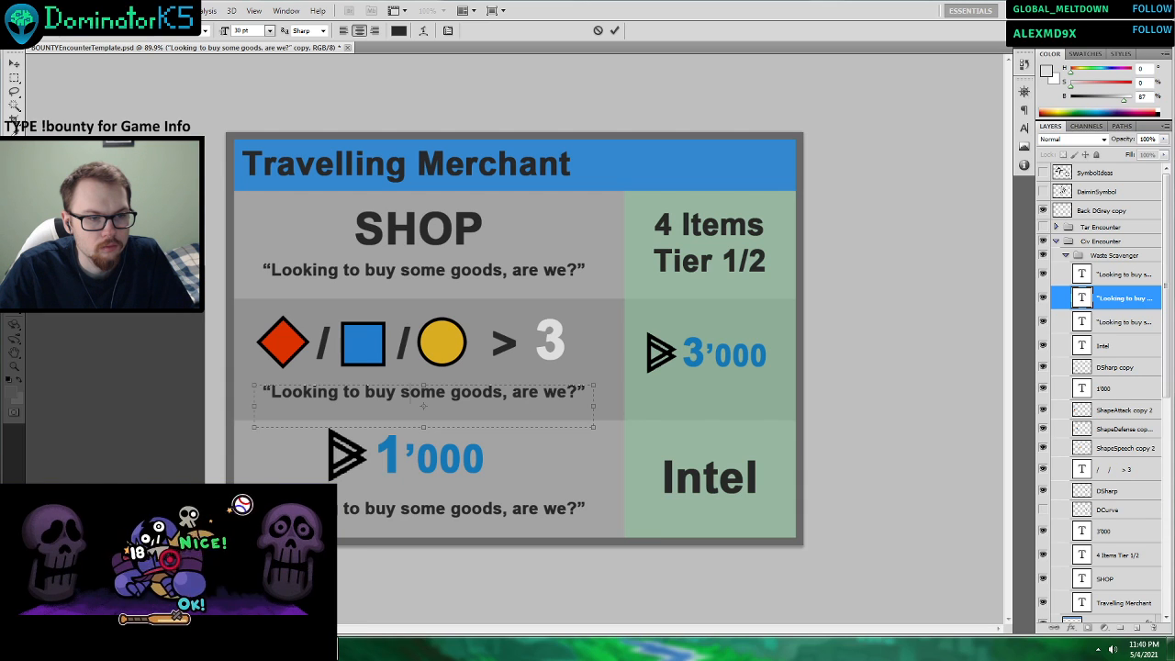
{"action": "key", "text": "alt+Tab"}
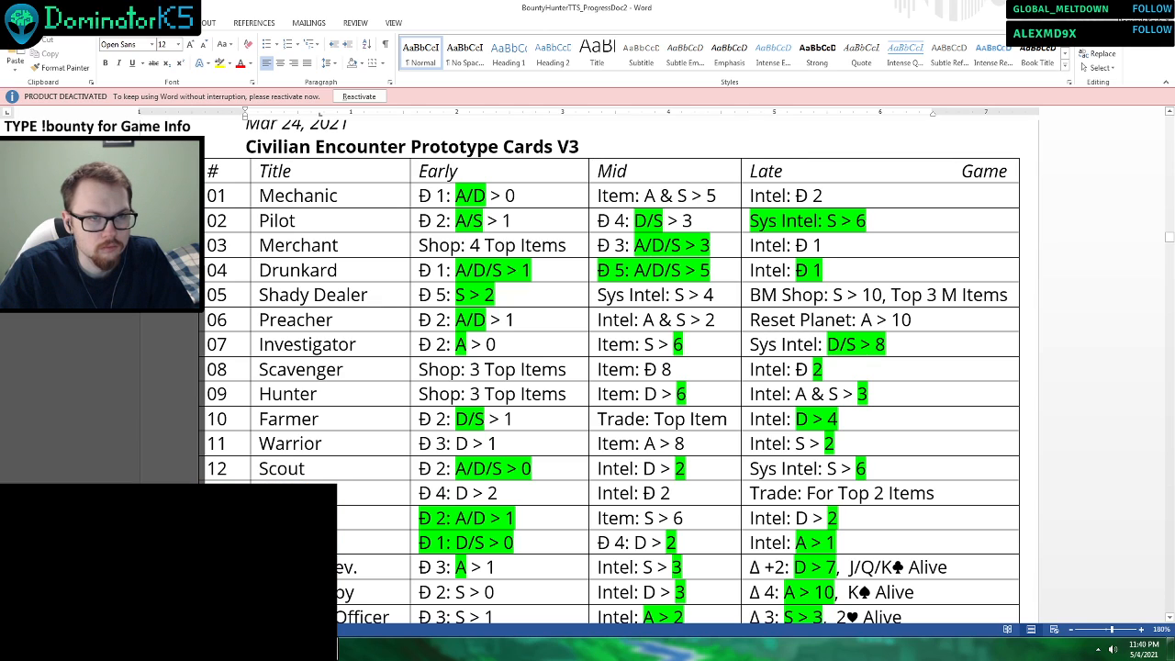
{"action": "key", "text": "alt+Tab"}
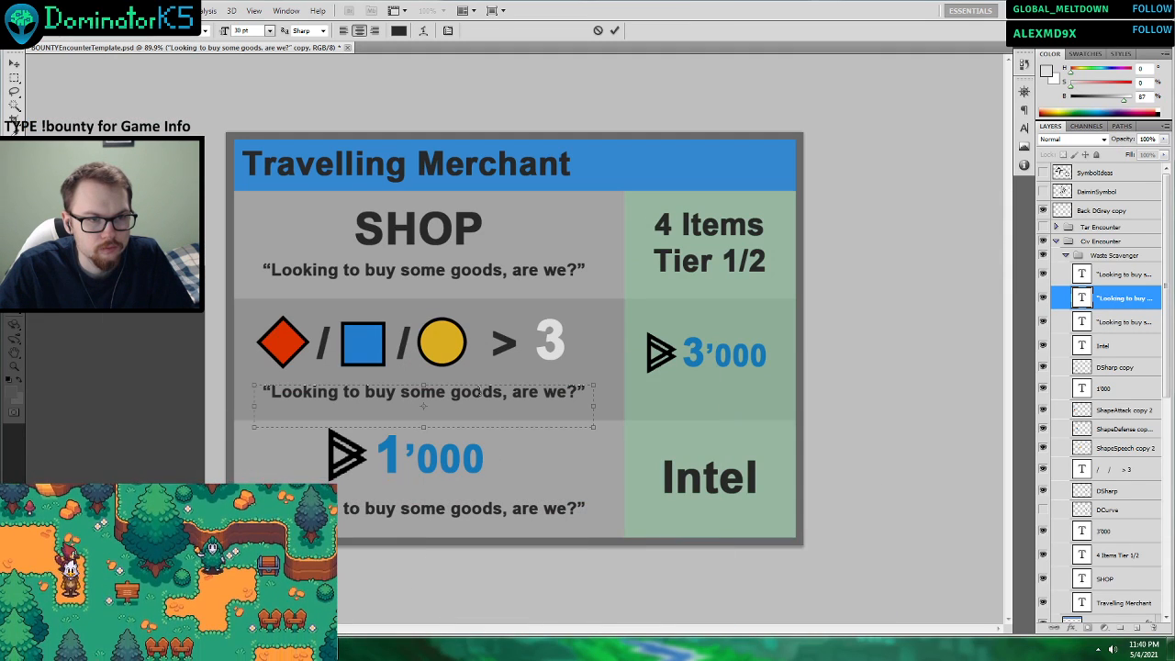
{"action": "left_click_drag", "start_coordinate": [586, 392], "coordinate": [271, 392]}
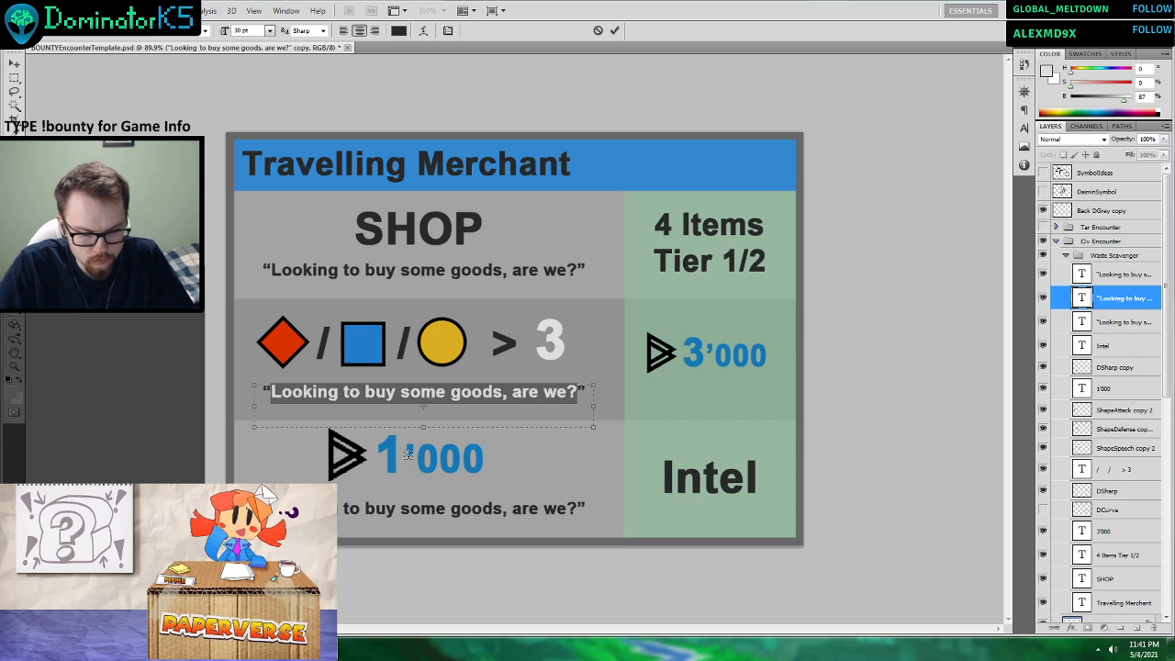
{"action": "key", "text": "BackSpace"}
{"action": "type", "text": "You"}
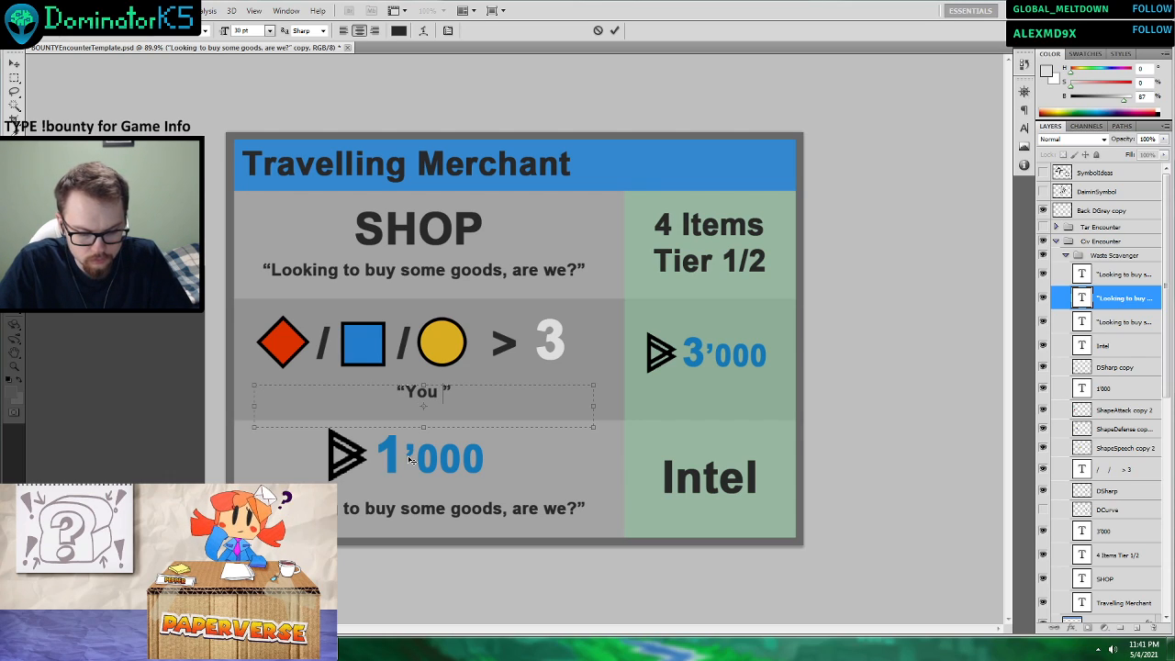
{"action": "type", "text": " seeem"}
{"action": "key", "text": "BackSpace"}
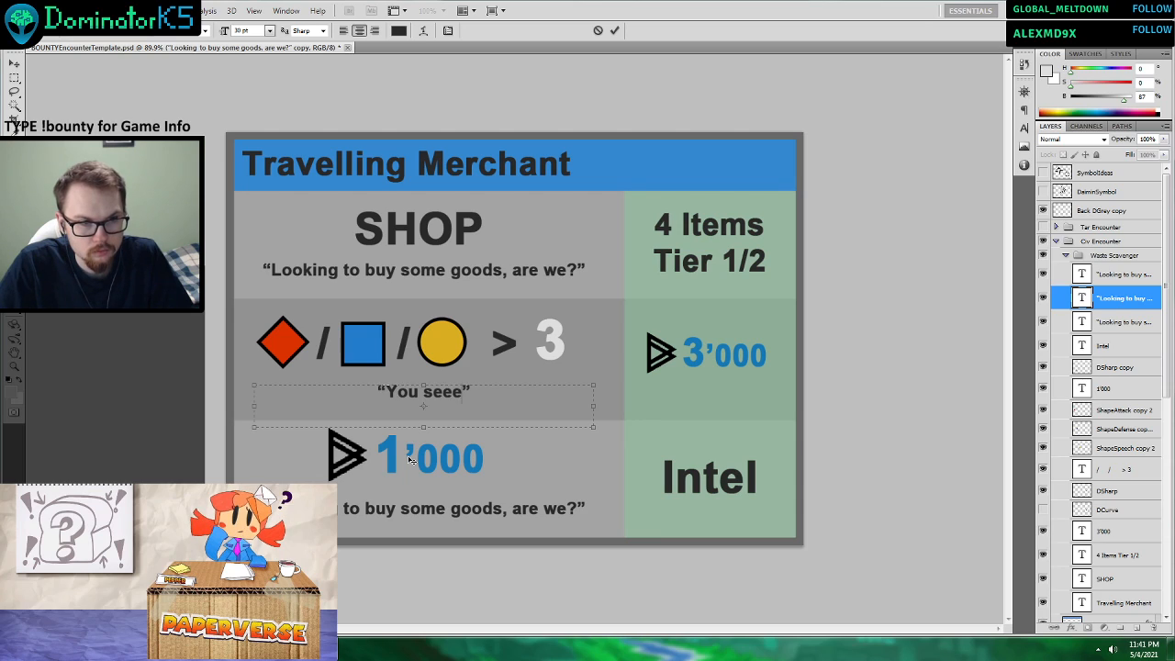
{"action": "key", "text": "BackSpace"}
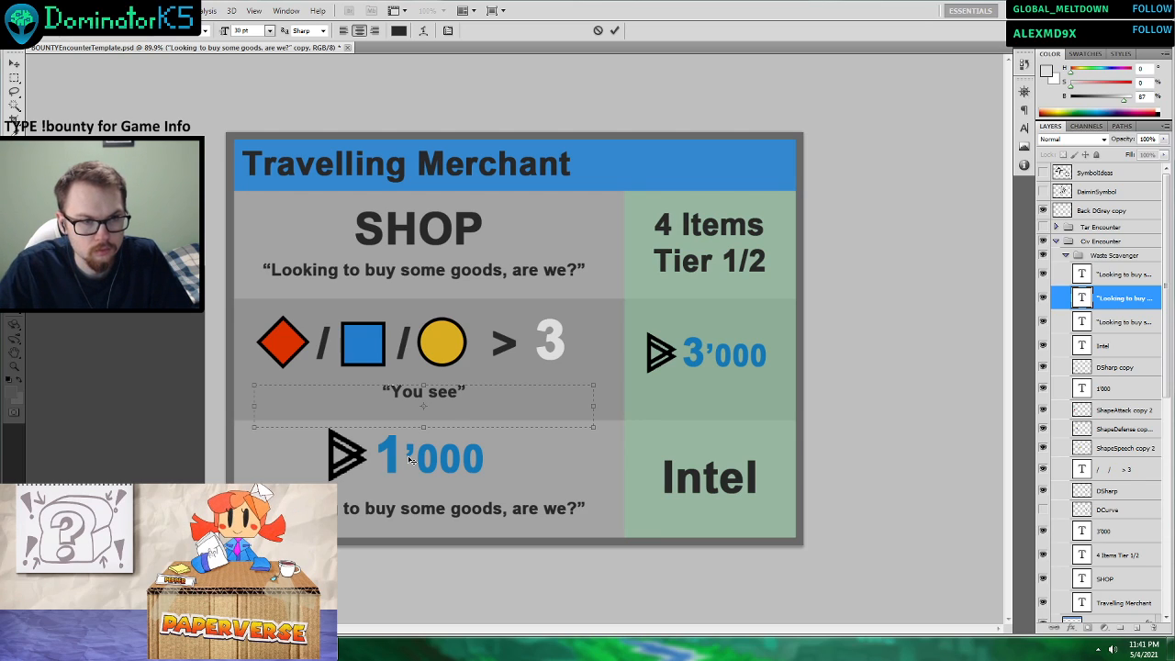
{"action": "left_click", "coordinate": [598, 31]}
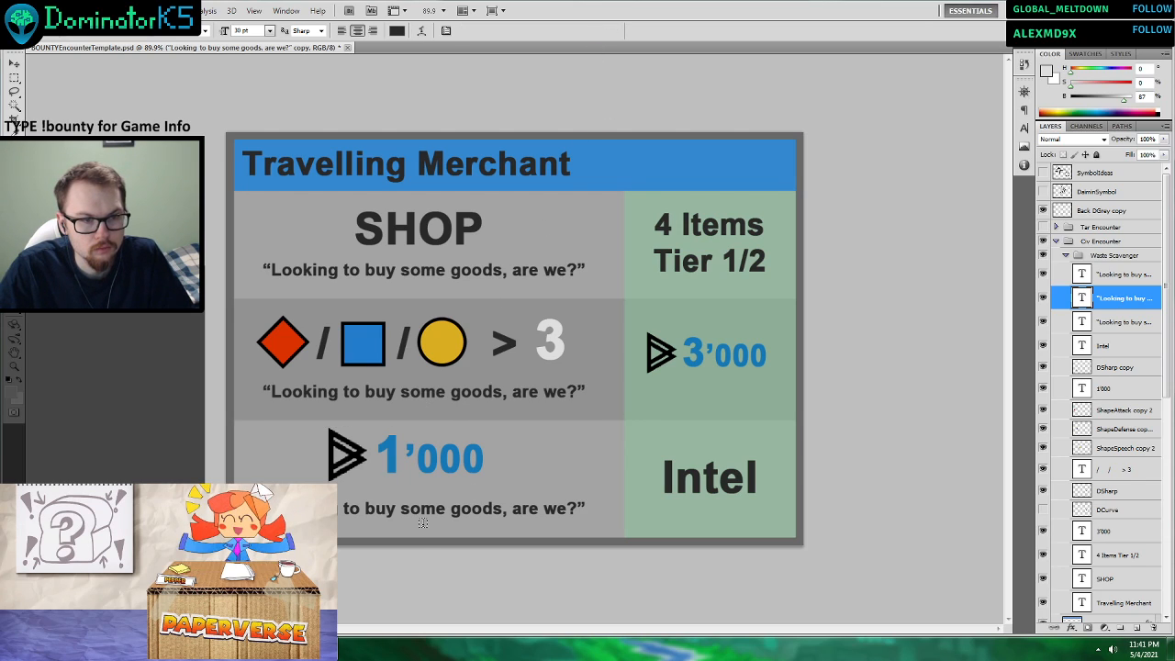
Replace the quote beneath the 1'000 price with “You seem lost. I could help you for a cost”.
{"action": "left_click", "coordinate": [538, 516]}
{"action": "left_click_drag", "start_coordinate": [574, 508], "coordinate": [274, 509]}
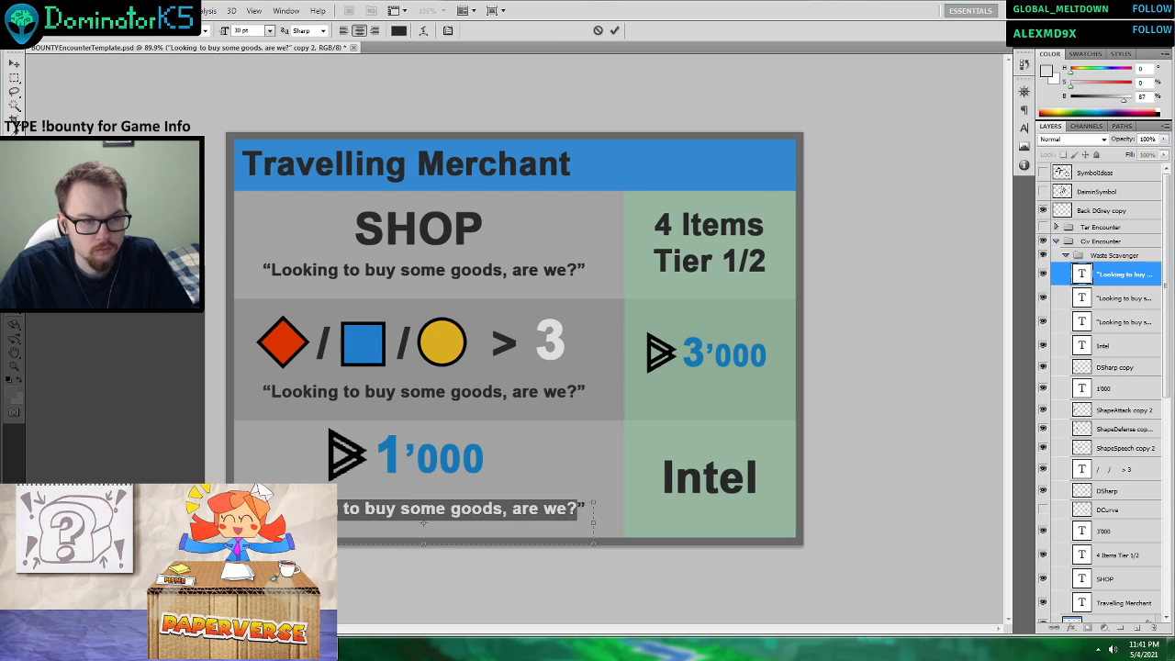
{"action": "type", "text": "You "}
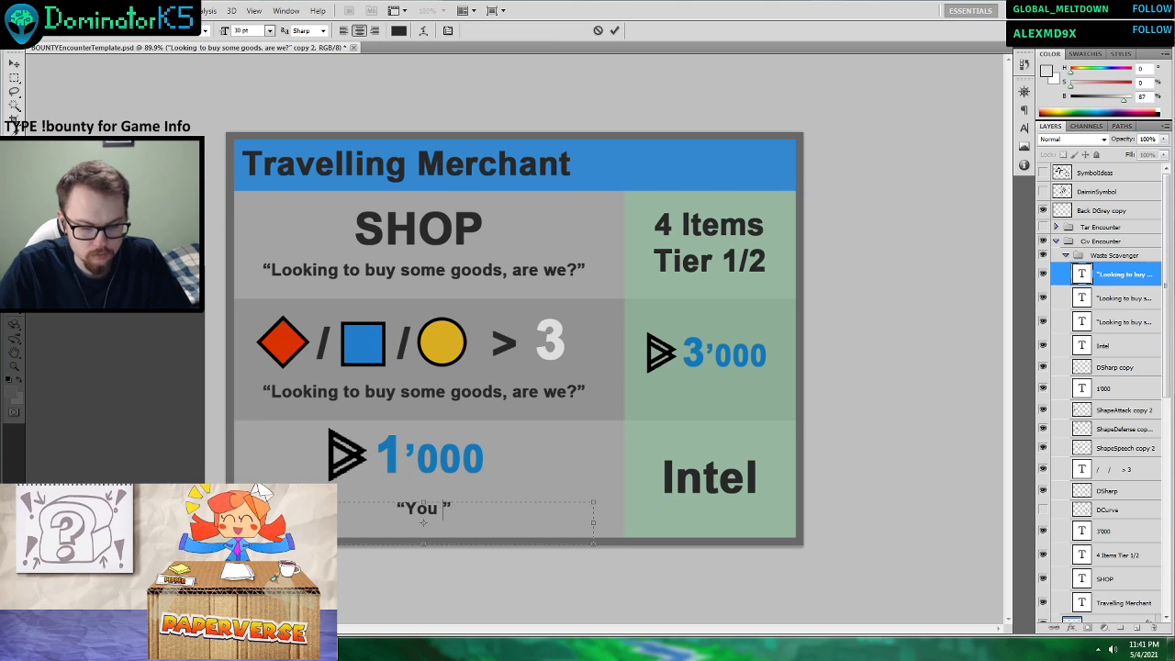
{"action": "type", "text": "seem lost"}
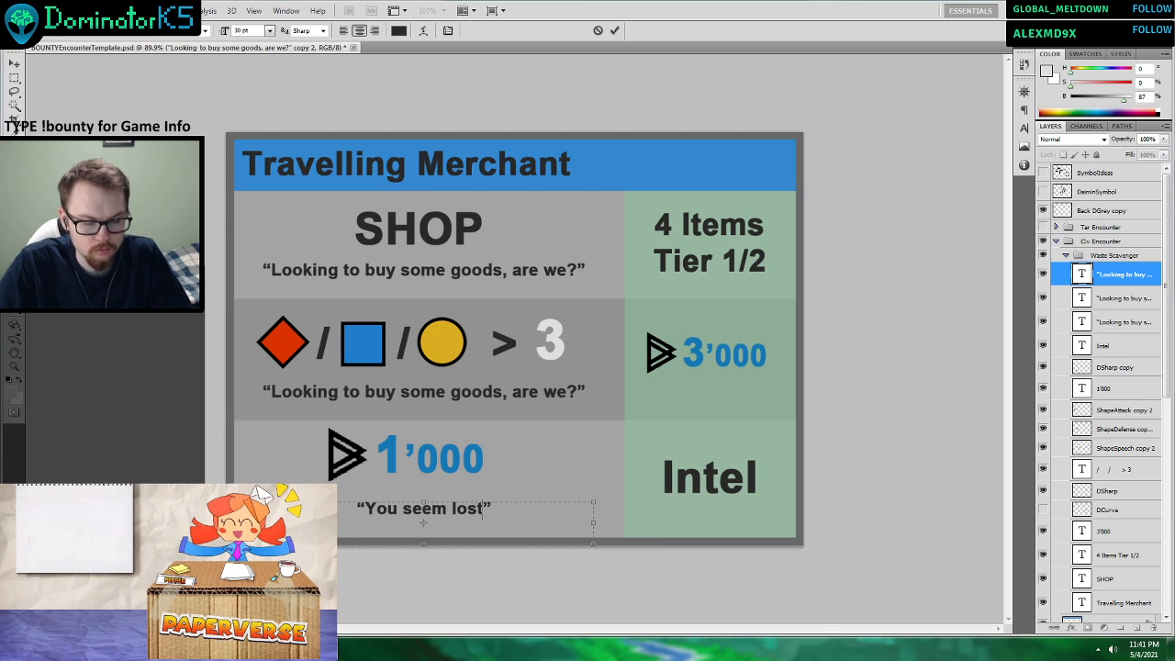
{"action": "type", "text": ". I"}
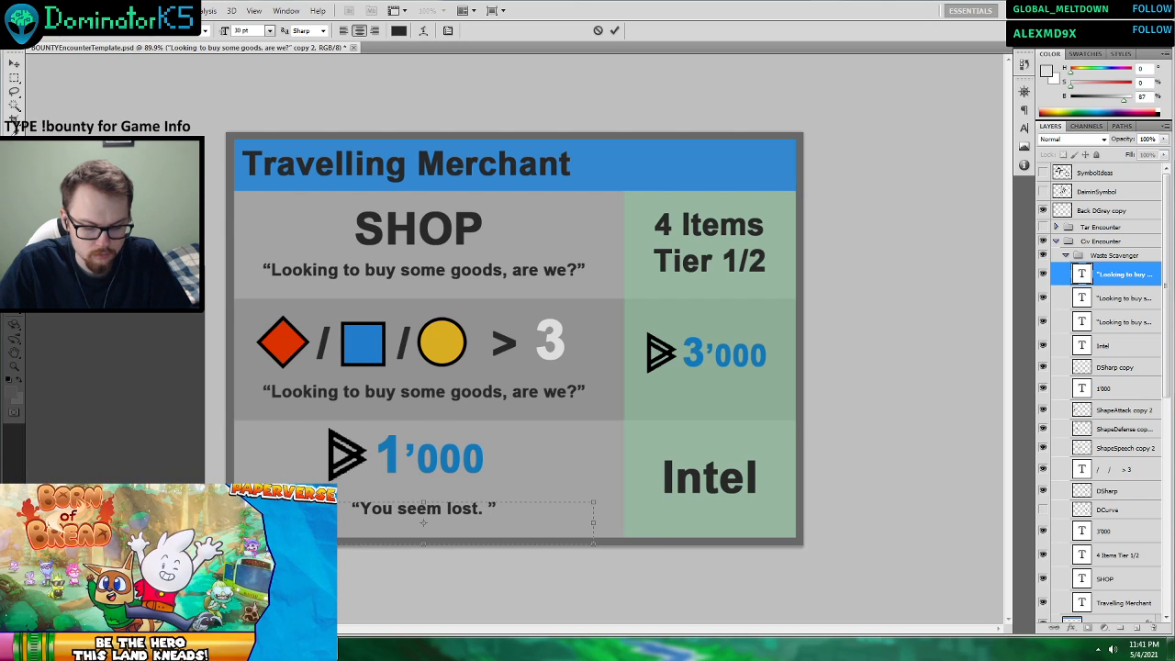
{"action": "type", "text": " could help "}
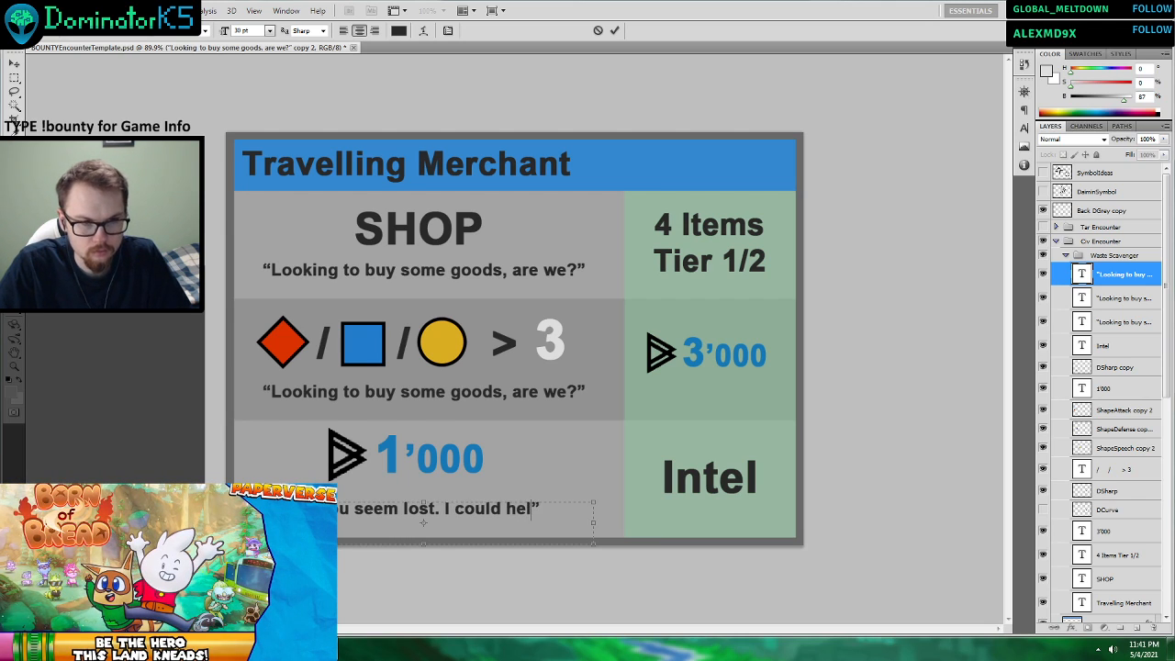
{"action": "type", "text": "you for a "}
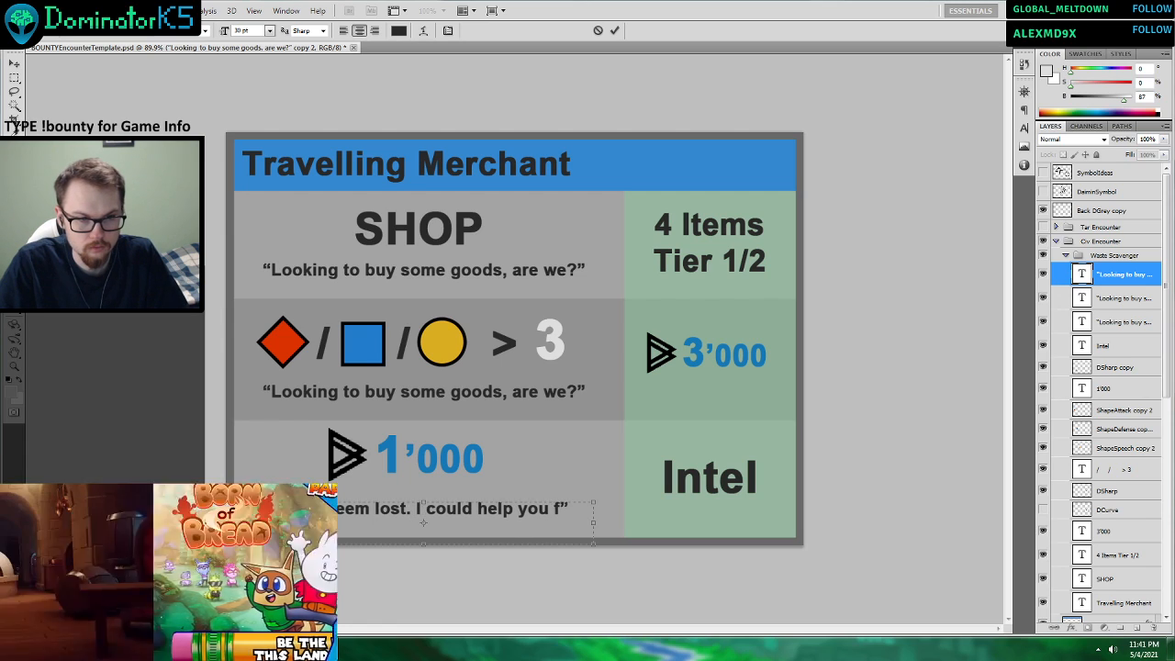
{"action": "type", "text": "cost"}
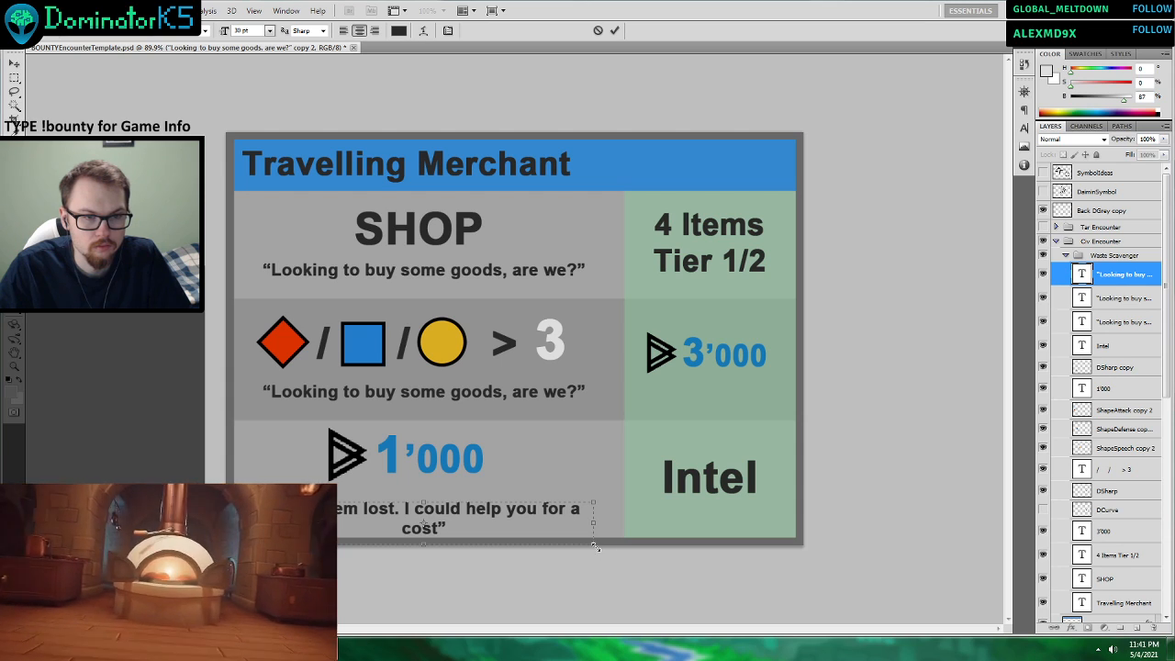
Widen the Intel row quote's text box so the sentence fits on one line, and end the sentence with a full stop.
{"action": "left_click_drag", "start_coordinate": [593, 543], "coordinate": [626, 542]}
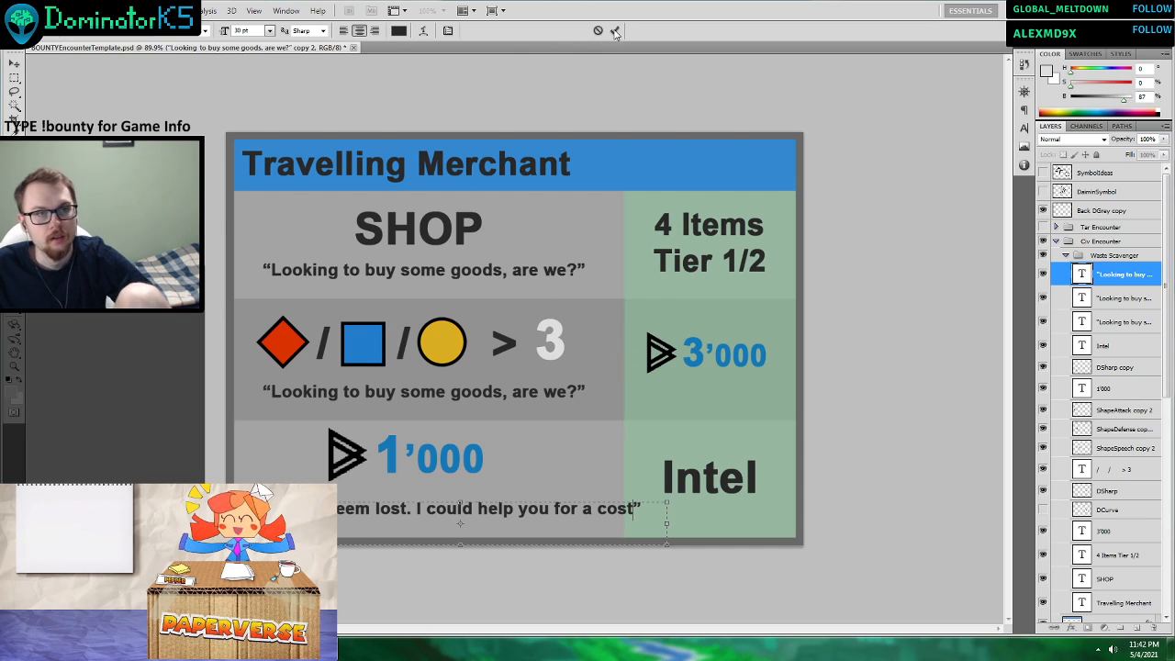
{"action": "left_click", "coordinate": [615, 31]}
{"action": "key", "text": "v"}
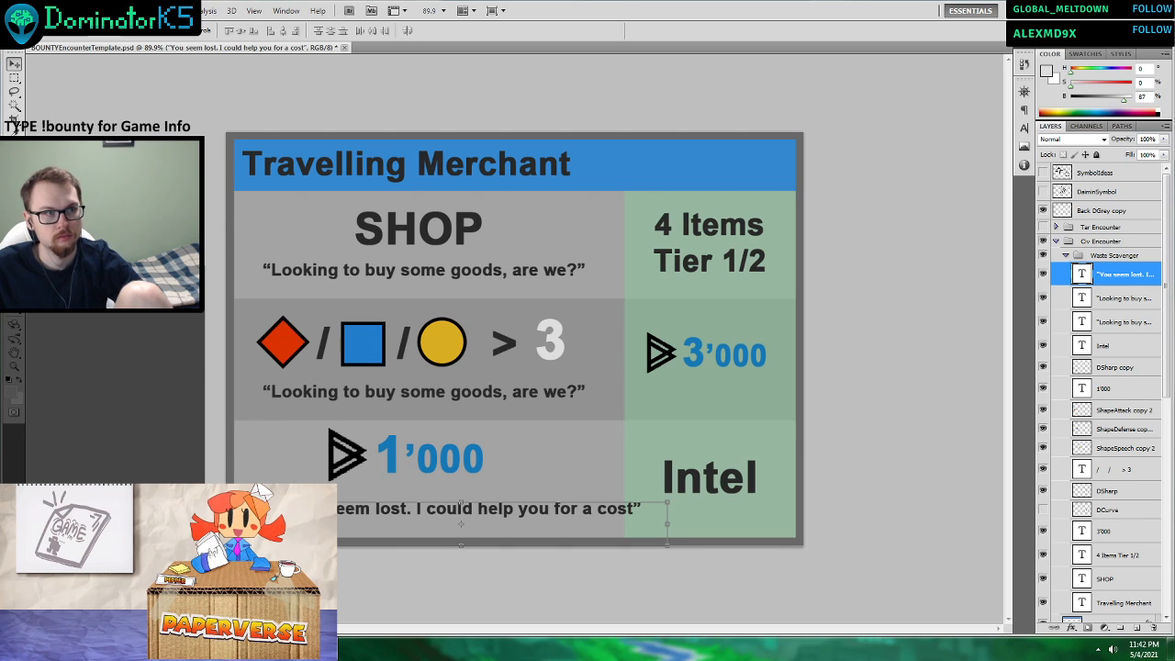
{"action": "key", "text": "t"}
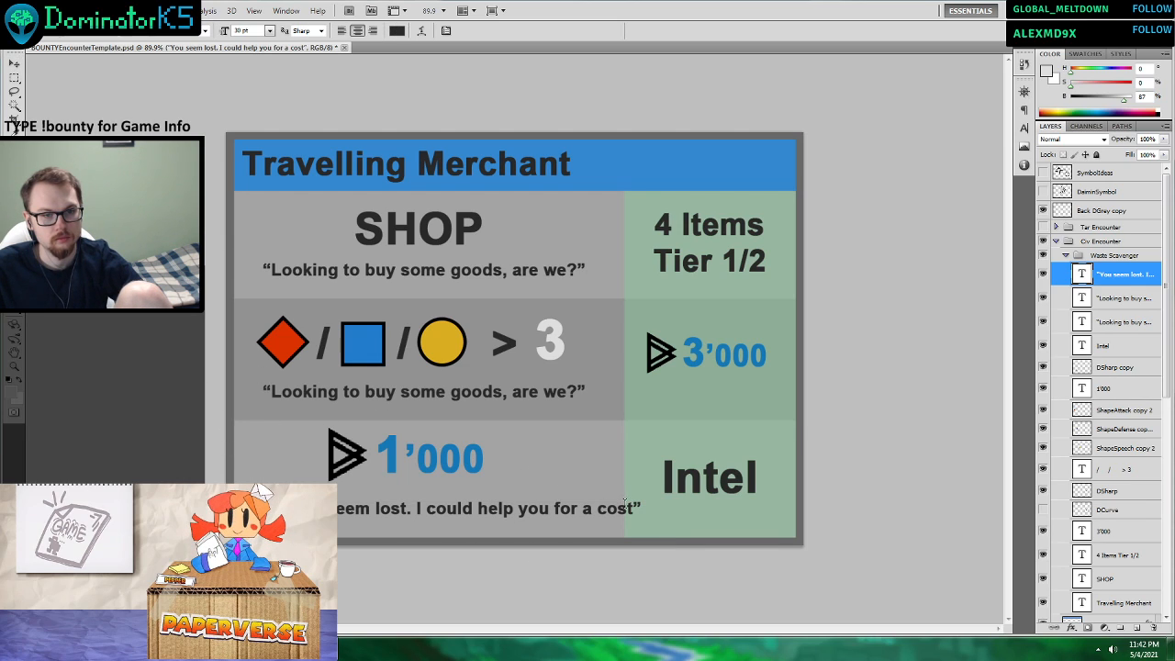
{"action": "left_click", "coordinate": [634, 509]}
{"action": "type", "text": "."}
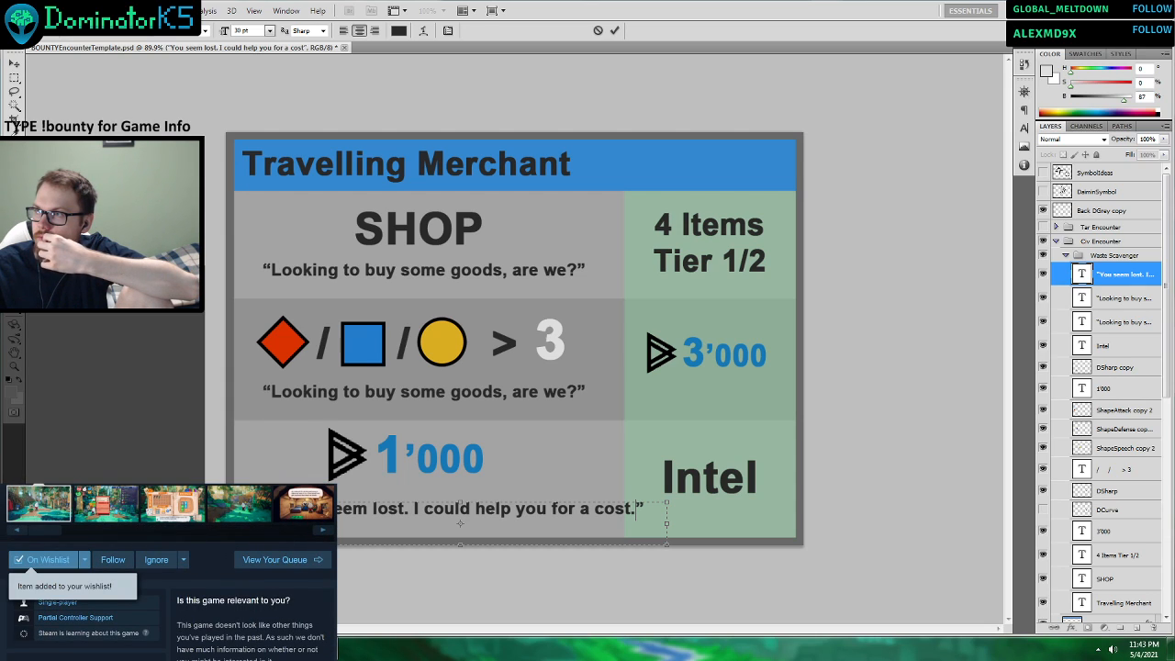
Switch to the browser and examine the Born of Bread Steam page's screenshots, description and requirements, and return to Photoshop.
{"action": "left_click_drag", "start_coordinate": [0, 11], "coordinate": [716, 10]}
{"action": "scroll", "coordinate": [645, 244], "scroll_direction": "up", "scroll_amount": 4}
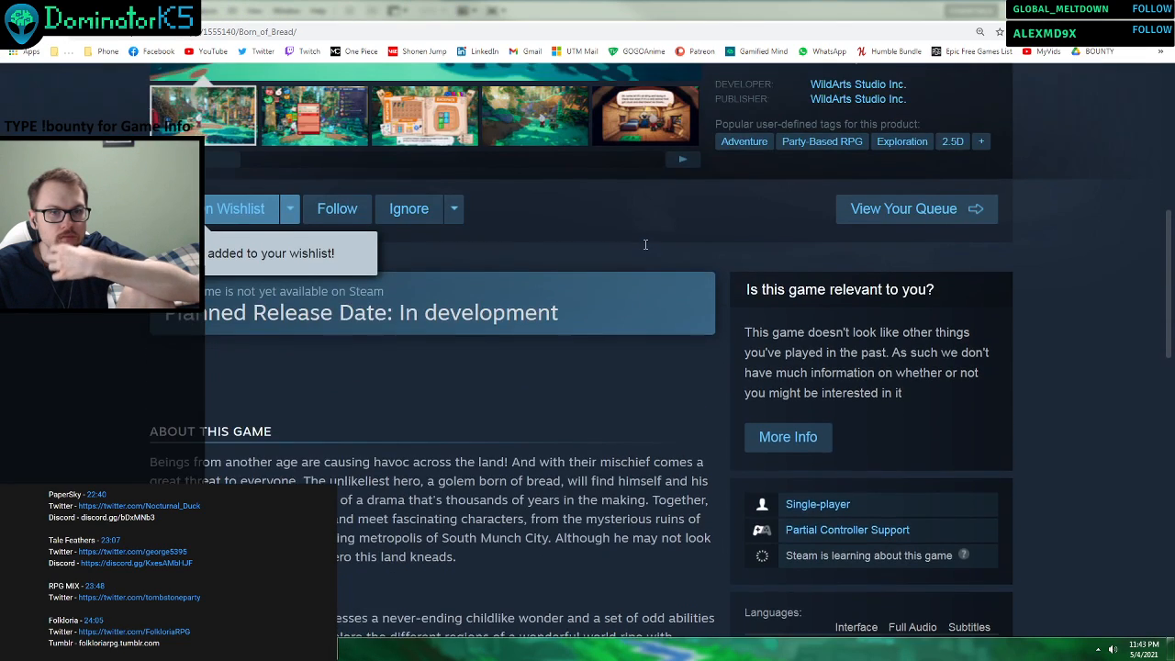
{"action": "scroll", "coordinate": [645, 245], "scroll_direction": "up", "scroll_amount": 4}
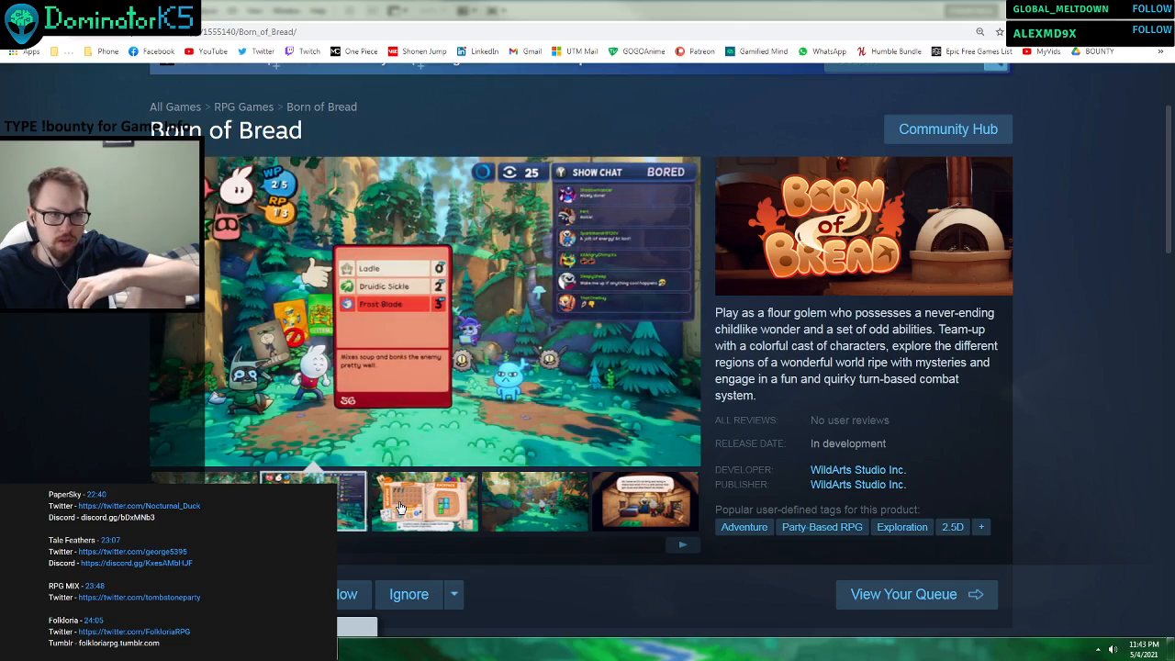
{"action": "left_click", "coordinate": [400, 507]}
{"action": "scroll", "coordinate": [481, 280], "scroll_direction": "down", "scroll_amount": 8}
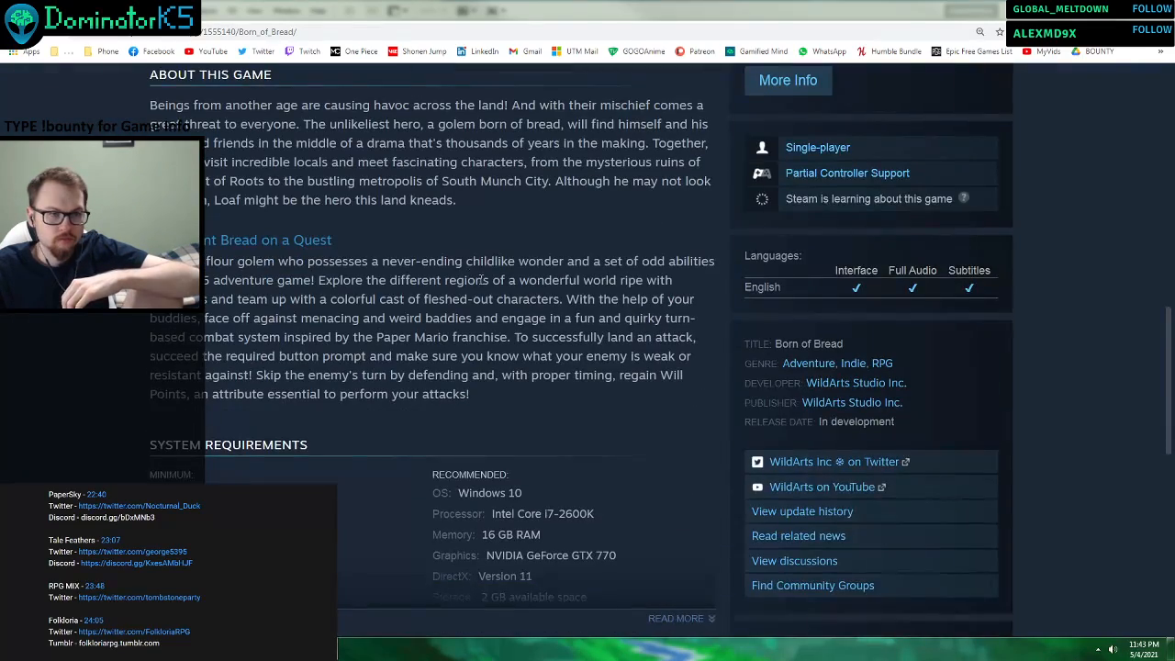
{"action": "scroll", "coordinate": [481, 280], "scroll_direction": "down", "scroll_amount": 2}
{"action": "scroll", "coordinate": [488, 249], "scroll_direction": "up", "scroll_amount": 3}
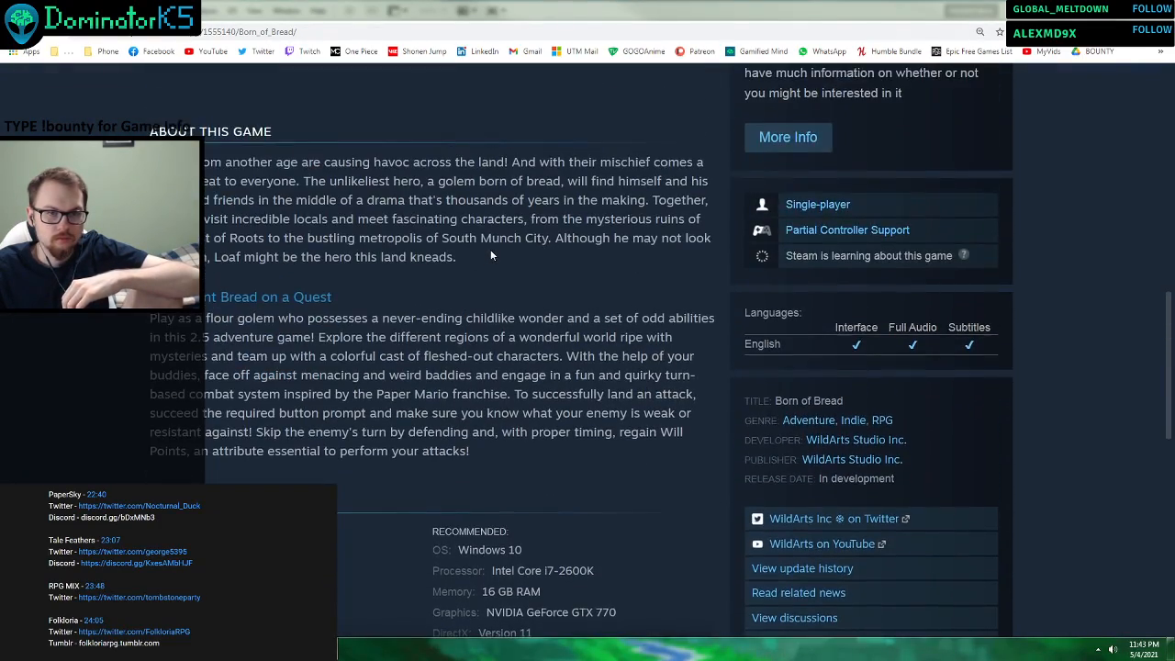
{"action": "scroll", "coordinate": [490, 249], "scroll_direction": "up", "scroll_amount": 2}
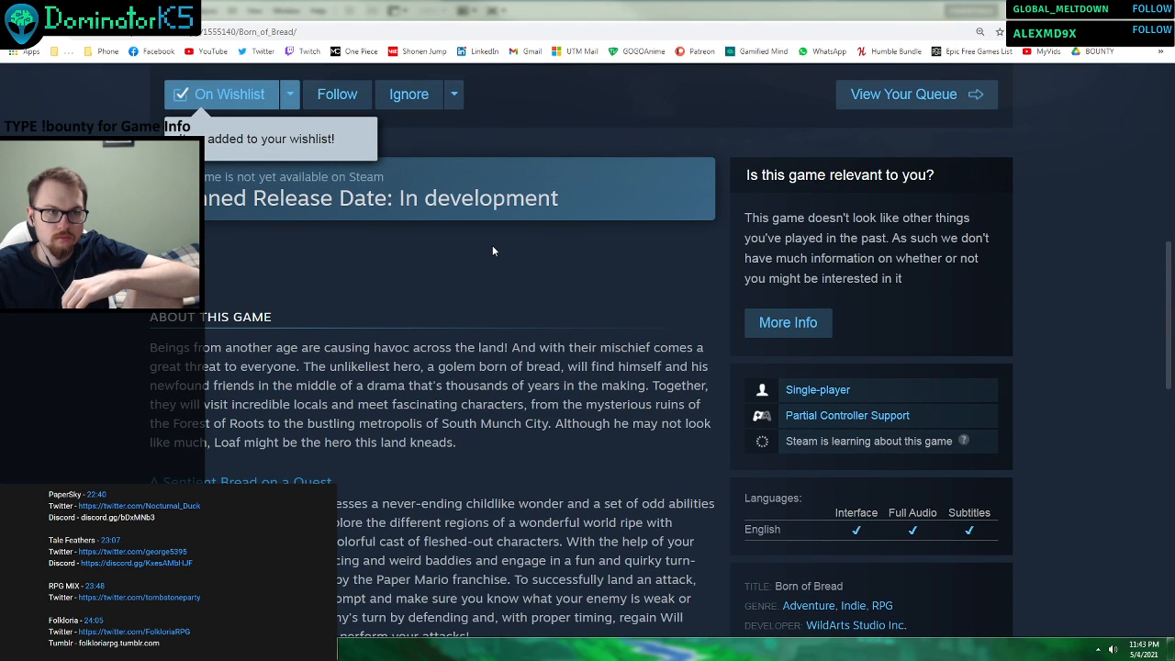
{"action": "scroll", "coordinate": [248, 293], "scroll_direction": "down", "scroll_amount": 6}
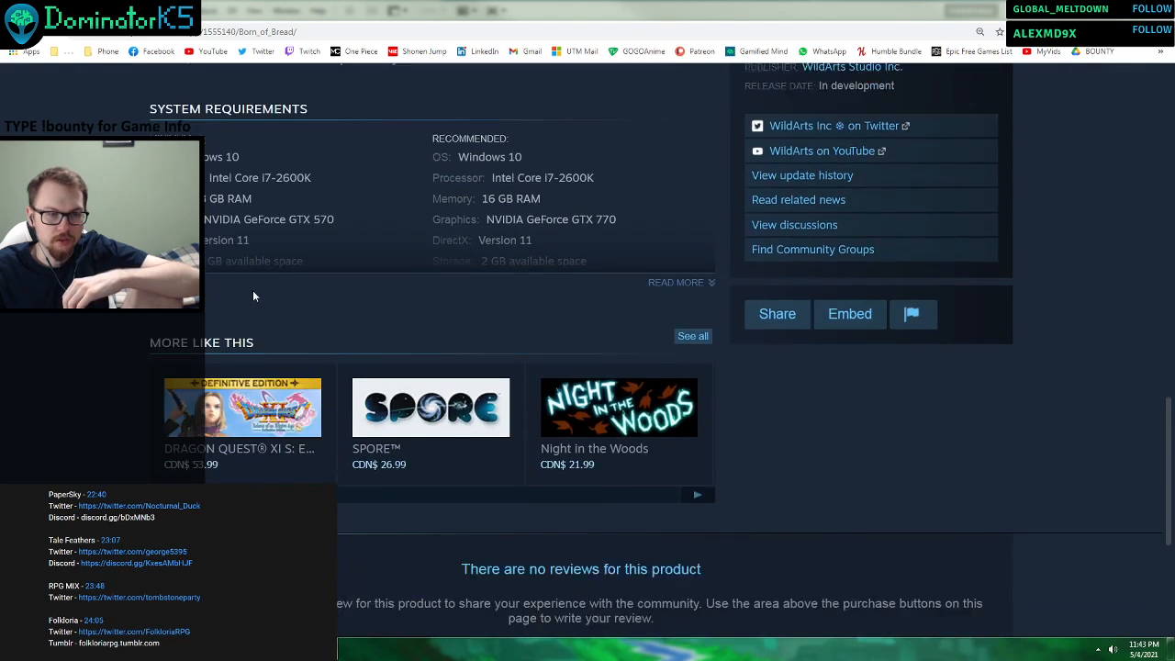
{"action": "scroll", "coordinate": [254, 296], "scroll_direction": "down", "scroll_amount": 3}
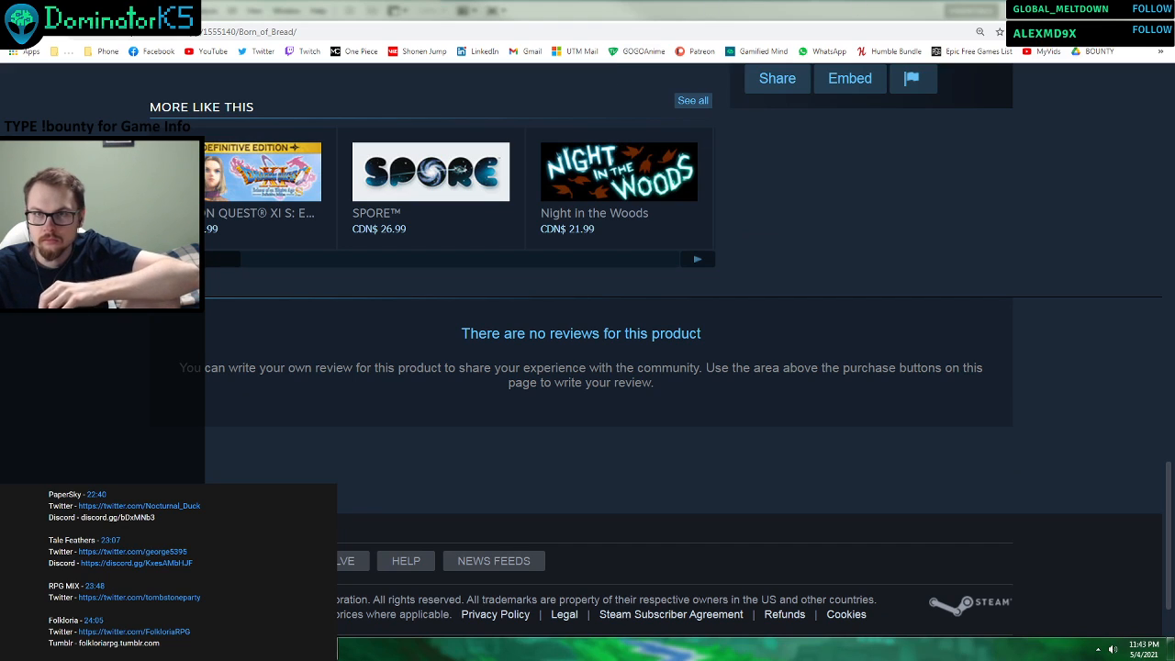
{"action": "key", "text": "alt+Tab"}
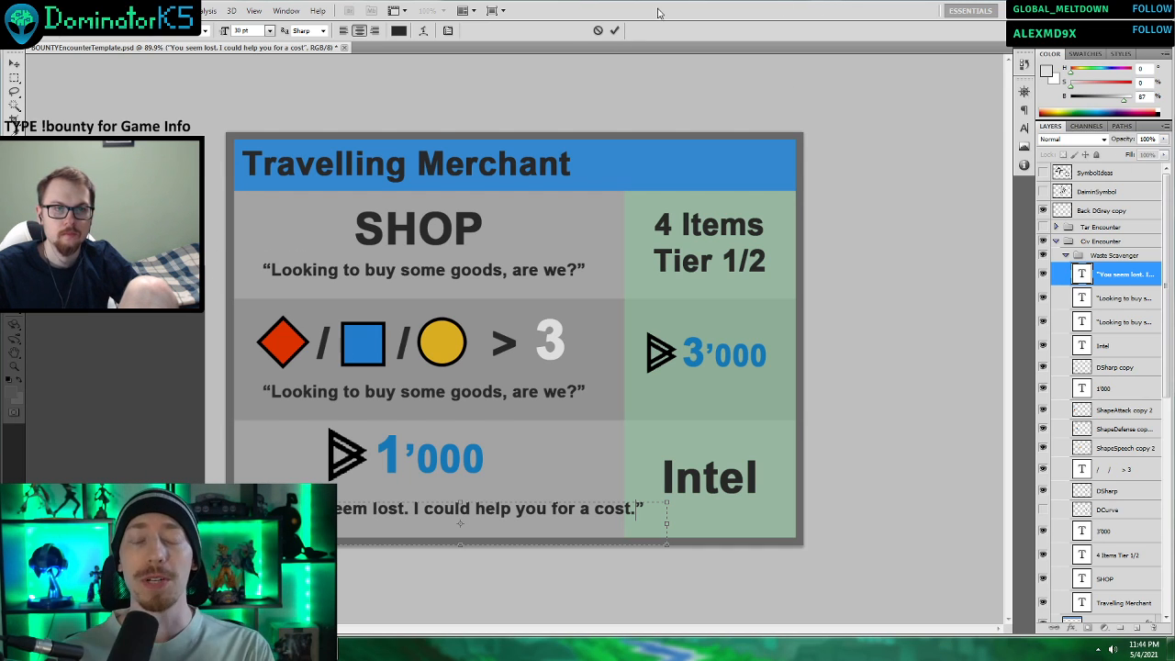
Finish editing the Intel row quote and shift it sideways to centre it beneath the 1'000 price.
{"action": "left_click", "coordinate": [614, 30]}
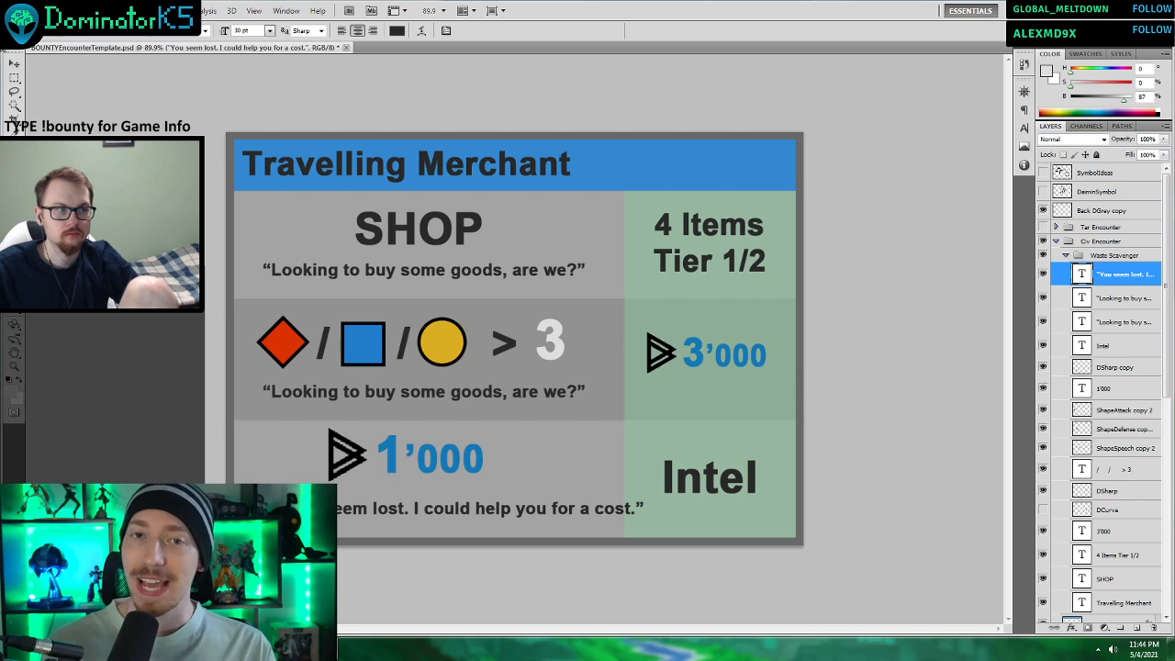
{"action": "key", "text": "v"}
{"action": "left_click_drag", "start_coordinate": [563, 521], "coordinate": [533, 528]}
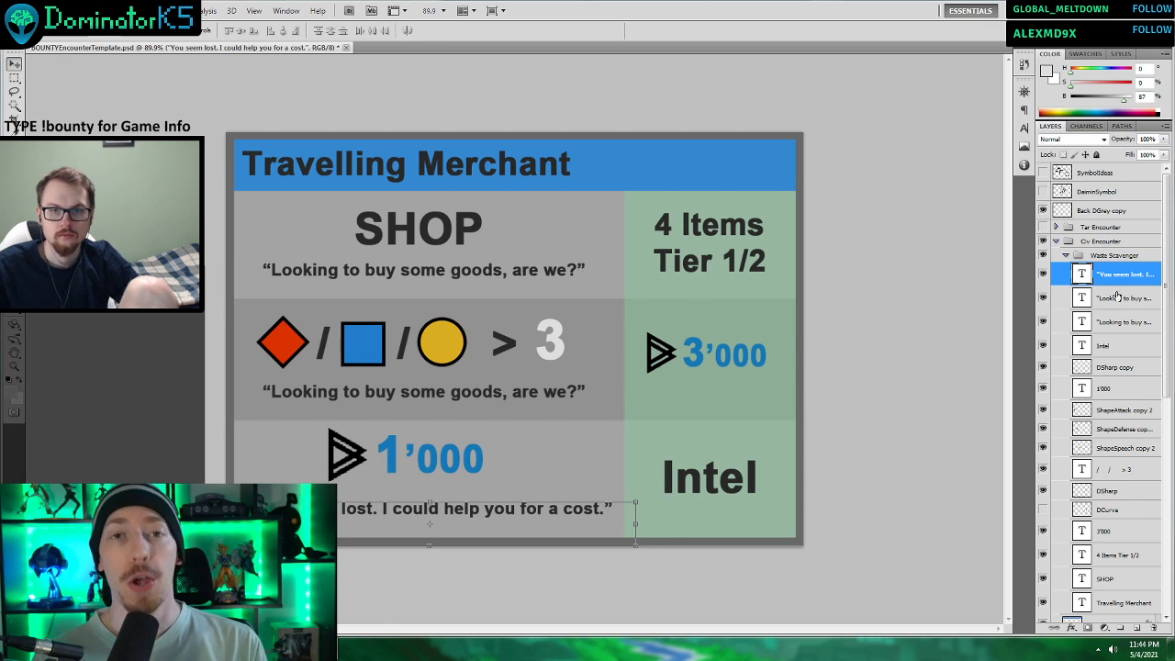
Move the 1'000 price and its triangular currency symbol together slightly down, closer to the quote beneath them.
{"action": "left_click", "coordinate": [1116, 393]}
{"action": "left_click", "coordinate": [1118, 346], "text": "ctrl"}
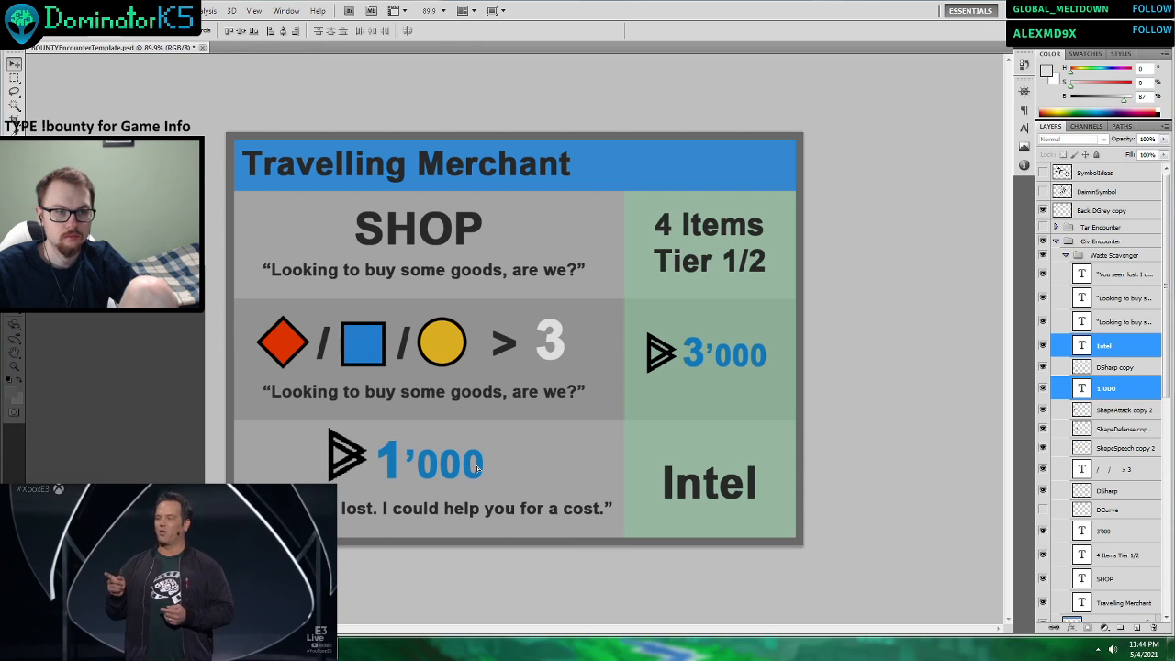
{"action": "left_click", "coordinate": [1114, 367], "text": "ctrl"}
{"action": "left_click", "coordinate": [1105, 388], "text": "ctrl"}
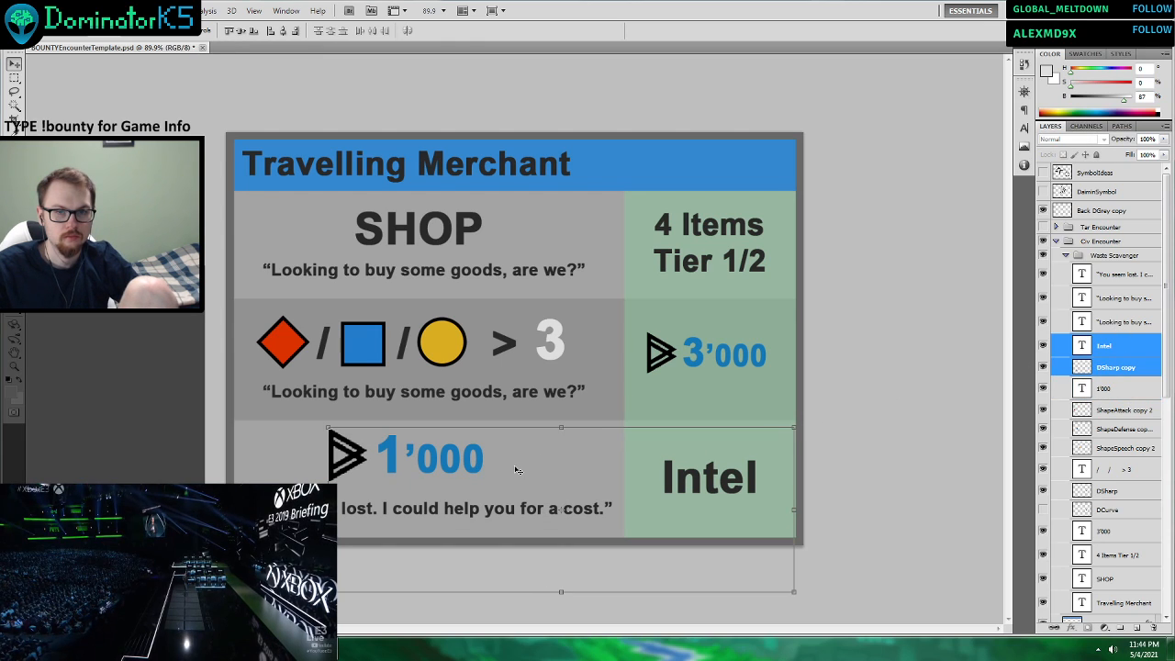
{"action": "left_click", "coordinate": [1111, 388], "text": "ctrl"}
{"action": "left_click", "coordinate": [1111, 346], "text": "ctrl"}
{"action": "left_click_drag", "start_coordinate": [462, 465], "coordinate": [460, 470]}
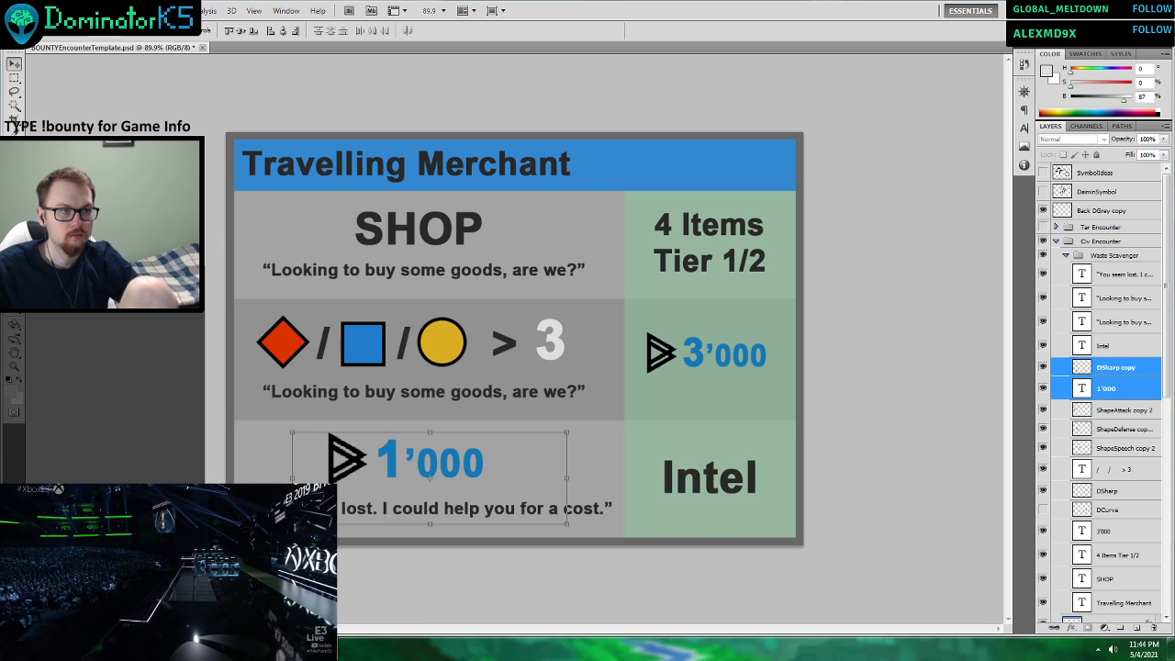
Remove the quotation marks around the “Looking to buy some goods, are we?” line beneath SHOP.
{"action": "key", "text": "t"}
{"action": "left_click", "coordinate": [400, 393]}
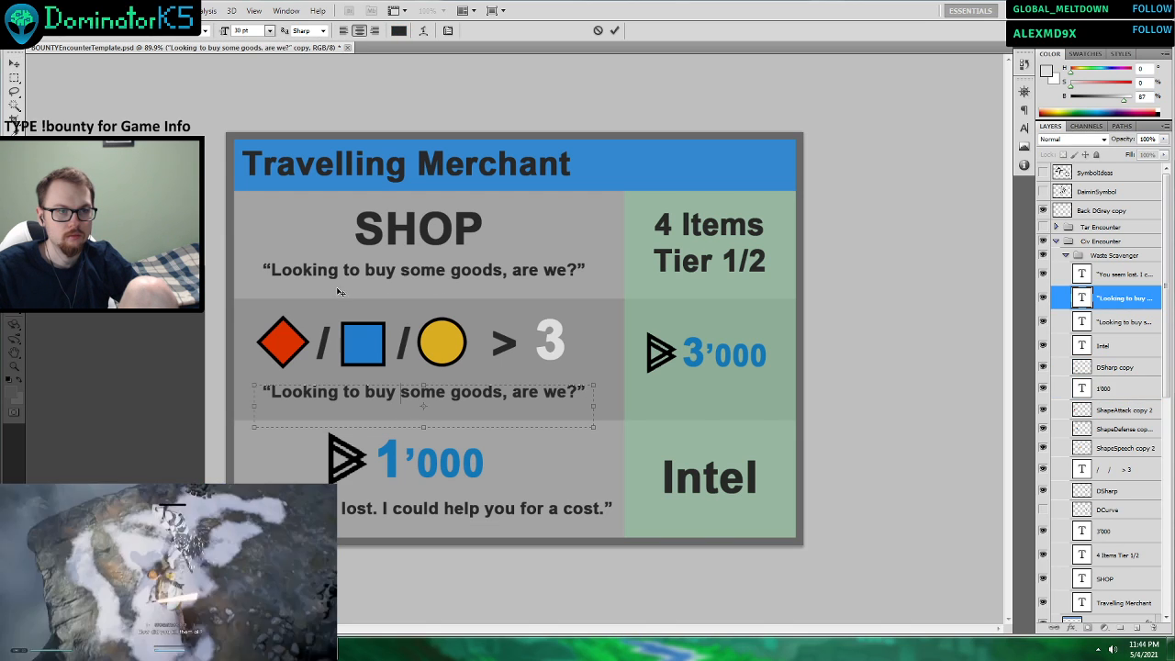
{"action": "left_click", "coordinate": [598, 31]}
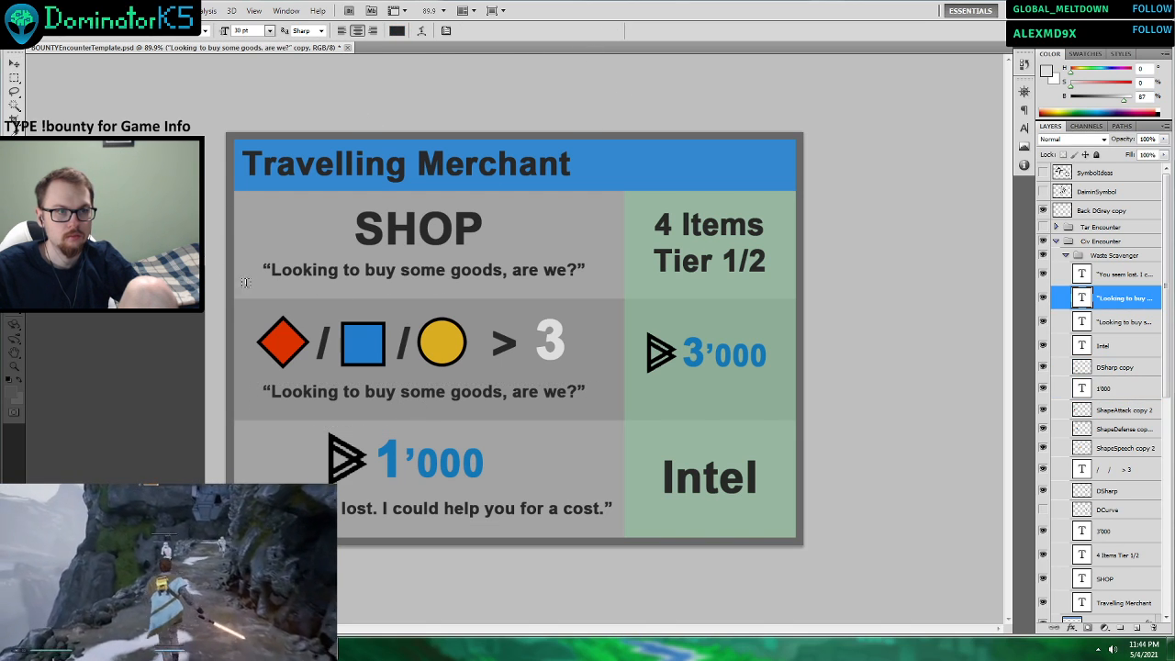
{"action": "left_click", "coordinate": [268, 275]}
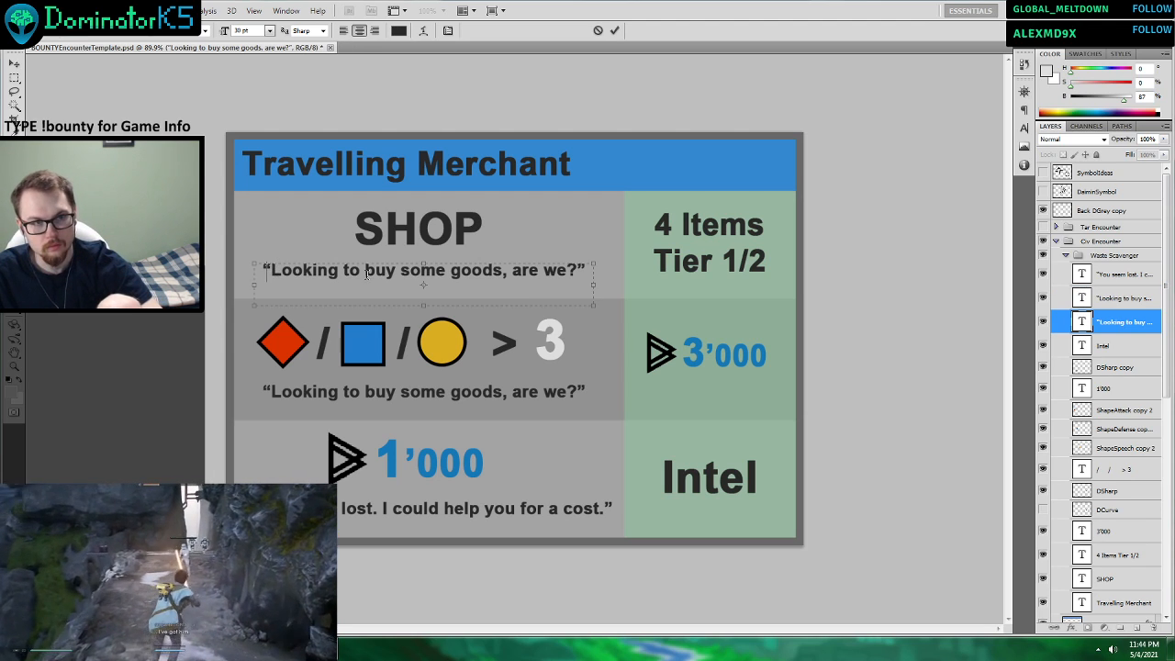
{"action": "key", "text": "BackSpace"}
{"action": "key", "text": "End"}
{"action": "key", "text": "BackSpace"}
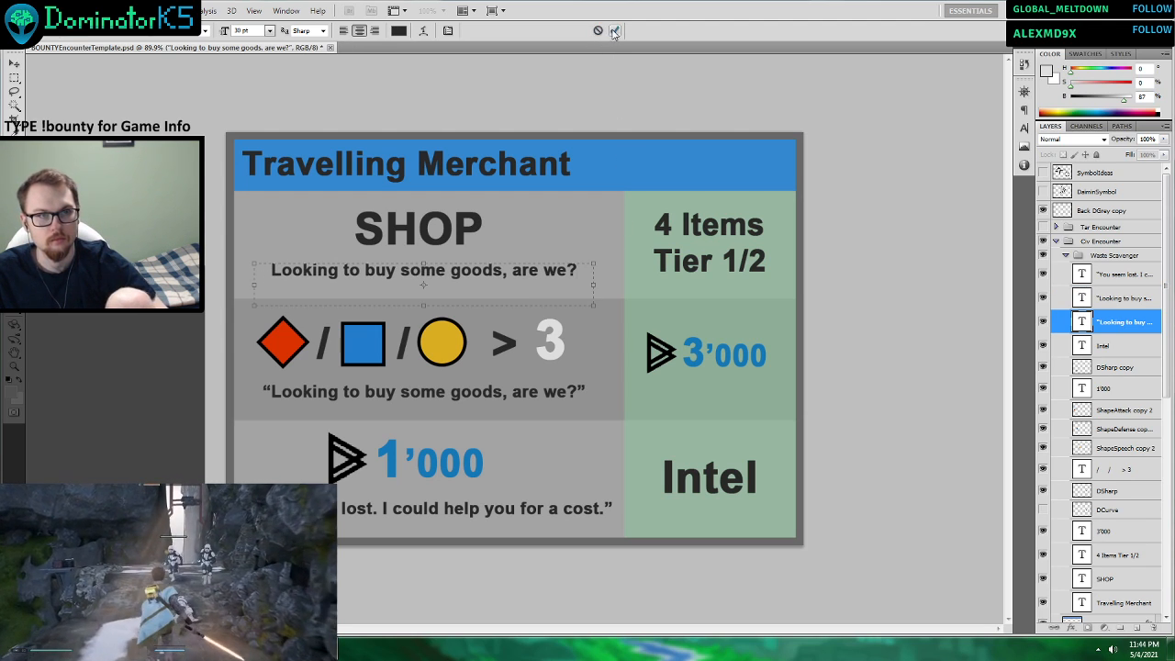
{"action": "left_click", "coordinate": [614, 31]}
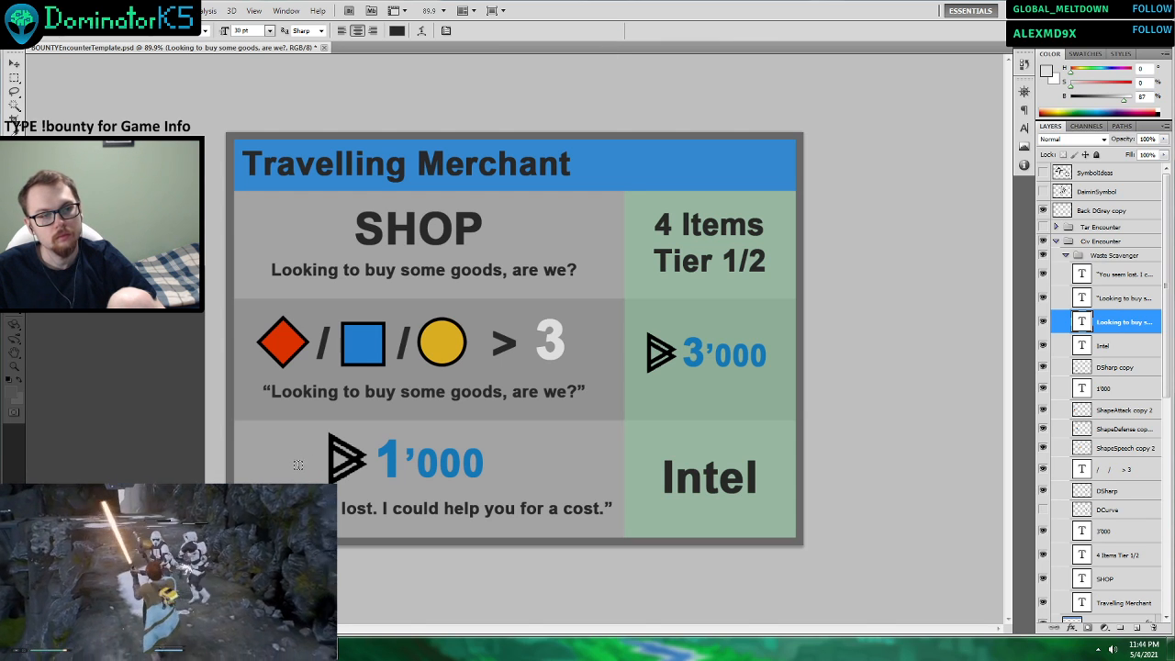
Remove the quotation marks around the “You seem lost. I could help you for a cost.” line.
{"action": "left_click", "coordinate": [428, 522]}
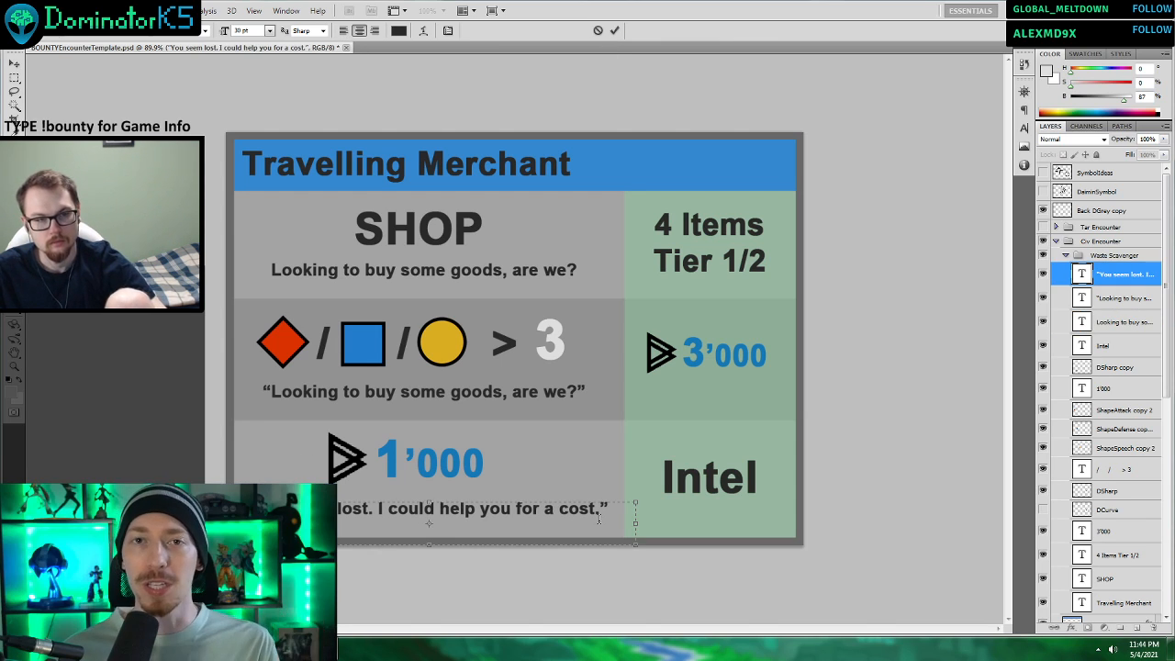
{"action": "key", "text": "BackSpace"}
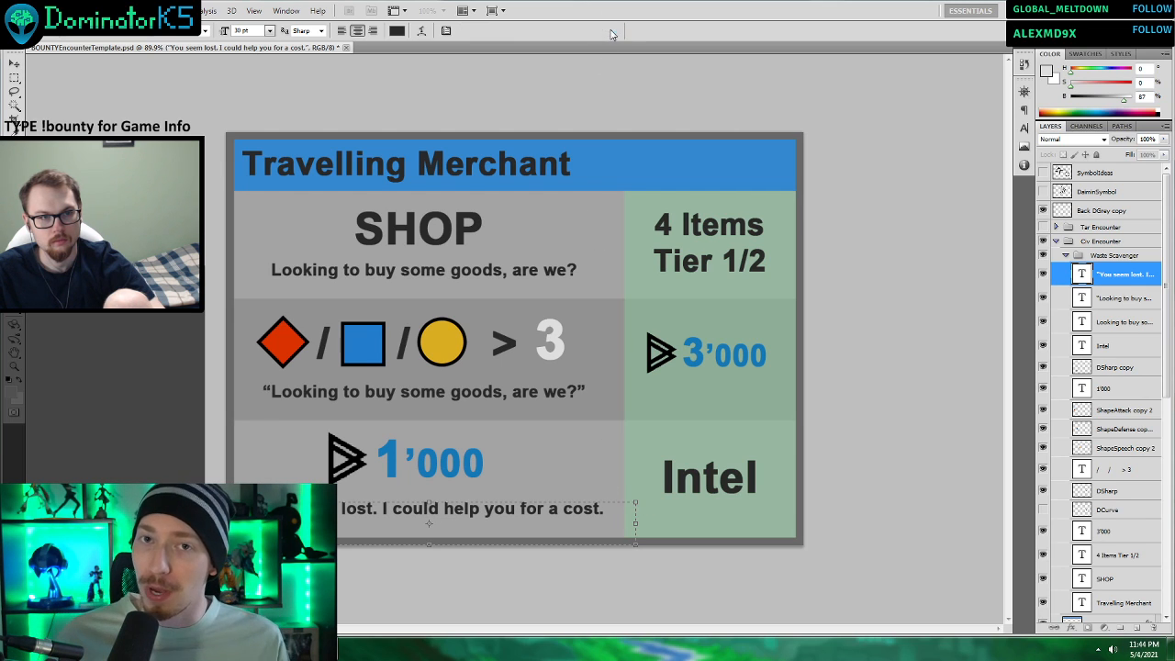
{"action": "left_click", "coordinate": [614, 31]}
Replace the quote beneath the stat check symbols with the unquoted line “I-In need of some cash.. Sure take it.”.
{"action": "left_click", "coordinate": [503, 394]}
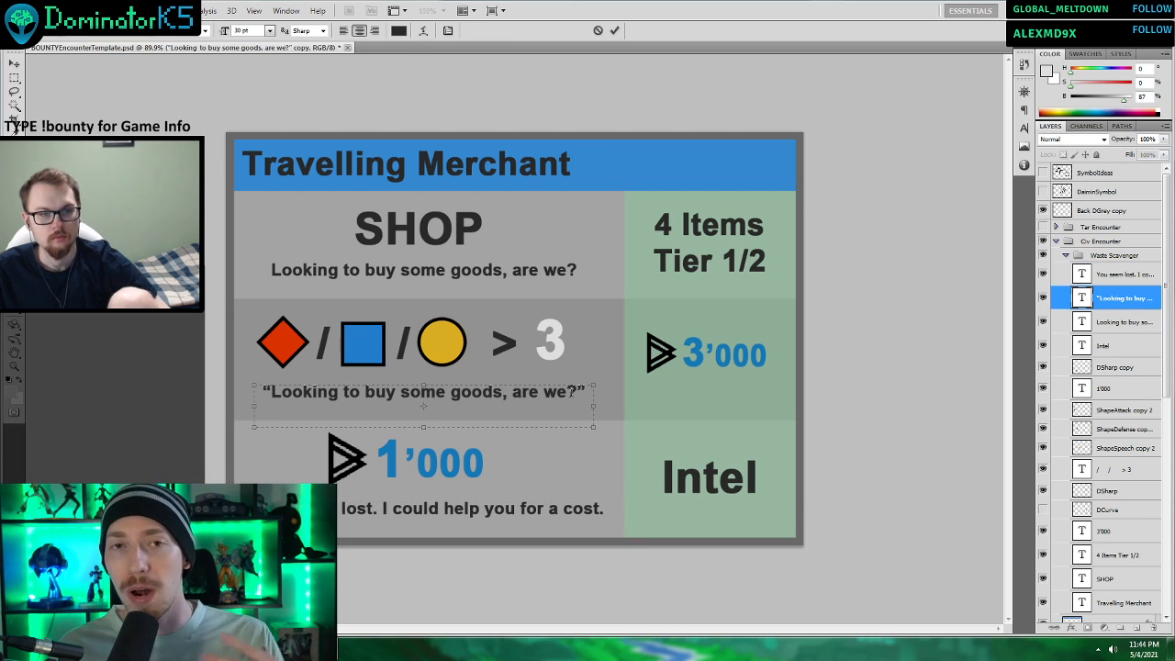
{"action": "left_click_drag", "start_coordinate": [587, 392], "coordinate": [257, 395]}
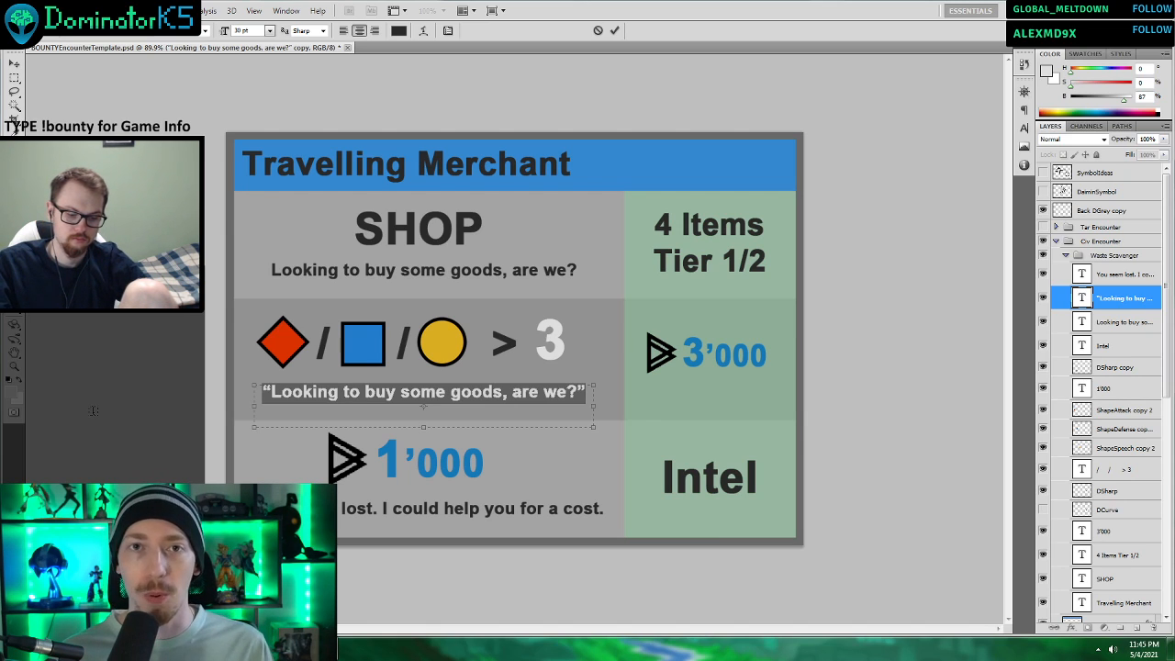
{"action": "key", "text": "BackSpace"}
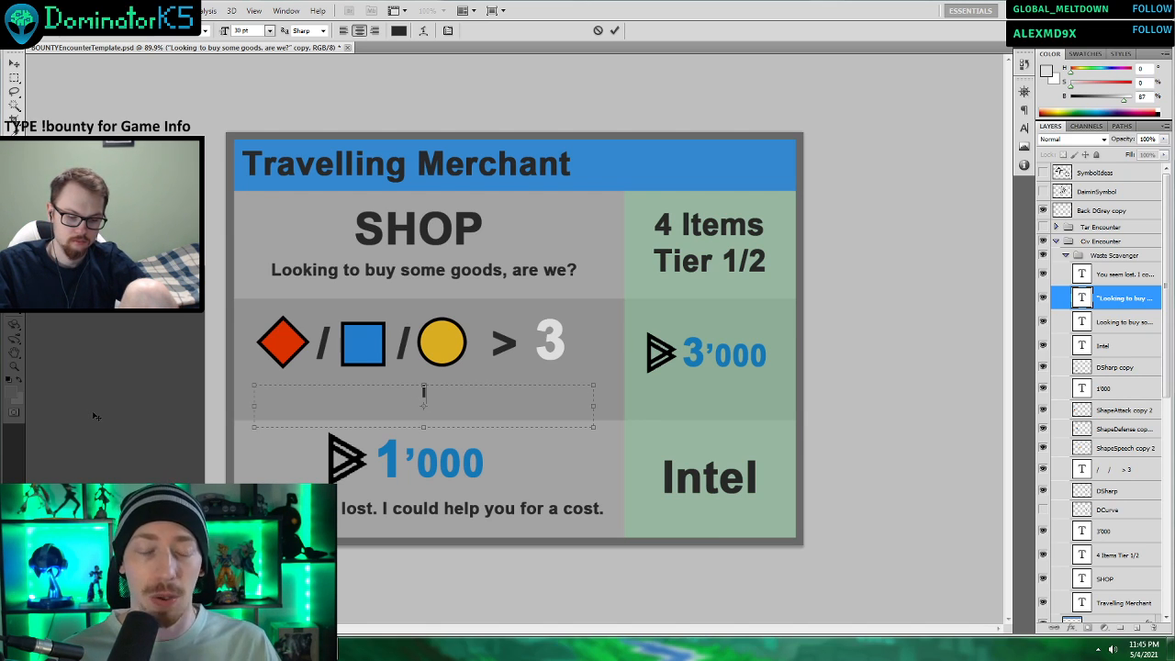
{"action": "type", "text": "I-In need"}
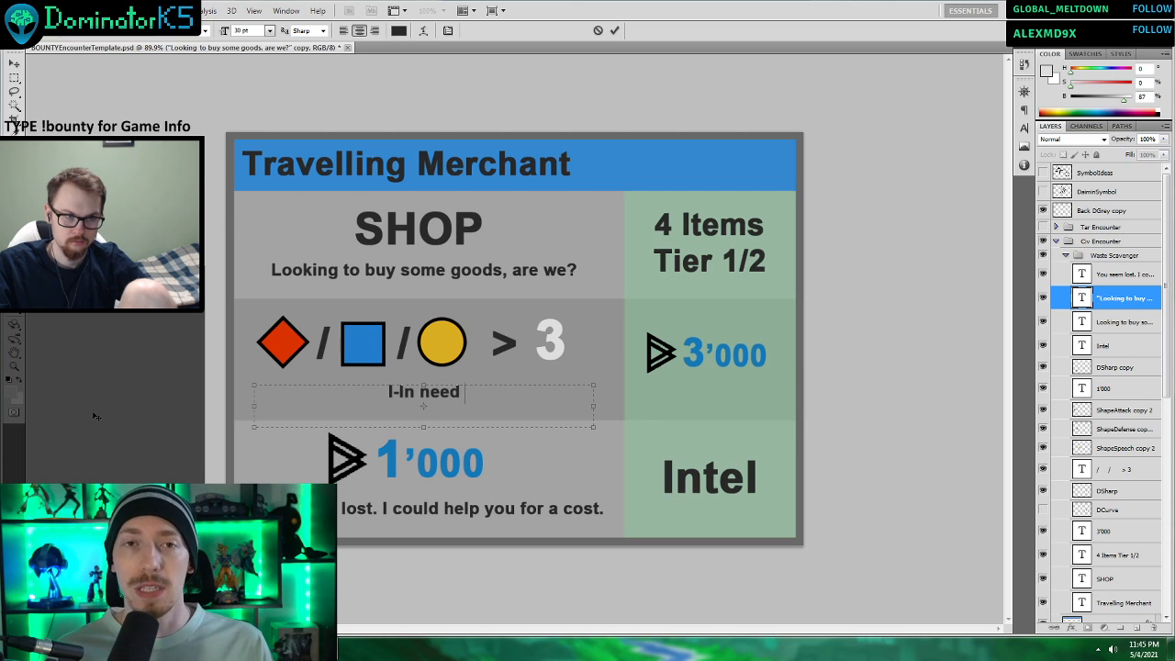
{"action": "type", "text": " of some ca"}
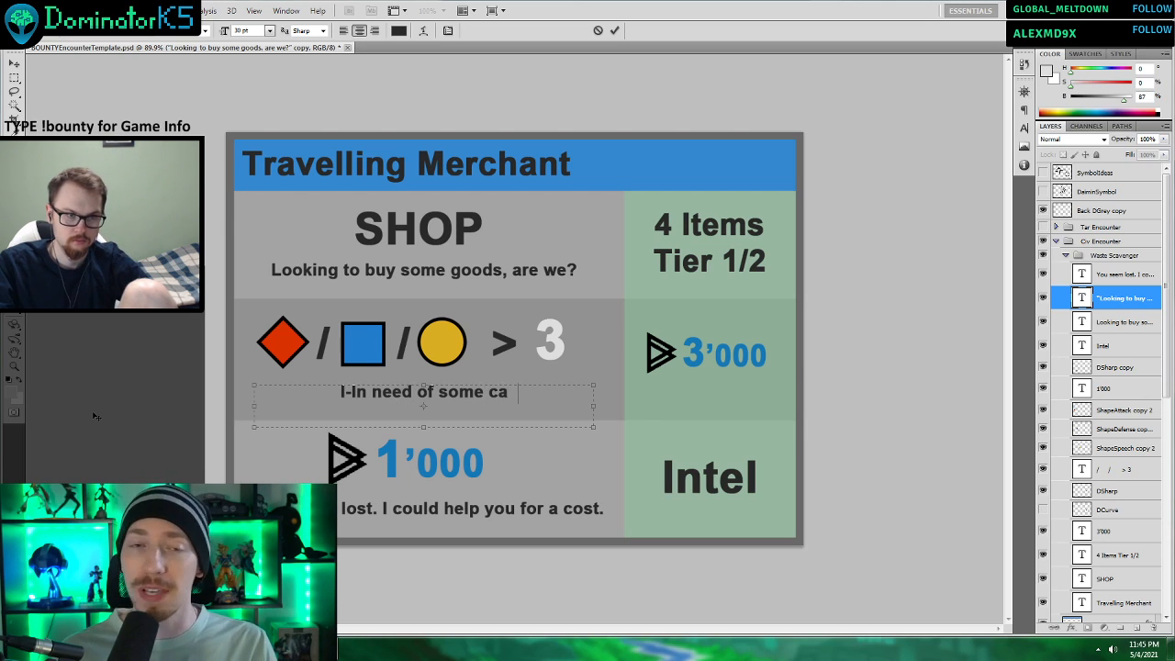
{"action": "key", "text": "BackSpace"}
{"action": "type", "text": "sh..S"}
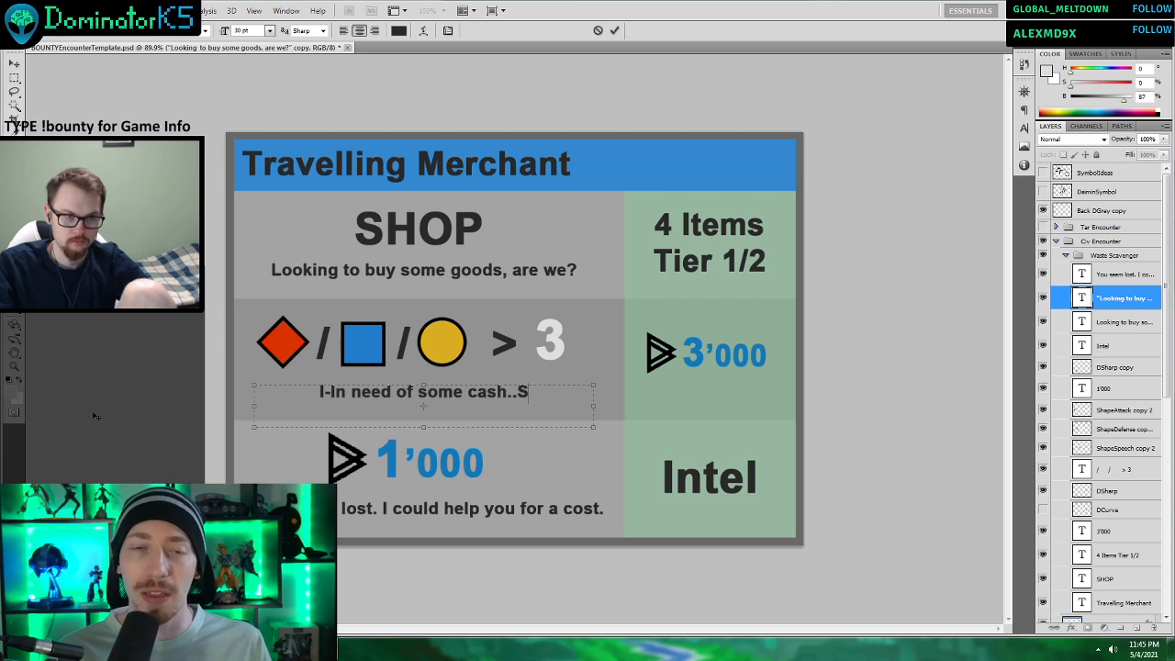
{"action": "type", "text": "ure take it"}
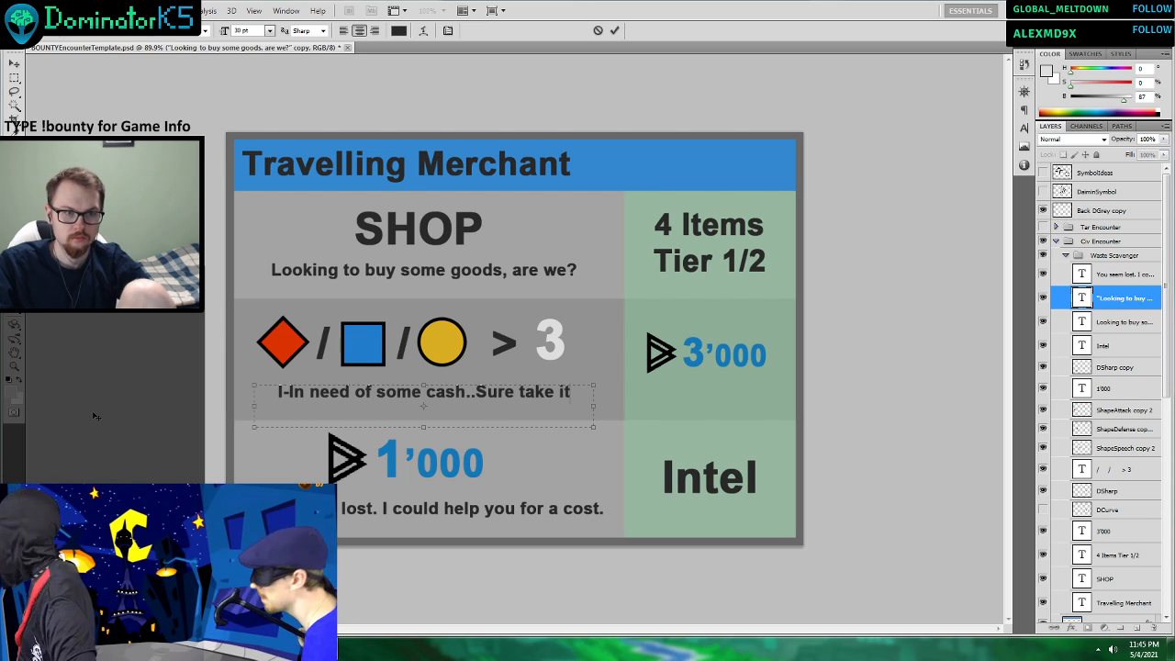
{"action": "type", "text": "."}
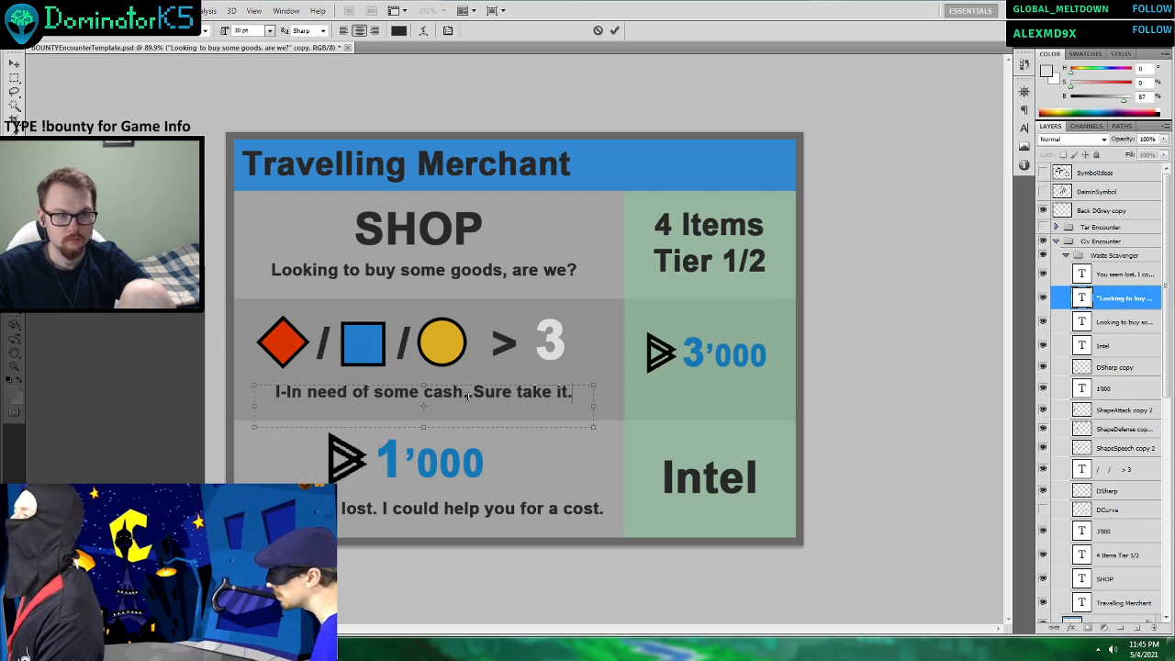
{"action": "left_click", "coordinate": [467, 395]}
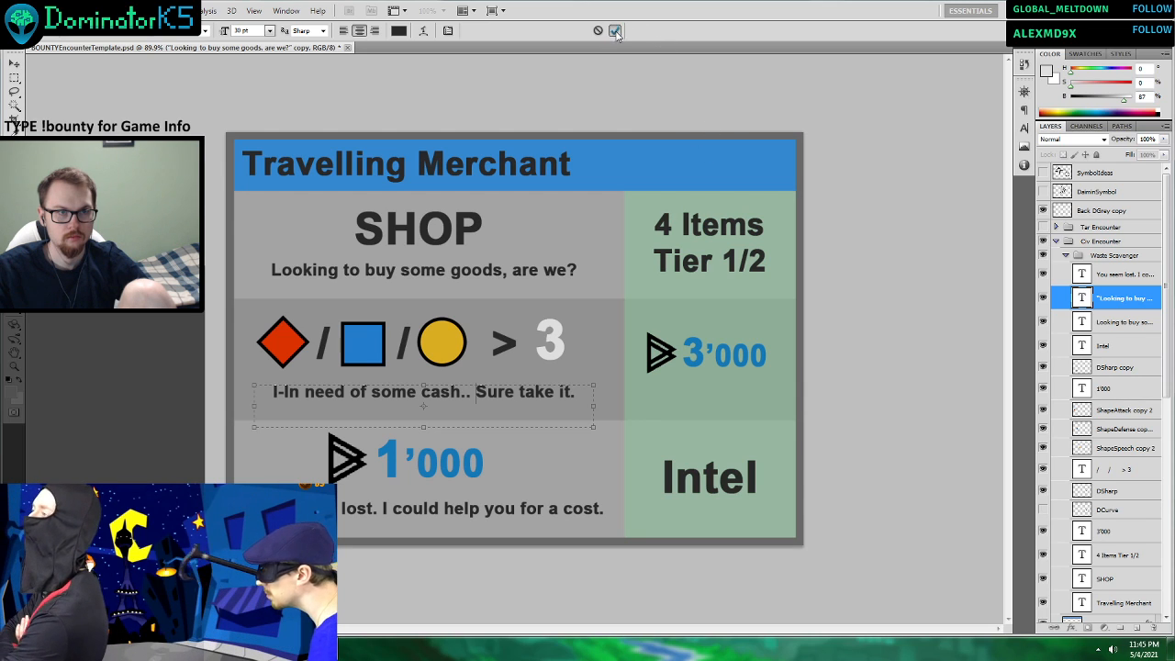
{"action": "left_click", "coordinate": [616, 31]}
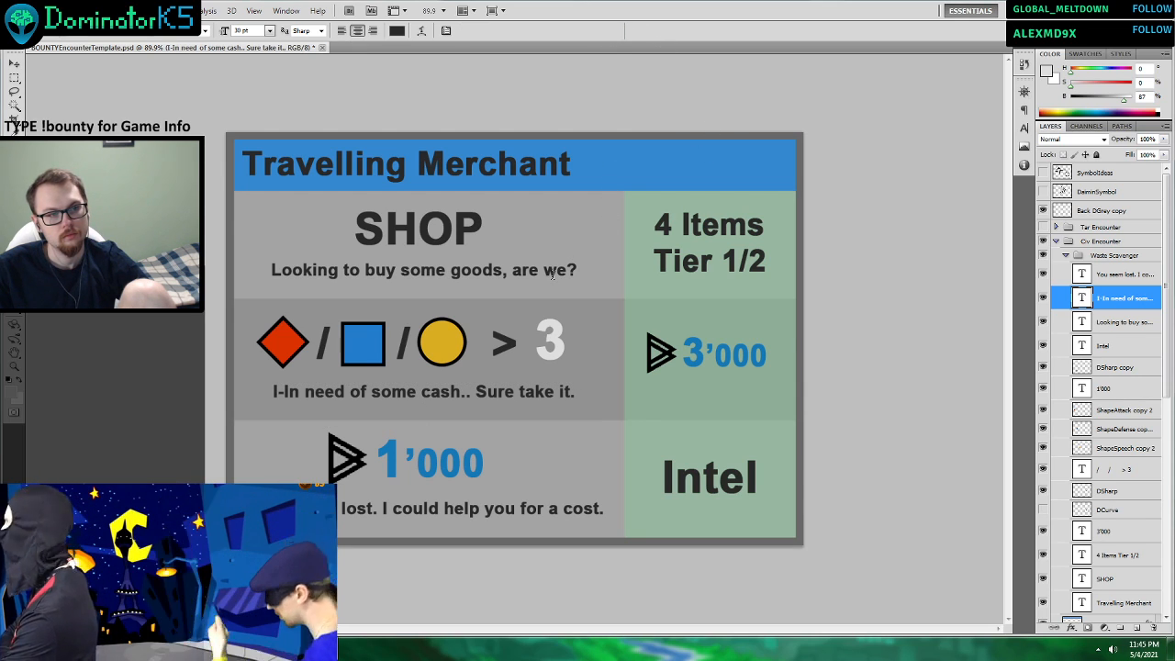
Reword the stat check row's flavour line to “In n-need of some cash.. S-sure take it.”.
{"action": "left_click", "coordinate": [288, 391]}
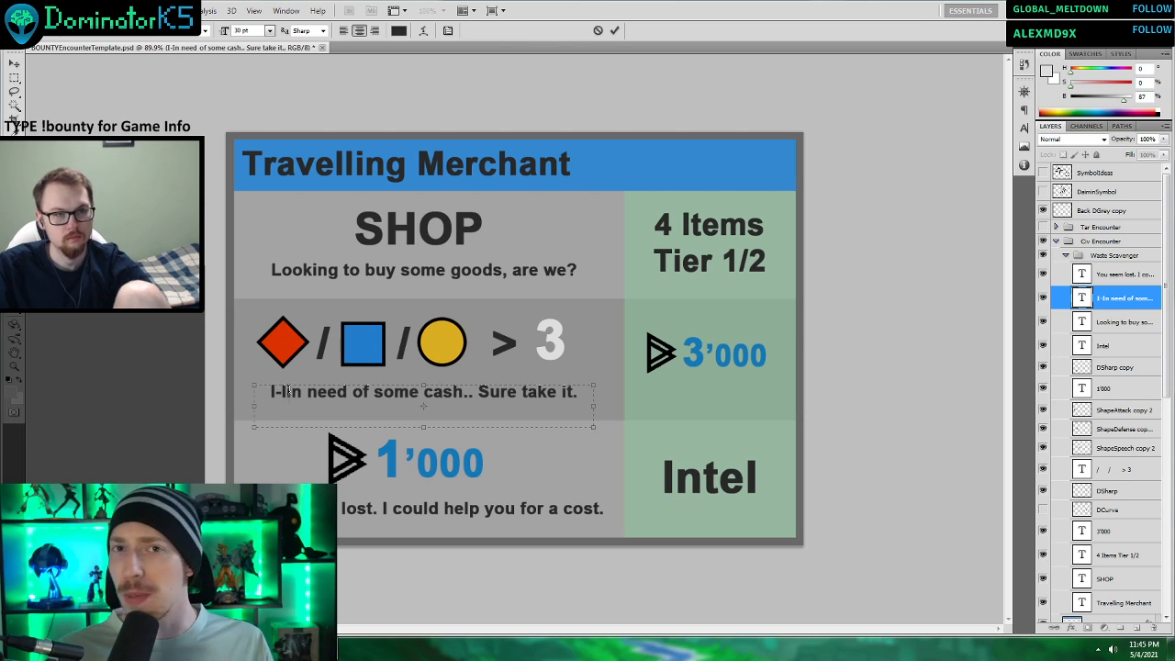
{"action": "key", "text": "BackSpace"}
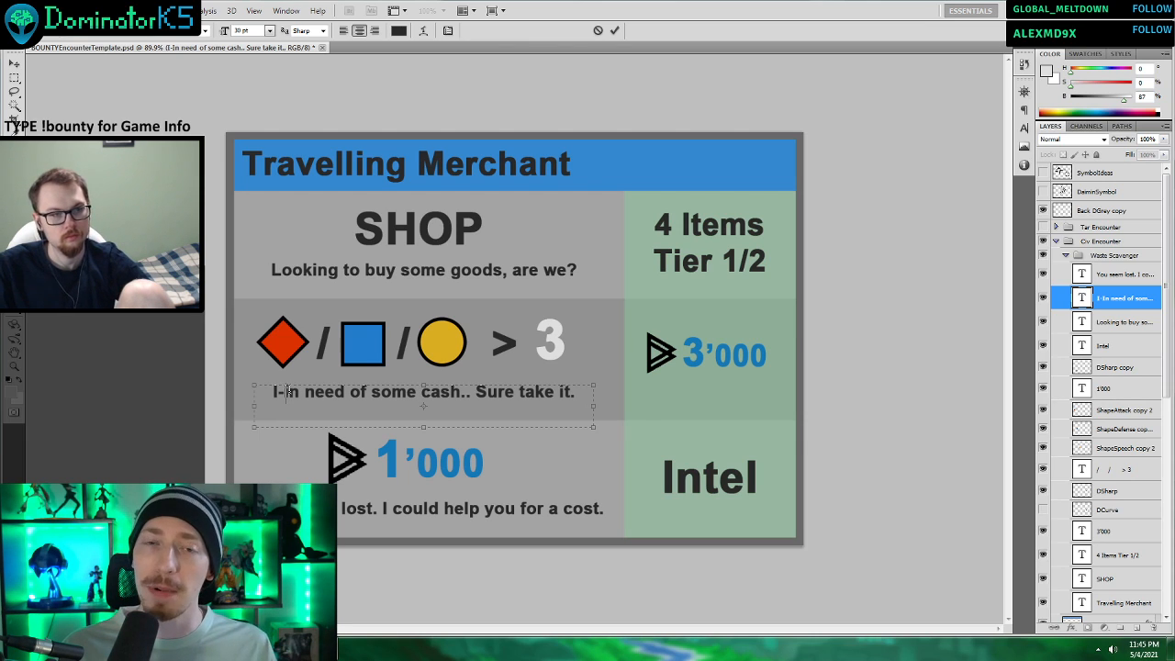
{"action": "key", "text": "BackSpace"}
{"action": "key", "text": "BackSpace"}
{"action": "type", "text": "I"}
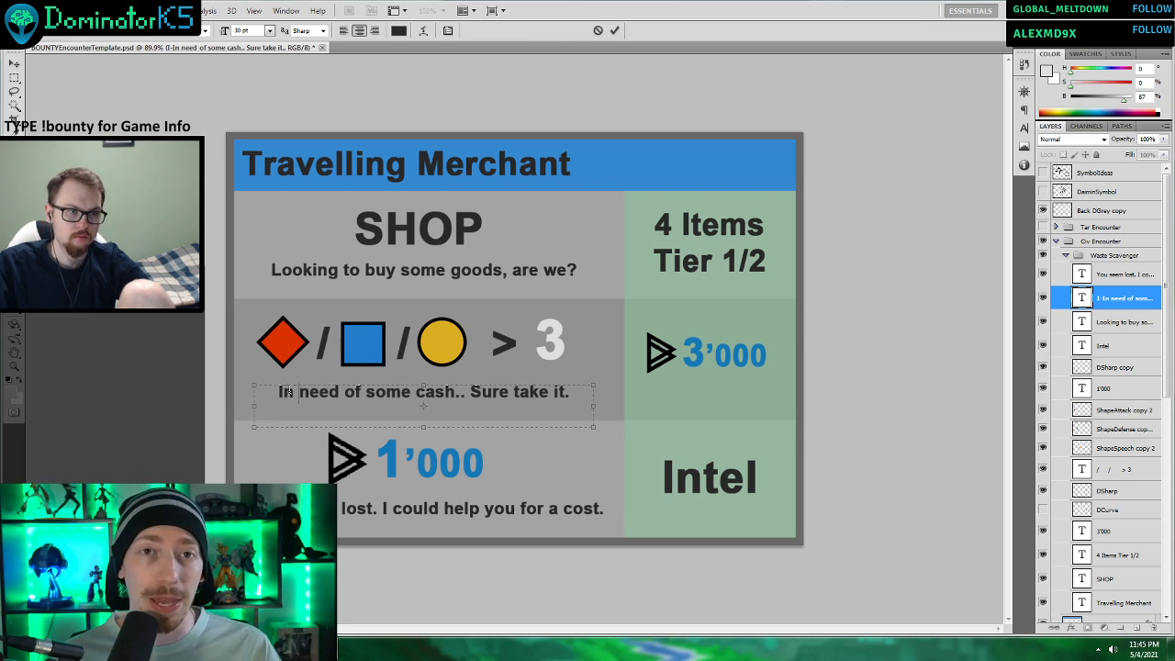
{"action": "type", "text": "n n-"}
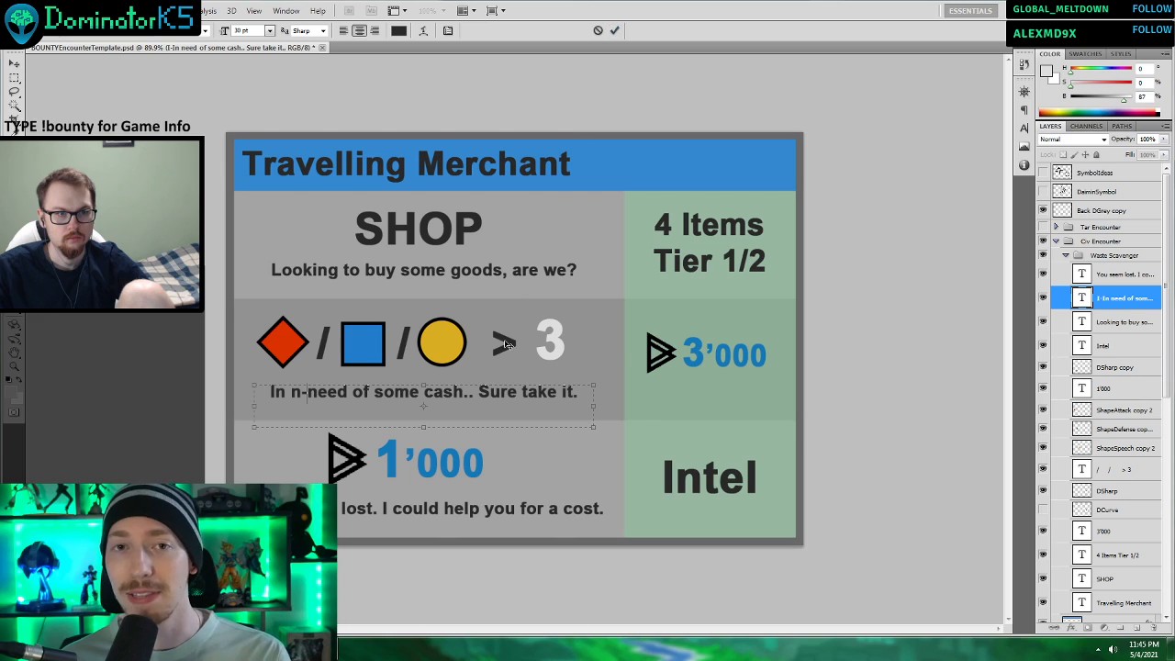
{"action": "left_click", "coordinate": [482, 397]}
{"action": "type", "text": "S-"}
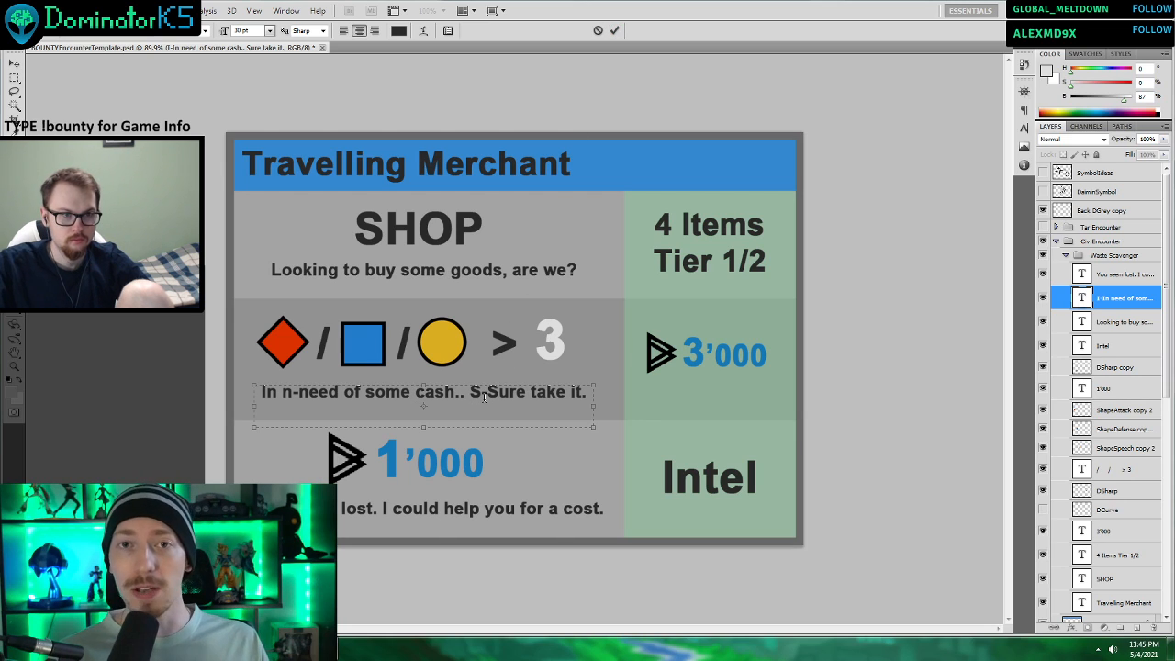
{"action": "key", "text": "Delete"}
{"action": "type", "text": "s"}
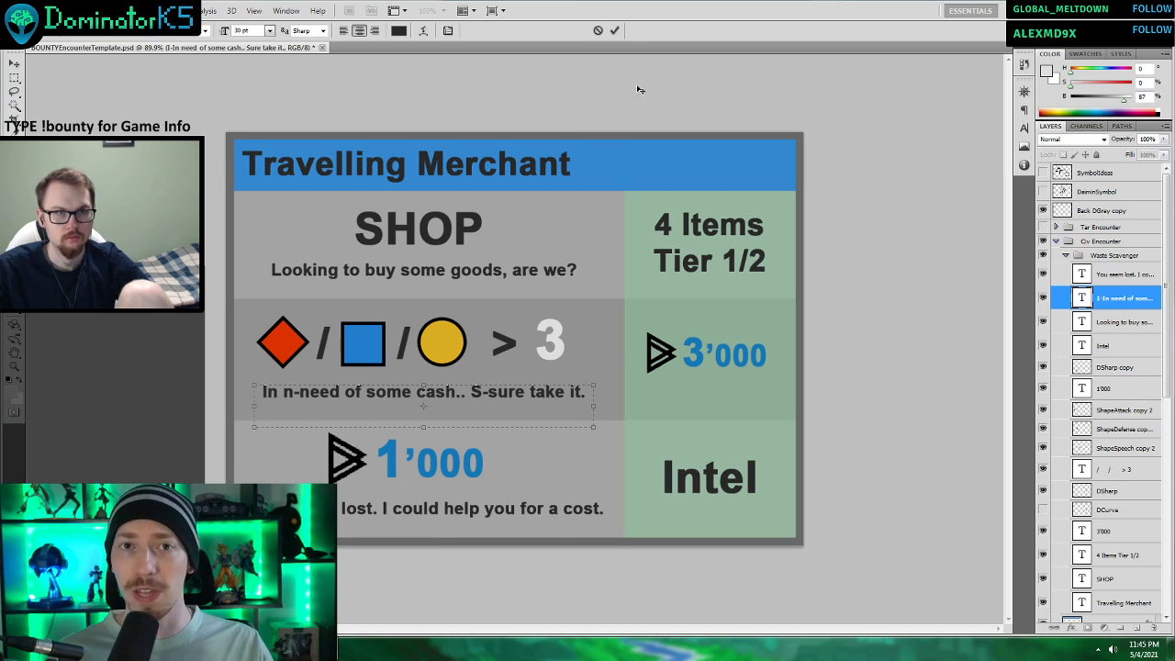
{"action": "left_click", "coordinate": [616, 32]}
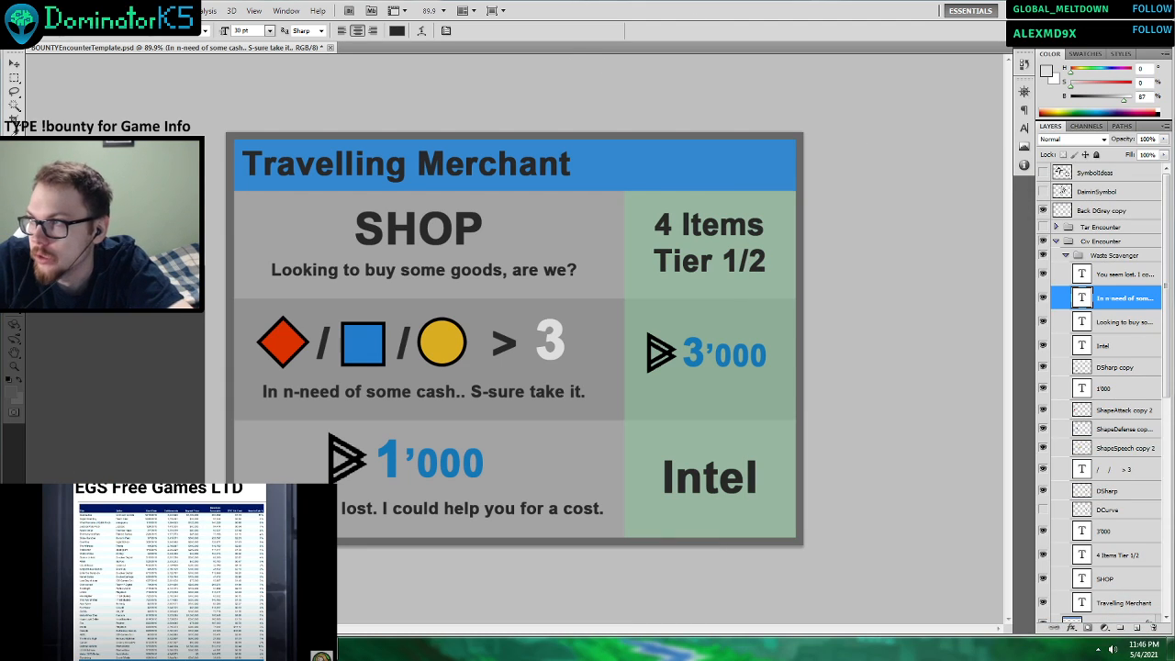
Switch to the YouTube video about Xbox rumors and examine its “EGS Free Games LTD” table in full screen.
{"action": "left_click_drag", "start_coordinate": [685, 74], "coordinate": [729, 8]}
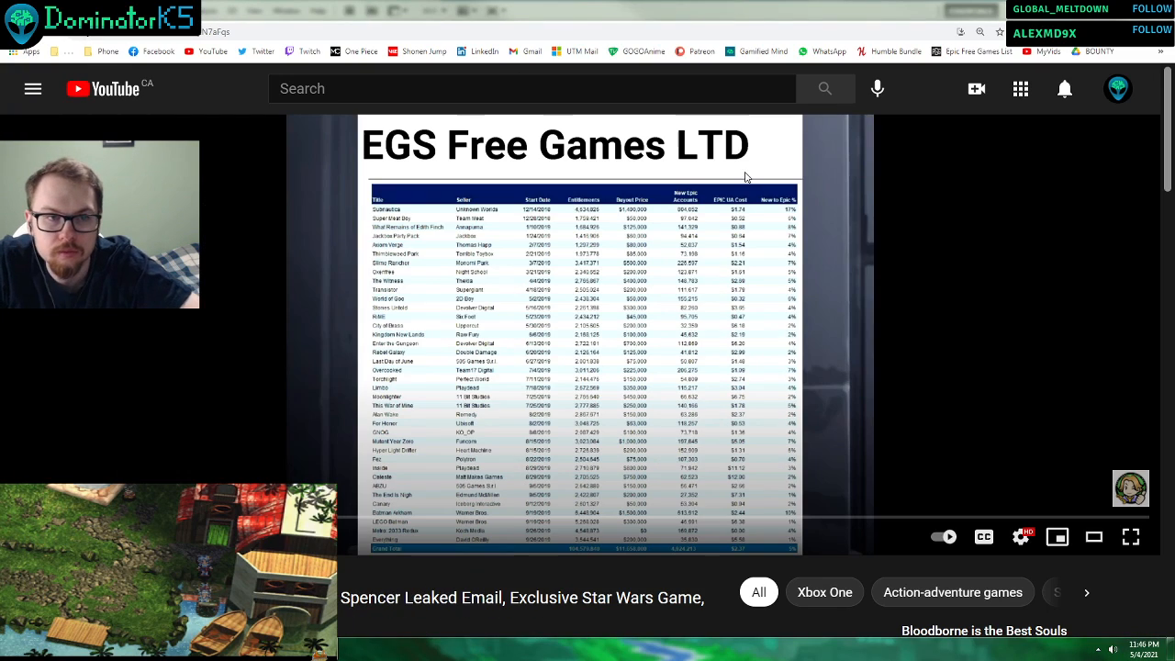
{"action": "left_click", "coordinate": [656, 283]}
{"action": "double_click", "coordinate": [656, 283]}
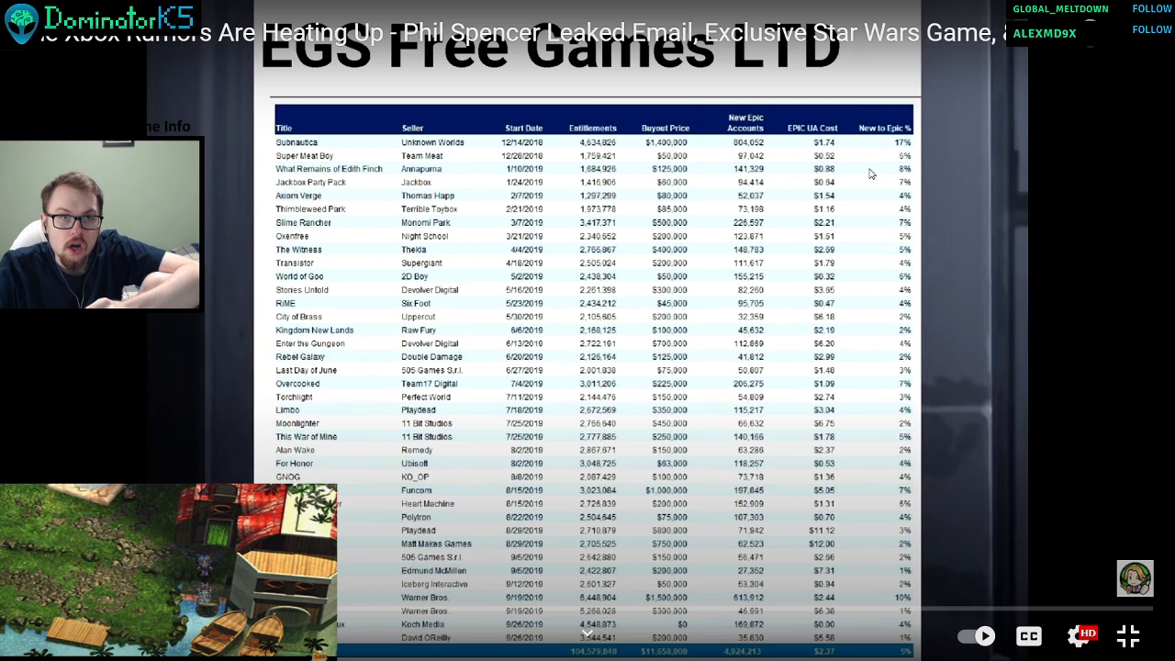
{"action": "key", "text": "Left"}
{"action": "key", "text": "Left"}
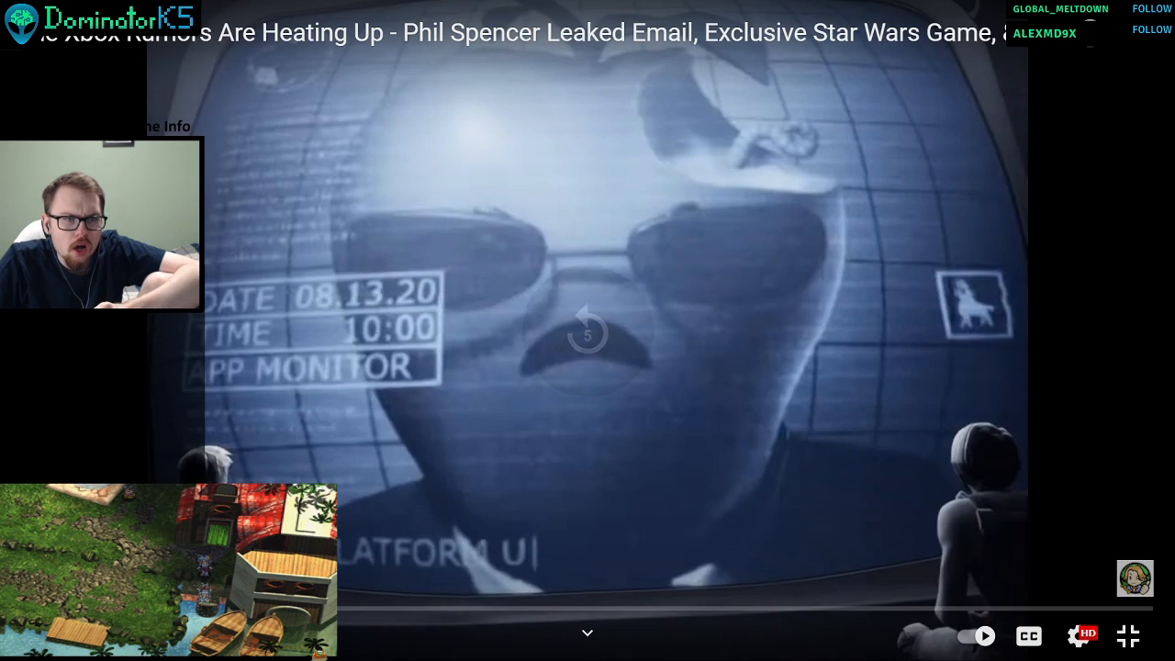
{"action": "key", "text": "Up"}
{"action": "key", "text": "Up"}
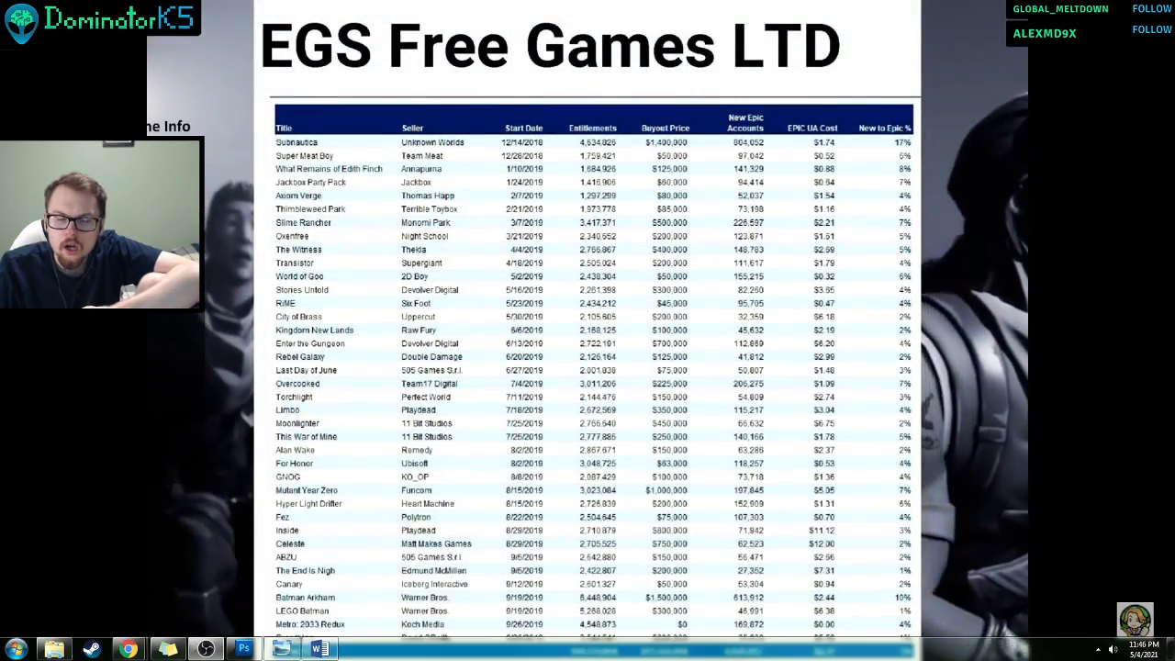
{"action": "mouse_move", "coordinate": [944, 247]}
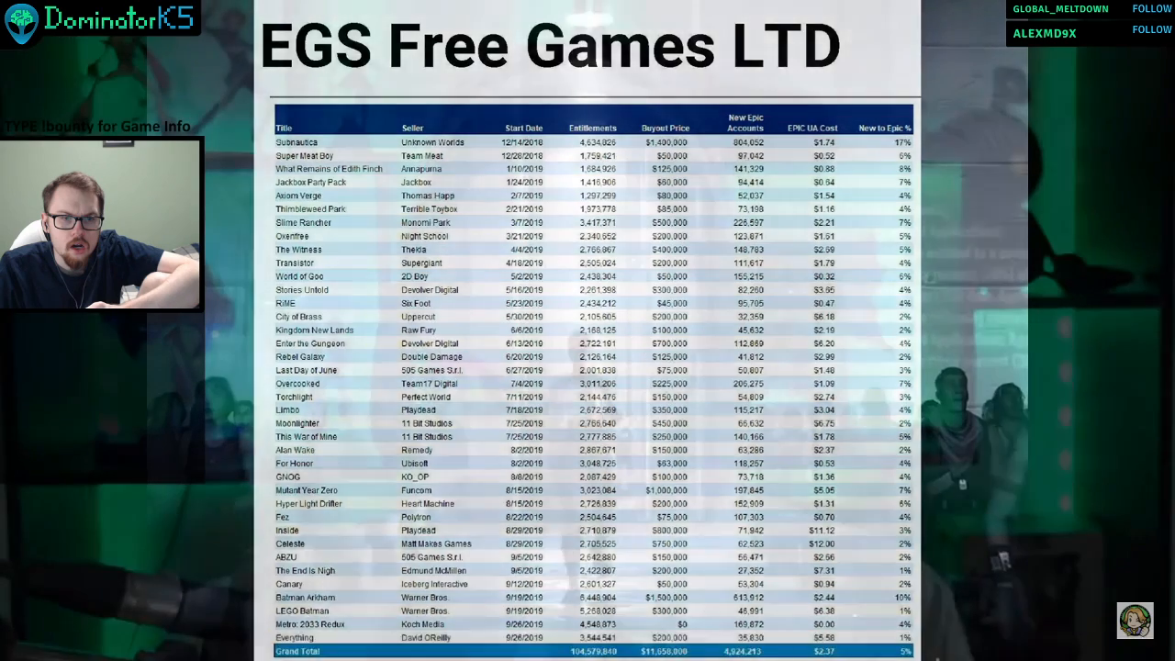
{"action": "left_click", "coordinate": [944, 246]}
{"action": "key", "text": "Left"}
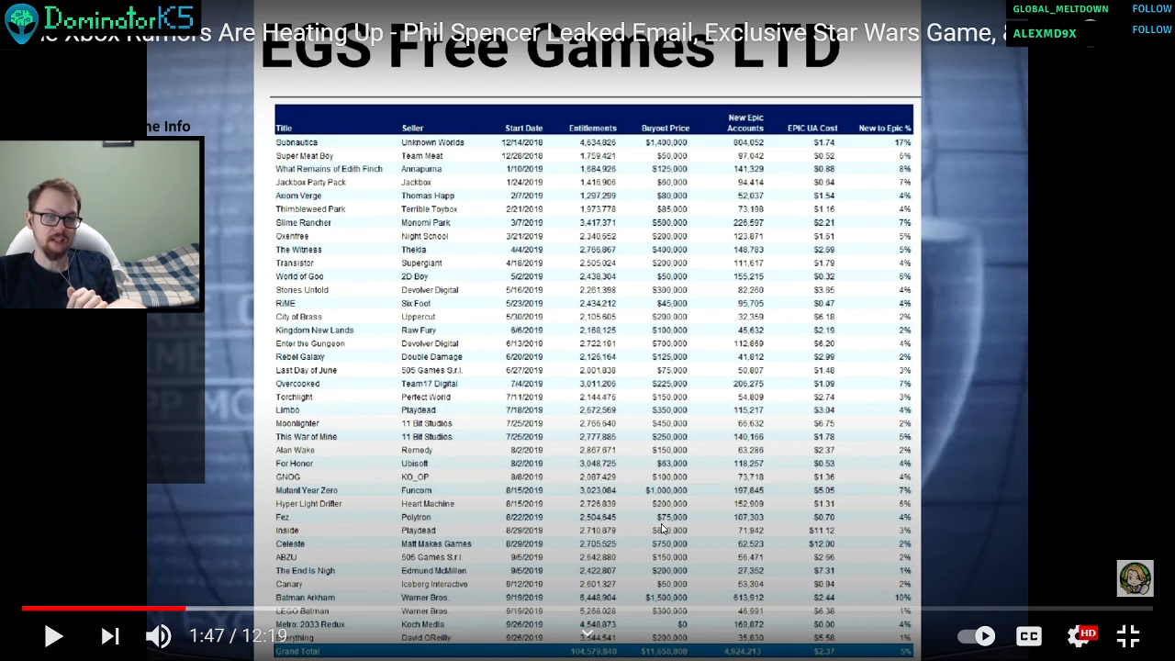
{"action": "left_click", "coordinate": [738, 279]}
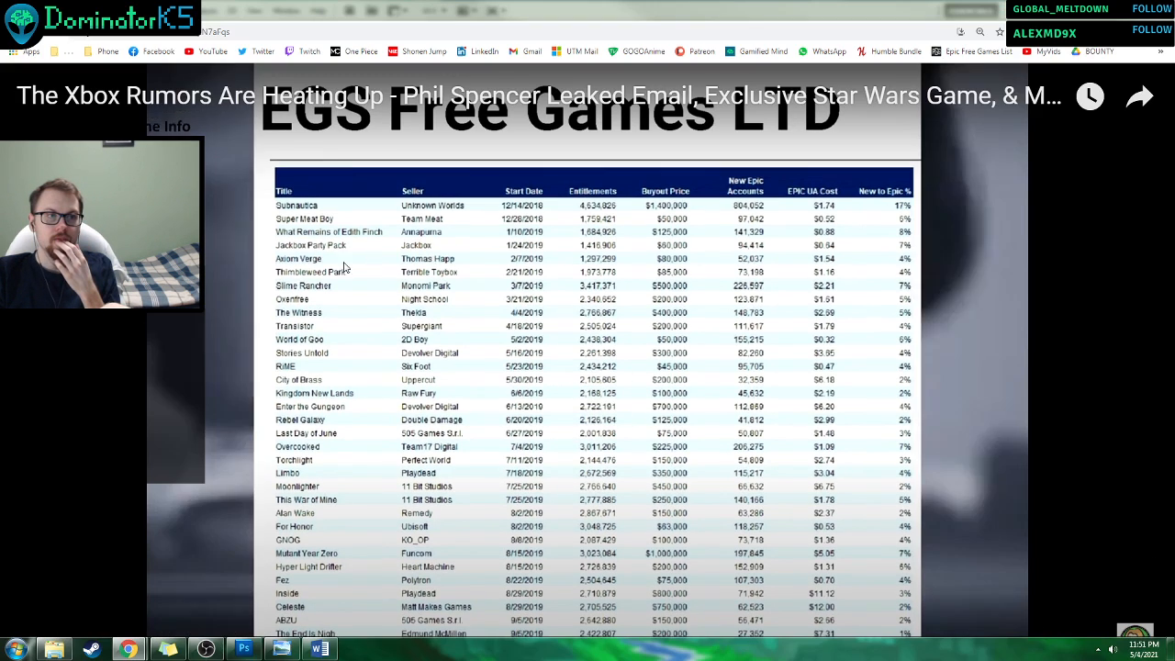
{"action": "left_click_drag", "start_coordinate": [459, 11], "coordinate": [1174, 269]}
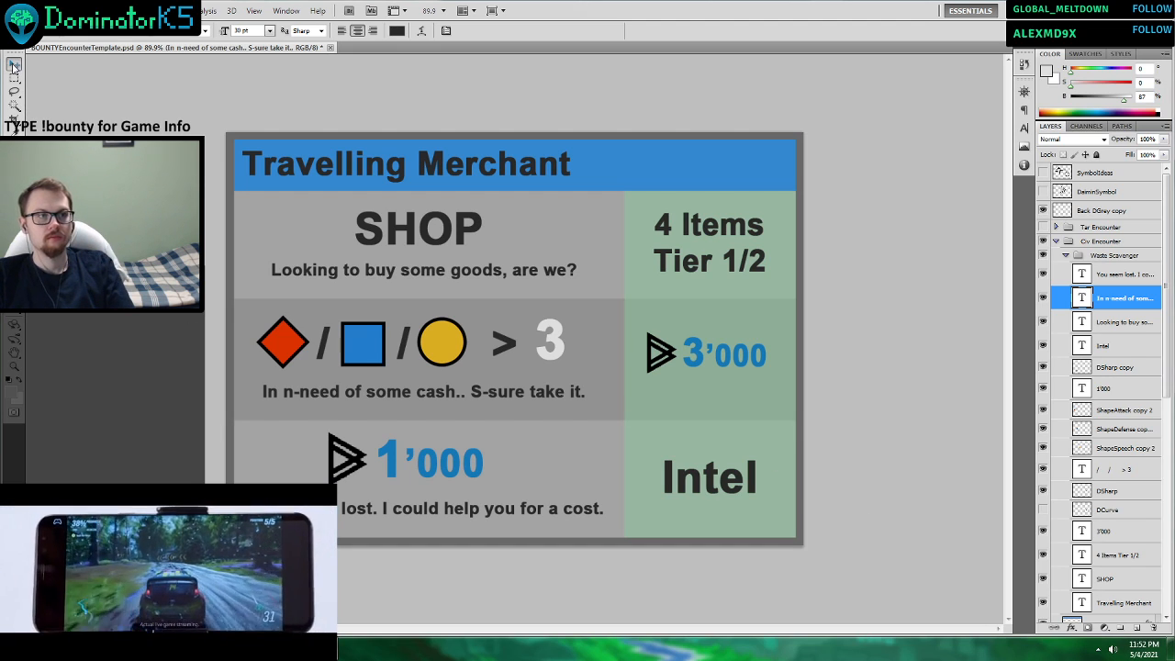
{"action": "key", "text": "v"}
{"action": "left_click", "coordinate": [429, 174]}
{"action": "left_click_drag", "start_coordinate": [428, 174], "coordinate": [646, 174]}
{"action": "key", "text": "ctrl+z"}
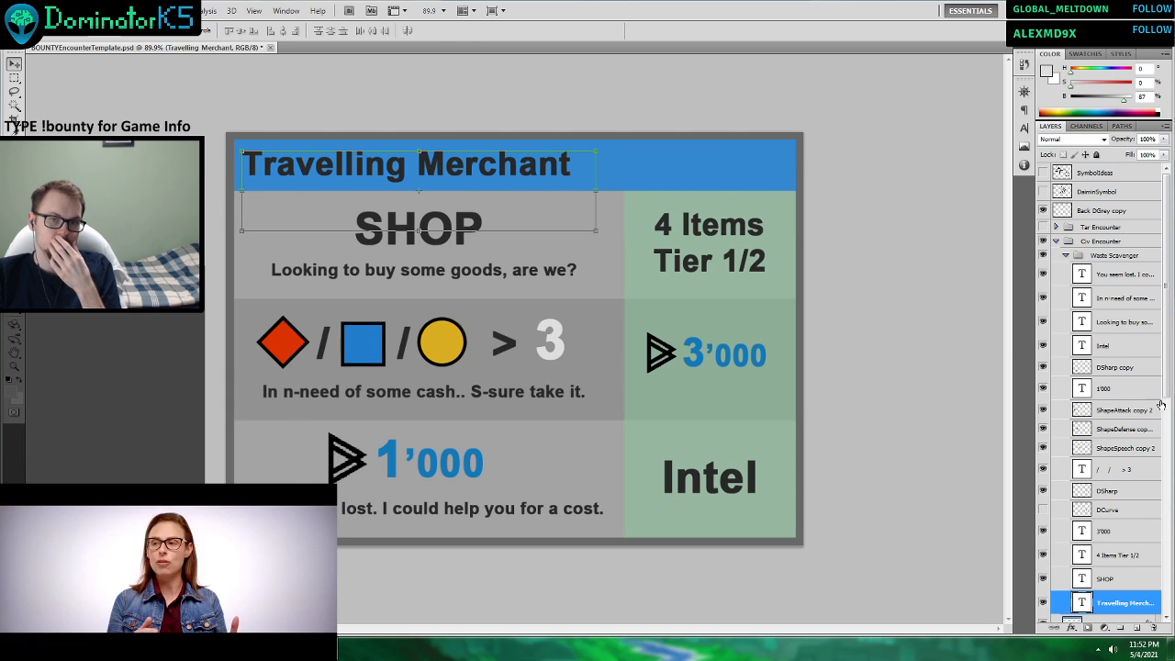
Paste the copied backpack image onto the card as a layer directly above the “You seem lost” text layer.
{"action": "left_click", "coordinate": [1127, 387]}
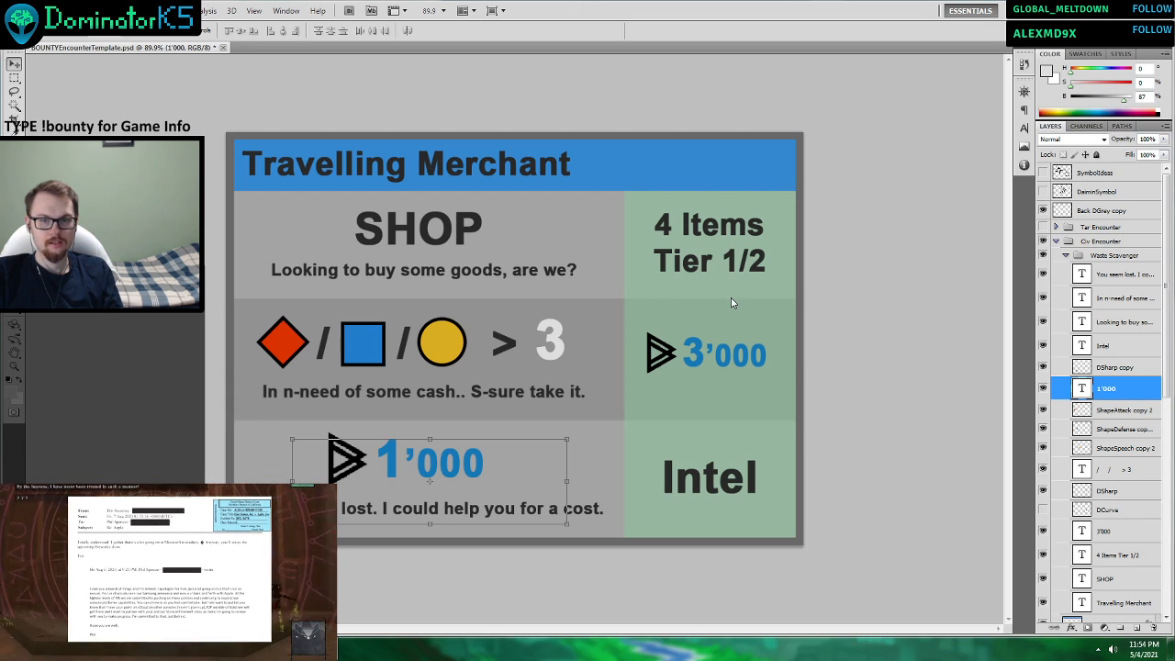
{"action": "left_click", "coordinate": [1114, 281]}
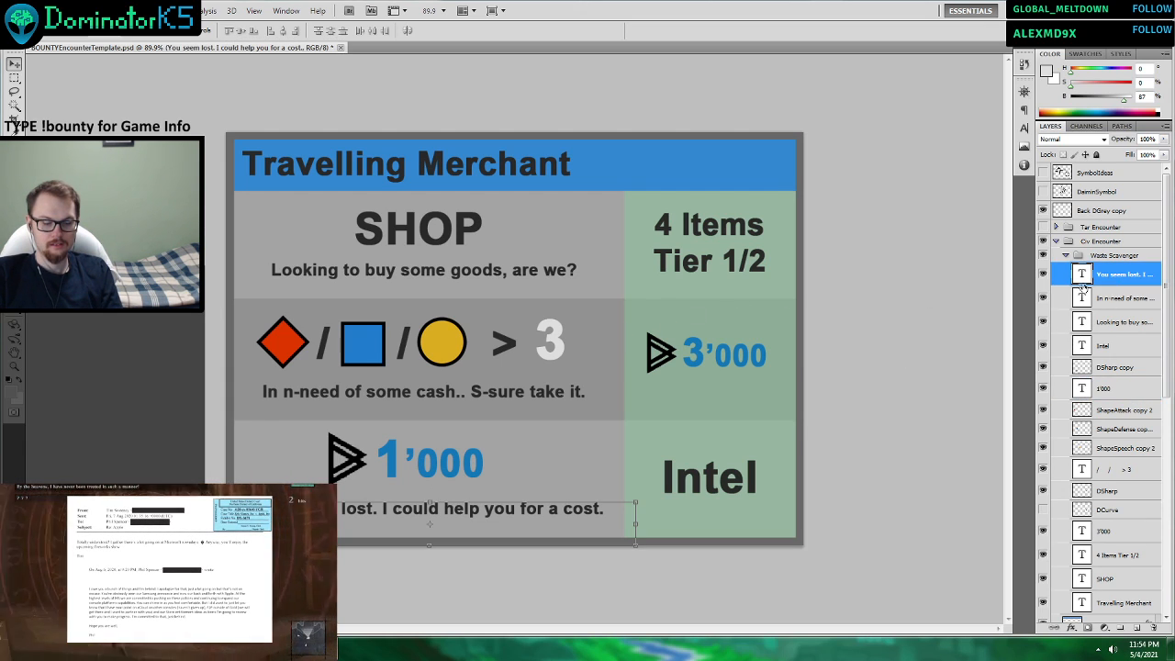
{"action": "key", "text": "ctrl+v"}
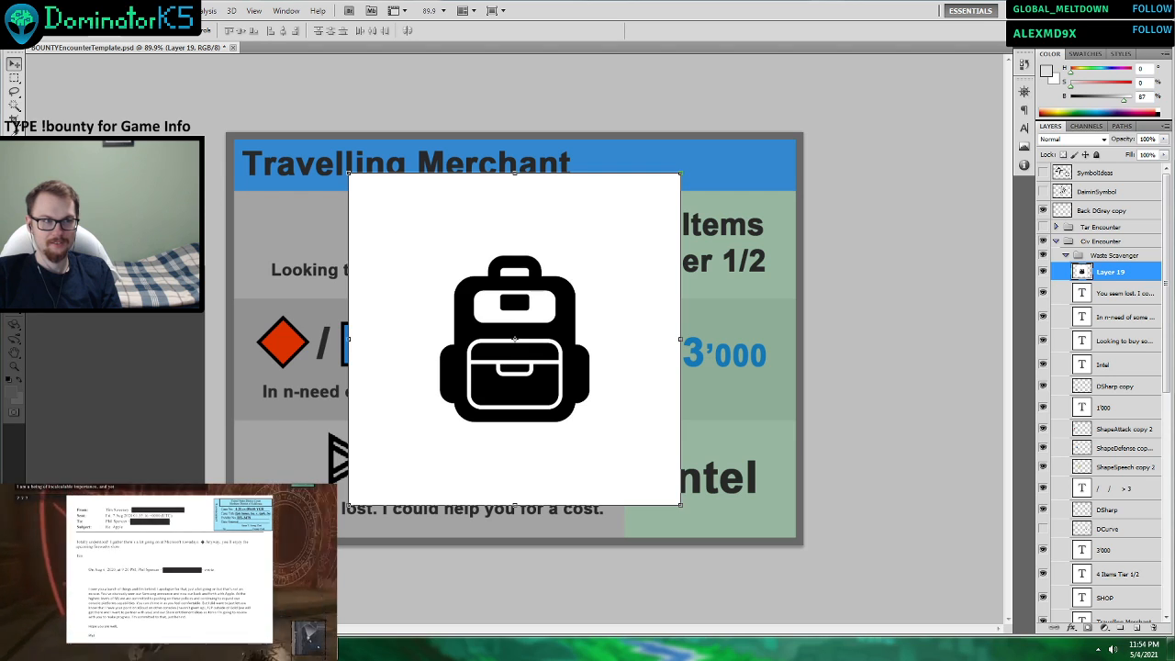
Remove the white background around the backpack and the white areas of its upper panel, handle and pocket outline using the Magic Wand.
{"action": "left_click", "coordinate": [15, 107]}
{"action": "left_click", "coordinate": [412, 212]}
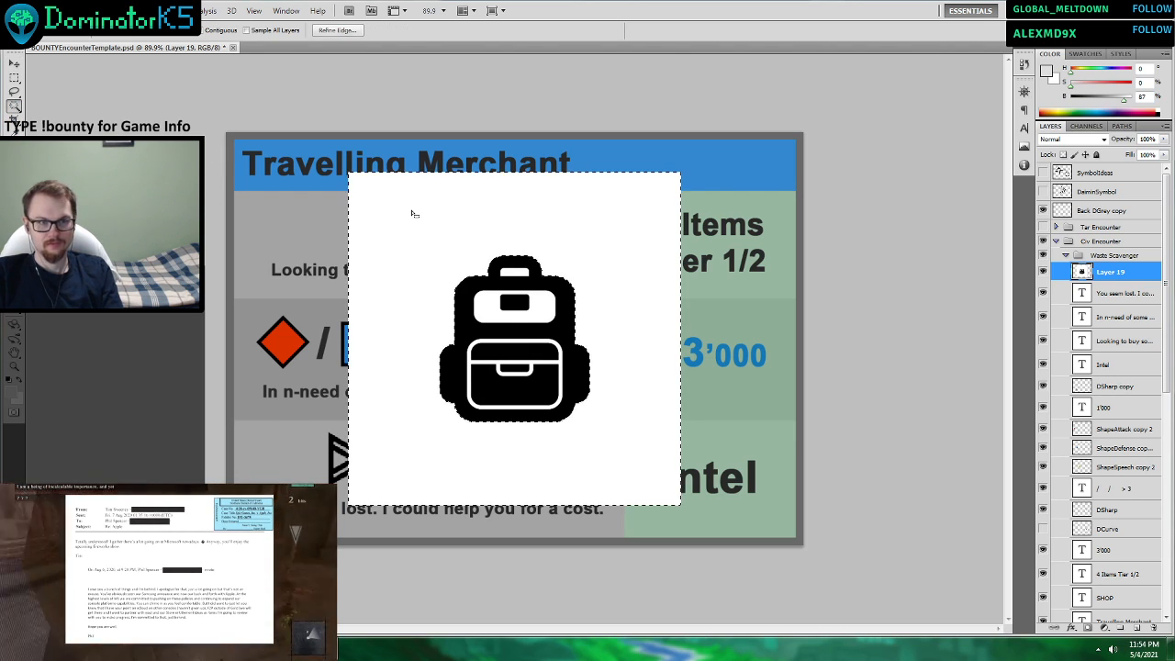
{"action": "key", "text": "Delete"}
{"action": "left_click", "coordinate": [552, 296]}
{"action": "key", "text": "Delete"}
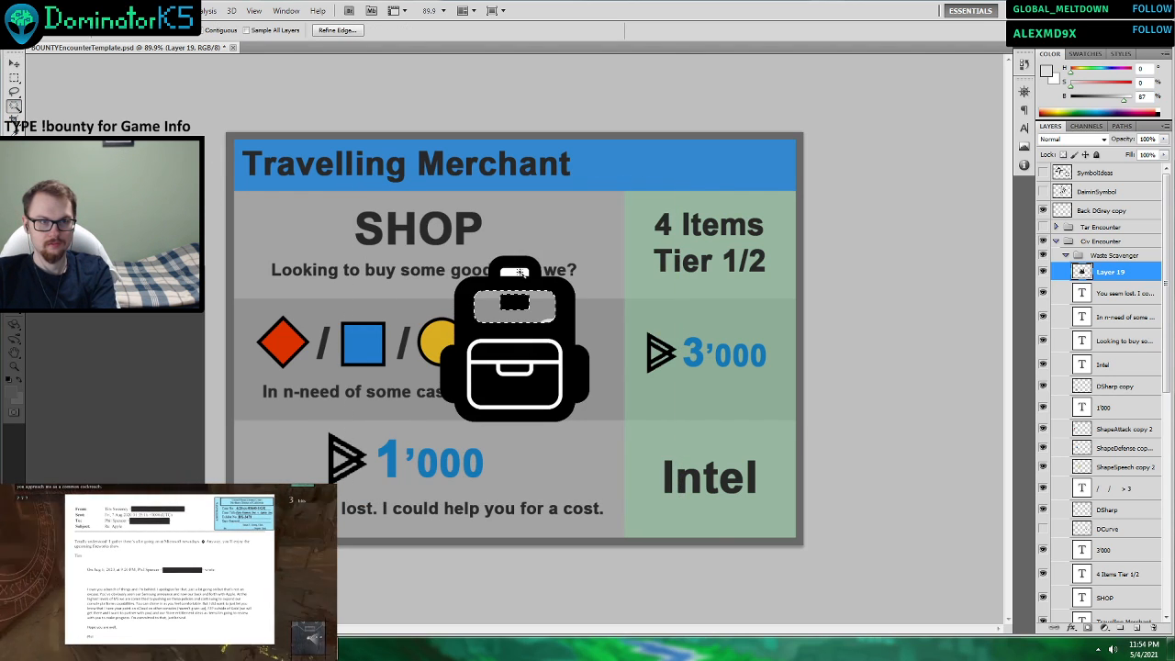
{"action": "left_click", "coordinate": [521, 272]}
{"action": "key", "text": "Delete"}
{"action": "left_click", "coordinate": [555, 339]}
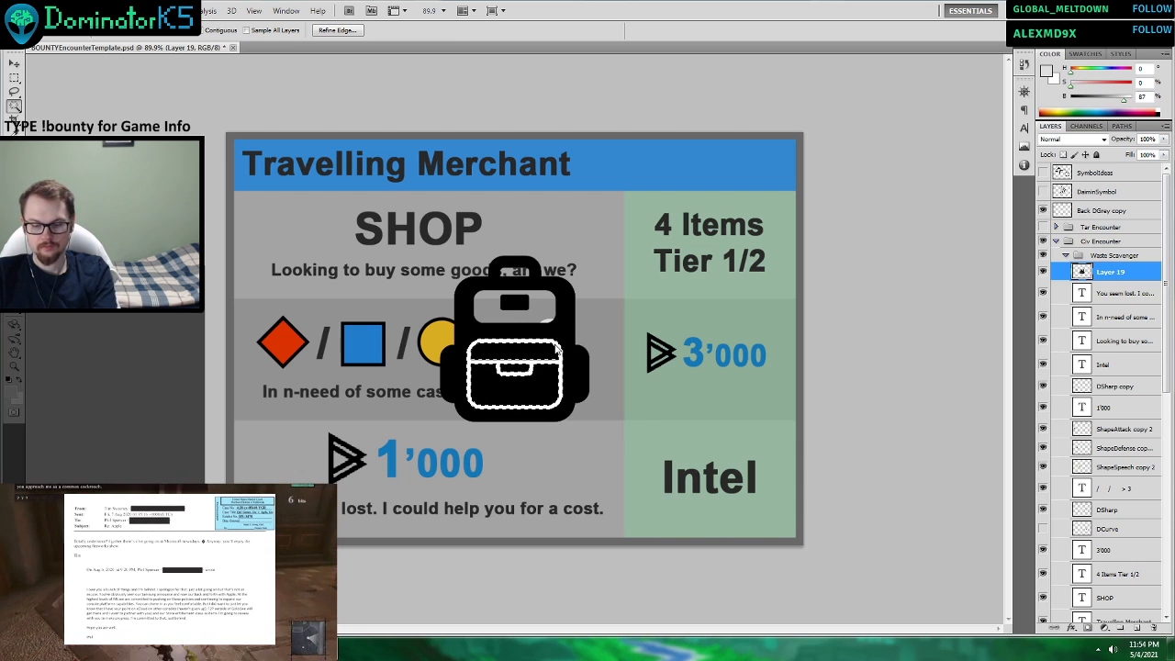
Clear the selection, scale the backpack down to about 25% and place it at the right end of the blue title bar.
{"action": "left_click", "coordinate": [14, 62]}
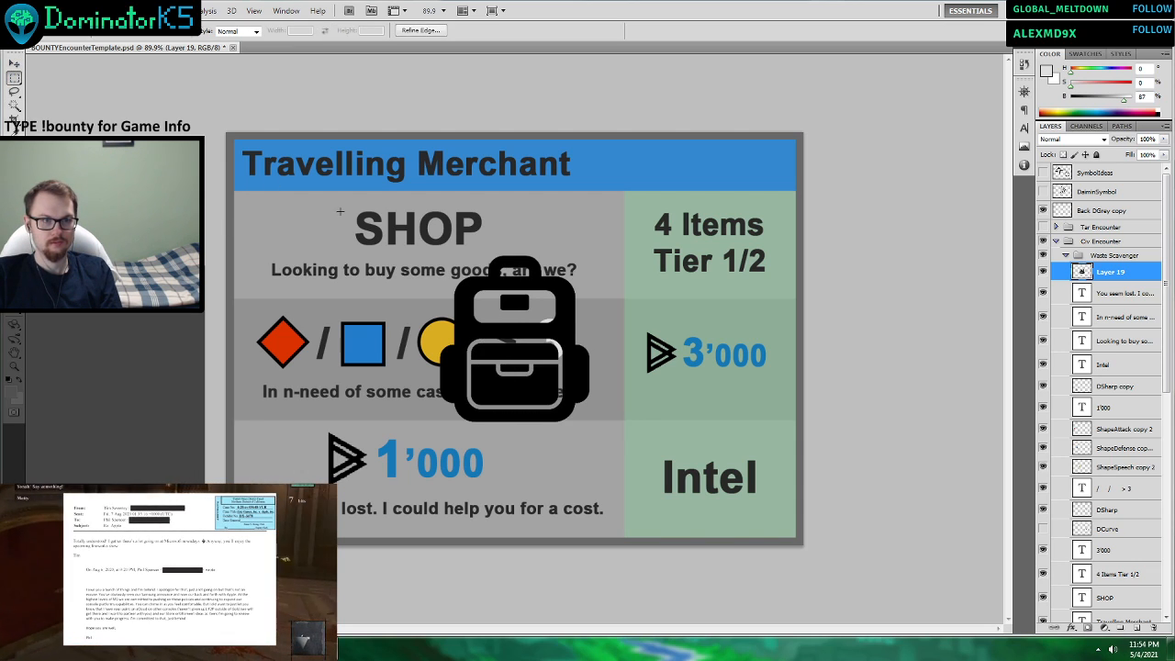
{"action": "key", "text": "ctrl+d"}
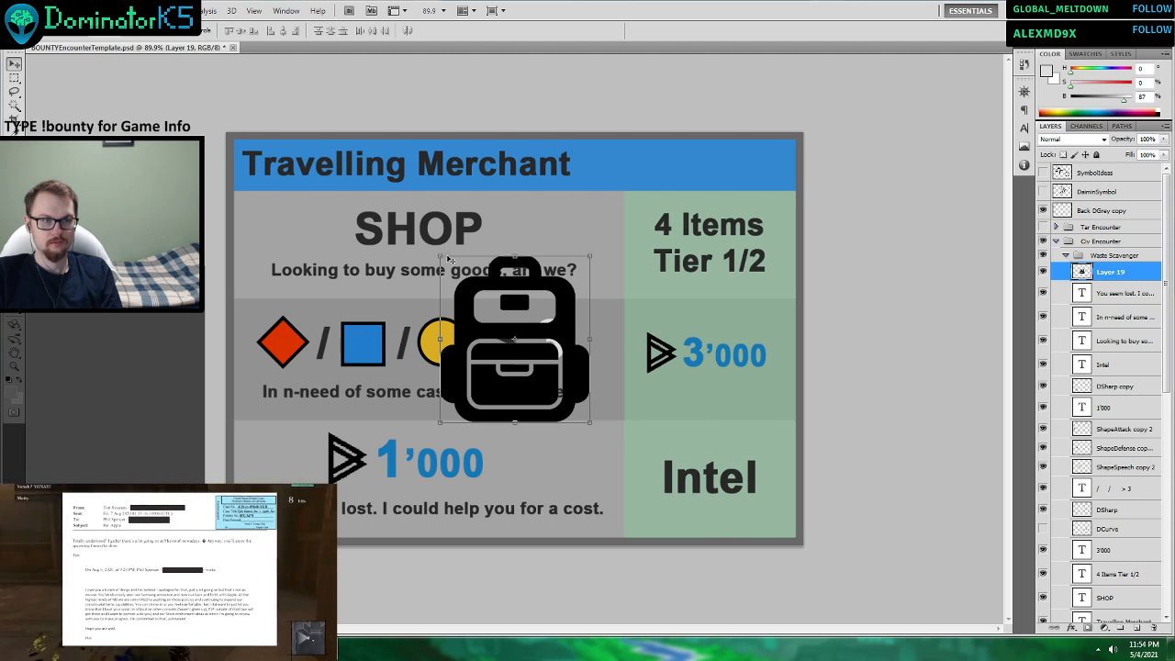
{"action": "left_click_drag", "start_coordinate": [442, 259], "coordinate": [775, 167]}
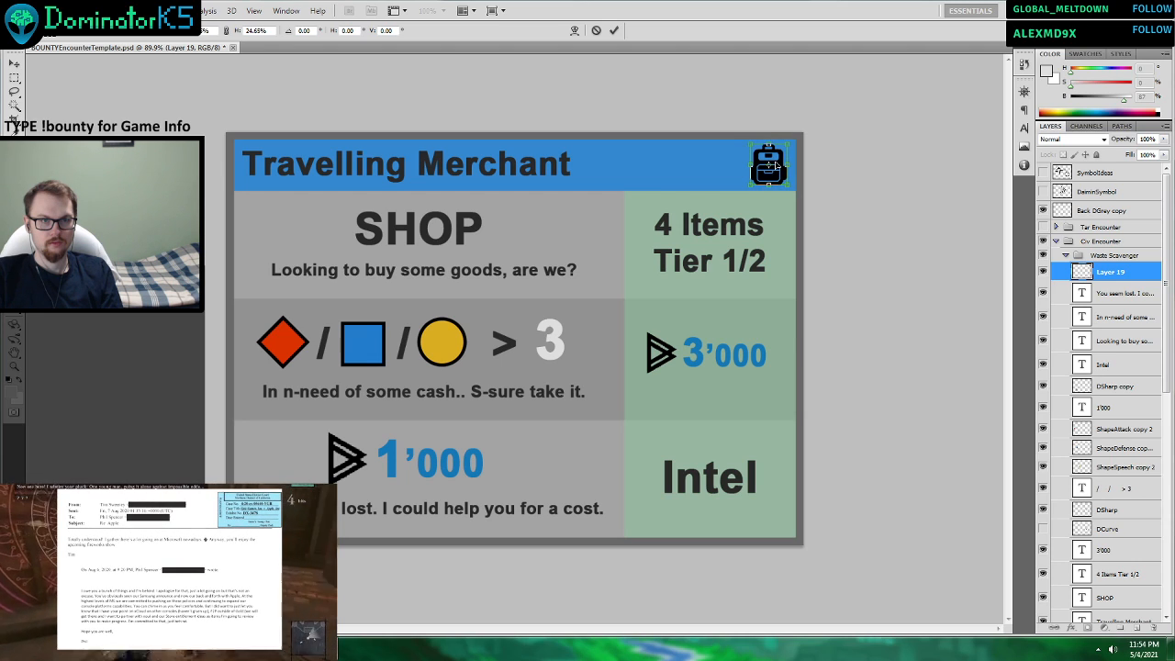
{"action": "left_click", "coordinate": [614, 30]}
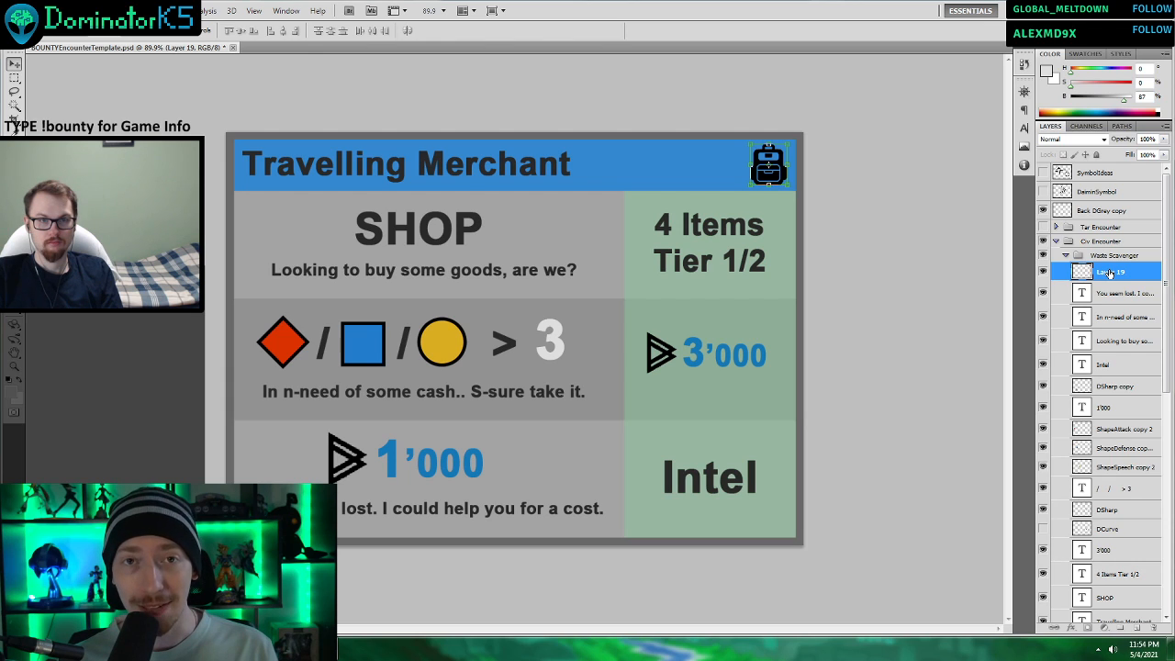
Apply a Color Overlay to the backpack layer using the dark grey sampled from the “Travelling Merchant” title text.
{"action": "scroll", "coordinate": [644, 272], "scroll_direction": "up", "scroll_amount": 5}
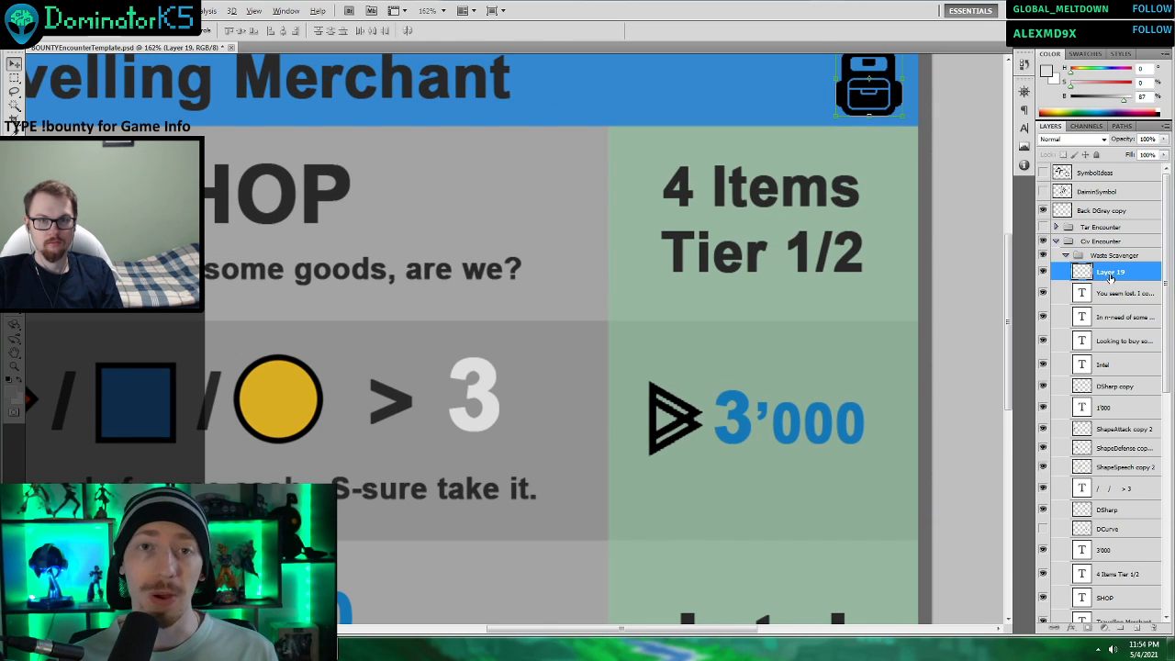
{"action": "right_click", "coordinate": [1107, 272]}
{"action": "left_click", "coordinate": [1097, 293]}
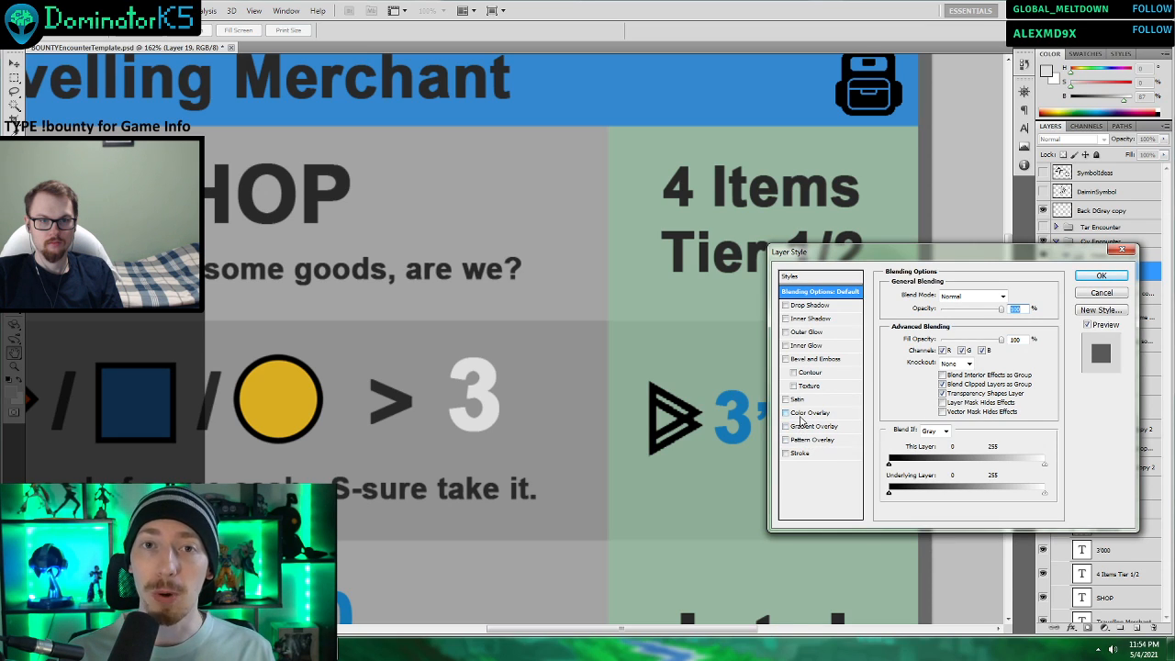
{"action": "left_click", "coordinate": [801, 414]}
{"action": "left_click", "coordinate": [1008, 295]}
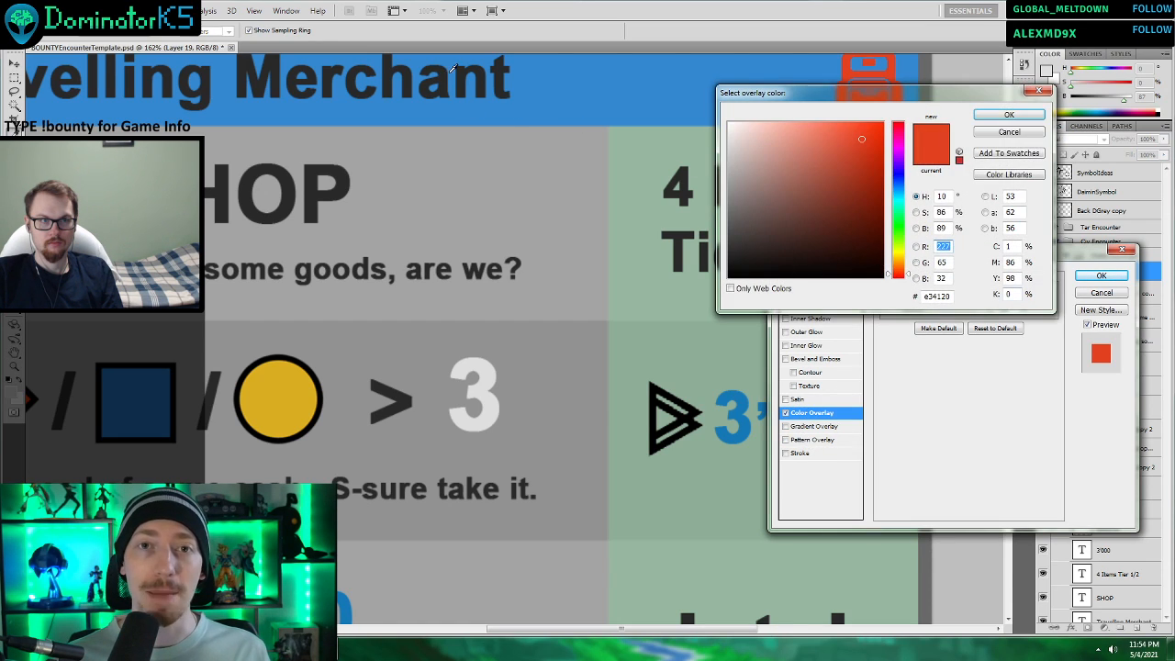
{"action": "left_click", "coordinate": [447, 74]}
{"action": "left_click", "coordinate": [1009, 114]}
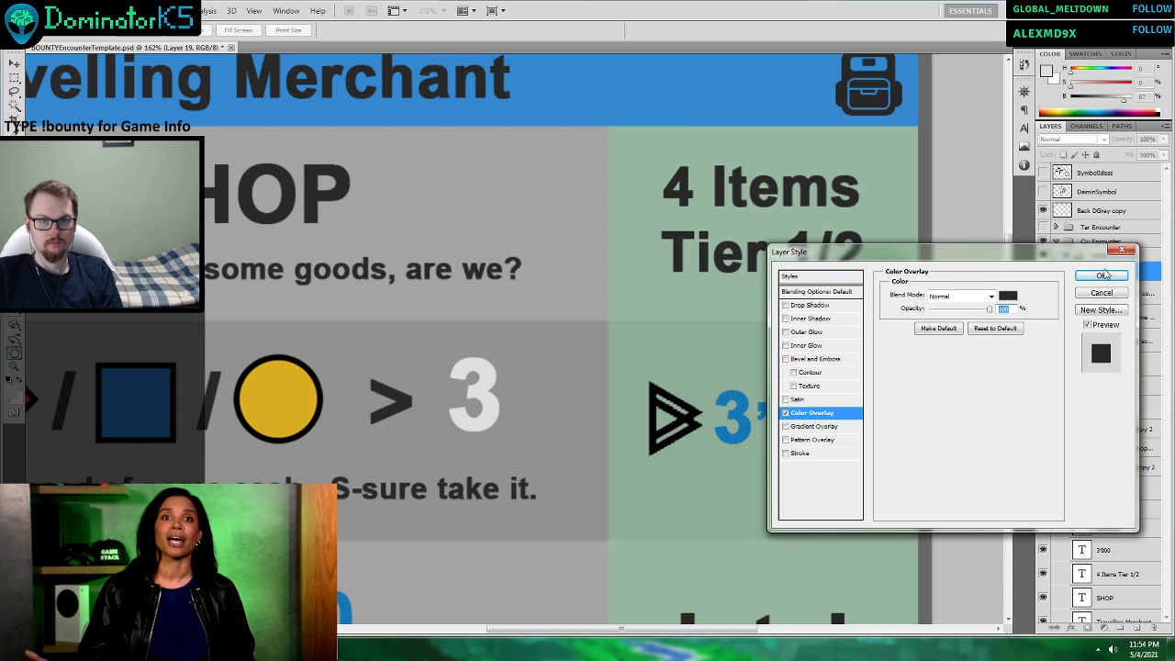
{"action": "key", "text": "Return"}
{"action": "key", "text": "ctrl+0"}
Nudge the backpack icon slightly inward from the right end of the card's title bar.
{"action": "left_click", "coordinate": [1140, 409]}
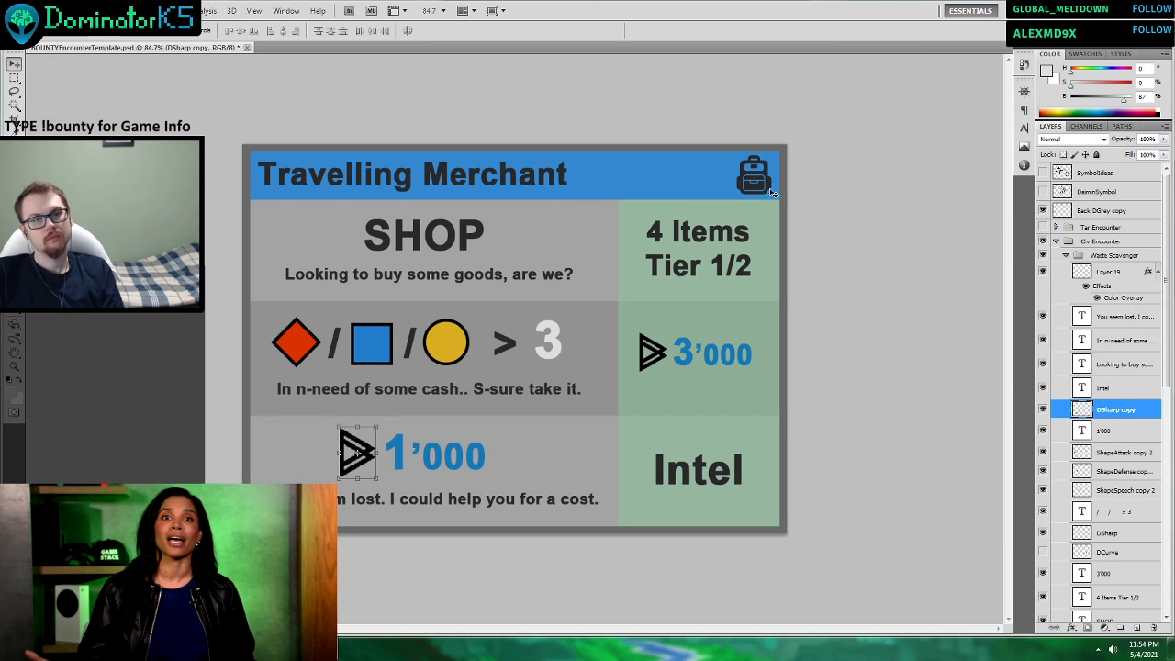
{"action": "left_click", "coordinate": [762, 186]}
{"action": "left_click_drag", "start_coordinate": [769, 191], "coordinate": [761, 188]}
{"action": "left_click", "coordinate": [613, 31]}
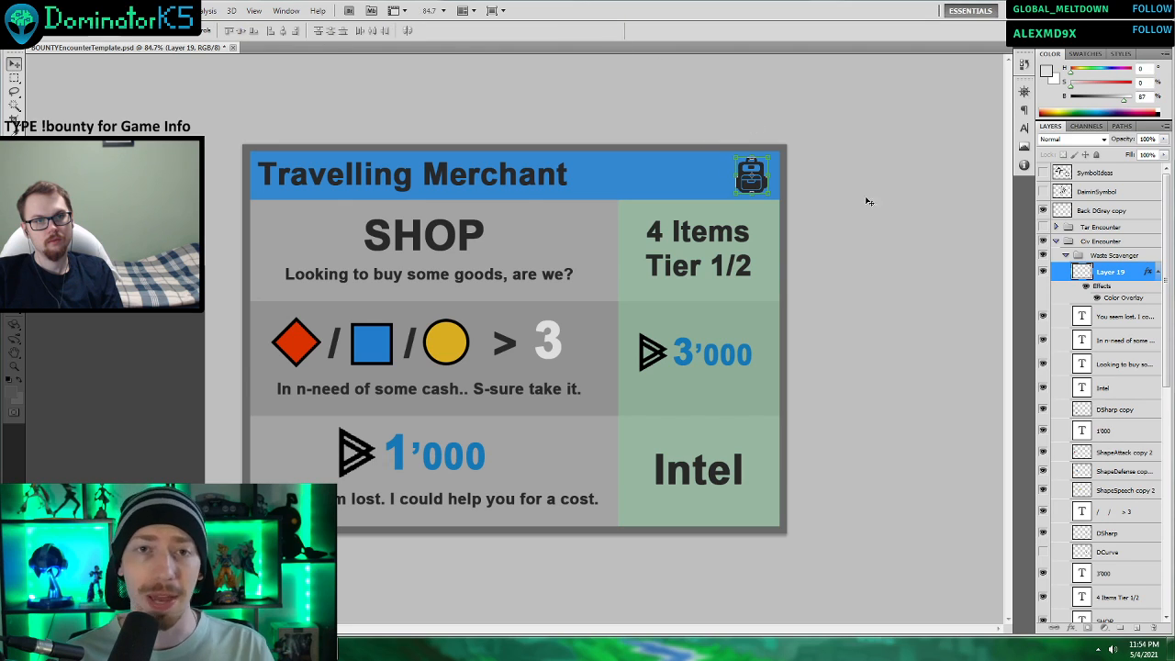
Try the backpack icon at the start of the title bar, with the “Travelling Merchant” title shifted right to make room.
{"action": "left_click", "coordinate": [1127, 430]}
{"action": "key", "text": "ctrl+minus"}
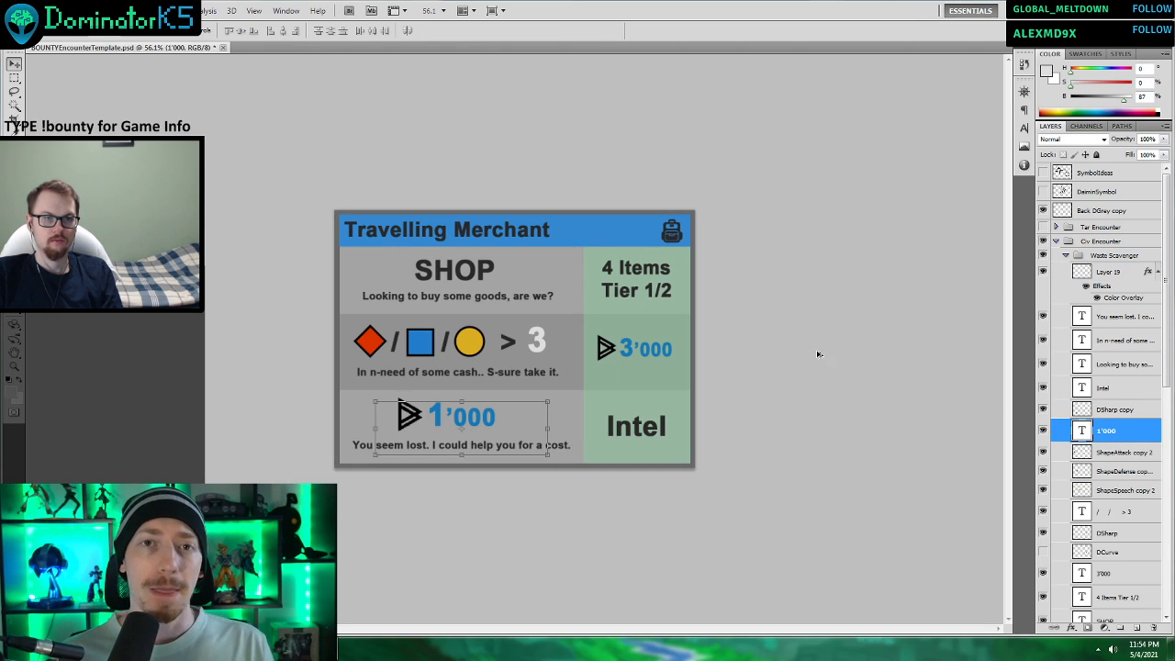
{"action": "scroll", "coordinate": [798, 322], "scroll_direction": "up", "scroll_amount": 3}
{"action": "left_click_drag", "start_coordinate": [726, 196], "coordinate": [306, 200]}
{"action": "left_click_drag", "start_coordinate": [457, 199], "coordinate": [515, 193]}
{"action": "left_click", "coordinate": [301, 200]}
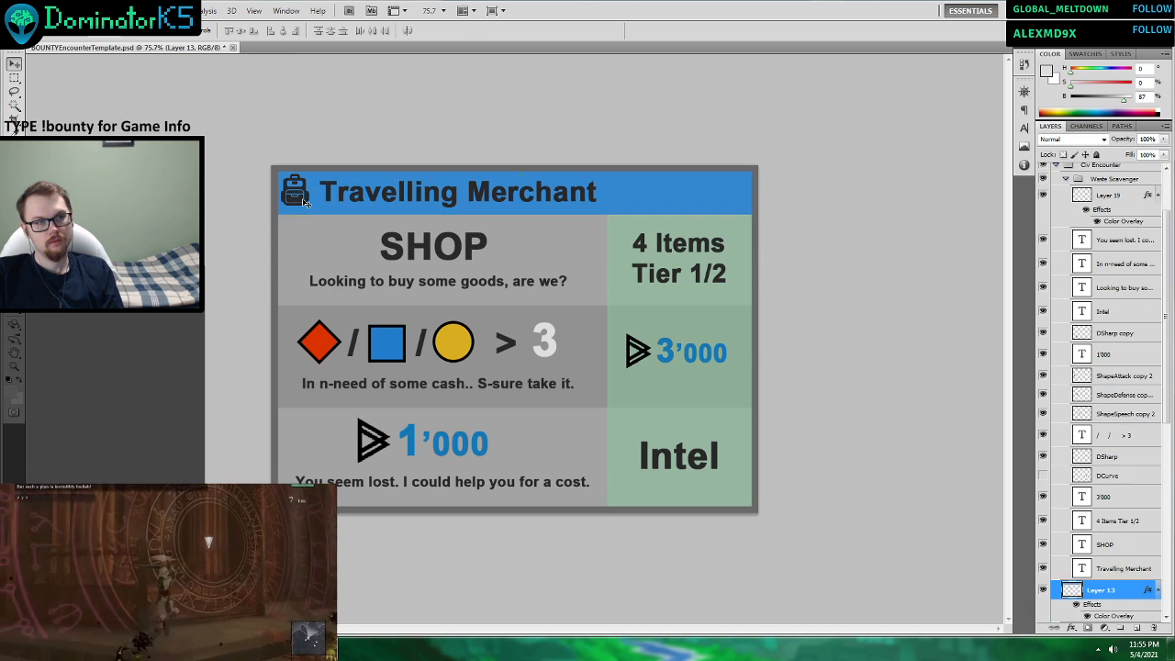
Fine-tune the spacing between the backpack icon and the “Travelling Merchant” title that follows it.
{"action": "left_click", "coordinate": [293, 189]}
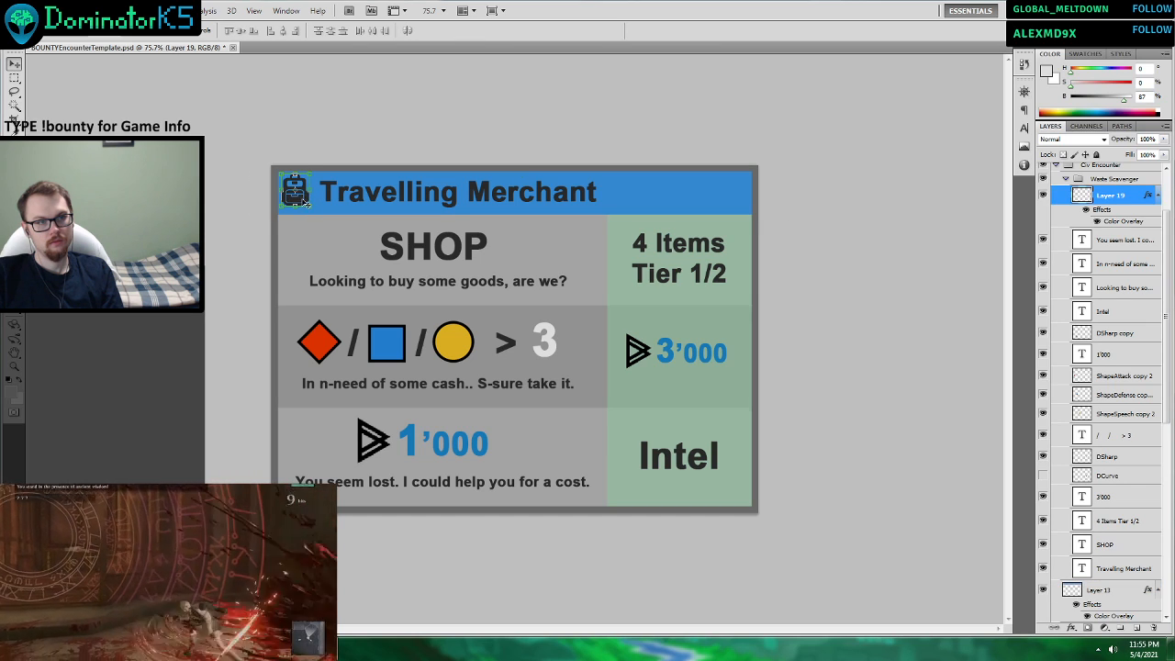
{"action": "left_click_drag", "start_coordinate": [305, 203], "coordinate": [311, 202]}
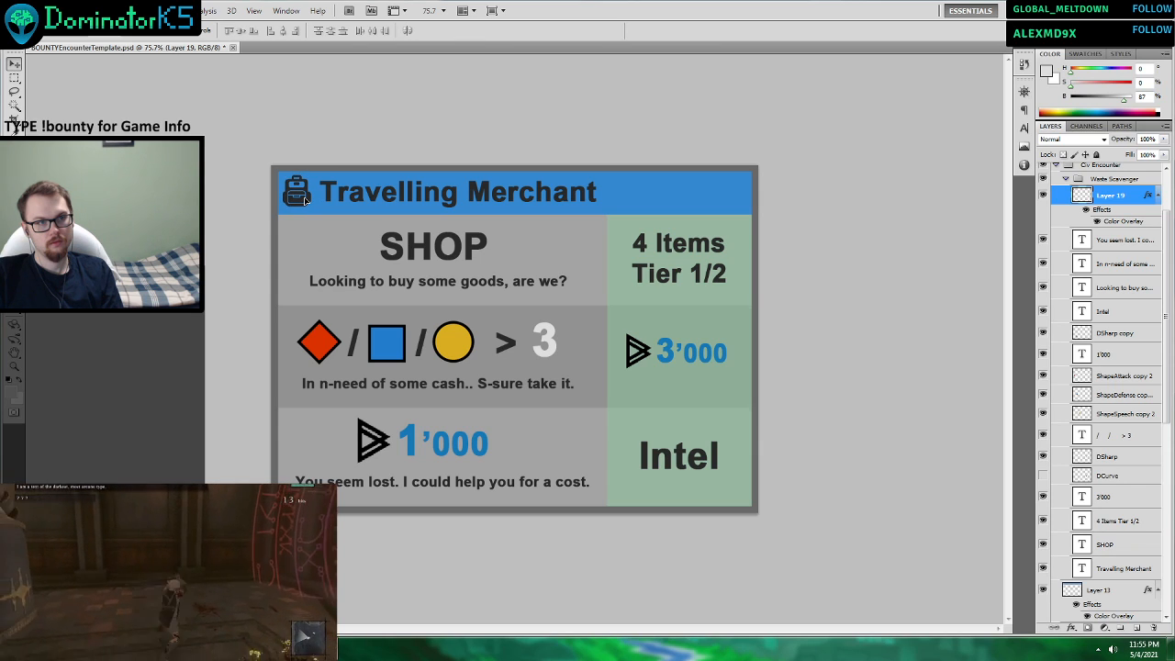
{"action": "left_click_drag", "start_coordinate": [306, 200], "coordinate": [315, 198]}
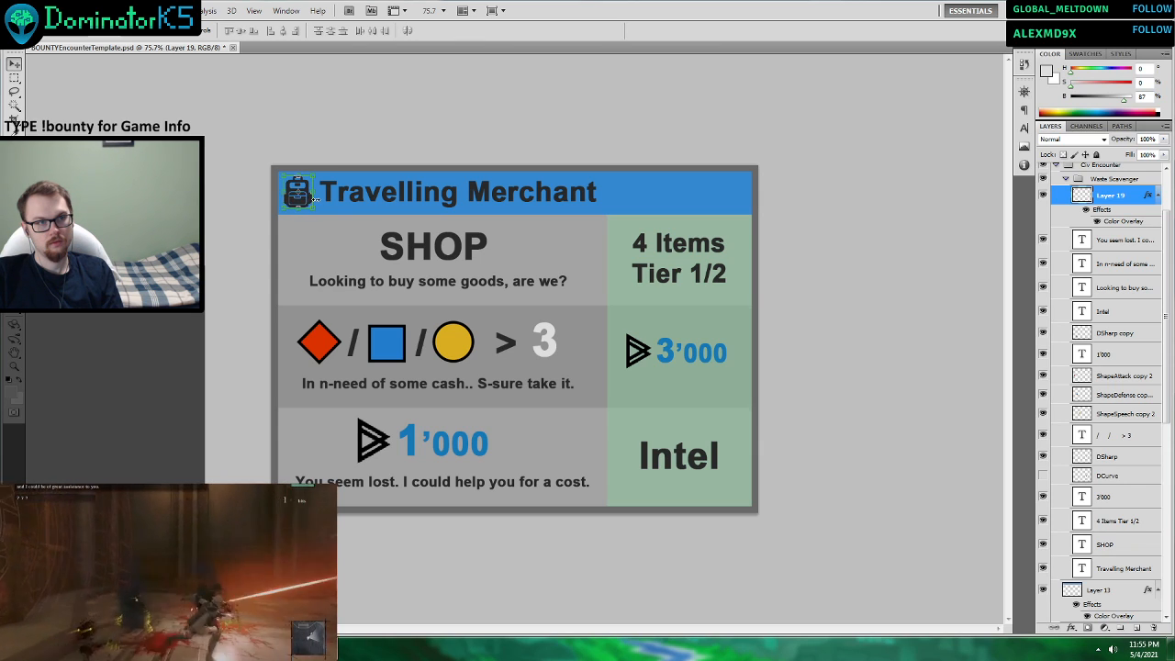
{"action": "mouse_move", "coordinate": [505, 197]}
{"action": "left_mouse_down"}
{"action": "mouse_move", "coordinate": [653, 200]}
{"action": "mouse_move", "coordinate": [495, 200]}
{"action": "mouse_move", "coordinate": [524, 199]}
{"action": "left_mouse_up"}
Undo the title and backpack moves, returning the icon to the far end of the title bar.
{"action": "key", "text": "ctrl+z"}
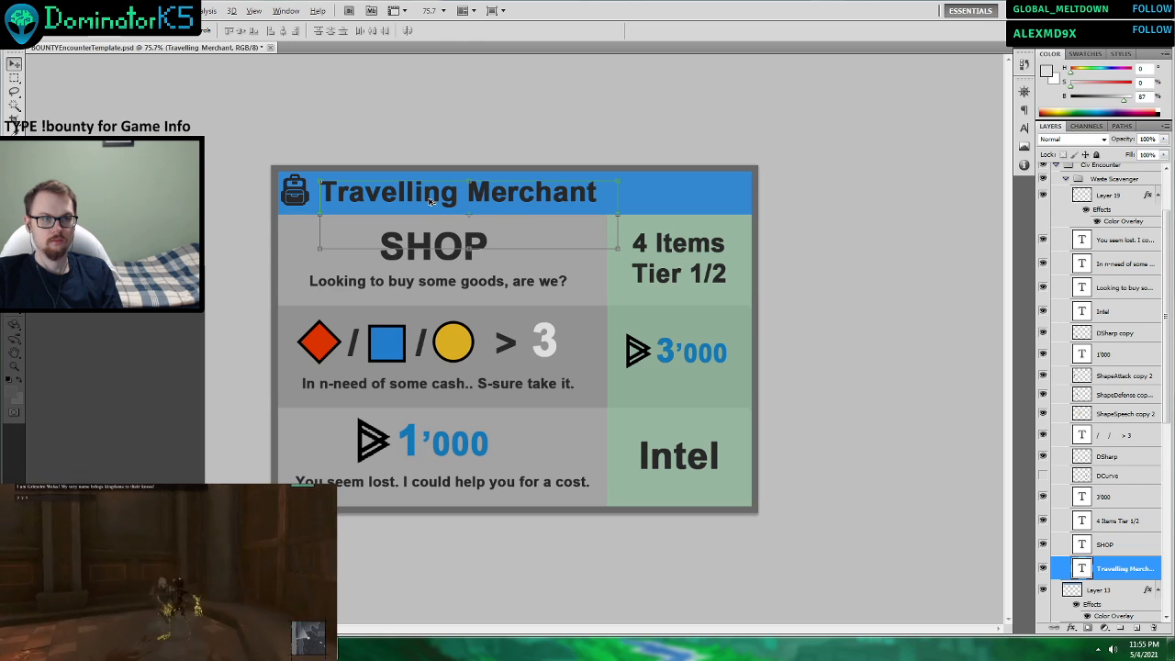
{"action": "key", "text": "ctrl+alt+z"}
{"action": "key", "text": "ctrl+alt+z"}
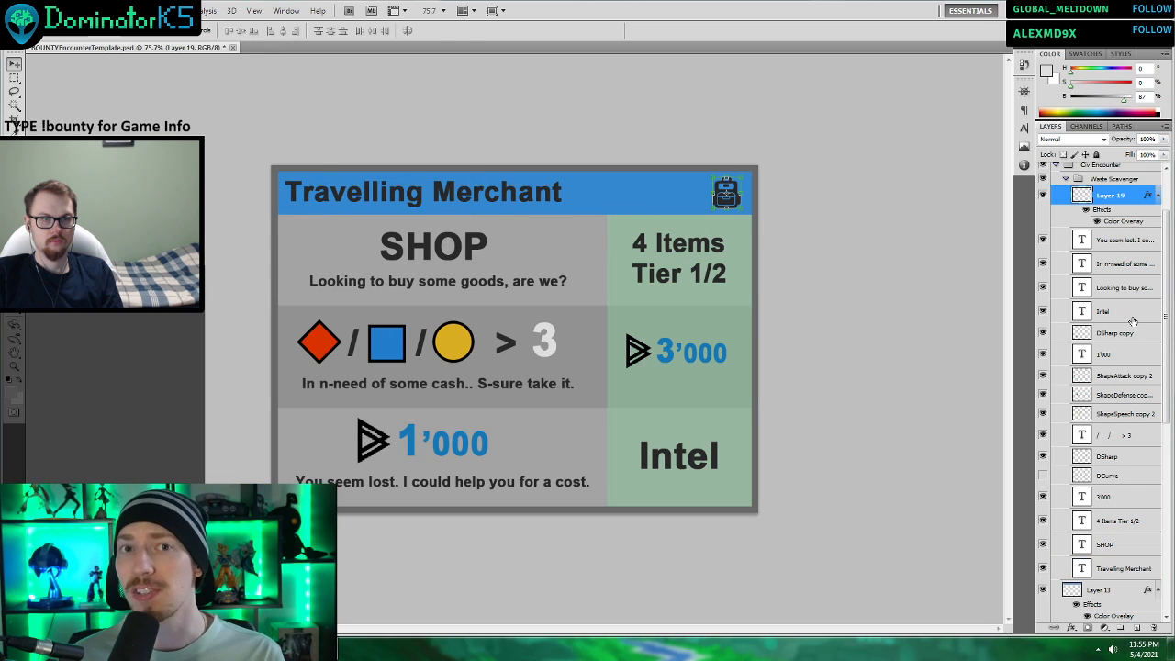
{"action": "left_click", "coordinate": [1132, 317]}
{"action": "scroll", "coordinate": [891, 302], "scroll_direction": "down", "scroll_amount": 2}
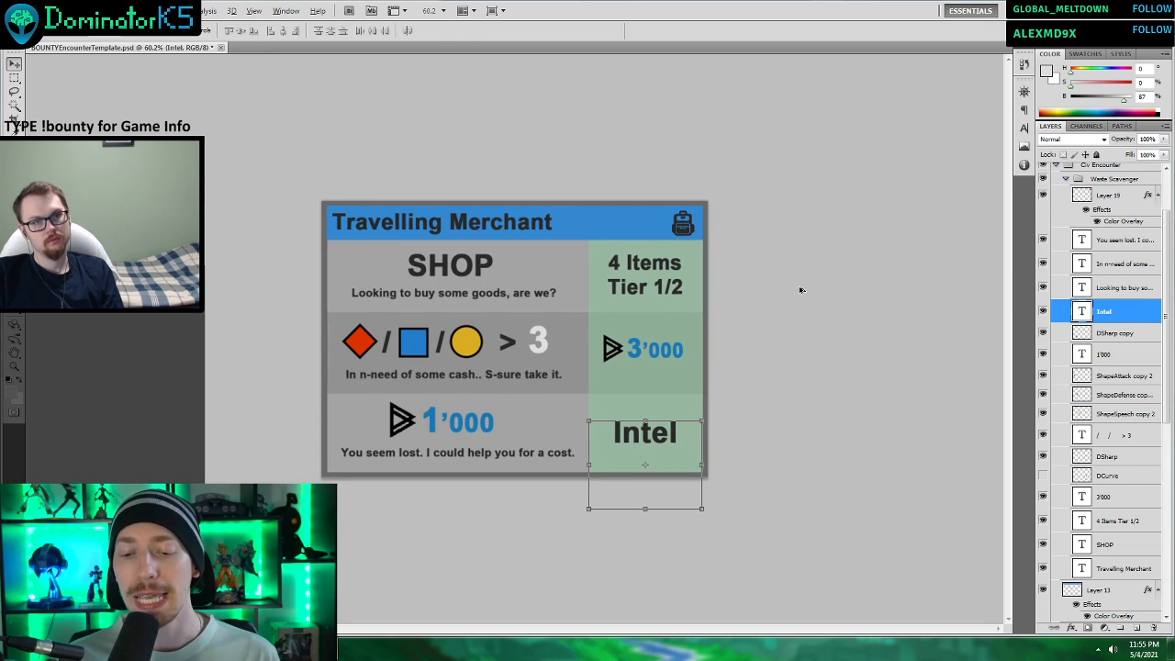
{"action": "scroll", "coordinate": [801, 291], "scroll_direction": "up", "scroll_amount": 1}
{"action": "left_click", "coordinate": [1111, 413]}
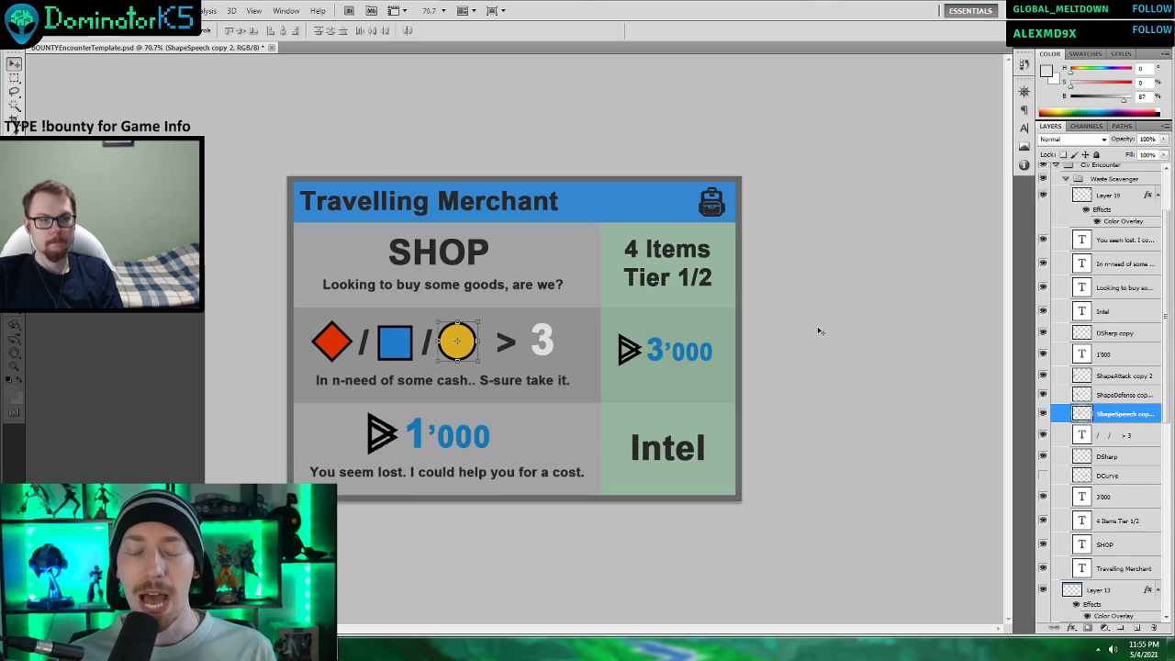
Place the DaiminSymbol image from the OtherArt folder onto the card, directly above the “1’000” text layer.
{"action": "left_click", "coordinate": [1114, 359]}
{"action": "scroll", "coordinate": [306, 480], "scroll_direction": "up", "scroll_amount": 3}
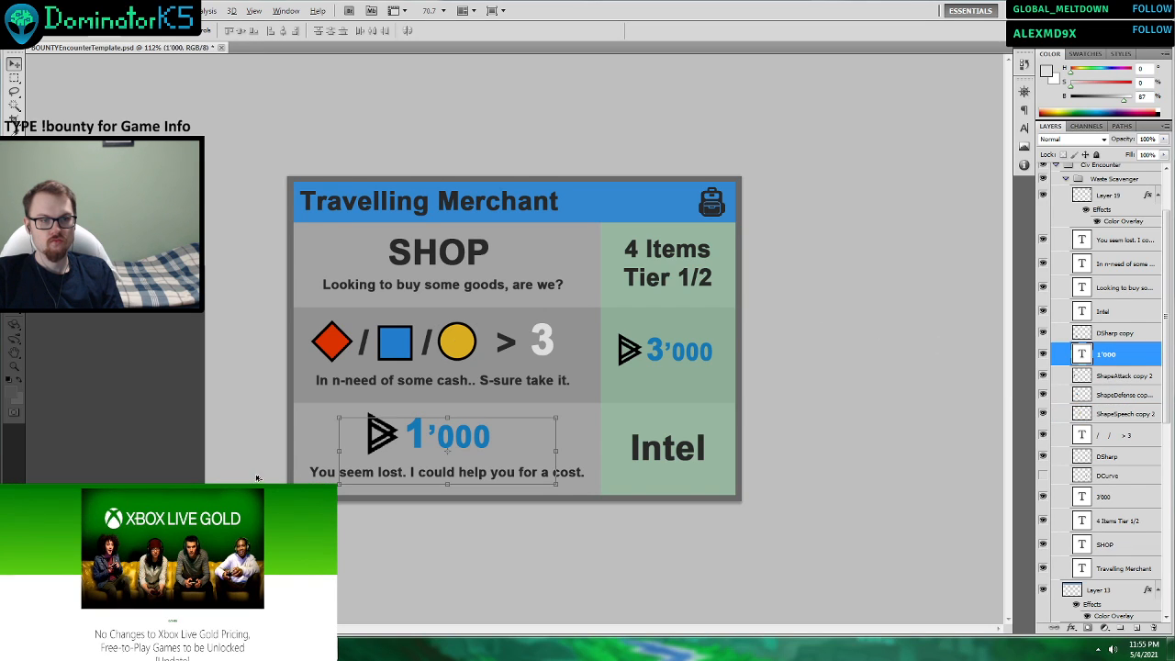
{"action": "scroll", "coordinate": [207, 473], "scroll_direction": "down", "scroll_amount": 1}
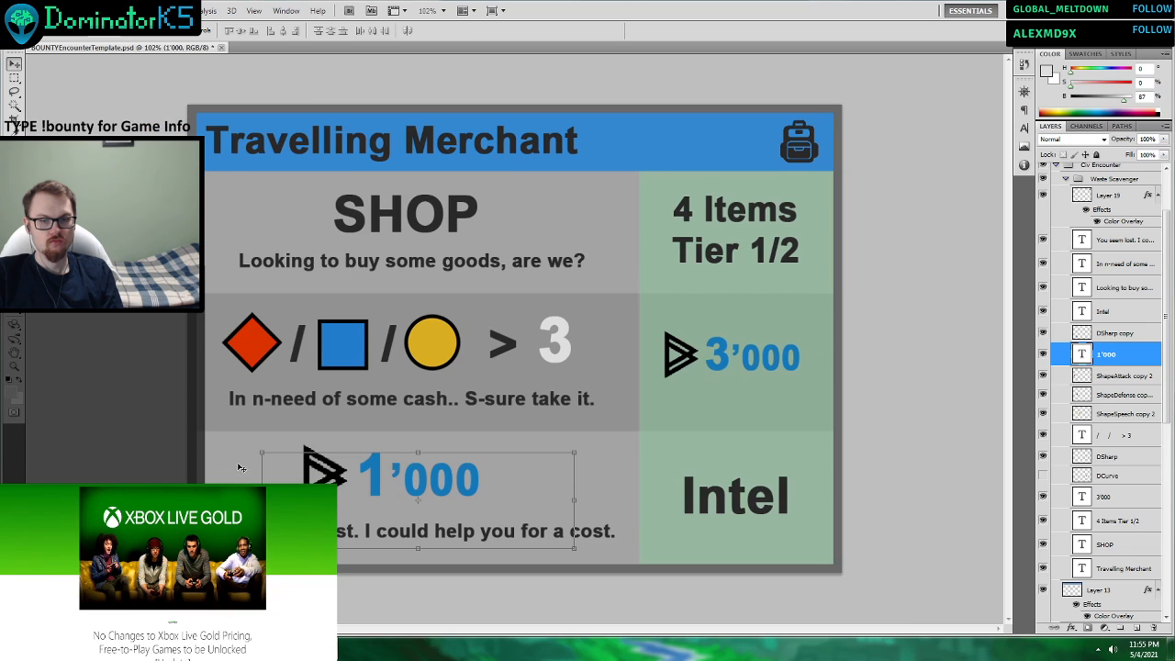
{"action": "left_click", "coordinate": [138, 649]}
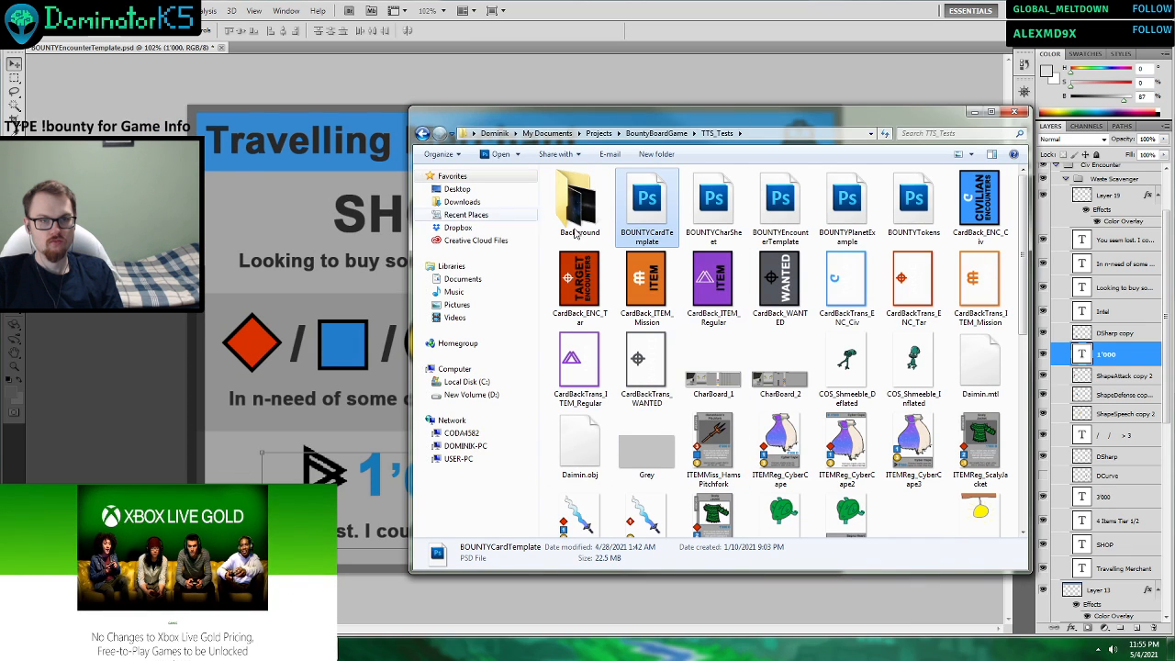
{"action": "left_click", "coordinate": [422, 133]}
{"action": "double_click", "coordinate": [881, 184]}
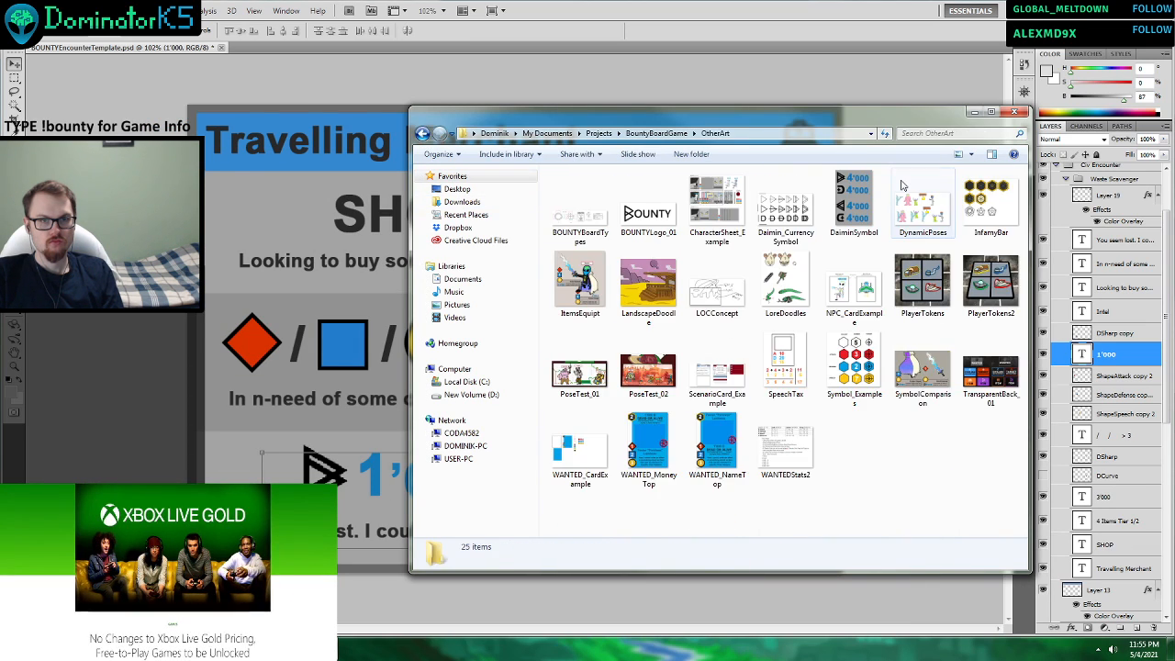
{"action": "left_click_drag", "start_coordinate": [858, 202], "coordinate": [386, 285]}
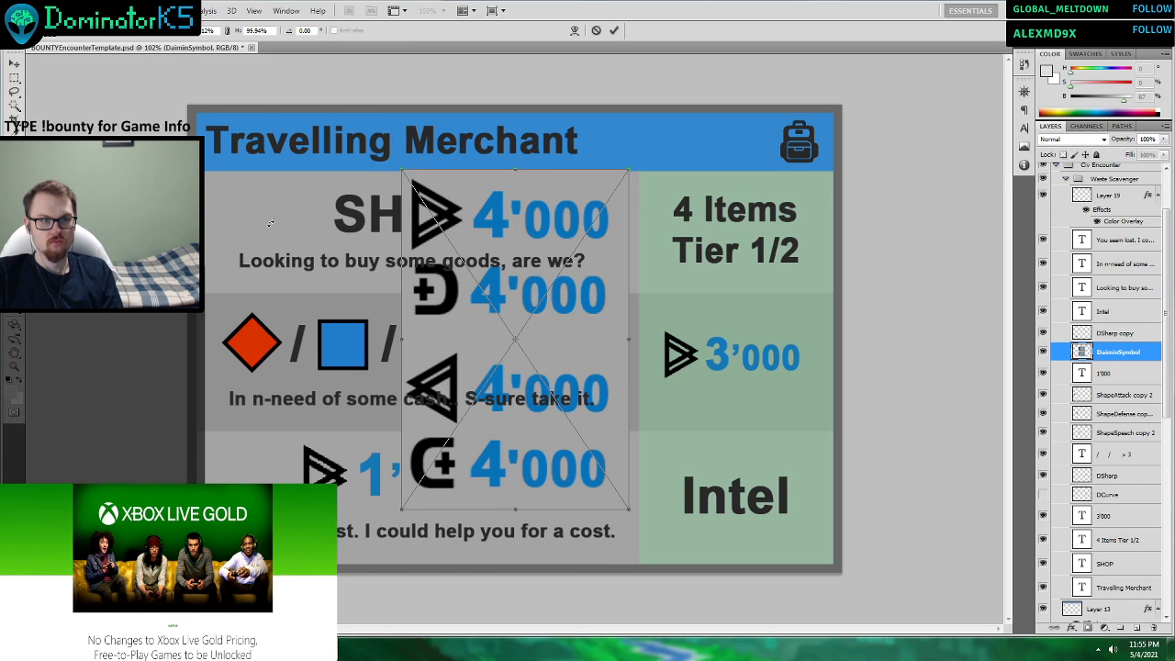
{"action": "left_click", "coordinate": [615, 30]}
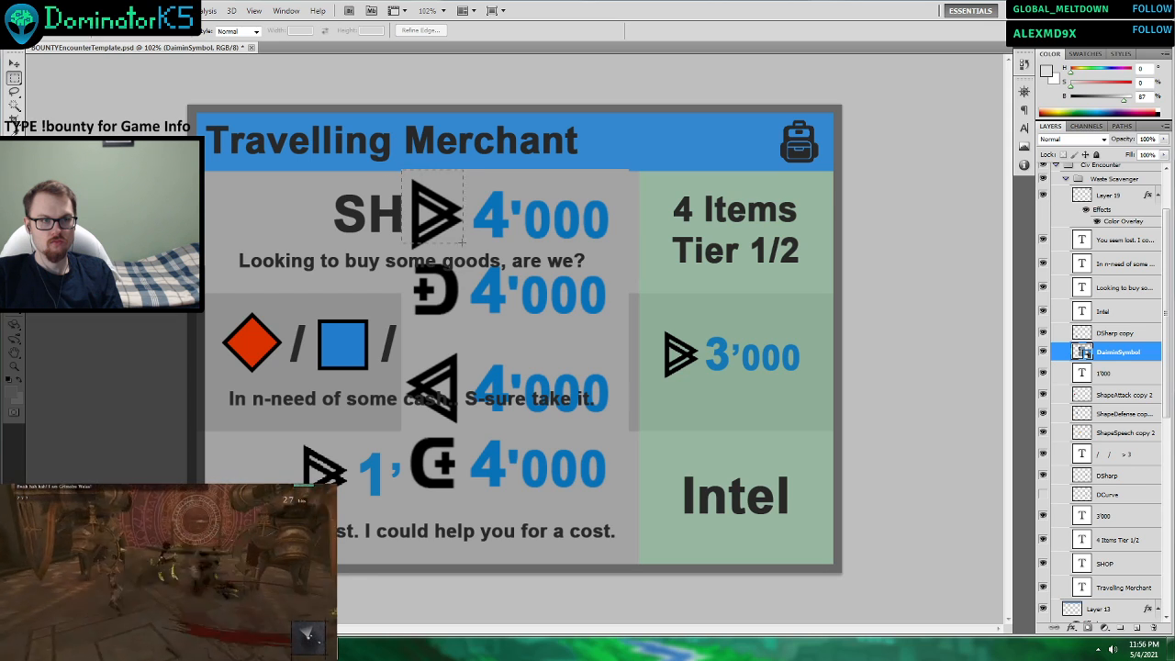
Cut the uppermost triangle symbol out of the rasterized DaiminSymbol image onto its own layer and delete the rest of that image.
{"action": "key", "text": "g"}
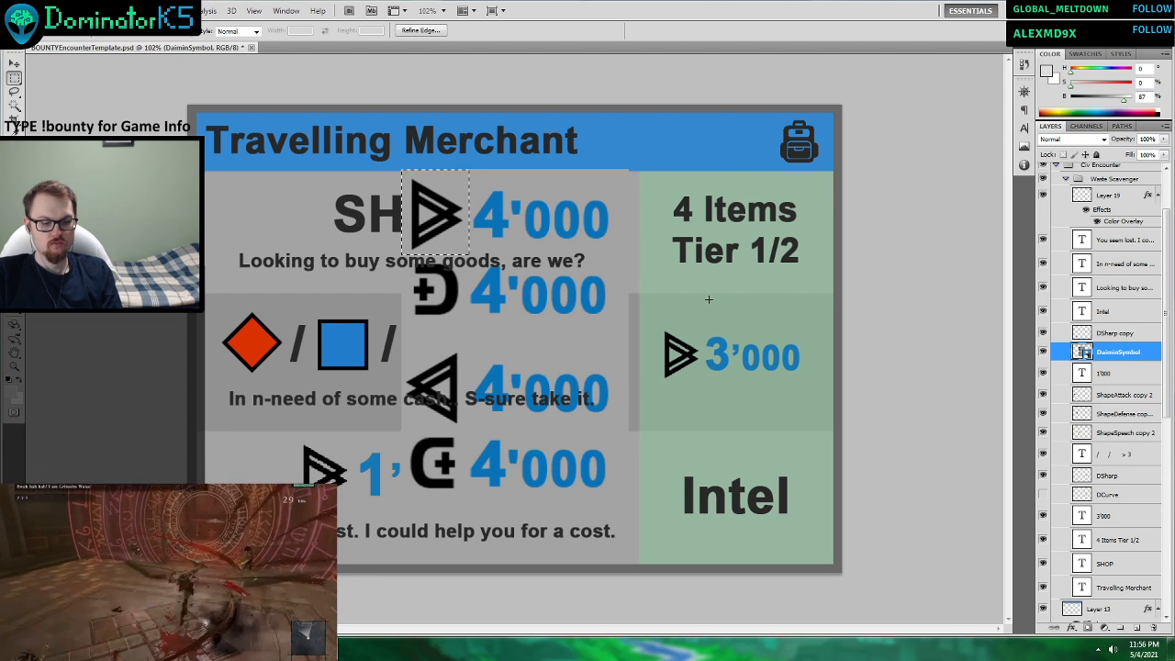
{"action": "left_click", "coordinate": [545, 277]}
{"action": "left_click", "coordinate": [564, 248]}
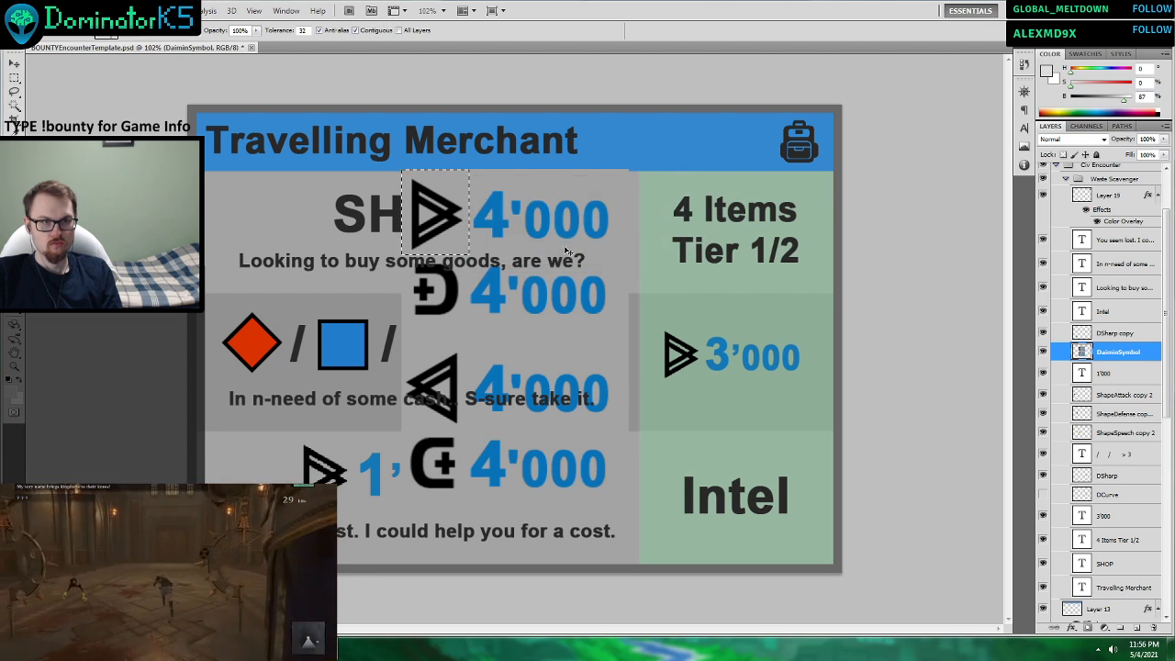
{"action": "key", "text": "ctrl+x"}
{"action": "key", "text": "ctrl+v"}
{"action": "left_click", "coordinate": [1107, 371]}
{"action": "key", "text": "Delete"}
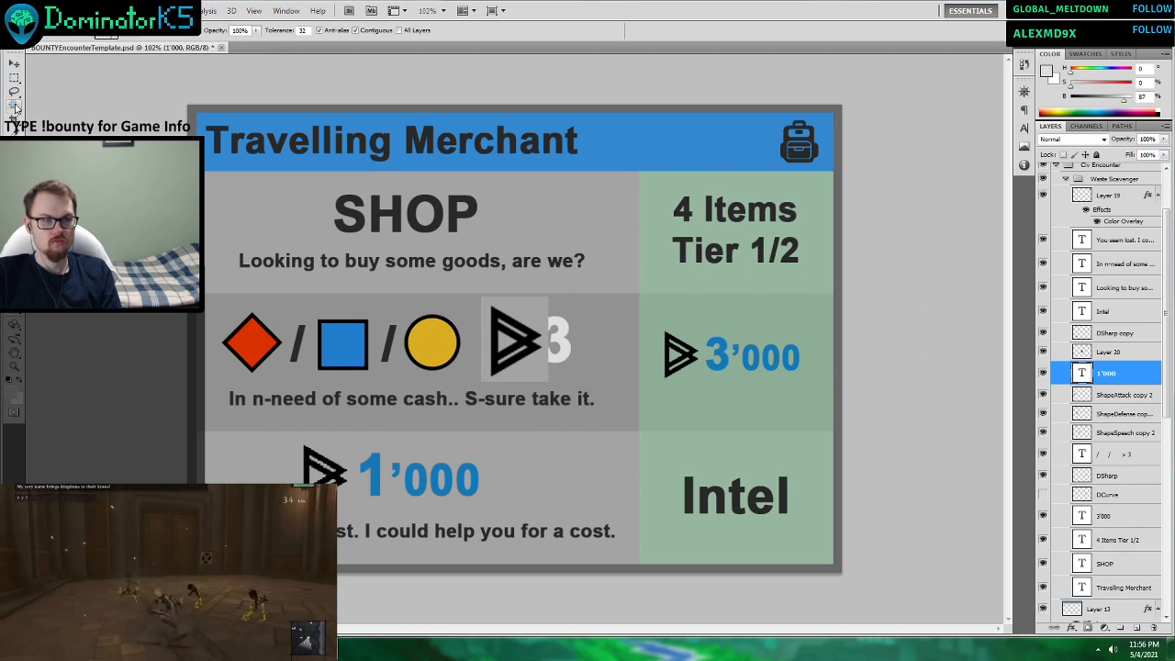
Marquee the pasted triangle symbol, try to delete everything outside it with the selection inverted, and clear the selection.
{"action": "left_click", "coordinate": [14, 78]}
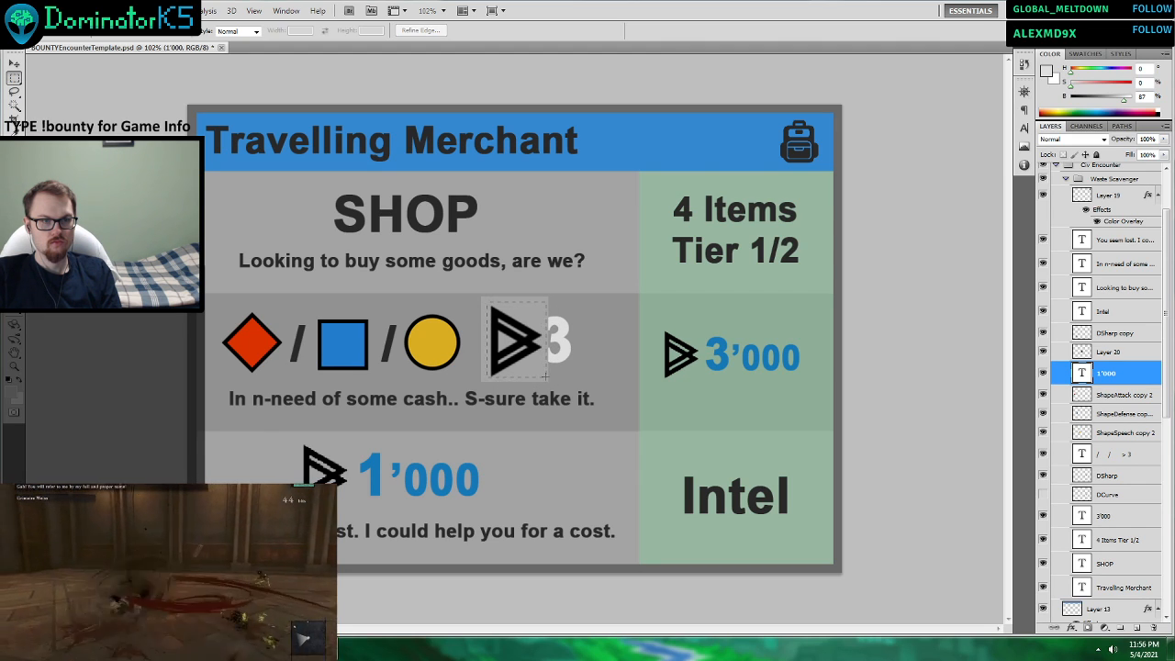
{"action": "right_click", "coordinate": [537, 366]}
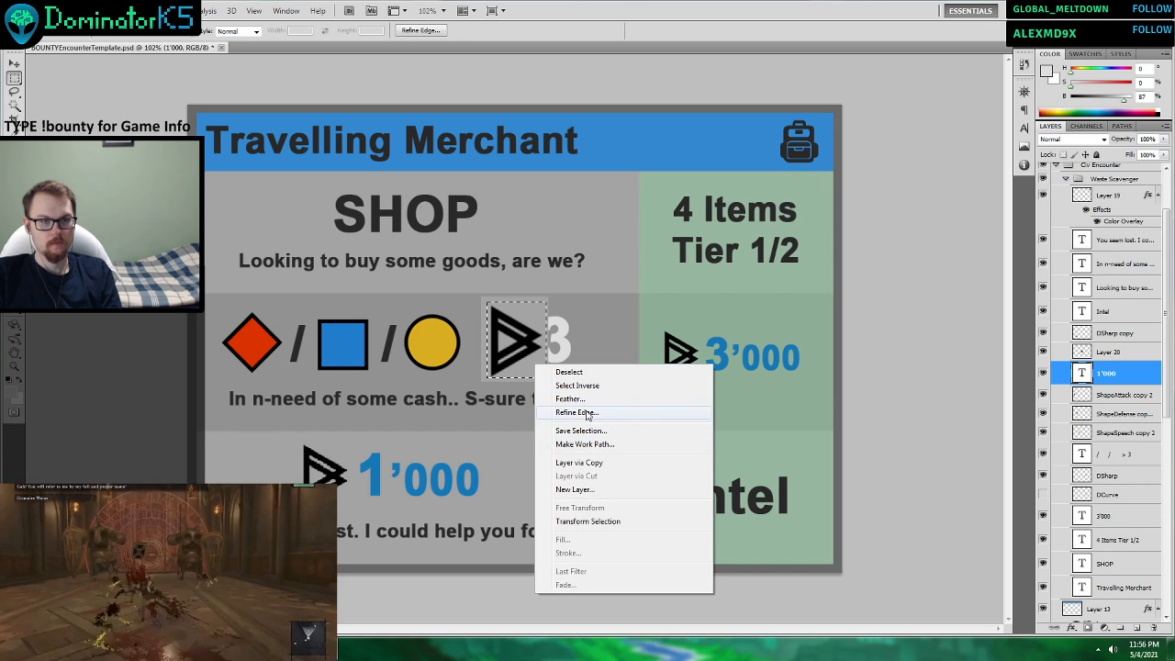
{"action": "left_click", "coordinate": [586, 385]}
{"action": "key", "text": "Delete"}
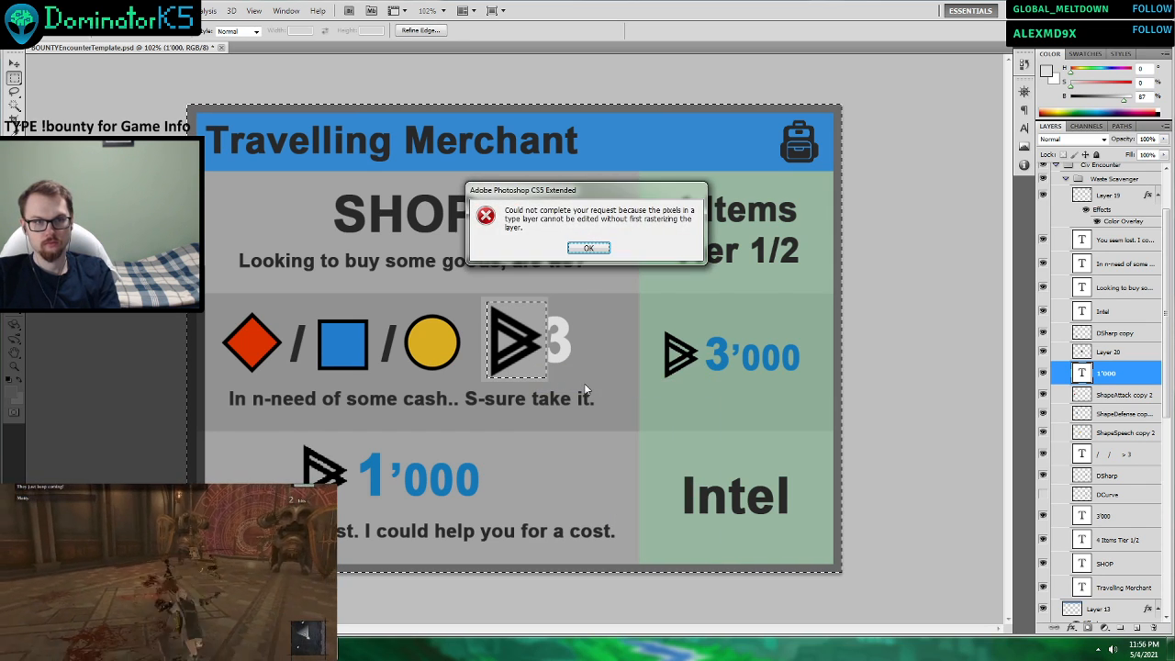
{"action": "left_click", "coordinate": [597, 248]}
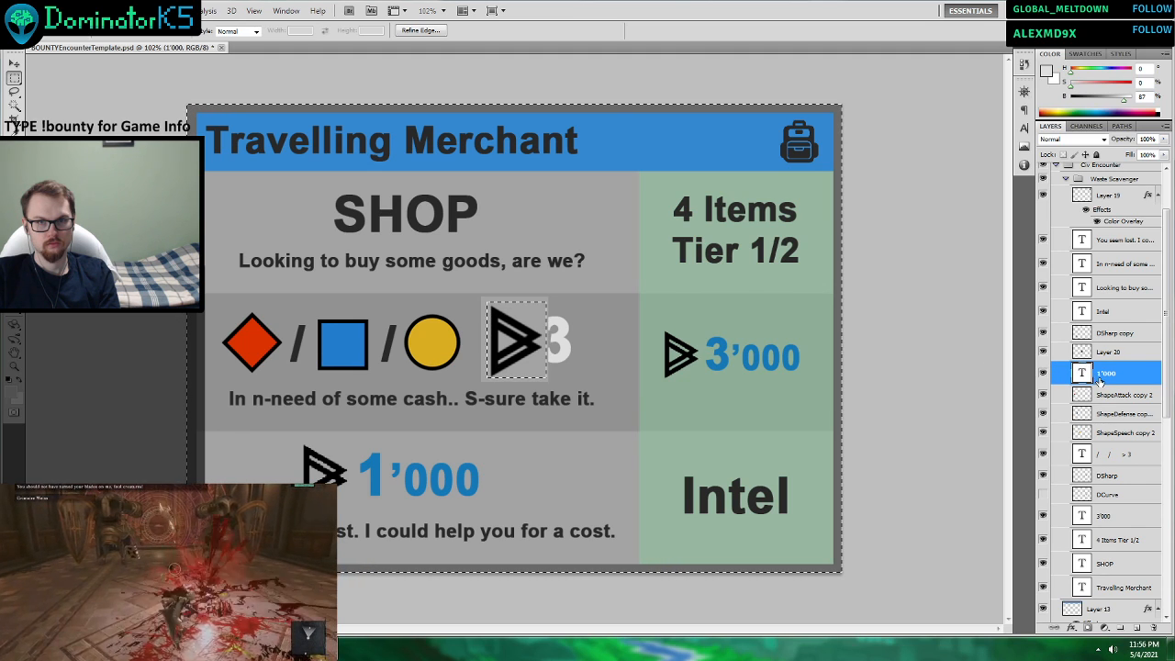
{"action": "scroll", "coordinate": [1102, 386], "scroll_direction": "up", "scroll_amount": 3}
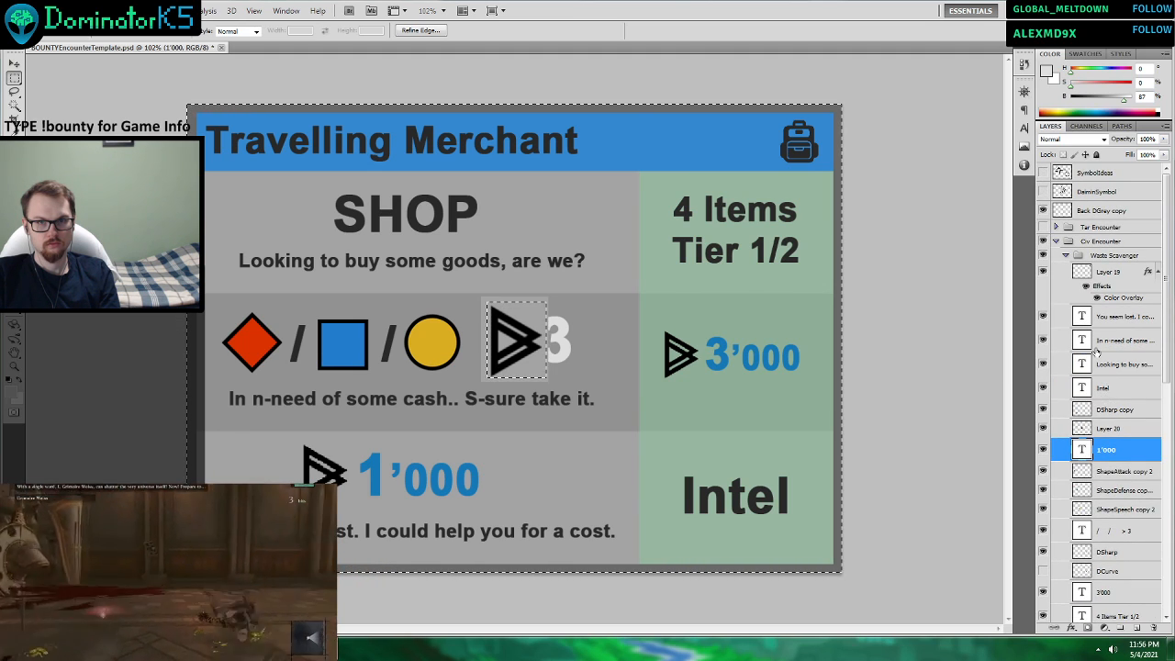
{"action": "left_click", "coordinate": [1102, 272]}
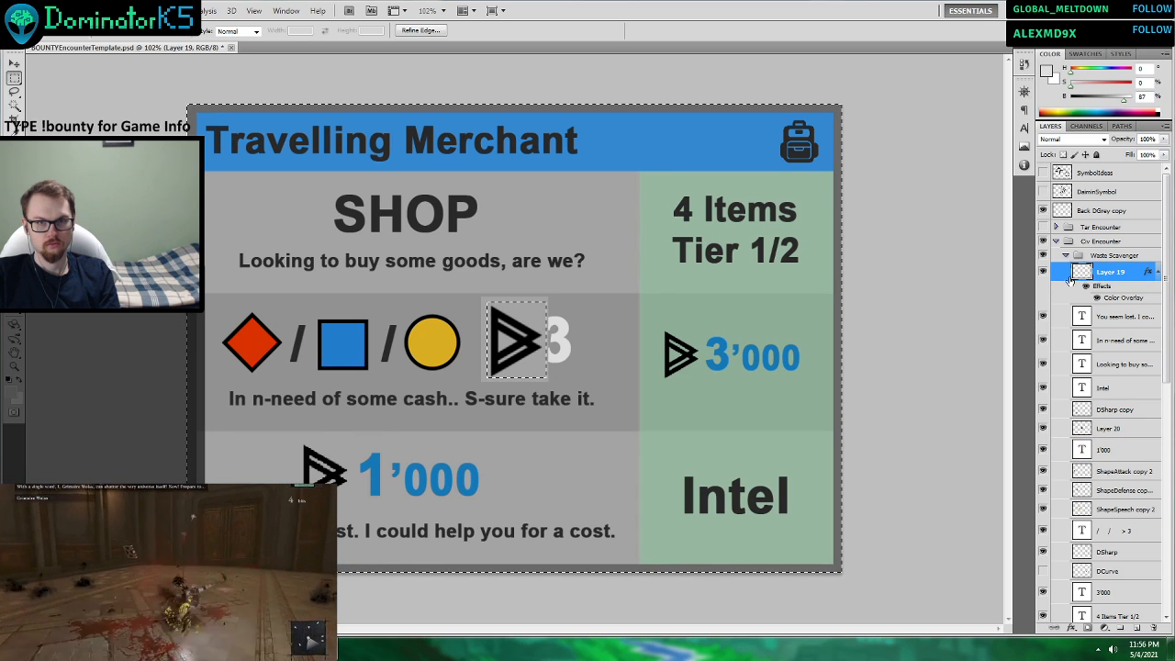
{"action": "left_click", "coordinate": [523, 228]}
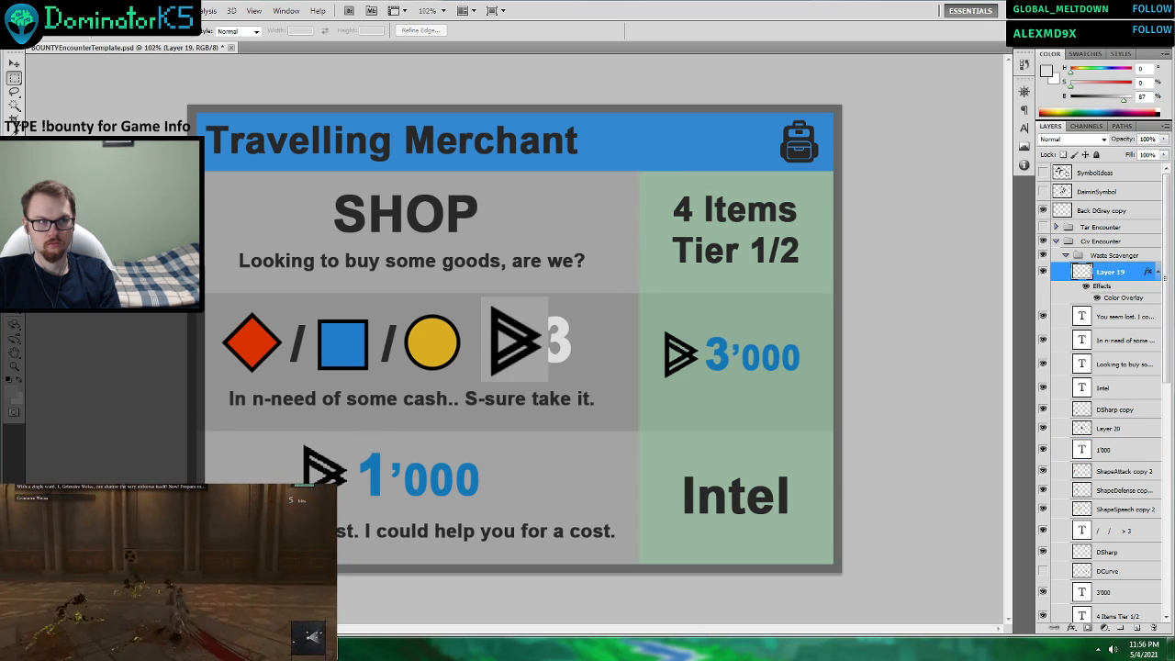
Trim the pasted triangle symbol's layer by marqueeing closely around the symbol, inverting the selection, deleting the excess and deselecting.
{"action": "key", "text": "v"}
{"action": "left_click", "coordinate": [517, 338]}
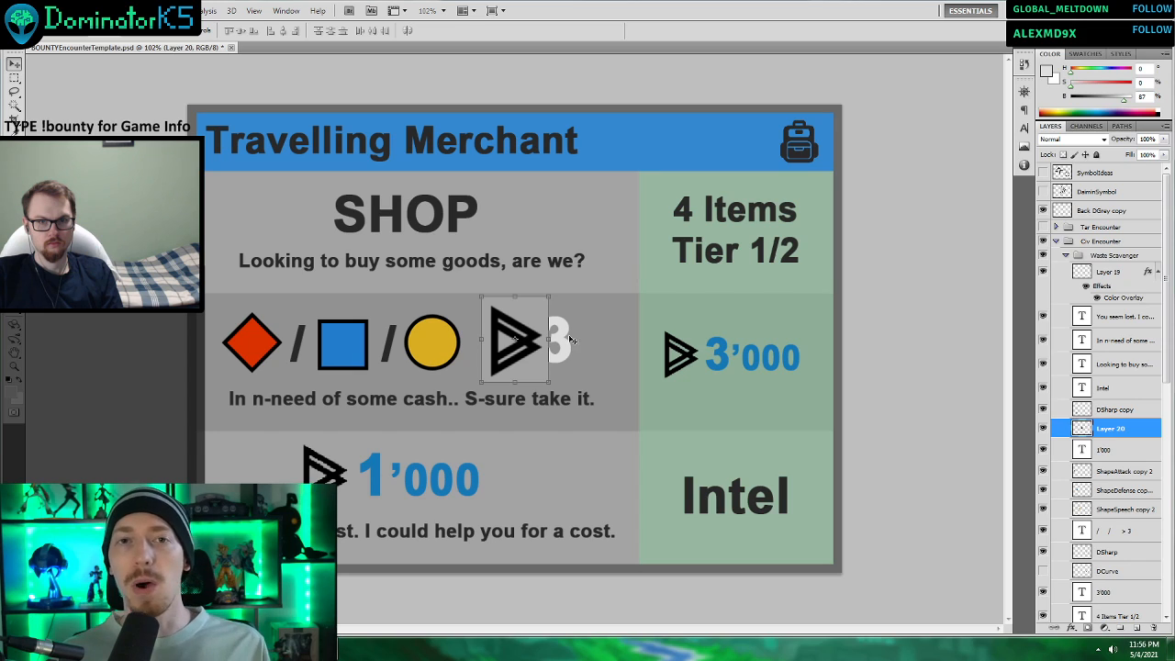
{"action": "key", "text": "m"}
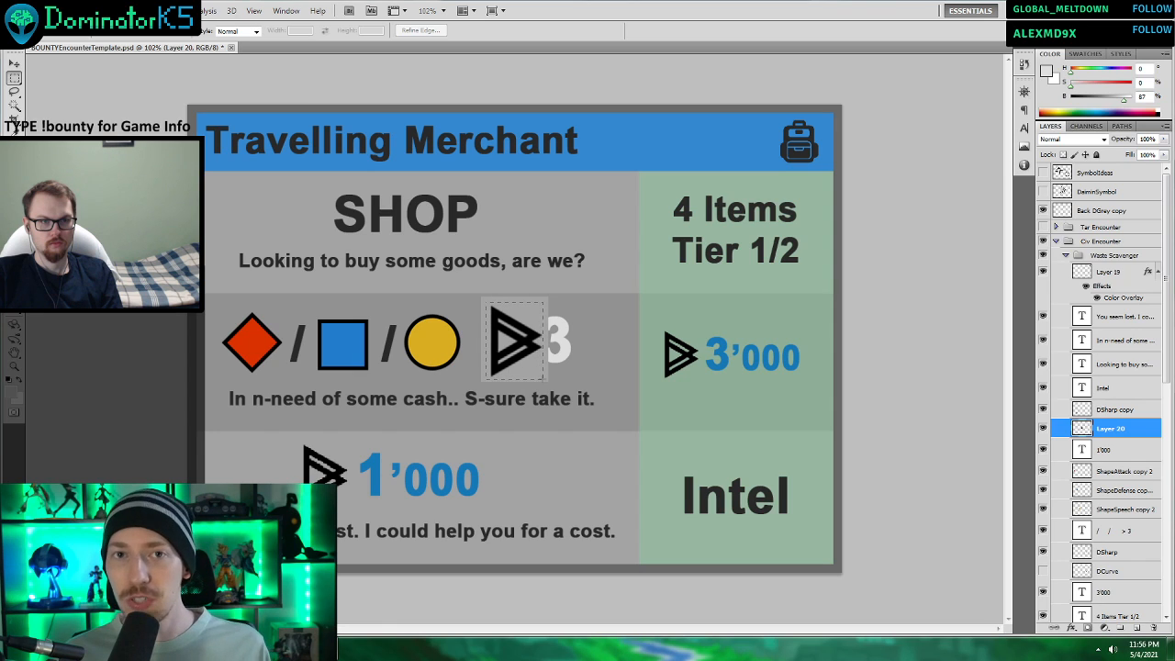
{"action": "right_click", "coordinate": [545, 382]}
{"action": "left_click", "coordinate": [584, 380]}
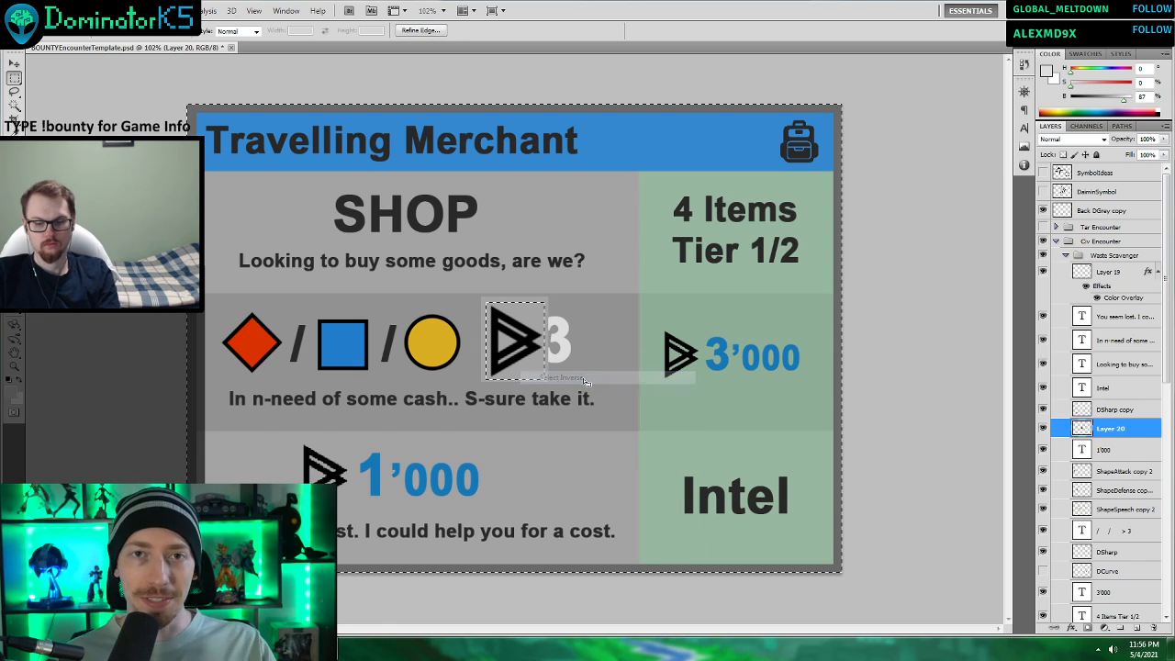
{"action": "key", "text": "ctrl+d"}
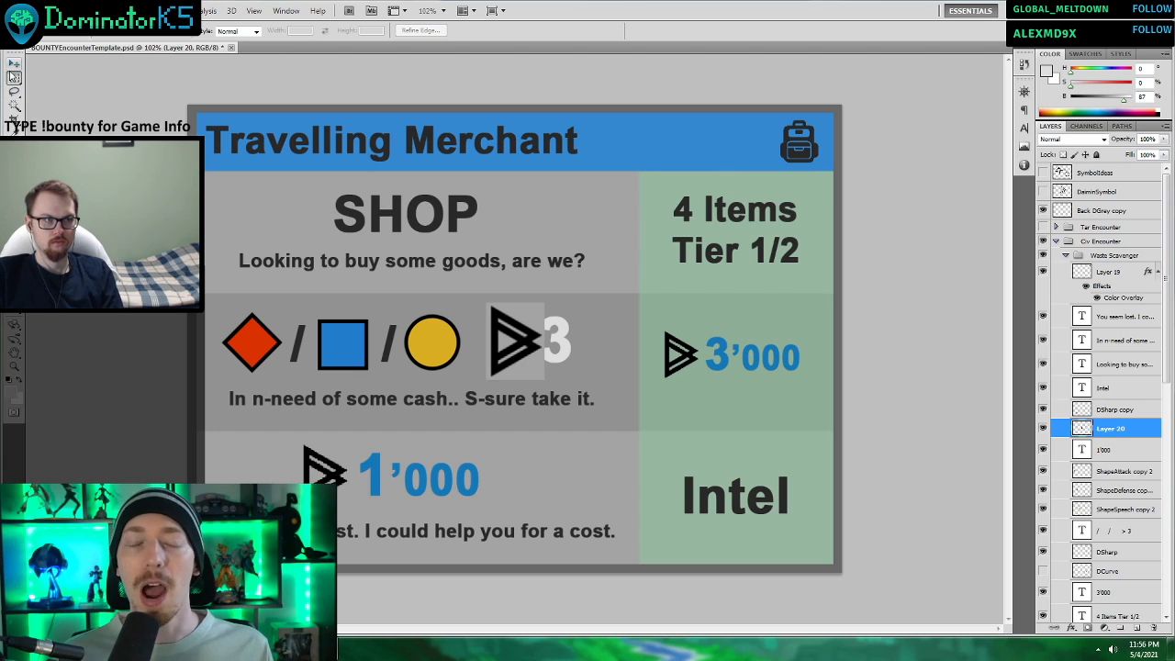
Delete the old DSharp copy triangle symbol beside “1’000” in the bottom row.
{"action": "key", "text": "v"}
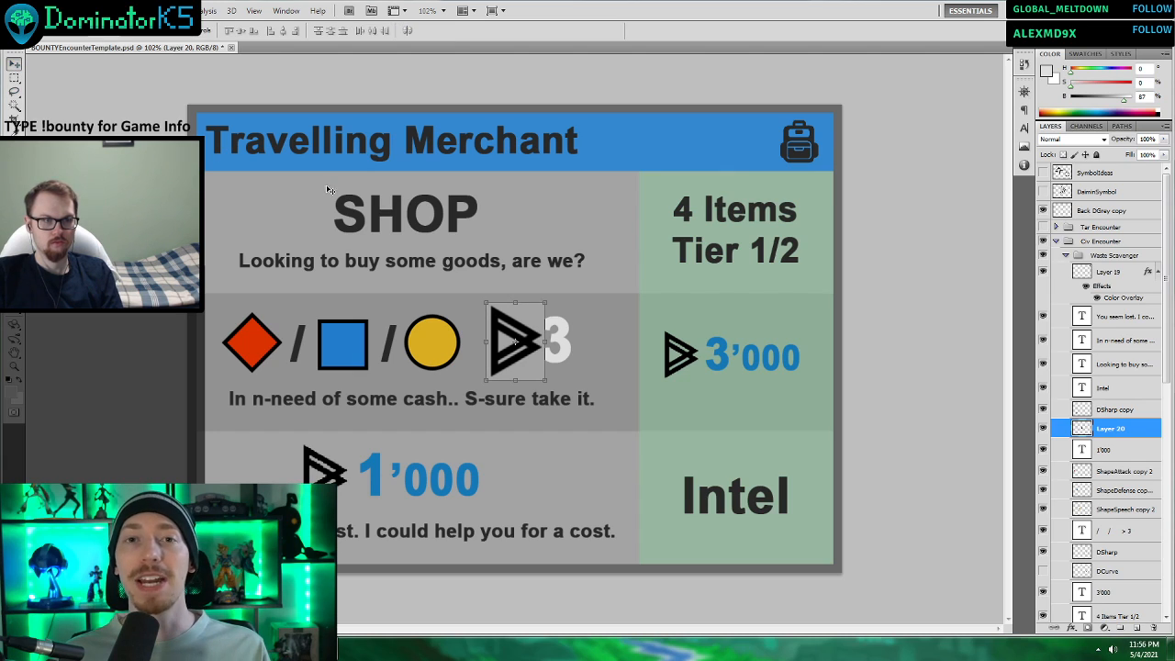
{"action": "left_click", "coordinate": [335, 472]}
{"action": "left_click", "coordinate": [335, 473]}
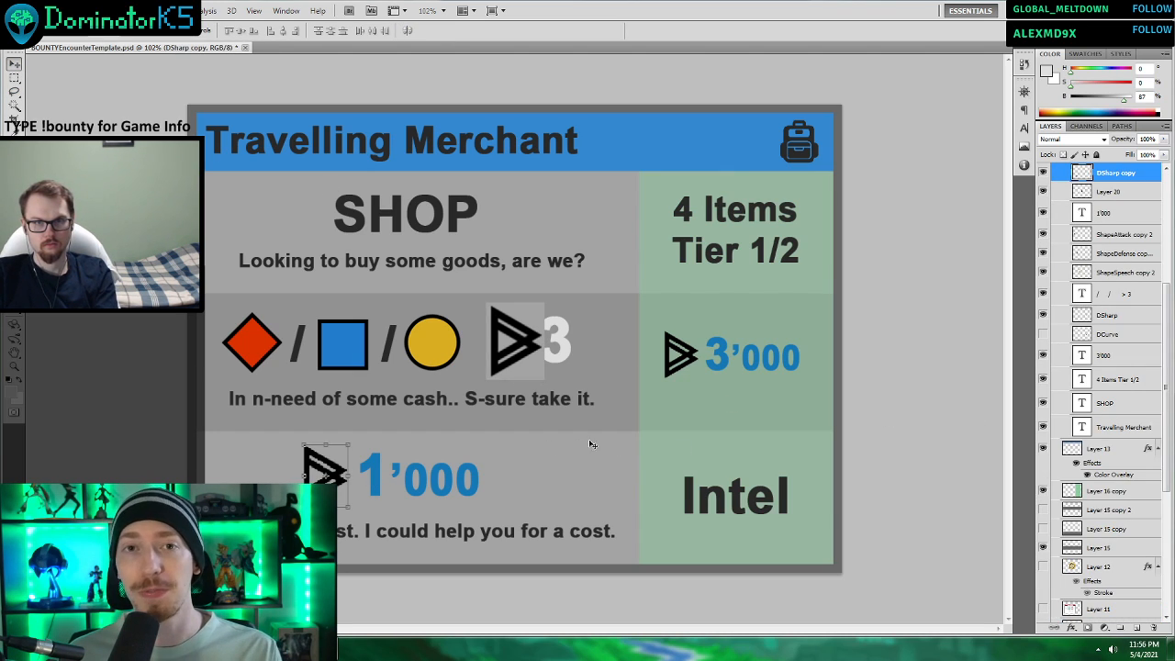
{"action": "scroll", "coordinate": [1098, 332], "scroll_direction": "up", "scroll_amount": 2}
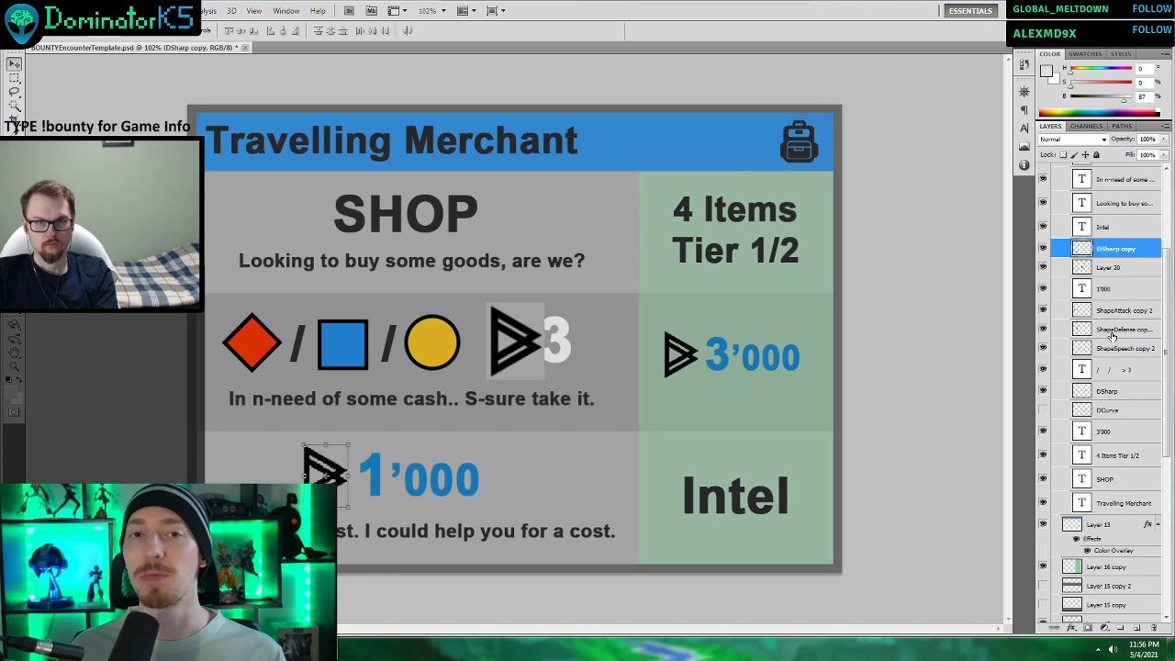
{"action": "scroll", "coordinate": [1112, 336], "scroll_direction": "up", "scroll_amount": 4}
{"action": "key", "text": "Delete"}
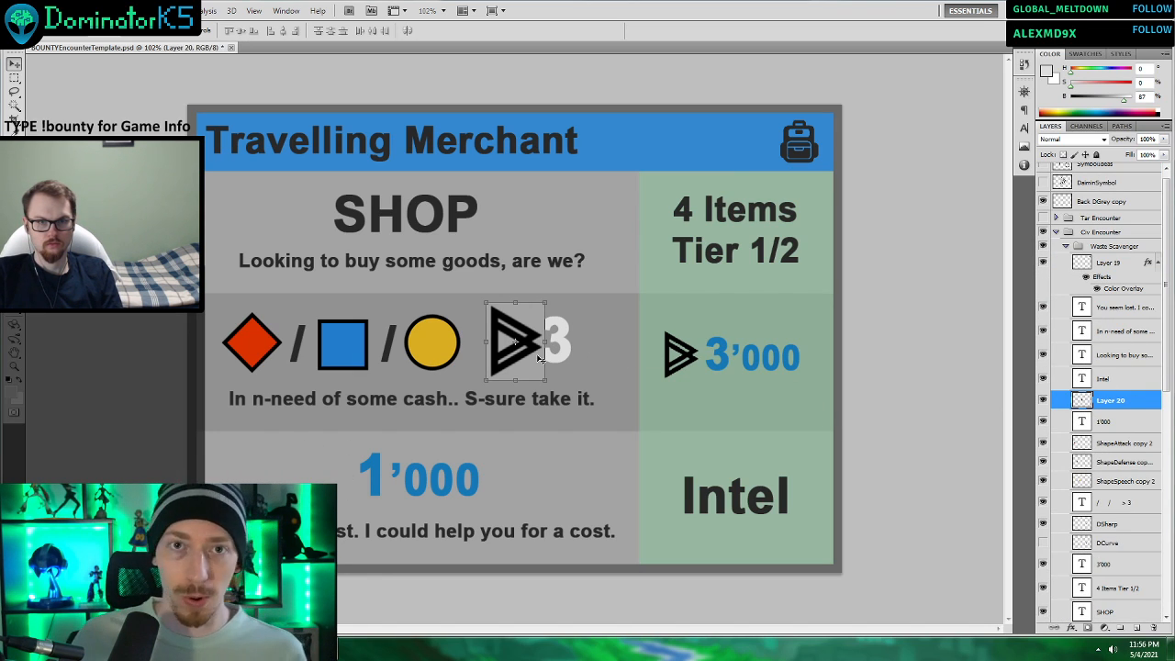
Move the new triangle symbol directly in front of “1’000” and scale it down to 87.60%.
{"action": "left_click_drag", "start_coordinate": [531, 366], "coordinate": [338, 501]}
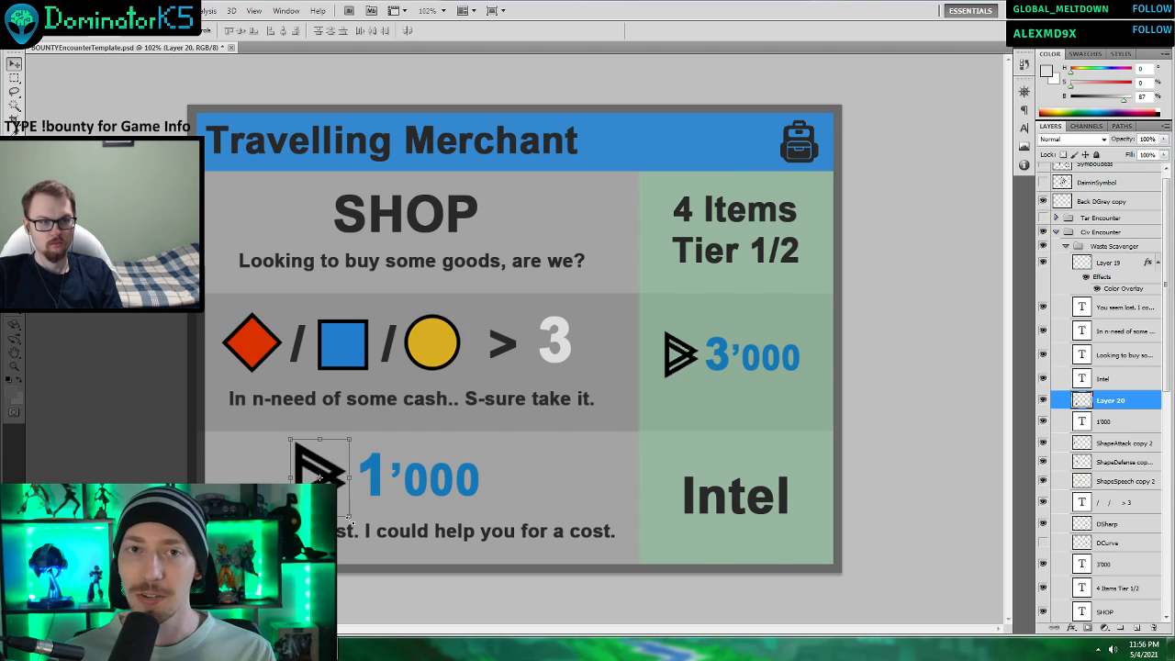
{"action": "key", "text": "ctrl+t"}
{"action": "left_click_drag", "start_coordinate": [332, 497], "coordinate": [340, 502]}
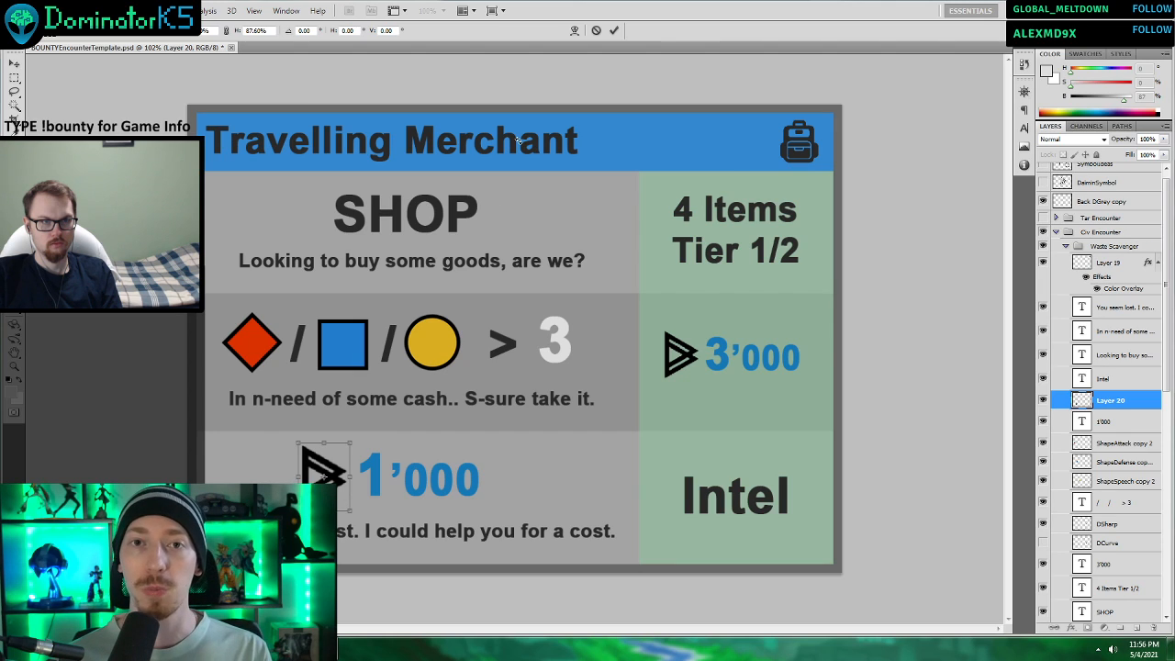
{"action": "key", "text": "Return"}
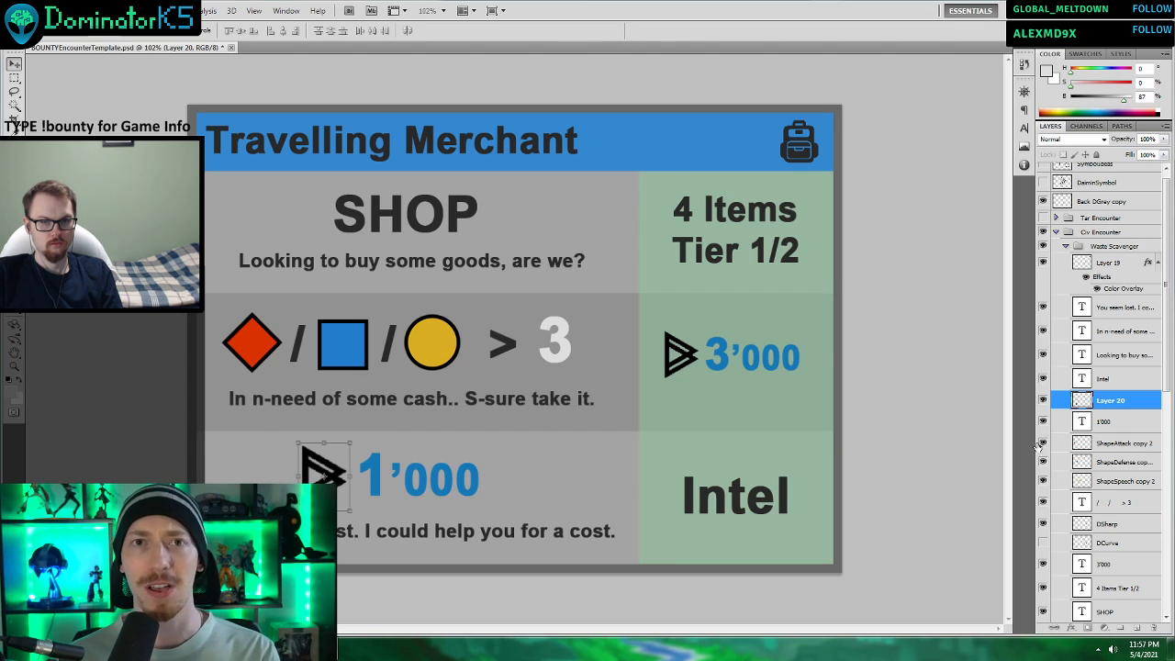
{"action": "left_click", "coordinate": [1126, 446]}
{"action": "scroll", "coordinate": [722, 432], "scroll_direction": "down", "scroll_amount": 3}
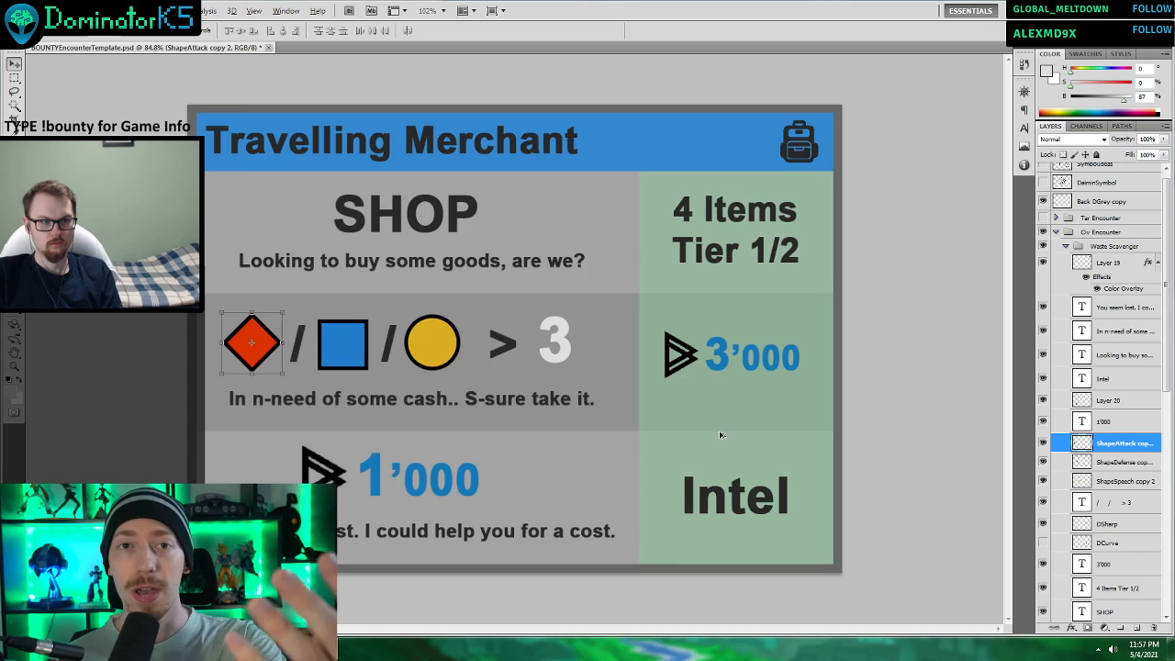
{"action": "scroll", "coordinate": [709, 425], "scroll_direction": "down", "scroll_amount": 1}
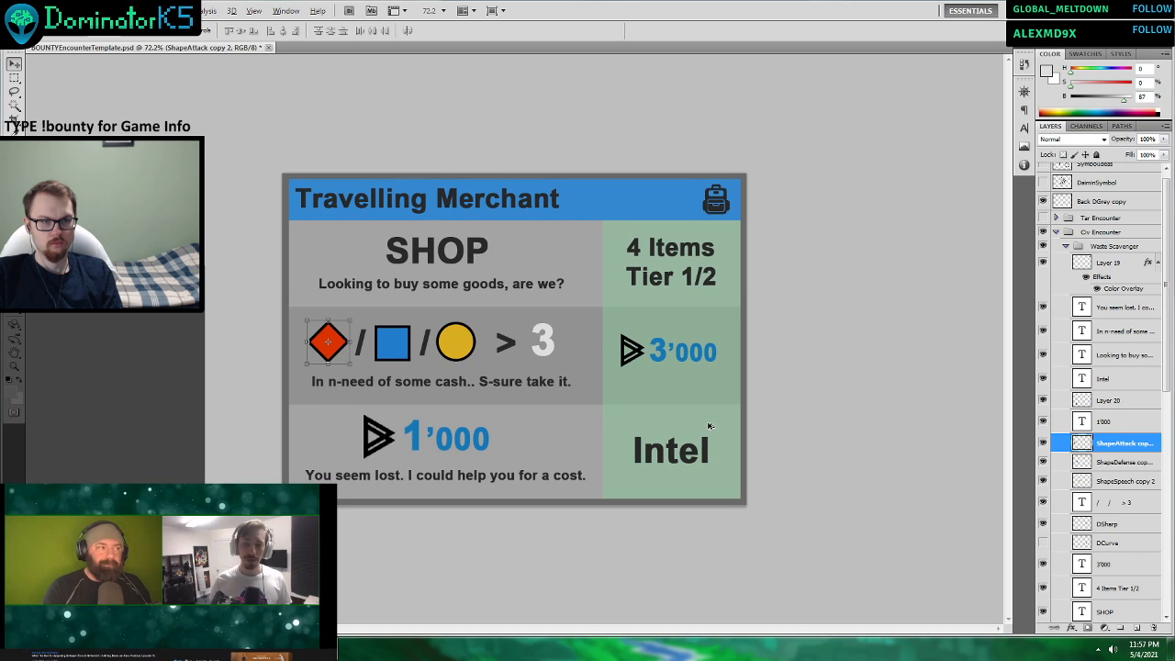
{"action": "scroll", "coordinate": [491, 439], "scroll_direction": "down", "scroll_amount": 1}
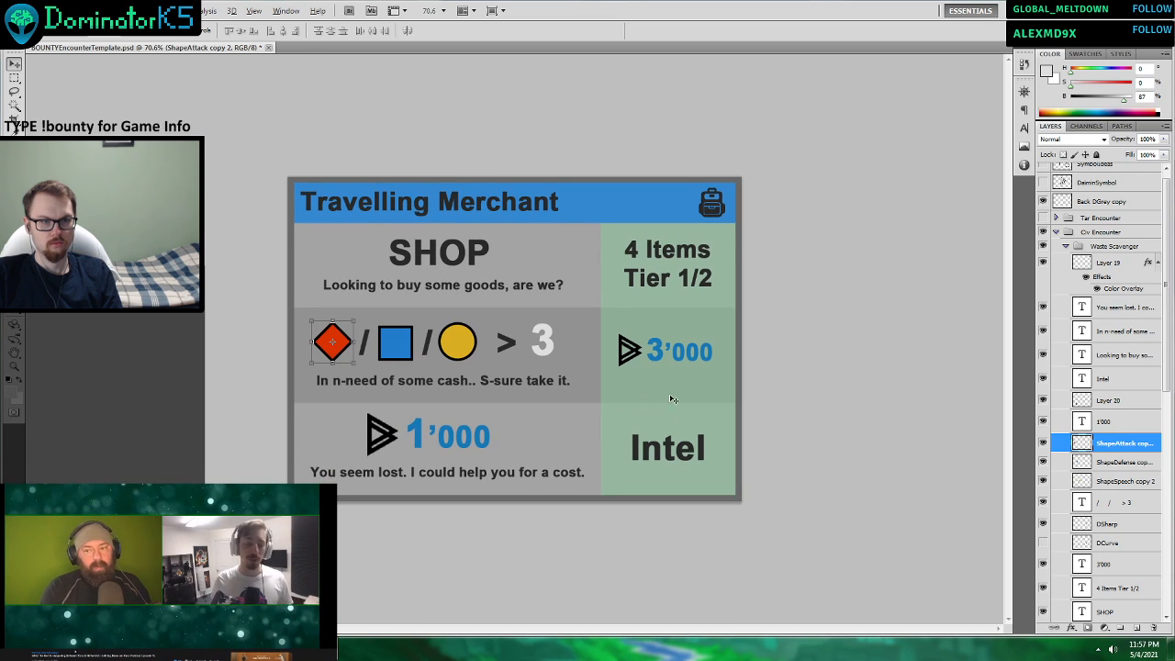
{"action": "scroll", "coordinate": [684, 346], "scroll_direction": "up", "scroll_amount": 2}
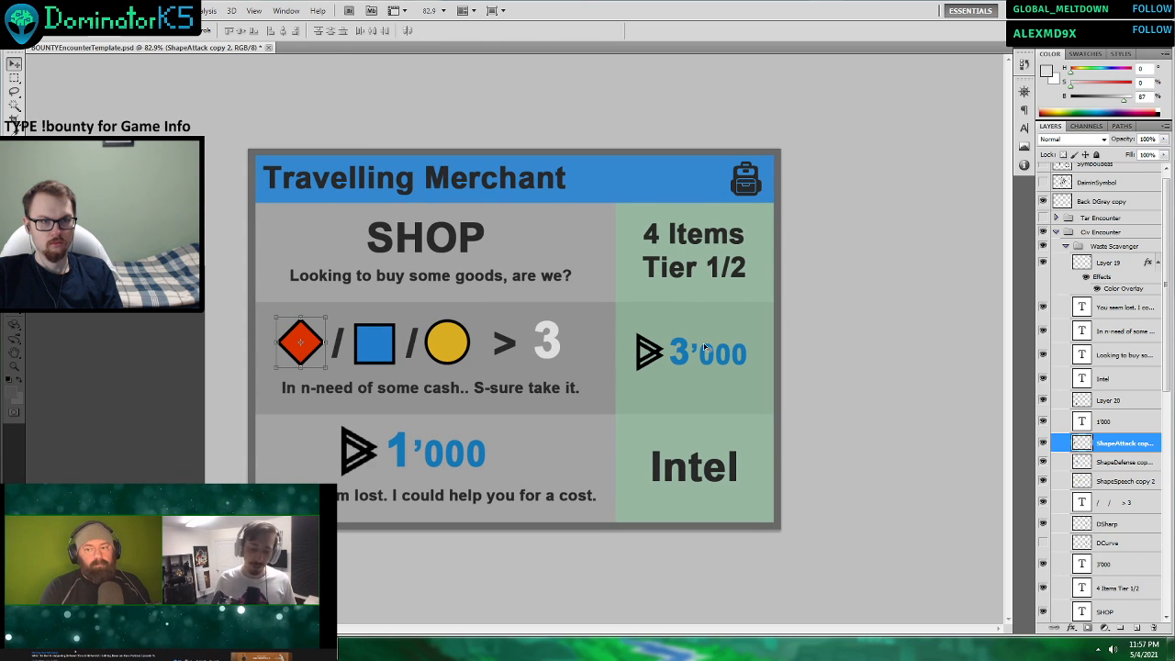
Duplicate the “/ / > 3” text layer of the middle row under its default copy name and hide the copy.
{"action": "left_click", "coordinate": [1123, 378]}
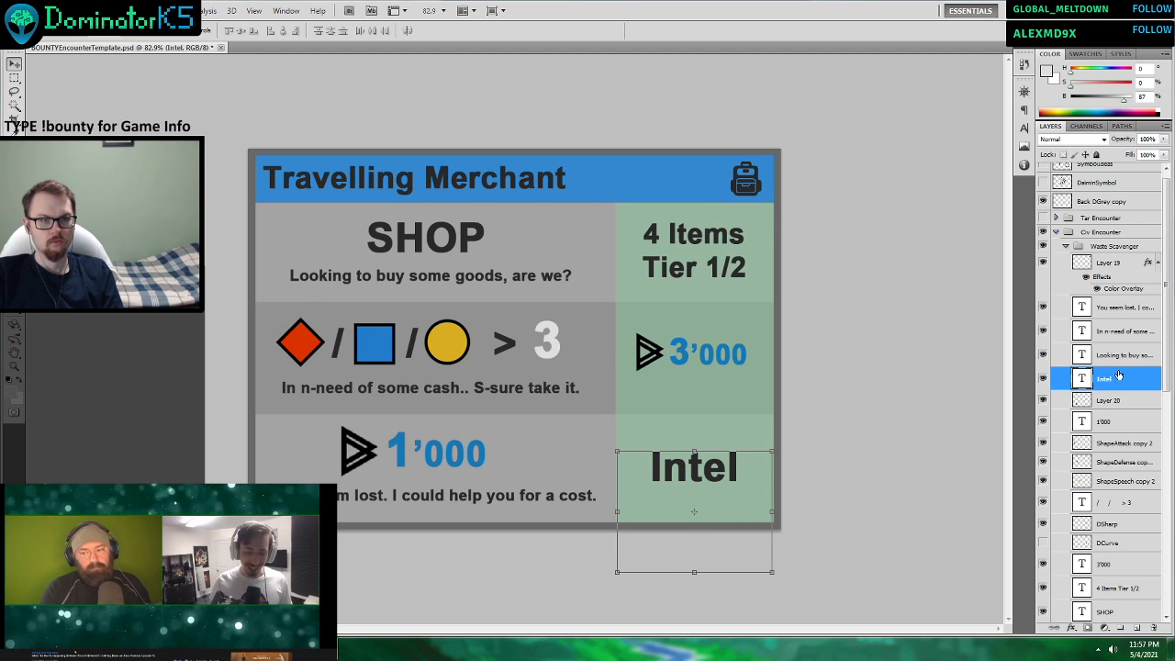
{"action": "left_click", "coordinate": [544, 339]}
{"action": "left_click", "coordinate": [564, 344]}
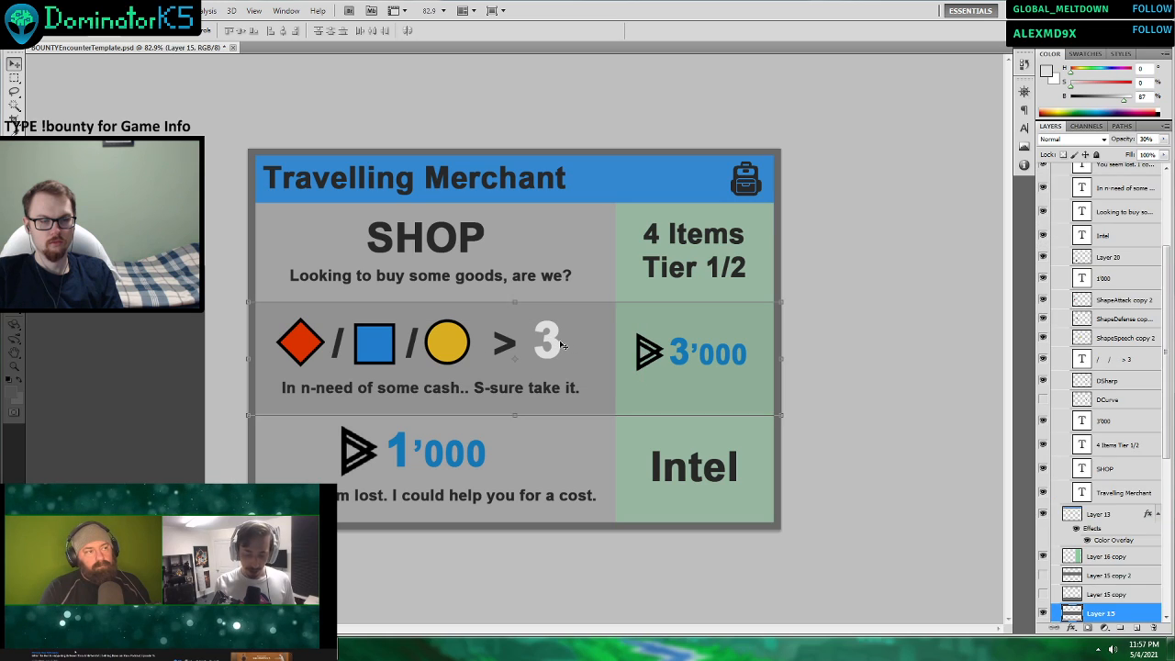
{"action": "left_click", "coordinate": [554, 344]}
{"action": "scroll", "coordinate": [555, 344], "scroll_direction": "up", "scroll_amount": 1}
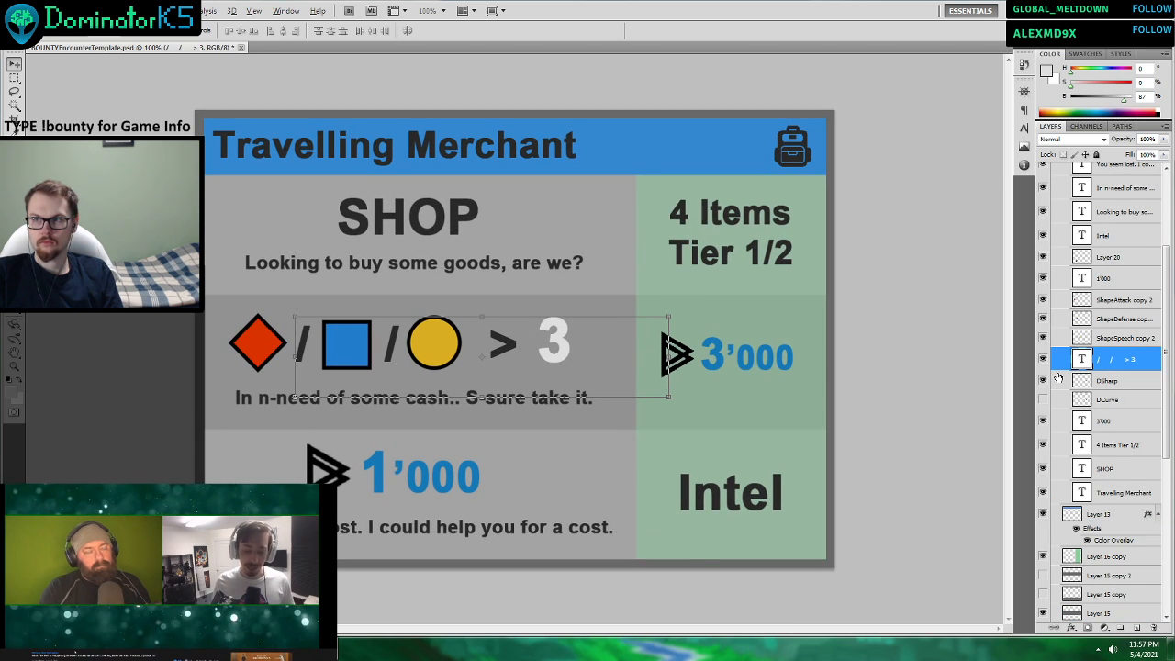
{"action": "right_click", "coordinate": [1113, 360]}
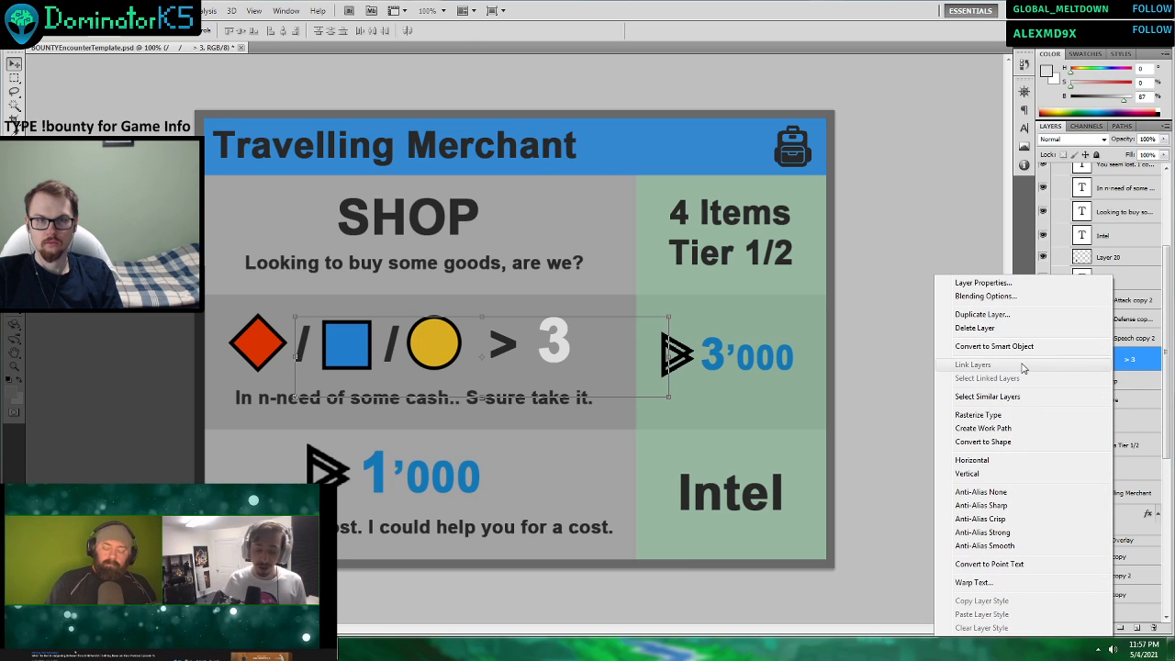
{"action": "left_click", "coordinate": [975, 314]}
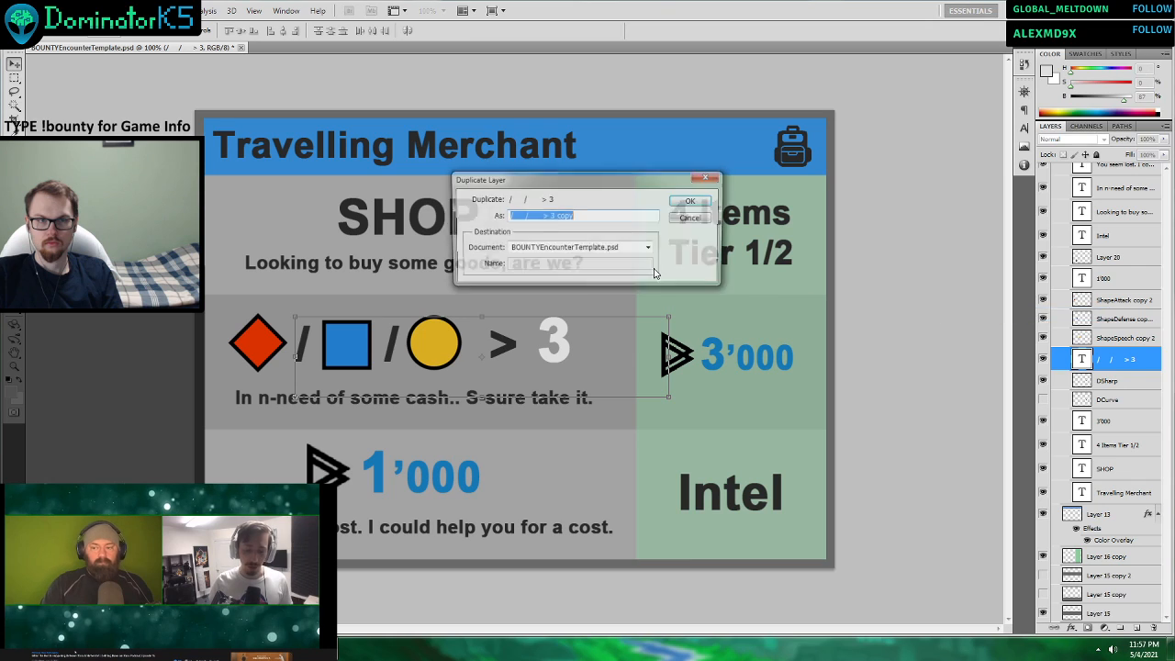
{"action": "left_click", "coordinate": [685, 208]}
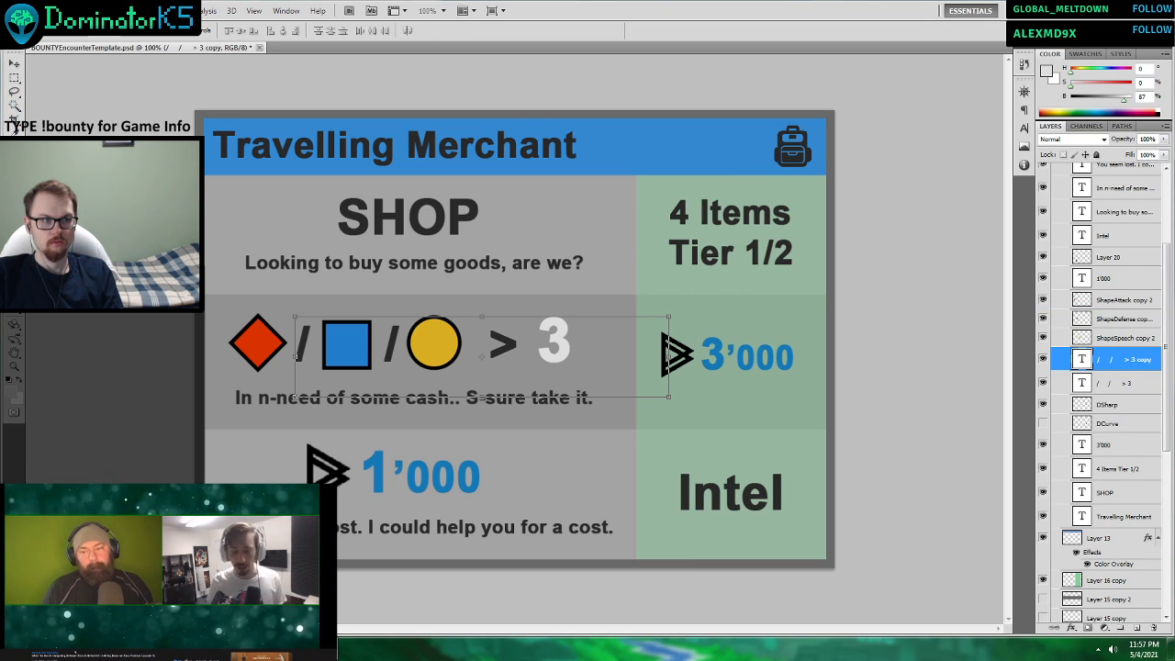
{"action": "key", "text": "t"}
{"action": "left_click", "coordinate": [1042, 361]}
Remove the “3” from the original “/ / > 3” text layer and shift its remaining signs down in line with the shapes.
{"action": "left_click", "coordinate": [1136, 387]}
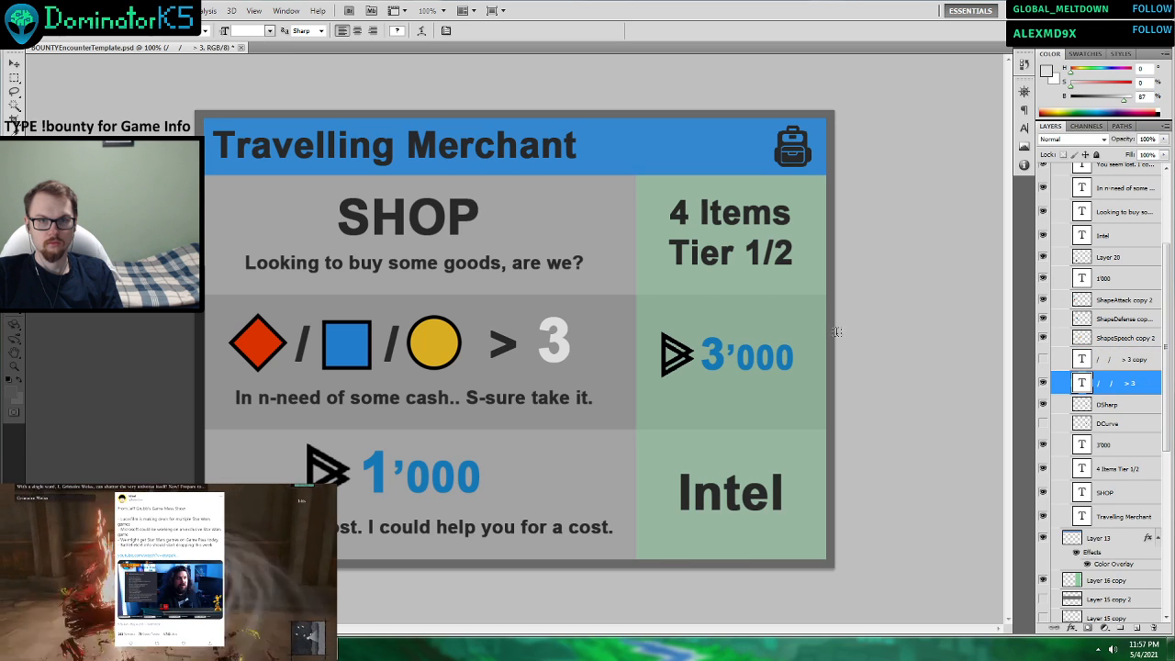
{"action": "left_click_drag", "start_coordinate": [519, 339], "coordinate": [574, 341]}
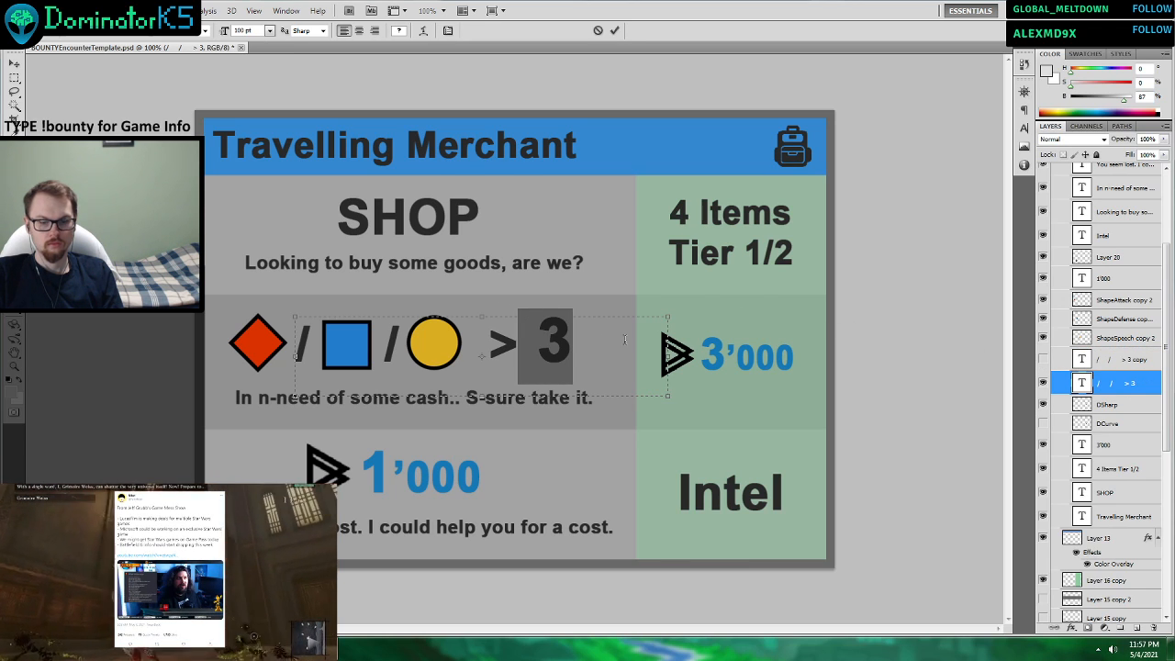
{"action": "key", "text": "BackSpace"}
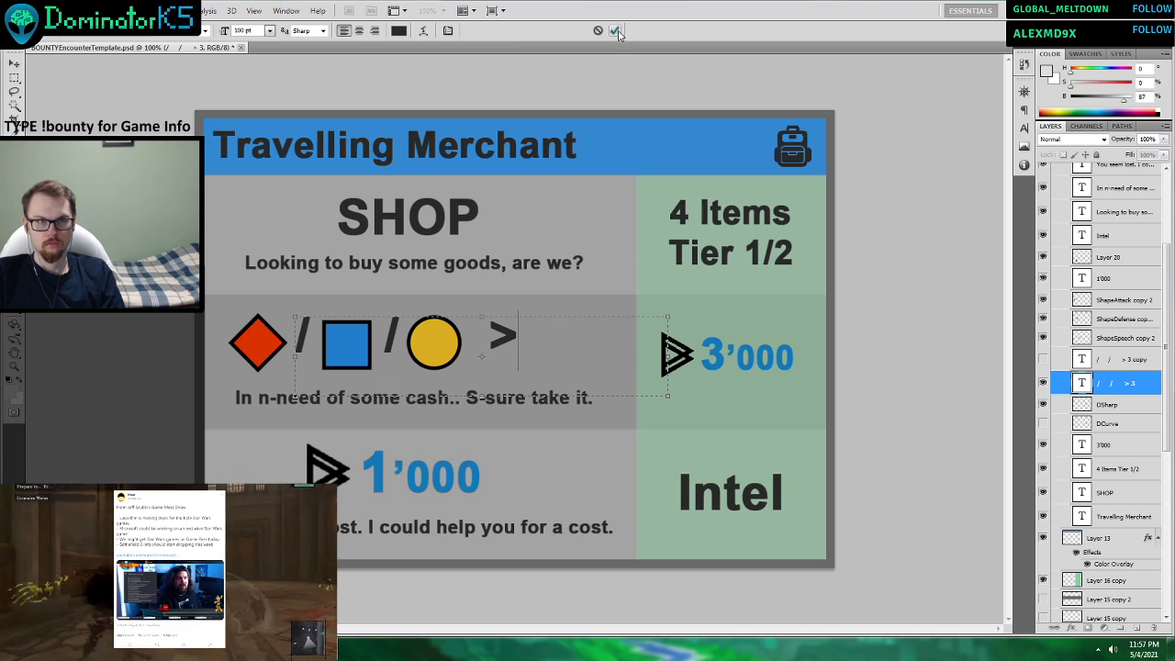
{"action": "left_click", "coordinate": [13, 63]}
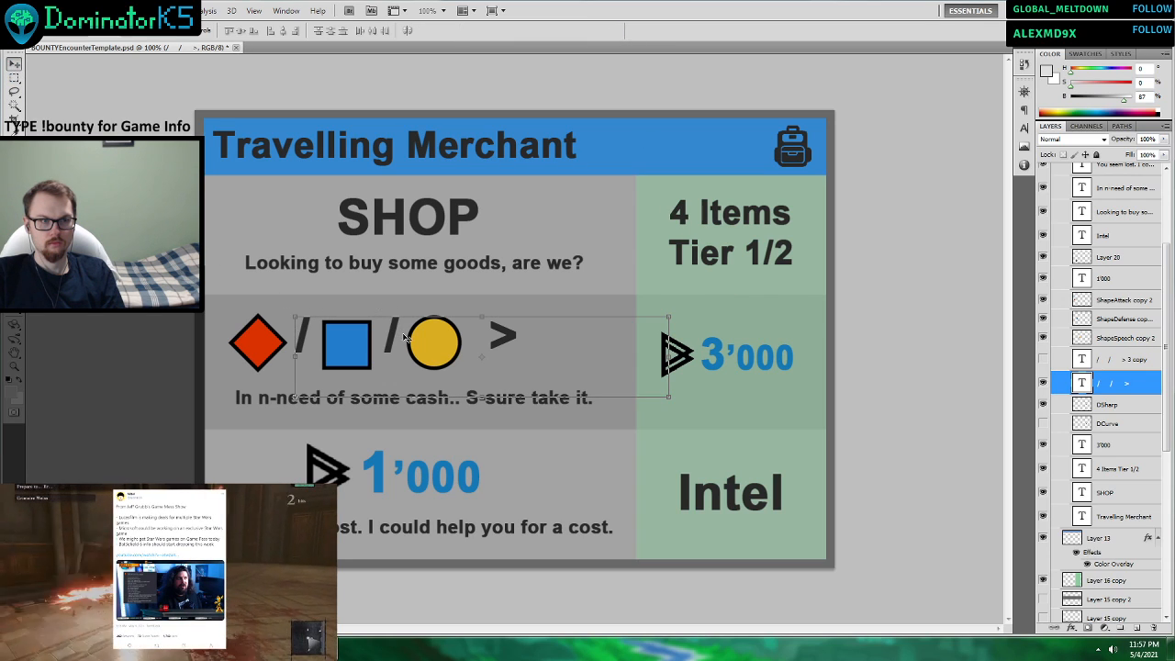
{"action": "left_click_drag", "start_coordinate": [404, 338], "coordinate": [404, 348]}
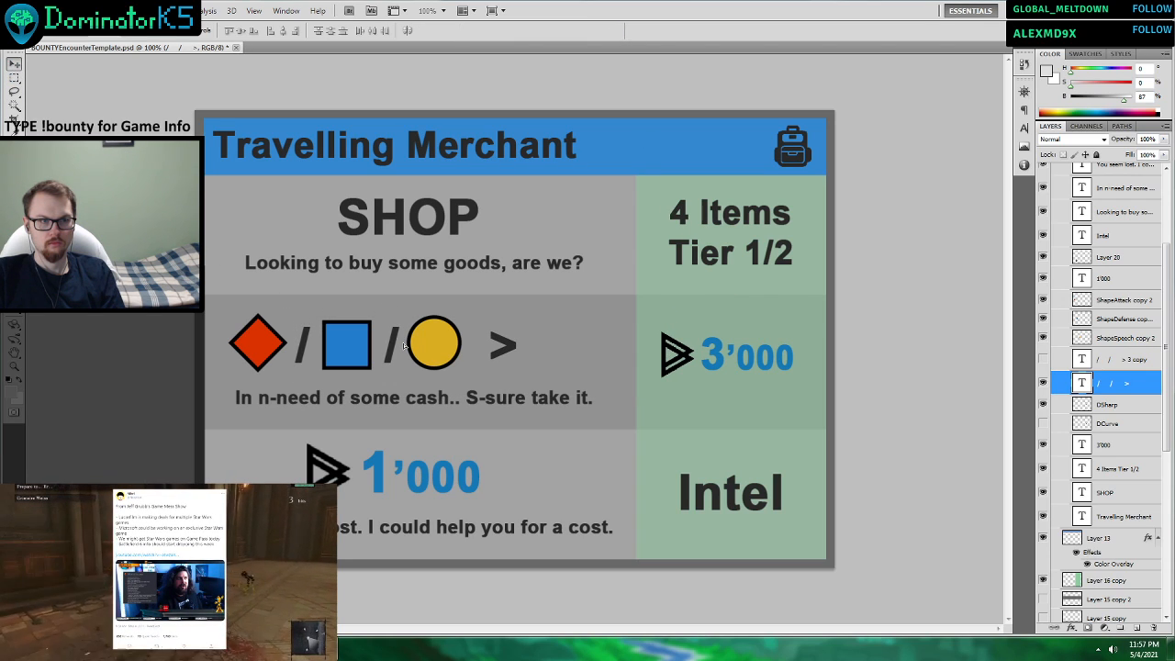
Show the duplicated “/ / > 3” text layer and delete everything in it except the “3”.
{"action": "left_click", "coordinate": [1135, 361]}
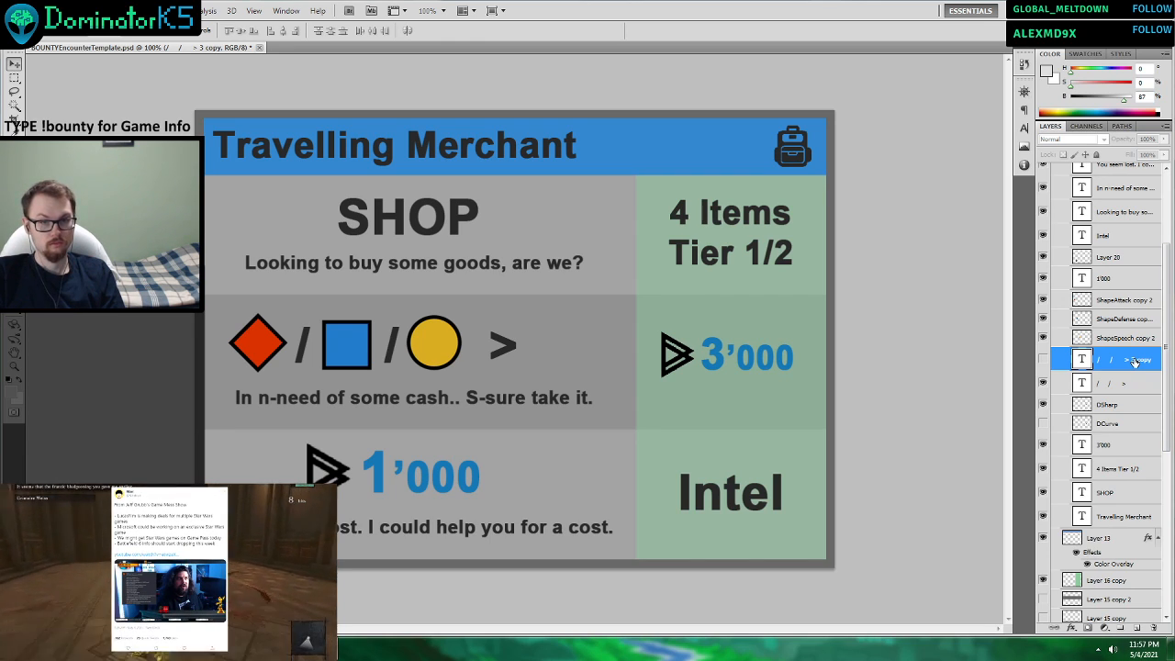
{"action": "left_click", "coordinate": [1042, 360]}
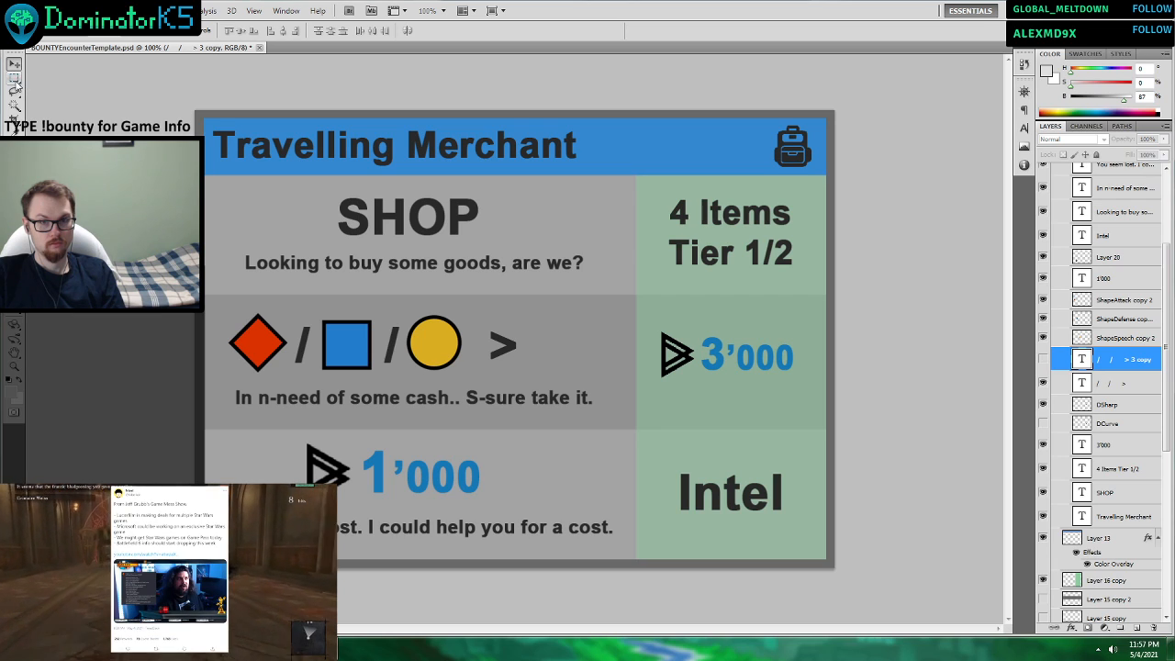
{"action": "left_click", "coordinate": [1042, 360]}
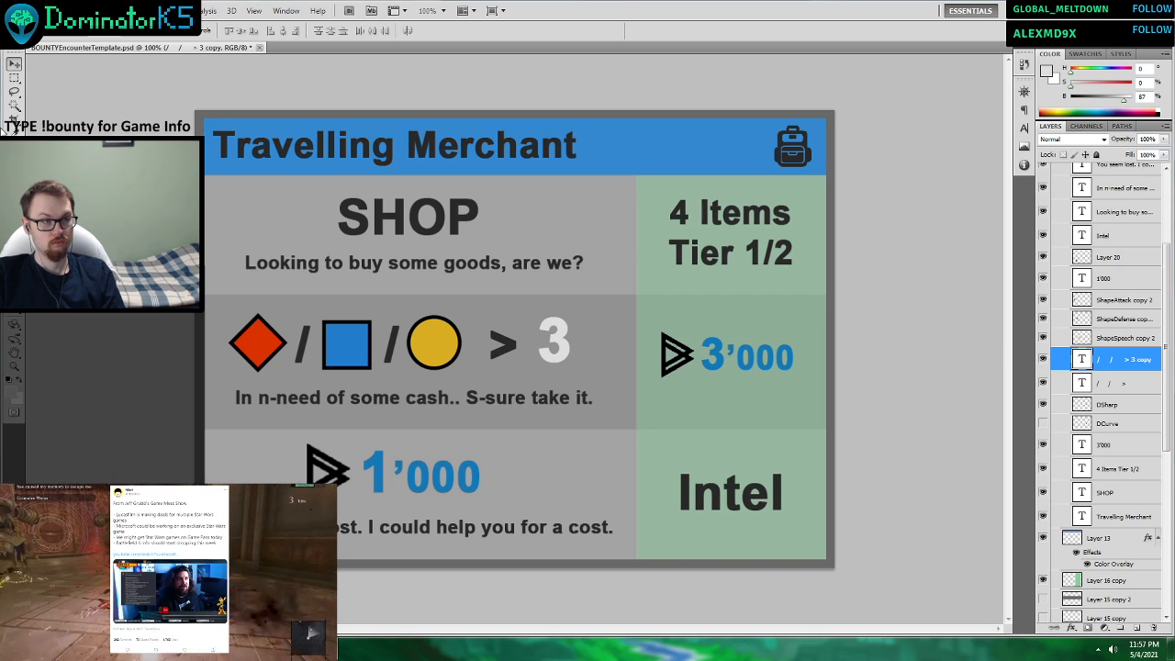
{"action": "key", "text": "t"}
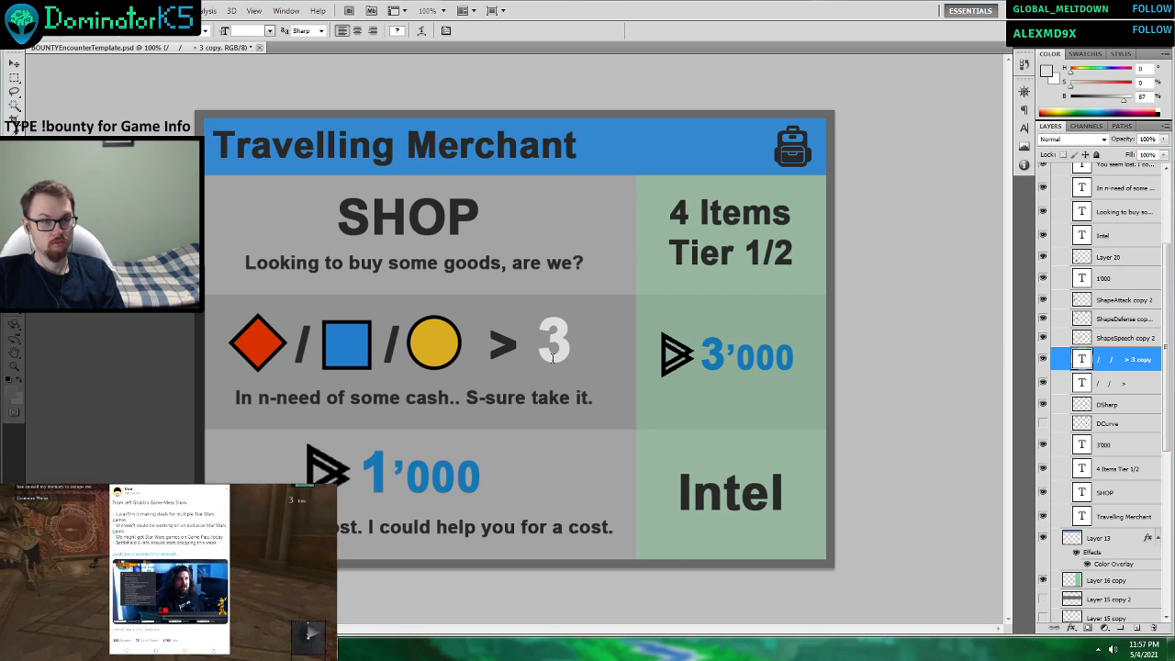
{"action": "left_click_drag", "start_coordinate": [523, 341], "coordinate": [206, 373]}
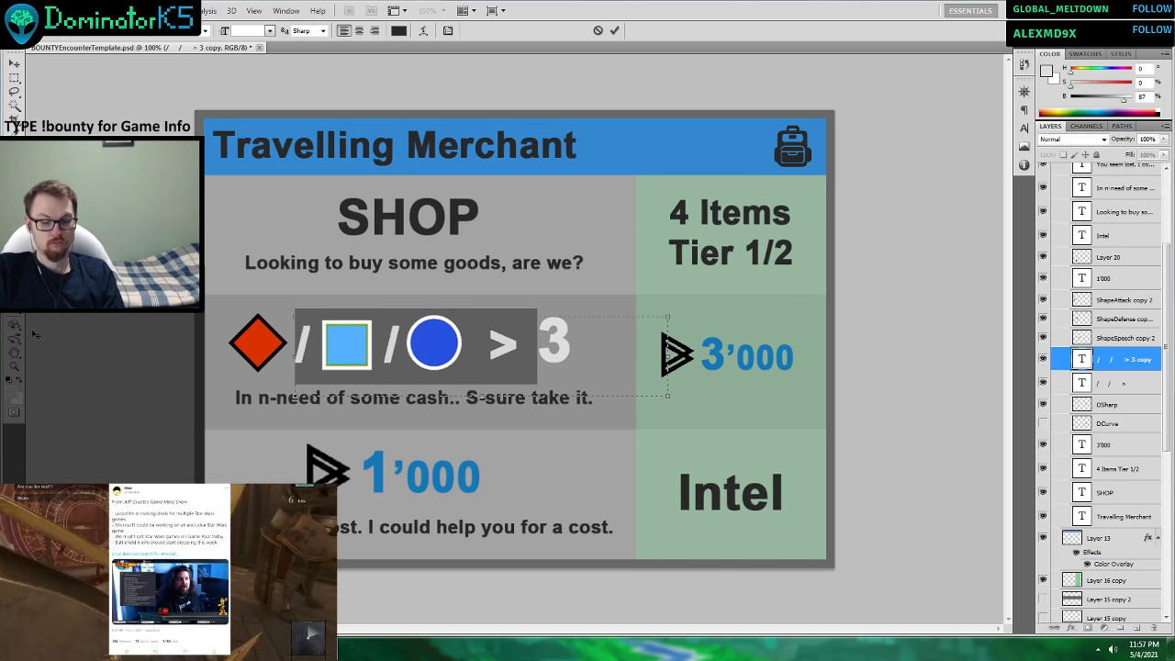
{"action": "key", "text": "BackSpace"}
{"action": "key", "text": "ctrl+Return"}
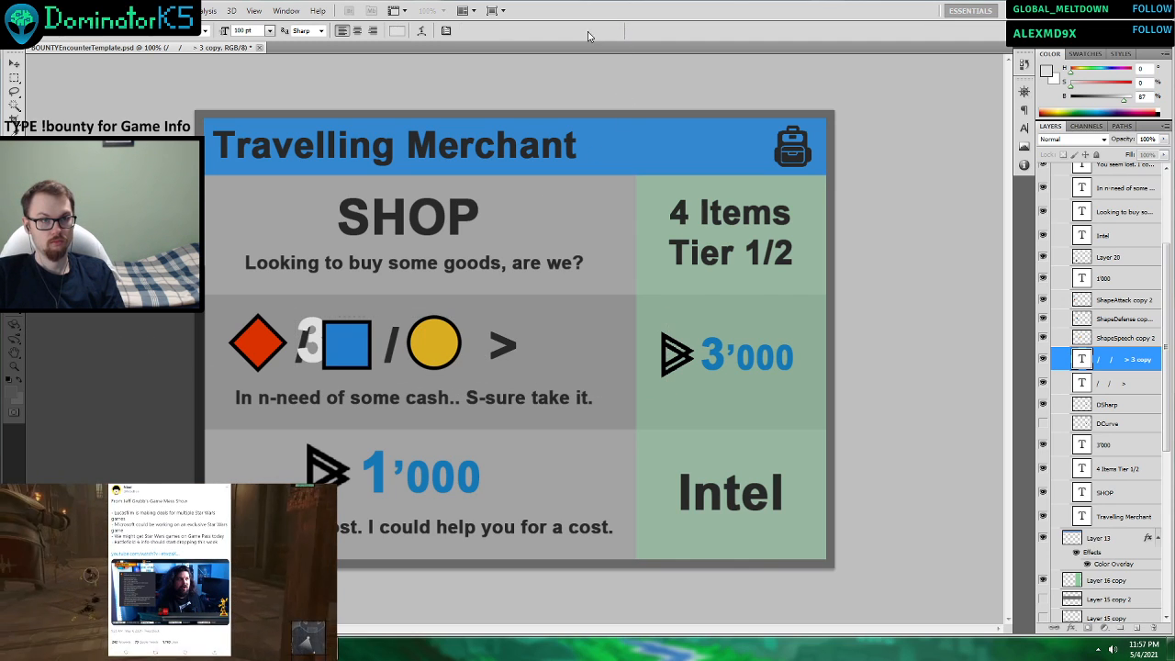
Move the separate “3” back into the middle row, just after the “>” sign and level with it.
{"action": "key", "text": "v"}
{"action": "left_click_drag", "start_coordinate": [396, 365], "coordinate": [648, 363]}
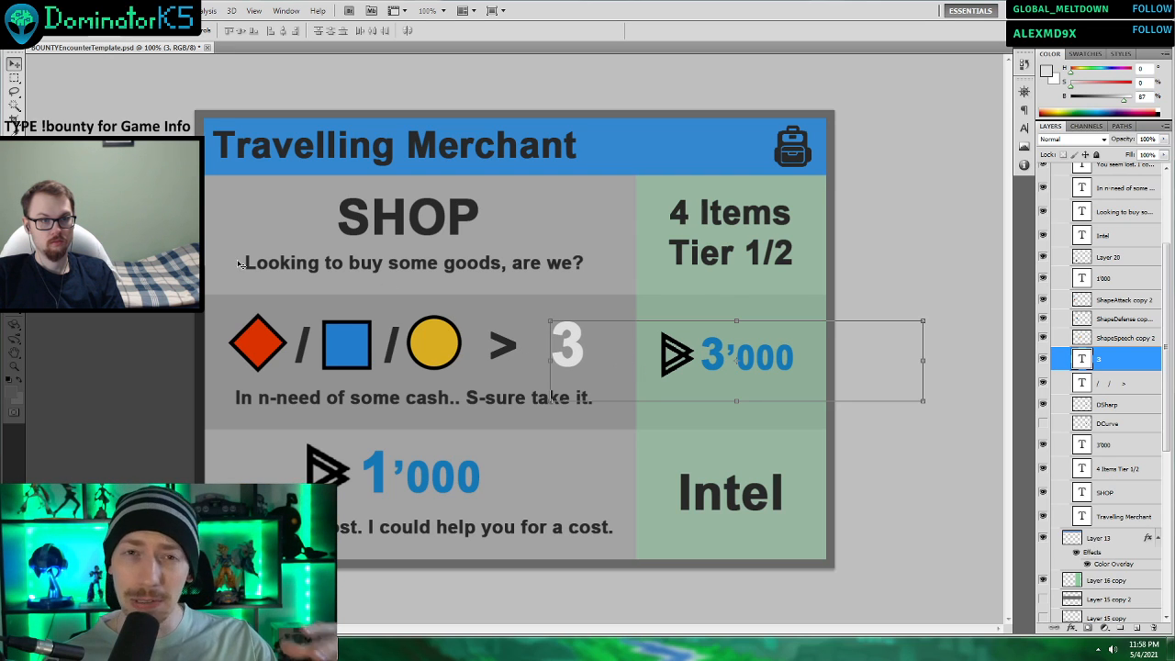
{"action": "key", "text": "Up"}
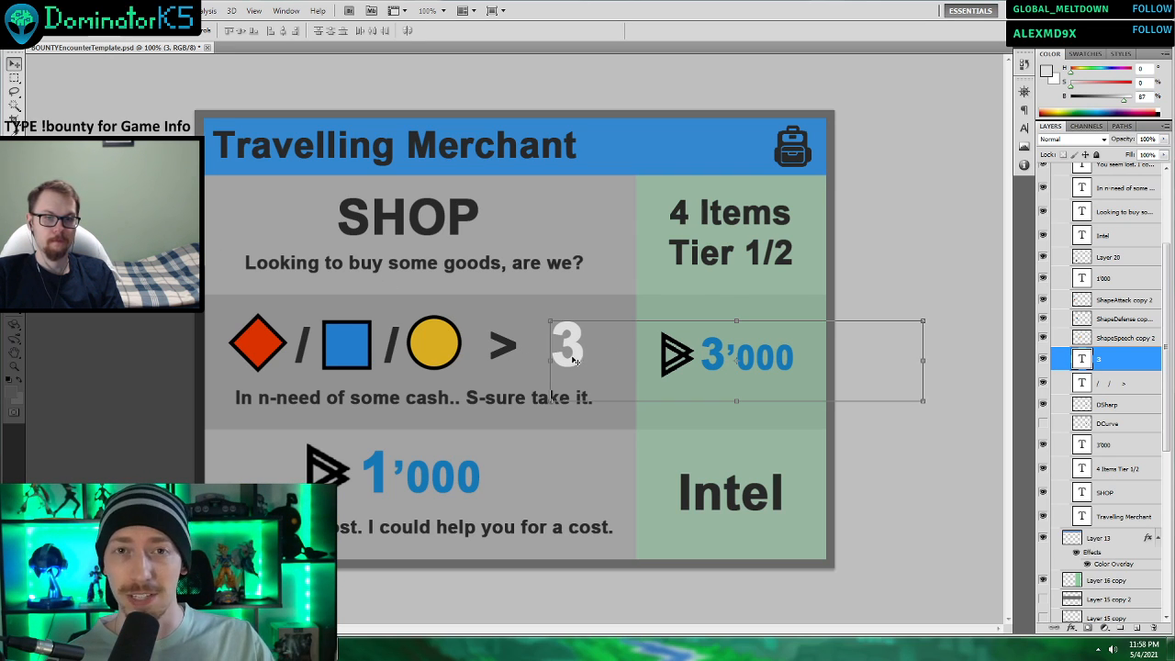
{"action": "key", "text": "t"}
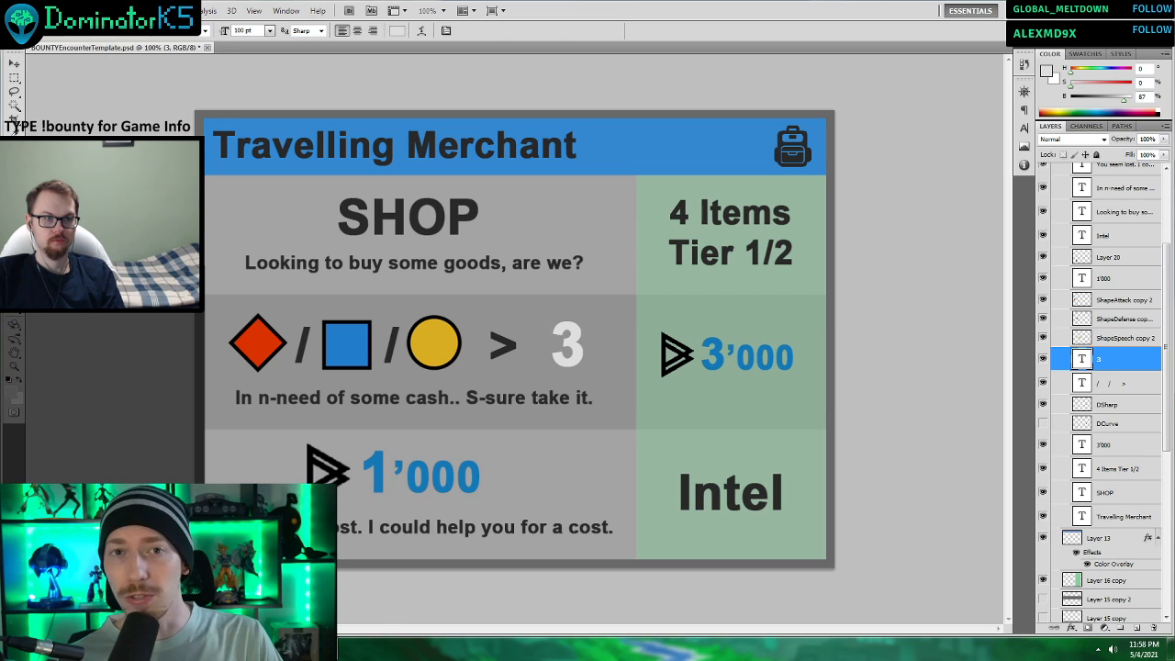
Shrink the text box of the separate “3” to fit the digit and add a stroke to its layer.
{"action": "left_click", "coordinate": [585, 346]}
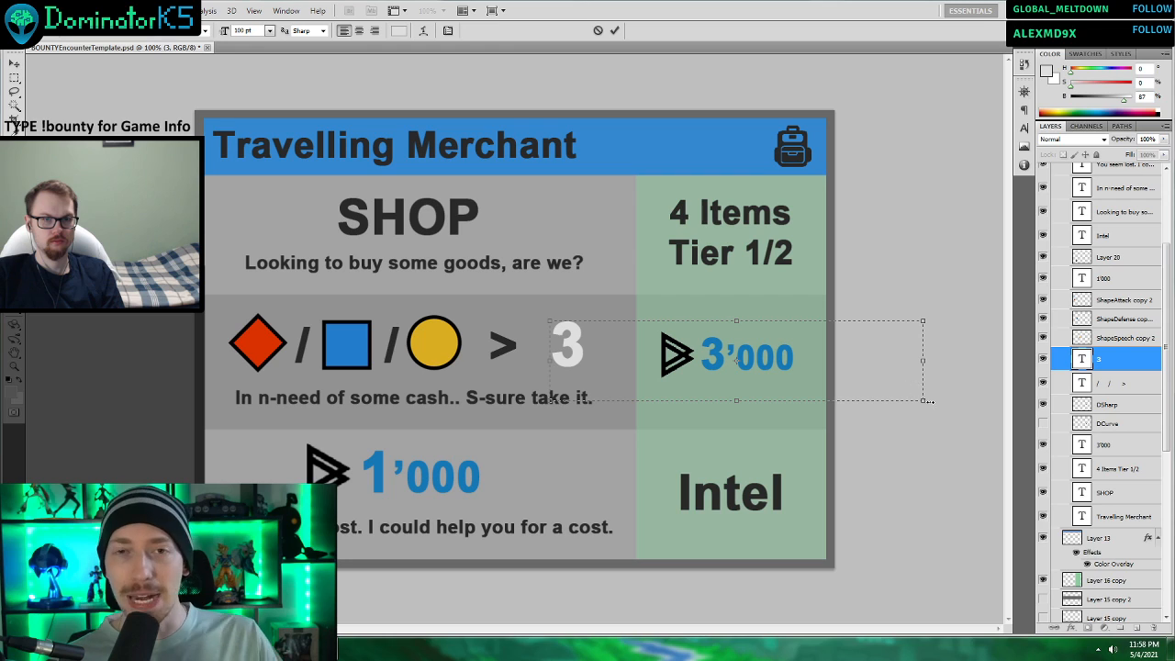
{"action": "left_click_drag", "start_coordinate": [923, 401], "coordinate": [602, 388]}
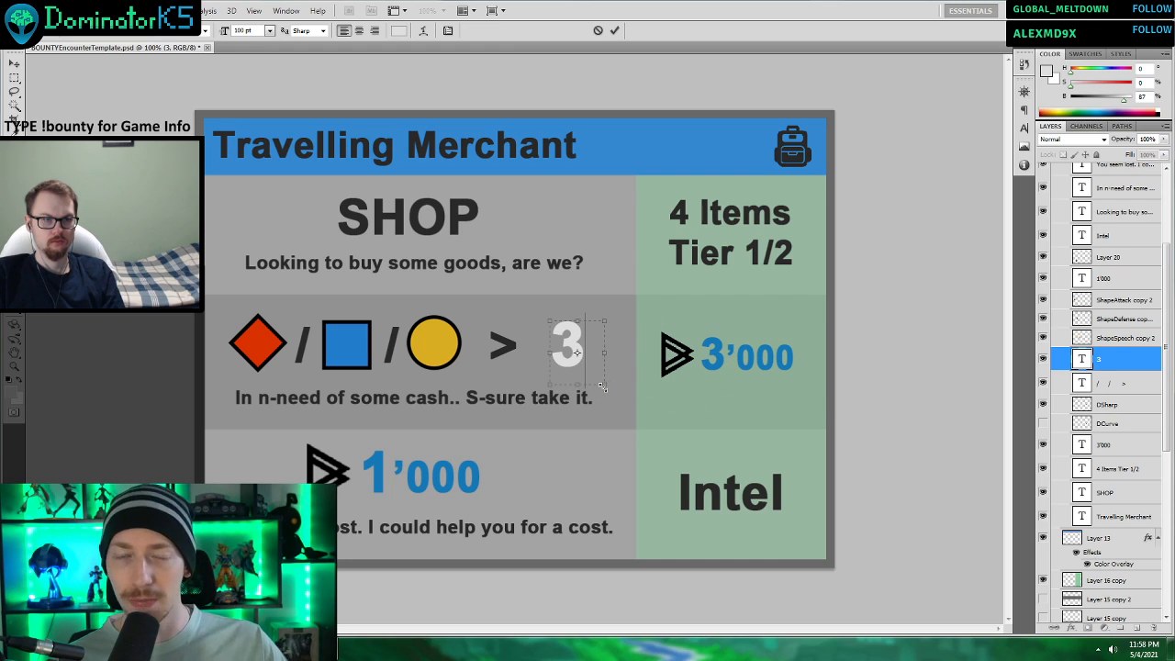
{"action": "right_click", "coordinate": [1125, 364]}
{"action": "left_click", "coordinate": [992, 297]}
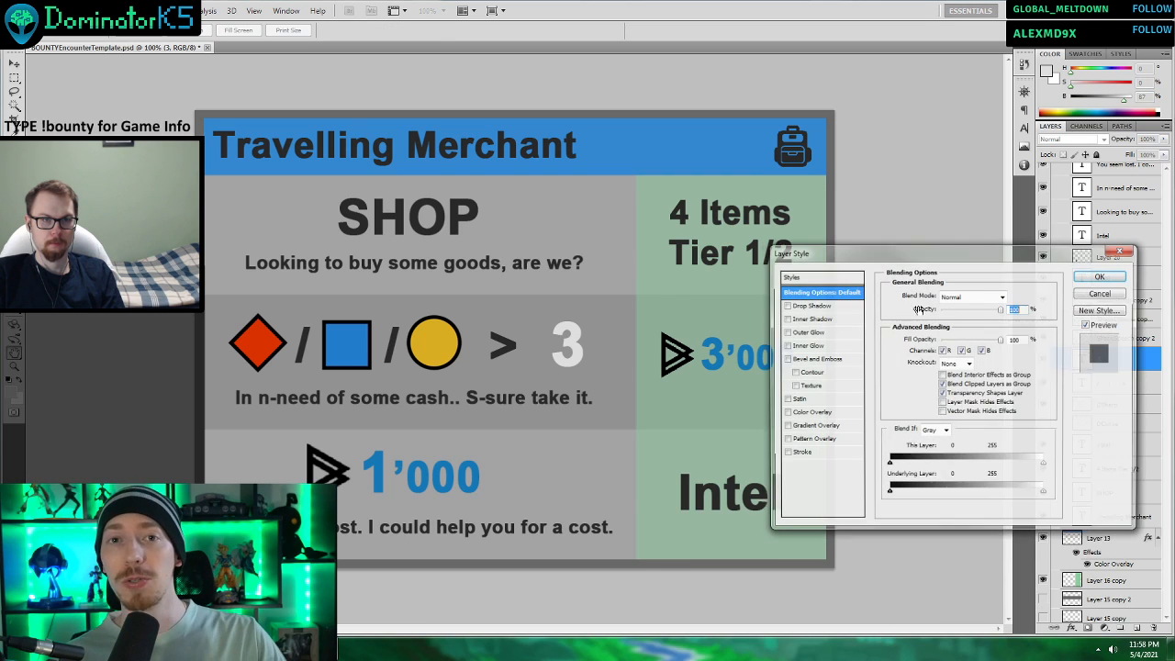
{"action": "left_click", "coordinate": [785, 454]}
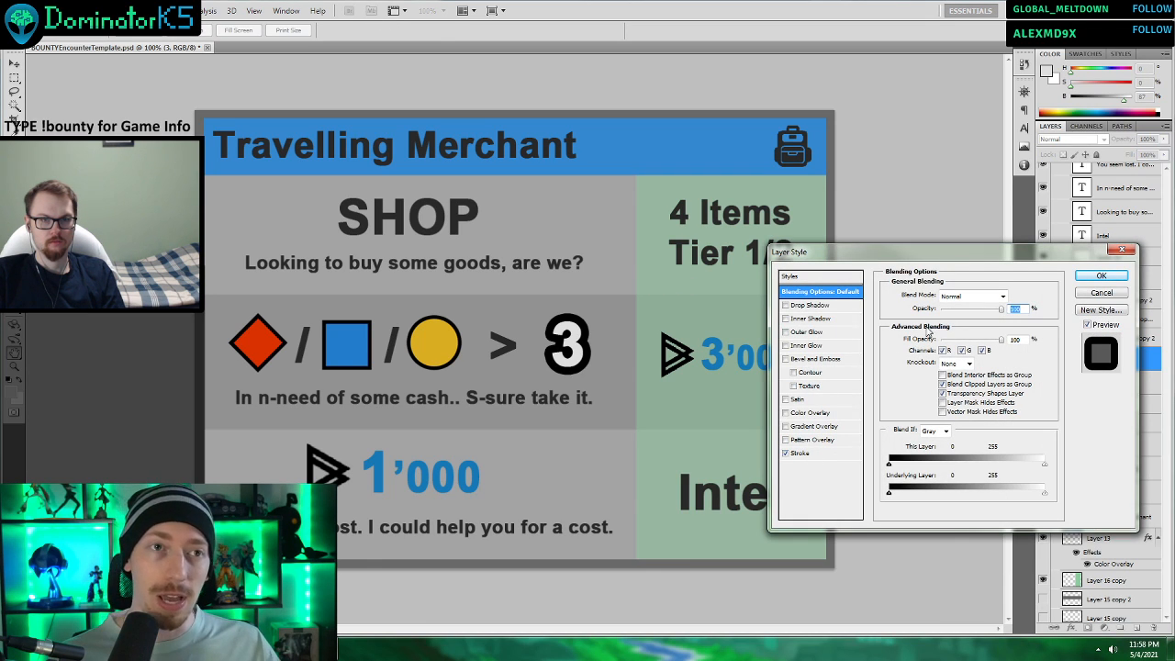
{"action": "left_click", "coordinate": [801, 454]}
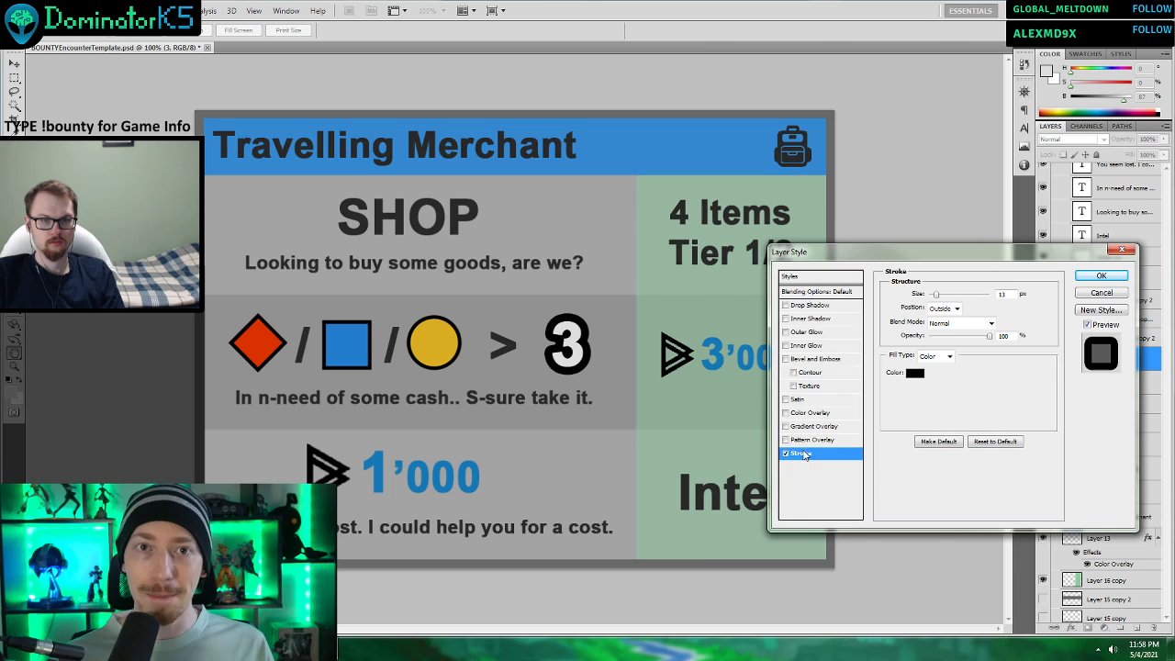
Recolour the stroke of the “3” to the dark grey of the card's title text and make it slightly thinner.
{"action": "left_click", "coordinate": [913, 373]}
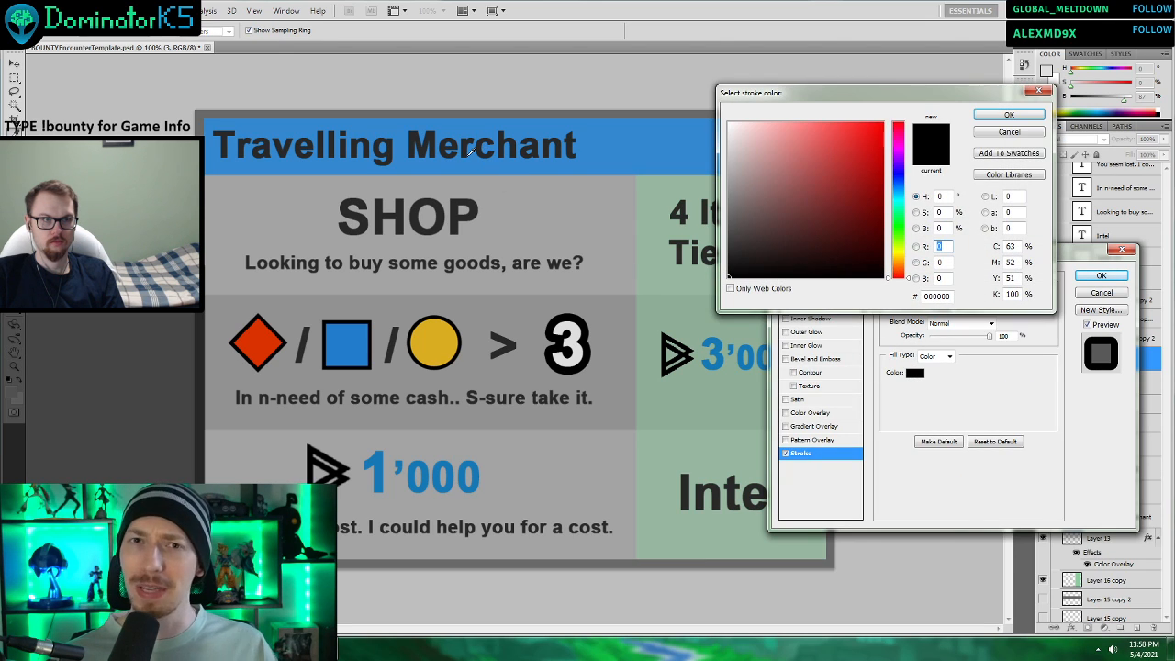
{"action": "left_click", "coordinate": [1009, 115]}
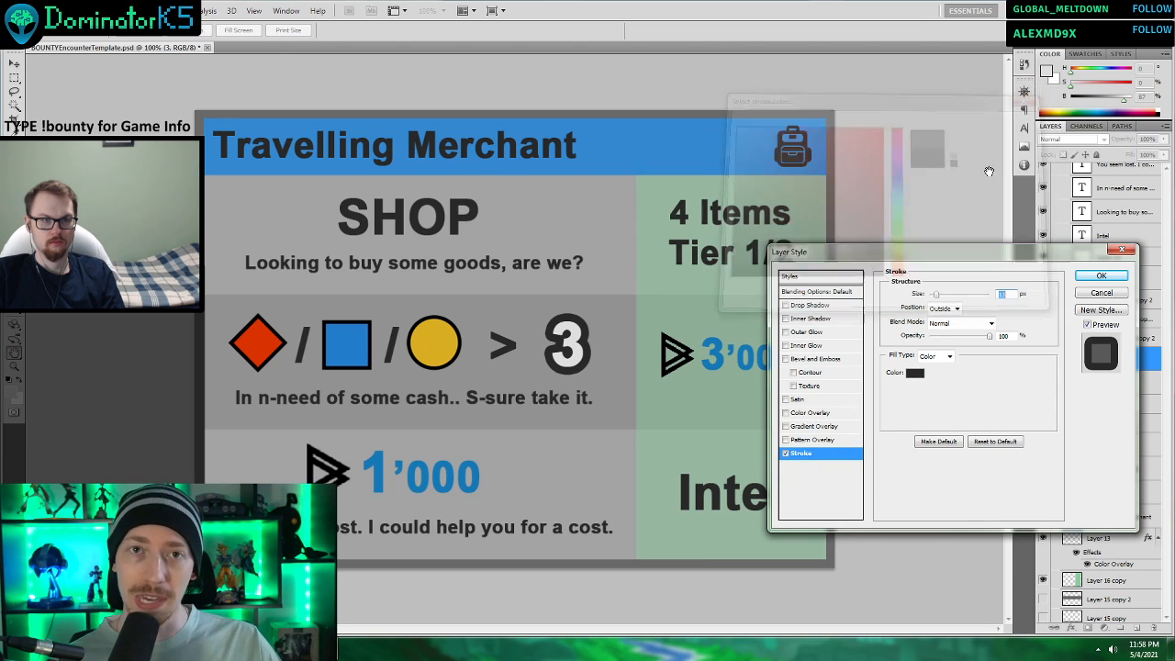
{"action": "left_click_drag", "start_coordinate": [935, 294], "coordinate": [935, 295]}
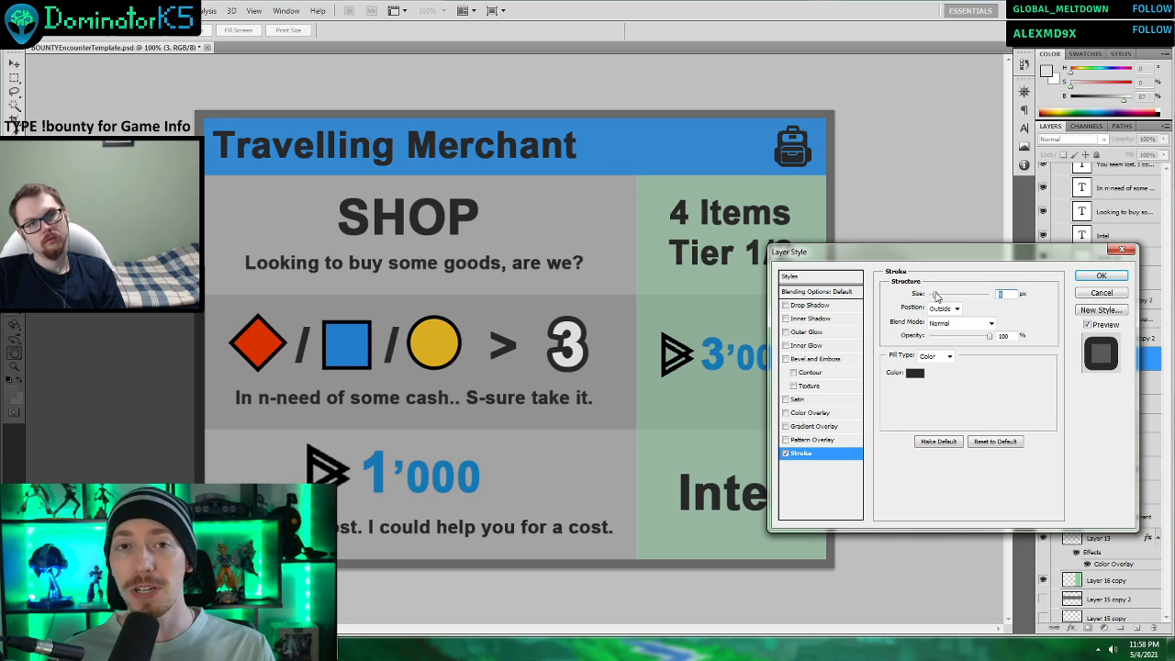
{"action": "left_click", "coordinate": [1101, 276]}
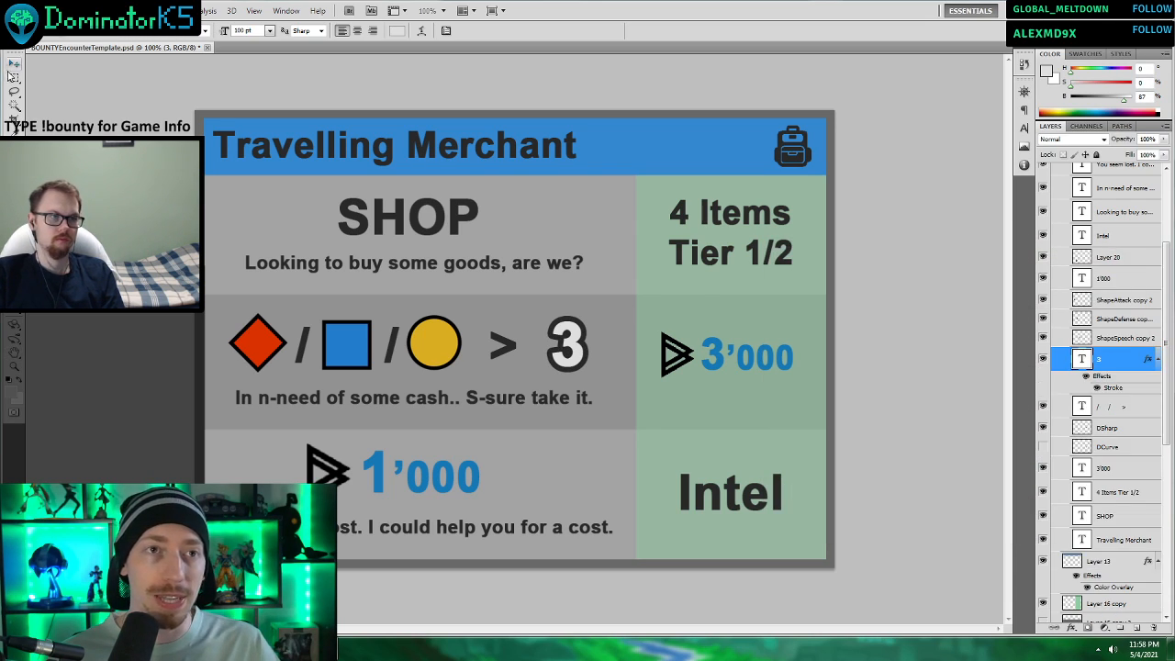
Nudge the outlined “3” slightly closer to the “>” sign.
{"action": "key", "text": "v"}
{"action": "key", "text": "Left"}
{"action": "key", "text": "Left"}
{"action": "key", "text": "Left"}
{"action": "key", "text": "Left"}
{"action": "key", "text": "Left"}
{"action": "key", "text": "Left"}
{"action": "key", "text": "Left"}
{"action": "key", "text": "Left"}
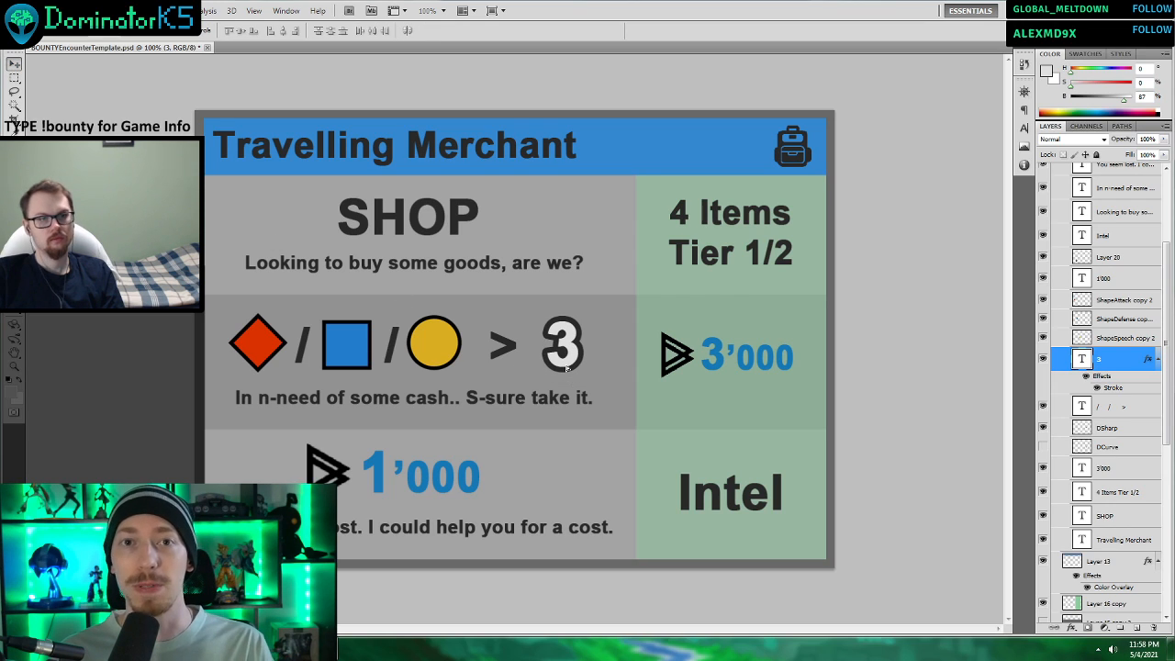
{"action": "left_click", "coordinate": [1107, 410]}
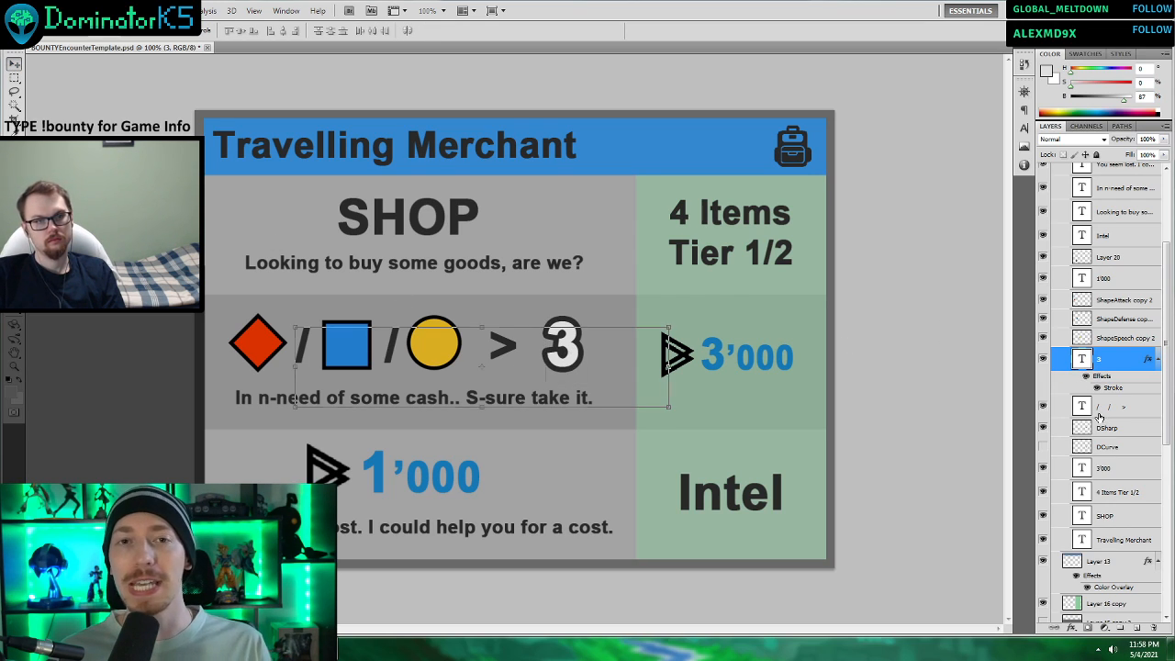
{"action": "scroll", "coordinate": [642, 314], "scroll_direction": "down", "scroll_amount": 3}
{"action": "scroll", "coordinate": [633, 308], "scroll_direction": "up", "scroll_amount": 1}
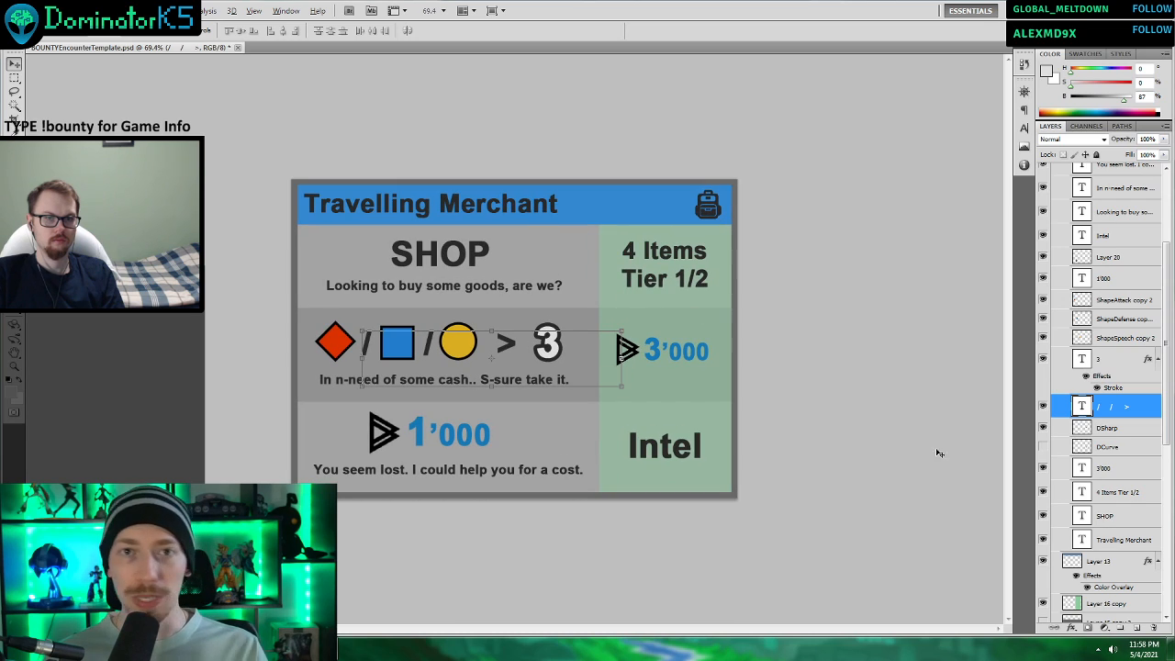
{"action": "left_click", "coordinate": [1114, 476]}
{"action": "scroll", "coordinate": [600, 380], "scroll_direction": "up", "scroll_amount": 2}
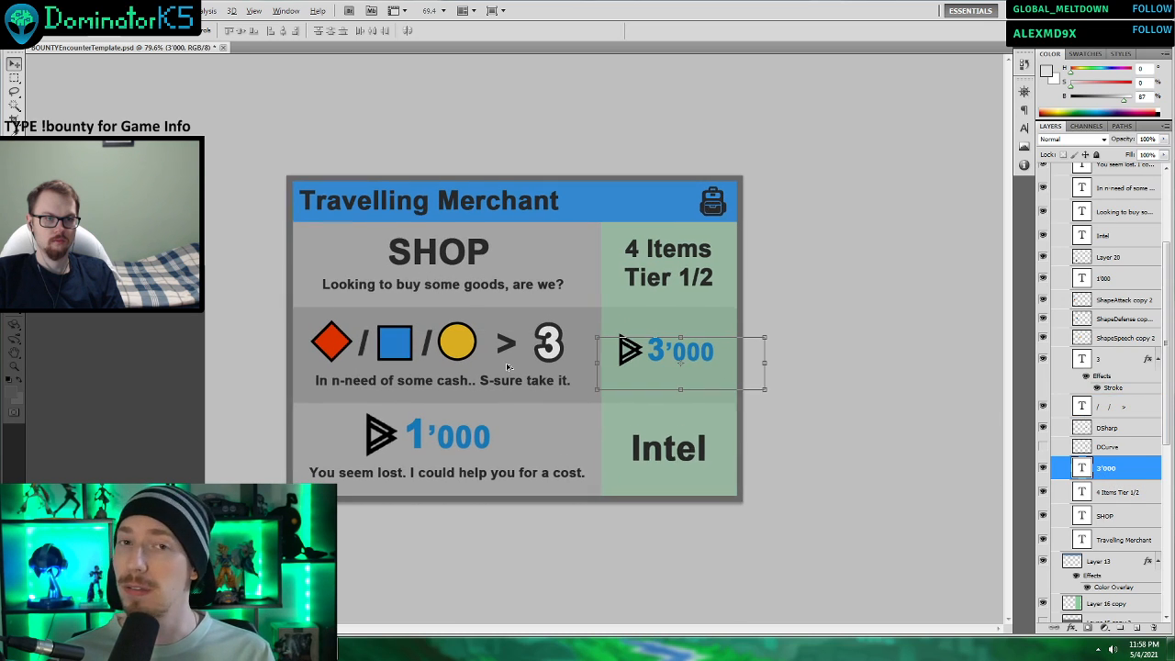
Reduce the stroke size of the middle row's “3” further so its outline is thinner.
{"action": "left_click", "coordinate": [584, 347]}
{"action": "right_click", "coordinate": [1111, 361]}
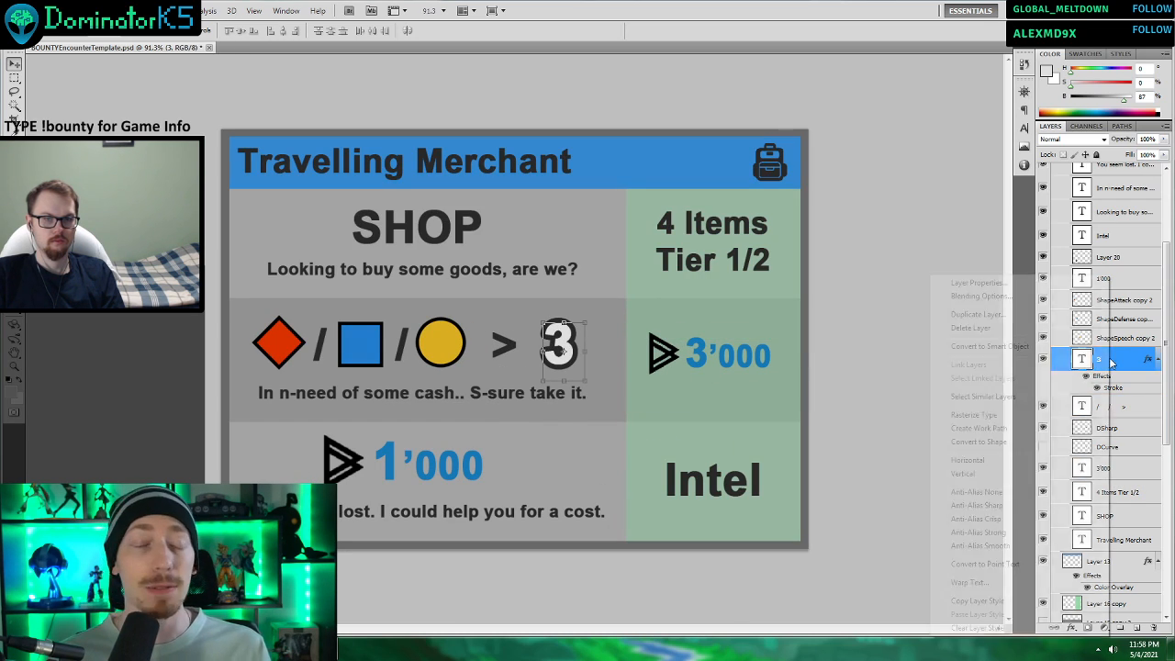
{"action": "left_click", "coordinate": [960, 293]}
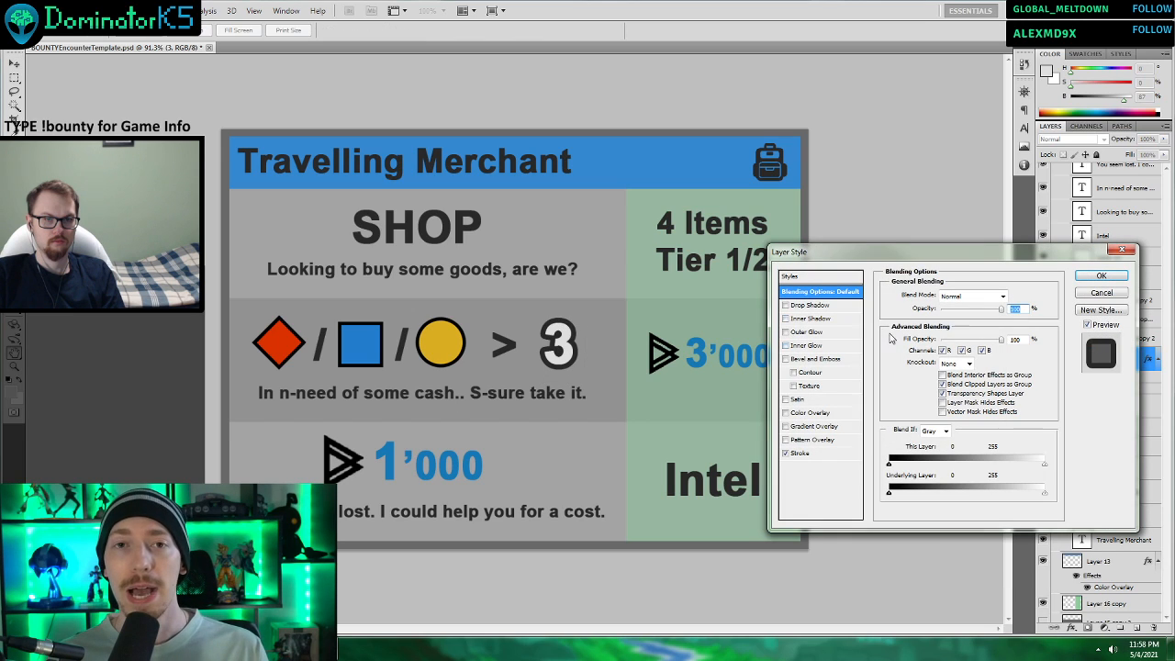
{"action": "left_click", "coordinate": [820, 451]}
{"action": "left_click_drag", "start_coordinate": [935, 295], "coordinate": [932, 295]}
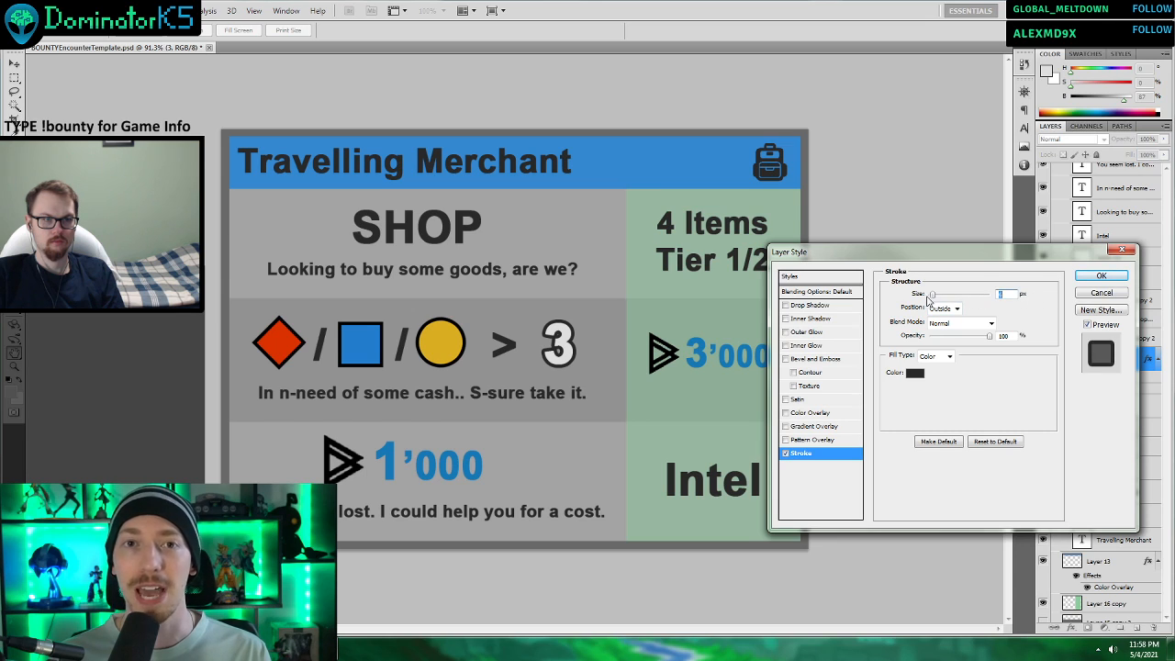
{"action": "left_click", "coordinate": [1100, 276]}
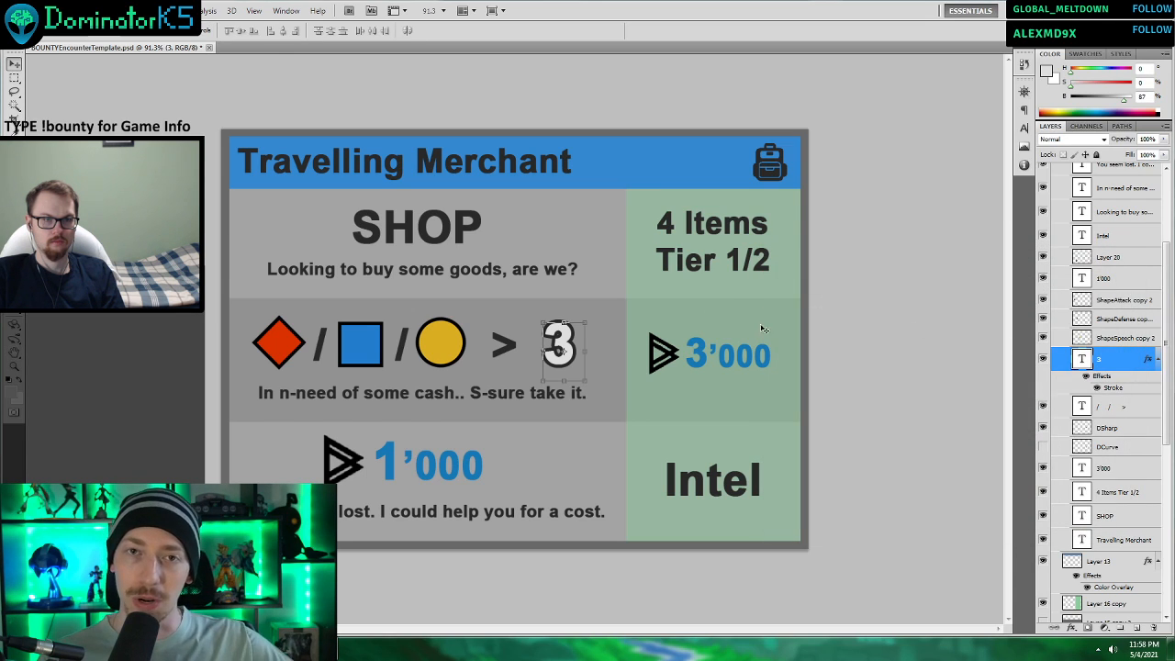
Select the layer of the currency symbol in front of 1’000 in the bottom row.
{"action": "scroll", "coordinate": [560, 357], "scroll_direction": "down", "scroll_amount": 2}
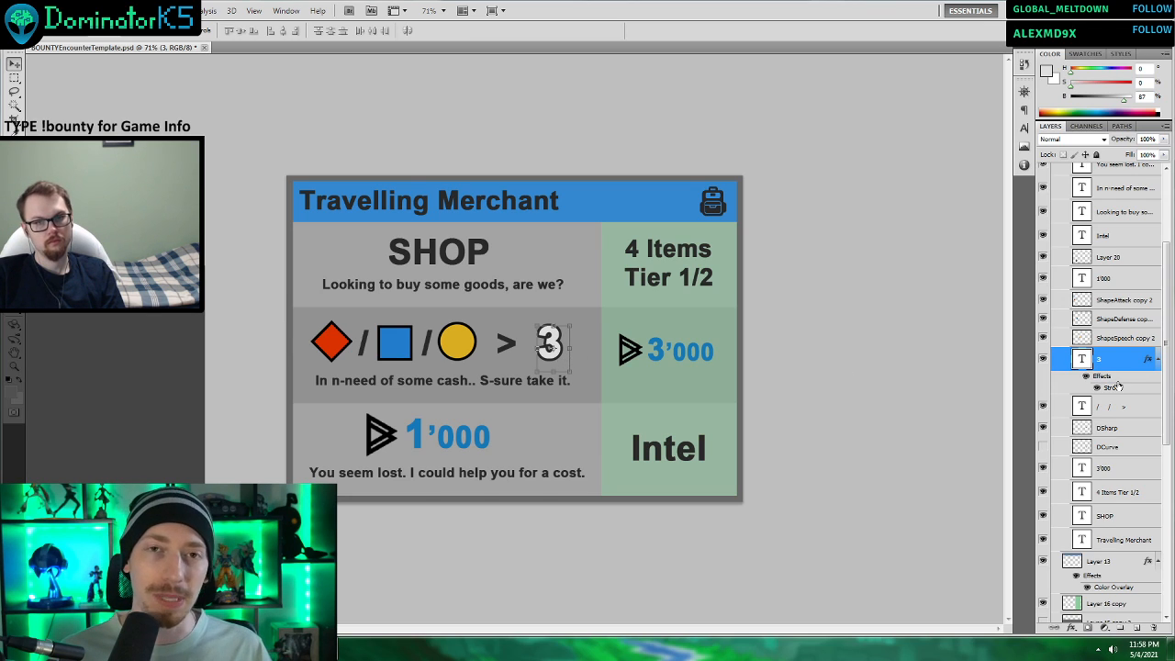
{"action": "left_click", "coordinate": [1112, 447]}
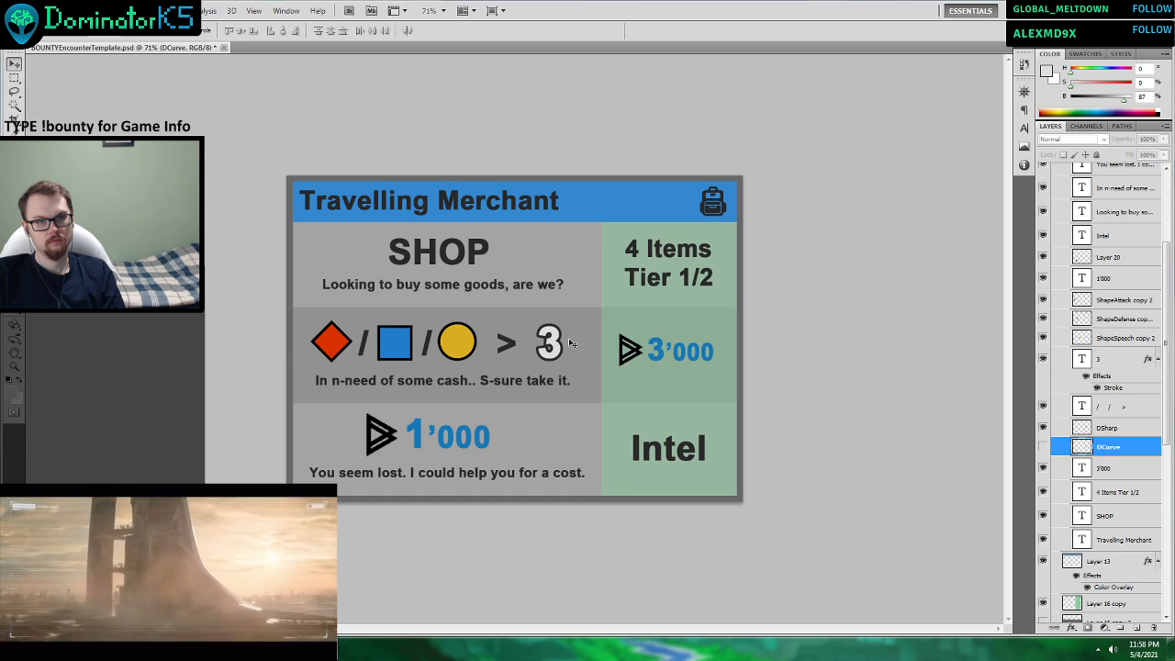
{"action": "scroll", "coordinate": [569, 343], "scroll_direction": "up", "scroll_amount": 3}
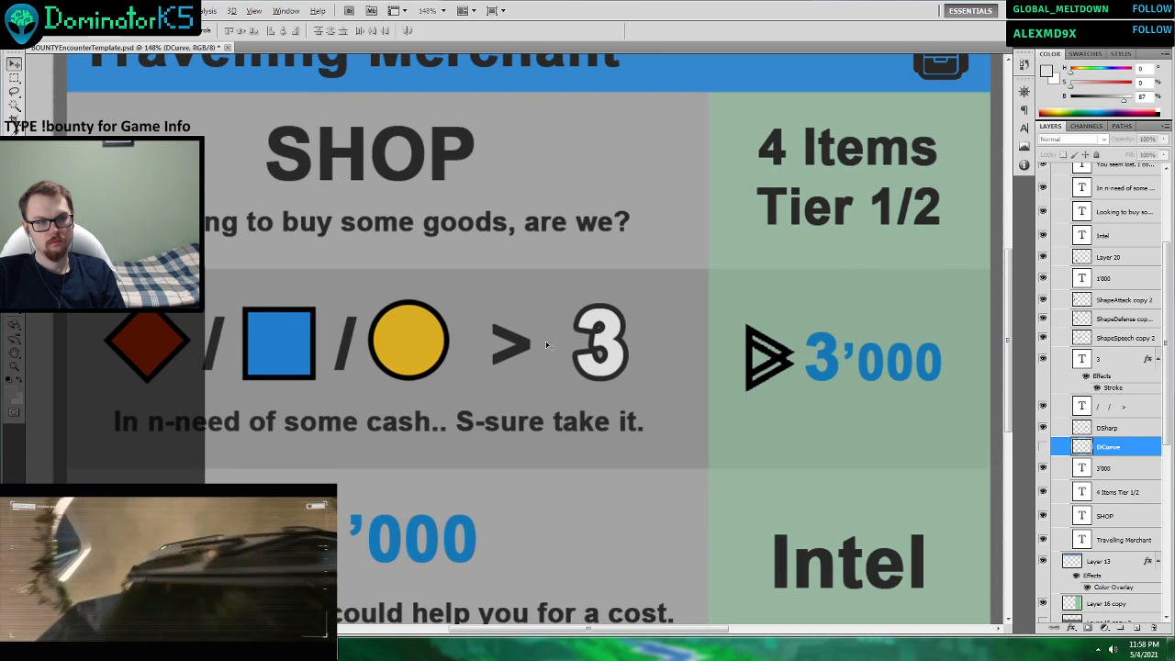
{"action": "left_click", "coordinate": [265, 539]}
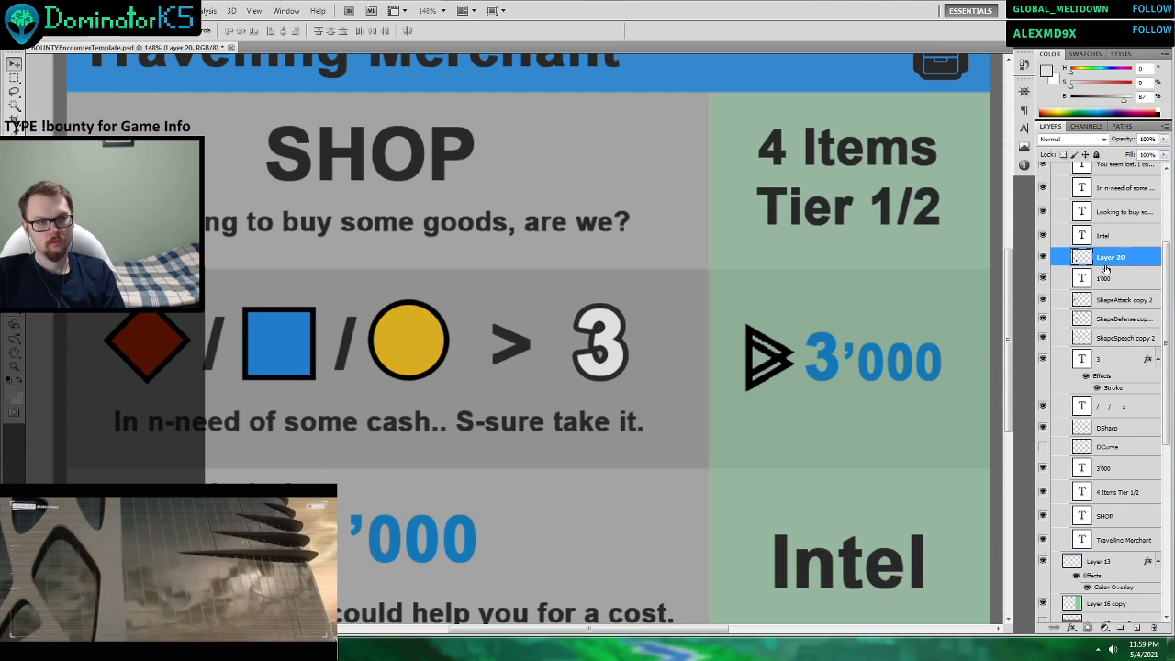
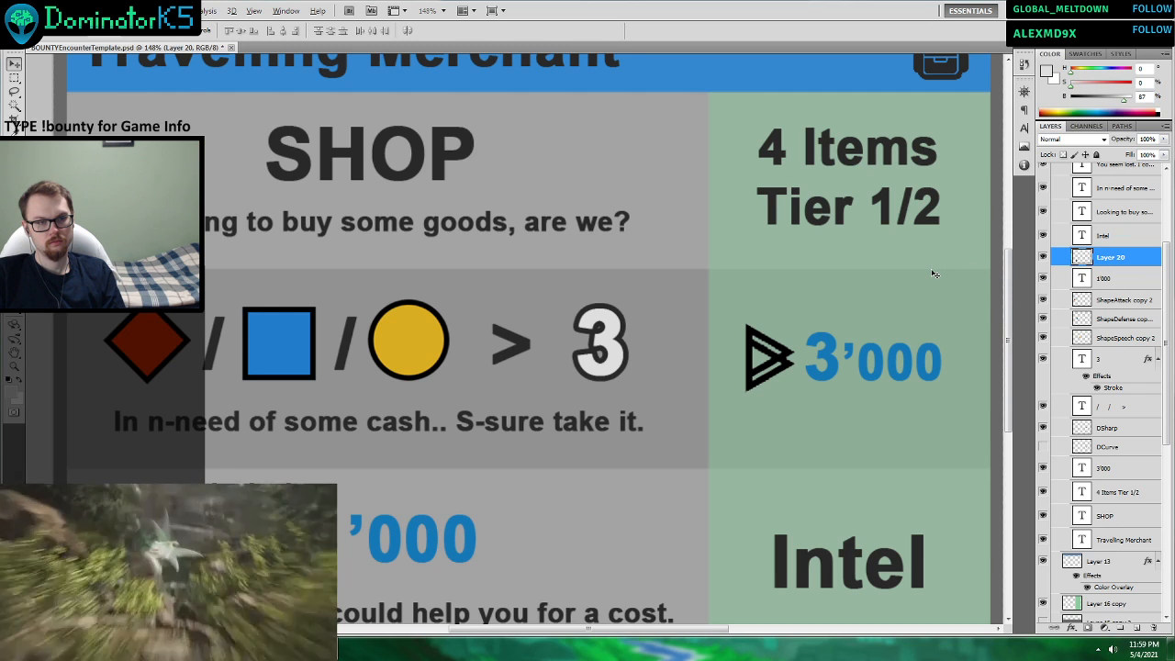
{"action": "key", "text": "ctrl+minus"}
{"action": "key", "text": "ctrl+minus"}
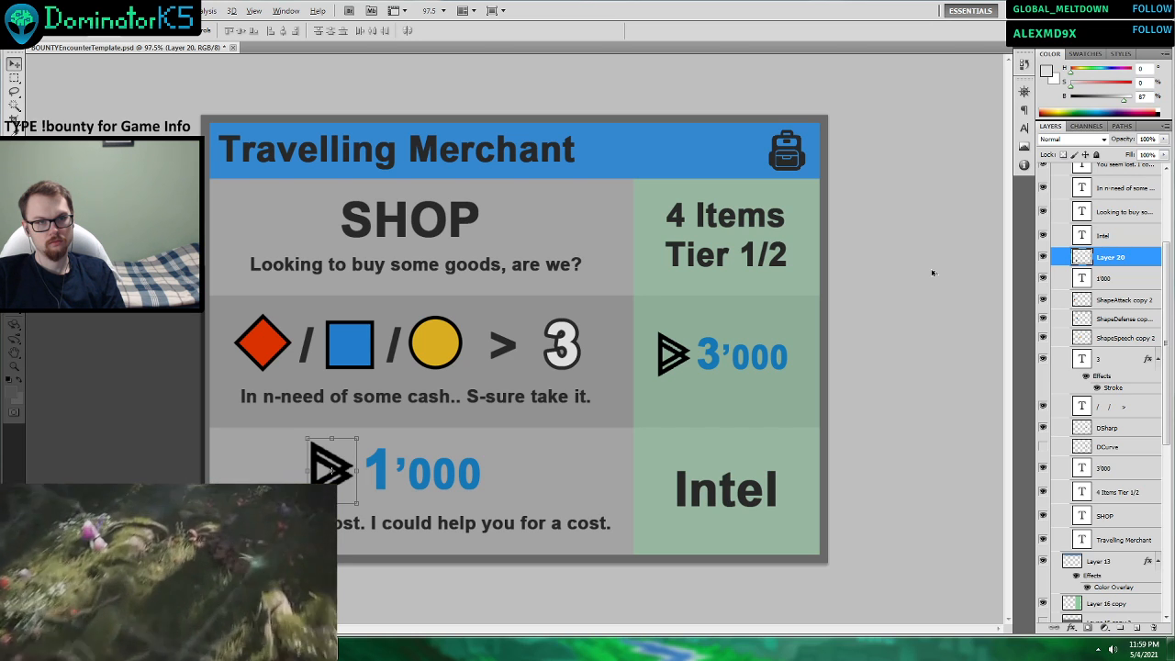
{"action": "left_click", "coordinate": [1120, 283]}
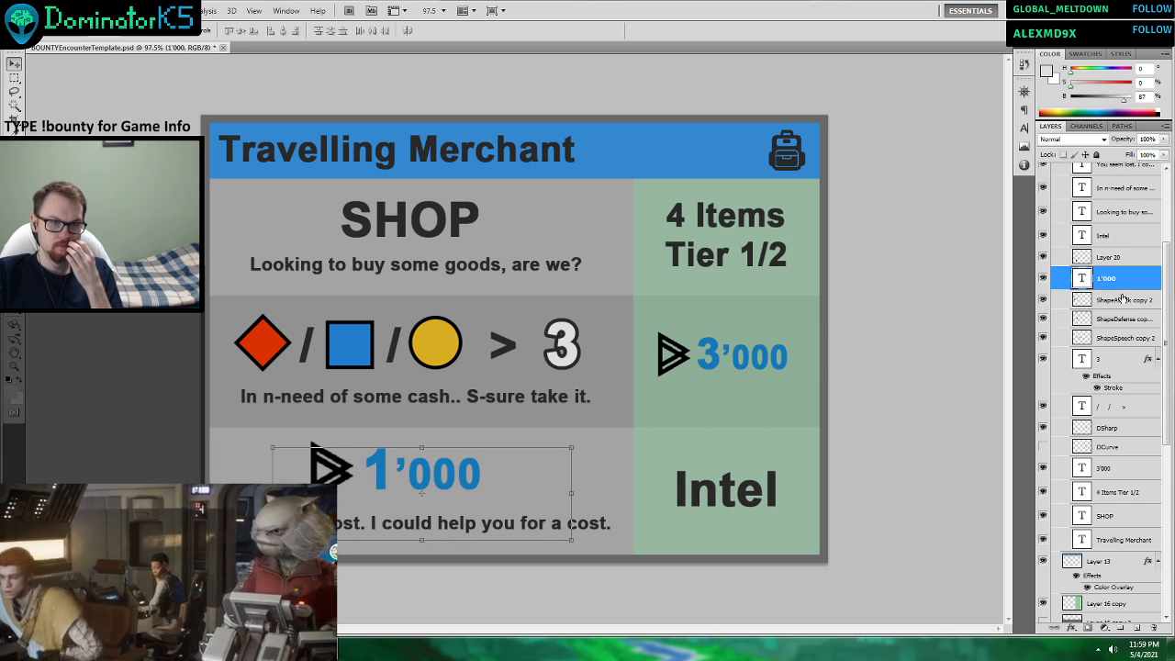
{"action": "left_click", "coordinate": [1125, 320]}
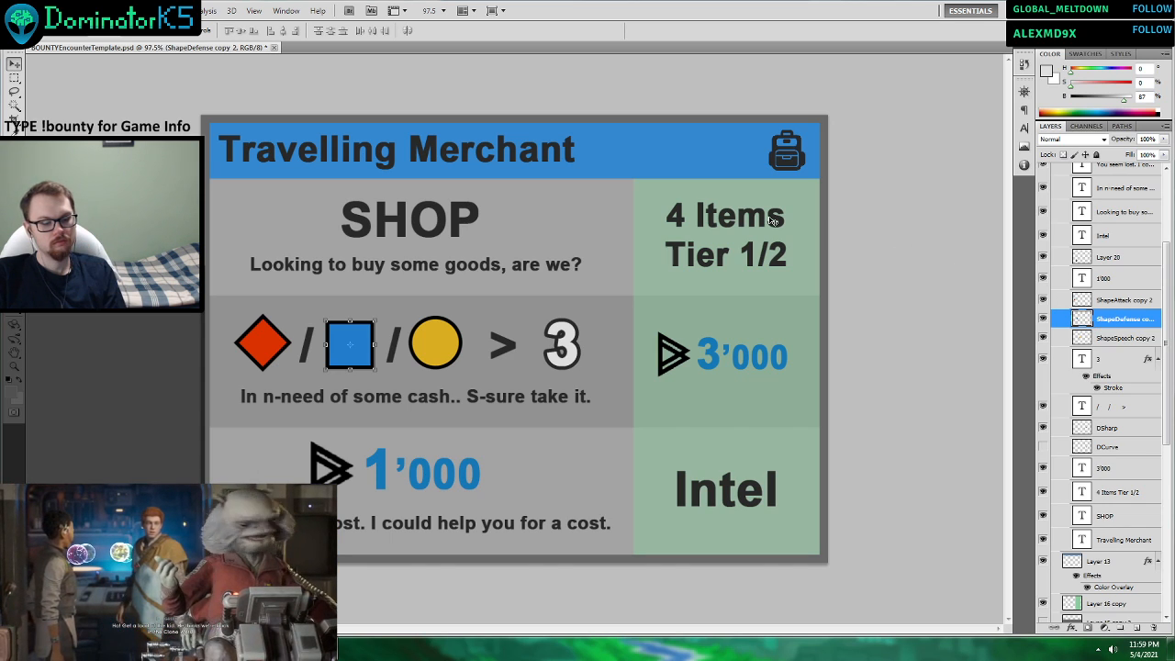
{"action": "scroll", "coordinate": [732, 210], "scroll_direction": "down", "scroll_amount": 2}
{"action": "scroll", "coordinate": [733, 210], "scroll_direction": "down", "scroll_amount": 1}
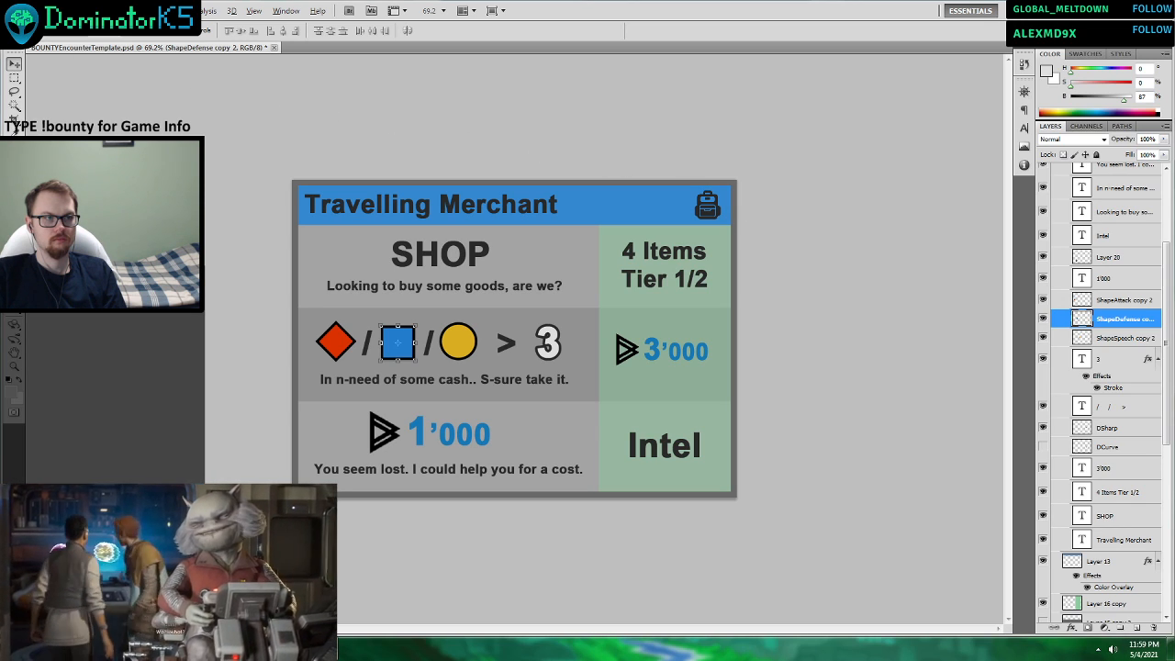
Save the card document and set up a copy of it in PNG format.
{"action": "left_click", "coordinate": [36, 11]}
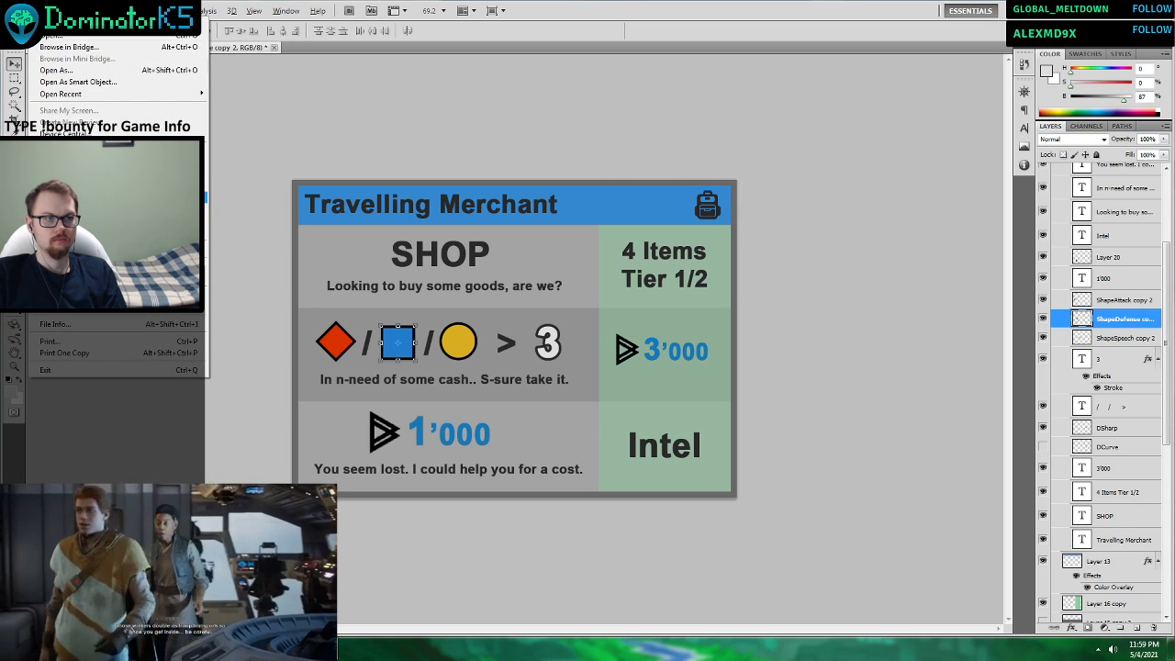
{"action": "left_click", "coordinate": [92, 185]}
{"action": "left_click", "coordinate": [36, 11]}
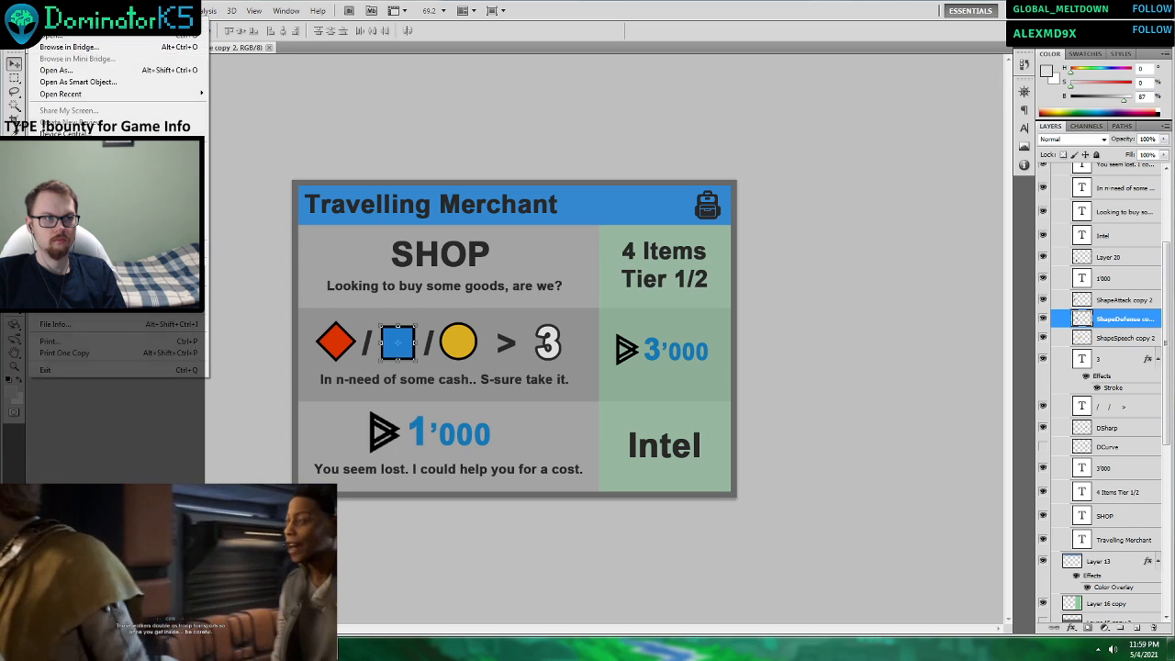
{"action": "left_click", "coordinate": [120, 198]}
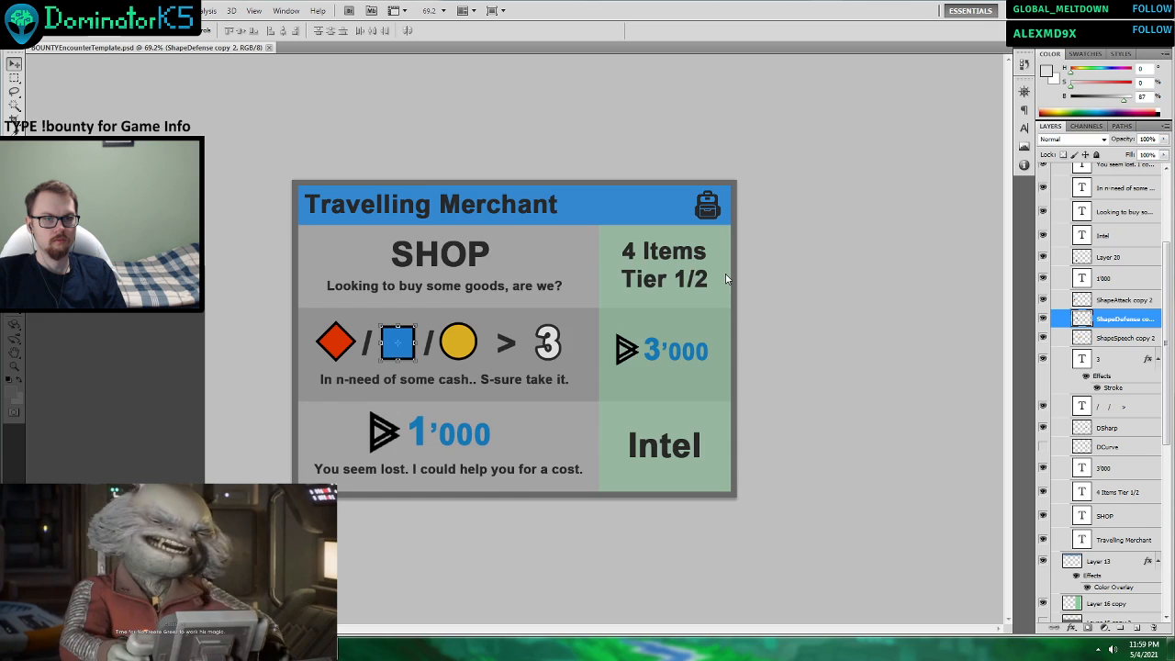
{"action": "left_click", "coordinate": [615, 322]}
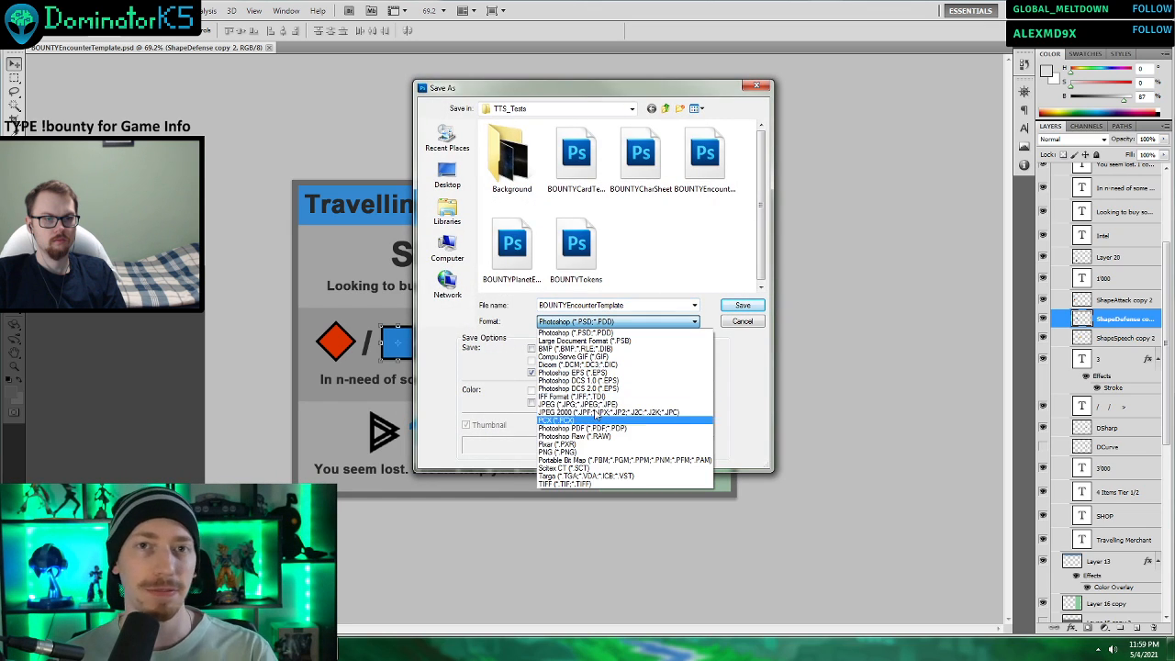
{"action": "left_click", "coordinate": [569, 452]}
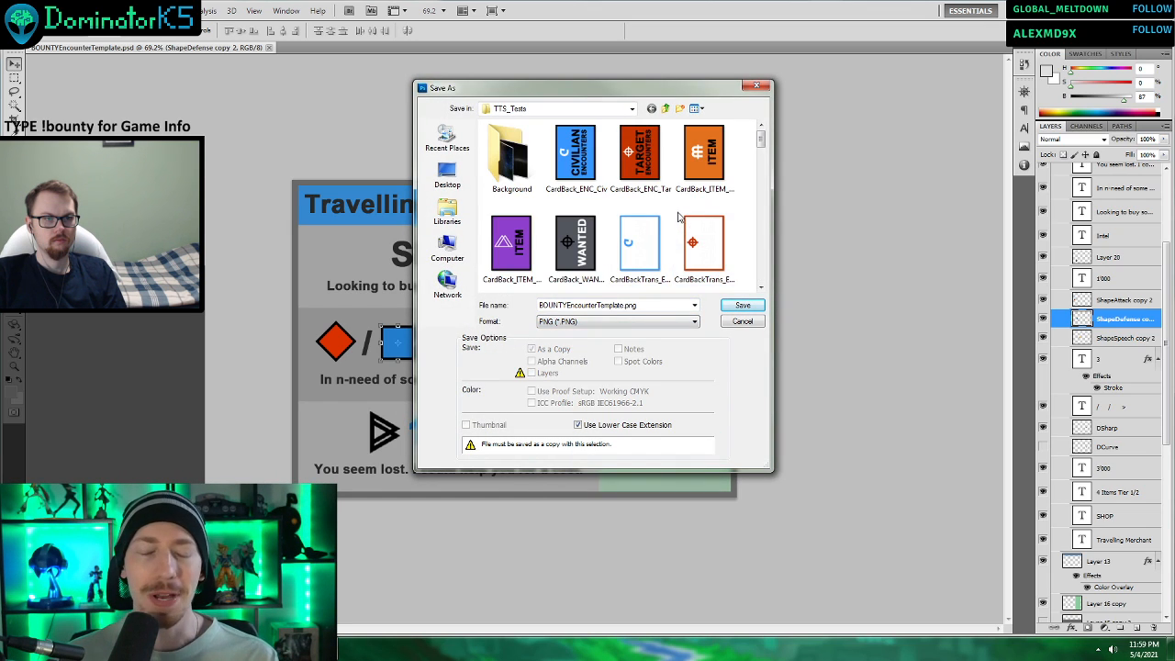
Reuse the existing file name ITEMReg_VoidKatana1 as the naming pattern for the PNG copy and select its ITEMReg prefix.
{"action": "left_click_drag", "start_coordinate": [761, 138], "coordinate": [761, 188]}
{"action": "left_click", "coordinate": [704, 160]}
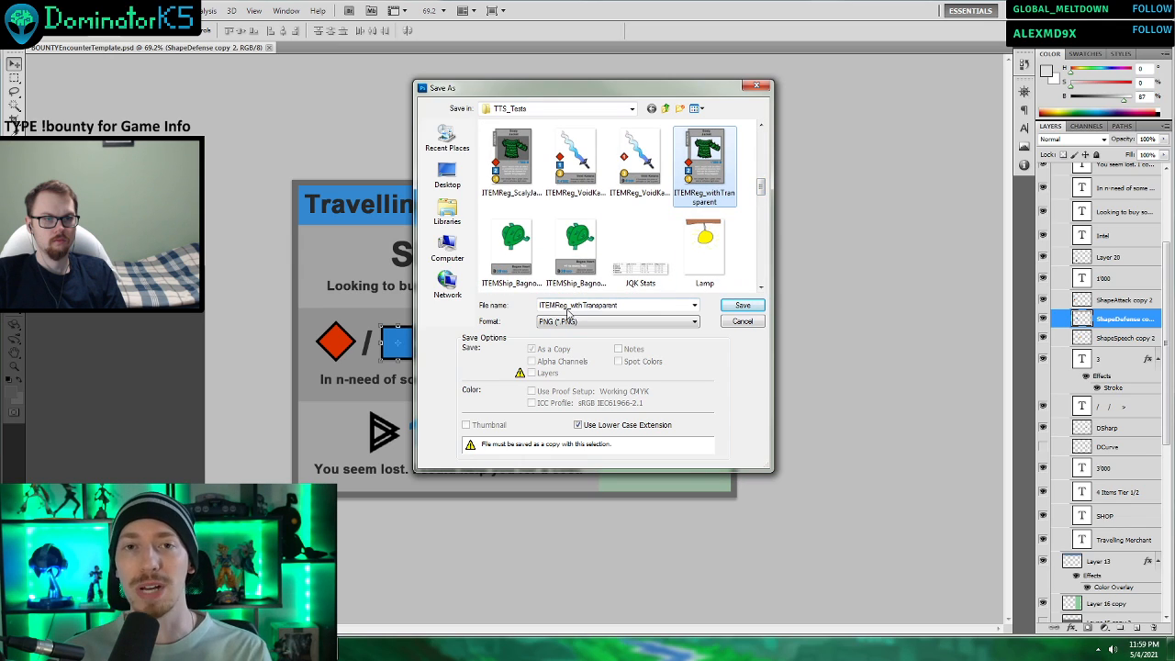
{"action": "left_click", "coordinate": [578, 165]}
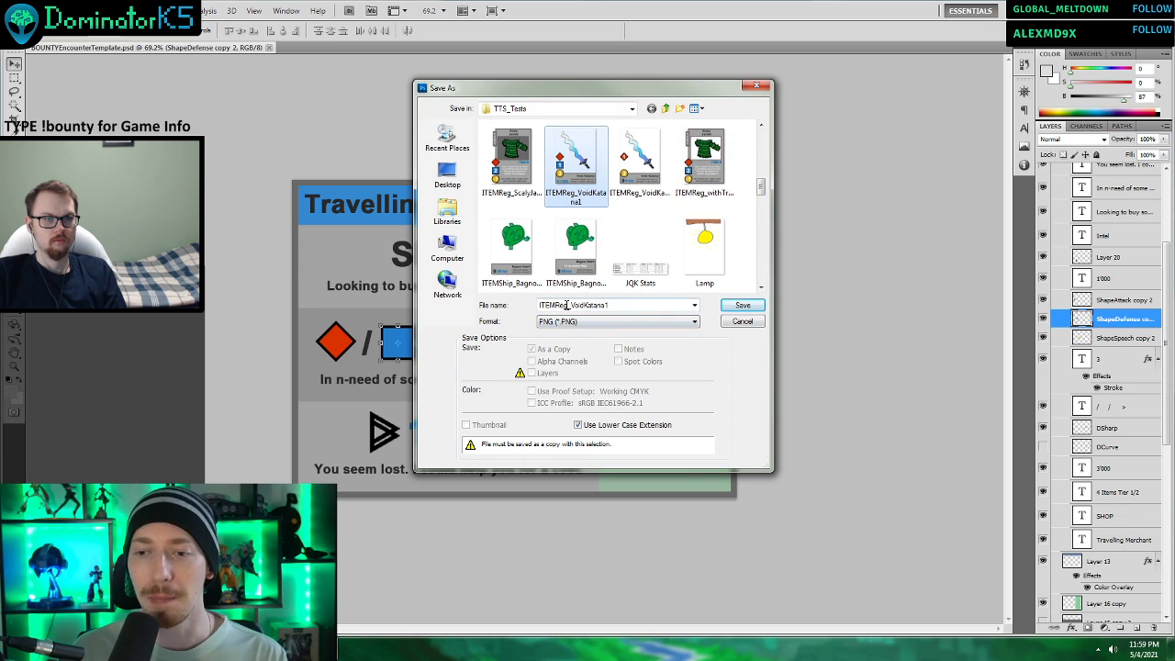
{"action": "left_click", "coordinate": [566, 305]}
{"action": "left_click", "coordinate": [559, 305]}
{"action": "left_click_drag", "start_coordinate": [569, 305], "coordinate": [538, 304]}
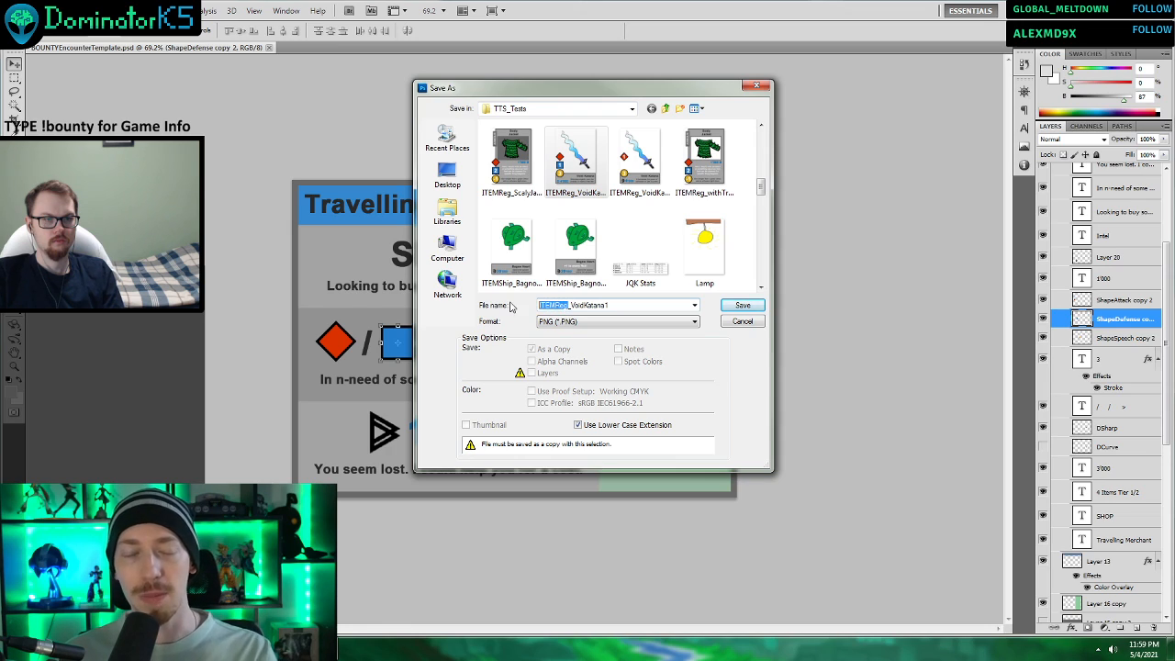
Name the PNG copy CivEnc_Merchant and save it without interlacing.
{"action": "left_click_drag", "start_coordinate": [760, 188], "coordinate": [761, 139]}
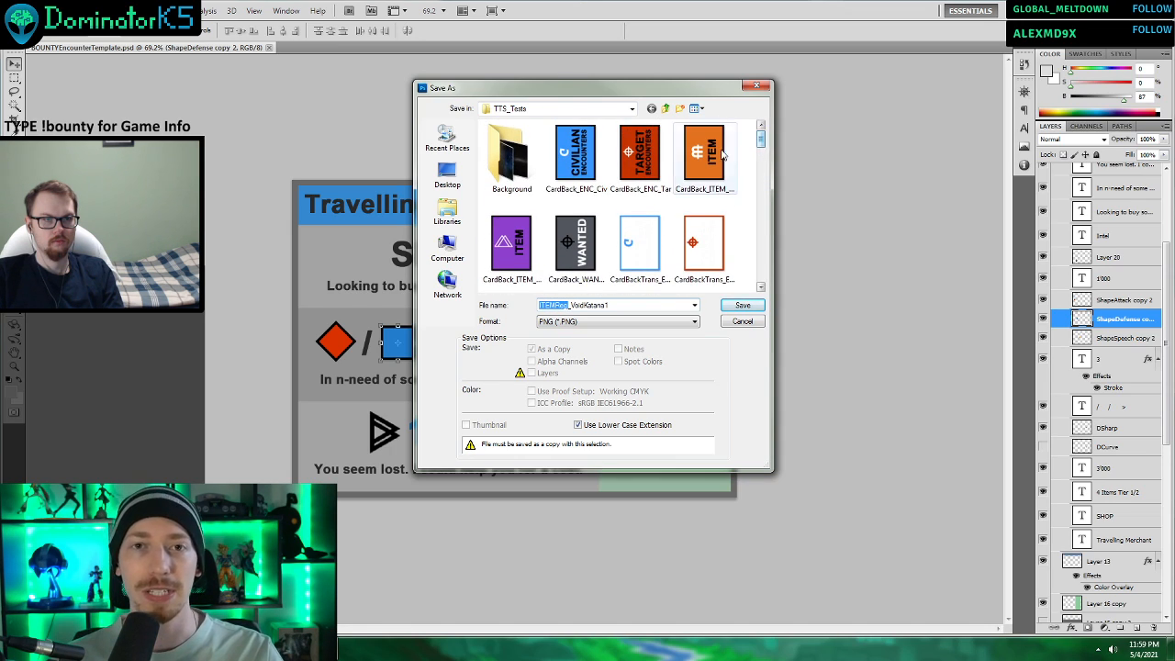
{"action": "type", "text": "C"}
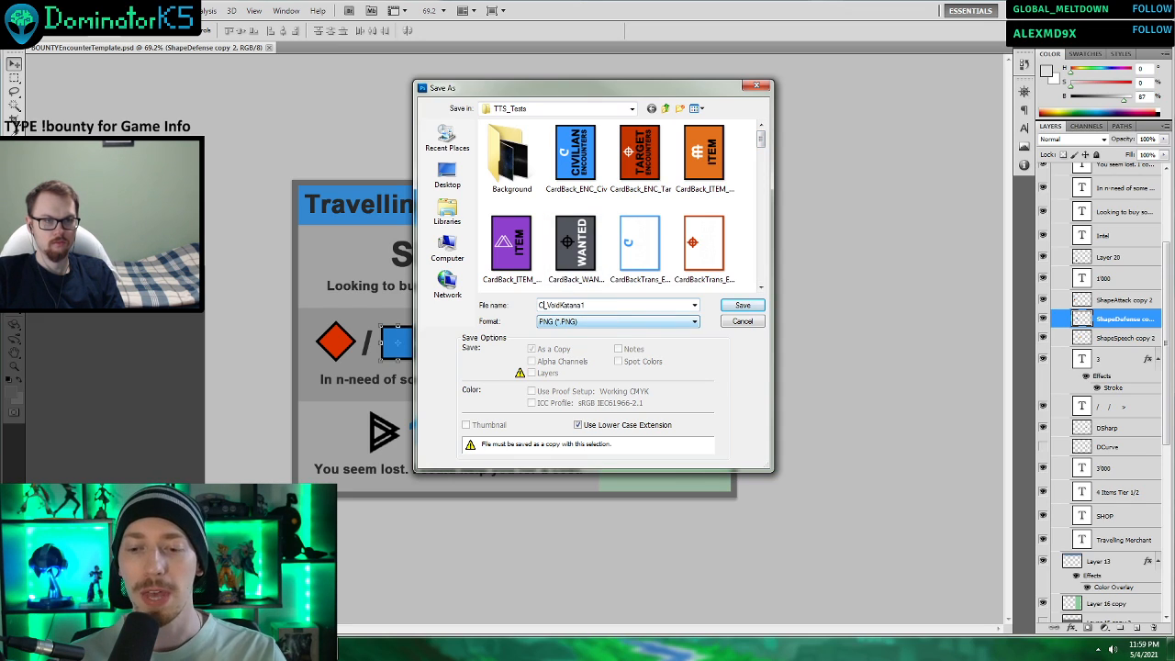
{"action": "type", "text": "ivEnc"}
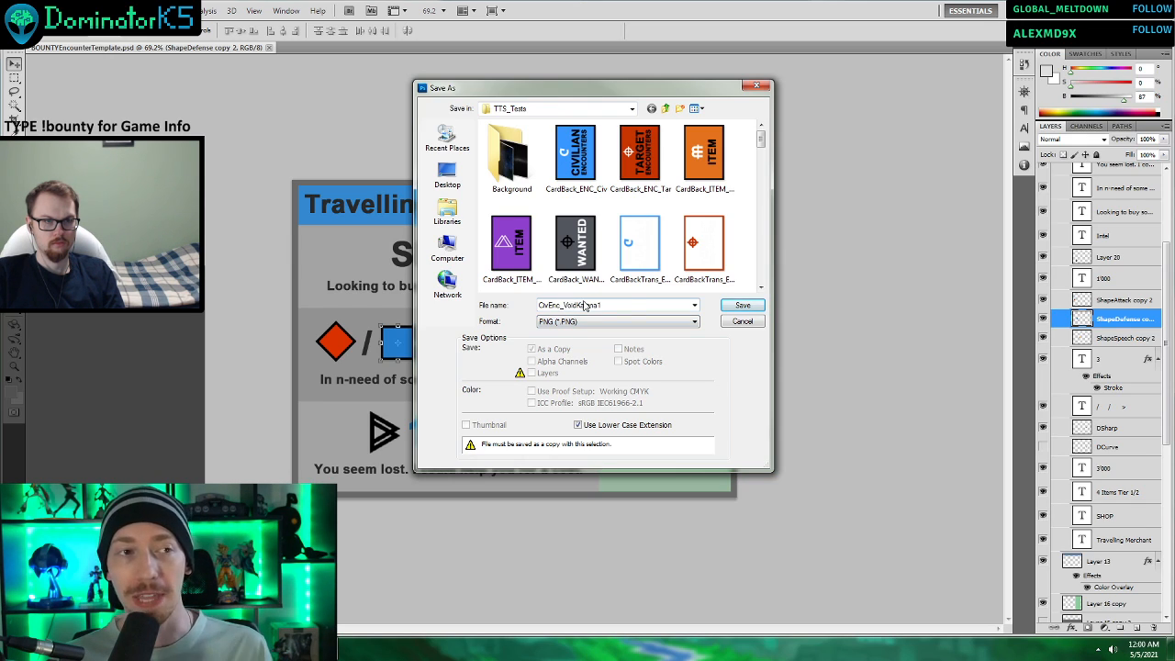
{"action": "left_click_drag", "start_coordinate": [608, 306], "coordinate": [563, 304]}
{"action": "type", "text": "Merchant"}
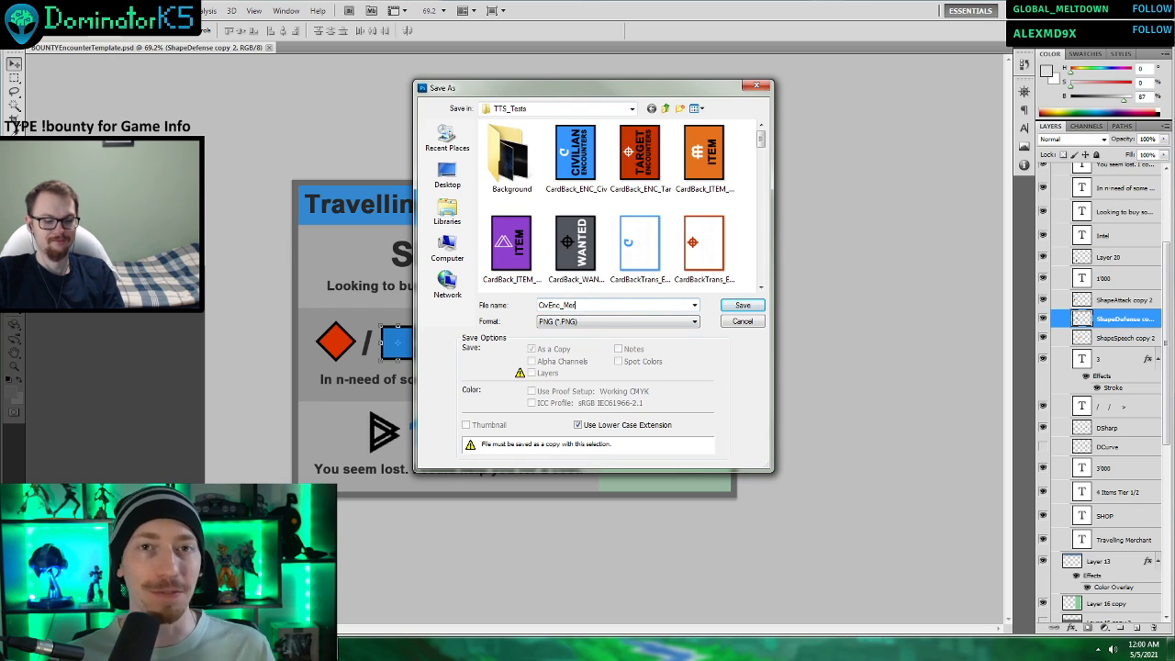
{"action": "left_click", "coordinate": [746, 310]}
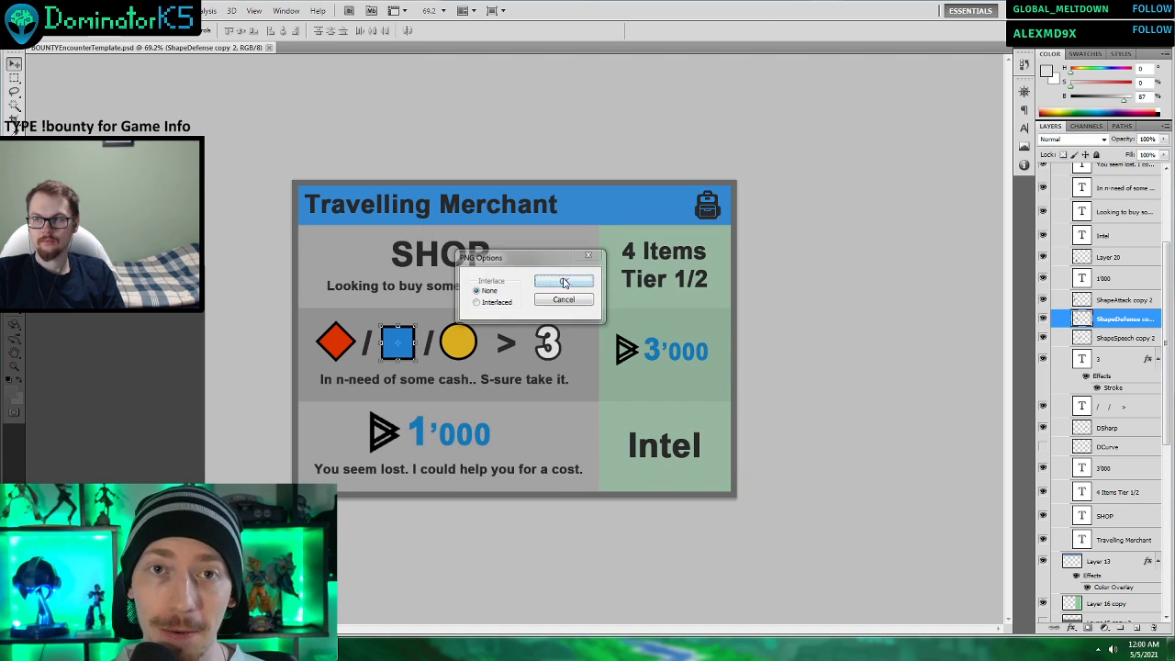
{"action": "left_click", "coordinate": [565, 283]}
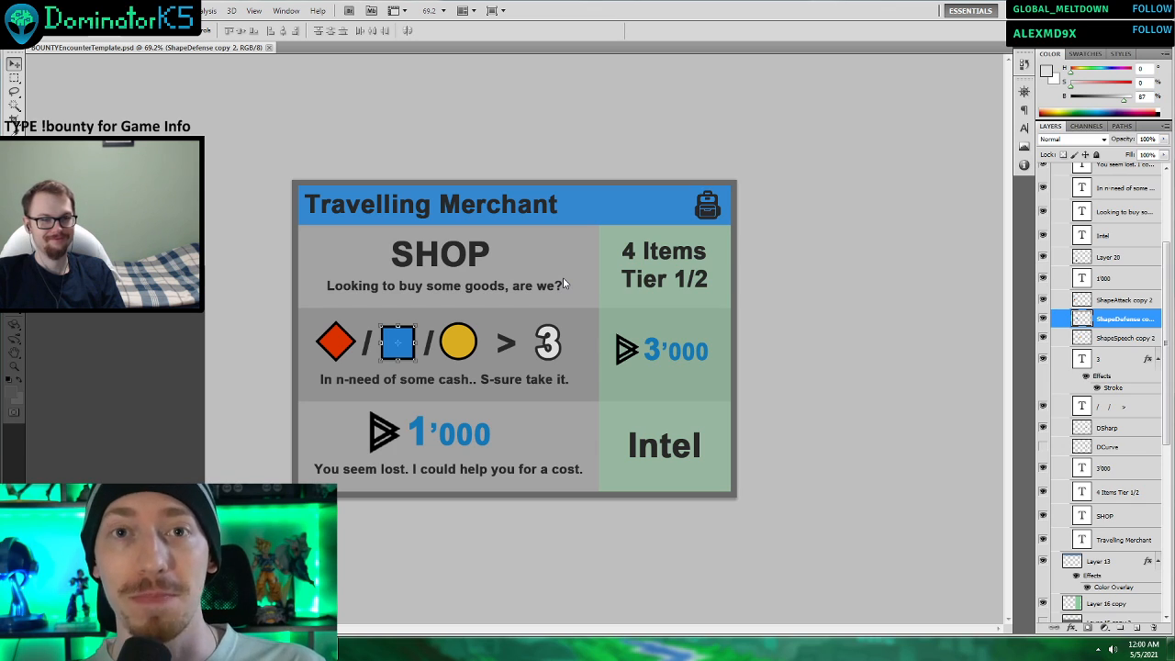
Try shifting the “Travelling Merchant” title and the backpack icon along the blue header, and undo the moves.
{"action": "left_click", "coordinate": [1109, 428]}
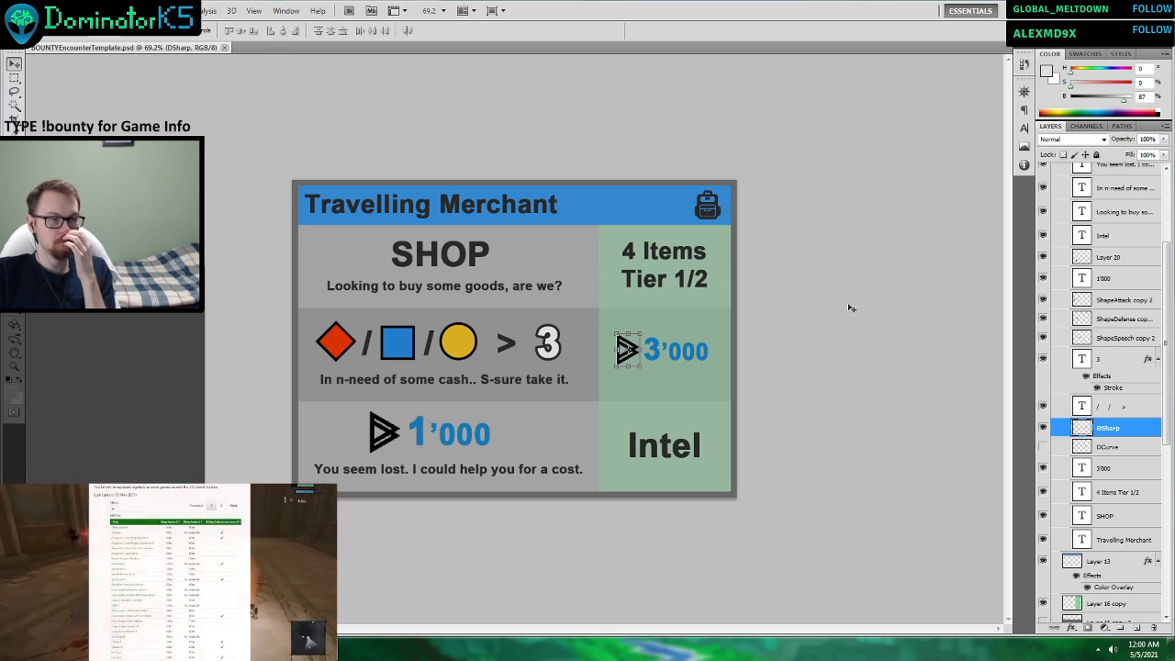
{"action": "left_click", "coordinate": [469, 206]}
{"action": "left_click_drag", "start_coordinate": [515, 210], "coordinate": [535, 212]}
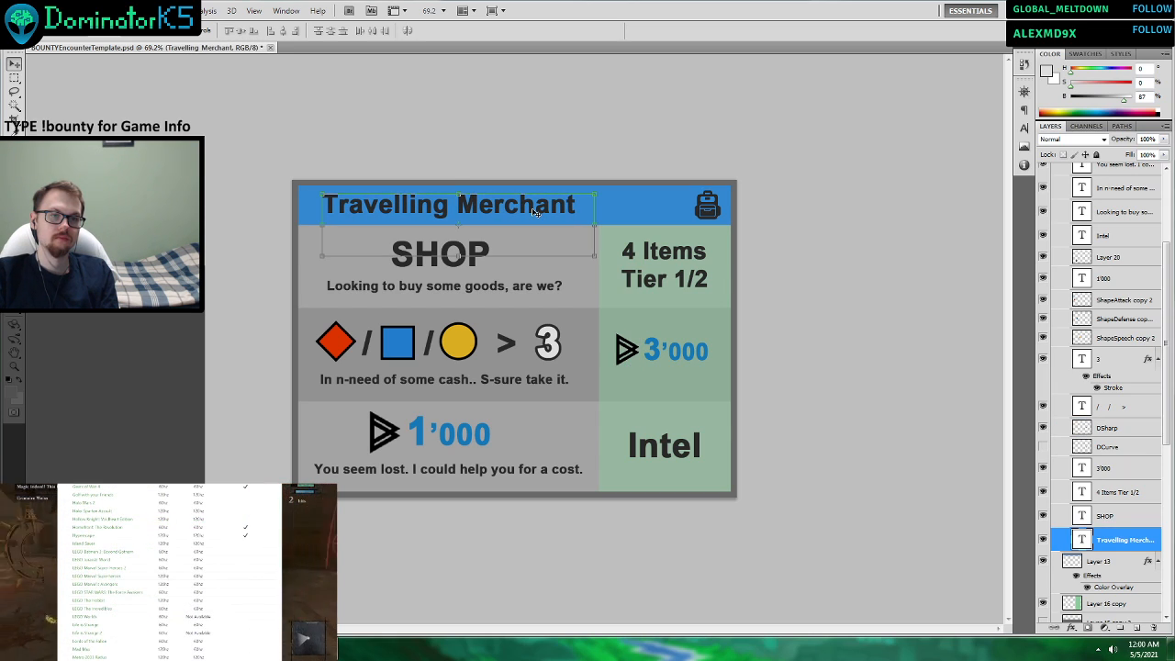
{"action": "key", "text": "ctrl+z"}
{"action": "left_click", "coordinate": [714, 208]}
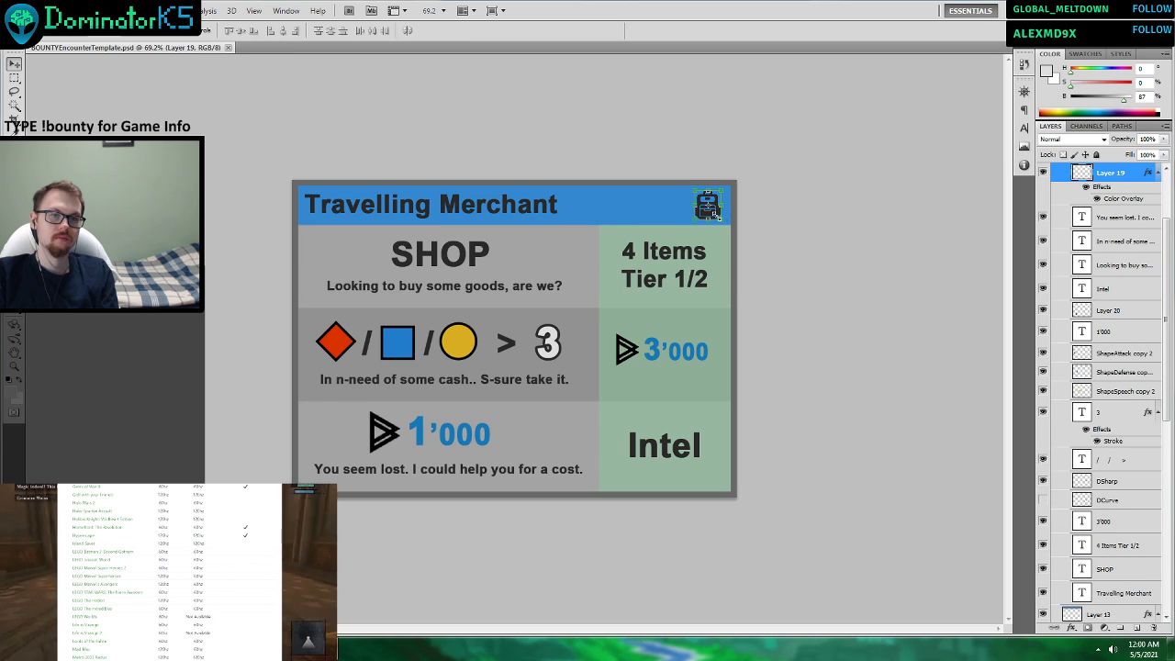
{"action": "left_click_drag", "start_coordinate": [715, 214], "coordinate": [682, 213]}
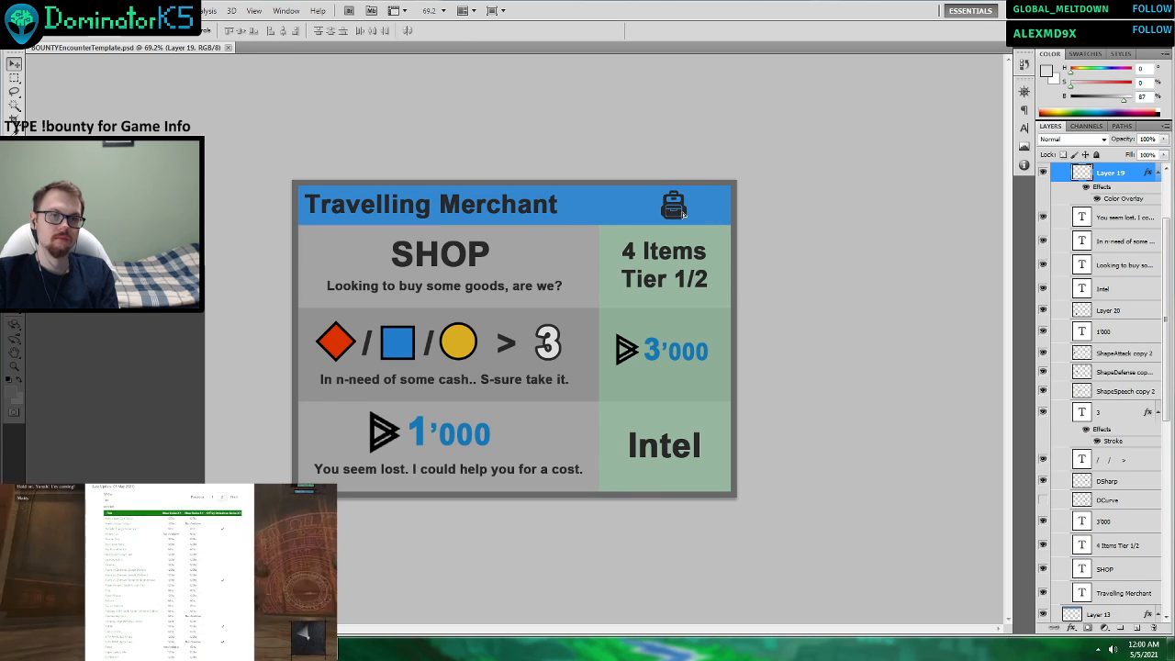
{"action": "left_click_drag", "start_coordinate": [541, 210], "coordinate": [567, 209]}
{"action": "key", "text": "ctrl+alt+z"}
{"action": "key", "text": "ctrl+alt+z"}
{"action": "key", "text": "ctrl+alt+z"}
{"action": "key", "text": "ctrl+alt+z"}
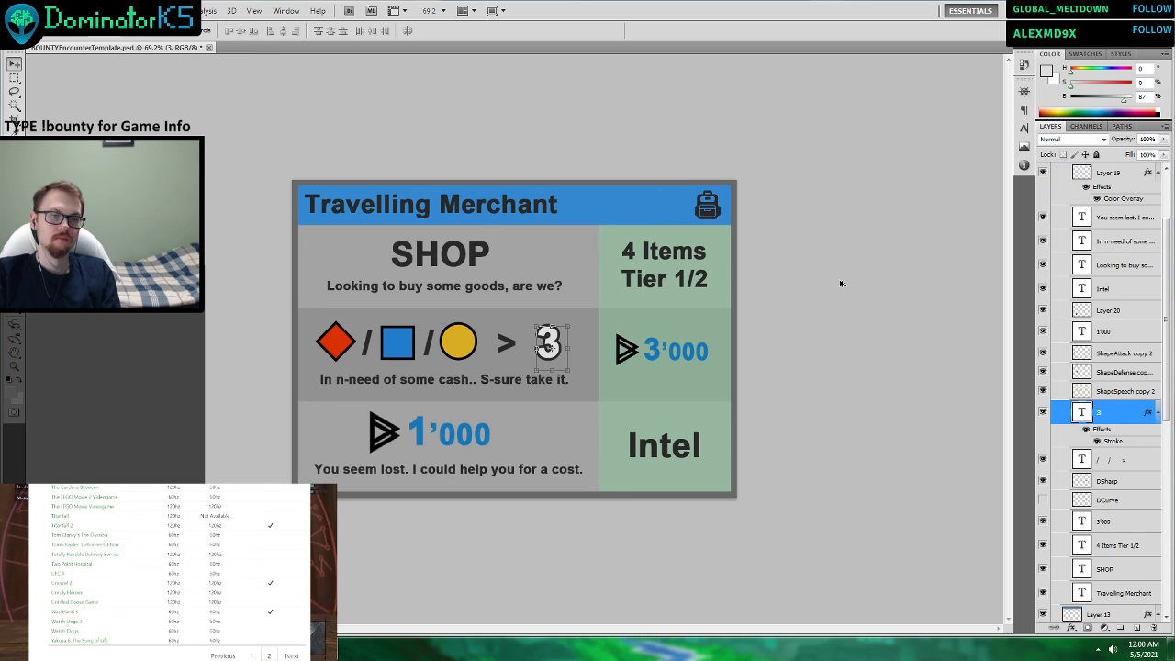
Collapse the Waste Scavenger group and toggle its visibility off and on to check what it contains.
{"action": "left_click", "coordinate": [1129, 354]}
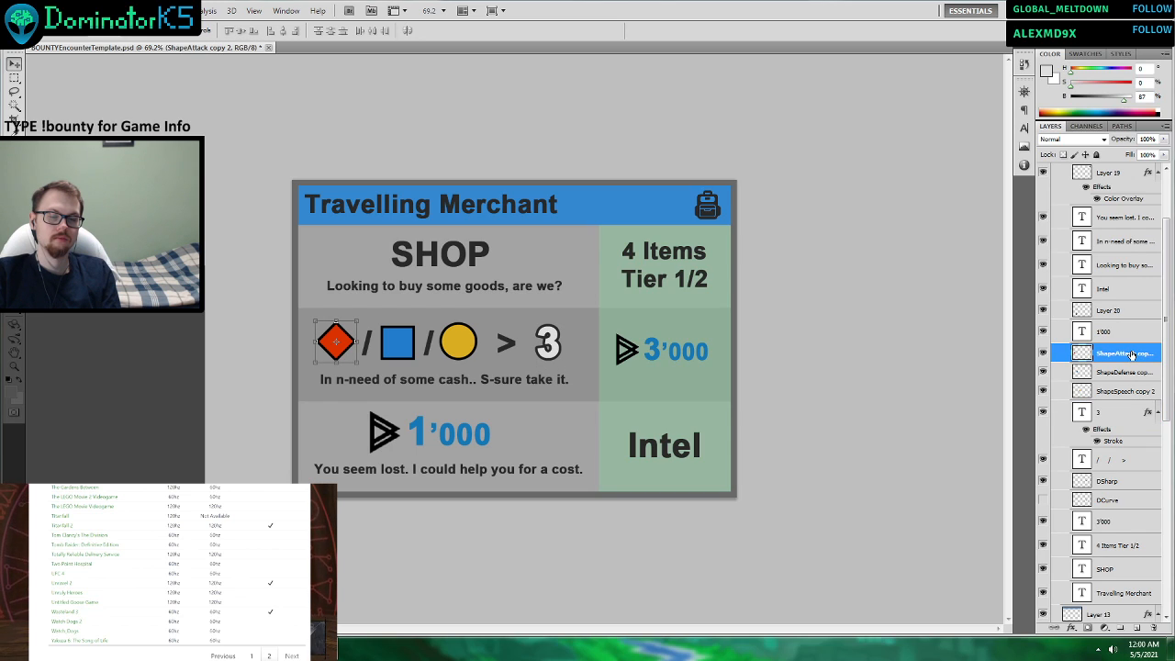
{"action": "scroll", "coordinate": [1118, 332], "scroll_direction": "up", "scroll_amount": 2}
{"action": "left_click", "coordinate": [1066, 233]}
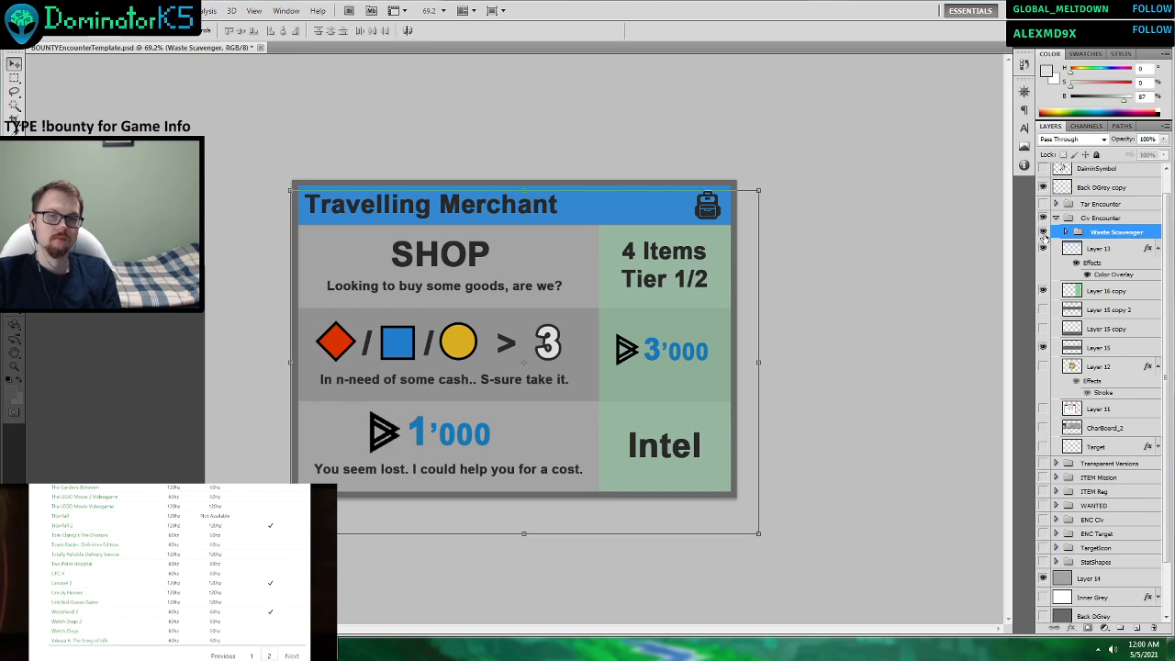
{"action": "left_click", "coordinate": [1043, 233]}
{"action": "left_click", "coordinate": [1042, 233]}
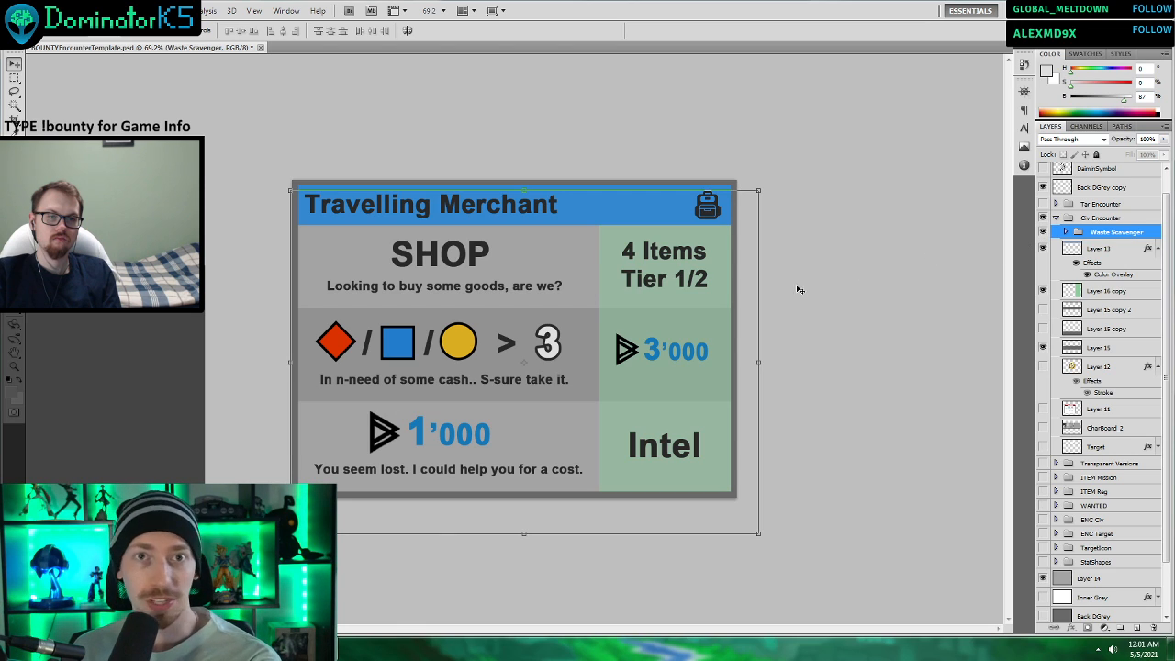
Rearrange the top row so that “Looking to buy some goods, are we?” sits above the SHOP heading.
{"action": "left_click", "coordinate": [436, 257]}
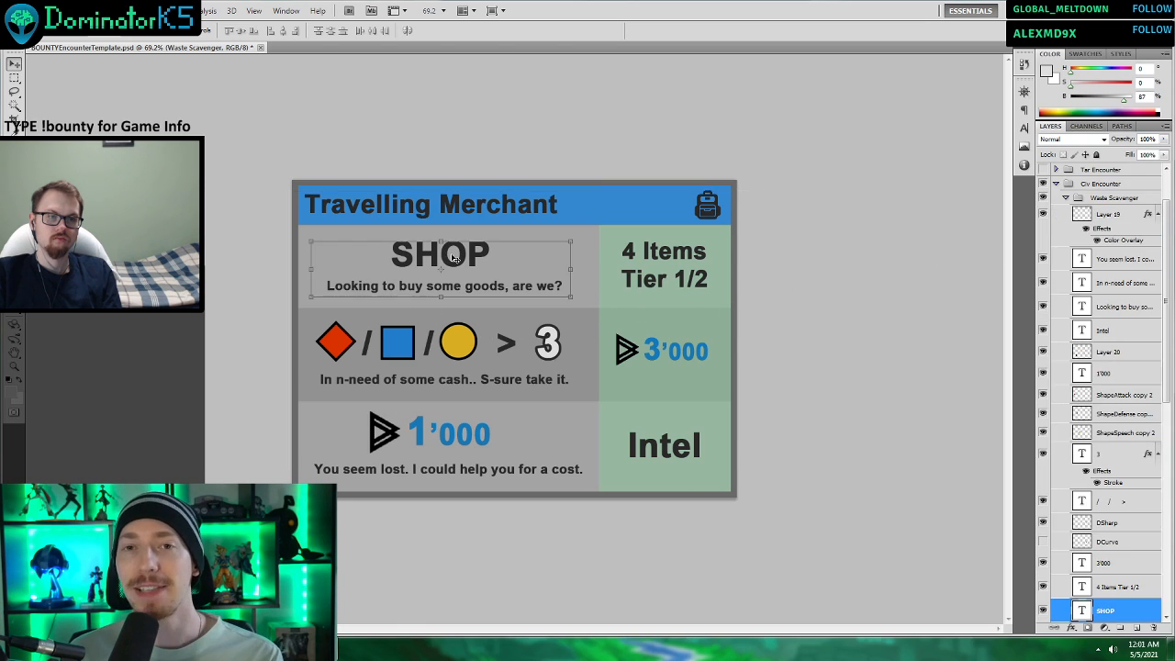
{"action": "left_click_drag", "start_coordinate": [473, 260], "coordinate": [539, 243]}
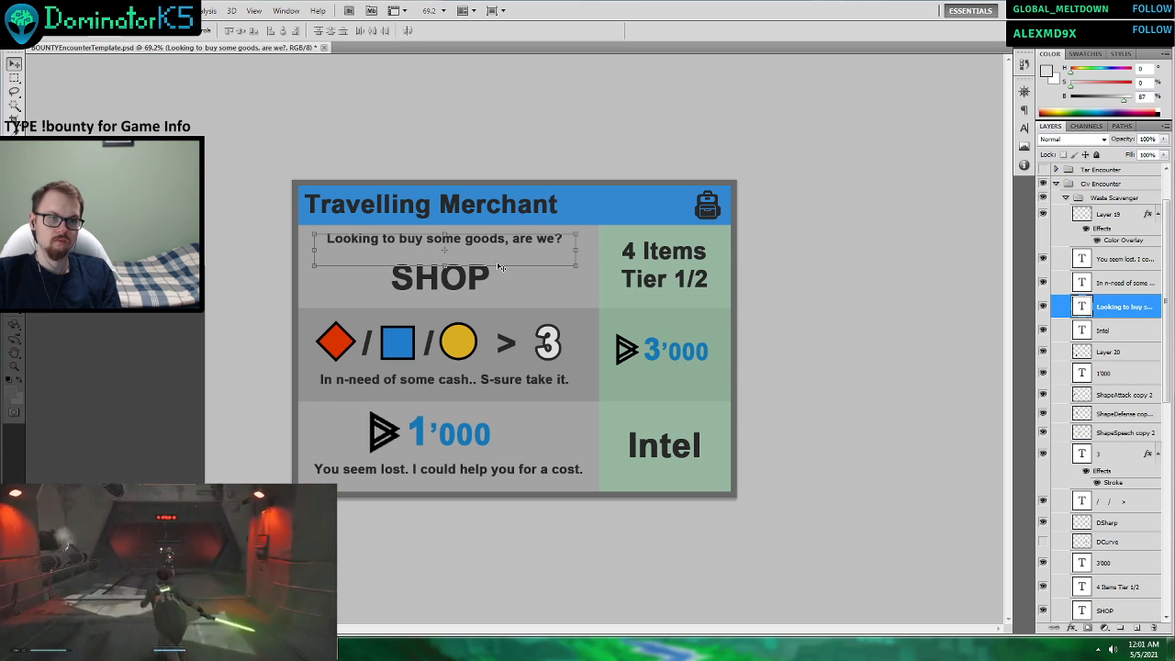
{"action": "left_click_drag", "start_coordinate": [475, 286], "coordinate": [485, 286]}
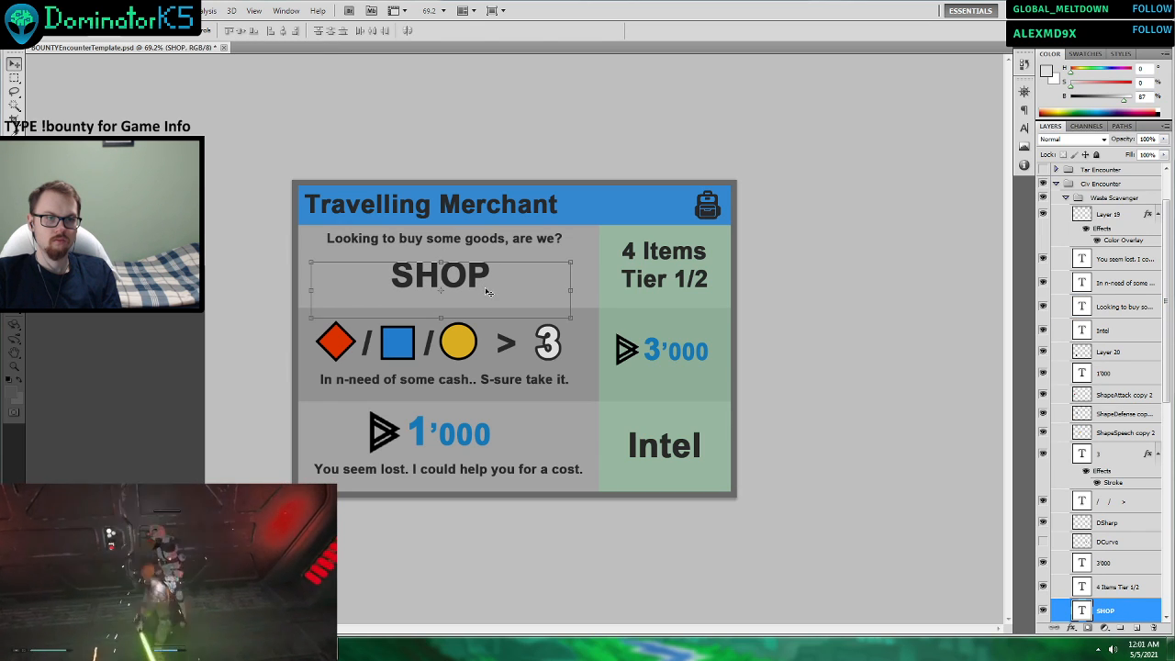
Move the middle row's diamond, square and circle shapes, the separators and the 3 down together to free space above them.
{"action": "left_click", "coordinate": [468, 386]}
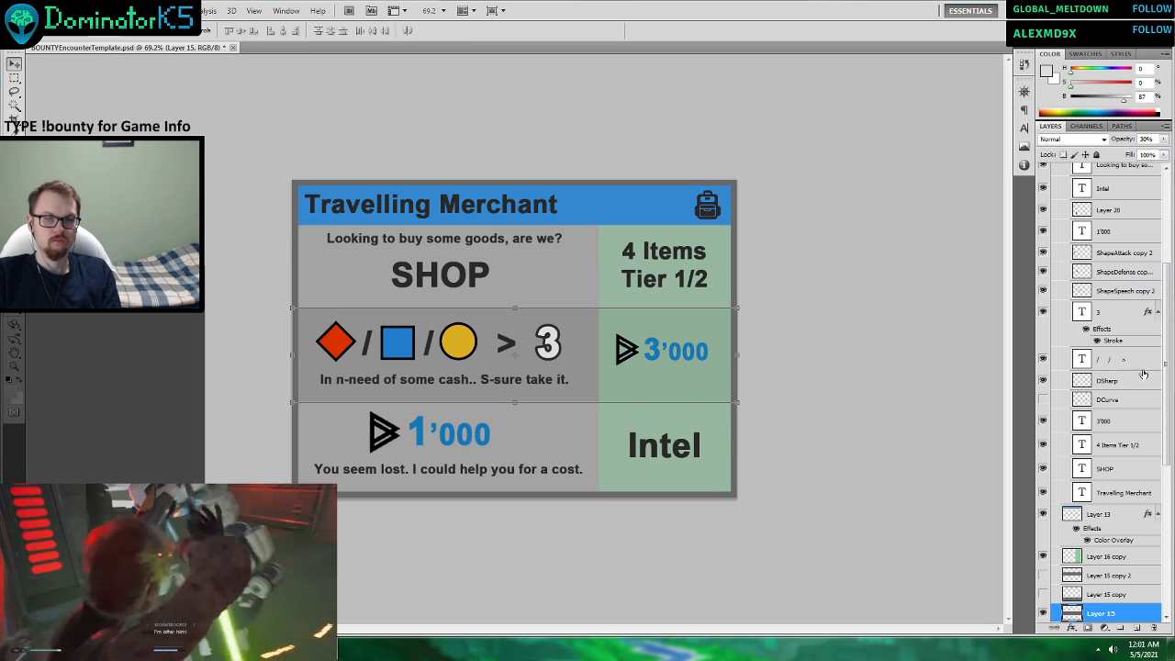
{"action": "left_click", "coordinate": [549, 345]}
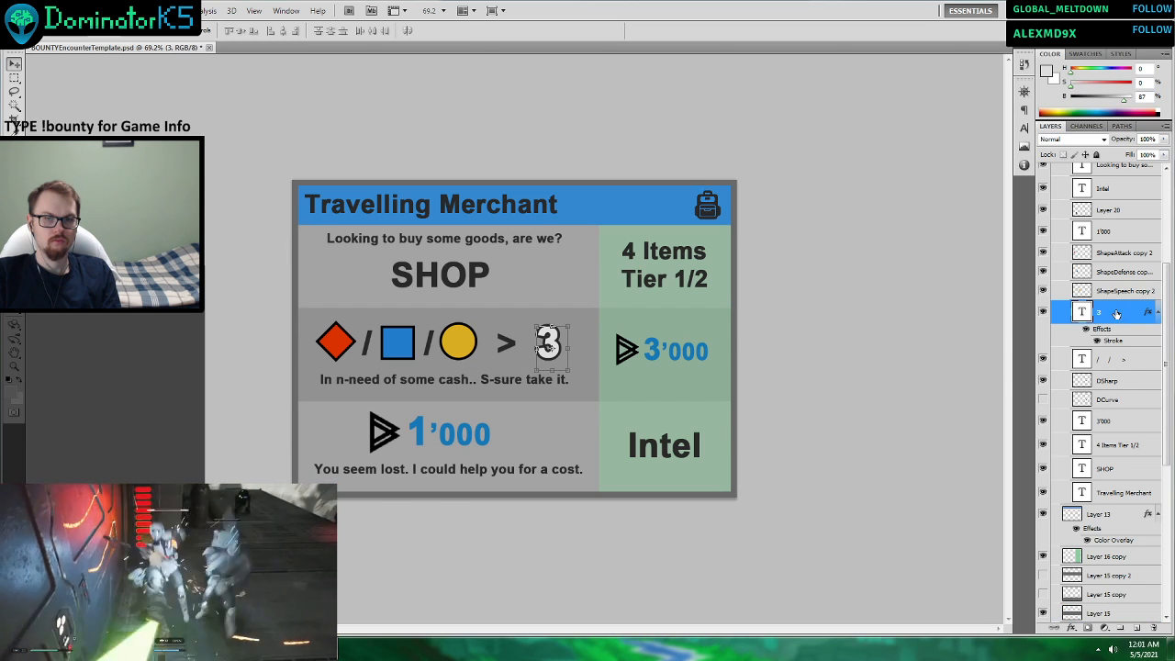
{"action": "scroll", "coordinate": [1116, 314], "scroll_direction": "up", "scroll_amount": 3}
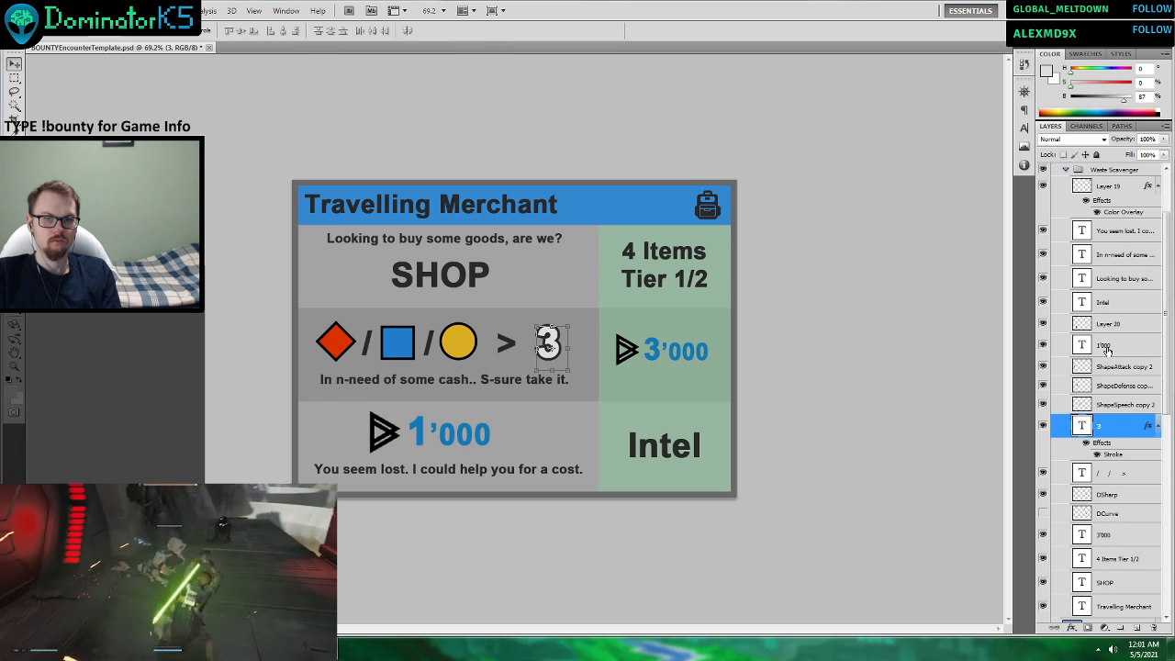
{"action": "left_click", "coordinate": [1043, 325]}
{"action": "left_click", "coordinate": [1042, 325]}
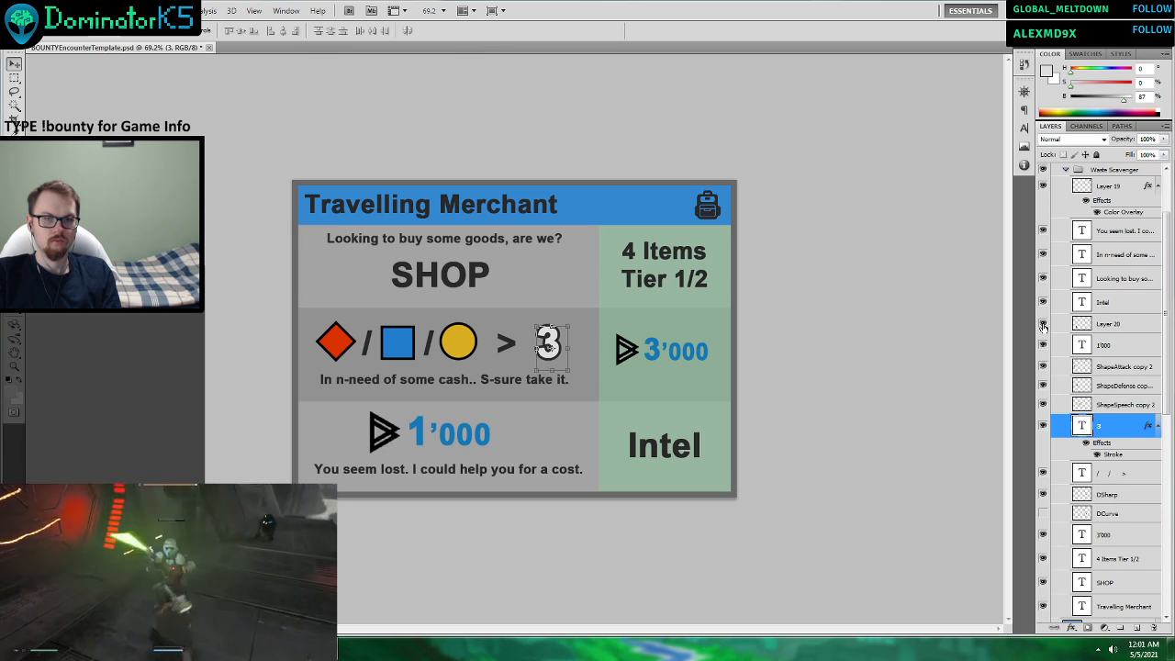
{"action": "left_click", "coordinate": [1043, 346]}
{"action": "left_click", "coordinate": [1042, 345]}
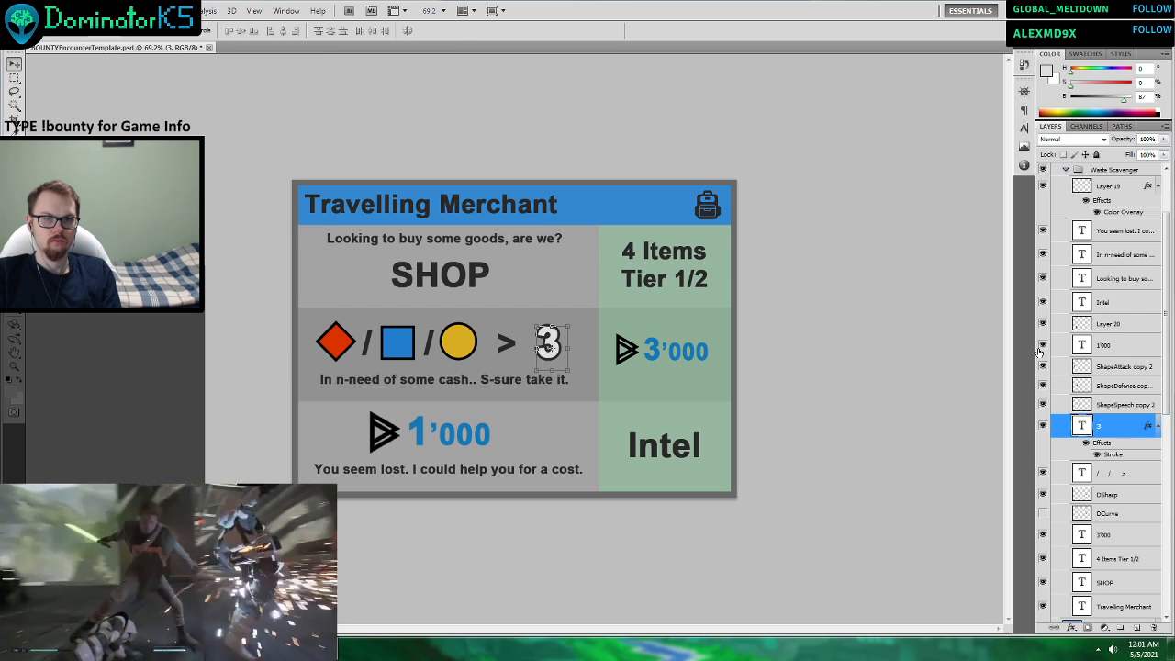
{"action": "left_click", "coordinate": [1043, 367]}
{"action": "left_click", "coordinate": [1043, 366]}
{"action": "left_click", "coordinate": [1115, 373]}
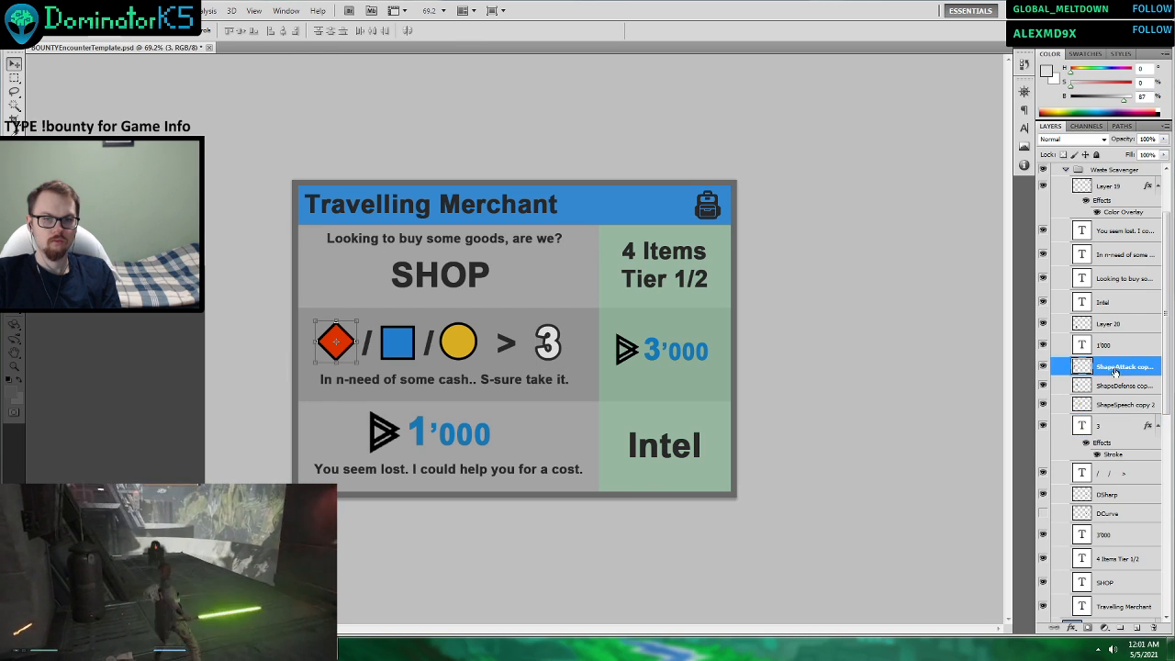
{"action": "left_click", "coordinate": [1100, 473], "text": "shift"}
{"action": "left_click_drag", "start_coordinate": [548, 341], "coordinate": [547, 376]}
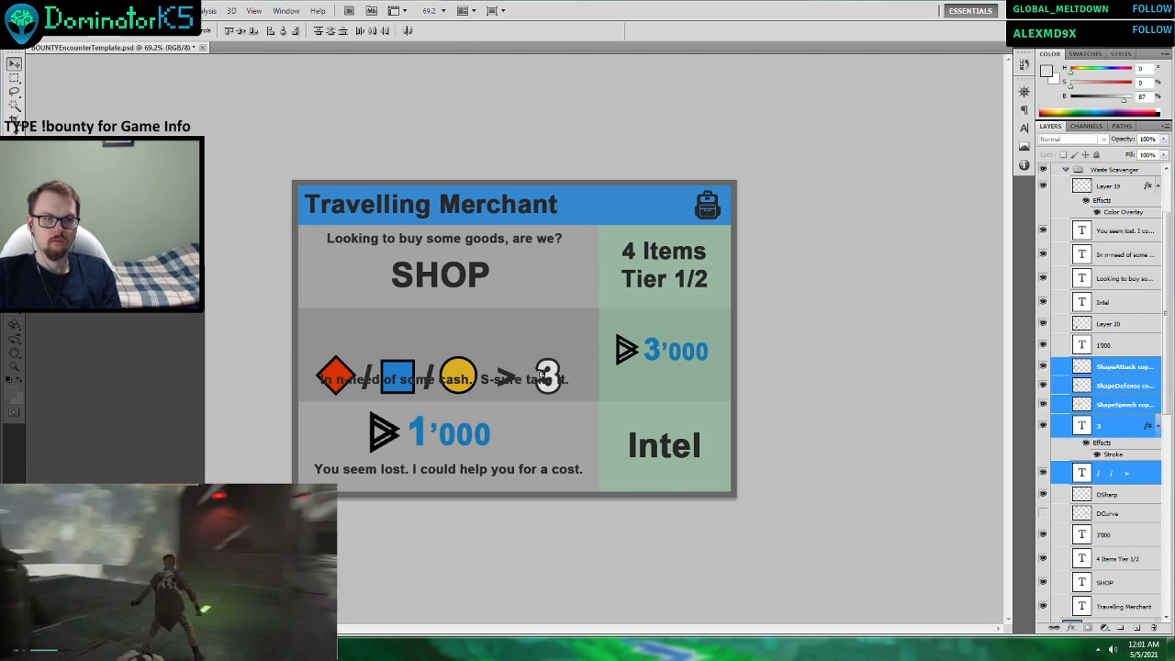
Move the quote “In n-need of some cash.. S-sure take it.” to the top of the middle row, above the shapes.
{"action": "left_click", "coordinate": [562, 387]}
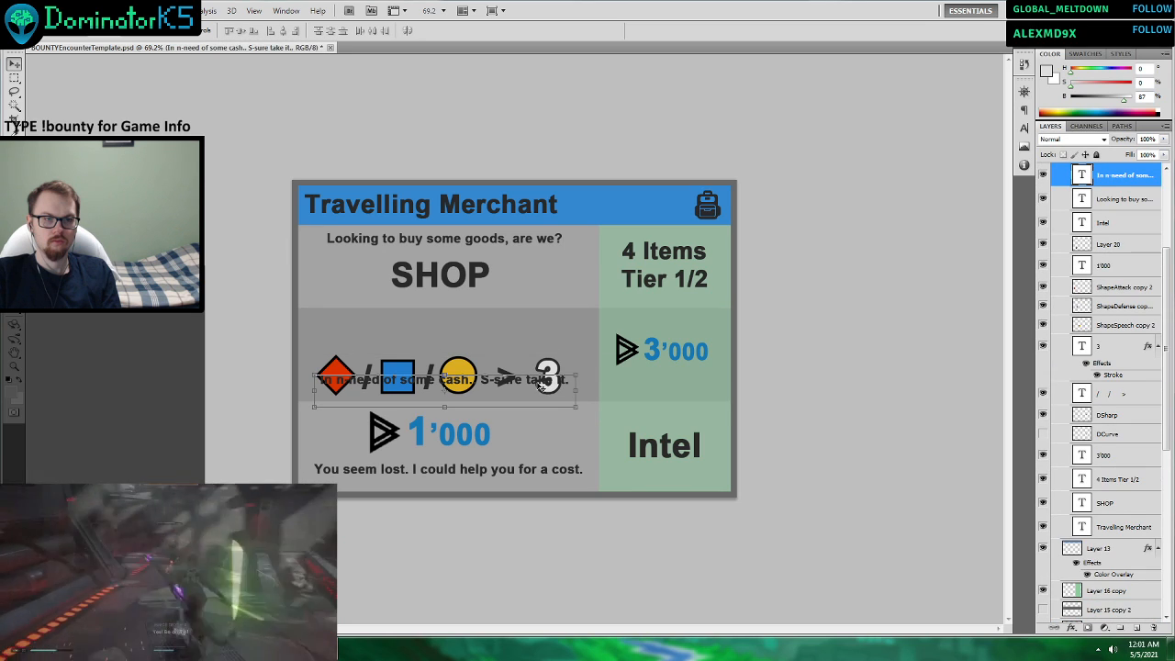
{"action": "left_click_drag", "start_coordinate": [566, 386], "coordinate": [529, 326]}
{"action": "key", "text": "Return"}
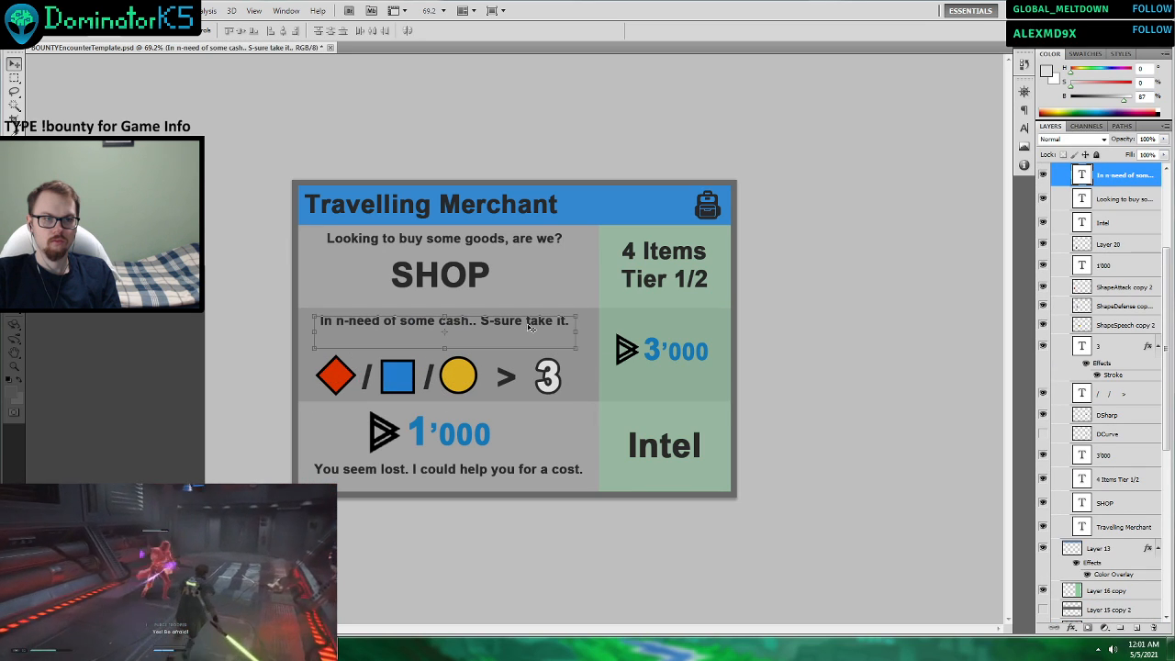
Raise the middle row's shapes, separators and 3 slightly as a group so they sit closer beneath the quote.
{"action": "left_click", "coordinate": [1108, 265]}
{"action": "left_click", "coordinate": [1104, 287]}
{"action": "left_click", "coordinate": [1106, 394], "text": "shift"}
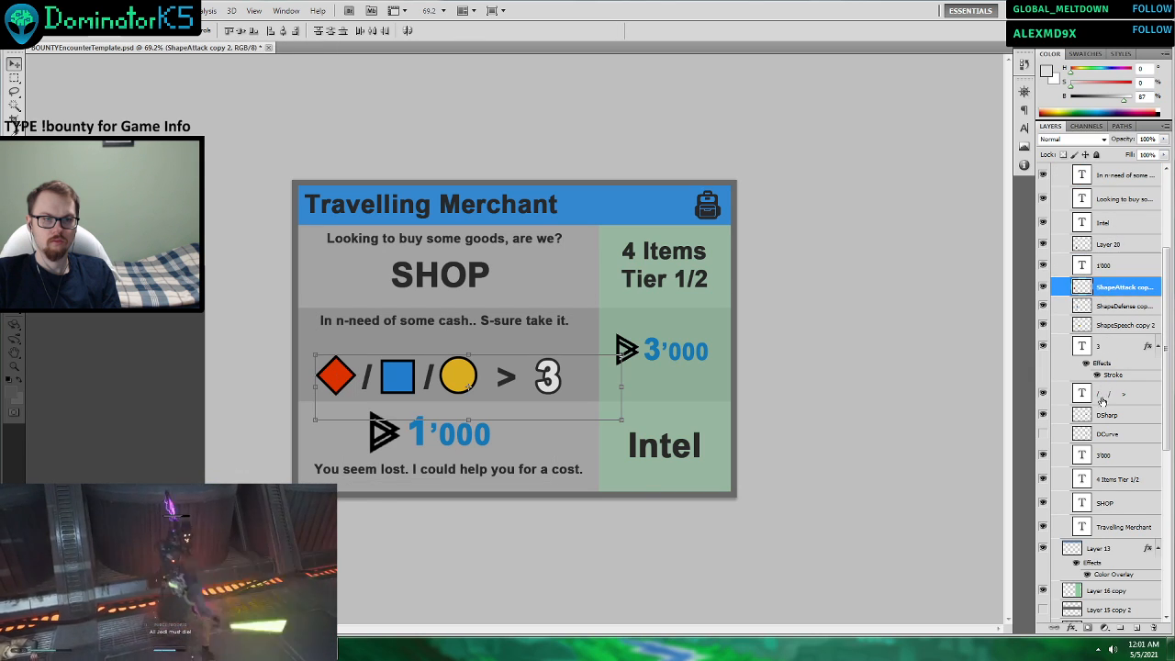
{"action": "left_click_drag", "start_coordinate": [505, 375], "coordinate": [504, 360]}
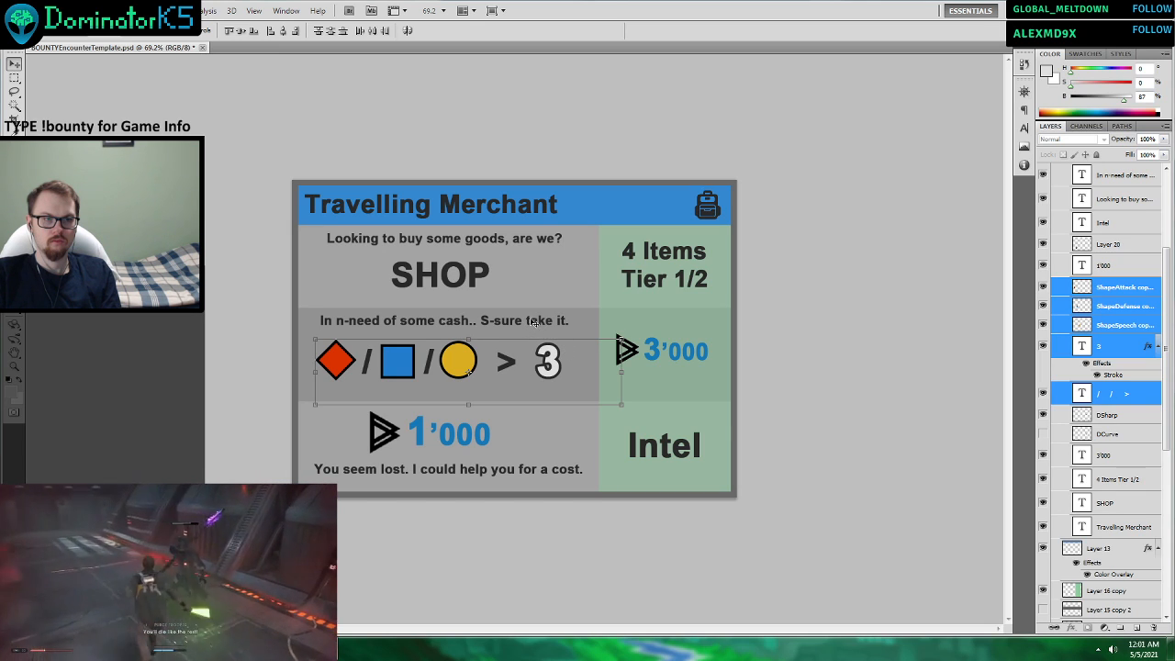
Nudge the middle row's quote and the SHOP heading sideways to line them up with the other centred text.
{"action": "left_click", "coordinate": [541, 323]}
{"action": "left_click_drag", "start_coordinate": [554, 325], "coordinate": [540, 324]}
{"action": "key", "text": "ctrl+z"}
{"action": "left_click_drag", "start_coordinate": [477, 278], "coordinate": [488, 283]}
Rearrange the bottom row so that “You seem lost. I could help you for a cost.” sits above the triangle symbol and 1’000.
{"action": "left_click_drag", "start_coordinate": [475, 460], "coordinate": [494, 416]}
{"action": "scroll", "coordinate": [1107, 257], "scroll_direction": "up", "scroll_amount": 3}
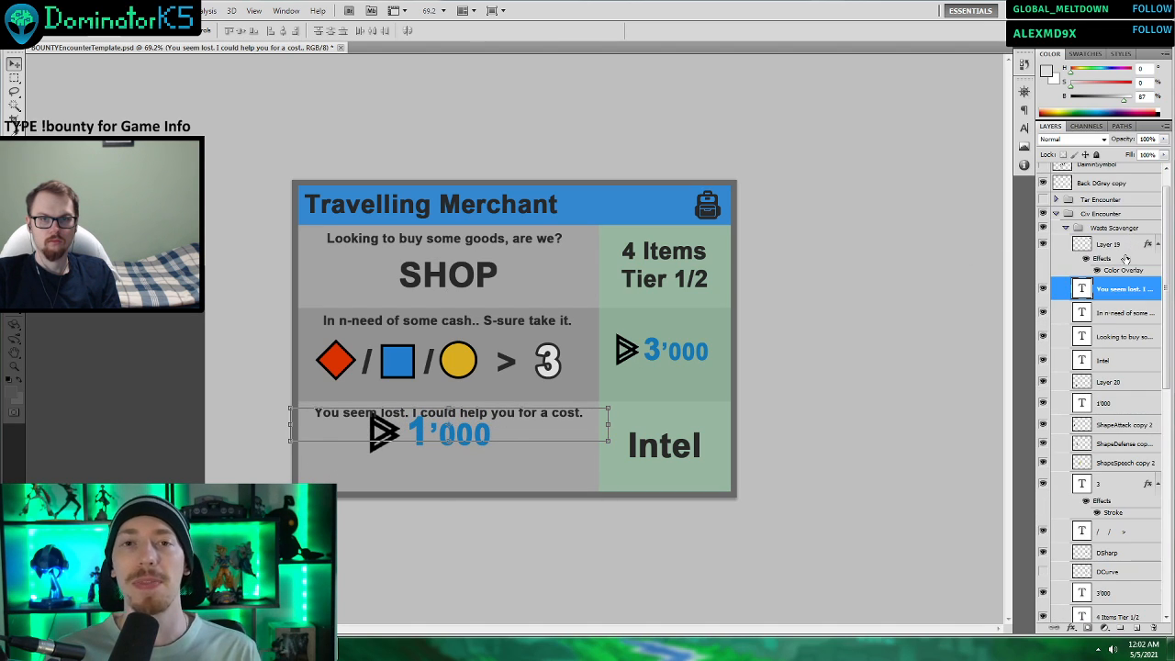
{"action": "left_click", "coordinate": [1041, 253]}
{"action": "left_click", "coordinate": [1041, 246]}
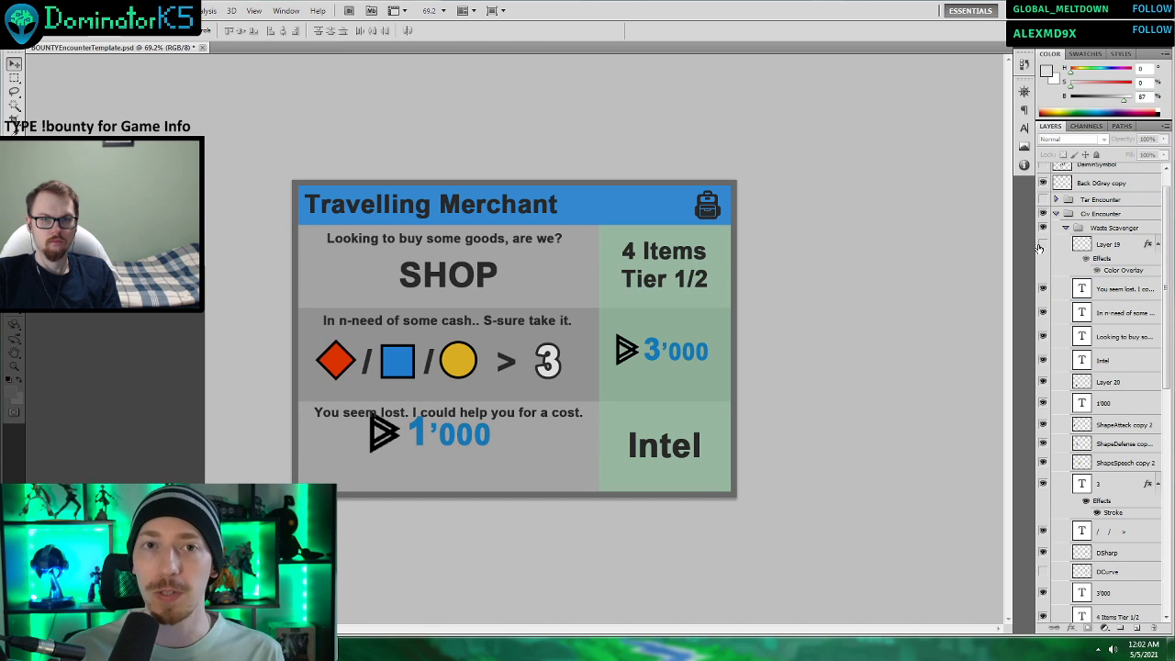
{"action": "left_click", "coordinate": [1040, 246]}
{"action": "left_click", "coordinate": [1041, 246]}
{"action": "left_click", "coordinate": [1041, 246]}
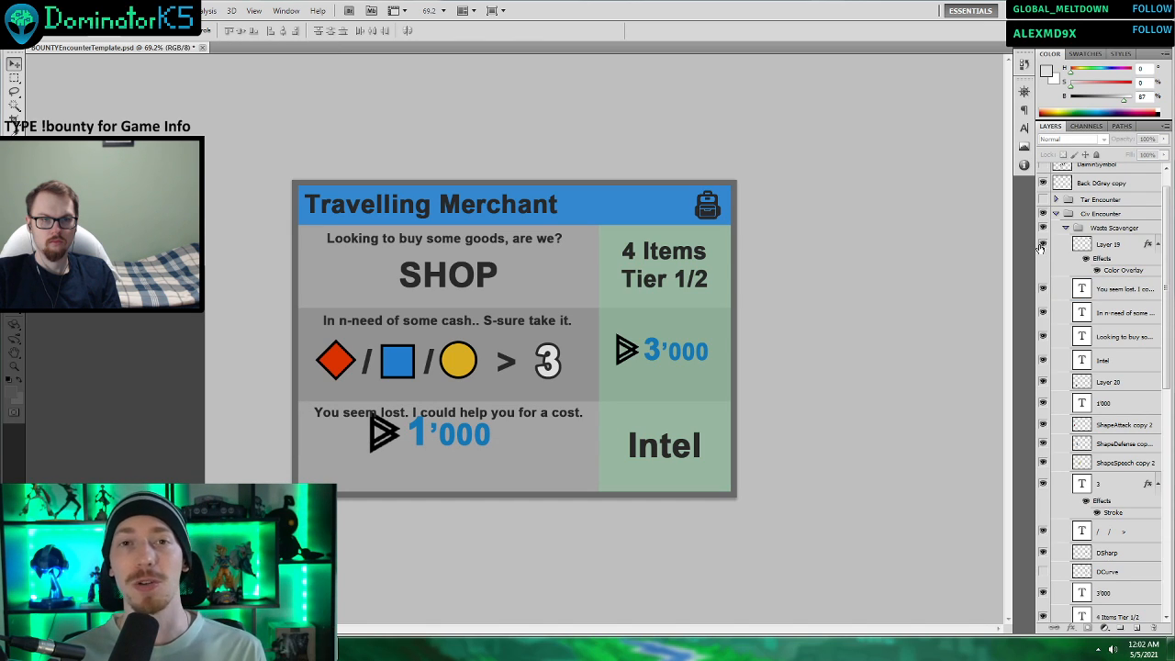
{"action": "left_click", "coordinate": [1043, 381]}
{"action": "left_click", "coordinate": [1042, 381]}
{"action": "left_click", "coordinate": [1111, 381]}
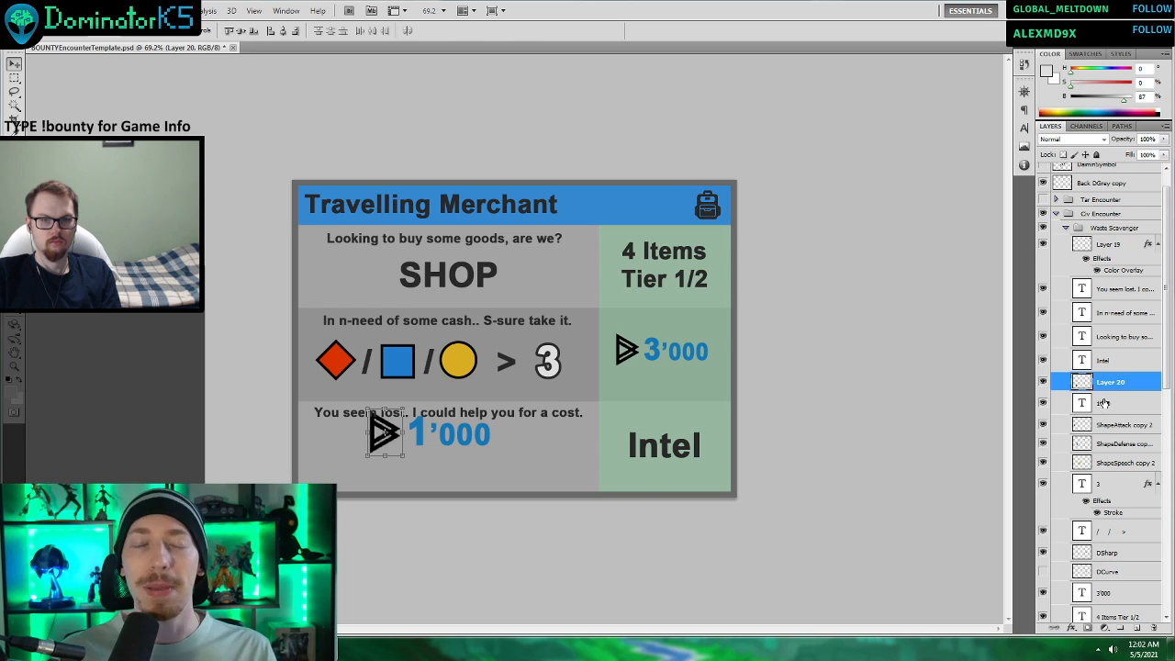
{"action": "left_click", "coordinate": [1111, 403], "text": "shift"}
{"action": "left_click_drag", "start_coordinate": [530, 441], "coordinate": [491, 456]}
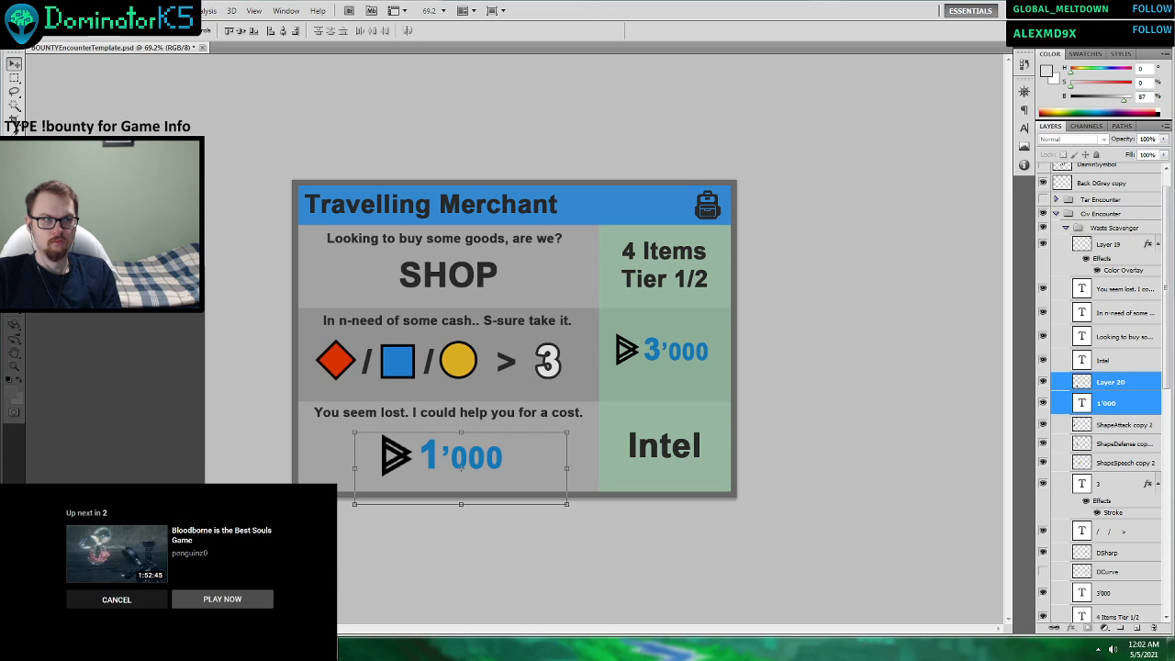
Start saving the revised card under a new file and choose PNG as the format.
{"action": "left_click", "coordinate": [35, 10]}
{"action": "left_click", "coordinate": [92, 197]}
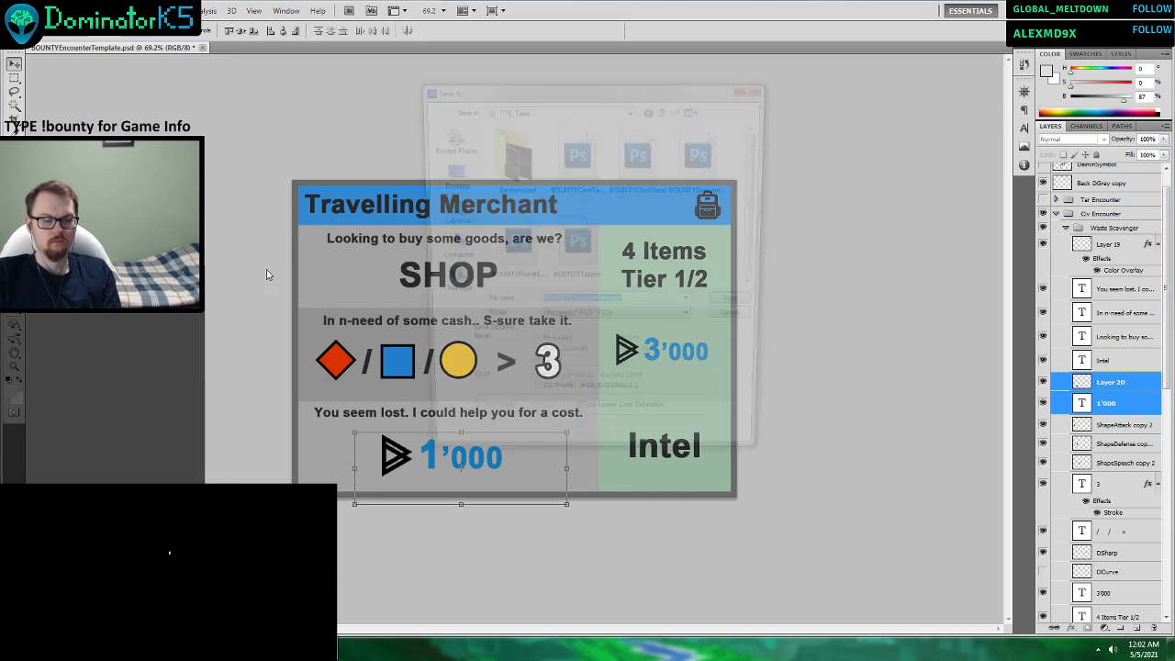
{"action": "left_click", "coordinate": [617, 321]}
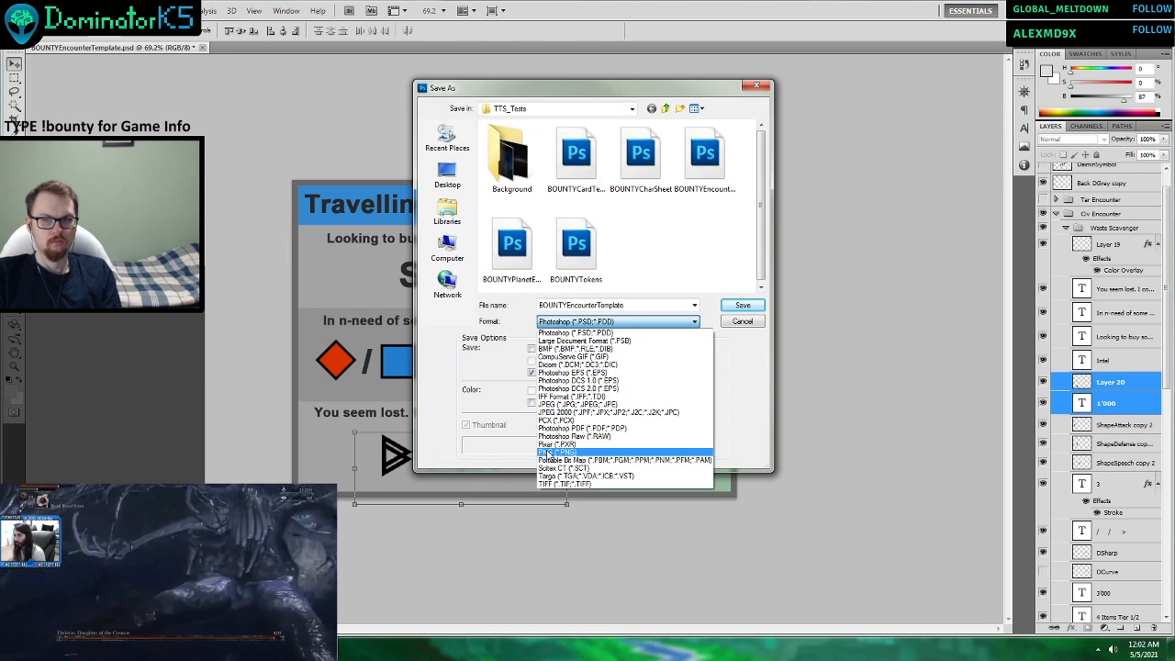
{"action": "left_click", "coordinate": [587, 461]}
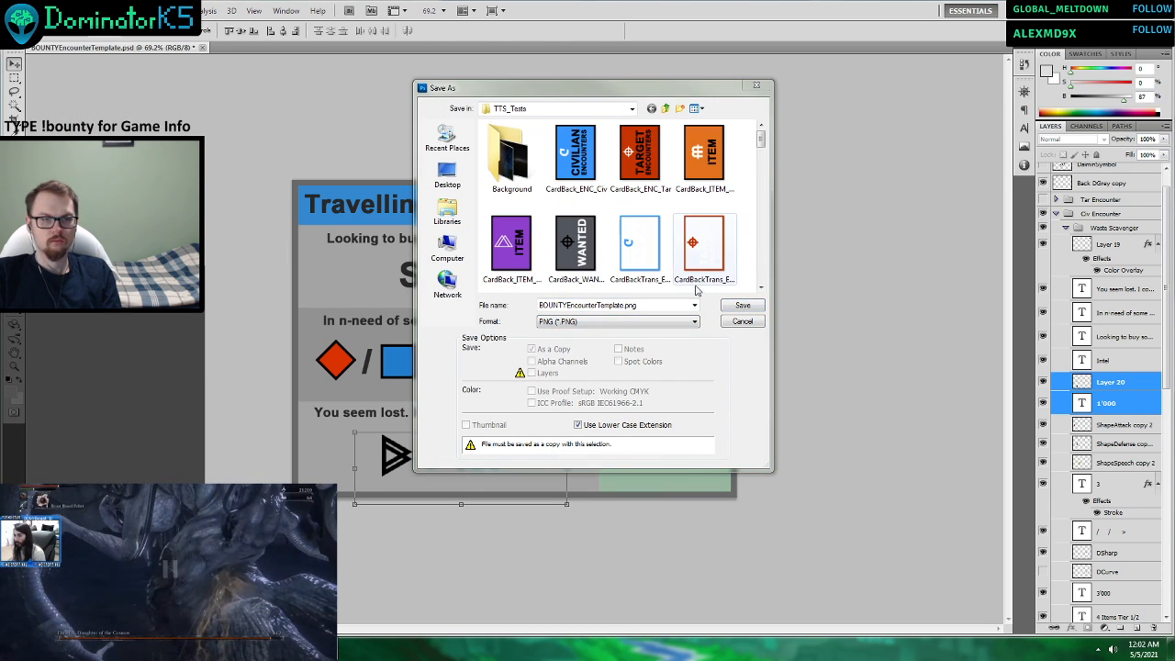
Base the file name on the existing CivEnc_Merchant image, change it to CivEnc_Merchant2 and save the PNG copy.
{"action": "left_click", "coordinate": [653, 218]}
{"action": "mouse_move", "coordinate": [758, 144]}
{"action": "left_mouse_down"}
{"action": "mouse_move", "coordinate": [755, 216]}
{"action": "mouse_move", "coordinate": [758, 166]}
{"action": "left_mouse_up"}
{"action": "left_click", "coordinate": [593, 283]}
{"action": "left_click", "coordinate": [600, 304]}
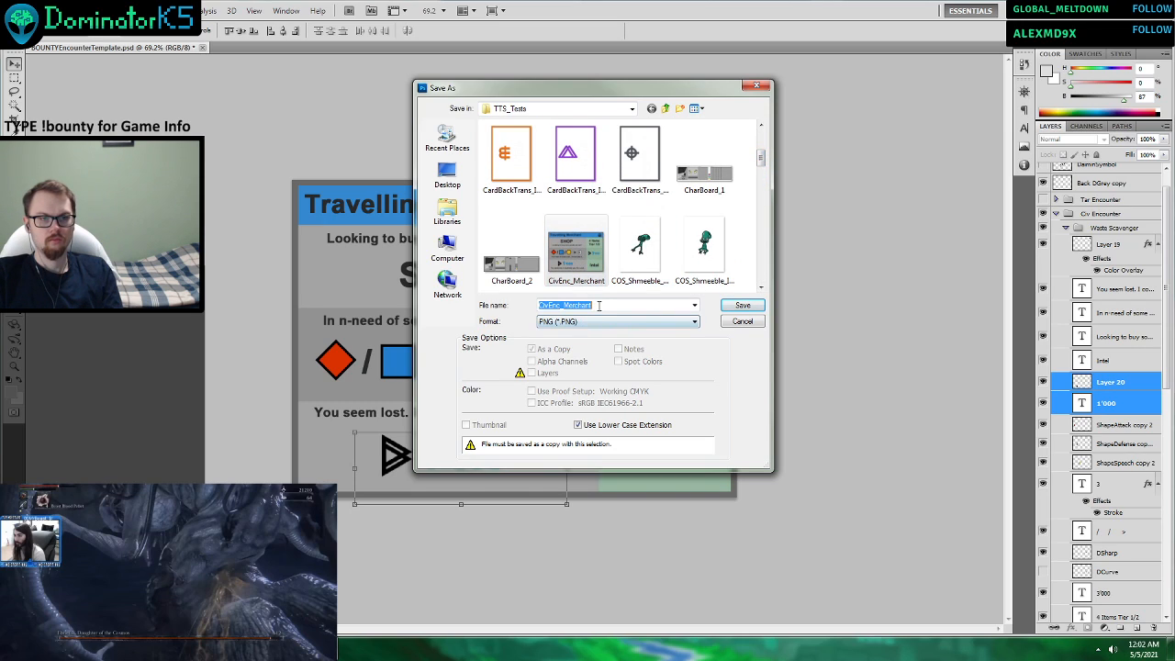
{"action": "left_click", "coordinate": [602, 305]}
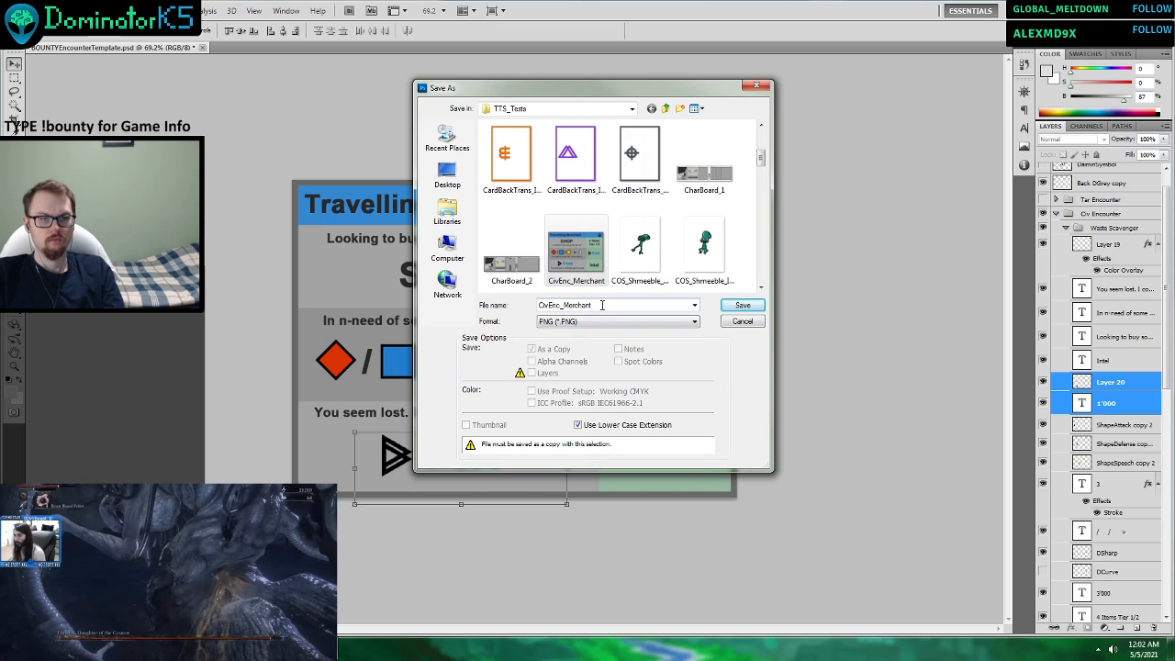
{"action": "left_click", "coordinate": [725, 309]}
{"action": "left_click", "coordinate": [563, 281]}
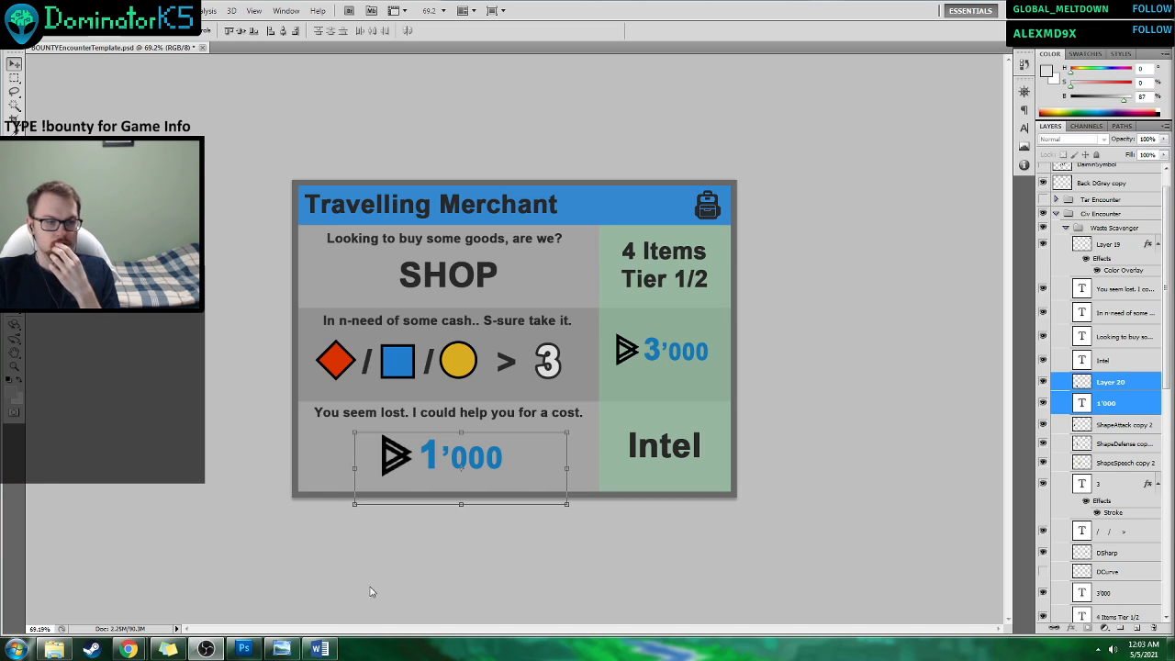
{"action": "left_click", "coordinate": [130, 648]}
{"action": "left_click", "coordinate": [208, 583]}
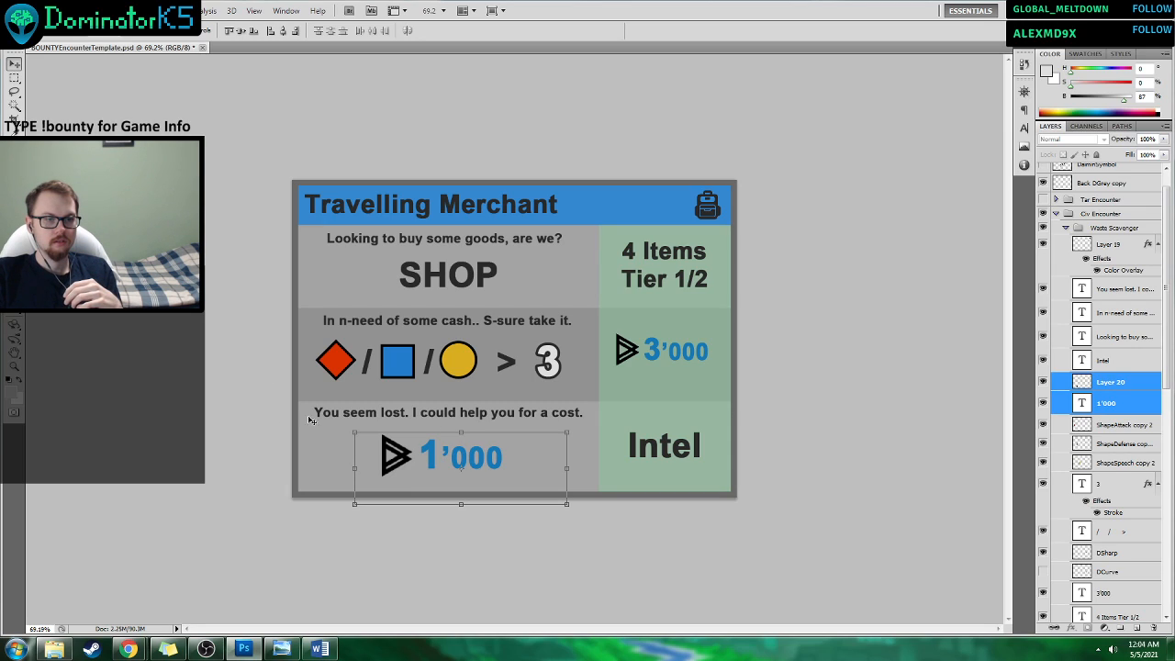
{"action": "key", "text": "t"}
{"action": "left_click", "coordinate": [469, 447]}
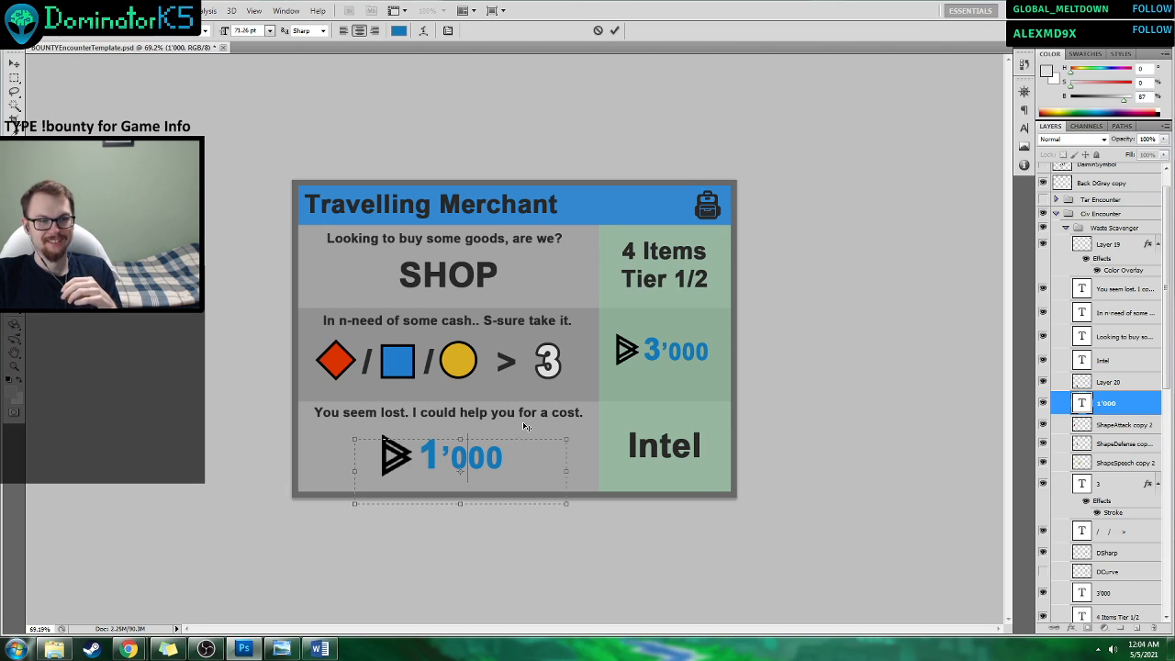
{"action": "left_click", "coordinate": [597, 30]}
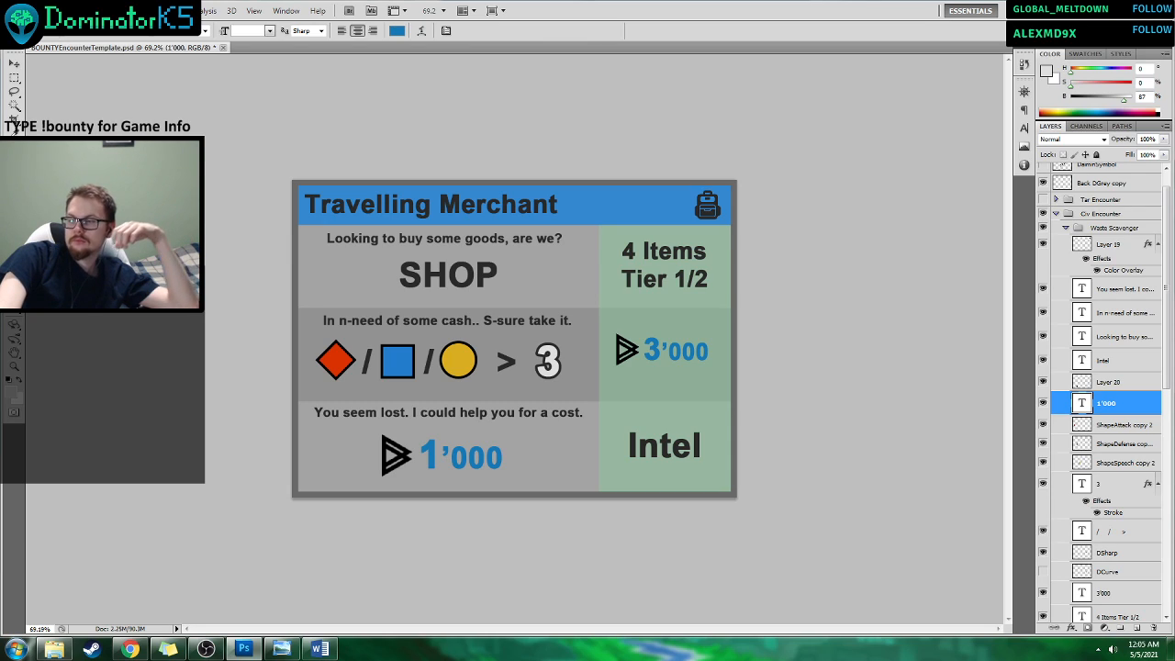
Switch to the Word progress document and check the Merchant row's Early, Mid and Late entries in the Civilian Encounter Prototype Cards V3 table.
{"action": "key", "text": "alt+Tab"}
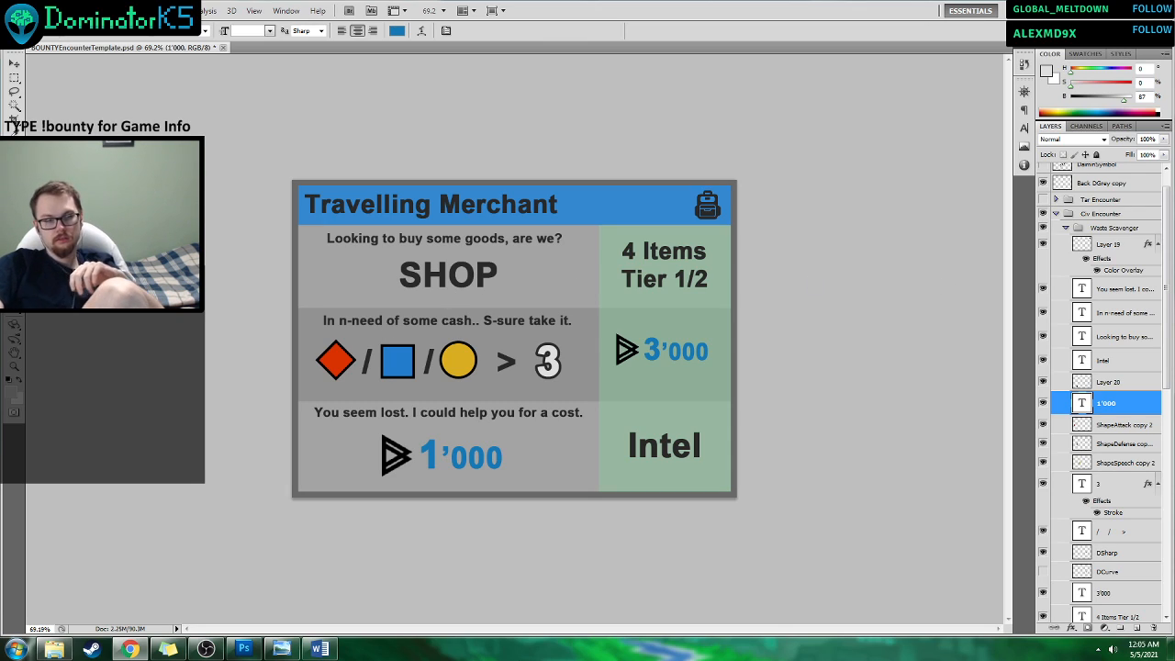
{"action": "left_click", "coordinate": [318, 649]}
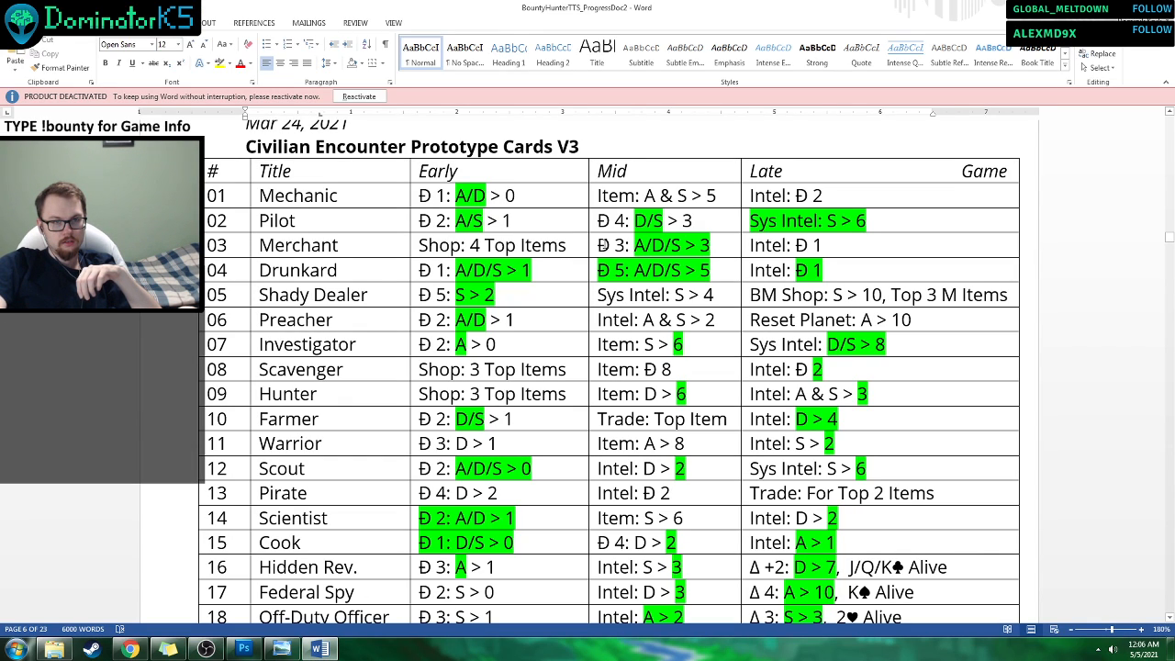
{"action": "left_click_drag", "start_coordinate": [599, 245], "coordinate": [633, 246]}
{"action": "left_click", "coordinate": [715, 248]}
{"action": "left_click", "coordinate": [606, 246]}
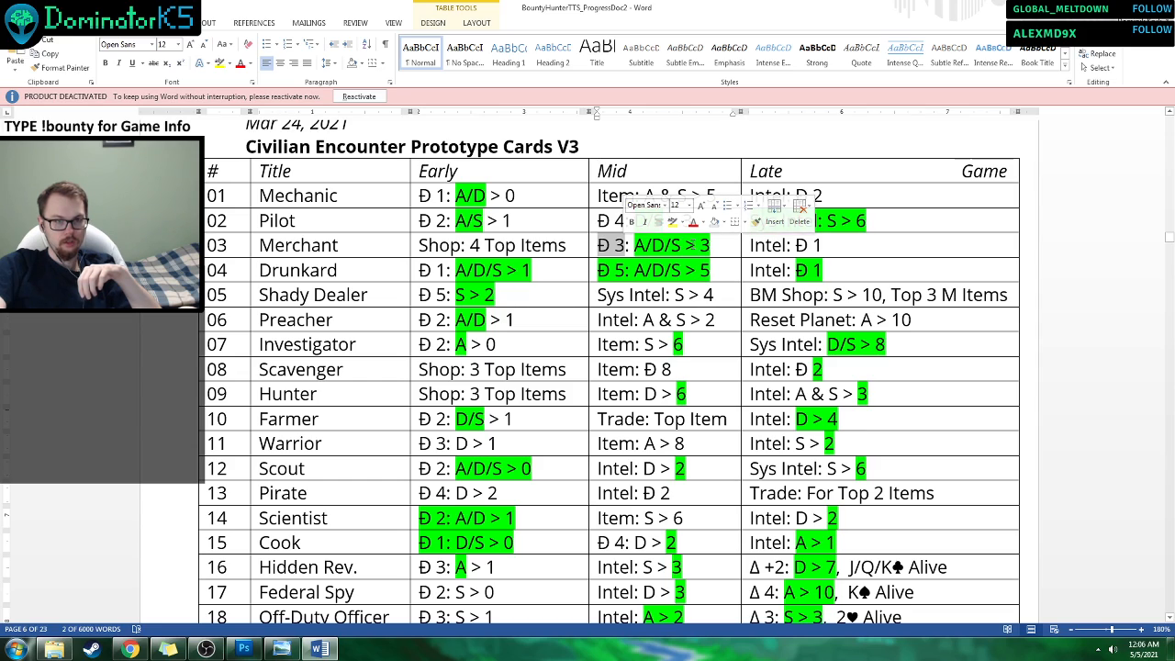
{"action": "left_click", "coordinate": [696, 245]}
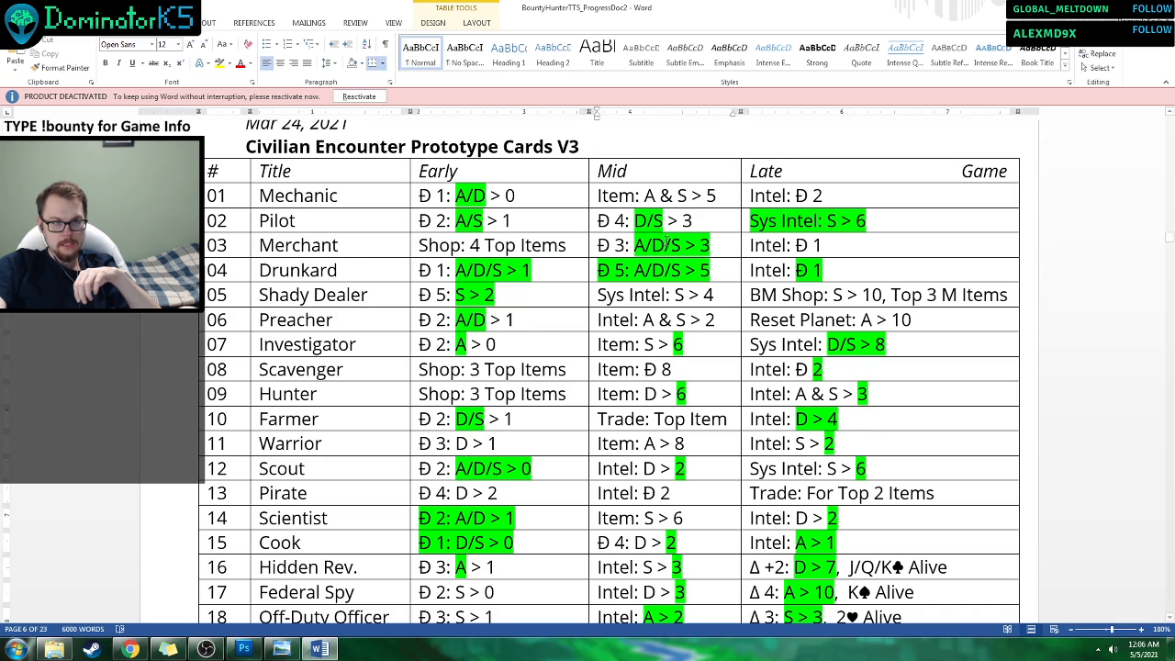
{"action": "left_click_drag", "start_coordinate": [420, 245], "coordinate": [450, 244]}
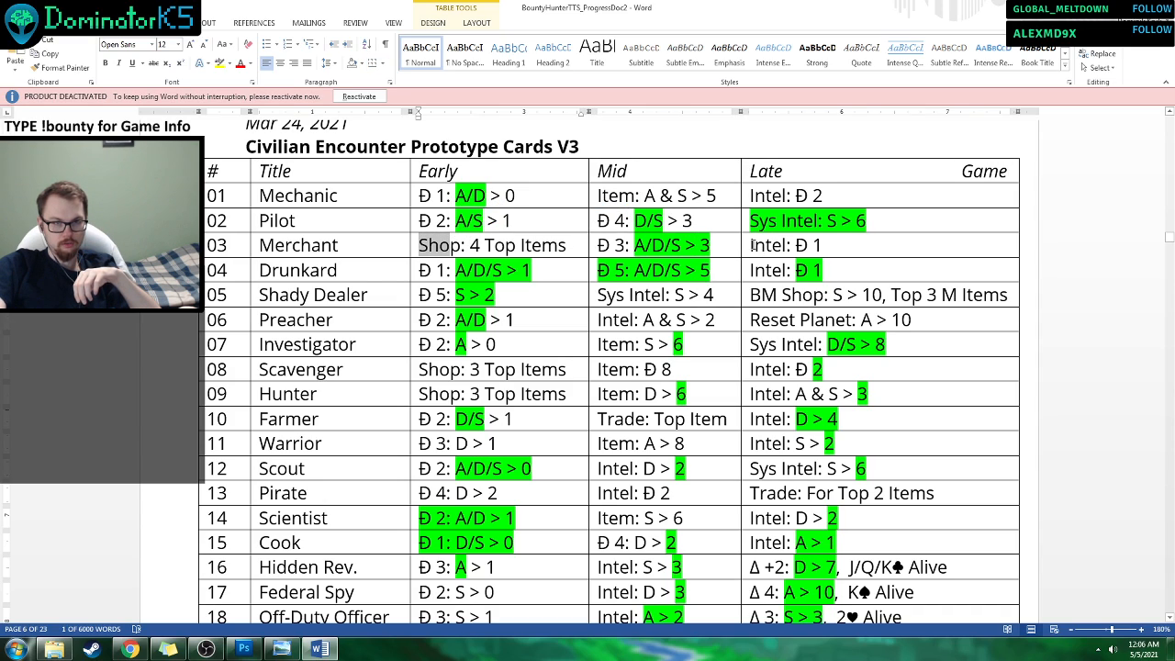
{"action": "left_click_drag", "start_coordinate": [754, 245], "coordinate": [844, 251]}
{"action": "left_click", "coordinate": [845, 252]}
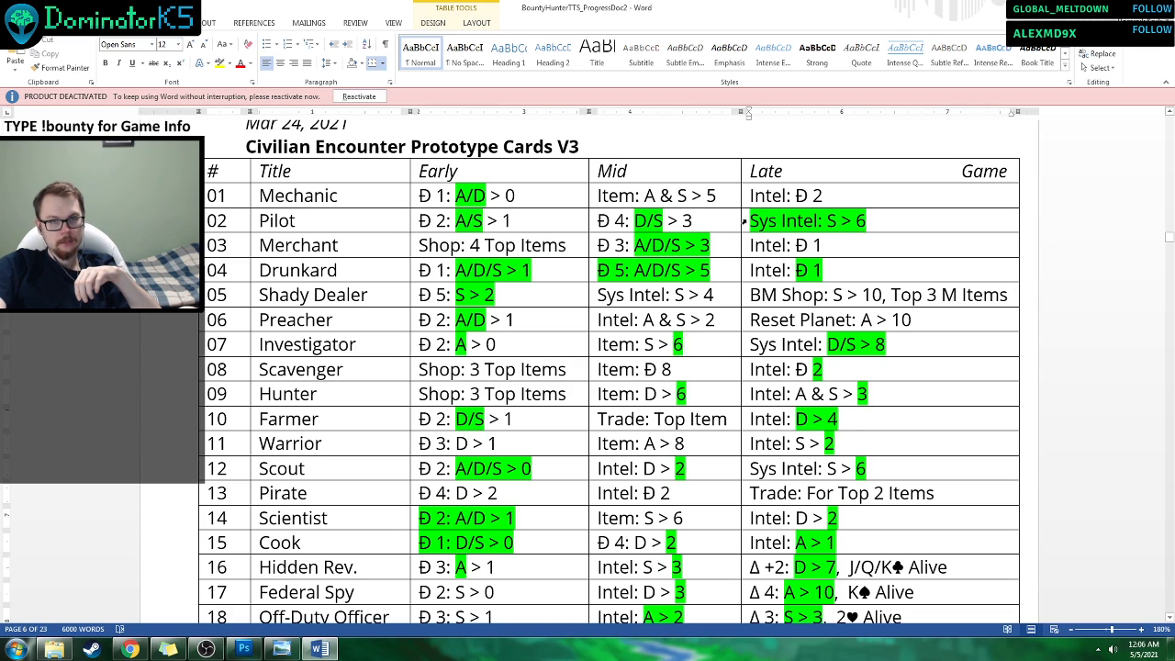
Return to Photoshop, compare the two encounter groups, and show Tar Encounter in place of Civ Encounter.
{"action": "left_click", "coordinate": [254, 649]}
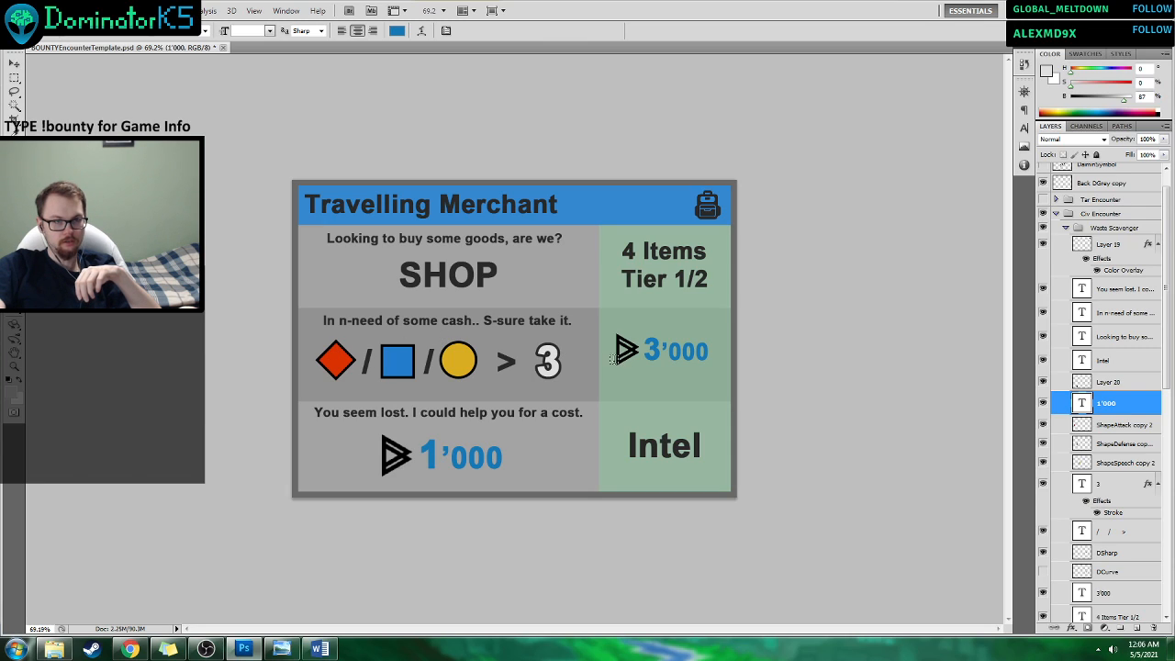
{"action": "left_click", "coordinate": [1043, 213]}
{"action": "left_click", "coordinate": [1043, 199]}
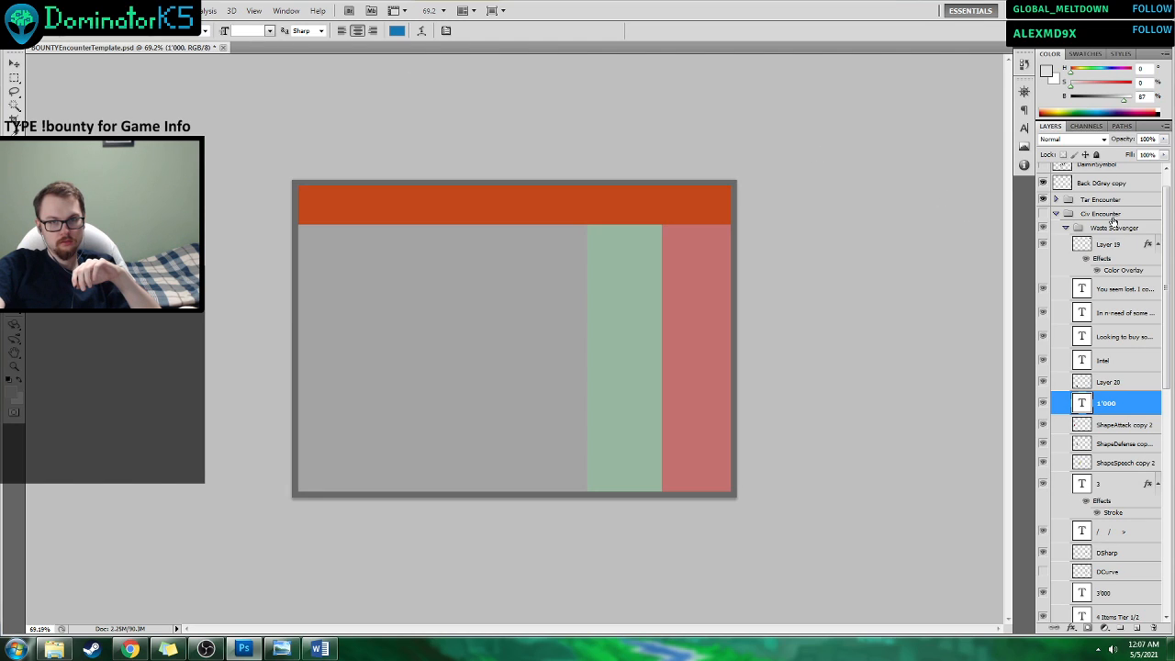
{"action": "left_click", "coordinate": [1043, 213]}
{"action": "left_click", "coordinate": [1042, 199]}
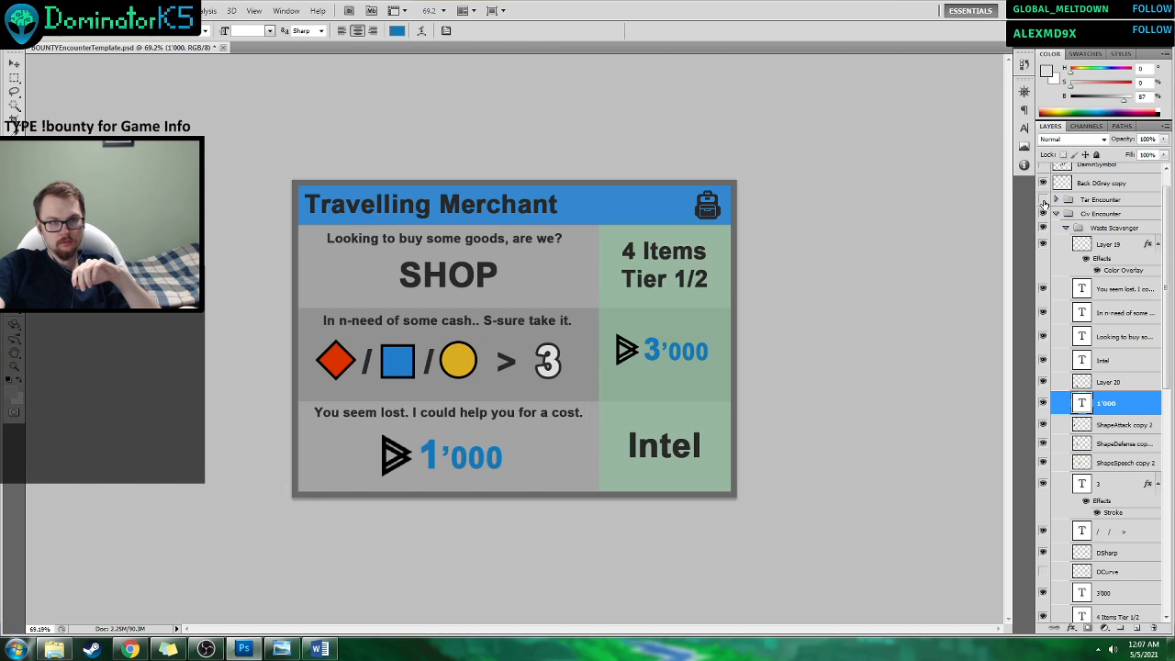
{"action": "left_click", "coordinate": [1043, 199]}
{"action": "left_click", "coordinate": [1043, 213]}
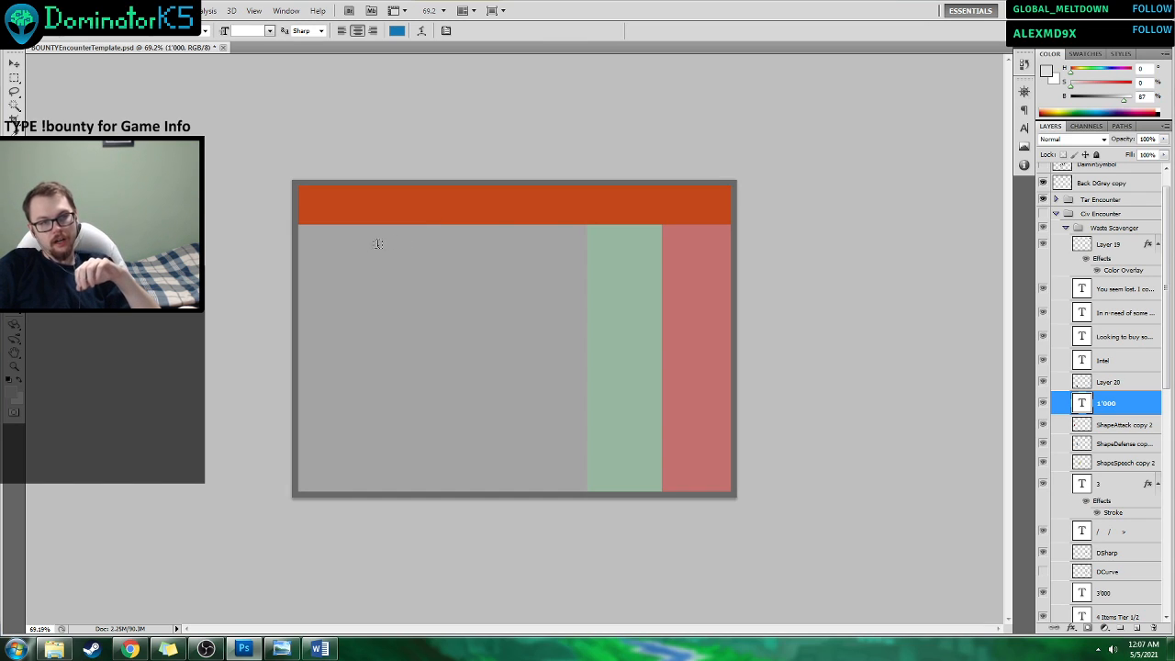
Review the target encounter layout in the ScenarioCard_Example image and check the Civilian Encounter Prototype Cards V3 table in the Word progress document.
{"action": "left_click", "coordinate": [281, 649]}
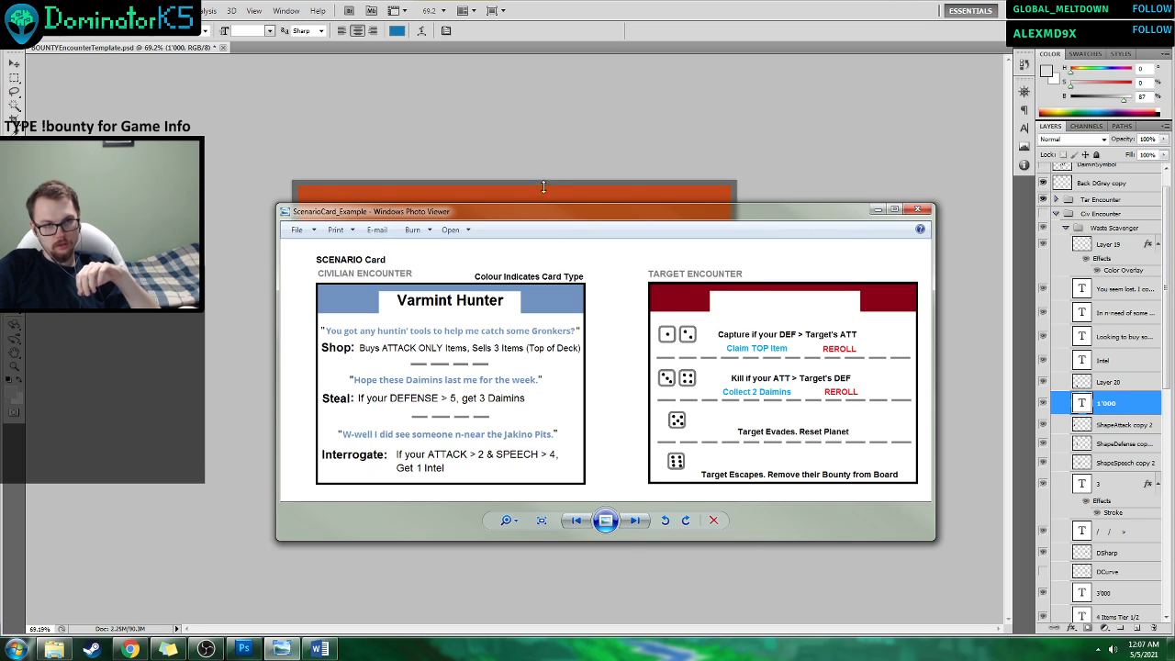
{"action": "left_click", "coordinate": [531, 161]}
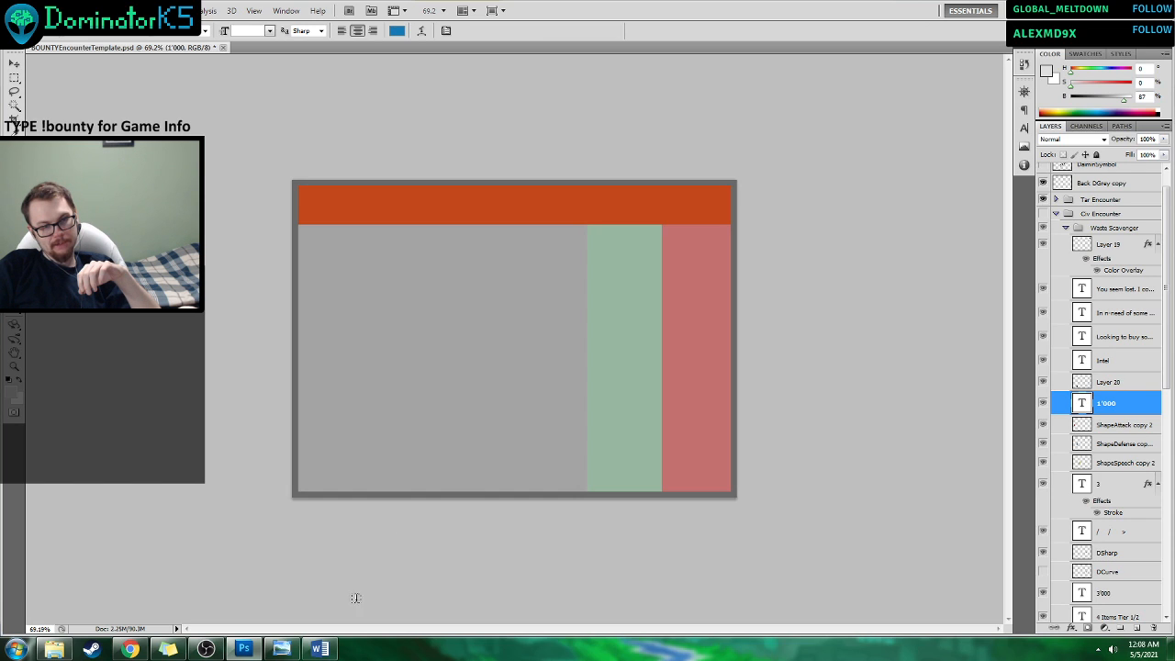
{"action": "left_click", "coordinate": [320, 650]}
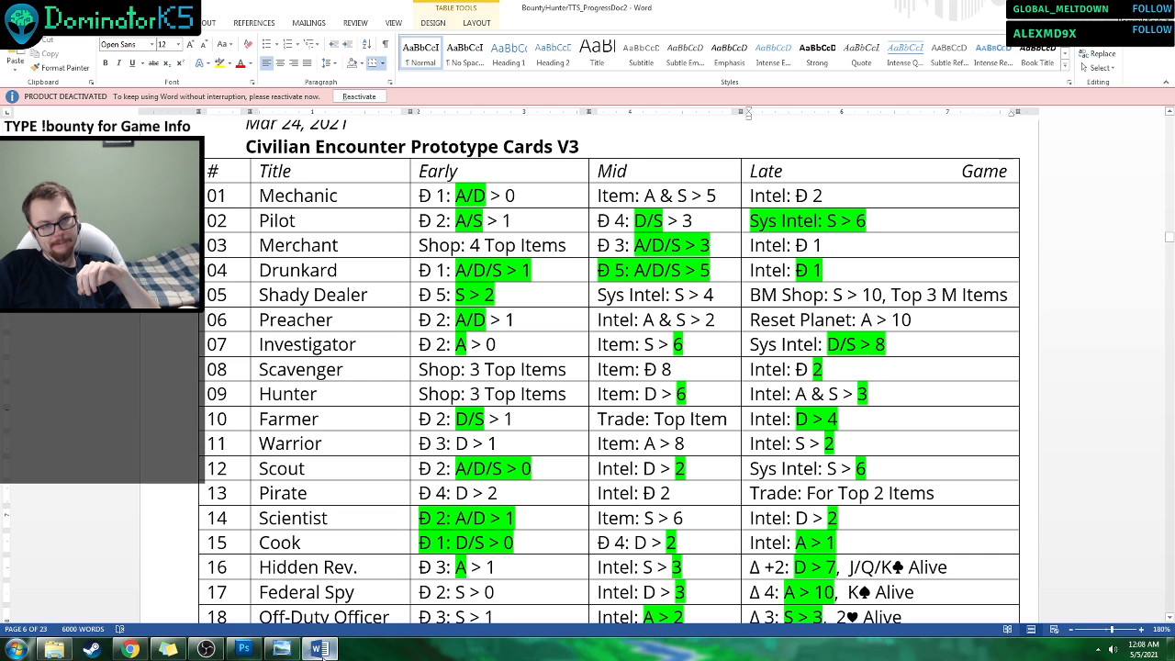
{"action": "left_click", "coordinate": [320, 650]}
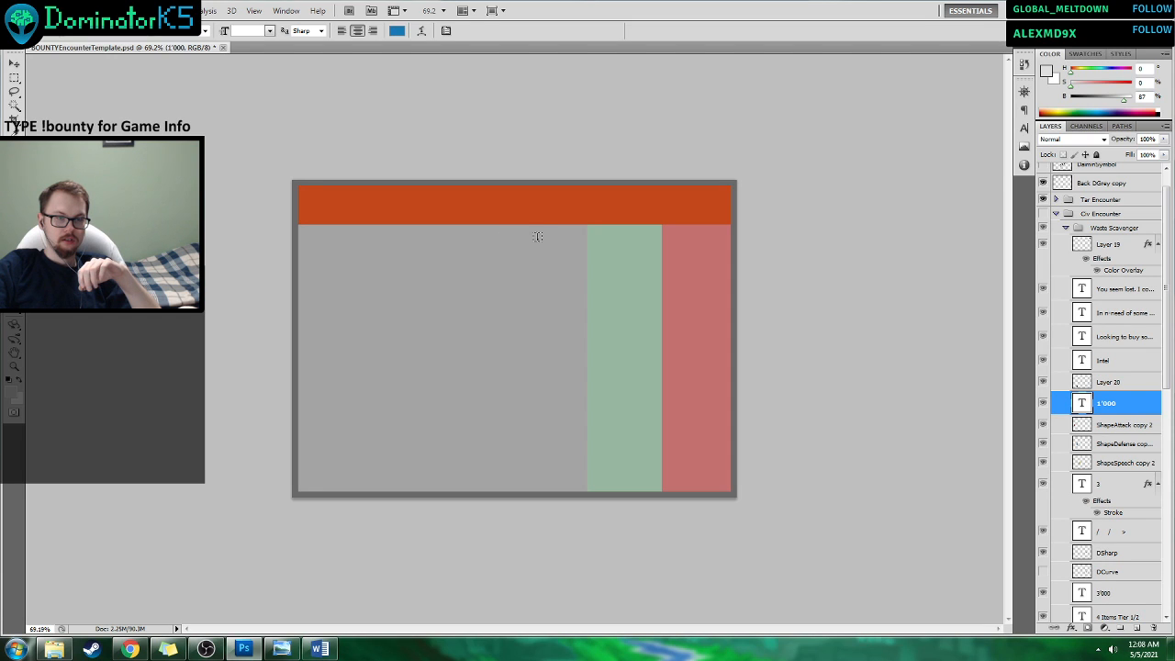
{"action": "left_click", "coordinate": [320, 649]}
{"action": "left_click", "coordinate": [281, 649]}
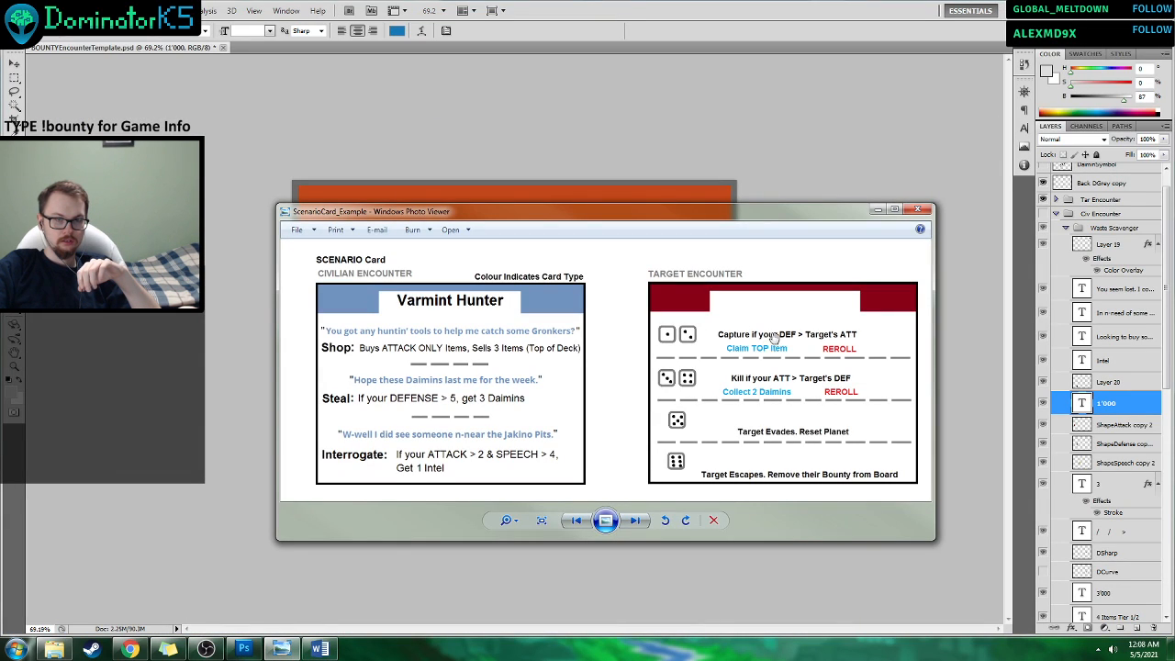
{"action": "left_click", "coordinate": [878, 210]}
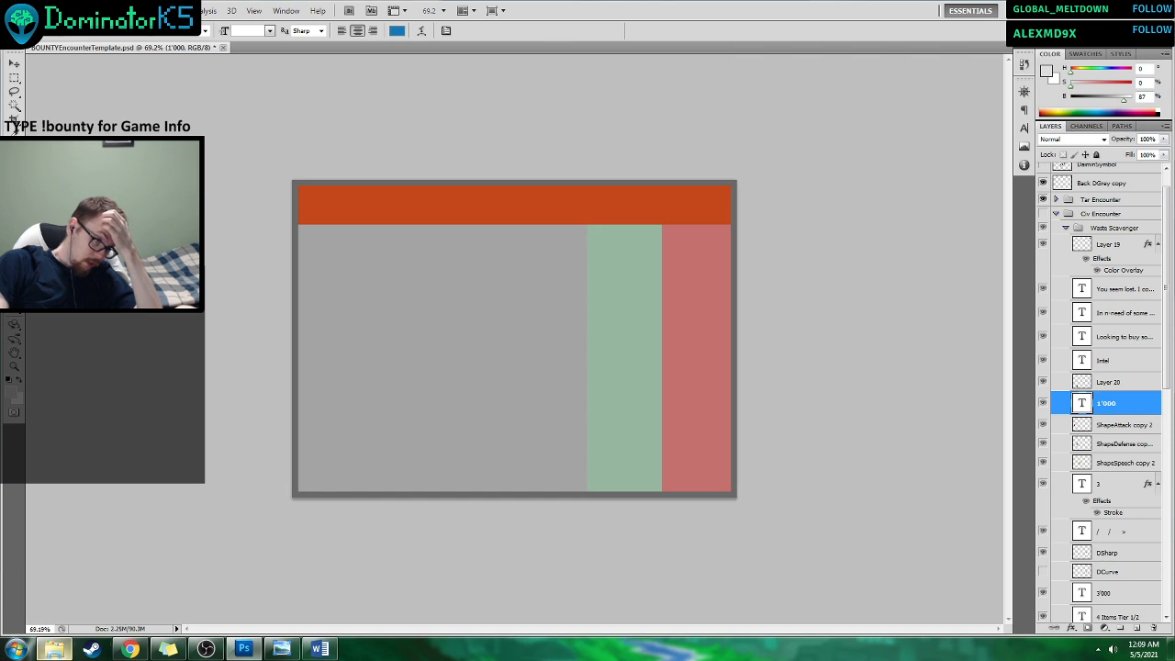
Open CivEnc_Merchant from the BountyBoardGame project's TTS_Tests folder and compare it with CivEnc_Merchant2.
{"action": "left_click", "coordinate": [71, 652]}
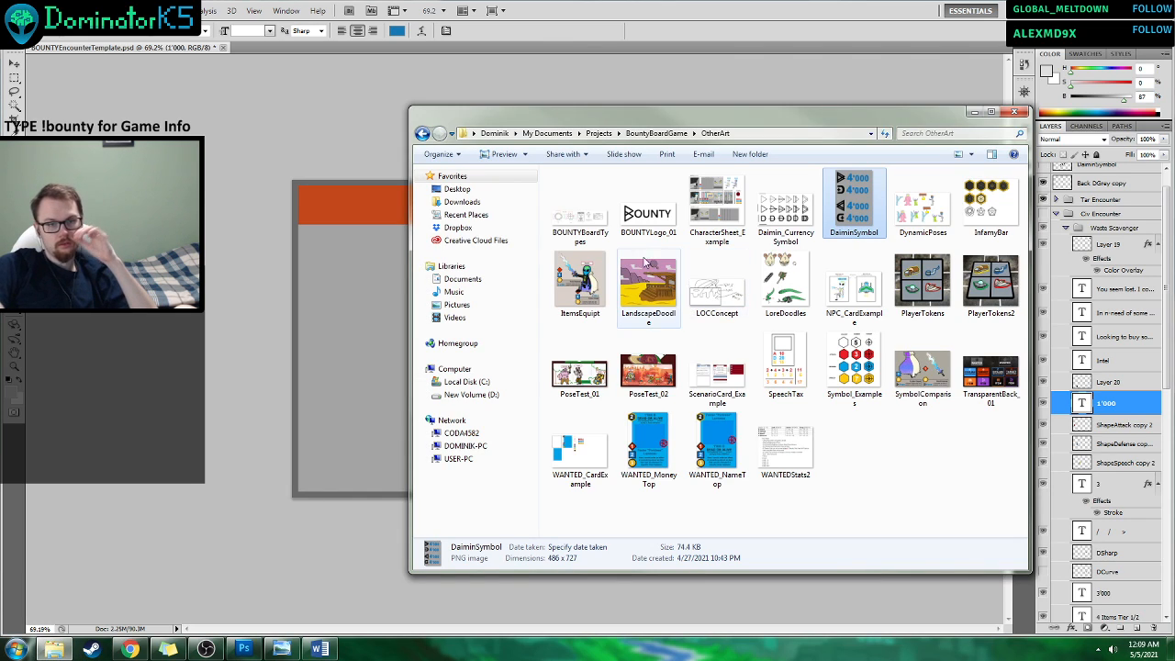
{"action": "left_click", "coordinate": [423, 135]}
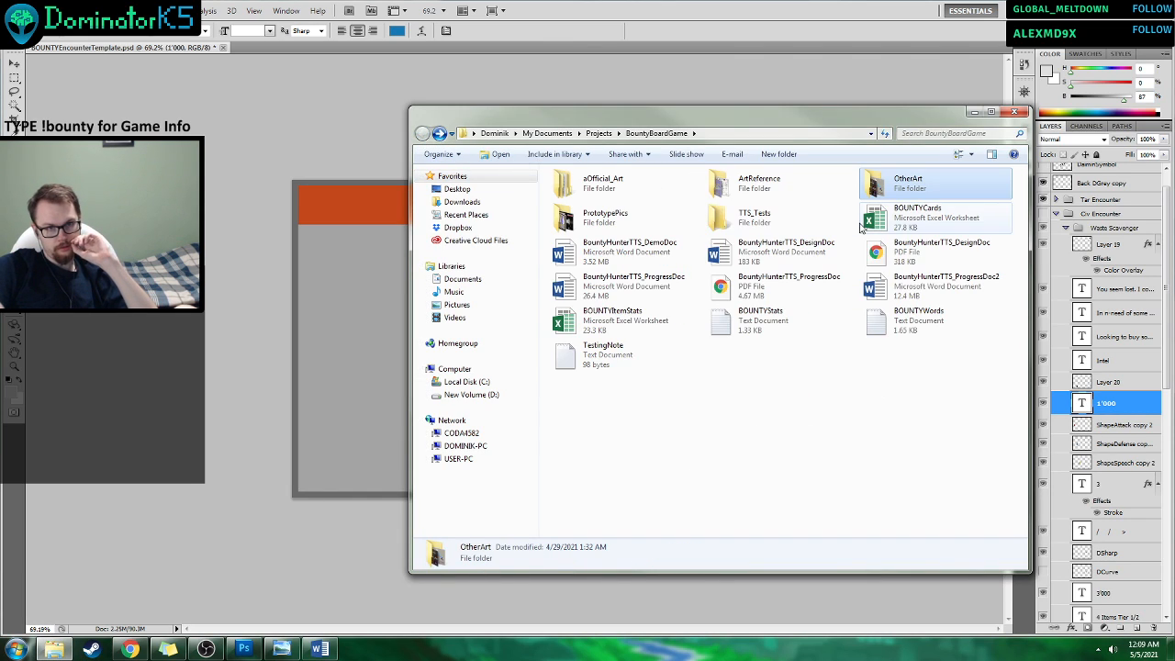
{"action": "double_click", "coordinate": [777, 215]}
{"action": "double_click", "coordinate": [846, 367]}
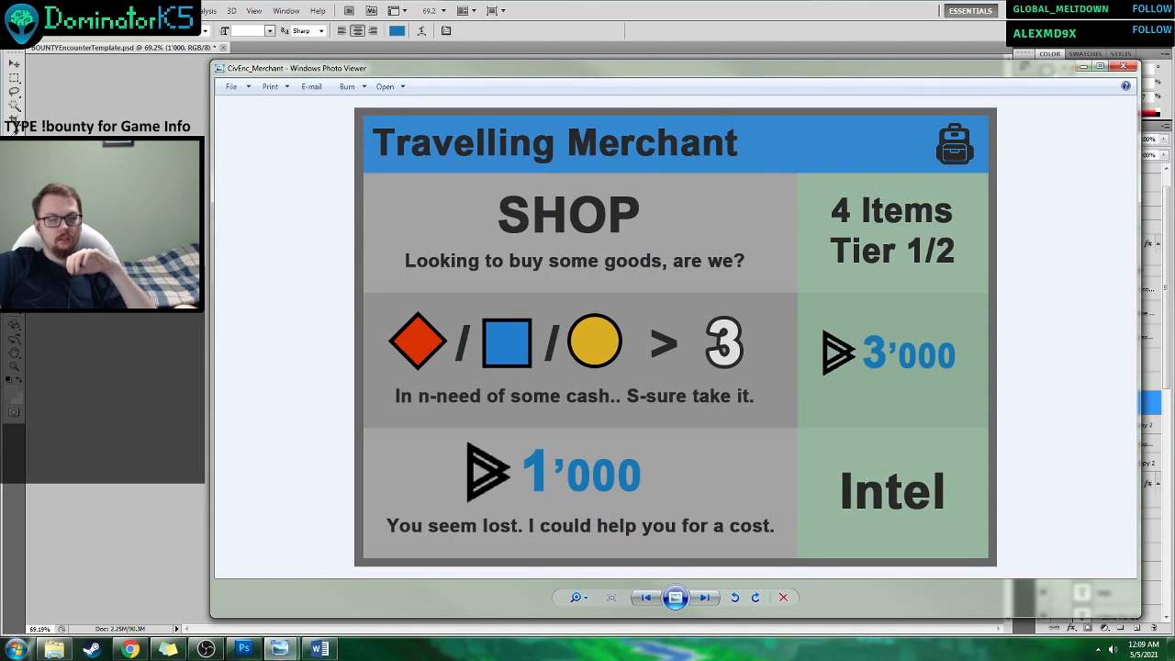
{"action": "key", "text": "Right"}
{"action": "key", "text": "Left"}
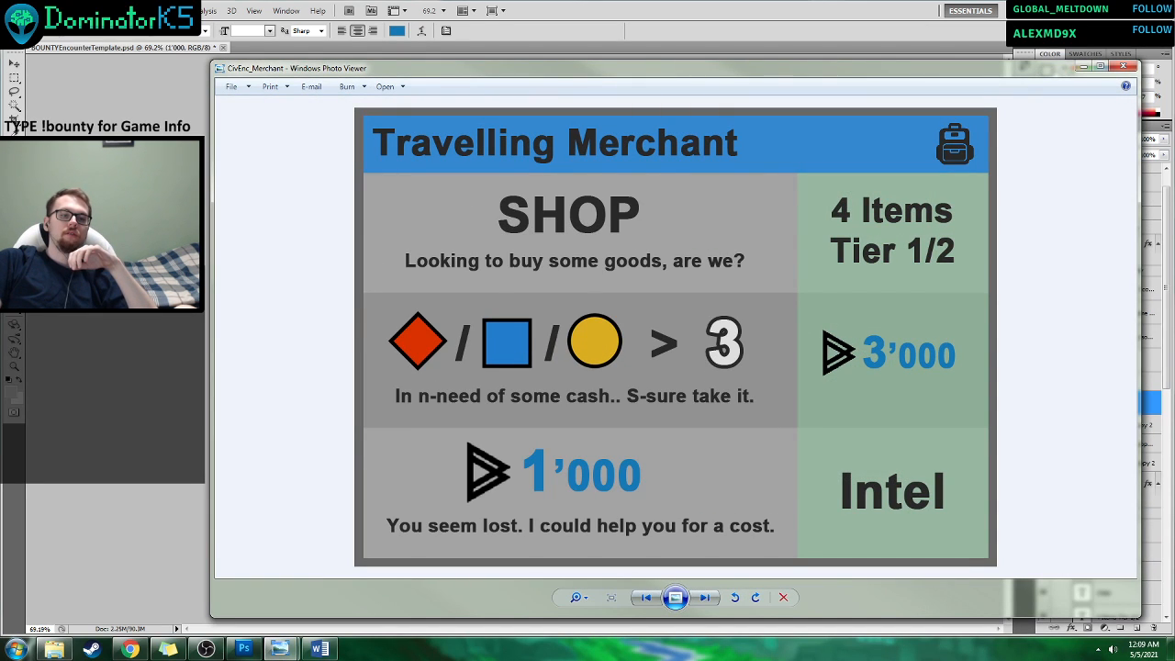
{"action": "key", "text": "Right"}
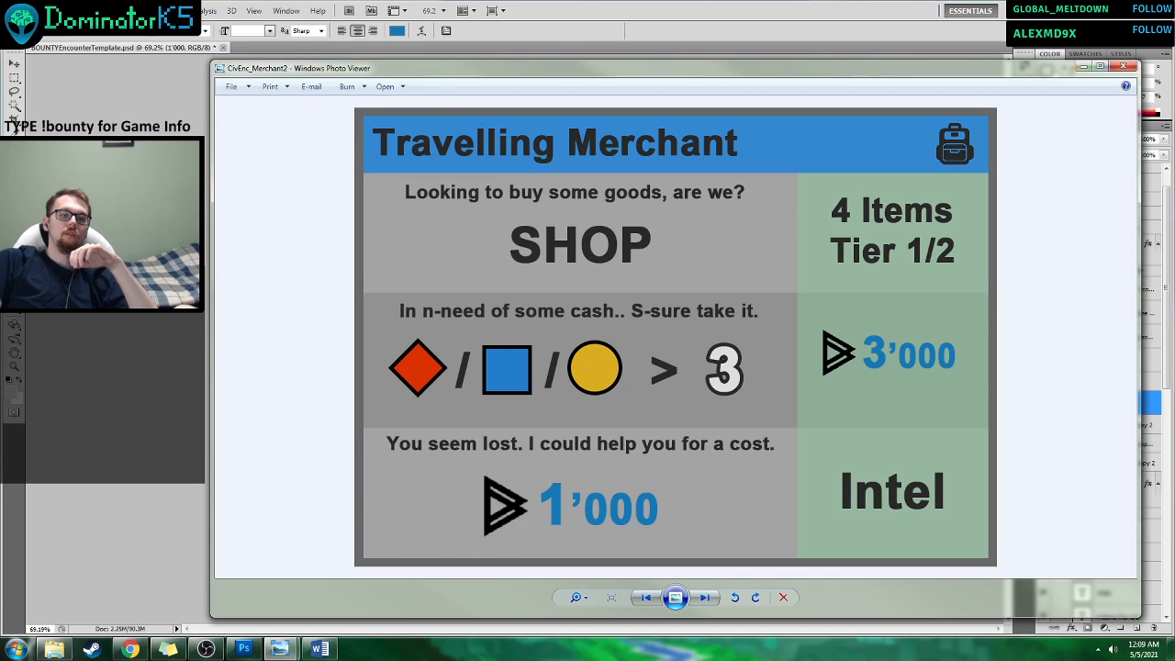
{"action": "key", "text": "Left"}
{"action": "key", "text": "Right"}
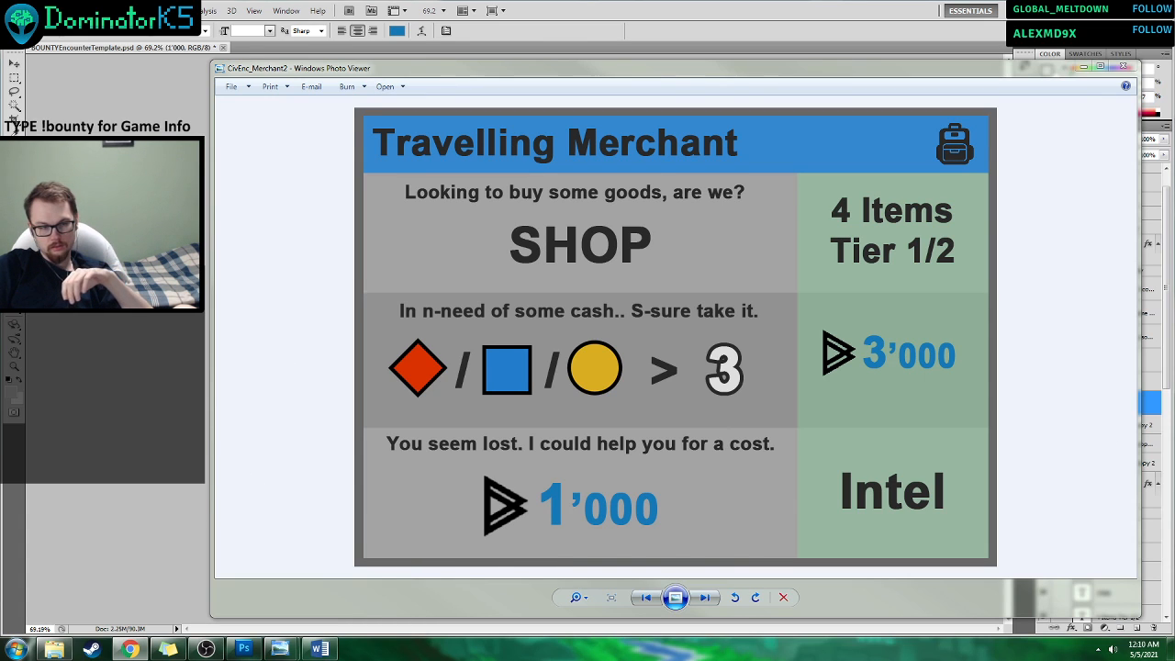
Compare the ScenarioCard_Example image's Varmint Hunter card wording with the Travelling Merchant card.
{"action": "mouse_move", "coordinate": [280, 649]}
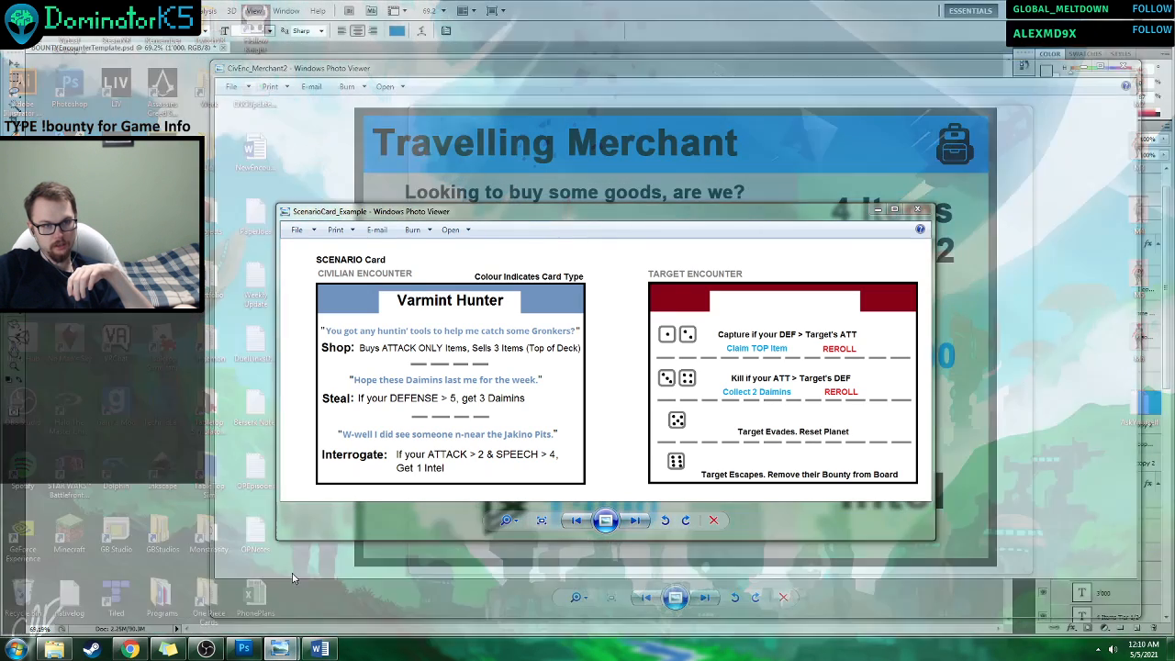
{"action": "left_click", "coordinate": [292, 579]}
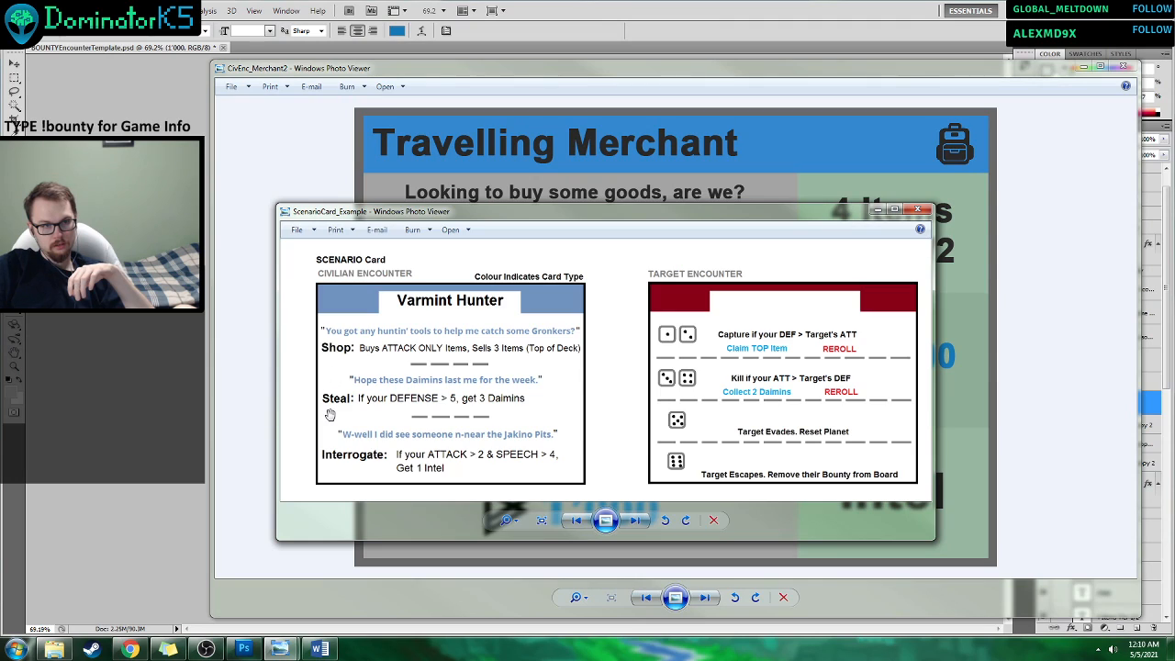
{"action": "left_click", "coordinate": [595, 198]}
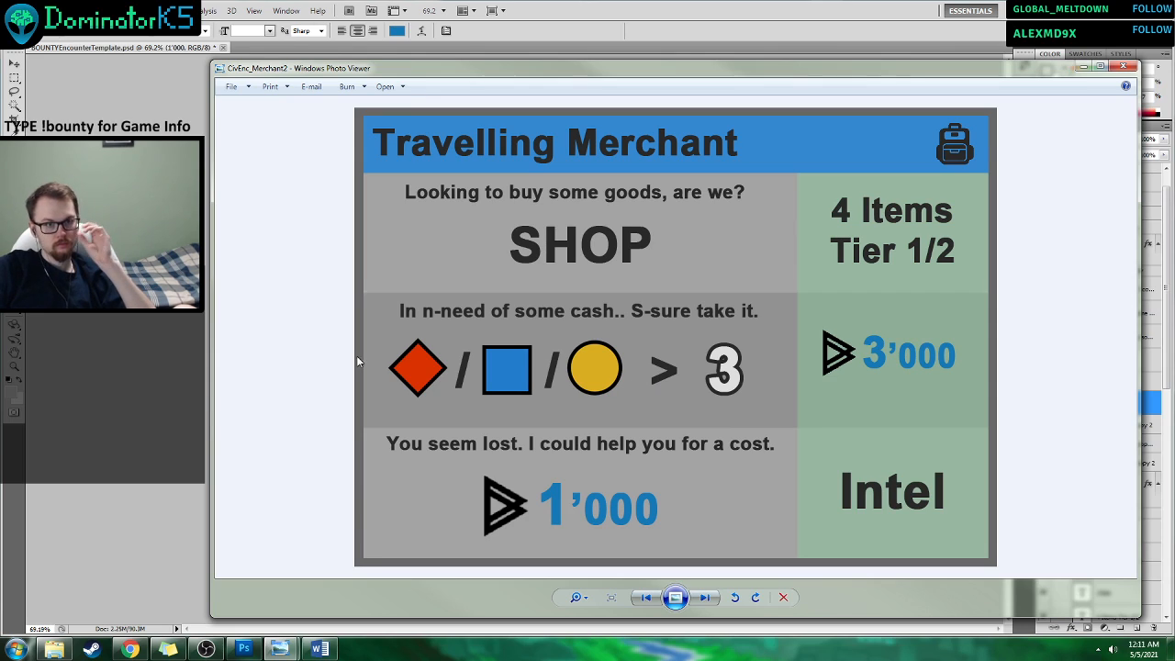
Return to Photoshop and show the Civ Encounter group in place of Tar Encounter.
{"action": "left_click", "coordinate": [150, 342]}
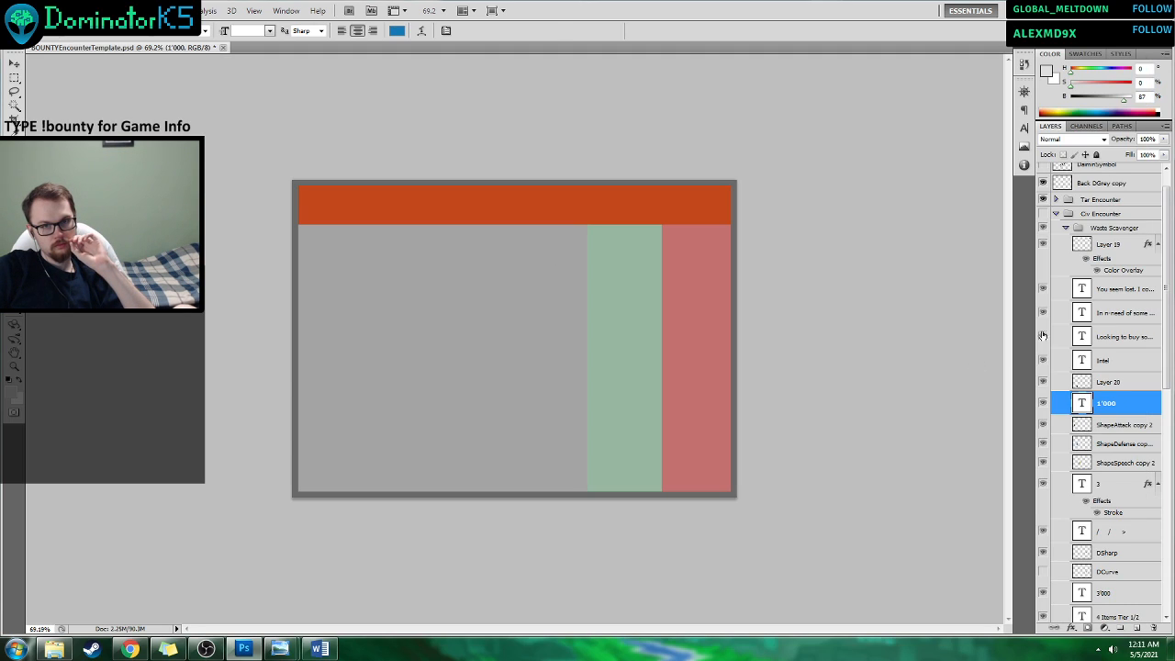
{"action": "left_click", "coordinate": [1043, 213]}
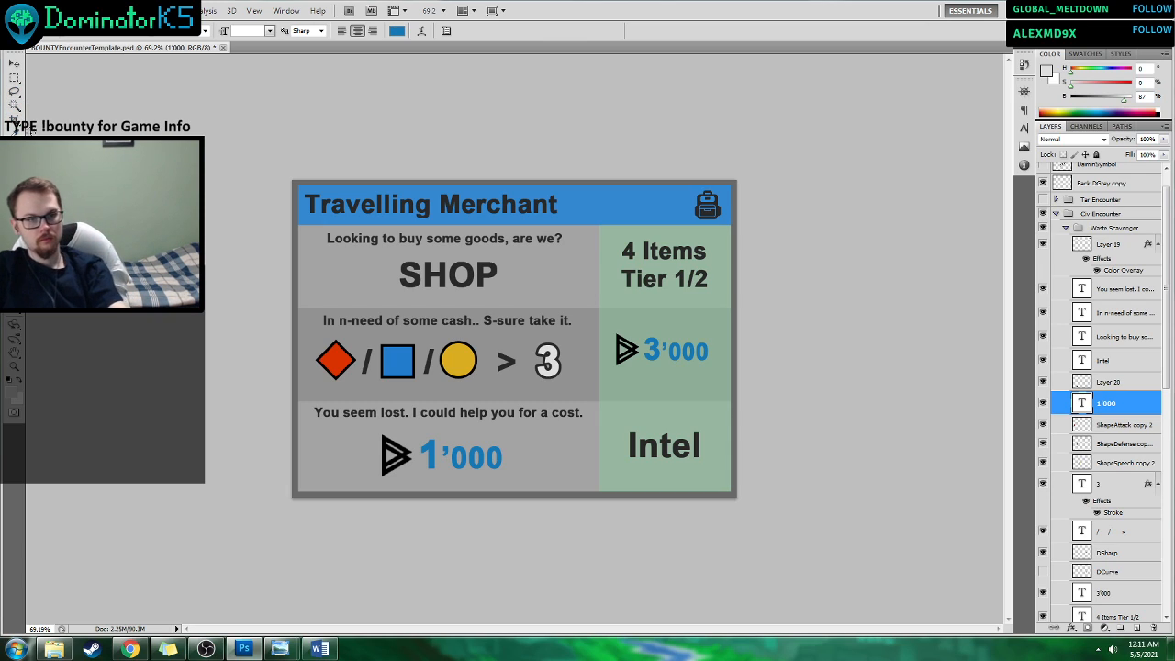
Duplicate the "4 Items Tier 1/2" text layer and move the copy down to the middle row's green reward cell.
{"action": "key", "text": "v"}
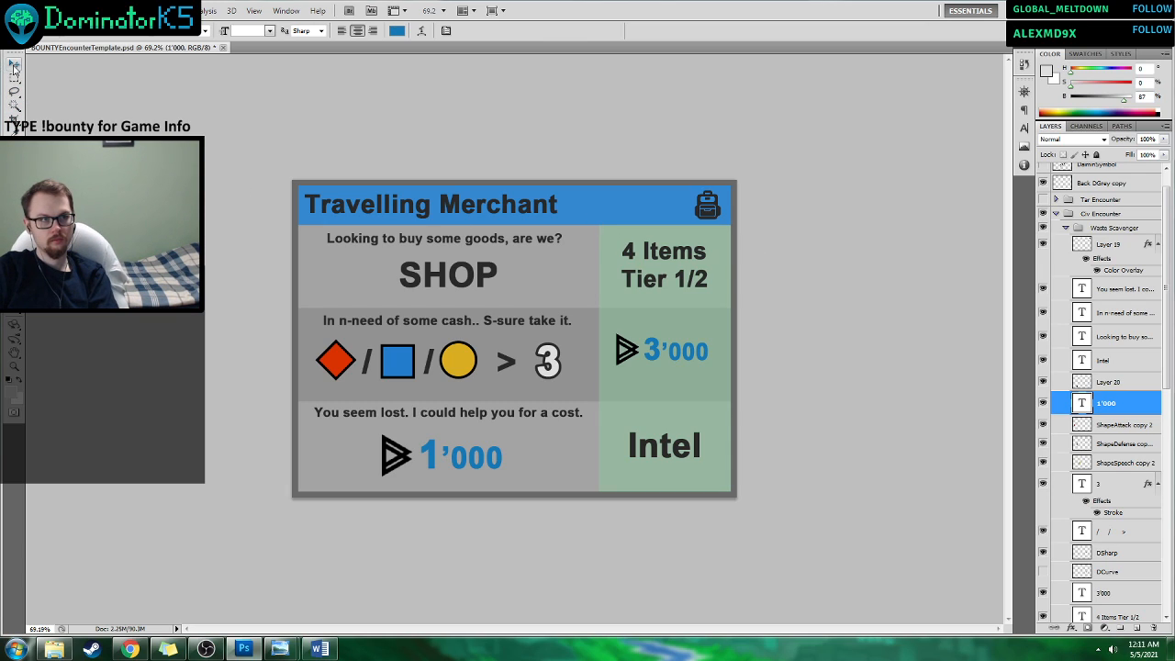
{"action": "left_click", "coordinate": [684, 275]}
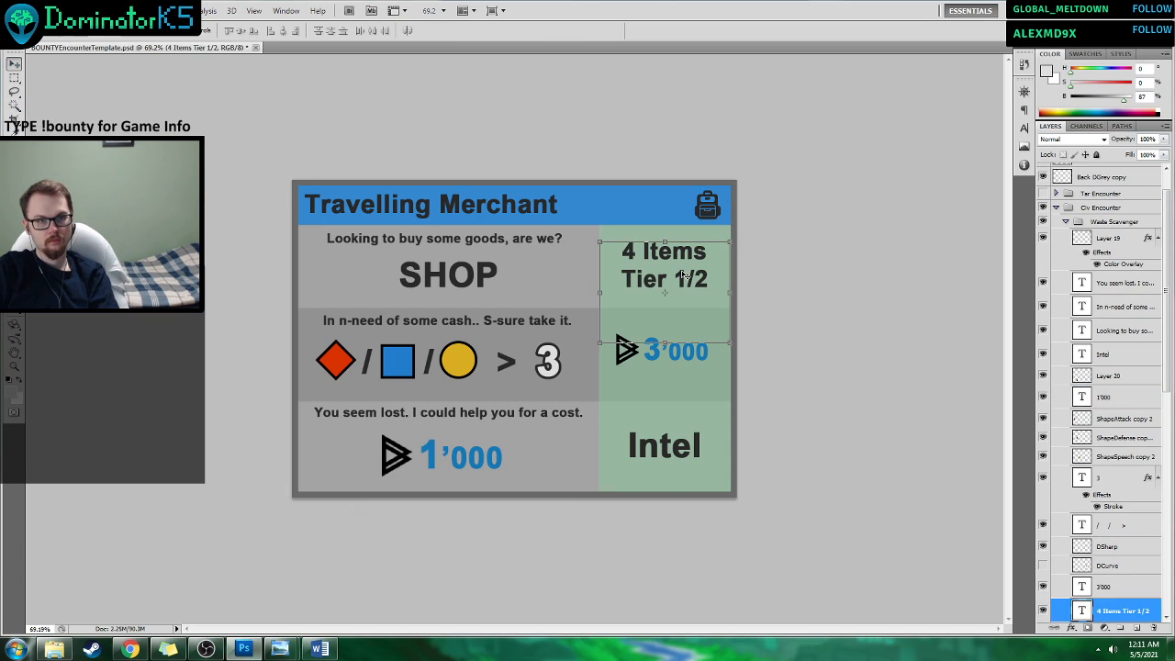
{"action": "right_click", "coordinate": [1115, 609]}
{"action": "left_click", "coordinate": [1045, 290]}
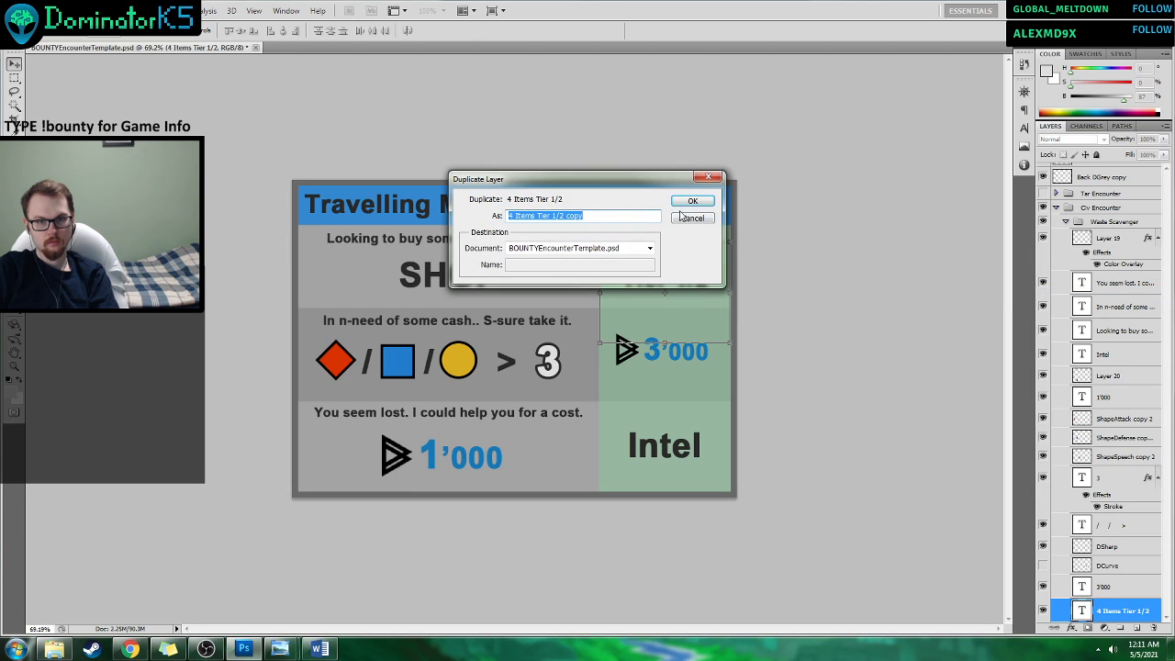
{"action": "key", "text": "Return"}
{"action": "left_click_drag", "start_coordinate": [687, 276], "coordinate": [688, 328]}
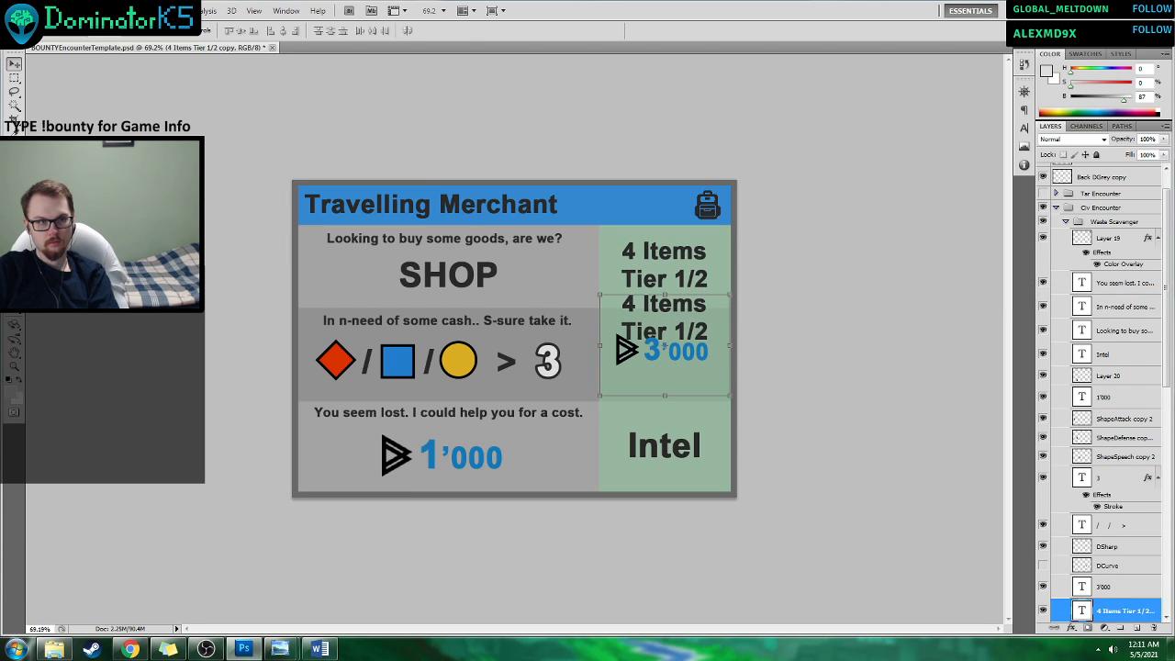
Replace the duplicated text in the middle reward cell with "Take".
{"action": "left_click", "coordinate": [14, 282]}
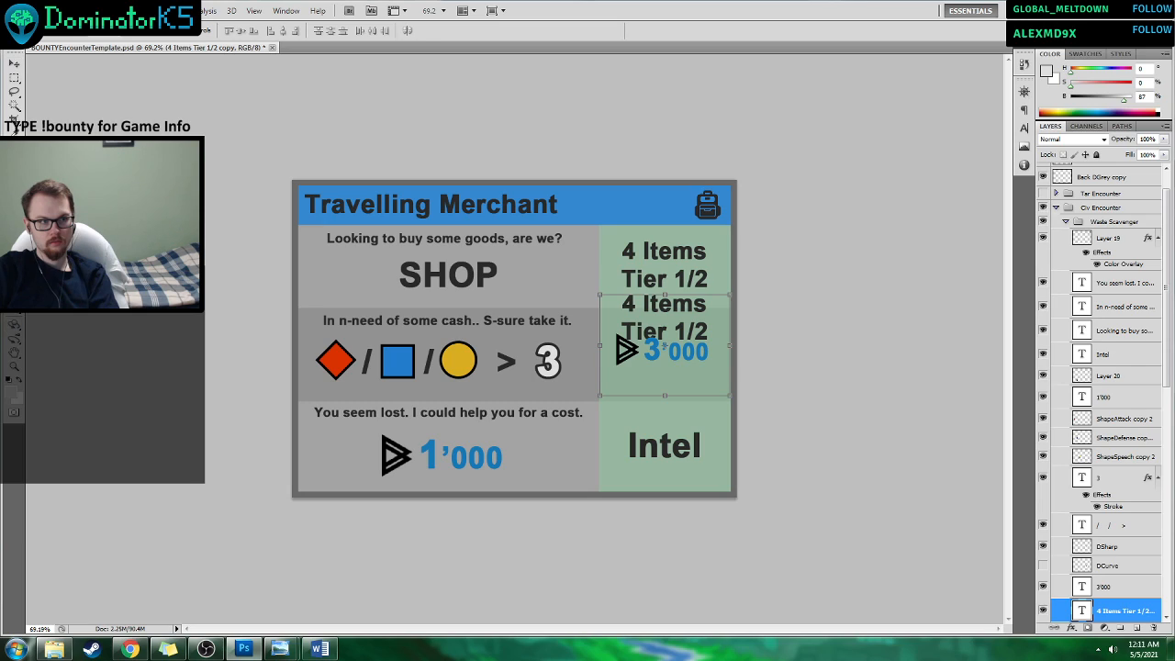
{"action": "left_click", "coordinate": [664, 333]}
{"action": "key", "text": "ctrl+a"}
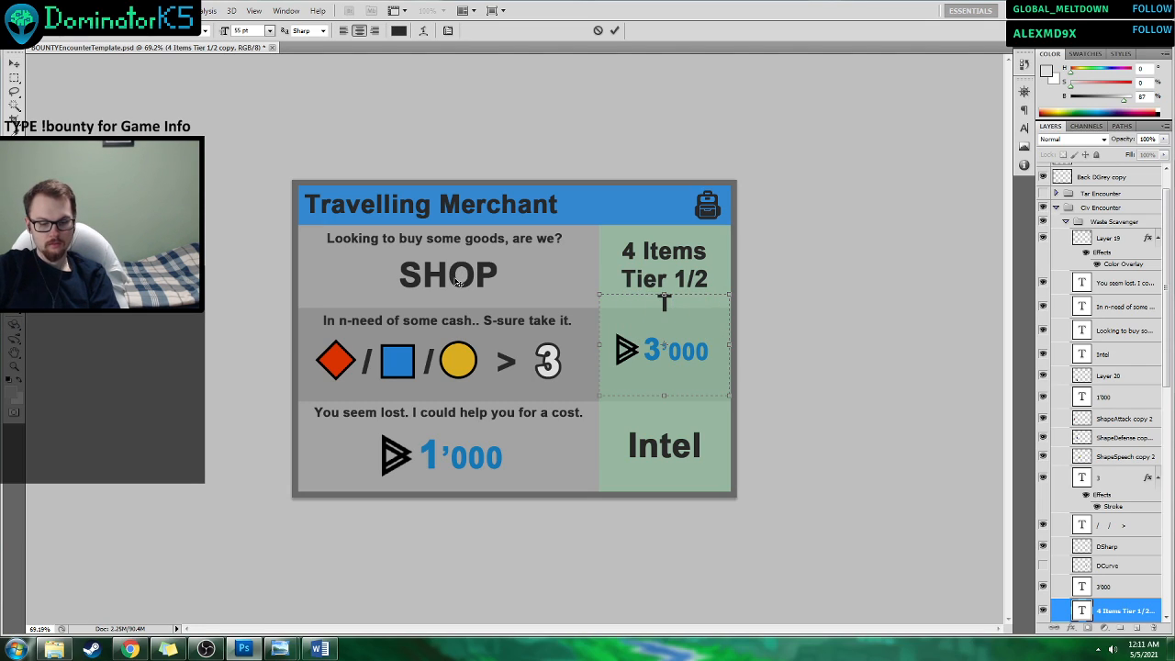
{"action": "type", "text": "ake"}
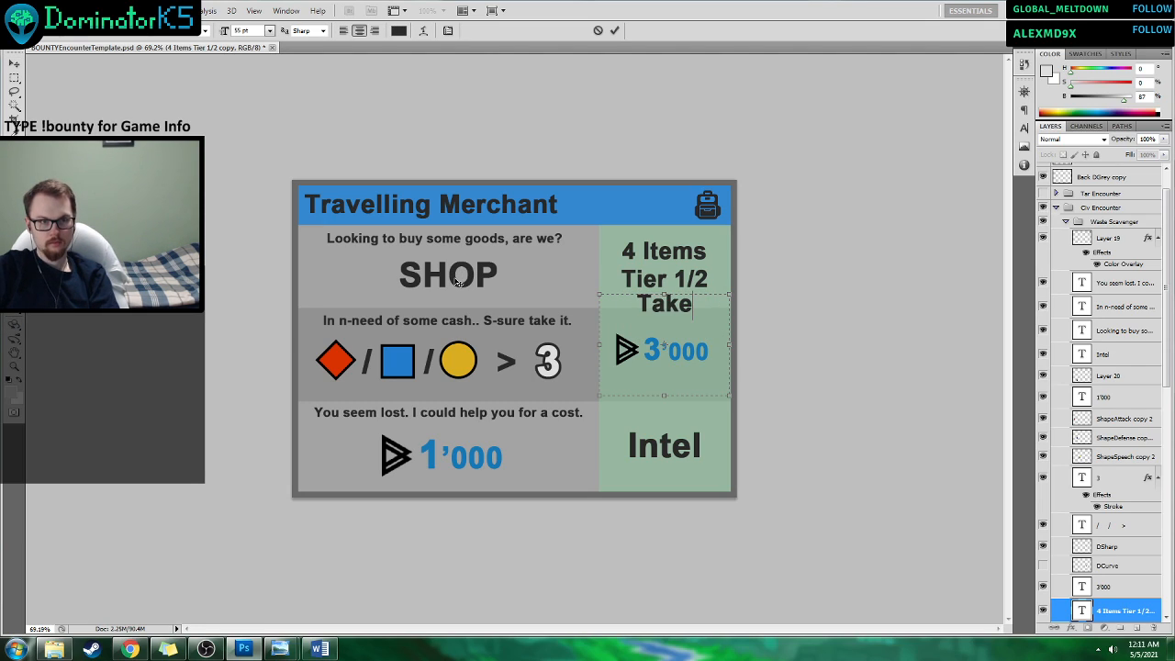
{"action": "left_click", "coordinate": [614, 31]}
Place "Take" just above the 3'000 reward, and shift it together with the currency symbol and amount lower in the middle cell.
{"action": "key", "text": "v"}
{"action": "left_click_drag", "start_coordinate": [671, 339], "coordinate": [698, 355]}
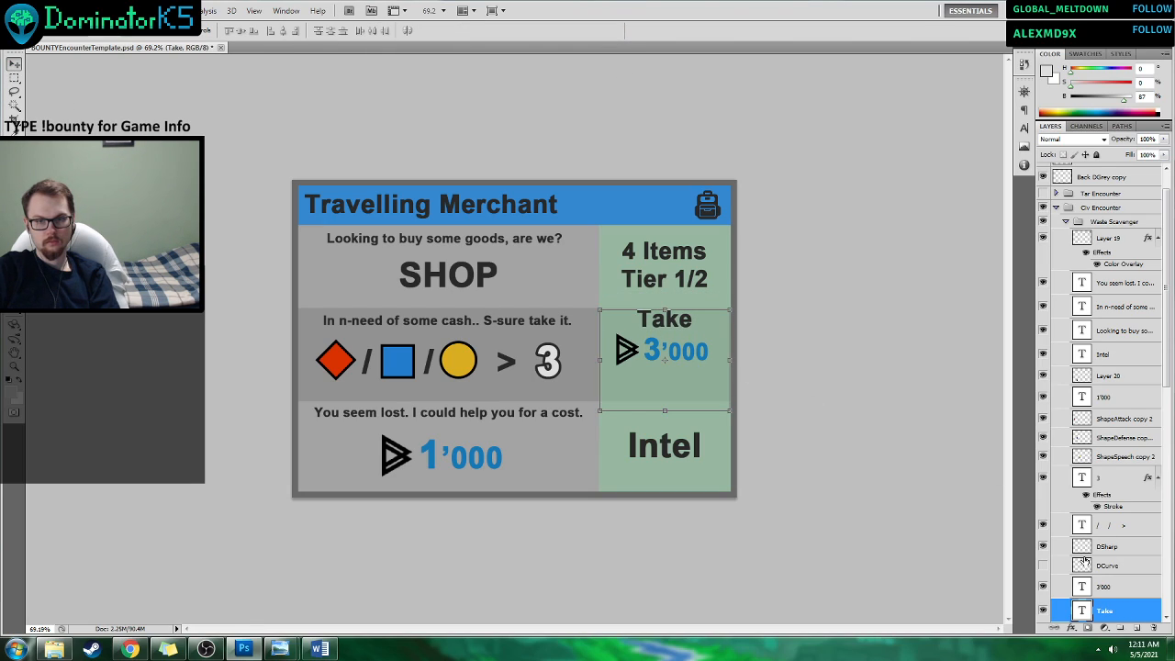
{"action": "left_click", "coordinate": [1109, 586], "text": "ctrl"}
{"action": "left_click", "coordinate": [1106, 549], "text": "ctrl"}
{"action": "left_click", "coordinate": [1107, 565], "text": "ctrl"}
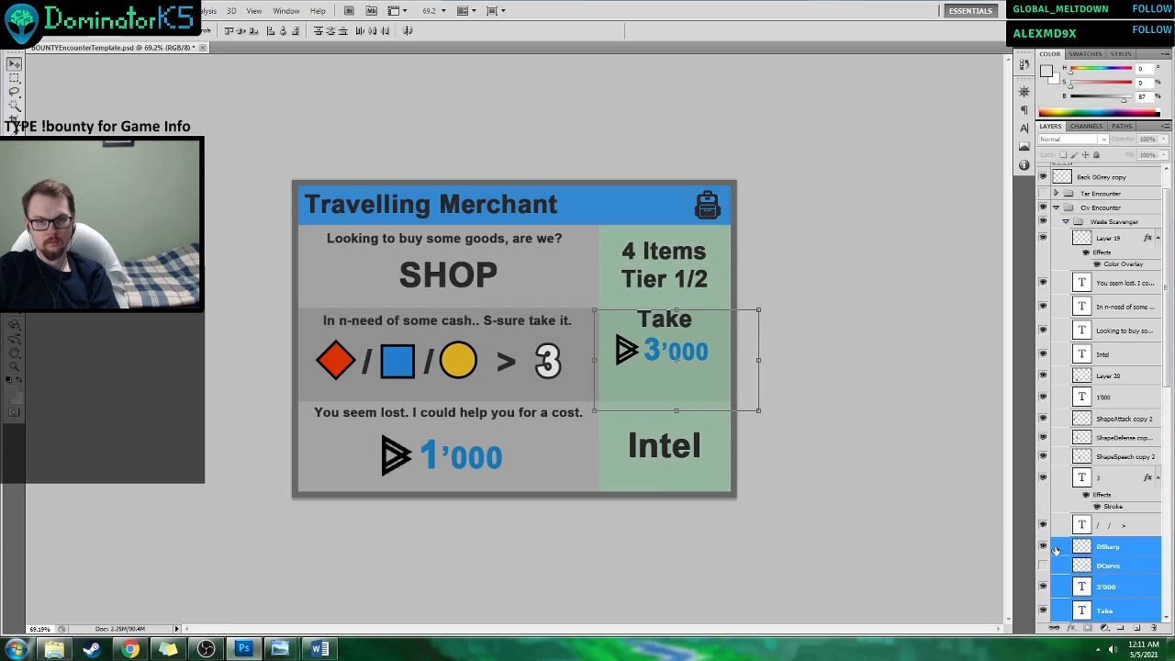
{"action": "left_click_drag", "start_coordinate": [686, 350], "coordinate": [686, 367]}
Nudge the middle reward's currency symbol layers and 3'000 text together slightly to the right beneath "Take".
{"action": "left_click", "coordinate": [1109, 546]}
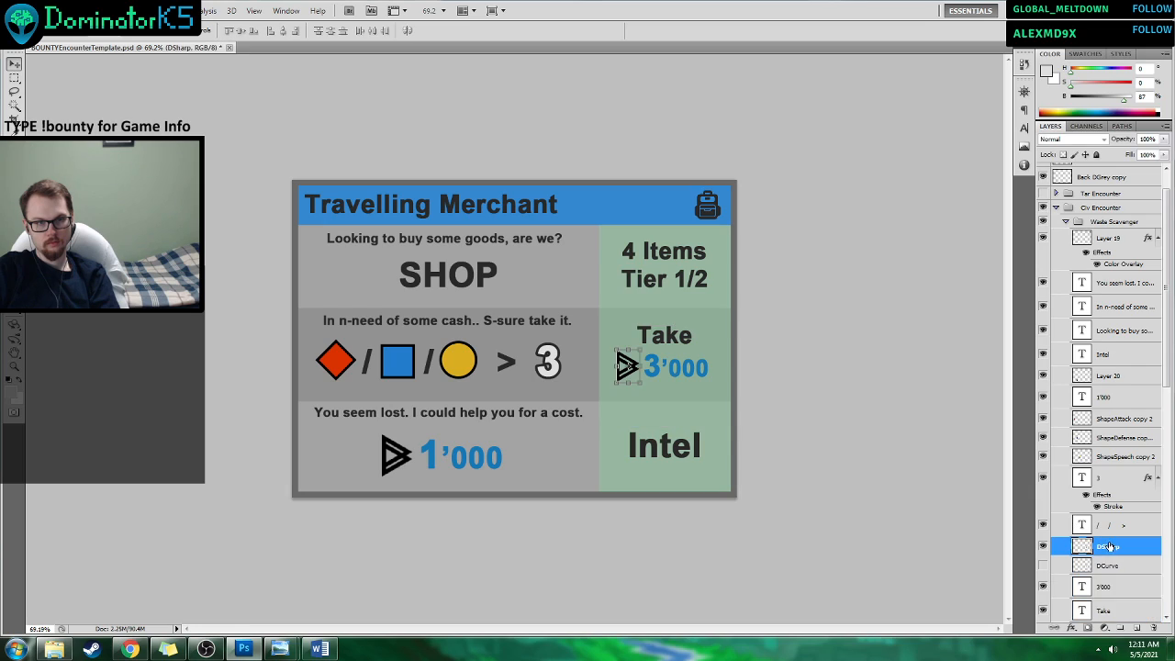
{"action": "left_click", "coordinate": [1111, 524]}
{"action": "left_click", "coordinate": [1123, 588]}
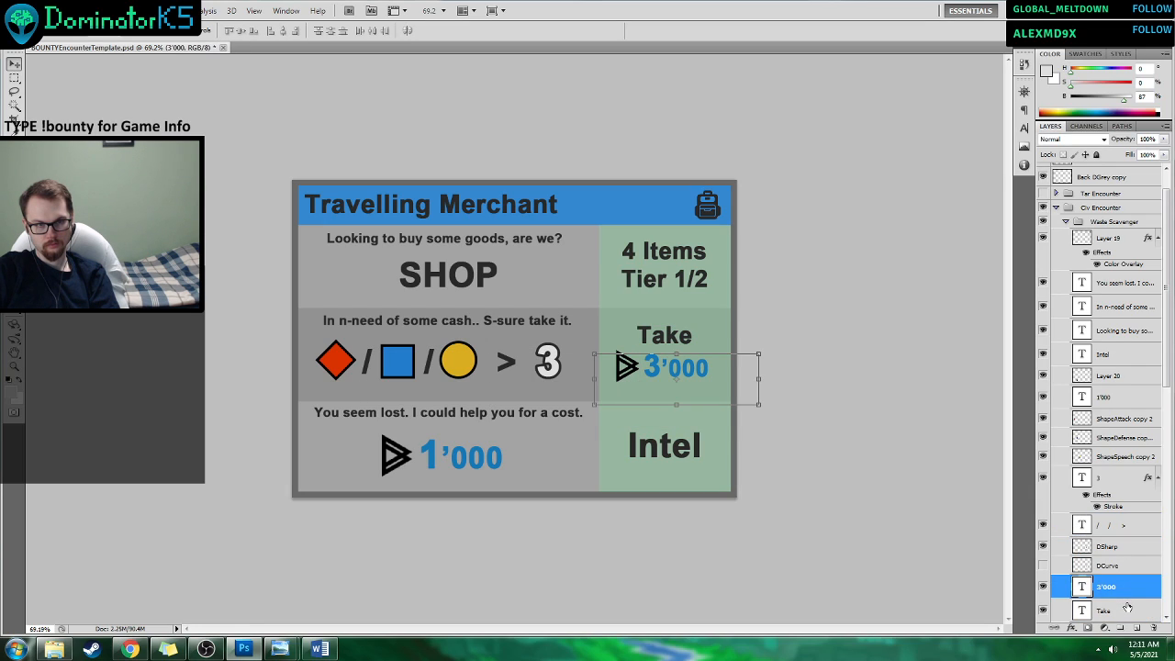
{"action": "left_click", "coordinate": [1109, 532]}
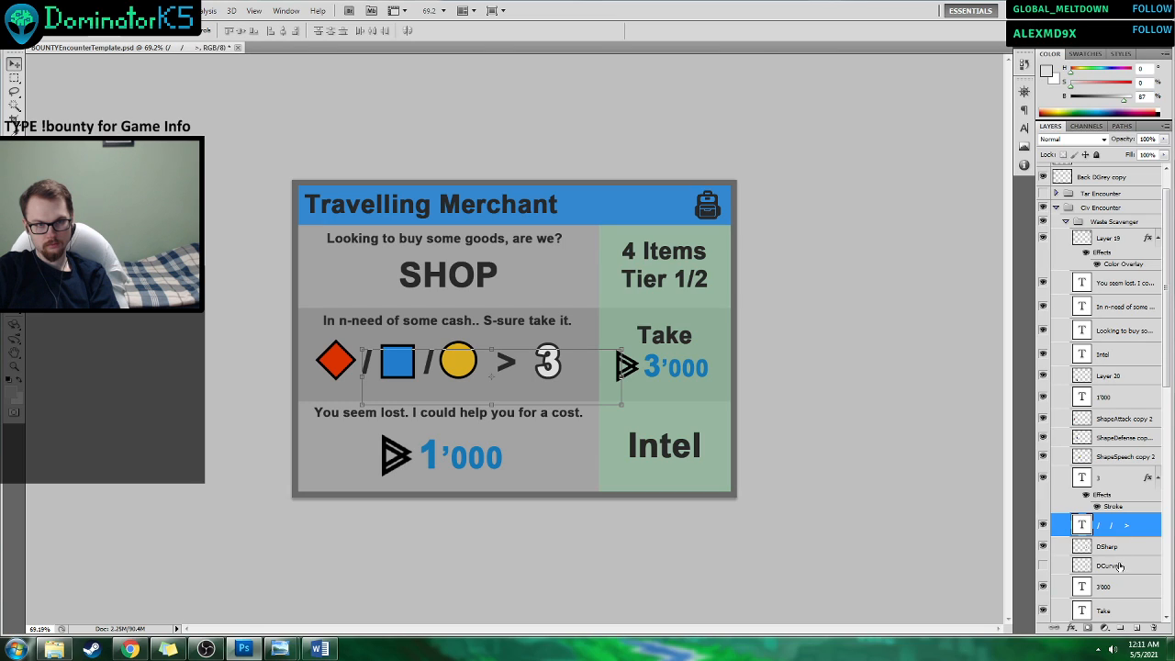
{"action": "left_click", "coordinate": [1109, 482]}
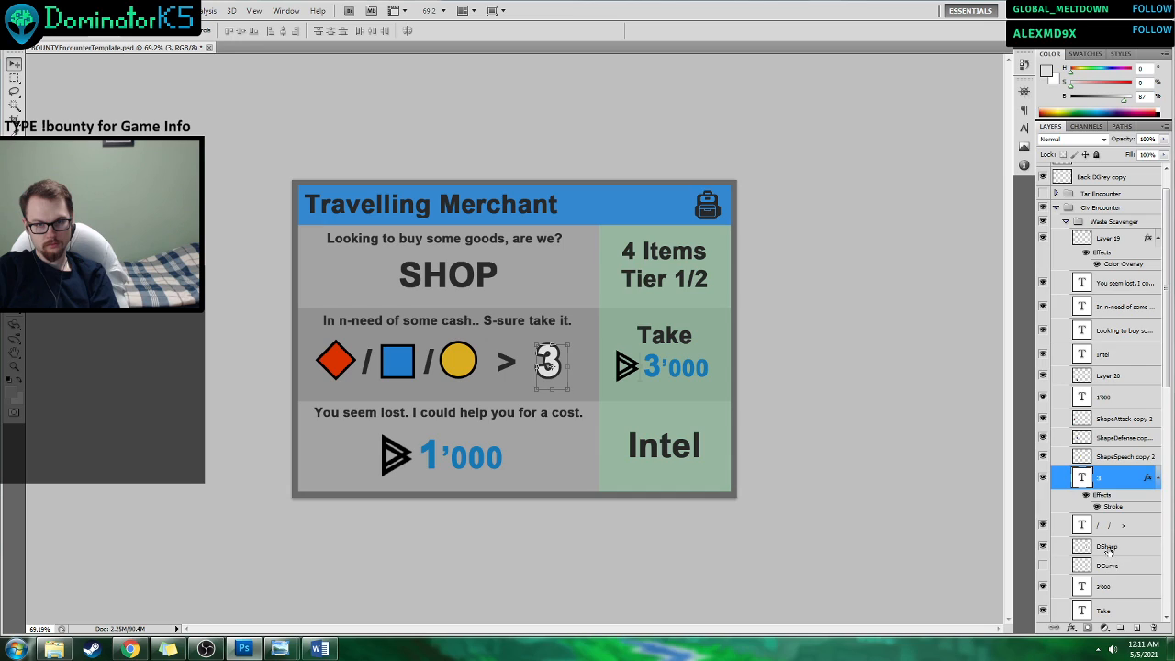
{"action": "left_click", "coordinate": [1108, 547]}
{"action": "left_click", "coordinate": [1108, 585], "text": "shift"}
{"action": "left_click_drag", "start_coordinate": [714, 374], "coordinate": [720, 373]}
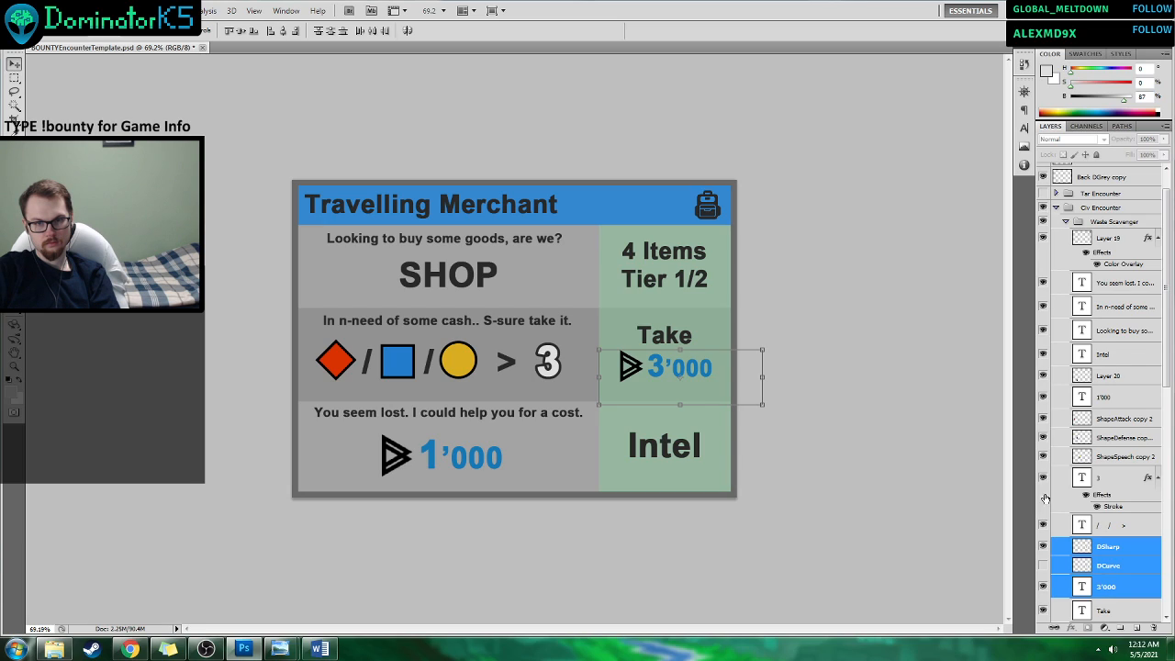
Move the "Intel" text slightly lower in the bottom row's reward cell.
{"action": "left_click", "coordinate": [1106, 525]}
{"action": "left_click", "coordinate": [1116, 565]}
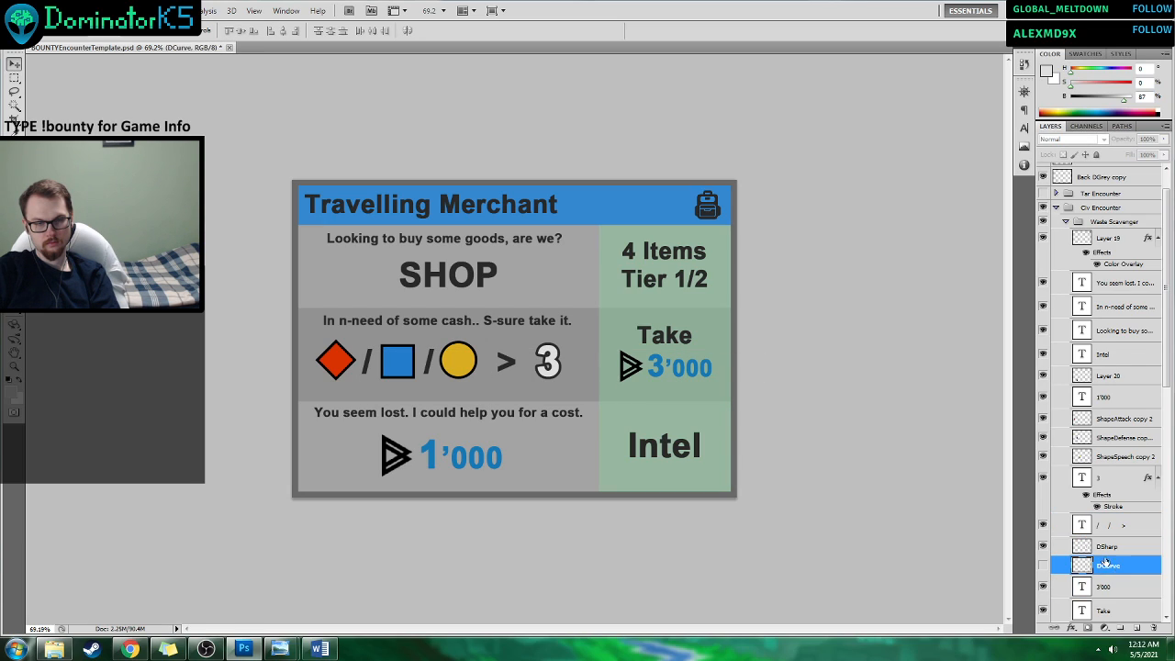
{"action": "left_click", "coordinate": [669, 448]}
{"action": "left_click_drag", "start_coordinate": [693, 453], "coordinate": [696, 465]}
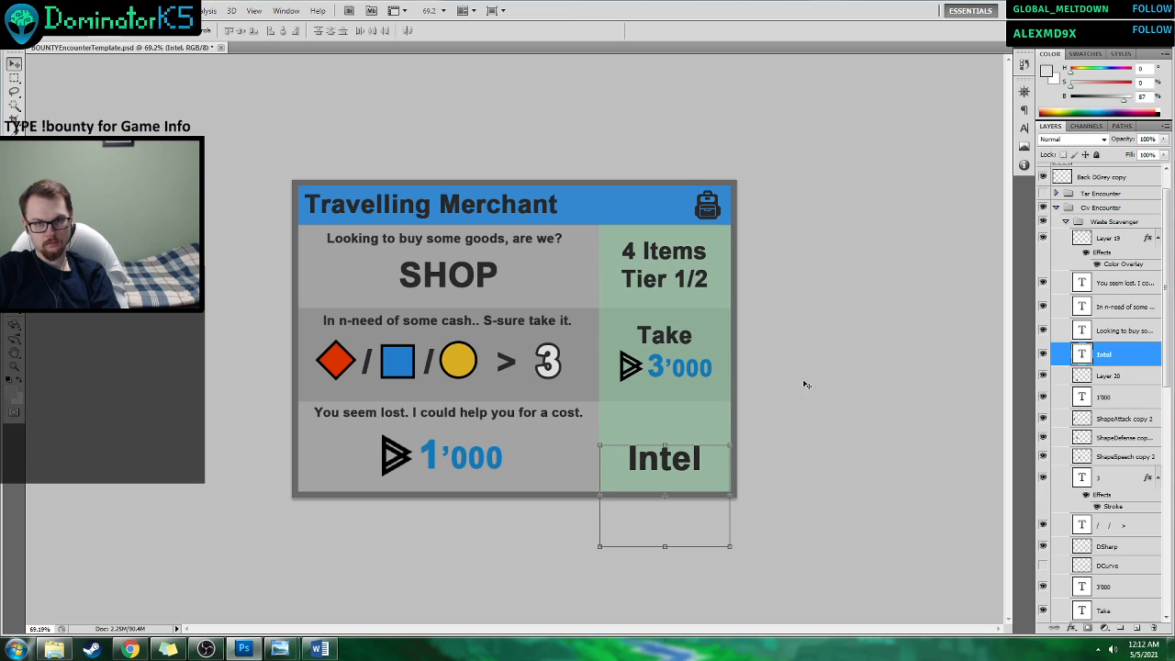
Duplicate the "Take" text layer, move the copy just below the "Intel" layer in the stack, and place it above "Intel" in the bottom reward cell.
{"action": "left_click", "coordinate": [1120, 609]}
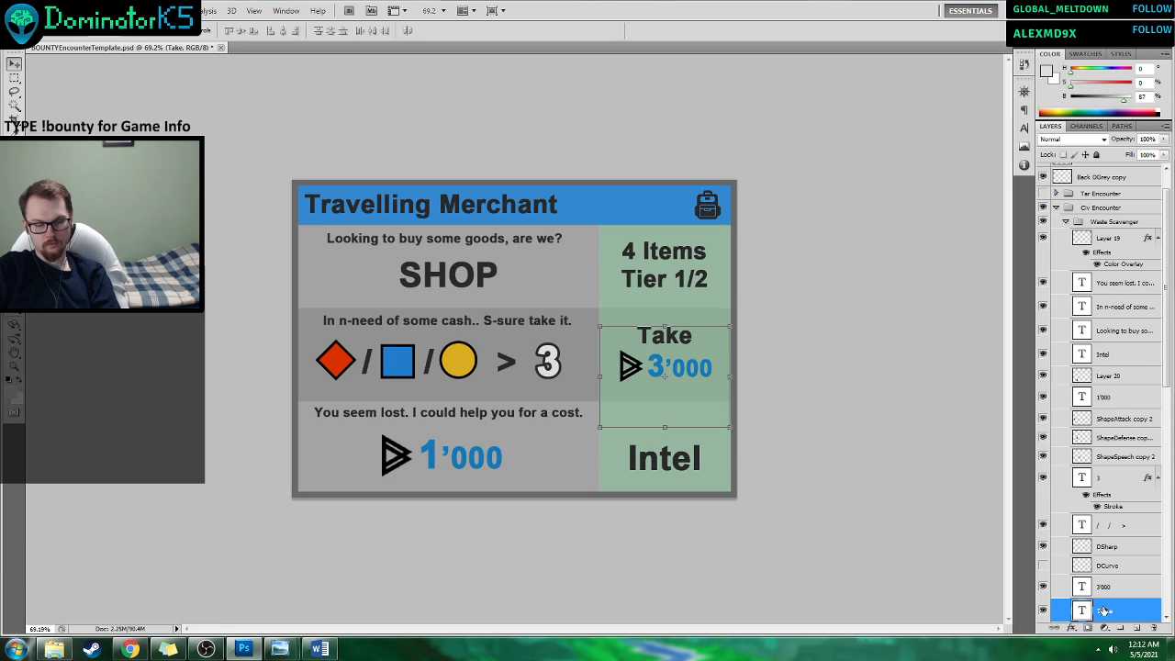
{"action": "right_click", "coordinate": [1105, 611]}
{"action": "left_click", "coordinate": [1056, 218]}
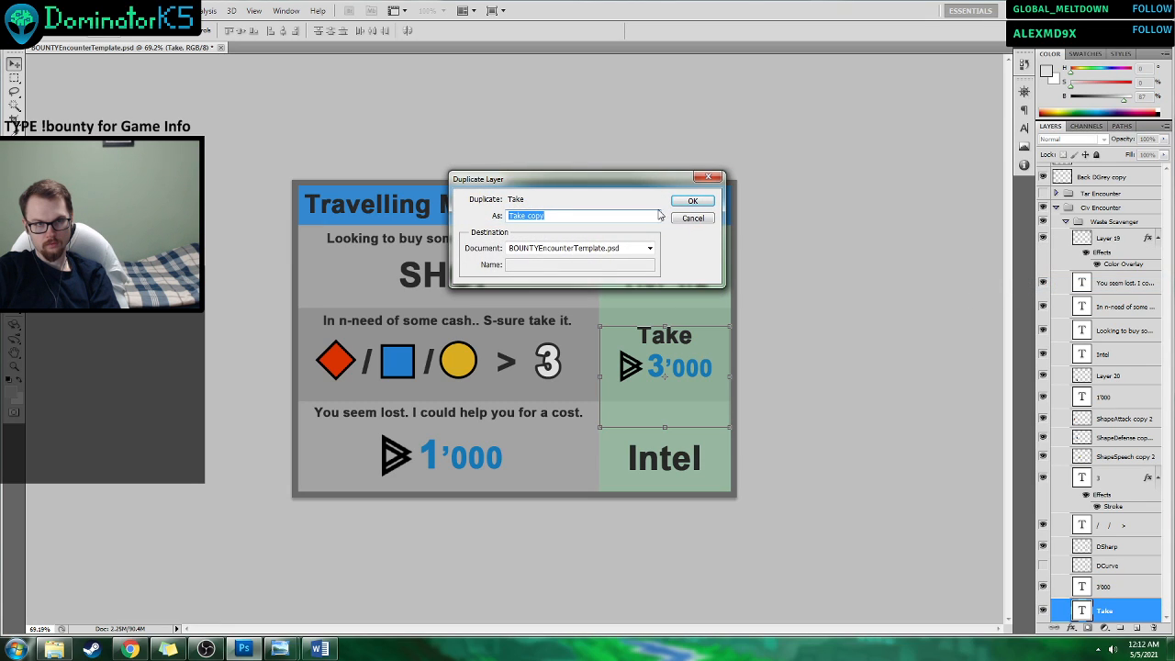
{"action": "left_click", "coordinate": [689, 201]}
{"action": "left_click_drag", "start_coordinate": [1099, 615], "coordinate": [1111, 376]}
{"action": "left_click_drag", "start_coordinate": [695, 356], "coordinate": [697, 437]}
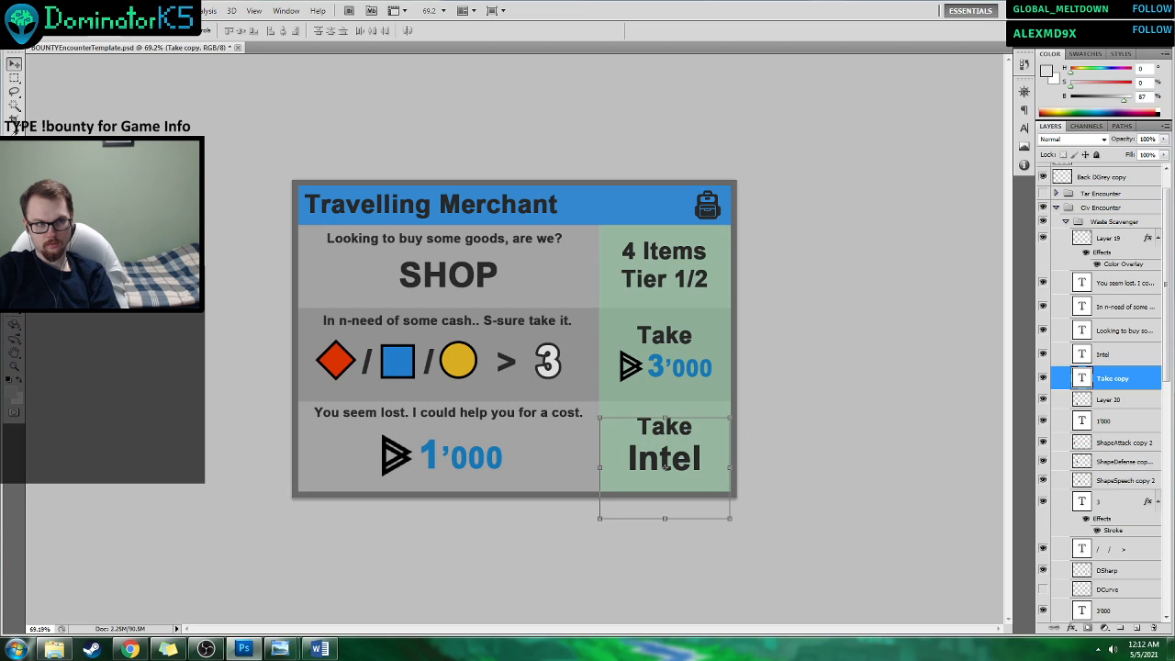
Replace the duplicated text in the bottom reward cell with "Get".
{"action": "key", "text": "t"}
{"action": "double_click", "coordinate": [668, 428]}
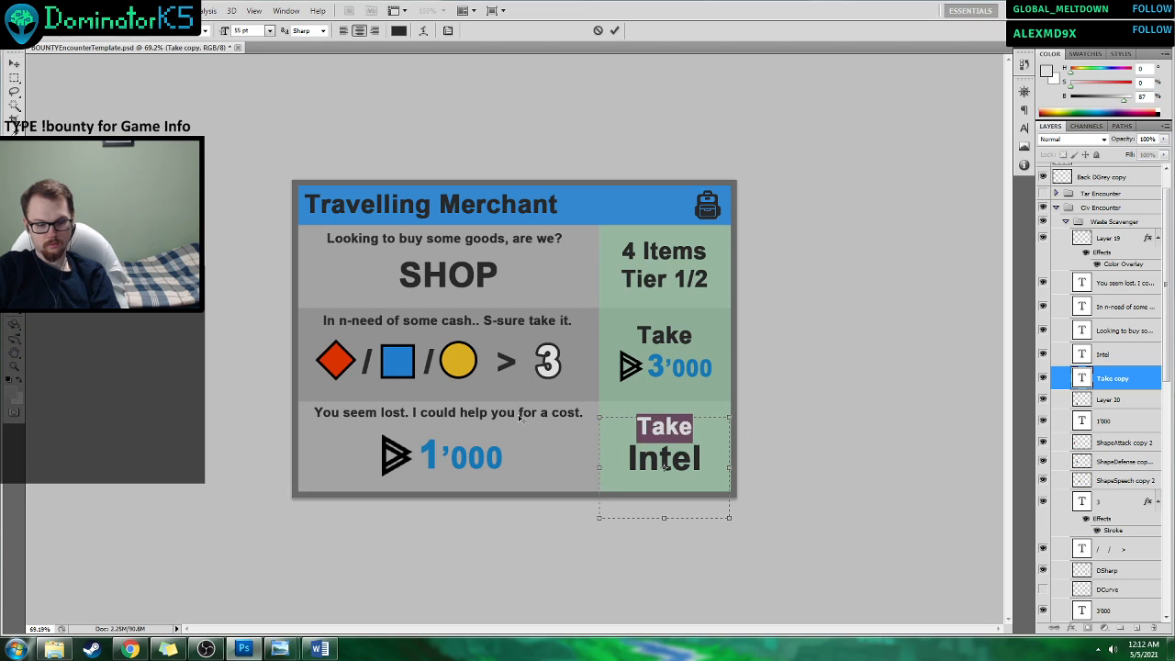
{"action": "type", "text": "Get"}
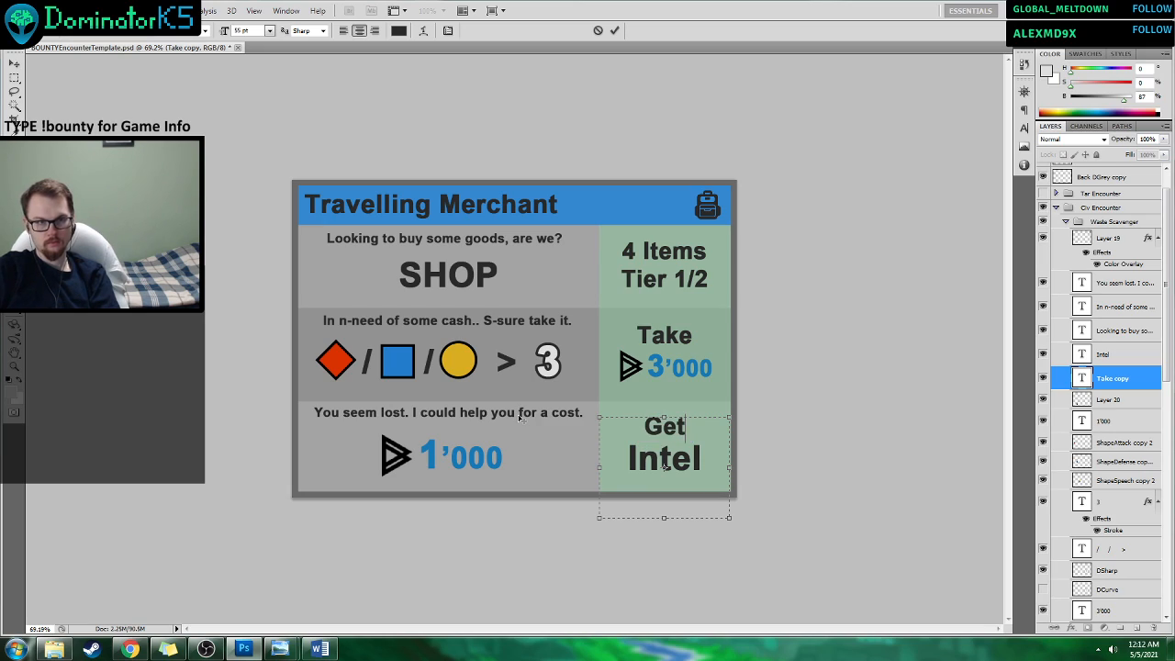
{"action": "left_click", "coordinate": [614, 30]}
Recolor the "Intel" text in the bottom reward cell to light grey #dedede.
{"action": "left_click", "coordinate": [669, 456]}
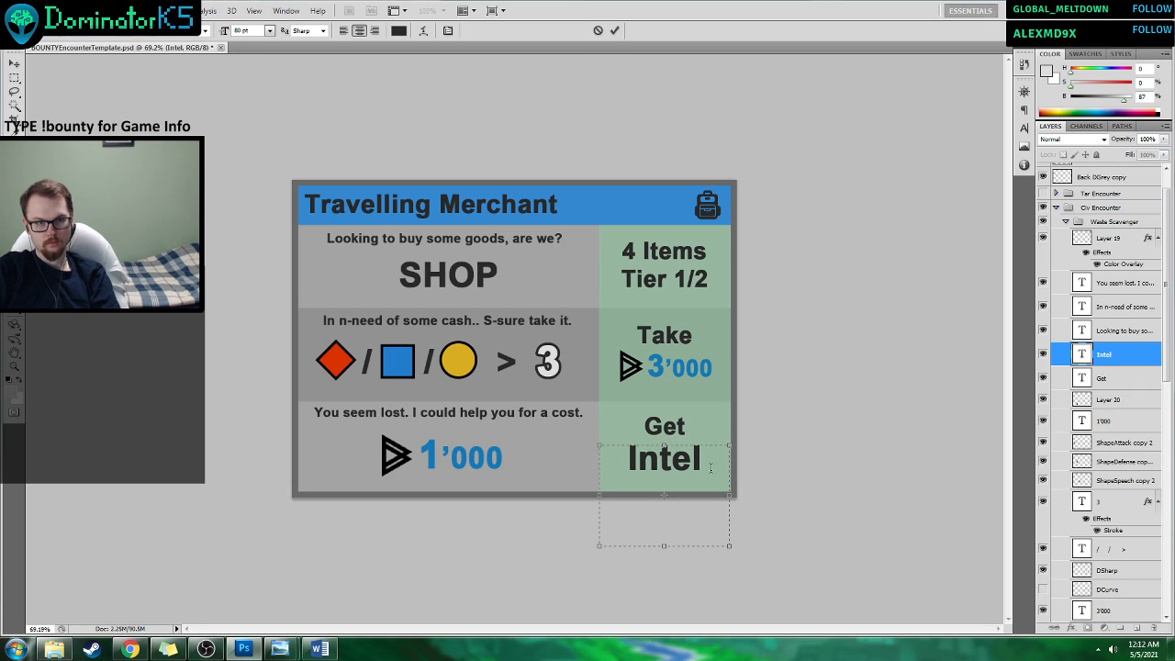
{"action": "double_click", "coordinate": [669, 456]}
{"action": "left_click", "coordinate": [1048, 76]}
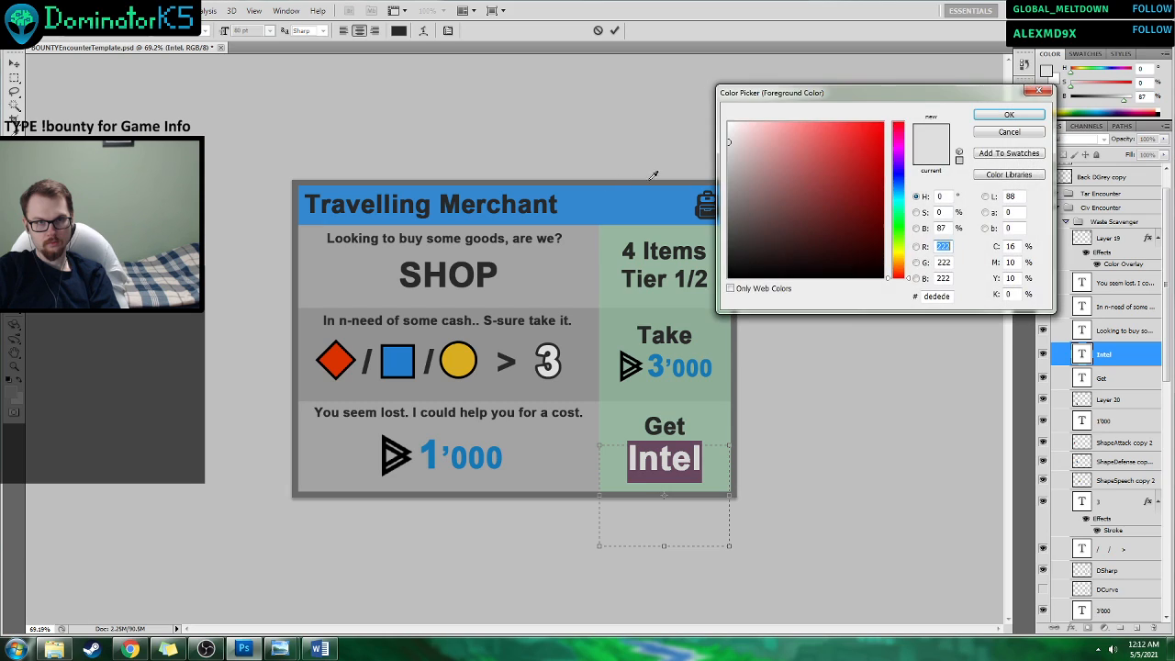
{"action": "left_click", "coordinate": [995, 125]}
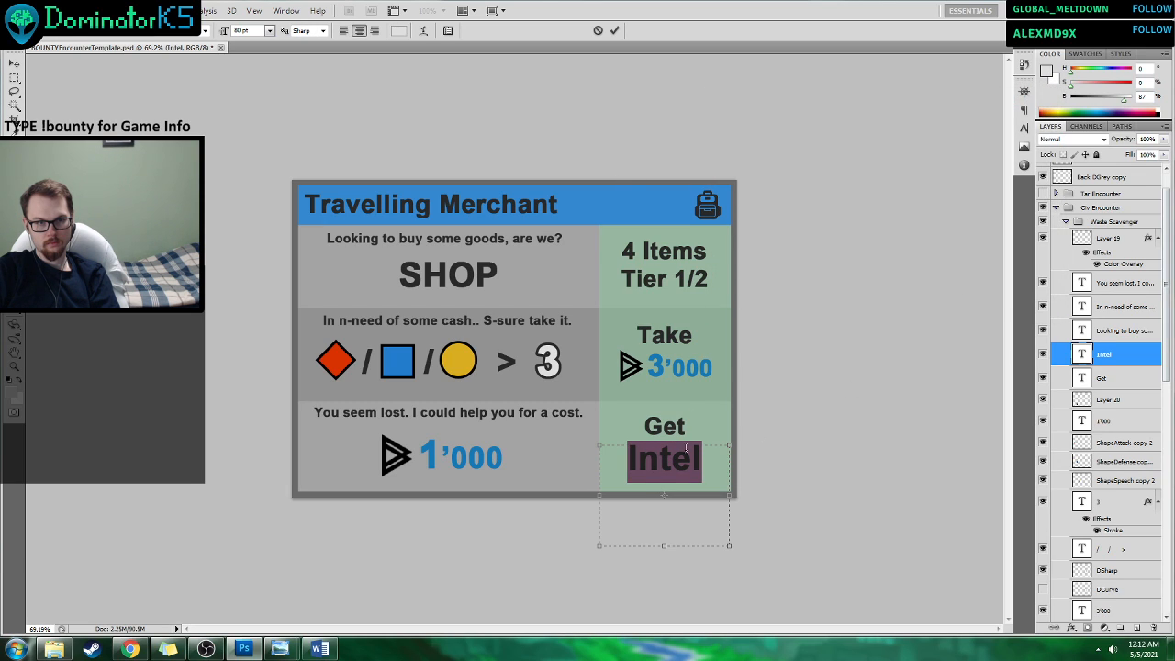
{"action": "left_click", "coordinate": [614, 30]}
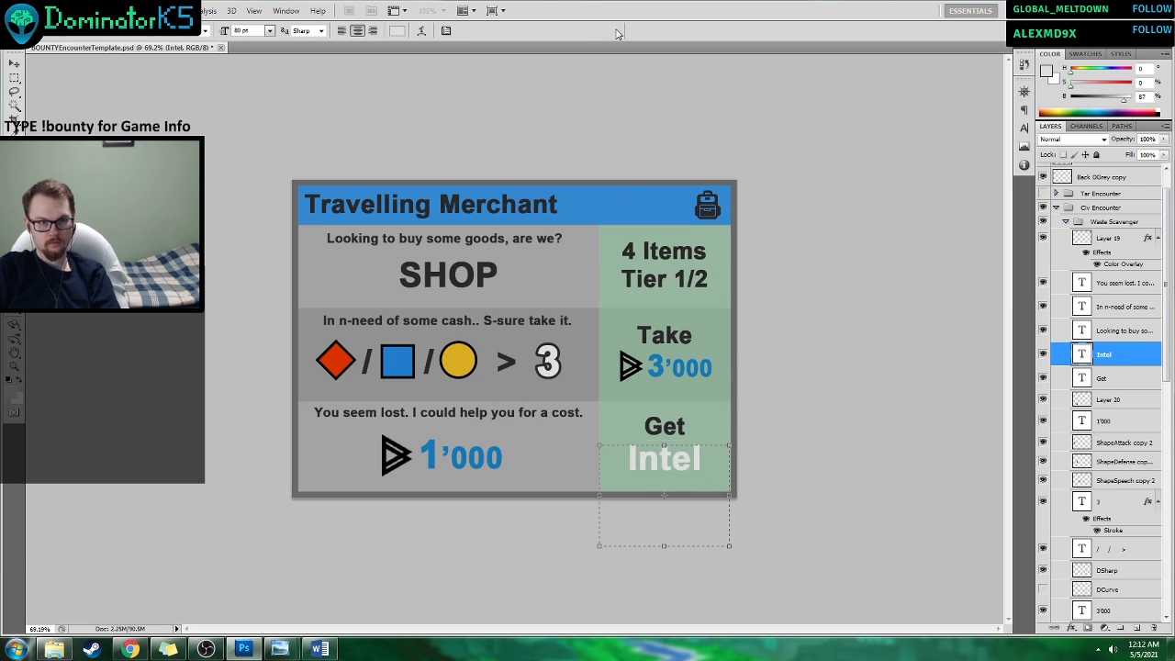
Add a thin dark grey outside stroke to the "Intel" text and nudge the text slightly to center it beneath "Get".
{"action": "right_click", "coordinate": [1104, 356]}
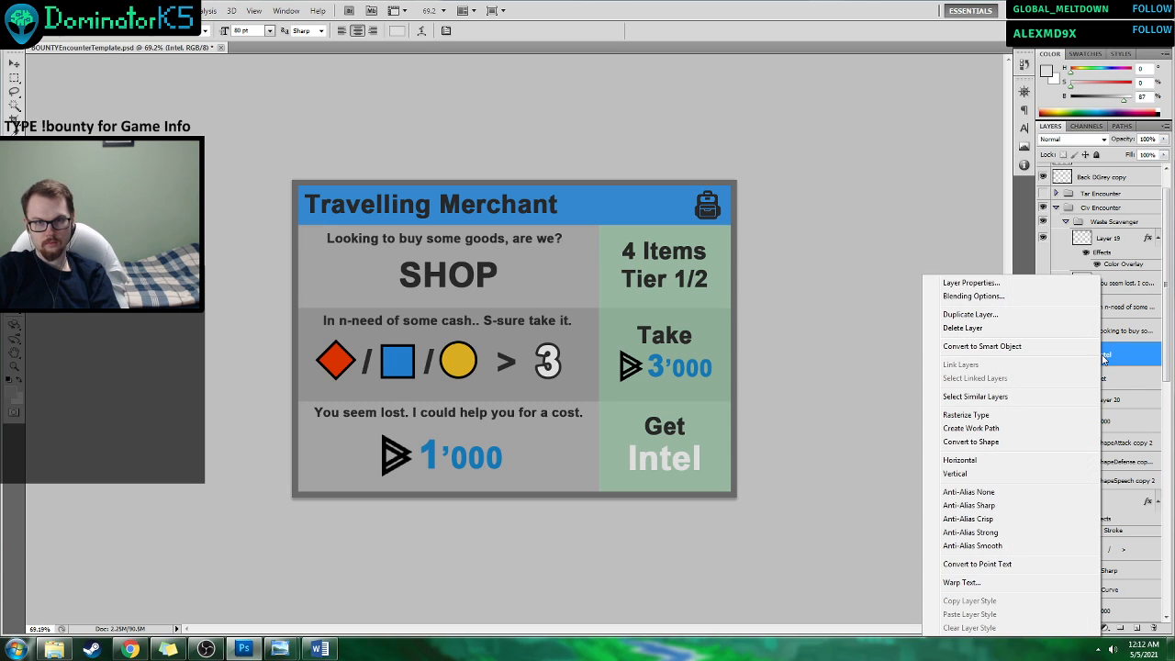
{"action": "left_click", "coordinate": [974, 296]}
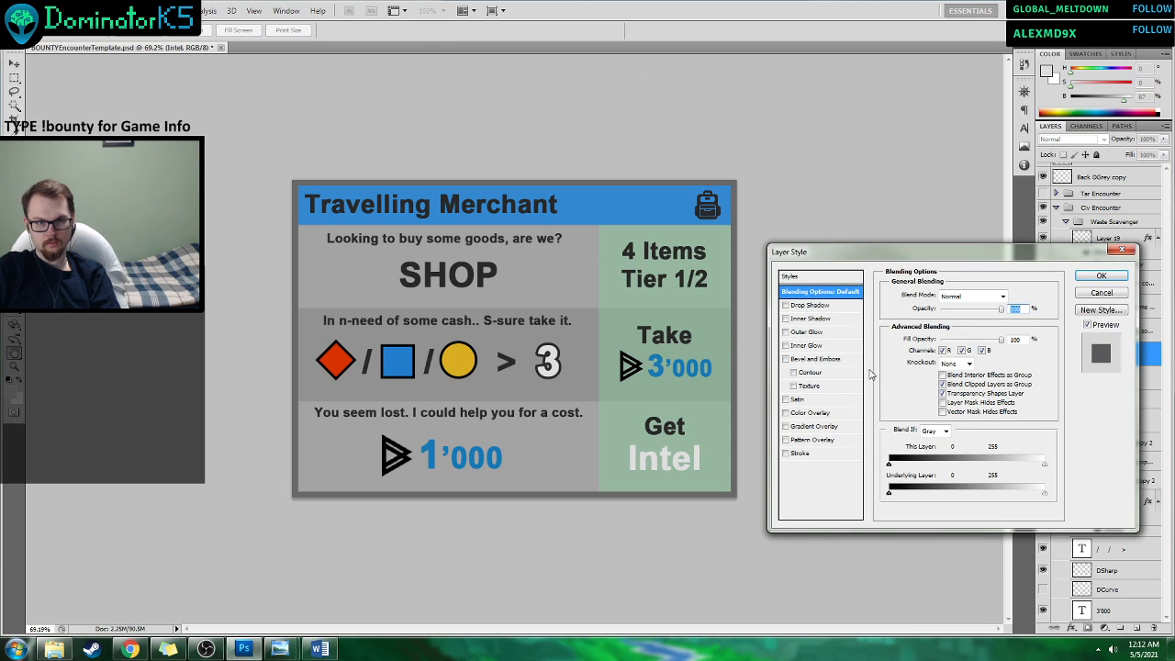
{"action": "left_click", "coordinate": [803, 454]}
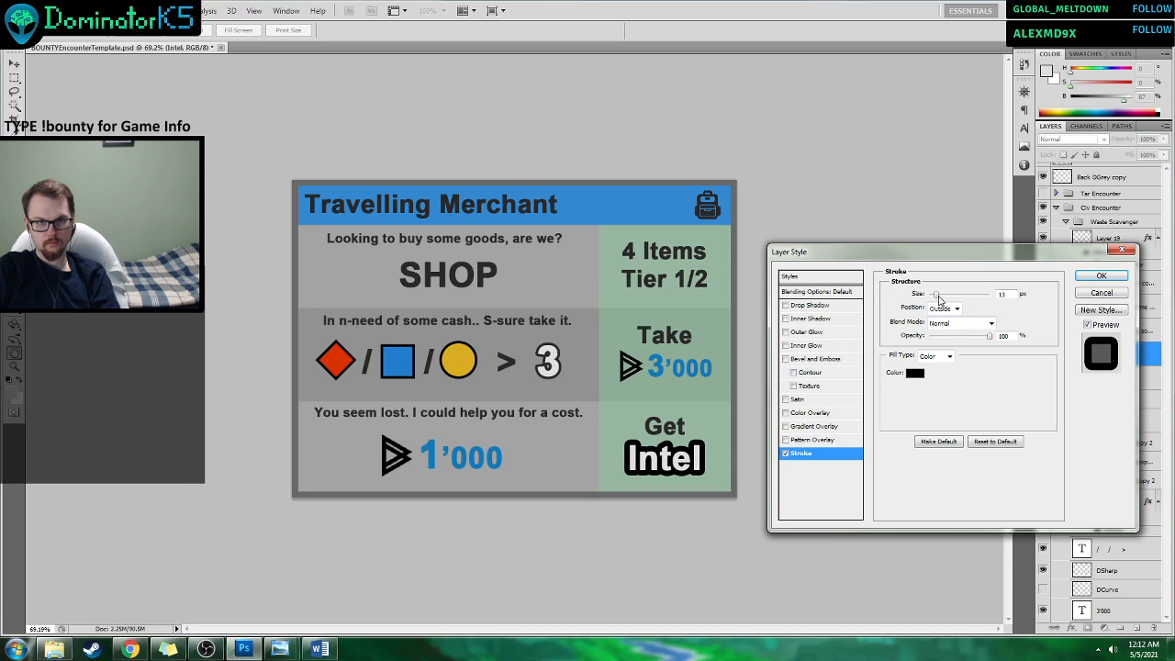
{"action": "left_click_drag", "start_coordinate": [937, 294], "coordinate": [934, 297]}
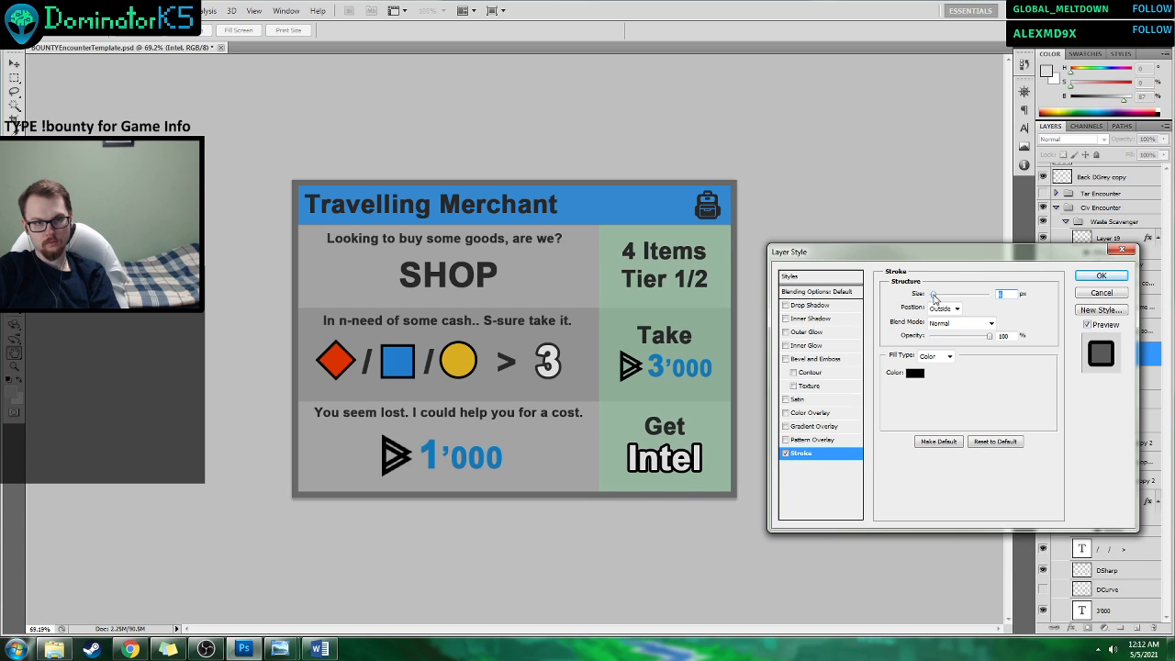
{"action": "left_click", "coordinate": [911, 376]}
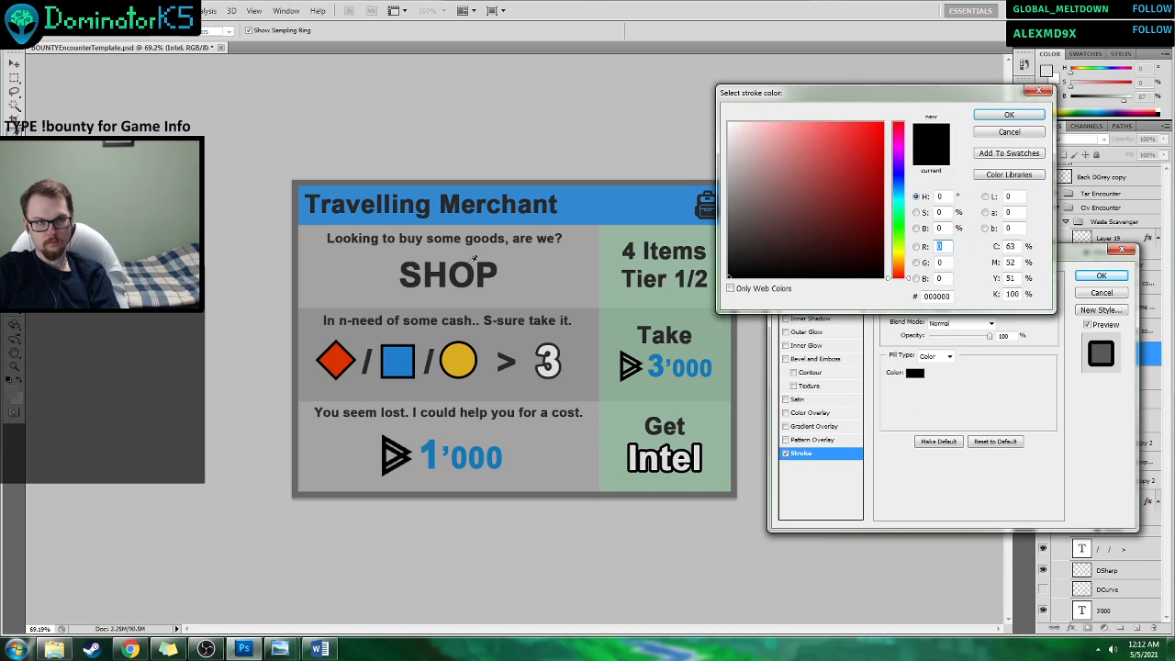
{"action": "left_click", "coordinate": [728, 253]}
{"action": "left_click", "coordinate": [1014, 115]}
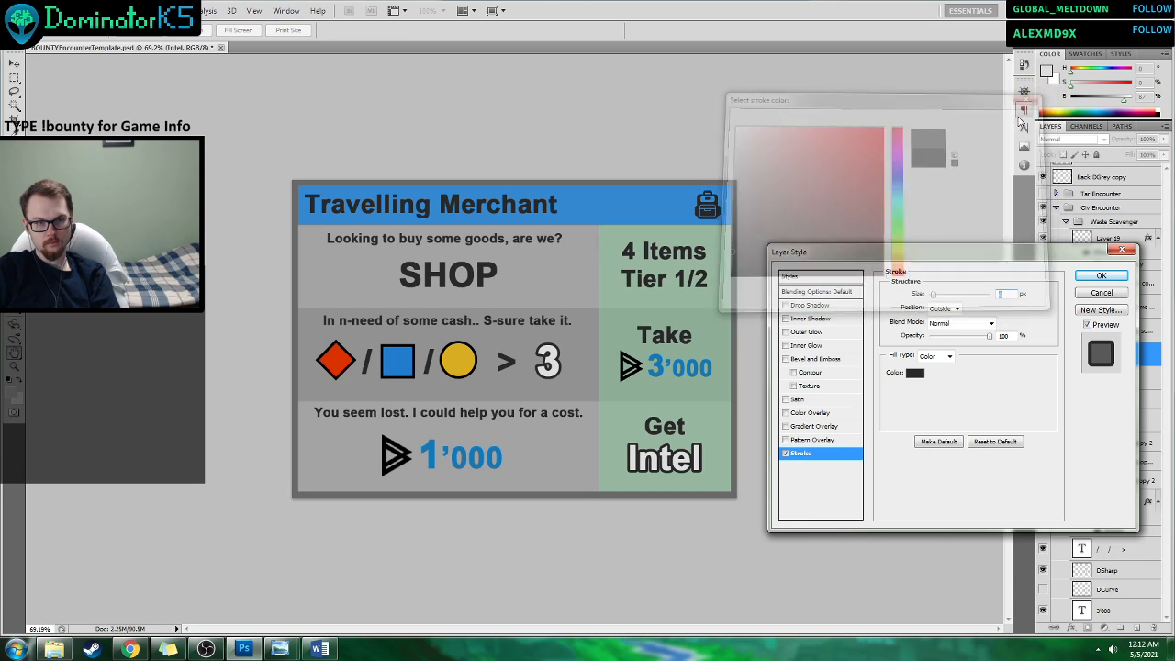
{"action": "left_click", "coordinate": [1104, 282]}
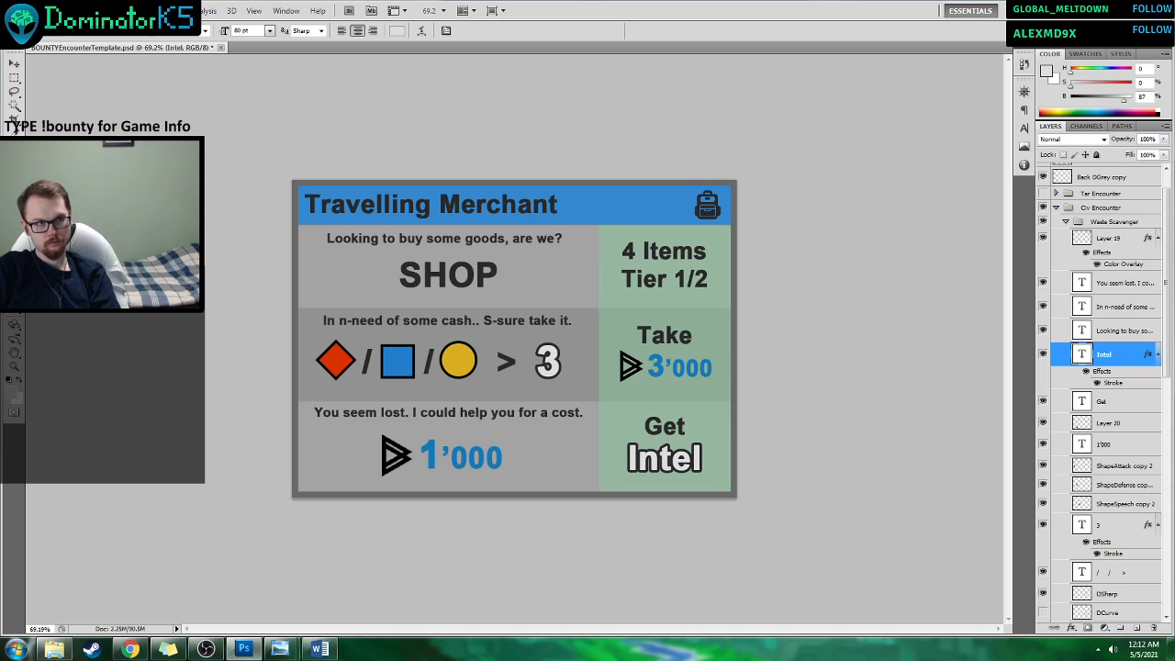
{"action": "key", "text": "v"}
{"action": "left_click_drag", "start_coordinate": [694, 468], "coordinate": [693, 467]}
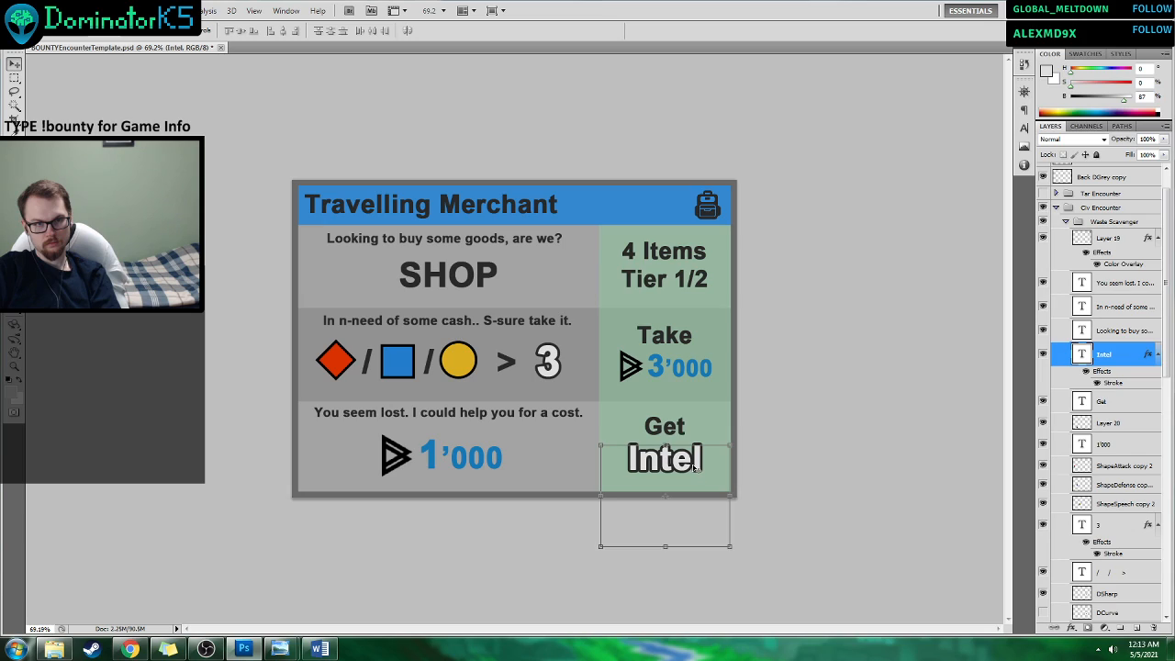
Save a PNG copy of the card as CivEnc_Merchant3 in the TTS_Tests folder, without interlacing.
{"action": "left_click", "coordinate": [1109, 446]}
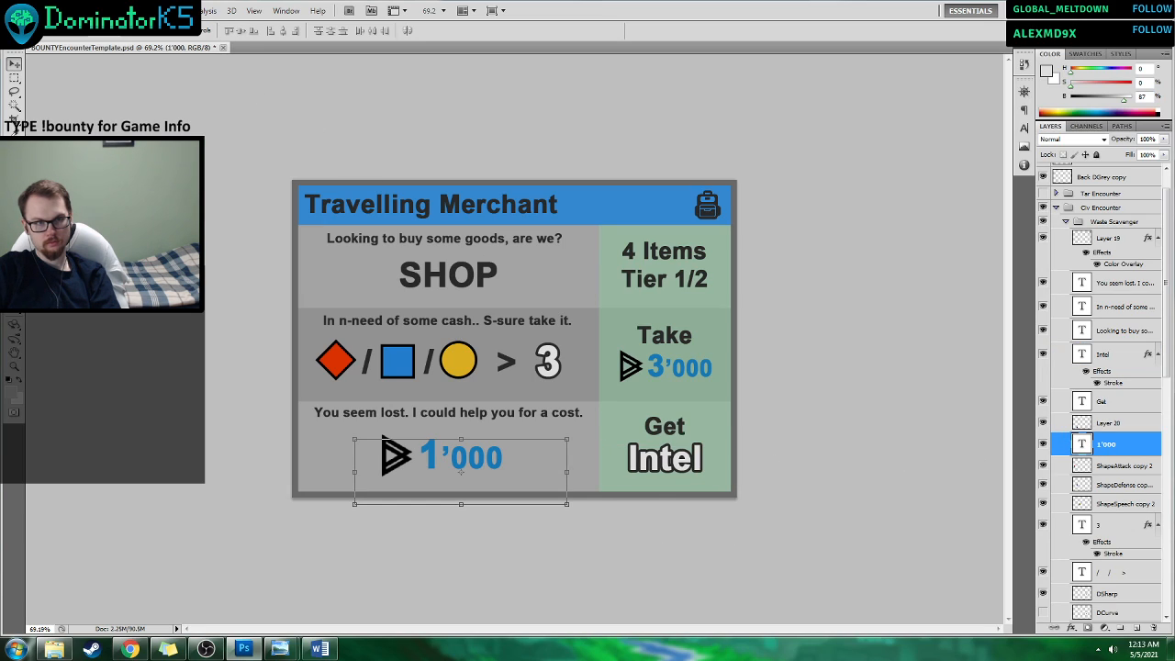
{"action": "left_click", "coordinate": [38, 10]}
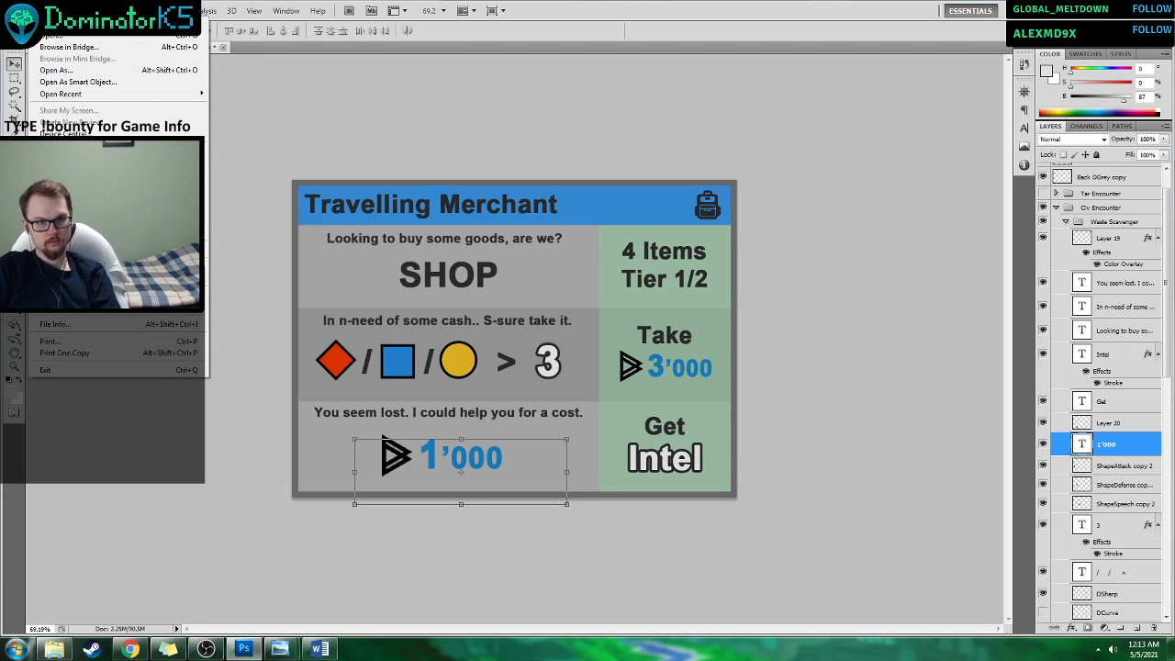
{"action": "left_click", "coordinate": [58, 197]}
{"action": "left_click", "coordinate": [624, 321]}
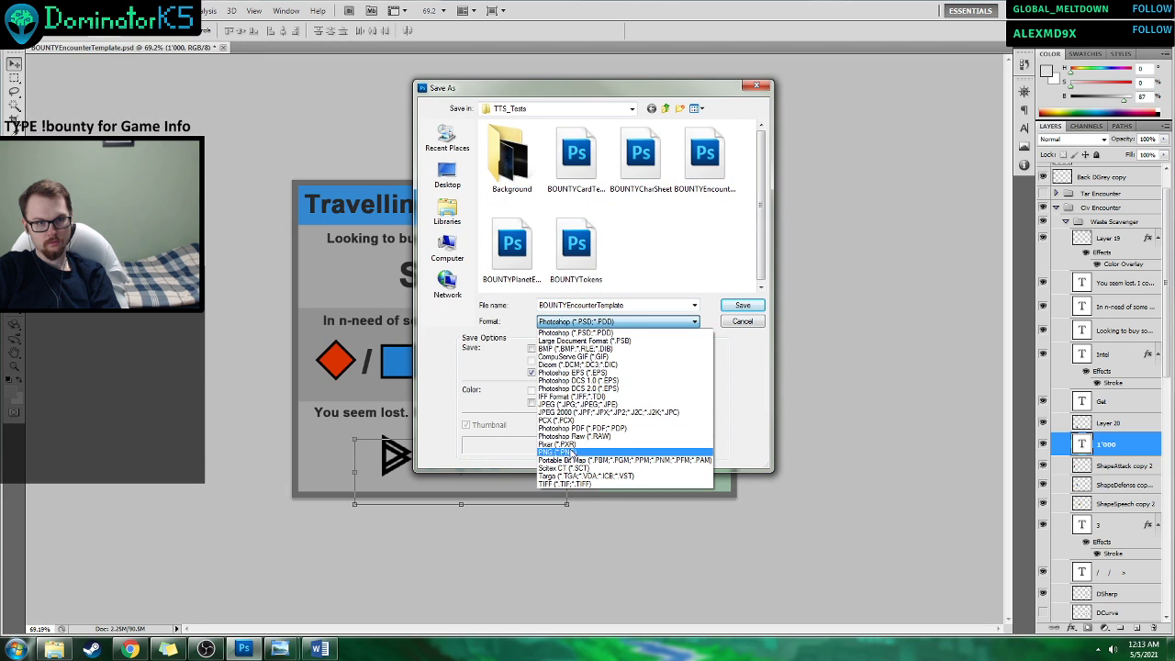
{"action": "left_click", "coordinate": [570, 451]}
{"action": "scroll", "coordinate": [760, 163], "scroll_direction": "down", "scroll_amount": 3}
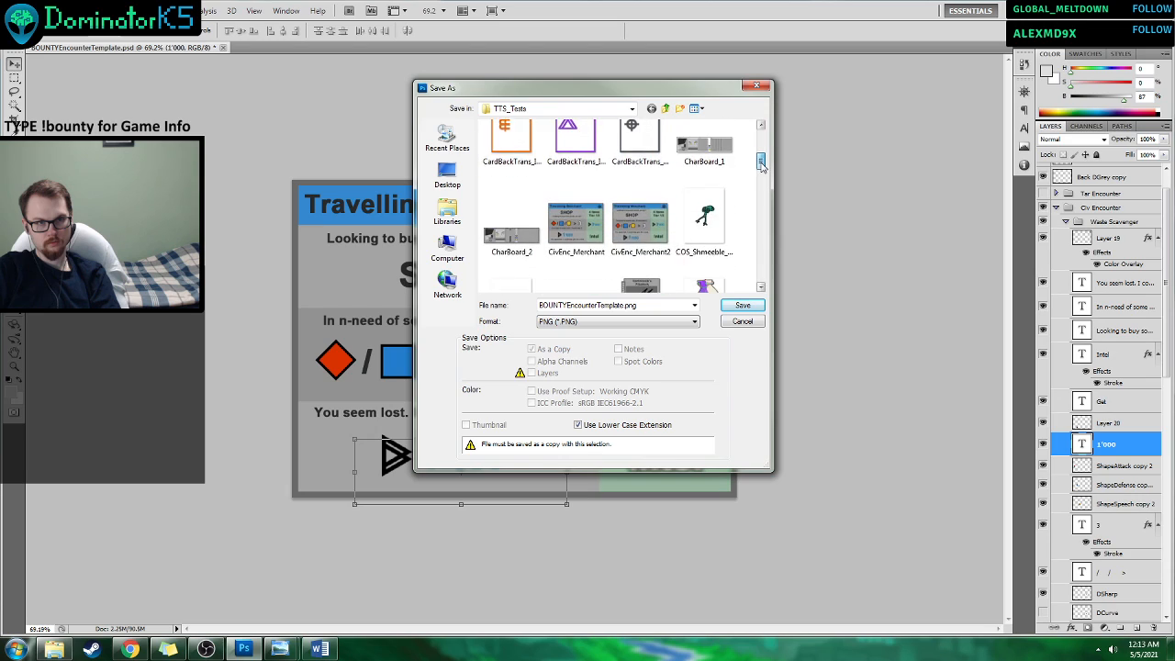
{"action": "left_click", "coordinate": [640, 207]}
{"action": "left_click", "coordinate": [599, 305]}
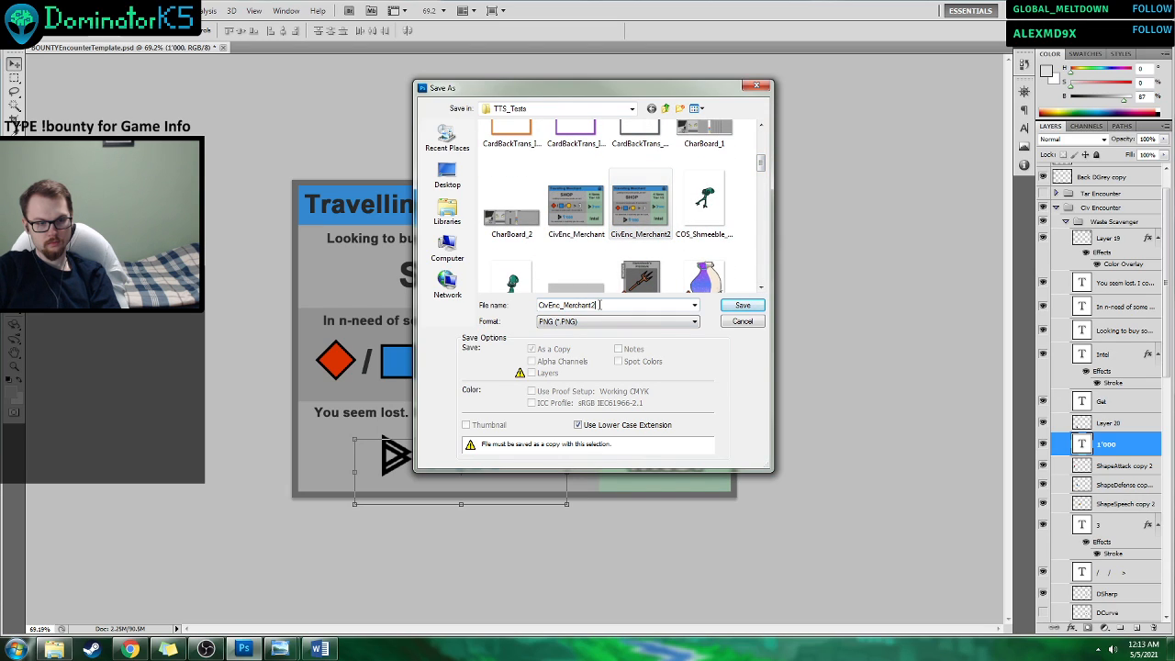
{"action": "key", "text": "BackSpace"}
{"action": "type", "text": "3"}
{"action": "left_click", "coordinate": [742, 305]}
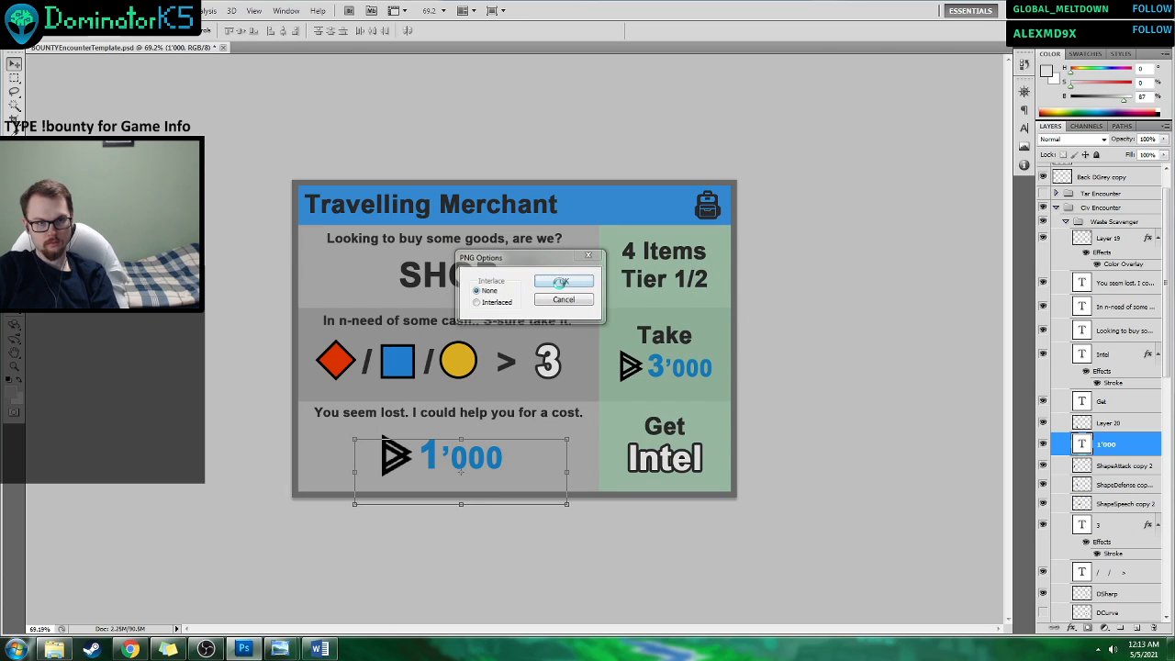
{"action": "left_click", "coordinate": [560, 282]}
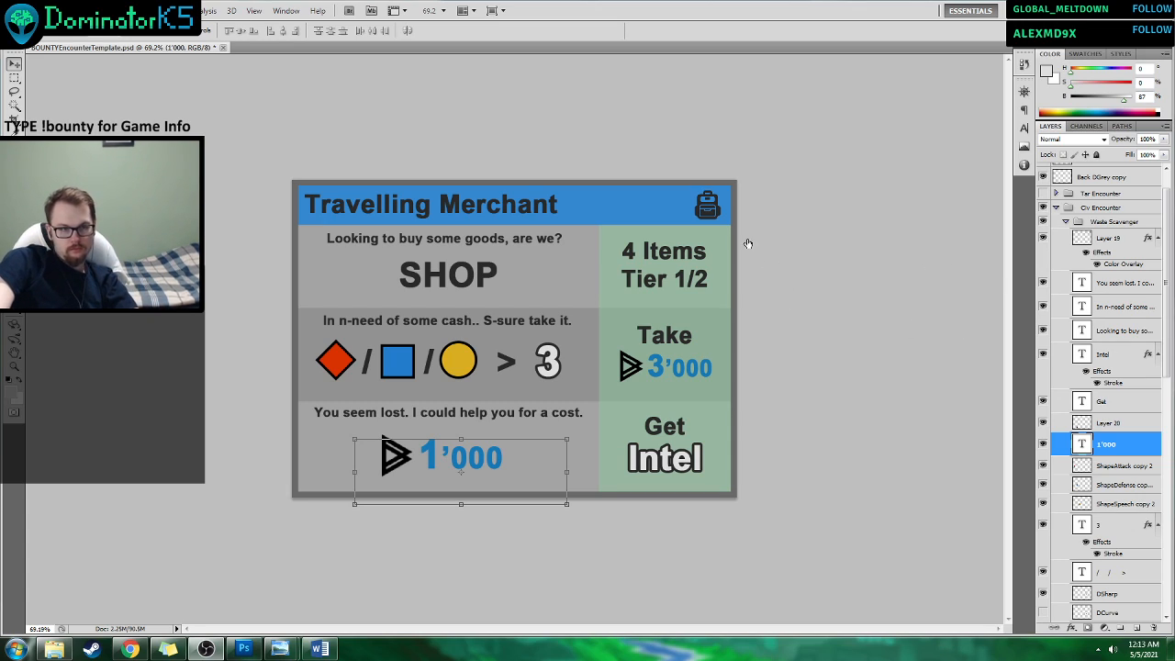
Examine the Target Encounter layout enlarged in the ScenarioCard_Example image, including its dice rows, conditions and outcomes.
{"action": "scroll", "coordinate": [838, 279], "scroll_direction": "up", "scroll_amount": 2}
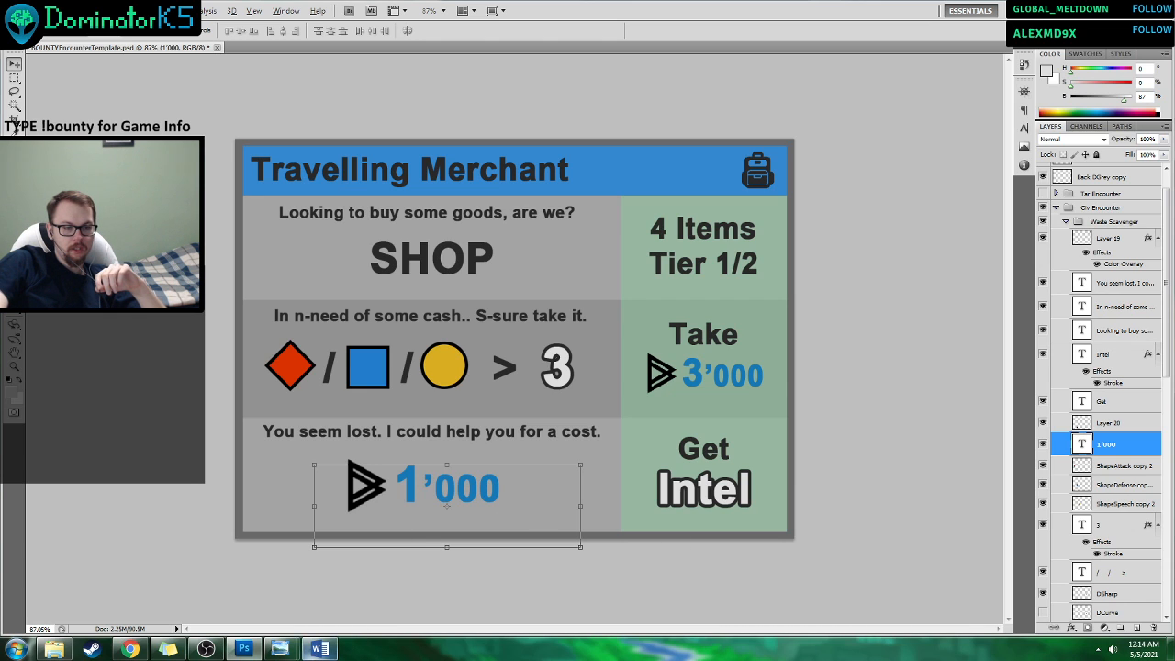
{"action": "mouse_move", "coordinate": [280, 649]}
{"action": "left_click", "coordinate": [255, 577]}
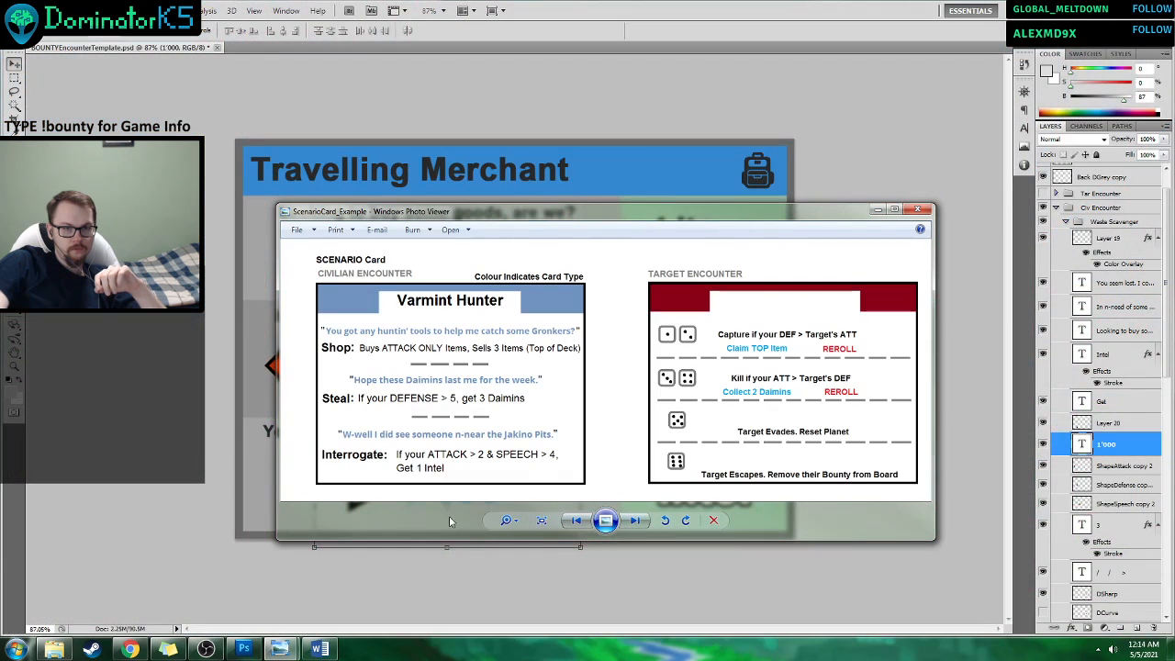
{"action": "double_click", "coordinate": [851, 207]}
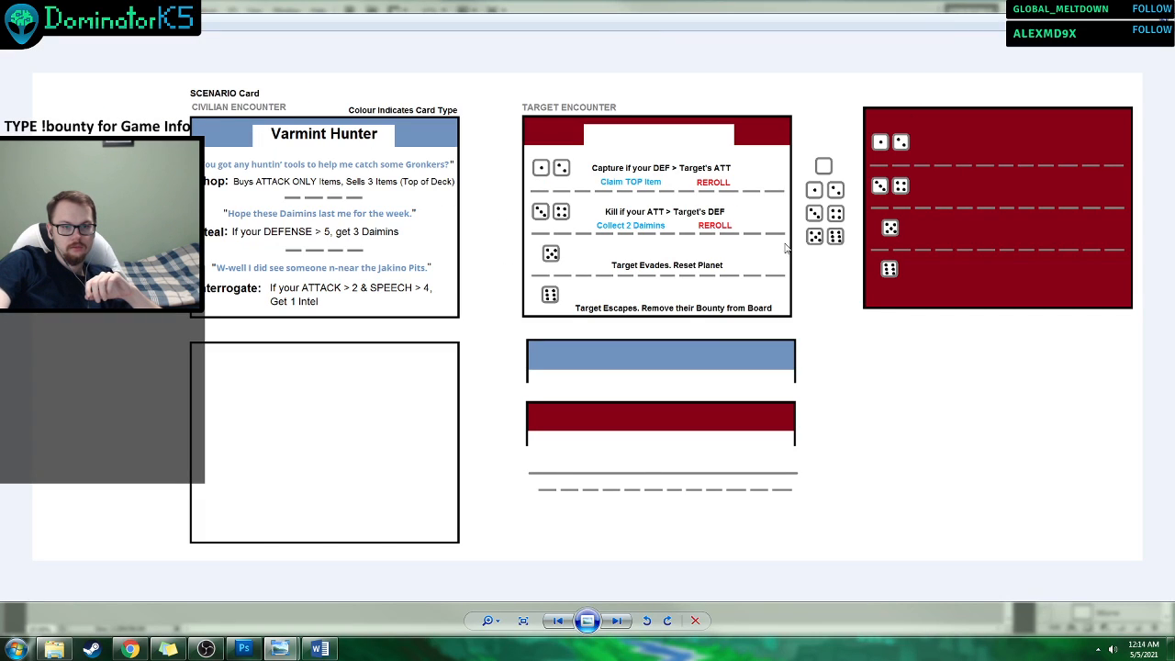
{"action": "mouse_move", "coordinate": [487, 620]}
{"action": "left_mouse_down"}
{"action": "mouse_move", "coordinate": [486, 601]}
{"action": "mouse_move", "coordinate": [487, 628]}
{"action": "left_mouse_up"}
{"action": "left_click", "coordinate": [488, 623]}
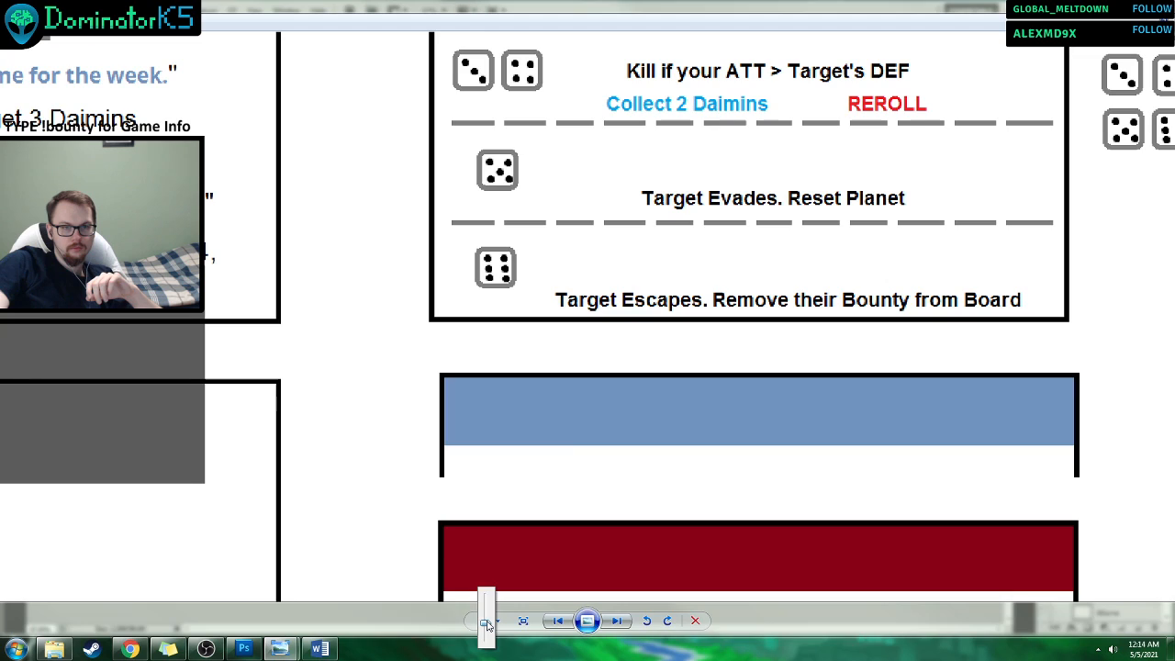
{"action": "left_click_drag", "start_coordinate": [819, 276], "coordinate": [668, 514]}
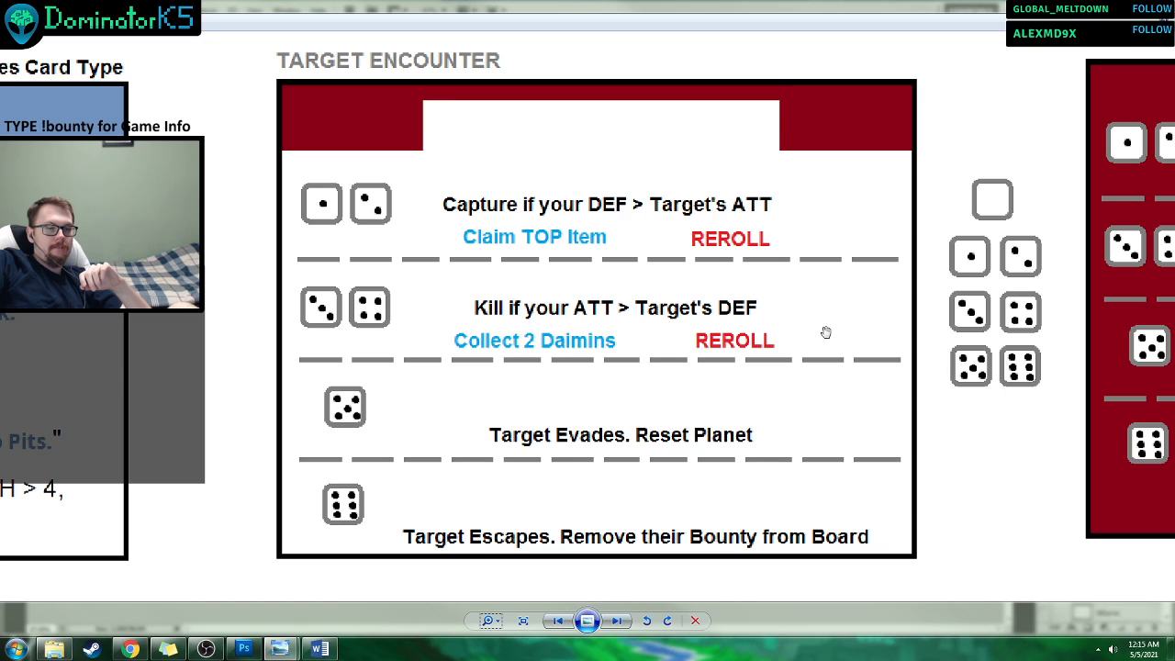
Switch to the Word progress document and start a note beneath its final "30: Enhancing Encounters Stream" heading: "- Players can forfeit".
{"action": "left_click", "coordinate": [320, 648]}
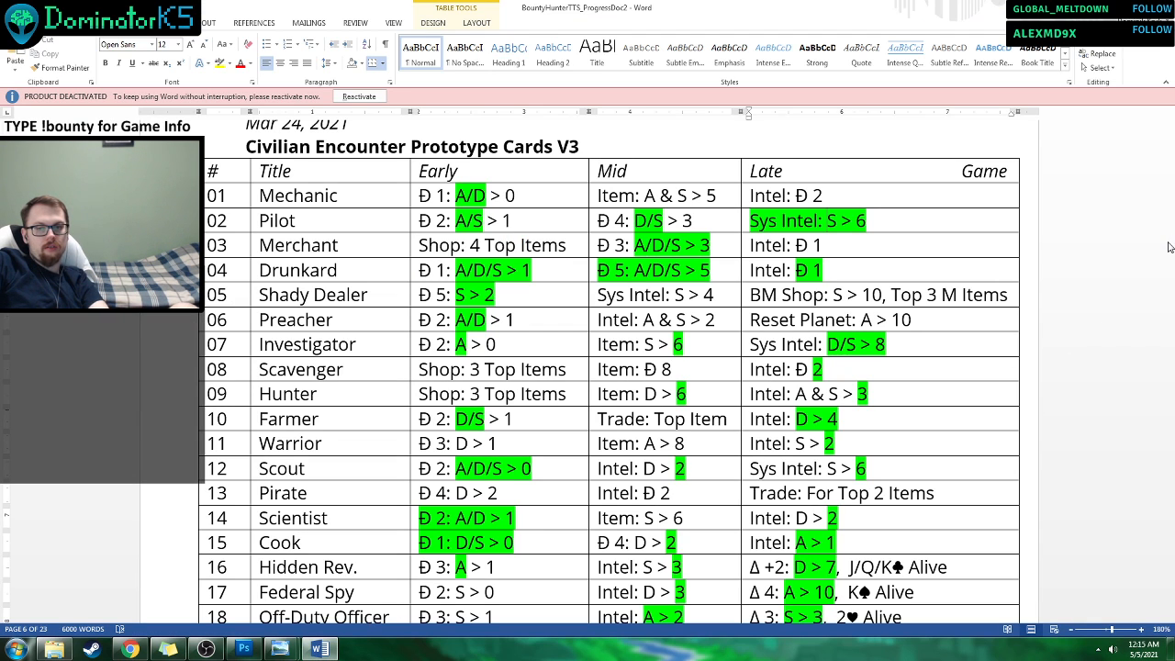
{"action": "left_click_drag", "start_coordinate": [1170, 243], "coordinate": [1160, 629]}
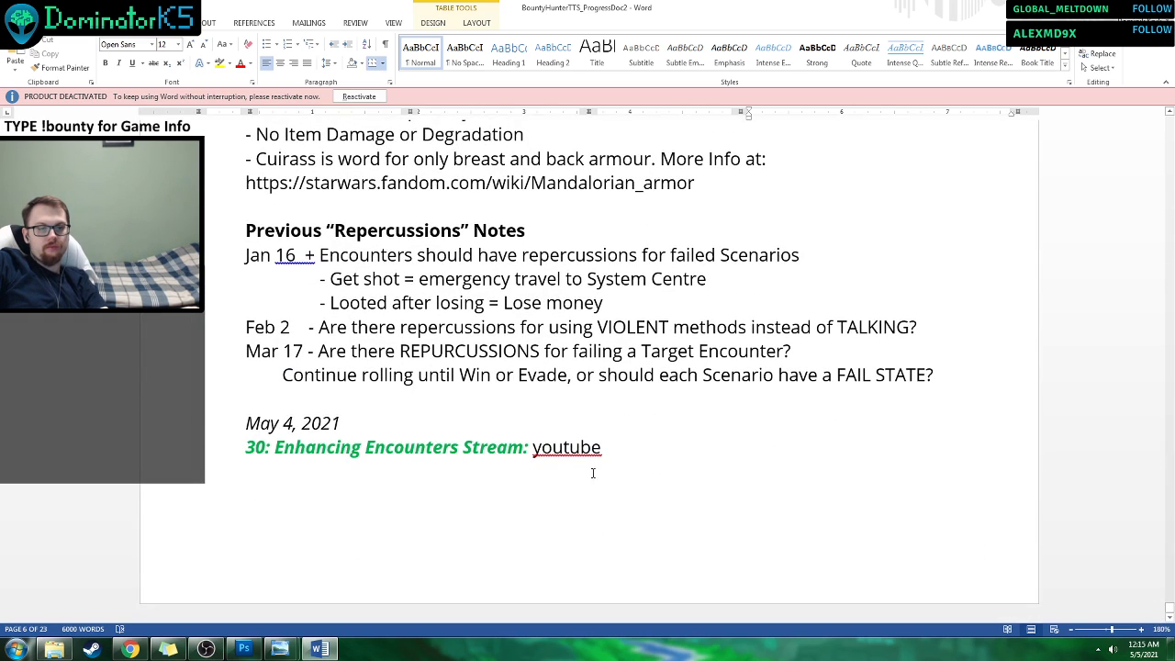
{"action": "left_click", "coordinate": [585, 487]}
{"action": "type", "text": "- "}
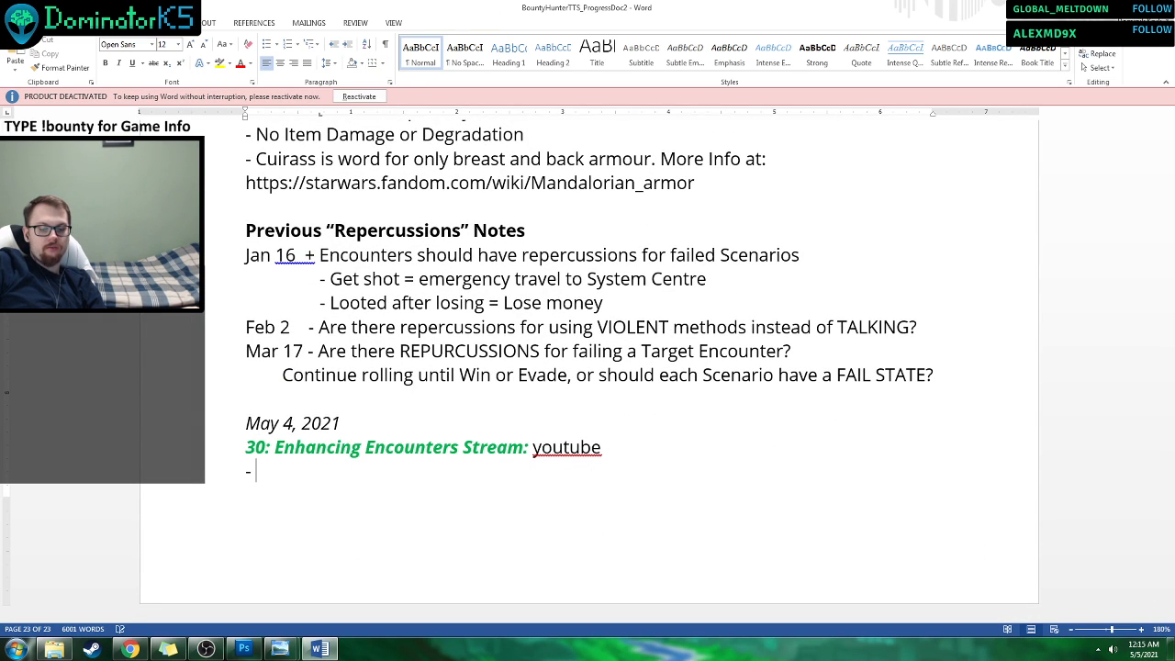
{"action": "type", "text": "Player"}
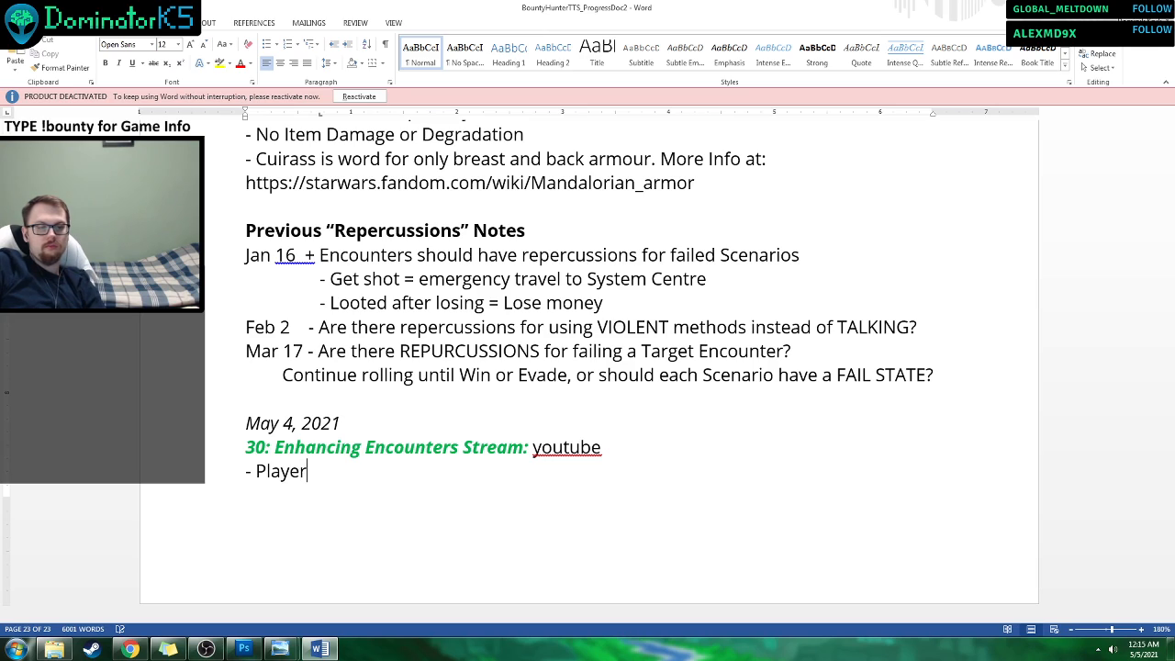
{"action": "type", "text": "s can for"}
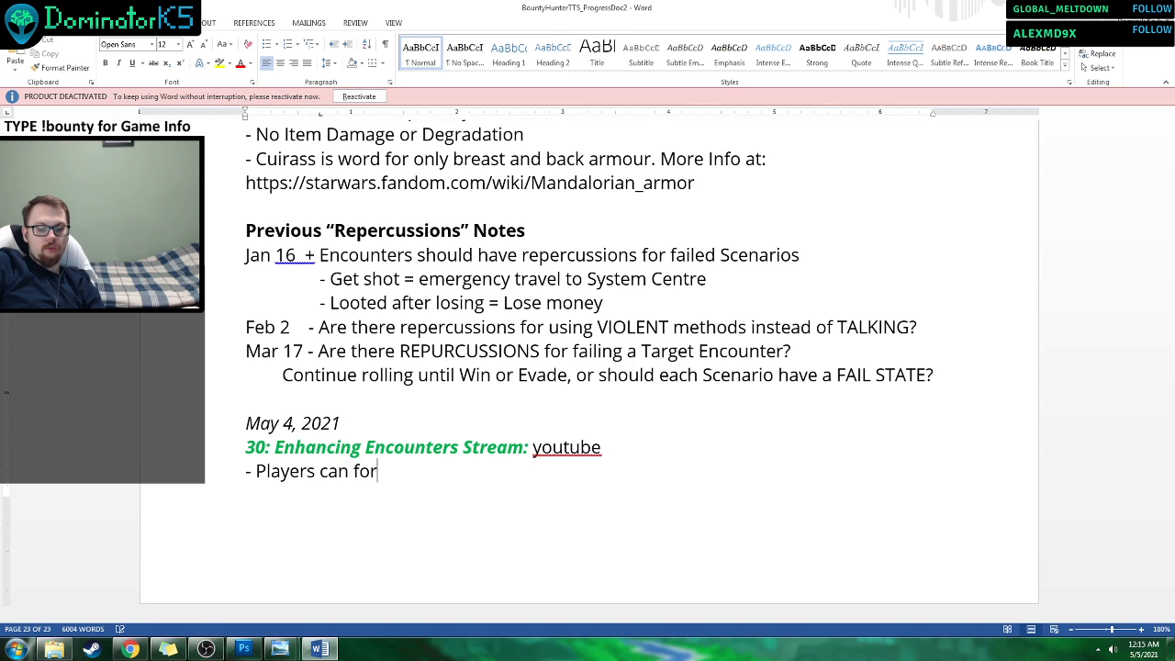
{"action": "type", "text": "feight"}
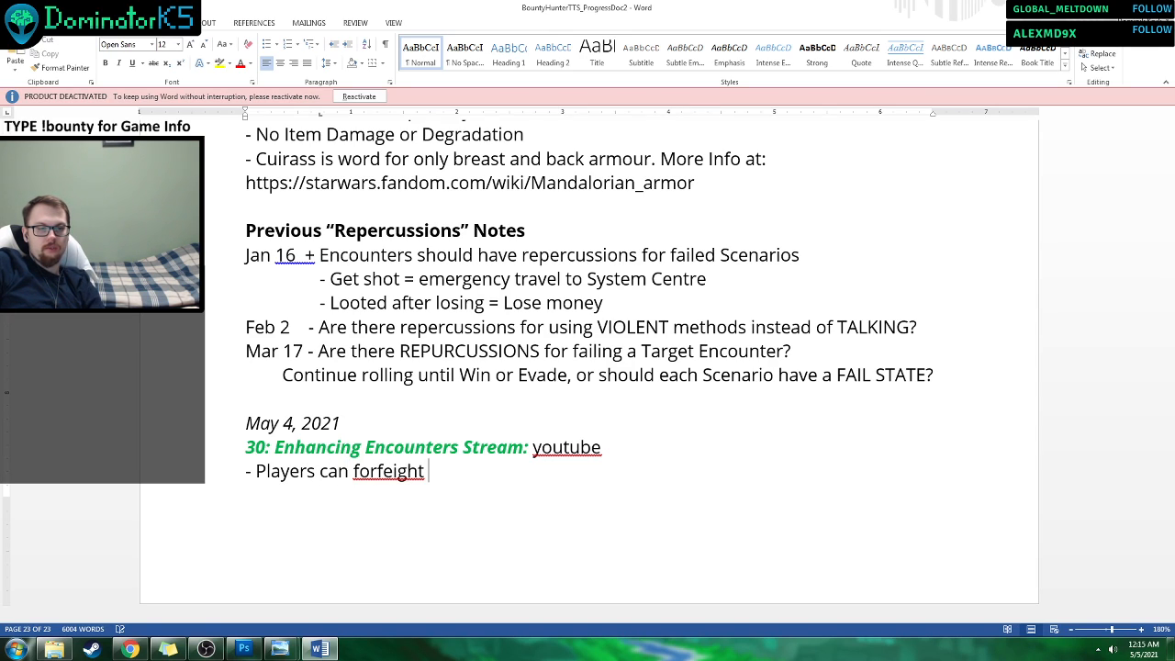
{"action": "right_click", "coordinate": [397, 468]}
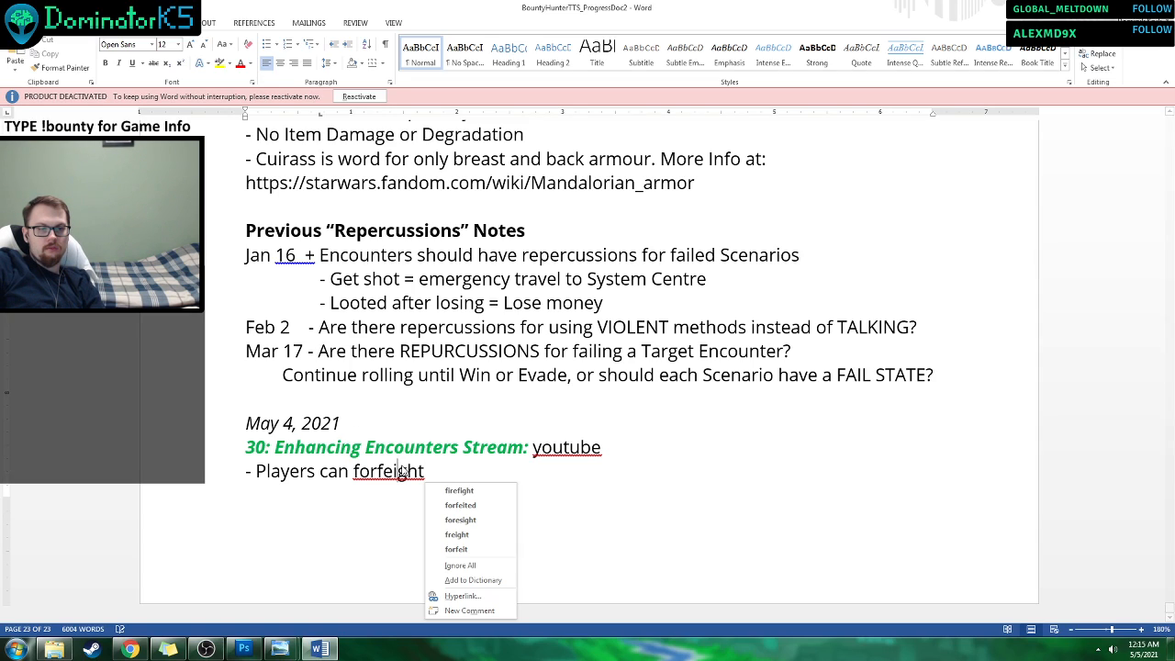
{"action": "left_click", "coordinate": [508, 506]}
{"action": "key", "text": "BackSpace"}
{"action": "key", "text": "BackSpace"}
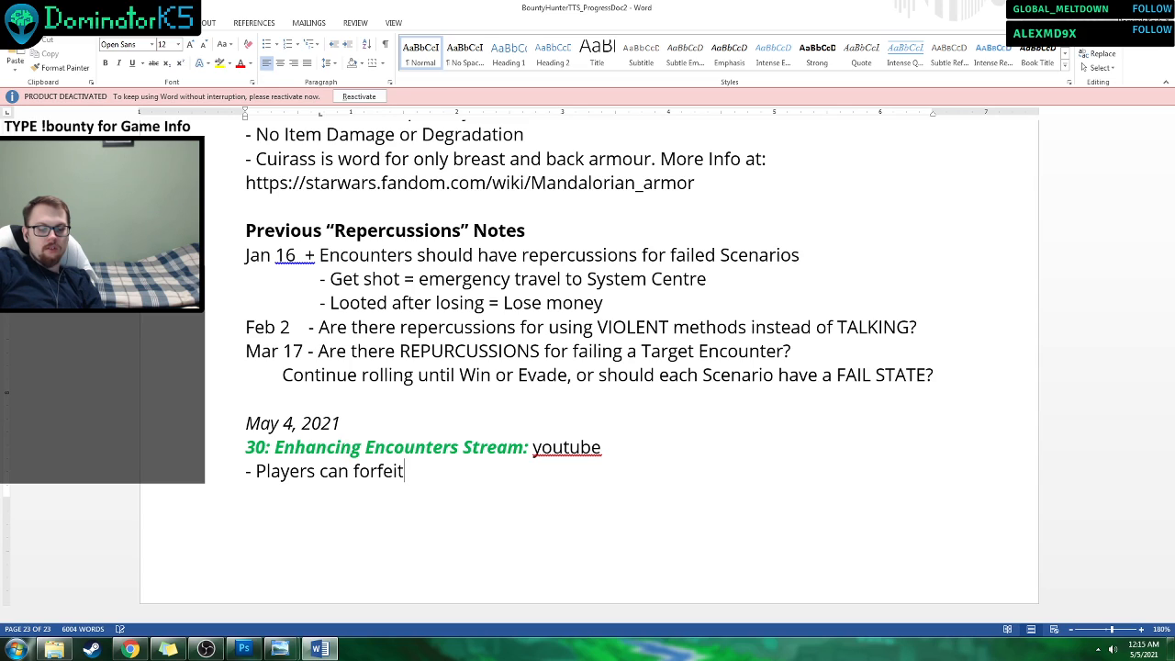
Complete the forfeit note with "a Target Encounter, but the Planet Reset would still occur.".
{"action": "type", "text": "a Target Encou"}
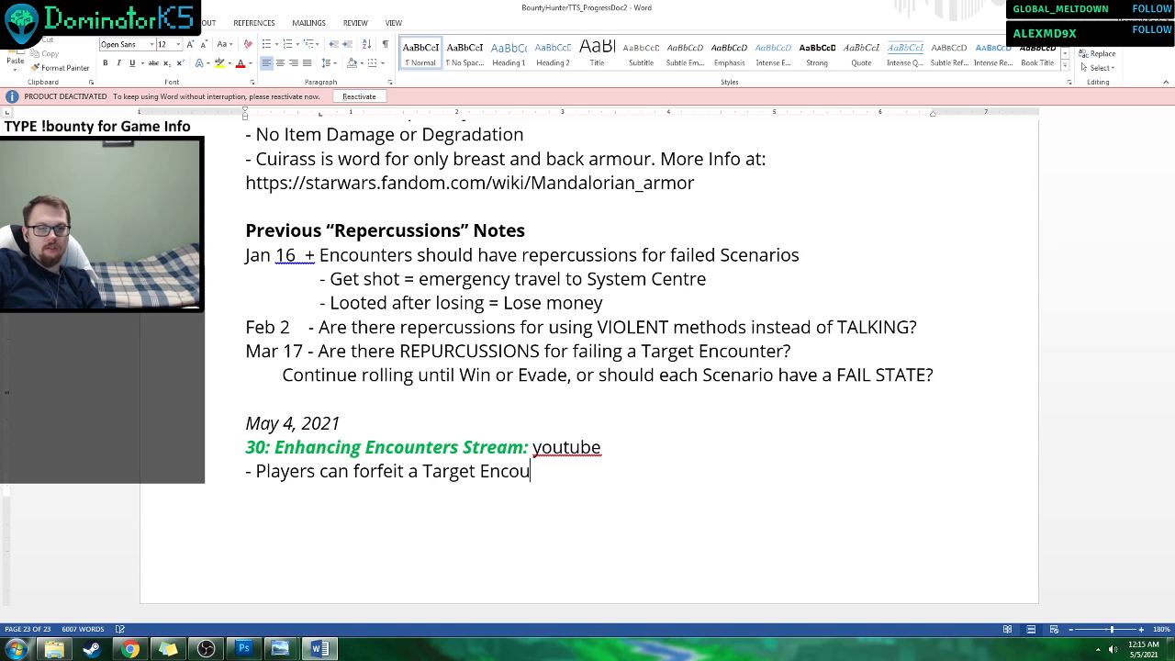
{"action": "type", "text": "nter, but the"}
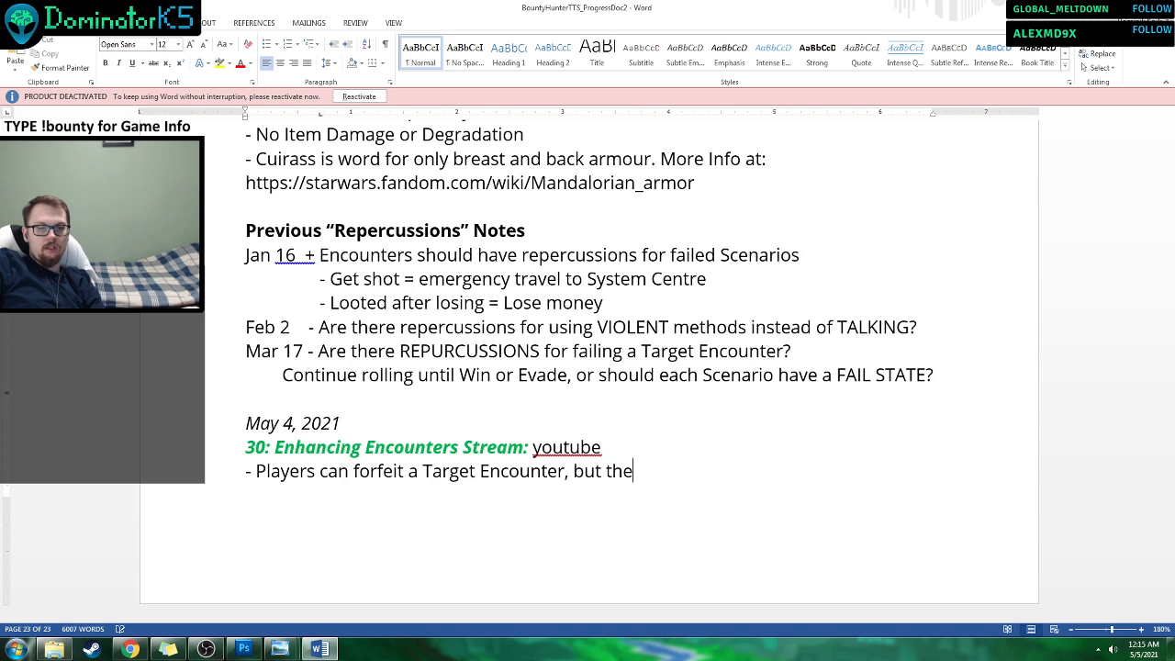
{"action": "type", "text": " Planet Reset "}
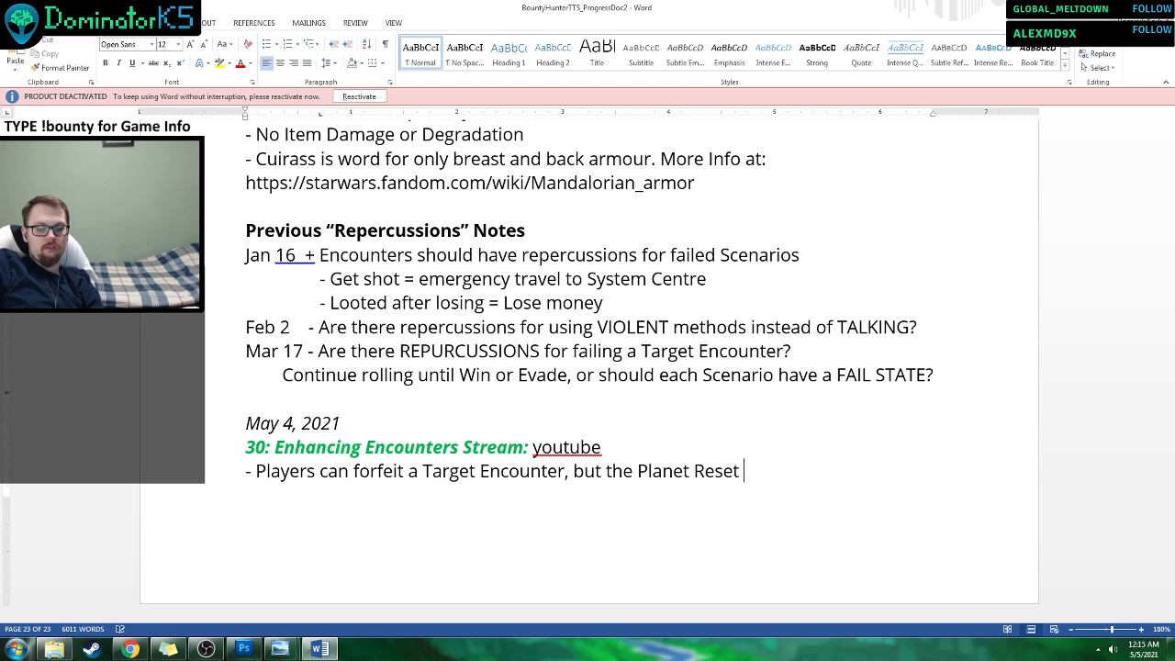
{"action": "type", "text": "would sn"}
{"action": "key", "text": "BackSpace"}
{"action": "type", "text": "till occur."}
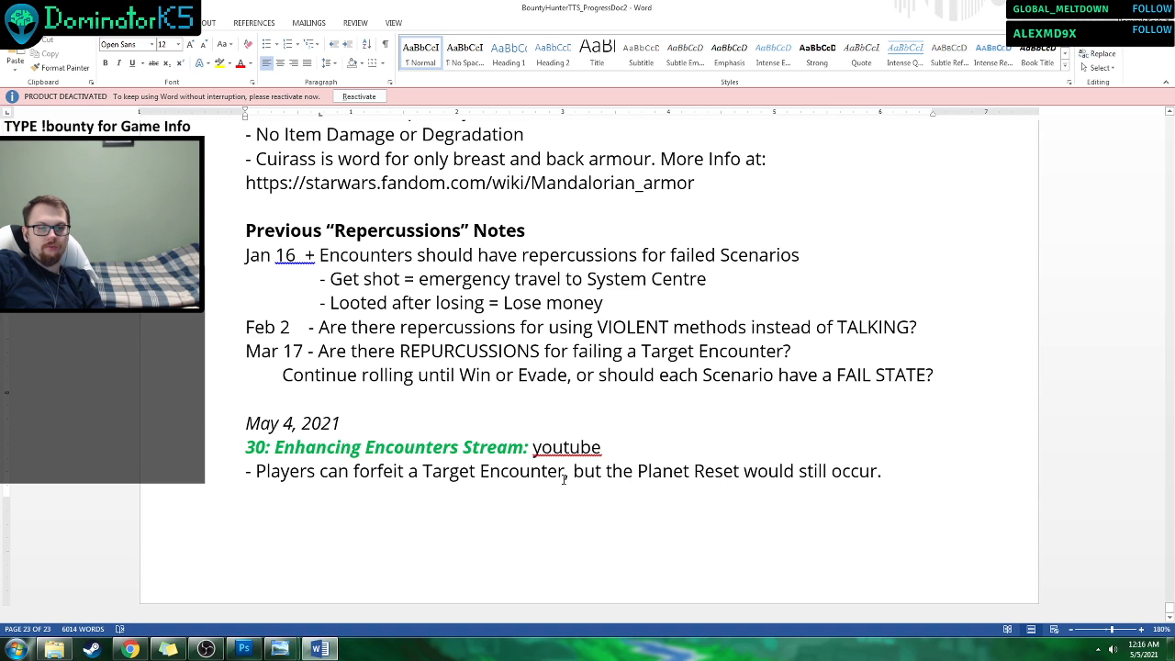
{"action": "type", "text": " if they fe"}
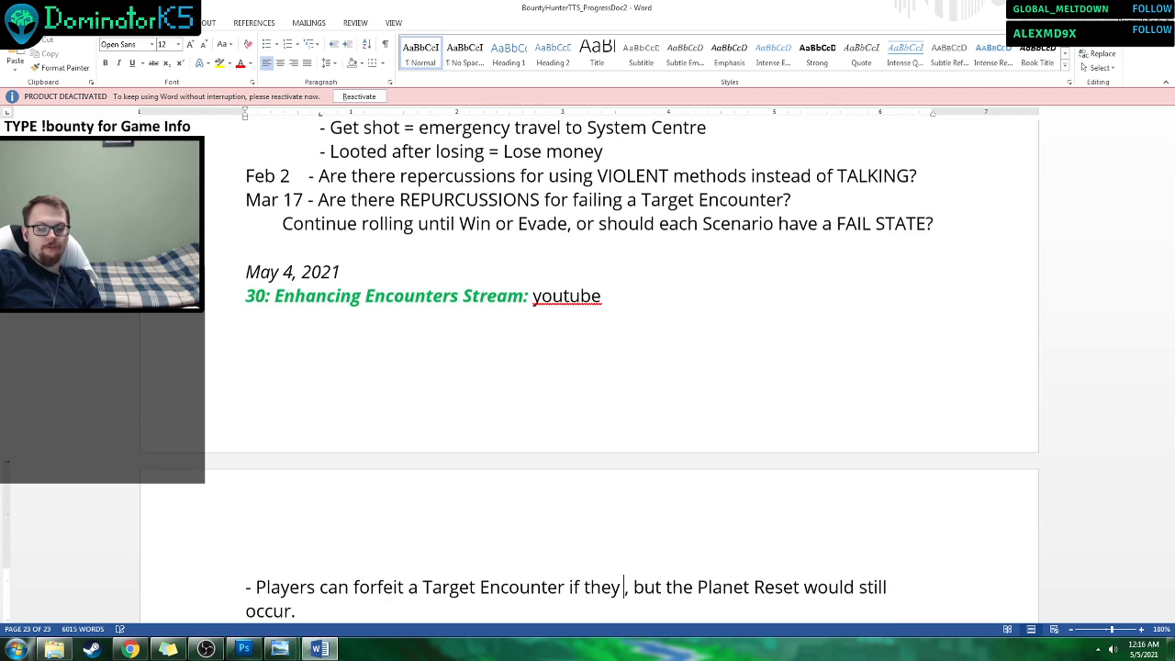
{"action": "type", "text": "el in da"}
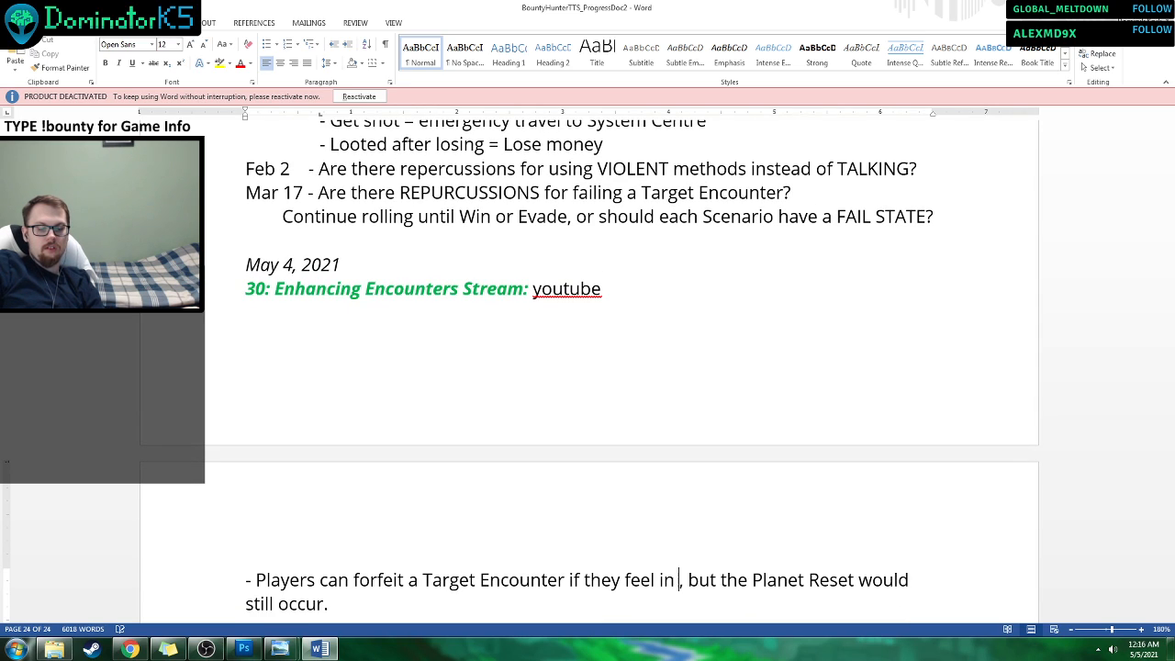
{"action": "type", "text": "nger"}
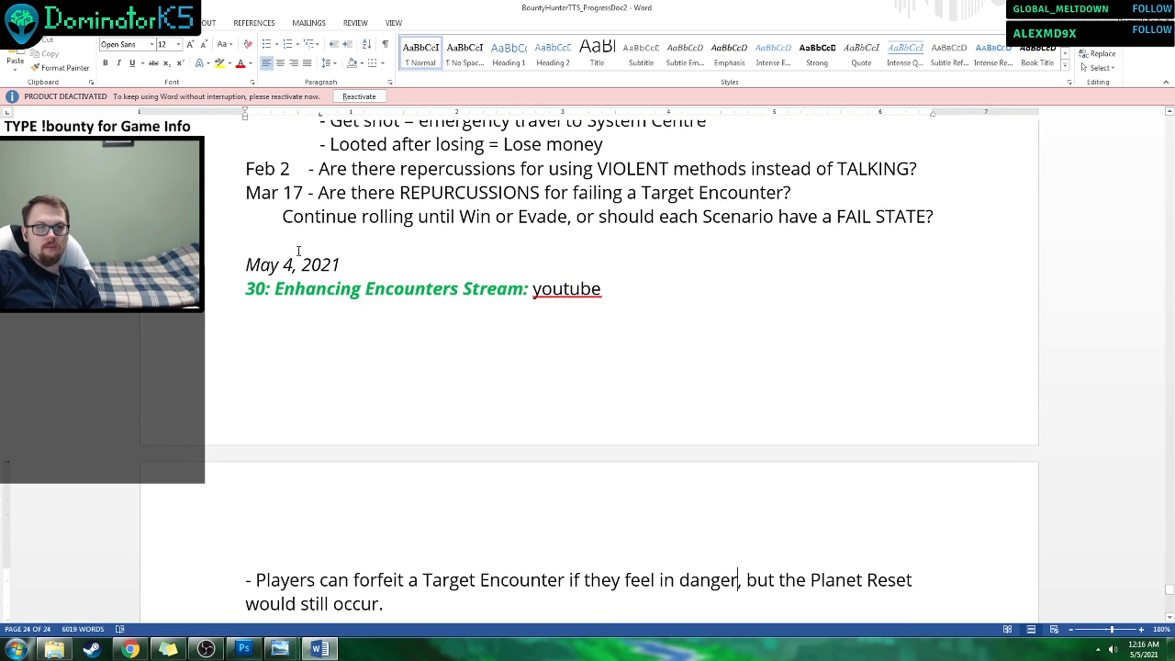
Add blank lines above the "May 4, 2021" date to push the date and stream heading onto the new page.
{"action": "left_click", "coordinate": [295, 237]}
{"action": "key", "text": "Return"}
{"action": "key", "text": "Return"}
{"action": "key", "text": "Return"}
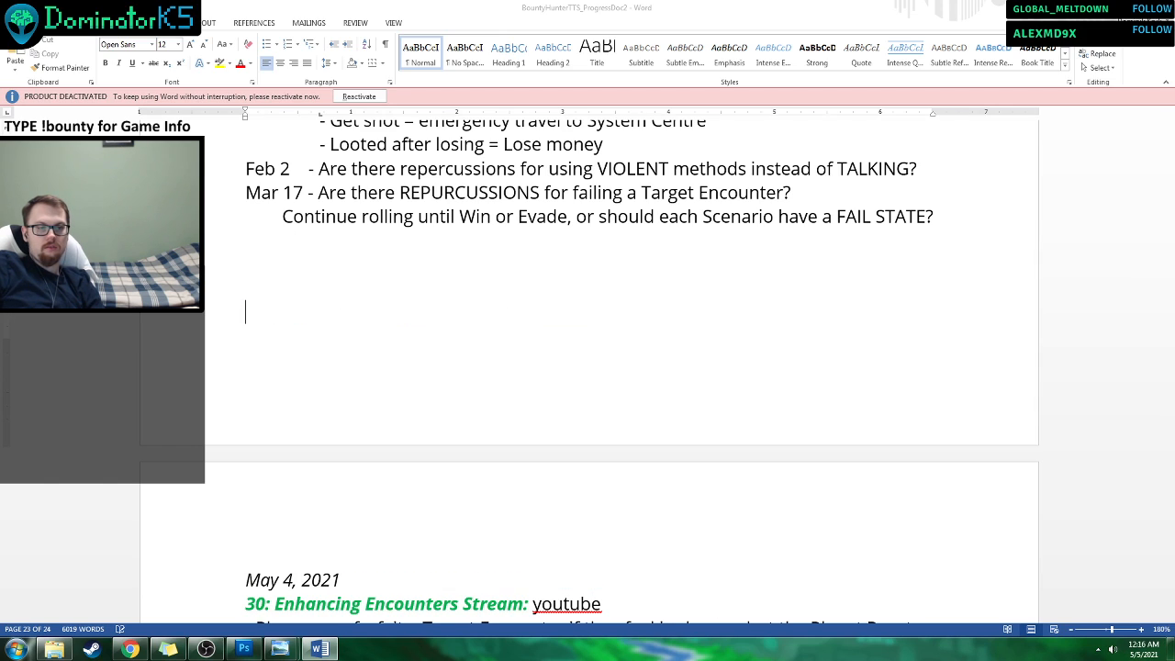
{"action": "scroll", "coordinate": [309, 267], "scroll_direction": "down", "scroll_amount": 2}
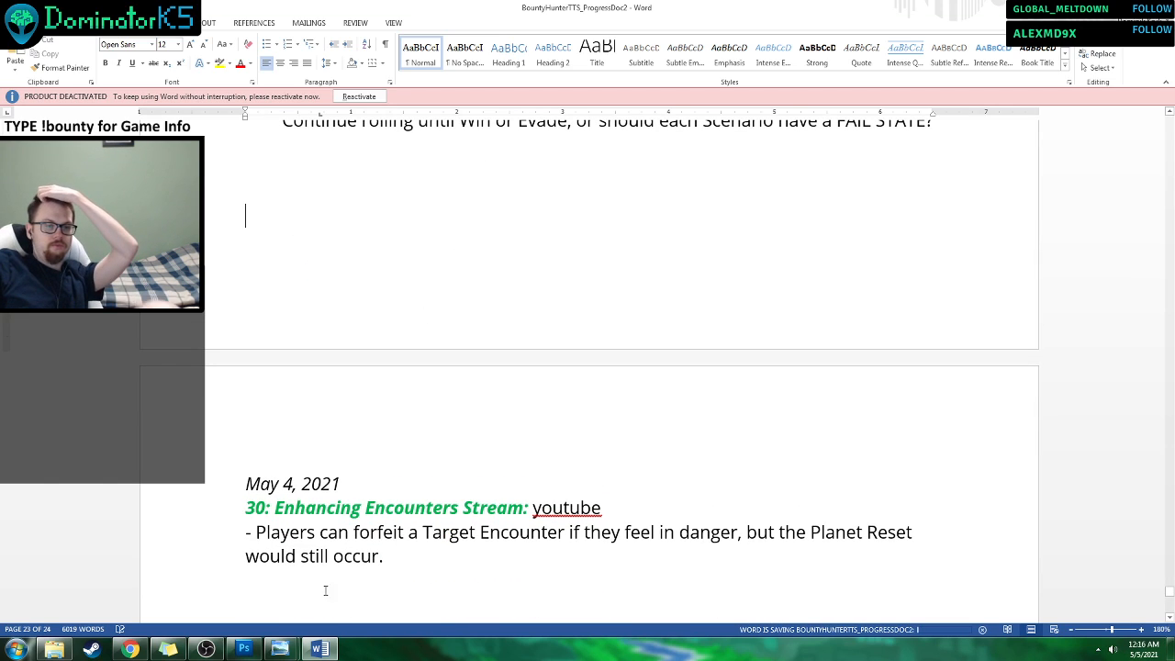
Insert a blank line between the stream heading and the forfeit note, and save the document.
{"action": "left_click", "coordinate": [246, 532]}
{"action": "key", "text": "Return"}
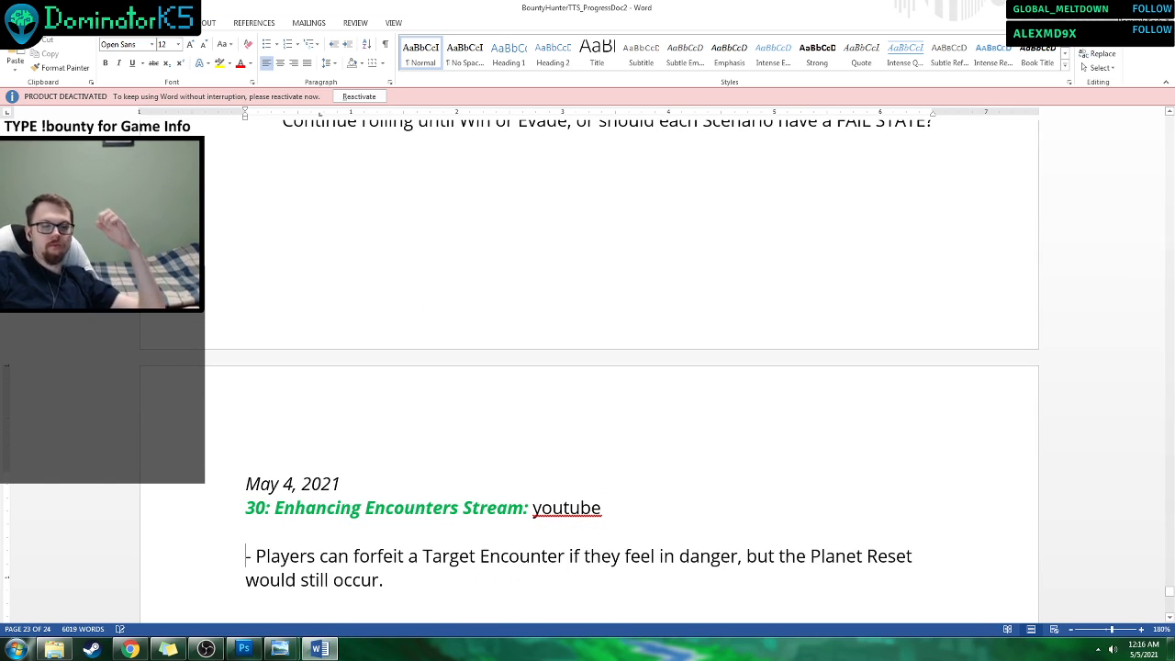
{"action": "scroll", "coordinate": [551, 184], "scroll_direction": "down", "scroll_amount": 4}
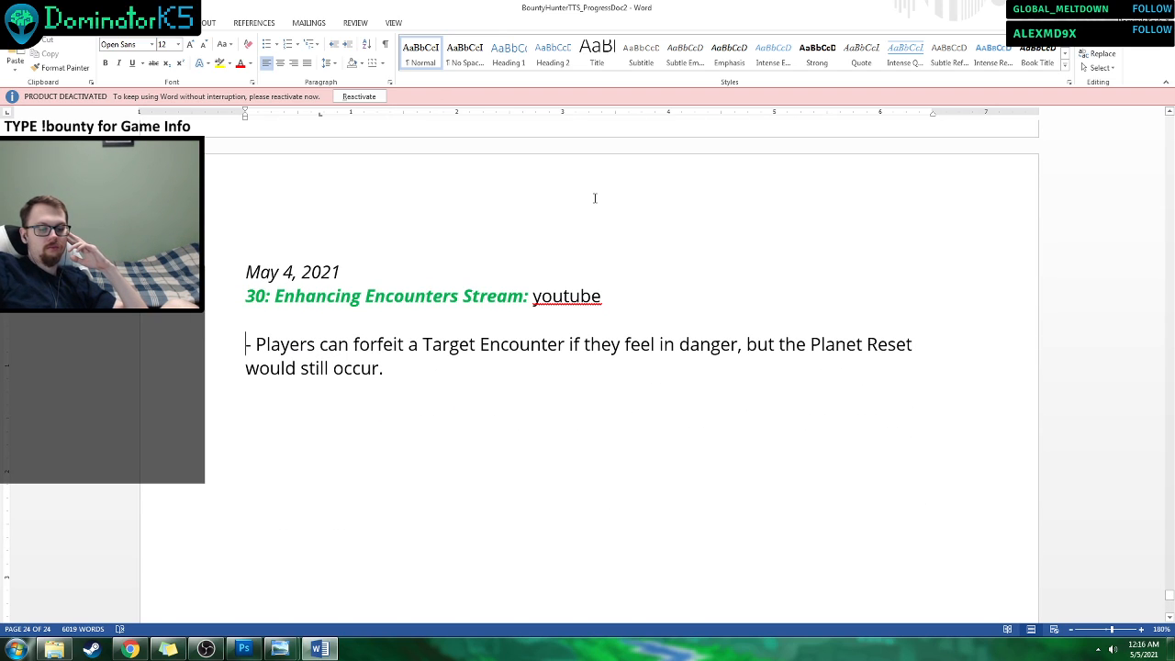
{"action": "key", "text": "ctrl+s"}
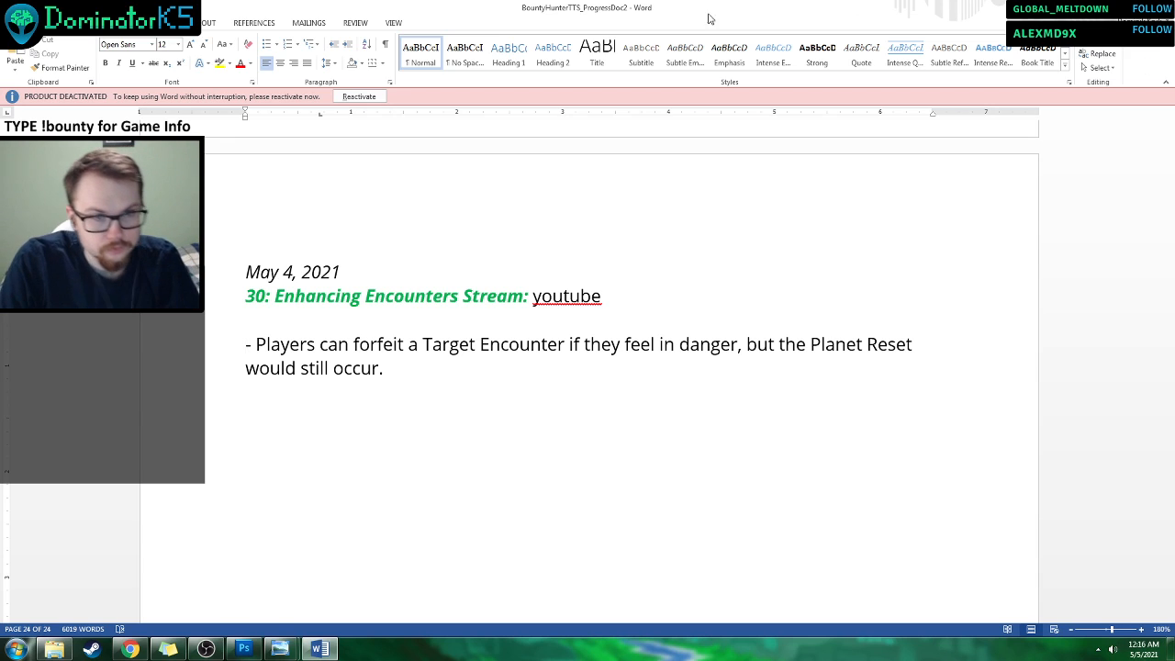
Return to the Target Encounter example image in the photo viewer.
{"action": "left_click", "coordinate": [319, 650]}
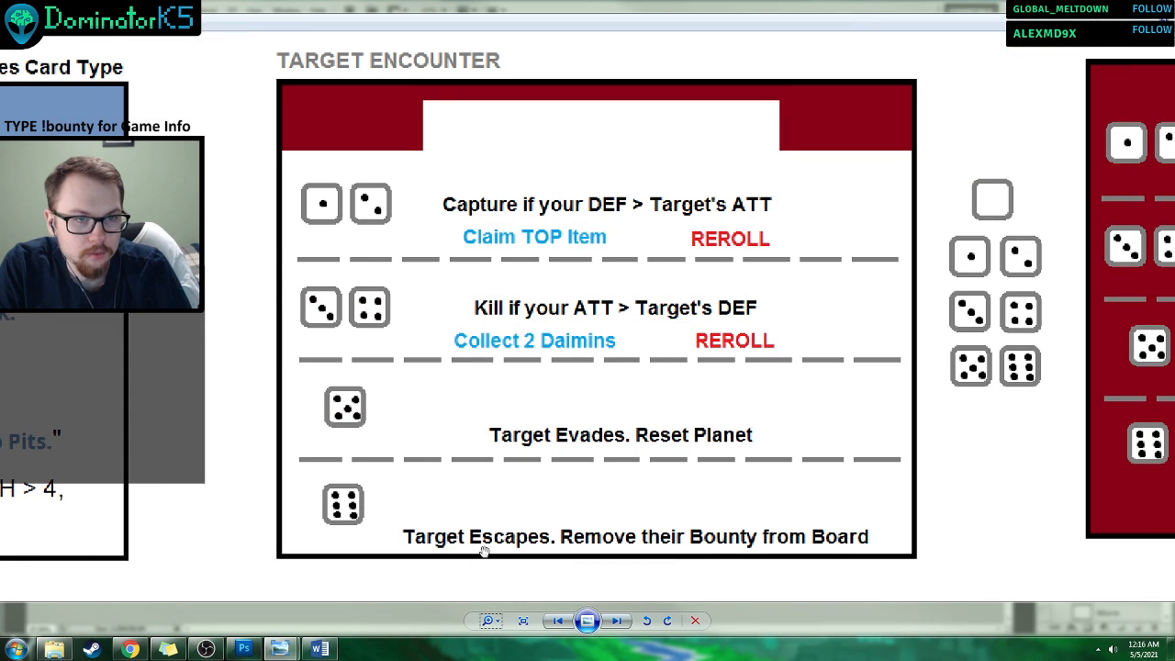